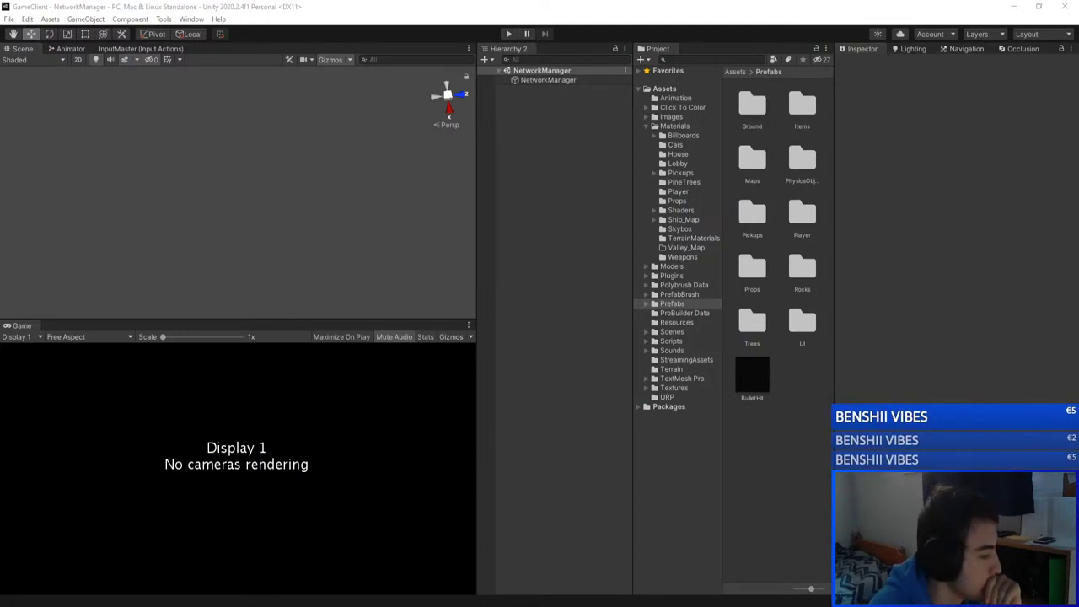
Step: Open the GameClient's Main maze scene, fly the view over the maze, then switch to GameServer
{"action": "left_click", "coordinate": [573, 210]}
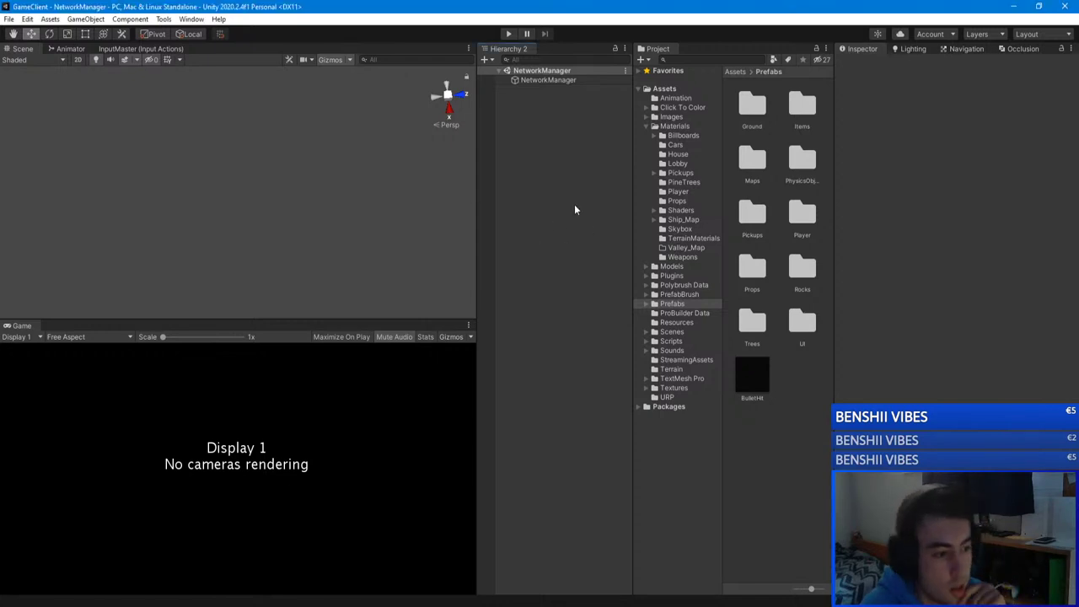
{"action": "left_click", "coordinate": [678, 332]}
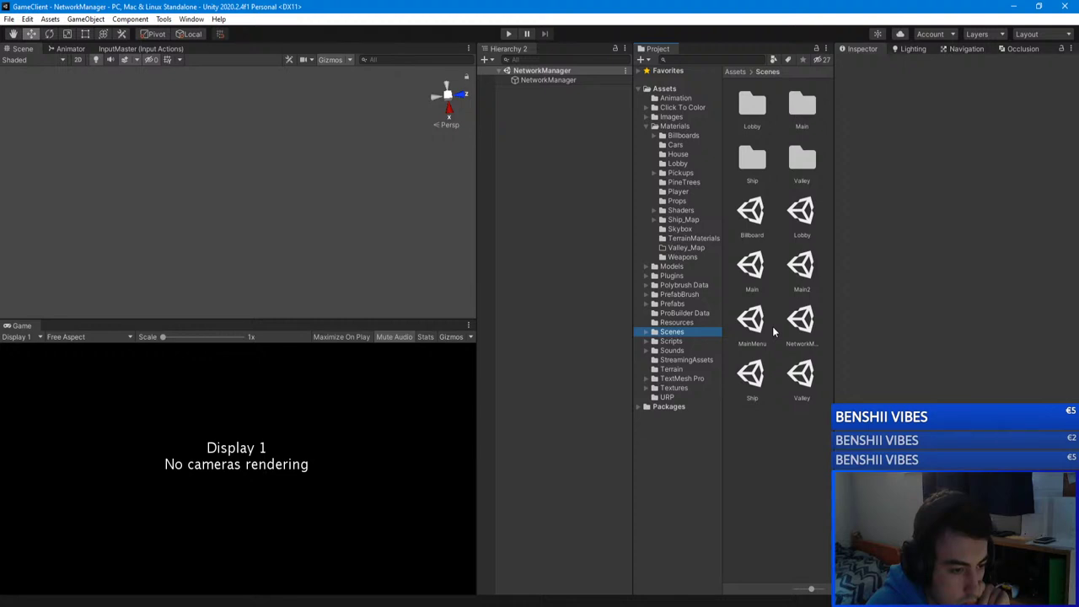
{"action": "double_click", "coordinate": [751, 265]}
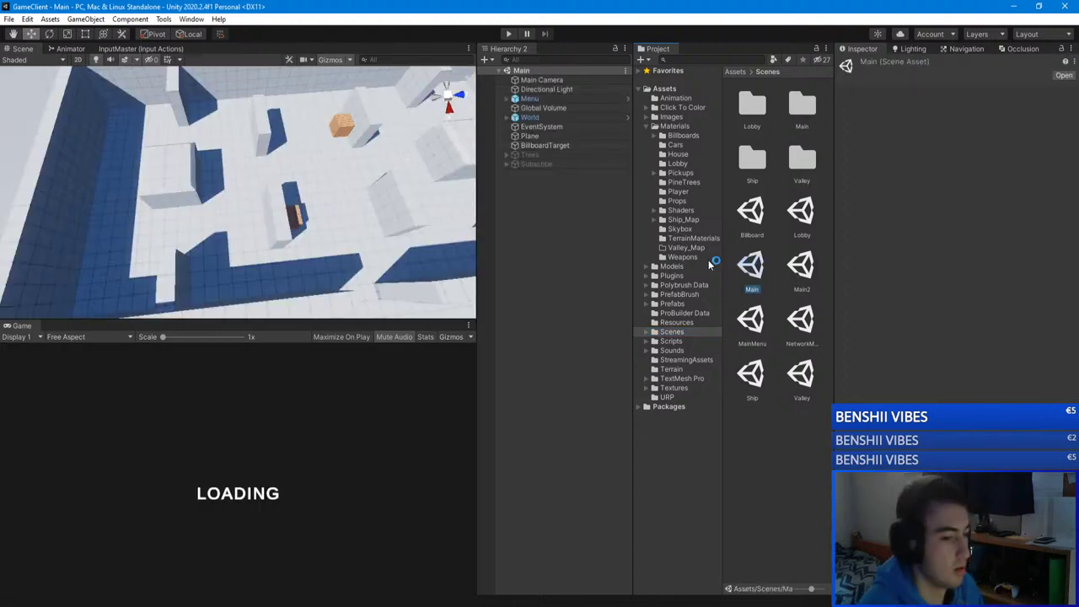
{"action": "right_click_drag", "start_coordinate": [404, 152], "coordinate": [571, 42]}
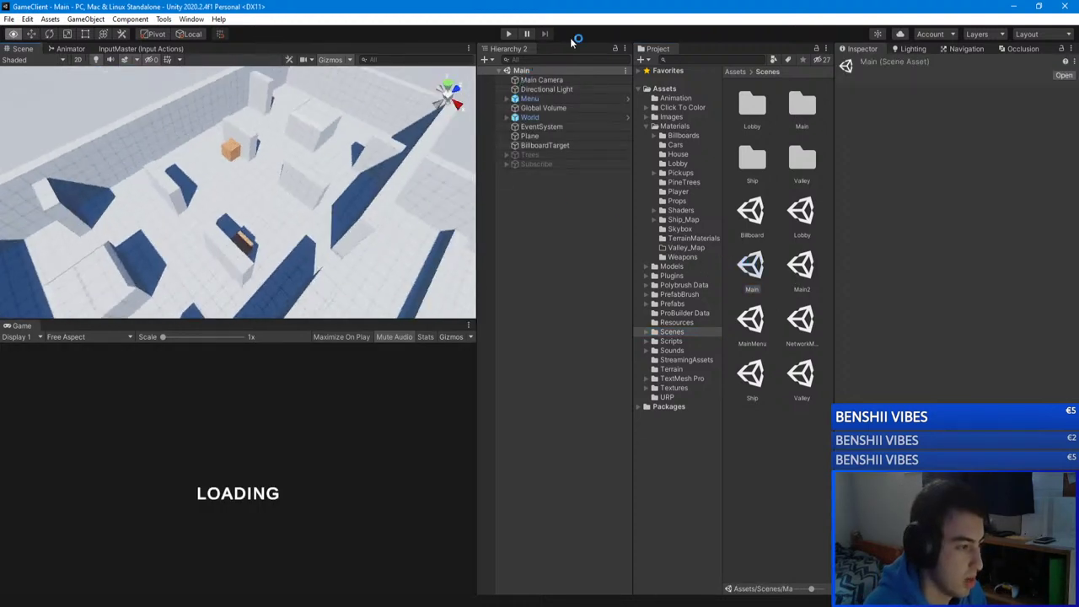
{"action": "right_click_drag", "start_coordinate": [404, 145], "coordinate": [580, 124]}
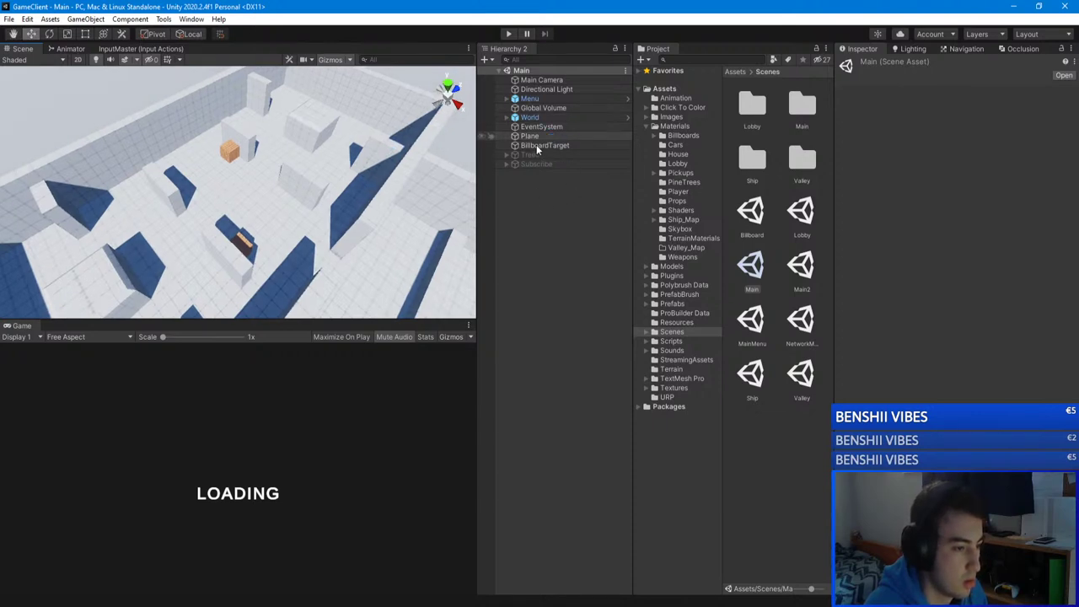
{"action": "right_click_drag", "start_coordinate": [253, 172], "coordinate": [62, 137]}
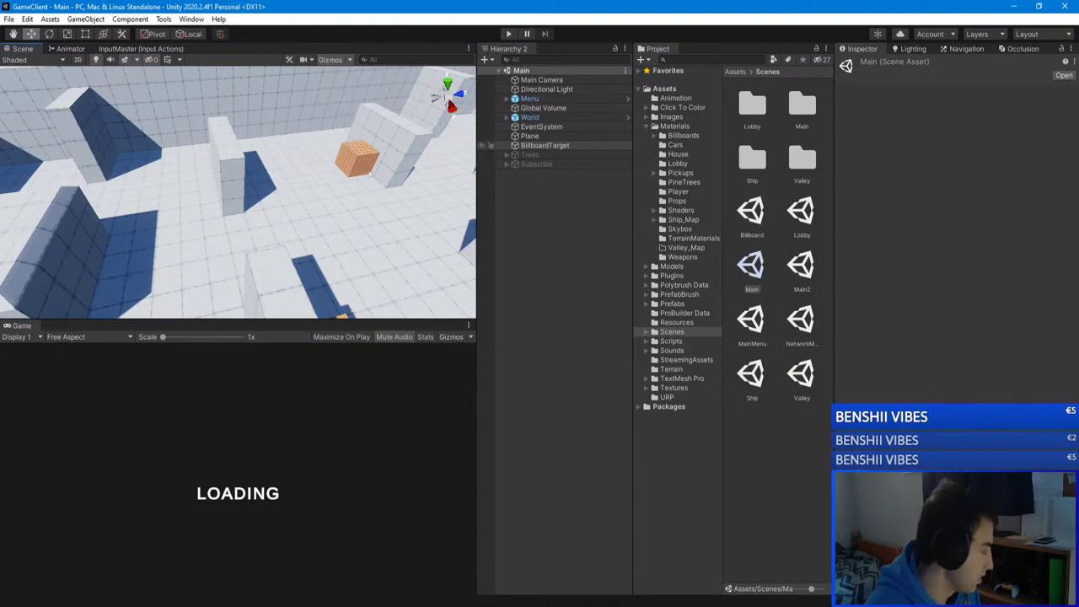
{"action": "key", "text": "alt+Tab"}
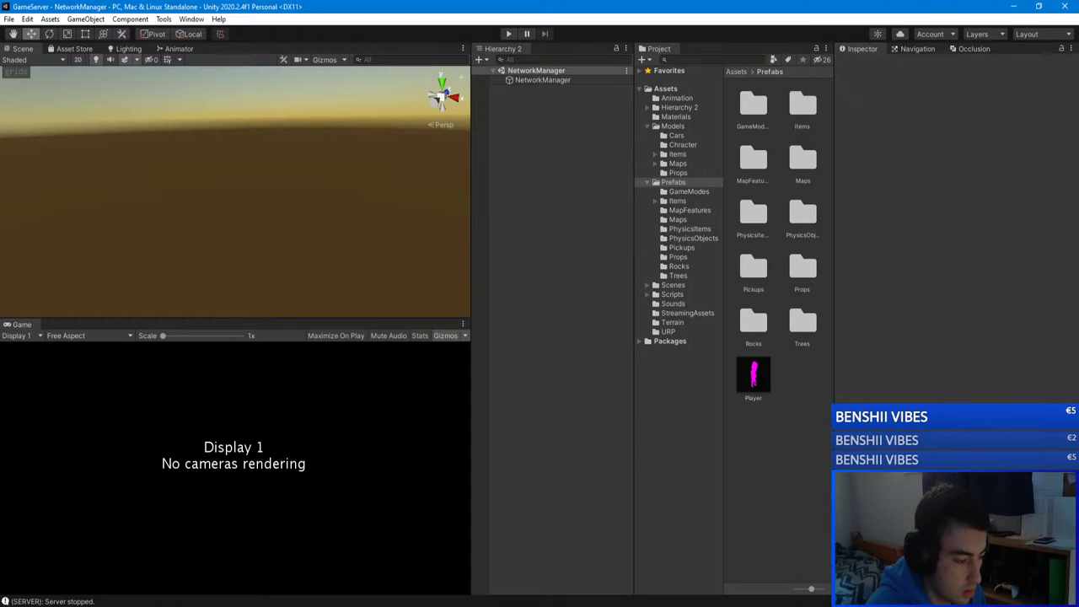
Step: Open the GameServer project's Main scene from Assets/Scenes and orbit to overlook the maze
{"action": "key", "text": "alt+Tab"}
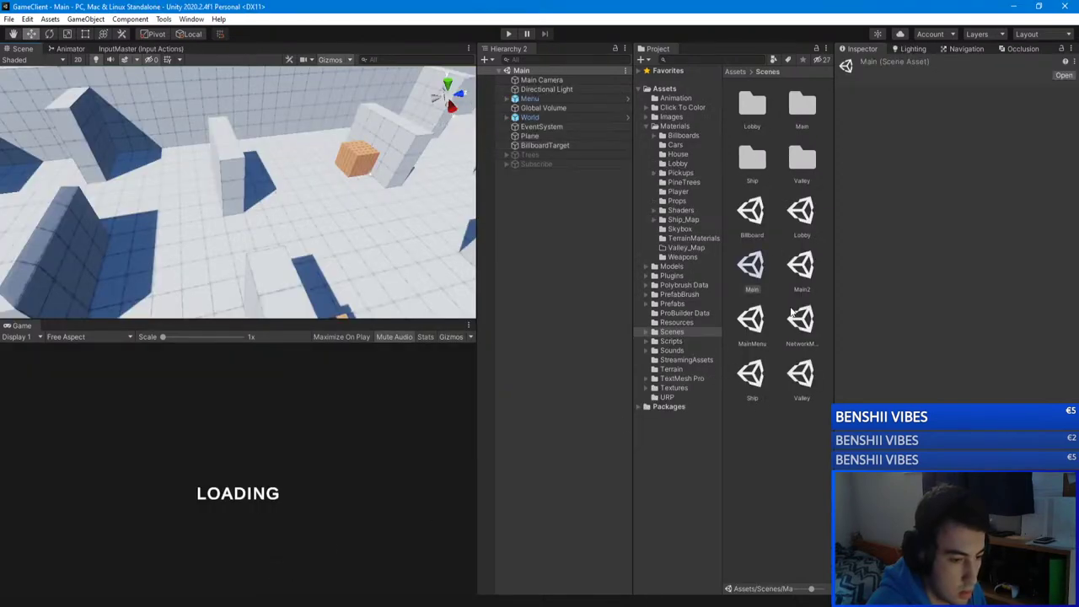
{"action": "key", "text": "alt+Tab"}
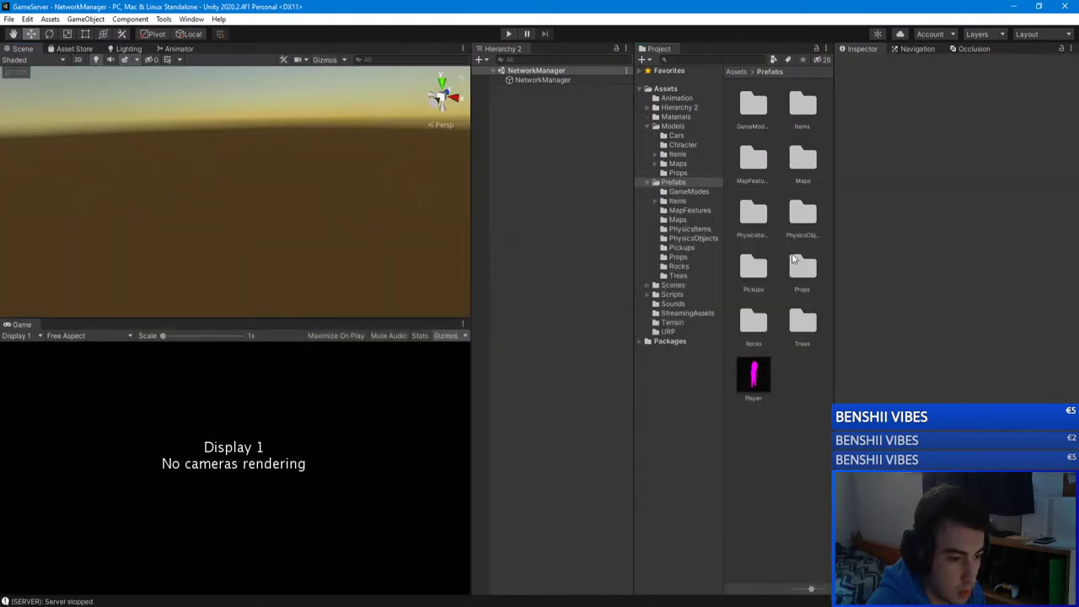
{"action": "left_click", "coordinate": [678, 286]}
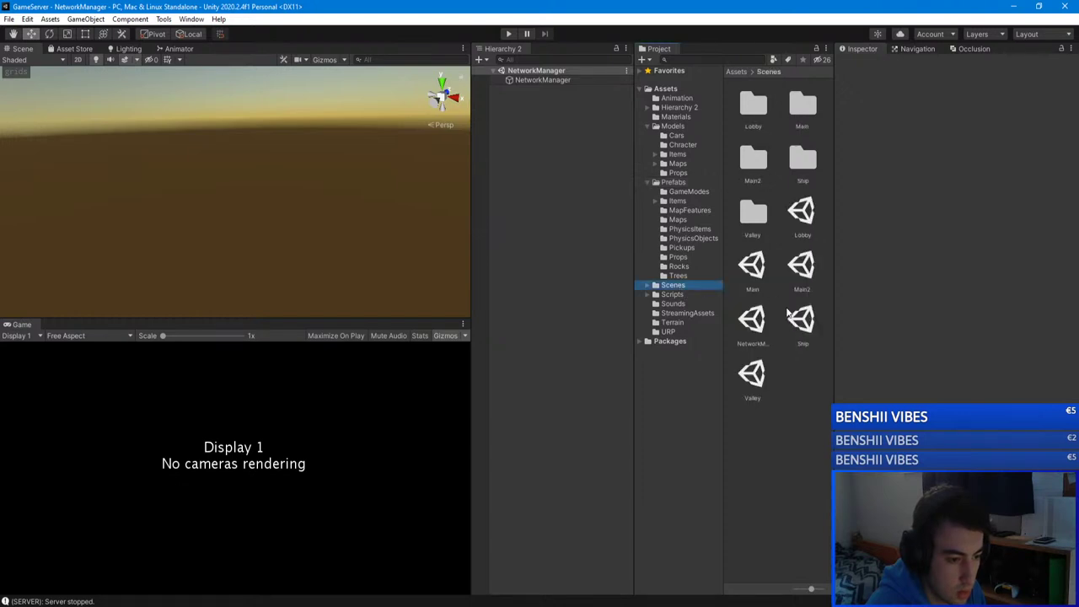
{"action": "double_click", "coordinate": [752, 265]}
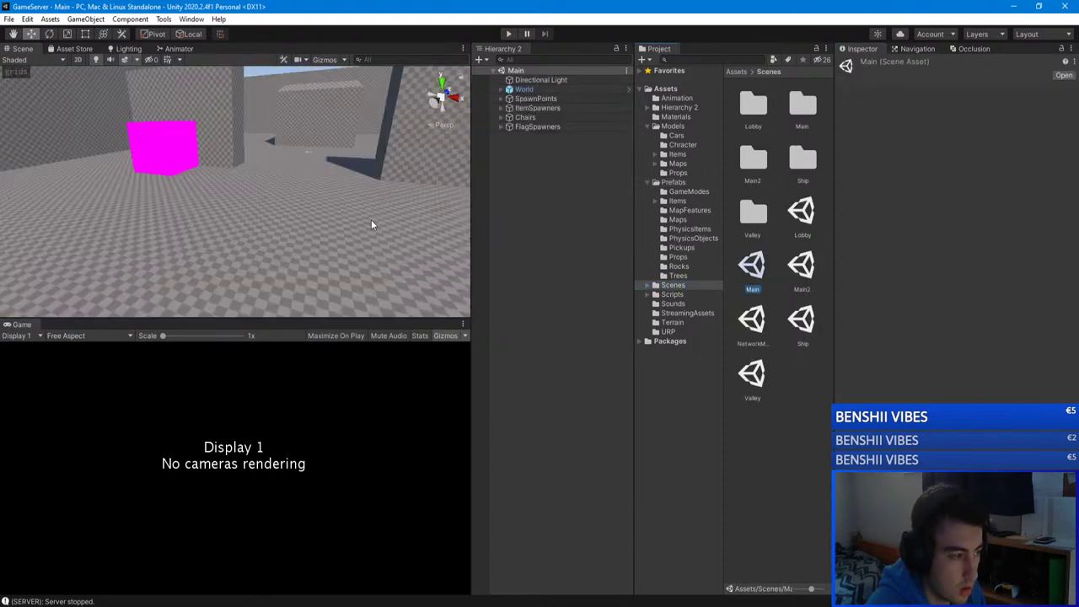
{"action": "right_click_drag", "start_coordinate": [404, 195], "coordinate": [151, 356]}
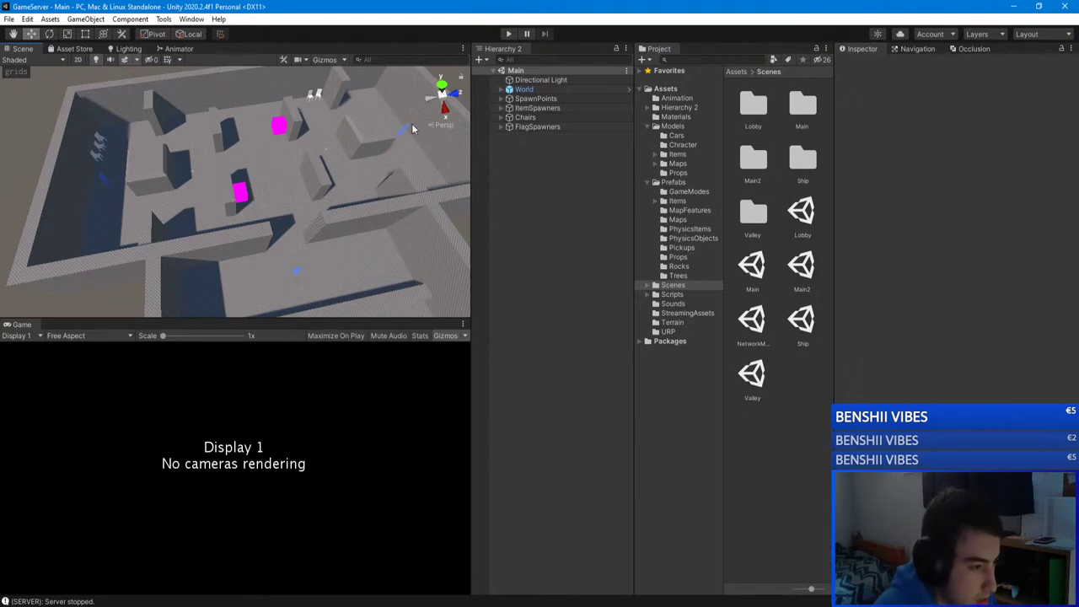
Step: Expand SpawnPoints and compare Team Spawn and Team values of SpawnPoint (1) through (3)
{"action": "left_click", "coordinate": [501, 98]}
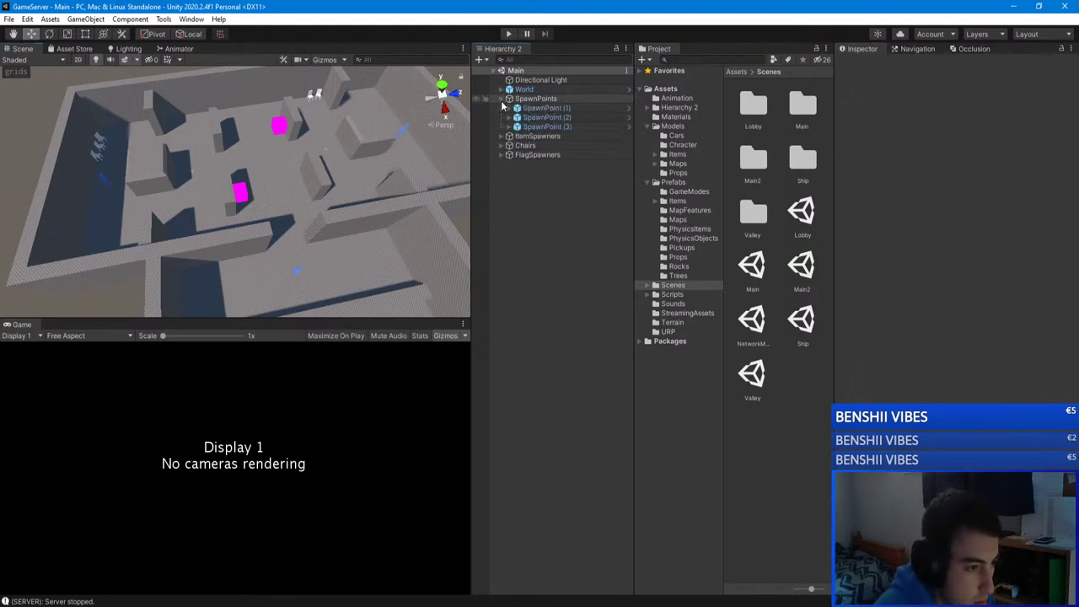
{"action": "left_click", "coordinate": [547, 118]}
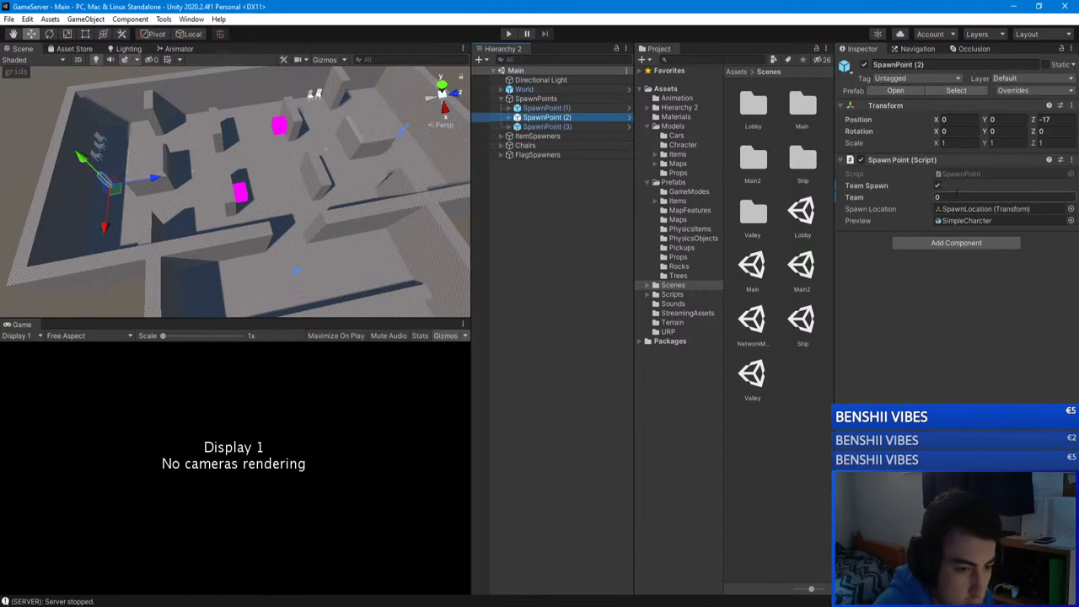
{"action": "left_click", "coordinate": [582, 107]}
{"action": "left_click", "coordinate": [855, 197]}
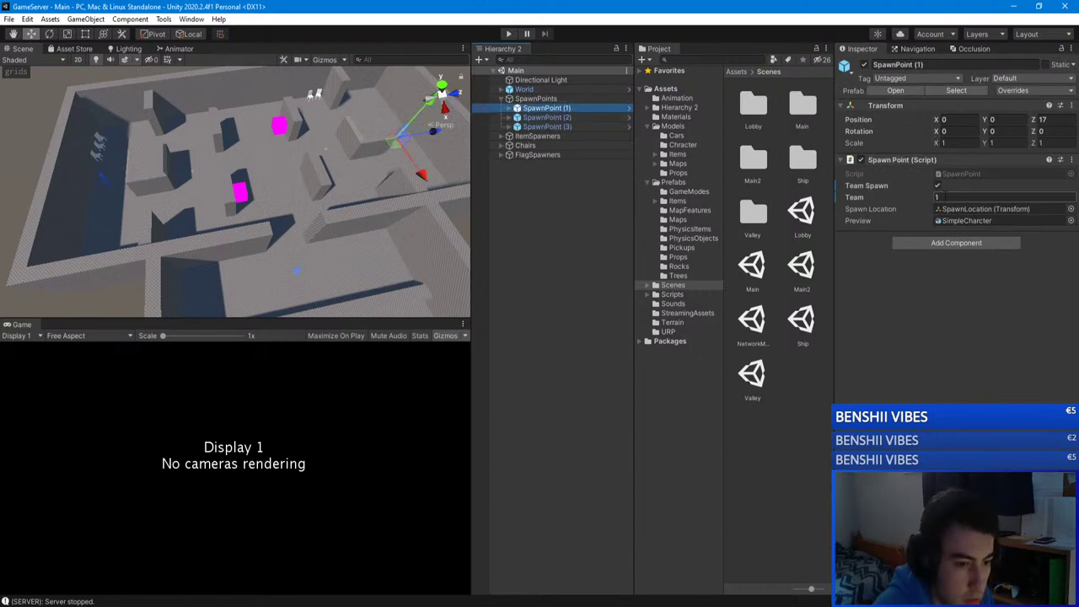
{"action": "right_click_drag", "start_coordinate": [278, 160], "coordinate": [265, 207]}
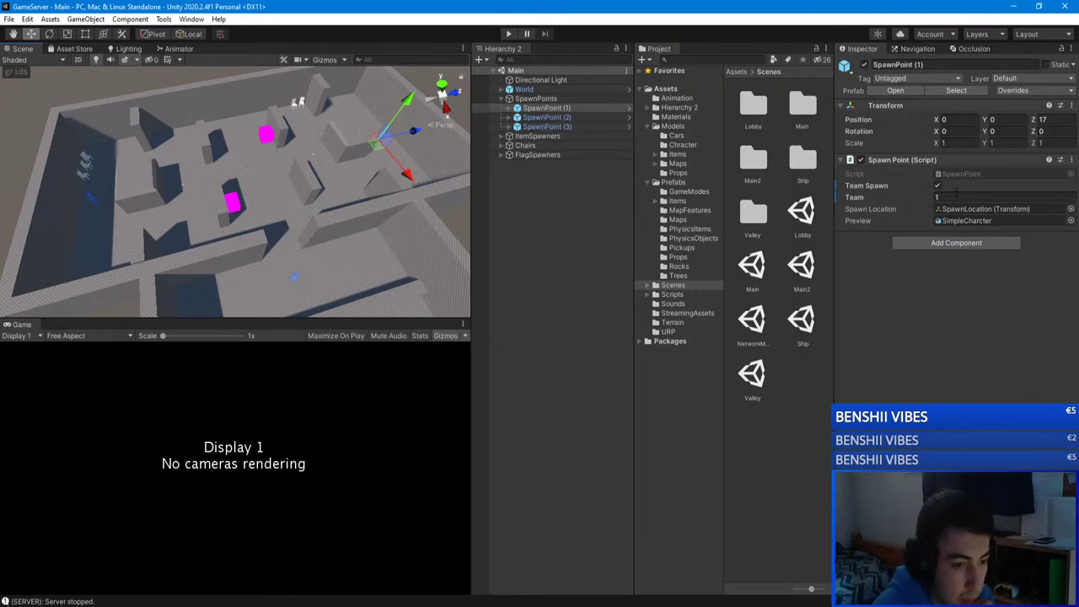
{"action": "left_click", "coordinate": [560, 117]}
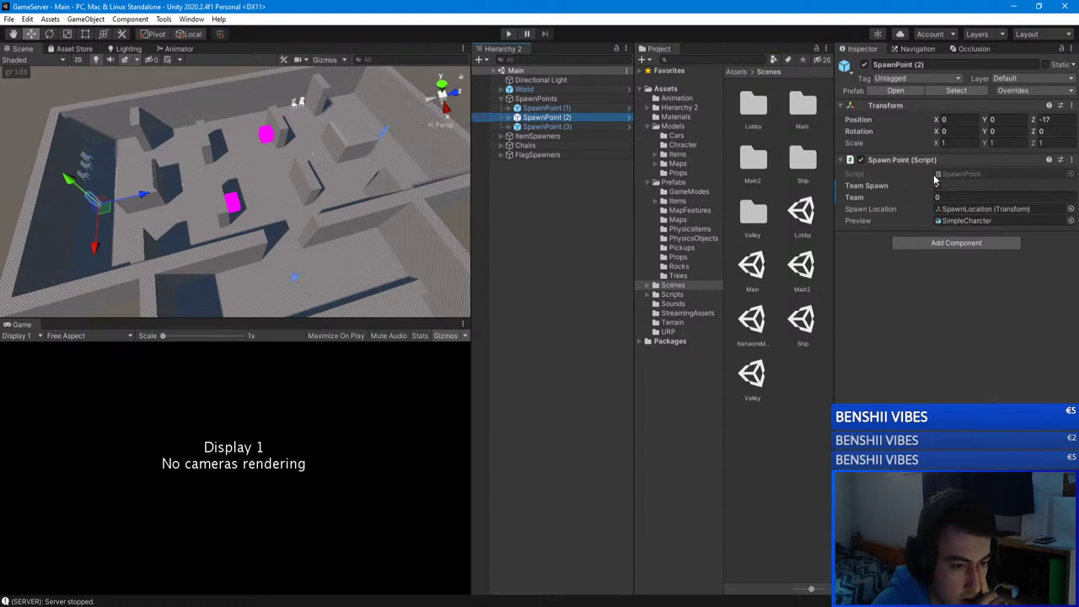
{"action": "left_click", "coordinate": [551, 109]}
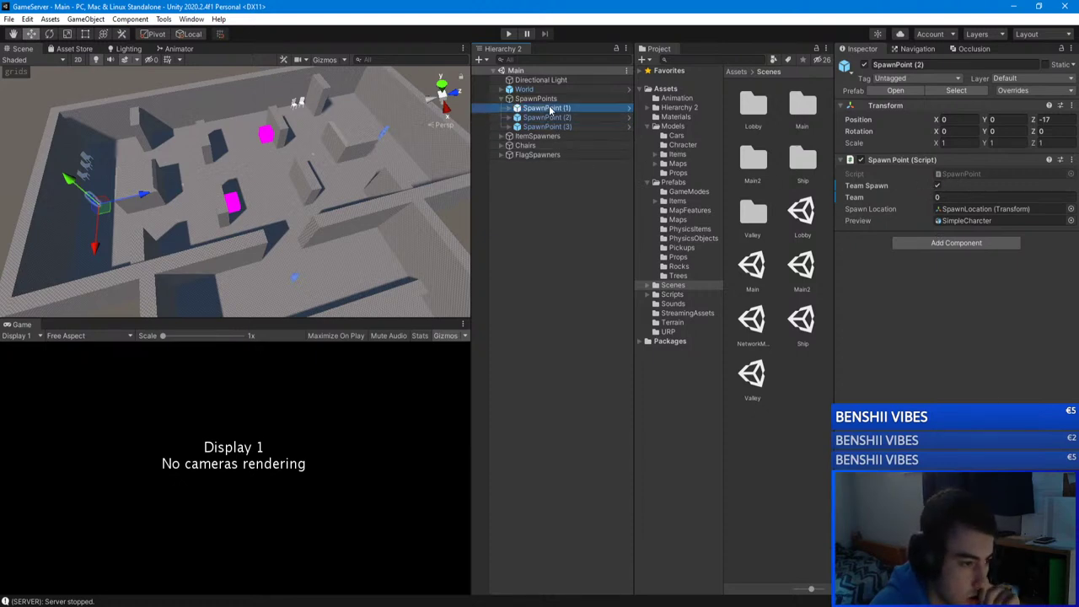
{"action": "left_click", "coordinate": [550, 118]}
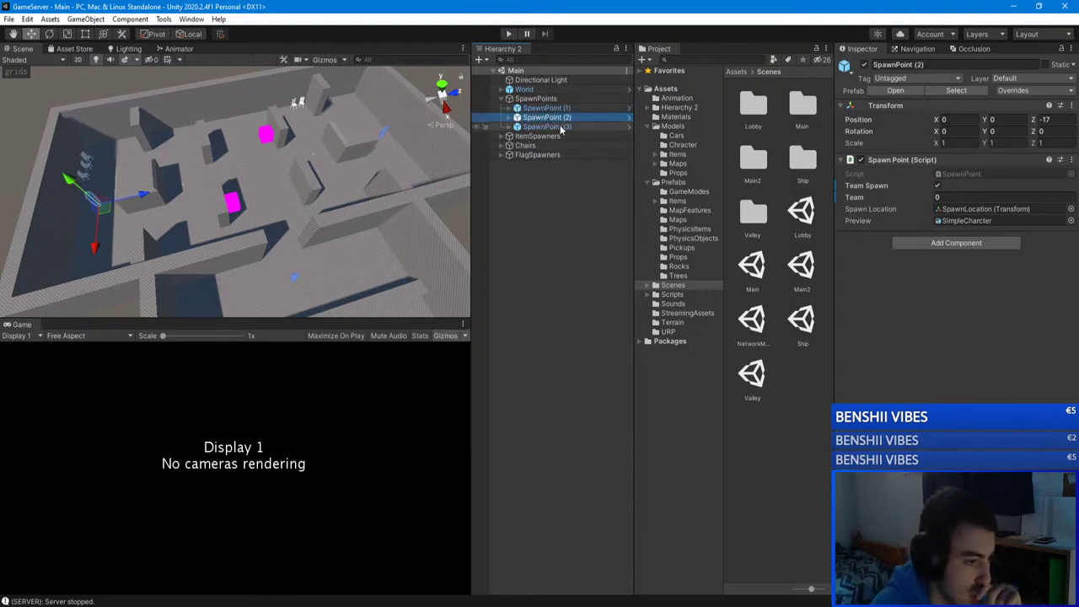
{"action": "left_click", "coordinate": [556, 127]}
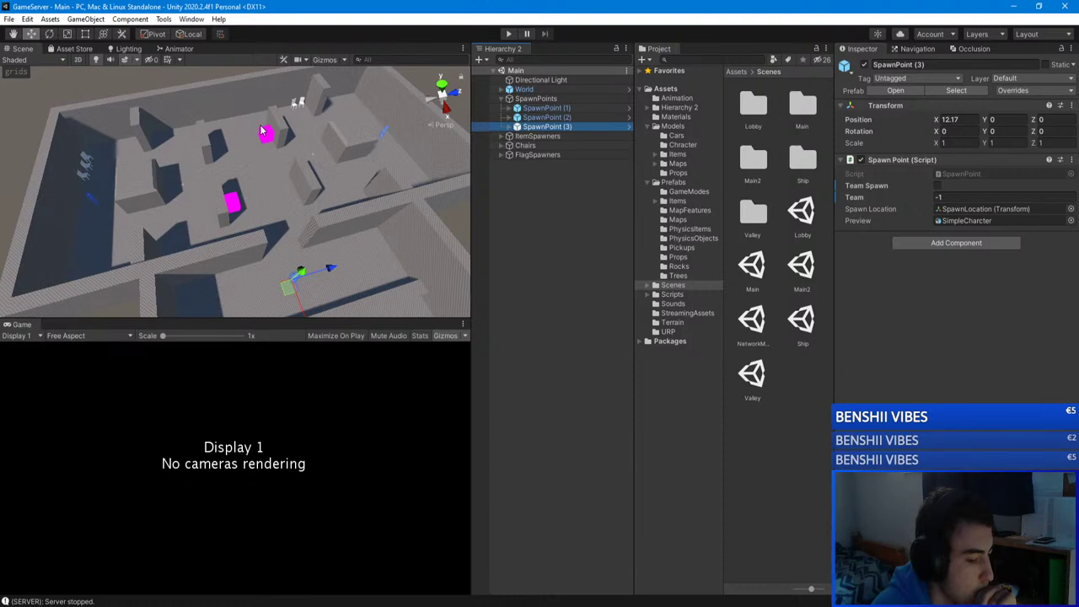
{"action": "right_click_drag", "start_coordinate": [261, 130], "coordinate": [122, 84]}
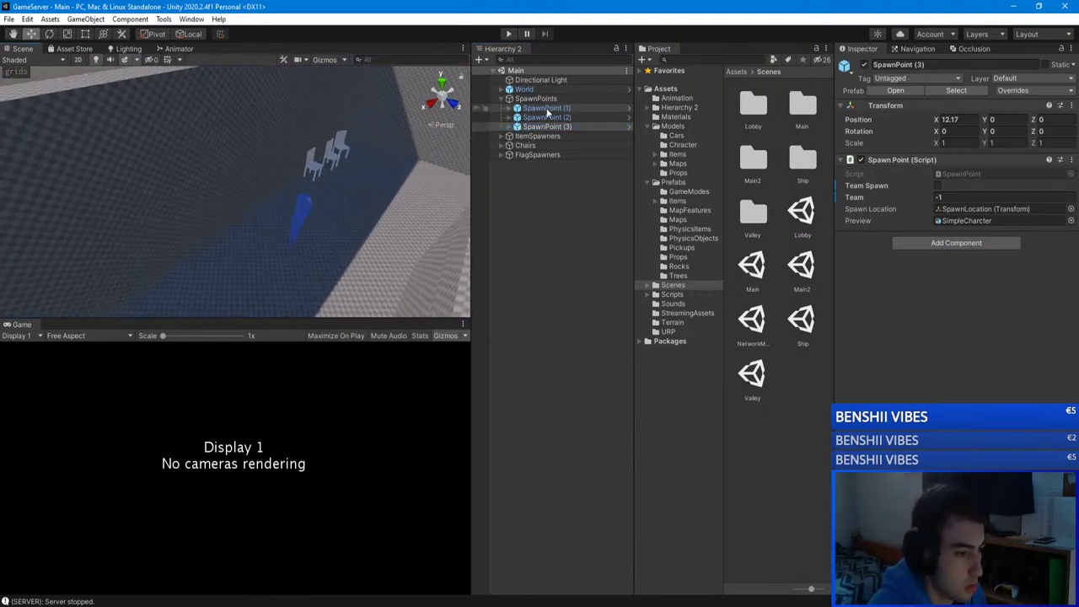
Step: Frame SpawnPoint (2) and orbit around its character and the nearby chairs
{"action": "left_click", "coordinate": [546, 108]}
{"action": "right_click_drag", "start_coordinate": [186, 105], "coordinate": [337, 101]}
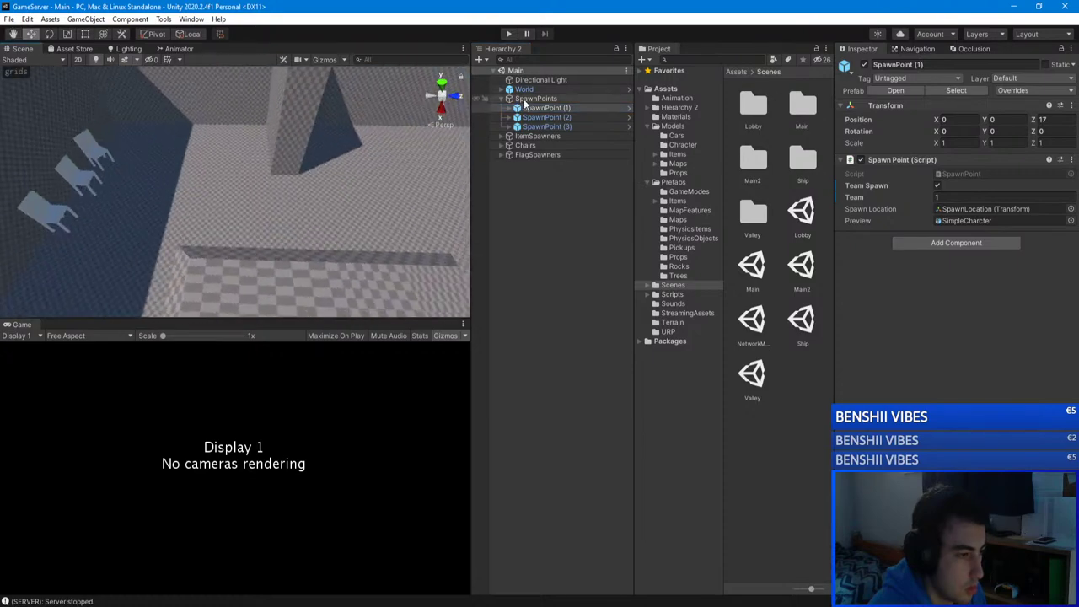
{"action": "left_click", "coordinate": [378, 101]}
{"action": "double_click", "coordinate": [546, 117]}
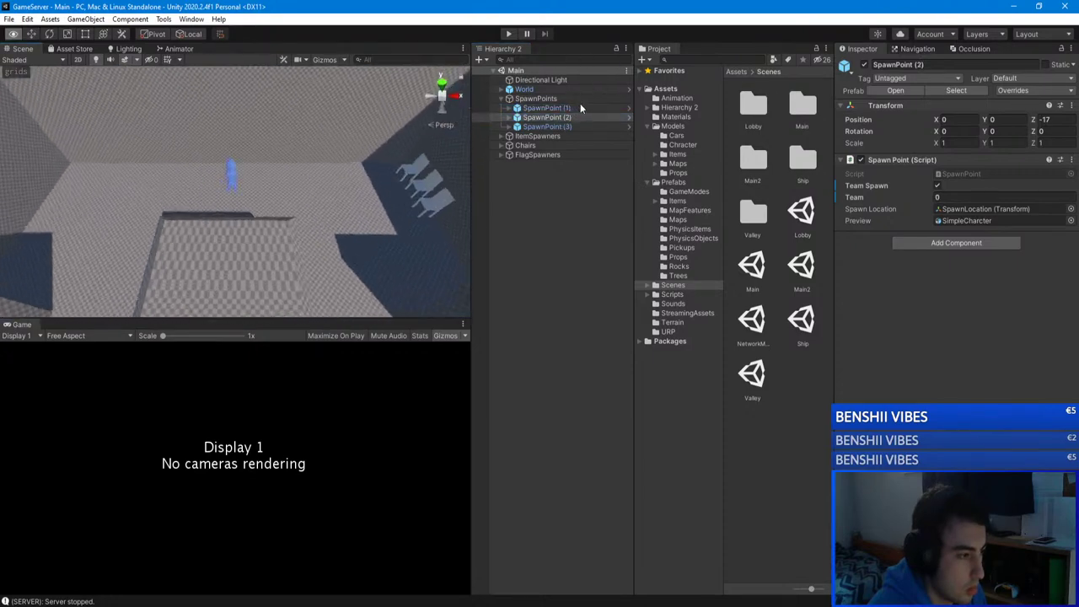
{"action": "right_click_drag", "start_coordinate": [219, 126], "coordinate": [116, 350]}
{"action": "key", "text": "f"}
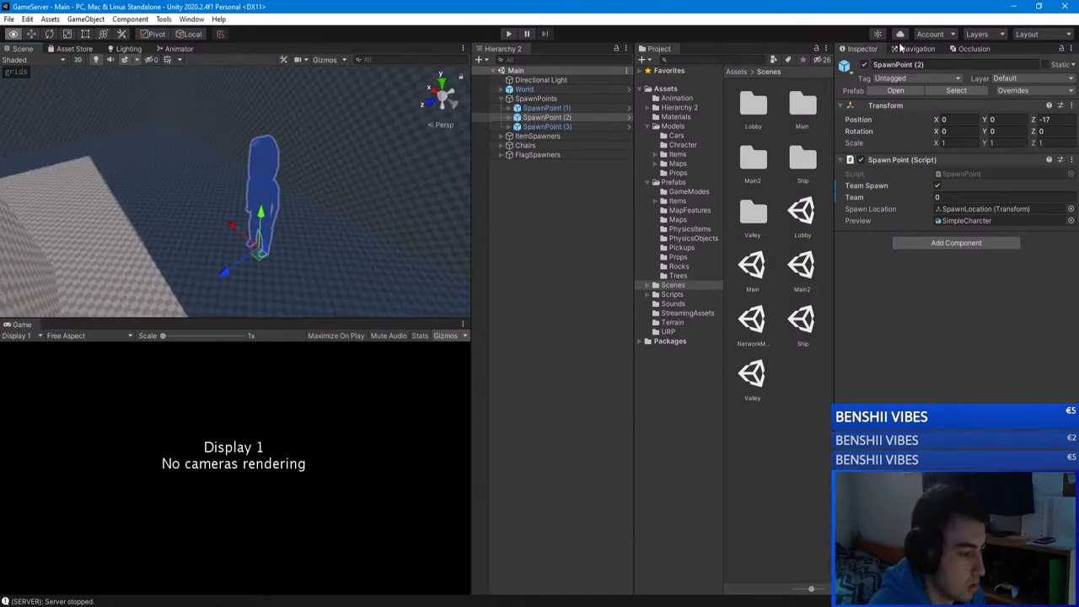
{"action": "left_click_drag", "start_coordinate": [168, 110], "coordinate": [194, 147], "text": "alt"}
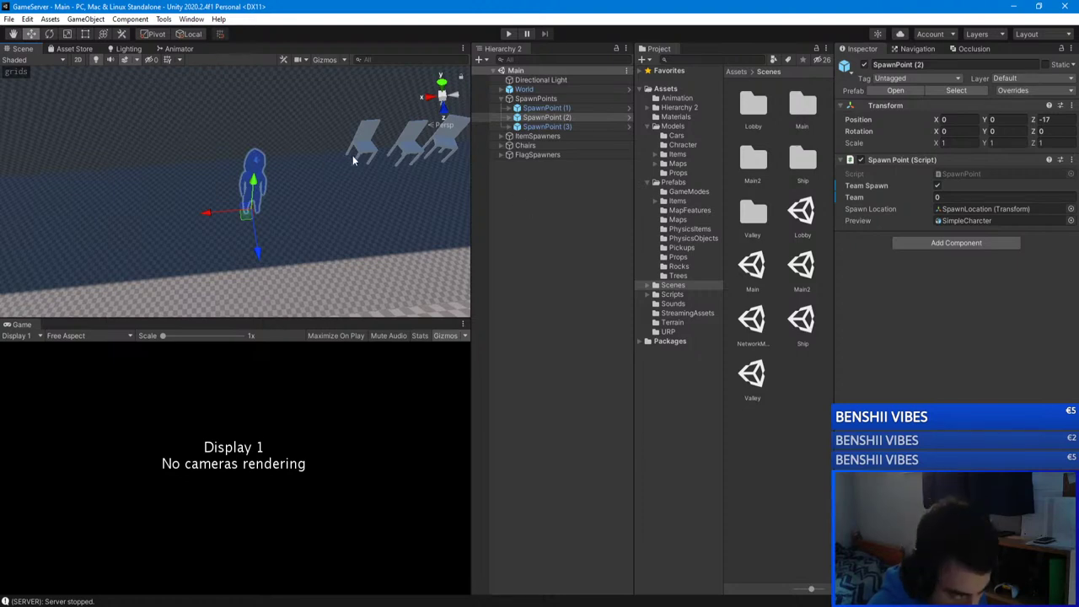
{"action": "right_click_drag", "start_coordinate": [264, 240], "coordinate": [194, 128]}
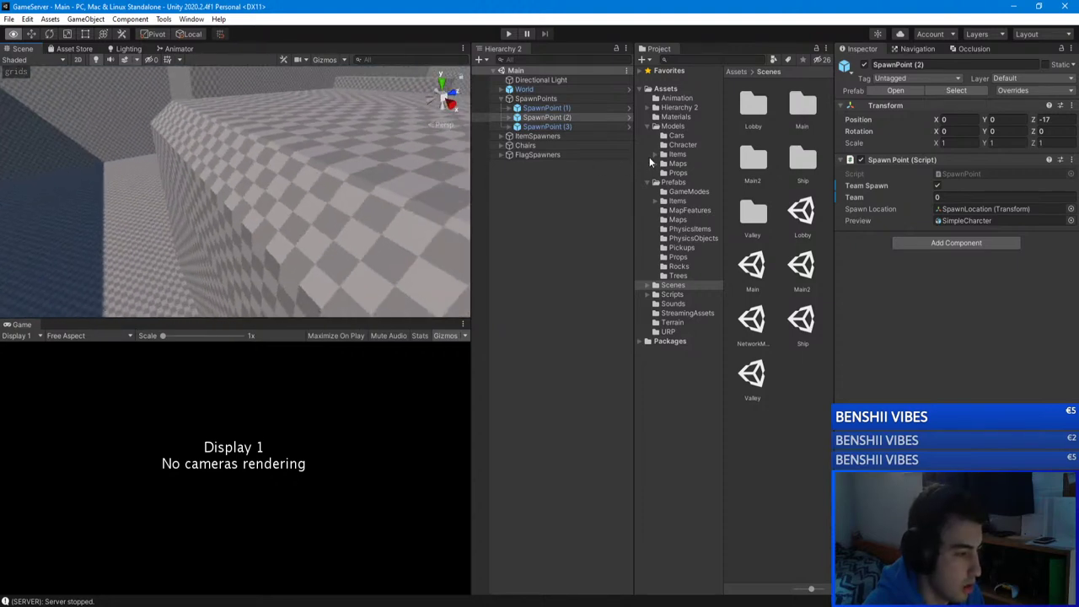
{"action": "right_click_drag", "start_coordinate": [211, 181], "coordinate": [249, 224]}
Step: Review the spawn points' settings and select SpawnPoint (2) for copying
{"action": "left_click", "coordinate": [503, 211]}
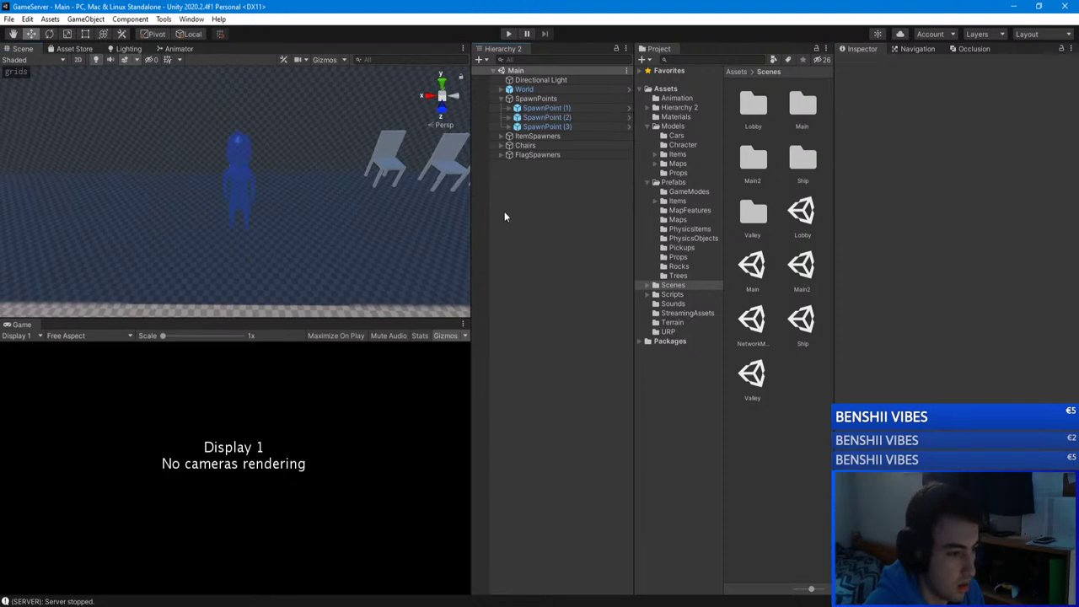
{"action": "left_click", "coordinate": [541, 120]}
{"action": "left_click", "coordinate": [553, 131], "text": "ctrl"}
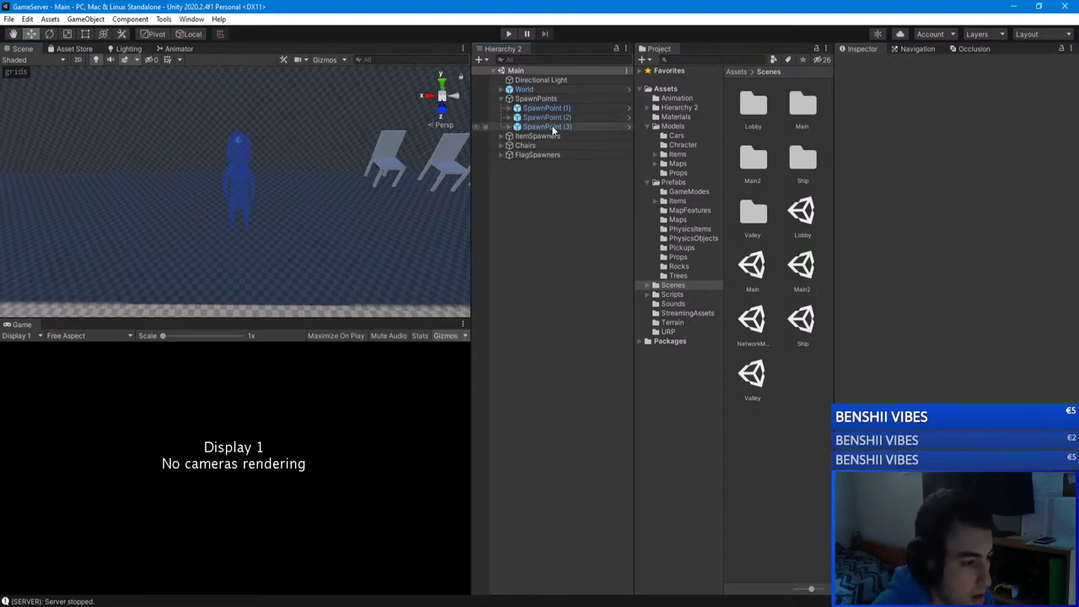
{"action": "left_click", "coordinate": [552, 127]}
{"action": "left_click", "coordinate": [557, 118]}
{"action": "left_click", "coordinate": [584, 190]}
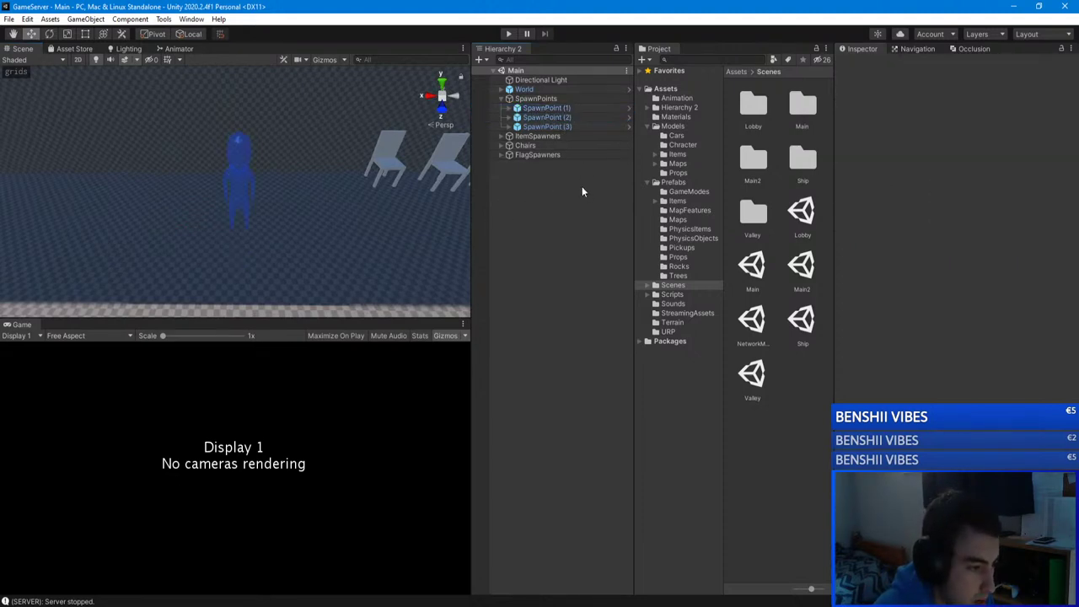
{"action": "left_click", "coordinate": [562, 118]}
Step: Duplicate SpawnPoint (2) twice and drag the copies sideways along X
{"action": "key", "text": "ctrl+d"}
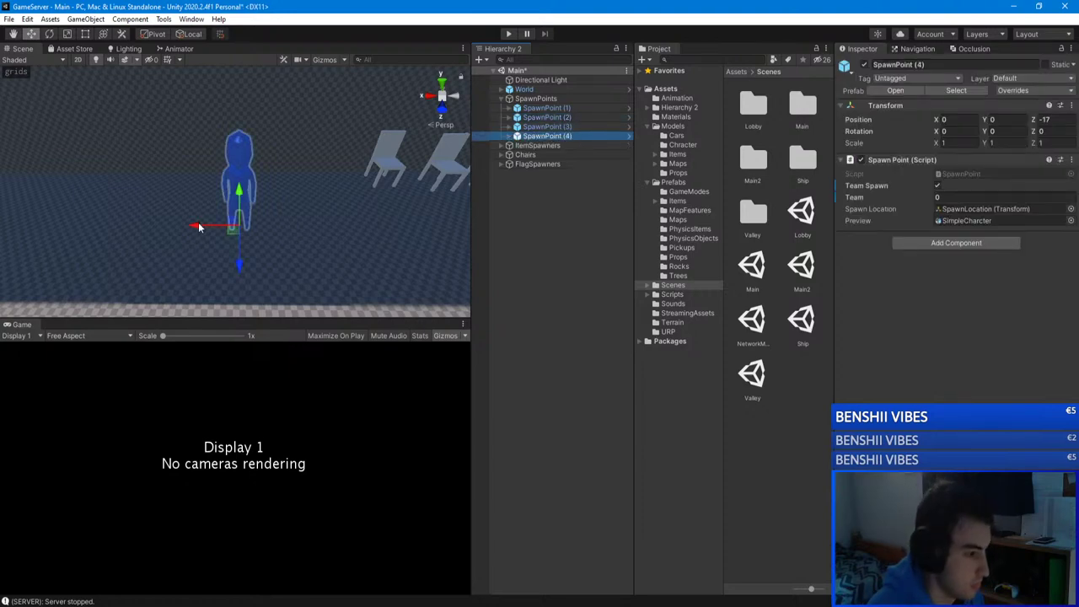
{"action": "left_click_drag", "start_coordinate": [199, 227], "coordinate": [85, 226]}
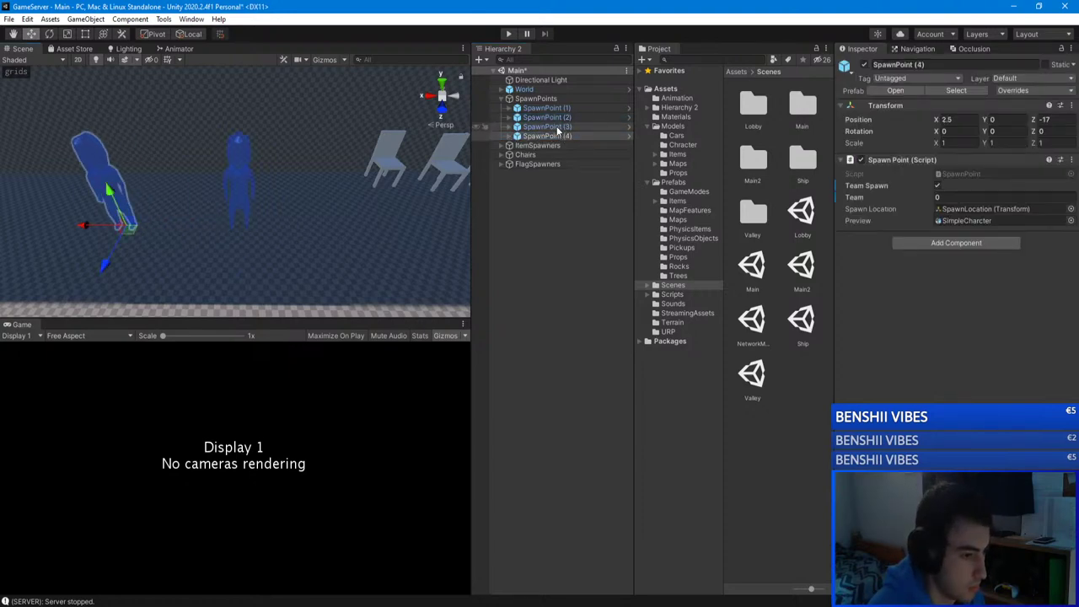
{"action": "key", "text": "ctrl+d"}
{"action": "left_click_drag", "start_coordinate": [89, 227], "coordinate": [200, 198]}
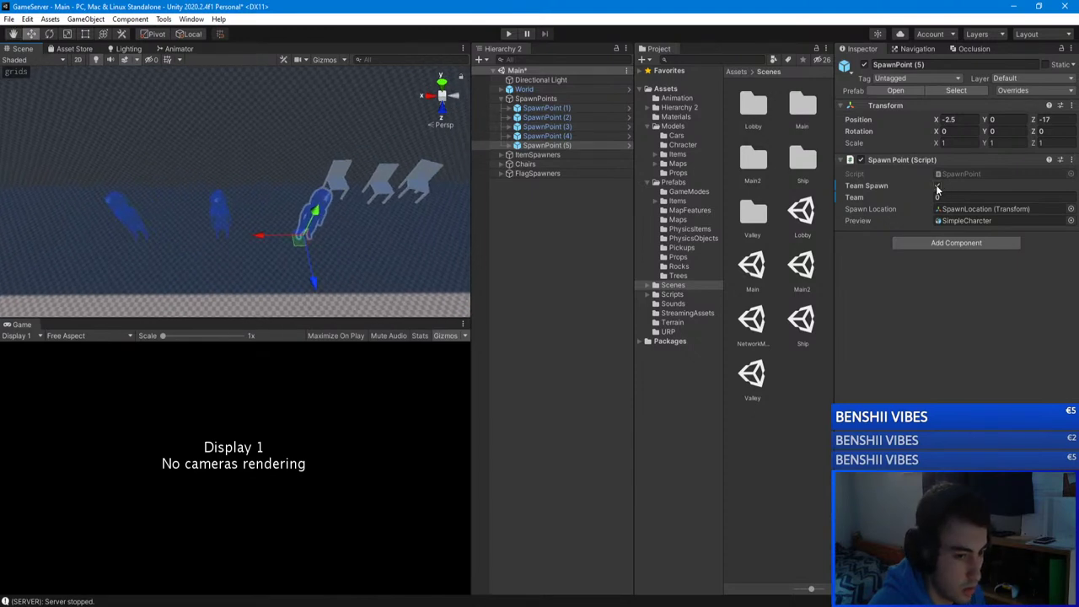
Step: Check the team settings of SpawnPoint (2)–(5) and frame SpawnPoint (1)–(5) together
{"action": "left_click", "coordinate": [556, 136]}
{"action": "left_click", "coordinate": [569, 127]}
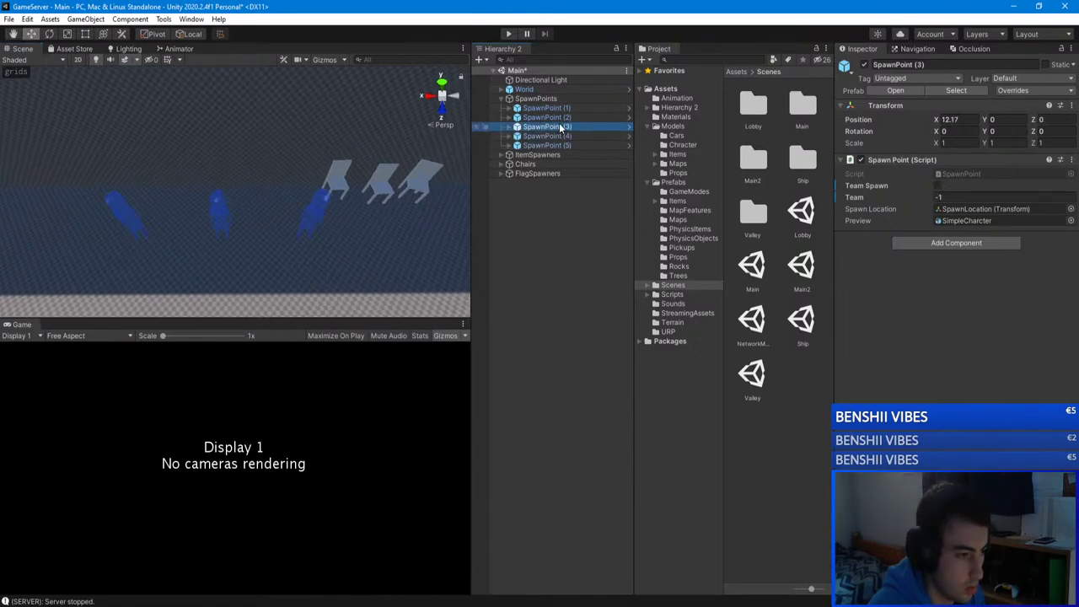
{"action": "left_click", "coordinate": [560, 136]}
{"action": "left_click", "coordinate": [561, 145]}
{"action": "left_click", "coordinate": [569, 117]}
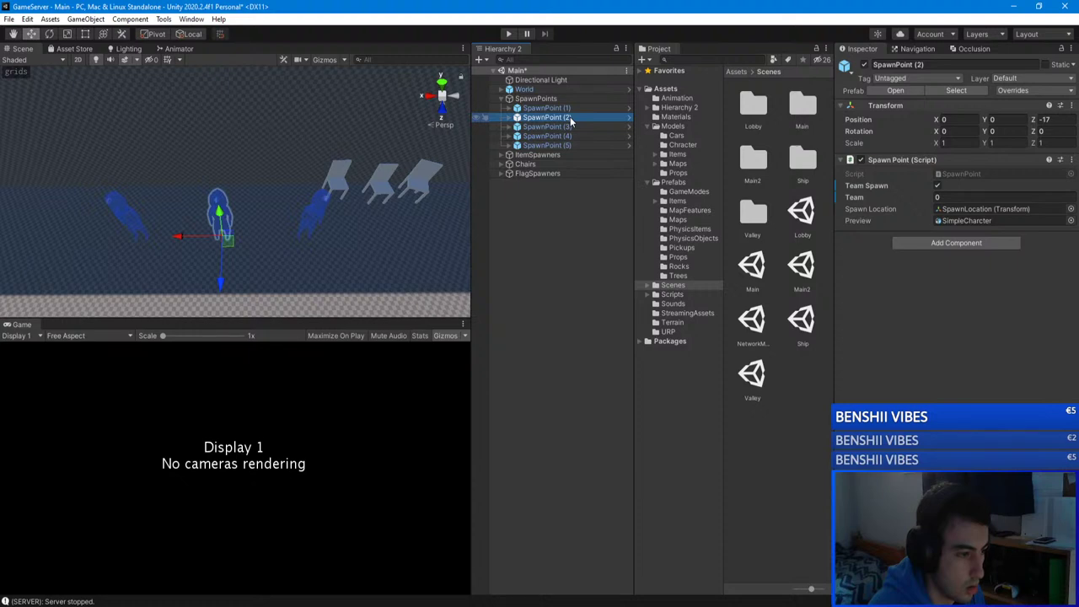
{"action": "left_click", "coordinate": [569, 127], "text": "ctrl"}
{"action": "left_click", "coordinate": [569, 136], "text": "ctrl"}
{"action": "left_click", "coordinate": [568, 145], "text": "ctrl"}
{"action": "left_click", "coordinate": [546, 107], "text": "ctrl"}
{"action": "key", "text": "f"}
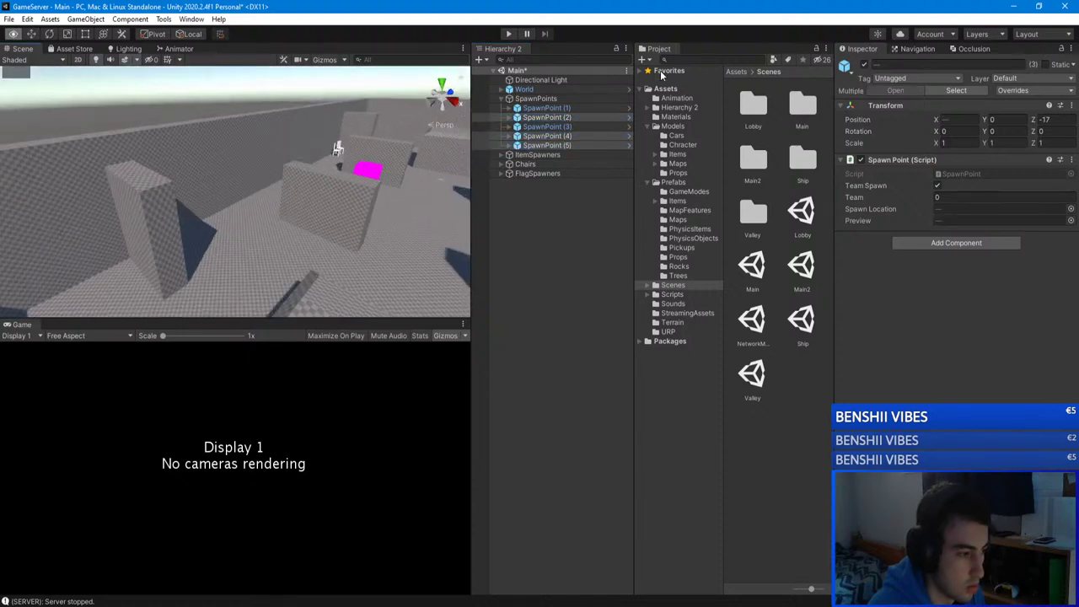
{"action": "mouse_move", "coordinate": [253, 194]}
{"action": "right_mouse_down"}
{"action": "mouse_move", "coordinate": [221, 188]}
{"action": "mouse_move", "coordinate": [236, 185]}
{"action": "right_mouse_up"}
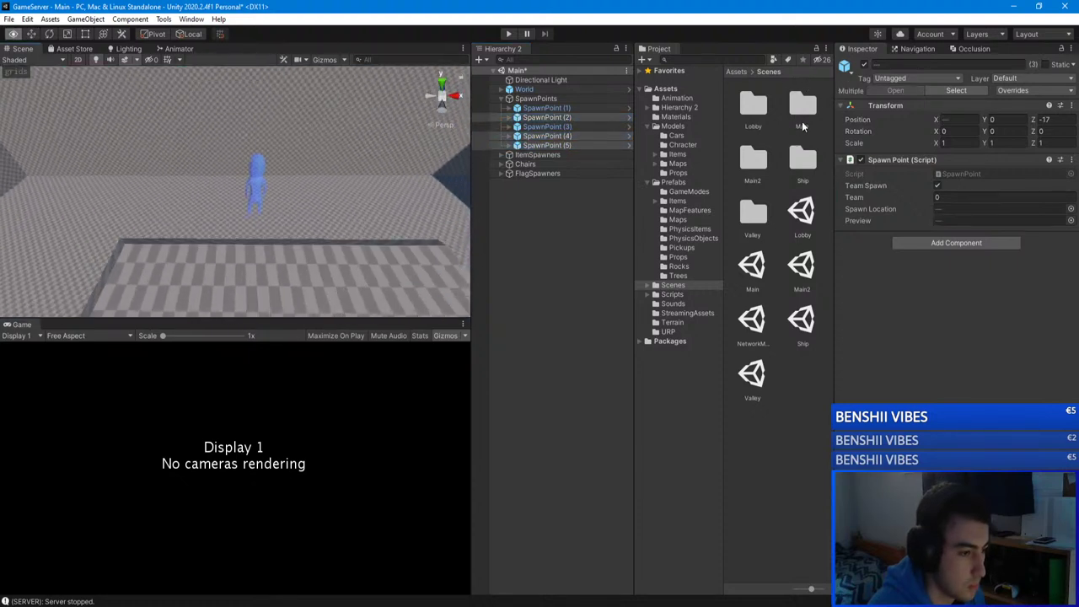
Step: Duplicate SpawnPoint (1) into SpawnPoint (6) and set its Position X to 2.5
{"action": "double_click", "coordinate": [577, 108]}
{"action": "mouse_move", "coordinate": [341, 173]}
{"action": "right_mouse_down"}
{"action": "mouse_move", "coordinate": [351, 167]}
{"action": "mouse_move", "coordinate": [352, 177]}
{"action": "right_mouse_up"}
{"action": "key", "text": "ctrl+d"}
{"action": "left_click_drag", "start_coordinate": [284, 202], "coordinate": [354, 200]}
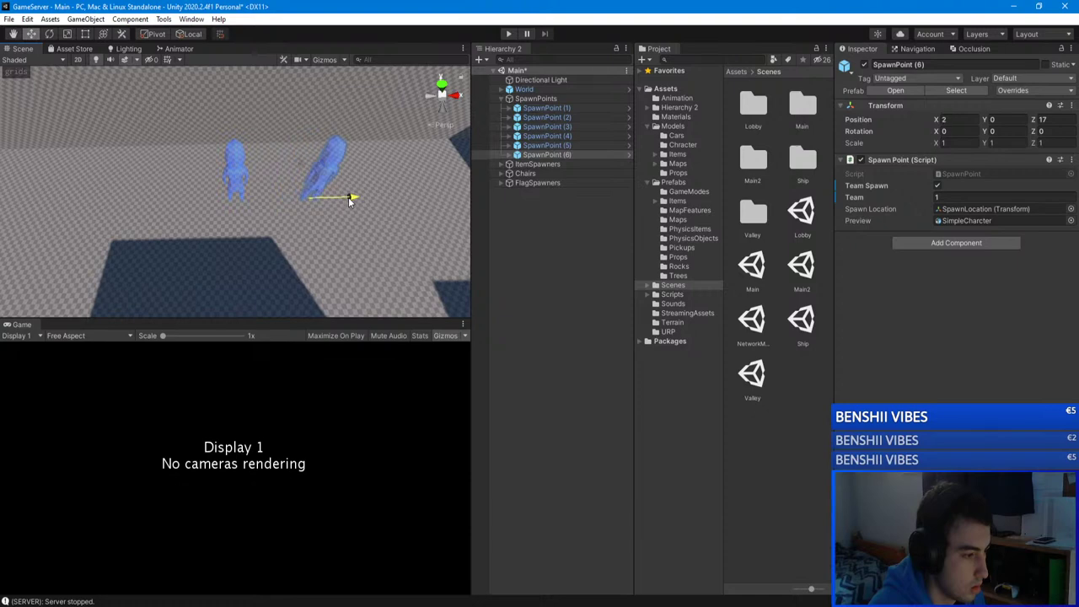
{"action": "left_click", "coordinate": [556, 155]}
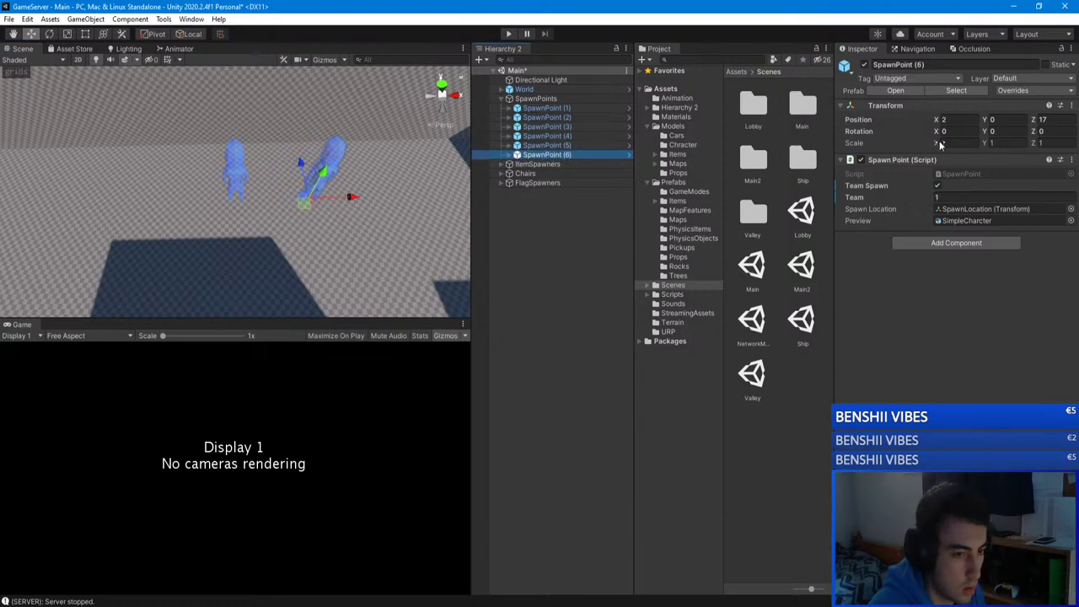
{"action": "left_click", "coordinate": [956, 119]}
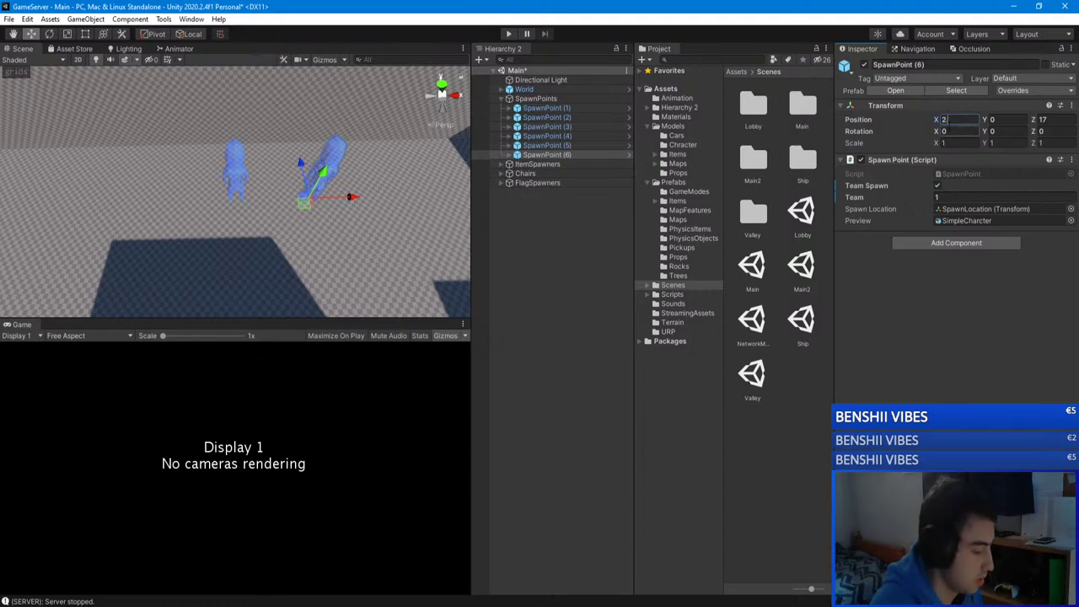
{"action": "left_click", "coordinate": [587, 247]}
Step: Duplicate it again into SpawnPoint (7) and place it at X -2.5
{"action": "key", "text": "ctrl+d"}
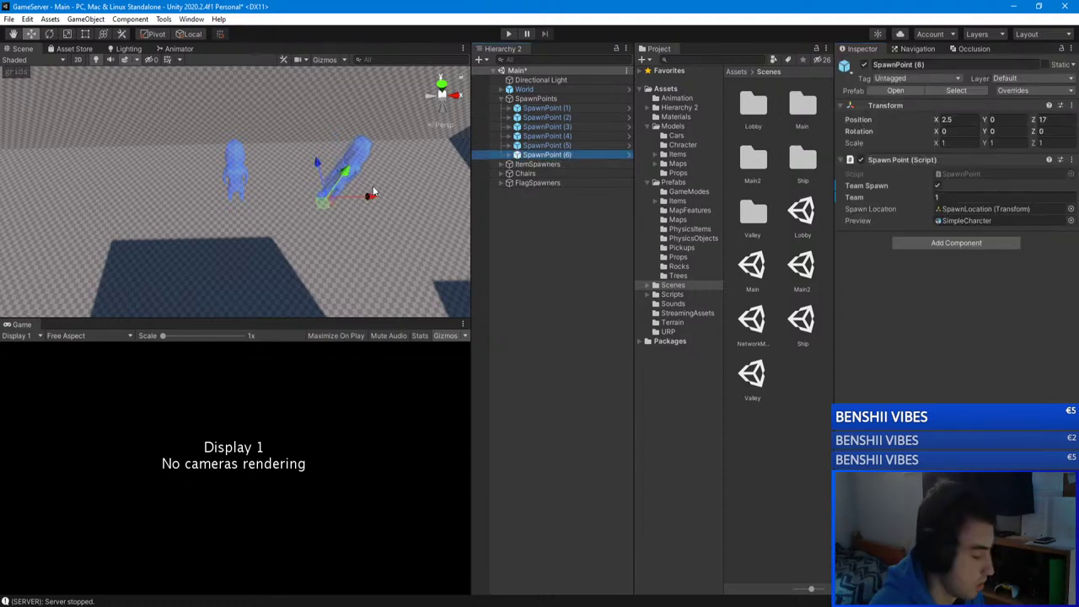
{"action": "left_click_drag", "start_coordinate": [359, 199], "coordinate": [202, 203]}
{"action": "mouse_move", "coordinate": [270, 189]}
{"action": "left_mouse_down", "text": "alt"}
{"action": "mouse_move", "coordinate": [325, 182]}
{"action": "mouse_move", "coordinate": [277, 202]}
{"action": "left_mouse_up", "text": "alt"}
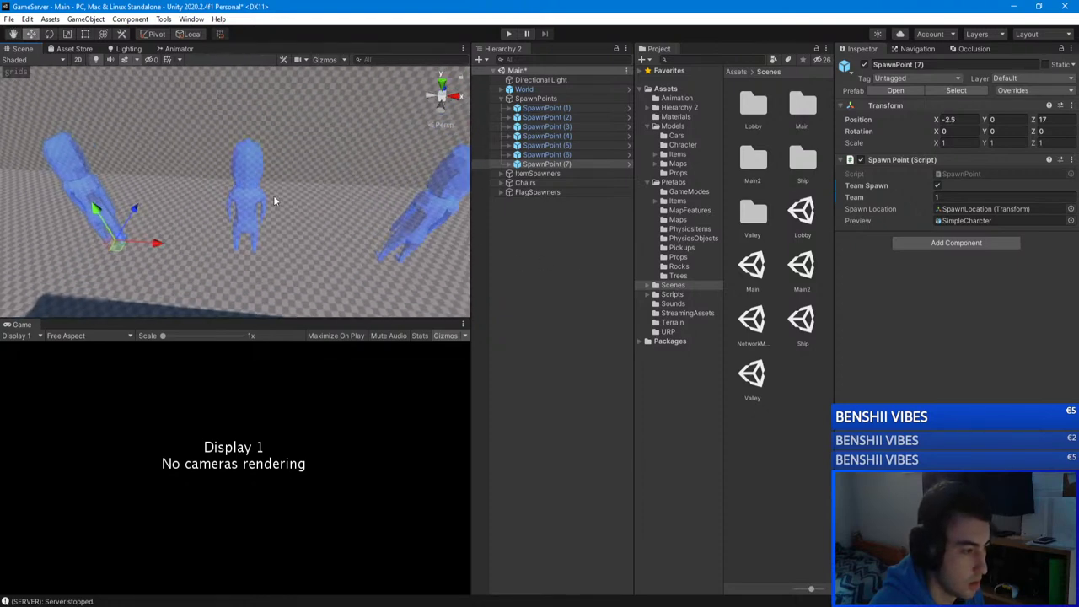
Step: Review all seven spawn points' settings, including the new SpawnPoint (6) and (7)
{"action": "left_click", "coordinate": [574, 136]}
{"action": "left_click", "coordinate": [570, 128]}
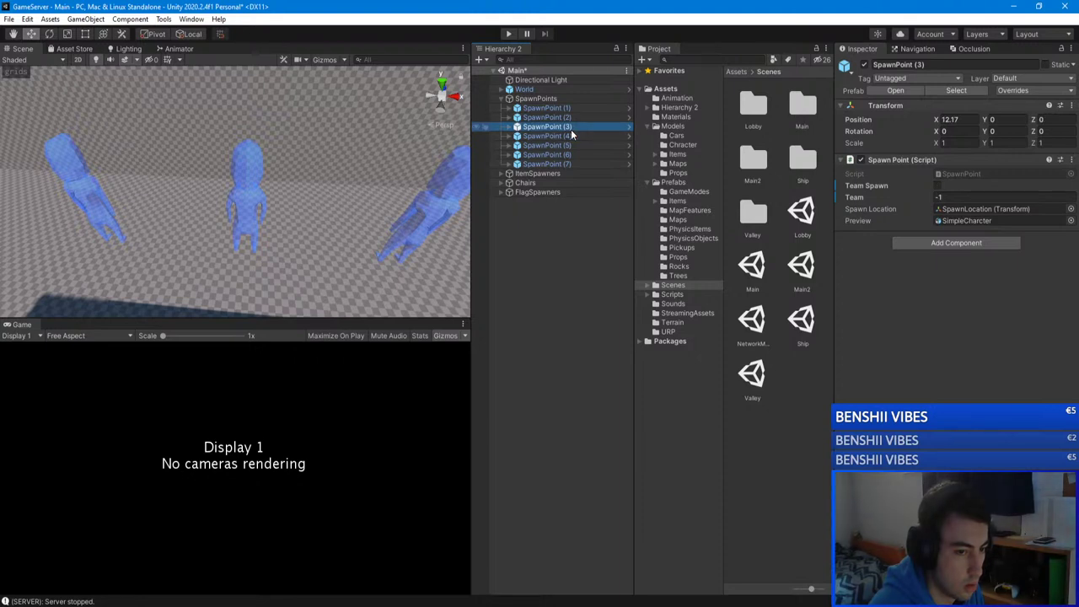
{"action": "left_click", "coordinate": [563, 120]}
{"action": "left_click", "coordinate": [554, 110]}
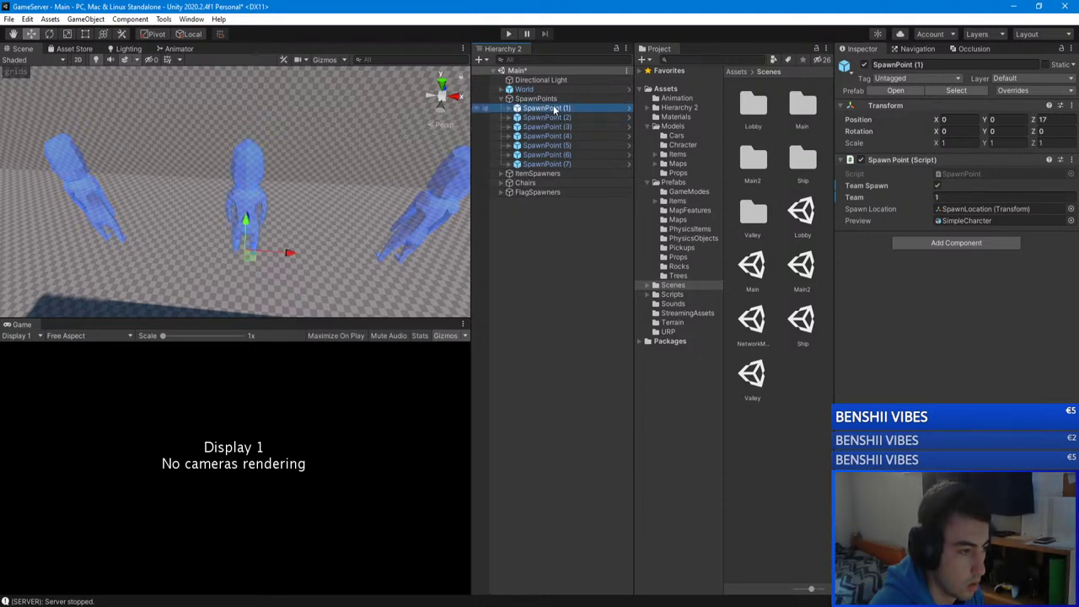
{"action": "right_click_drag", "start_coordinate": [278, 211], "coordinate": [215, 263]}
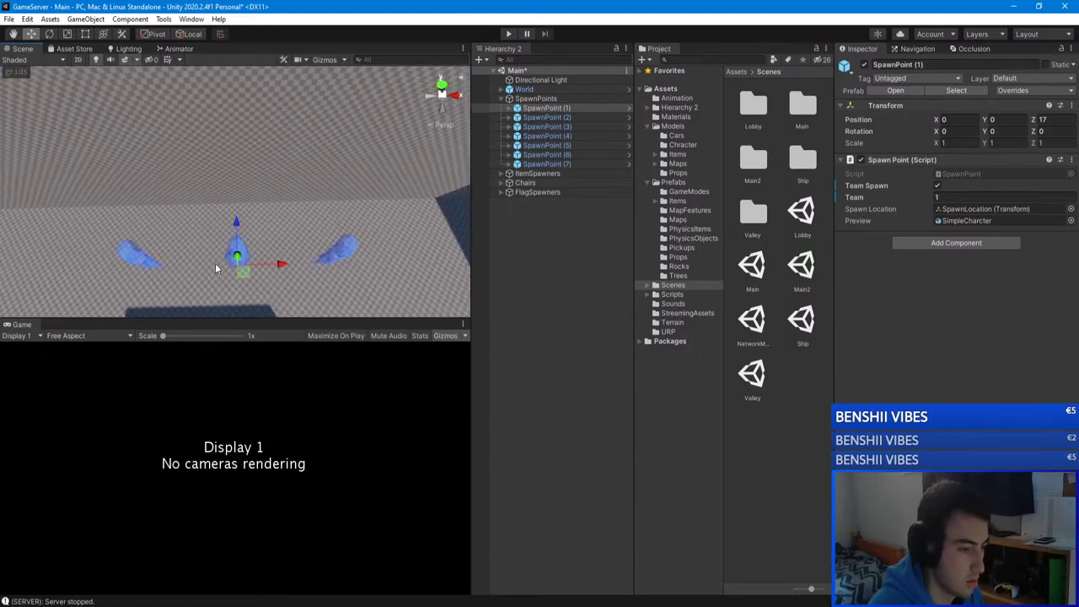
{"action": "left_click", "coordinate": [562, 163]}
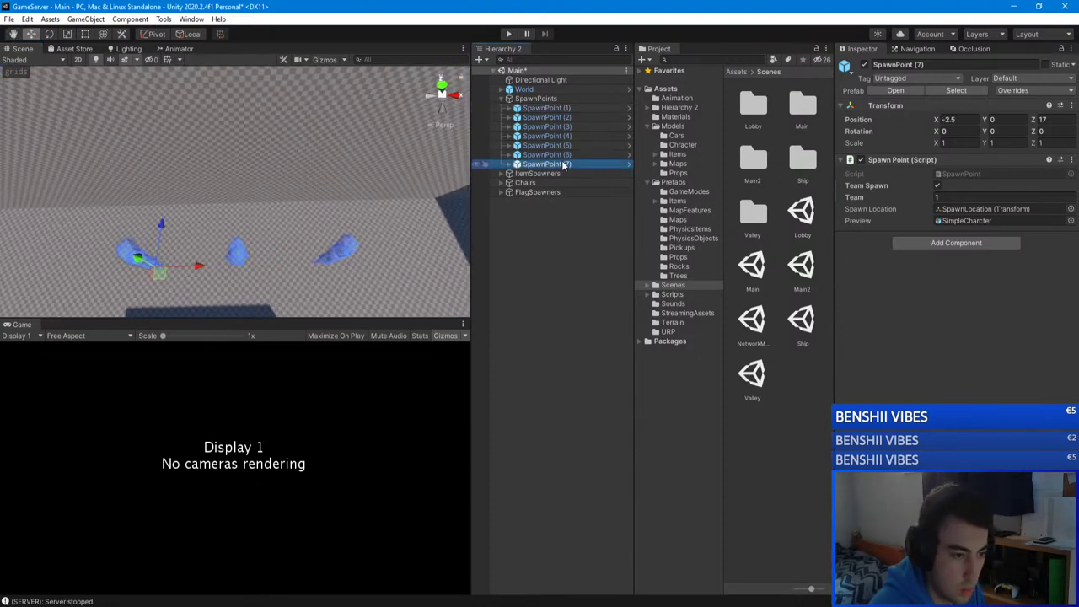
{"action": "left_click", "coordinate": [558, 156]}
{"action": "left_click", "coordinate": [548, 118]}
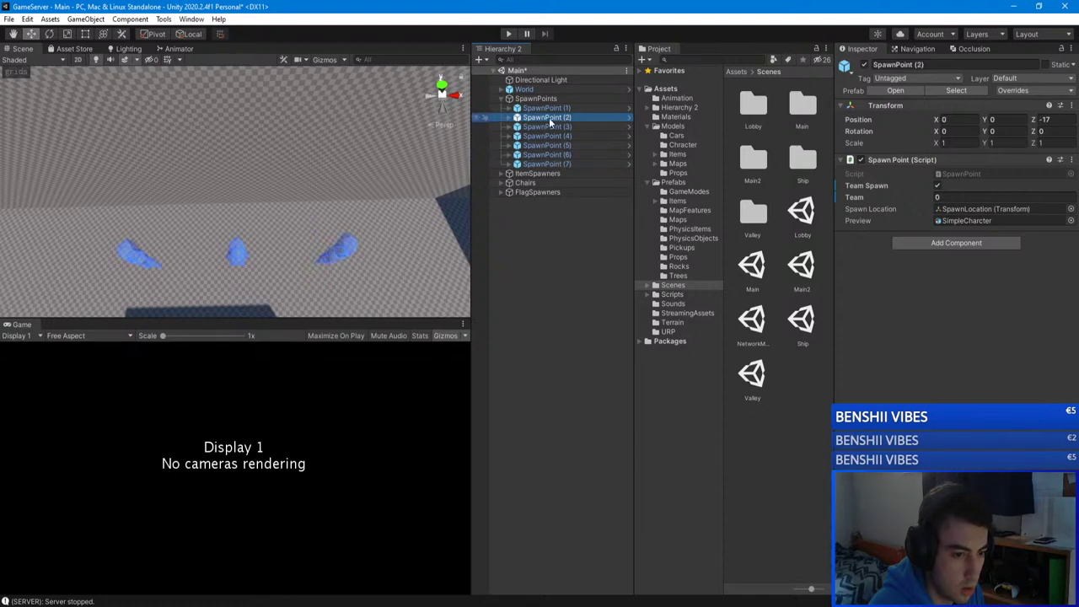
{"action": "left_click", "coordinate": [551, 127]}
{"action": "left_click", "coordinate": [546, 117]}
{"action": "double_click", "coordinate": [547, 108]}
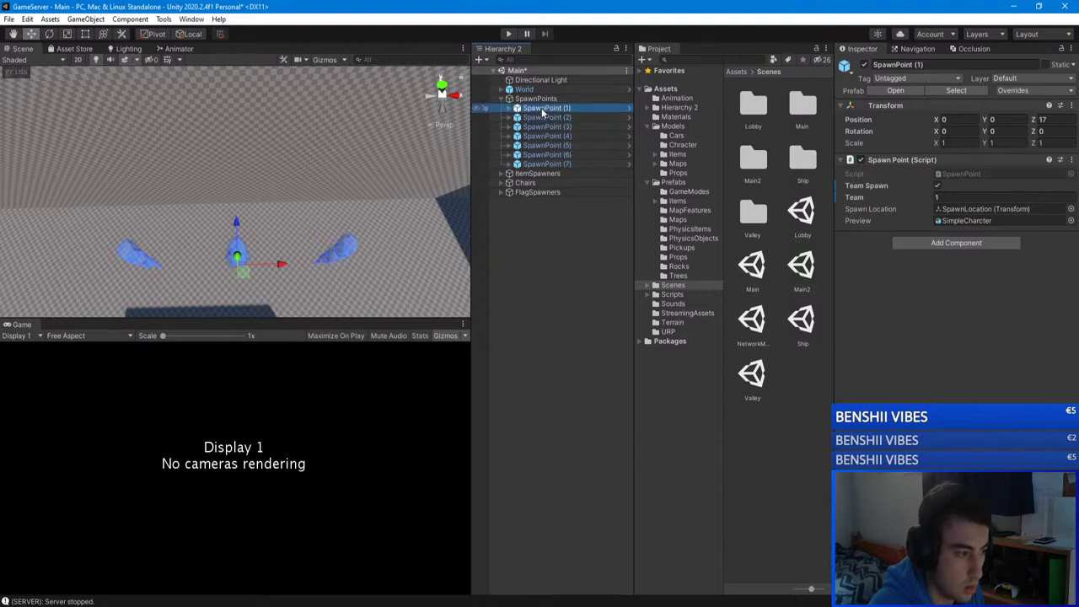
{"action": "left_click", "coordinate": [576, 261]}
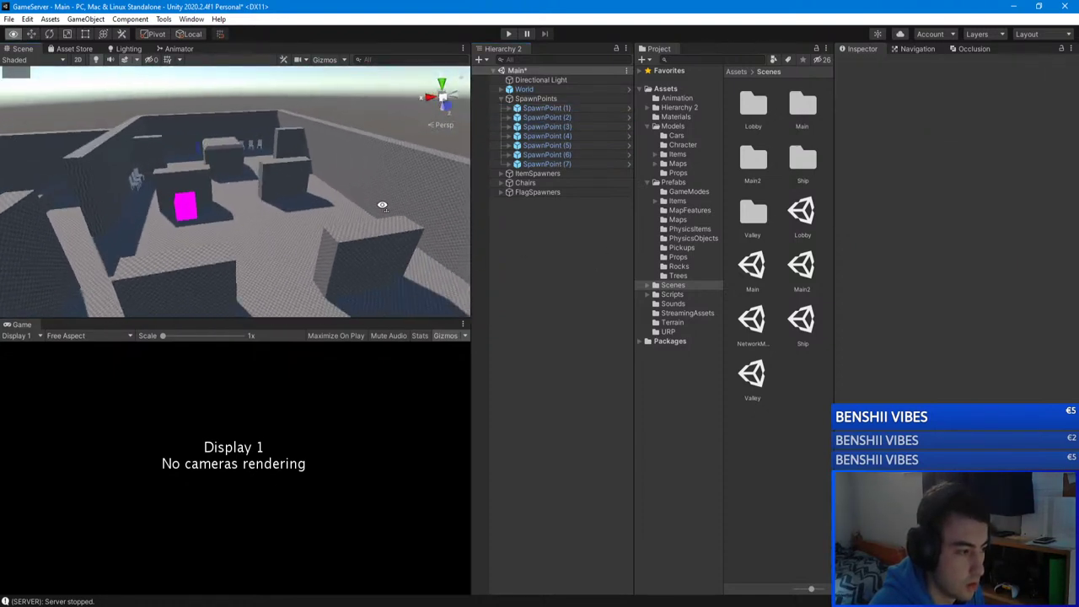
Step: Test-run the server in play mode, stop it, and open the NetworkManager scene
{"action": "left_click_drag", "start_coordinate": [252, 211], "coordinate": [546, 247], "text": "alt"}
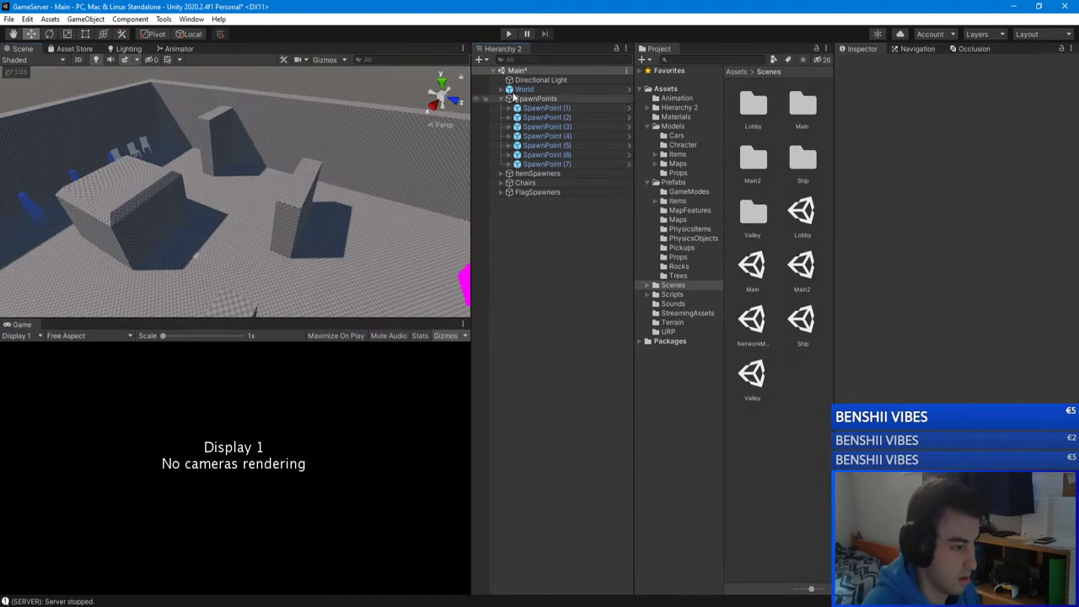
{"action": "key", "text": "ctrl+p"}
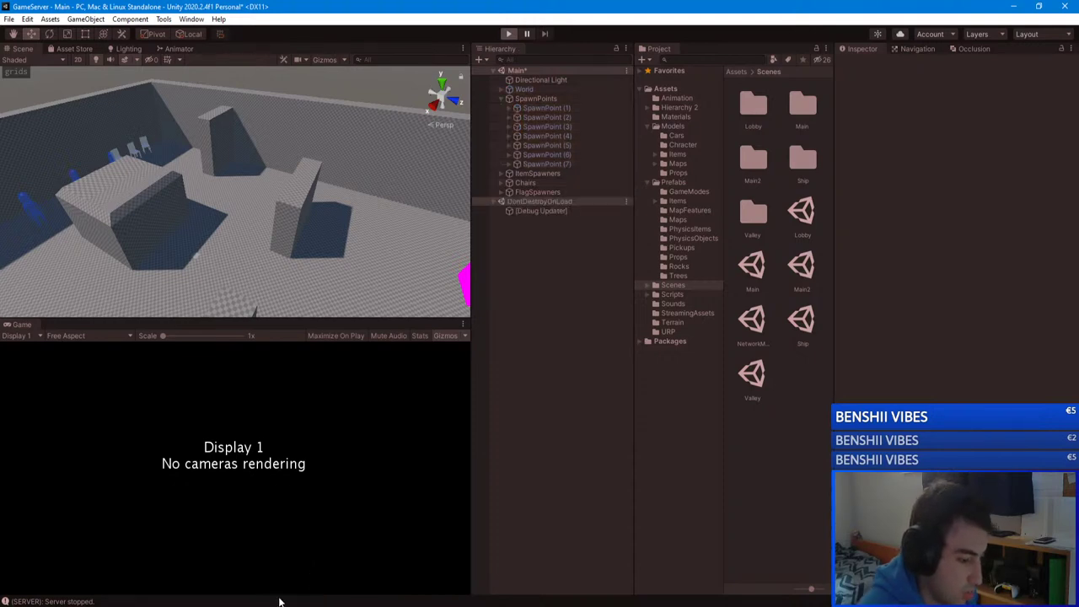
{"action": "mouse_move", "coordinate": [280, 601]}
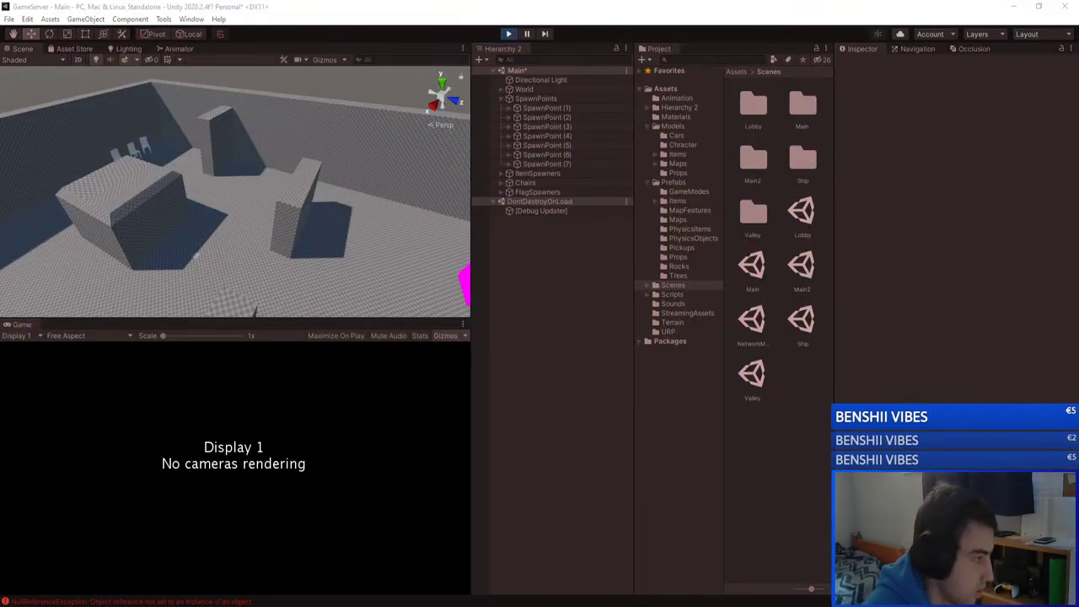
{"action": "left_click", "coordinate": [411, 103]}
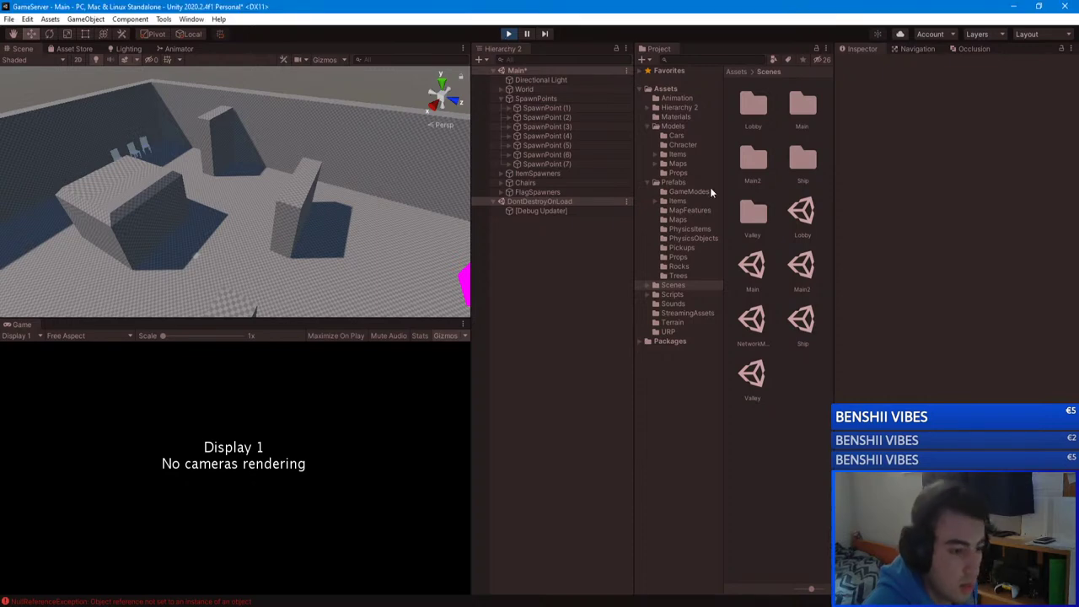
{"action": "key", "text": "ctrl+p"}
{"action": "double_click", "coordinate": [752, 318]}
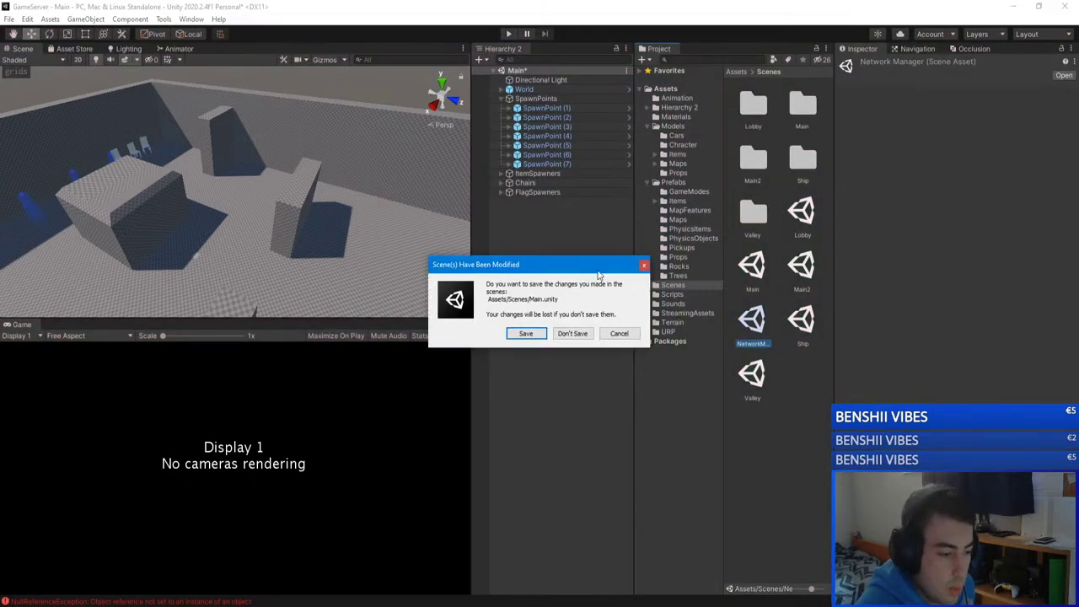
Step: Save the Main scene, play the server from NetworkManager, and start the GameClient player build
{"action": "left_click", "coordinate": [523, 335]}
{"action": "left_click", "coordinate": [508, 34]}
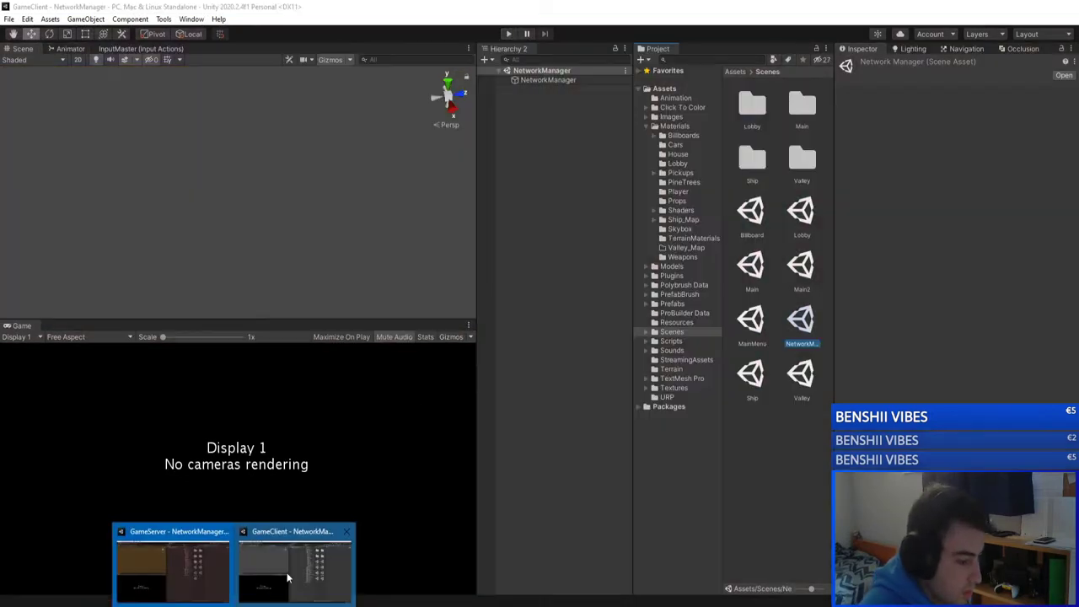
{"action": "left_click", "coordinate": [286, 573]}
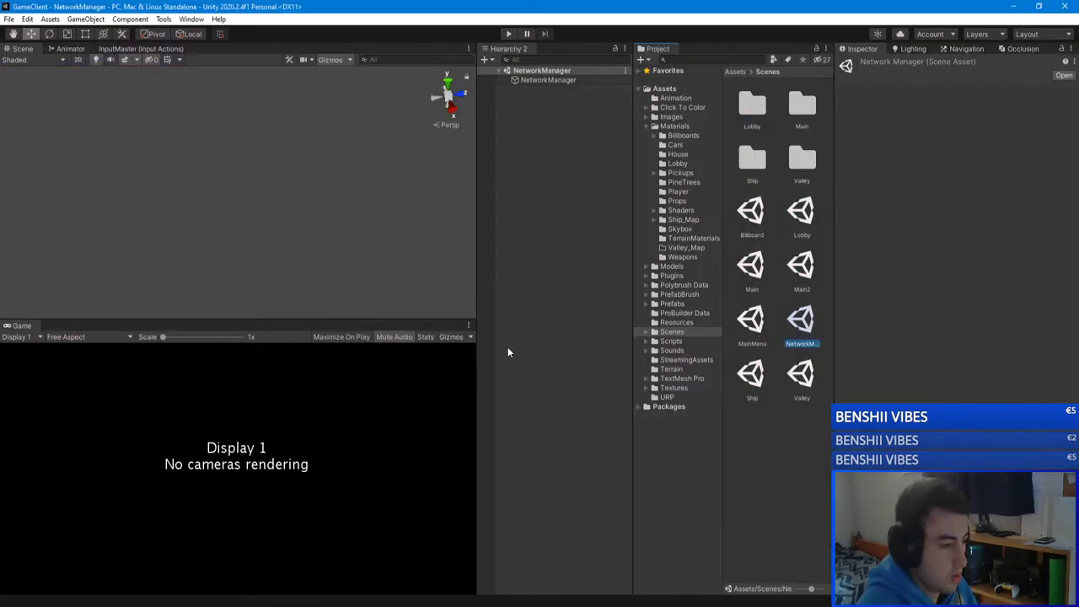
{"action": "key", "text": "ctrl+p"}
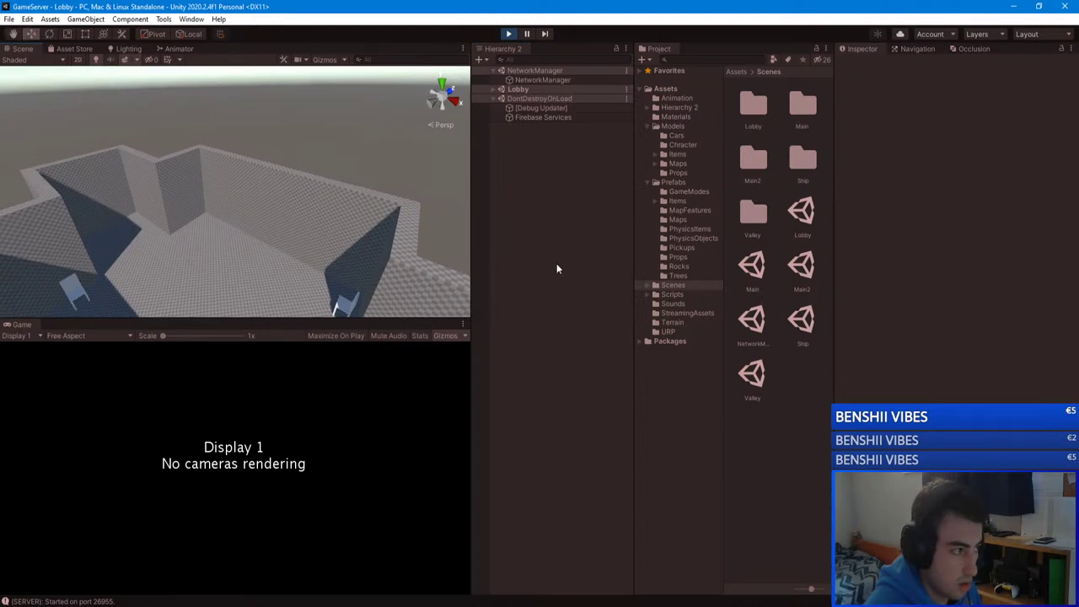
{"action": "left_click", "coordinate": [325, 559]}
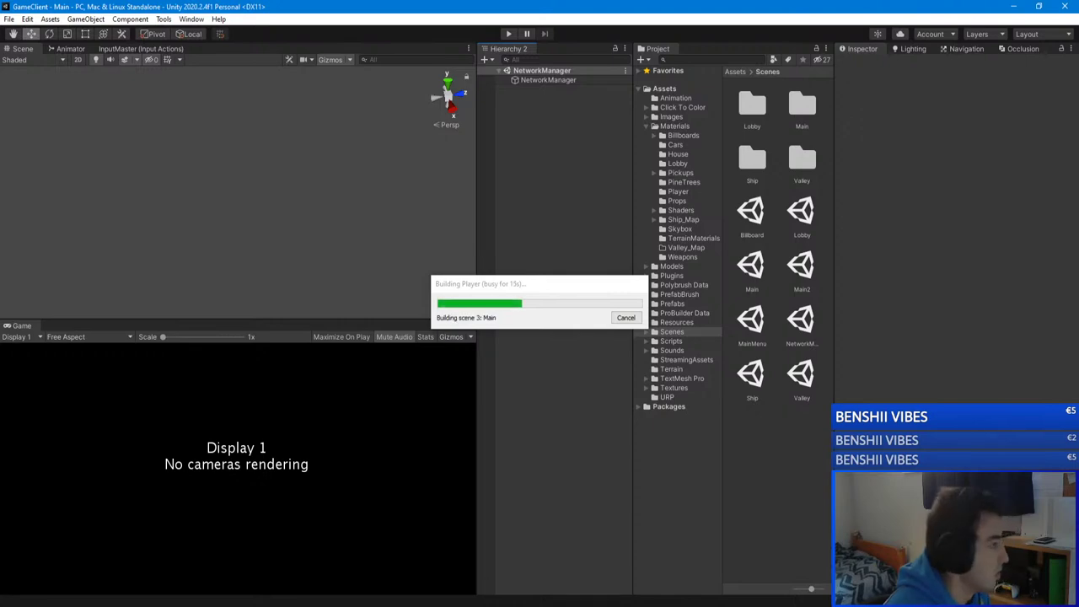
Step: Bring up the New Multiplayer Game Trello board in Chrome while the build runs
{"action": "left_click", "coordinate": [29, 258]}
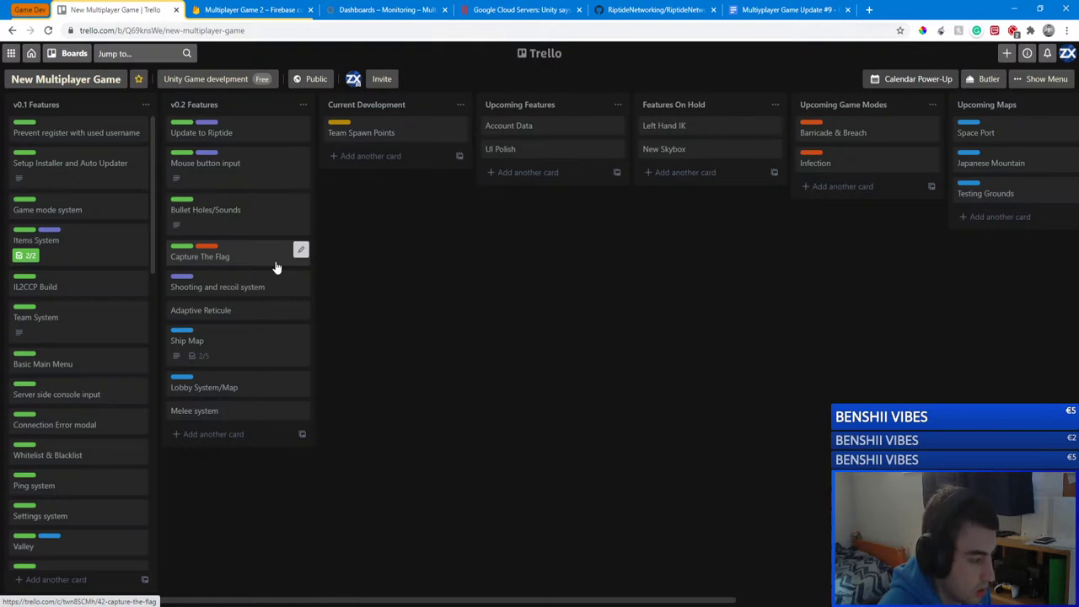
Step: Return to the GameClient editor, where the player build finished successfully in 41 seconds
{"action": "key", "text": "alt+Tab"}
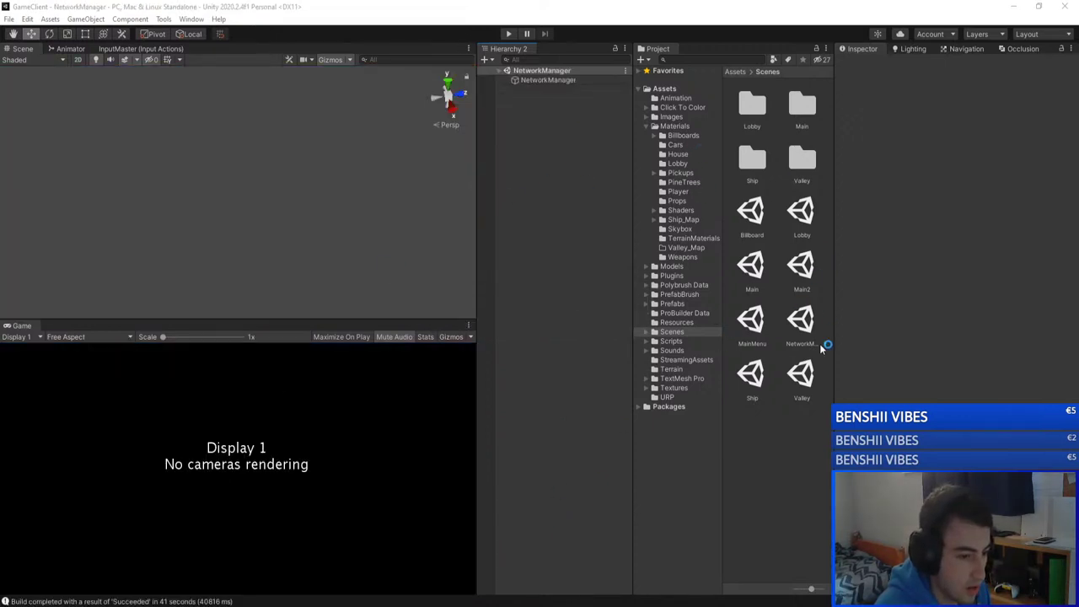
Step: Run the built client windowed beside the editor, then start the editor client in play mode
{"action": "left_click", "coordinate": [1065, 35]}
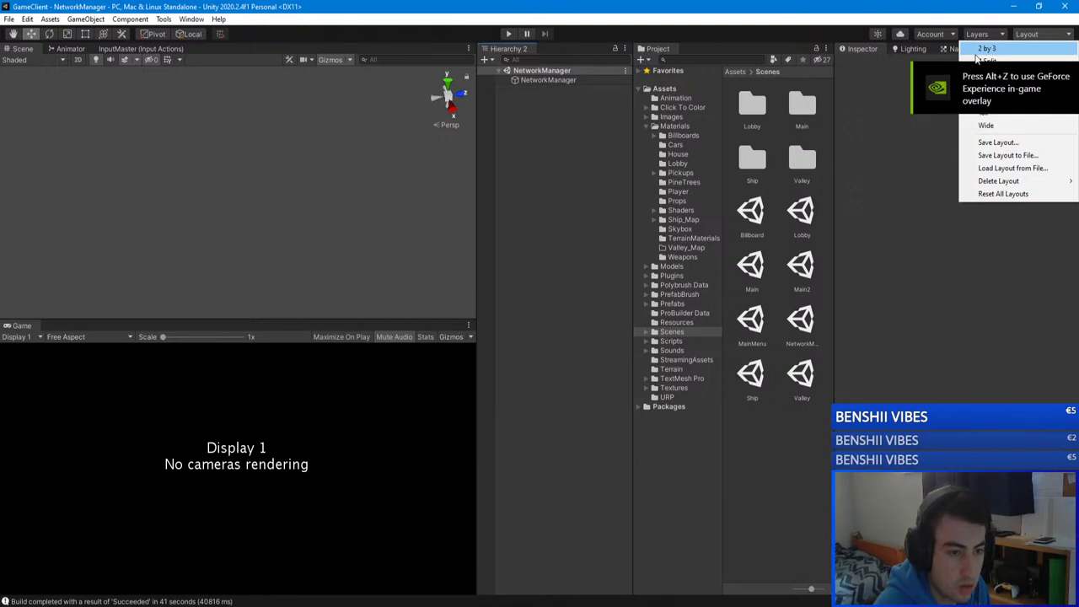
{"action": "left_click", "coordinate": [854, 272]}
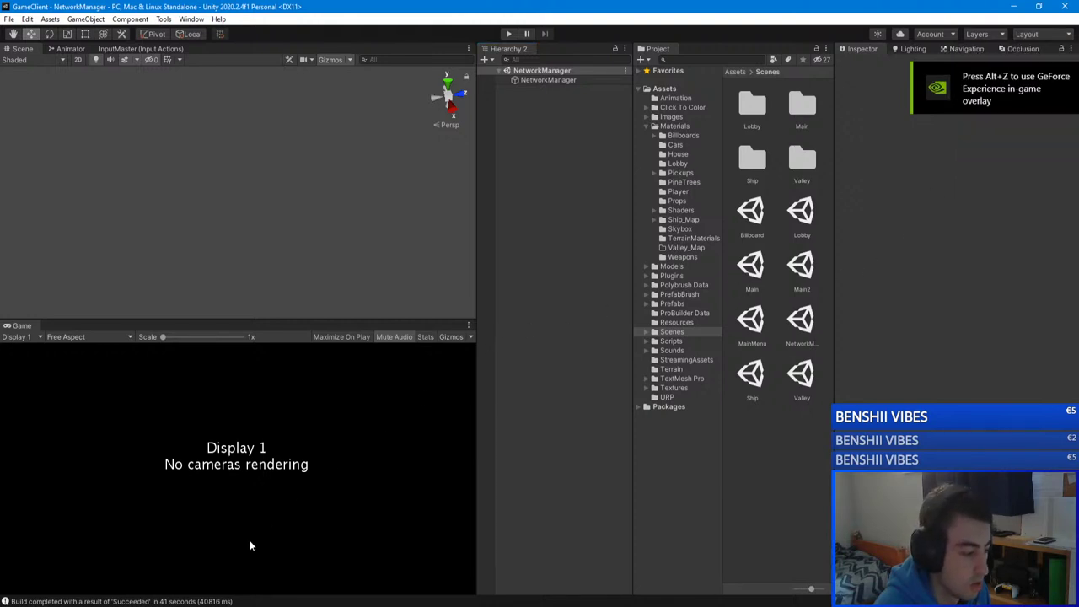
{"action": "key", "text": "alt+Return"}
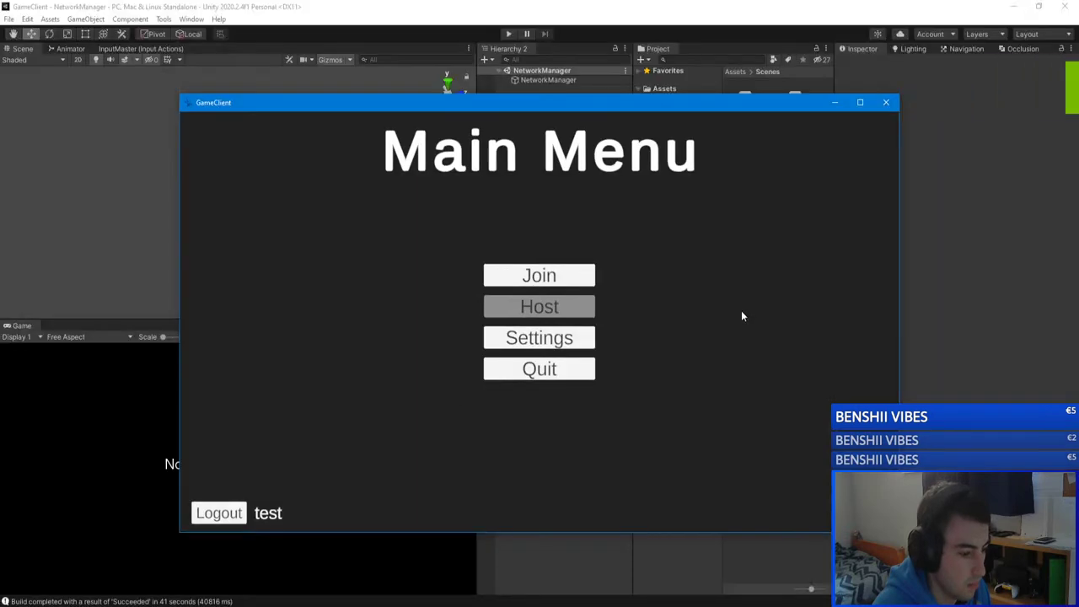
{"action": "left_click_drag", "start_coordinate": [530, 102], "coordinate": [411, 105]}
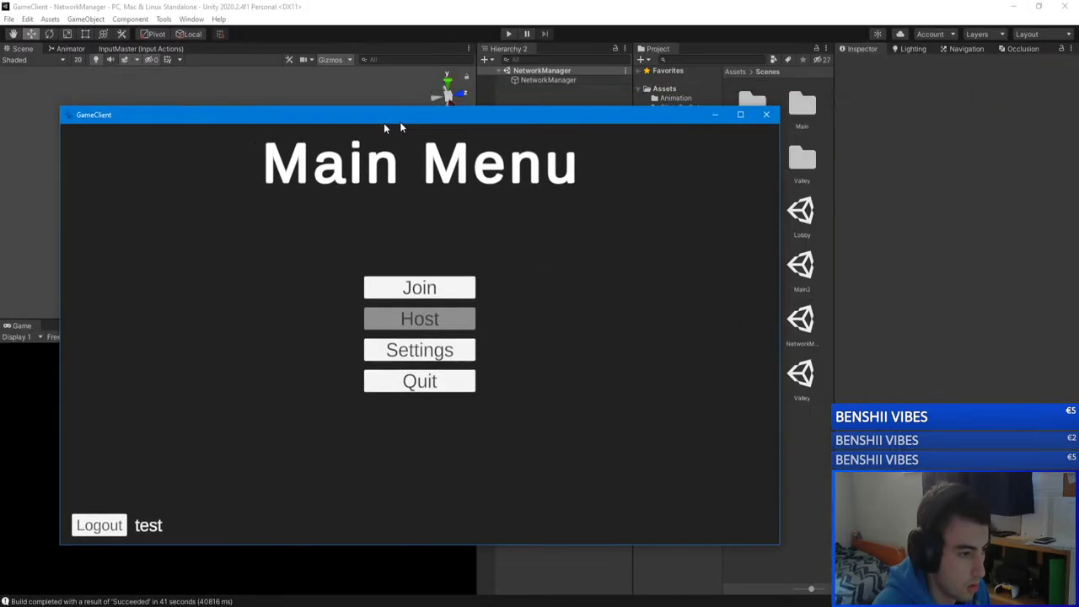
{"action": "left_click", "coordinate": [538, 39]}
{"action": "left_click", "coordinate": [508, 33]}
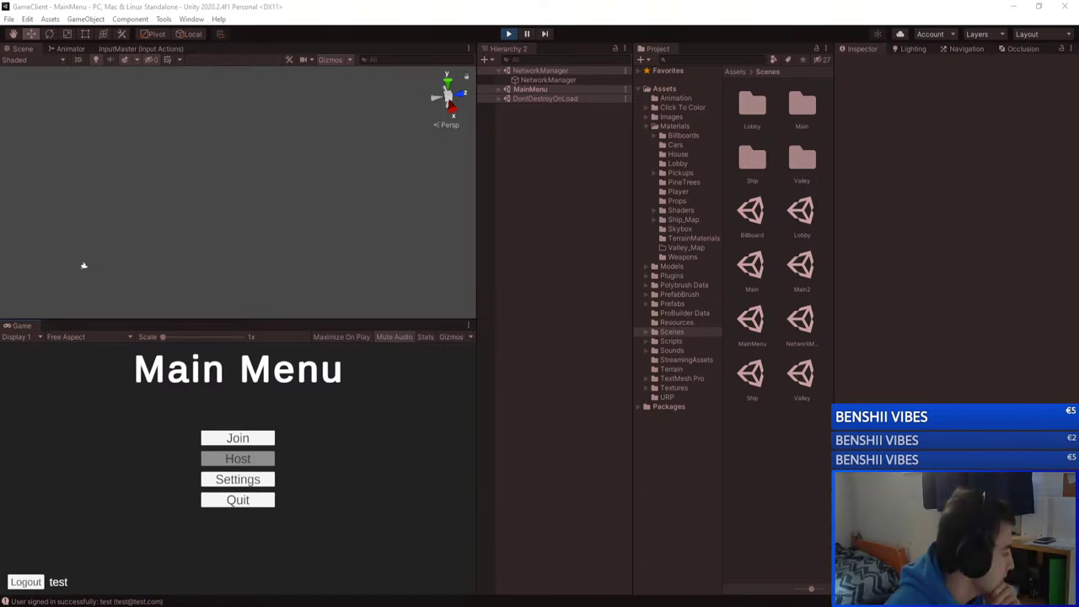
Step: Switch from Unity to the Trello board for the New Multiplayer Game
{"action": "key", "text": "alt+Tab"}
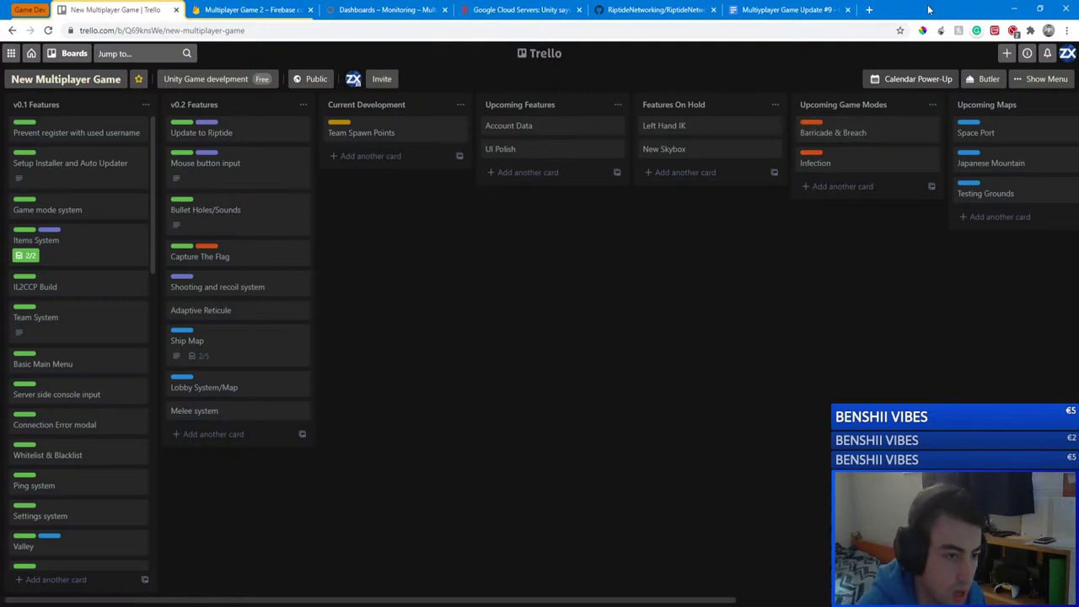
Step: Minimize Chrome to return to the Unity editor at the signed-in Main Menu
{"action": "left_click", "coordinate": [1014, 9]}
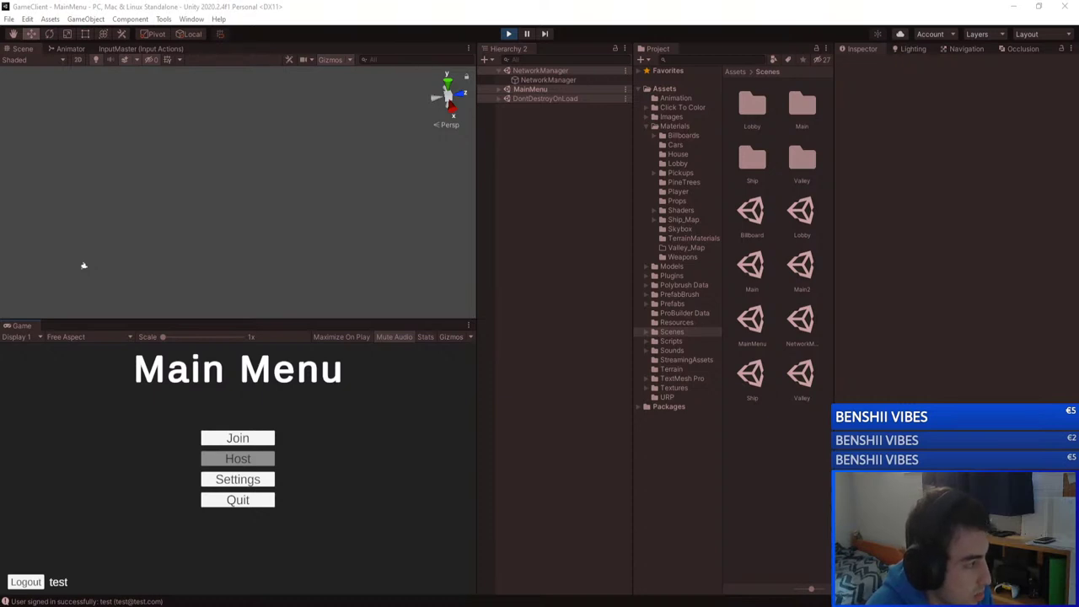
Step: Visit the editor game's server list, go back, and bring the standalone GameClient window into view
{"action": "left_click", "coordinate": [579, 296]}
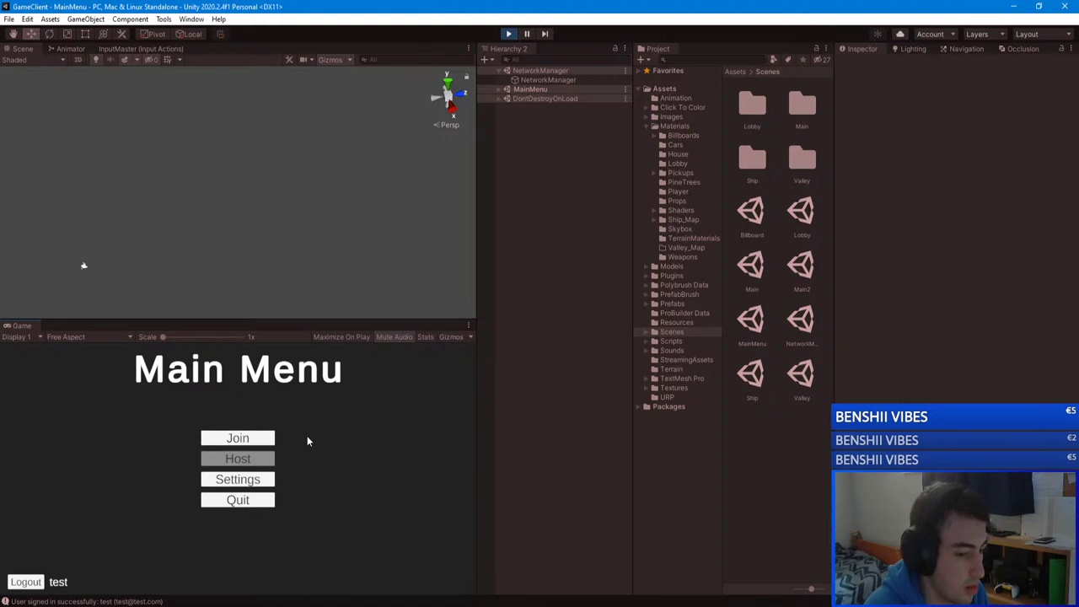
{"action": "left_click", "coordinate": [236, 438]}
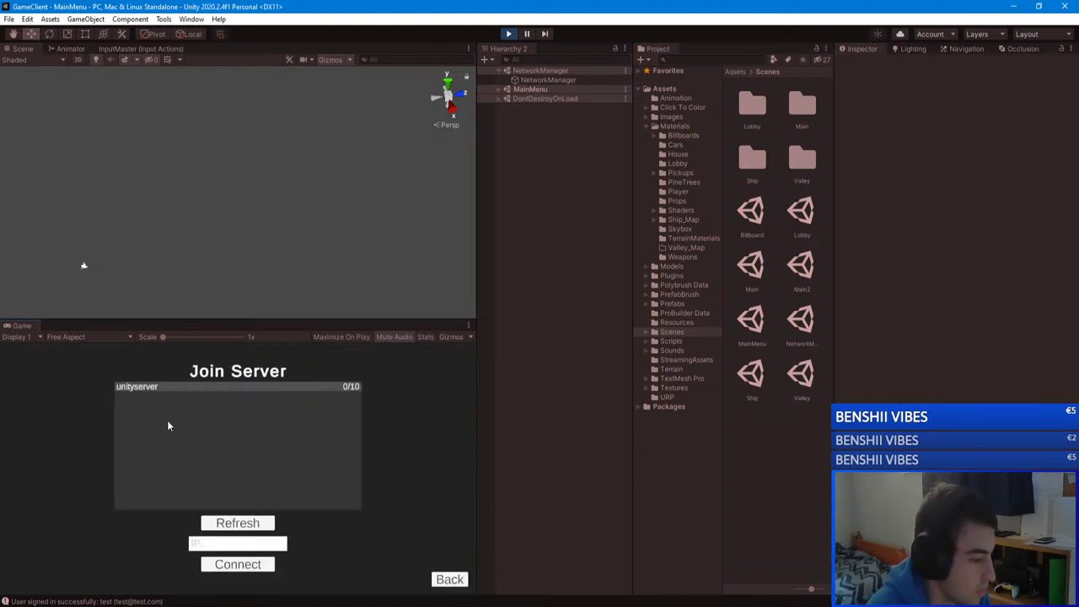
{"action": "left_click", "coordinate": [455, 580]}
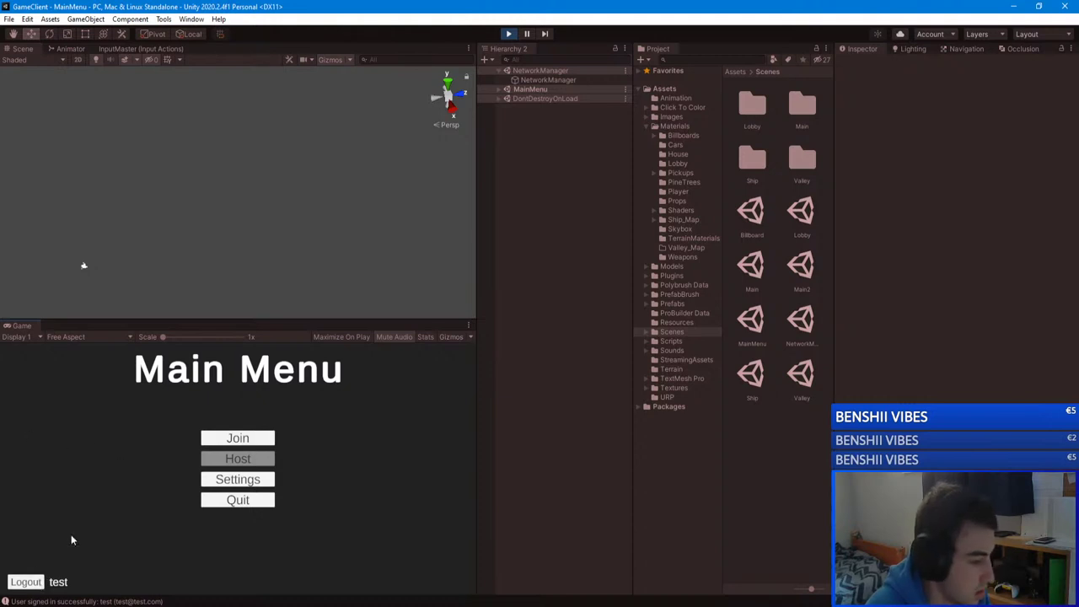
{"action": "left_click_drag", "start_coordinate": [359, 154], "coordinate": [948, 96]}
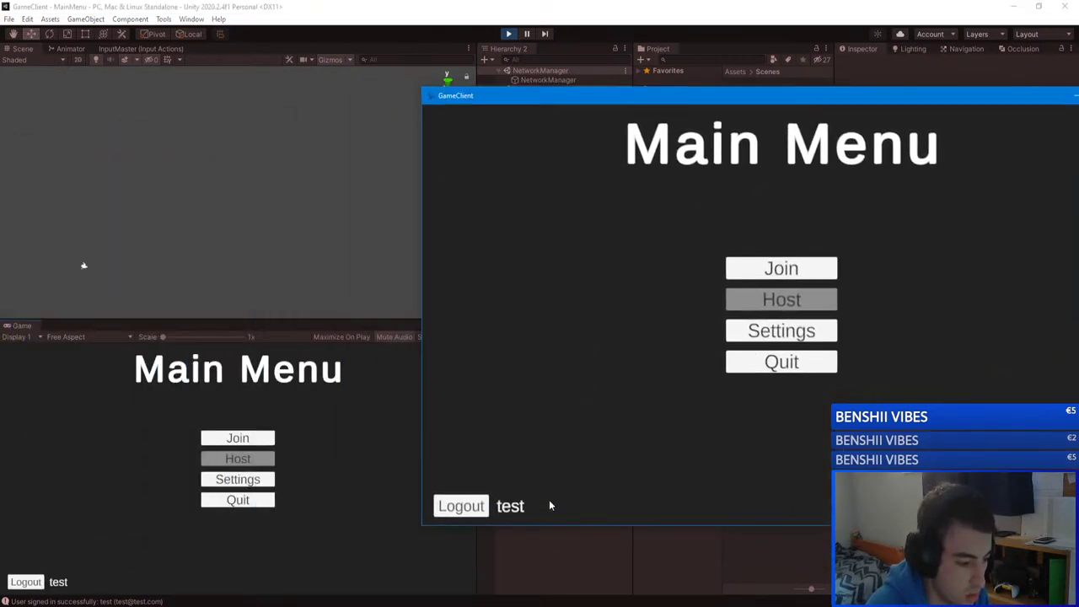
Step: Log out of GameClient and submit a different account's e-mail and password
{"action": "left_click", "coordinate": [461, 506]}
{"action": "left_click", "coordinate": [723, 270]}
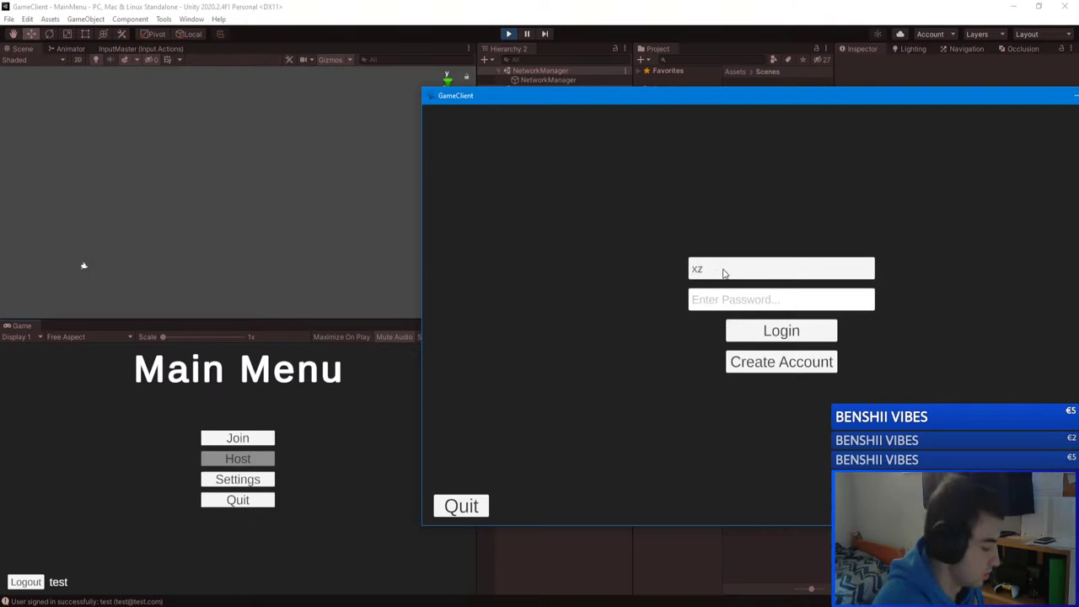
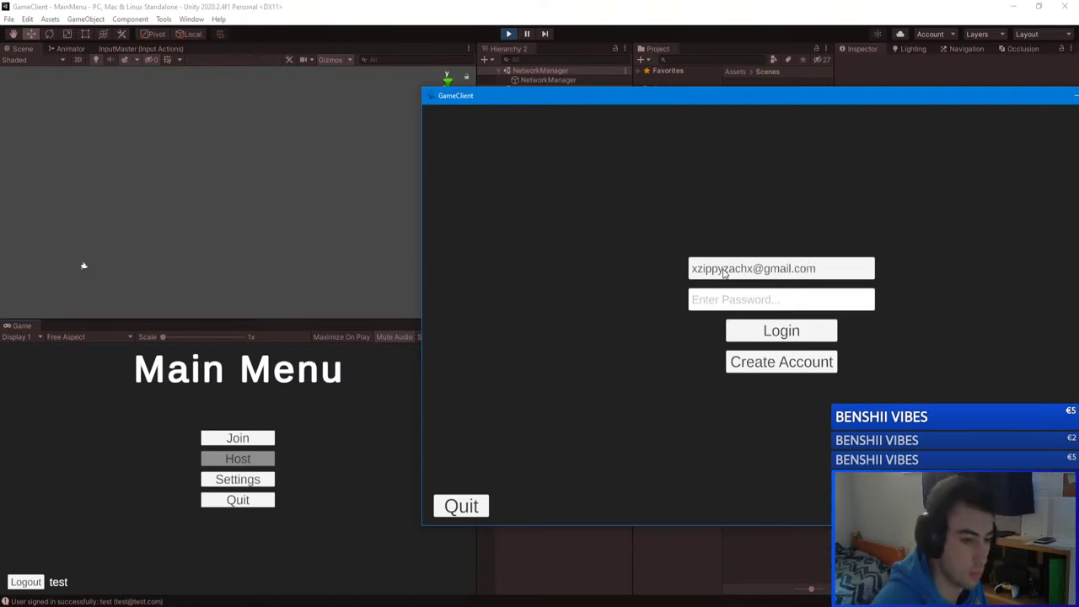
{"action": "left_click", "coordinate": [728, 300]}
{"action": "type", "text": "**********"}
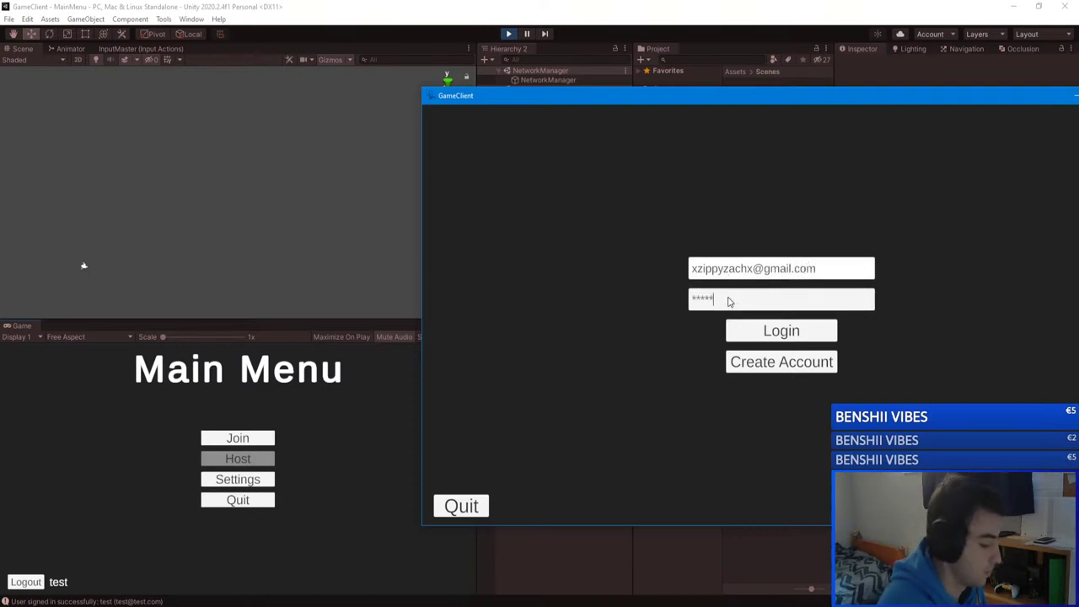
{"action": "left_click", "coordinate": [783, 331]}
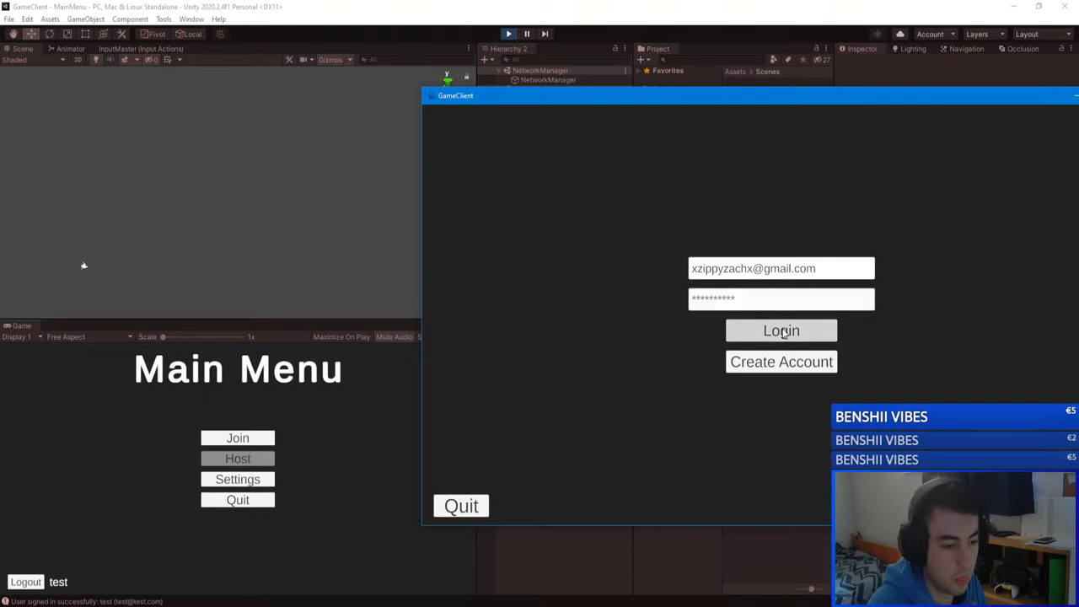
Step: Retype the account password until the GameClient login succeeds
{"action": "left_click", "coordinate": [769, 301]}
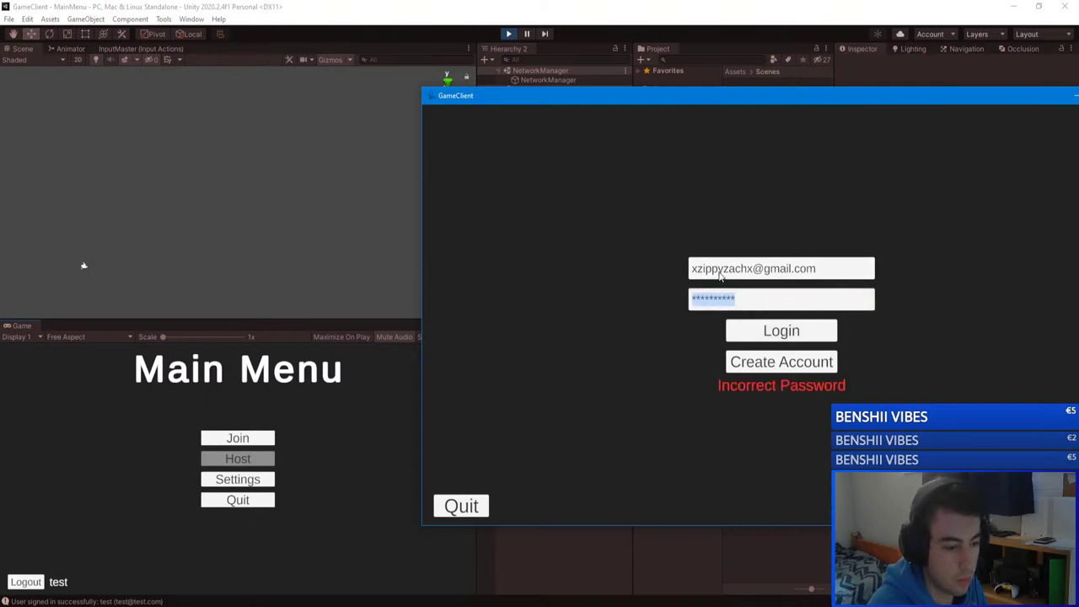
{"action": "type", "text": "**********"}
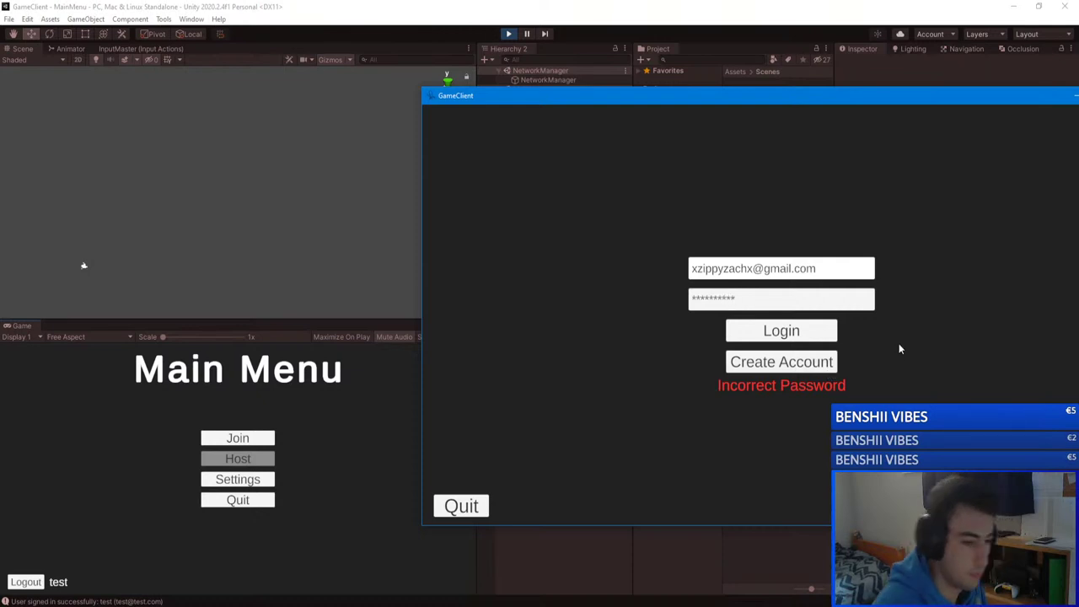
{"action": "left_click", "coordinate": [792, 331]}
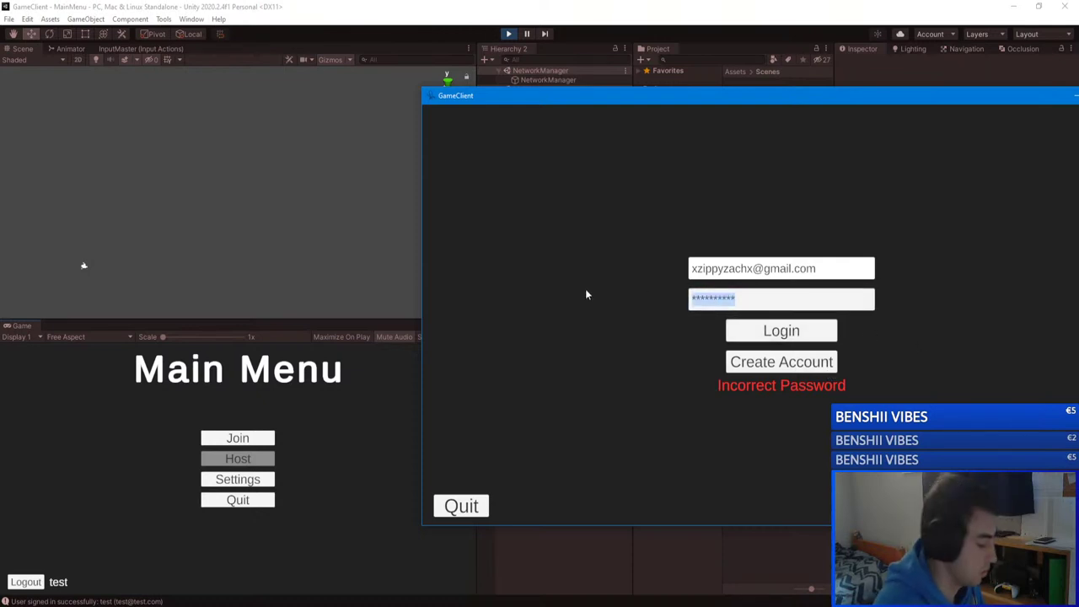
{"action": "type", "text": "**********"}
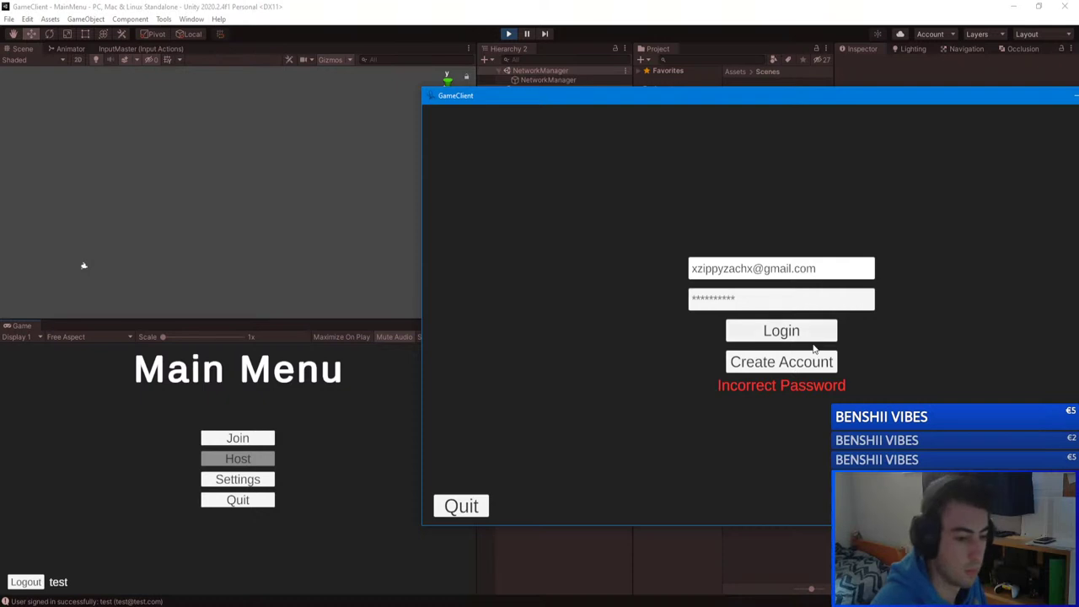
{"action": "left_click", "coordinate": [813, 338]}
Step: Open the Join Server list in the editor's game, showing unityserver at 0/10
{"action": "left_click_drag", "start_coordinate": [735, 100], "coordinate": [502, 110]}
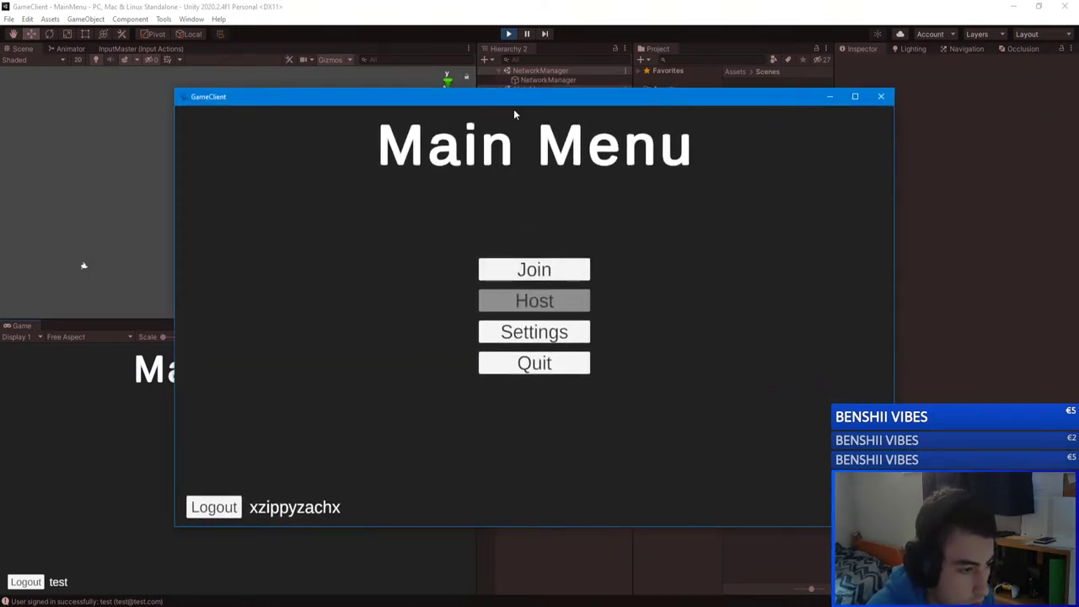
{"action": "key", "text": "alt+Tab"}
{"action": "left_click", "coordinate": [238, 438]}
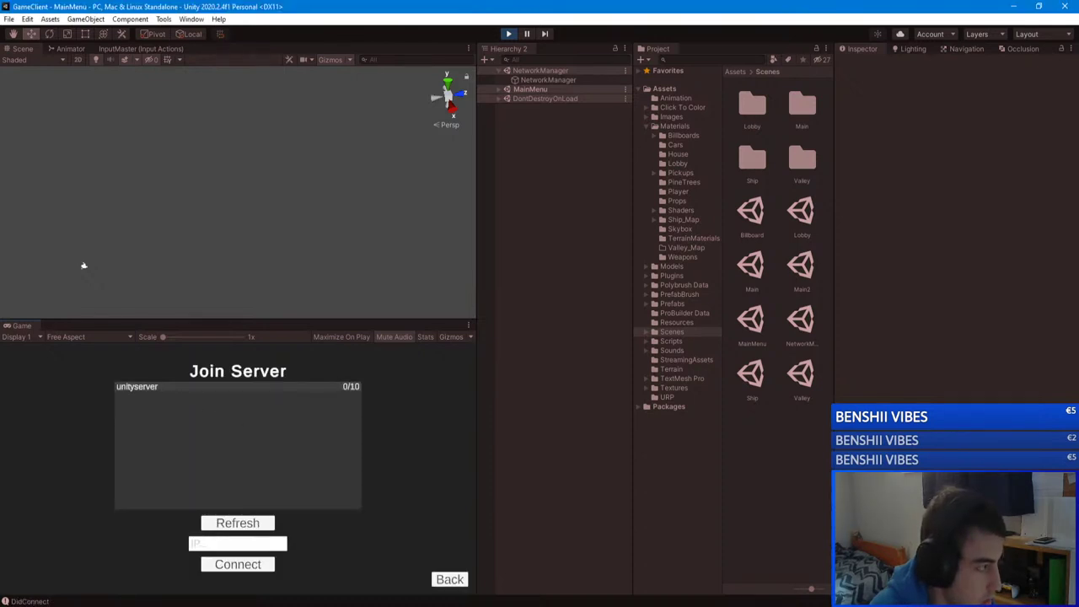
Step: Join unityserver from the editor, walk and check the scoreboard, pause, then bring GameClient forward
{"action": "left_click", "coordinate": [137, 386]}
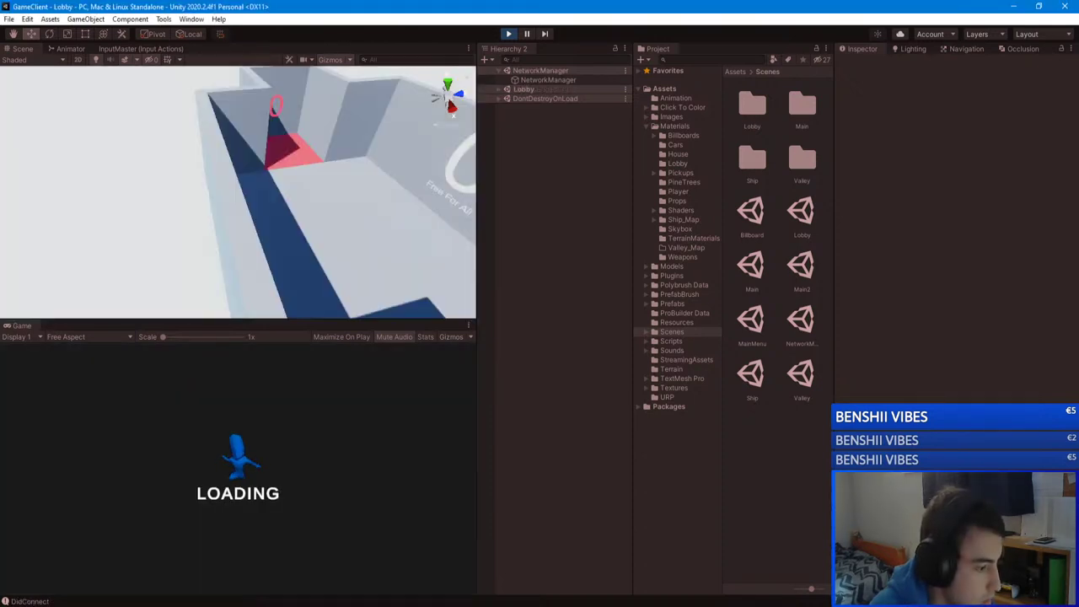
{"action": "key", "text": "w"}
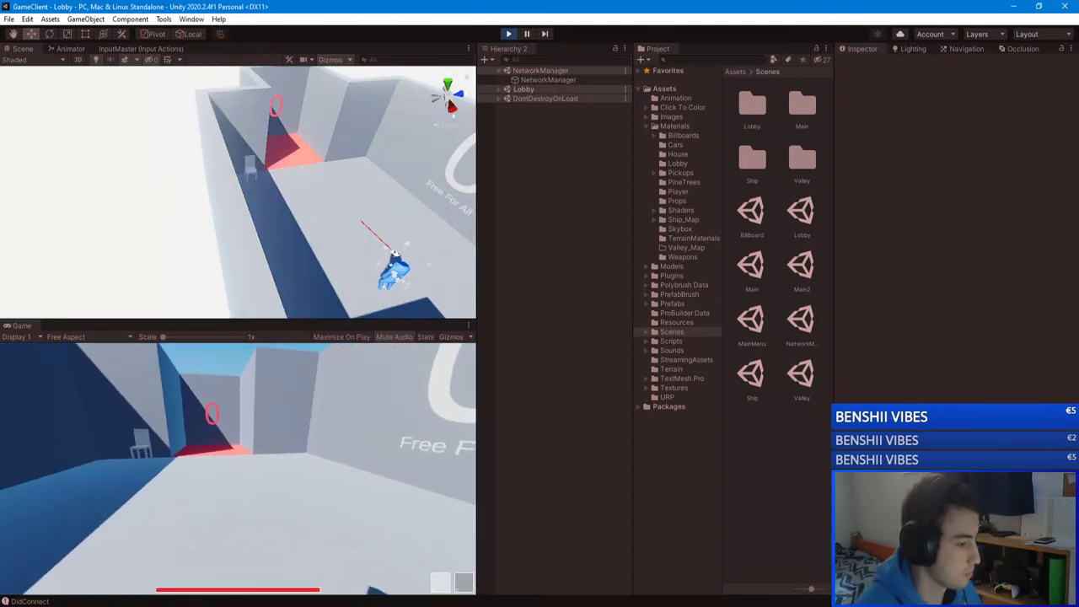
{"action": "key", "text": "Tab"}
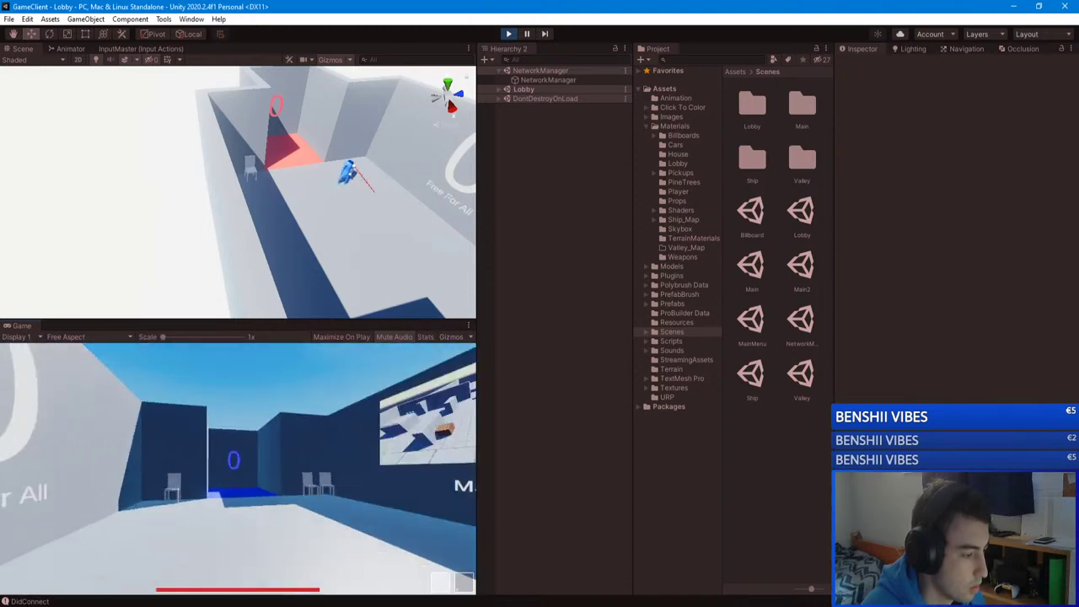
{"action": "key", "text": "Escape"}
{"action": "key", "text": "alt+Tab"}
{"action": "left_click_drag", "start_coordinate": [89, 147], "coordinate": [771, 58]}
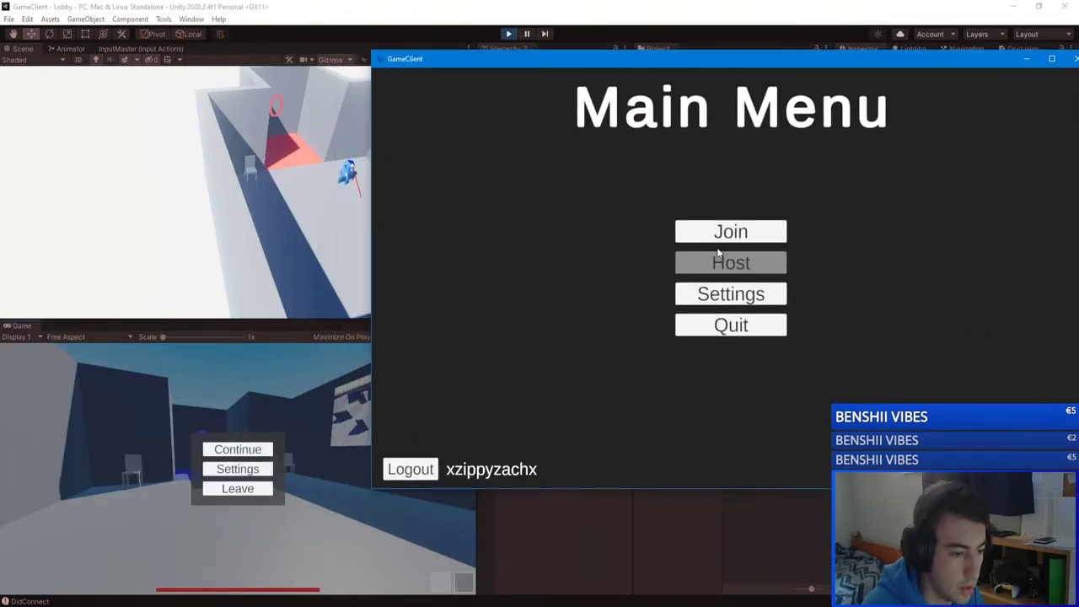
Step: Join unityserver from the standalone GameClient and walk toward the Free For All area
{"action": "left_click", "coordinate": [729, 231]}
{"action": "left_click", "coordinate": [626, 153]}
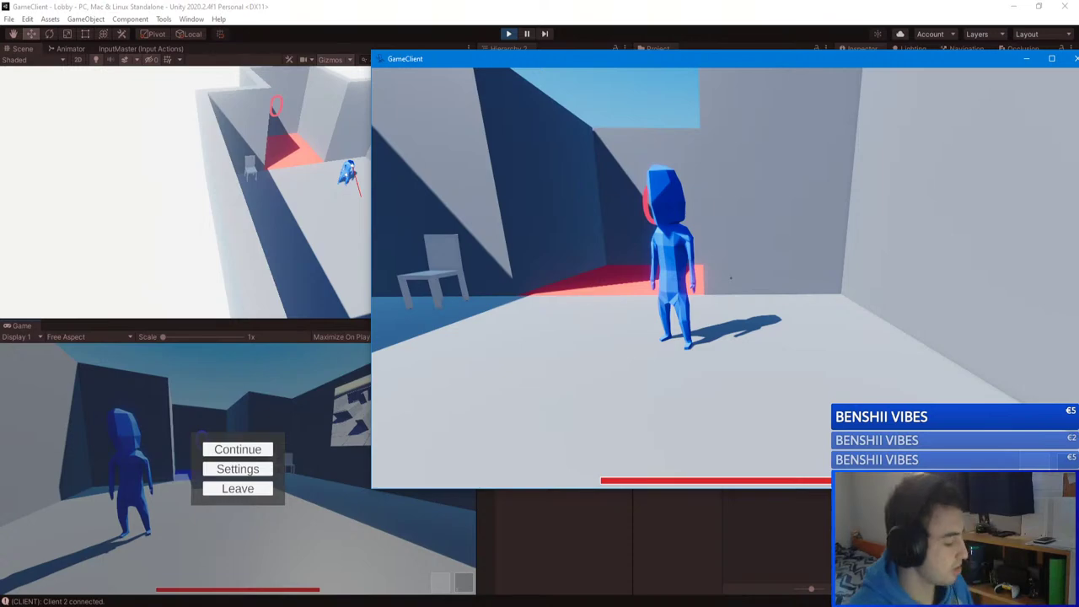
{"action": "key", "text": "w"}
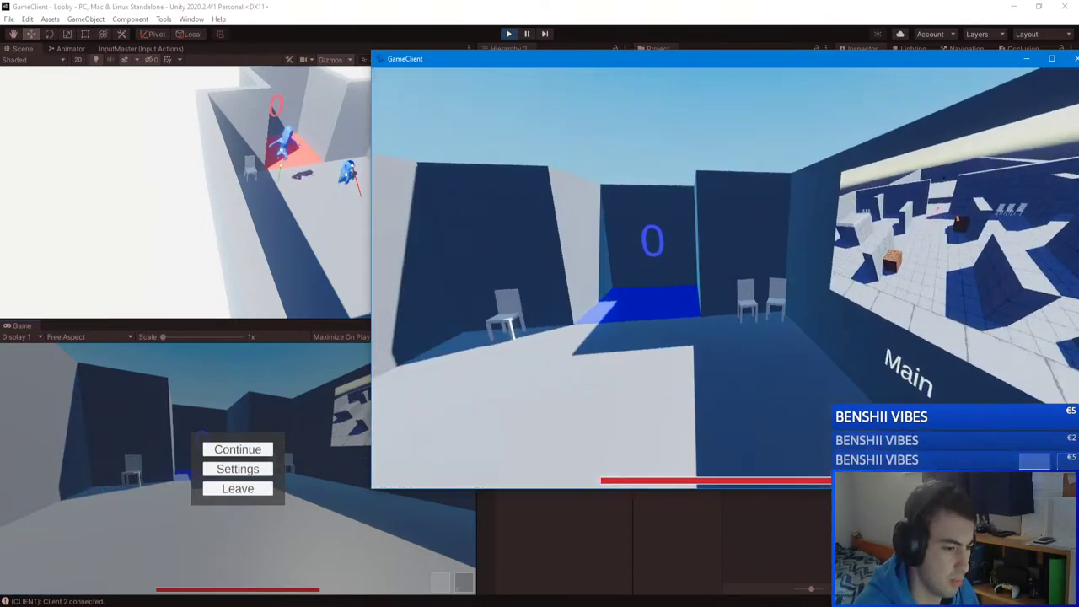
{"action": "key", "text": "w"}
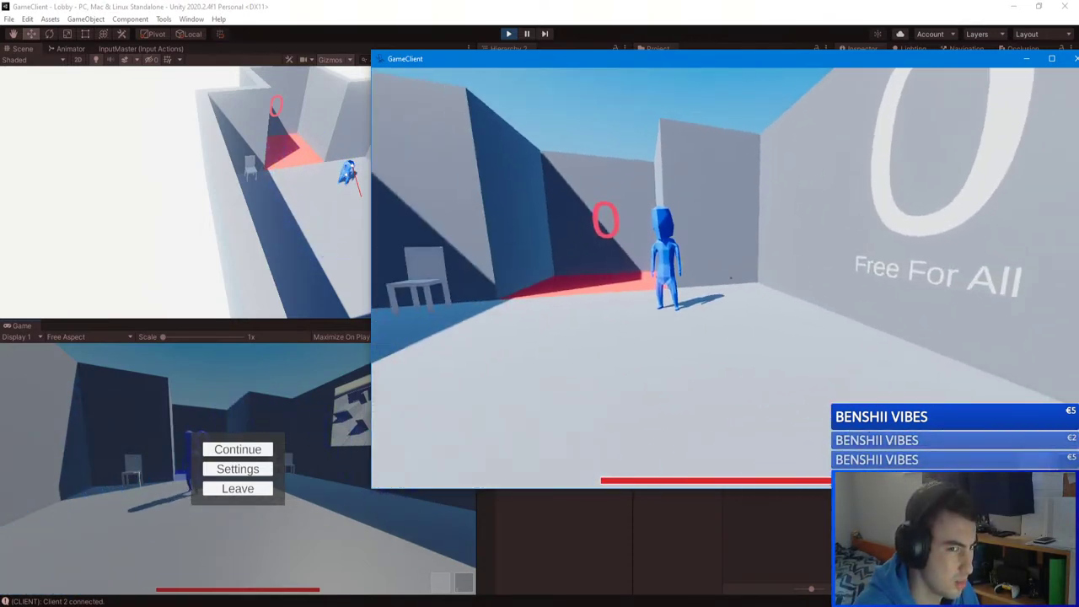
Step: Walk the Lobby to the red-zero corner, opening and closing the chat
{"action": "key", "text": "w"}
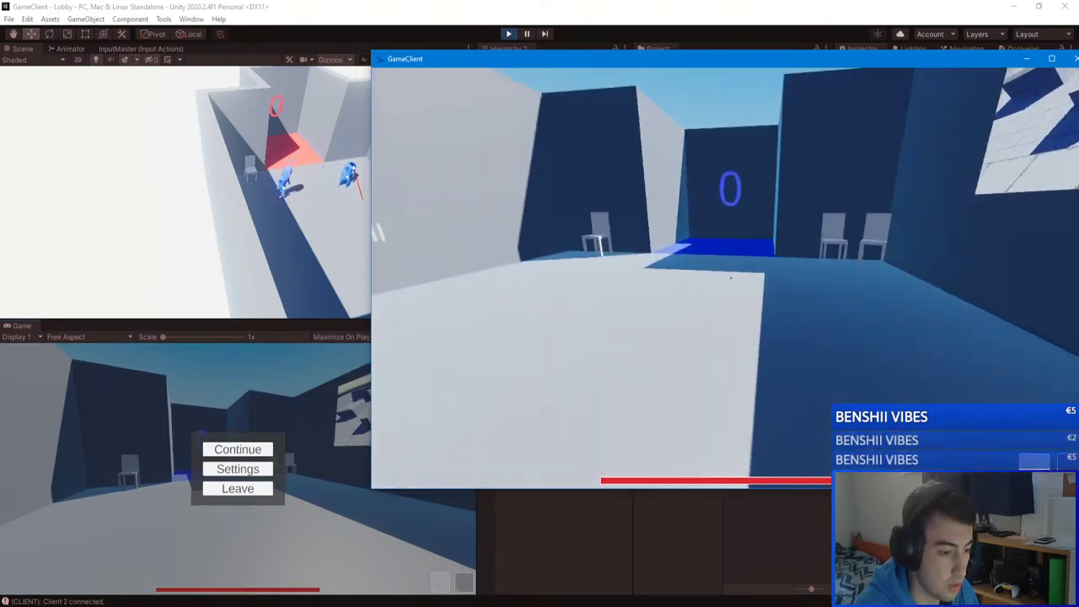
{"action": "key", "text": "w"}
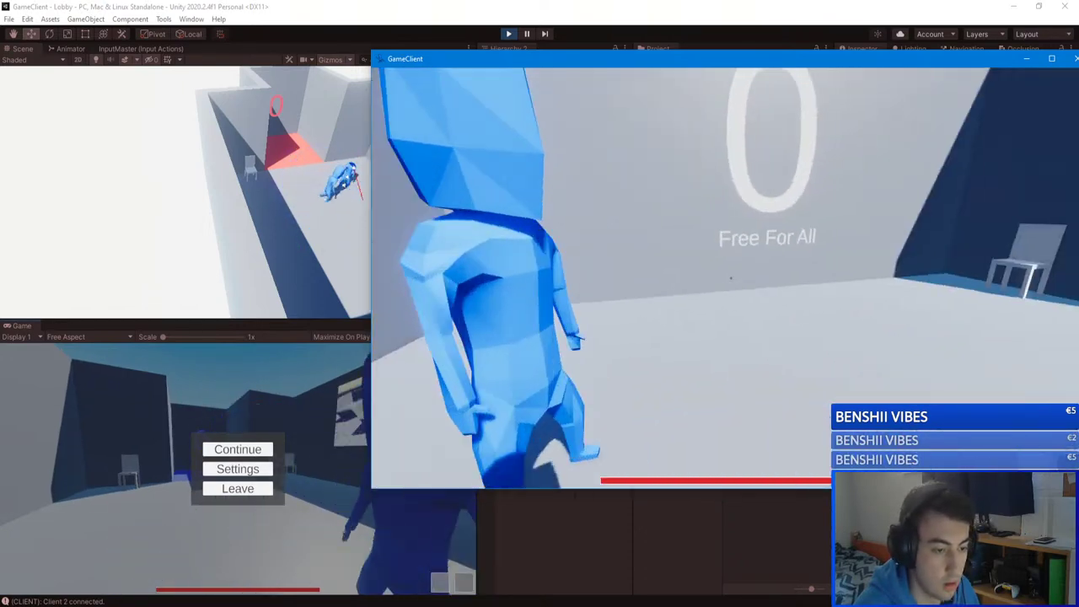
{"action": "key", "text": "w"}
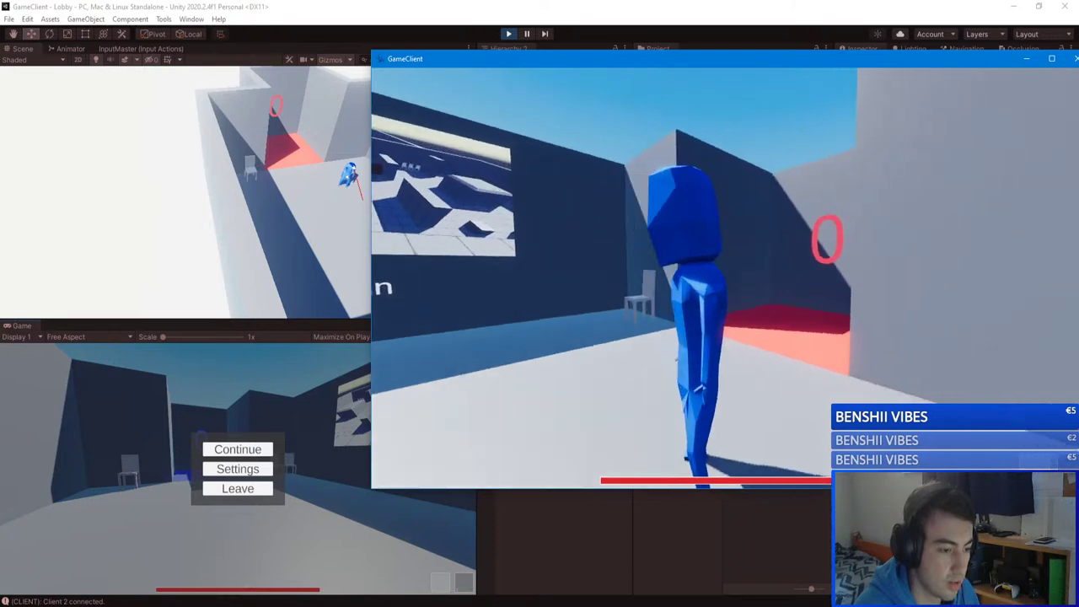
{"action": "key", "text": "w"}
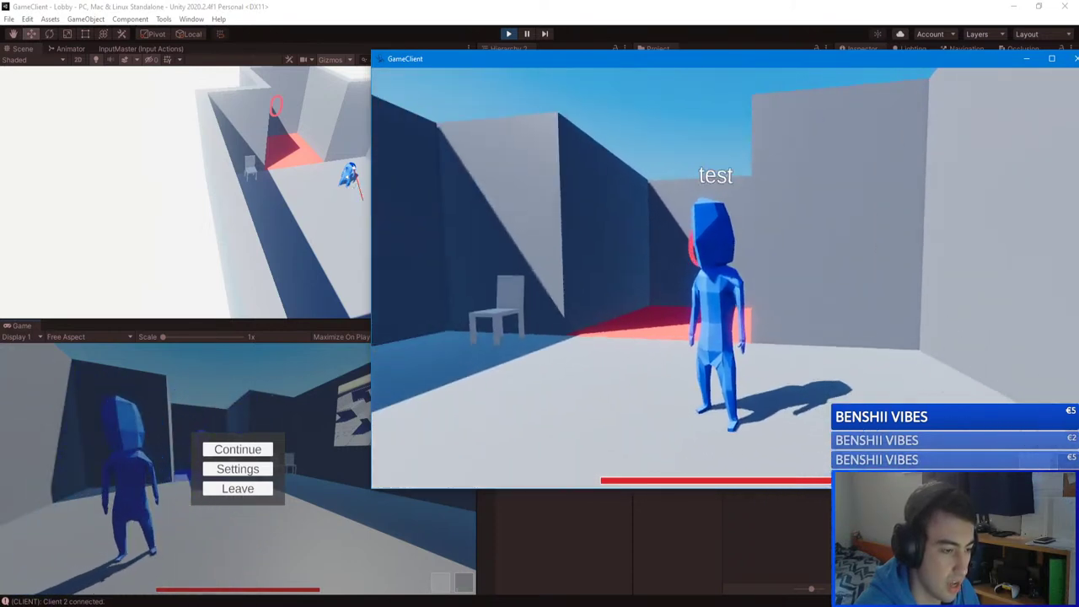
{"action": "key", "text": "w"}
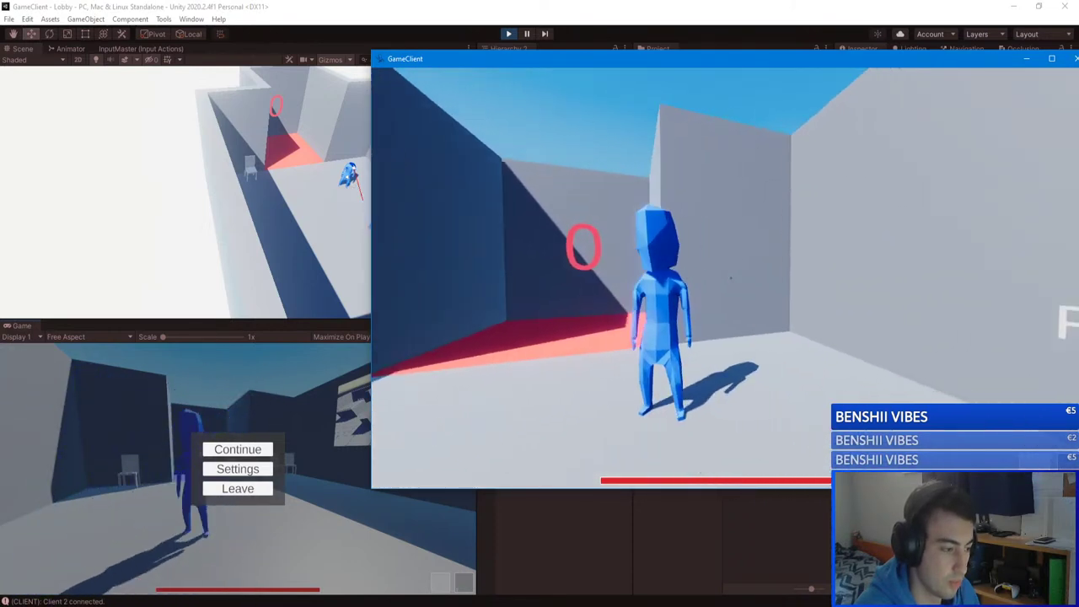
{"action": "key", "text": "w"}
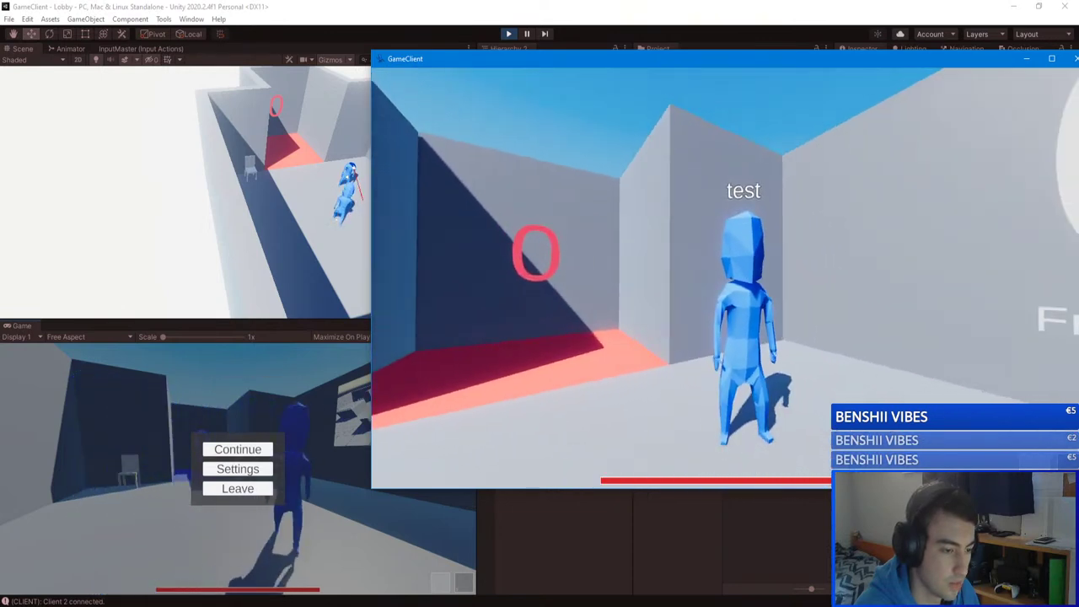
{"action": "key", "text": "w"}
{"action": "key", "text": "Return"}
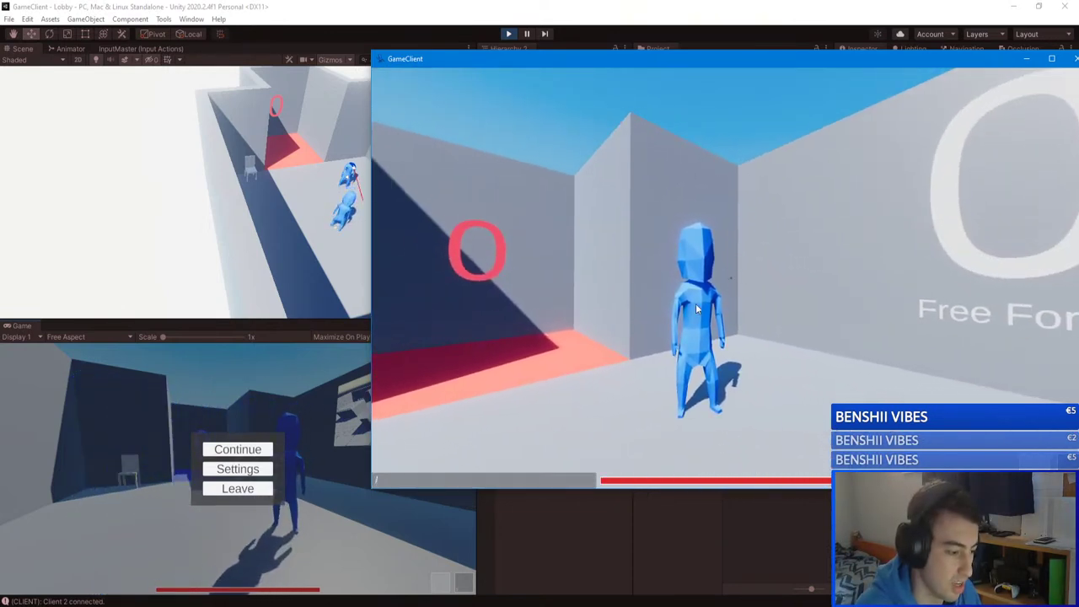
{"action": "key", "text": "Return"}
Step: Set the match game mode to Capture The Flag in the setup panel
{"action": "key", "text": "w"}
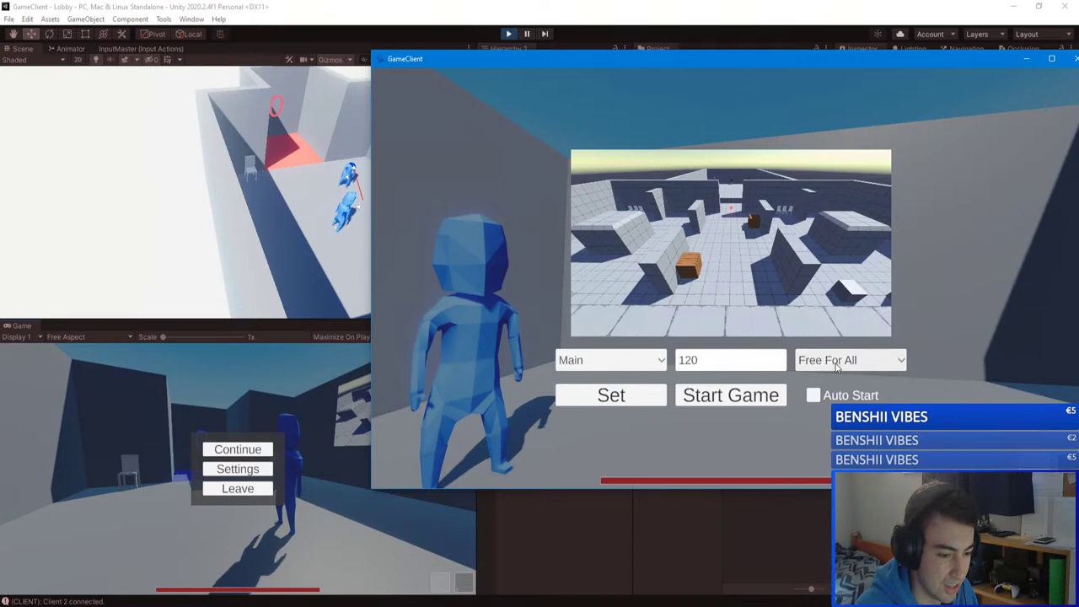
{"action": "left_click", "coordinate": [835, 364]}
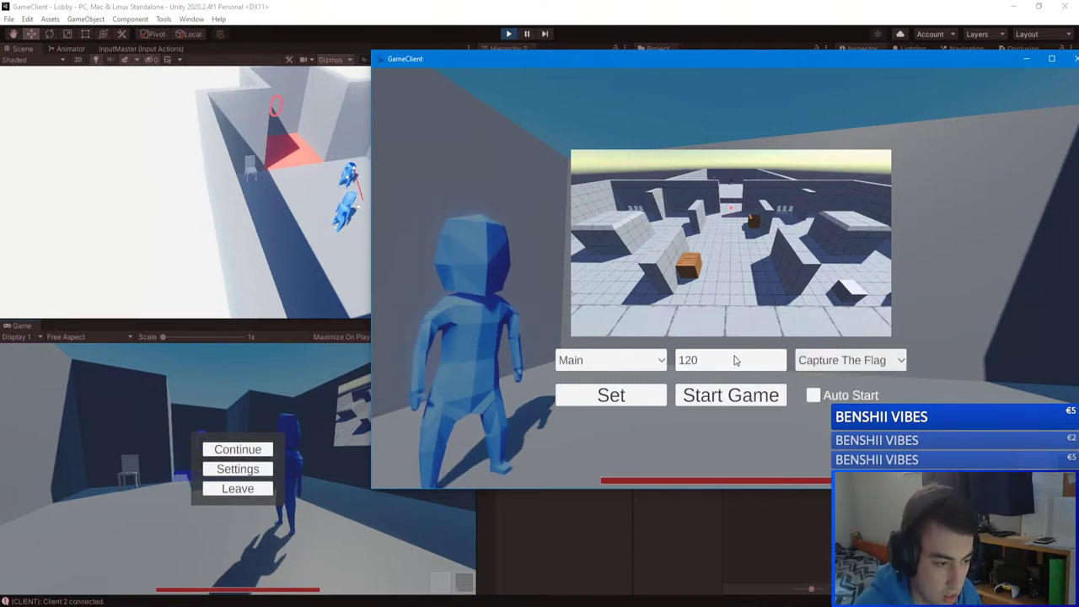
{"action": "left_click", "coordinate": [953, 318]}
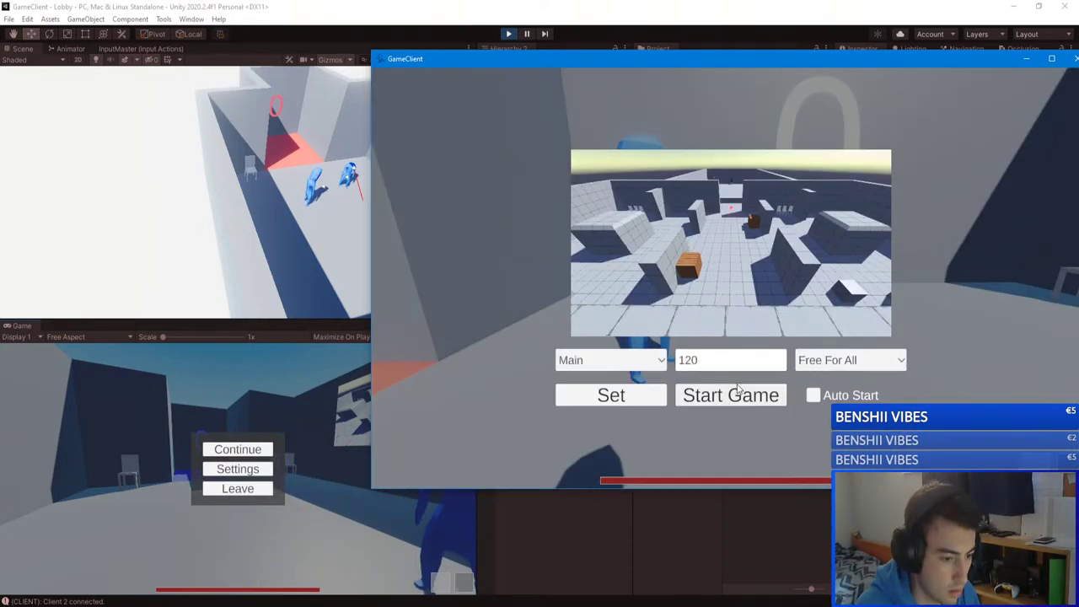
{"action": "left_click", "coordinate": [840, 361]}
{"action": "left_click", "coordinate": [830, 393]}
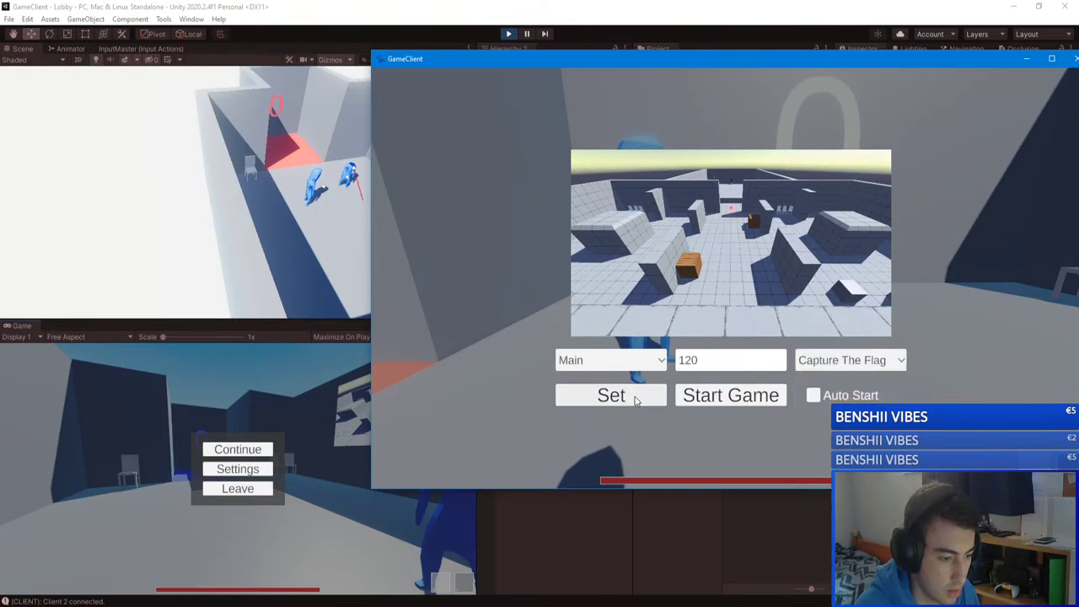
{"action": "left_click", "coordinate": [973, 218]}
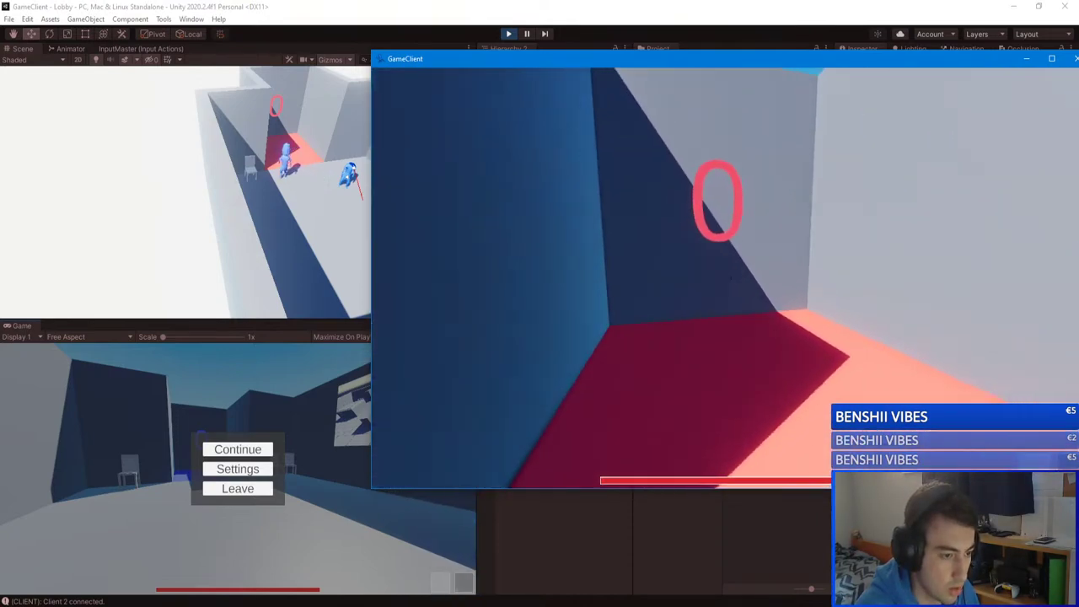
Step: Check the scoreboard and start the Capture The Flag match
{"action": "key", "text": "Tab"}
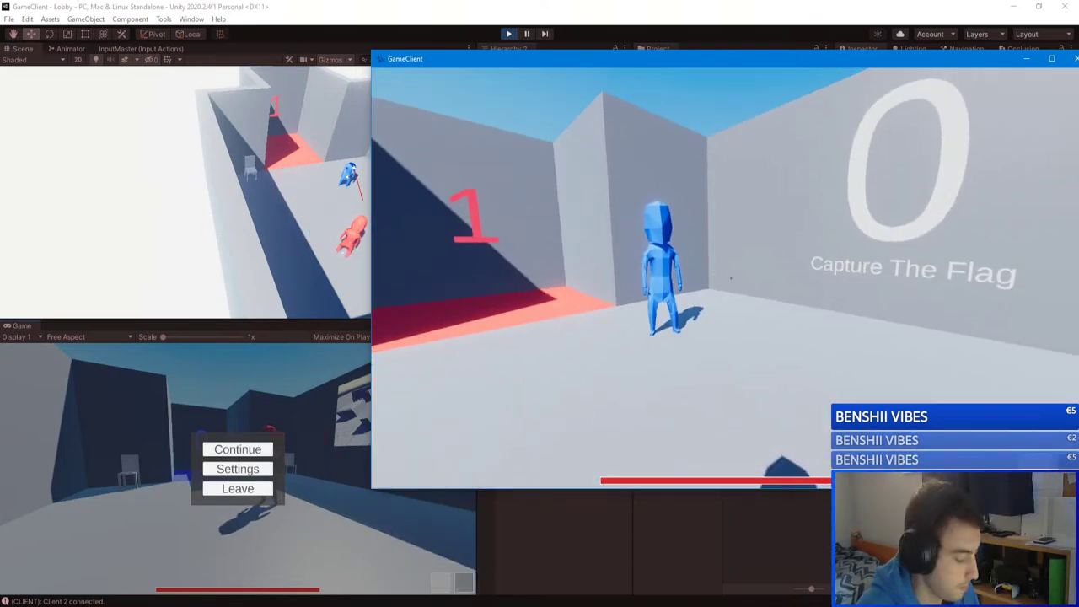
{"action": "key", "text": "Escape"}
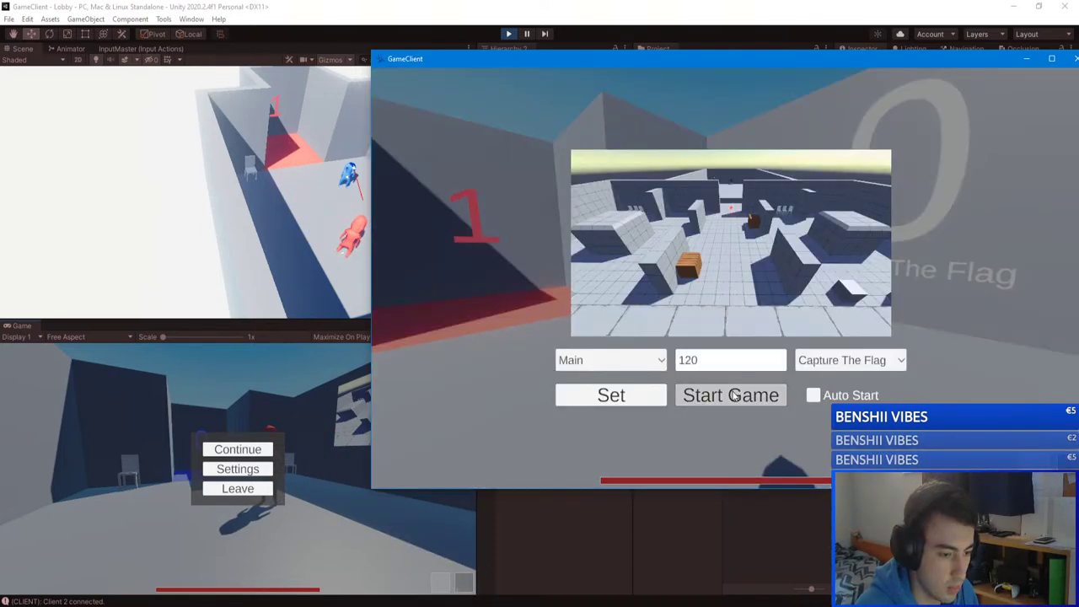
{"action": "left_click", "coordinate": [730, 395]}
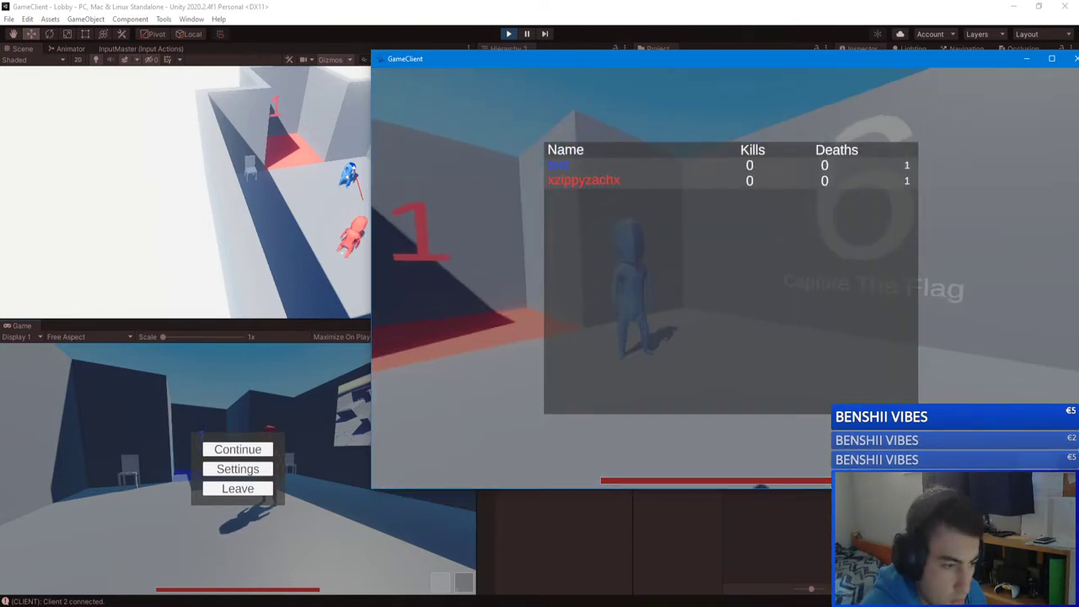
{"action": "key", "text": "Tab"}
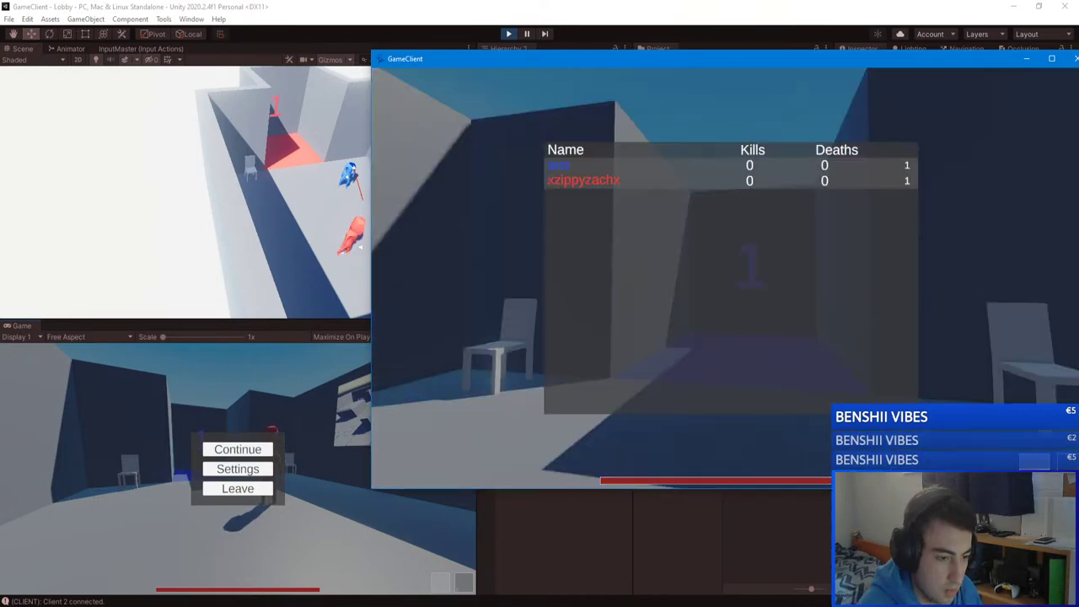
Step: Walk past the red flag through the crate corridor and shoot the blue player
{"action": "key", "text": "Tab"}
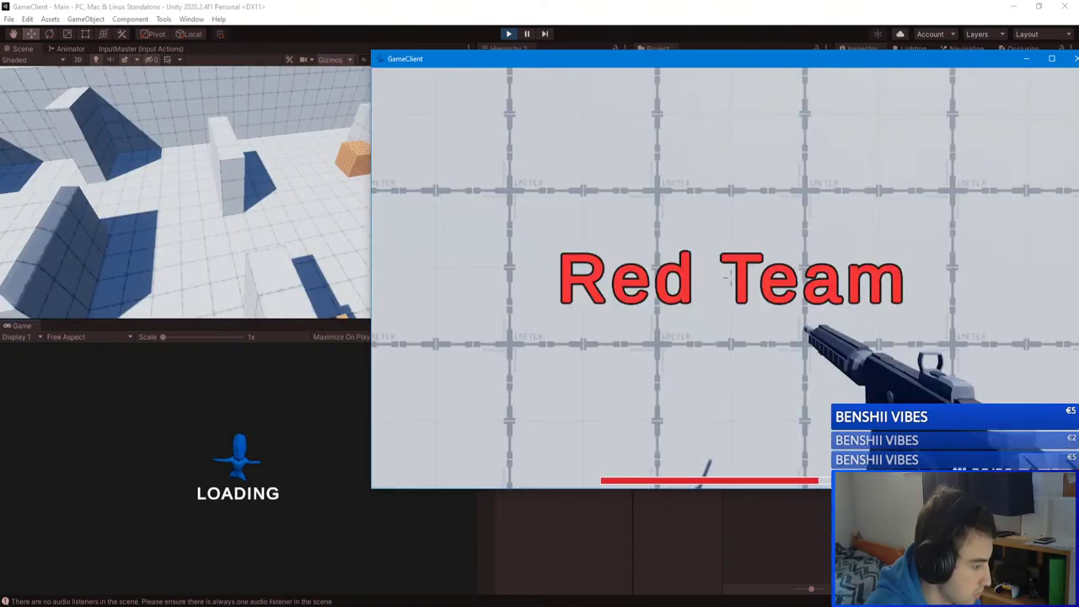
{"action": "key", "text": "w"}
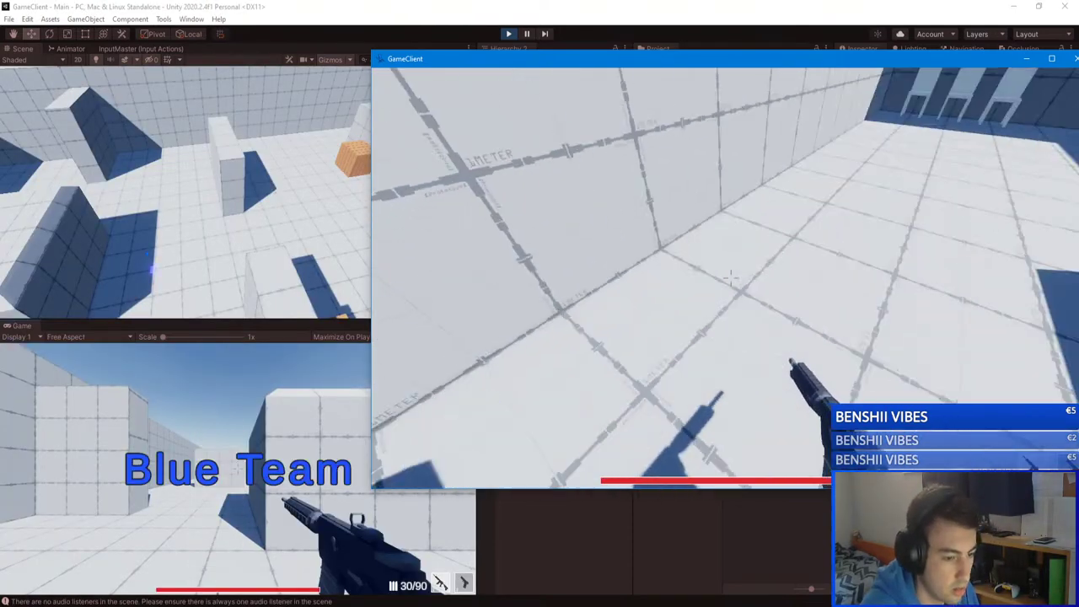
{"action": "key", "text": "w"}
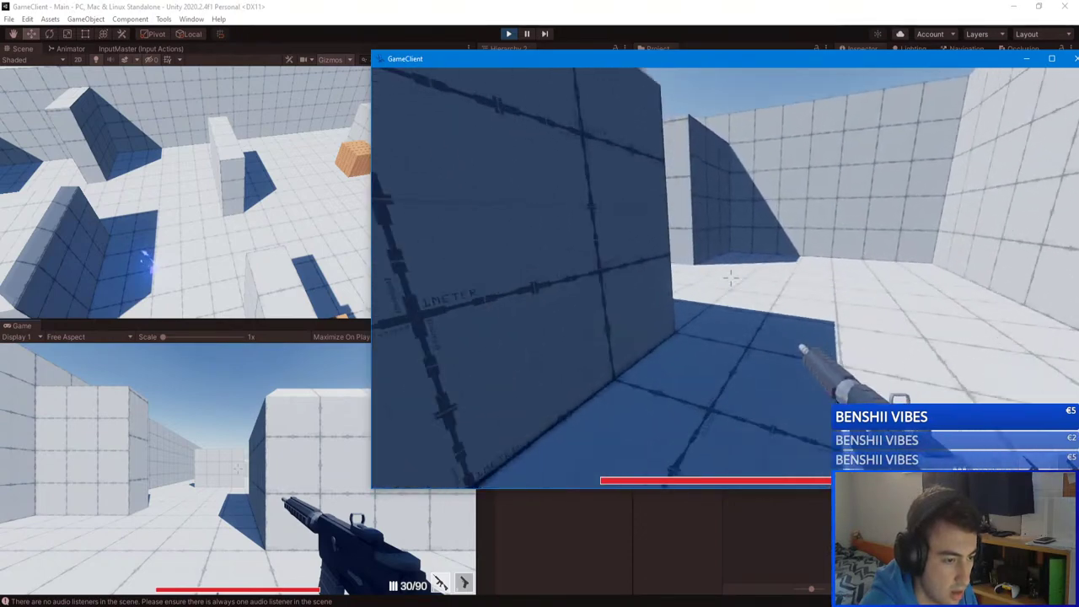
{"action": "key", "text": "w"}
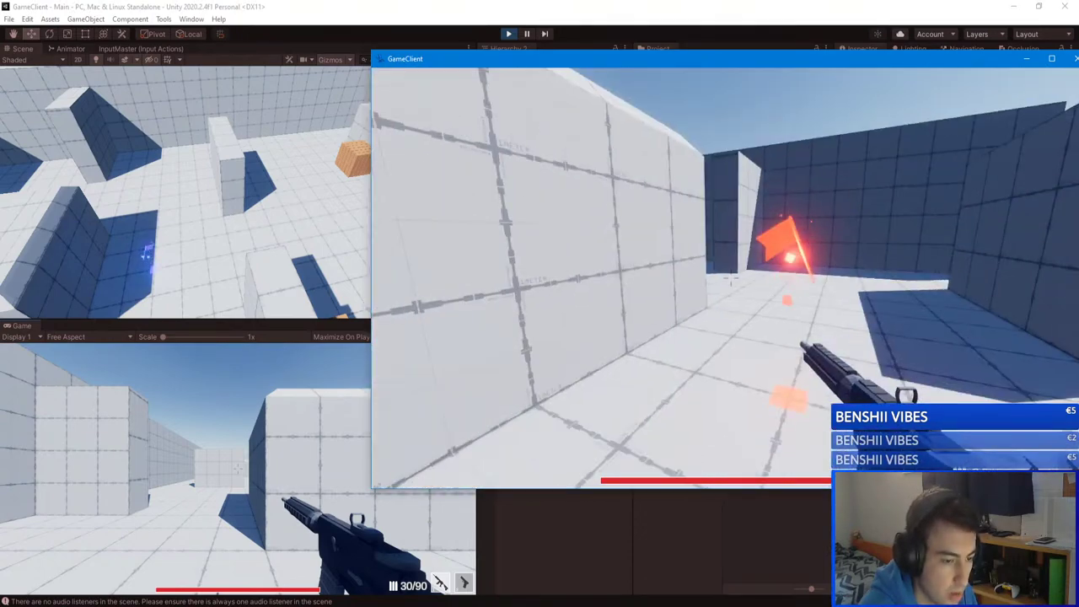
{"action": "key", "text": "w"}
{"action": "key", "text": "Tab"}
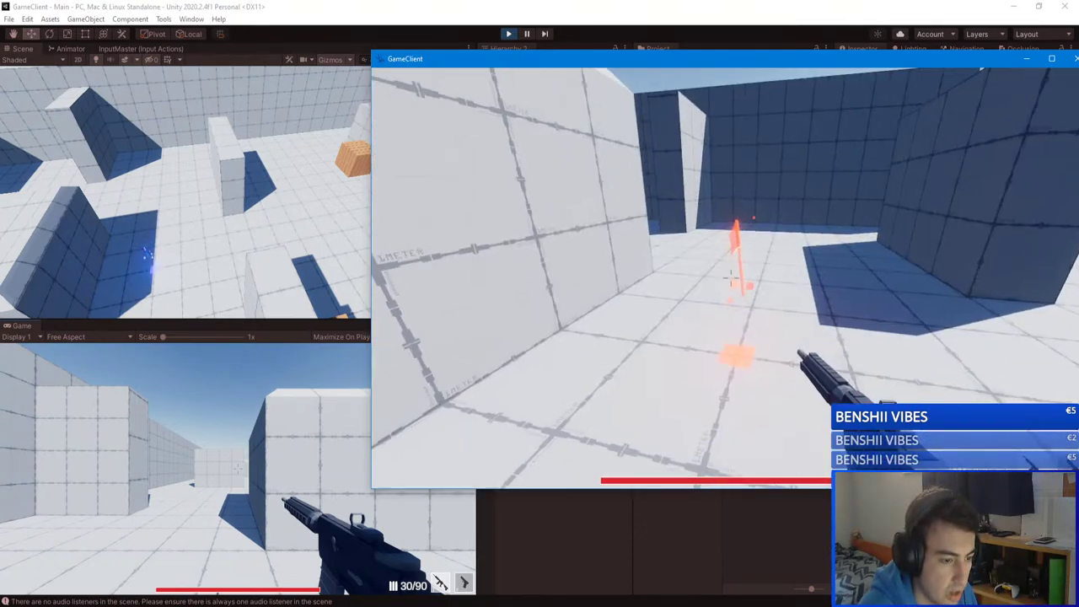
{"action": "key", "text": "w"}
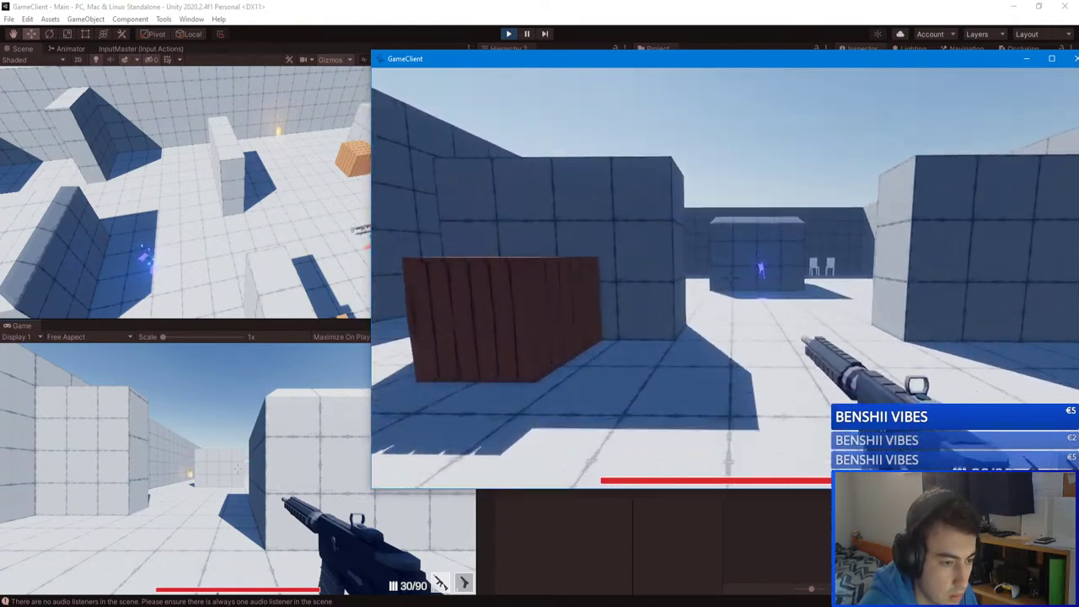
{"action": "key", "text": "w"}
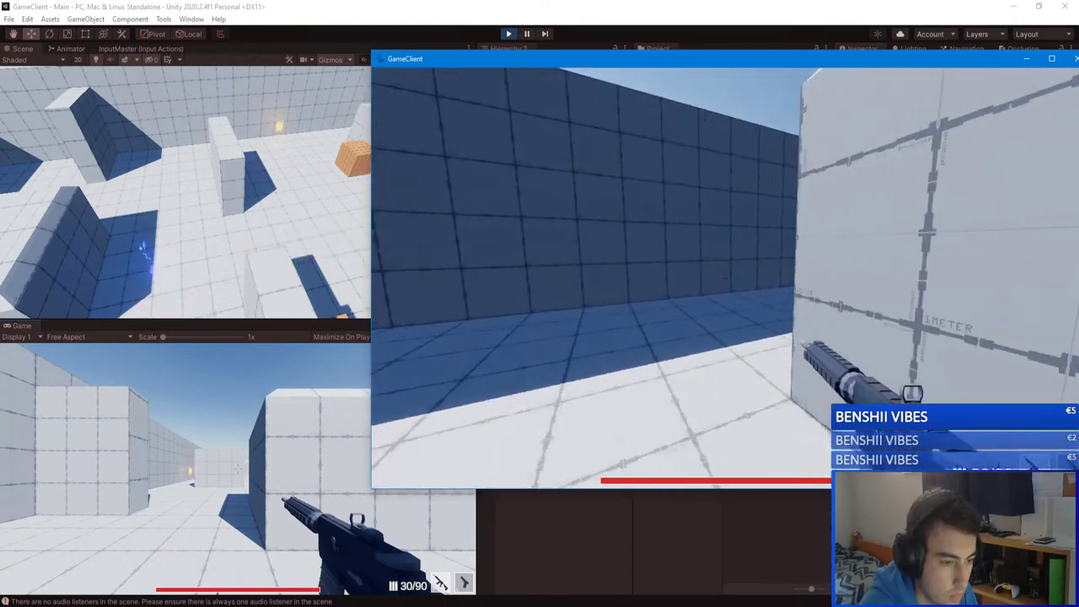
{"action": "key", "text": "w"}
{"action": "key", "text": "w"}
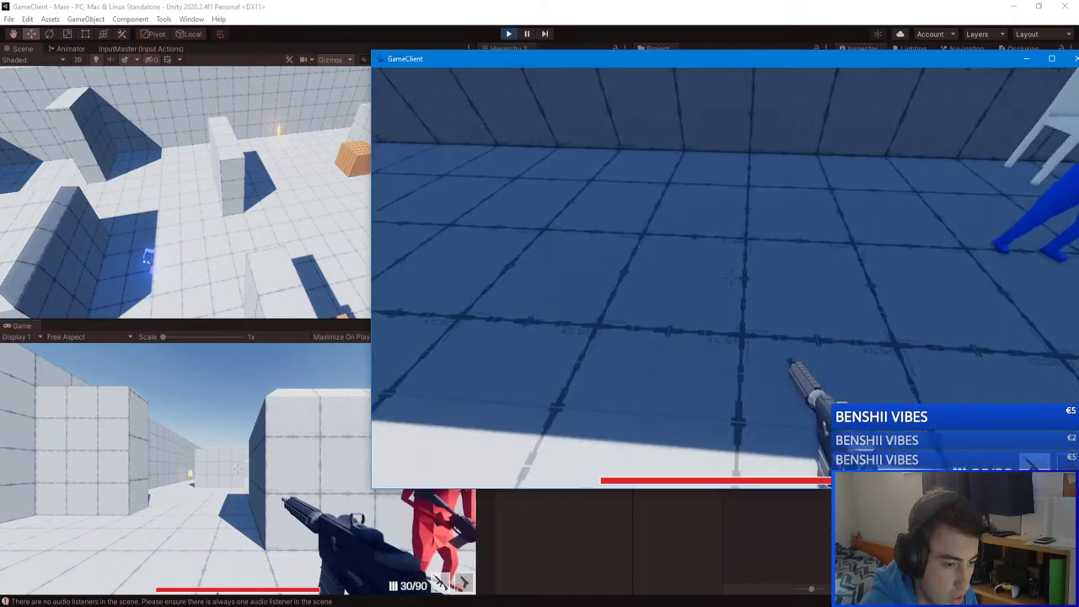
{"action": "left_click", "coordinate": [728, 279]}
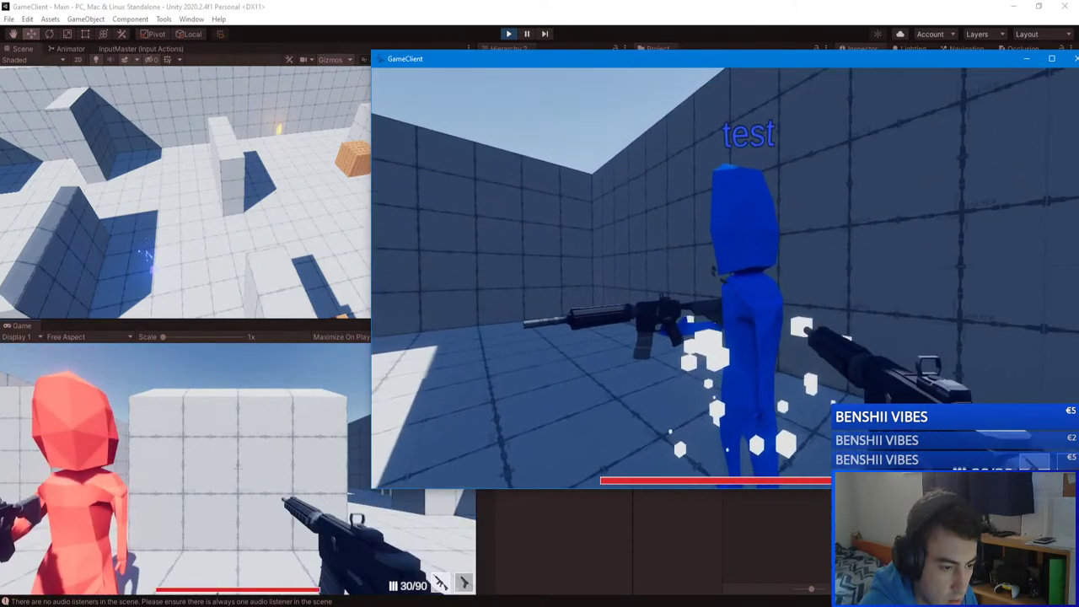
Step: Aim down sights and kill the respawned blue player twice more
{"action": "right_click", "coordinate": [725, 277]}
{"action": "key", "text": "s"}
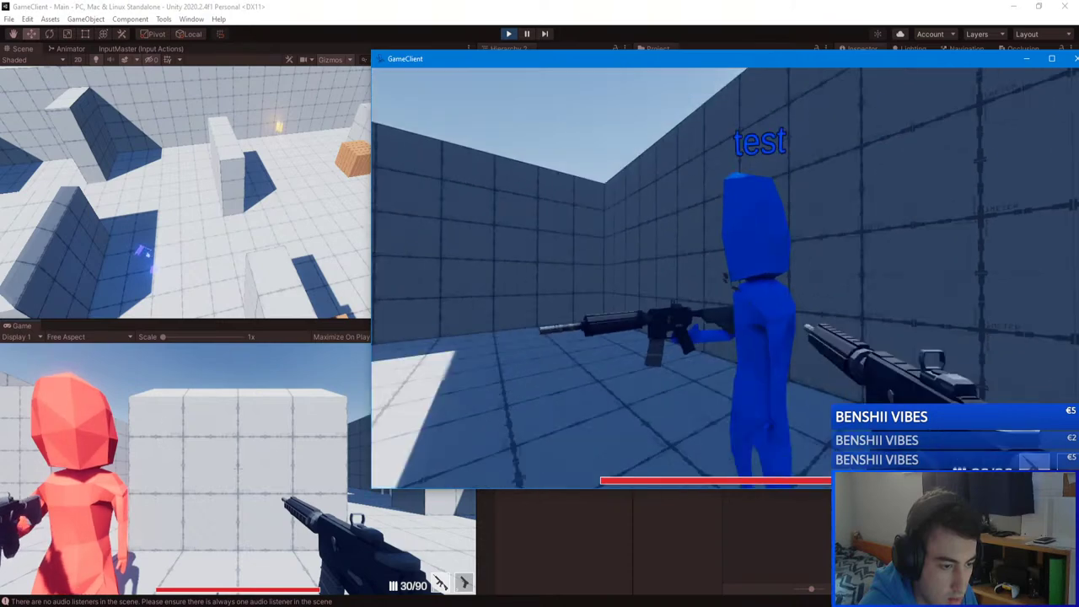
{"action": "key", "text": "a"}
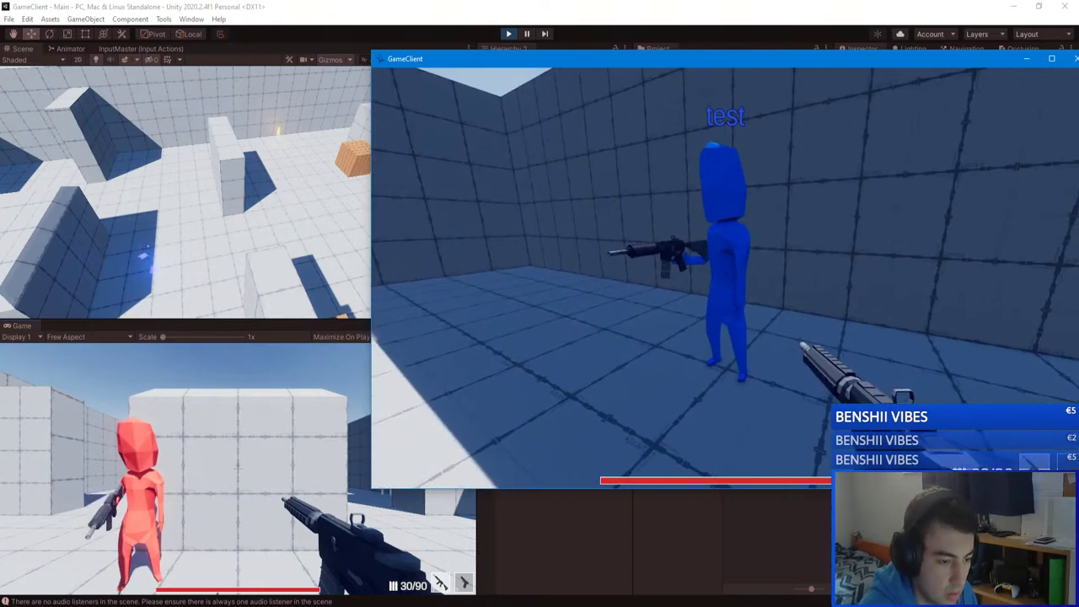
{"action": "key", "text": "w"}
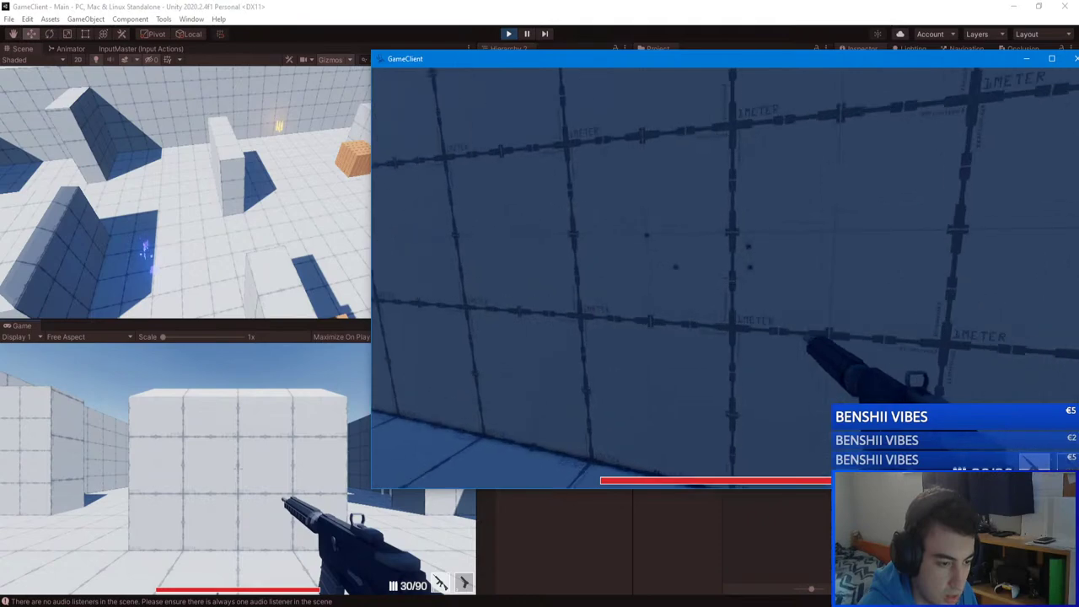
{"action": "key", "text": "w"}
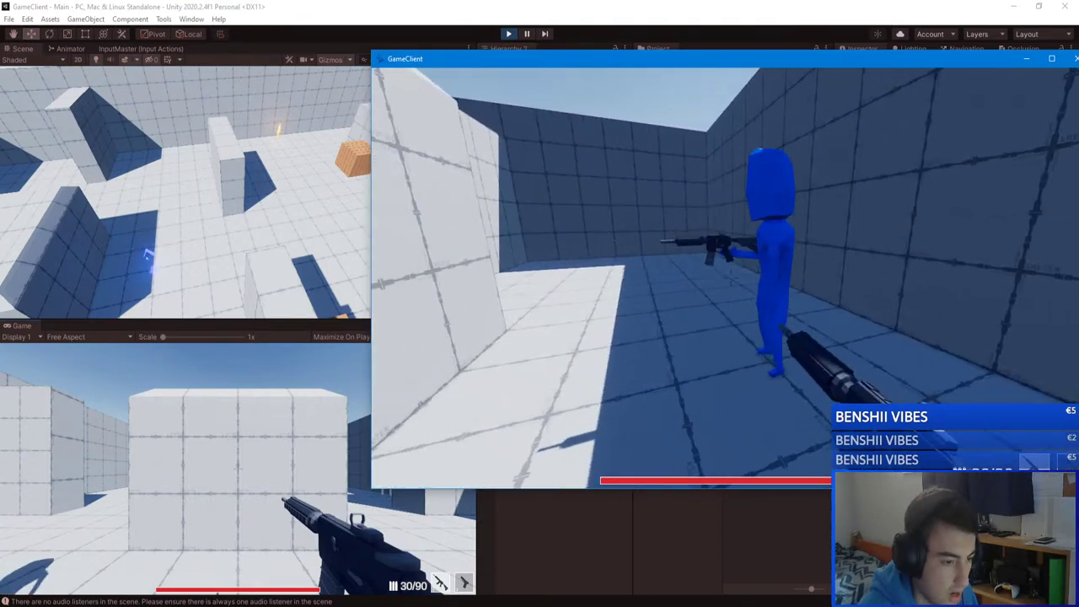
{"action": "key", "text": "w"}
{"action": "key", "text": "w"}
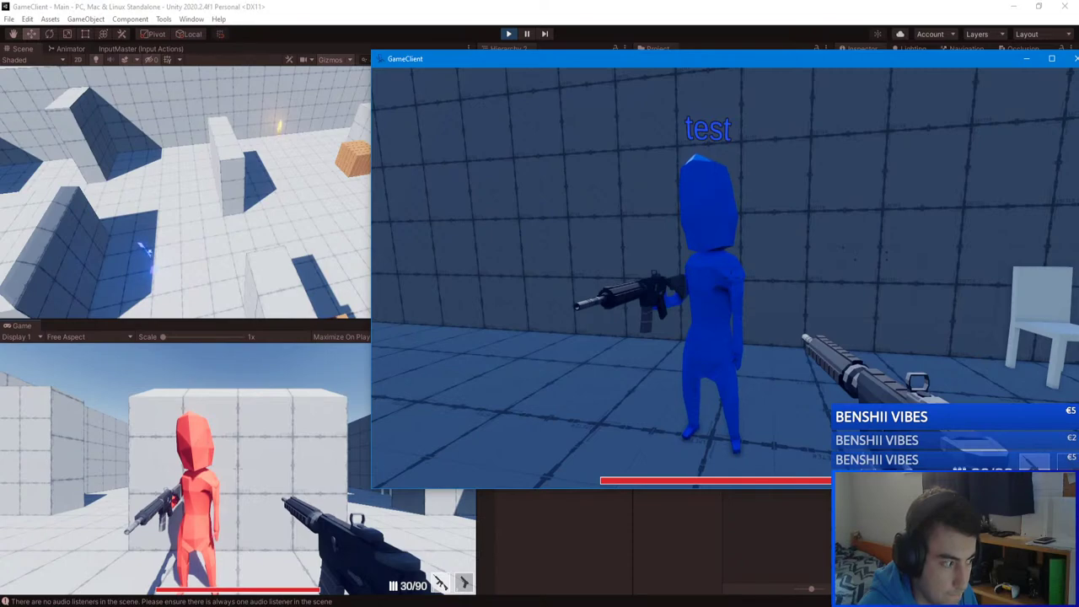
{"action": "key", "text": "s"}
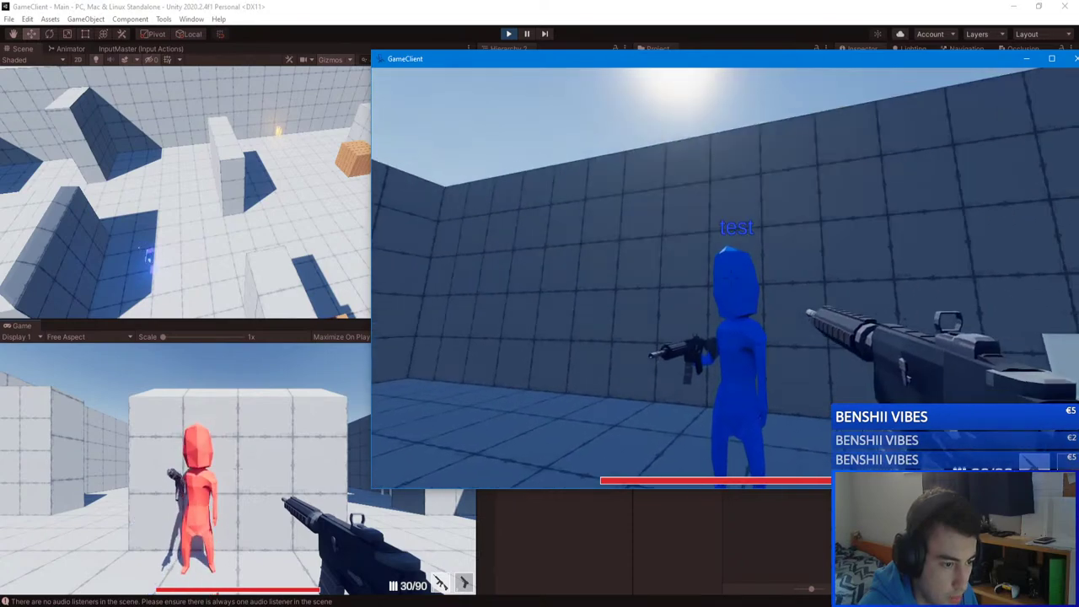
{"action": "left_click", "coordinate": [725, 274]}
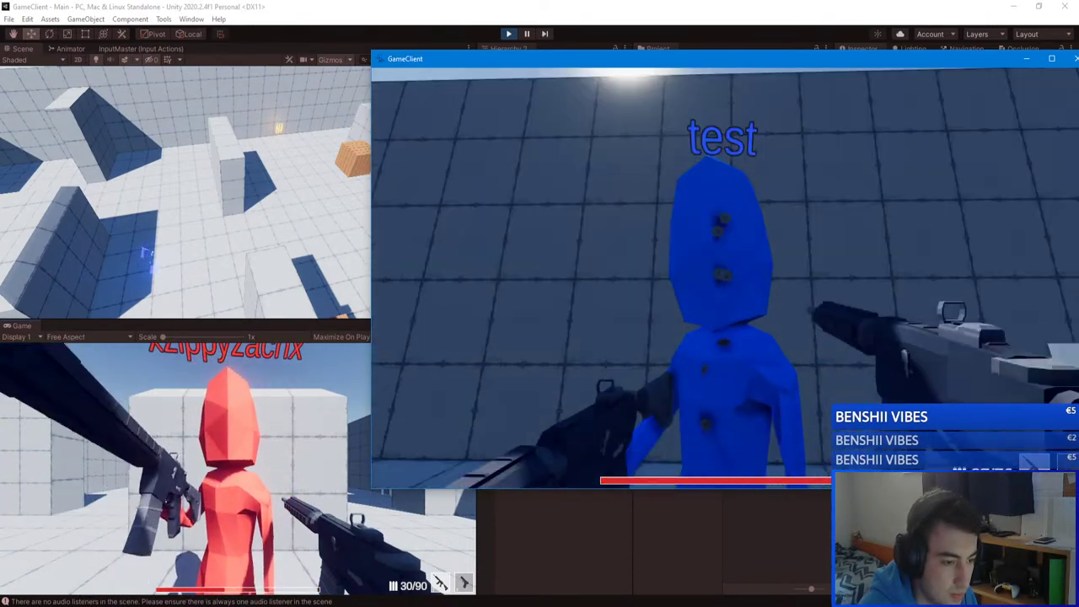
{"action": "left_click", "coordinate": [725, 278]}
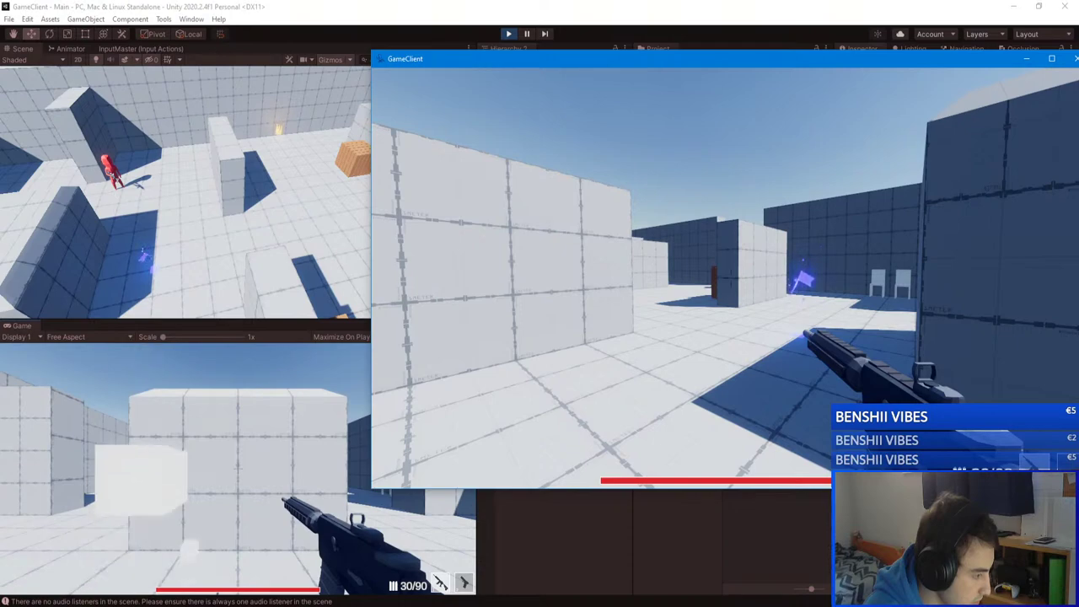
Step: Stalk the blue player around the wall toward the corner with chairs
{"action": "key", "text": "w"}
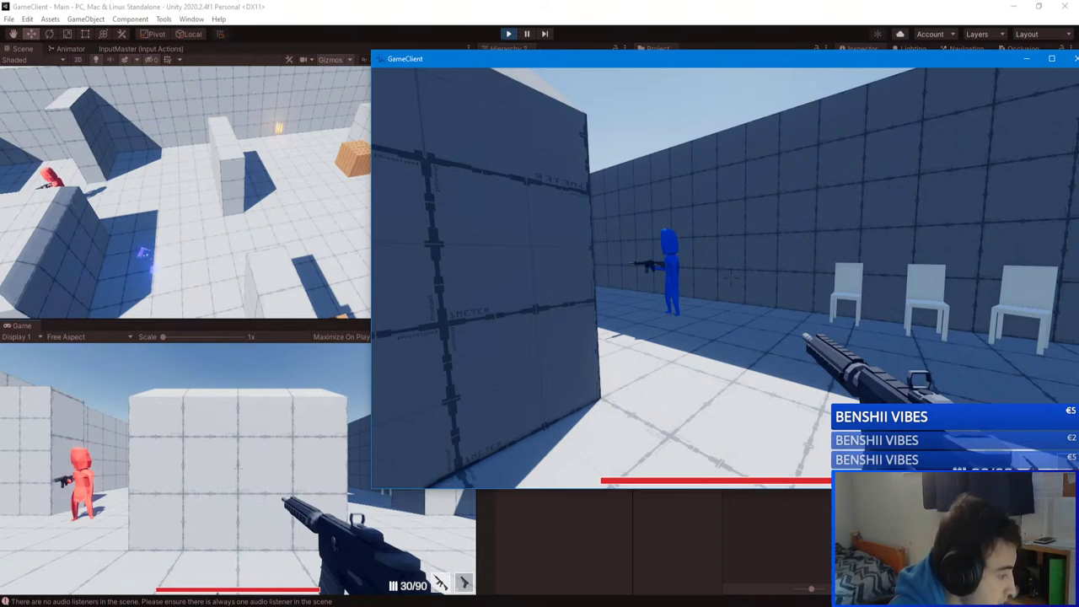
{"action": "key", "text": "w"}
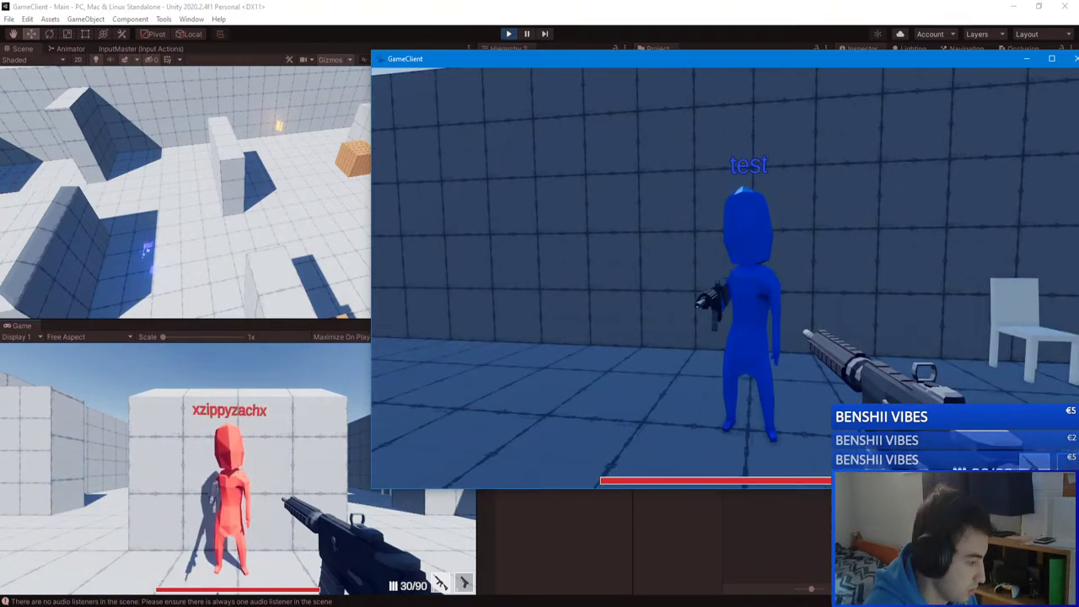
{"action": "key", "text": "d"}
{"action": "key", "text": "a"}
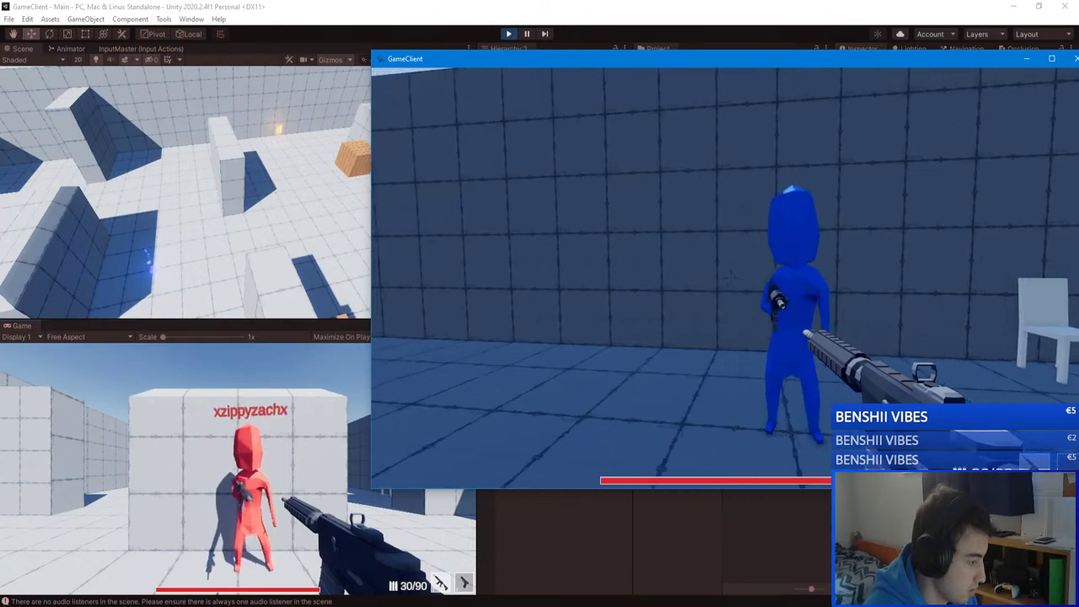
{"action": "key", "text": "d"}
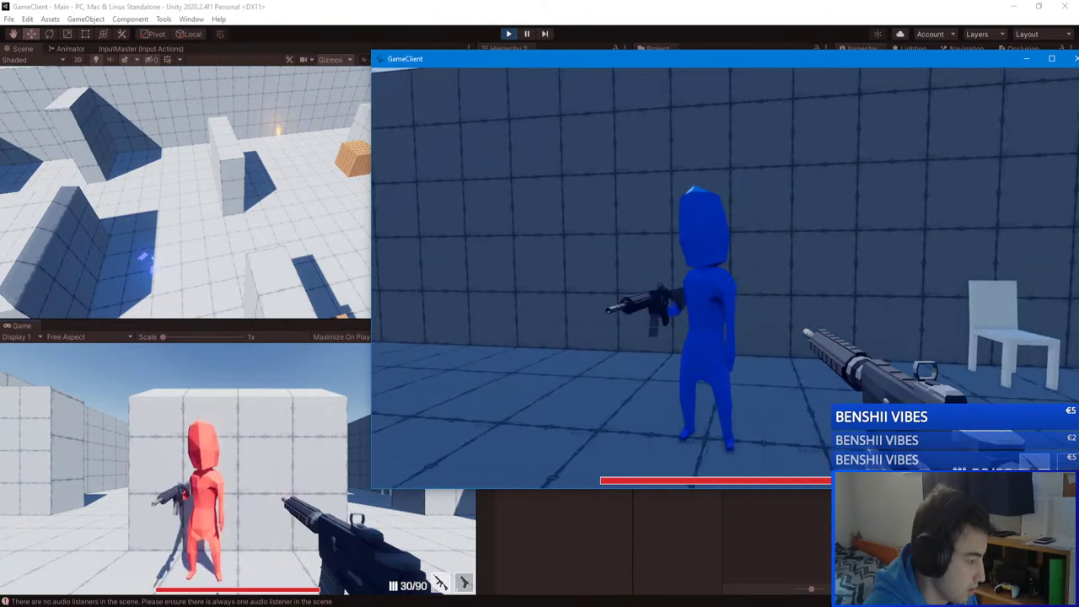
{"action": "key", "text": "a"}
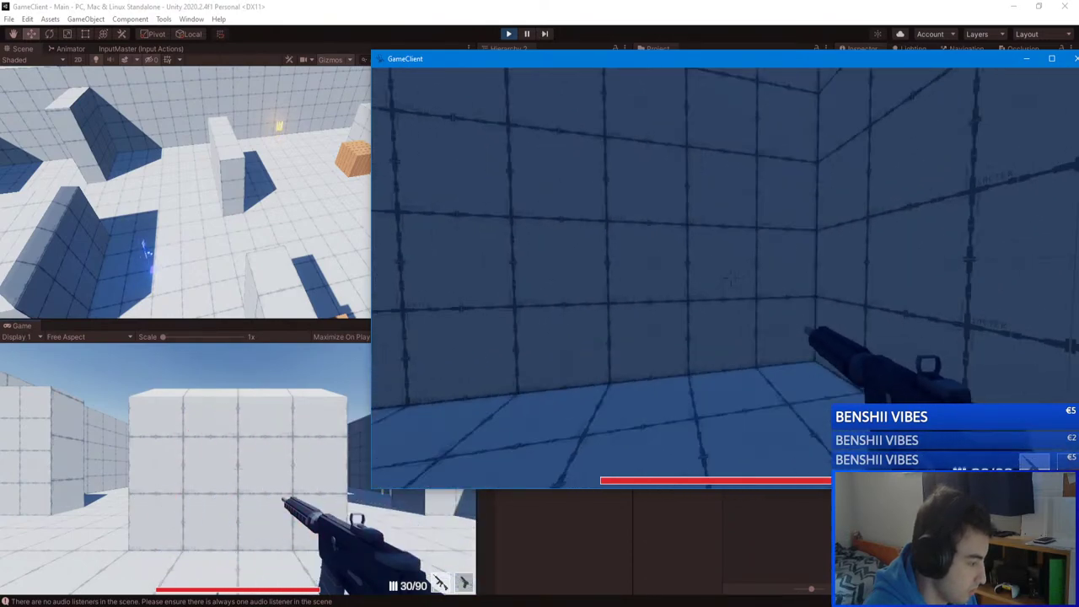
{"action": "key", "text": "a"}
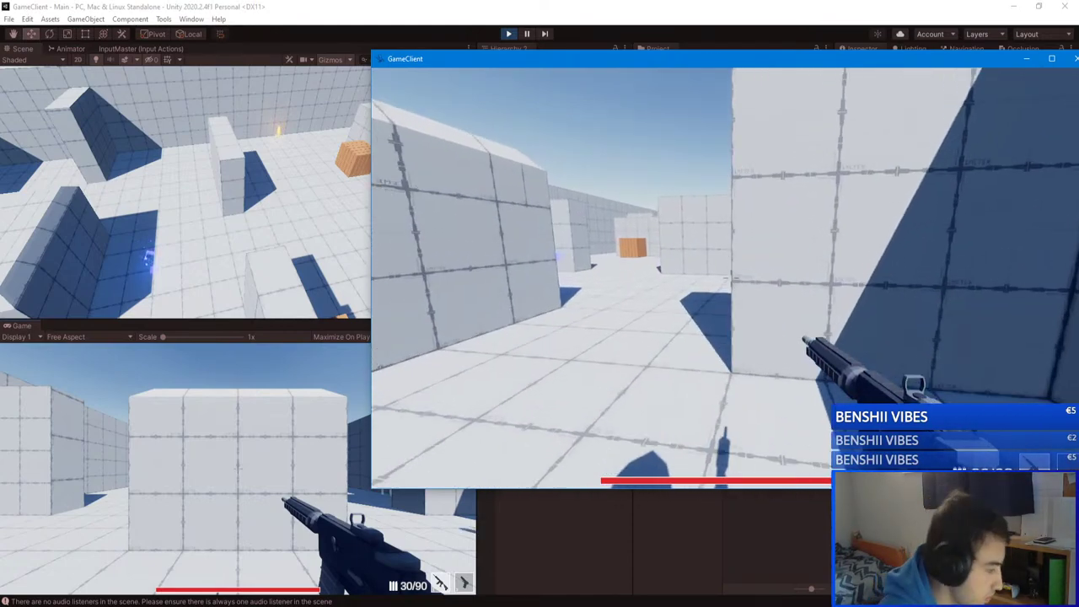
{"action": "key", "text": "w"}
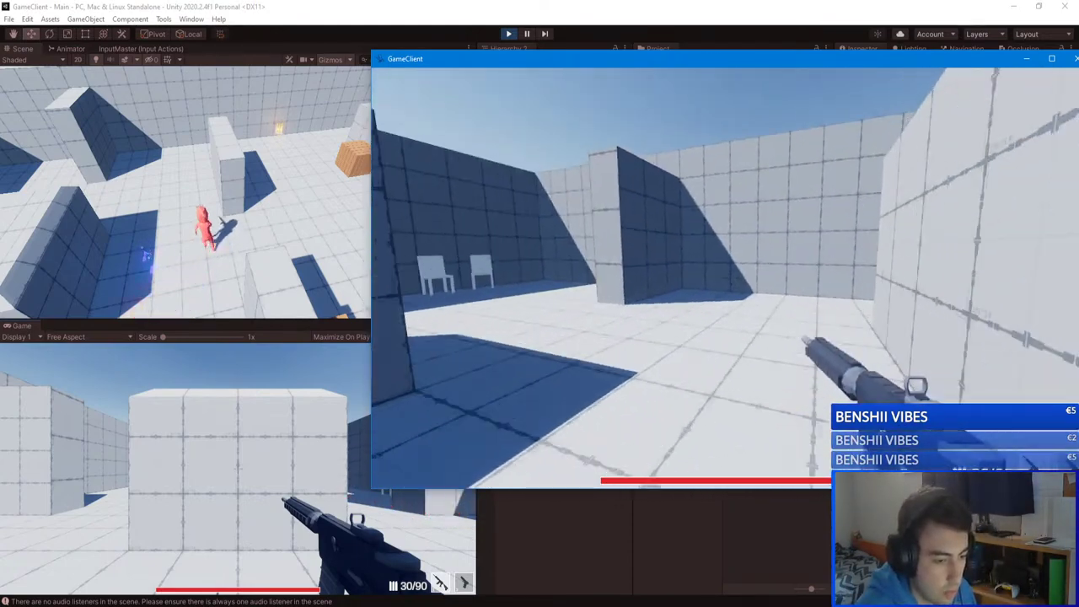
Step: Kill the blue player, pause the game, and bring the GameServer editor to the front
{"action": "key", "text": "d"}
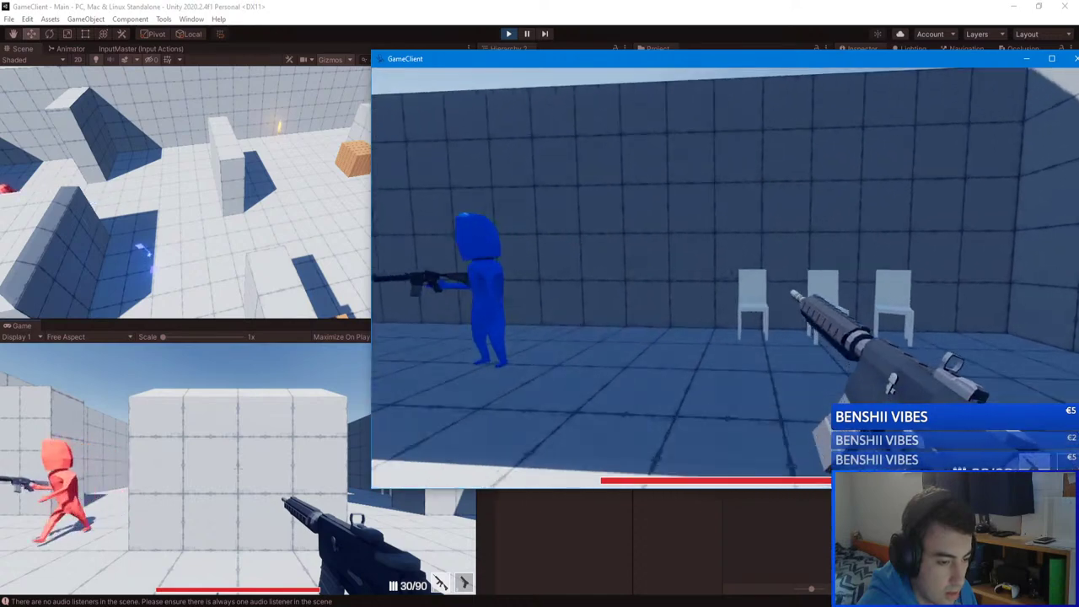
{"action": "key", "text": "w"}
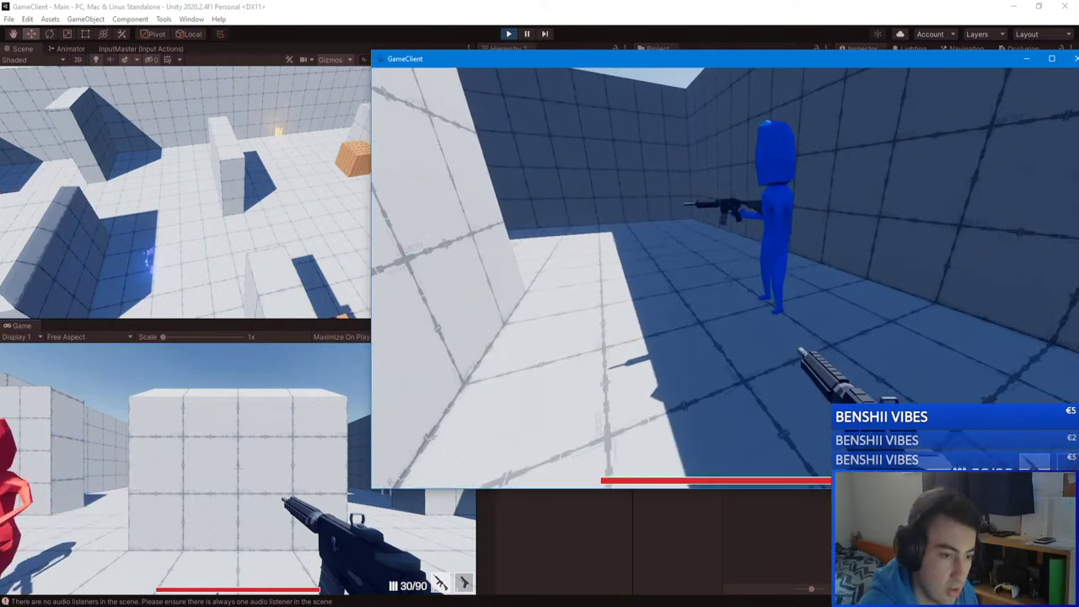
{"action": "key", "text": "w"}
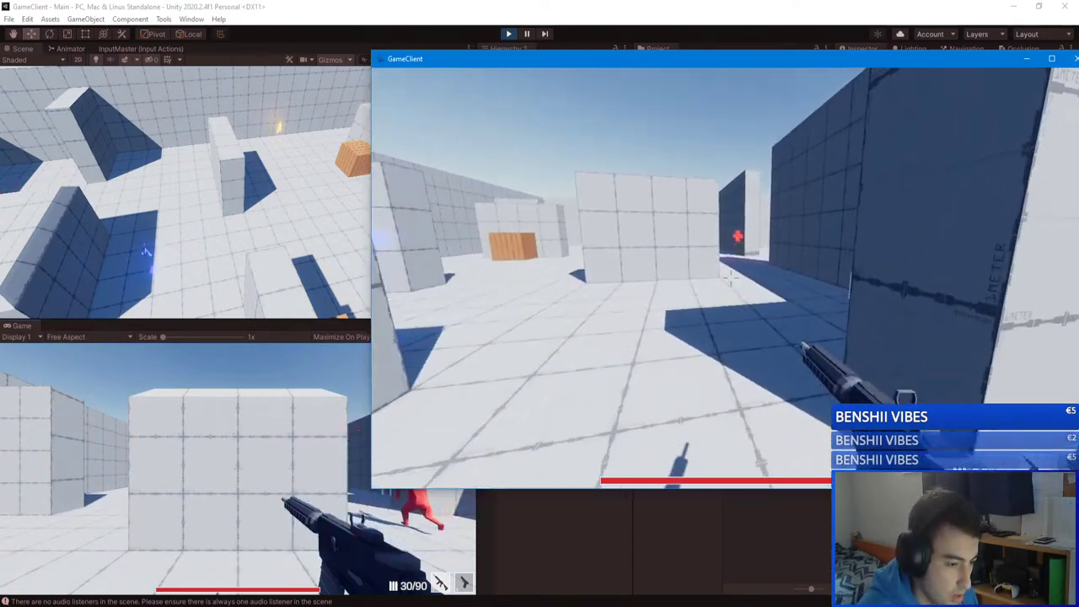
{"action": "key", "text": "w"}
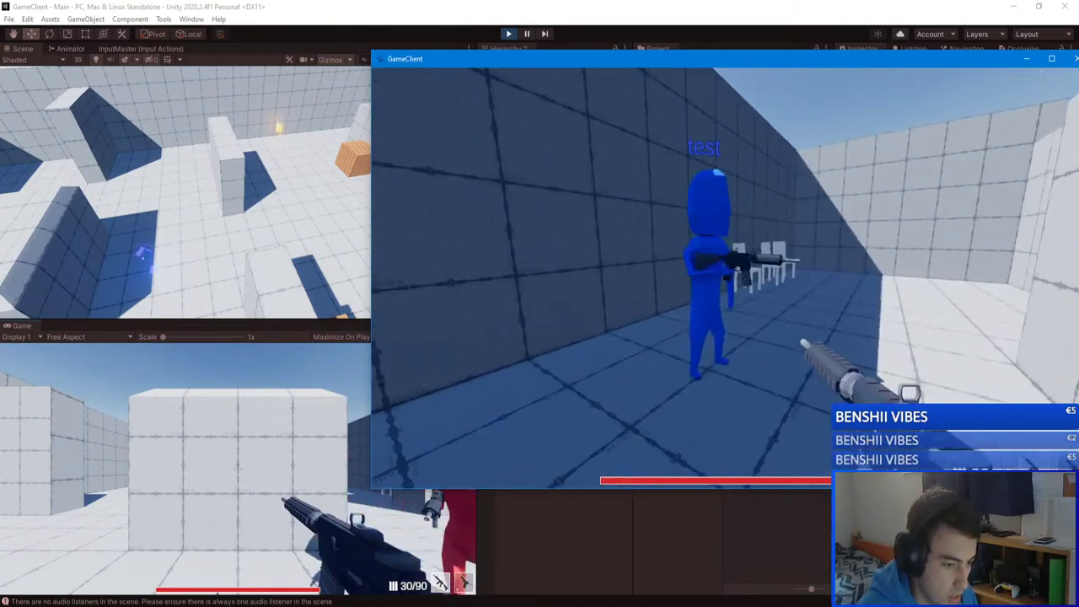
{"action": "key", "text": "w"}
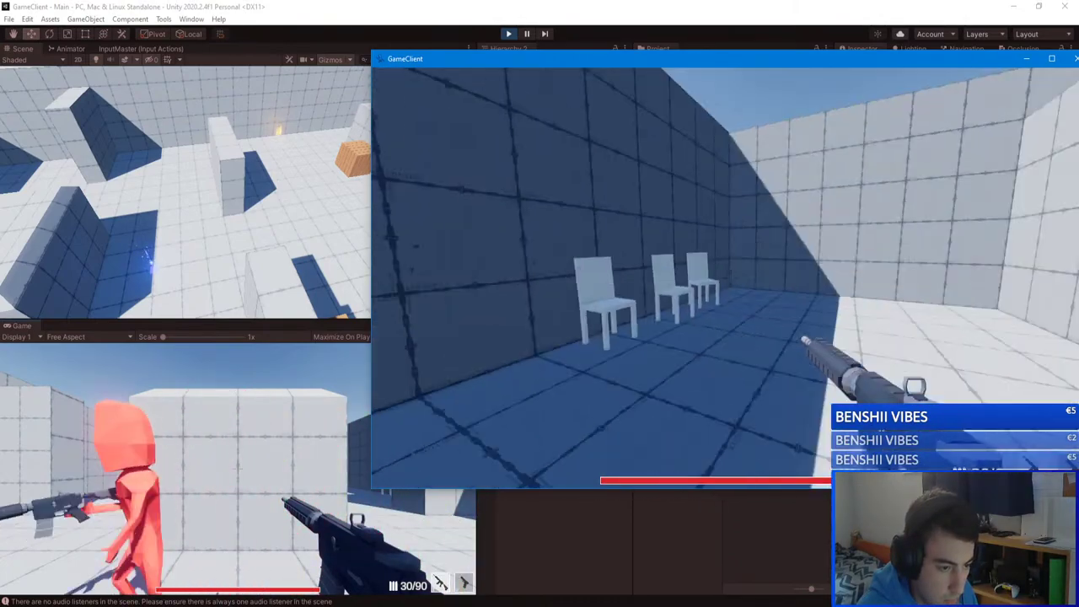
{"action": "key", "text": "w"}
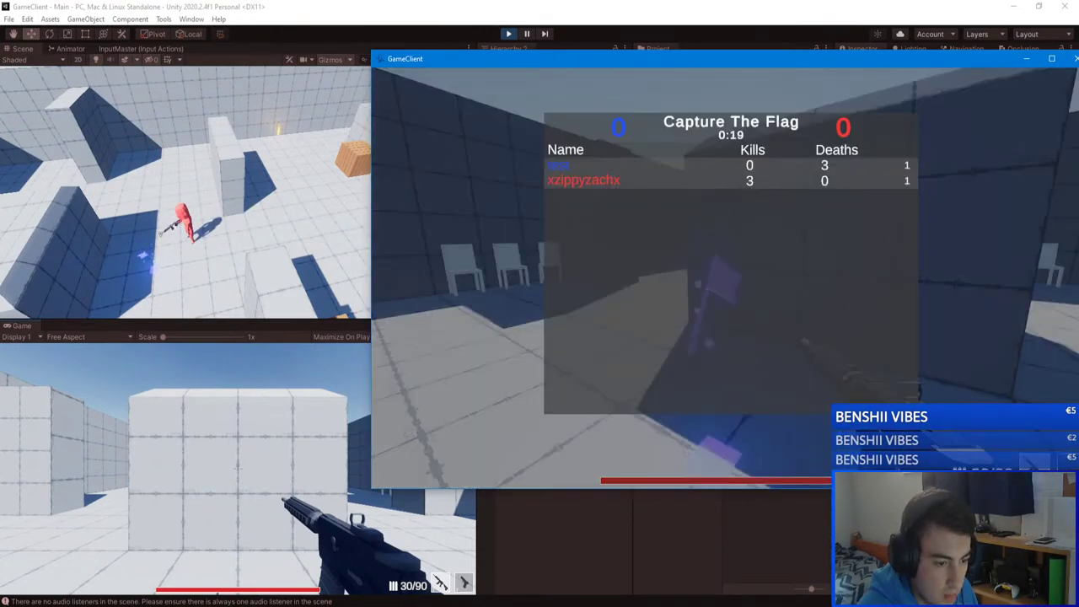
{"action": "key", "text": "Escape"}
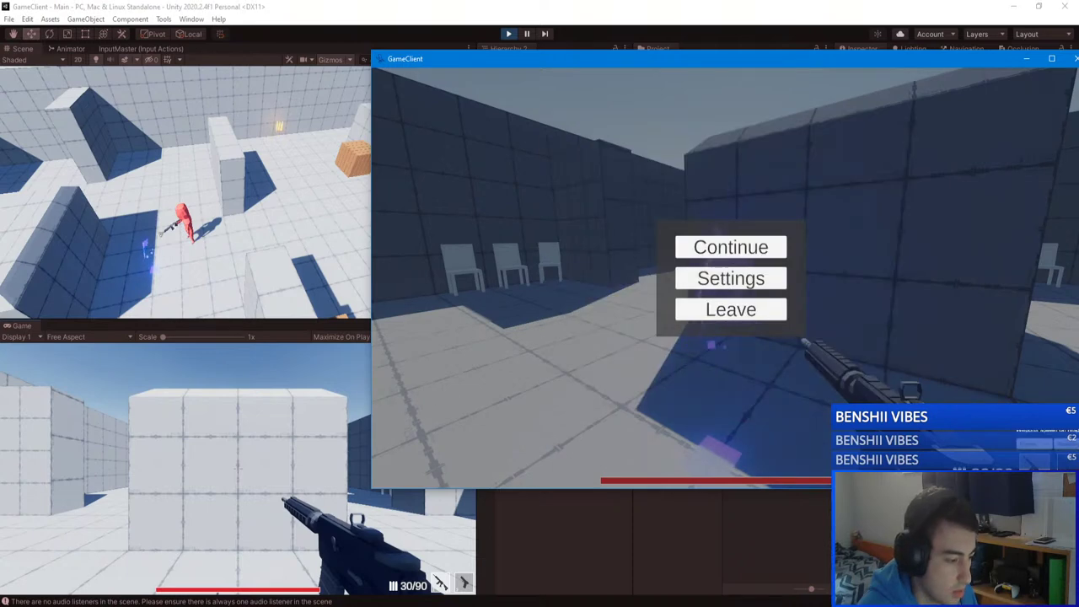
{"action": "left_click", "coordinate": [178, 569]}
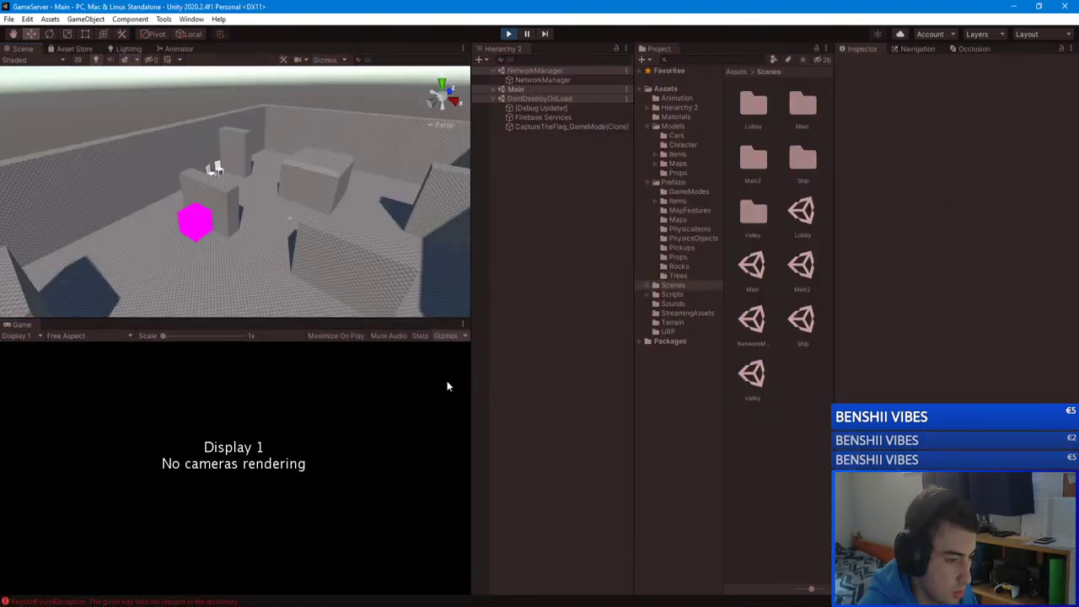
Step: Inspect CaptureTheFlag_GameMode(Clone), then follow the KeyNotFoundException to ServerHandle.cs line 75
{"action": "left_click", "coordinate": [538, 125]}
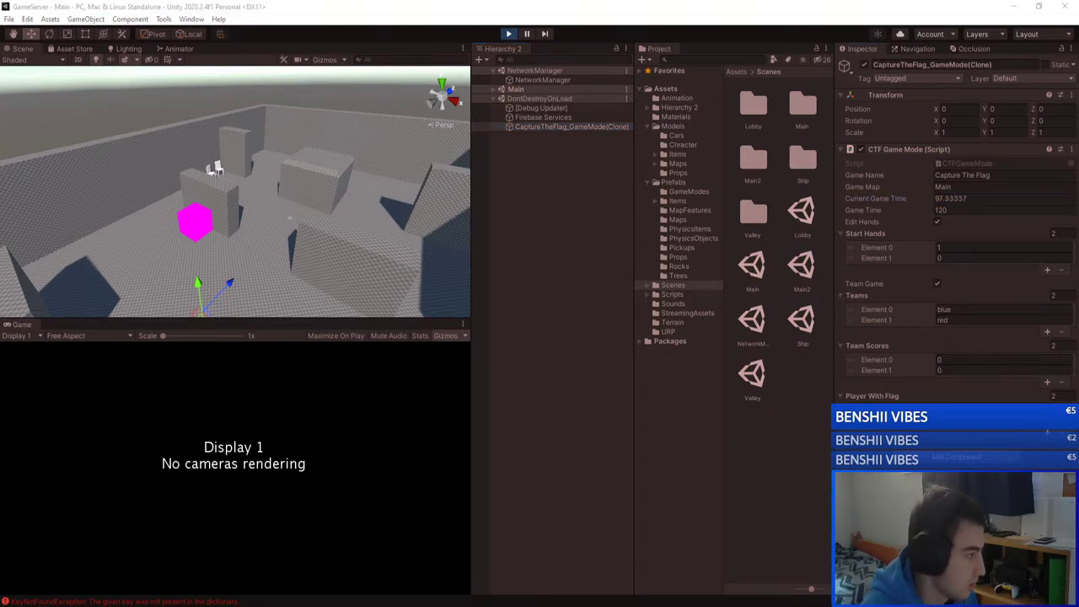
{"action": "key", "text": "ctrl+shift+c"}
{"action": "left_click_drag", "start_coordinate": [493, 124], "coordinate": [515, 127]}
{"action": "left_click", "coordinate": [354, 257]}
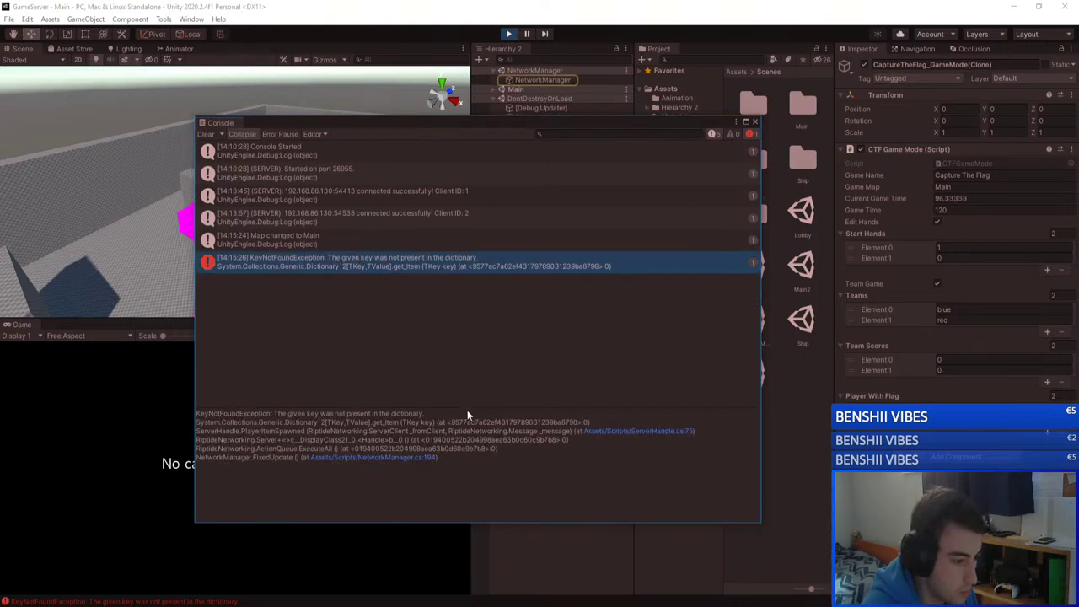
{"action": "left_click", "coordinate": [622, 431]}
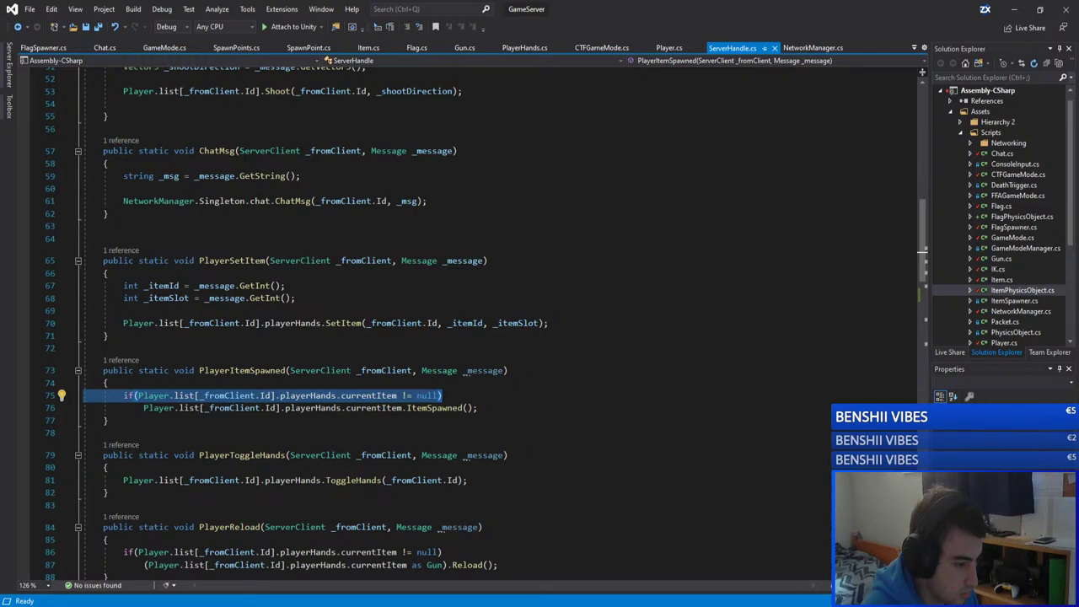
Step: Review the Player.list null check on lines 75–76 of ServerHandle.cs without changing it
{"action": "left_click", "coordinate": [415, 382]}
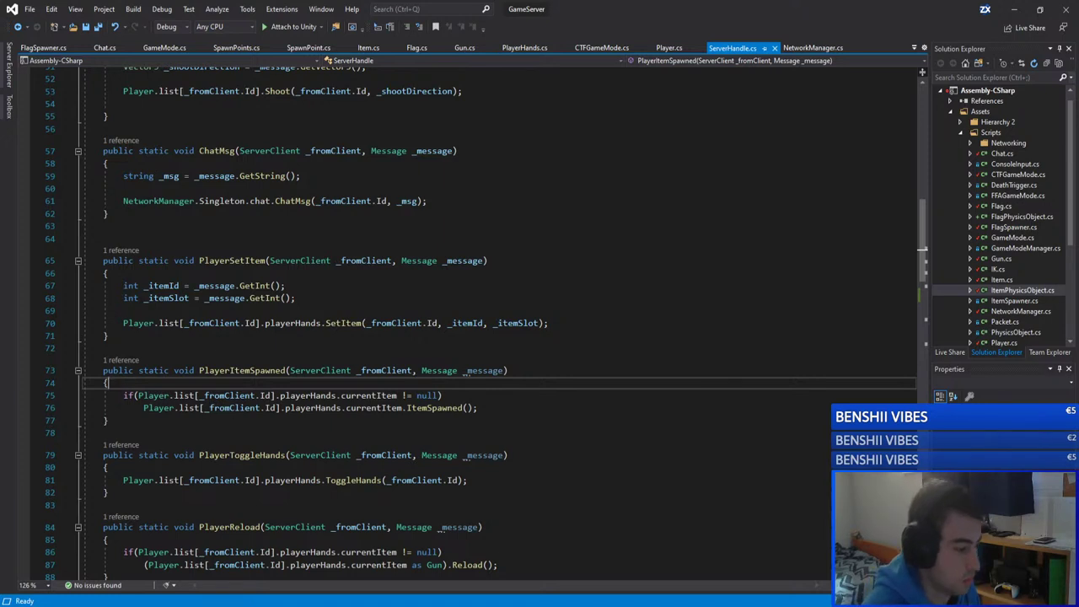
{"action": "left_click_drag", "start_coordinate": [137, 395], "coordinate": [194, 397]}
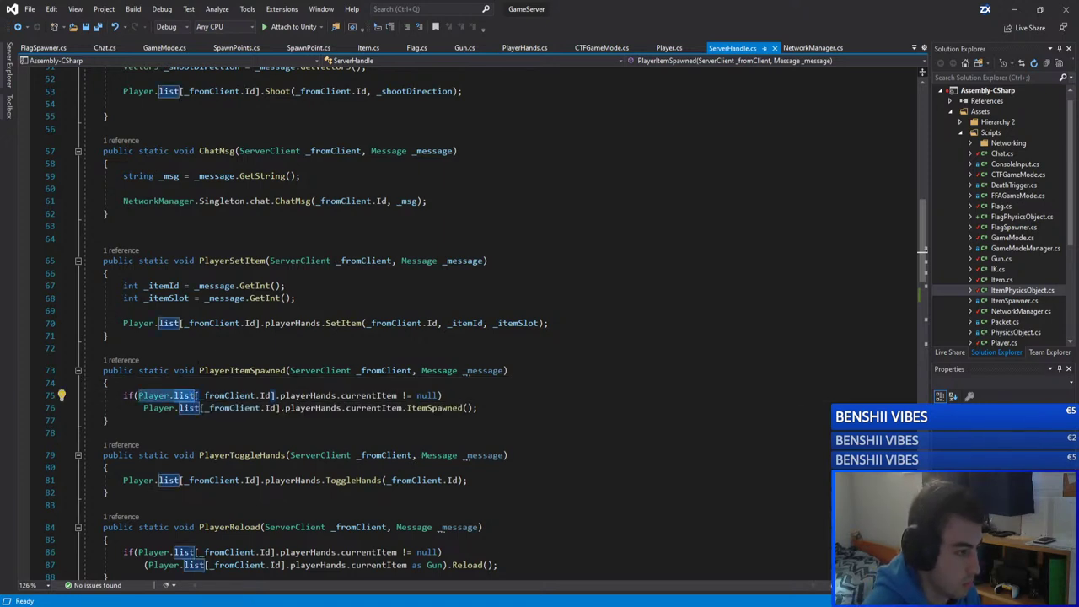
{"action": "key", "text": "Down"}
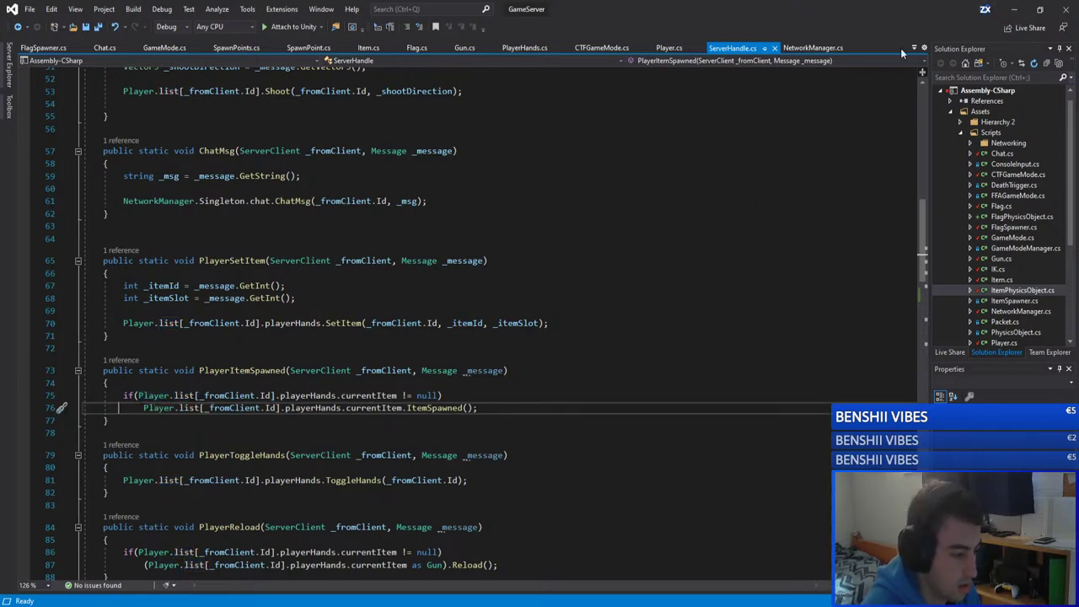
Step: Return to Unity, clear the Console errors and close the Console window
{"action": "left_click", "coordinate": [1014, 10]}
{"action": "left_click", "coordinate": [204, 133]}
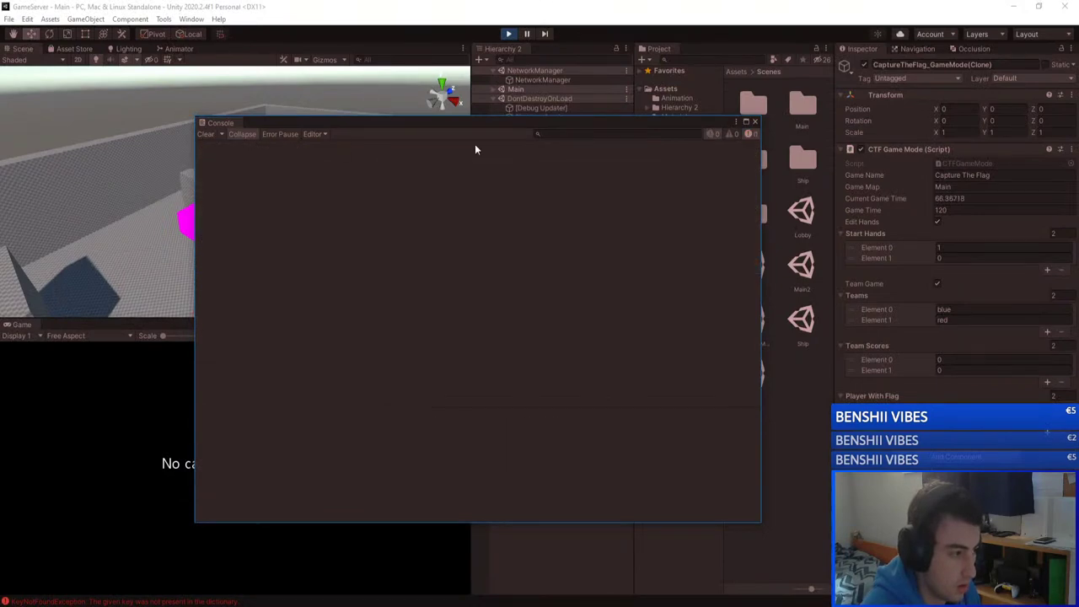
{"action": "left_click", "coordinate": [755, 122]}
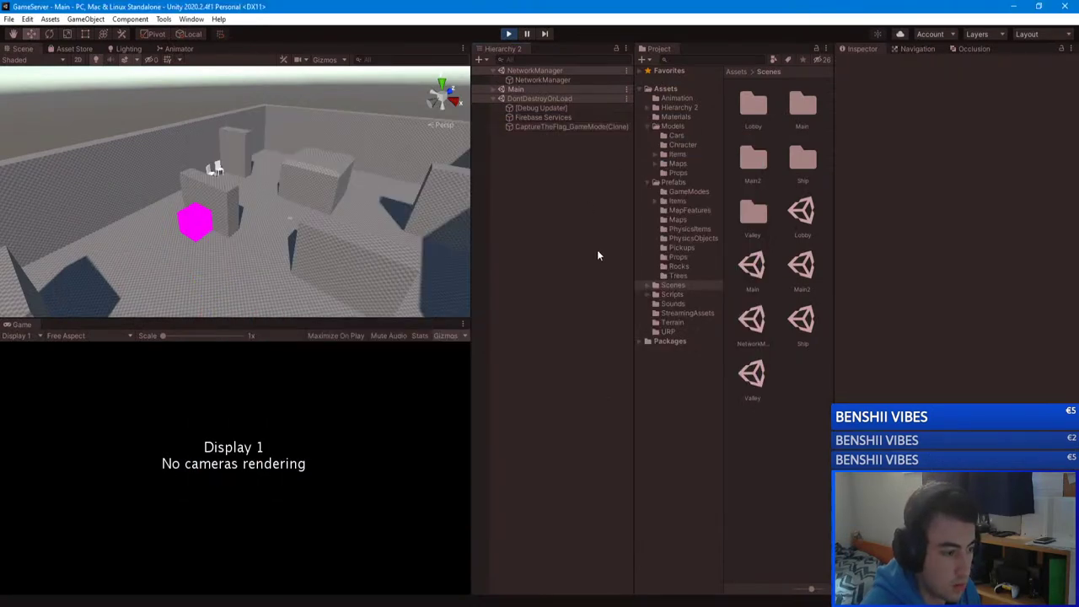
Step: Enter 10 as CaptureTheFlag_GameMode(Clone)'s Current Game Time, then return to GameClient
{"action": "right_click_drag", "start_coordinate": [320, 244], "coordinate": [181, 263]}
{"action": "left_click", "coordinate": [556, 127]}
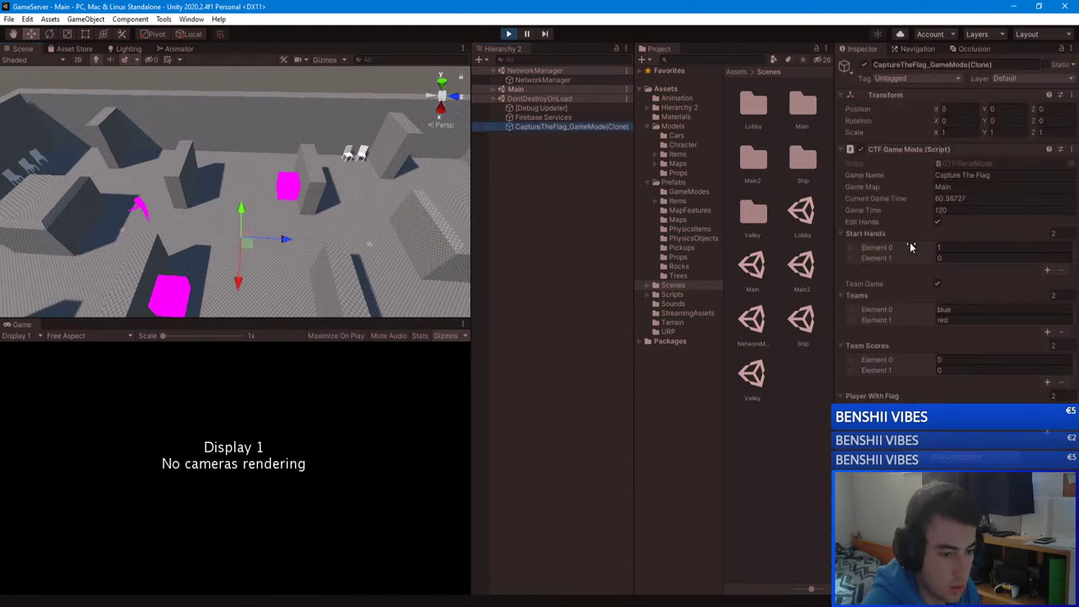
{"action": "left_click", "coordinate": [961, 198]}
{"action": "type", "text": "10"}
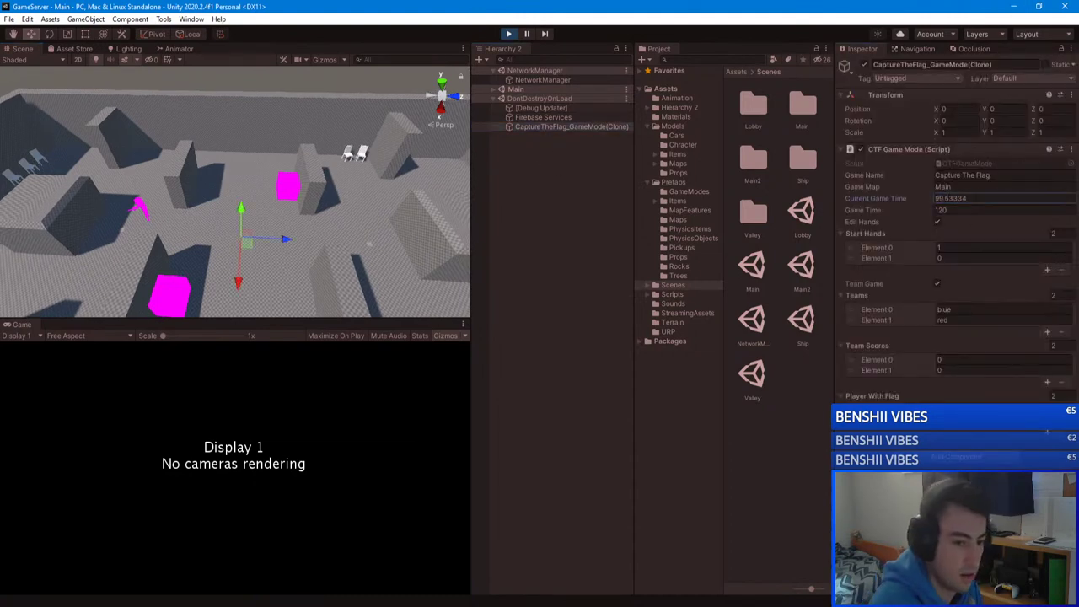
{"action": "key", "text": "alt+Tab"}
Step: Walk through the level to the brown crate, shifting the GameClient window left along the way
{"action": "key", "text": "Escape"}
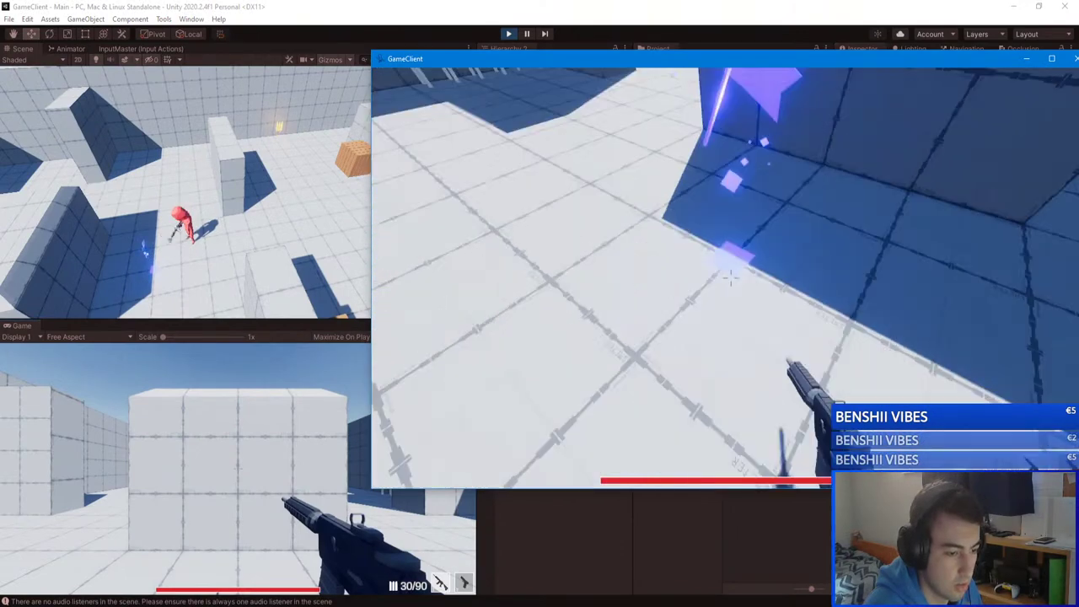
{"action": "key", "text": "w"}
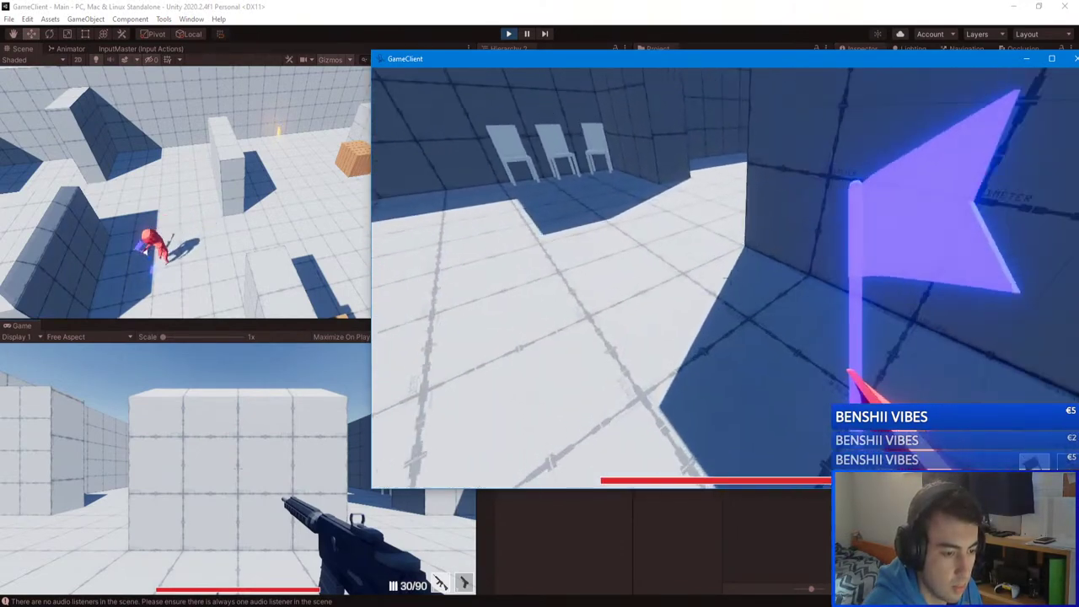
{"action": "key", "text": "w"}
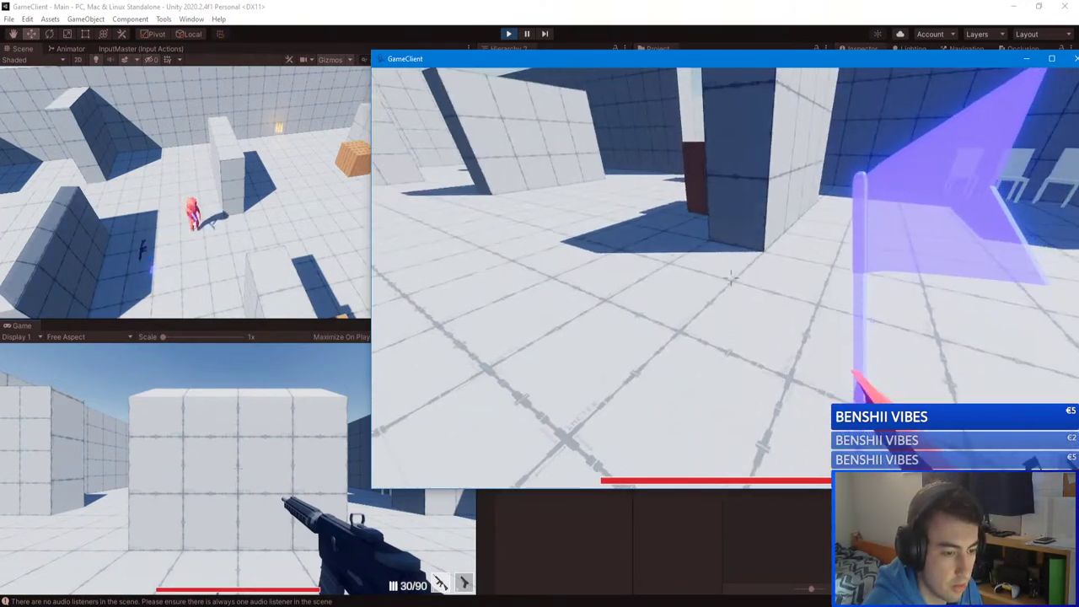
{"action": "key", "text": "w"}
{"action": "key", "text": "Escape"}
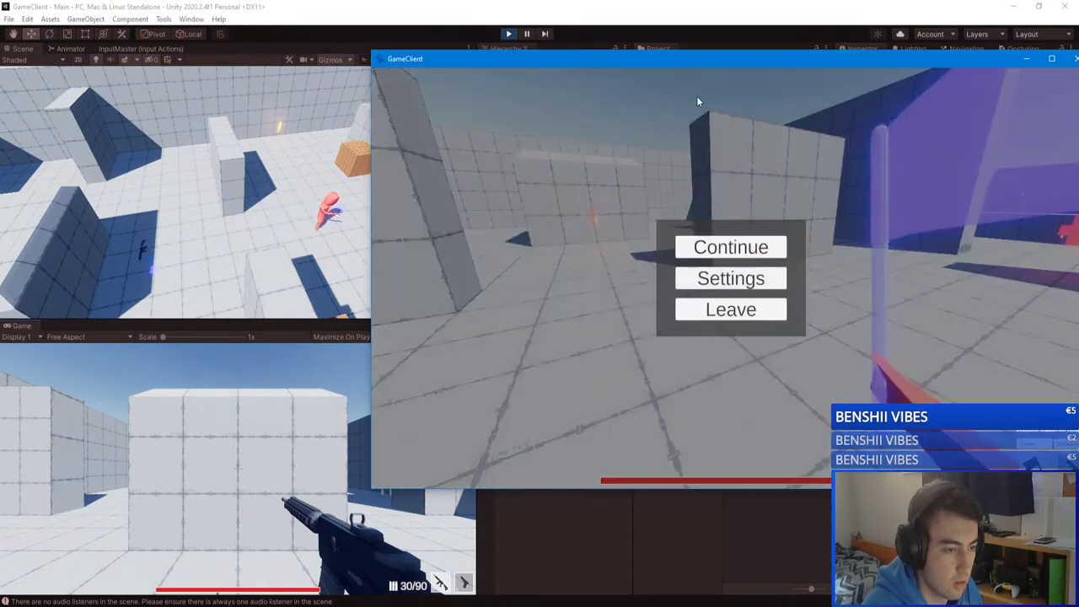
{"action": "left_click_drag", "start_coordinate": [697, 59], "coordinate": [589, 59]}
{"action": "key", "text": "Escape"}
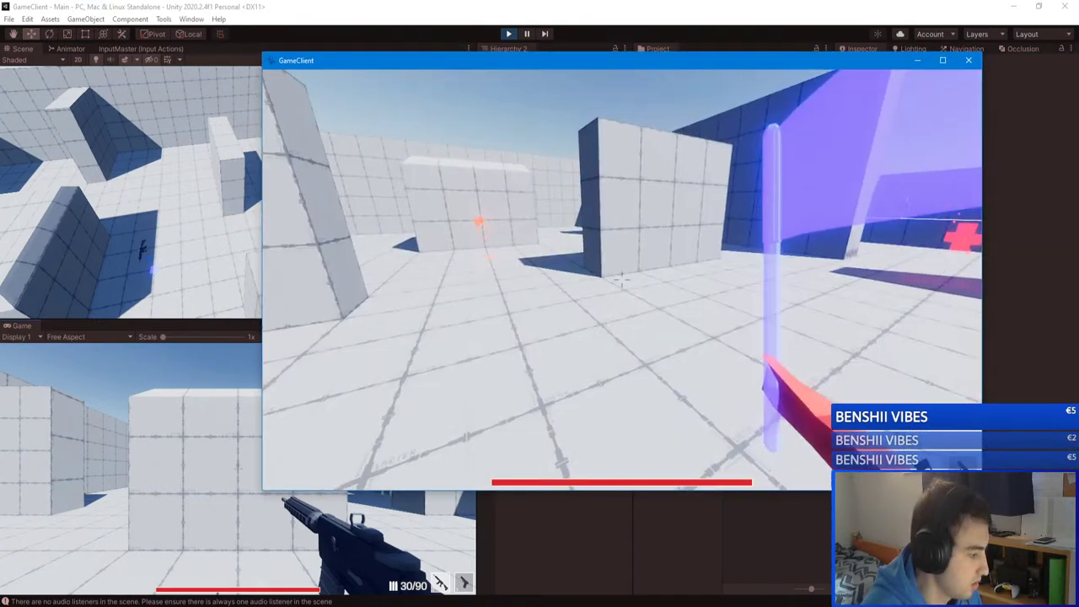
{"action": "key", "text": "w"}
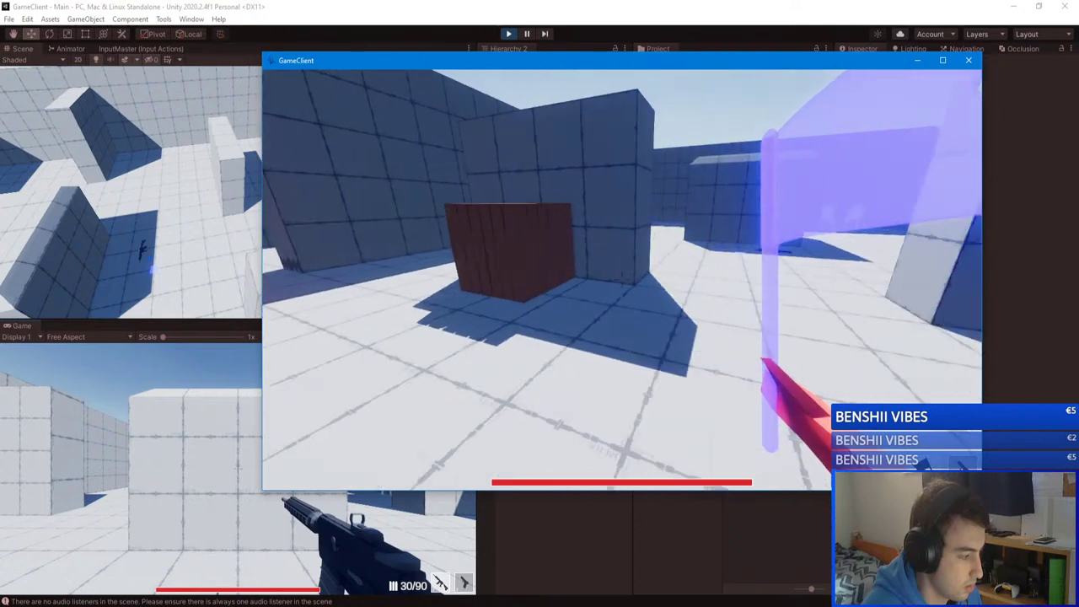
{"action": "key", "text": "w"}
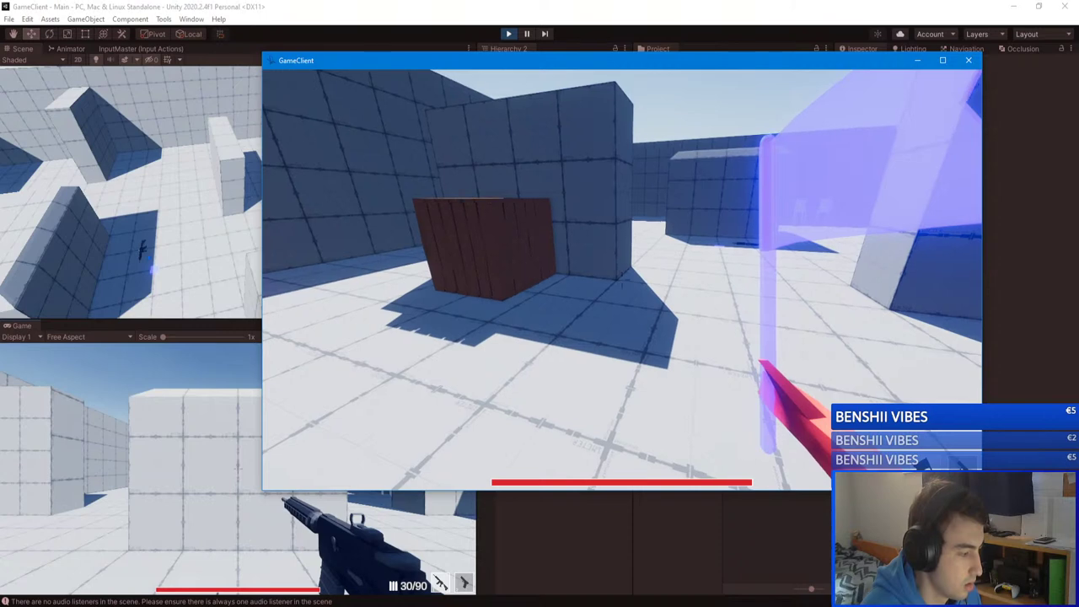
Step: Check the scoreboard, run past the crates and corridor, then swap the flag for the gun and aim
{"action": "key", "text": "Tab"}
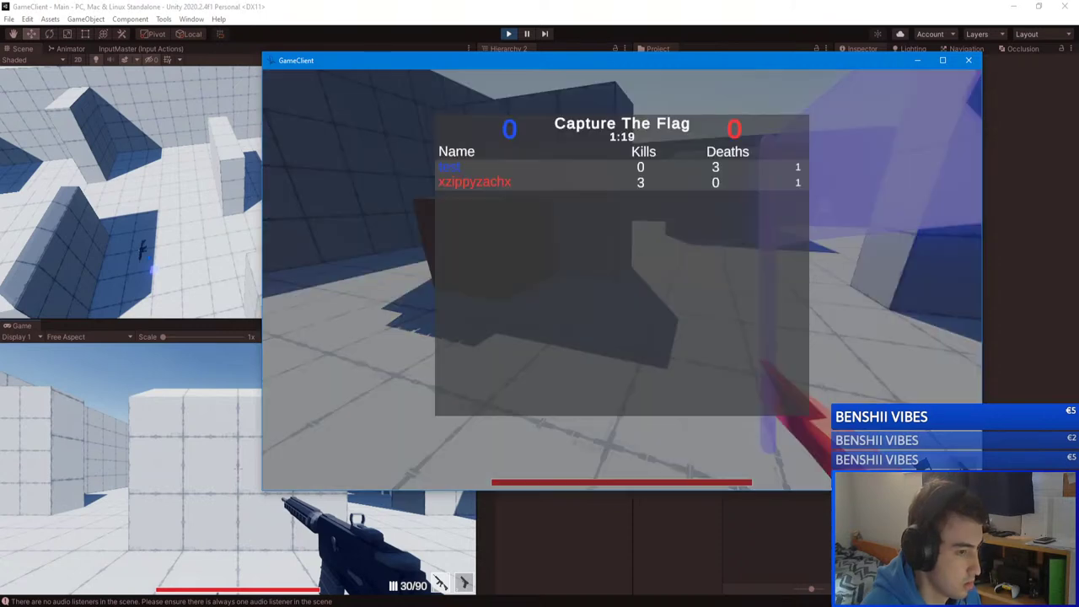
{"action": "key", "text": "w"}
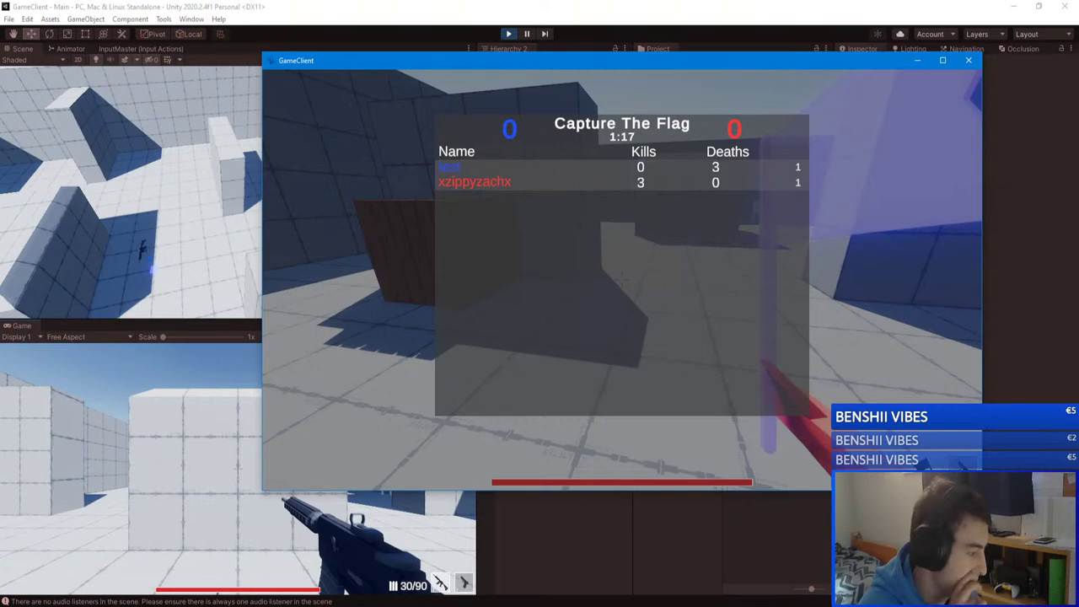
{"action": "key", "text": "w"}
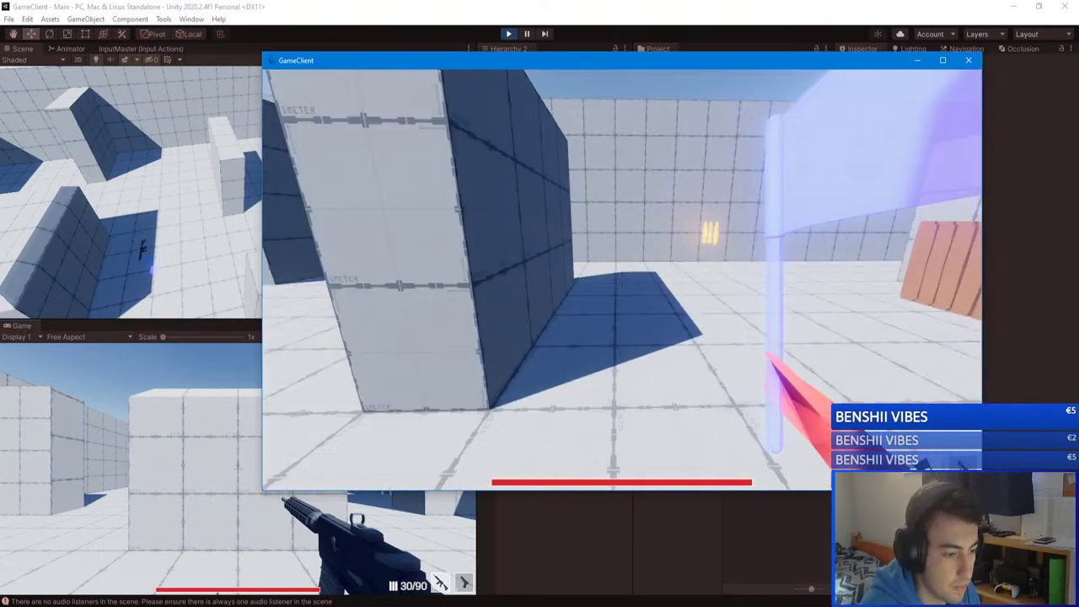
{"action": "key", "text": "w"}
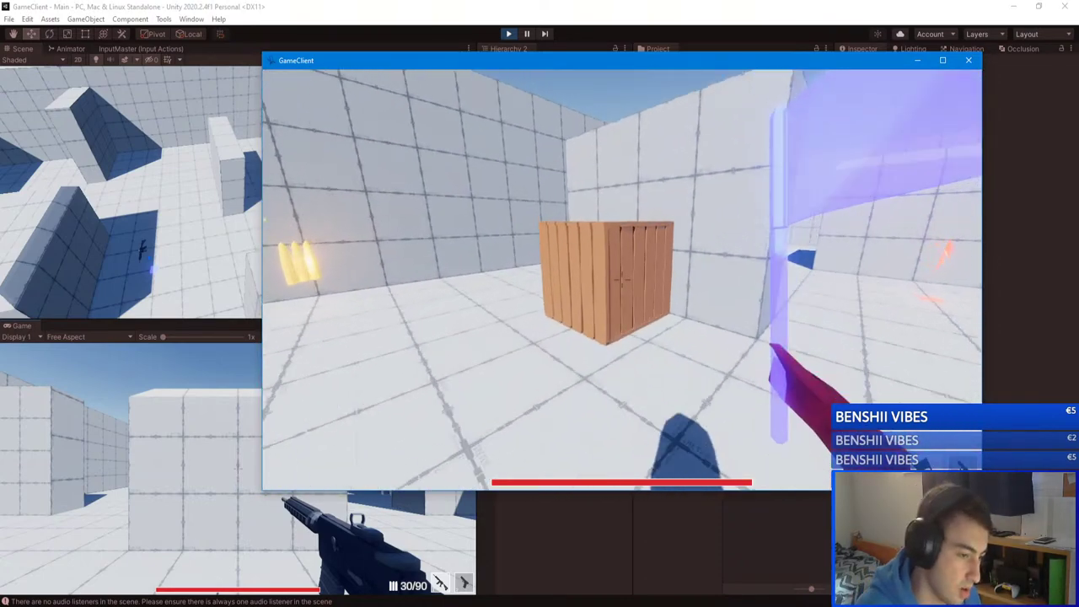
{"action": "key", "text": "w"}
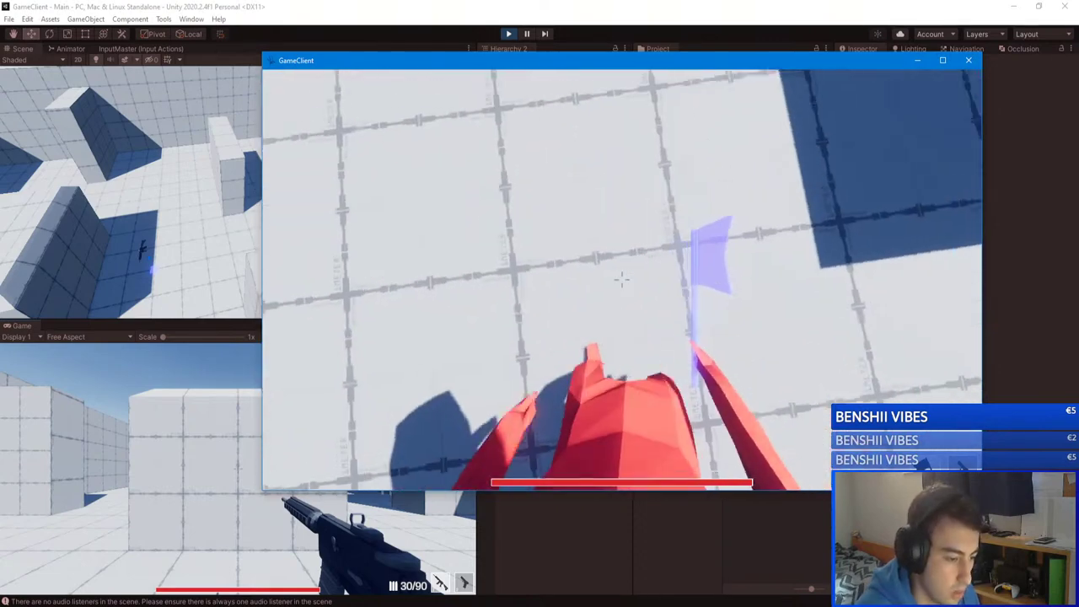
{"action": "key", "text": "w"}
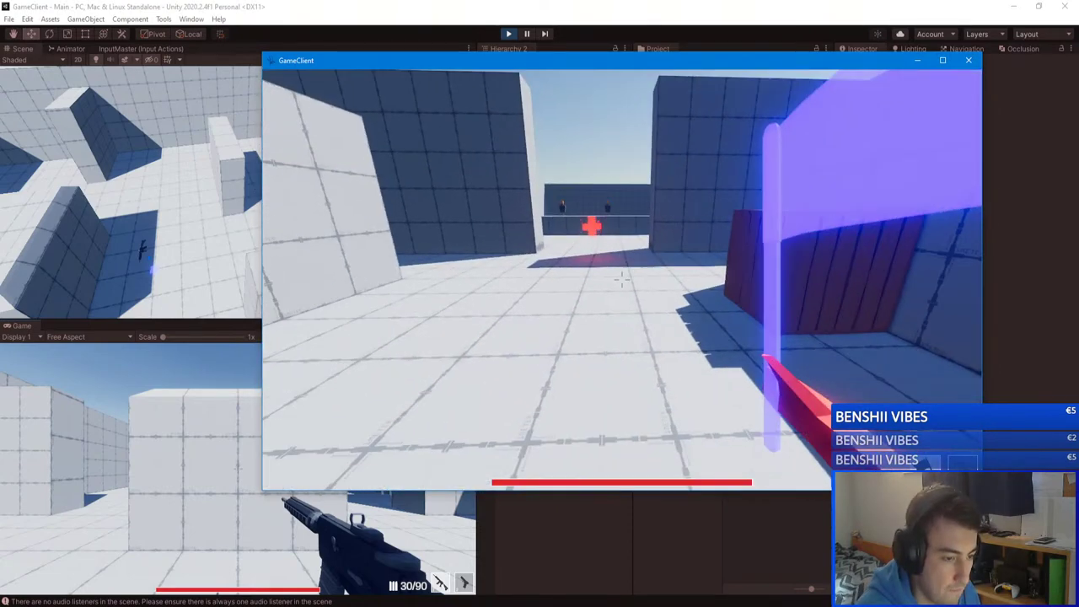
{"action": "key", "text": "w"}
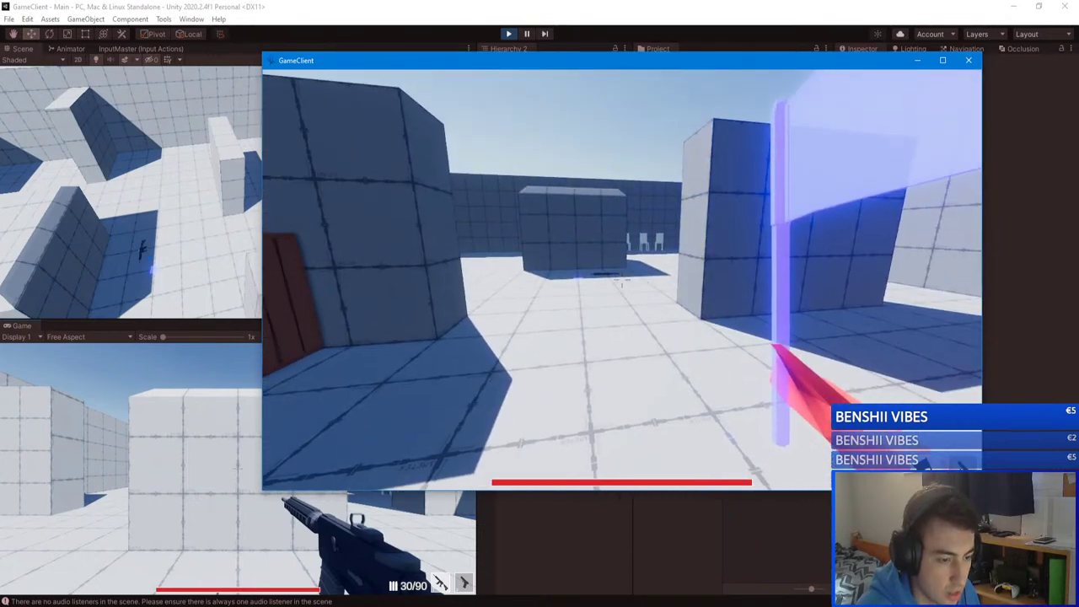
{"action": "key", "text": "w"}
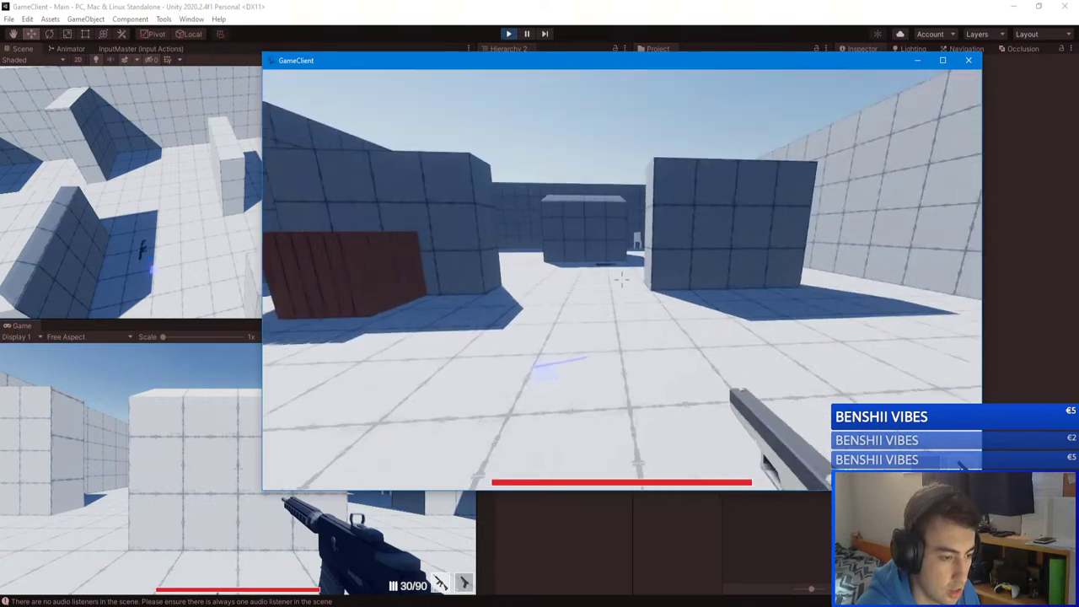
{"action": "right_click", "coordinate": [621, 281]}
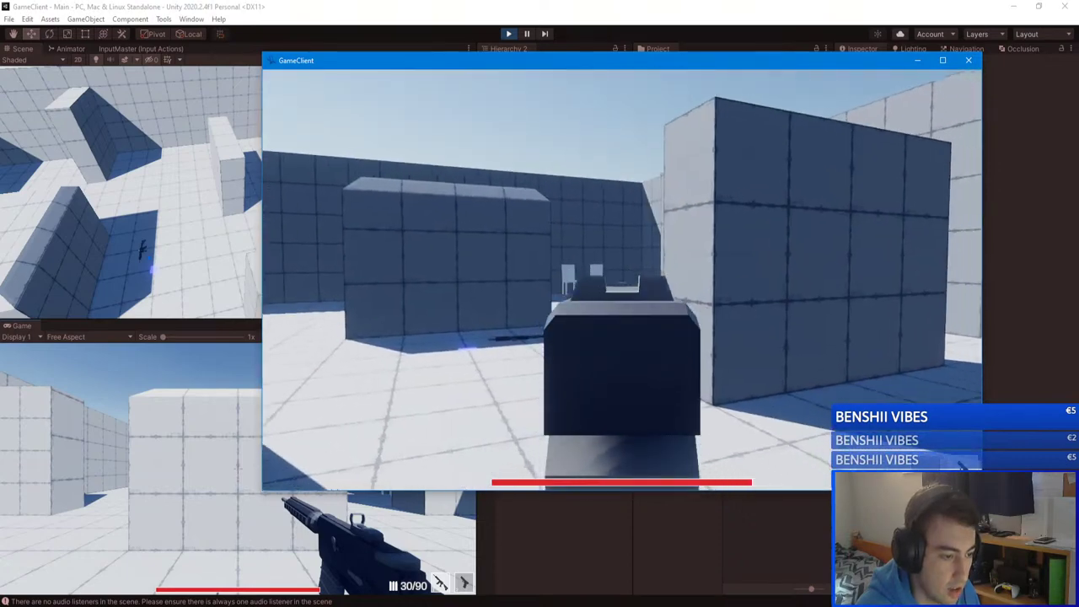
{"action": "right_click", "coordinate": [621, 280]}
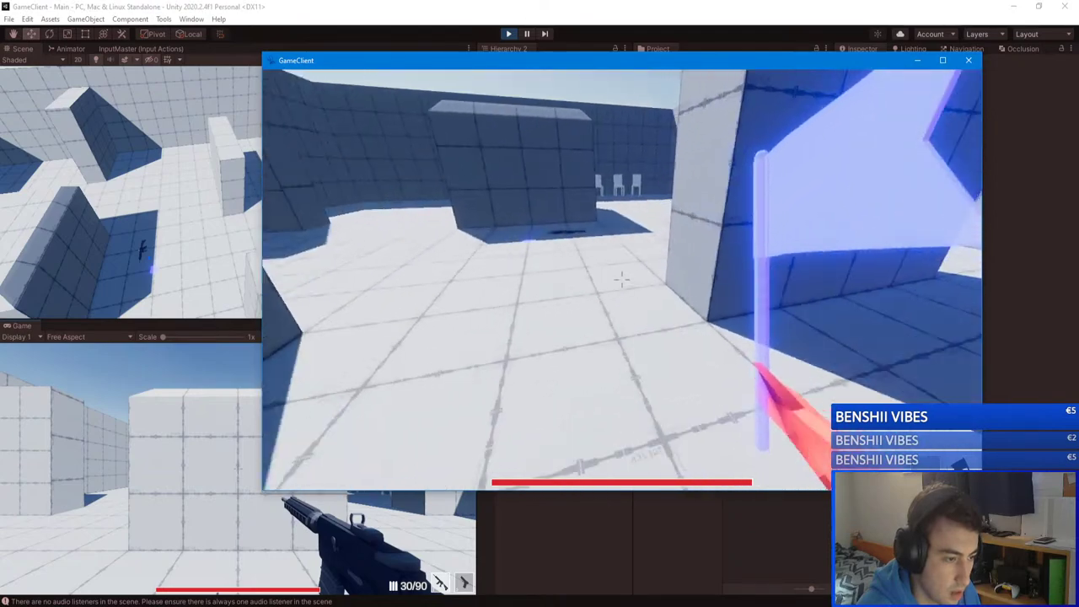
Step: Walk the arena switching between rifle (1) and flag (3), then pause the match
{"action": "key", "text": "1"}
{"action": "key", "text": "w"}
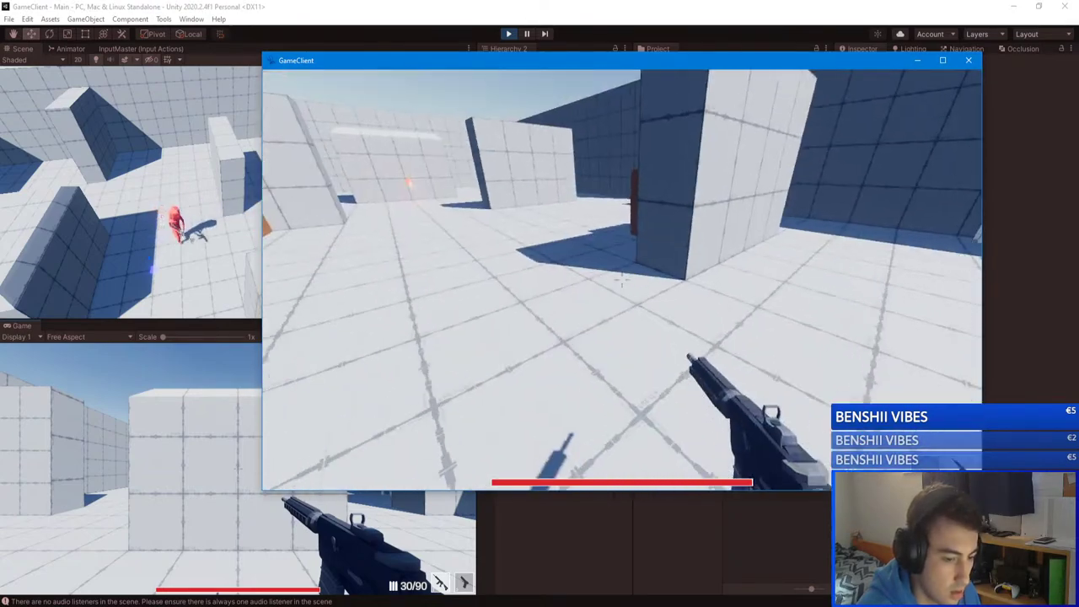
{"action": "key", "text": "w"}
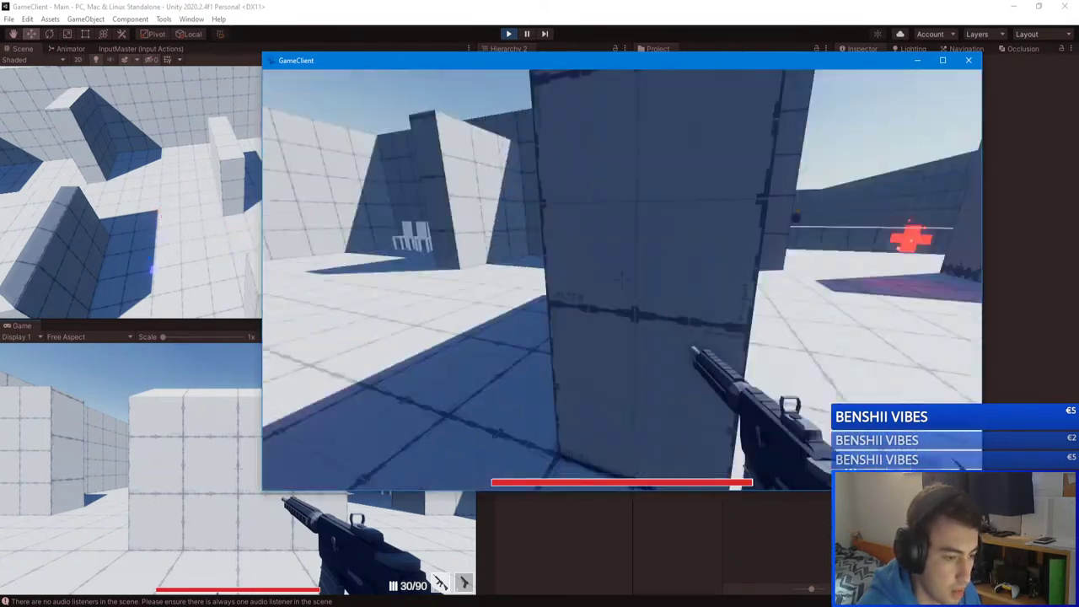
{"action": "key", "text": "w"}
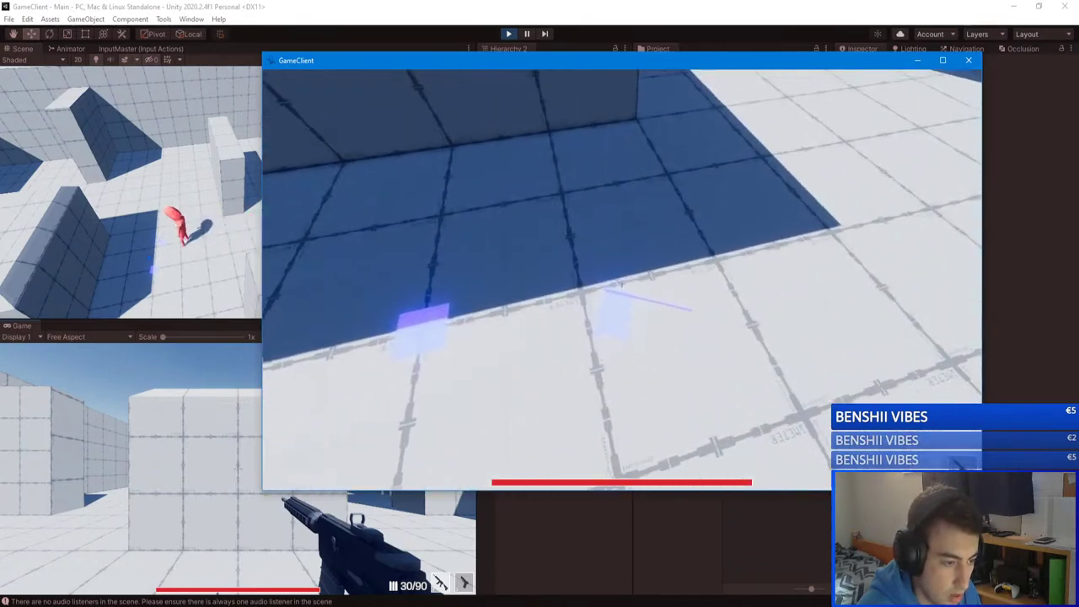
{"action": "key", "text": "3"}
{"action": "key", "text": "w"}
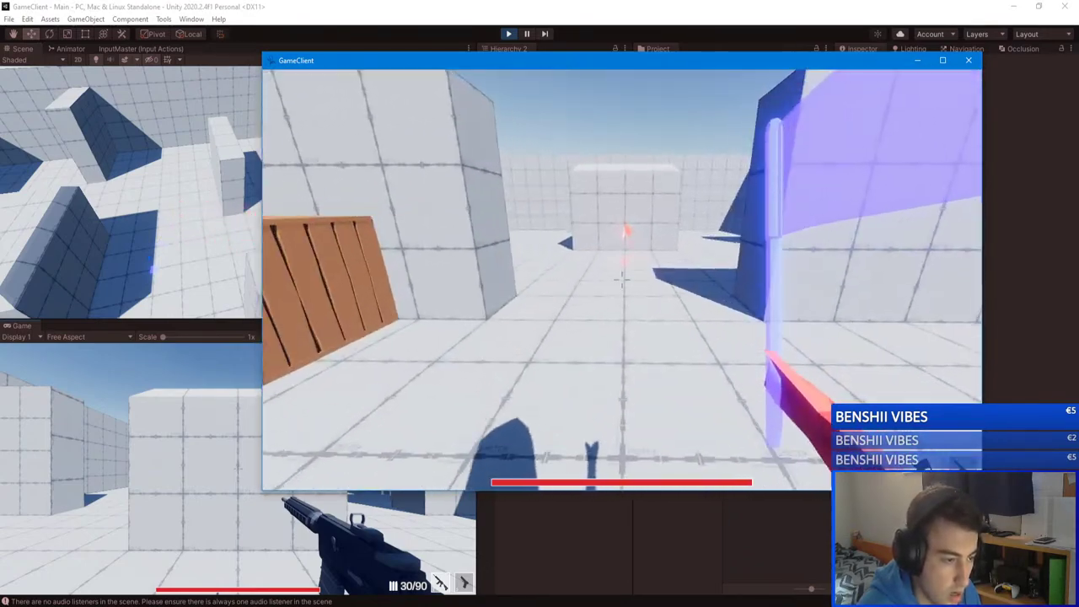
{"action": "key", "text": "w"}
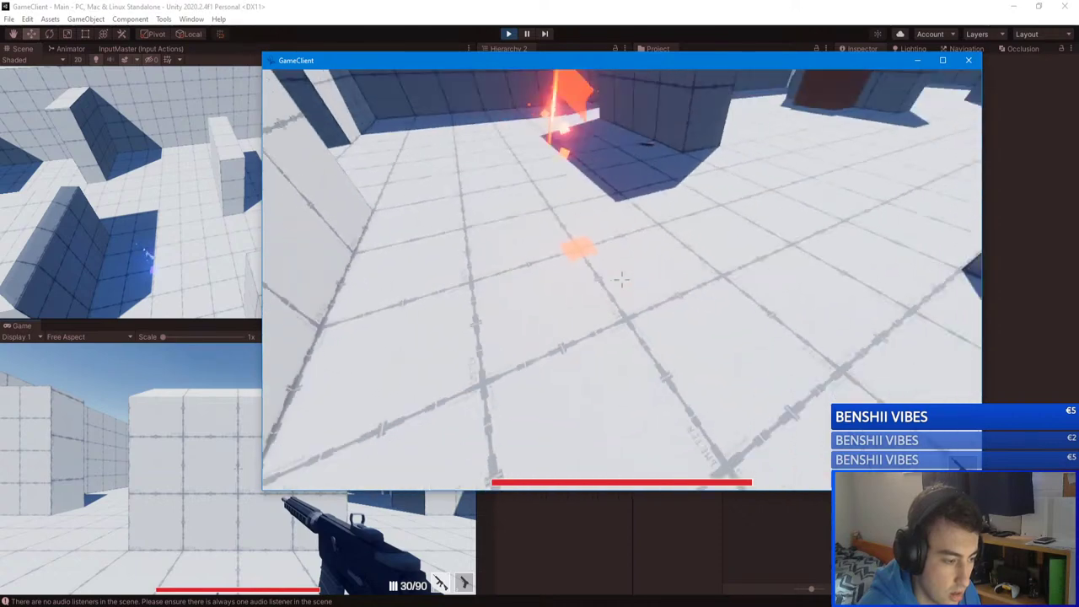
{"action": "key", "text": "Escape"}
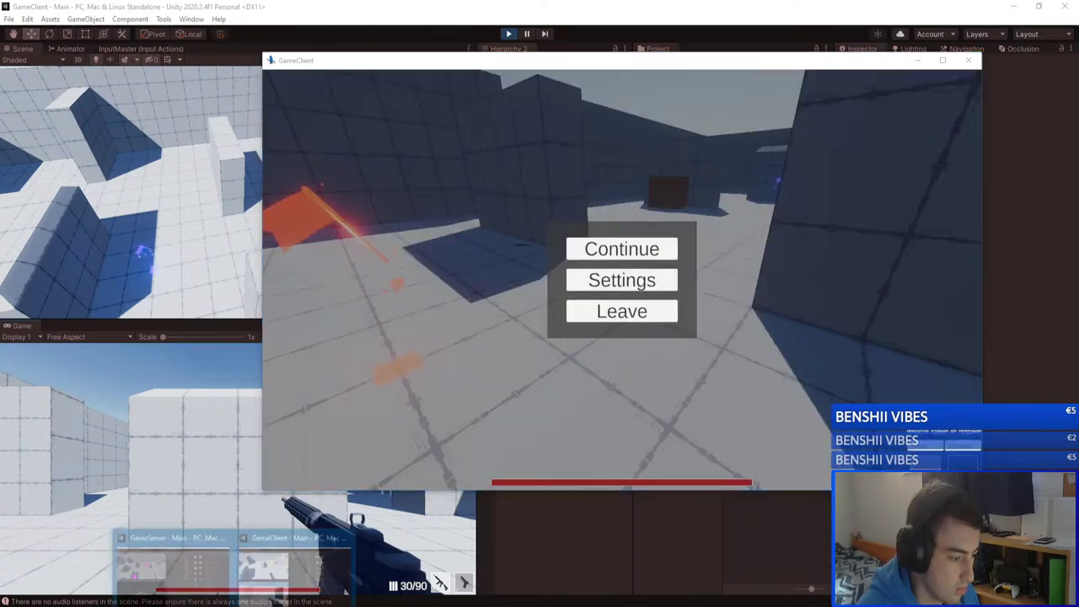
Step: Glance at the GameServer editor, return to GameClient and resume the match until it ends
{"action": "left_click", "coordinate": [180, 572]}
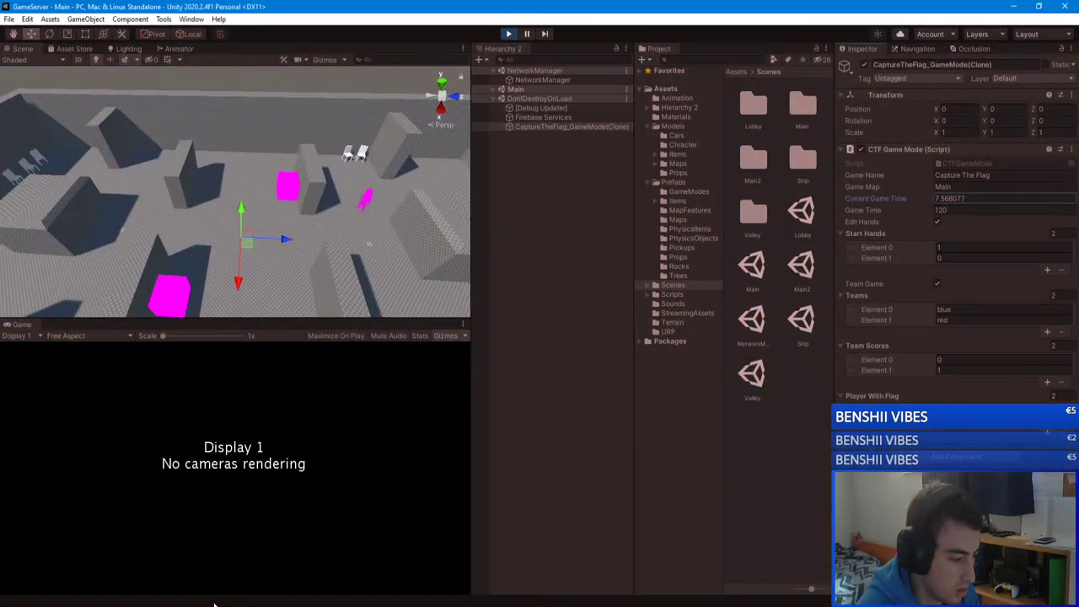
{"action": "left_click", "coordinate": [244, 604]}
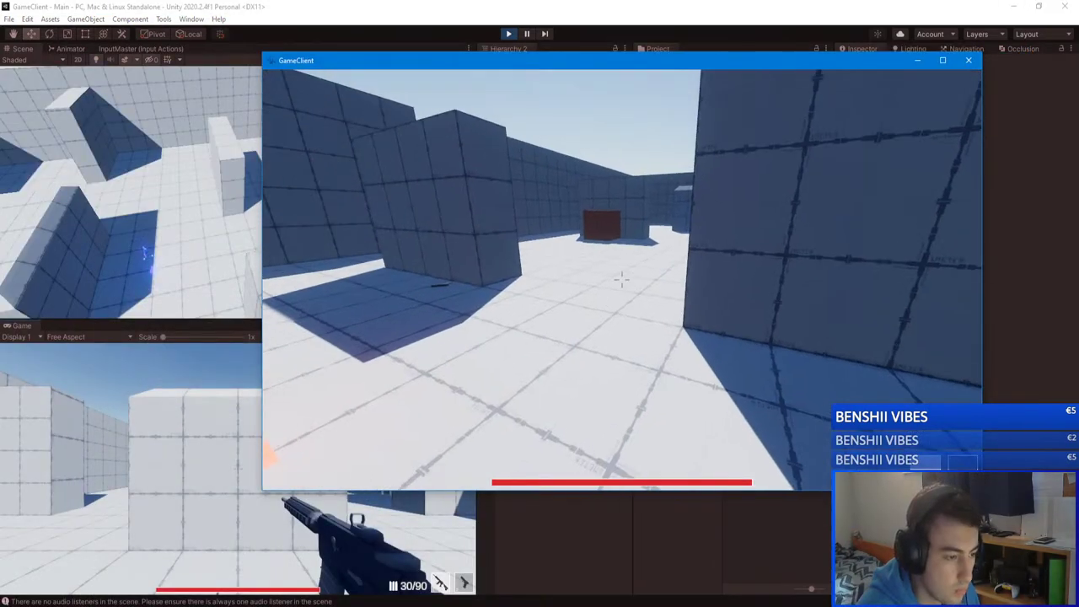
{"action": "left_click", "coordinate": [649, 249]}
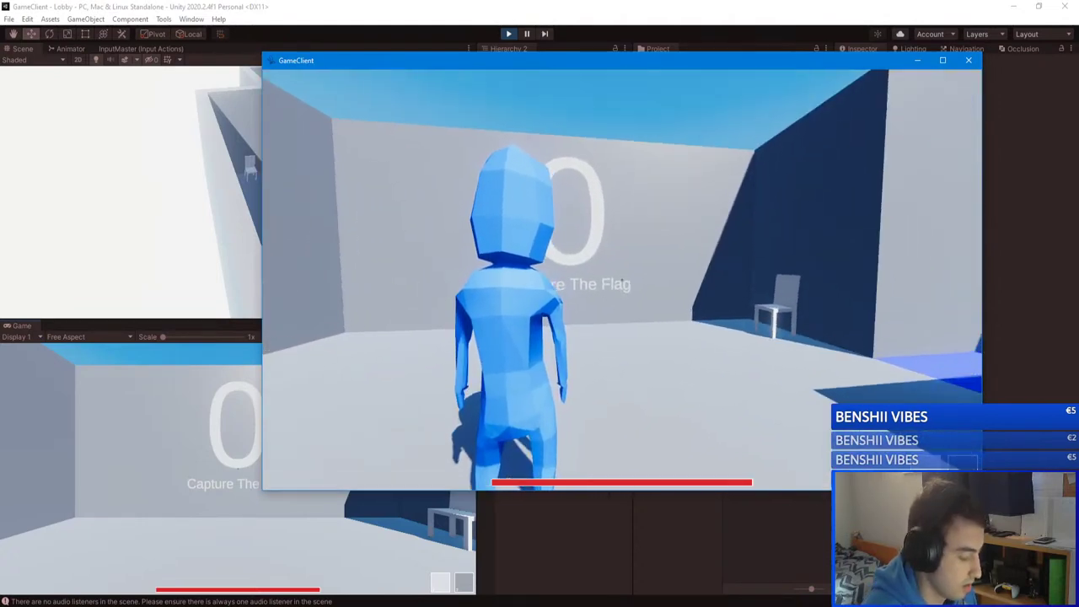
Step: Start a new match from the lobby menu with Capture The Flag as the game mode
{"action": "key", "text": "Escape"}
{"action": "left_click", "coordinate": [735, 363]}
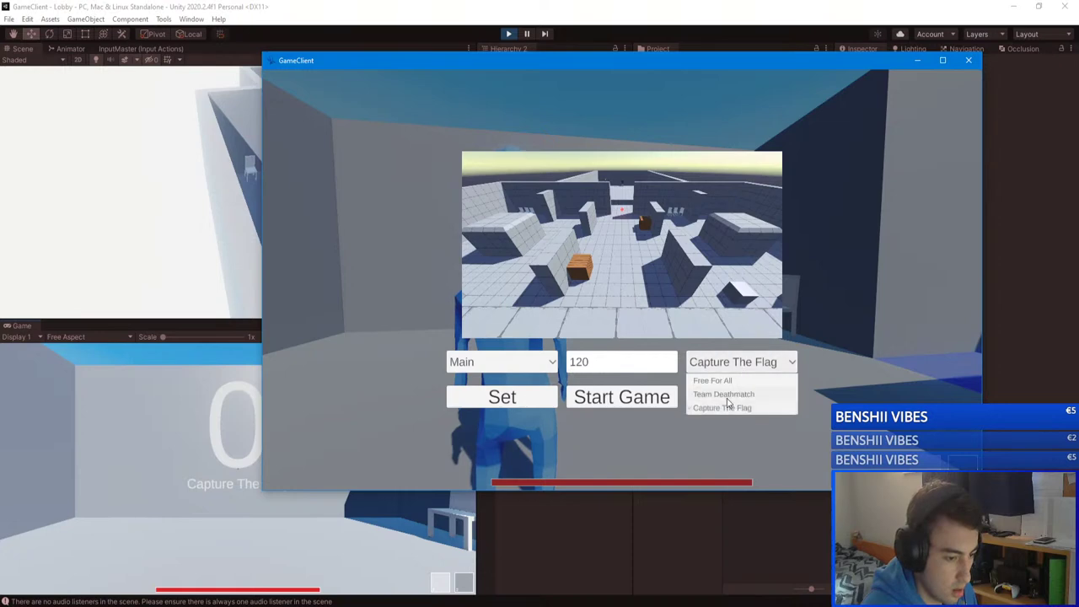
{"action": "left_click", "coordinate": [717, 408]}
{"action": "left_click", "coordinate": [621, 397]}
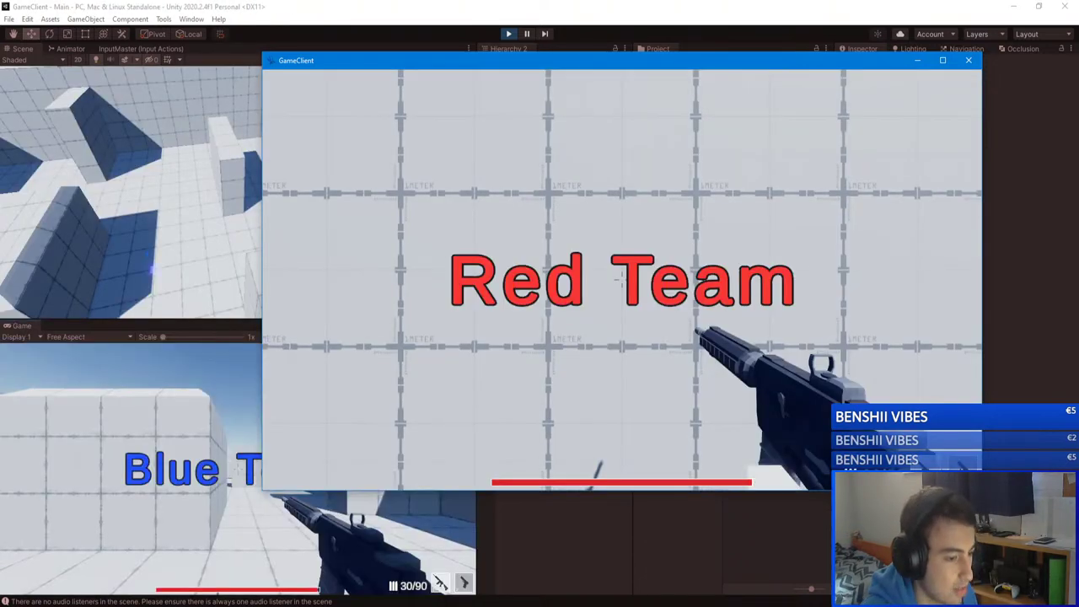
Step: Walk to the blue flag, pick it up, carry it toward the central box, then switch to the editor
{"action": "key", "text": "w"}
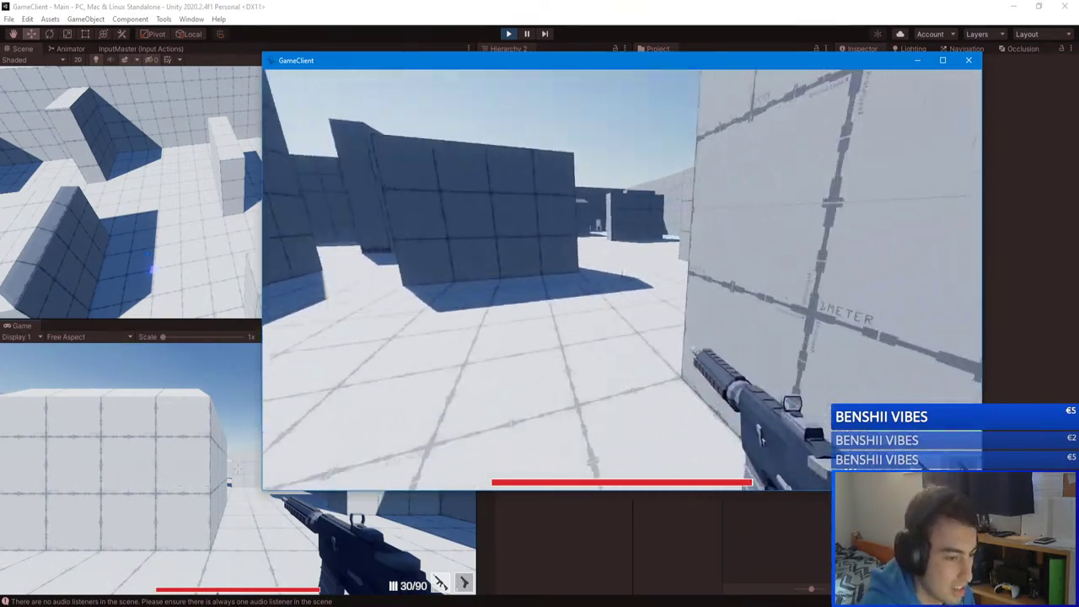
{"action": "key", "text": "w"}
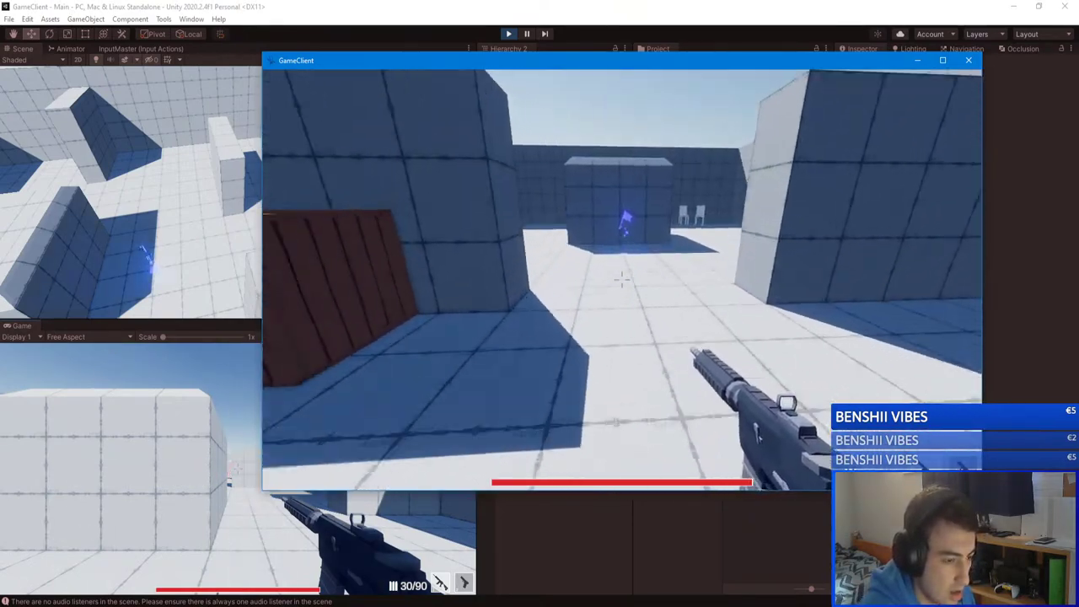
{"action": "key", "text": "w"}
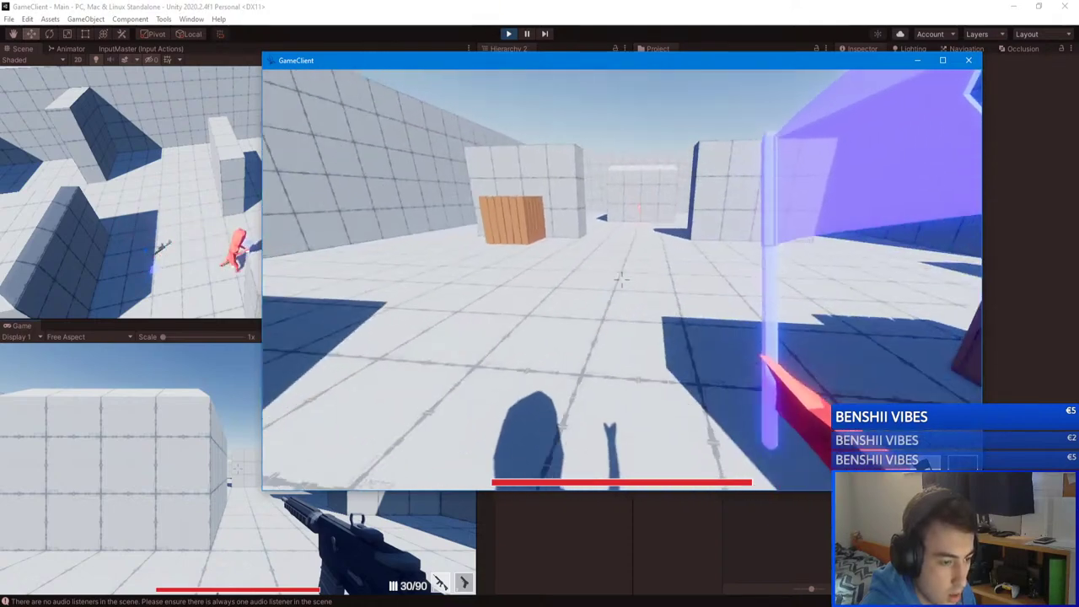
{"action": "key", "text": "w"}
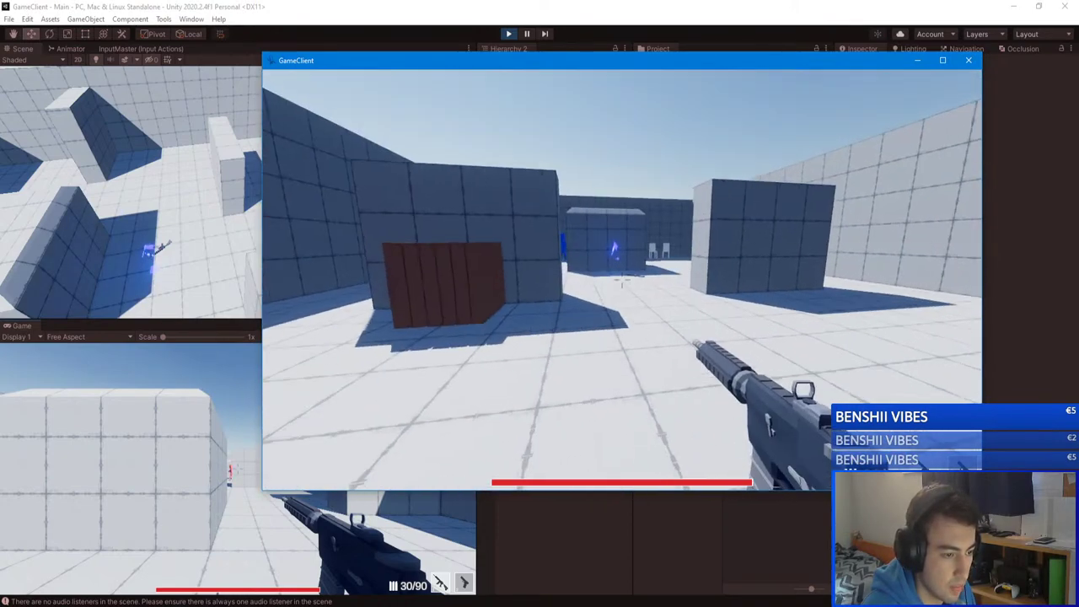
{"action": "key", "text": "w"}
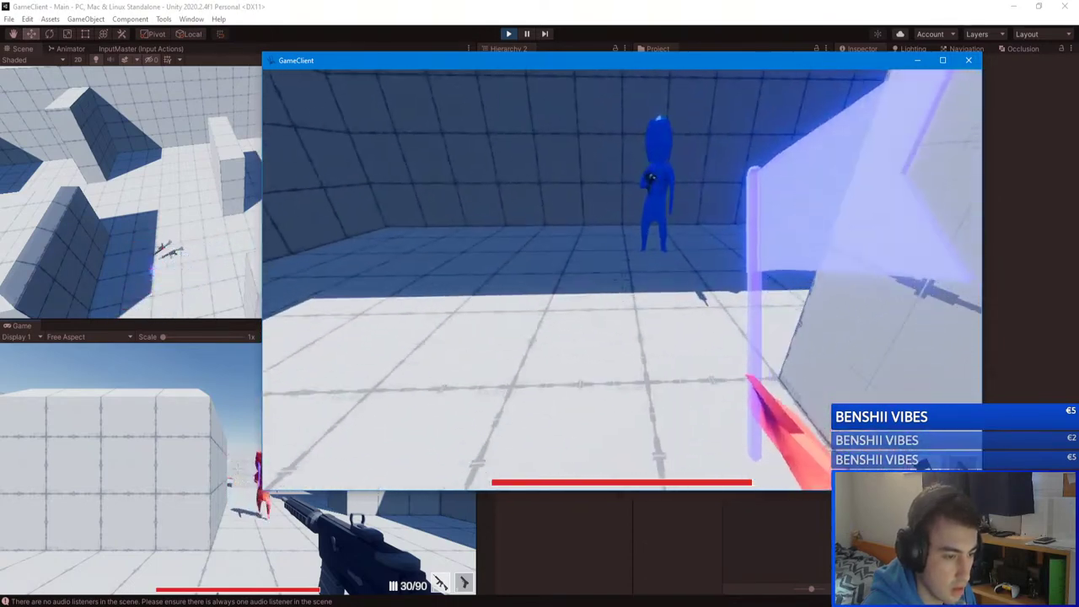
{"action": "key", "text": "alt+Tab"}
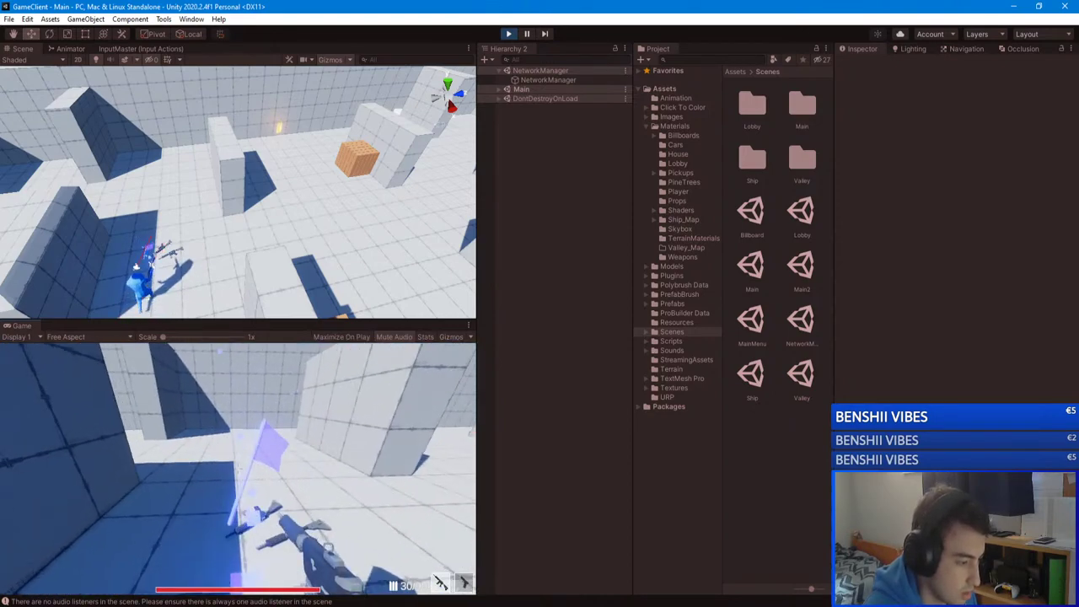
Step: Pause and resume the editor game, walk off the crate across the level and fire the gun
{"action": "key", "text": "Escape"}
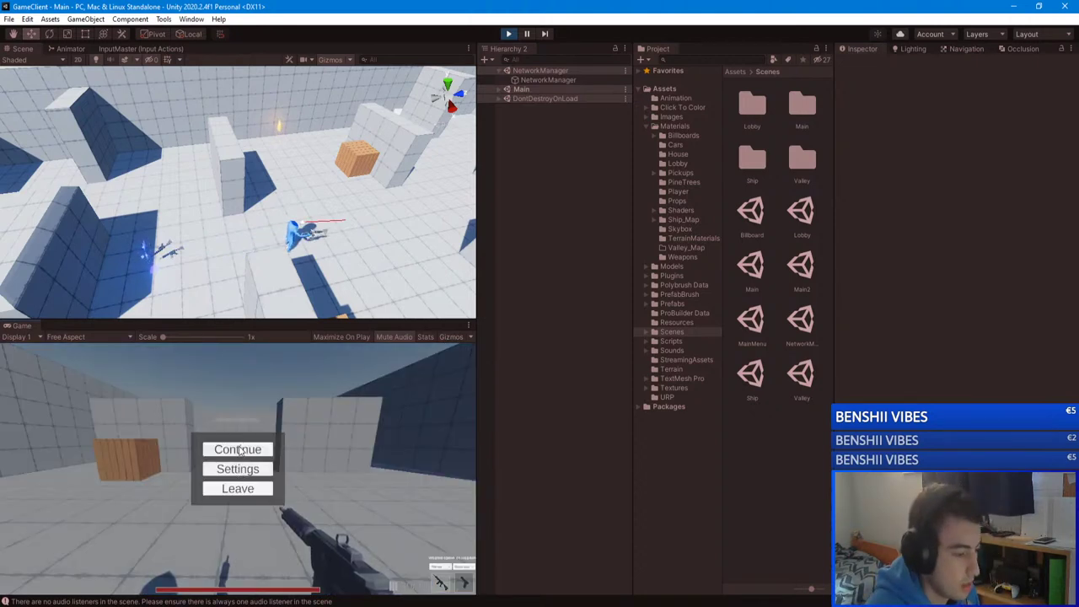
{"action": "left_click", "coordinate": [238, 449]}
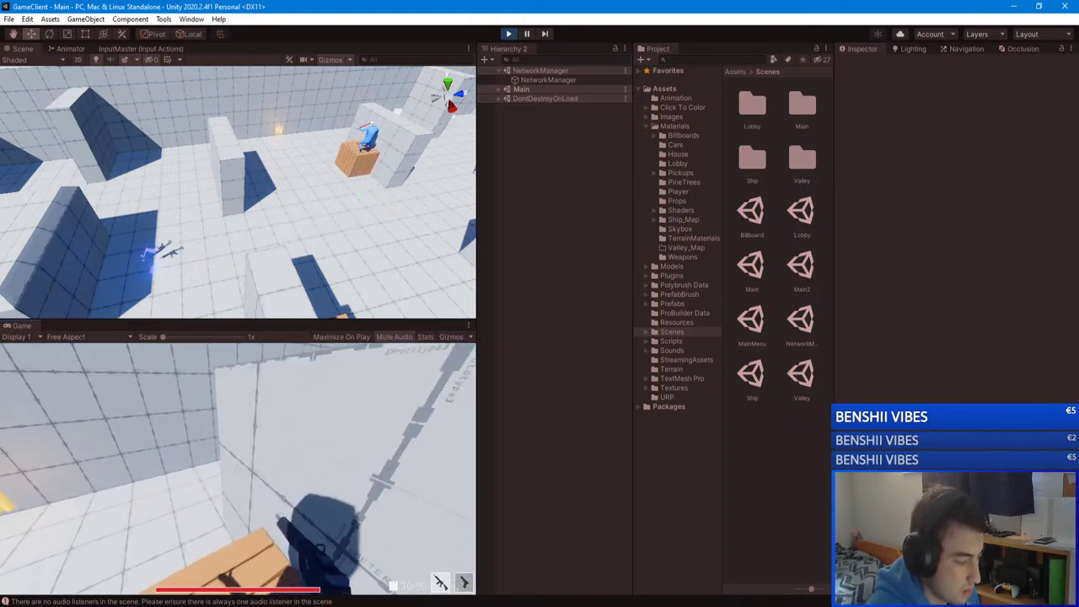
{"action": "key", "text": "w"}
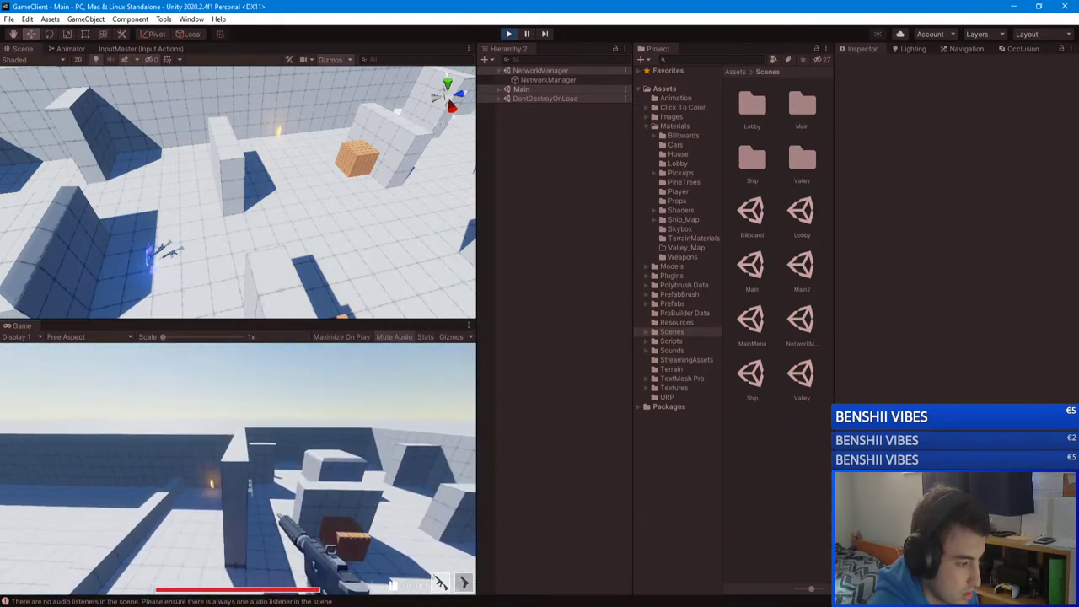
{"action": "left_click", "coordinate": [238, 467]}
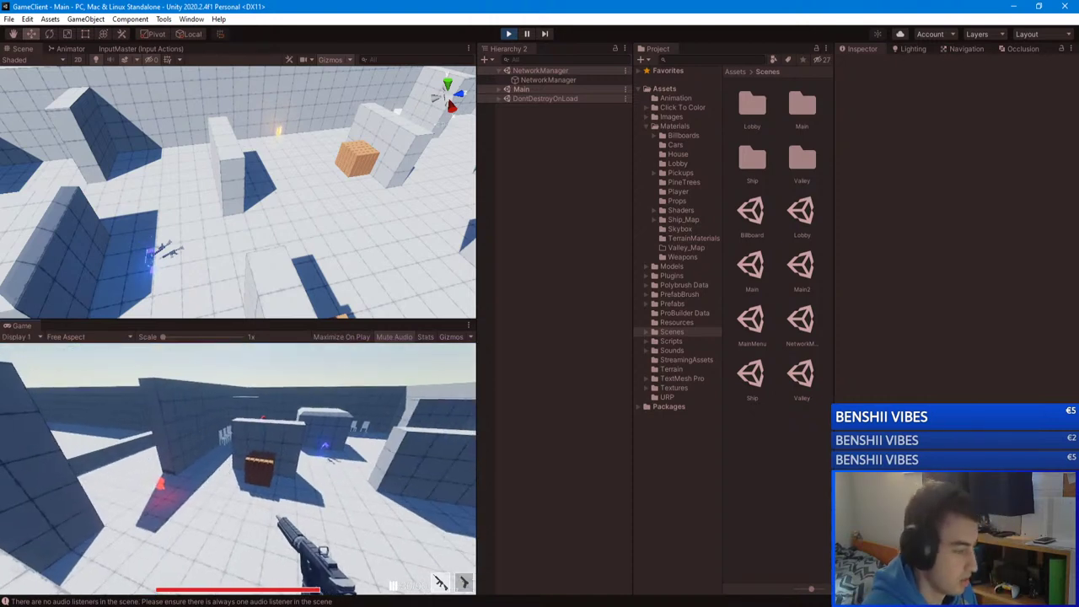
{"action": "key", "text": "Escape"}
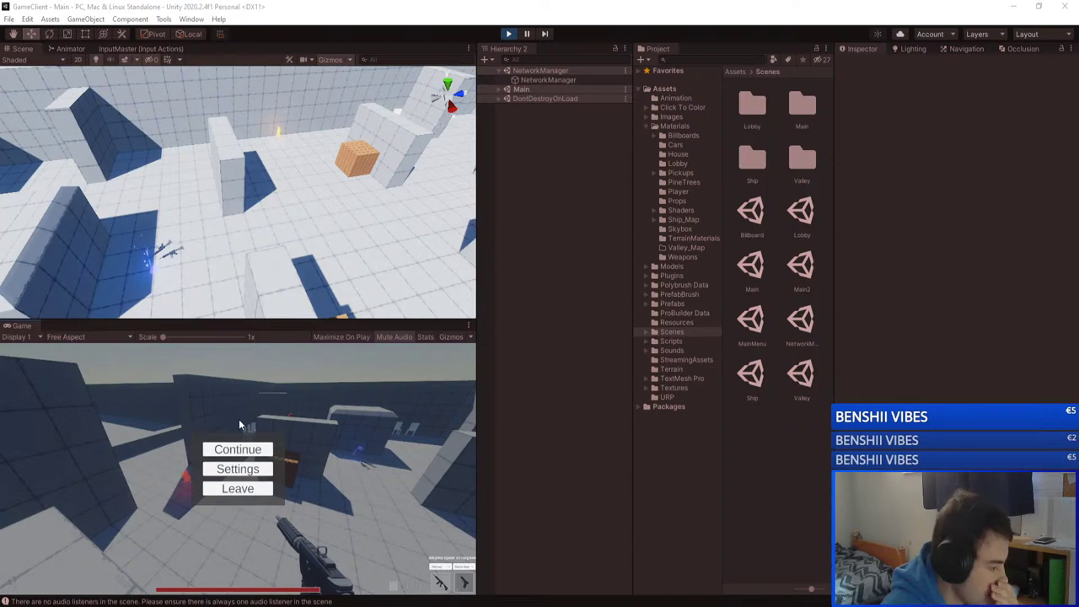
{"action": "left_click", "coordinate": [237, 449]}
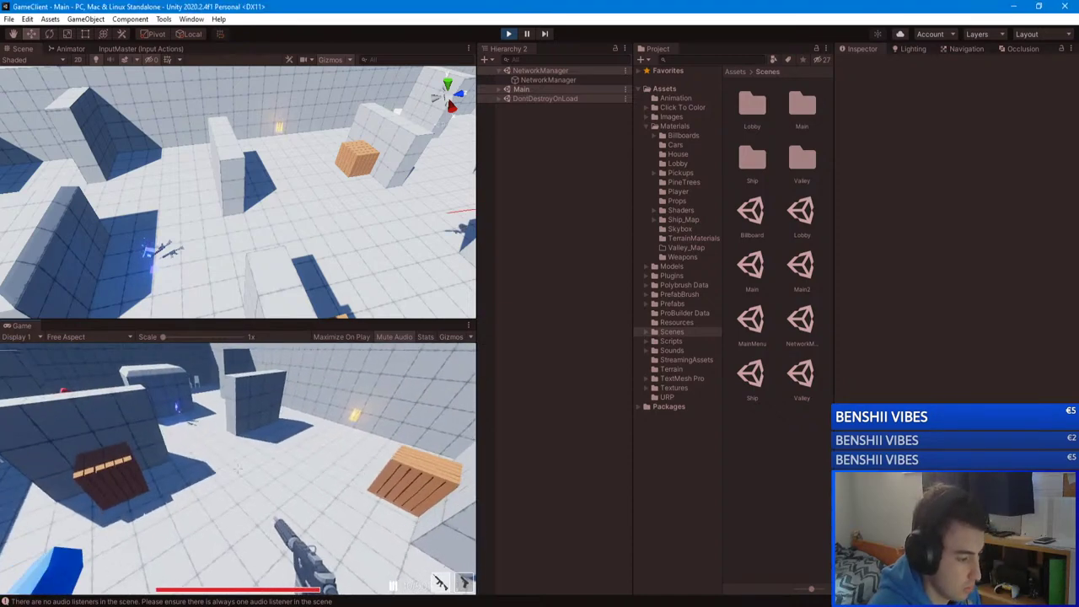
Step: Drop the gun with G, pick it back up with E, and drop it again
{"action": "key", "text": "w"}
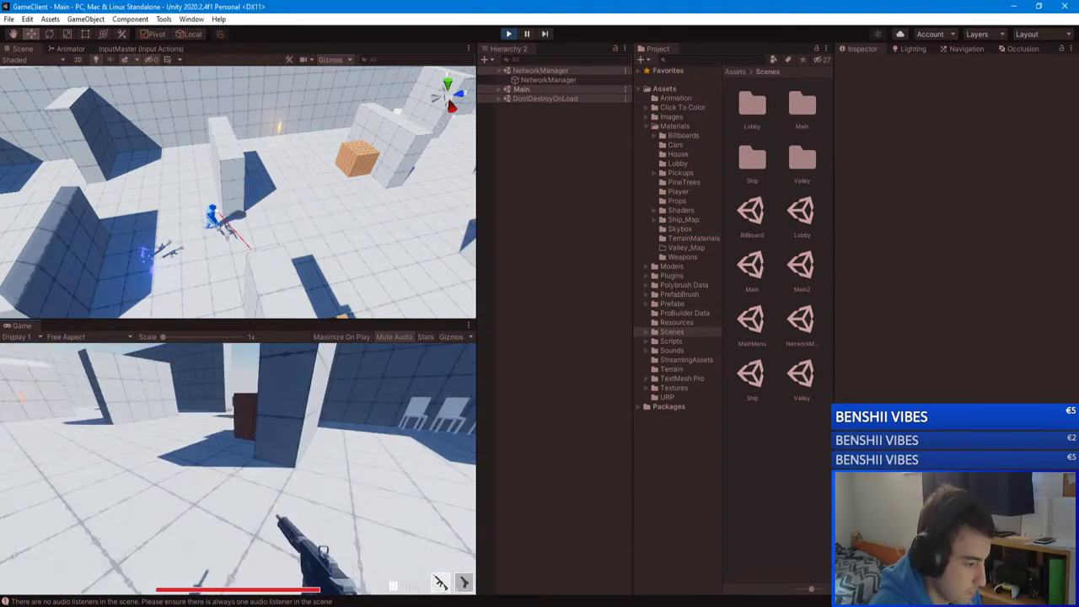
{"action": "key", "text": "w"}
{"action": "key", "text": "g"}
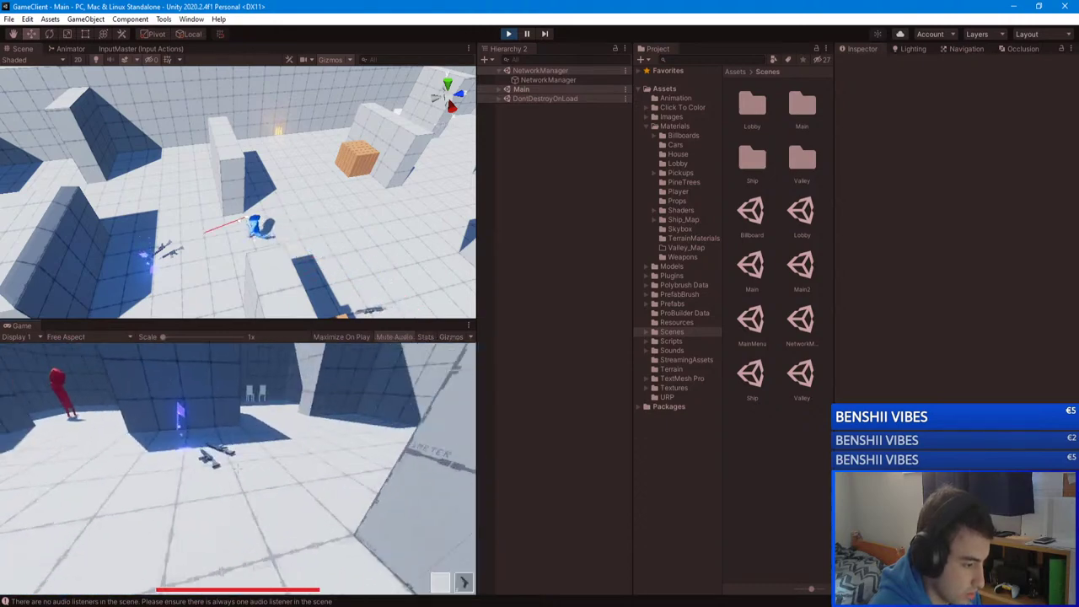
{"action": "key", "text": "w"}
{"action": "key", "text": "e"}
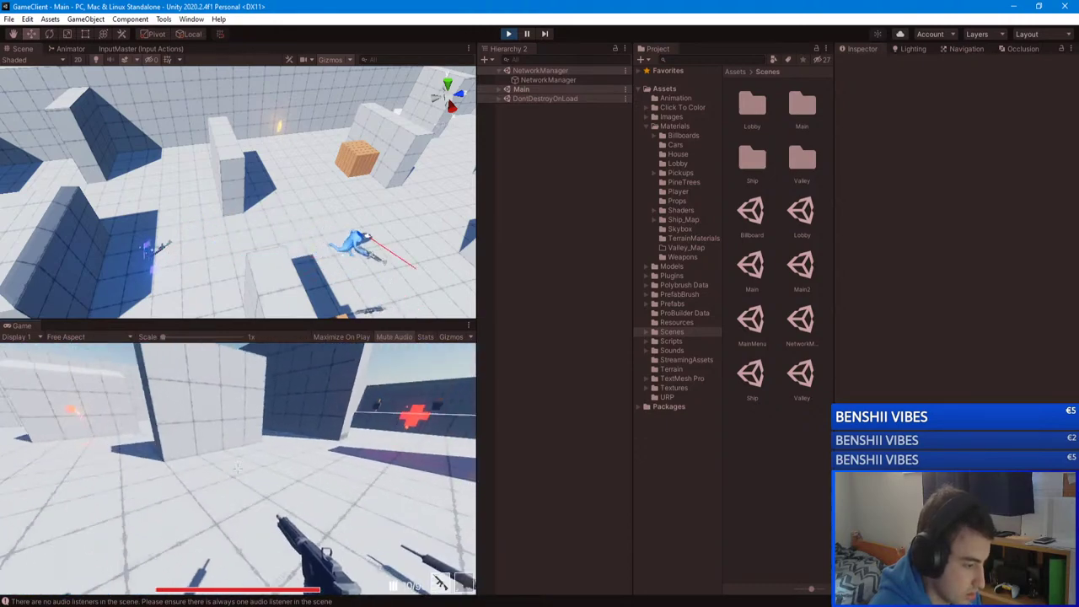
{"action": "key", "text": "w"}
{"action": "key", "text": "g"}
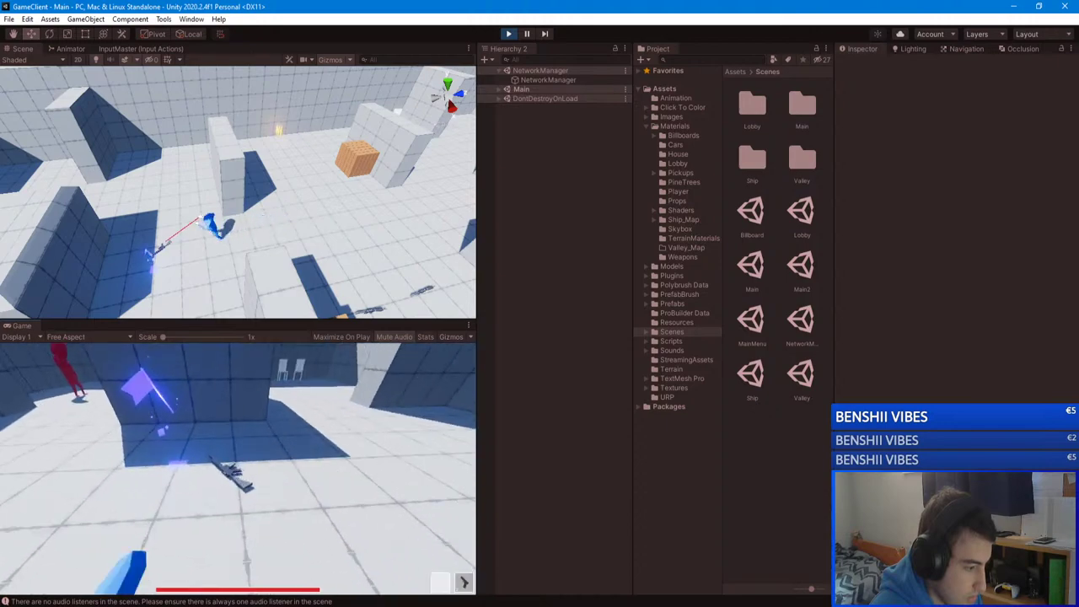
Step: Walk past the blue flag, red player and chairs, then drop the rifle on the floor
{"action": "key", "text": "w"}
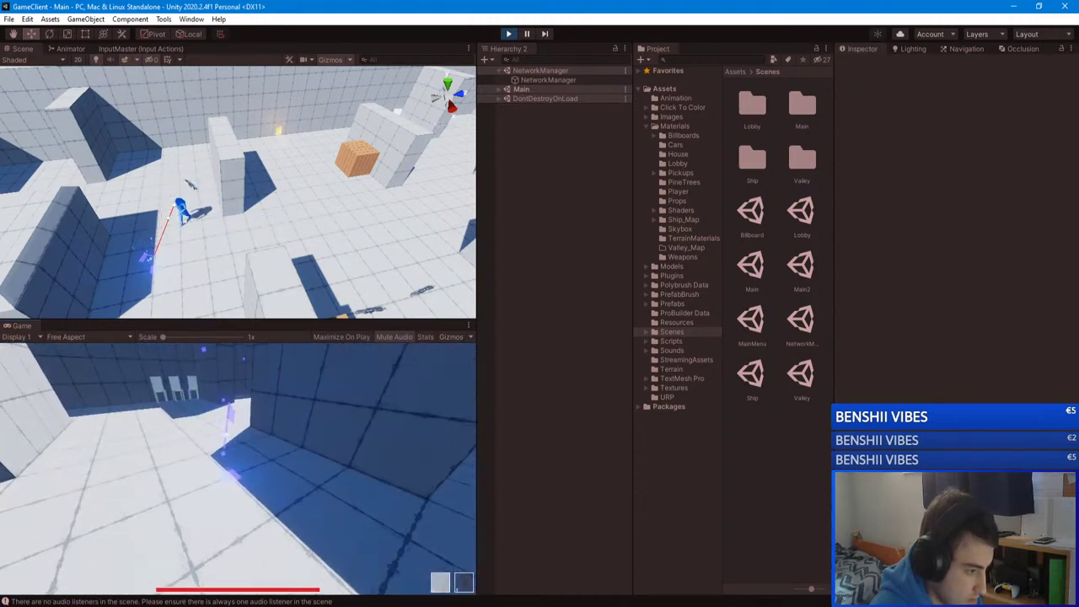
{"action": "key", "text": "w"}
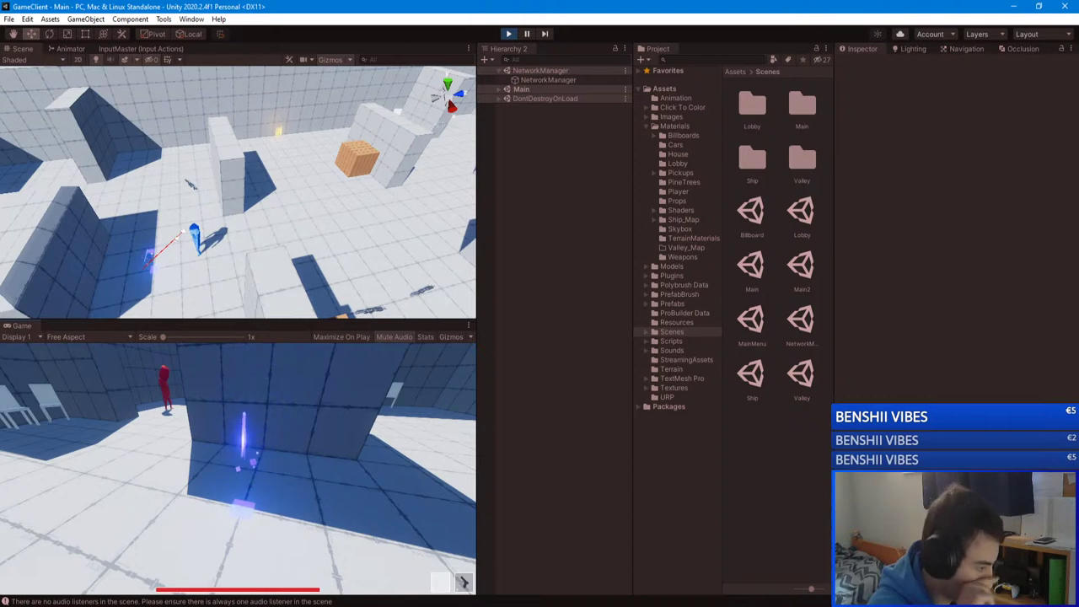
{"action": "key", "text": "w"}
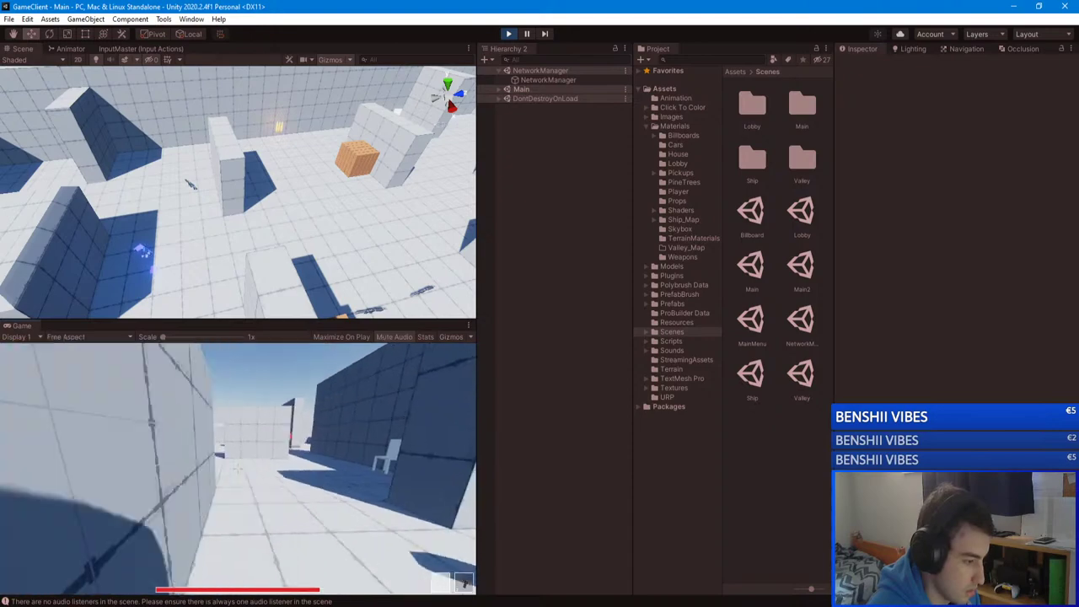
{"action": "key", "text": "w"}
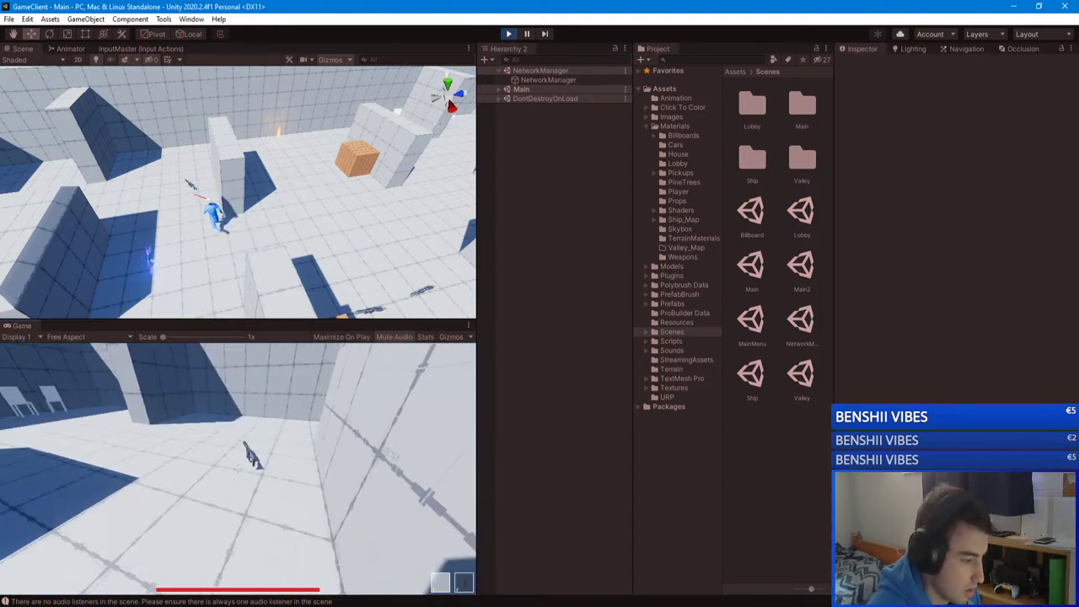
{"action": "key", "text": "w"}
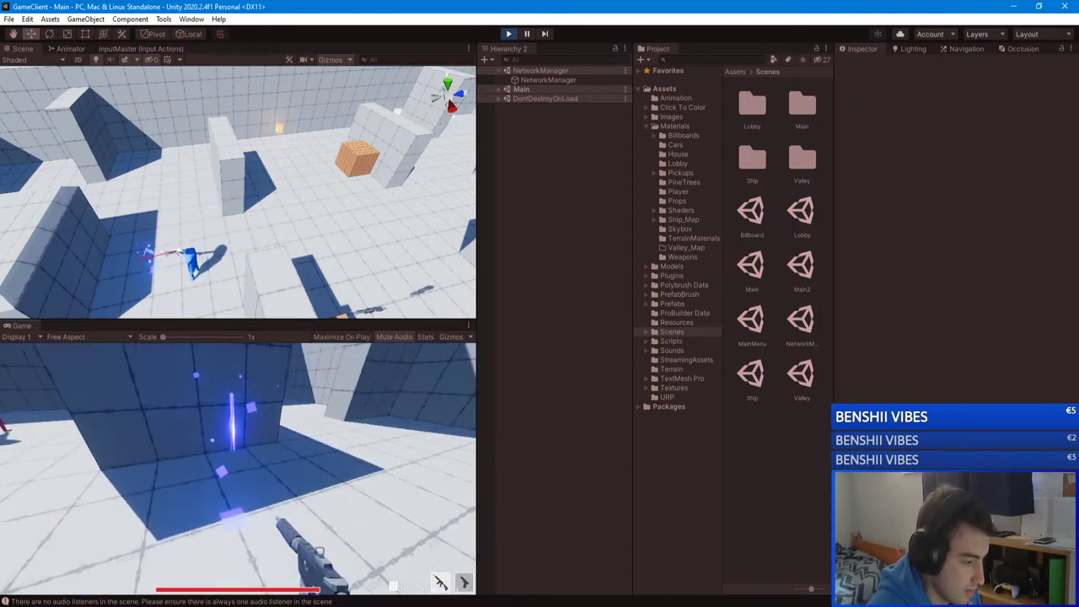
{"action": "key", "text": "w"}
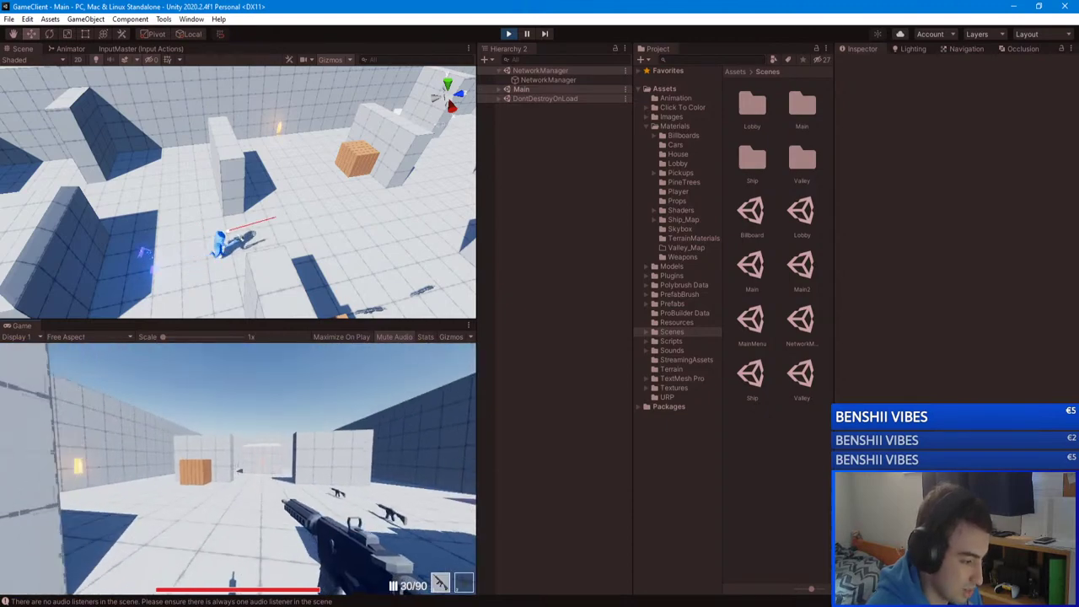
{"action": "key", "text": "g"}
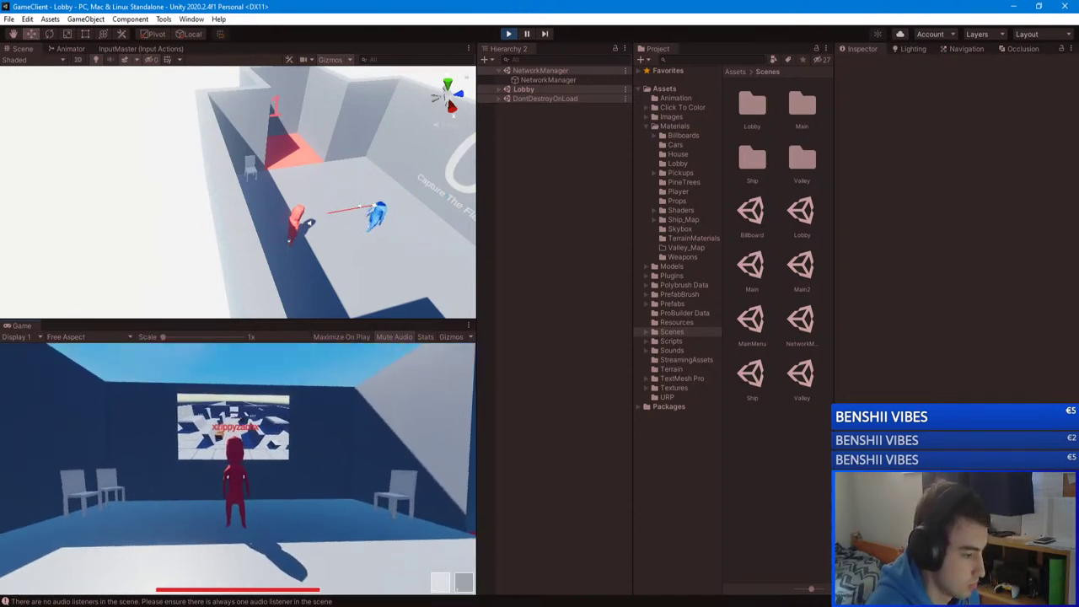
Step: Keep Capture The Flag in the lobby panel's mode list and start the match
{"action": "key", "text": "e"}
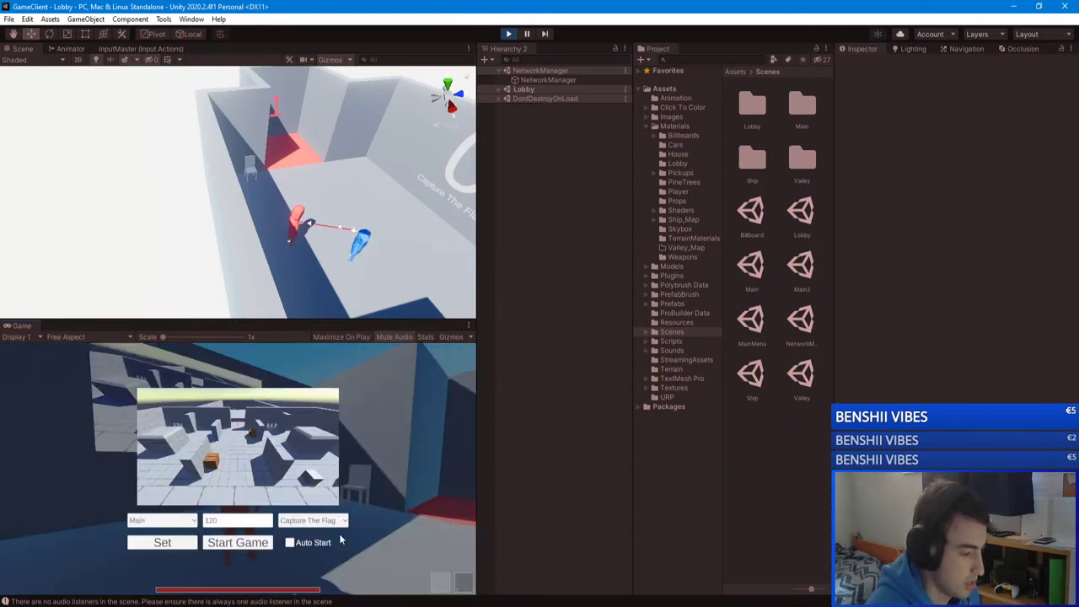
{"action": "left_click", "coordinate": [329, 521]}
{"action": "left_click", "coordinate": [331, 553]}
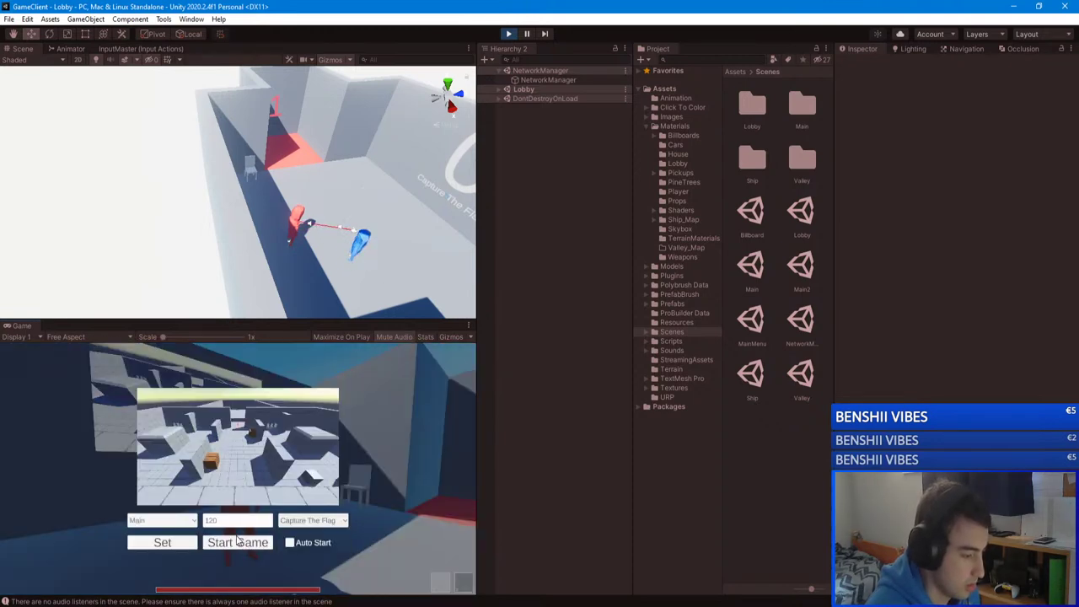
{"action": "left_click", "coordinate": [238, 542]}
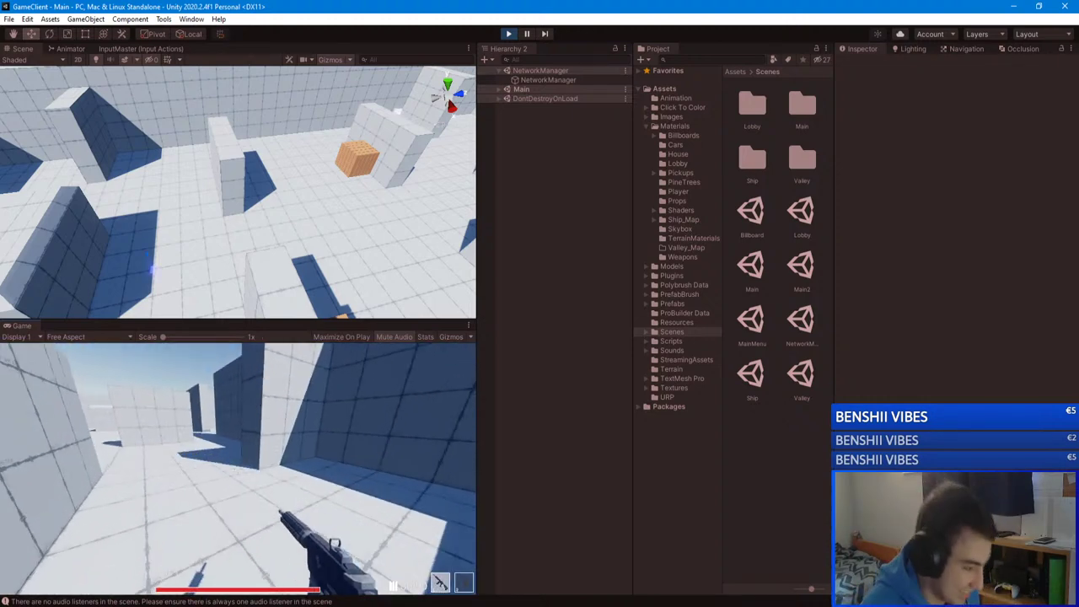
Step: Run out to pick up the red flag, pause, and switch to the GameClient window
{"action": "key", "text": "w"}
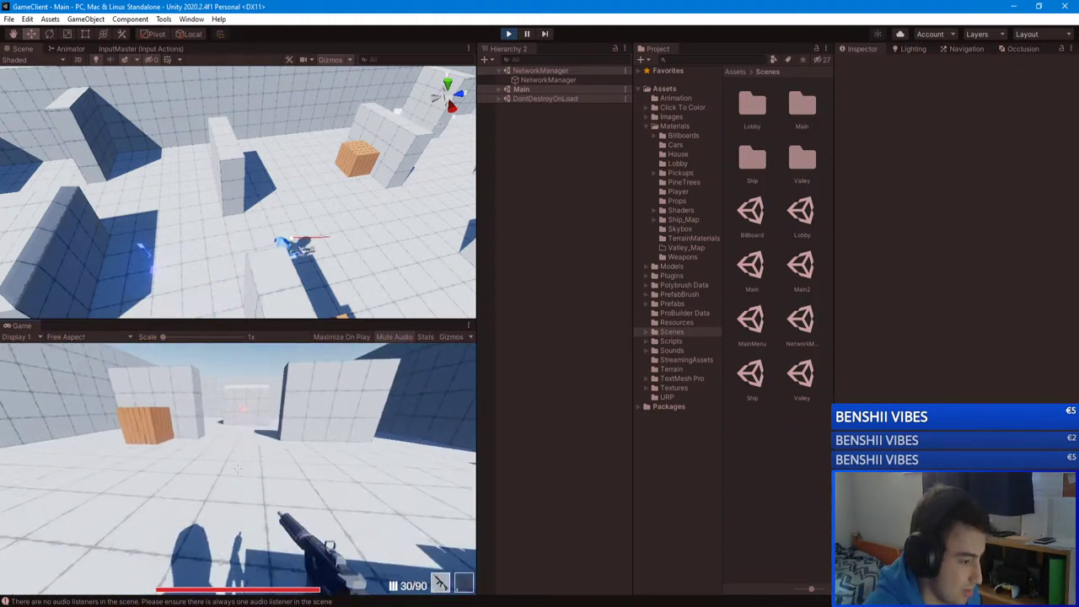
{"action": "key", "text": "w"}
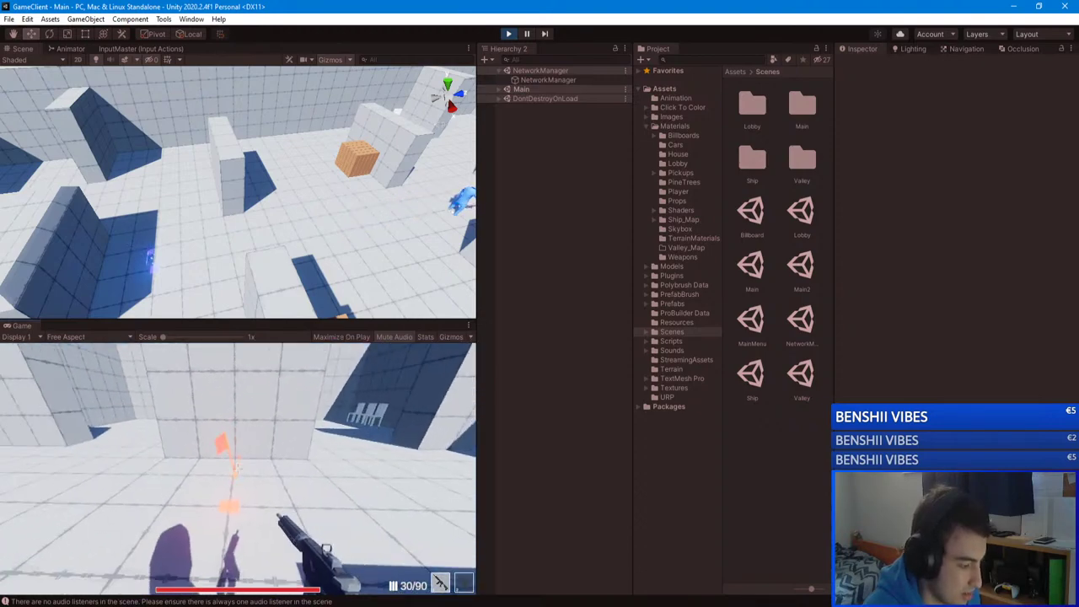
{"action": "key", "text": "w"}
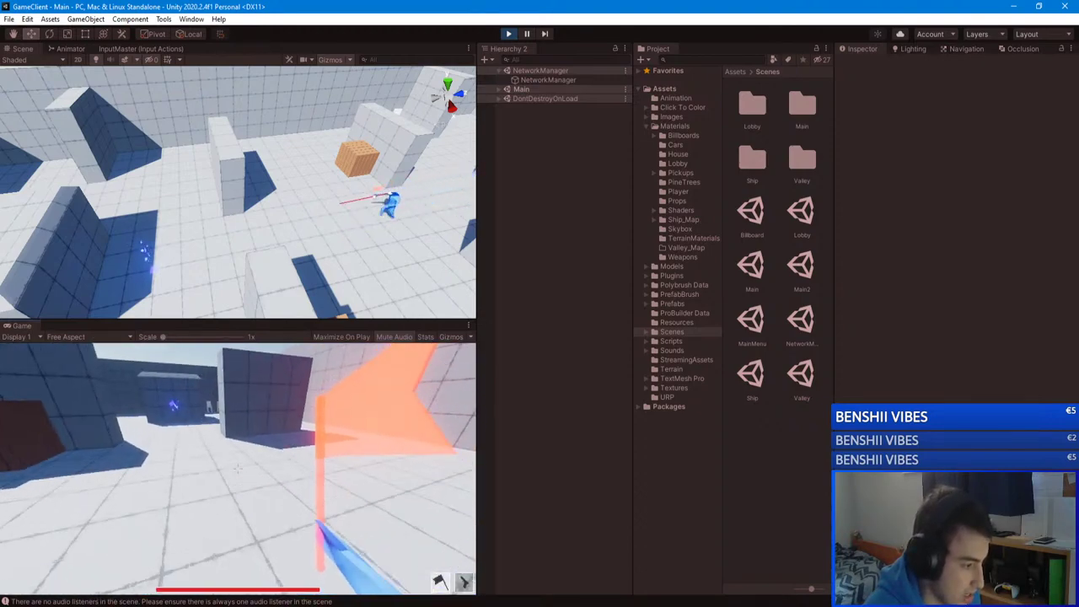
{"action": "key", "text": "Escape"}
{"action": "key", "text": "alt+Tab"}
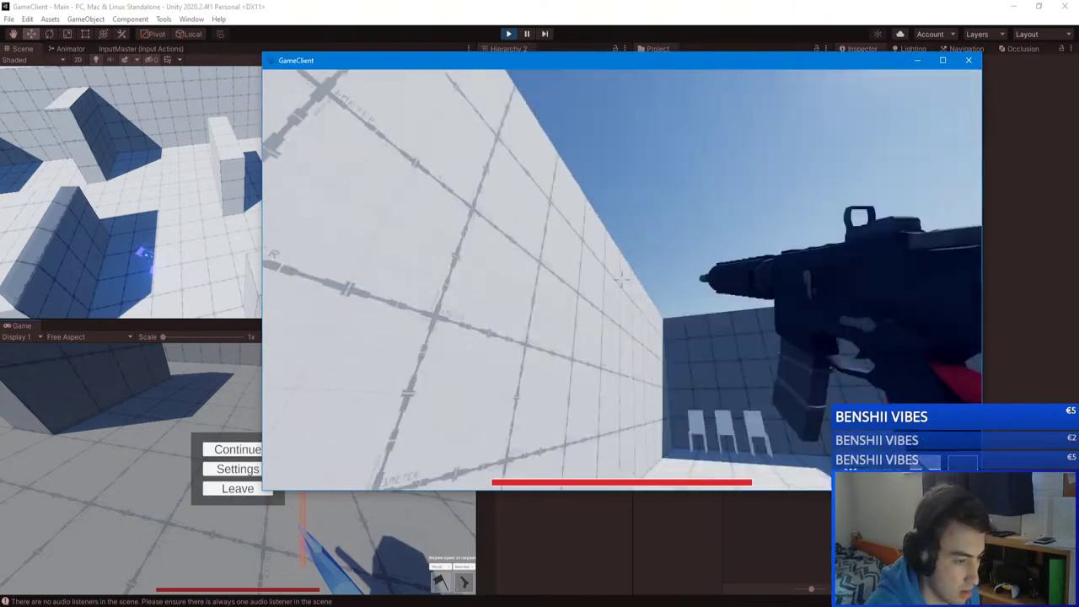
Step: Approach the blue flag carrier and submit the /kick chat command against the other player
{"action": "key", "text": "w"}
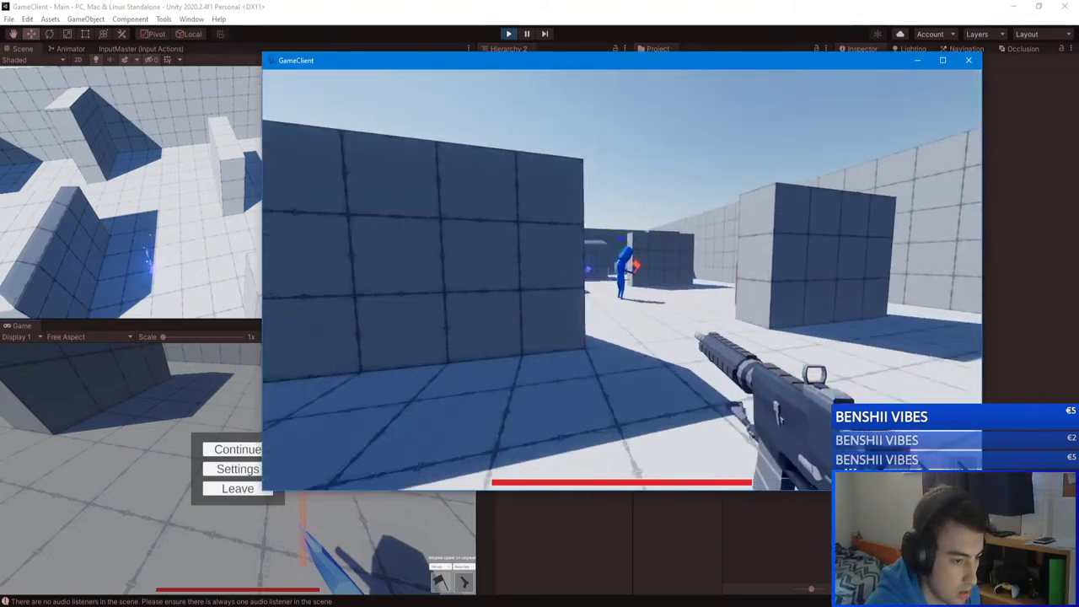
{"action": "key", "text": "w"}
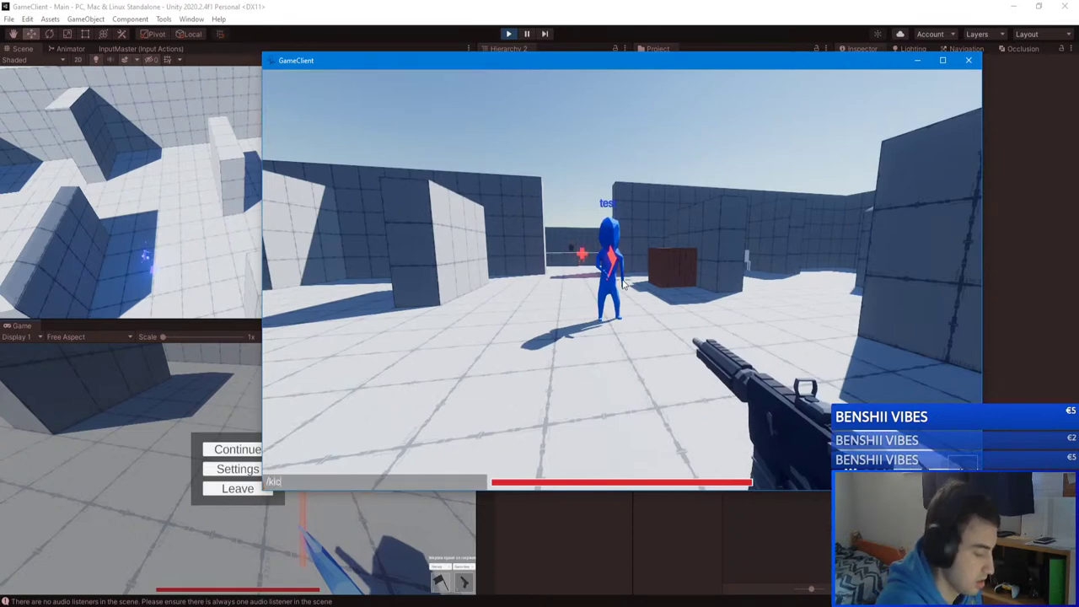
{"action": "key", "text": "Return"}
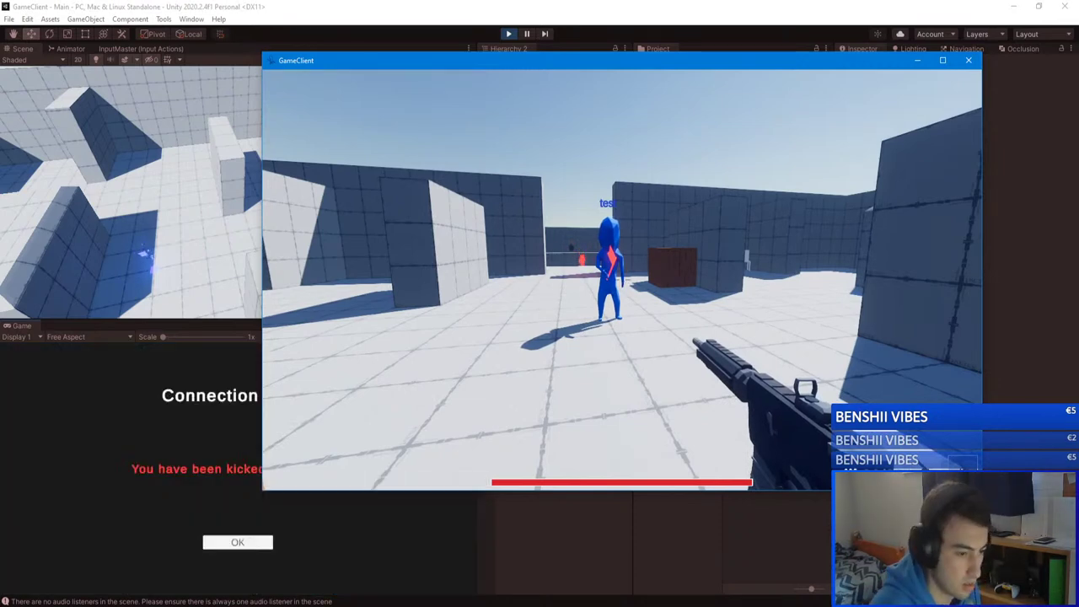
Step: Walk up to the rifle on the floor, pause the client, and bring the Unity editor back
{"action": "key", "text": "w"}
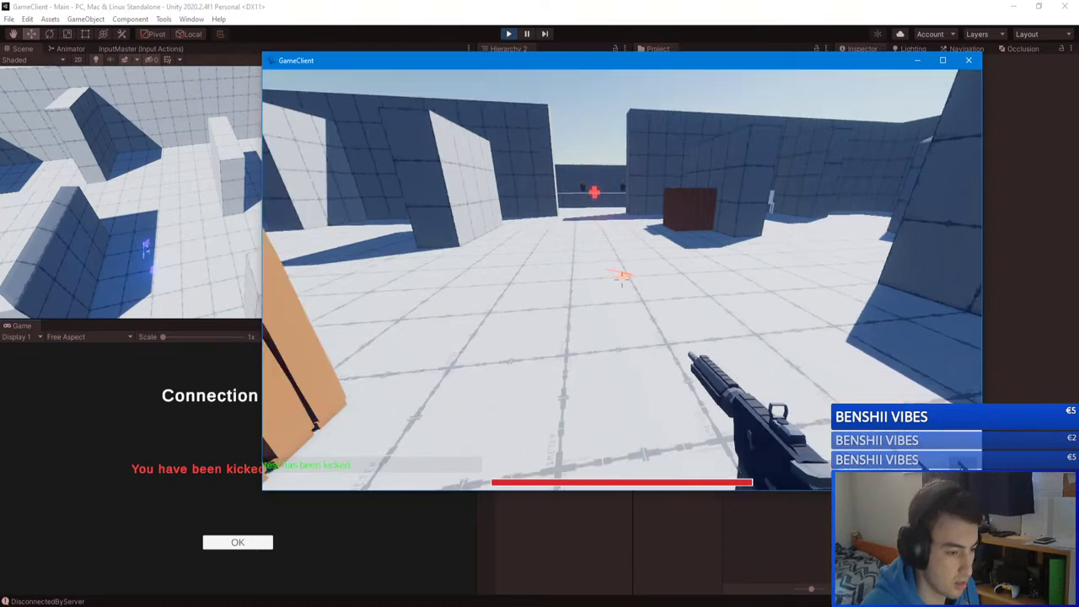
{"action": "key", "text": "w"}
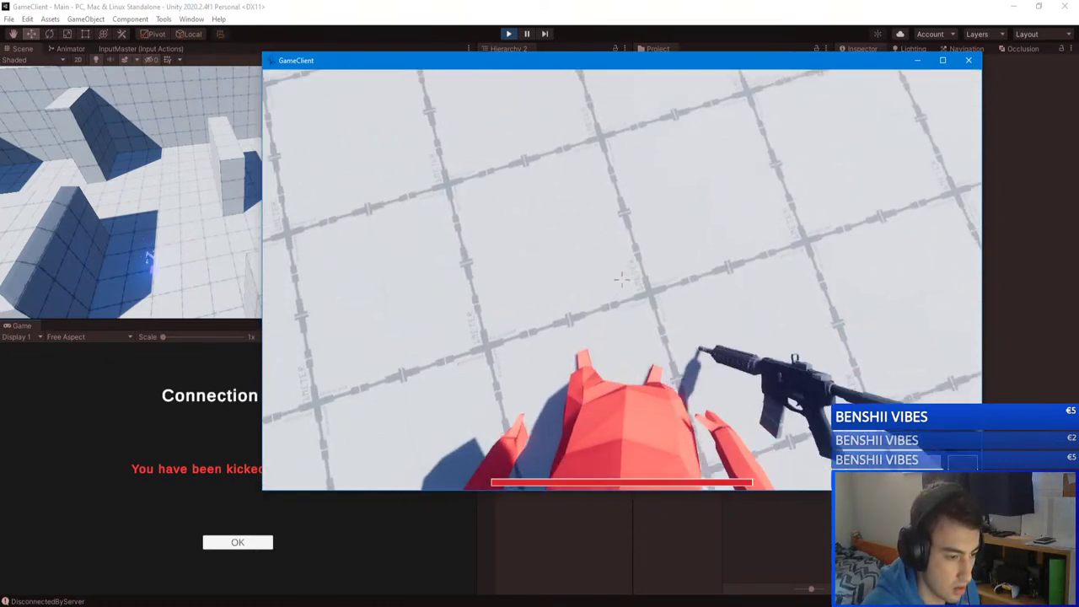
{"action": "key", "text": "w"}
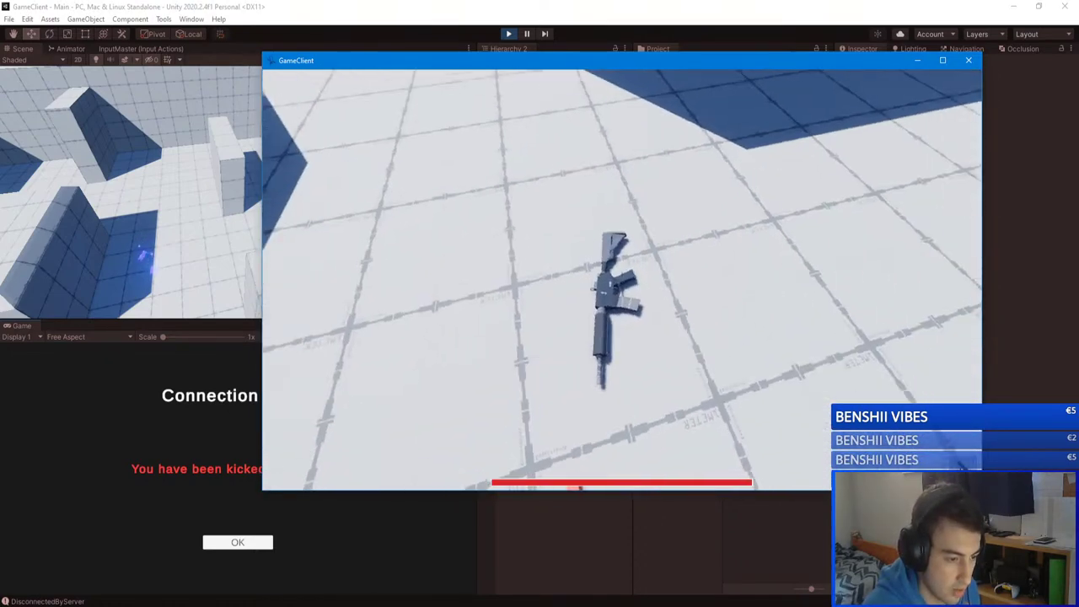
{"action": "key", "text": "w"}
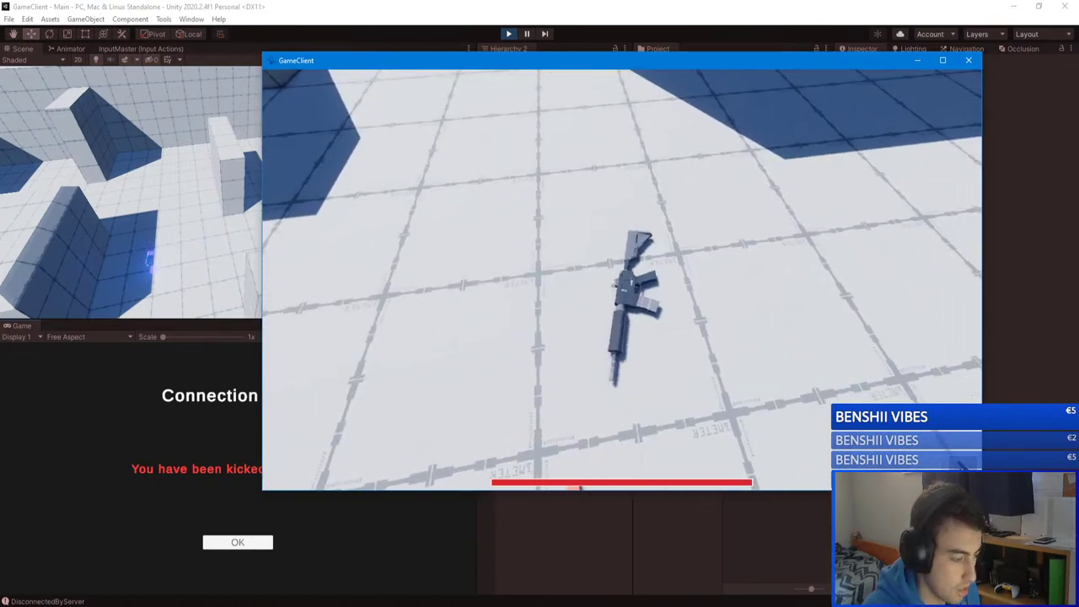
{"action": "key", "text": "Escape"}
{"action": "left_click", "coordinate": [115, 415]}
Step: Return to the Main Menu, join the server, and walk the Blue Team player through the arena
{"action": "left_click", "coordinate": [234, 545]}
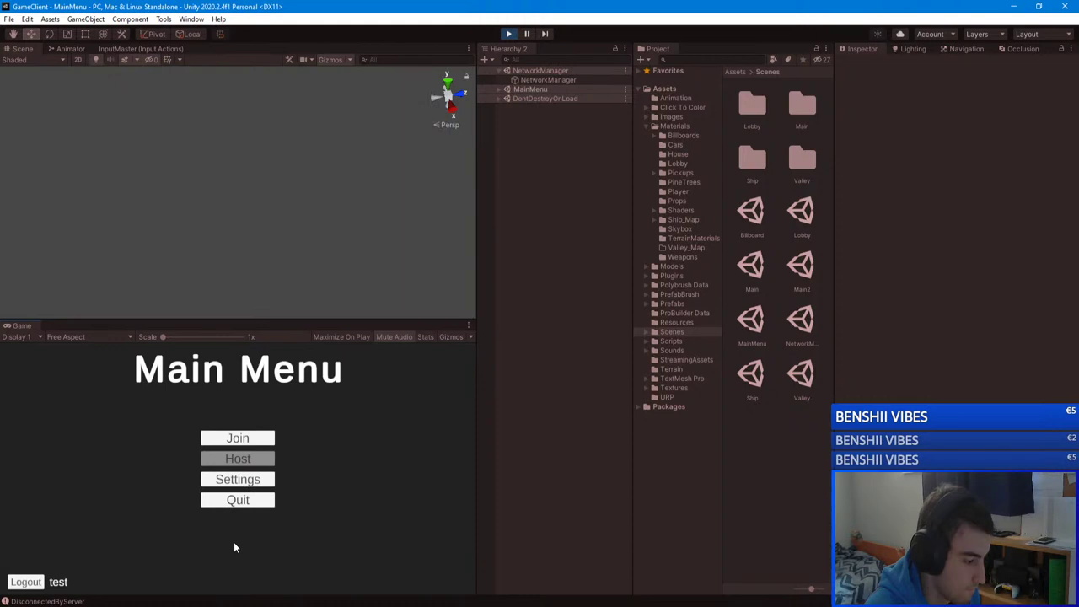
{"action": "left_click", "coordinate": [245, 436]}
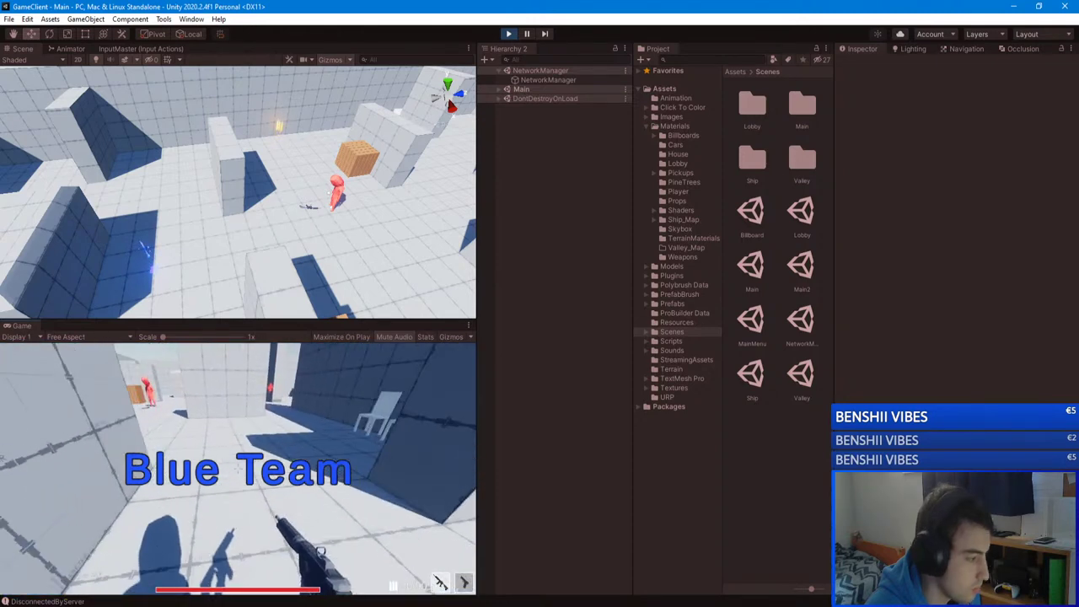
{"action": "key", "text": "w"}
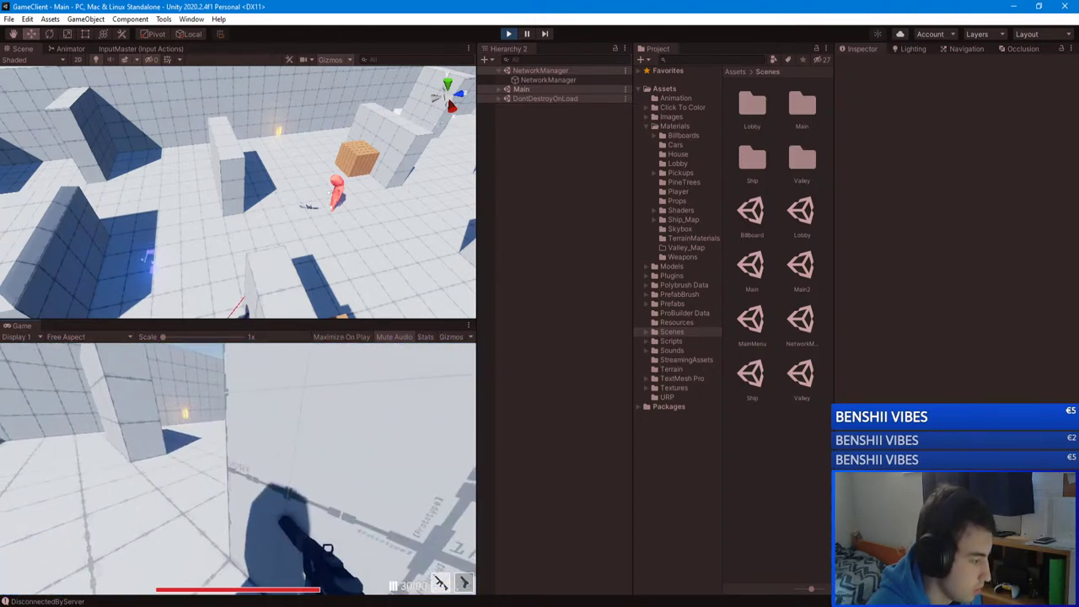
{"action": "key", "text": "w"}
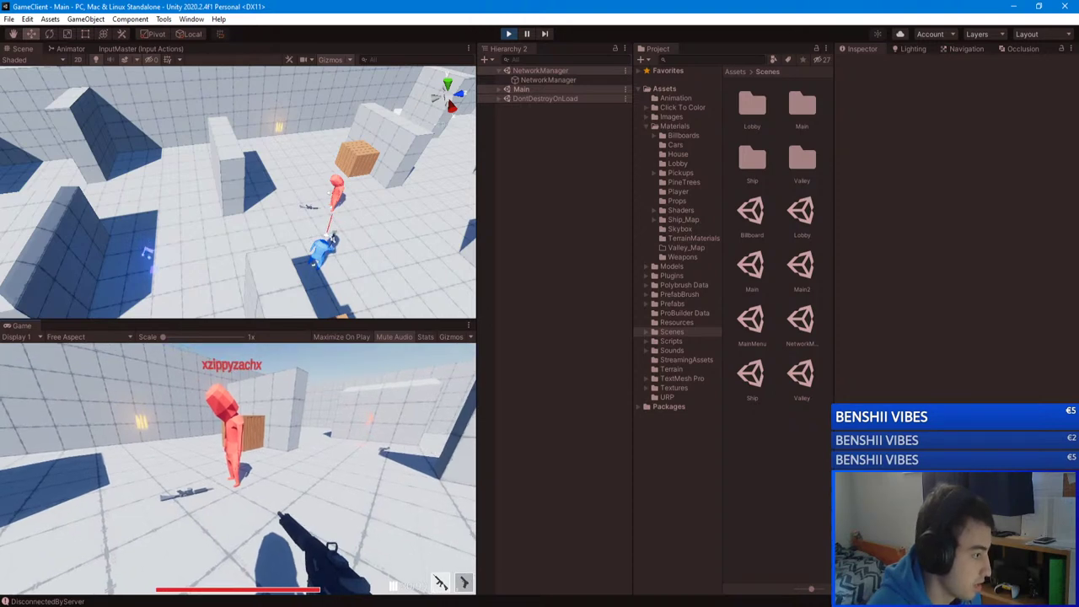
Step: Switch between weapon slots 1 and 2, then pause the game with Esc
{"action": "key", "text": "Escape"}
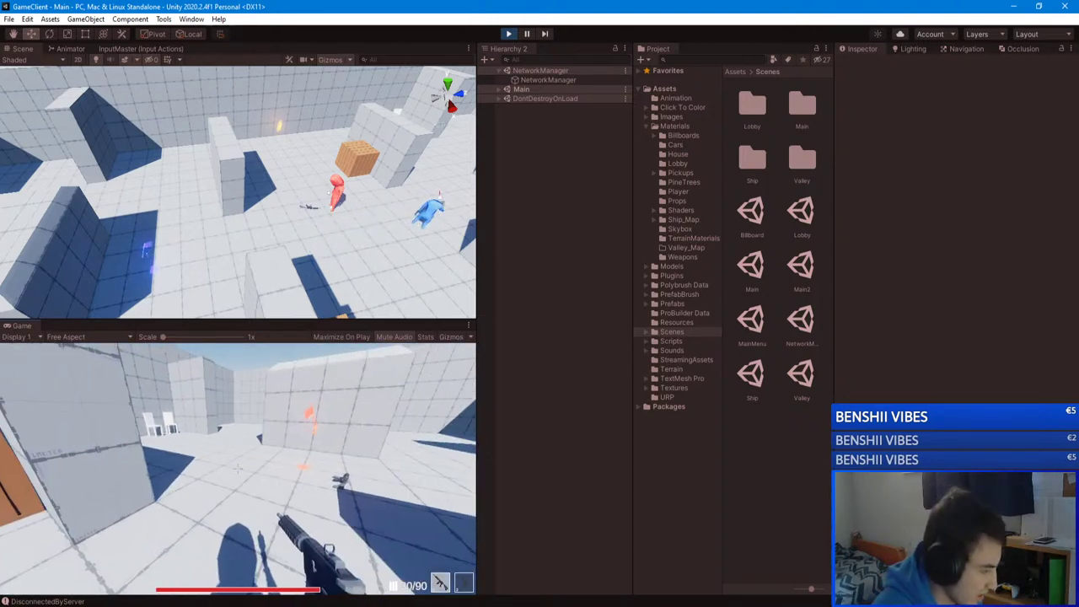
{"action": "key", "text": "2"}
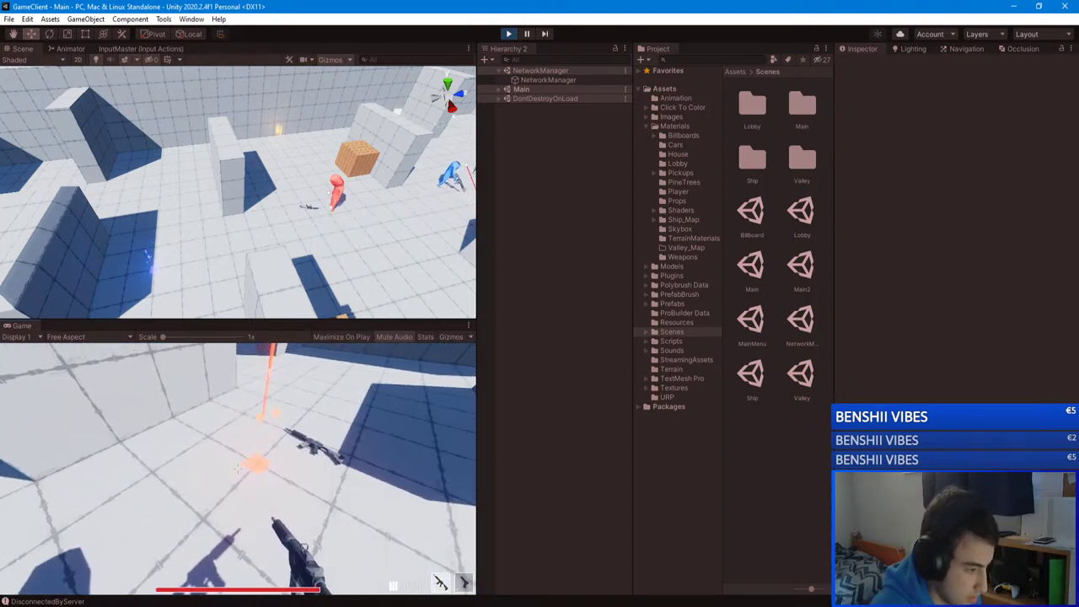
{"action": "key", "text": "1"}
{"action": "key", "text": "2"}
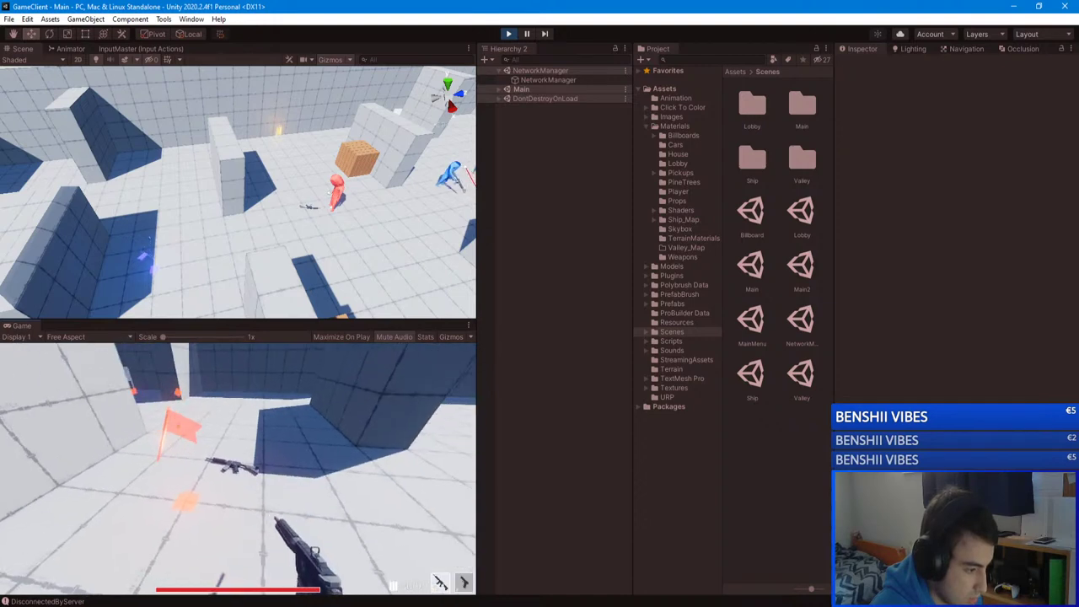
{"action": "key", "text": "Escape"}
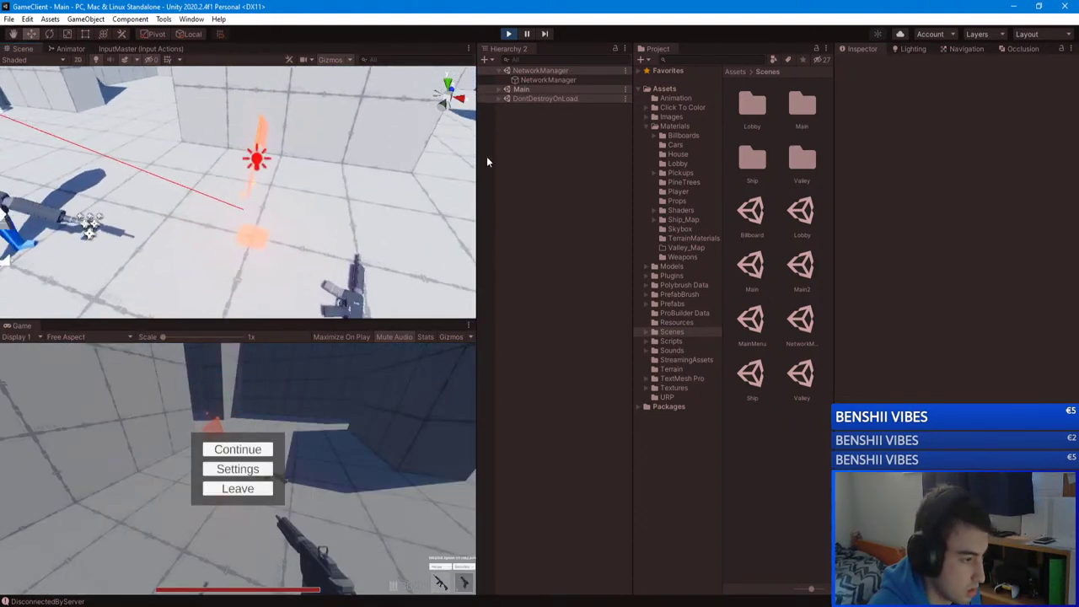
Step: Browse FlagPickup(Clone)'s children to reach Flag_Pickup and its Flag Red material
{"action": "left_click", "coordinate": [257, 143]}
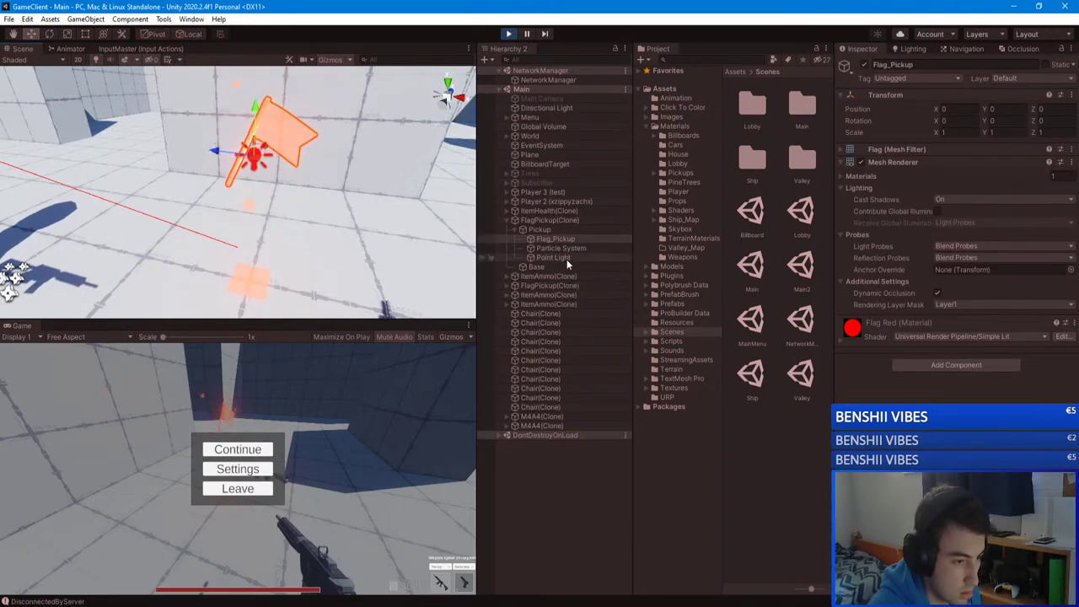
{"action": "left_click", "coordinate": [554, 229]}
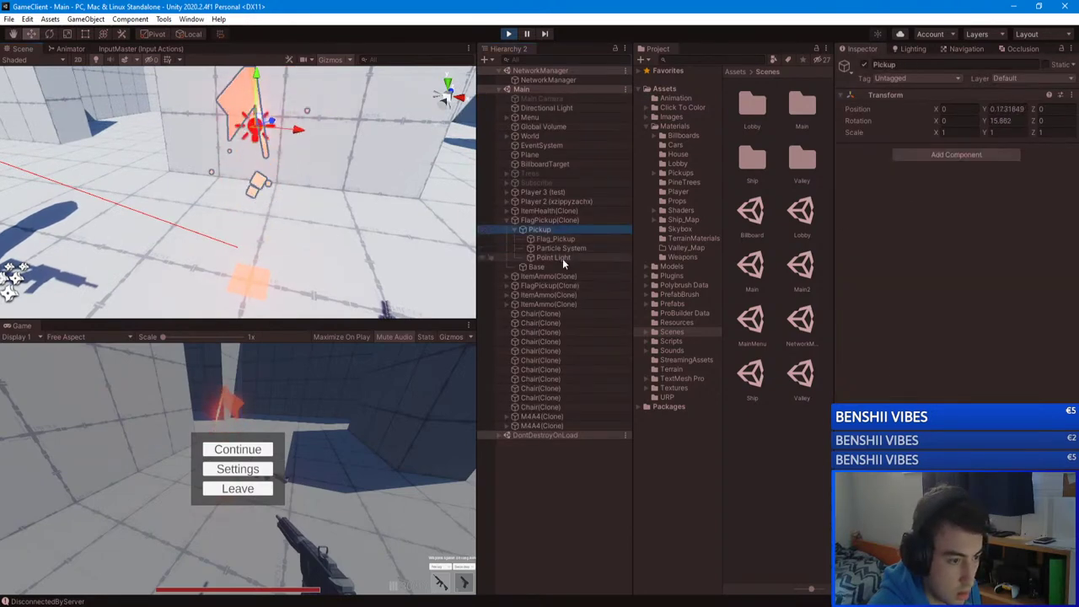
{"action": "left_click", "coordinate": [561, 257]}
{"action": "left_click", "coordinate": [568, 249]}
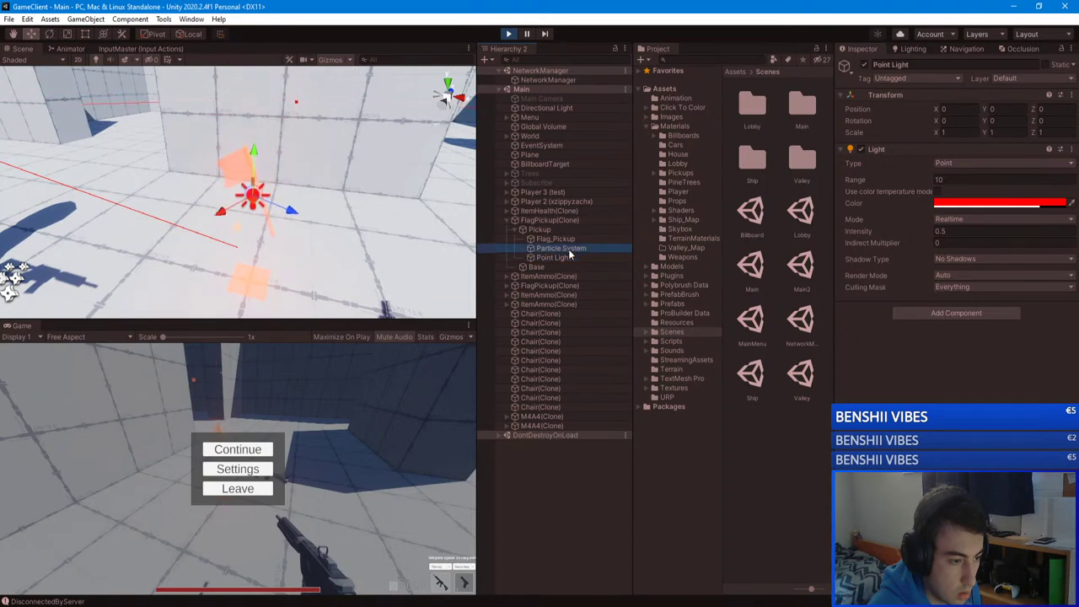
{"action": "left_click", "coordinate": [549, 220]}
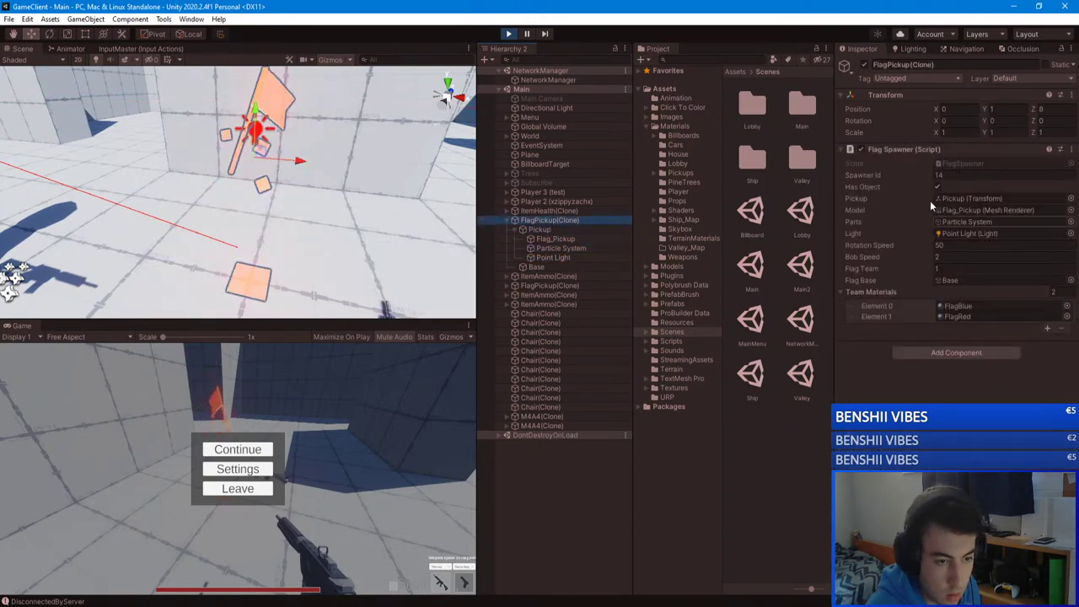
{"action": "left_click", "coordinate": [569, 247]}
{"action": "left_click", "coordinate": [570, 240]}
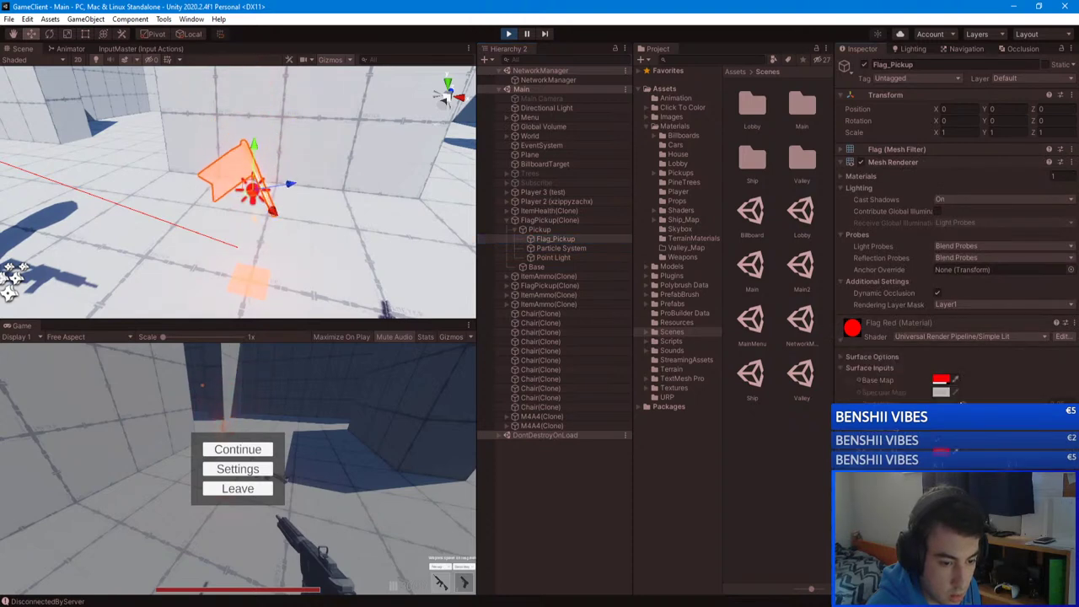
Step: Open and close the Base Map colour picker, expand Surface Options, and set Surface Type to Opaque
{"action": "left_click", "coordinate": [941, 381]}
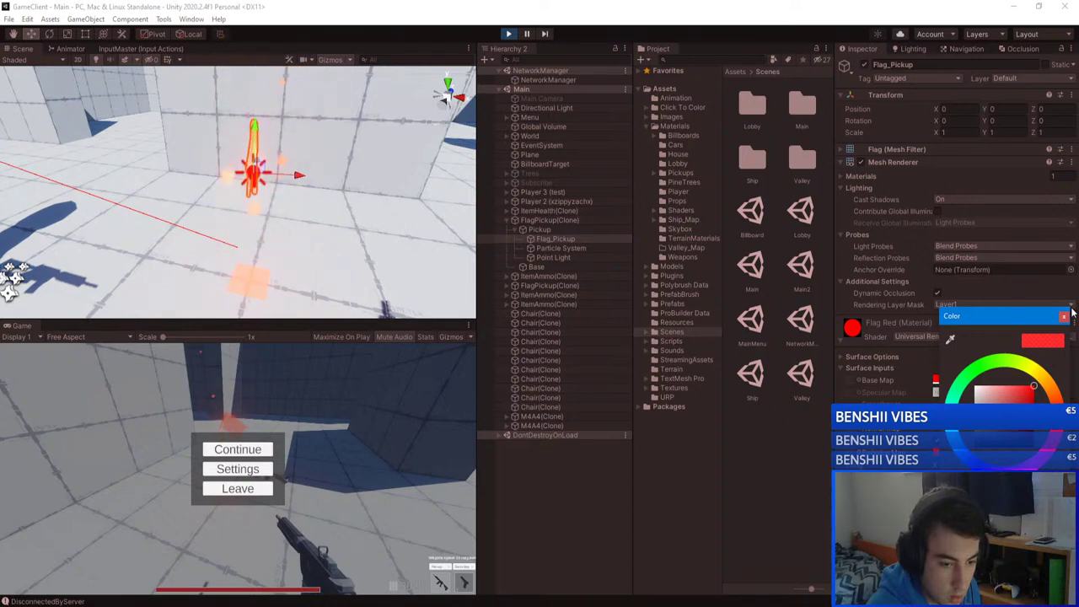
{"action": "left_click", "coordinate": [1065, 316]}
{"action": "left_click", "coordinate": [840, 356]}
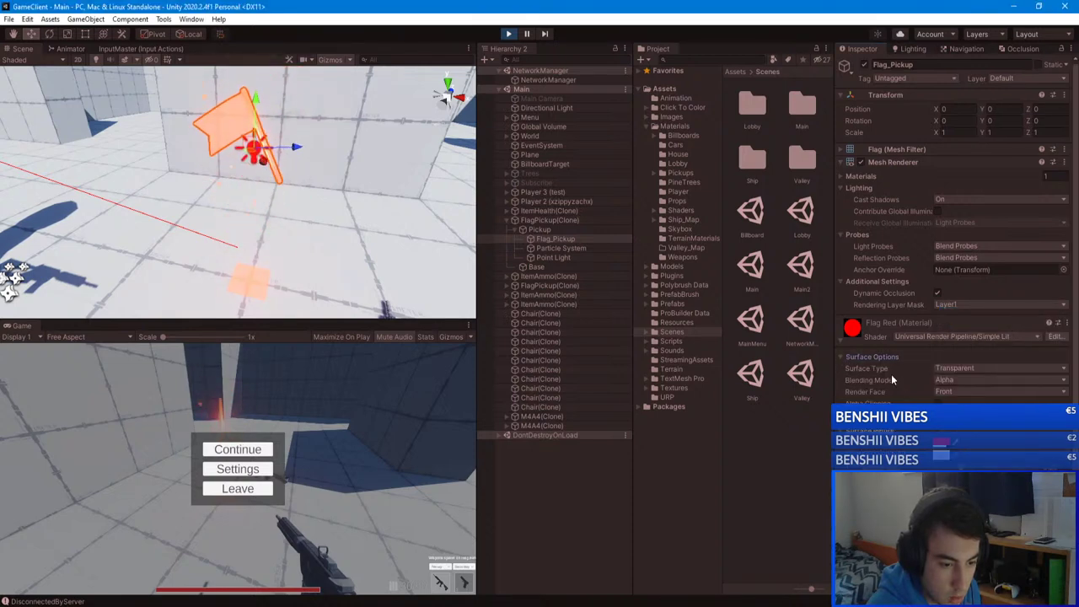
{"action": "left_click", "coordinate": [961, 368]}
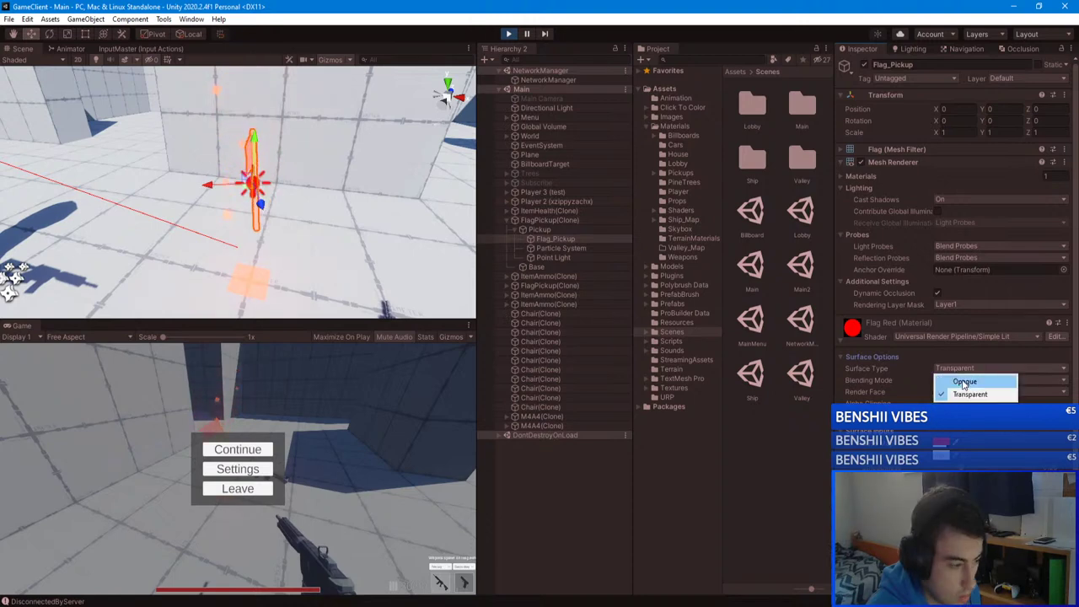
{"action": "left_click", "coordinate": [961, 379]}
Step: Try Surface Type Transparent, revert to Opaque, and reopen then close the Base Map picker
{"action": "left_click", "coordinate": [961, 370]}
{"action": "left_click", "coordinate": [970, 391]}
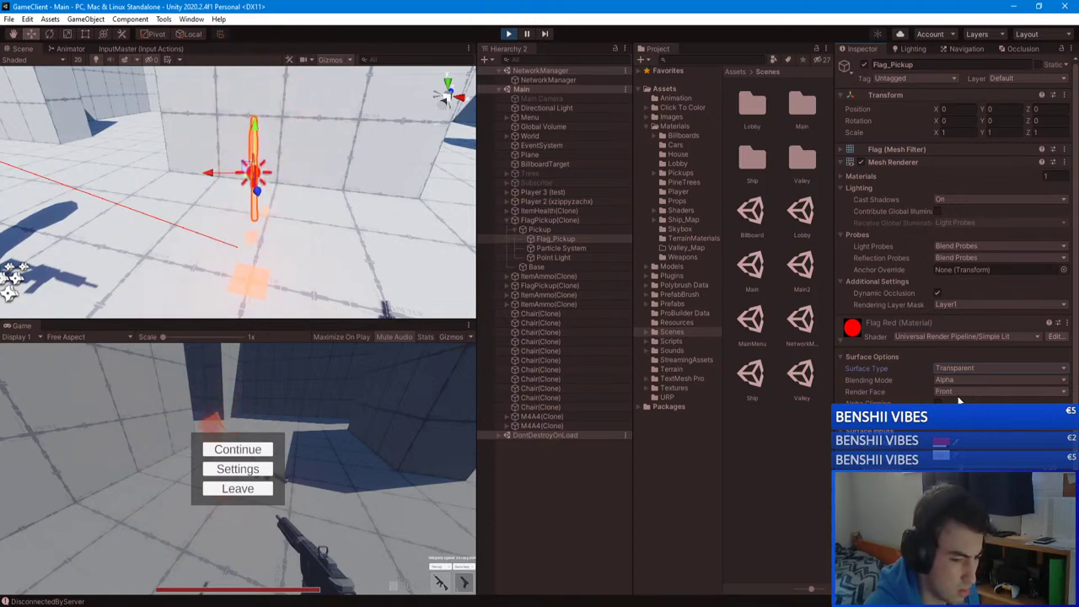
{"action": "left_click", "coordinate": [957, 380]}
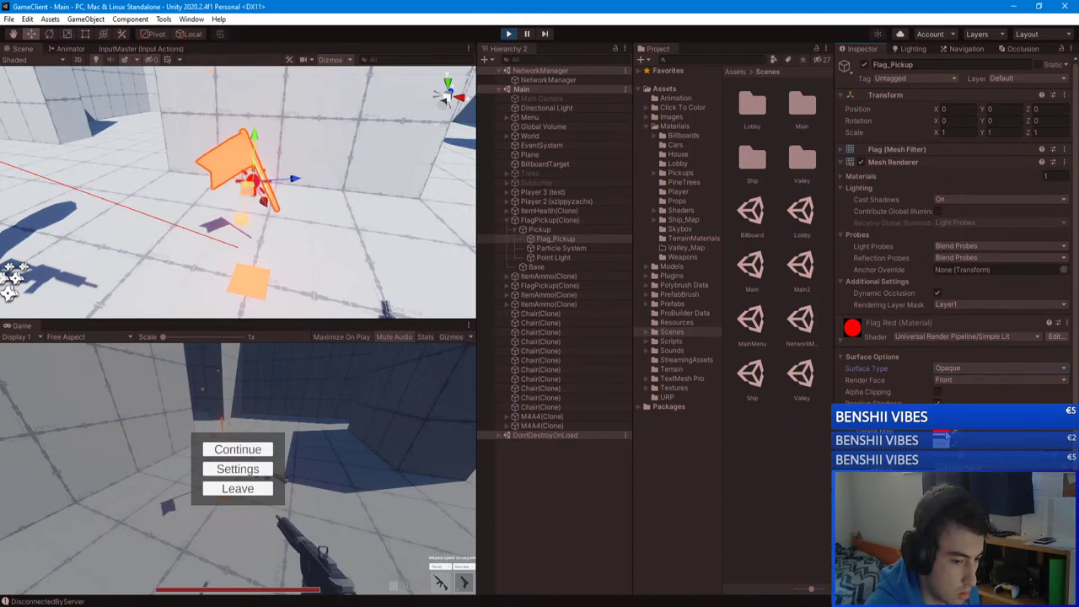
{"action": "left_click", "coordinate": [947, 435]}
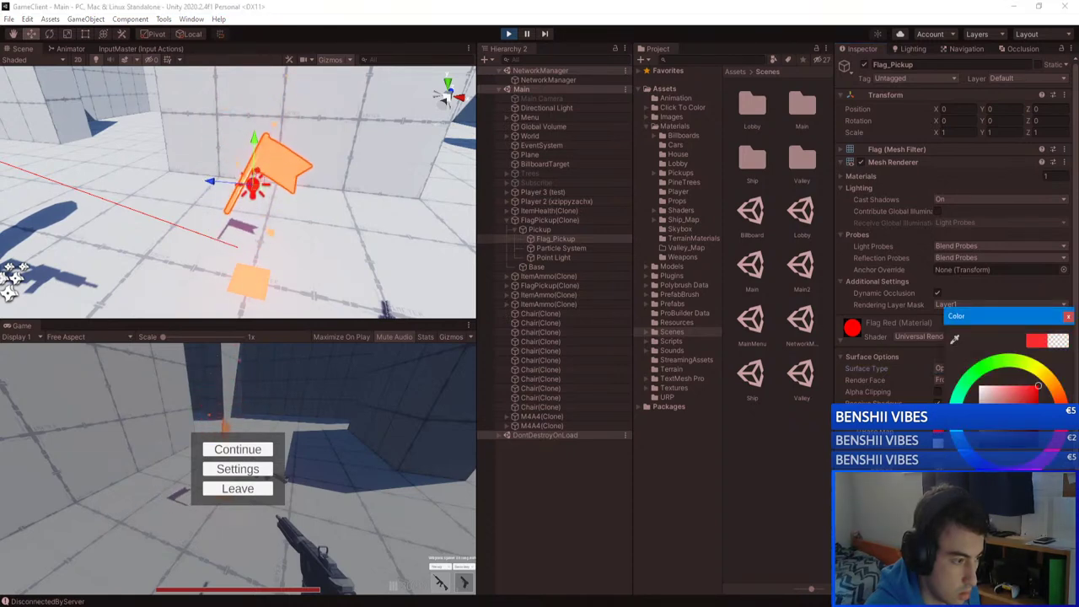
{"action": "left_click", "coordinate": [1067, 319]}
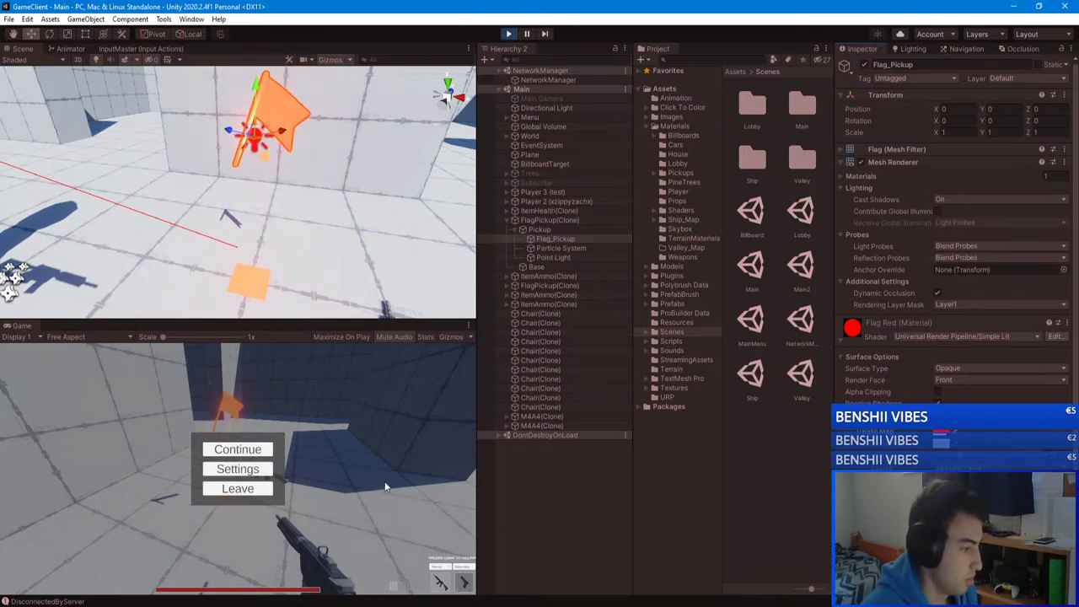
Step: Resume the game, walk to the lobby's match setup panel, and start the Capture The Flag match
{"action": "key", "text": "Escape"}
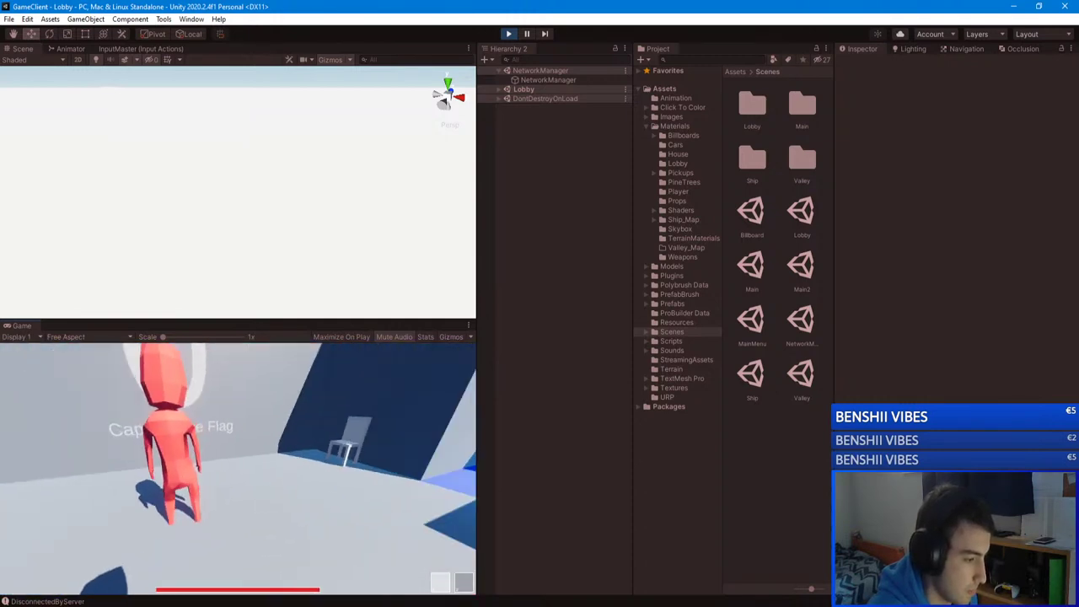
{"action": "key", "text": "Escape"}
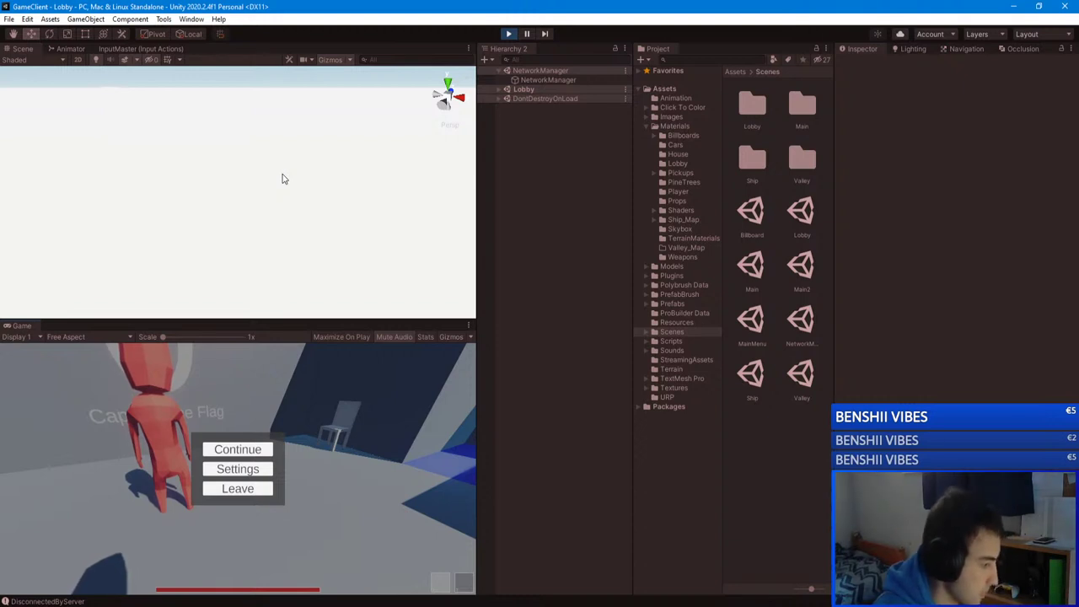
{"action": "left_click", "coordinate": [238, 450]}
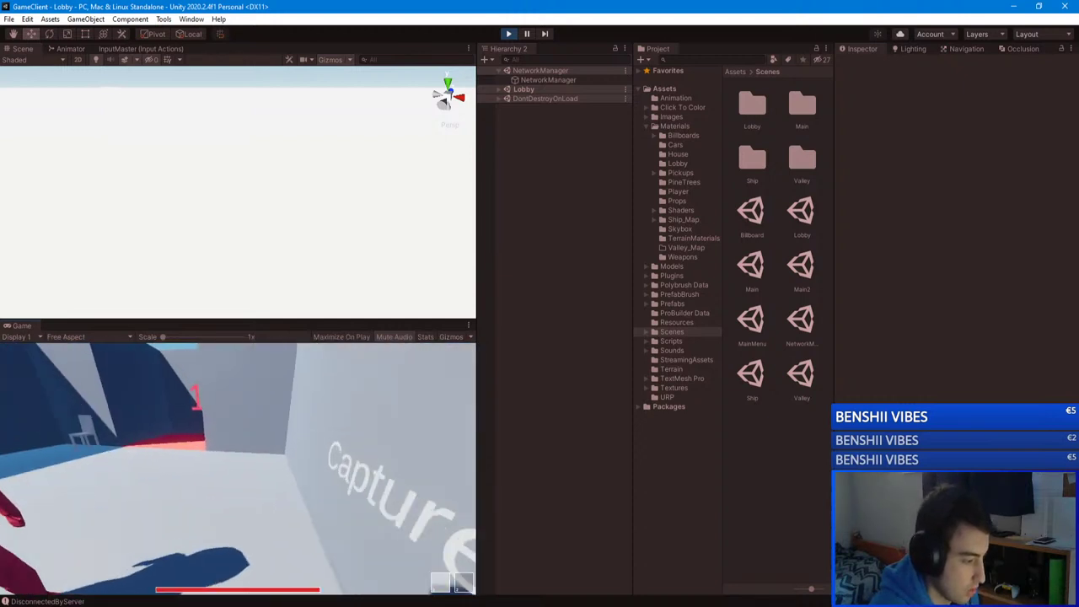
{"action": "key", "text": "w"}
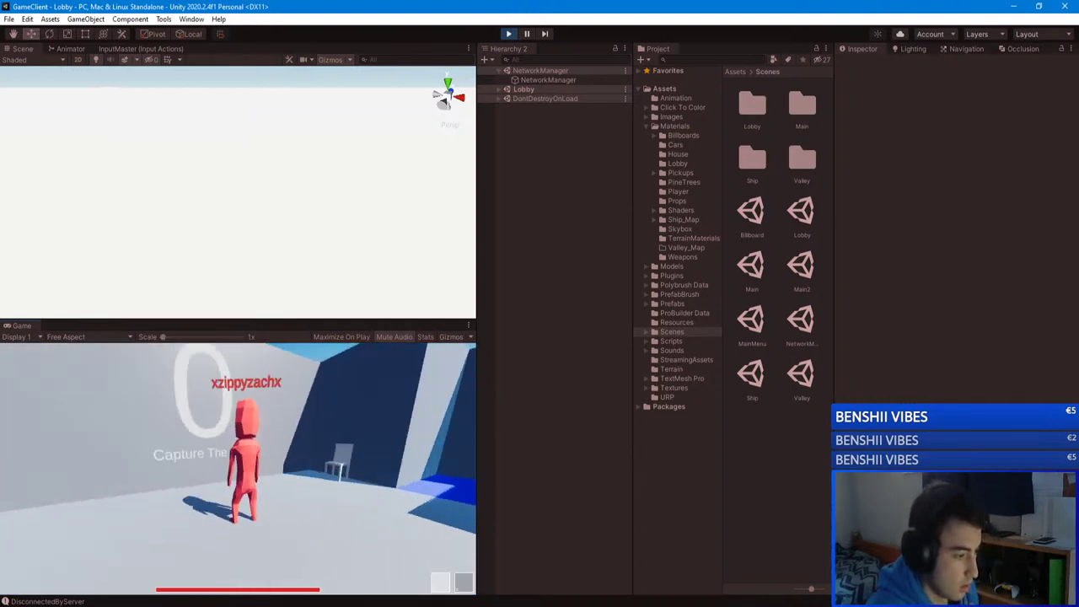
{"action": "key", "text": "w"}
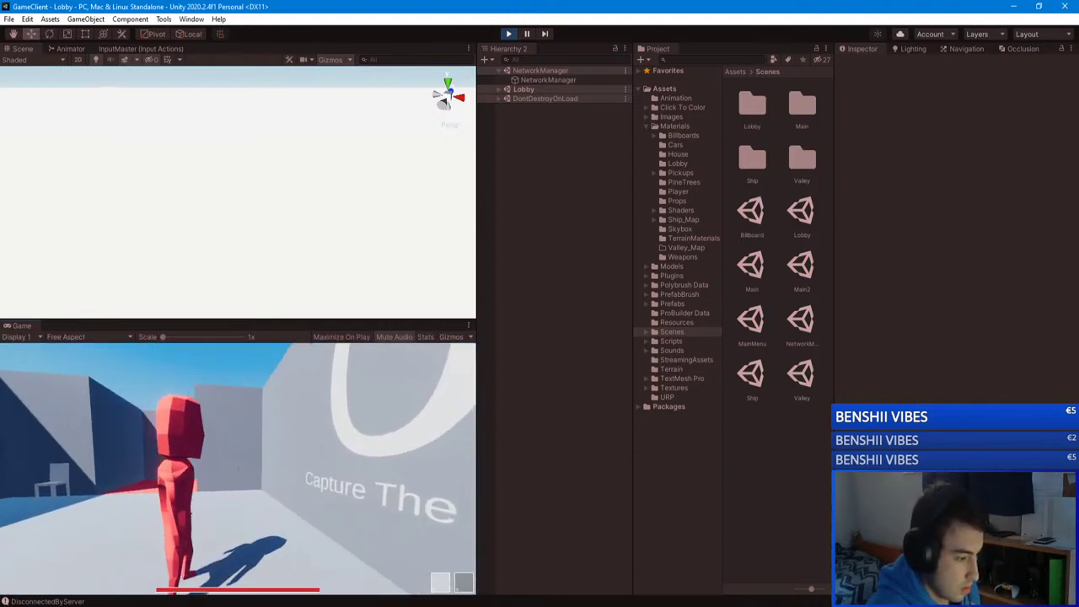
{"action": "key", "text": "w"}
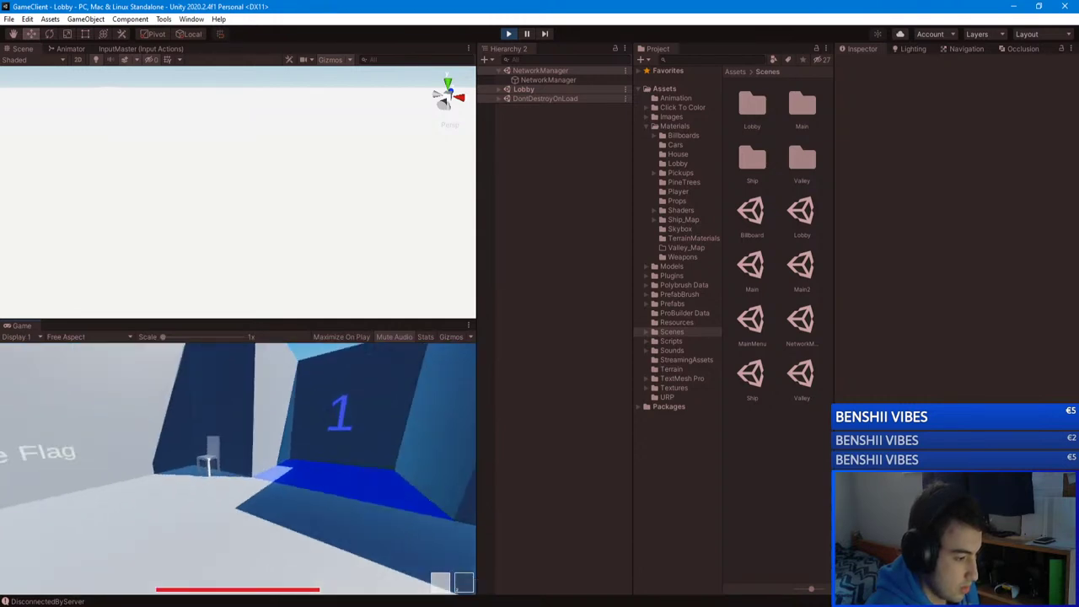
{"action": "key", "text": "Escape"}
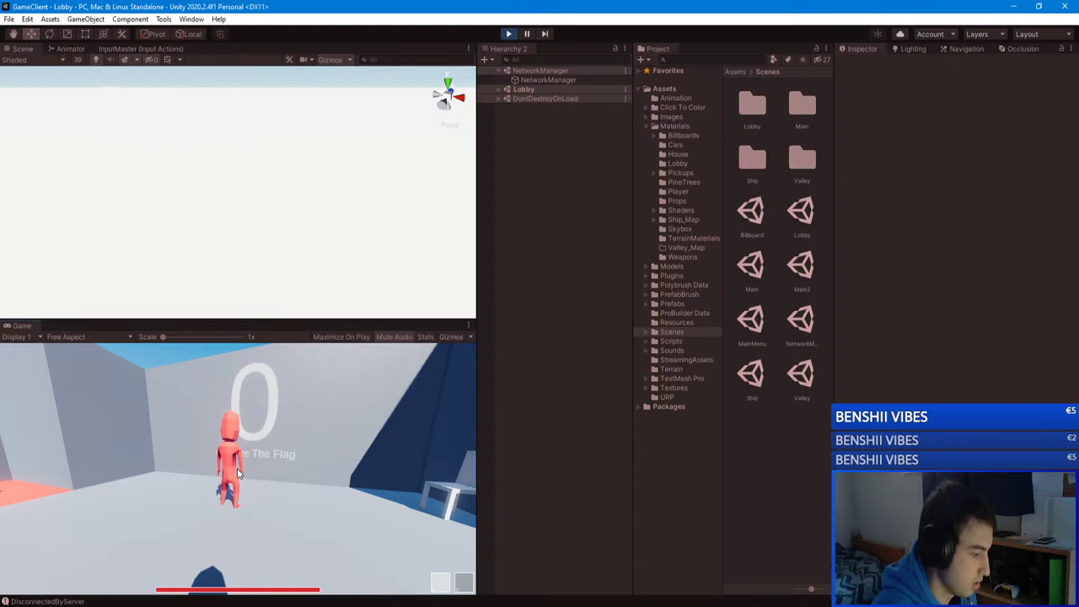
{"action": "key", "text": "e"}
{"action": "left_click", "coordinate": [234, 544]}
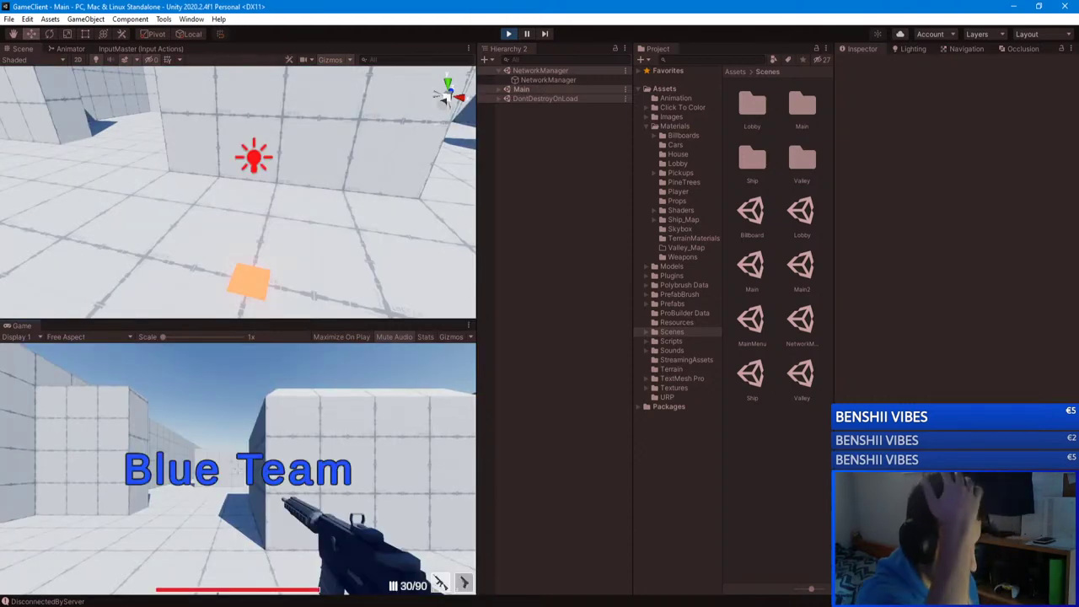
Step: Walk onto the flag to pick it up and carry it toward the room with chairs
{"action": "left_click", "coordinate": [464, 582]}
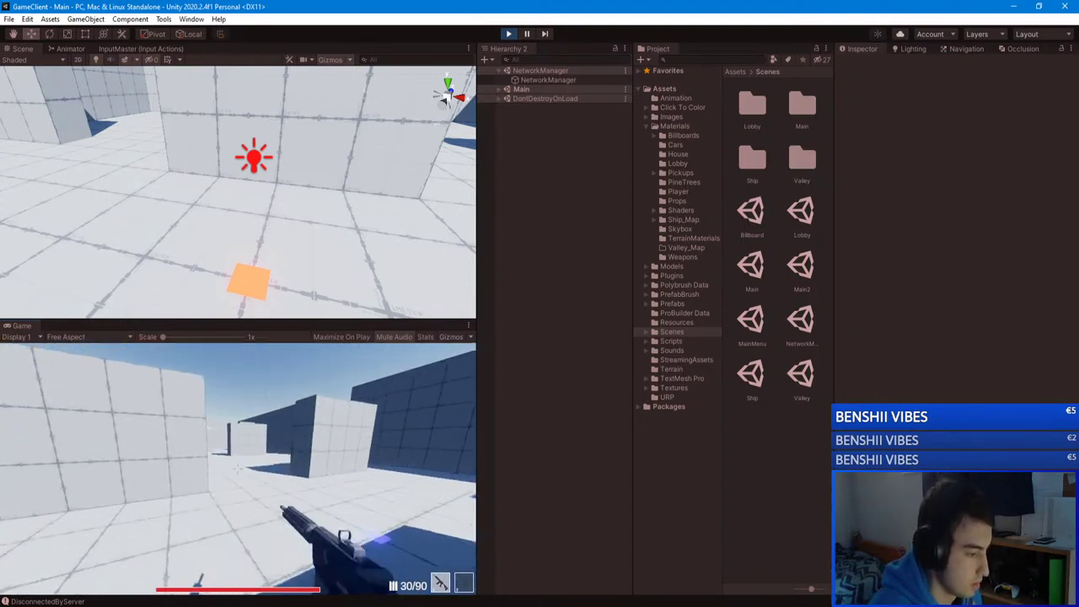
{"action": "key", "text": "w"}
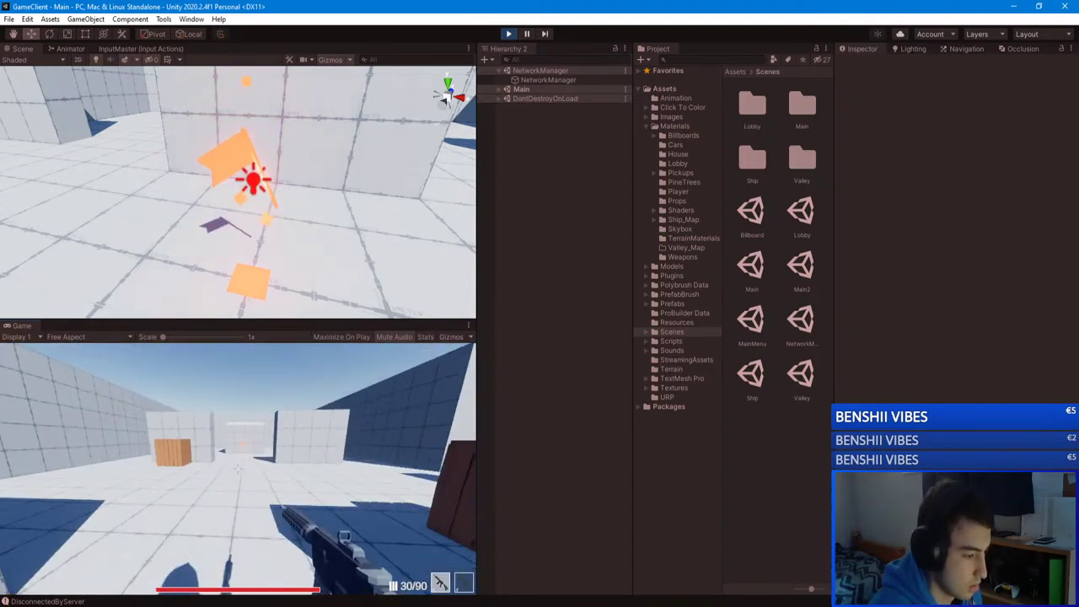
{"action": "key", "text": "w"}
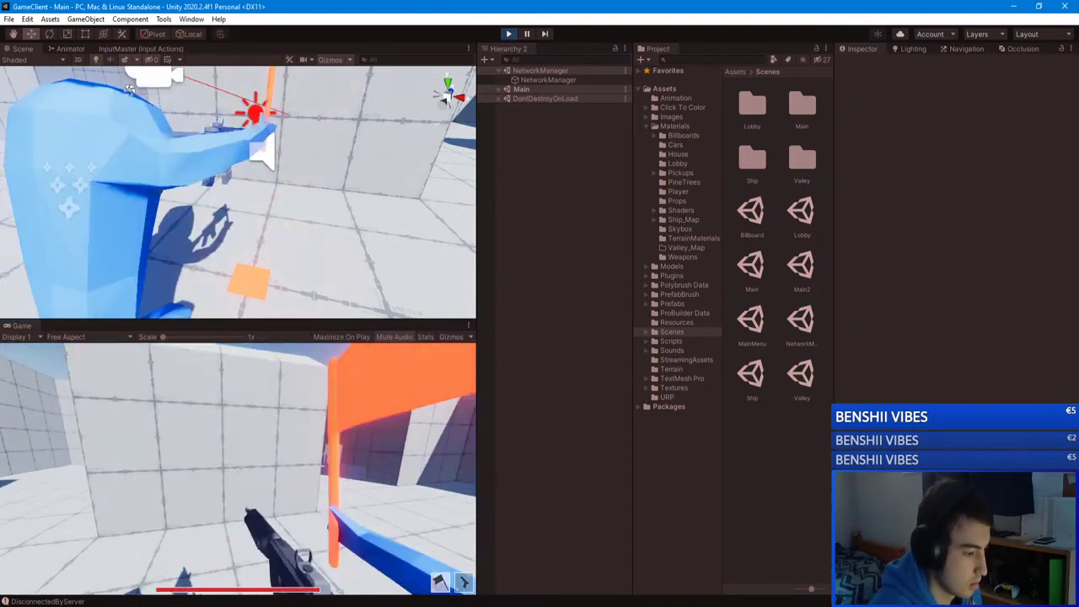
{"action": "key", "text": "w"}
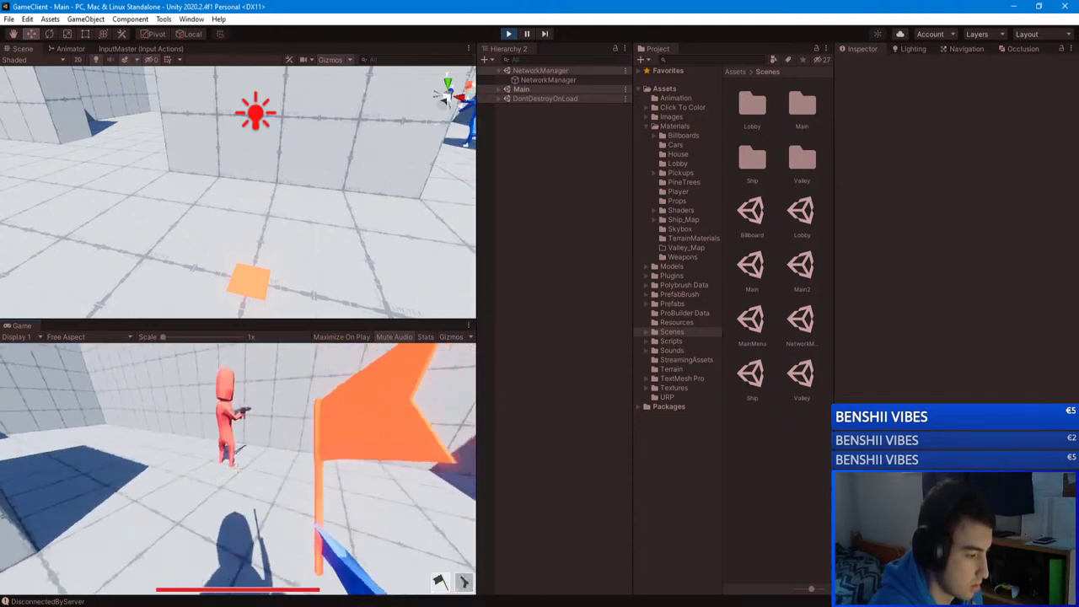
Step: In the GameClient window drop the held weapon and pause, then return to the editor
{"action": "key", "text": "Escape"}
{"action": "key", "text": "Escape"}
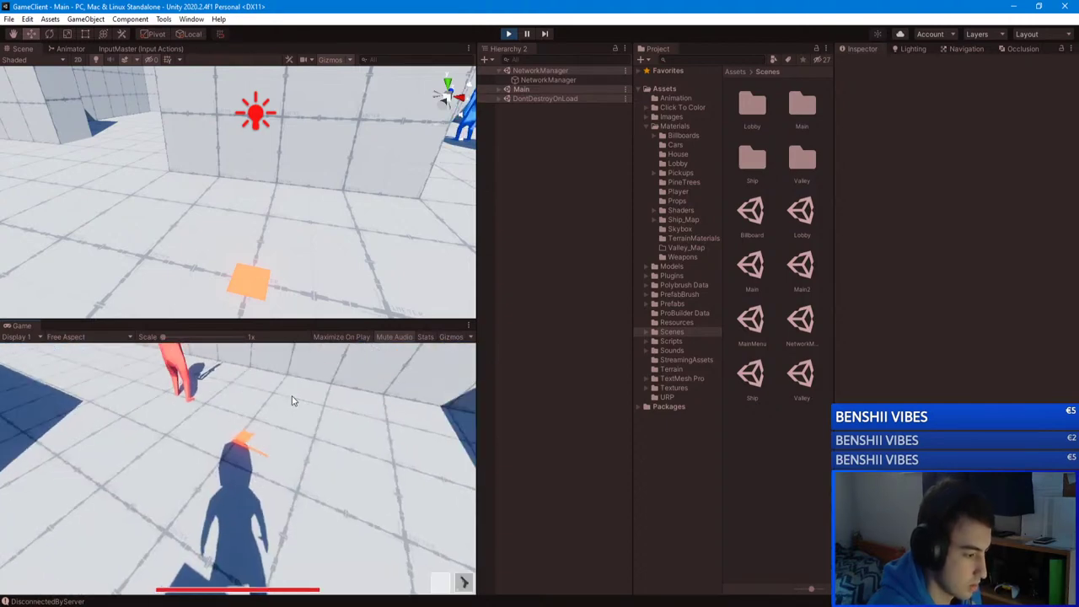
{"action": "key", "text": "Escape"}
{"action": "key", "text": "alt+Tab"}
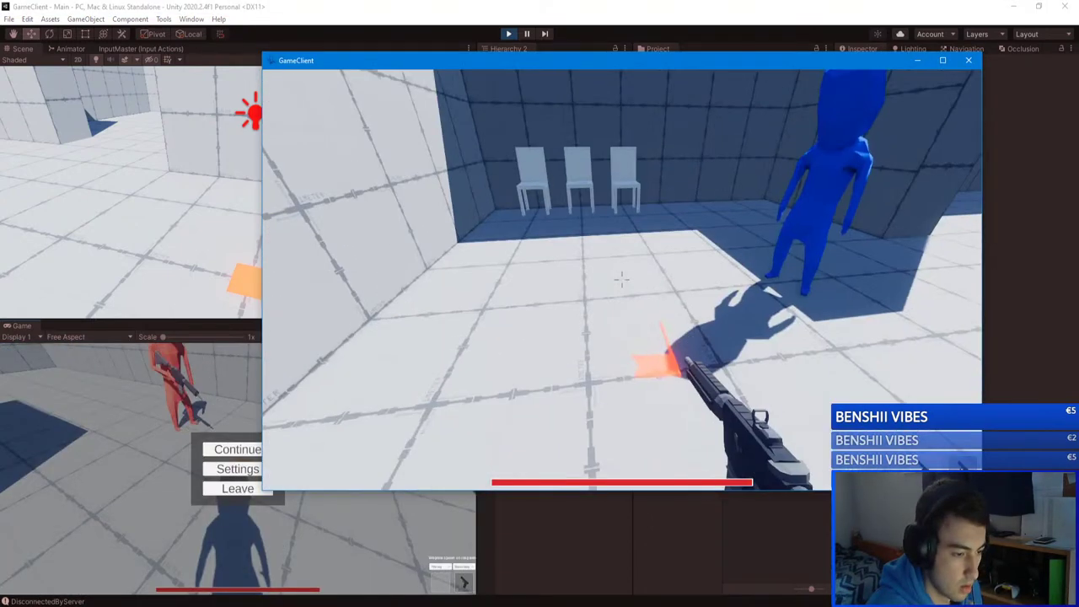
{"action": "key", "text": "g"}
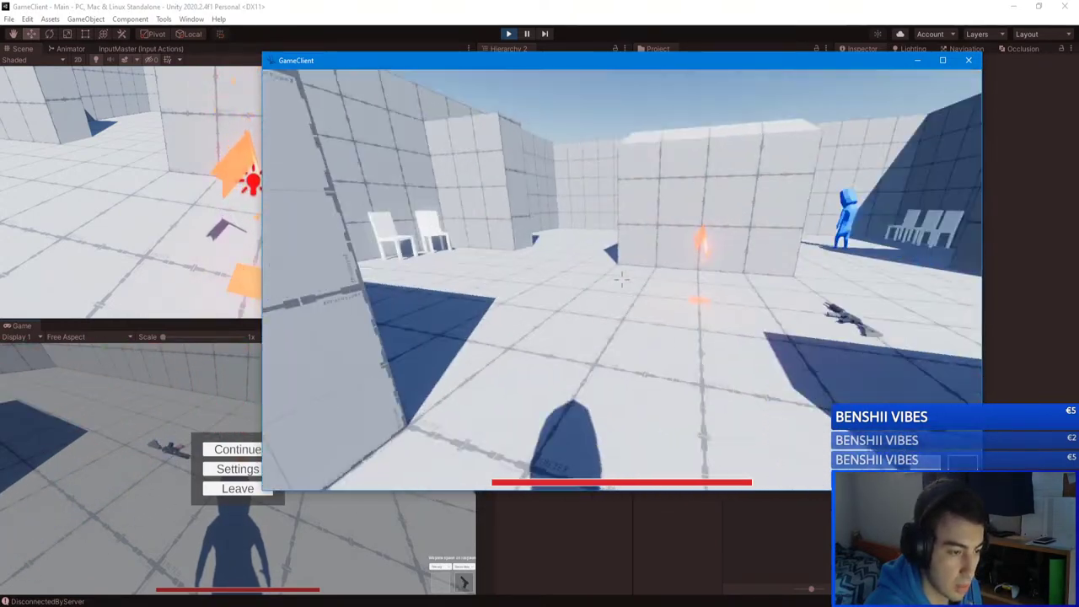
{"action": "key", "text": "Escape"}
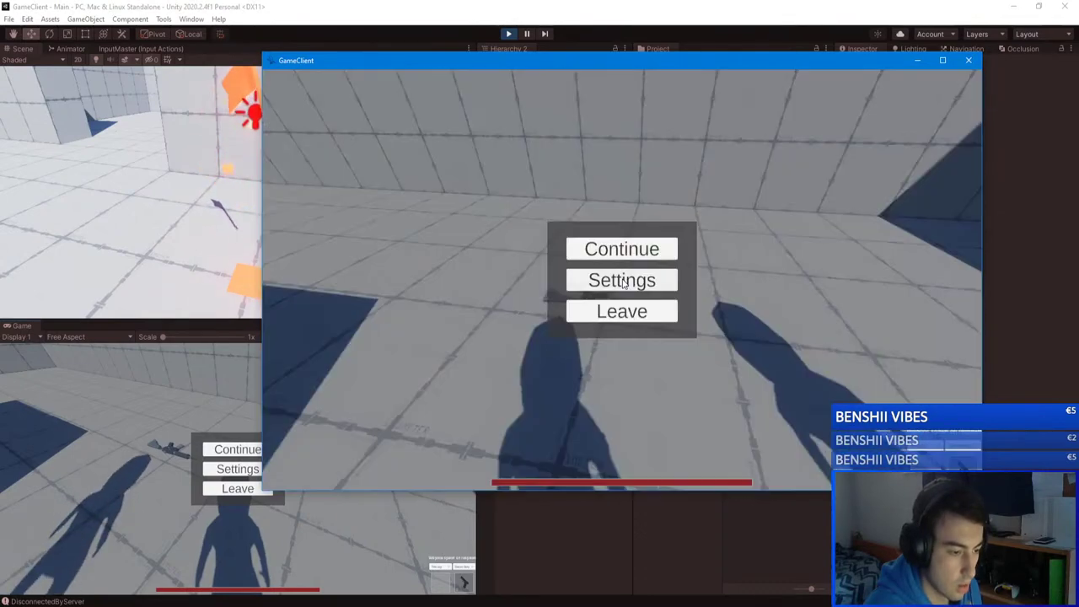
{"action": "left_click", "coordinate": [114, 401]}
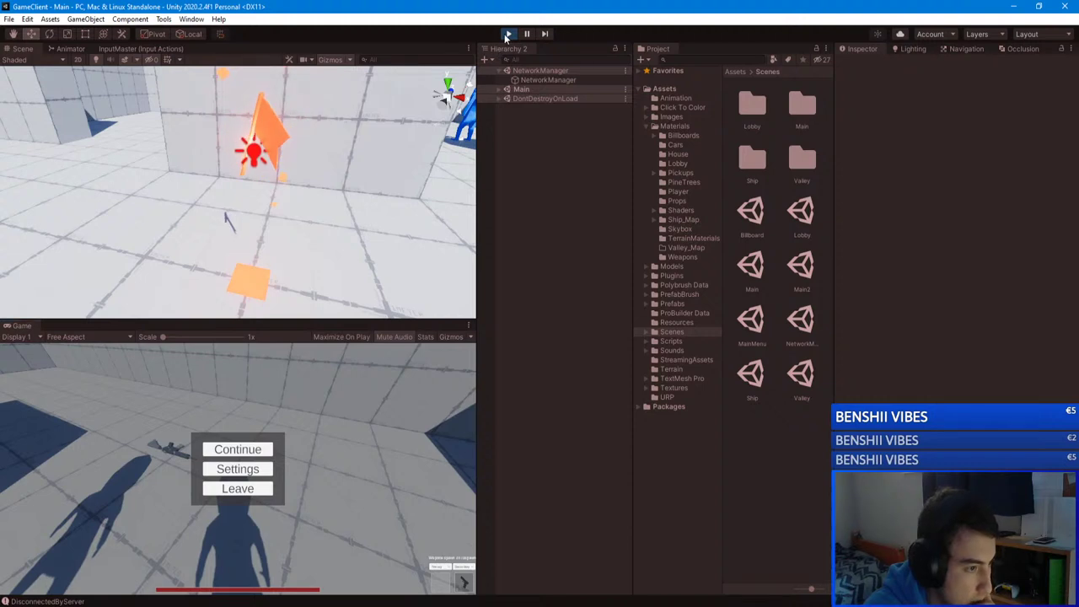
Step: Stop Play mode and set the FlagRed material in Materials/Pickups/Flags to transparent
{"action": "left_click", "coordinate": [507, 34]}
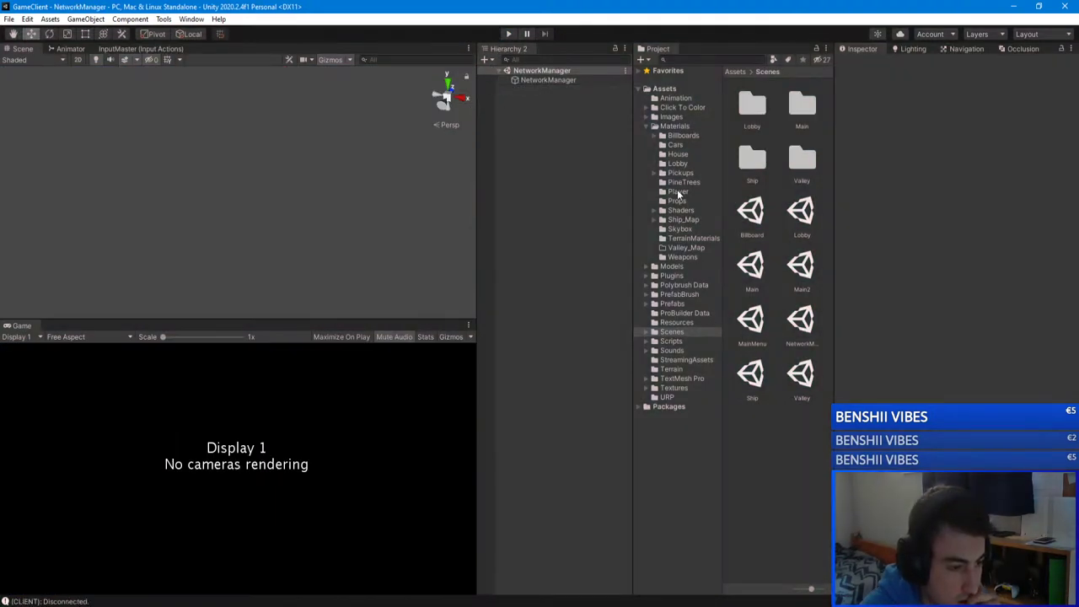
{"action": "left_click", "coordinate": [674, 126]}
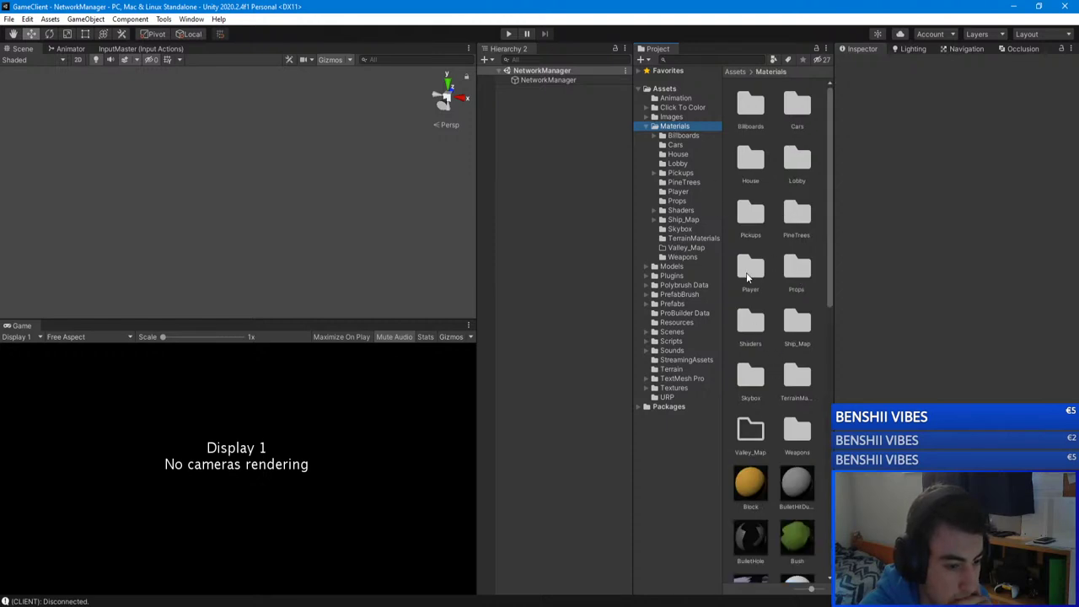
{"action": "double_click", "coordinate": [751, 213]}
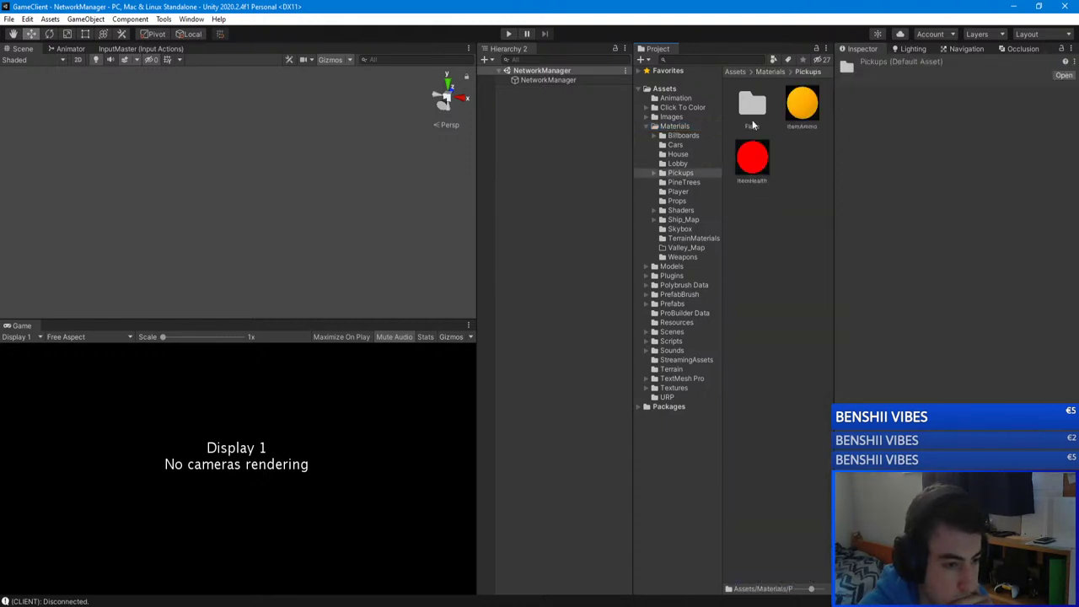
{"action": "double_click", "coordinate": [755, 112]}
{"action": "left_click", "coordinate": [789, 105]}
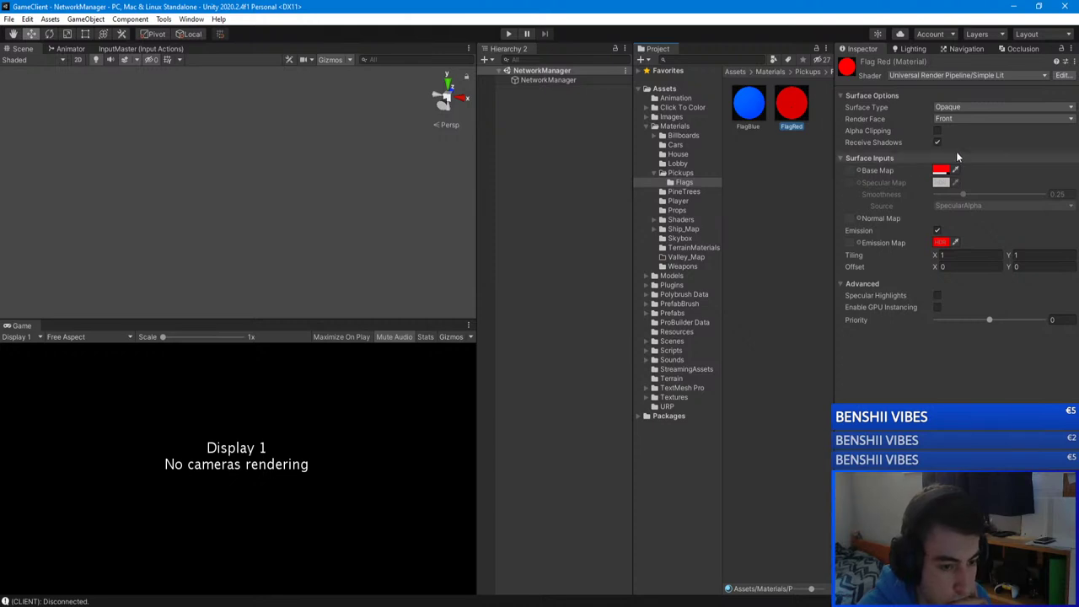
{"action": "left_click", "coordinate": [968, 133]}
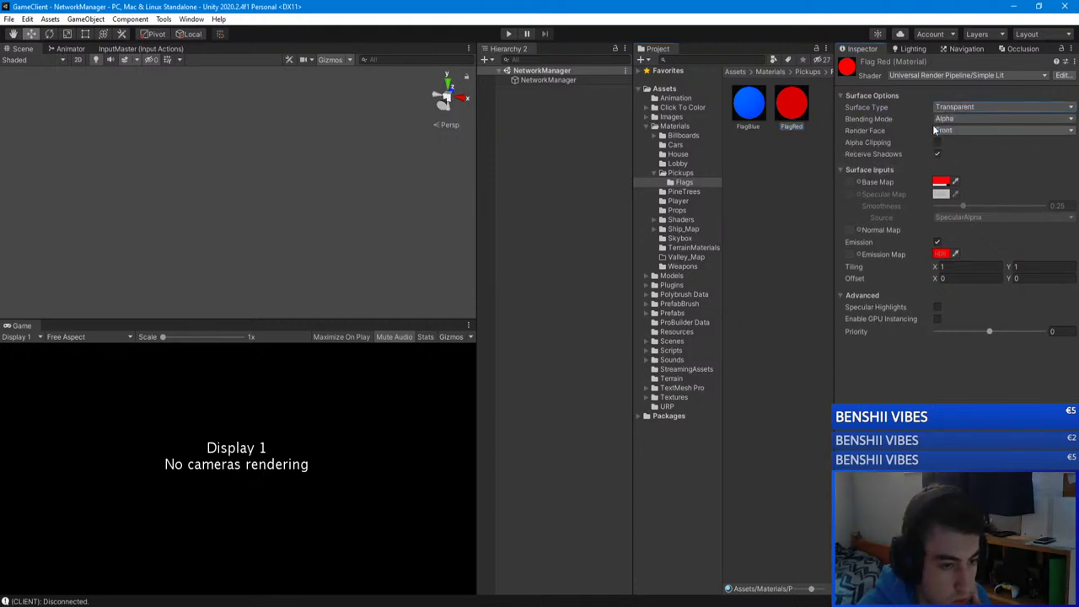
Step: Compare the FlagBlue material's settings with FlagRed, then deselect the materials
{"action": "left_click", "coordinate": [747, 108]}
{"action": "left_click", "coordinate": [757, 105]}
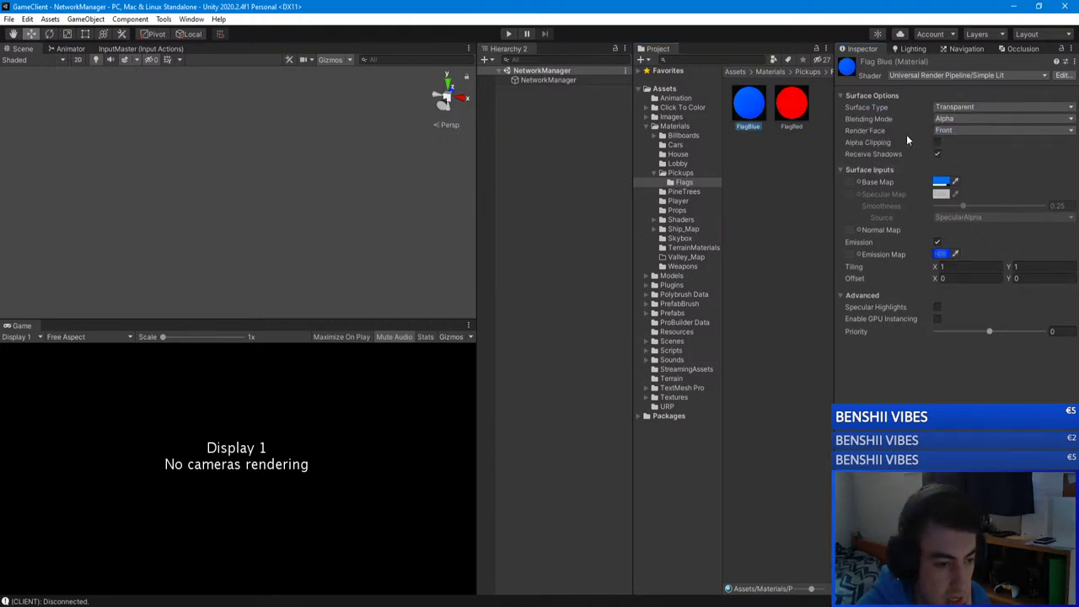
{"action": "left_click", "coordinate": [791, 130]}
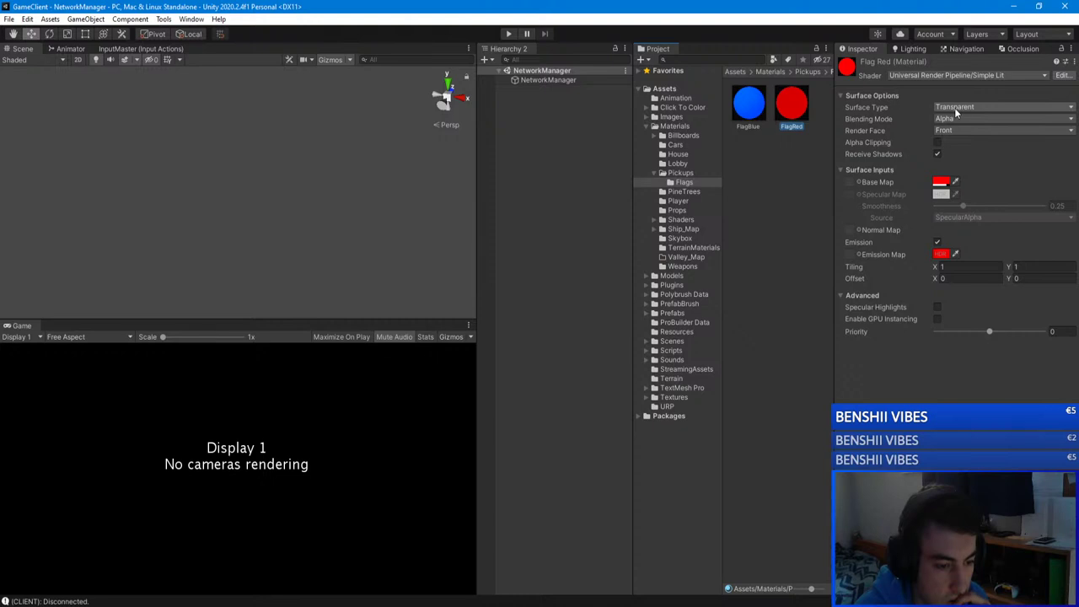
{"action": "left_click", "coordinate": [499, 132]}
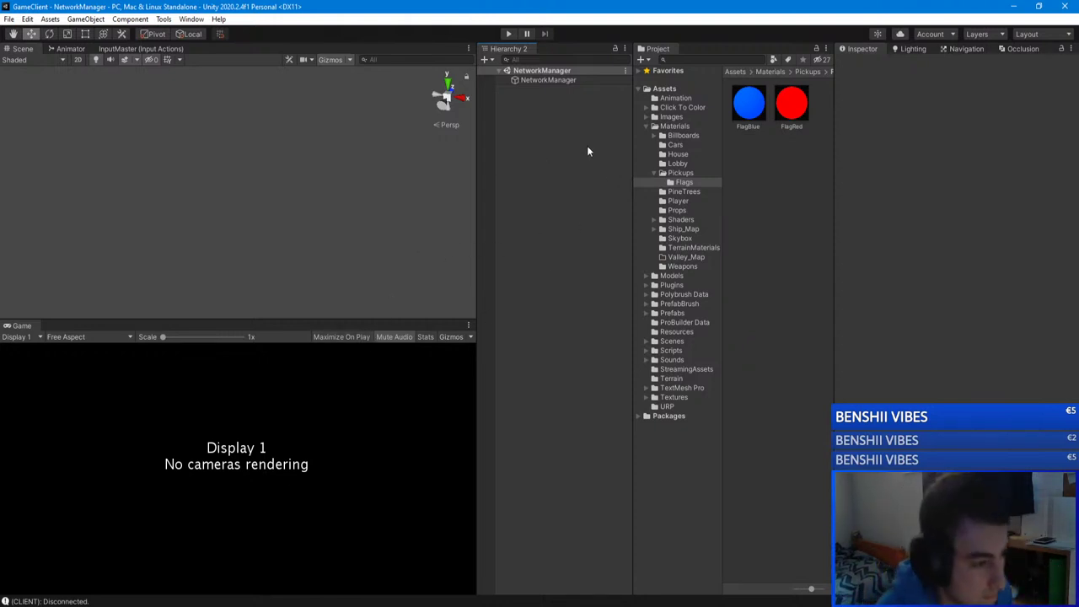
{"action": "right_click", "coordinate": [489, 87]}
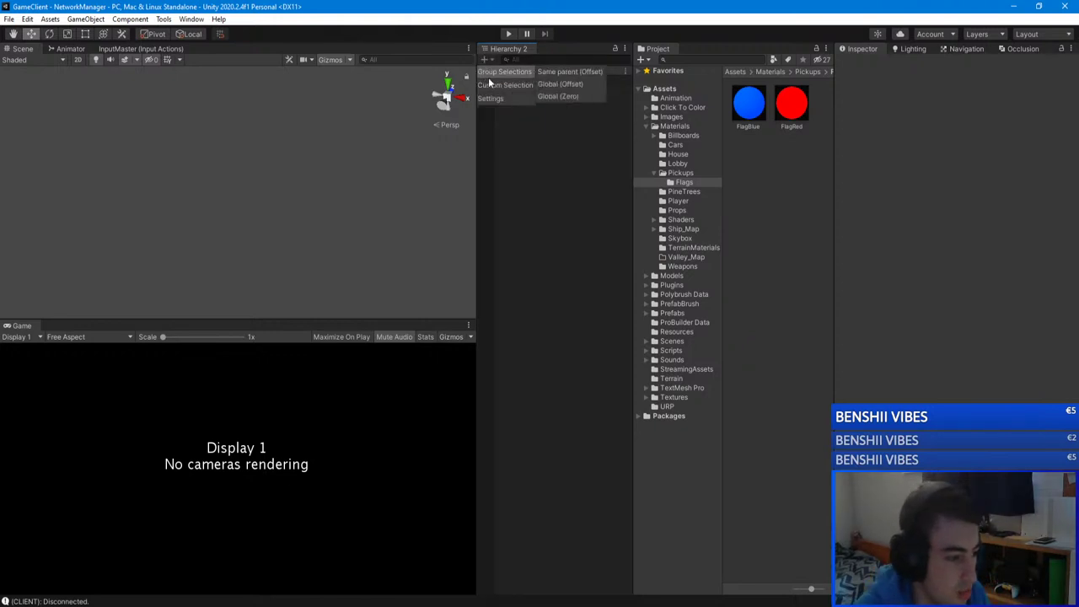
{"action": "left_click", "coordinate": [497, 150]}
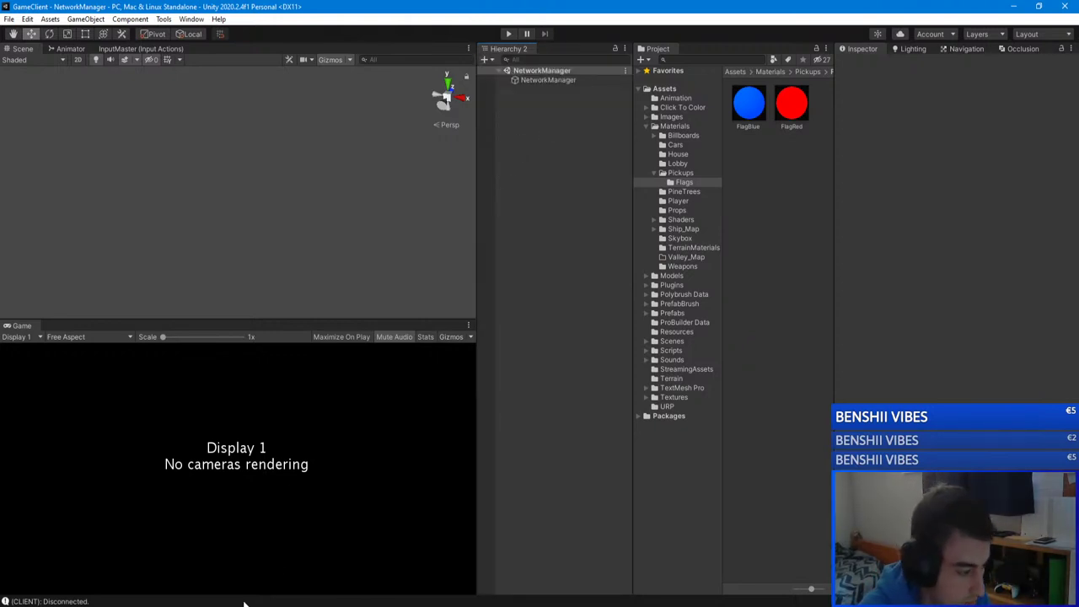
Step: Leave the match in the game client, stop the GameServer editor's Play mode, and switch to Visual Studio
{"action": "key", "text": "alt+Tab"}
{"action": "left_click", "coordinate": [670, 311]}
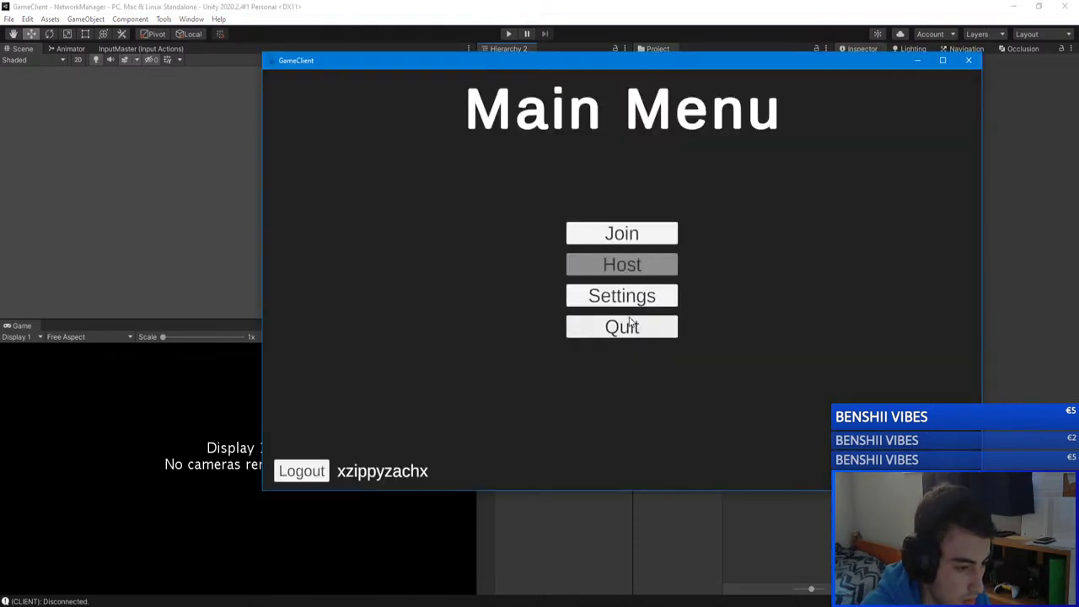
{"action": "mouse_move", "coordinate": [262, 590]}
{"action": "left_click", "coordinate": [207, 567]}
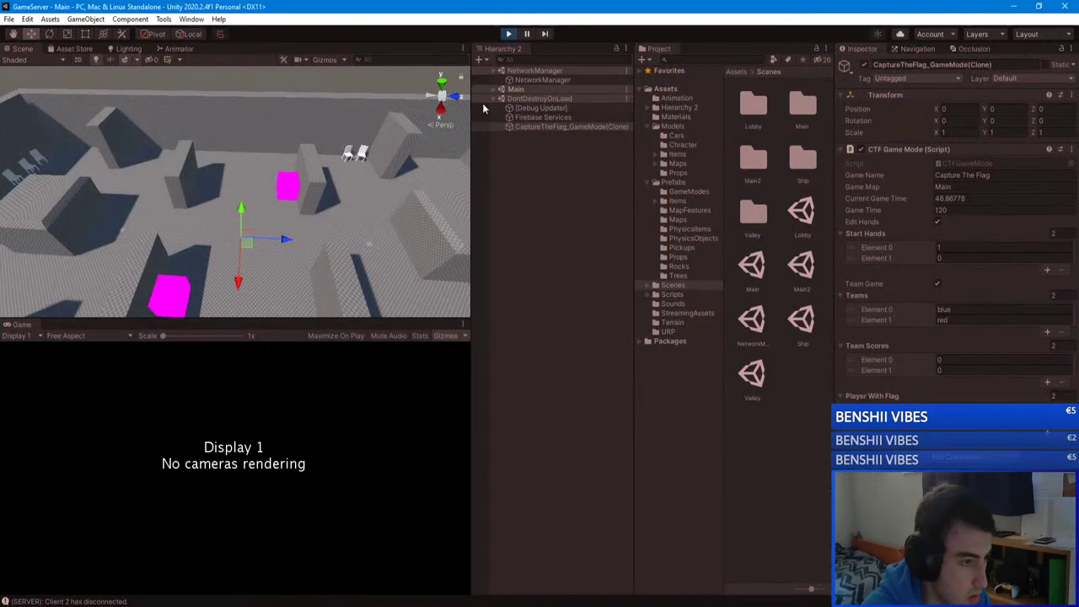
{"action": "left_click", "coordinate": [508, 35]}
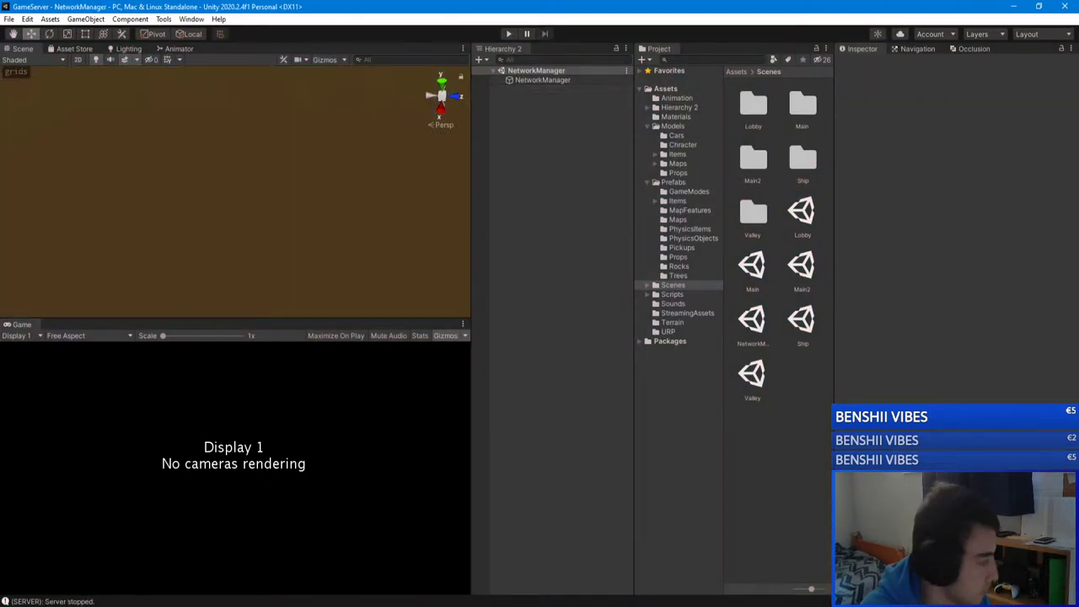
{"action": "mouse_move", "coordinate": [127, 594]}
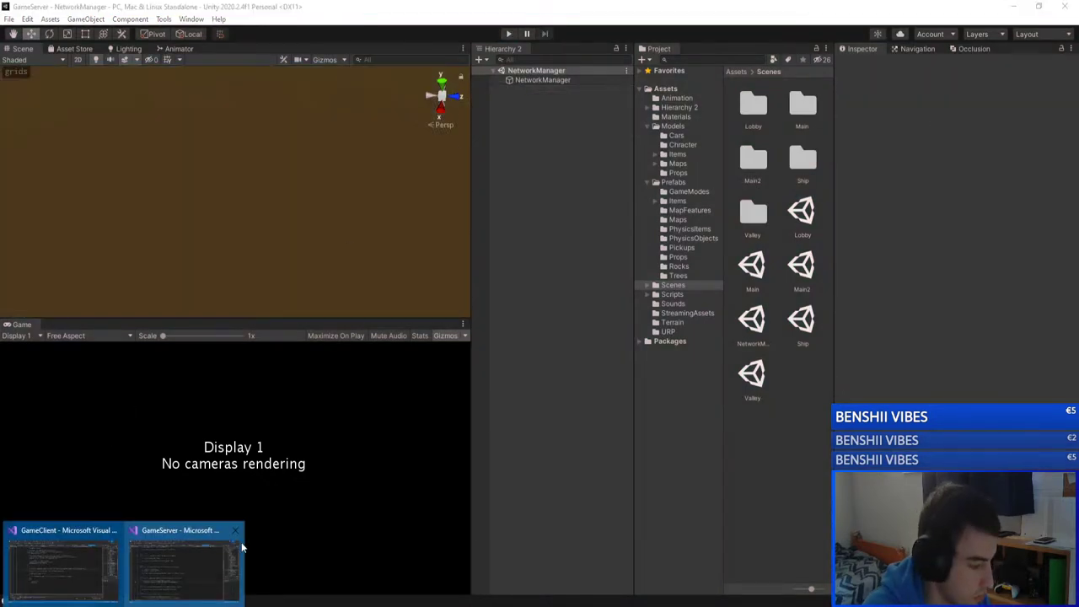
{"action": "left_click", "coordinate": [197, 551]}
Step: Switch to FlagSpawner.cs and scroll through its OnTriggerEnter code
{"action": "left_click", "coordinate": [463, 225]}
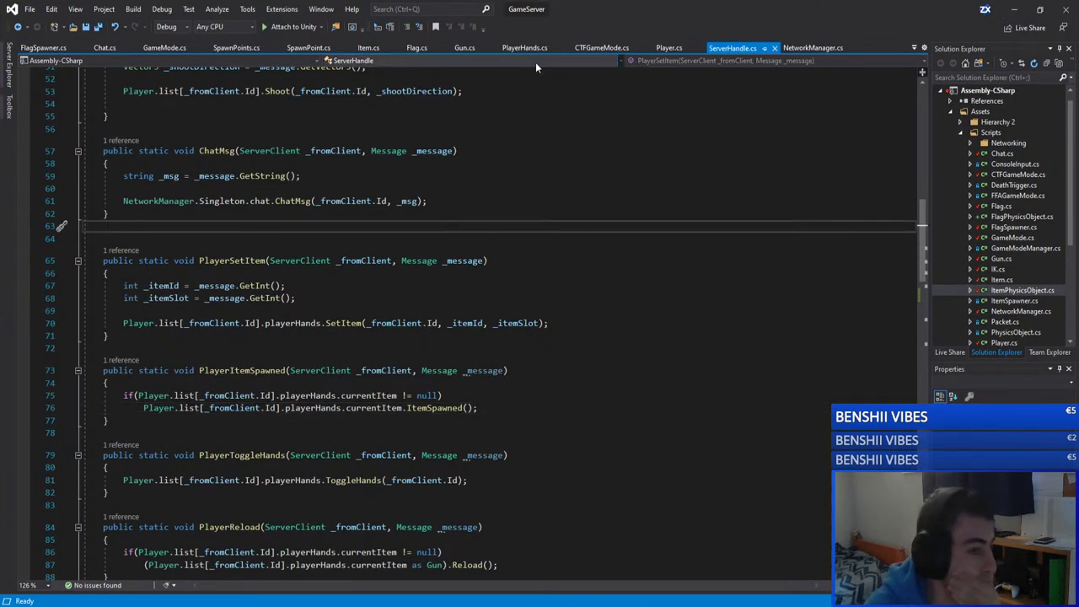
{"action": "left_click", "coordinate": [43, 48]}
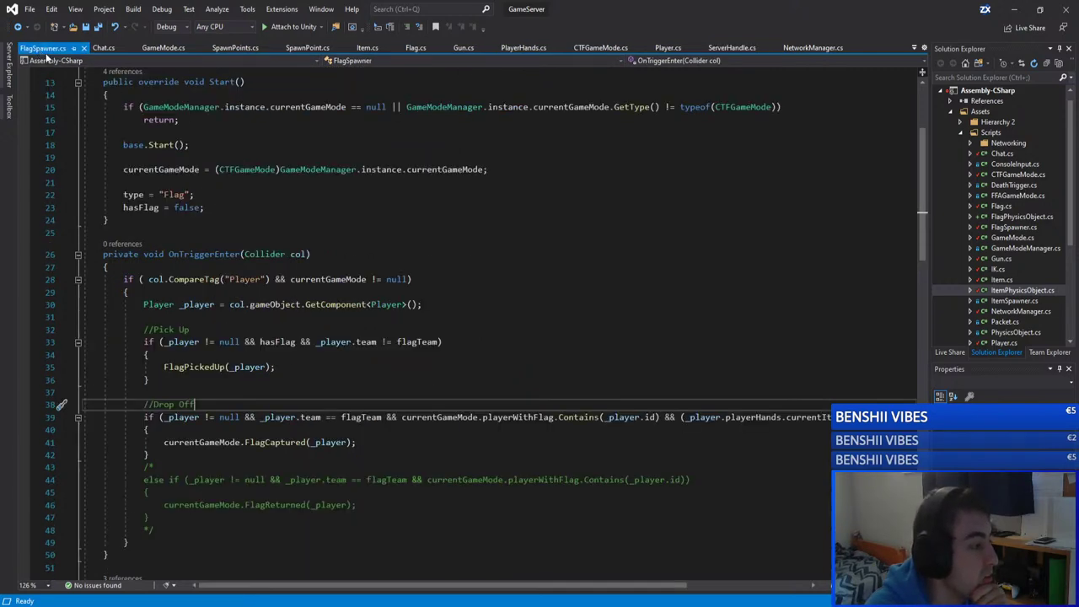
{"action": "scroll", "coordinate": [262, 268], "scroll_direction": "down", "scroll_amount": 2}
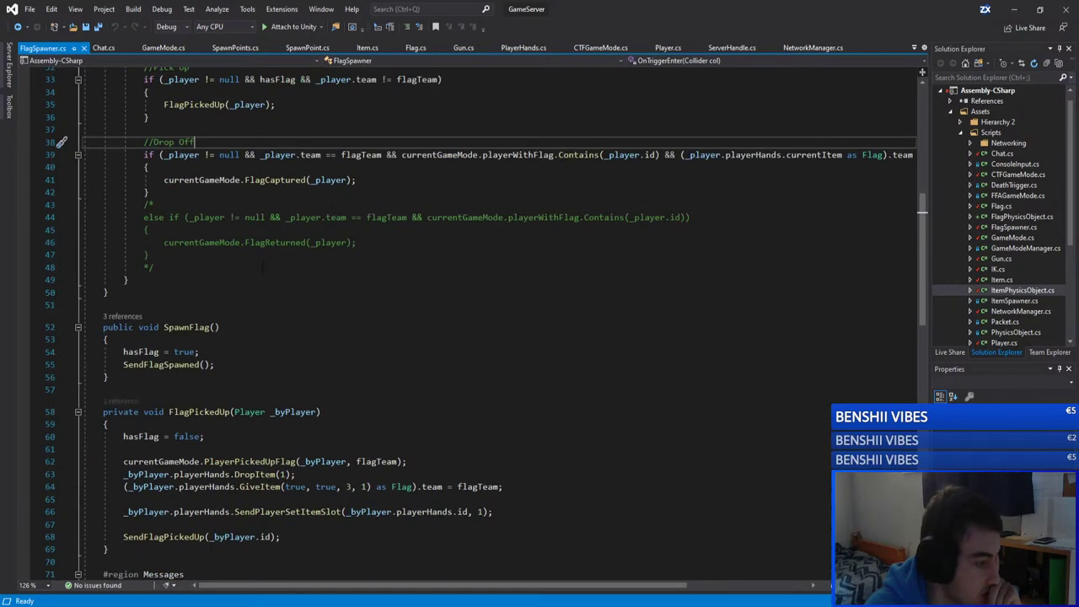
{"action": "scroll", "coordinate": [259, 266], "scroll_direction": "down", "scroll_amount": 1}
{"action": "scroll", "coordinate": [468, 297], "scroll_direction": "down", "scroll_amount": 16}
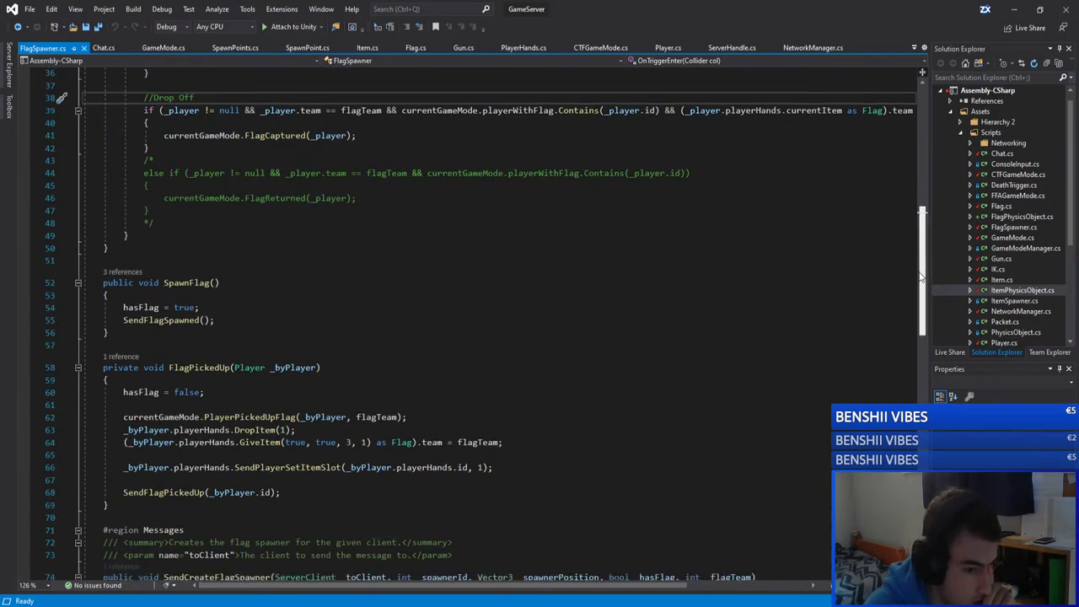
{"action": "scroll", "coordinate": [467, 296], "scroll_direction": "up", "scroll_amount": 3}
{"action": "scroll", "coordinate": [468, 298], "scroll_direction": "up", "scroll_amount": 5}
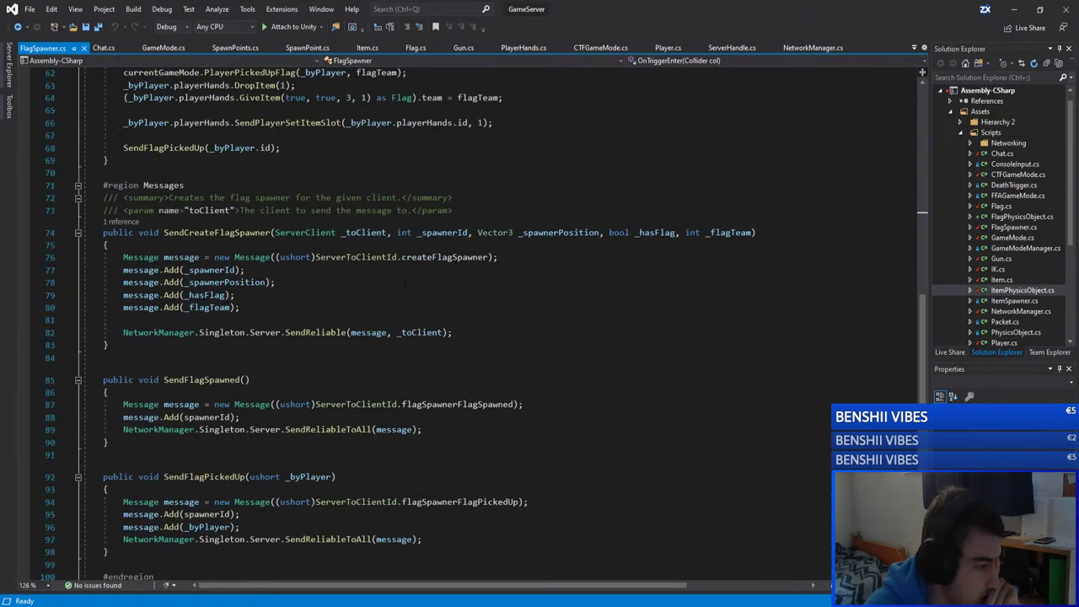
{"action": "scroll", "coordinate": [405, 283], "scroll_direction": "up", "scroll_amount": 7}
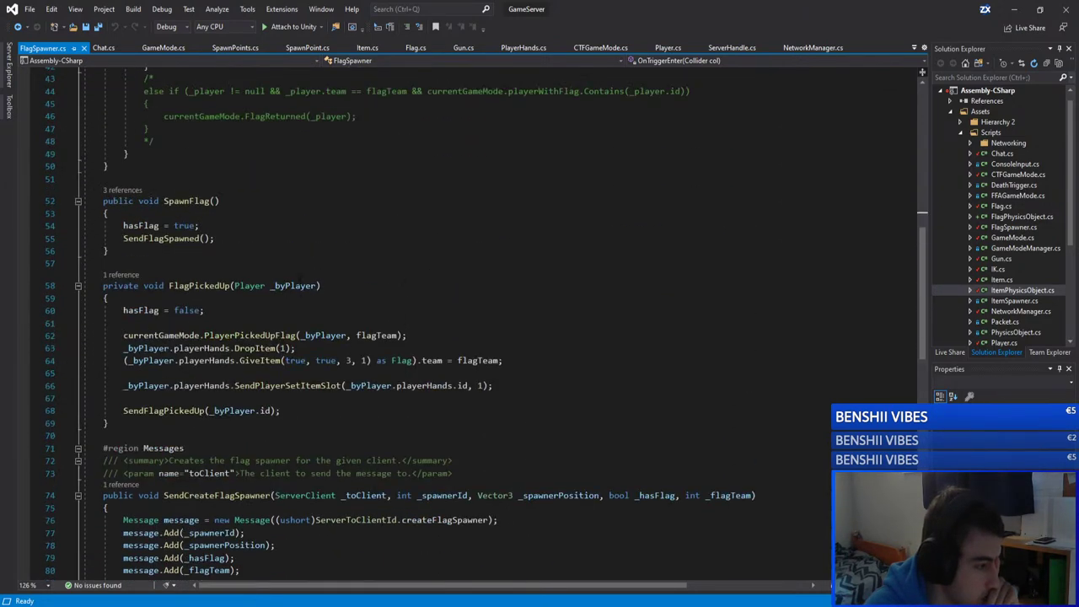
Step: Highlight the FlagPickedUp references, then close the GameMode.cs and SpawnPoints.cs tabs
{"action": "left_click", "coordinate": [198, 285]}
{"action": "scroll", "coordinate": [198, 285], "scroll_direction": "up", "scroll_amount": 8}
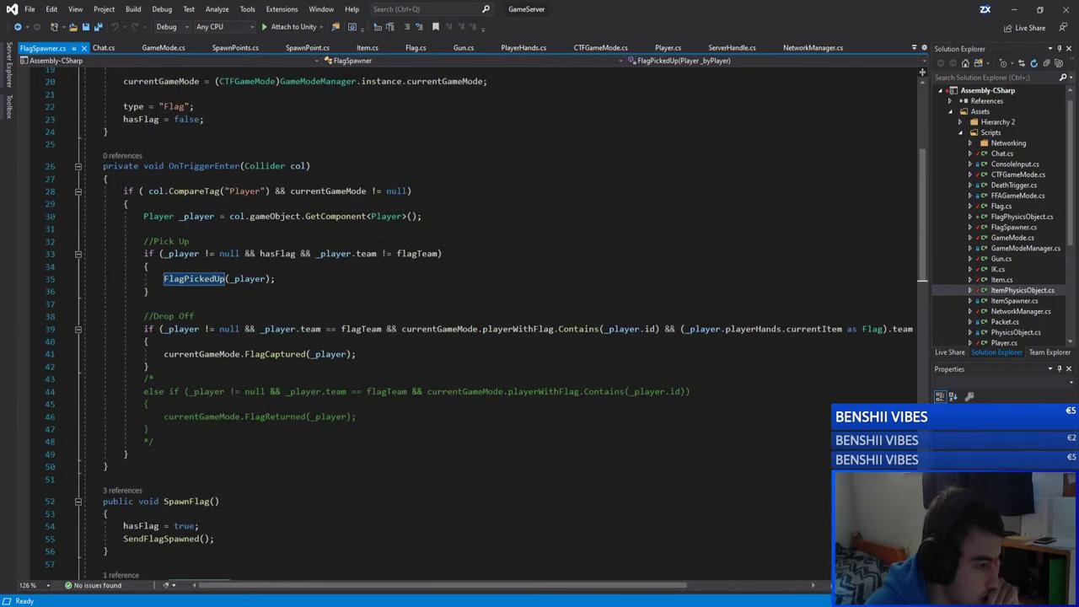
{"action": "scroll", "coordinate": [911, 173], "scroll_direction": "up", "scroll_amount": 4}
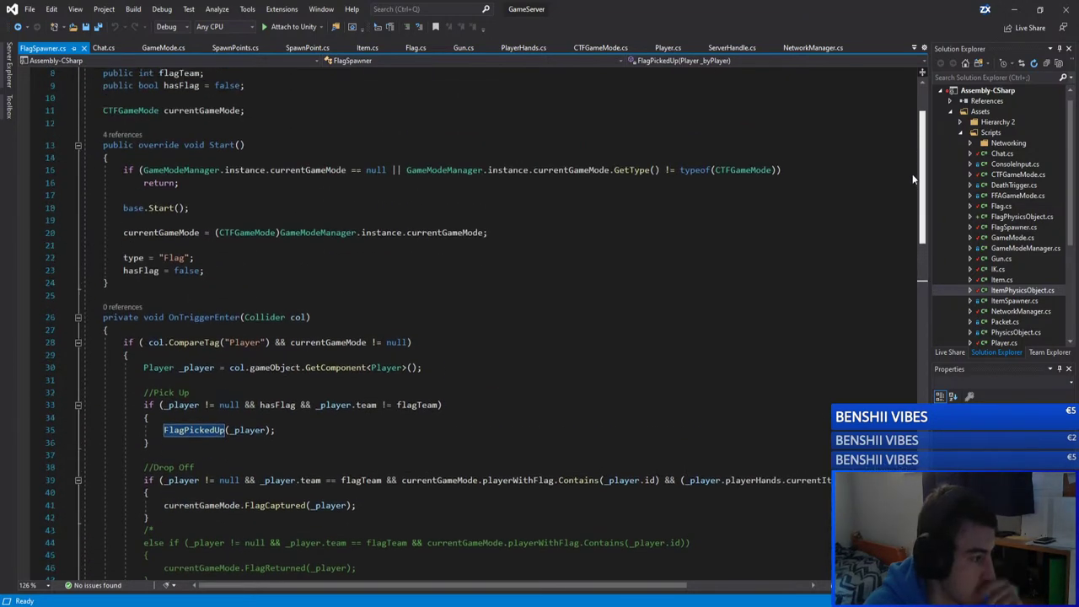
{"action": "scroll", "coordinate": [911, 172], "scroll_direction": "up", "scroll_amount": 1}
{"action": "scroll", "coordinate": [909, 163], "scroll_direction": "down", "scroll_amount": 4}
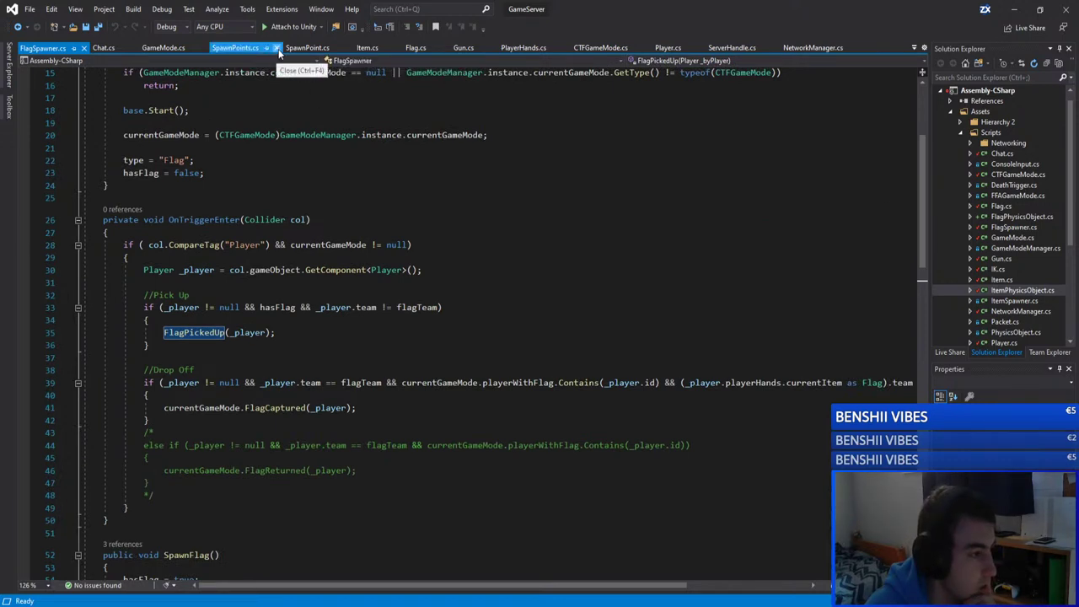
{"action": "left_click", "coordinate": [276, 48]}
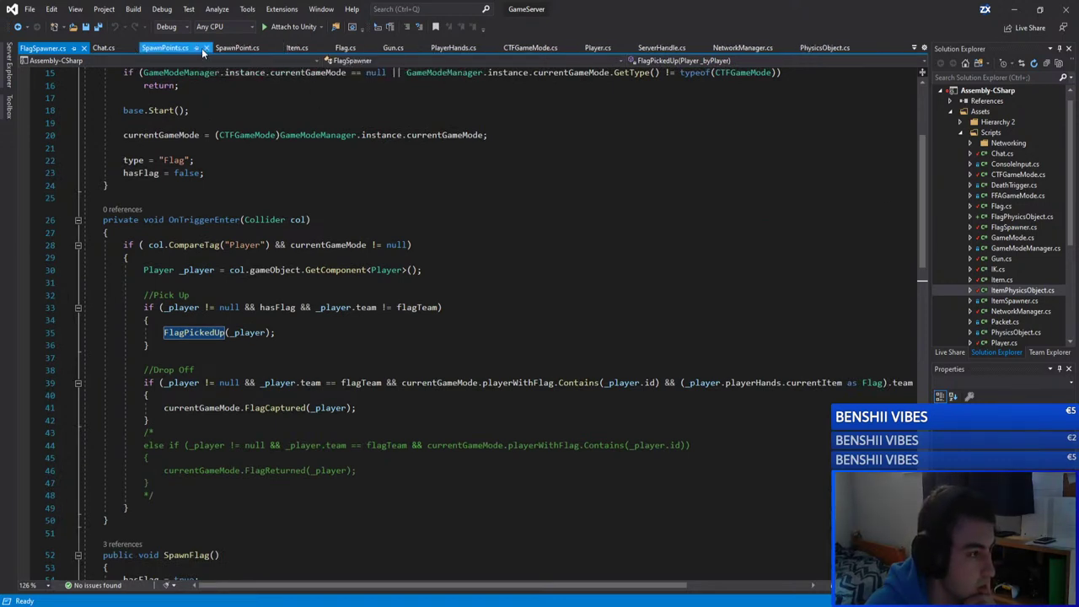
{"action": "left_click", "coordinate": [204, 49]}
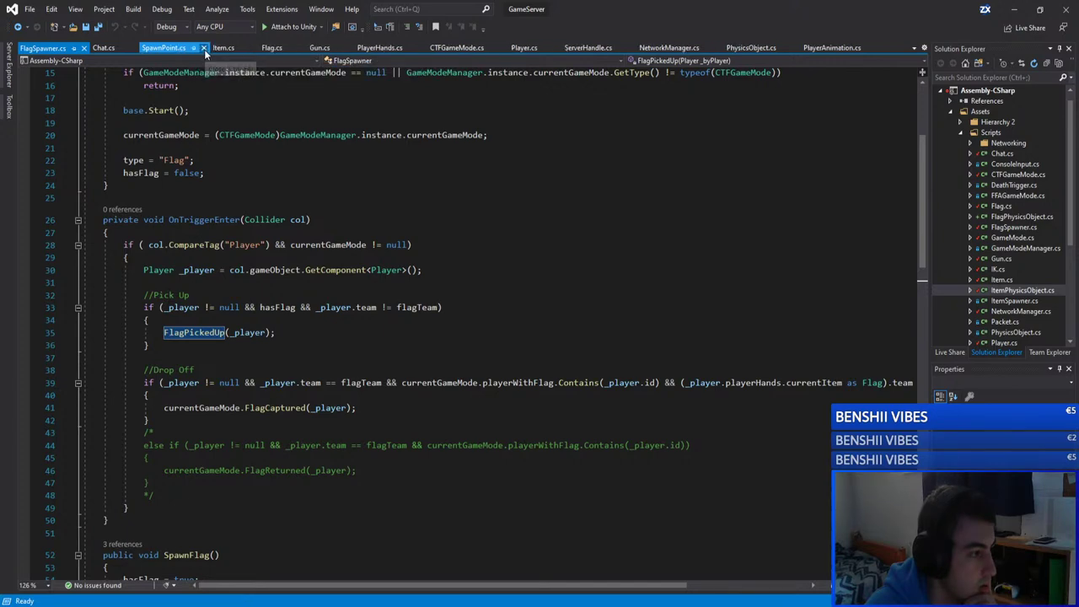
Step: Close SpawnPoint.cs and scroll Flag.cs to the PickedUp method
{"action": "left_click", "coordinate": [205, 48]}
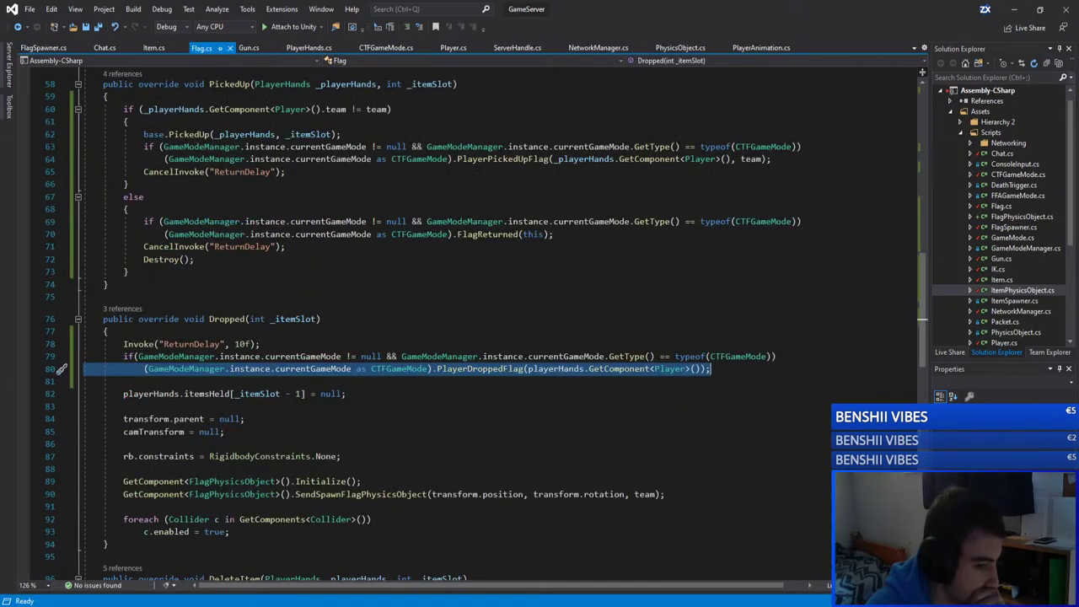
{"action": "scroll", "coordinate": [908, 236], "scroll_direction": "up", "scroll_amount": 4}
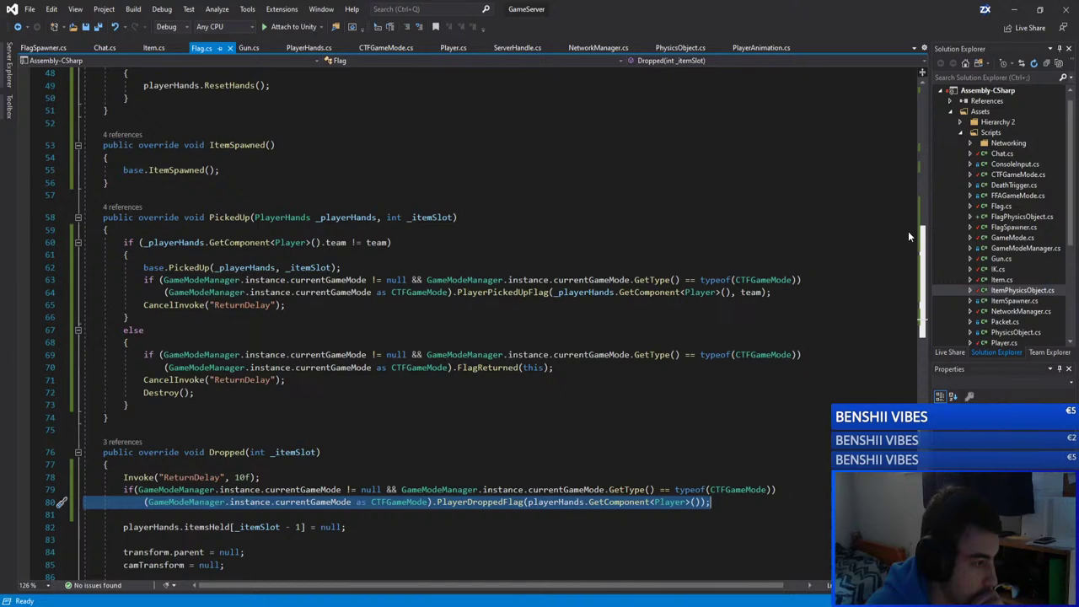
{"action": "scroll", "coordinate": [907, 231], "scroll_direction": "up", "scroll_amount": 7}
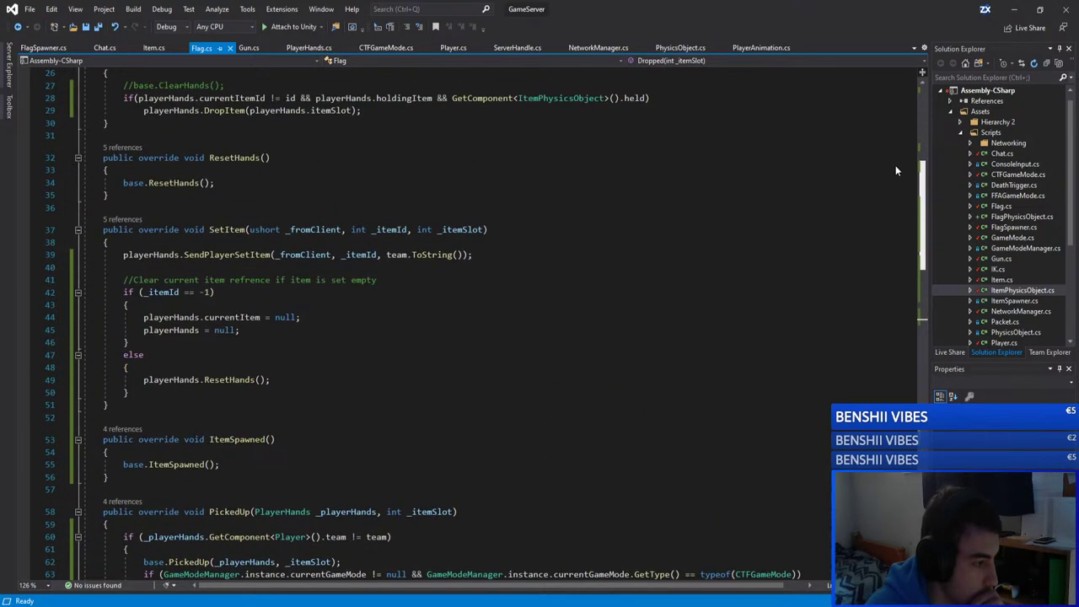
{"action": "scroll", "coordinate": [895, 165], "scroll_direction": "up", "scroll_amount": 6}
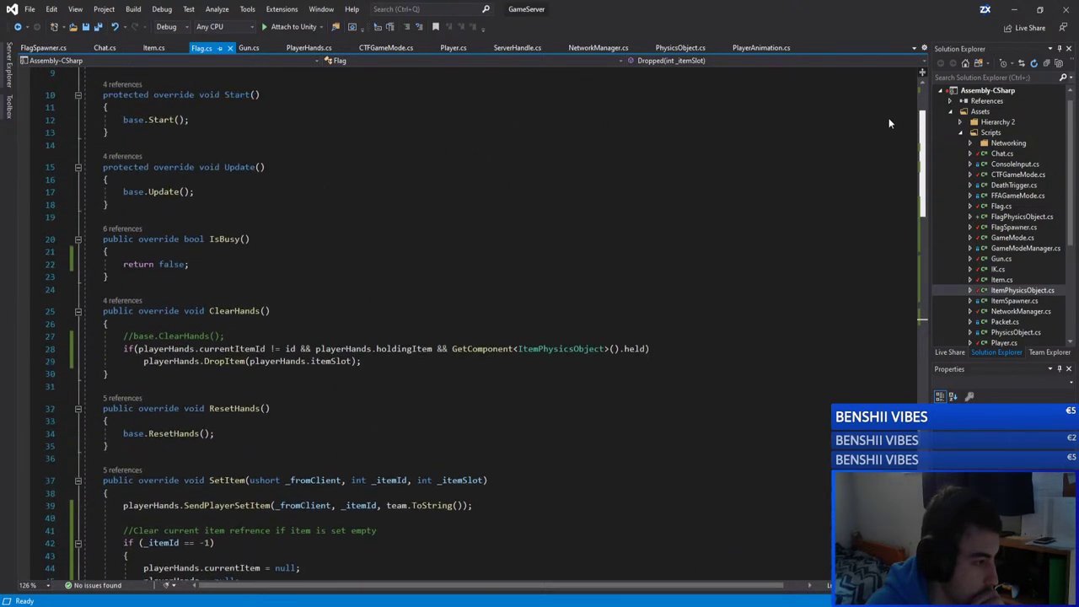
{"action": "scroll", "coordinate": [871, 226], "scroll_direction": "down", "scroll_amount": 13}
{"action": "scroll", "coordinate": [871, 226], "scroll_direction": "down", "scroll_amount": 1}
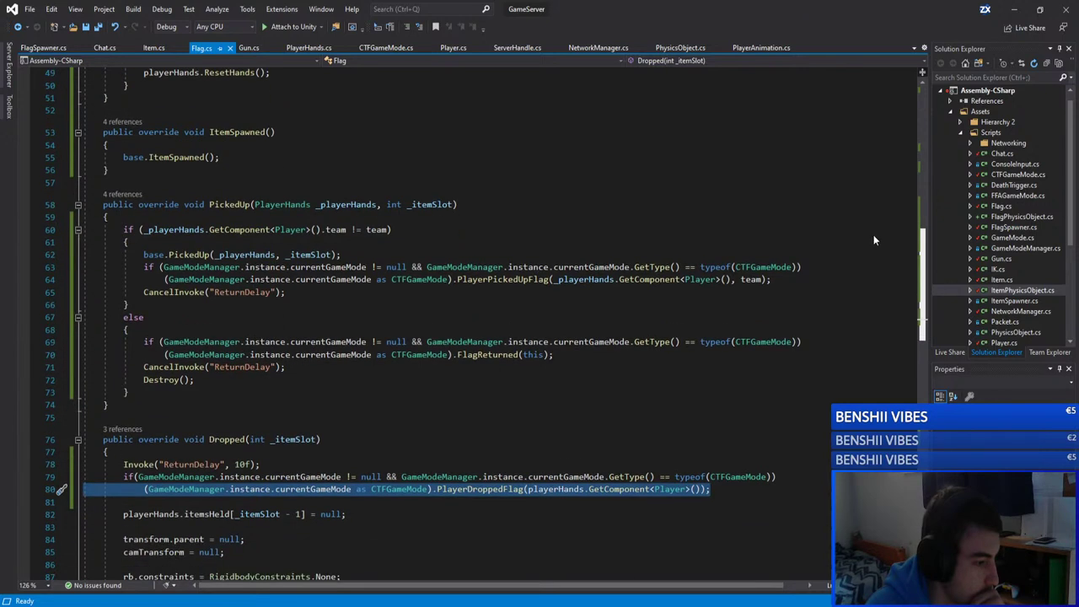
{"action": "scroll", "coordinate": [873, 240], "scroll_direction": "down", "scroll_amount": 1}
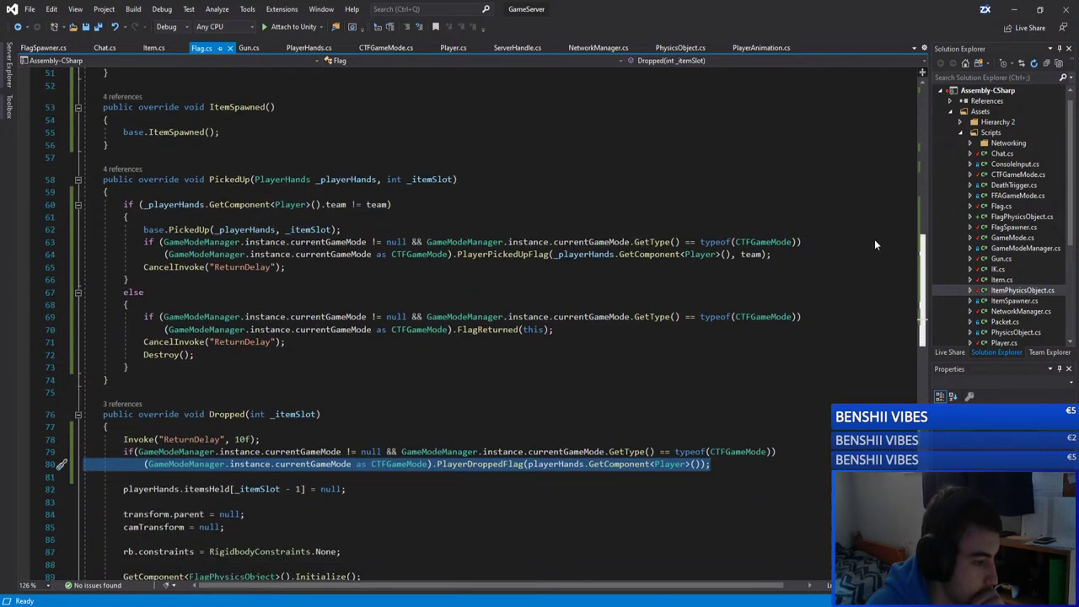
Step: Review PickedUp's team check, pickup lines 62–65, and the else branch matching its if
{"action": "left_click", "coordinate": [230, 179]}
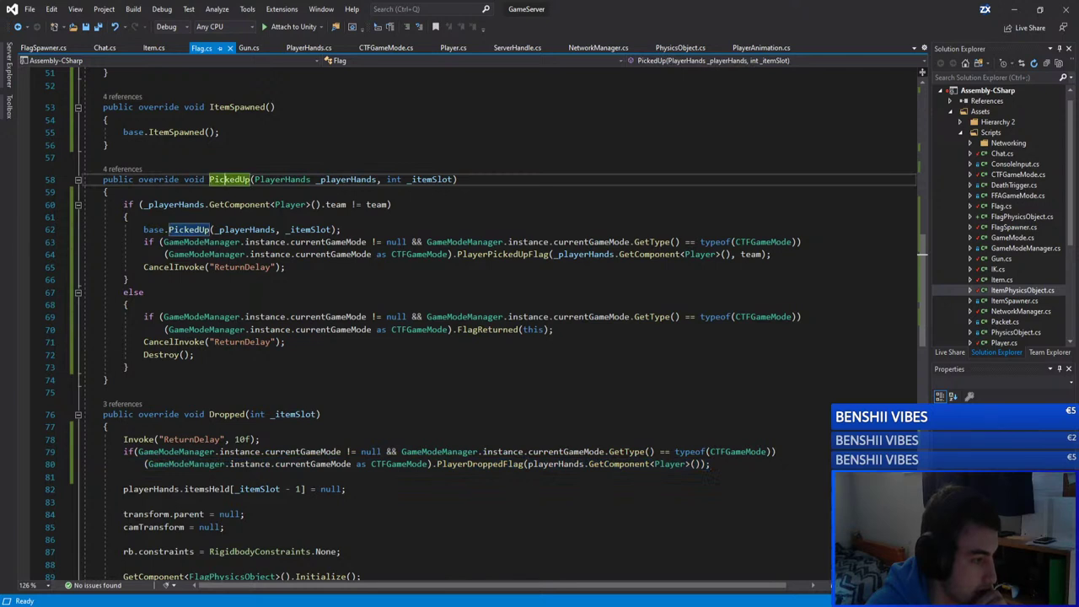
{"action": "left_click", "coordinate": [337, 204]}
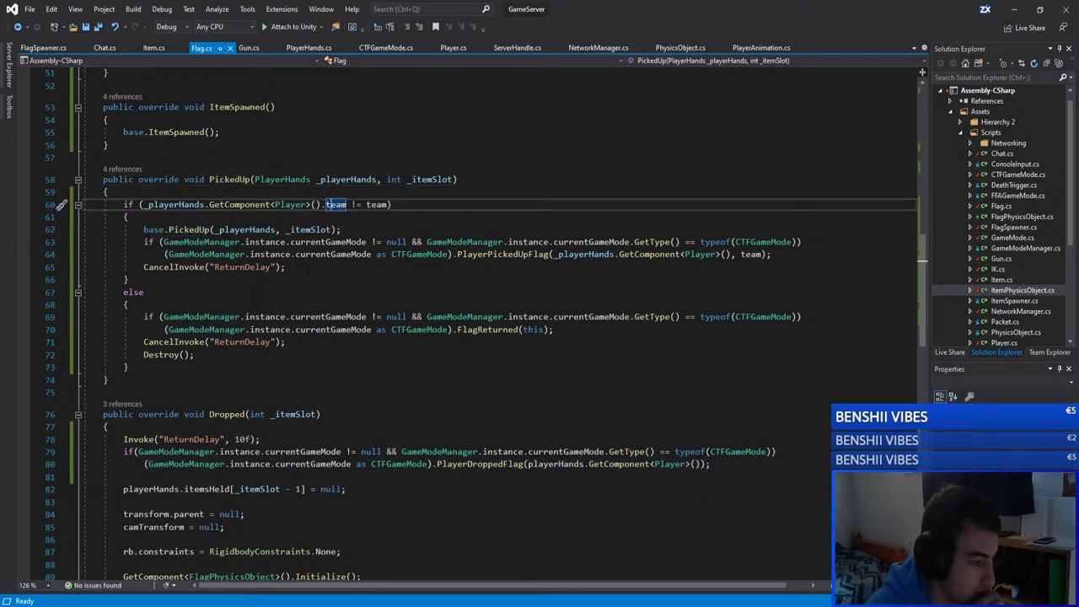
{"action": "left_click_drag", "start_coordinate": [286, 266], "coordinate": [143, 229]}
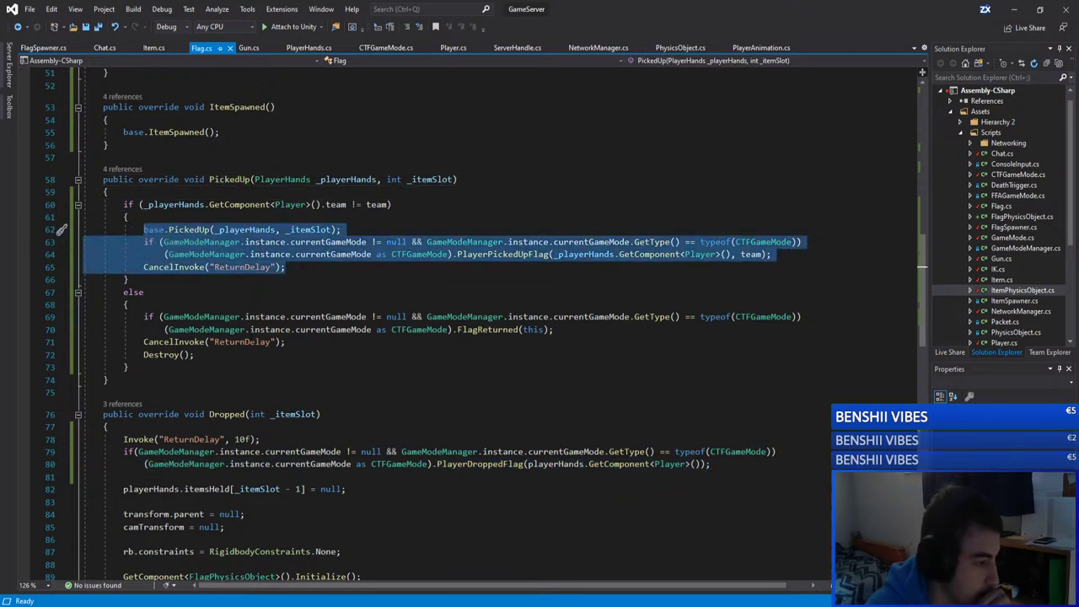
{"action": "left_click", "coordinate": [264, 354]}
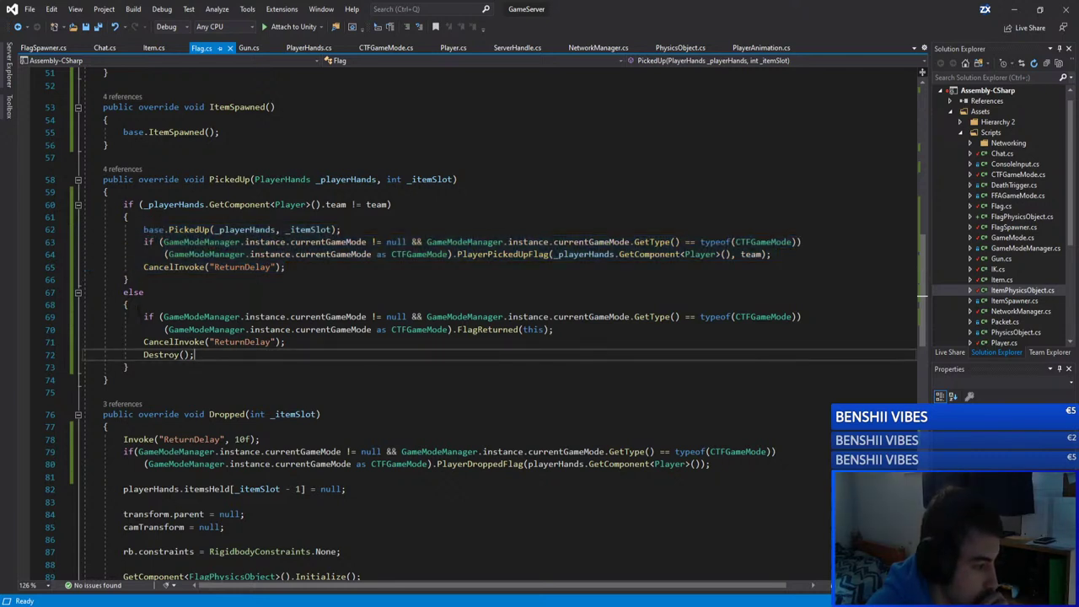
{"action": "left_click", "coordinate": [172, 293]}
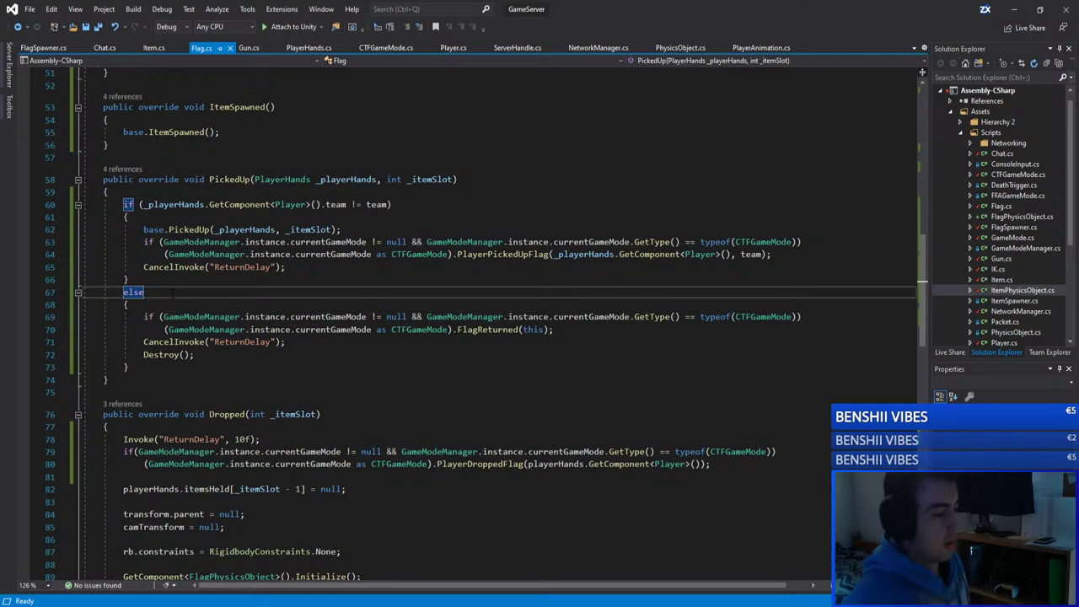
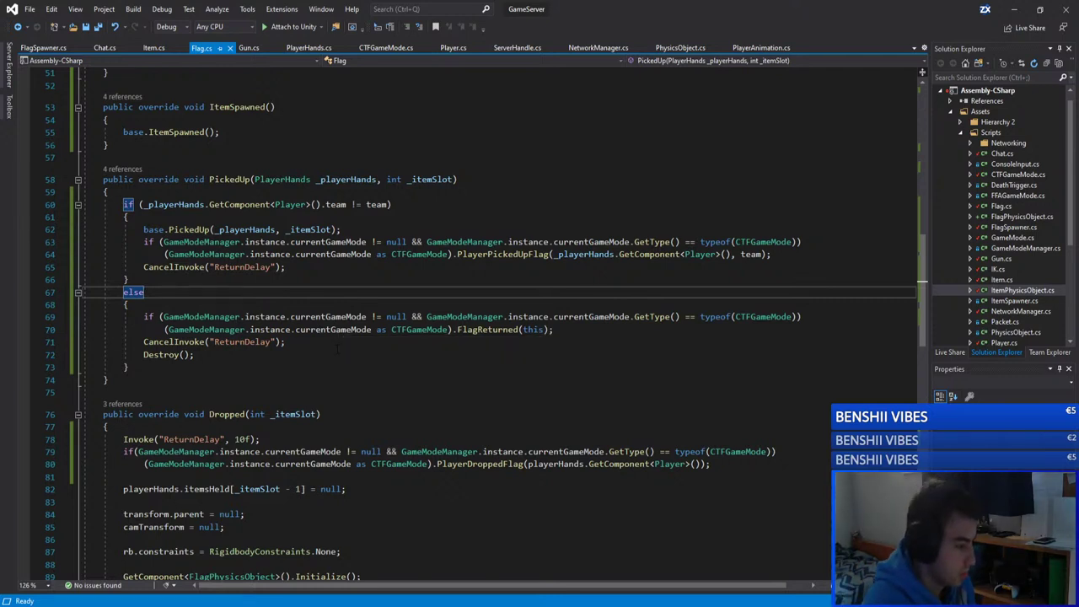
Step: Review the else branch of PickedUp in Flag.cs, including the FlagReturned call
{"action": "left_click", "coordinate": [310, 354]}
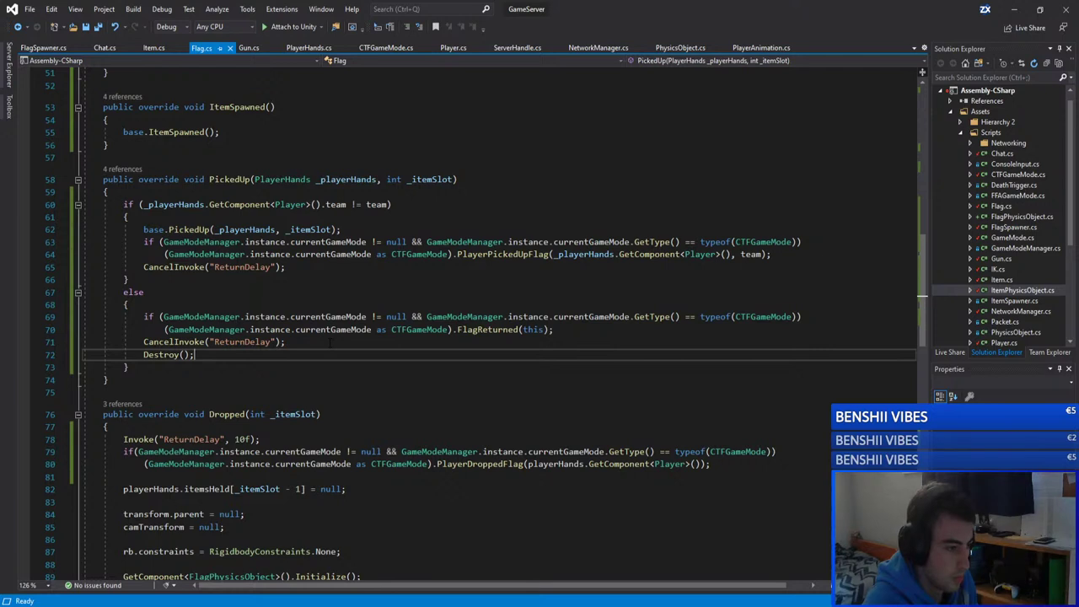
{"action": "left_click_drag", "start_coordinate": [195, 354], "coordinate": [139, 317]}
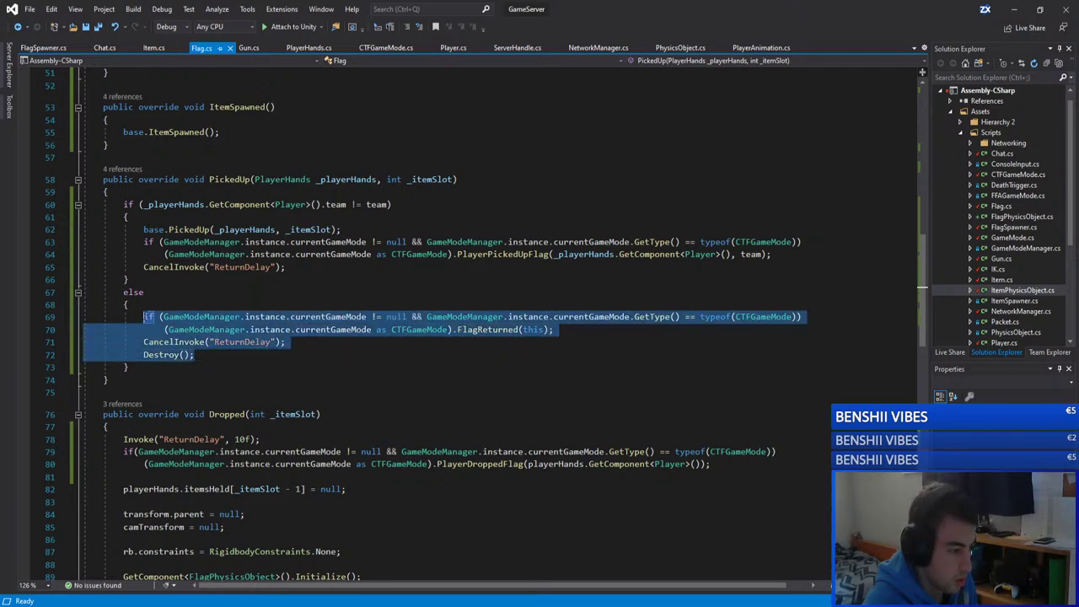
{"action": "left_click", "coordinate": [187, 353]}
{"action": "left_click_drag", "start_coordinate": [195, 354], "coordinate": [140, 316]}
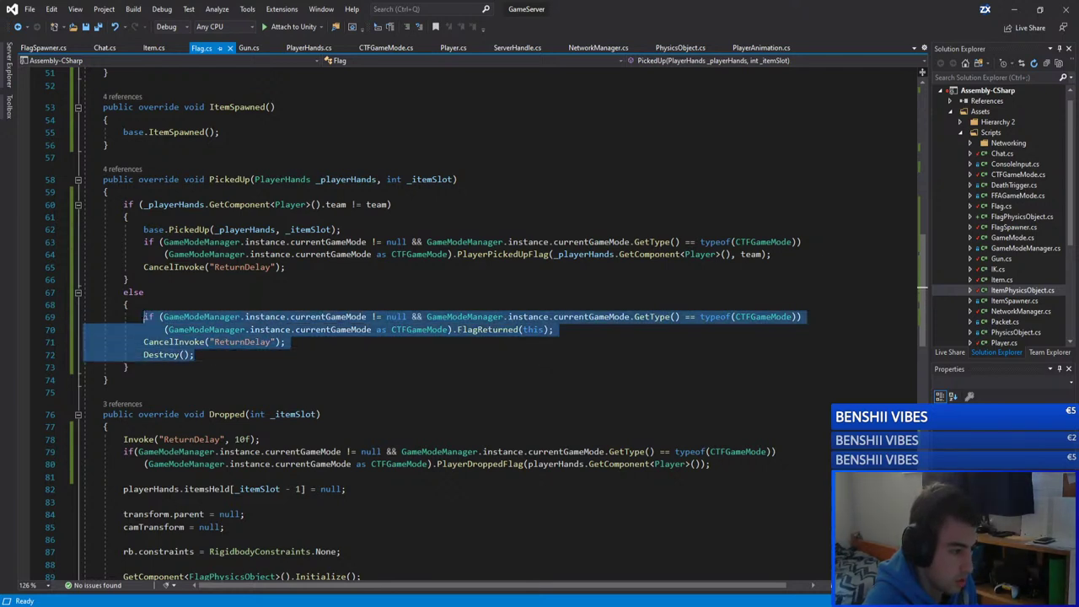
{"action": "left_click", "coordinate": [231, 362]}
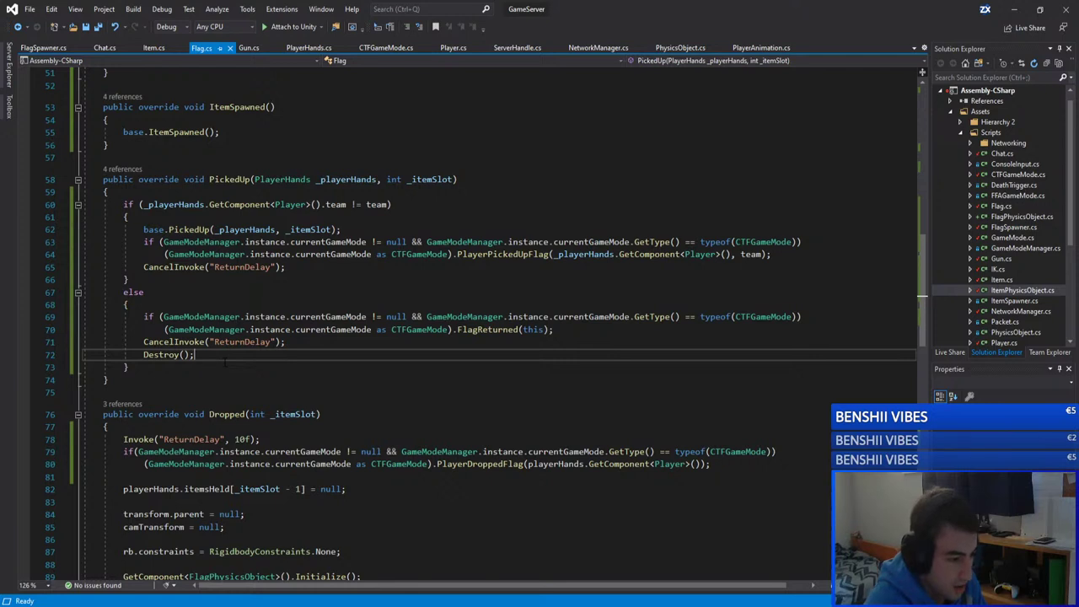
{"action": "left_click", "coordinate": [169, 295]}
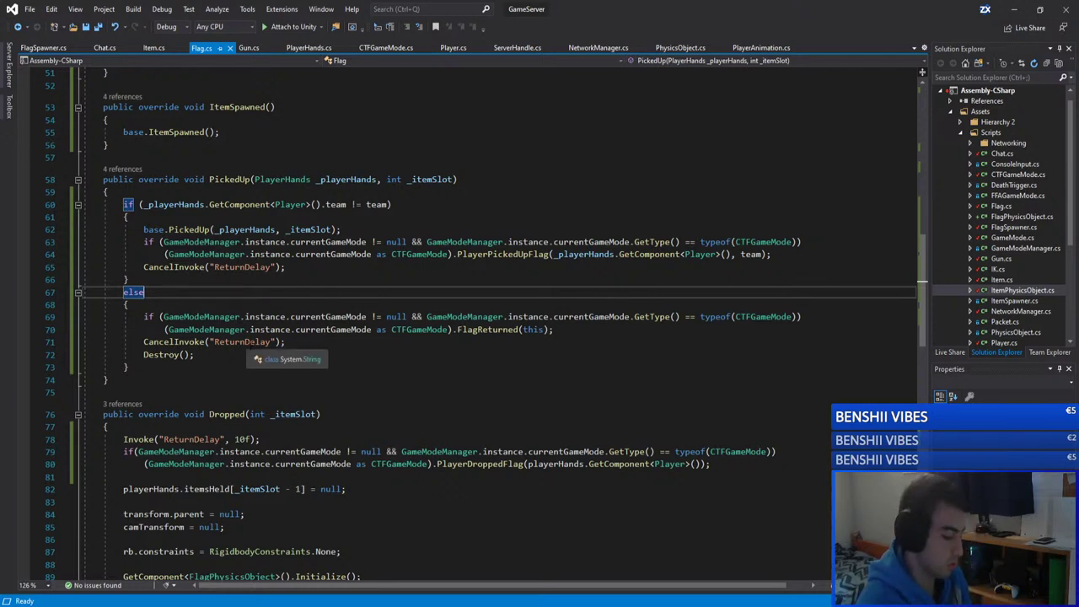
{"action": "left_click", "coordinate": [200, 283]}
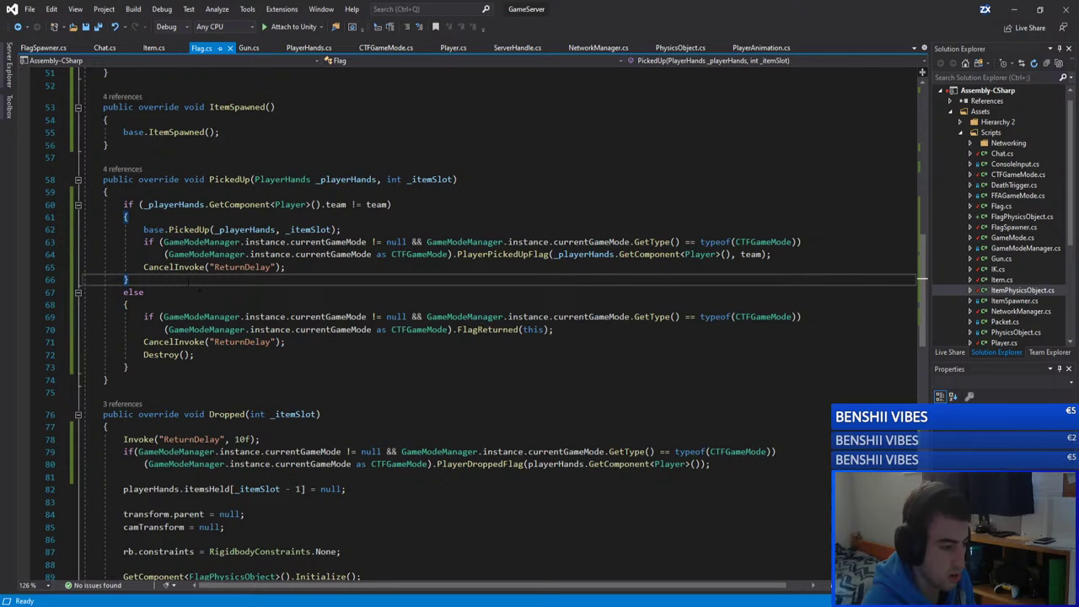
{"action": "mouse_move", "coordinate": [193, 354]}
{"action": "left_mouse_down"}
{"action": "mouse_move", "coordinate": [88, 355]}
{"action": "mouse_move", "coordinate": [144, 317]}
{"action": "mouse_move", "coordinate": [202, 343]}
{"action": "left_mouse_up"}
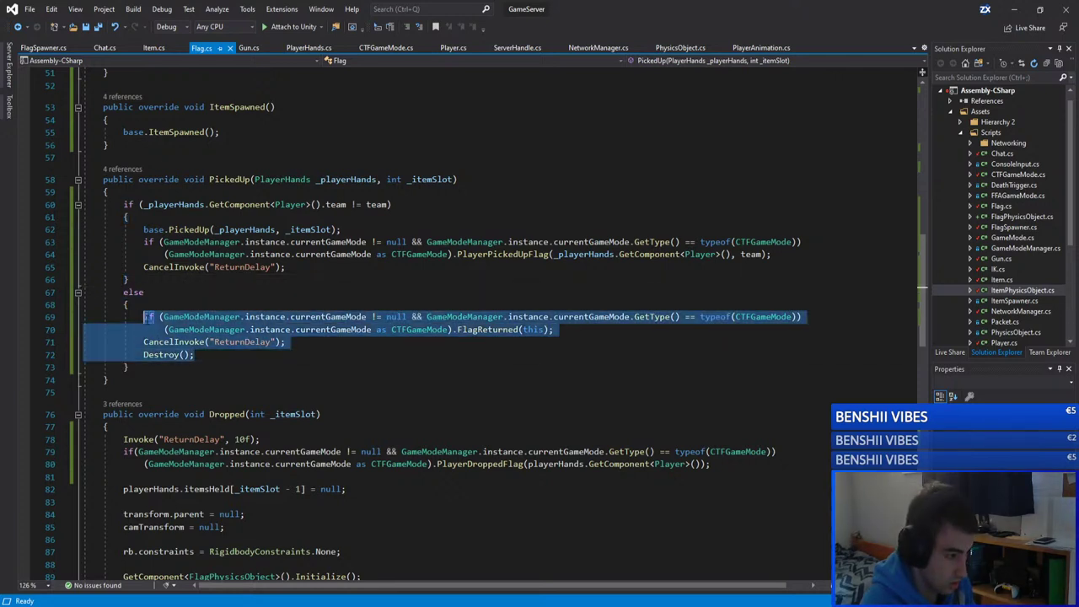
{"action": "key", "text": "Right"}
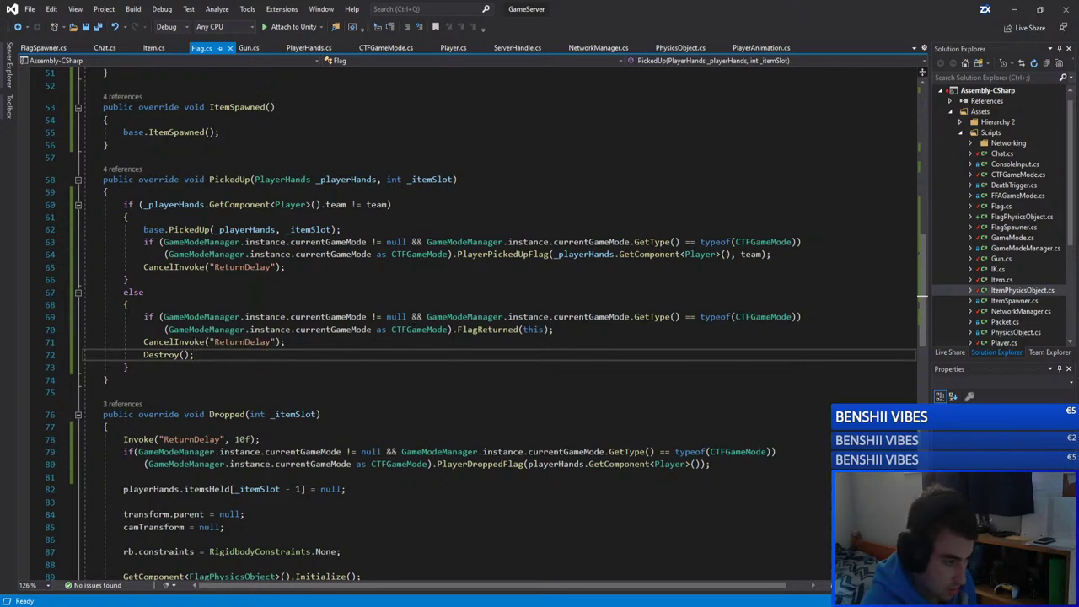
{"action": "left_click", "coordinate": [492, 328]}
{"action": "double_click", "coordinate": [492, 329]}
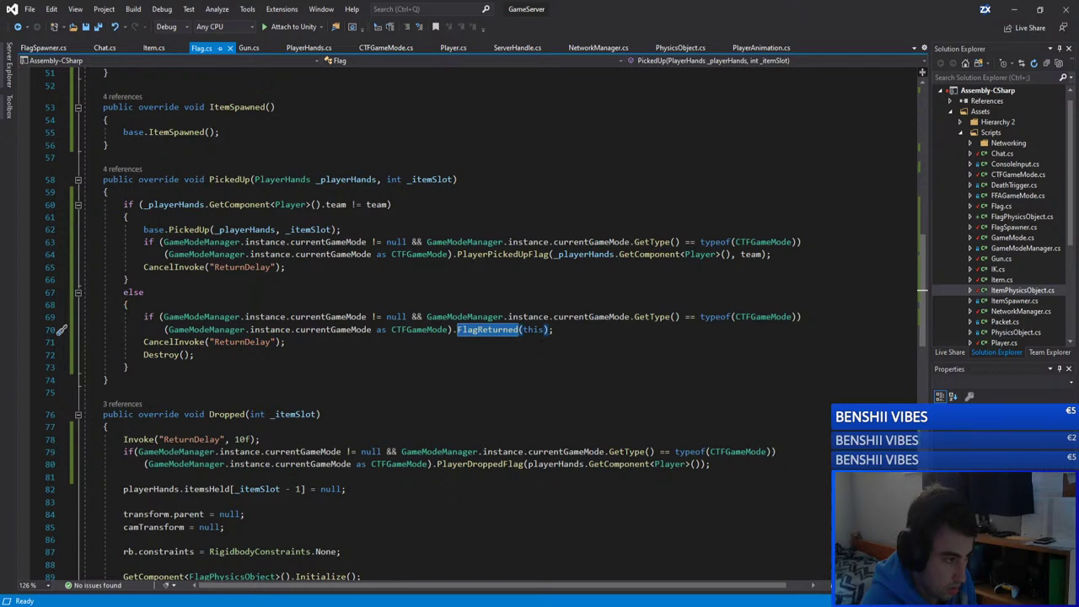
Step: Follow PickedUp's '4 references' CodeLens to its call in PlayerHands.cs GrabItem
{"action": "left_click", "coordinate": [127, 170]}
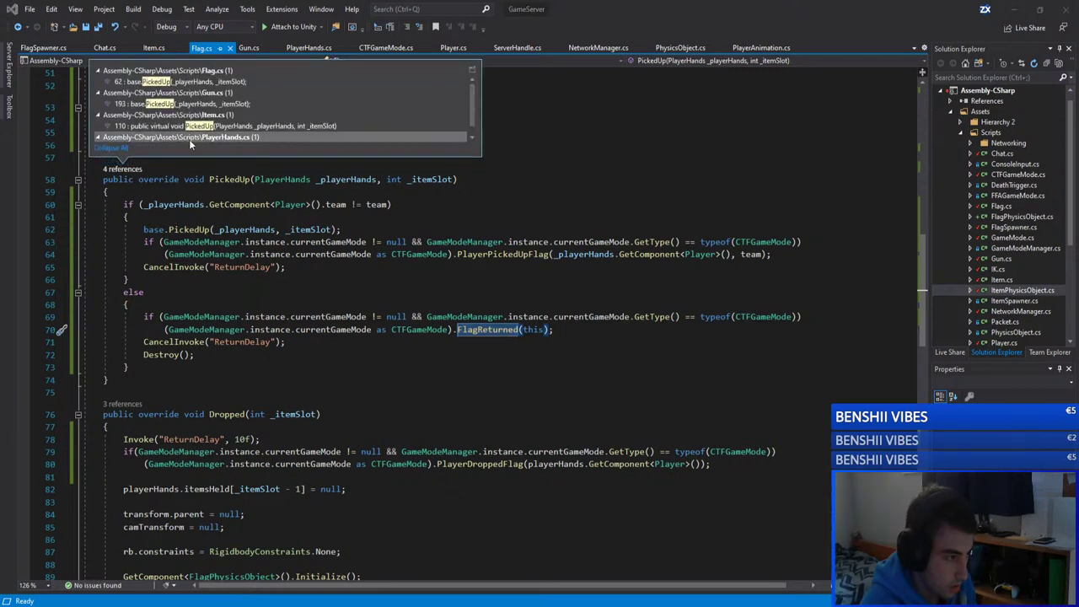
{"action": "mouse_move", "coordinate": [232, 129]}
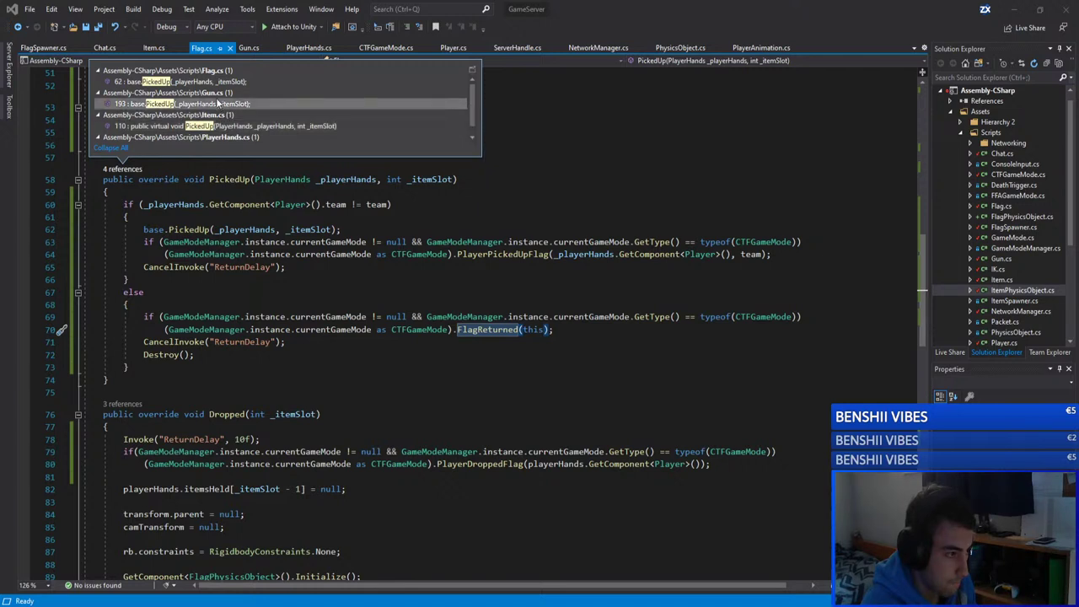
{"action": "scroll", "coordinate": [252, 135], "scroll_direction": "down", "scroll_amount": 1}
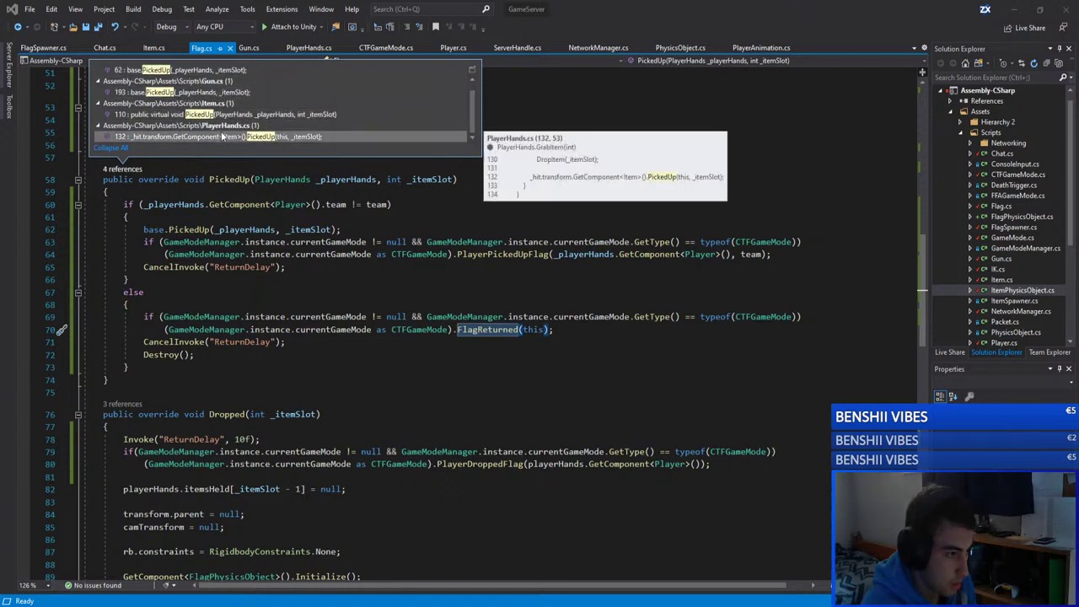
{"action": "double_click", "coordinate": [270, 138]}
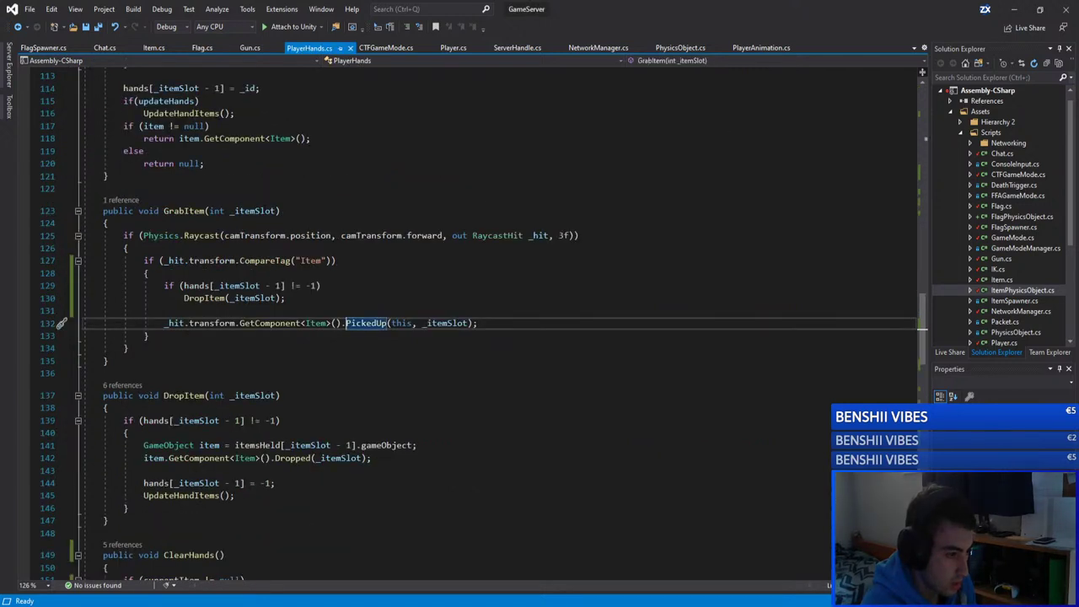
Step: Cut the drop-held-item if/DropItem check out of GrabItem in PlayerHands.cs
{"action": "left_click", "coordinate": [202, 298]}
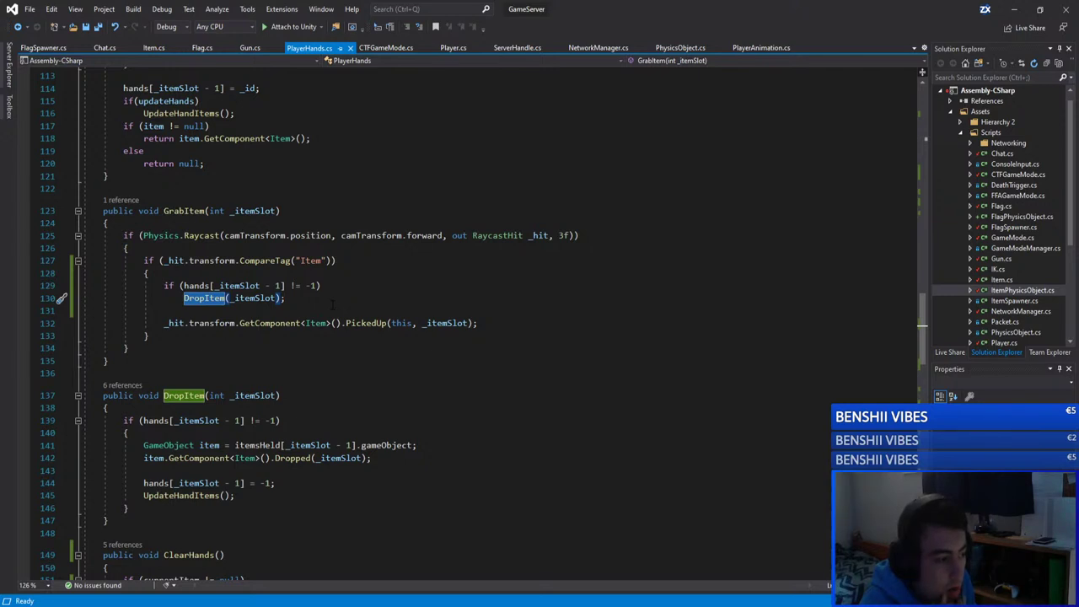
{"action": "left_click", "coordinate": [280, 298]}
{"action": "left_click_drag", "start_coordinate": [285, 298], "coordinate": [165, 286]}
{"action": "key", "text": "ctrl+c"}
{"action": "key", "text": "BackSpace"}
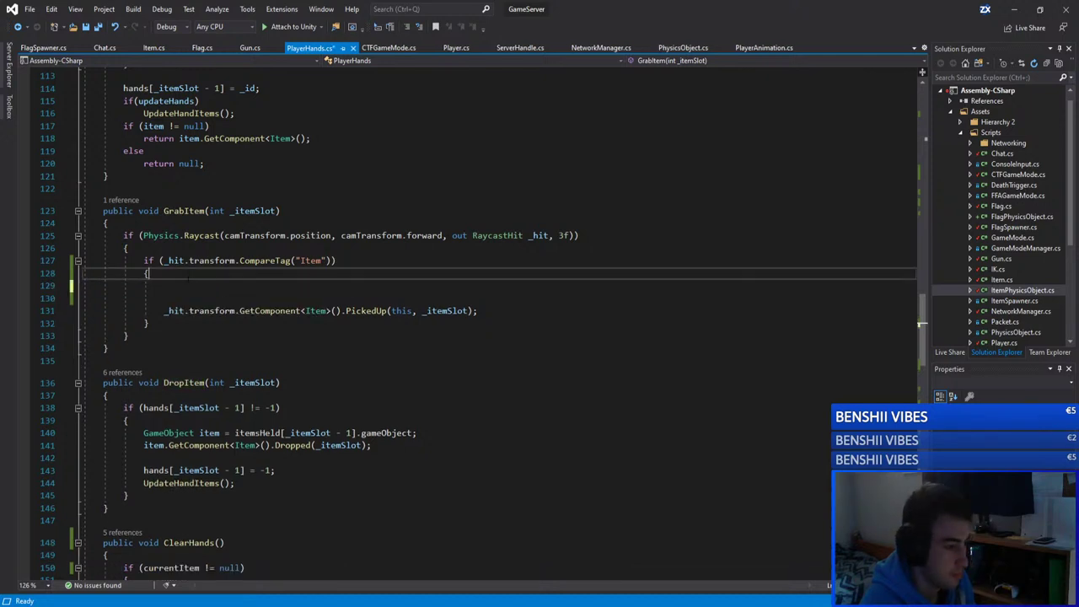
{"action": "key", "text": "BackSpace"}
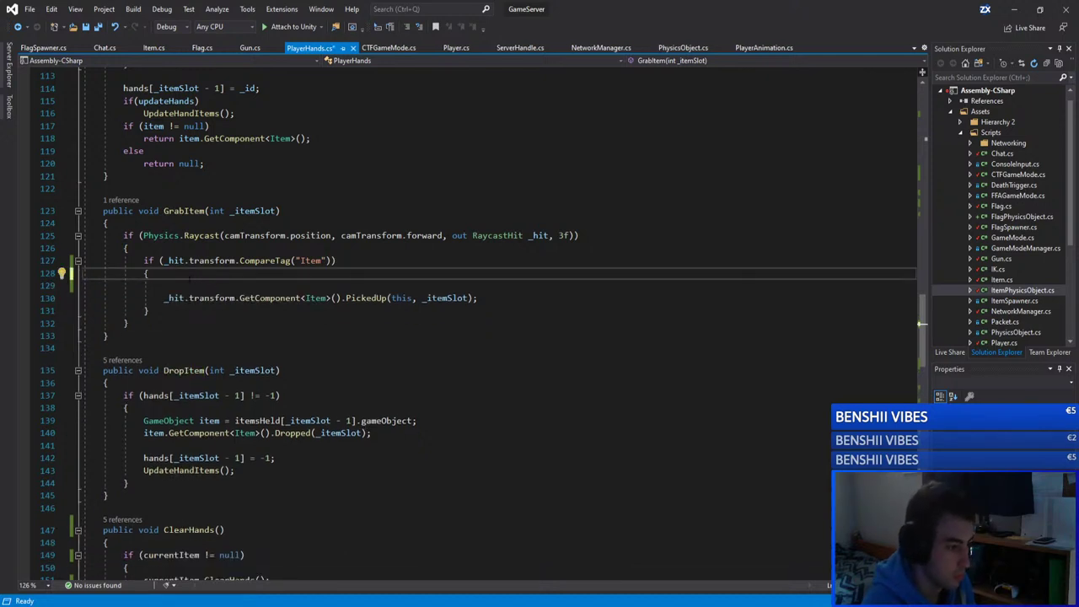
{"action": "left_click_drag", "start_coordinate": [191, 275], "coordinate": [165, 287]}
{"action": "key", "text": "BackSpace"}
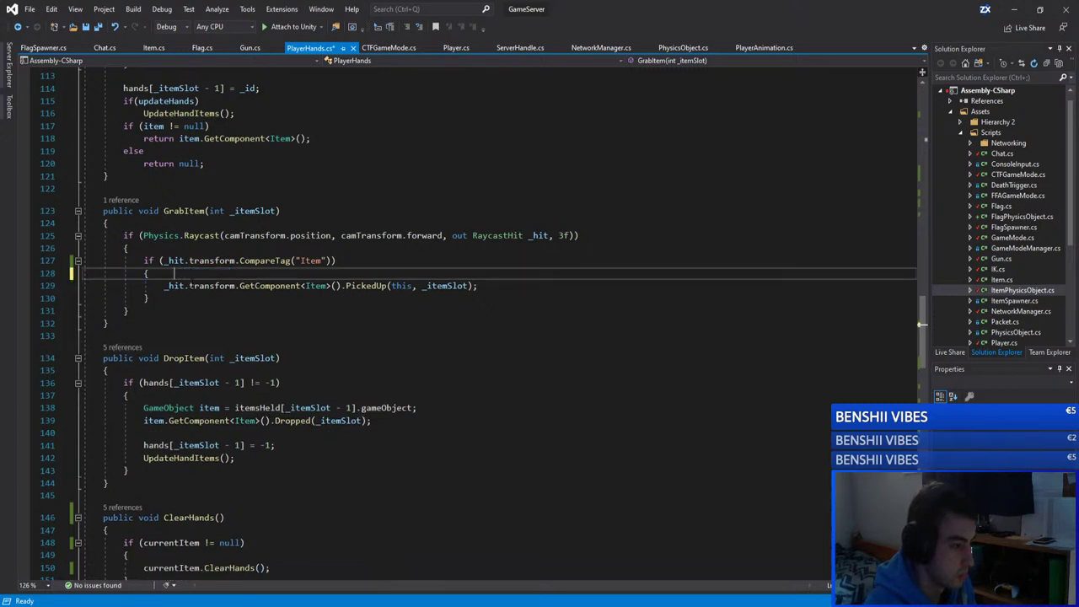
{"action": "key", "text": "Down"}
{"action": "key", "text": "Down"}
{"action": "key", "text": "Up"}
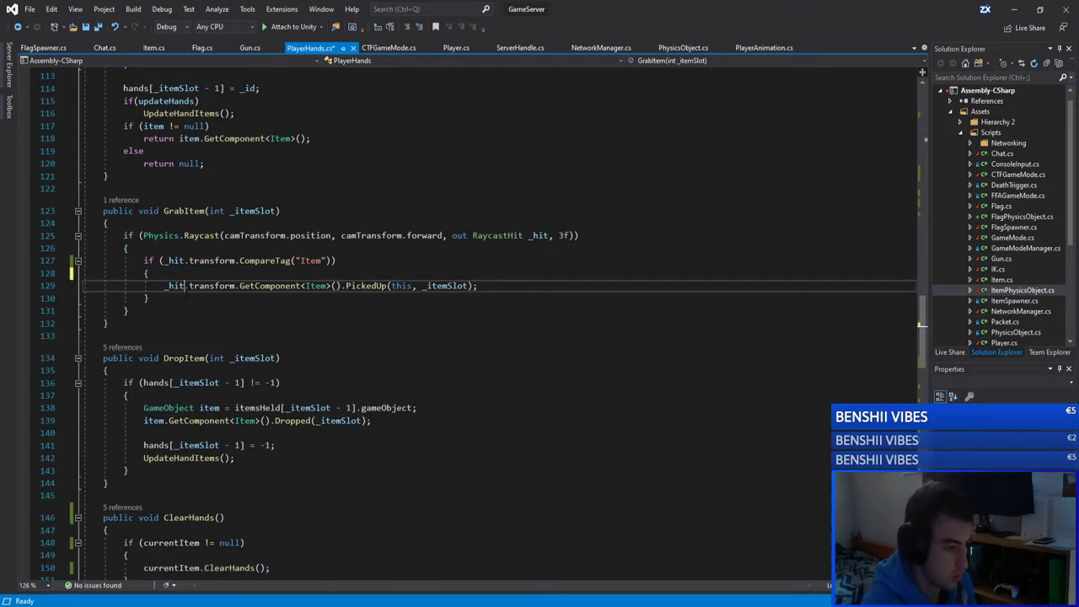
Step: Peek Item.PickedUp's definition, paste the drop check back into GrabItem, save, and copy it
{"action": "left_click", "coordinate": [369, 286], "text": "ctrl"}
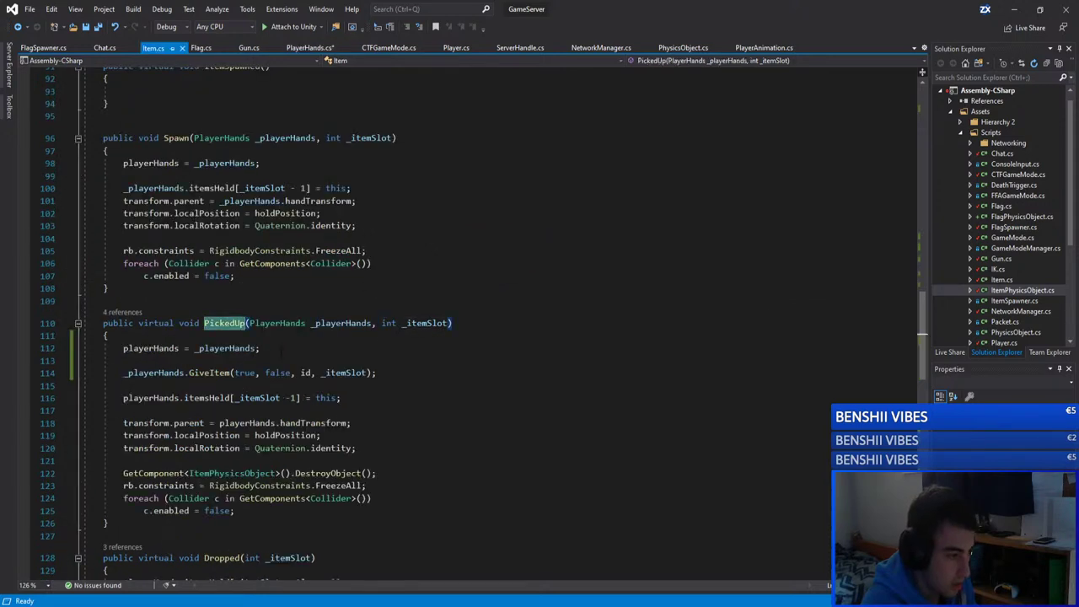
{"action": "left_click", "coordinate": [378, 337]}
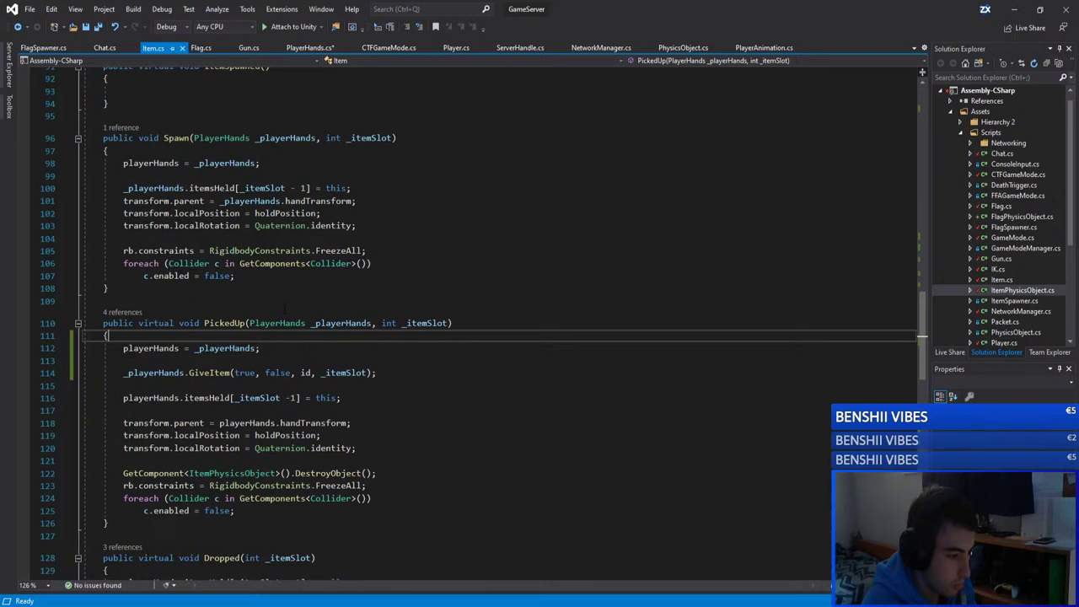
{"action": "left_click", "coordinate": [309, 47]}
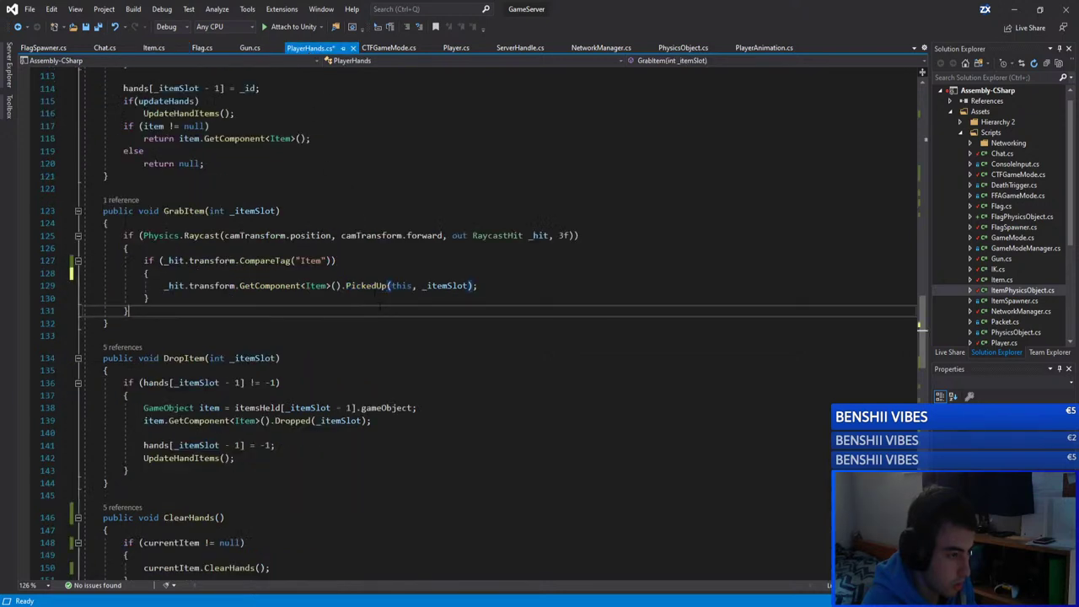
{"action": "left_click", "coordinate": [154, 273]}
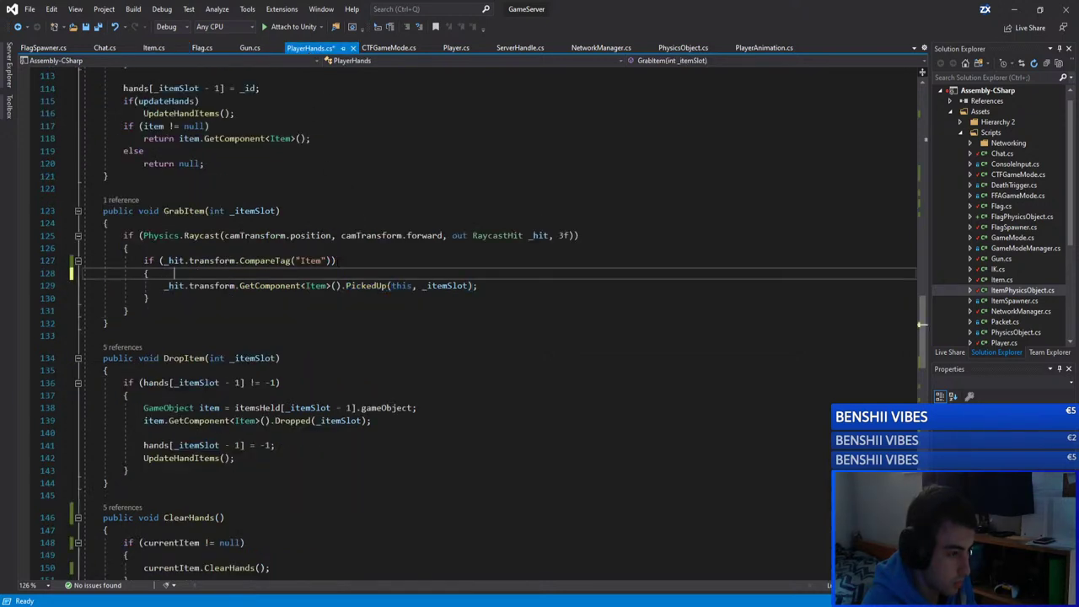
{"action": "key", "text": "Return"}
{"action": "key", "text": "ctrl+v"}
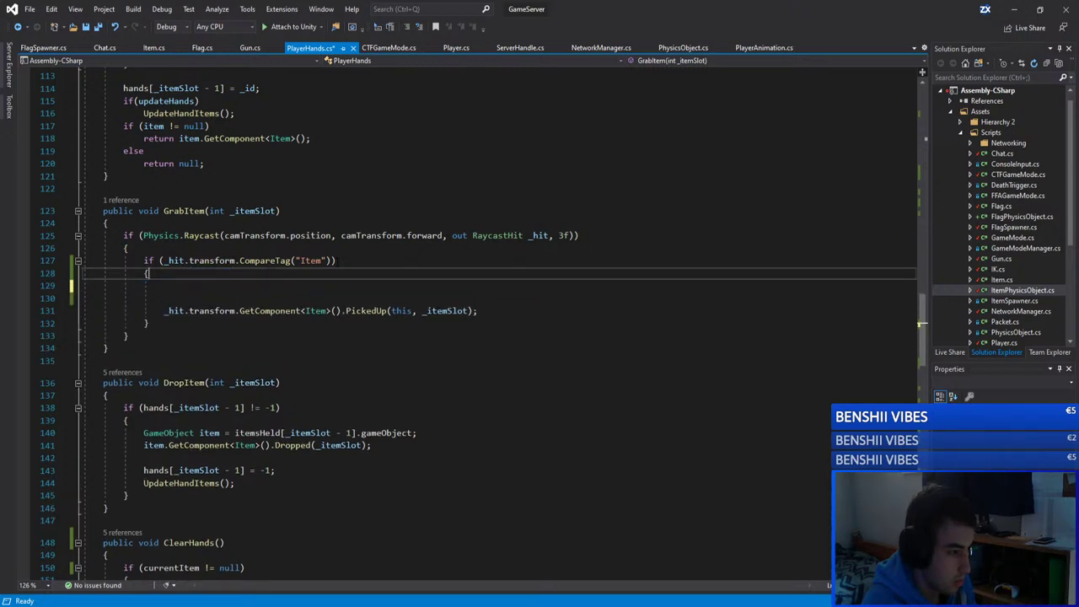
{"action": "left_click", "coordinate": [147, 273]}
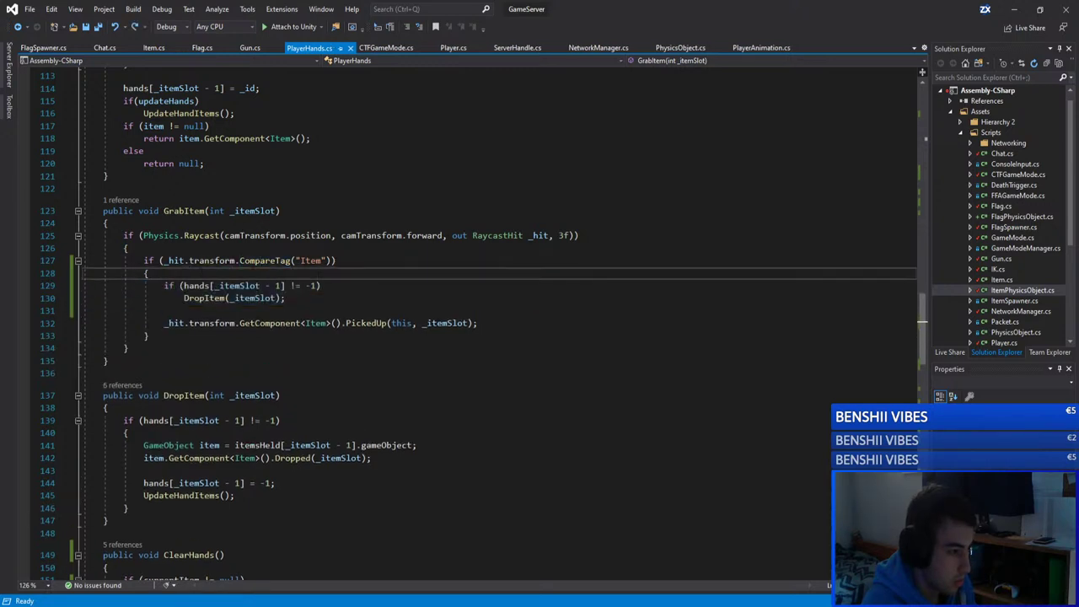
{"action": "key", "text": "ctrl+s"}
{"action": "left_click_drag", "start_coordinate": [285, 298], "coordinate": [165, 287]}
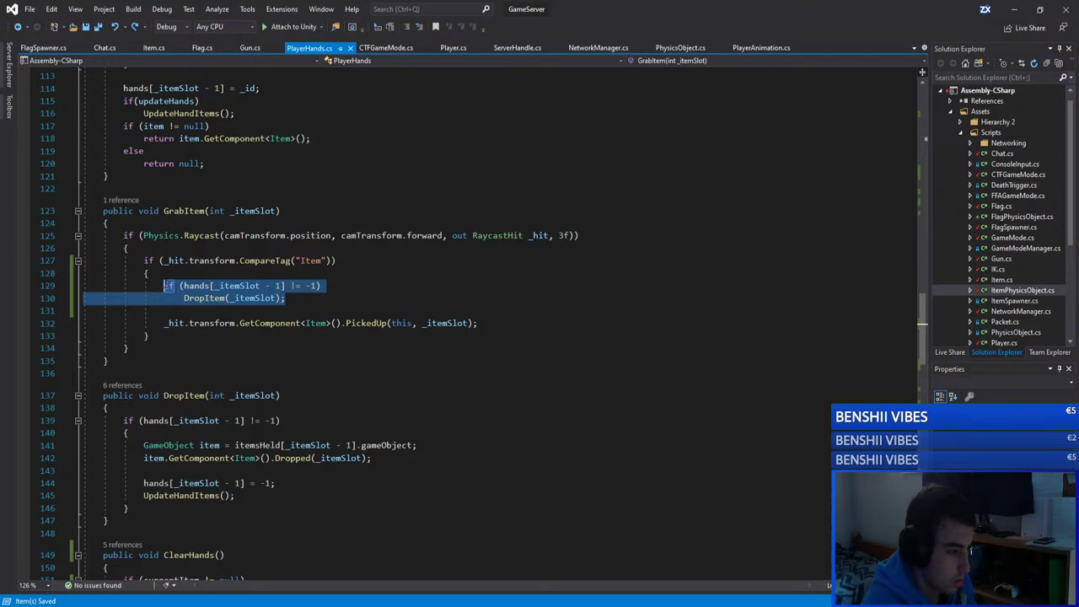
{"action": "left_click", "coordinate": [203, 47]}
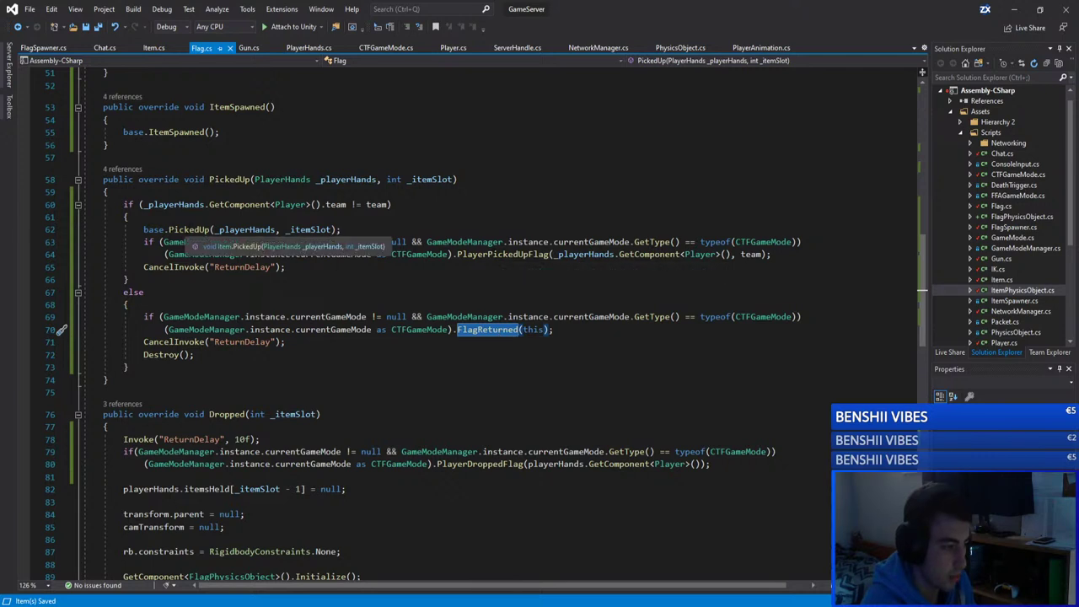
Step: Jump from base.PickedUp to Item.cs and paste the drop-held-item check above GiveItem
{"action": "left_click", "coordinate": [185, 229]}
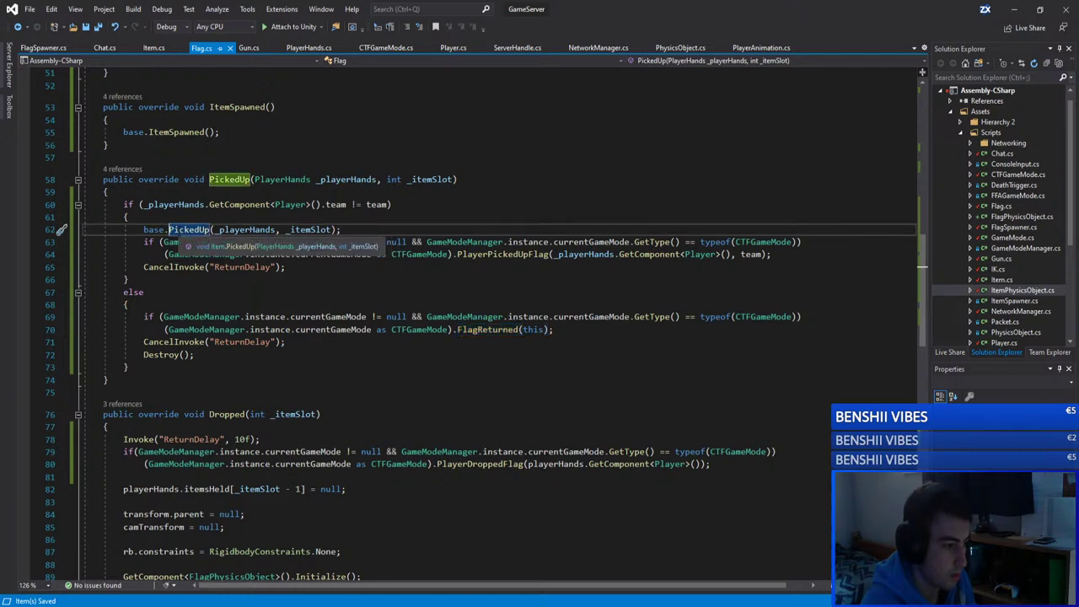
{"action": "key", "text": "F12"}
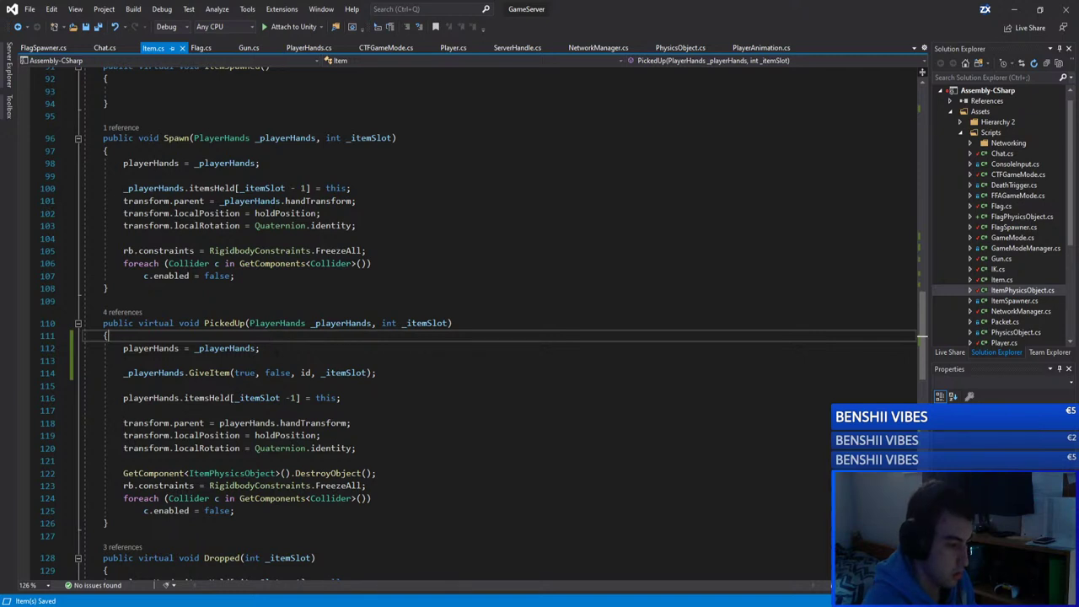
{"action": "left_click", "coordinate": [303, 348]}
{"action": "key", "text": "Return"}
{"action": "key", "text": "ctrl+v"}
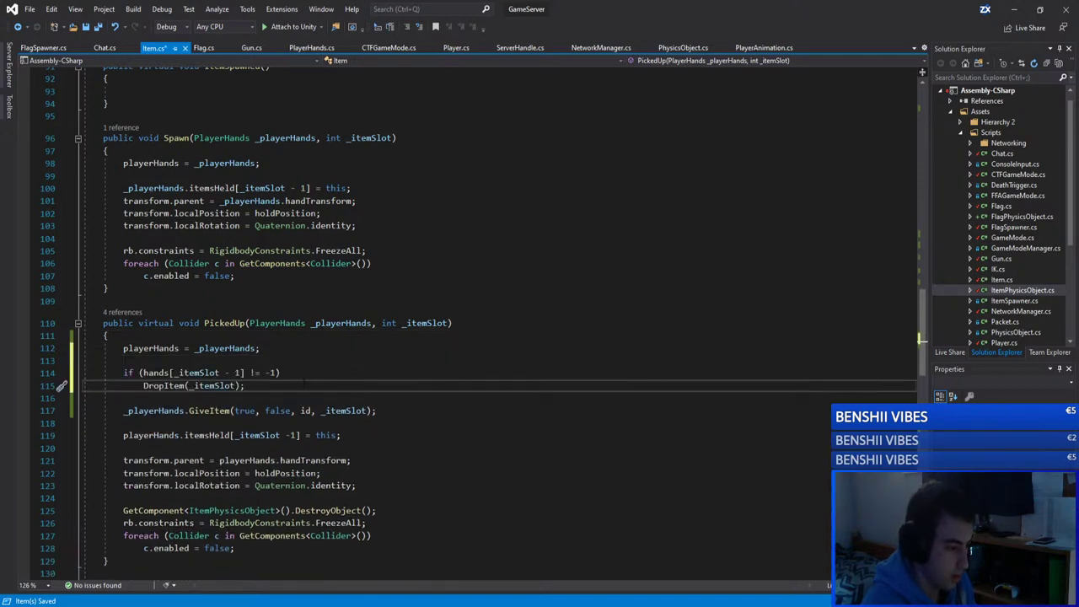
Step: Prefix hands and DropItem with 'playerHands.' in the pasted check and save Item.cs
{"action": "left_click", "coordinate": [124, 360]}
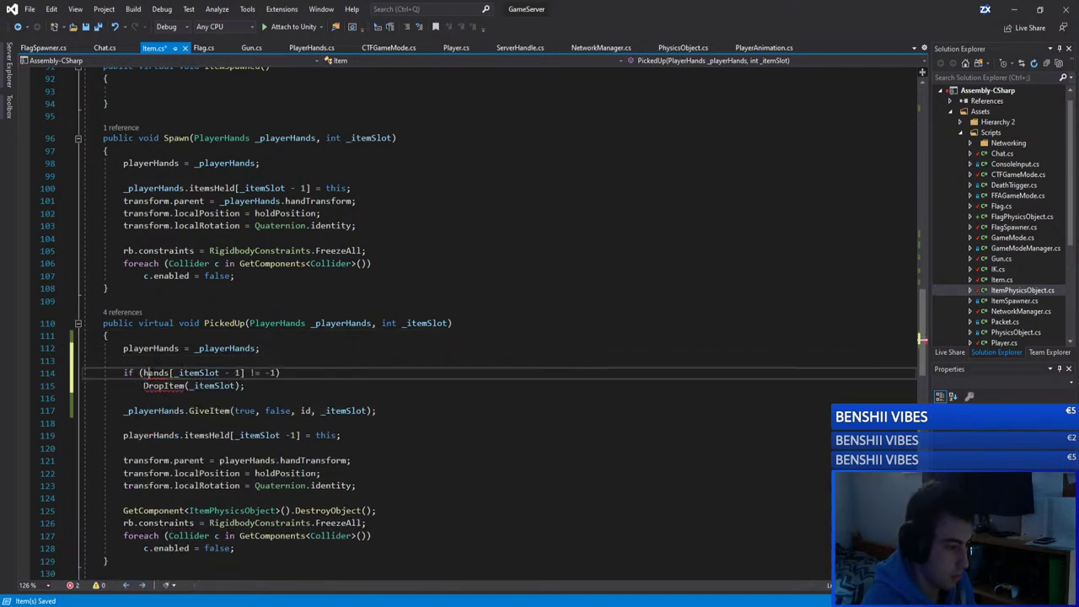
{"action": "key", "text": "Up"}
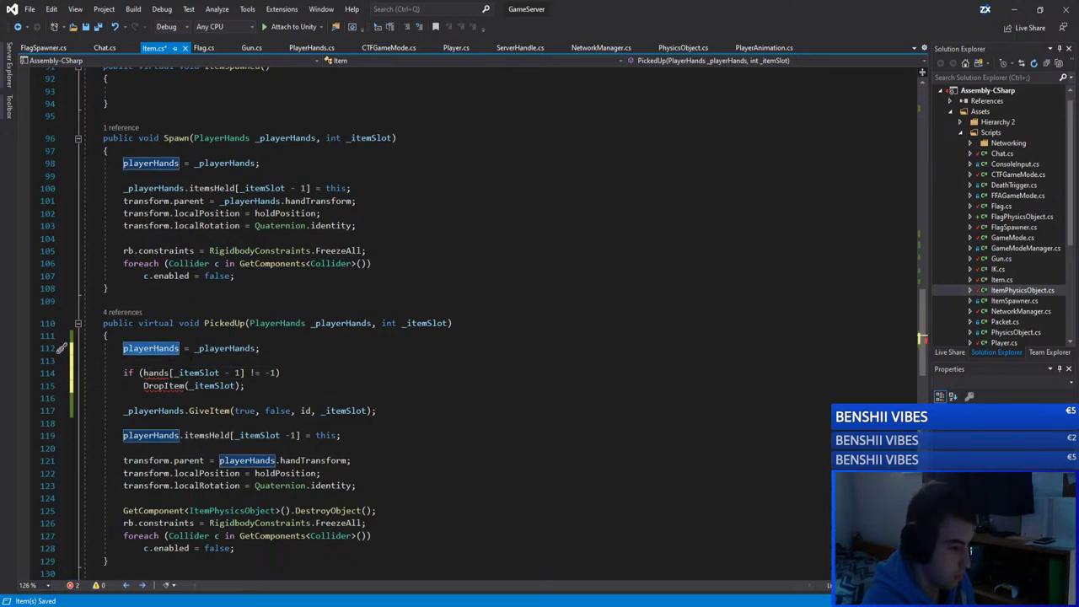
{"action": "left_click", "coordinate": [143, 372]}
{"action": "type", "text": "playerHands."}
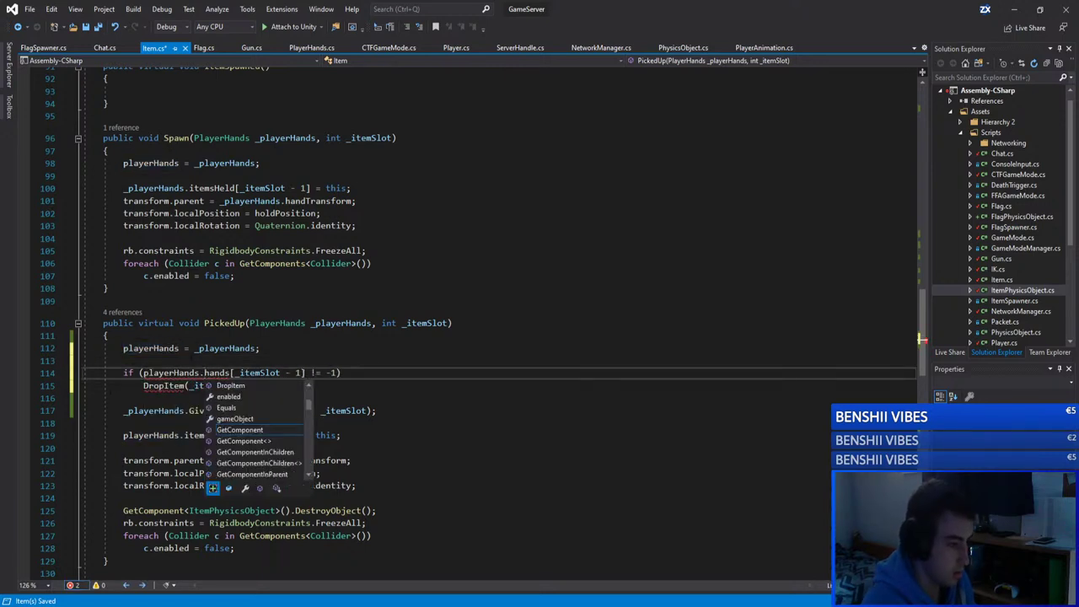
{"action": "left_click", "coordinate": [144, 385]}
{"action": "type", "text": "playerHands."}
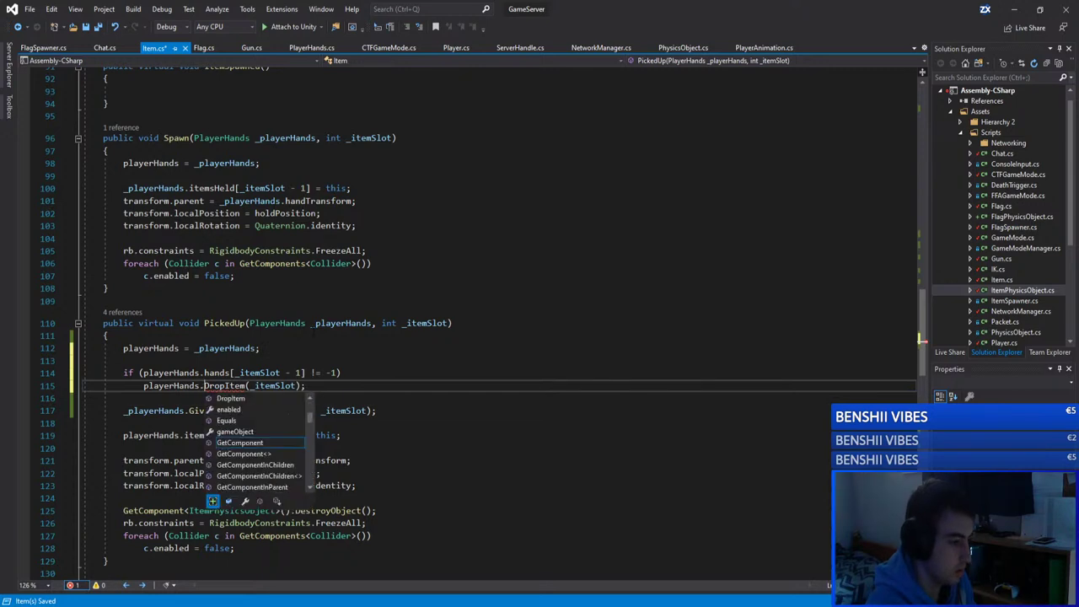
{"action": "left_click", "coordinate": [314, 329]}
{"action": "left_click", "coordinate": [324, 373]}
{"action": "left_click", "coordinate": [333, 387]}
{"action": "key", "text": "ctrl+s"}
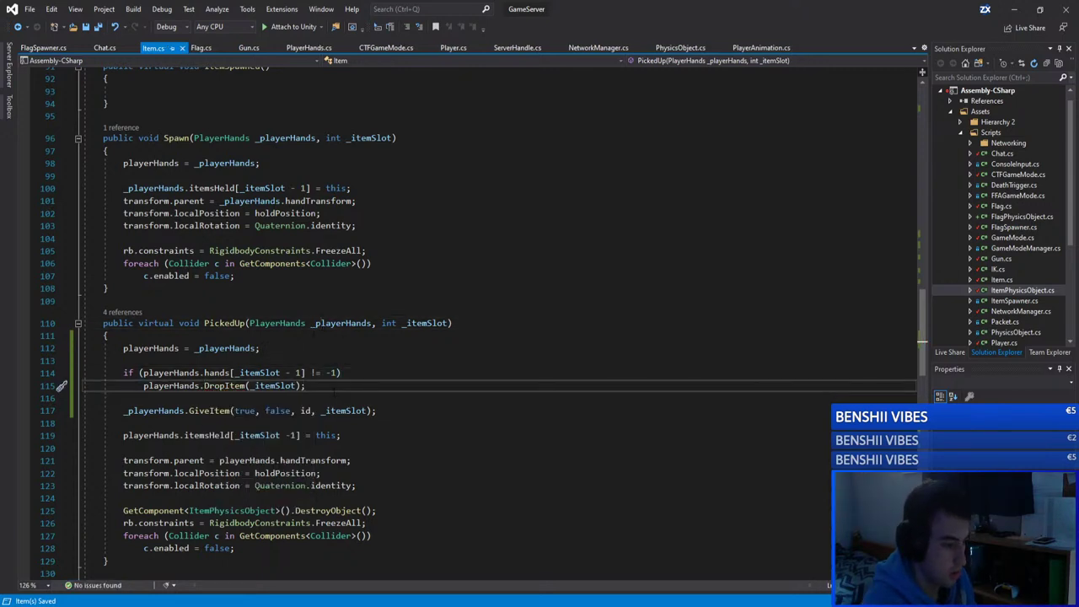
Step: Open Flag.cs's PickedUp override from the PickedUp references list
{"action": "left_click", "coordinate": [134, 313]}
{"action": "left_click", "coordinate": [168, 360]}
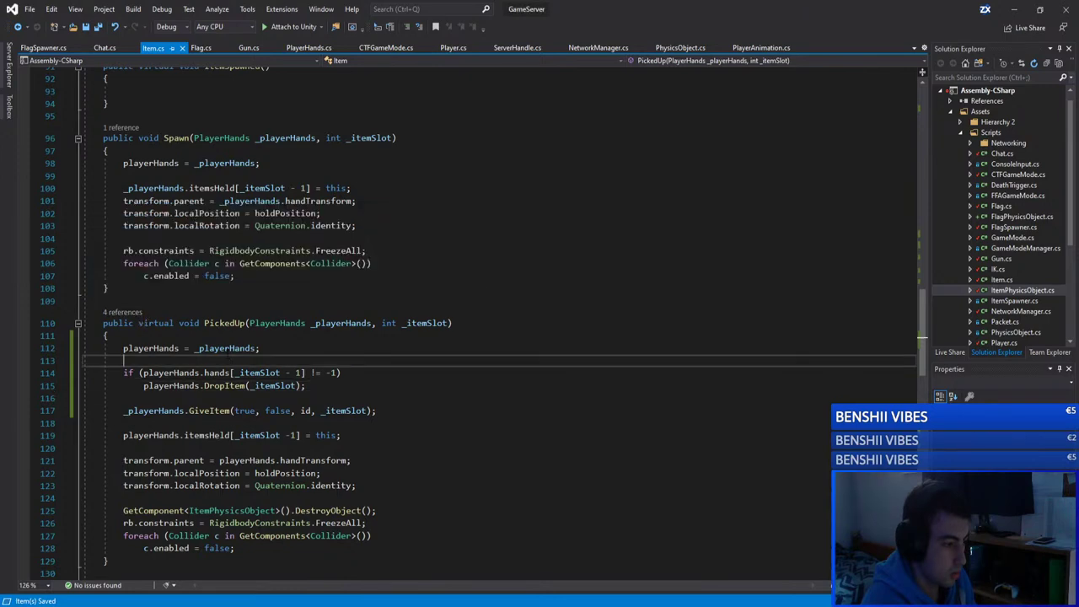
{"action": "left_click", "coordinate": [126, 311]}
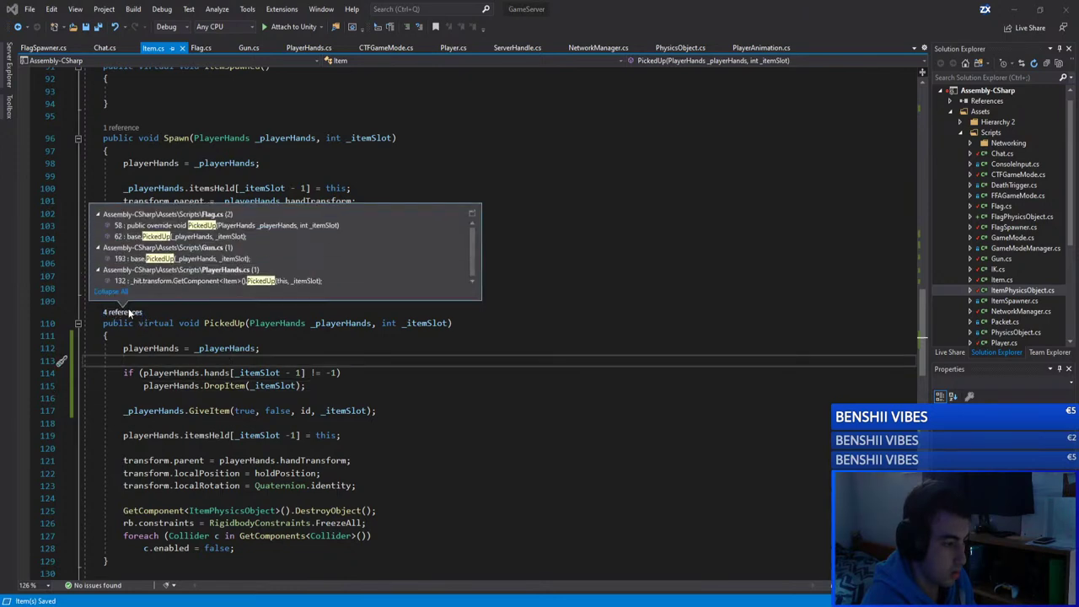
{"action": "left_click", "coordinate": [226, 225]}
{"action": "left_click", "coordinate": [226, 225]}
Step: Review Flag.cs's PickedUp team check and else block, then go to base PickedUp in Item.cs with F12
{"action": "left_click", "coordinate": [268, 308]}
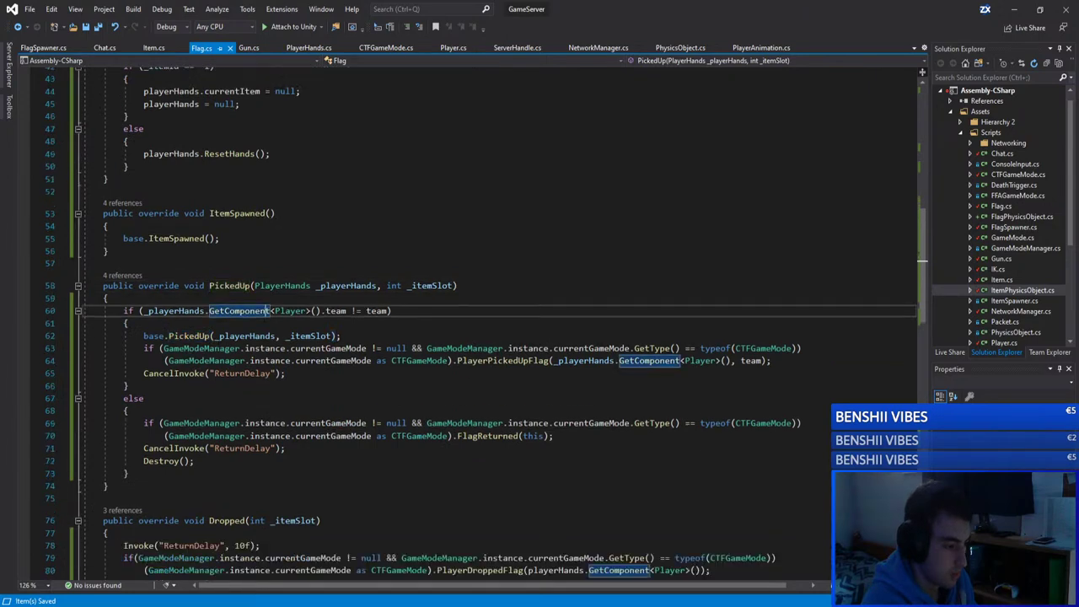
{"action": "scroll", "coordinate": [268, 308], "scroll_direction": "down", "scroll_amount": 4}
{"action": "left_click", "coordinate": [169, 186]}
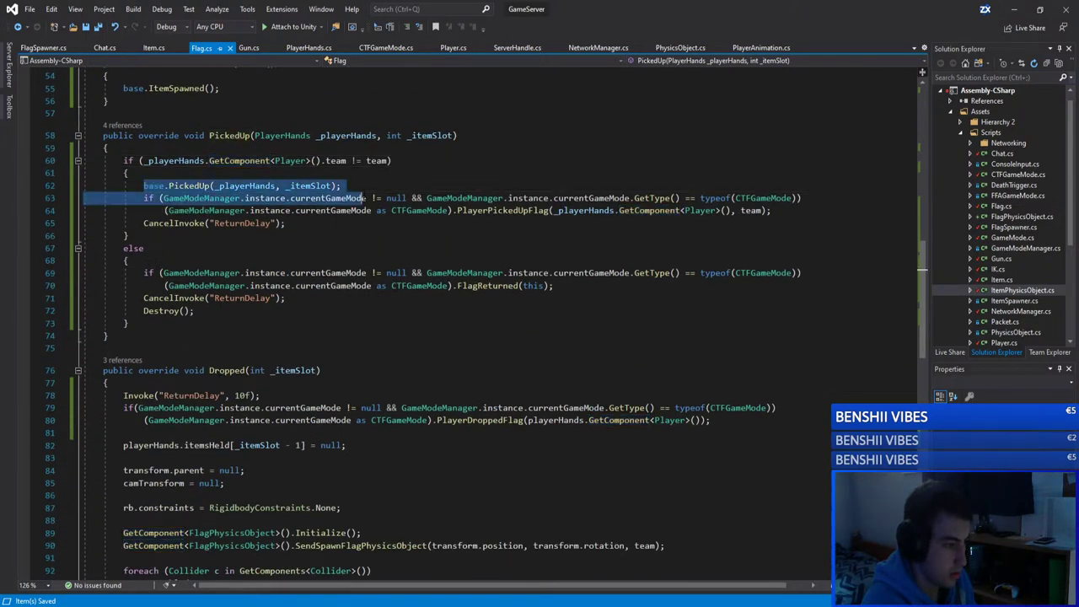
{"action": "left_click", "coordinate": [390, 160]}
{"action": "left_click", "coordinate": [173, 160]}
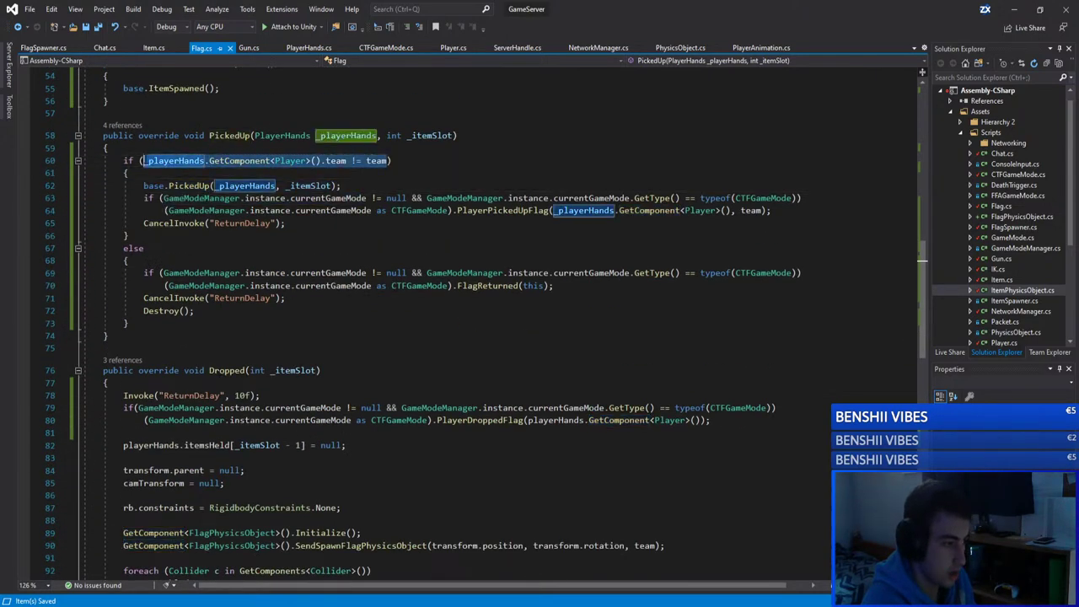
{"action": "left_click", "coordinate": [145, 248]}
{"action": "left_click_drag", "start_coordinate": [123, 248], "coordinate": [207, 323]}
{"action": "left_click", "coordinate": [487, 286]}
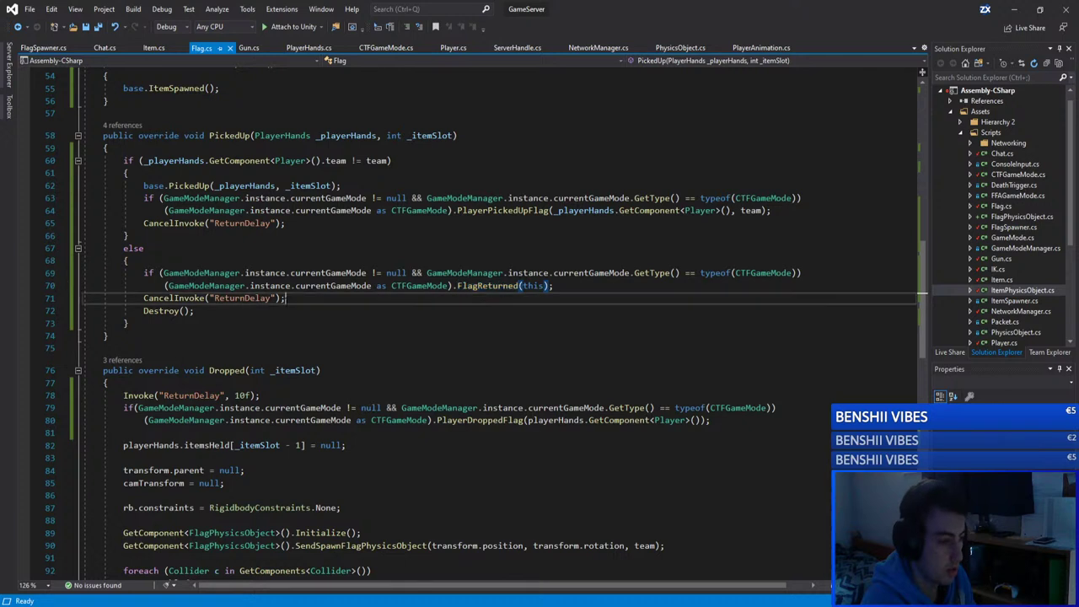
{"action": "left_click", "coordinate": [189, 260]}
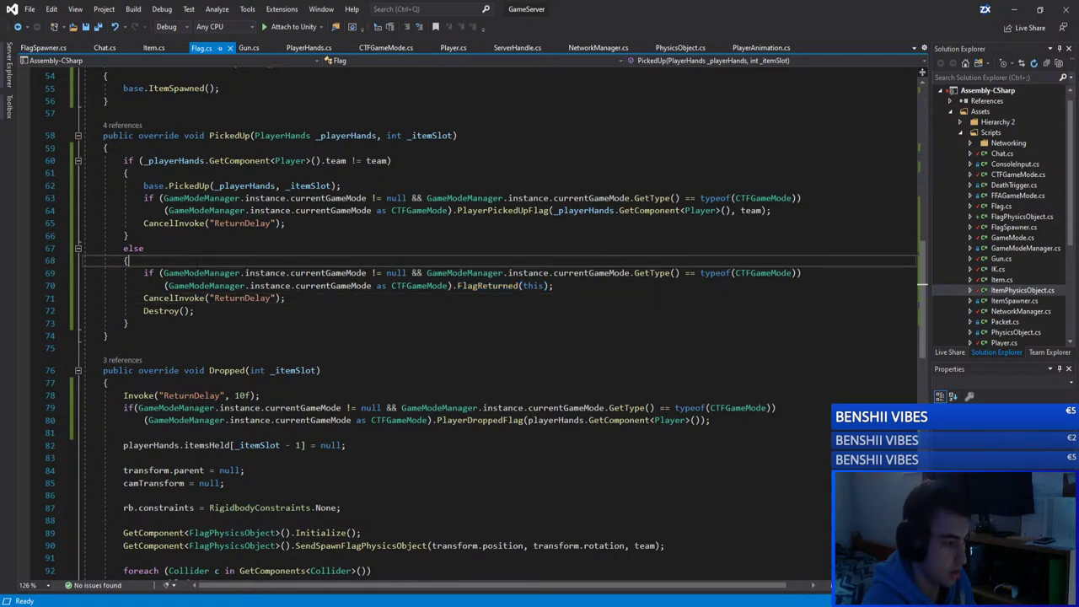
{"action": "left_click", "coordinate": [190, 185]}
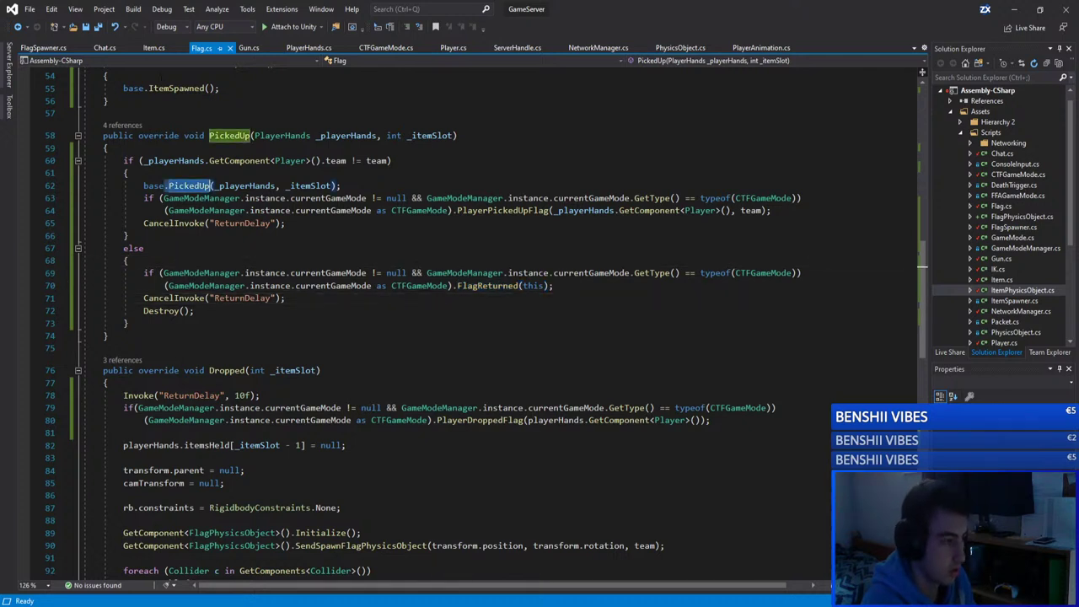
{"action": "key", "text": "F12"}
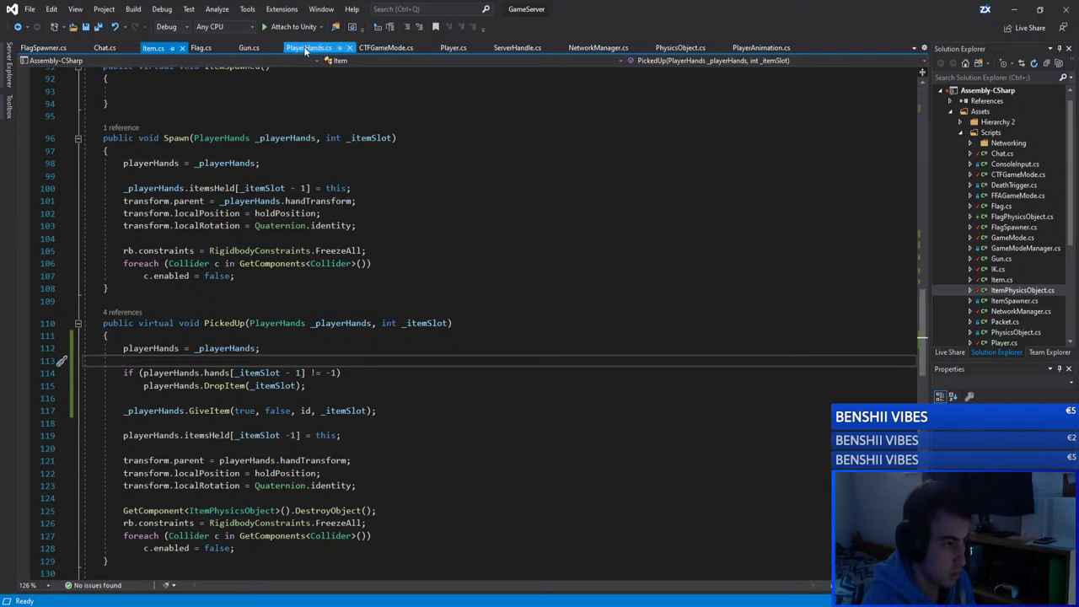
Step: Delete the if/DropItem lines and leftover blank line from GrabItem in PlayerHands.cs, then save
{"action": "left_click", "coordinate": [308, 47]}
{"action": "left_click", "coordinate": [244, 285]}
{"action": "left_click_drag", "start_coordinate": [285, 298], "coordinate": [165, 287]}
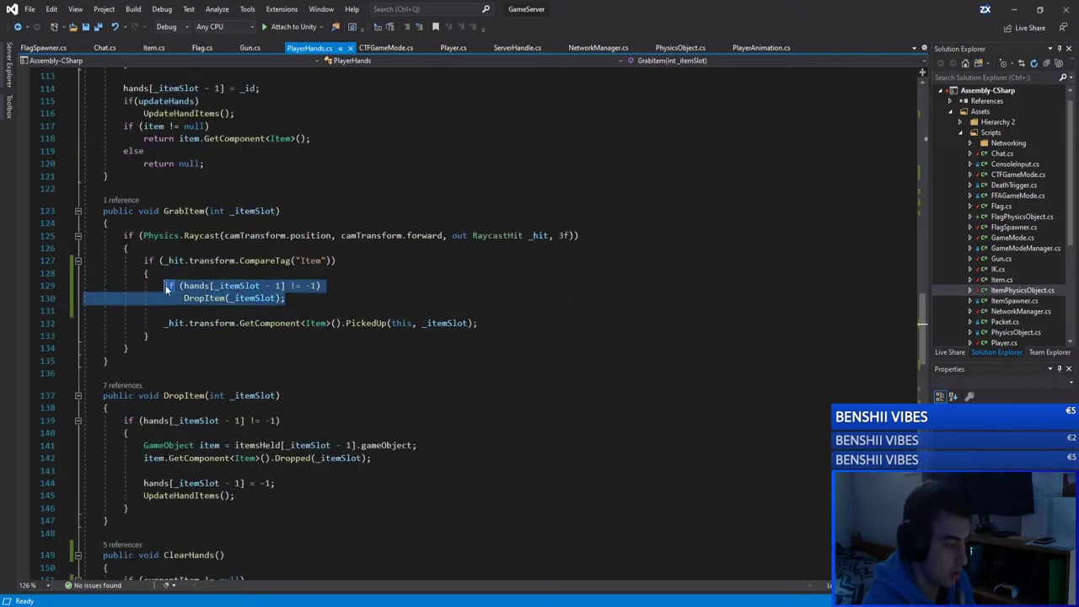
{"action": "key", "text": "BackSpace"}
{"action": "key", "text": "BackSpace"}
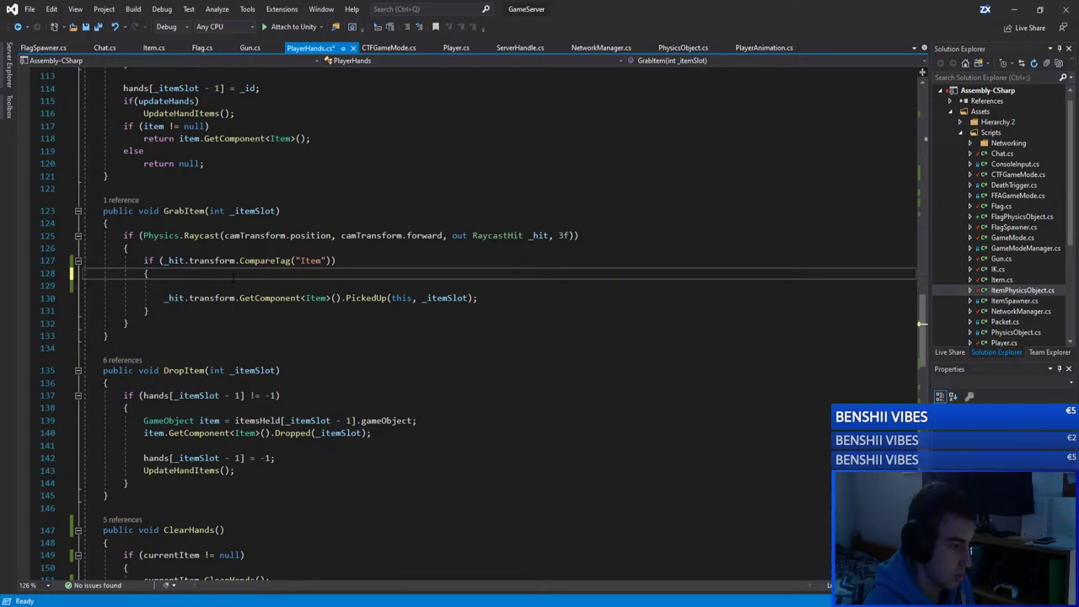
{"action": "left_click_drag", "start_coordinate": [230, 274], "coordinate": [165, 286]}
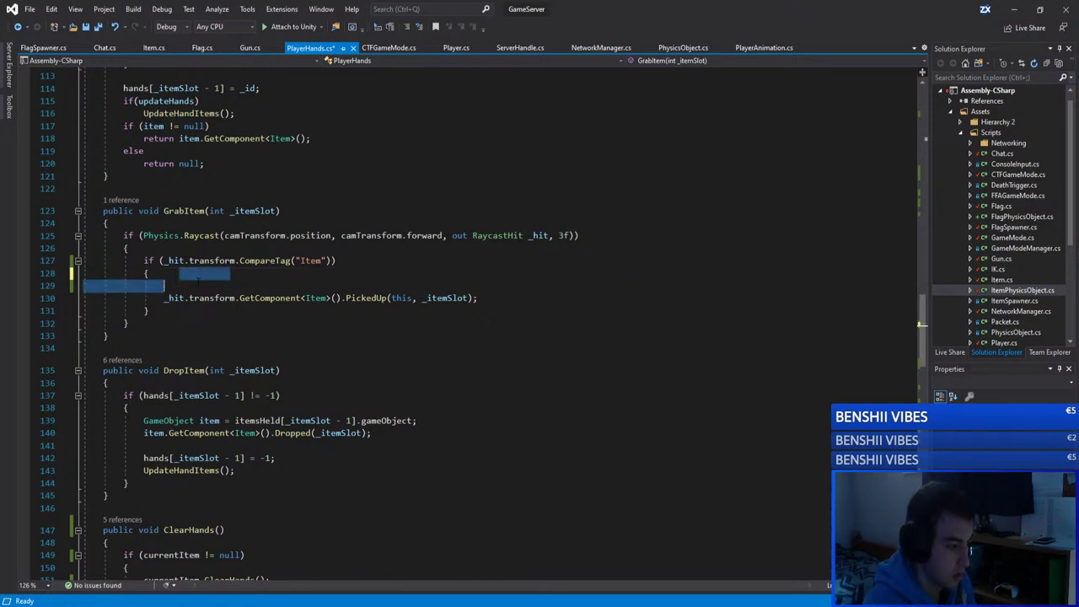
{"action": "key", "text": "BackSpace"}
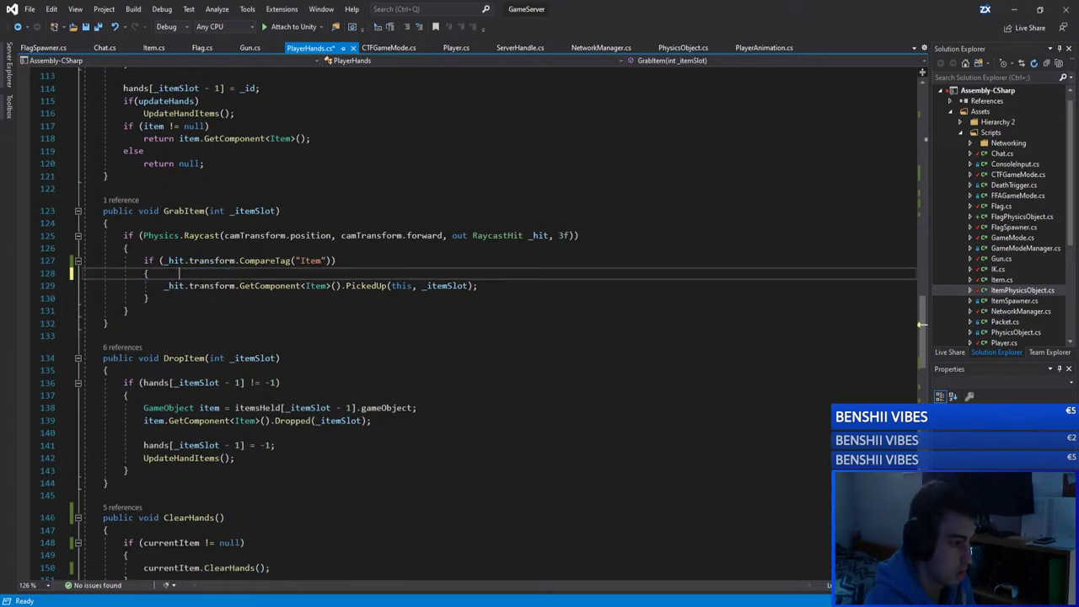
{"action": "left_click_drag", "start_coordinate": [178, 273], "coordinate": [150, 274]}
{"action": "key", "text": "BackSpace"}
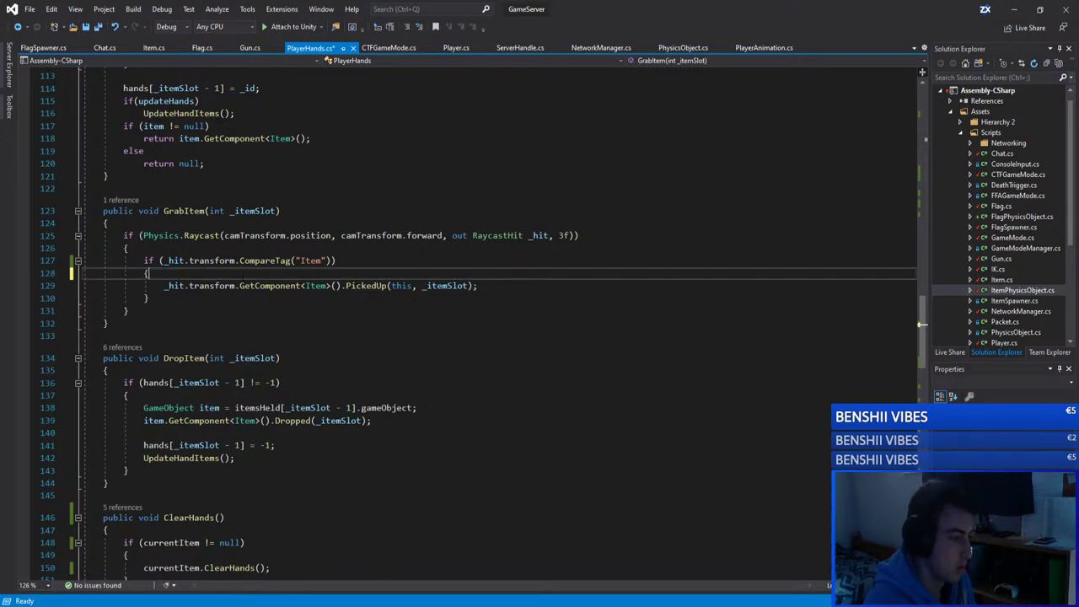
{"action": "left_click", "coordinate": [336, 260]}
{"action": "key", "text": "ctrl+s"}
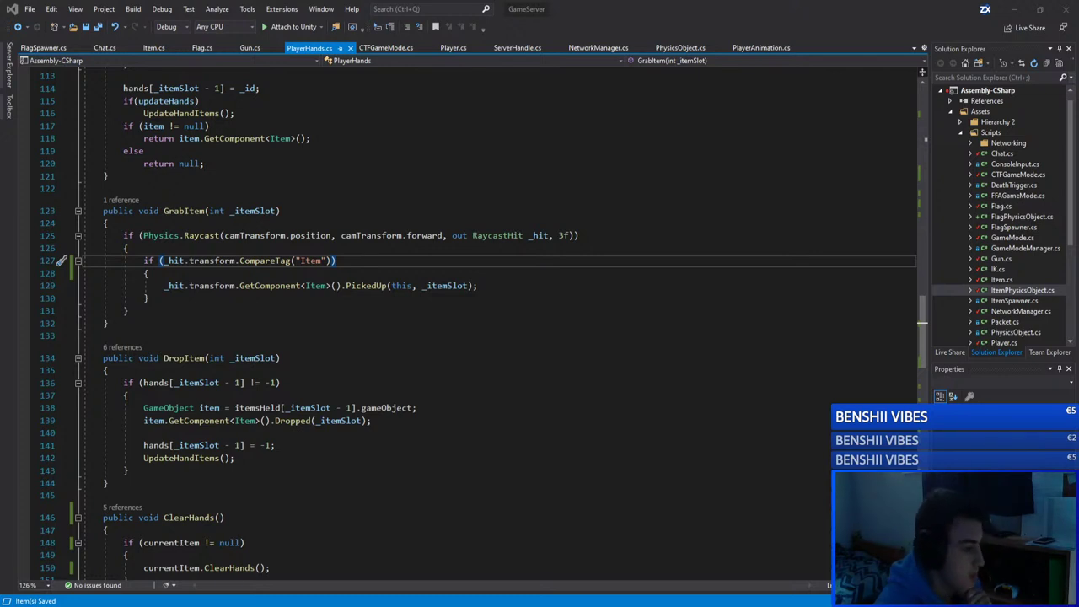
Step: Review the GrabItem body and its item check in PlayerHands.cs
{"action": "left_click", "coordinate": [278, 395]}
{"action": "left_click", "coordinate": [273, 311]}
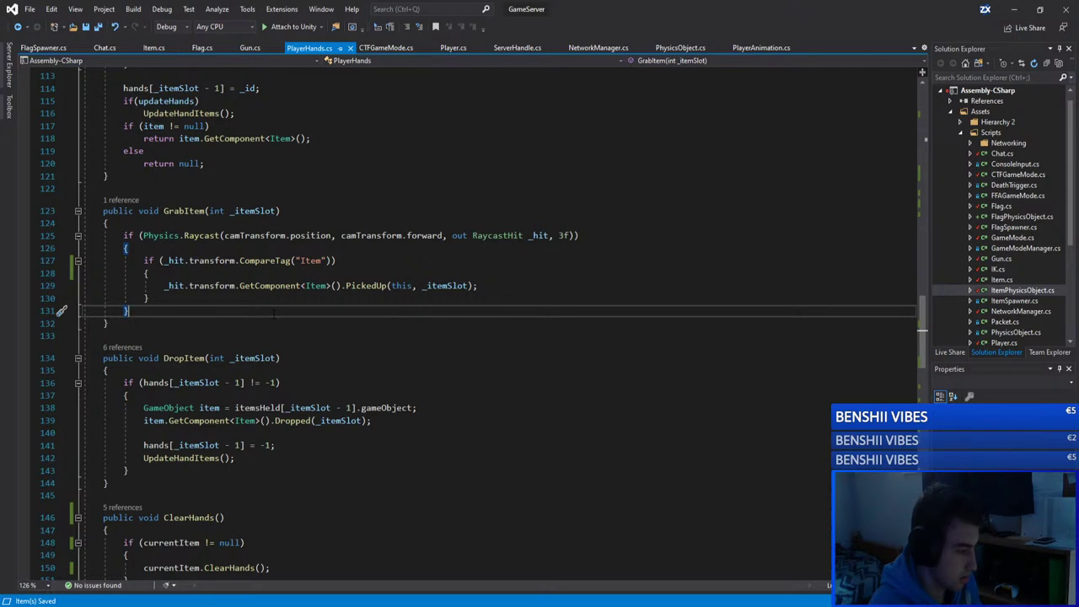
{"action": "left_click", "coordinate": [354, 273]}
{"action": "left_click", "coordinate": [412, 248]}
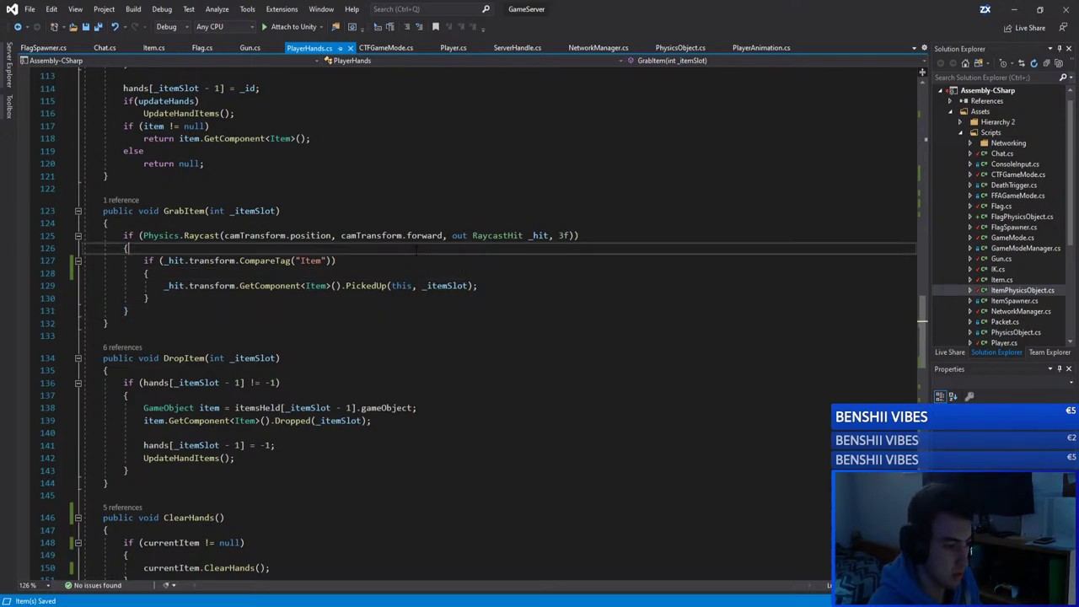
{"action": "left_click", "coordinate": [173, 225]}
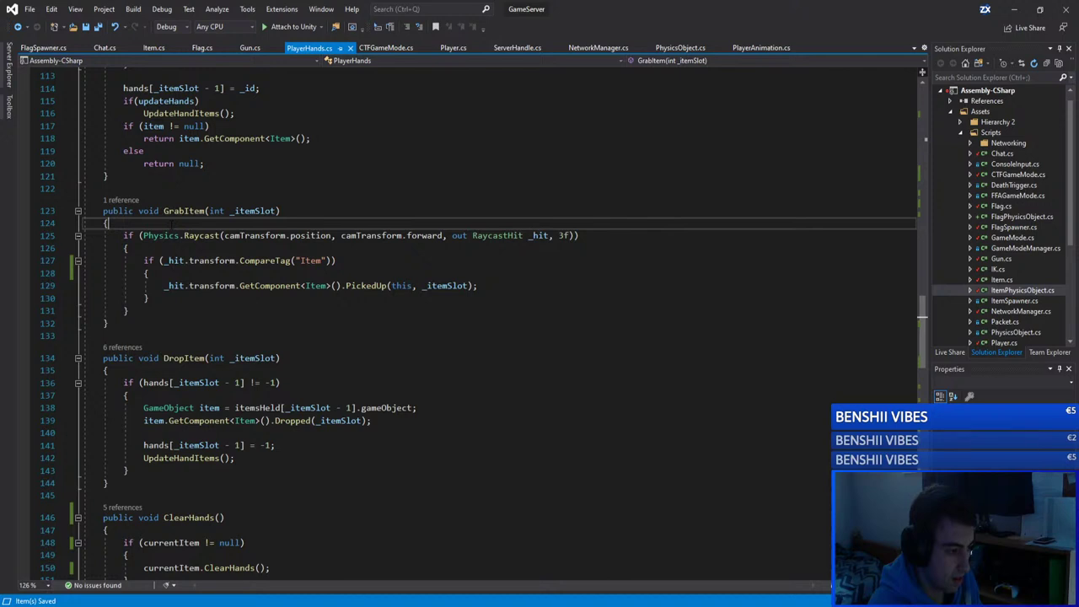
Step: Check the Gun.cs, Flag.cs and Item.cs tabs, then minimize Visual Studio back to Unity
{"action": "left_click", "coordinate": [248, 48]}
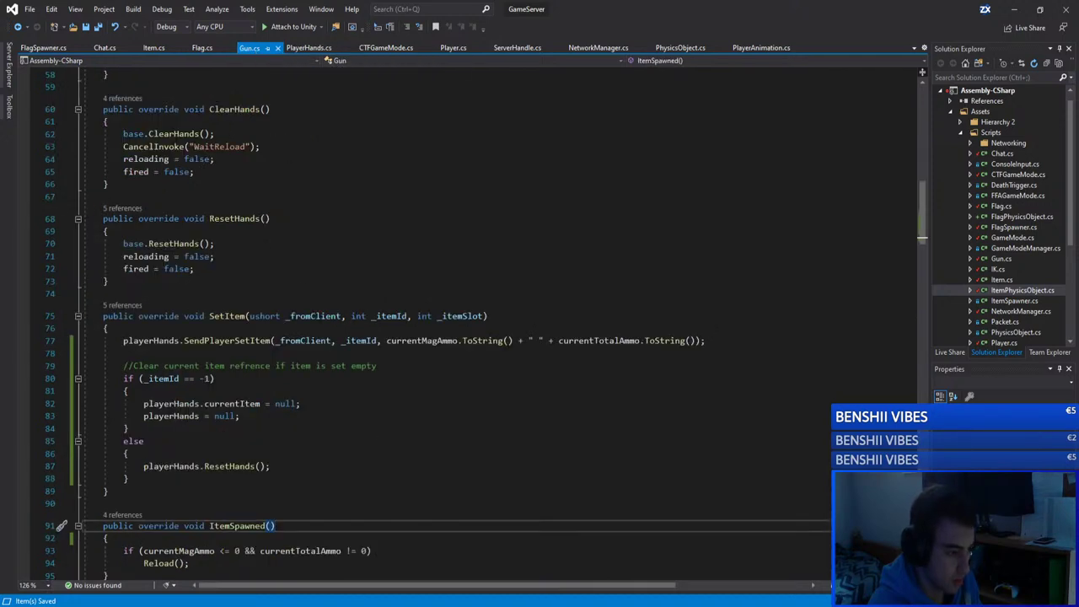
{"action": "left_click", "coordinate": [309, 48]}
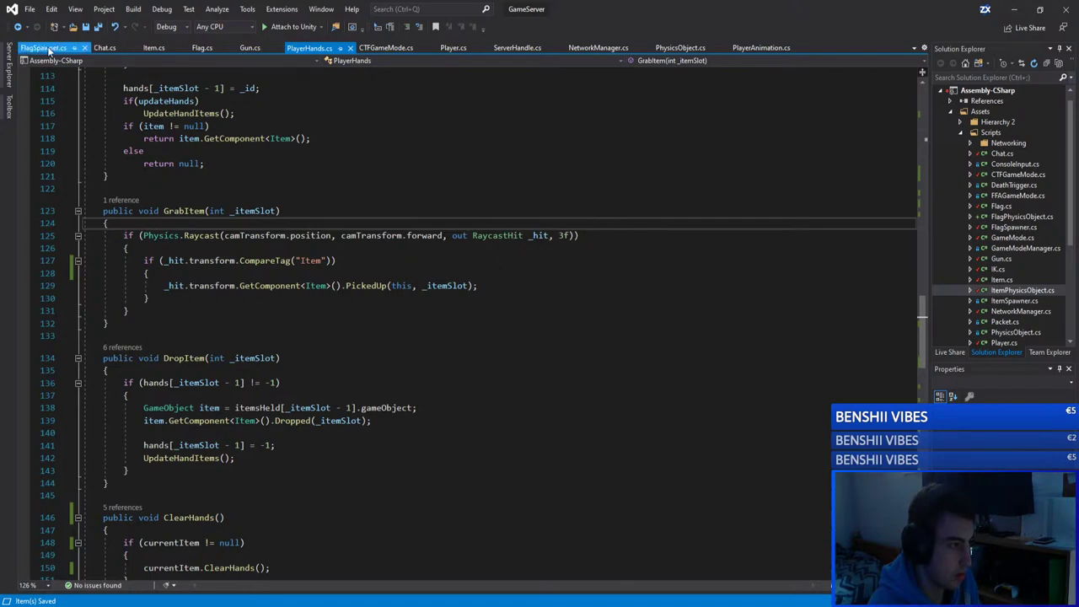
{"action": "left_click", "coordinate": [202, 48]}
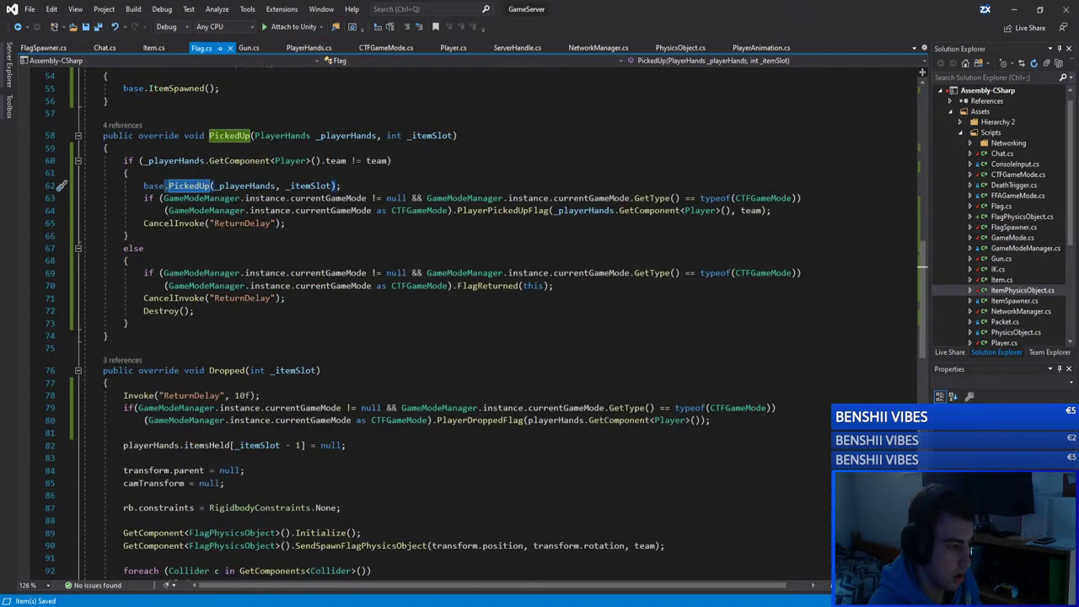
{"action": "left_click", "coordinate": [154, 48]}
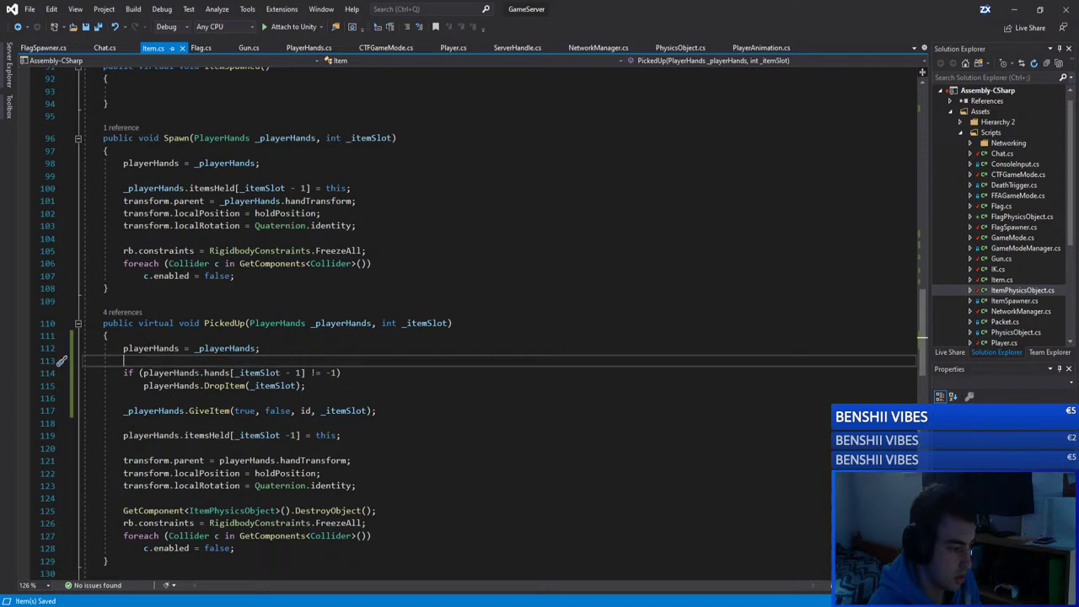
{"action": "left_click_drag", "start_coordinate": [305, 385], "coordinate": [134, 373]}
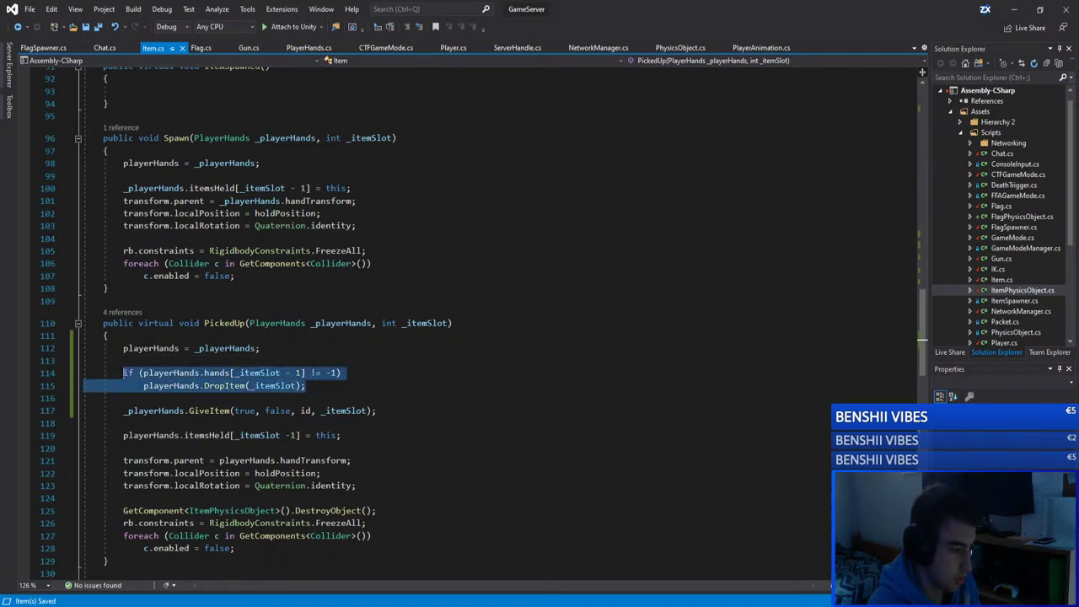
{"action": "left_click", "coordinate": [263, 348]}
{"action": "left_click", "coordinate": [1015, 10]}
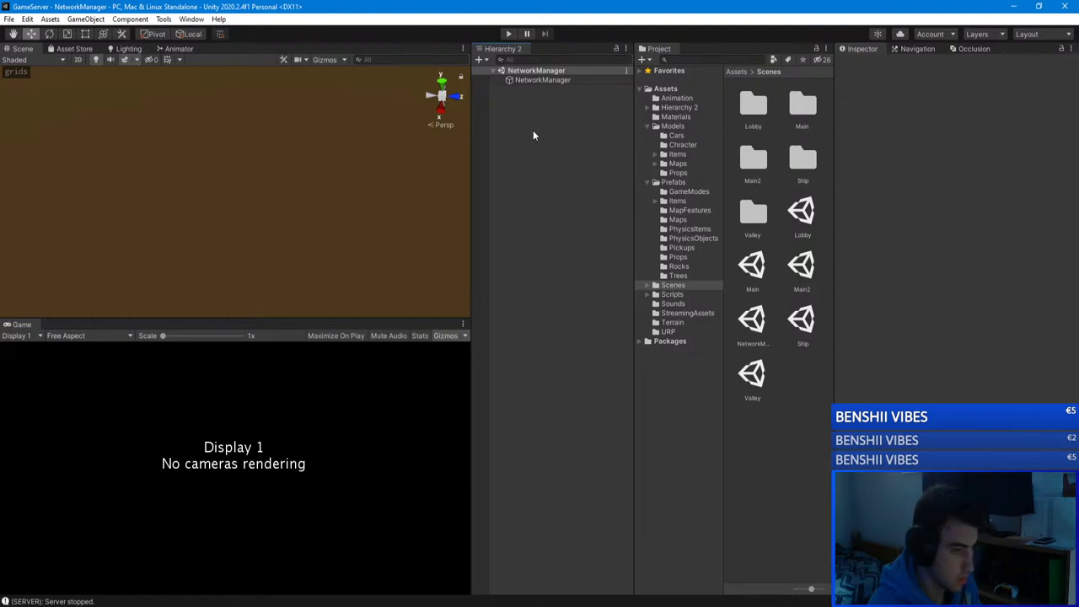
Step: Run the GameServer in Play mode, then bring the GameClient editor forward
{"action": "left_click", "coordinate": [510, 35]}
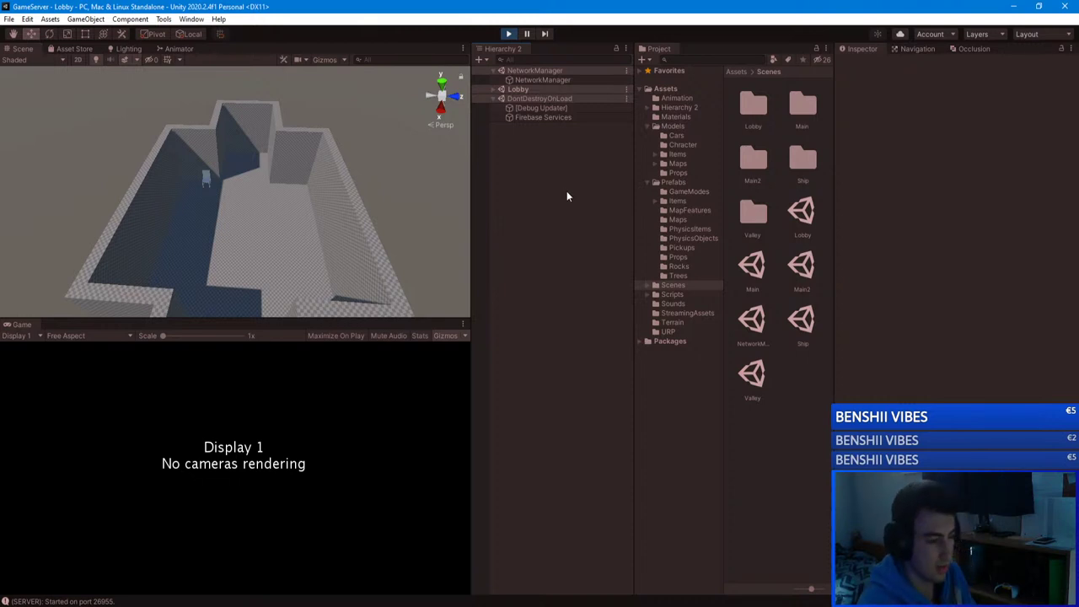
{"action": "right_click_drag", "start_coordinate": [447, 202], "coordinate": [273, 138]}
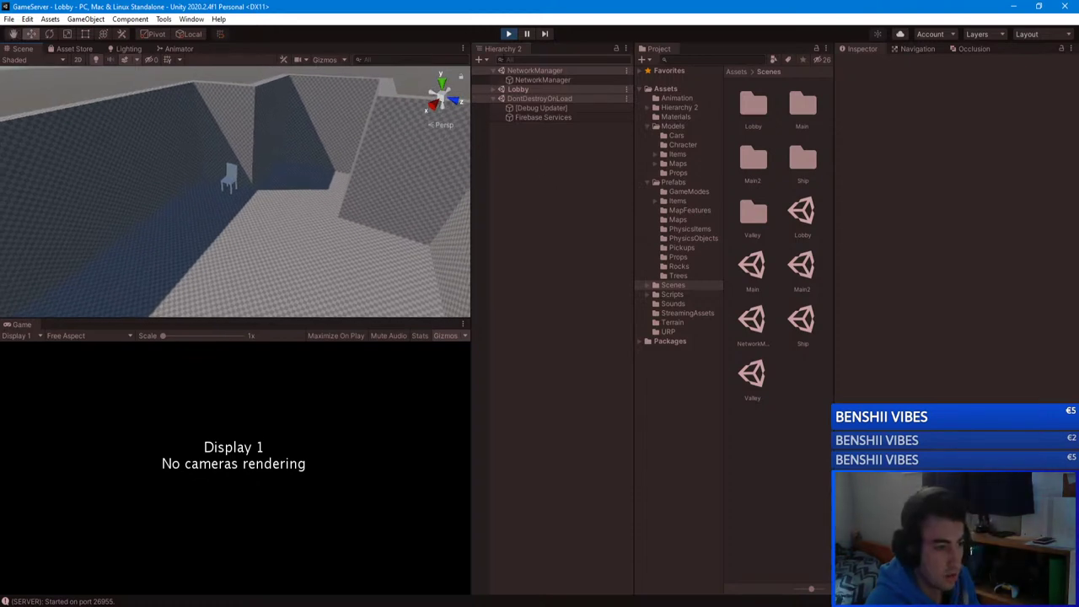
{"action": "left_click", "coordinate": [289, 580]}
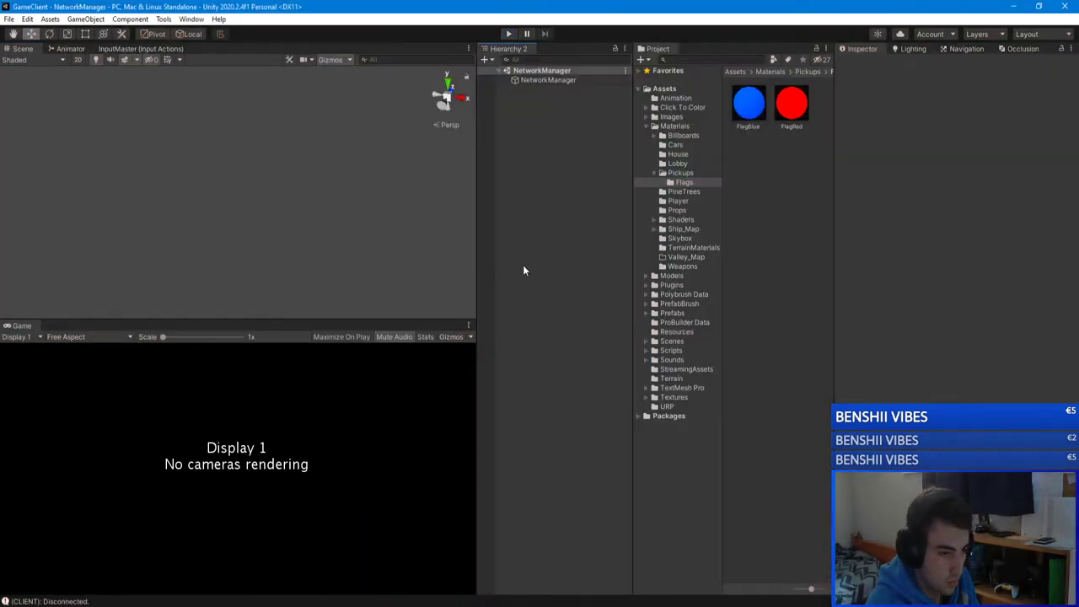
Step: Play GameClient, join unityserver, and start a Capture The Flag match
{"action": "left_click", "coordinate": [508, 34]}
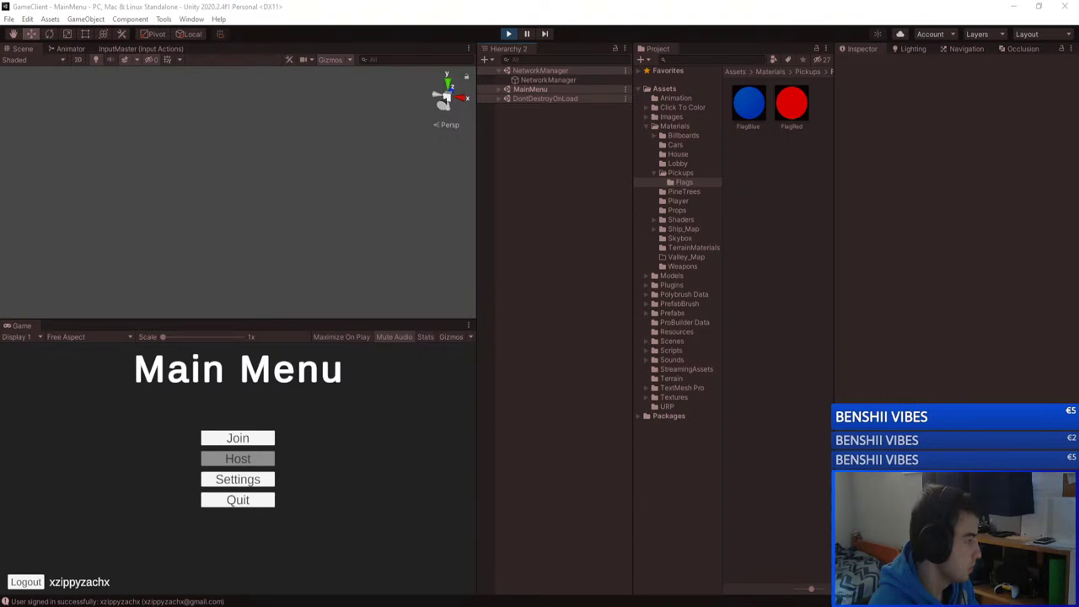
{"action": "left_click", "coordinate": [139, 252]}
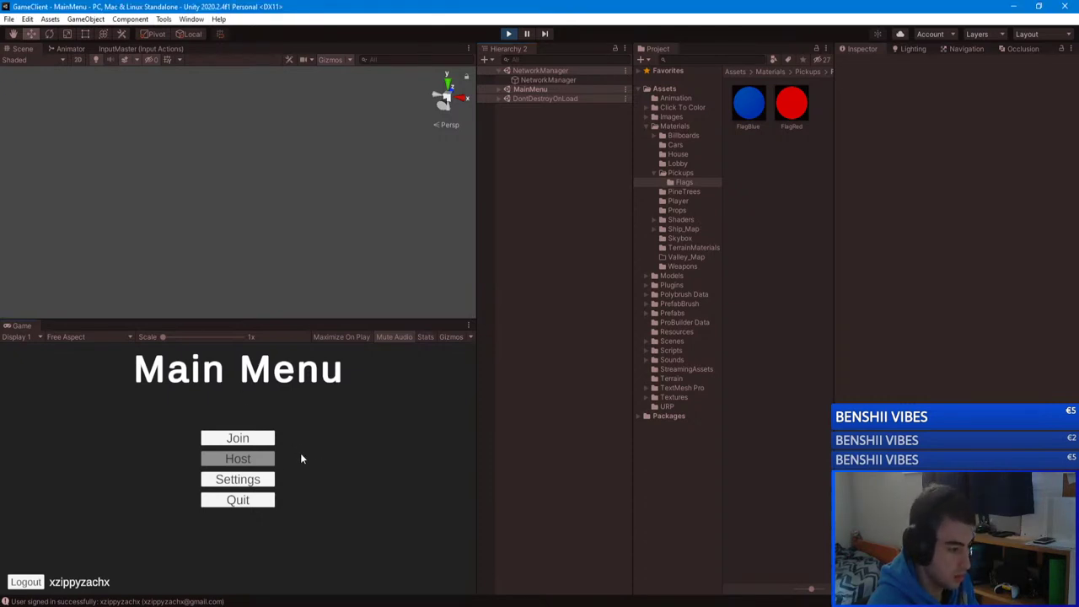
{"action": "left_click", "coordinate": [238, 438]}
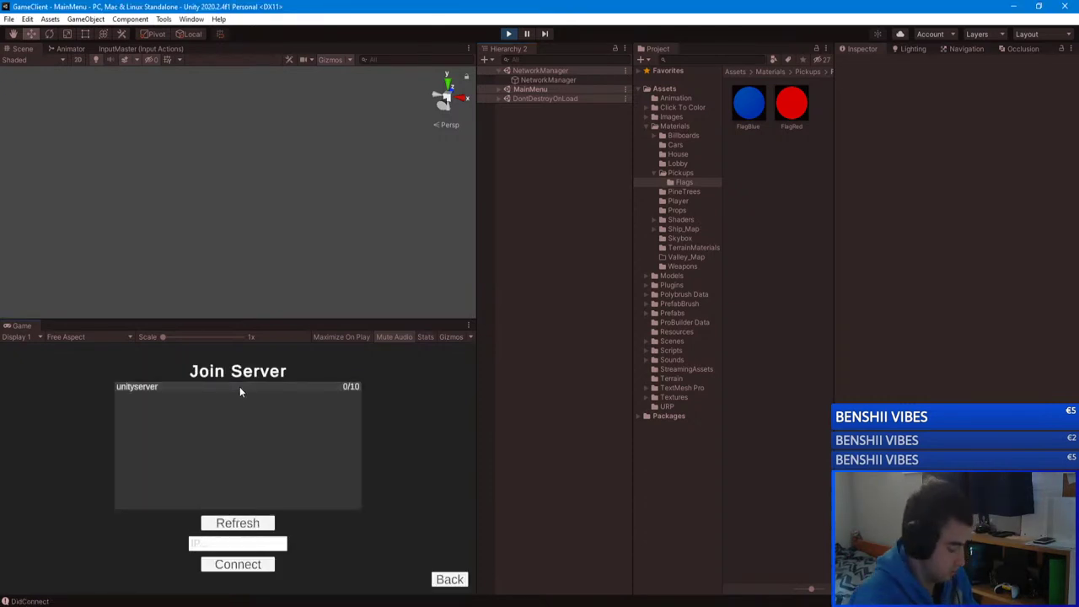
{"action": "left_click", "coordinate": [239, 386]}
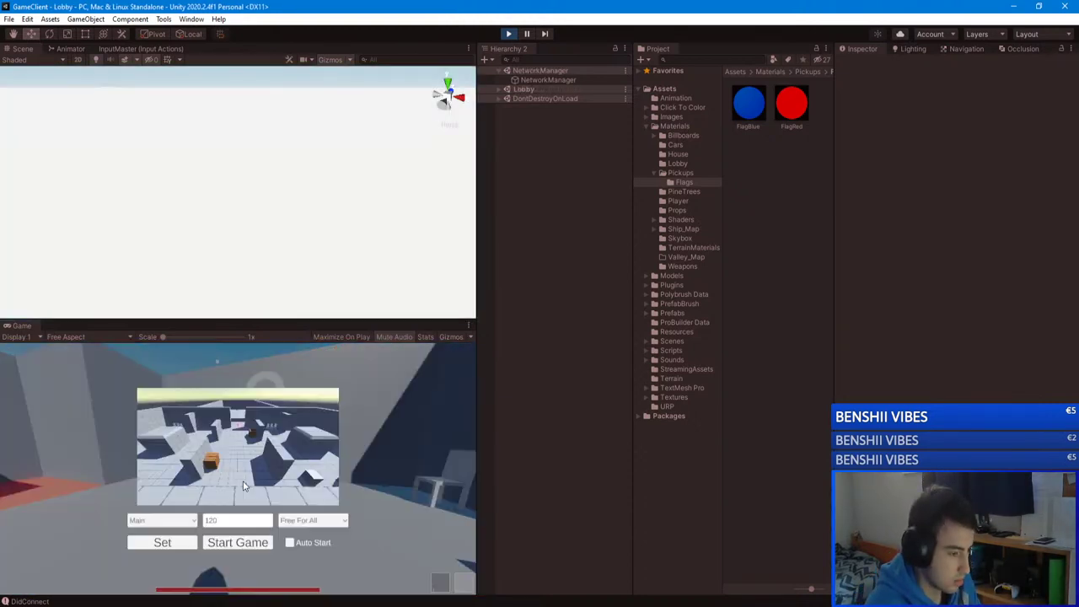
{"action": "left_click", "coordinate": [312, 520]}
{"action": "left_click", "coordinate": [295, 550]}
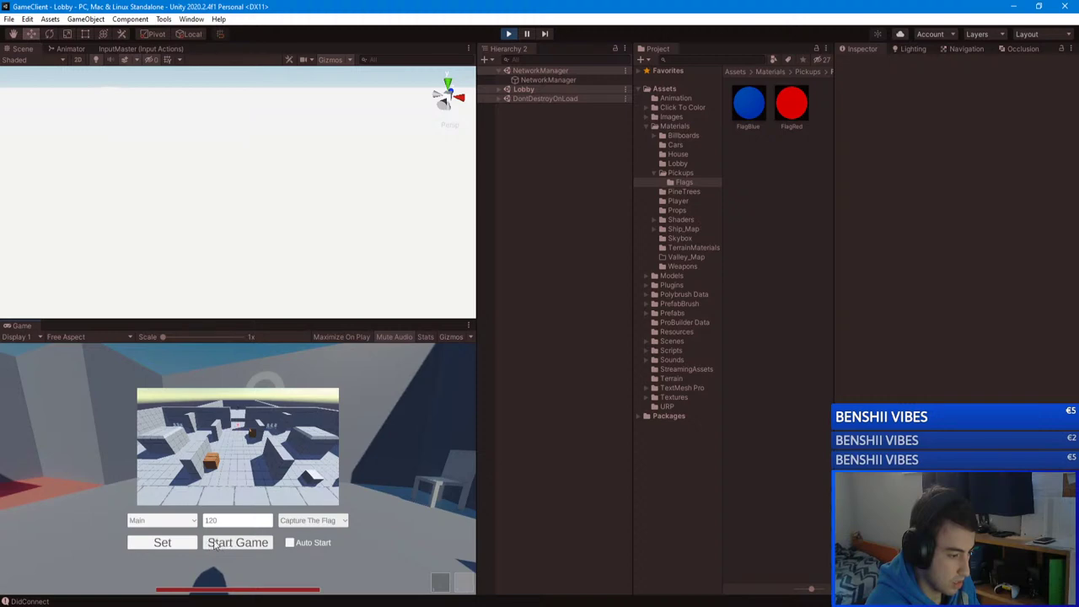
{"action": "left_click", "coordinate": [216, 544]}
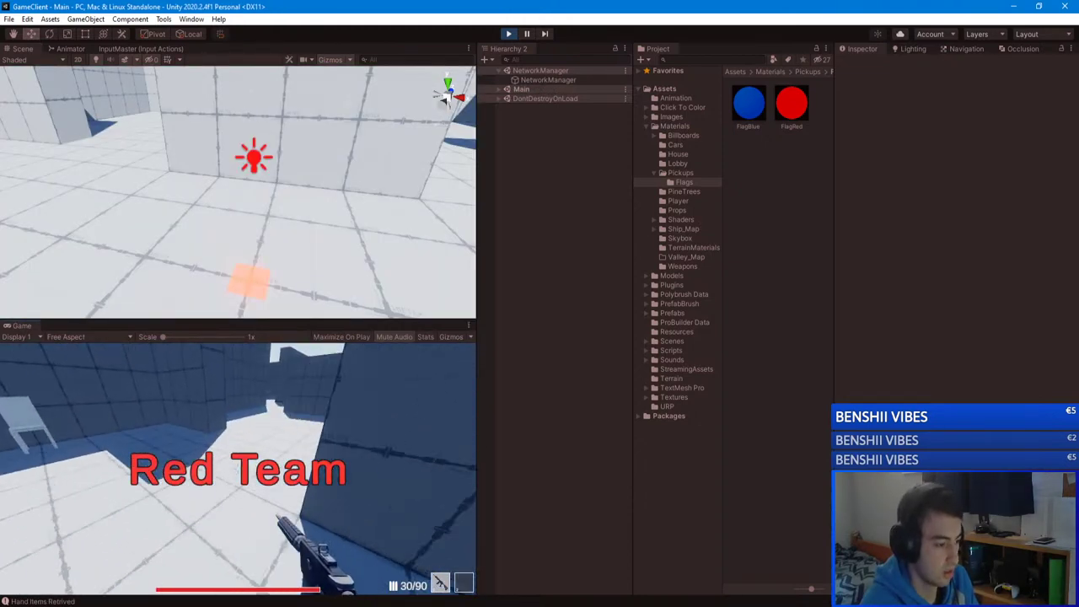
Step: Walk into the arena, grab the blue flag, and pick up the rifle
{"action": "key", "text": "w"}
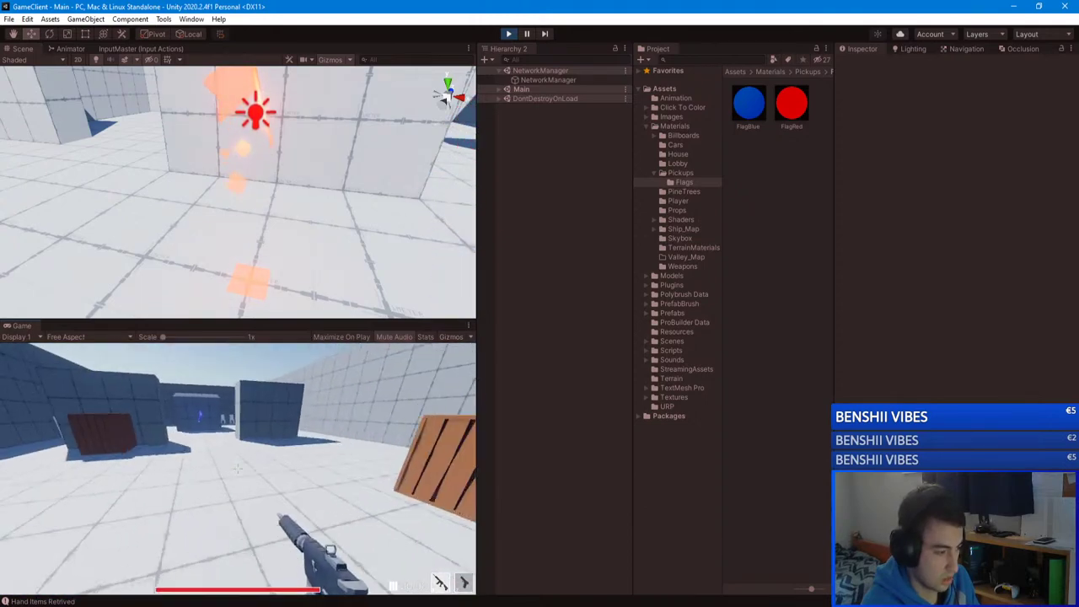
{"action": "key", "text": "w"}
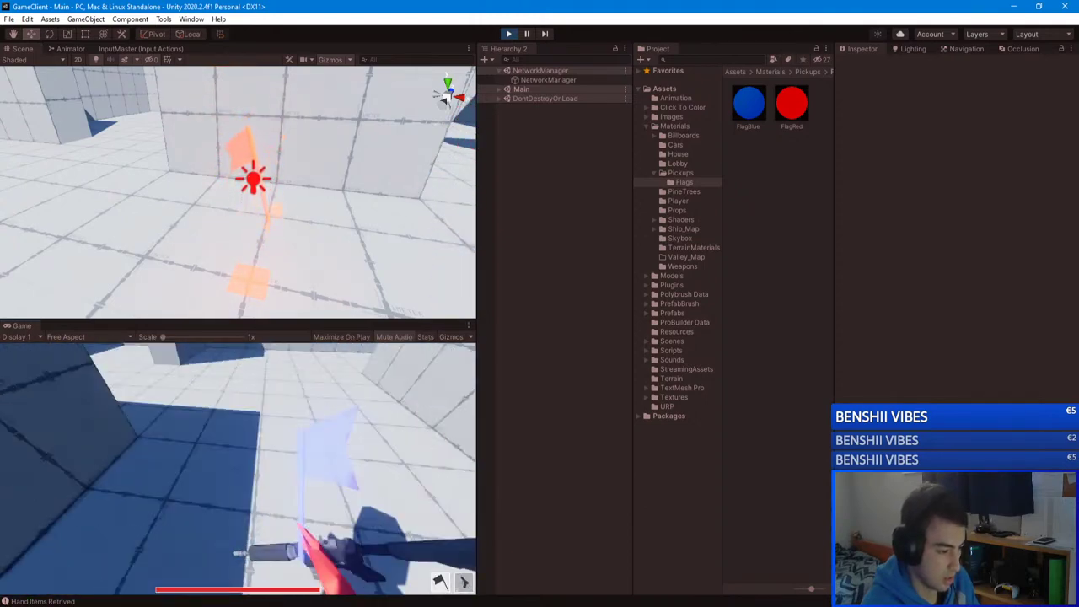
{"action": "key", "text": "w"}
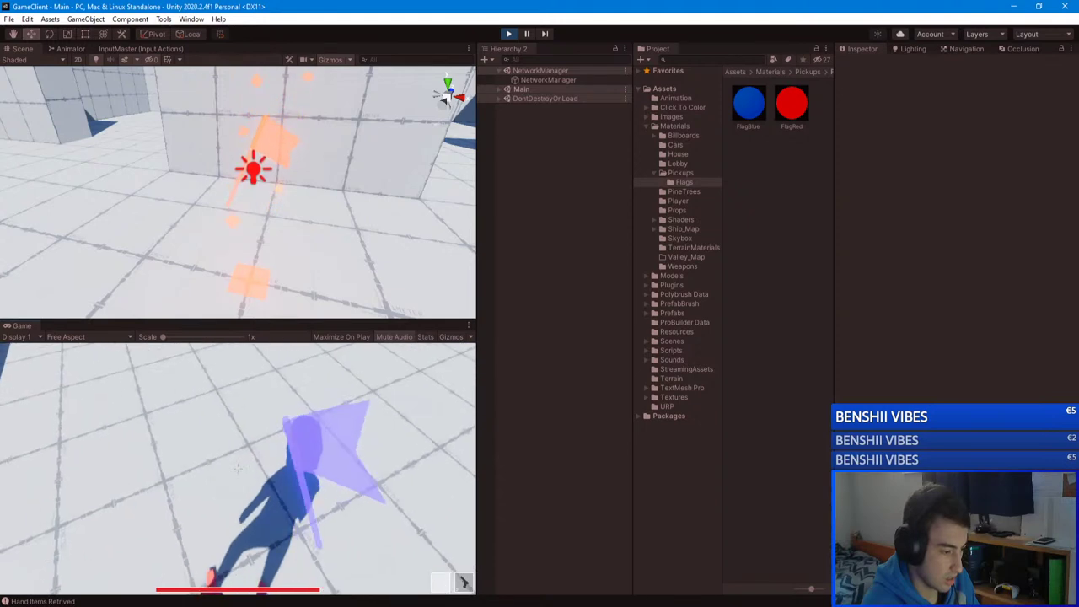
{"action": "key", "text": "w"}
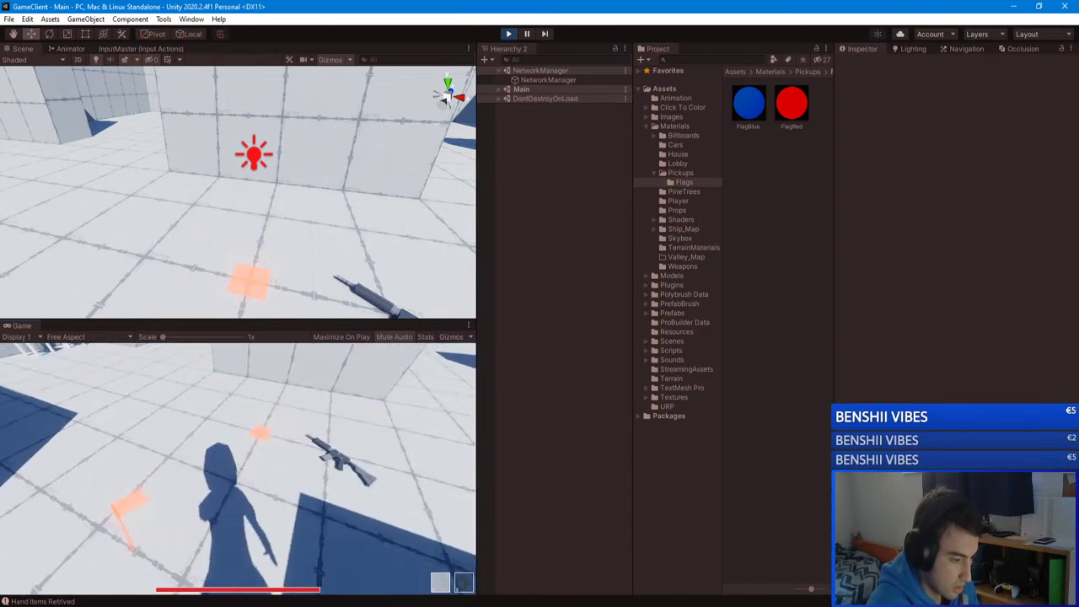
{"action": "key", "text": "w"}
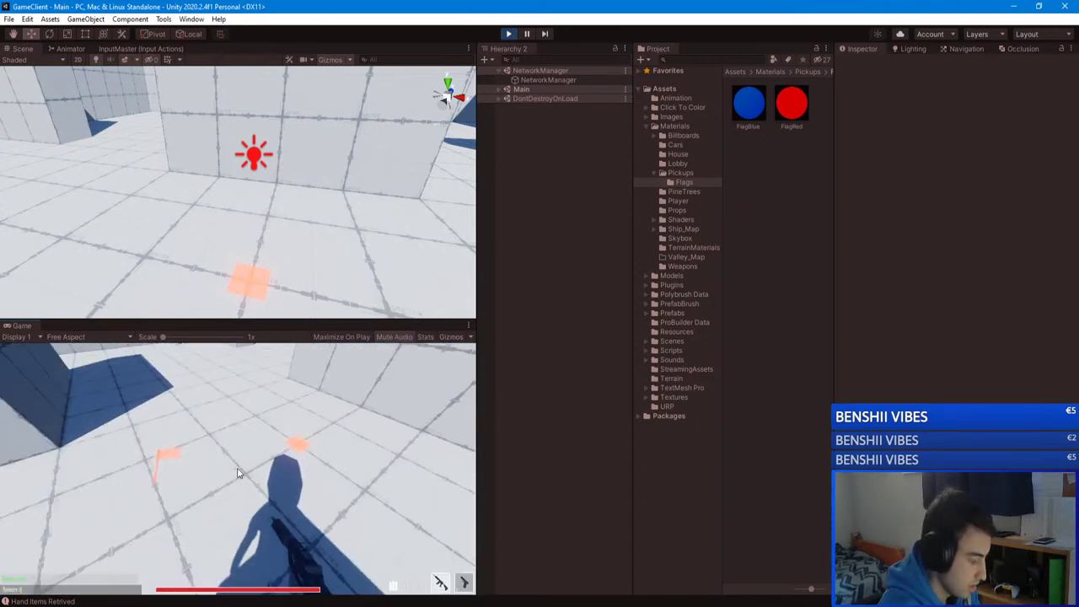
Step: Respawn on Red Team, roam the arena past the crate, and pause the game
{"action": "left_click", "coordinate": [238, 473]}
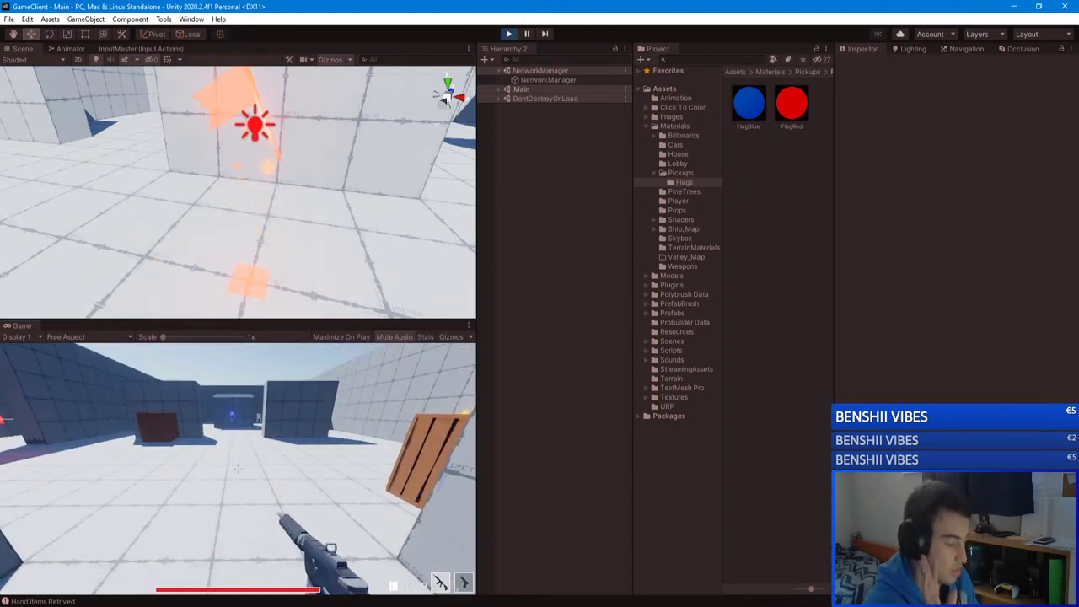
{"action": "key", "text": "w"}
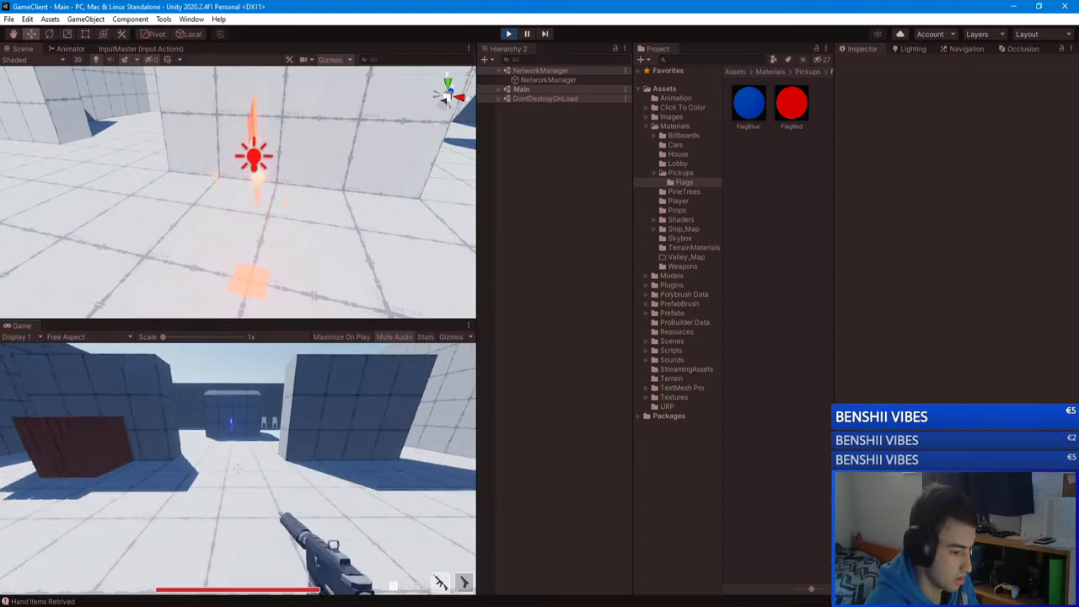
{"action": "key", "text": "w"}
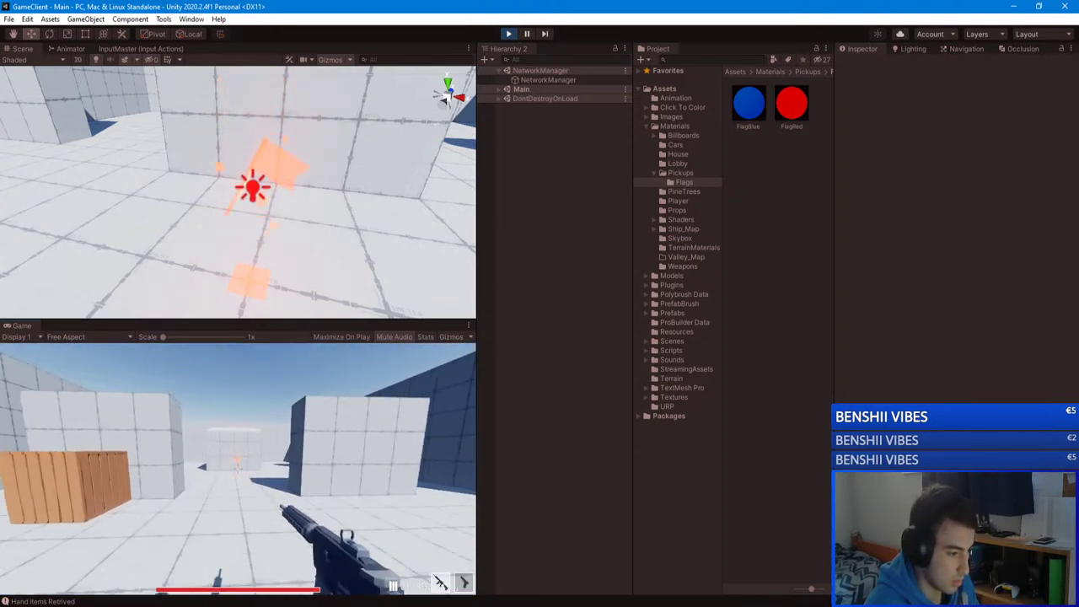
{"action": "key", "text": "w"}
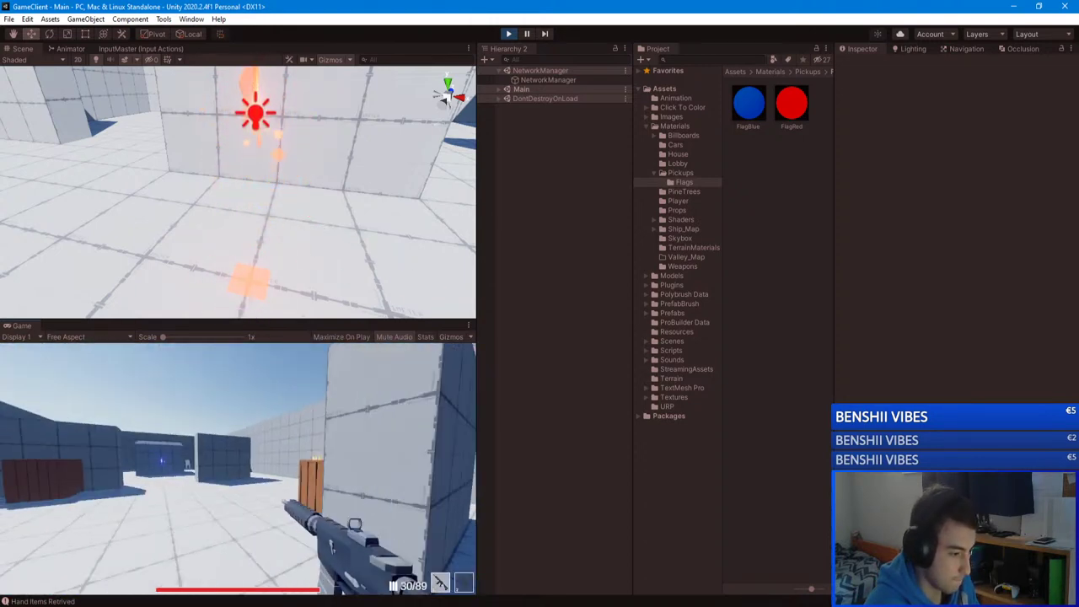
{"action": "key", "text": "w"}
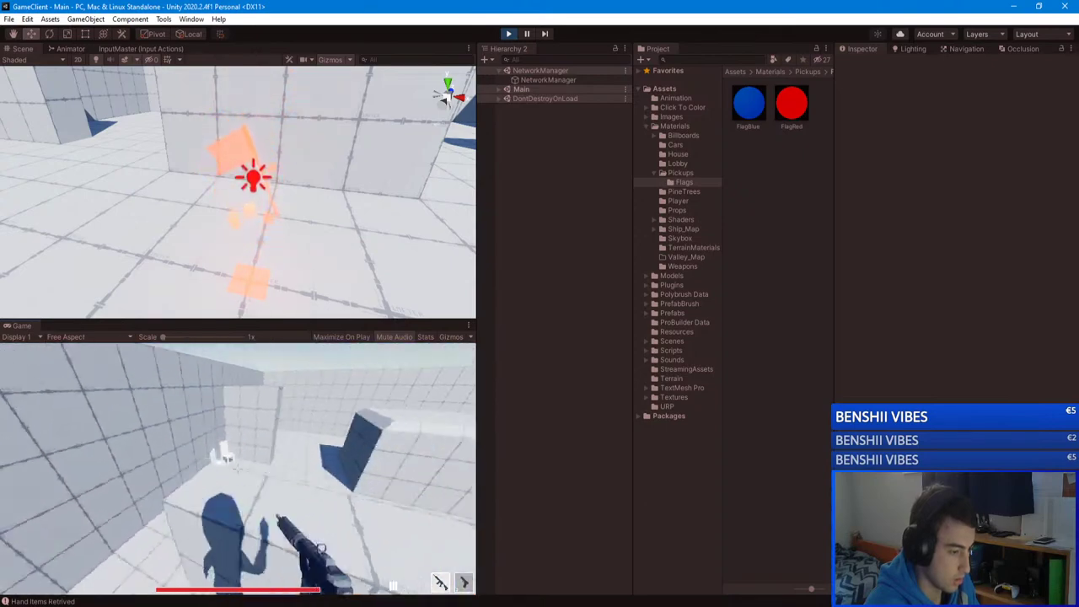
{"action": "key", "text": "w"}
{"action": "key", "text": "Escape"}
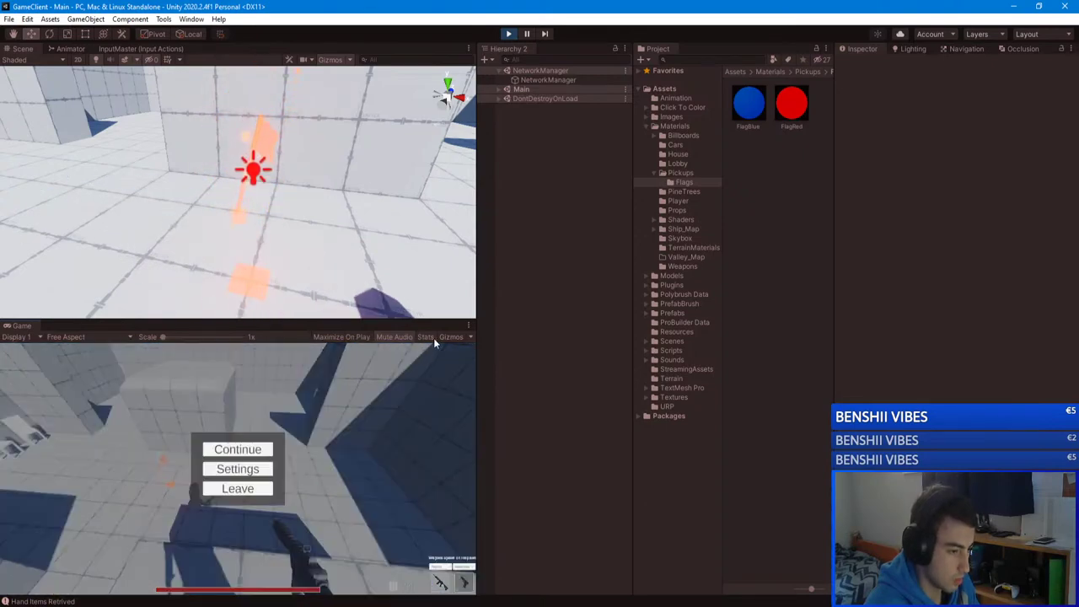
{"action": "left_click", "coordinate": [211, 449]}
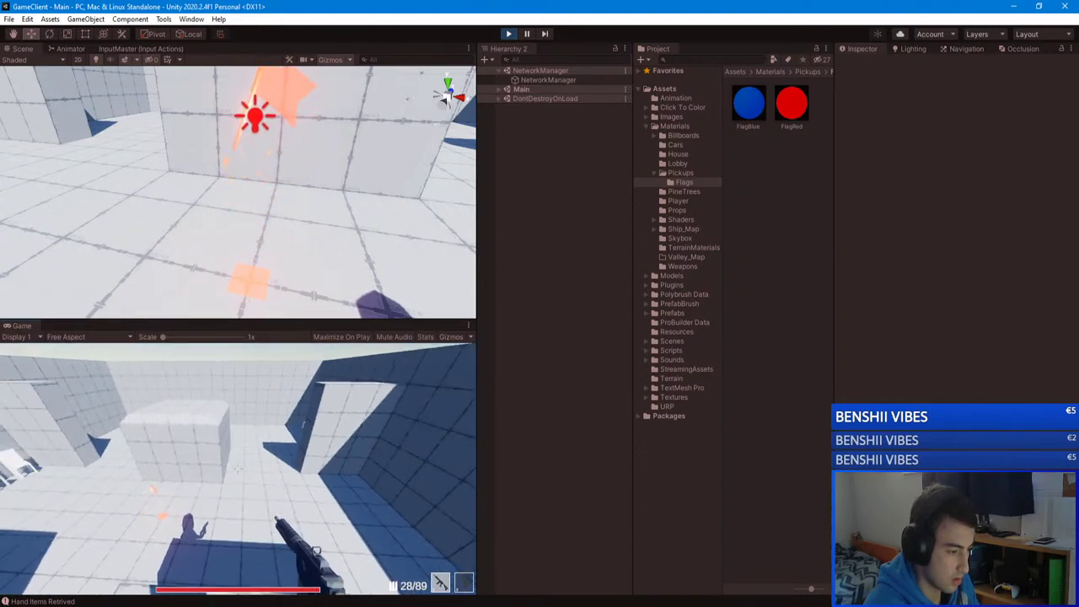
{"action": "key", "text": "w"}
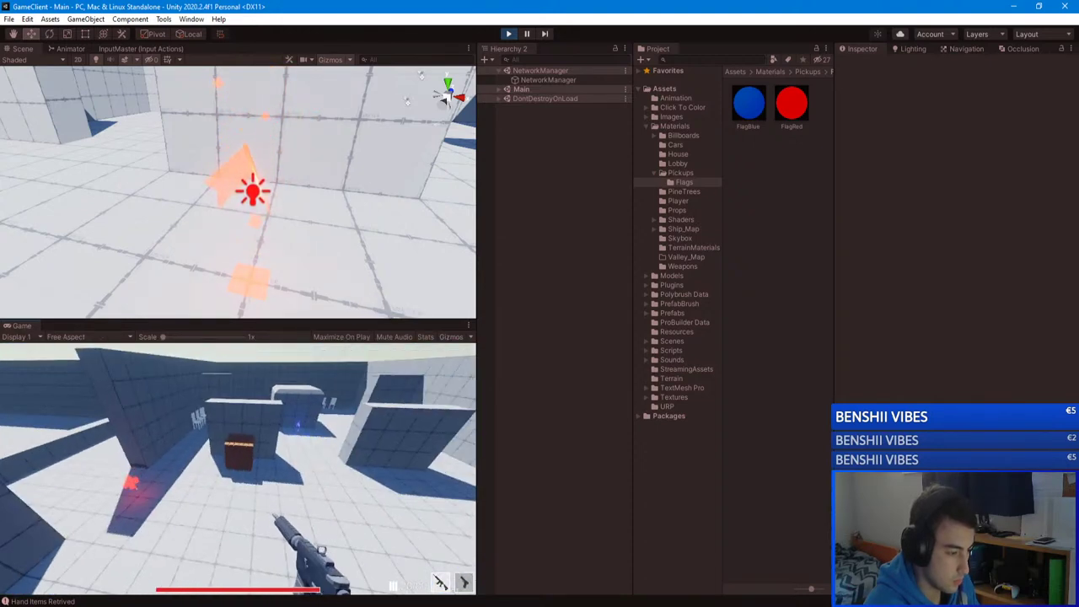
{"action": "key", "text": "Escape"}
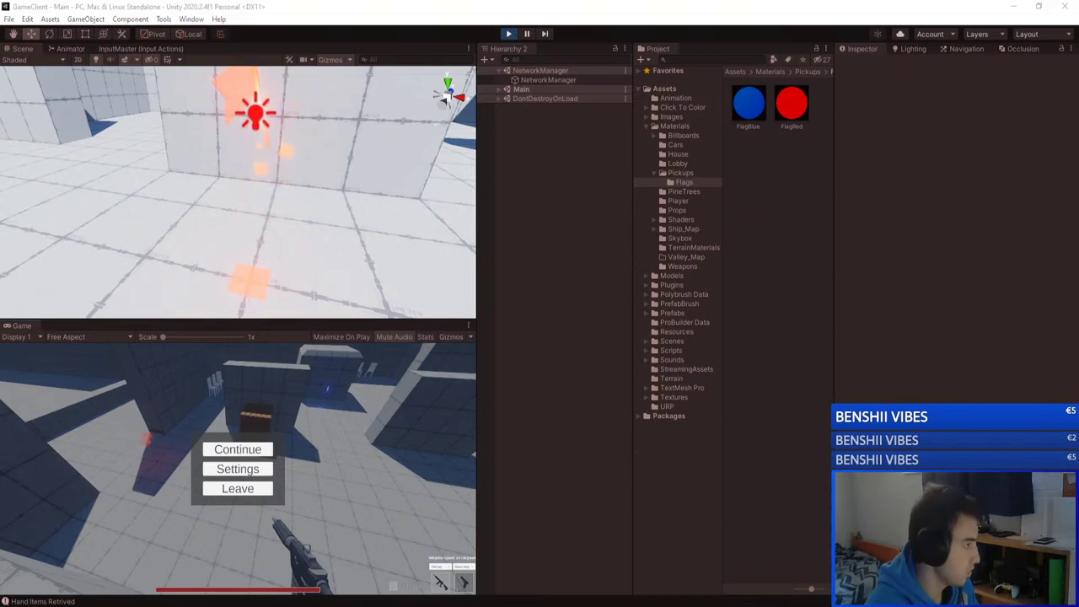
Step: Search the web for 'construct 3' and open the Construct 3 website
{"action": "key", "text": "ctrl+shift+n"}
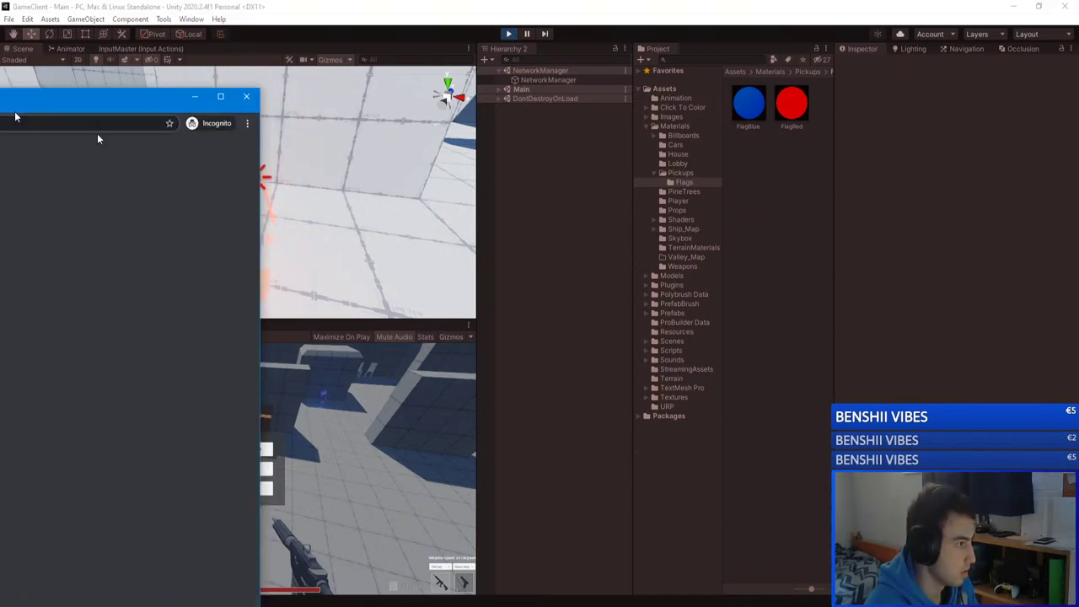
{"action": "type", "text": "constr"}
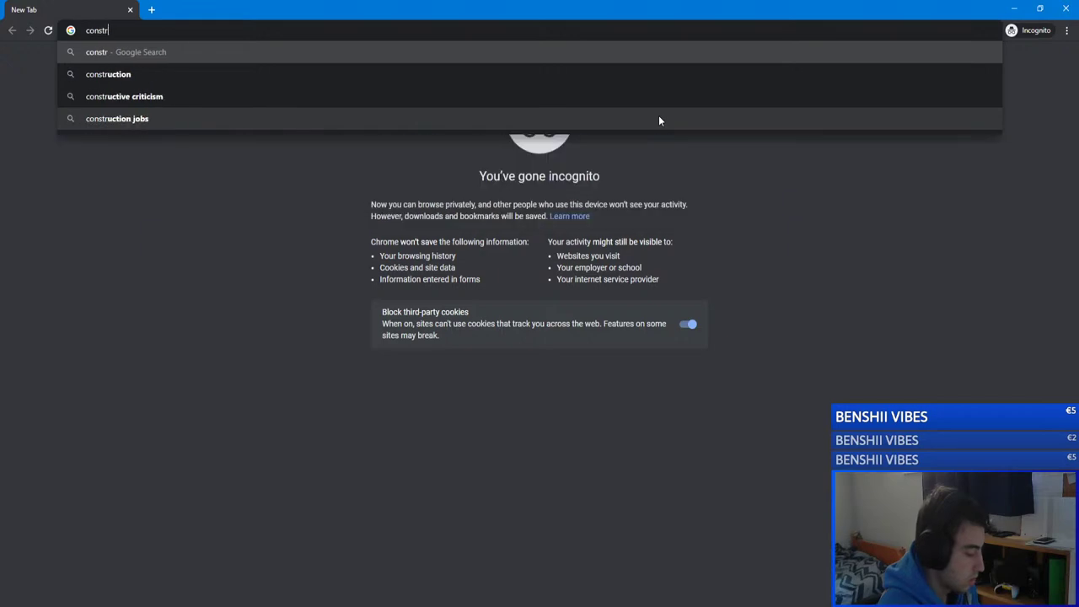
{"action": "type", "text": "uct 3"}
{"action": "key", "text": "Return"}
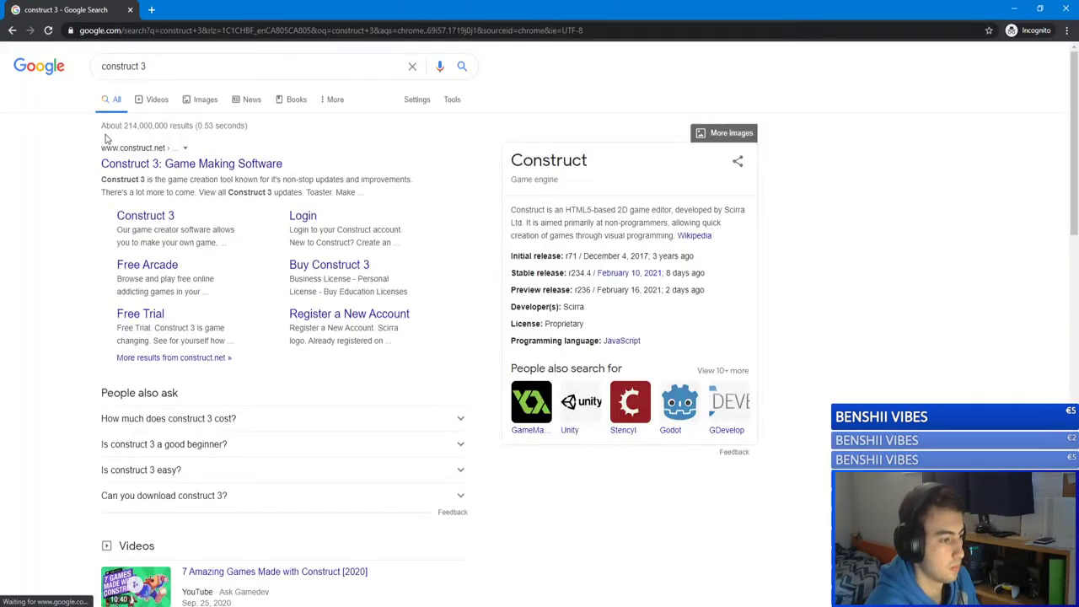
{"action": "left_click", "coordinate": [179, 167]}
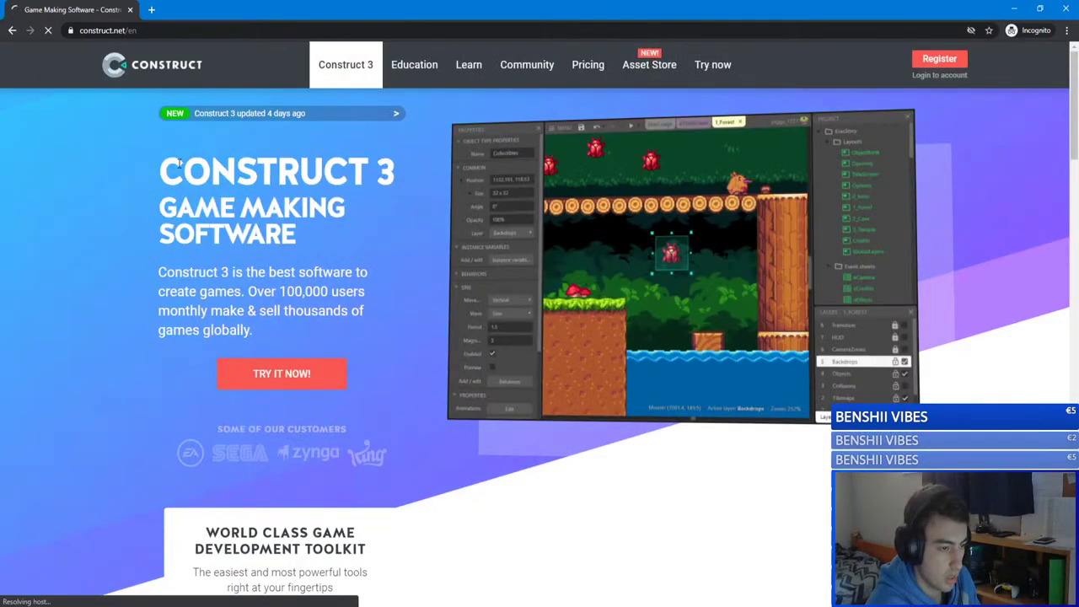
Step: Scroll through the construct.net homepage and return to the top
{"action": "scroll", "coordinate": [660, 289], "scroll_direction": "down", "scroll_amount": 2}
{"action": "scroll", "coordinate": [660, 289], "scroll_direction": "down", "scroll_amount": 15}
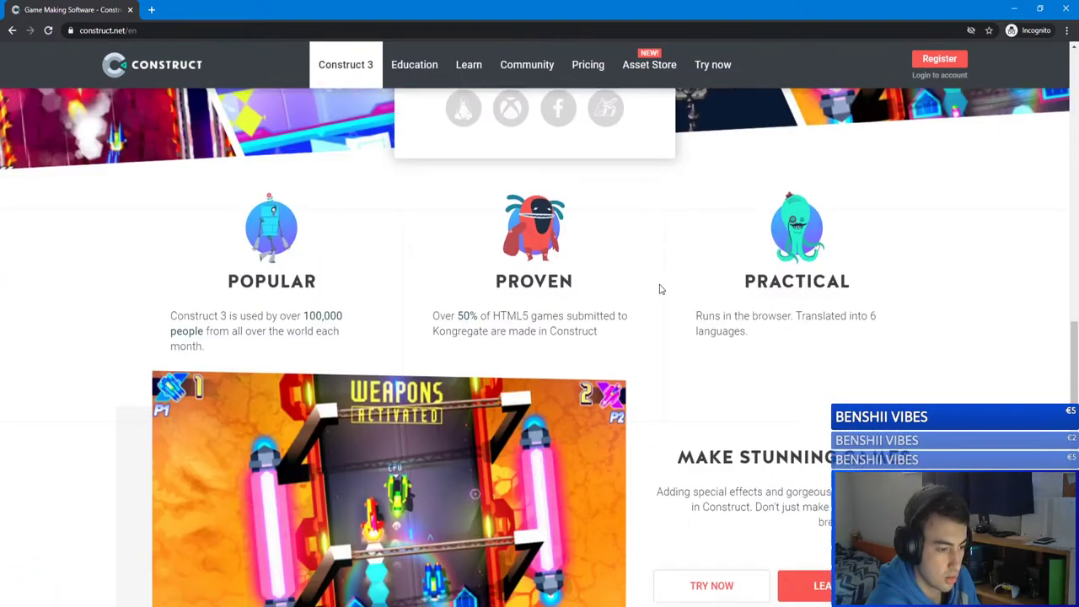
{"action": "scroll", "coordinate": [660, 289], "scroll_direction": "up", "scroll_amount": 4}
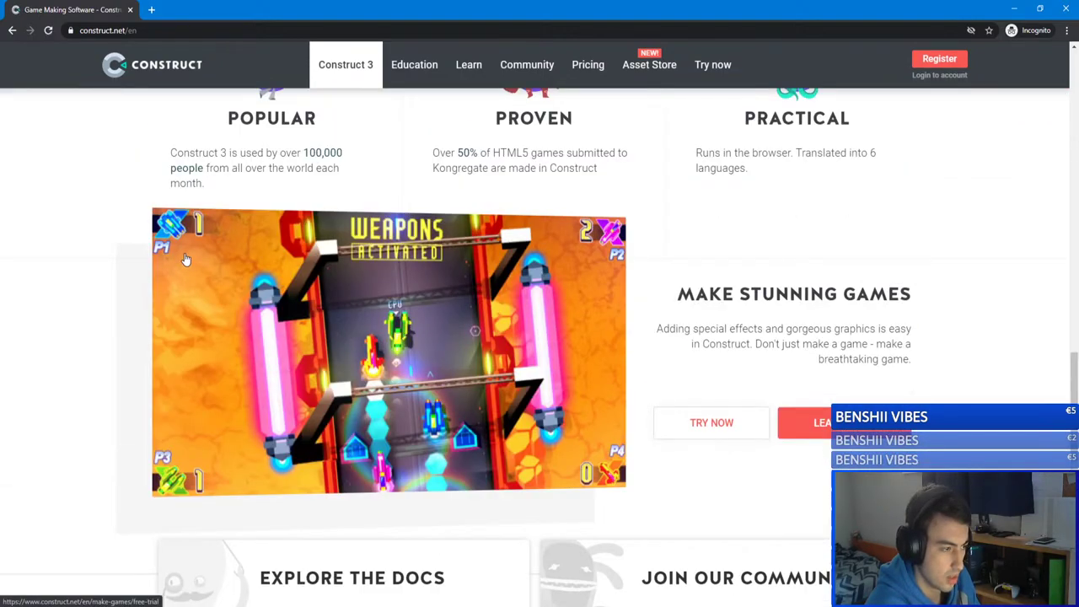
{"action": "scroll", "coordinate": [527, 320], "scroll_direction": "down", "scroll_amount": 8}
{"action": "scroll", "coordinate": [527, 320], "scroll_direction": "up", "scroll_amount": 17}
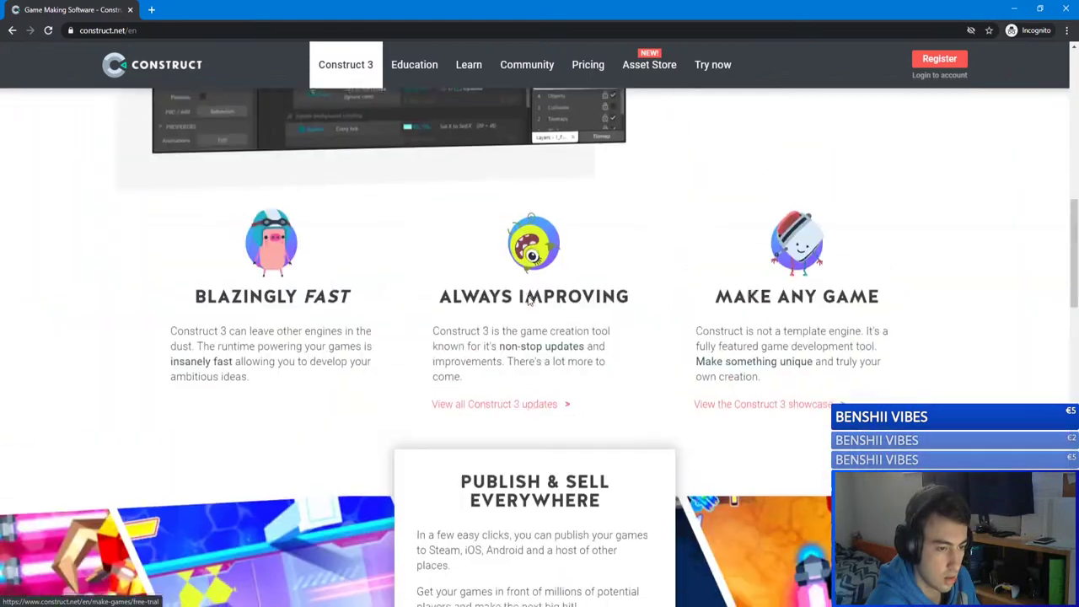
{"action": "scroll", "coordinate": [526, 304], "scroll_direction": "down", "scroll_amount": 5}
{"action": "scroll", "coordinate": [149, 257], "scroll_direction": "up", "scroll_amount": 10}
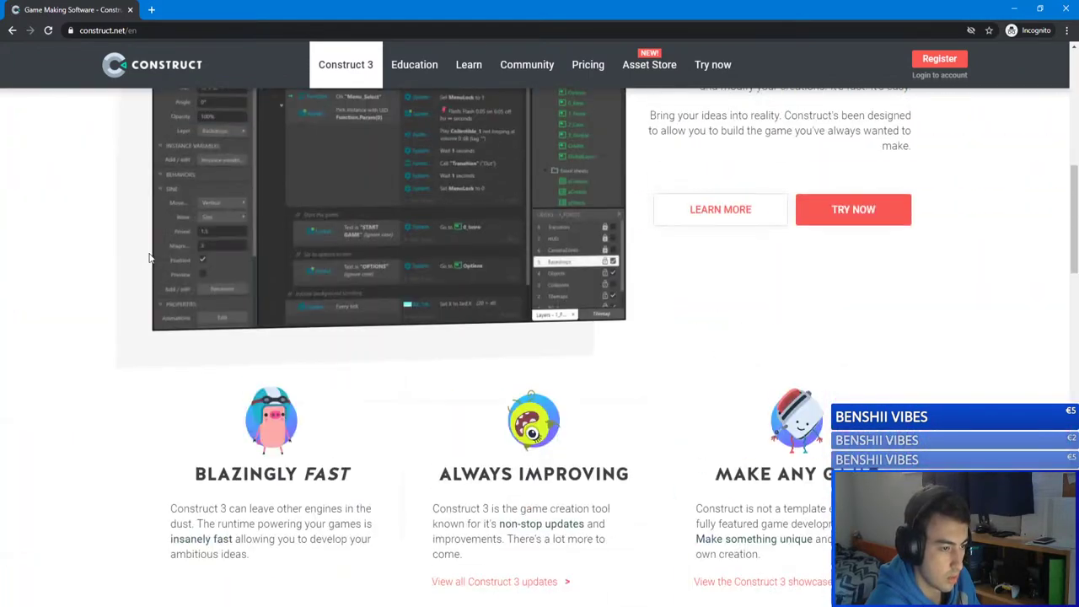
{"action": "scroll", "coordinate": [150, 252], "scroll_direction": "up", "scroll_amount": 3}
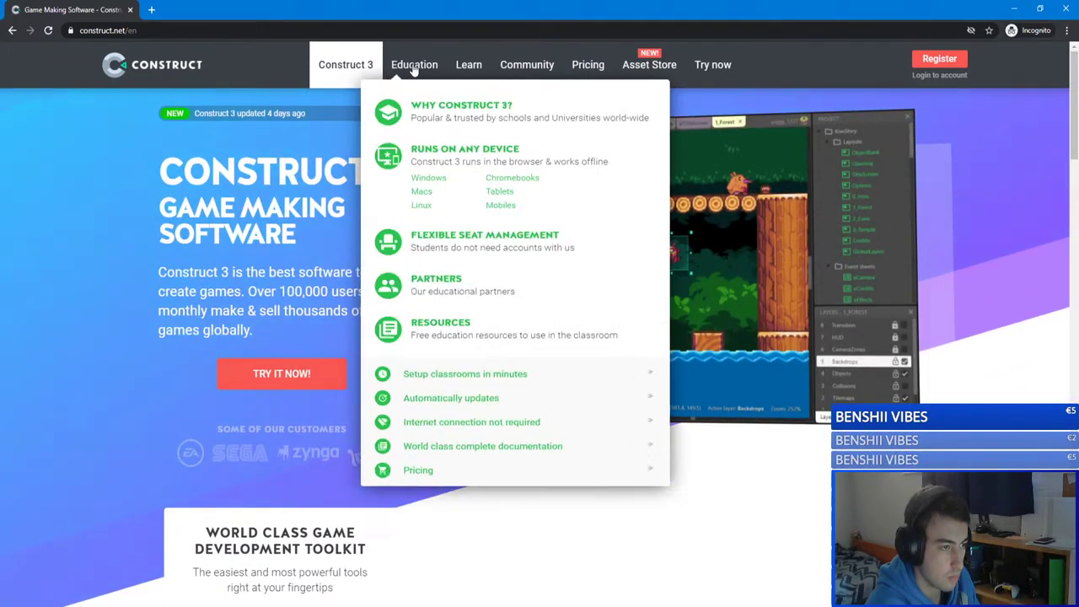
{"action": "mouse_move", "coordinate": [482, 69]}
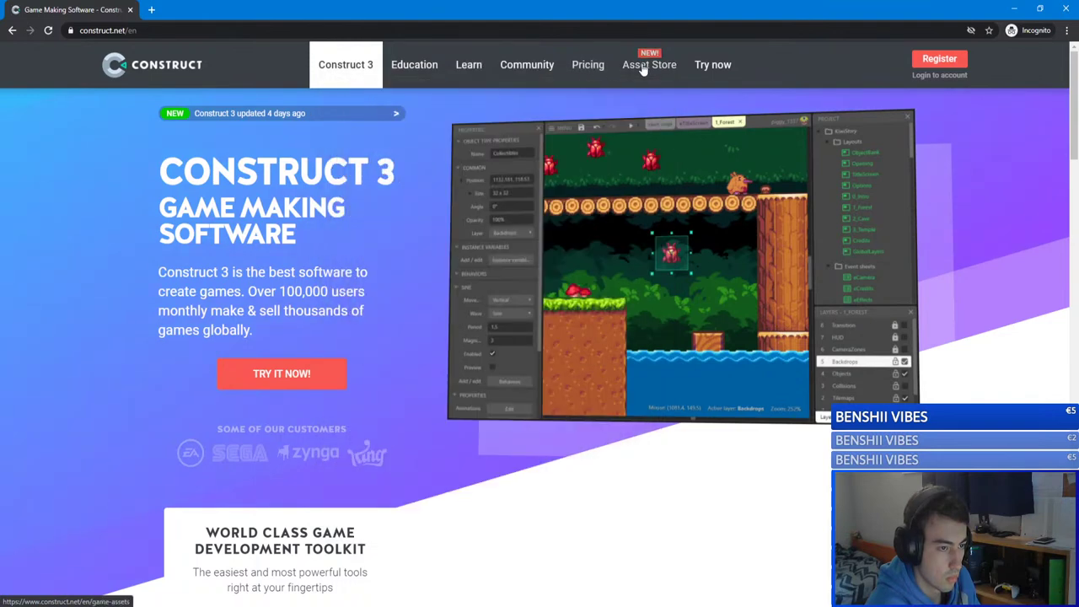
Step: Open Construct 3 pricing and view the Individual plans: $21.99 CAD monthly, $131.99 CAD yearly
{"action": "left_click", "coordinate": [576, 74]}
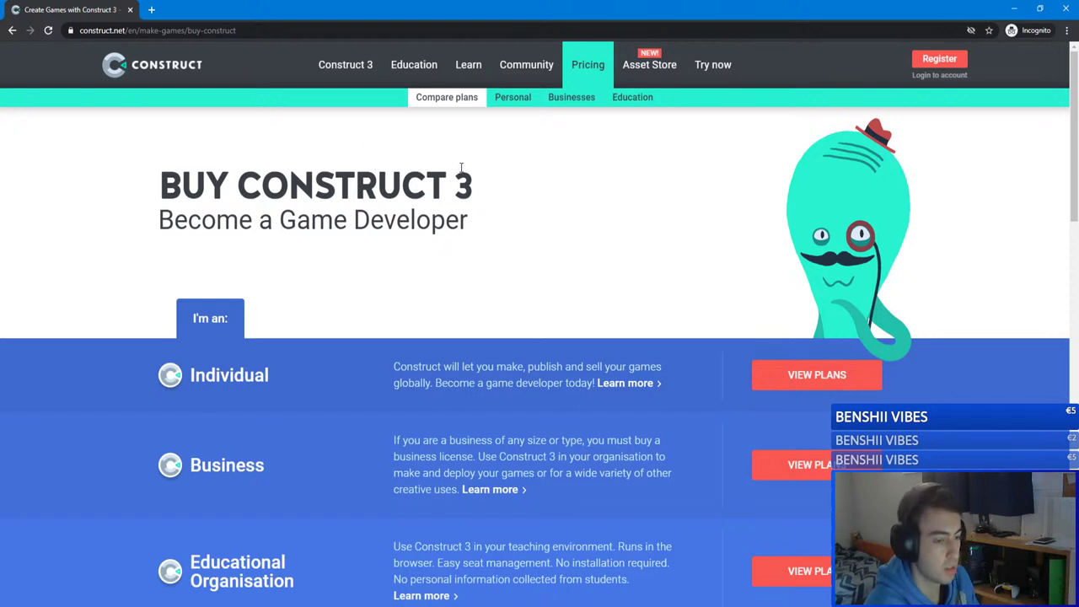
{"action": "scroll", "coordinate": [462, 179], "scroll_direction": "down", "scroll_amount": 2}
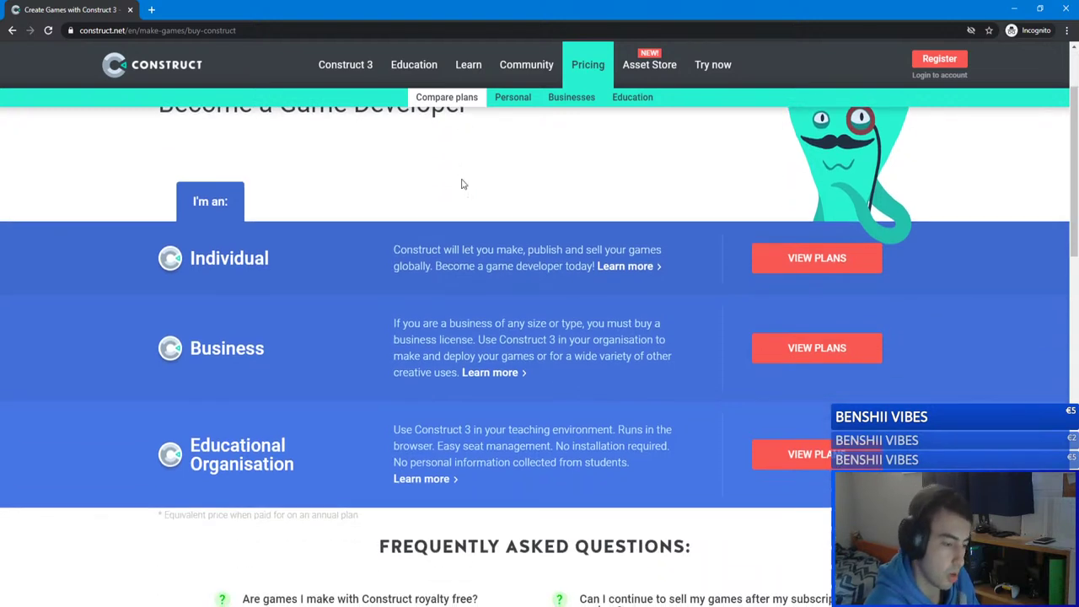
{"action": "scroll", "coordinate": [462, 182], "scroll_direction": "down", "scroll_amount": 6}
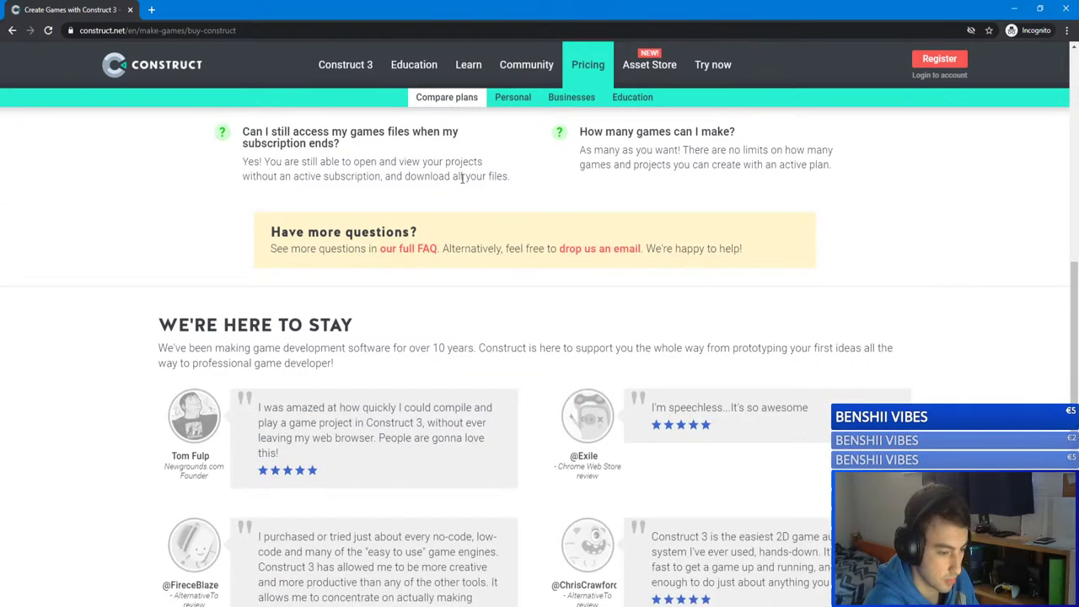
{"action": "scroll", "coordinate": [461, 178], "scroll_direction": "down", "scroll_amount": 8}
{"action": "scroll", "coordinate": [462, 178], "scroll_direction": "up", "scroll_amount": 20}
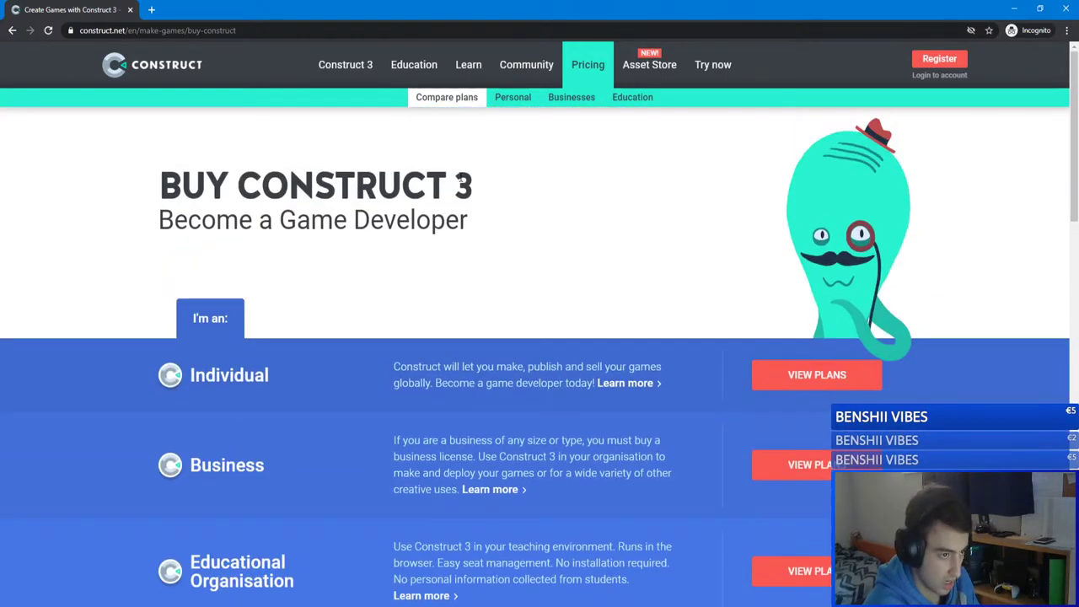
{"action": "mouse_move", "coordinate": [398, 69]}
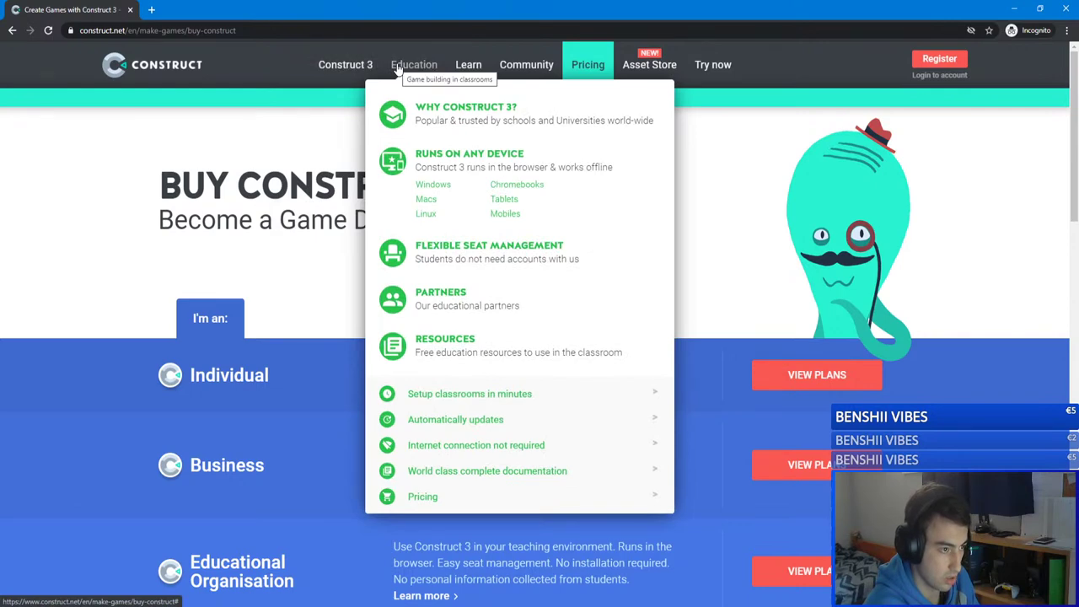
{"action": "mouse_move", "coordinate": [349, 76]}
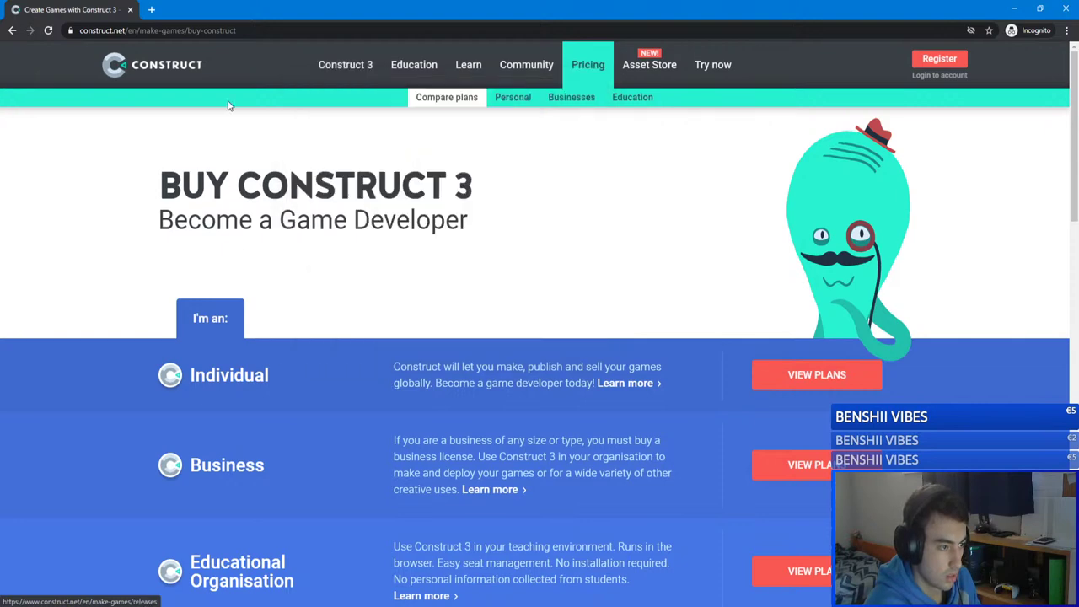
{"action": "scroll", "coordinate": [703, 256], "scroll_direction": "down", "scroll_amount": 4}
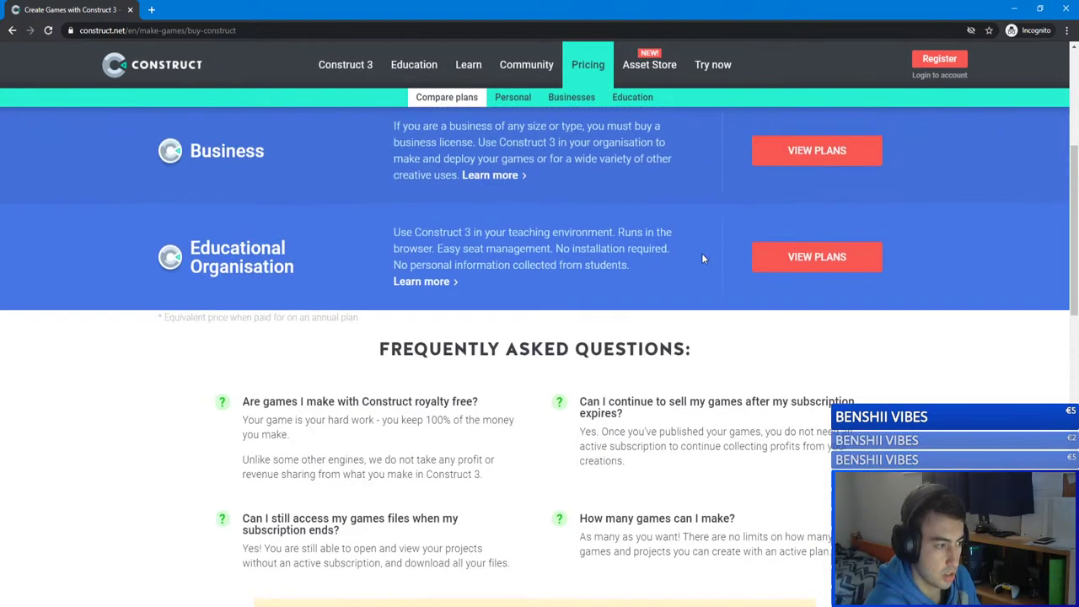
{"action": "scroll", "coordinate": [309, 337], "scroll_direction": "up", "scroll_amount": 2}
{"action": "scroll", "coordinate": [873, 222], "scroll_direction": "down", "scroll_amount": 1}
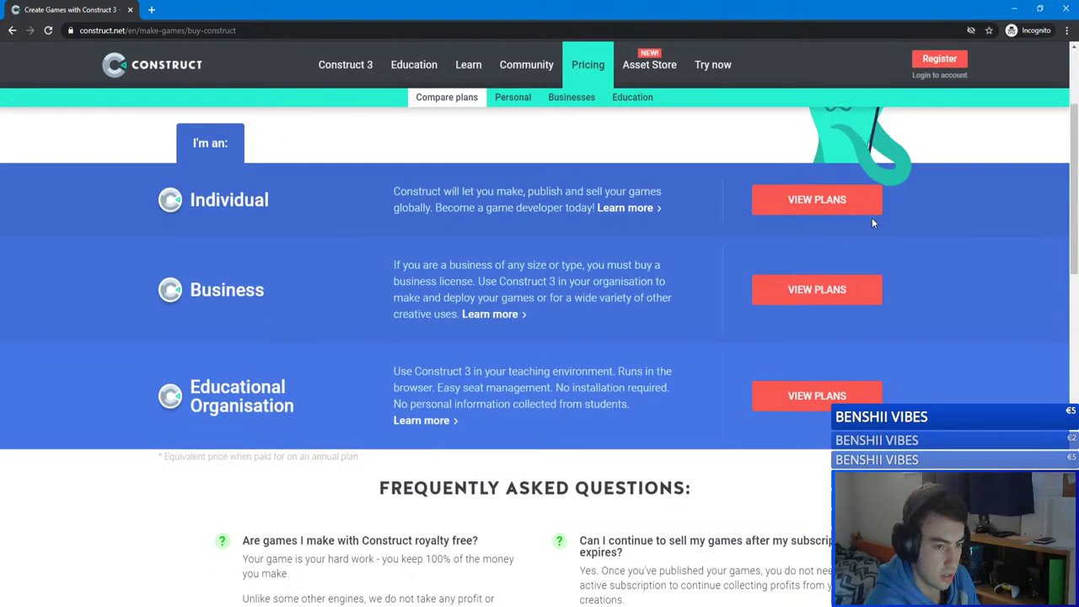
{"action": "left_click", "coordinate": [814, 208]}
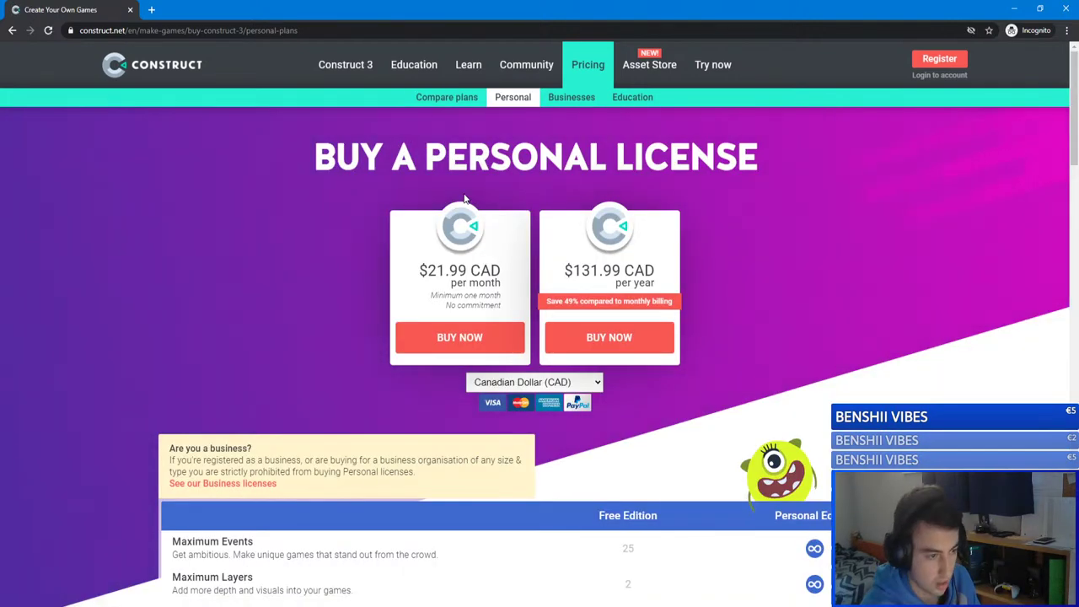
Step: Skim the personal licence feature table, then go back to the Compare plans overview
{"action": "scroll", "coordinate": [431, 207], "scroll_direction": "down", "scroll_amount": 2}
{"action": "scroll", "coordinate": [430, 209], "scroll_direction": "down", "scroll_amount": 1}
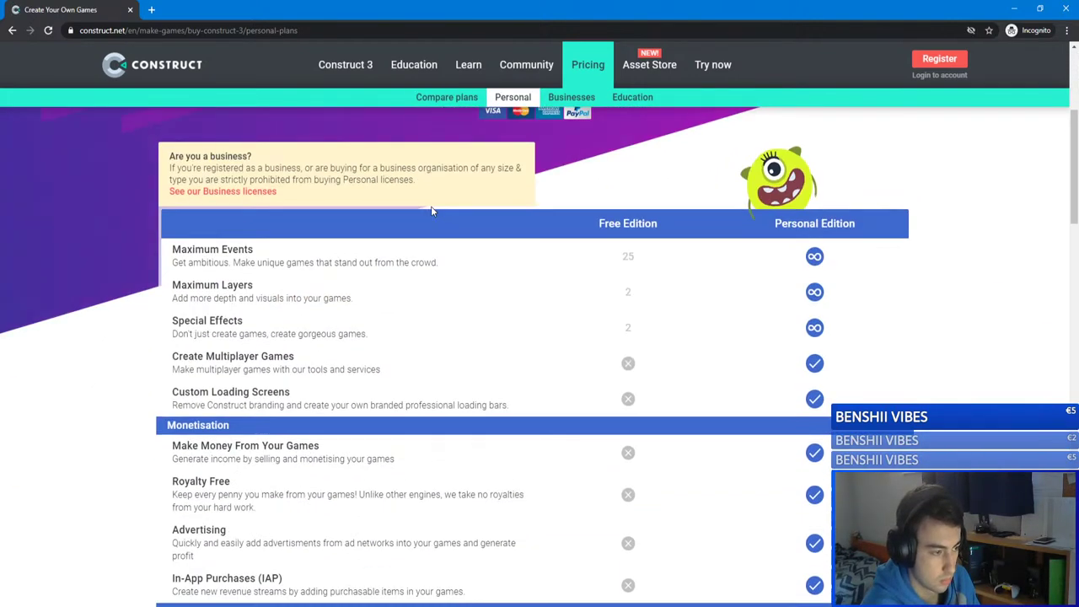
{"action": "scroll", "coordinate": [431, 206], "scroll_direction": "down", "scroll_amount": 1}
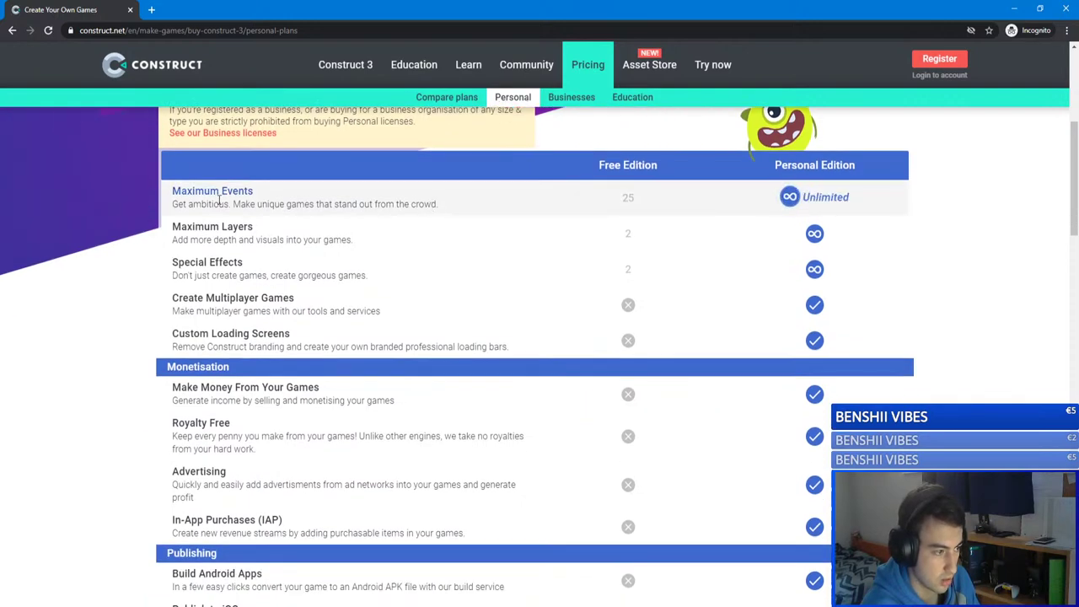
{"action": "scroll", "coordinate": [226, 194], "scroll_direction": "down", "scroll_amount": 10}
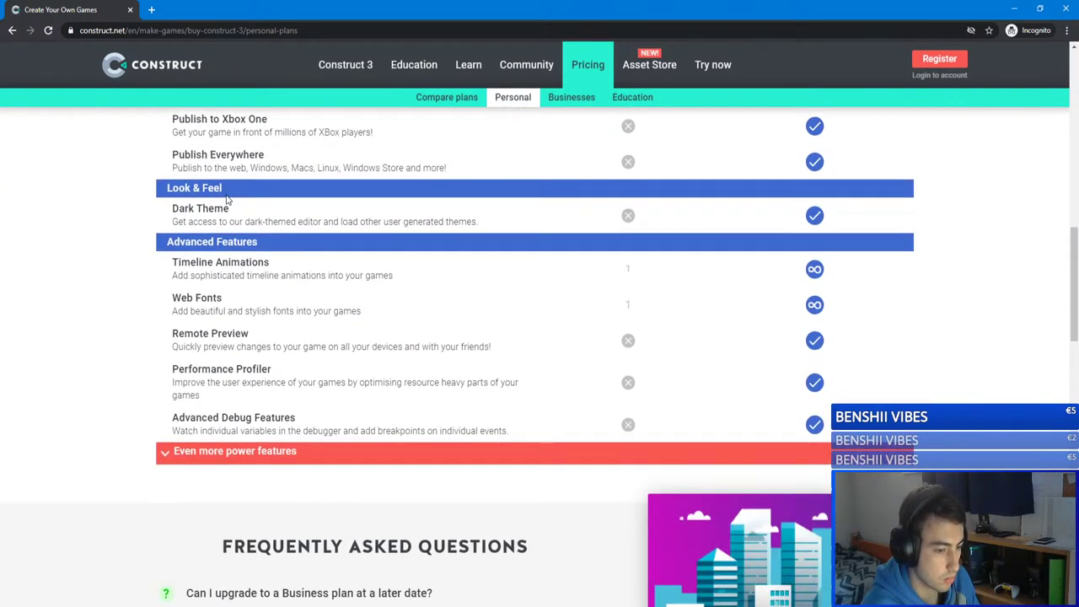
{"action": "scroll", "coordinate": [226, 195], "scroll_direction": "up", "scroll_amount": 12}
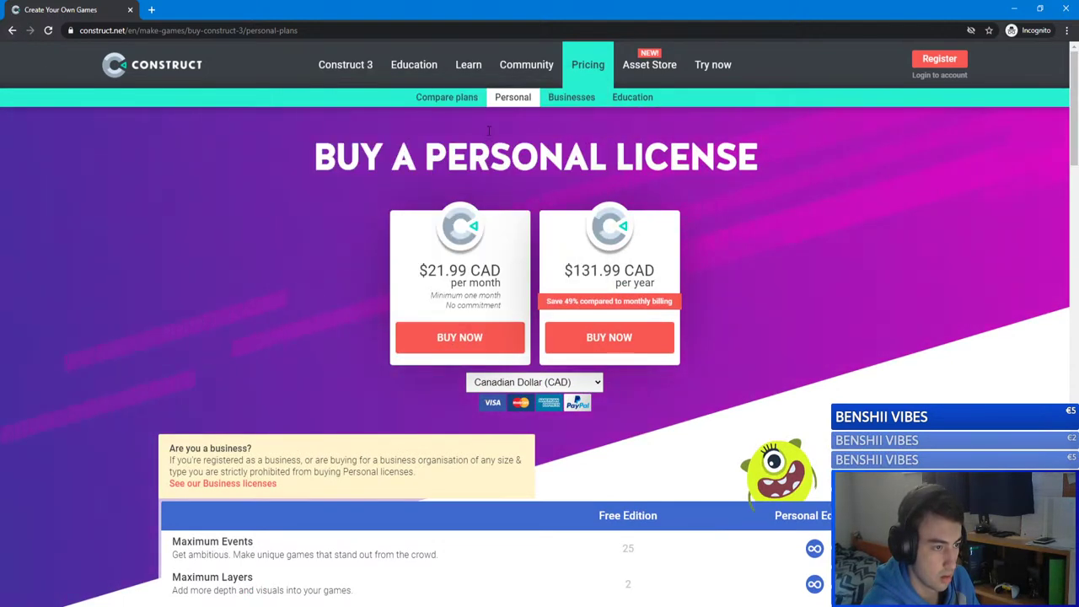
{"action": "left_click", "coordinate": [447, 98]}
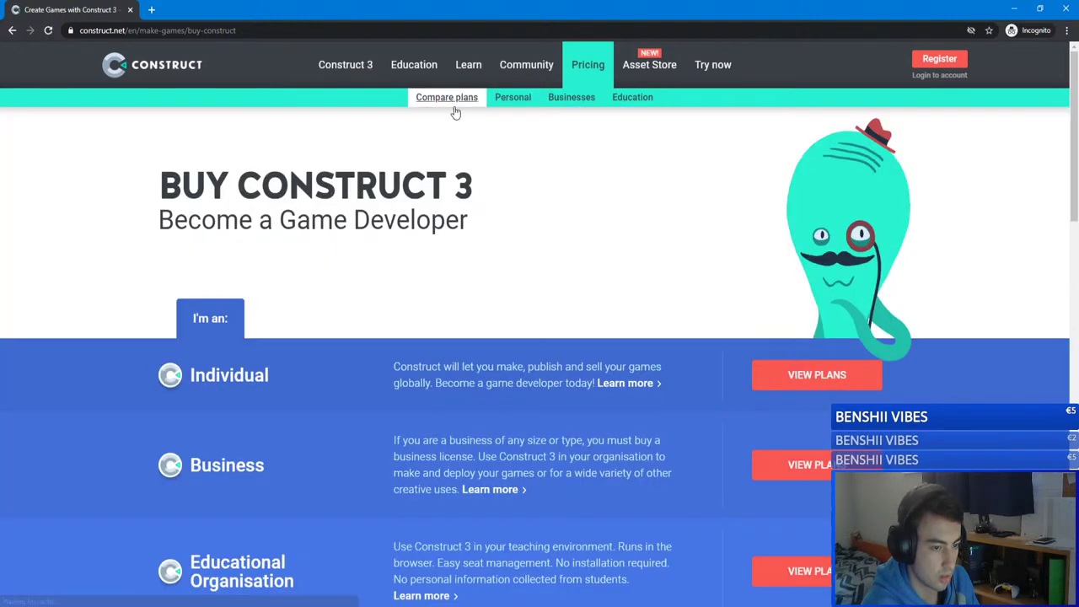
{"action": "scroll", "coordinate": [521, 156], "scroll_direction": "down", "scroll_amount": 3}
{"action": "scroll", "coordinate": [521, 153], "scroll_direction": "up", "scroll_amount": 1}
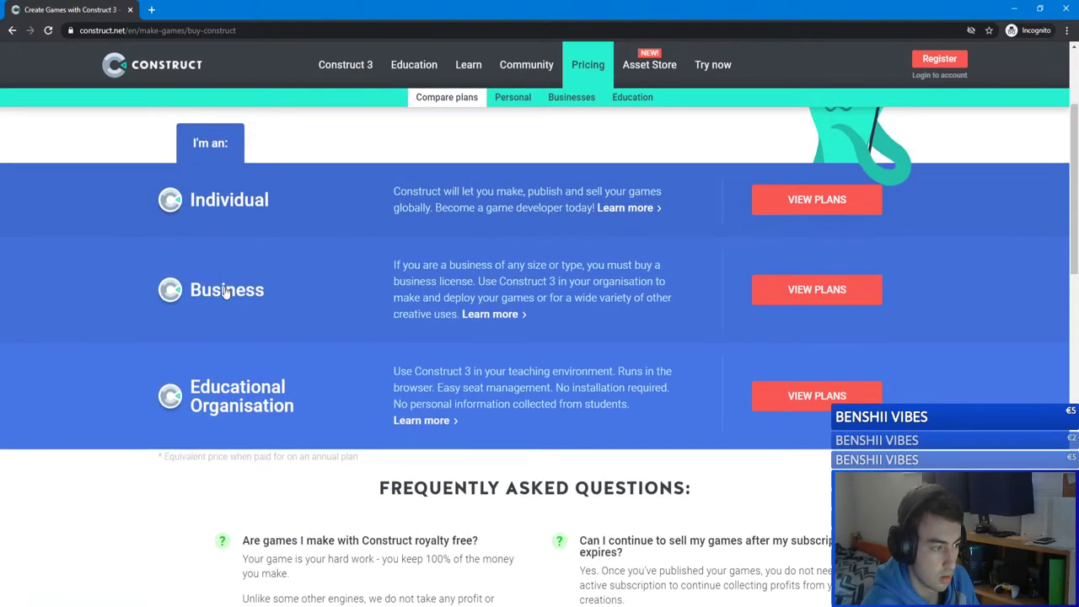
{"action": "left_click", "coordinate": [809, 395]}
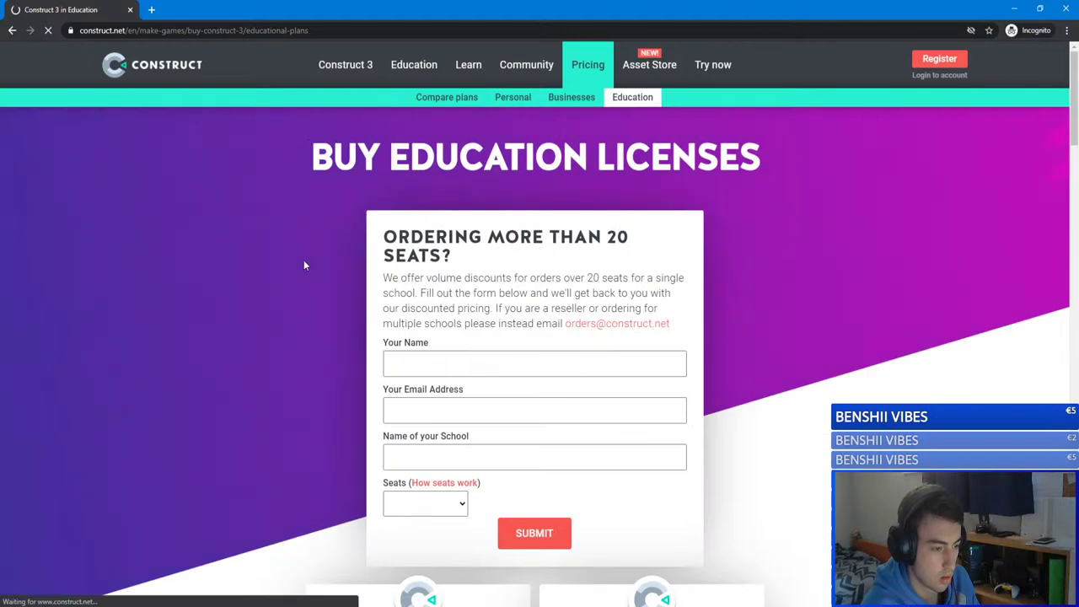
{"action": "key", "text": "alt+Left"}
{"action": "scroll", "coordinate": [338, 251], "scroll_direction": "down", "scroll_amount": 4}
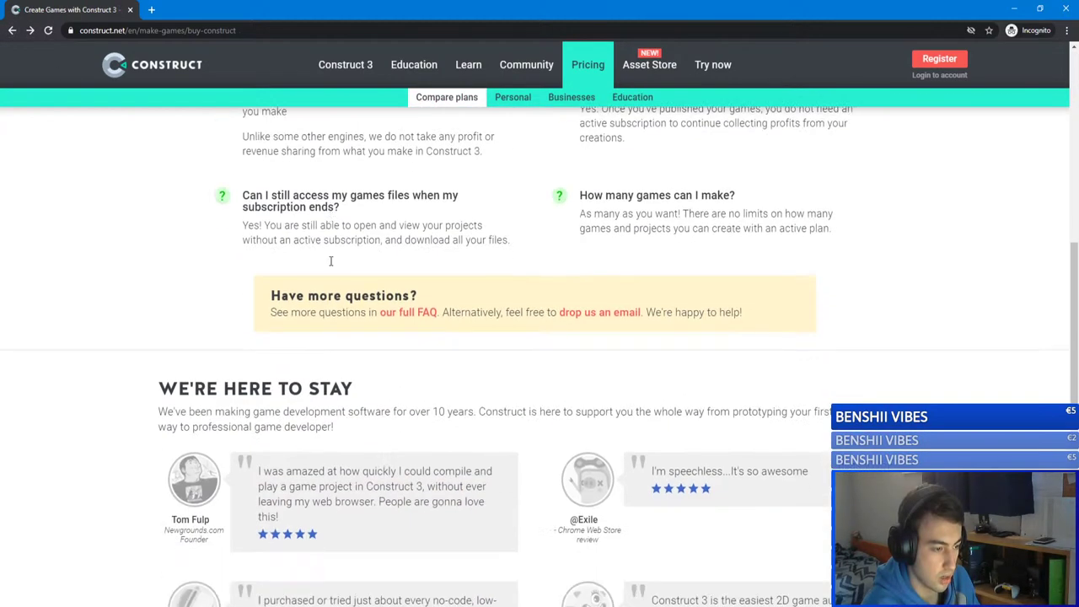
{"action": "scroll", "coordinate": [338, 251], "scroll_direction": "up", "scroll_amount": 3}
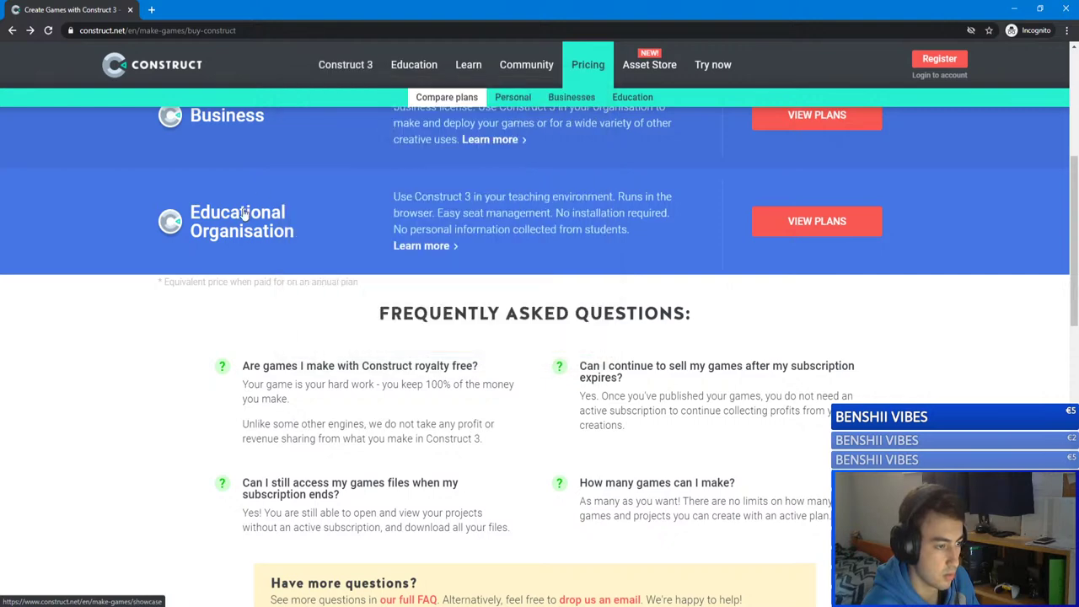
{"action": "scroll", "coordinate": [504, 161], "scroll_direction": "up", "scroll_amount": 4}
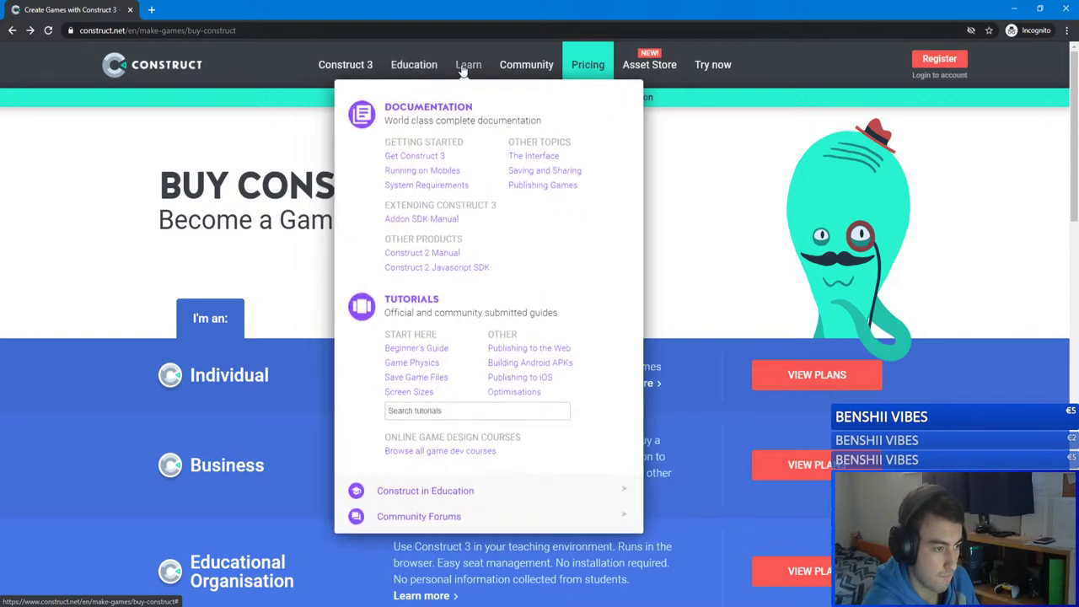
{"action": "mouse_move", "coordinate": [511, 74]}
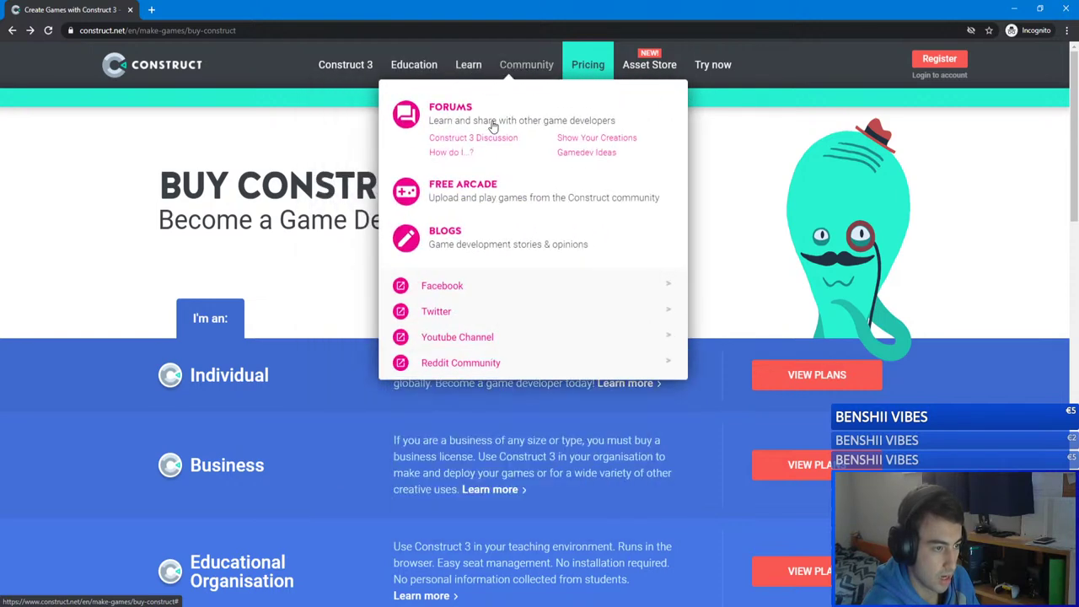
{"action": "mouse_move", "coordinate": [346, 65]}
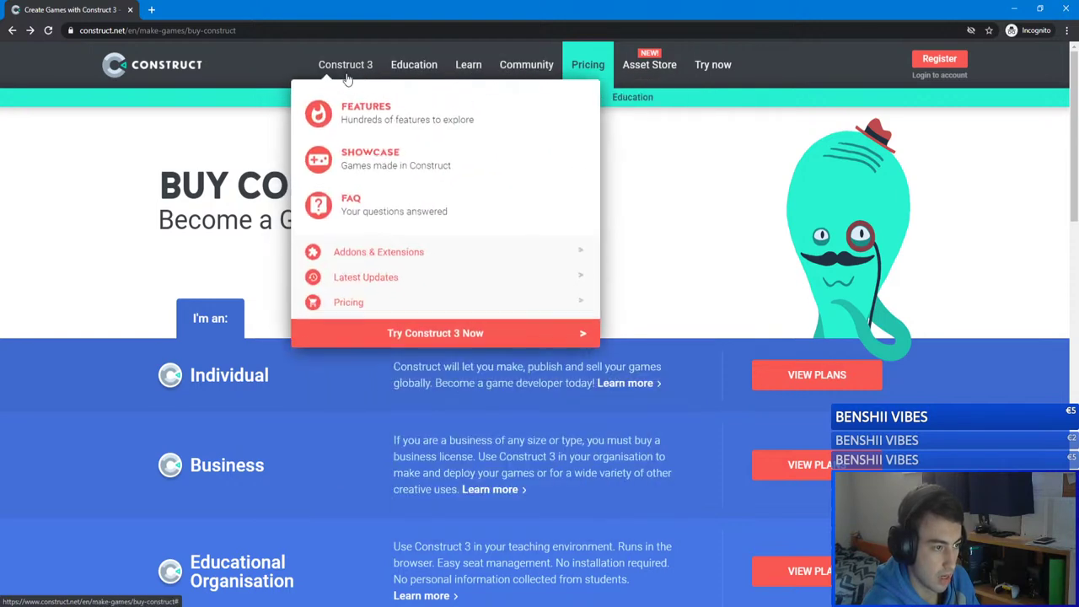
Step: Read through the Construct 3 Games Editor feature list, then open the Free Trial page
{"action": "left_click", "coordinate": [368, 113]}
{"action": "scroll", "coordinate": [411, 237], "scroll_direction": "down", "scroll_amount": 2}
{"action": "scroll", "coordinate": [450, 310], "scroll_direction": "up", "scroll_amount": 2}
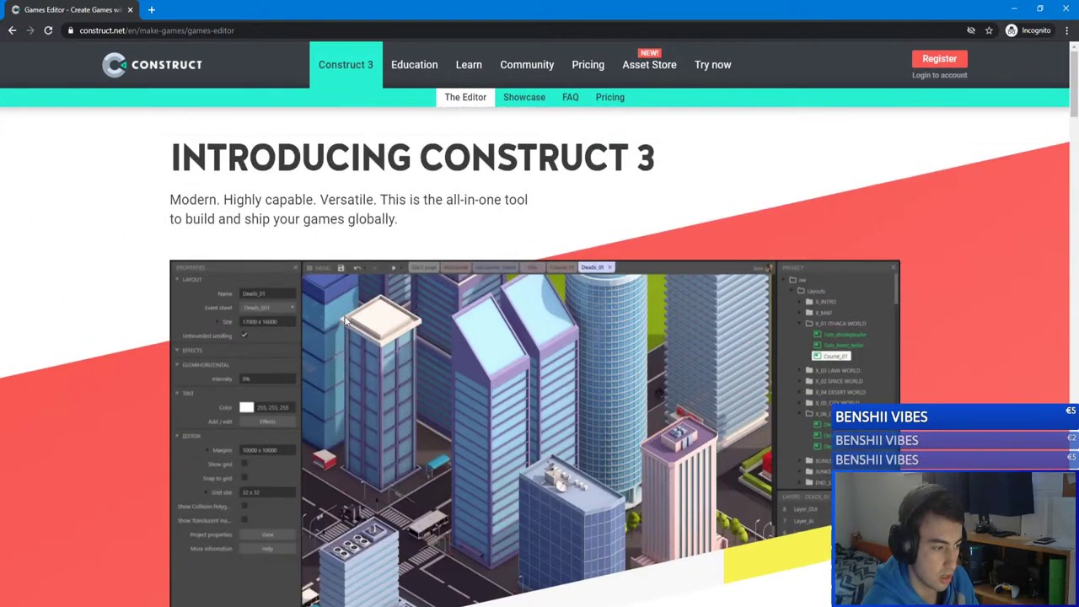
{"action": "scroll", "coordinate": [514, 325], "scroll_direction": "down", "scroll_amount": 8}
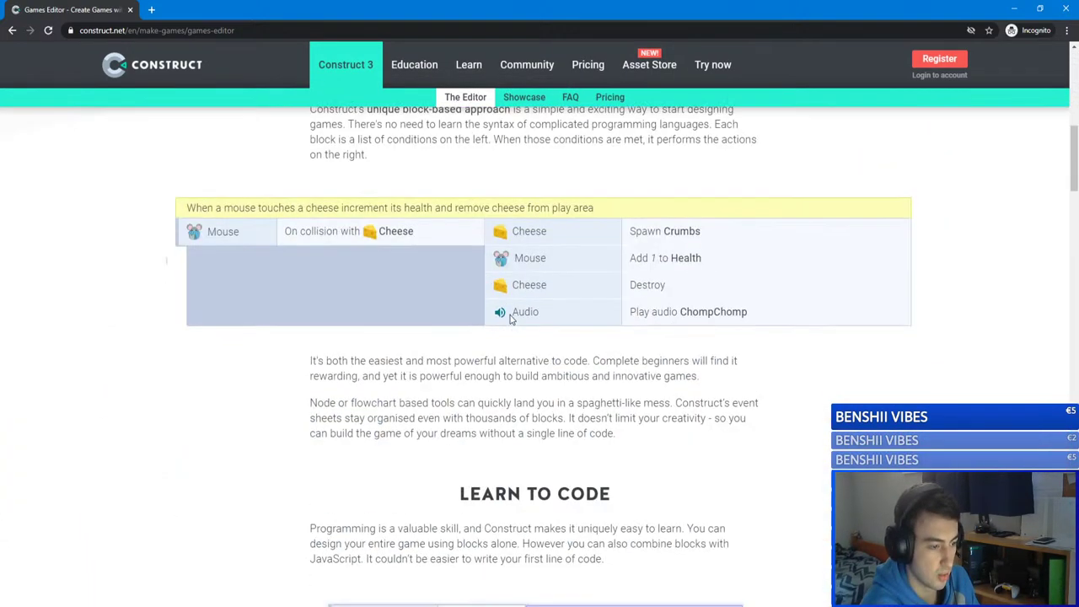
{"action": "scroll", "coordinate": [509, 318], "scroll_direction": "down", "scroll_amount": 4}
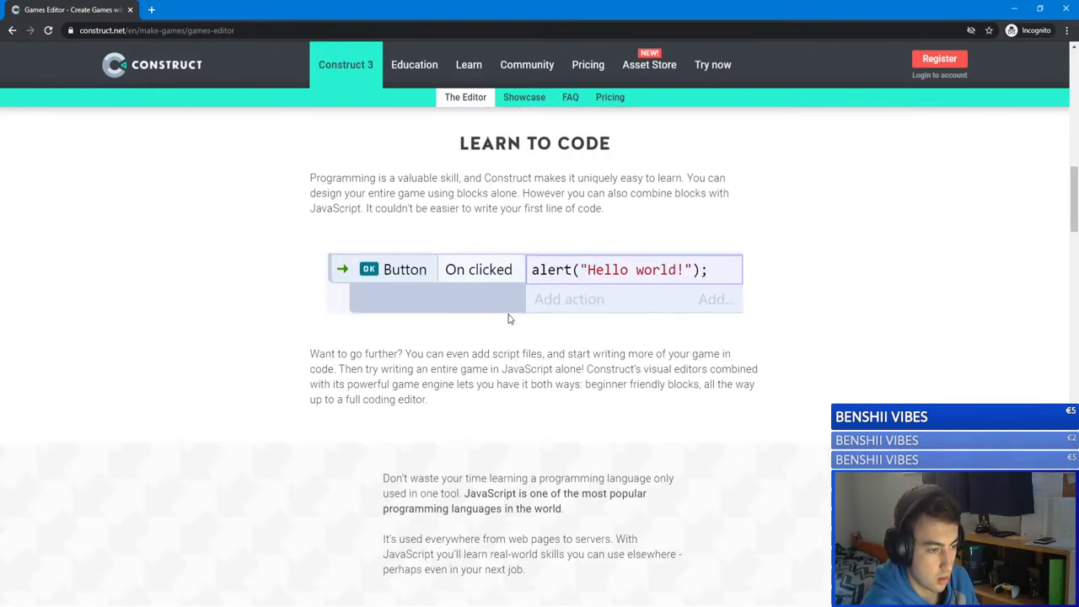
{"action": "scroll", "coordinate": [508, 317], "scroll_direction": "up", "scroll_amount": 1}
{"action": "scroll", "coordinate": [508, 318], "scroll_direction": "down", "scroll_amount": 12}
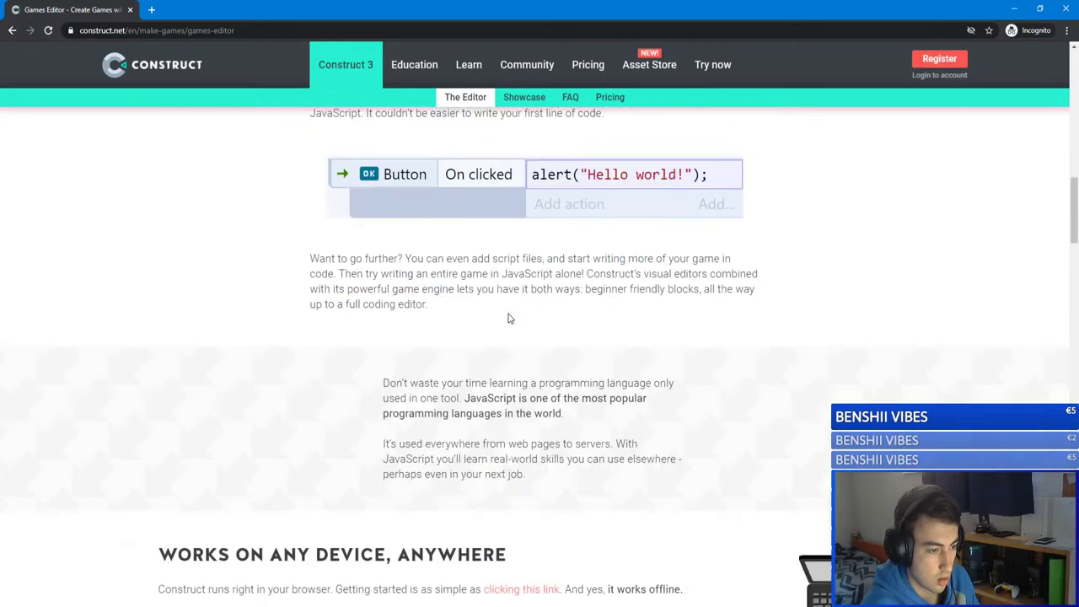
{"action": "scroll", "coordinate": [508, 316], "scroll_direction": "down", "scroll_amount": 14}
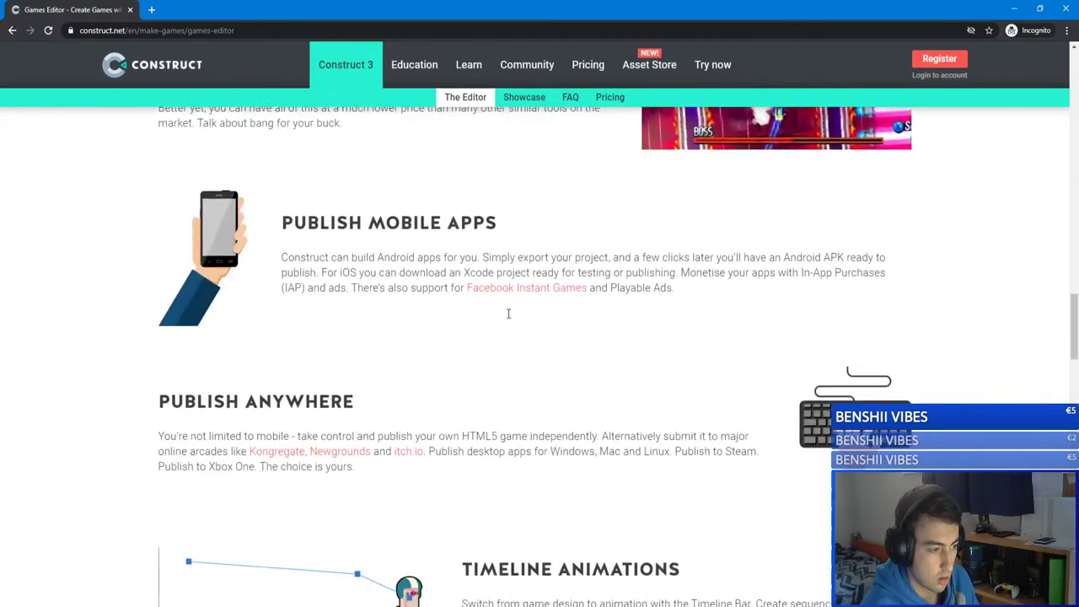
{"action": "scroll", "coordinate": [508, 318], "scroll_direction": "down", "scroll_amount": 5}
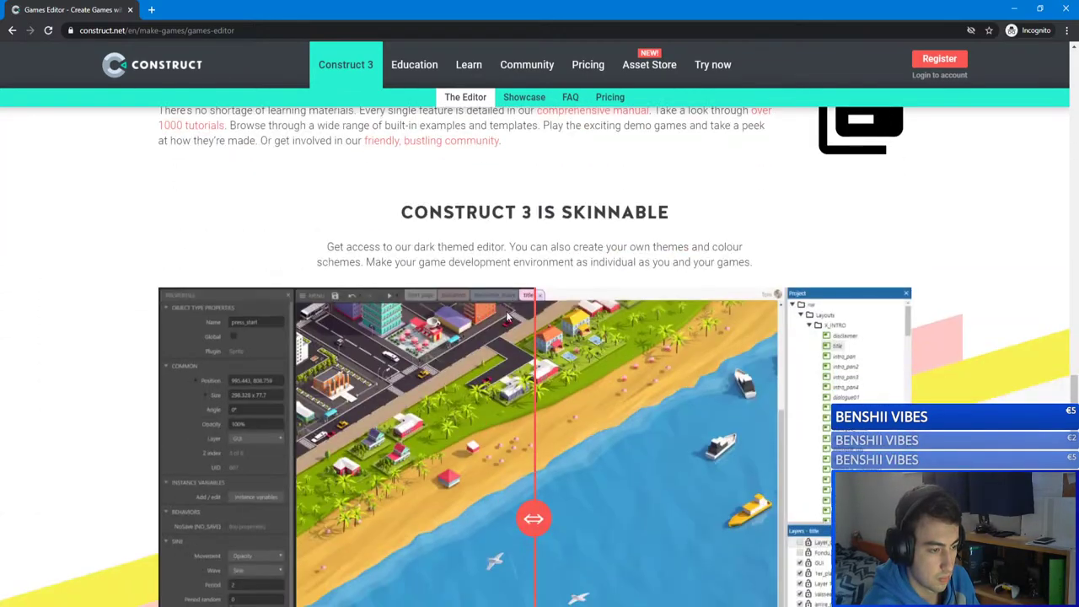
{"action": "scroll", "coordinate": [507, 316], "scroll_direction": "up", "scroll_amount": 1}
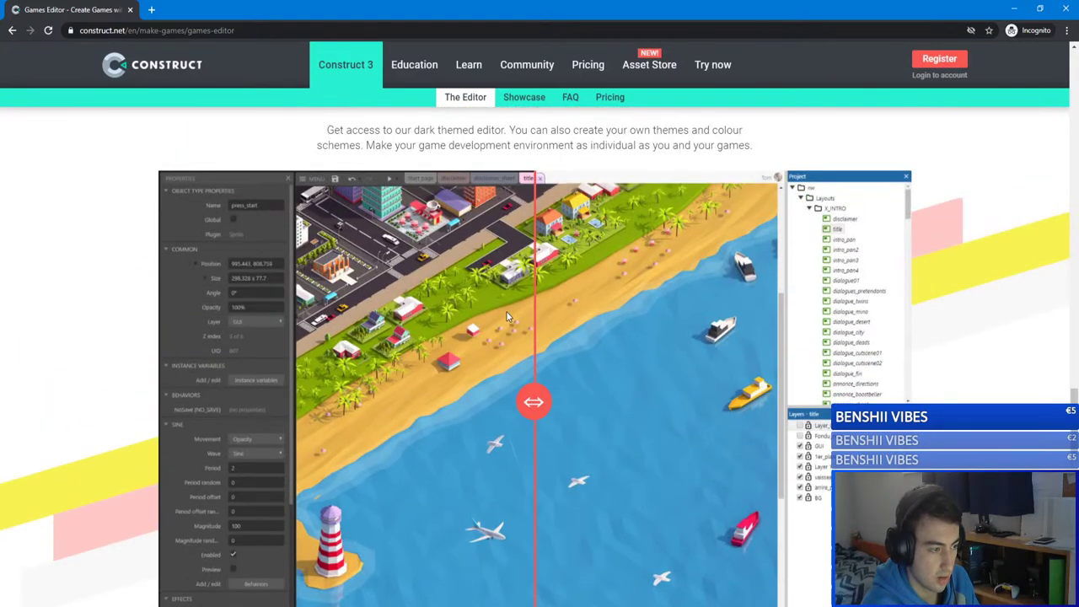
{"action": "scroll", "coordinate": [506, 316], "scroll_direction": "down", "scroll_amount": 12}
{"action": "scroll", "coordinate": [506, 316], "scroll_direction": "up", "scroll_amount": 12}
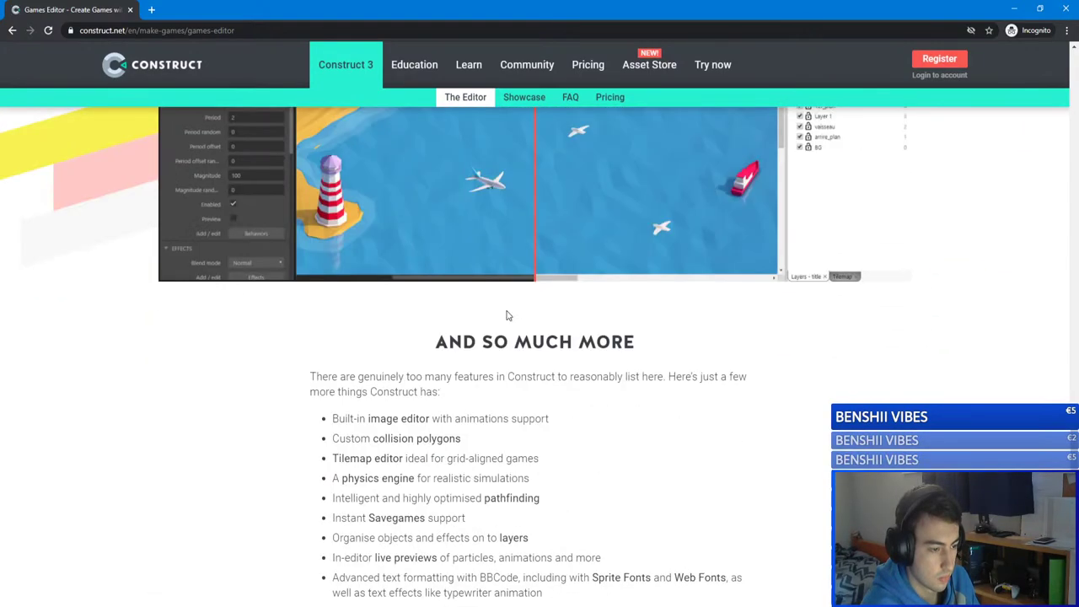
{"action": "scroll", "coordinate": [493, 354], "scroll_direction": "down", "scroll_amount": 11}
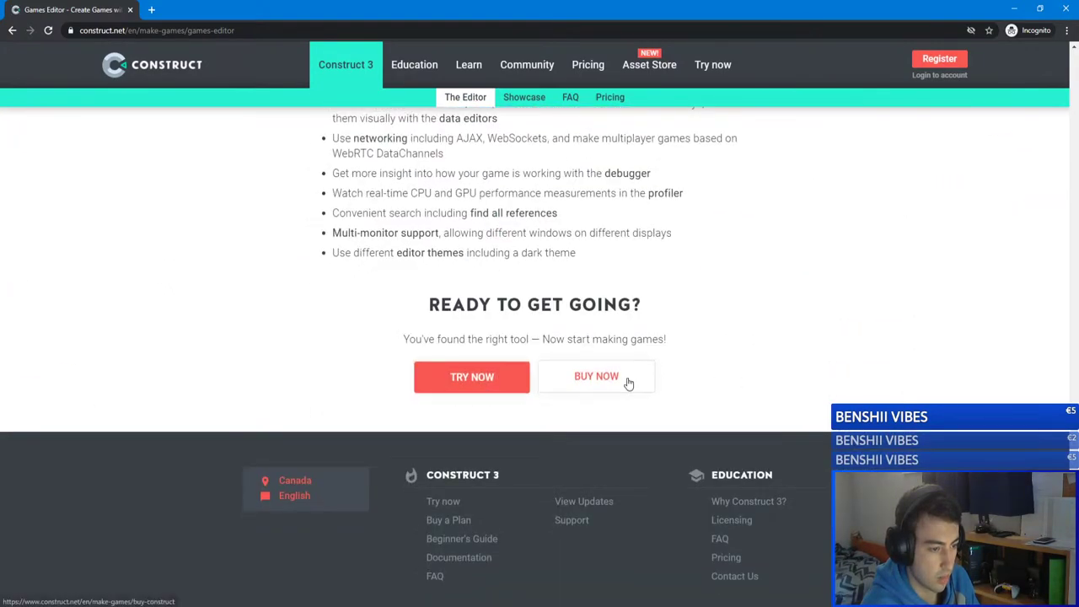
{"action": "left_click", "coordinate": [464, 380]}
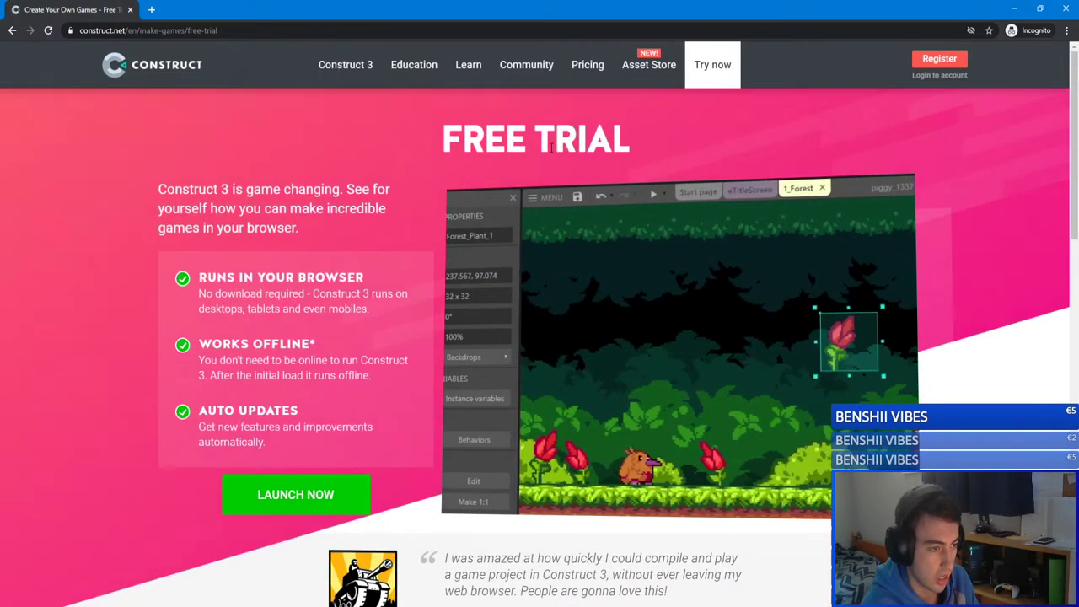
Step: Glance over the Free Trial page, return to the Construct homepage, and switch back to Unity
{"action": "left_click_drag", "start_coordinate": [630, 137], "coordinate": [434, 139]}
{"action": "scroll", "coordinate": [435, 289], "scroll_direction": "down", "scroll_amount": 9}
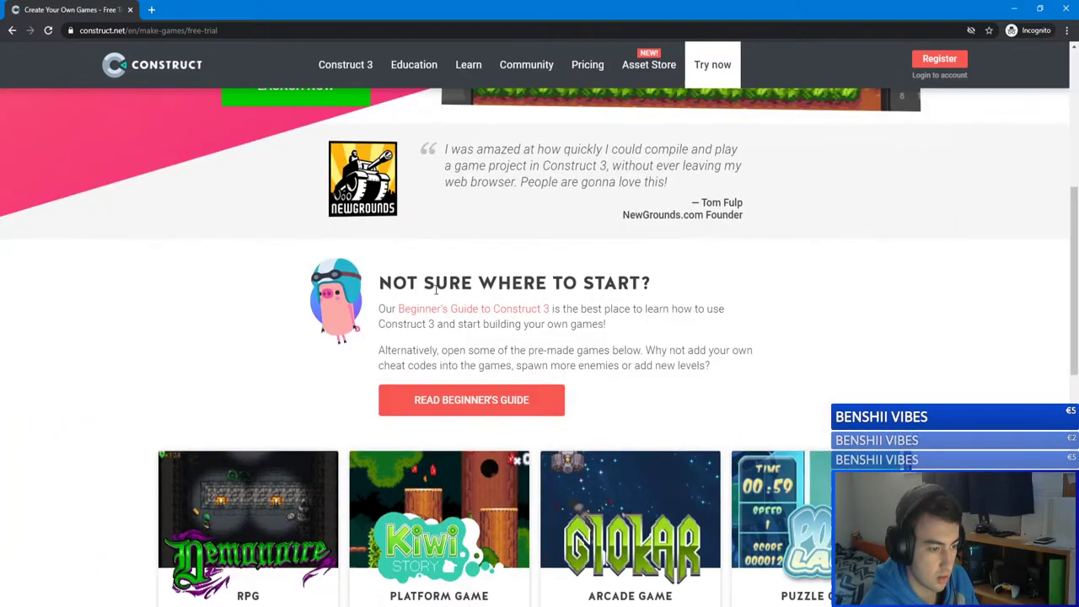
{"action": "scroll", "coordinate": [436, 288], "scroll_direction": "up", "scroll_amount": 9}
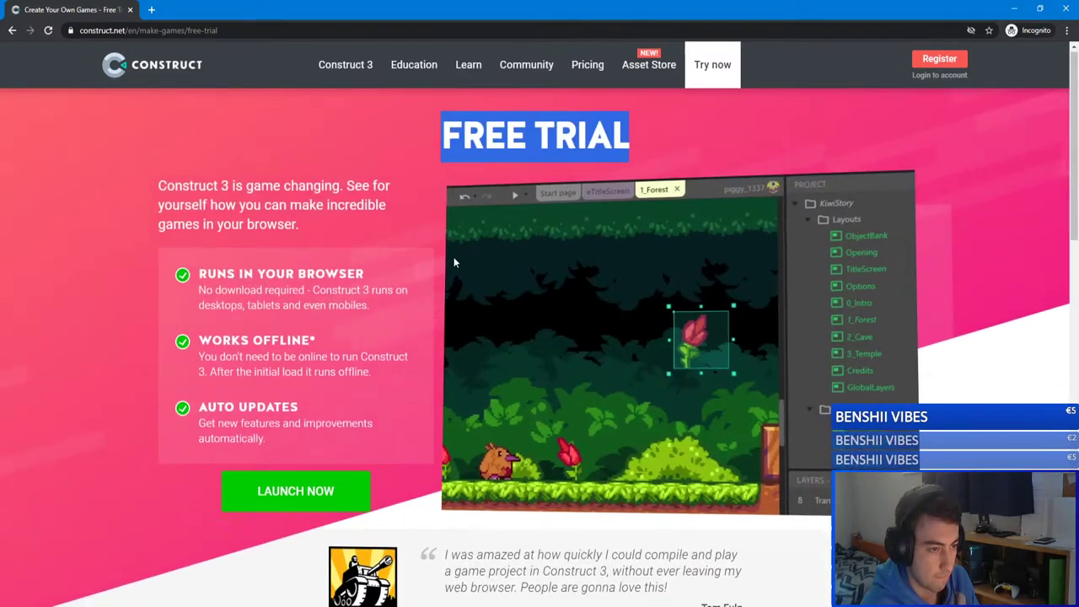
{"action": "left_click", "coordinate": [183, 74]}
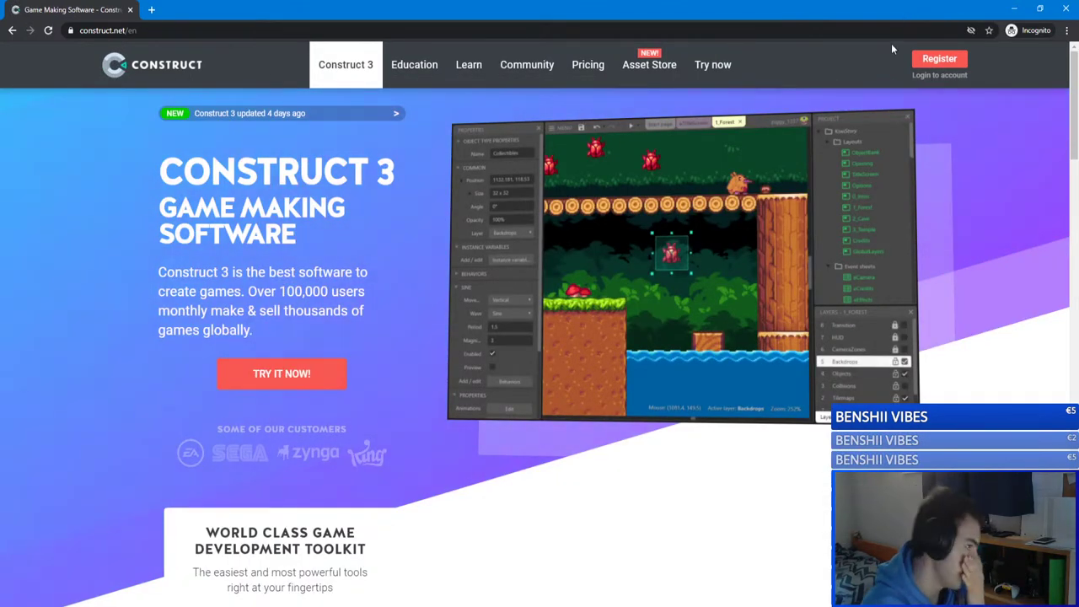
{"action": "key", "text": "alt+Tab"}
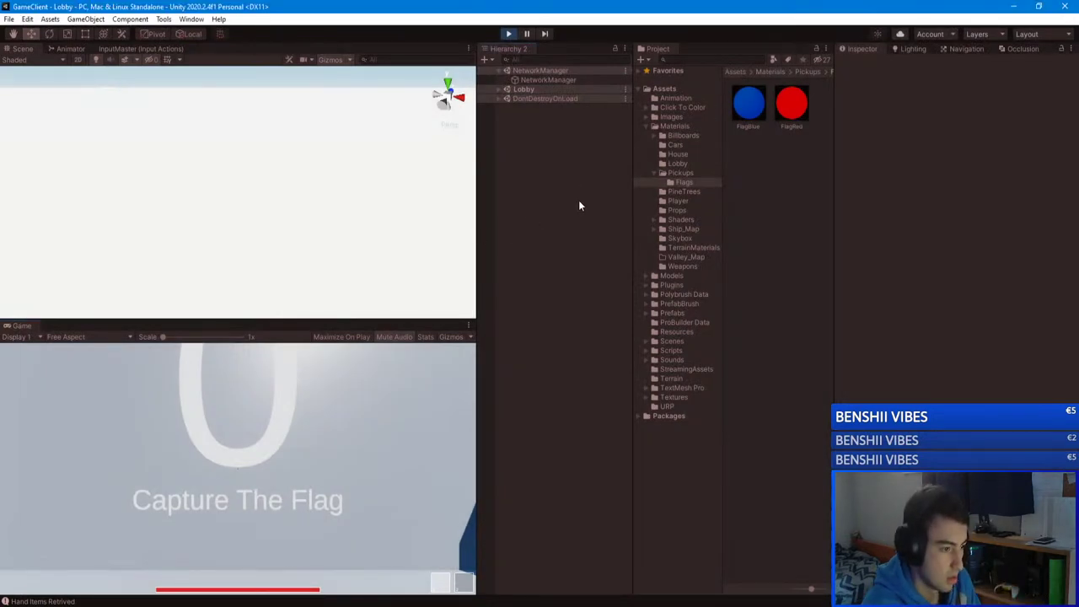
Step: Orbit around the lobby and player character, then exit Play mode with Ctrl+P
{"action": "right_click_drag", "start_coordinate": [193, 224], "coordinate": [618, 275]}
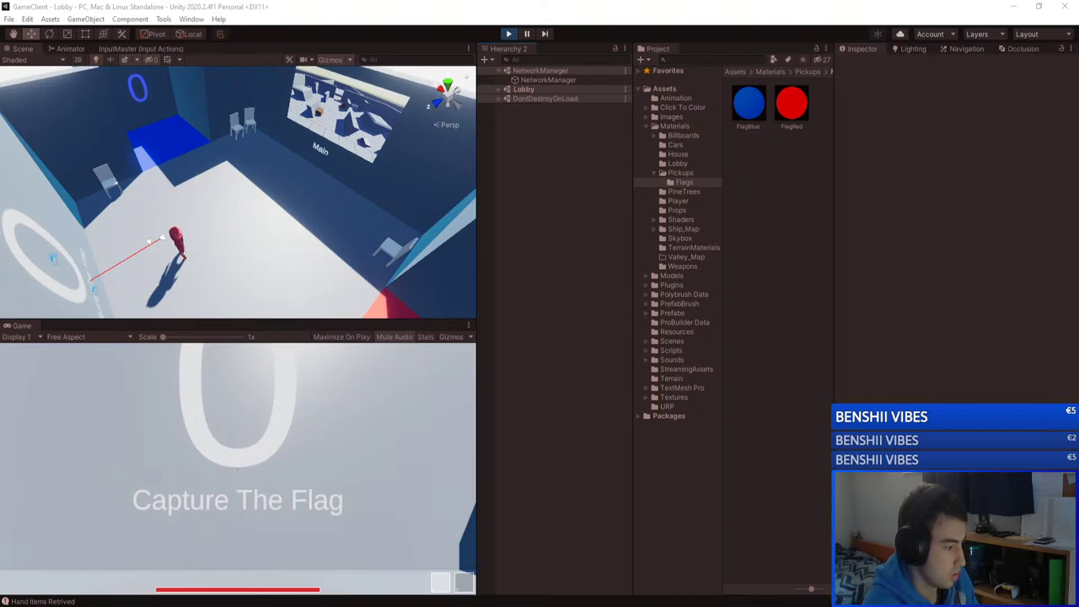
{"action": "right_click_drag", "start_coordinate": [194, 194], "coordinate": [17, 144]}
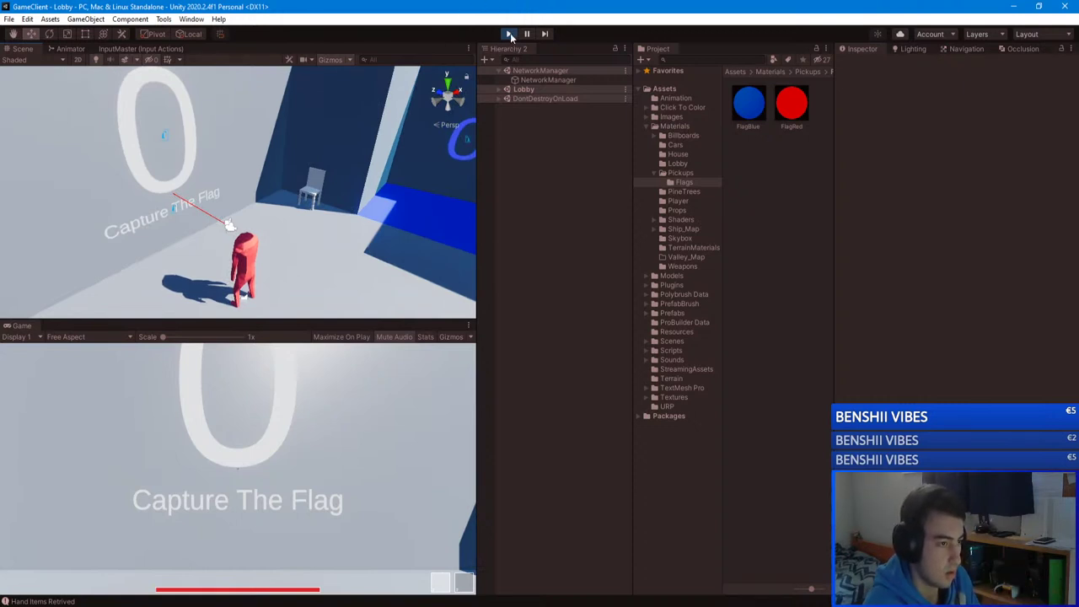
{"action": "key", "text": "ctrl+p"}
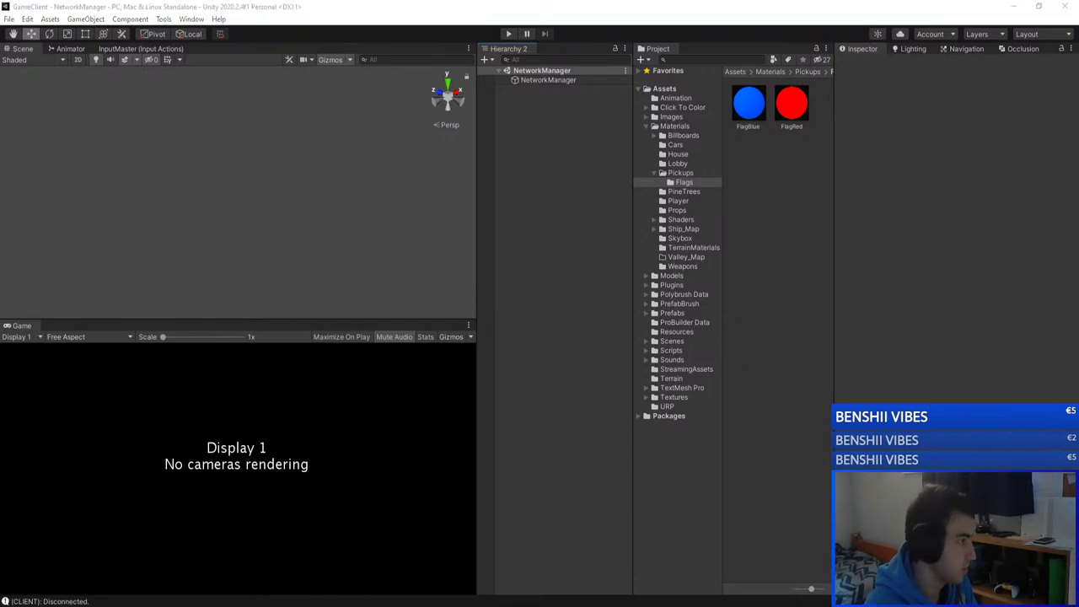
Step: Open the Valley scene from Assets/Scenes in the GameClient project
{"action": "left_click", "coordinate": [679, 323]}
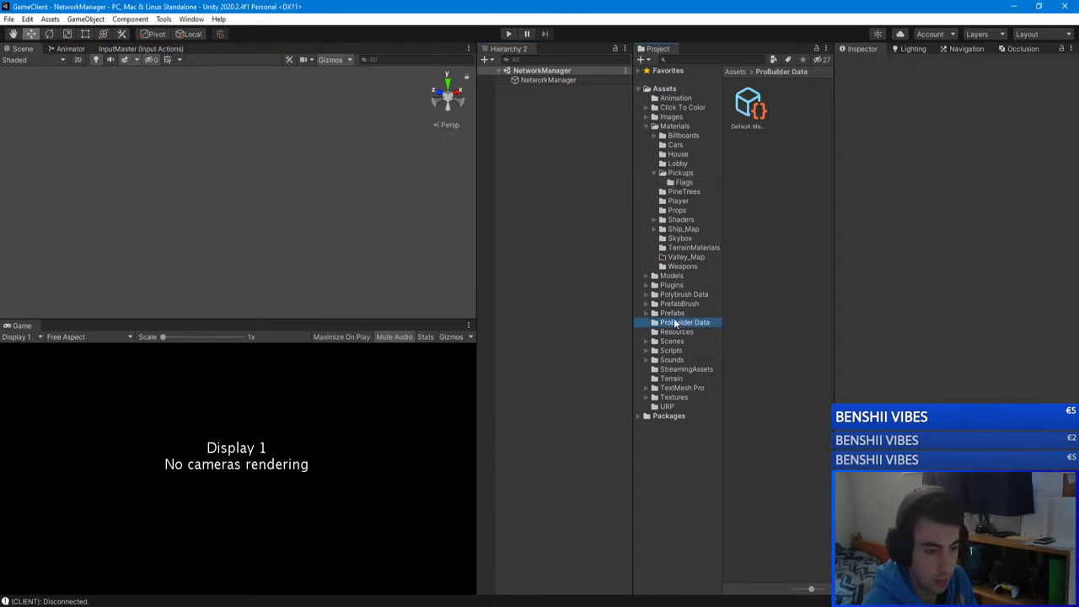
{"action": "left_click", "coordinate": [672, 313]}
{"action": "left_click", "coordinate": [672, 340]}
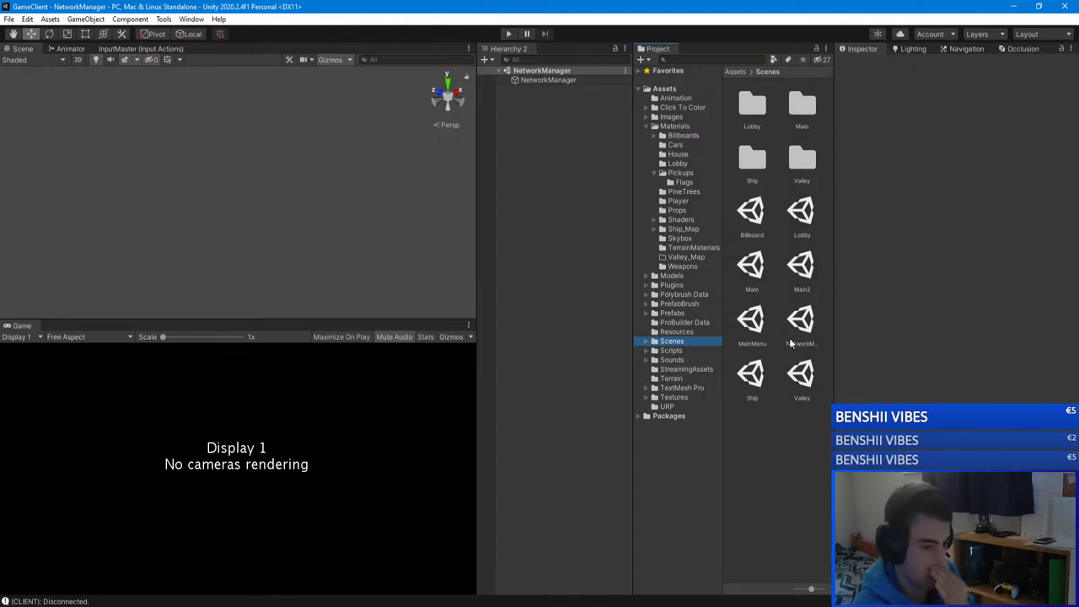
{"action": "left_click", "coordinate": [802, 375]}
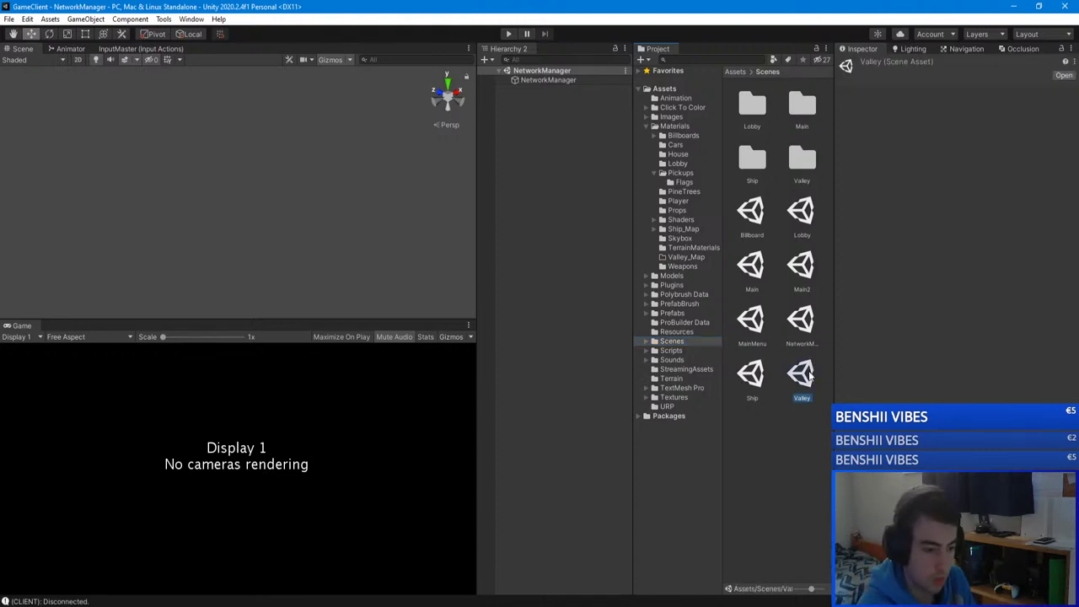
{"action": "double_click", "coordinate": [802, 376]}
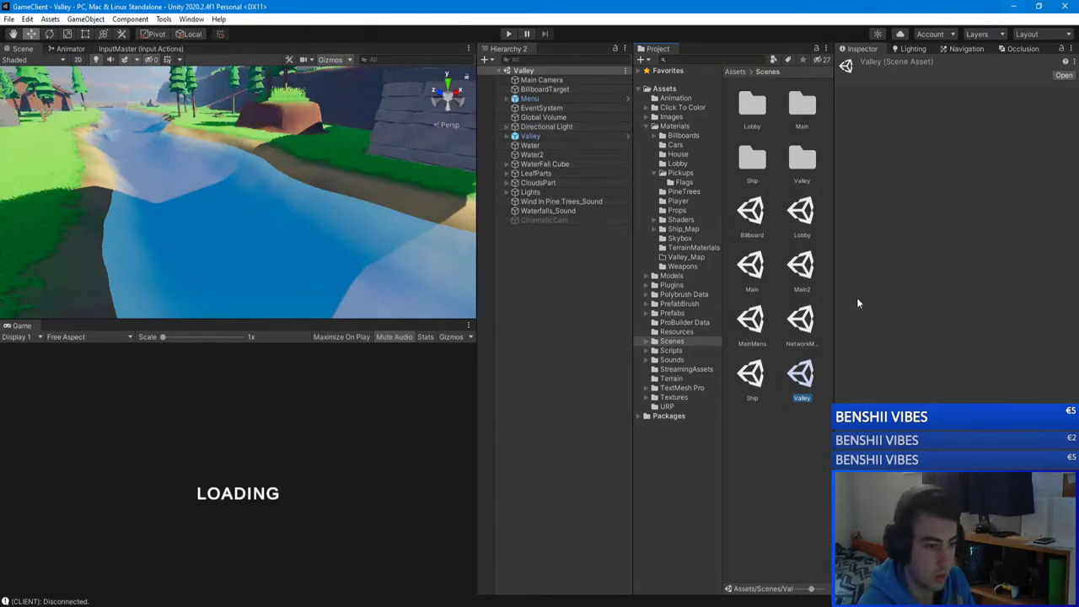
Step: Switch to the GameServer editor, open its Valley scene, and fly over the snowy terrain
{"action": "key", "text": "alt+Tab"}
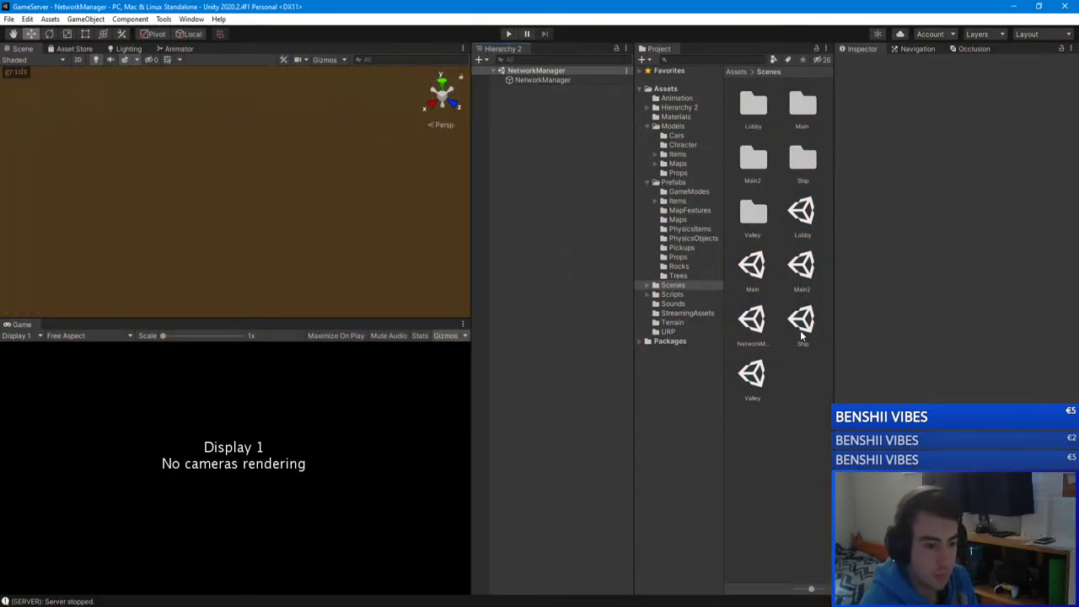
{"action": "left_click", "coordinate": [753, 377]}
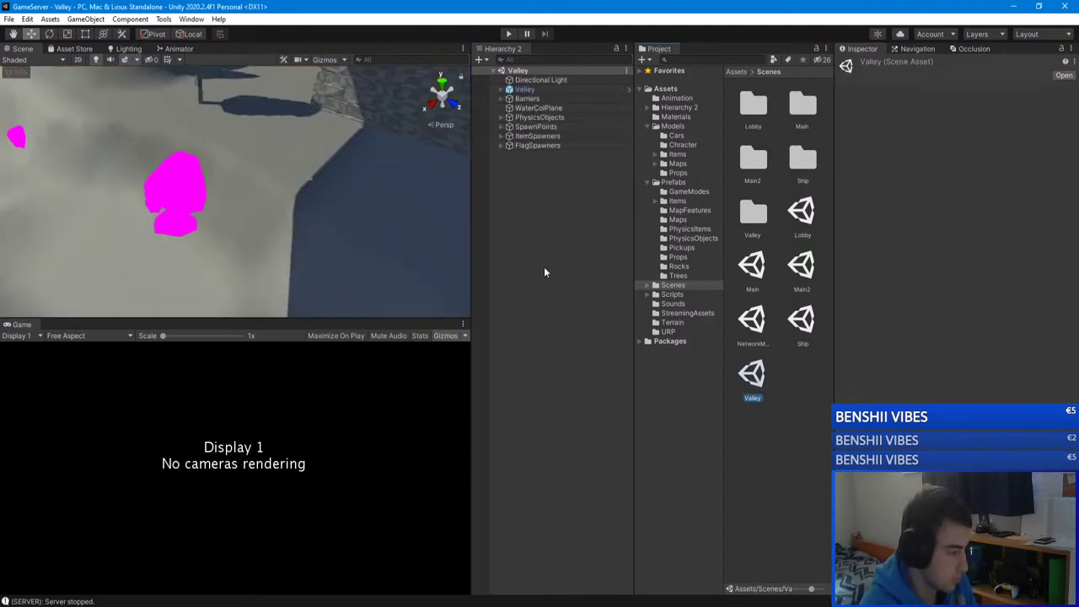
{"action": "right_click_drag", "start_coordinate": [253, 169], "coordinate": [148, 217]}
{"action": "right_click_drag", "start_coordinate": [795, 139], "coordinate": [463, 131]}
{"action": "right_click_drag", "start_coordinate": [219, 168], "coordinate": [245, 168]}
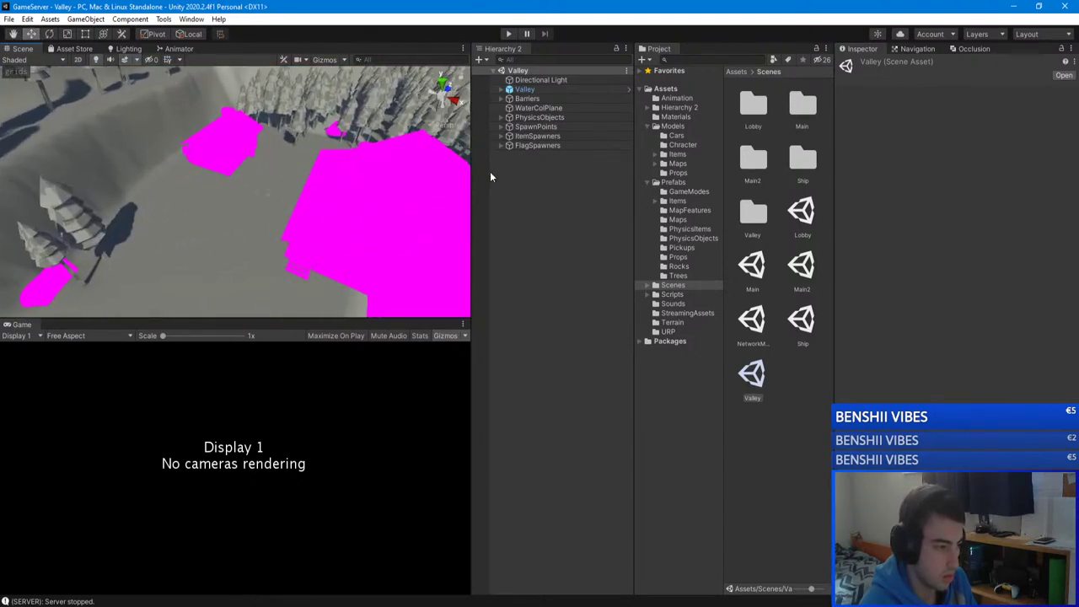
Step: Expand SpawnPoints and add a SpawnPoint prefab from Prefabs/MapFeatures under it
{"action": "left_click", "coordinate": [533, 127]}
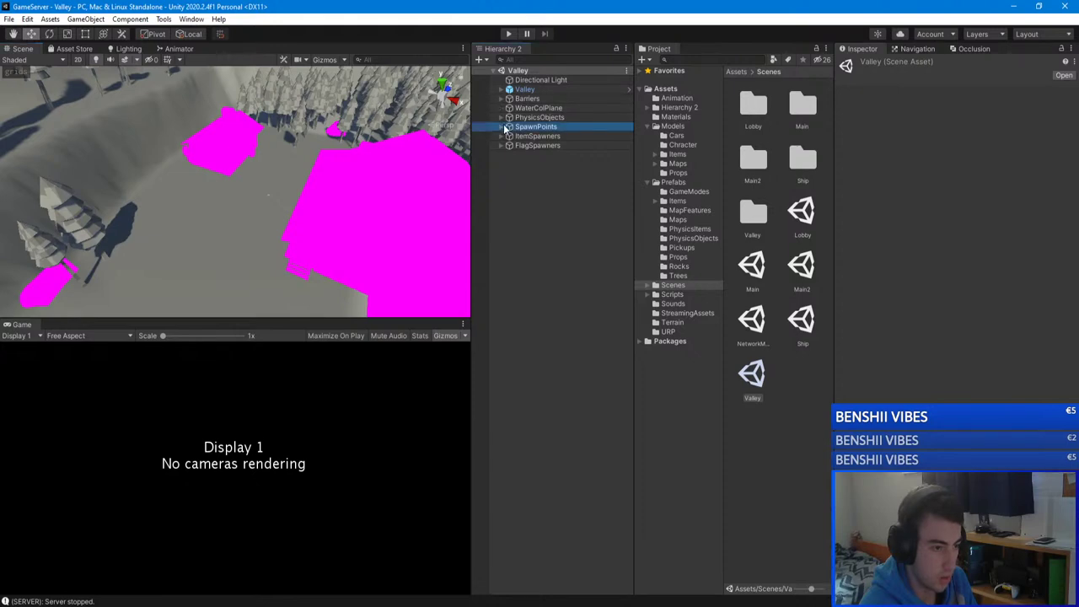
{"action": "left_click", "coordinate": [502, 126]}
{"action": "double_click", "coordinate": [539, 136]}
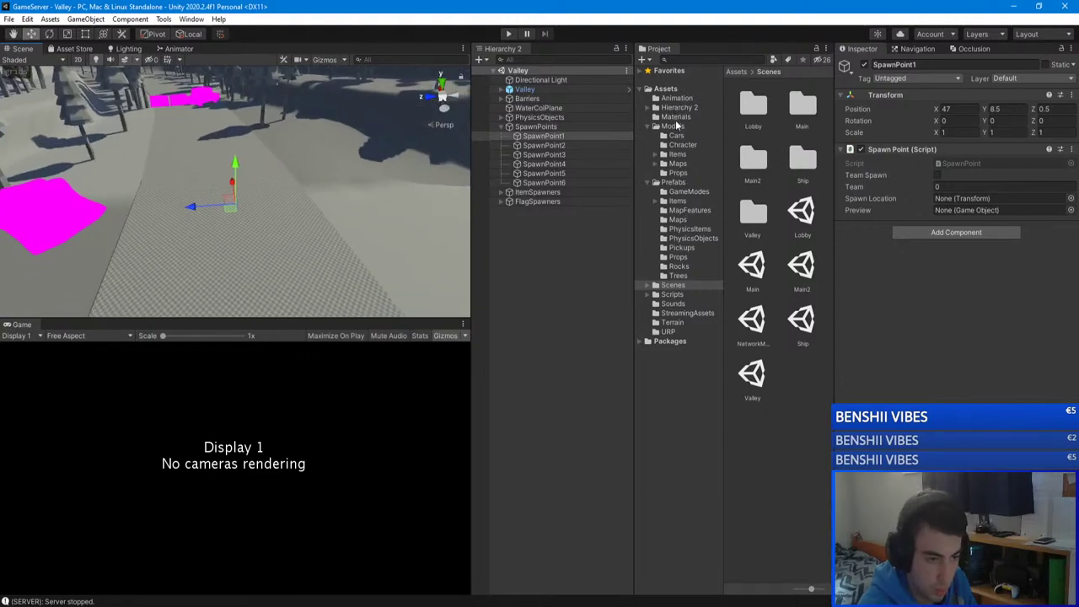
{"action": "left_click", "coordinate": [646, 126]}
{"action": "left_click", "coordinate": [672, 136]}
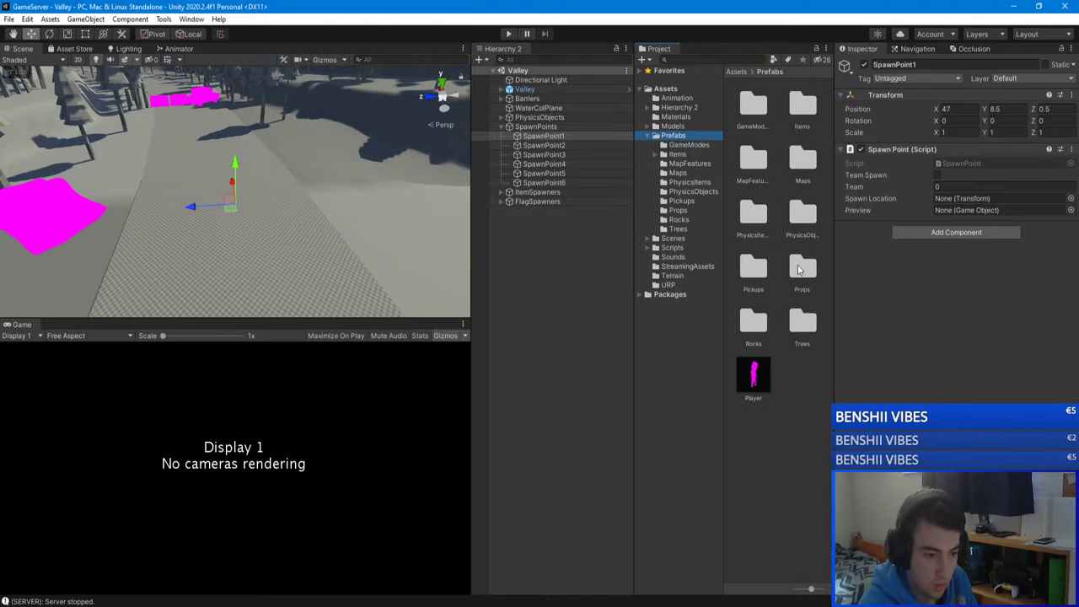
{"action": "double_click", "coordinate": [752, 160]}
{"action": "left_click_drag", "start_coordinate": [750, 105], "coordinate": [567, 135]}
Step: Rename the new spawn point to 'SpawnPoint (1)'
{"action": "left_click", "coordinate": [563, 173]}
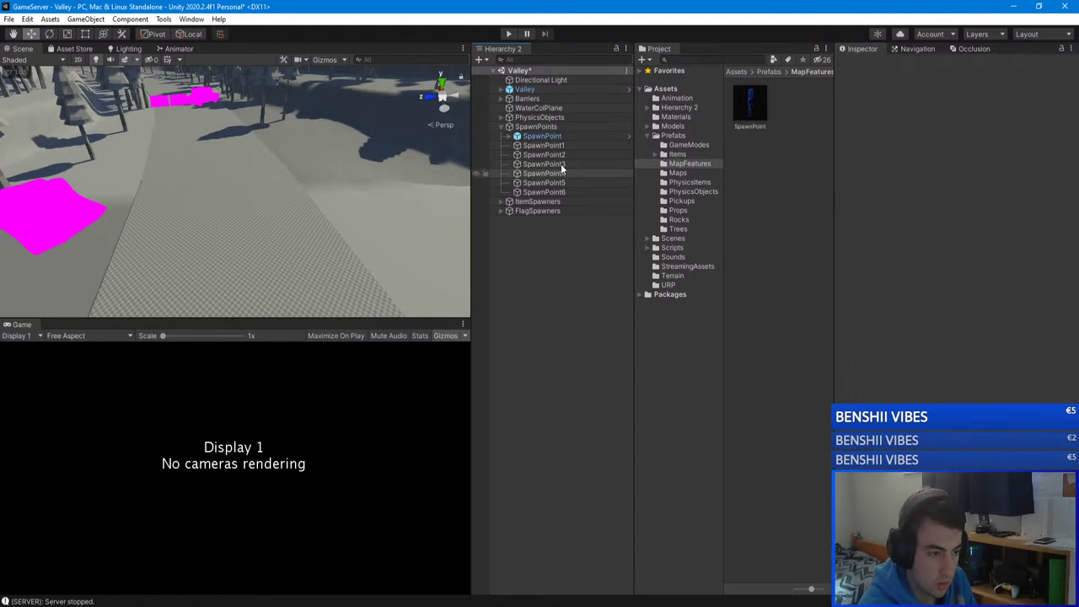
{"action": "left_click", "coordinate": [573, 137]}
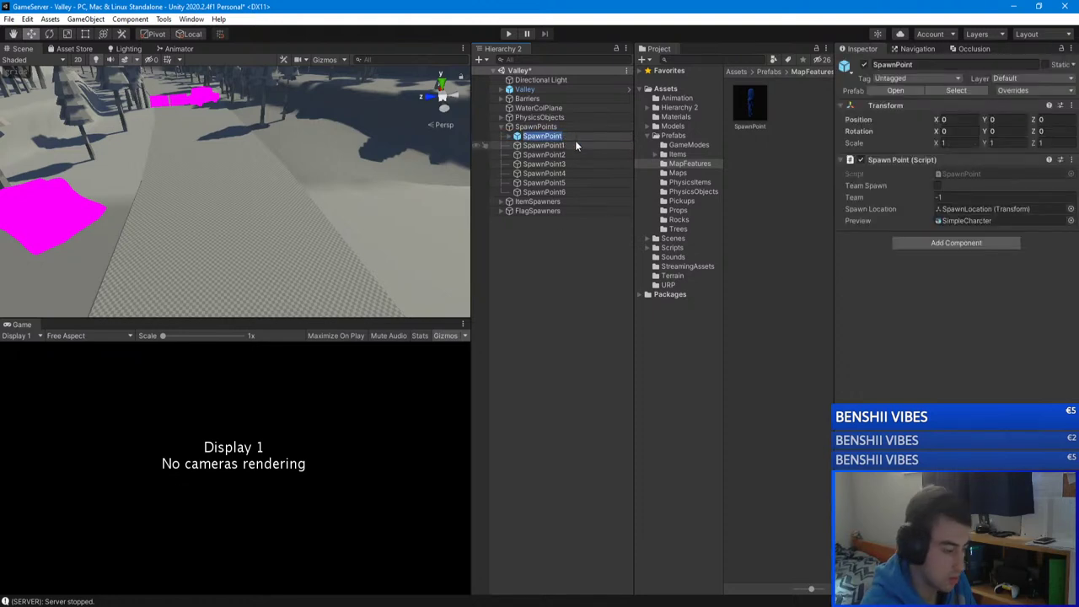
{"action": "left_click", "coordinate": [575, 142]}
{"action": "left_click", "coordinate": [567, 136]}
{"action": "left_click", "coordinate": [568, 138]}
{"action": "key", "text": "End"}
{"action": "type", "text": "(1"}
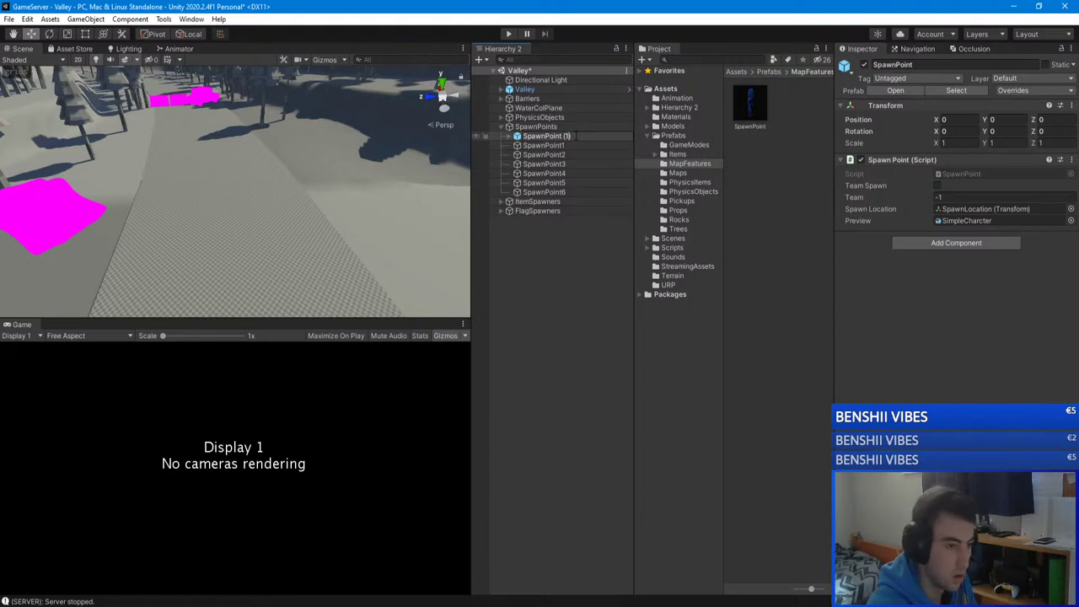
{"action": "type", "text": ")"}
{"action": "key", "text": "Return"}
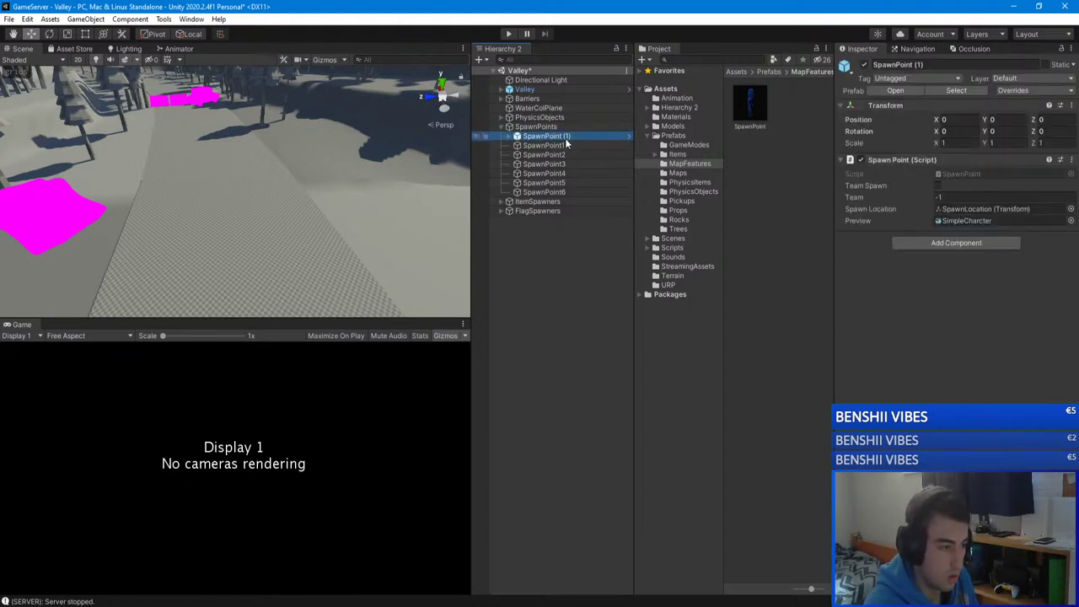
Step: Copy SpawnPoint1's Transform values and paste them onto SpawnPoint (1)
{"action": "left_click", "coordinate": [543, 144]}
{"action": "right_click", "coordinate": [999, 95]}
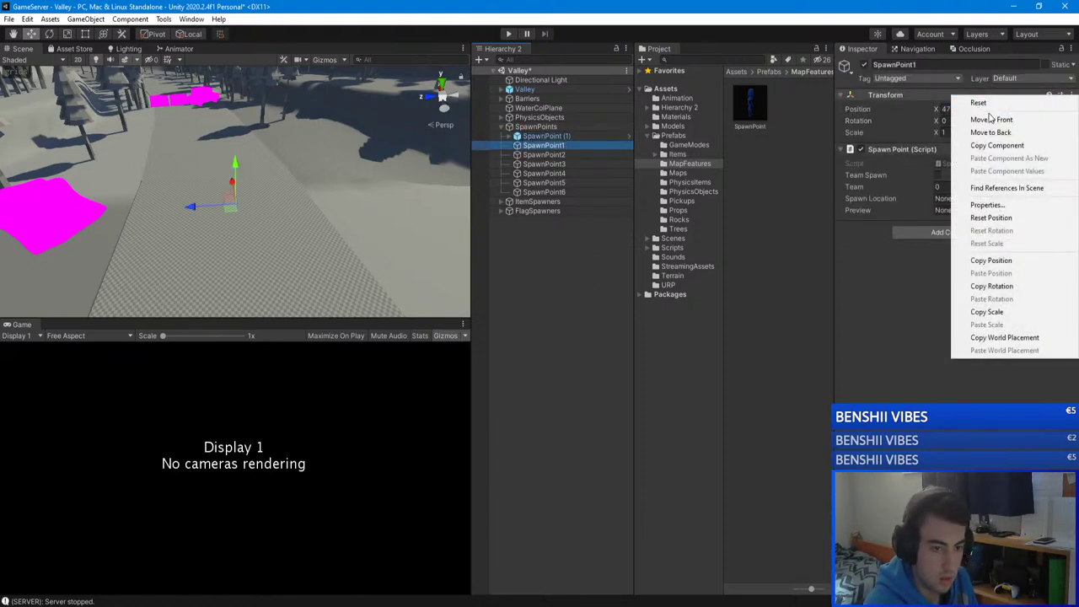
{"action": "left_click", "coordinate": [995, 145]}
{"action": "left_click", "coordinate": [544, 135]}
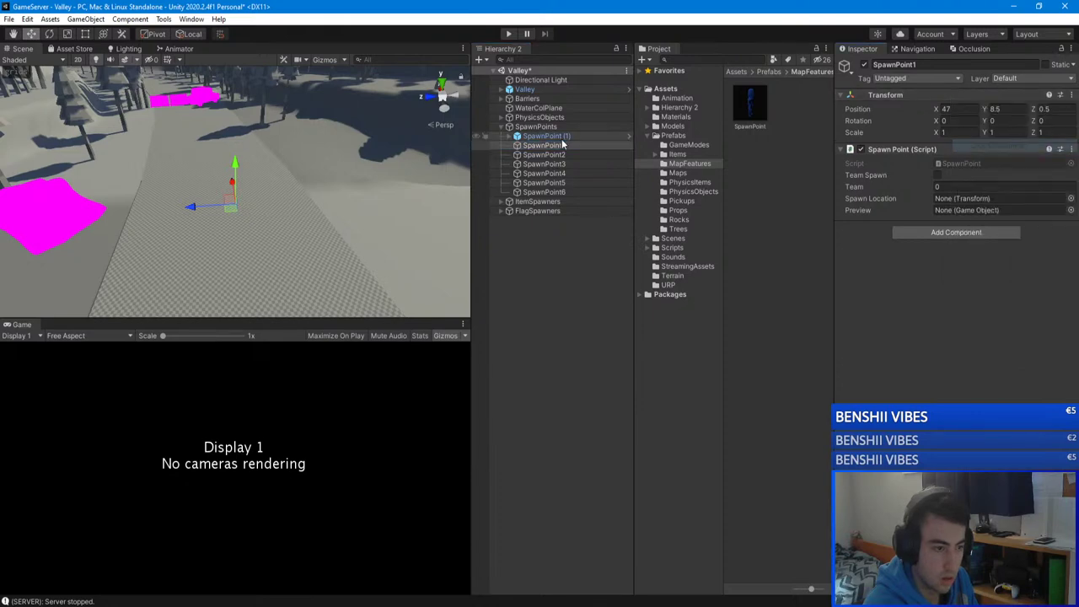
{"action": "right_click", "coordinate": [999, 106]}
{"action": "left_click", "coordinate": [1004, 190]}
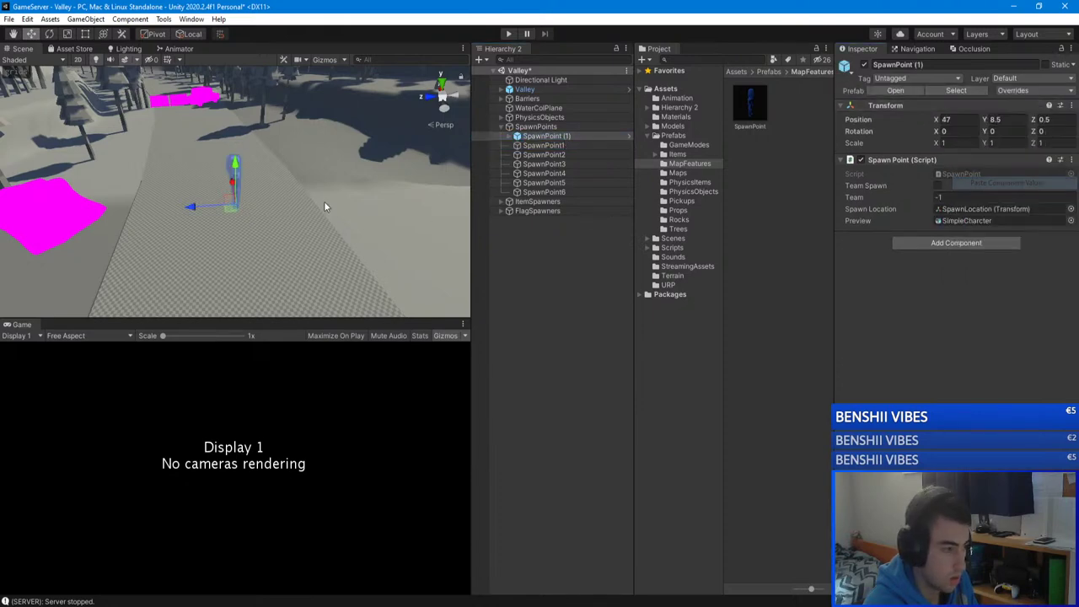
Step: Lower SpawnPoint (1) to Y 7.181 so its character preview rests on the ground
{"action": "right_click_drag", "start_coordinate": [325, 205], "coordinate": [237, 121]}
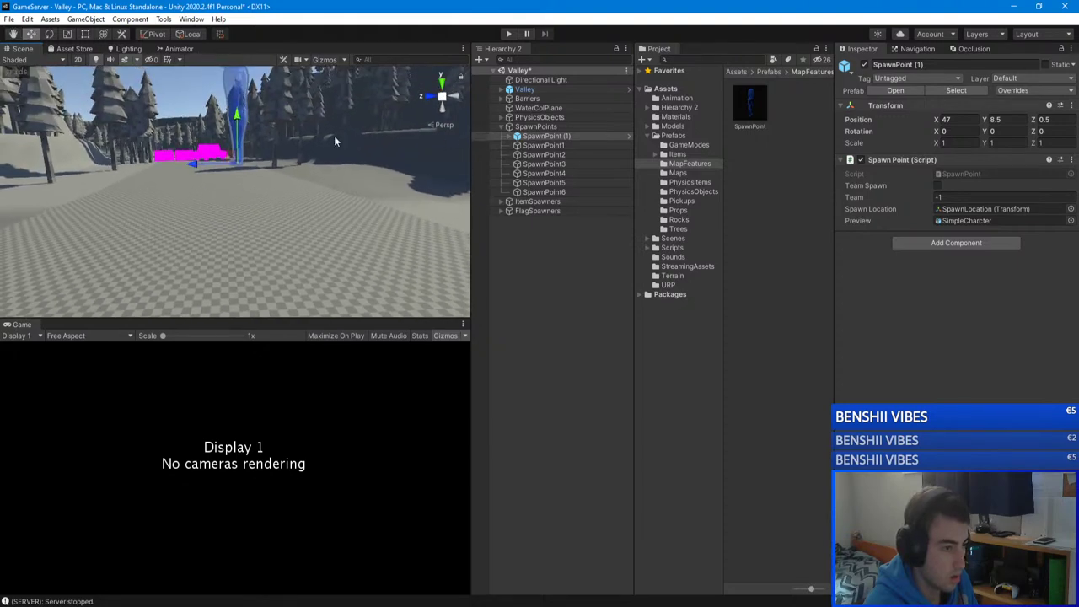
{"action": "left_click_drag", "start_coordinate": [238, 121], "coordinate": [238, 186]}
{"action": "right_click_drag", "start_coordinate": [238, 186], "coordinate": [241, 173]}
{"action": "left_click_drag", "start_coordinate": [241, 173], "coordinate": [242, 174]}
{"action": "right_click_drag", "start_coordinate": [242, 174], "coordinate": [194, 278]}
{"action": "double_click", "coordinate": [511, 140]}
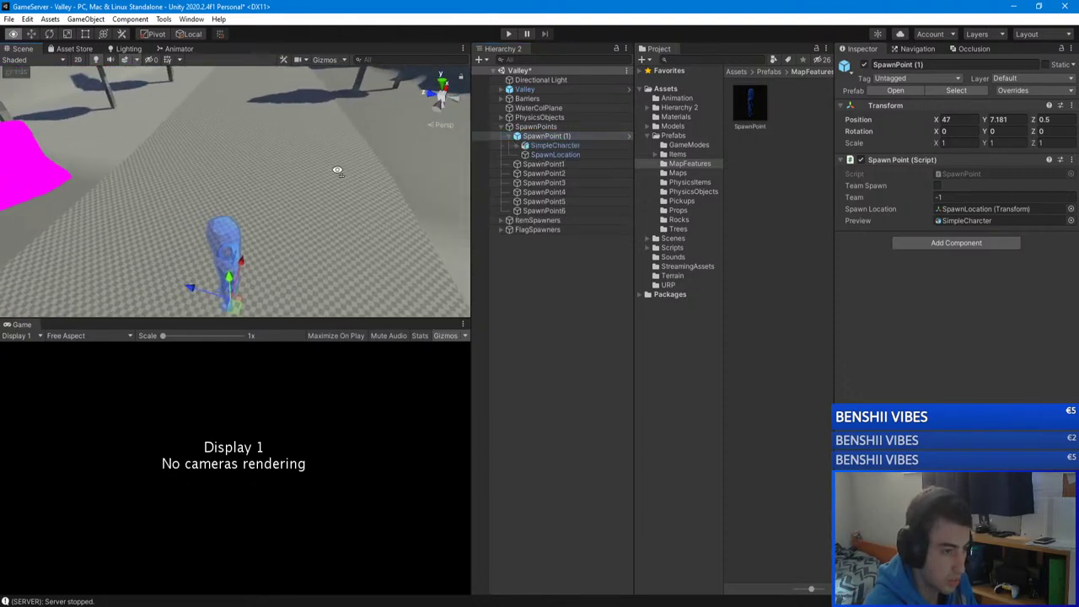
{"action": "left_click", "coordinate": [555, 154]}
{"action": "right_click_drag", "start_coordinate": [246, 198], "coordinate": [379, 127]}
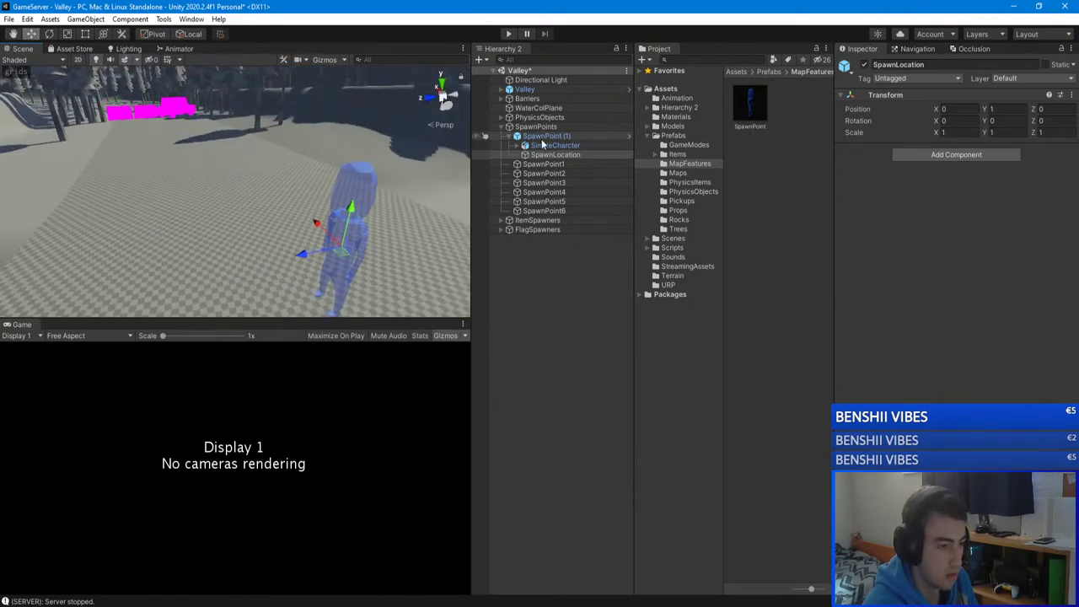
{"action": "left_click", "coordinate": [545, 138]}
Step: Delete the old SpawnPoint1 object
{"action": "left_click", "coordinate": [543, 146]}
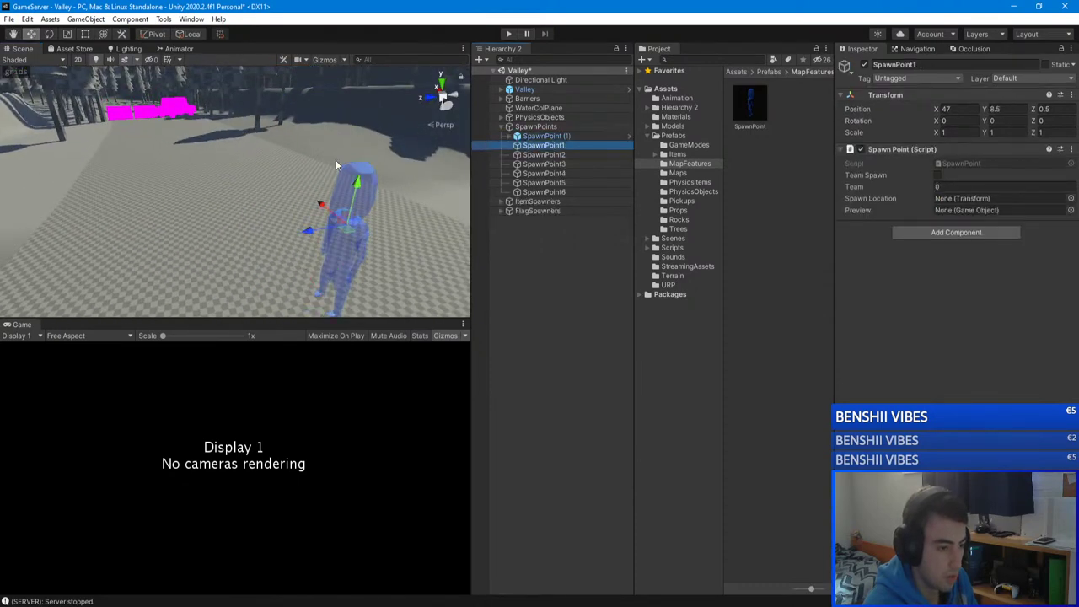
{"action": "key", "text": "f"}
{"action": "key", "text": "Delete"}
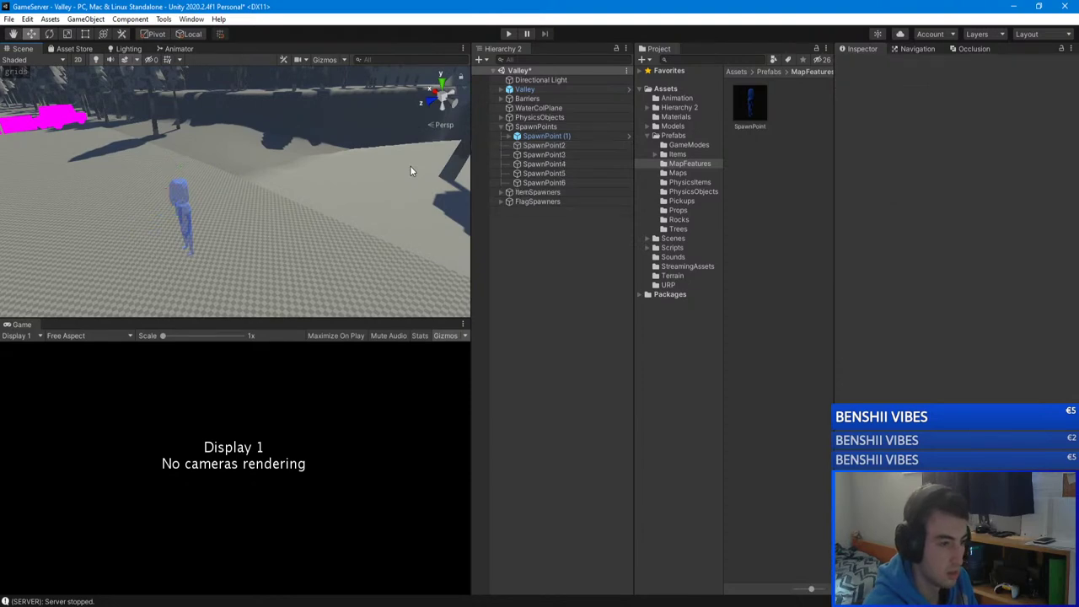
Step: Frame SpawnPoint (1) and orbit the view across the valley around it
{"action": "left_click", "coordinate": [544, 136]}
{"action": "key", "text": "f"}
{"action": "left_click_drag", "start_coordinate": [251, 153], "coordinate": [278, 157], "text": "alt"}
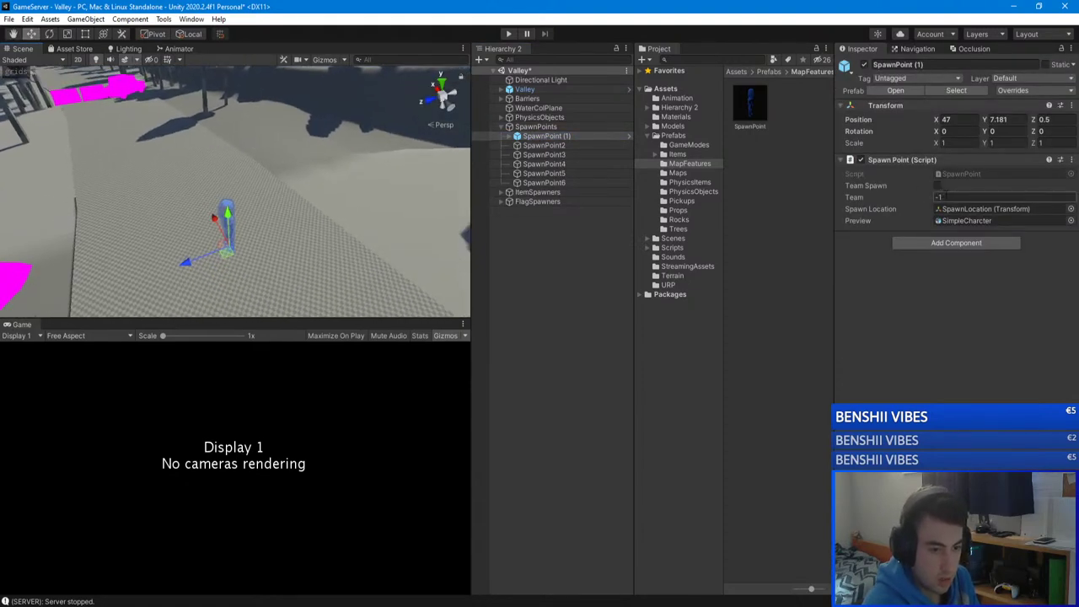
{"action": "left_click_drag", "start_coordinate": [236, 210], "coordinate": [429, 207], "text": "alt"}
{"action": "scroll", "coordinate": [150, 226], "scroll_direction": "down", "scroll_amount": 5}
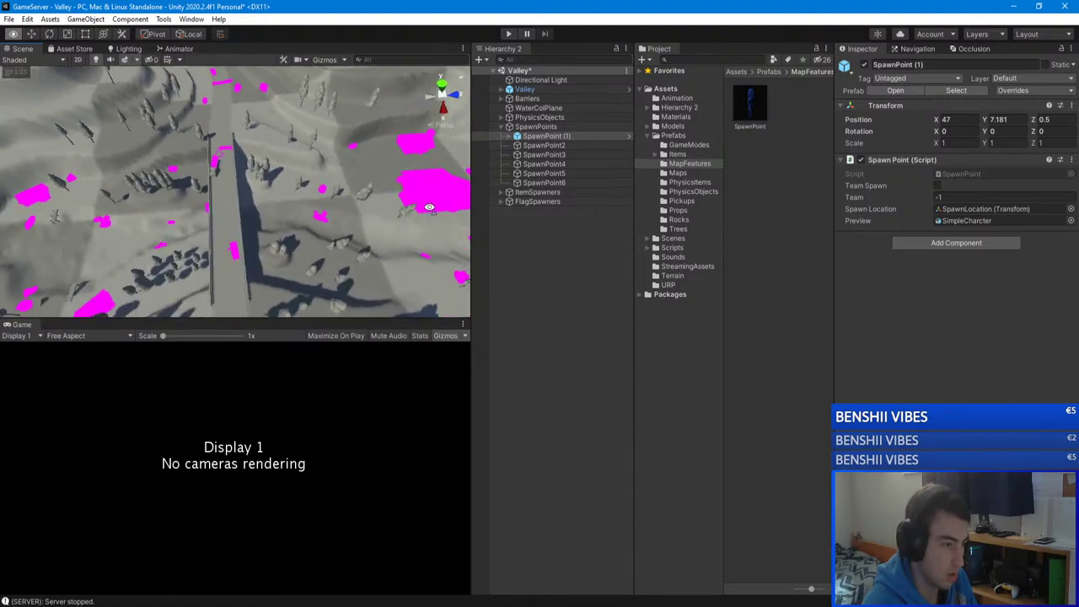
{"action": "left_click_drag", "start_coordinate": [392, 166], "coordinate": [54, 201], "text": "alt"}
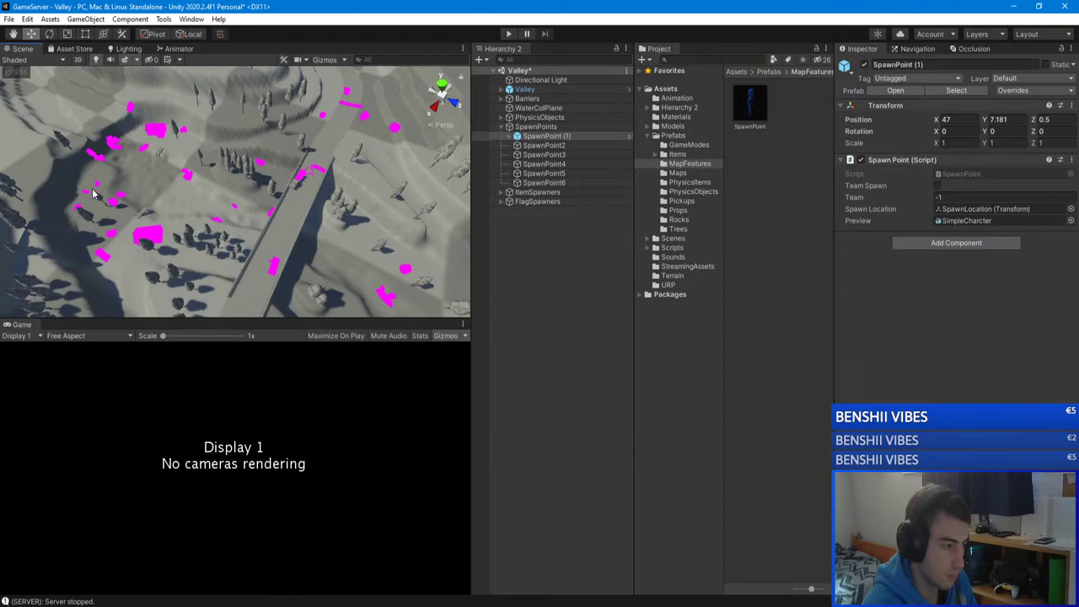
{"action": "left_click_drag", "start_coordinate": [93, 194], "coordinate": [118, 177], "text": "alt"}
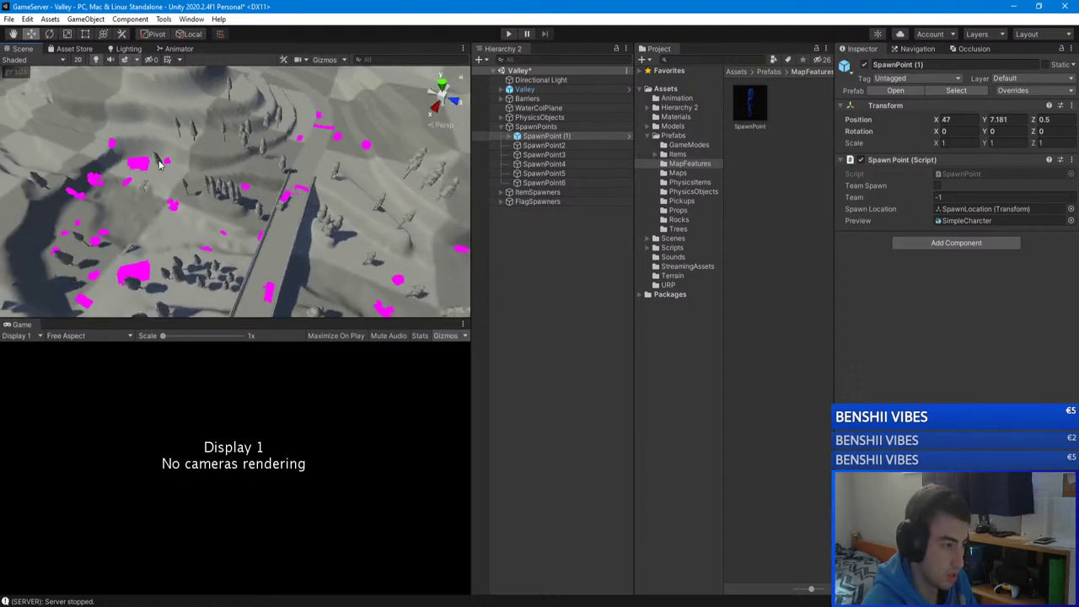
{"action": "left_click_drag", "start_coordinate": [283, 166], "coordinate": [184, 105], "text": "alt"}
{"action": "right_click_drag", "start_coordinate": [261, 127], "coordinate": [636, 158], "text": "alt"}
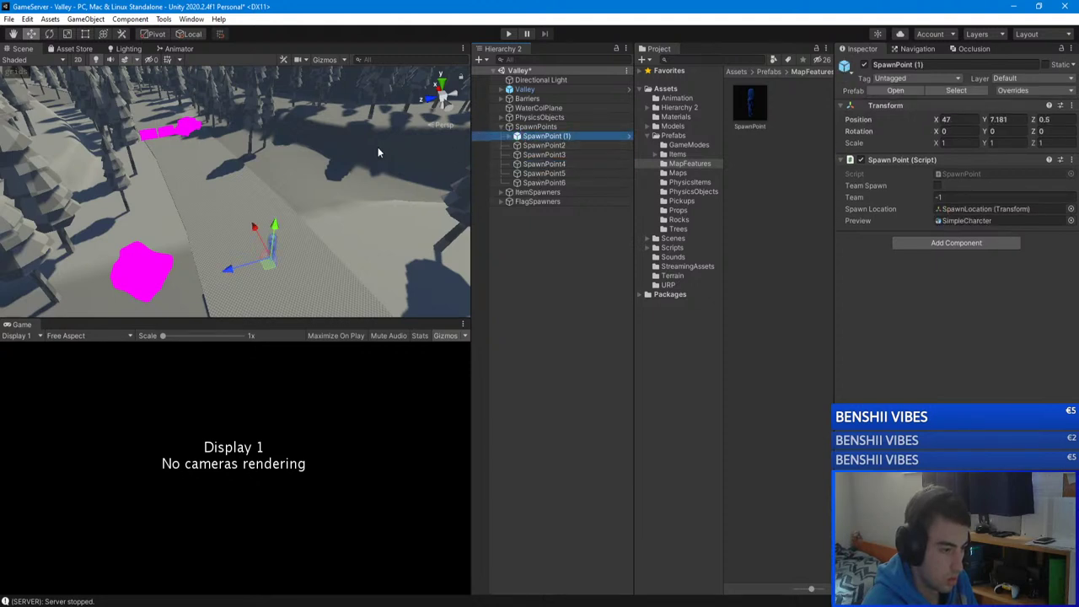
{"action": "left_click_drag", "start_coordinate": [377, 149], "coordinate": [350, 145], "text": "alt"}
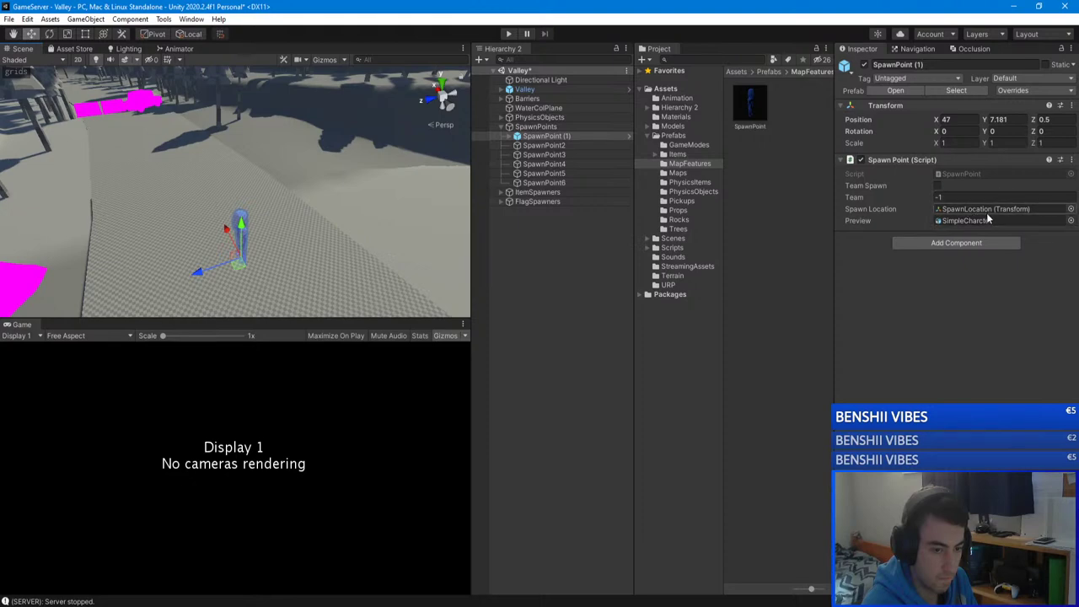
{"action": "double_click", "coordinate": [543, 136]}
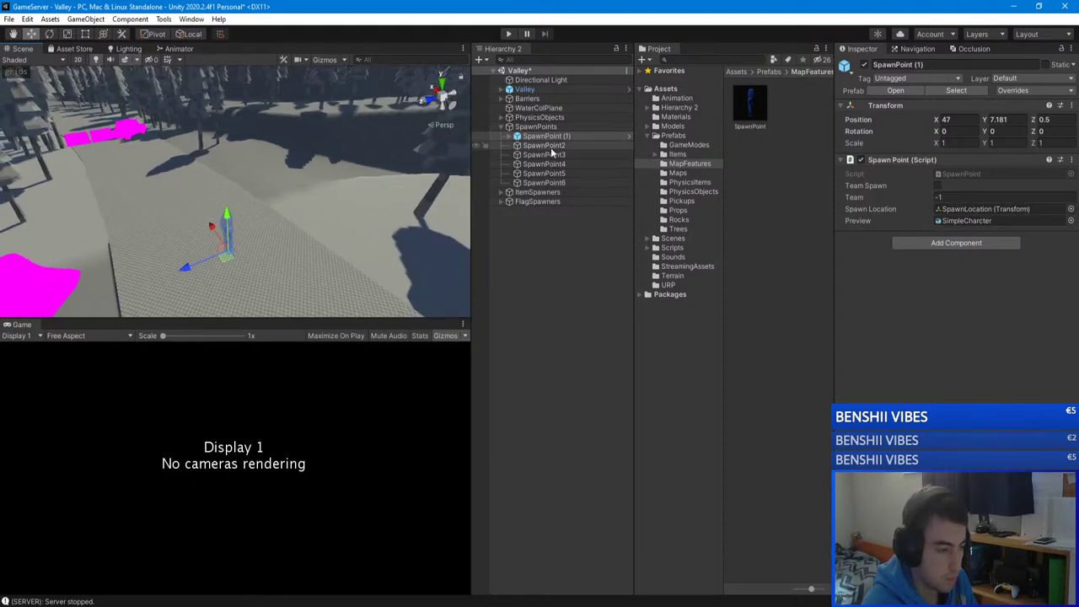
Step: Delete SpawnPoint2 through SpawnPoint6 together, then reselect SpawnPoint (1)
{"action": "left_click", "coordinate": [544, 182]}
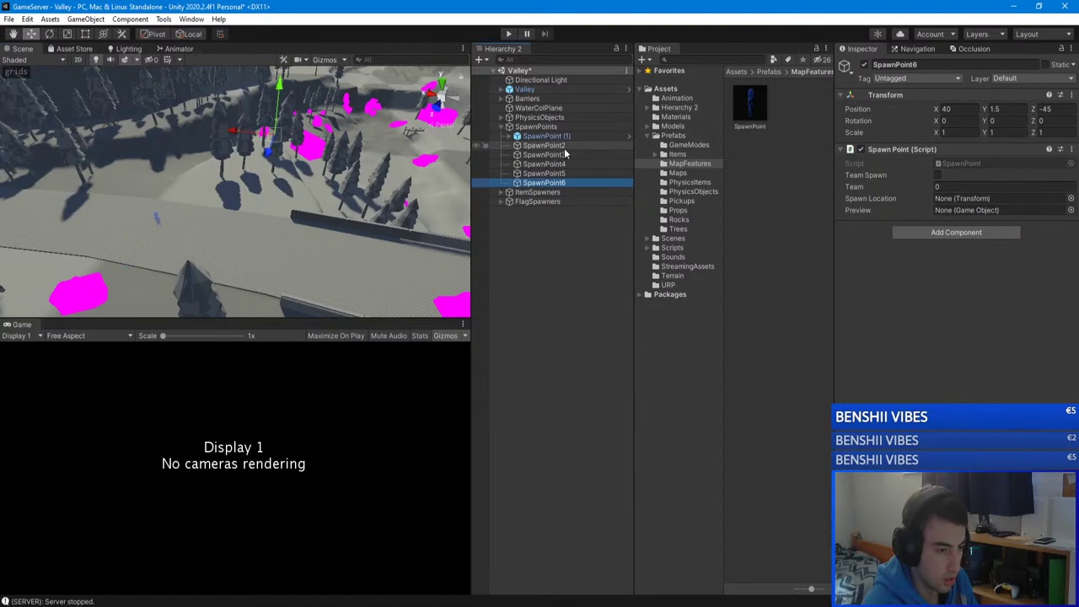
{"action": "left_click", "coordinate": [556, 145], "text": "shift"}
{"action": "left_click_drag", "start_coordinate": [371, 161], "coordinate": [331, 156], "text": "alt"}
{"action": "key", "text": "Delete"}
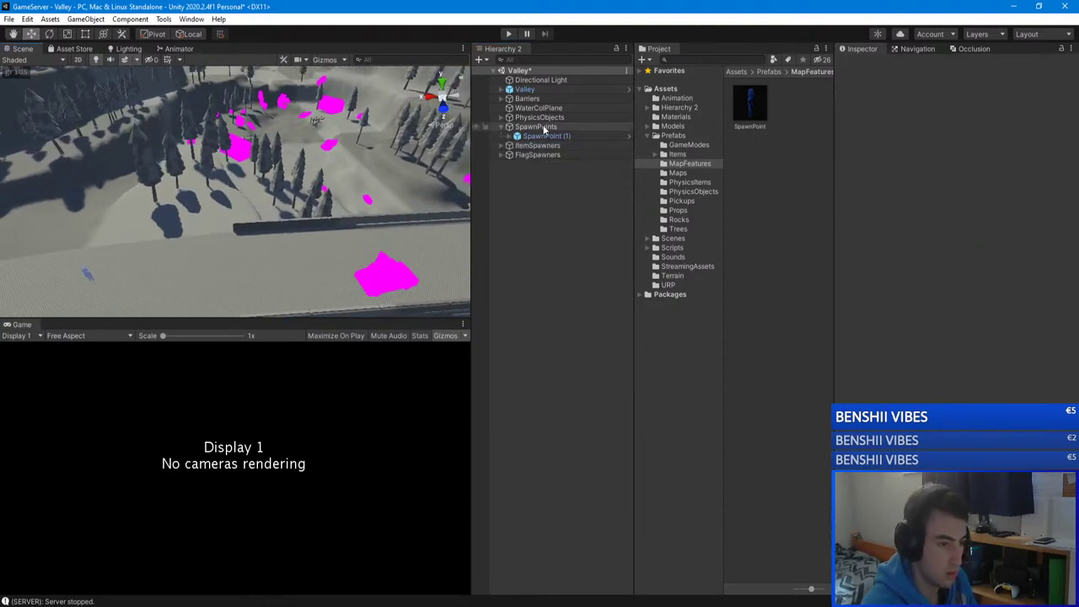
{"action": "left_click", "coordinate": [543, 127]}
{"action": "double_click", "coordinate": [543, 136]}
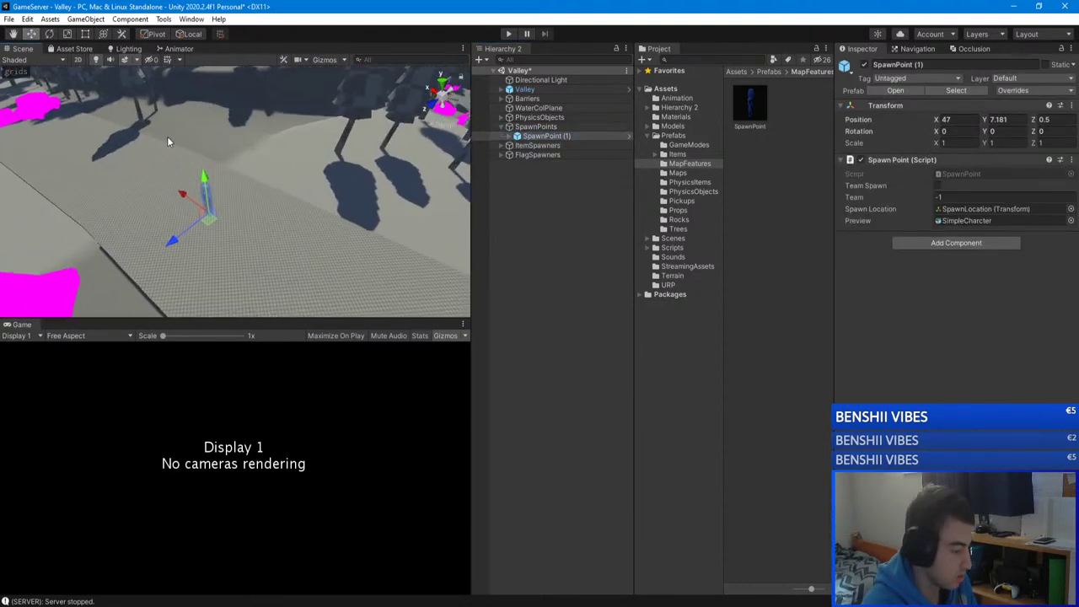
Step: Duplicate SpawnPoint (1) as SpawnPoint (2) and move it to X -42.73, Y 7.219
{"action": "key", "text": "ctrl+d"}
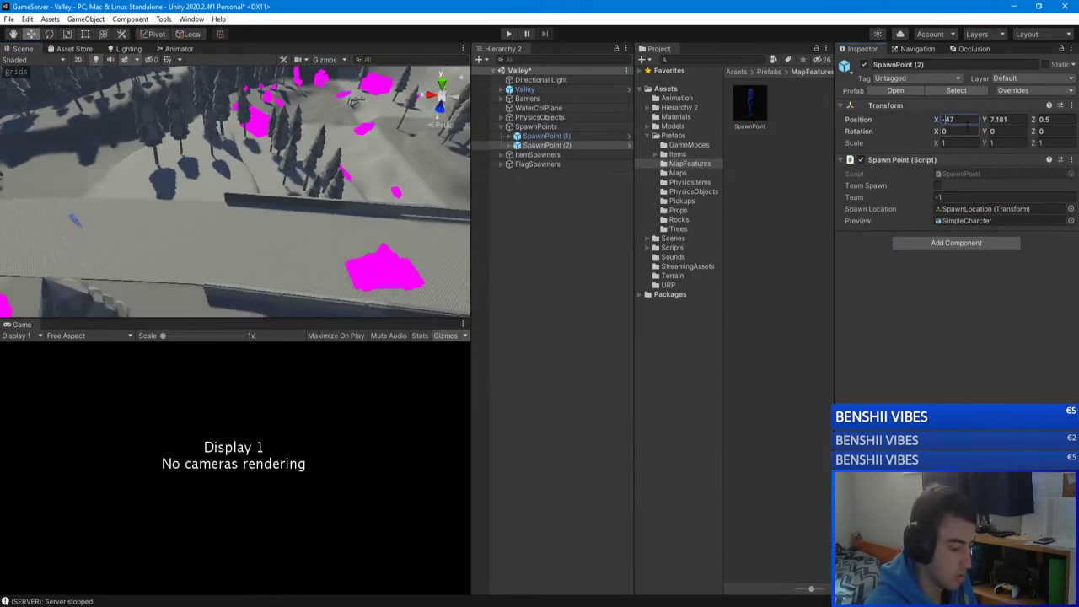
{"action": "key", "text": "f"}
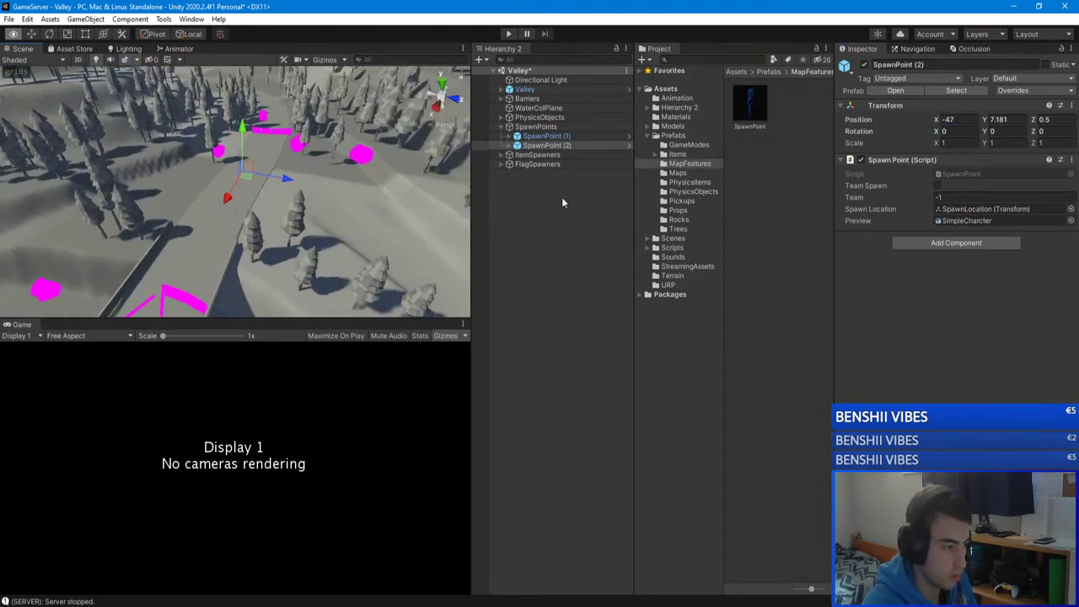
{"action": "right_click_drag", "start_coordinate": [363, 193], "coordinate": [272, 218]}
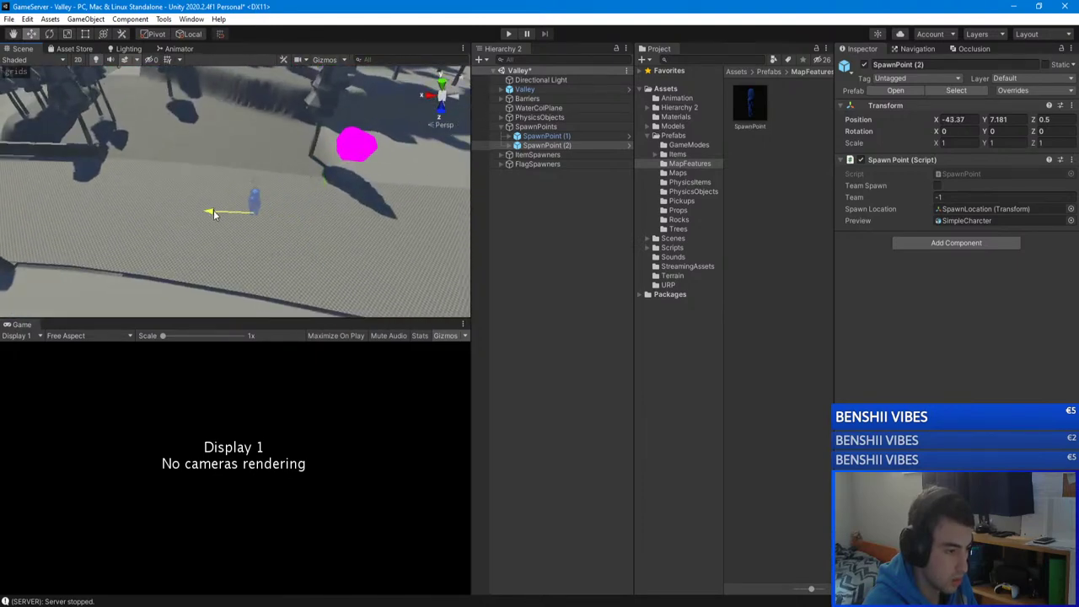
{"action": "right_click_drag", "start_coordinate": [204, 213], "coordinate": [349, 150]}
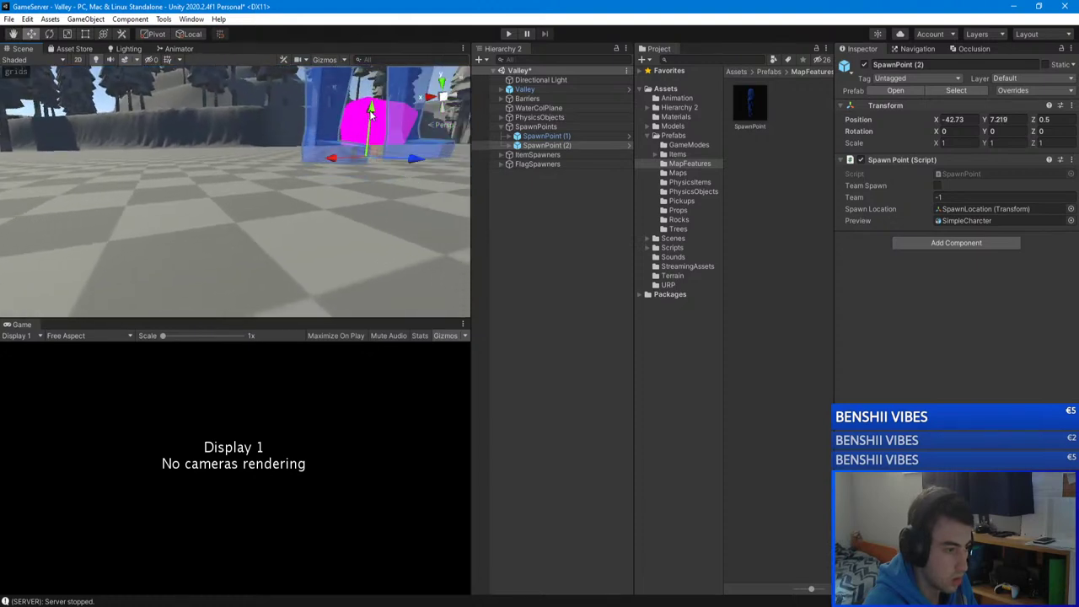
Step: Fly down near the path to inspect SpawnPoint (2)'s preview character, then reselect it
{"action": "right_click_drag", "start_coordinate": [370, 114], "coordinate": [271, 240]}
{"action": "left_click", "coordinate": [516, 238]}
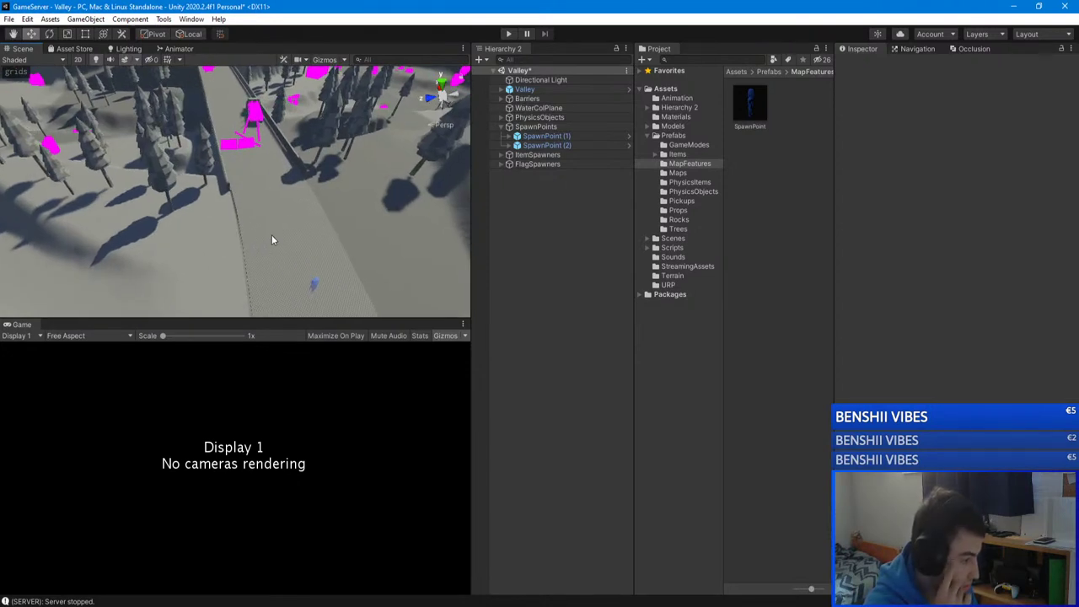
{"action": "right_click_drag", "start_coordinate": [253, 229], "coordinate": [414, 148]}
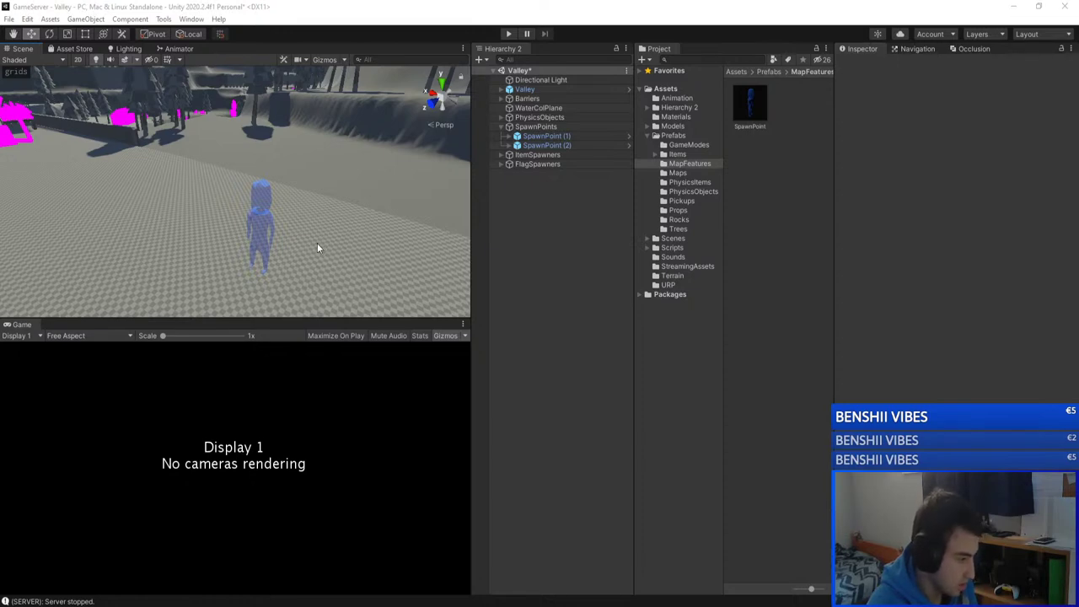
{"action": "right_click_drag", "start_coordinate": [316, 247], "coordinate": [287, 221]}
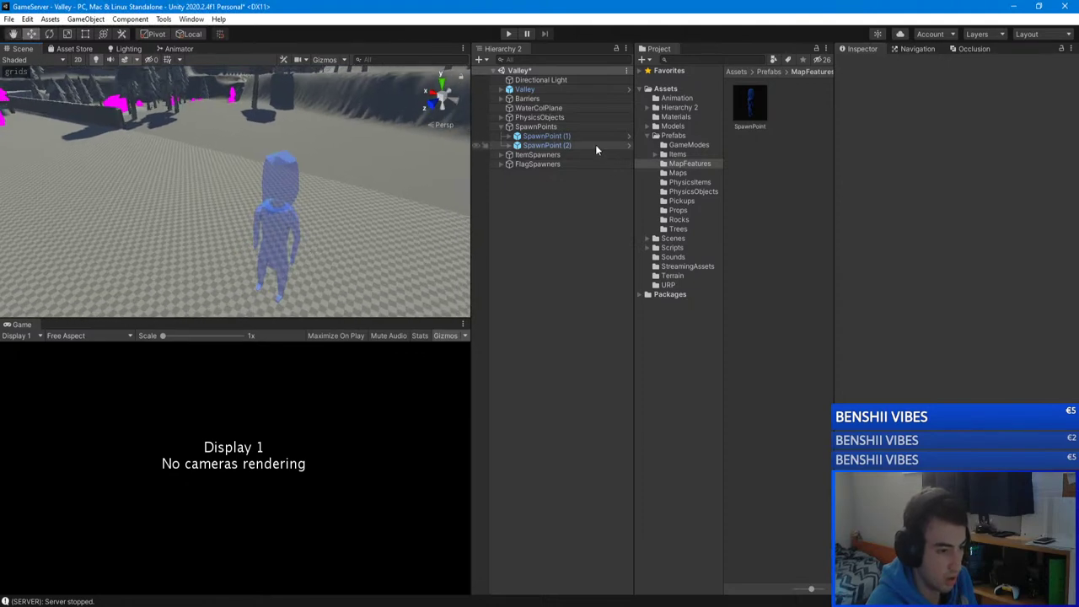
{"action": "left_click", "coordinate": [595, 145]}
Step: Duplicate SpawnPoint (2) as SpawnPoint (3) and drop it onto the valley floor at X -19.23
{"action": "right_click_drag", "start_coordinate": [285, 179], "coordinate": [310, 210]}
{"action": "key", "text": "ctrl+d"}
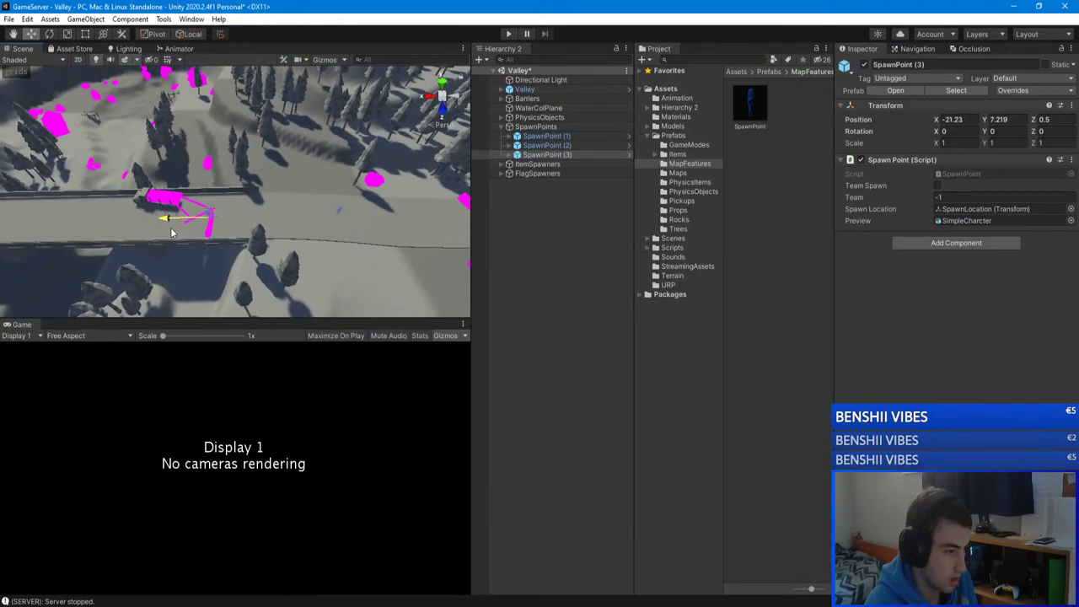
{"action": "left_click_drag", "start_coordinate": [171, 233], "coordinate": [179, 229]}
{"action": "right_click_drag", "start_coordinate": [178, 229], "coordinate": [215, 84]}
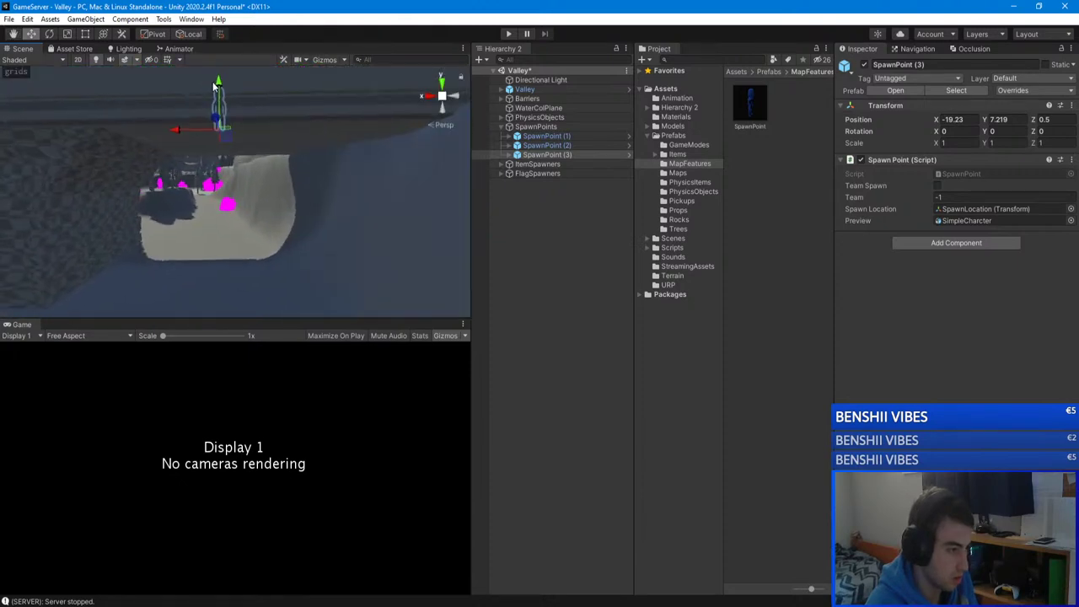
{"action": "right_click_drag", "start_coordinate": [190, 218], "coordinate": [320, 164]}
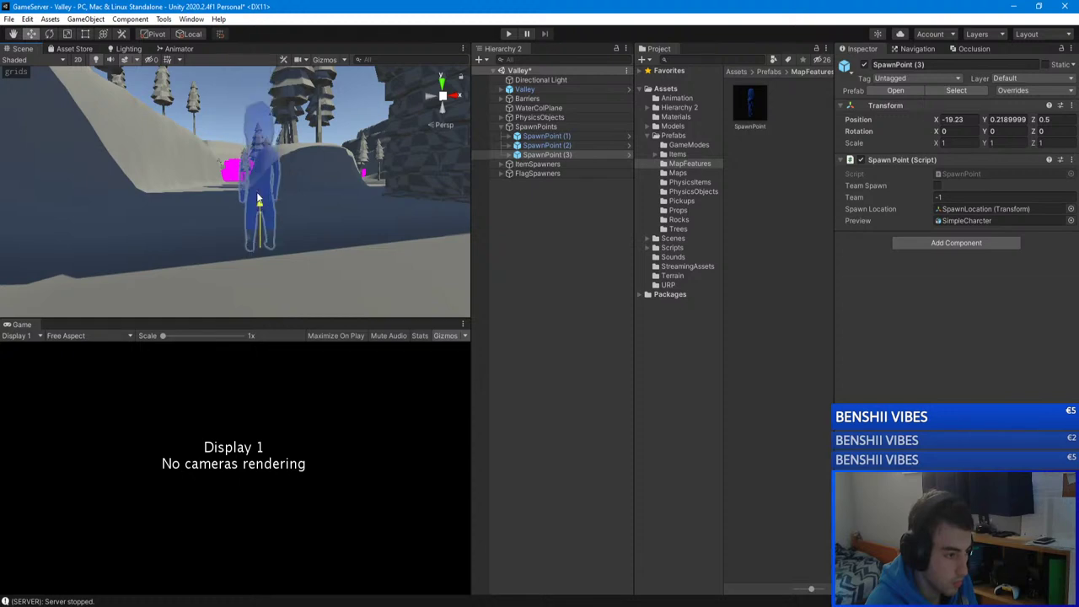
{"action": "right_click_drag", "start_coordinate": [258, 200], "coordinate": [217, 299]}
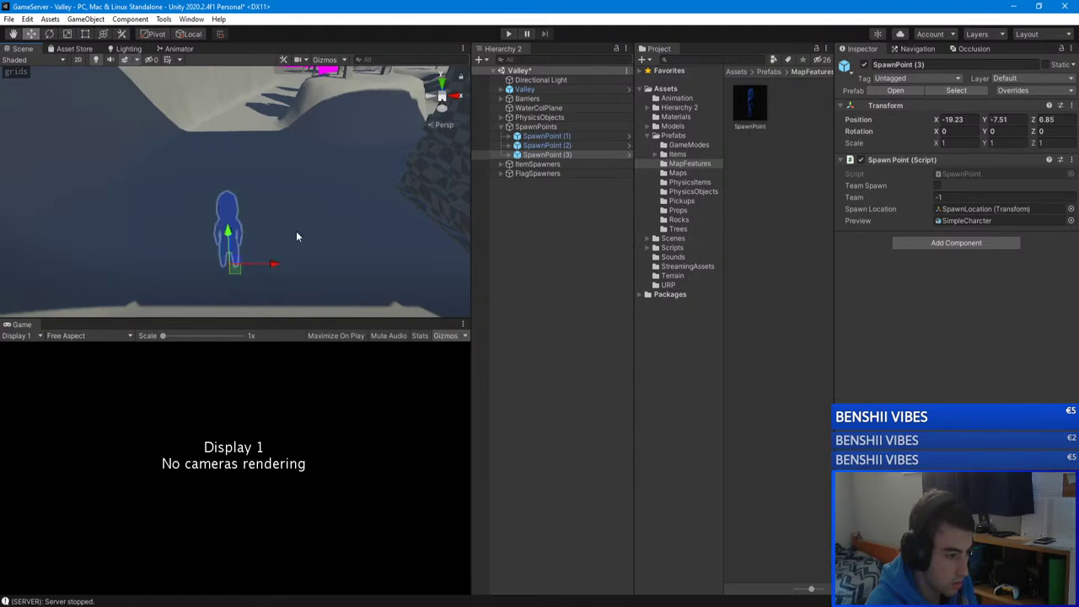
{"action": "right_click_drag", "start_coordinate": [296, 236], "coordinate": [507, 205]}
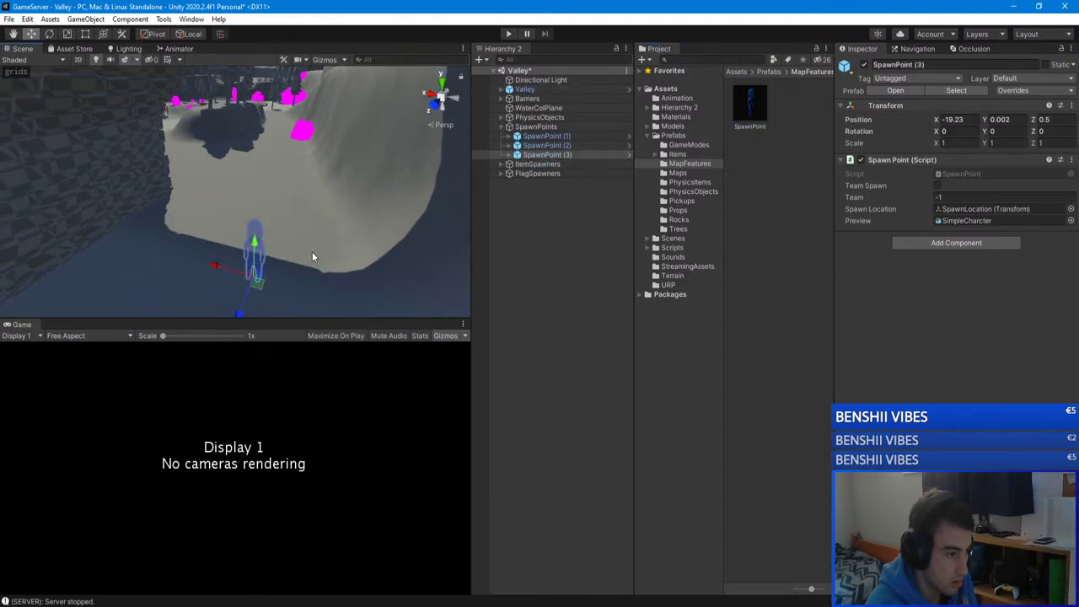
{"action": "right_click_drag", "start_coordinate": [311, 256], "coordinate": [377, 239]}
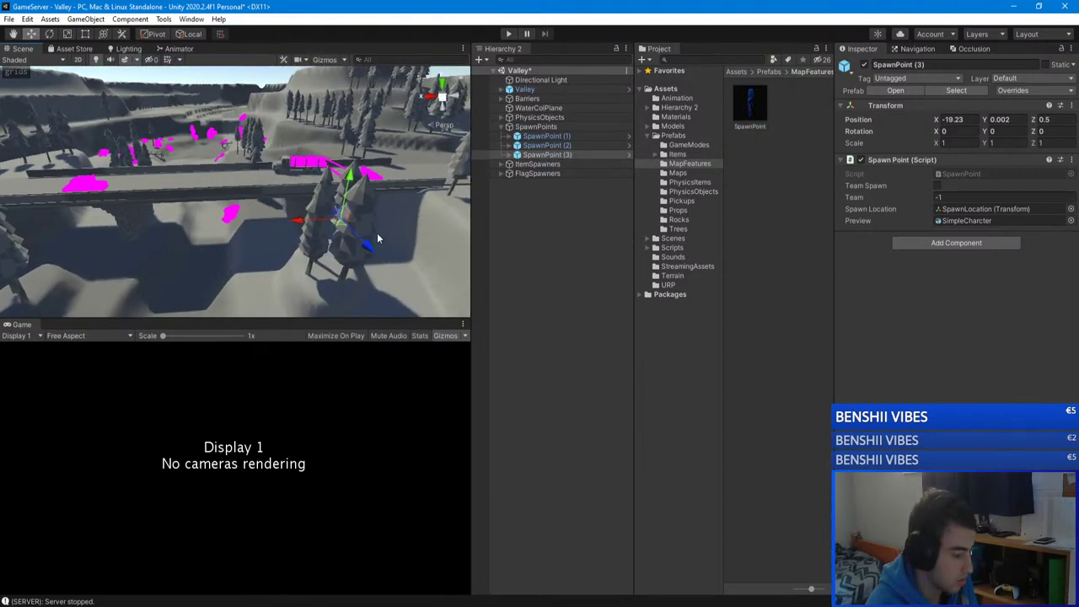
{"action": "right_click_drag", "start_coordinate": [62, 250], "coordinate": [320, 322]}
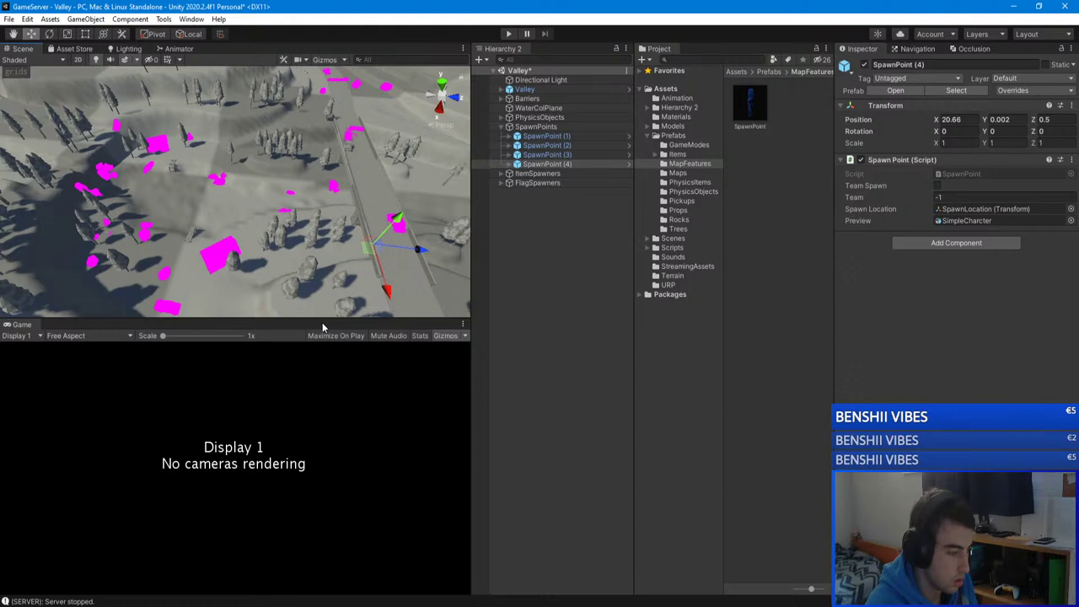
{"action": "right_click_drag", "start_coordinate": [286, 253], "coordinate": [252, 228]}
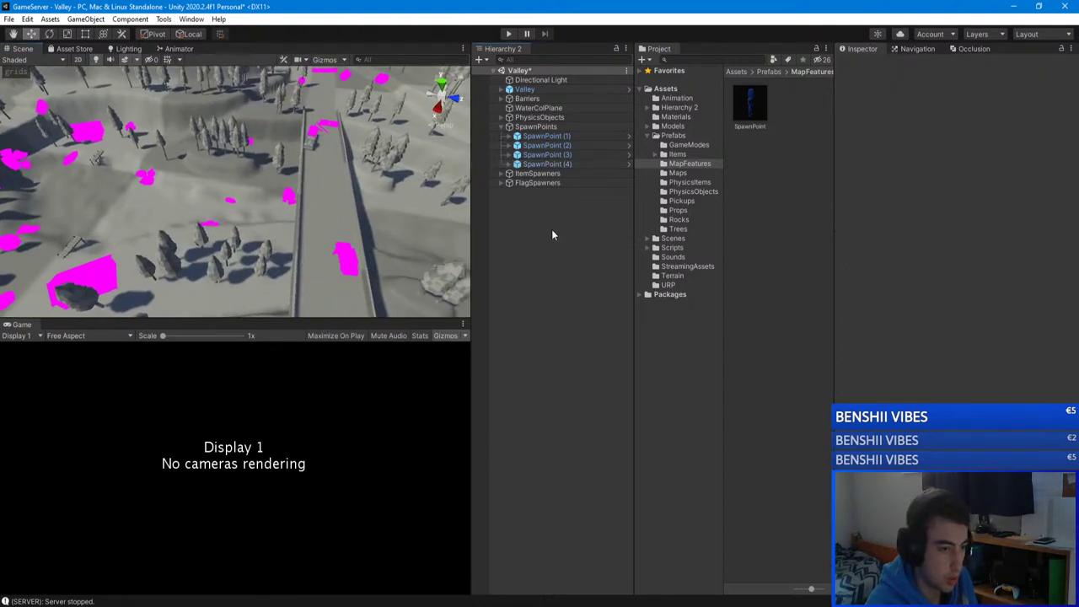
Step: Drag two SpawnPoint prefabs from the Project window onto the Valley terrain
{"action": "left_click", "coordinate": [546, 164]}
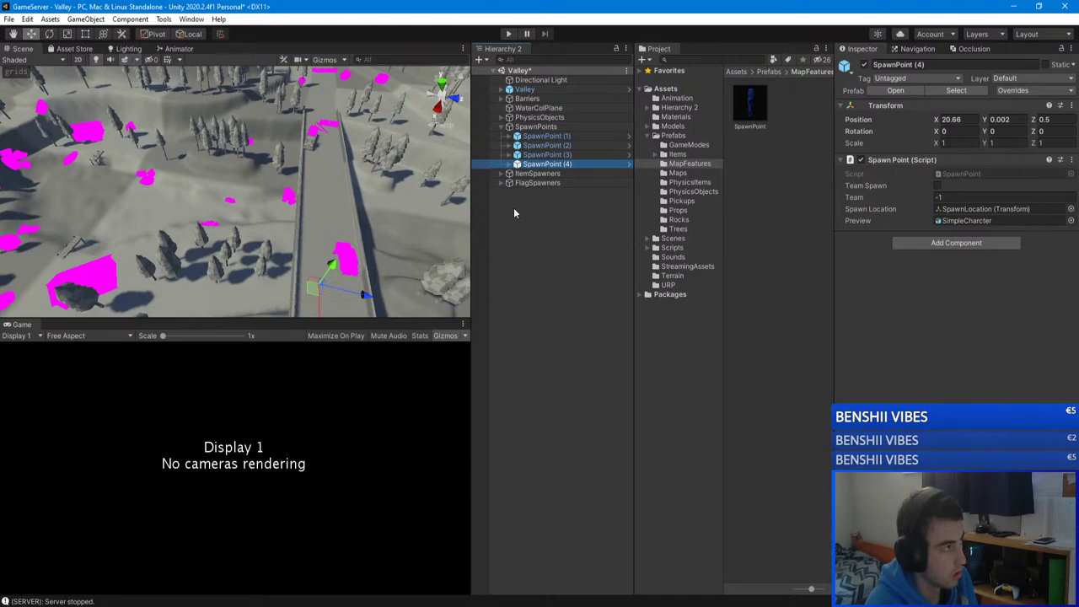
{"action": "right_click_drag", "start_coordinate": [438, 210], "coordinate": [139, 269]}
{"action": "left_click_drag", "start_coordinate": [750, 106], "coordinate": [246, 184]}
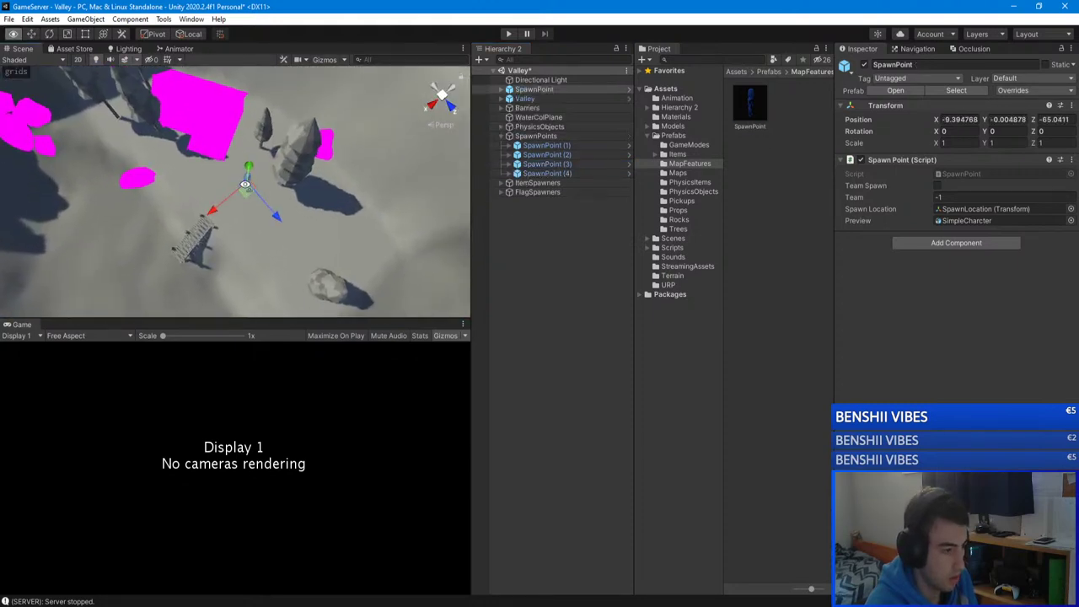
{"action": "right_click_drag", "start_coordinate": [245, 184], "coordinate": [269, 201]}
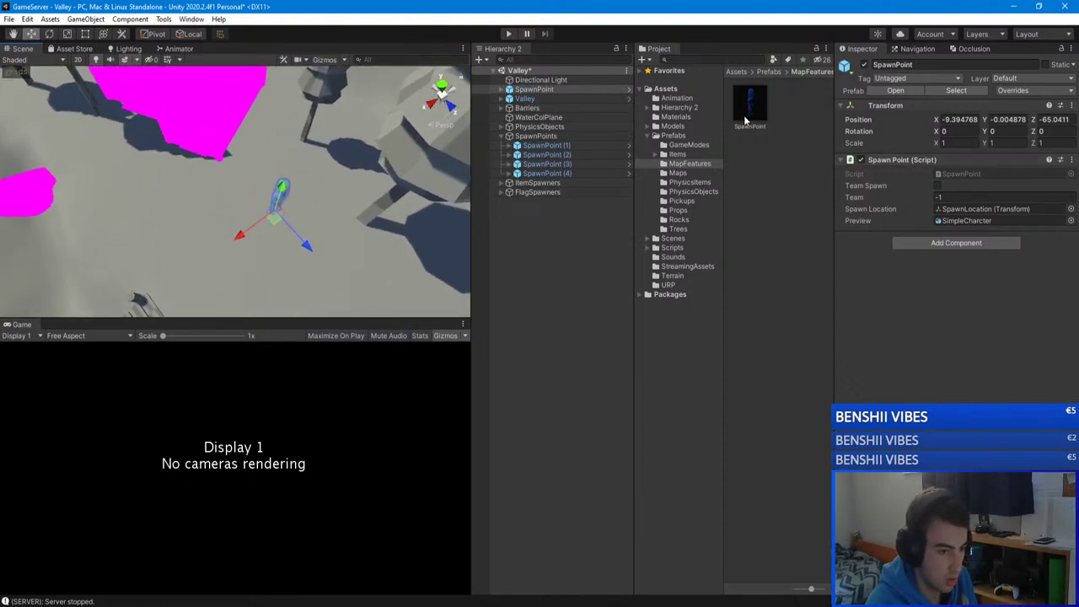
{"action": "left_click_drag", "start_coordinate": [745, 120], "coordinate": [208, 253]}
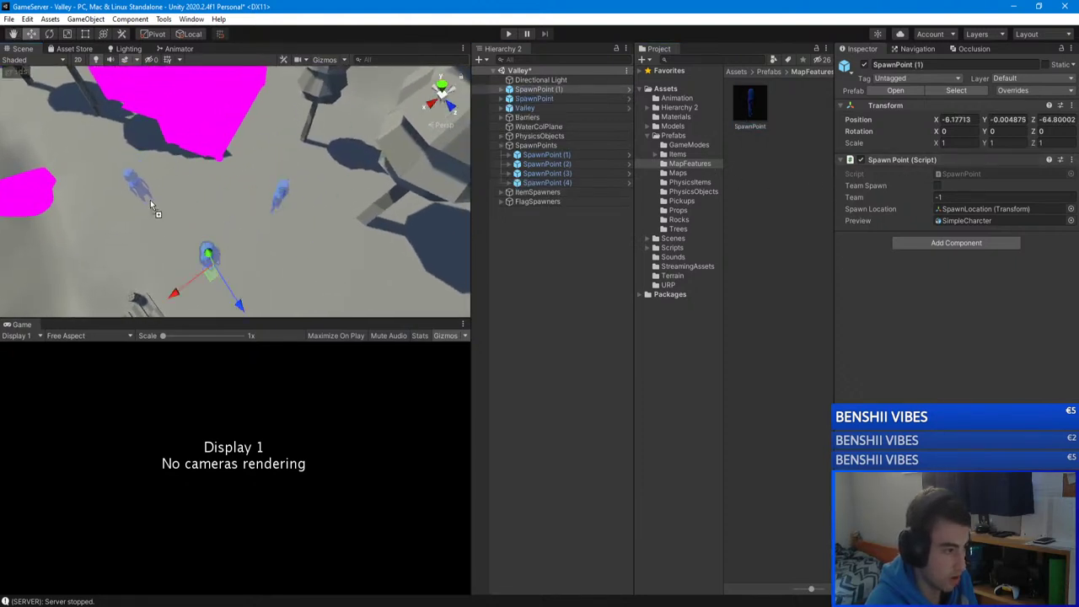
{"action": "left_click_drag", "start_coordinate": [150, 203], "coordinate": [150, 203]}
{"action": "right_click_drag", "start_coordinate": [150, 203], "coordinate": [413, 131]}
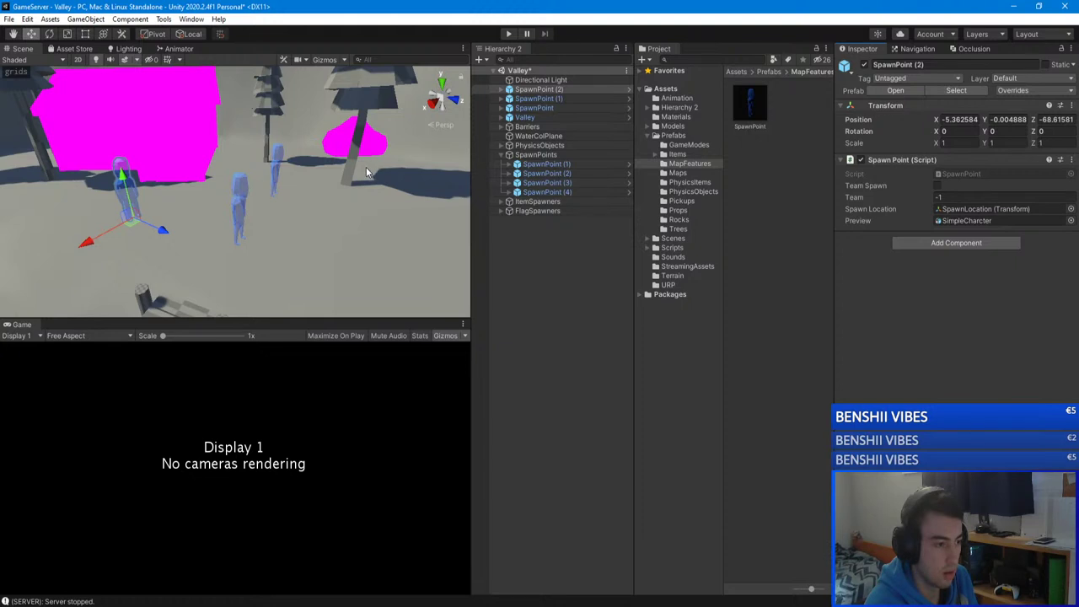
Step: Mark SpawnPoint (2) and SpawnPoint (1) as Team Spawns and move both into the SpawnPoints group
{"action": "left_click", "coordinate": [937, 185]}
{"action": "right_click_drag", "start_coordinate": [447, 198], "coordinate": [479, 190]}
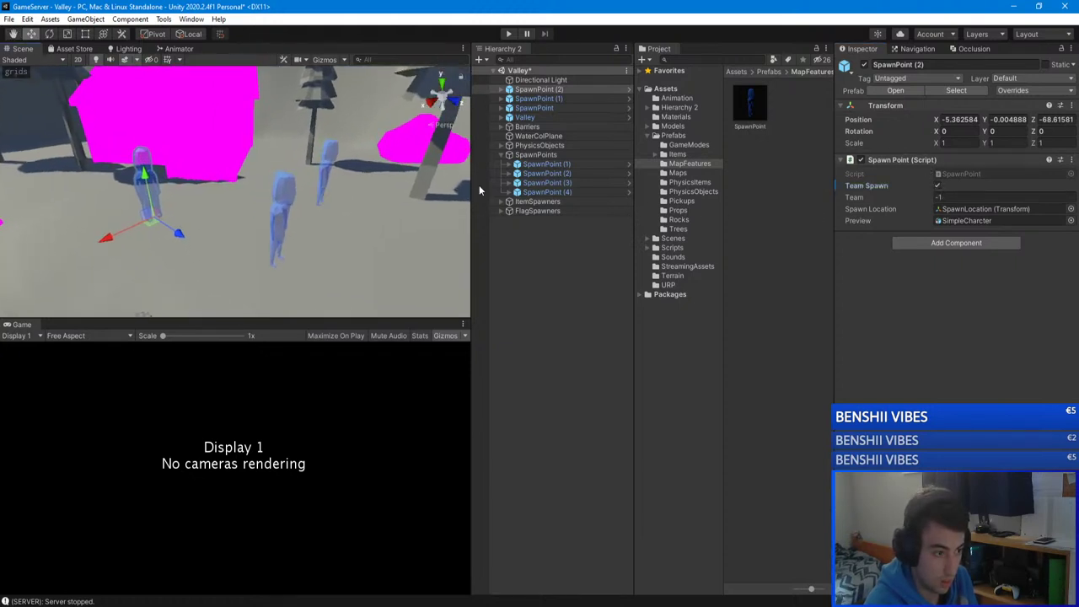
{"action": "left_click", "coordinate": [547, 98]}
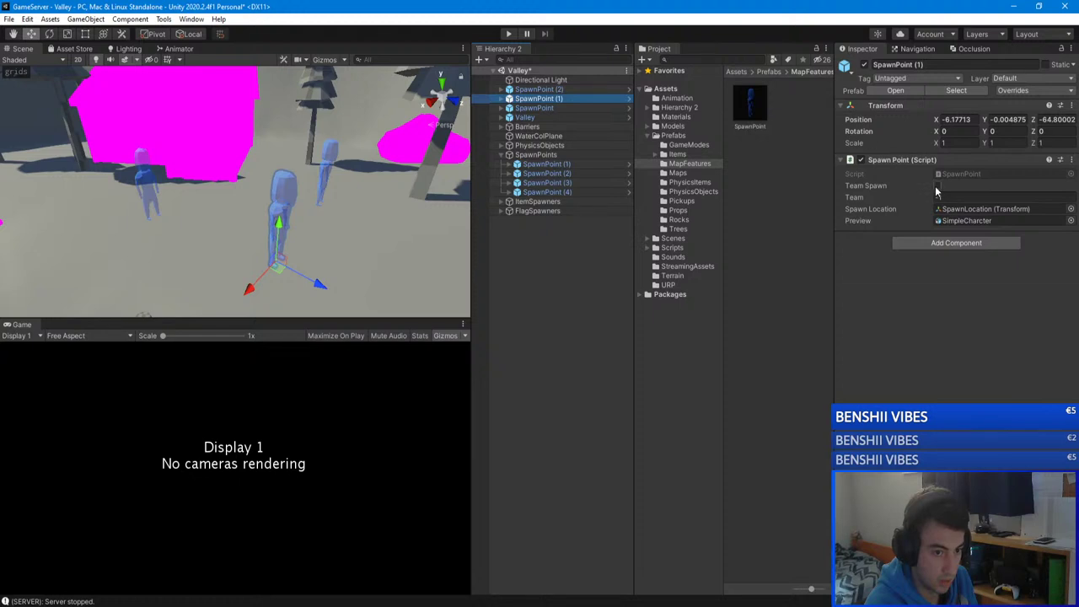
{"action": "left_click", "coordinate": [937, 185]}
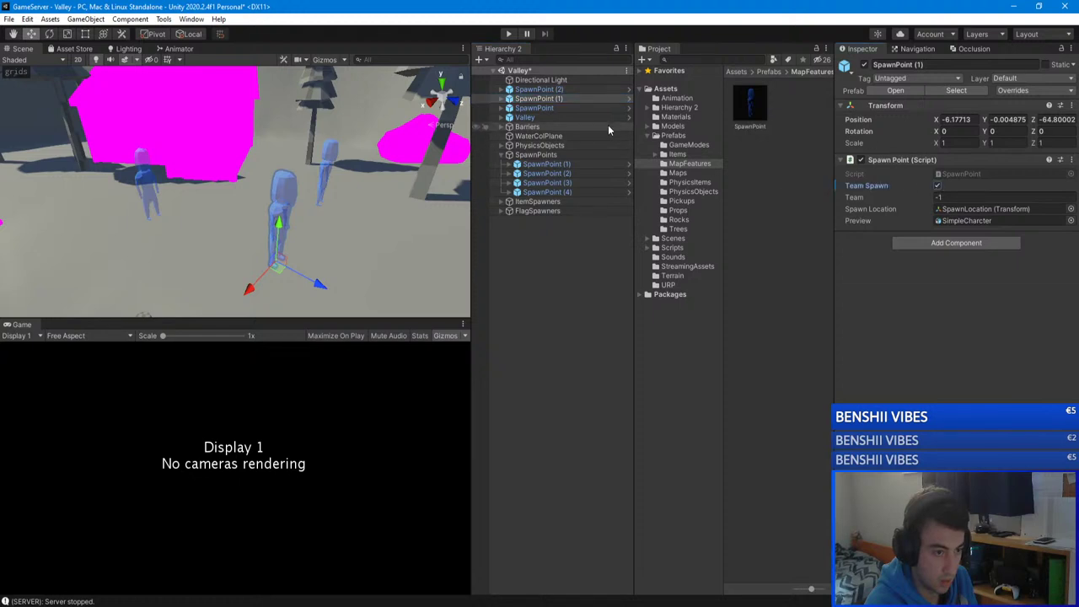
{"action": "left_click", "coordinate": [552, 90], "text": "ctrl"}
{"action": "left_click_drag", "start_coordinate": [551, 91], "coordinate": [552, 154]}
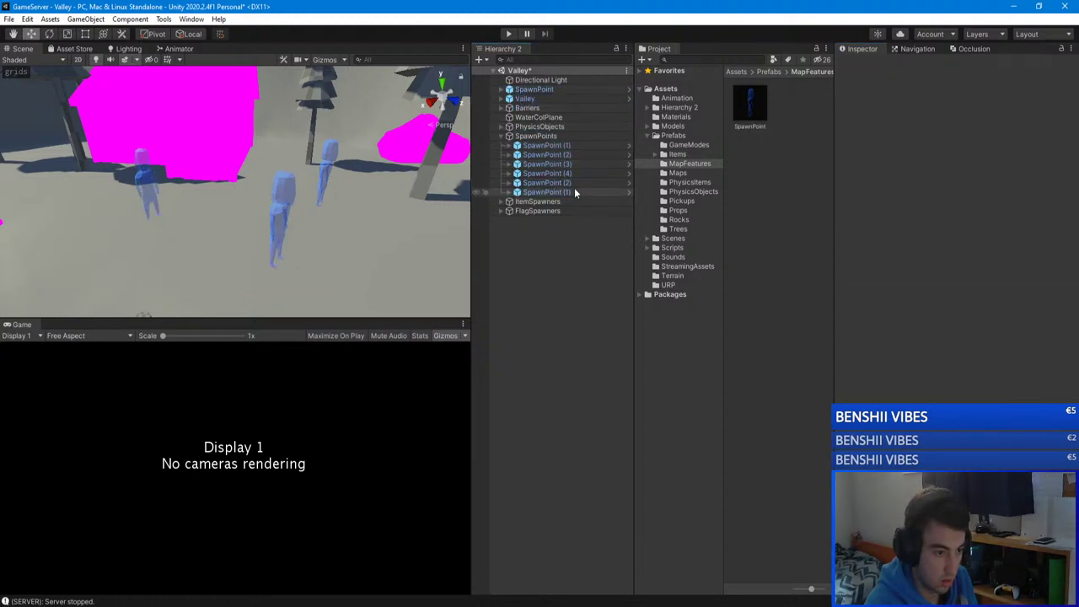
Step: Rename the moved points to SpawnPoint (5) and SpawnPoint (6)
{"action": "left_click", "coordinate": [567, 183]}
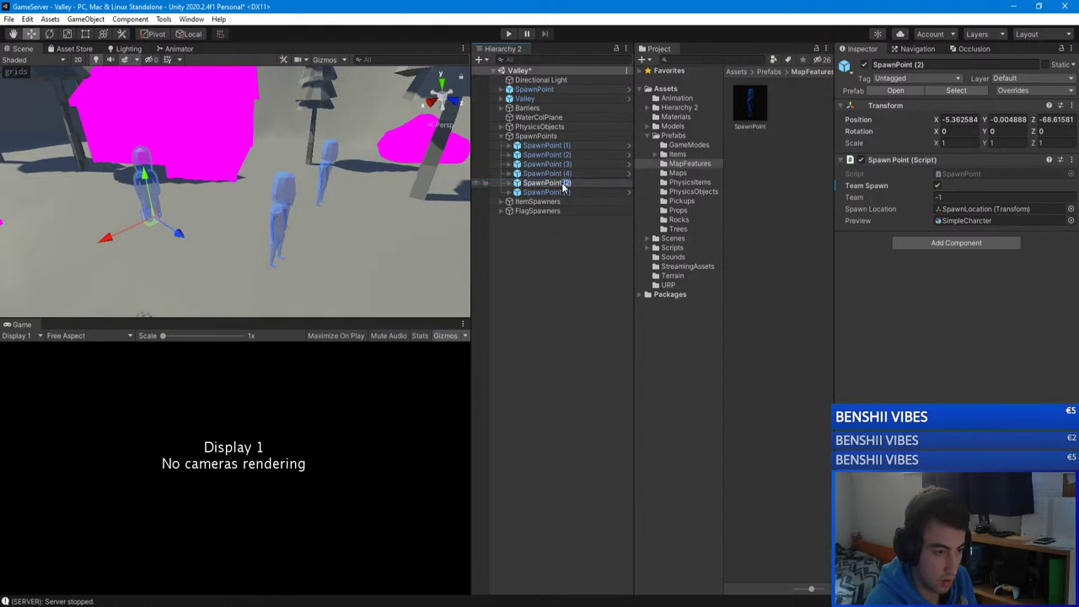
{"action": "type", "text": "5"}
{"action": "key", "text": "Return"}
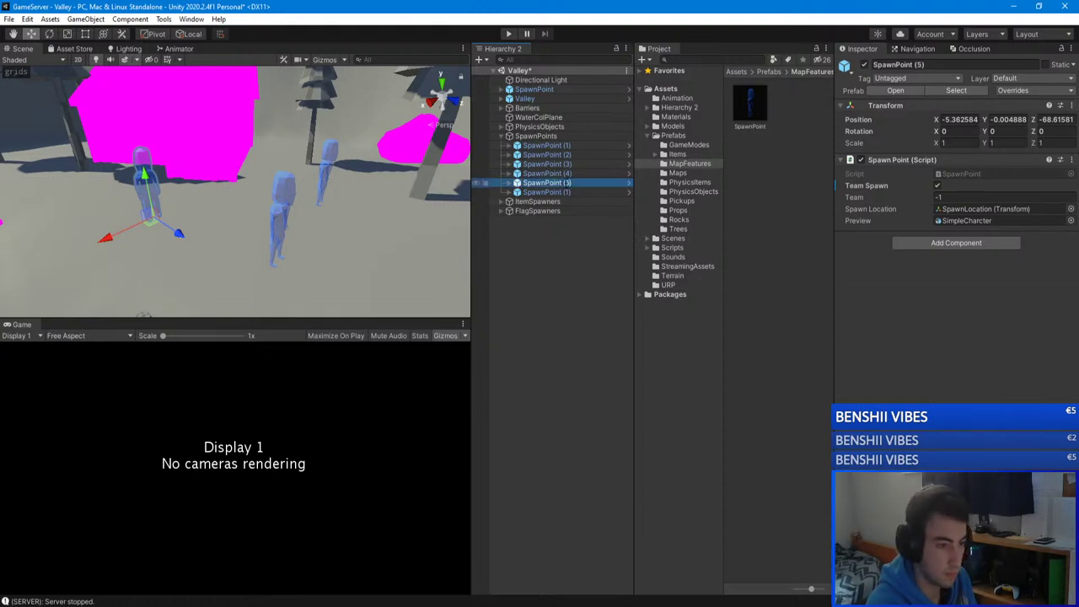
{"action": "left_click", "coordinate": [548, 192]}
{"action": "left_click", "coordinate": [564, 193]}
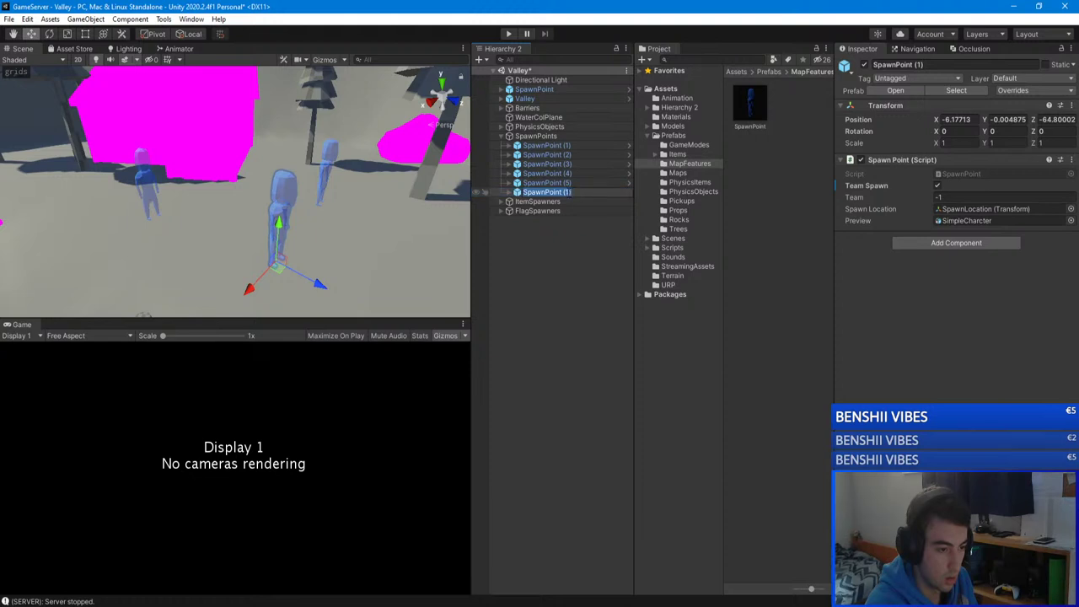
{"action": "type", "text": "6"}
{"action": "key", "text": "Return"}
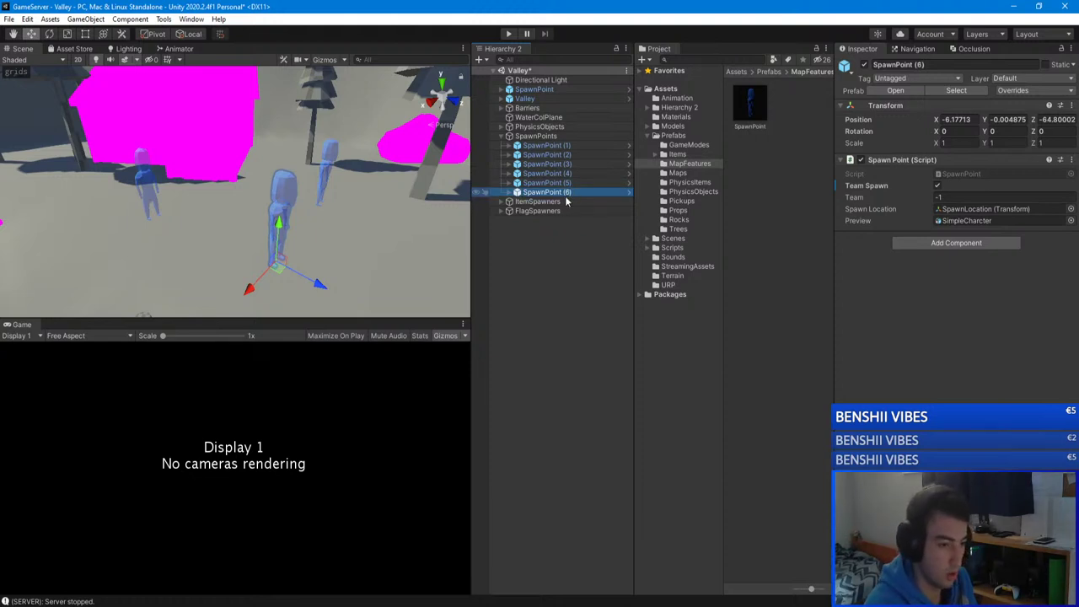
Step: Open SpawnPoint (5)'s SpawnPoint script in Visual Studio
{"action": "double_click", "coordinate": [567, 193]}
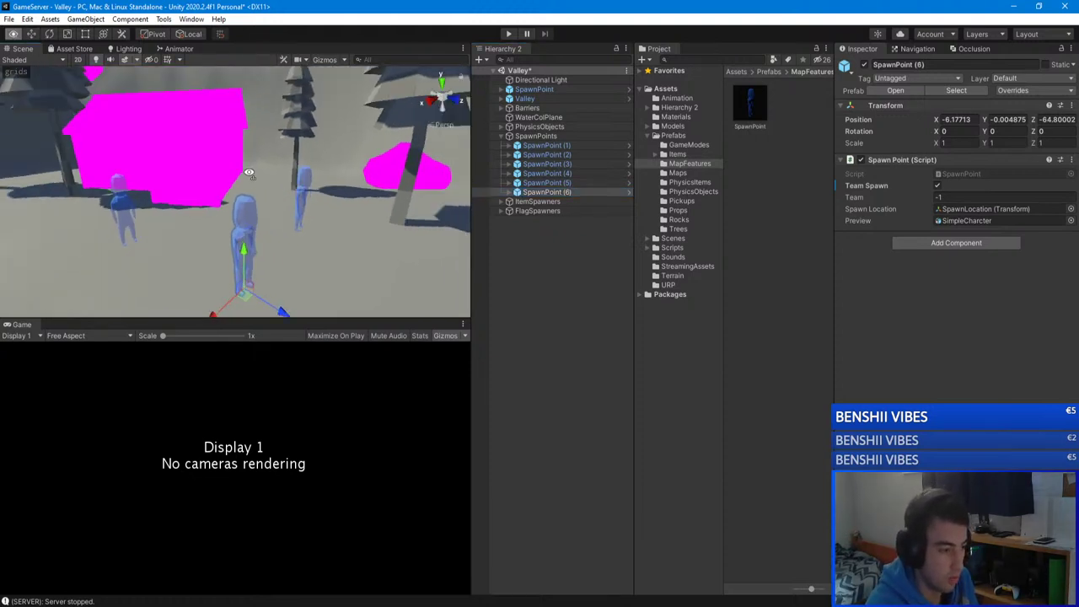
{"action": "left_click", "coordinate": [560, 183]}
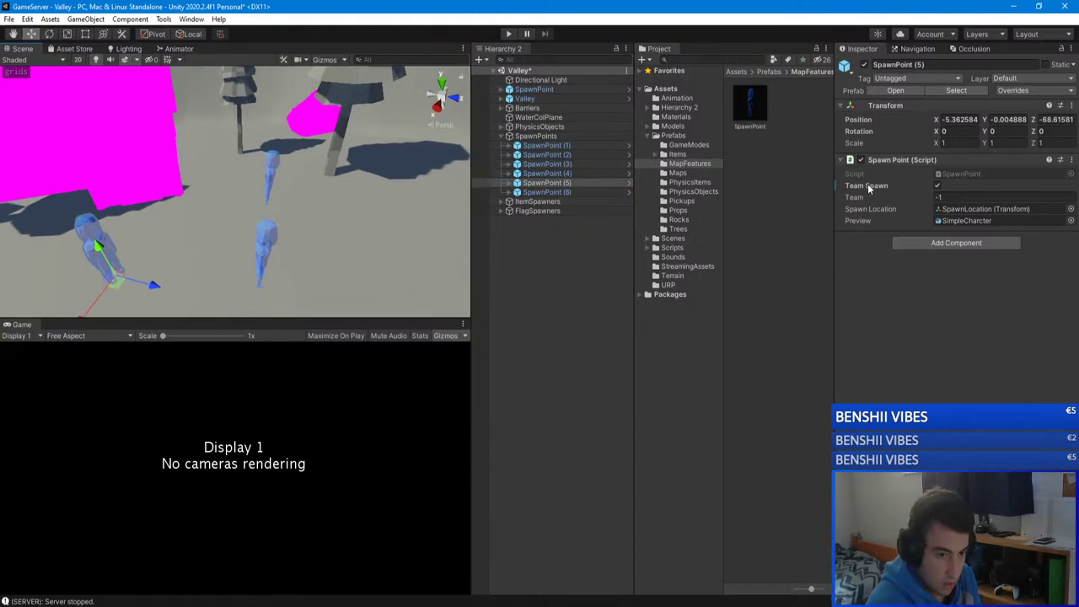
{"action": "double_click", "coordinate": [963, 173]}
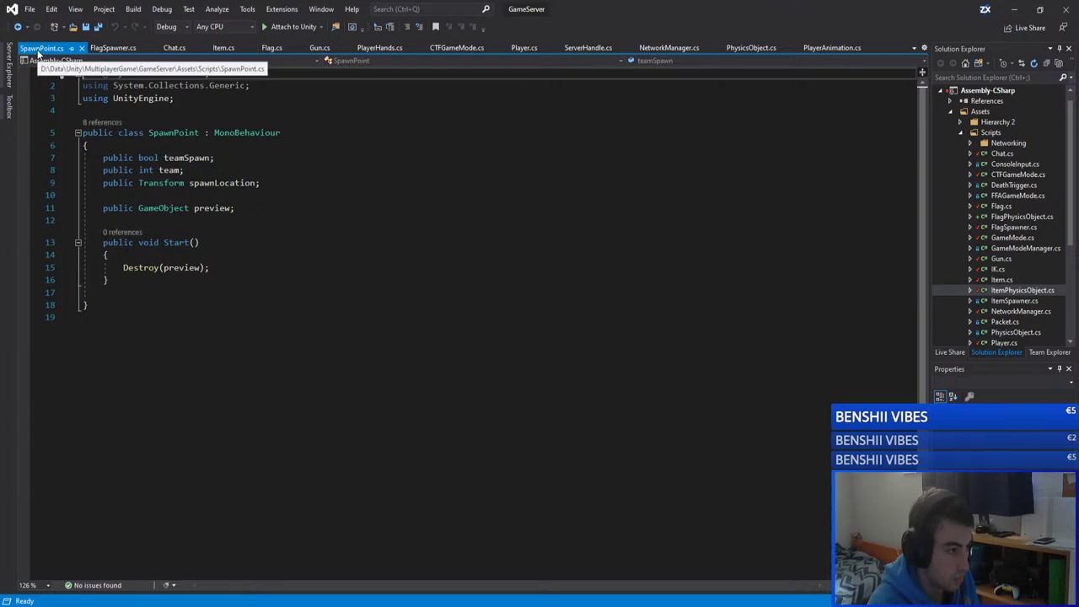
Step: Open SpawnPoints.cs and review the if/else branches of GetSpawnPoint
{"action": "left_click", "coordinate": [186, 157]}
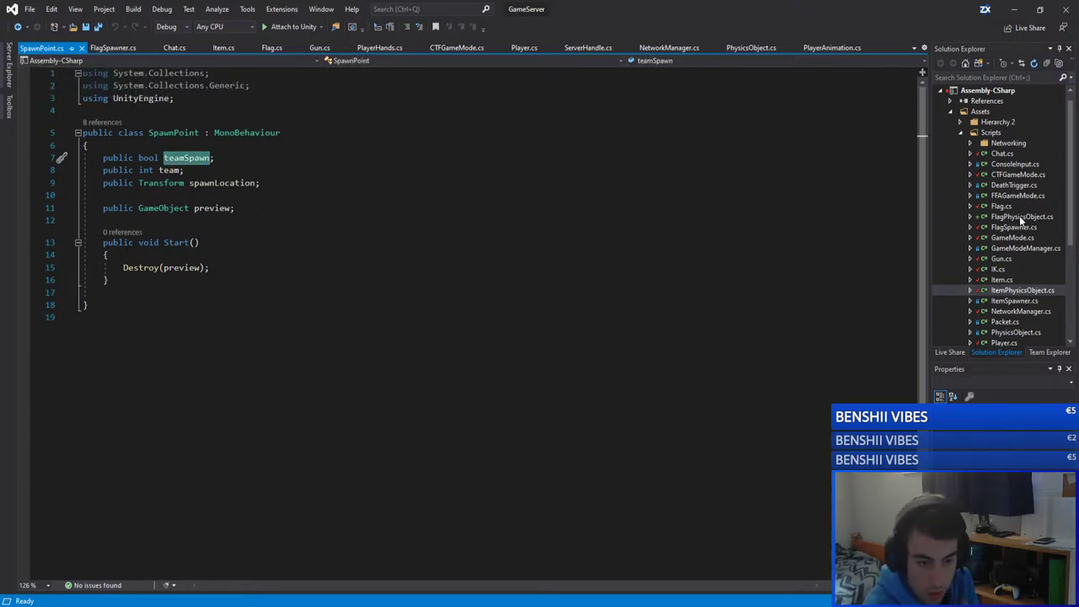
{"action": "scroll", "coordinate": [1009, 176], "scroll_direction": "down", "scroll_amount": 3}
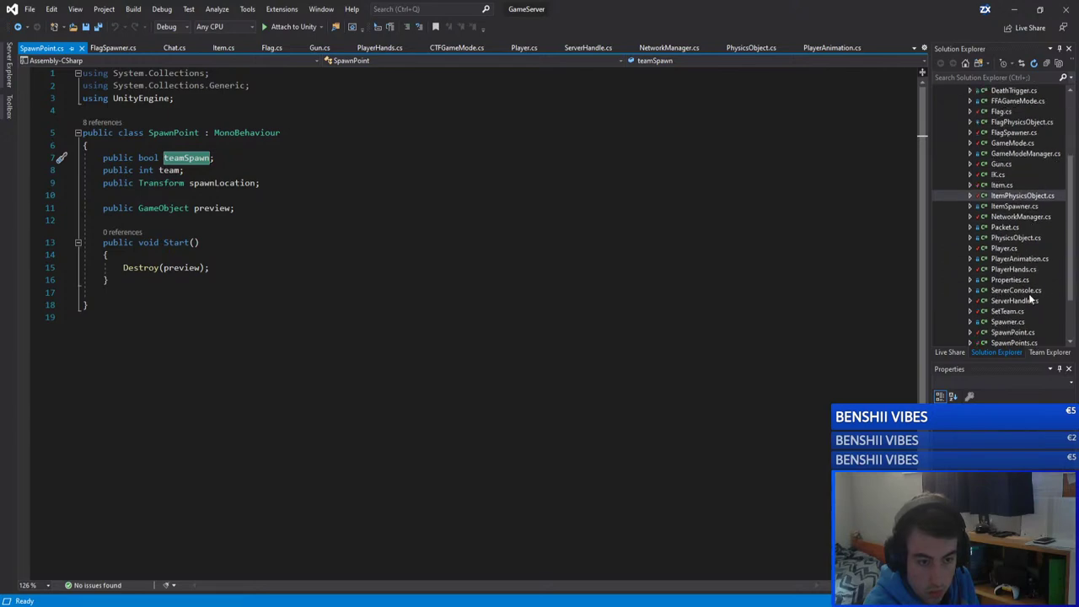
{"action": "scroll", "coordinate": [1028, 295], "scroll_direction": "down", "scroll_amount": 1}
{"action": "double_click", "coordinate": [1013, 312]}
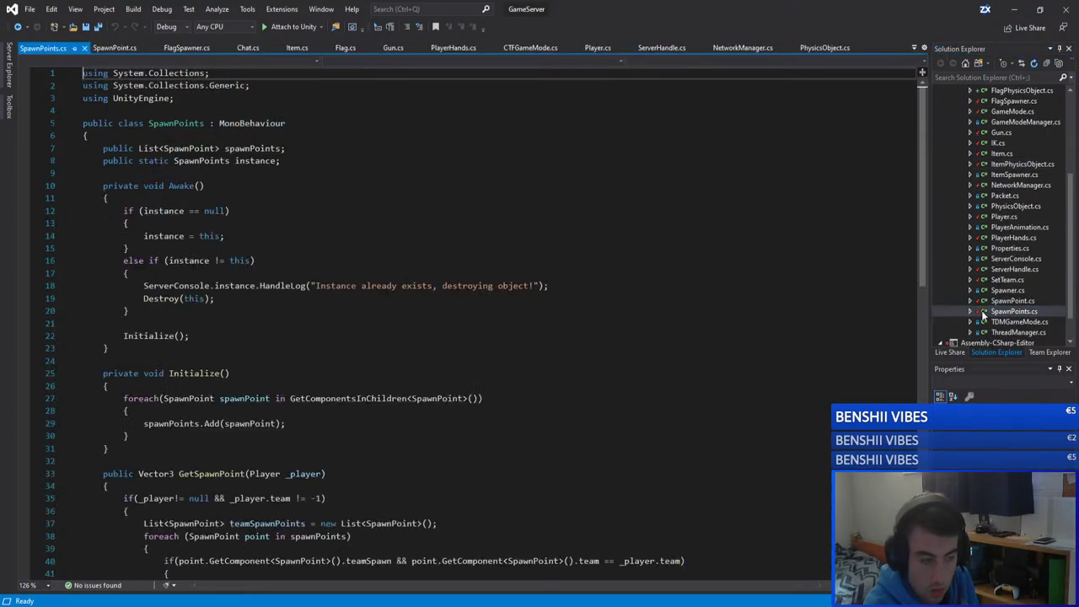
{"action": "scroll", "coordinate": [463, 295], "scroll_direction": "down", "scroll_amount": 8}
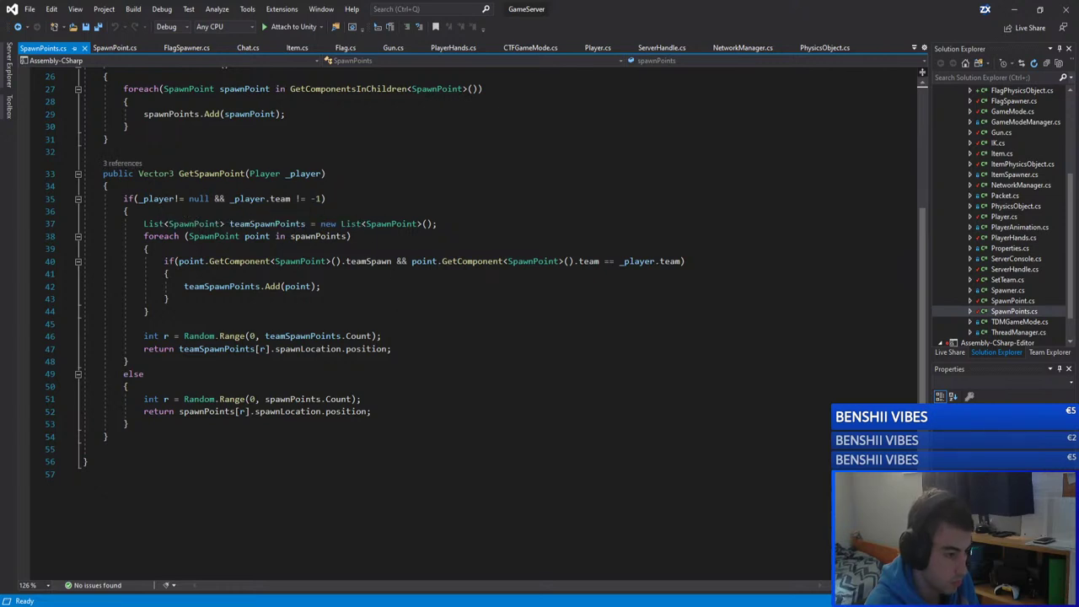
{"action": "left_click", "coordinate": [225, 374]}
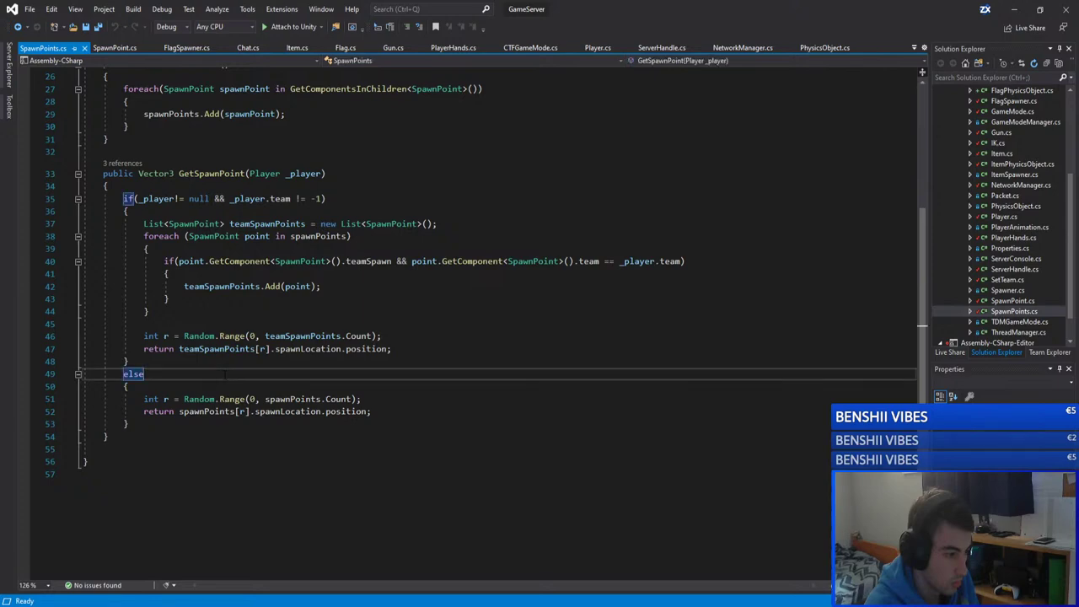
{"action": "scroll", "coordinate": [253, 287], "scroll_direction": "up", "scroll_amount": 7}
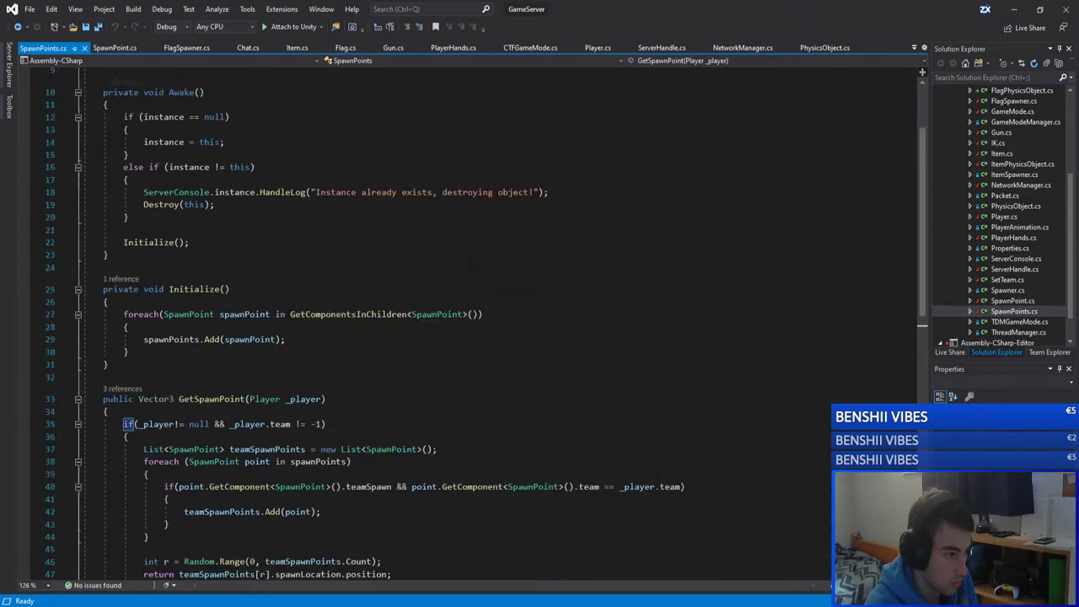
{"action": "scroll", "coordinate": [455, 320], "scroll_direction": "down", "scroll_amount": 7}
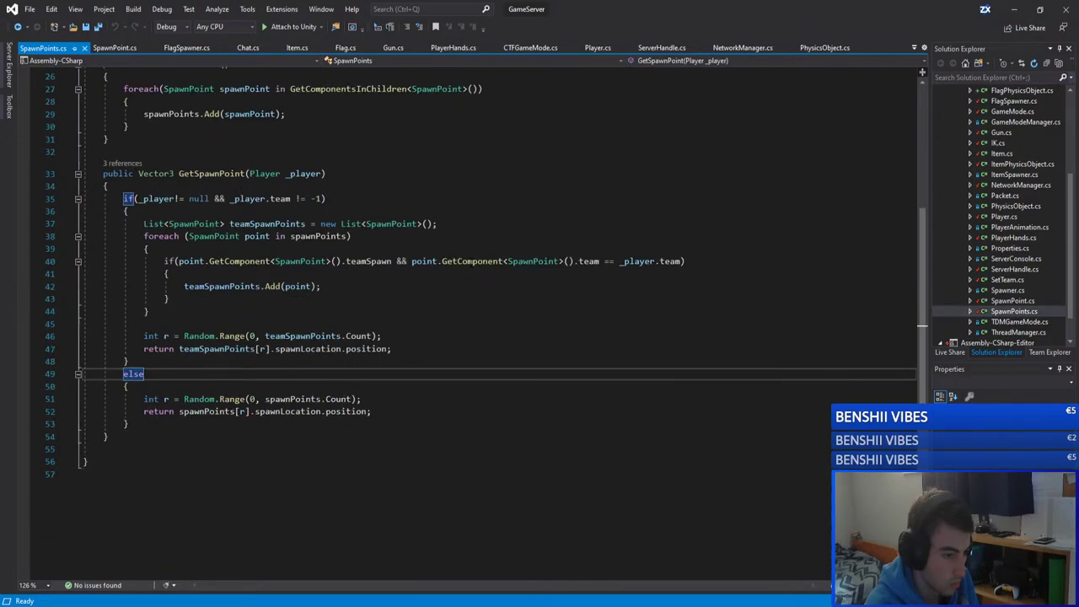
Step: Search the code for teamSpawn and find its next usage
{"action": "left_click", "coordinate": [368, 261], "text": "ctrl"}
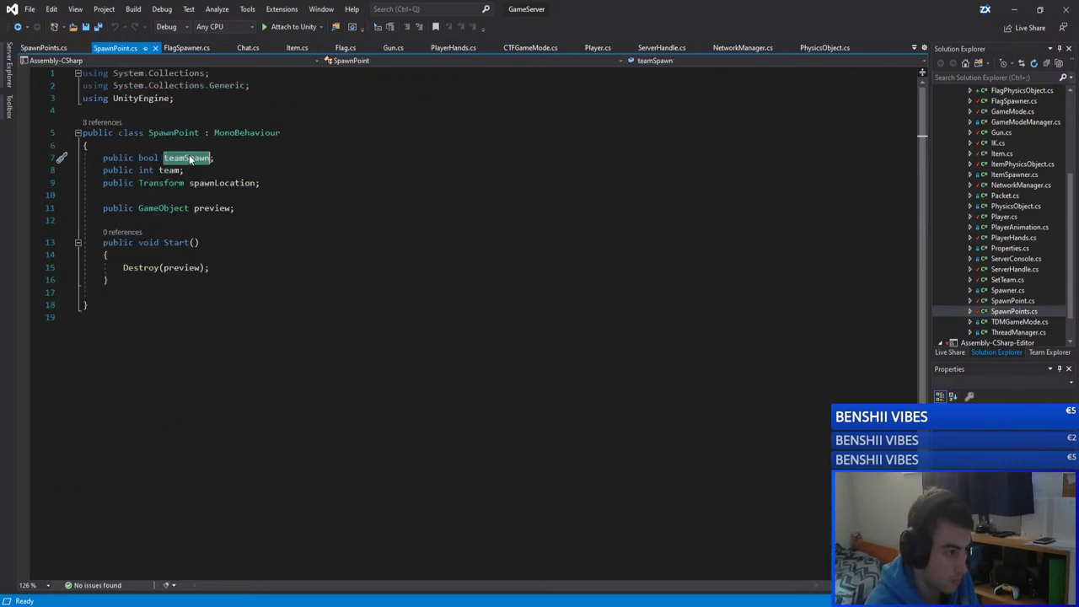
{"action": "key", "text": "ctrl+f"}
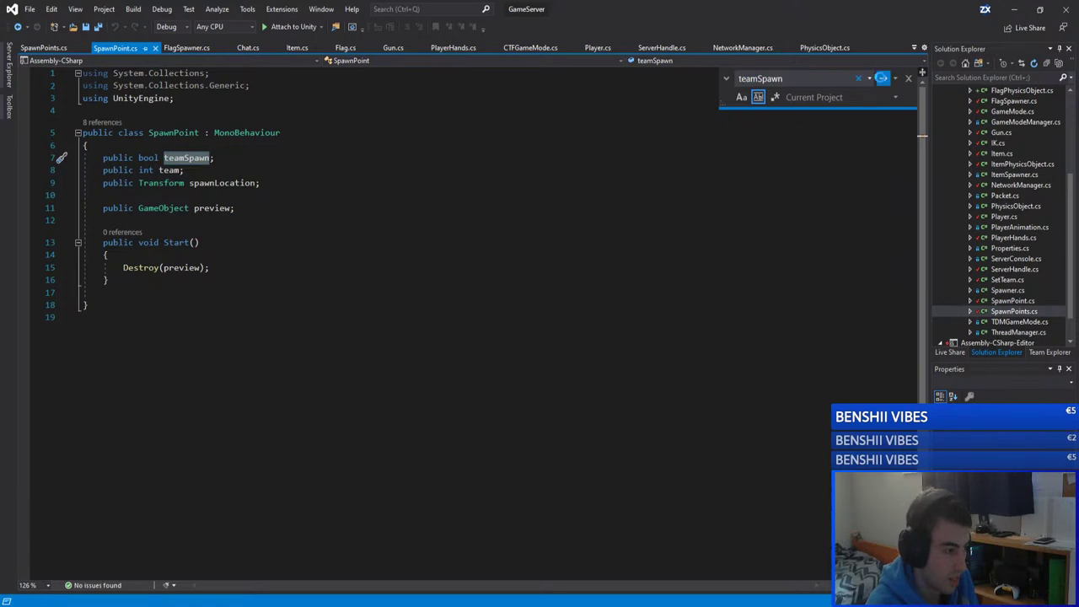
{"action": "left_click", "coordinate": [881, 79]}
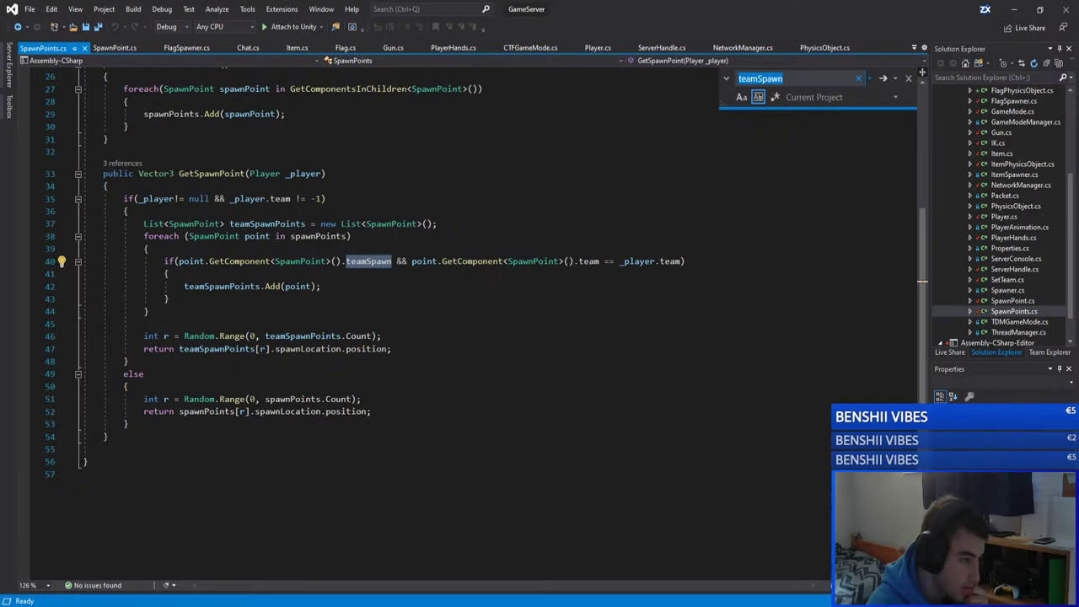
Step: Switch windows and come back to the teamSpawn field declaration in SpawnPoint.cs
{"action": "key", "text": "alt+Tab"}
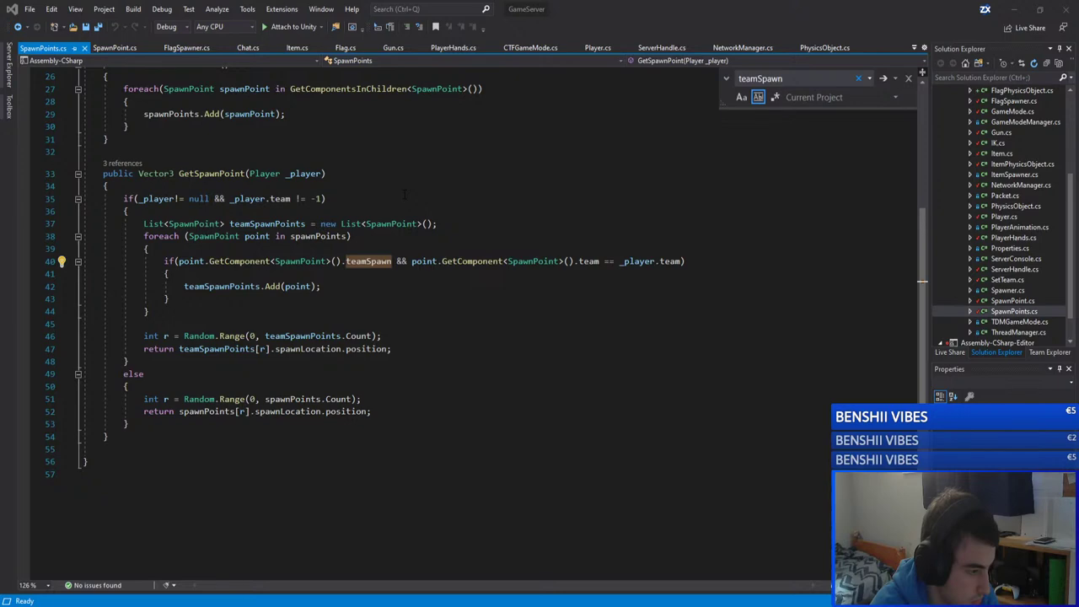
{"action": "scroll", "coordinate": [404, 196], "scroll_direction": "up", "scroll_amount": 6}
Step: Duplicate the teamSpawn declaration as a public bool FFASpawn field and save SpawnPoint.cs
{"action": "key", "text": "F12"}
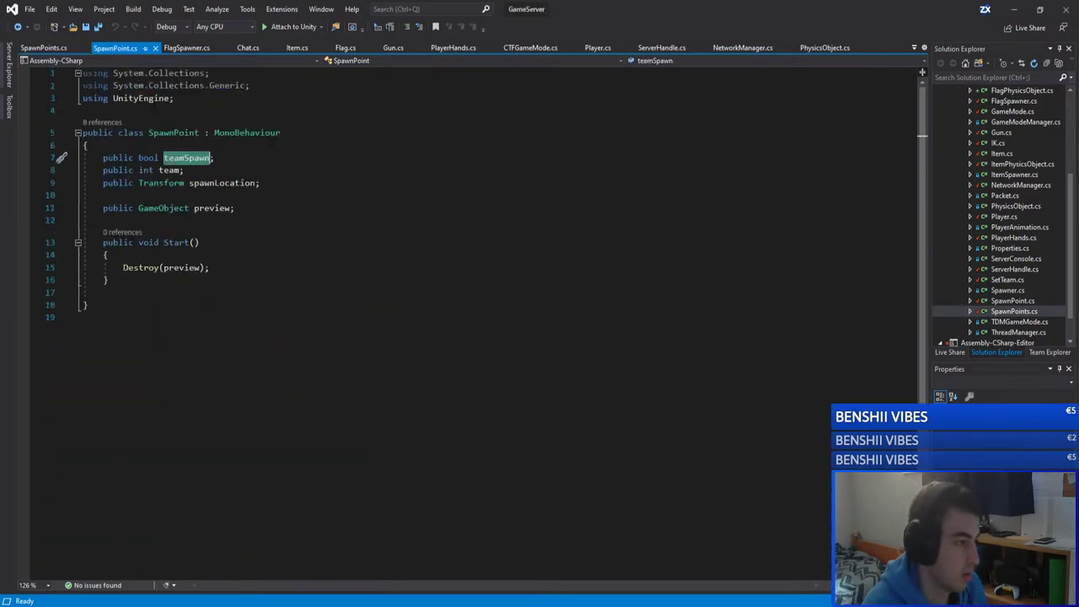
{"action": "left_click_drag", "start_coordinate": [214, 158], "coordinate": [104, 160]}
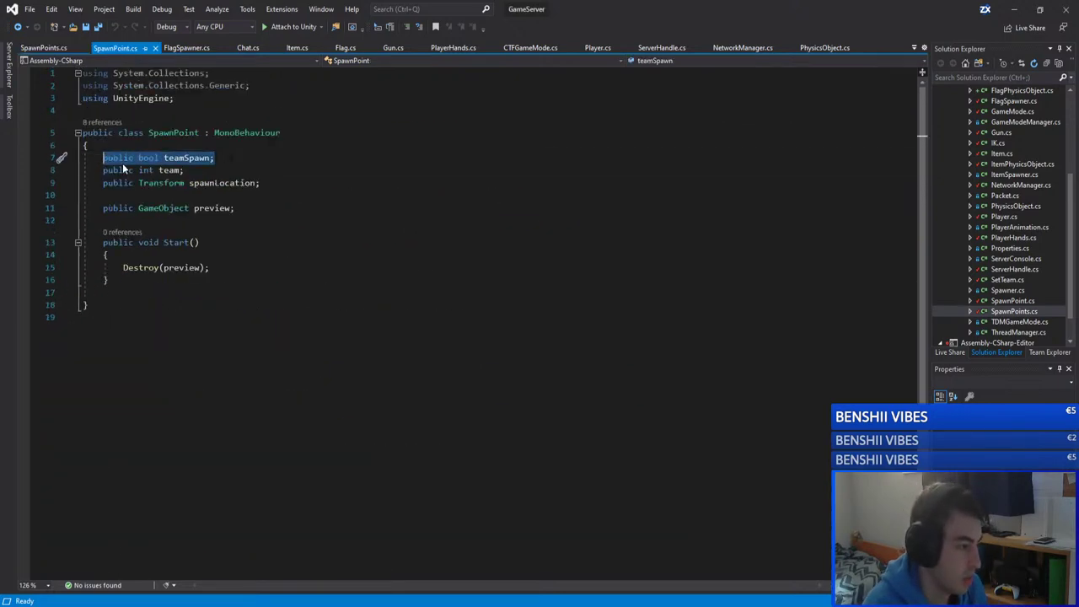
{"action": "key", "text": "ctrl+c"}
{"action": "left_click", "coordinate": [214, 158]}
{"action": "key", "text": "Return"}
{"action": "key", "text": "ctrl+v"}
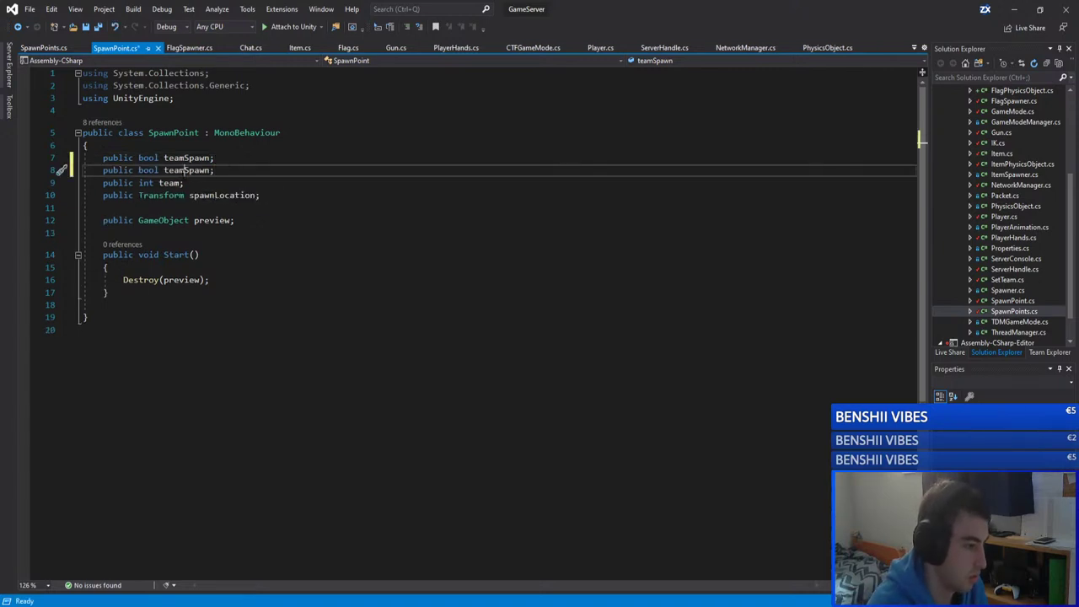
{"action": "left_click_drag", "start_coordinate": [184, 169], "coordinate": [165, 169]}
{"action": "type", "text": "FFA"}
{"action": "left_click", "coordinate": [253, 161]}
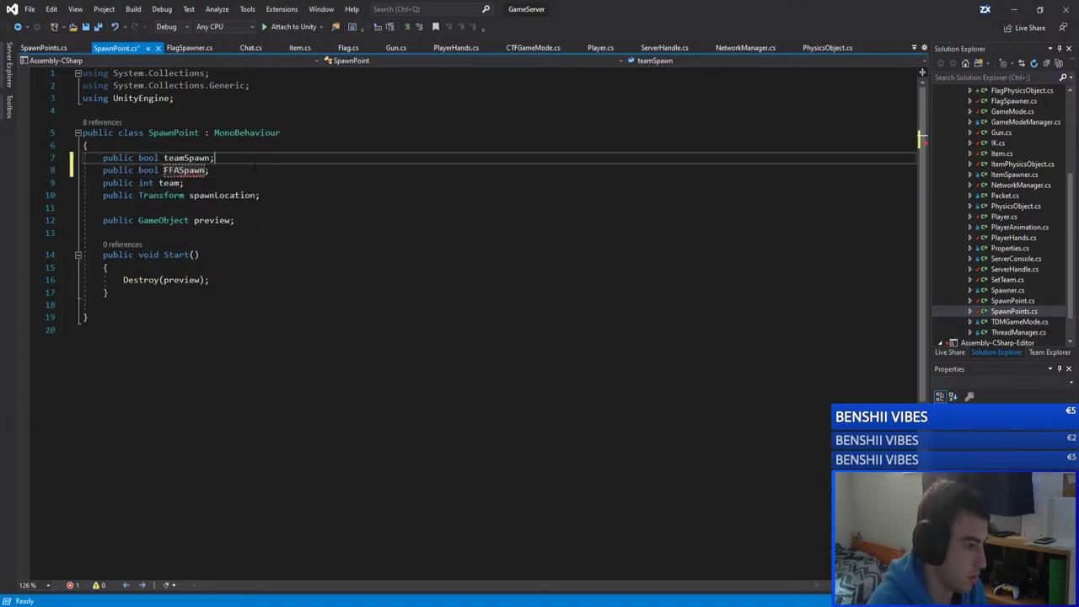
{"action": "left_click", "coordinate": [228, 169]}
{"action": "key", "text": "ctrl+s"}
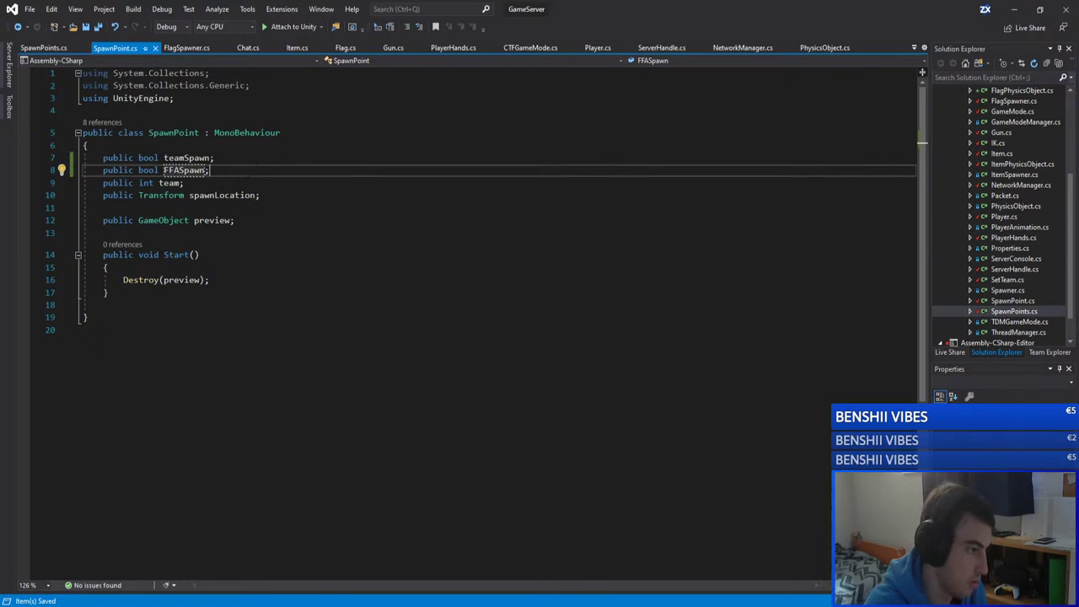
Step: Check the field references, try renaming FFASpawn to ffaSpawn, undo it, and save
{"action": "left_click", "coordinate": [245, 161]}
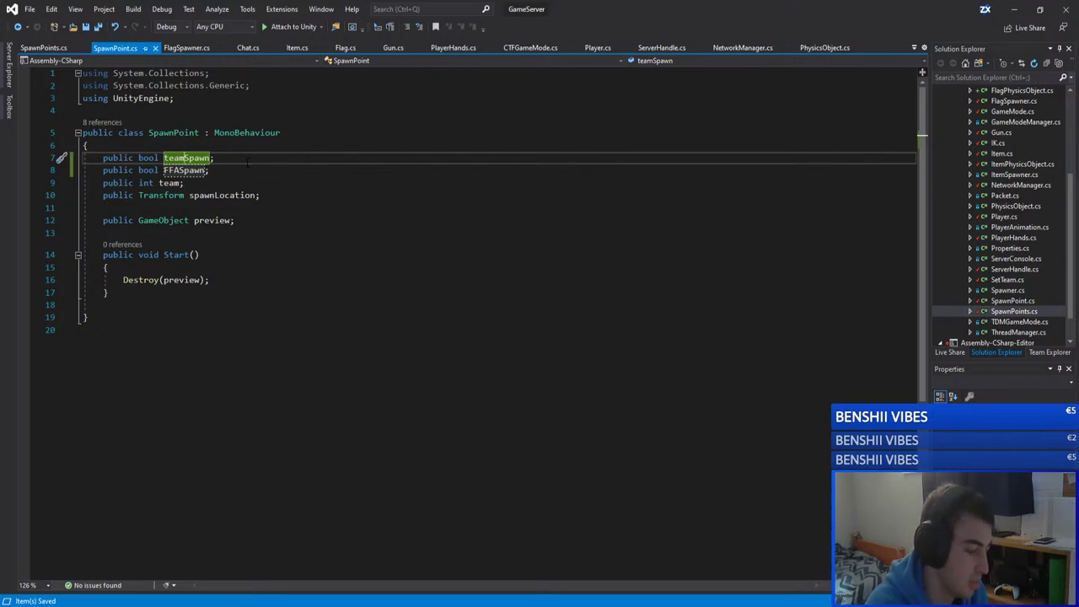
{"action": "left_click", "coordinate": [241, 169]}
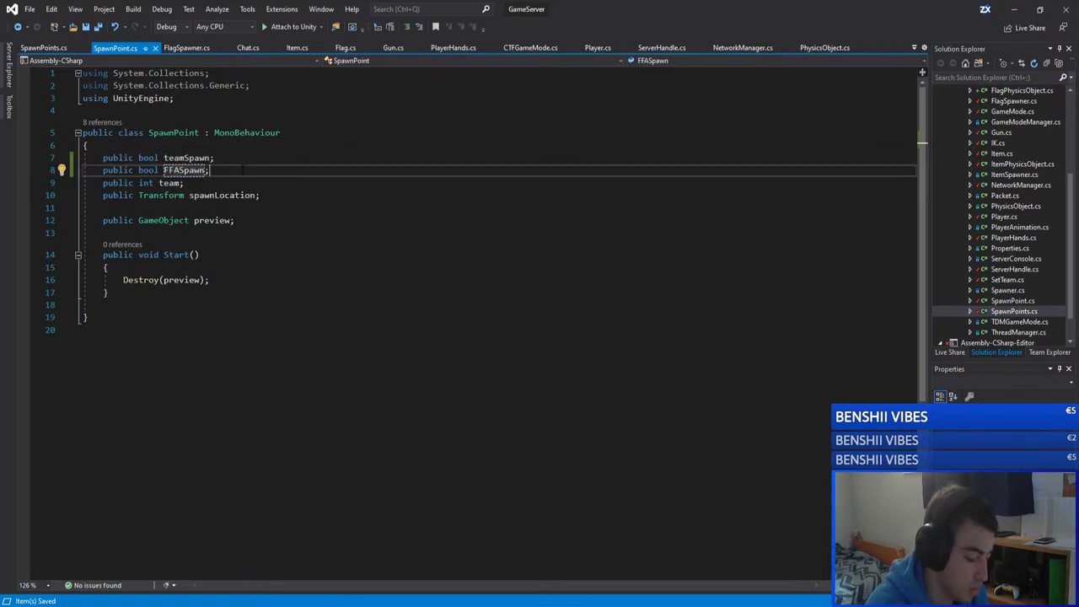
{"action": "double_click", "coordinate": [184, 169]}
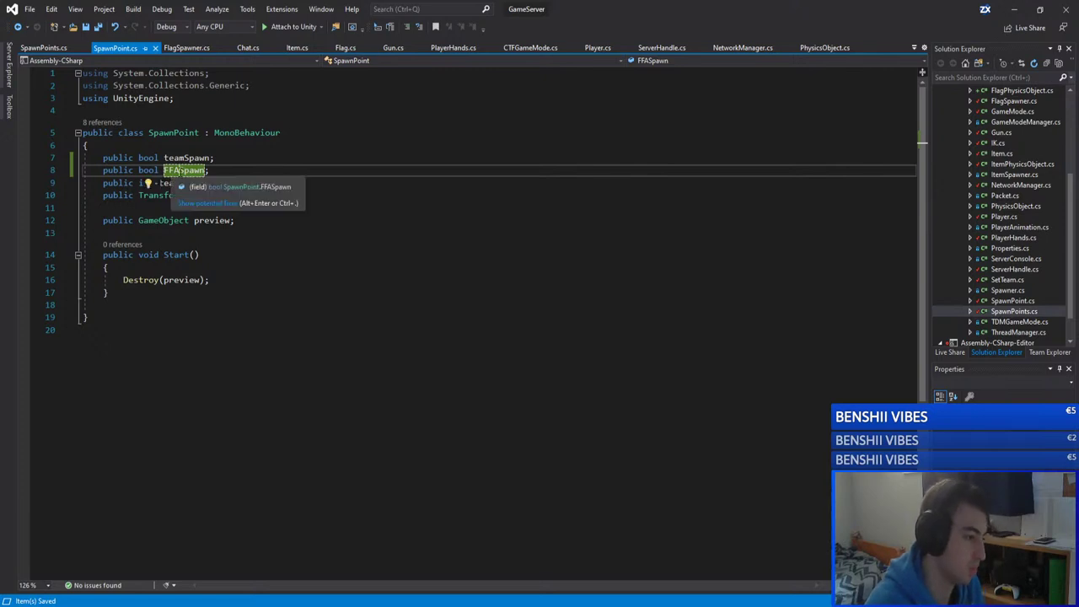
{"action": "left_click", "coordinate": [178, 170]}
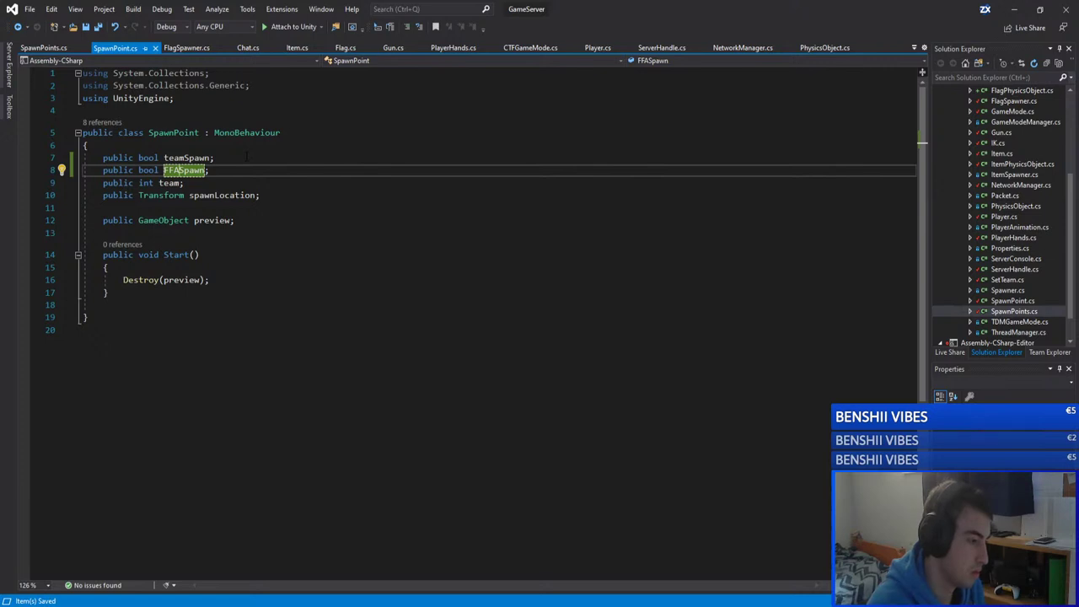
{"action": "key", "text": "BackSpace"}
{"action": "key", "text": "BackSpace"}
{"action": "key", "text": "BackSpace"}
{"action": "type", "text": "ffa"}
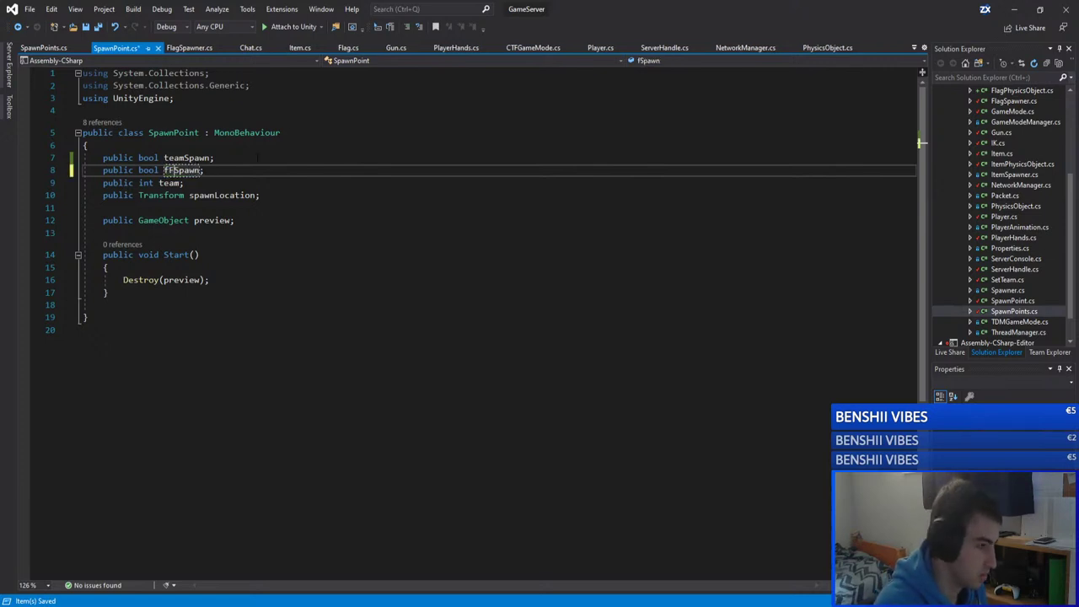
{"action": "key", "text": "ctrl+z"}
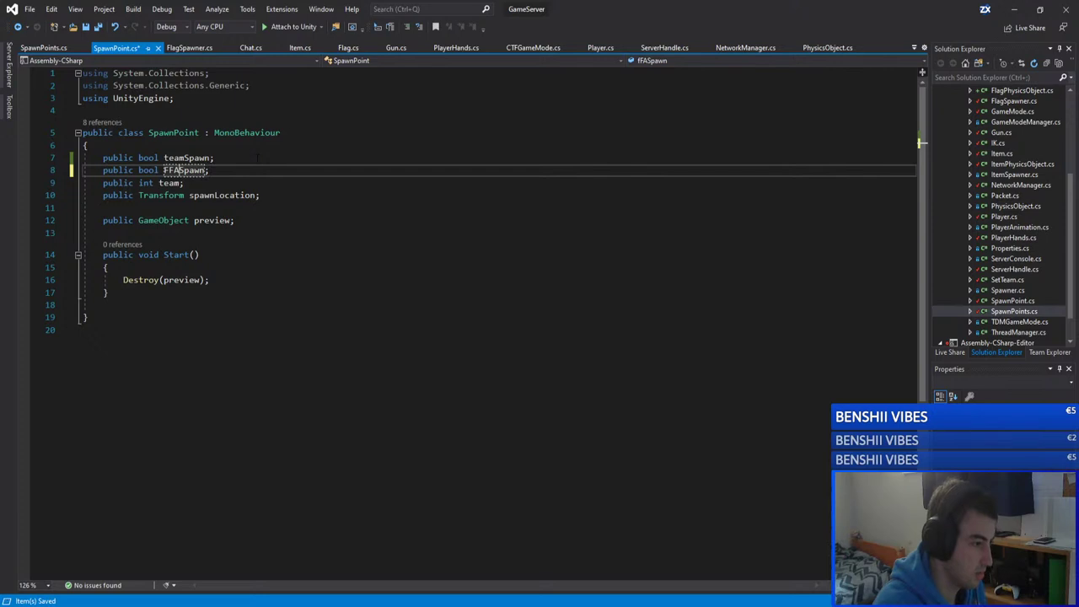
{"action": "left_click", "coordinate": [257, 157]}
{"action": "key", "text": "ctrl+s"}
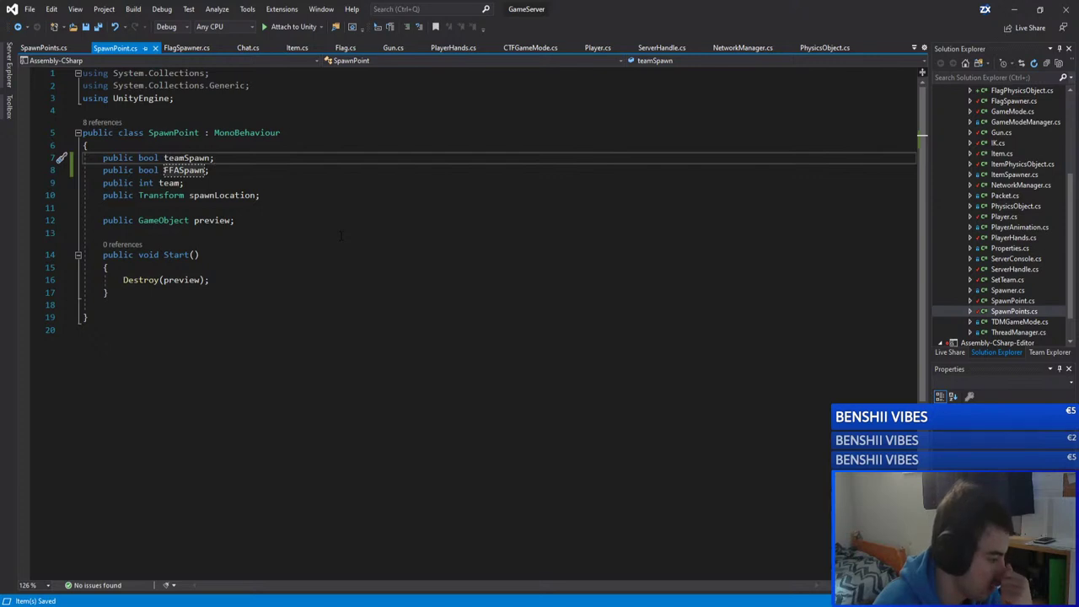
Step: Show teamSpawn's references, then search SpawnPoints.cs for teamSpawn
{"action": "key", "text": "Down"}
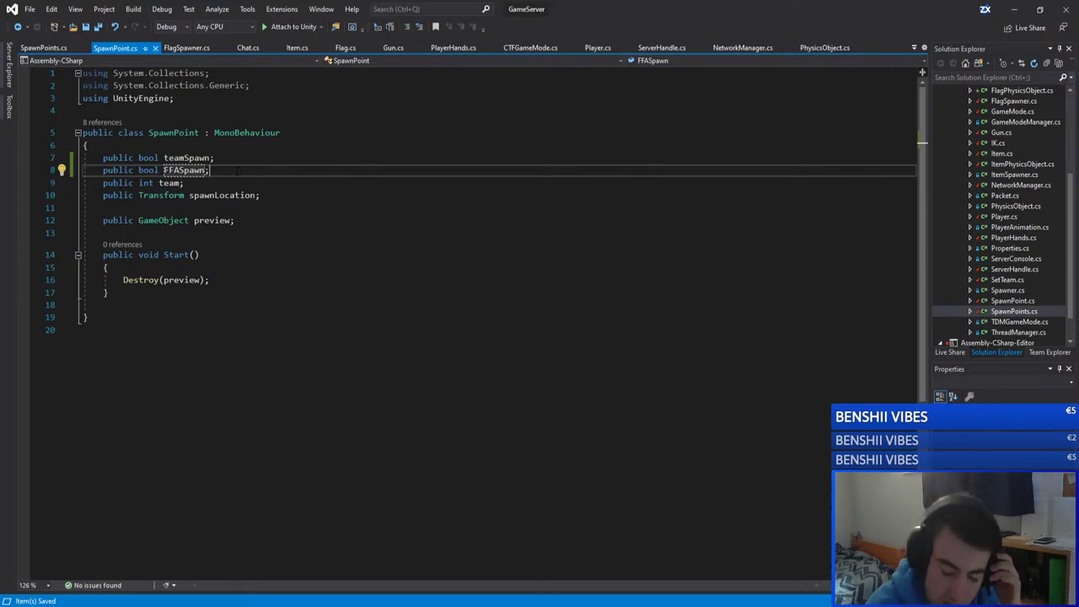
{"action": "left_click", "coordinate": [256, 154]}
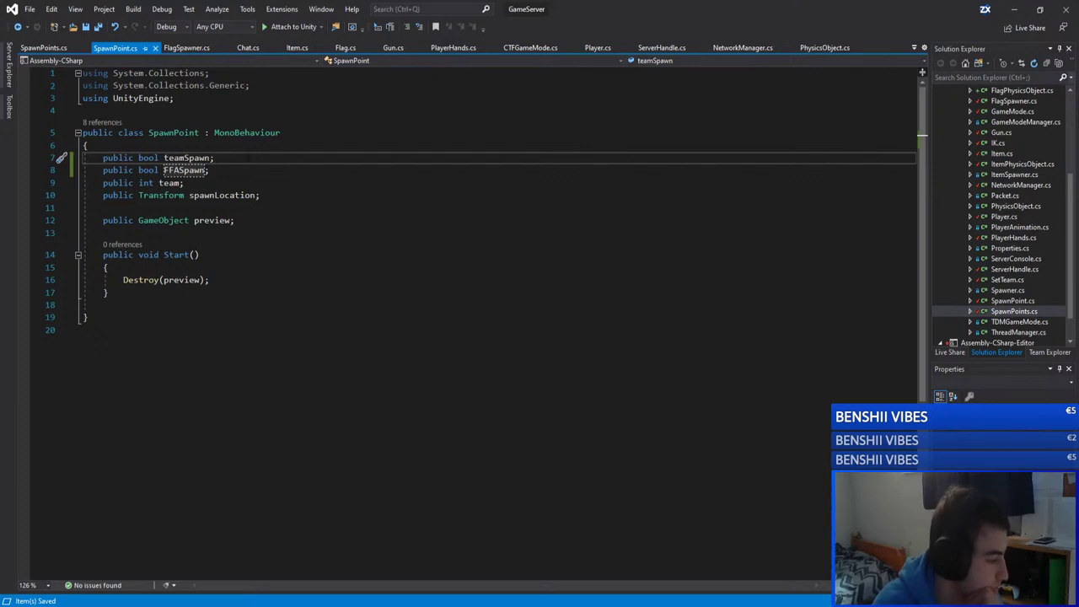
{"action": "left_click", "coordinate": [254, 171]}
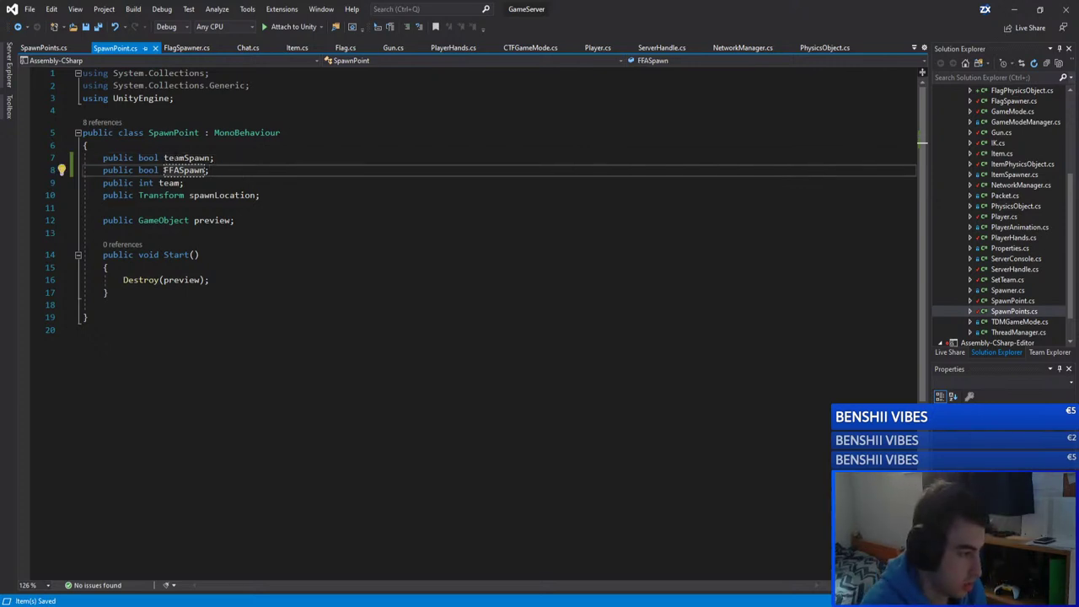
{"action": "left_click", "coordinate": [186, 158]}
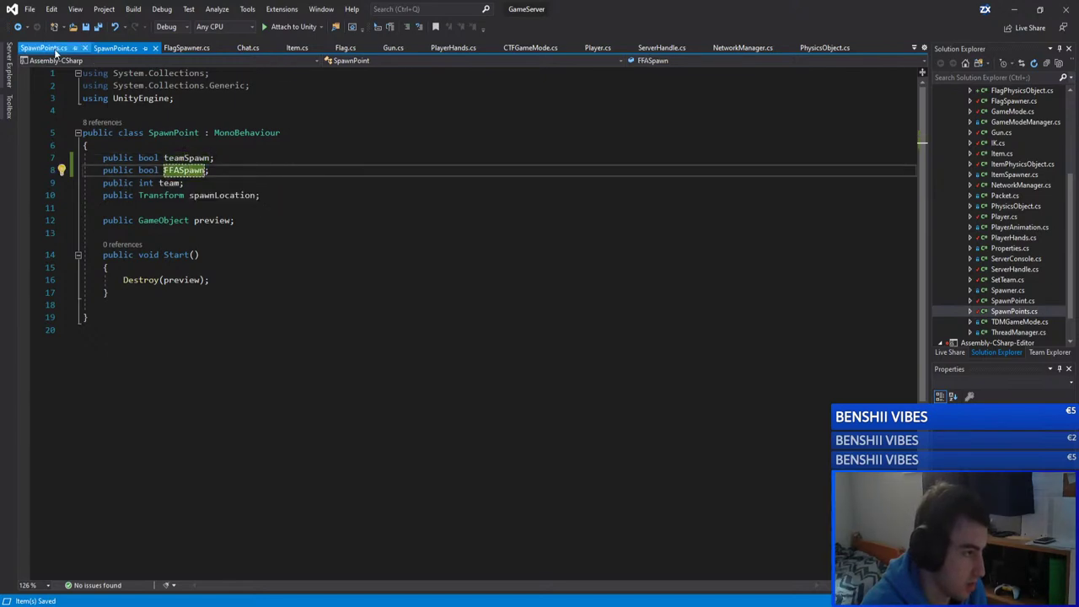
{"action": "left_click", "coordinate": [59, 48]}
{"action": "key", "text": "ctrl+f"}
{"action": "scroll", "coordinate": [486, 327], "scroll_direction": "down", "scroll_amount": 4}
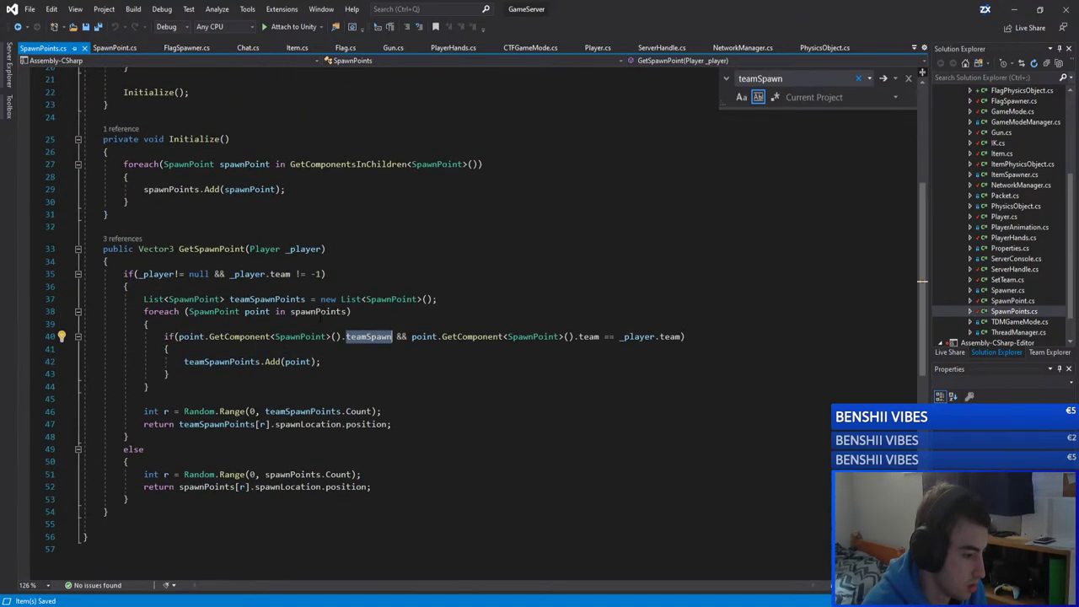
{"action": "left_click", "coordinate": [202, 373]}
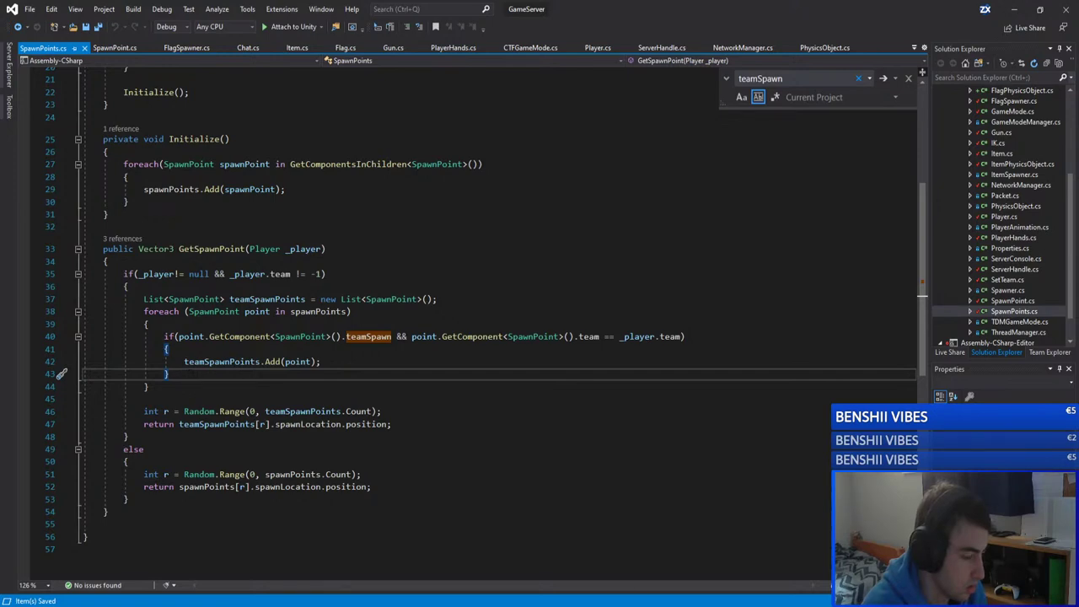
Step: In the GameServer editor, check the new FFA Spawn option on SpawnPoint (4), (5) and (6)
{"action": "mouse_move", "coordinate": [176, 556]}
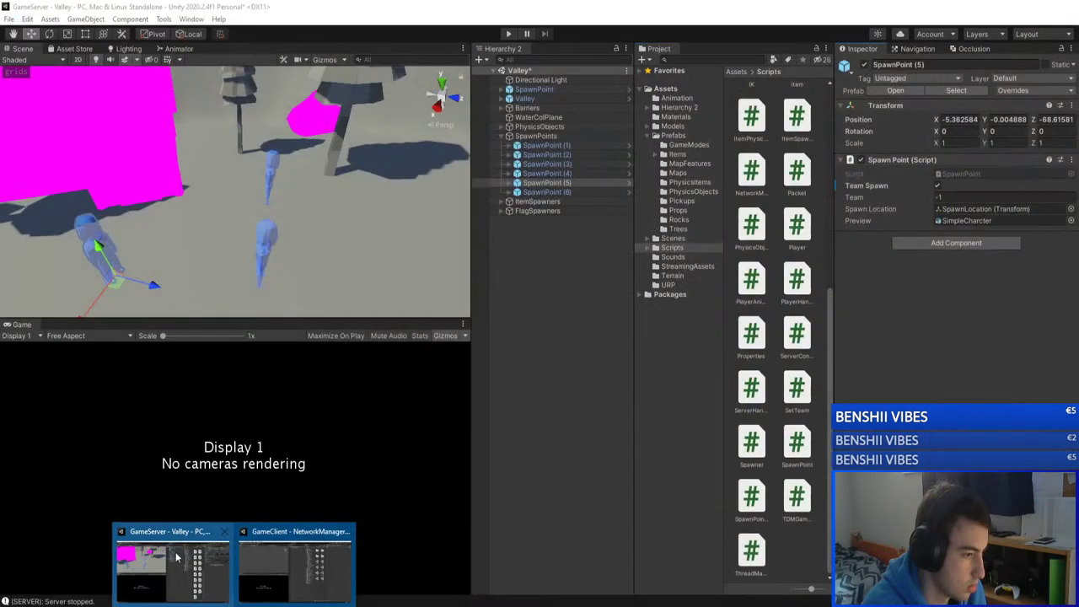
{"action": "left_click", "coordinate": [176, 556]}
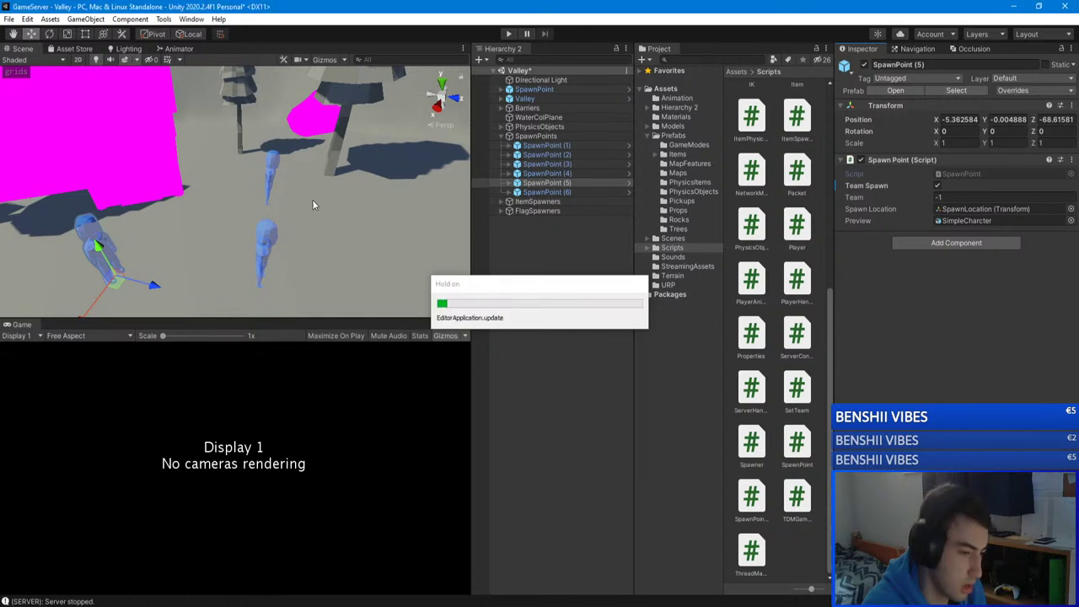
{"action": "right_click_drag", "start_coordinate": [312, 202], "coordinate": [223, 226]}
{"action": "left_click", "coordinate": [543, 191]}
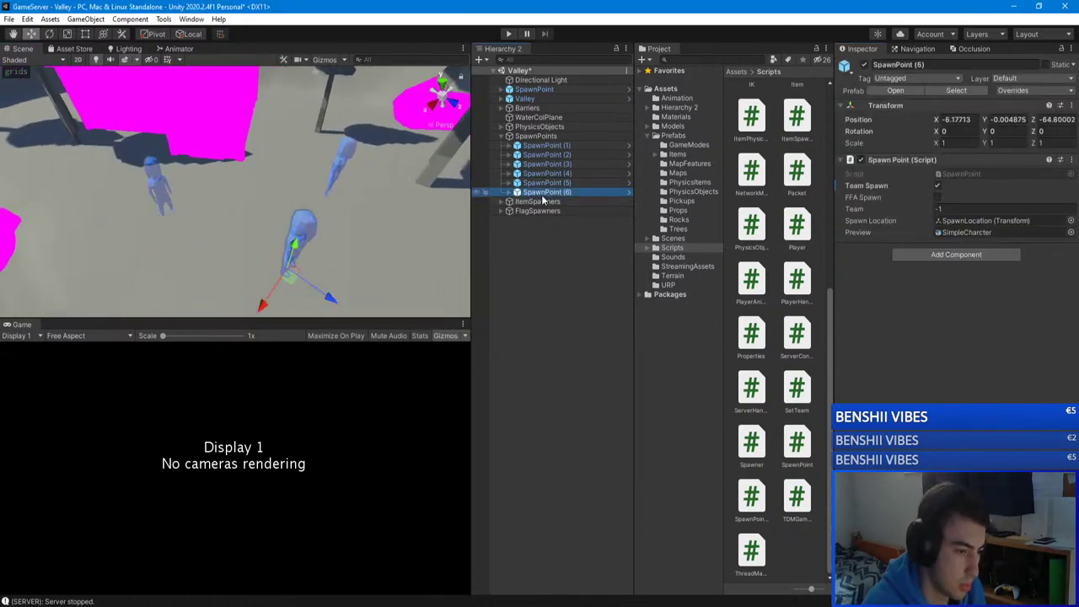
{"action": "left_click", "coordinate": [547, 182]}
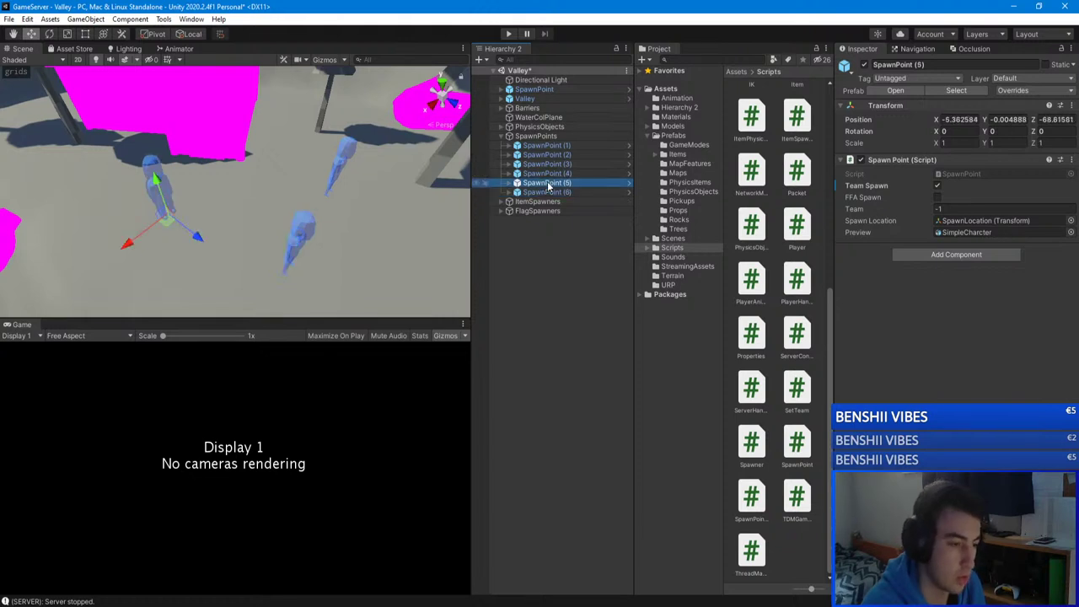
{"action": "left_click", "coordinate": [551, 173]}
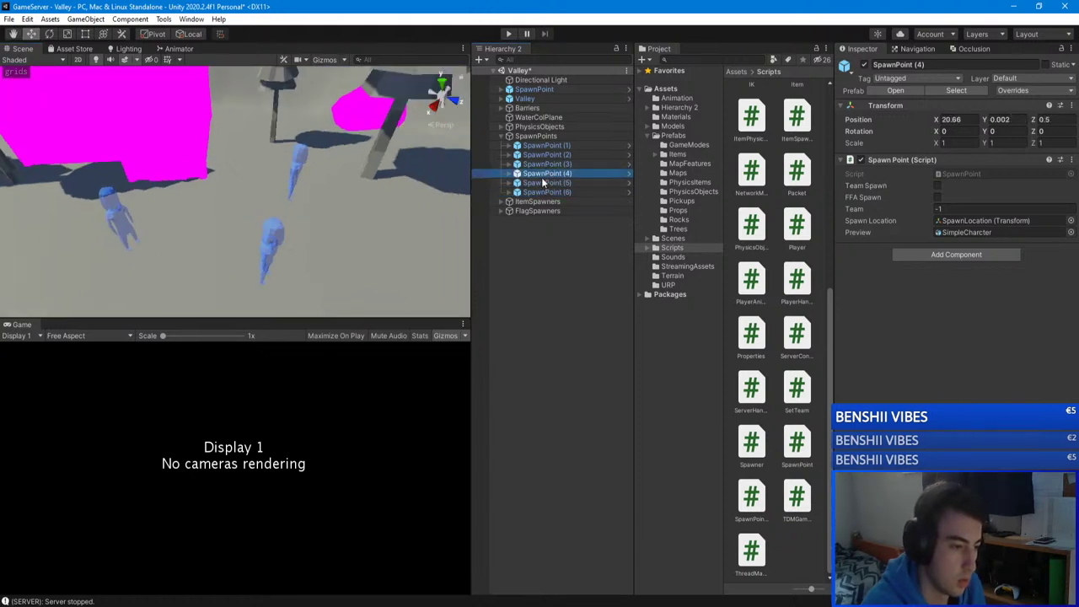
{"action": "left_click", "coordinate": [544, 183]}
{"action": "left_click", "coordinate": [562, 192]}
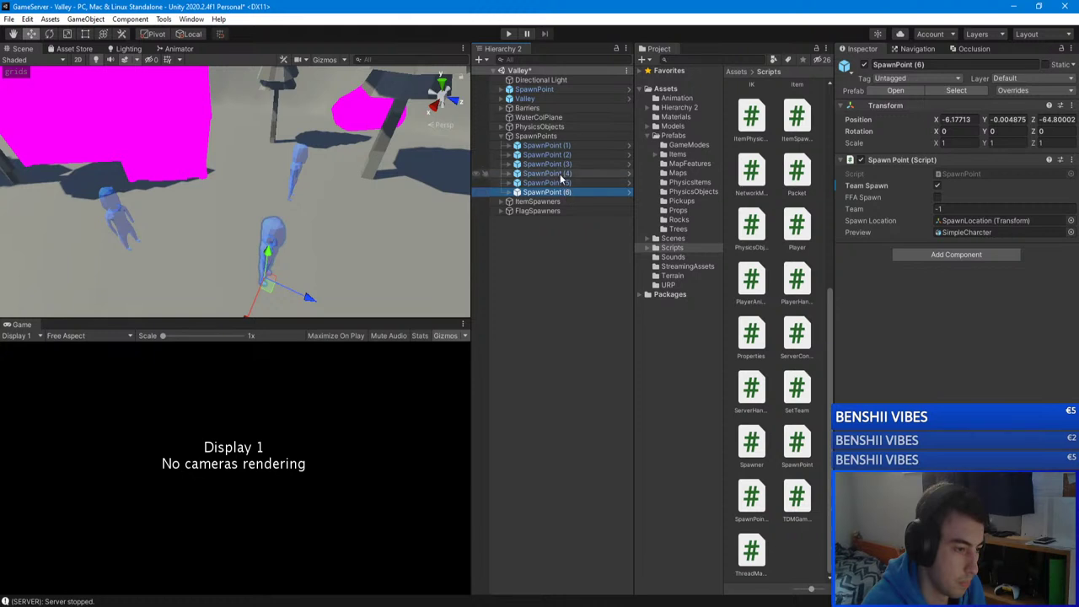
{"action": "left_click", "coordinate": [565, 175]}
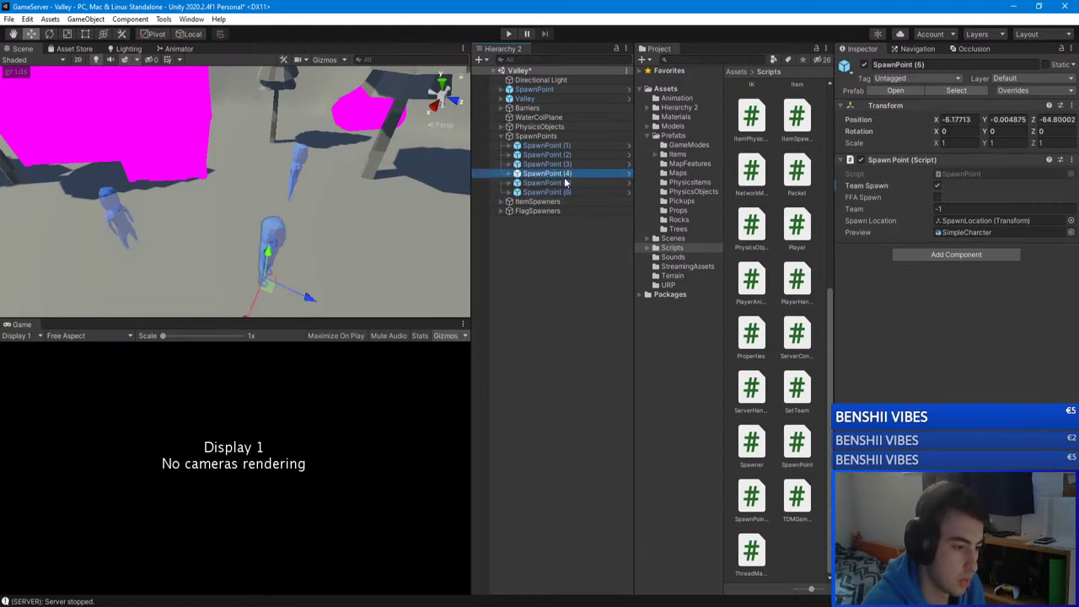
{"action": "left_click", "coordinate": [564, 182]}
{"action": "left_click", "coordinate": [582, 192]}
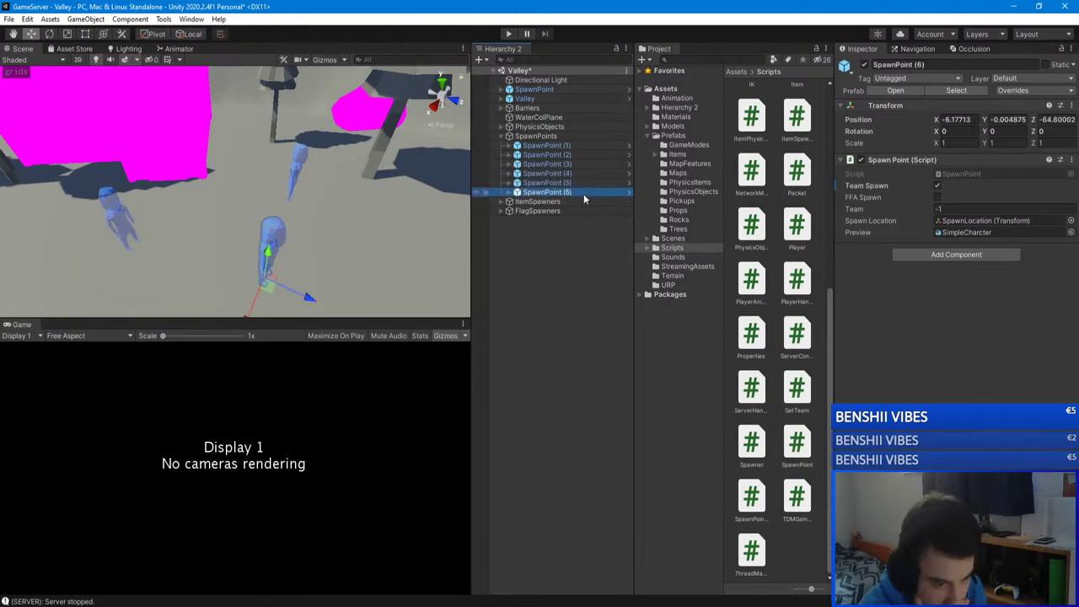
{"action": "left_click", "coordinate": [573, 183]}
{"action": "left_click", "coordinate": [573, 174]}
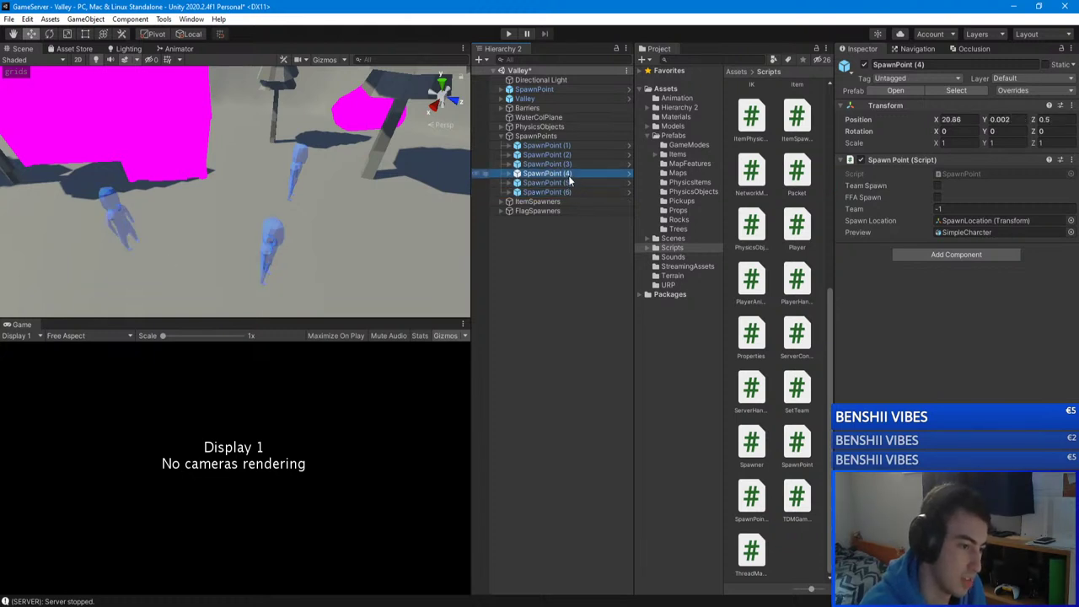
{"action": "left_click", "coordinate": [573, 181]}
{"action": "left_click", "coordinate": [573, 193]}
{"action": "left_click", "coordinate": [573, 173]}
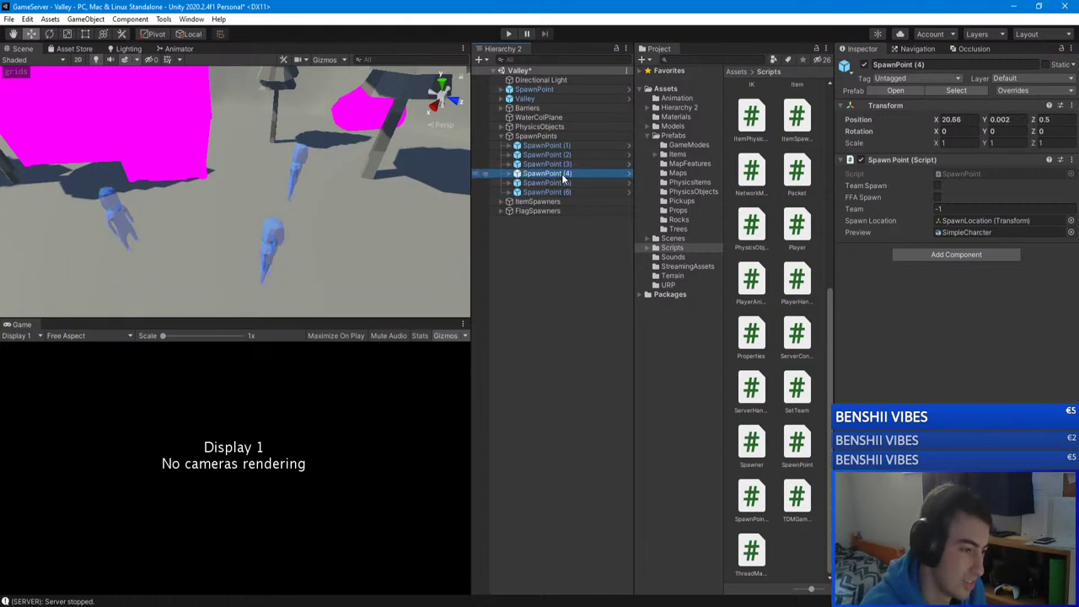
Step: Review SpawnPoint (1) through SpawnPoint (6) in the Inspector
{"action": "right_click_drag", "start_coordinate": [278, 211], "coordinate": [193, 160]}
{"action": "left_click", "coordinate": [567, 164]}
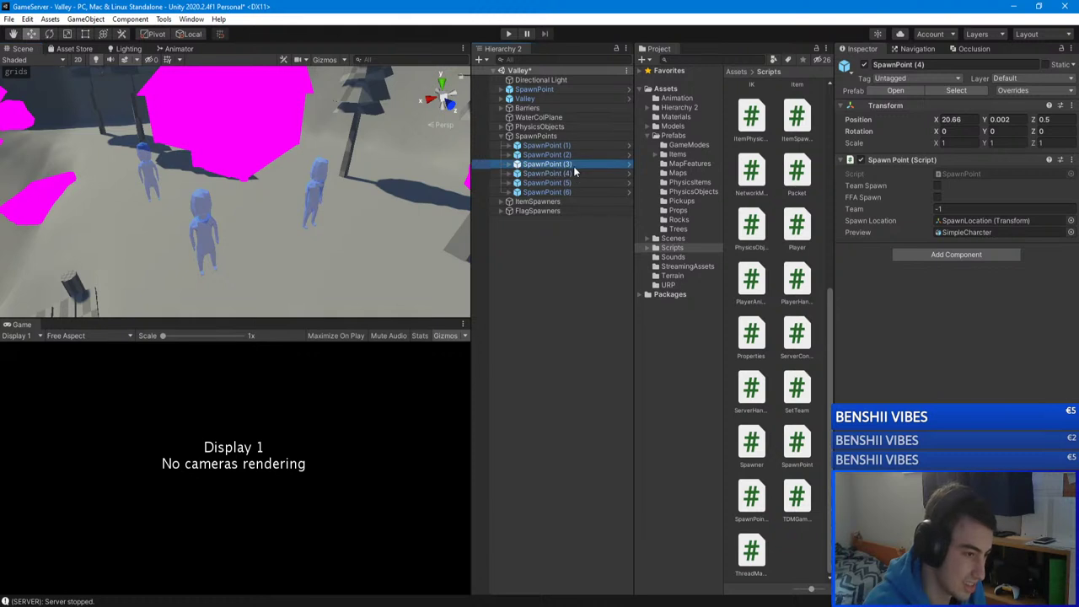
{"action": "left_click", "coordinate": [556, 157]}
{"action": "left_click", "coordinate": [557, 146]}
{"action": "left_click", "coordinate": [570, 174]}
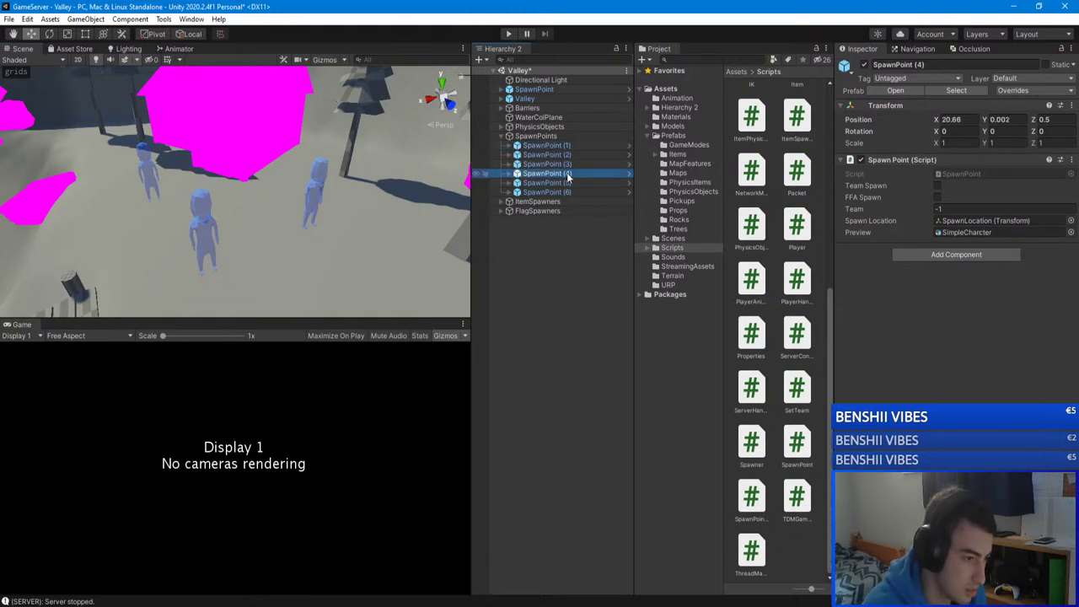
{"action": "left_click", "coordinate": [577, 182]}
{"action": "left_click", "coordinate": [577, 192]}
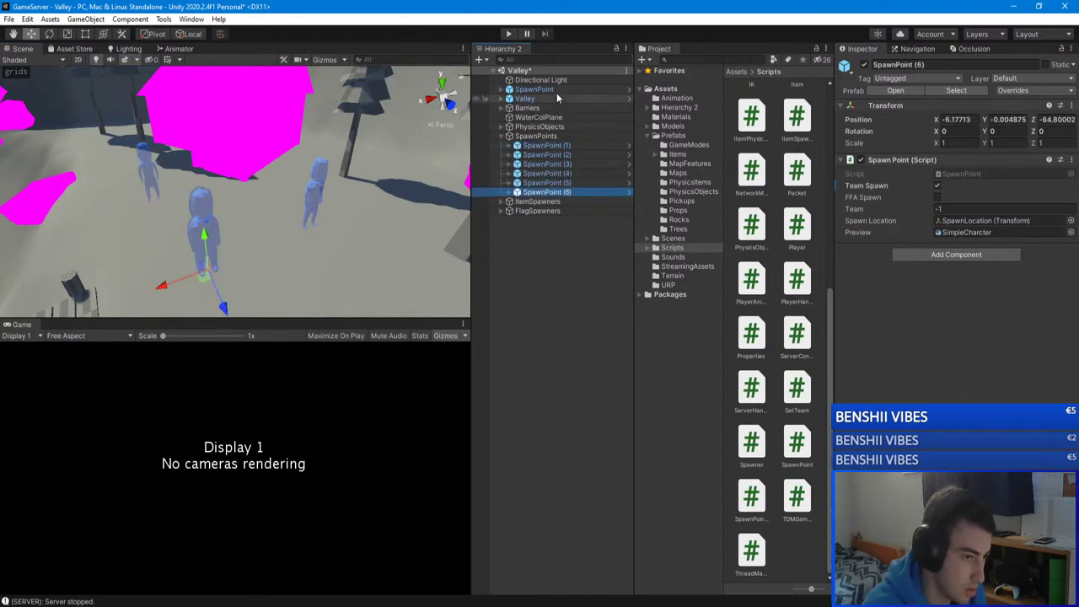
Step: Move the loose SpawnPoint into the SpawnPoints group below SpawnPoint (6)
{"action": "left_click", "coordinate": [536, 90]}
{"action": "left_click_drag", "start_coordinate": [536, 91], "coordinate": [554, 199]}
{"action": "left_click", "coordinate": [570, 192]}
Step: Rename the moved point to SpawnPoint (7) and mark it as a team spawn
{"action": "key", "text": "End"}
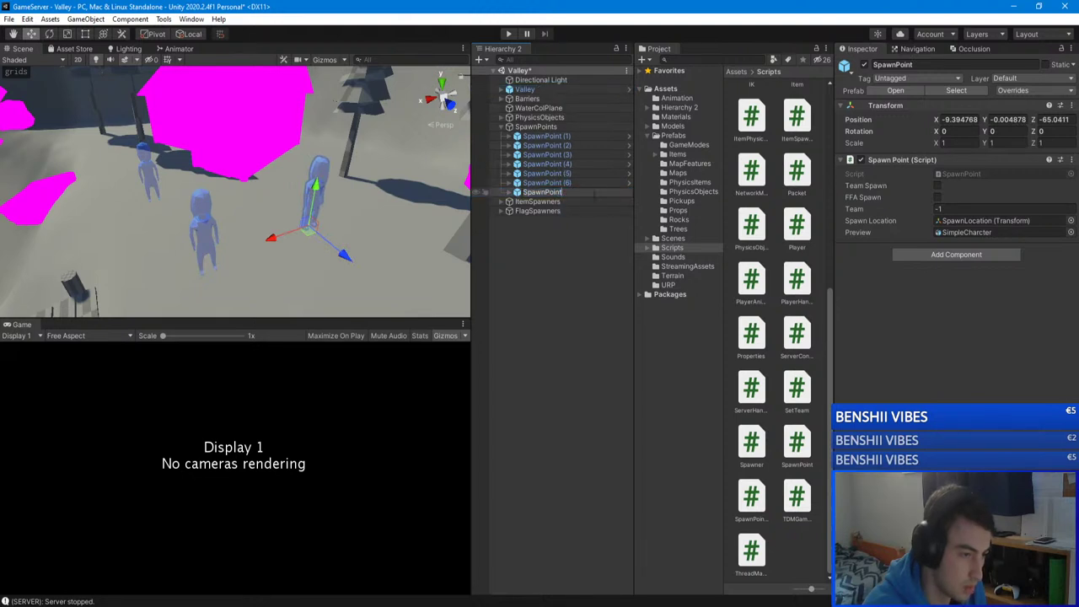
{"action": "type", "text": "(7"}
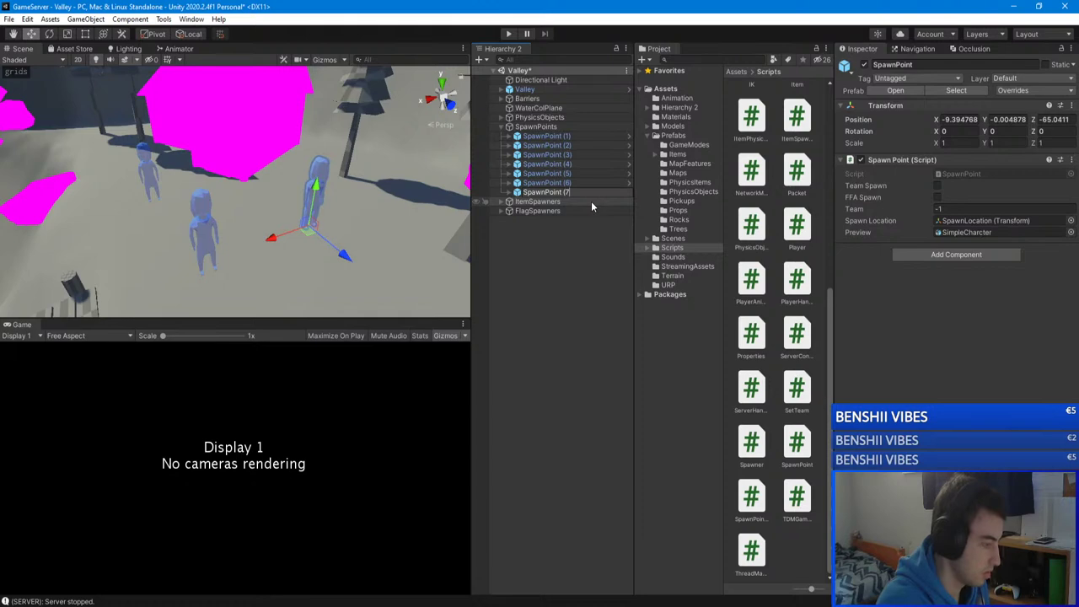
{"action": "type", "text": ")"}
{"action": "key", "text": "Return"}
{"action": "left_click", "coordinate": [573, 241]}
{"action": "left_click", "coordinate": [550, 192]}
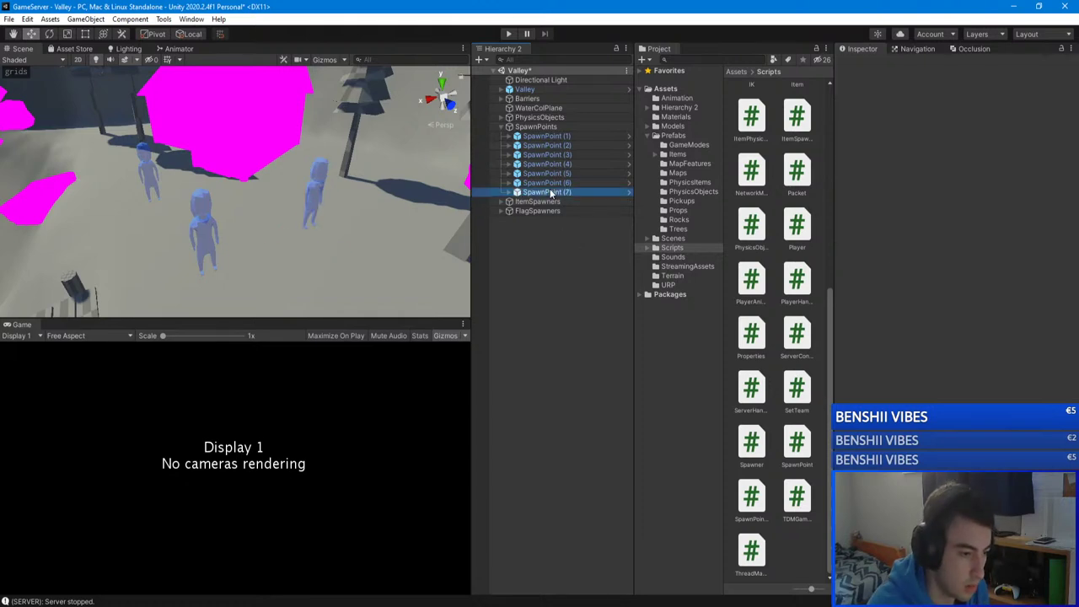
{"action": "left_click_drag", "start_coordinate": [305, 189], "coordinate": [390, 227], "text": "alt"}
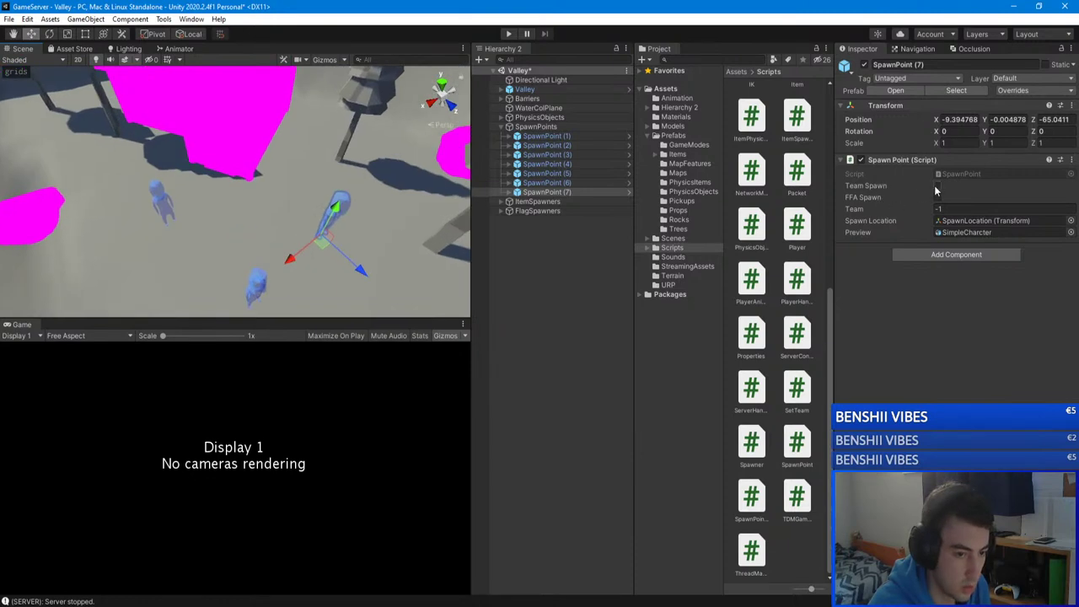
{"action": "left_click", "coordinate": [936, 186]}
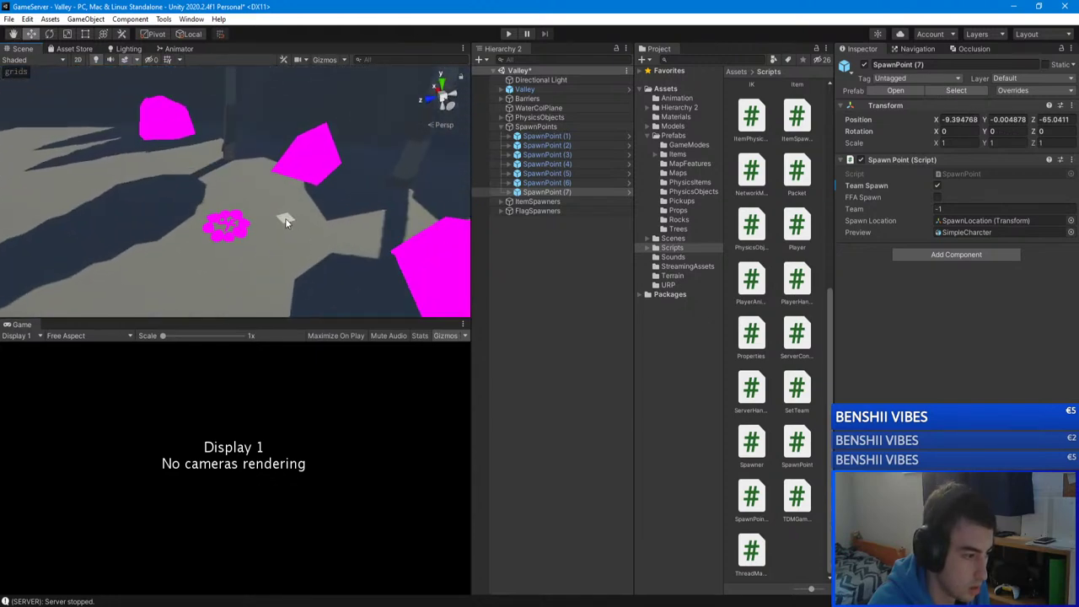
Step: Flag SpawnPoint (6) as an FFA spawn with Team 0 and save the scene
{"action": "left_click", "coordinate": [286, 218]}
{"action": "left_click", "coordinate": [539, 220]}
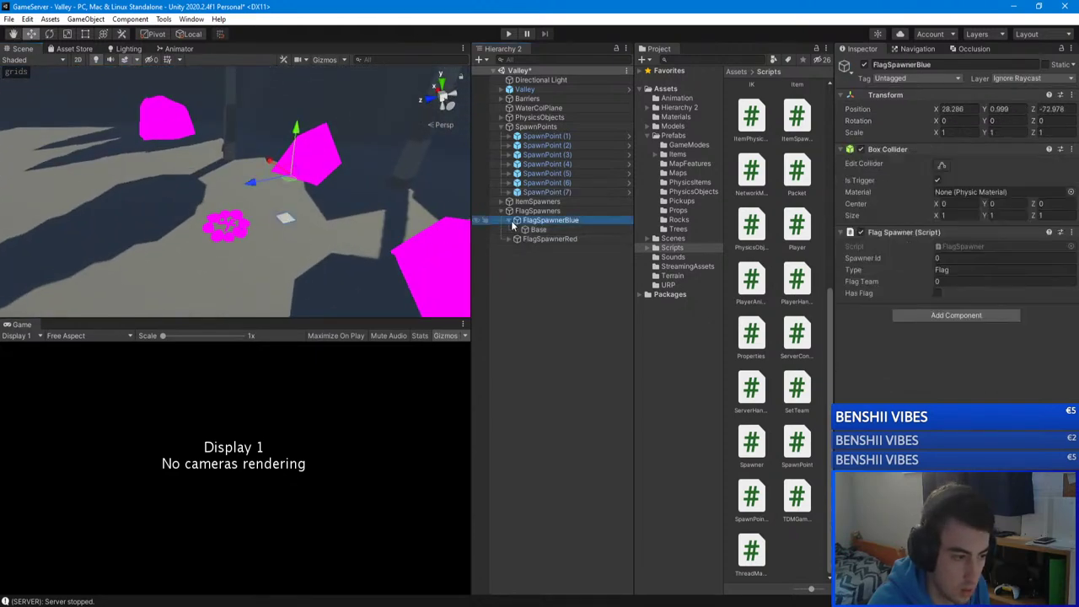
{"action": "left_click", "coordinate": [509, 220]}
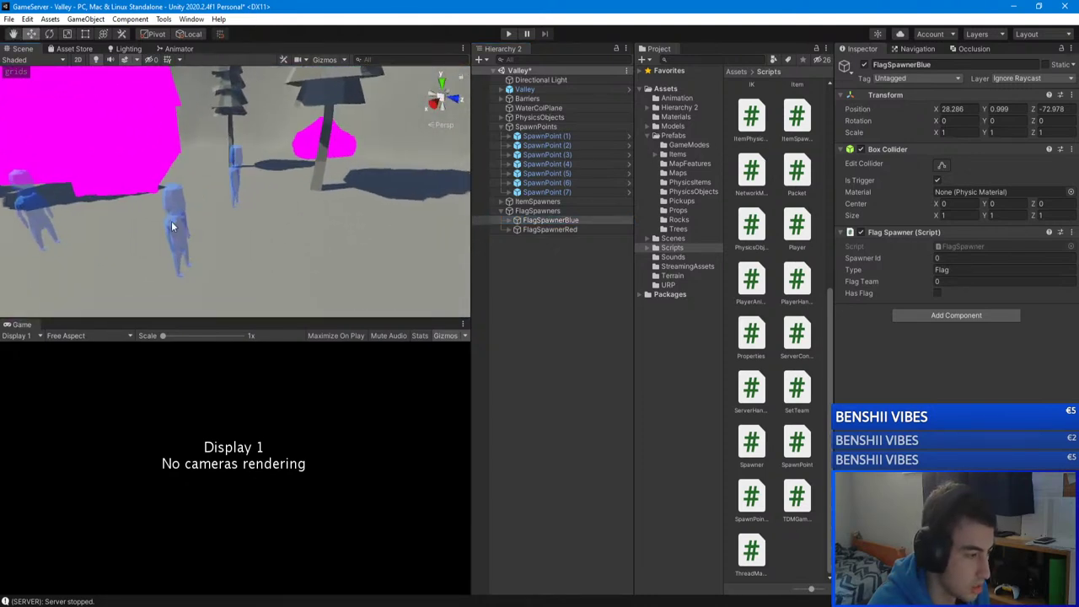
{"action": "left_click", "coordinate": [171, 221]}
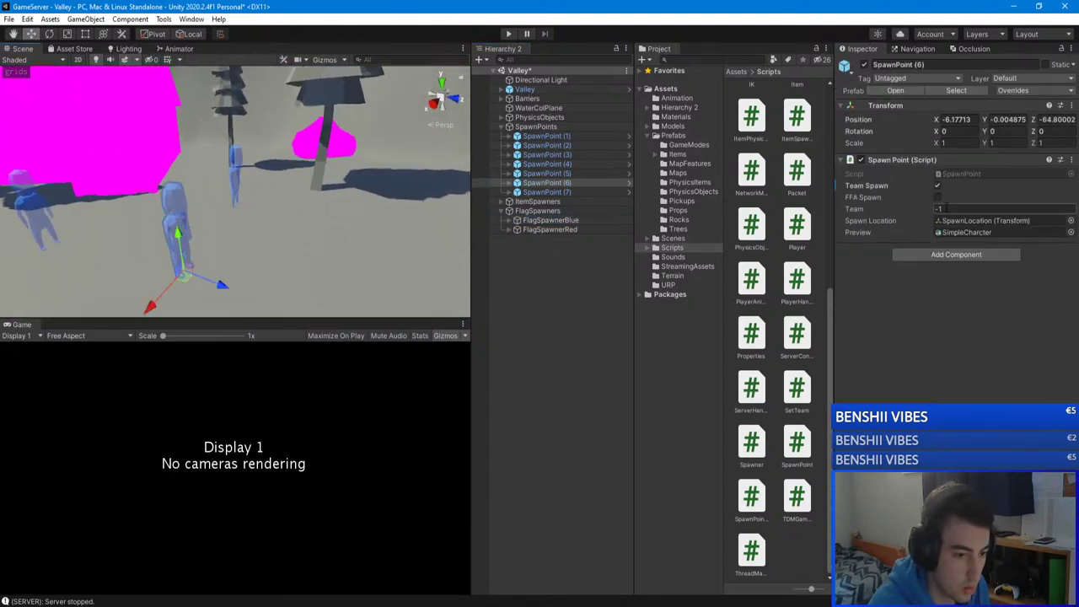
{"action": "left_click_drag", "start_coordinate": [288, 210], "coordinate": [211, 216], "text": "alt"}
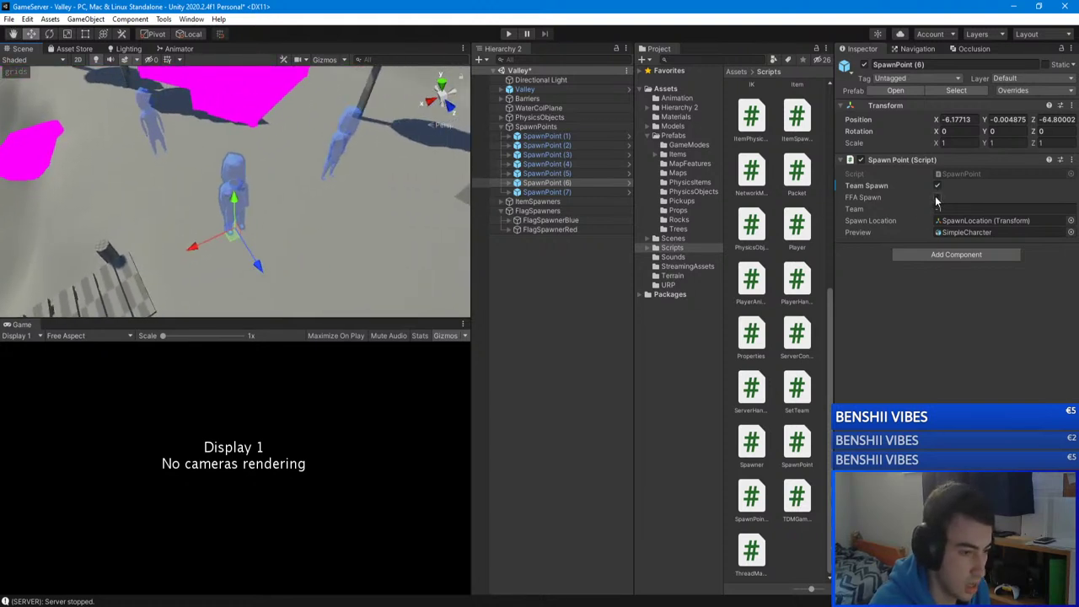
{"action": "left_click", "coordinate": [937, 198]}
{"action": "left_click", "coordinate": [939, 208]}
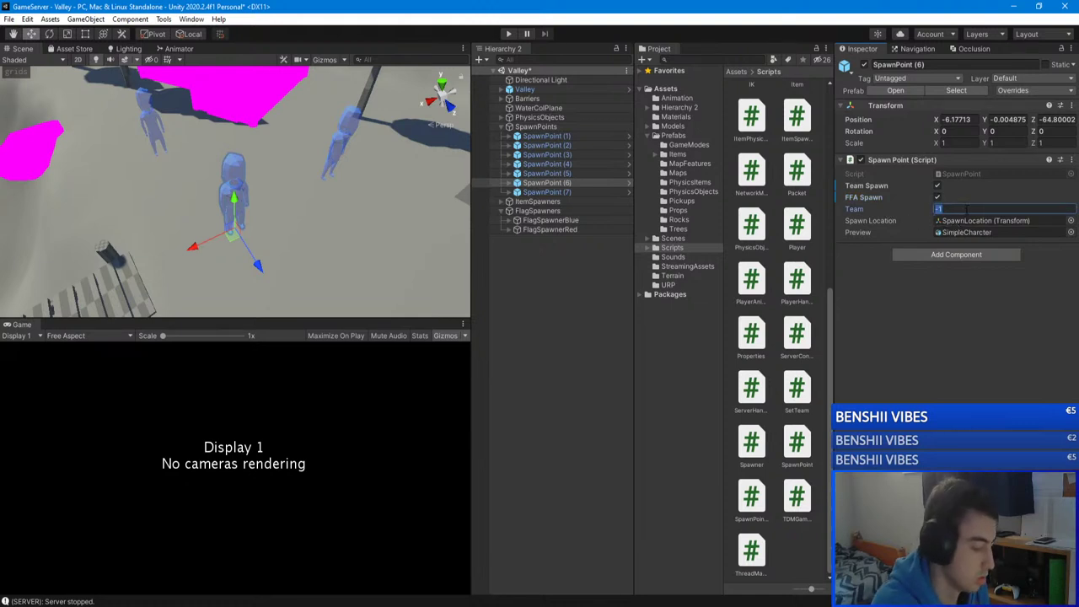
{"action": "type", "text": "0"}
{"action": "key", "text": "ctrl+s"}
{"action": "mouse_move", "coordinate": [342, 218]}
{"action": "right_mouse_down"}
{"action": "mouse_move", "coordinate": [262, 193]}
{"action": "mouse_move", "coordinate": [345, 198]}
{"action": "right_mouse_up"}
{"action": "left_click", "coordinate": [260, 195]}
Step: Set Team to 0 on SpawnPoint (5) and SpawnPoint (7), then save the Valley scene
{"action": "left_click", "coordinate": [557, 174]}
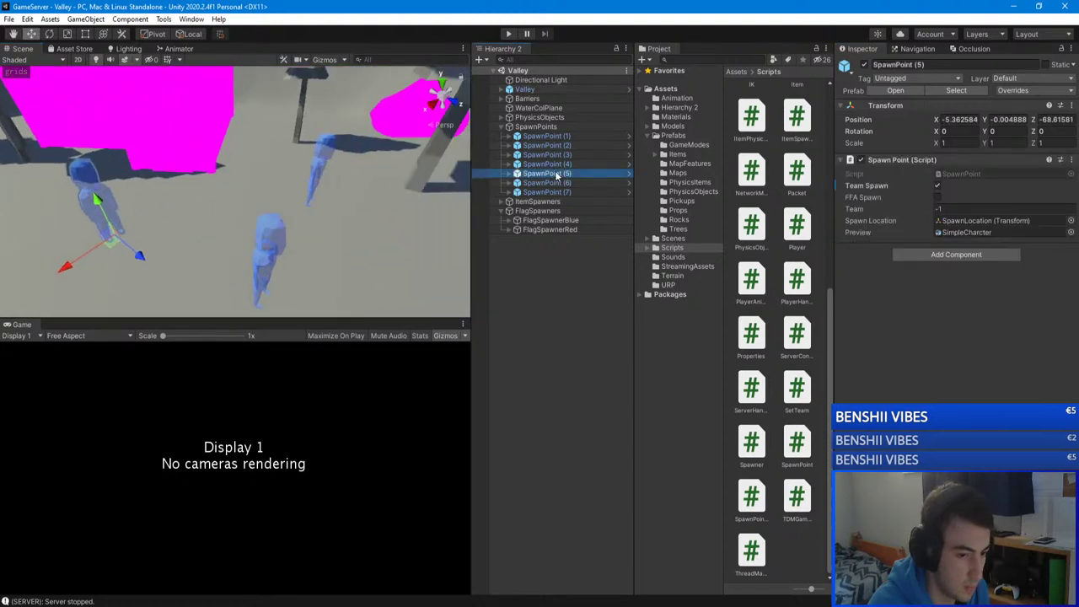
{"action": "left_click", "coordinate": [902, 209]}
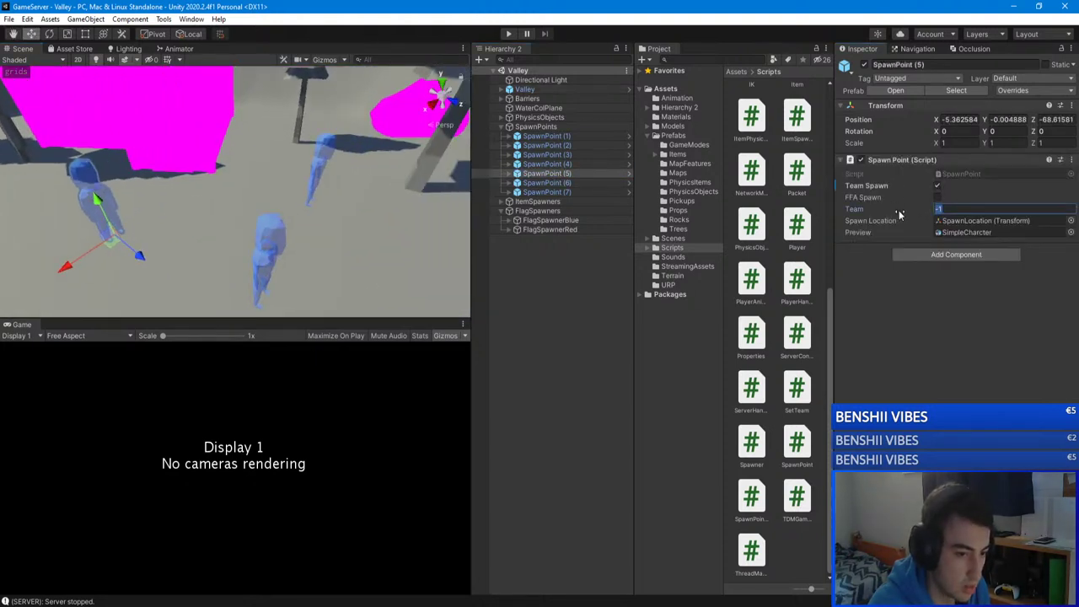
{"action": "type", "text": "0"}
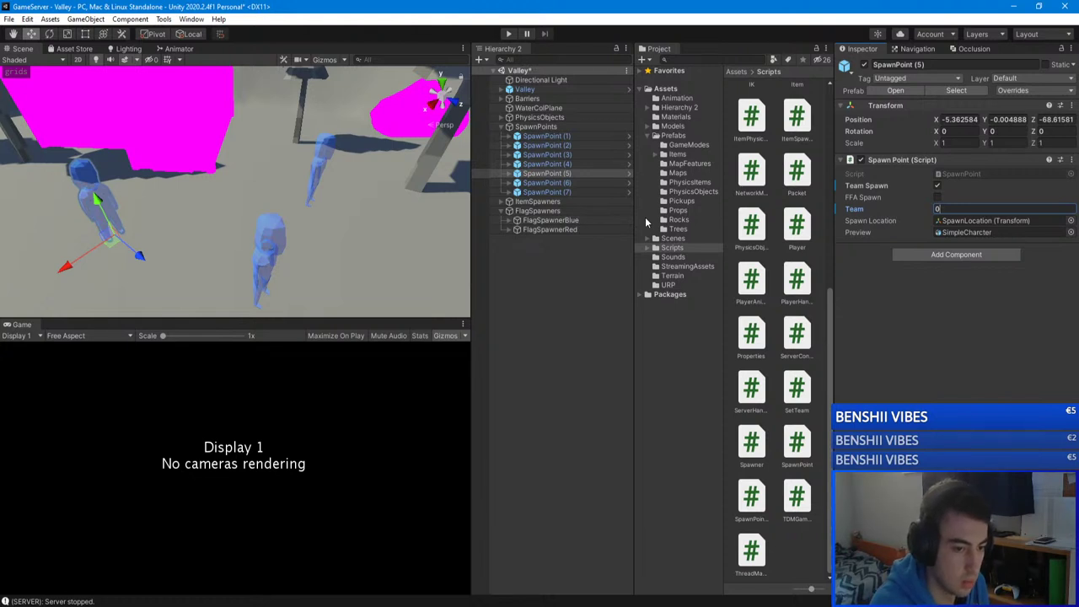
{"action": "left_click", "coordinate": [570, 183]}
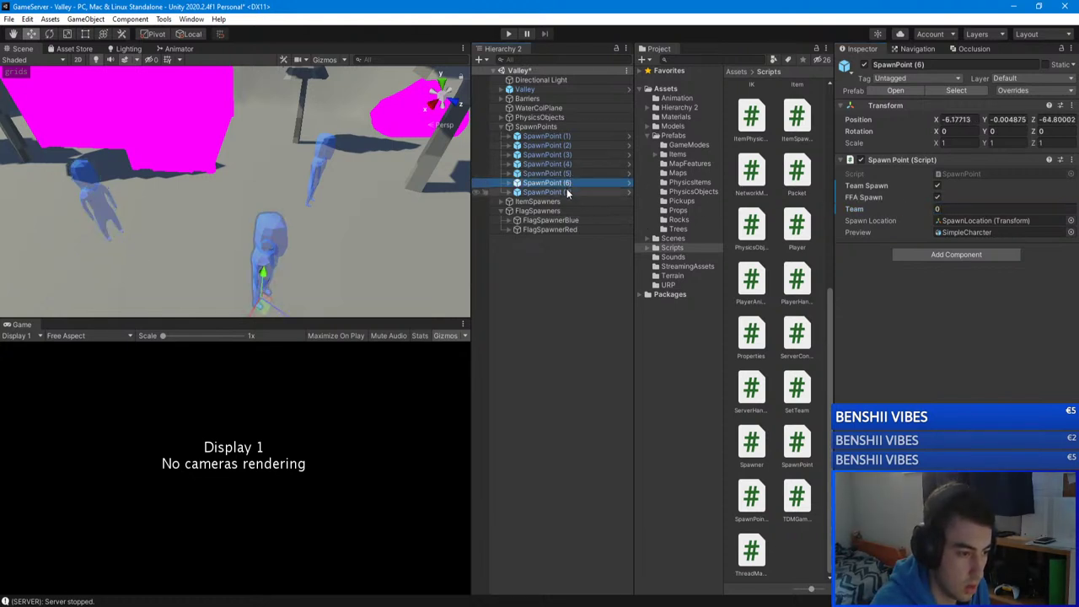
{"action": "left_click", "coordinate": [566, 191]}
{"action": "left_click", "coordinate": [943, 210]}
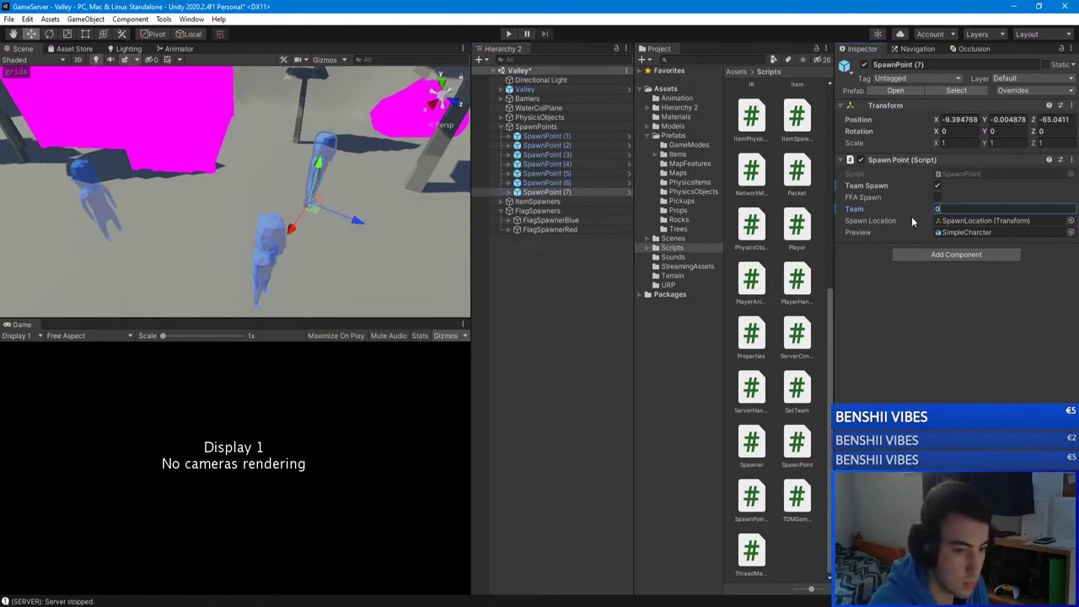
{"action": "left_click", "coordinate": [595, 267]}
{"action": "key", "text": "ctrl+s"}
Step: Look over SpawnPoint (6) in the valley, then bring the GameServer code window forward
{"action": "right_click_drag", "start_coordinate": [323, 204], "coordinate": [278, 164]}
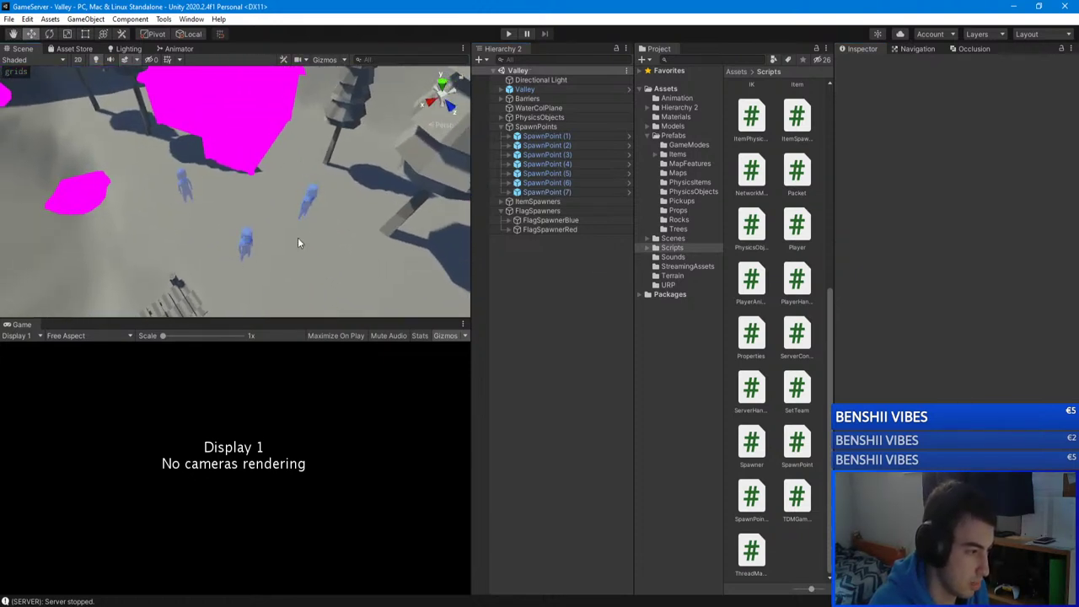
{"action": "right_click_drag", "start_coordinate": [298, 241], "coordinate": [395, 179]}
{"action": "left_click", "coordinate": [563, 183]}
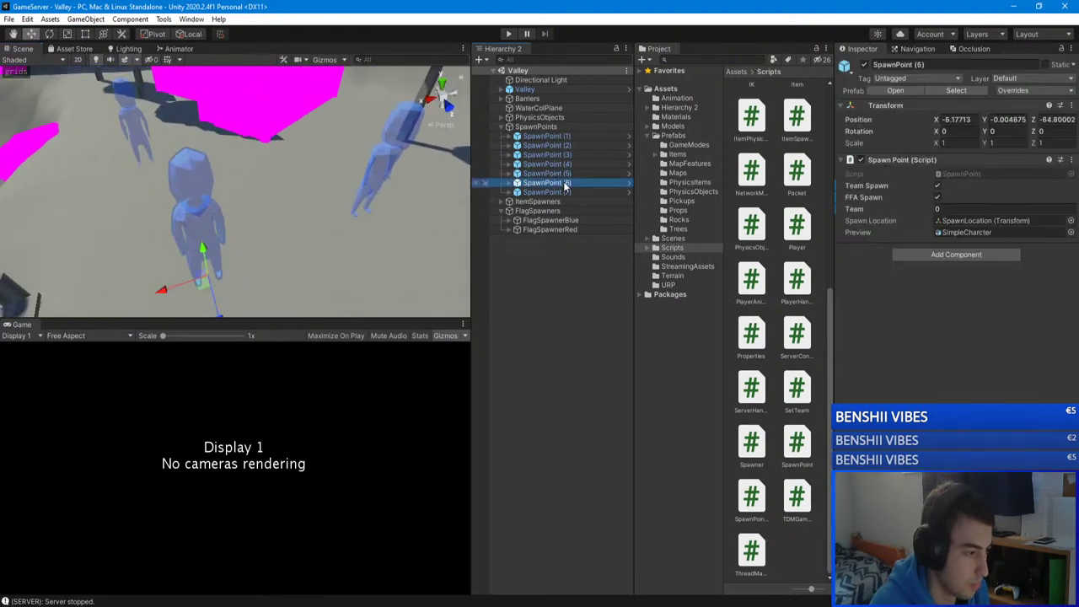
{"action": "right_click_drag", "start_coordinate": [286, 190], "coordinate": [288, 193]}
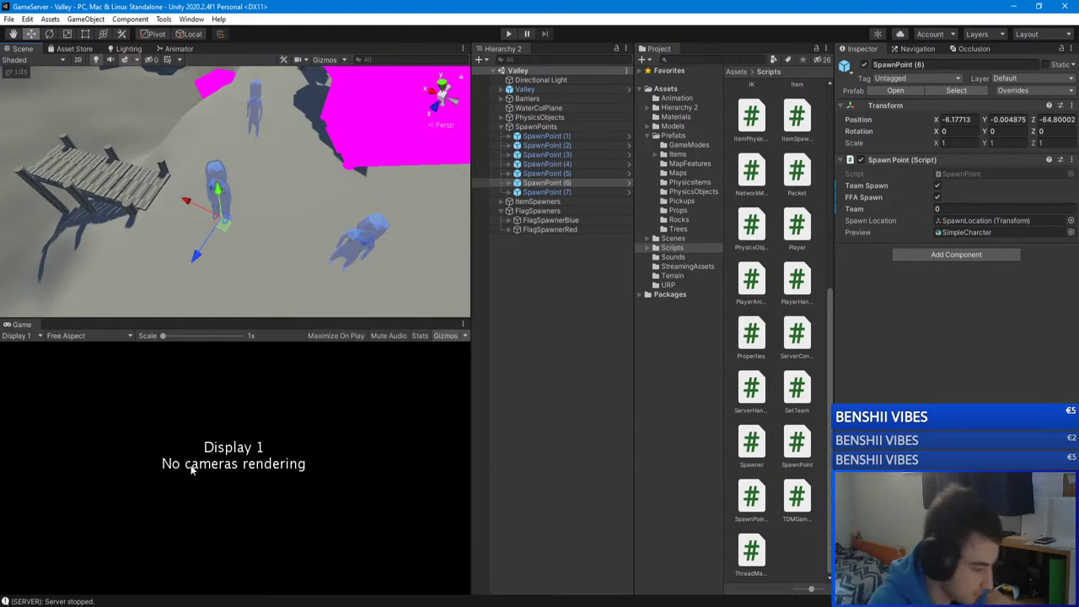
{"action": "mouse_move", "coordinate": [124, 605]}
{"action": "left_click", "coordinate": [189, 562]}
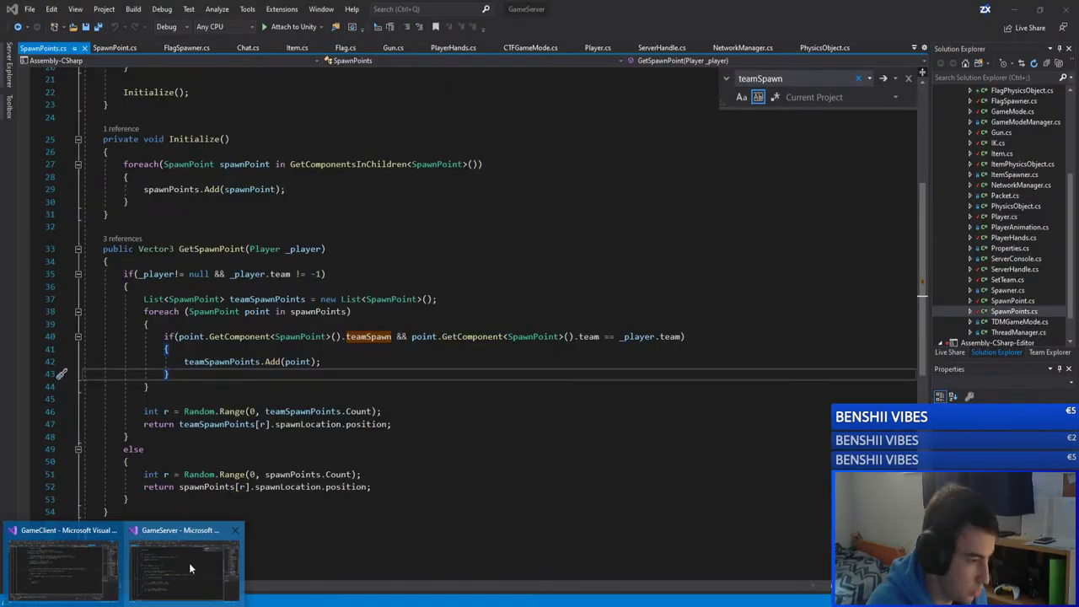
Step: In SpawnPoint.cs, move the 'public int team;' declaration directly under teamSpawn
{"action": "scroll", "coordinate": [421, 337], "scroll_direction": "up", "scroll_amount": 7}
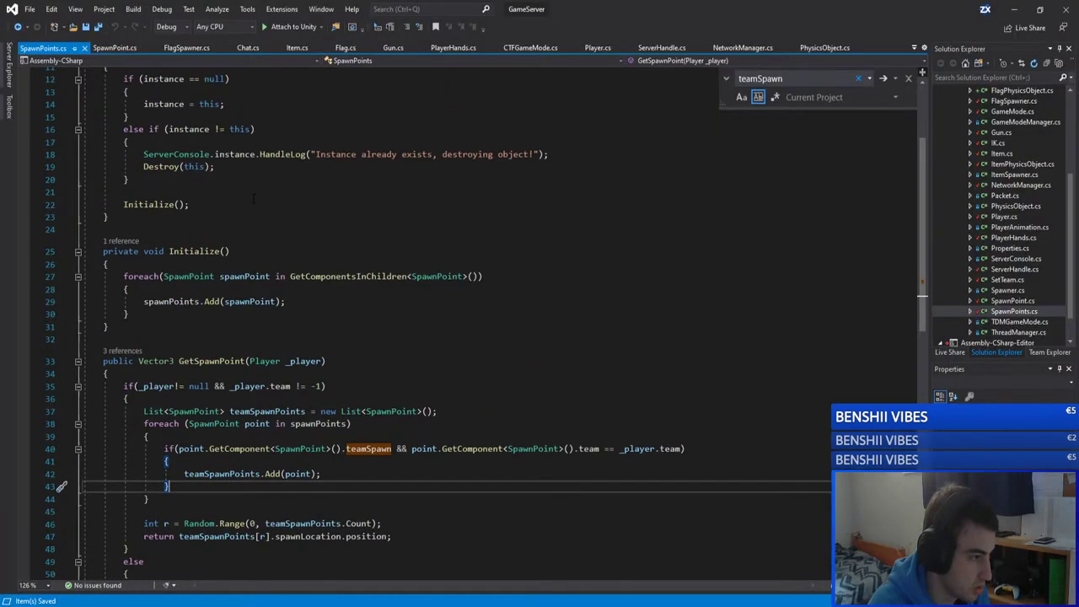
{"action": "left_click", "coordinate": [113, 48]}
{"action": "left_click_drag", "start_coordinate": [183, 183], "coordinate": [99, 182]}
{"action": "key", "text": "ctrl+x"}
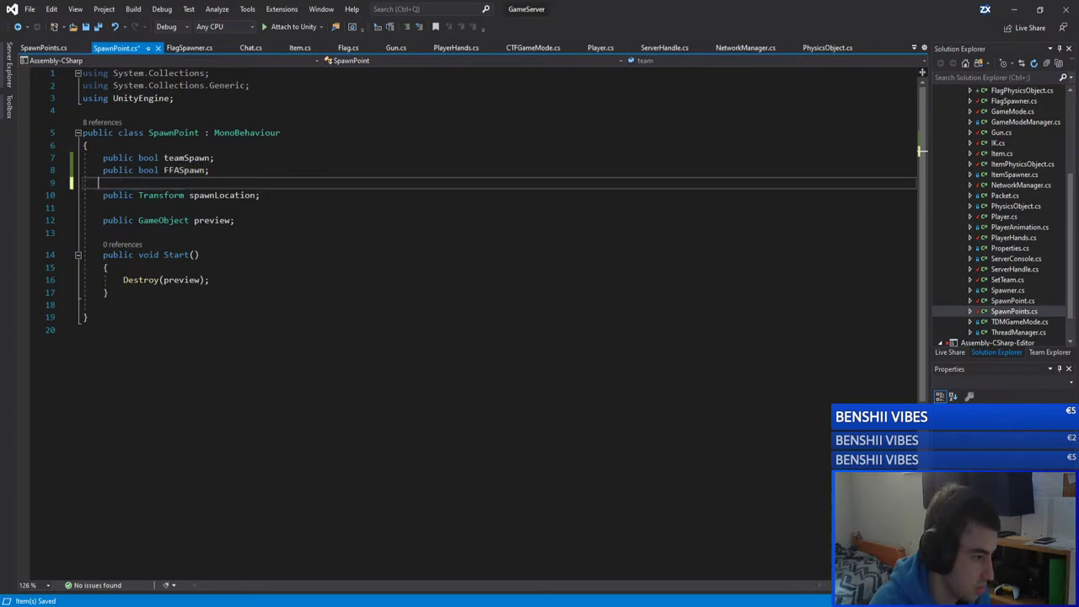
{"action": "key", "text": "Up"}
{"action": "key", "text": "Up"}
{"action": "key", "text": "End"}
{"action": "key", "text": "Return"}
{"action": "key", "text": "ctrl+v"}
Step: Set FFASpawn apart with a blank line above it and save SpawnPoint.cs
{"action": "key", "text": "Down"}
{"action": "key", "text": "End"}
{"action": "key", "text": "Up"}
{"action": "key", "text": "End"}
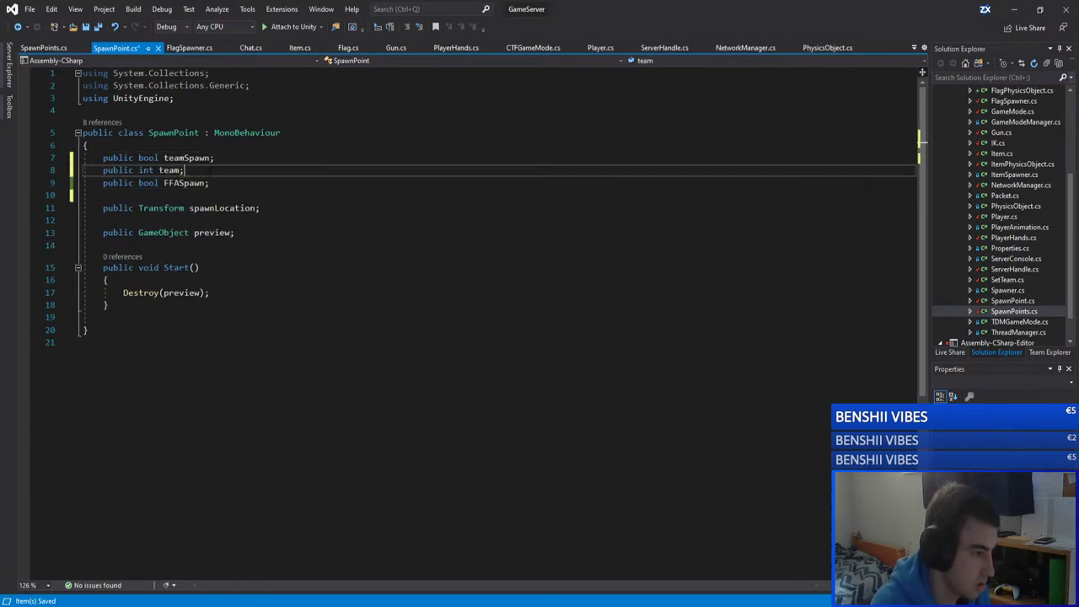
{"action": "key", "text": "Return"}
{"action": "key", "text": "Down"}
{"action": "key", "text": "End"}
{"action": "key", "text": "Delete"}
{"action": "key", "text": "ctrl+s"}
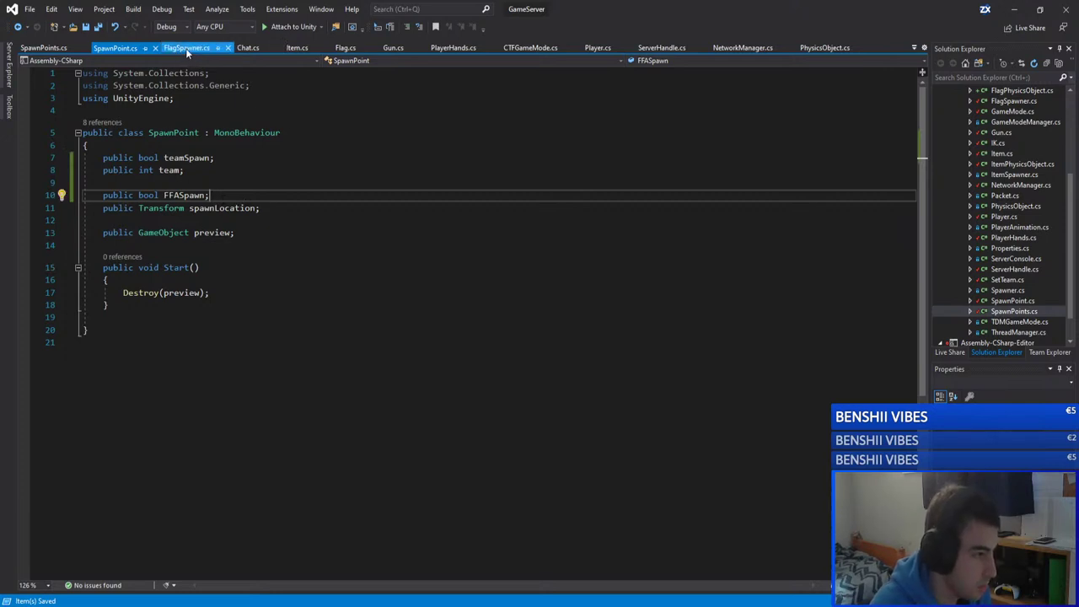
Step: Tidy the blank lines after FFASpawn and spawnLocation, then go back to SpawnPoints.cs
{"action": "key", "text": "Return"}
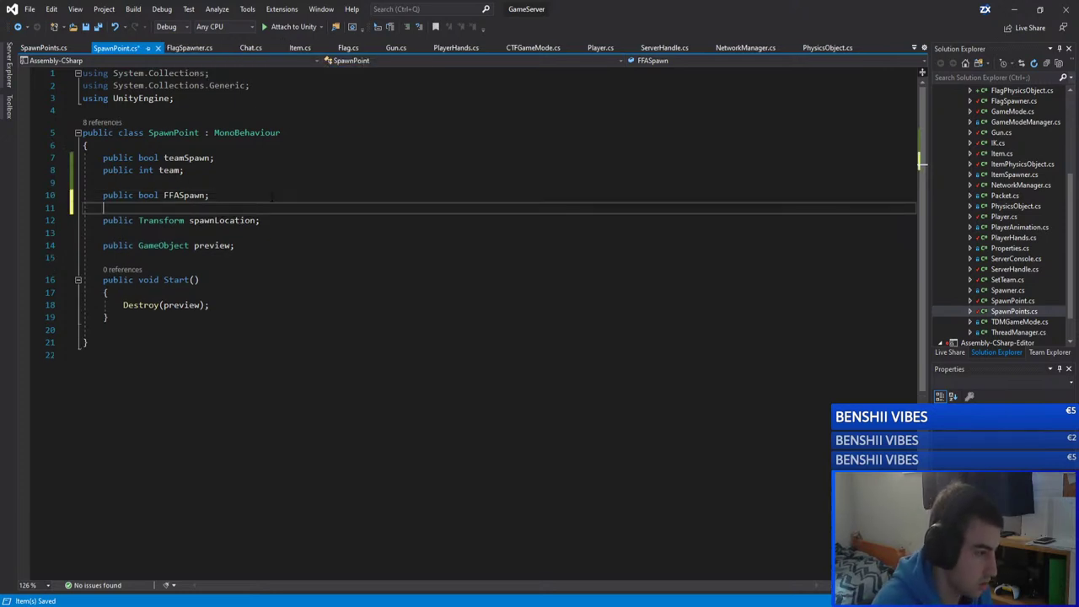
{"action": "left_click", "coordinate": [294, 219]}
{"action": "key", "text": "Delete"}
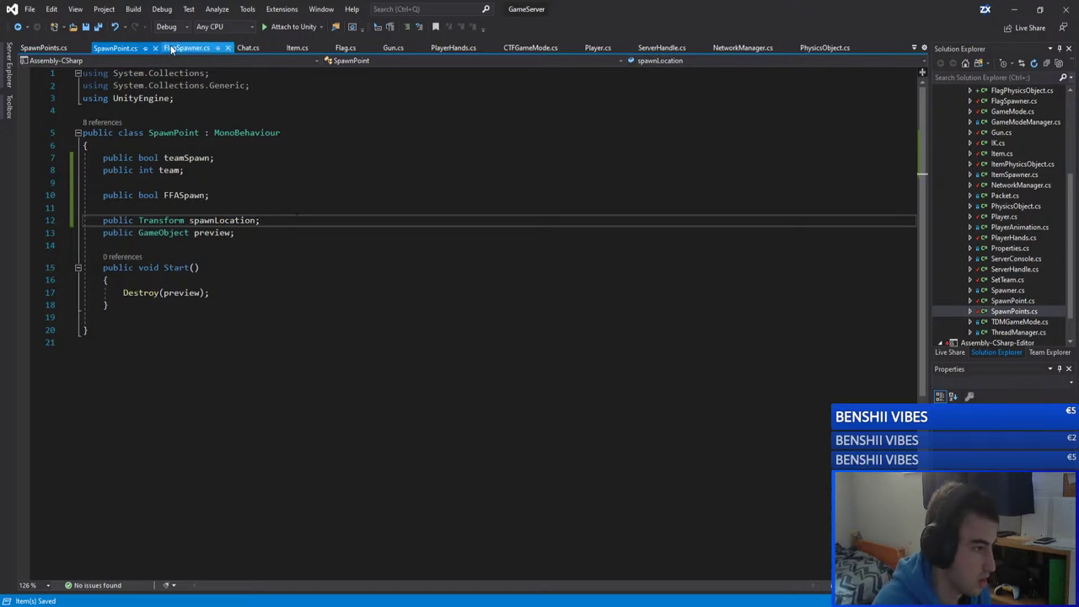
{"action": "left_click", "coordinate": [44, 48]}
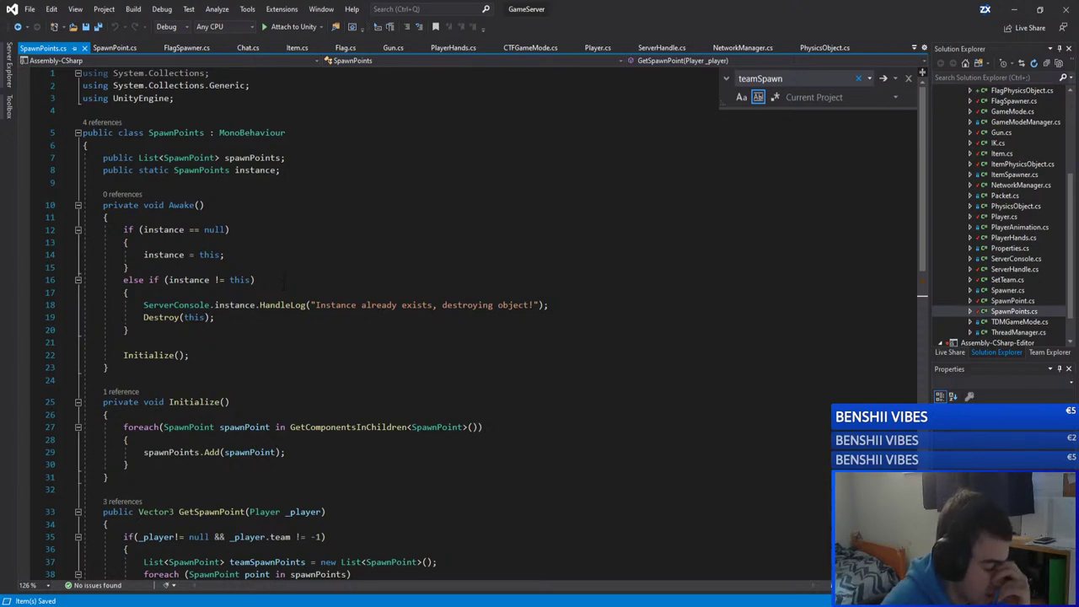
{"action": "left_click", "coordinate": [282, 279]}
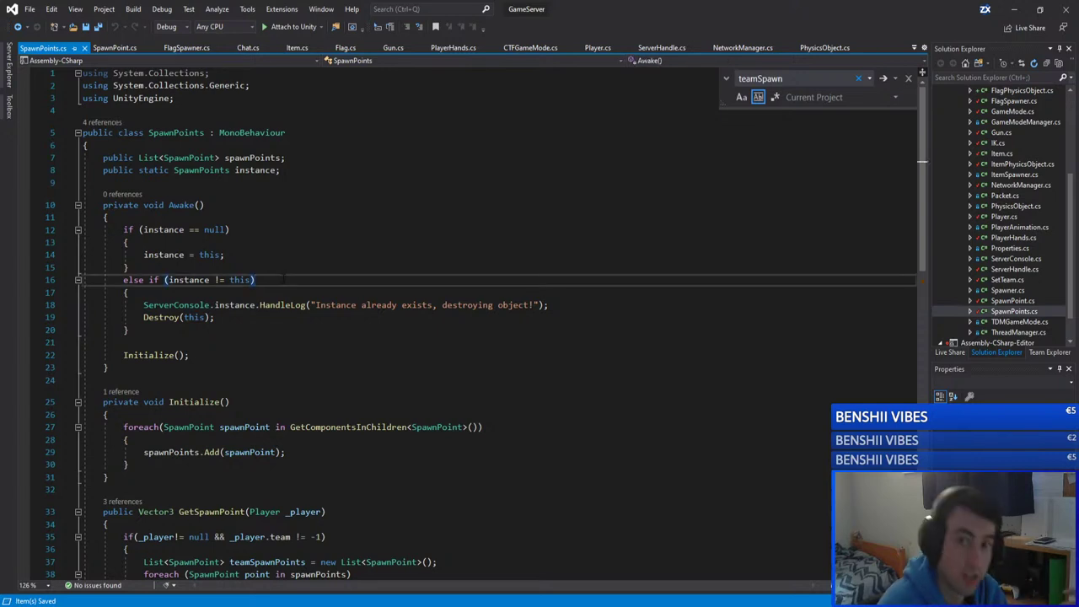
{"action": "left_click", "coordinate": [274, 256]}
{"action": "key", "text": "Up"}
{"action": "key", "text": "Up"}
{"action": "key", "text": "Up"}
{"action": "key", "text": "Up"}
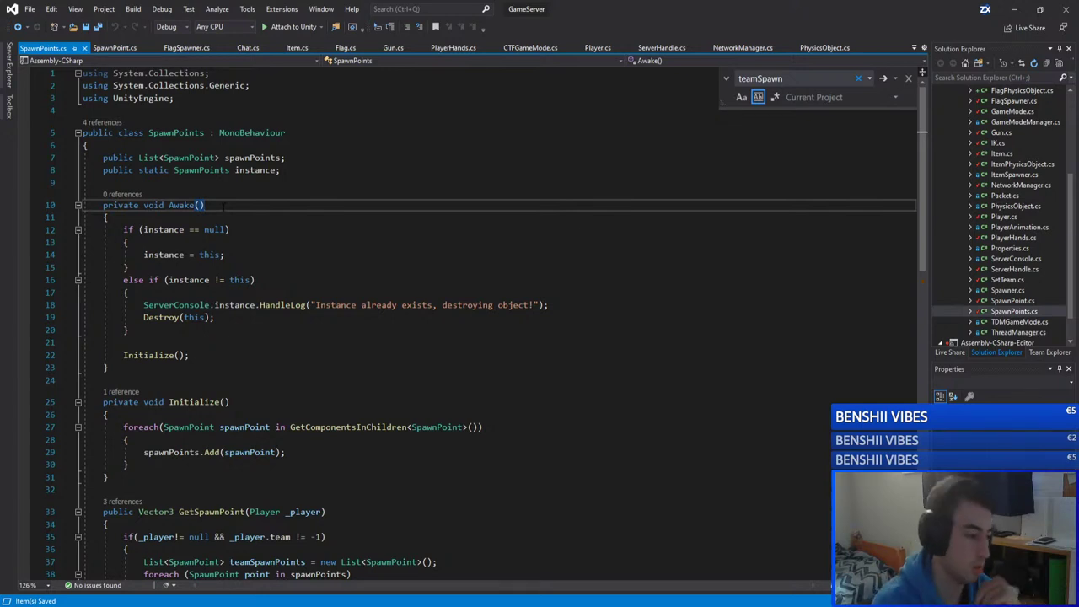
{"action": "left_click", "coordinate": [229, 229]}
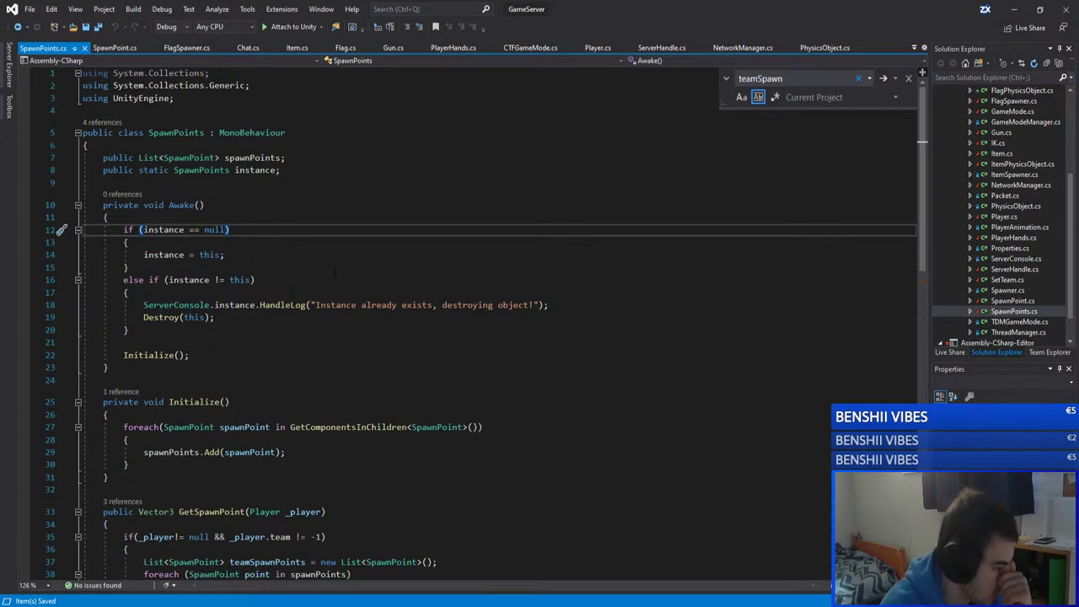
{"action": "key", "text": "Down"}
{"action": "key", "text": "Down"}
{"action": "key", "text": "Down"}
{"action": "key", "text": "Up"}
{"action": "key", "text": "Up"}
{"action": "key", "text": "Up"}
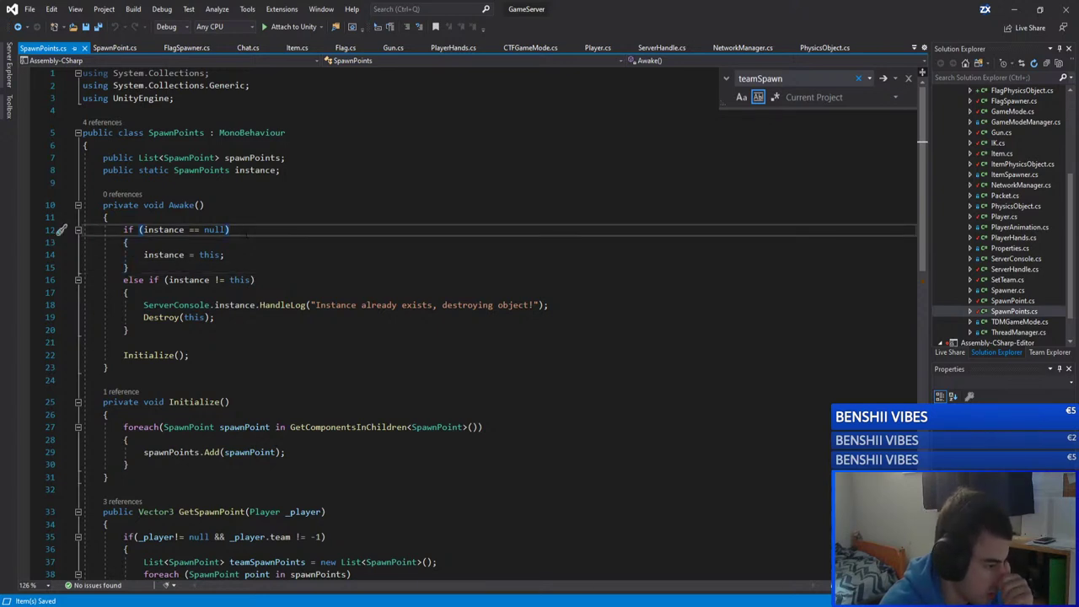
{"action": "key", "text": "shift+Left"}
{"action": "key", "text": "shift+Left"}
{"action": "key", "text": "shift+Left"}
{"action": "key", "text": "shift+Left"}
{"action": "key", "text": "shift+Left"}
{"action": "key", "text": "shift+Left"}
{"action": "key", "text": "shift+Left"}
{"action": "key", "text": "shift+Left"}
{"action": "key", "text": "shift+Left"}
{"action": "key", "text": "shift+Left"}
{"action": "key", "text": "shift+Left"}
{"action": "key", "text": "shift+Left"}
{"action": "key", "text": "shift+Left"}
{"action": "key", "text": "shift+Left"}
{"action": "key", "text": "shift+Left"}
{"action": "key", "text": "shift+Left"}
{"action": "key", "text": "shift+Left"}
{"action": "key", "text": "shift+Left"}
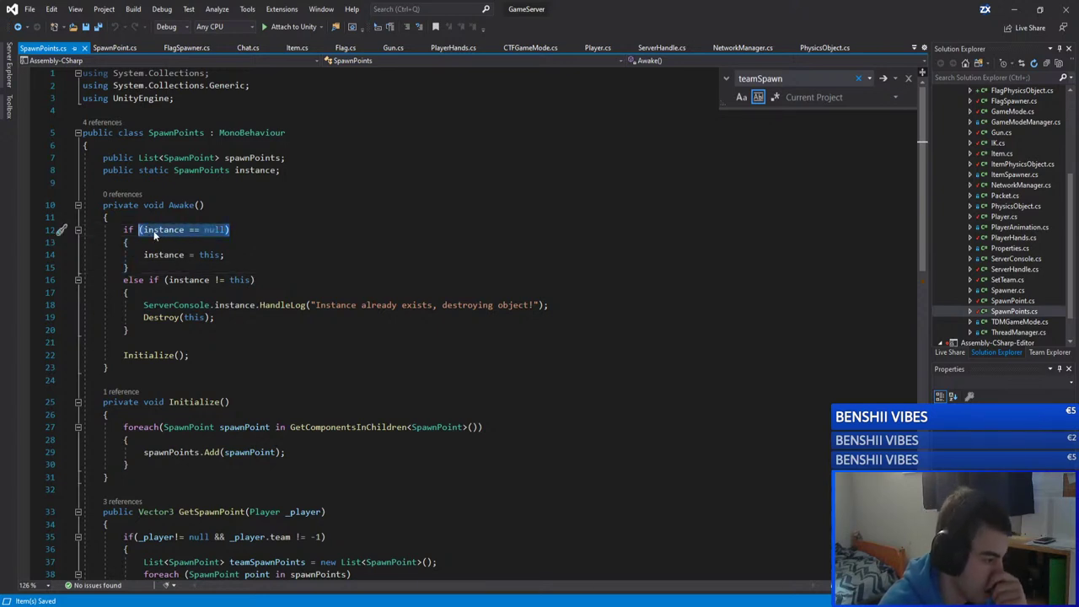
{"action": "key", "text": "End"}
{"action": "key", "text": "shift+Home"}
{"action": "key", "text": "shift+Right"}
{"action": "key", "text": "shift+Right"}
{"action": "key", "text": "shift+Right"}
{"action": "key", "text": "End"}
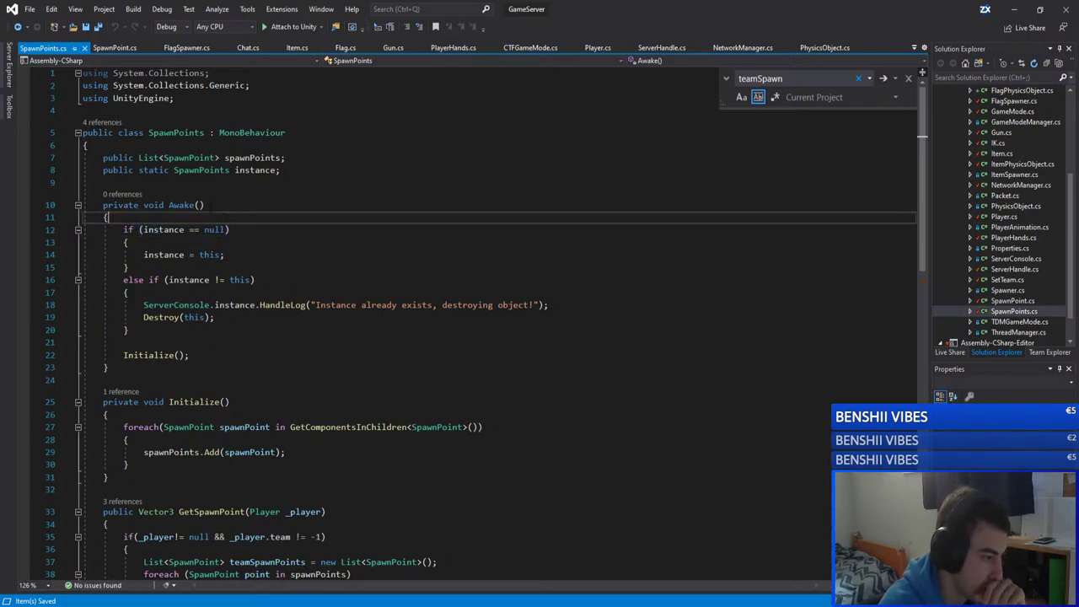
{"action": "key", "text": "Up"}
{"action": "key", "text": "Up"}
{"action": "key", "text": "shift+Left"}
{"action": "key", "text": "shift+Left"}
{"action": "key", "text": "shift+Left"}
{"action": "key", "text": "shift+Left"}
{"action": "key", "text": "shift+Left"}
{"action": "key", "text": "shift+Left"}
{"action": "key", "text": "shift+Left"}
{"action": "key", "text": "shift+Left"}
{"action": "key", "text": "shift+Left"}
{"action": "key", "text": "shift+Left"}
{"action": "key", "text": "shift+Right"}
{"action": "key", "text": "shift+Right"}
{"action": "key", "text": "shift+Right"}
{"action": "key", "text": "Down"}
{"action": "key", "text": "Down"}
{"action": "key", "text": "End"}
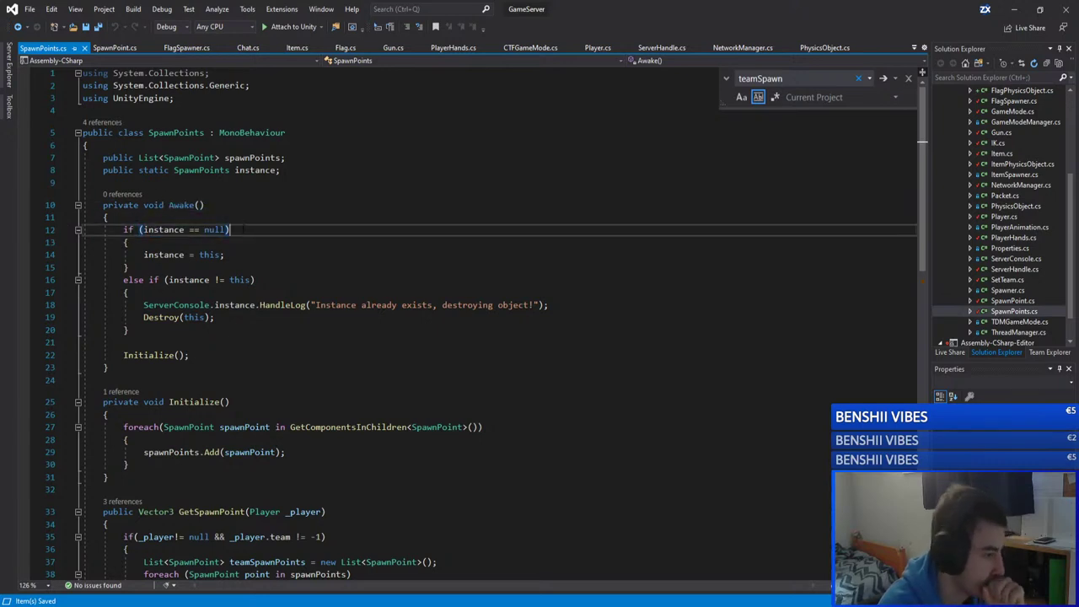
{"action": "left_click_drag", "start_coordinate": [230, 229], "coordinate": [139, 230]}
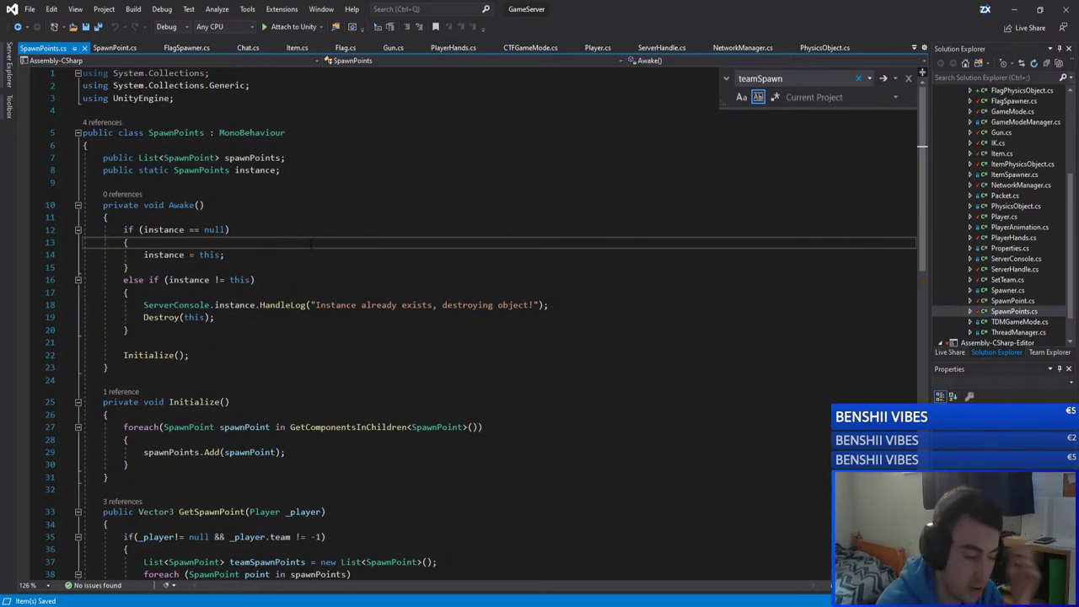
{"action": "left_click", "coordinate": [237, 254]}
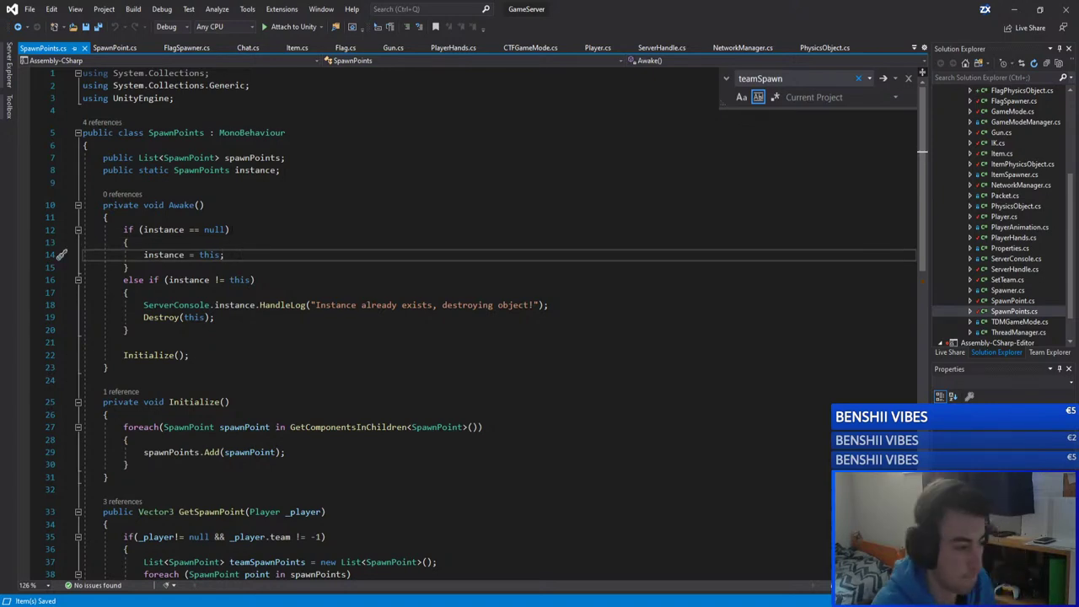
{"action": "key", "text": "Up"}
{"action": "key", "text": "Up"}
{"action": "key", "text": "Up"}
{"action": "scroll", "coordinate": [245, 238], "scroll_direction": "down", "scroll_amount": 7}
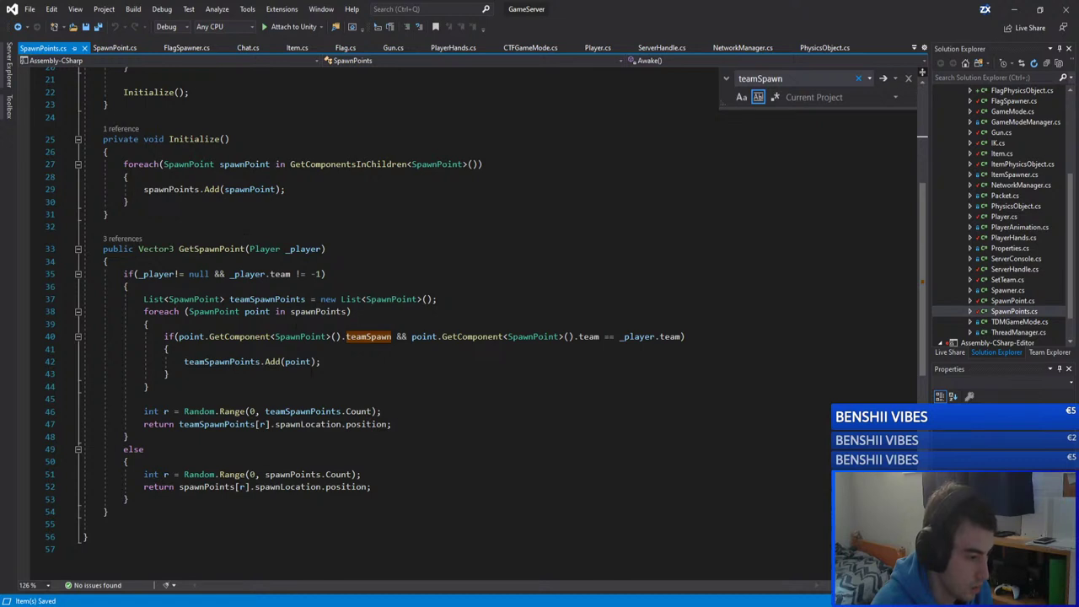
{"action": "left_click", "coordinate": [354, 364]}
{"action": "double_click", "coordinate": [363, 336]}
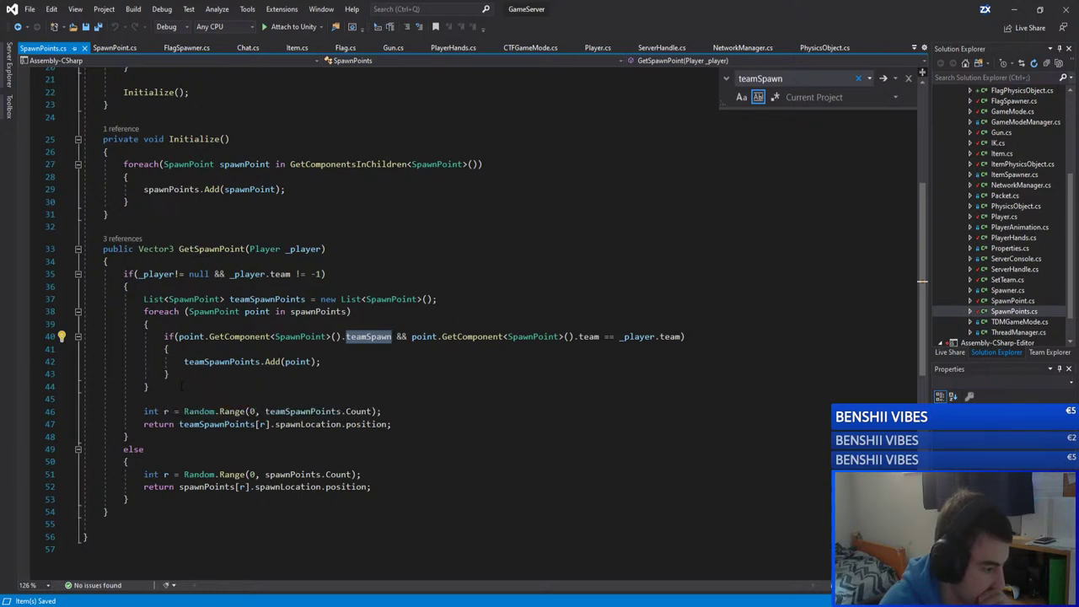
{"action": "left_click_drag", "start_coordinate": [149, 387], "coordinate": [144, 312]}
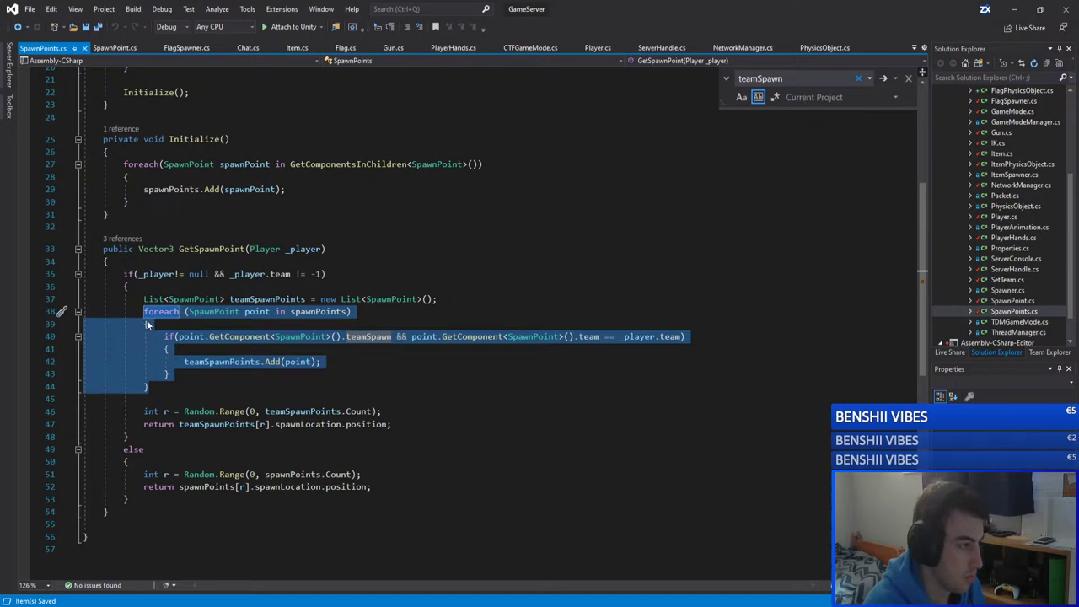
{"action": "left_click", "coordinate": [266, 460]}
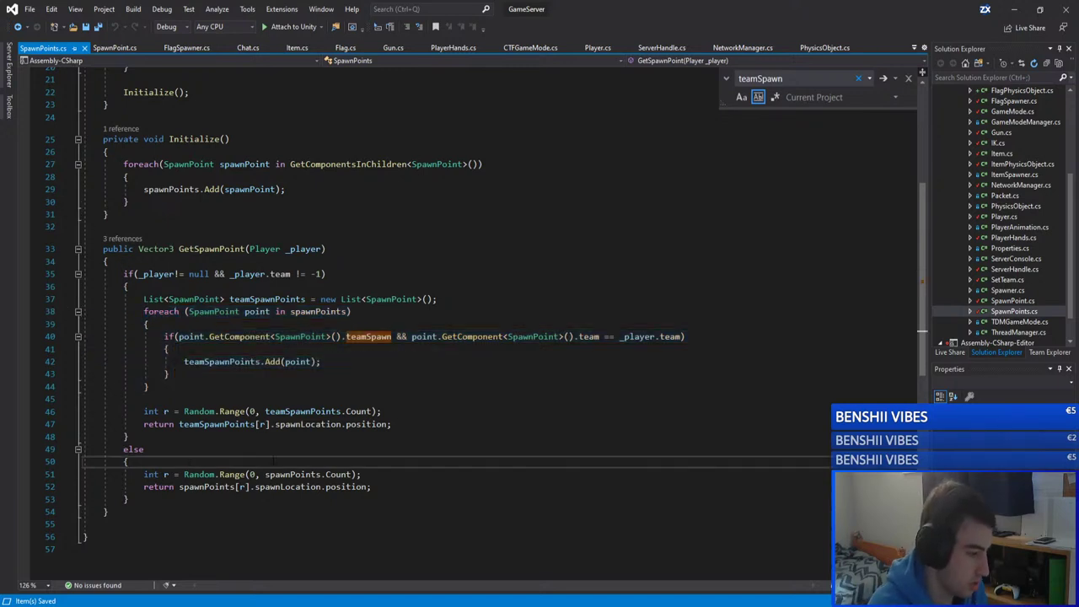
Step: Paste the copied foreach spawn-point loop into GetSpawnPoint's else block
{"action": "key", "text": "Return"}
{"action": "key", "text": "Return"}
{"action": "key", "text": "Up"}
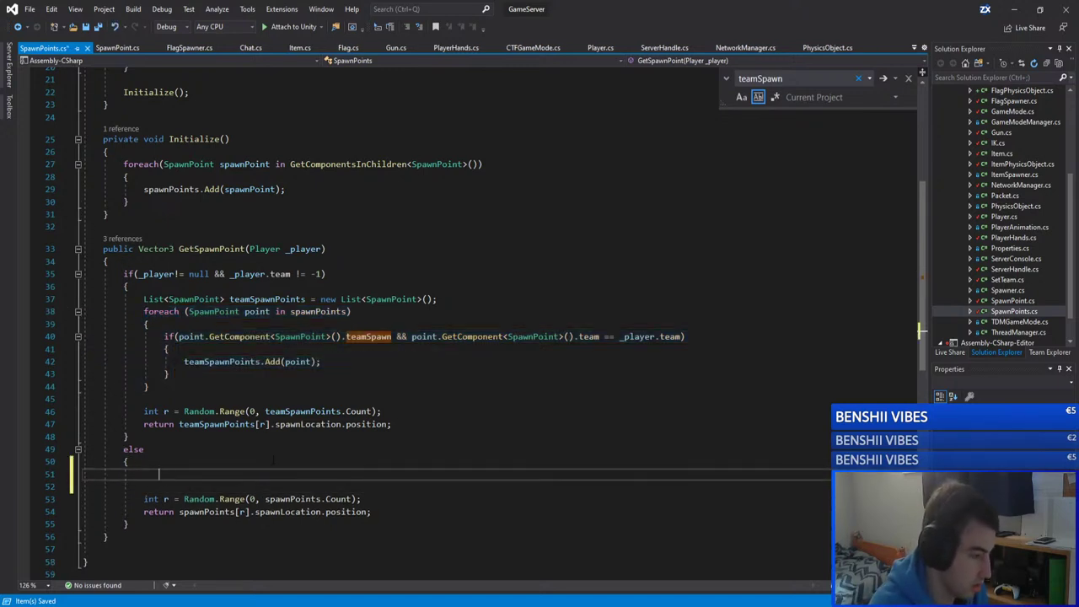
{"action": "type", "text": "foreach (SpawnPoint point in spawnPoints) {     if (point.GetComponent<SpawnPoint>().teamSpawn && point.GetComponent<SpawnPoint>().team == _player.team)     {         teamSpawnPoints.Add(point);     } }"}
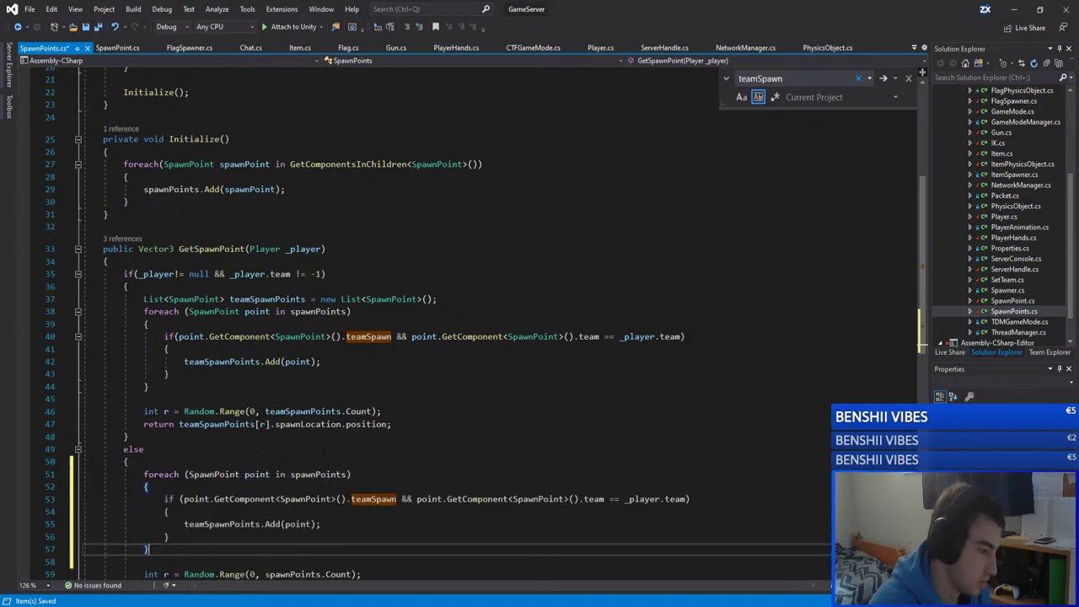
{"action": "scroll", "coordinate": [363, 428], "scroll_direction": "down", "scroll_amount": 2}
{"action": "left_click", "coordinate": [322, 449]}
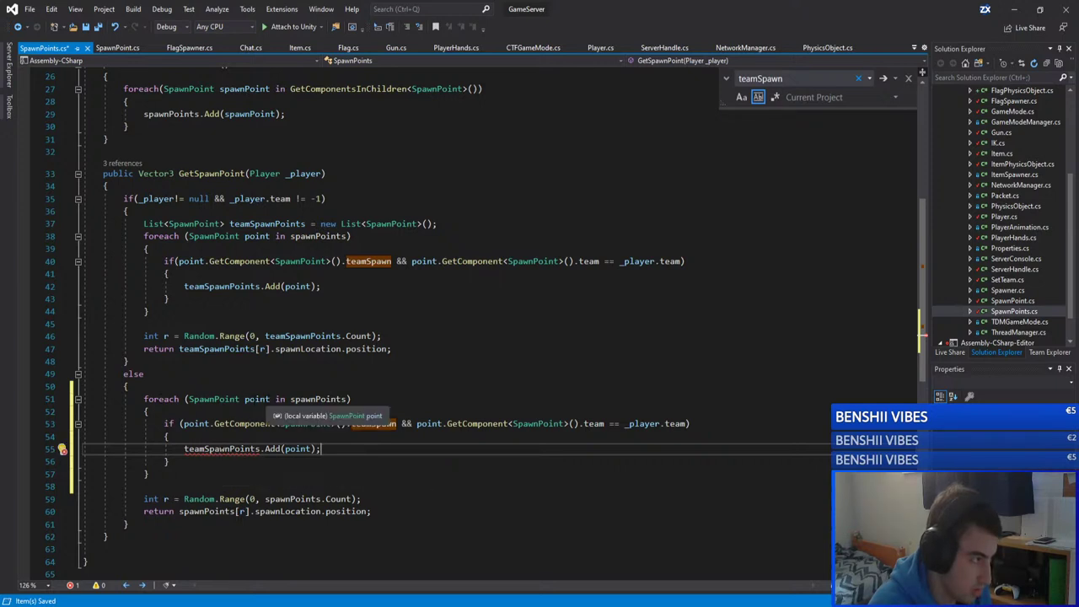
{"action": "left_click", "coordinate": [268, 385]}
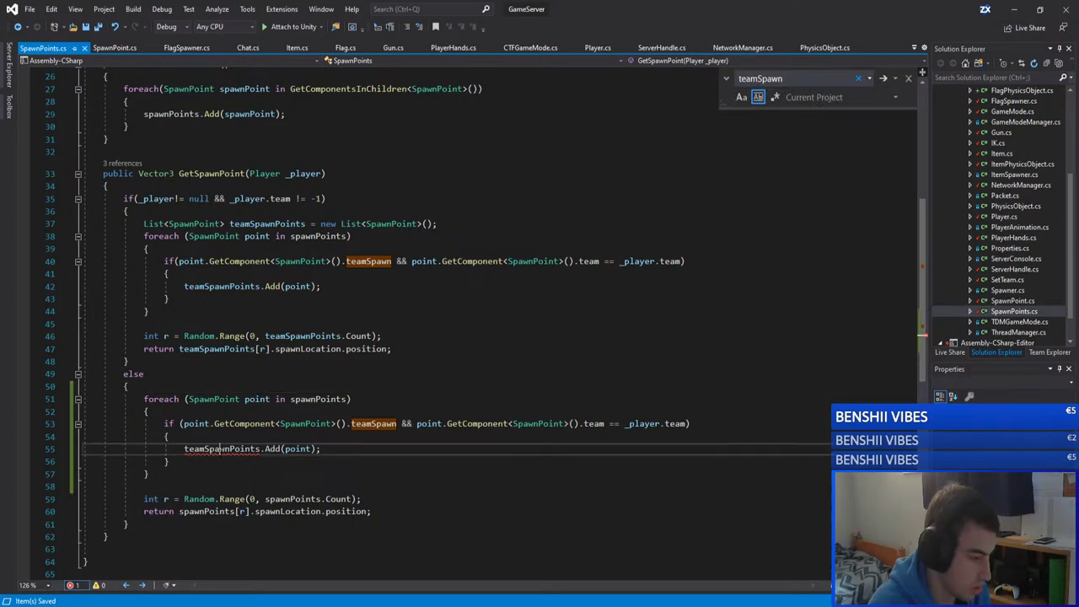
Step: Add a copy of the teamSpawnPoints list declaration to the else block, renamed FFASpawnPoints
{"action": "double_click", "coordinate": [221, 448]}
{"action": "scroll", "coordinate": [238, 361], "scroll_direction": "up", "scroll_amount": 7}
{"action": "scroll", "coordinate": [237, 360], "scroll_direction": "down", "scroll_amount": 7}
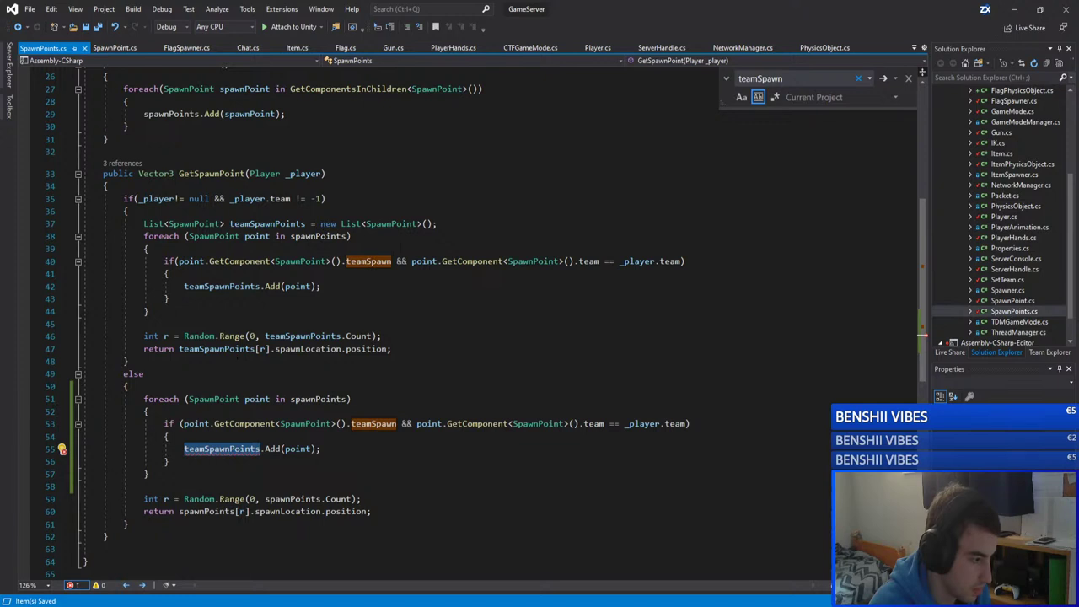
{"action": "left_click_drag", "start_coordinate": [437, 223], "coordinate": [143, 223]}
{"action": "key", "text": "ctrl+c"}
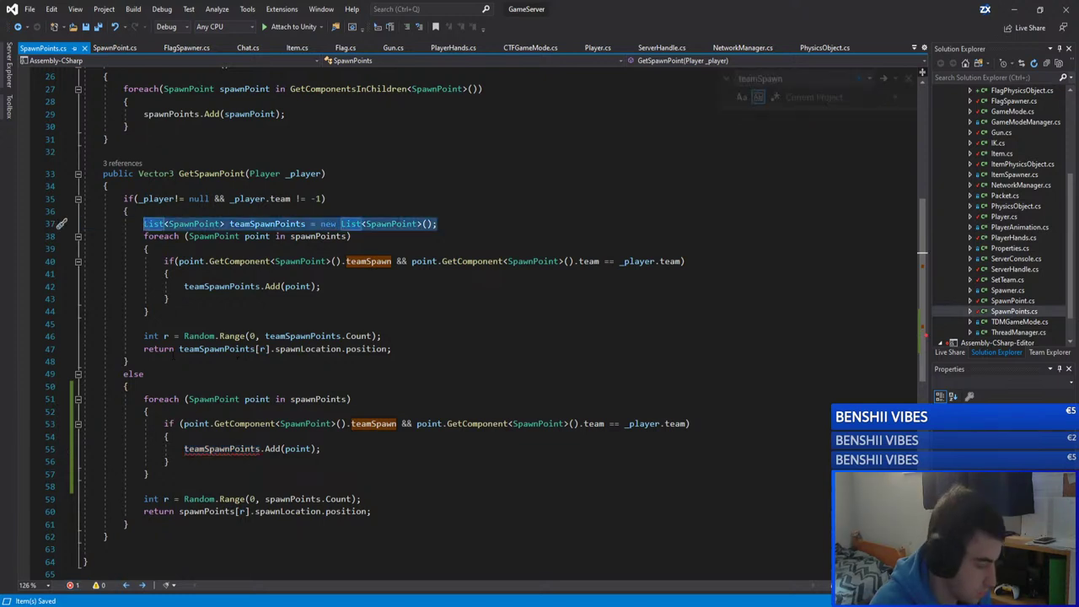
{"action": "left_click", "coordinate": [170, 385]}
{"action": "key", "text": "Return"}
{"action": "key", "text": "ctrl+v"}
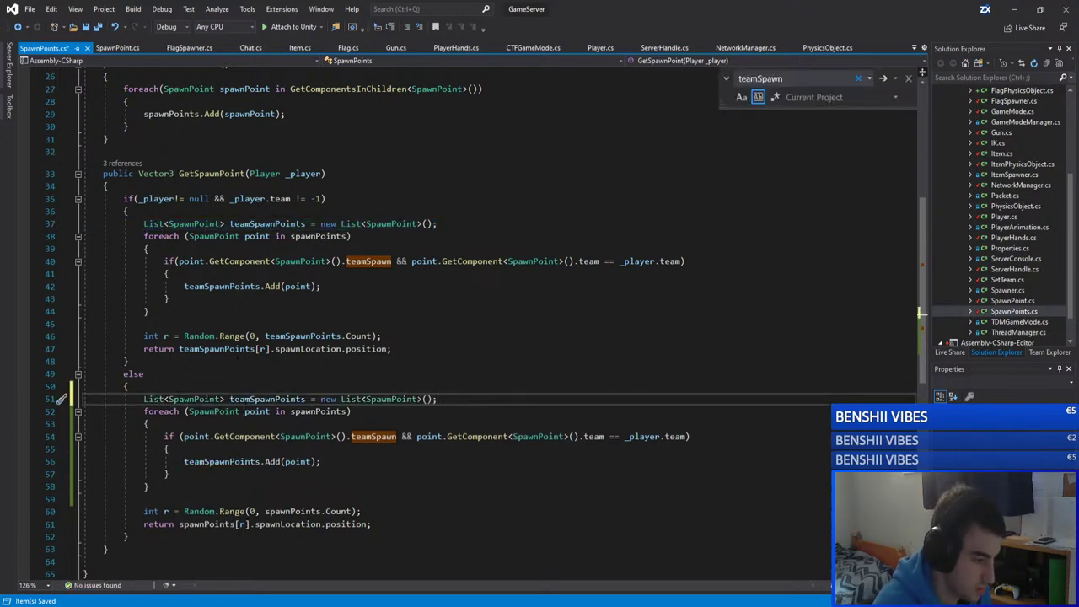
{"action": "key", "text": "BackSpace"}
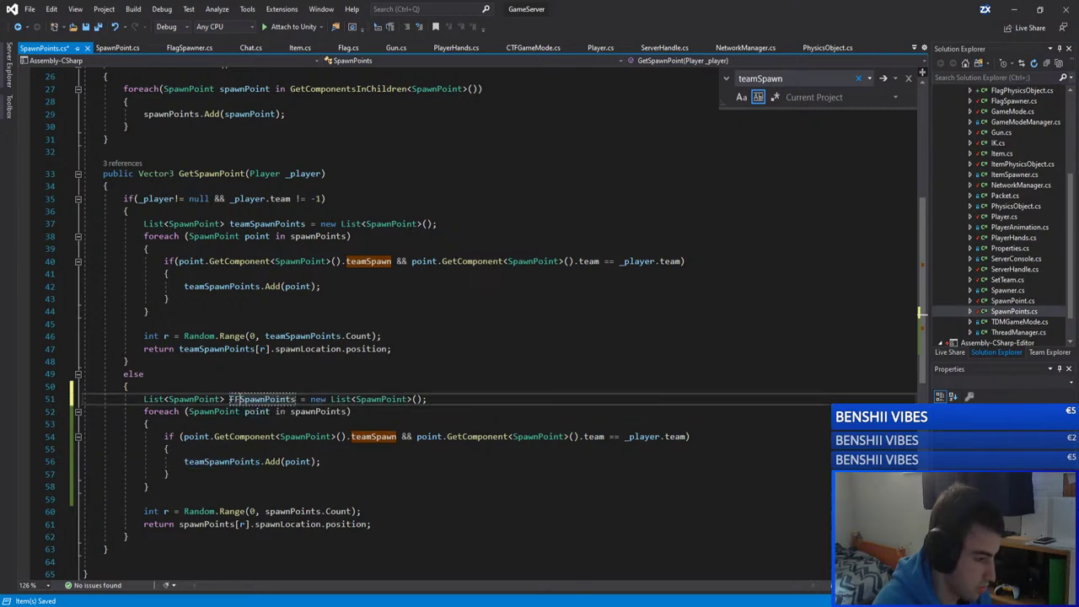
{"action": "type", "text": "FFA"}
Step: Make the copied loop add to FFASpawnPoints and check only FFASpawn, dropping the team comparison
{"action": "double_click", "coordinate": [209, 461]}
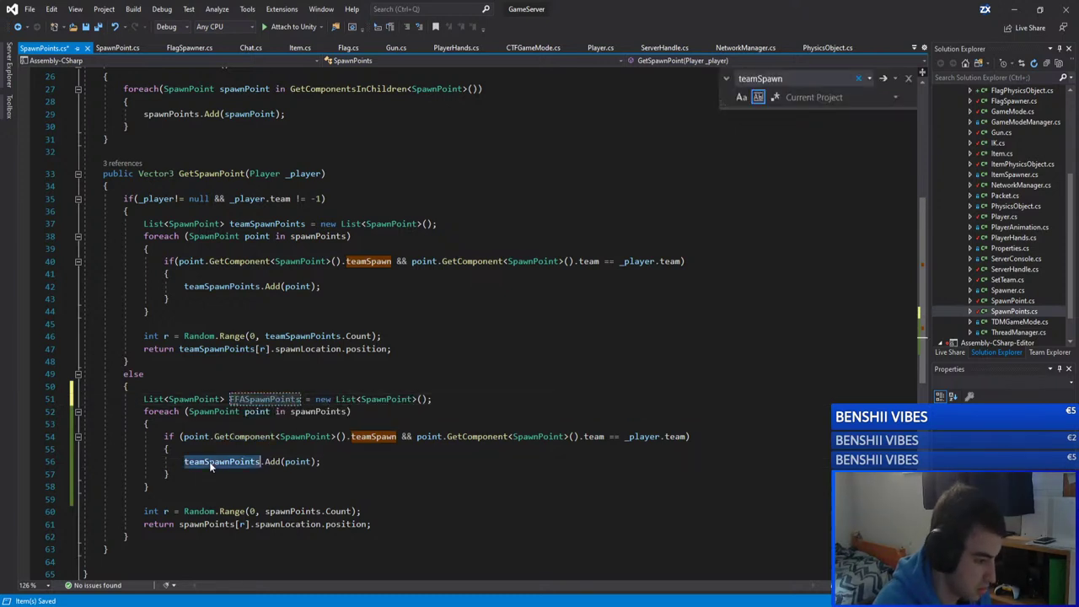
{"action": "type", "text": "FFASpawnPoints"}
{"action": "double_click", "coordinate": [373, 436]}
{"action": "key", "text": "BackSpace"}
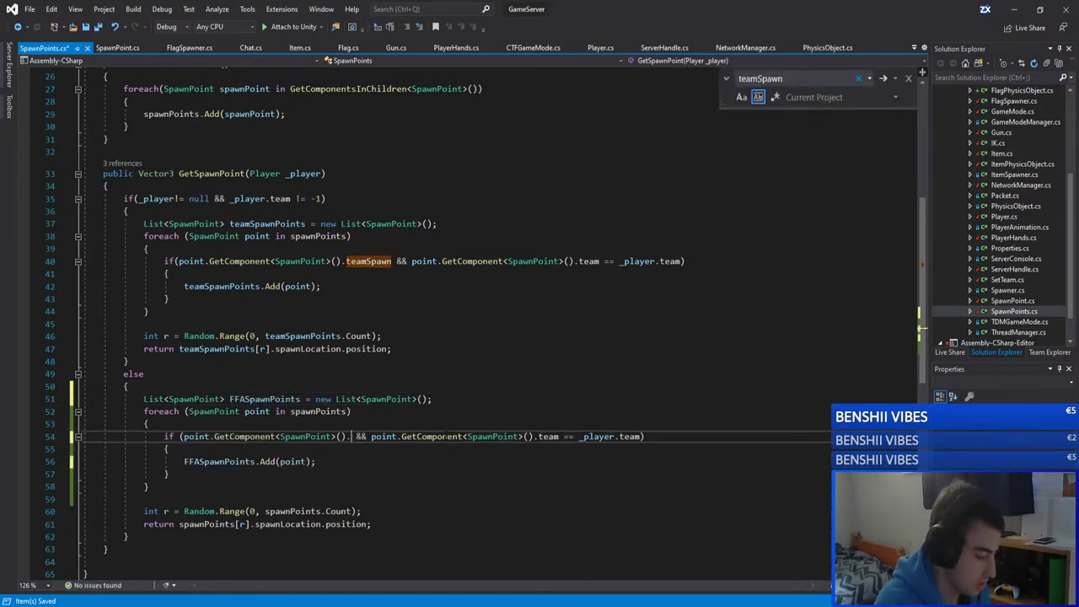
{"action": "type", "text": "f"}
{"action": "key", "text": "Tab"}
{"action": "left_click", "coordinate": [446, 413]}
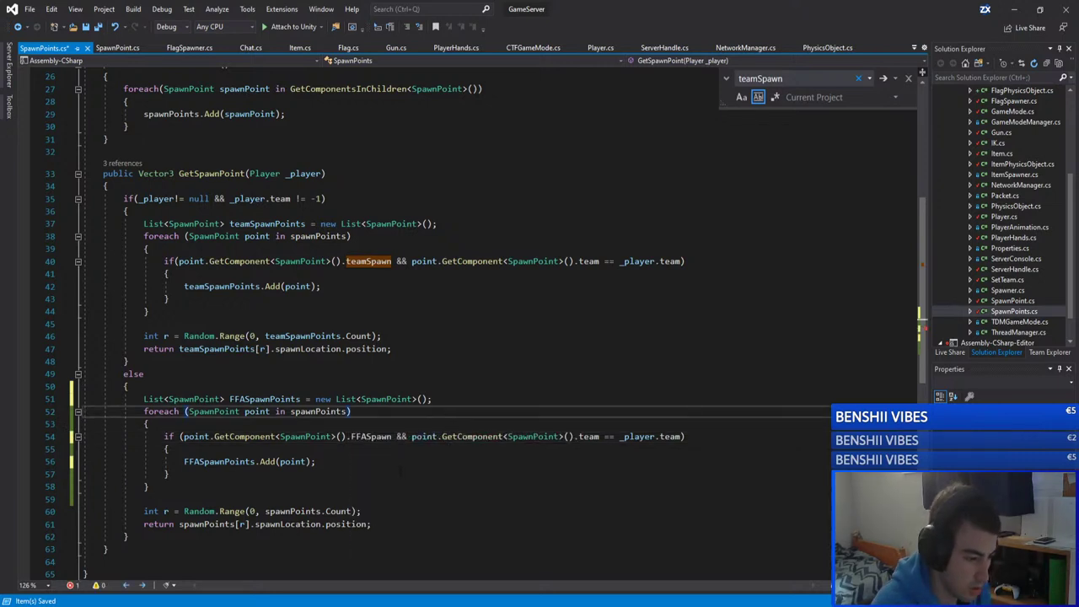
{"action": "left_click", "coordinate": [540, 459]}
{"action": "left_click_drag", "start_coordinate": [681, 436], "coordinate": [351, 435]}
{"action": "key", "text": "Delete"}
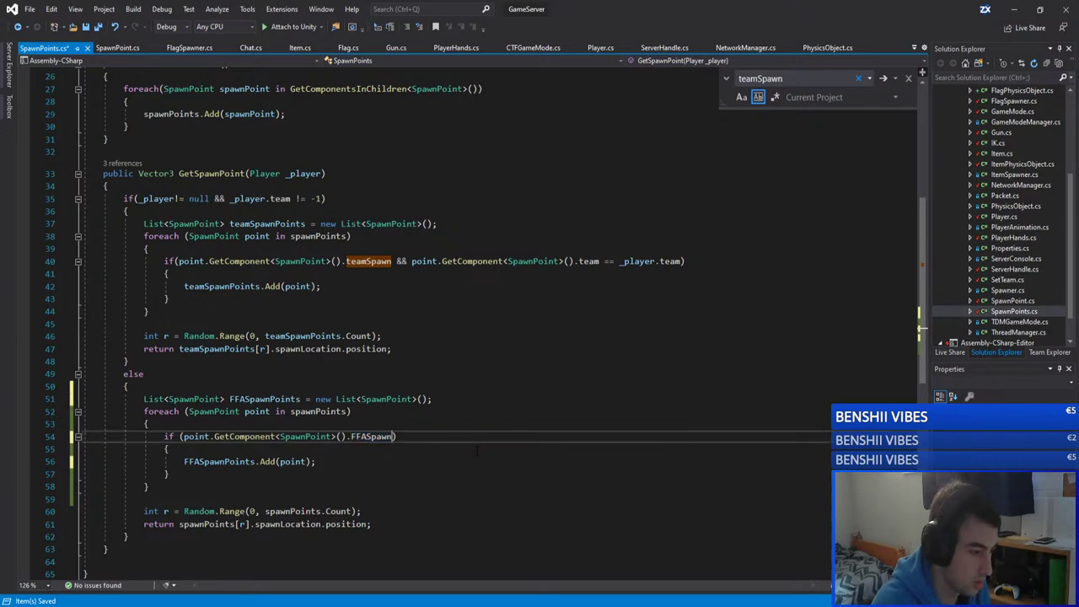
Step: Use FFASpawnPoints in the Random.Range call and the return statement
{"action": "left_click", "coordinate": [291, 460]}
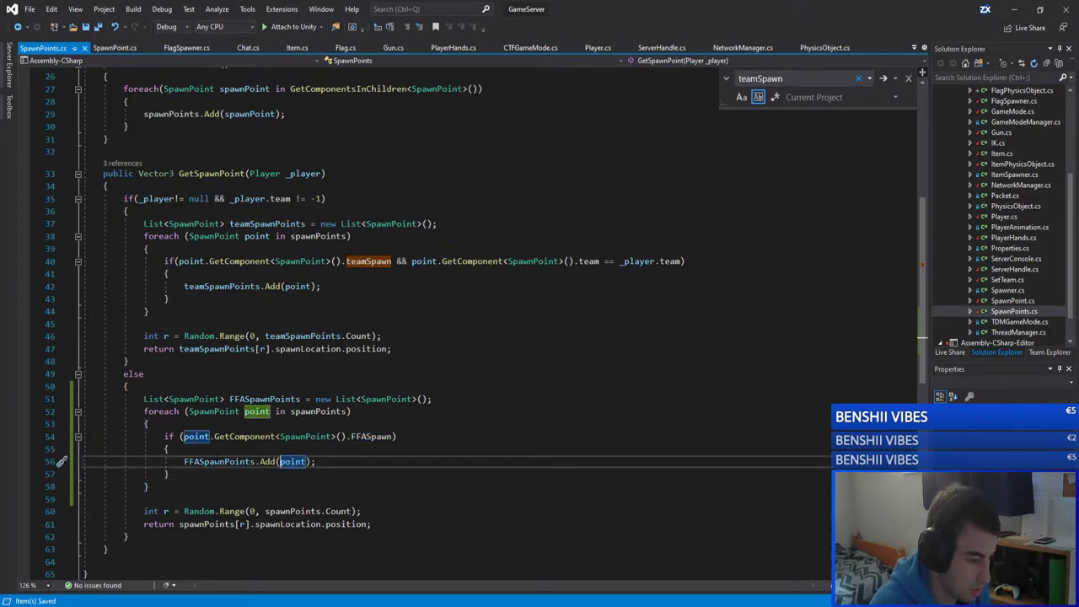
{"action": "key", "text": "Home"}
{"action": "key", "text": "ctrl+shift+Right"}
{"action": "key", "text": "ctrl+c"}
{"action": "double_click", "coordinate": [290, 511]}
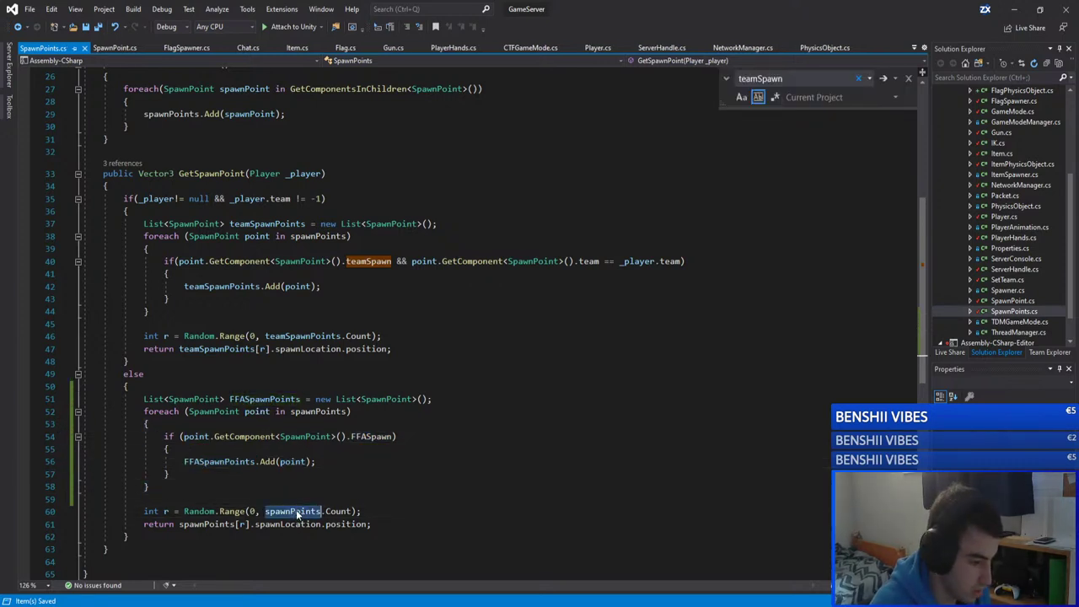
{"action": "key", "text": "ctrl+v"}
{"action": "left_click", "coordinate": [148, 486]}
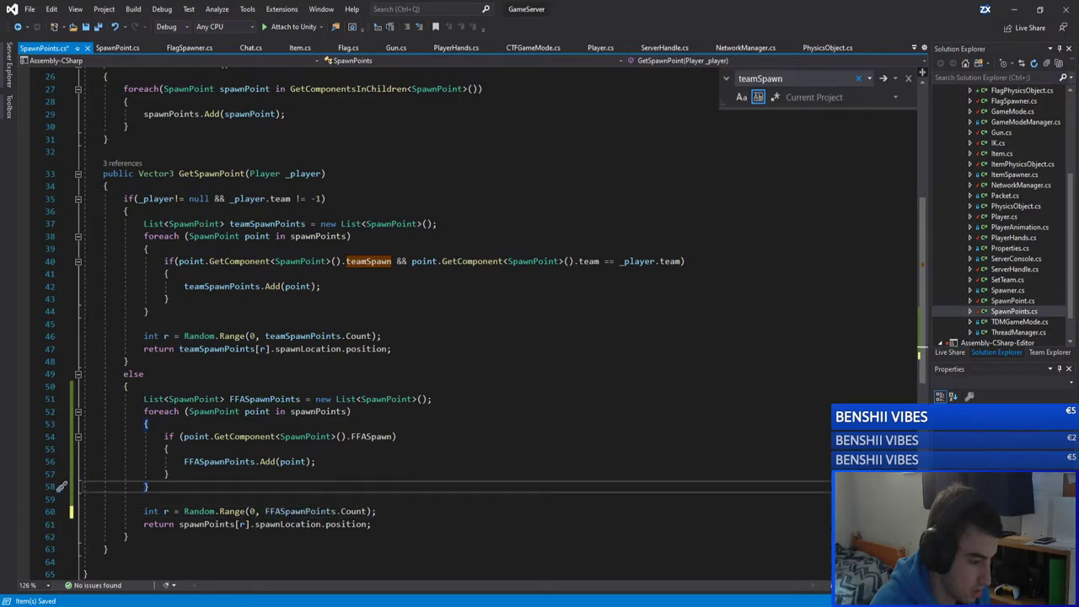
{"action": "double_click", "coordinate": [206, 524]}
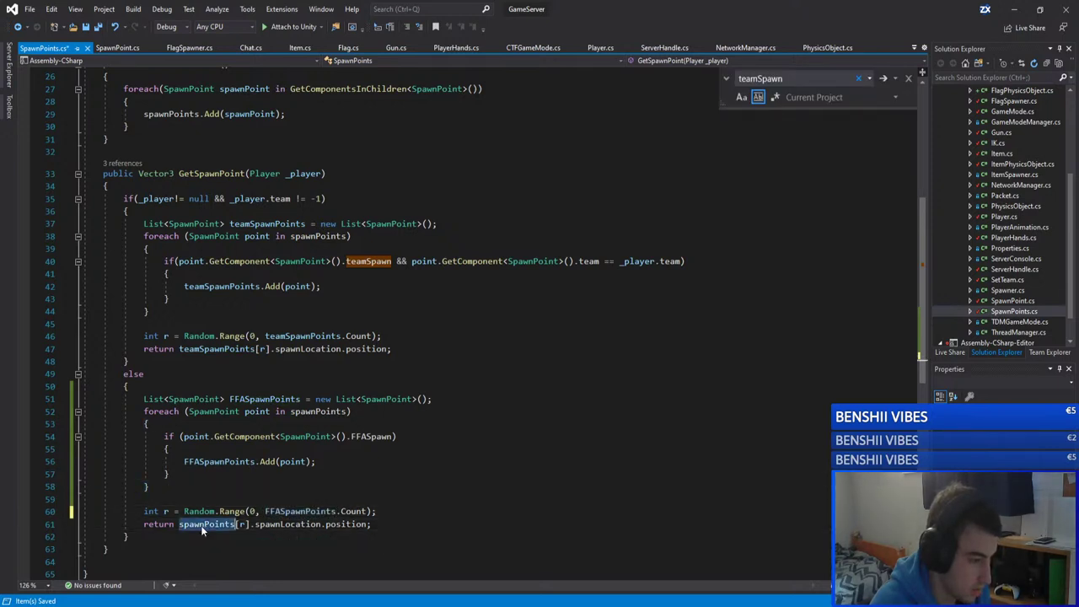
{"action": "key", "text": "ctrl+v"}
{"action": "left_click", "coordinate": [167, 473]}
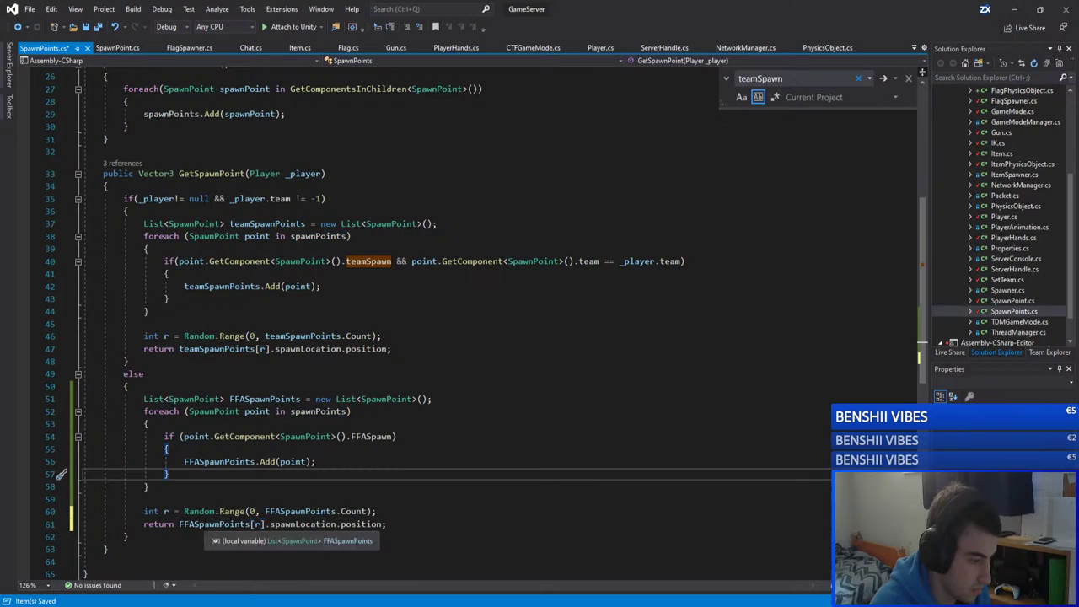
Step: Review the new FFA code against the team-spawn loop, save SpawnPoints.cs, and return to Unity
{"action": "left_click_drag", "start_coordinate": [143, 399], "coordinate": [213, 482]}
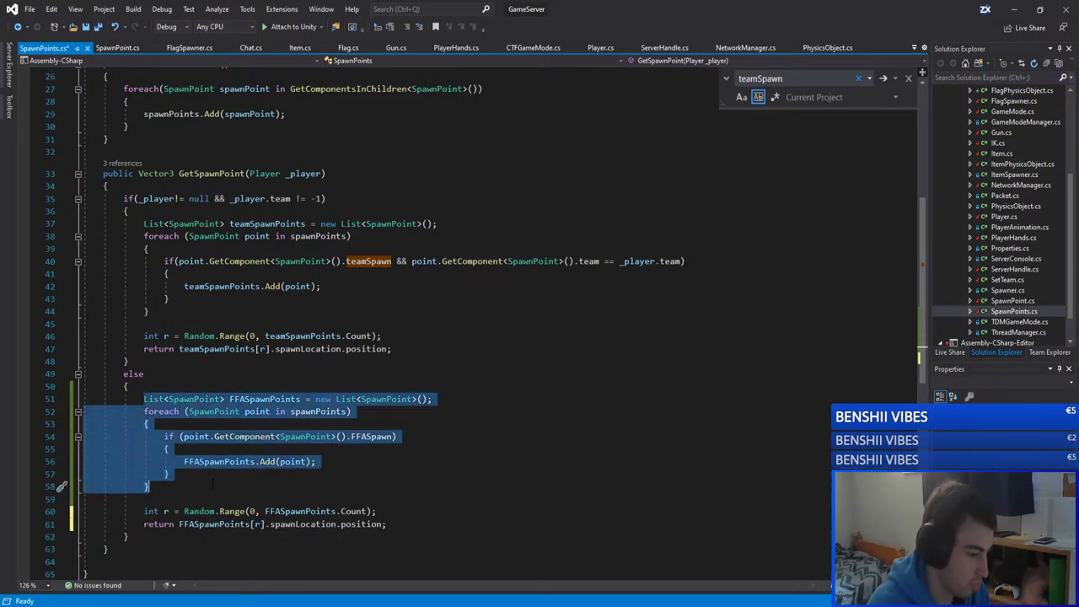
{"action": "left_click", "coordinate": [215, 523]}
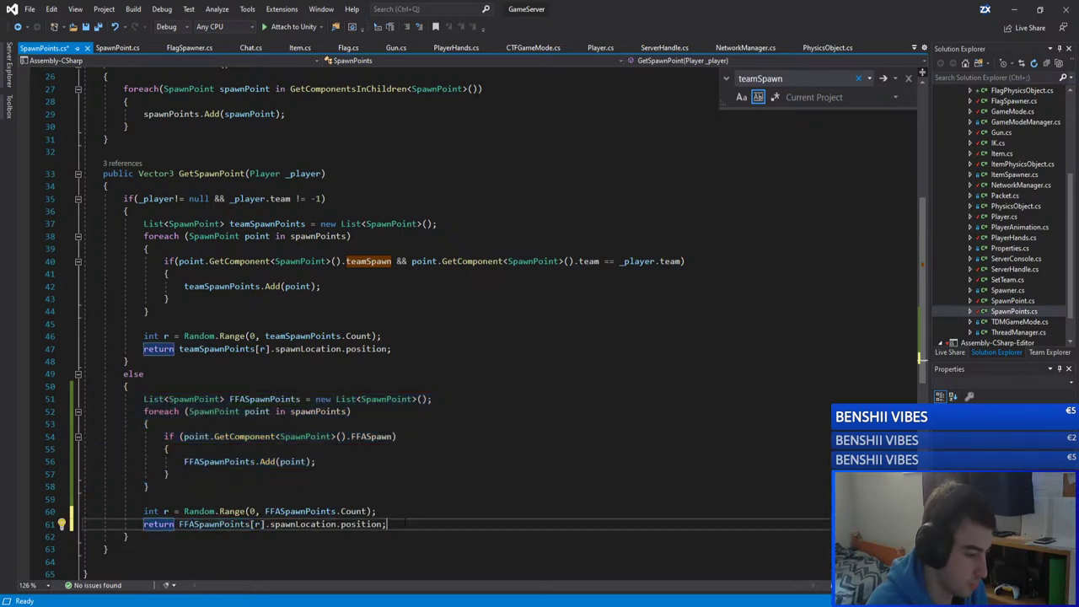
{"action": "key", "text": "ctrl+s"}
{"action": "left_click", "coordinate": [351, 261]}
{"action": "left_click_drag", "start_coordinate": [149, 311], "coordinate": [143, 237]}
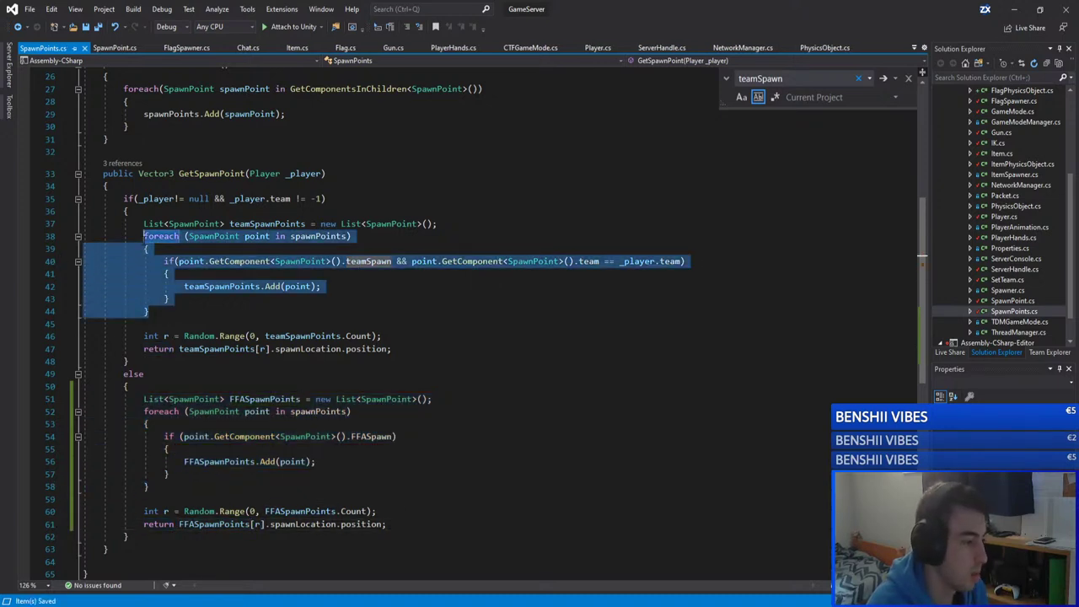
{"action": "left_click", "coordinate": [304, 300]}
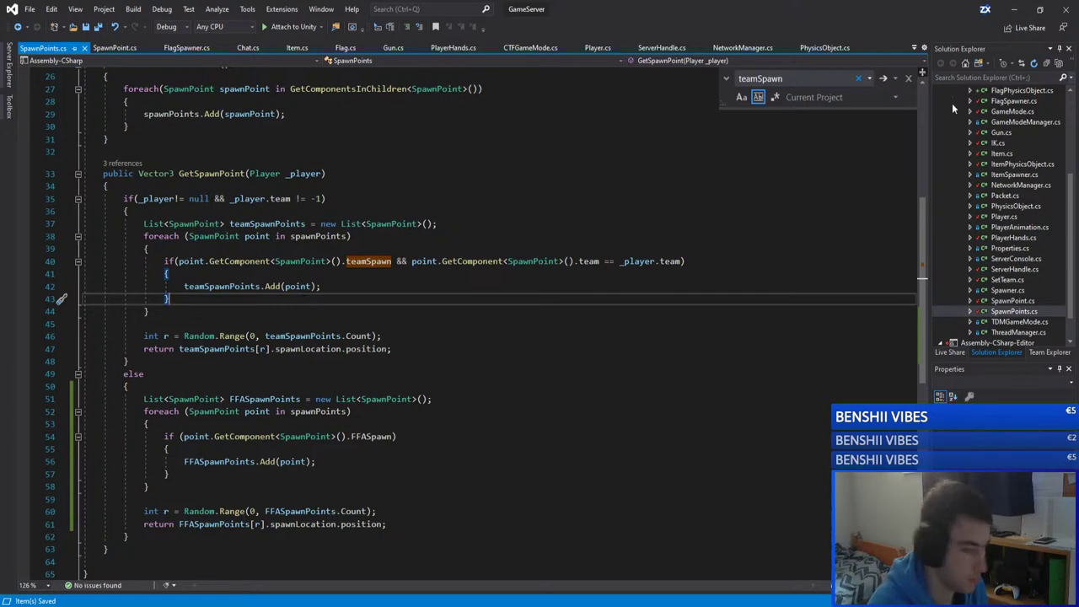
{"action": "left_click", "coordinate": [1014, 9]}
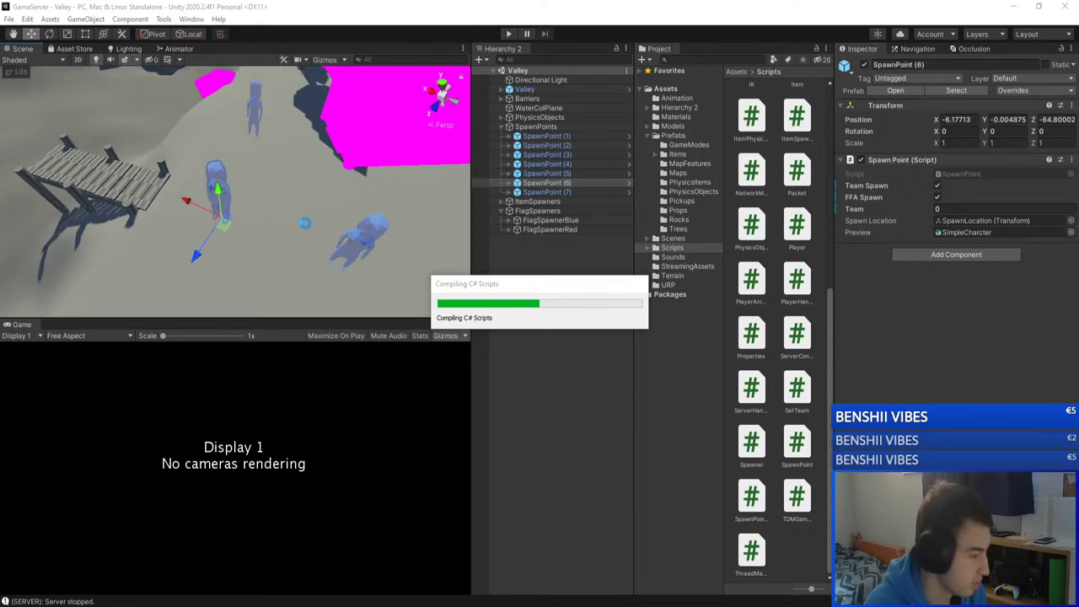
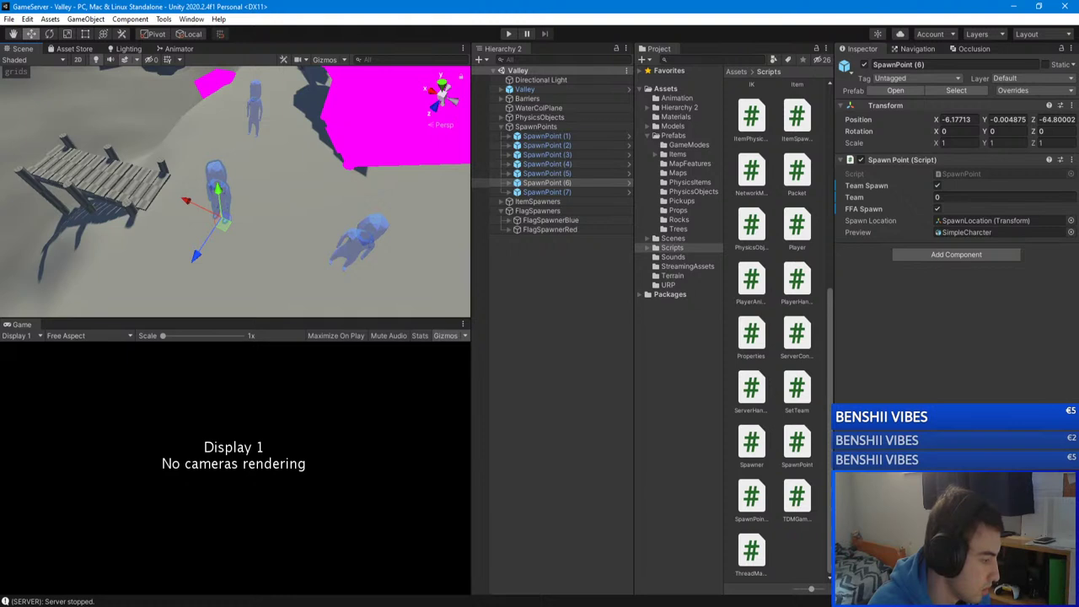
Step: Nudge SpawnPoint (7) along negative X and Z toward the dock
{"action": "right_click_drag", "start_coordinate": [259, 241], "coordinate": [236, 238]}
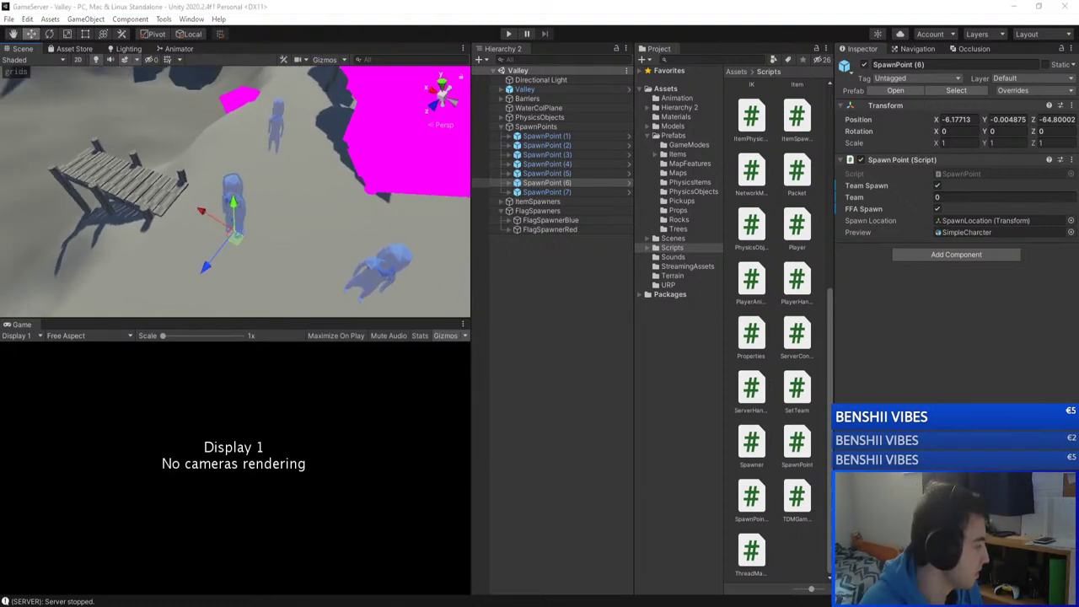
{"action": "right_click_drag", "start_coordinate": [93, 227], "coordinate": [465, 162]}
{"action": "left_click", "coordinate": [552, 183]}
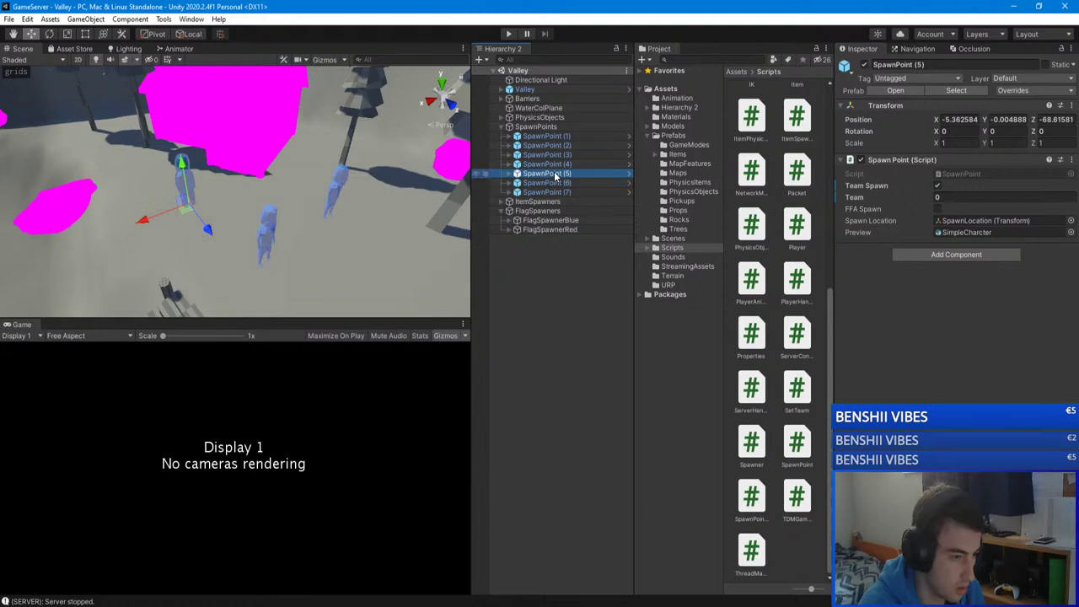
{"action": "key", "text": "Down"}
{"action": "right_click_drag", "start_coordinate": [462, 189], "coordinate": [299, 253]}
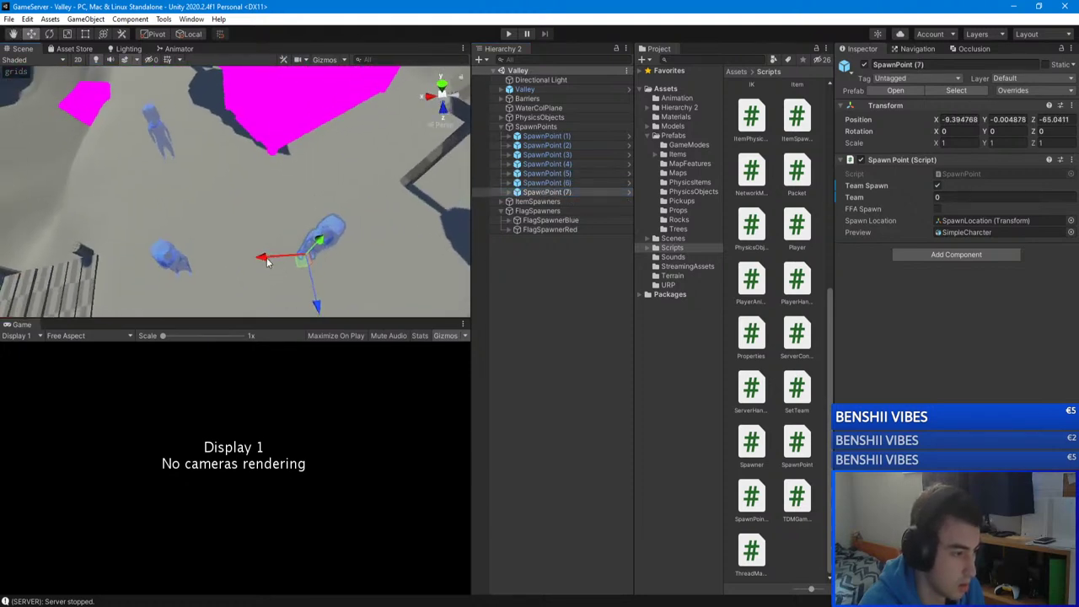
{"action": "left_click_drag", "start_coordinate": [299, 255], "coordinate": [285, 254]}
{"action": "right_click_drag", "start_coordinate": [285, 255], "coordinate": [303, 150]}
{"action": "left_click_drag", "start_coordinate": [303, 150], "coordinate": [300, 139]}
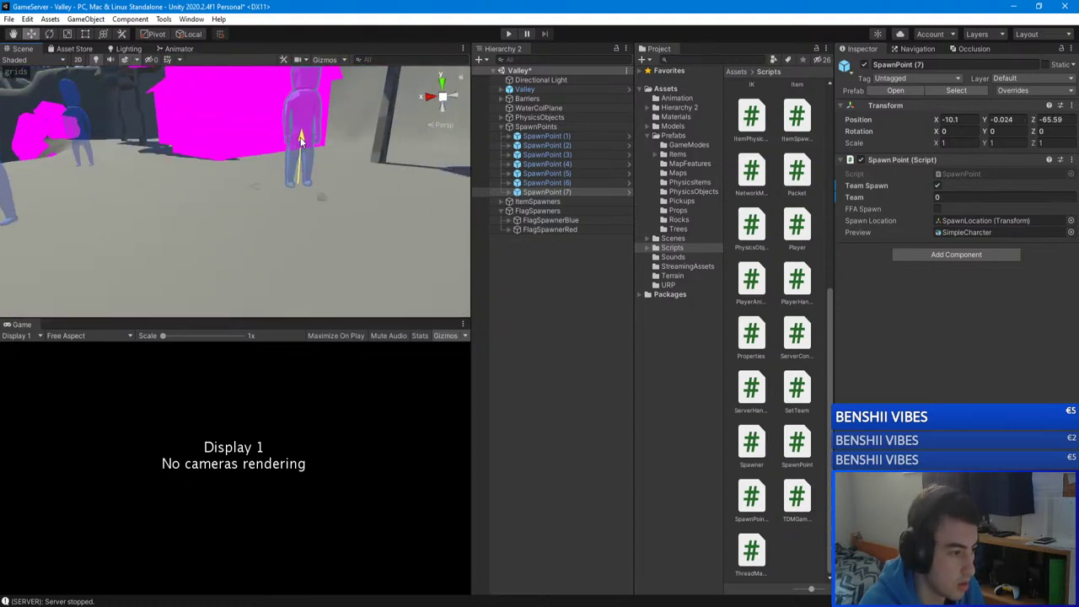
{"action": "right_click_drag", "start_coordinate": [301, 139], "coordinate": [253, 294]}
Step: Move SpawnPoint (6) near the dock to X -6.89, Z -65.69
{"action": "left_click", "coordinate": [475, 309]}
{"action": "left_click", "coordinate": [270, 273]}
{"action": "right_click_drag", "start_coordinate": [354, 210], "coordinate": [281, 207]}
{"action": "left_click_drag", "start_coordinate": [282, 206], "coordinate": [278, 194]}
{"action": "right_click_drag", "start_coordinate": [278, 195], "coordinate": [320, 231]}
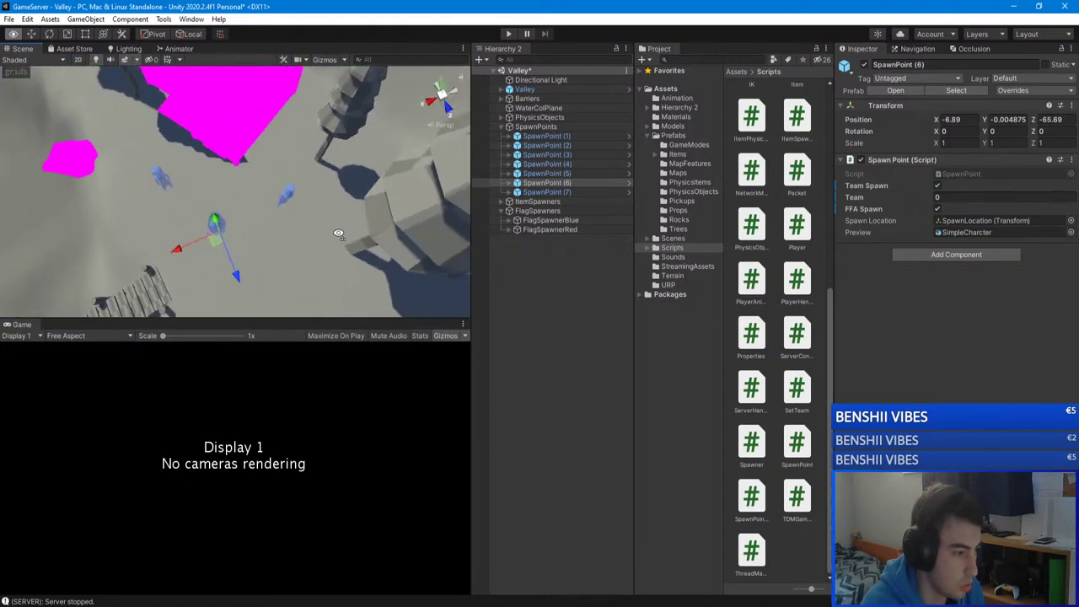
Step: Duplicate SpawnPoint (5)–(7) with Ctrl+D and drag the copies to a new map area
{"action": "left_click", "coordinate": [484, 330]}
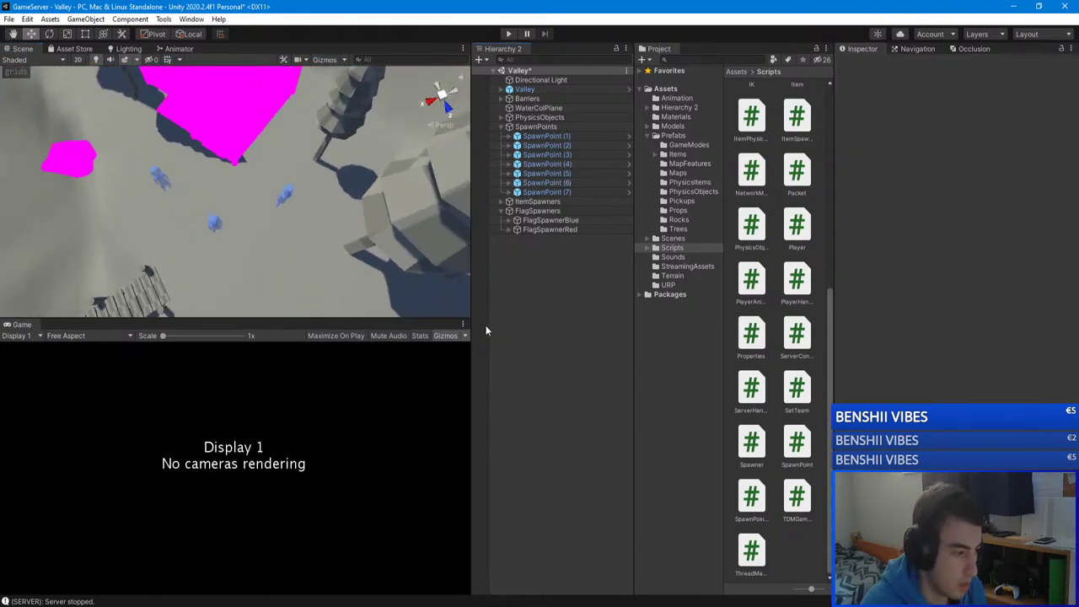
{"action": "right_click_drag", "start_coordinate": [463, 278], "coordinate": [484, 214]}
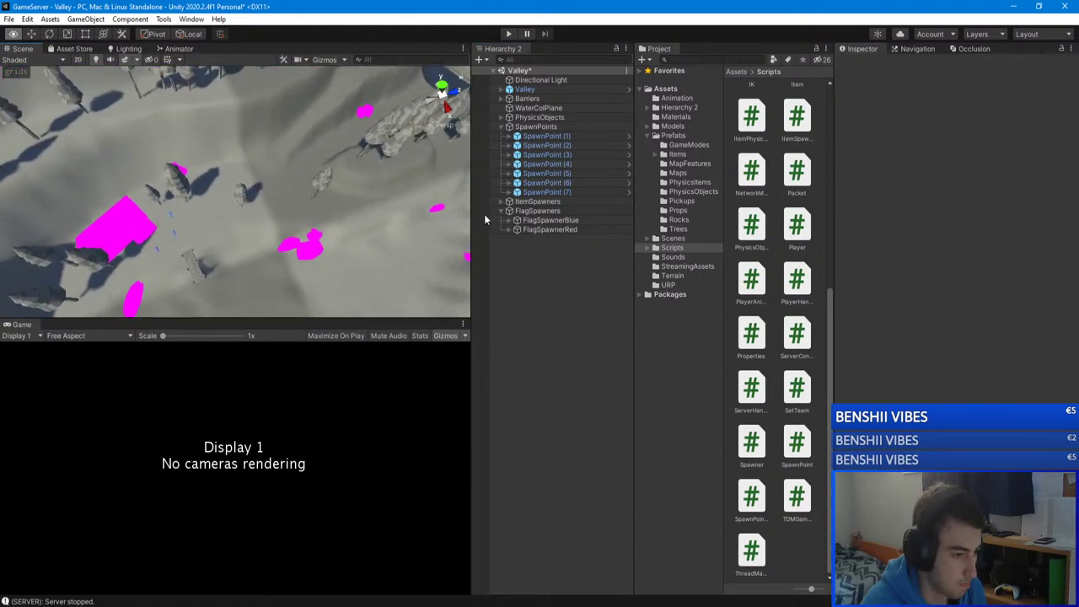
{"action": "left_click", "coordinate": [546, 192]}
{"action": "right_click_drag", "start_coordinate": [366, 192], "coordinate": [98, 131]}
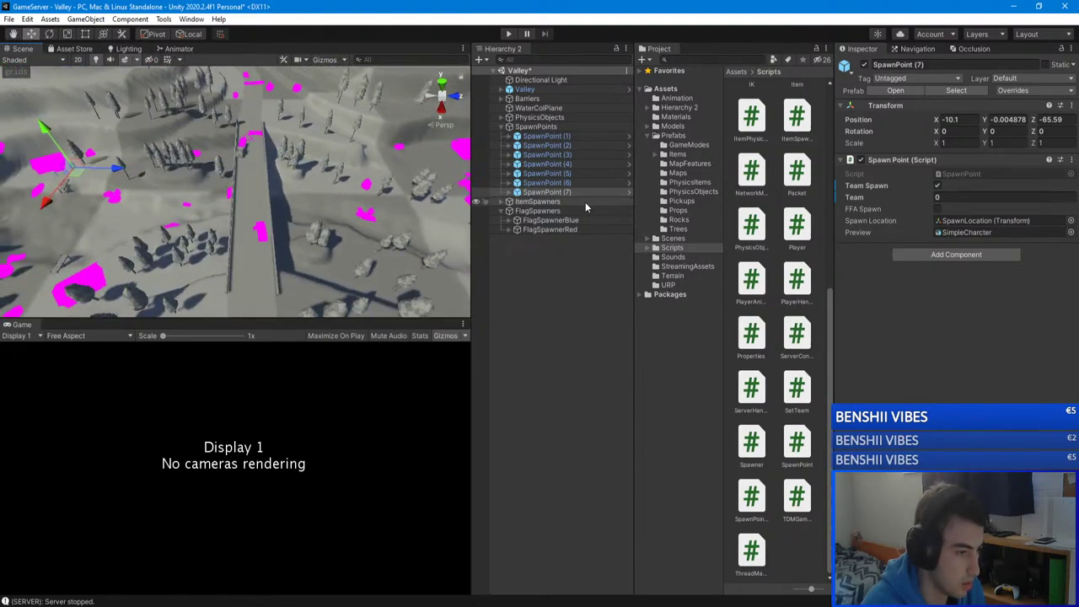
{"action": "left_click", "coordinate": [553, 174], "text": "shift"}
{"action": "right_click_drag", "start_coordinate": [210, 194], "coordinate": [150, 221]}
{"action": "key", "text": "ctrl+d"}
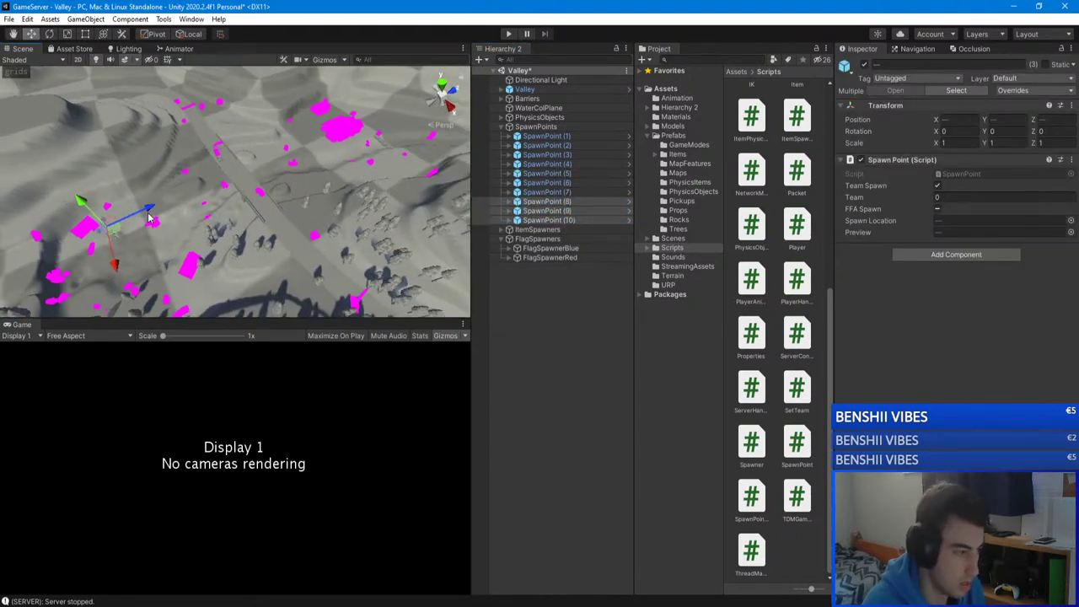
{"action": "left_click_drag", "start_coordinate": [147, 219], "coordinate": [446, 194]}
{"action": "right_click_drag", "start_coordinate": [447, 194], "coordinate": [284, 257]}
{"action": "left_click_drag", "start_coordinate": [284, 263], "coordinate": [342, 208]}
{"action": "key", "text": "f"}
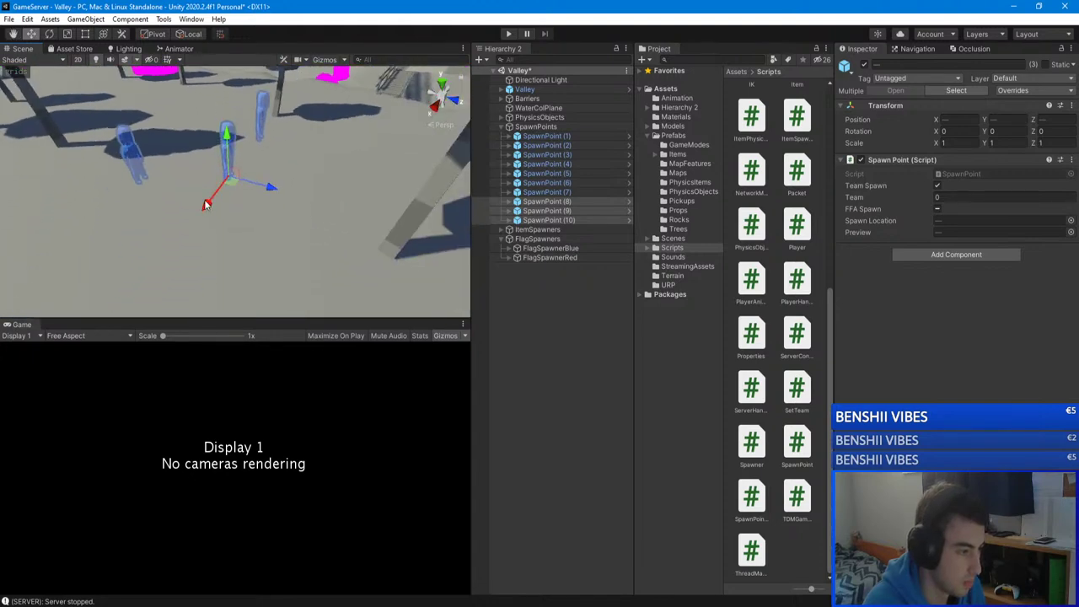
Step: Shift SpawnPoint (9) from X 43.11, Z 85.31 to X 41.11, Z 82.31
{"action": "right_click_drag", "start_coordinate": [225, 147], "coordinate": [42, 253]}
{"action": "left_click", "coordinate": [567, 221]}
{"action": "left_click", "coordinate": [548, 211]}
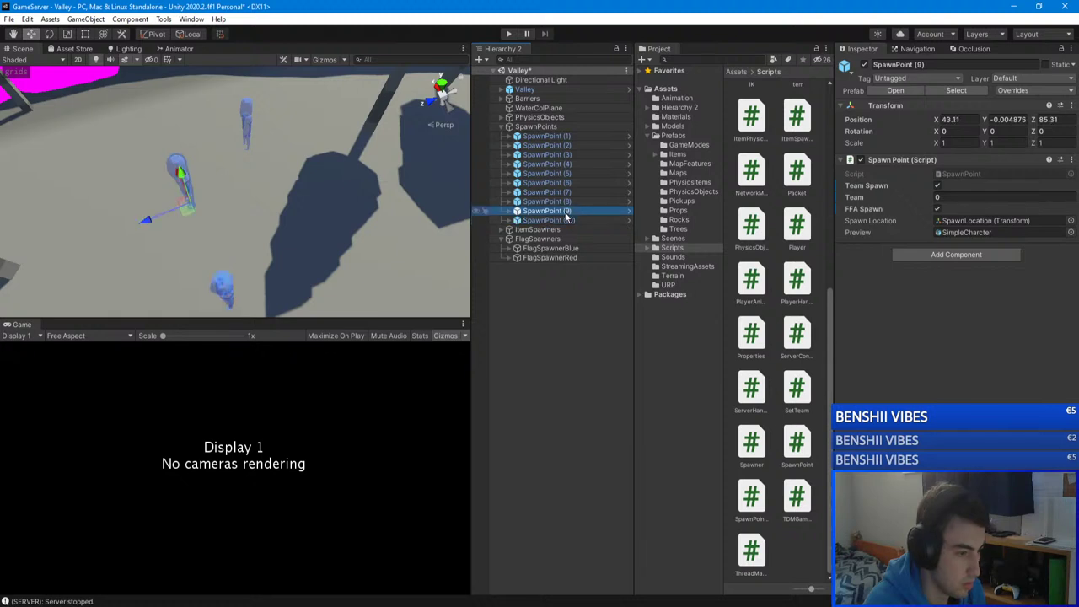
{"action": "left_click_drag", "start_coordinate": [187, 187], "coordinate": [264, 204]}
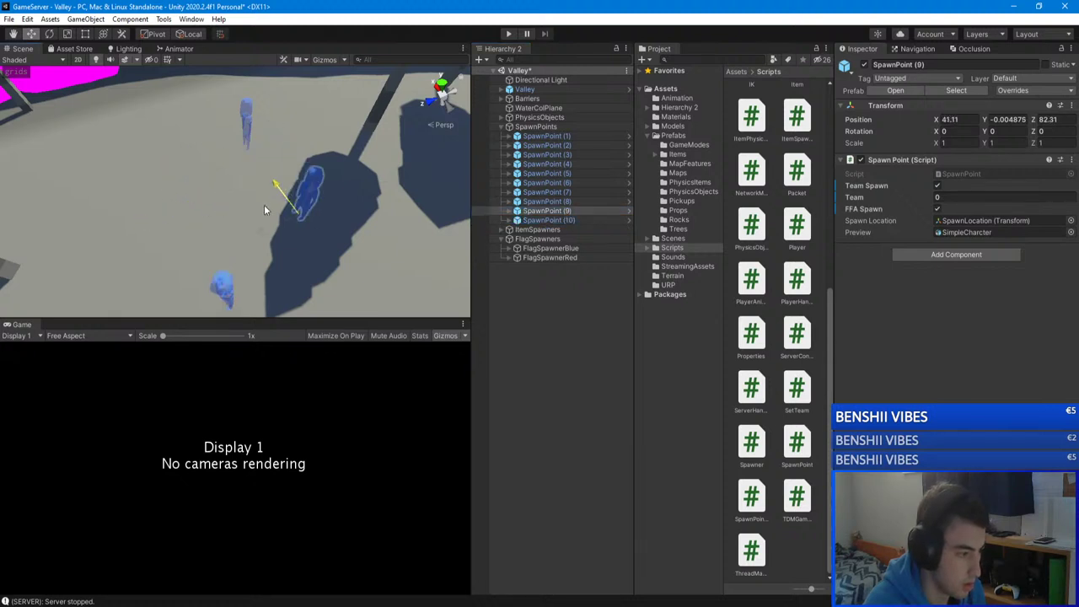
{"action": "key", "text": "f"}
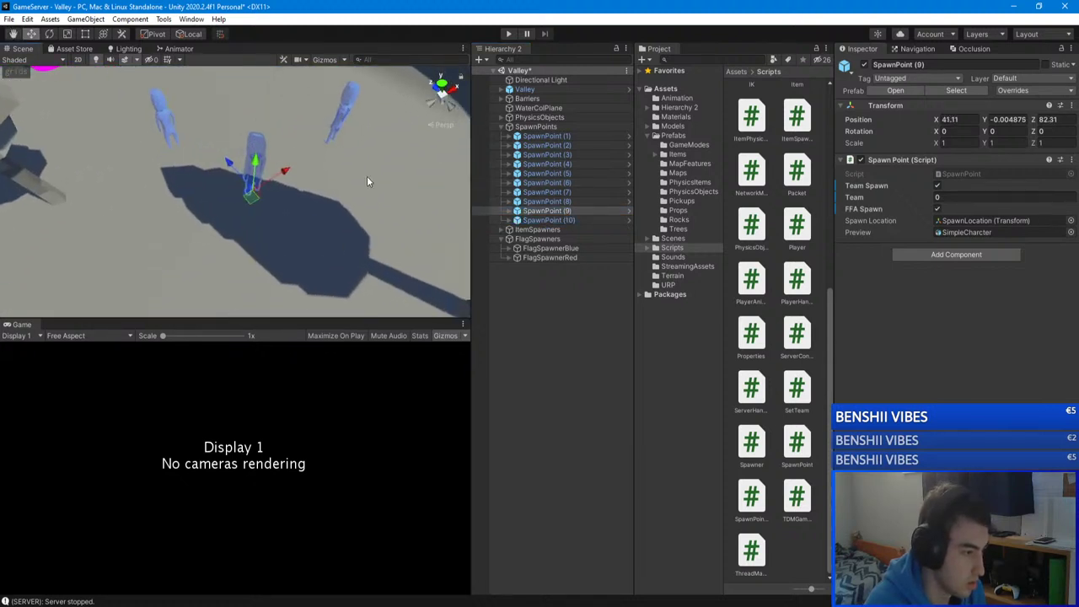
{"action": "mouse_move", "coordinate": [367, 176]}
{"action": "left_mouse_down", "text": "alt"}
{"action": "mouse_move", "coordinate": [239, 110]}
{"action": "mouse_move", "coordinate": [354, 160]}
{"action": "left_mouse_up", "text": "alt"}
{"action": "scroll", "coordinate": [245, 126], "scroll_direction": "down", "scroll_amount": 5}
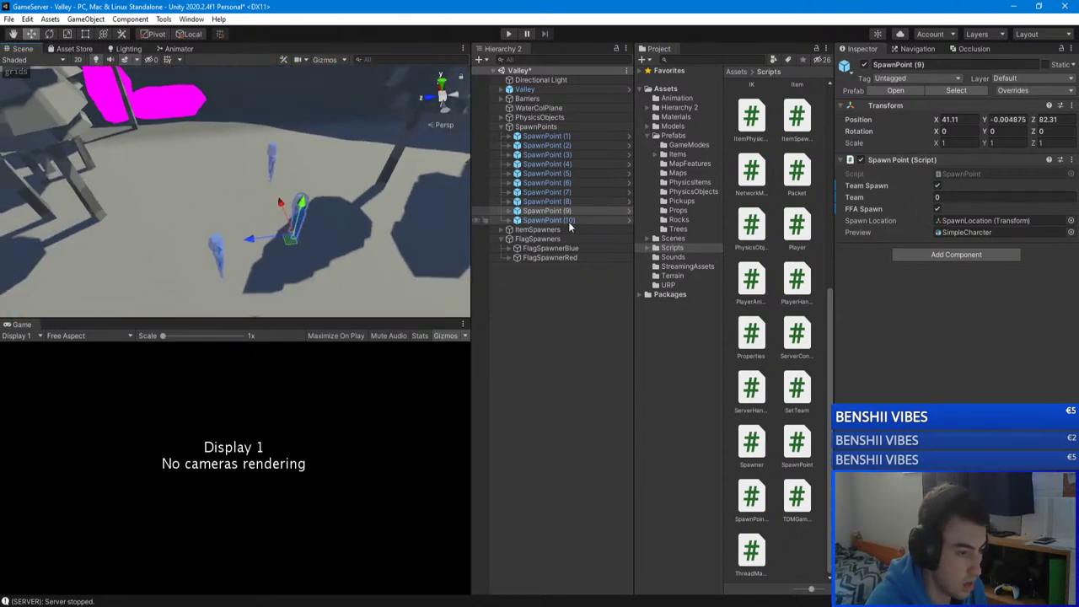
{"action": "left_click", "coordinate": [548, 219], "text": "shift"}
Step: Assign SpawnPoint (8), (9) and (10) to Team 1 in the Inspector
{"action": "left_click", "coordinate": [548, 201], "text": "ctrl"}
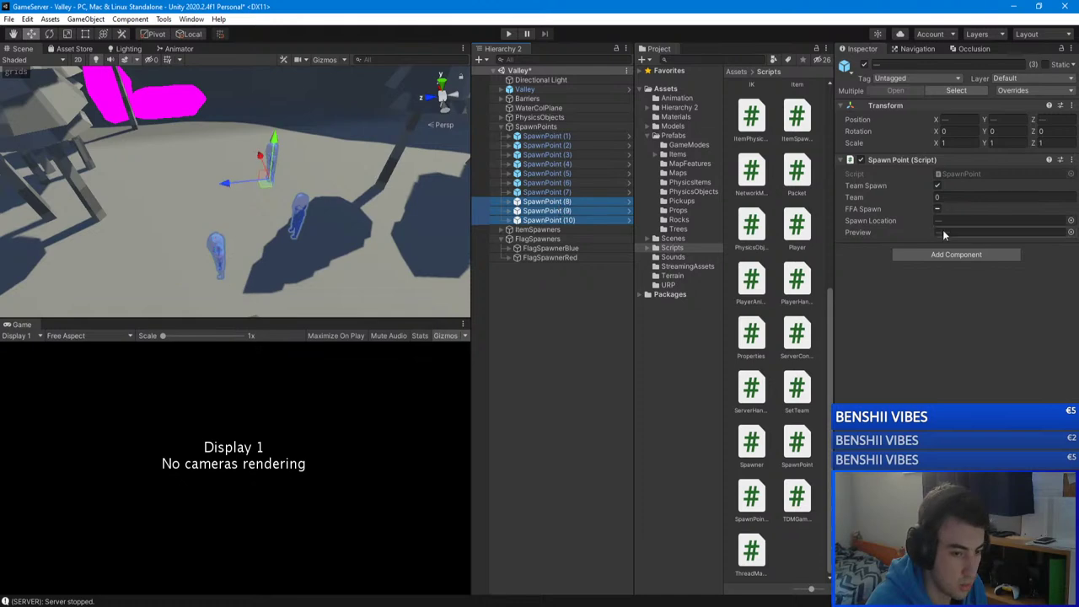
{"action": "left_click", "coordinate": [937, 198]}
{"action": "type", "text": "1"}
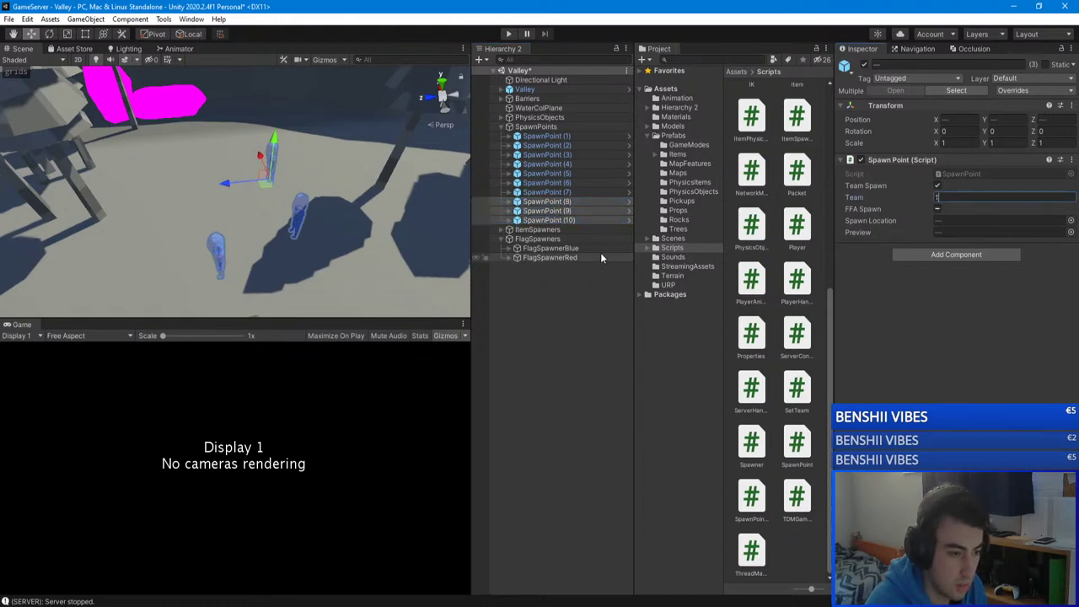
{"action": "left_click", "coordinate": [557, 212]}
{"action": "right_click_drag", "start_coordinate": [252, 210], "coordinate": [277, 261]}
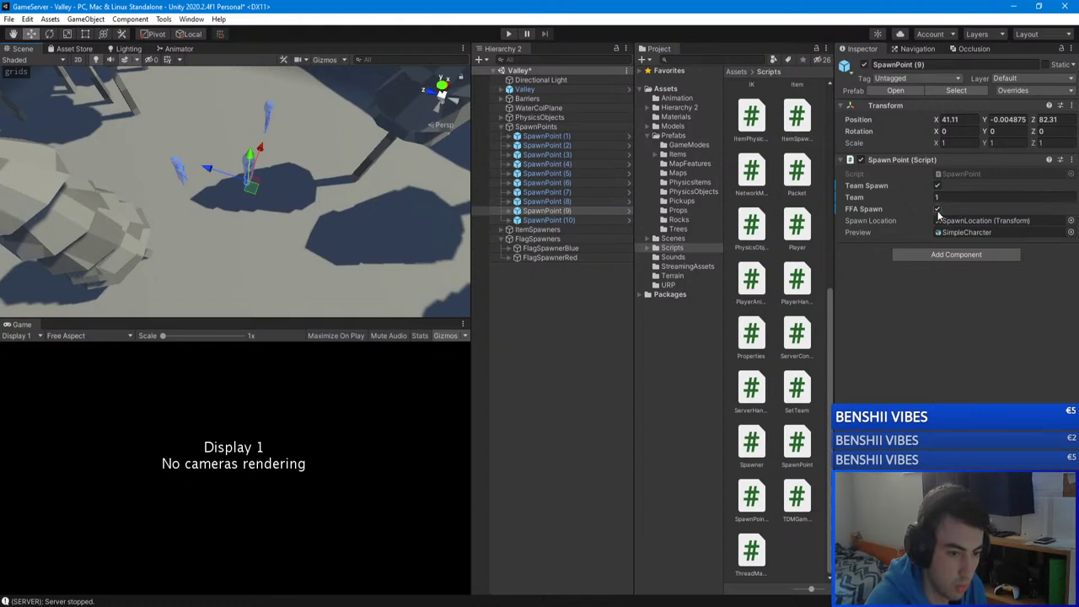
{"action": "left_click", "coordinate": [575, 202]}
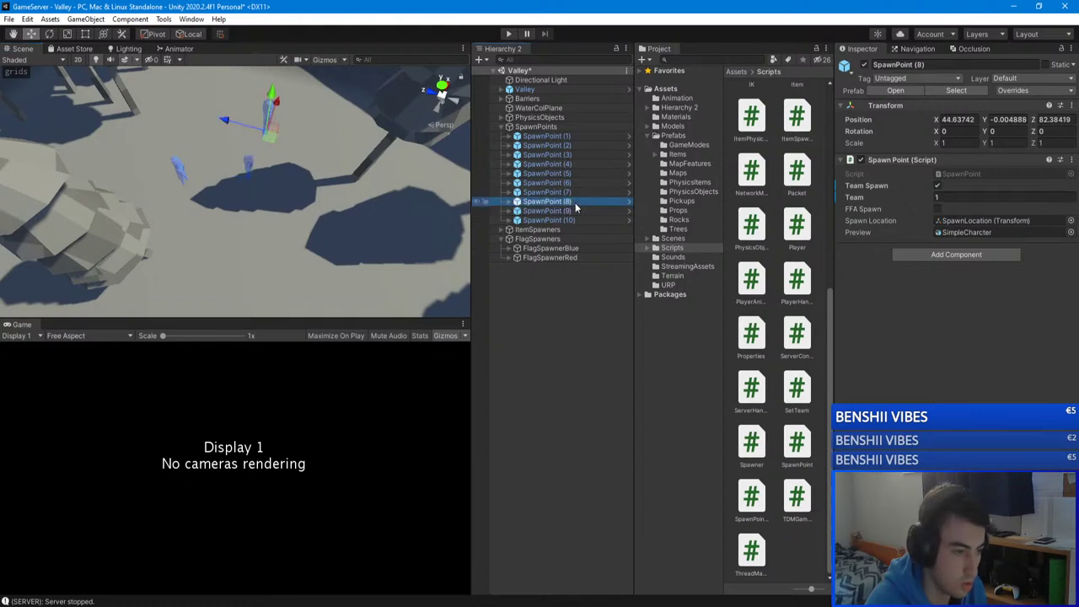
{"action": "left_click", "coordinate": [571, 220]}
{"action": "double_click", "coordinate": [571, 219]}
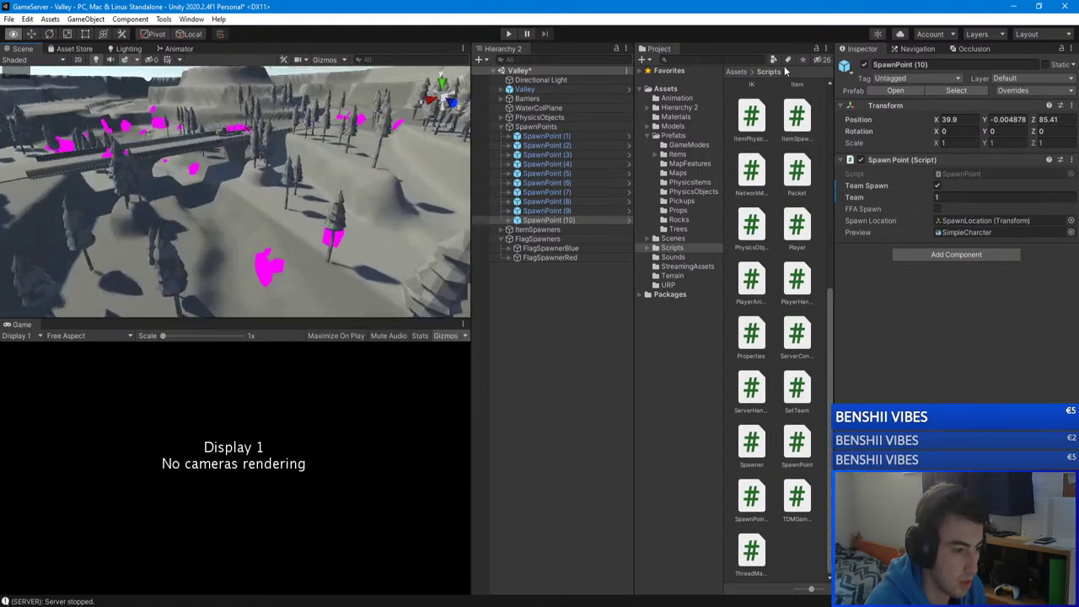
Step: Mark SpawnPoint (1) through (4) as FFA Spawn free-for-all spawns
{"action": "left_click", "coordinate": [573, 136]}
{"action": "left_click", "coordinate": [570, 154], "text": "ctrl"}
{"action": "left_click", "coordinate": [570, 145], "text": "ctrl"}
{"action": "left_click", "coordinate": [569, 164], "text": "ctrl"}
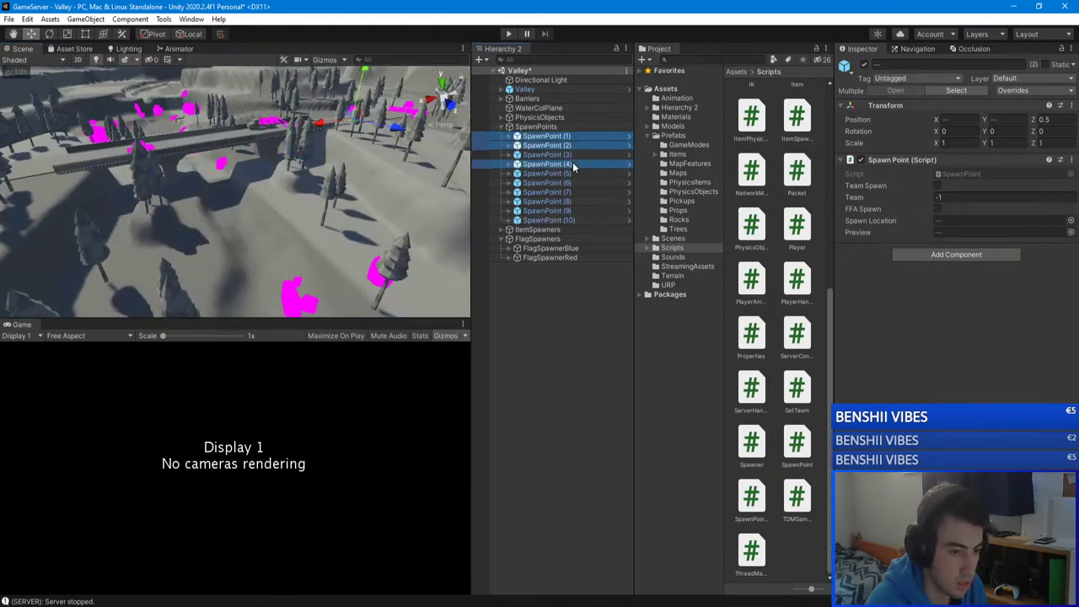
{"action": "left_click", "coordinate": [937, 208]}
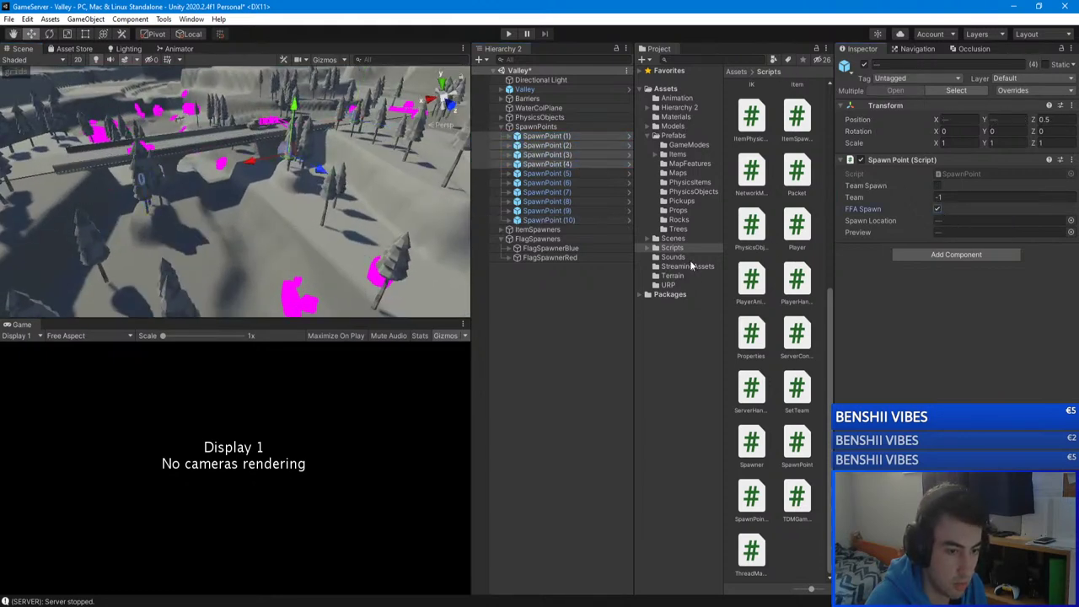
{"action": "double_click", "coordinate": [573, 172]}
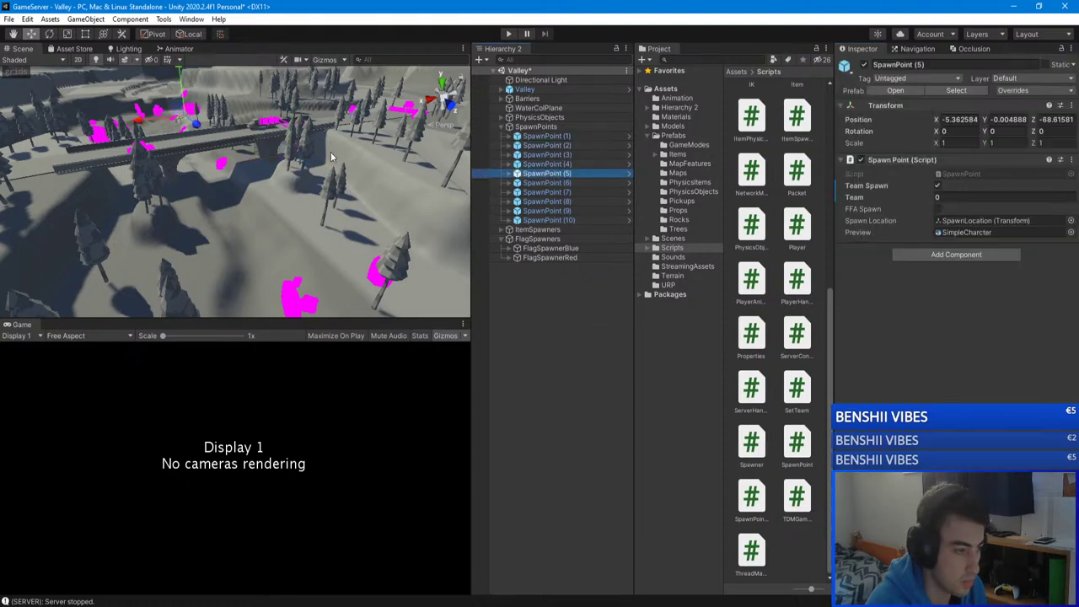
Step: Duplicate SpawnPoint (4) as SpawnPoint (11), place it near X 3.66, Z 76, then show Materials
{"action": "left_click_drag", "start_coordinate": [200, 226], "coordinate": [175, 219], "text": "alt"}
{"action": "left_click", "coordinate": [546, 164]}
{"action": "key", "text": "ctrl+d"}
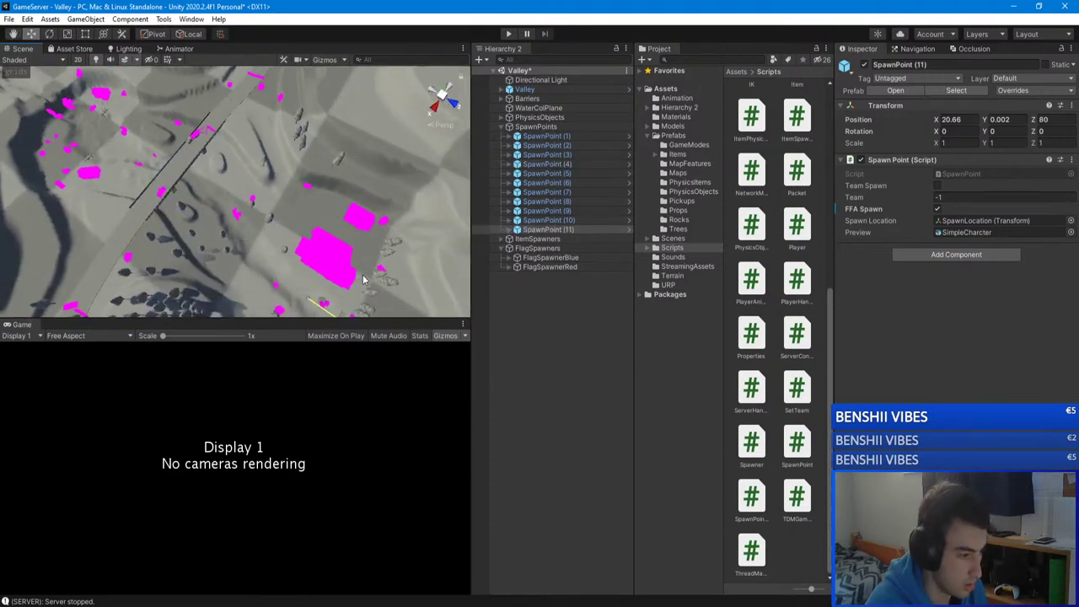
{"action": "left_click_drag", "start_coordinate": [364, 278], "coordinate": [92, 161], "text": "alt"}
{"action": "left_click_drag", "start_coordinate": [161, 175], "coordinate": [150, 172]}
{"action": "key", "text": "f"}
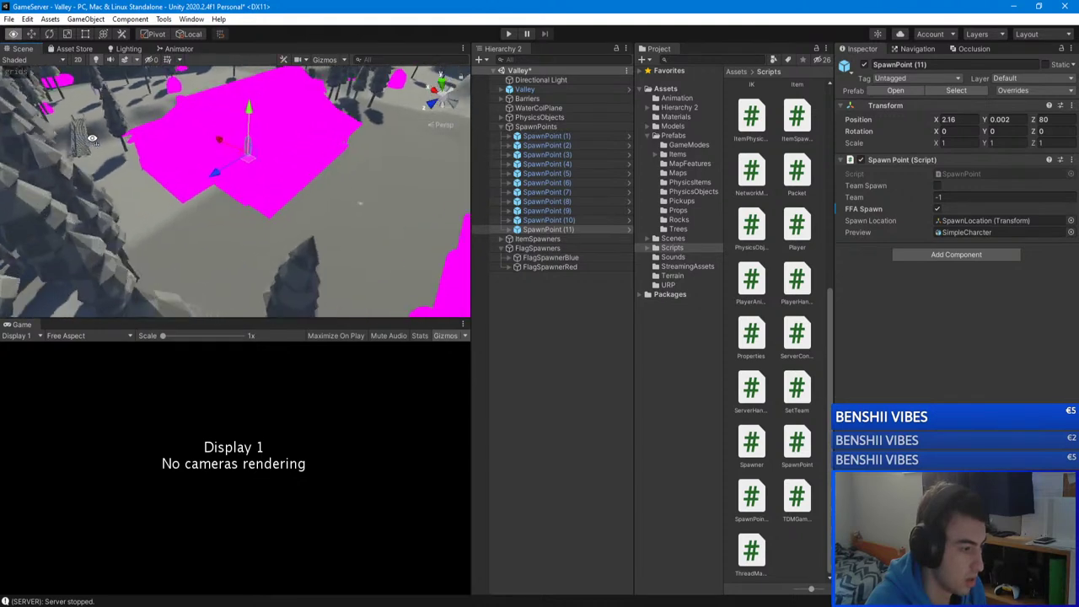
{"action": "left_click_drag", "start_coordinate": [122, 63], "coordinate": [674, 222], "text": "alt"}
{"action": "left_click_drag", "start_coordinate": [521, 290], "coordinate": [478, 221], "text": "alt"}
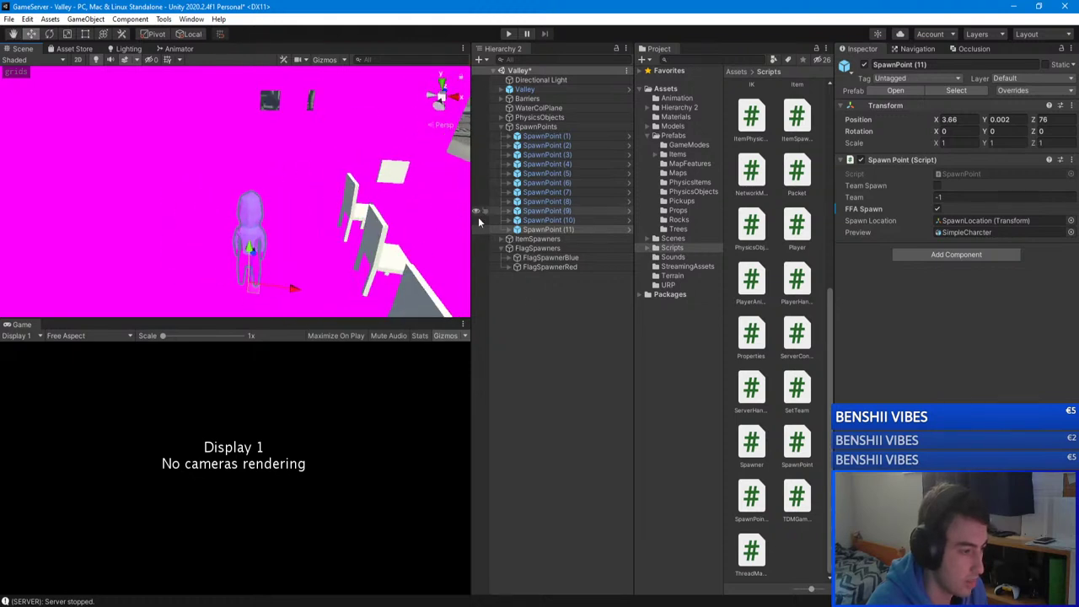
{"action": "left_click", "coordinate": [675, 116]}
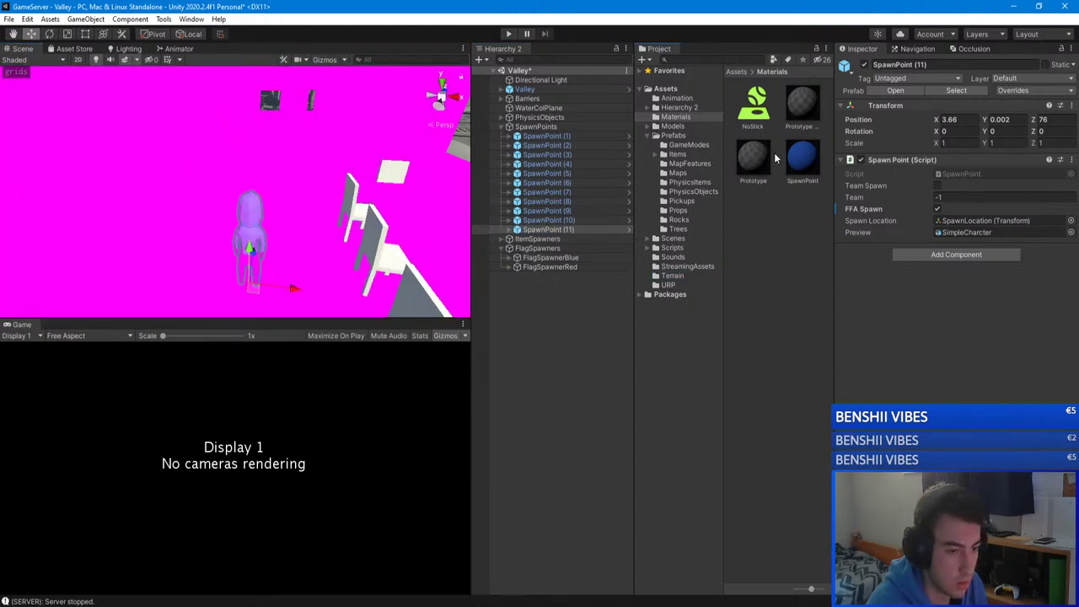
Step: Apply the Prototype Terrain material to the magenta ground of the level
{"action": "left_click_drag", "start_coordinate": [427, 221], "coordinate": [800, 98]}
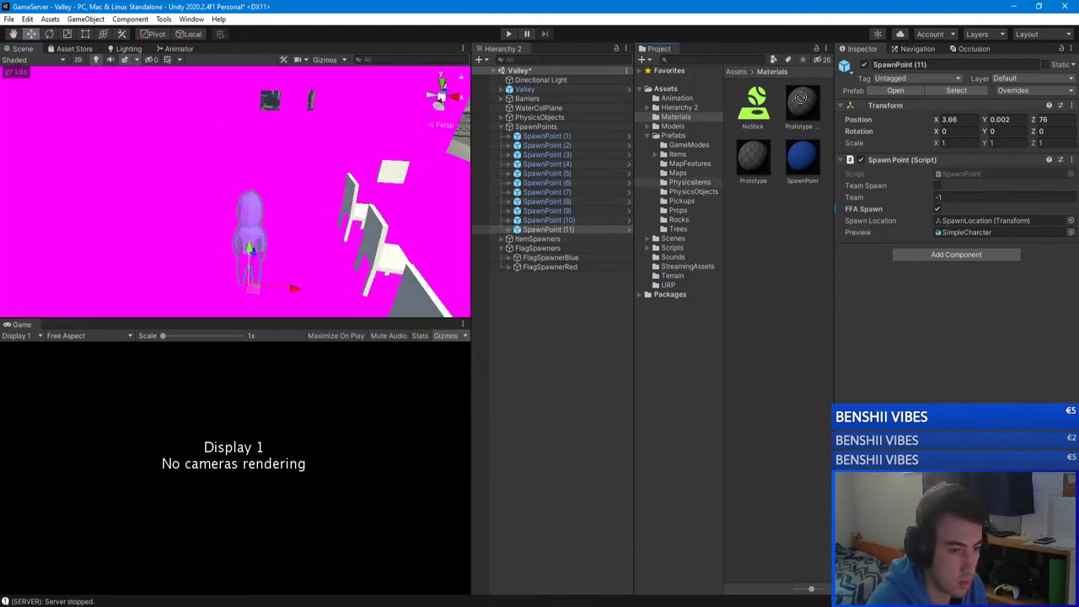
{"action": "left_click", "coordinate": [805, 105]}
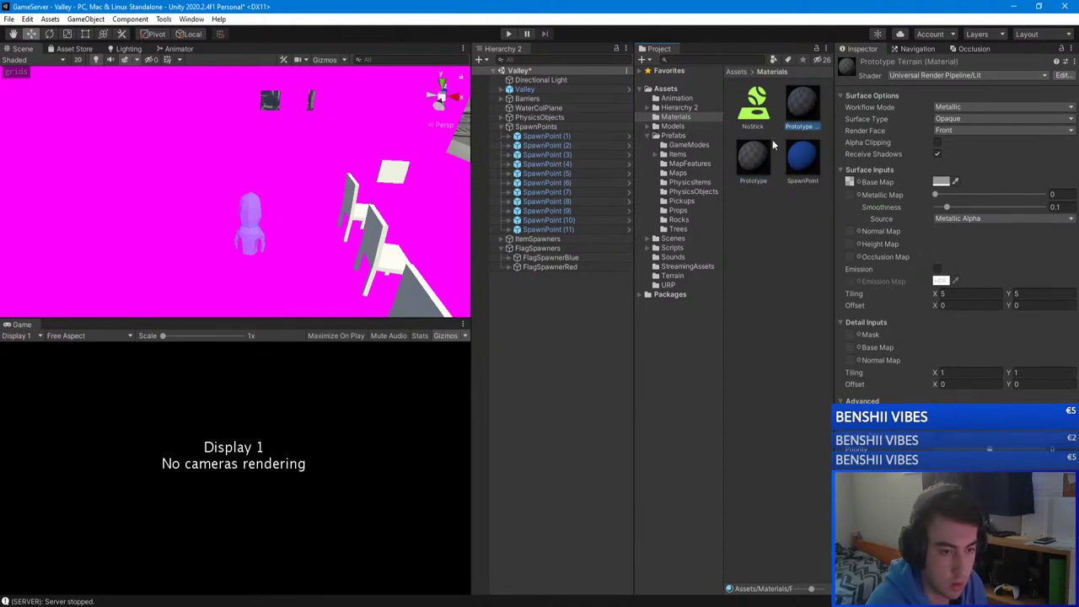
{"action": "left_click_drag", "start_coordinate": [762, 152], "coordinate": [179, 249]}
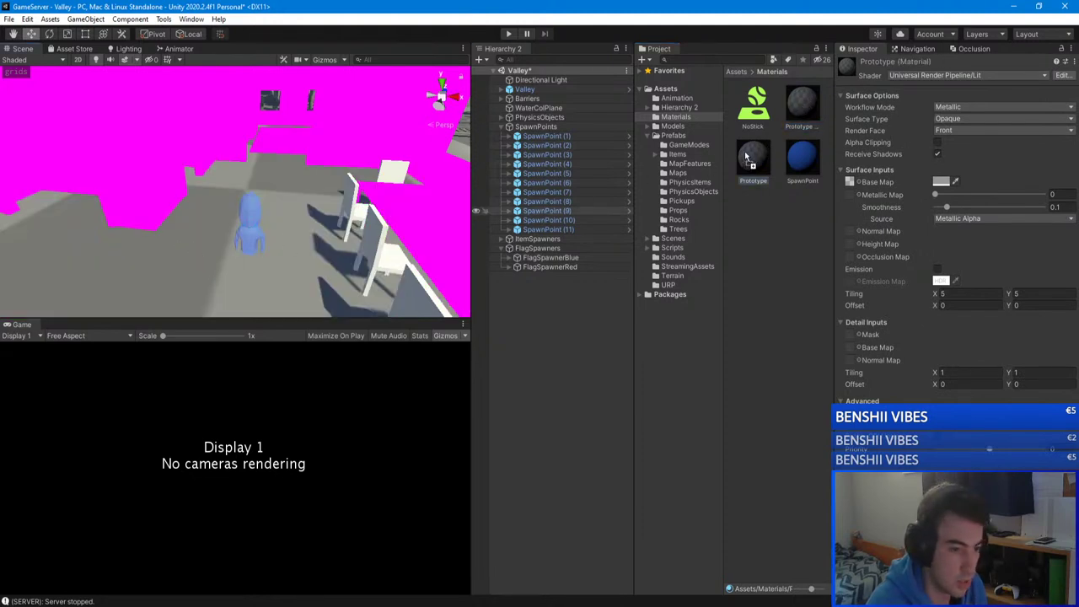
{"action": "left_click_drag", "start_coordinate": [128, 187], "coordinate": [155, 193]}
{"action": "right_click_drag", "start_coordinate": [155, 194], "coordinate": [473, 179]}
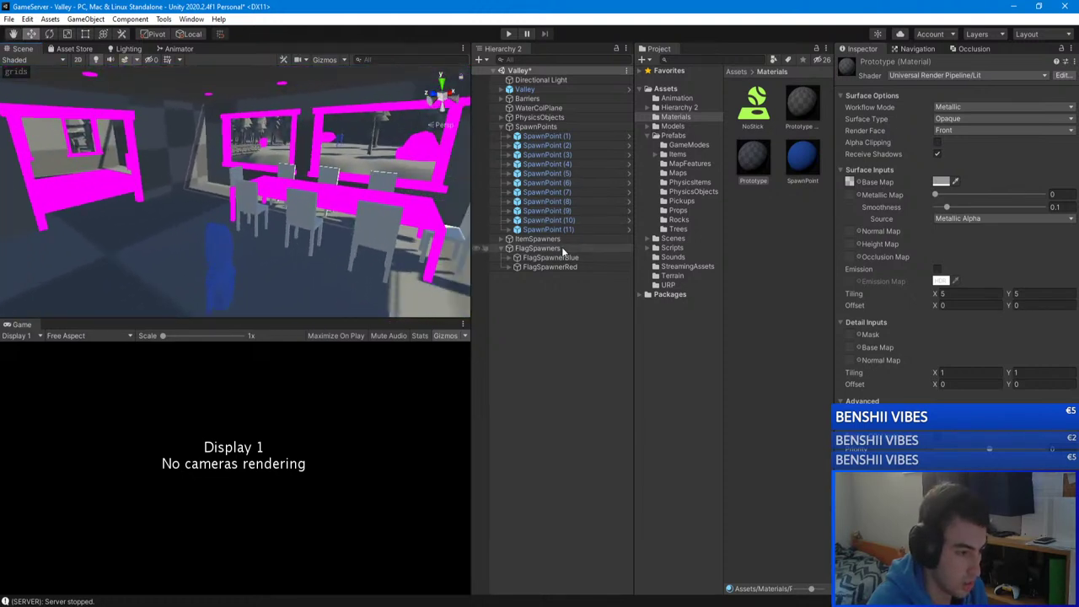
Step: Raise SpawnPoint (11) onto the building floor at Y 0.889
{"action": "left_click", "coordinate": [571, 141]}
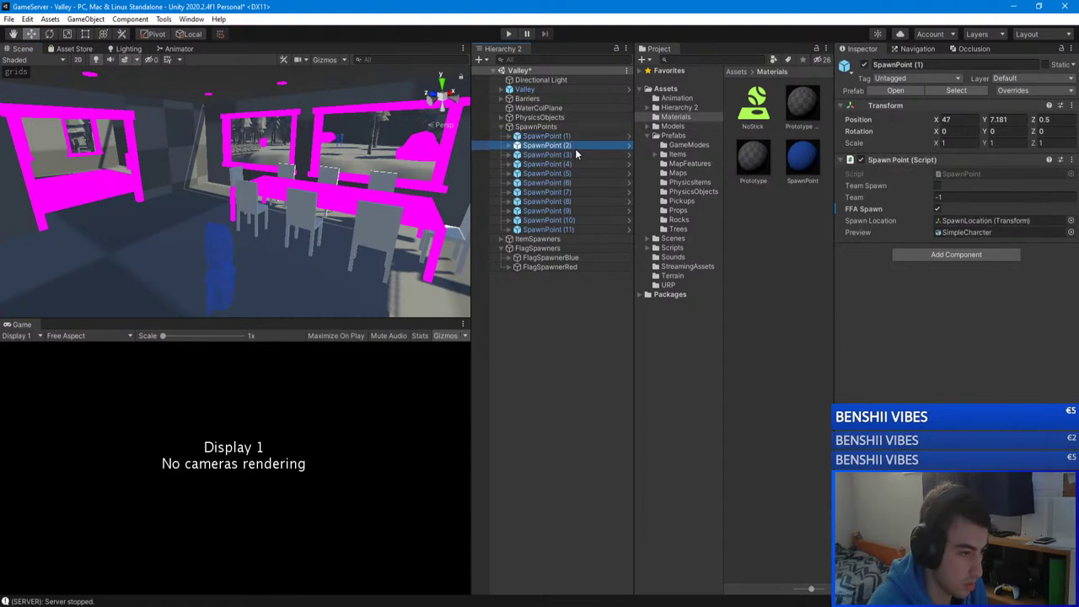
{"action": "left_click", "coordinate": [569, 173]}
{"action": "left_click", "coordinate": [570, 182]}
{"action": "left_click", "coordinate": [570, 230]}
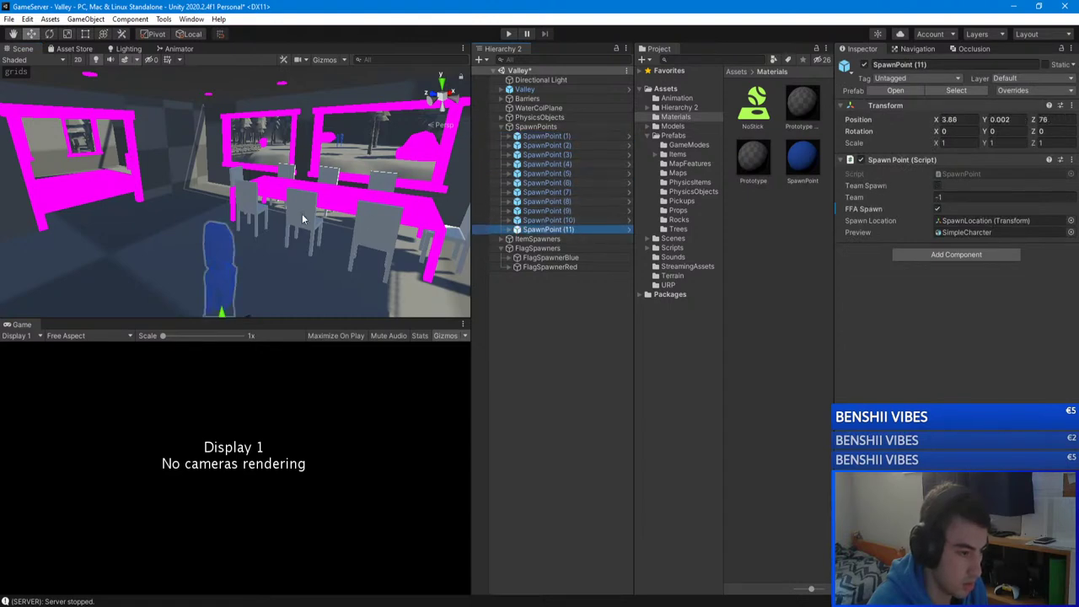
{"action": "key", "text": "f"}
{"action": "left_click_drag", "start_coordinate": [230, 225], "coordinate": [1078, 185]}
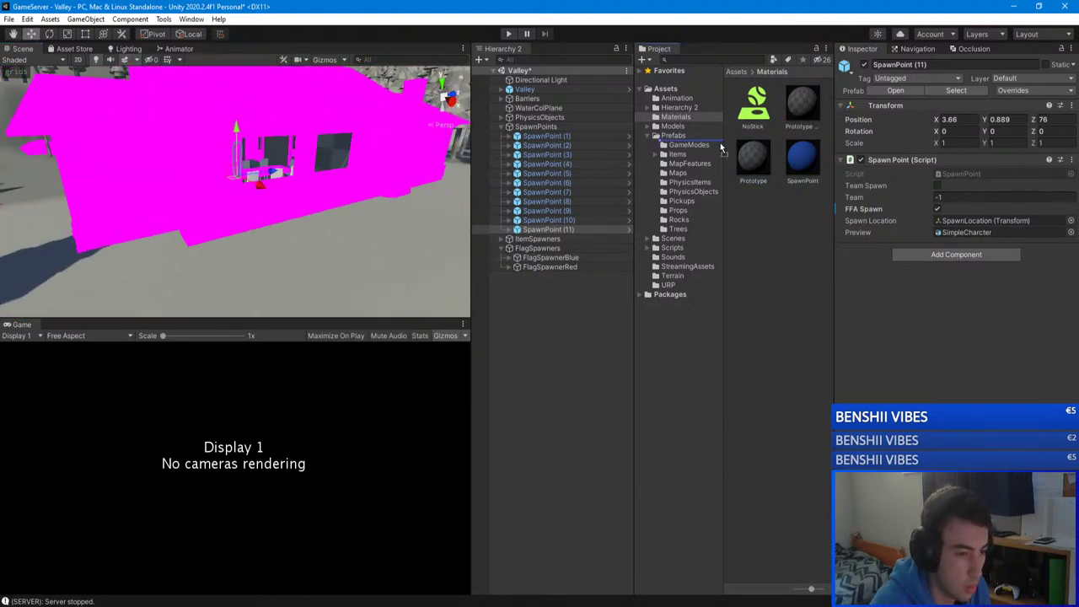
Step: Duplicate SpawnPoint (11) as (12), ground it at X 25.66, Z 36.5, then duplicate again as (13)
{"action": "left_click_drag", "start_coordinate": [757, 168], "coordinate": [521, 308], "text": "alt"}
{"action": "left_click", "coordinate": [551, 278]}
{"action": "double_click", "coordinate": [544, 229]}
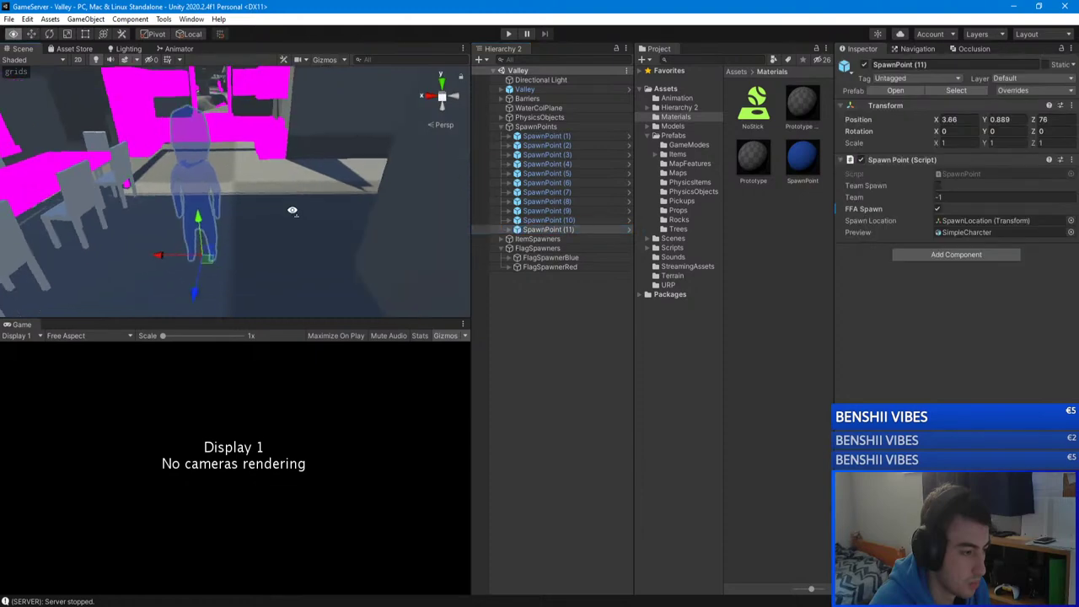
{"action": "left_click_drag", "start_coordinate": [405, 210], "coordinate": [194, 253], "text": "alt"}
{"action": "key", "text": "ctrl+d"}
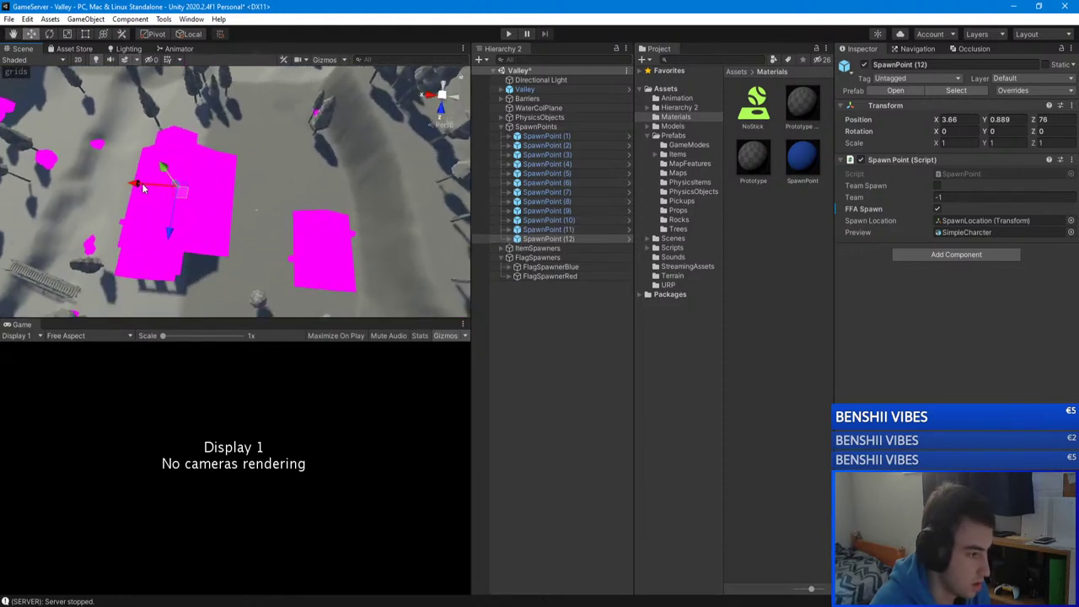
{"action": "left_click_drag", "start_coordinate": [143, 188], "coordinate": [268, 244], "text": "alt"}
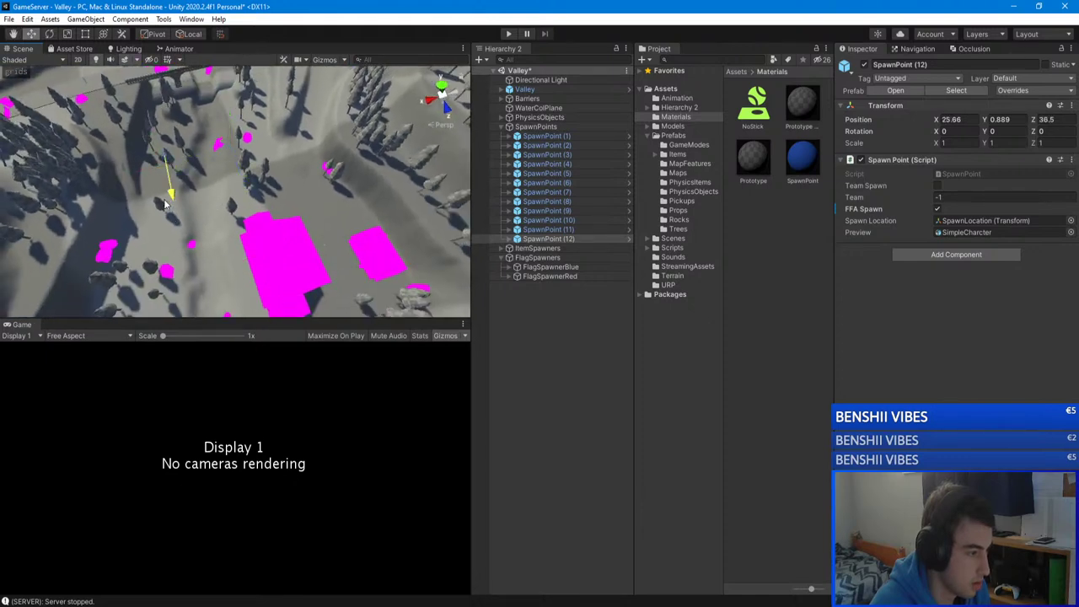
{"action": "left_click_drag", "start_coordinate": [166, 202], "coordinate": [190, 48], "text": "alt"}
{"action": "left_click_drag", "start_coordinate": [228, 91], "coordinate": [231, 305]}
{"action": "scroll", "coordinate": [235, 248], "scroll_direction": "down", "scroll_amount": 10, "text": "alt"}
{"action": "key", "text": "ctrl+d"}
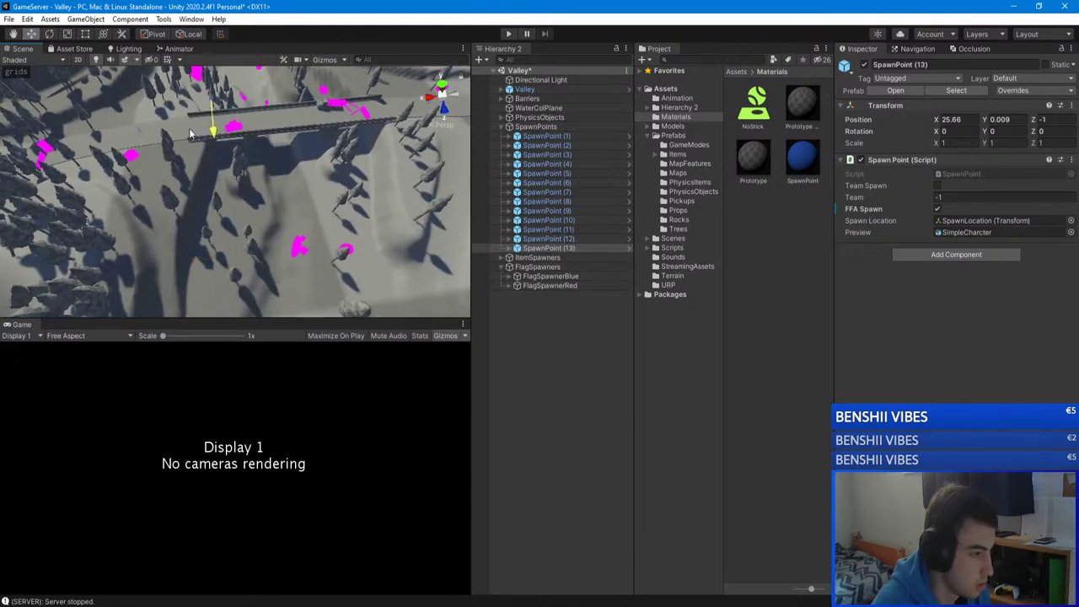
Step: Move SpawnPoint (13) toward the houses to X 30.16, Z -38.5
{"action": "left_click_drag", "start_coordinate": [190, 133], "coordinate": [329, 257], "text": "alt"}
{"action": "key", "text": "f"}
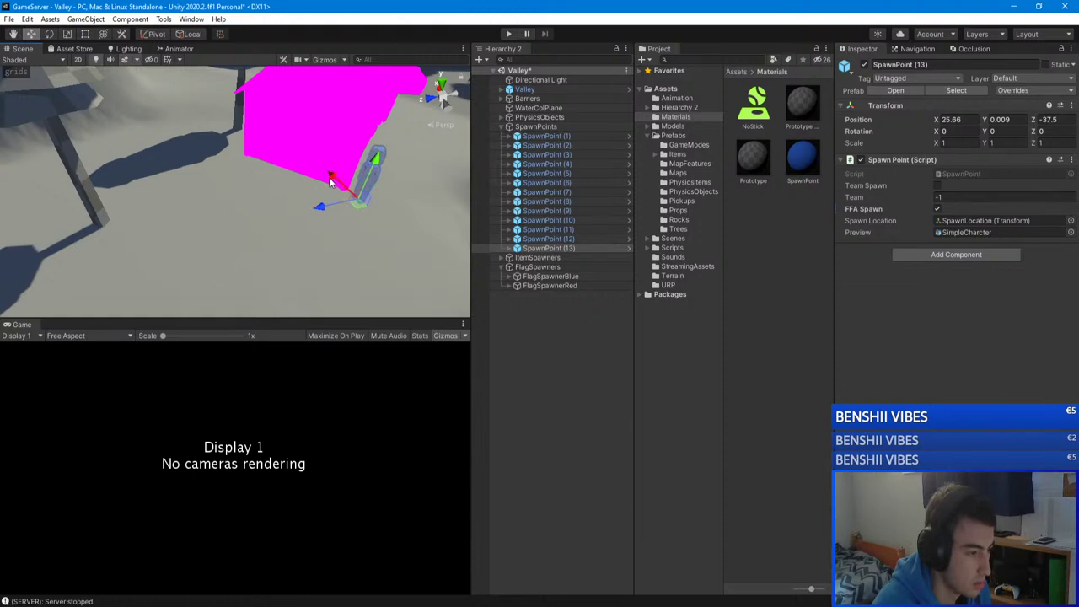
{"action": "key", "text": "f"}
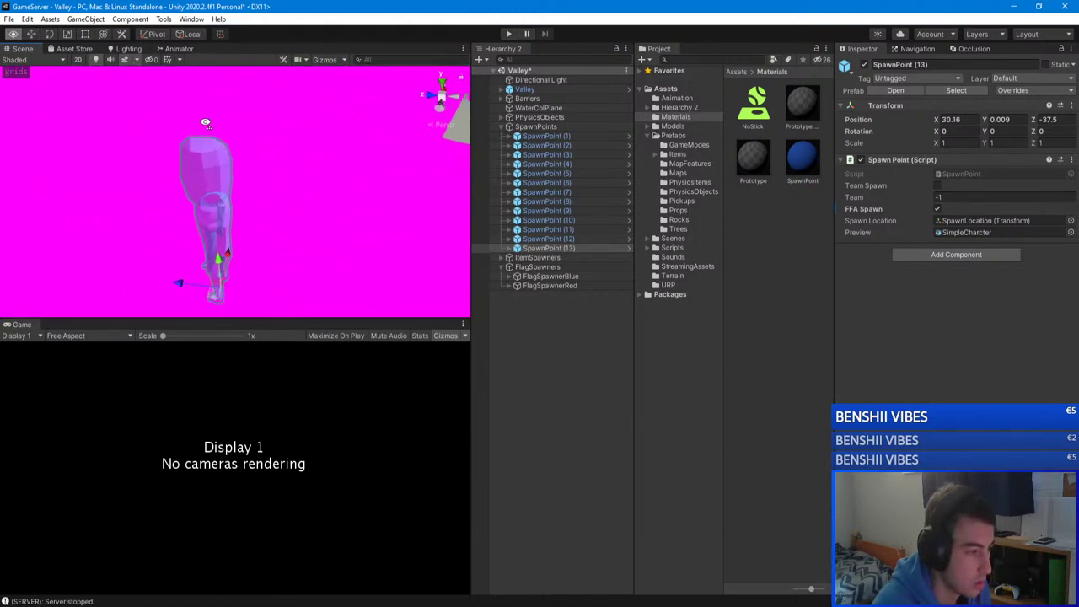
{"action": "mouse_move", "coordinate": [187, 246]}
{"action": "left_mouse_down"}
{"action": "mouse_move", "coordinate": [243, 254]}
{"action": "mouse_move", "coordinate": [166, 279]}
{"action": "mouse_move", "coordinate": [92, 265]}
{"action": "mouse_move", "coordinate": [181, 251]}
{"action": "left_mouse_up"}
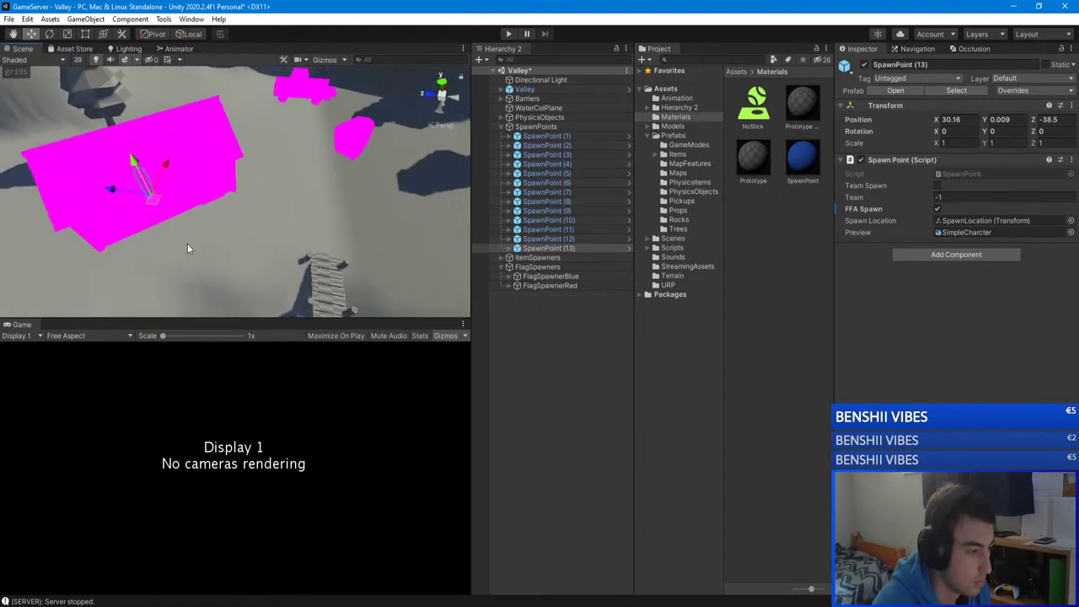
{"action": "left_click_drag", "start_coordinate": [114, 199], "coordinate": [62, 183], "text": "alt"}
{"action": "key", "text": "f"}
{"action": "left_click_drag", "start_coordinate": [253, 185], "coordinate": [166, 205], "text": "alt"}
{"action": "scroll", "coordinate": [236, 236], "scroll_direction": "down", "scroll_amount": 5}
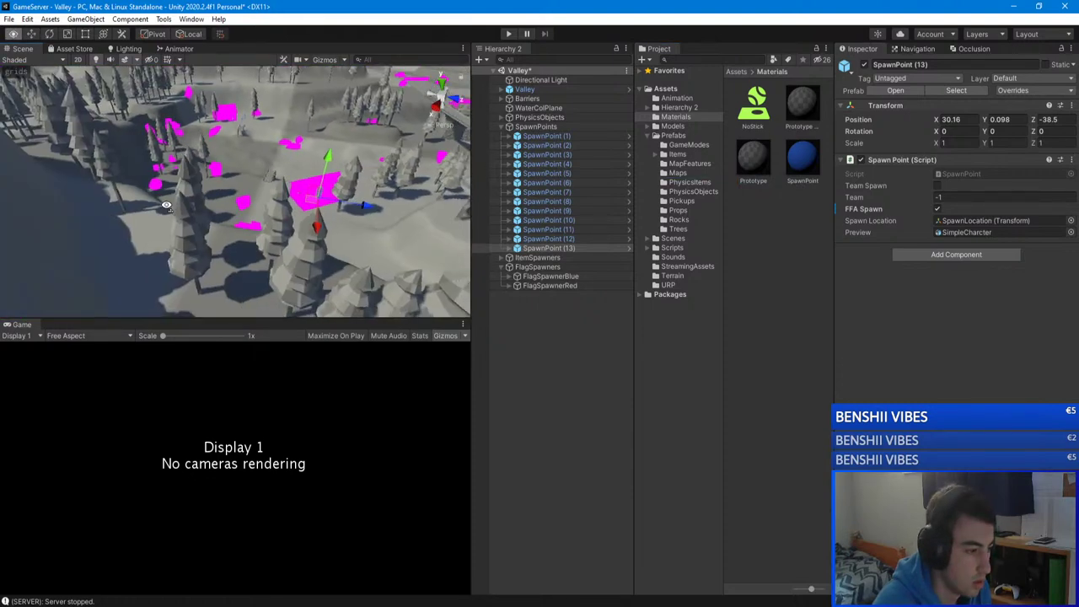
{"action": "scroll", "coordinate": [215, 259], "scroll_direction": "up", "scroll_amount": 5}
Step: Duplicate it as SpawnPoint (14) and place it at X 24.16, Z -79.5
{"action": "key", "text": "ctrl+d"}
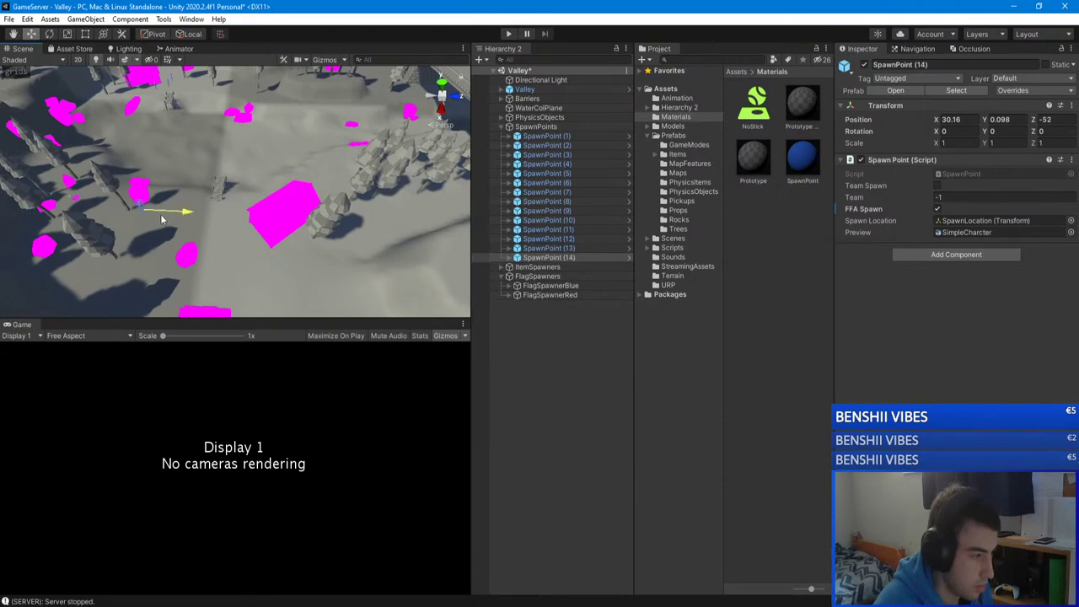
{"action": "left_click_drag", "start_coordinate": [113, 224], "coordinate": [76, 287], "text": "alt"}
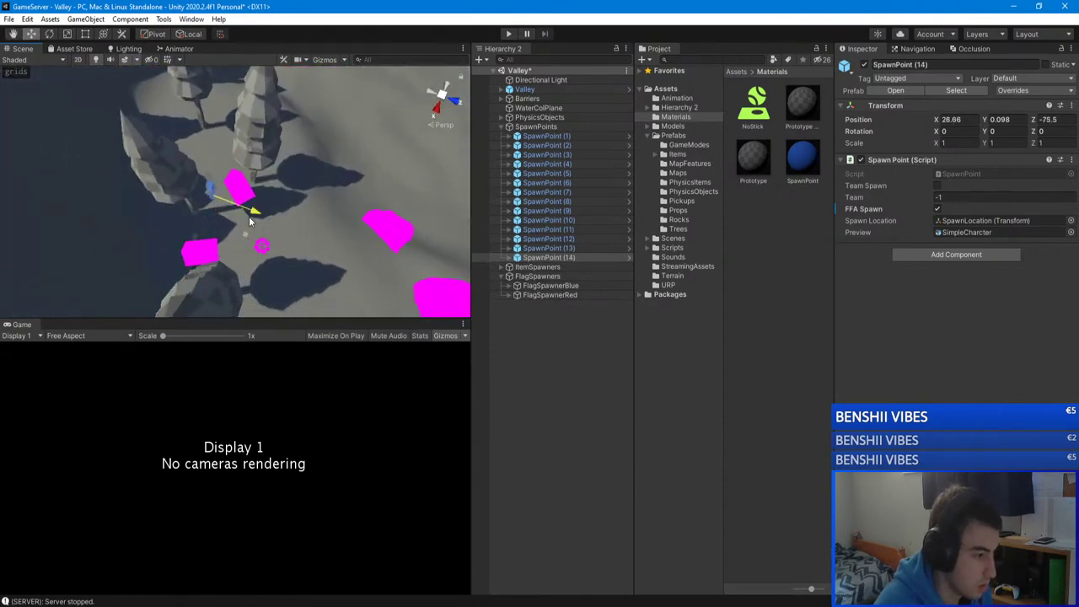
{"action": "left_click_drag", "start_coordinate": [166, 196], "coordinate": [21, 164], "text": "alt"}
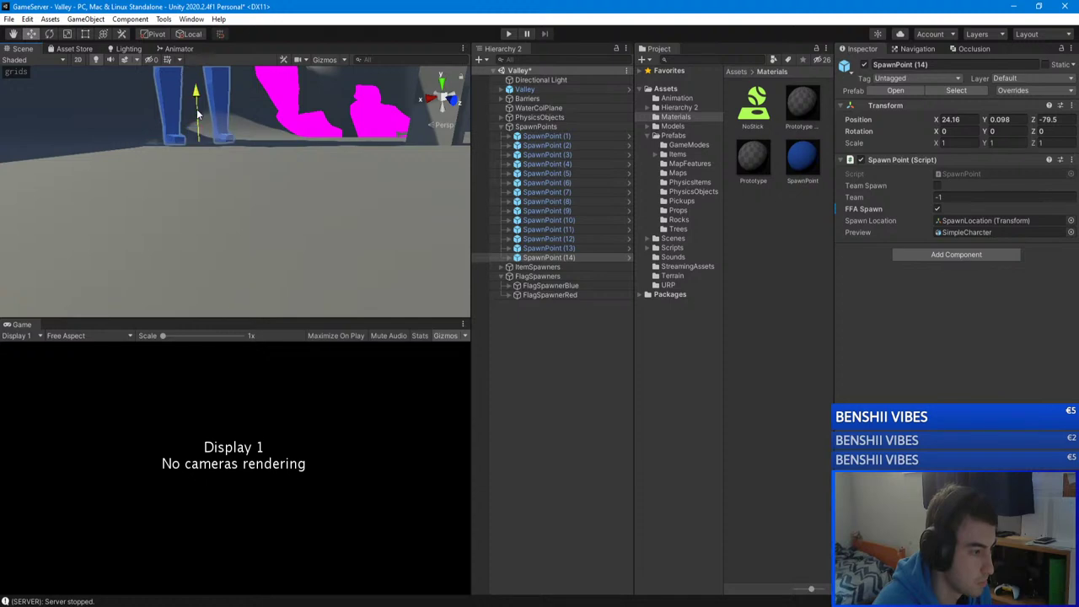
{"action": "left_click_drag", "start_coordinate": [194, 126], "coordinate": [145, 156], "text": "alt"}
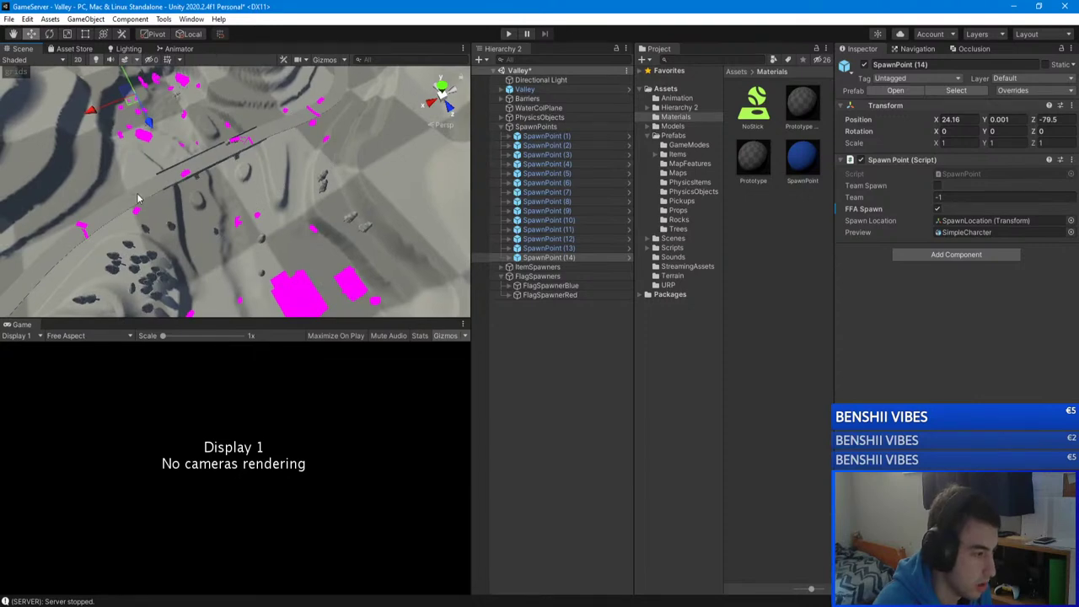
{"action": "left_click_drag", "start_coordinate": [138, 198], "coordinate": [322, 239], "text": "alt"}
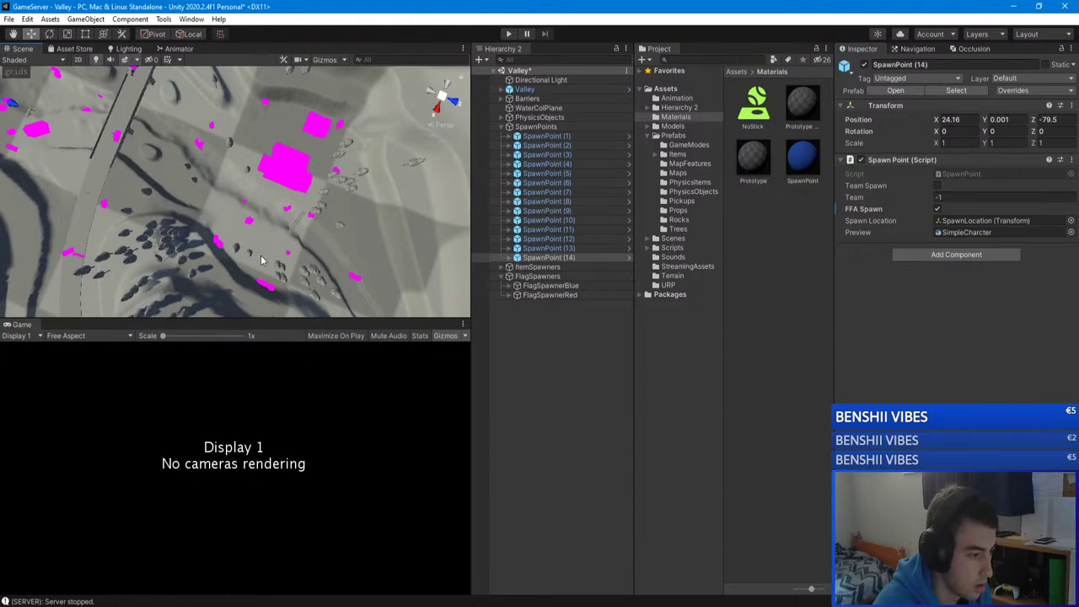
{"action": "left_click_drag", "start_coordinate": [288, 171], "coordinate": [242, 96], "text": "alt"}
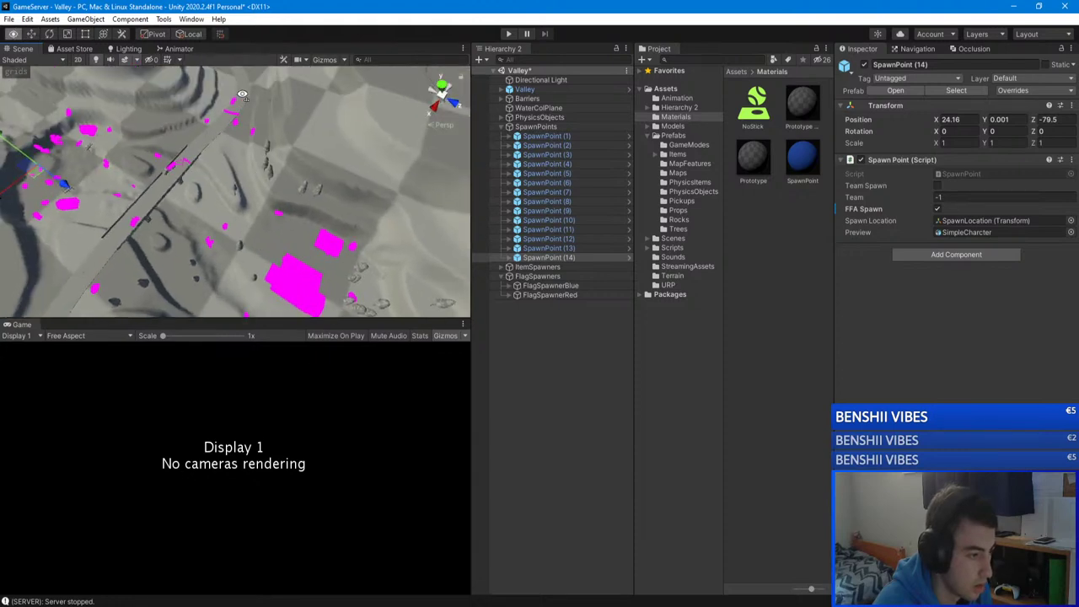
{"action": "scroll", "coordinate": [242, 96], "scroll_direction": "up", "scroll_amount": 10}
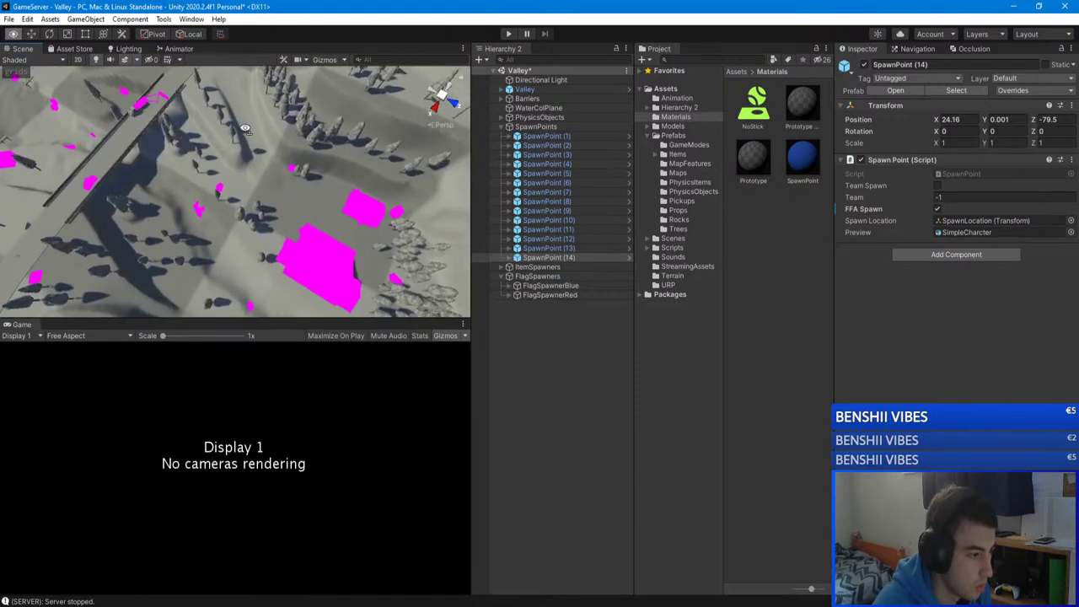
{"action": "left_click_drag", "start_coordinate": [236, 194], "coordinate": [291, 156], "text": "alt"}
{"action": "scroll", "coordinate": [235, 192], "scroll_direction": "up", "scroll_amount": 10}
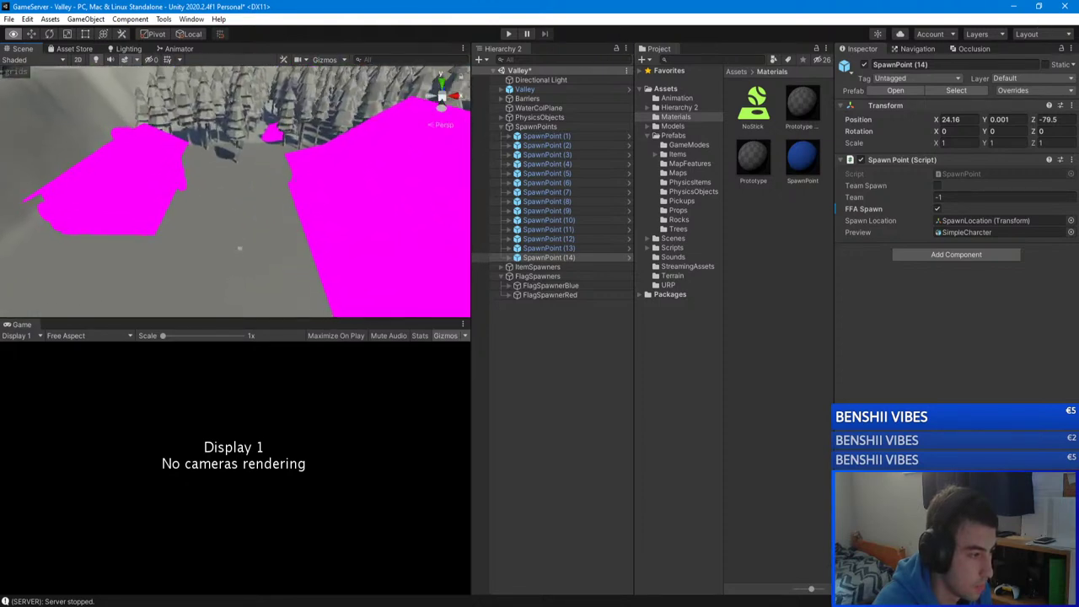
{"action": "left_click_drag", "start_coordinate": [666, 603], "coordinate": [561, 269], "text": "alt"}
Step: Step through SpawnPoint (12), (11) and (10), ending with SpawnPoint (11) selected
{"action": "left_click", "coordinate": [566, 239]}
{"action": "left_click", "coordinate": [548, 229]}
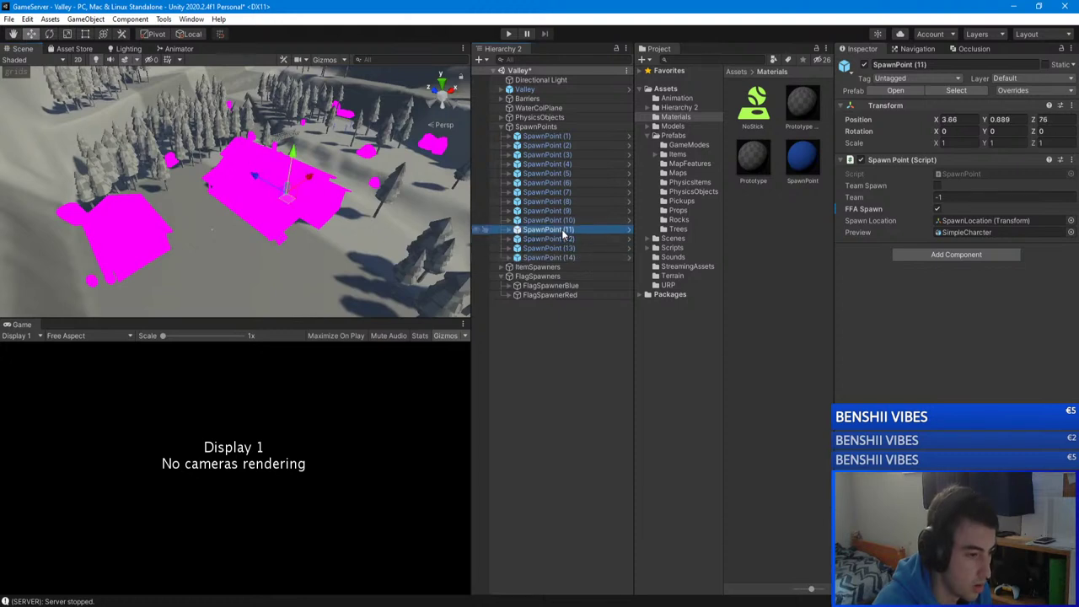
{"action": "left_click", "coordinate": [547, 220]}
{"action": "left_click", "coordinate": [548, 229]}
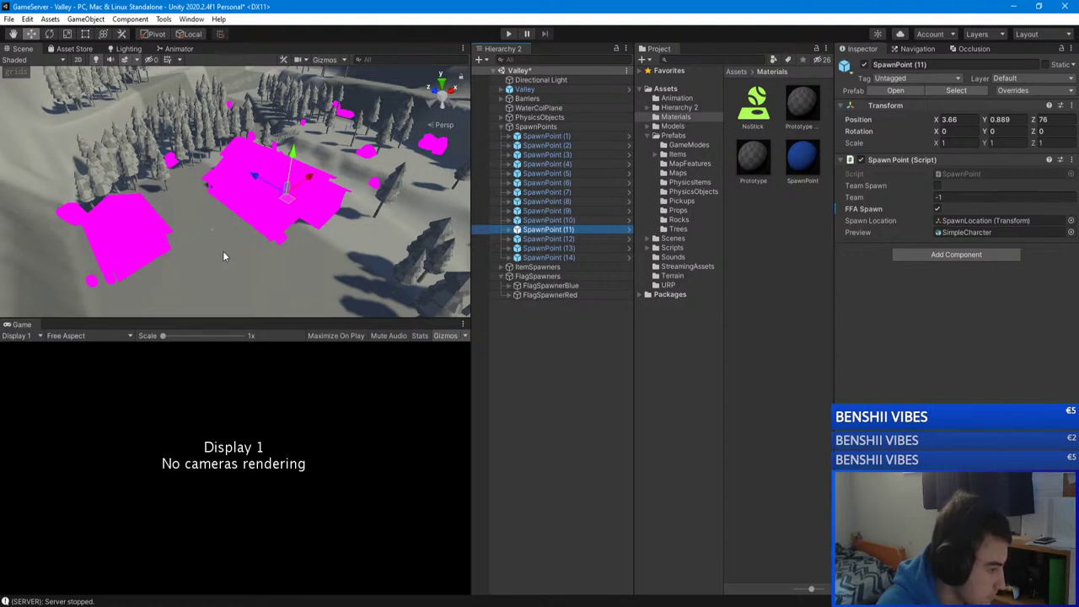
Step: Duplicate SpawnPoint (11) as SpawnPoint (15) and ground it at X -21.84, Z 79 beside the building
{"action": "left_click_drag", "start_coordinate": [222, 250], "coordinate": [342, 198], "text": "alt"}
{"action": "key", "text": "ctrl+d"}
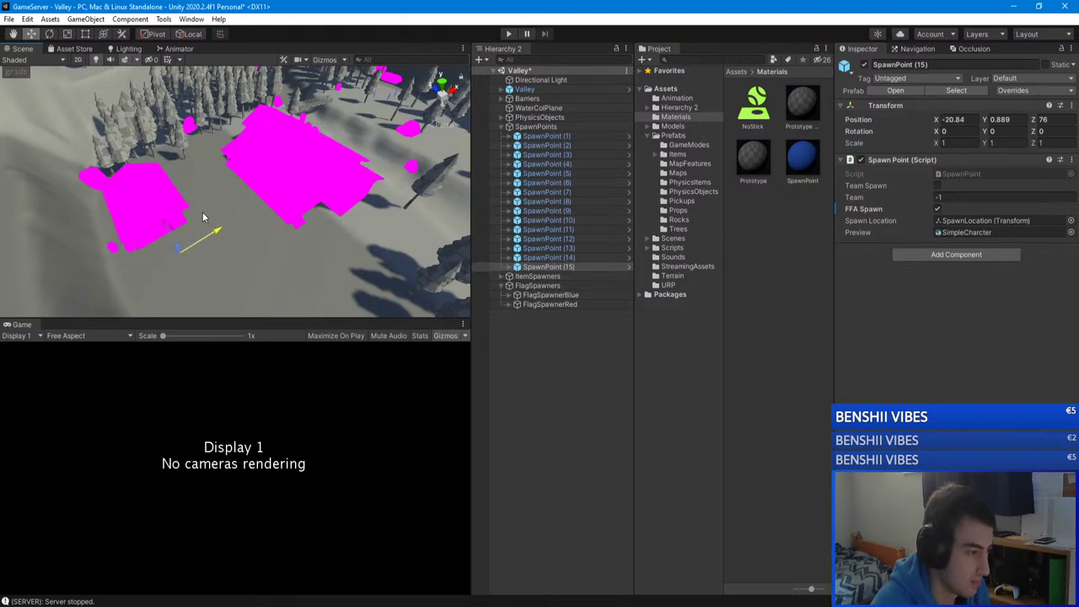
{"action": "right_click_drag", "start_coordinate": [202, 218], "coordinate": [246, 236]}
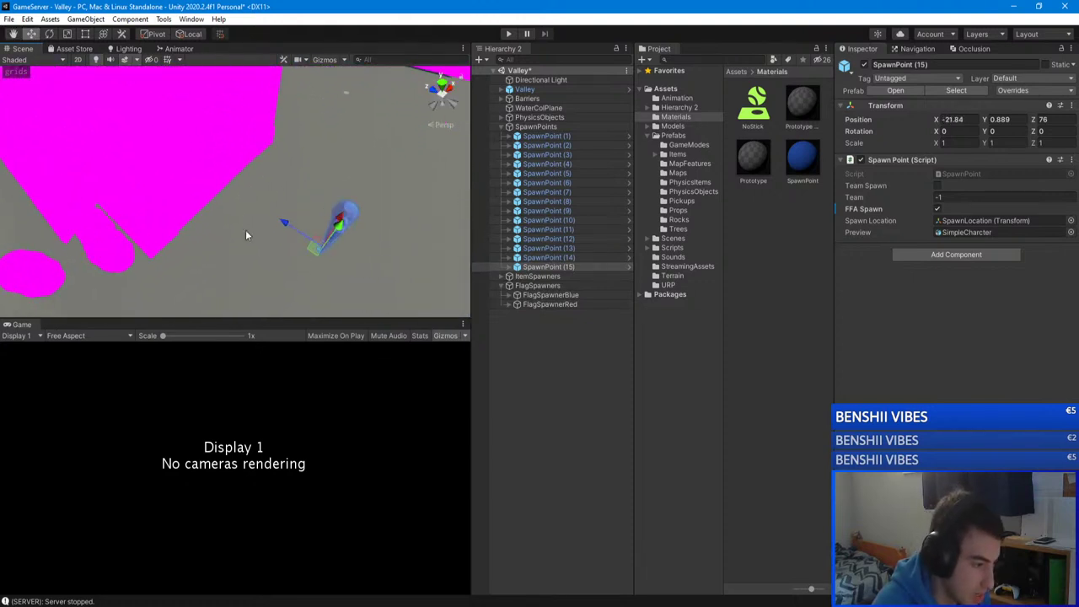
{"action": "left_click_drag", "start_coordinate": [212, 180], "coordinate": [211, 176]}
{"action": "left_click_drag", "start_coordinate": [211, 175], "coordinate": [321, 201], "text": "alt"}
{"action": "left_click_drag", "start_coordinate": [320, 201], "coordinate": [123, 180], "text": "alt"}
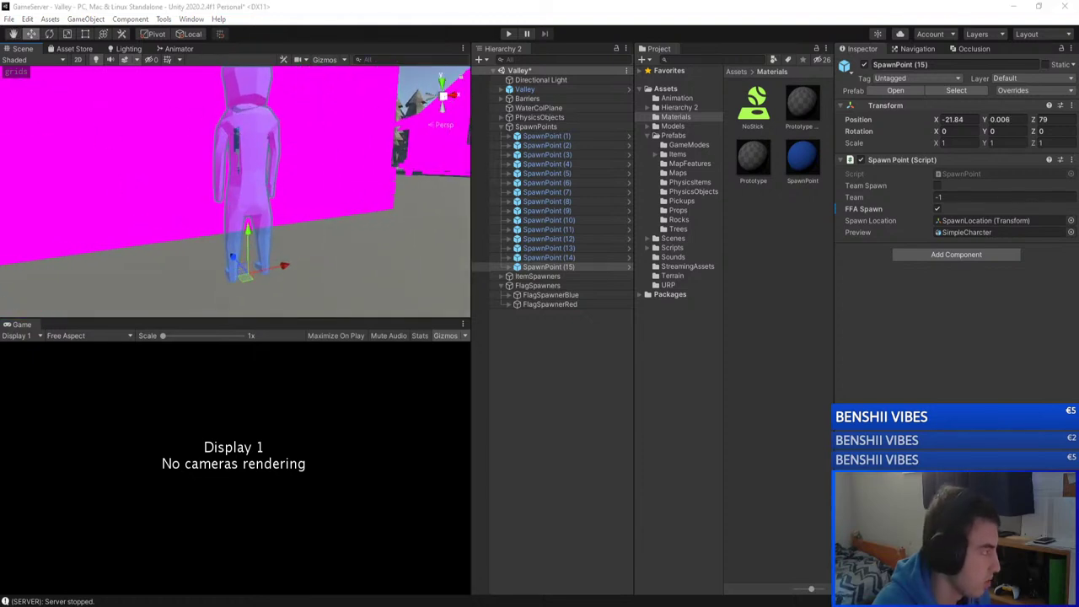
{"action": "left_click_drag", "start_coordinate": [343, 188], "coordinate": [423, 204], "text": "alt"}
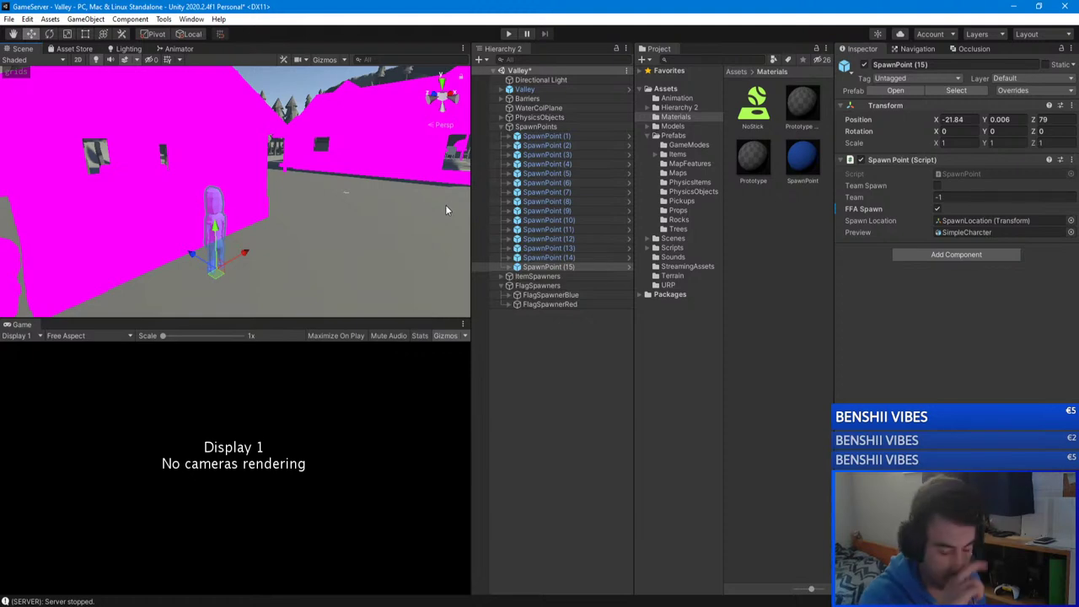
{"action": "left_click_drag", "start_coordinate": [432, 208], "coordinate": [548, 356], "text": "alt"}
{"action": "left_click", "coordinate": [548, 356]}
{"action": "right_click_drag", "start_coordinate": [55, 276], "coordinate": [115, 203]}
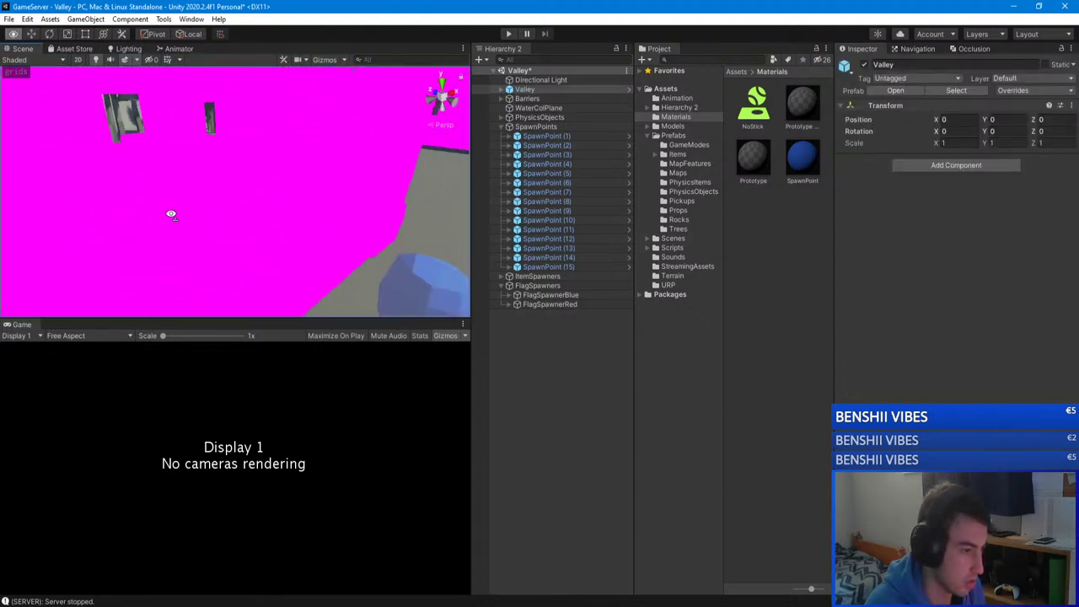
Step: Collapse the SpawnPoints group and load the Main scene from Assets > Scenes
{"action": "left_click", "coordinate": [610, 385]}
{"action": "left_click", "coordinate": [501, 126]}
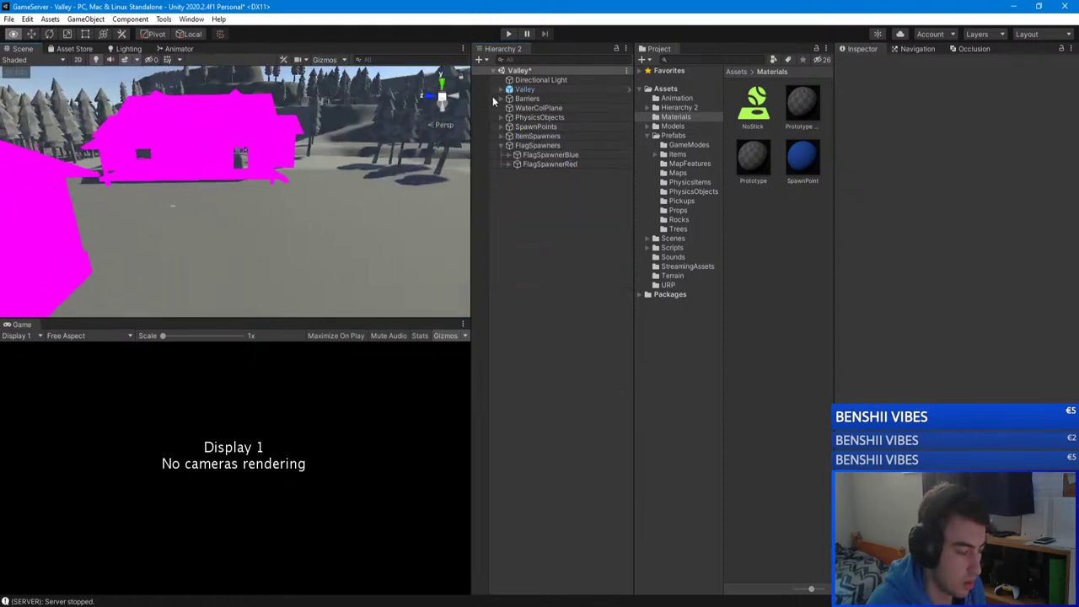
{"action": "right_click_drag", "start_coordinate": [286, 131], "coordinate": [493, 186]}
{"action": "left_click", "coordinate": [678, 228]}
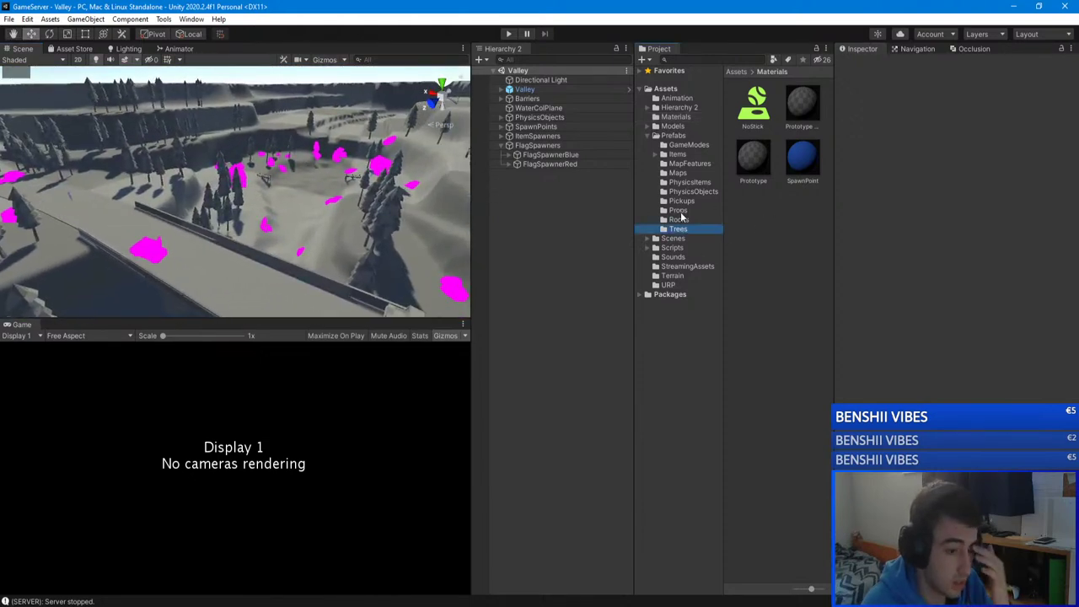
{"action": "left_click", "coordinate": [676, 238]}
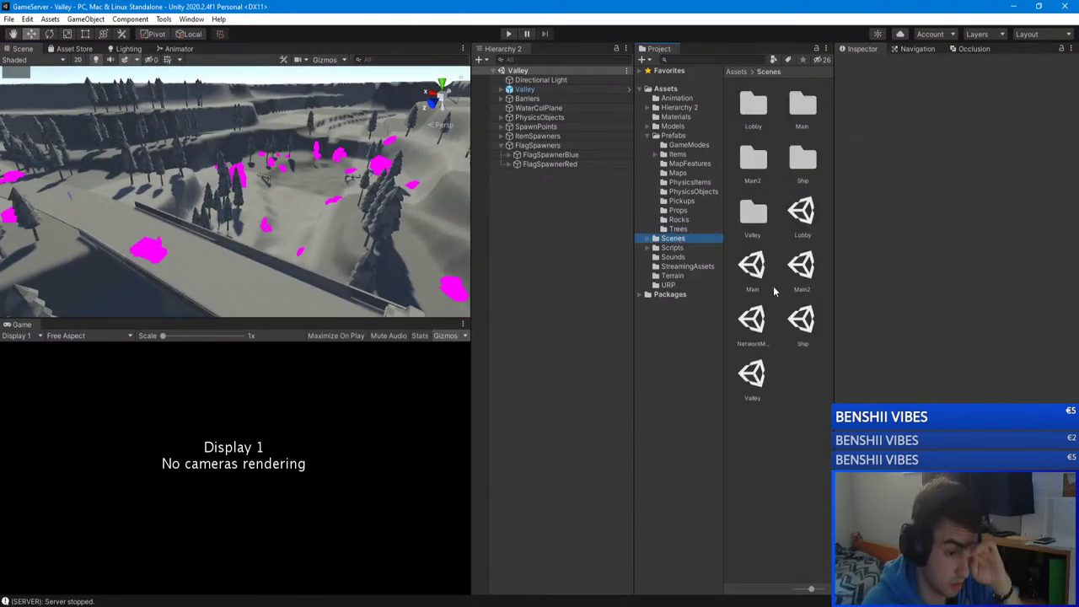
{"action": "double_click", "coordinate": [752, 268]}
{"action": "right_click_drag", "start_coordinate": [287, 253], "coordinate": [216, 253]}
Step: Tick FFA Spawn on SpawnPoint (3), (2) and (1) in the Main scene
{"action": "left_click", "coordinate": [217, 249]}
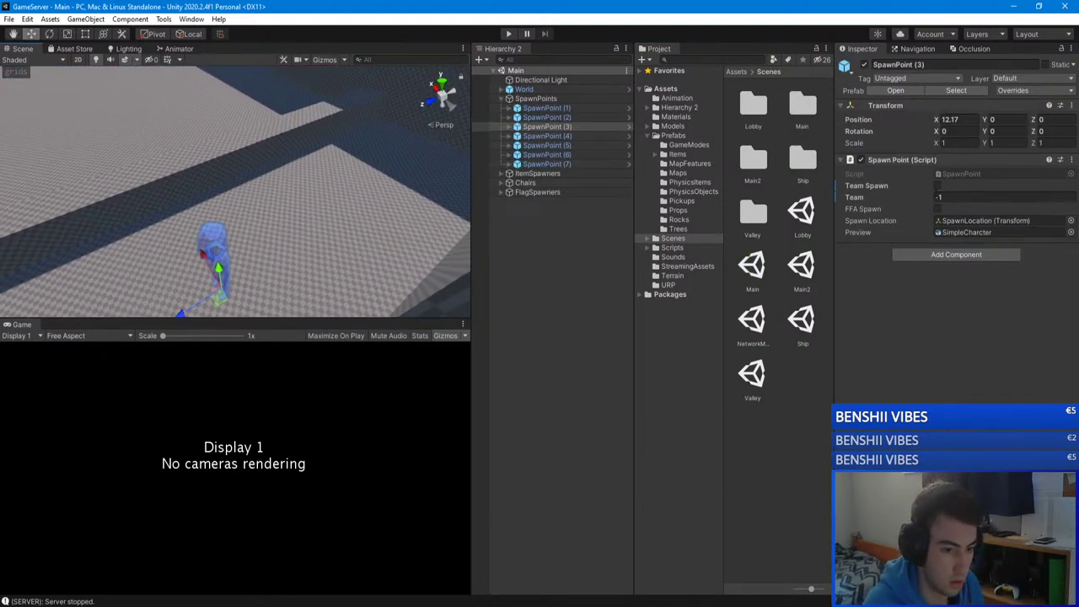
{"action": "left_click", "coordinate": [937, 209]}
{"action": "right_click_drag", "start_coordinate": [307, 210], "coordinate": [297, 228]}
{"action": "left_click", "coordinate": [295, 221]}
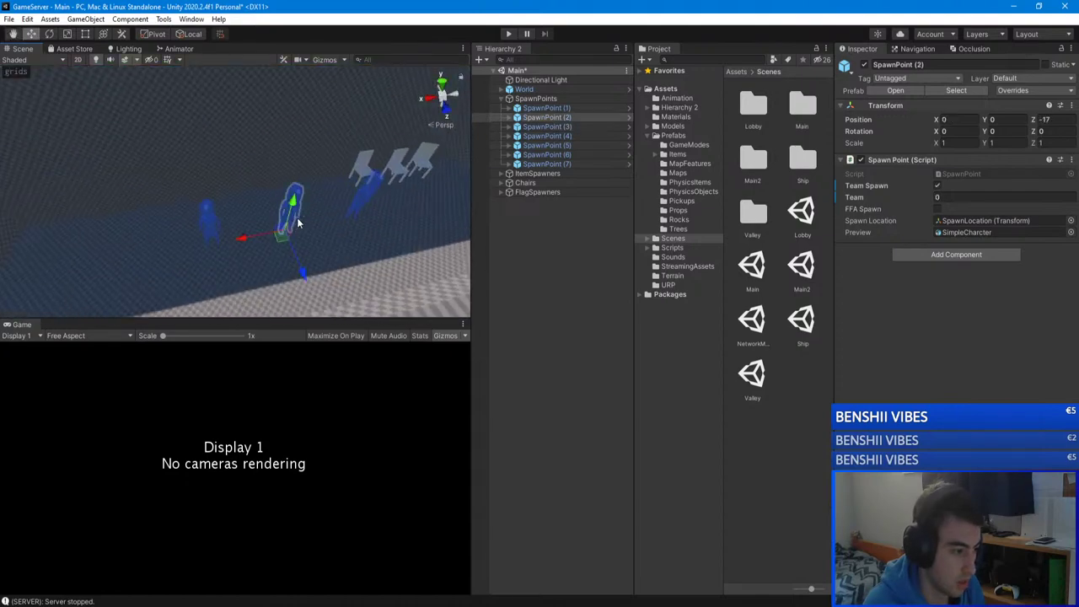
{"action": "left_click", "coordinate": [937, 209]}
{"action": "right_click_drag", "start_coordinate": [278, 152], "coordinate": [264, 139]}
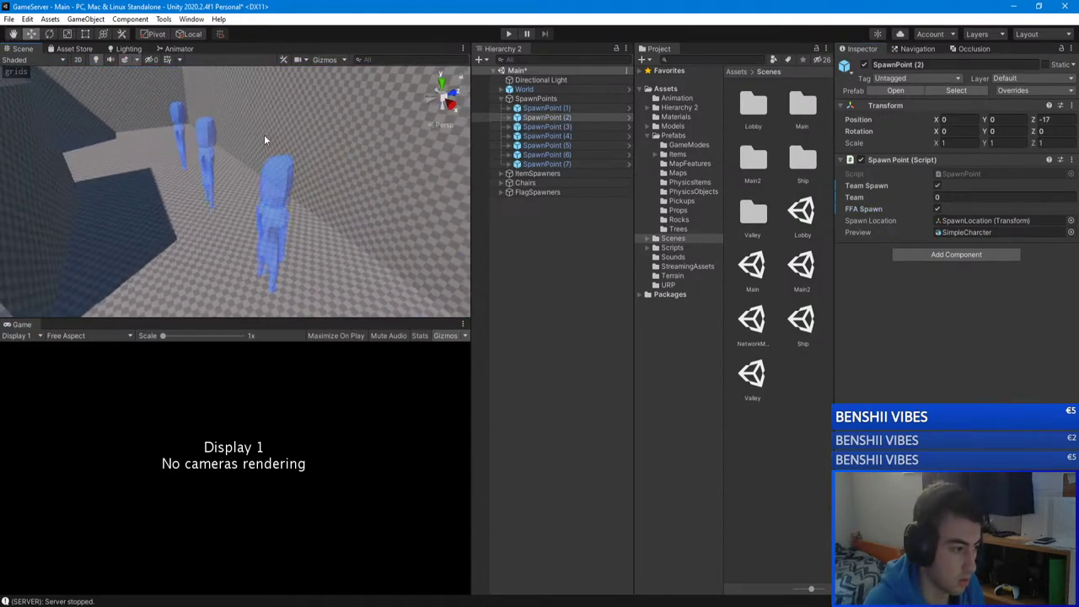
{"action": "left_click", "coordinate": [206, 156]}
{"action": "left_click", "coordinate": [937, 209]}
Step: Save the Main scene with Ctrl+S and collapse the SpawnPoints group
{"action": "right_click_drag", "start_coordinate": [295, 190], "coordinate": [270, 165]}
{"action": "left_click", "coordinate": [555, 240]}
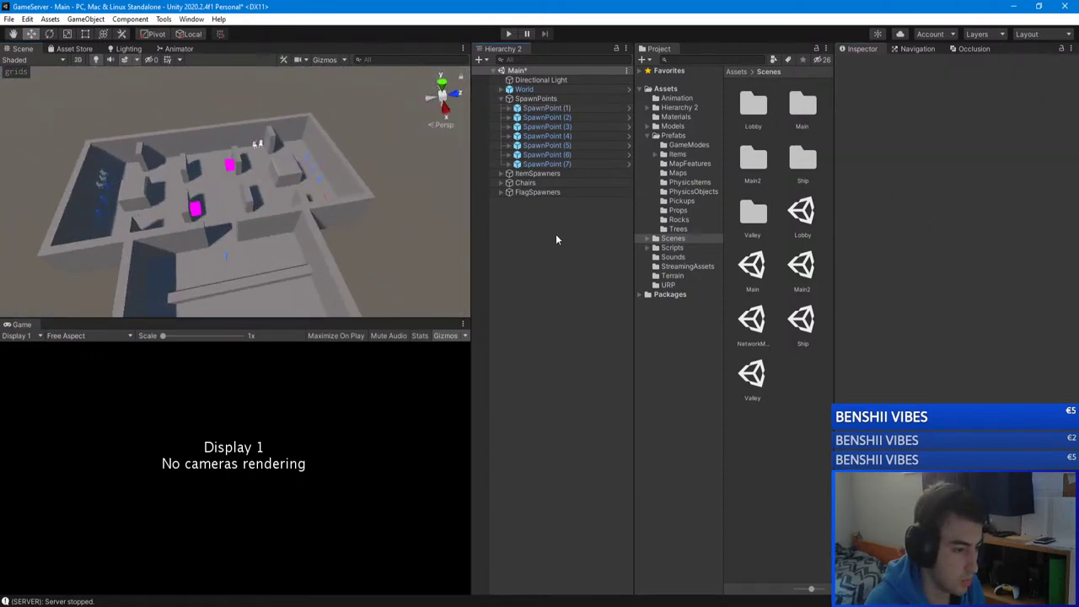
{"action": "key", "text": "ctrl+s"}
{"action": "left_click", "coordinate": [500, 98]}
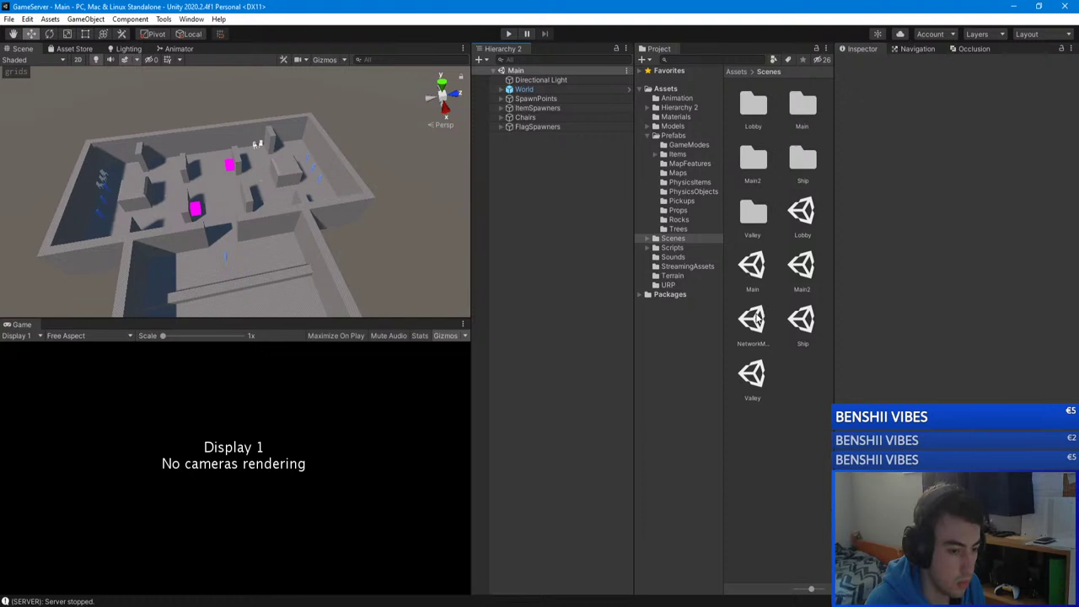
Step: Run the server from the NetworkManager scene on port 26955, then bring the GameClient editor forward
{"action": "double_click", "coordinate": [752, 320]}
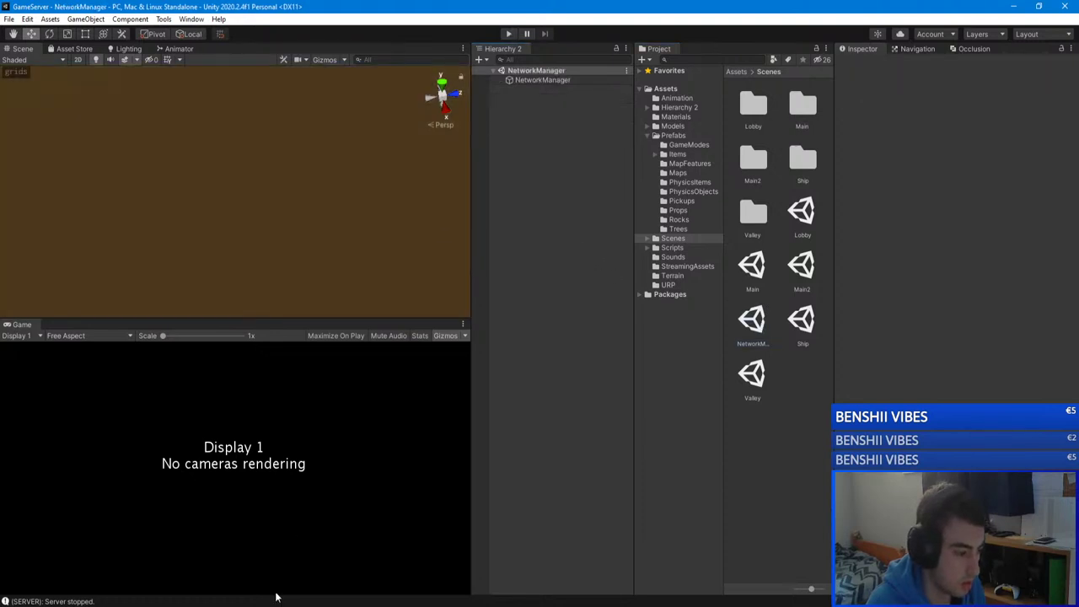
{"action": "left_click", "coordinate": [508, 34]}
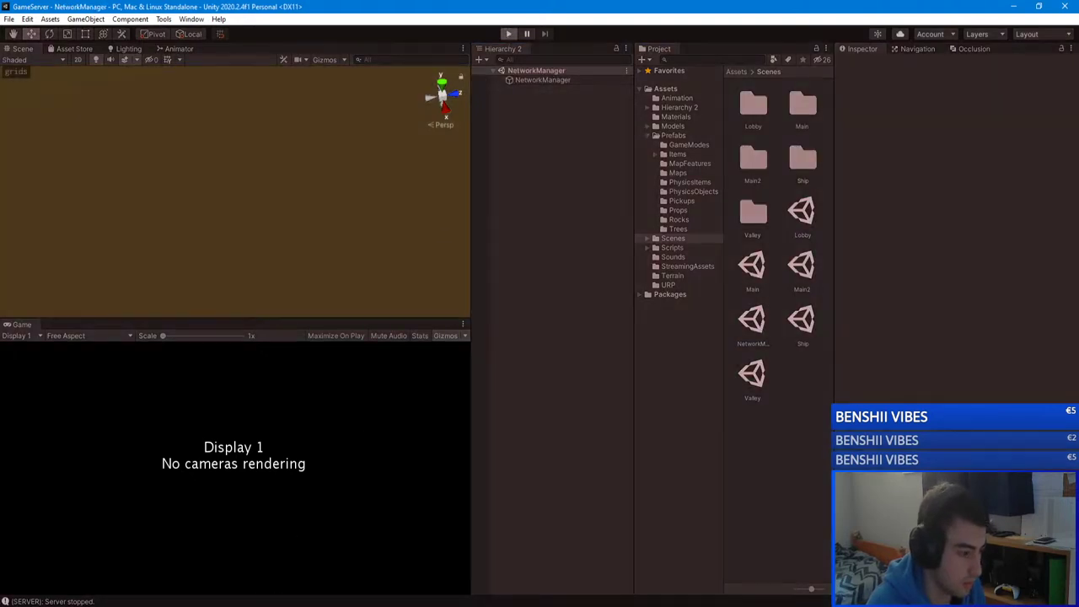
{"action": "left_click", "coordinate": [288, 545]}
{"action": "key", "text": "alt+Tab"}
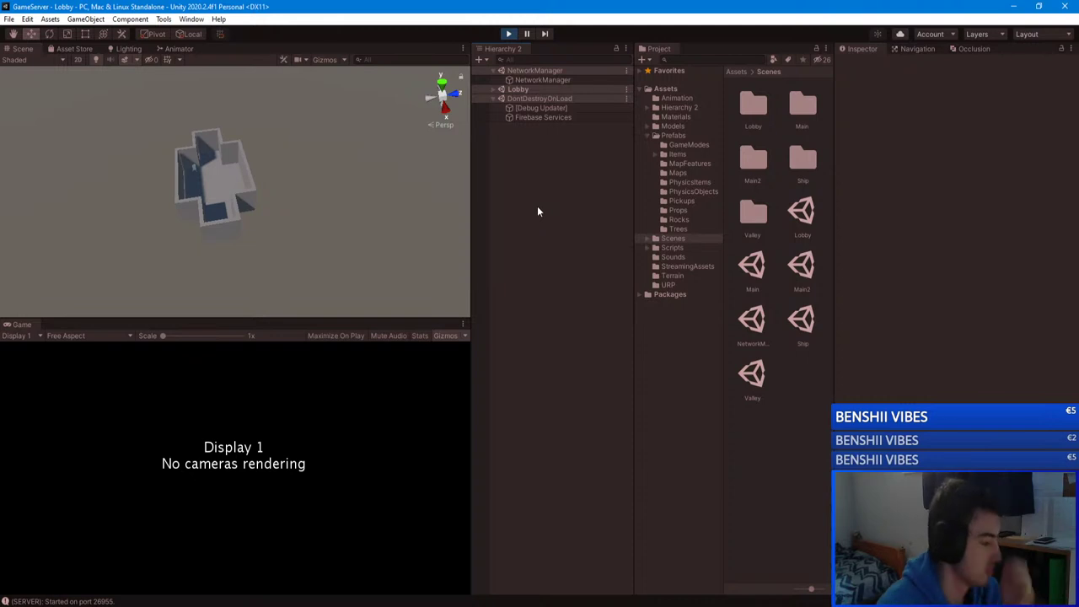
{"action": "key", "text": "alt+Tab"}
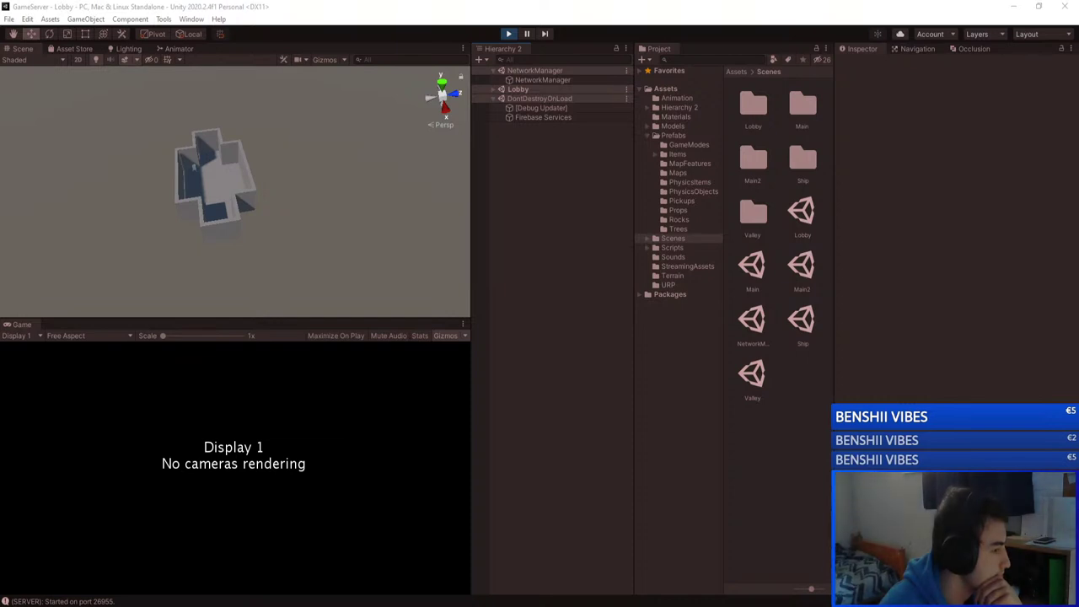
{"action": "left_click", "coordinate": [169, 527]}
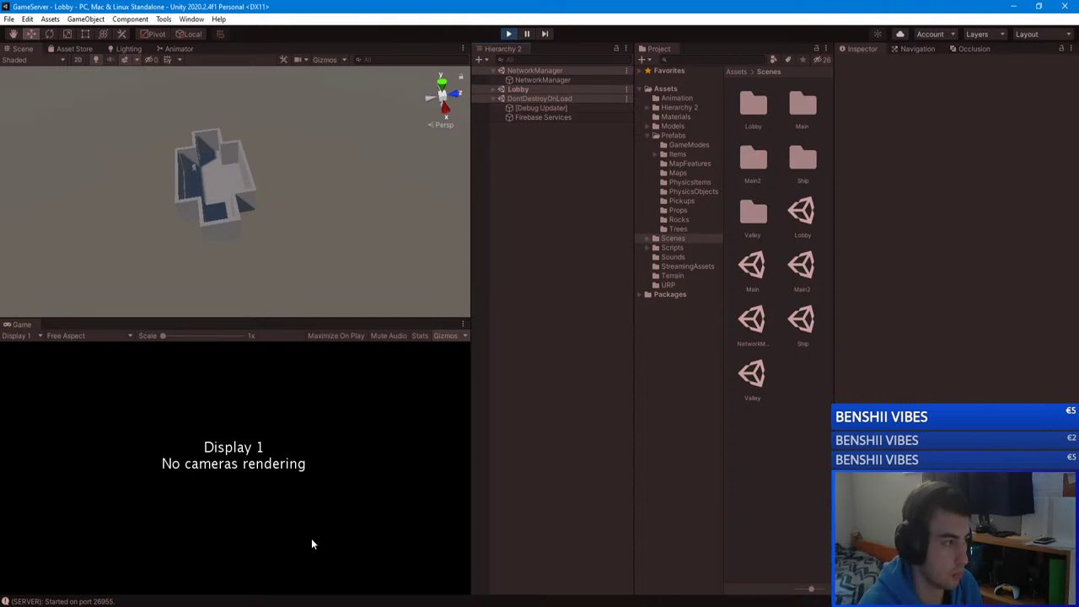
{"action": "left_click", "coordinate": [279, 565]}
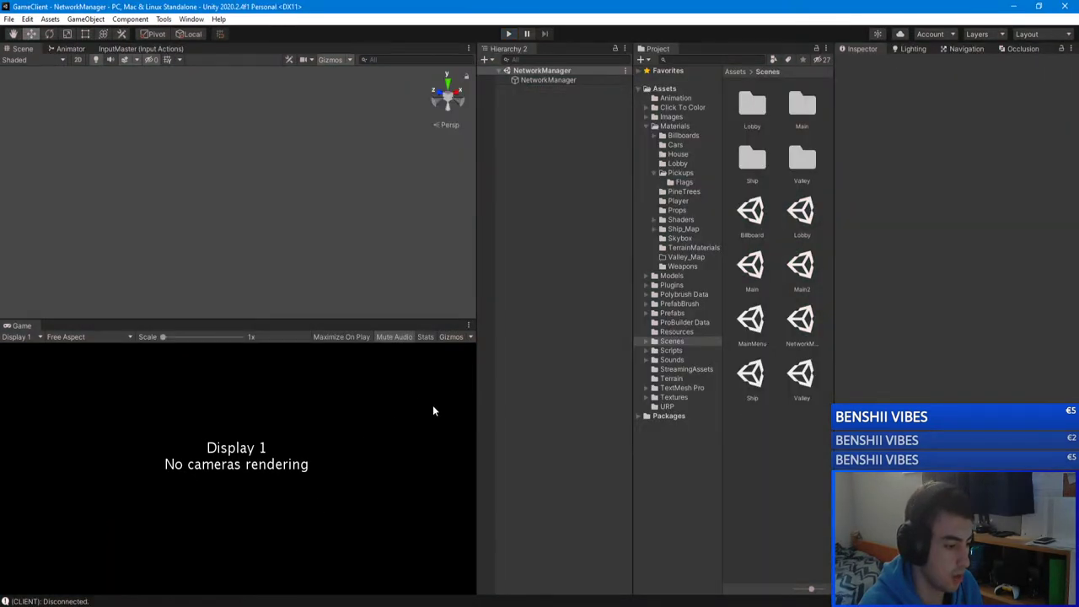
Step: Restart the client's Play mode and stop the server's test run
{"action": "left_click", "coordinate": [510, 35]}
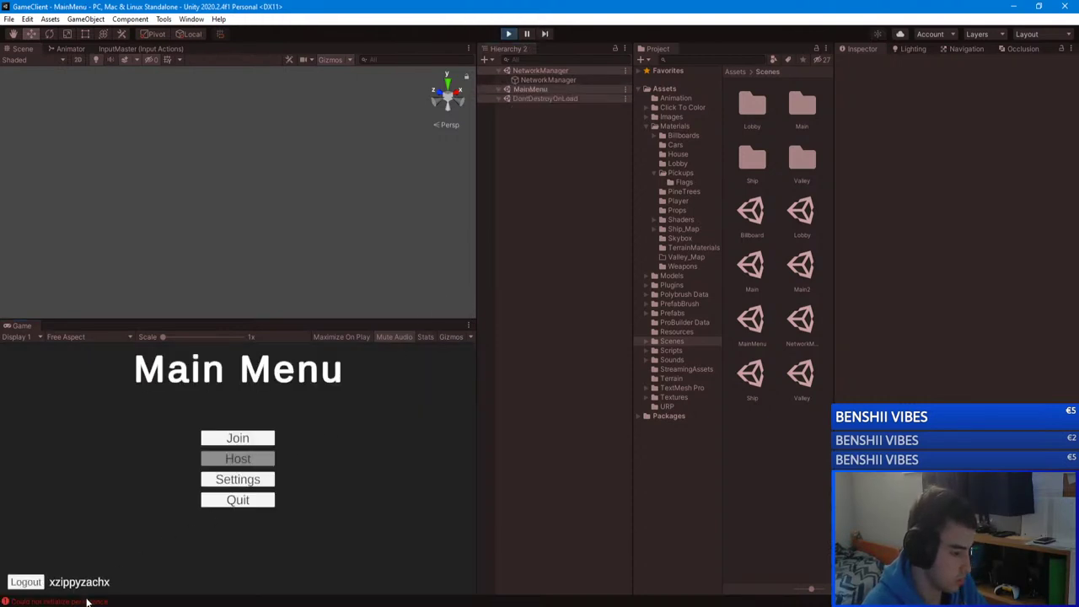
{"action": "left_click", "coordinate": [508, 34]}
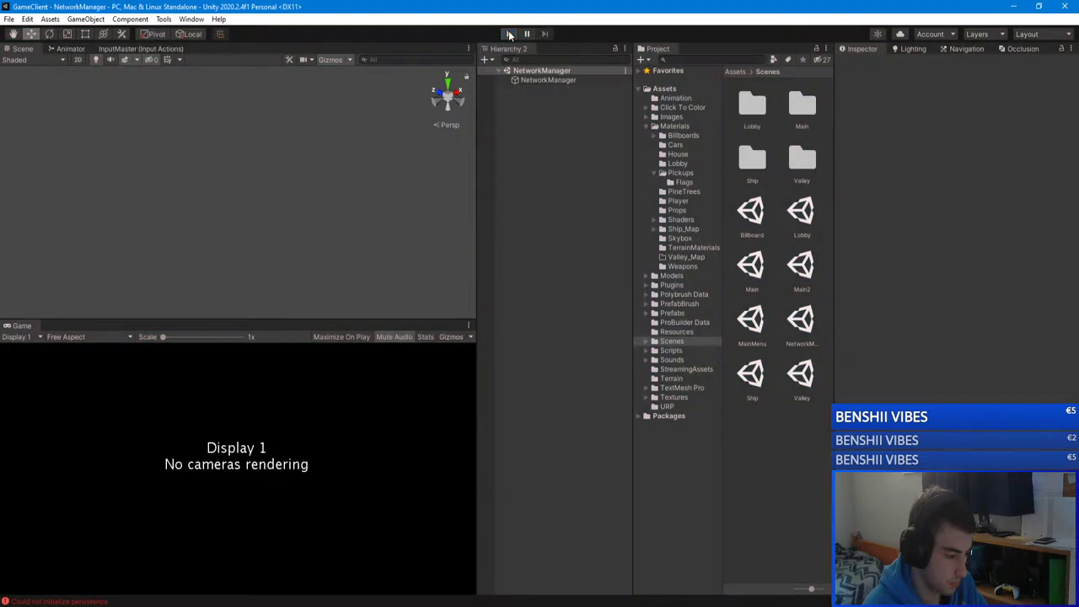
{"action": "left_click", "coordinate": [508, 34]}
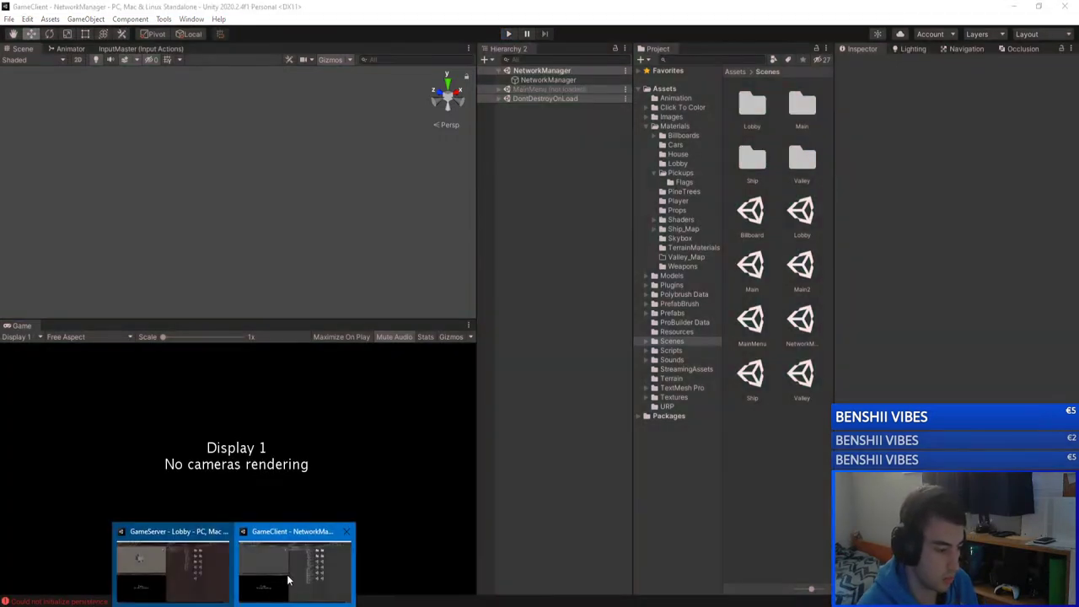
{"action": "left_click", "coordinate": [284, 578]}
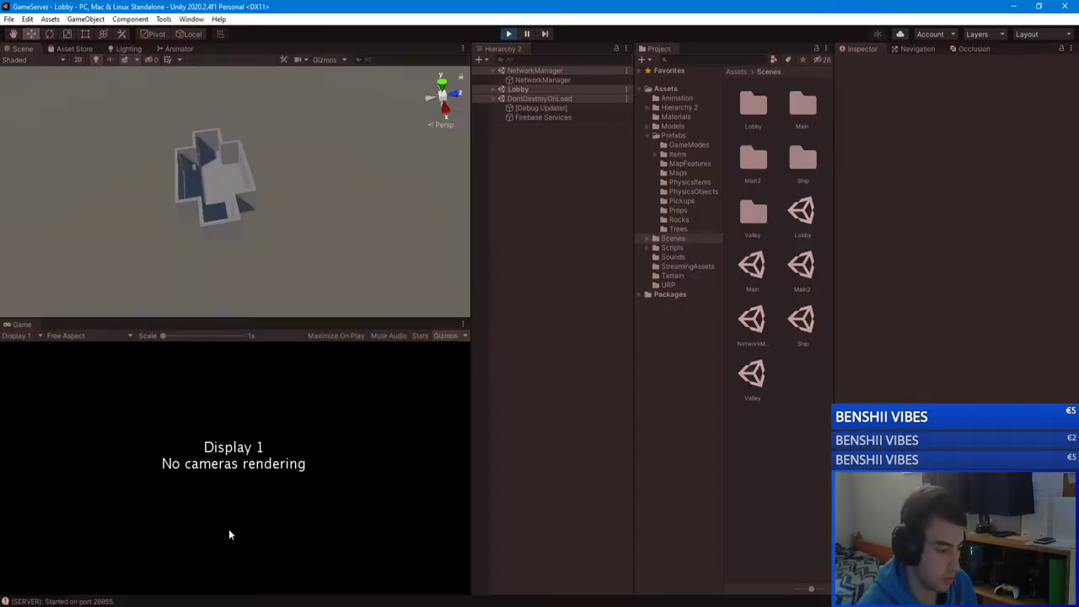
{"action": "left_click", "coordinate": [508, 34]}
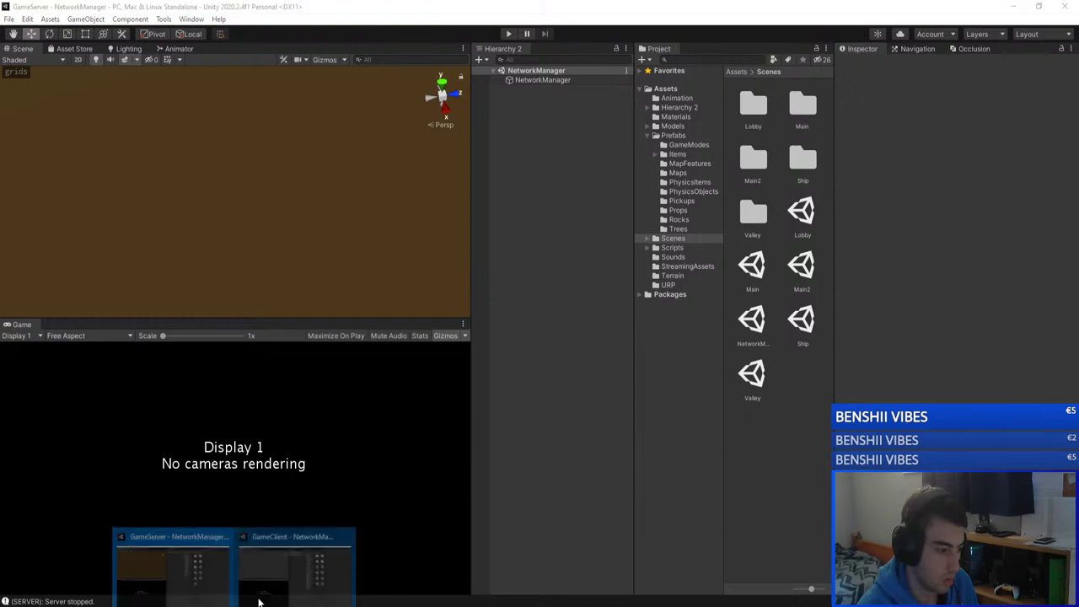
{"action": "left_click", "coordinate": [253, 566]}
{"action": "key", "text": "ctrl+p"}
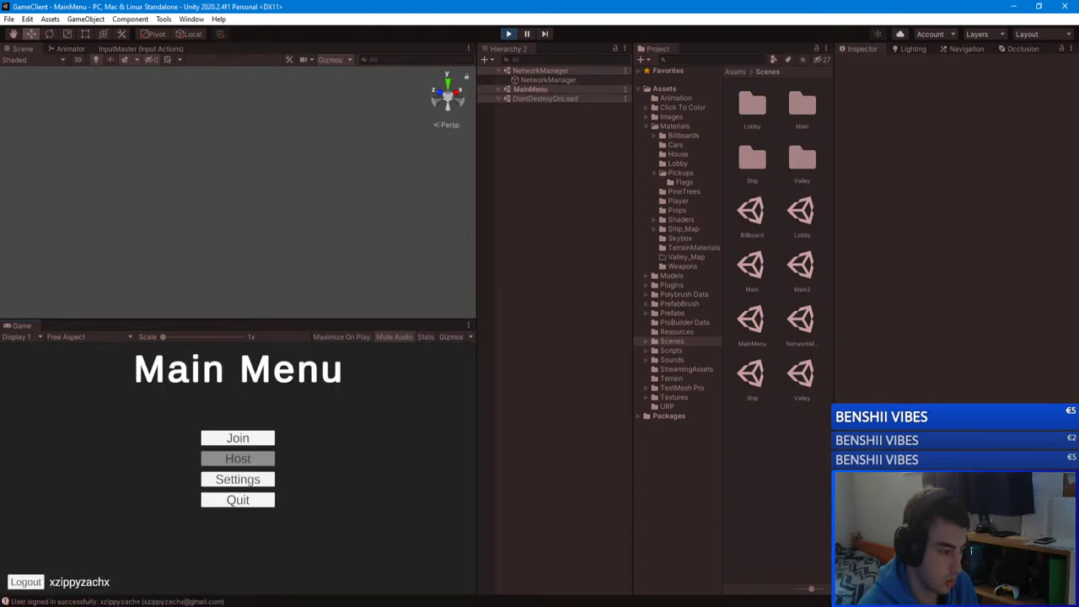
Step: Start the server's Lobby and have the client join and connect to the unityserver lobby
{"action": "mouse_move", "coordinate": [228, 590]}
{"action": "left_click", "coordinate": [177, 563]}
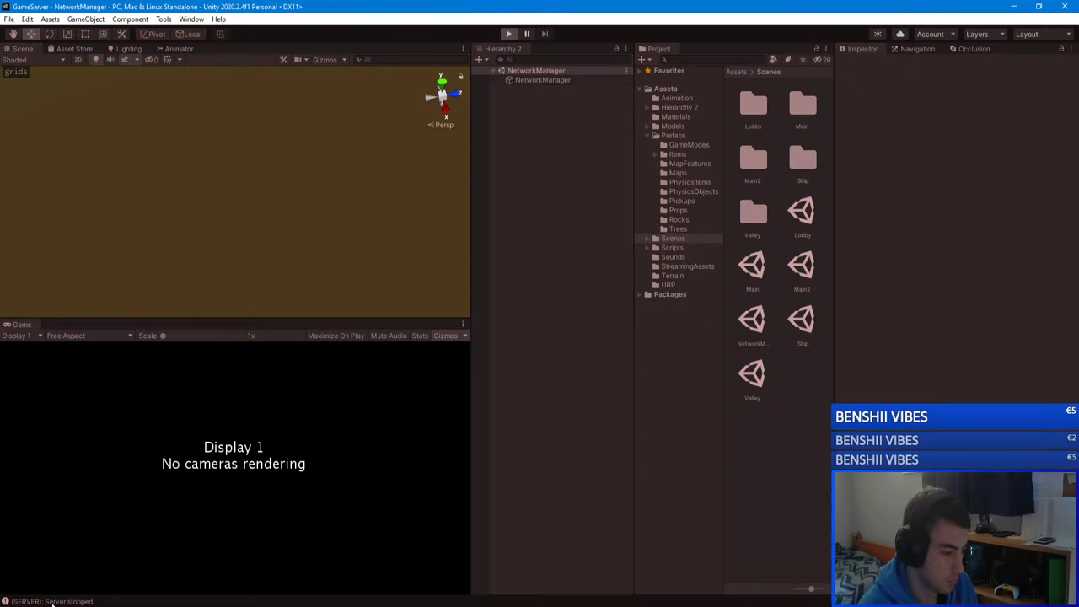
{"action": "key", "text": "ctrl+p"}
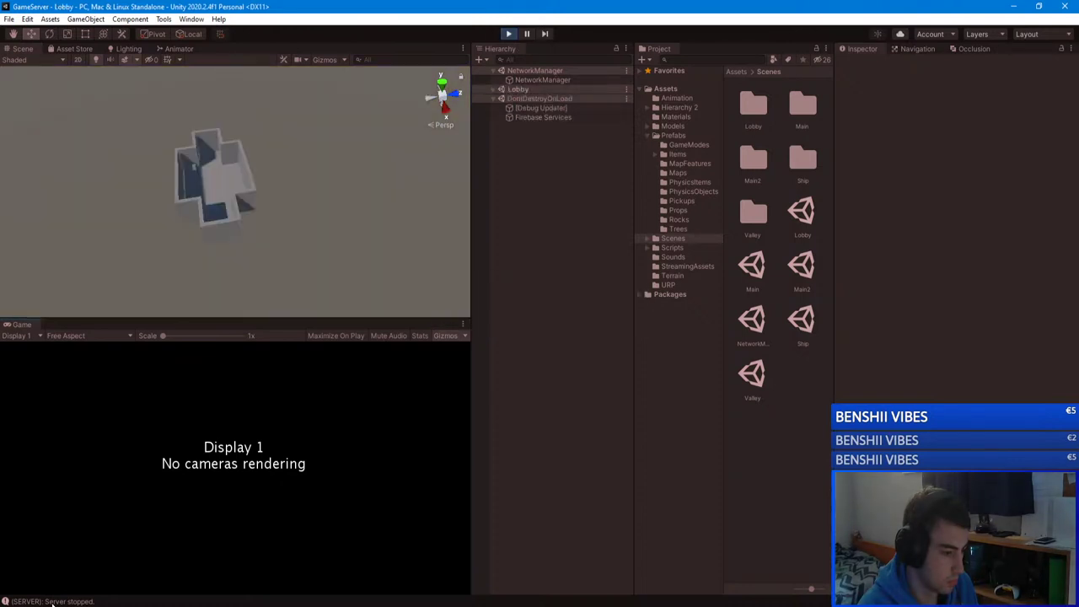
{"action": "mouse_move", "coordinate": [253, 600]}
{"action": "left_click", "coordinate": [295, 567]}
{"action": "left_click", "coordinate": [252, 439]}
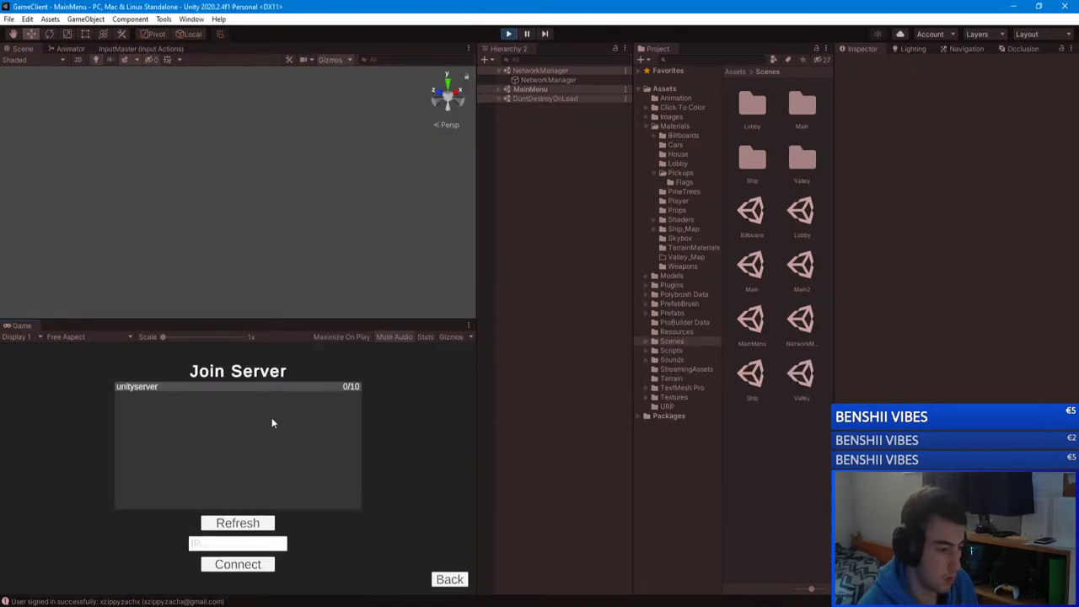
{"action": "left_click", "coordinate": [314, 389]}
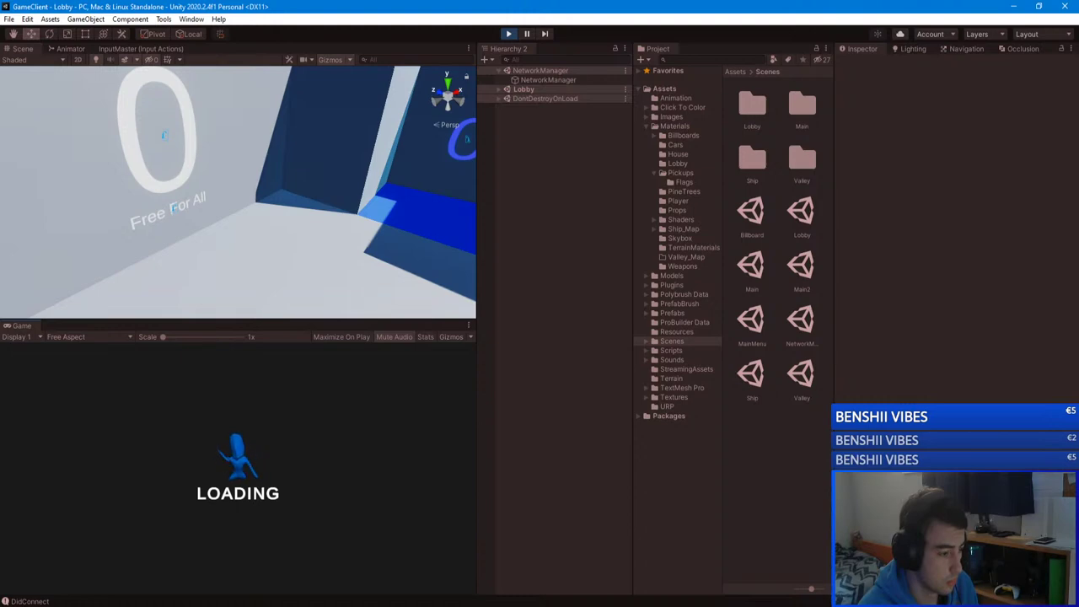
Step: Stop the server's Play mode and select SpawnPoint (1) through (4) in the Lobby's SpawnPoints group
{"action": "mouse_move", "coordinate": [253, 600]}
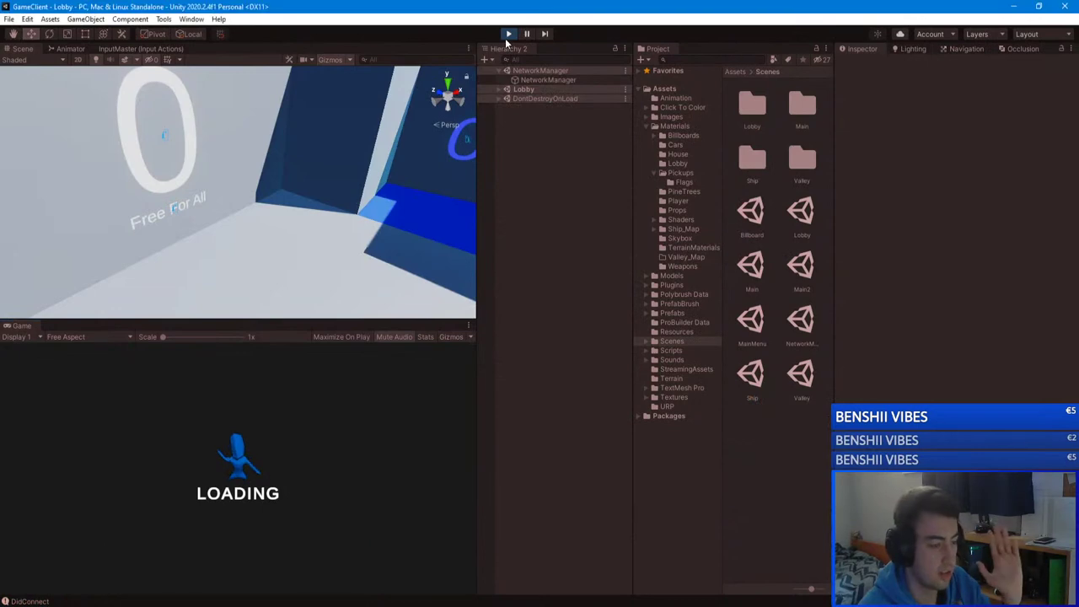
{"action": "left_click", "coordinate": [294, 556]}
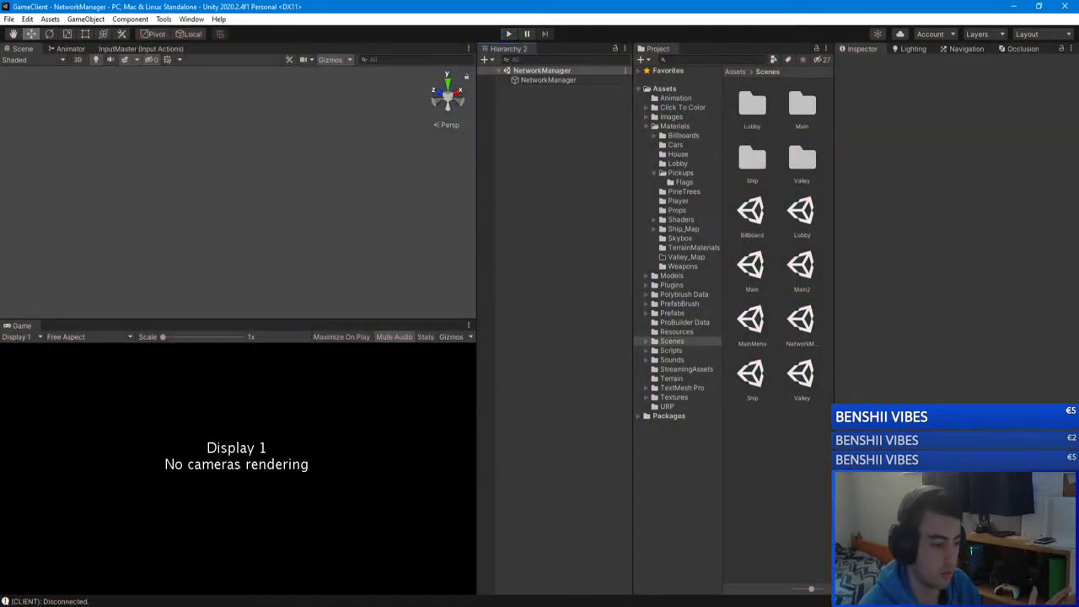
{"action": "left_click", "coordinate": [177, 565]}
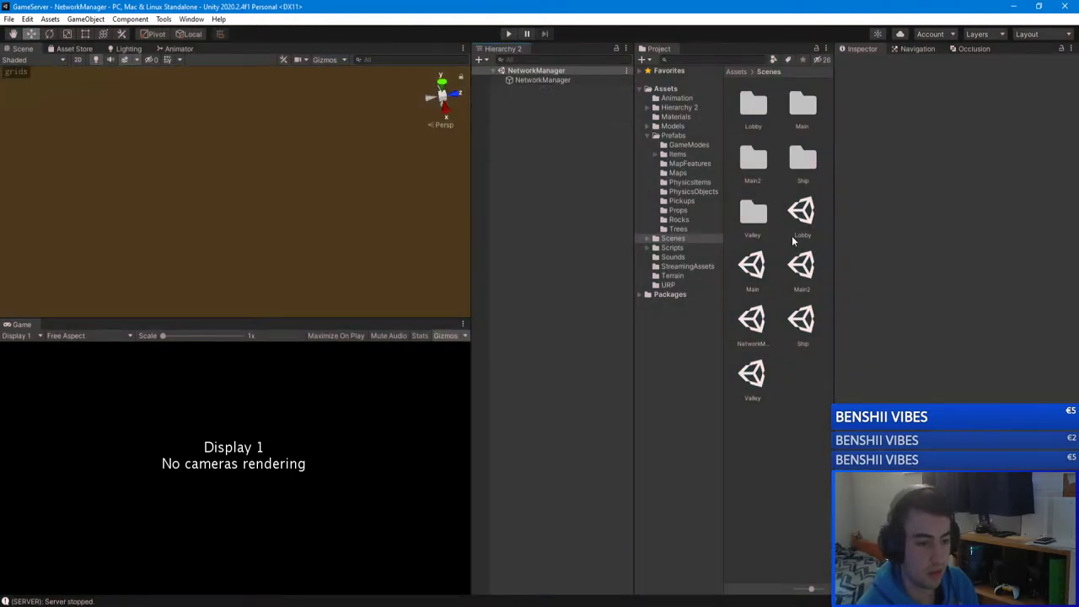
{"action": "left_click", "coordinate": [796, 224]}
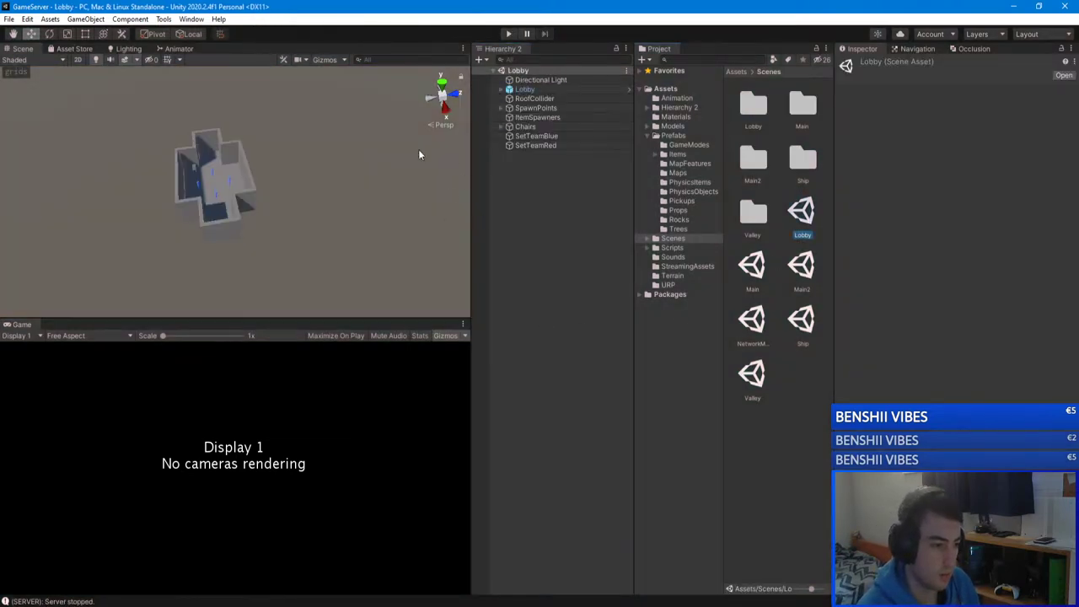
{"action": "scroll", "coordinate": [418, 154], "scroll_direction": "up", "scroll_amount": 10}
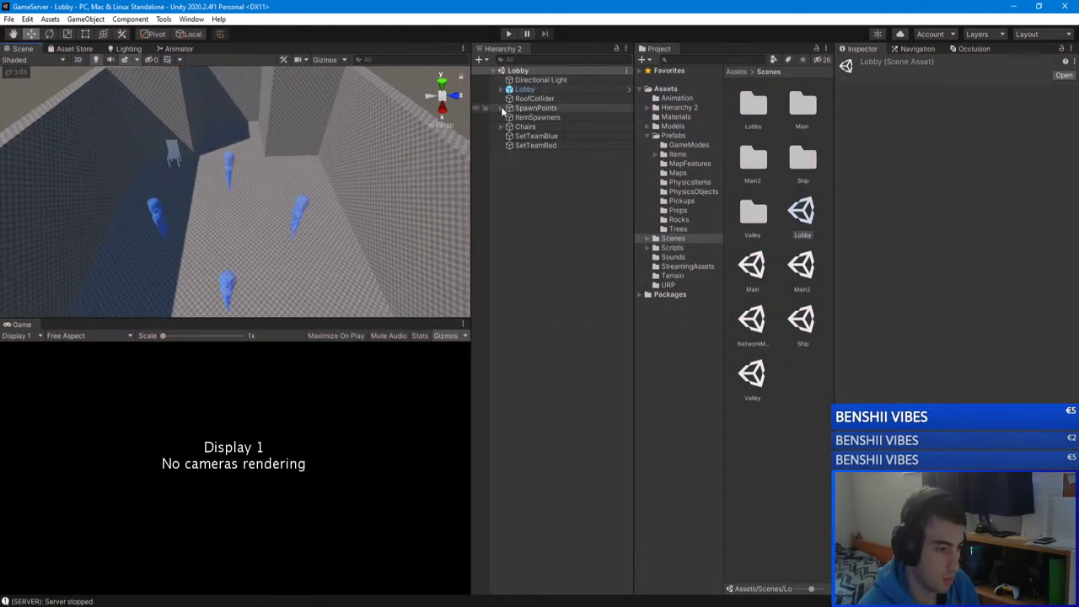
{"action": "left_click", "coordinate": [502, 108]}
{"action": "left_click", "coordinate": [546, 118]}
{"action": "left_click", "coordinate": [546, 145], "text": "shift"}
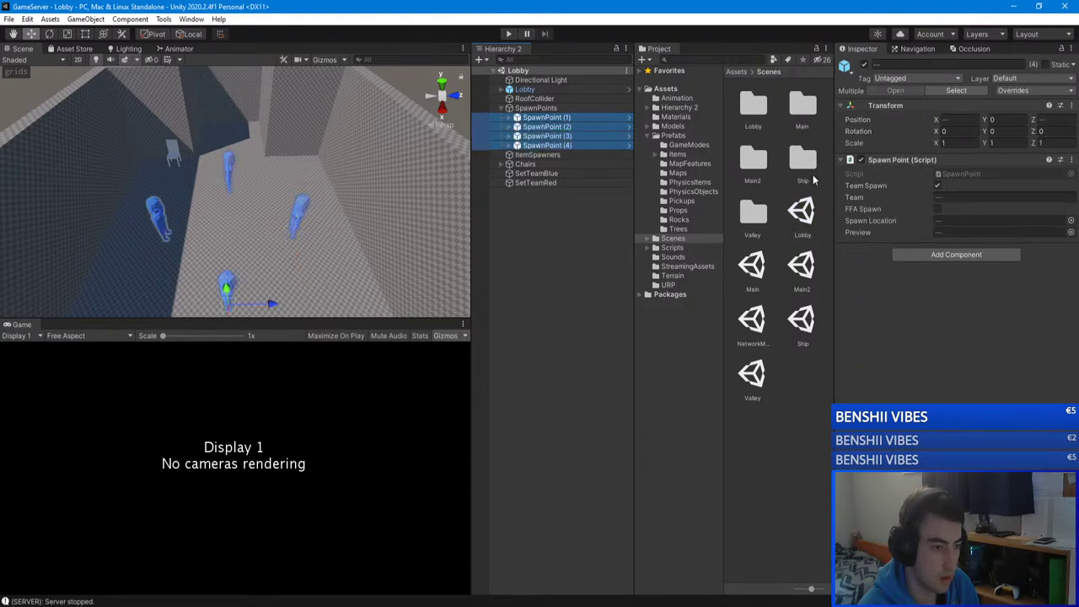
{"action": "left_click", "coordinate": [610, 277]}
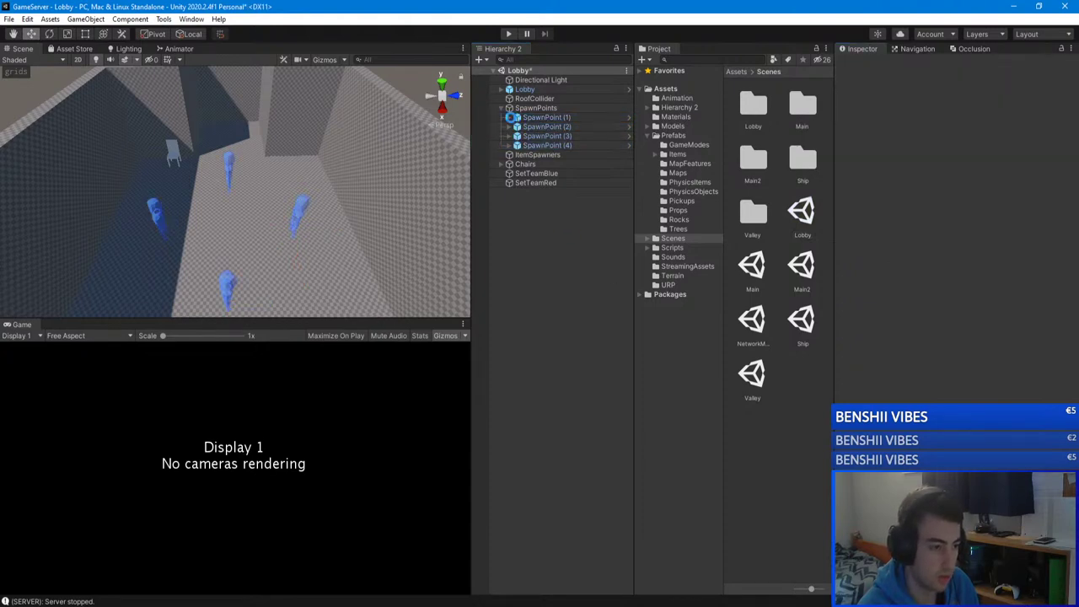
Step: Save the Lobby scene and run the server from the NetworkManager scene
{"action": "left_click", "coordinate": [502, 108]}
{"action": "key", "text": "ctrl+s"}
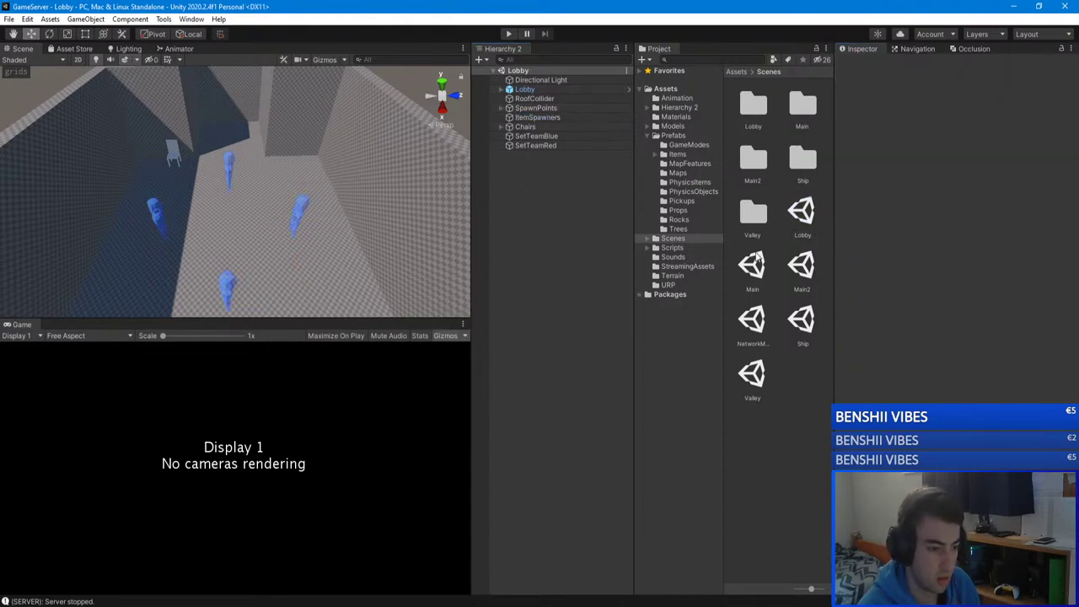
{"action": "double_click", "coordinate": [751, 318]}
{"action": "key", "text": "ctrl+p"}
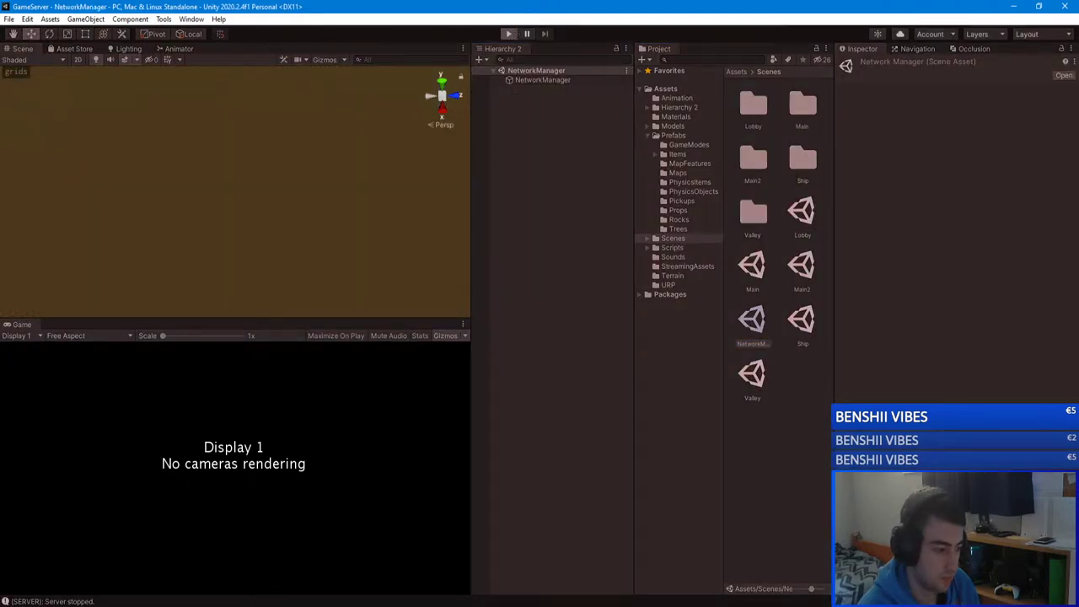
Step: Switch to the GameClient editor and start it in Play mode at the Main Menu
{"action": "left_click", "coordinate": [284, 568]}
{"action": "key", "text": "alt+Tab"}
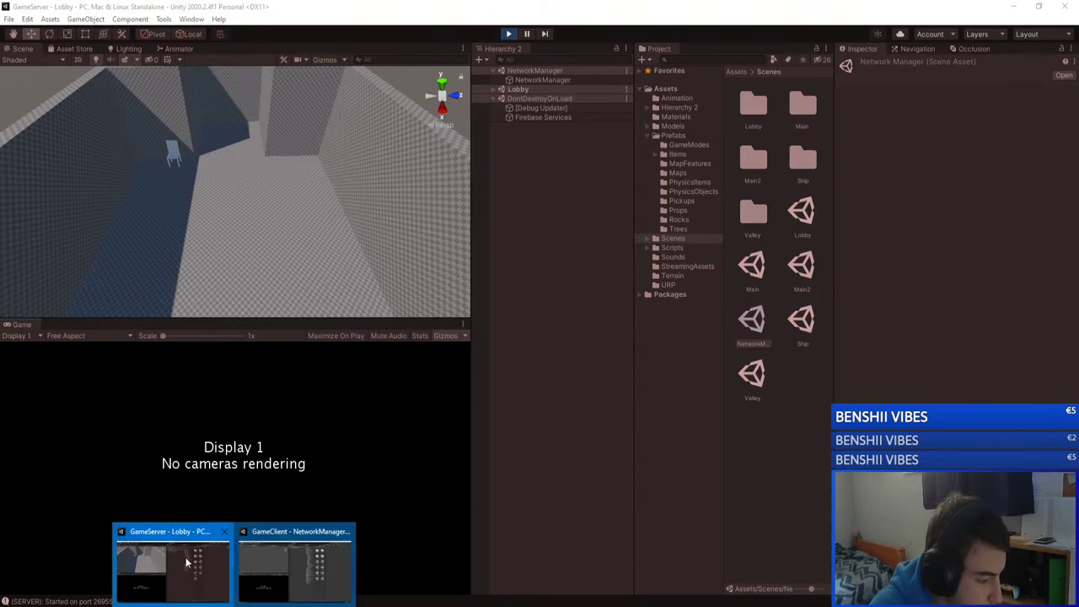
{"action": "left_click", "coordinate": [295, 564]}
{"action": "left_click", "coordinate": [508, 33]}
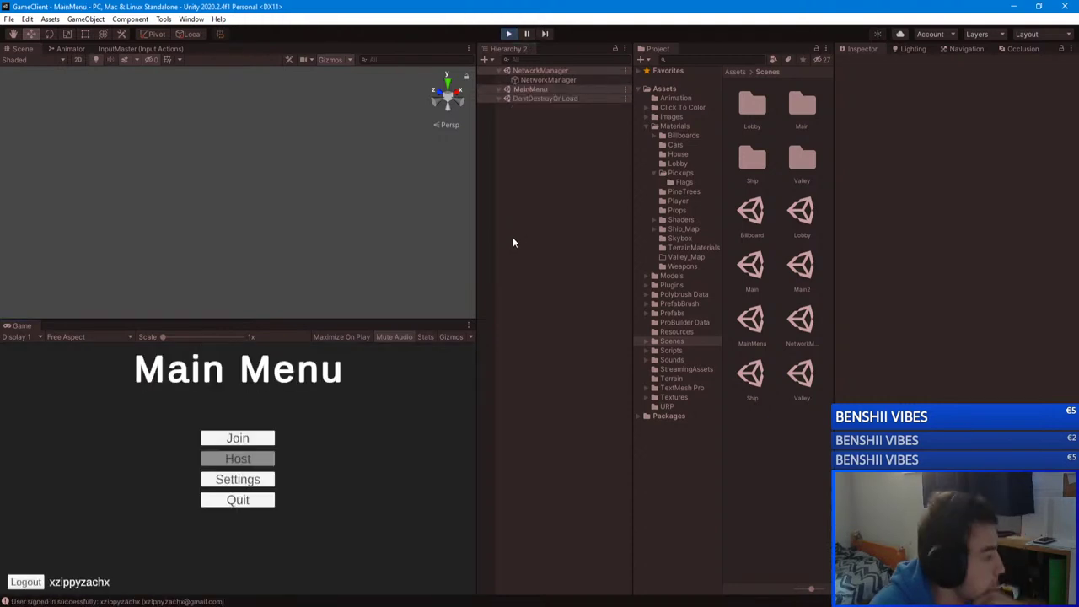
Step: Refresh the server list, join unityserver, and resume play from the pause menu
{"action": "left_click", "coordinate": [239, 440]}
{"action": "left_click", "coordinate": [244, 524]}
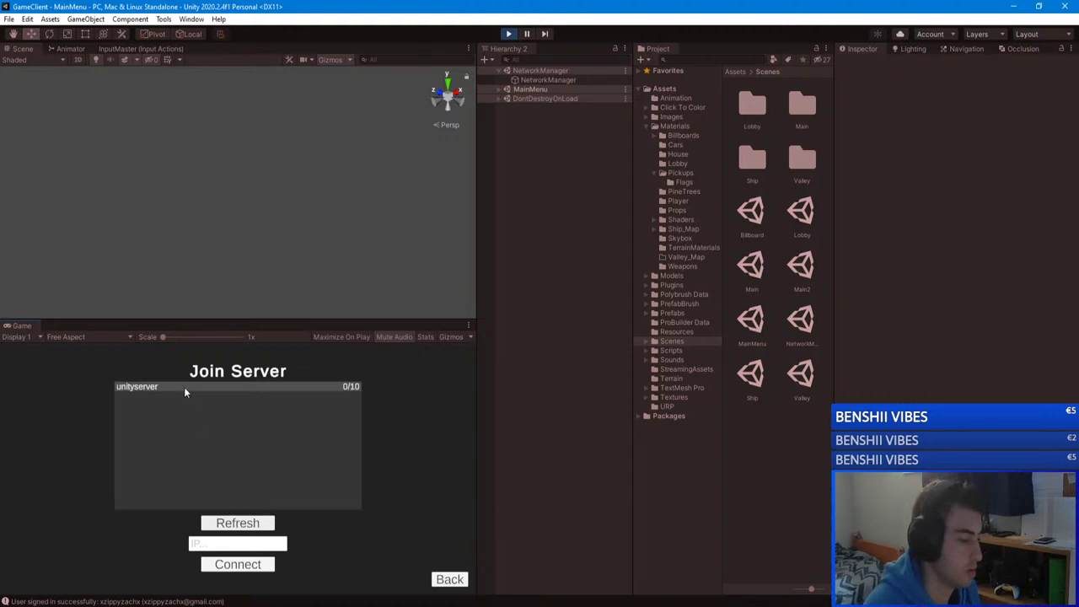
{"action": "left_click", "coordinate": [135, 388]}
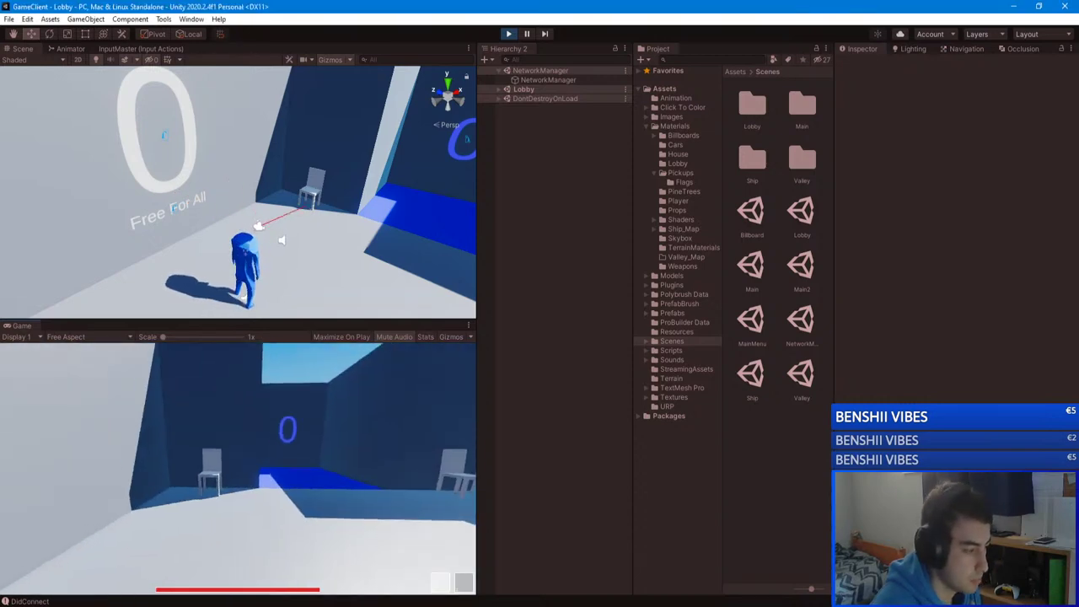
{"action": "key", "text": "Escape"}
{"action": "left_click", "coordinate": [238, 449]}
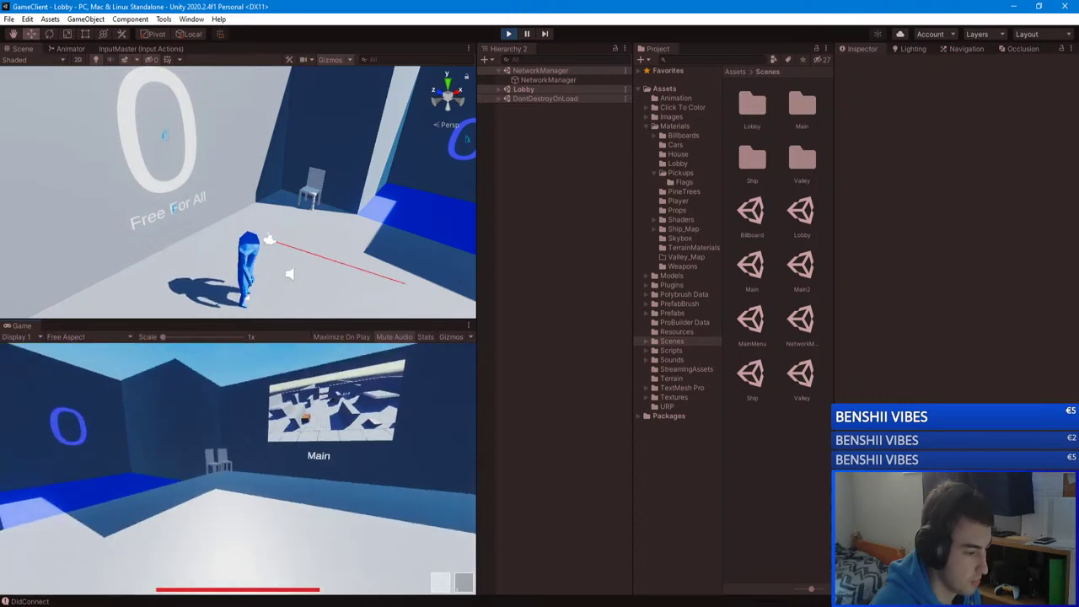
Step: Set the lobby to Team Deathmatch on the Valley map and start the match
{"action": "key", "text": "w"}
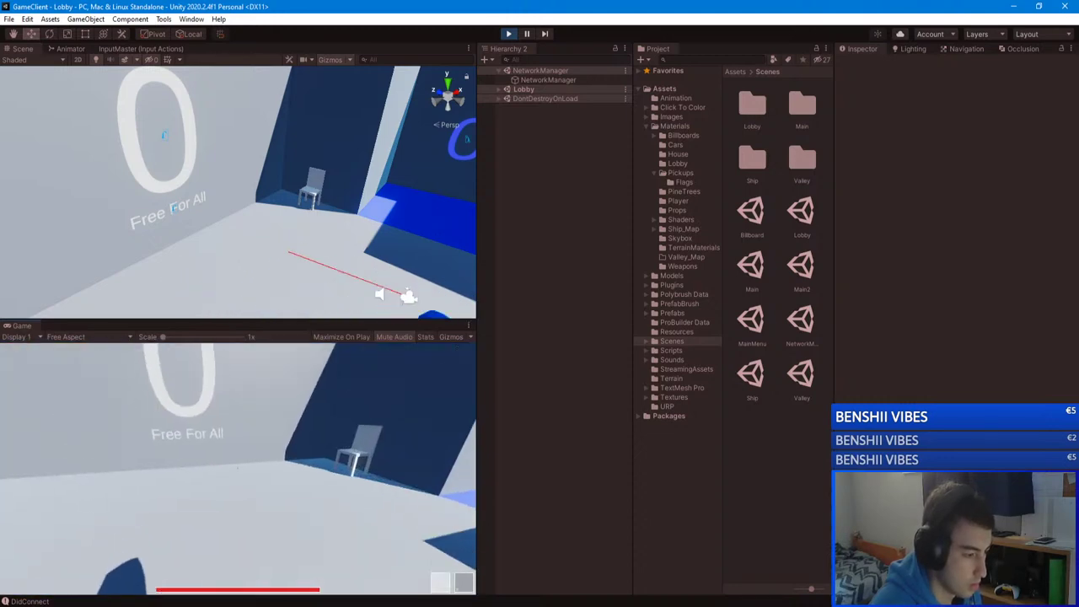
{"action": "key", "text": "e"}
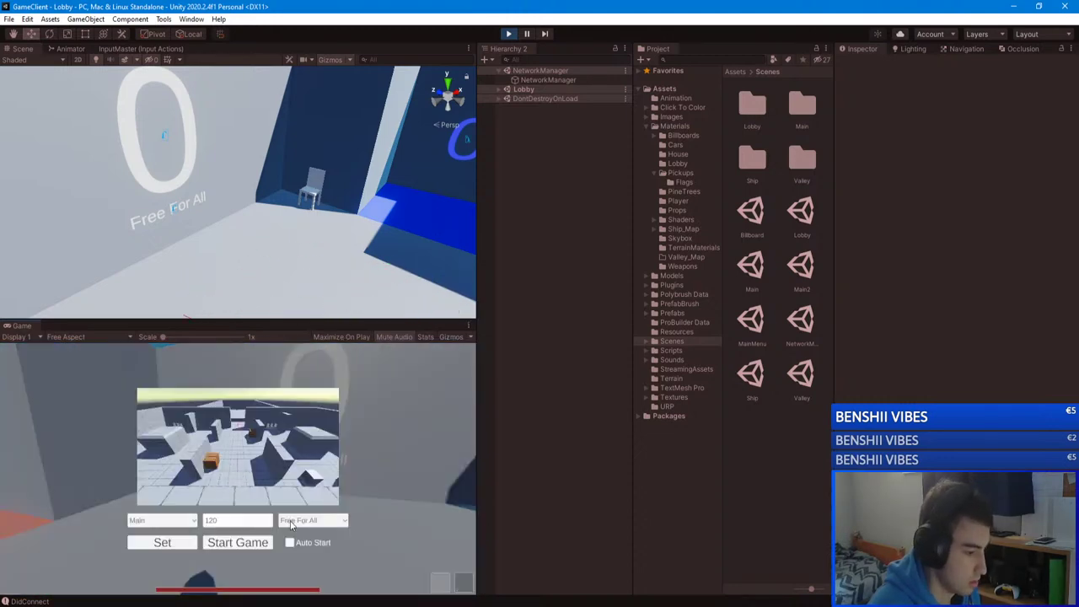
{"action": "left_click", "coordinate": [308, 522]}
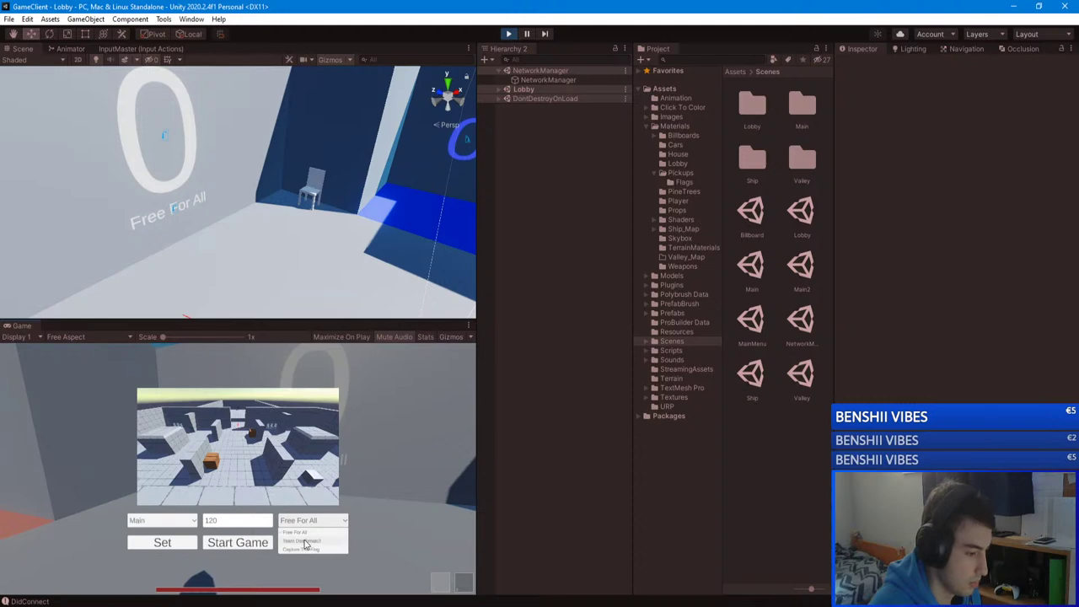
{"action": "left_click", "coordinate": [302, 541]}
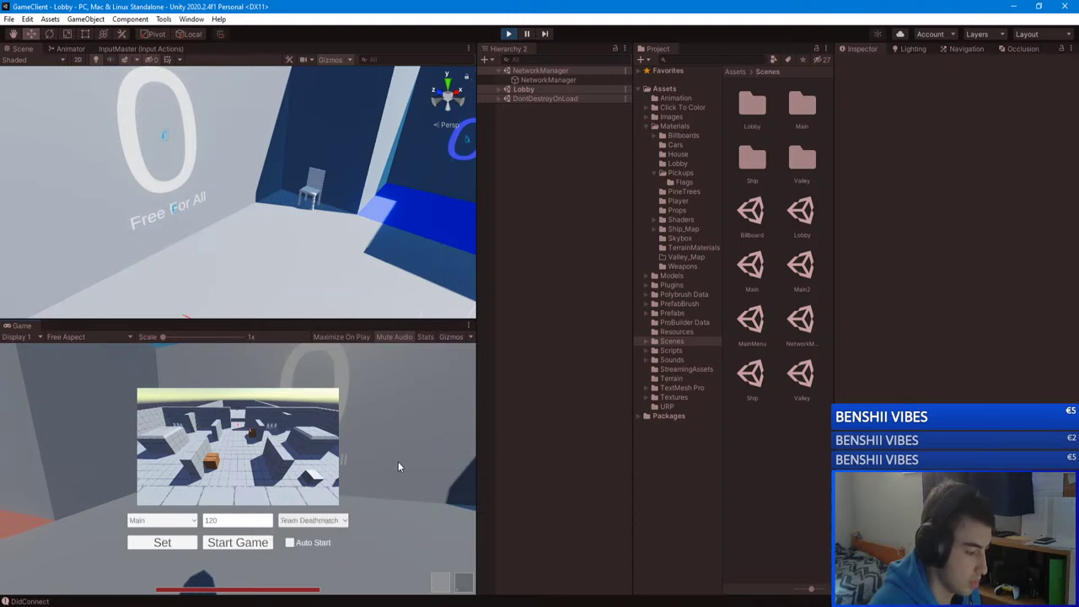
{"action": "left_click", "coordinate": [169, 523]}
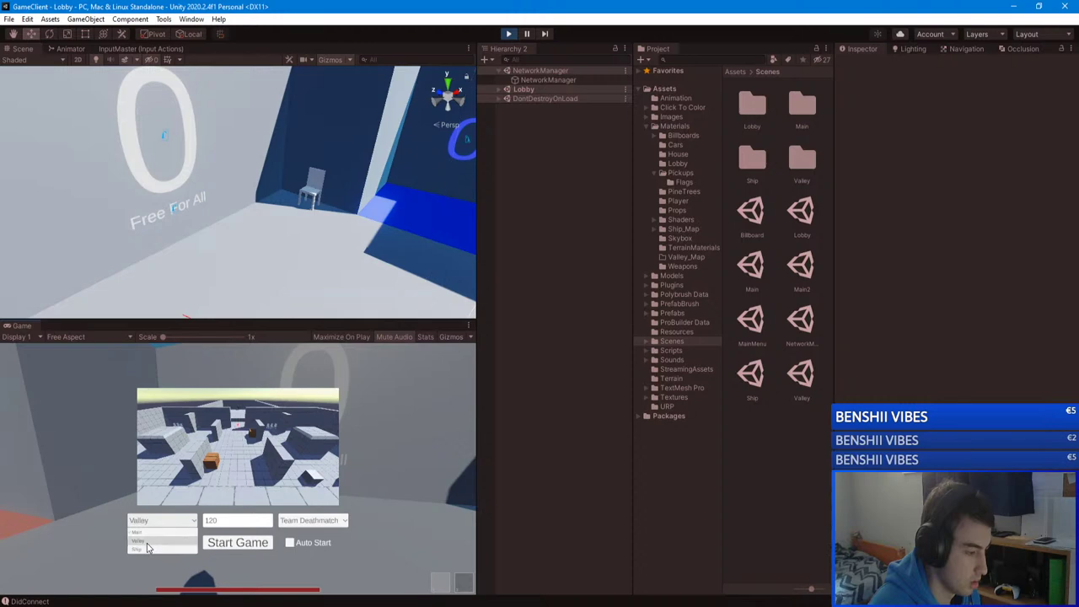
{"action": "left_click", "coordinate": [153, 548]}
{"action": "left_click", "coordinate": [162, 543]}
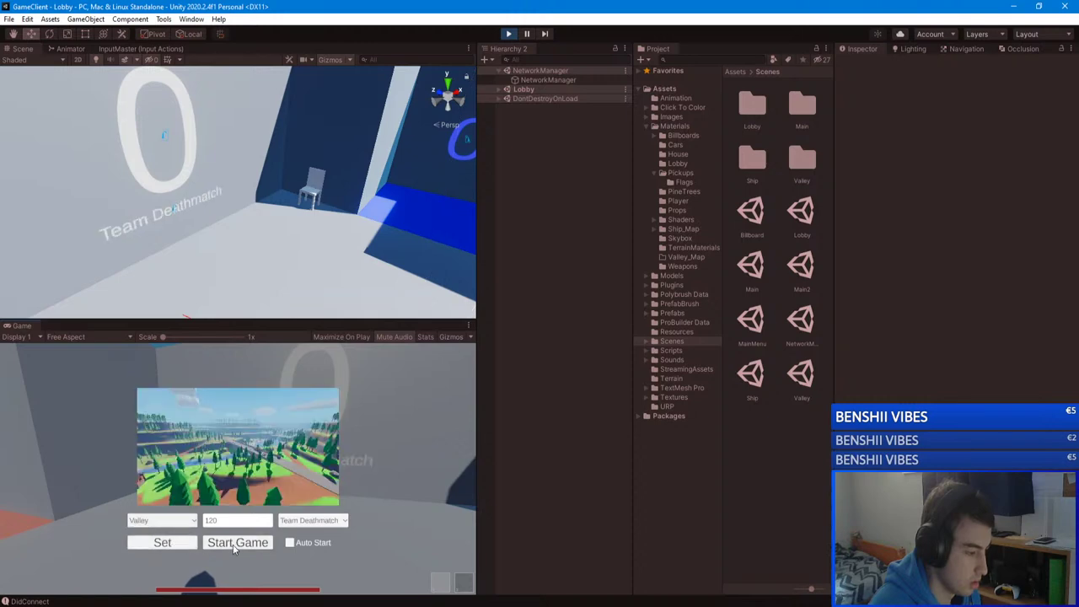
{"action": "left_click", "coordinate": [237, 542]}
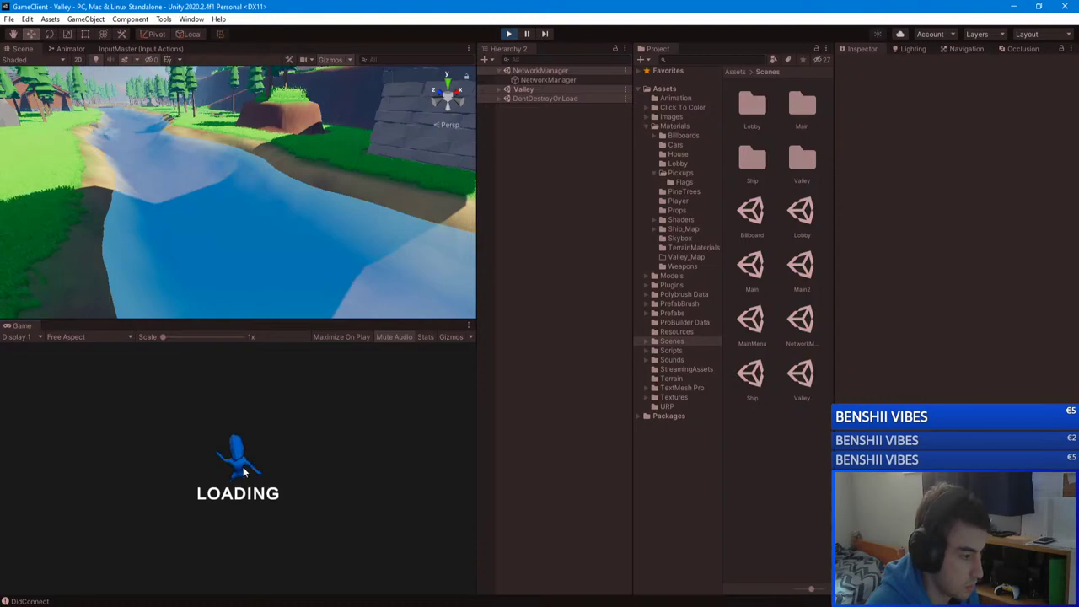
Step: Fly the Scene view camera up over the Valley level's river valley
{"action": "right_click_drag", "start_coordinate": [186, 135], "coordinate": [289, 214]}
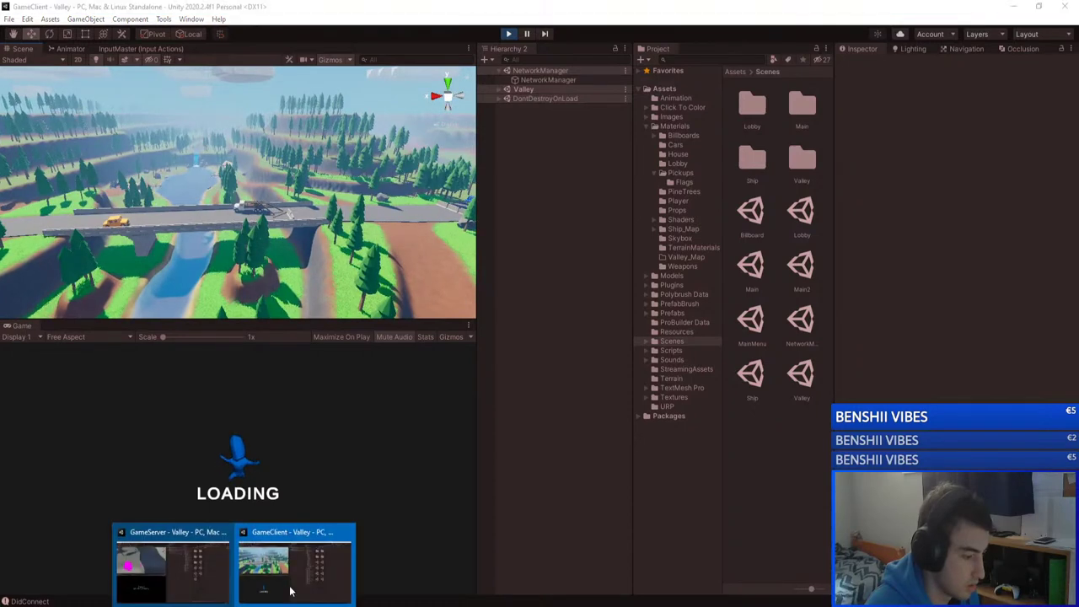
Step: Trace the server's NullReferenceException in the Console to SpawnPoints.cs line 40
{"action": "left_click", "coordinate": [173, 569]}
{"action": "left_click", "coordinate": [215, 602]}
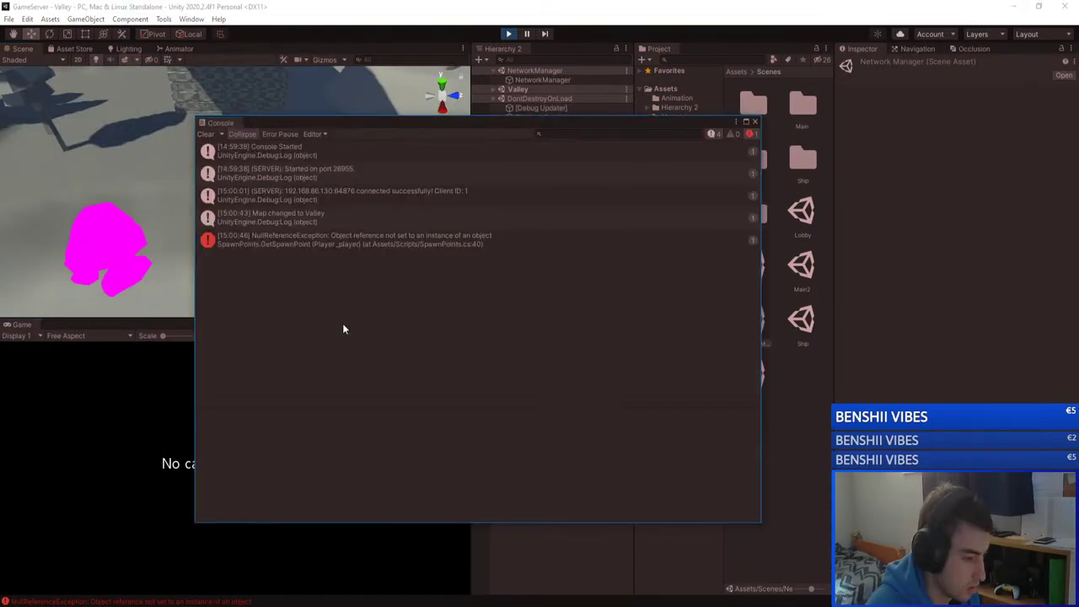
{"action": "left_click", "coordinate": [404, 239]}
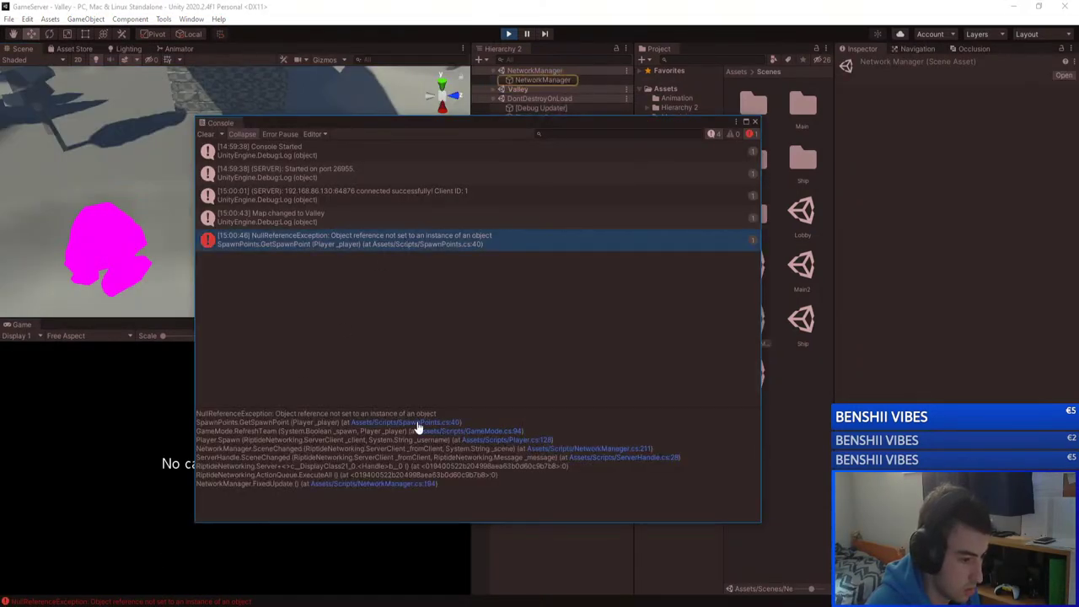
{"action": "left_click", "coordinate": [416, 423]}
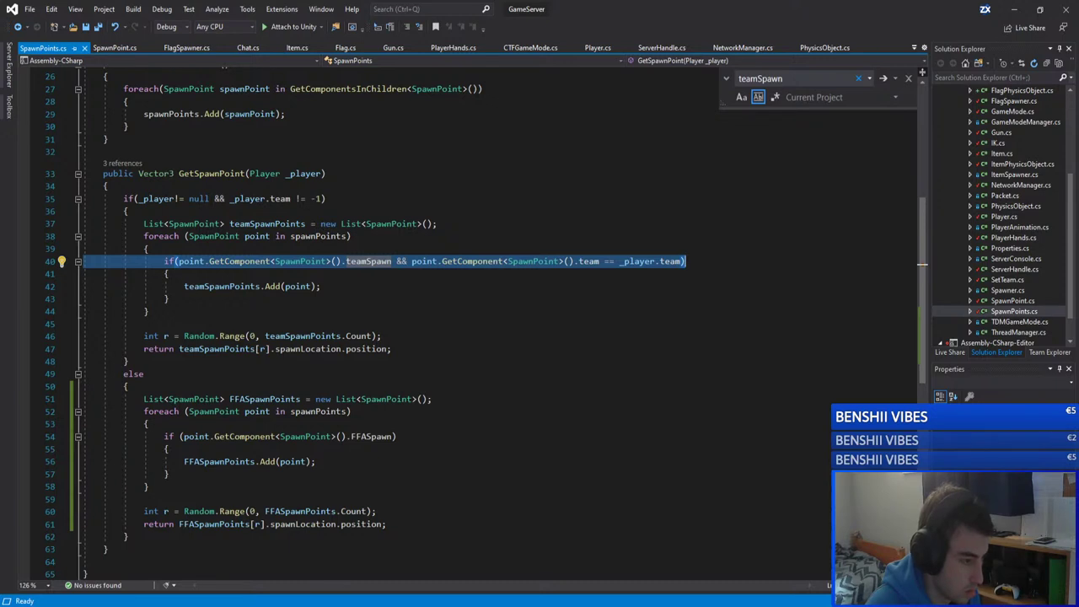
Step: Review GetSpawnPoint's free-for-all spawn loop at line 52, then return to the Unity server editor
{"action": "left_click", "coordinate": [402, 411]}
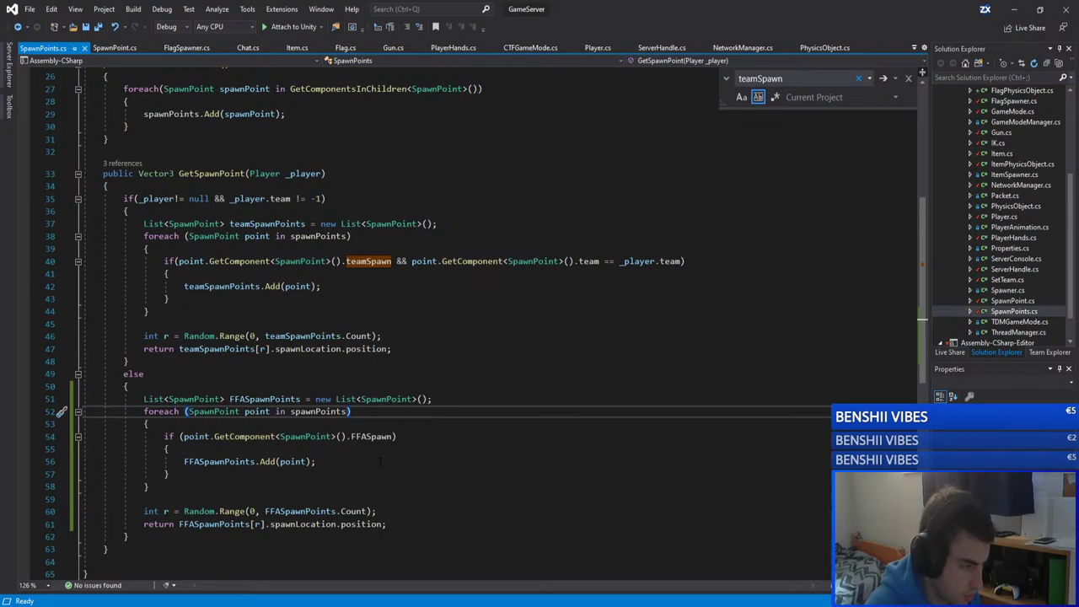
{"action": "left_click", "coordinate": [1014, 10]}
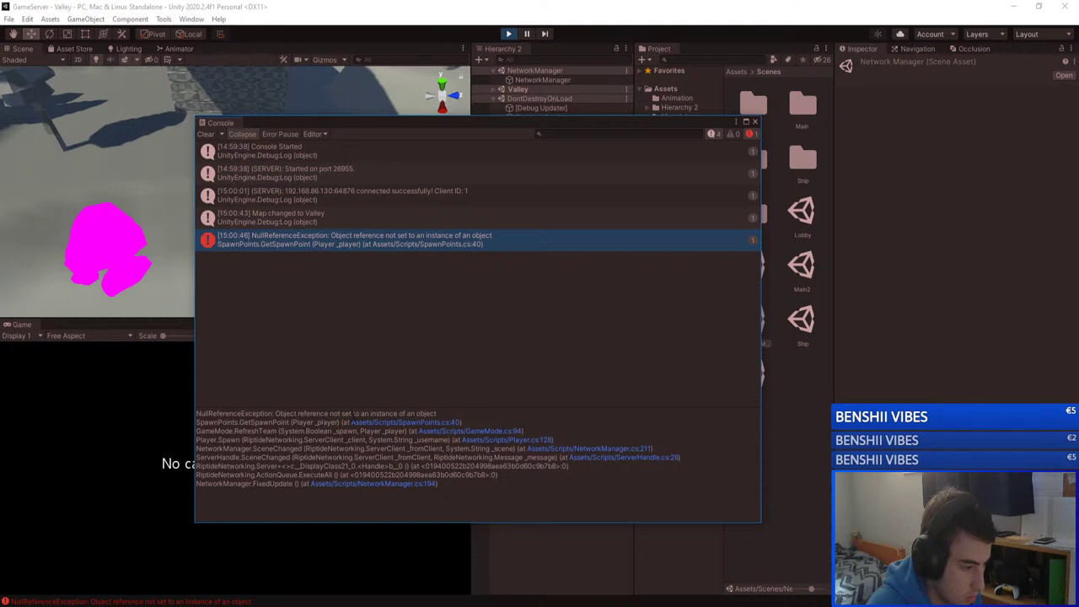
Step: Close the Console and expand the Valley scene in the server's Hierarchy
{"action": "left_click", "coordinate": [756, 123]}
{"action": "mouse_move", "coordinate": [270, 600]}
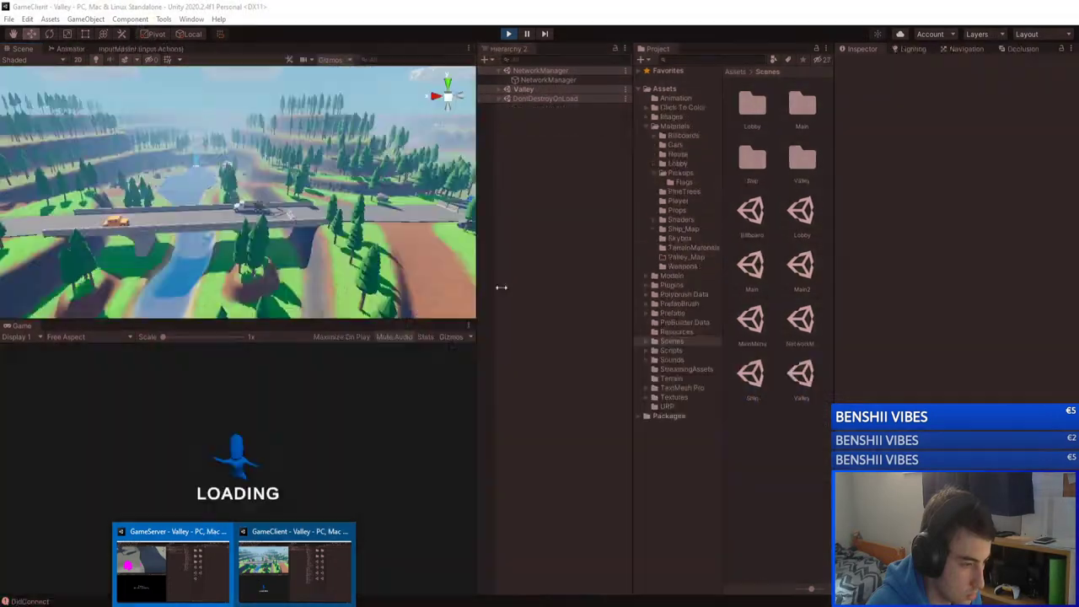
{"action": "left_click", "coordinate": [505, 275]}
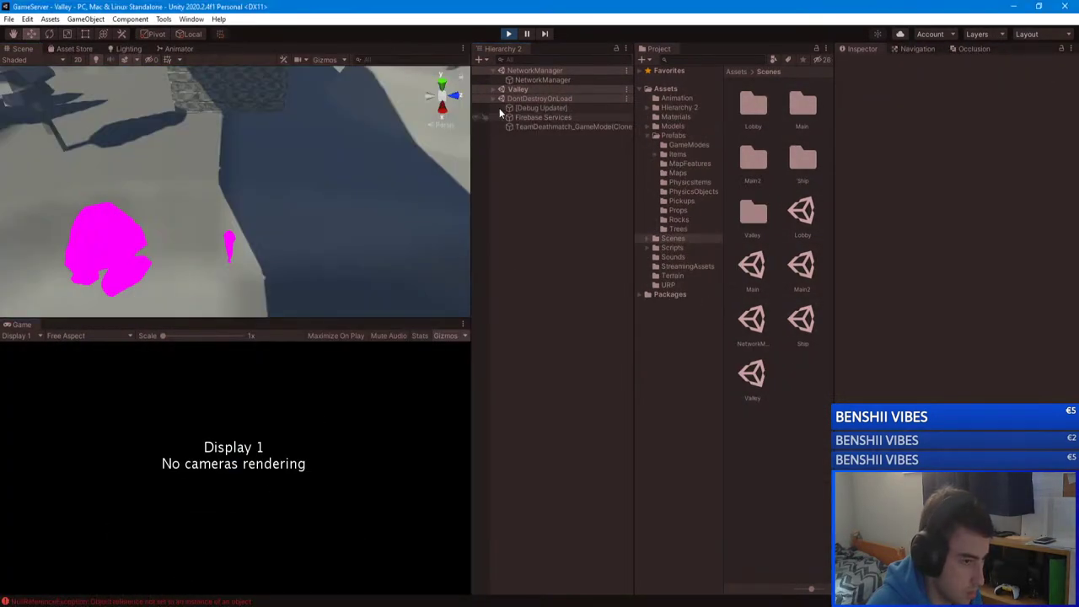
{"action": "left_click", "coordinate": [498, 94]}
{"action": "left_click", "coordinate": [494, 90]}
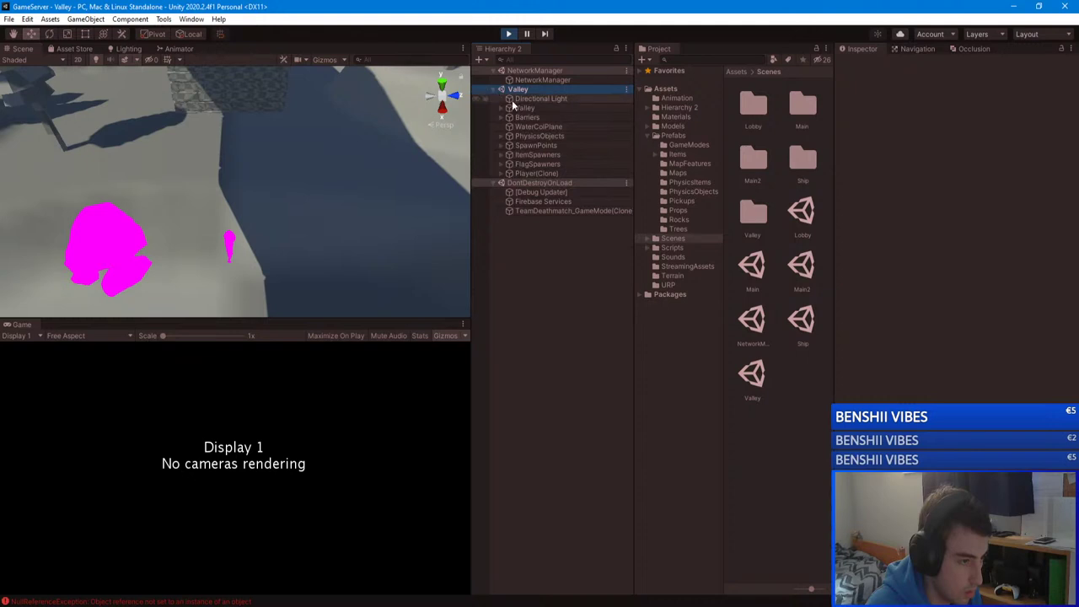
Step: Inspect ItemSpawners and its five item spawners, FlagSpawners, and the SpawnPoints object
{"action": "left_click", "coordinate": [524, 155]}
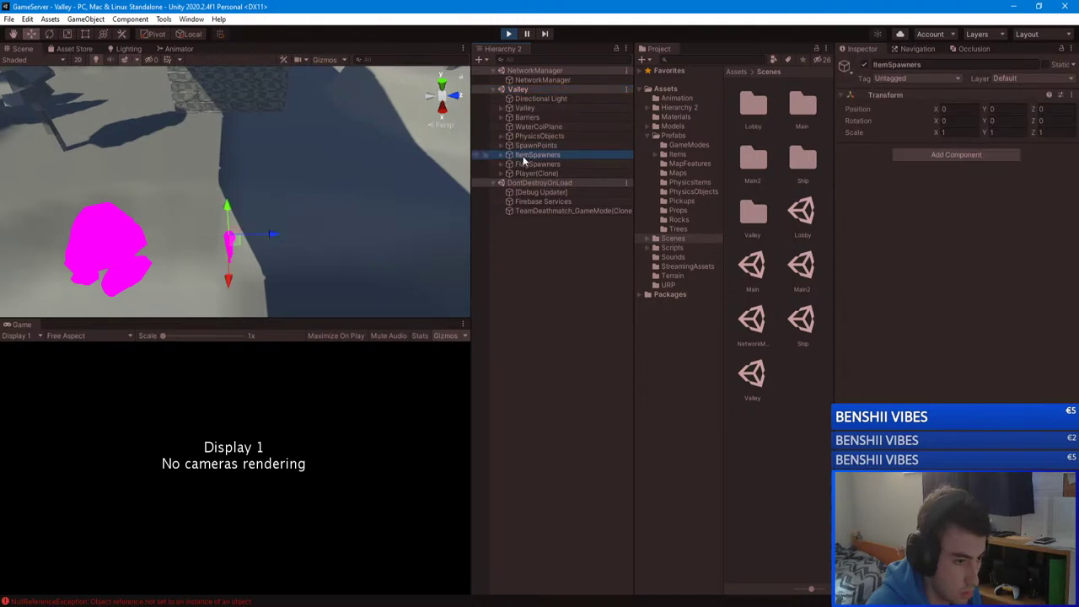
{"action": "left_click", "coordinate": [502, 156]}
{"action": "left_click", "coordinate": [546, 173]}
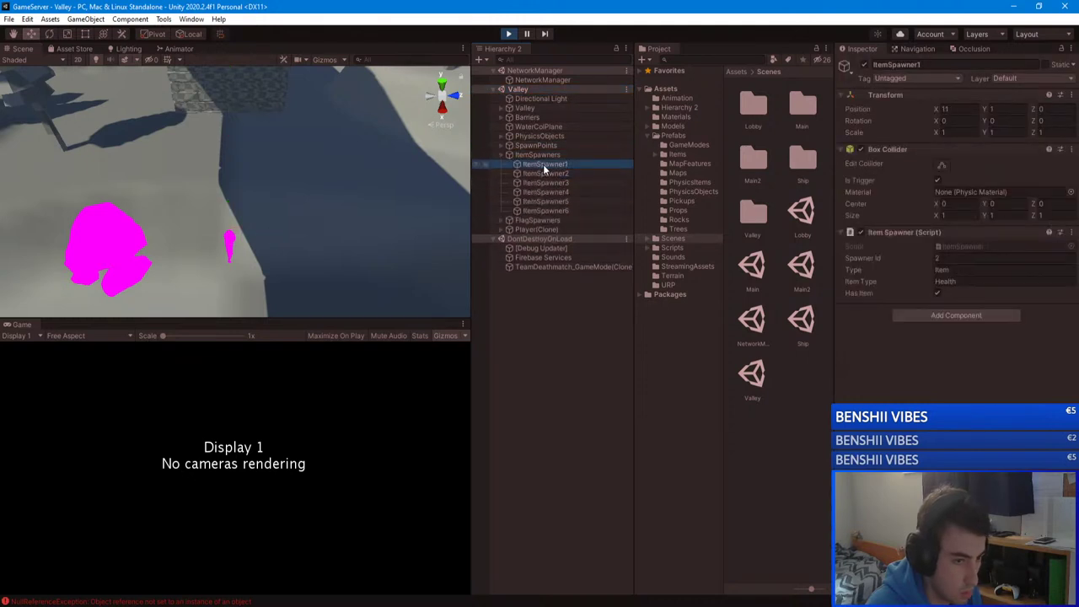
{"action": "left_click", "coordinate": [549, 182]}
{"action": "left_click", "coordinate": [551, 192]}
{"action": "left_click", "coordinate": [549, 201]}
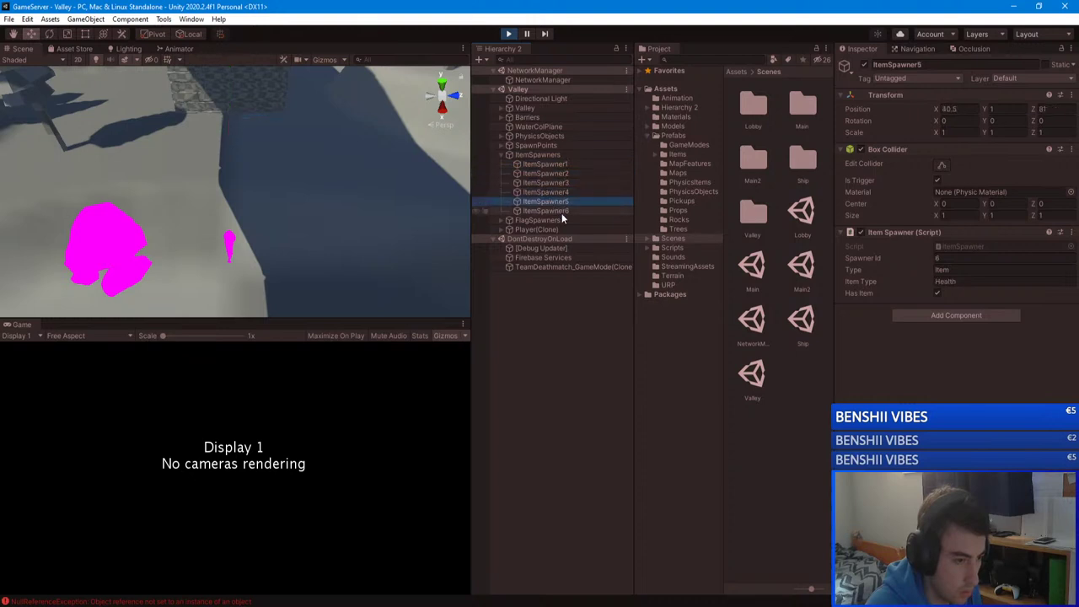
{"action": "left_click", "coordinate": [547, 211]}
{"action": "left_click", "coordinate": [547, 219]}
{"action": "left_click", "coordinate": [542, 156]}
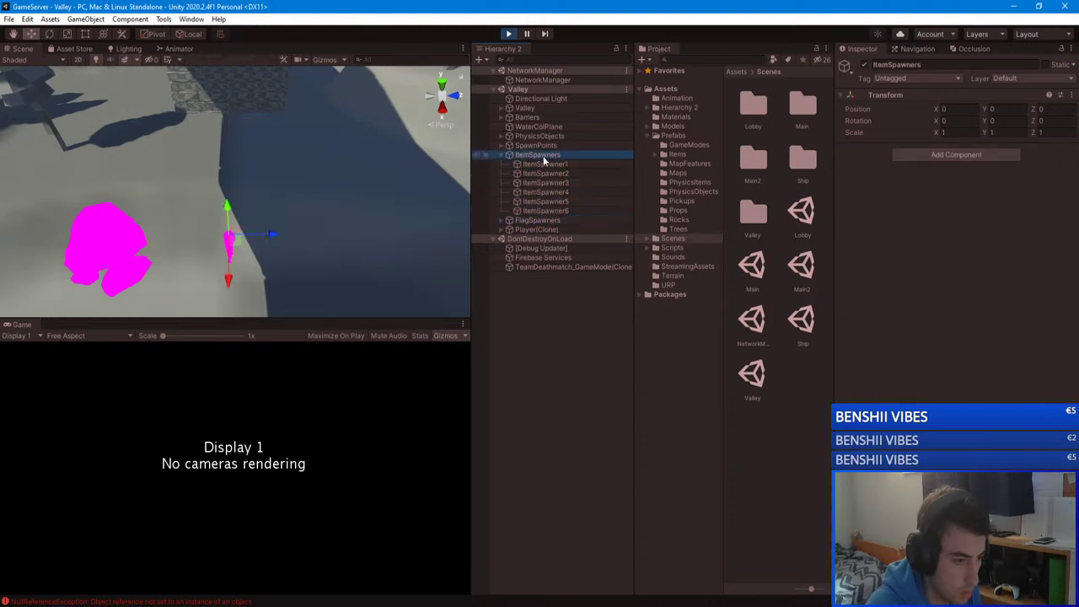
{"action": "left_click", "coordinate": [531, 146]}
{"action": "left_click", "coordinate": [503, 155]}
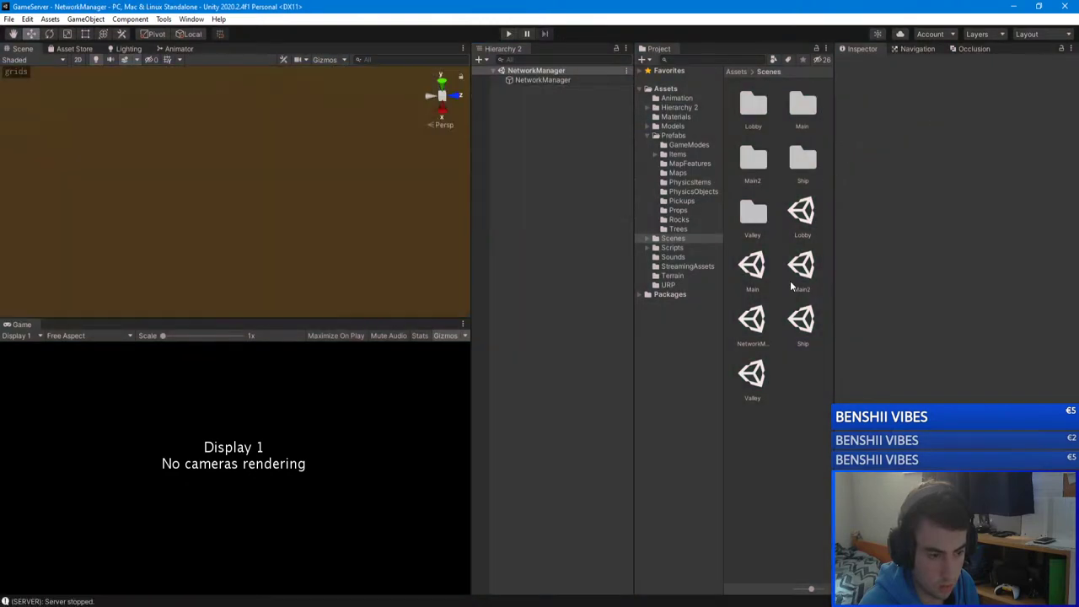
Step: Open the Valley scene and set its SpawnPoints list size to 0
{"action": "double_click", "coordinate": [752, 375]}
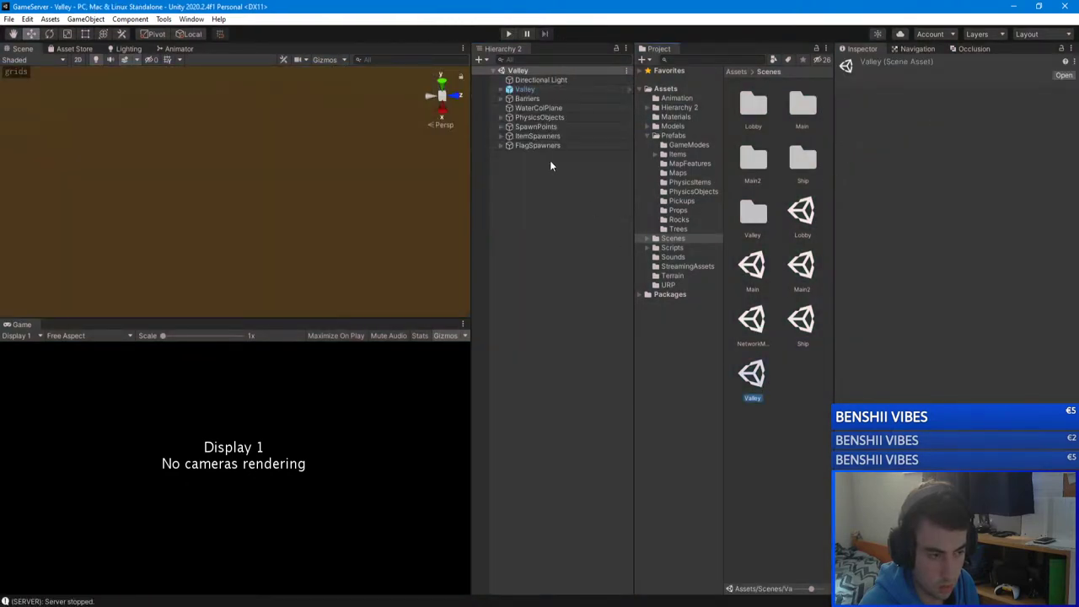
{"action": "left_click", "coordinate": [526, 127]}
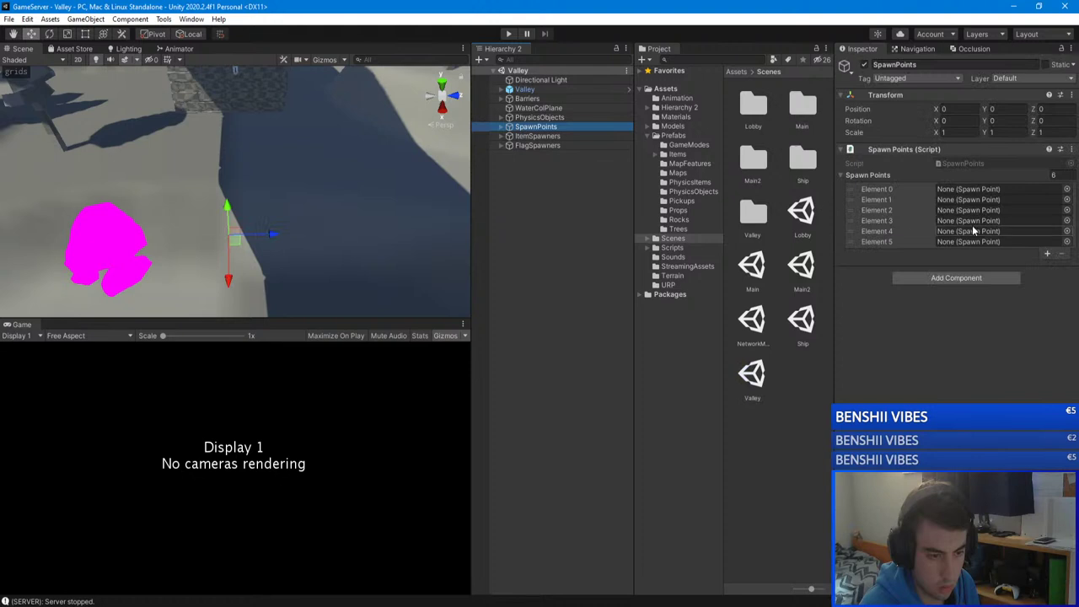
{"action": "left_click", "coordinate": [1053, 175]}
{"action": "type", "text": "0"}
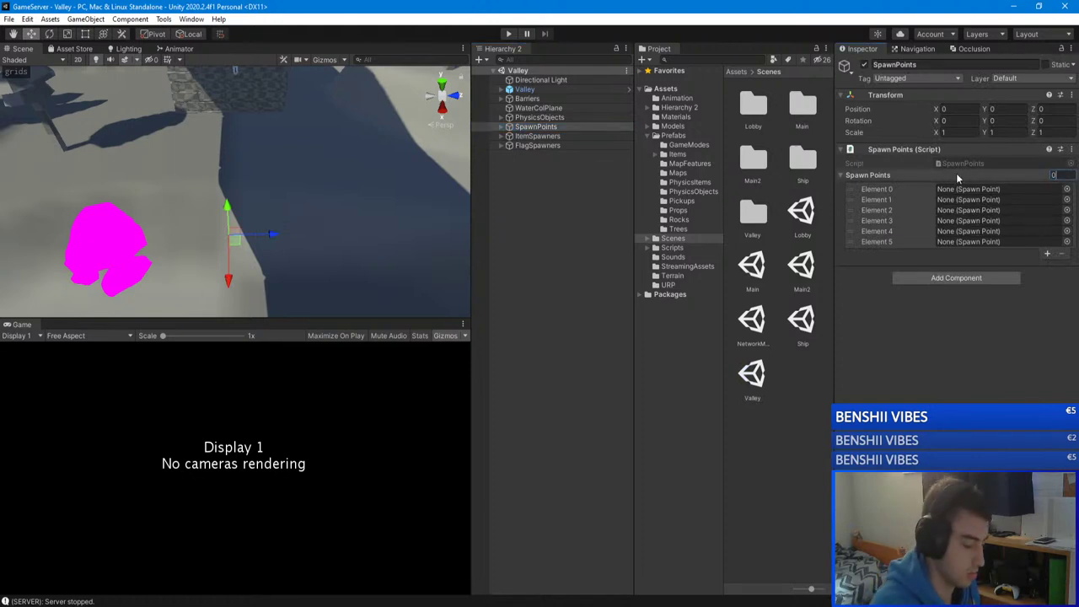
{"action": "key", "text": "Return"}
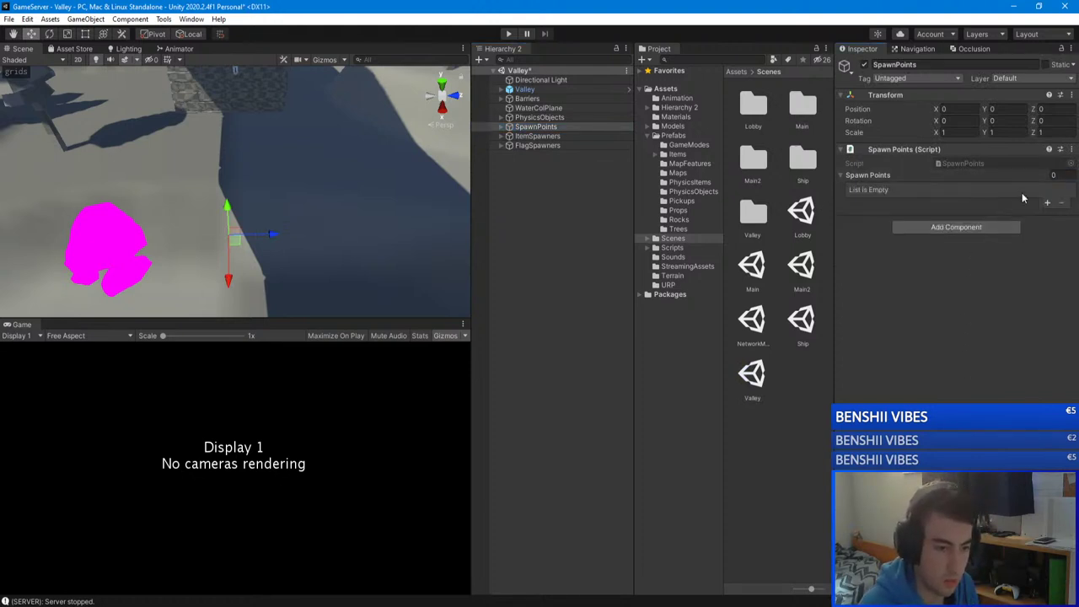
Step: Save Valley's changes, open the Main scene, and check its empty Spawn Points list
{"action": "left_click", "coordinate": [501, 127]}
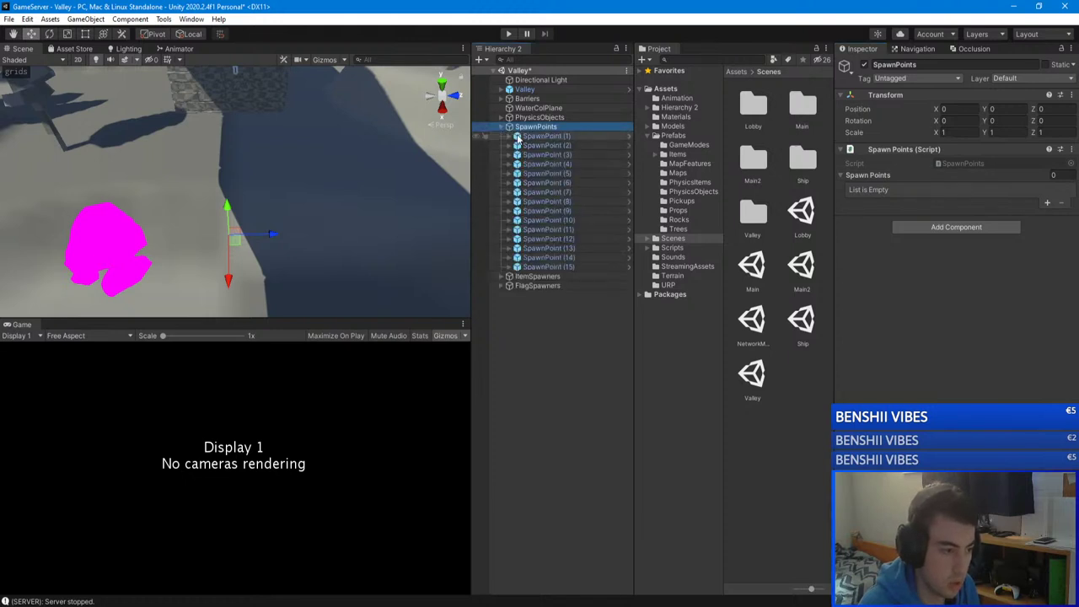
{"action": "left_click", "coordinate": [501, 126]}
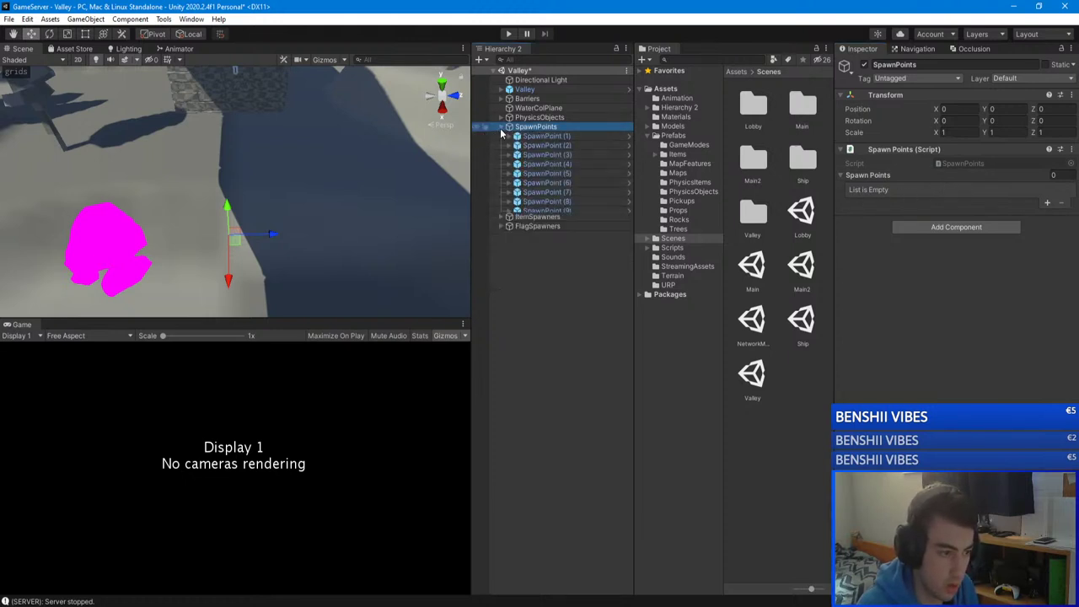
{"action": "left_click", "coordinate": [514, 226]}
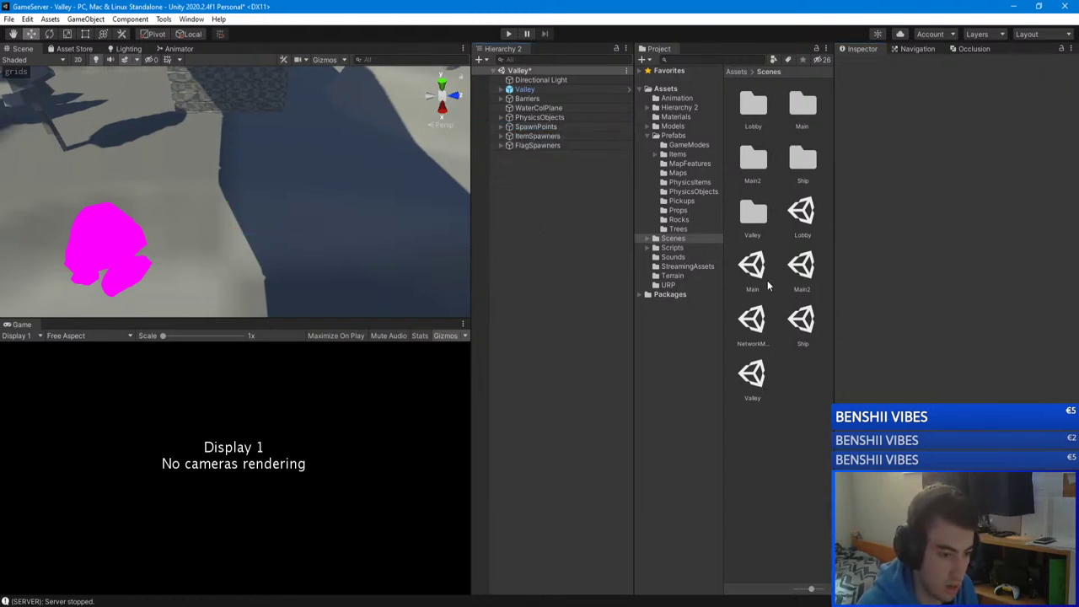
{"action": "double_click", "coordinate": [752, 266]}
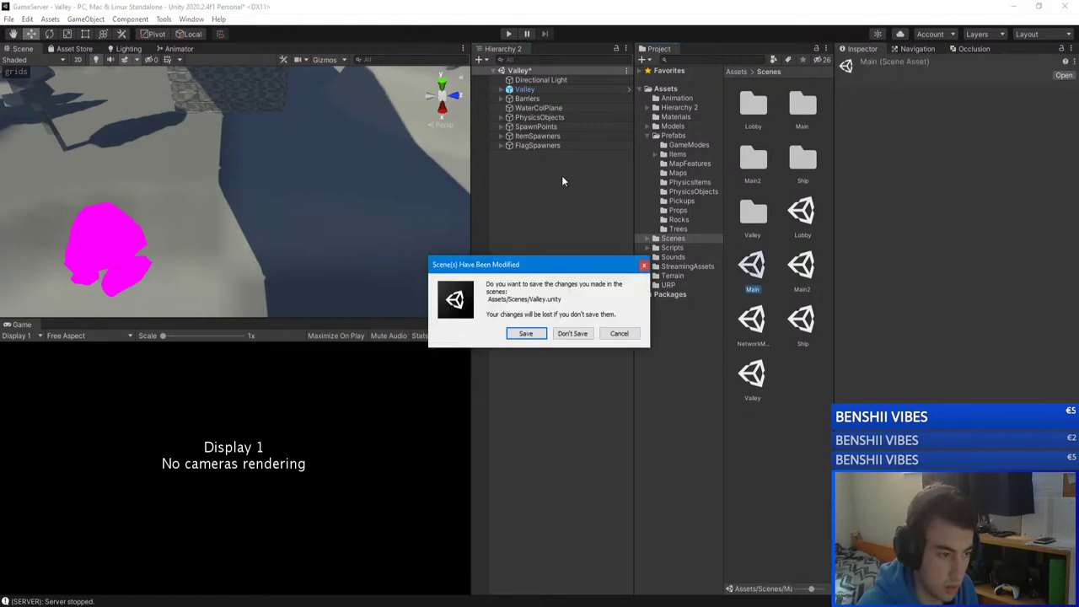
{"action": "left_click", "coordinate": [524, 333]}
{"action": "left_click", "coordinate": [527, 107]}
{"action": "left_click", "coordinate": [527, 99]}
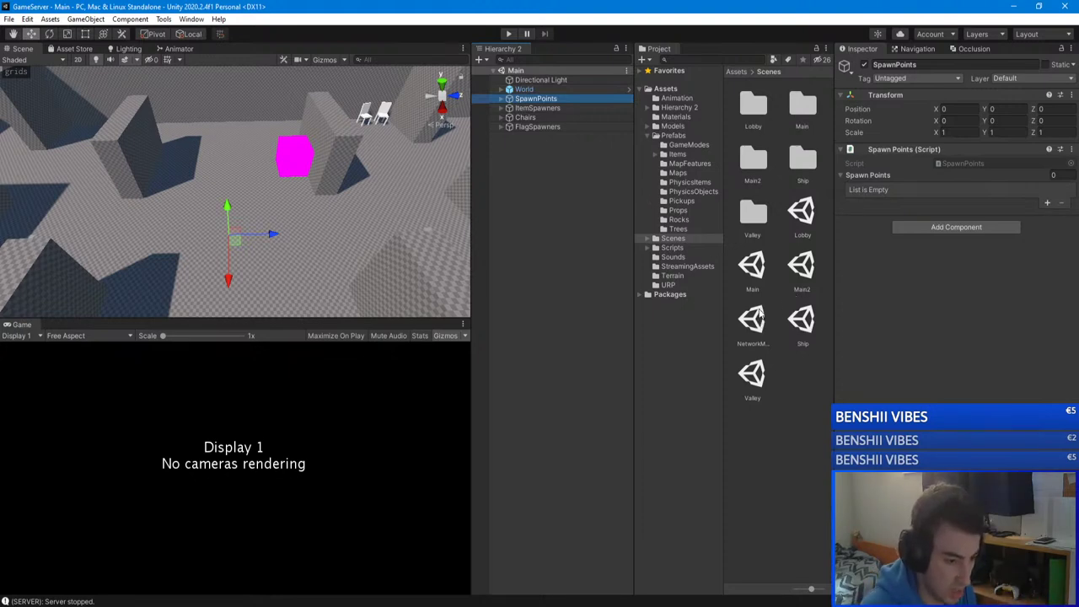
Step: Open the NetworkManager scene and briefly run the server, which raises a NullReferenceException
{"action": "left_click", "coordinate": [501, 98]}
{"action": "left_click", "coordinate": [501, 99]}
{"action": "double_click", "coordinate": [748, 325]}
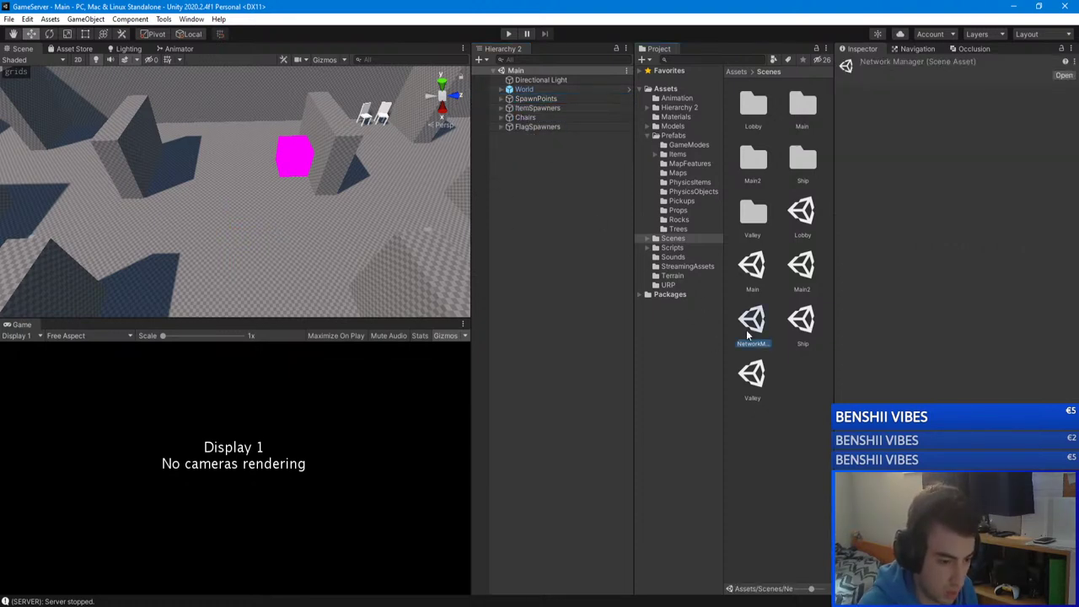
{"action": "left_click", "coordinate": [508, 34]}
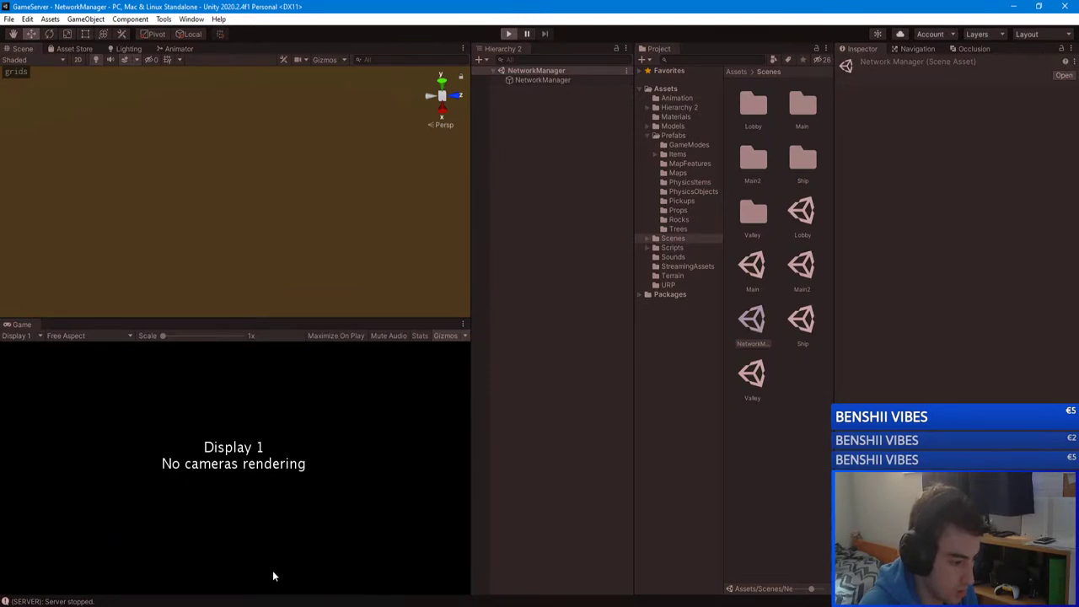
{"action": "key", "text": "alt+Tab"}
{"action": "key", "text": "alt+Tab"}
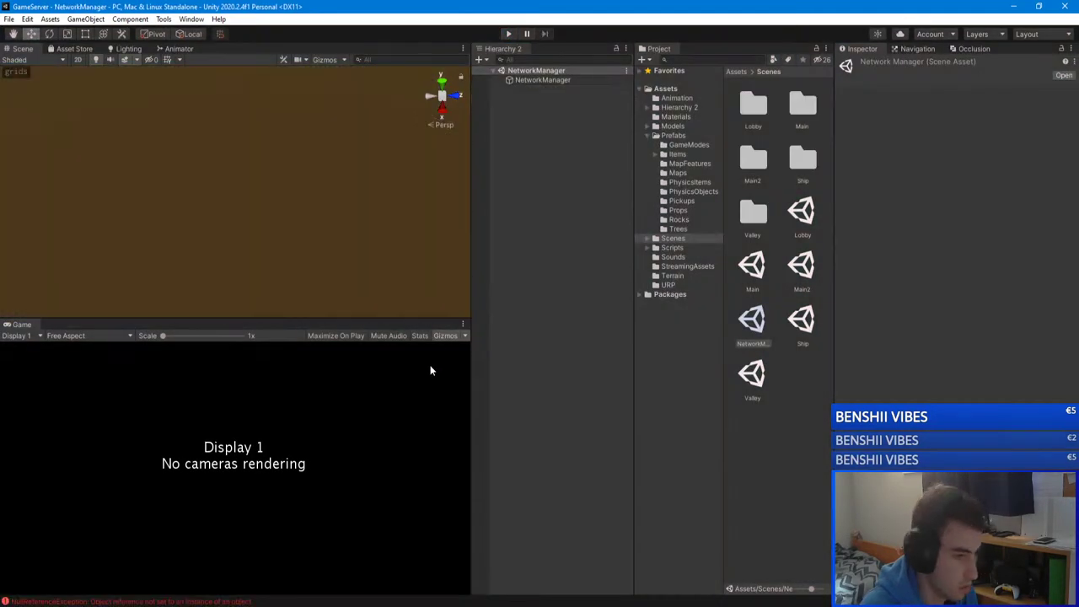
Step: Start the GameServer on port 26955, dismiss the resulting crash dialog, and launch Unity Hub
{"action": "left_click", "coordinate": [509, 35]}
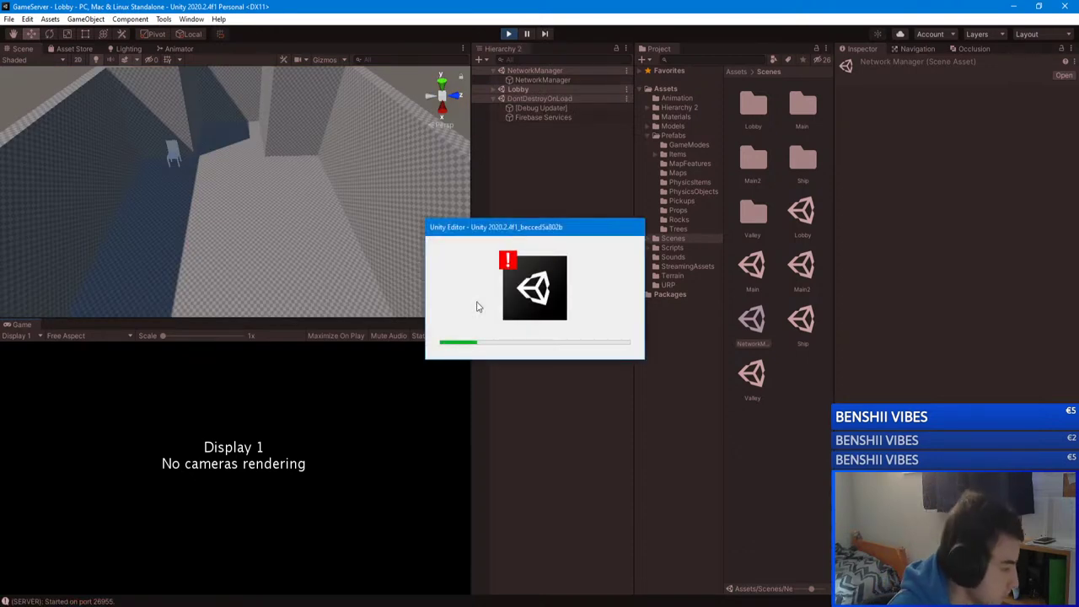
{"action": "key", "text": "alt+Tab"}
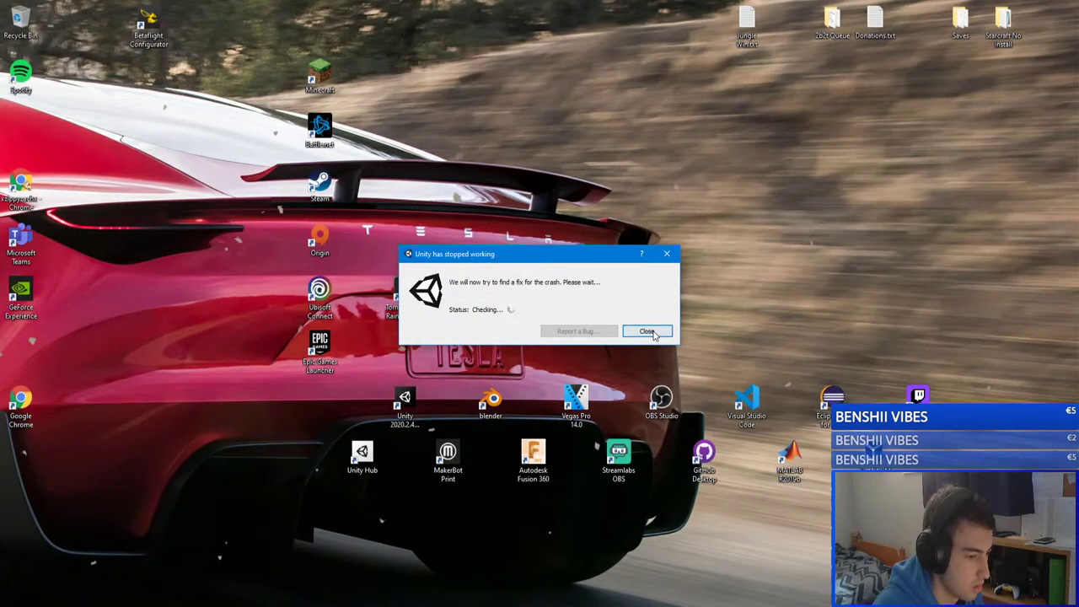
{"action": "left_click", "coordinate": [645, 330]}
{"action": "double_click", "coordinate": [362, 456]}
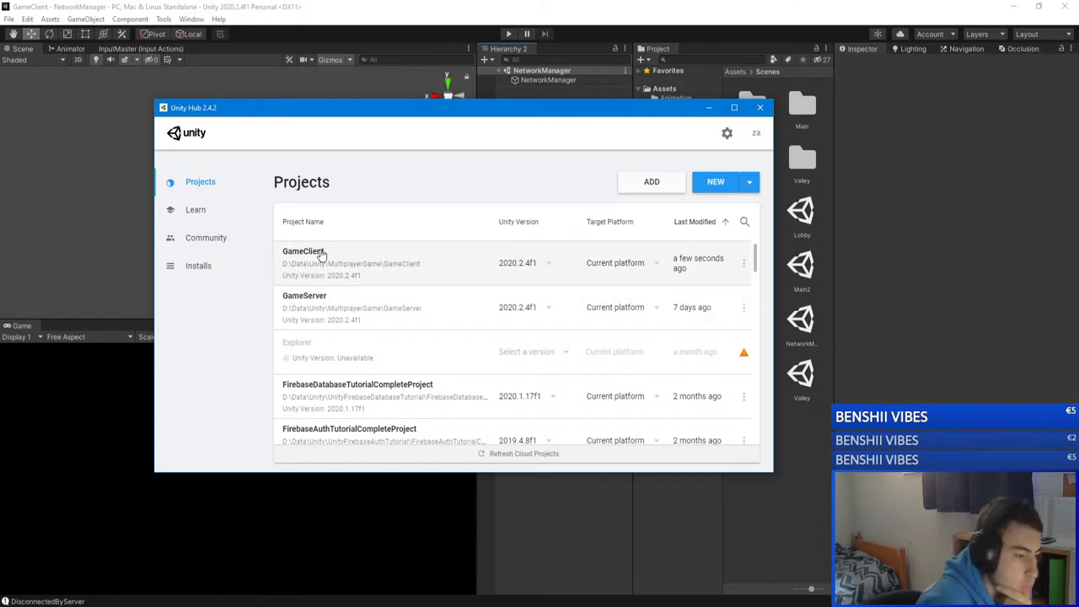
Step: Reopen the GameServer project from Unity Hub's Projects list
{"action": "left_click", "coordinate": [315, 301]}
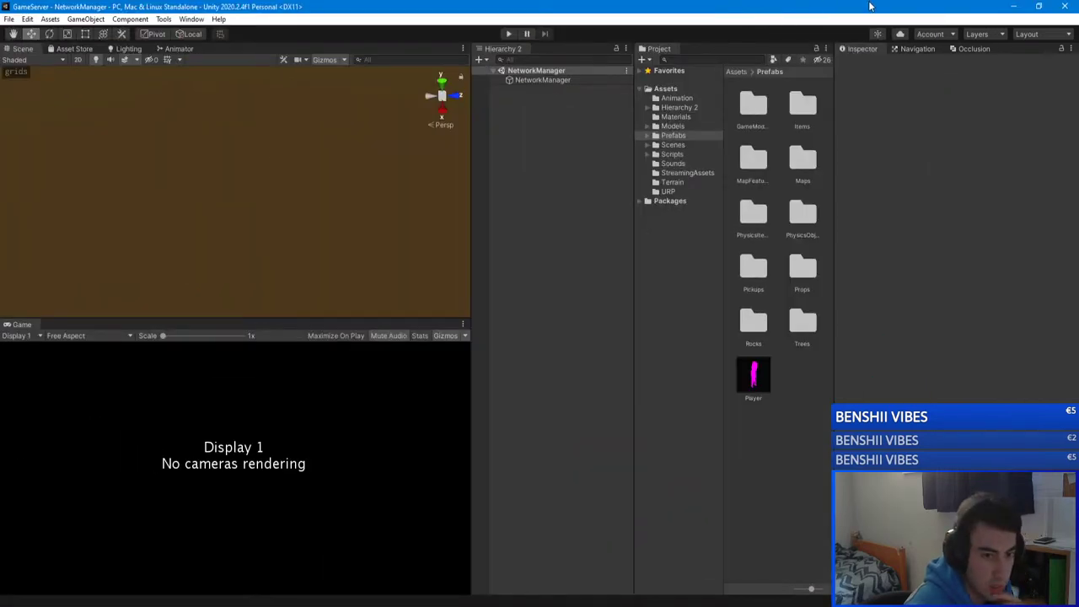
Step: Maximize the GameServer editor, run it in Play mode on port 26955, then minimize it
{"action": "left_click_drag", "start_coordinate": [878, 10], "coordinate": [860, 228]}
{"action": "double_click", "coordinate": [860, 227]}
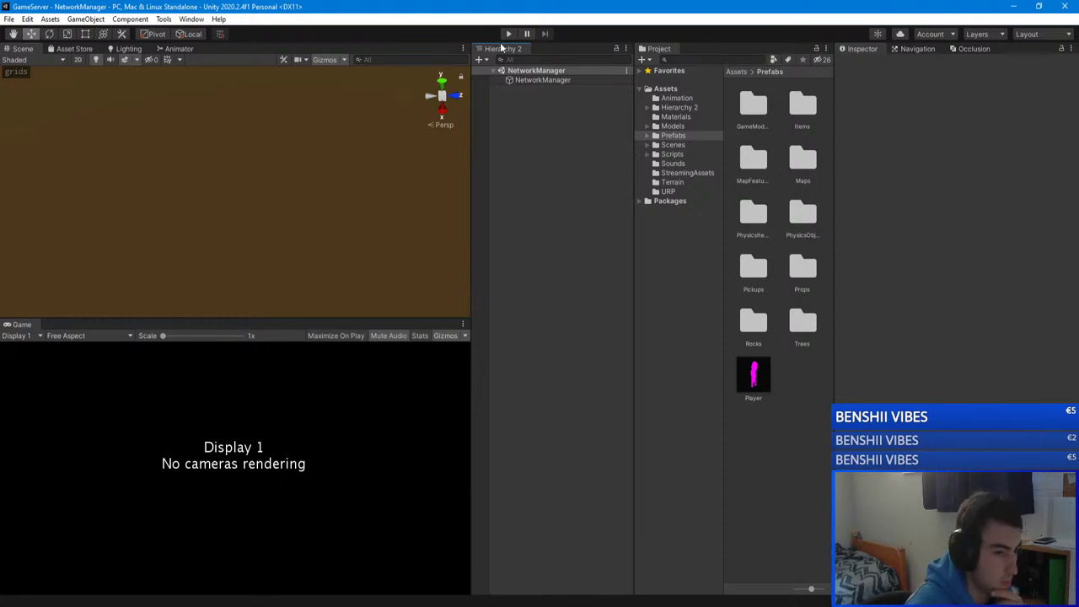
{"action": "left_click", "coordinate": [508, 33]}
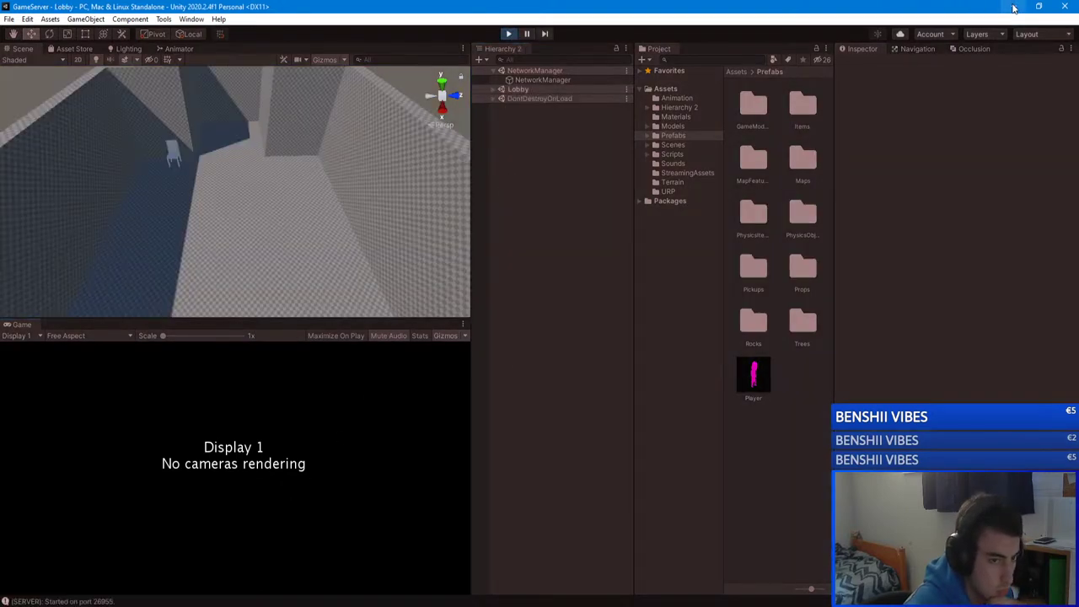
{"action": "left_click", "coordinate": [1014, 7]}
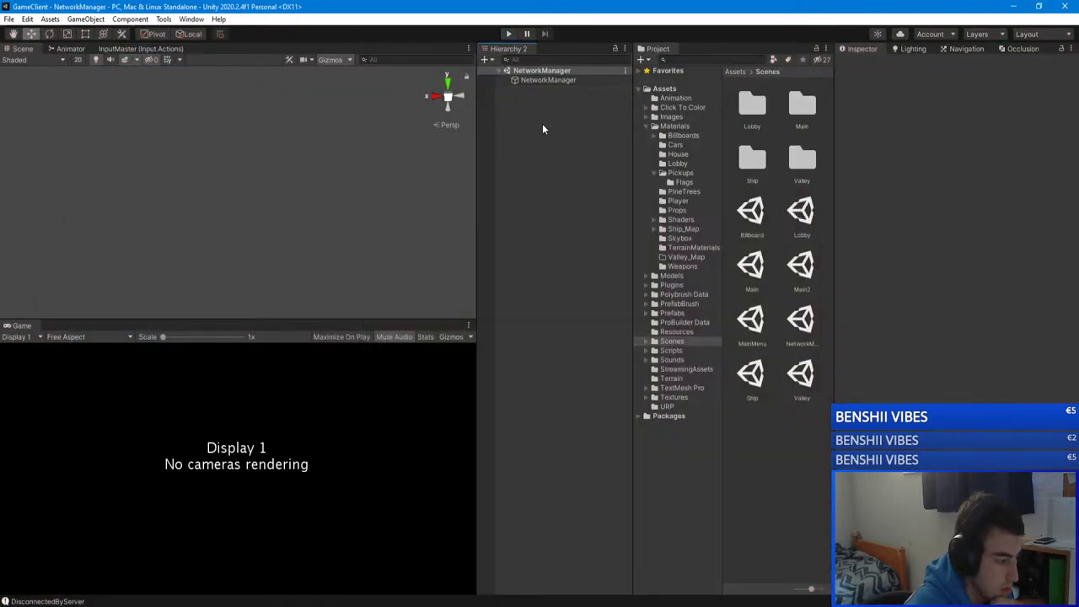
Step: Run the GameClient in Play mode and join the unityserver server, walking to the map board
{"action": "left_click", "coordinate": [509, 34]}
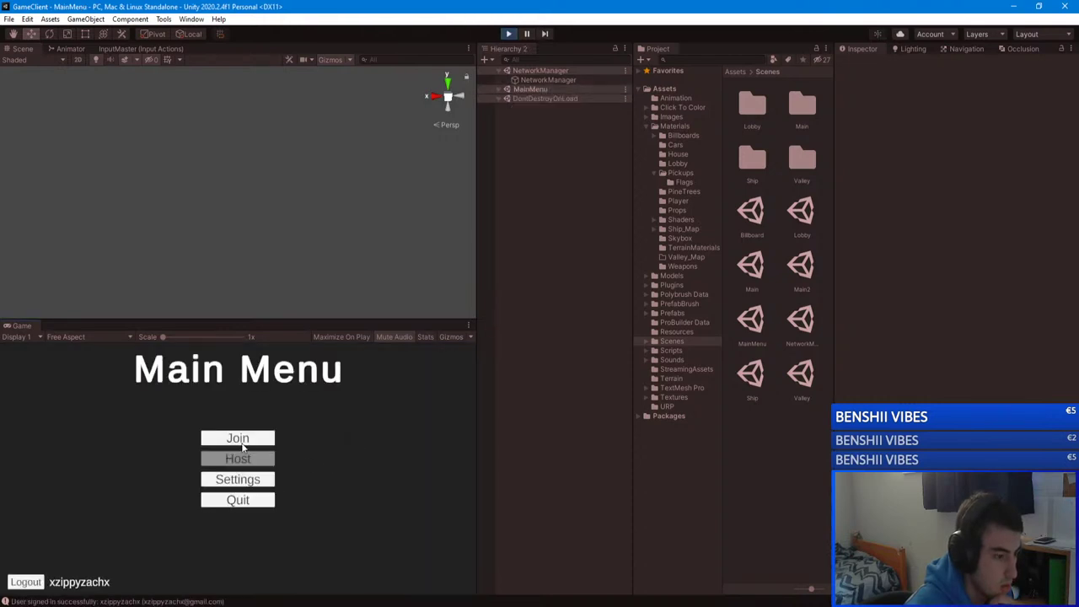
{"action": "left_click", "coordinate": [241, 441]}
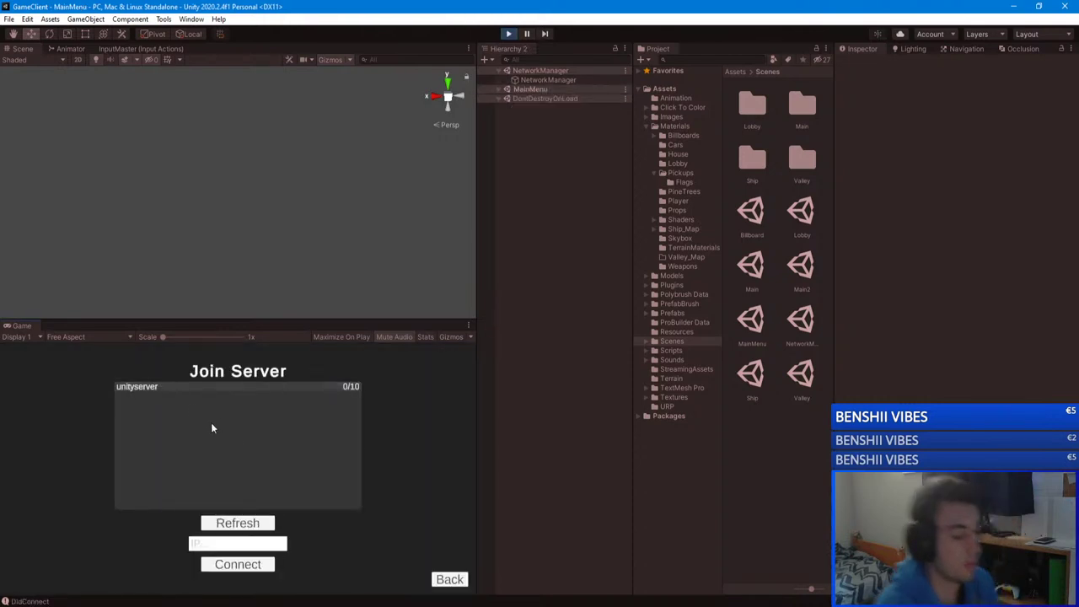
{"action": "left_click", "coordinate": [211, 387]}
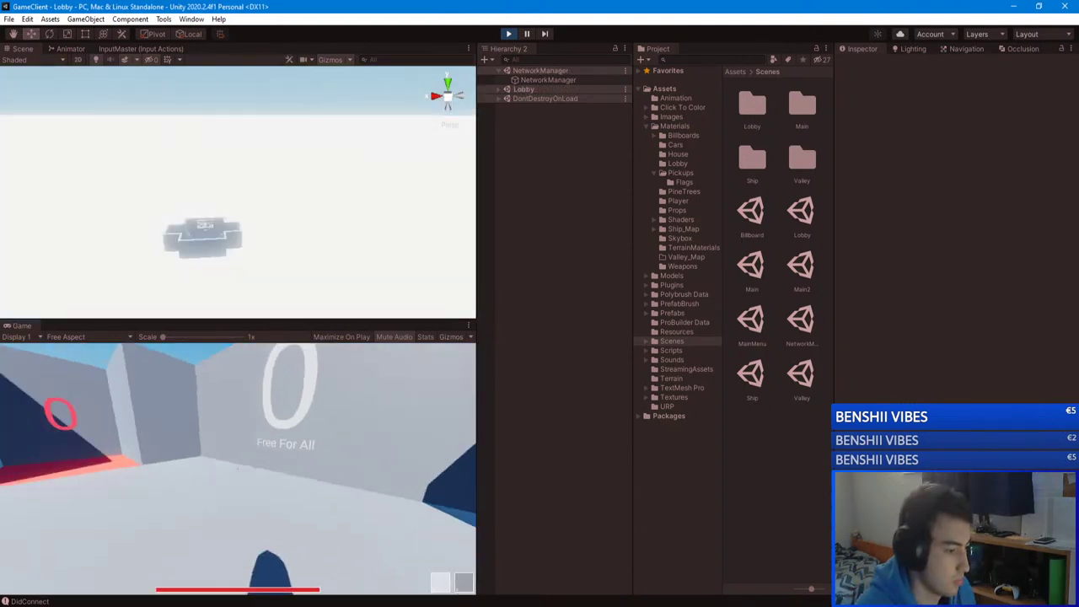
{"action": "key", "text": "w"}
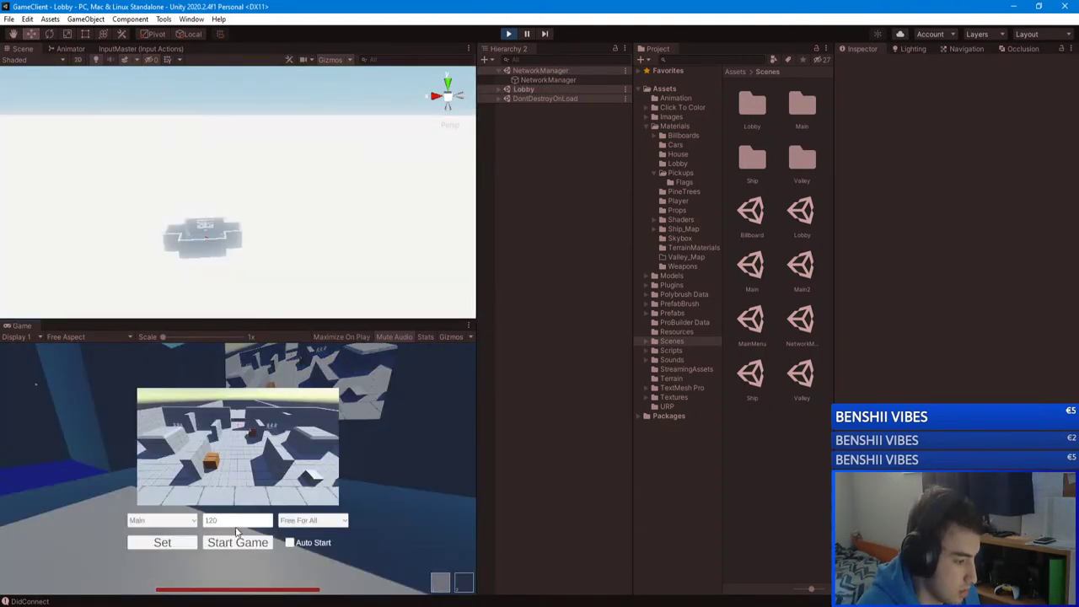
Step: Start a Capture The Flag game on the Valley map and bring up the scoreboard
{"action": "left_click", "coordinate": [302, 522]}
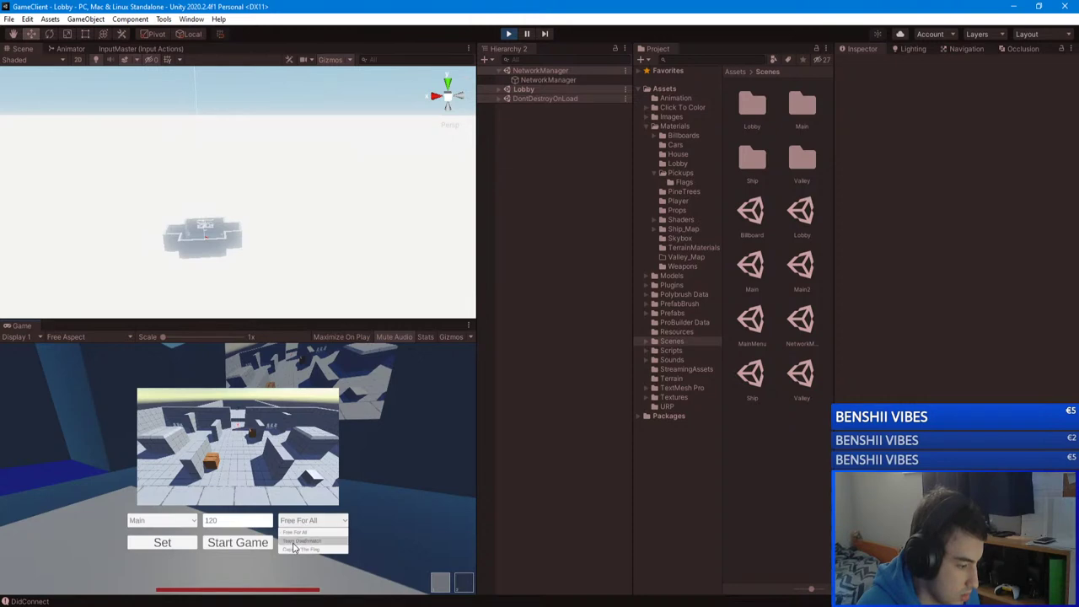
{"action": "left_click", "coordinate": [287, 549]}
{"action": "left_click", "coordinate": [156, 520]}
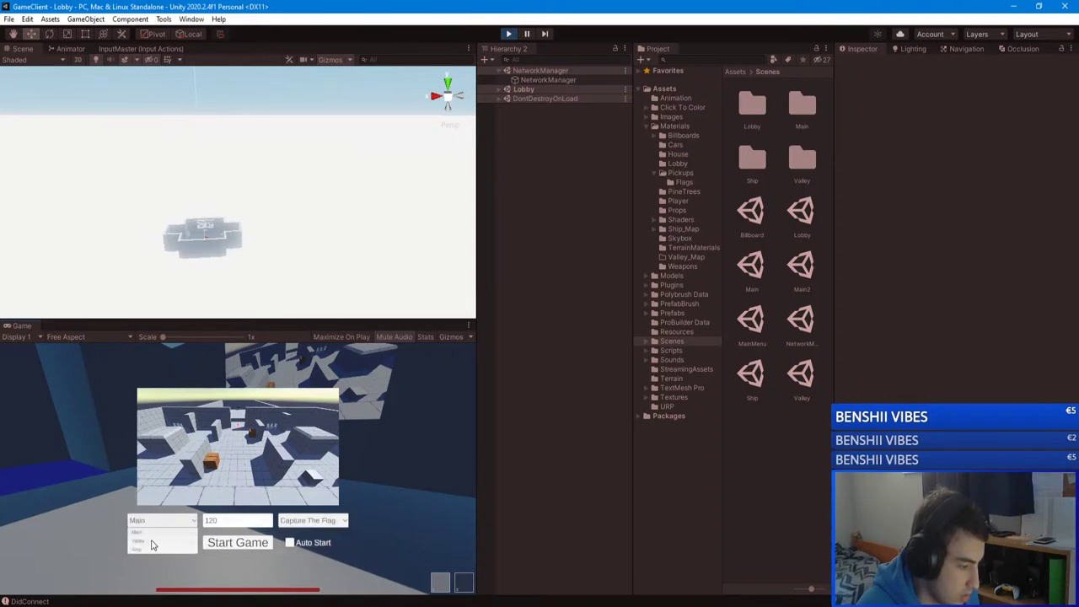
{"action": "left_click", "coordinate": [145, 540]}
{"action": "left_click", "coordinate": [238, 542]}
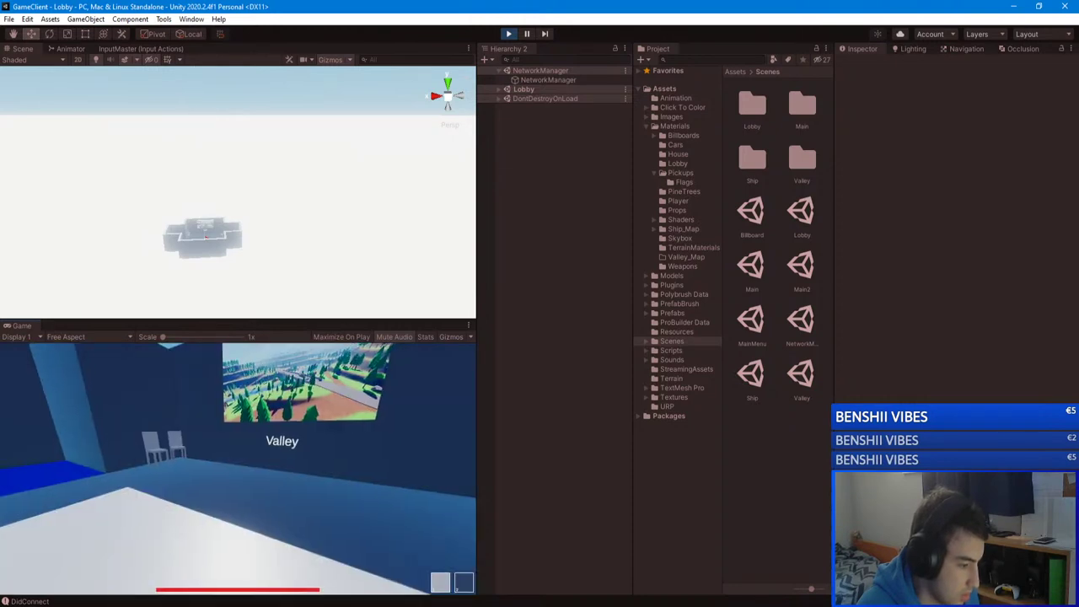
{"action": "key", "text": "Tab"}
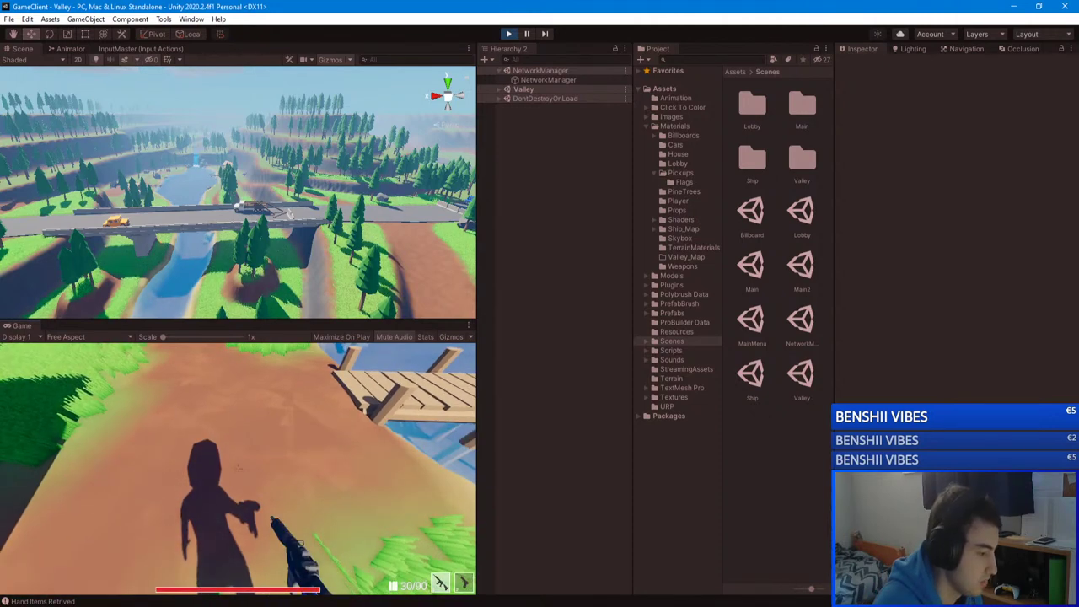
Step: Kill the player repeatedly with K and walk toward the dock to test respawning
{"action": "key", "text": "k"}
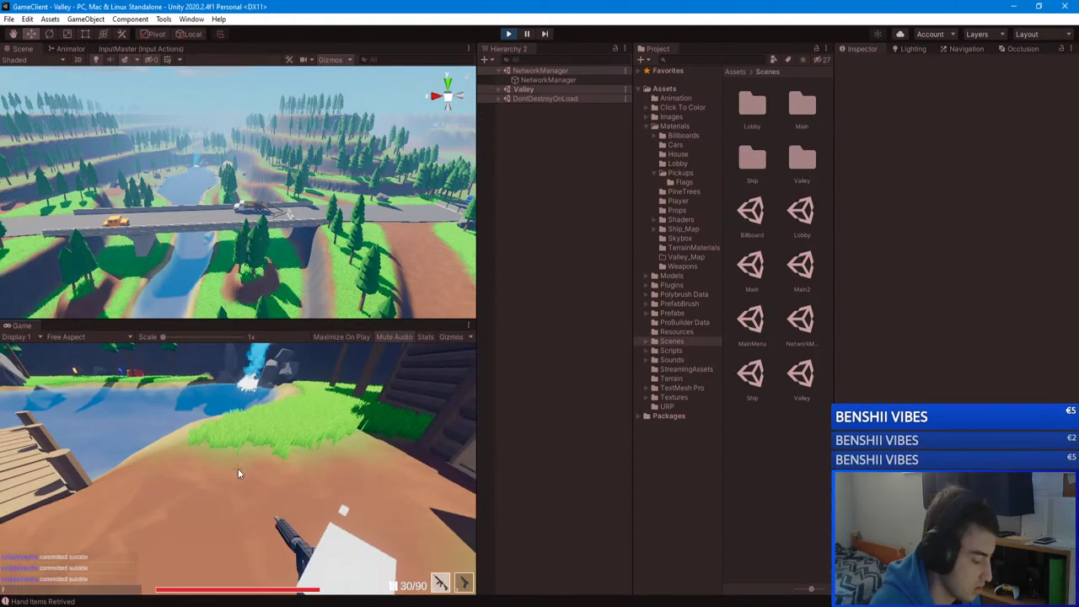
{"action": "key", "text": "k"}
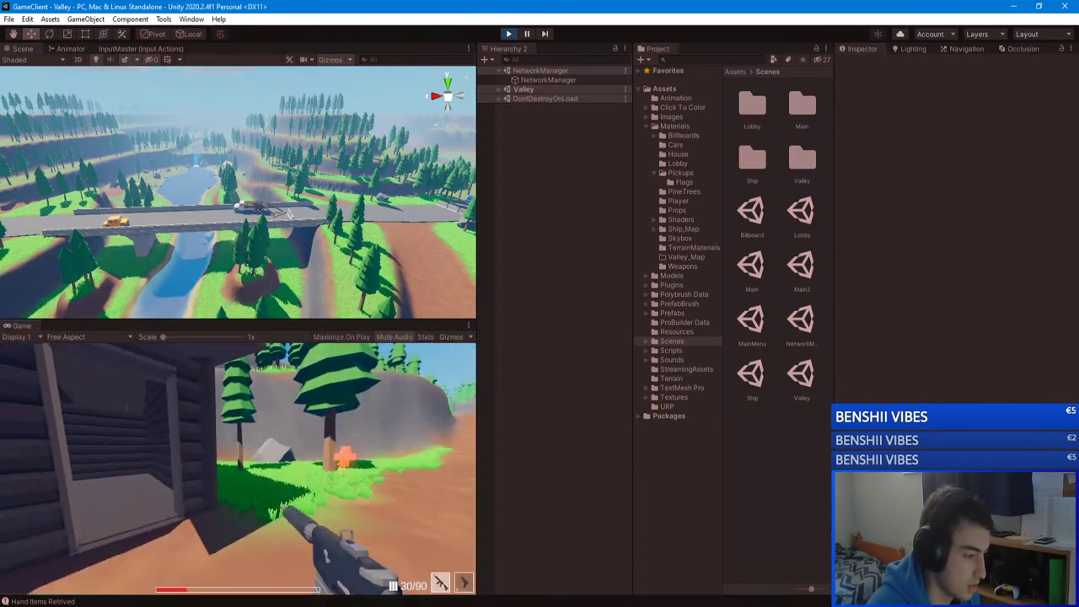
{"action": "key", "text": "w"}
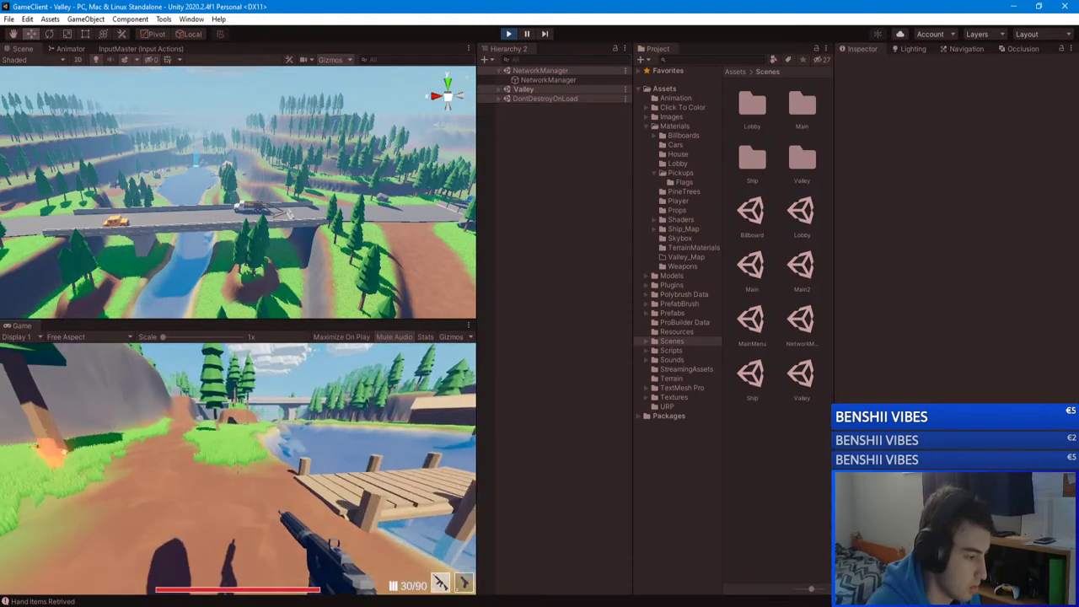
{"action": "key", "text": "w"}
{"action": "key", "text": "Escape"}
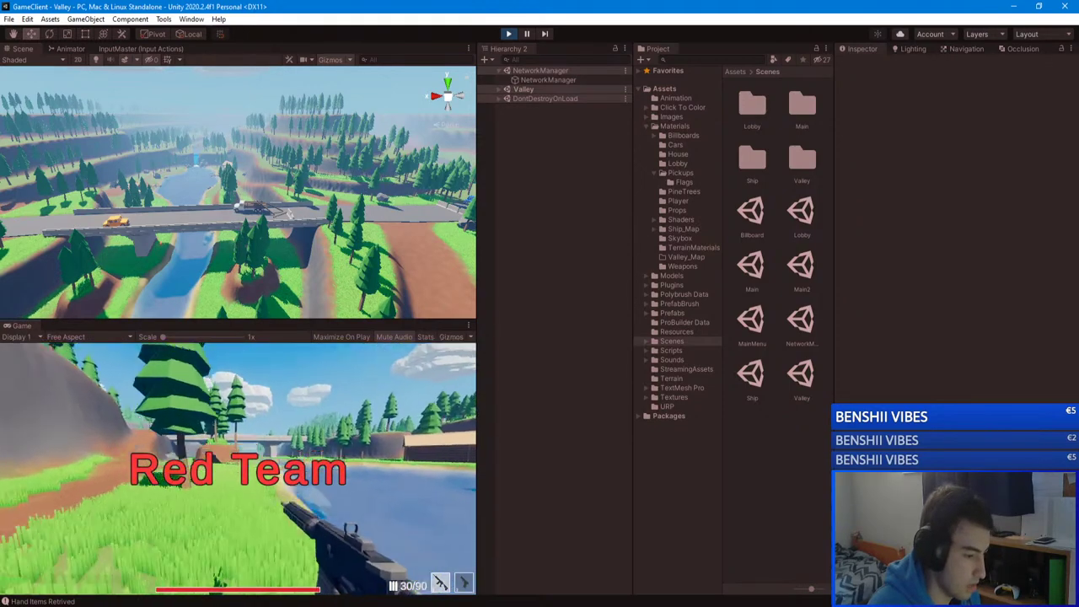
{"action": "left_click", "coordinate": [238, 472]}
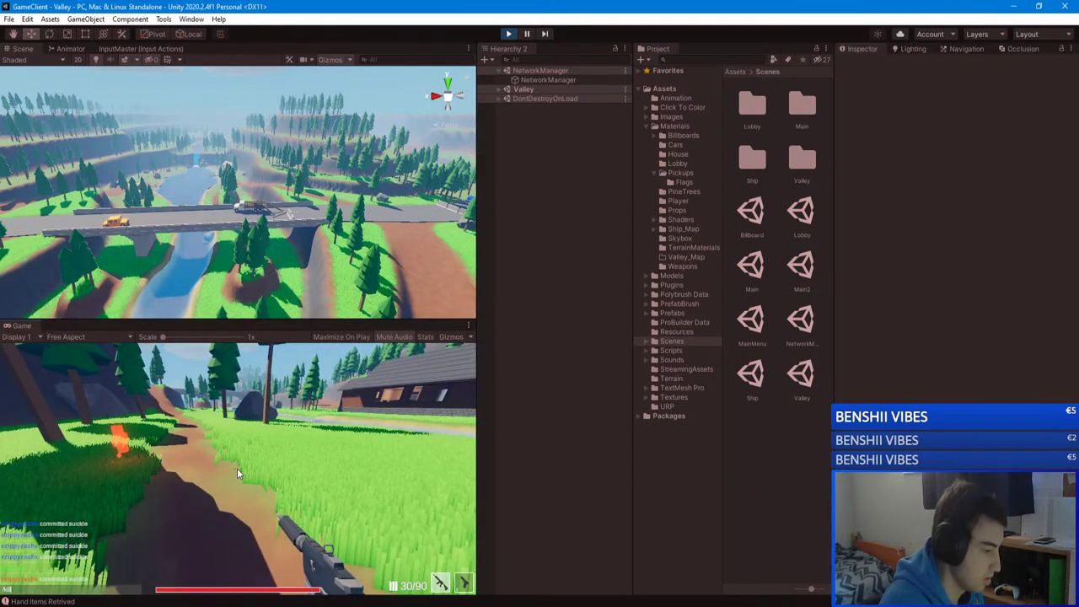
{"action": "key", "text": "k"}
Step: Pause and resume, self-kill once more, check the Capture The Flag scoreboard, then pause
{"action": "key", "text": "Escape"}
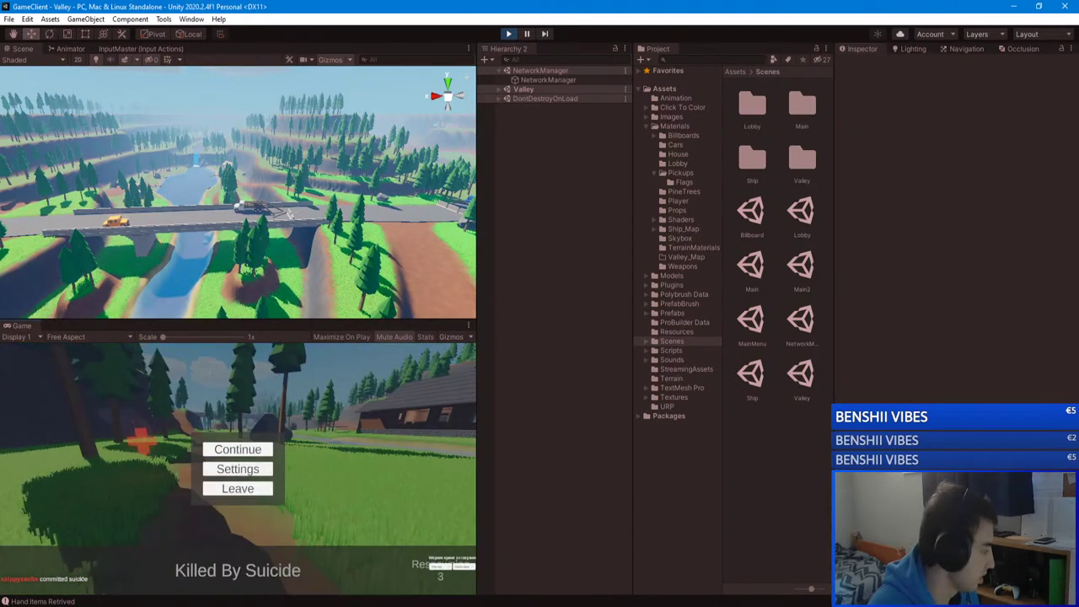
{"action": "key", "text": "alt+Tab"}
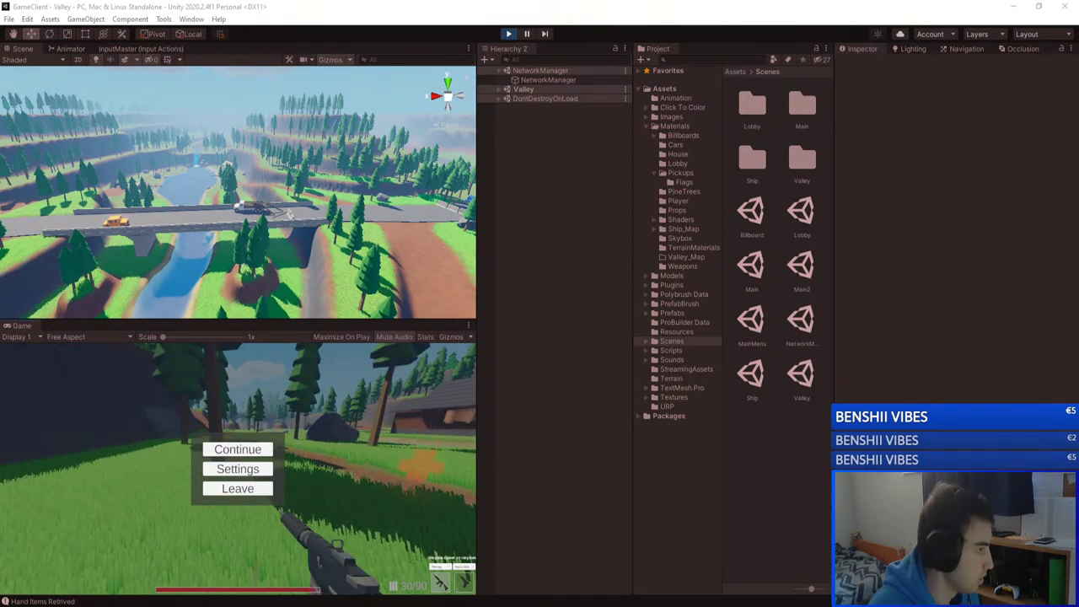
{"action": "key", "text": "alt+Tab"}
{"action": "left_click", "coordinate": [237, 449]}
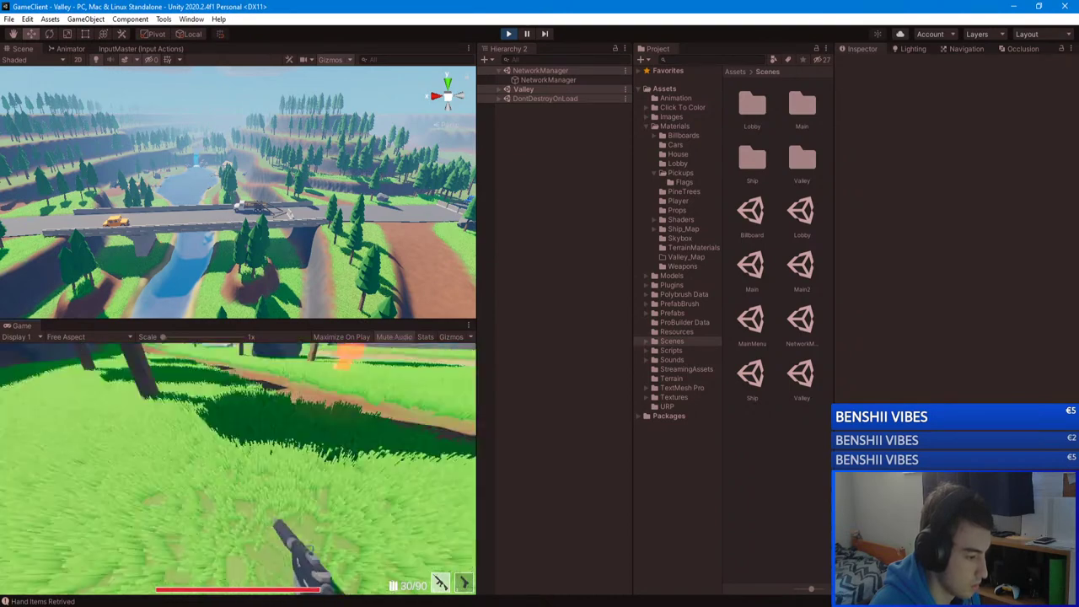
{"action": "key", "text": "k"}
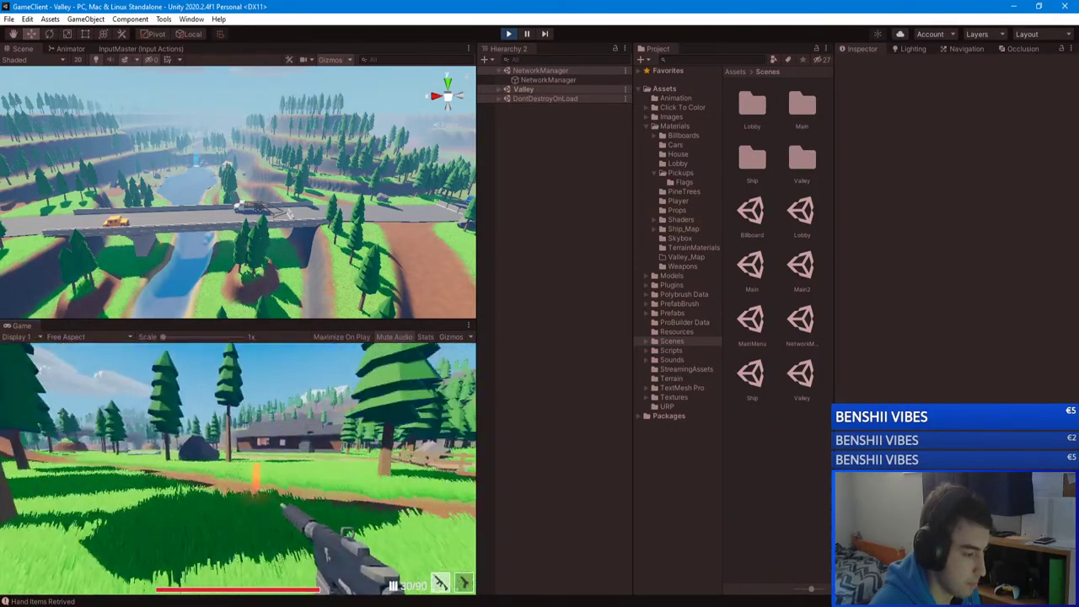
{"action": "key", "text": "Tab"}
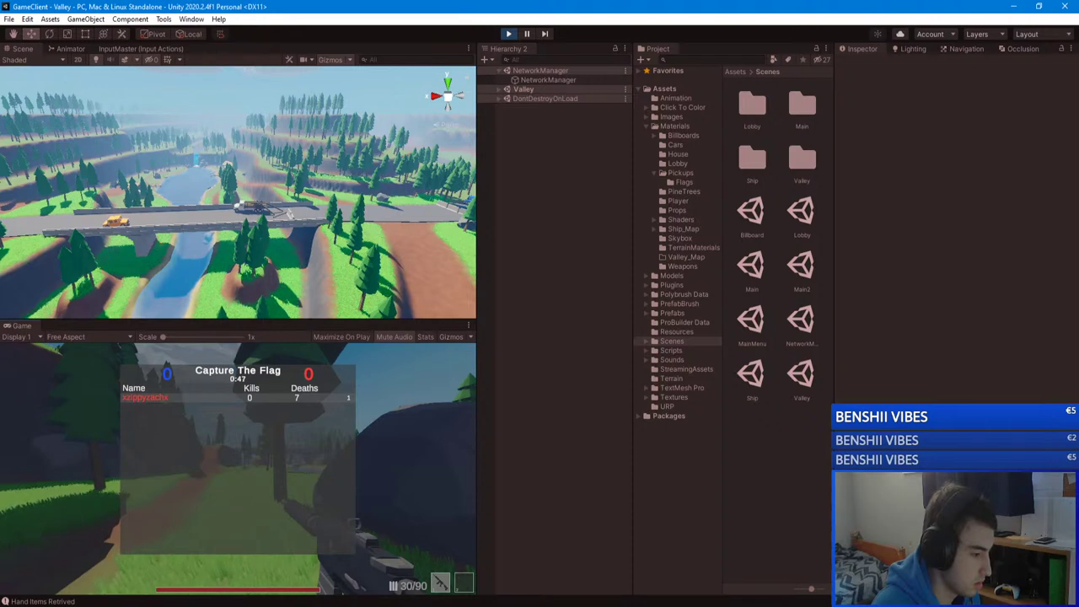
{"action": "key", "text": "Escape"}
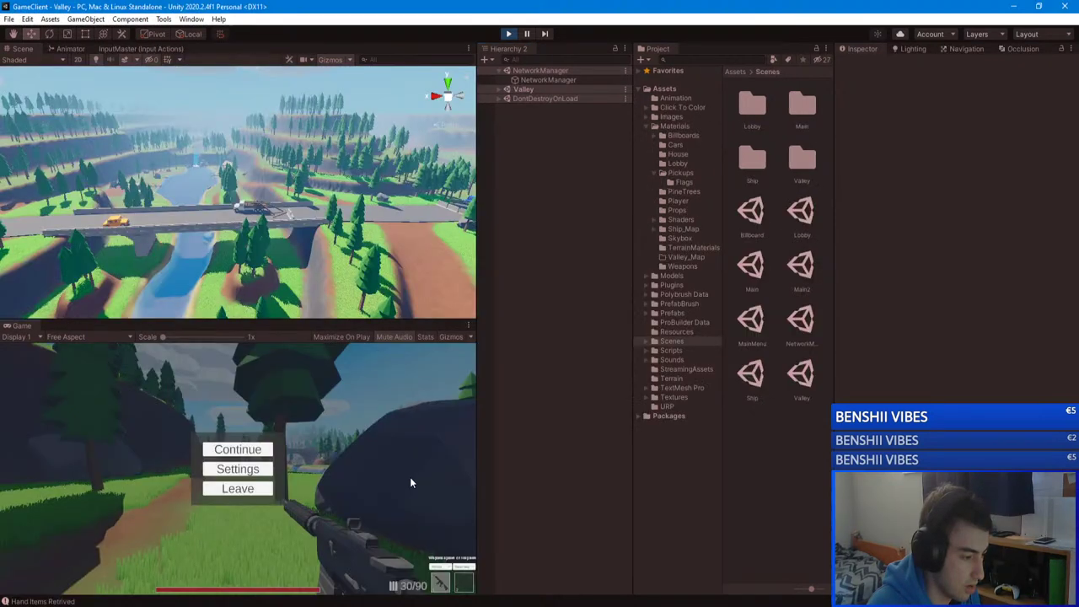
Step: Leave the match for the lobby and start a Free For All game on Valley
{"action": "left_click", "coordinate": [248, 450]}
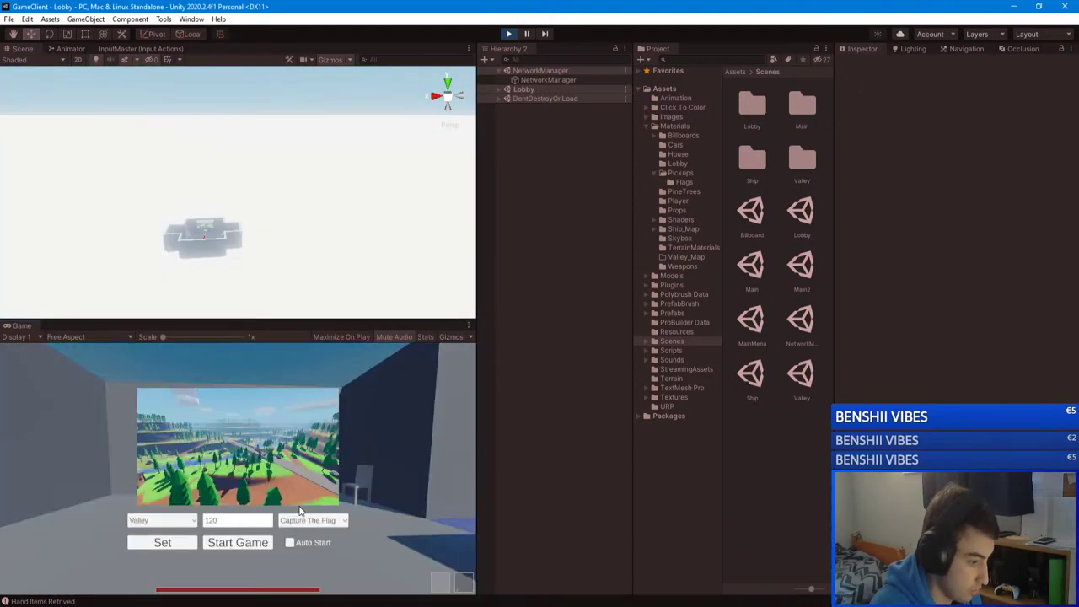
{"action": "left_click", "coordinate": [312, 520]}
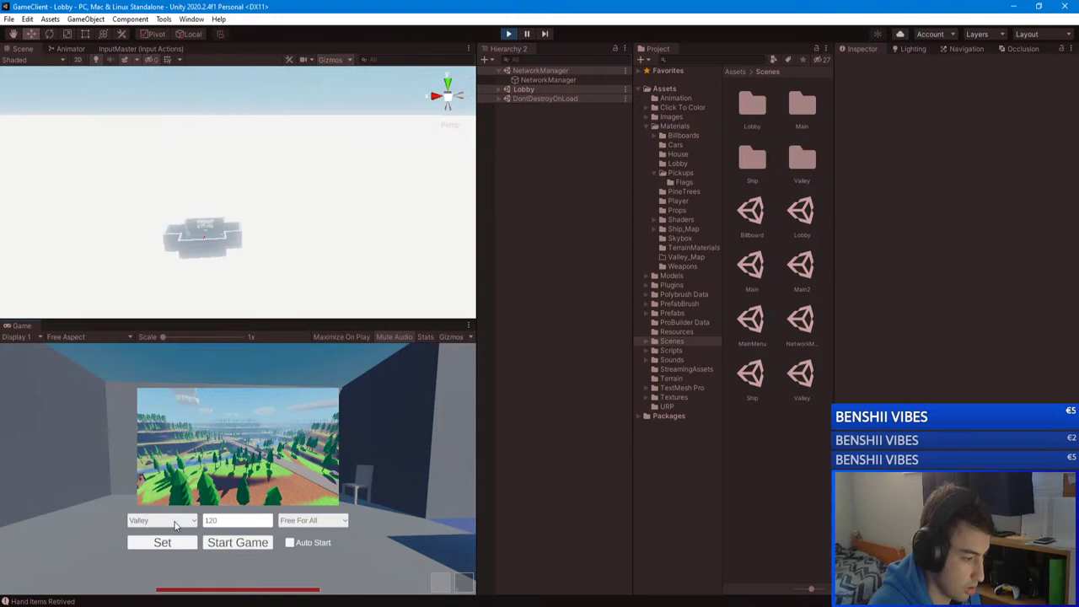
{"action": "left_click", "coordinate": [238, 544]}
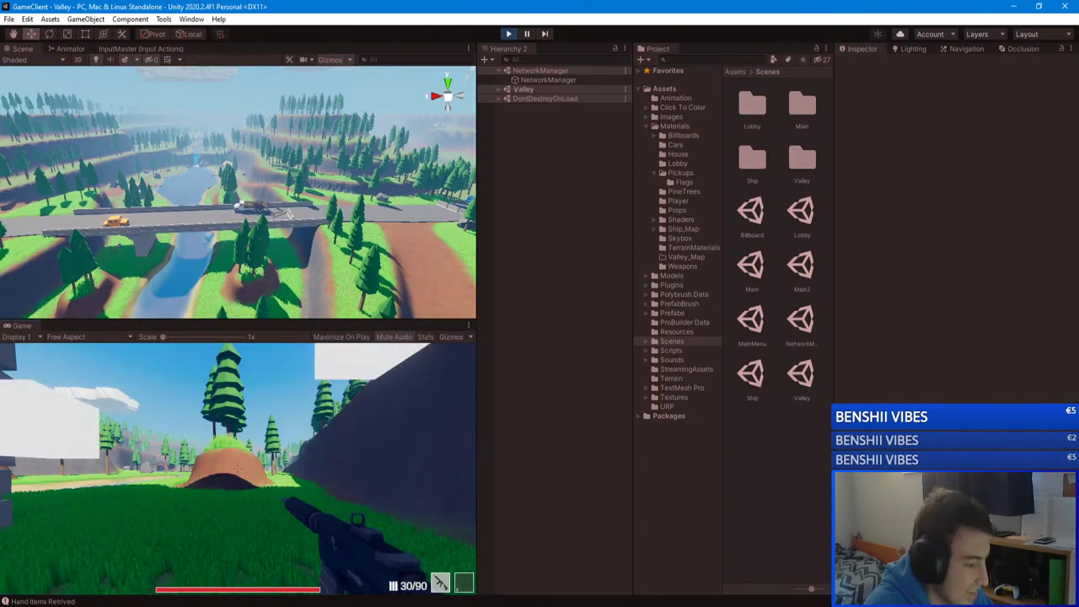
Step: Kill the player five times in the Valley Free For All match to test respawning
{"action": "key", "text": "w"}
{"action": "key", "text": "w"}
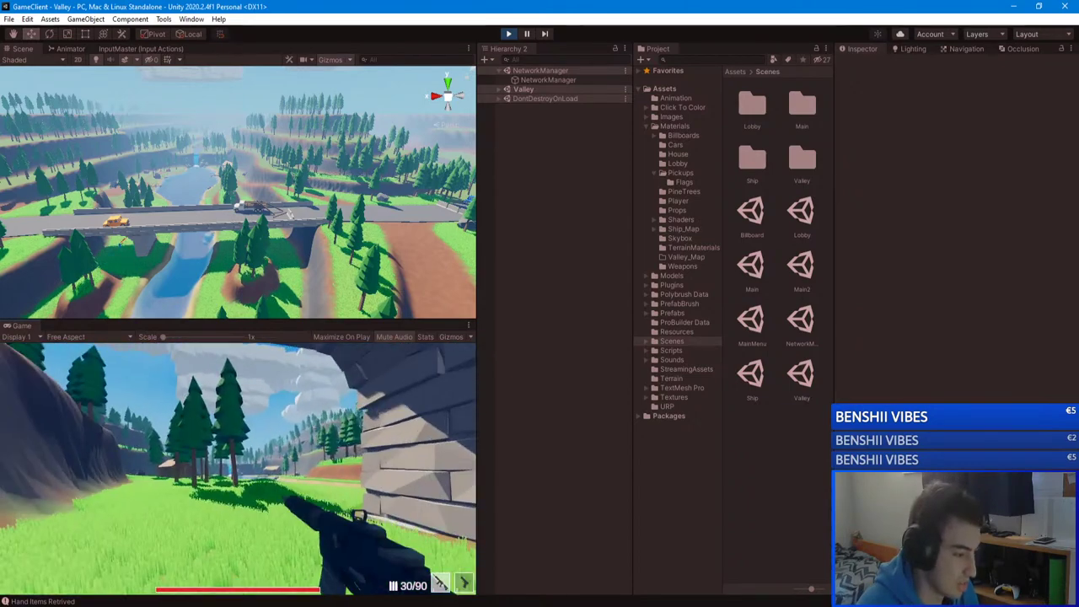
{"action": "key", "text": "g"}
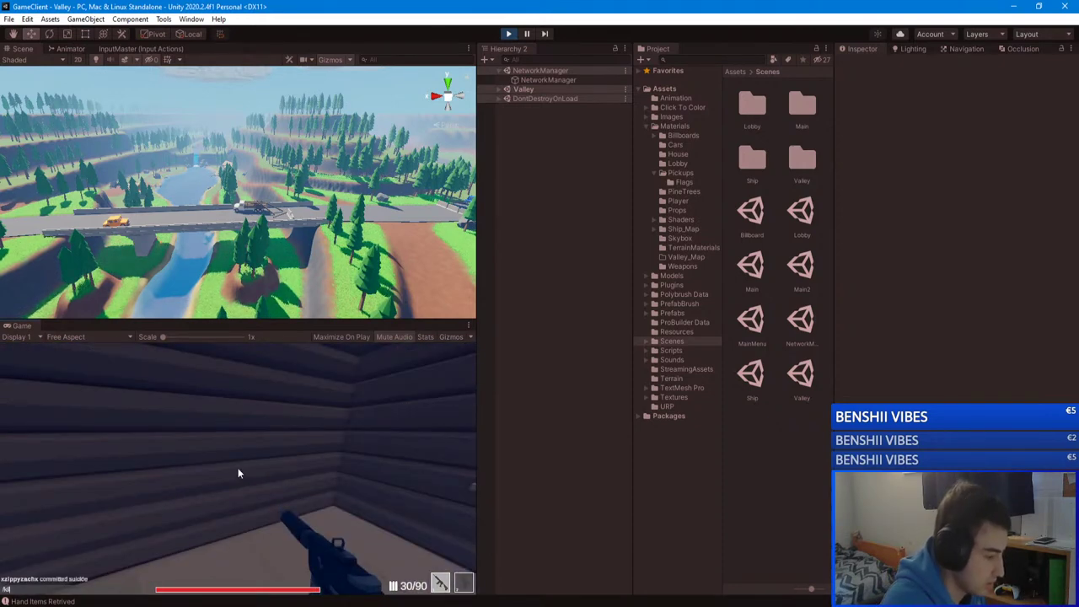
{"action": "key", "text": "k"}
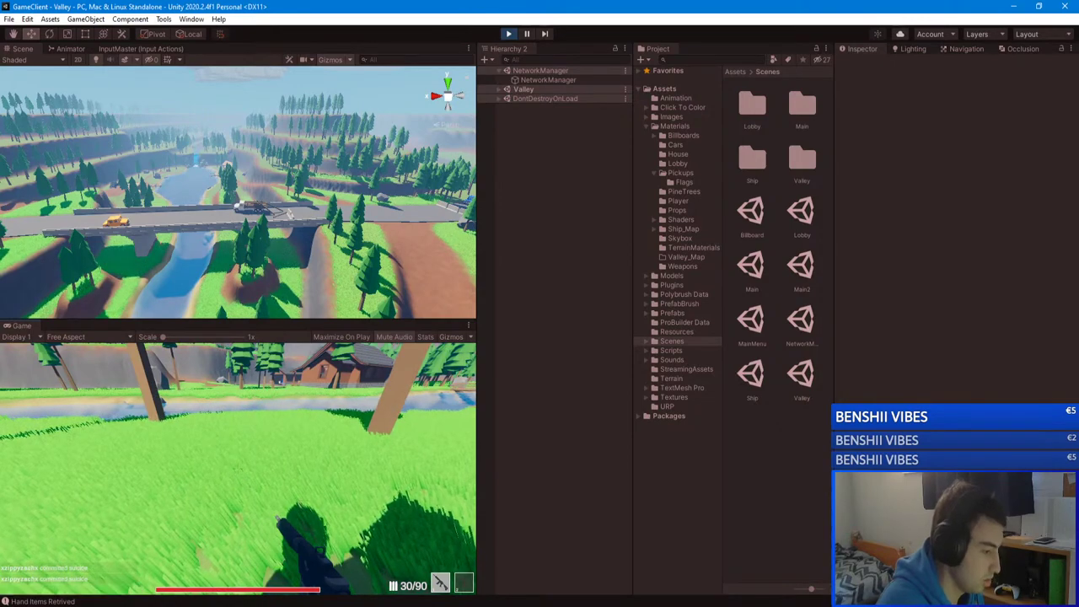
{"action": "key", "text": "k"}
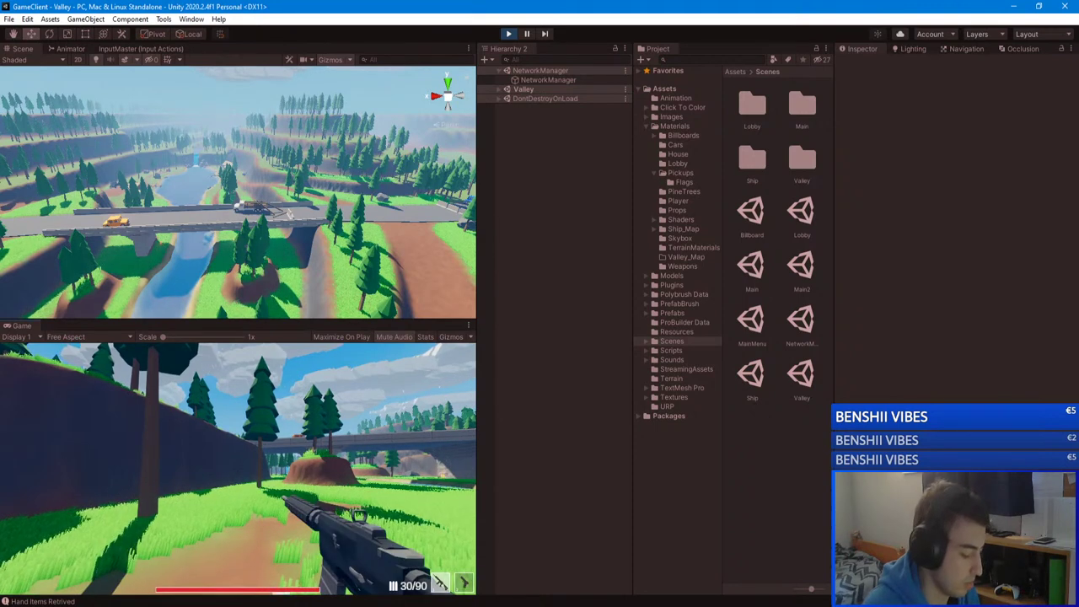
{"action": "key", "text": "k"}
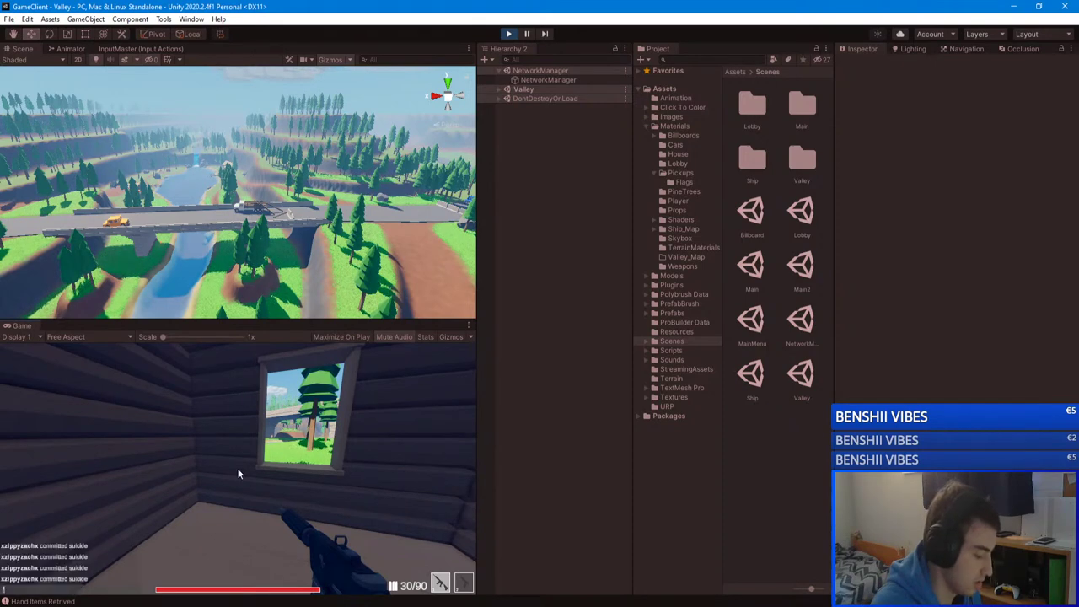
{"action": "key", "text": "k"}
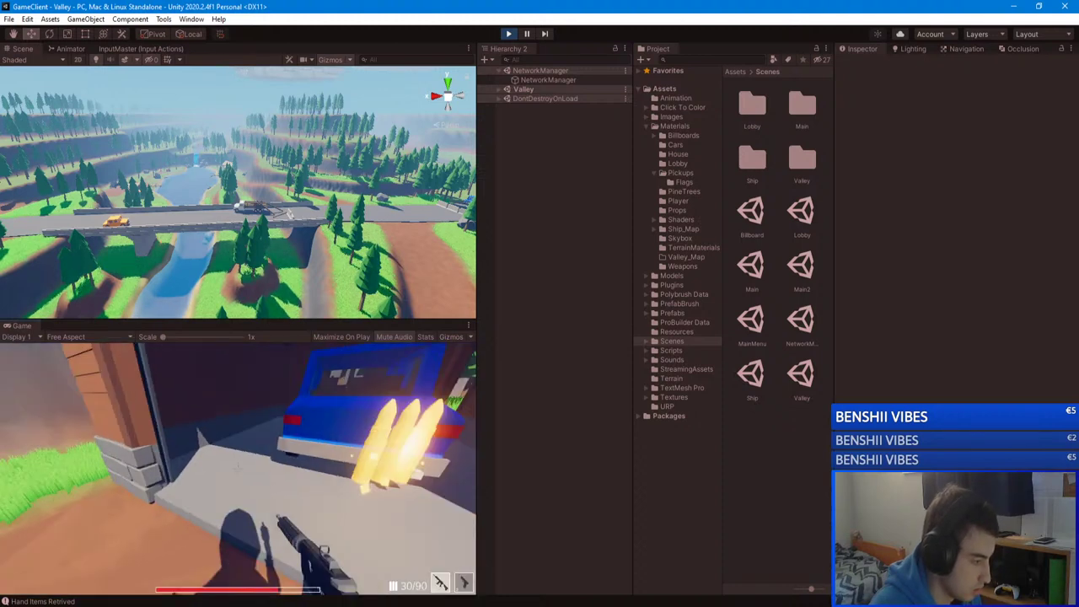
Step: Walk past the blue car to the barrels by the wall, then pause and maximize the Game view
{"action": "key", "text": "w"}
{"action": "key", "text": "w"}
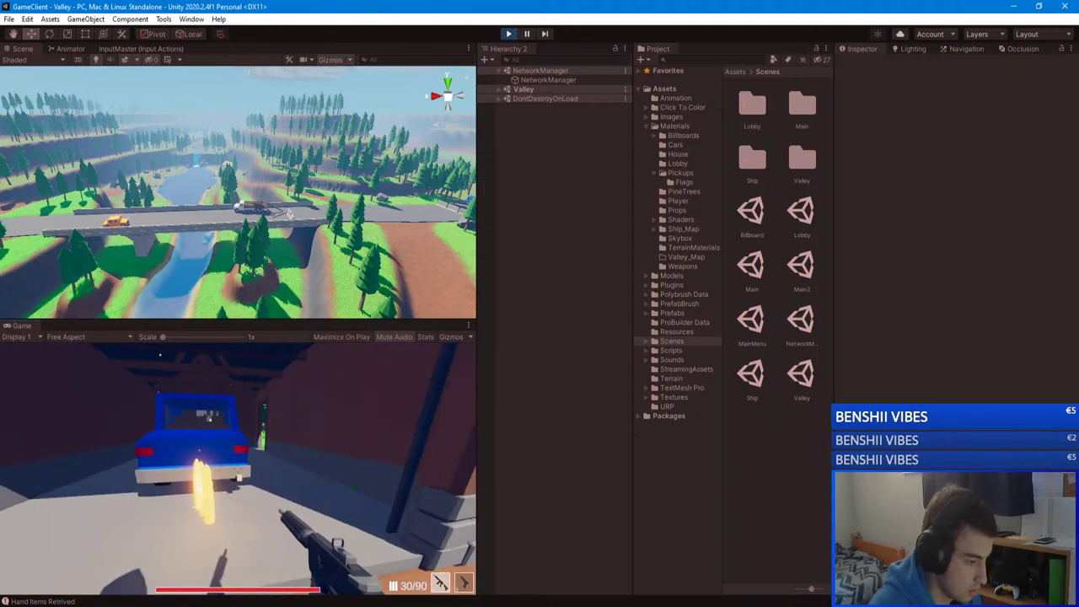
{"action": "key", "text": "w"}
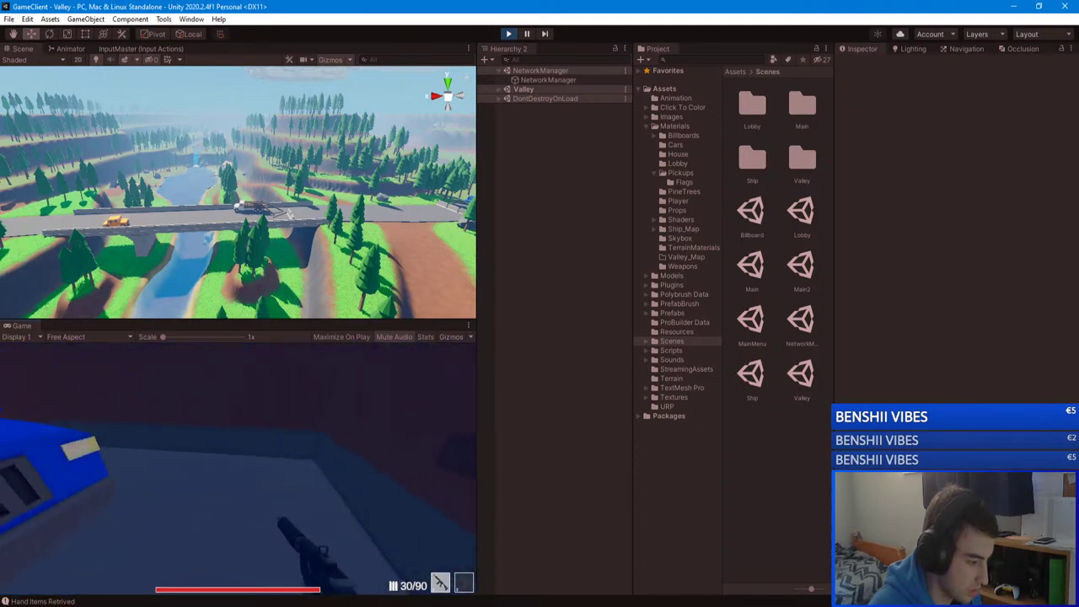
{"action": "key", "text": "w"}
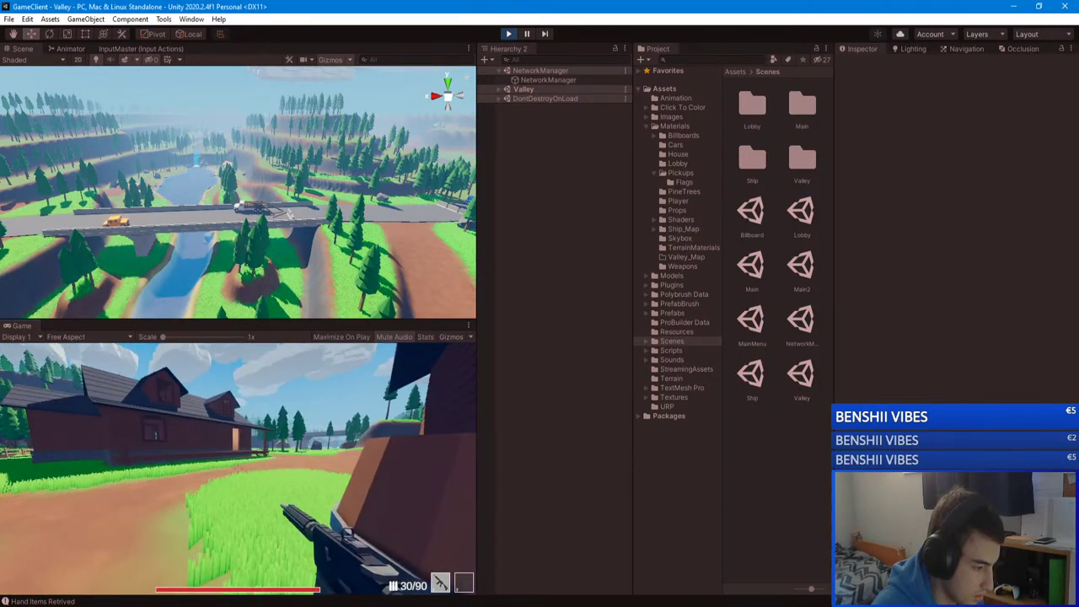
{"action": "key", "text": "w"}
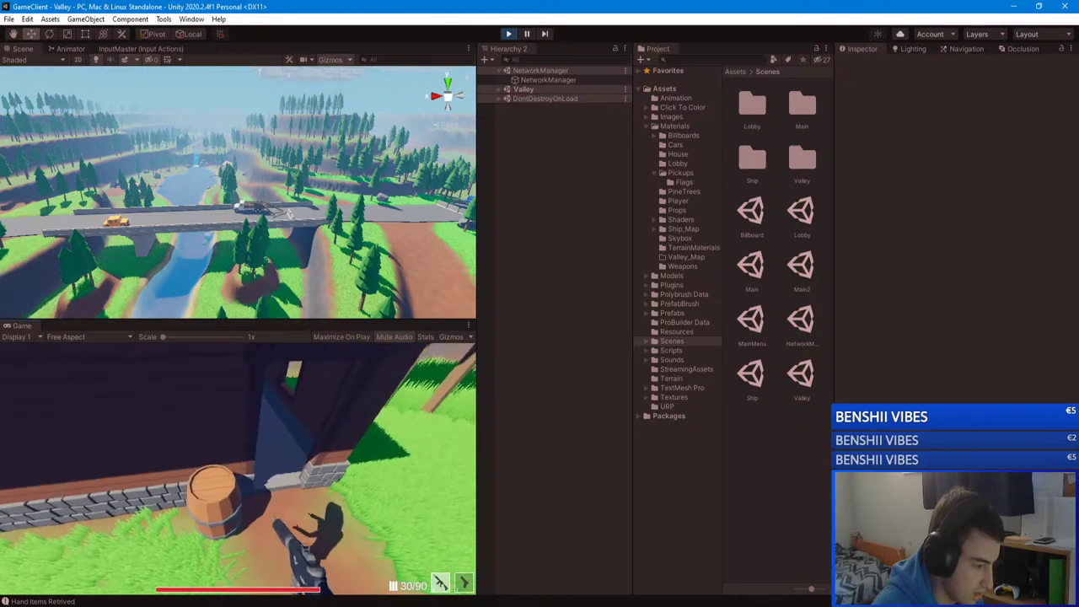
{"action": "key", "text": "w"}
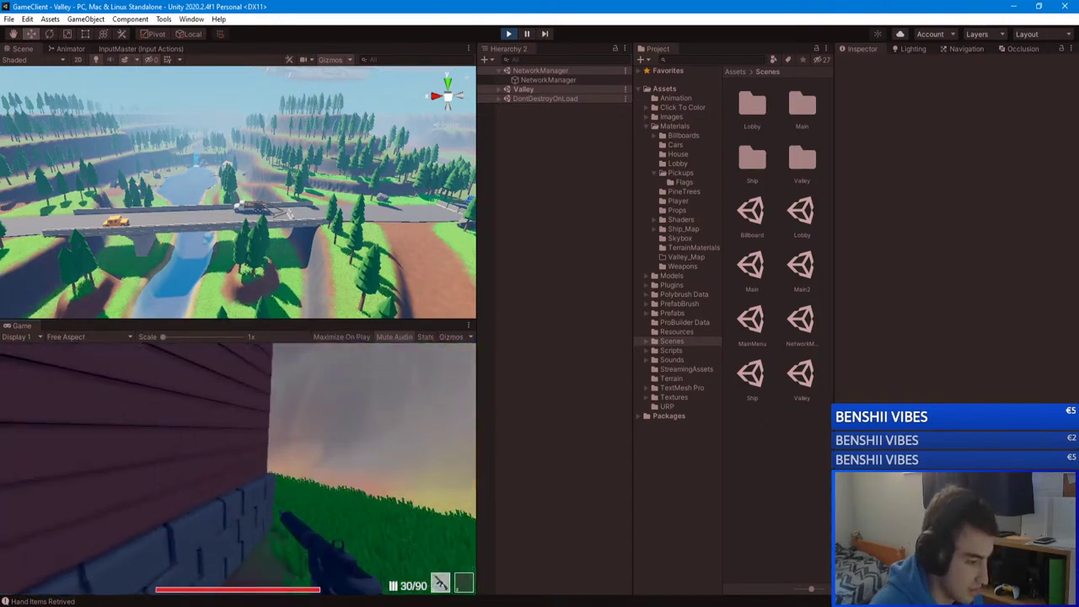
{"action": "key", "text": "w"}
{"action": "key", "text": "w"}
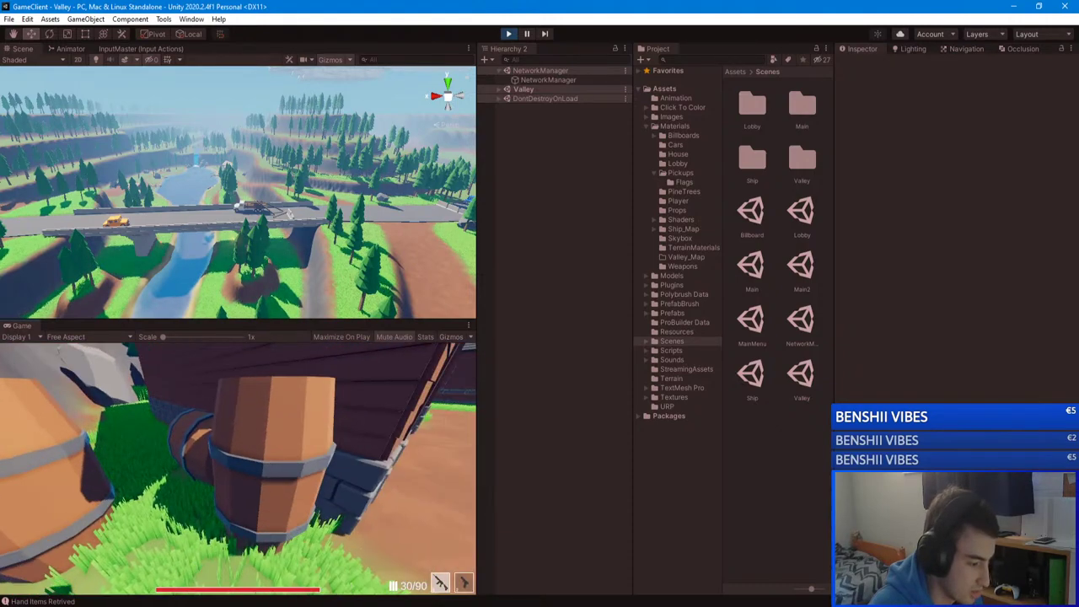
{"action": "key", "text": "Escape"}
{"action": "left_click", "coordinate": [468, 326]}
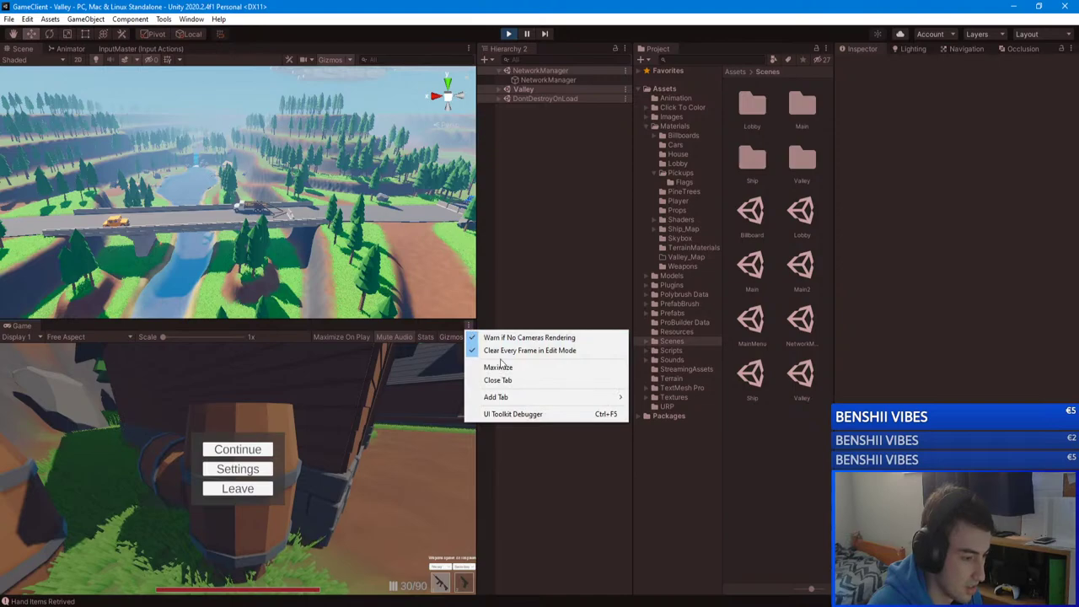
{"action": "left_click", "coordinate": [493, 364]}
Step: Resume play and circle the barrels along the barn wall to the garage corner
{"action": "key", "text": "Escape"}
{"action": "key", "text": "w"}
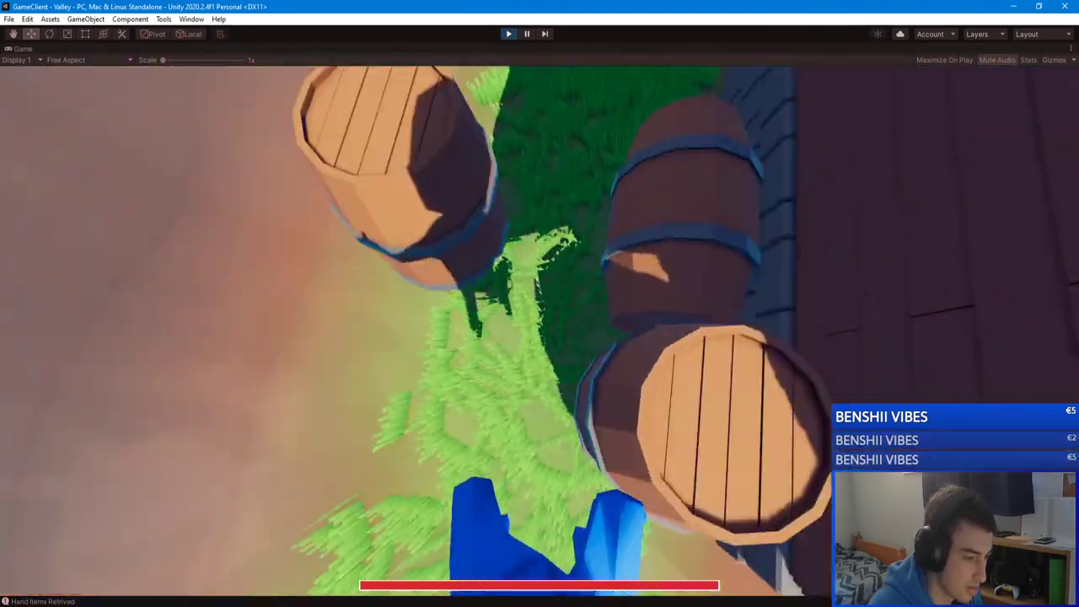
{"action": "key", "text": "w"}
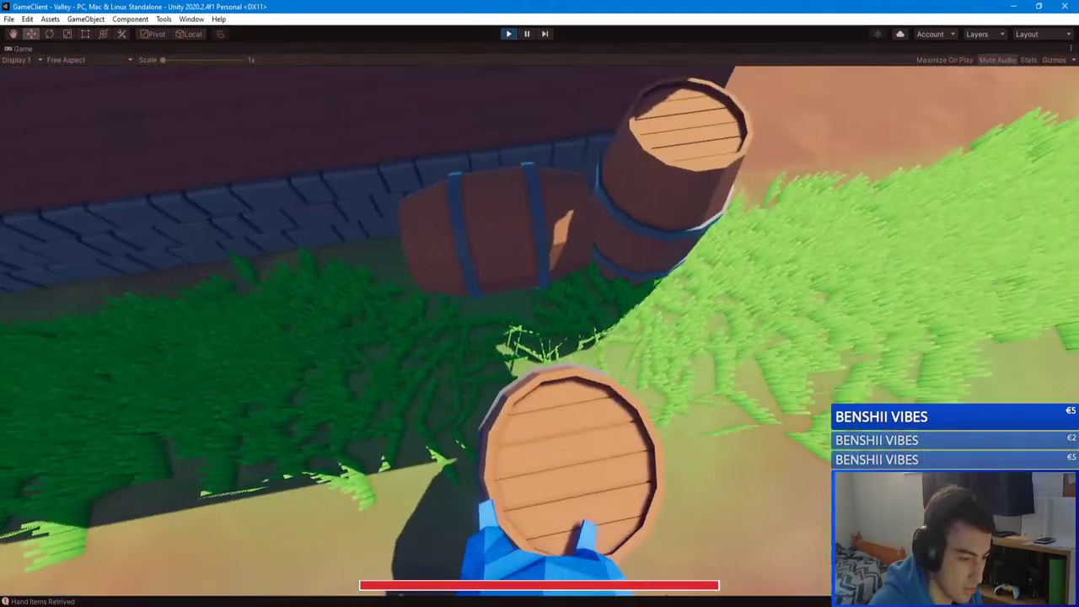
{"action": "key", "text": "w"}
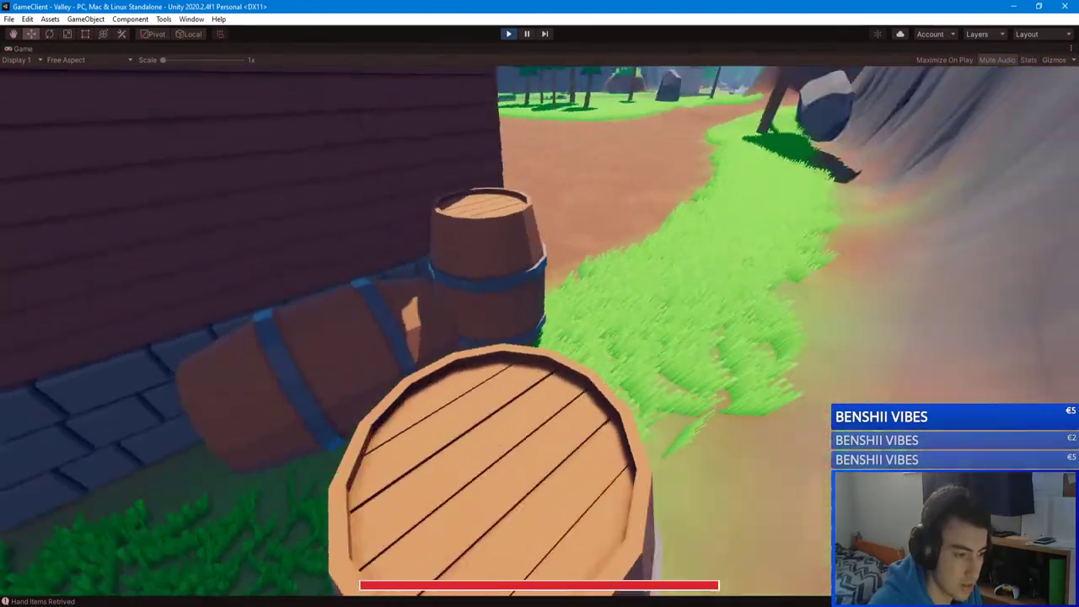
{"action": "key", "text": "w"}
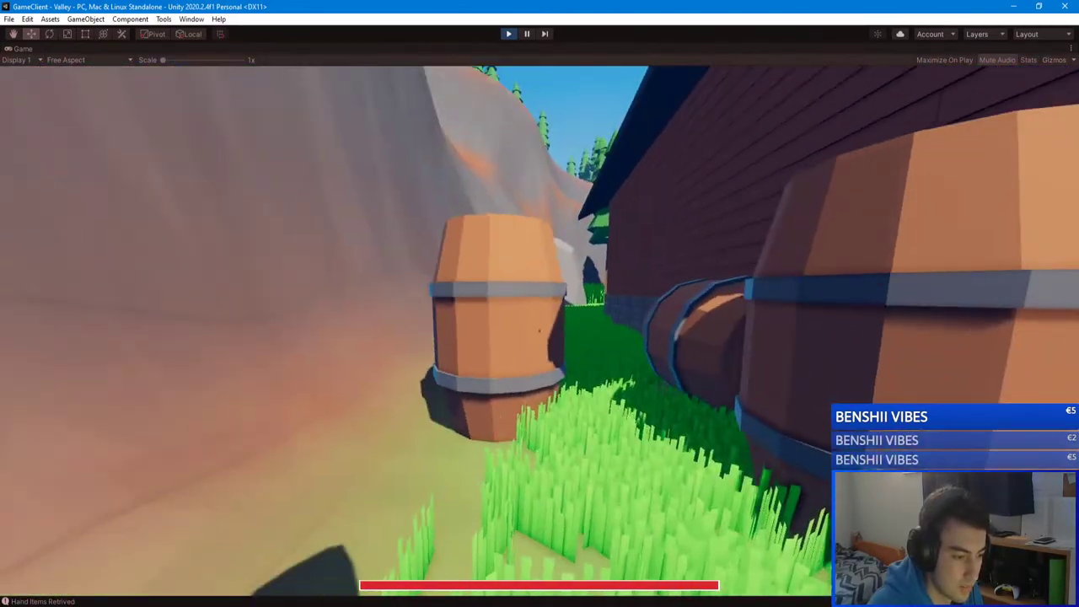
{"action": "key", "text": "w"}
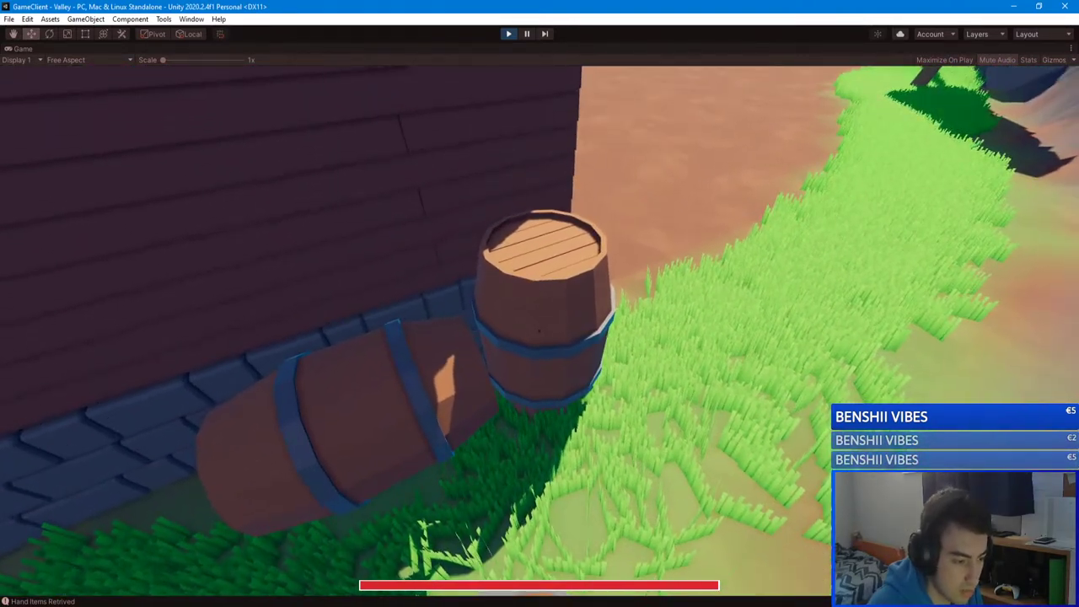
{"action": "key", "text": "w"}
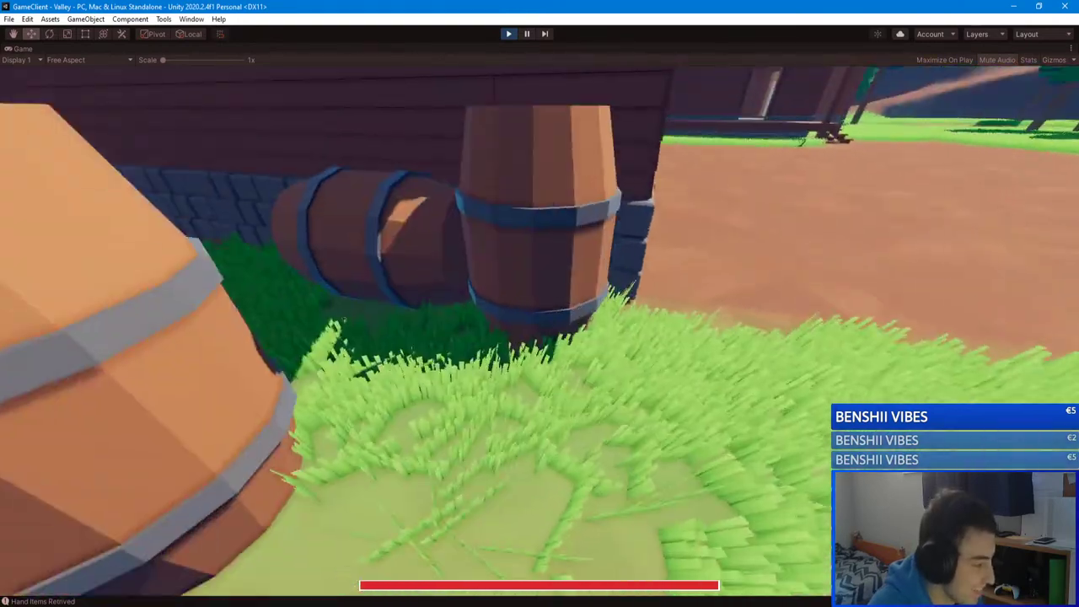
Step: Walk over the barrels onto the barn roof toward the houses and open the in-game chat
{"action": "key", "text": "w"}
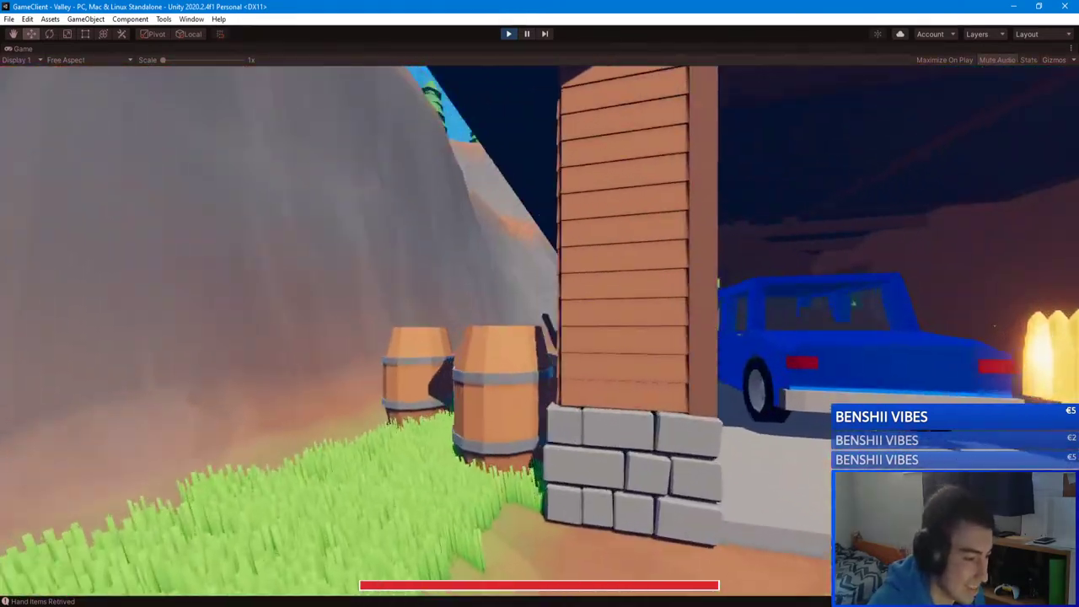
{"action": "key", "text": "w"}
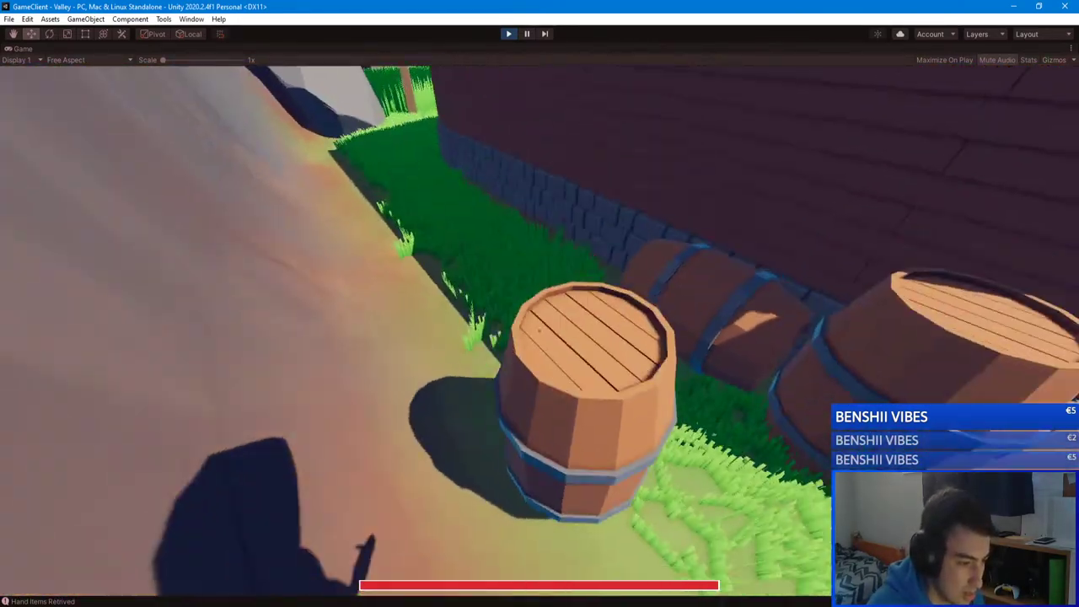
{"action": "key", "text": "w"}
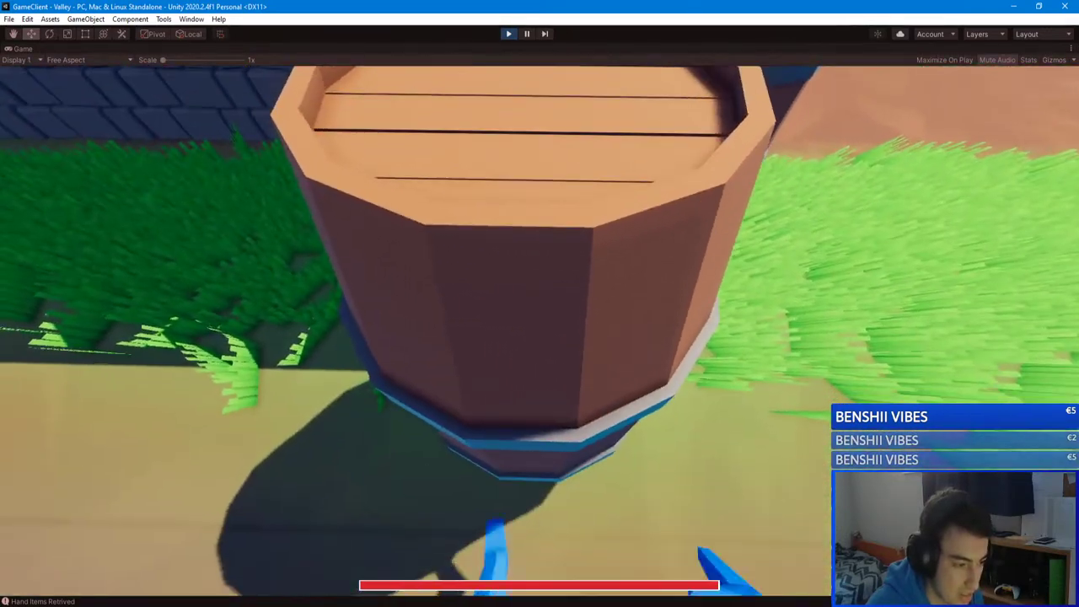
{"action": "key", "text": "w"}
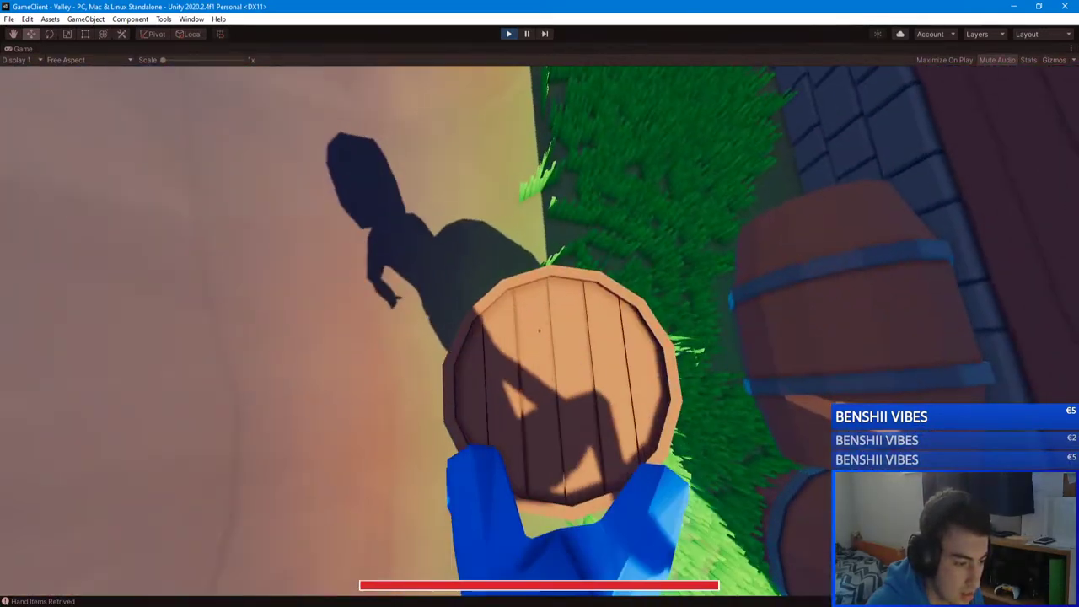
{"action": "key", "text": "w"}
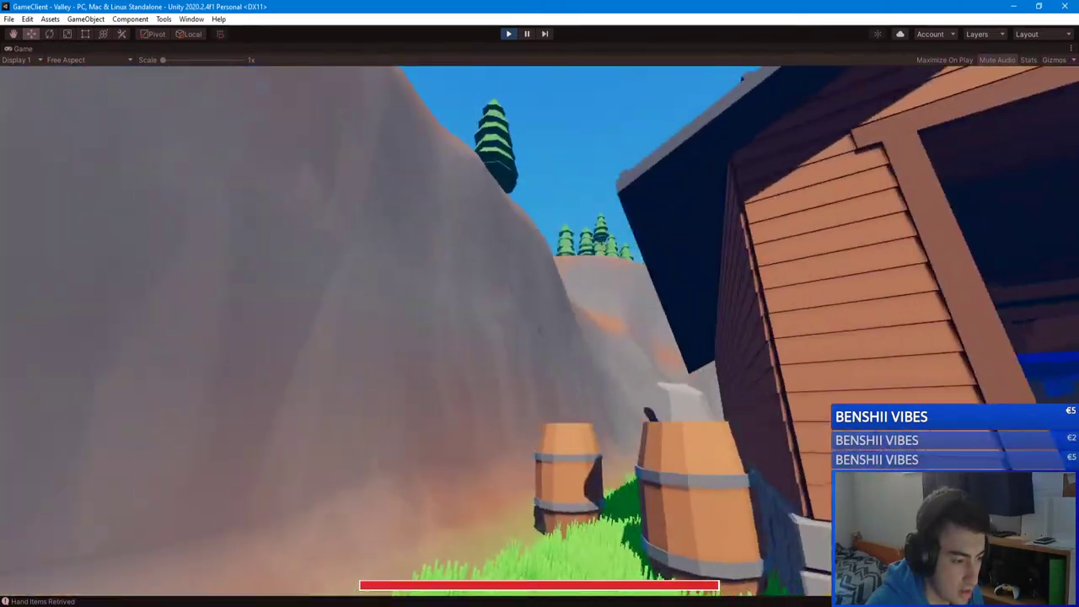
{"action": "key", "text": "w"}
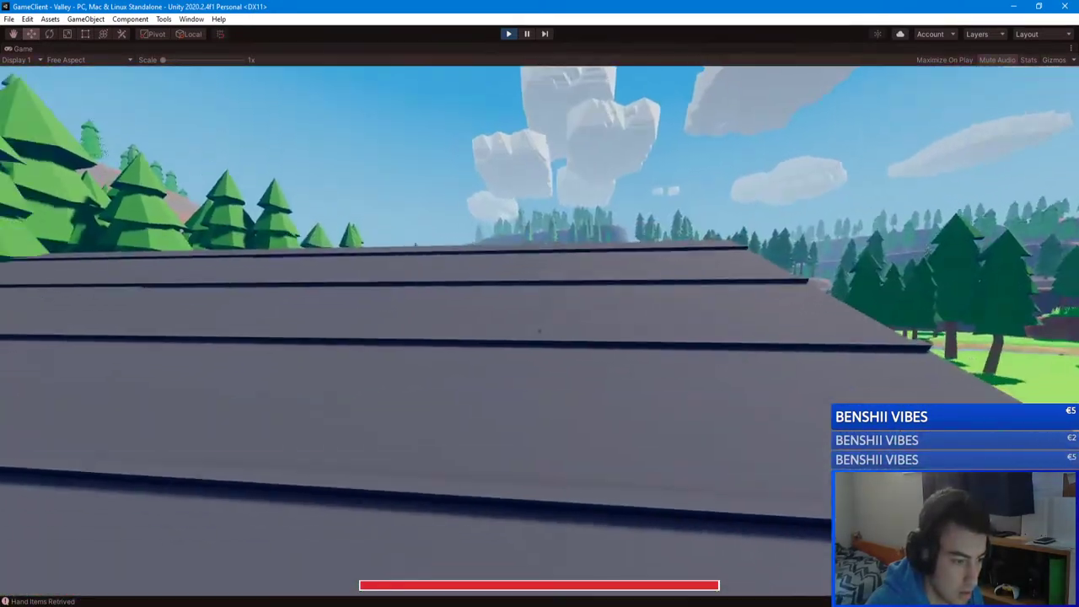
{"action": "key", "text": "w"}
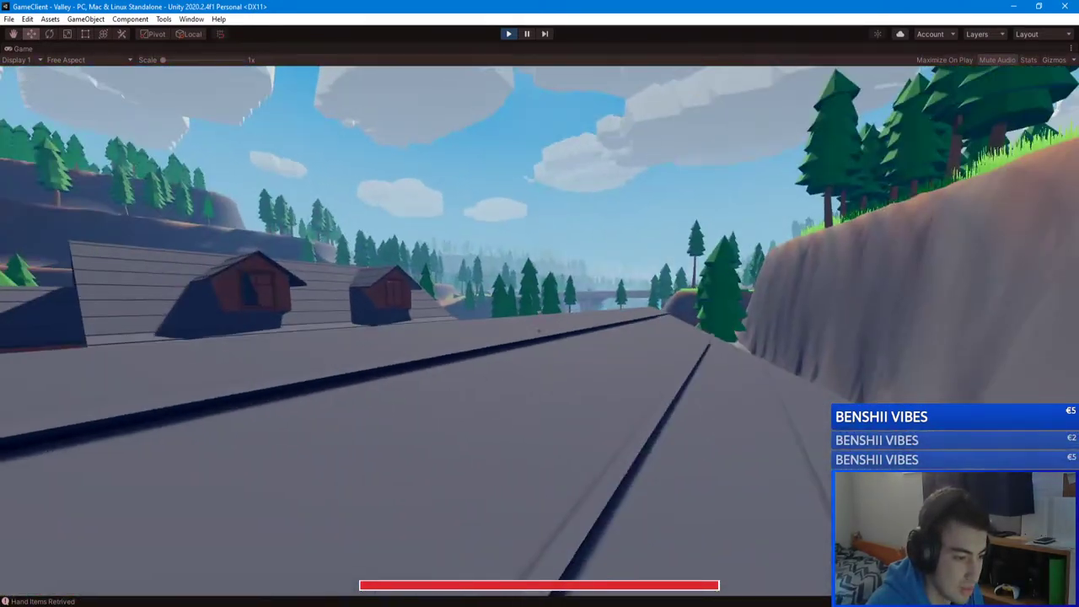
{"action": "key", "text": "slash"}
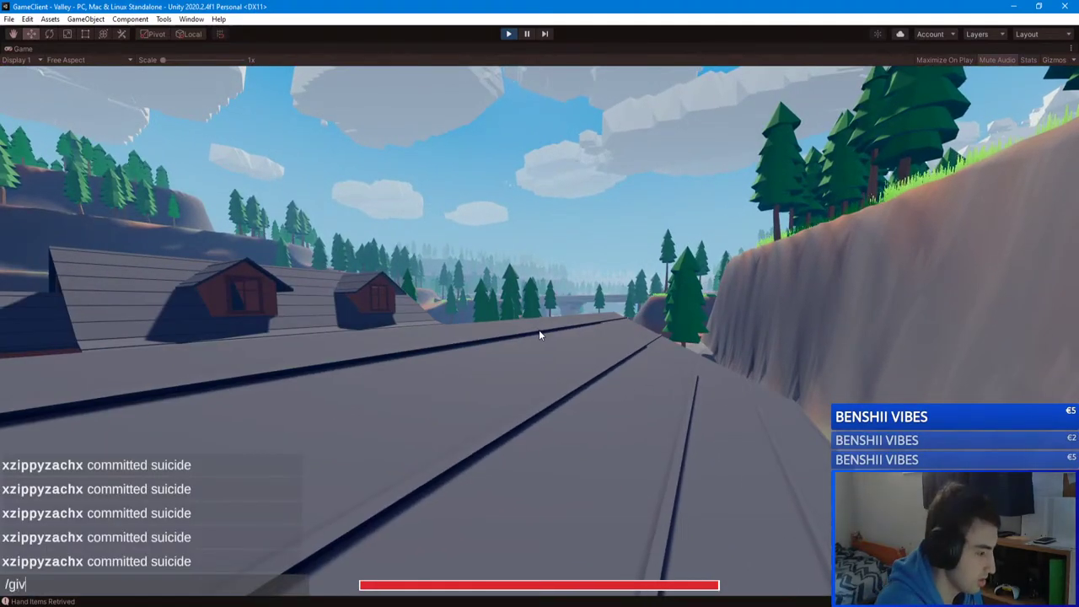
Step: Submit the /give command for a sniper rifle and test its scope
{"action": "type", "text": "give"}
{"action": "key", "text": "Return"}
{"action": "right_click", "coordinate": [540, 303]}
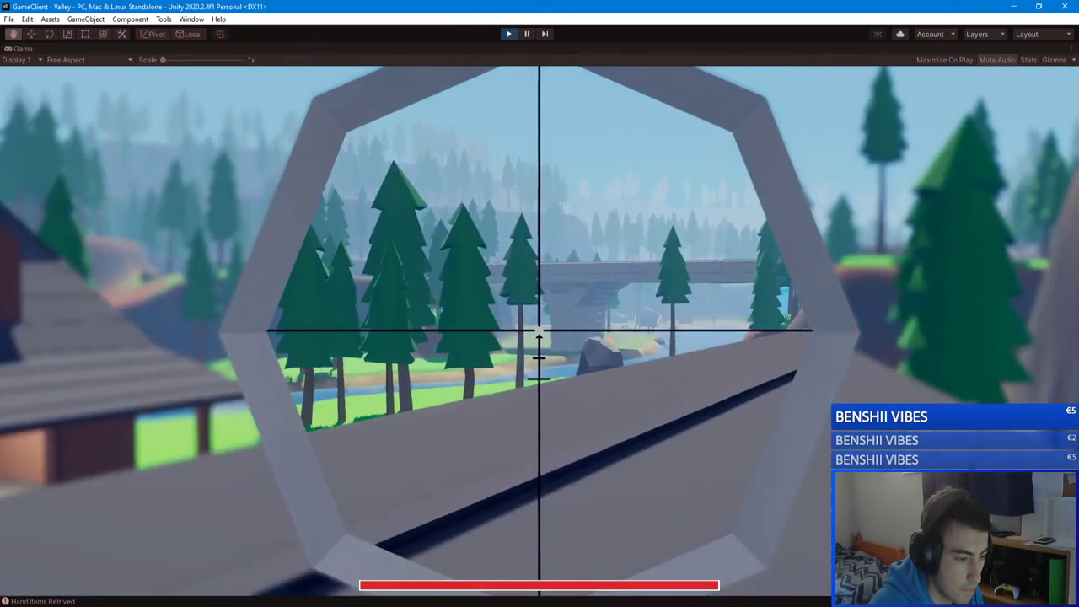
{"action": "right_click", "coordinate": [539, 303]}
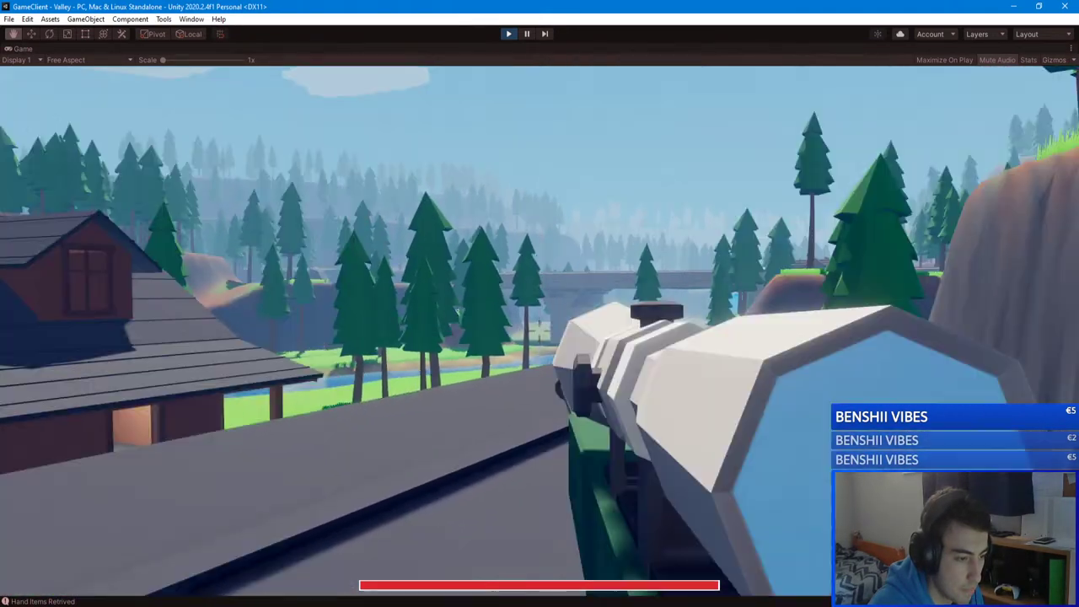
{"action": "key", "text": "Escape"}
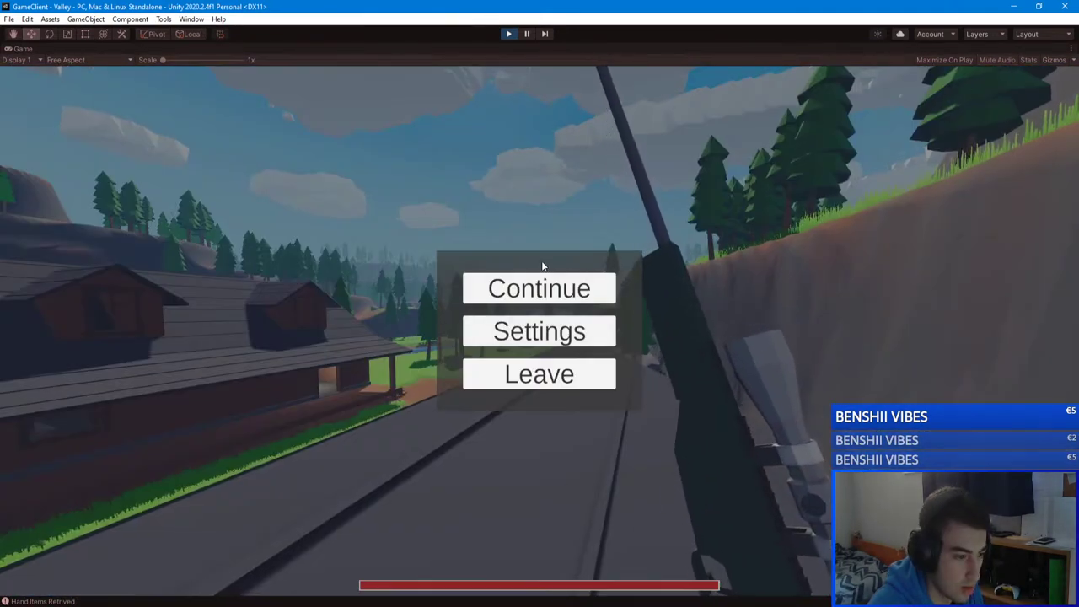
{"action": "left_click", "coordinate": [540, 285]}
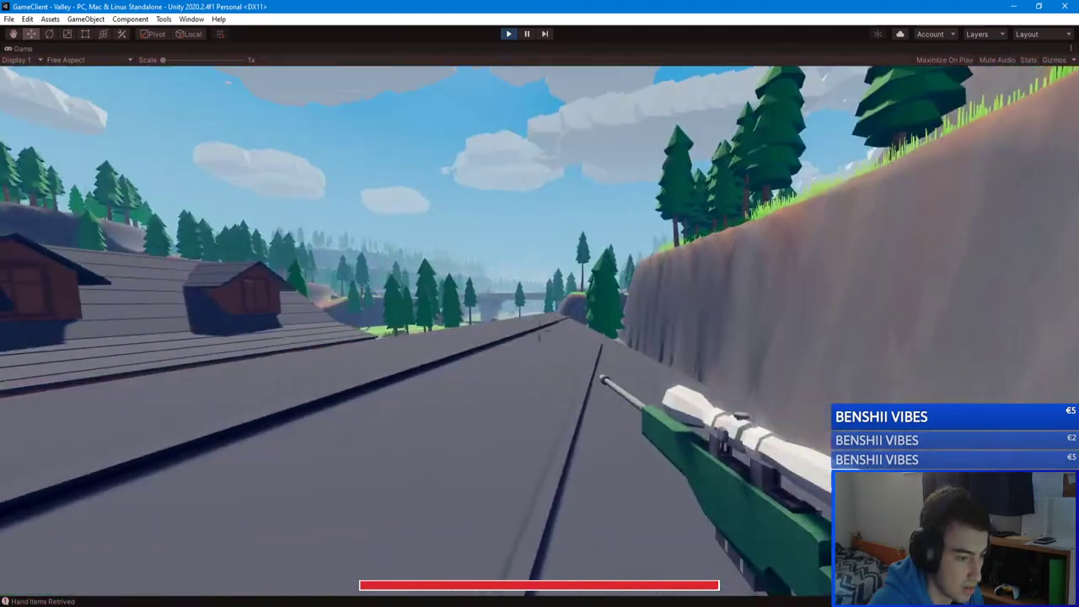
Step: Scope toward the bridge, then drop off the roof and walk into the garage by the blue car
{"action": "right_click", "coordinate": [539, 303]}
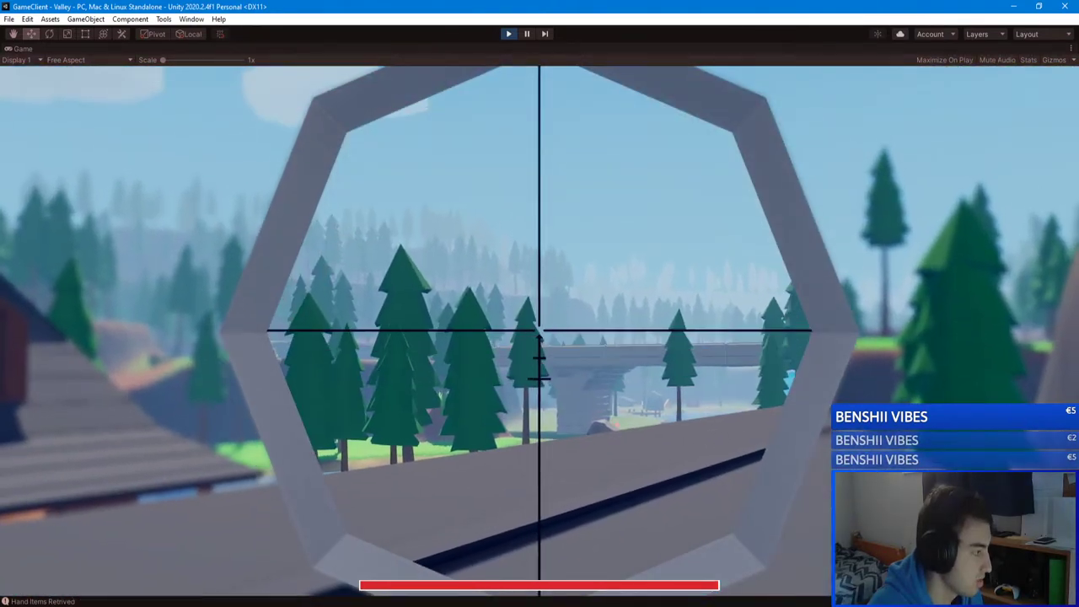
{"action": "right_click", "coordinate": [539, 337]}
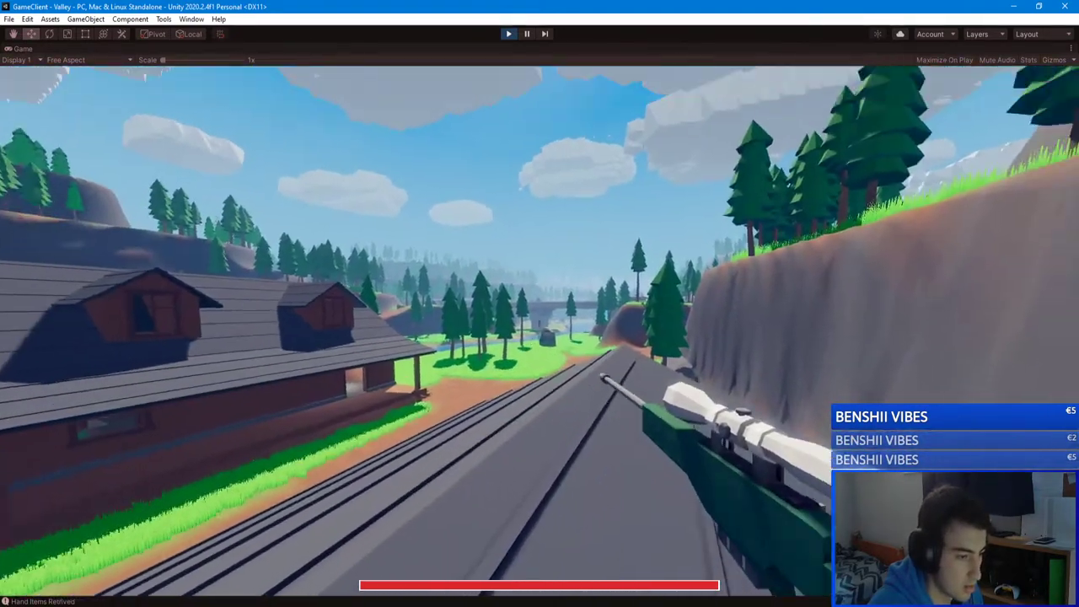
{"action": "right_click", "coordinate": [539, 329]}
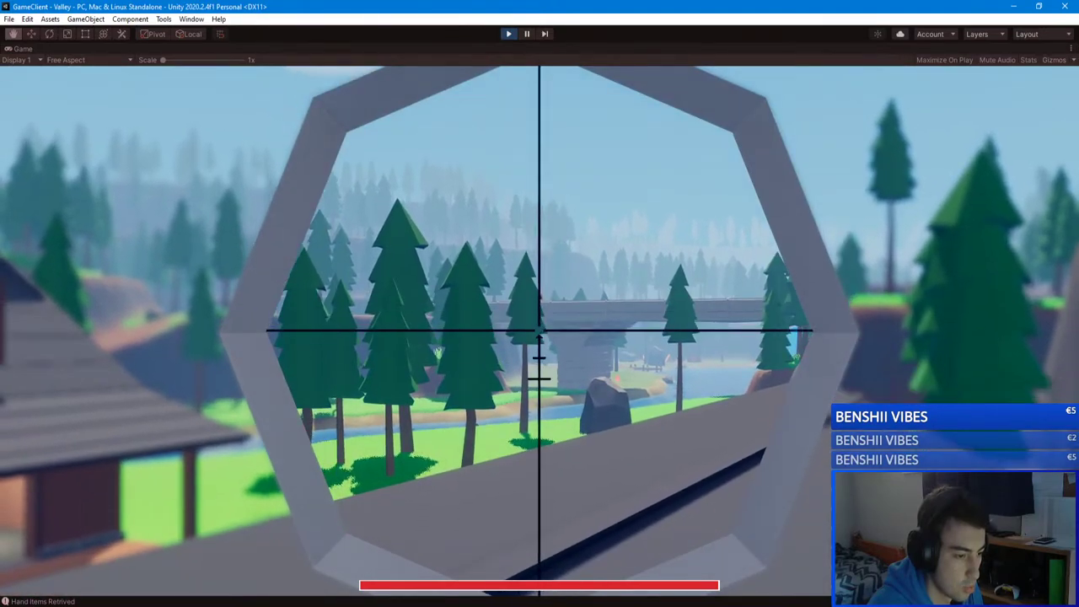
{"action": "right_click", "coordinate": [539, 328]}
{"action": "key", "text": "space"}
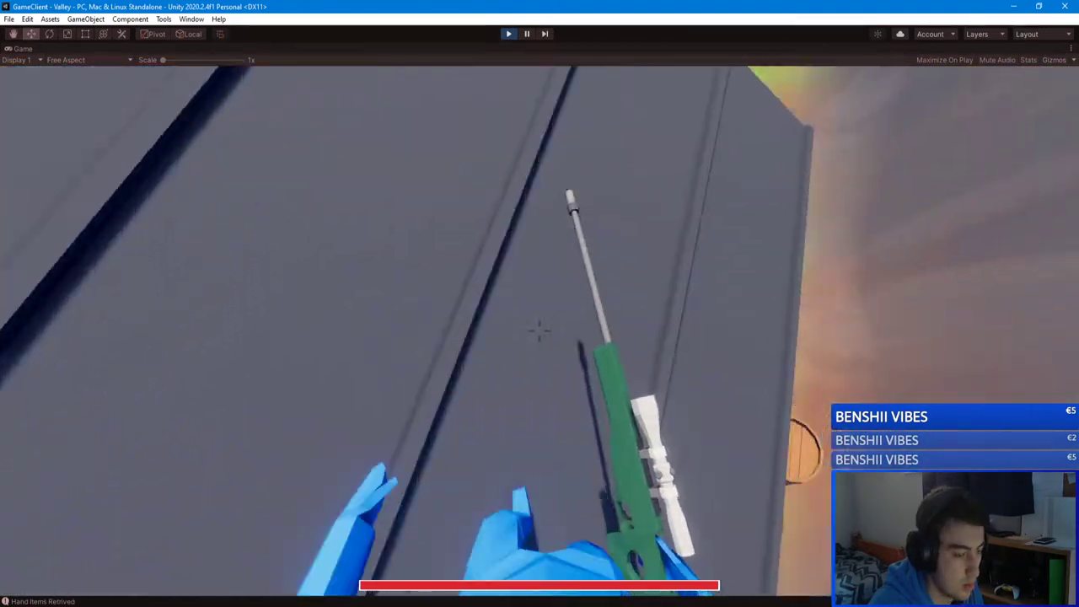
{"action": "key", "text": "w"}
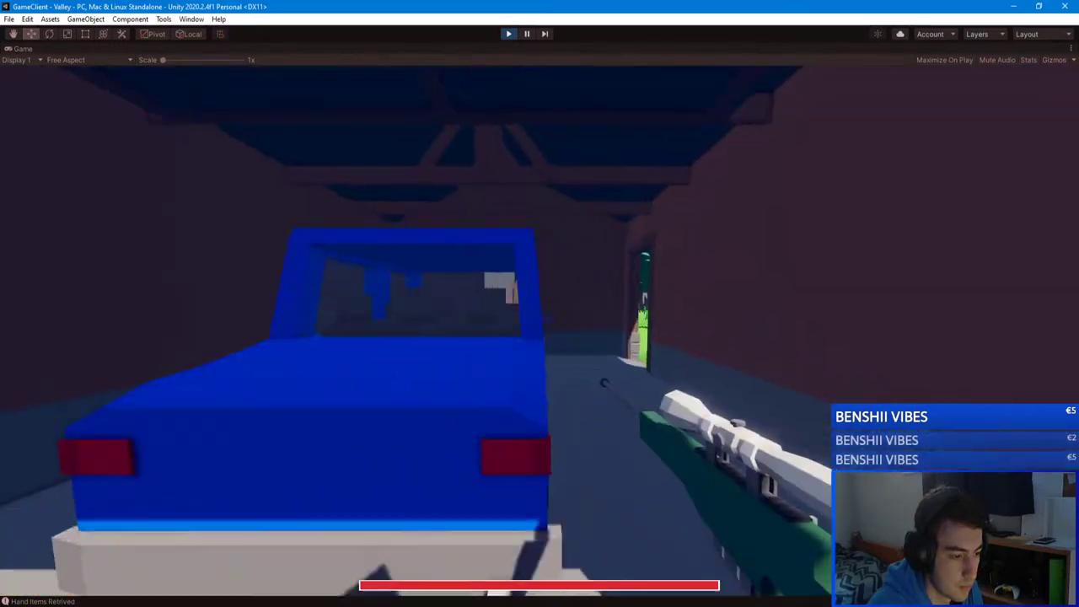
{"action": "key", "text": "w"}
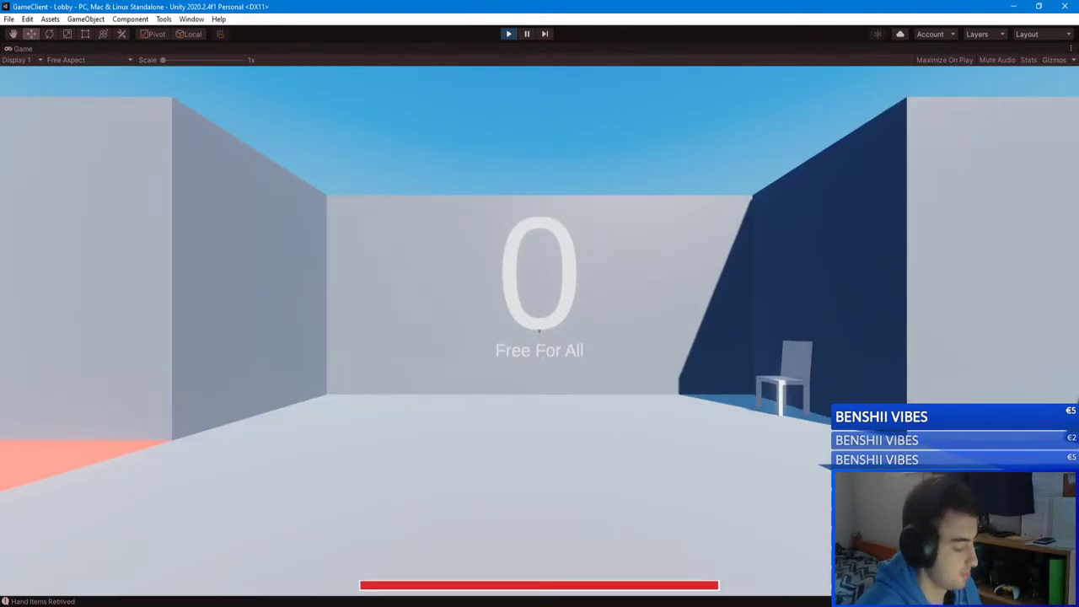
Step: Walk through the Lobby past the Valley room toward the Free For All wall
{"action": "key", "text": "w"}
{"action": "key", "text": "w"}
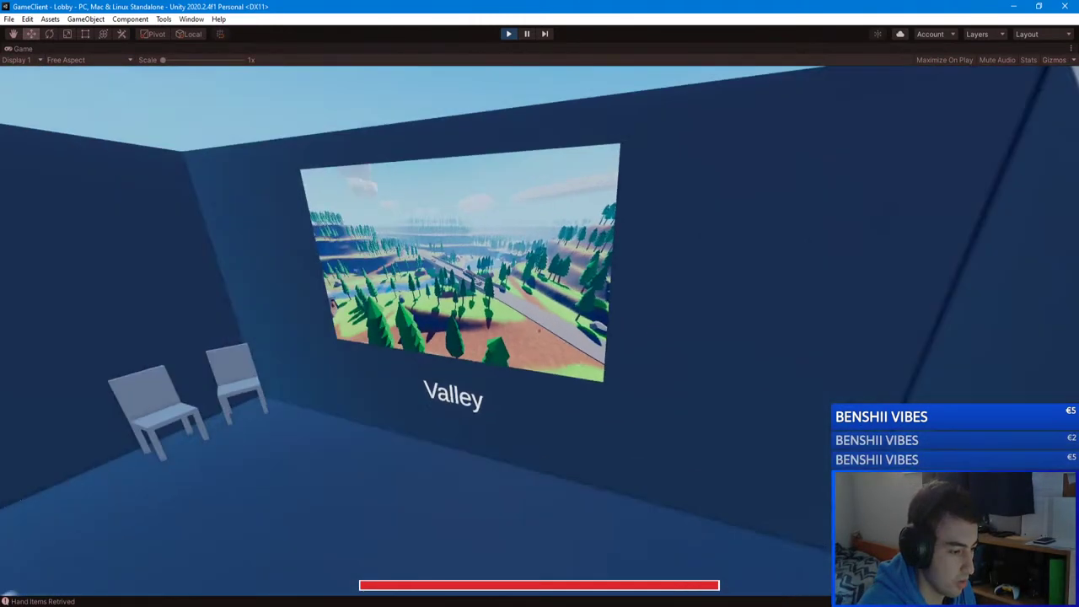
{"action": "key", "text": "w"}
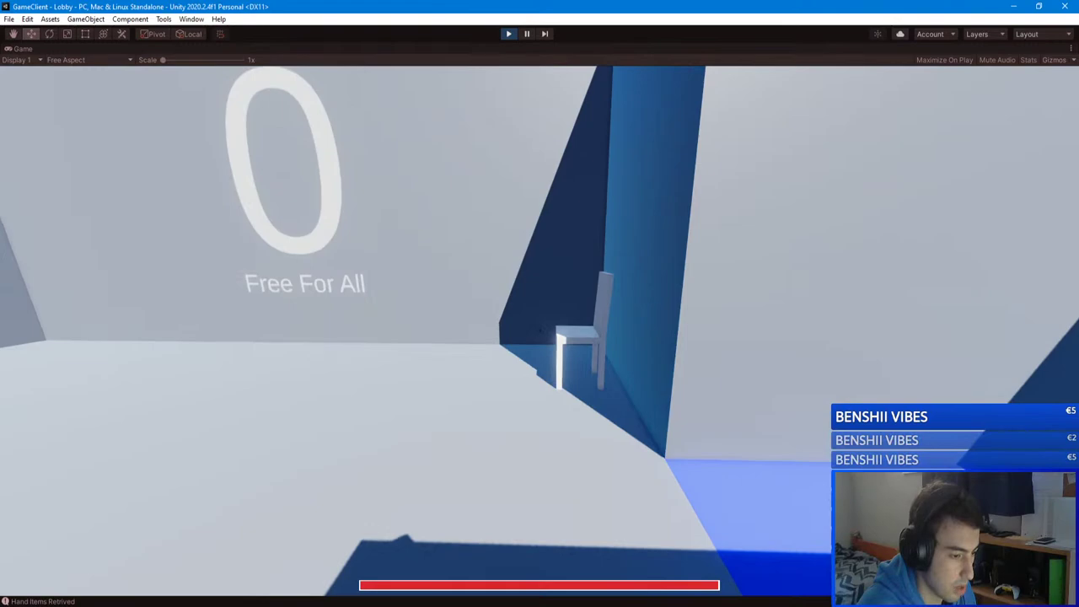
{"action": "key", "text": "w"}
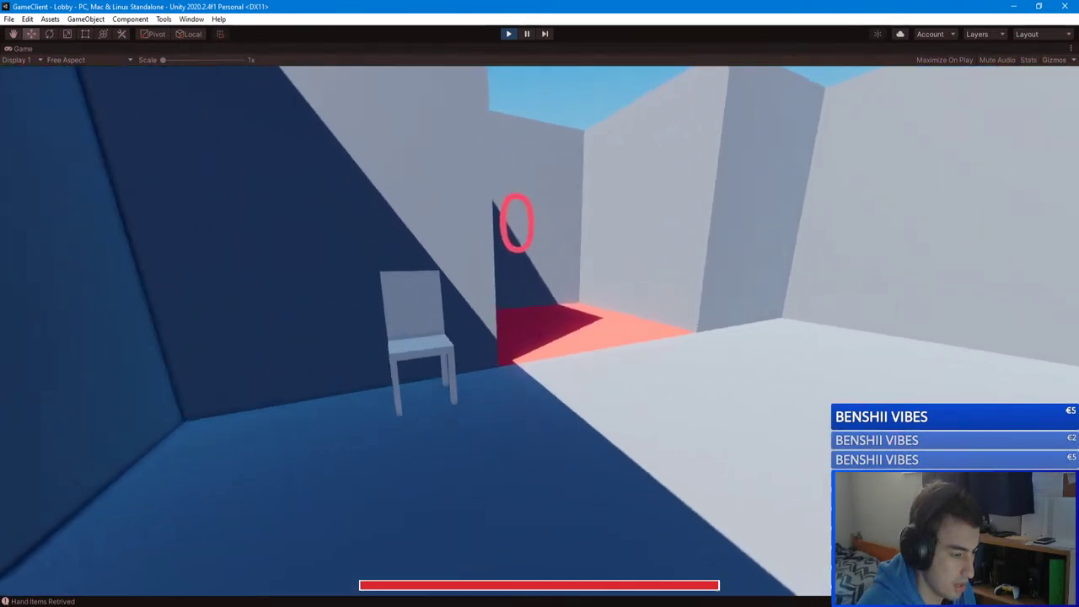
{"action": "key", "text": "w"}
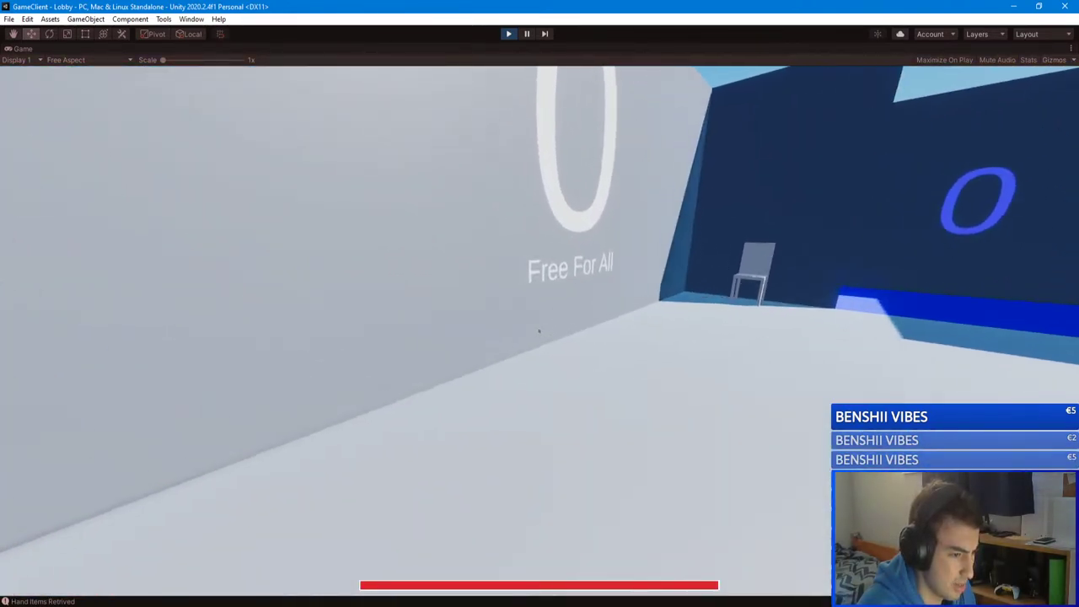
{"action": "key", "text": "w"}
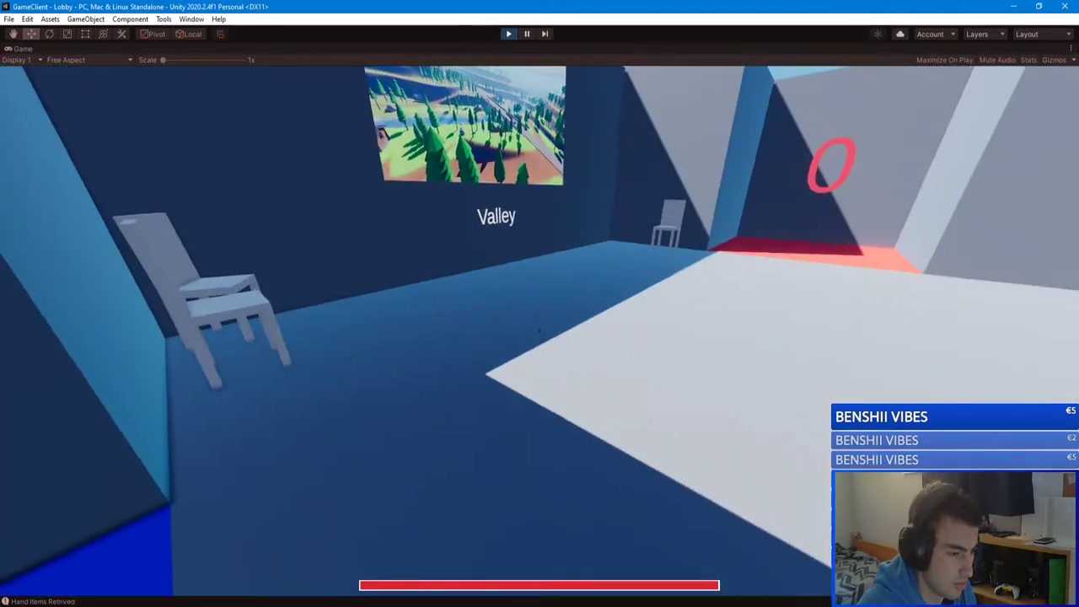
Step: Check the Kills/Deaths scoreboard, open and close chat, then stop Play mode with Ctrl+P
{"action": "key", "text": "Tab"}
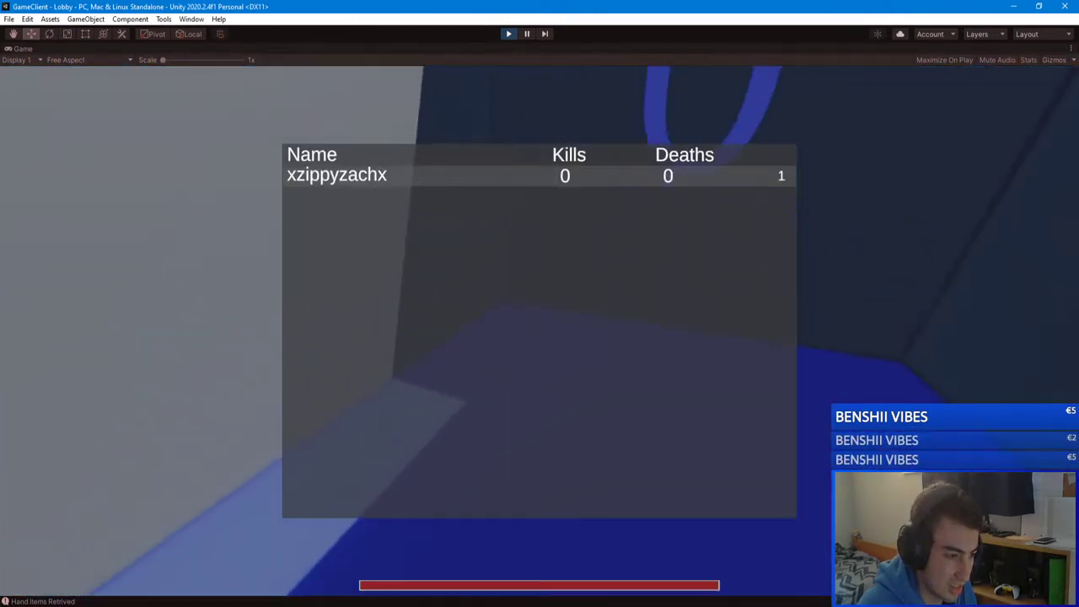
{"action": "key", "text": "Tab"}
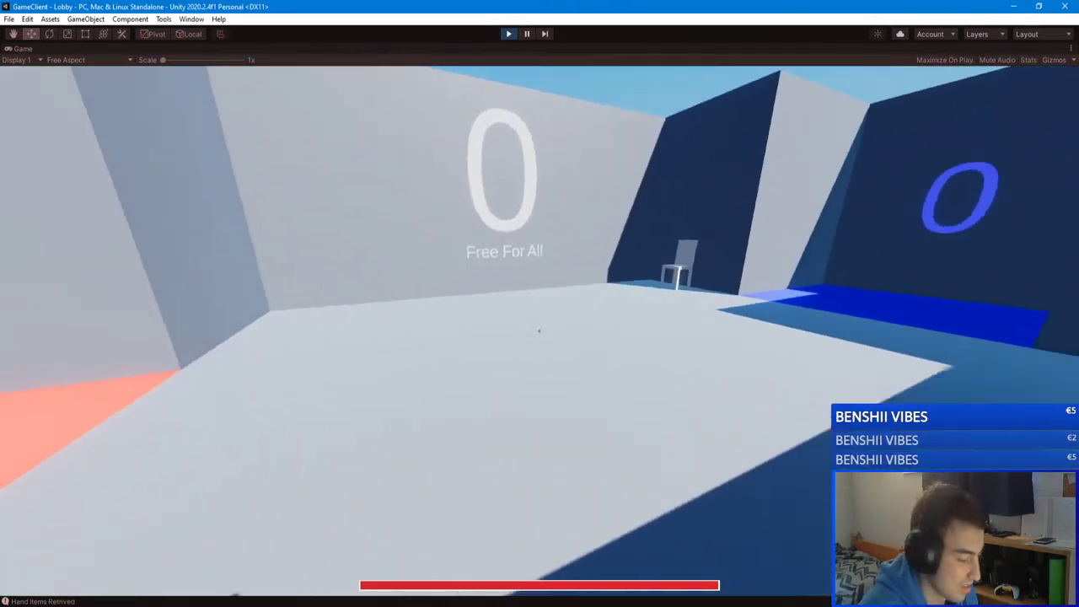
{"action": "key", "text": "slash"}
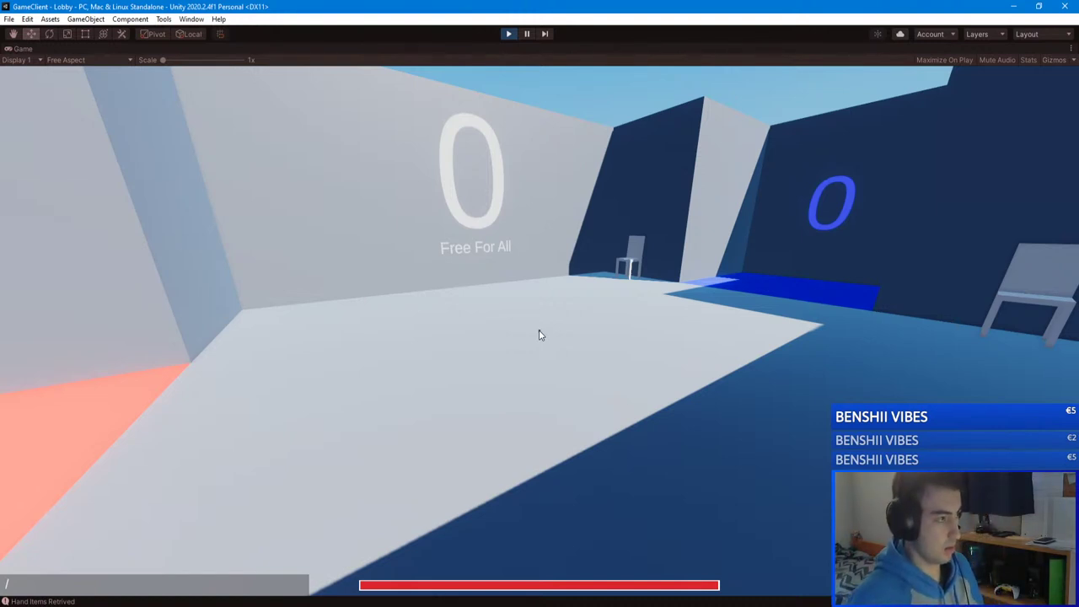
{"action": "key", "text": "Escape"}
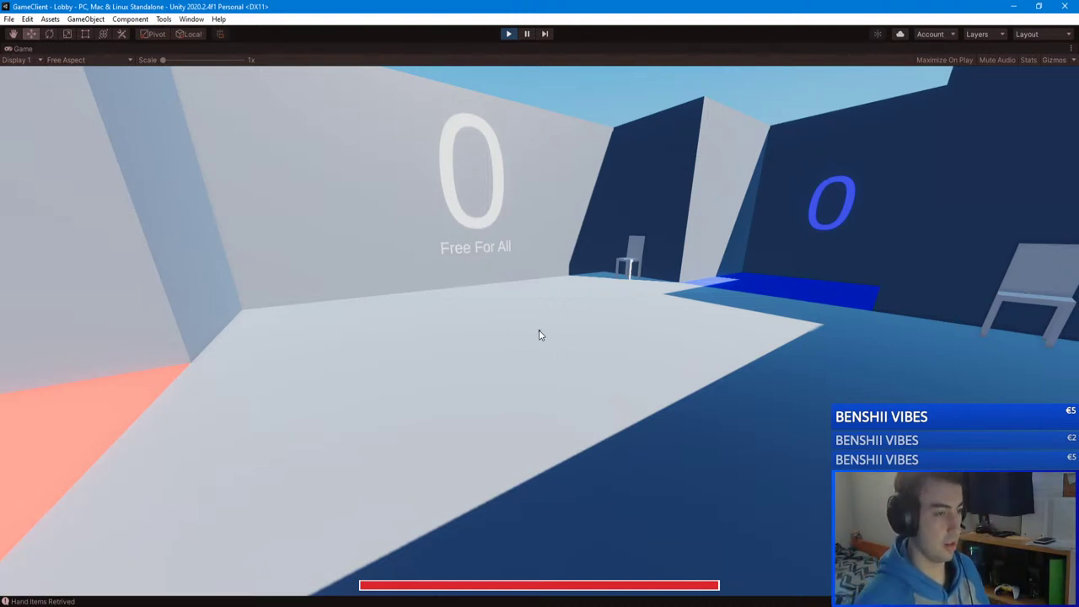
{"action": "key", "text": "ctrl+p"}
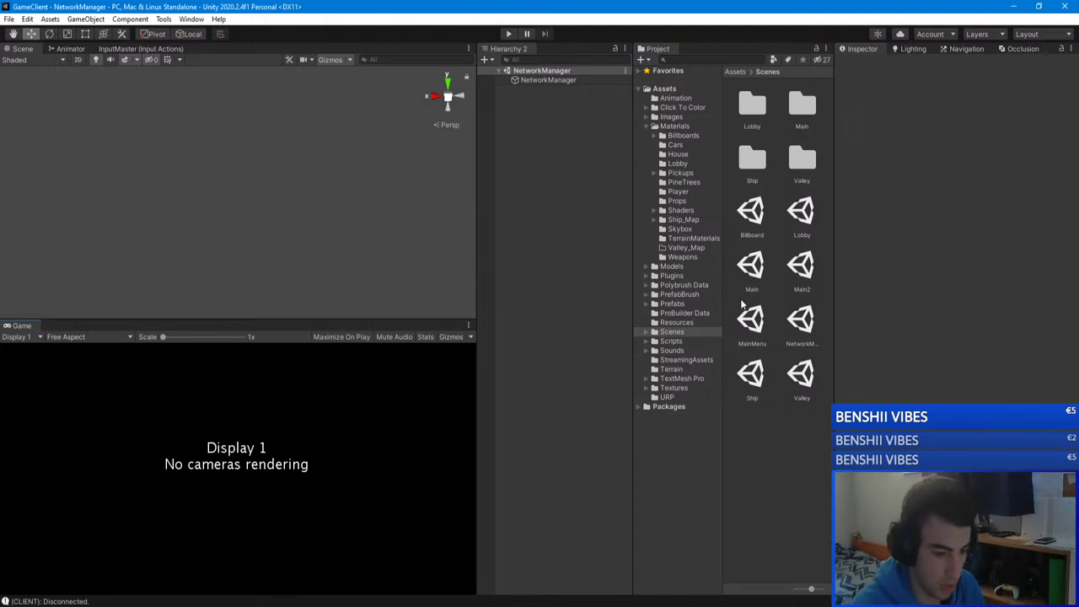
{"action": "double_click", "coordinate": [759, 375]}
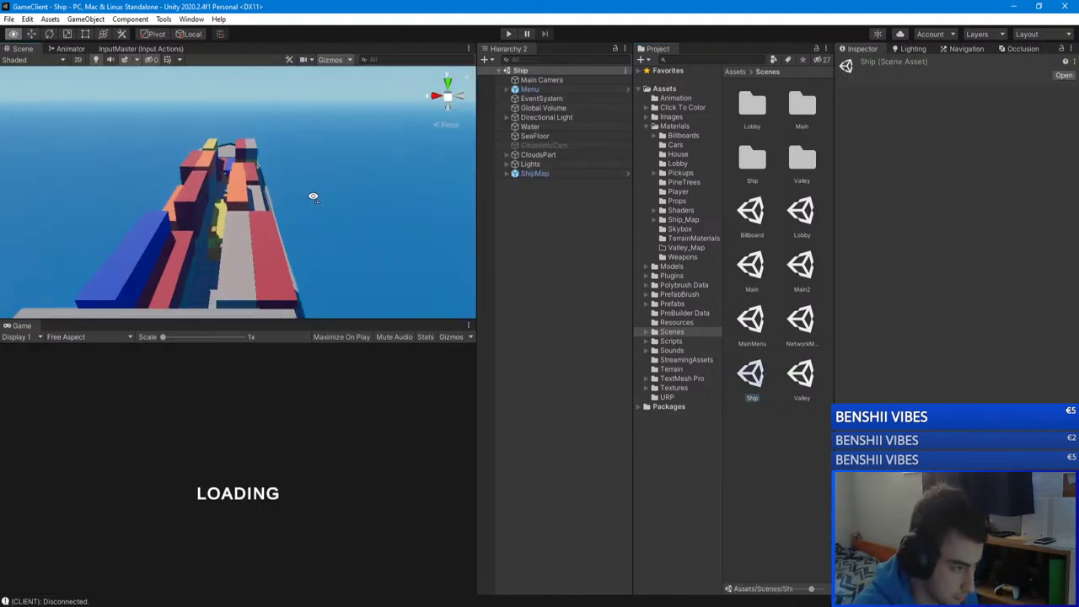
{"action": "left_click_drag", "start_coordinate": [260, 236], "coordinate": [193, 183], "text": "alt"}
{"action": "right_click_drag", "start_coordinate": [193, 183], "coordinate": [185, 295]}
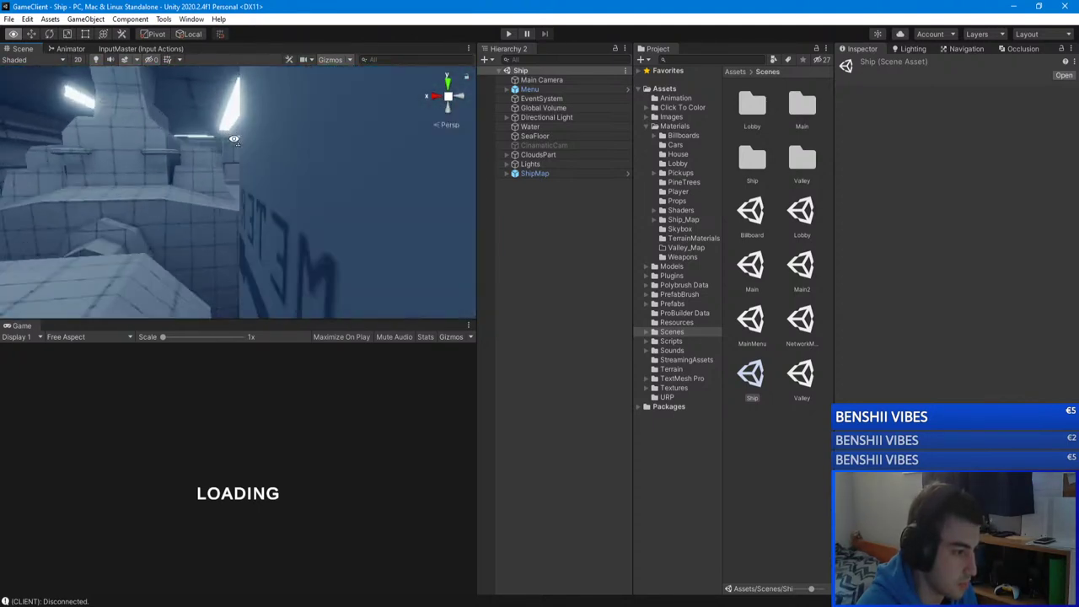
{"action": "right_click_drag", "start_coordinate": [284, 141], "coordinate": [74, 151]}
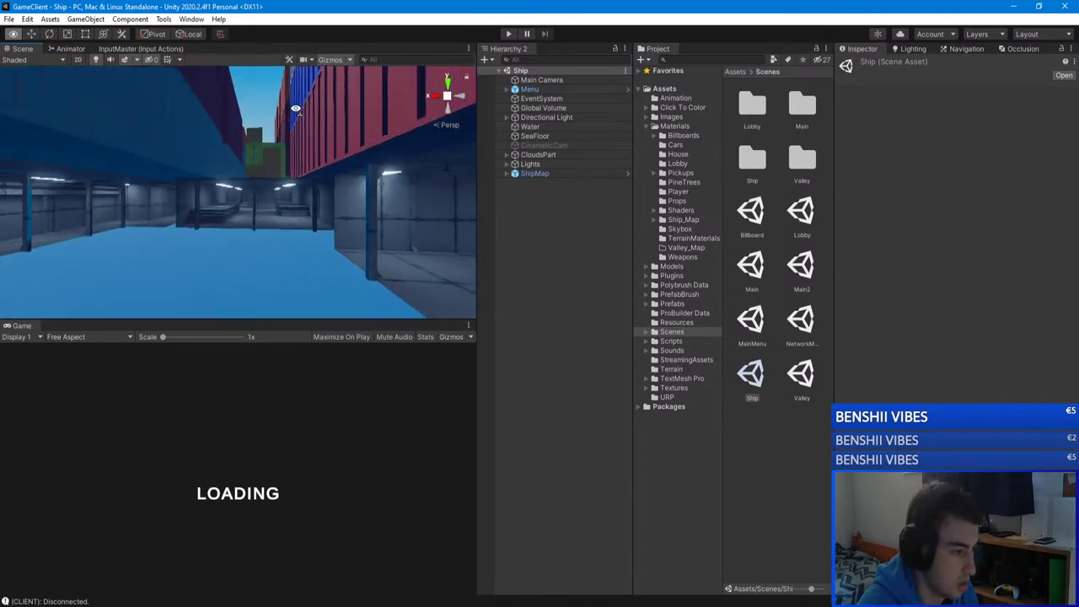
{"action": "right_click_drag", "start_coordinate": [311, 107], "coordinate": [286, 145]}
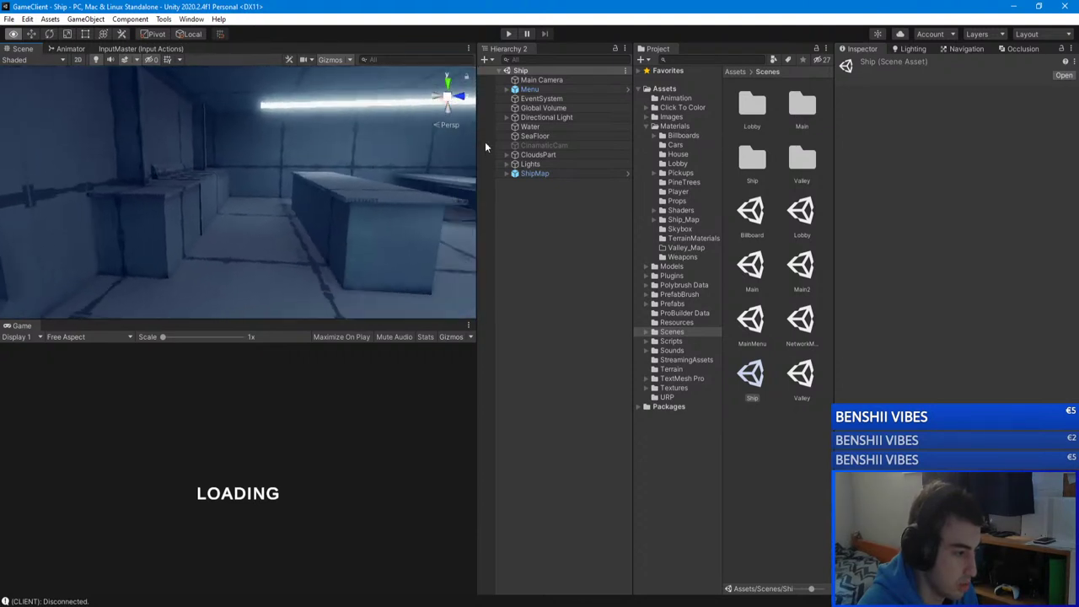
{"action": "right_click_drag", "start_coordinate": [406, 181], "coordinate": [757, 159]}
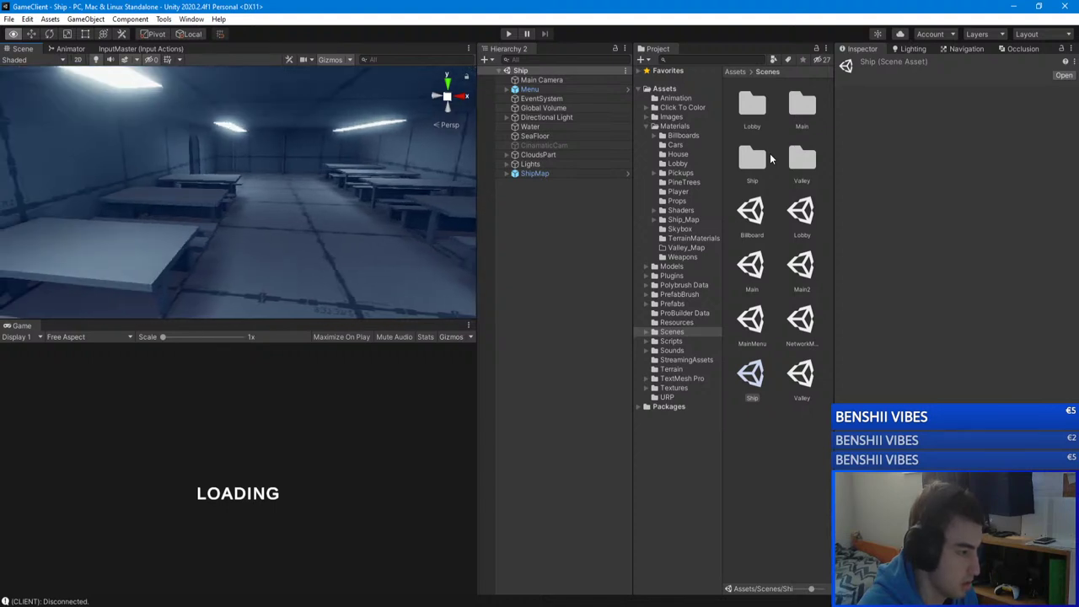
{"action": "right_click_drag", "start_coordinate": [770, 159], "coordinate": [659, 246]}
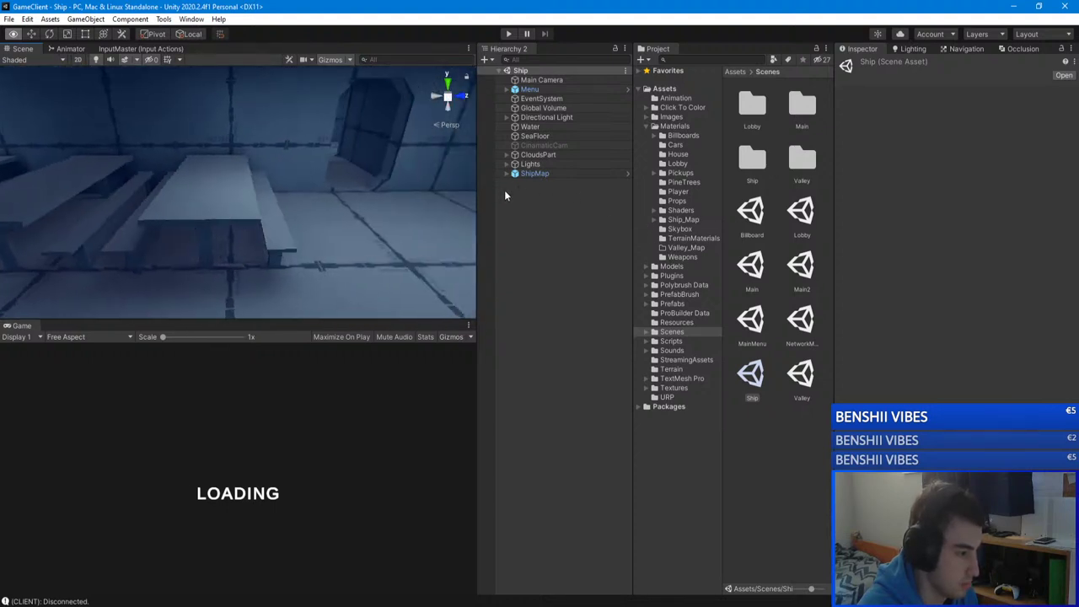
{"action": "right_click_drag", "start_coordinate": [214, 167], "coordinate": [206, 116]}
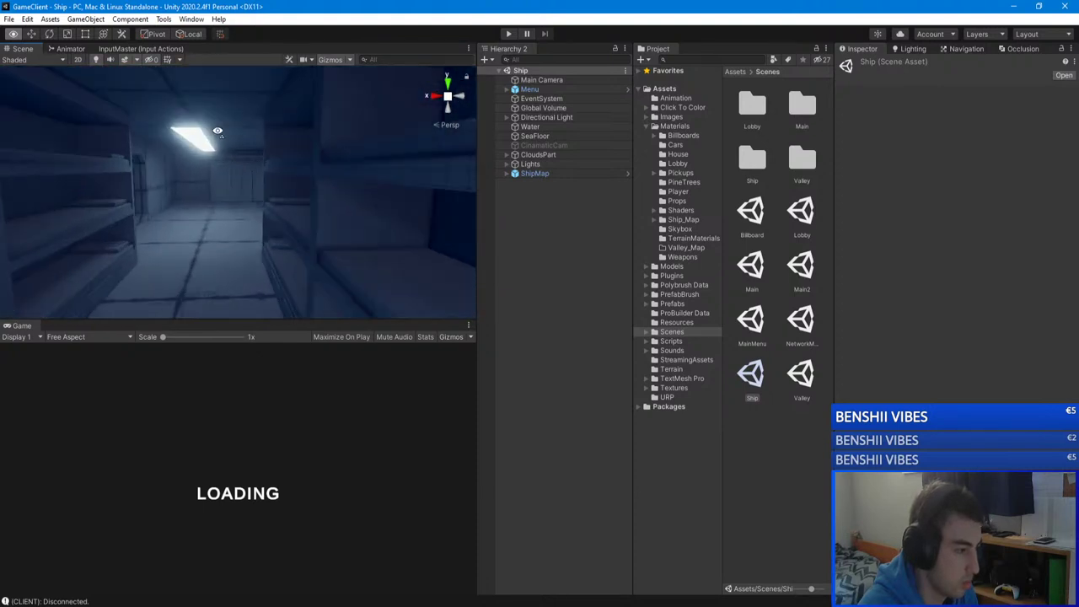
{"action": "right_click_drag", "start_coordinate": [344, 147], "coordinate": [51, 170]}
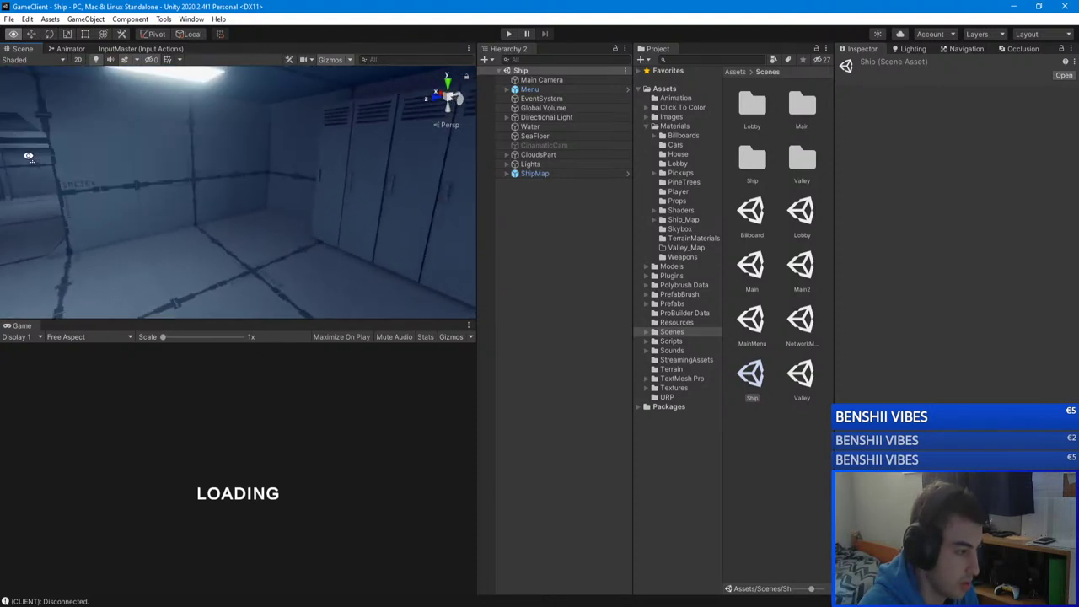
{"action": "right_click_drag", "start_coordinate": [303, 173], "coordinate": [972, 225]}
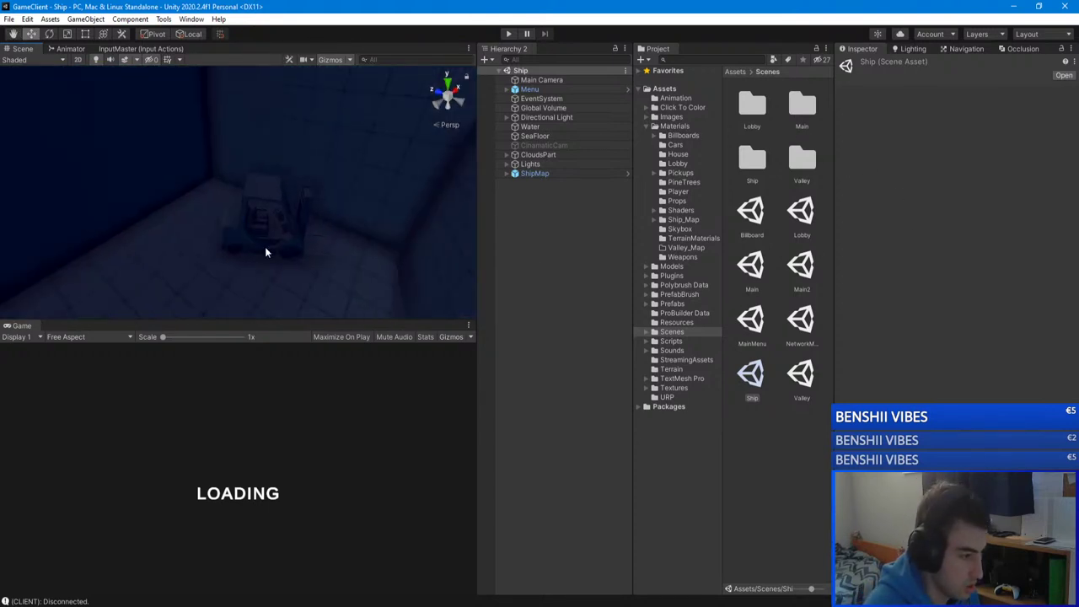
Step: Expand ShipMap and inspect the top-level ForkLift and its ForkLift_Fork child
{"action": "left_click", "coordinate": [242, 247]}
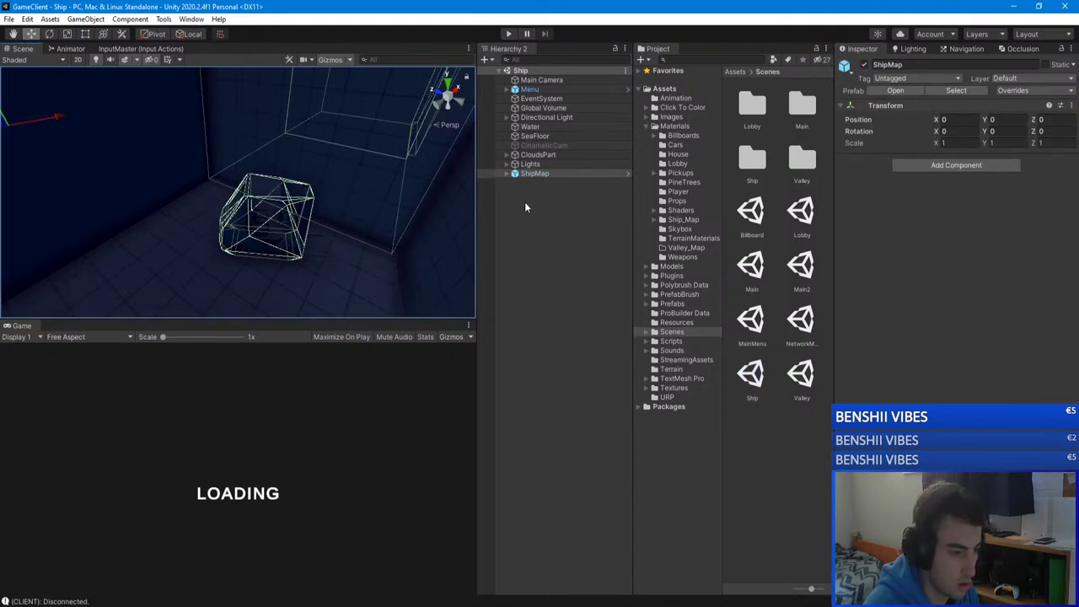
{"action": "left_click", "coordinate": [506, 172]}
{"action": "double_click", "coordinate": [540, 219]}
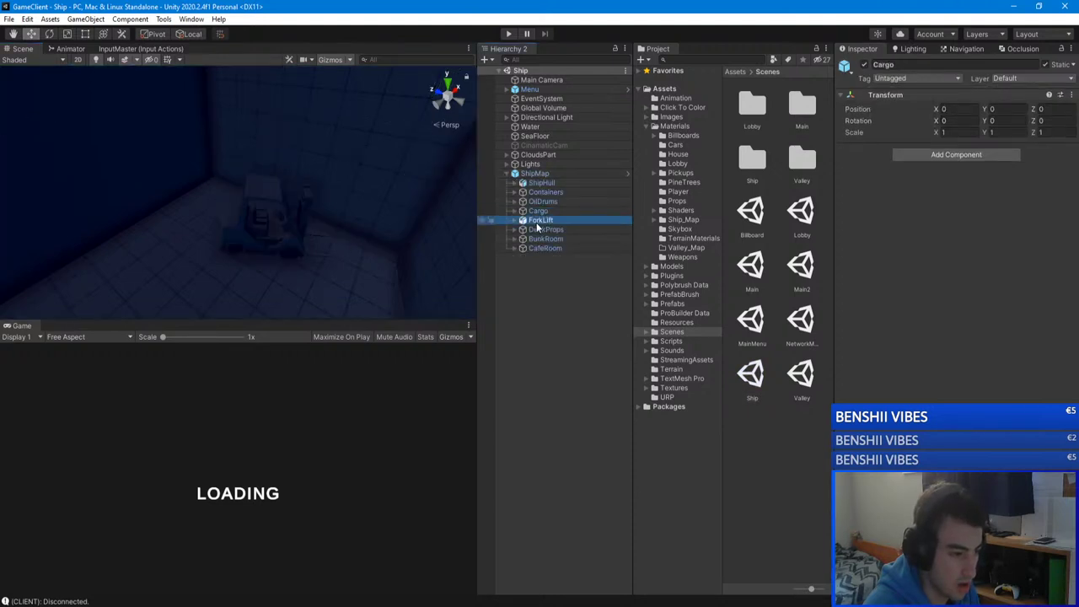
{"action": "left_click", "coordinate": [523, 220]}
{"action": "left_click", "coordinate": [552, 229]}
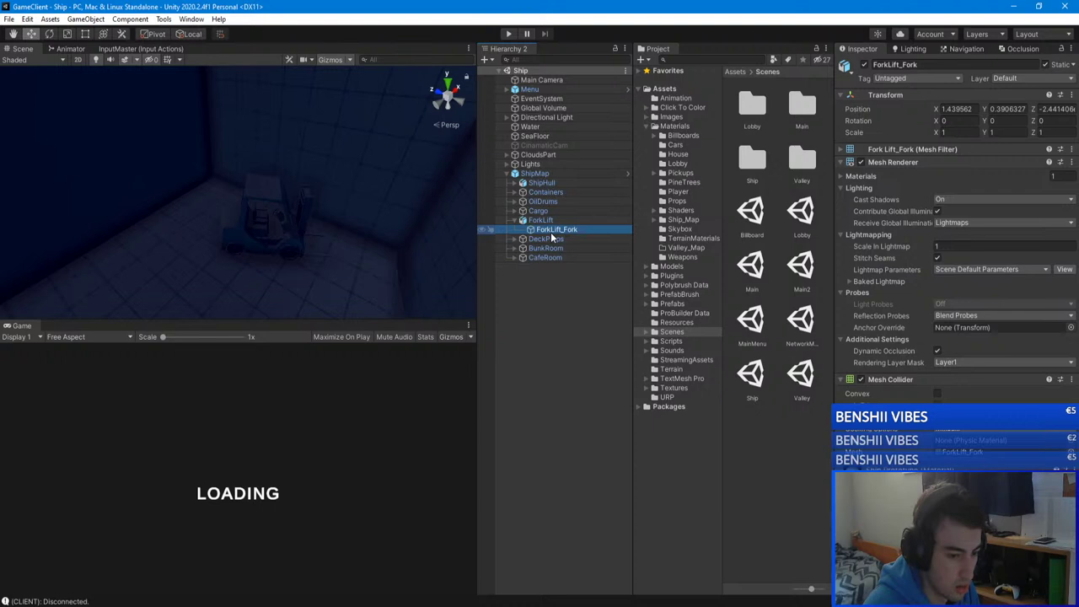
{"action": "left_click", "coordinate": [540, 220]}
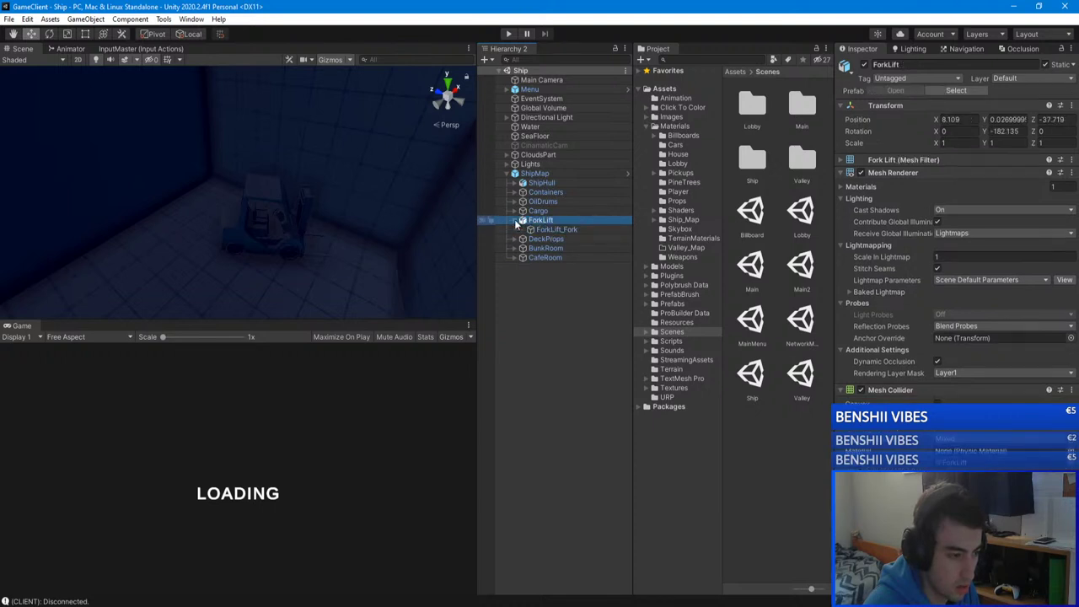
{"action": "left_click", "coordinate": [516, 220]}
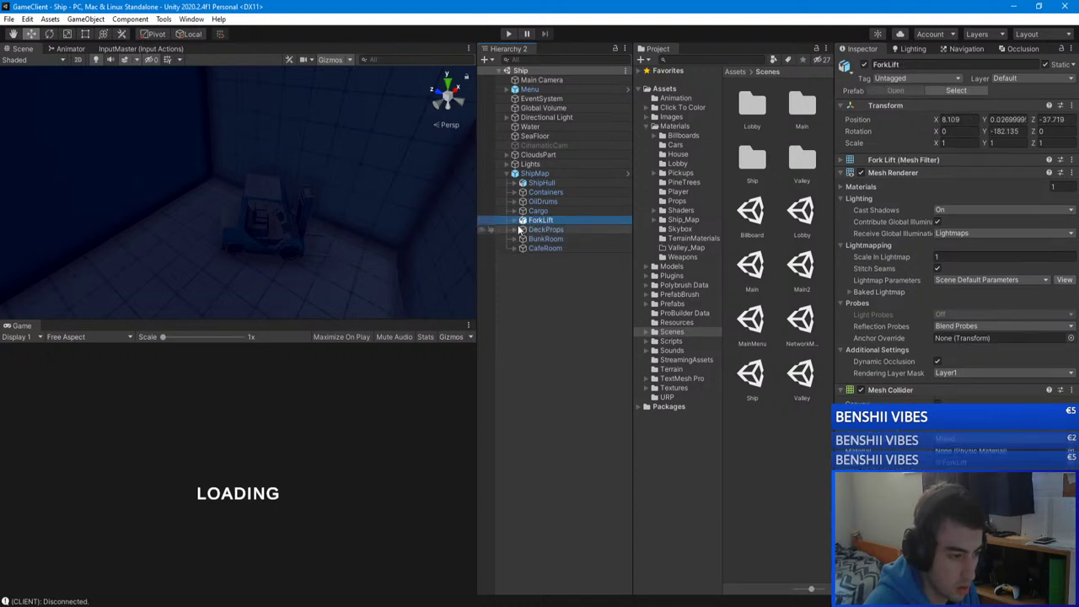
Step: Locate the small ForkLift inside BunkRoom's Locker (2) and inspect its ForkLift_Fork child
{"action": "left_click", "coordinate": [297, 233]}
{"action": "left_click", "coordinate": [285, 233]}
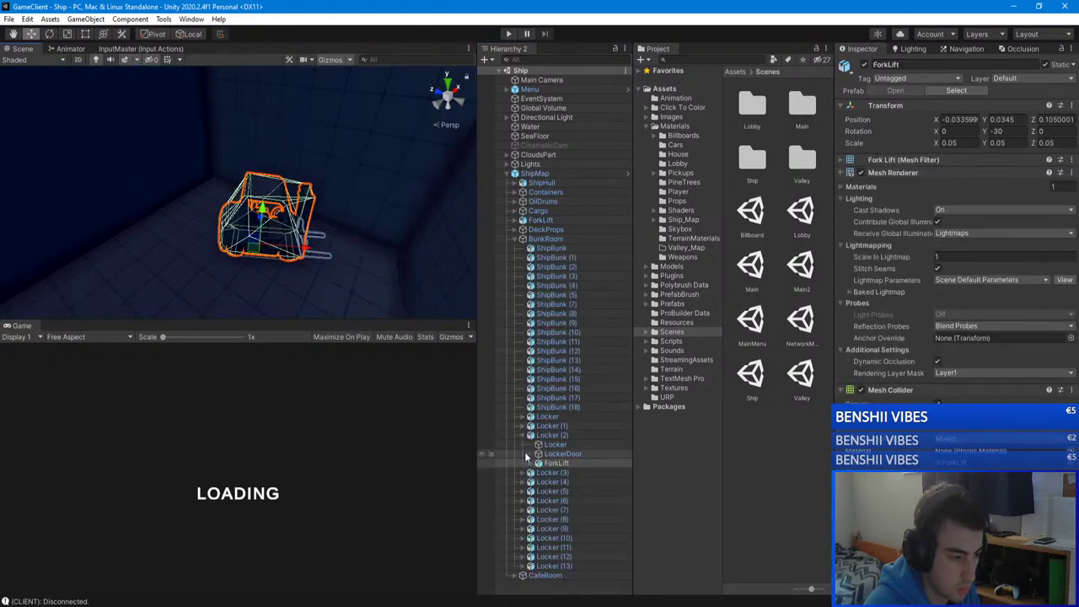
{"action": "left_click", "coordinate": [552, 462]}
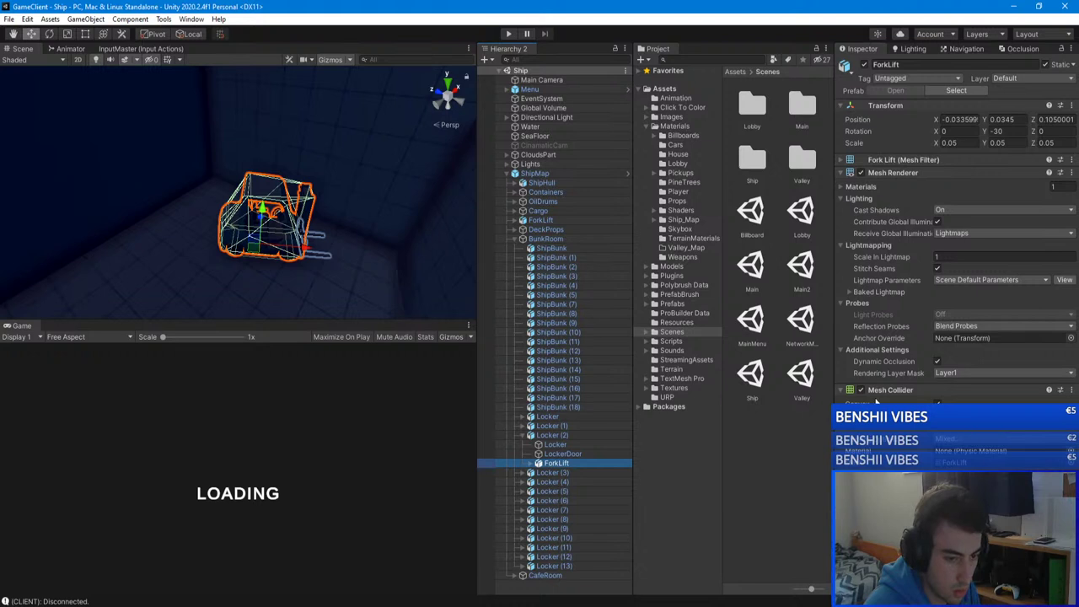
{"action": "left_click", "coordinate": [531, 465]}
{"action": "left_click", "coordinate": [570, 473]}
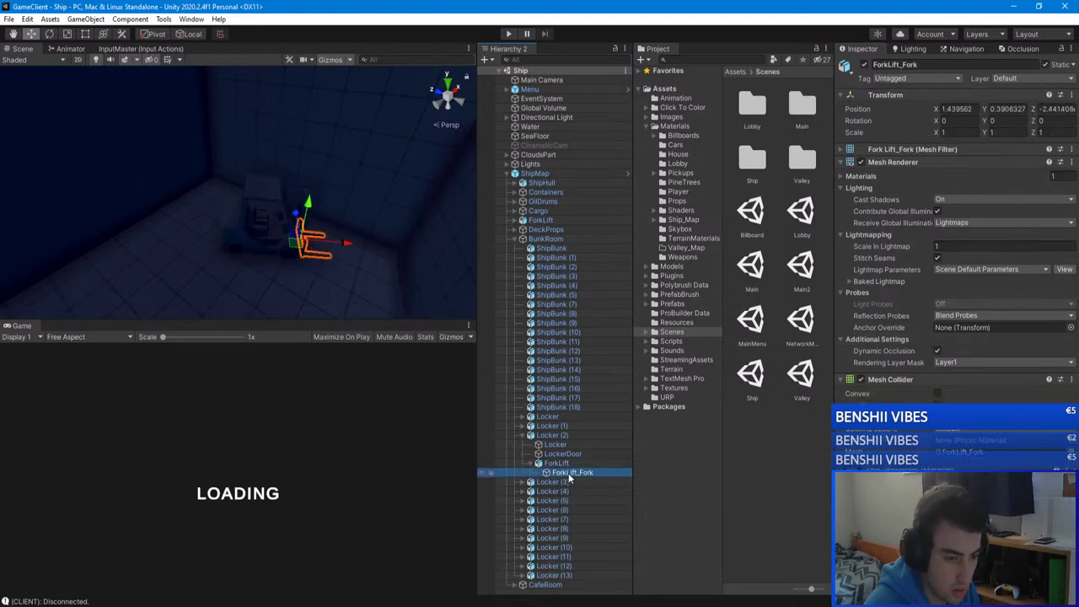
{"action": "left_click", "coordinate": [556, 464]}
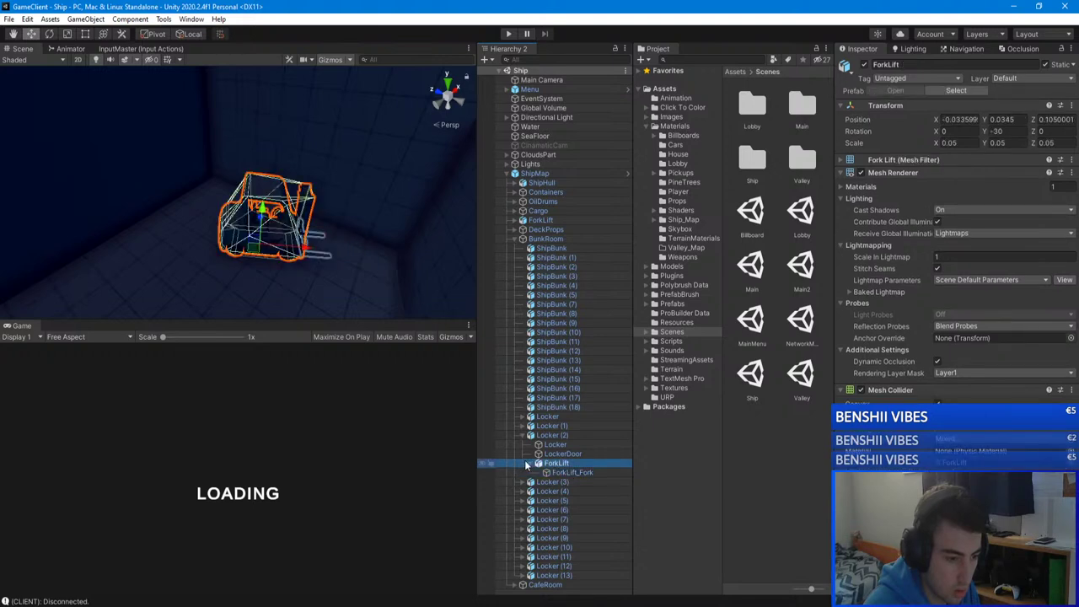
{"action": "left_click", "coordinate": [532, 463]}
{"action": "right_click_drag", "start_coordinate": [278, 236], "coordinate": [335, 192]}
Step: Deselect the forklift, collapse BunkRoom, and fly through the crate corridor out over the deck containers
{"action": "left_click", "coordinate": [522, 238]}
{"action": "key", "text": "Delete"}
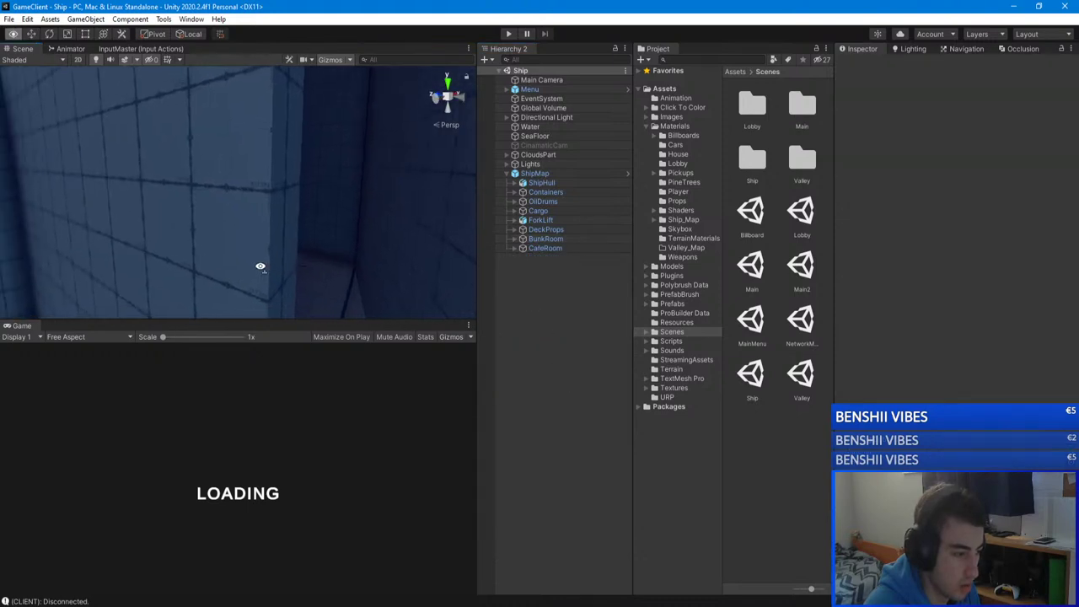
{"action": "right_click_drag", "start_coordinate": [260, 266], "coordinate": [337, 269]}
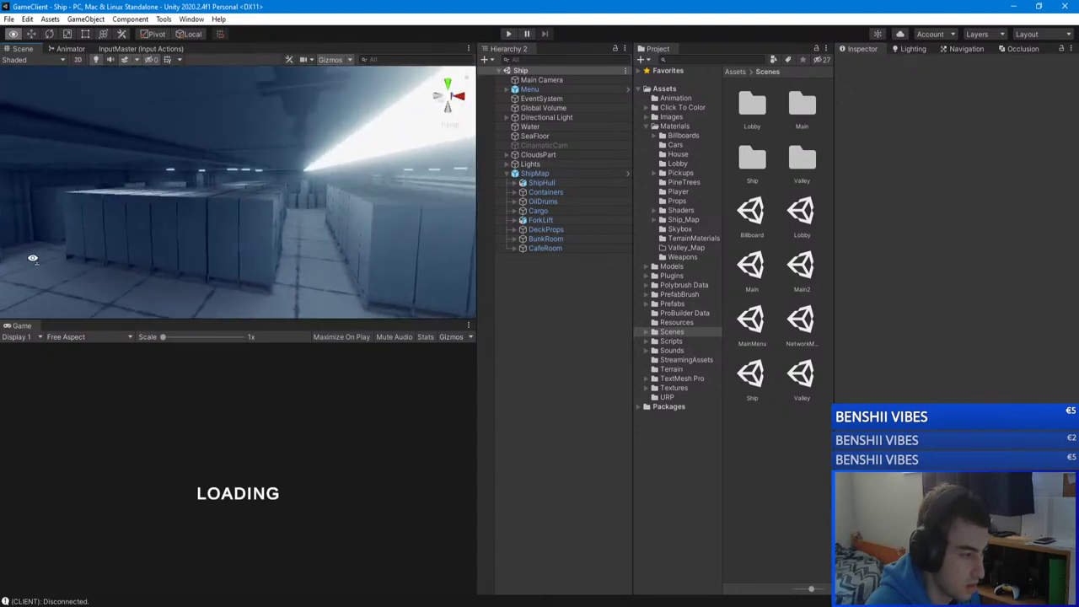
{"action": "right_click_drag", "start_coordinate": [63, 226], "coordinate": [1074, 263]}
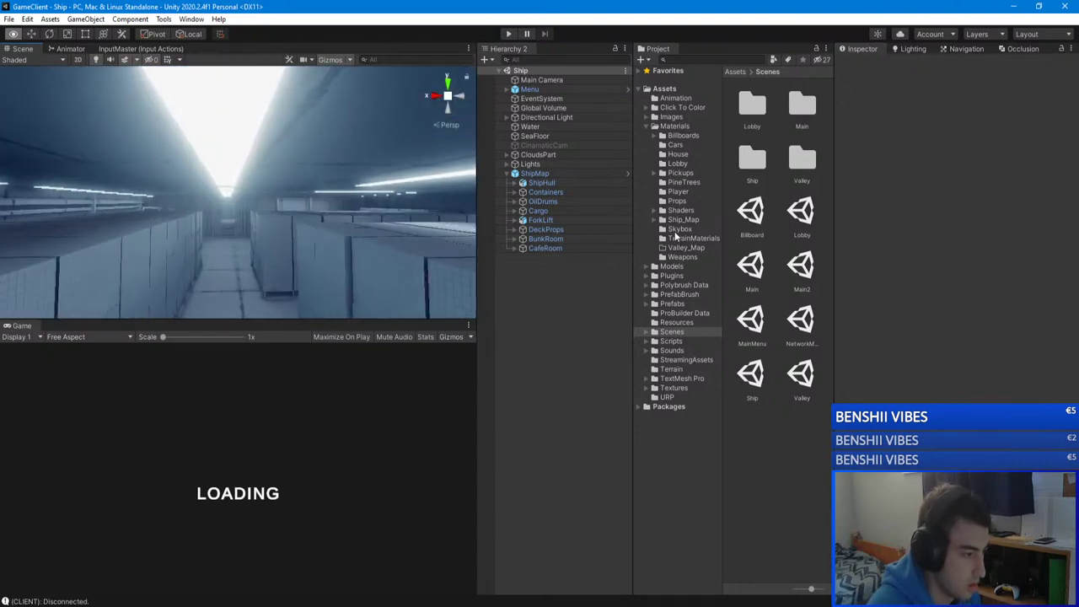
{"action": "right_click_drag", "start_coordinate": [669, 248], "coordinate": [813, 263]}
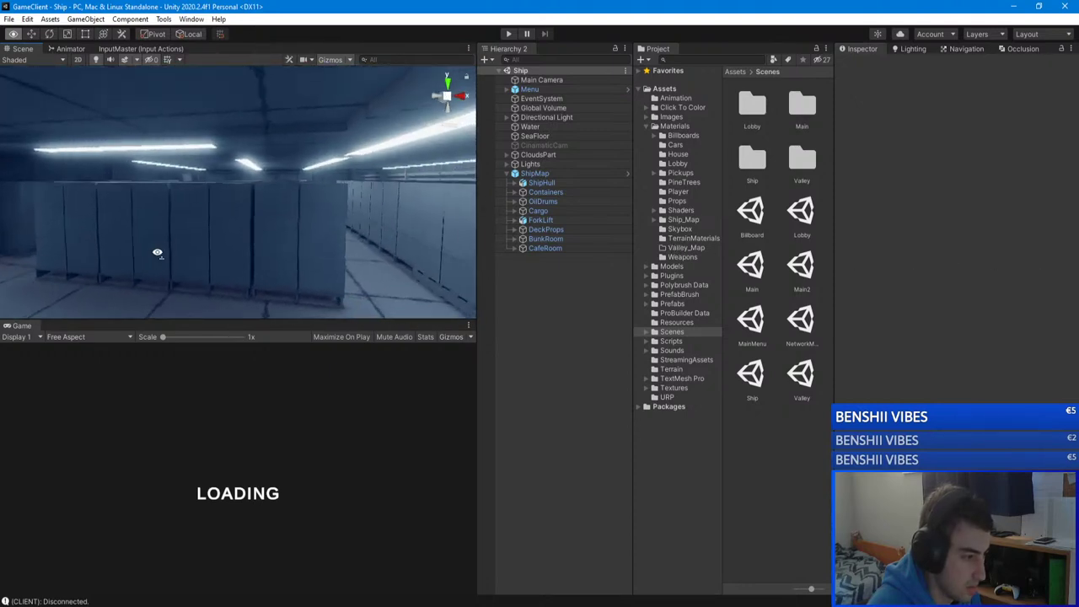
{"action": "right_click_drag", "start_coordinate": [240, 236], "coordinate": [949, 244]}
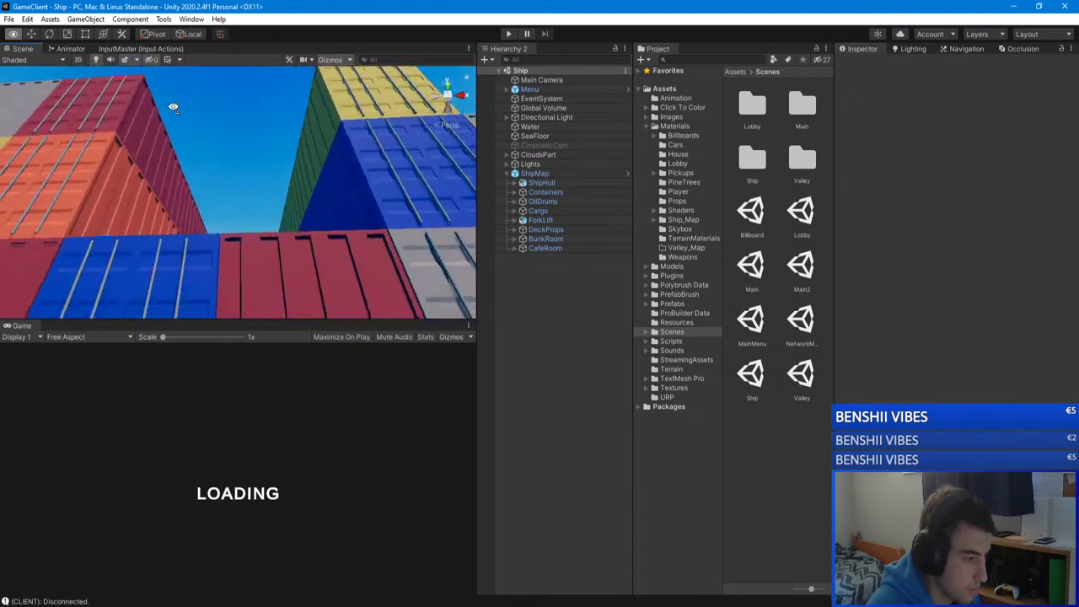
{"action": "right_click_drag", "start_coordinate": [972, 176], "coordinate": [617, 244]}
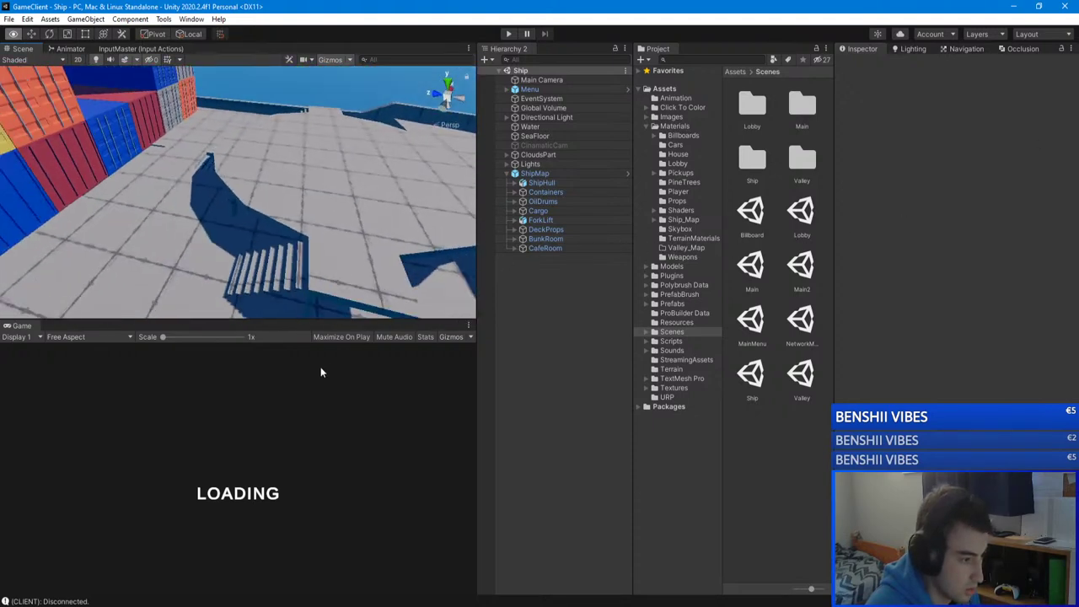
{"action": "right_click_drag", "start_coordinate": [151, 338], "coordinate": [317, 381]}
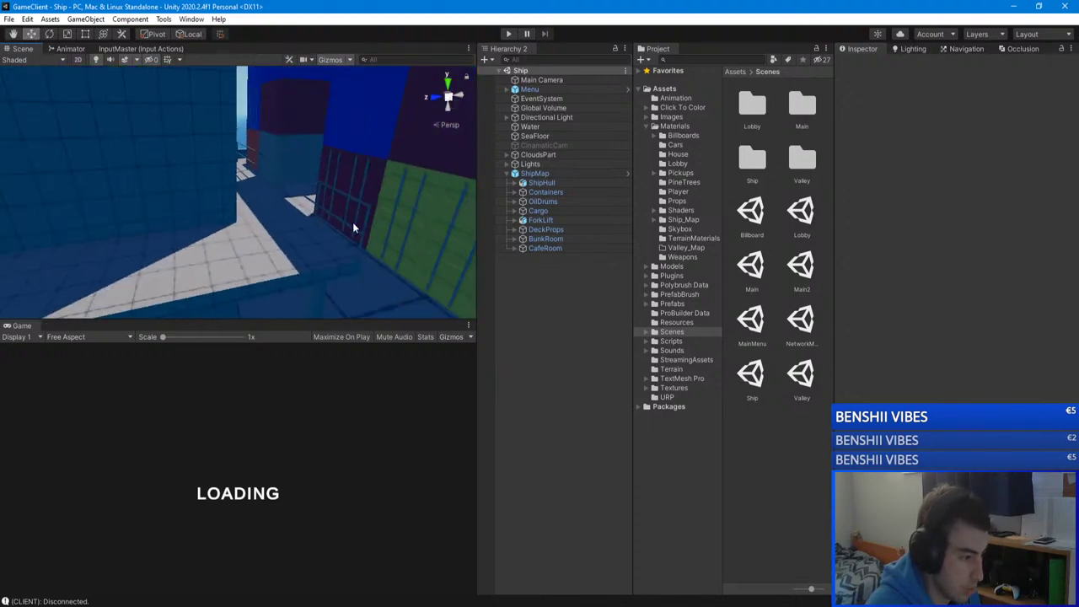
{"action": "right_click_drag", "start_coordinate": [95, 312], "coordinate": [228, 205]}
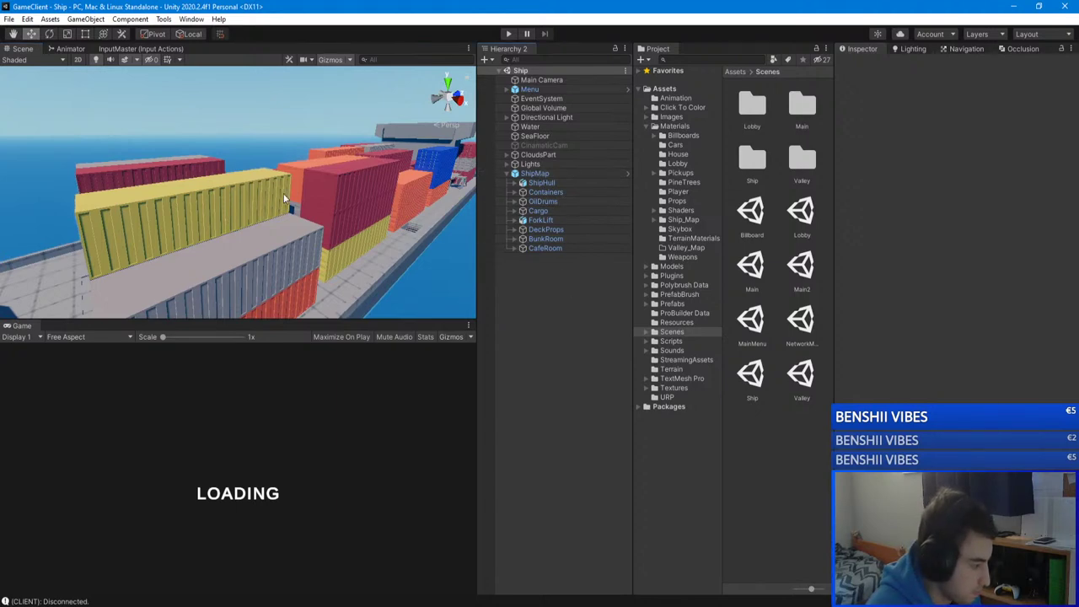
Step: Fly among the yellow and red container stacks and rise above the ship's deck
{"action": "right_click_drag", "start_coordinate": [348, 212], "coordinate": [234, 209]}
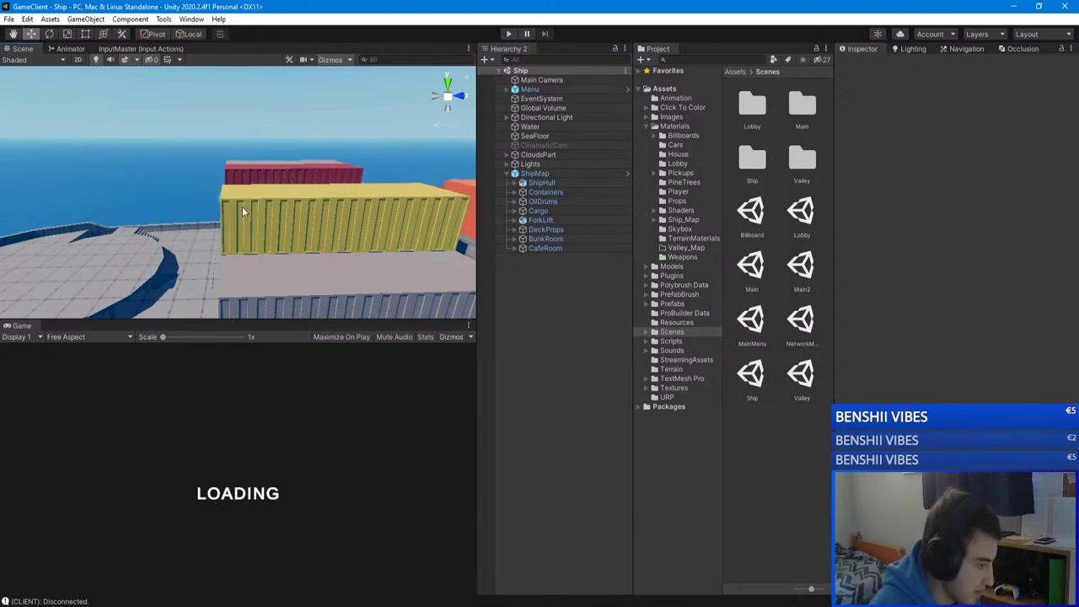
{"action": "right_click_drag", "start_coordinate": [242, 211], "coordinate": [423, 247]}
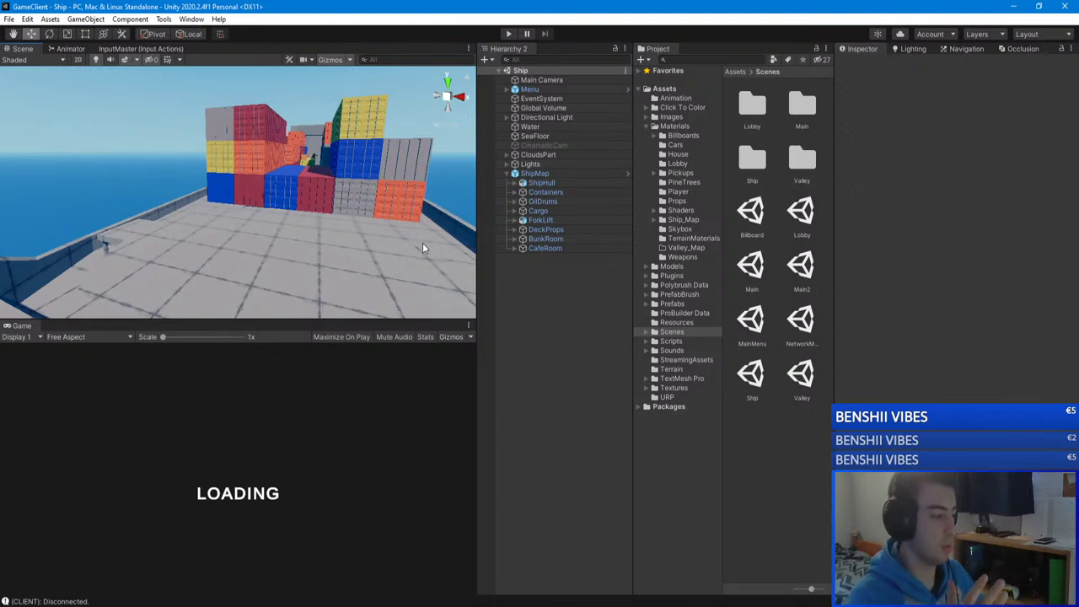
{"action": "left_click_drag", "start_coordinate": [352, 231], "coordinate": [266, 192], "text": "alt"}
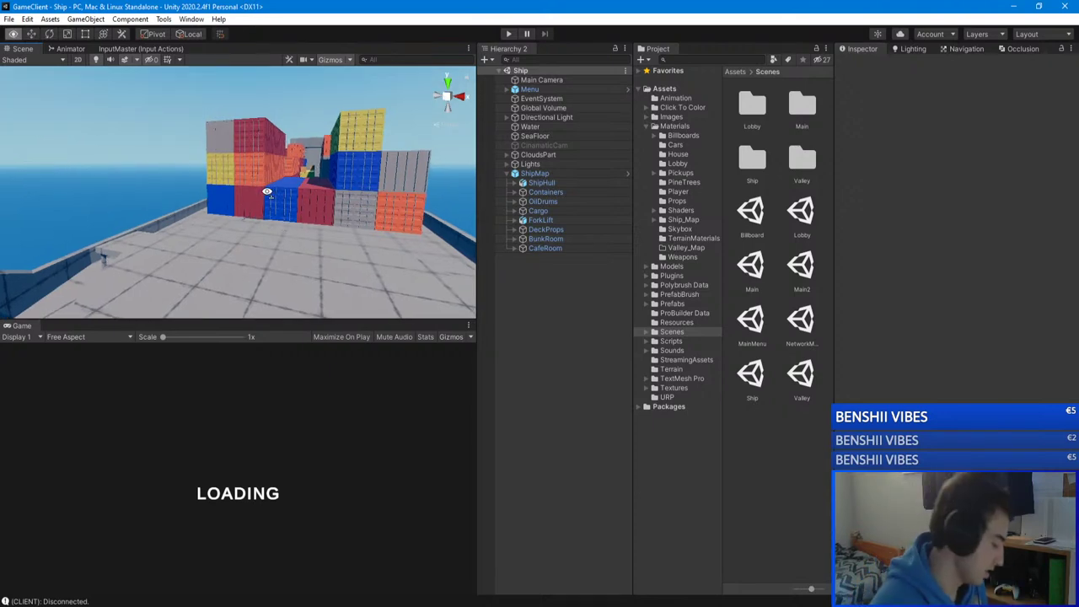
{"action": "right_click_drag", "start_coordinate": [266, 192], "coordinate": [379, 202]}
{"action": "key", "text": "w"}
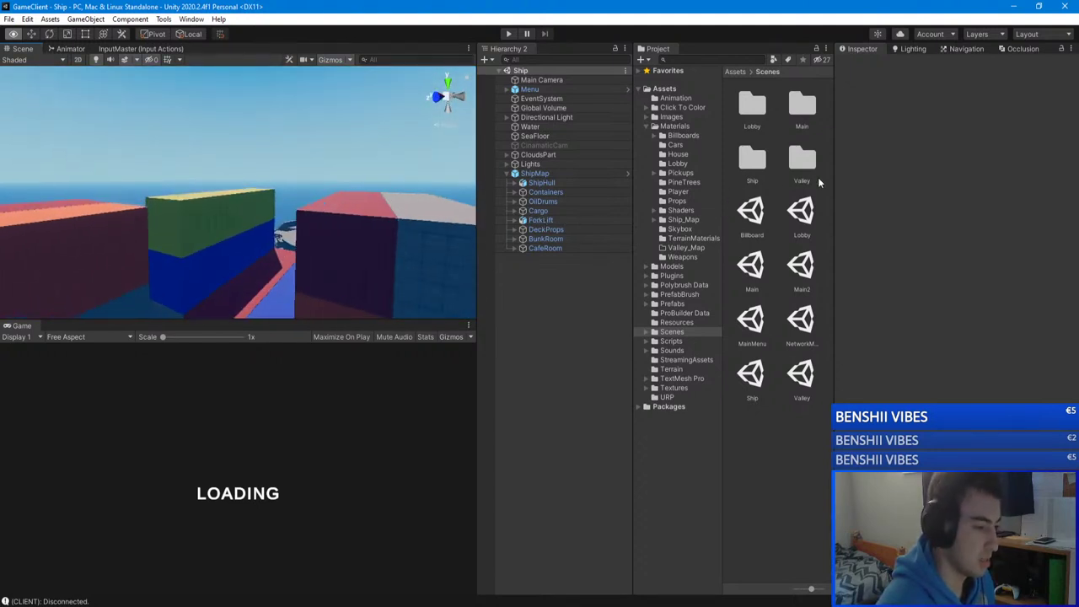
{"action": "right_click_drag", "start_coordinate": [893, 181], "coordinate": [901, 174]}
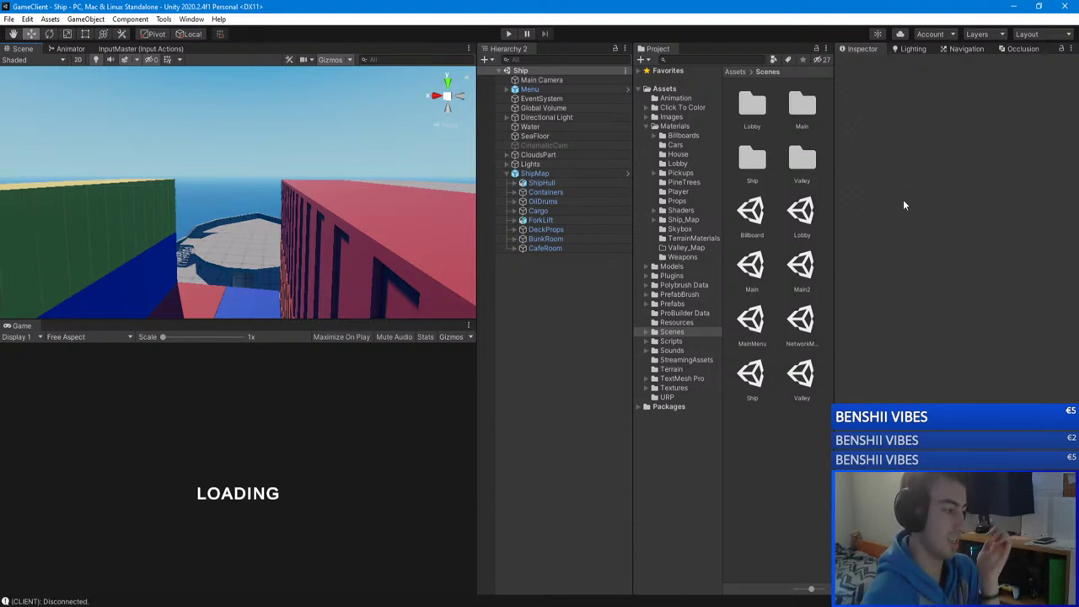
{"action": "right_click_drag", "start_coordinate": [279, 232], "coordinate": [906, 209]}
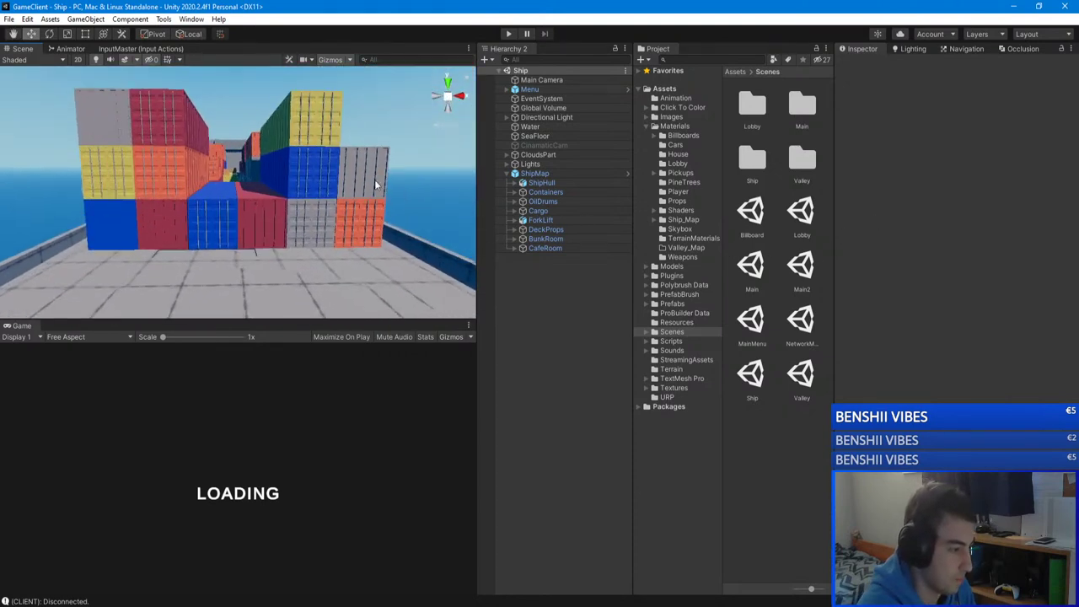
{"action": "right_click_drag", "start_coordinate": [375, 179], "coordinate": [364, 184]}
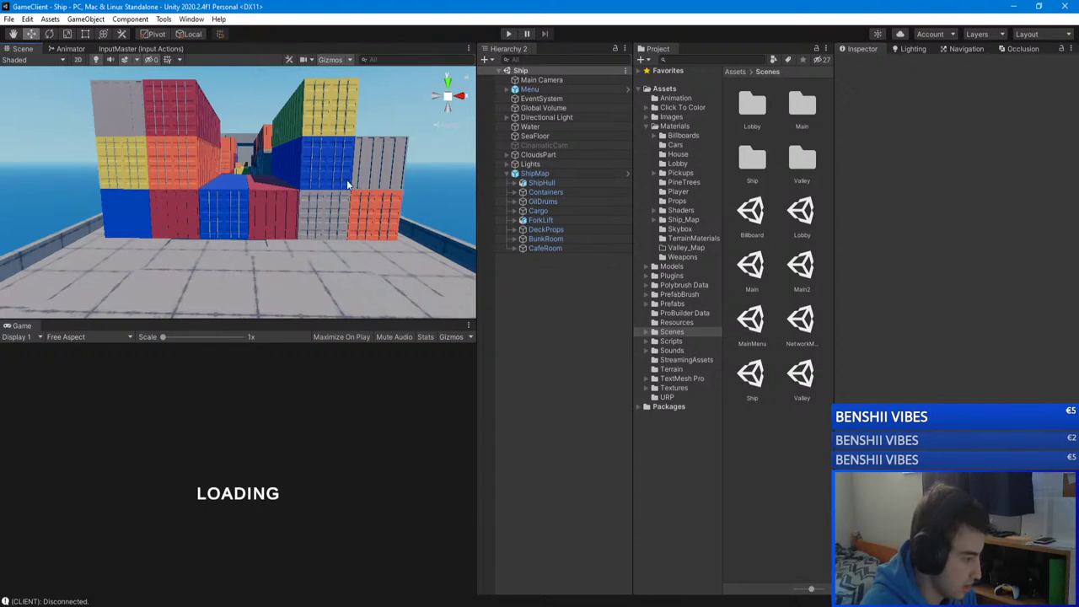
{"action": "right_click_drag", "start_coordinate": [347, 187], "coordinate": [522, 271]}
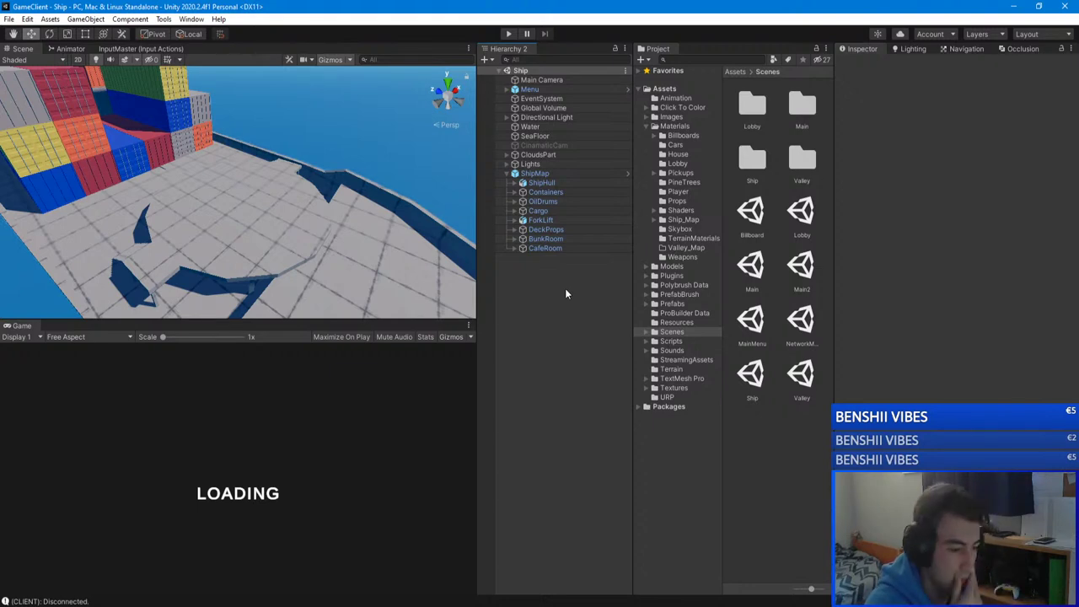
{"action": "mouse_move", "coordinate": [362, 199]}
{"action": "right_mouse_down"}
{"action": "mouse_move", "coordinate": [313, 192]}
{"action": "mouse_move", "coordinate": [297, 166]}
{"action": "mouse_move", "coordinate": [369, 191]}
{"action": "right_mouse_up"}
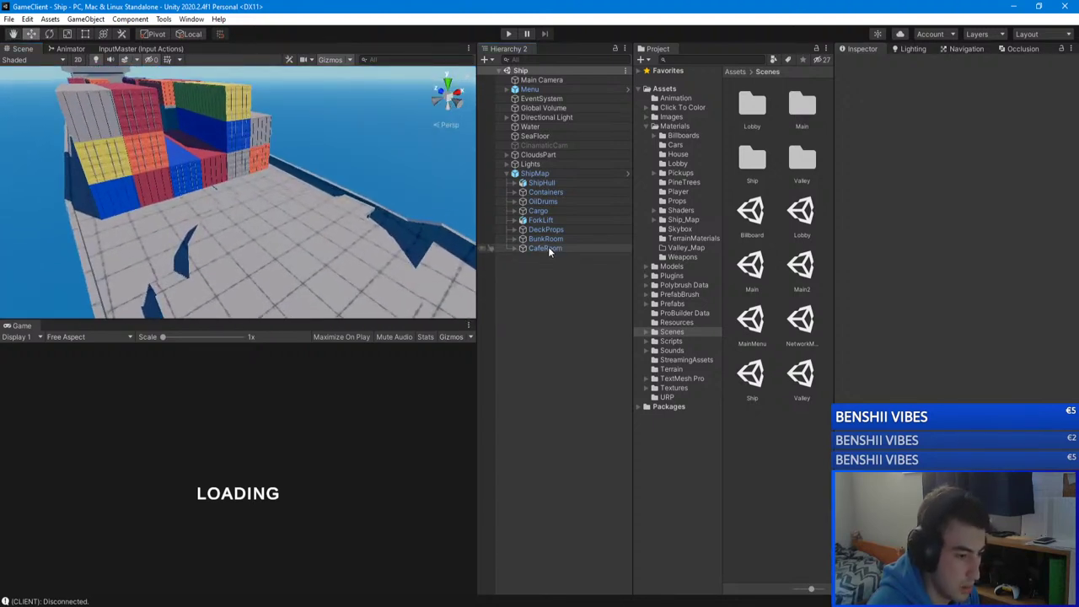
Step: Peek at CafeRoom's children, clear the selection, and collapse ShipMap in the Hierarchy
{"action": "left_click", "coordinate": [515, 248]}
{"action": "left_click", "coordinate": [514, 247]}
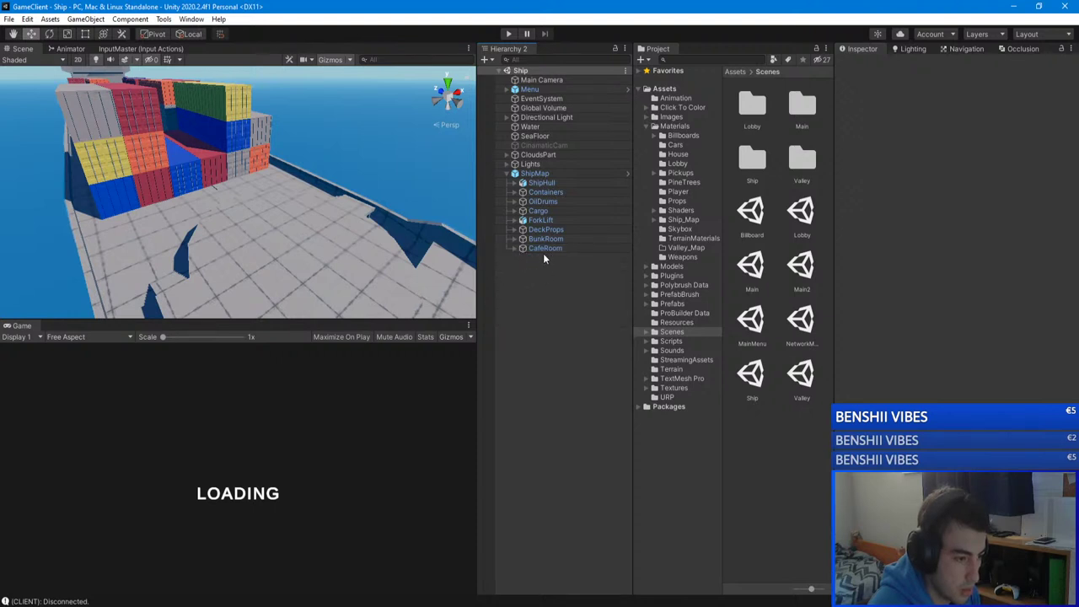
{"action": "left_click", "coordinate": [542, 249]}
{"action": "left_click", "coordinate": [574, 311]}
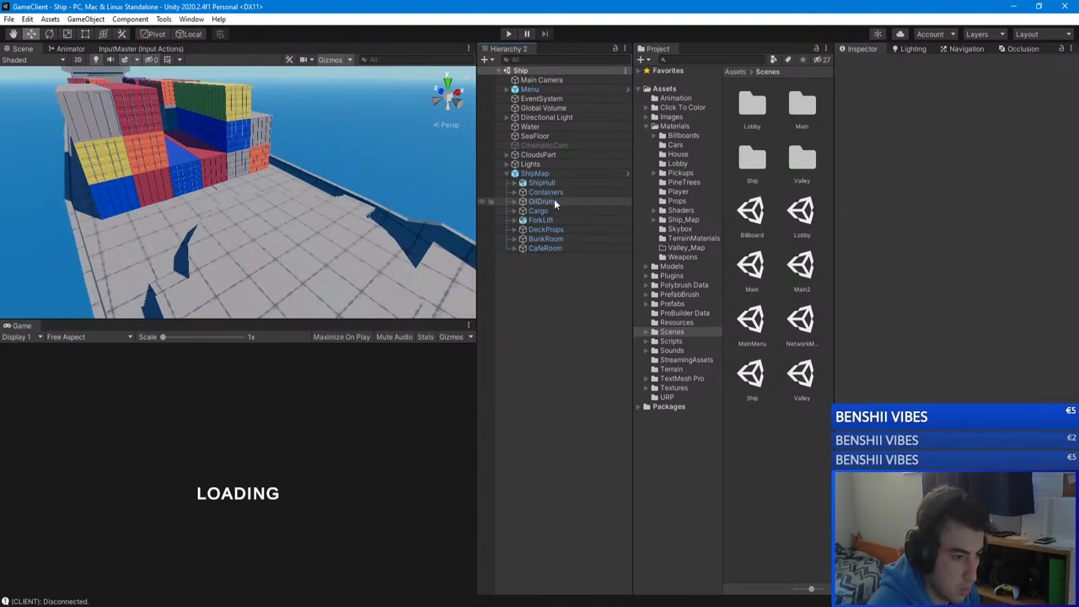
{"action": "left_click", "coordinate": [506, 173]}
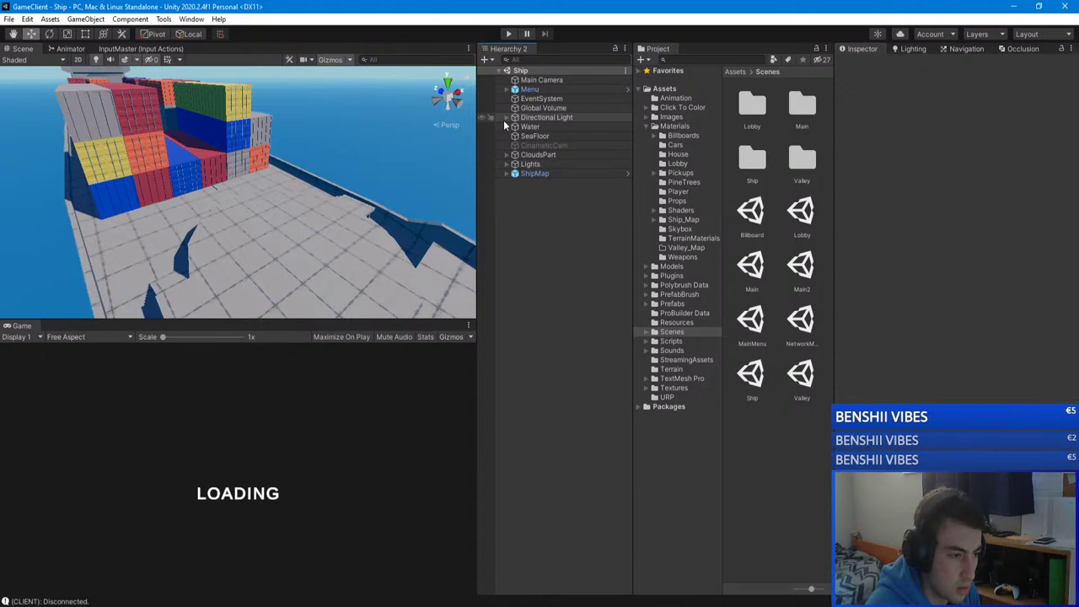
{"action": "left_click", "coordinate": [507, 174]}
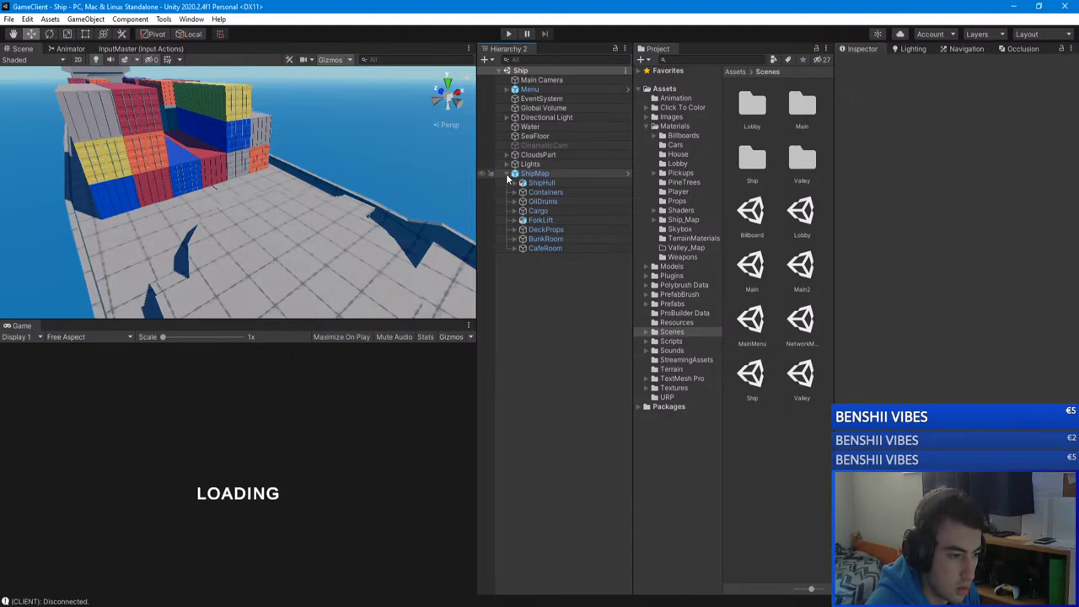
{"action": "left_click", "coordinate": [507, 174]}
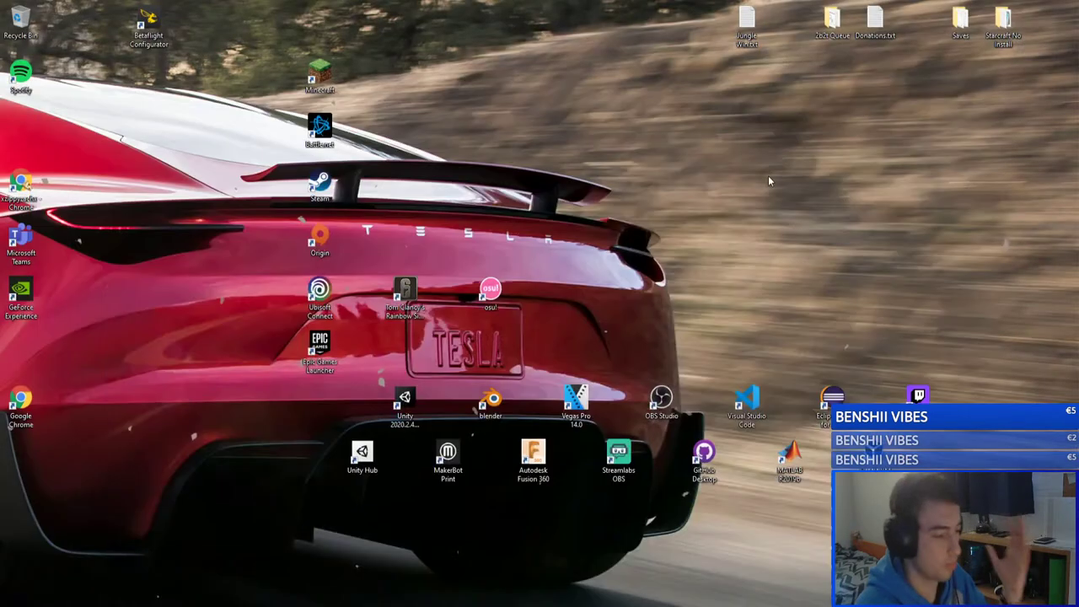
Step: Switch to the GameServer editor, stop Play mode, and open its Ship scene from Assets/Scenes
{"action": "key", "text": "super+d"}
{"action": "mouse_move", "coordinate": [236, 604]}
{"action": "left_click", "coordinate": [265, 569]}
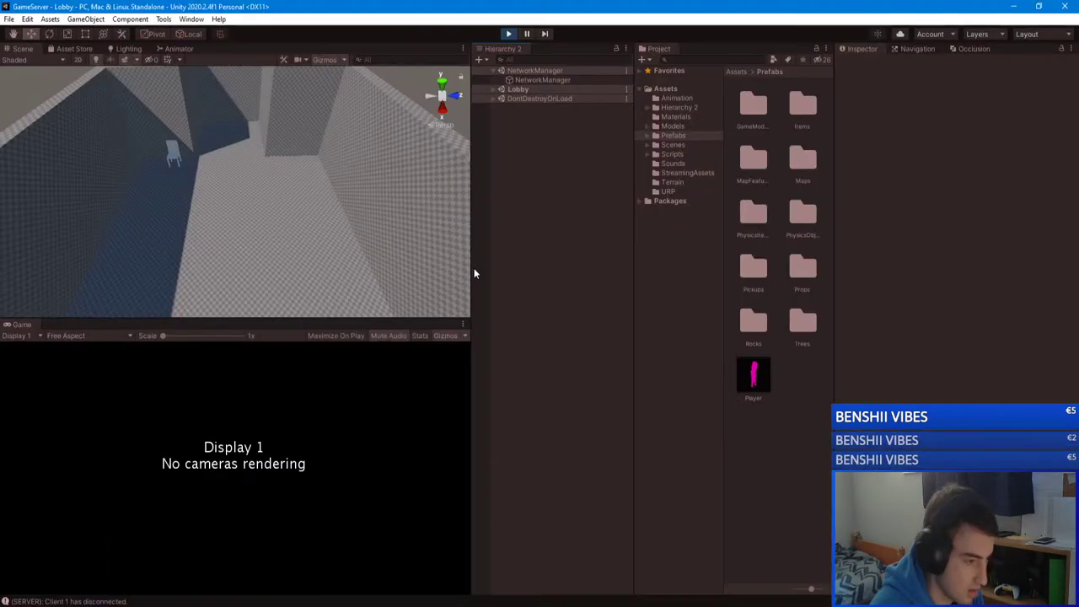
{"action": "left_click", "coordinate": [508, 34]}
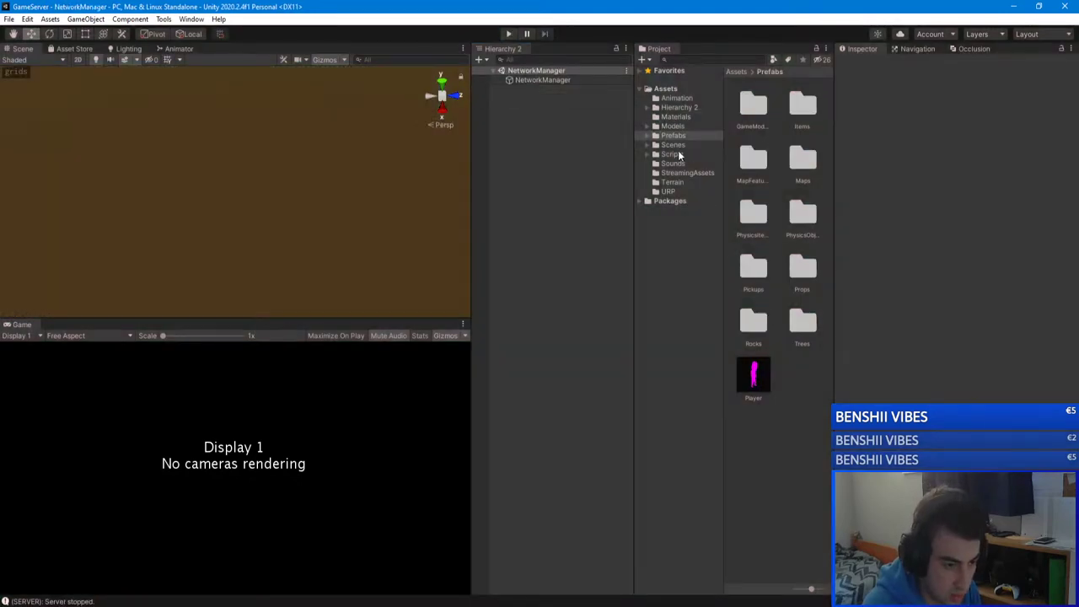
{"action": "left_click", "coordinate": [673, 145]}
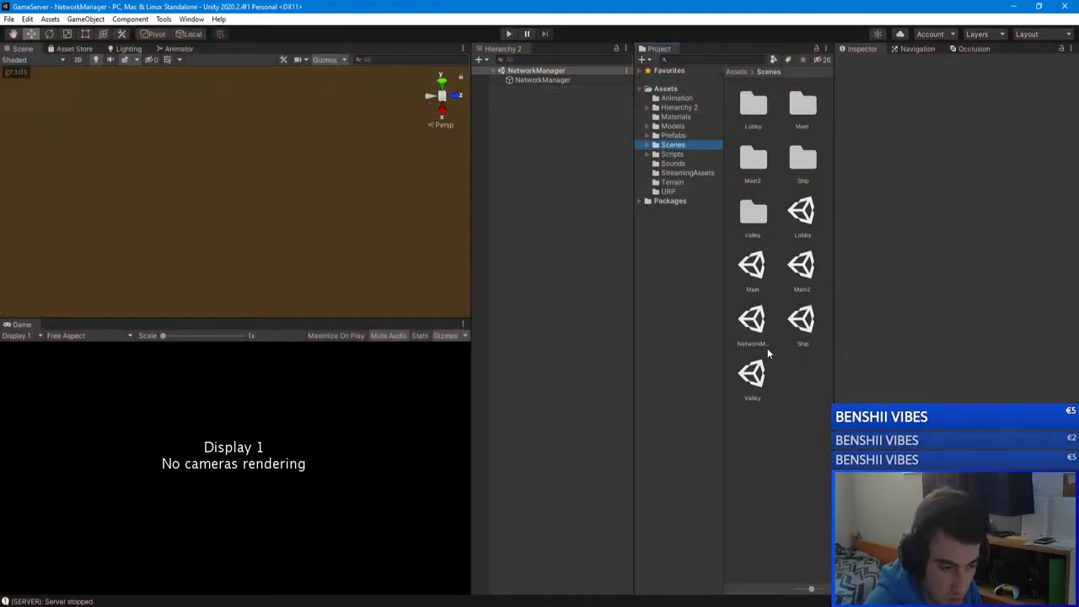
{"action": "double_click", "coordinate": [802, 319]}
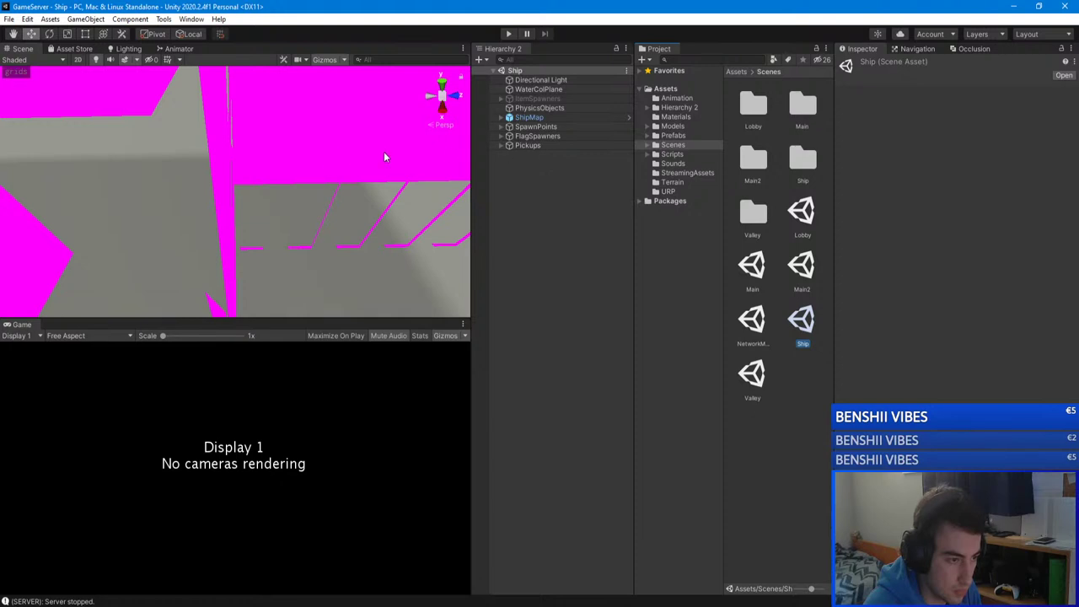
Step: Fly the Scene camera around and underneath the ship to a low view
{"action": "right_click_drag", "start_coordinate": [384, 151], "coordinate": [434, 164]}
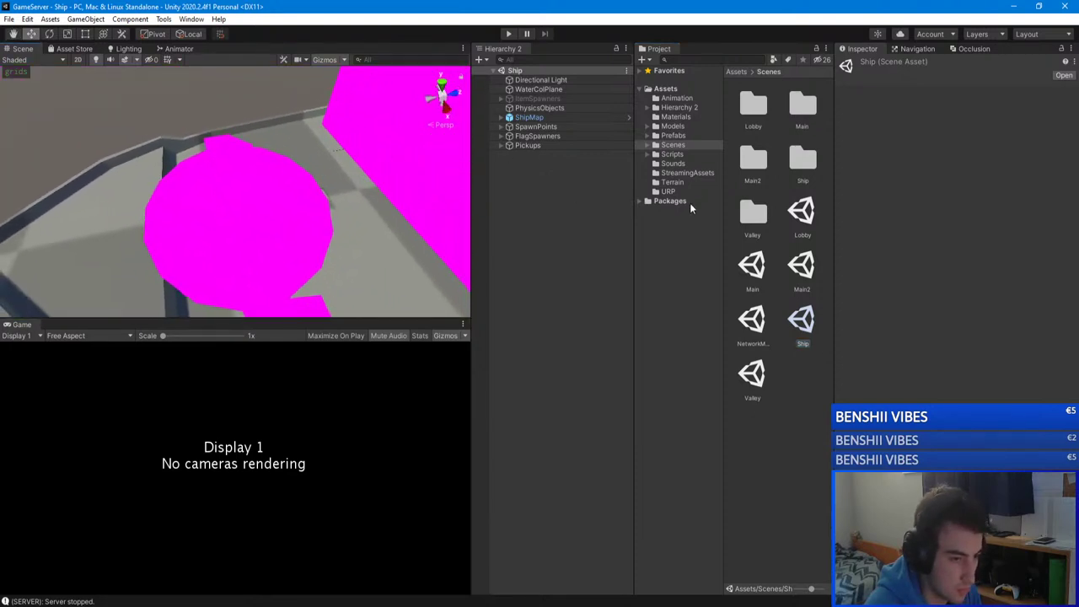
{"action": "left_click", "coordinate": [675, 116]}
{"action": "mouse_move", "coordinate": [379, 211]}
{"action": "right_mouse_down"}
{"action": "mouse_move", "coordinate": [229, 231]}
{"action": "mouse_move", "coordinate": [332, 180]}
{"action": "mouse_move", "coordinate": [226, 125]}
{"action": "mouse_move", "coordinate": [344, 211]}
{"action": "mouse_move", "coordinate": [396, 202]}
{"action": "right_mouse_up"}
{"action": "right_click_drag", "start_coordinate": [252, 211], "coordinate": [253, 169]}
{"action": "right_click_drag", "start_coordinate": [806, 87], "coordinate": [295, 127]}
{"action": "right_click_drag", "start_coordinate": [492, 43], "coordinate": [492, 128]}
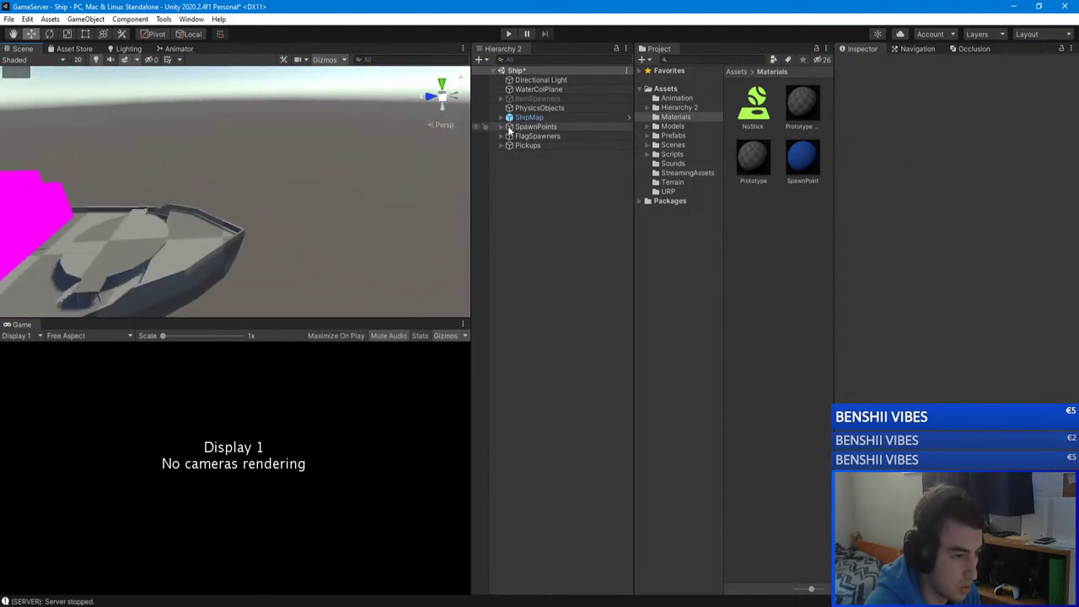
Step: Expand SpawnPoints and inspect SpawnPoint1 through SpawnPoint6, framing them in the Scene view
{"action": "left_click", "coordinate": [500, 126]}
{"action": "left_click", "coordinate": [544, 136]}
{"action": "left_click", "coordinate": [552, 182], "text": "ctrl"}
{"action": "left_click", "coordinate": [554, 182]}
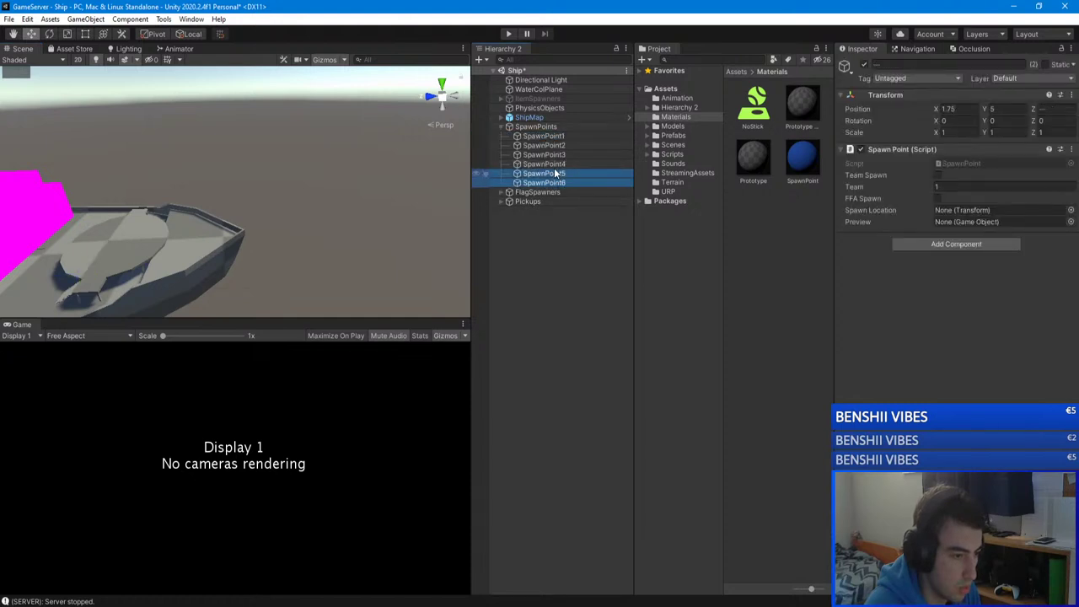
{"action": "left_click", "coordinate": [545, 137], "text": "shift"}
{"action": "key", "text": "f"}
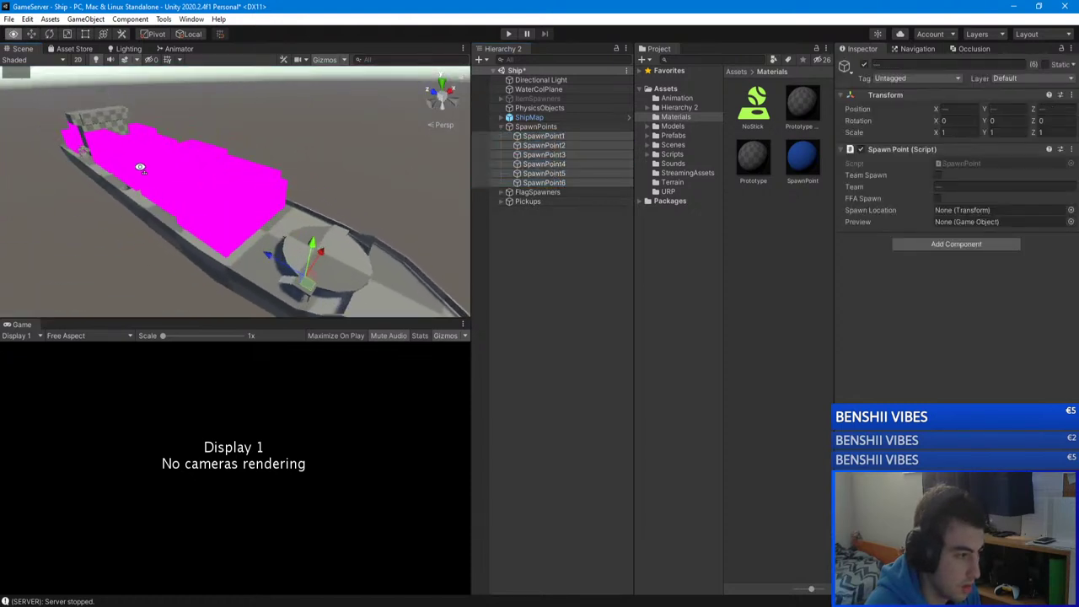
{"action": "left_click_drag", "start_coordinate": [337, 146], "coordinate": [283, 189], "text": "alt"}
{"action": "left_click", "coordinate": [549, 154]}
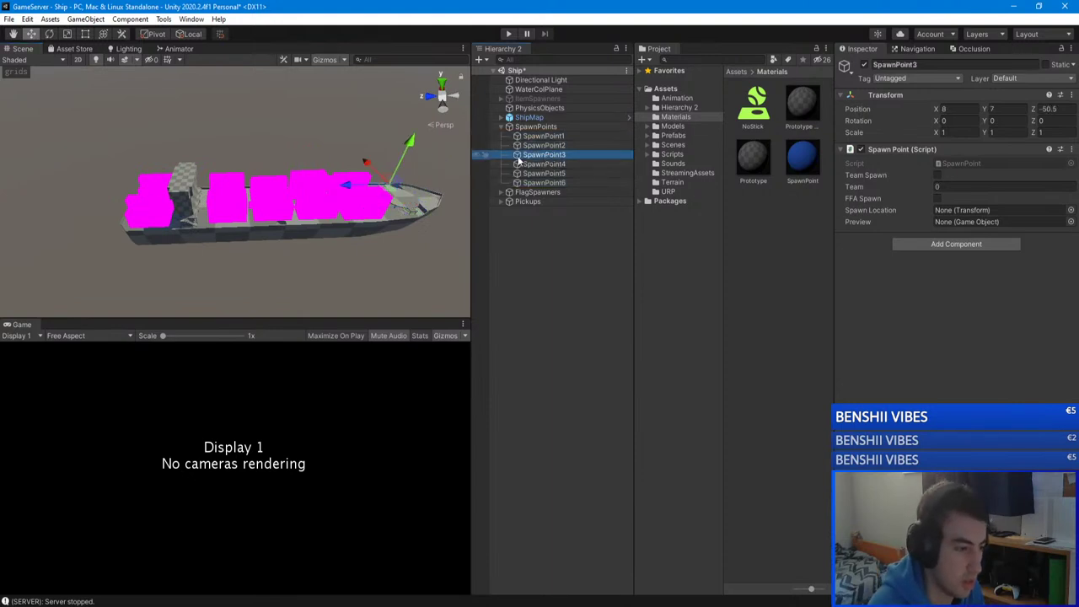
{"action": "left_click", "coordinate": [540, 183]}
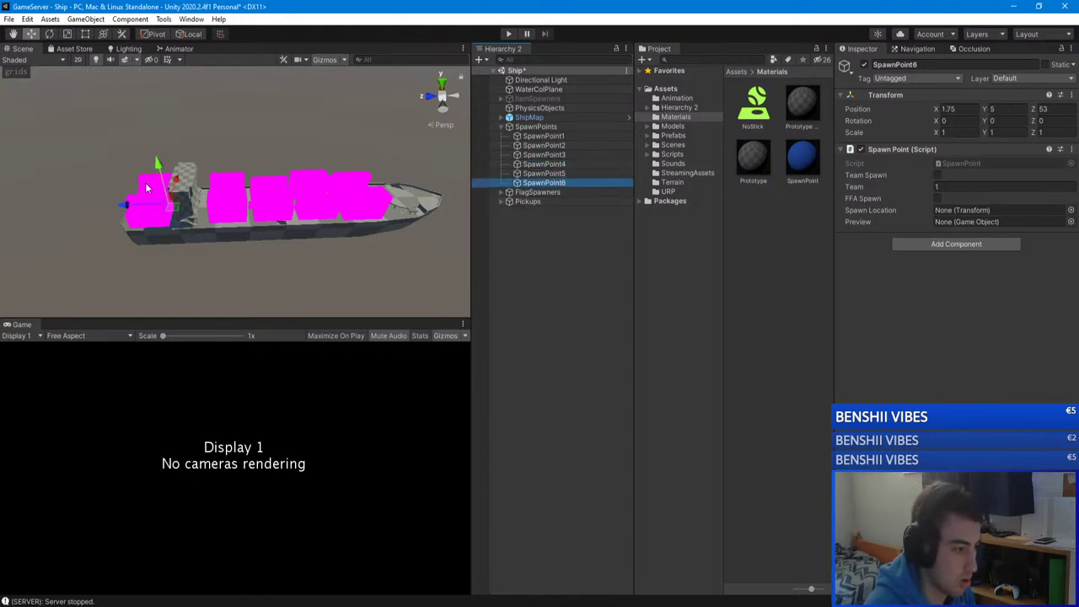
{"action": "right_click_drag", "start_coordinate": [429, 198], "coordinate": [210, 240]}
Step: Delete SpawnPoint1–6 and set the SpawnPoints script's Spawn Points list size to 0
{"action": "left_click", "coordinate": [576, 135], "text": "shift"}
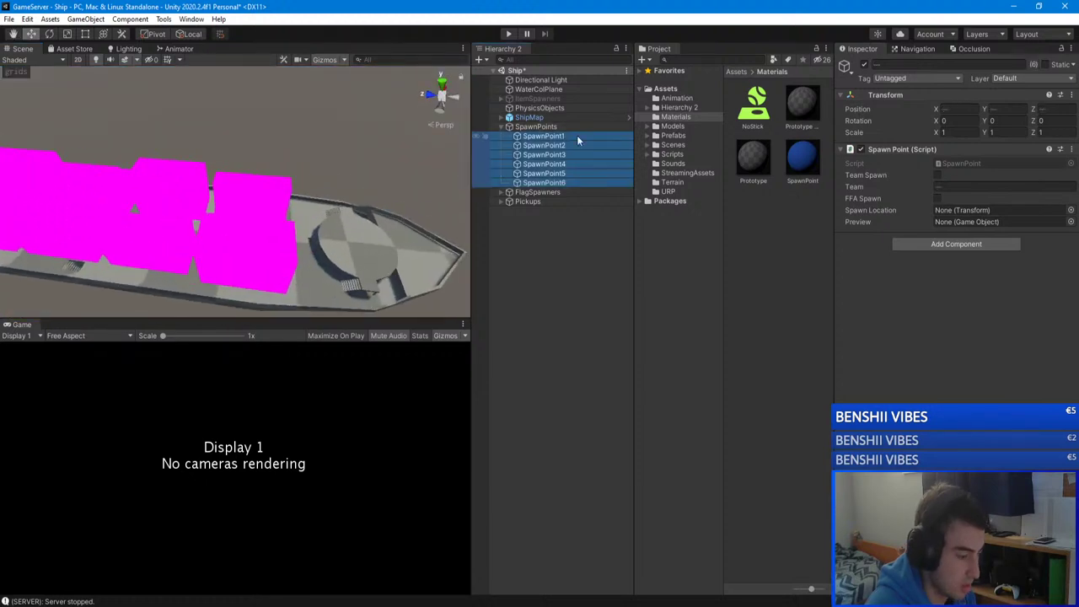
{"action": "key", "text": "Delete"}
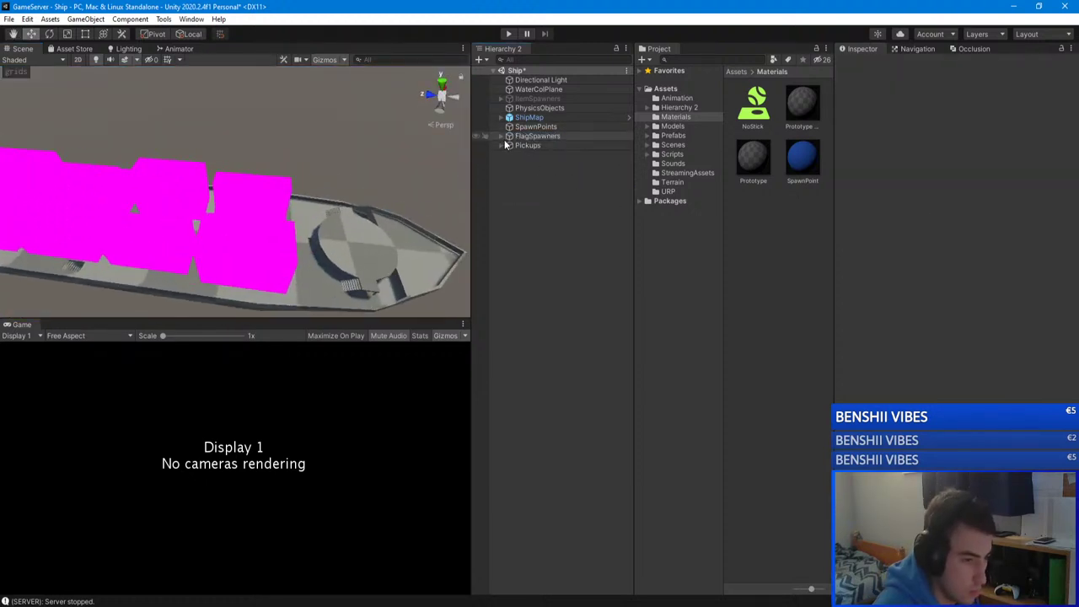
{"action": "left_click", "coordinate": [534, 128]}
{"action": "left_click", "coordinate": [1054, 175]}
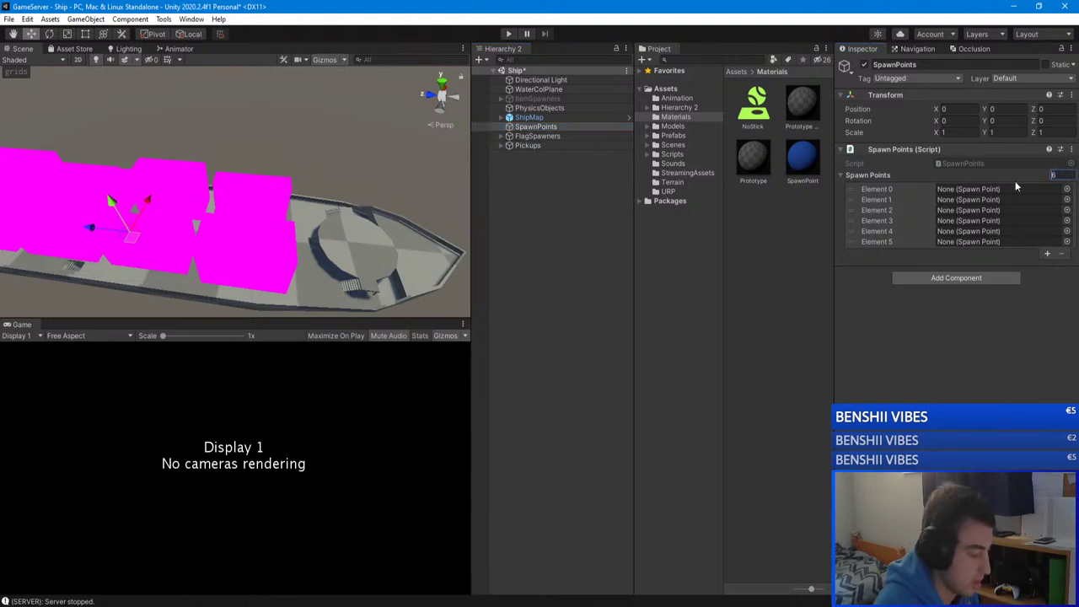
{"action": "double_click", "coordinate": [1048, 175]}
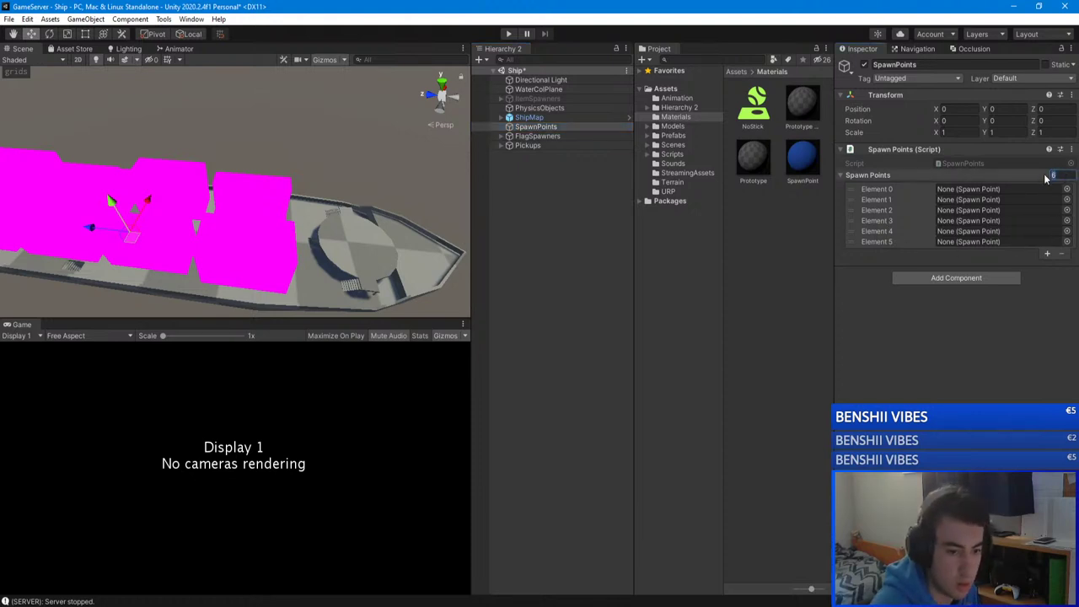
{"action": "type", "text": "0"}
{"action": "key", "text": "Return"}
{"action": "left_click", "coordinate": [546, 167]}
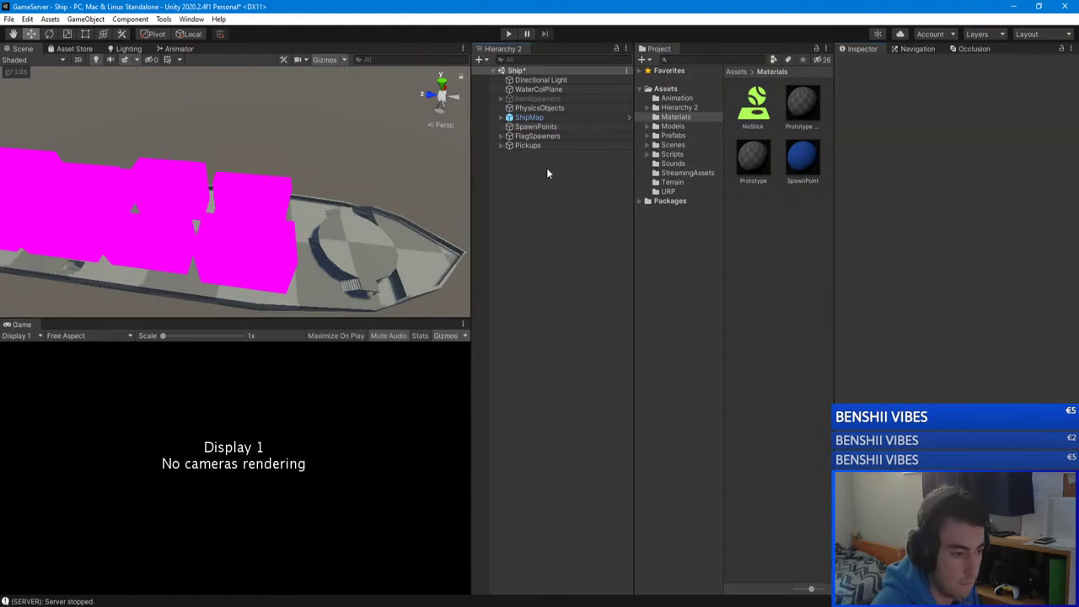
{"action": "double_click", "coordinate": [527, 127]}
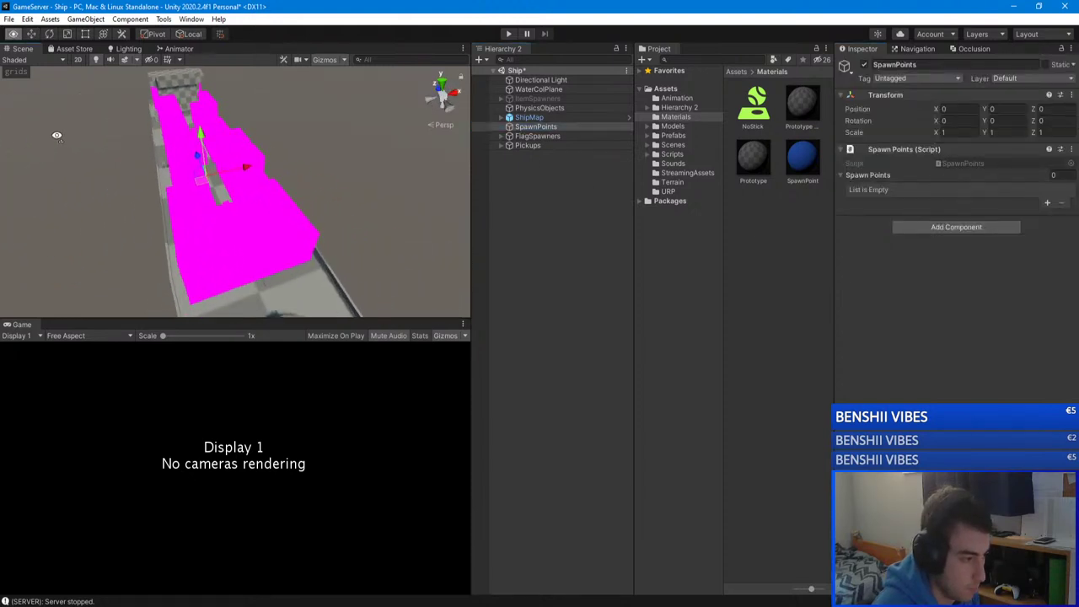
Step: Drop a SpawnPoint prefab from Prefabs/MapFeatures onto the ship deck
{"action": "left_click", "coordinate": [682, 154]}
{"action": "left_click", "coordinate": [677, 145]}
{"action": "left_click", "coordinate": [674, 137]}
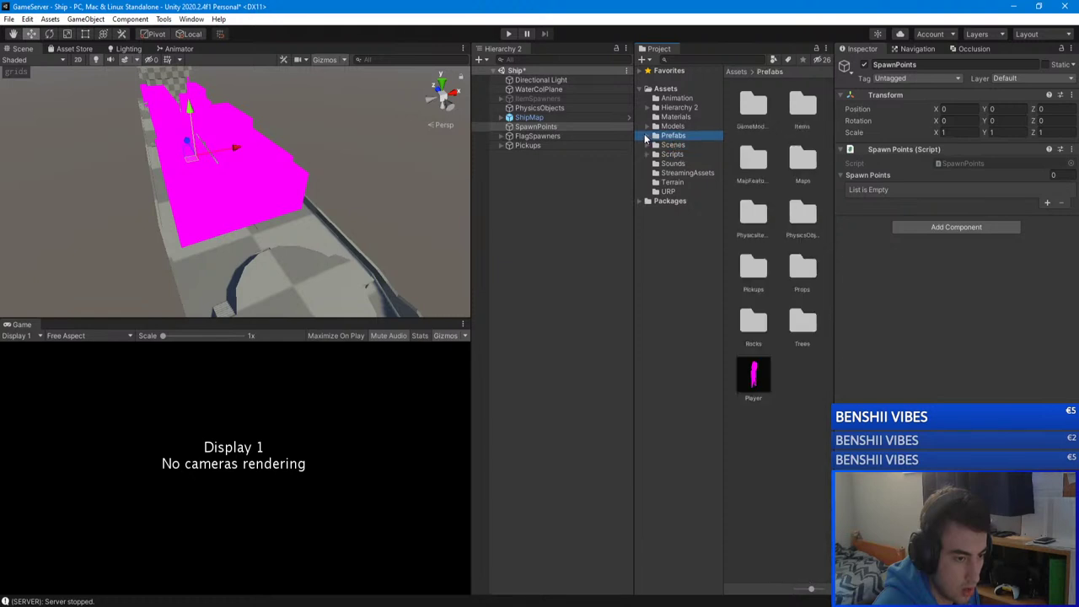
{"action": "double_click", "coordinate": [755, 164]}
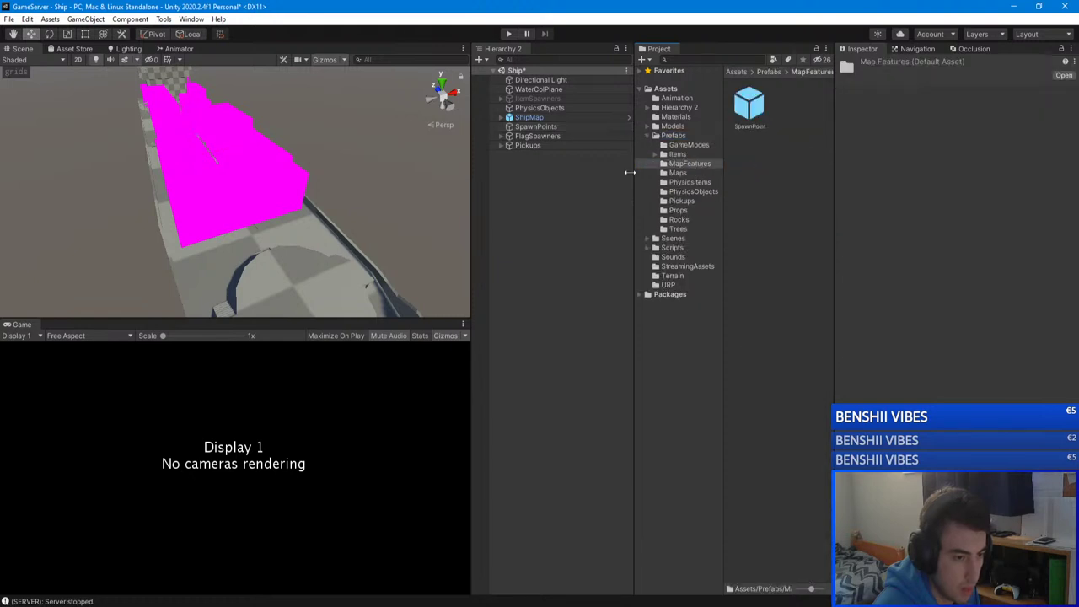
{"action": "left_click", "coordinate": [522, 127]}
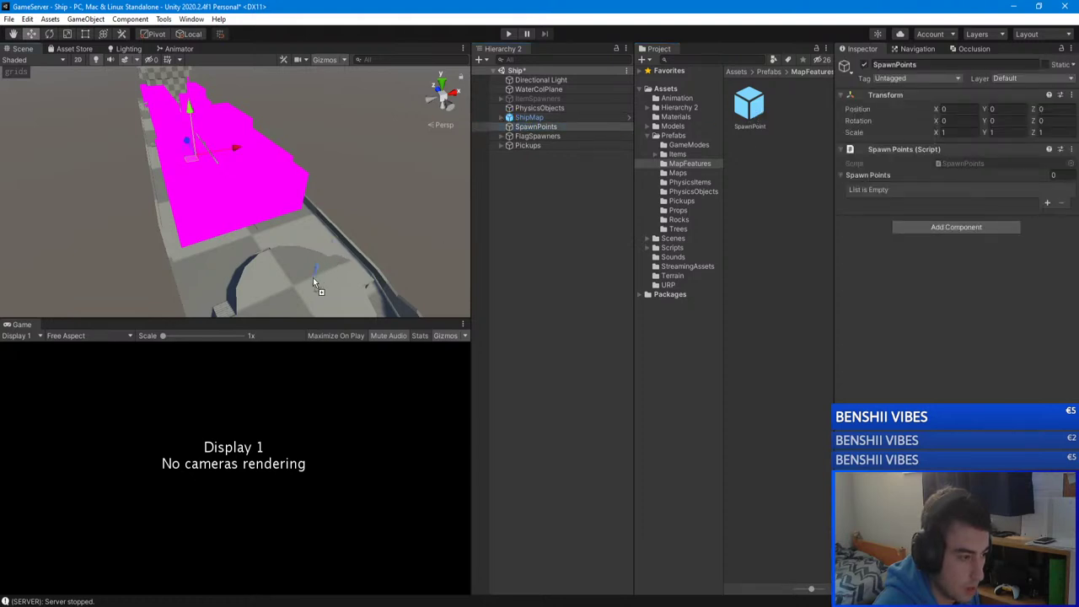
{"action": "left_click_drag", "start_coordinate": [299, 304], "coordinate": [297, 296]}
{"action": "right_click_drag", "start_coordinate": [297, 297], "coordinate": [241, 272]}
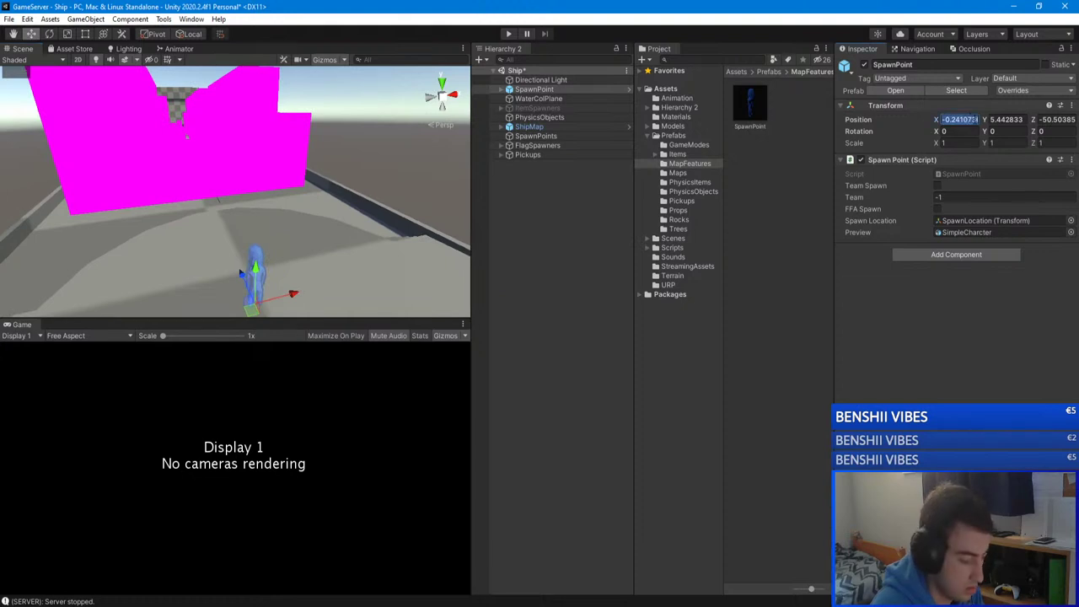
Step: Set the new spawn point's Position X to 0 and Z to -50
{"action": "type", "text": "0"}
{"action": "key", "text": "Tab"}
{"action": "key", "text": "Tab"}
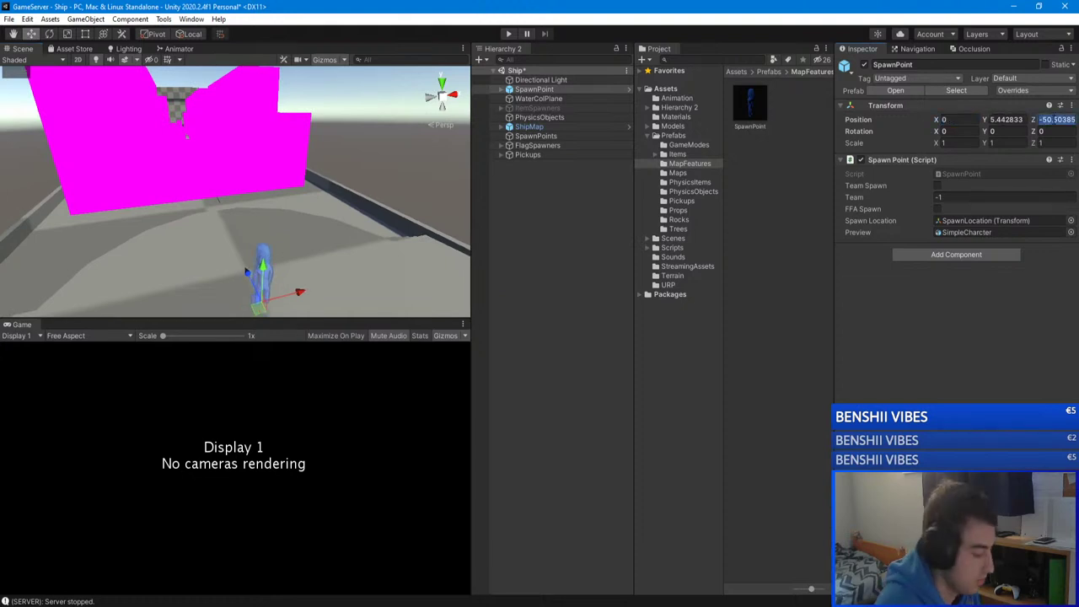
{"action": "type", "text": "-50"}
{"action": "right_click_drag", "start_coordinate": [246, 271], "coordinate": [215, 257]}
Step: Nest the spawn point under SpawnPoints and rename it SpawnPoint (1)
{"action": "left_click", "coordinate": [582, 211]}
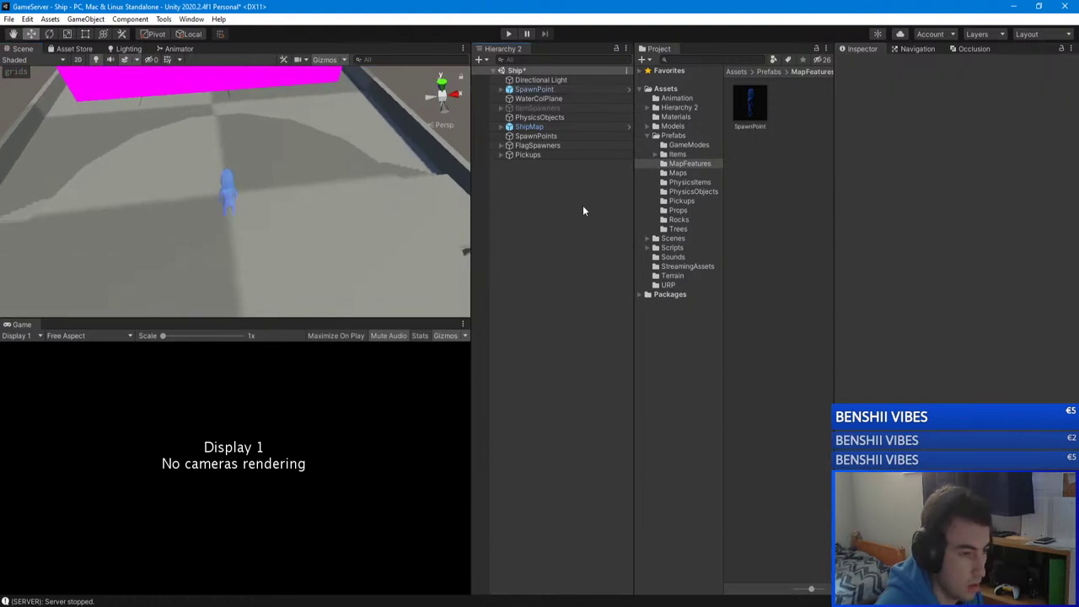
{"action": "left_click_drag", "start_coordinate": [534, 90], "coordinate": [543, 140]}
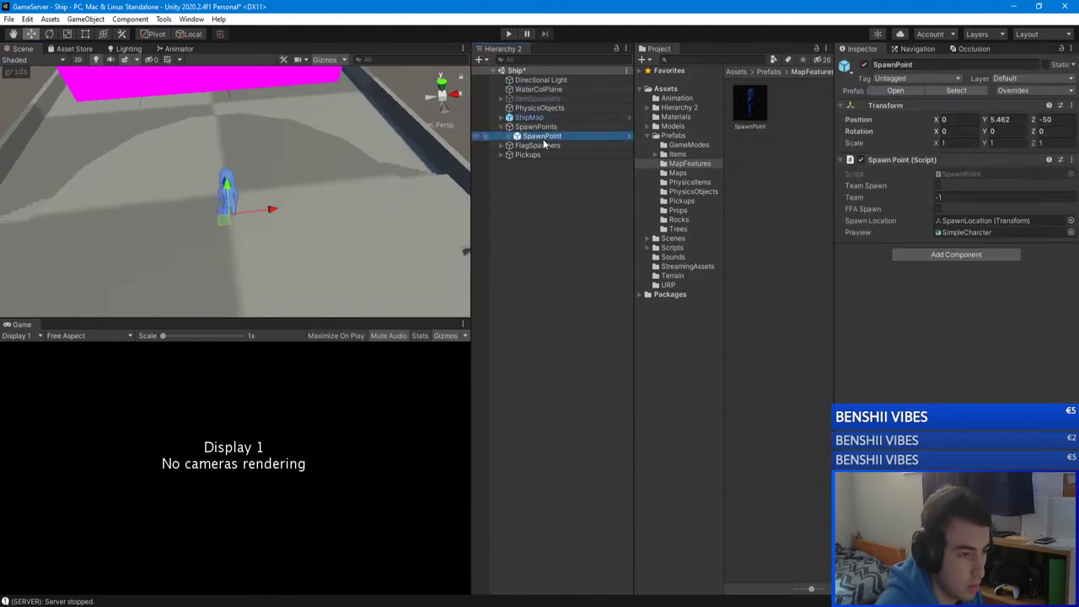
{"action": "left_click", "coordinate": [557, 138]}
{"action": "type", "text": "(1)"}
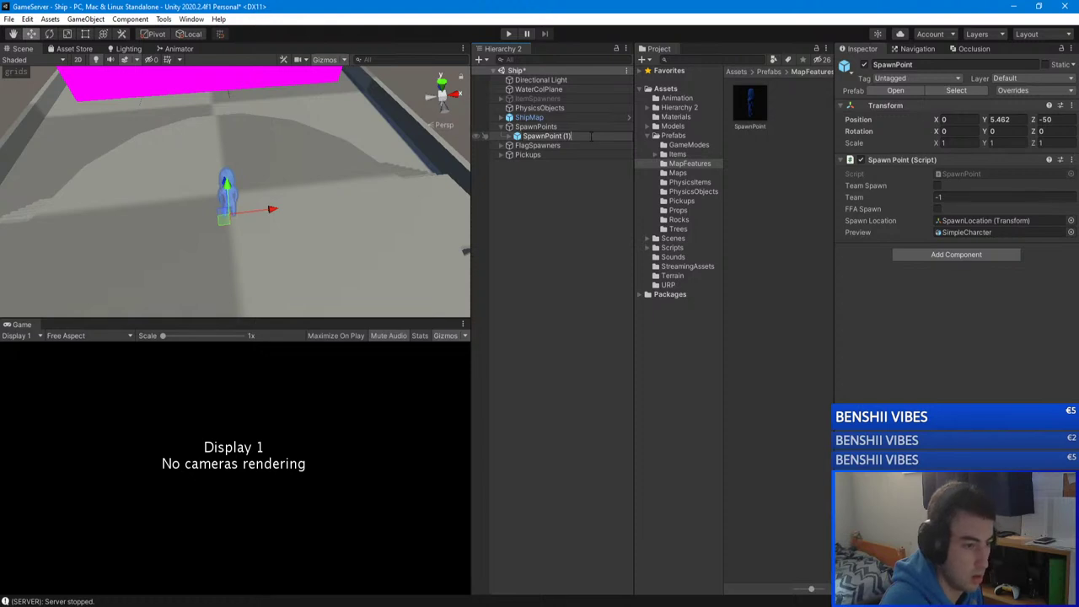
{"action": "key", "text": "Return"}
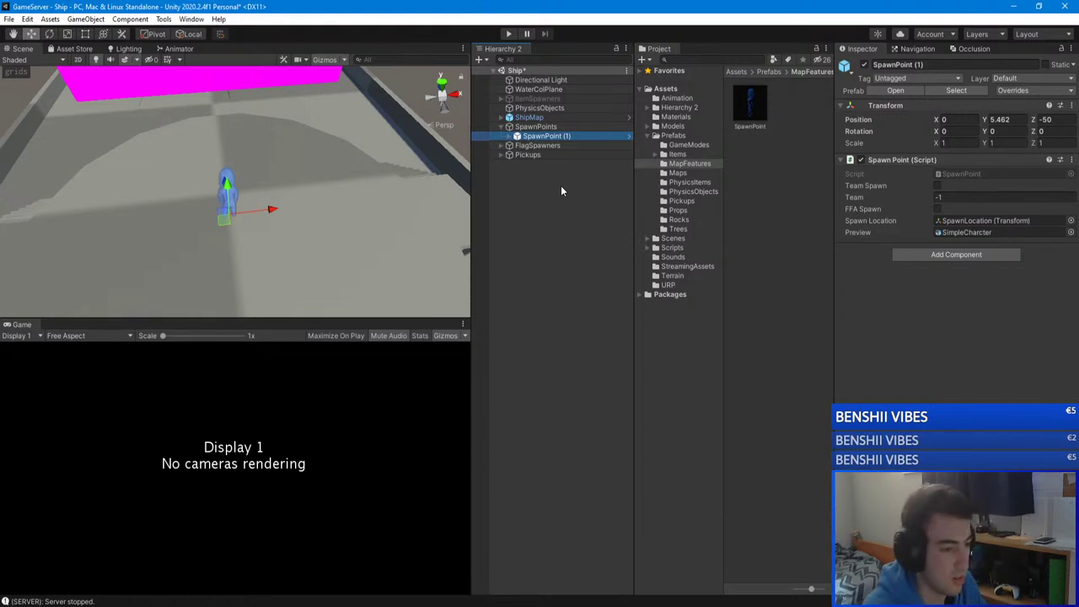
Step: Browse the asset folder tree from Prefabs down to Materials
{"action": "left_click", "coordinate": [674, 135]}
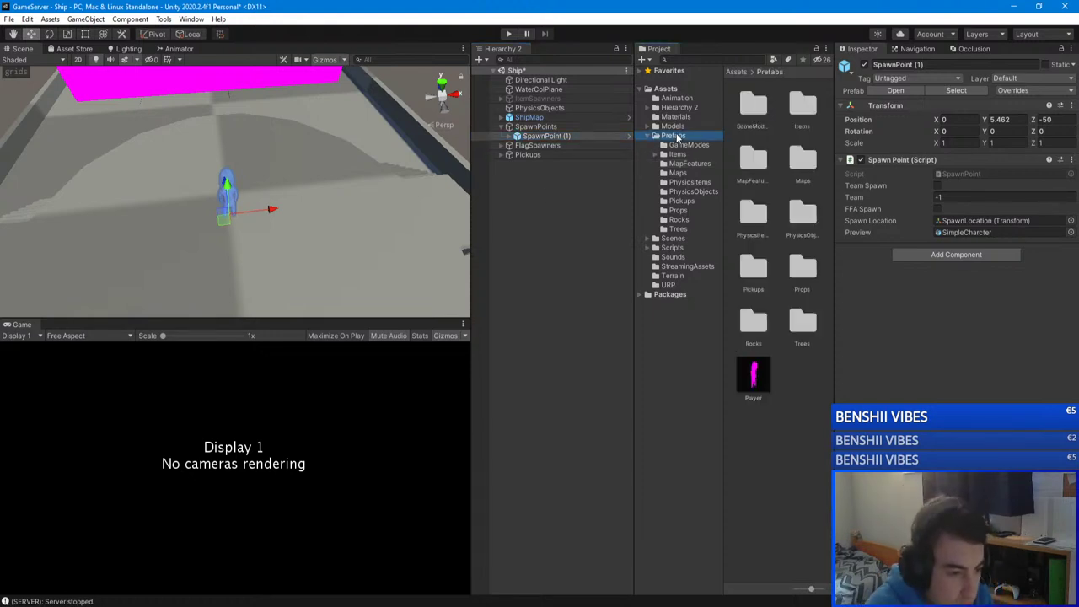
{"action": "left_click", "coordinate": [678, 145]}
{"action": "left_click", "coordinate": [685, 155]}
{"action": "key", "text": "Down"}
{"action": "left_click", "coordinate": [690, 117]}
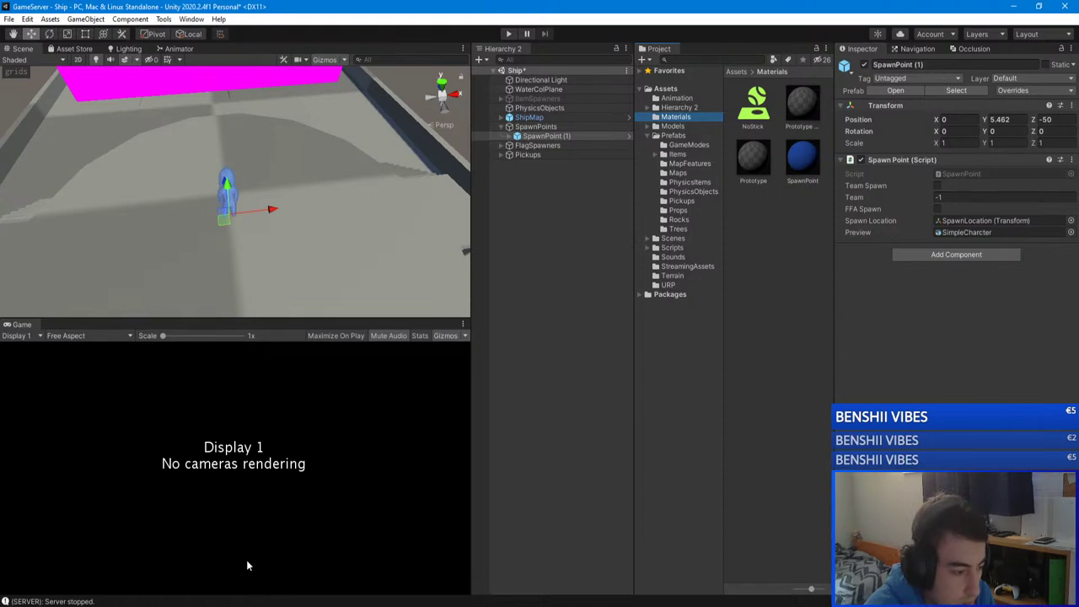
Step: In the GameClient editor, open the Assets/Models/Maps/Ship_Map folder
{"action": "mouse_move", "coordinate": [234, 602]}
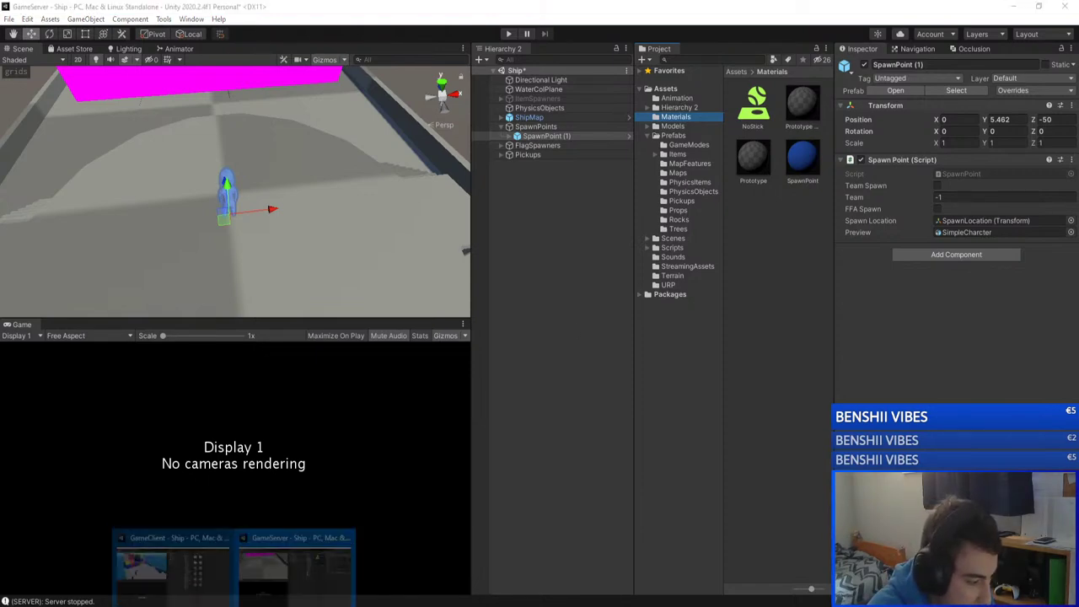
{"action": "left_click", "coordinate": [163, 573]}
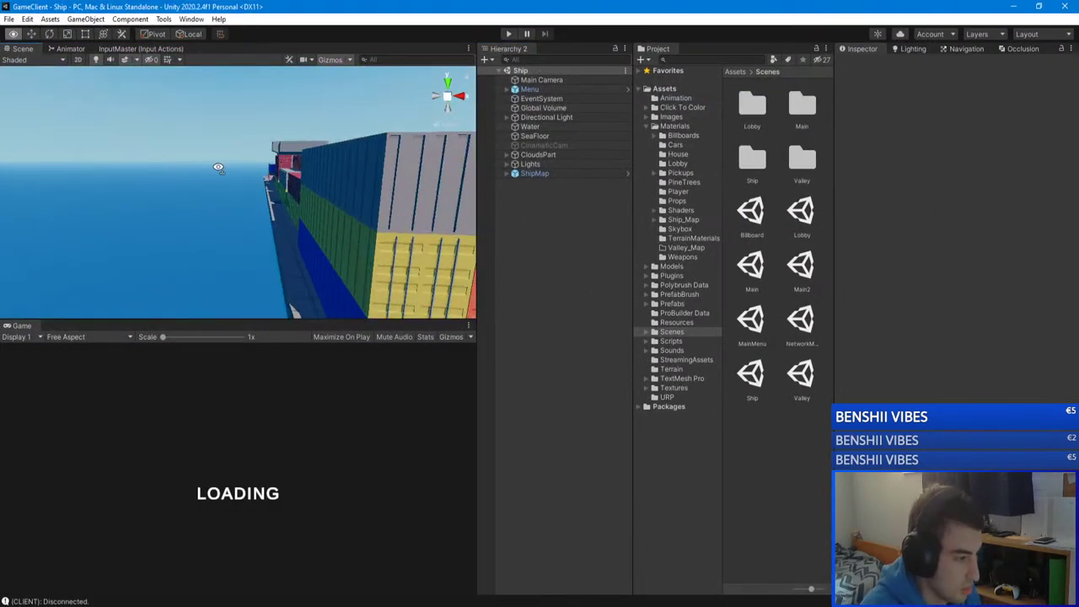
{"action": "right_click_drag", "start_coordinate": [217, 166], "coordinate": [320, 179]}
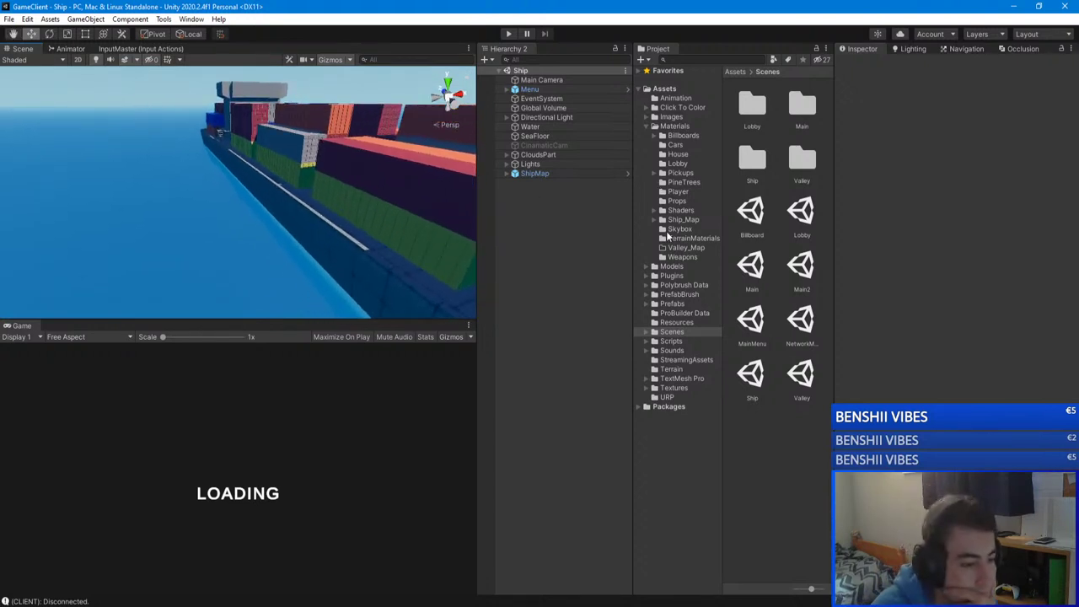
{"action": "left_click", "coordinate": [654, 127]}
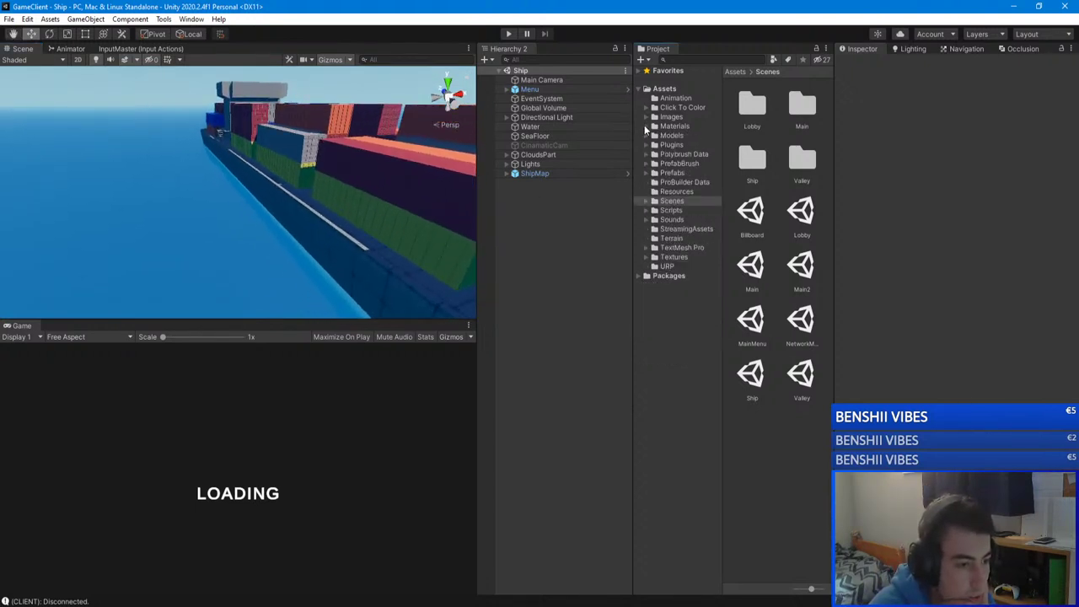
{"action": "left_click", "coordinate": [654, 126]}
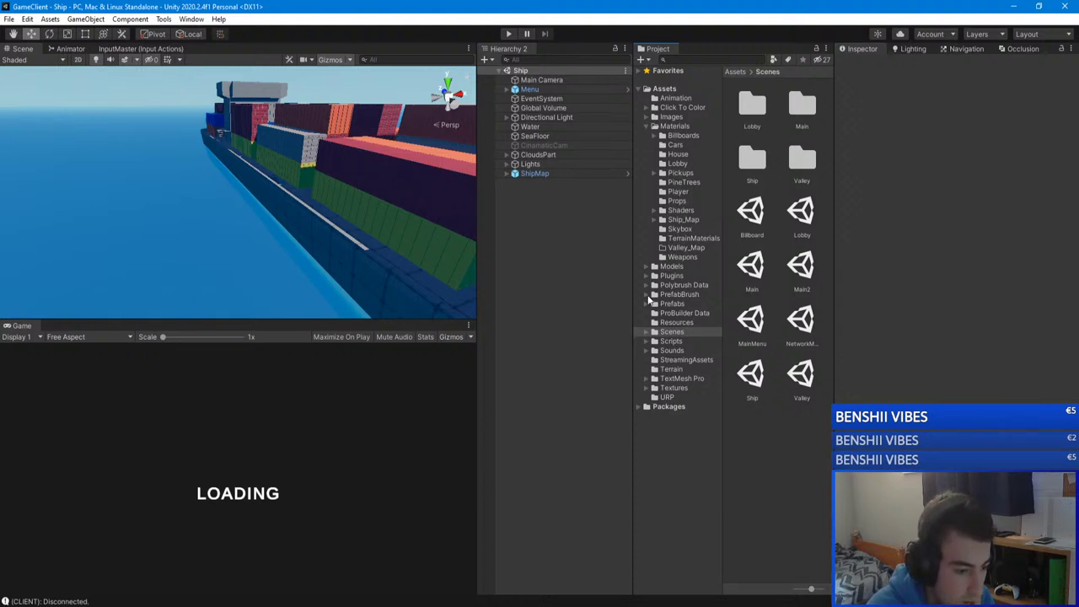
{"action": "left_click", "coordinate": [647, 266]}
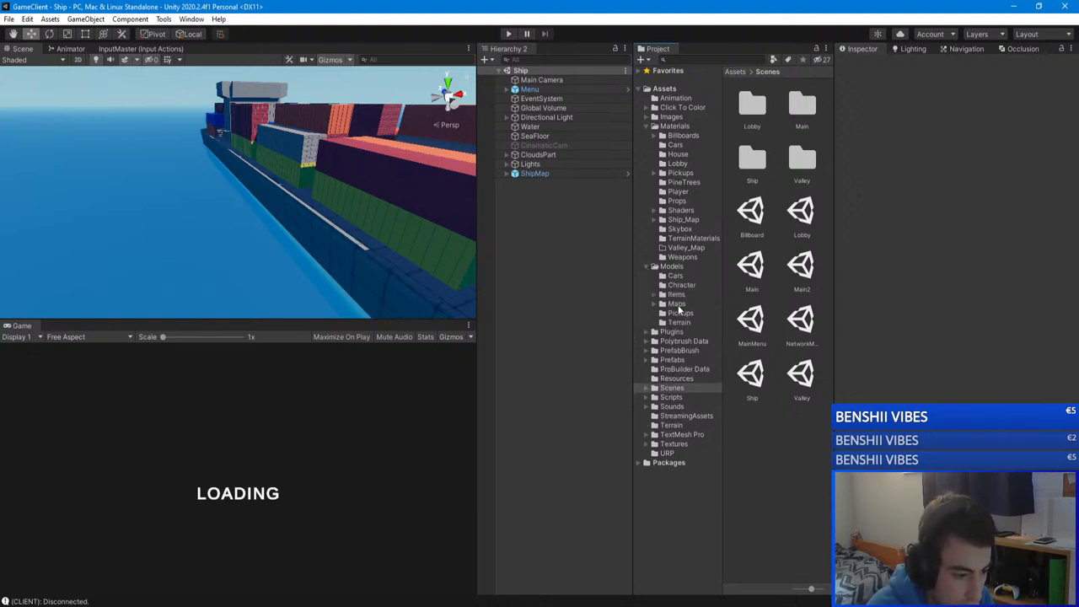
{"action": "left_click", "coordinate": [672, 267]}
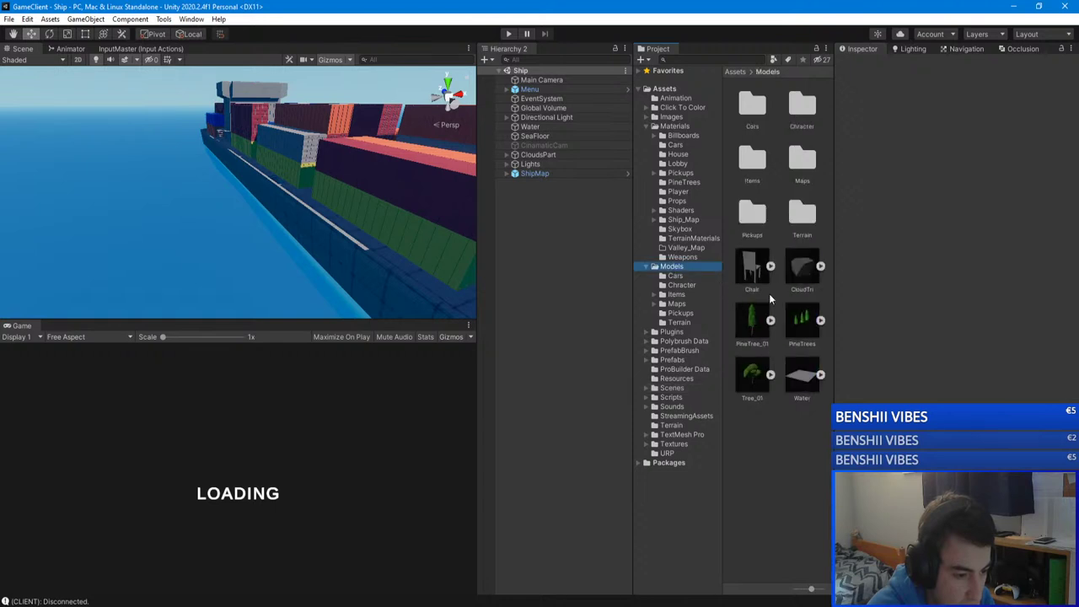
{"action": "double_click", "coordinate": [799, 178]}
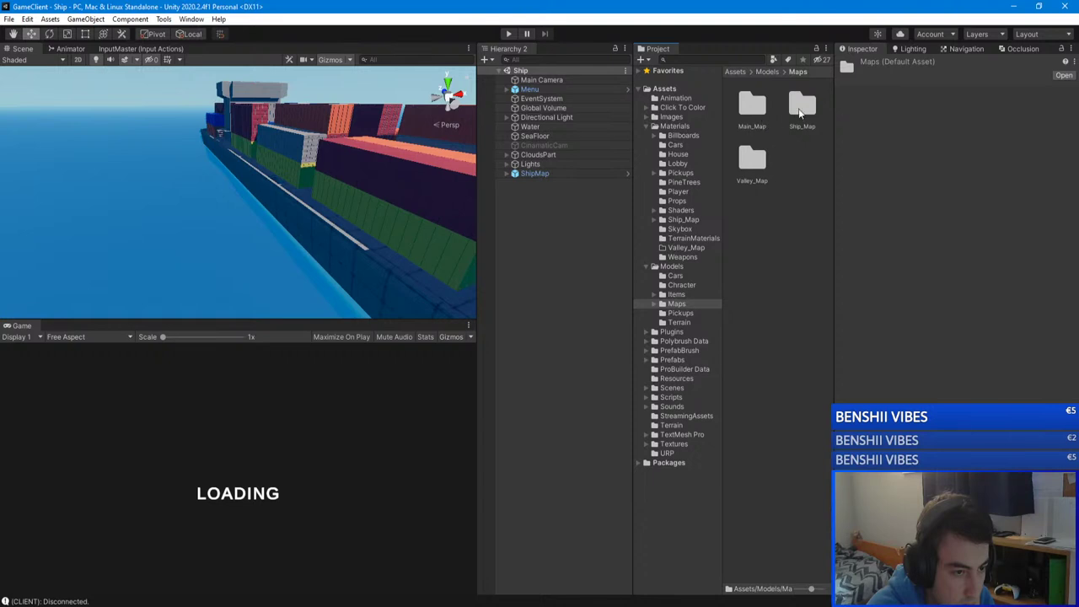
{"action": "double_click", "coordinate": [800, 108]}
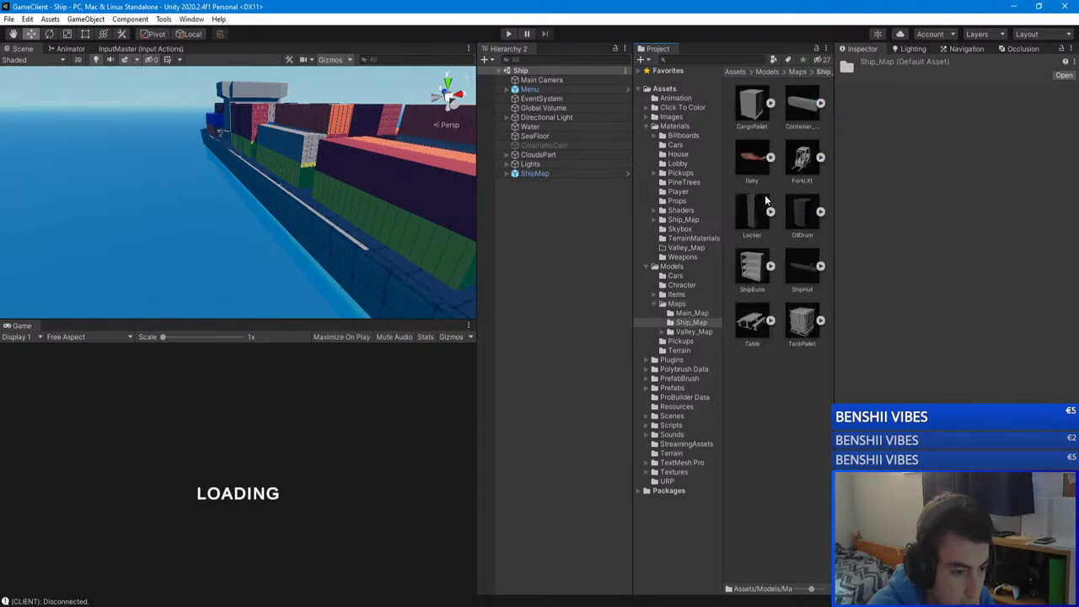
Step: Place the fishy model into the Ship scene and raise it to about Y -6.3
{"action": "left_click_drag", "start_coordinate": [765, 201], "coordinate": [445, 244]}
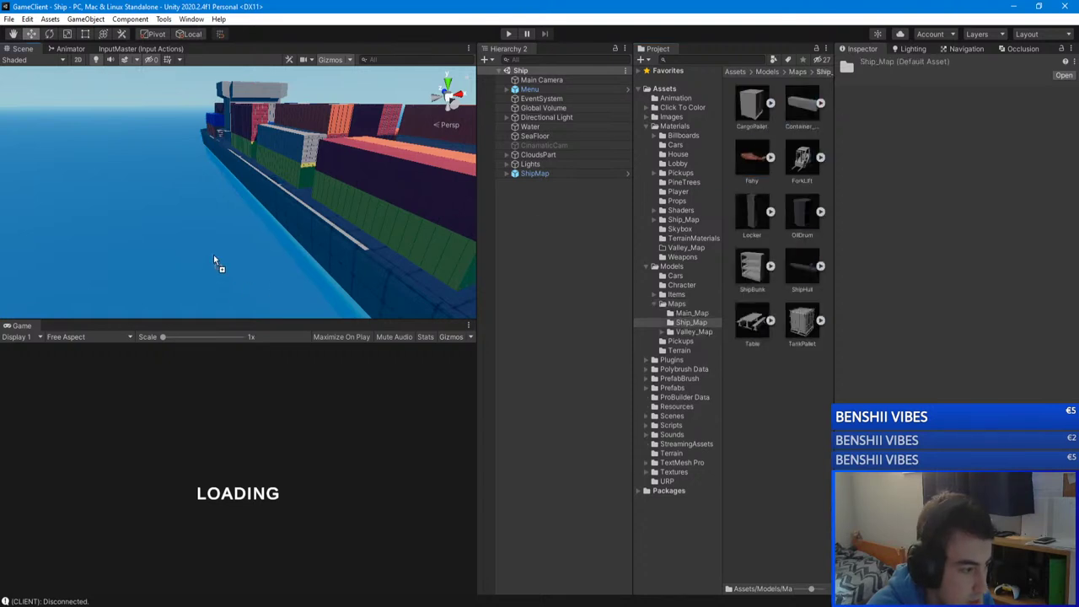
{"action": "left_click_drag", "start_coordinate": [213, 261], "coordinate": [213, 261]}
{"action": "right_click_drag", "start_coordinate": [213, 262], "coordinate": [203, 219]}
{"action": "left_click_drag", "start_coordinate": [228, 210], "coordinate": [199, 93]}
{"action": "right_click_drag", "start_coordinate": [199, 94], "coordinate": [472, 149]}
{"action": "right_click_drag", "start_coordinate": [790, 149], "coordinate": [790, 149]}
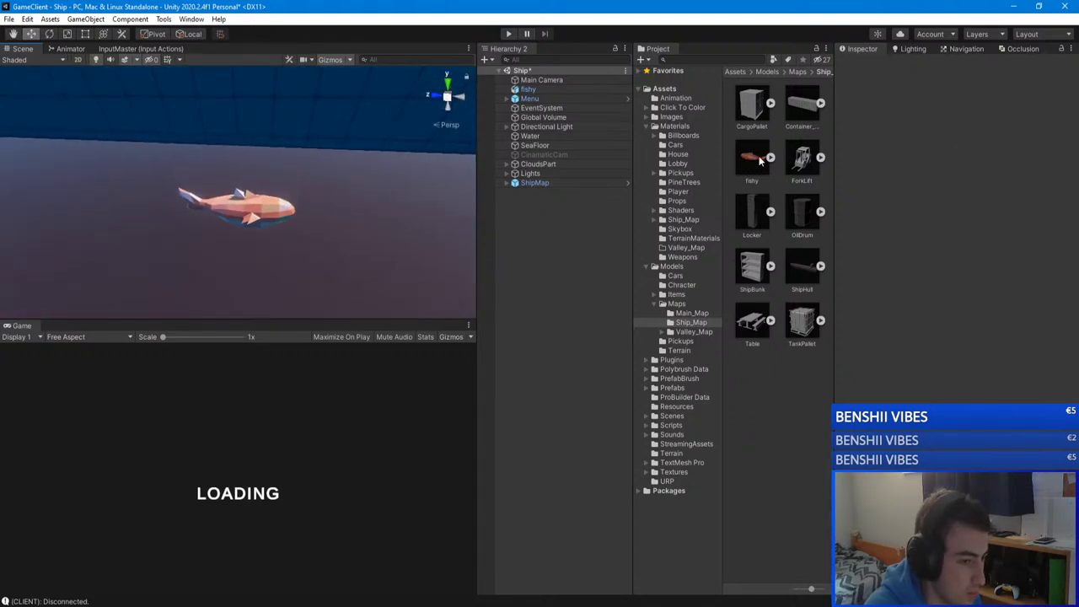
Step: Set fishy's Model import Scale Factor to 0.51, then return to the GameServer editor
{"action": "left_click", "coordinate": [752, 158]}
{"action": "left_click", "coordinate": [914, 95]}
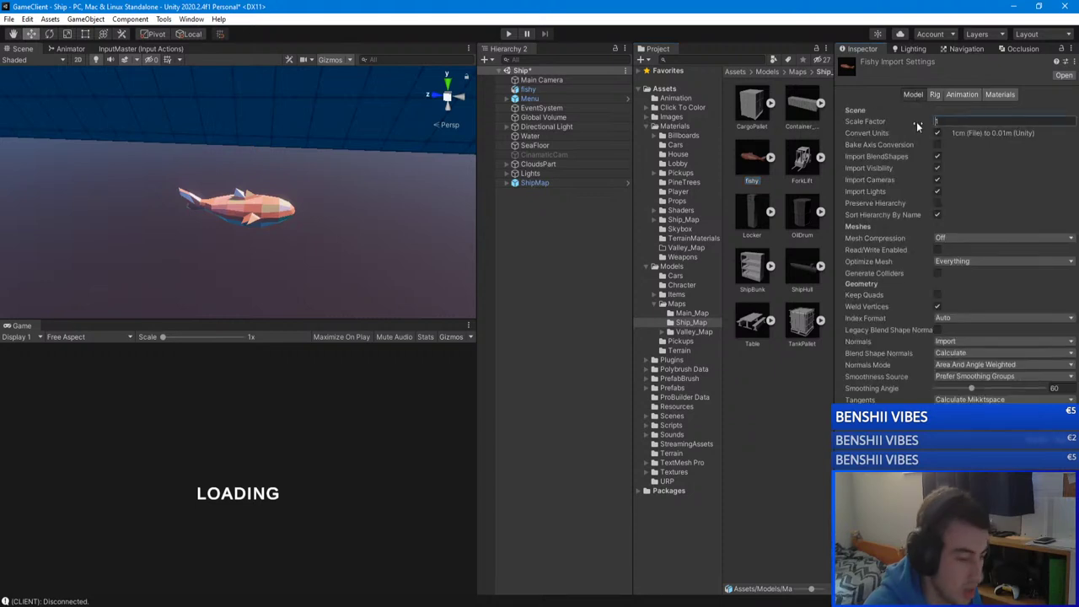
{"action": "type", "text": "0.5"}
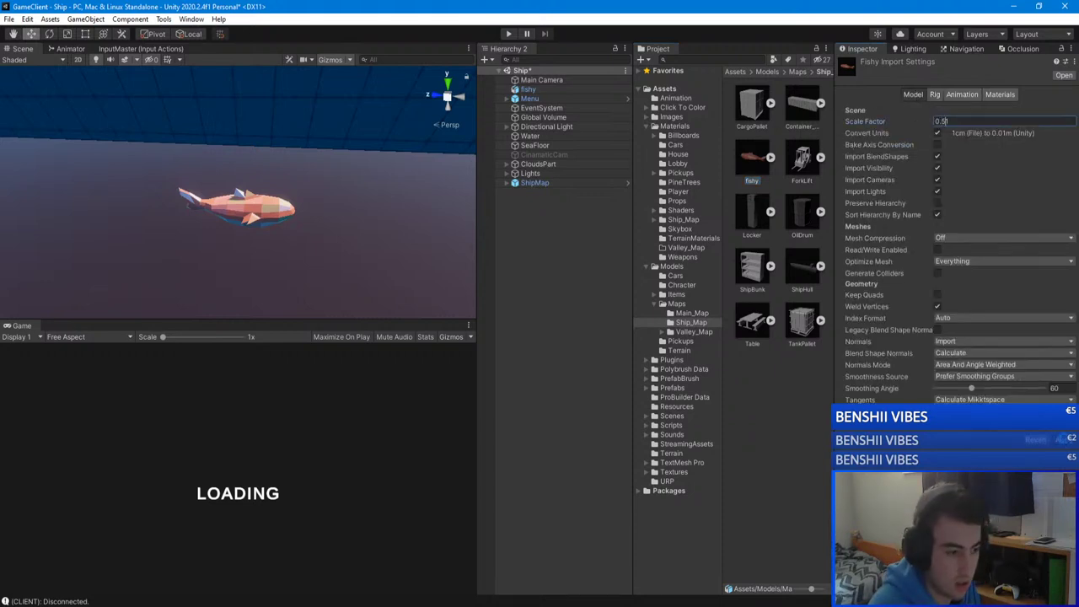
{"action": "type", "text": "1"}
{"action": "right_click_drag", "start_coordinate": [142, 213], "coordinate": [476, 151]}
{"action": "left_click", "coordinate": [390, 208]}
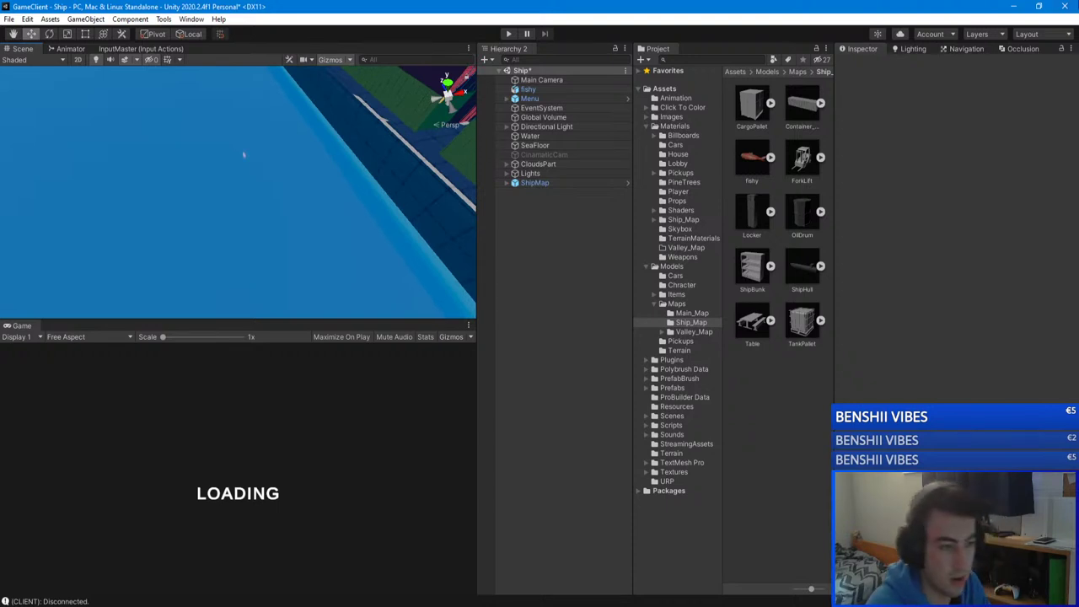
{"action": "left_click", "coordinate": [1012, 7]}
Step: Duplicate SpawnPoint (1) and move the copy, SpawnPoint (2), to X -4
{"action": "left_click", "coordinate": [541, 208]}
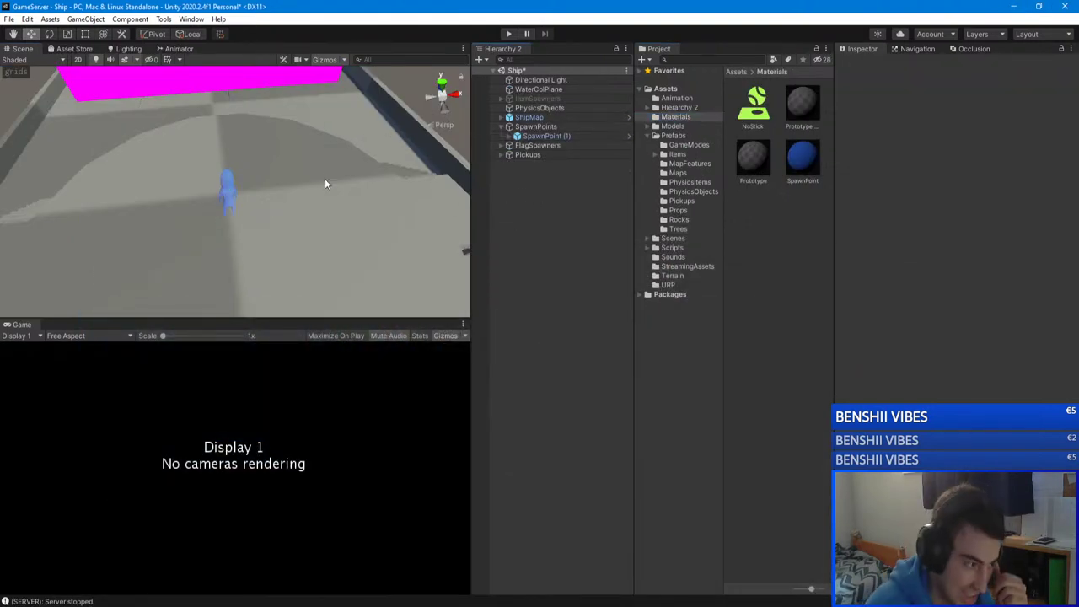
{"action": "right_click_drag", "start_coordinate": [325, 180], "coordinate": [439, 144]}
{"action": "right_click_drag", "start_coordinate": [663, 117], "coordinate": [753, 166]}
{"action": "left_click", "coordinate": [542, 128]}
{"action": "left_click", "coordinate": [544, 136]}
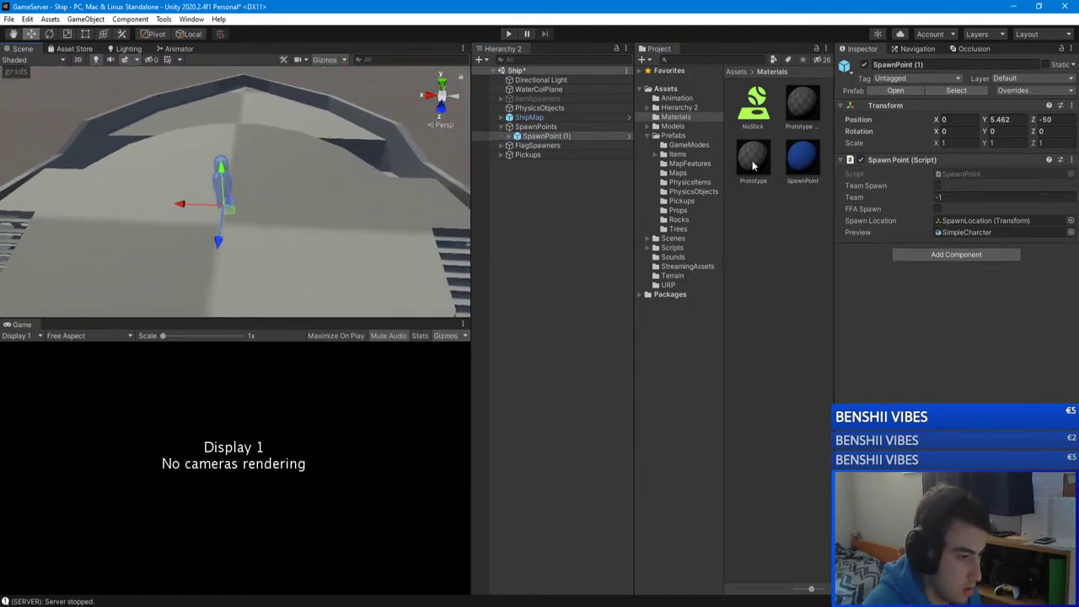
{"action": "key", "text": "ctrl+d"}
{"action": "left_click_drag", "start_coordinate": [181, 203], "coordinate": [283, 218], "text": "ctrl"}
{"action": "right_click_drag", "start_coordinate": [283, 218], "coordinate": [302, 213]}
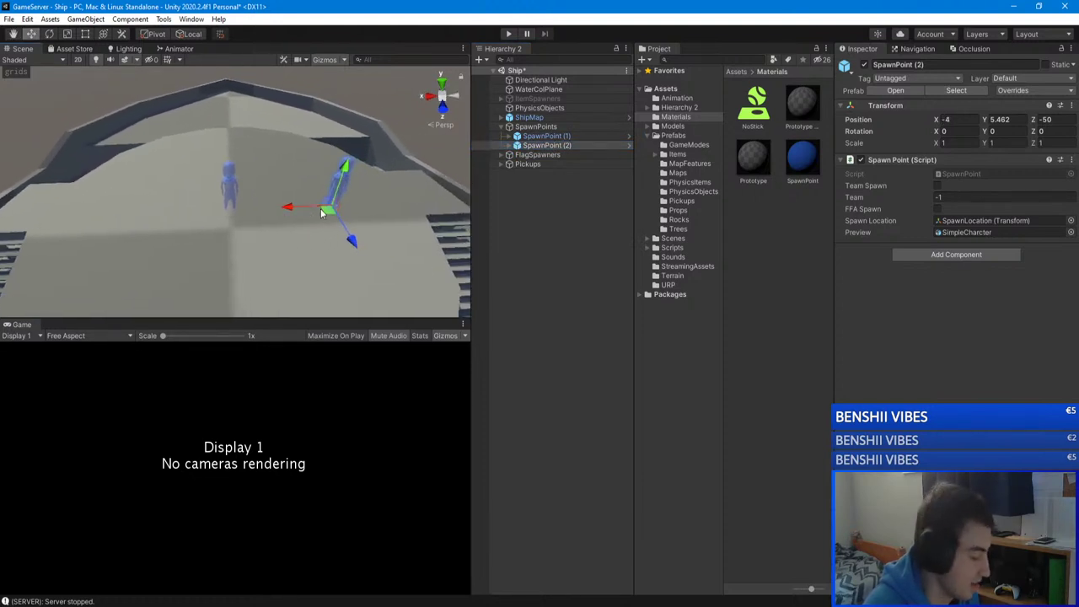
Step: Duplicate again to make SpawnPoint (3) at X 4, then frame all three spawn points
{"action": "key", "text": "ctrl+d"}
{"action": "left_click_drag", "start_coordinate": [320, 213], "coordinate": [80, 206], "text": "ctrl"}
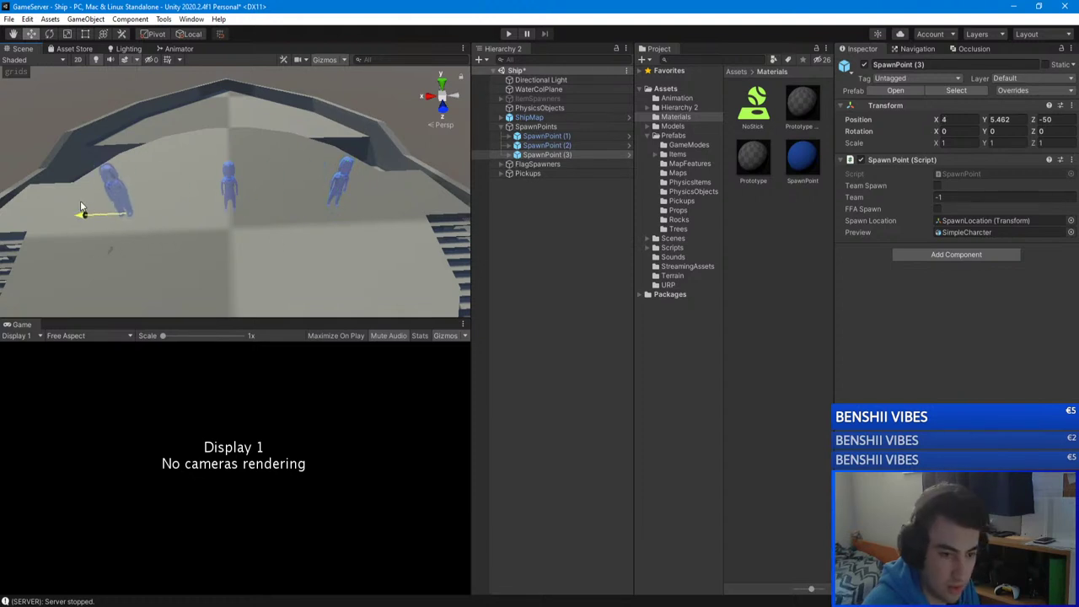
{"action": "left_click", "coordinate": [576, 146]}
{"action": "left_click", "coordinate": [548, 155]}
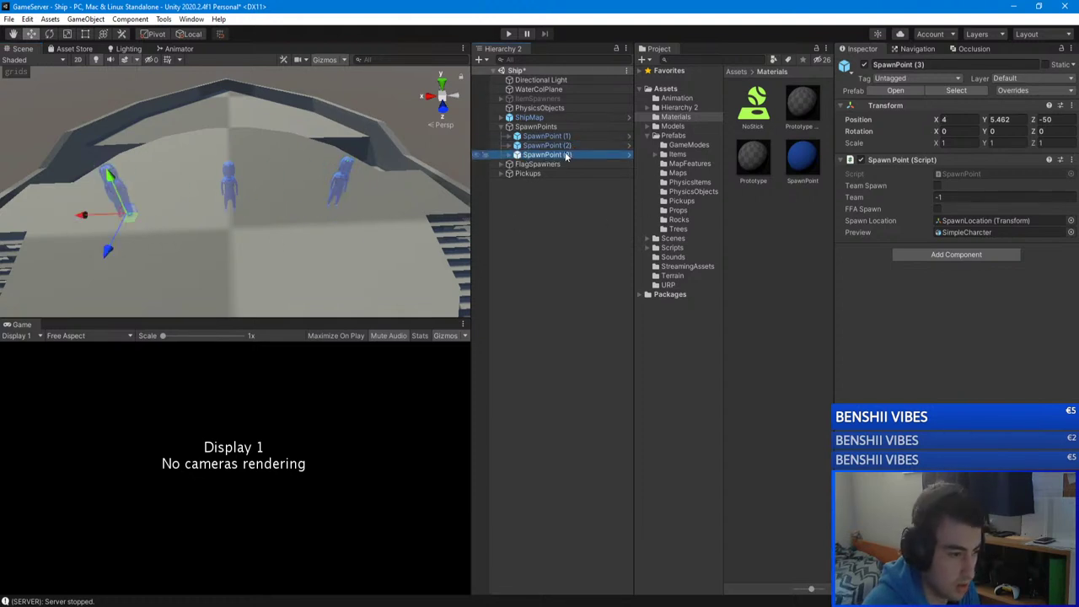
{"action": "left_click", "coordinate": [556, 137]}
{"action": "left_click", "coordinate": [552, 154], "text": "shift"}
{"action": "key", "text": "f"}
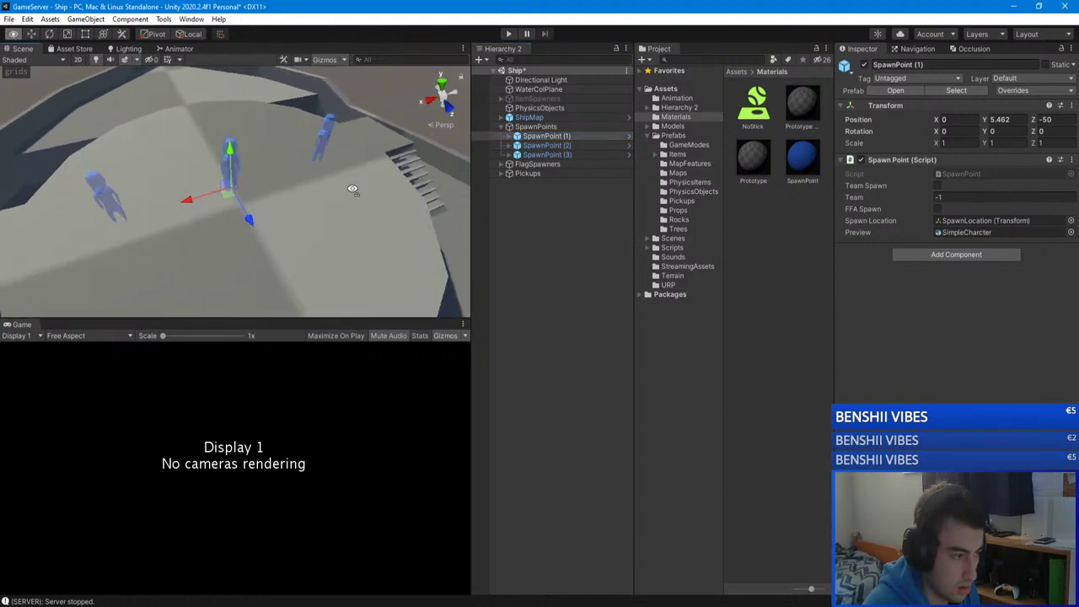
Step: Shift SpawnPoint (1) to Z -46.5 and add SpawnPoint (4) at Z -54
{"action": "left_click_drag", "start_coordinate": [396, 233], "coordinate": [418, 240]}
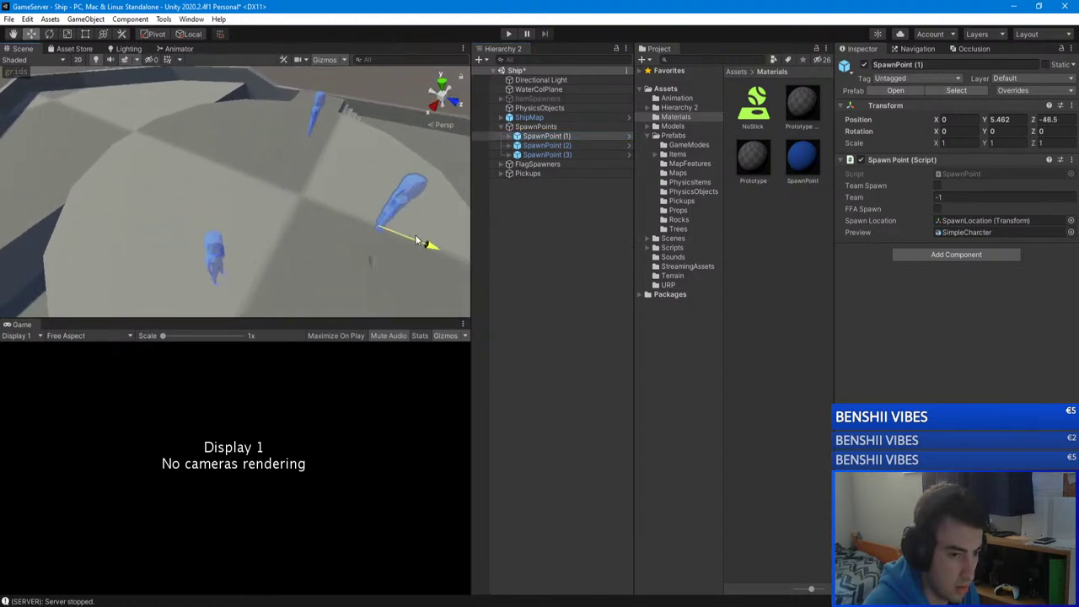
{"action": "right_click_drag", "start_coordinate": [417, 240], "coordinate": [358, 230]}
{"action": "key", "text": "ctrl+d"}
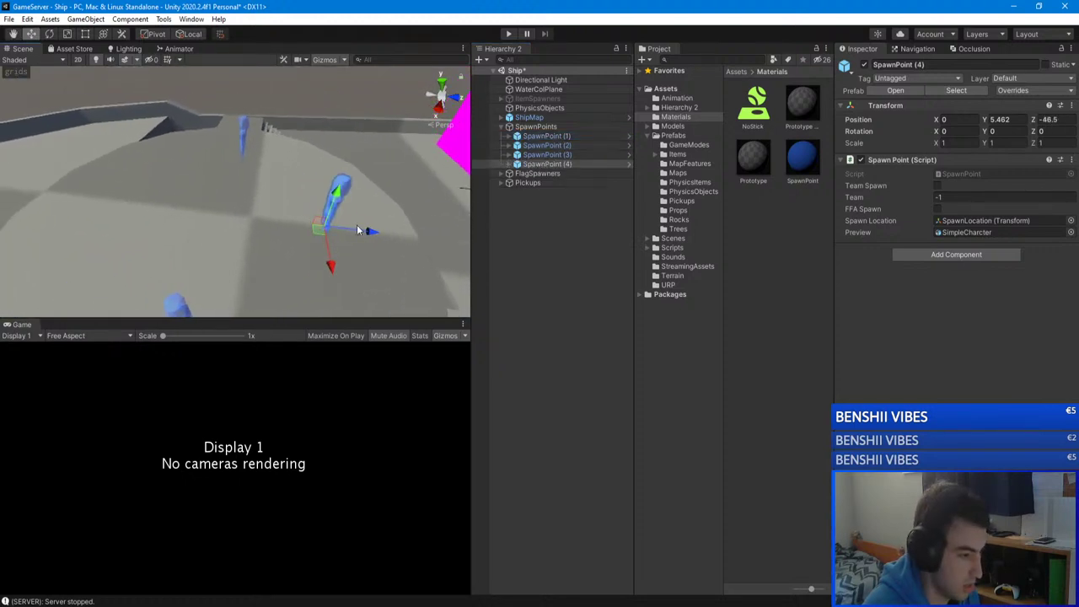
{"action": "left_click_drag", "start_coordinate": [358, 230], "coordinate": [131, 227]}
{"action": "right_click_drag", "start_coordinate": [130, 228], "coordinate": [206, 307]}
{"action": "left_click_drag", "start_coordinate": [135, 314], "coordinate": [337, 143]}
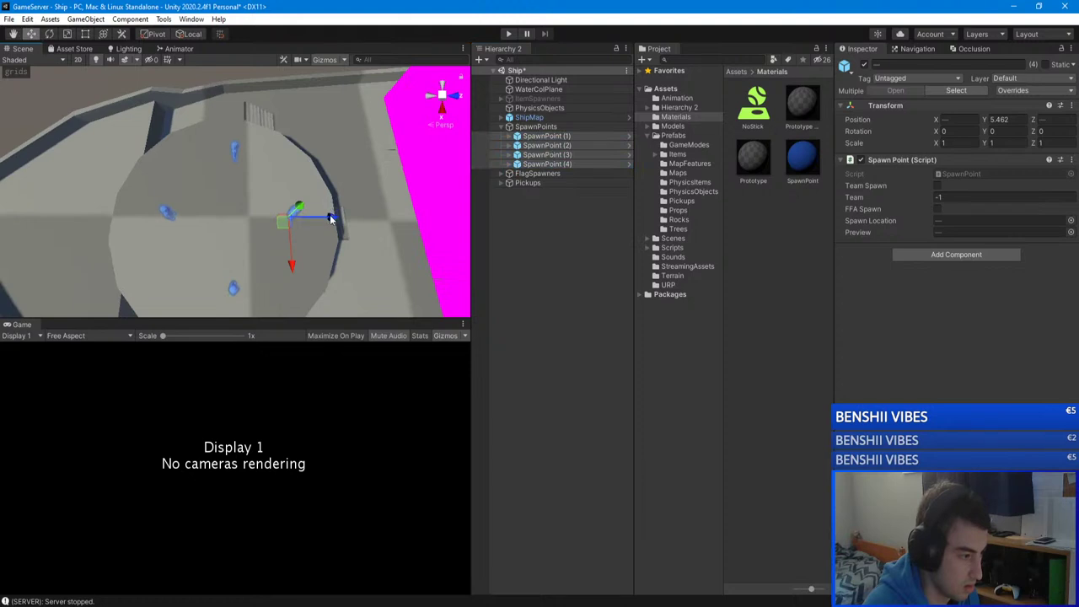
{"action": "right_click_drag", "start_coordinate": [323, 216], "coordinate": [312, 151]}
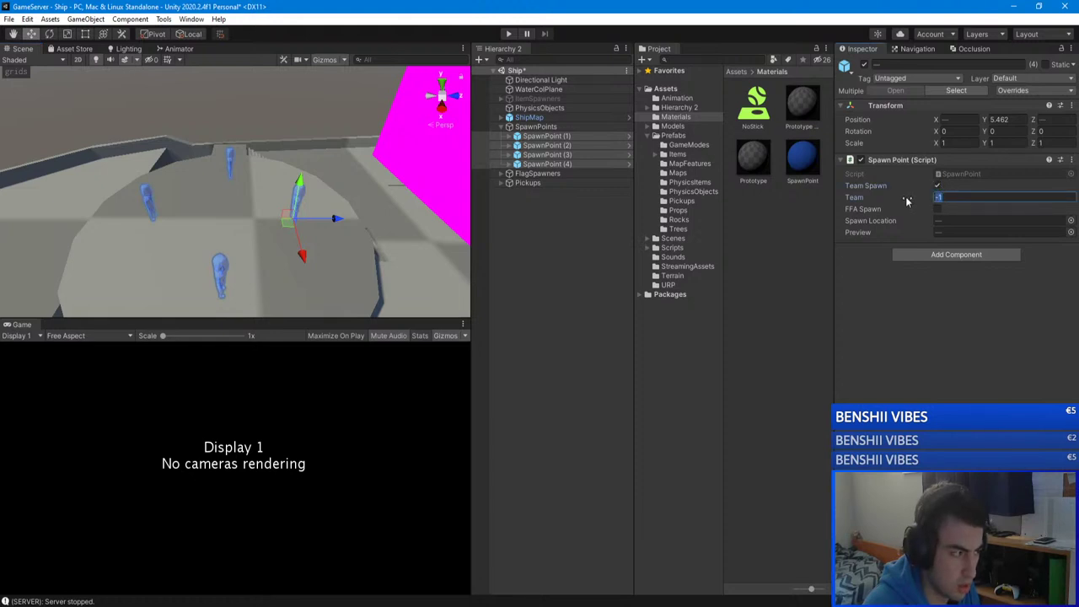
Step: Inspect a flag spawner's Base near the magenta wall and collapse the blue flag spawner's contents
{"action": "right_click_drag", "start_coordinate": [404, 219], "coordinate": [253, 169]}
{"action": "left_click", "coordinate": [261, 197]}
{"action": "left_click", "coordinate": [509, 182]}
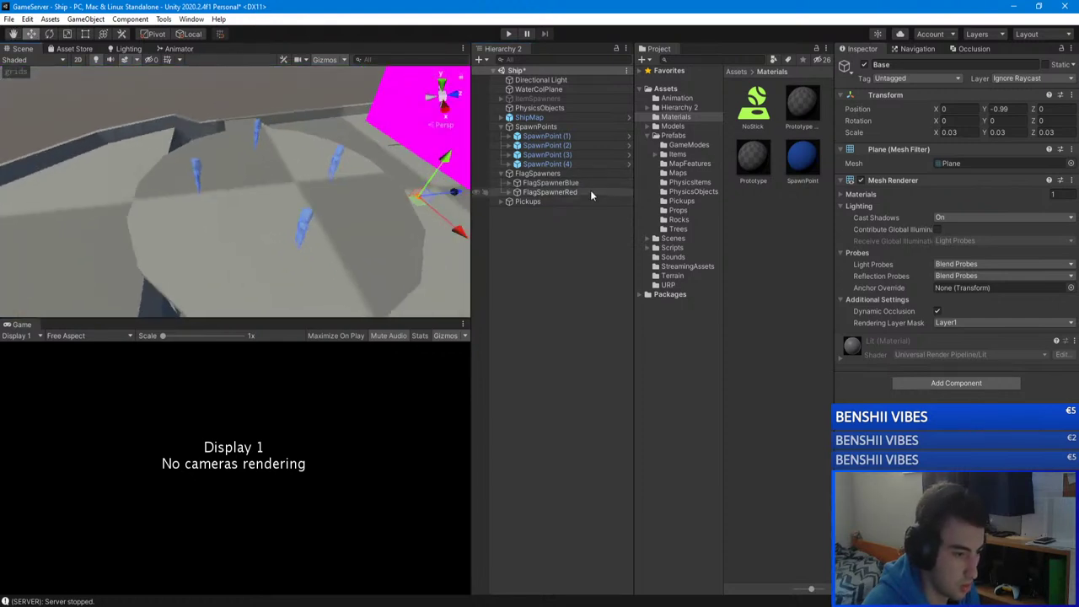
Step: Set the shared Team of SpawnPoint (1)-(4) to 0 and save the Ship scene
{"action": "left_click", "coordinate": [546, 164]}
{"action": "left_click", "coordinate": [546, 136], "text": "shift"}
{"action": "left_click", "coordinate": [910, 196]}
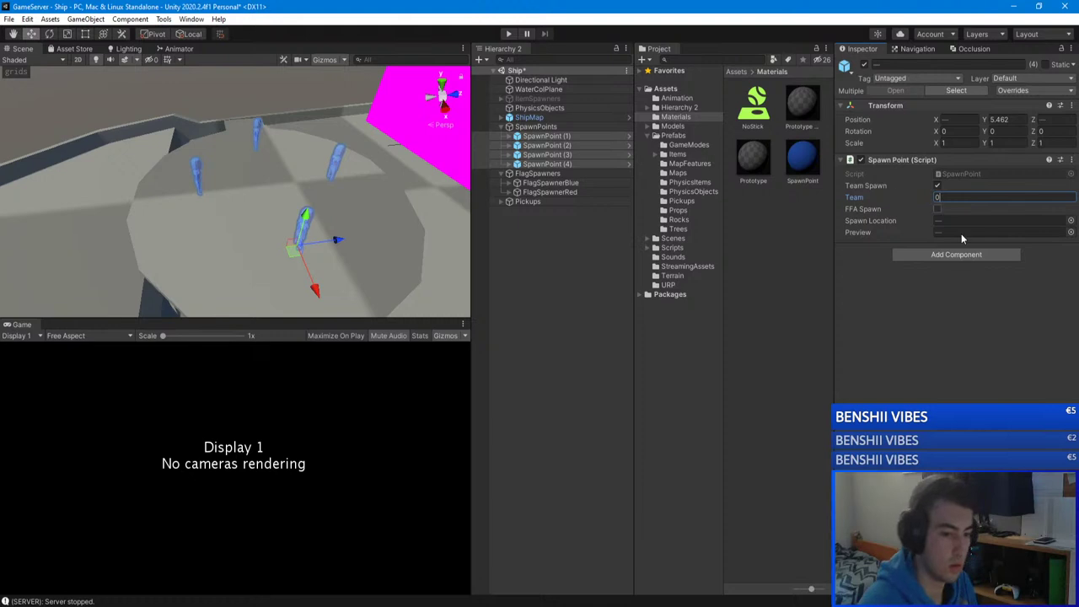
{"action": "key", "text": "ctrl+s"}
{"action": "right_click_drag", "start_coordinate": [337, 194], "coordinate": [612, 228]}
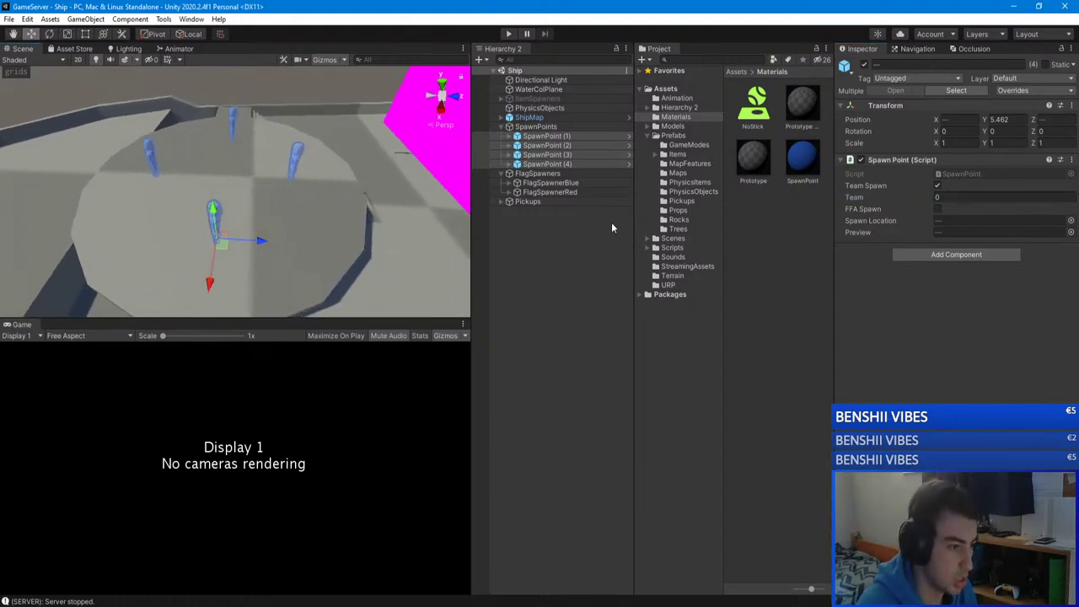
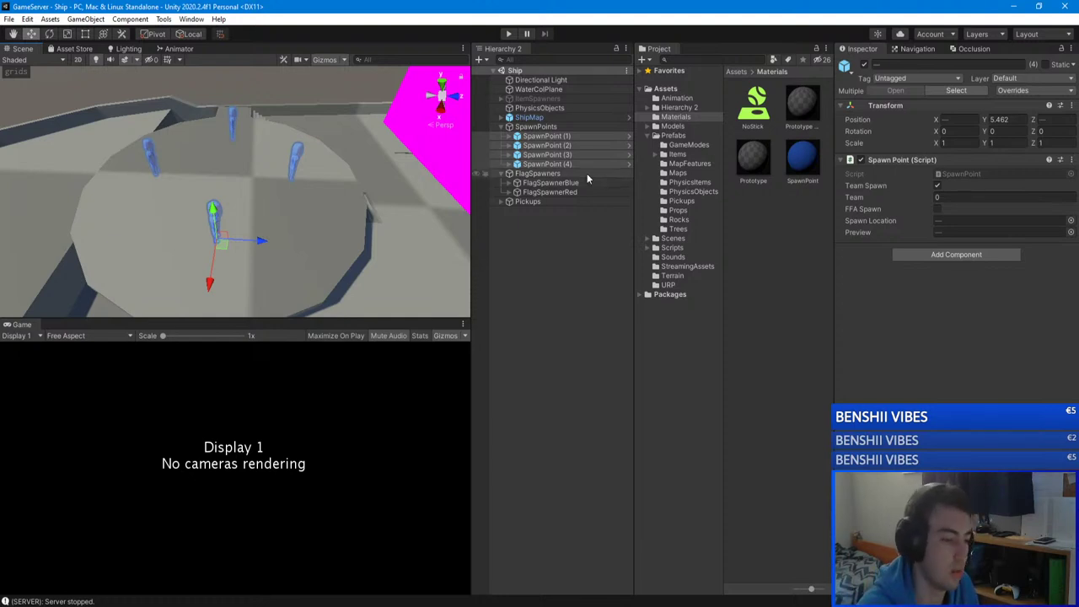
Step: Switch between SpawnPoint (4) alone and SpawnPoints (1)–(4) while viewing the spawn platform
{"action": "left_click", "coordinate": [556, 164]}
{"action": "left_click", "coordinate": [546, 135]}
{"action": "left_click", "coordinate": [547, 163], "text": "shift"}
{"action": "left_click", "coordinate": [548, 164]}
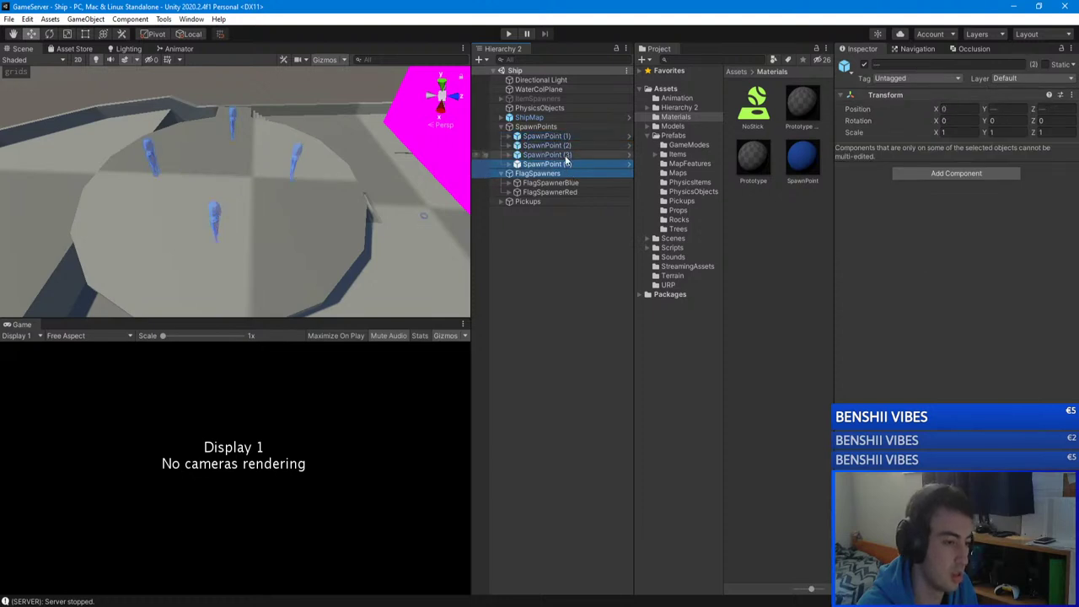
{"action": "left_click", "coordinate": [559, 138], "text": "shift"}
{"action": "right_click_drag", "start_coordinate": [354, 168], "coordinate": [300, 143]}
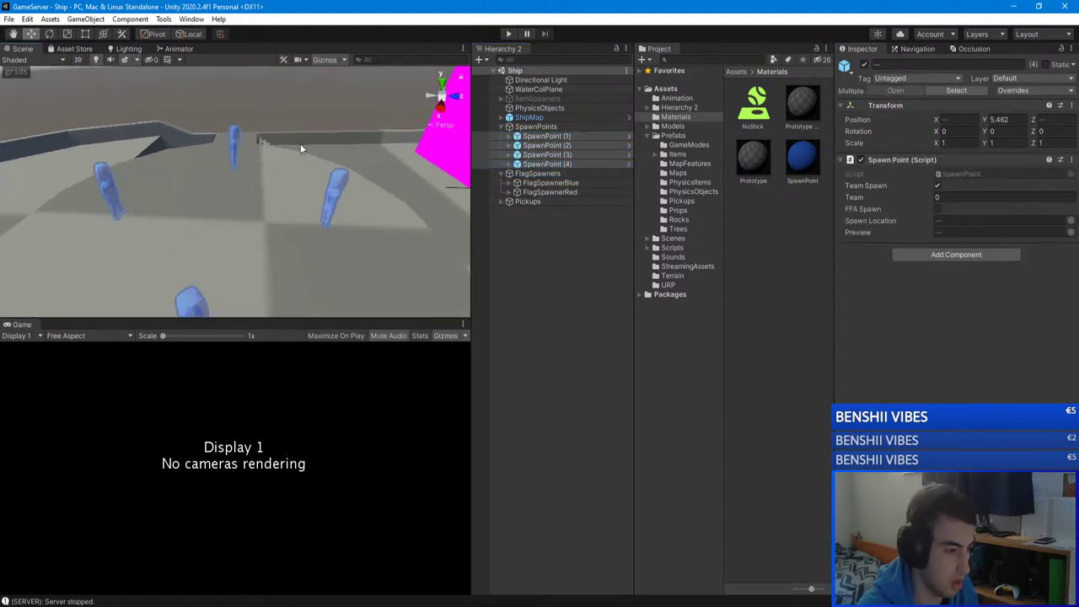
{"action": "left_click", "coordinate": [580, 164]}
{"action": "left_click", "coordinate": [559, 136], "text": "shift"}
{"action": "left_click", "coordinate": [565, 164]}
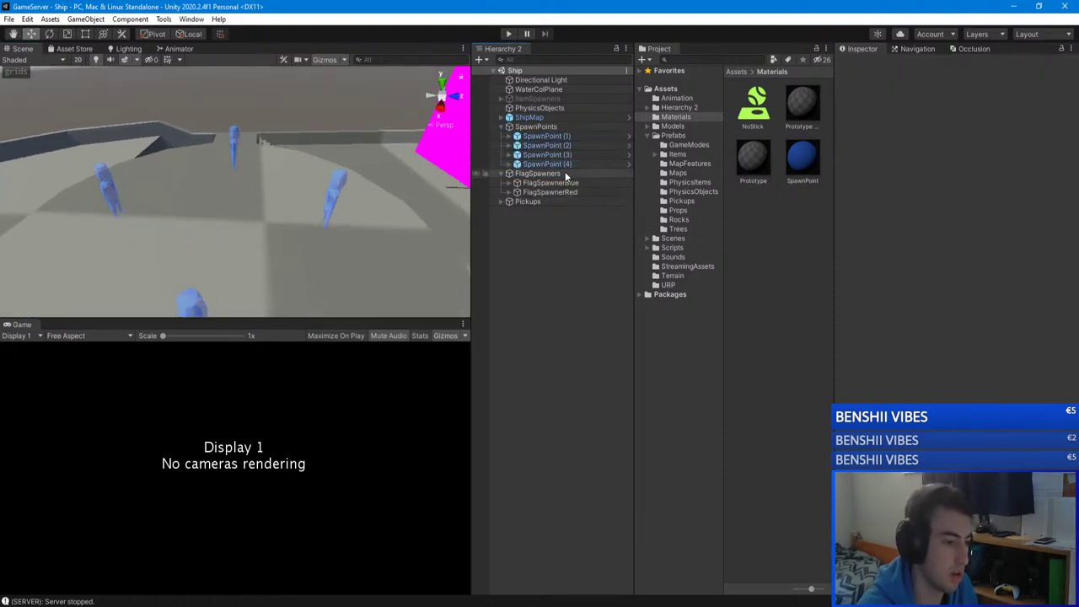
{"action": "left_click", "coordinate": [556, 136], "text": "shift"}
{"action": "right_click_drag", "start_coordinate": [331, 158], "coordinate": [315, 148]}
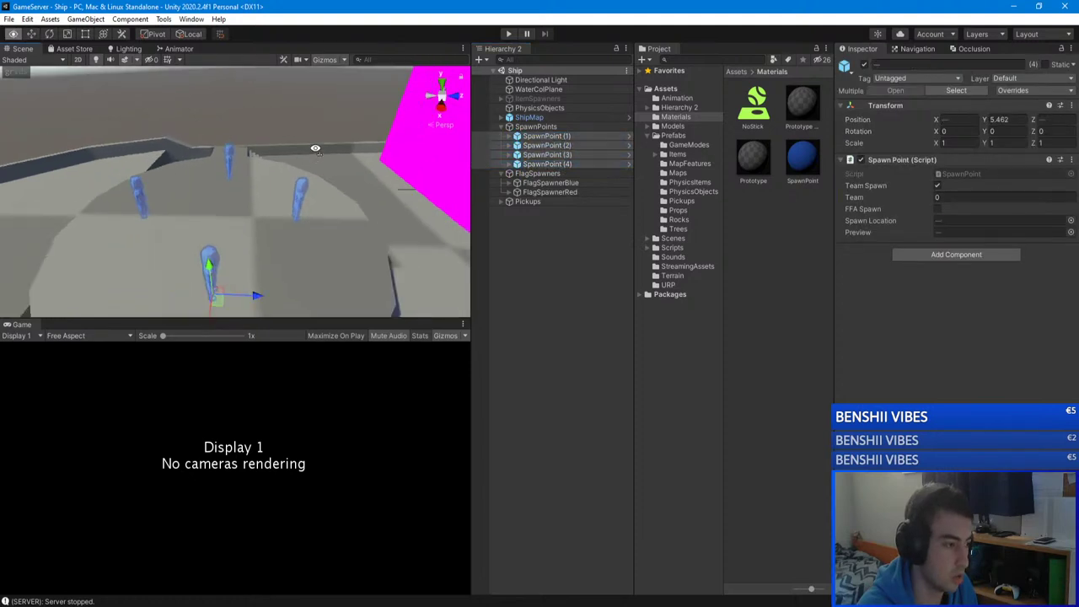
{"action": "left_click", "coordinate": [554, 164]}
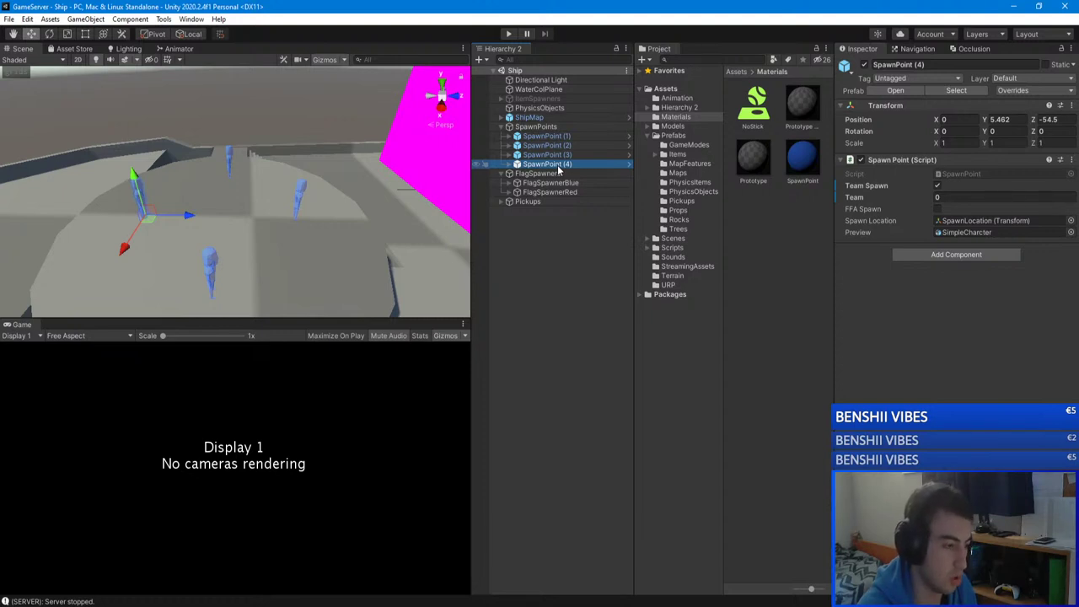
Step: Check SpawnPoints (3) and (2) individually, then clear the selection and look across the platform
{"action": "right_click_drag", "start_coordinate": [337, 205], "coordinate": [405, 220]}
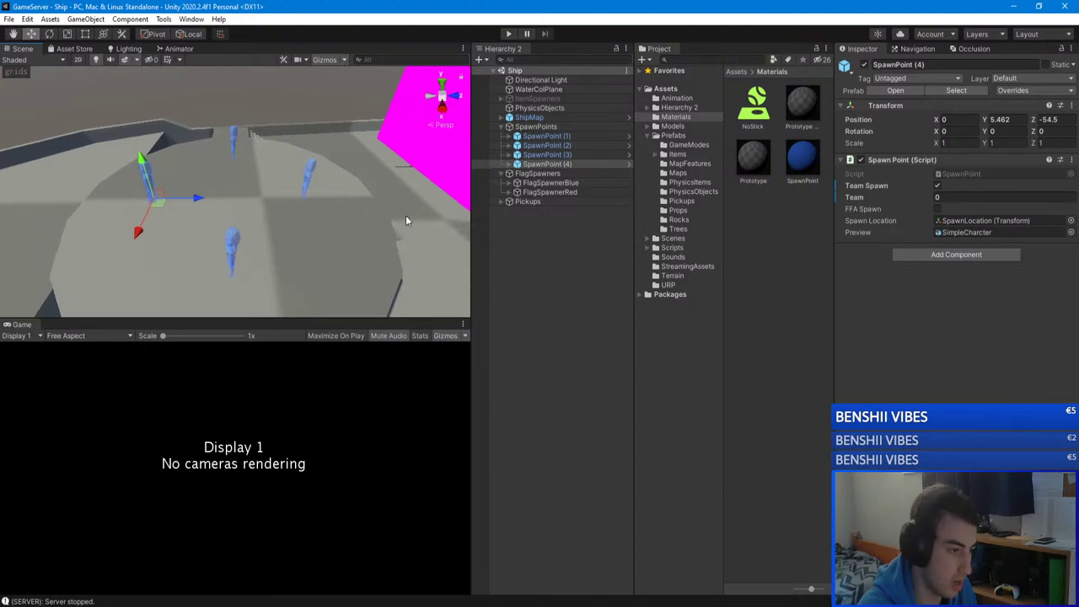
{"action": "left_click", "coordinate": [582, 271]}
{"action": "left_click", "coordinate": [560, 154]}
{"action": "left_click", "coordinate": [554, 144]}
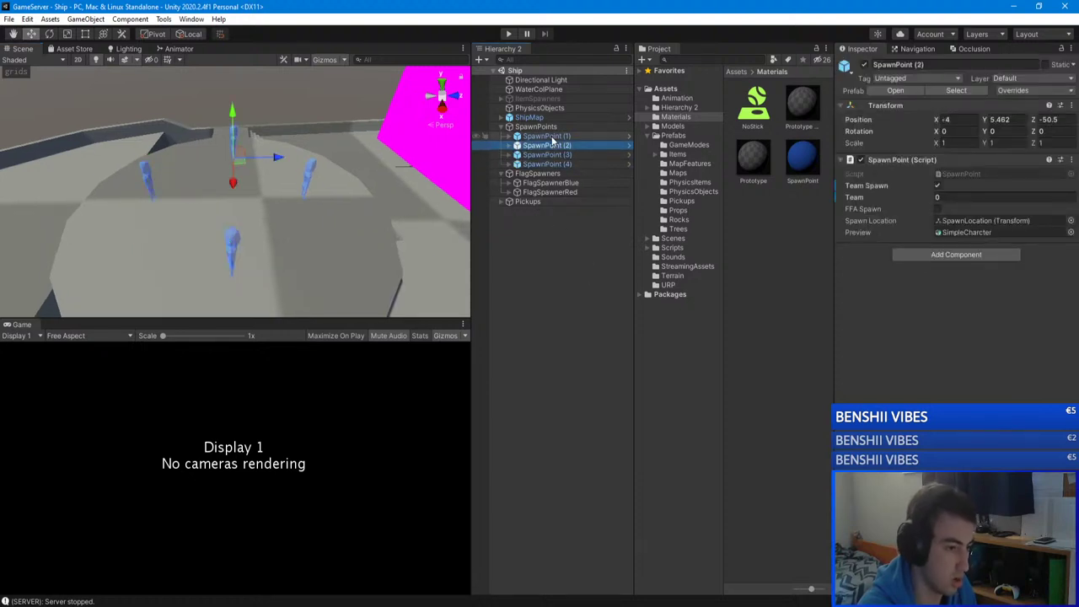
{"action": "left_click", "coordinate": [566, 246]}
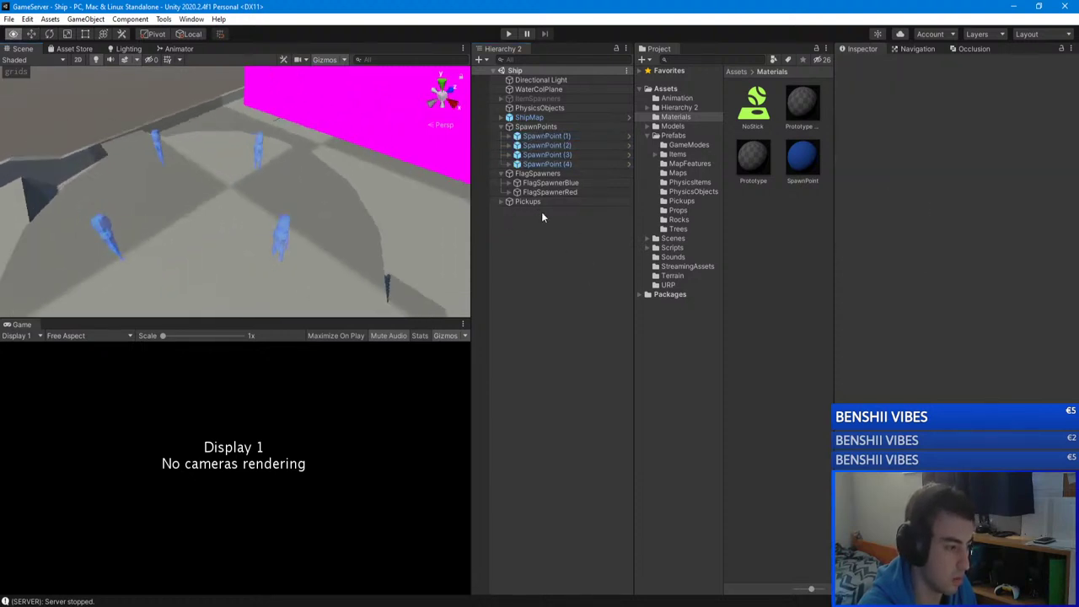
{"action": "right_click_drag", "start_coordinate": [447, 236], "coordinate": [369, 310]}
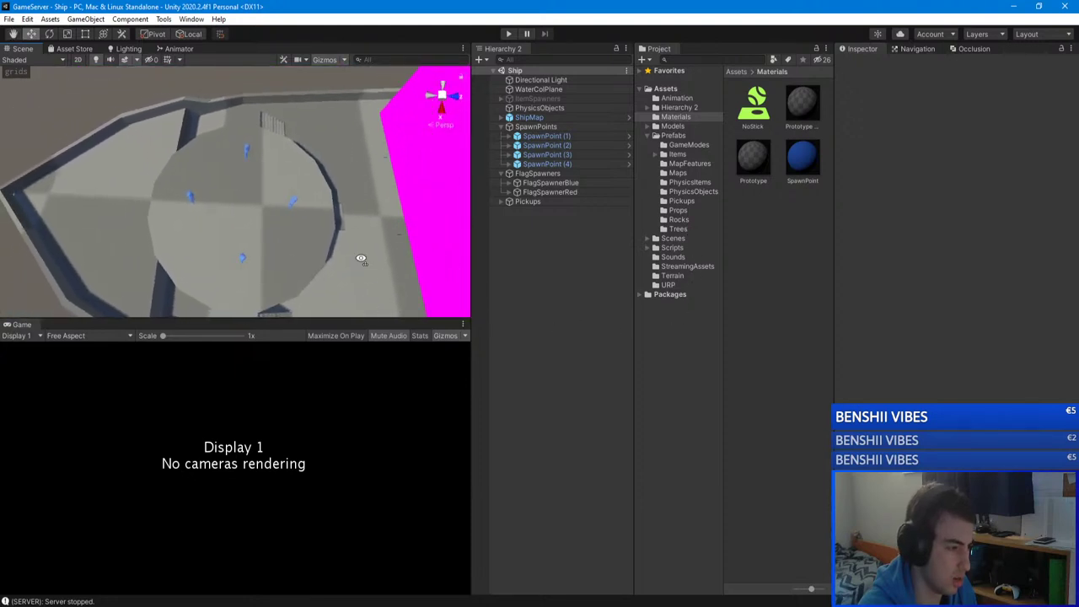
{"action": "right_click_drag", "start_coordinate": [361, 259], "coordinate": [347, 146]}
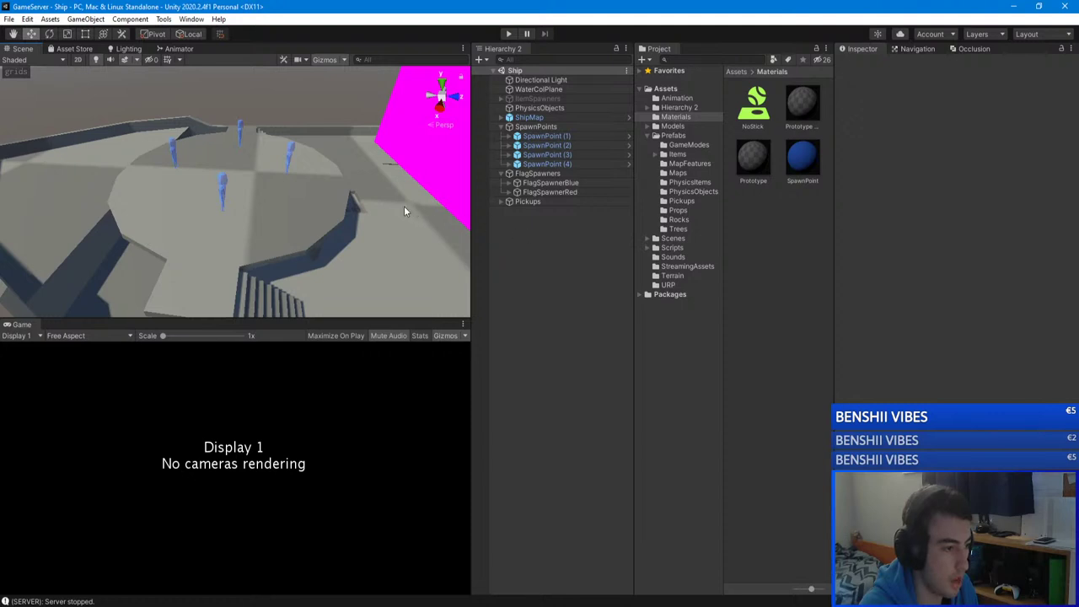
Step: Tick FFA Spawn on SpawnPoint (4) in its Spawn Point component
{"action": "left_click", "coordinate": [557, 163]}
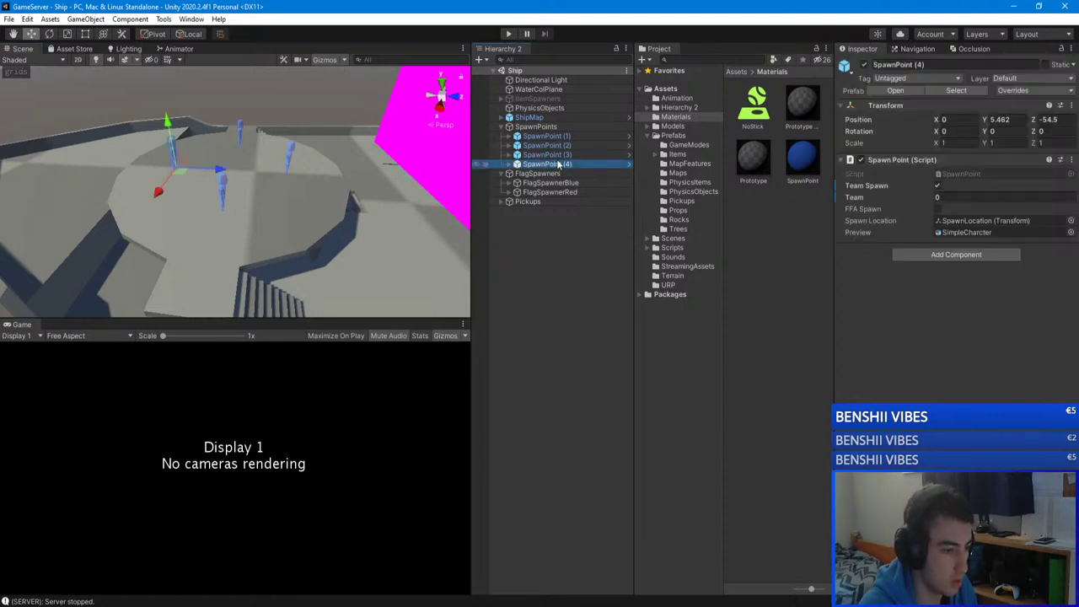
{"action": "left_click", "coordinate": [561, 155]}
{"action": "left_click", "coordinate": [556, 164]}
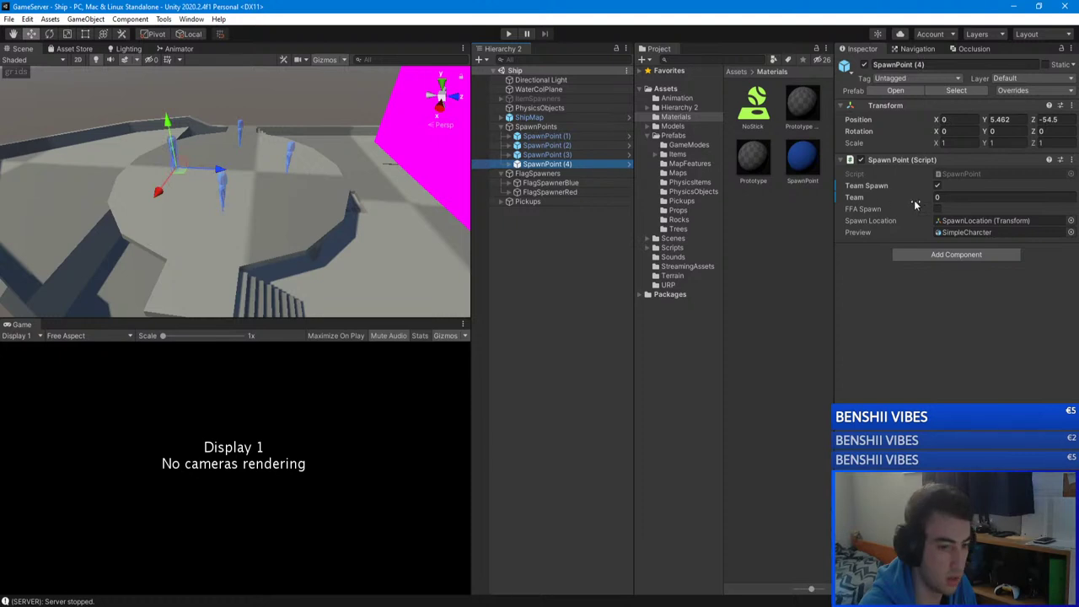
{"action": "left_click", "coordinate": [937, 210]}
{"action": "scroll", "coordinate": [155, 209], "scroll_direction": "up", "scroll_amount": 2}
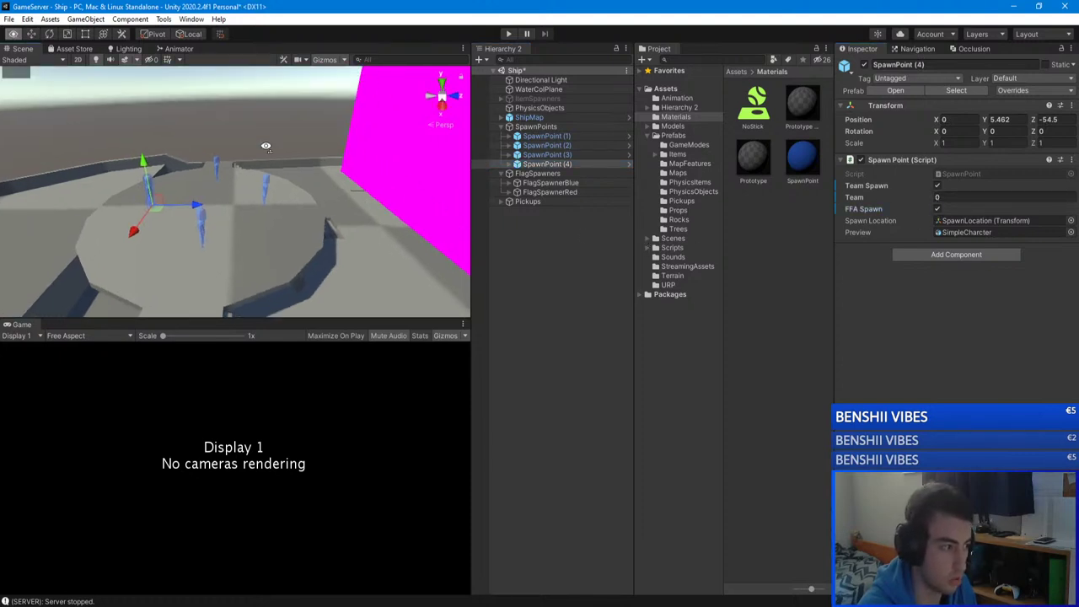
{"action": "left_click_drag", "start_coordinate": [151, 202], "coordinate": [166, 251], "text": "alt"}
Step: Duplicate SpawnPoints (1)–(4) with Ctrl+D
{"action": "left_click", "coordinate": [582, 136], "text": "shift"}
{"action": "left_click_drag", "start_coordinate": [249, 212], "coordinate": [320, 172], "text": "alt"}
{"action": "key", "text": "ctrl+d"}
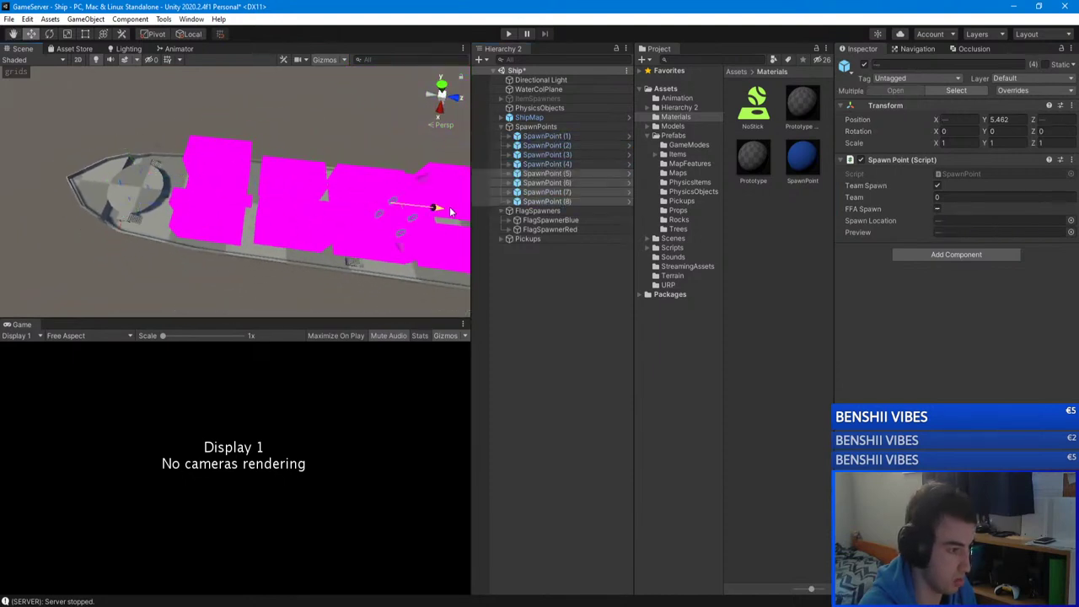
{"action": "left_click_drag", "start_coordinate": [440, 210], "coordinate": [503, 115], "text": "alt"}
Step: Fly through the ship's interior toward the stairs at its far end
{"action": "key", "text": "w"}
{"action": "right_click_drag", "start_coordinate": [354, 160], "coordinate": [245, 266]}
{"action": "right_click_drag", "start_coordinate": [190, 283], "coordinate": [287, 194]}
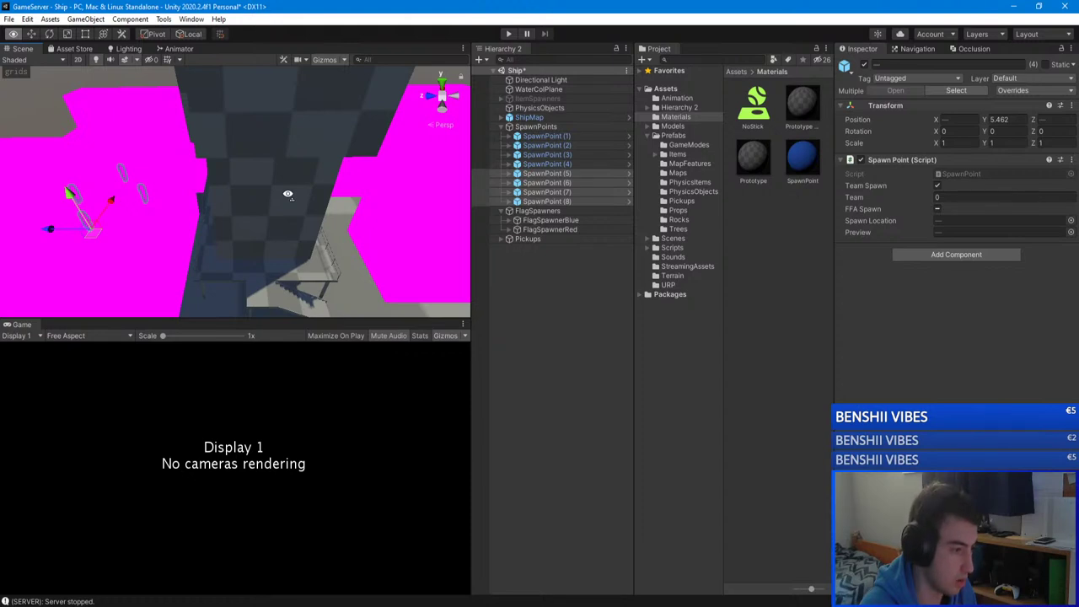
{"action": "right_click_drag", "start_coordinate": [288, 194], "coordinate": [488, 209]}
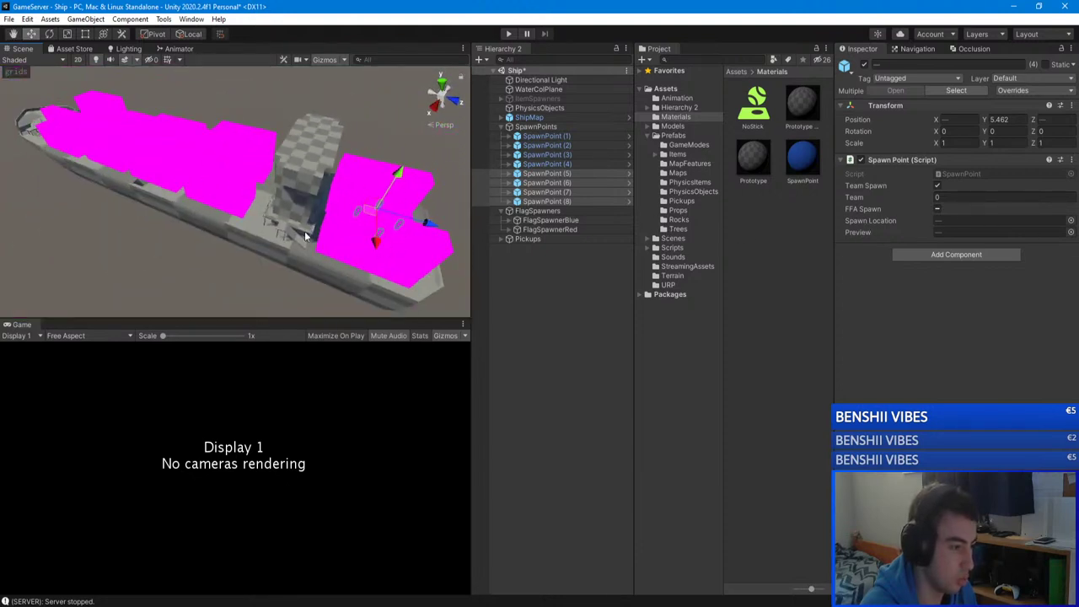
{"action": "right_click_drag", "start_coordinate": [305, 237], "coordinate": [301, 217]}
{"action": "right_click_drag", "start_coordinate": [138, 150], "coordinate": [91, 213]}
{"action": "key", "text": "w"}
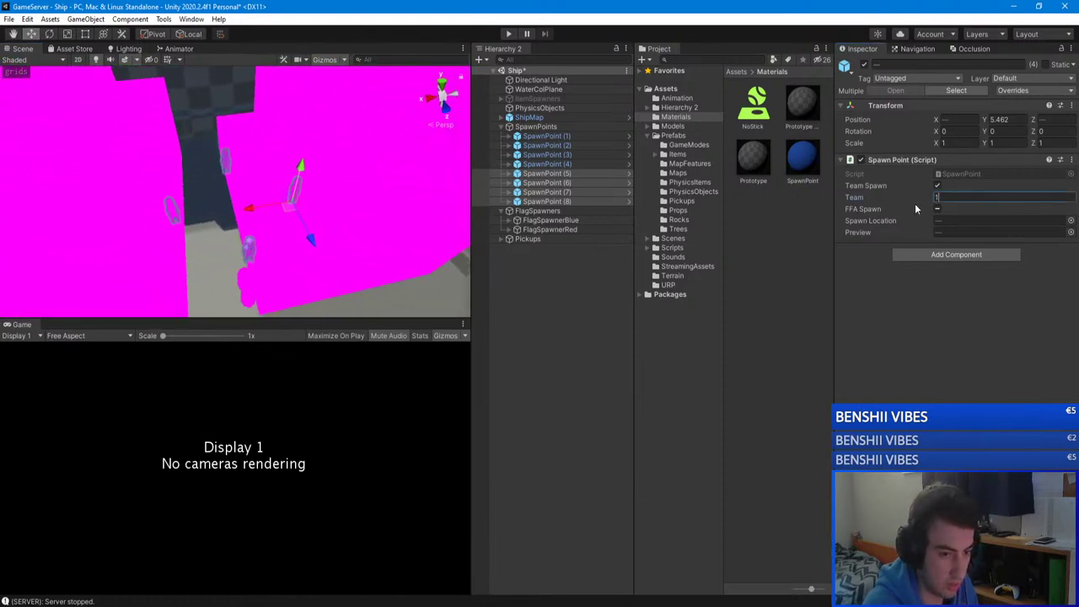
Step: Raise the copied spawn points slightly with the Y gizmo arrow
{"action": "right_click_drag", "start_coordinate": [348, 193], "coordinate": [288, 132]}
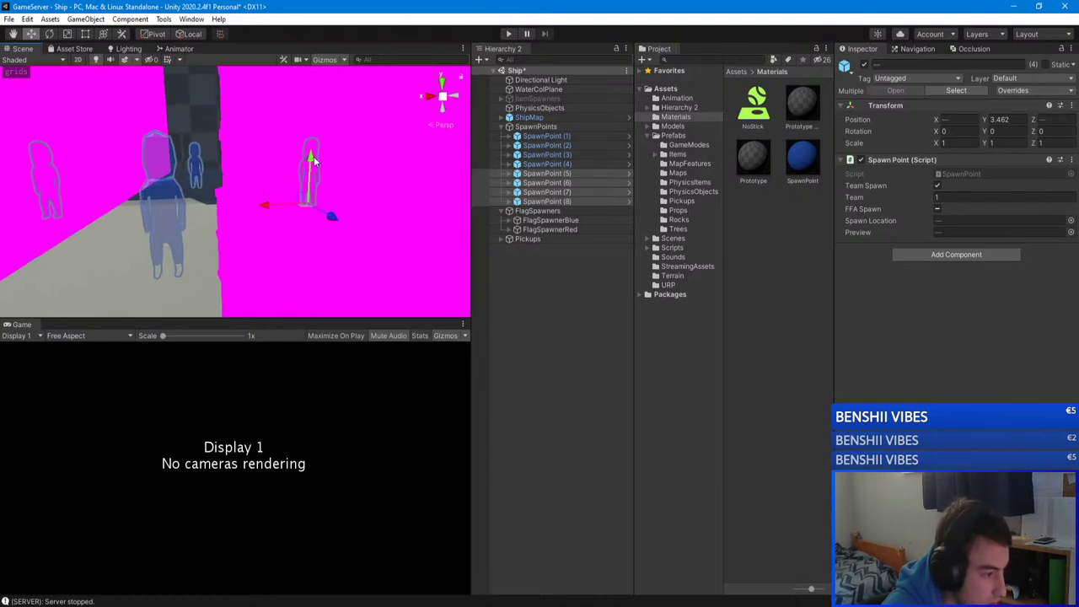
{"action": "left_click_drag", "start_coordinate": [310, 160], "coordinate": [311, 155]}
{"action": "scroll", "coordinate": [306, 161], "scroll_direction": "down", "scroll_amount": 2}
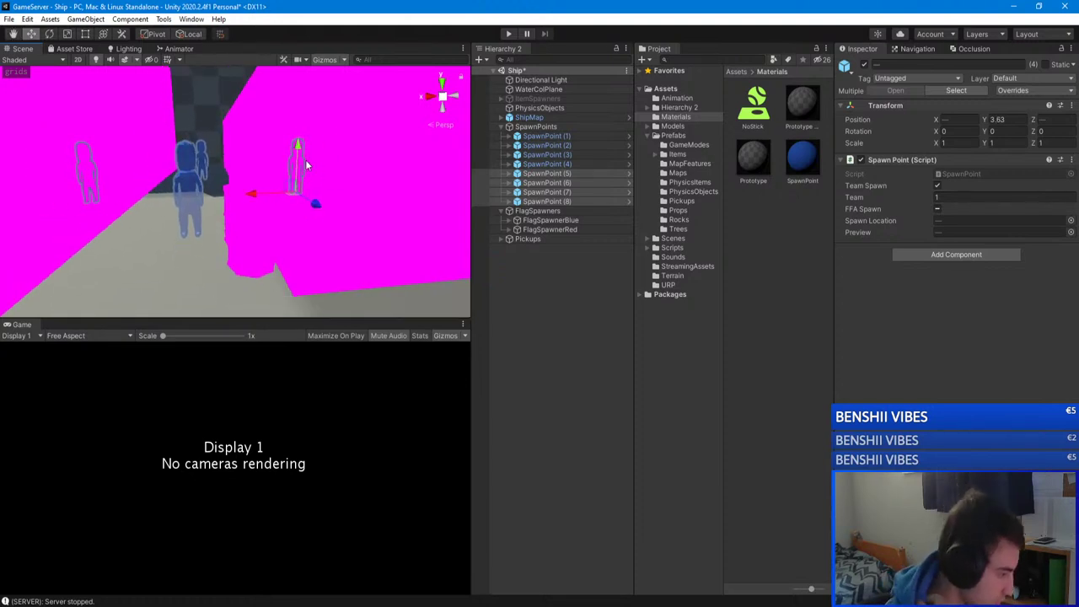
{"action": "right_click_drag", "start_coordinate": [272, 175], "coordinate": [240, 242]}
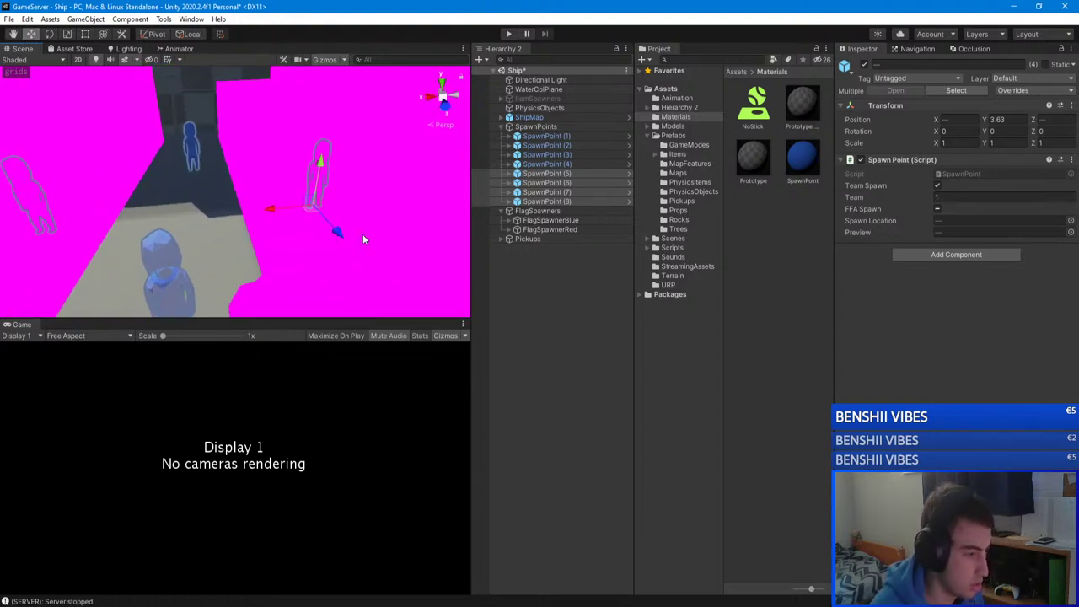
Step: Move SpawnPoint (8) to X -2, Y 7.23, Z 61.813 with the move handles
{"action": "left_click", "coordinate": [549, 289]}
{"action": "double_click", "coordinate": [573, 202]}
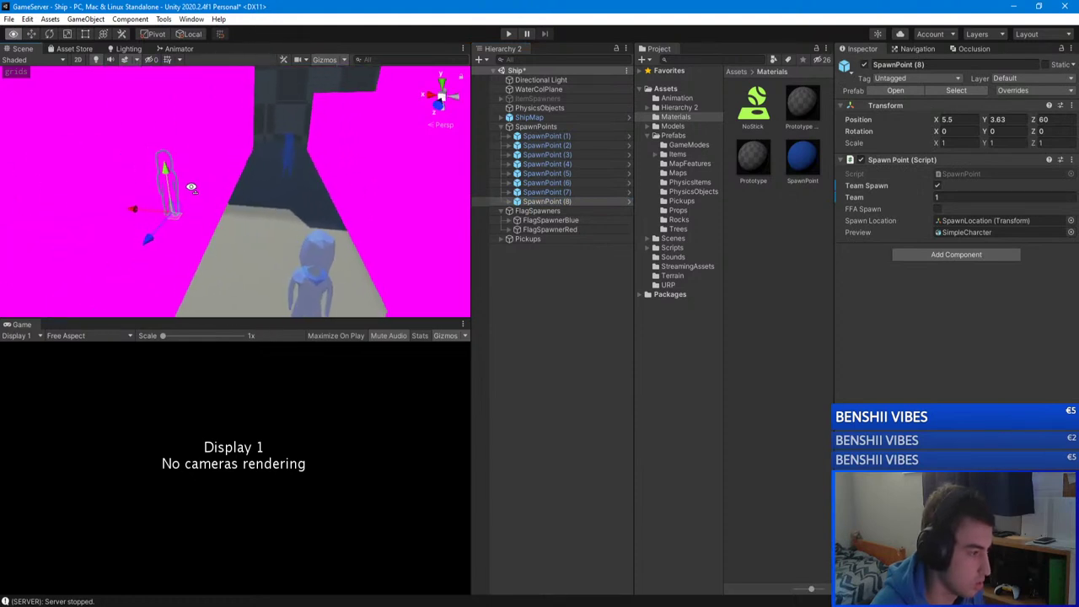
{"action": "left_click_drag", "start_coordinate": [138, 208], "coordinate": [240, 172]}
{"action": "right_click_drag", "start_coordinate": [239, 172], "coordinate": [132, 71]}
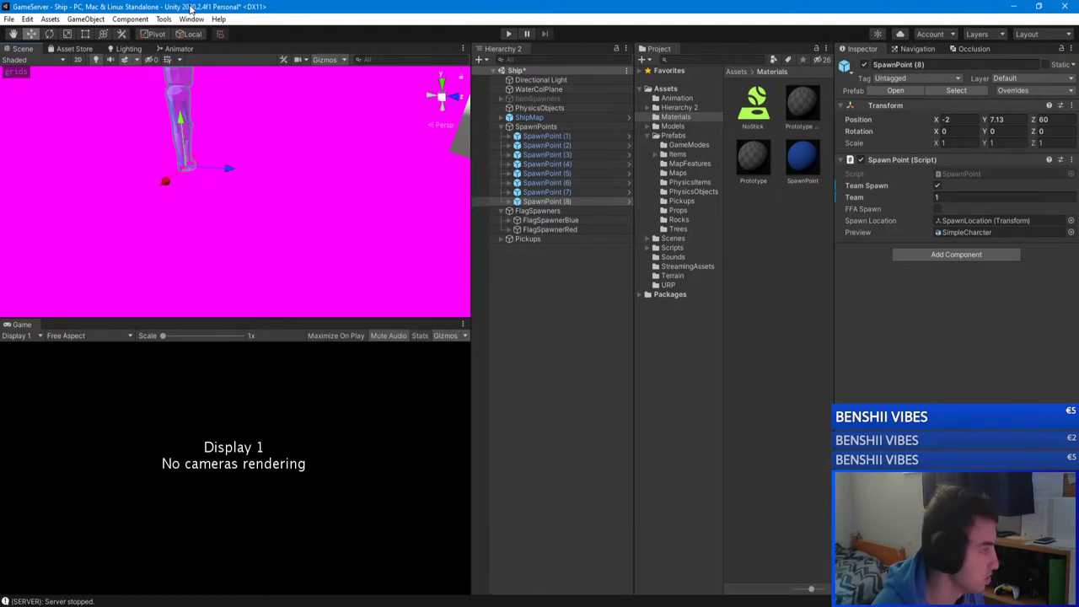
{"action": "right_click_drag", "start_coordinate": [201, 162], "coordinate": [209, 173]}
{"action": "left_click_drag", "start_coordinate": [209, 173], "coordinate": [206, 168]}
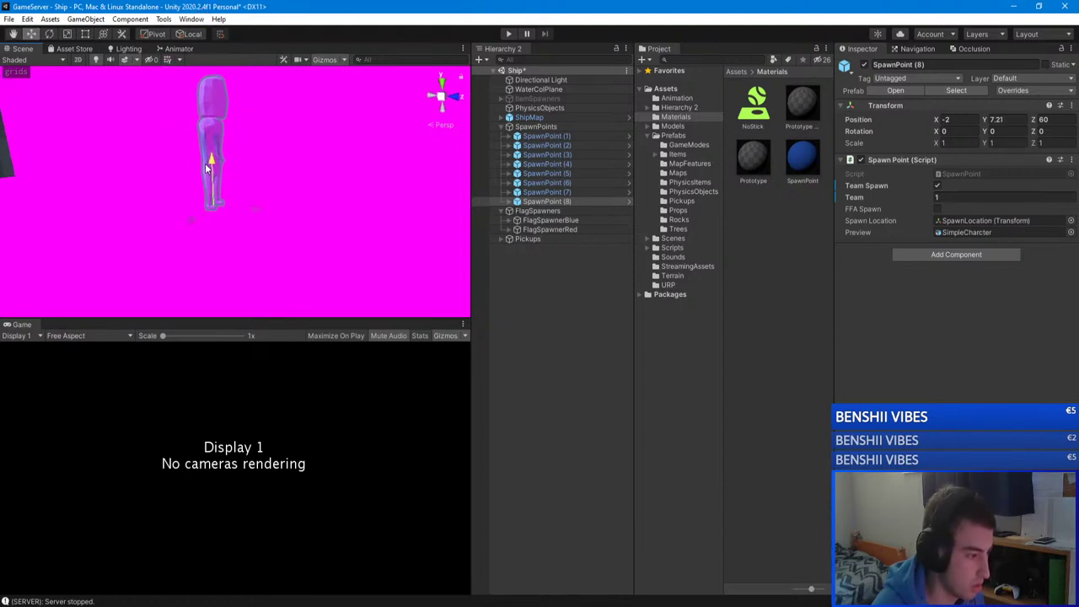
{"action": "left_click_drag", "start_coordinate": [245, 206], "coordinate": [373, 224]}
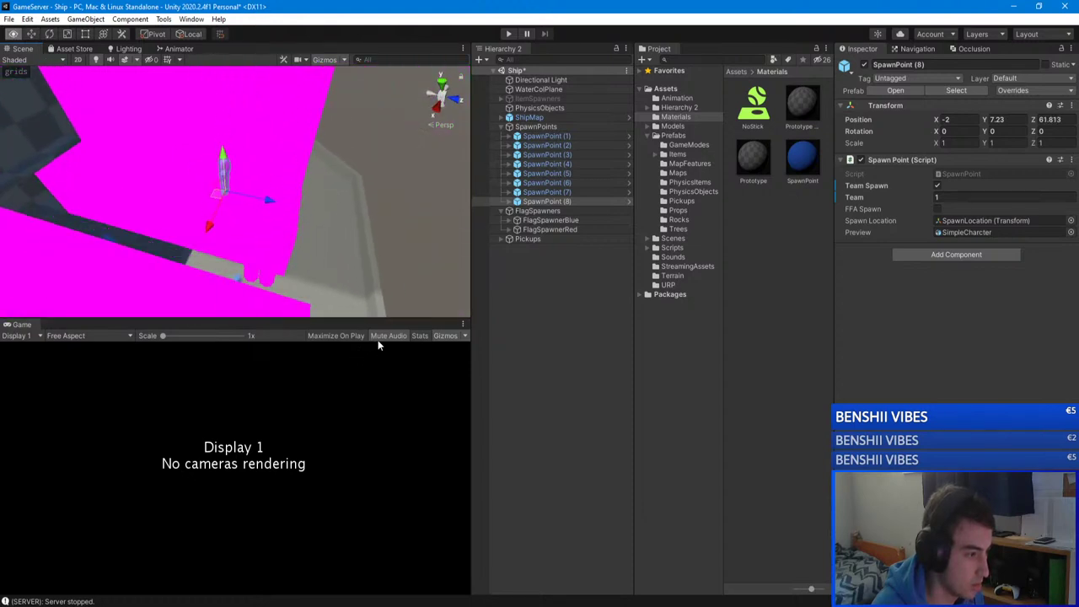
Step: Shift SpawnPoint (5) along X and upward with the gizmo handles
{"action": "left_click", "coordinate": [548, 174]}
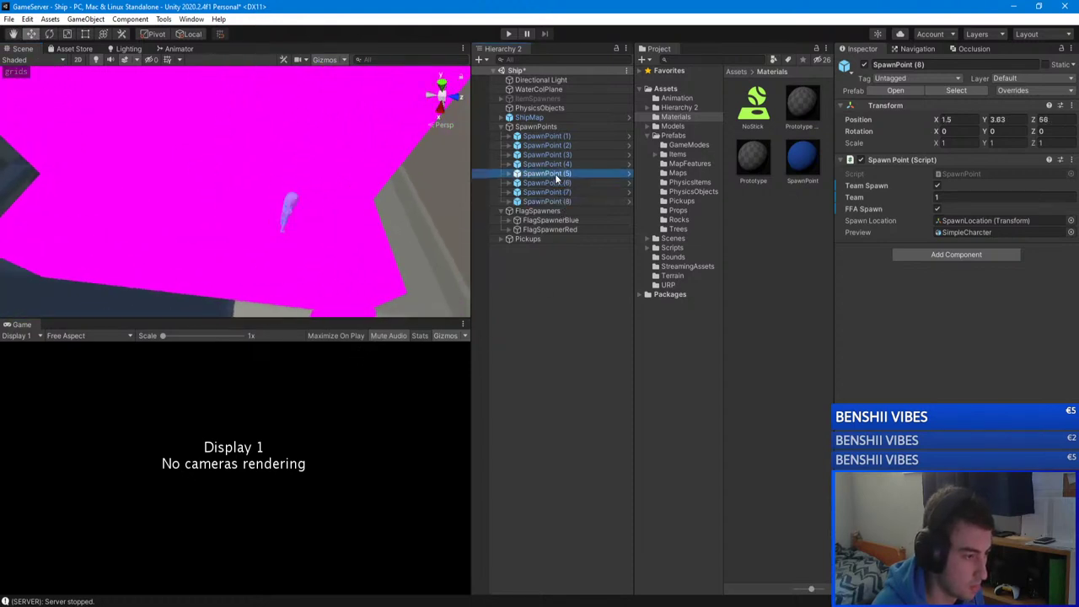
{"action": "double_click", "coordinate": [548, 173]}
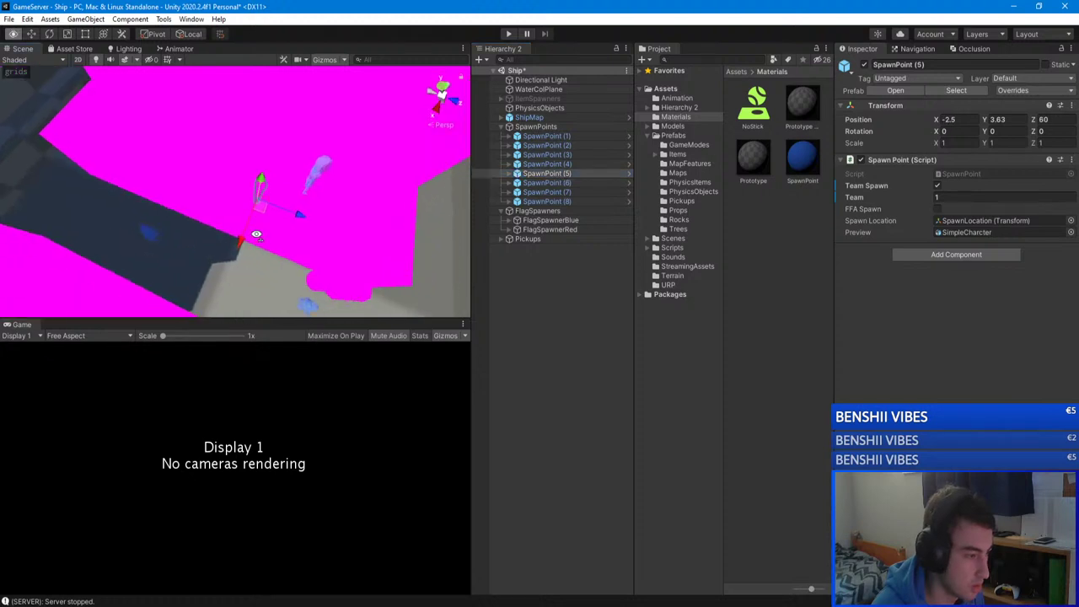
{"action": "left_click_drag", "start_coordinate": [253, 211], "coordinate": [168, 221], "text": "alt"}
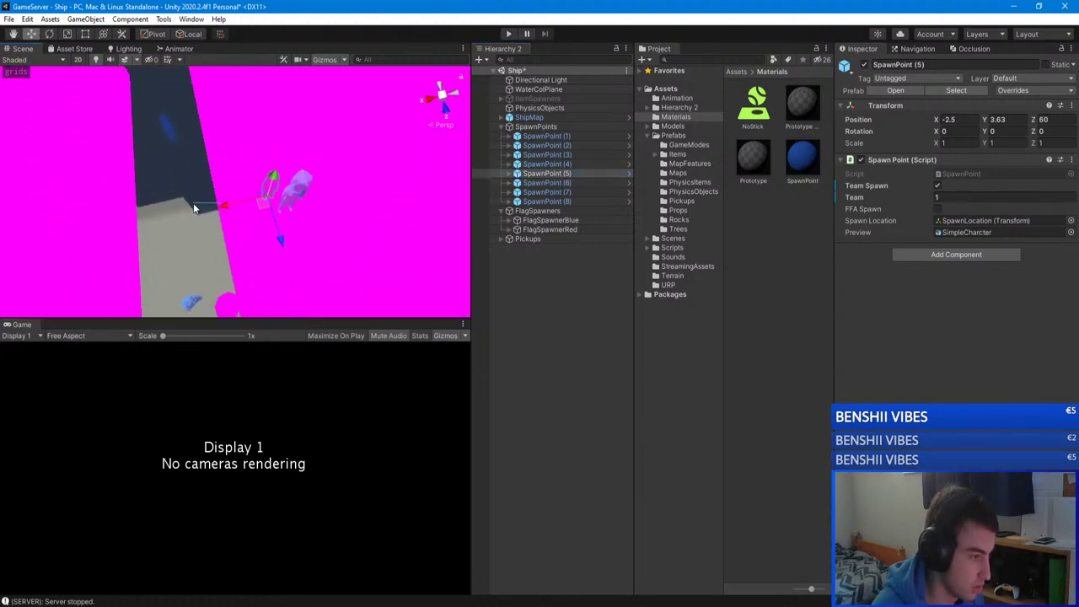
{"action": "left_click_drag", "start_coordinate": [234, 208], "coordinate": [282, 177]}
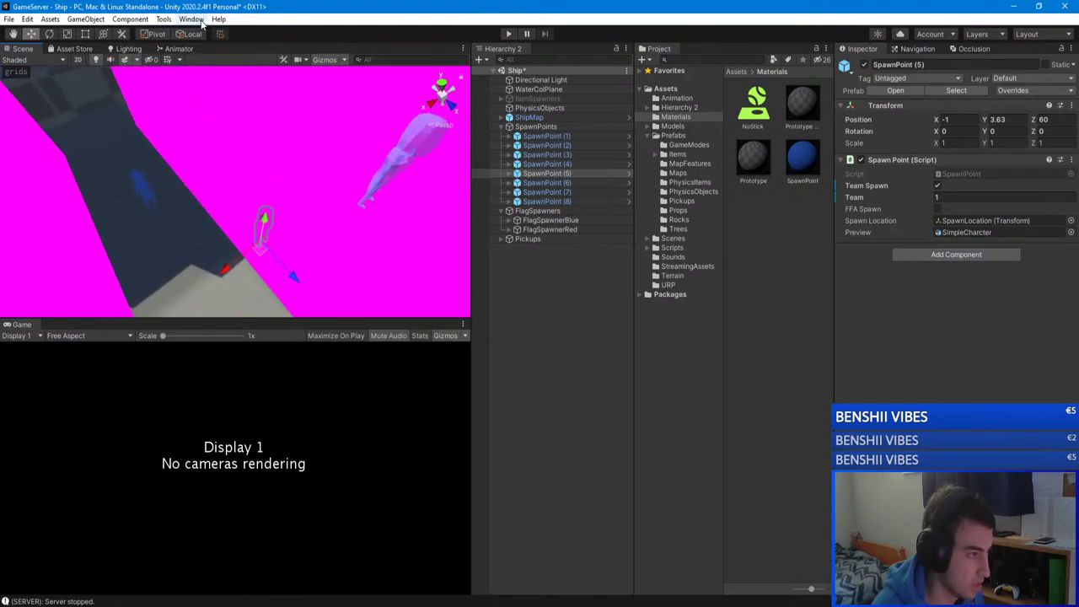
{"action": "left_click_drag", "start_coordinate": [268, 224], "coordinate": [397, 236]}
{"action": "left_click_drag", "start_coordinate": [304, 243], "coordinate": [674, 253]}
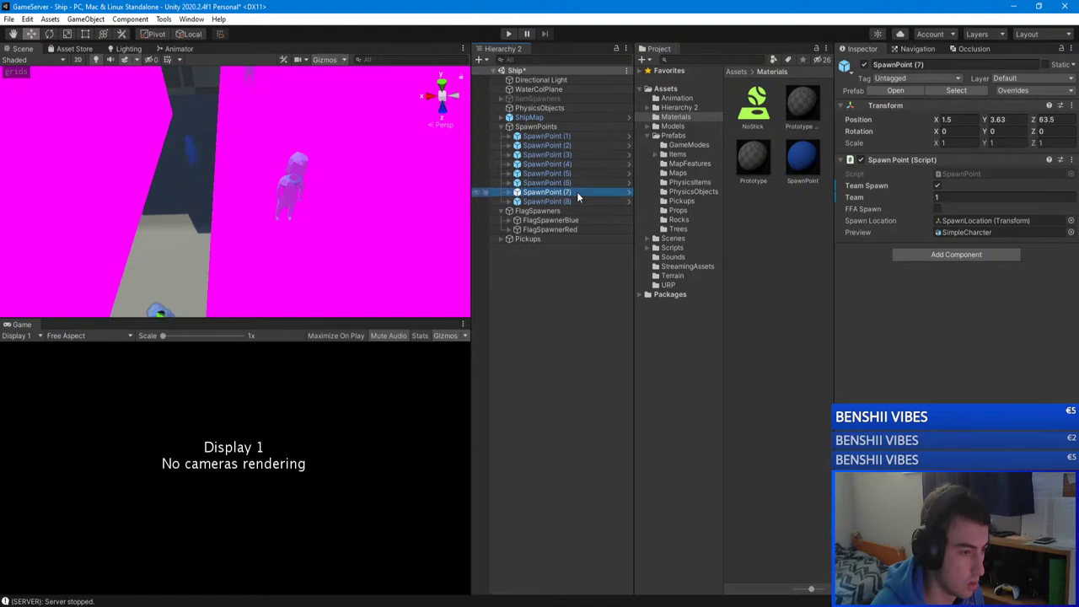
Step: Set SpawnPoint (5)'s Position X to -2 in the Inspector
{"action": "left_click", "coordinate": [578, 202]}
{"action": "left_click", "coordinate": [956, 120]}
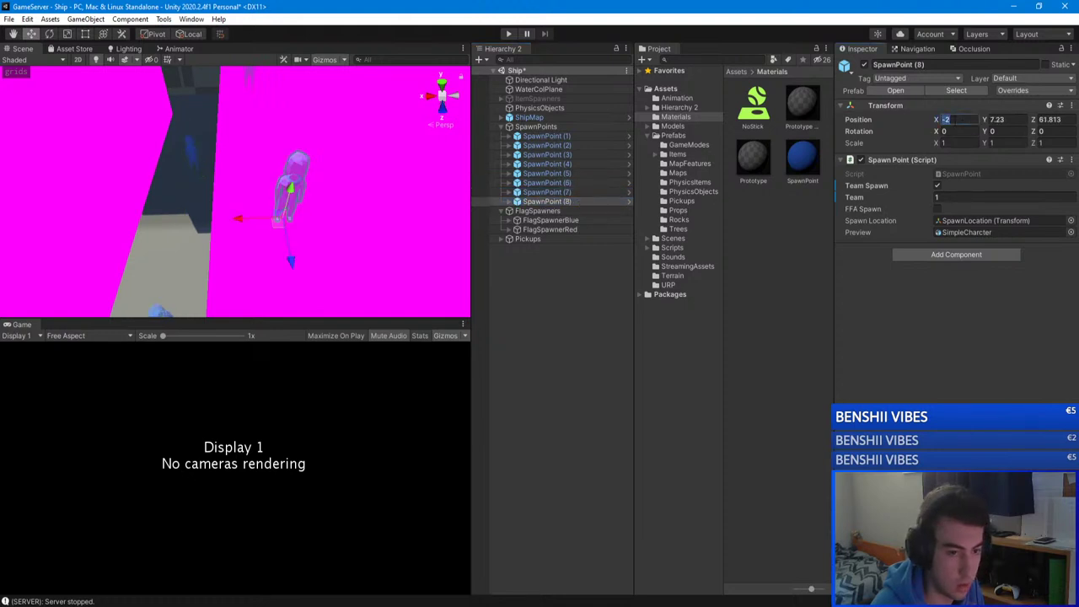
{"action": "left_click", "coordinate": [561, 174]}
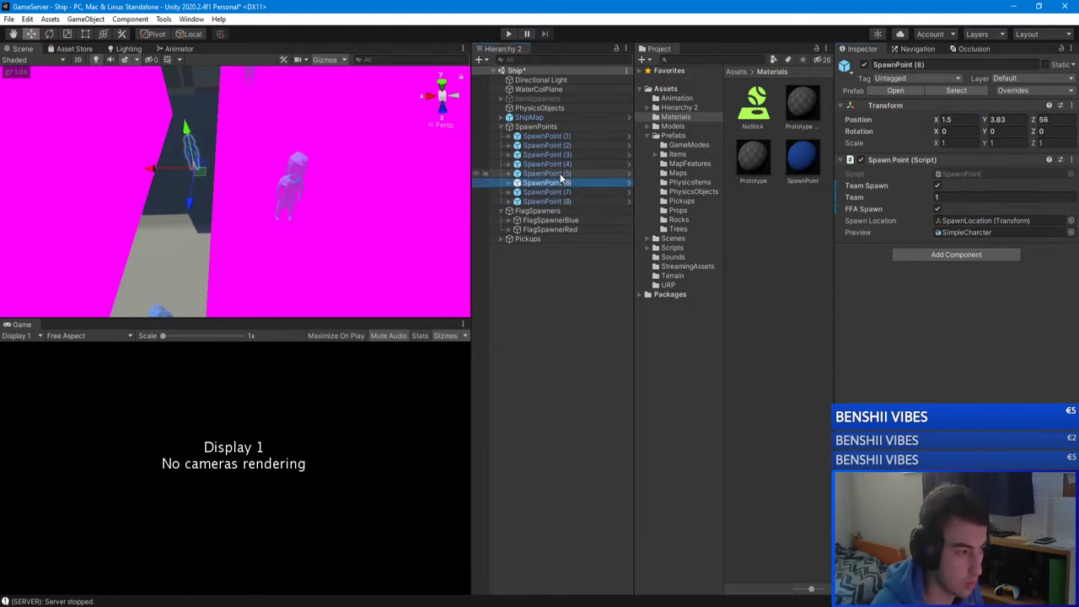
{"action": "left_click", "coordinate": [957, 119]}
{"action": "type", "text": "-2"}
{"action": "key", "text": "Return"}
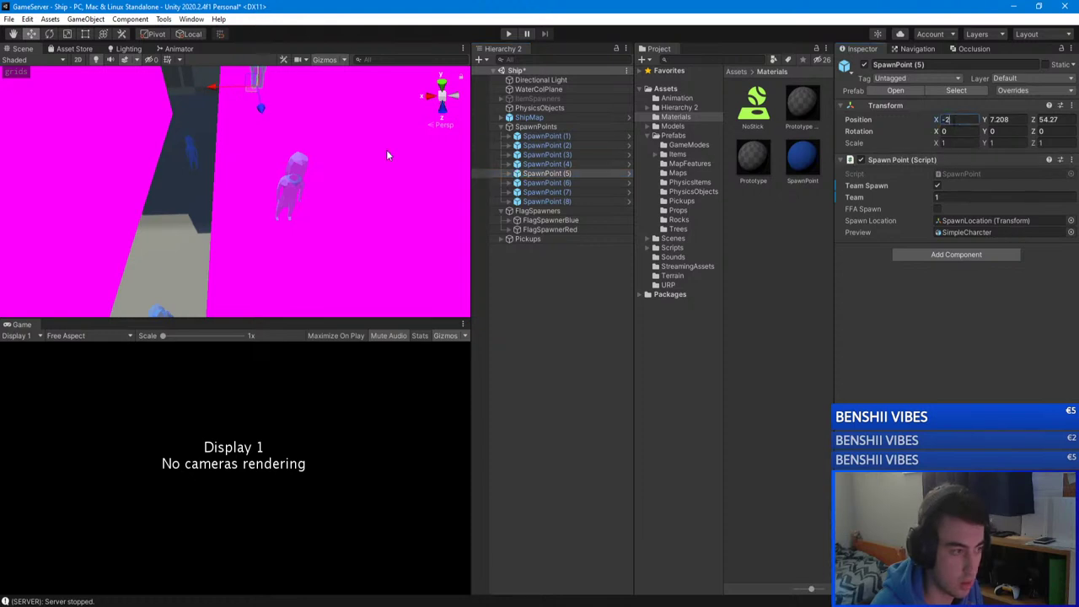
Step: Nudge a spawn point to X 1.84 and make SpawnPoint (7) an FFA spawn
{"action": "left_click_drag", "start_coordinate": [386, 149], "coordinate": [450, 189], "text": "alt"}
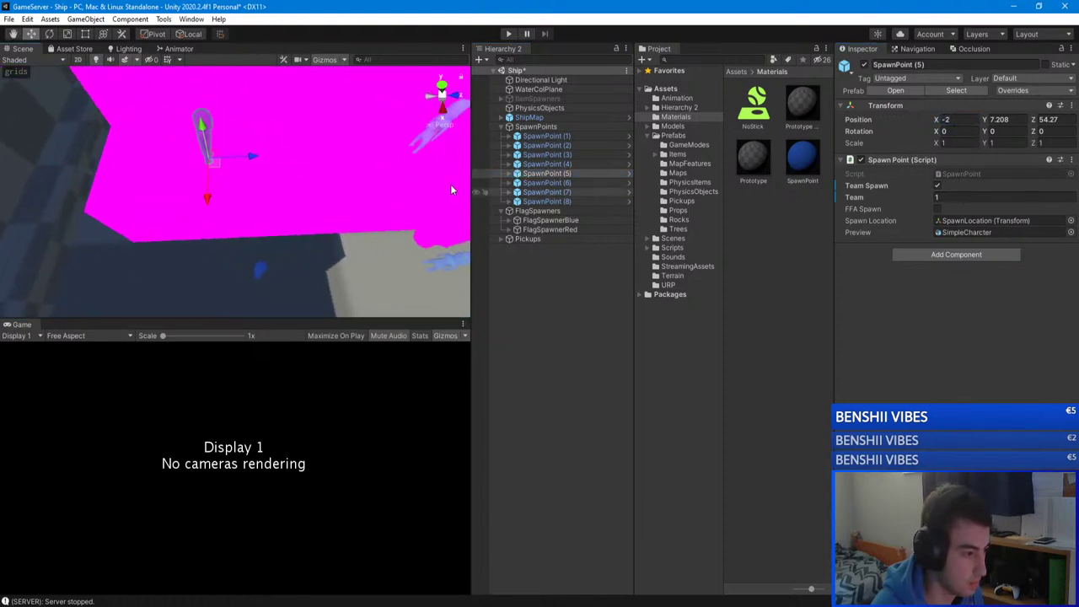
{"action": "left_click_drag", "start_coordinate": [259, 163], "coordinate": [152, 161], "text": "alt"}
{"action": "left_click", "coordinate": [148, 163]}
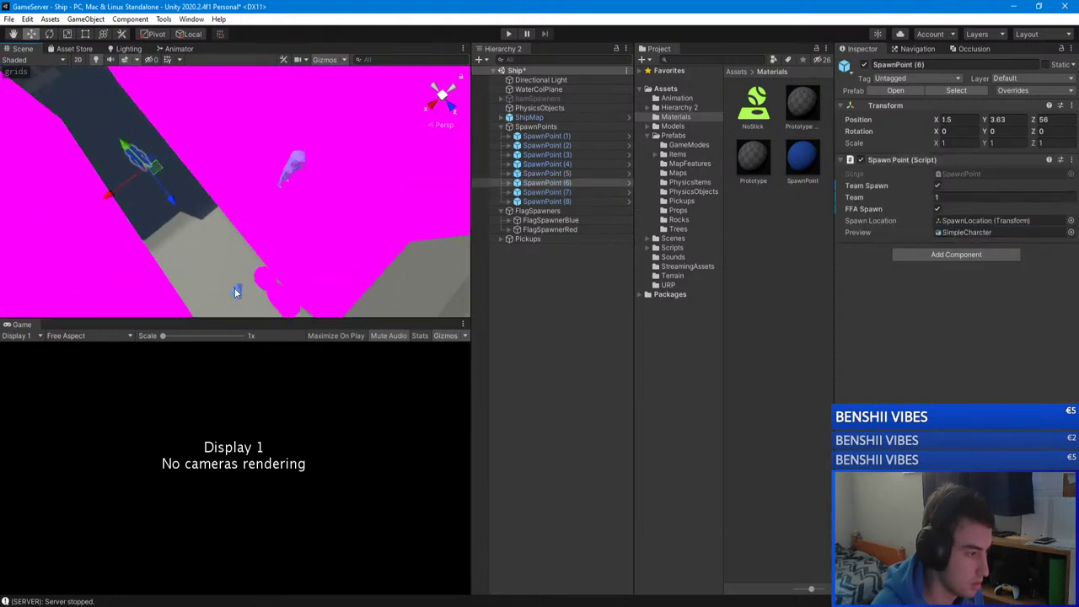
{"action": "left_click_drag", "start_coordinate": [234, 291], "coordinate": [121, 277], "text": "alt"}
{"action": "left_click", "coordinate": [200, 274], "text": "shift"}
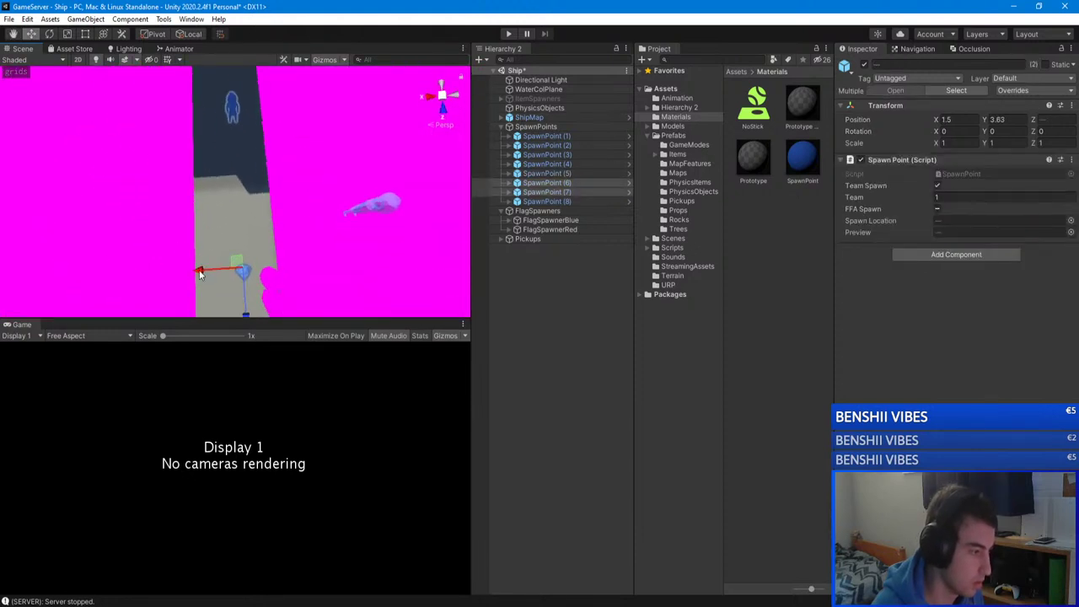
{"action": "left_click_drag", "start_coordinate": [200, 273], "coordinate": [258, 177]}
{"action": "left_click", "coordinate": [259, 176]}
{"action": "left_click", "coordinate": [255, 182]}
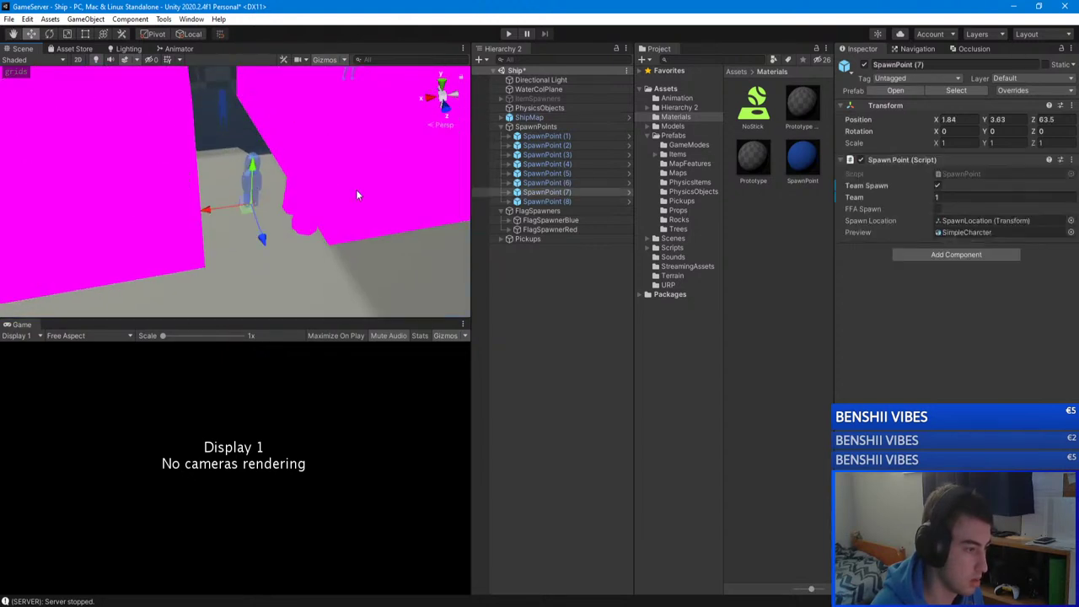
{"action": "left_click", "coordinate": [936, 208]}
Step: Inspect the Container_Large (10) wall and preview meshes, then collapse the Containers group and SpawnPoint (5)
{"action": "left_click_drag", "start_coordinate": [320, 202], "coordinate": [343, 173], "text": "alt"}
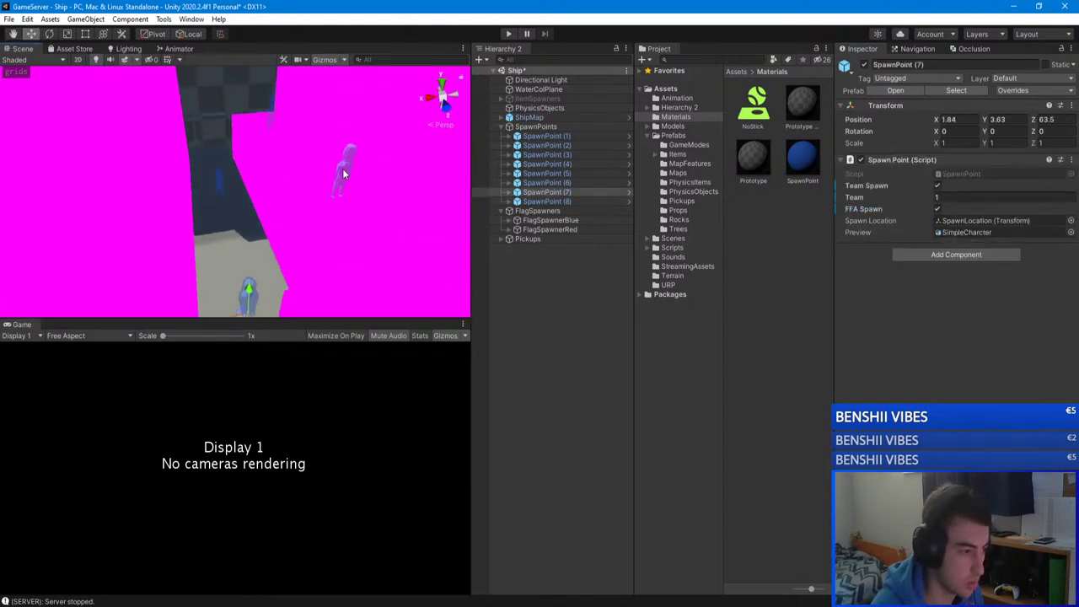
{"action": "left_click", "coordinate": [343, 174]}
{"action": "left_click", "coordinate": [273, 111]}
{"action": "left_click", "coordinate": [271, 113]}
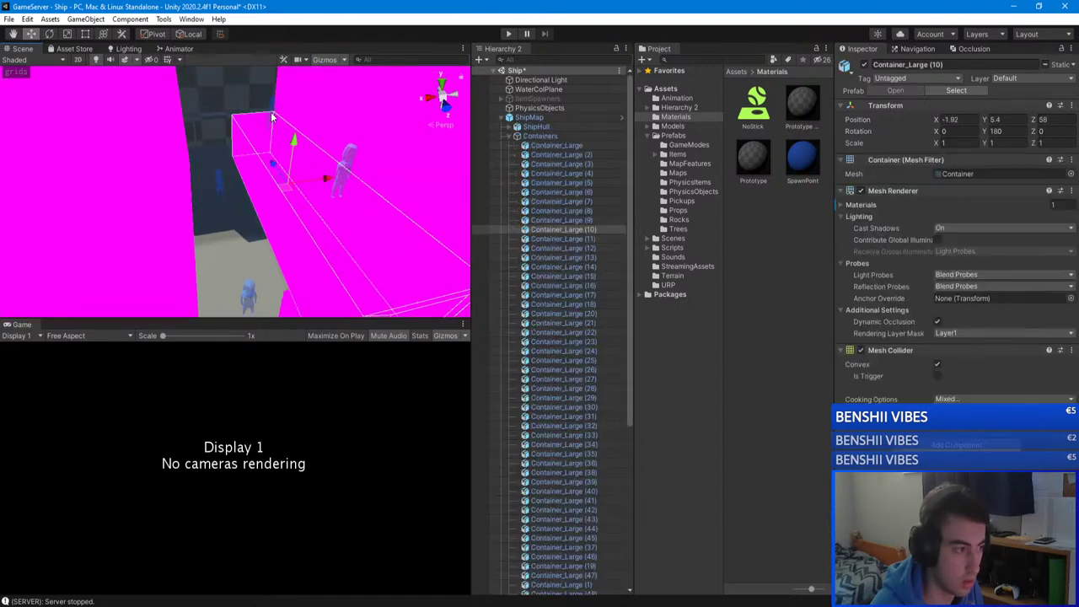
{"action": "left_click", "coordinate": [272, 116]}
{"action": "right_click_drag", "start_coordinate": [352, 214], "coordinate": [383, 164]}
{"action": "scroll", "coordinate": [563, 275], "scroll_direction": "up", "scroll_amount": 10}
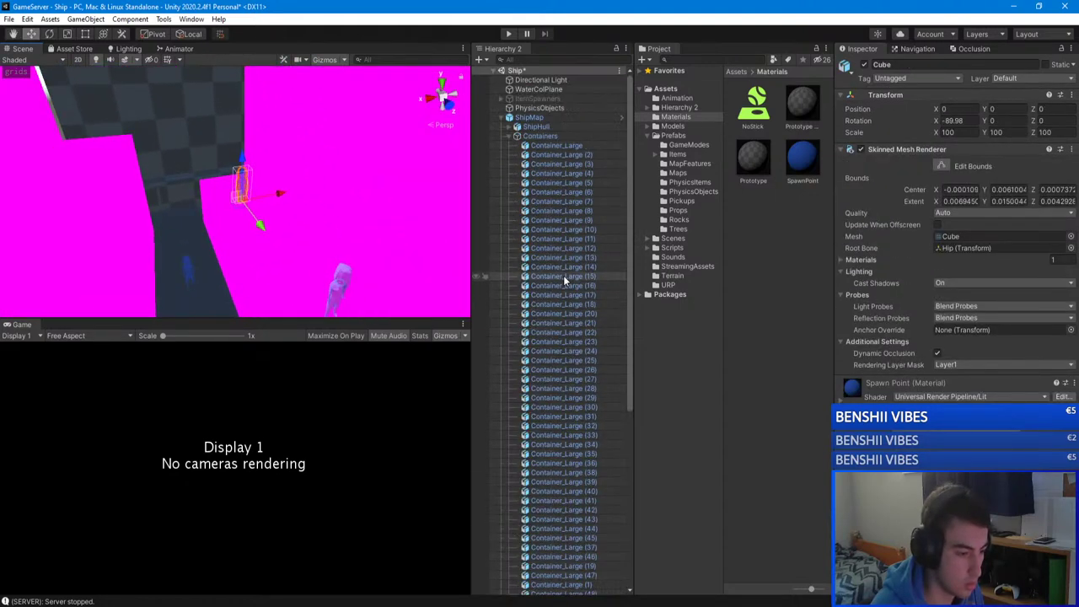
{"action": "left_click", "coordinate": [517, 136]}
{"action": "left_click", "coordinate": [519, 257]}
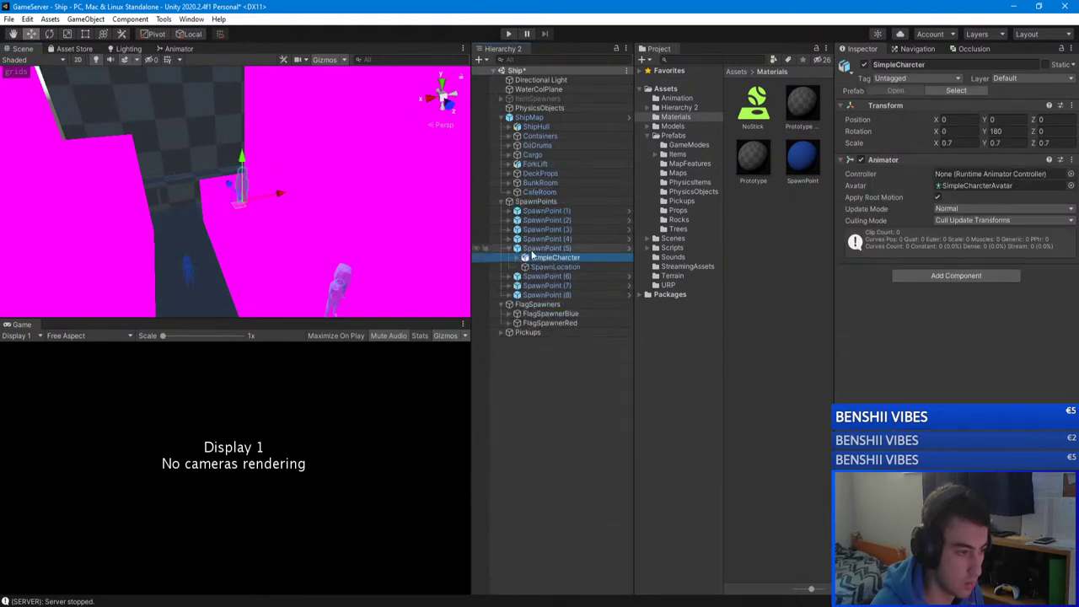
{"action": "left_click", "coordinate": [530, 249]}
{"action": "left_click", "coordinate": [508, 249]}
Step: Slide SpawnPoint (6) along Z to 54
{"action": "right_click_drag", "start_coordinate": [289, 189], "coordinate": [229, 223]}
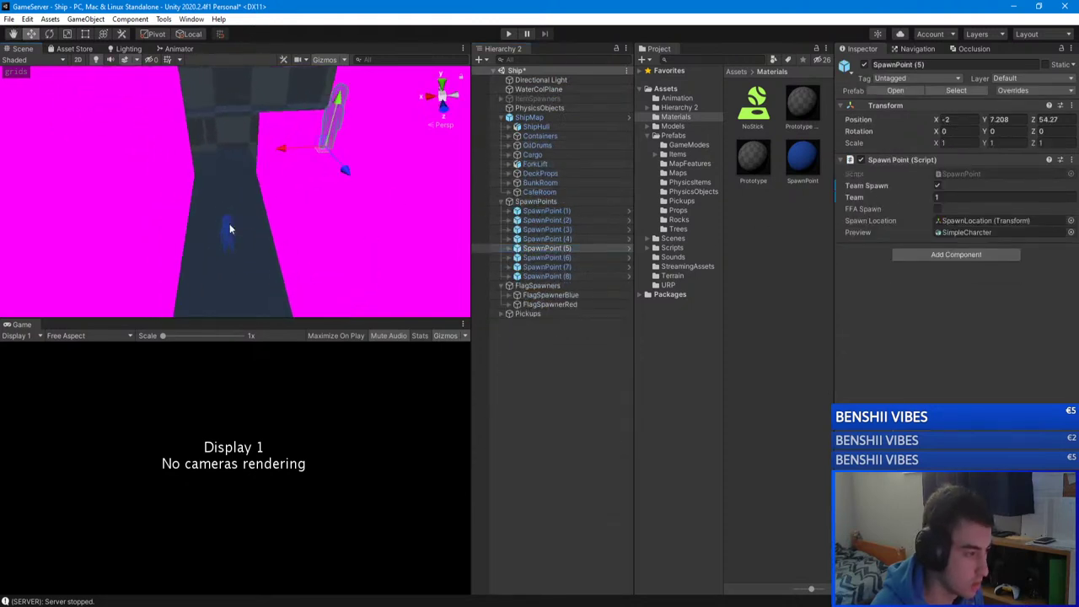
{"action": "left_click", "coordinate": [226, 236]}
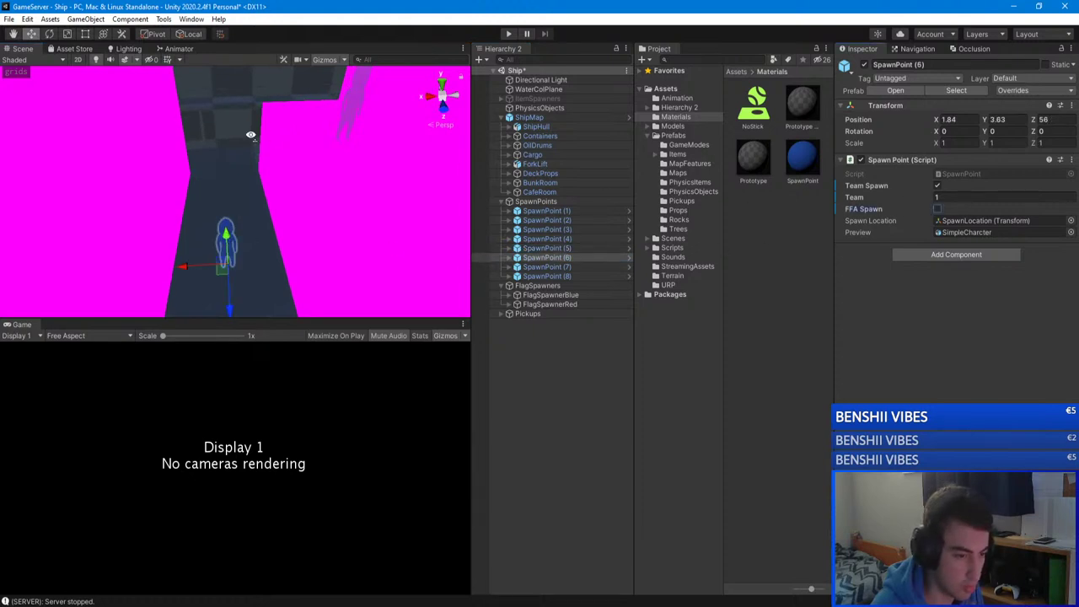
{"action": "right_click_drag", "start_coordinate": [250, 135], "coordinate": [245, 166]}
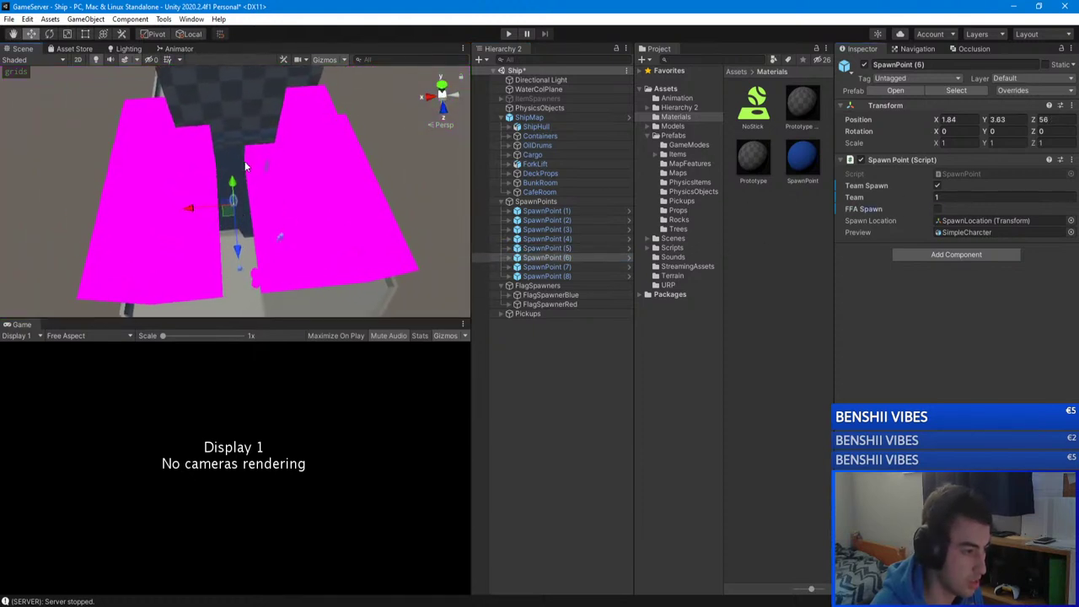
{"action": "right_click_drag", "start_coordinate": [217, 264], "coordinate": [271, 243]}
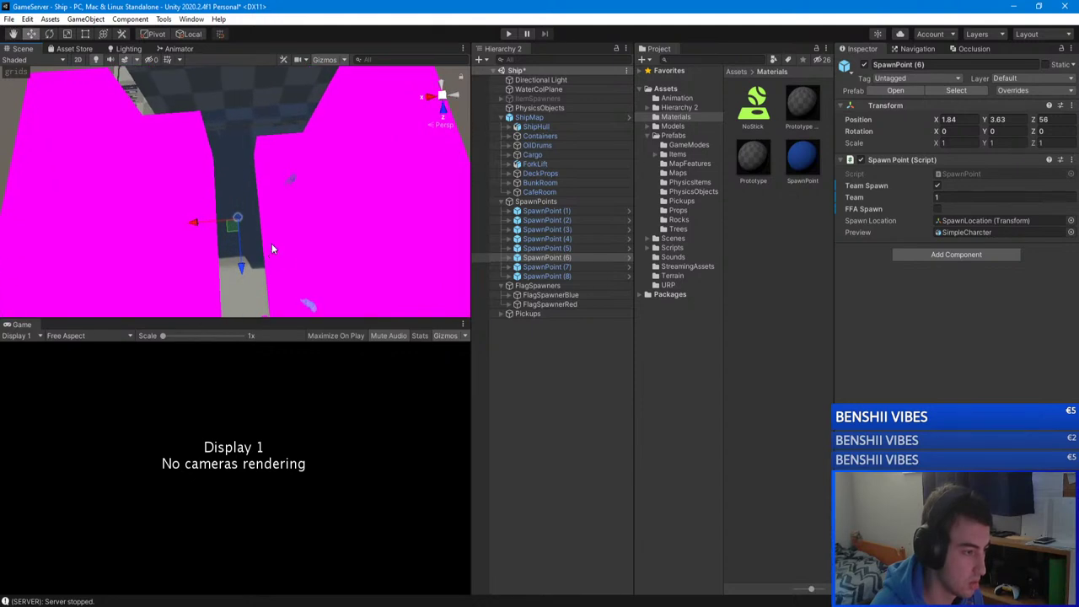
{"action": "mouse_move", "coordinate": [245, 266]}
{"action": "left_mouse_down"}
{"action": "mouse_move", "coordinate": [236, 243]}
{"action": "mouse_move", "coordinate": [236, 259]}
{"action": "left_mouse_up"}
{"action": "left_click", "coordinate": [546, 257]}
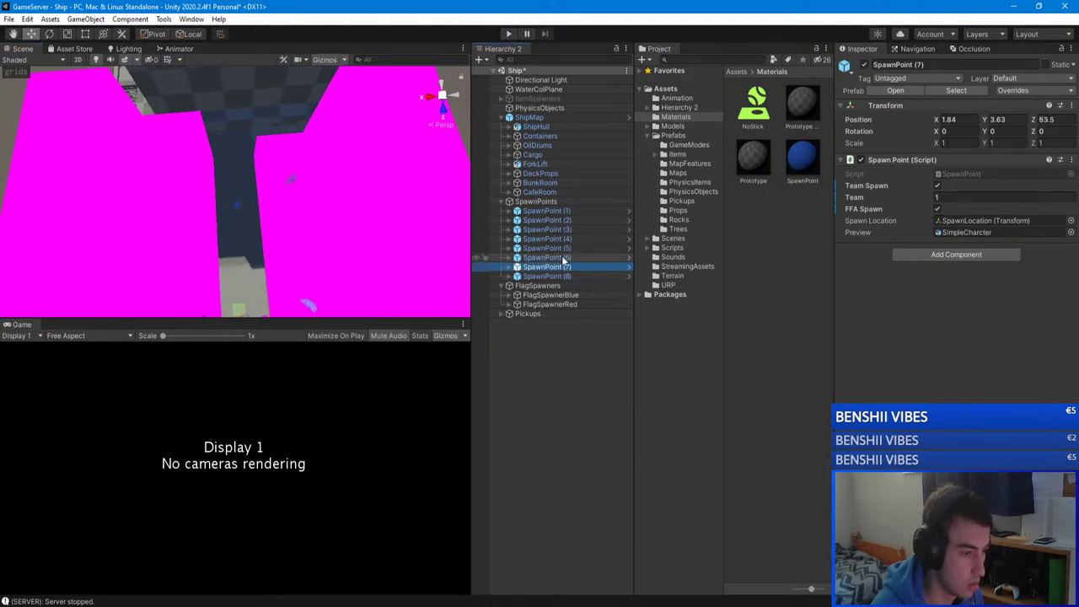
Step: Slide SpawnPoint (5) along Z to 57.27
{"action": "left_click", "coordinate": [563, 248]}
{"action": "left_click_drag", "start_coordinate": [292, 230], "coordinate": [299, 301]}
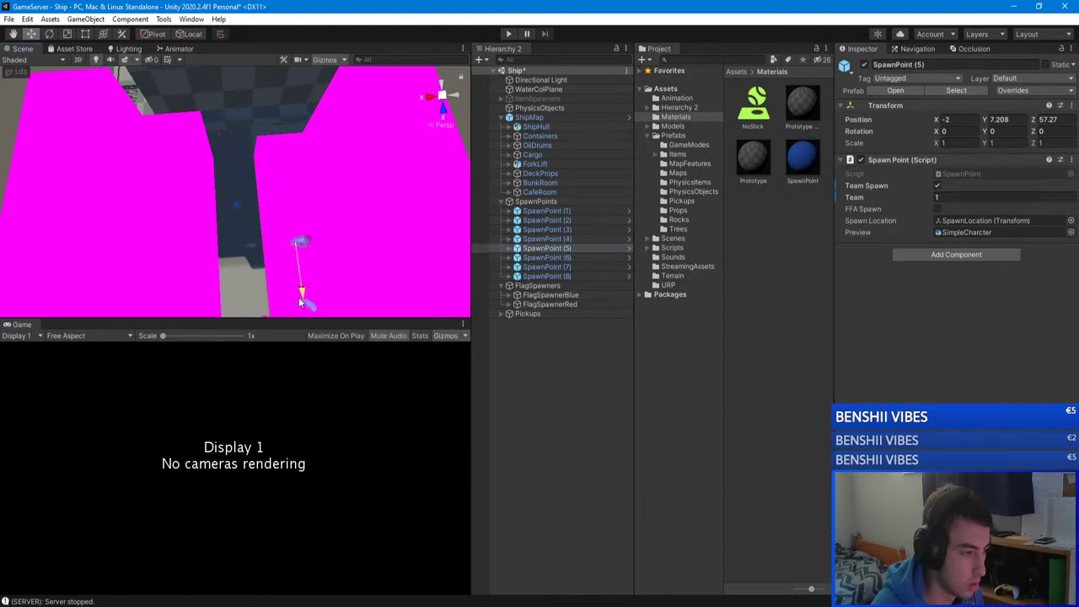
{"action": "middle_click_drag", "start_coordinate": [304, 305], "coordinate": [278, 179]}
{"action": "middle_click_drag", "start_coordinate": [288, 106], "coordinate": [186, 172]}
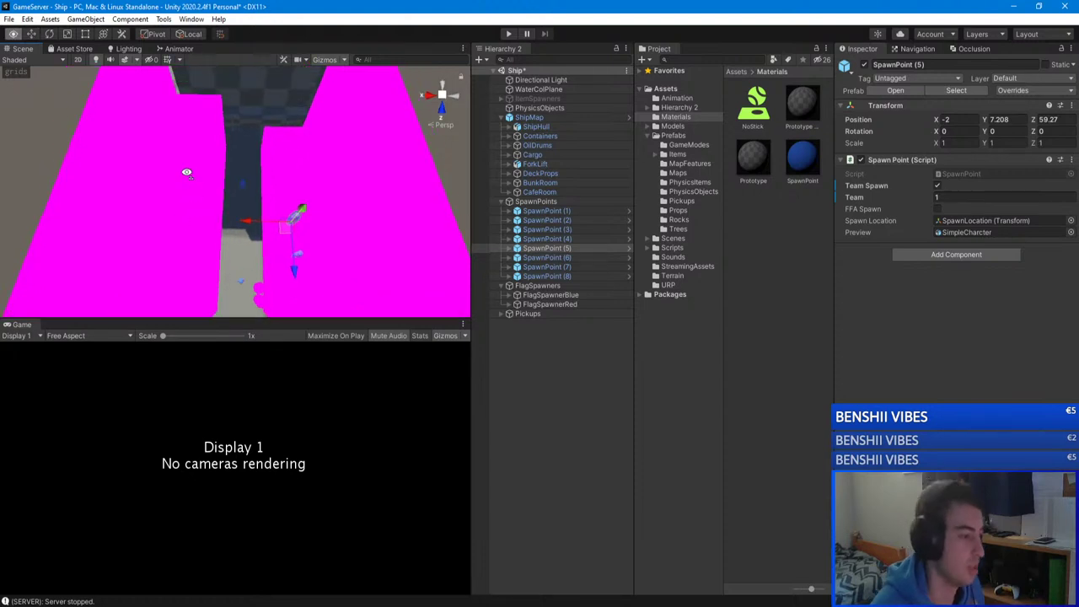
Step: Move SpawnPoint (6) down the corridor to Z 59 and reposition SpawnPoint (8)
{"action": "left_click", "coordinate": [582, 258]}
{"action": "left_click_drag", "start_coordinate": [242, 235], "coordinate": [464, 331]}
{"action": "left_click", "coordinate": [287, 175]}
{"action": "left_click", "coordinate": [533, 344]}
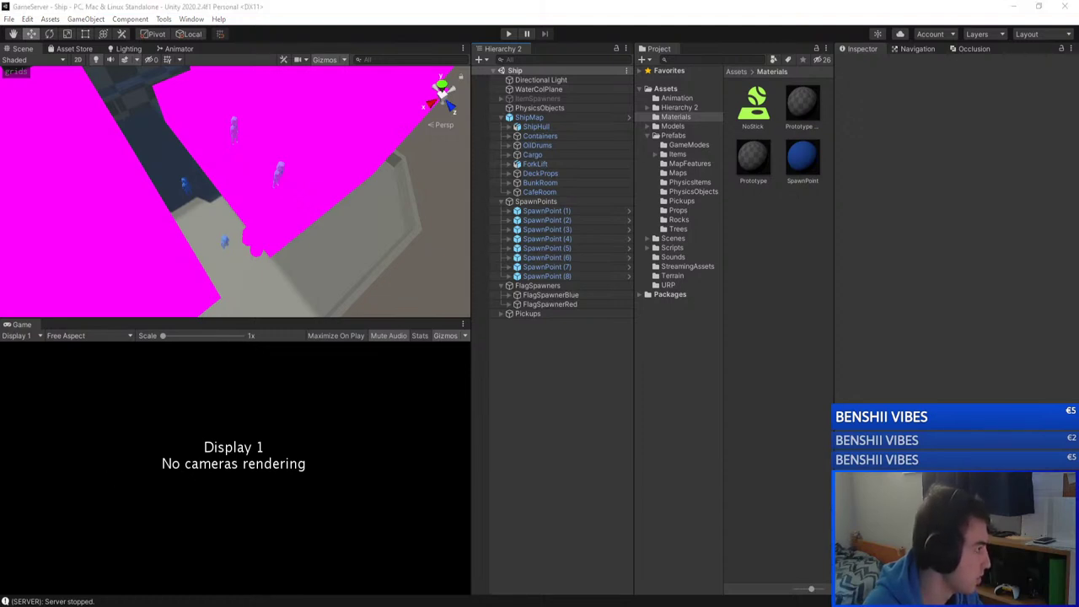
{"action": "key", "text": "alt+Tab"}
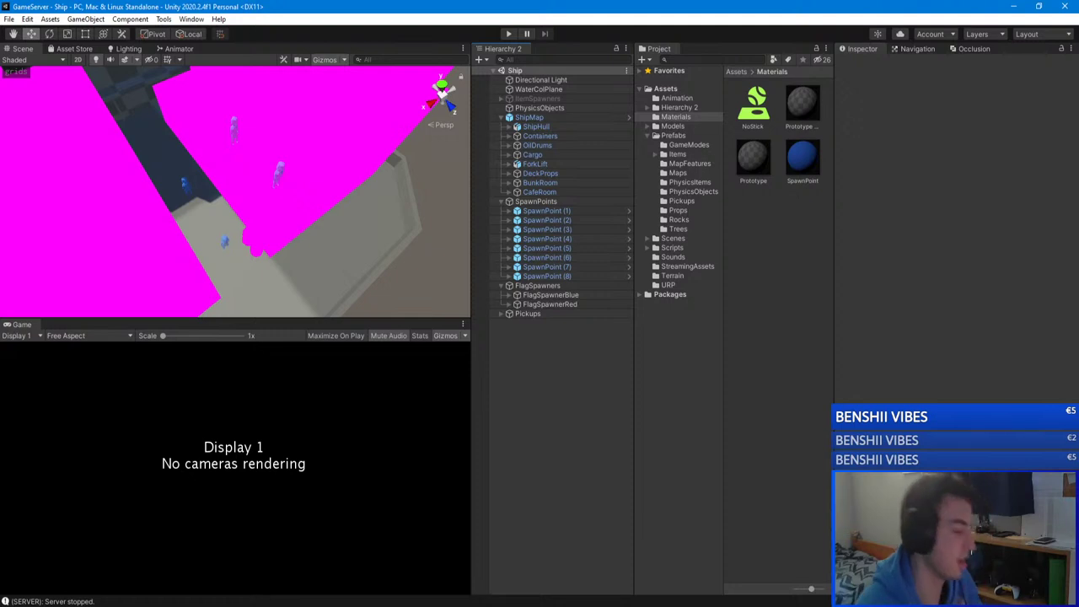
{"action": "right_click_drag", "start_coordinate": [165, 234], "coordinate": [225, 143]}
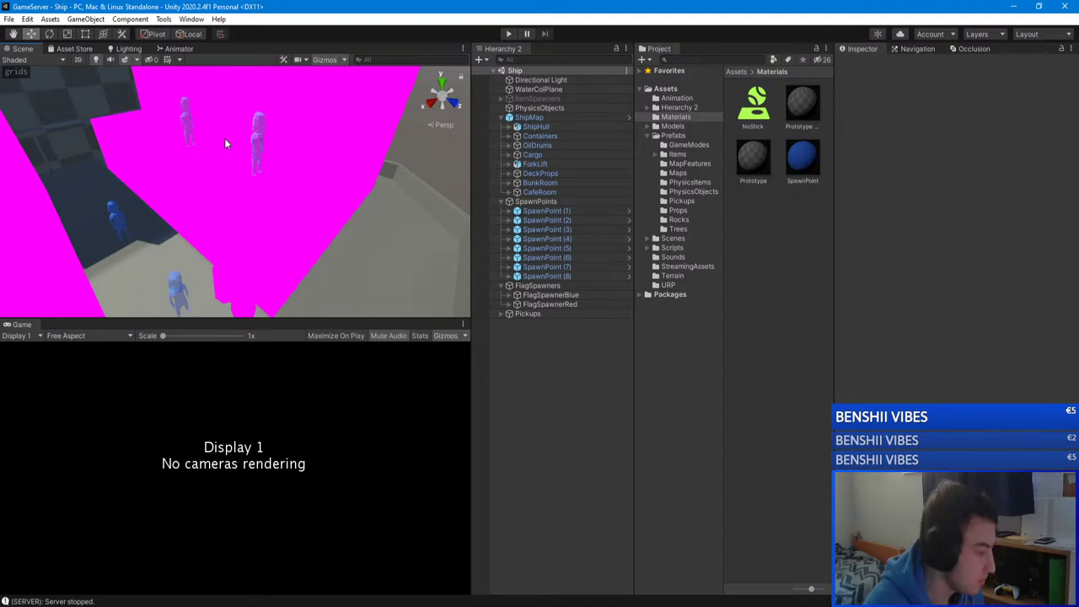
{"action": "right_click_drag", "start_coordinate": [329, 200], "coordinate": [286, 186]}
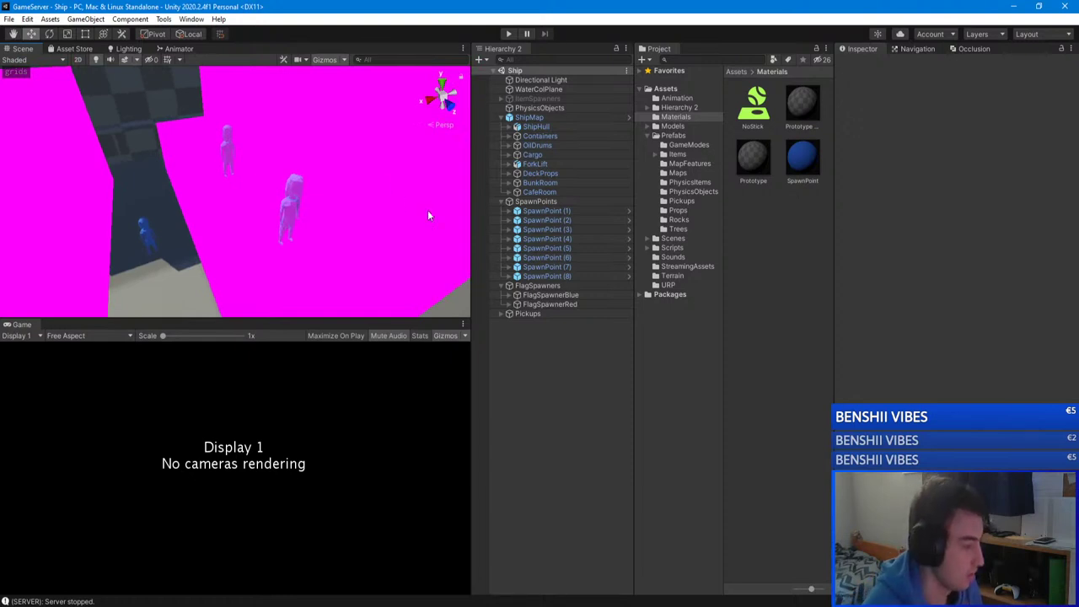
{"action": "right_click_drag", "start_coordinate": [429, 216], "coordinate": [325, 191]}
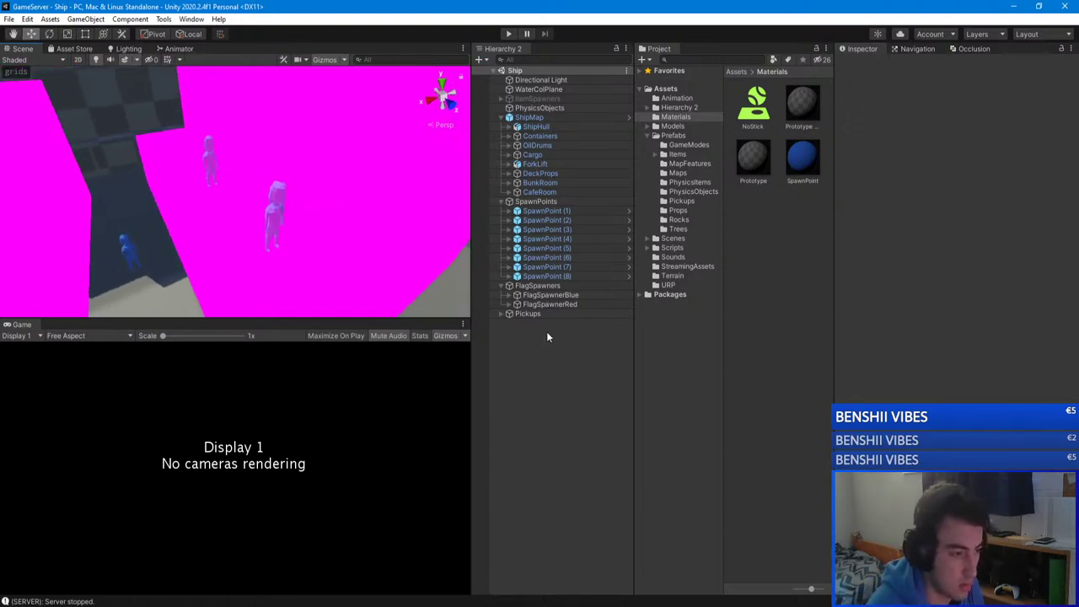
Step: Duplicate SpawnPoint (8) as SpawnPoint (9), move it toward Z 43, and set Team to -1
{"action": "double_click", "coordinate": [536, 276]}
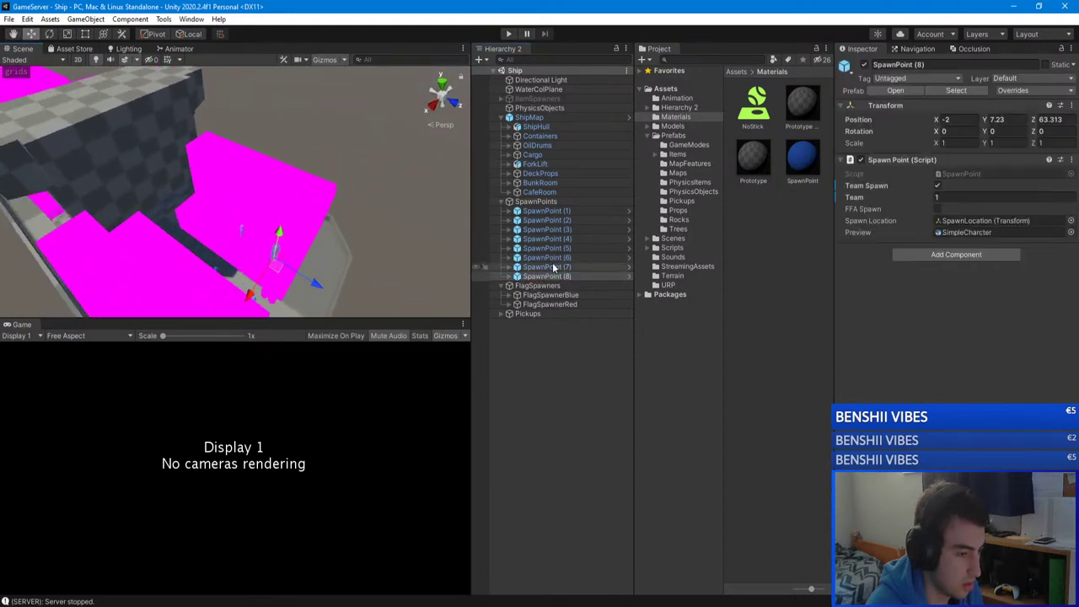
{"action": "key", "text": "ctrl+d"}
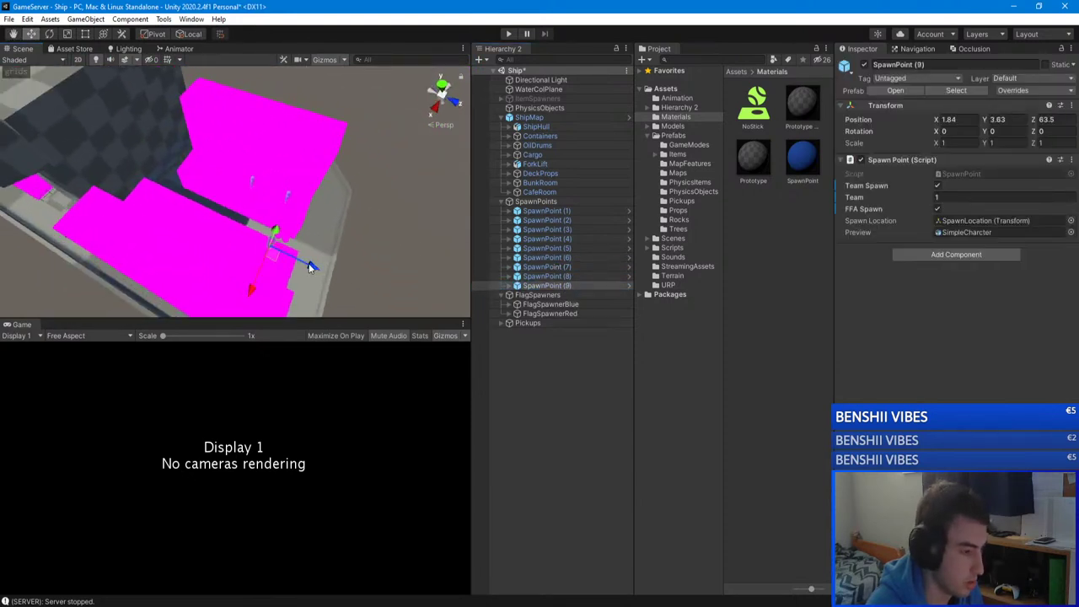
{"action": "left_click_drag", "start_coordinate": [309, 267], "coordinate": [296, 206]}
{"action": "key", "text": "f"}
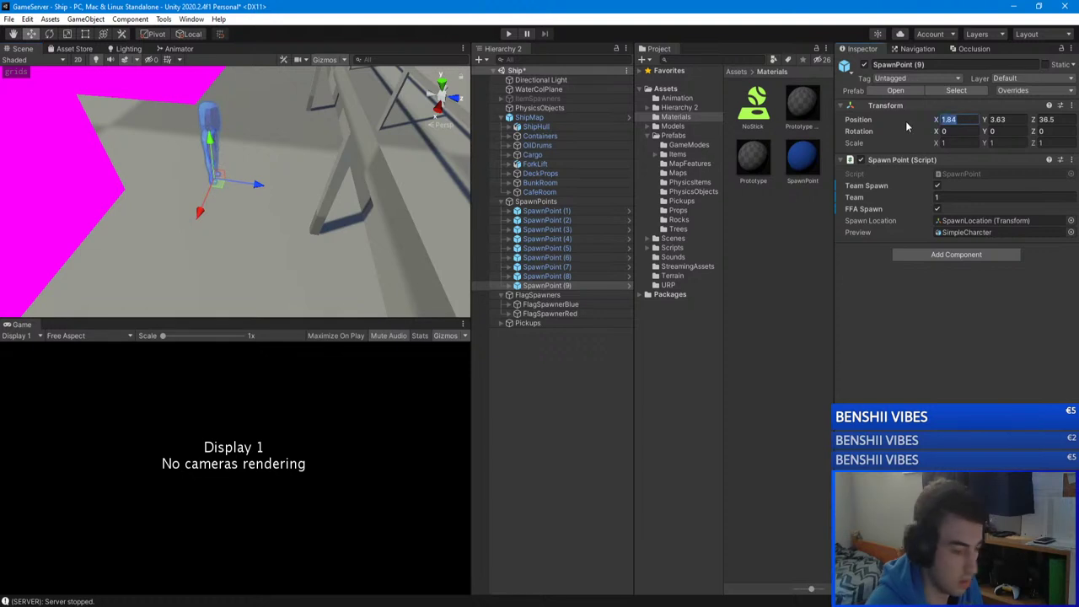
{"action": "type", "text": "0"}
{"action": "right_click_drag", "start_coordinate": [211, 169], "coordinate": [303, 186]}
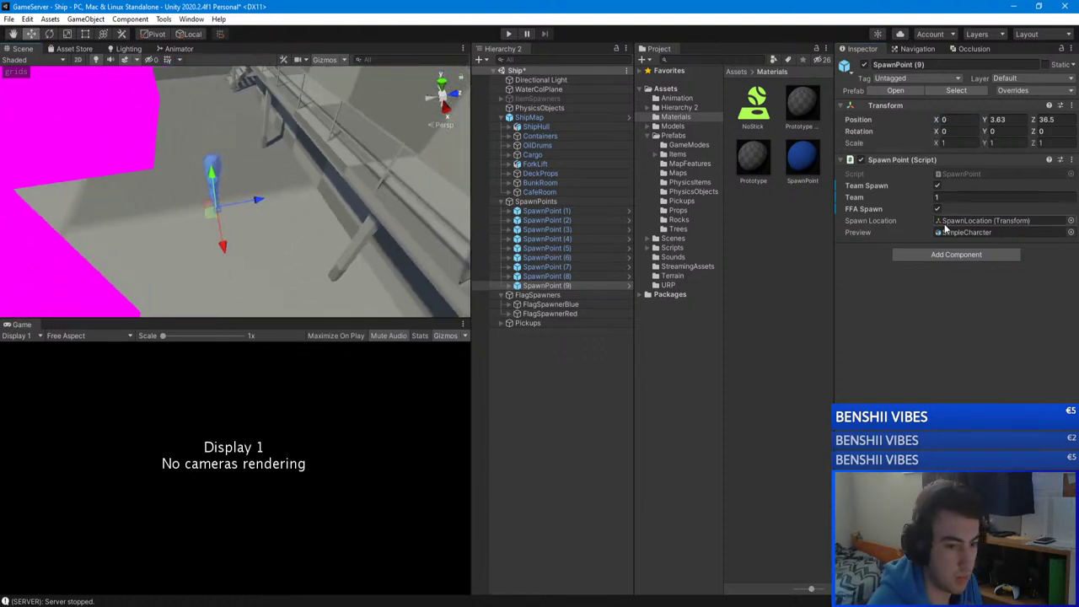
{"action": "left_click", "coordinate": [936, 185]}
{"action": "type", "text": "-1"}
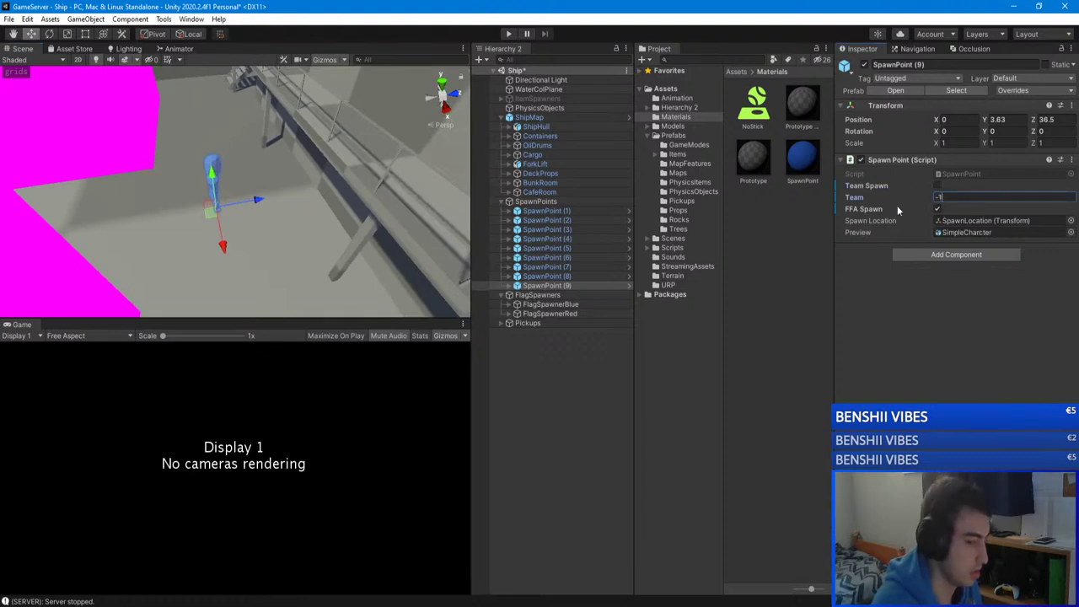
{"action": "key", "text": "Return"}
Step: Duplicate it as SpawnPoint (10) and drag it along X and Z to Z 1
{"action": "right_click_drag", "start_coordinate": [253, 211], "coordinate": [239, 227]}
{"action": "key", "text": "ctrl+d"}
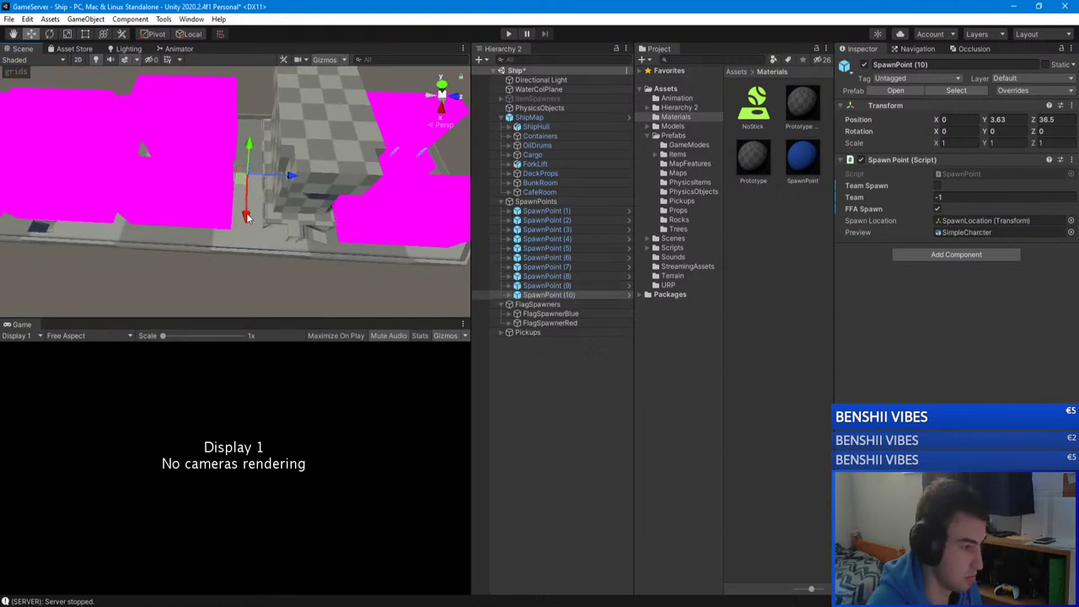
{"action": "left_click_drag", "start_coordinate": [240, 226], "coordinate": [47, 229]}
{"action": "right_click_drag", "start_coordinate": [46, 229], "coordinate": [209, 233]}
{"action": "left_click_drag", "start_coordinate": [275, 228], "coordinate": [245, 228]}
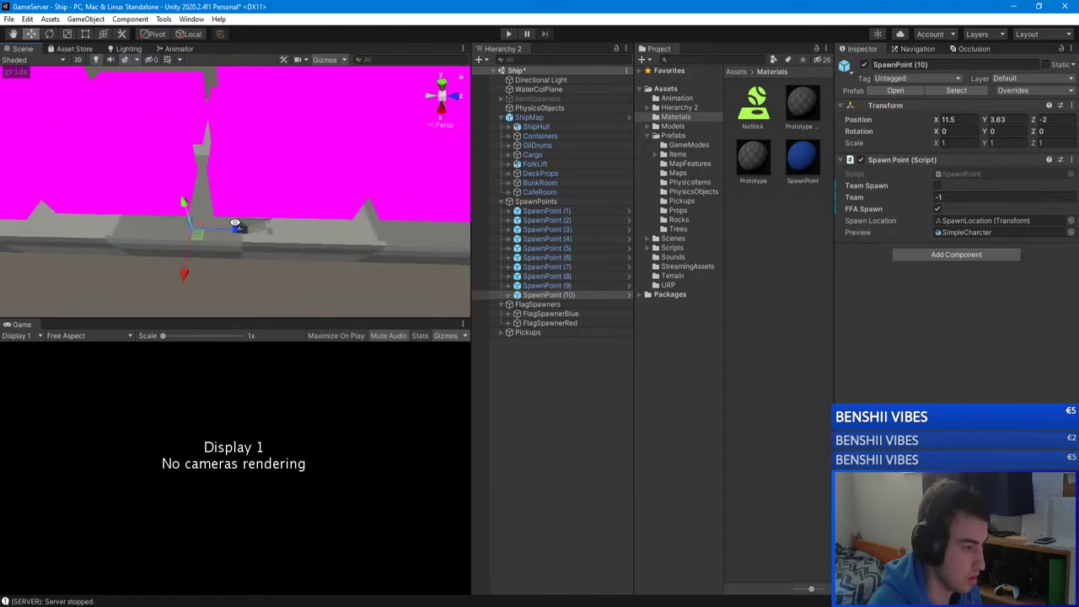
Step: Fine-tune SpawnPoint (10) to X 8 and Z -1.15 with the move handles
{"action": "right_click_drag", "start_coordinate": [235, 223], "coordinate": [244, 270]}
{"action": "left_click_drag", "start_coordinate": [243, 269], "coordinate": [249, 220]}
{"action": "right_click_drag", "start_coordinate": [249, 221], "coordinate": [306, 215]}
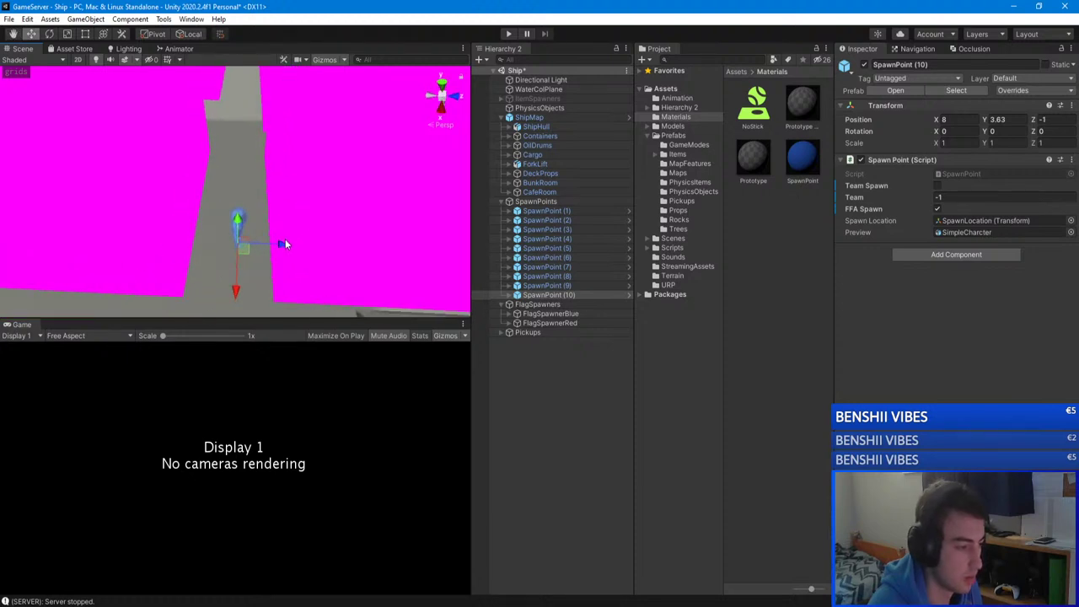
{"action": "left_click_drag", "start_coordinate": [290, 242], "coordinate": [277, 243]}
{"action": "right_click_drag", "start_coordinate": [402, 135], "coordinate": [169, 221]}
Step: Duplicate the spawn point as SpawnPoint (11) and set its Position X to -8
{"action": "key", "text": "ctrl+d"}
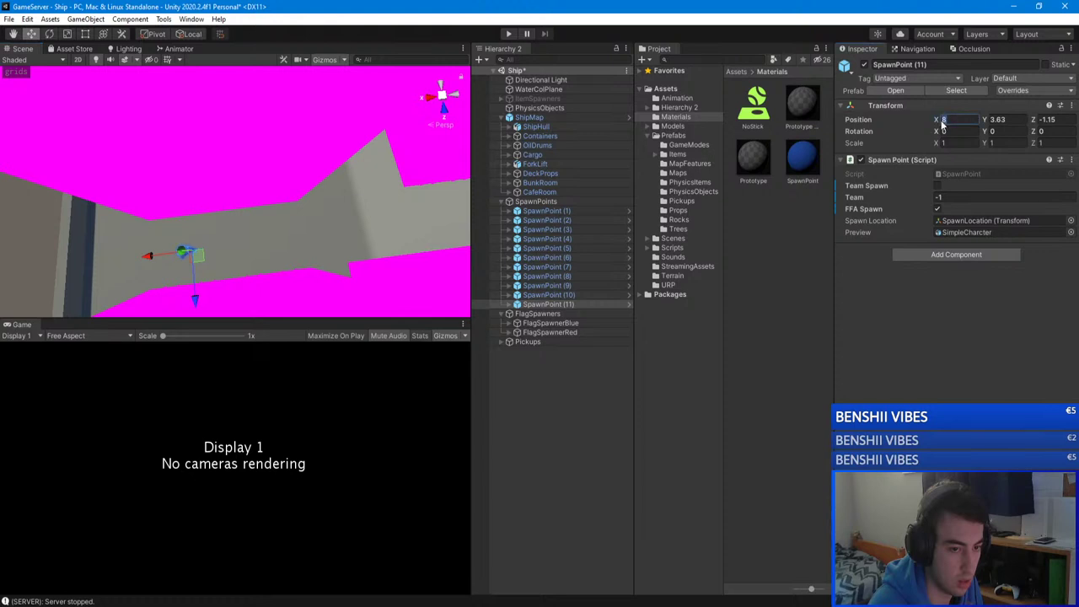
{"action": "type", "text": "-8"}
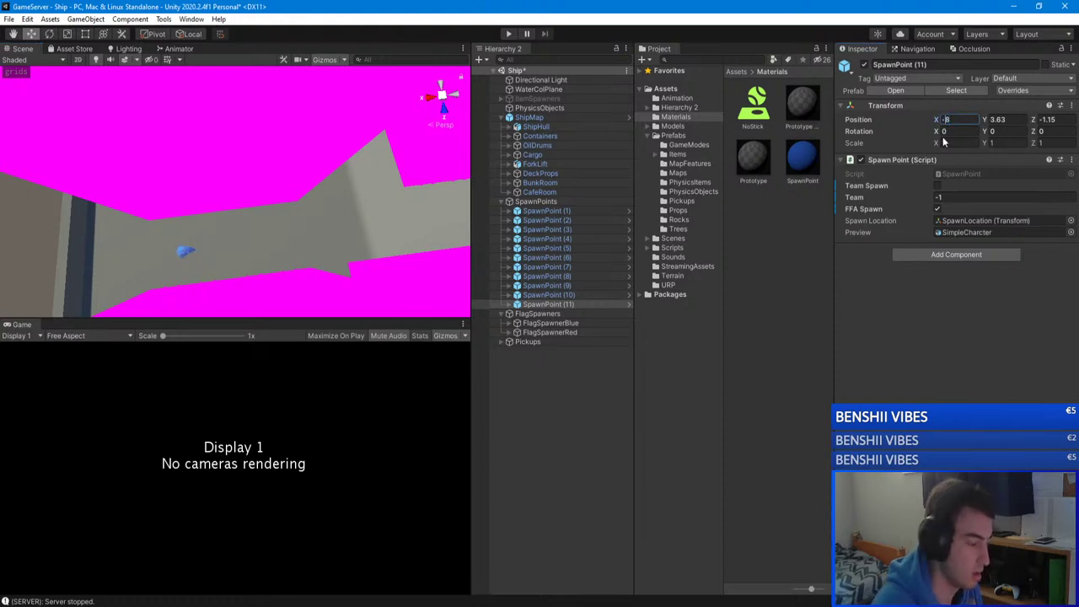
{"action": "right_click_drag", "start_coordinate": [253, 185], "coordinate": [317, 190]}
Step: Duplicate SpawnPoint (9) as SpawnPoint (12) and move it to Z -16
{"action": "left_click", "coordinate": [546, 285]}
{"action": "key", "text": "ctrl+d"}
{"action": "right_click_drag", "start_coordinate": [398, 201], "coordinate": [265, 219]}
{"action": "left_click_drag", "start_coordinate": [264, 219], "coordinate": [333, 217]}
{"action": "right_click_drag", "start_coordinate": [334, 217], "coordinate": [290, 196]}
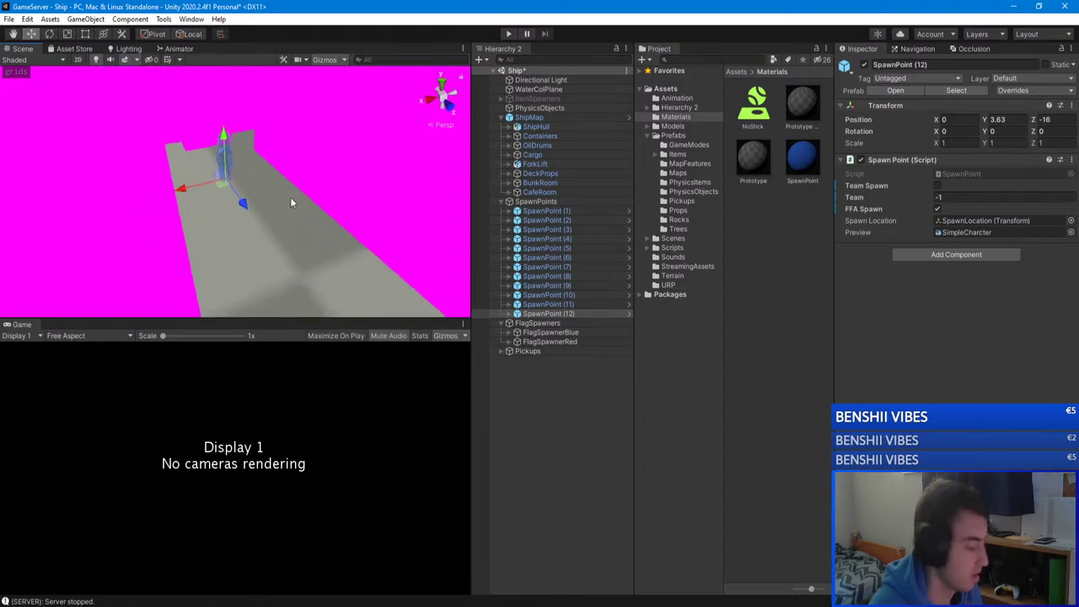
Step: Duplicate it as SpawnPoint (13) and rough it onto the deck at about Y 0.63, Z 4.5
{"action": "key", "text": "ctrl+d"}
{"action": "left_click_drag", "start_coordinate": [223, 135], "coordinate": [224, 185]}
{"action": "right_click_drag", "start_coordinate": [225, 186], "coordinate": [379, 158]}
{"action": "scroll", "coordinate": [202, 228], "scroll_direction": "up", "scroll_amount": 3}
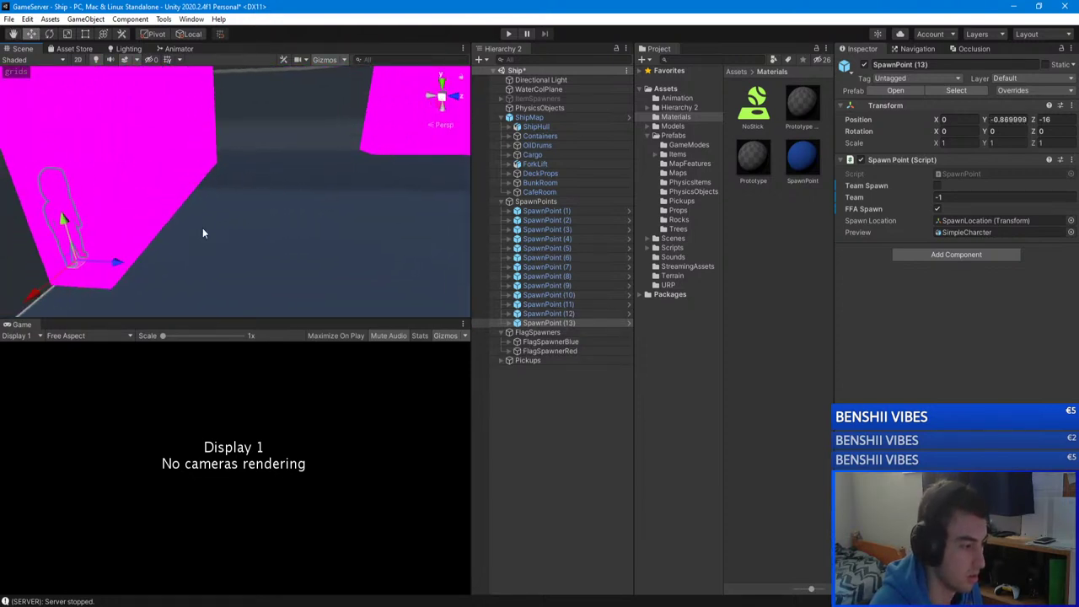
{"action": "left_click_drag", "start_coordinate": [123, 264], "coordinate": [423, 272]}
{"action": "right_click_drag", "start_coordinate": [423, 272], "coordinate": [320, 258]}
{"action": "left_click_drag", "start_coordinate": [228, 268], "coordinate": [208, 212]}
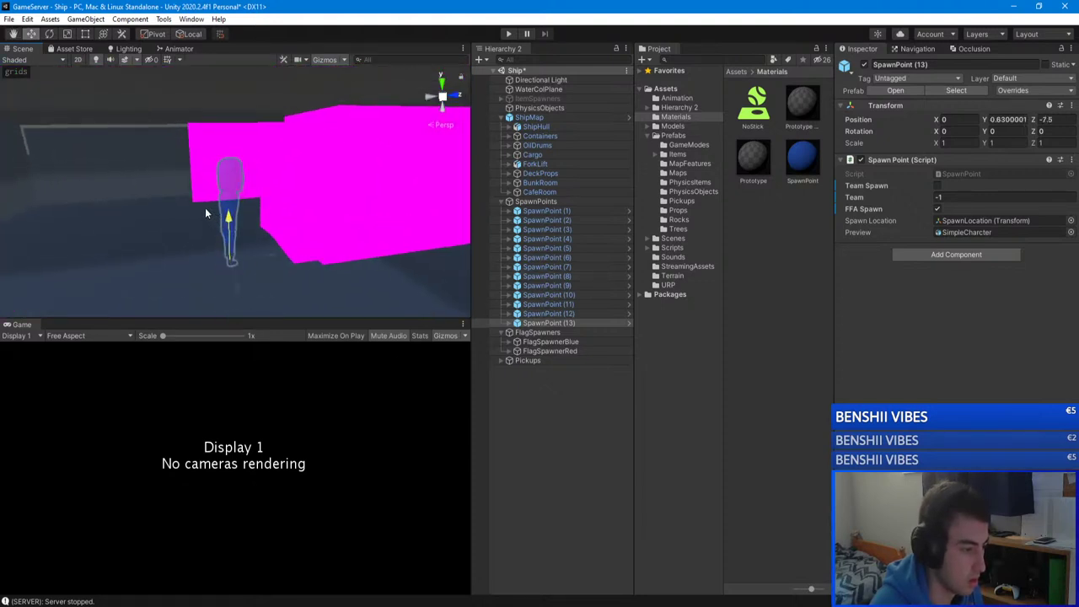
{"action": "right_click_drag", "start_coordinate": [205, 207], "coordinate": [197, 230]}
{"action": "left_click_drag", "start_coordinate": [197, 230], "coordinate": [349, 228]}
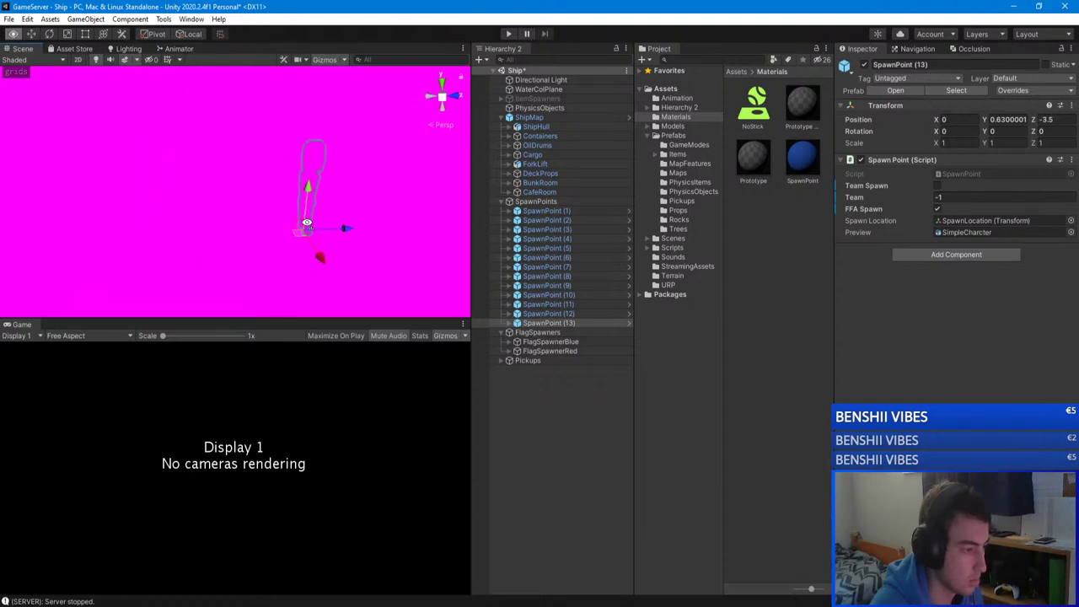
{"action": "right_click_drag", "start_coordinate": [349, 229], "coordinate": [59, 218]}
{"action": "left_click_drag", "start_coordinate": [59, 218], "coordinate": [341, 234]}
Step: Fine-tune SpawnPoint (13) to X -2.08, Y 0.882, Z 0.5 on the deck
{"action": "right_click_drag", "start_coordinate": [341, 234], "coordinate": [267, 226]}
{"action": "right_click_drag", "start_coordinate": [145, 229], "coordinate": [239, 280]}
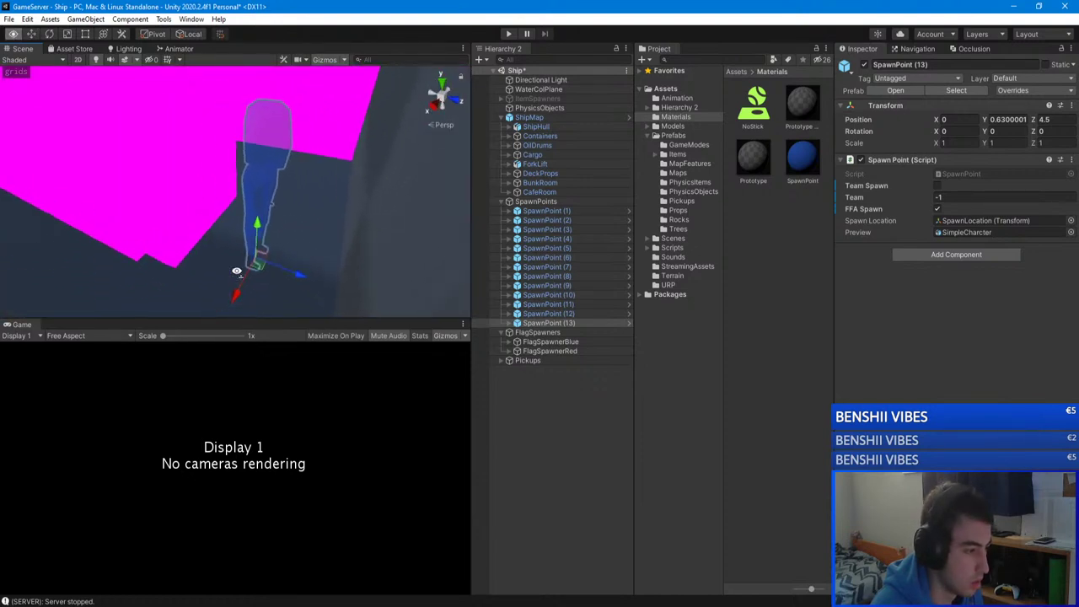
{"action": "left_click_drag", "start_coordinate": [239, 280], "coordinate": [253, 166]}
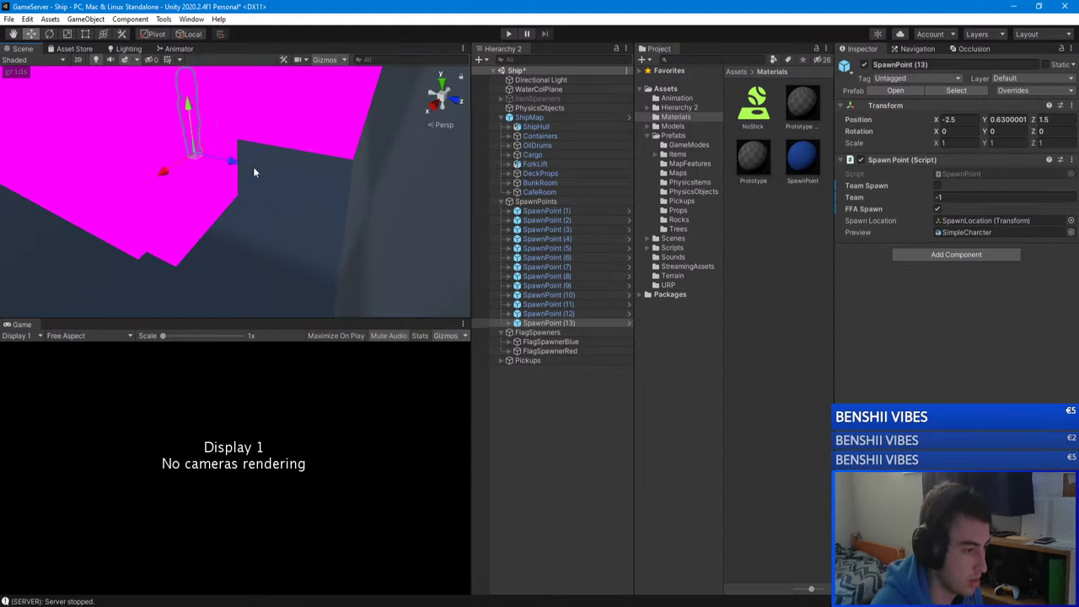
{"action": "key", "text": "f"}
{"action": "left_click_drag", "start_coordinate": [218, 307], "coordinate": [157, 266]}
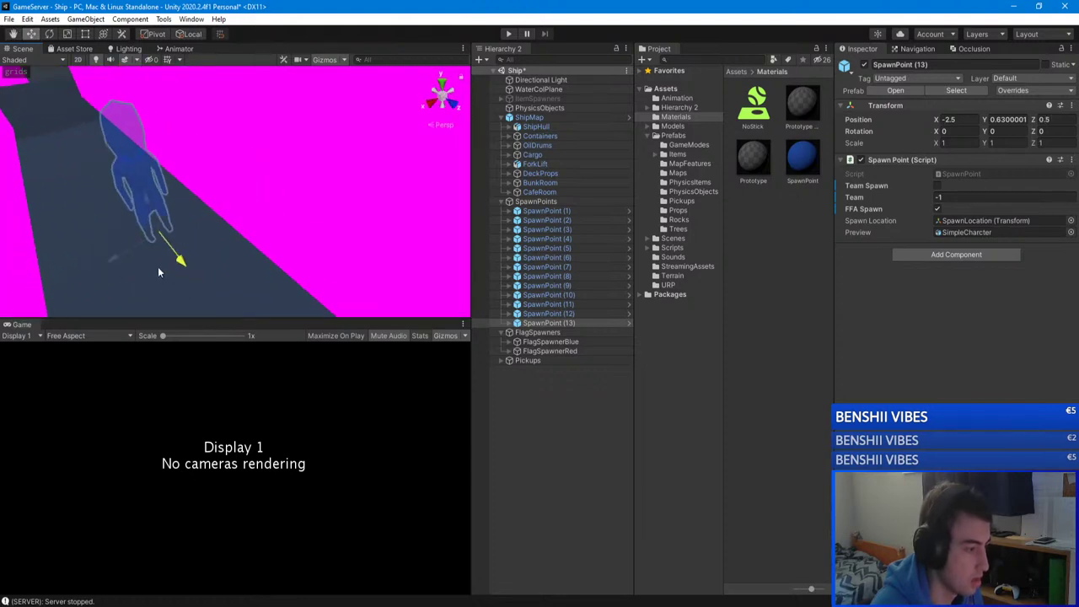
{"action": "right_click_drag", "start_coordinate": [158, 266], "coordinate": [167, 246]}
{"action": "left_click_drag", "start_coordinate": [167, 246], "coordinate": [161, 236]}
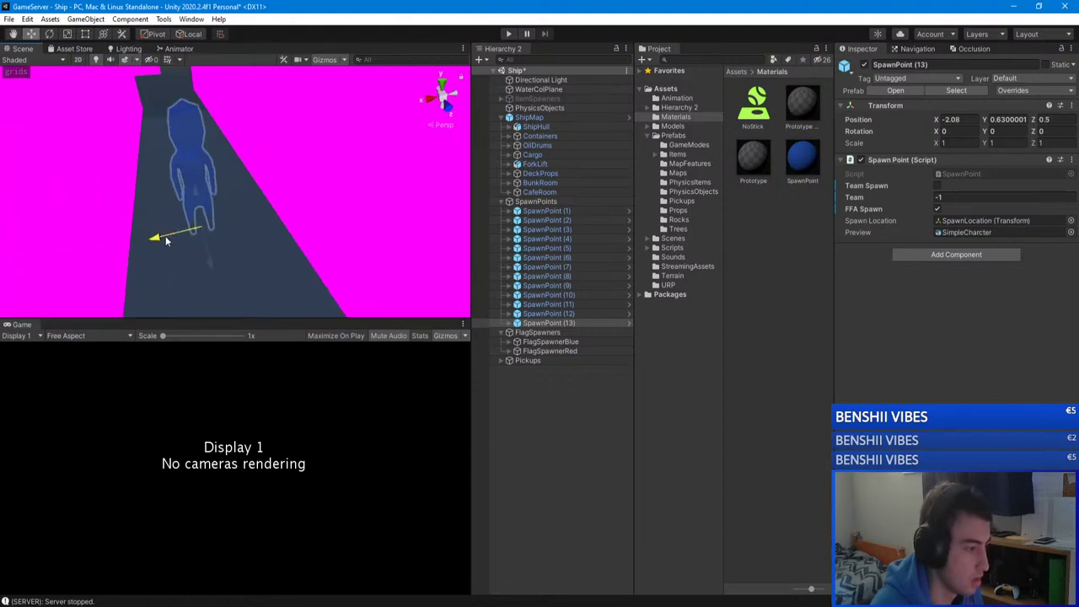
{"action": "right_click_drag", "start_coordinate": [161, 236], "coordinate": [140, 145]}
{"action": "left_click_drag", "start_coordinate": [234, 196], "coordinate": [234, 186]}
{"action": "right_click_drag", "start_coordinate": [235, 186], "coordinate": [278, 227]}
Step: Duplicate the spawn point as SpawnPoint (14) and place it at X -4.58, Z -26 by the magenta wall
{"action": "key", "text": "f"}
{"action": "key", "text": "w"}
{"action": "key", "text": "ctrl+d"}
{"action": "left_click_drag", "start_coordinate": [234, 296], "coordinate": [109, 202]}
{"action": "right_click_drag", "start_coordinate": [110, 202], "coordinate": [66, 163]}
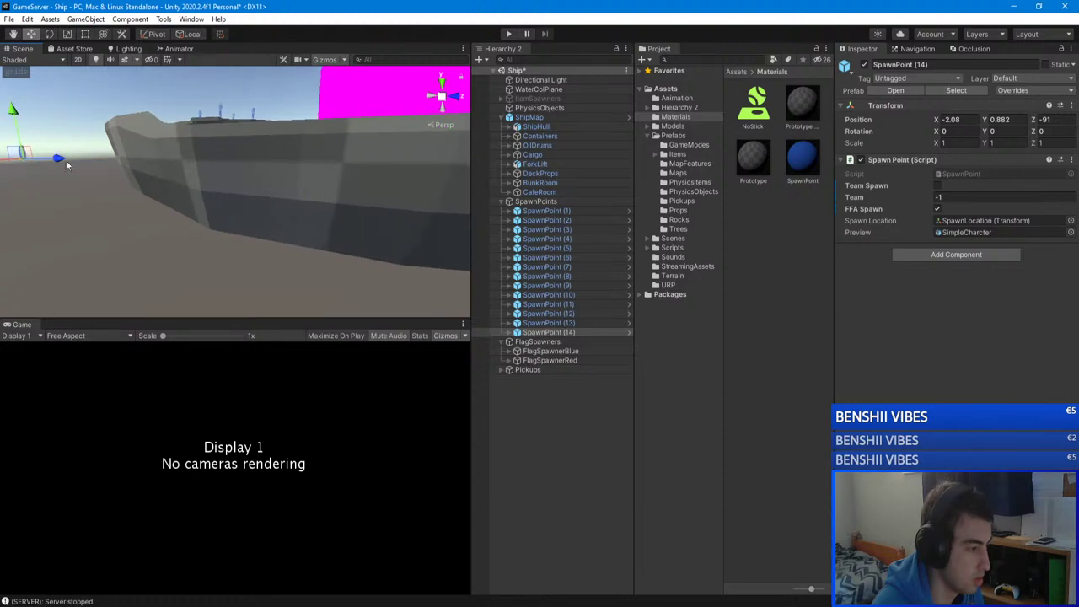
{"action": "right_click_drag", "start_coordinate": [338, 193], "coordinate": [354, 182]}
{"action": "right_click_drag", "start_coordinate": [334, 211], "coordinate": [112, 194]}
{"action": "left_click_drag", "start_coordinate": [112, 194], "coordinate": [195, 175]}
{"action": "right_click_drag", "start_coordinate": [196, 180], "coordinate": [351, 212]}
{"action": "left_click_drag", "start_coordinate": [239, 198], "coordinate": [212, 215]}
Step: Raise SpawnPoint (14) to Y 0.028 and inspect it from around the deck
{"action": "left_click_drag", "start_coordinate": [213, 216], "coordinate": [187, 220], "text": "alt"}
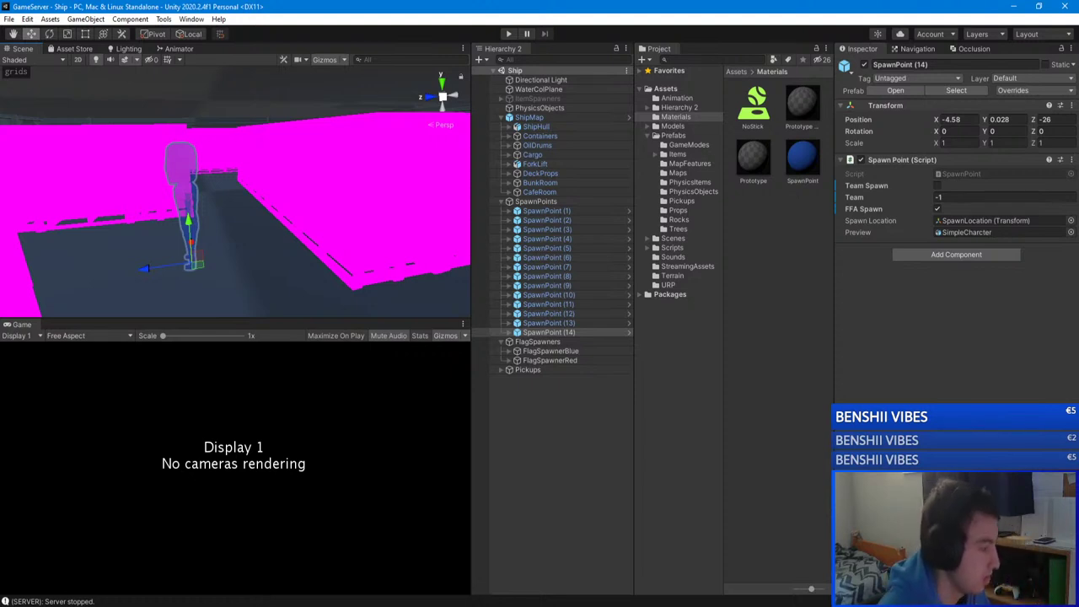
{"action": "right_click_drag", "start_coordinate": [194, 194], "coordinate": [59, 247]}
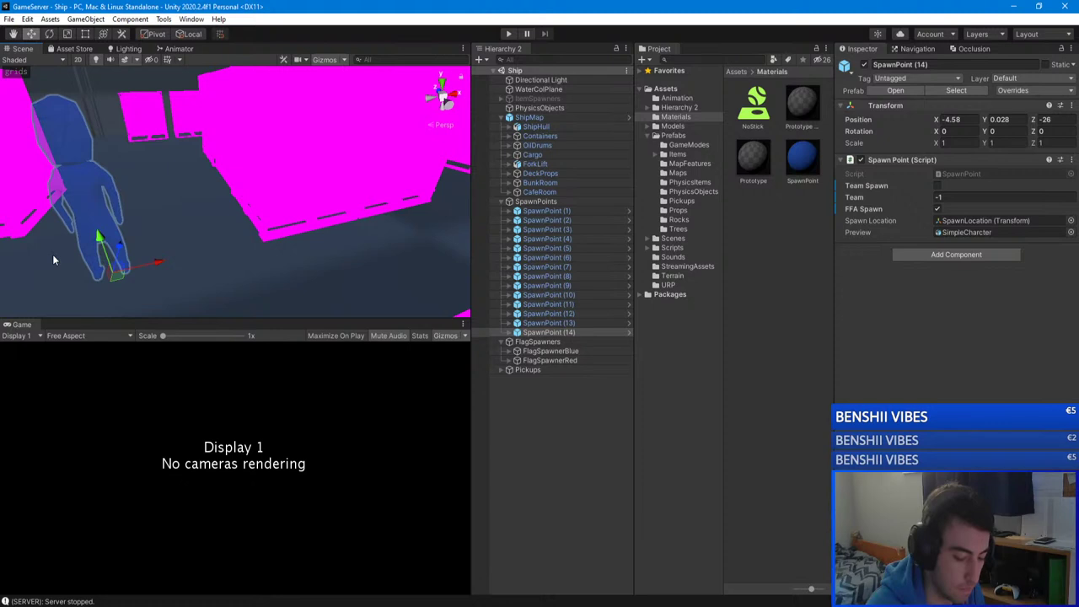
{"action": "right_click_drag", "start_coordinate": [142, 233], "coordinate": [455, 198]}
{"action": "key", "text": "f"}
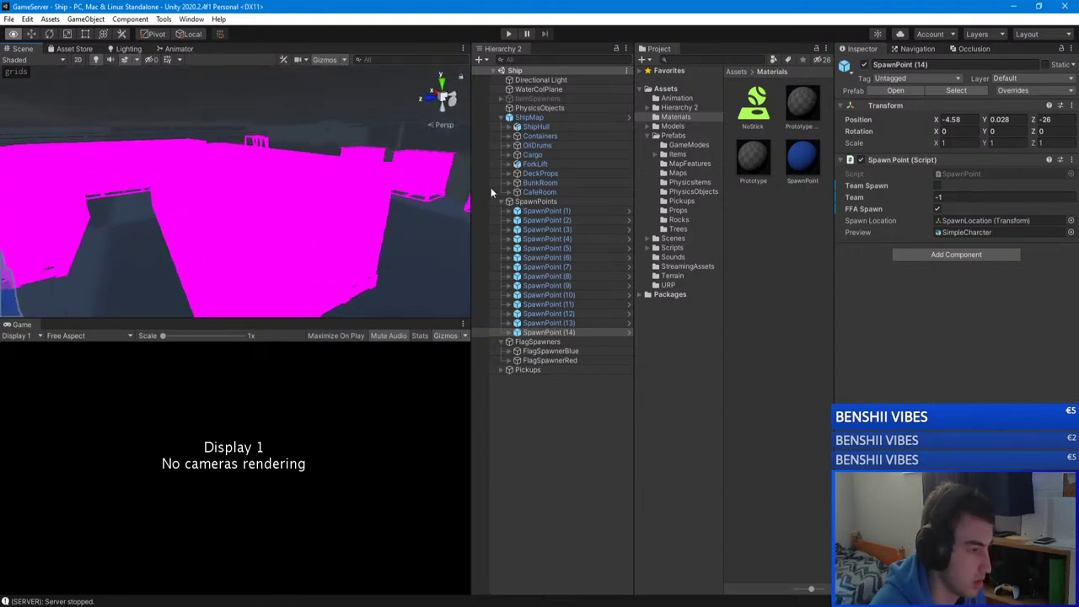
Step: Bring the GameClient project window to the front and look toward the containers
{"action": "right_click_drag", "start_coordinate": [318, 221], "coordinate": [345, 154]}
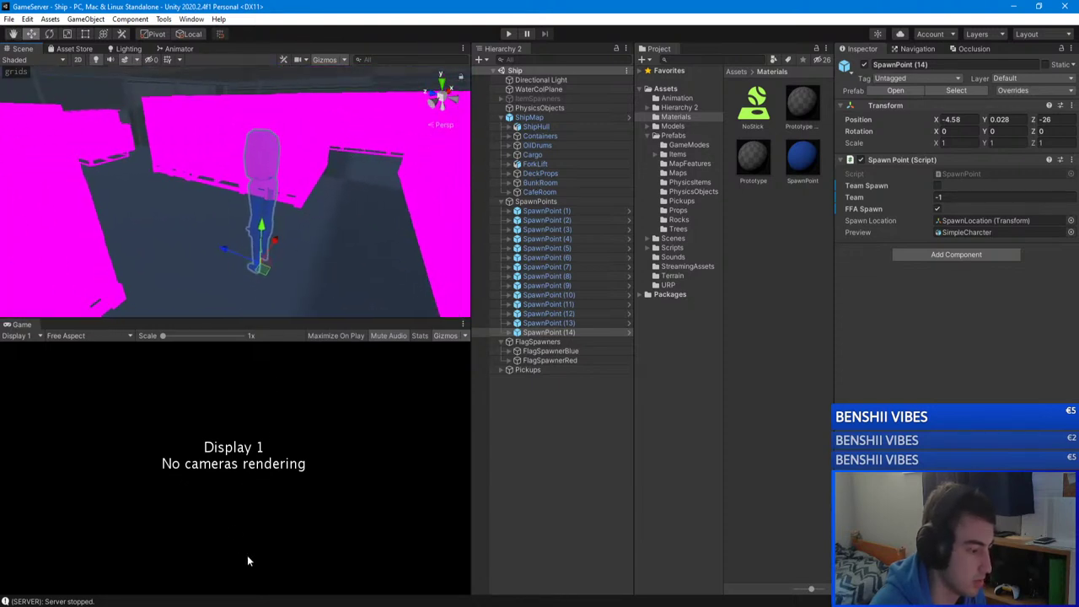
{"action": "left_click", "coordinate": [168, 554]}
{"action": "right_click_drag", "start_coordinate": [301, 236], "coordinate": [249, 118]}
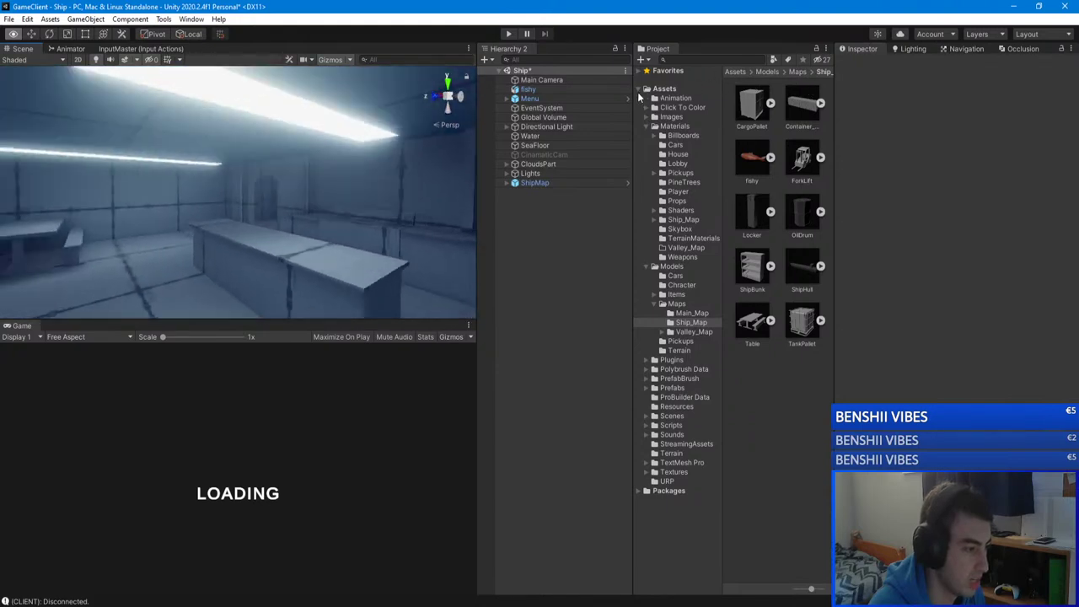
{"action": "right_click_drag", "start_coordinate": [639, 98], "coordinate": [961, 38]}
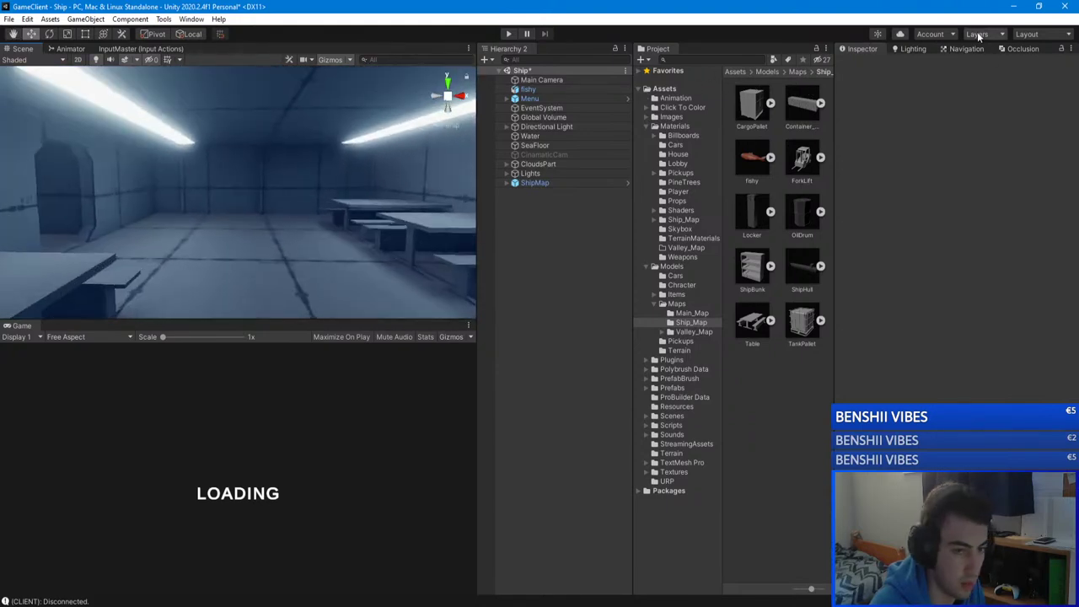
{"action": "key", "text": "alt+Tab"}
{"action": "right_click_drag", "start_coordinate": [76, 211], "coordinate": [56, 217]}
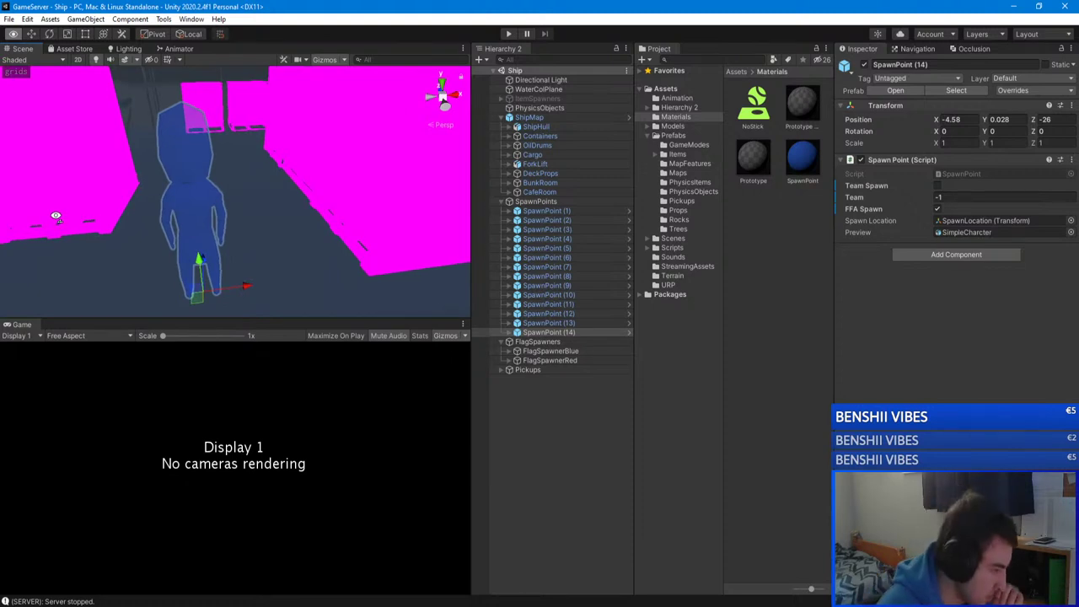
{"action": "right_click_drag", "start_coordinate": [55, 217], "coordinate": [295, 245]}
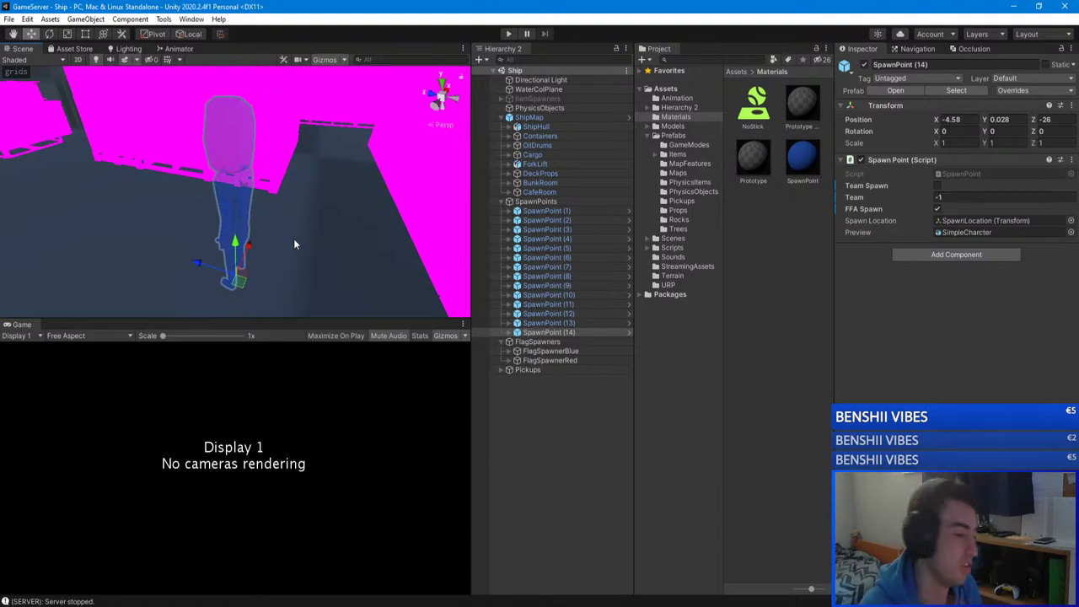
{"action": "right_click_drag", "start_coordinate": [295, 244], "coordinate": [287, 190]}
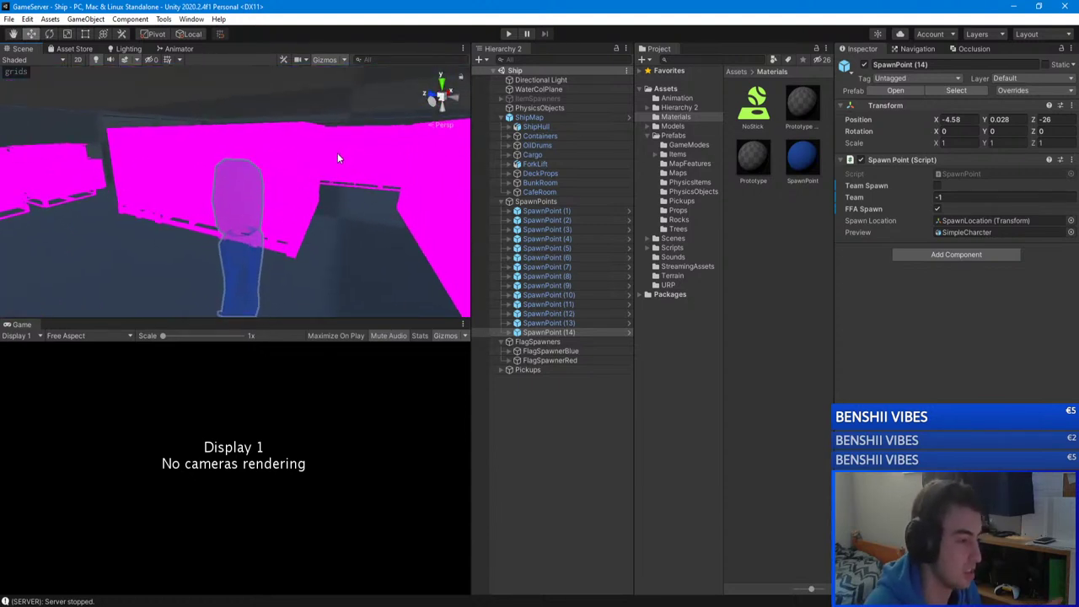
{"action": "mouse_move", "coordinate": [299, 579]}
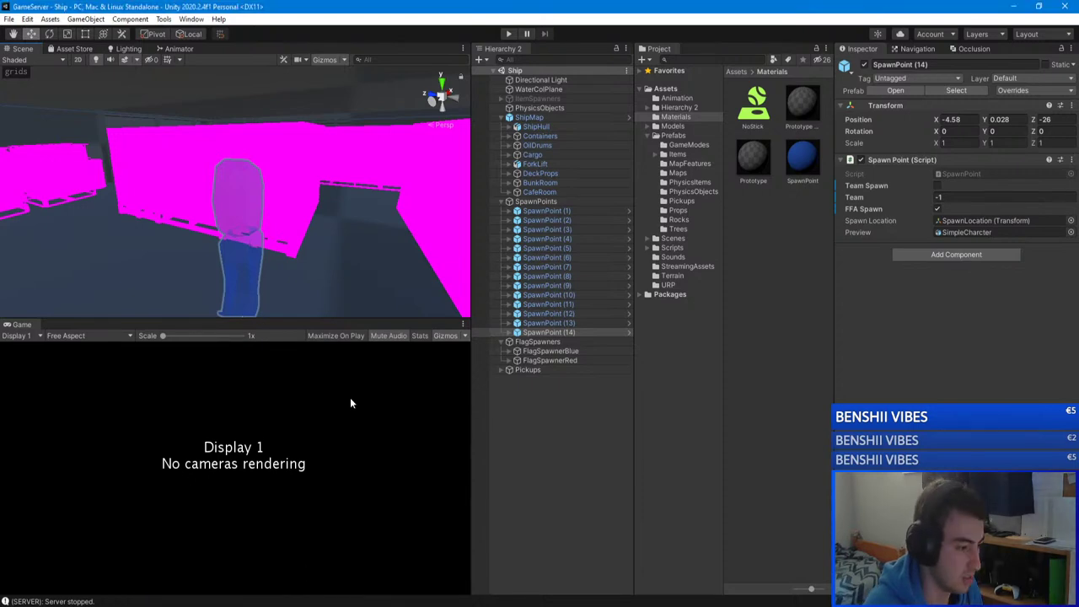
{"action": "key", "text": "alt+Tab"}
{"action": "right_click_drag", "start_coordinate": [267, 236], "coordinate": [285, 119]}
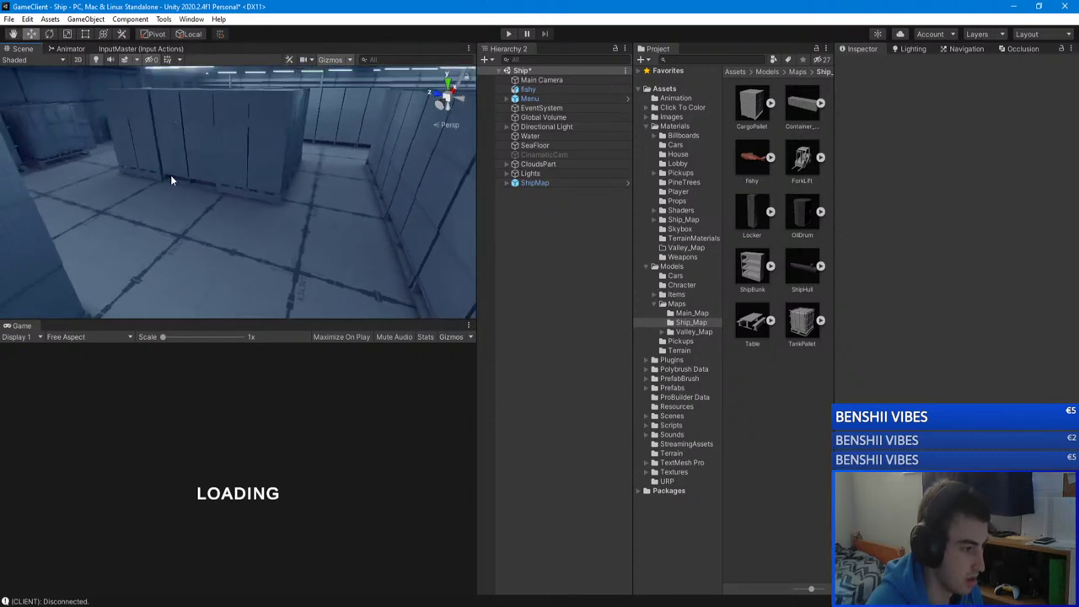
Step: Switch to the GameServer editor, briefly check GameClient, and return to the server scene
{"action": "left_click", "coordinate": [234, 604]}
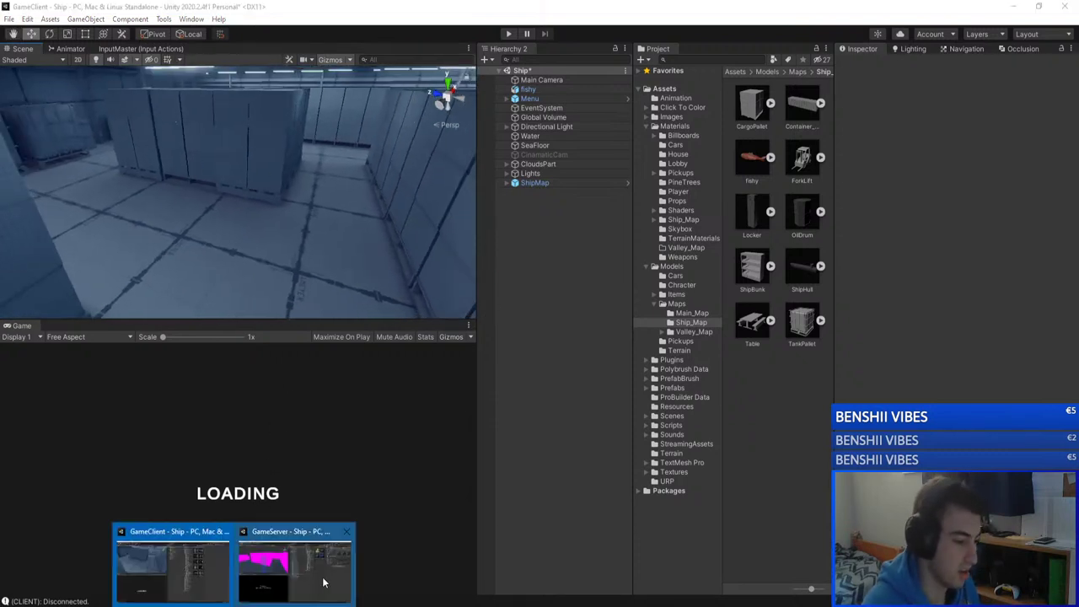
{"action": "left_click", "coordinate": [276, 573]}
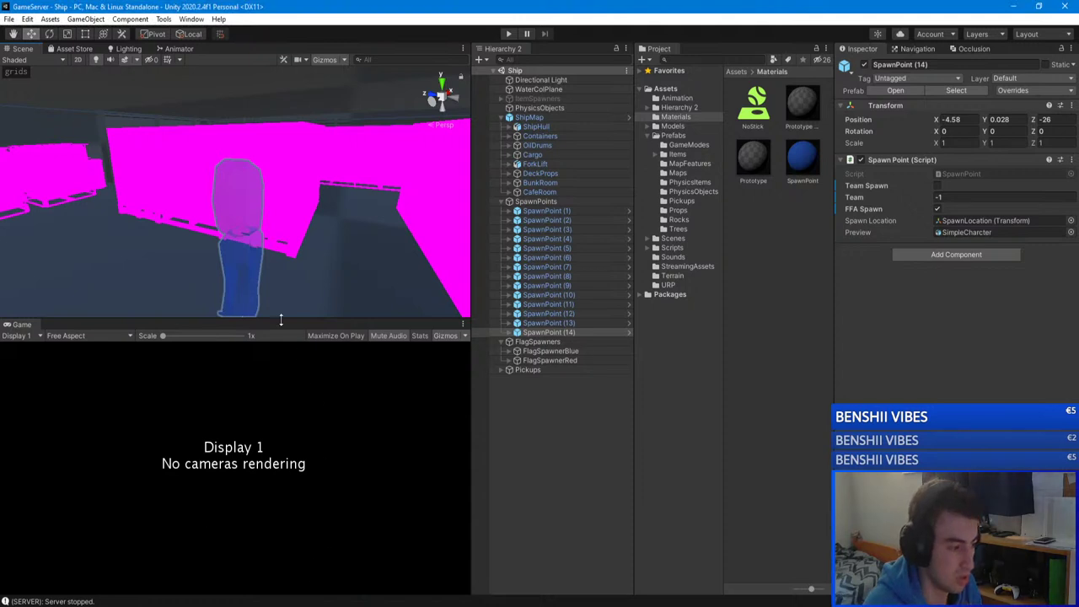
{"action": "left_click_drag", "start_coordinate": [278, 314], "coordinate": [284, 277], "text": "alt"}
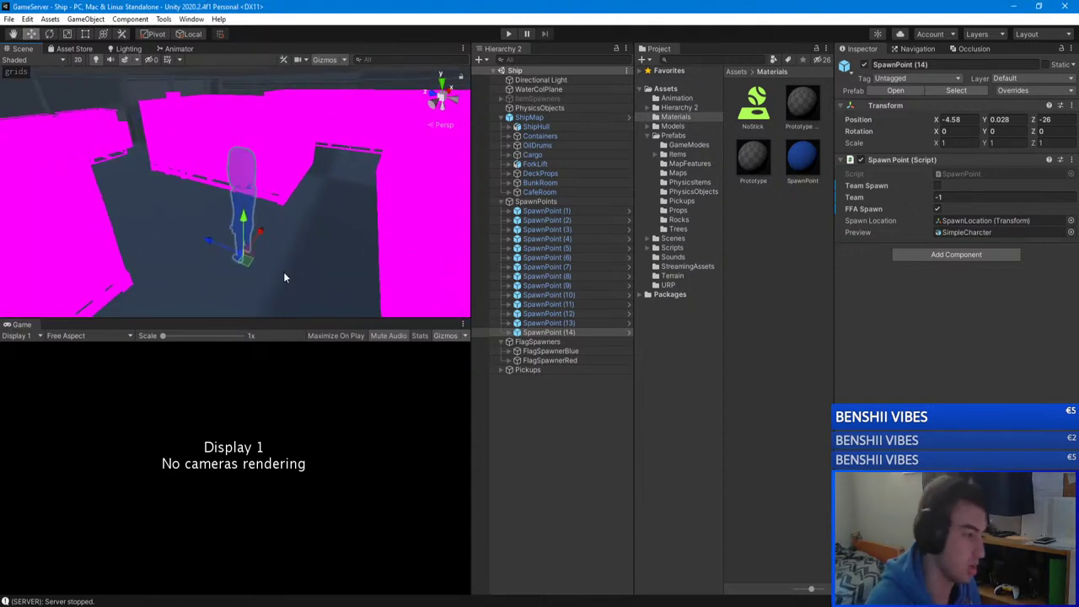
{"action": "left_click", "coordinate": [272, 575]}
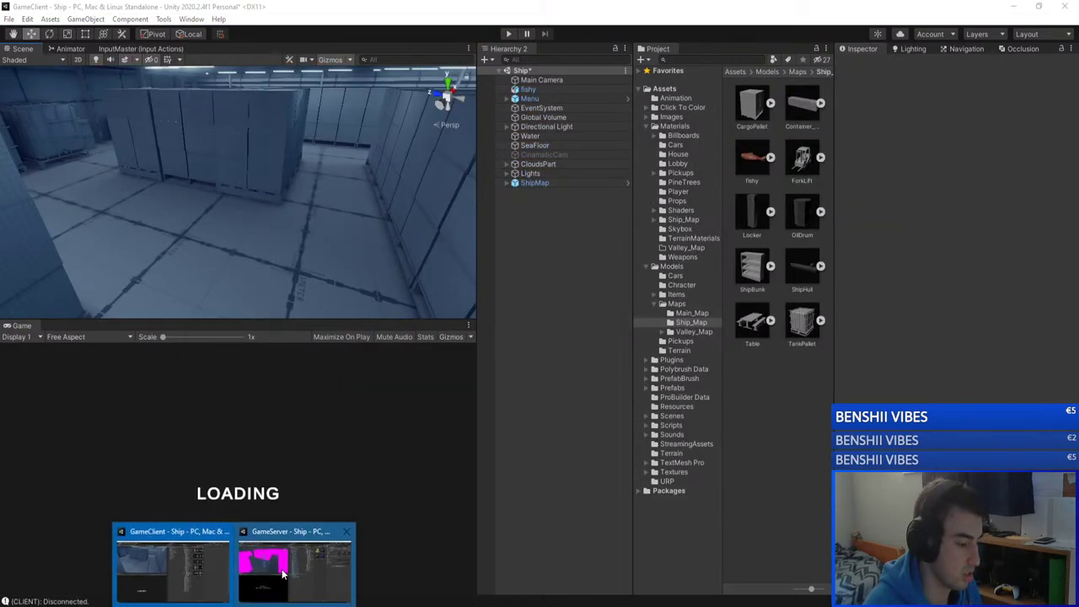
{"action": "left_click", "coordinate": [296, 563]}
{"action": "left_click_drag", "start_coordinate": [318, 267], "coordinate": [330, 210], "text": "alt"}
Step: Select SpawnPoint (13) and then SpawnPoint (14) in the Hierarchy
{"action": "left_click", "coordinate": [562, 366]}
{"action": "left_click", "coordinate": [546, 323]}
{"action": "left_click", "coordinate": [546, 332]}
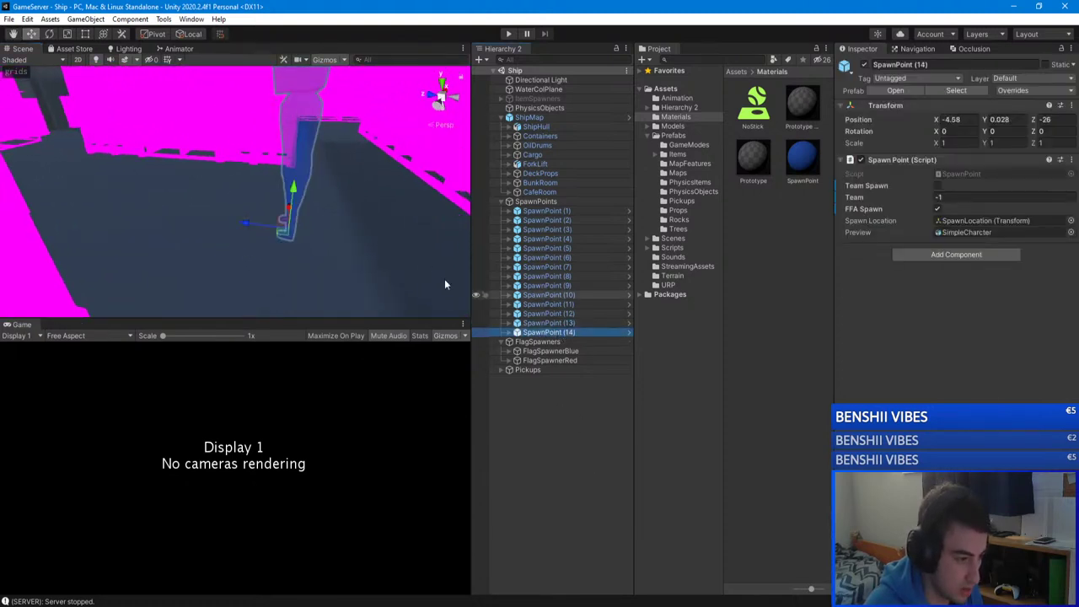
{"action": "left_click_drag", "start_coordinate": [444, 279], "coordinate": [365, 207], "text": "alt"}
Step: Duplicate SpawnPoint (14) as (15), place it at X -6.08, Y 0.895, Z 20, and duplicate again
{"action": "key", "text": "ctrl+d"}
{"action": "left_click_drag", "start_coordinate": [236, 266], "coordinate": [188, 234]}
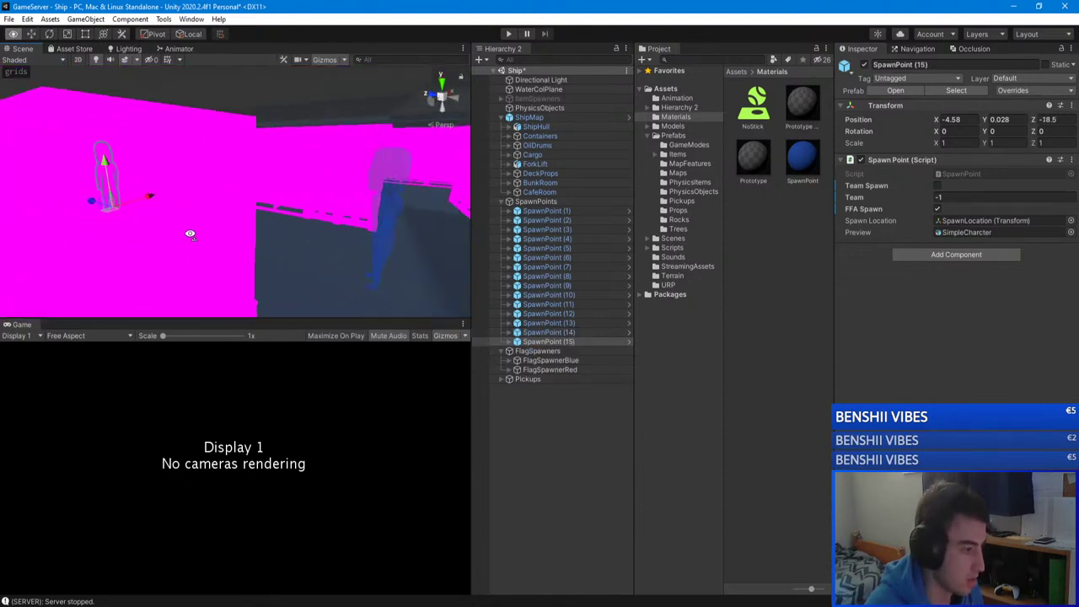
{"action": "key", "text": "f"}
{"action": "left_click_drag", "start_coordinate": [289, 233], "coordinate": [250, 231], "text": "alt"}
{"action": "left_click_drag", "start_coordinate": [358, 243], "coordinate": [157, 172]}
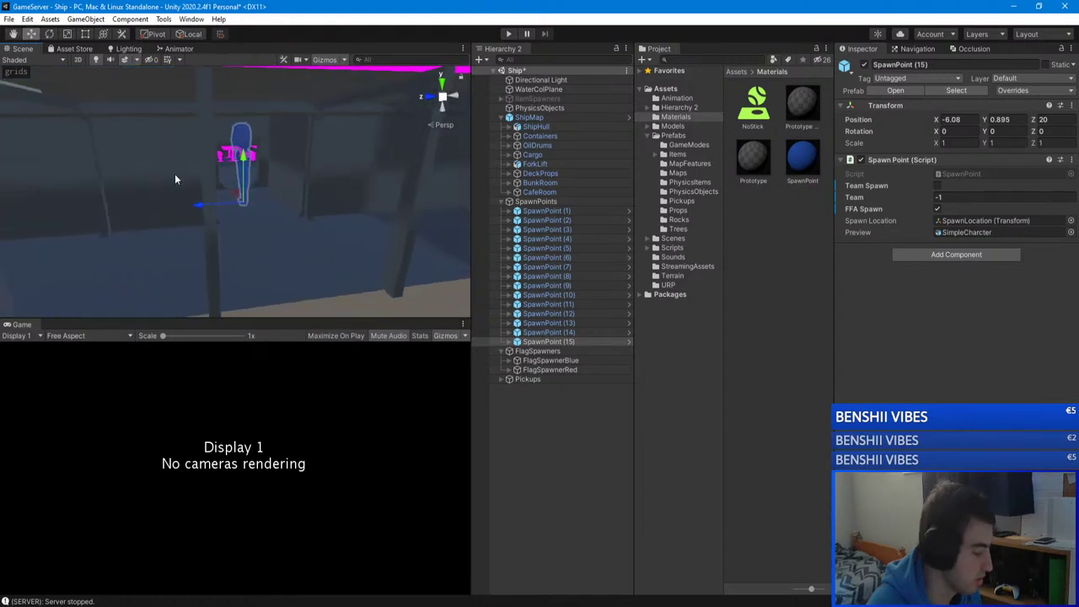
{"action": "key", "text": "ctrl+d"}
{"action": "left_click_drag", "start_coordinate": [199, 200], "coordinate": [149, 208]}
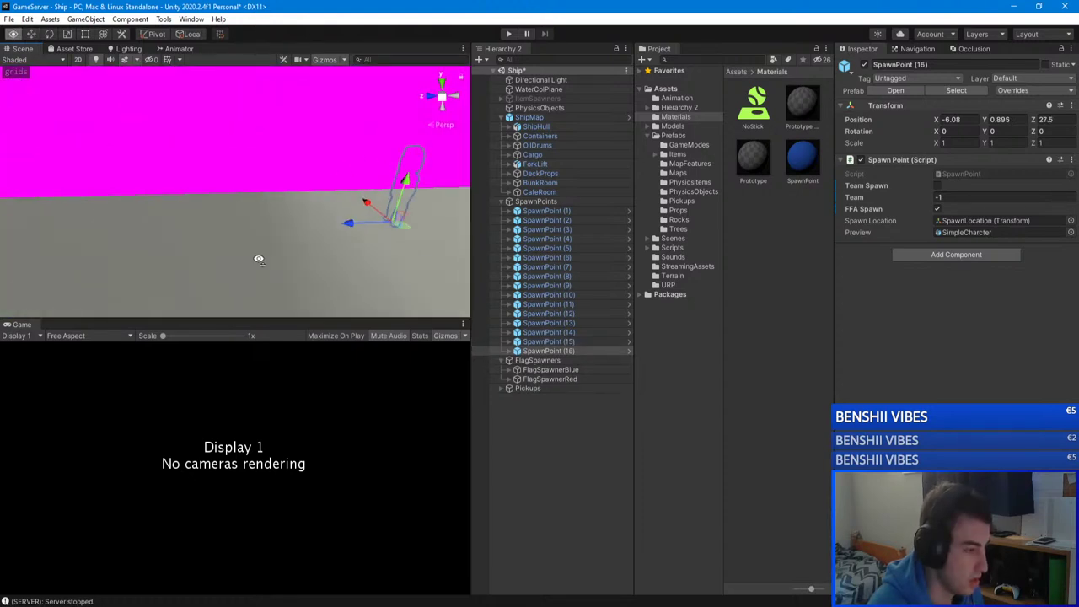
Step: Push SpawnPoint (16) further along the ship to about Z 57
{"action": "left_click_drag", "start_coordinate": [306, 229], "coordinate": [17, 236]}
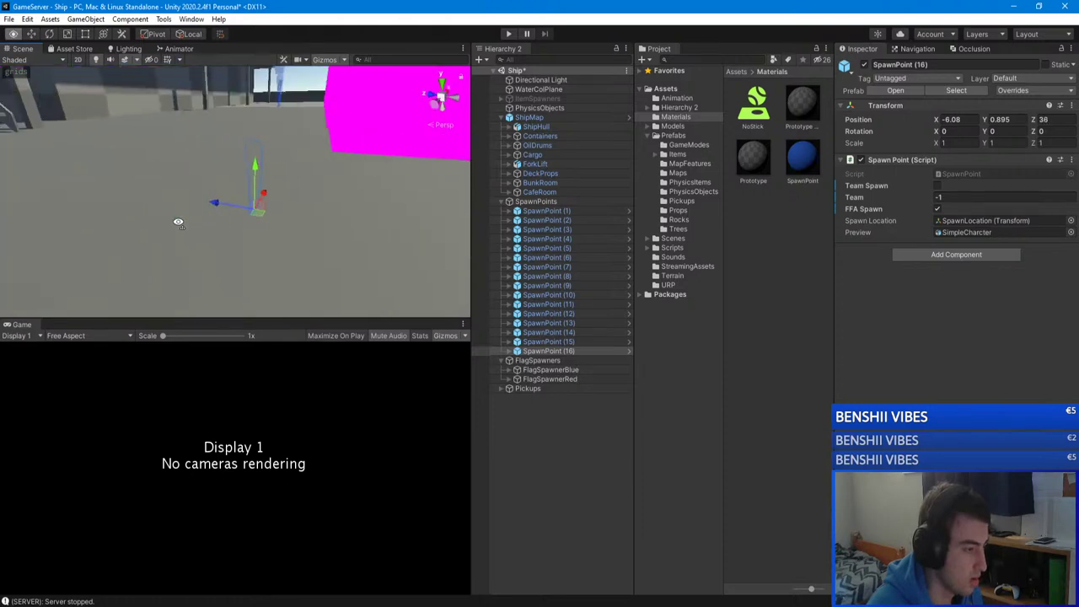
{"action": "right_click_drag", "start_coordinate": [253, 219], "coordinate": [171, 195]}
{"action": "key", "text": "f"}
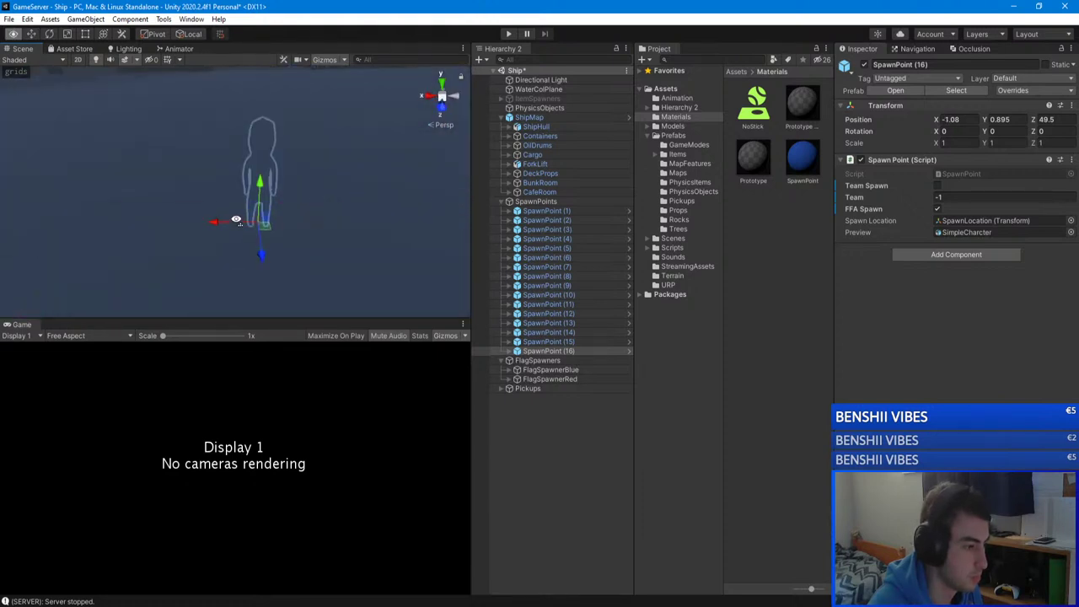
{"action": "left_click_drag", "start_coordinate": [212, 229], "coordinate": [165, 229]}
{"action": "right_click_drag", "start_coordinate": [165, 230], "coordinate": [120, 212]}
{"action": "left_click_drag", "start_coordinate": [253, 183], "coordinate": [194, 189]}
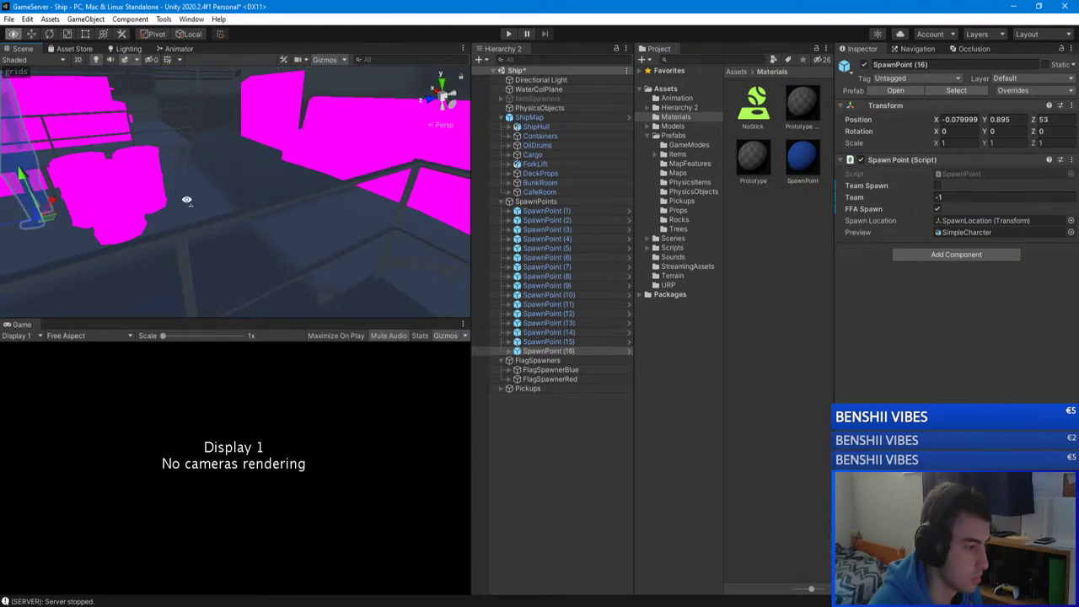
{"action": "right_click_drag", "start_coordinate": [194, 190], "coordinate": [238, 215]}
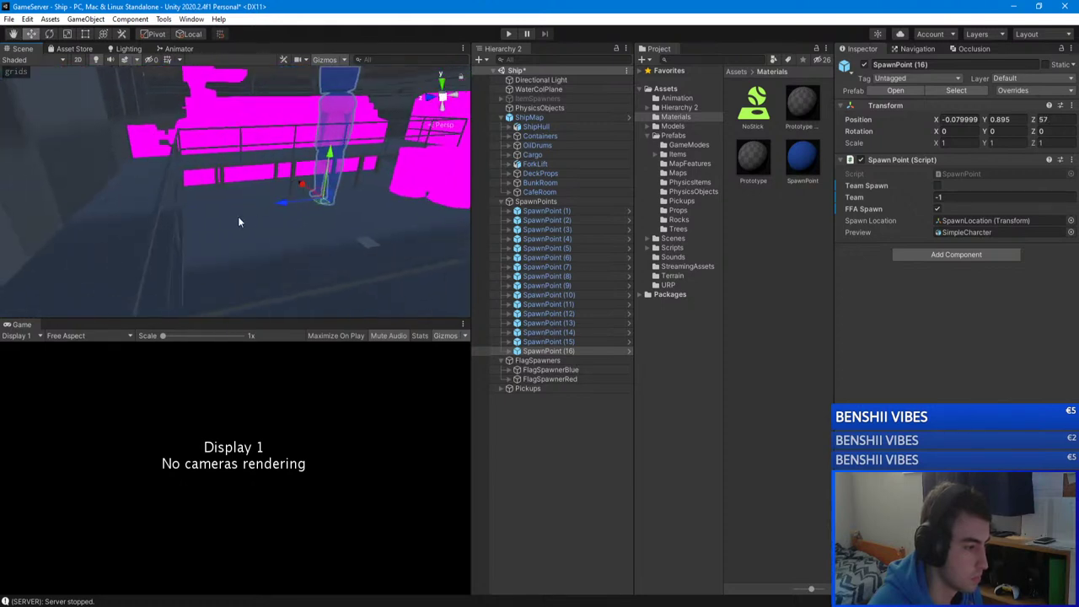
{"action": "left_click_drag", "start_coordinate": [238, 216], "coordinate": [202, 212]}
{"action": "right_click_drag", "start_coordinate": [202, 213], "coordinate": [592, 206]}
Step: Set SpawnPoint (16)'s Position X to 0 and lower it onto the deck at Y -0.128
{"action": "double_click", "coordinate": [959, 119]}
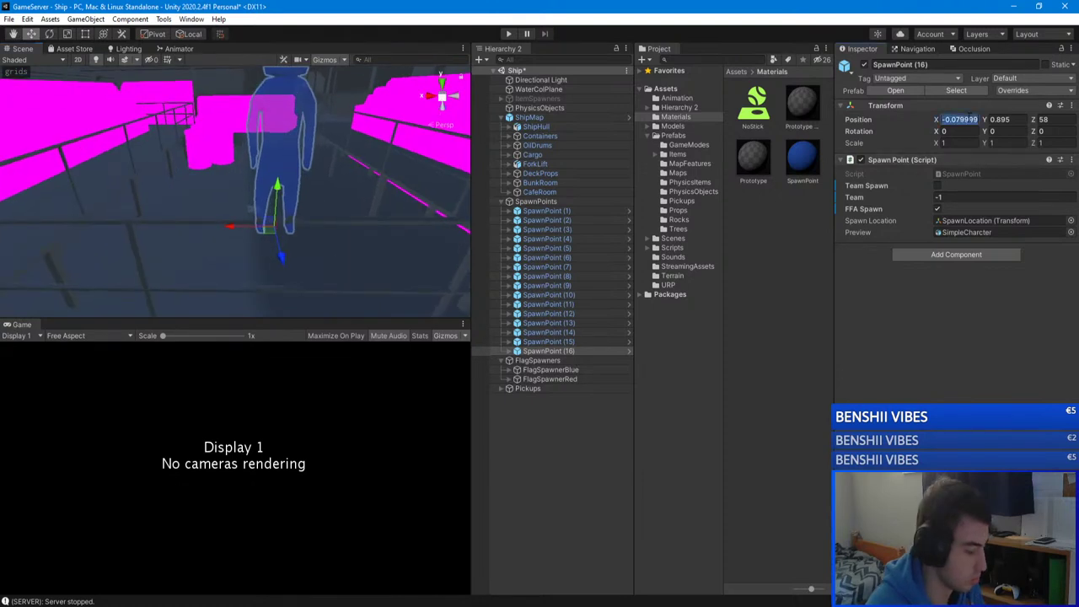
{"action": "type", "text": "0"}
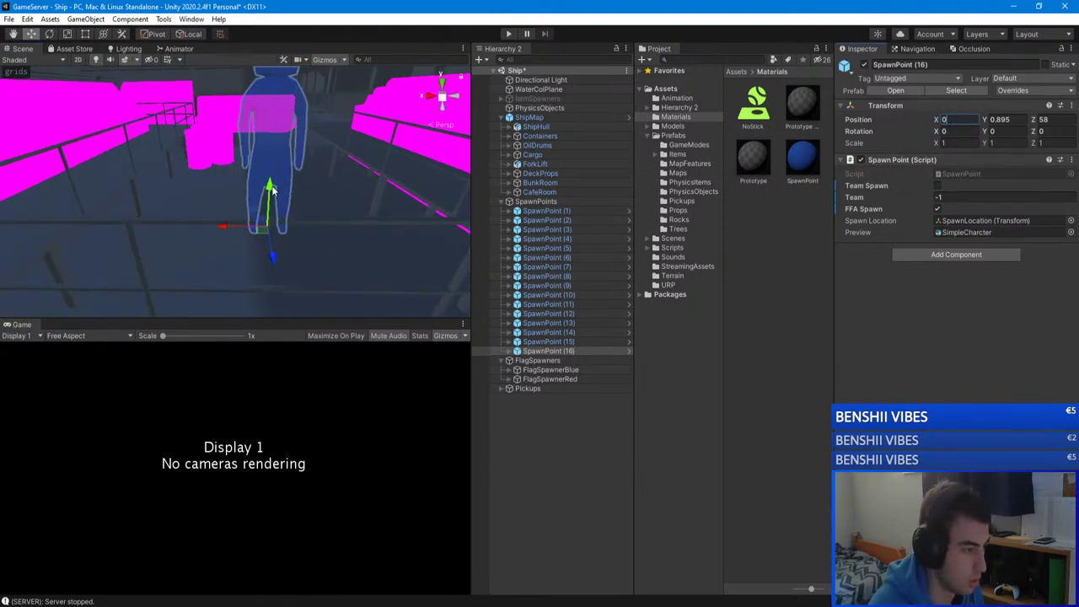
{"action": "right_click_drag", "start_coordinate": [269, 190], "coordinate": [387, 194]}
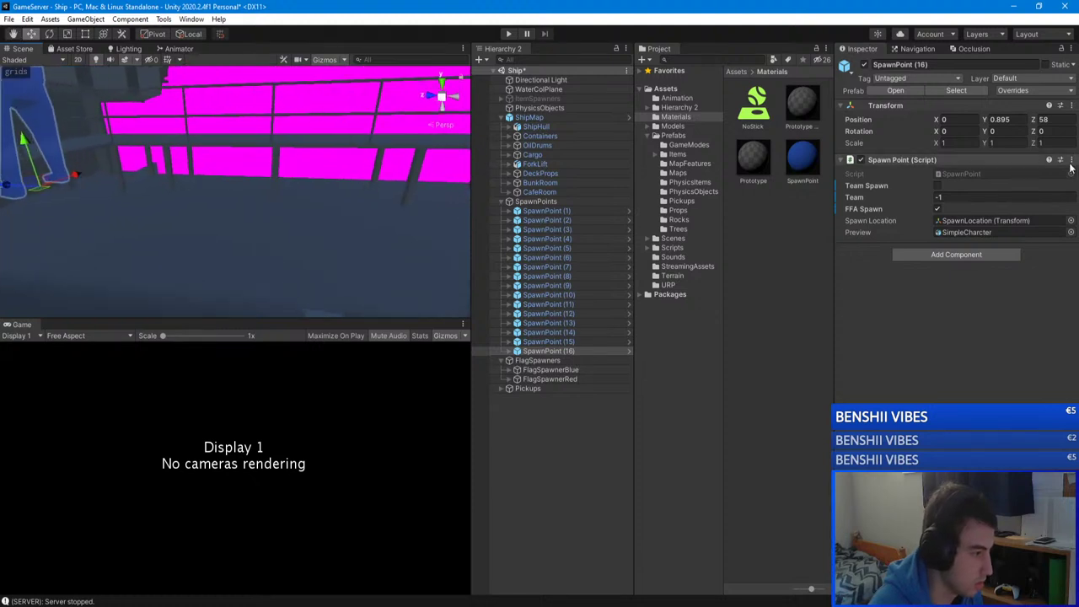
{"action": "right_click_drag", "start_coordinate": [203, 199], "coordinate": [109, 199]}
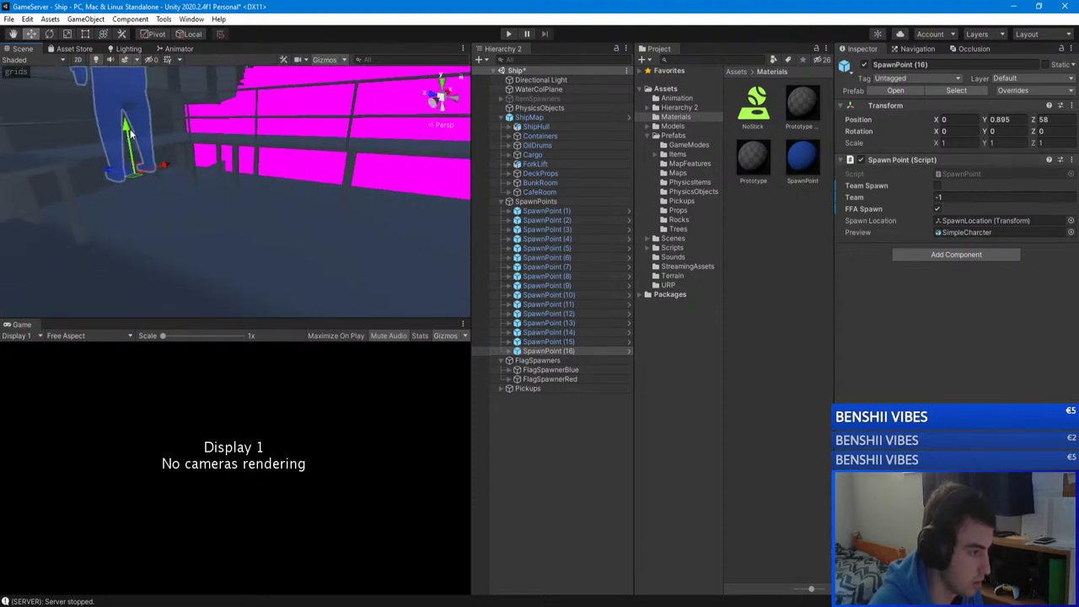
{"action": "left_click_drag", "start_coordinate": [120, 134], "coordinate": [137, 226], "text": "ctrl"}
{"action": "right_click_drag", "start_coordinate": [137, 226], "coordinate": [248, 200]}
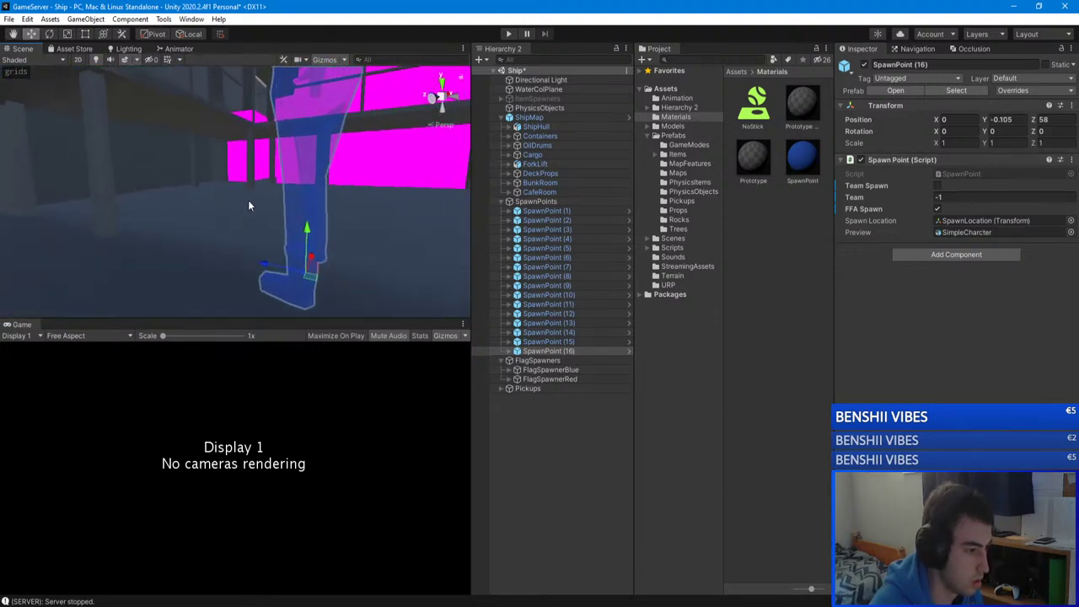
{"action": "left_click_drag", "start_coordinate": [308, 239], "coordinate": [311, 243]}
{"action": "scroll", "coordinate": [278, 253], "scroll_direction": "down", "scroll_amount": 5}
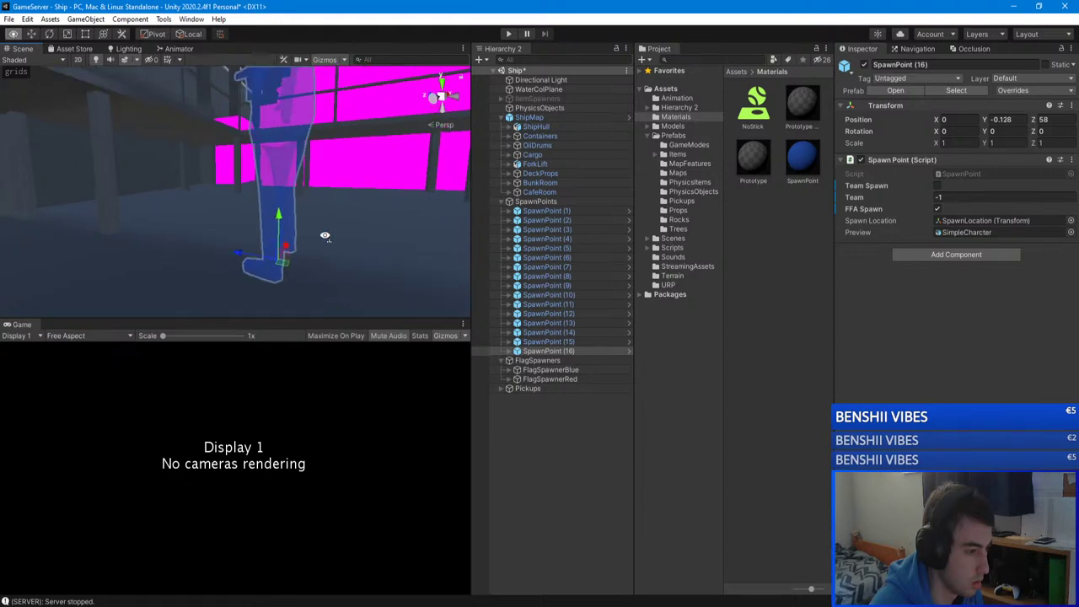
{"action": "right_click_drag", "start_coordinate": [229, 283], "coordinate": [376, 308]}
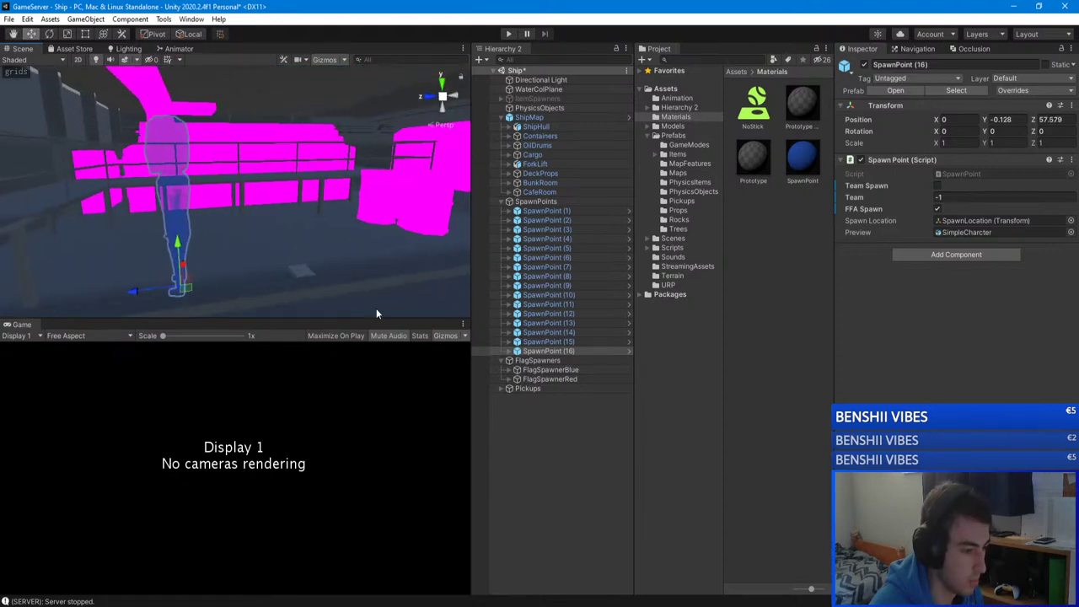
{"action": "left_click", "coordinate": [376, 308]}
{"action": "left_click", "coordinate": [544, 351]}
{"action": "right_click_drag", "start_coordinate": [396, 245], "coordinate": [223, 225]}
{"action": "right_click_drag", "start_coordinate": [253, 168], "coordinate": [311, 149]}
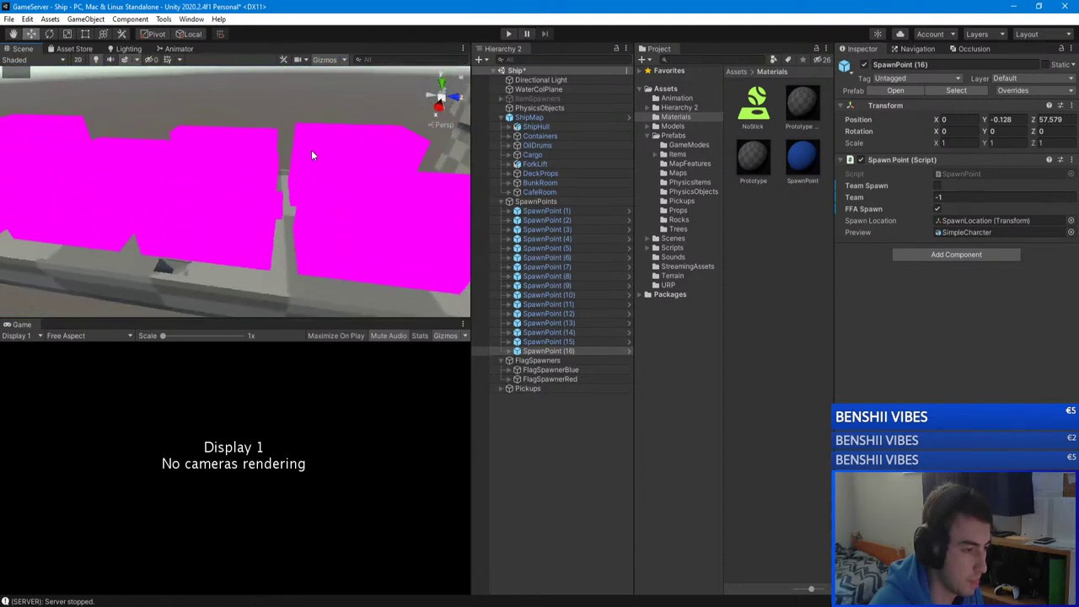
Step: Collapse the ShipMap and SpawnPoints groups in the Hierarchy and clear the selection
{"action": "left_click", "coordinate": [586, 445]}
{"action": "left_click", "coordinate": [546, 210]}
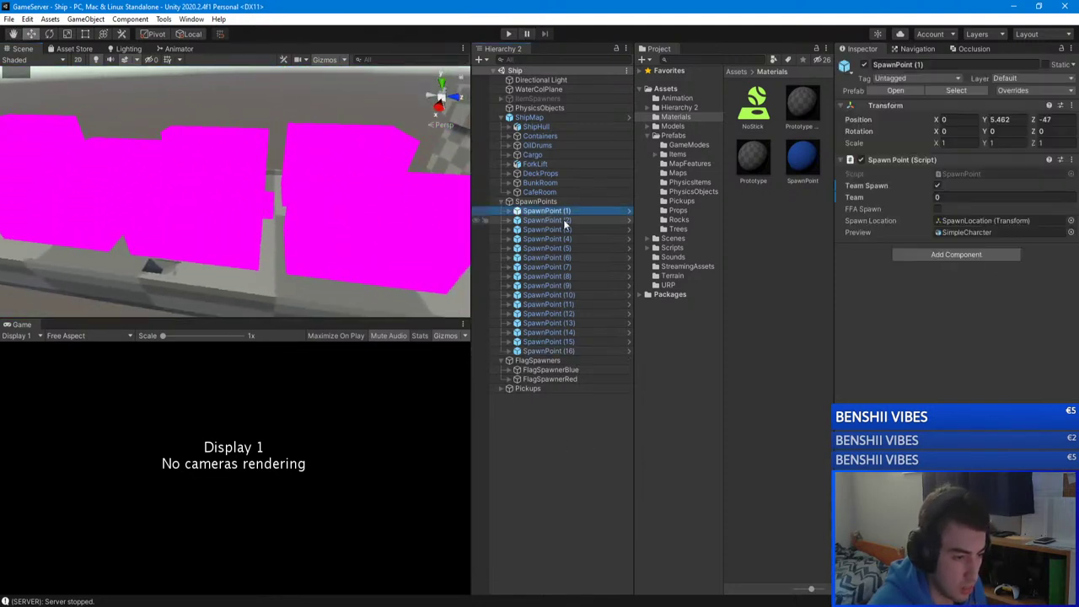
{"action": "left_click", "coordinate": [503, 117]}
{"action": "left_click", "coordinate": [503, 126]}
{"action": "left_click", "coordinate": [552, 347]}
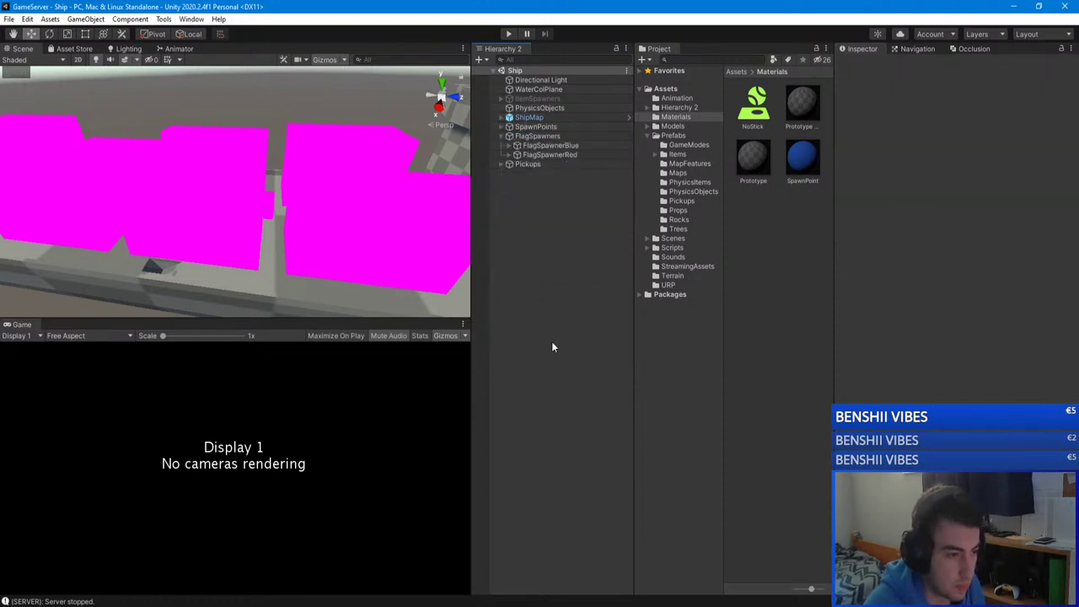
Step: Open Scenes/NetworkManager in the GameServer editor and start Play mode
{"action": "left_click", "coordinate": [233, 606]}
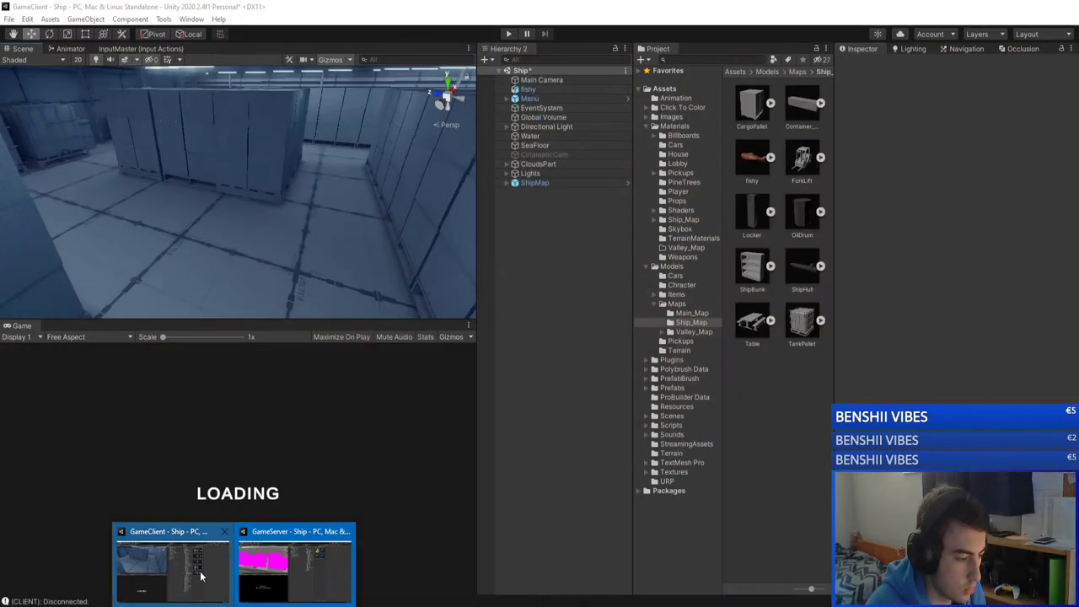
{"action": "left_click", "coordinate": [267, 570]}
{"action": "left_click", "coordinate": [679, 210]}
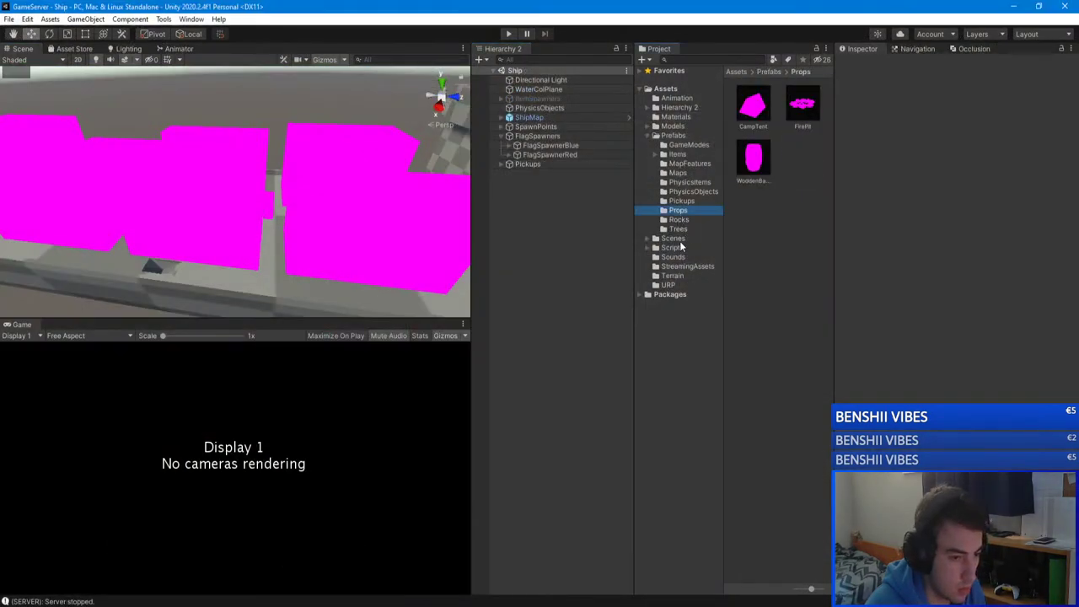
{"action": "left_click", "coordinate": [672, 238]}
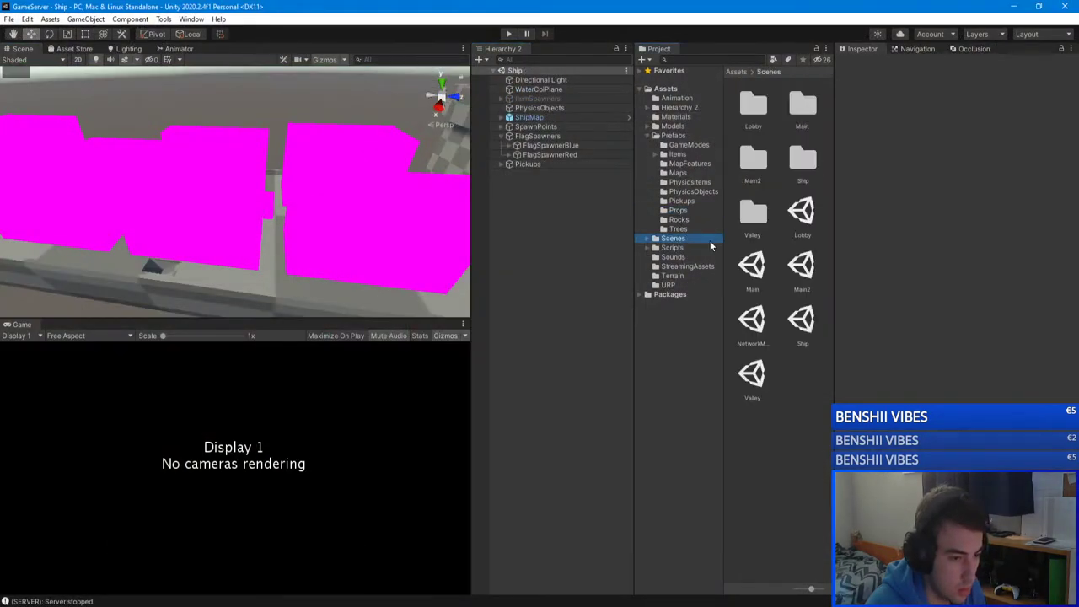
{"action": "double_click", "coordinate": [758, 320]}
{"action": "left_click", "coordinate": [508, 34]}
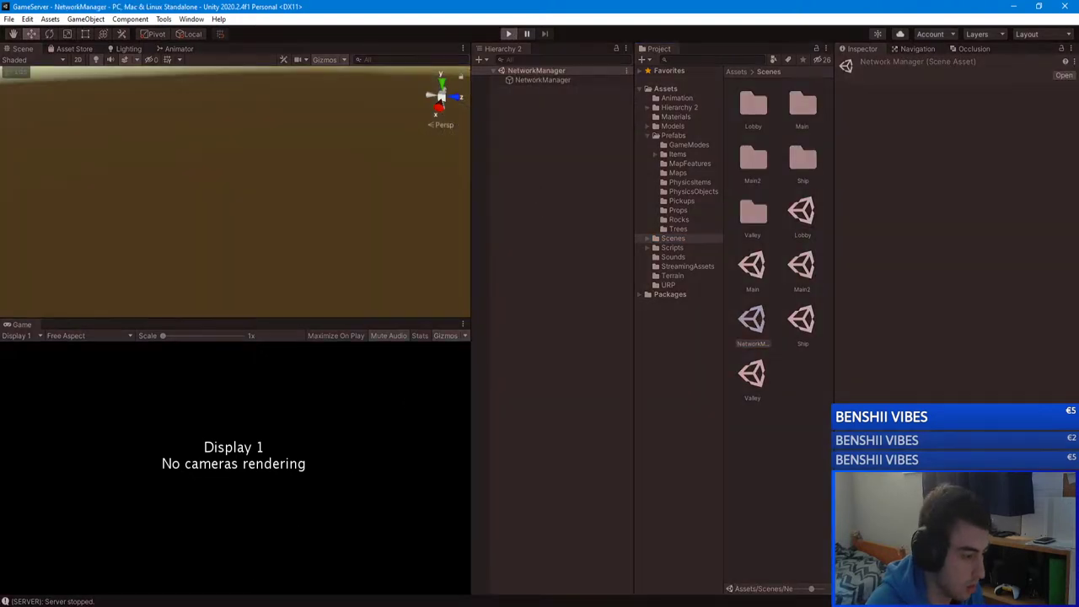
{"action": "left_click", "coordinate": [173, 566]}
{"action": "key", "text": "alt+Tab"}
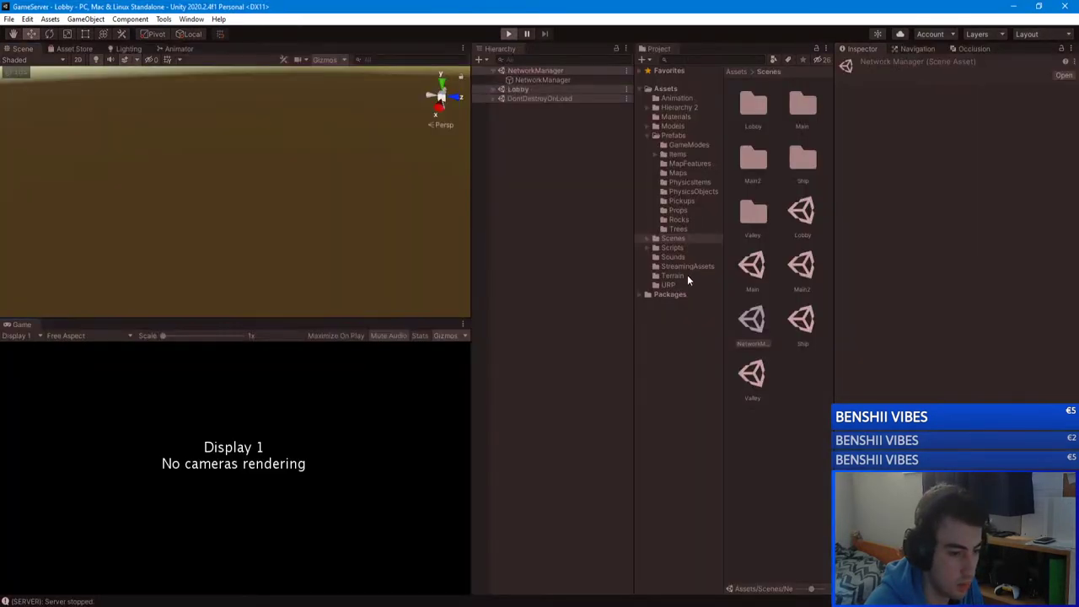
Step: In GameClient, open Scenes/NetworkManager, save the Ship scene changes, and enter Play mode
{"action": "left_click", "coordinate": [297, 566]}
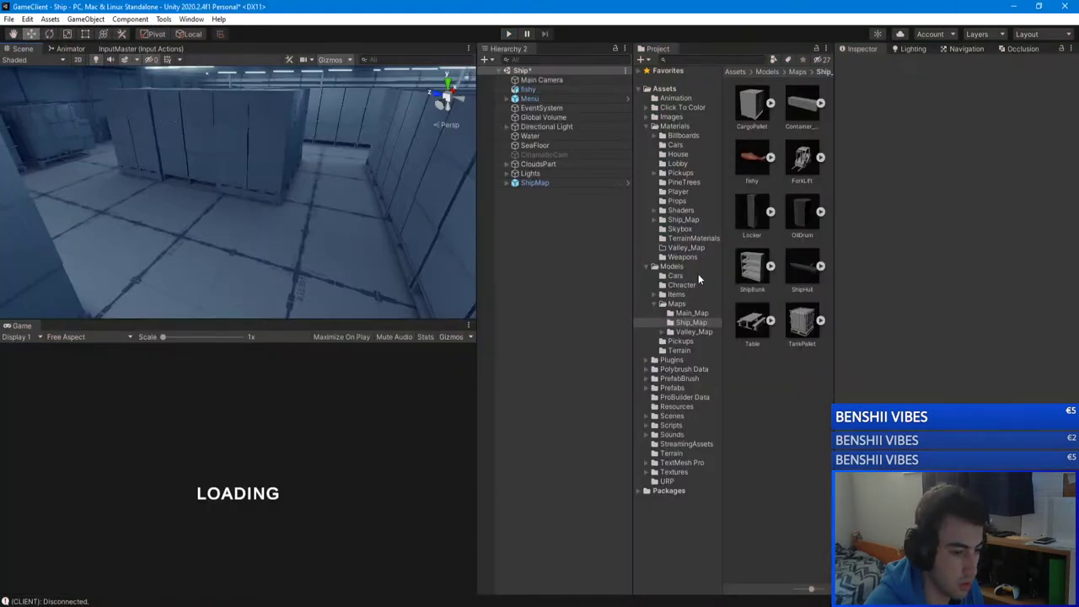
{"action": "left_click", "coordinate": [645, 266]}
{"action": "left_click", "coordinate": [680, 313]}
{"action": "left_click", "coordinate": [670, 332]}
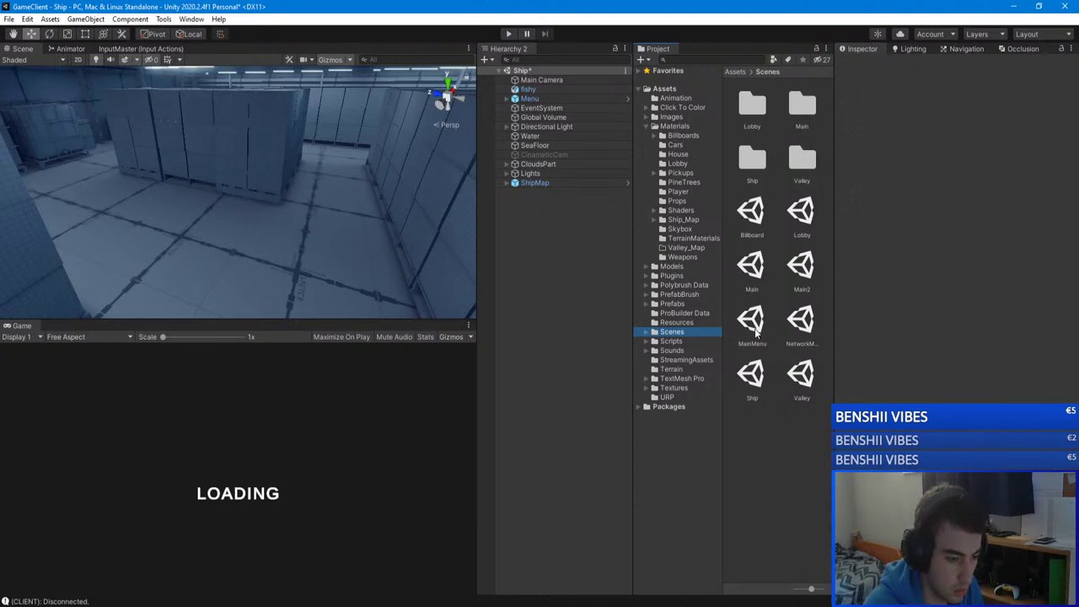
{"action": "double_click", "coordinate": [801, 320]}
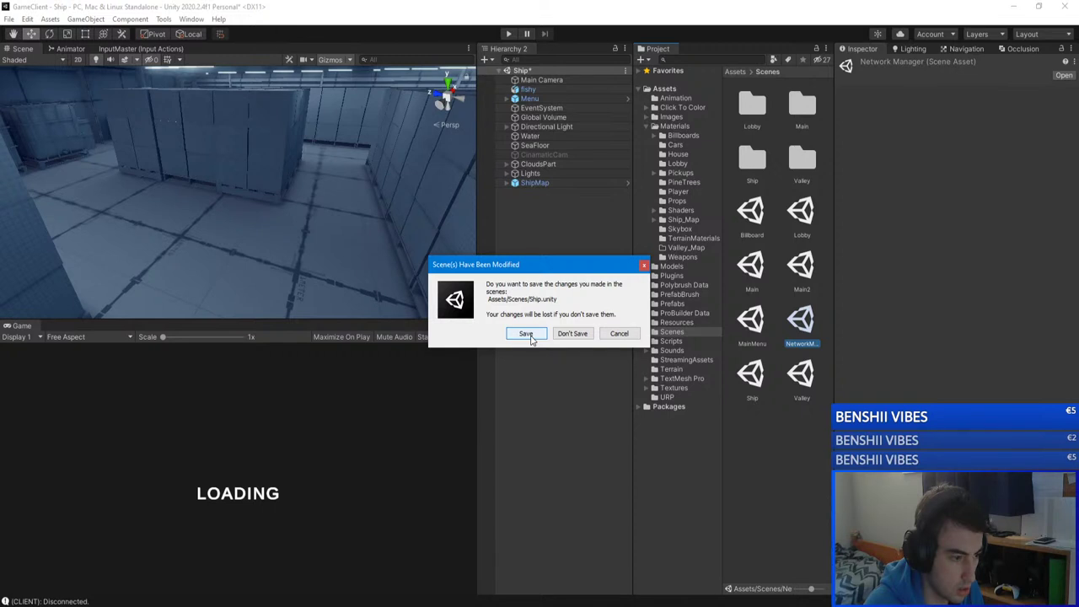
{"action": "left_click", "coordinate": [529, 336]}
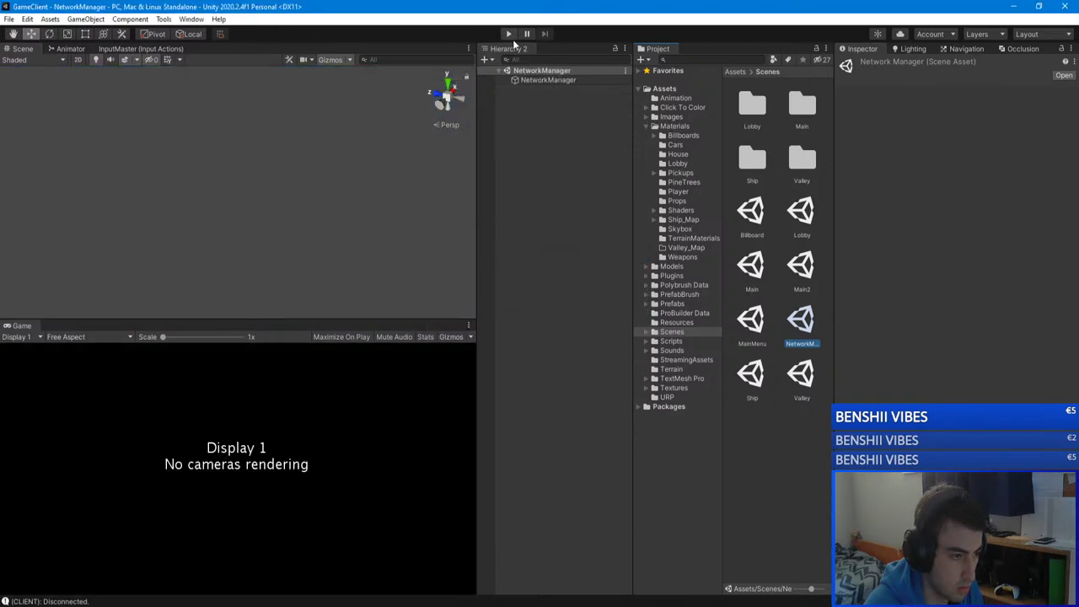
{"action": "left_click", "coordinate": [509, 34]}
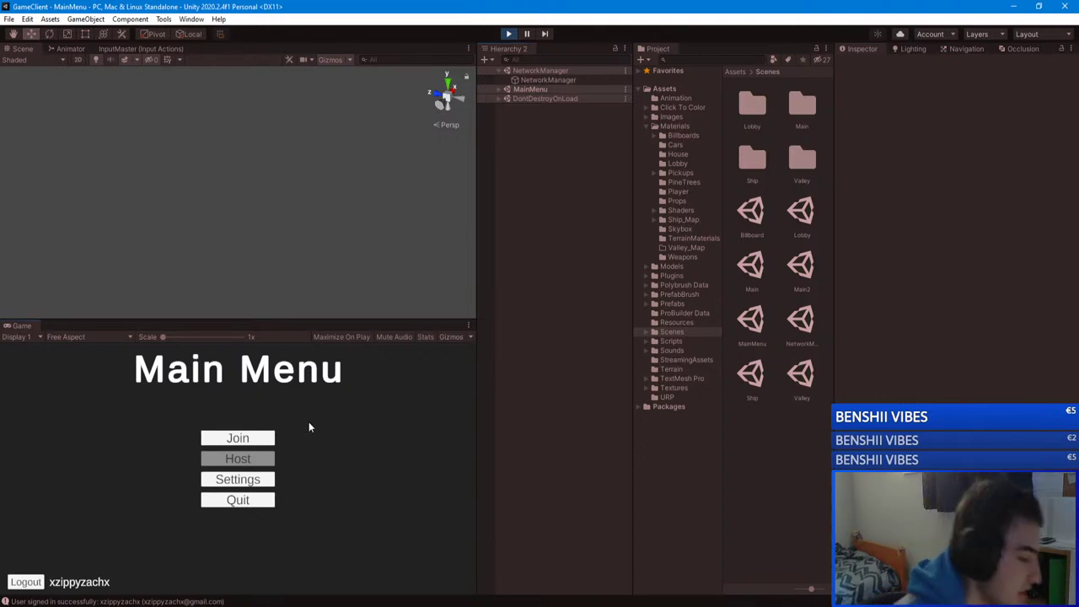
Step: Choose Join on the Main Menu and pick the unityserver entry
{"action": "left_click", "coordinate": [266, 436]}
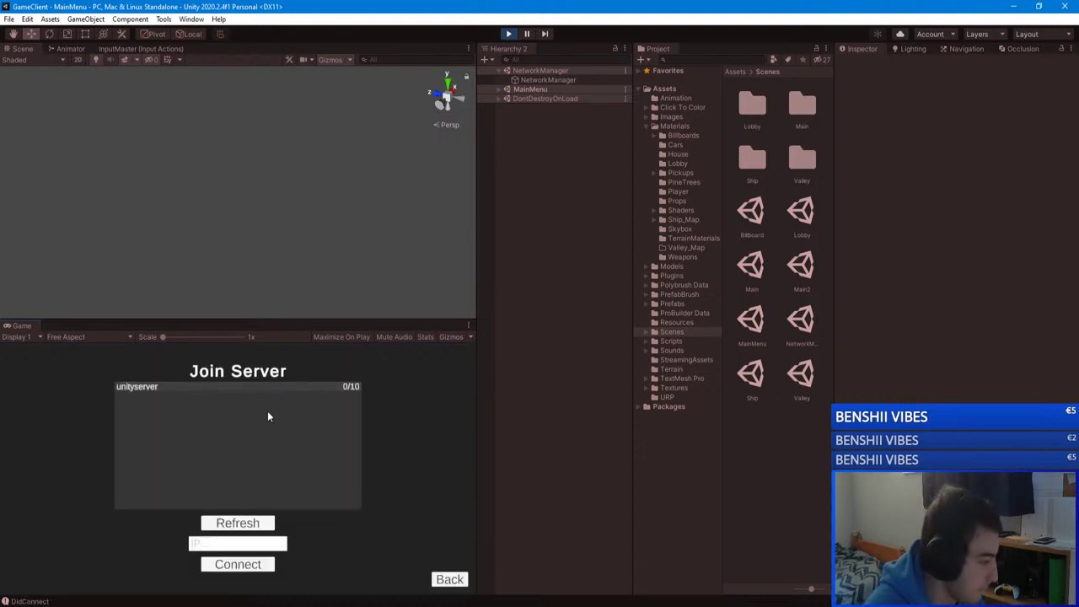
{"action": "left_click", "coordinate": [267, 416]}
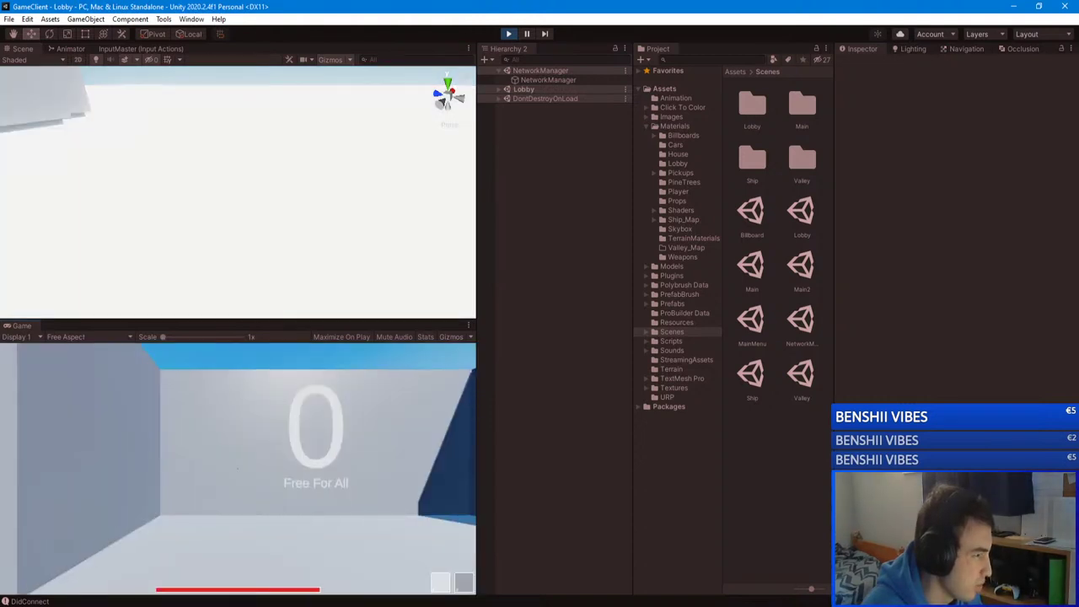
Step: Walk around the lobby past the Free For All wall into the red and blue rooms
{"action": "key", "text": "w"}
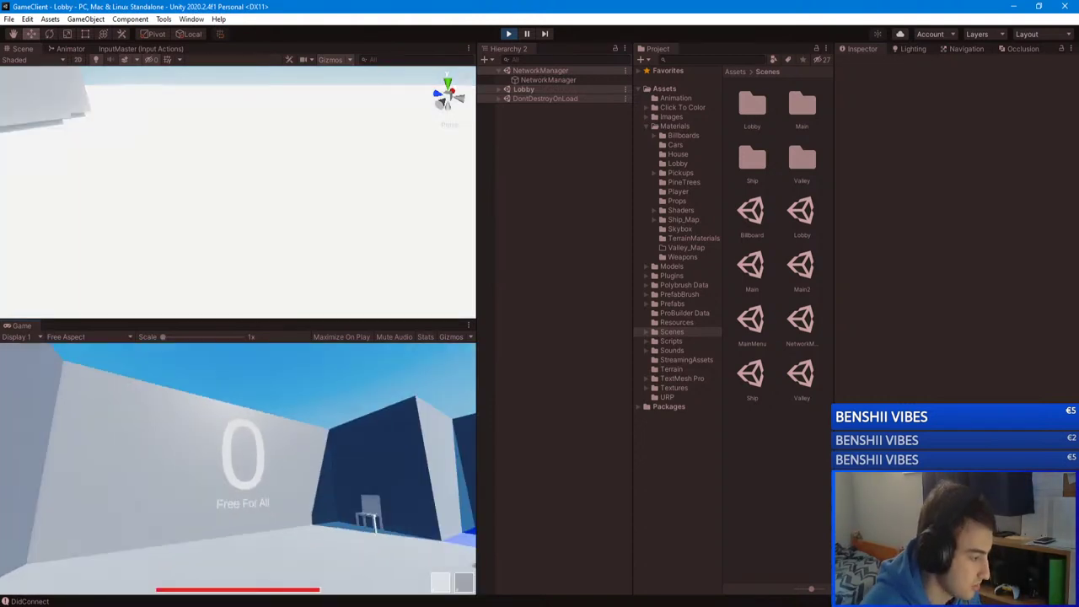
{"action": "key", "text": "w"}
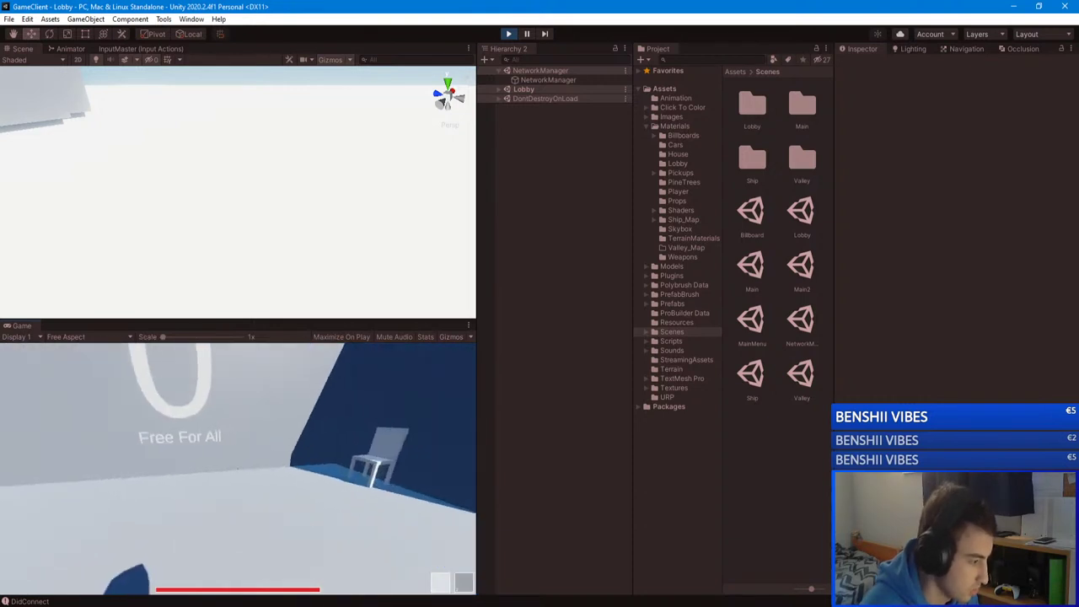
{"action": "key", "text": "w"}
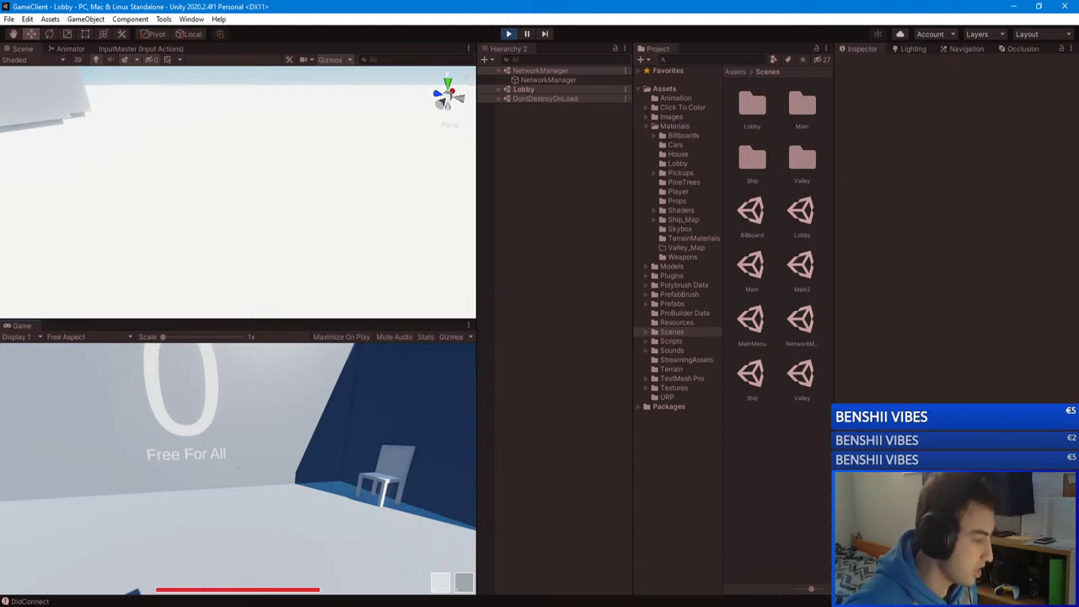
{"action": "key", "text": "w"}
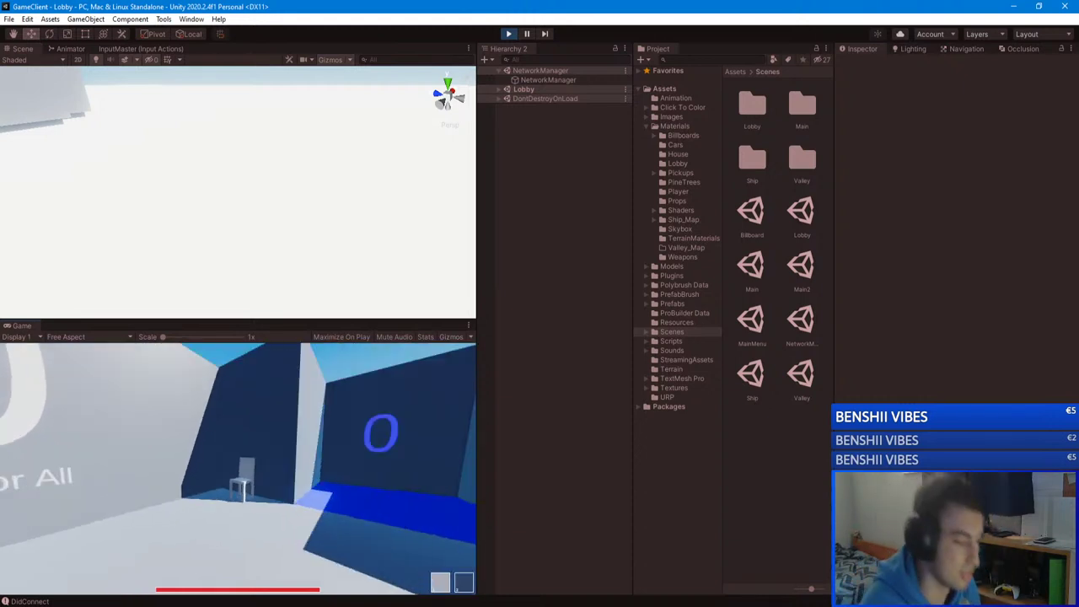
{"action": "key", "text": "w"}
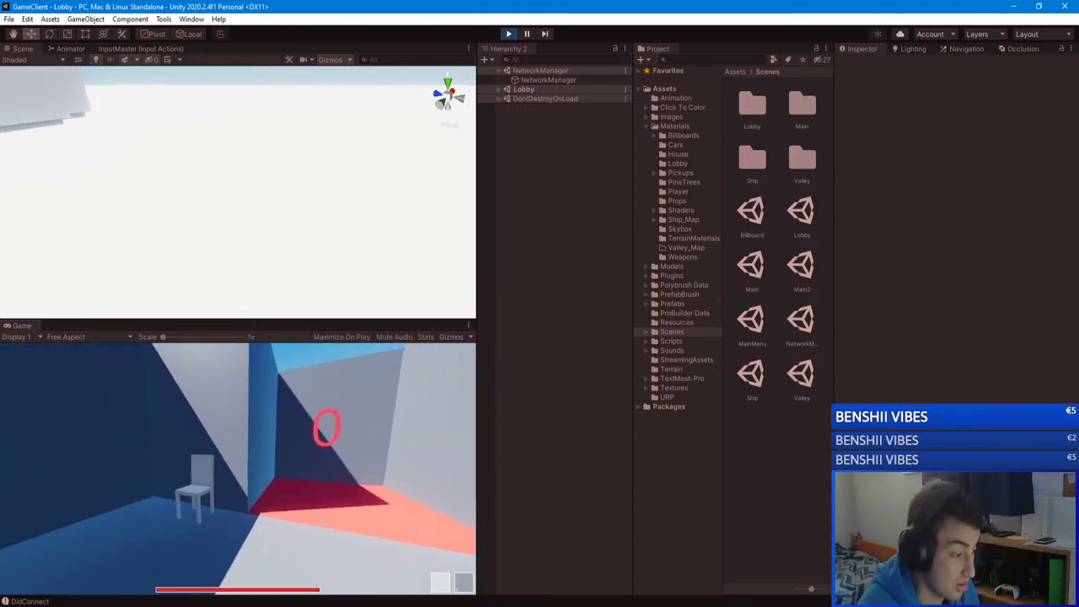
{"action": "key", "text": "s"}
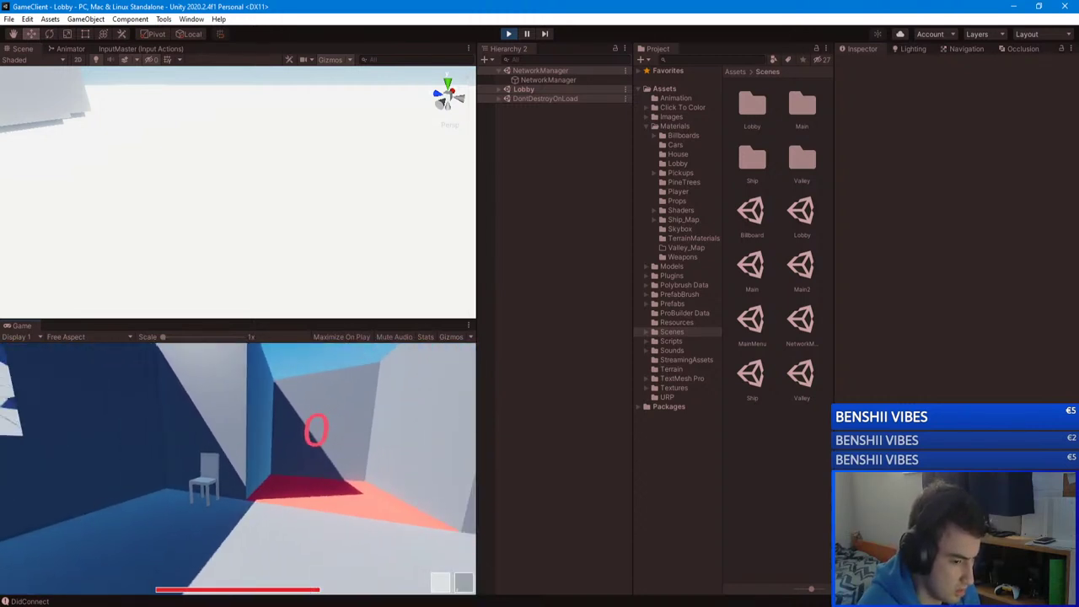
{"action": "key", "text": "w"}
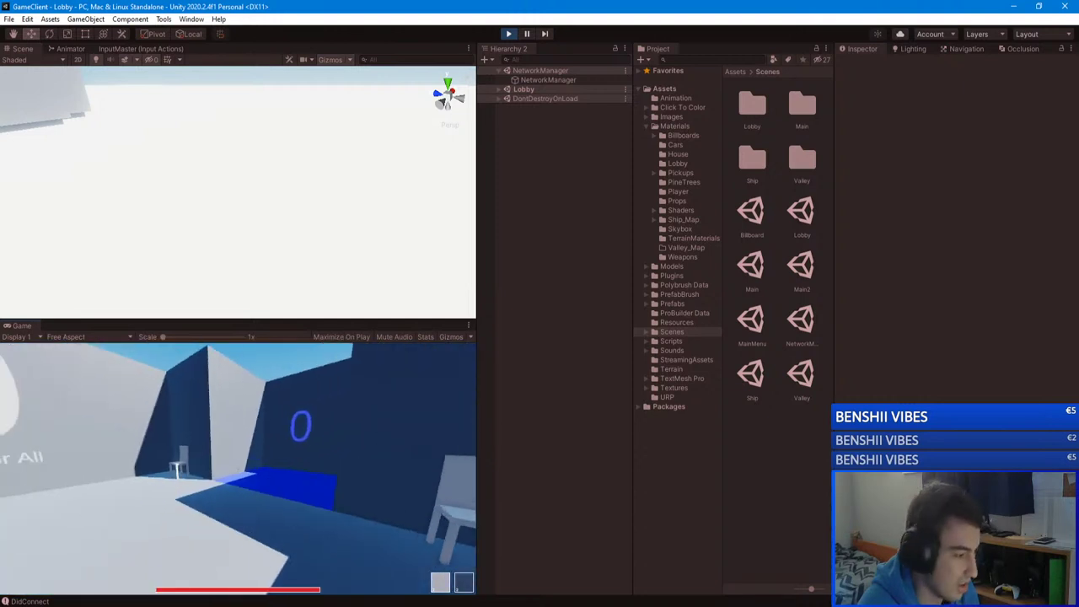
Step: Pause and resume the game, then bring up the lobby's game setup menu
{"action": "key", "text": "Escape"}
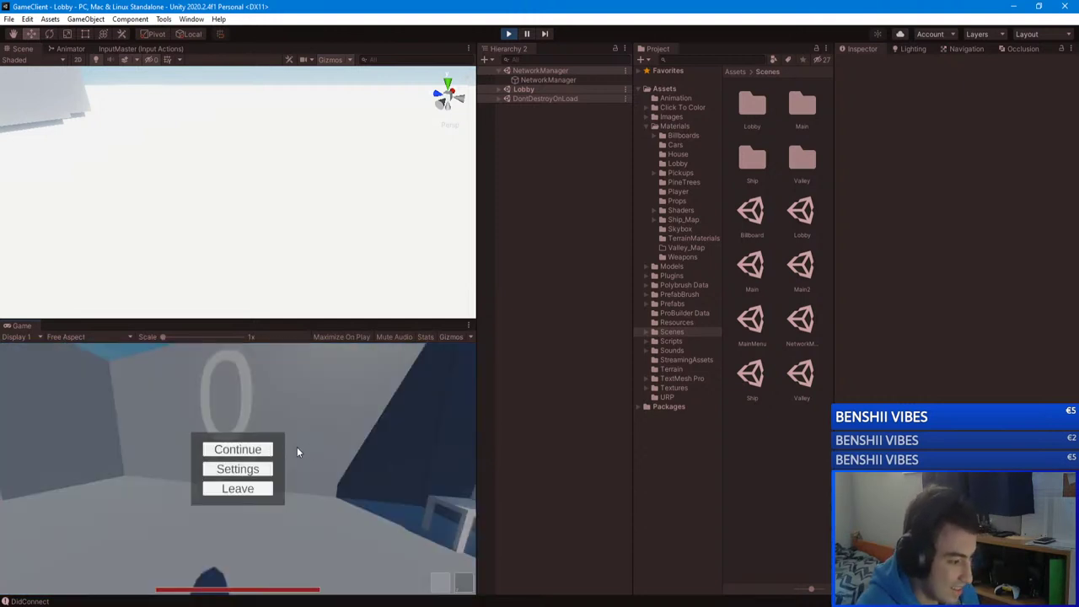
{"action": "left_click", "coordinate": [262, 450]}
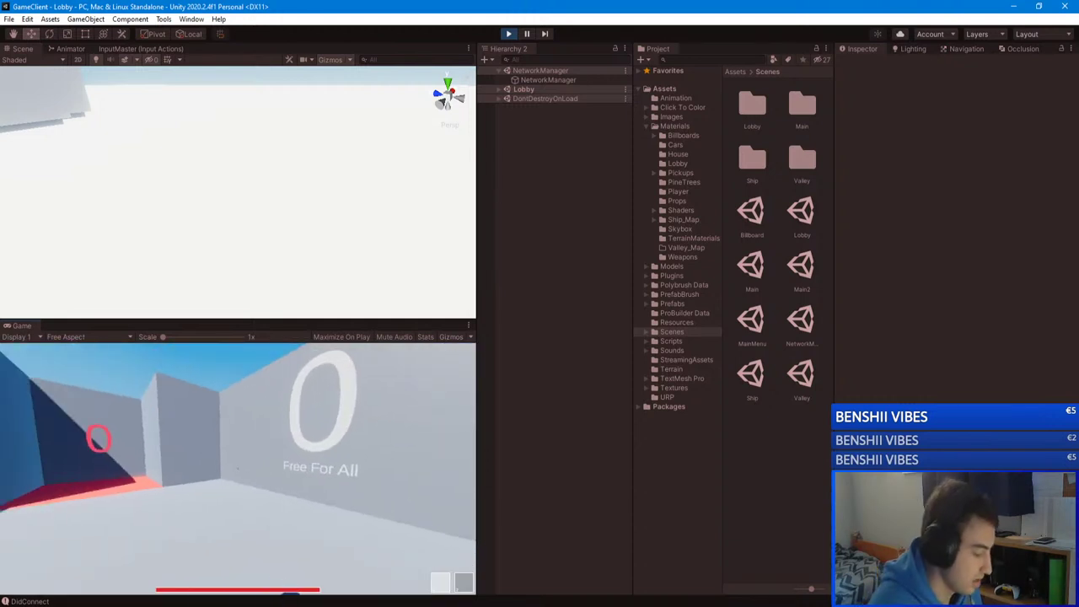
{"action": "key", "text": "e"}
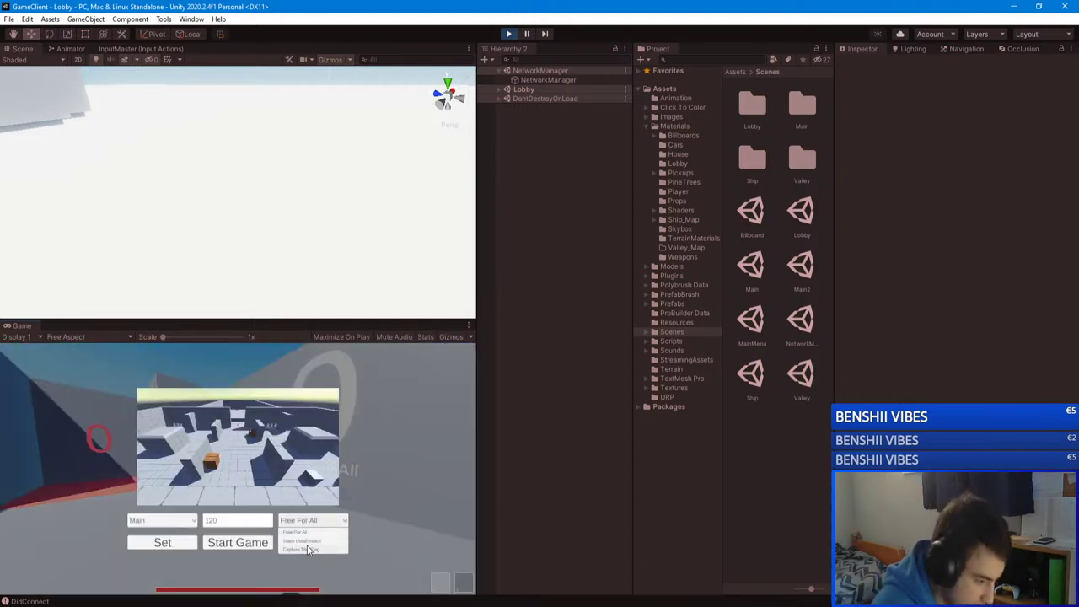
Step: Configure the lobby match as Capture The Flag, value 150, Ship map, and start it
{"action": "left_click", "coordinate": [308, 549]}
{"action": "left_click", "coordinate": [229, 521]}
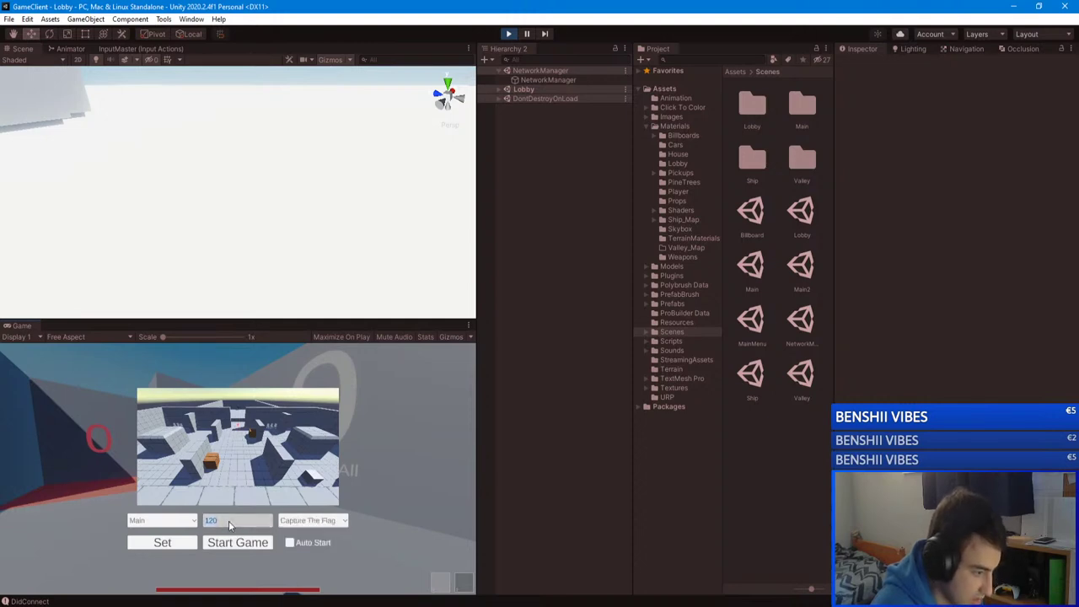
{"action": "left_click", "coordinate": [178, 526]}
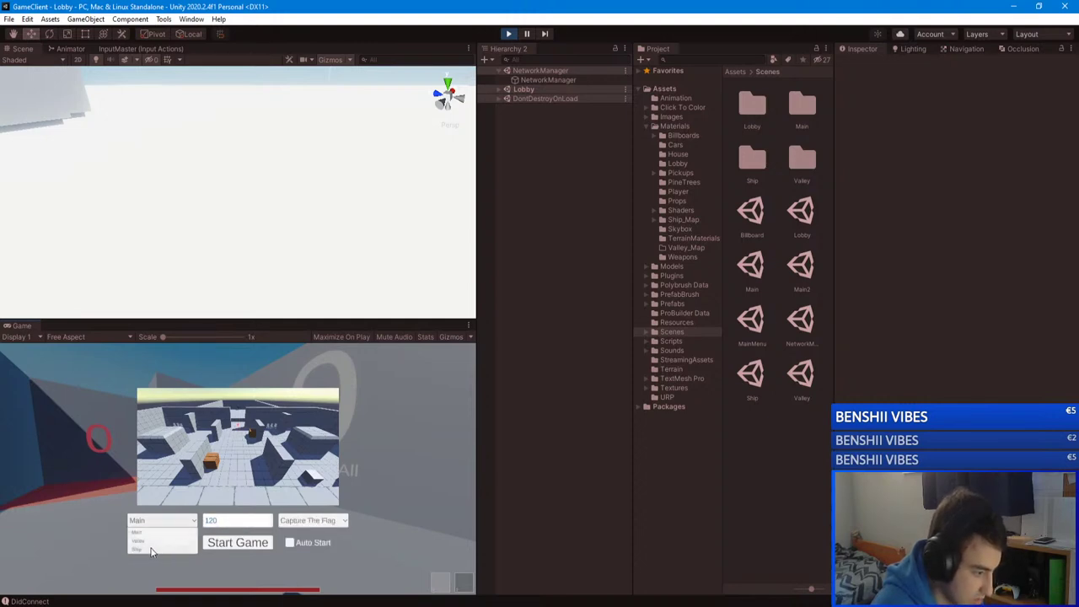
{"action": "left_click", "coordinate": [152, 549]}
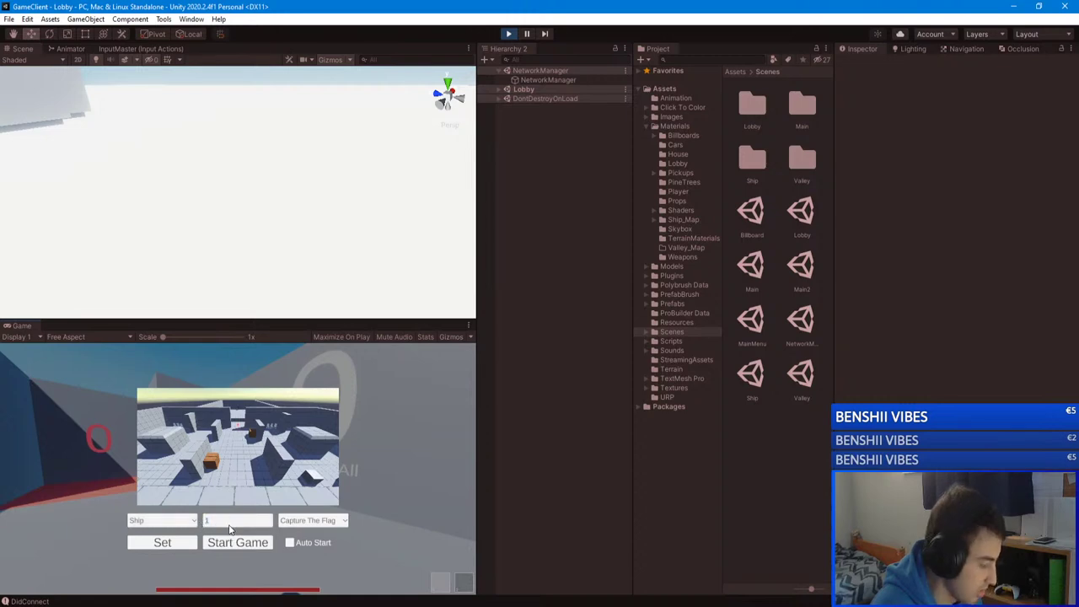
{"action": "left_click", "coordinate": [164, 546]}
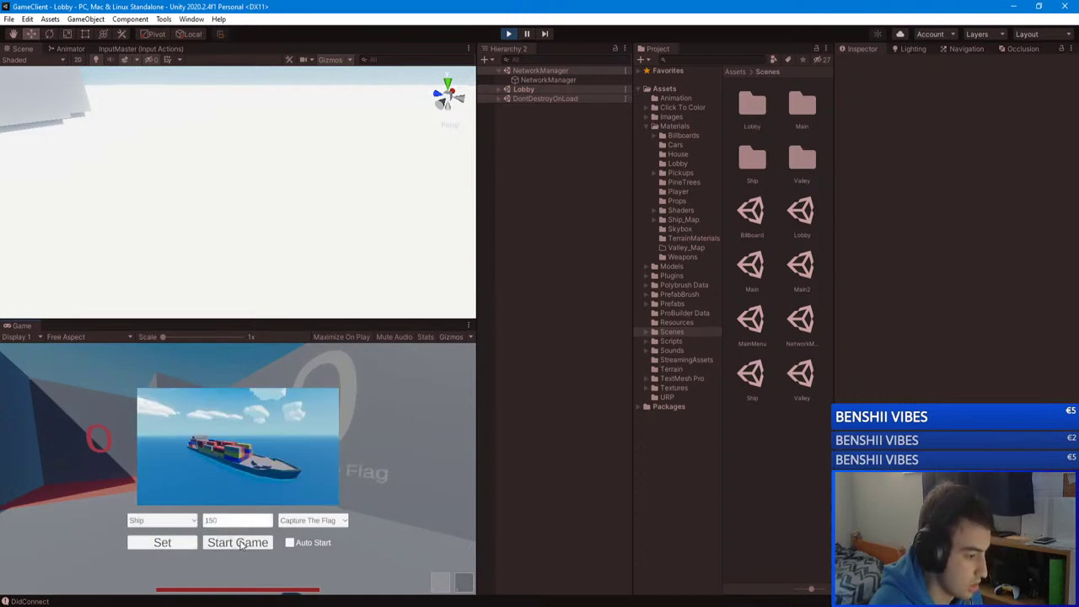
{"action": "left_click", "coordinate": [240, 542]}
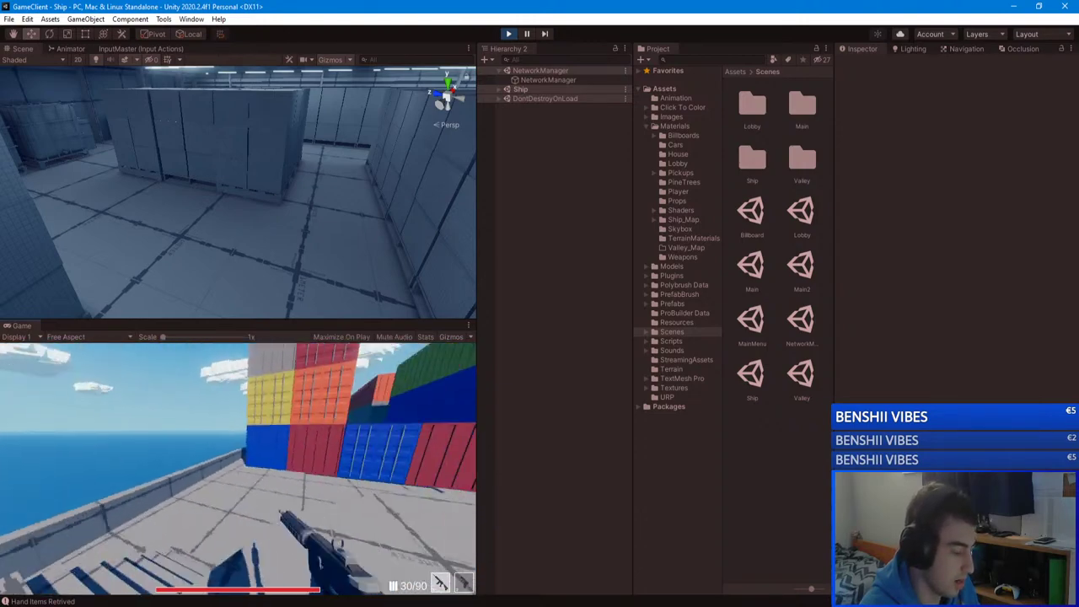
Step: Fire a shot toward the sea, reload, and walk into the container corridor
{"action": "left_click", "coordinate": [237, 474]}
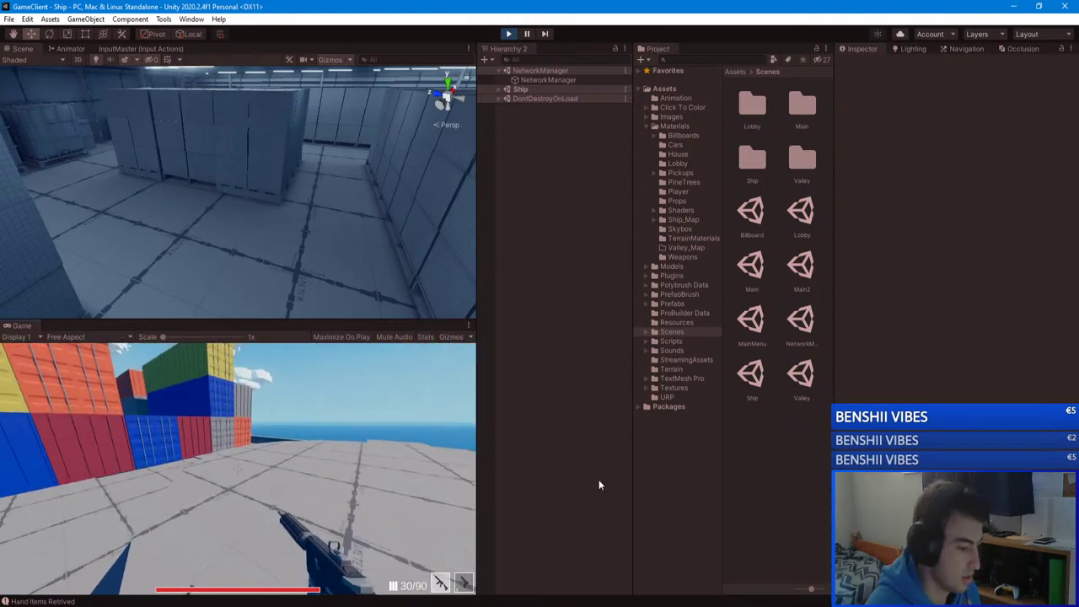
{"action": "key", "text": "r"}
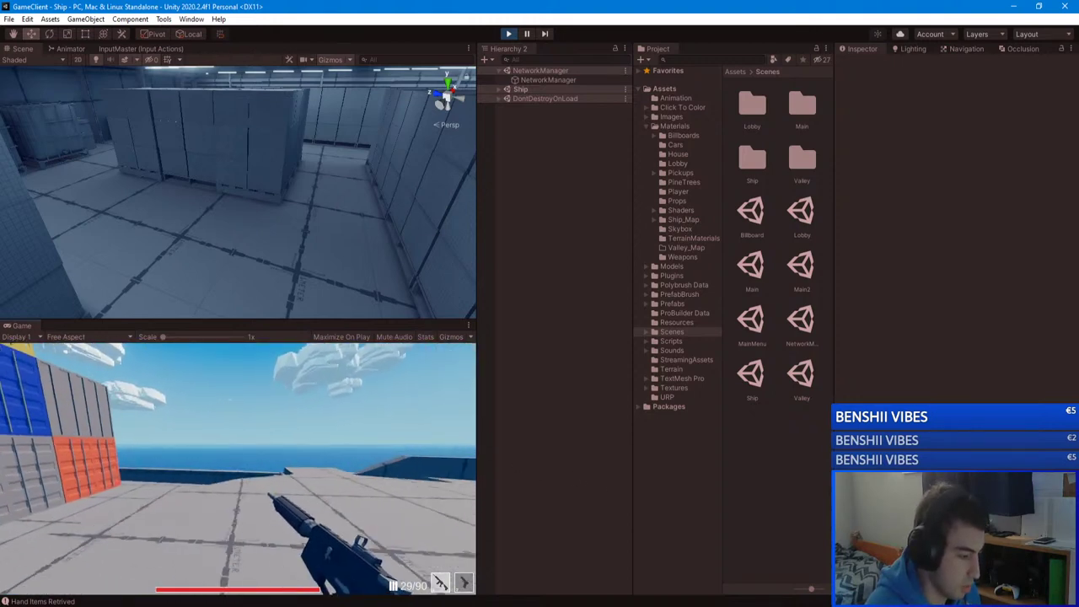
{"action": "key", "text": "w"}
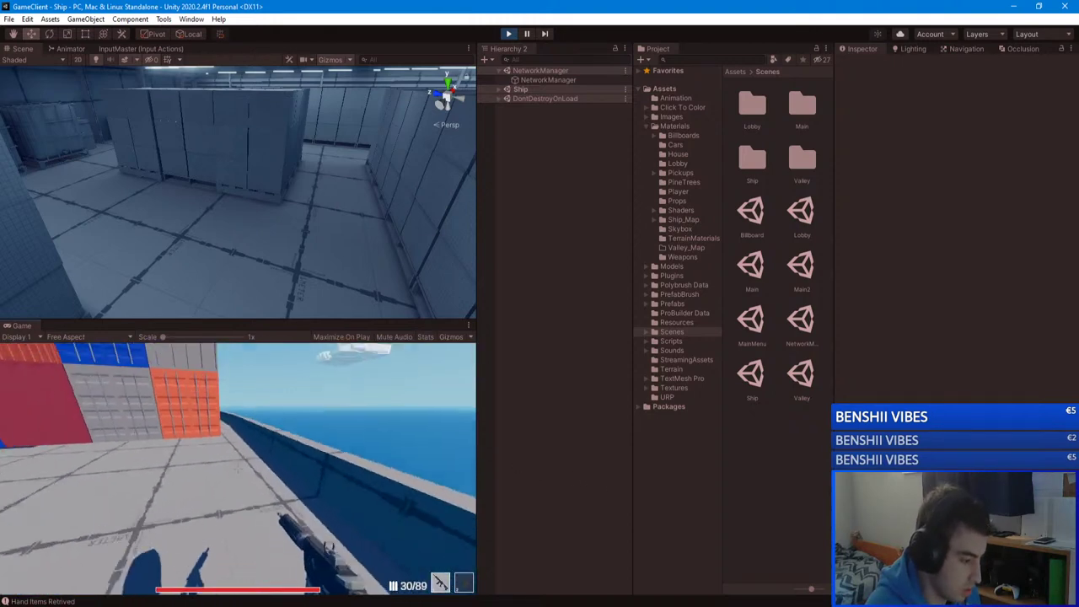
{"action": "key", "text": "w"}
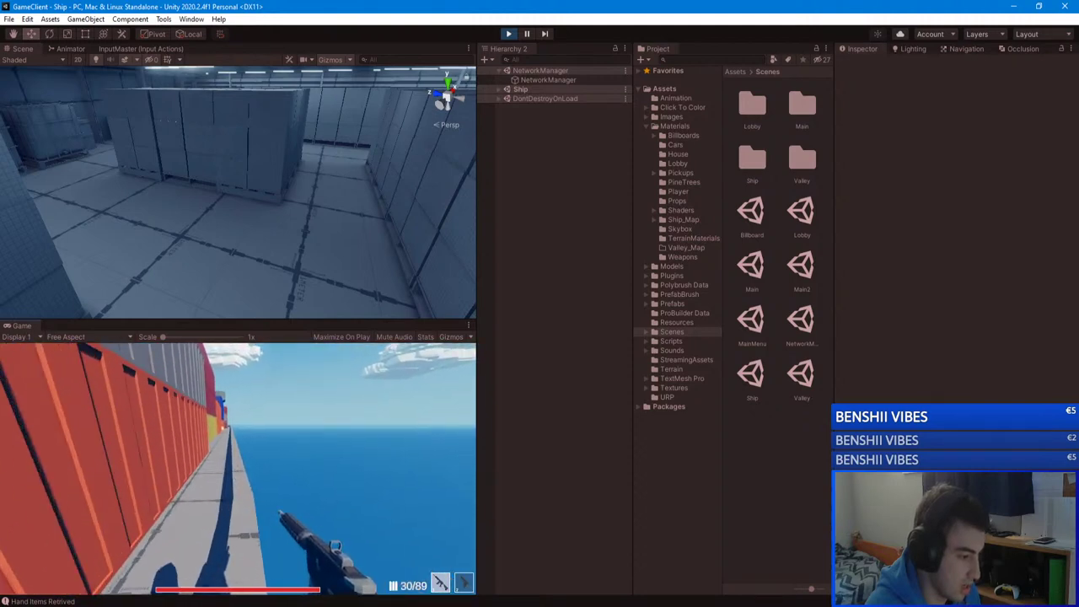
{"action": "key", "text": "w"}
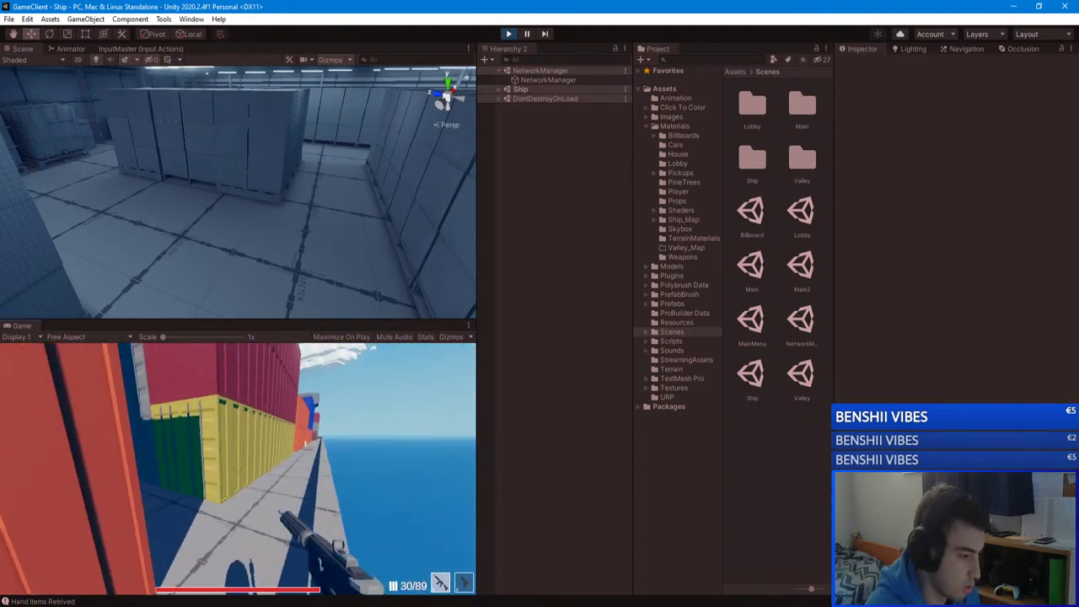
{"action": "key", "text": "w"}
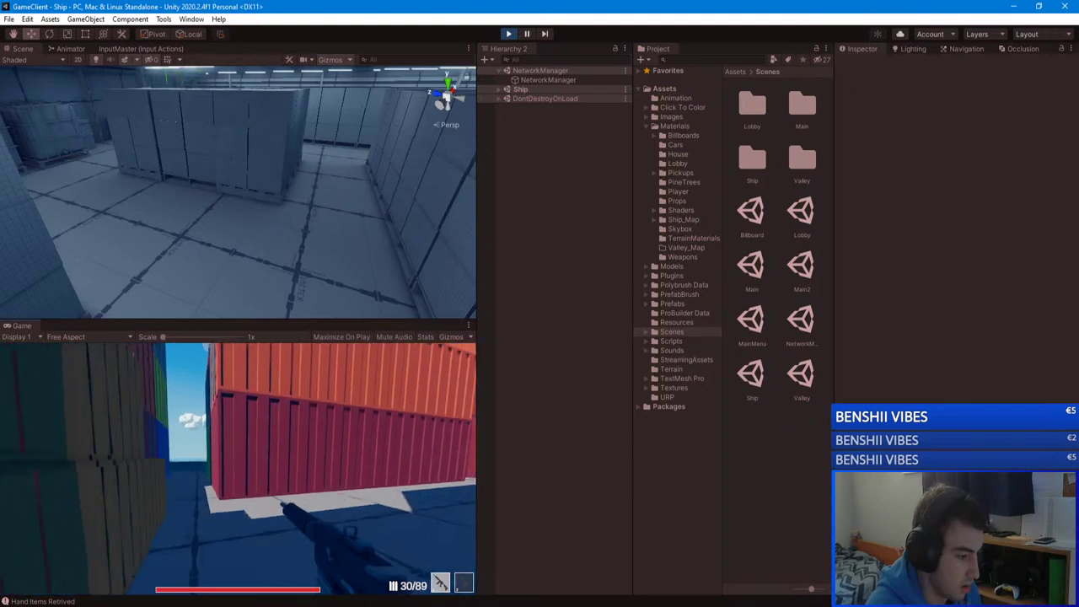
Step: Walk across the deck and through the lit doorway inside, then try saving with Ctrl+S
{"action": "key", "text": "w"}
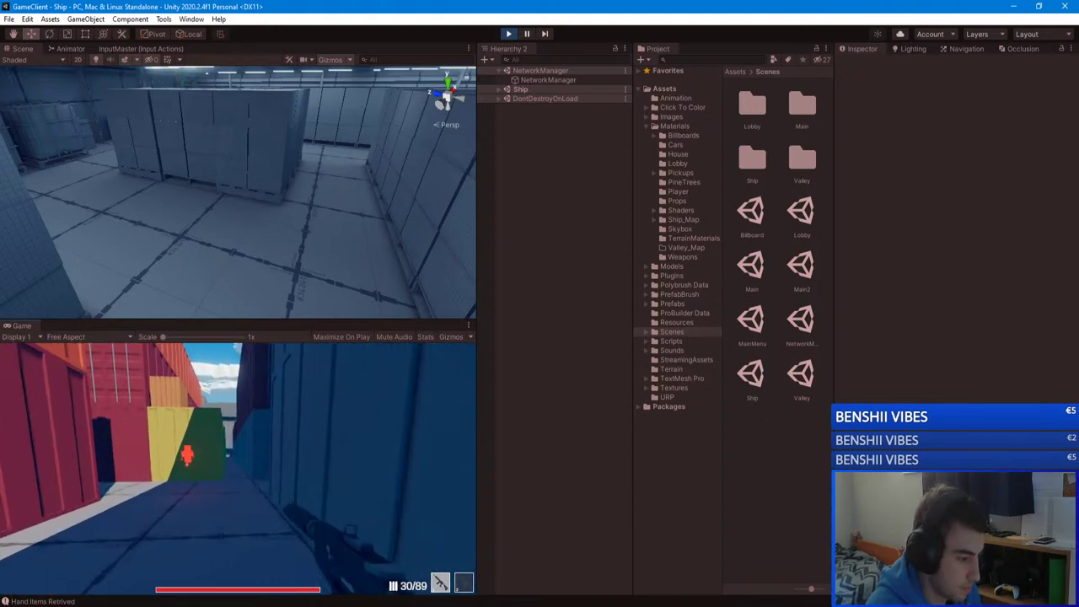
{"action": "key", "text": "w"}
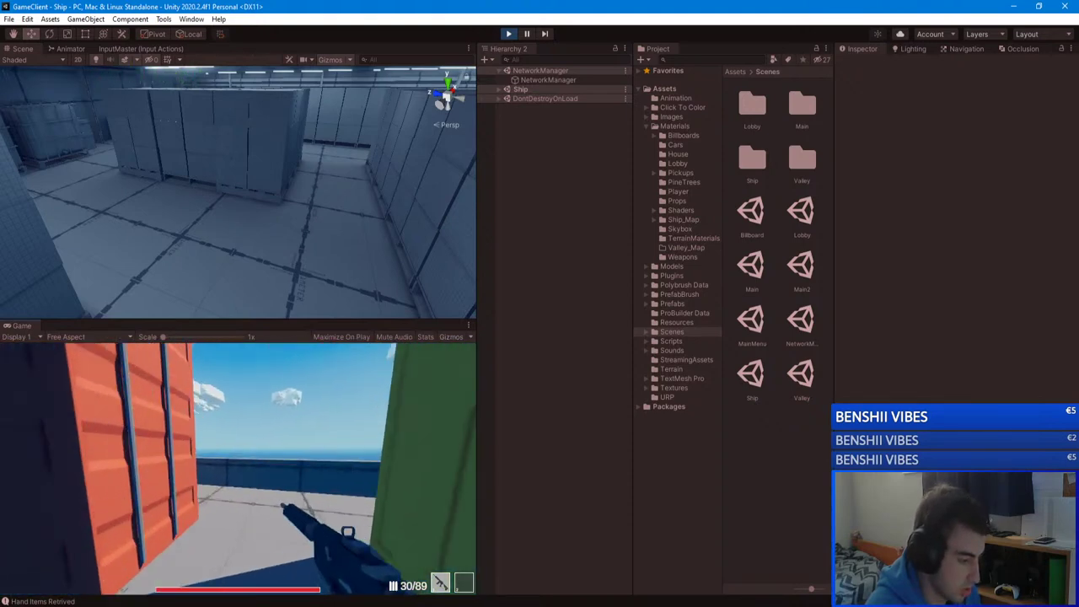
{"action": "key", "text": "w"}
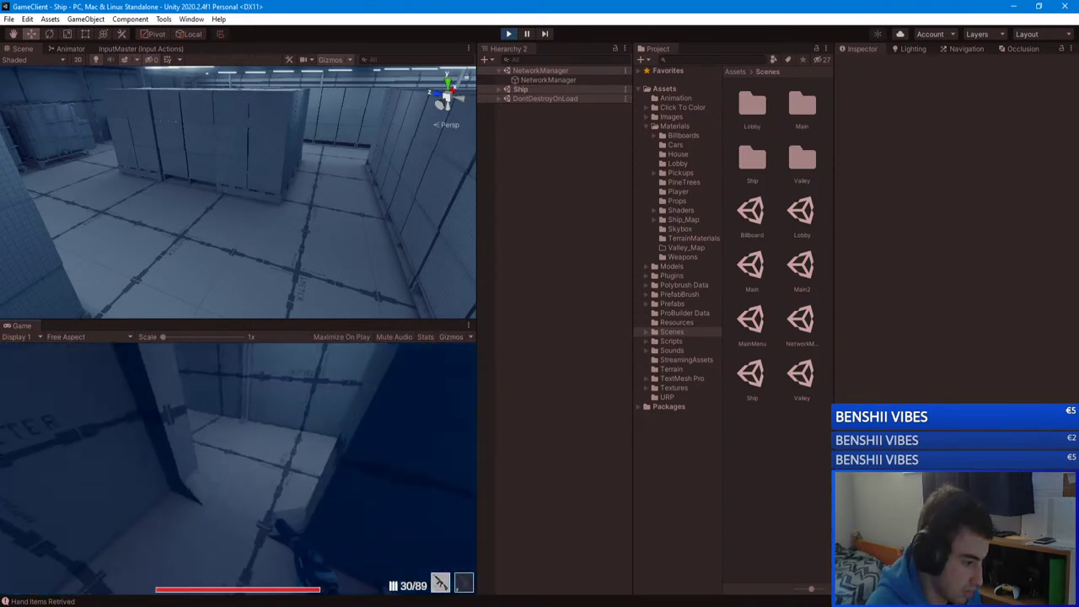
{"action": "key", "text": "w"}
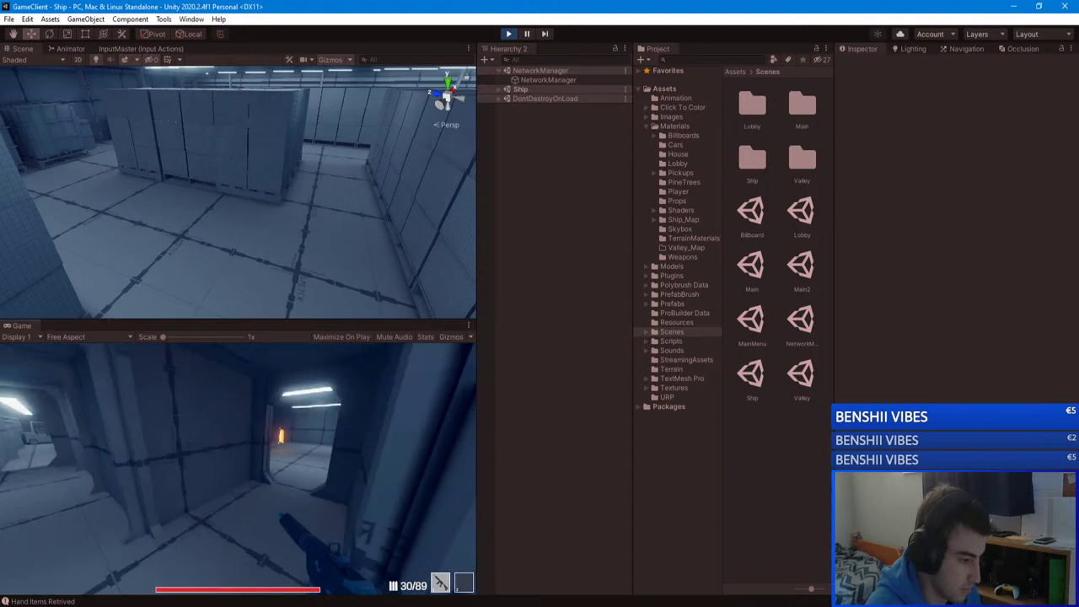
{"action": "key", "text": "w"}
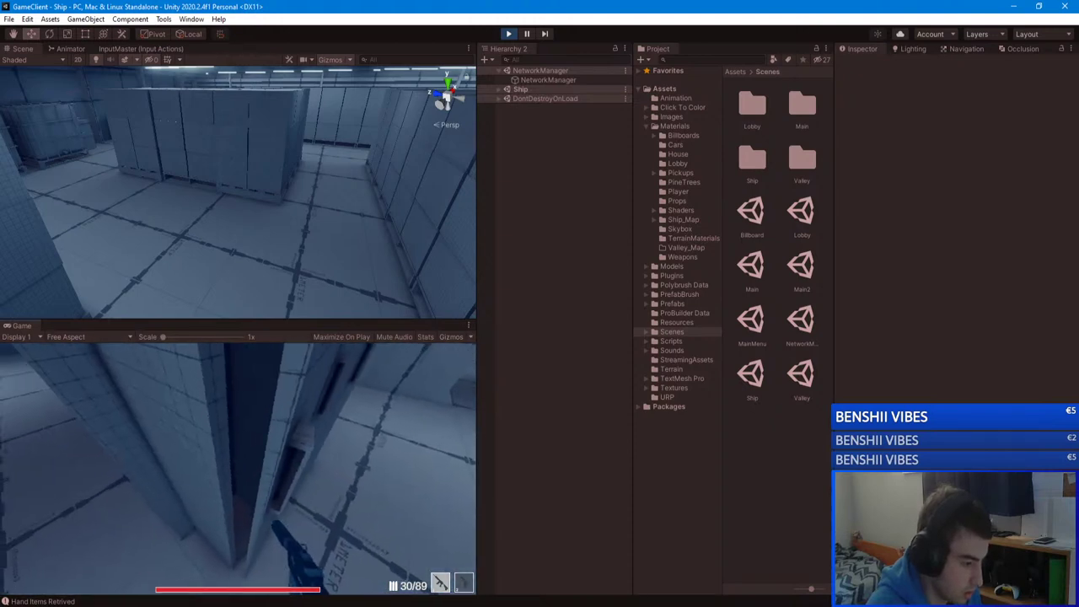
{"action": "key", "text": "ctrl+s"}
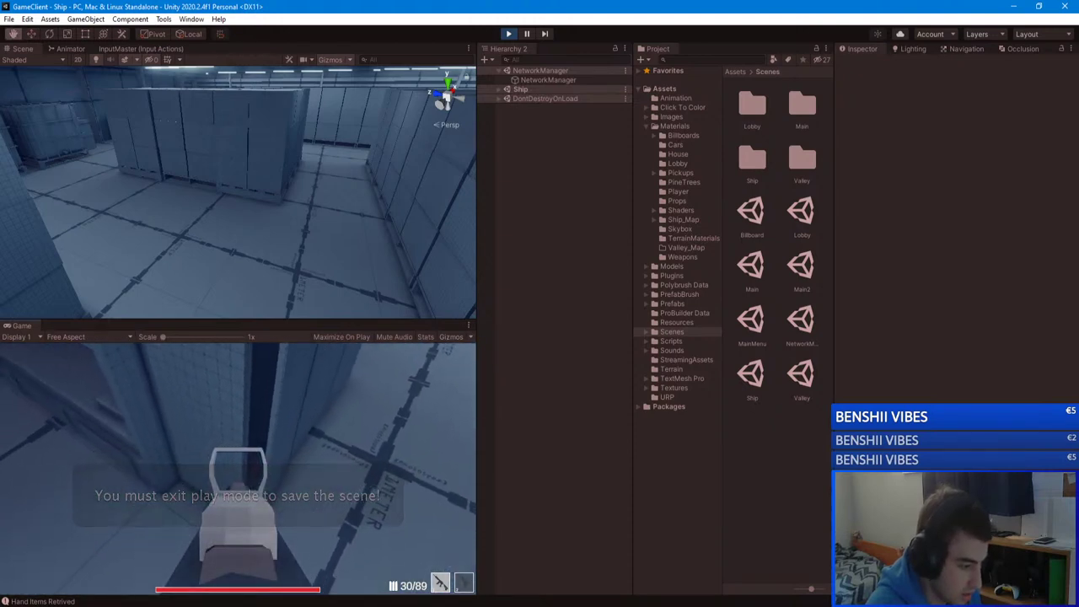
Step: Pause, inspect ForkLift and its ForkLift_Fork child, then resume and fire a shot
{"action": "key", "text": "Escape"}
{"action": "mouse_move", "coordinate": [239, 225]}
{"action": "right_mouse_down"}
{"action": "mouse_move", "coordinate": [70, 102]}
{"action": "mouse_move", "coordinate": [594, 131]}
{"action": "mouse_move", "coordinate": [476, 128]}
{"action": "mouse_move", "coordinate": [218, 209]}
{"action": "mouse_move", "coordinate": [157, 205]}
{"action": "mouse_move", "coordinate": [183, 262]}
{"action": "mouse_move", "coordinate": [241, 264]}
{"action": "mouse_move", "coordinate": [284, 236]}
{"action": "mouse_move", "coordinate": [237, 228]}
{"action": "right_mouse_up"}
{"action": "left_click", "coordinate": [237, 227]}
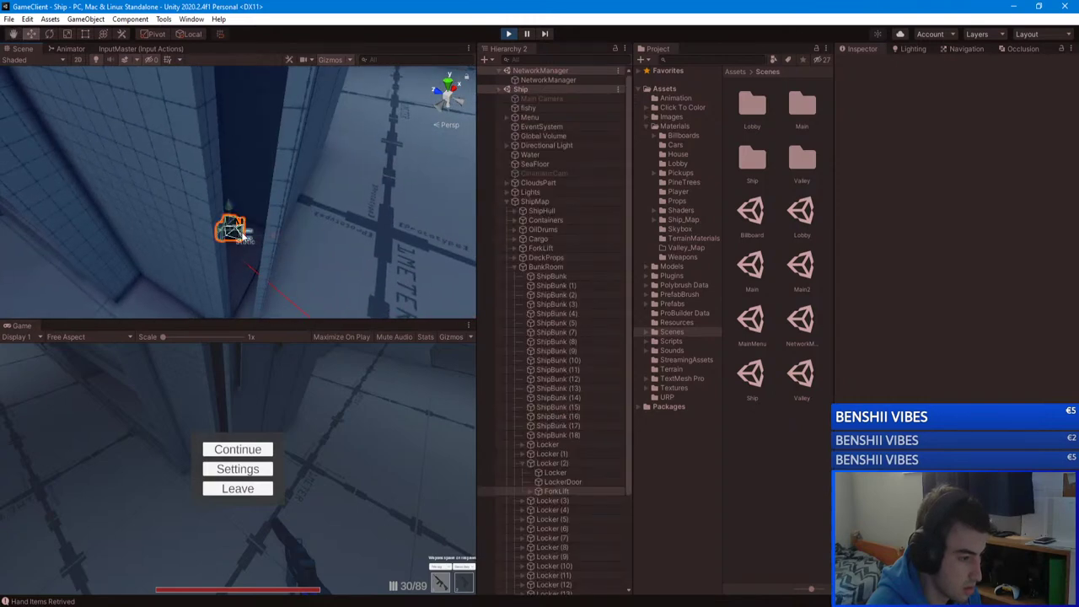
{"action": "left_click", "coordinate": [560, 491]}
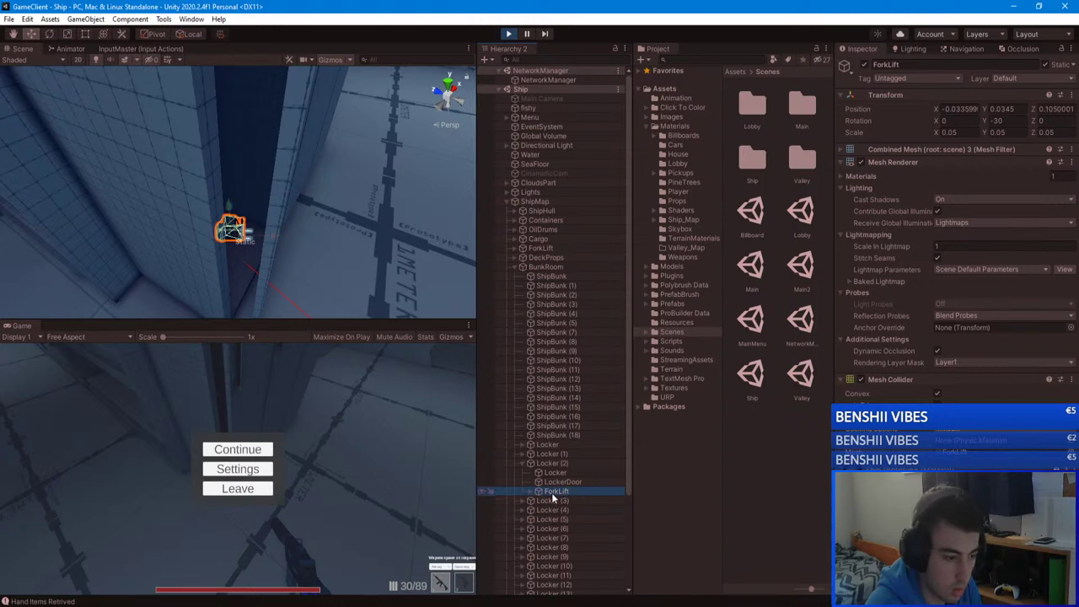
{"action": "left_click", "coordinate": [557, 500]}
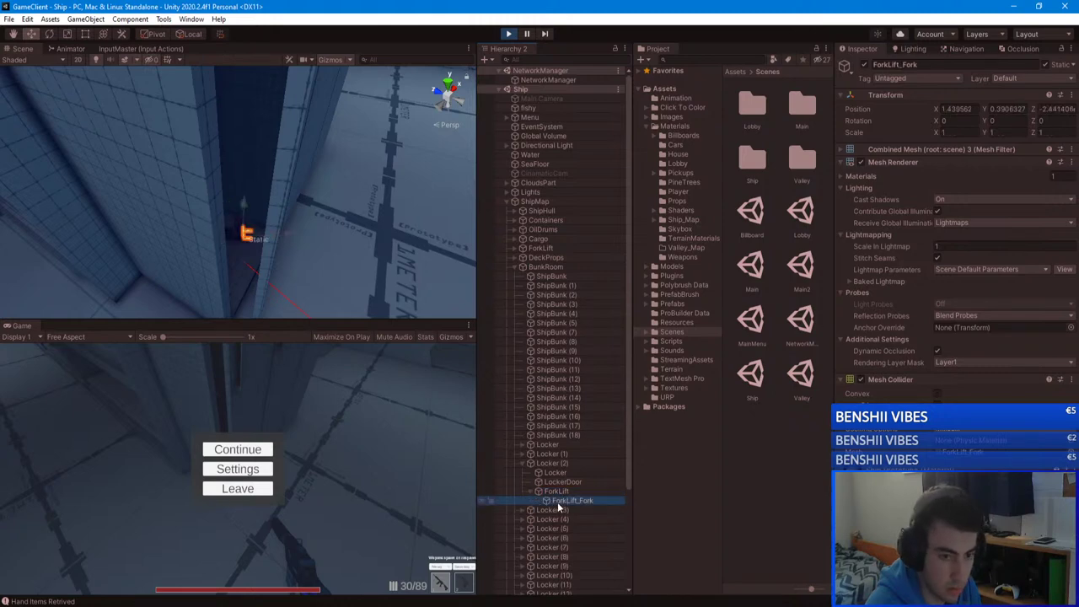
{"action": "left_click", "coordinate": [535, 492]}
{"action": "left_click", "coordinate": [268, 448]}
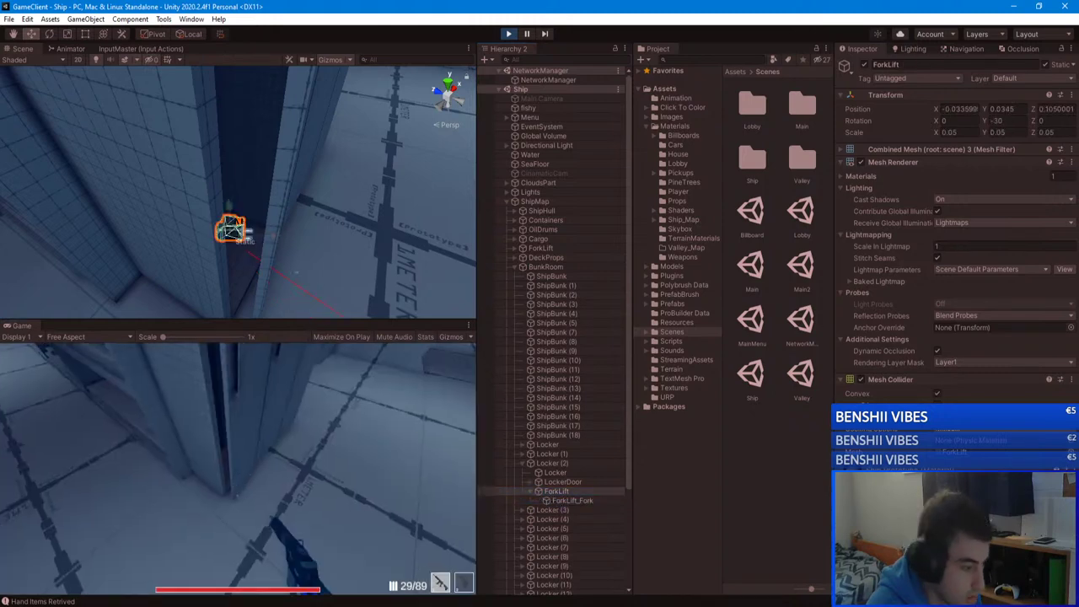
{"action": "left_click", "coordinate": [238, 466]}
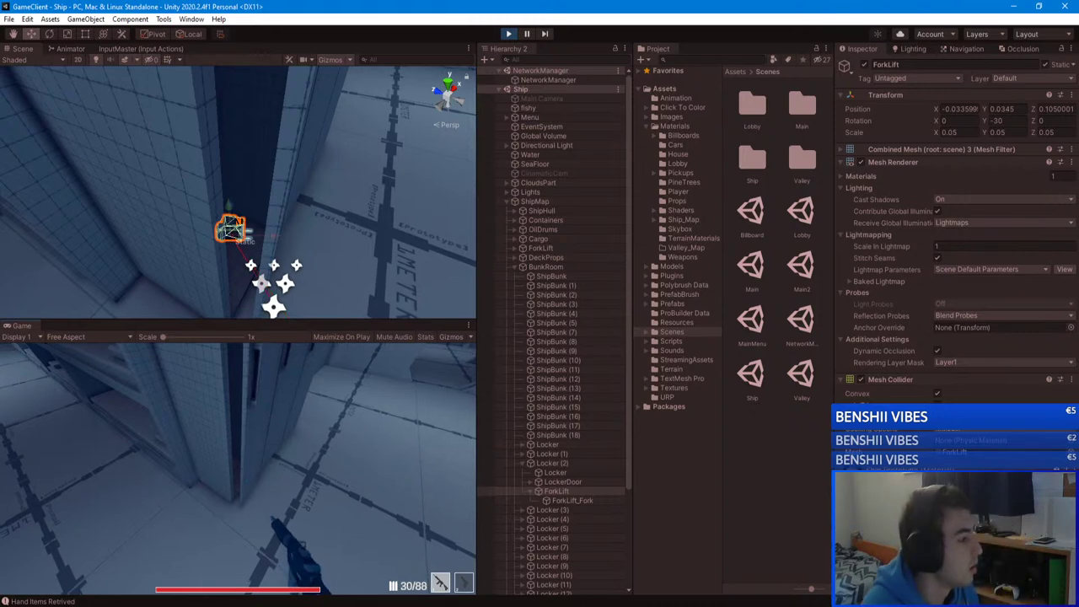
Step: Check ForkLift's layer choices without changing them, and inspect Locker (2) and its Locker child
{"action": "key", "text": "Escape"}
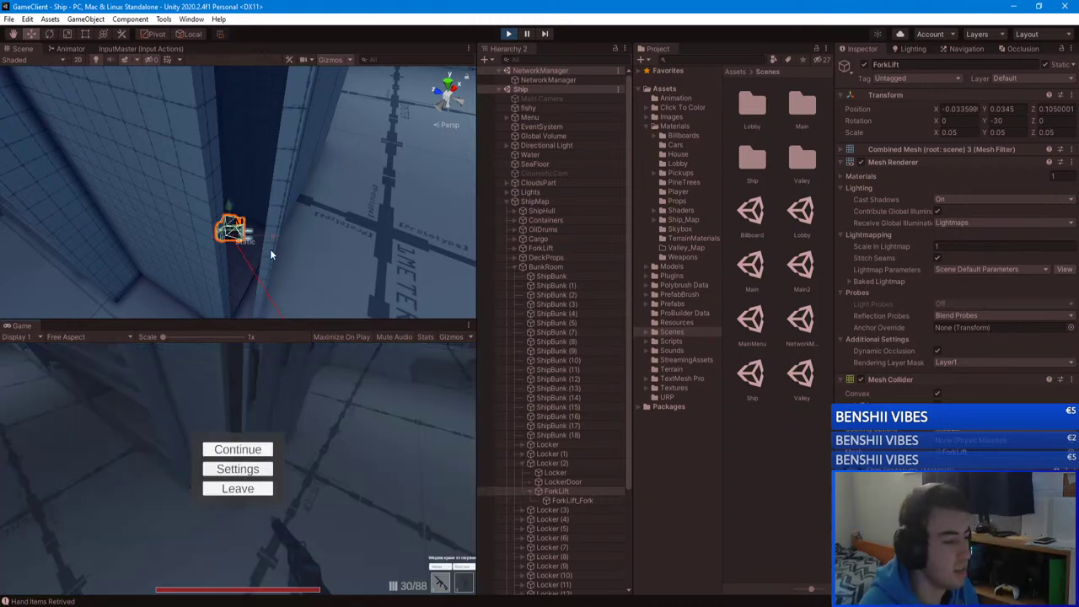
{"action": "right_click_drag", "start_coordinate": [269, 249], "coordinate": [309, 173]}
{"action": "left_click", "coordinate": [1034, 78]}
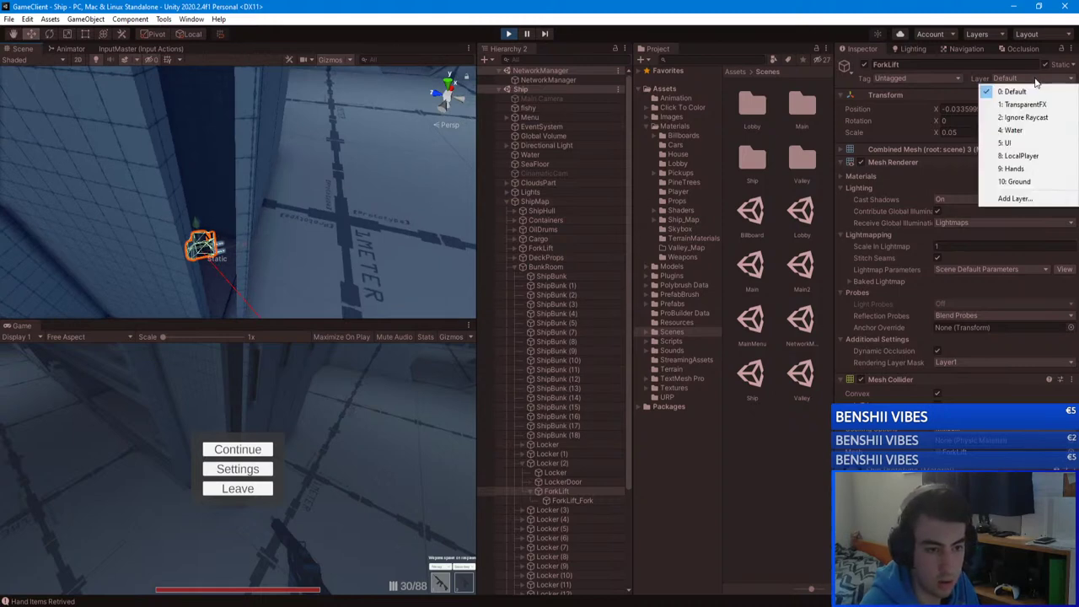
{"action": "key", "text": "Escape"}
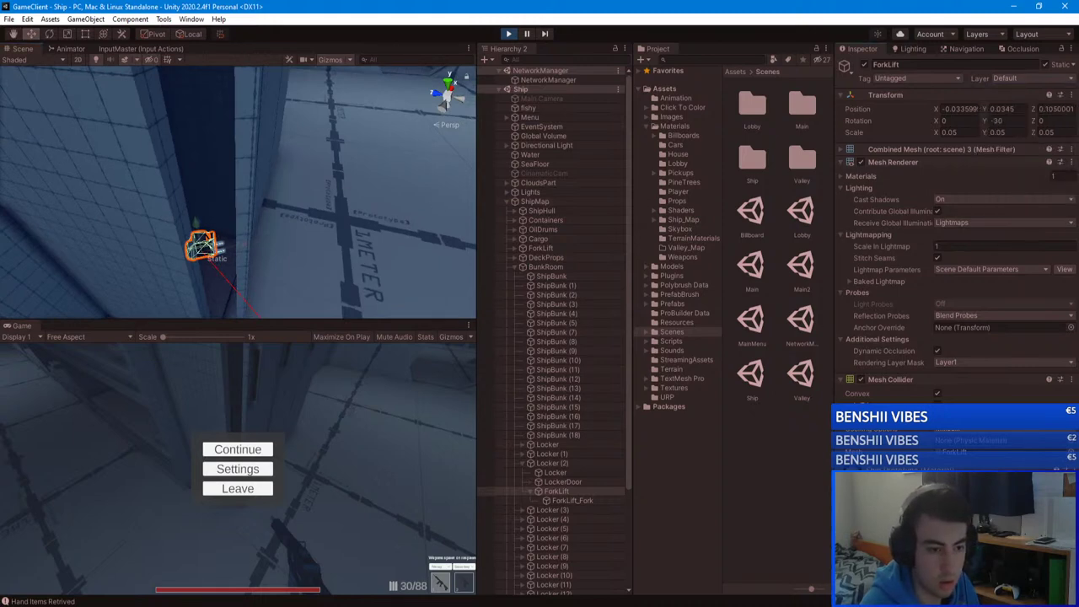
{"action": "left_click", "coordinate": [552, 462]}
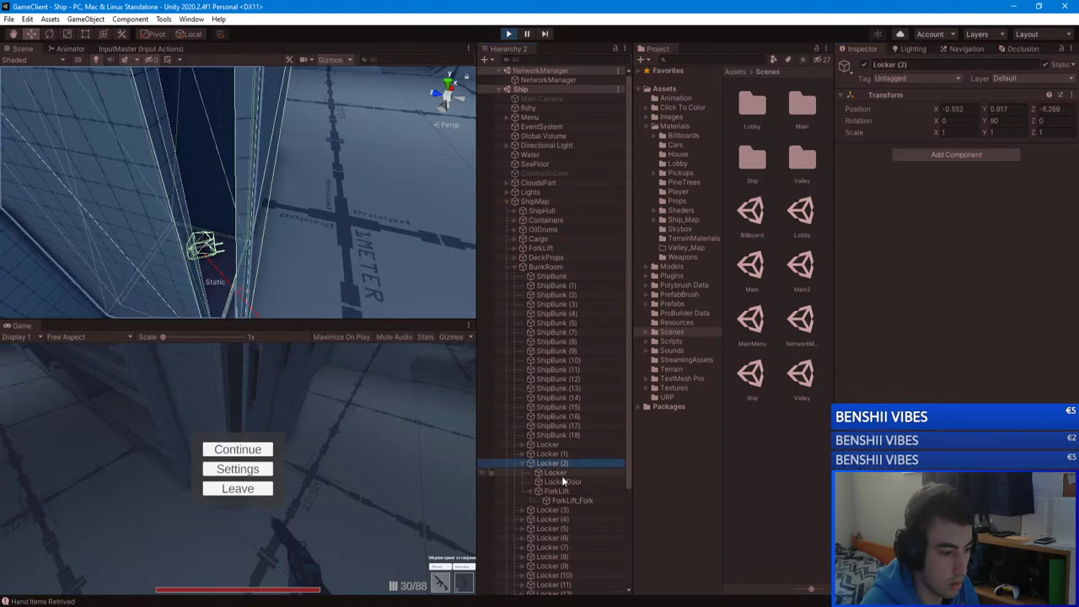
{"action": "left_click", "coordinate": [556, 472]}
{"action": "left_click", "coordinate": [549, 491]}
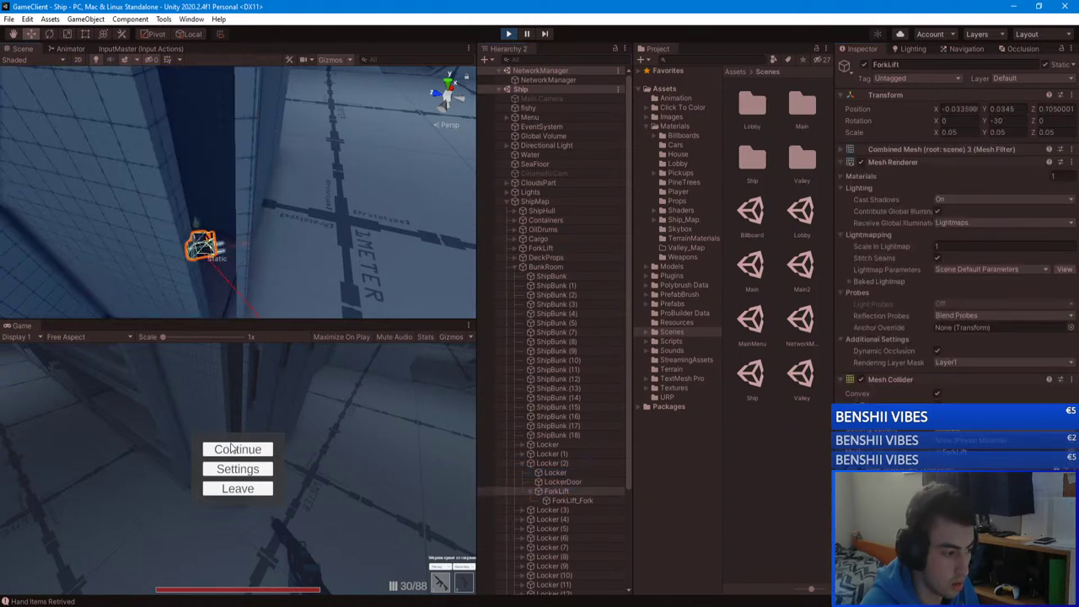
Step: Fire several test shots at the forklift, reloading midway, then pause
{"action": "left_click", "coordinate": [238, 449]}
{"action": "left_click", "coordinate": [238, 467]}
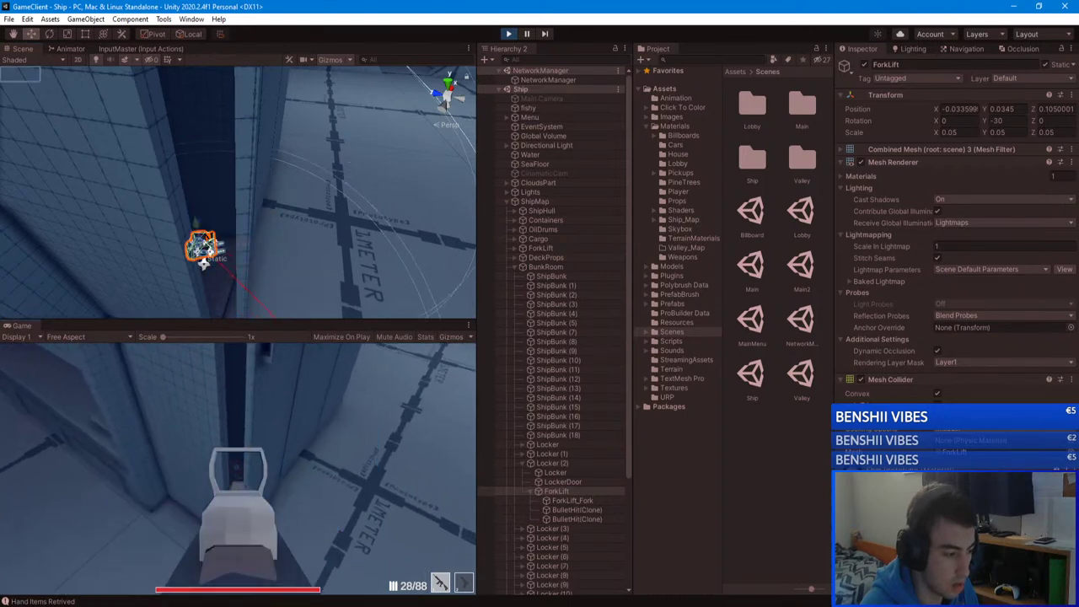
{"action": "left_click", "coordinate": [238, 466]}
{"action": "key", "text": "r"}
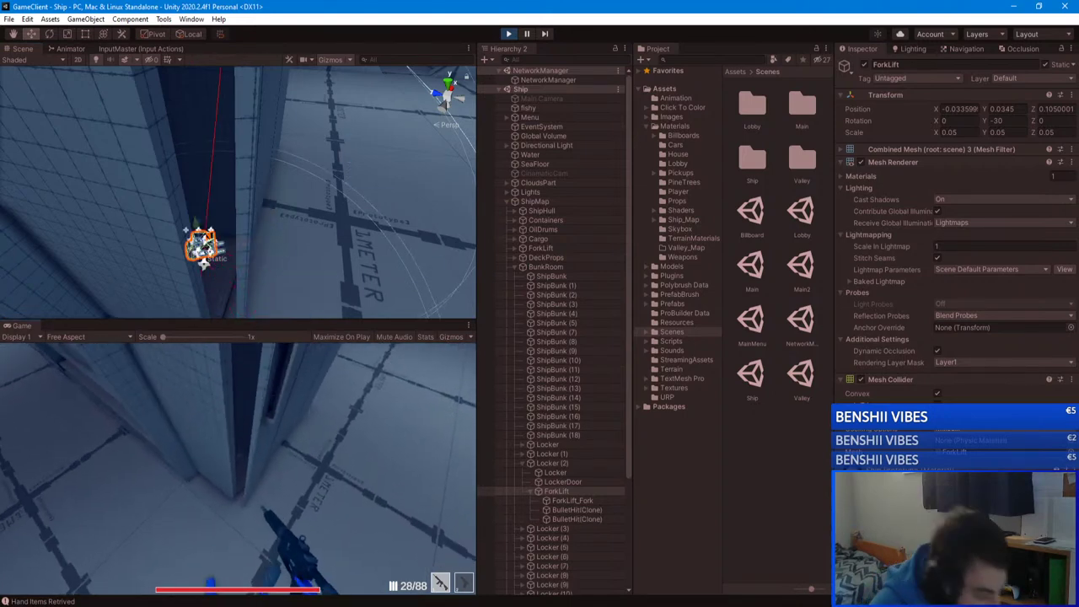
{"action": "left_click", "coordinate": [237, 466]}
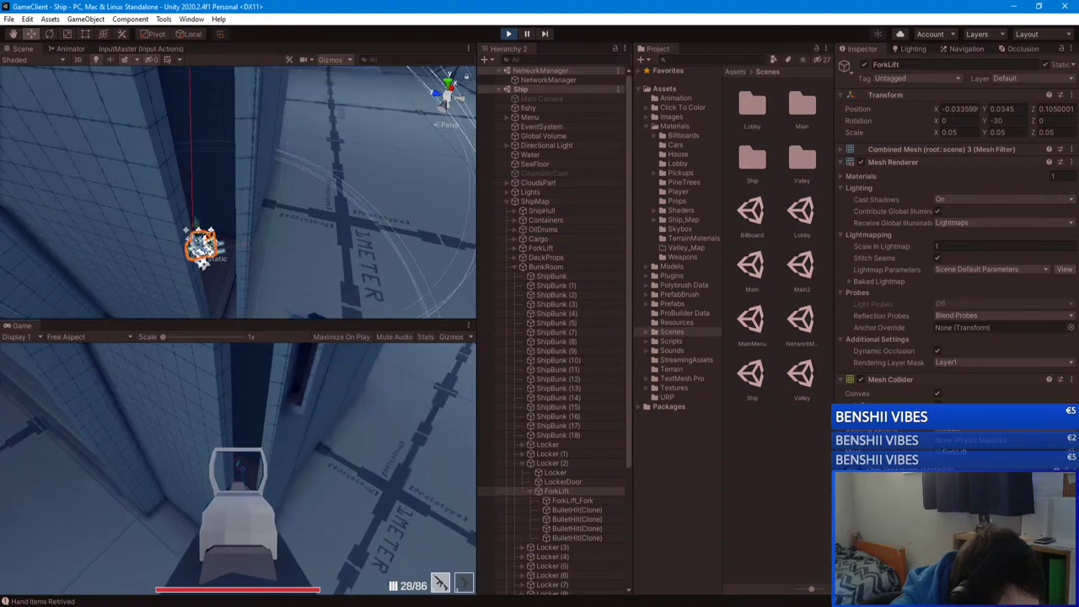
{"action": "left_click", "coordinate": [237, 466]}
{"action": "key", "text": "Escape"}
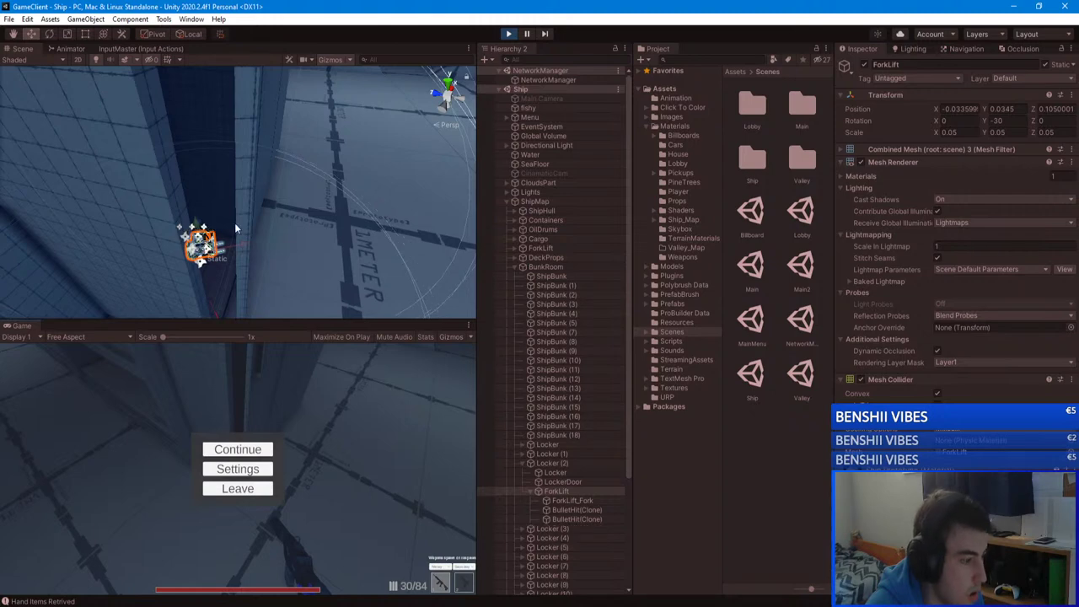
Step: Deactivate the Locker inside Locker (2) and fire a test shot without it
{"action": "left_click", "coordinate": [562, 472]}
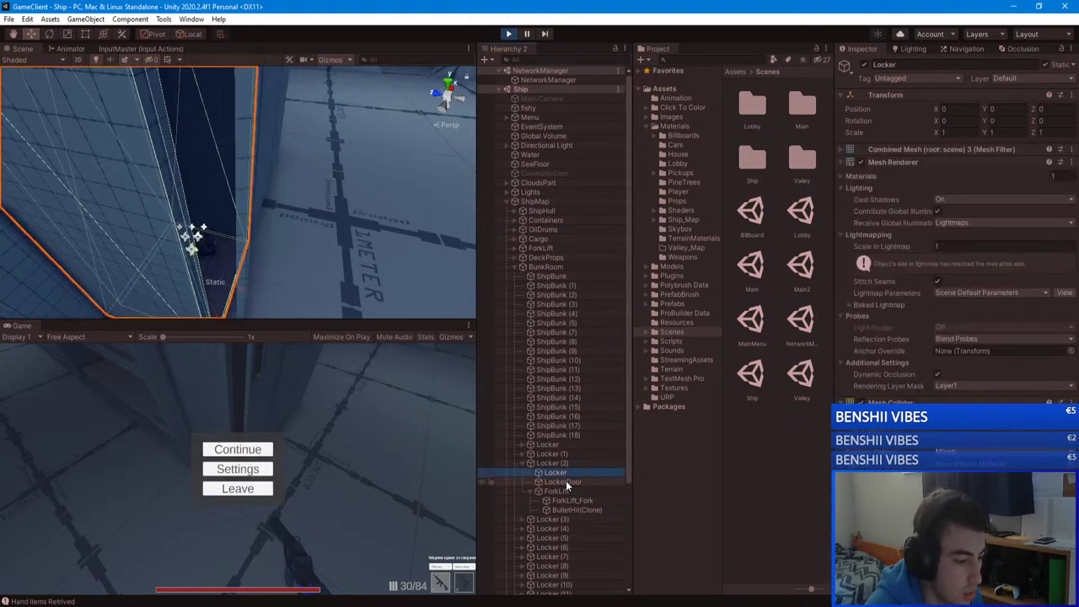
{"action": "left_click", "coordinate": [863, 65]}
{"action": "left_click", "coordinate": [242, 449]}
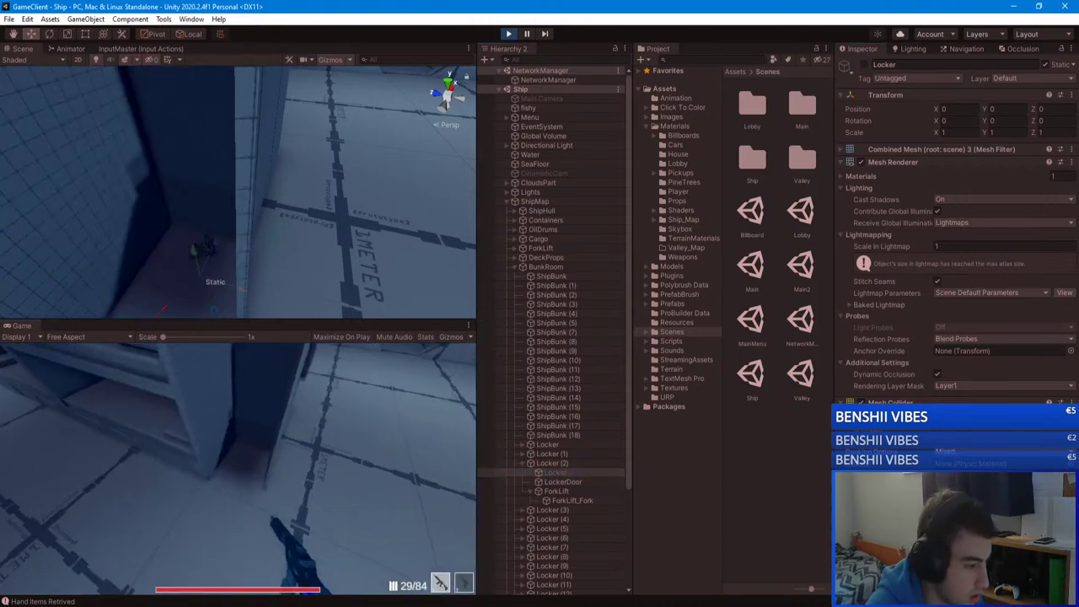
{"action": "left_click", "coordinate": [238, 468]}
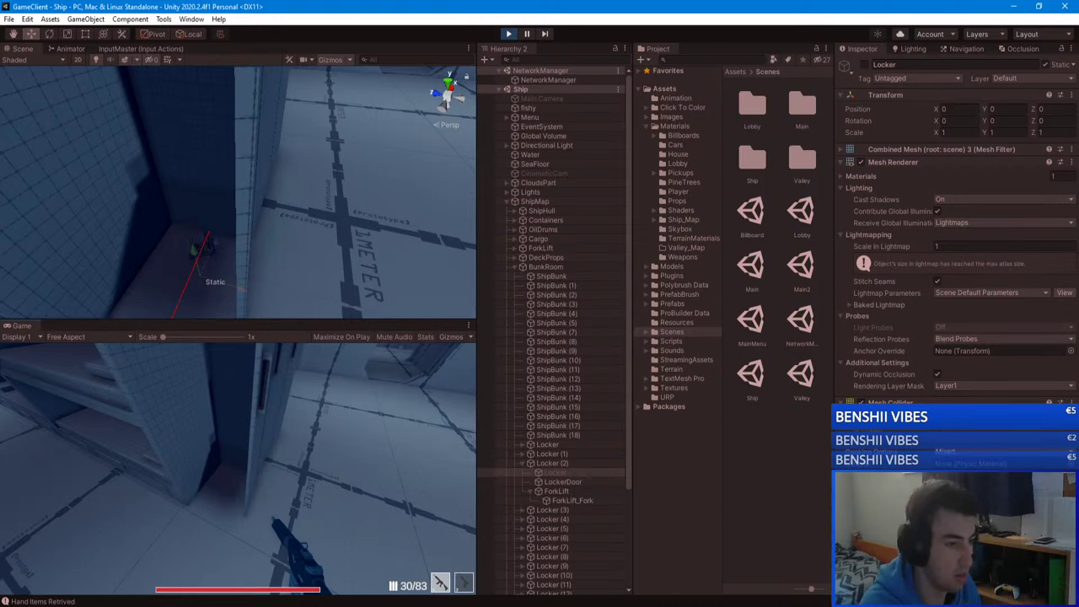
{"action": "key", "text": "Escape"}
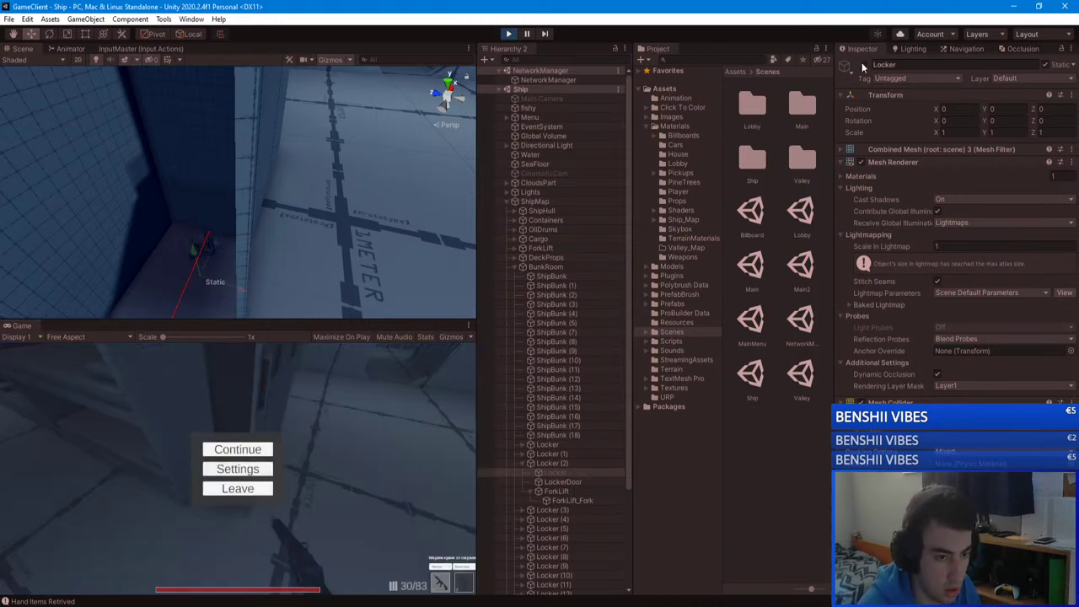
Step: Turn off Occluder Static on ForkLift, applying it to its children
{"action": "left_click", "coordinate": [573, 493]}
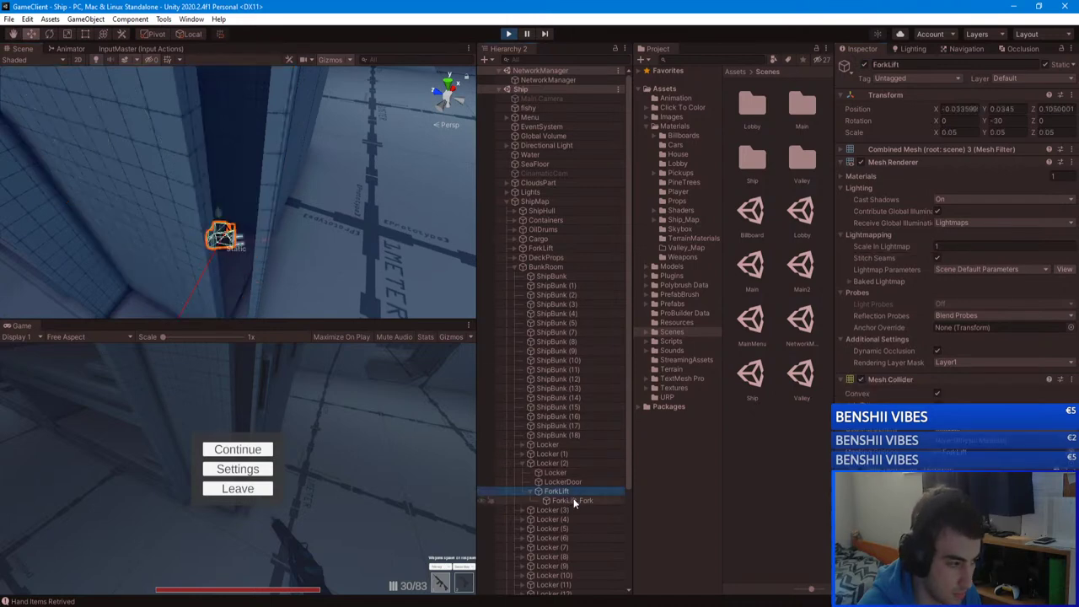
{"action": "left_click", "coordinate": [1074, 65]}
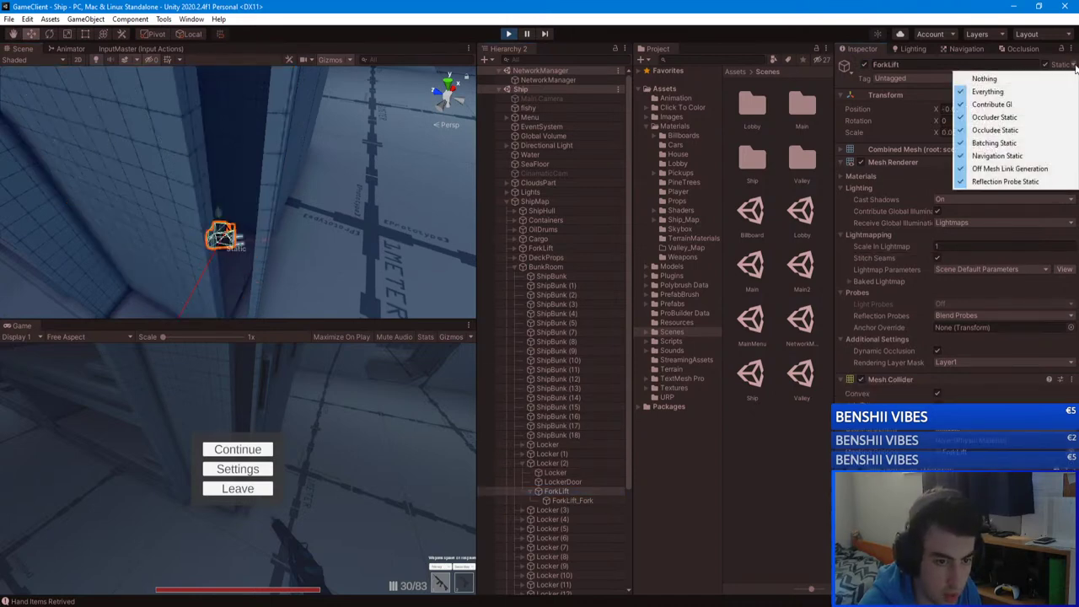
{"action": "left_click", "coordinate": [994, 117]}
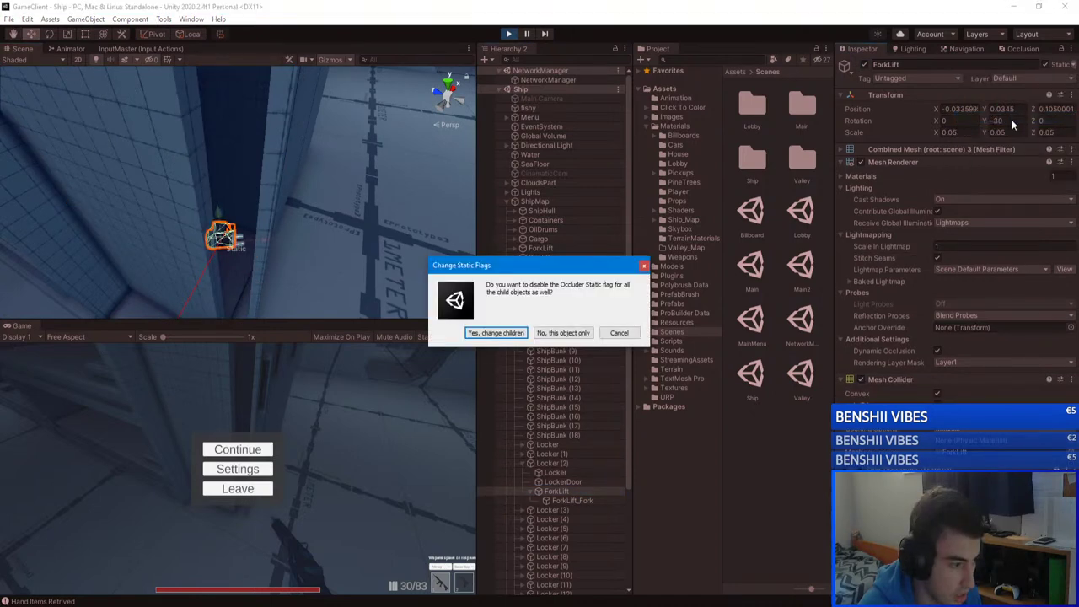
{"action": "left_click", "coordinate": [495, 333]}
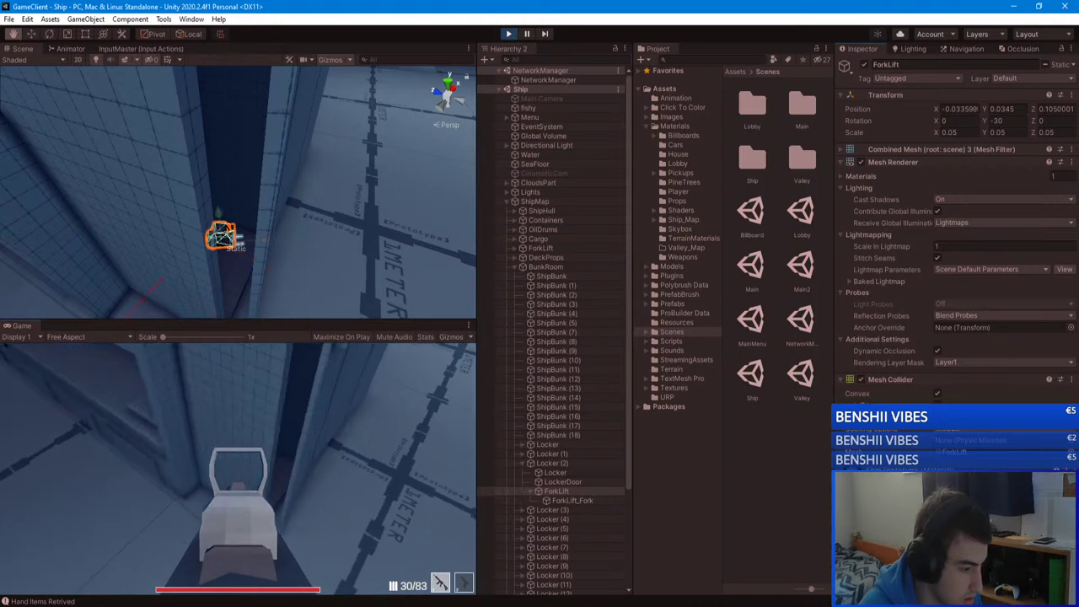
Step: Turn off Occludee Static on ForkLift and its children, then confirm the remaining static flags
{"action": "key", "text": "Escape"}
{"action": "left_click", "coordinate": [1072, 65]}
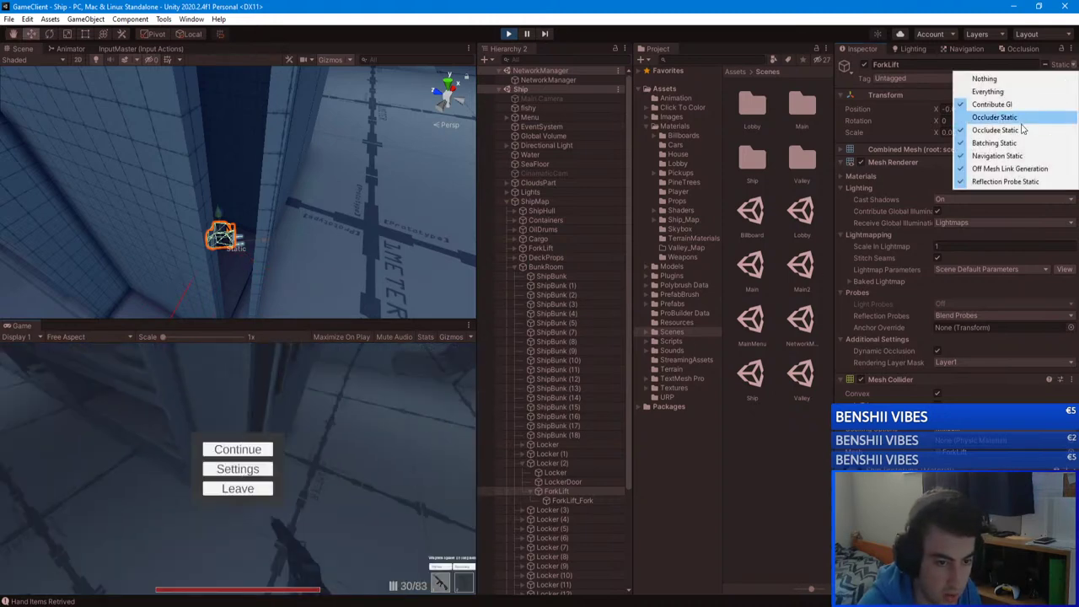
{"action": "left_click", "coordinate": [995, 129]}
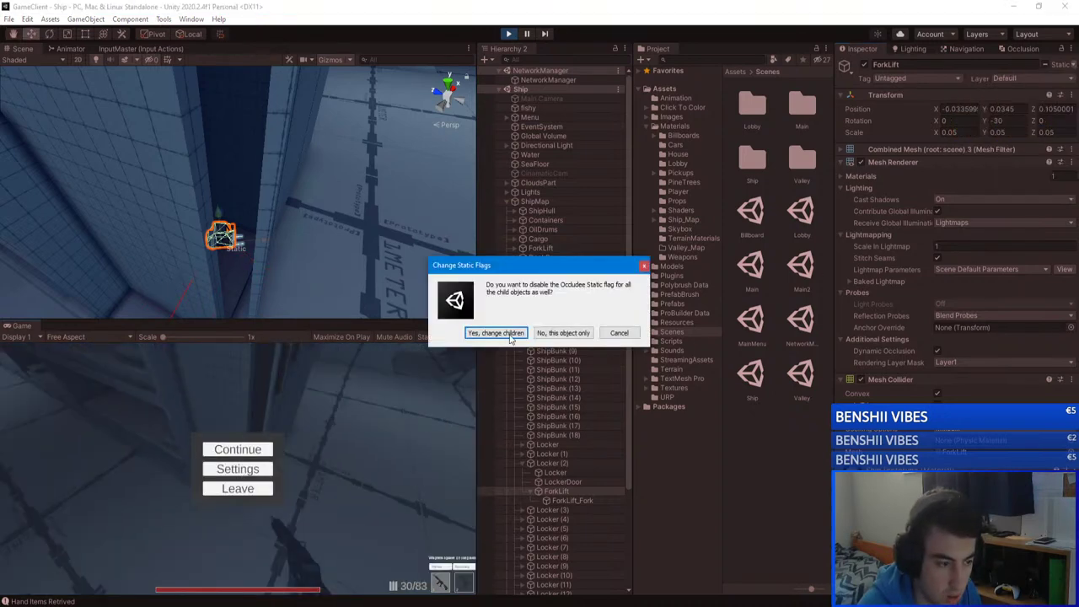
{"action": "left_click", "coordinate": [509, 335]}
{"action": "left_click", "coordinate": [238, 449]}
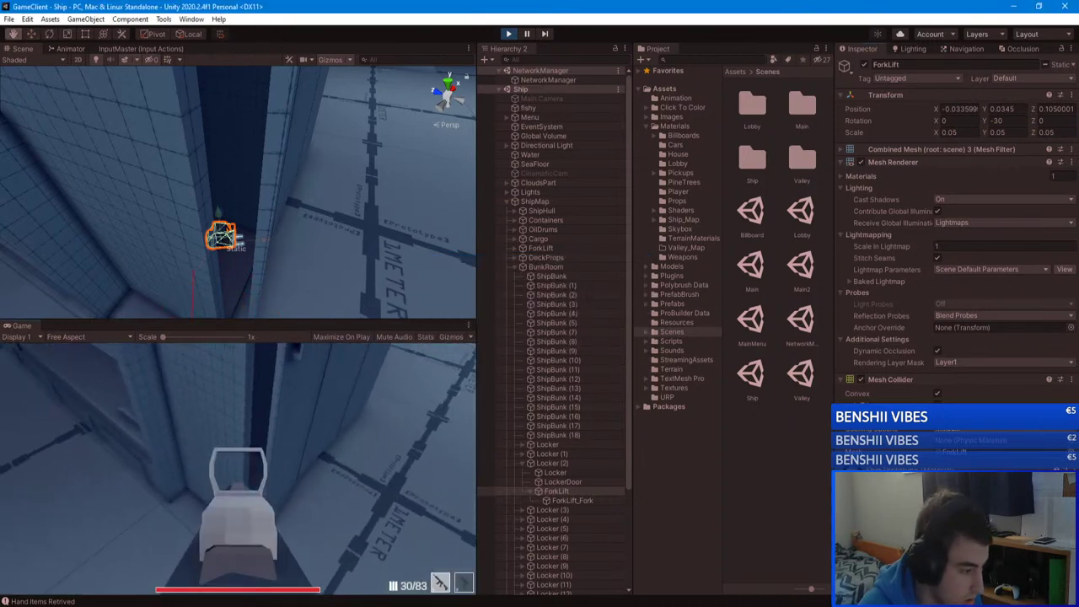
{"action": "key", "text": "Escape"}
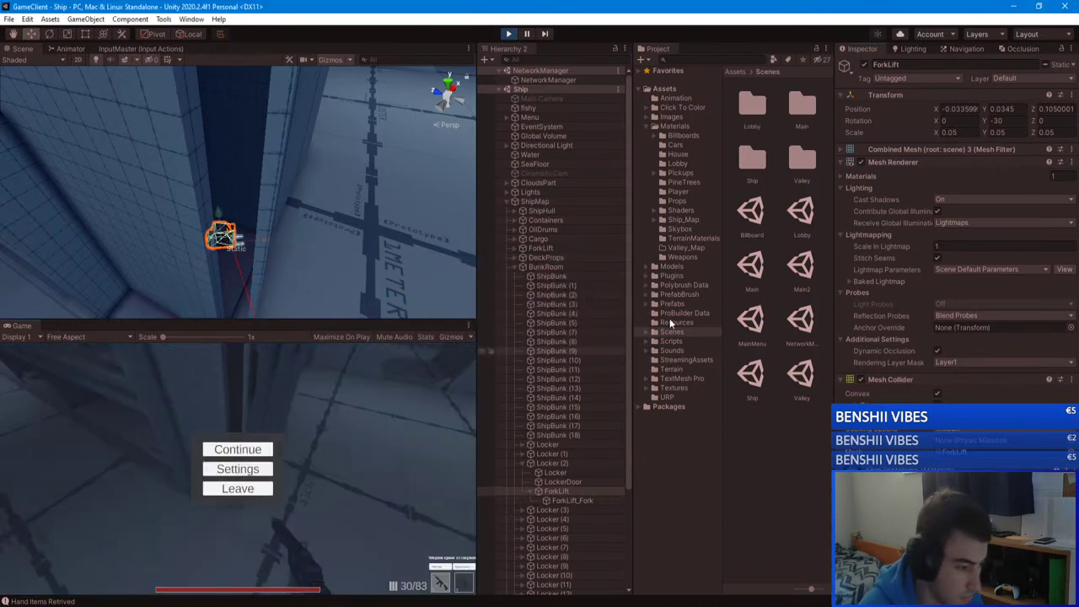
{"action": "left_click", "coordinate": [1072, 65]}
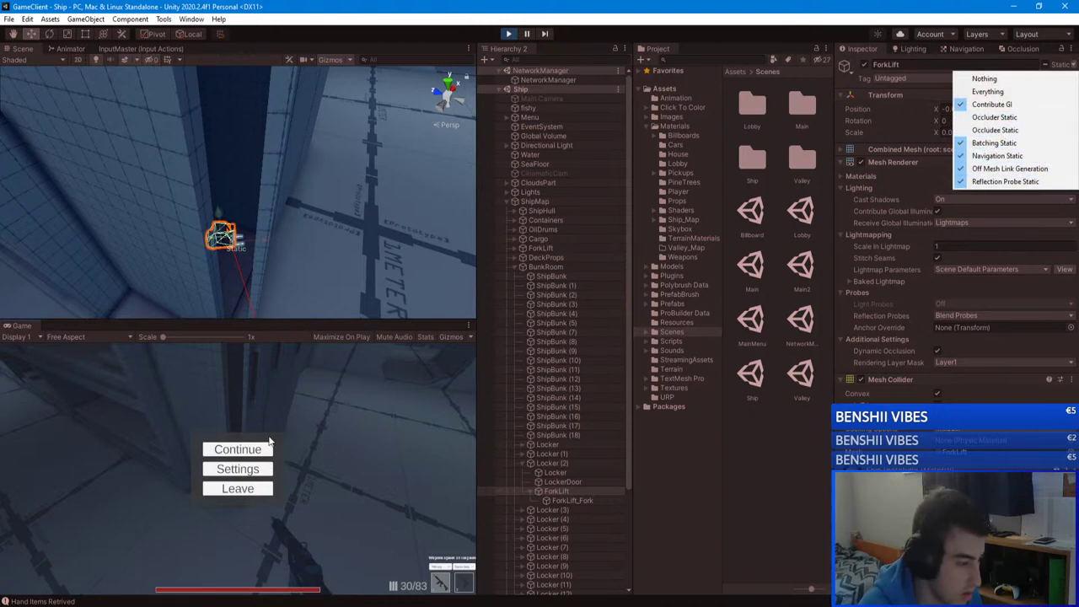
{"action": "left_click", "coordinate": [268, 447]}
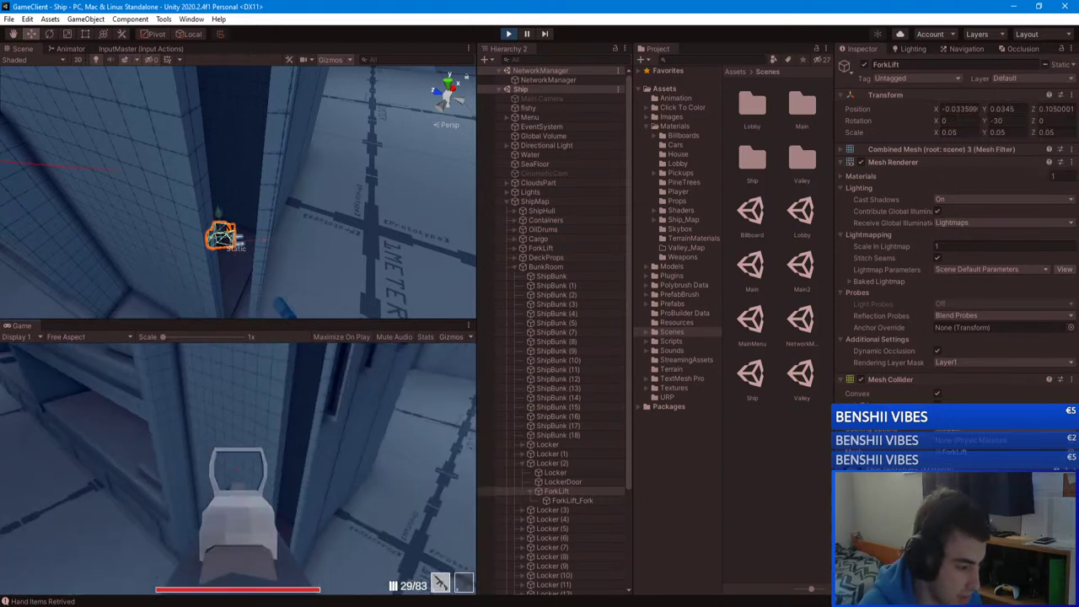
Step: Swap between pistol and blue rifle, reload, and collapse Locker (2) and BunkRoom in the Hierarchy
{"action": "key", "text": "2"}
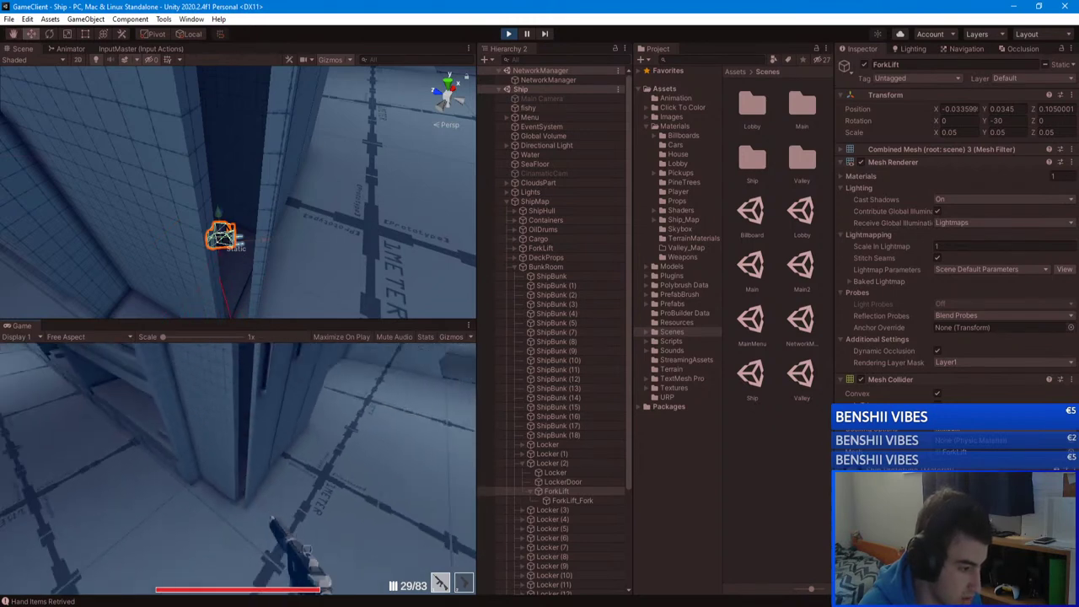
{"action": "key", "text": "1"}
{"action": "key", "text": "r"}
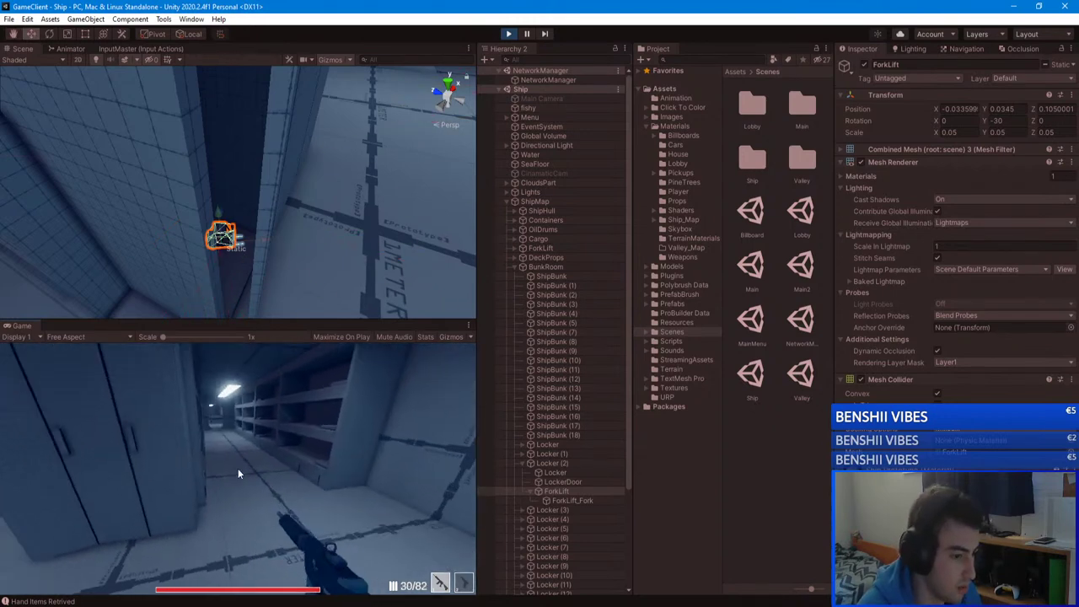
{"action": "key", "text": "Escape"}
{"action": "left_click", "coordinate": [523, 463]}
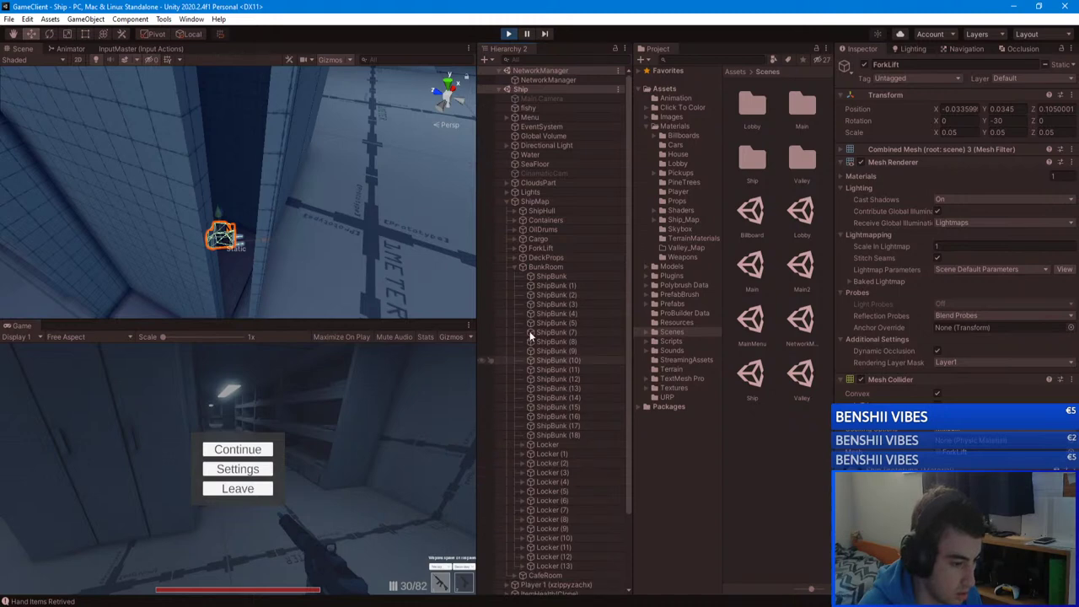
{"action": "left_click", "coordinate": [518, 266]}
{"action": "left_click", "coordinate": [224, 454]}
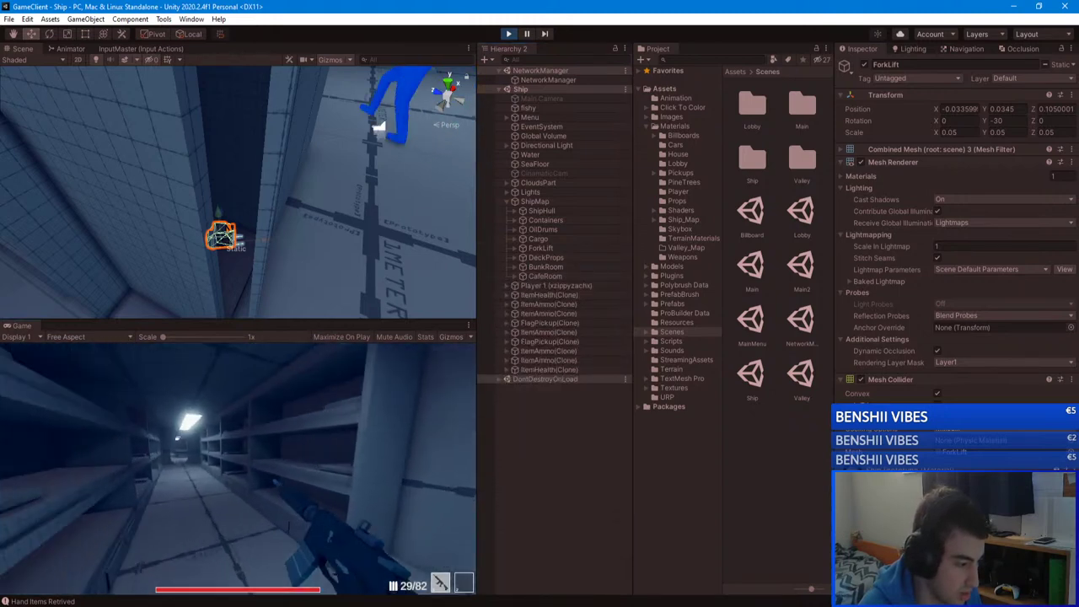
{"action": "key", "text": "r"}
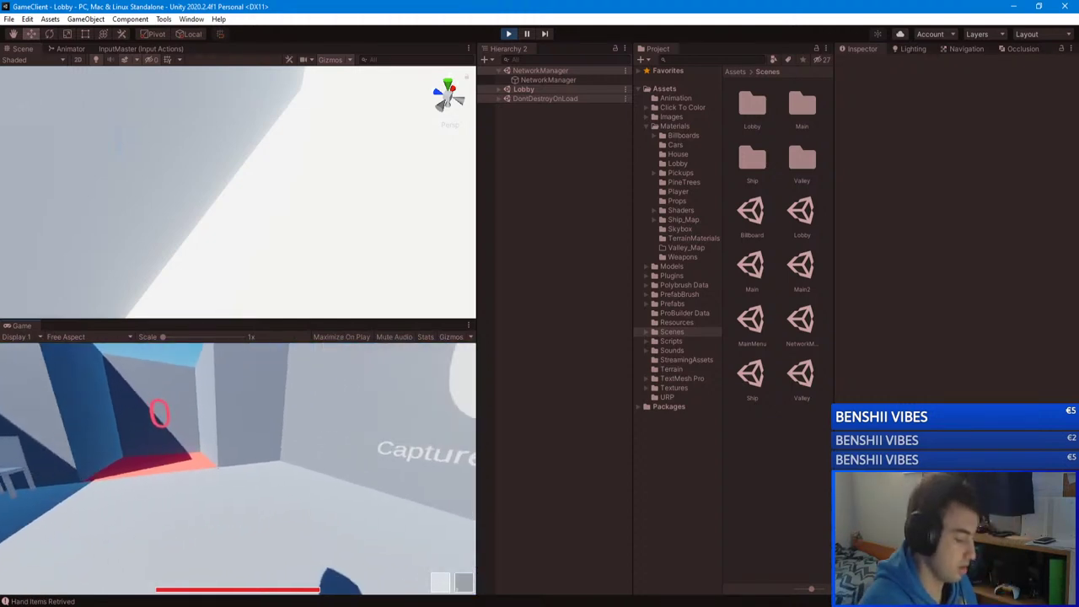
Step: Start a new Capture The Flag match on Ship and walk among the containers onto the blue one
{"action": "key", "text": "Escape"}
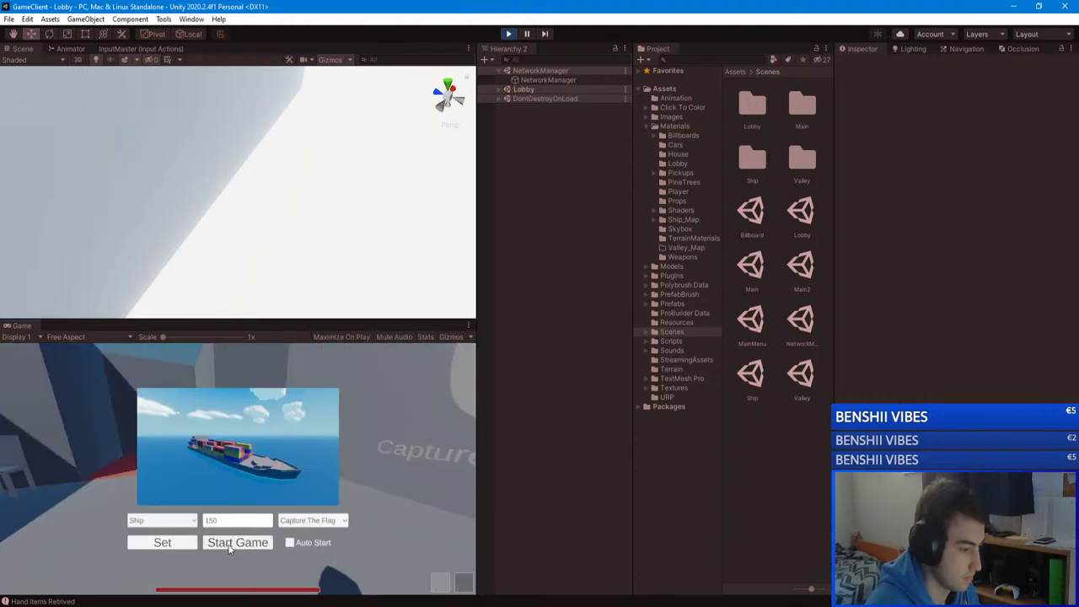
{"action": "left_click", "coordinate": [231, 543]}
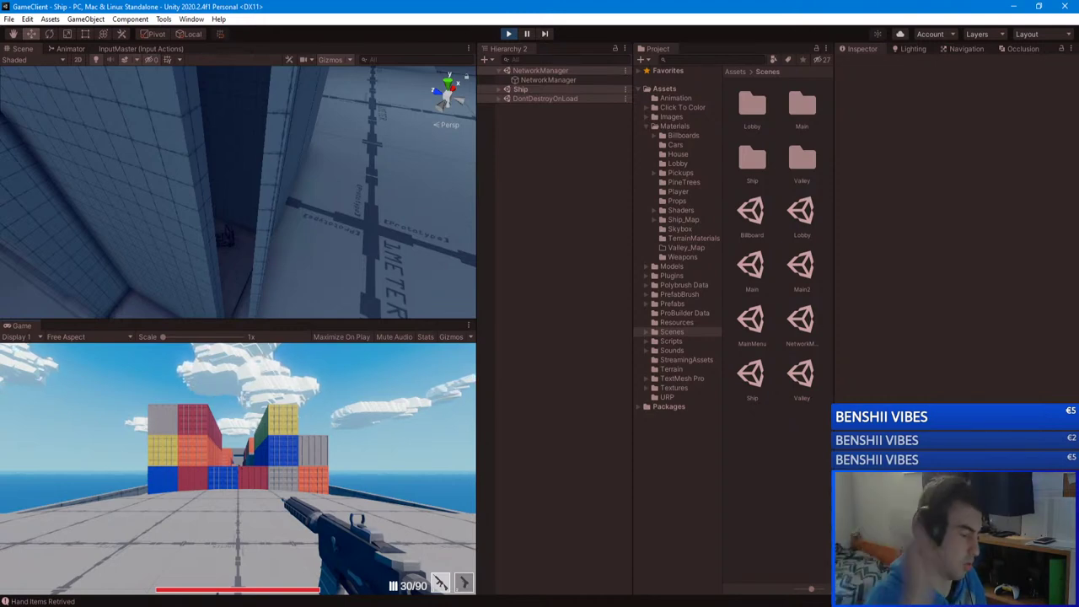
{"action": "key", "text": "w"}
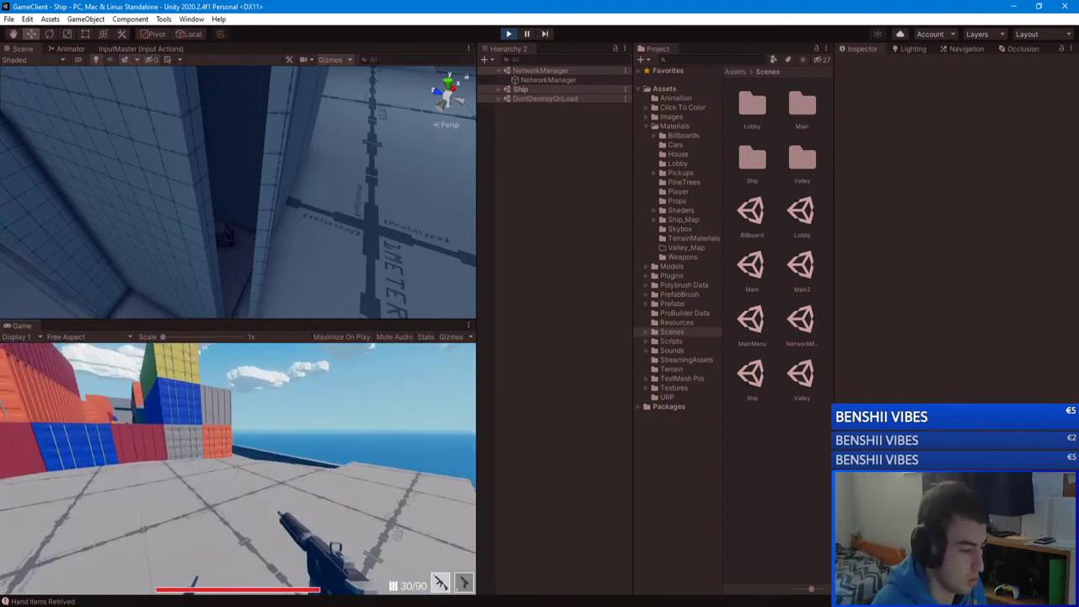
{"action": "key", "text": "w"}
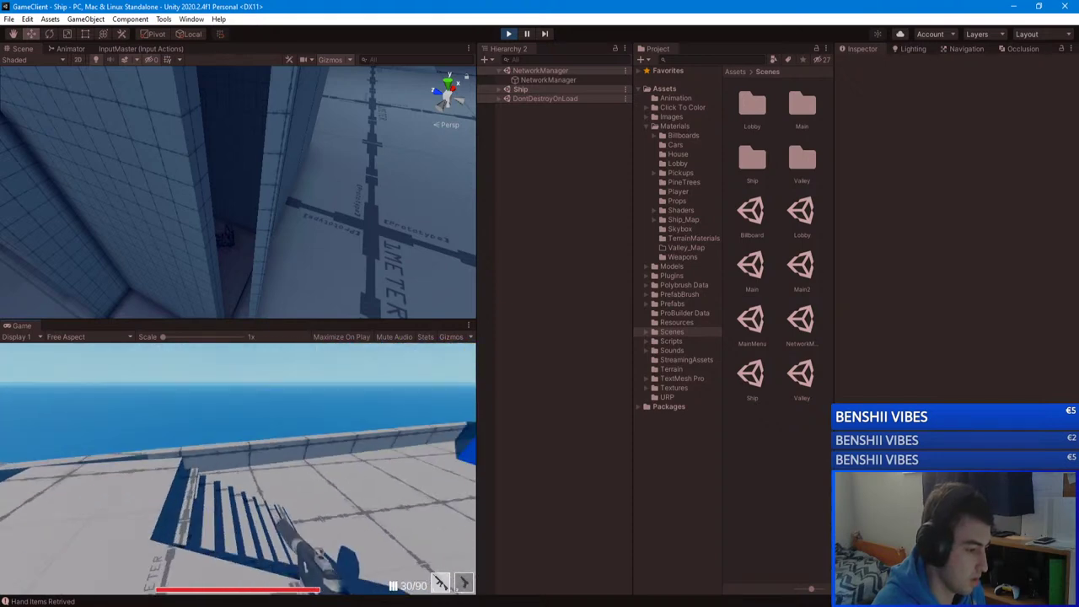
{"action": "key", "text": "w"}
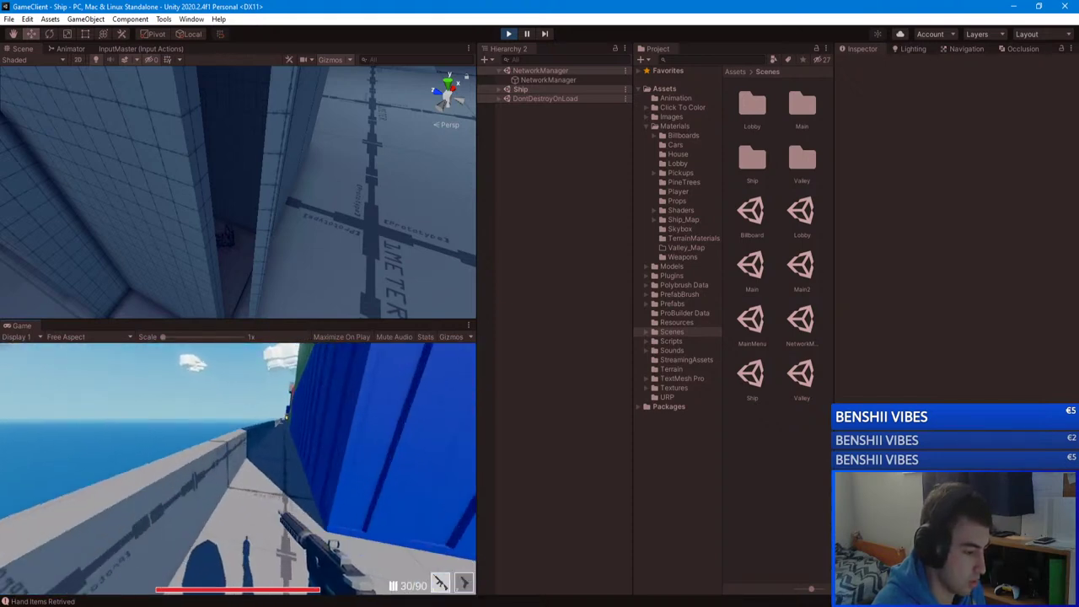
{"action": "key", "text": "w"}
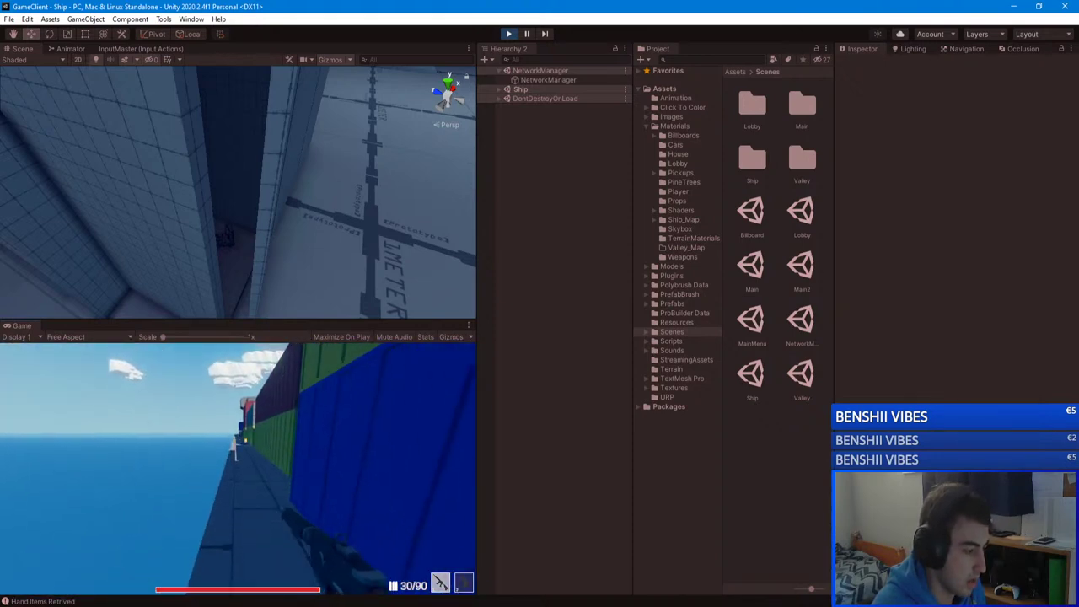
{"action": "key", "text": "w"}
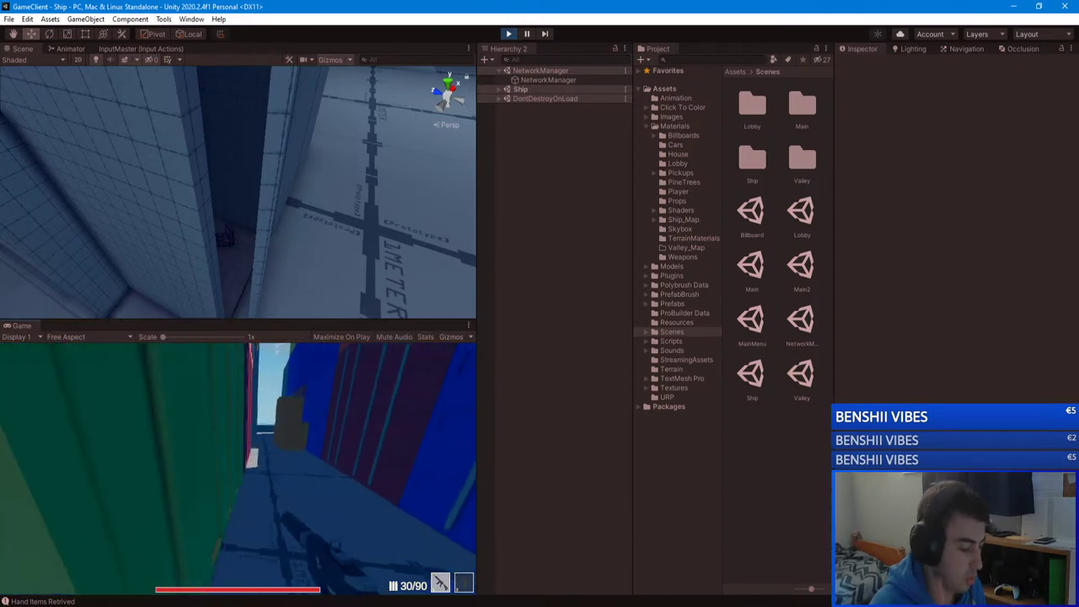
{"action": "key", "text": "w"}
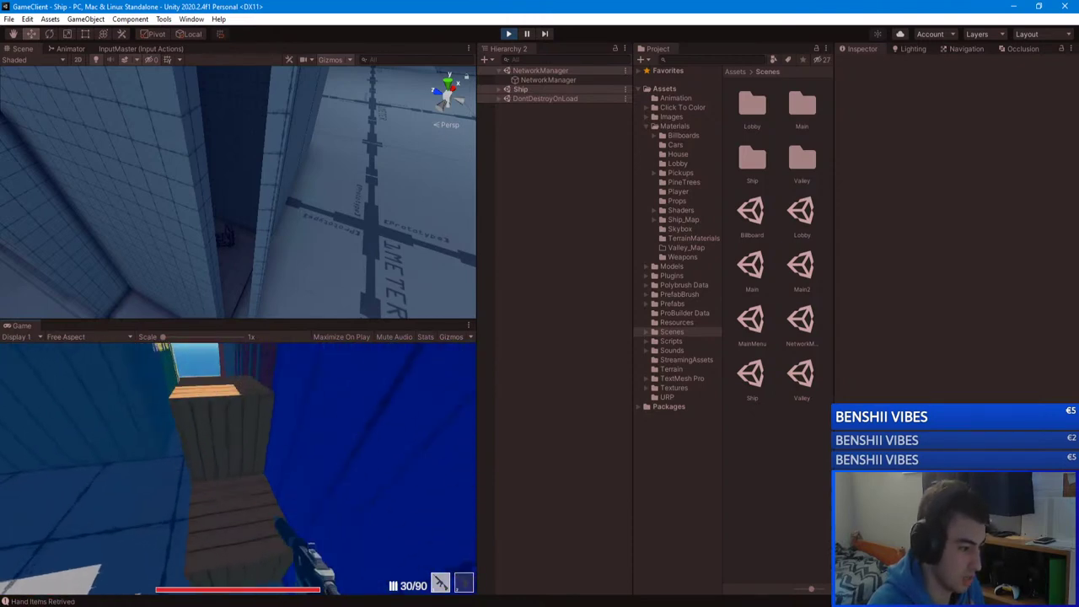
{"action": "key", "text": "w"}
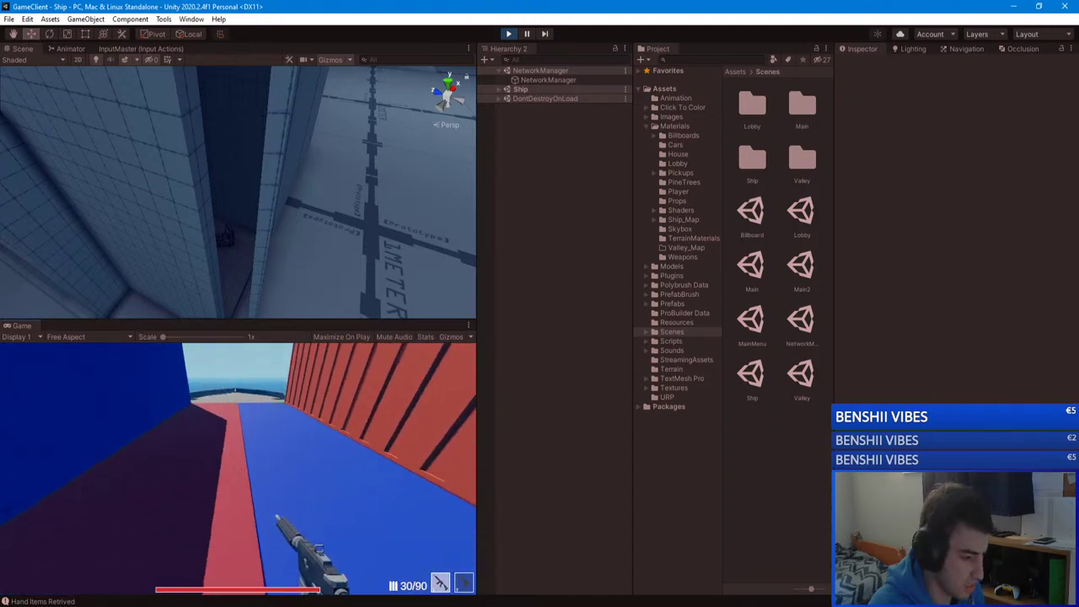
{"action": "key", "text": "w"}
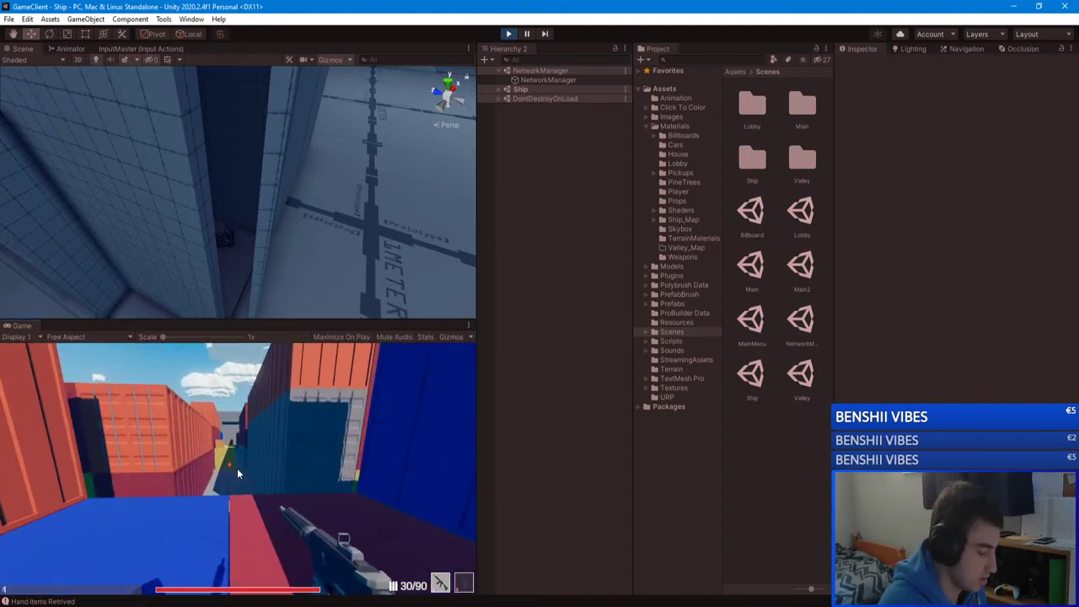
Step: Self-kill four times with the K key to test respawning
{"action": "key", "text": "k"}
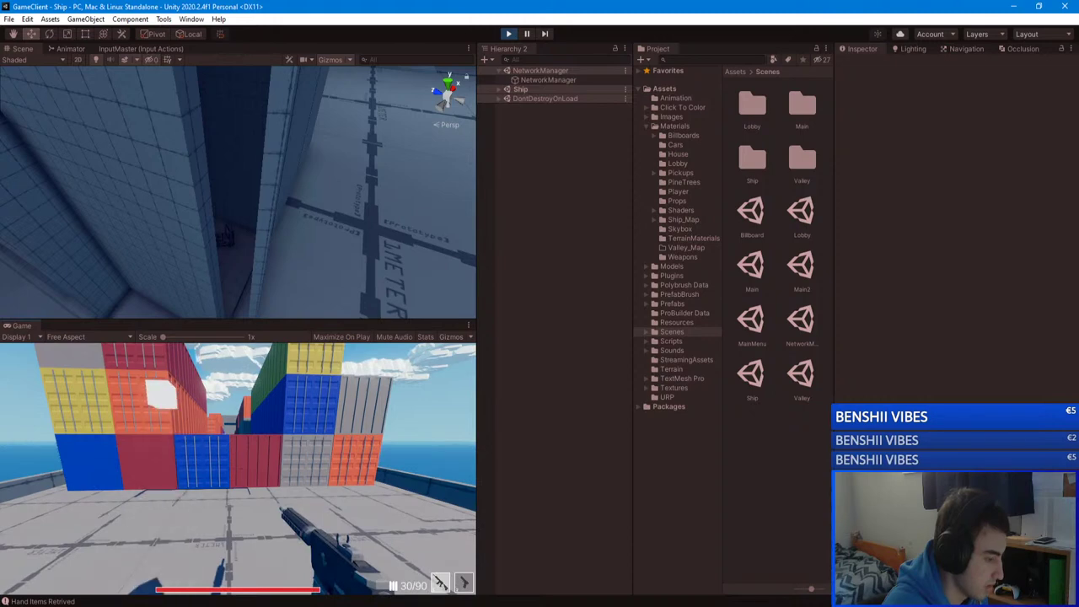
{"action": "key", "text": "k"}
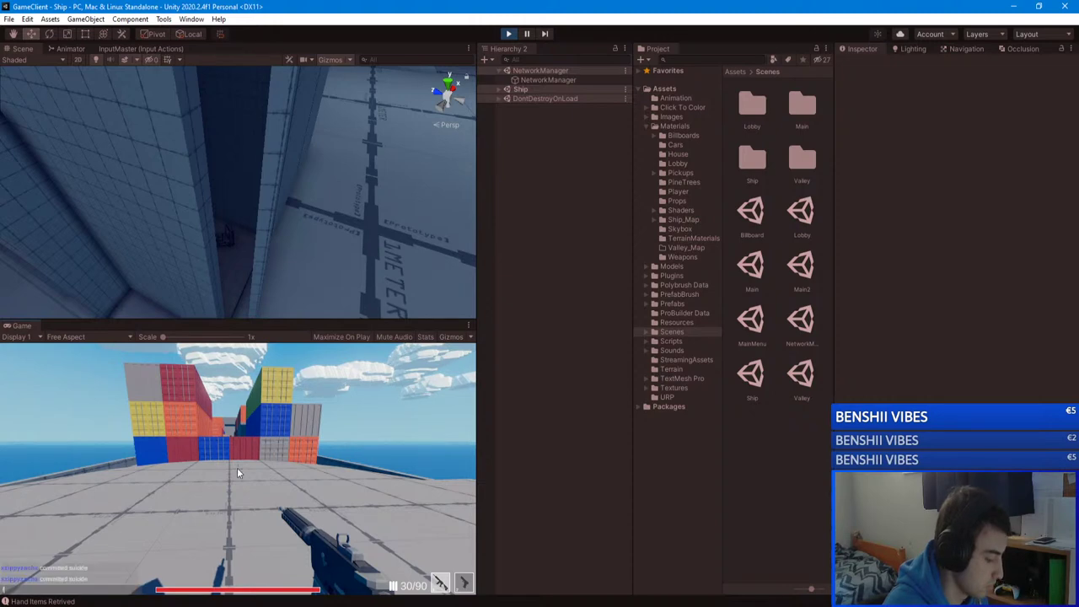
{"action": "key", "text": "k"}
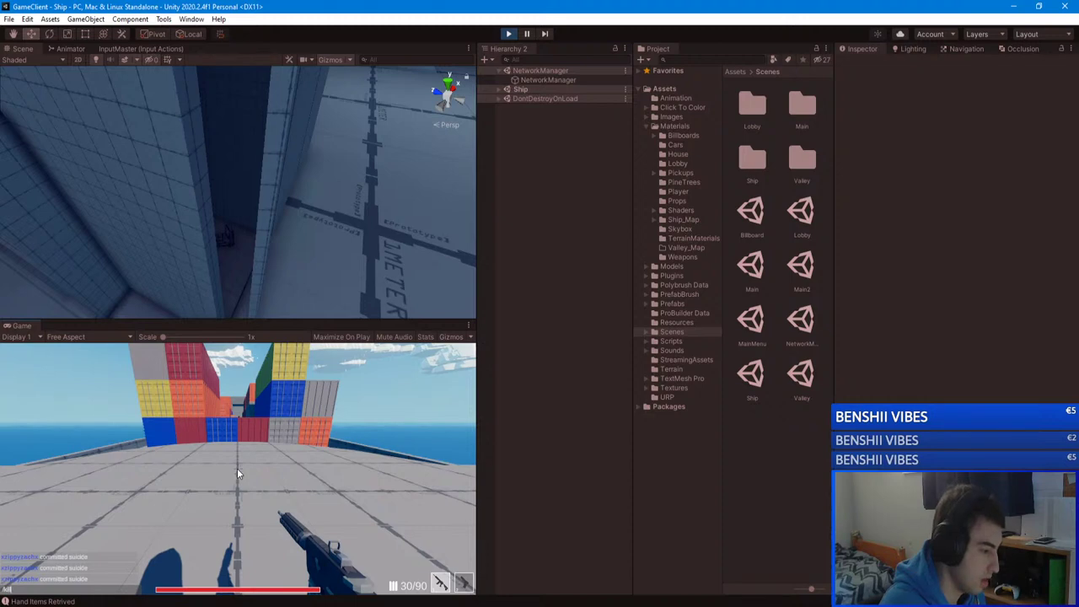
{"action": "key", "text": "k"}
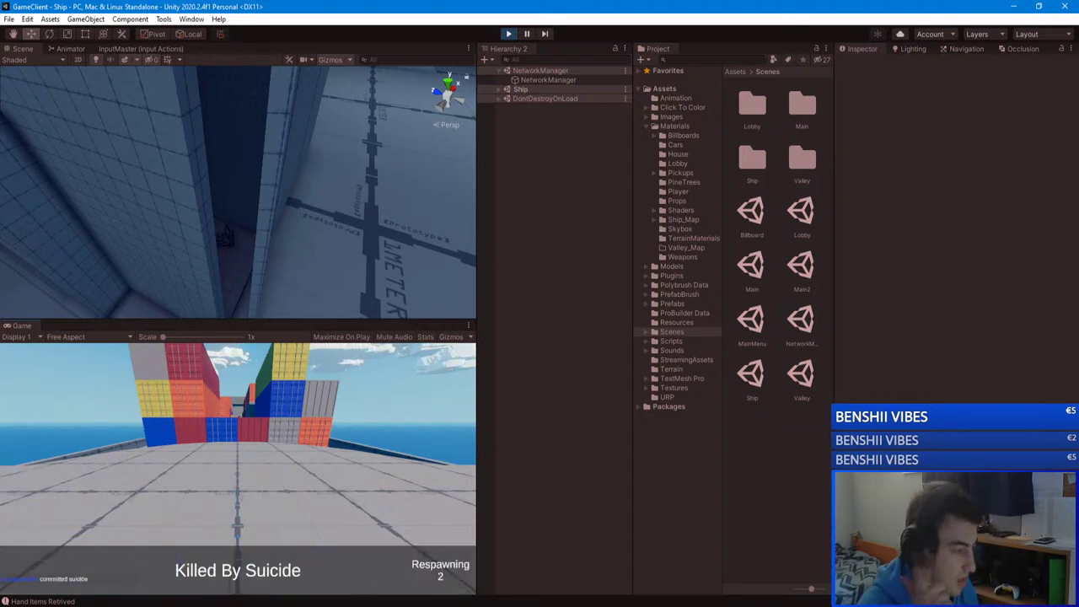
Step: Resume the match, reload, walk into the dark stairwell, and view the Capture The Flag scoreboard
{"action": "key", "text": "Escape"}
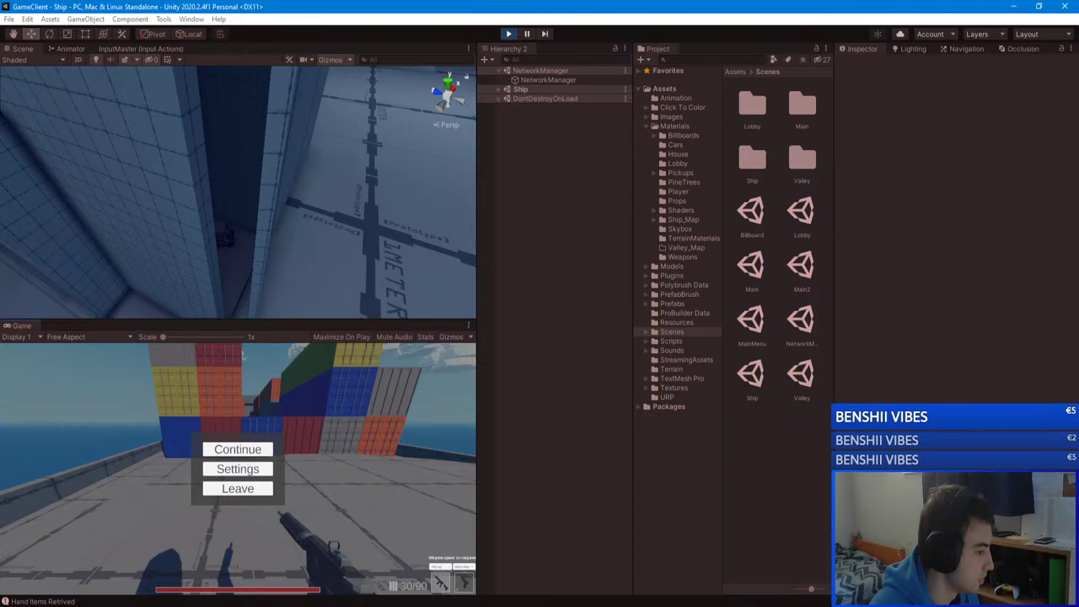
{"action": "left_click", "coordinate": [226, 456]}
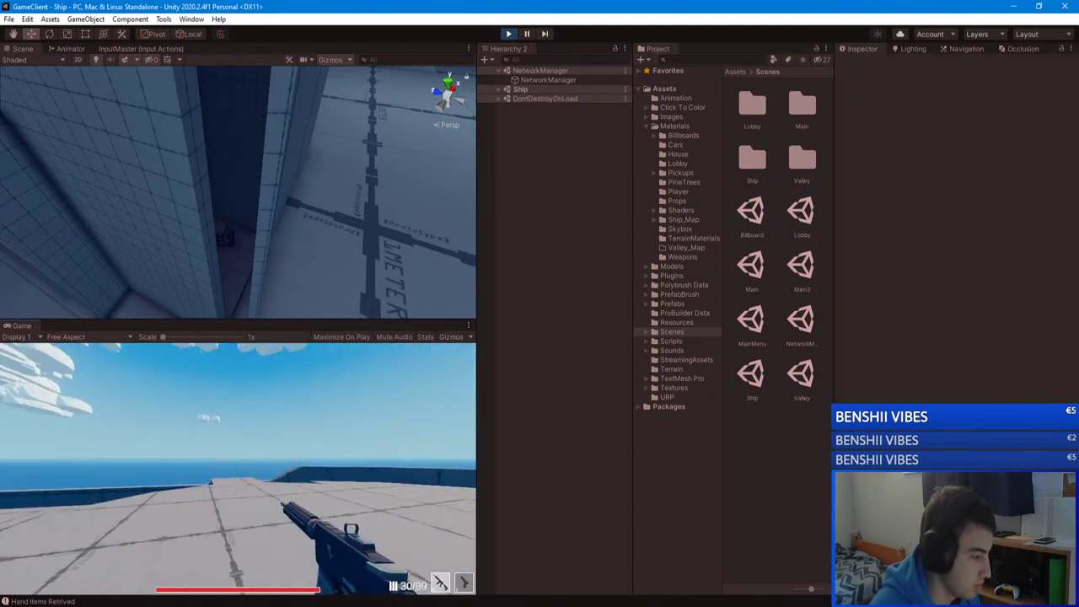
{"action": "key", "text": "r"}
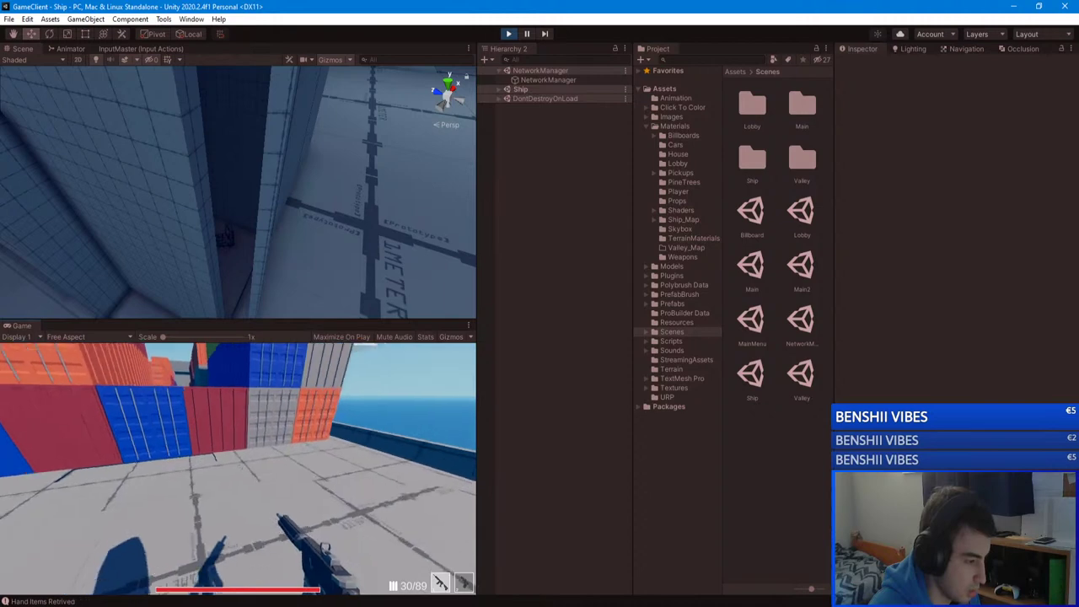
{"action": "key", "text": "w"}
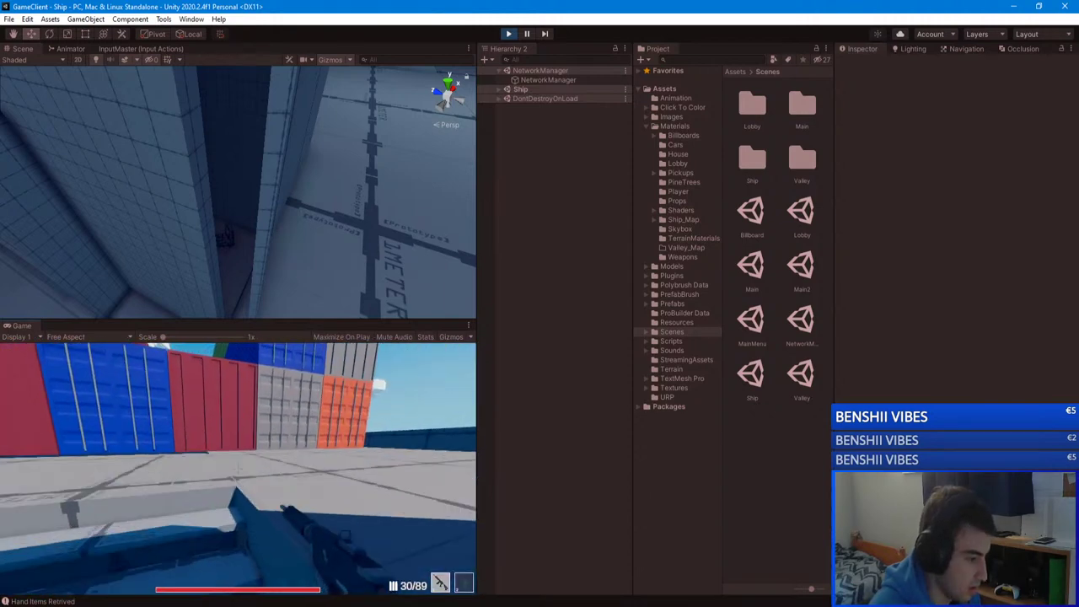
{"action": "key", "text": "Tab"}
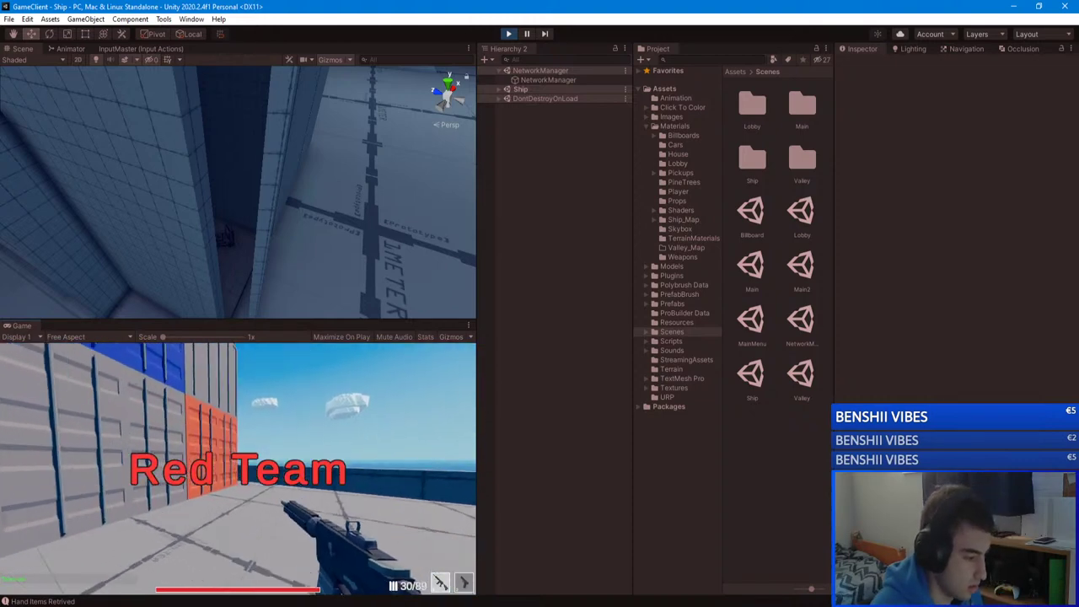
Step: Self-kill four times with K, then leave the match for the Main Menu
{"action": "key", "text": "k"}
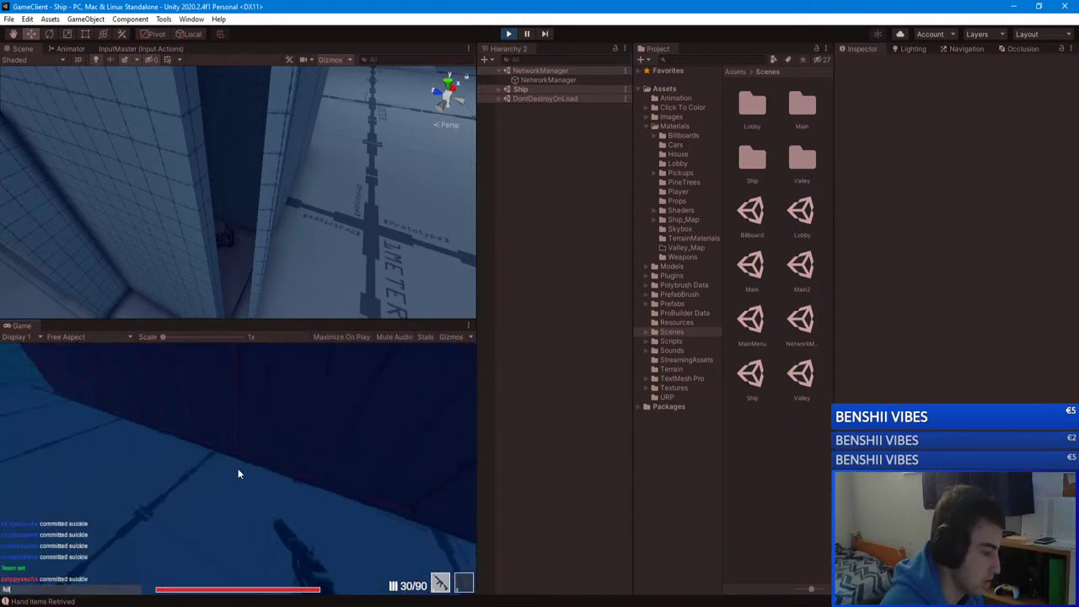
{"action": "key", "text": "k"}
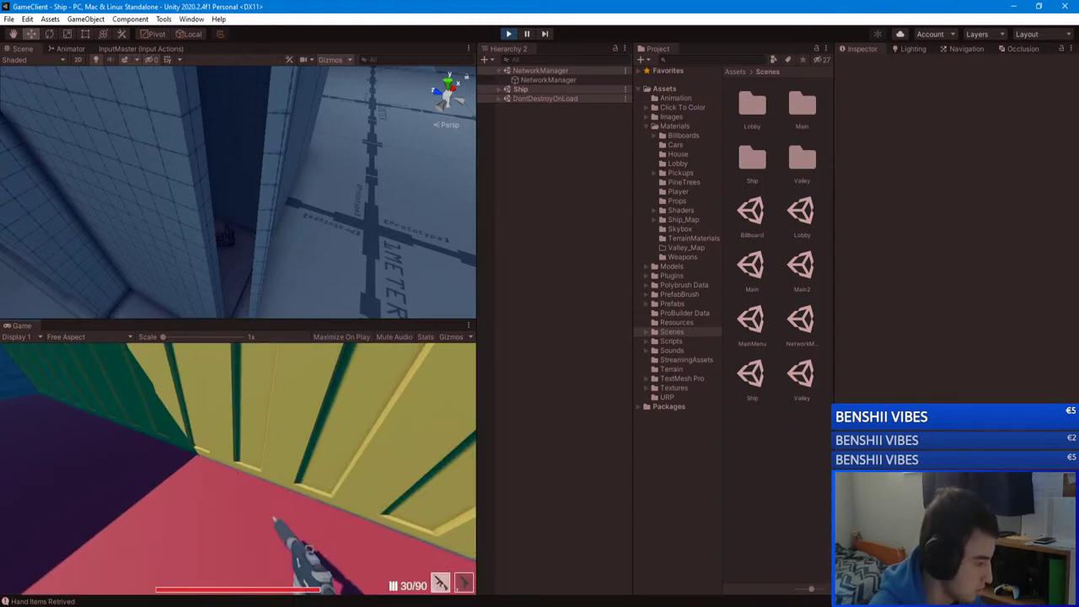
{"action": "key", "text": "k"}
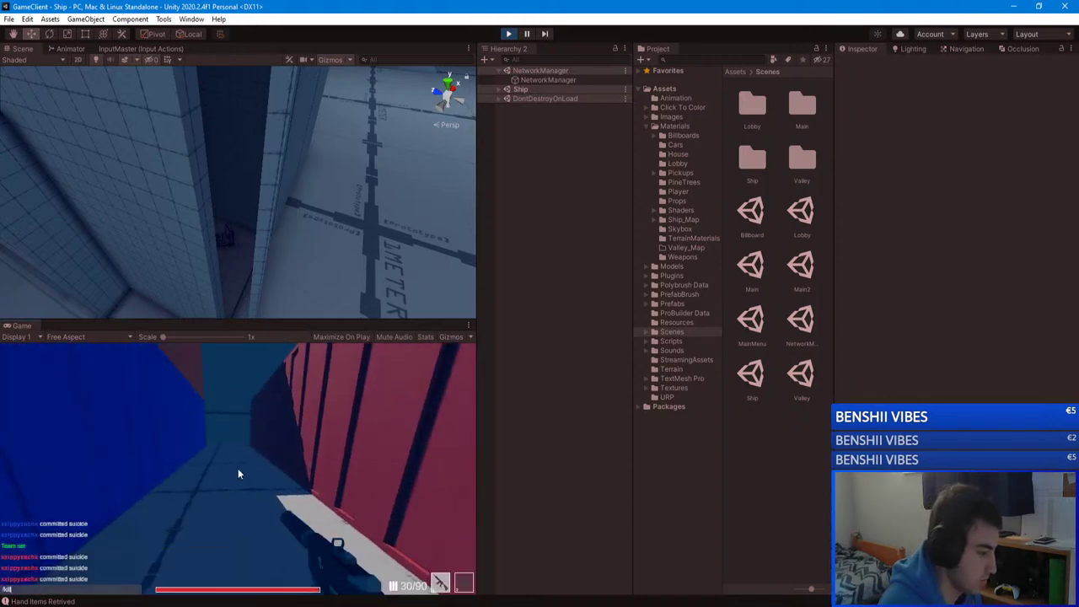
{"action": "key", "text": "k"}
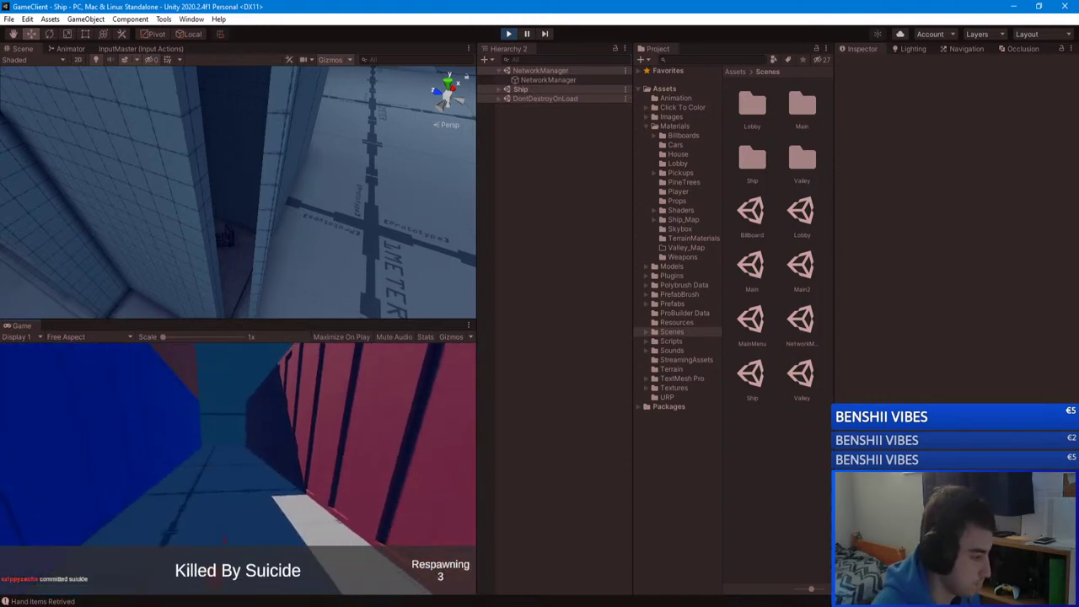
{"action": "key", "text": "Escape"}
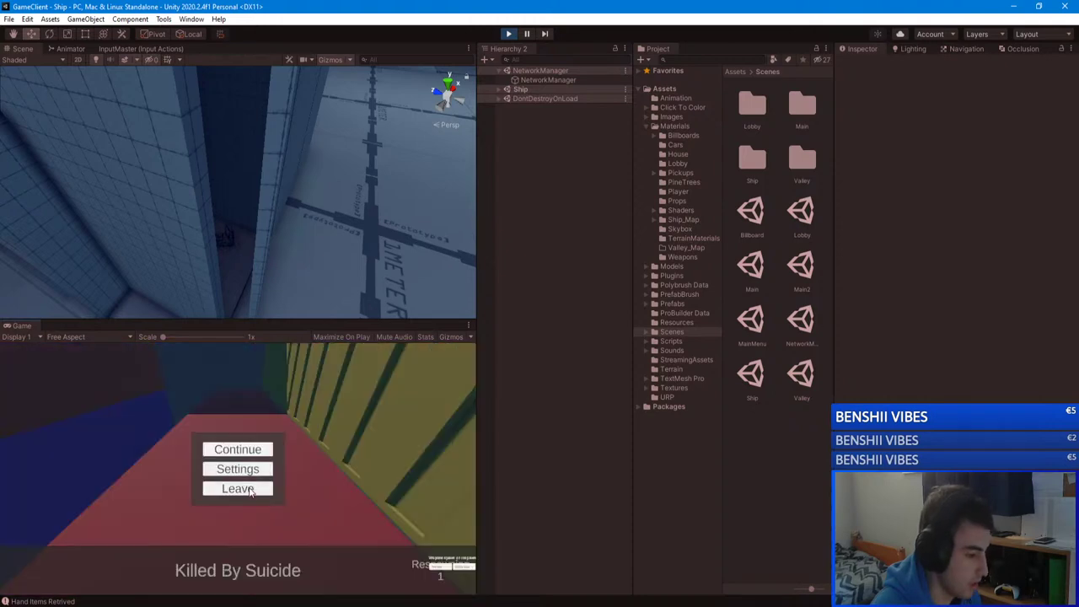
{"action": "left_click", "coordinate": [245, 495]}
Step: Join the unityserver match, then leave it for the Main Menu
{"action": "left_click", "coordinate": [238, 437]}
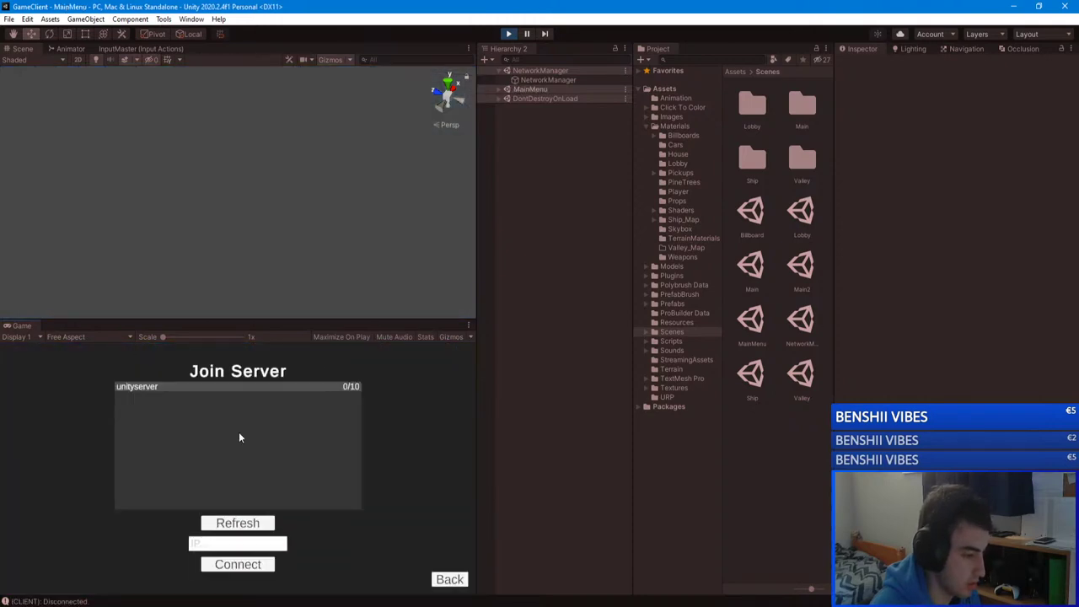
{"action": "left_click", "coordinate": [168, 389]}
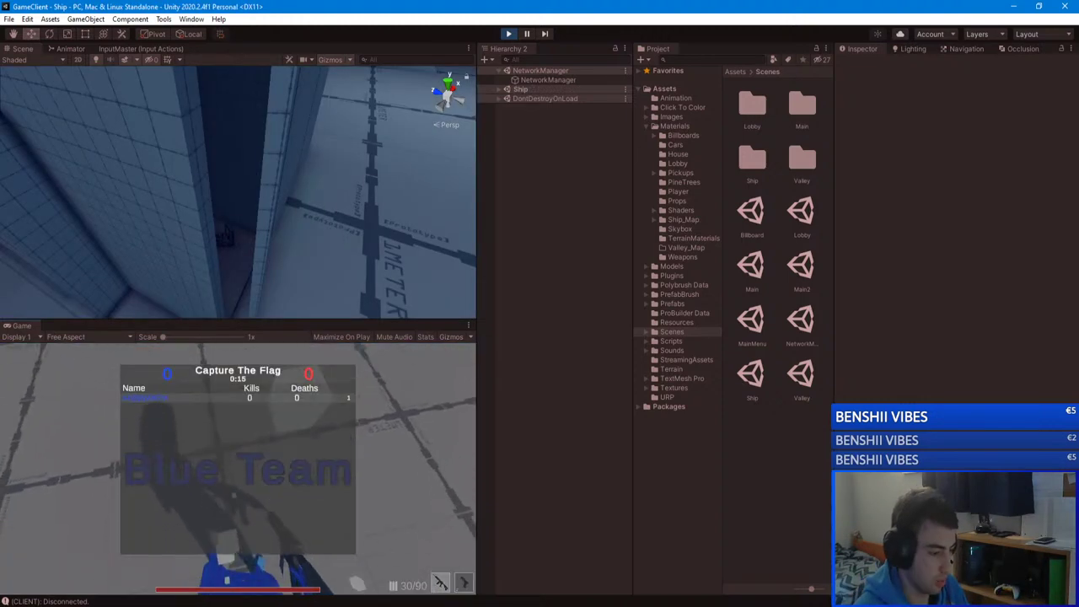
{"action": "key", "text": "Escape"}
{"action": "left_click", "coordinate": [226, 489]}
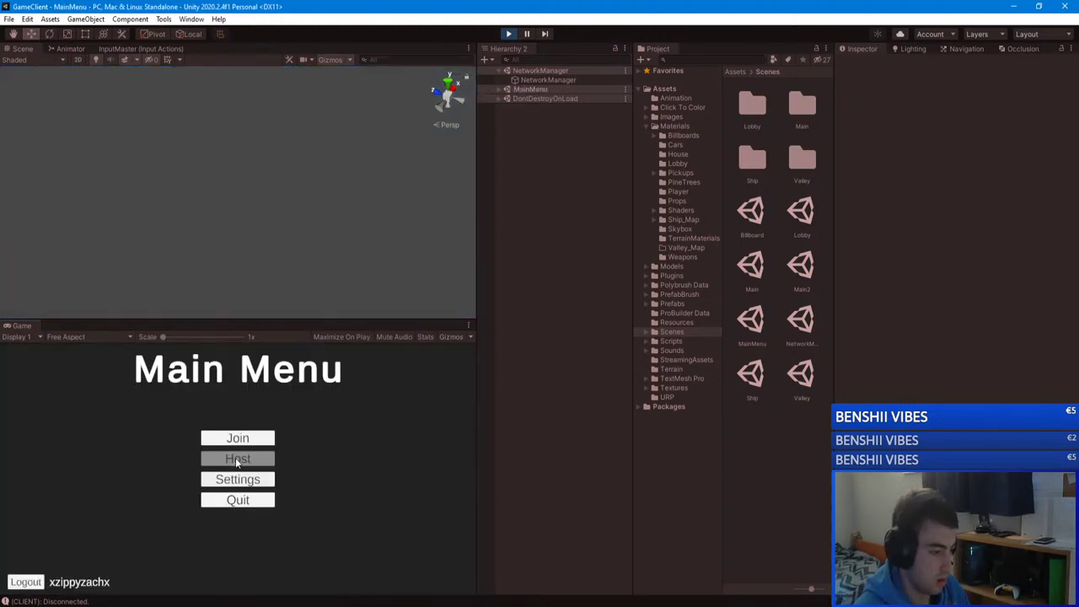
Step: Rejoin unityserver, check the Capture The Flag scoreboard, and leave for the Main Menu
{"action": "left_click", "coordinate": [238, 437]}
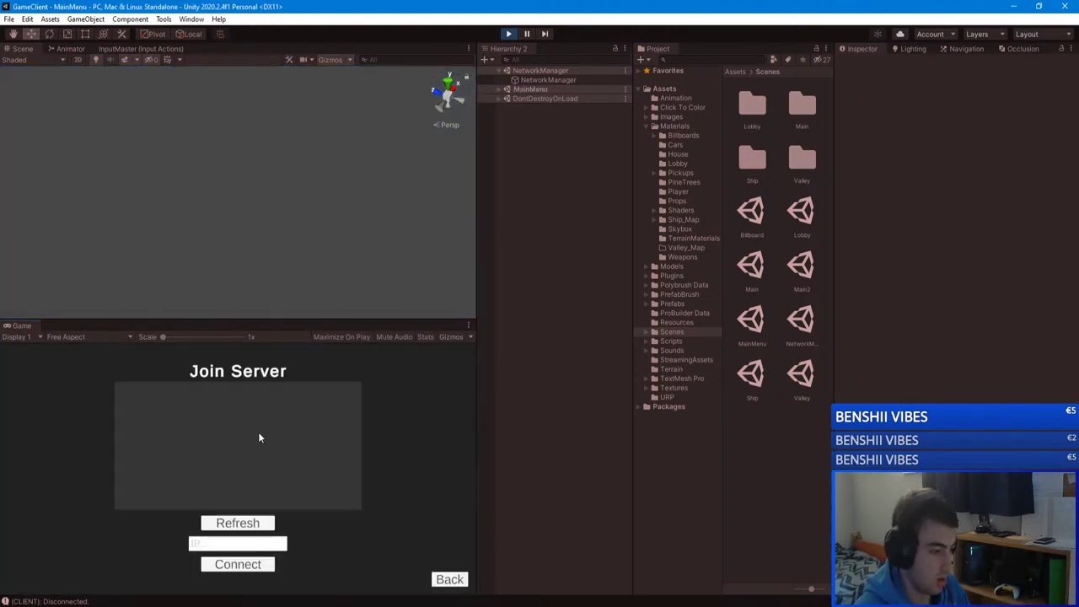
{"action": "left_click", "coordinate": [314, 389]}
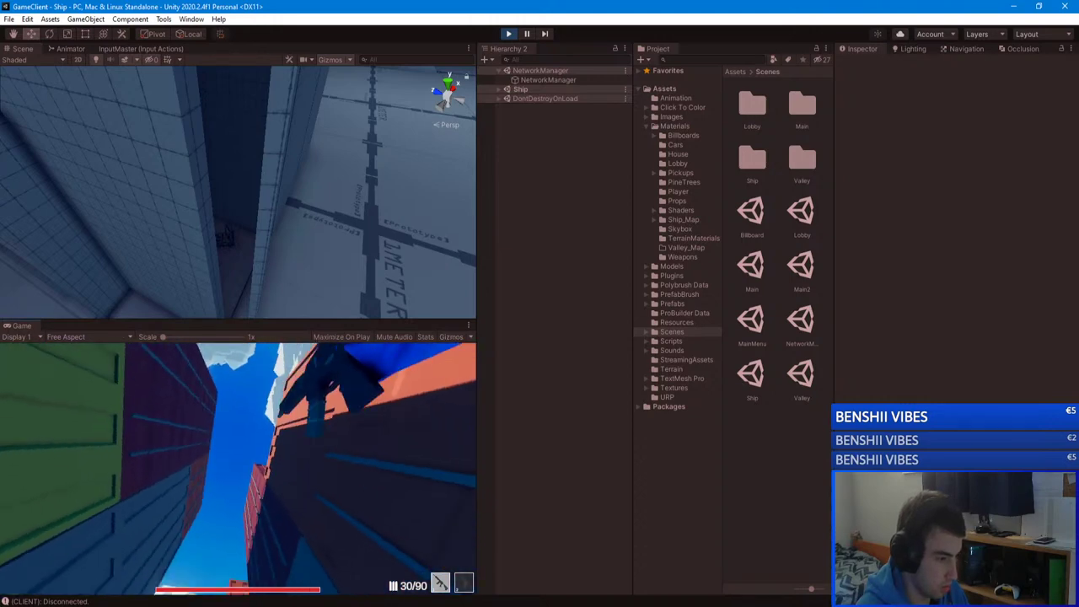
{"action": "key", "text": "Tab"}
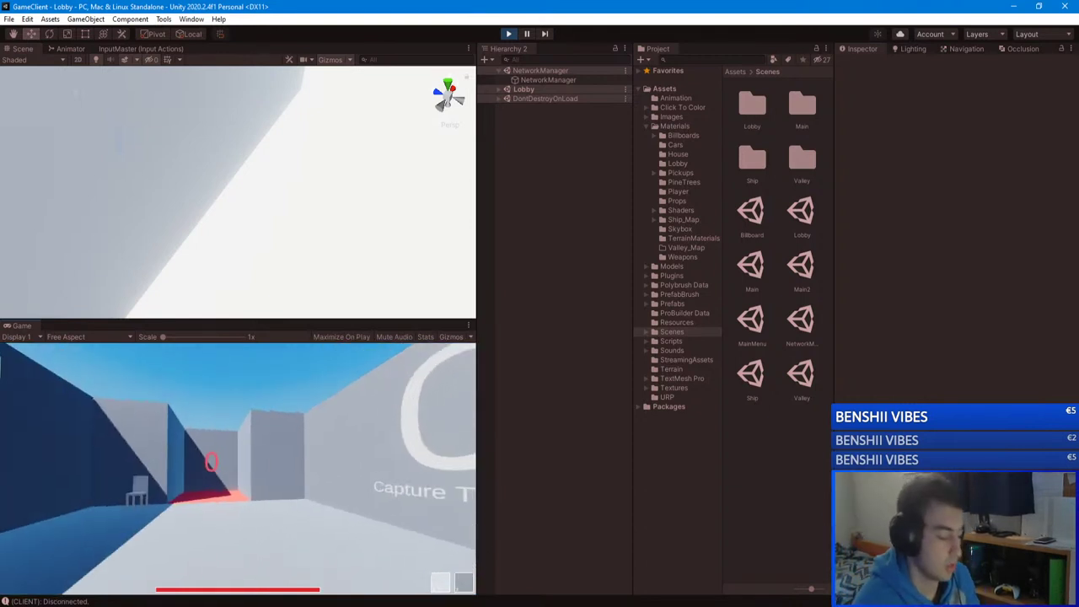
{"action": "key", "text": "Escape"}
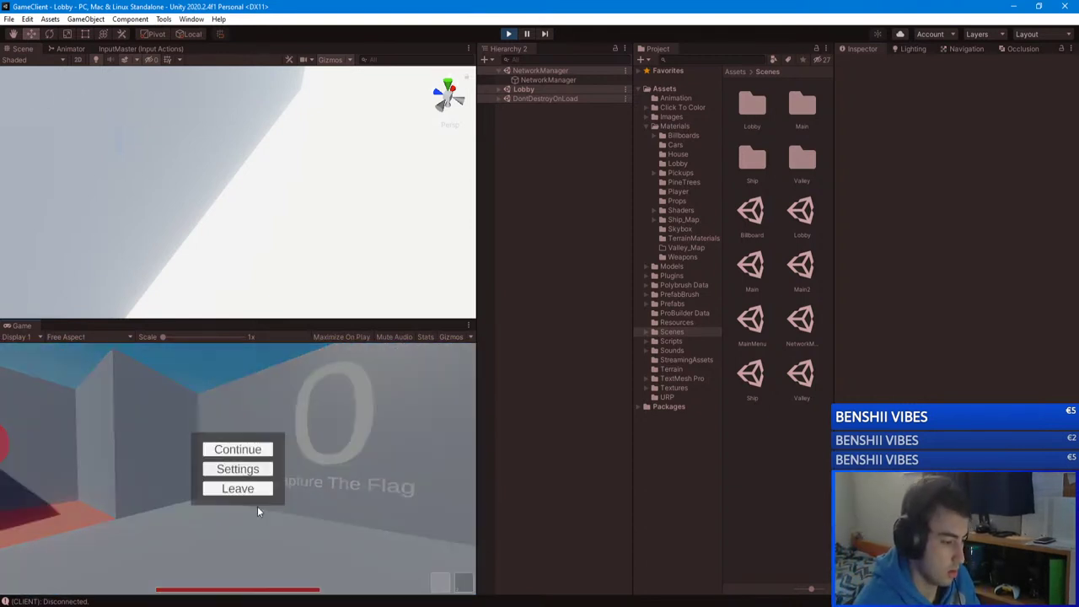
{"action": "left_click", "coordinate": [180, 570]}
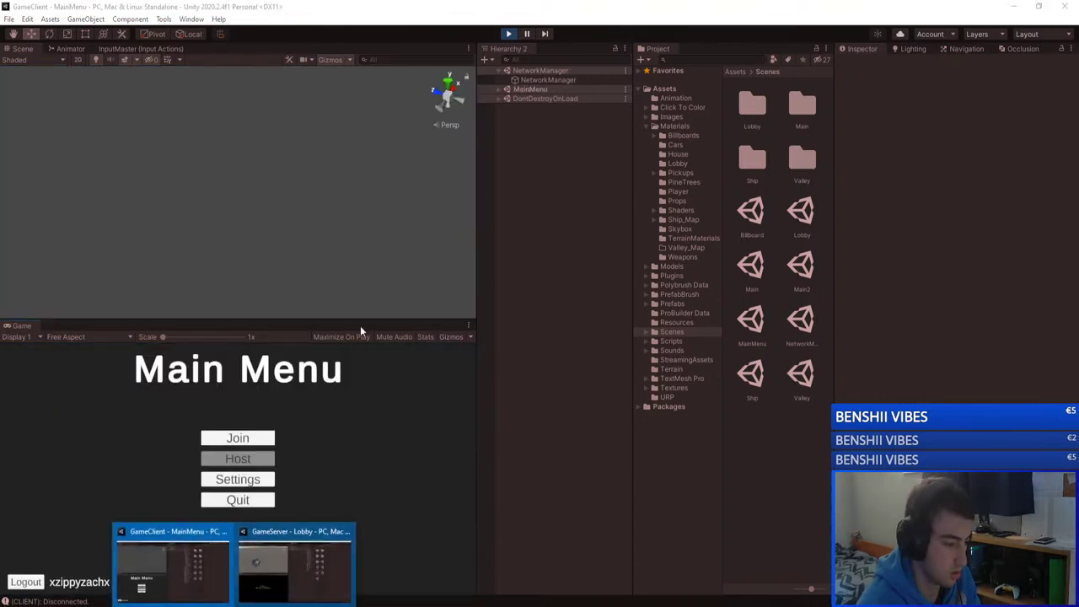
Step: Stop the GameServer editor's play mode, open the Ship scene, and expand SpawnPoints
{"action": "left_click", "coordinate": [294, 563]}
{"action": "key", "text": "ctrl+p"}
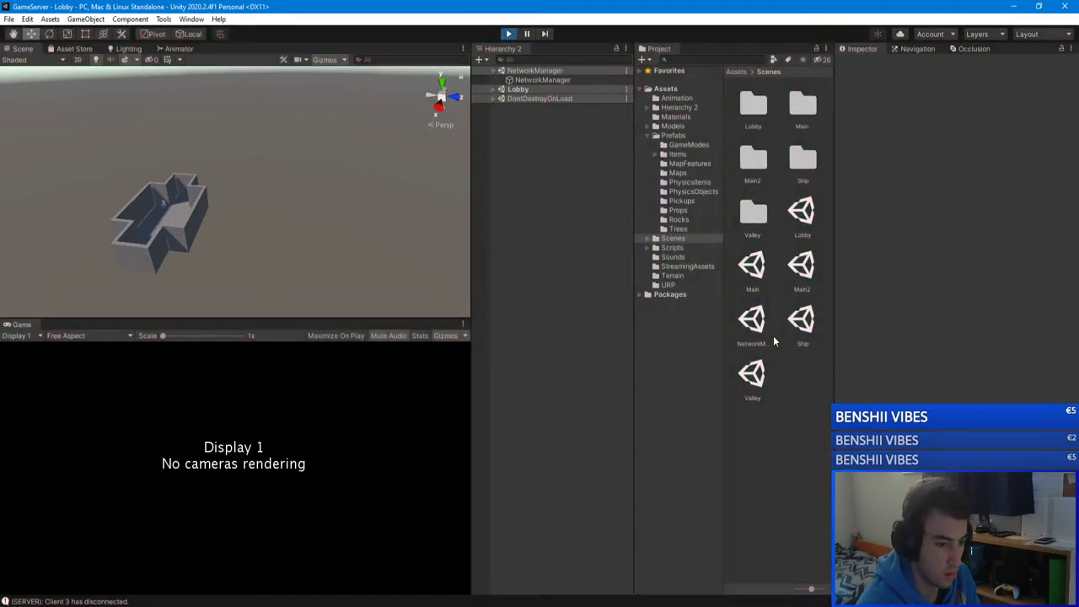
{"action": "double_click", "coordinate": [800, 320]}
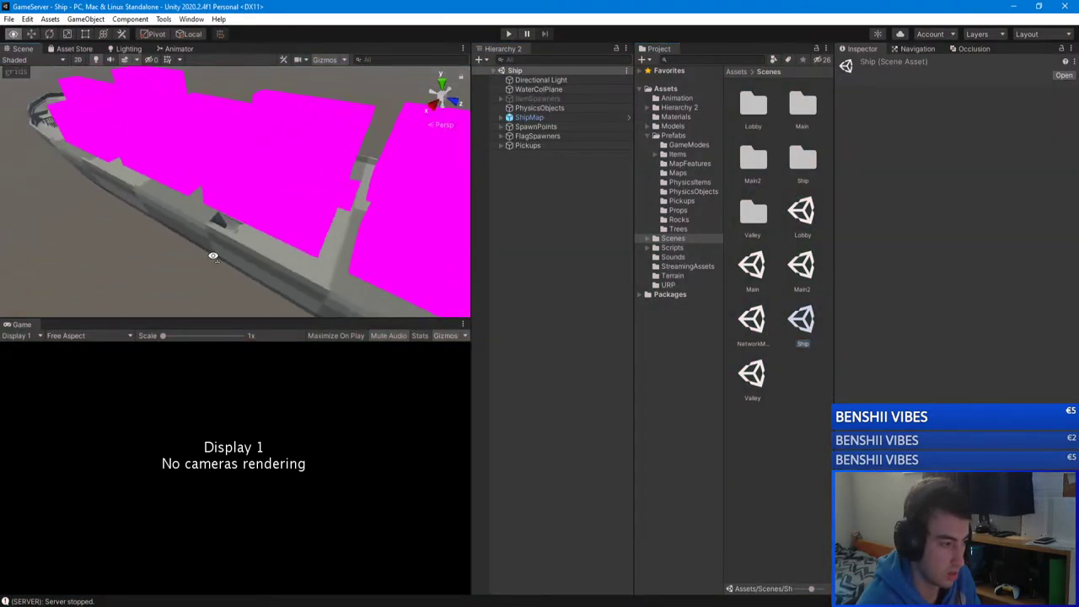
{"action": "left_click", "coordinate": [514, 127]}
{"action": "left_click", "coordinate": [502, 126]}
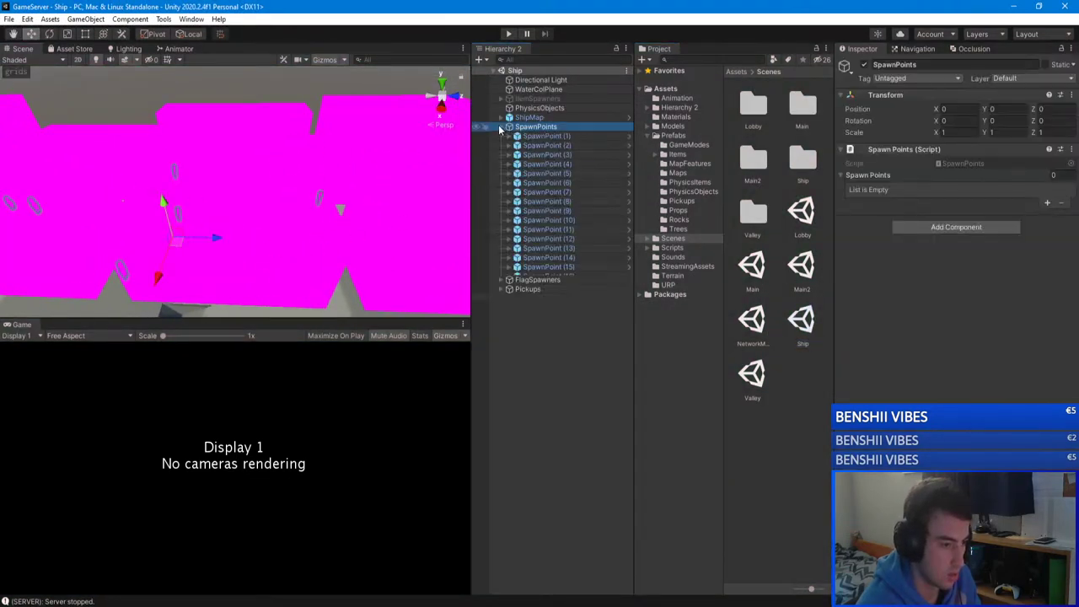
Step: Inspect SpawnPoint (10), (11), (12) and (9) in the Scene view, then collapse SpawnPoints
{"action": "left_click_drag", "start_coordinate": [279, 211], "coordinate": [286, 235], "text": "alt"}
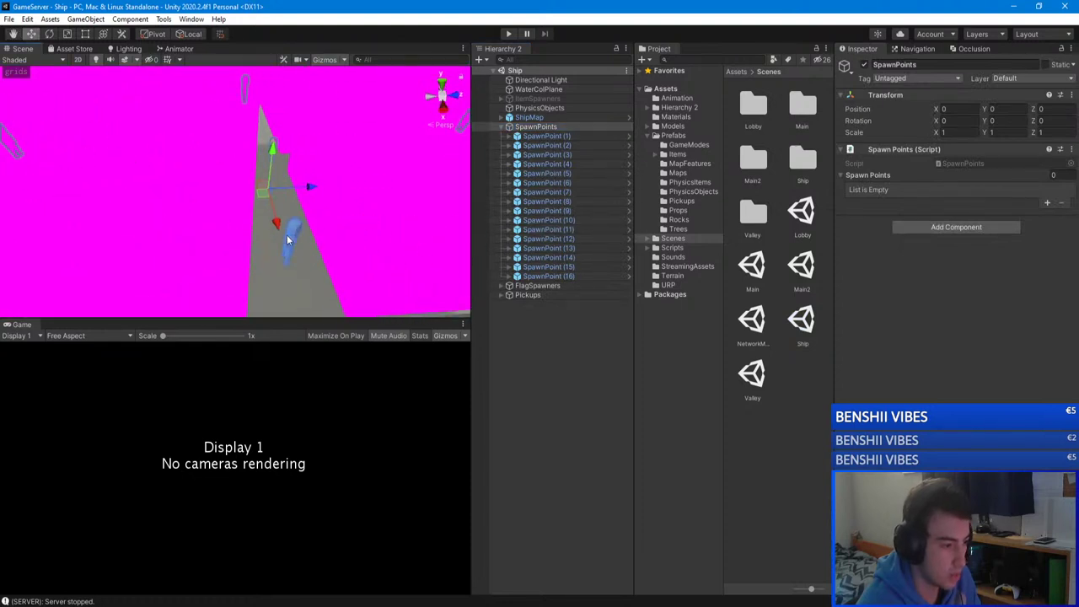
{"action": "left_click", "coordinate": [291, 234]}
{"action": "left_click", "coordinate": [296, 235]}
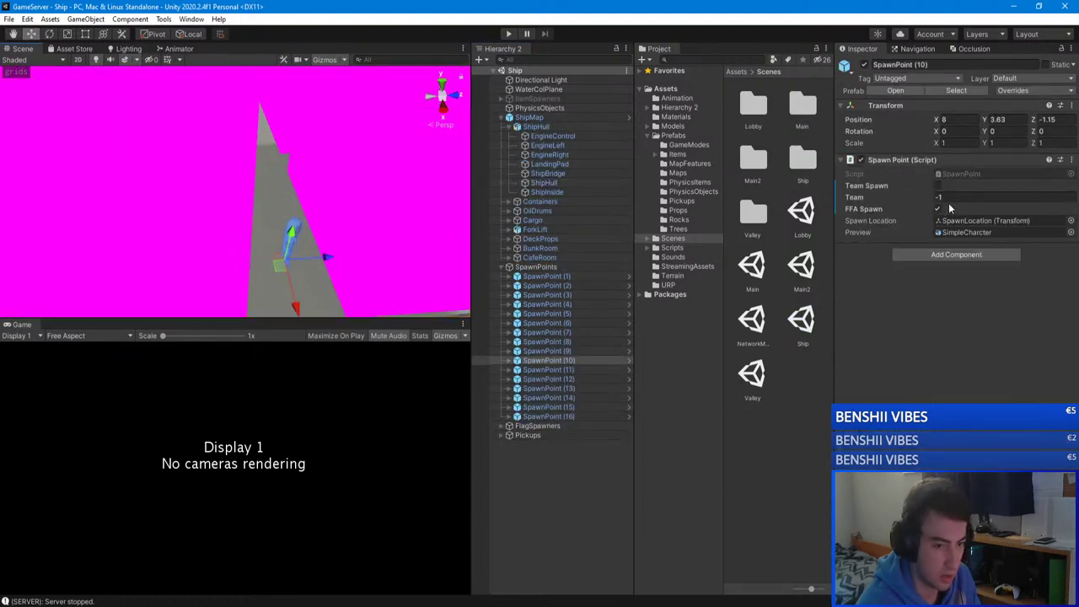
{"action": "mouse_move", "coordinate": [268, 210]}
{"action": "left_mouse_down", "text": "alt"}
{"action": "mouse_move", "coordinate": [311, 217]}
{"action": "mouse_move", "coordinate": [278, 211]}
{"action": "left_mouse_up", "text": "alt"}
{"action": "left_click", "coordinate": [234, 198]}
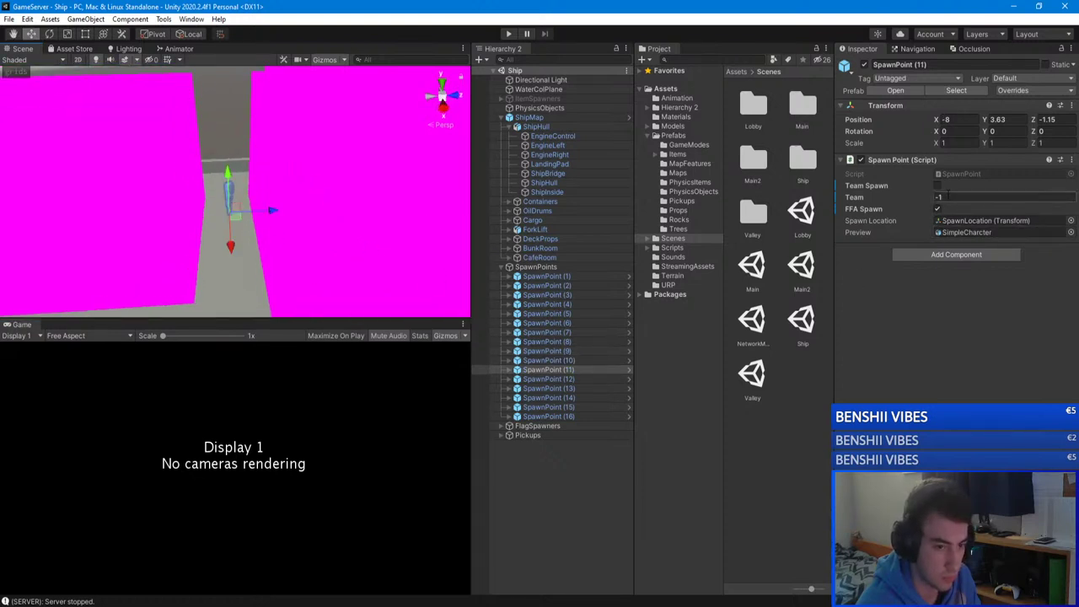
{"action": "left_click_drag", "start_coordinate": [438, 219], "coordinate": [382, 284], "text": "alt"}
{"action": "left_click", "coordinate": [288, 260]}
{"action": "left_click", "coordinate": [272, 244]}
{"action": "left_click", "coordinate": [580, 470]}
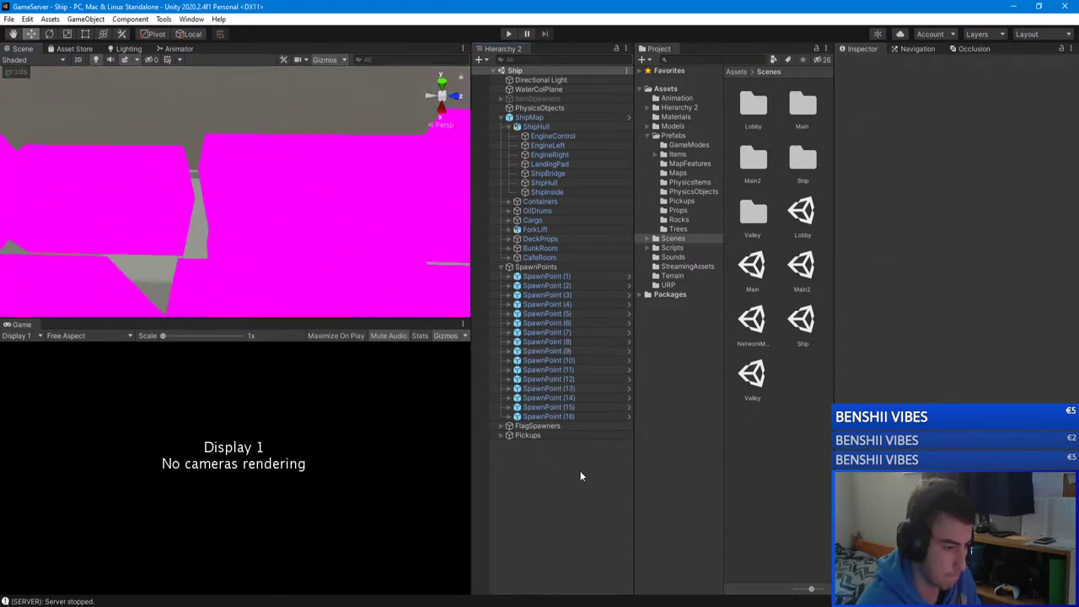
{"action": "left_click", "coordinate": [502, 267]}
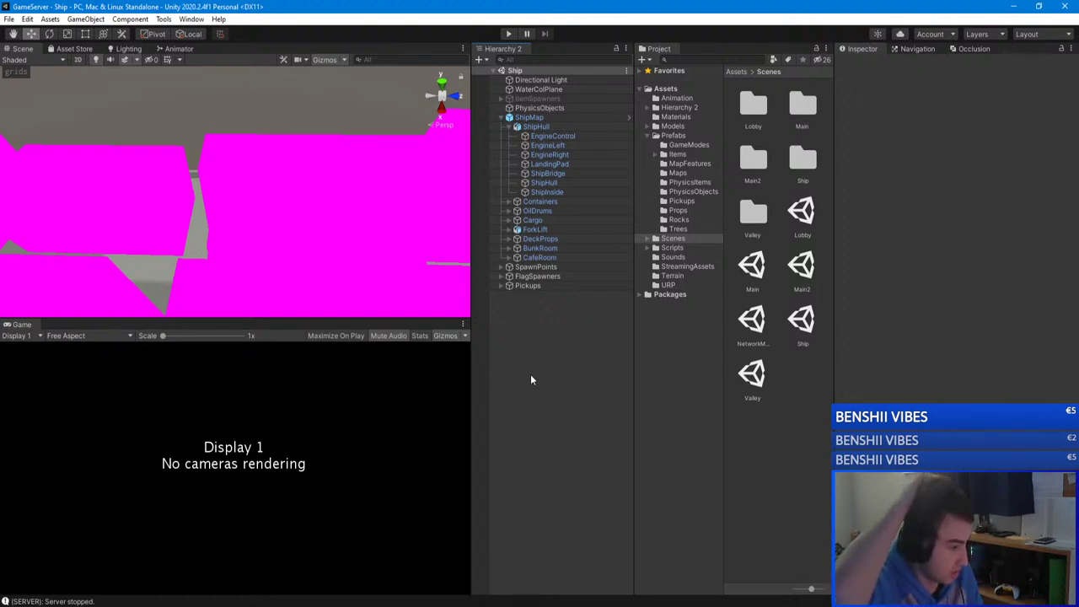
Step: Fly the view over the player figure and magenta ship blocks, then run the Ship scene
{"action": "right_click_drag", "start_coordinate": [378, 296], "coordinate": [767, 177]}
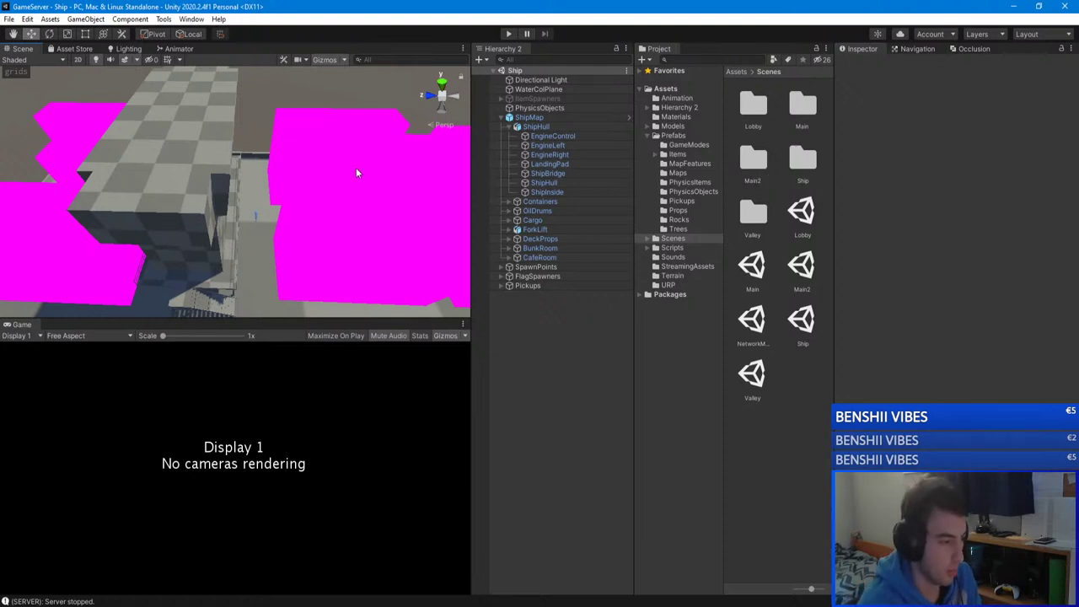
{"action": "right_click_drag", "start_coordinate": [356, 167], "coordinate": [497, 140]}
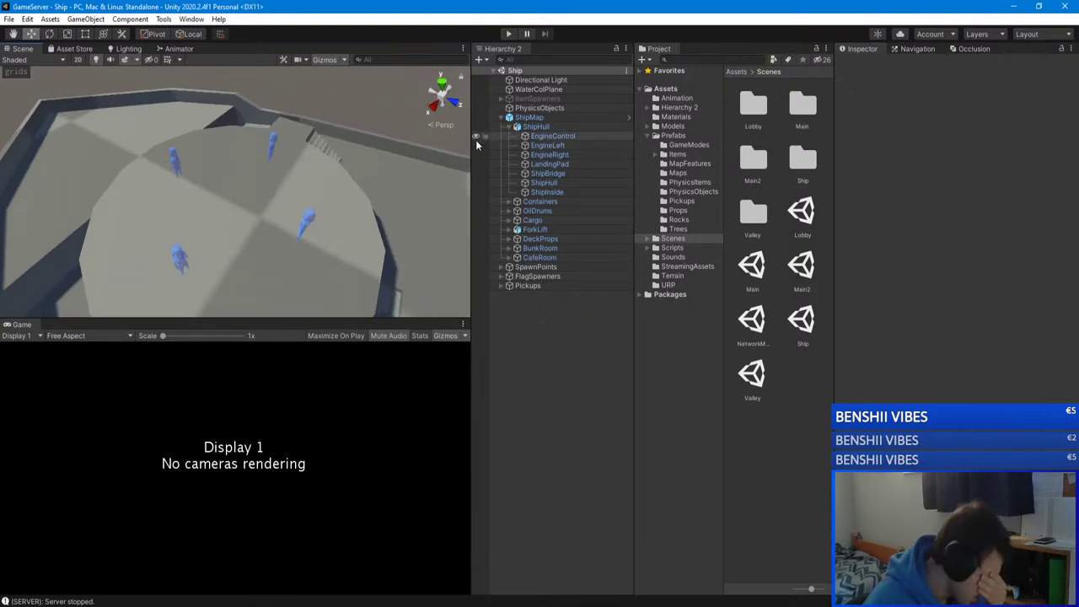
{"action": "left_click", "coordinate": [510, 34]}
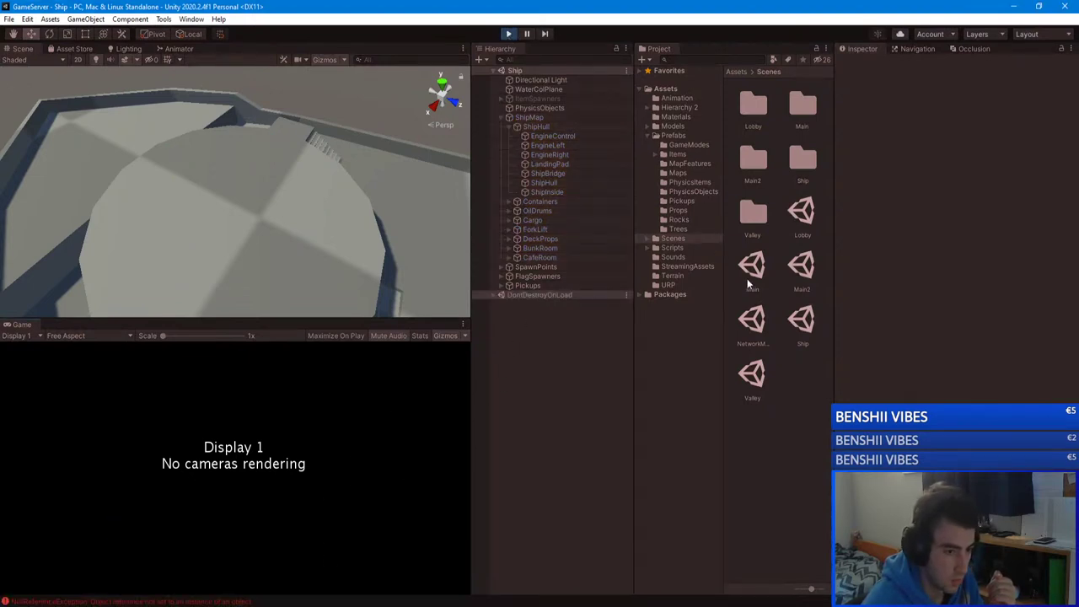
Step: Stop play mode, open the NetworkManager scene, and briefly run then stop the server
{"action": "key", "text": "ctrl+p"}
{"action": "double_click", "coordinate": [747, 318]}
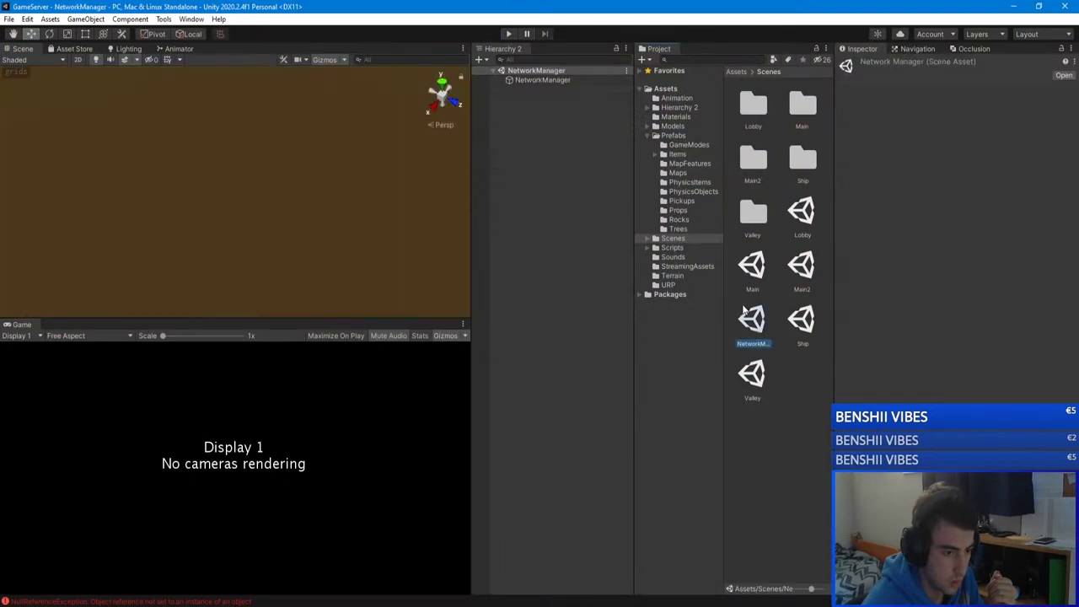
{"action": "left_click", "coordinate": [509, 33]}
{"action": "mouse_move", "coordinate": [234, 600]}
{"action": "mouse_move", "coordinate": [211, 557]}
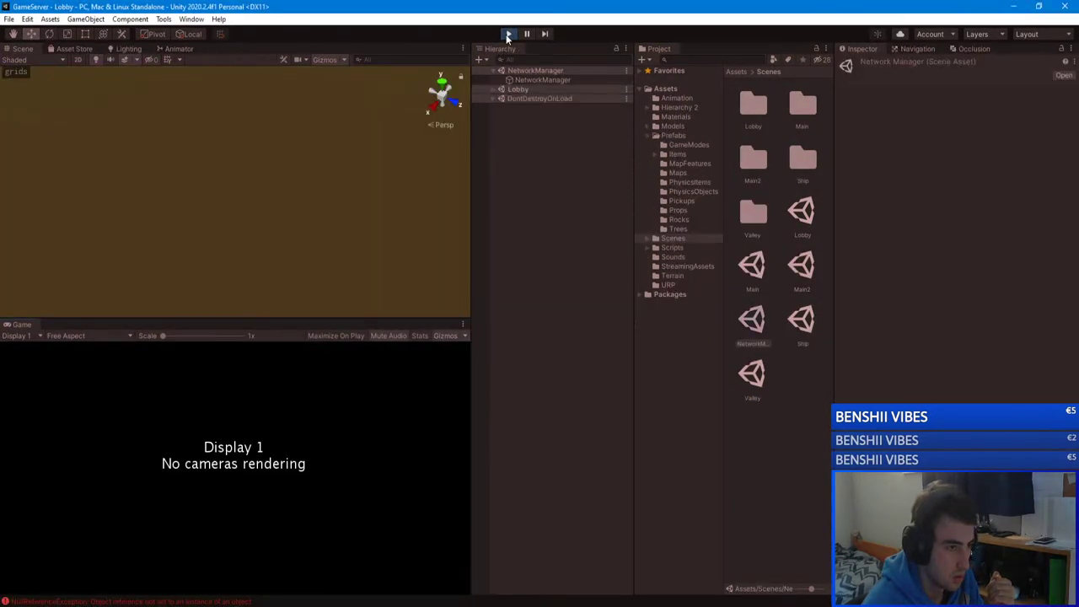
{"action": "left_click", "coordinate": [509, 34]}
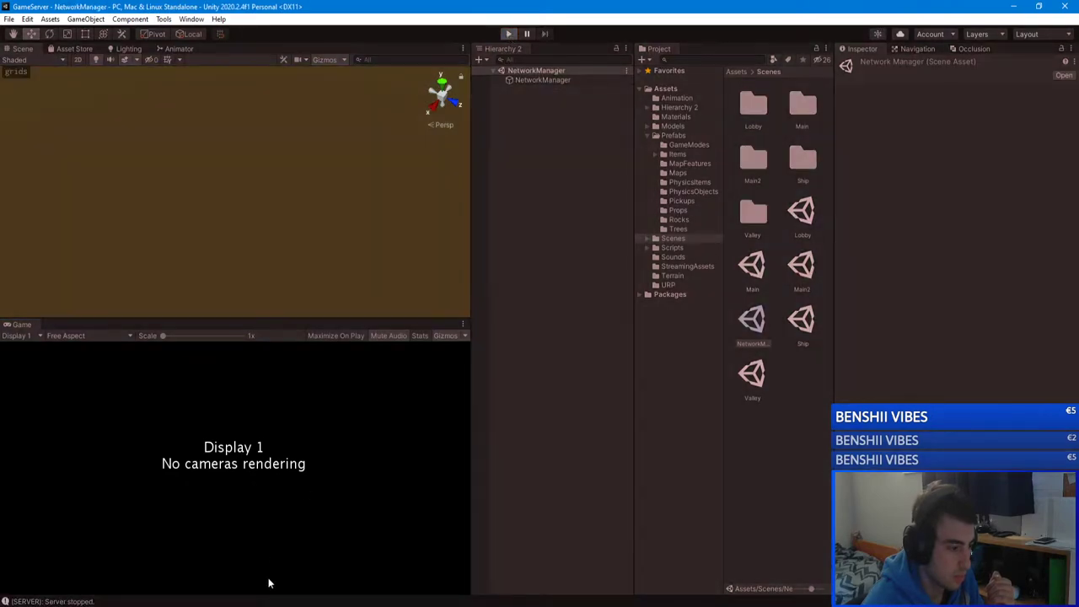
Step: In the GameClient editor, go to the Join Server screen and refresh the server list
{"action": "mouse_move", "coordinate": [252, 600]}
{"action": "left_click", "coordinate": [294, 569]}
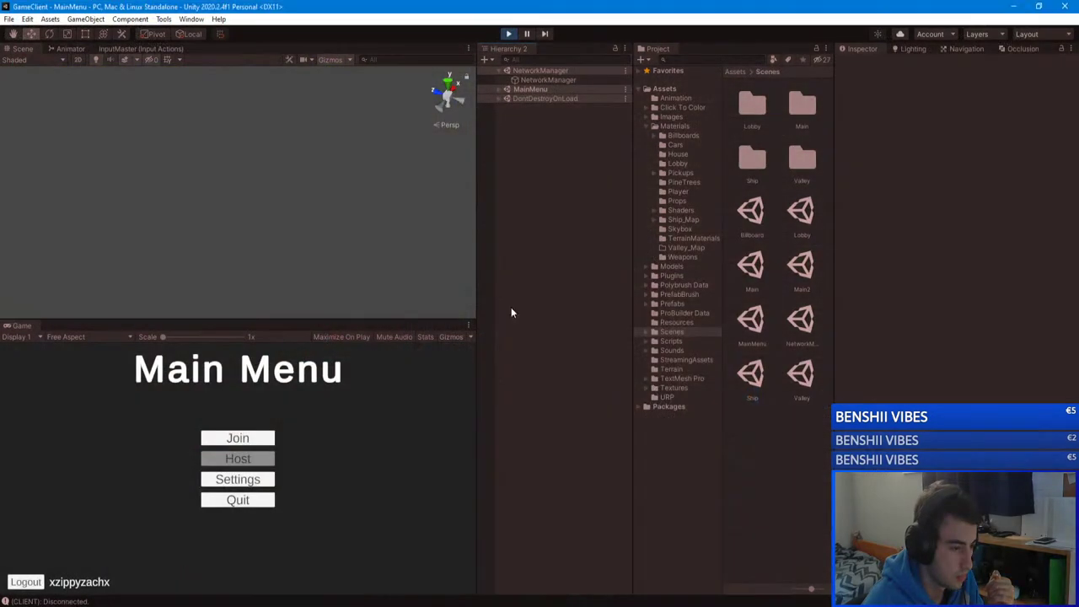
{"action": "left_click", "coordinate": [247, 439]}
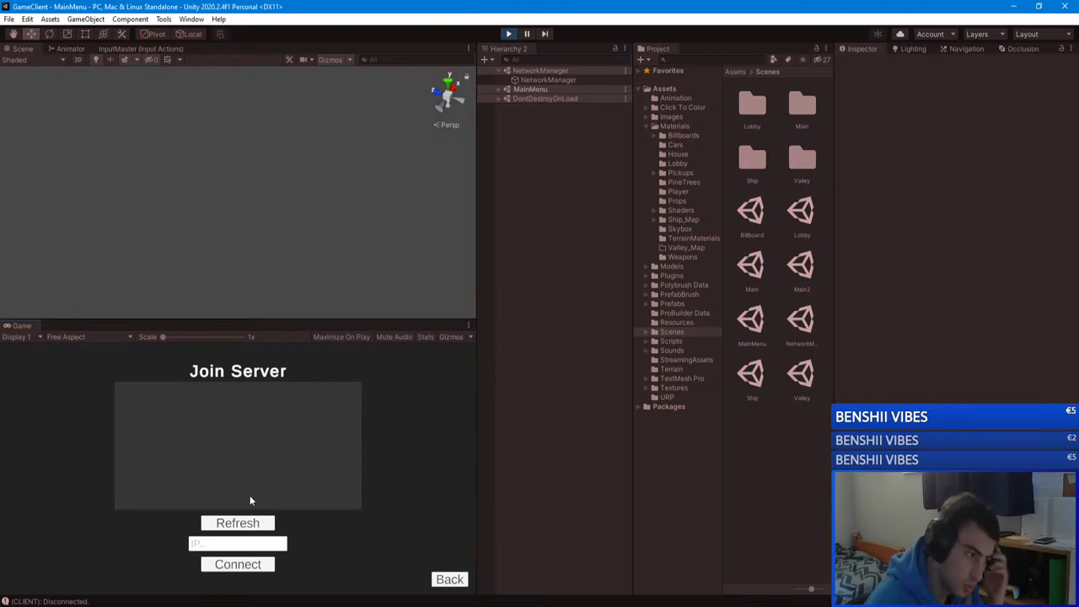
{"action": "left_click", "coordinate": [240, 523]}
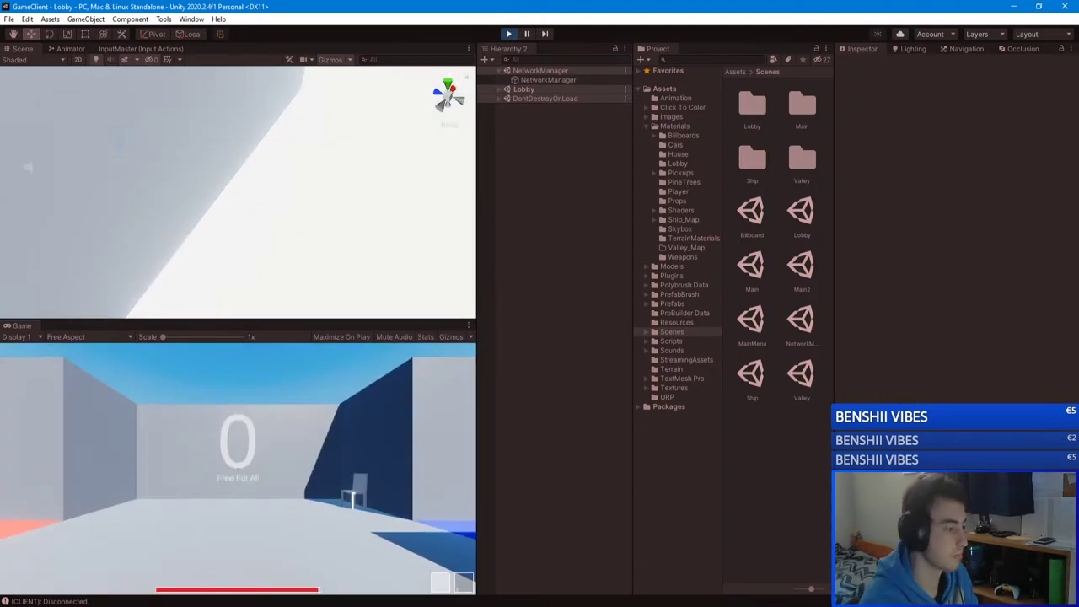
Step: Walk and jump through the lobby's blue rooms past the Main sign toward the red floor area
{"action": "key", "text": "w"}
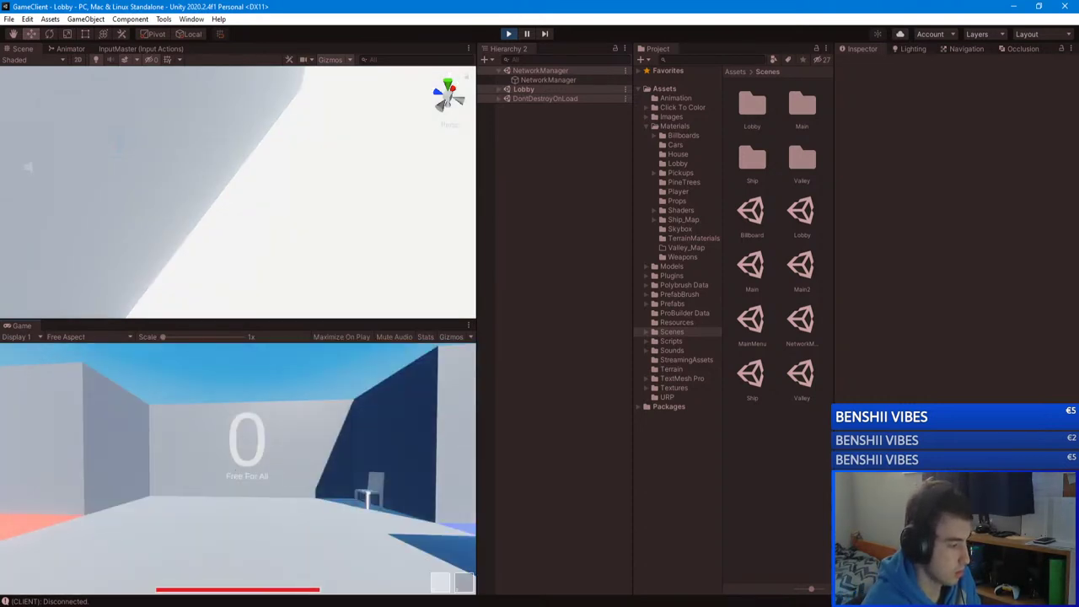
{"action": "key", "text": "space"}
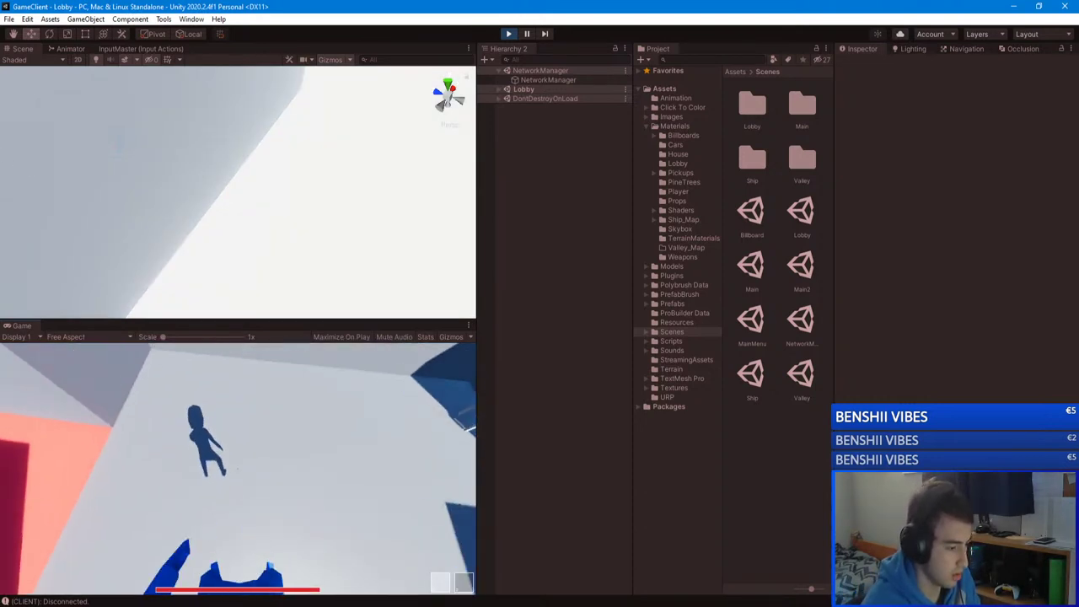
{"action": "key", "text": "space"}
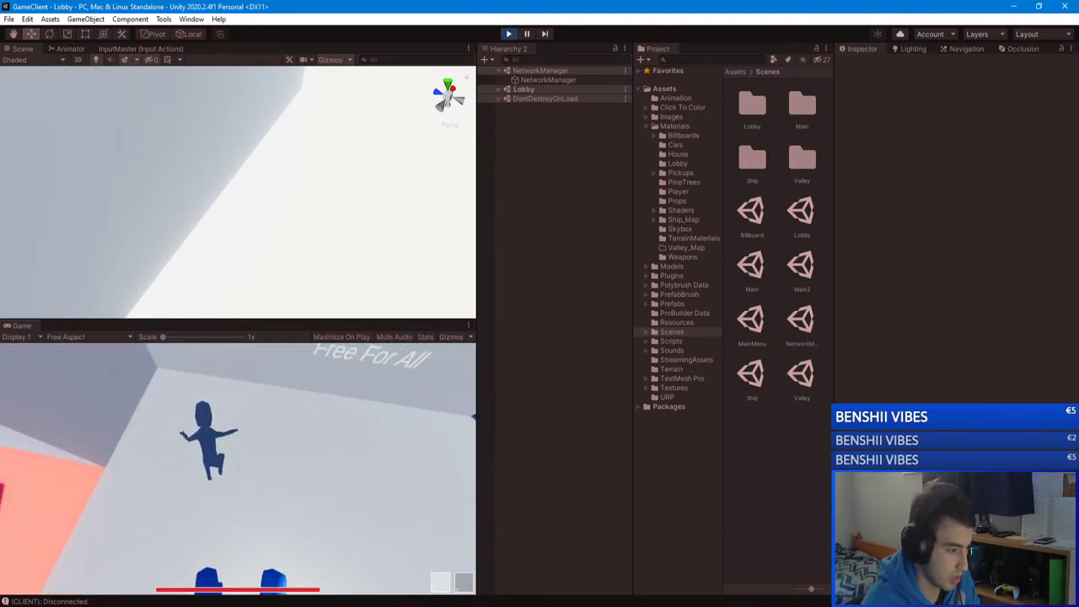
{"action": "key", "text": "w"}
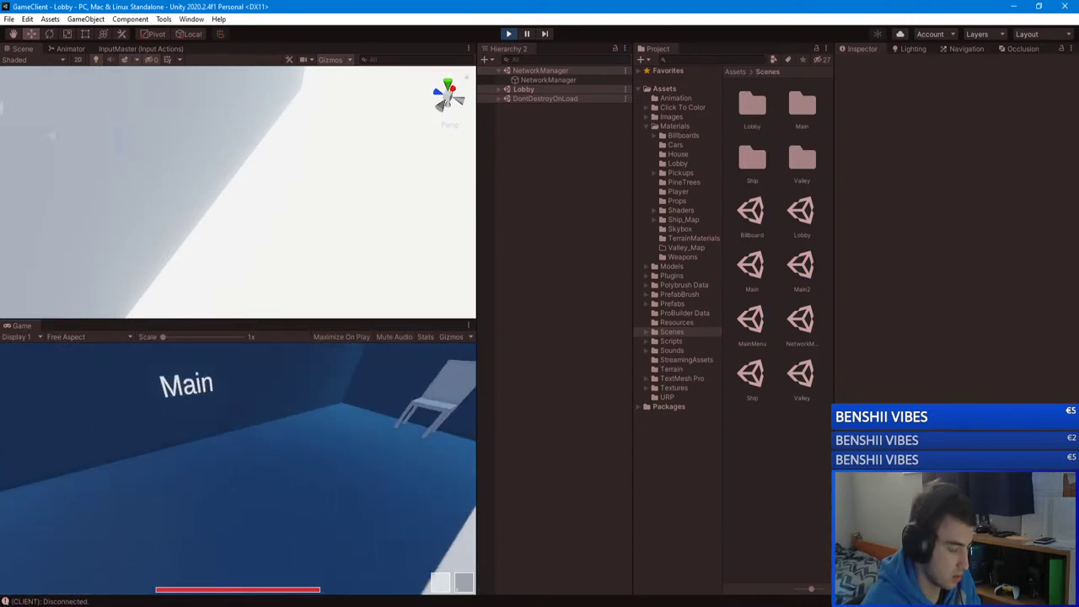
{"action": "key", "text": "space"}
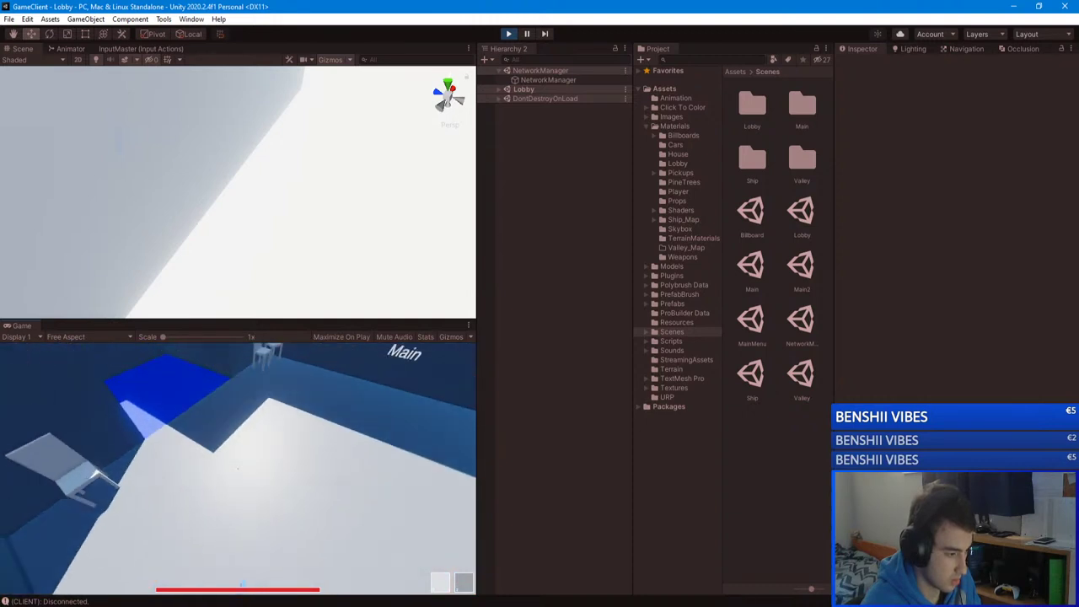
{"action": "key", "text": "w"}
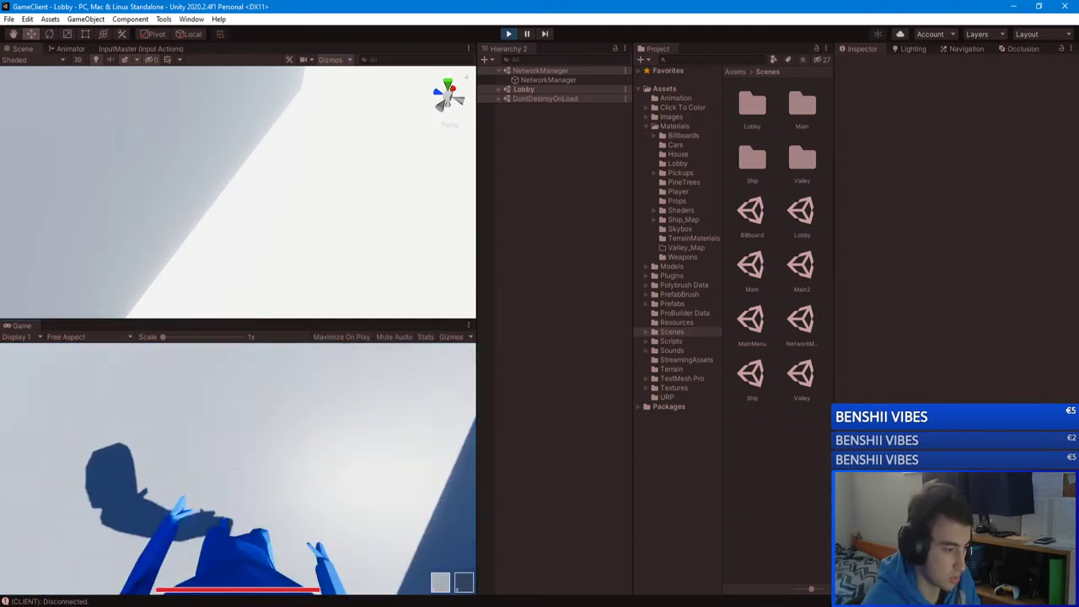
{"action": "key", "text": "w"}
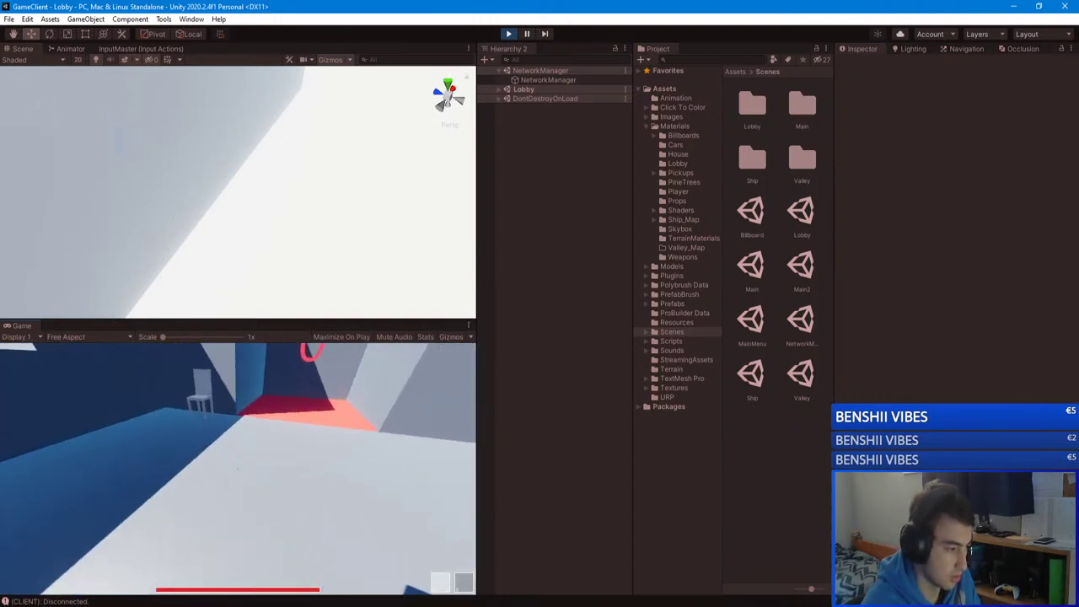
{"action": "key", "text": "w"}
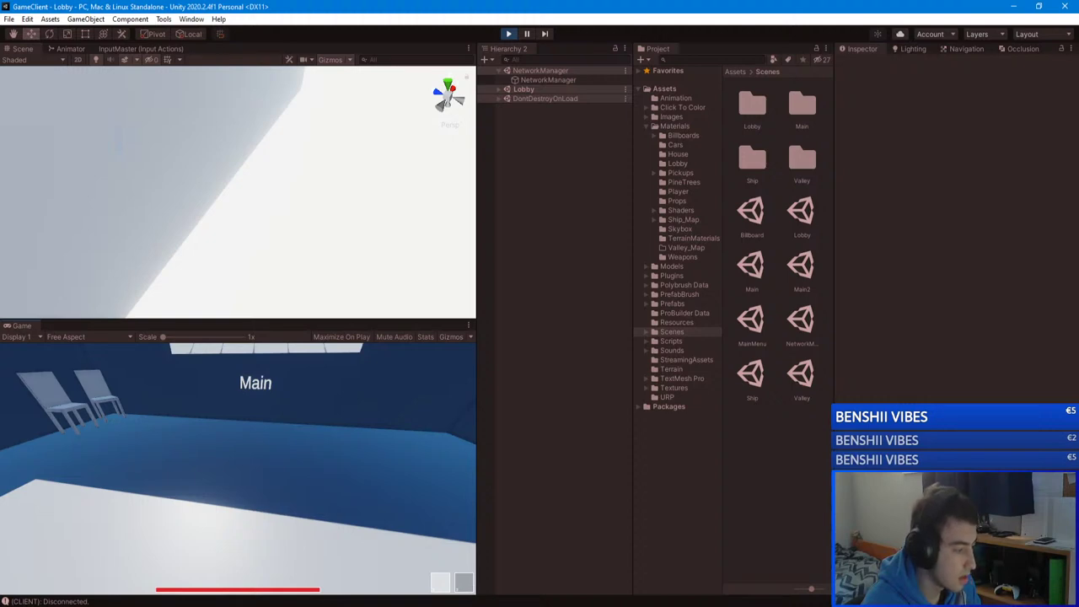
{"action": "key", "text": "w"}
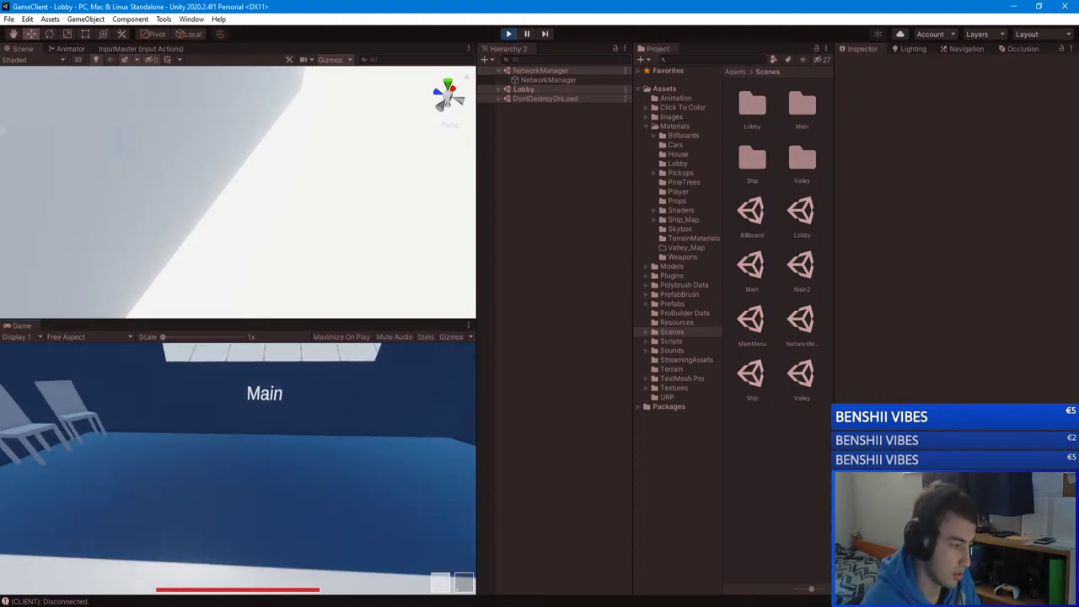
Step: Dismiss the pause menu and start a Free For All match on Ship from the mode panel
{"action": "key", "text": "Escape"}
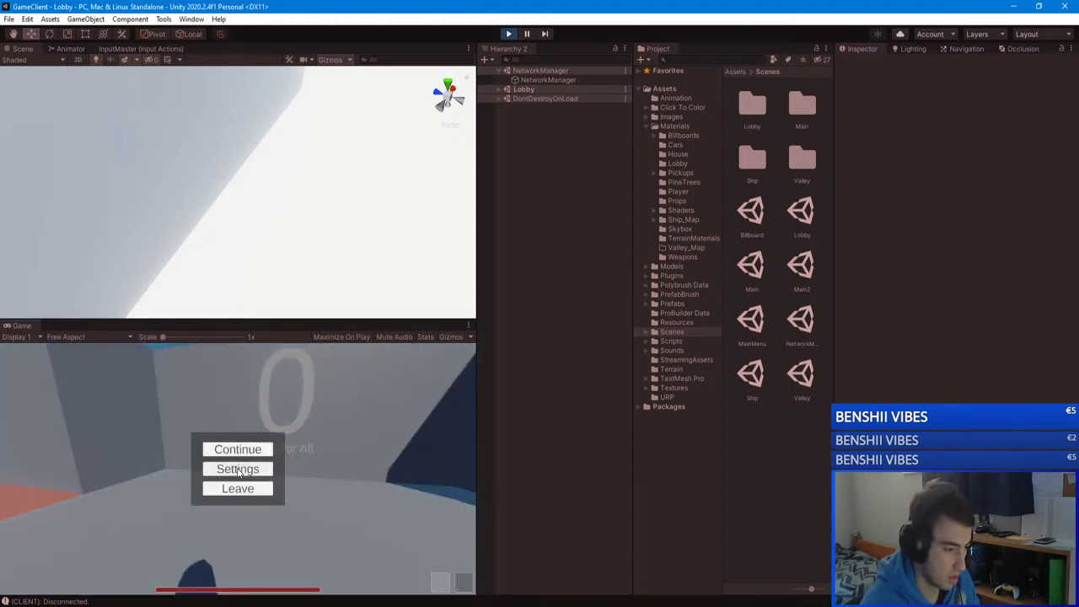
{"action": "left_click", "coordinate": [229, 449]}
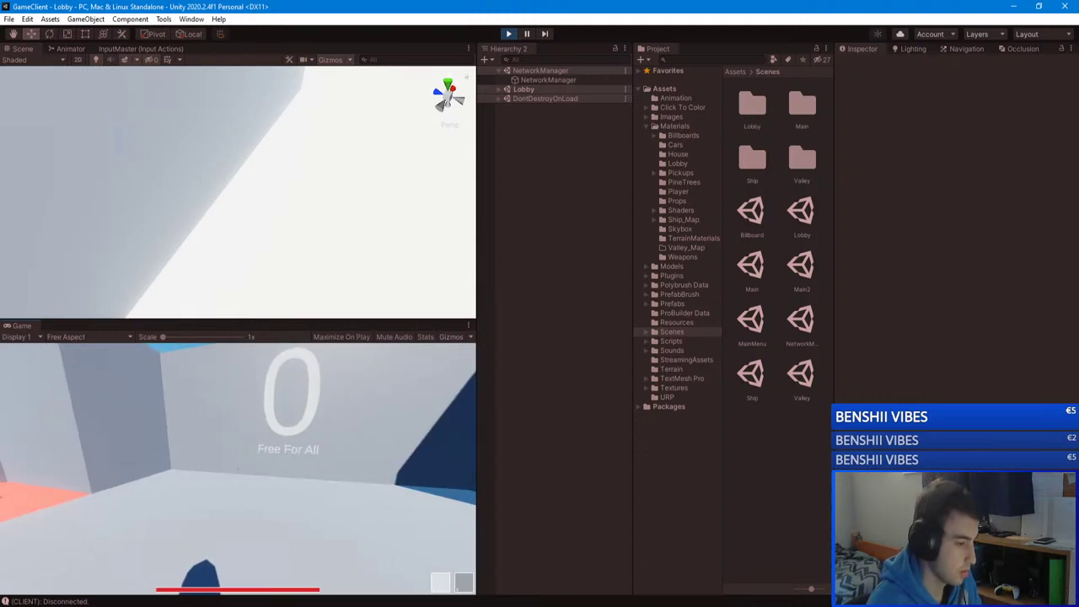
{"action": "key", "text": "e"}
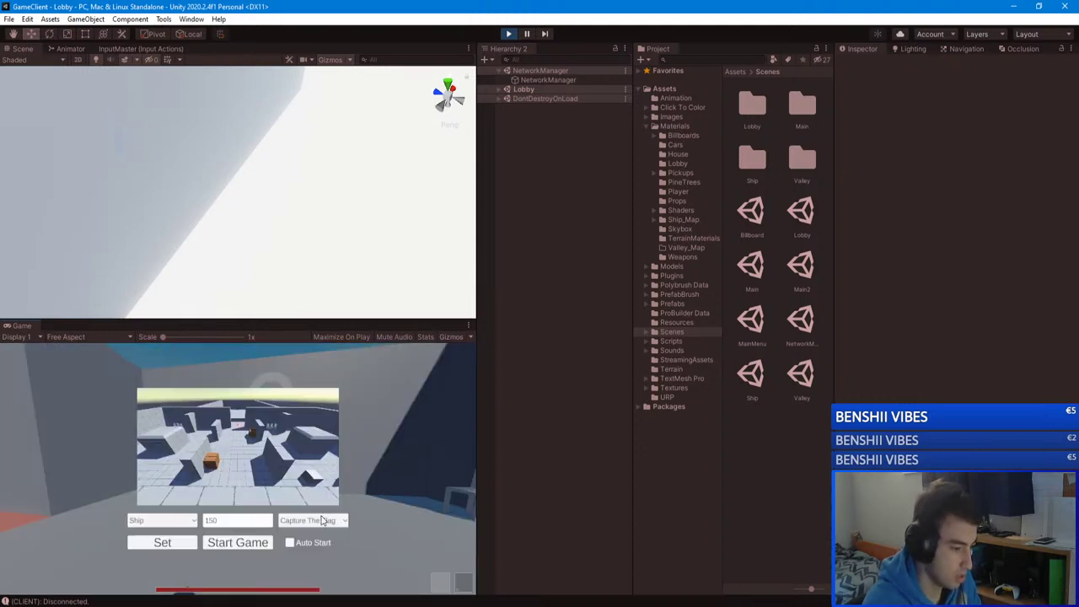
{"action": "left_click", "coordinate": [309, 533]}
{"action": "left_click", "coordinate": [238, 542]}
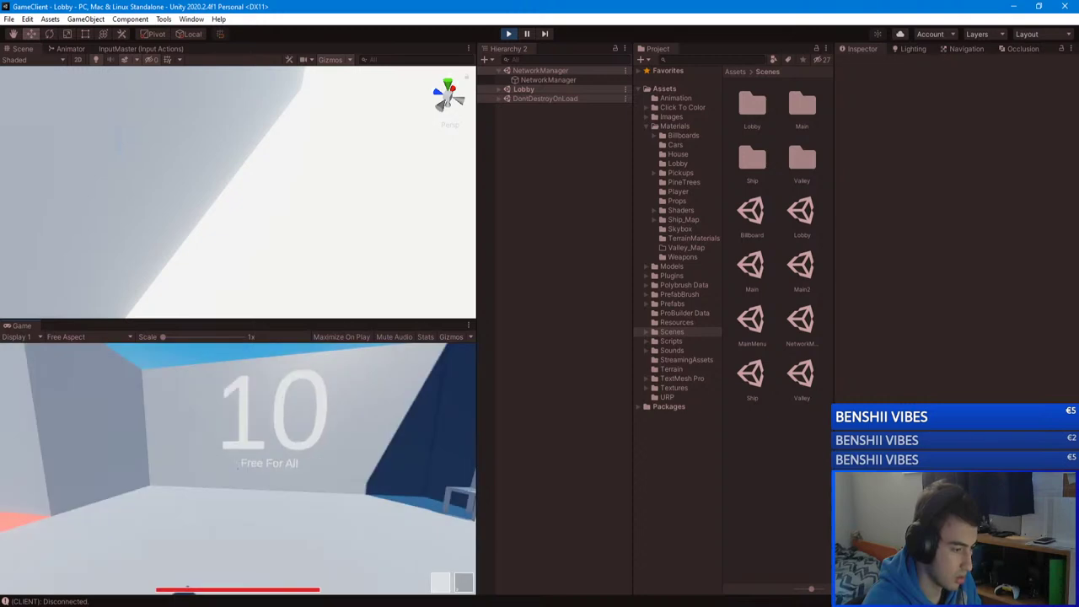
Step: Stop that match, then restart it on Ship in Free For All mode
{"action": "key", "text": "e"}
{"action": "left_click", "coordinate": [215, 542]}
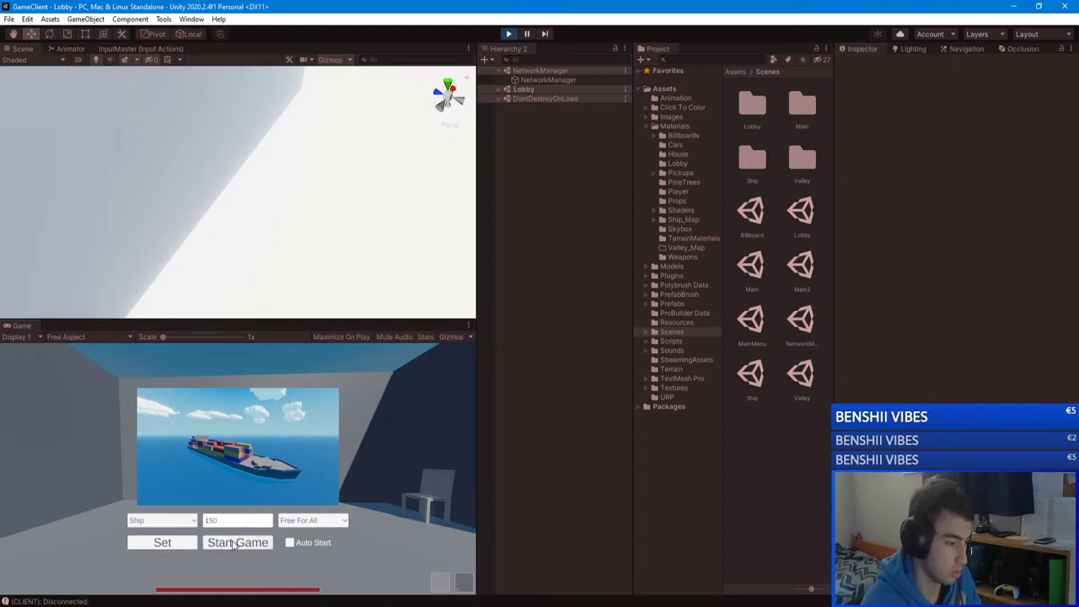
{"action": "left_click", "coordinate": [307, 520]}
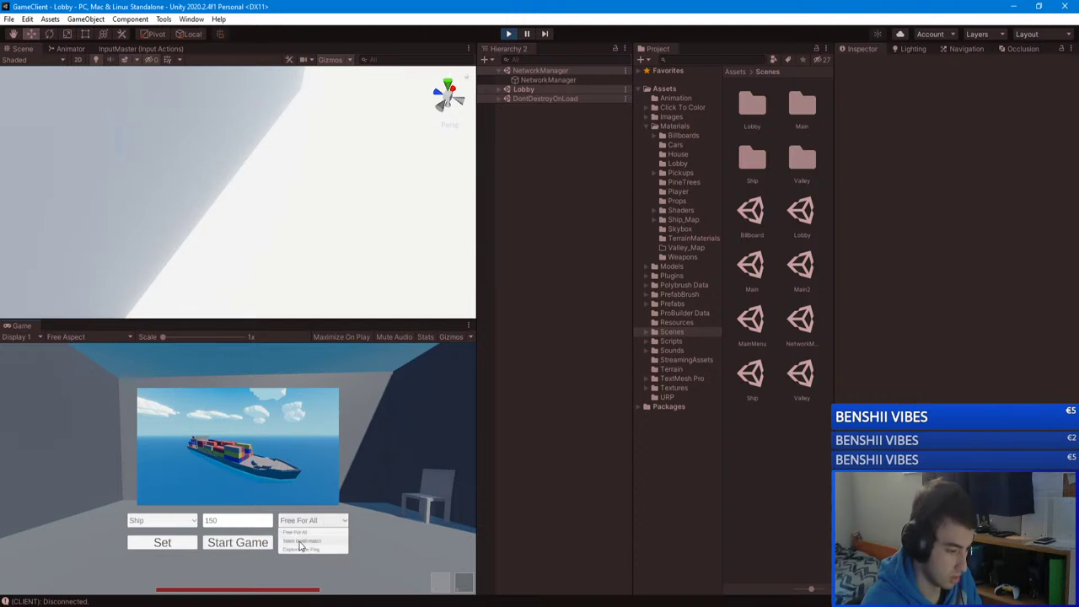
{"action": "left_click", "coordinate": [231, 543]}
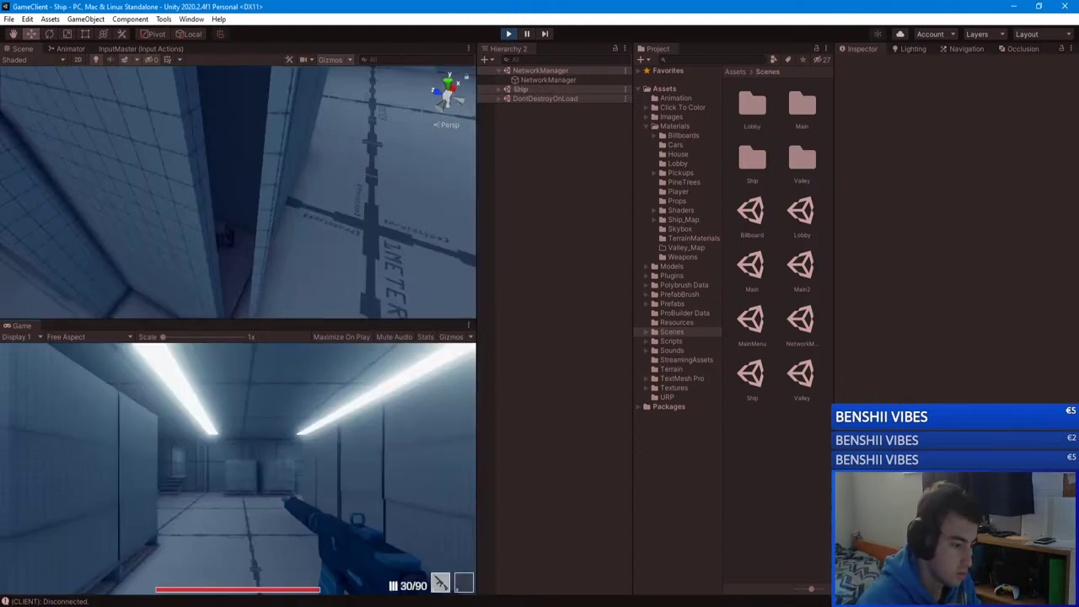
Step: Walk the Ship's corridors and warehouse, climb the stairs to the deck, then self-kill with K
{"action": "key", "text": "w"}
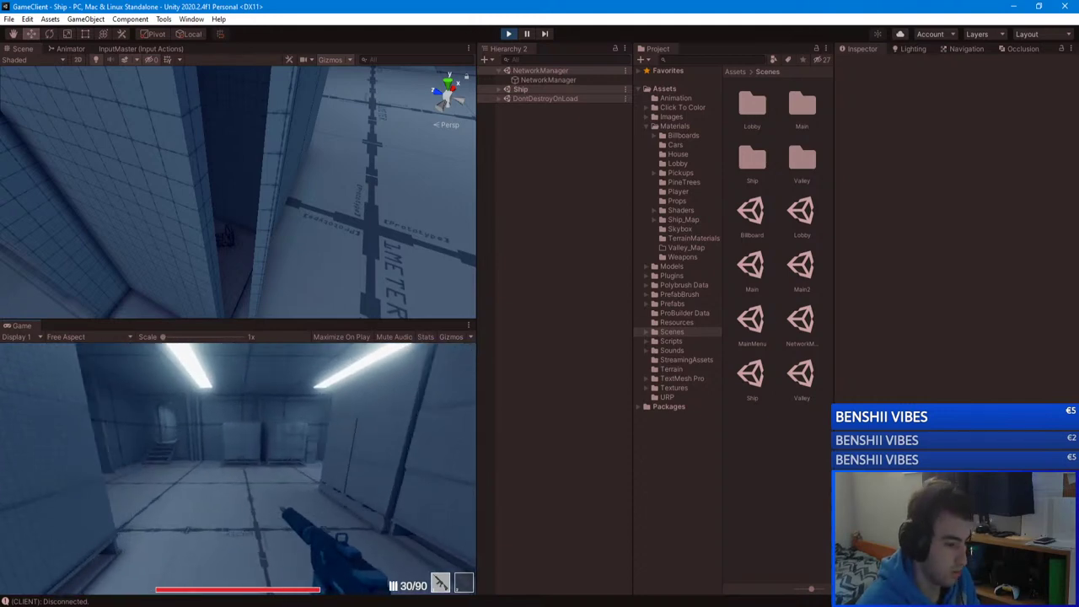
{"action": "key", "text": "w"}
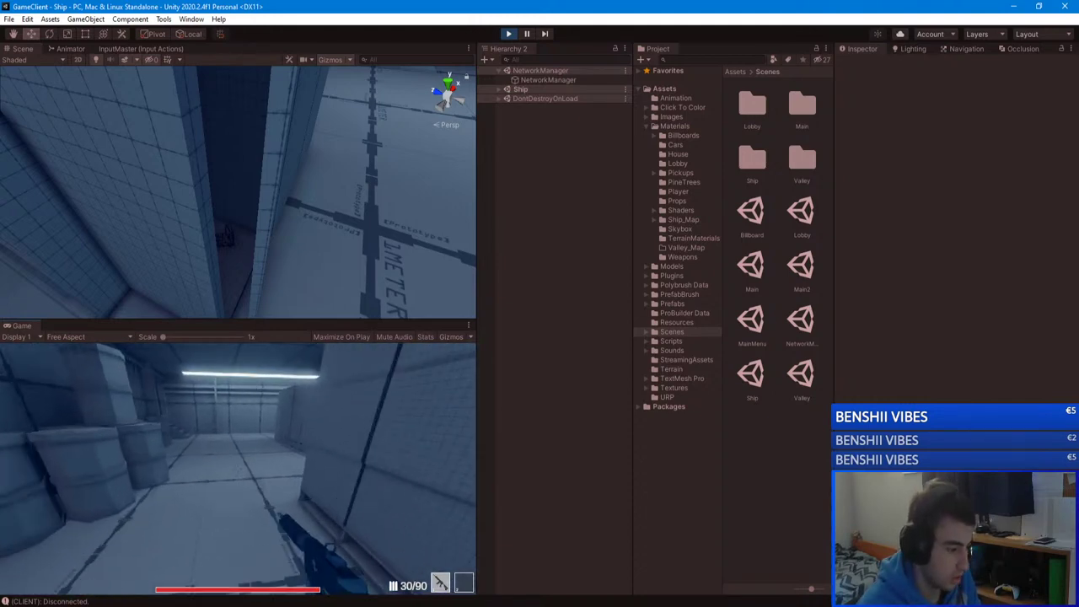
{"action": "key", "text": "w"}
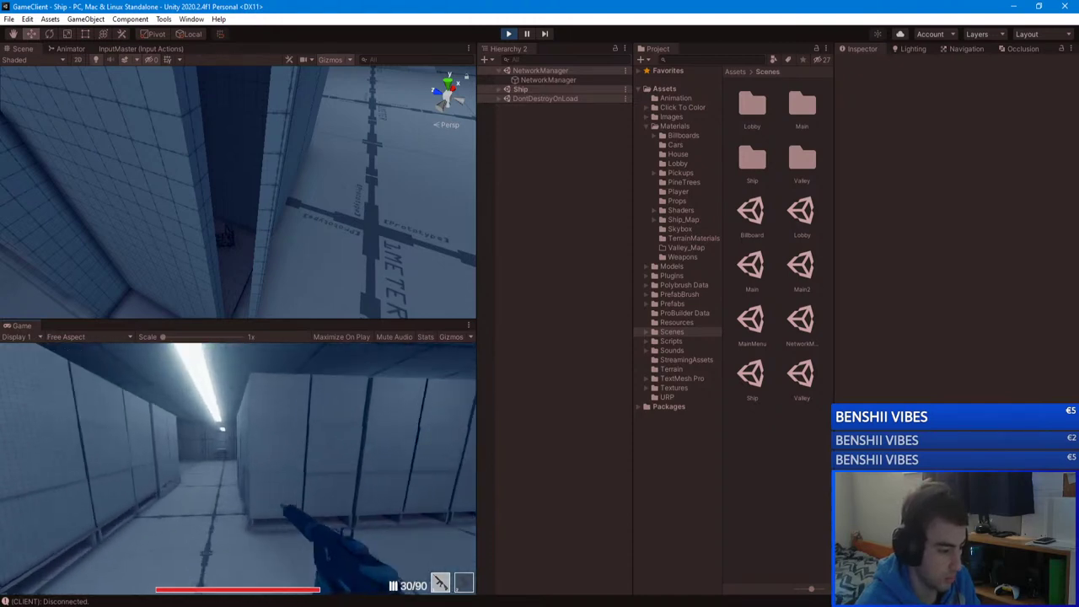
{"action": "key", "text": "w"}
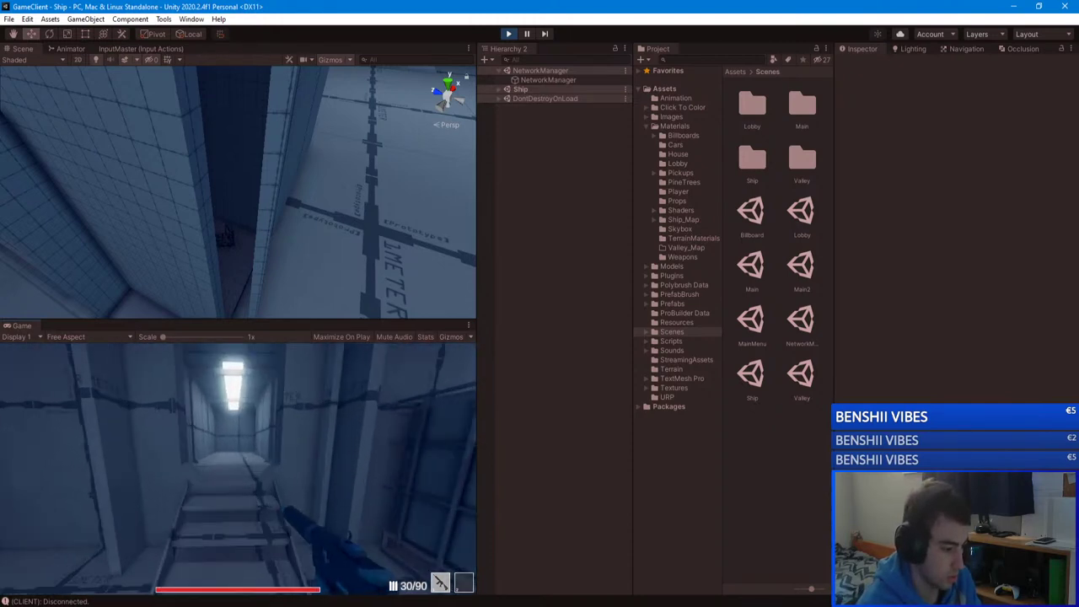
{"action": "key", "text": "w"}
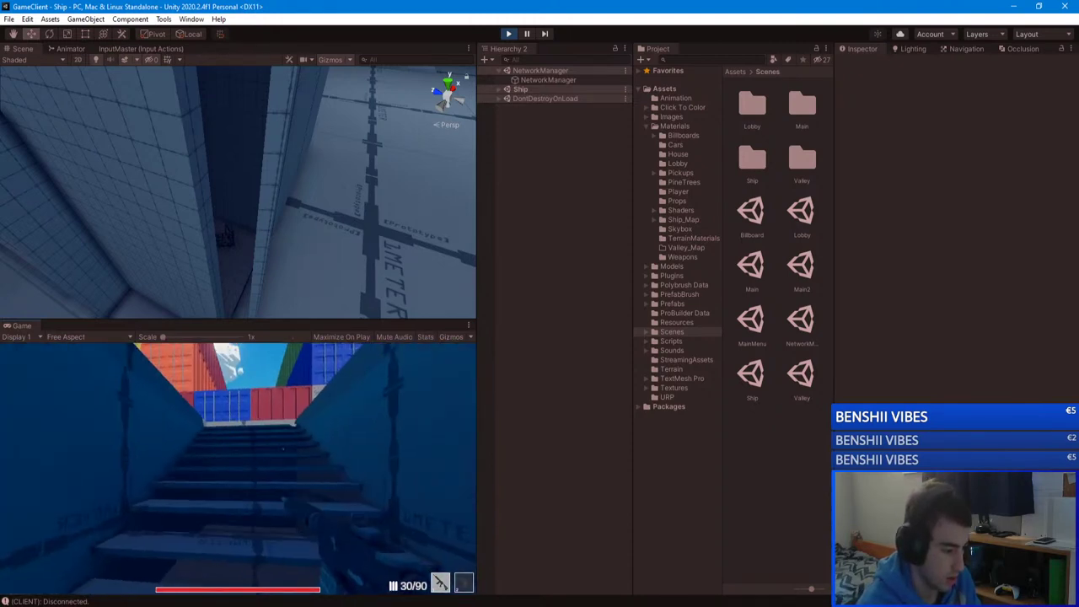
{"action": "key", "text": "w"}
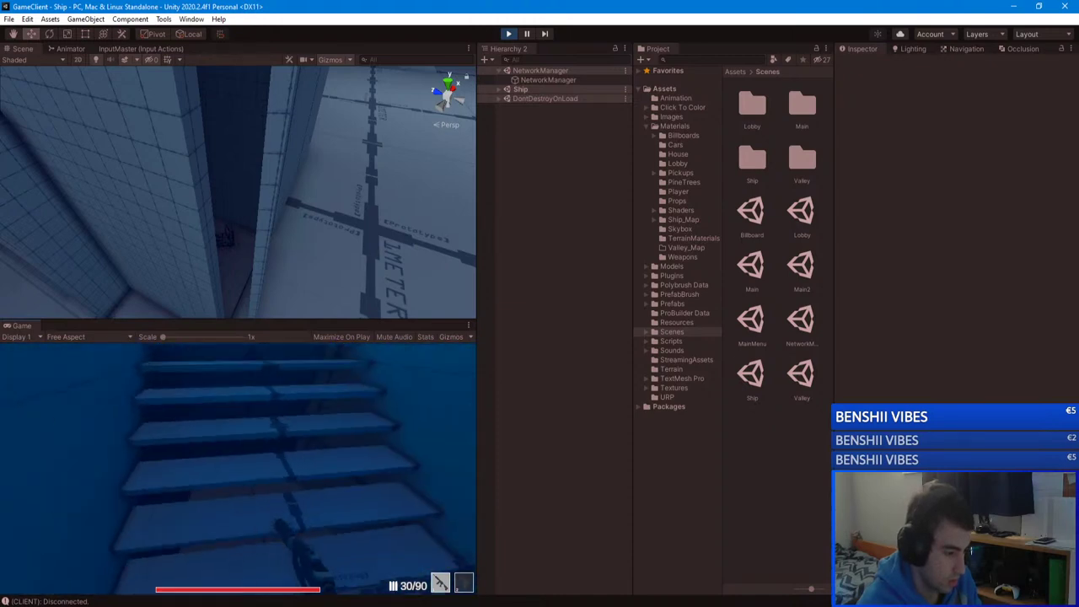
{"action": "key", "text": "w"}
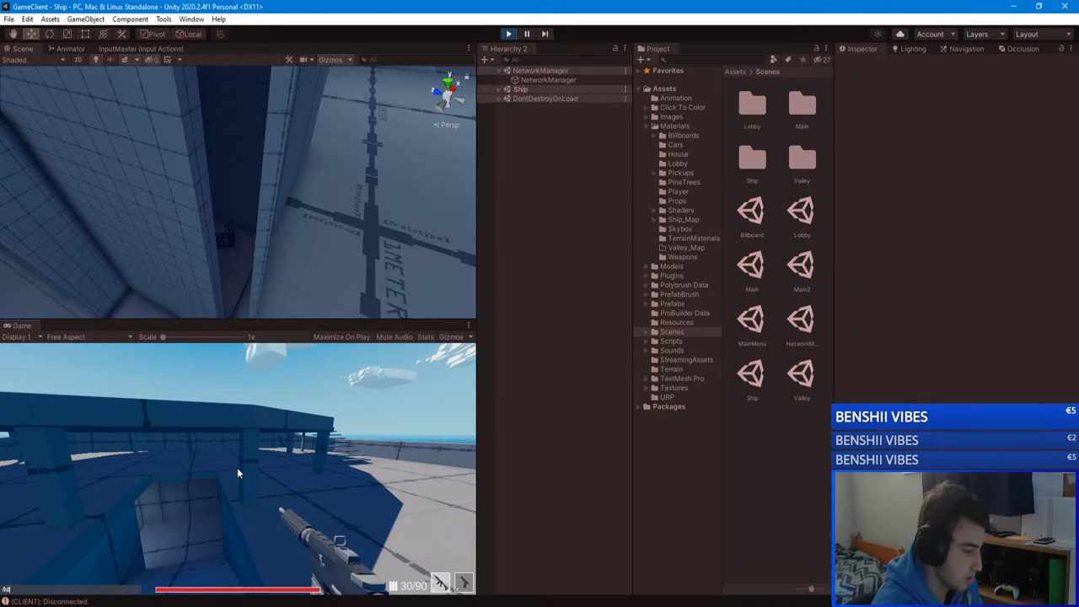
{"action": "key", "text": "k"}
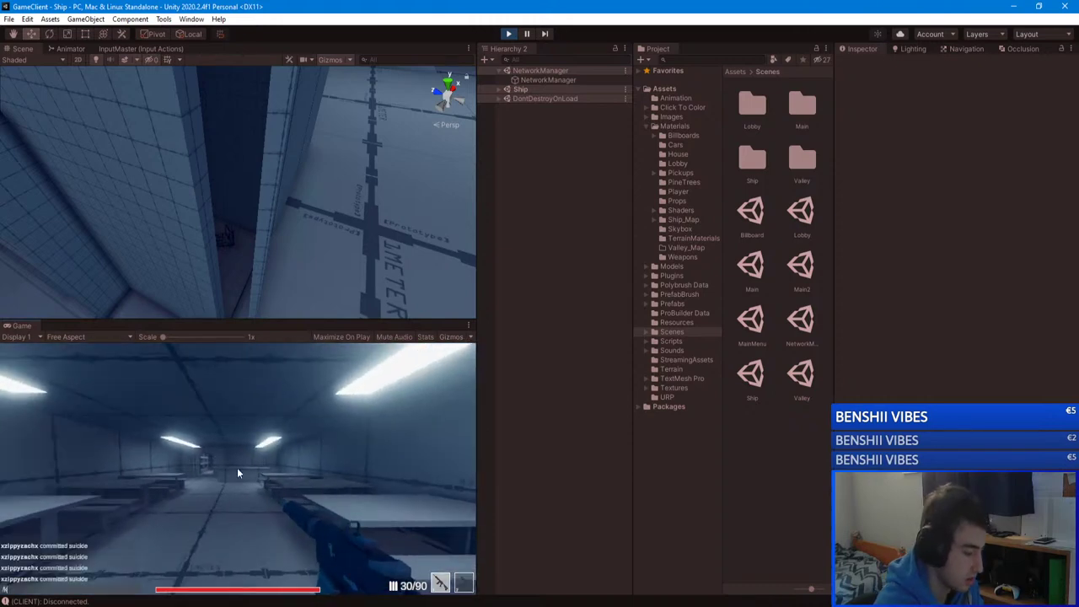
Step: Self-kill again, then walk the hallway, shelf corridor and table room into the lit corridor
{"action": "key", "text": "k"}
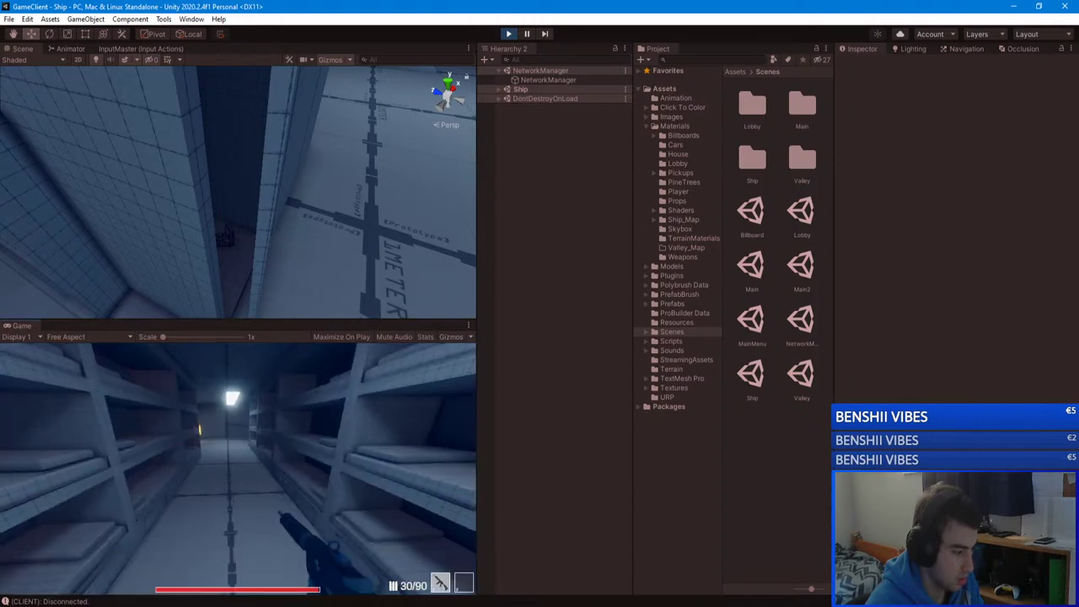
{"action": "key", "text": "w"}
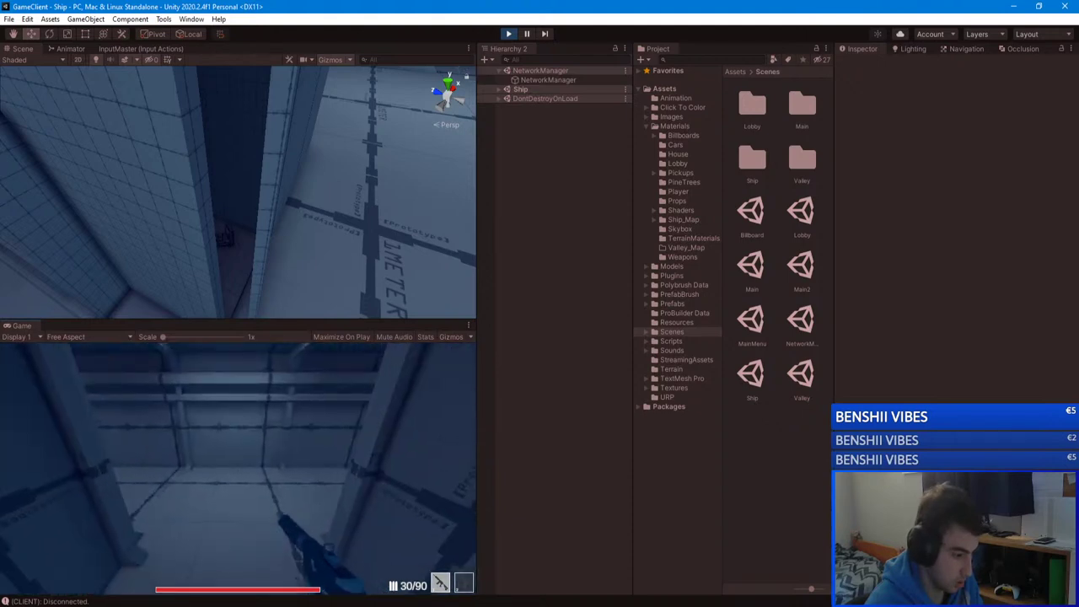
{"action": "key", "text": "w"}
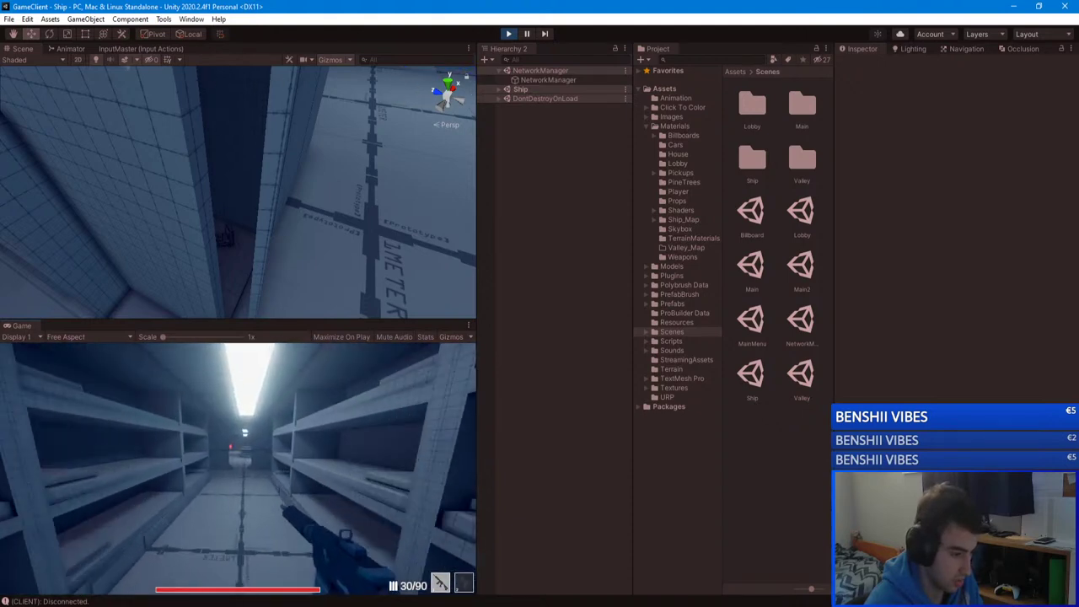
{"action": "key", "text": "w"}
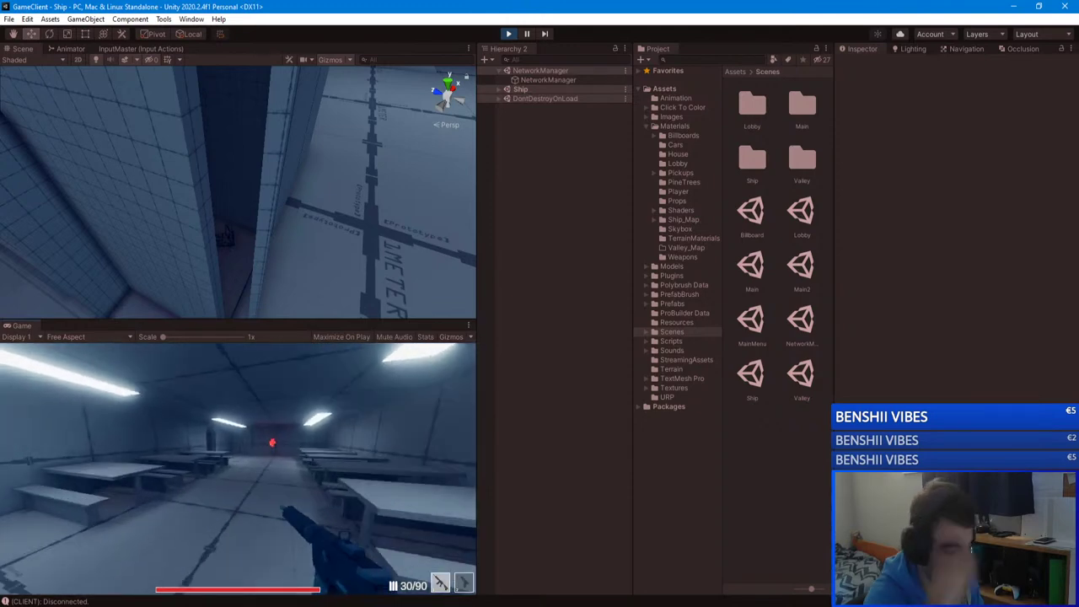
{"action": "key", "text": "w"}
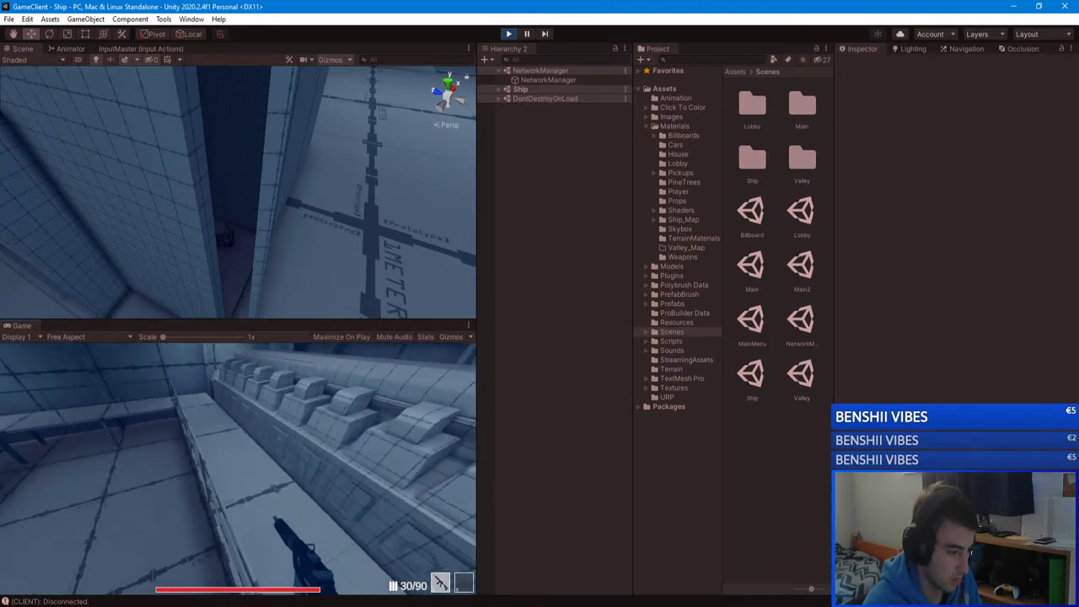
Step: Sidestep along the corridor, walk past the stairs to its end, and bring up the pause menu
{"action": "key", "text": "a"}
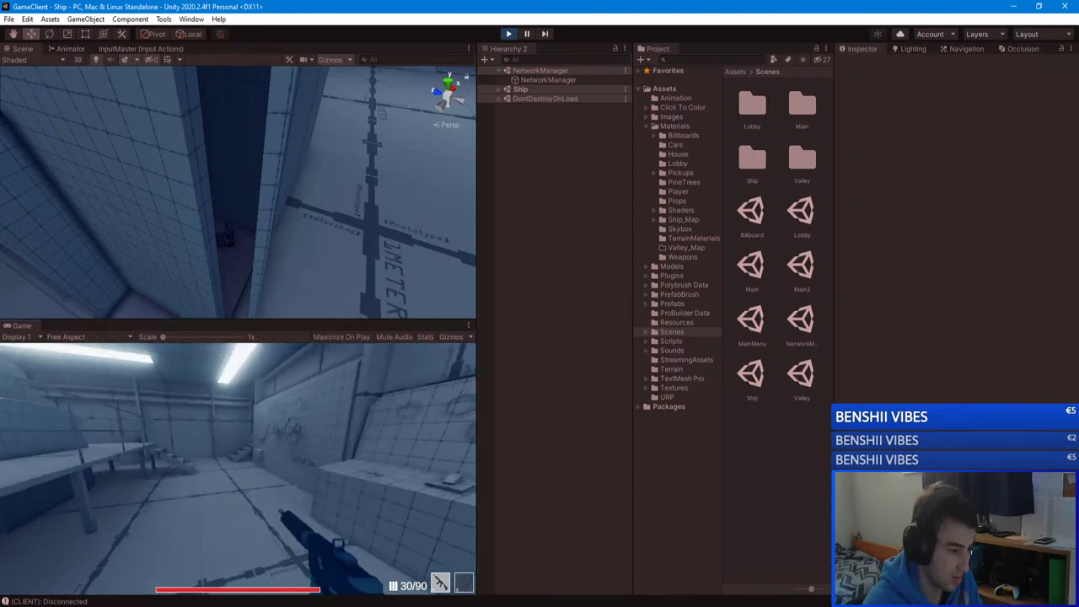
{"action": "key", "text": "w"}
{"action": "key", "text": "w"}
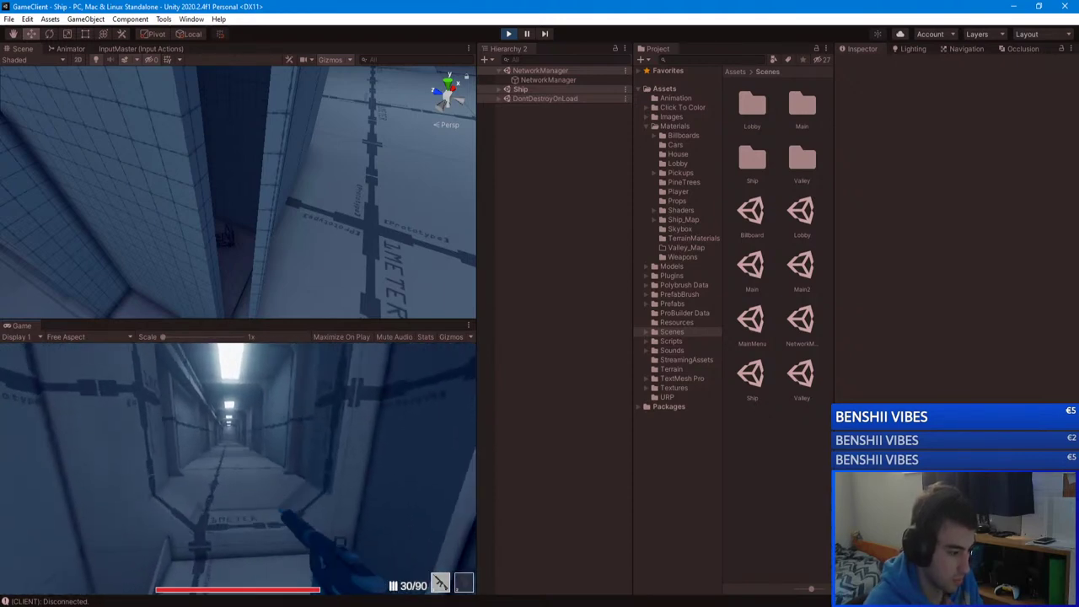
{"action": "key", "text": "w"}
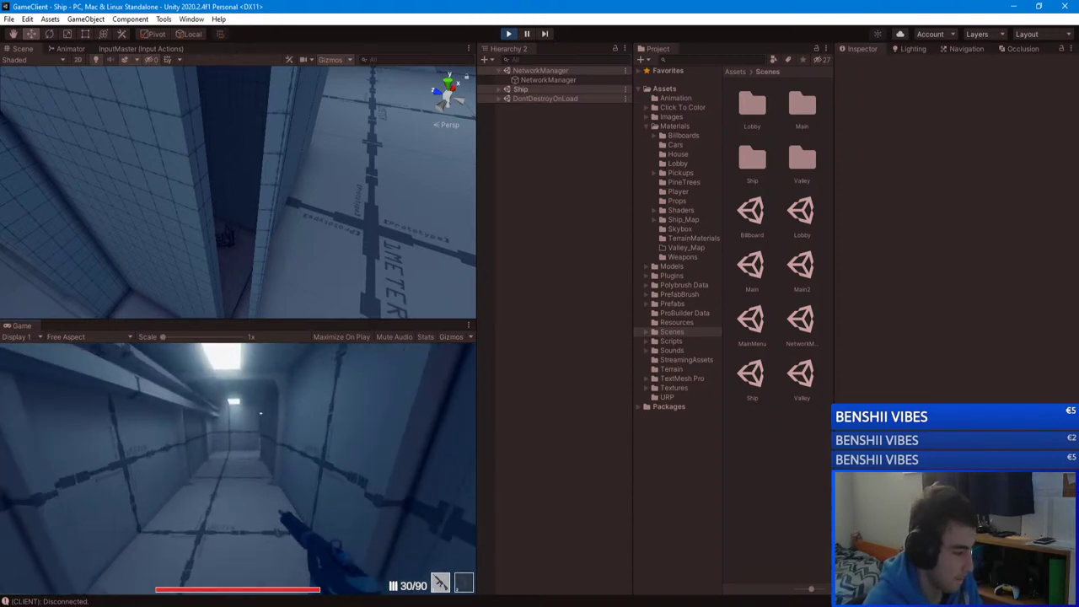
{"action": "key", "text": "w"}
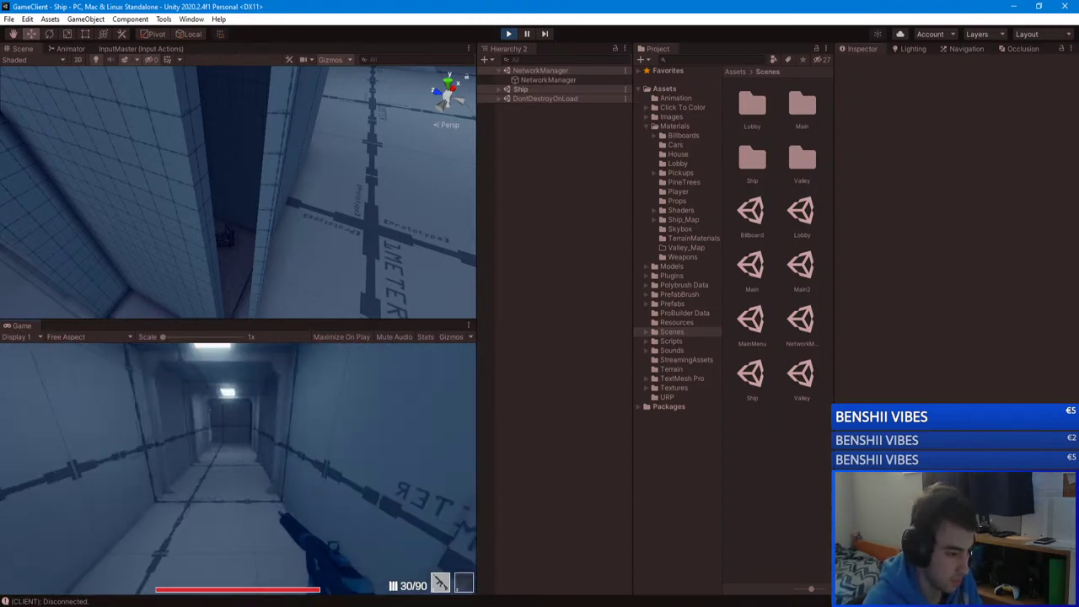
{"action": "key", "text": "w"}
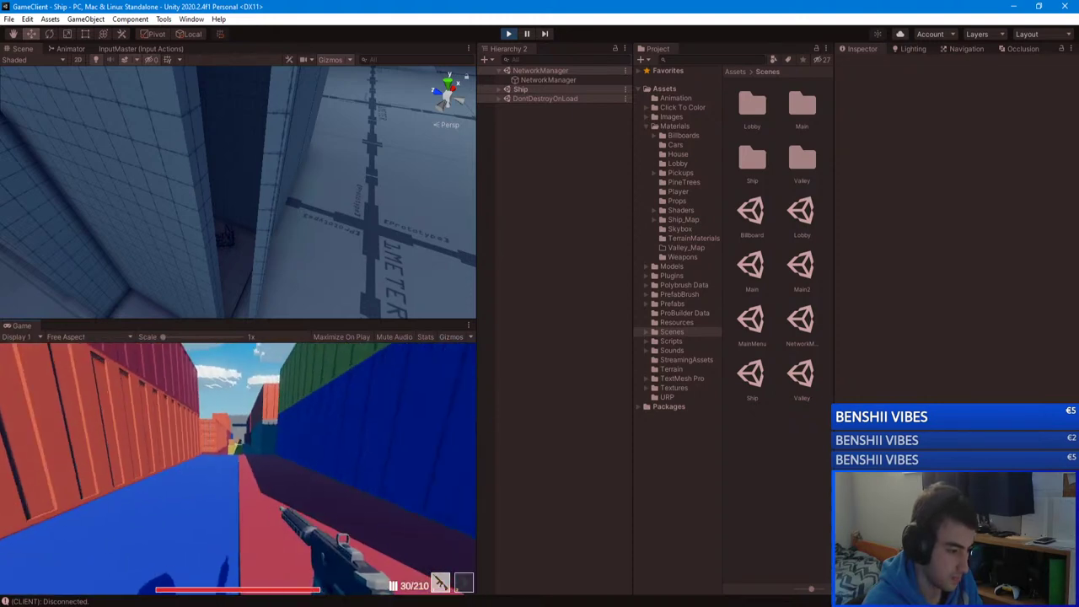
{"action": "key", "text": "Escape"}
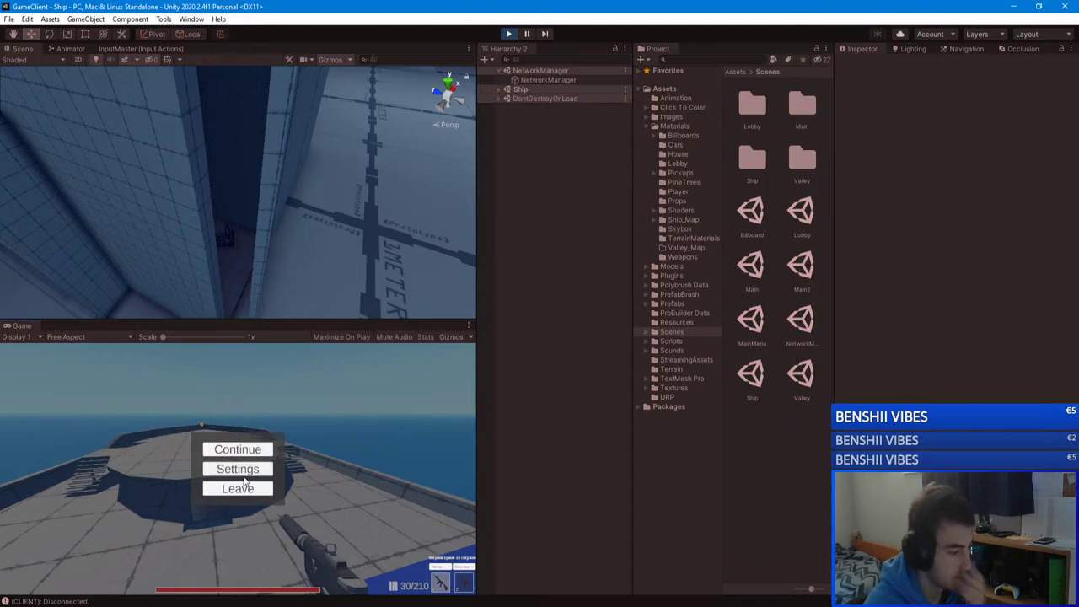
Step: Leave the match to the Main Menu and stop the GameServer project's play session
{"action": "left_click", "coordinate": [238, 488]}
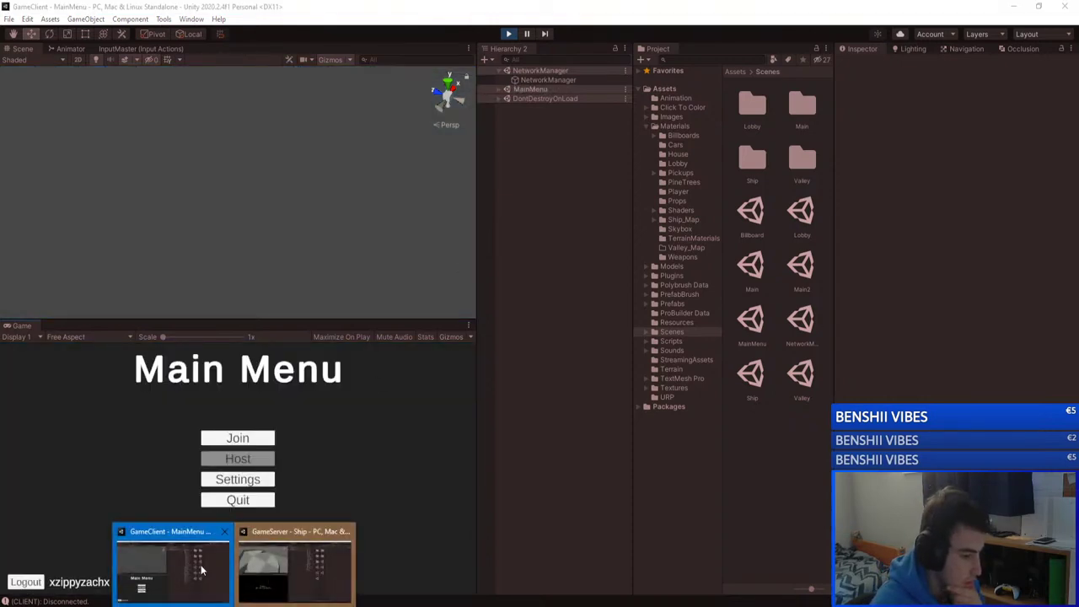
{"action": "left_click", "coordinate": [296, 563]}
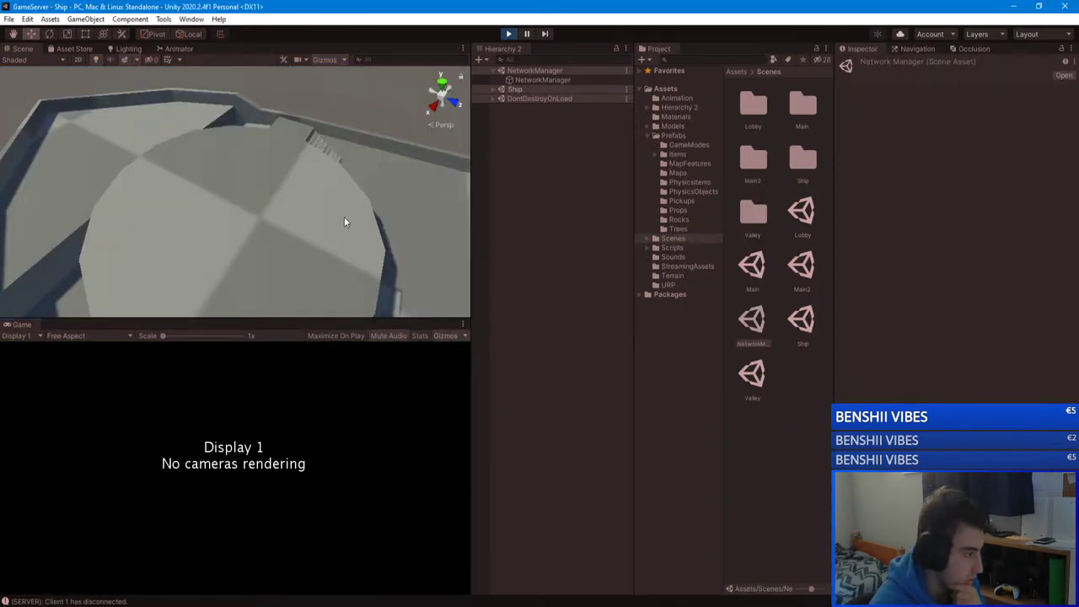
{"action": "key", "text": "ctrl+p"}
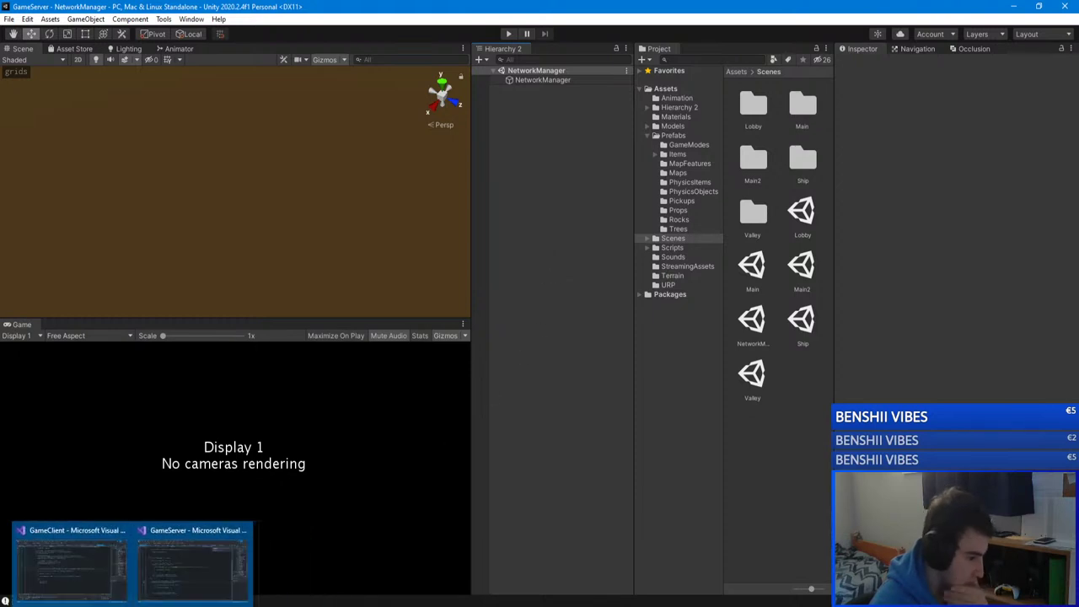
Step: Bring up the server's SpawnPoints.cs code in Visual Studio
{"action": "mouse_move", "coordinate": [226, 606]}
{"action": "left_click", "coordinate": [162, 563]}
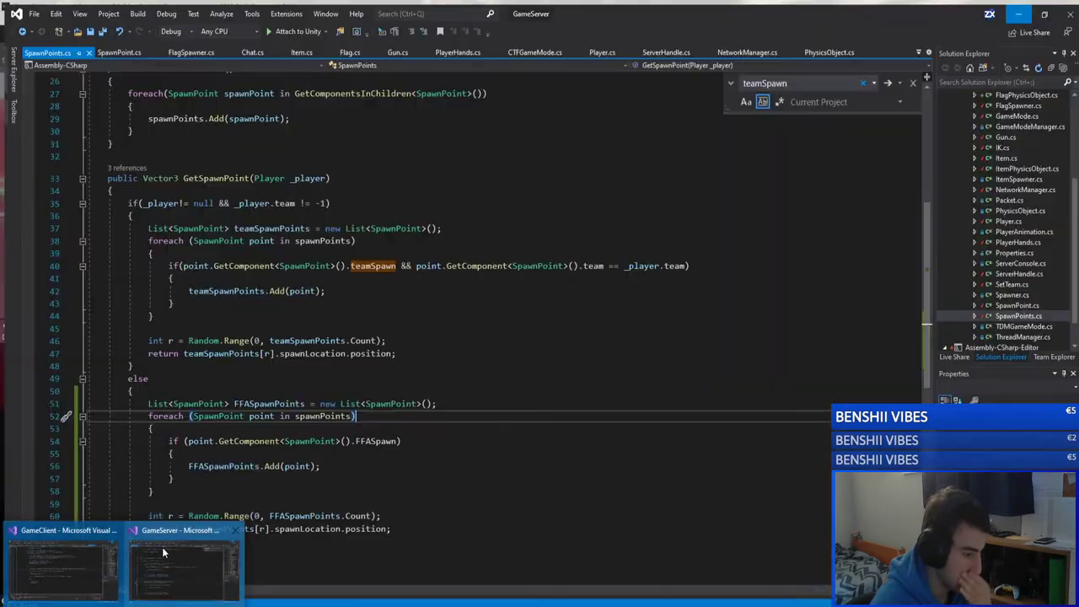
{"action": "left_click", "coordinate": [162, 547]}
Step: Inspect GetSpawnPoint's team-spawn branch, highlighting the player-team check on line 35
{"action": "left_click", "coordinate": [135, 210]}
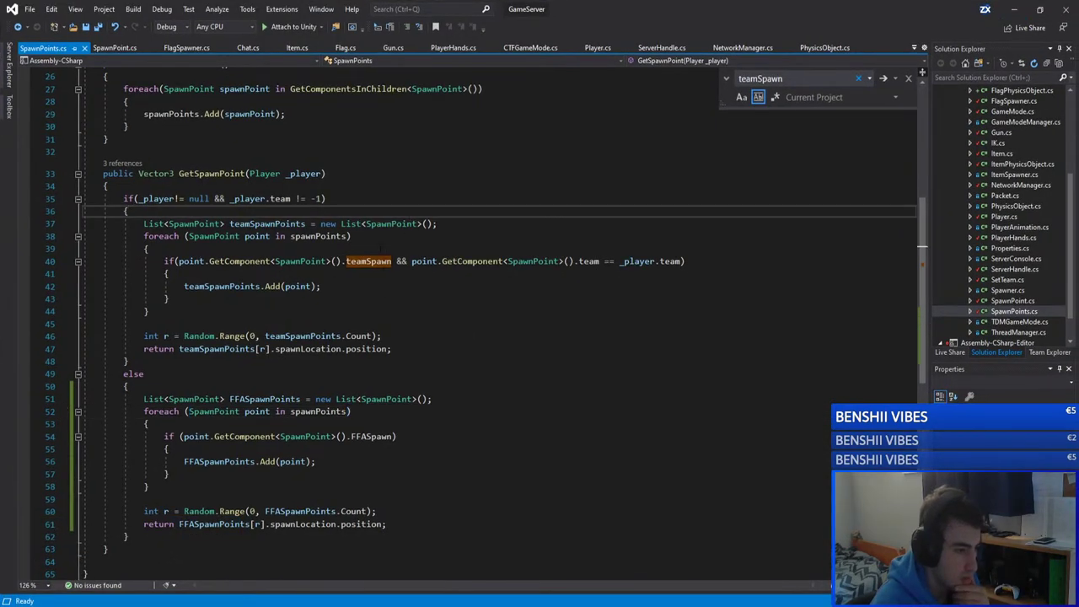
{"action": "left_click", "coordinate": [351, 236]}
{"action": "left_click", "coordinate": [270, 198]}
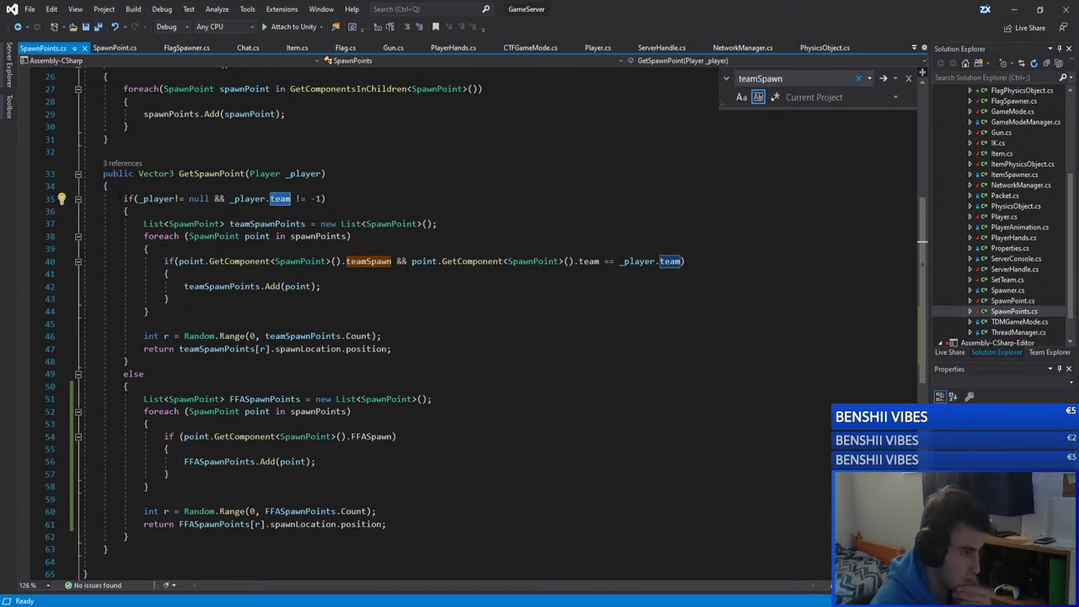
{"action": "left_click_drag", "start_coordinate": [124, 199], "coordinate": [392, 197]}
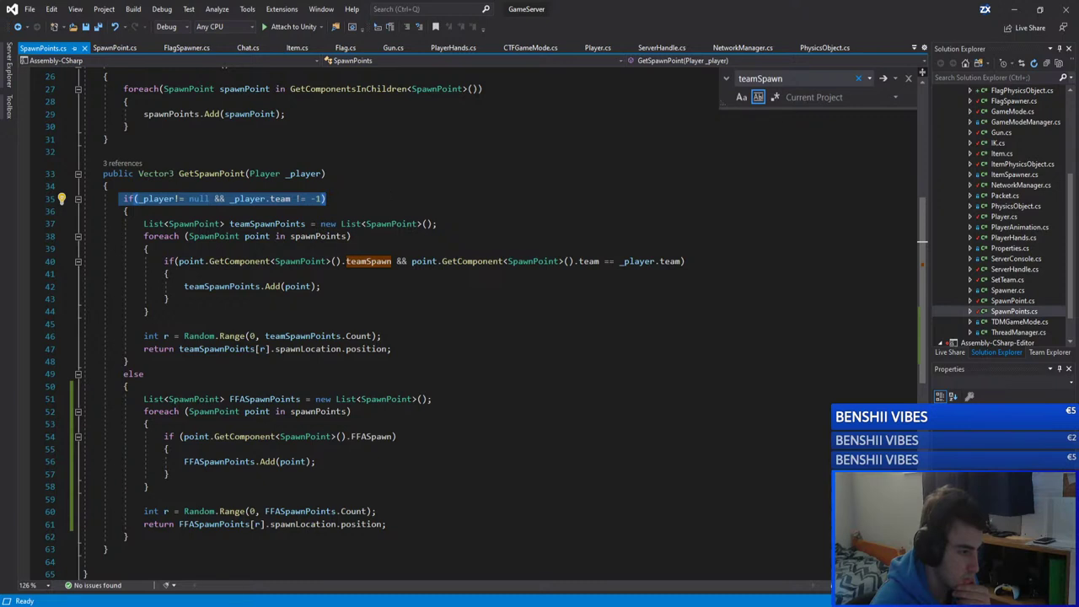
{"action": "left_click", "coordinate": [372, 195]}
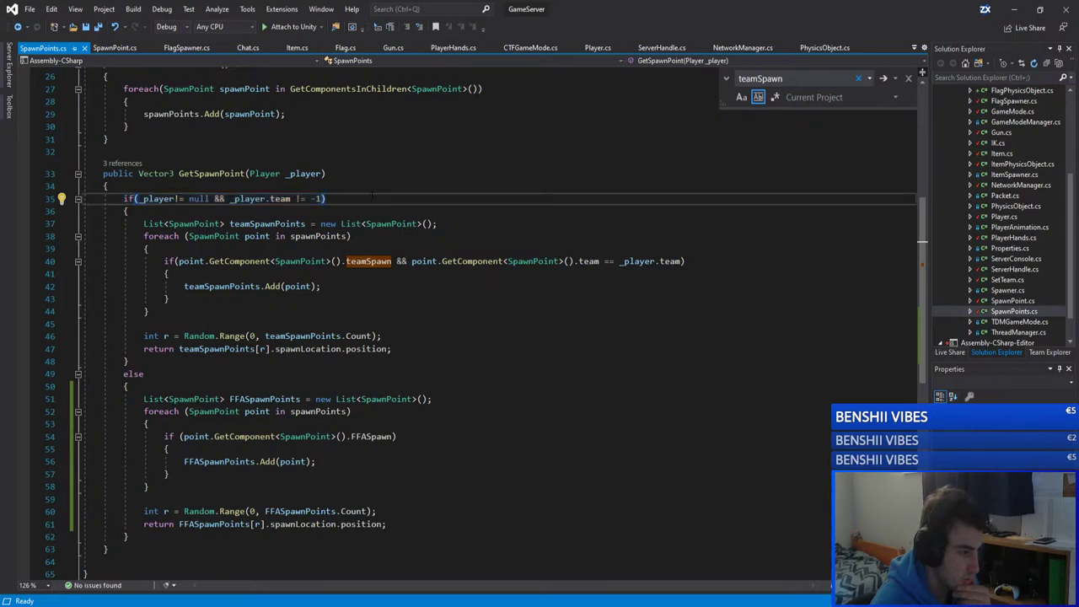
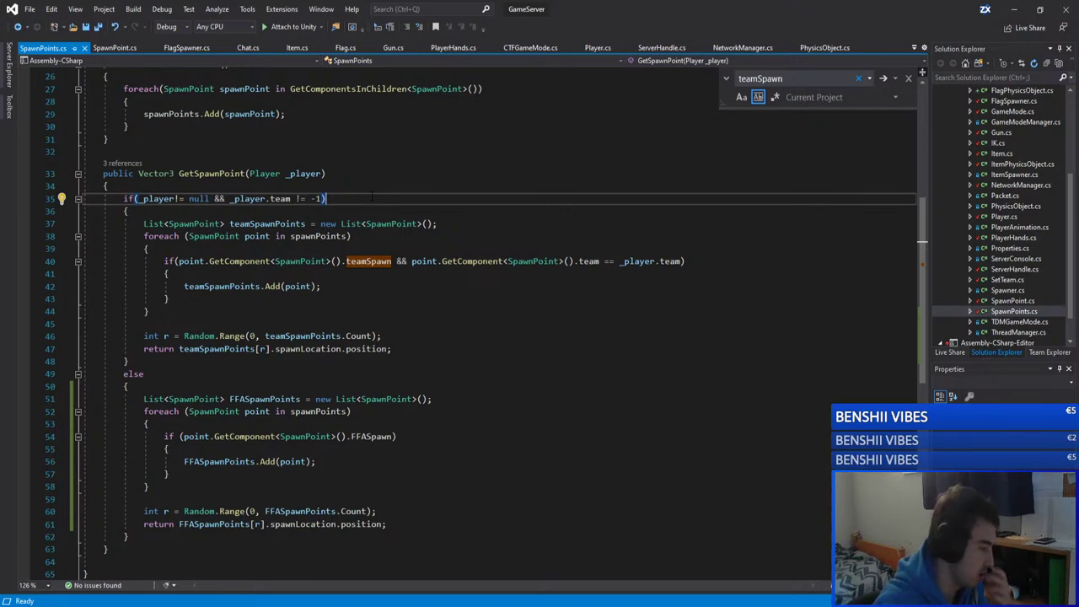
Step: Close the teamSpawn Find widget and scroll through GetSpawnPoint in SpawnPoints.cs
{"action": "left_click", "coordinate": [906, 79]}
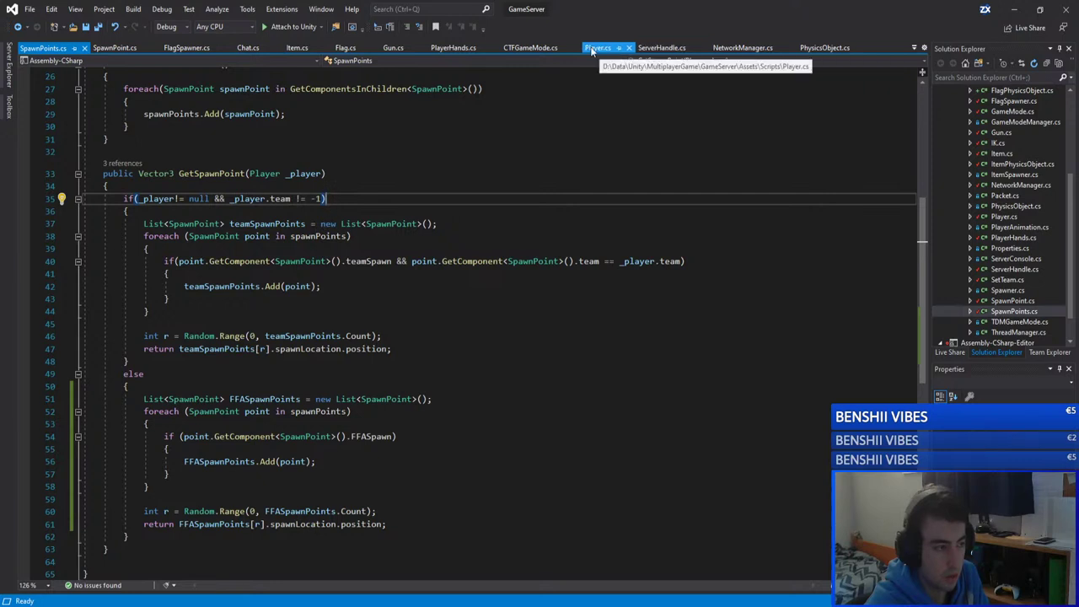
{"action": "scroll", "coordinate": [1016, 182], "scroll_direction": "up", "scroll_amount": 3}
{"action": "scroll", "coordinate": [1015, 181], "scroll_direction": "down", "scroll_amount": 3}
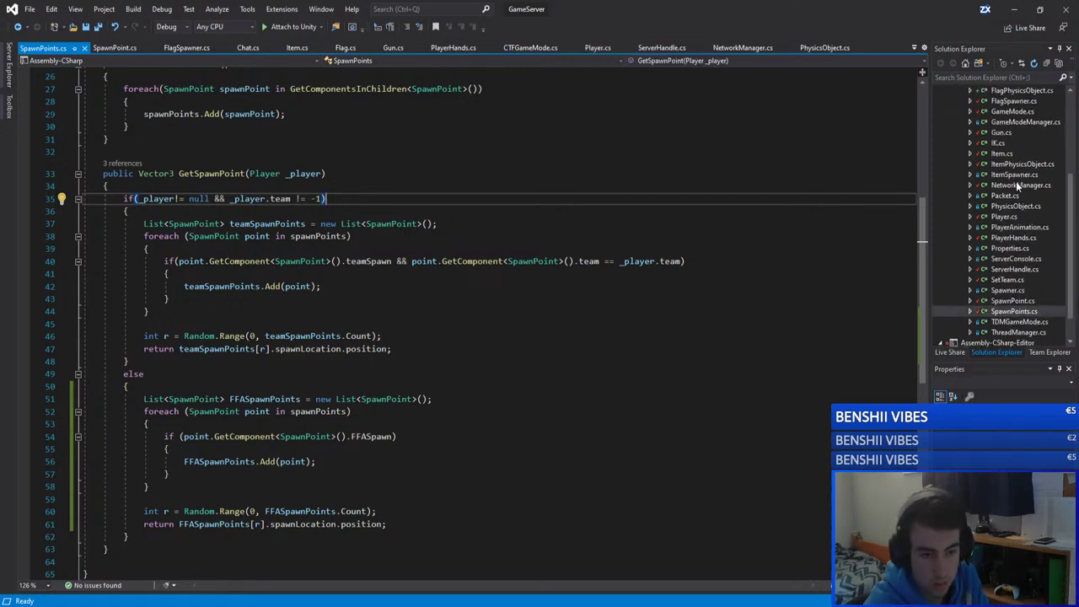
{"action": "scroll", "coordinate": [1016, 181], "scroll_direction": "down", "scroll_amount": 3}
Step: Open PlayerAnimation.cs and retype the early return statement on line 44
{"action": "left_click", "coordinate": [1015, 195]}
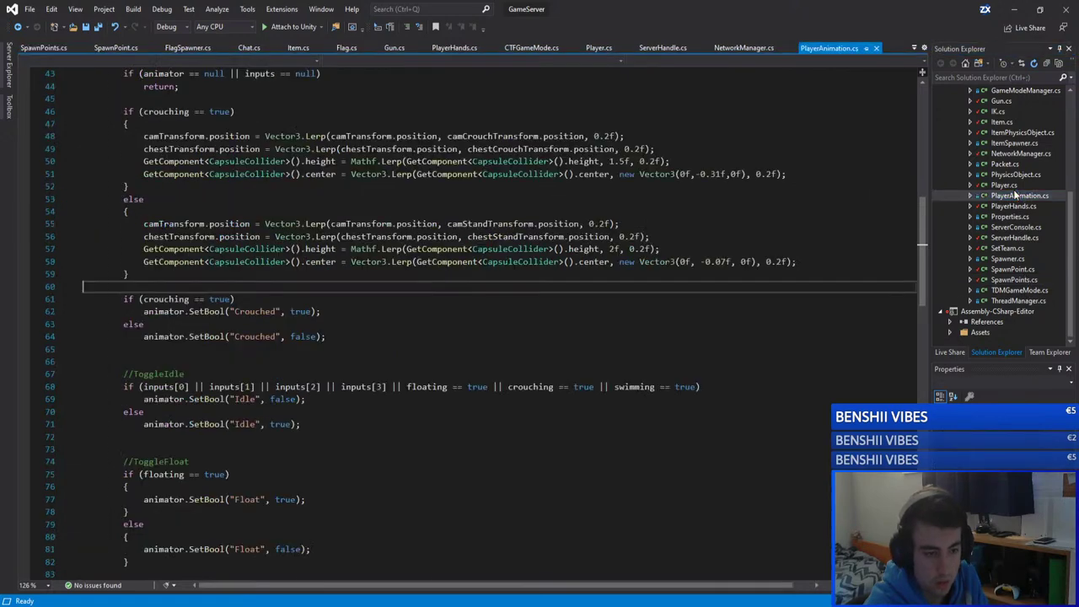
{"action": "scroll", "coordinate": [353, 207], "scroll_direction": "up", "scroll_amount": 7}
{"action": "scroll", "coordinate": [354, 206], "scroll_direction": "down", "scroll_amount": 3}
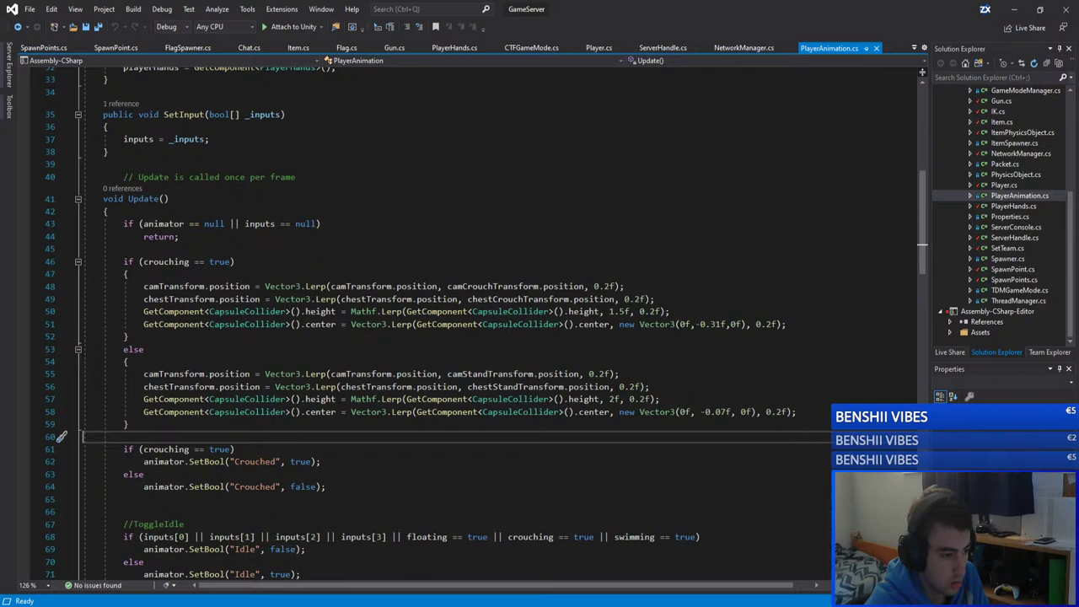
{"action": "left_click", "coordinate": [107, 210]}
{"action": "left_click", "coordinate": [135, 249]}
{"action": "left_click", "coordinate": [179, 236]}
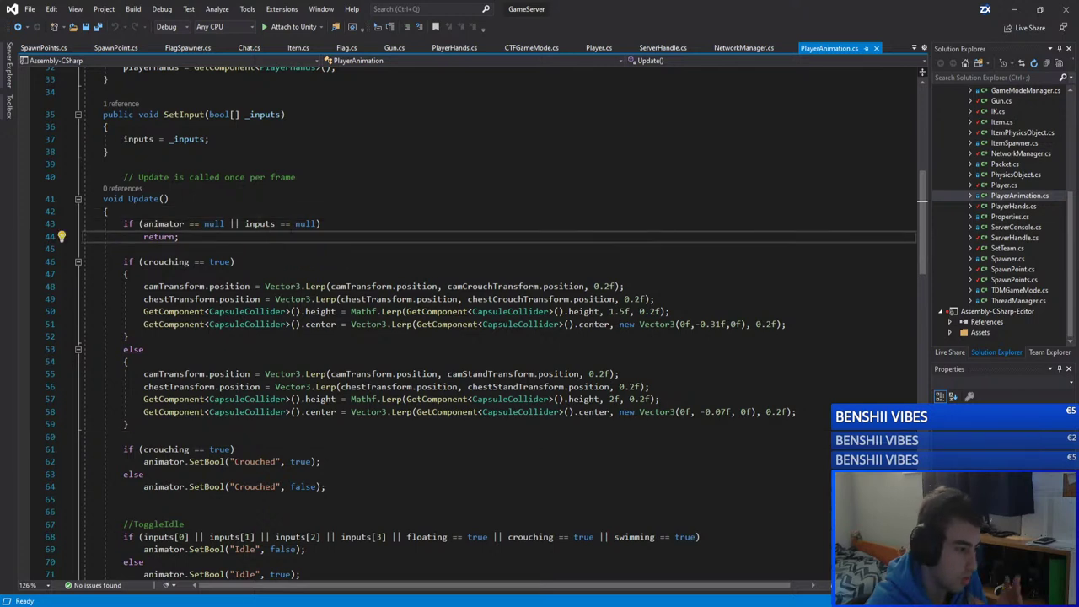
{"action": "left_click_drag", "start_coordinate": [179, 236], "coordinate": [144, 235]}
{"action": "type", "text": "return;"}
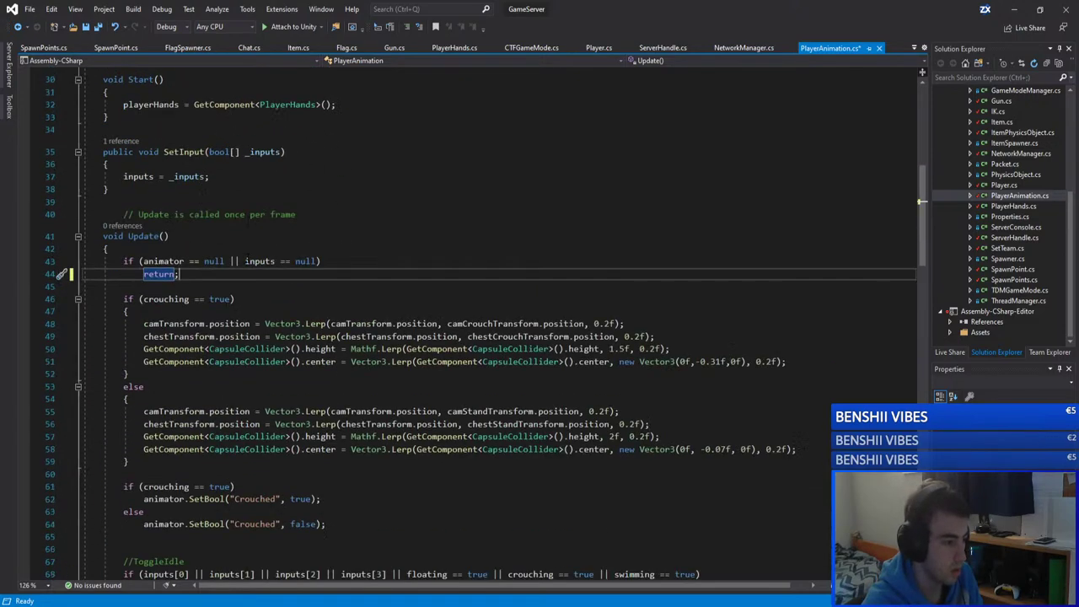
Step: Review SendPlayerAnimation's message.Add arguments: run, floating, swimming and crouching
{"action": "scroll", "coordinate": [488, 320], "scroll_direction": "down", "scroll_amount": 20}
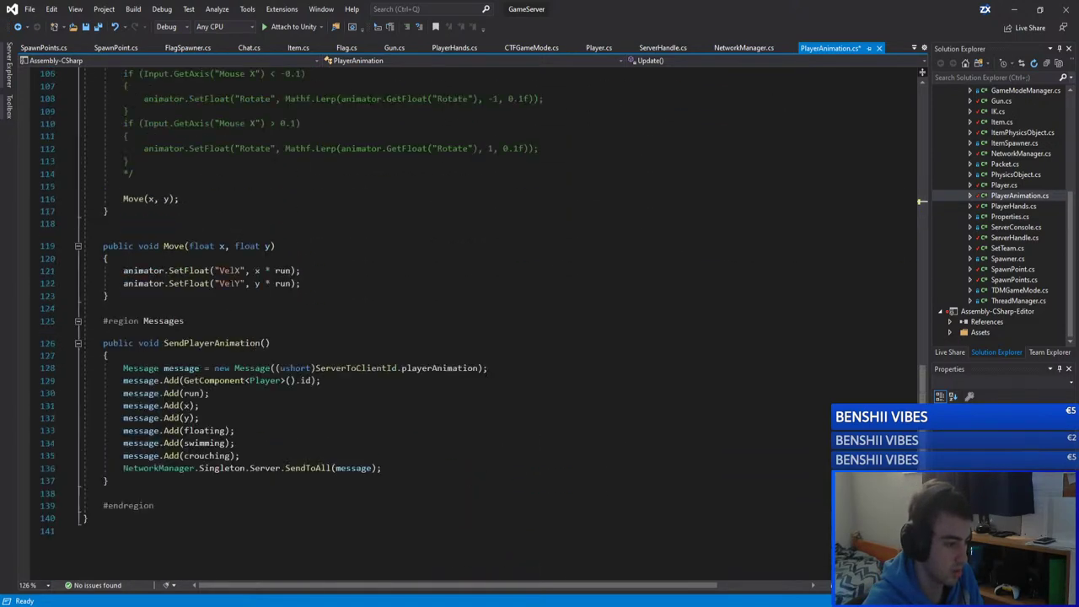
{"action": "scroll", "coordinate": [489, 321], "scroll_direction": "up", "scroll_amount": 1}
{"action": "left_click_drag", "start_coordinate": [110, 517], "coordinate": [123, 405]}
{"action": "left_click", "coordinate": [127, 405]}
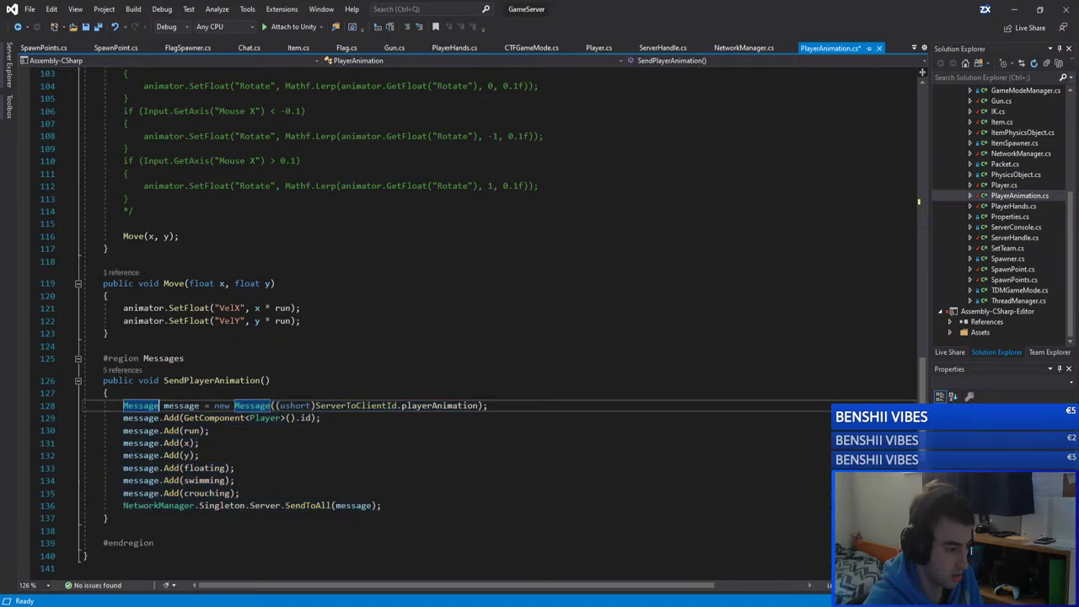
{"action": "left_click", "coordinate": [192, 431]}
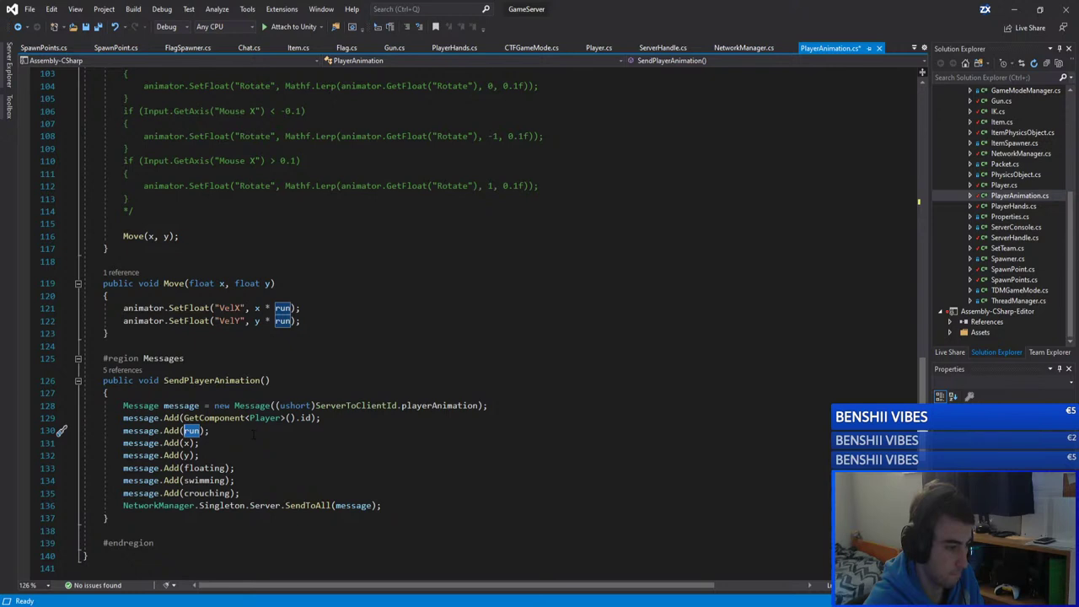
{"action": "left_click", "coordinate": [253, 432]}
{"action": "double_click", "coordinate": [192, 430]}
{"action": "left_click", "coordinate": [177, 430]}
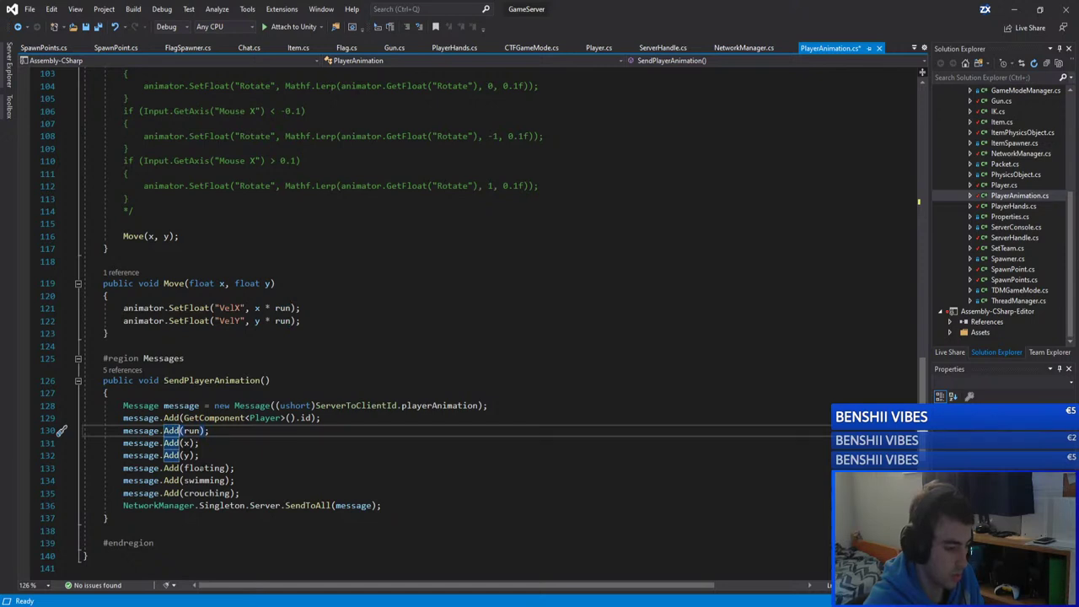
{"action": "double_click", "coordinate": [205, 468]}
{"action": "double_click", "coordinate": [205, 481]}
{"action": "double_click", "coordinate": [207, 493]}
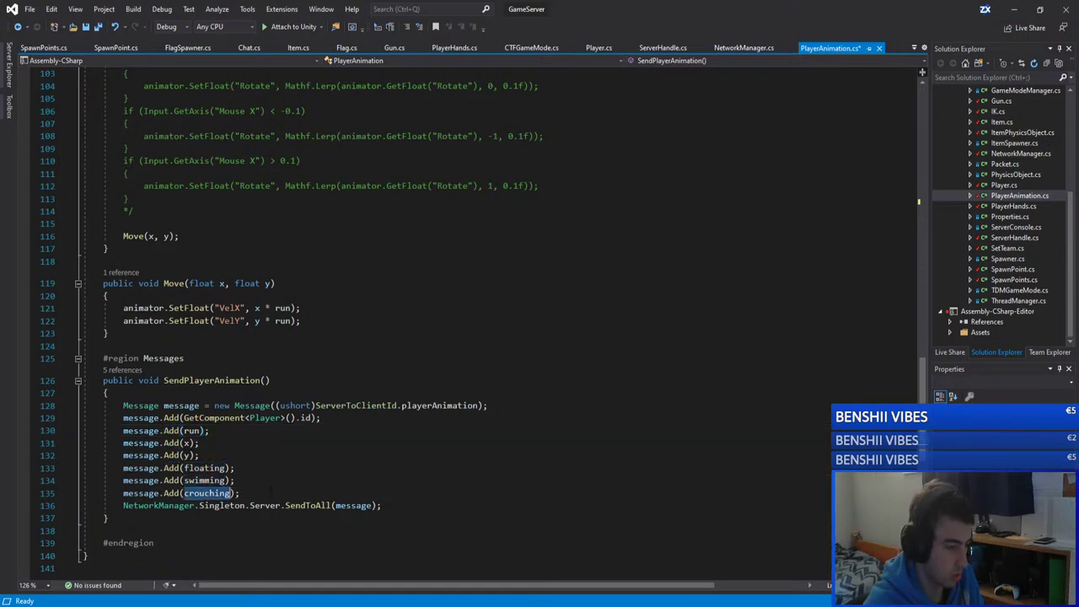
Step: Select the animation field lines 130–135 of the message to inspect them
{"action": "left_click_drag", "start_coordinate": [272, 493], "coordinate": [123, 431]}
{"action": "left_click", "coordinate": [257, 444]}
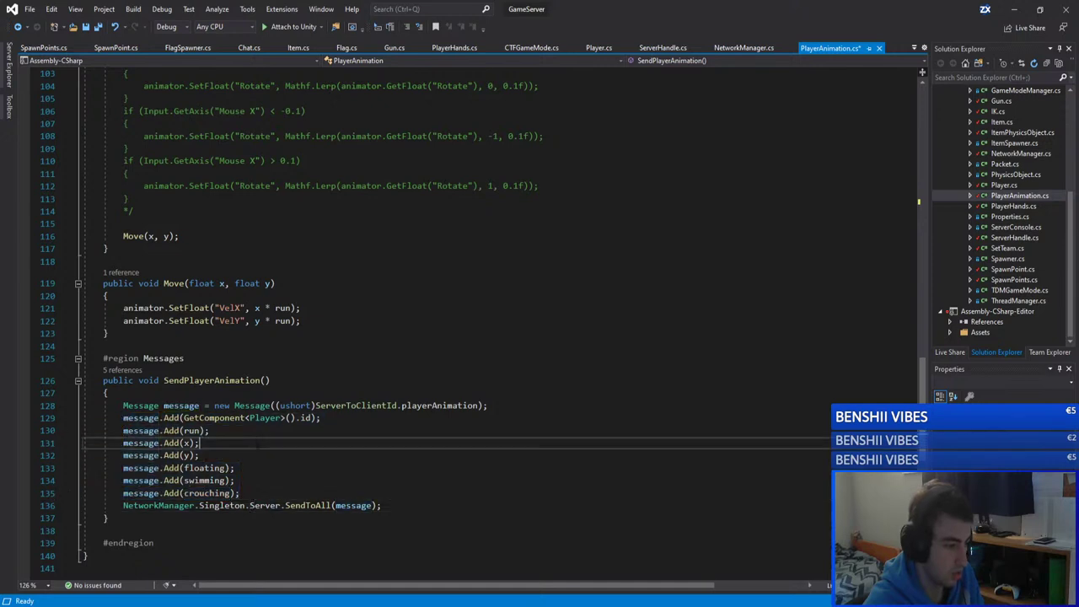
{"action": "left_click_drag", "start_coordinate": [251, 491], "coordinate": [85, 430]}
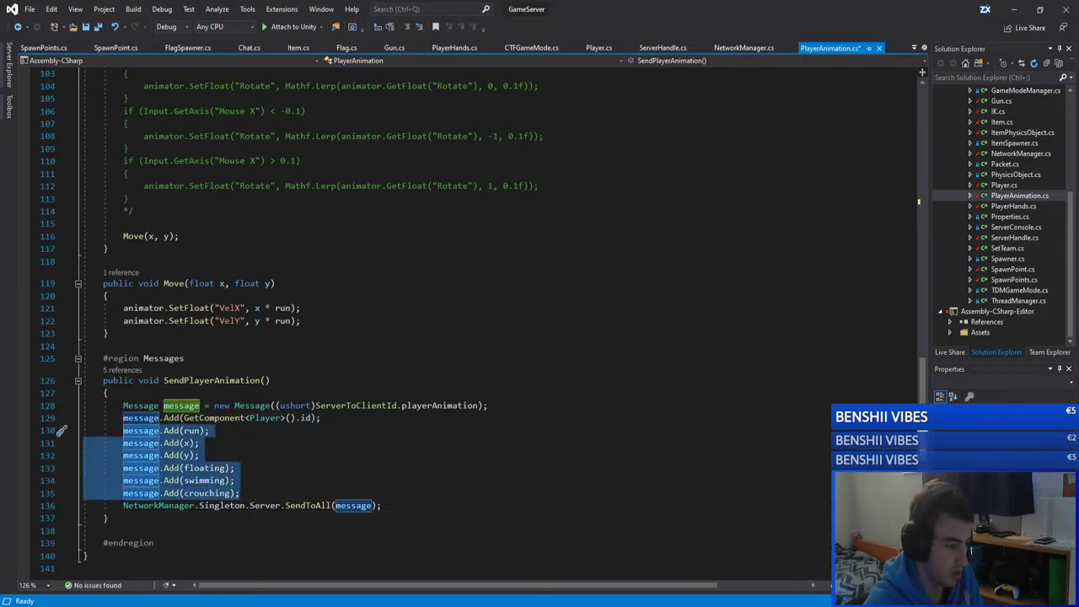
{"action": "left_click_drag", "start_coordinate": [242, 493], "coordinate": [126, 431]}
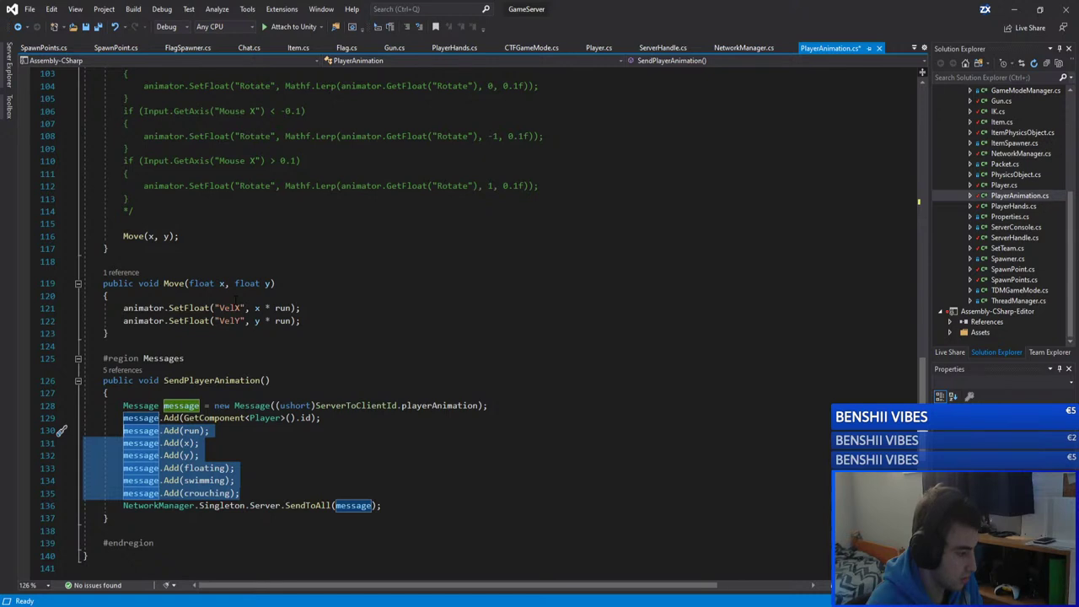
{"action": "left_click", "coordinate": [267, 295]}
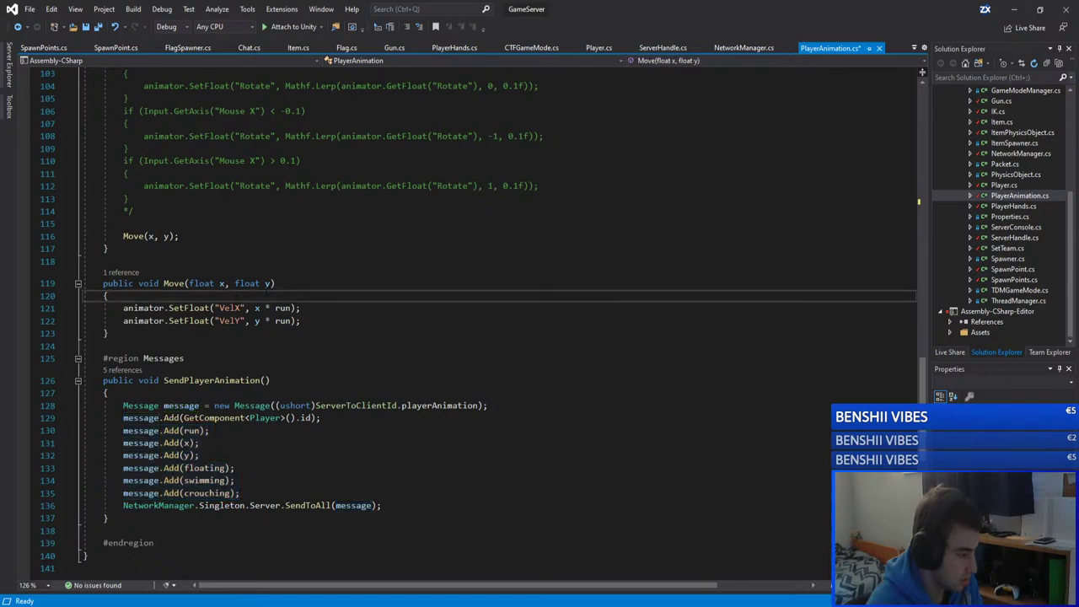
{"action": "left_click_drag", "start_coordinate": [241, 493], "coordinate": [143, 434]}
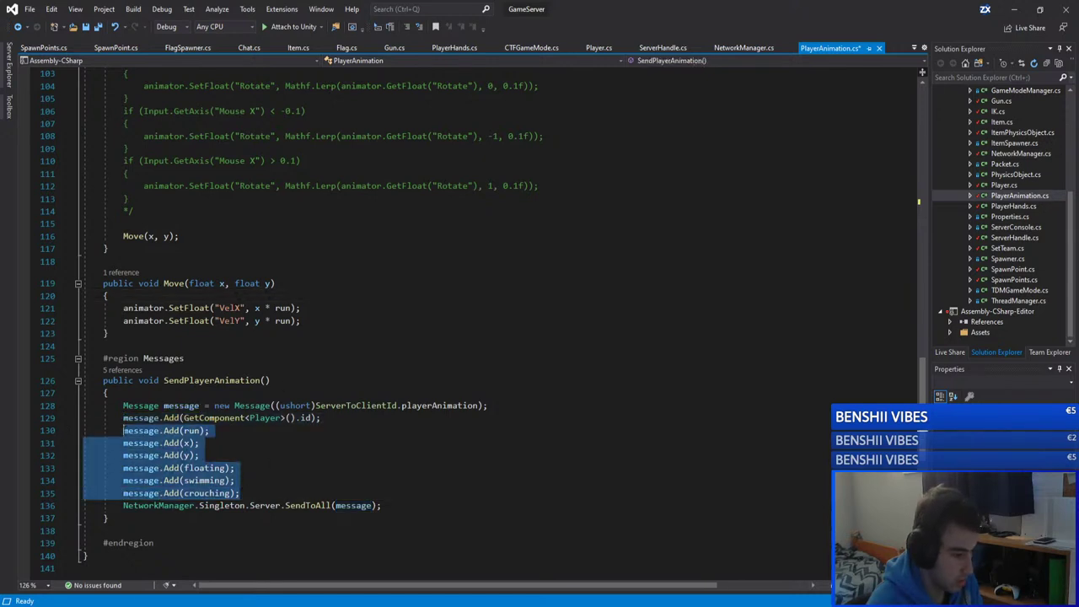
{"action": "left_click", "coordinate": [143, 434]}
{"action": "left_click_drag", "start_coordinate": [241, 493], "coordinate": [123, 430]}
{"action": "left_click", "coordinate": [279, 428]}
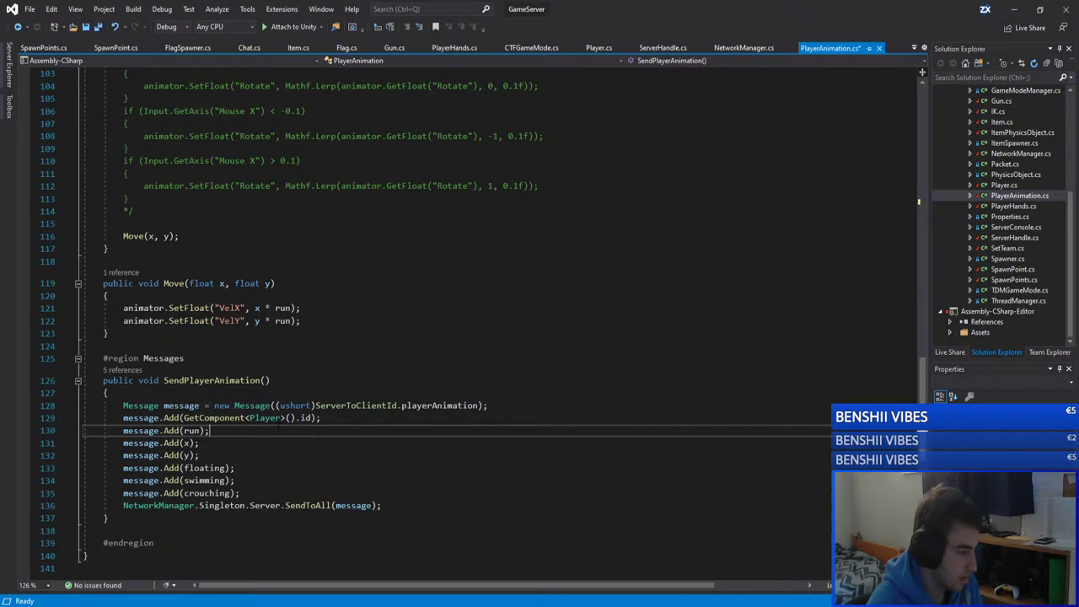
{"action": "left_click_drag", "start_coordinate": [243, 493], "coordinate": [123, 430]}
Step: Trace the swimming field's references up to its declaration
{"action": "left_click", "coordinate": [190, 431]}
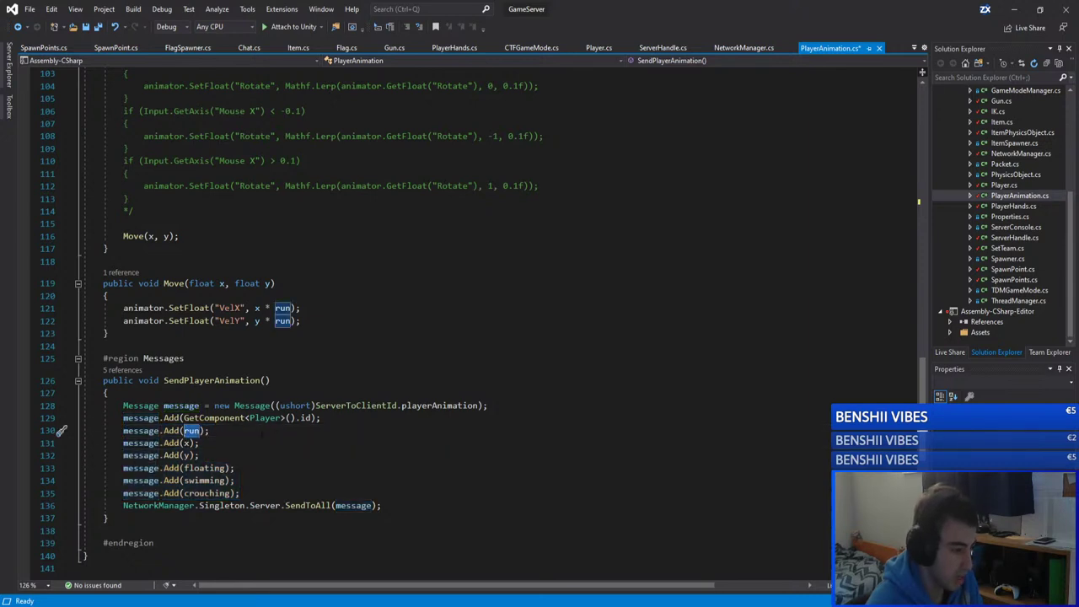
{"action": "left_click_drag", "start_coordinate": [241, 493], "coordinate": [179, 455]}
{"action": "left_click", "coordinate": [164, 430]}
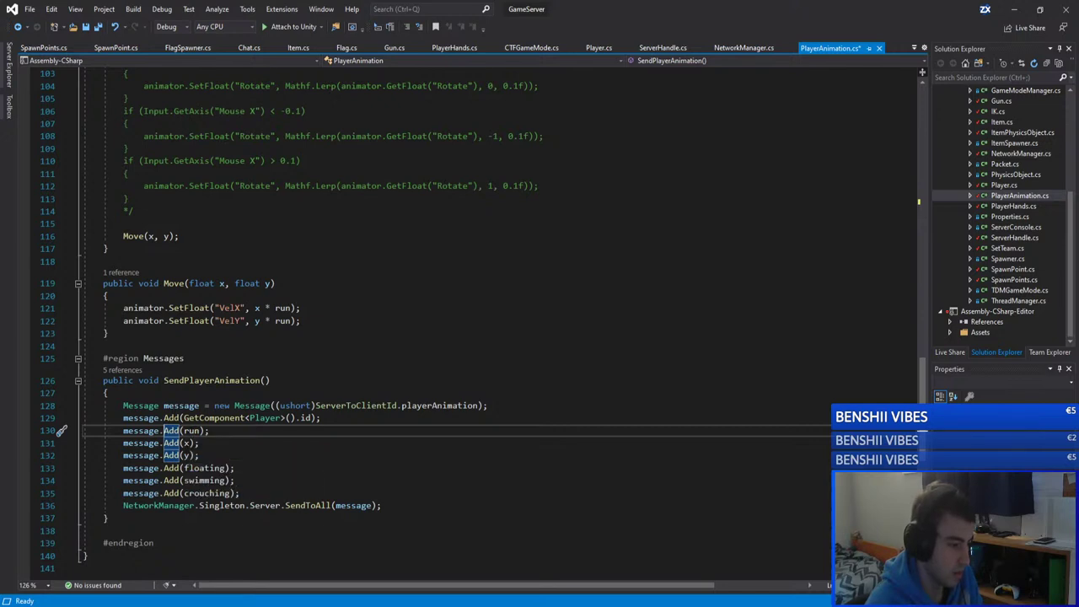
{"action": "left_click", "coordinate": [199, 467]}
{"action": "left_click", "coordinate": [199, 480]}
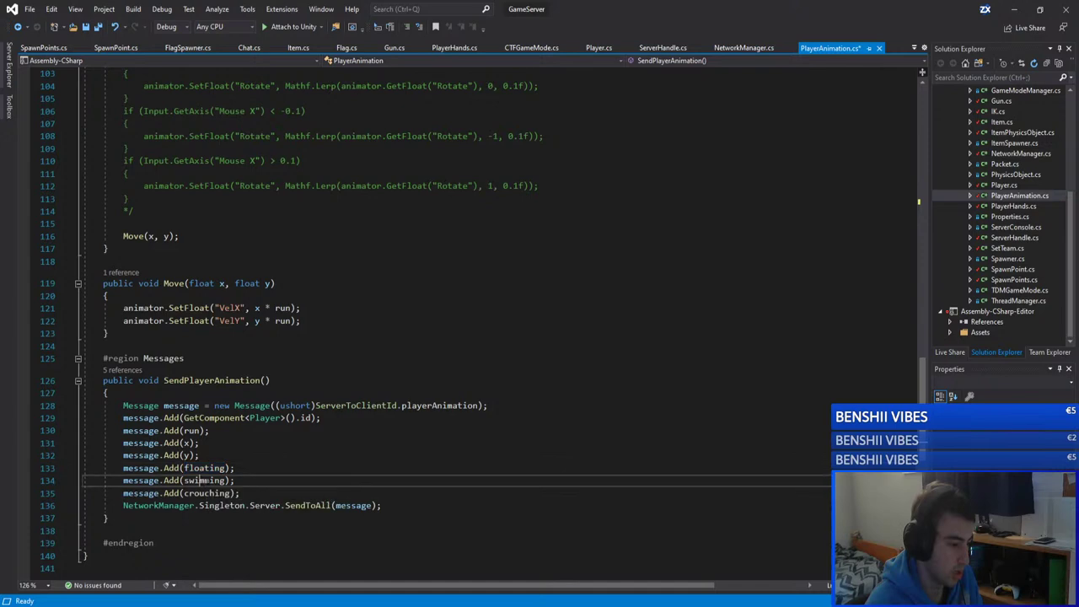
{"action": "left_click", "coordinate": [202, 493]}
{"action": "left_click", "coordinate": [239, 481]}
{"action": "scroll", "coordinate": [483, 325], "scroll_direction": "up", "scroll_amount": 4}
{"action": "scroll", "coordinate": [483, 325], "scroll_direction": "down", "scroll_amount": 4}
{"action": "left_click", "coordinate": [202, 480]}
{"action": "key", "text": "ctrl+shift+Up"}
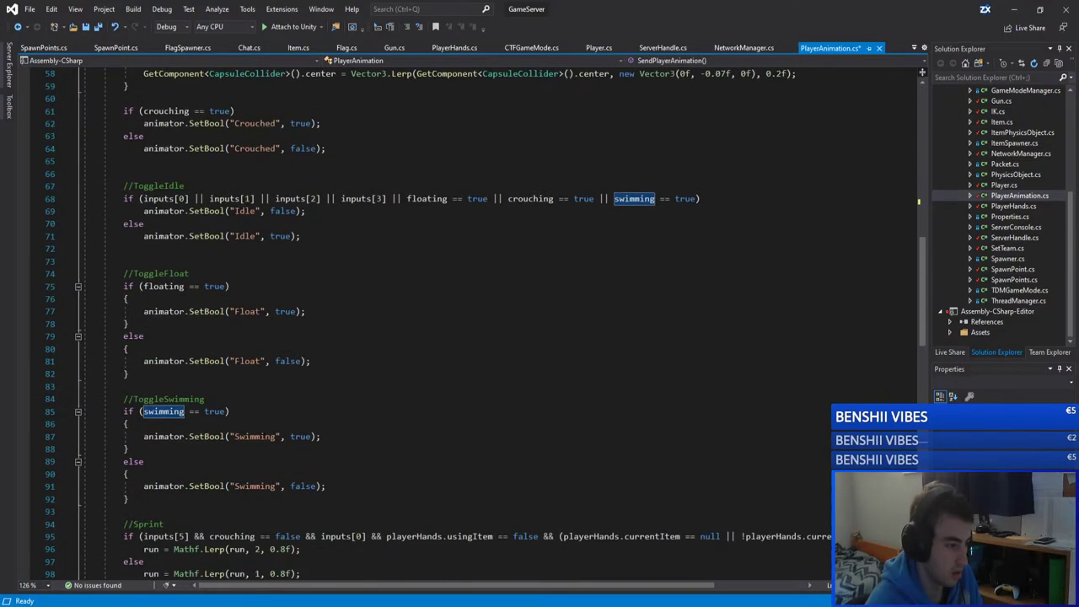
{"action": "key", "text": "ctrl+shift+Up"}
{"action": "key", "text": "ctrl+shift+Up"}
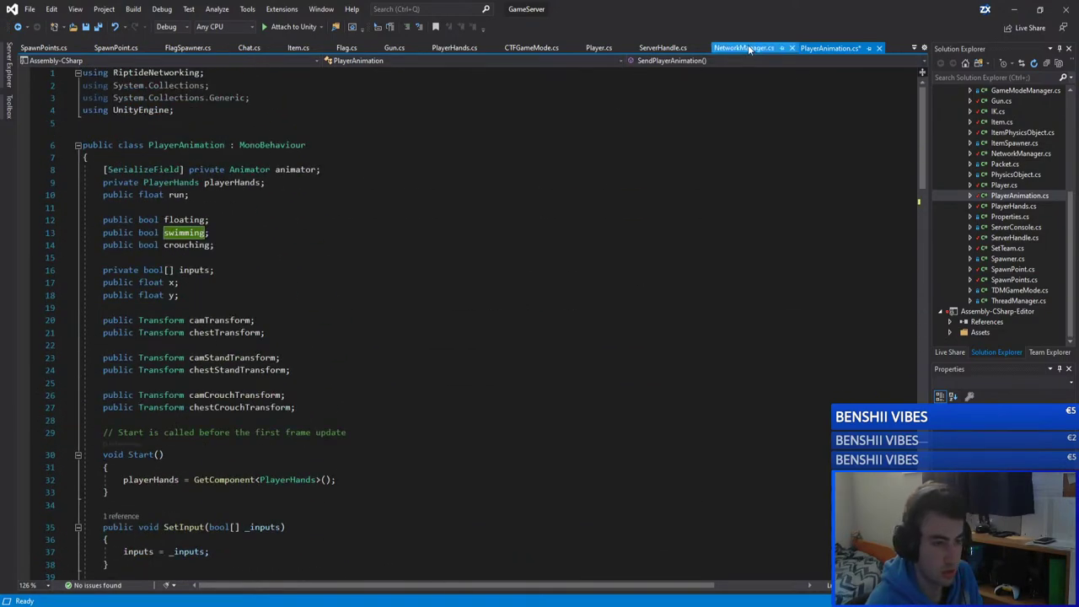
Step: Check the swimming assignment on line 309 of Player.cs, then open FlagSpawner.cs
{"action": "left_click", "coordinate": [599, 48]}
{"action": "scroll", "coordinate": [472, 320], "scroll_direction": "down", "scroll_amount": 20}
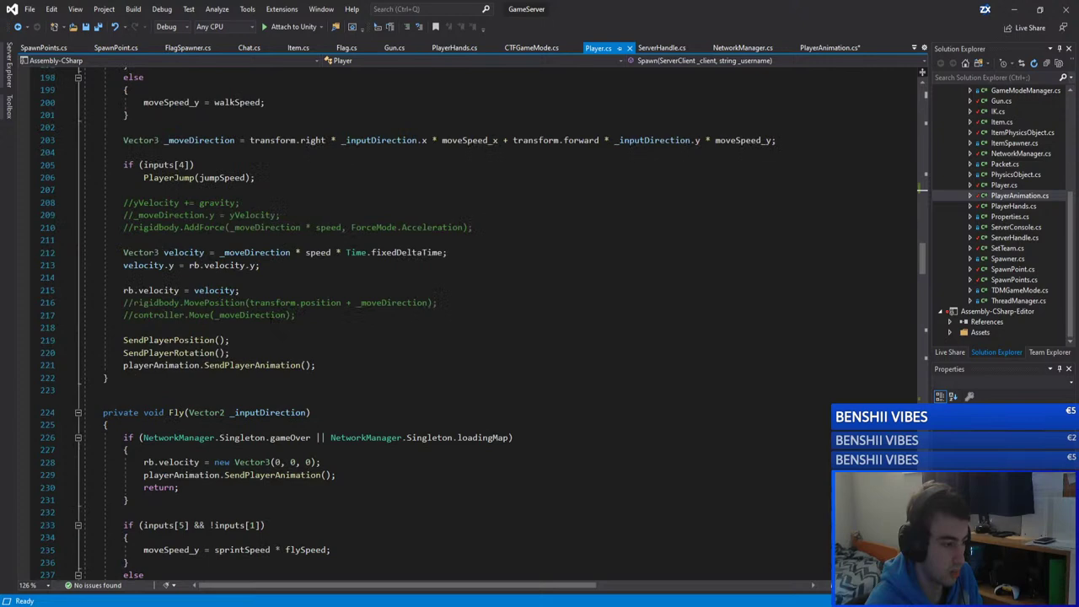
{"action": "scroll", "coordinate": [232, 277], "scroll_direction": "down", "scroll_amount": 8}
{"action": "scroll", "coordinate": [232, 277], "scroll_direction": "down", "scroll_amount": 11}
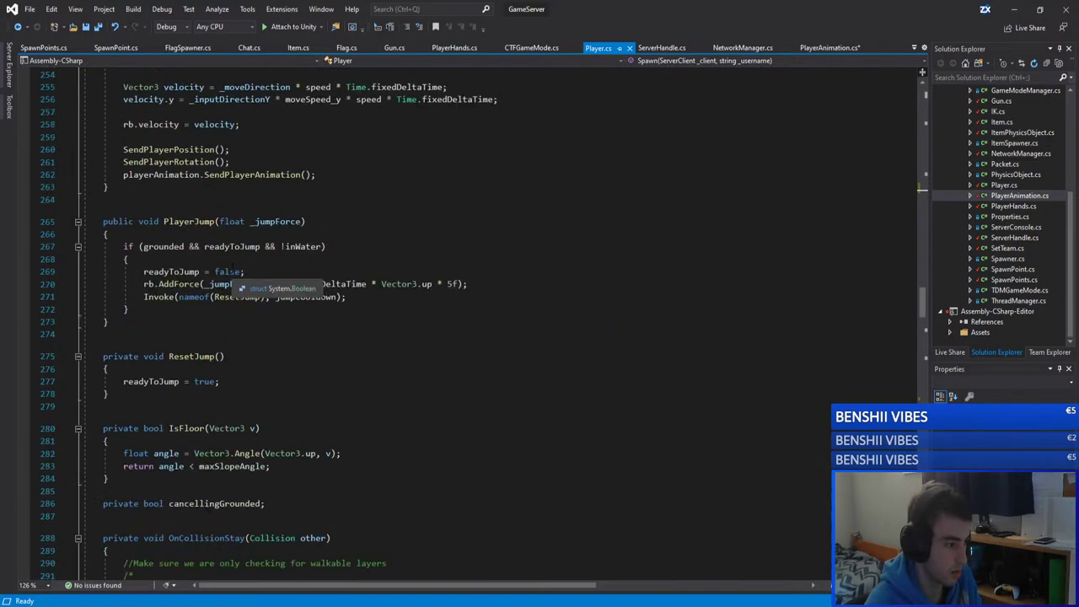
{"action": "scroll", "coordinate": [232, 276], "scroll_direction": "down", "scroll_amount": 13}
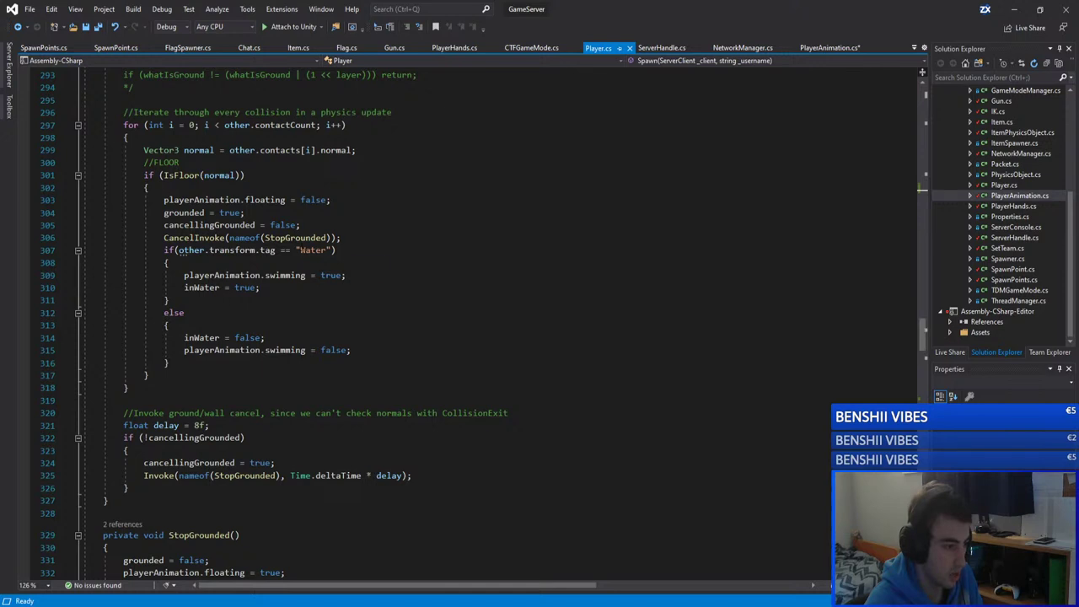
{"action": "left_click", "coordinate": [221, 275]}
{"action": "double_click", "coordinate": [285, 275]}
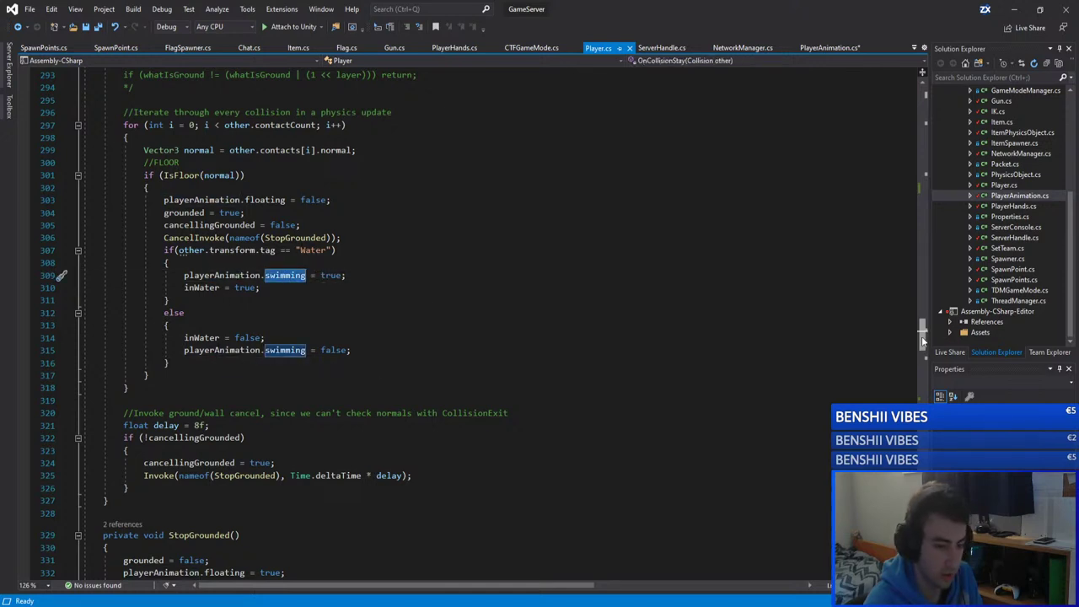
{"action": "left_click_drag", "start_coordinate": [923, 333], "coordinate": [953, 100]}
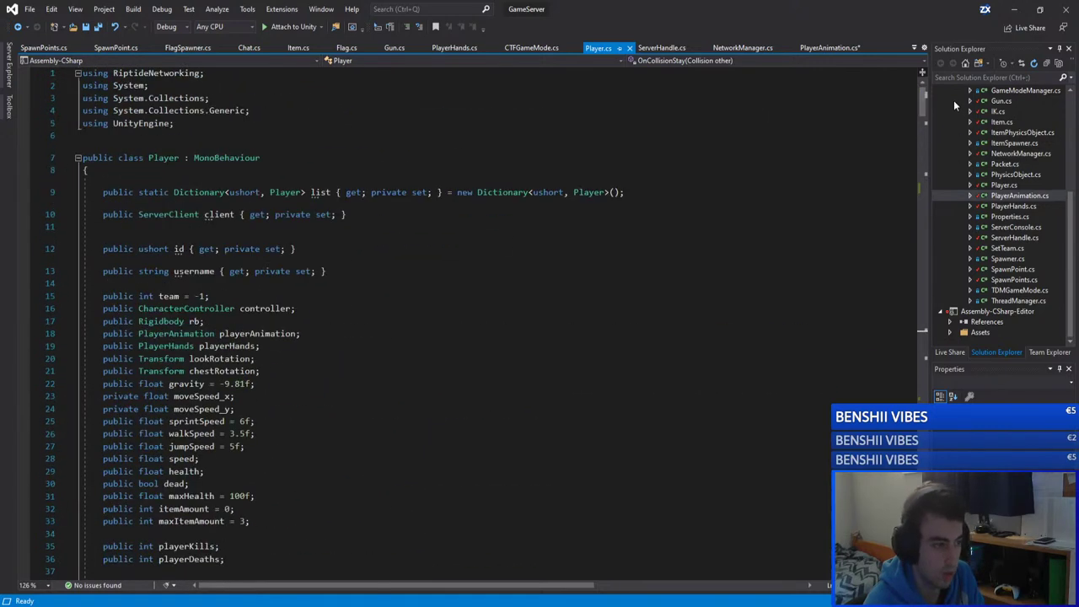
{"action": "left_click", "coordinate": [160, 49]}
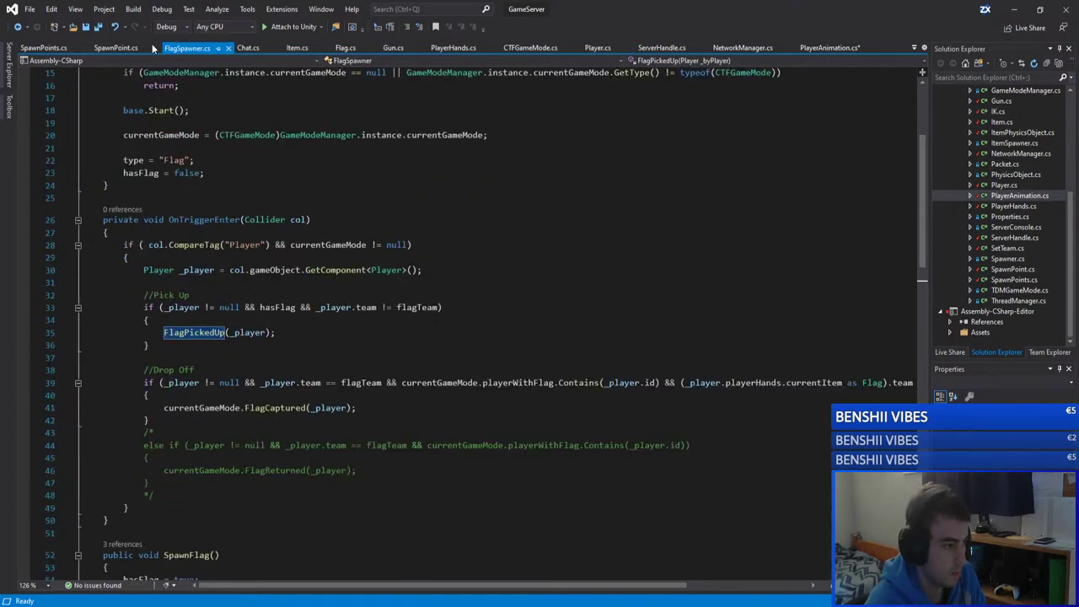
Step: Review the team spawn checks on lines 35 and 40 of SpawnPoints.cs
{"action": "left_click", "coordinate": [104, 48]}
{"action": "left_click", "coordinate": [42, 48]}
{"action": "left_click", "coordinate": [424, 261]}
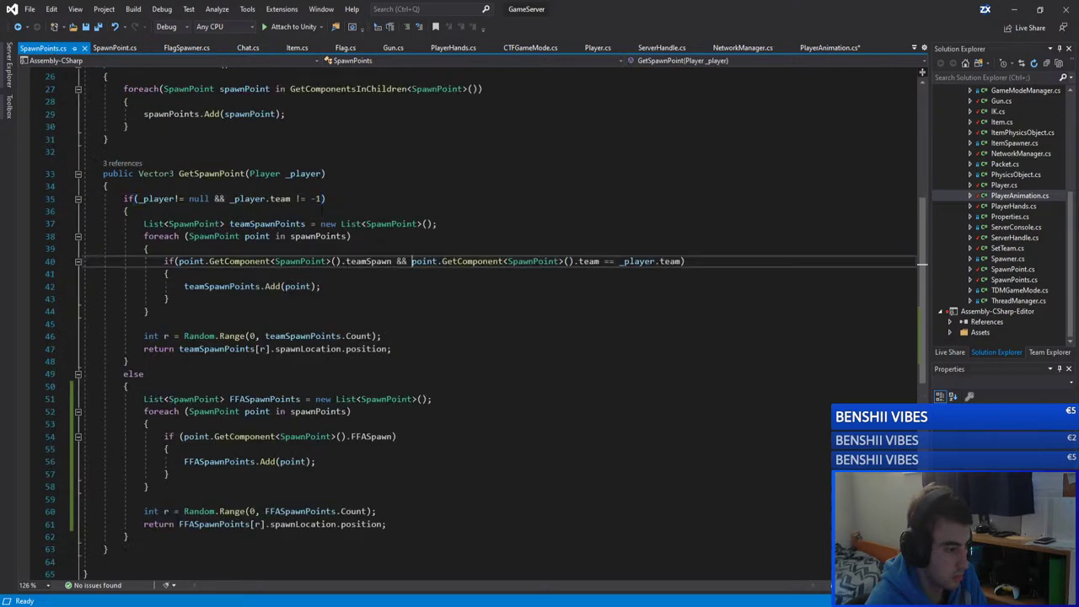
{"action": "left_click", "coordinate": [280, 199]}
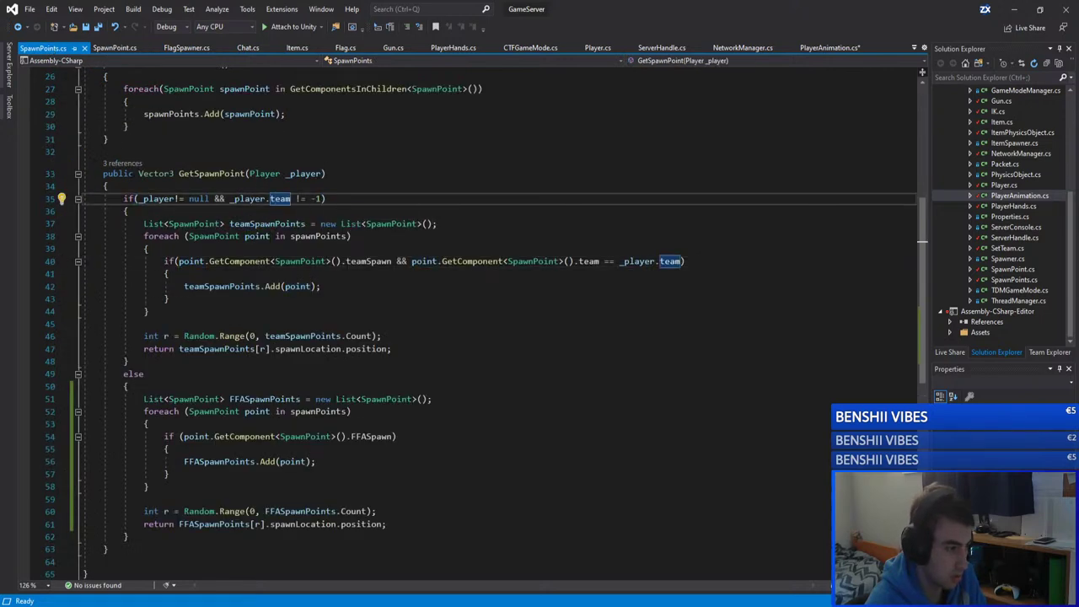
Step: List GetSpawnPoint's callers, visit the GameMode.cs call, then open the Player.cs call
{"action": "left_click", "coordinate": [122, 163]}
{"action": "mouse_move", "coordinate": [243, 98]}
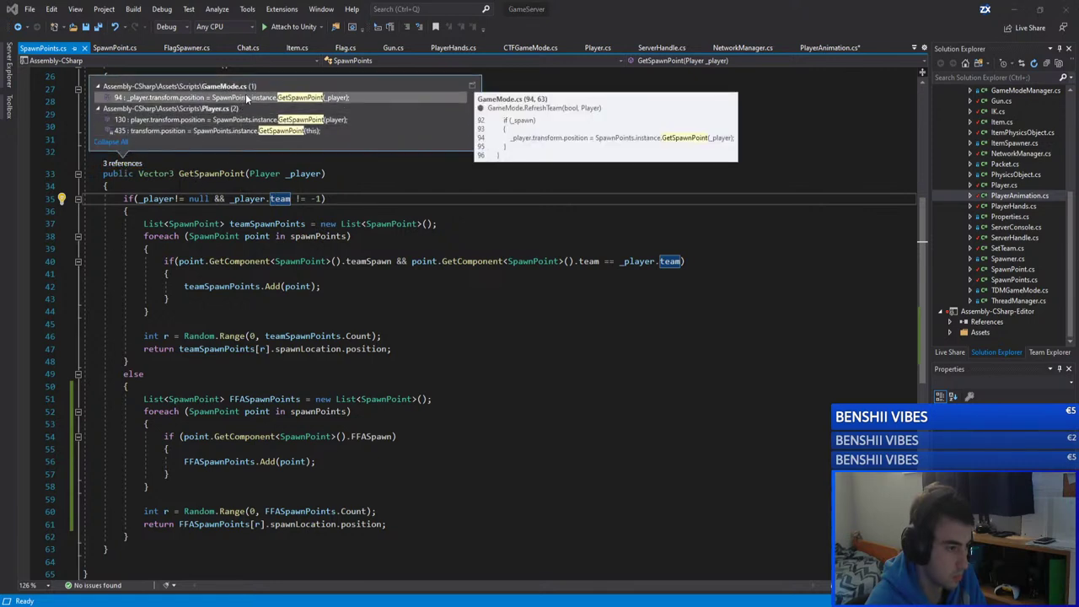
{"action": "double_click", "coordinate": [247, 98]}
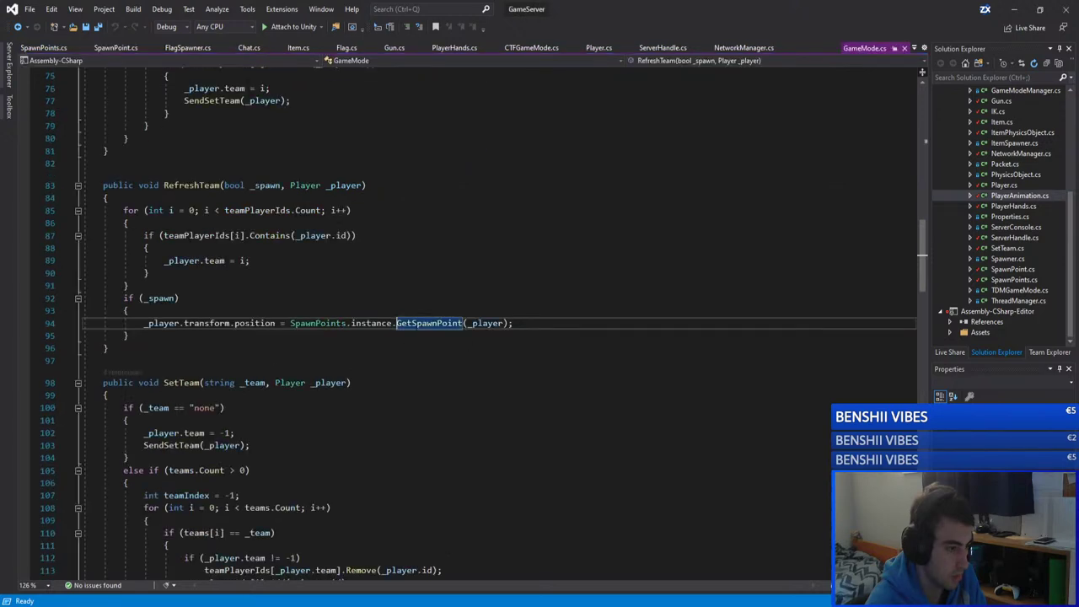
{"action": "key", "text": "ctrl+minus"}
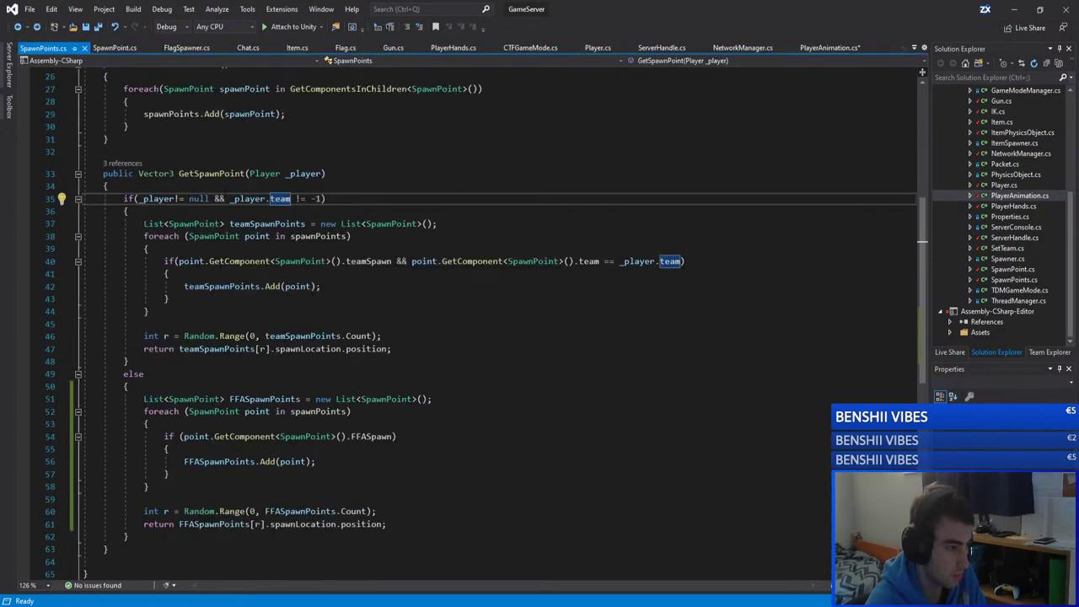
{"action": "left_click", "coordinate": [123, 162]}
{"action": "double_click", "coordinate": [244, 128]}
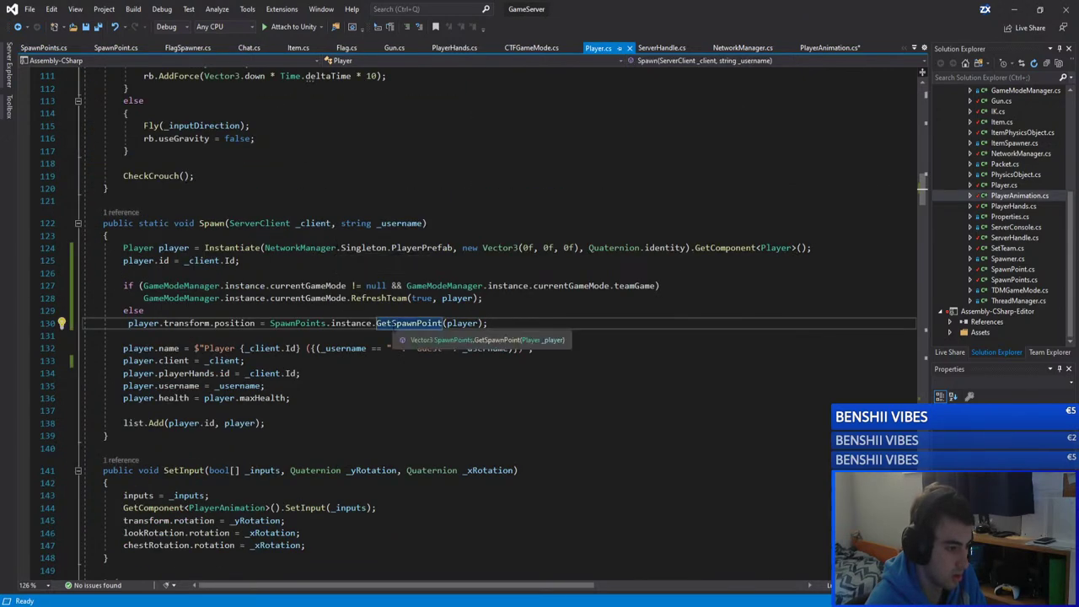
Step: Fix the indentation of the GetSpawnPoint line 130 in Player.cs's Spawn method
{"action": "left_click", "coordinate": [514, 323]}
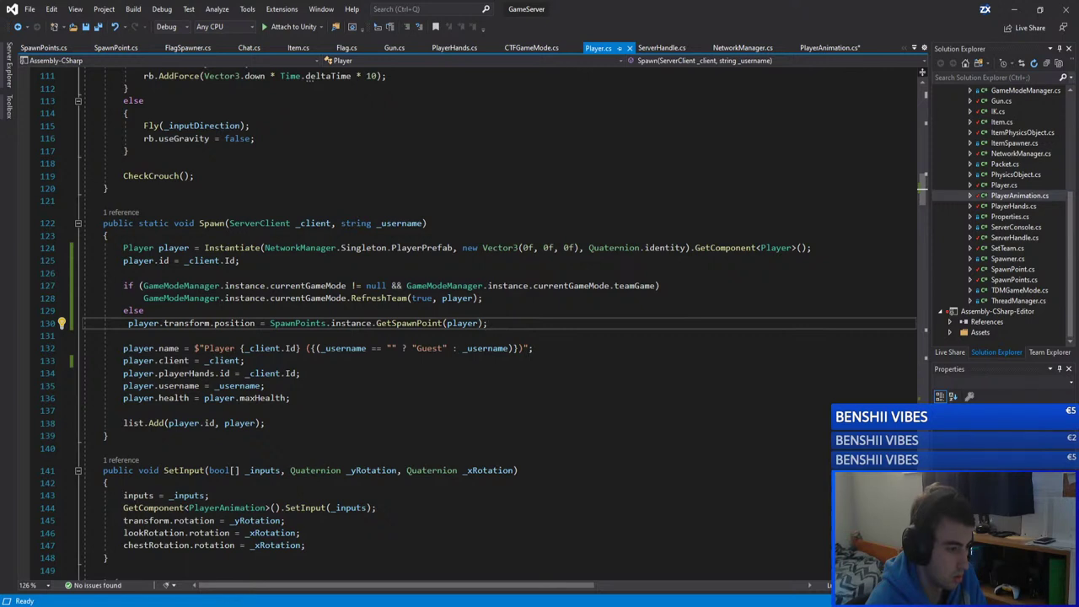
{"action": "left_click", "coordinate": [181, 298]}
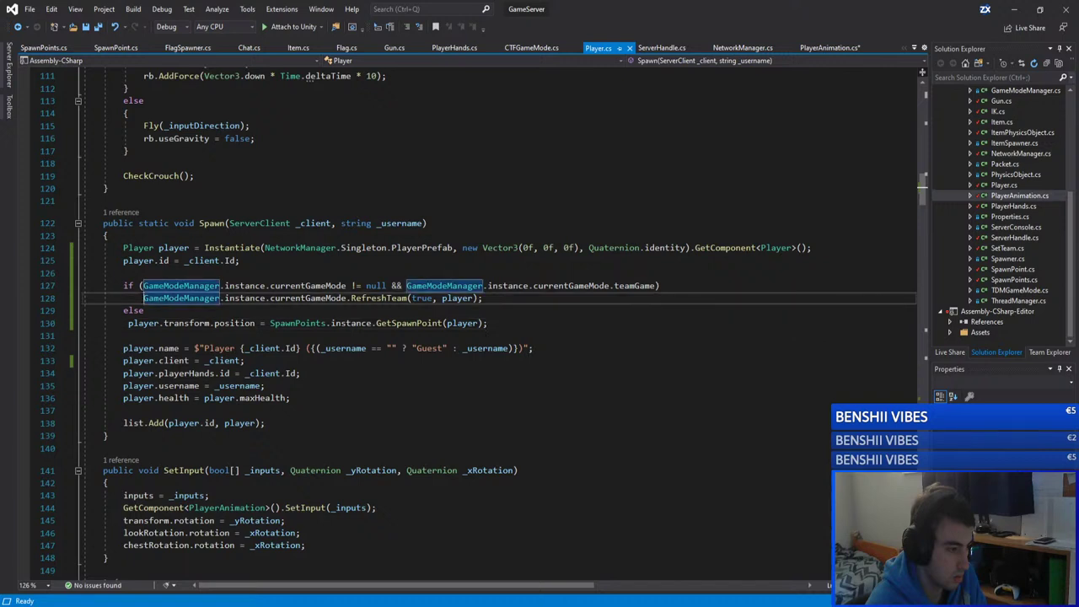
{"action": "left_click", "coordinate": [128, 323]}
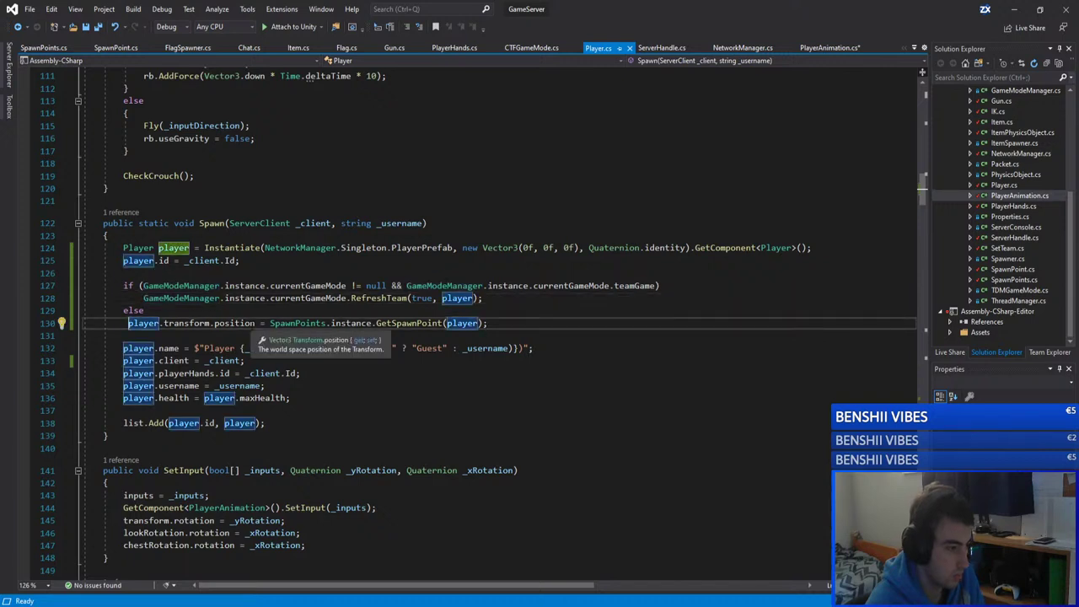
{"action": "key", "text": "Tab"}
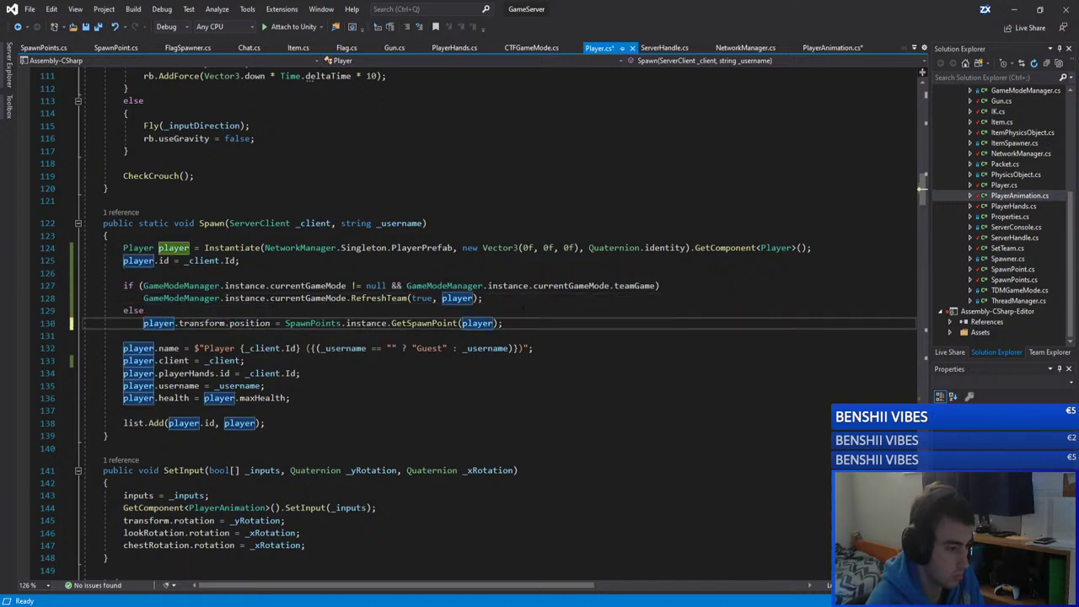
{"action": "key", "text": "BackSpace"}
{"action": "key", "text": "BackSpace"}
{"action": "key", "text": "BackSpace"}
{"action": "key", "text": "BackSpace"}
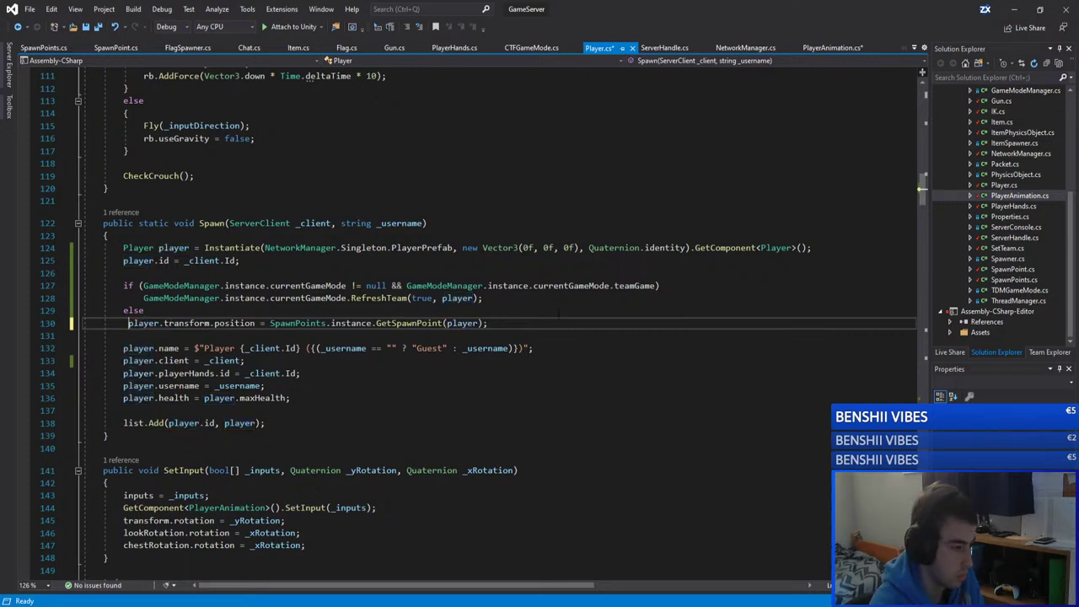
{"action": "key", "text": "Tab"}
{"action": "key", "text": "Up"}
{"action": "key", "text": "Up"}
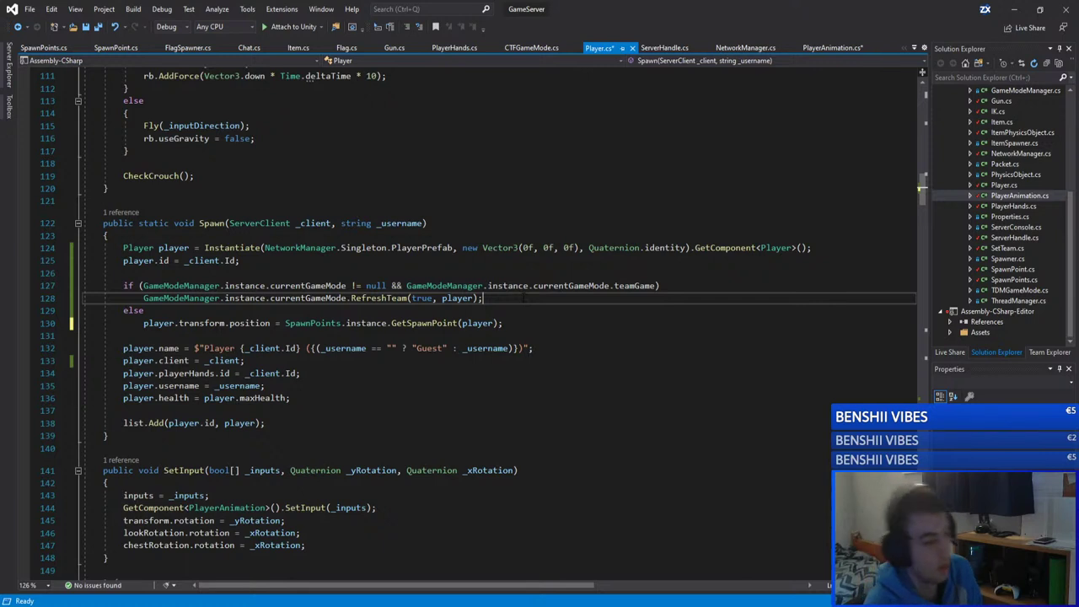
{"action": "key", "text": "shift+Left"}
{"action": "key", "text": "shift+Left"}
{"action": "key", "text": "shift+Left"}
{"action": "key", "text": "shift+Left"}
{"action": "key", "text": "shift+Left"}
{"action": "key", "text": "shift+Left"}
{"action": "key", "text": "shift+Left"}
{"action": "key", "text": "shift+Left"}
{"action": "key", "text": "shift+Left"}
{"action": "key", "text": "shift+Left"}
{"action": "key", "text": "shift+Left"}
{"action": "key", "text": "shift+Left"}
{"action": "key", "text": "shift+Left"}
{"action": "key", "text": "shift+Left"}
{"action": "key", "text": "shift+Left"}
{"action": "key", "text": "shift+Left"}
{"action": "key", "text": "shift+Left"}
{"action": "key", "text": "shift+Left"}
{"action": "key", "text": "shift+Left"}
{"action": "key", "text": "shift+Left"}
{"action": "key", "text": "shift+Right"}
{"action": "key", "text": "shift+Right"}
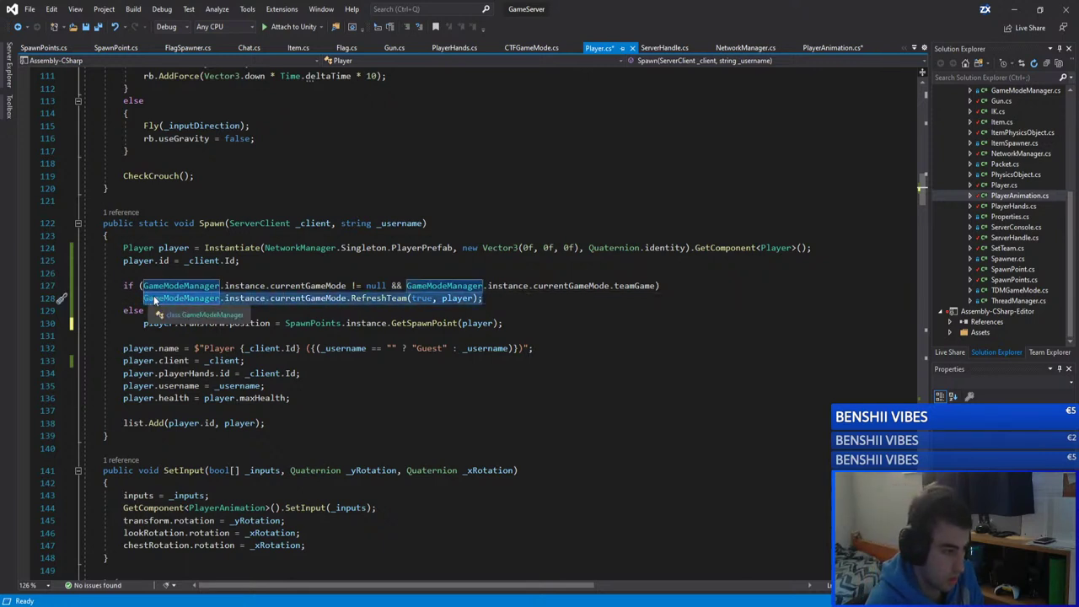
{"action": "left_click", "coordinate": [546, 300]}
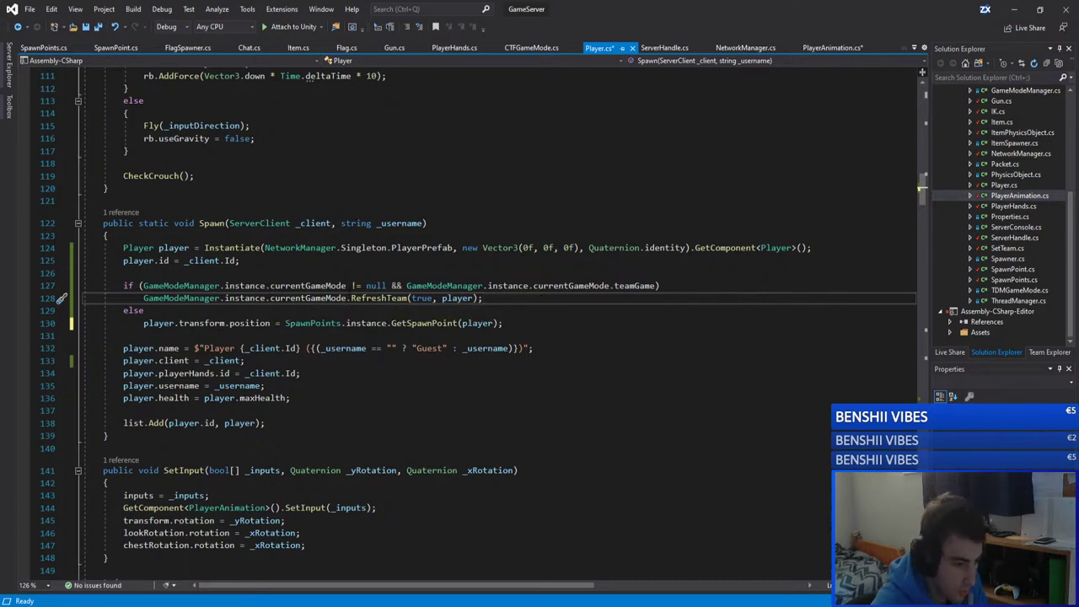
Step: Inspect RefreshTeam's definition in GameMode.cs, then save Player.cs
{"action": "double_click", "coordinate": [633, 286]}
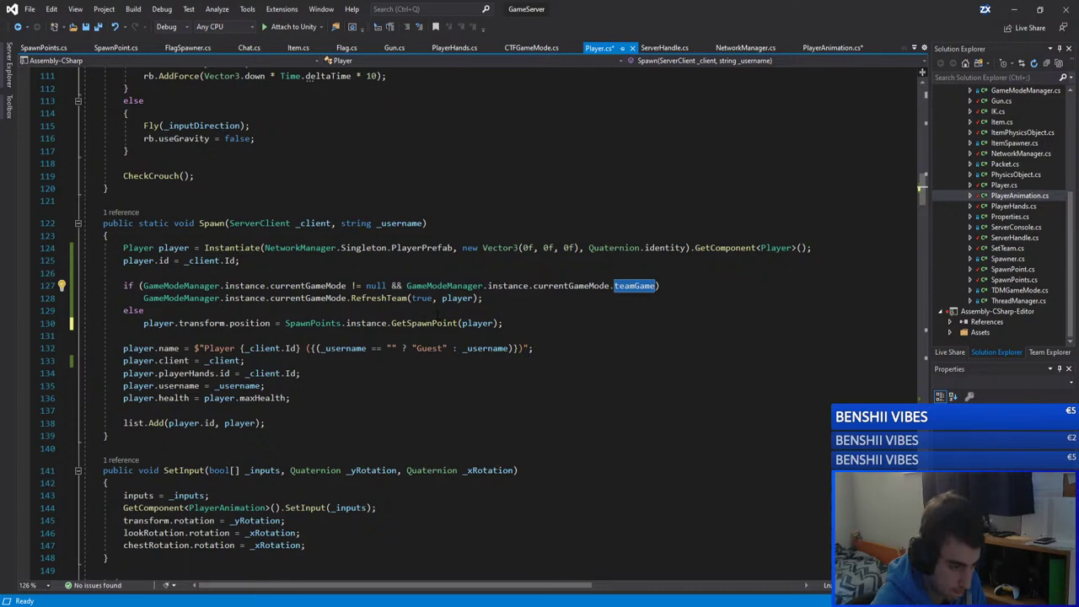
{"action": "double_click", "coordinate": [379, 297]}
{"action": "double_click", "coordinate": [413, 323]}
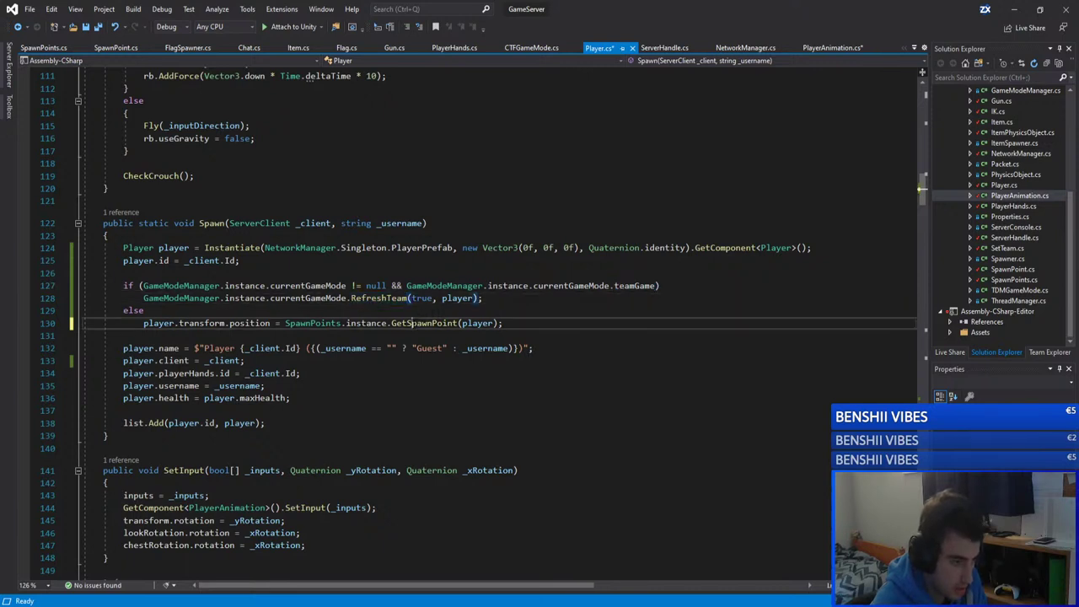
{"action": "double_click", "coordinate": [379, 297]}
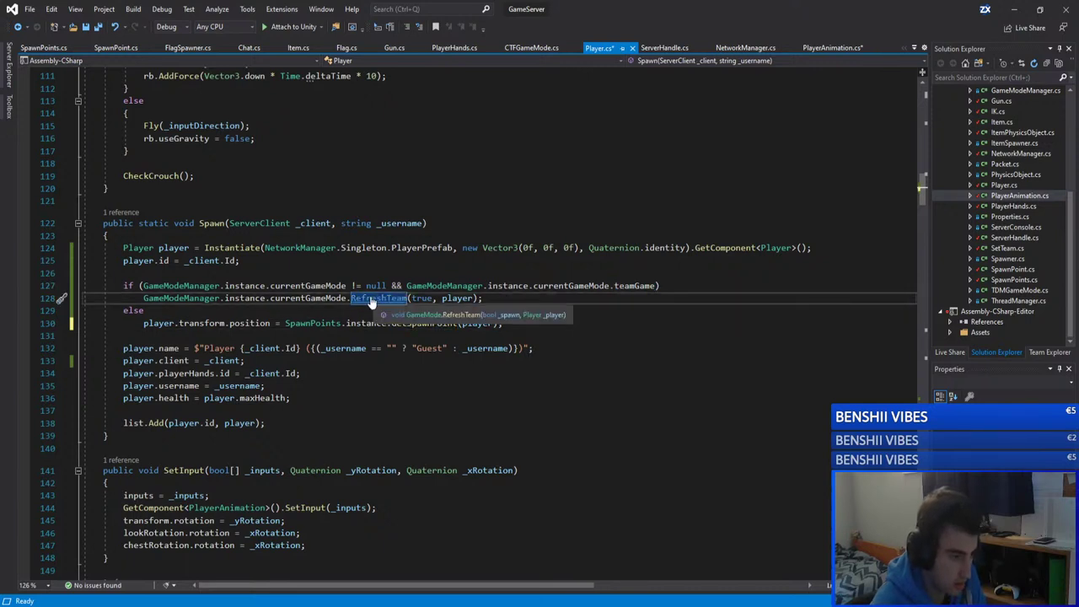
{"action": "key", "text": "F12"}
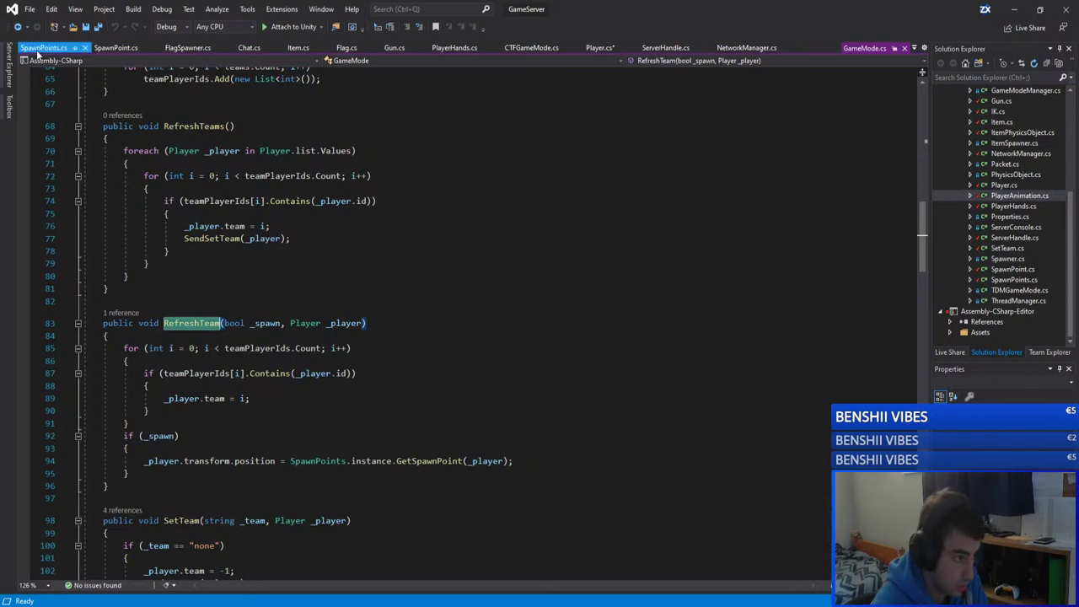
{"action": "left_click", "coordinate": [904, 47]}
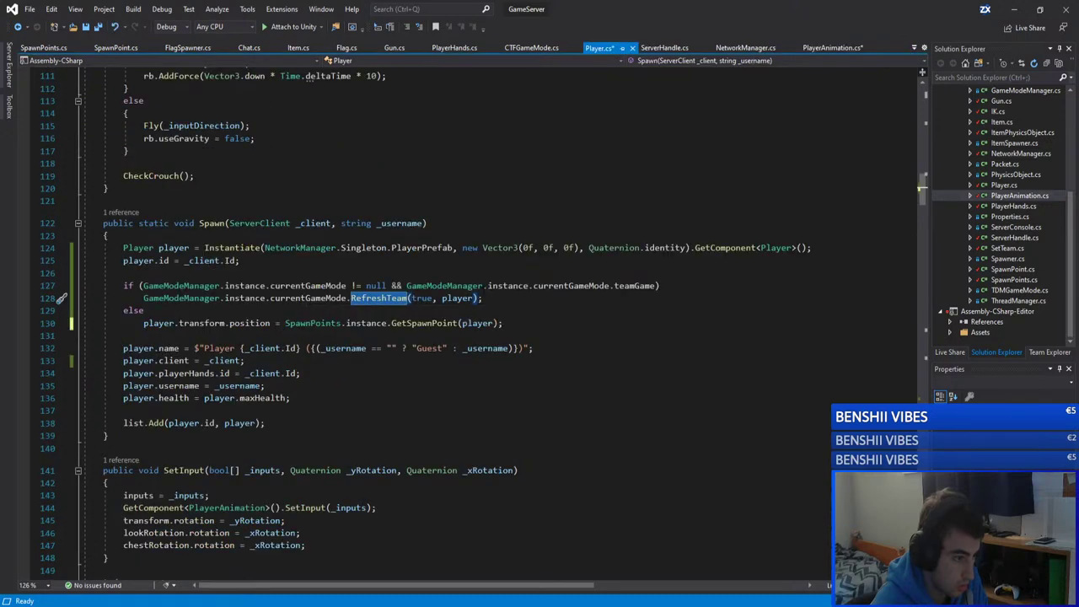
{"action": "left_click", "coordinate": [482, 298]}
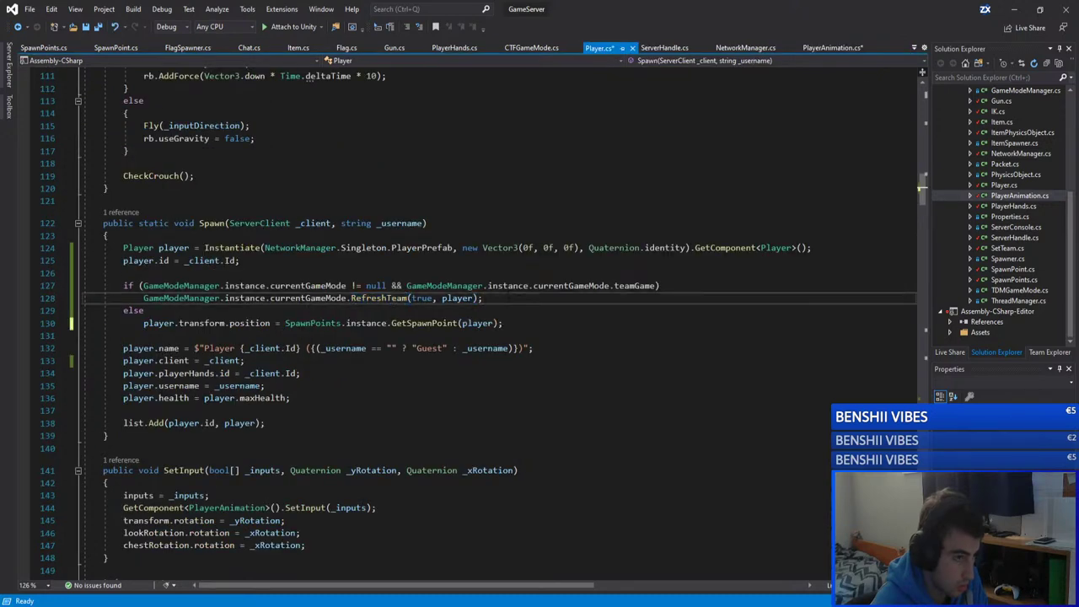
{"action": "key", "text": "ctrl+s"}
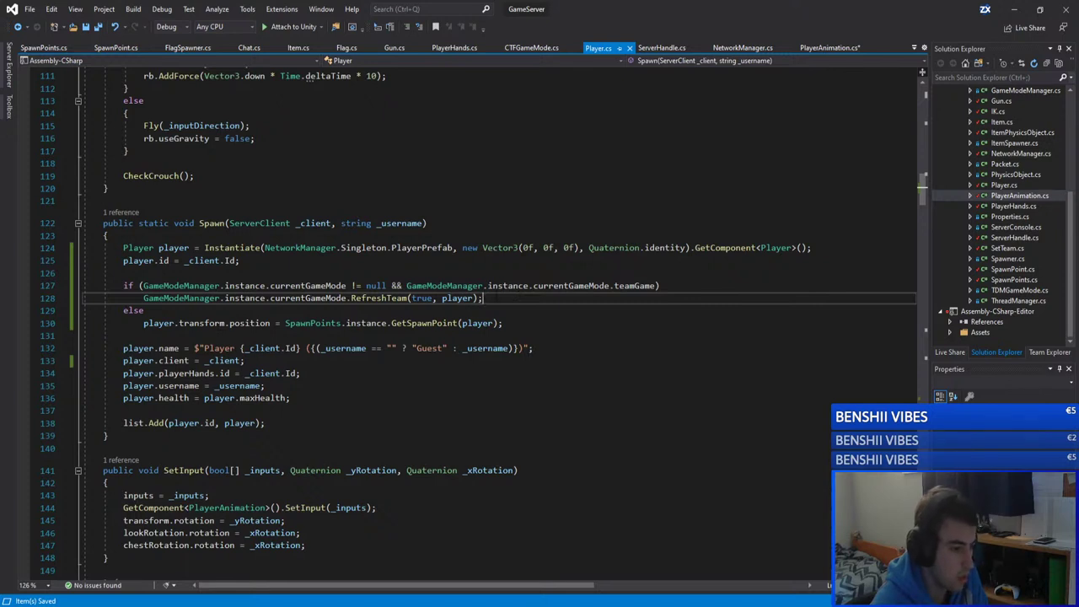
Step: Wrap the else branch's GetSpawnPoint call in curly braces
{"action": "left_click", "coordinate": [490, 309]}
{"action": "key", "text": "Return"}
{"action": "type", "text": "{"}
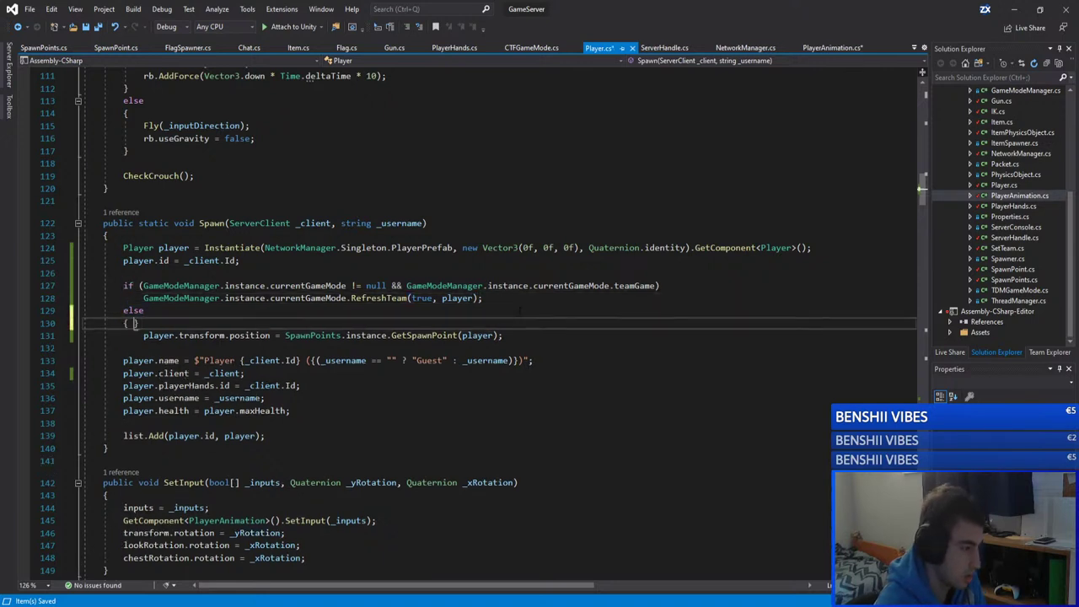
{"action": "left_click", "coordinate": [586, 335]}
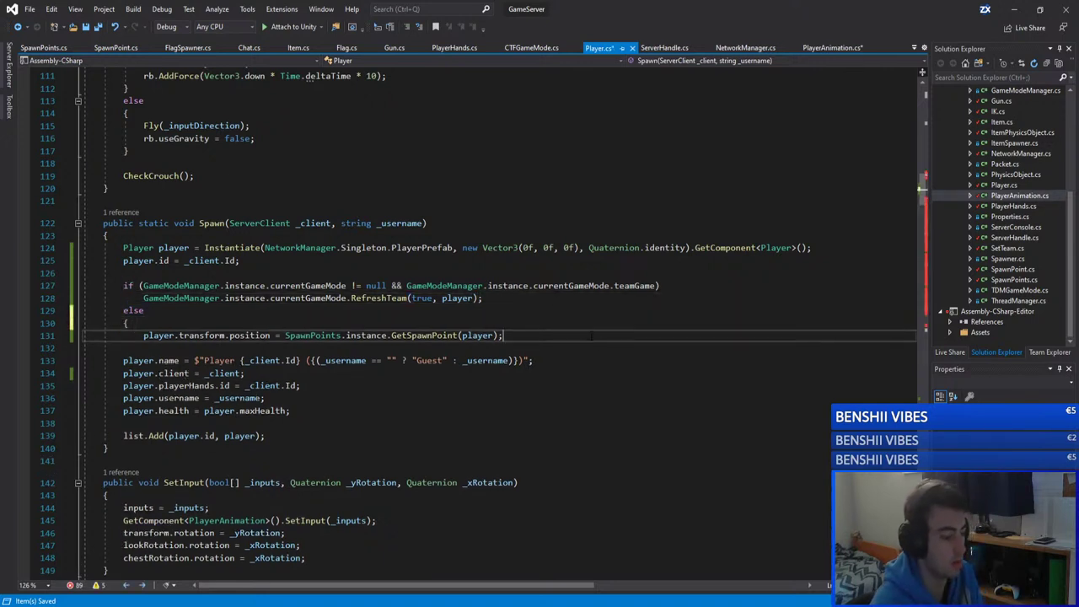
{"action": "key", "text": "Return"}
{"action": "type", "text": "}"}
Step: Add Debug.Log("FFASPpawn"); inside the else block and save Player.cs
{"action": "left_click", "coordinate": [268, 325]}
{"action": "key", "text": "Return"}
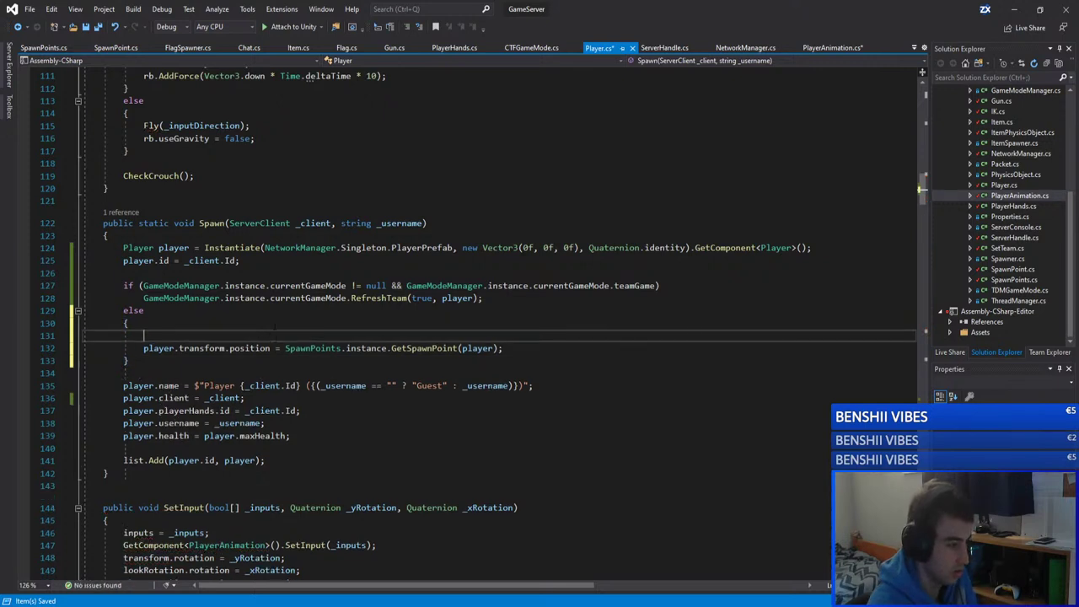
{"action": "type", "text": "Debug"}
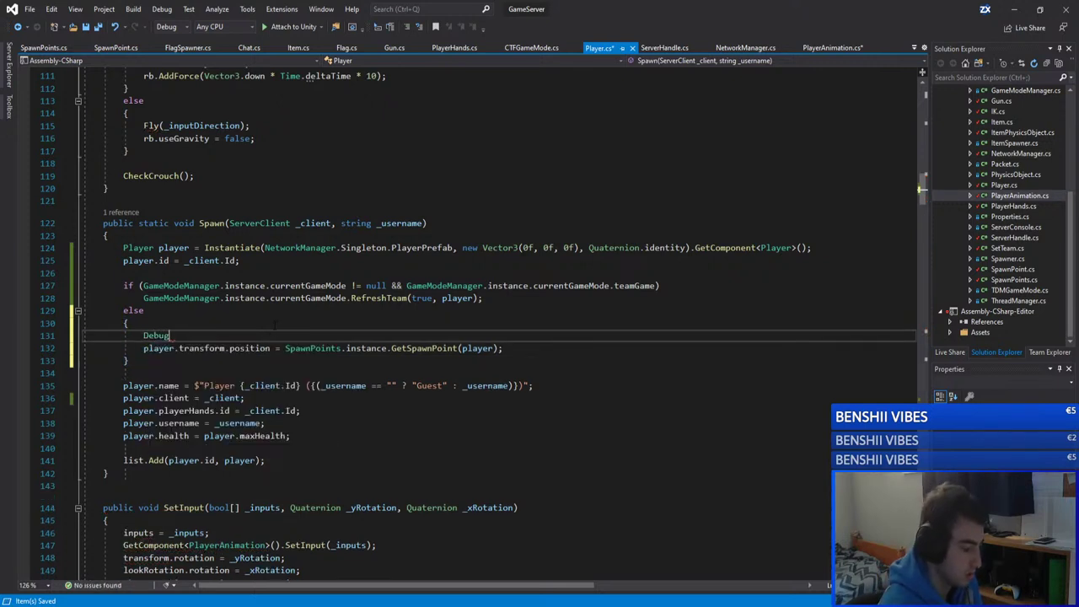
{"action": "type", "text": ".Log(\""}
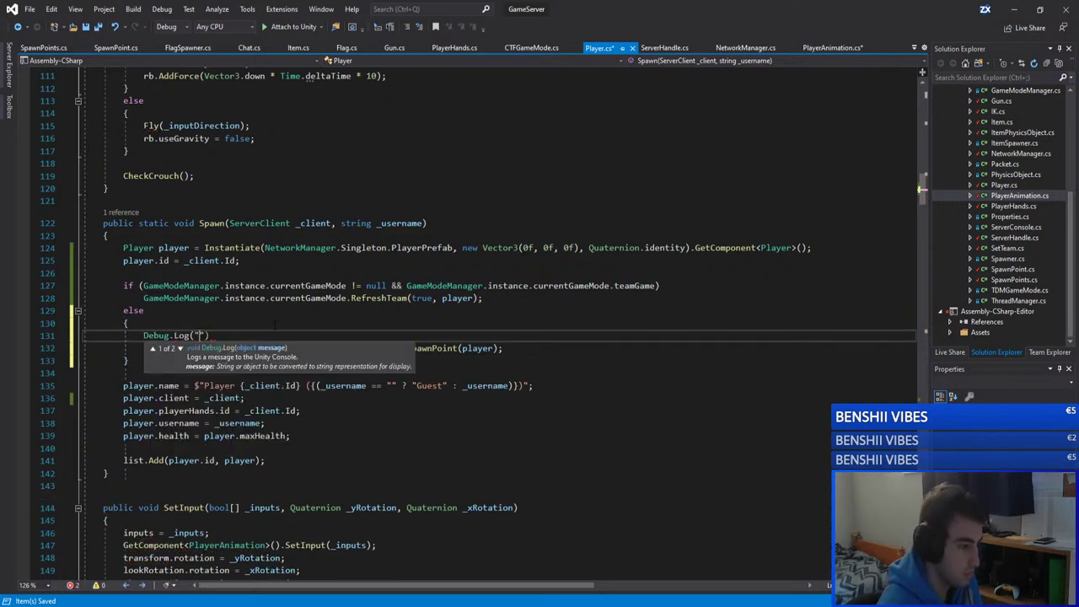
{"action": "type", "text": "FFAS"}
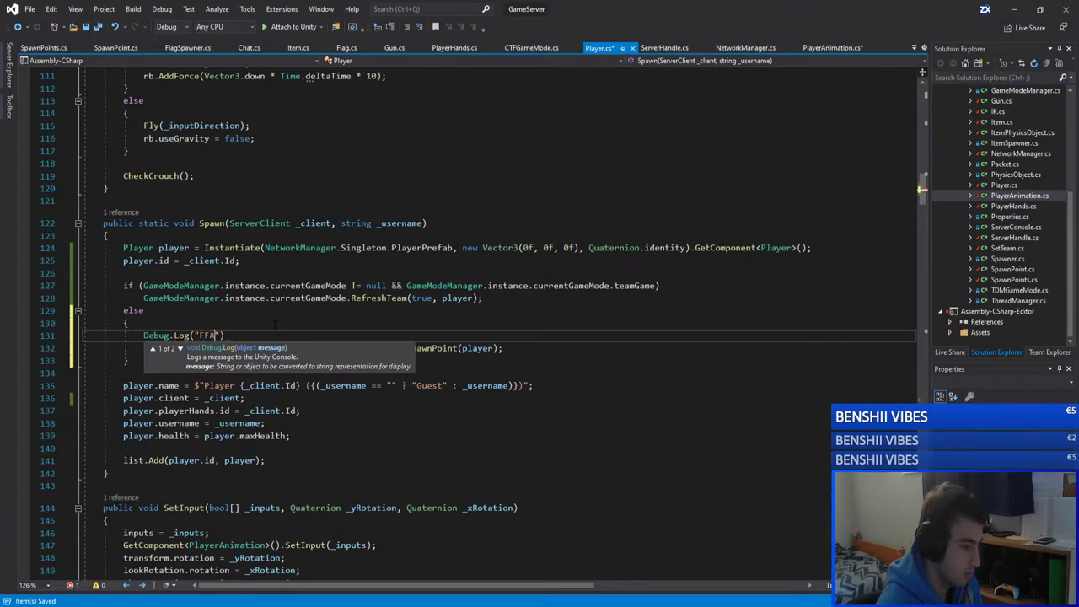
{"action": "type", "text": "PAWN"}
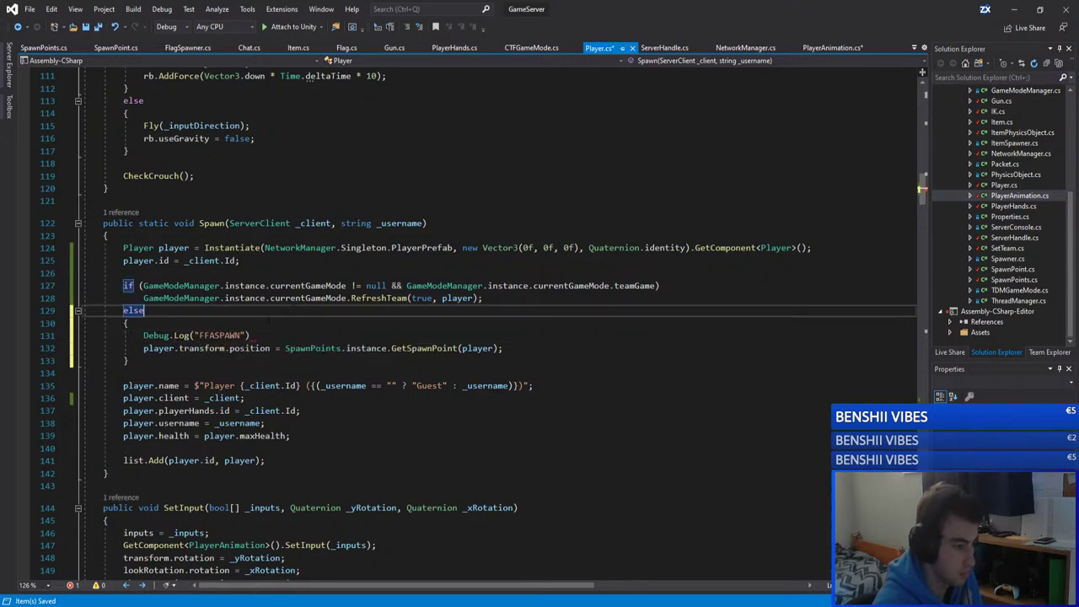
{"action": "key", "text": "End"}
{"action": "type", "text": ";"}
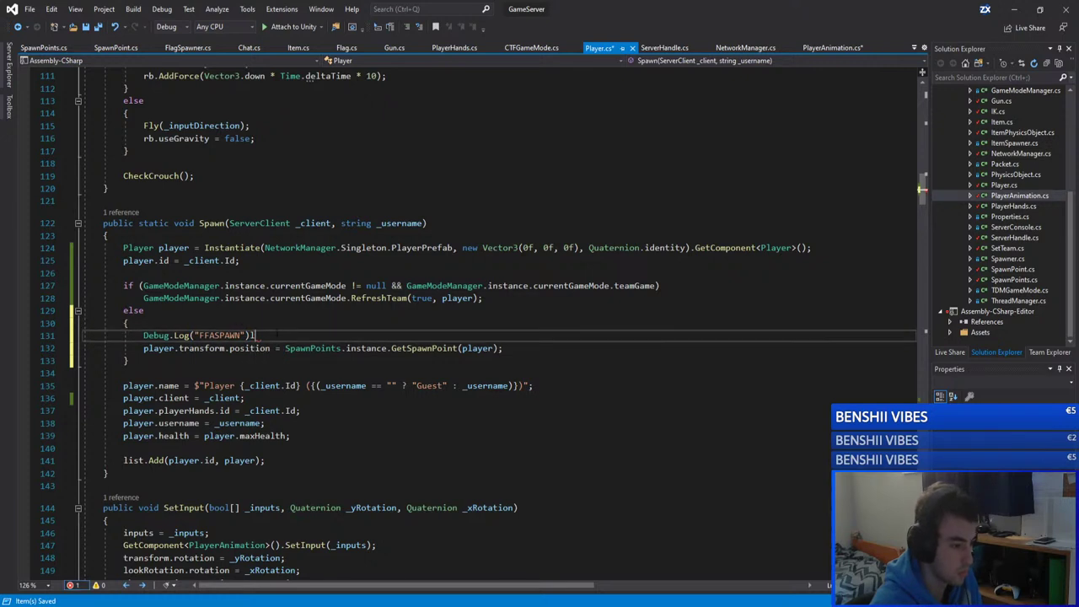
{"action": "key", "text": "Left"}
{"action": "key", "text": "Left"}
{"action": "key", "text": "Left"}
{"action": "key", "text": "shift+Left"}
{"action": "key", "text": "shift+Left"}
{"action": "key", "text": "shift+Left"}
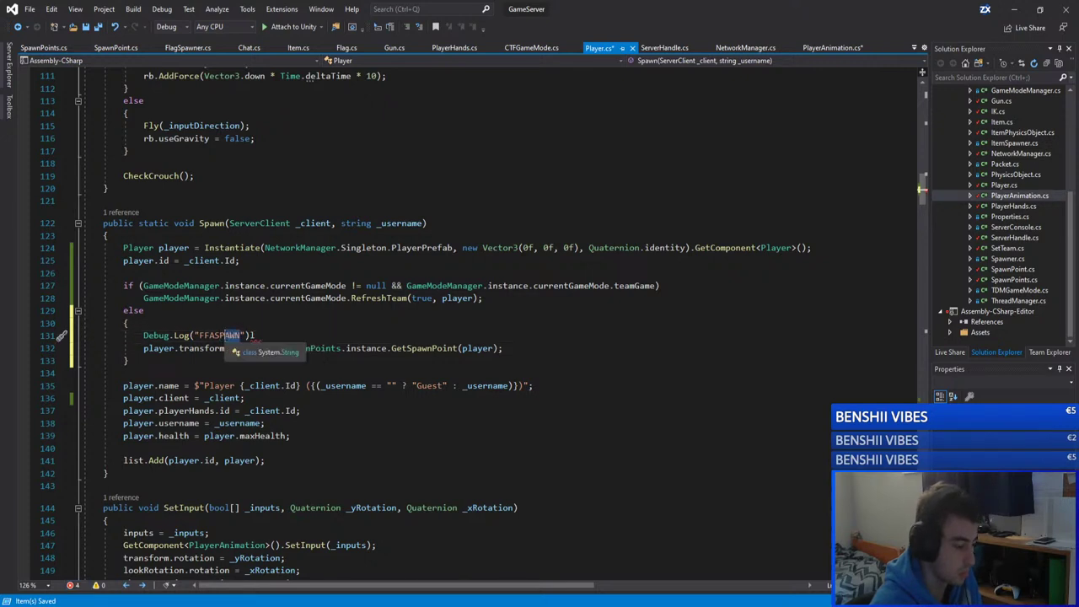
{"action": "type", "text": "awn"}
{"action": "left_click", "coordinate": [128, 323]}
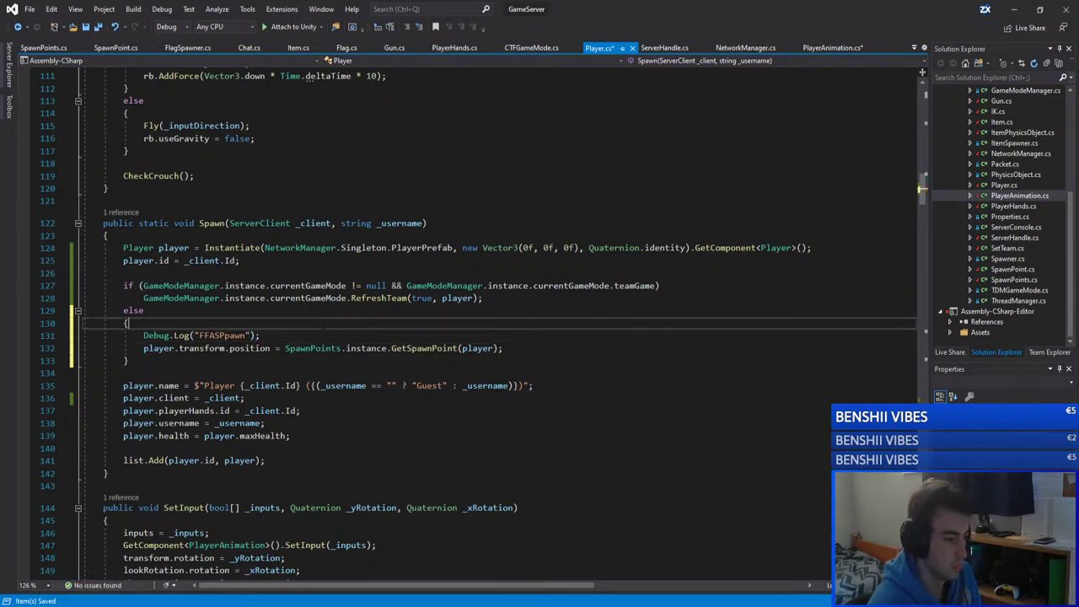
{"action": "key", "text": "ctrl+s"}
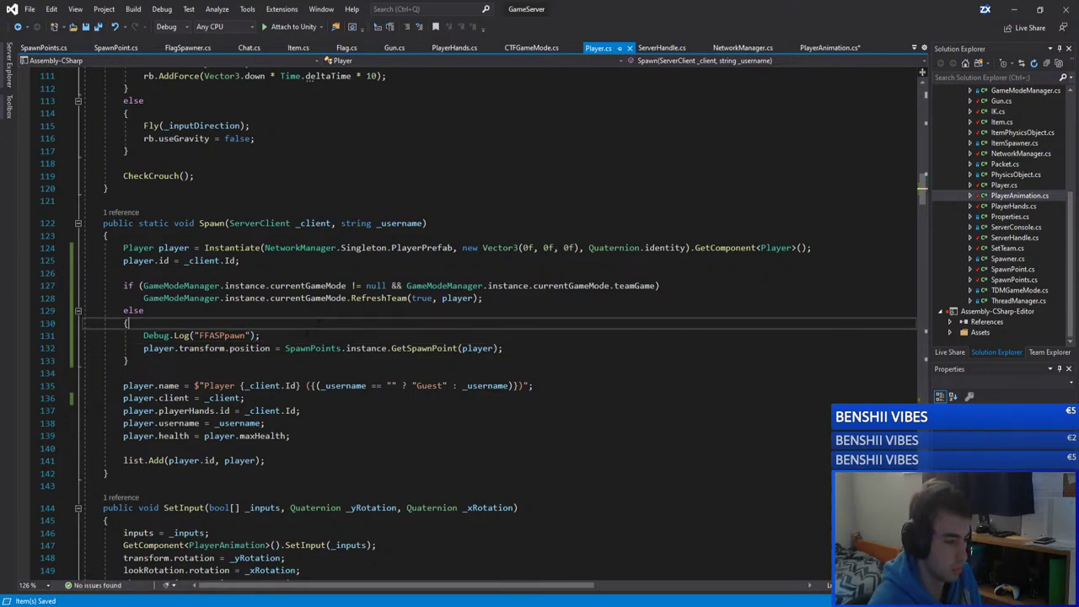
{"action": "key", "text": "Down"}
{"action": "key", "text": "Home"}
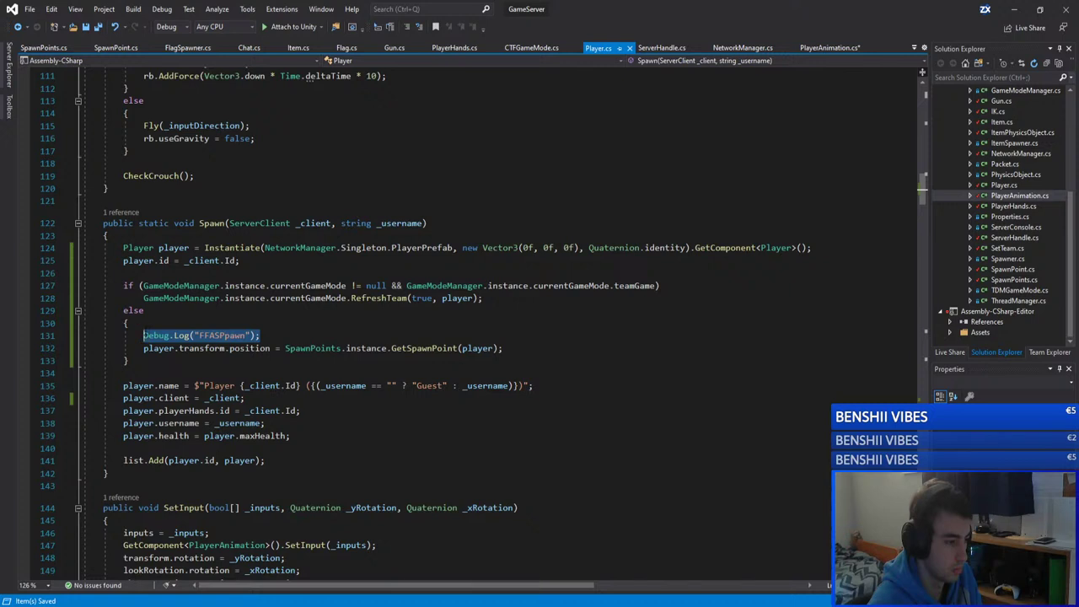
{"action": "key", "text": "ctrl+shift+Right"}
Step: Paste a Debug.Log("TeamSpawn") line into RefreshTeam in GameMode.cs and save
{"action": "double_click", "coordinate": [387, 299]}
{"action": "key", "text": "F12"}
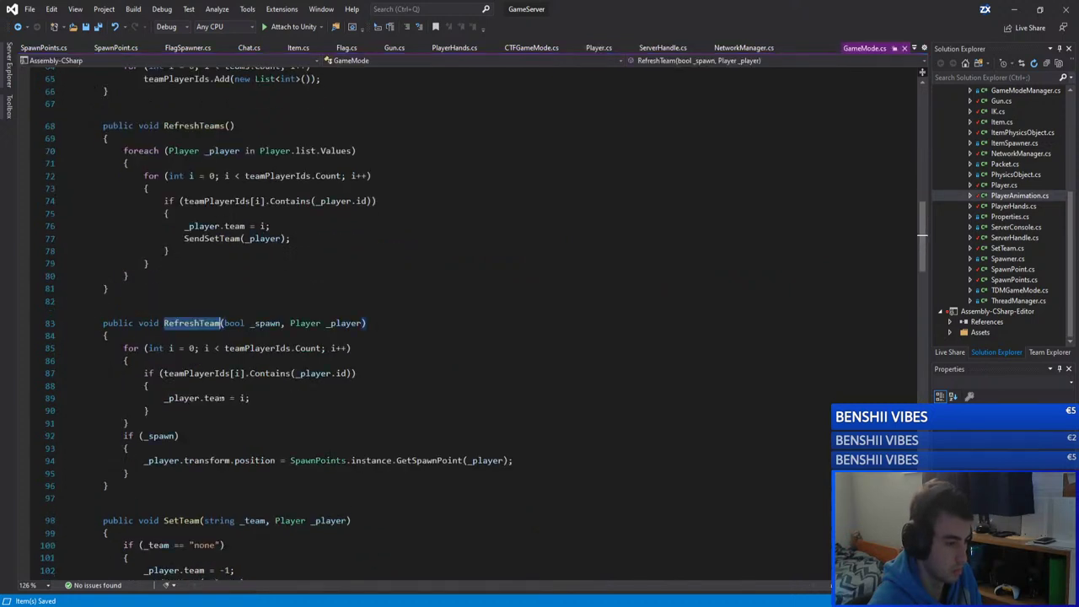
{"action": "left_click", "coordinate": [128, 447]}
{"action": "key", "text": "Return"}
{"action": "type", "text": "Debug.Log(\"FFASPpawn\");"}
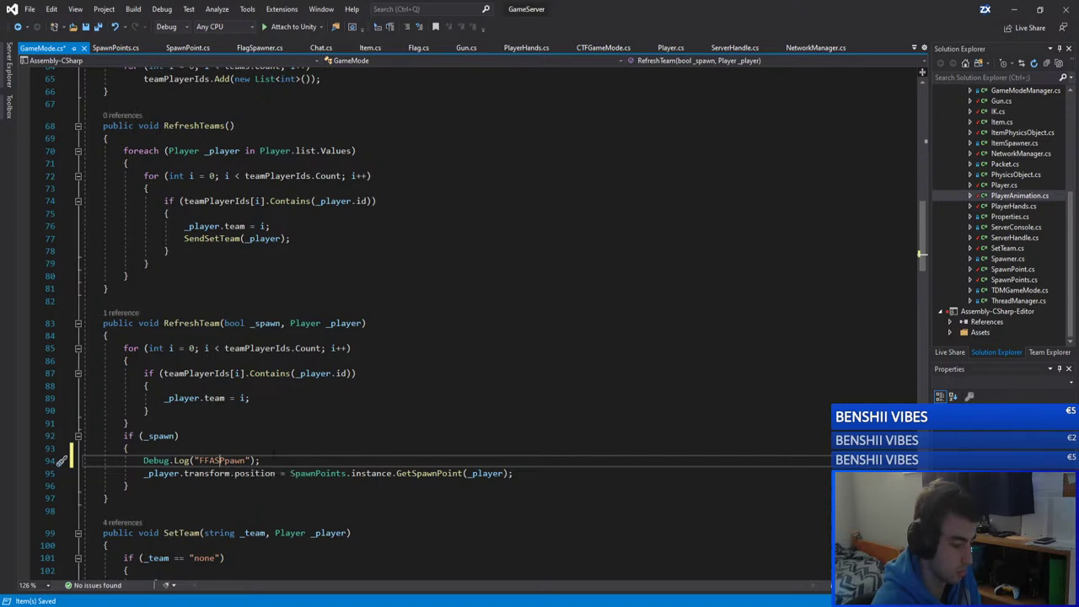
{"action": "key", "text": "Left"}
{"action": "key", "text": "Left"}
{"action": "key", "text": "Left"}
{"action": "key", "text": "Left"}
{"action": "key", "text": "Left"}
{"action": "key", "text": "Left"}
{"action": "key", "text": "Left"}
{"action": "key", "text": "BackSpace"}
{"action": "key", "text": "Left"}
{"action": "key", "text": "shift+Left"}
{"action": "key", "text": "shift+Left"}
{"action": "key", "text": "shift+Left"}
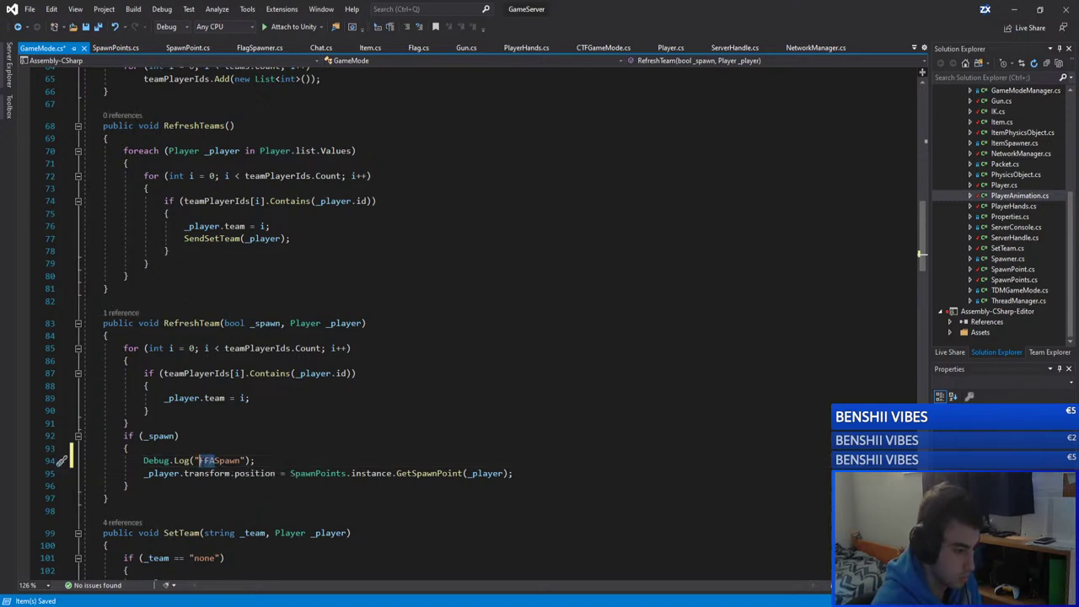
{"action": "type", "text": "Team"}
{"action": "key", "text": "Up"}
{"action": "key", "text": "ctrl+s"}
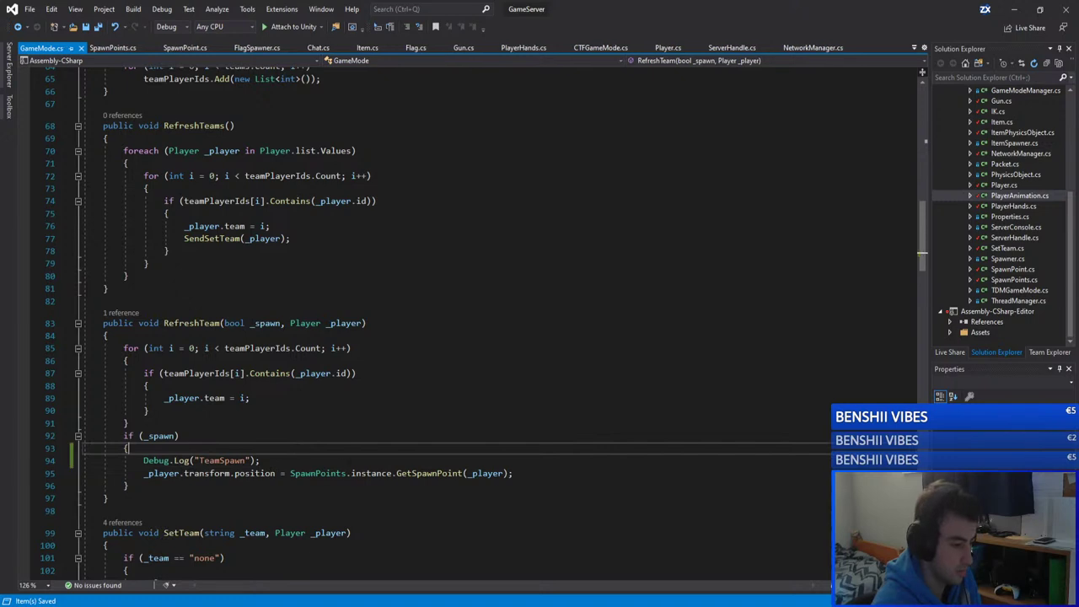
{"action": "key", "text": "Down"}
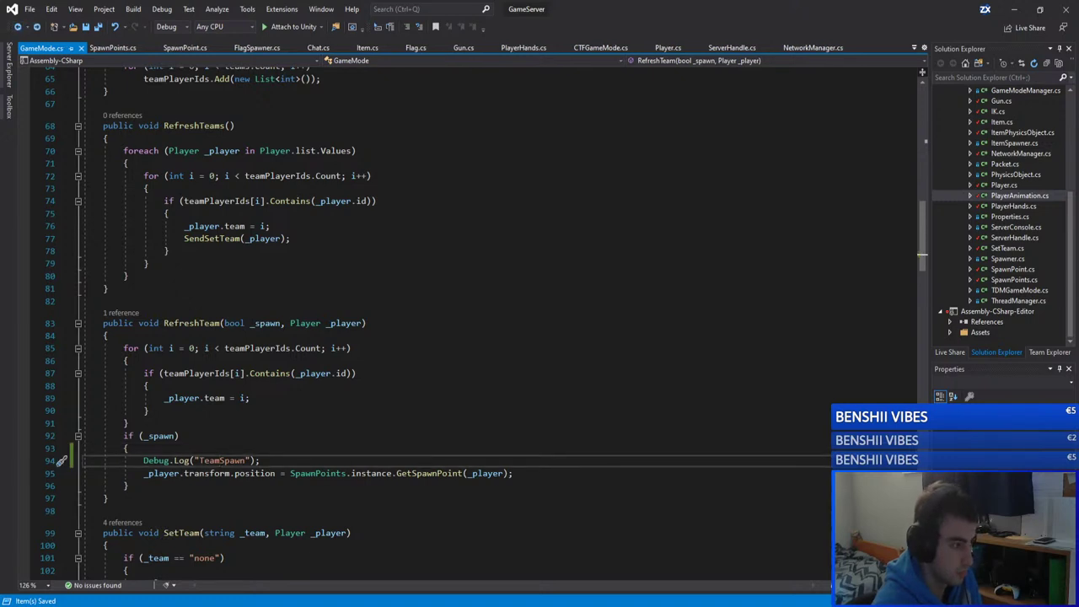
Step: Correct Player.cs's log message to "FFASpawn", save, and switch to Unity
{"action": "left_click", "coordinate": [112, 48]}
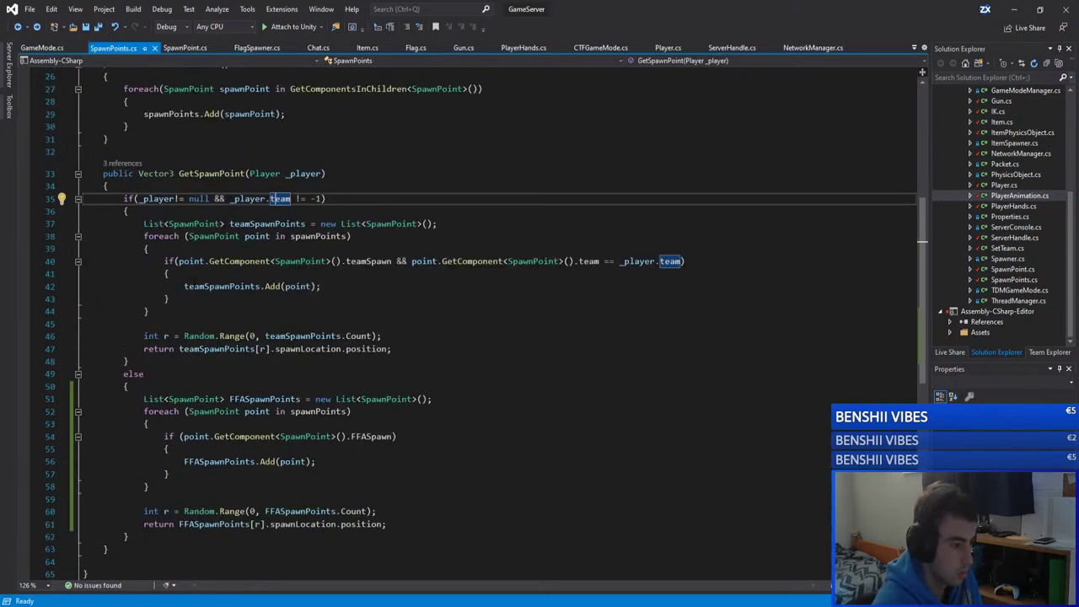
{"action": "left_click", "coordinate": [668, 48]}
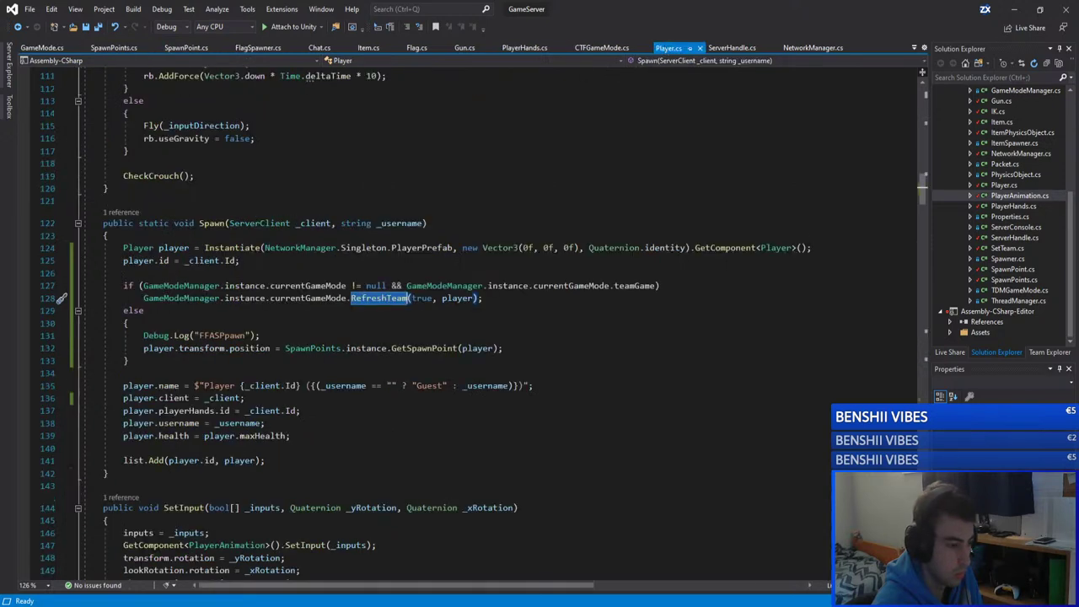
{"action": "key", "text": "Down"}
{"action": "key", "text": "Down"}
{"action": "left_click", "coordinate": [215, 336]}
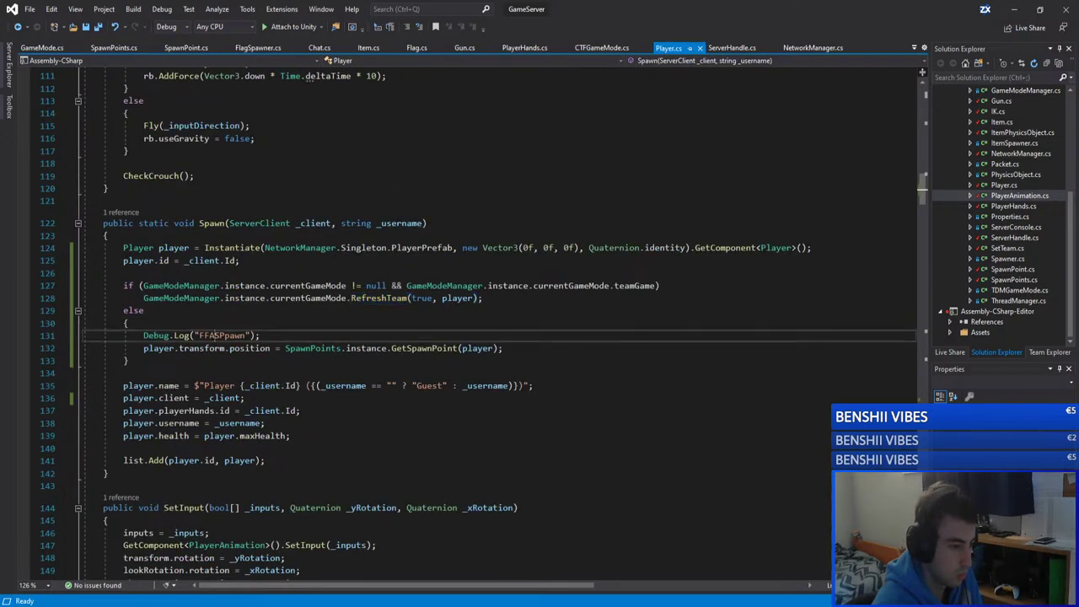
{"action": "key", "text": "BackSpace"}
{"action": "key", "text": "ctrl+s"}
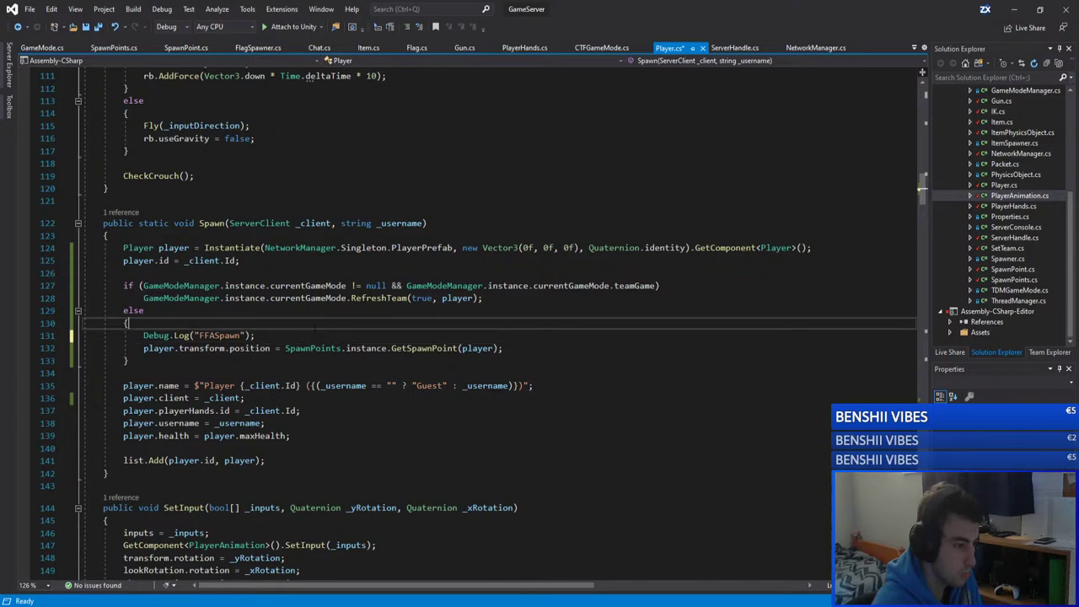
{"action": "key", "text": "alt+Tab"}
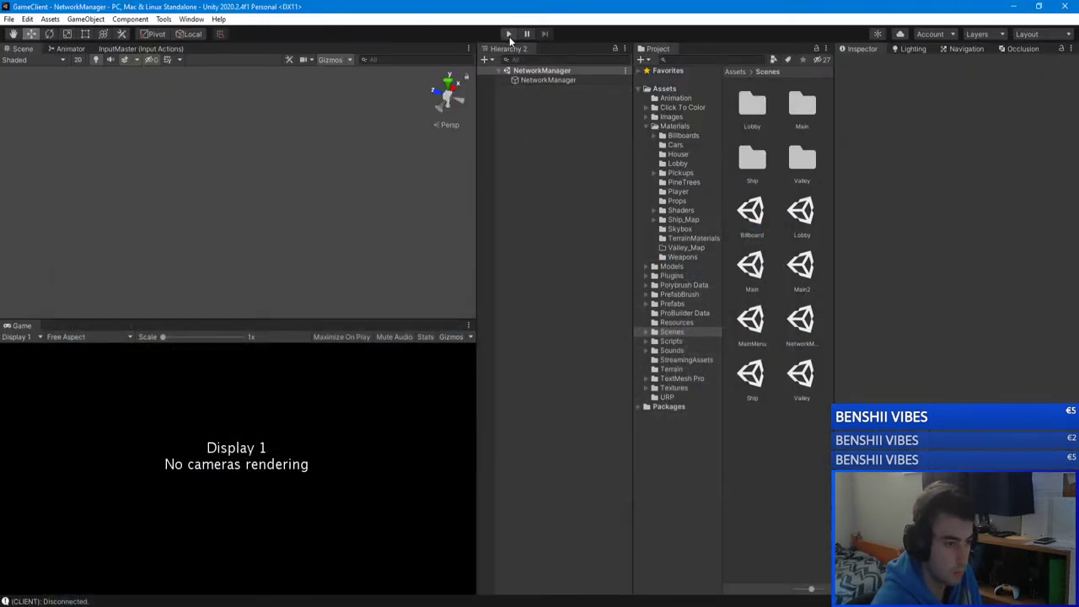
Step: Run both GameClient and GameServer in Play mode, restarting the client's play session
{"action": "left_click", "coordinate": [508, 34]}
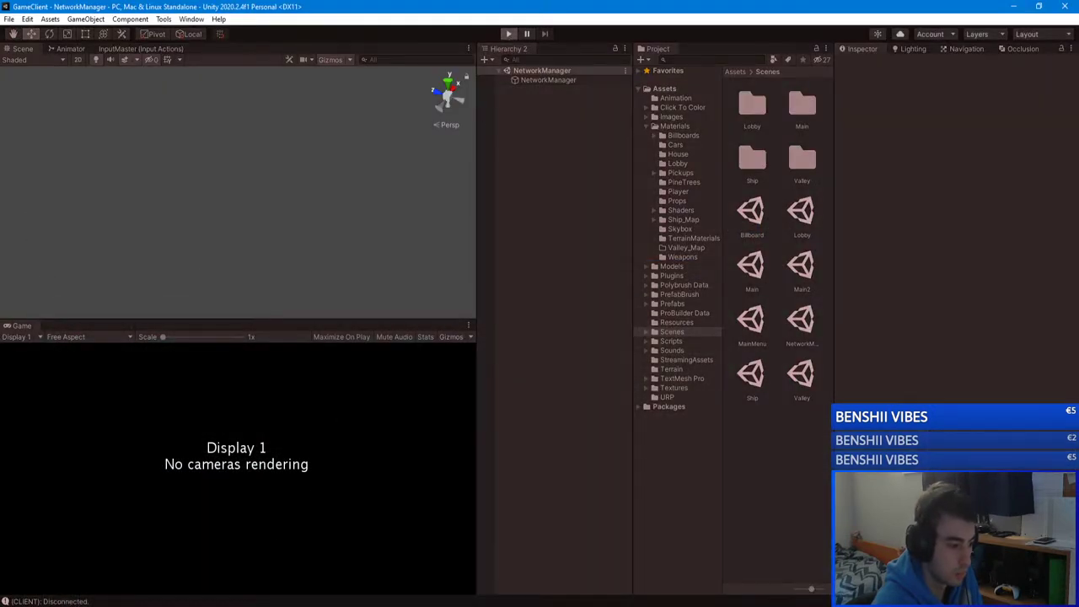
{"action": "left_click", "coordinate": [293, 506]}
{"action": "left_click", "coordinate": [511, 34]}
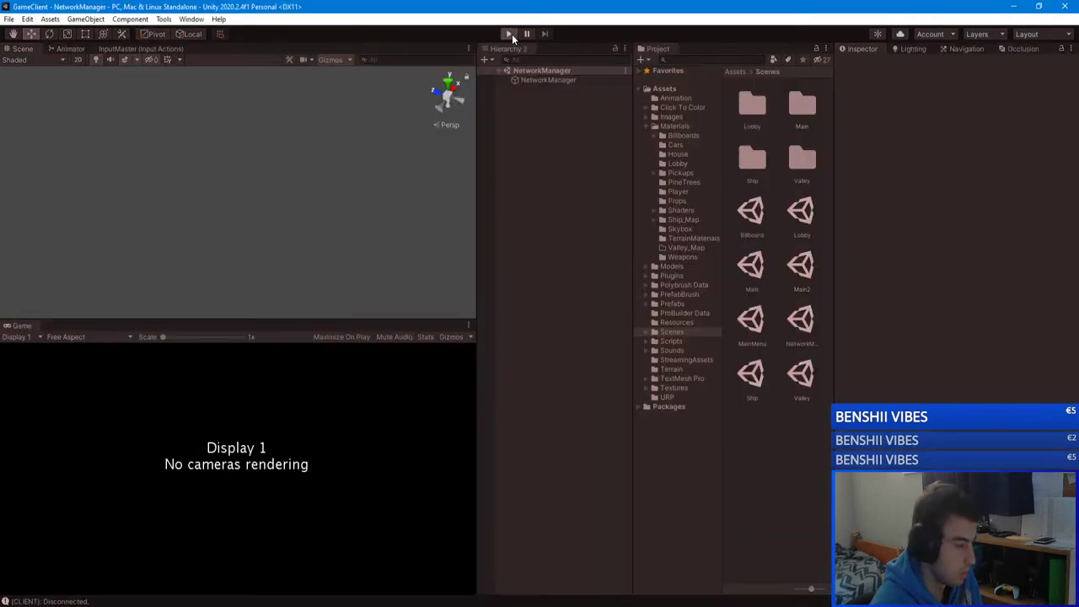
{"action": "key", "text": "alt+Tab"}
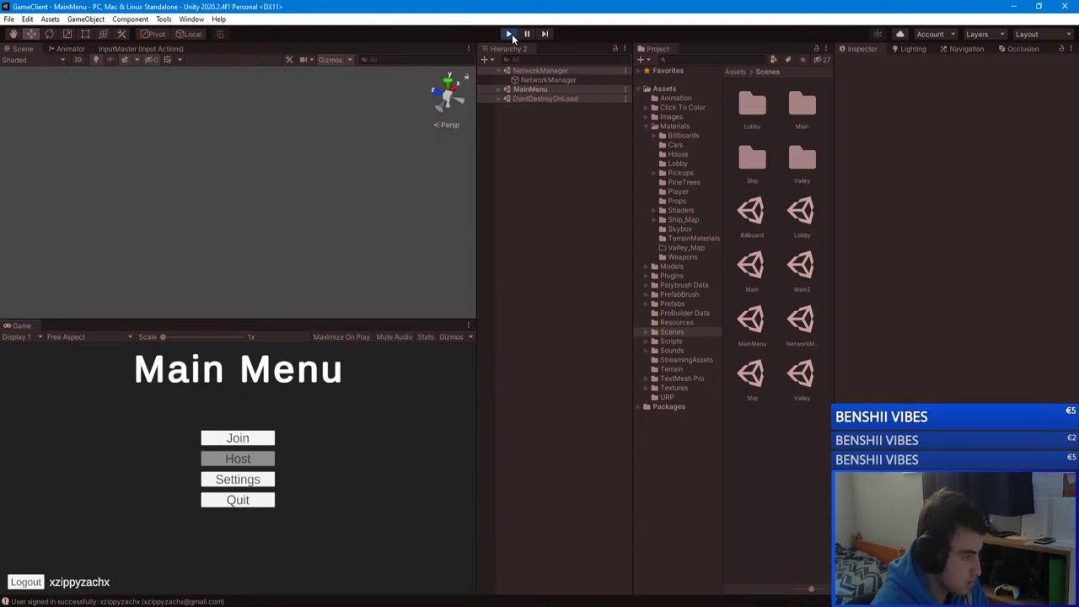
{"action": "left_click", "coordinate": [509, 35]}
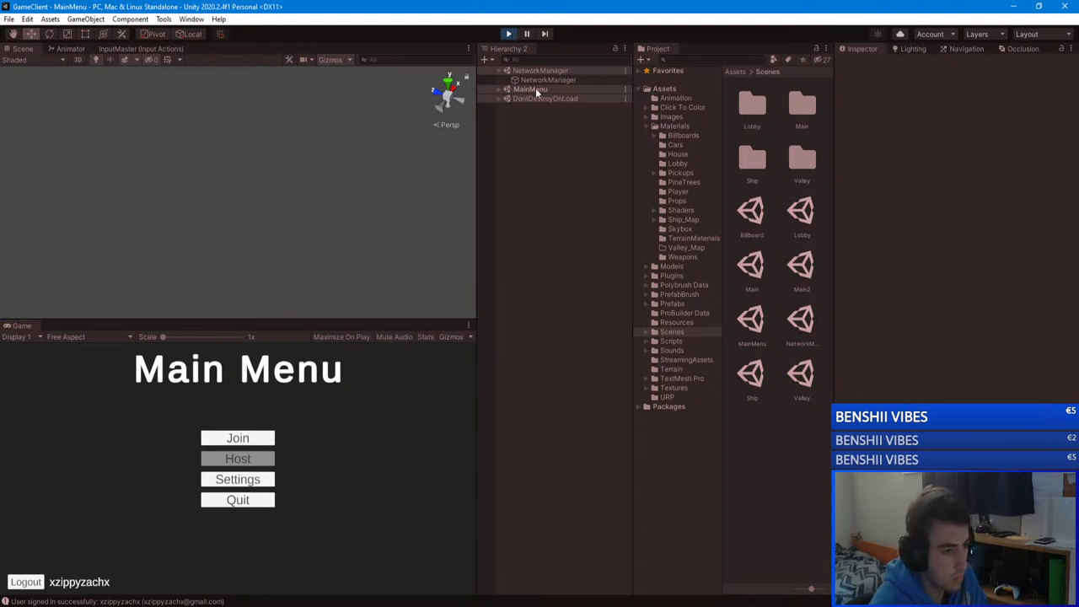
{"action": "left_click", "coordinate": [508, 34]}
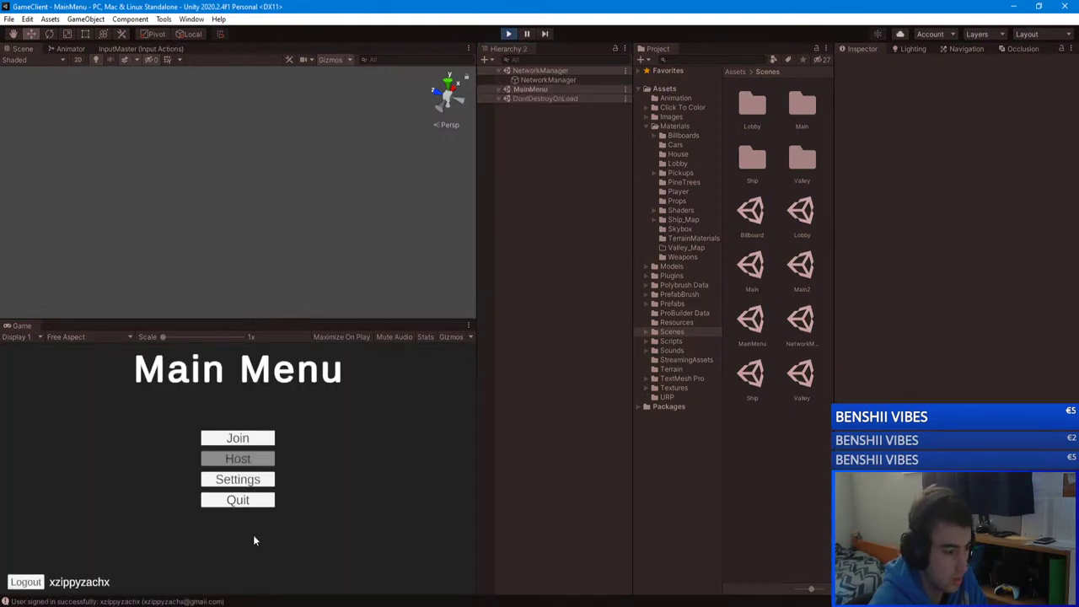
{"action": "left_click", "coordinate": [283, 573]}
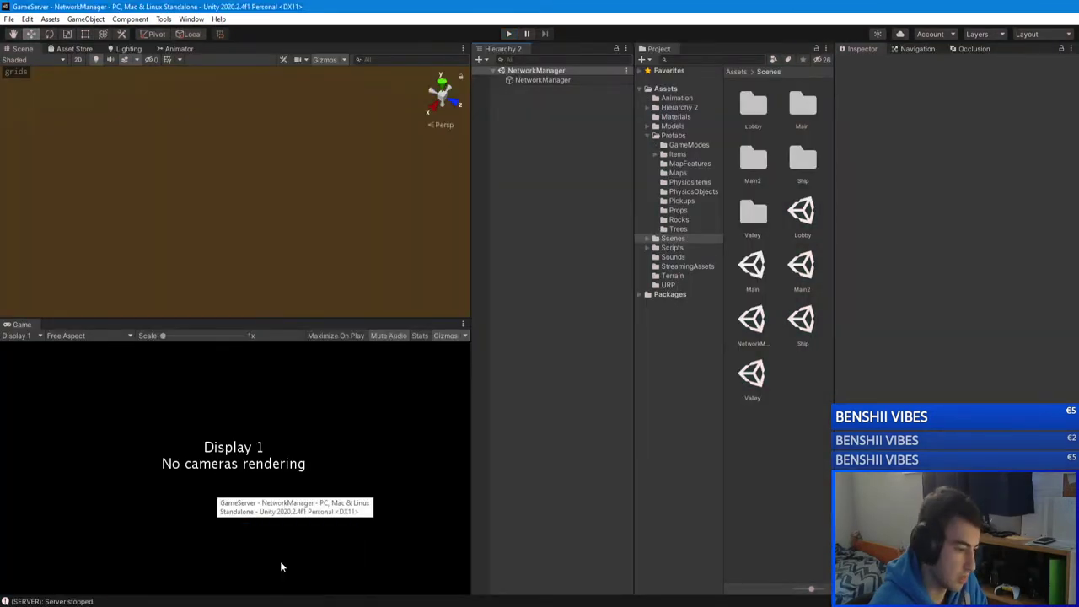
{"action": "left_click", "coordinate": [508, 33]}
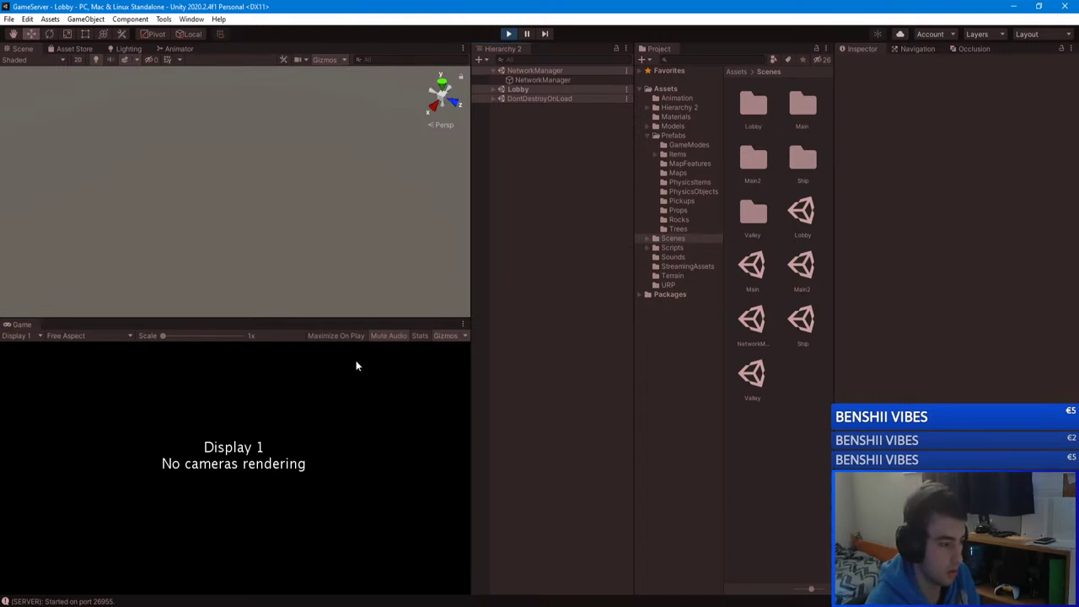
Step: Join the unityserver game server from the GameClient
{"action": "left_click", "coordinate": [279, 570]}
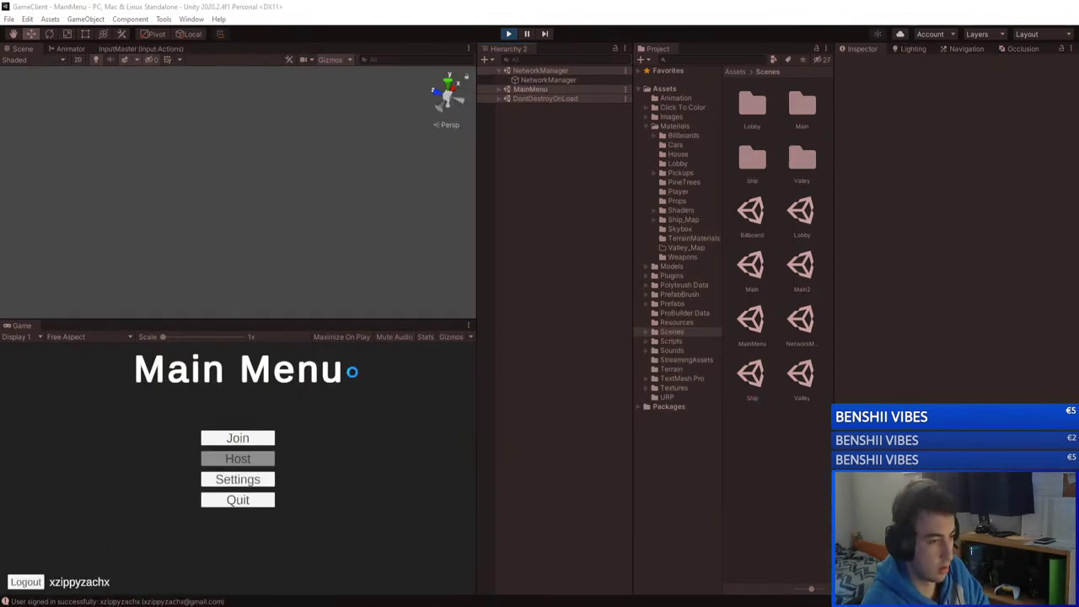
{"action": "left_click", "coordinate": [238, 437]}
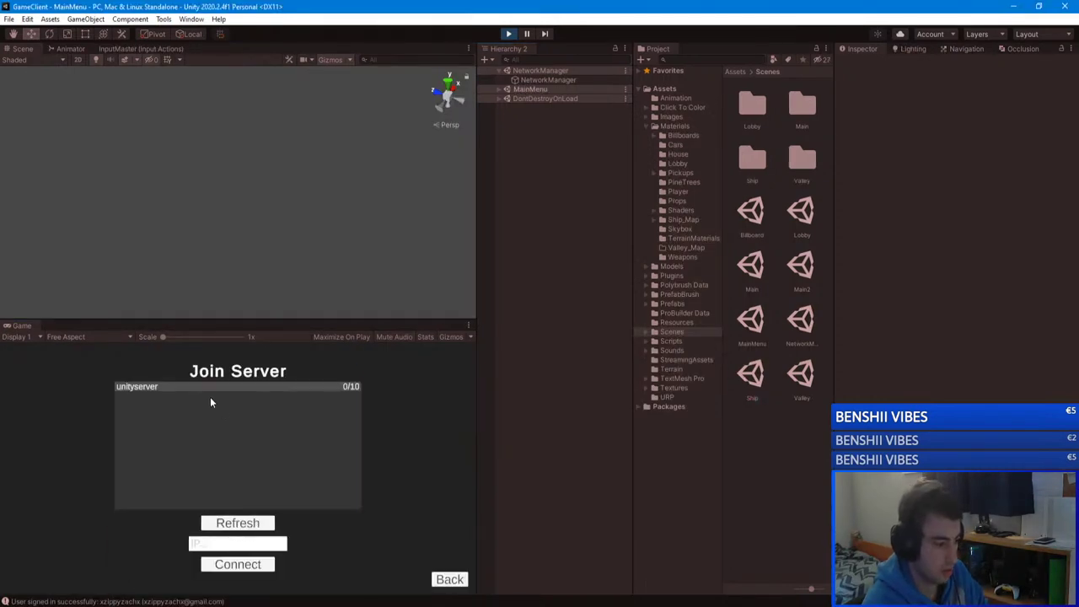
{"action": "left_click", "coordinate": [340, 386]}
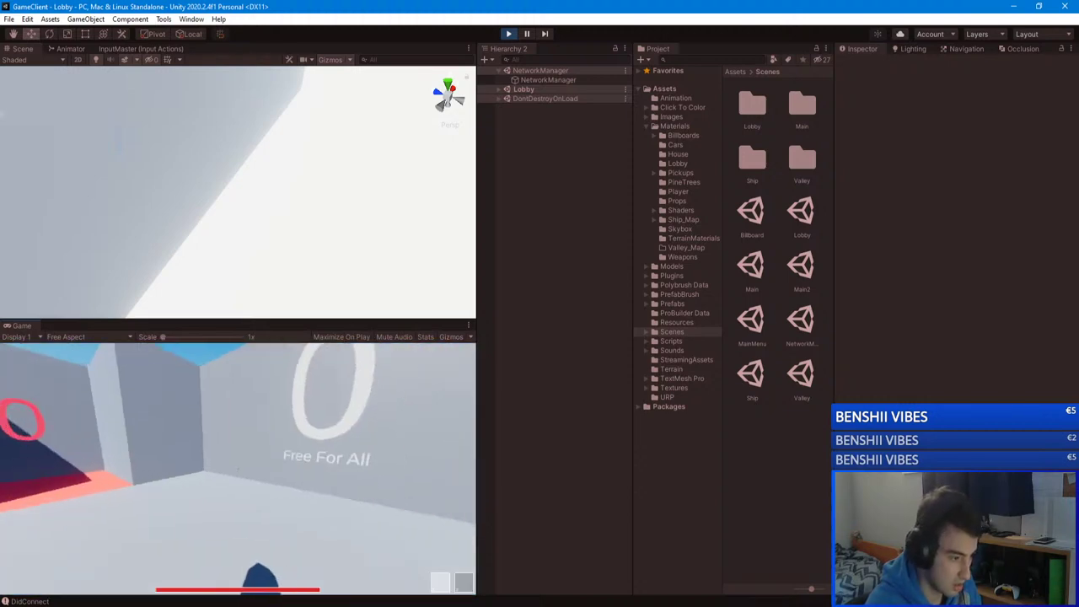
Step: Set the map to Ship and mode to Team Deathmatch, then start the game
{"action": "left_click", "coordinate": [303, 522]}
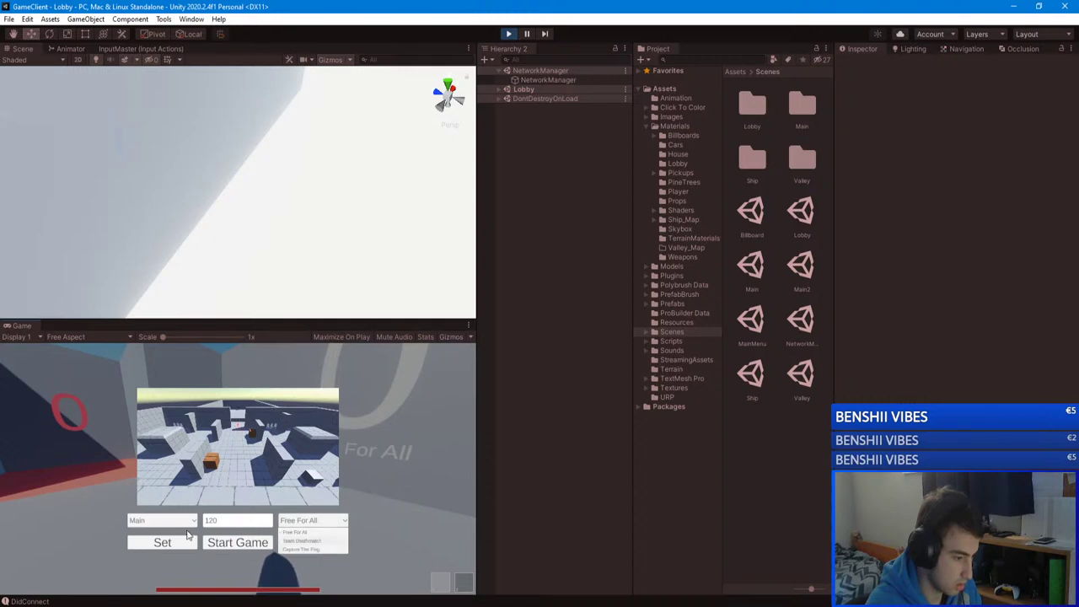
{"action": "left_click", "coordinate": [149, 524]}
{"action": "left_click", "coordinate": [154, 521]}
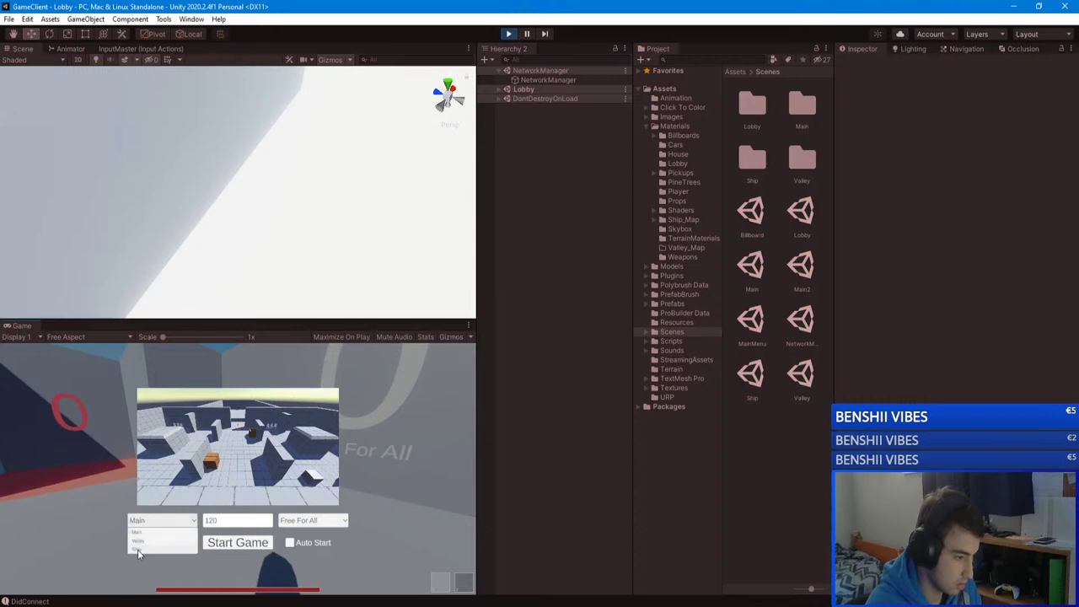
{"action": "left_click", "coordinate": [166, 543]}
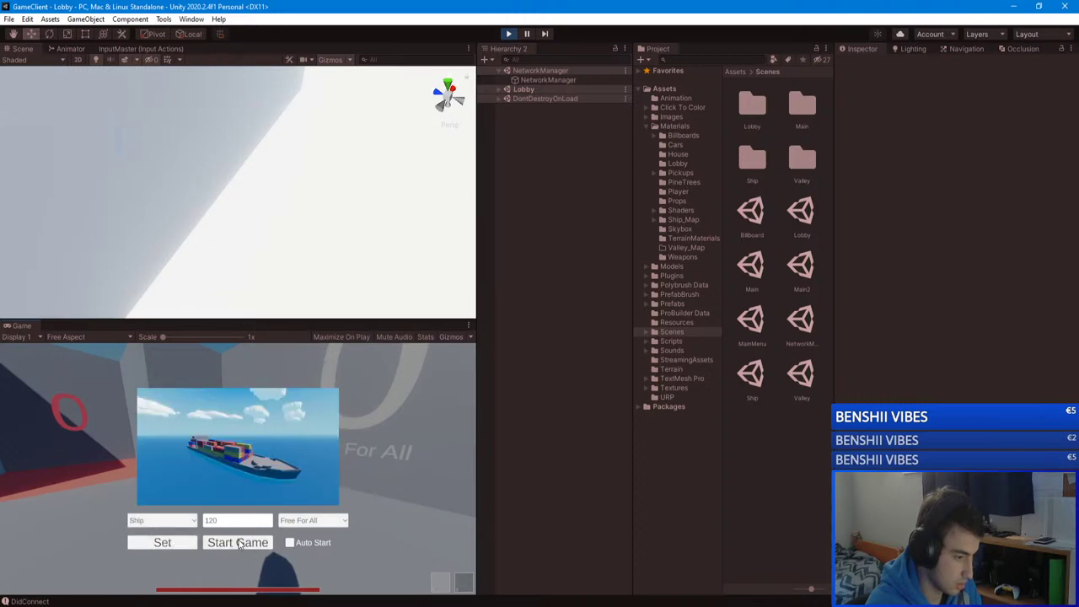
{"action": "left_click", "coordinate": [302, 524]}
{"action": "left_click", "coordinate": [303, 546]}
{"action": "left_click", "coordinate": [169, 543]}
{"action": "left_click", "coordinate": [235, 544]}
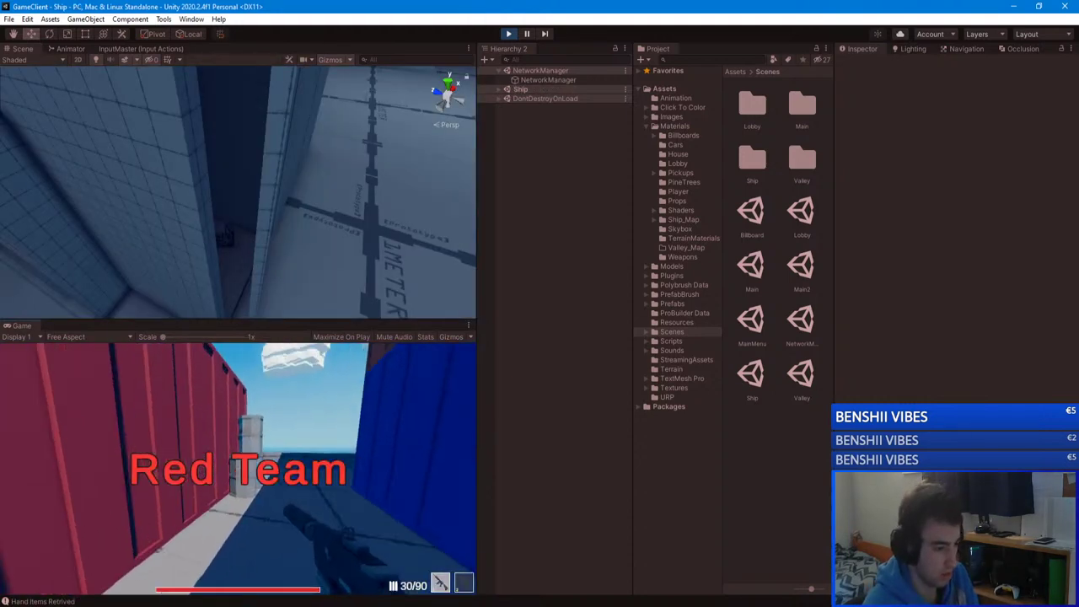
Step: Check the Team Deathmatch scoreboard, leave the match, and rejoin unityserver on Ship
{"action": "key", "text": "Tab"}
{"action": "key", "text": "Tab"}
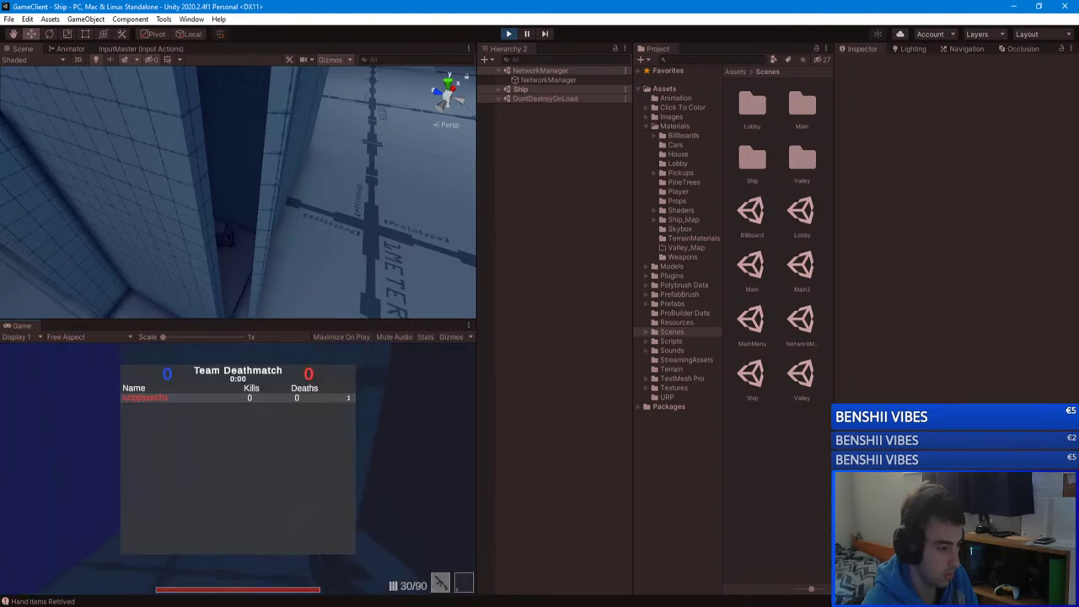
{"action": "key", "text": "Escape"}
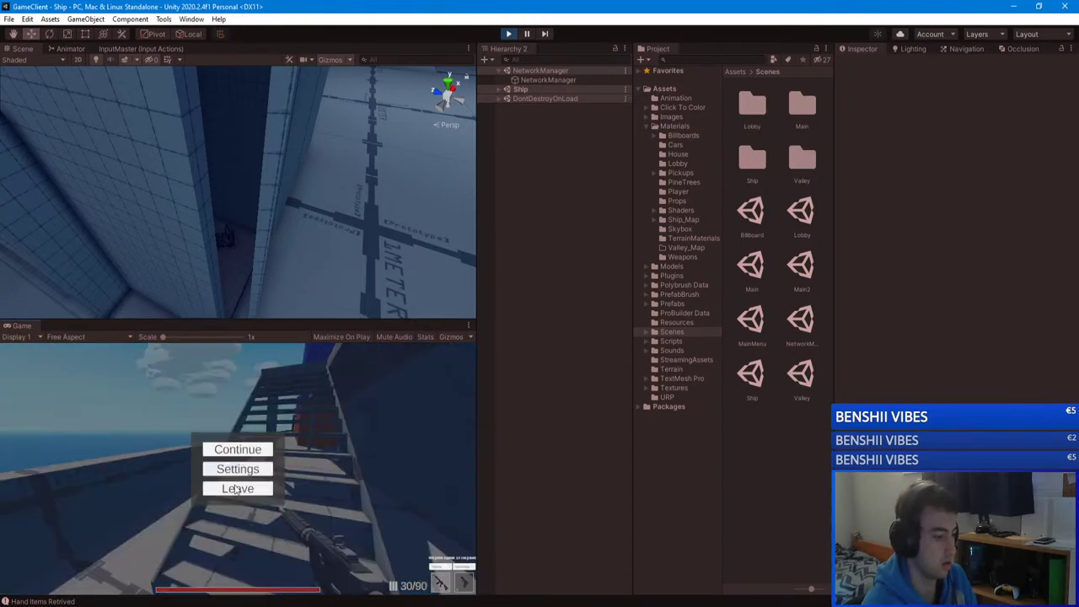
{"action": "left_click", "coordinate": [241, 484]}
{"action": "left_click", "coordinate": [247, 439]}
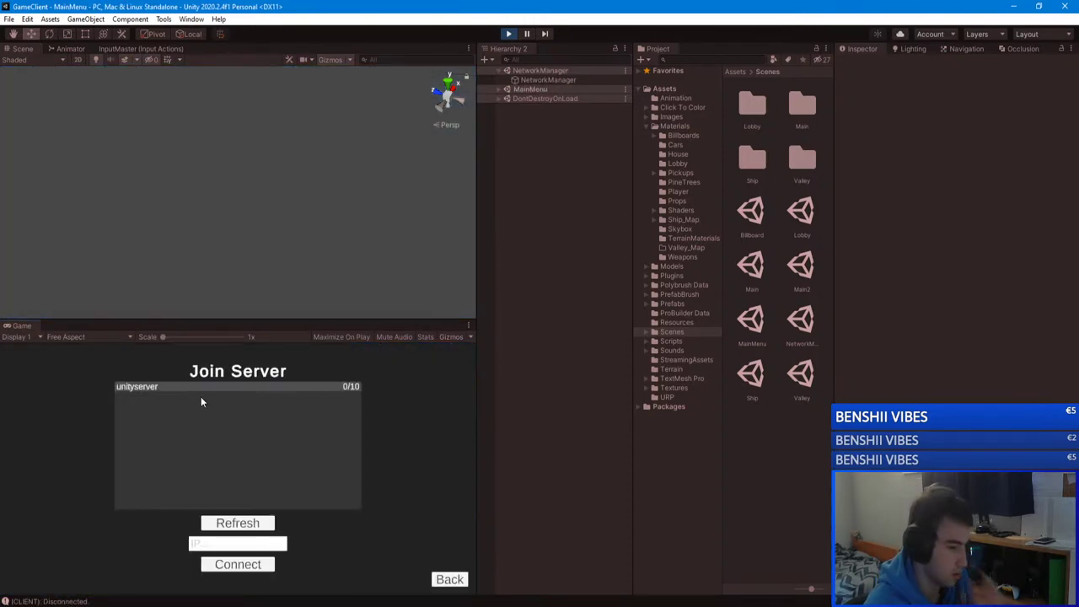
{"action": "left_click", "coordinate": [177, 385]}
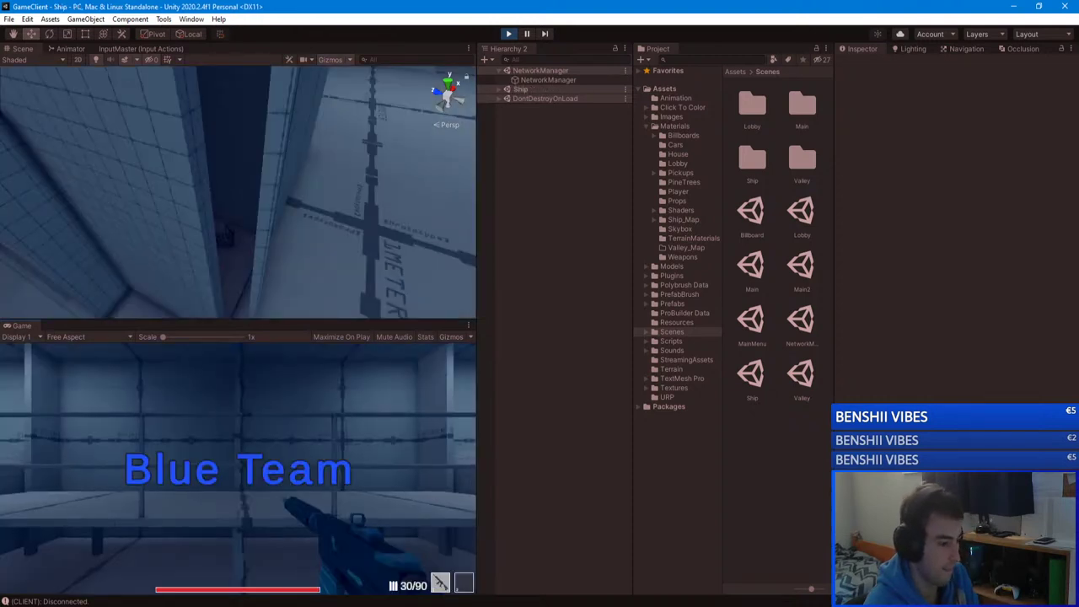
Step: Check the scoreboard again, then leave the match back to the Main Menu
{"action": "key", "text": "Tab"}
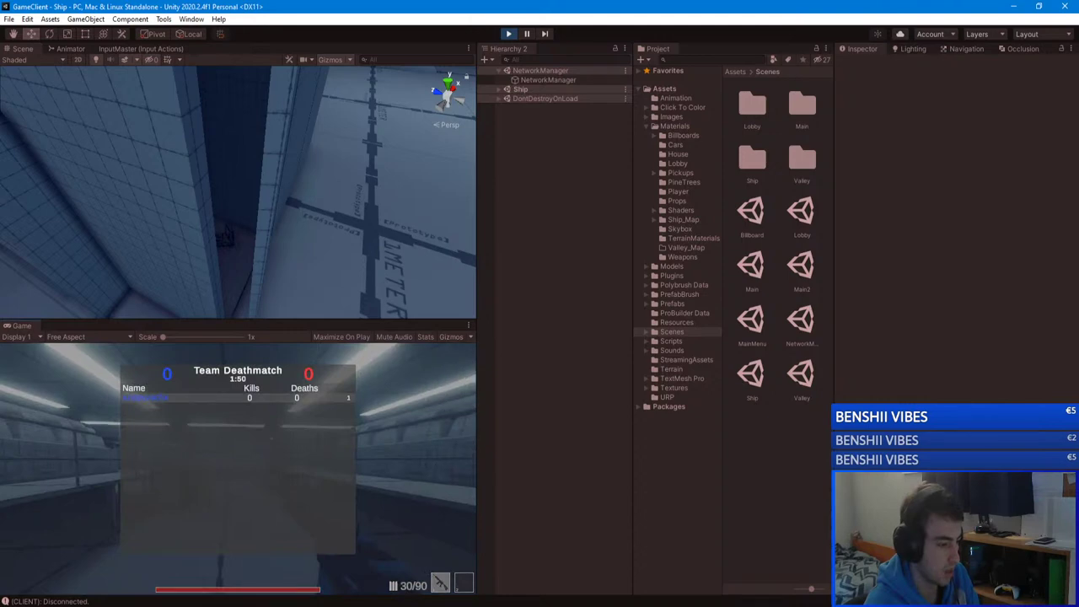
{"action": "key", "text": "Escape"}
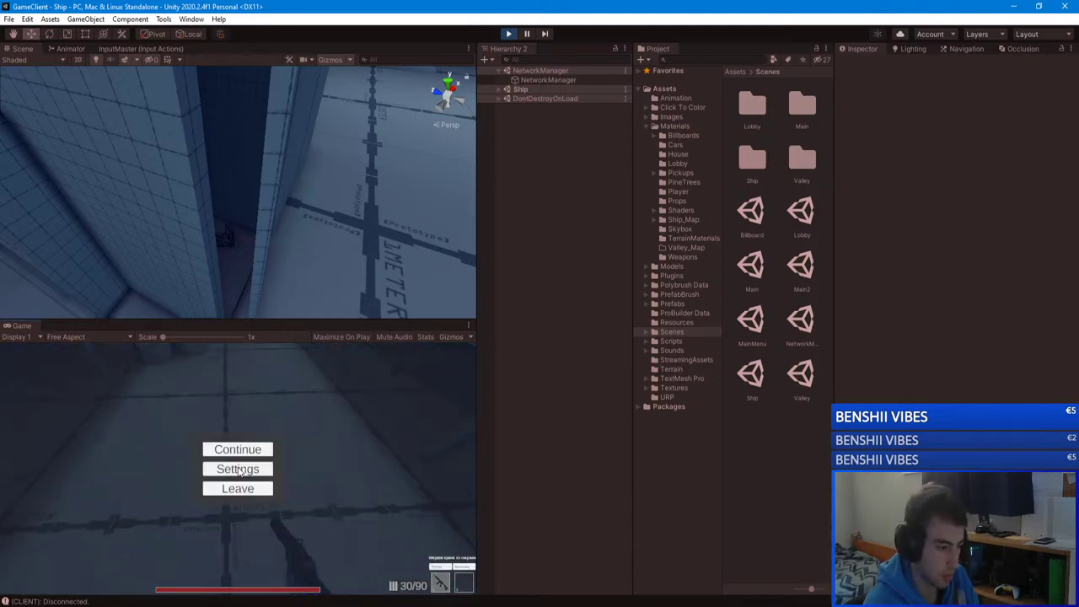
{"action": "left_click", "coordinate": [237, 492]}
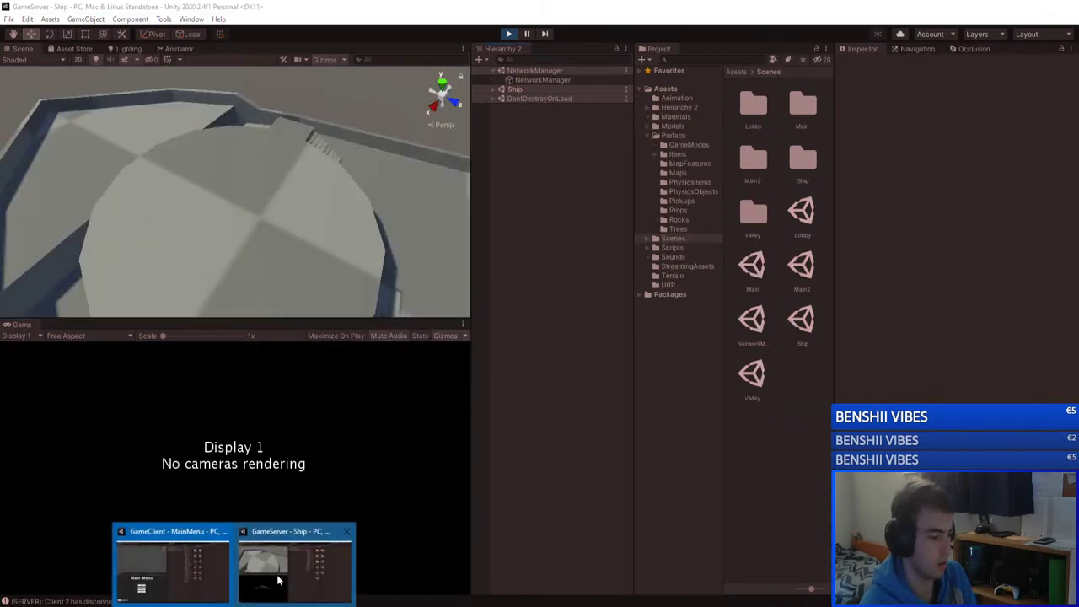
Step: Open the GameServer Console and read the TeamSpawn and FFASpawn stack traces
{"action": "left_click", "coordinate": [295, 563]}
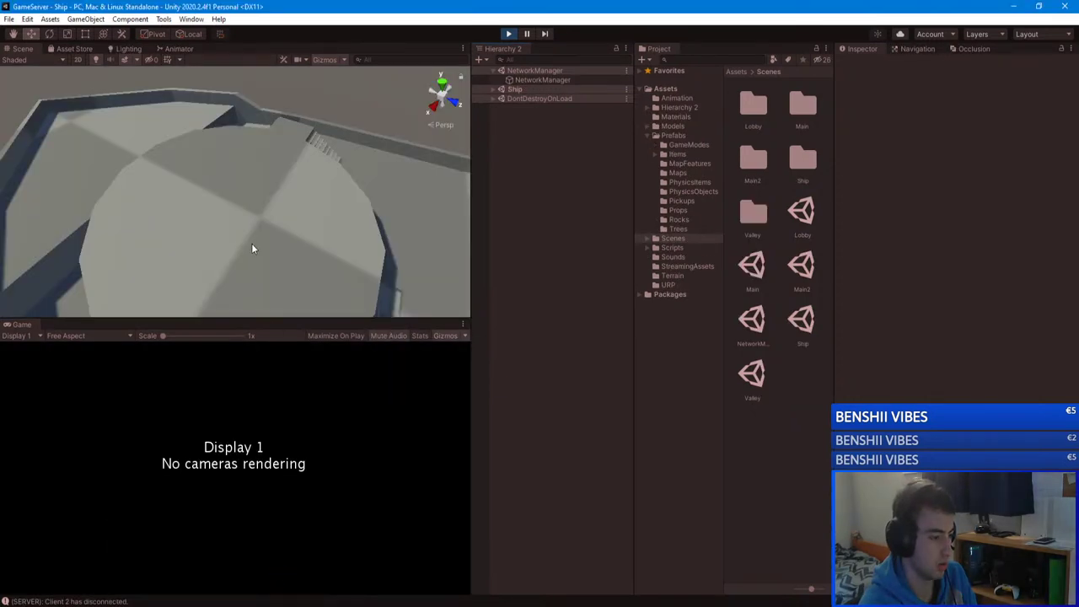
{"action": "left_click", "coordinate": [105, 601]}
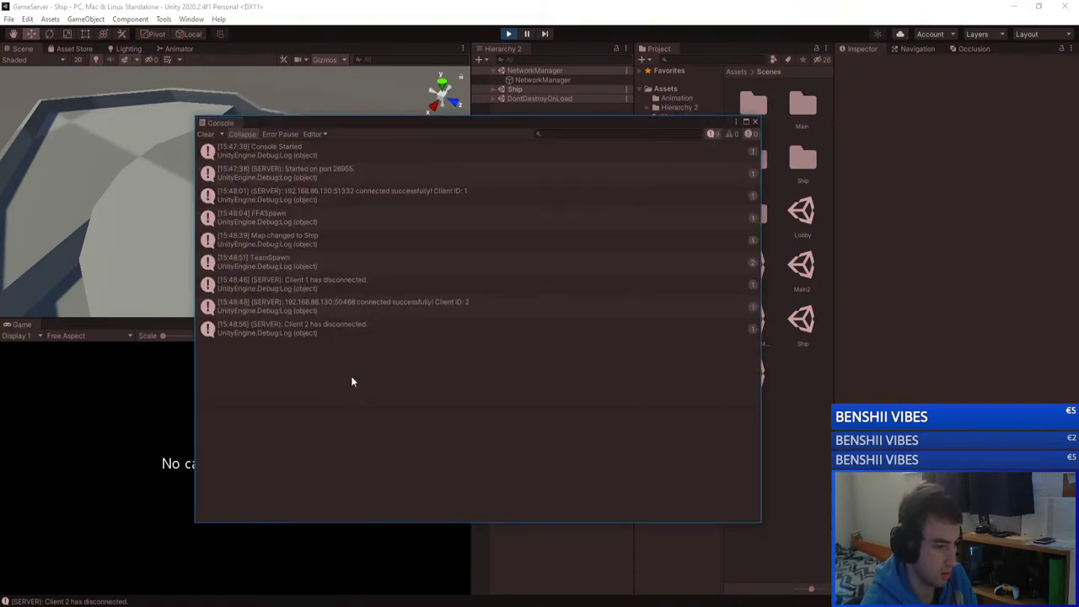
{"action": "left_click", "coordinate": [320, 263]}
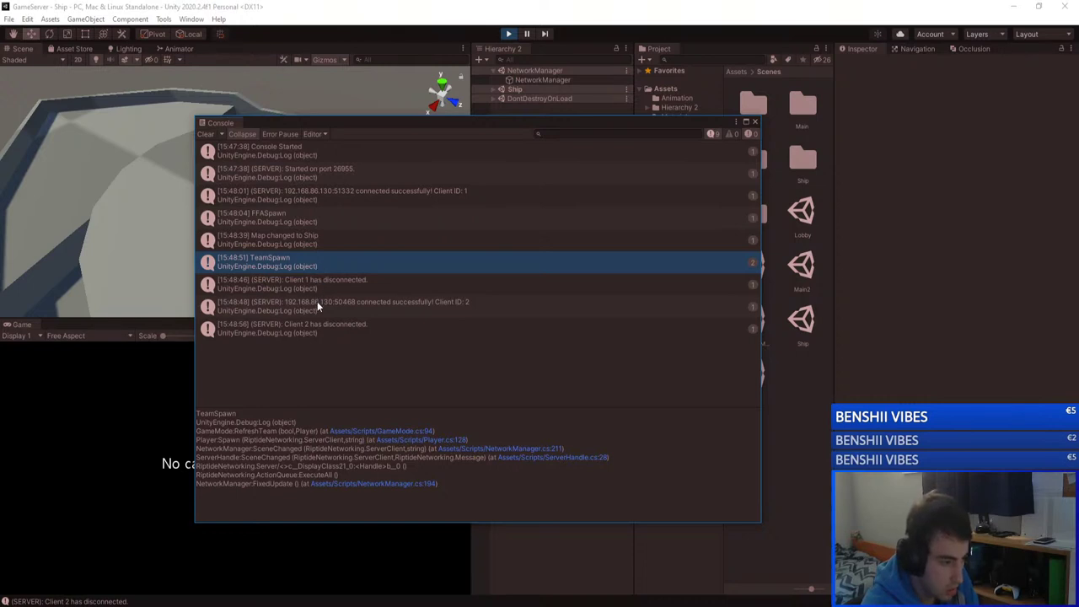
{"action": "left_click", "coordinate": [309, 219]}
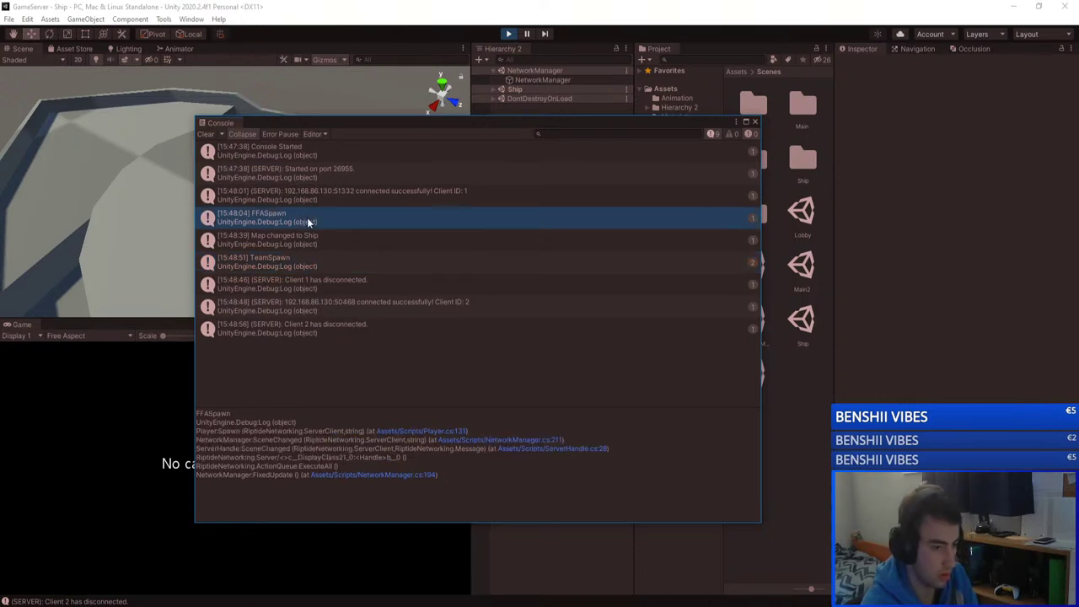
Step: Turn off Collapse, compare the FFASpawn and each TeamSpawn call stack, then close the Console
{"action": "left_click", "coordinate": [250, 134]}
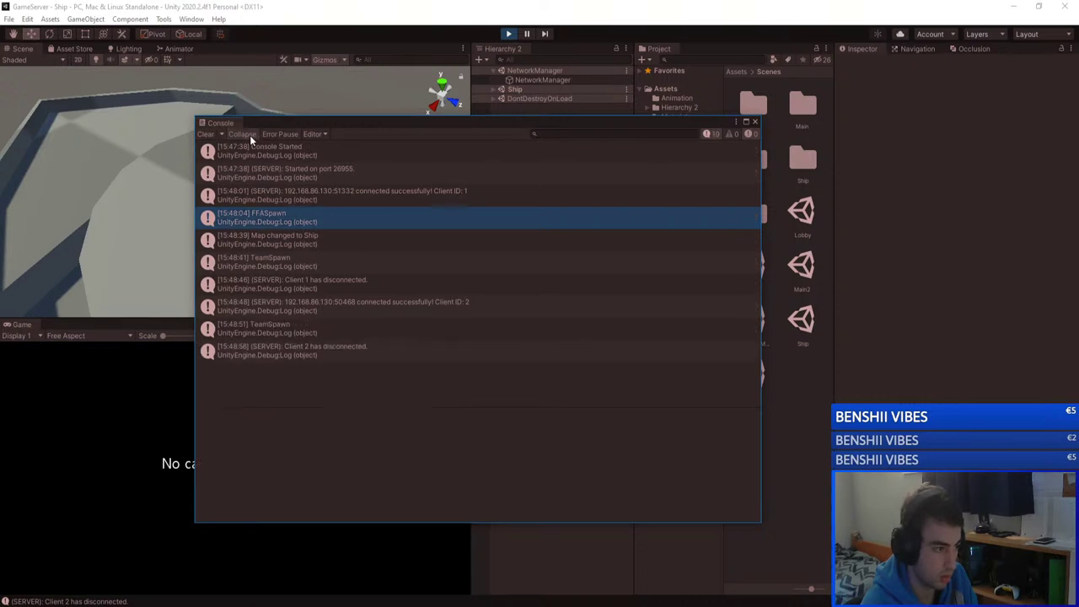
{"action": "left_click", "coordinate": [297, 332]}
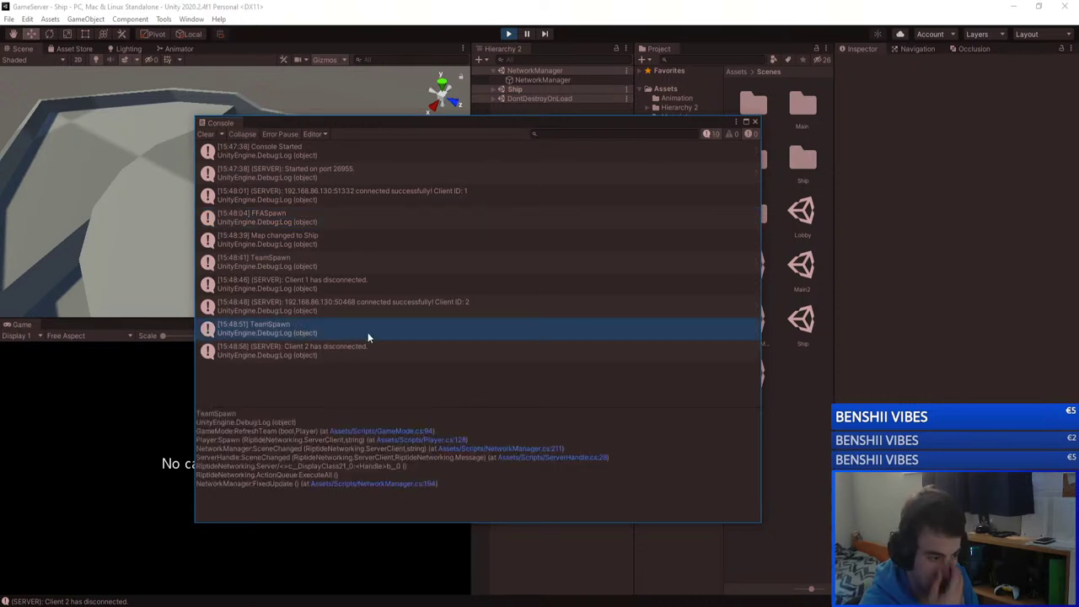
{"action": "left_click", "coordinate": [277, 220]}
{"action": "left_click", "coordinate": [281, 262]}
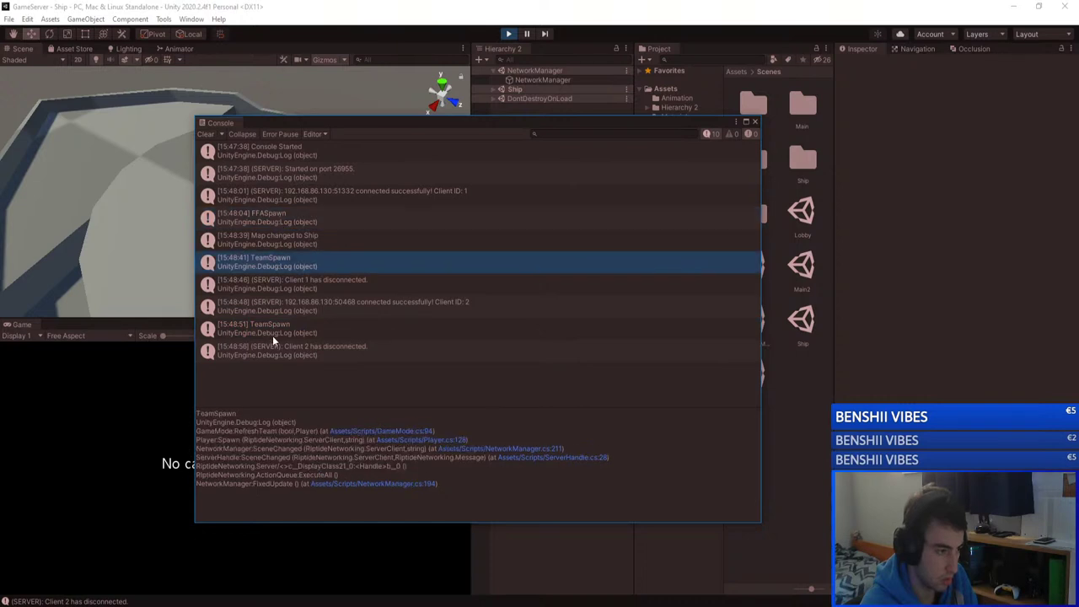
{"action": "left_click", "coordinate": [272, 335]}
{"action": "left_click", "coordinate": [275, 216]}
{"action": "left_click", "coordinate": [272, 329]}
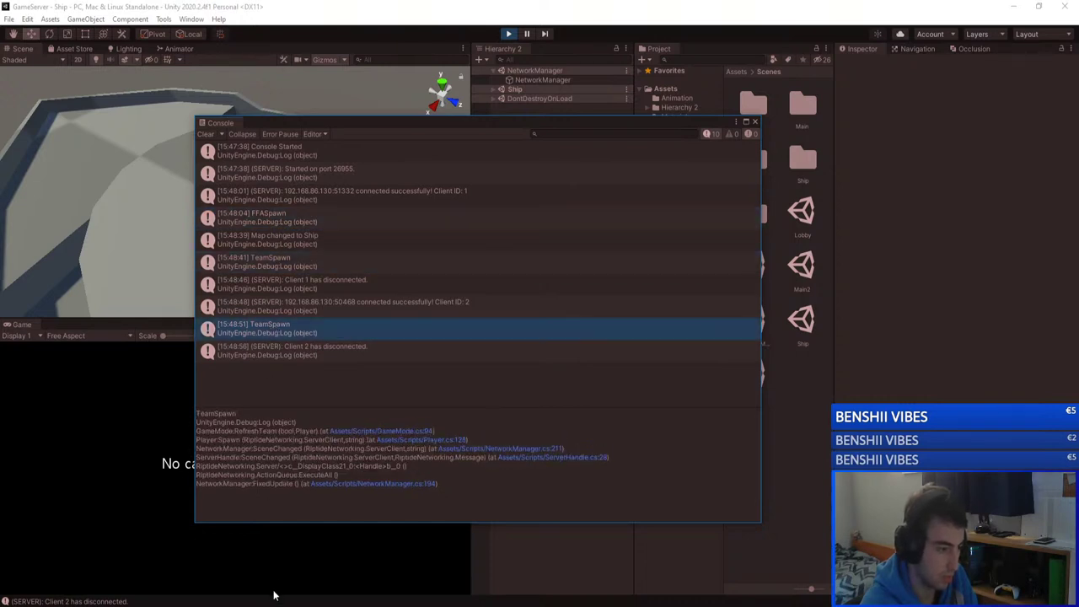
{"action": "left_click", "coordinate": [755, 121]}
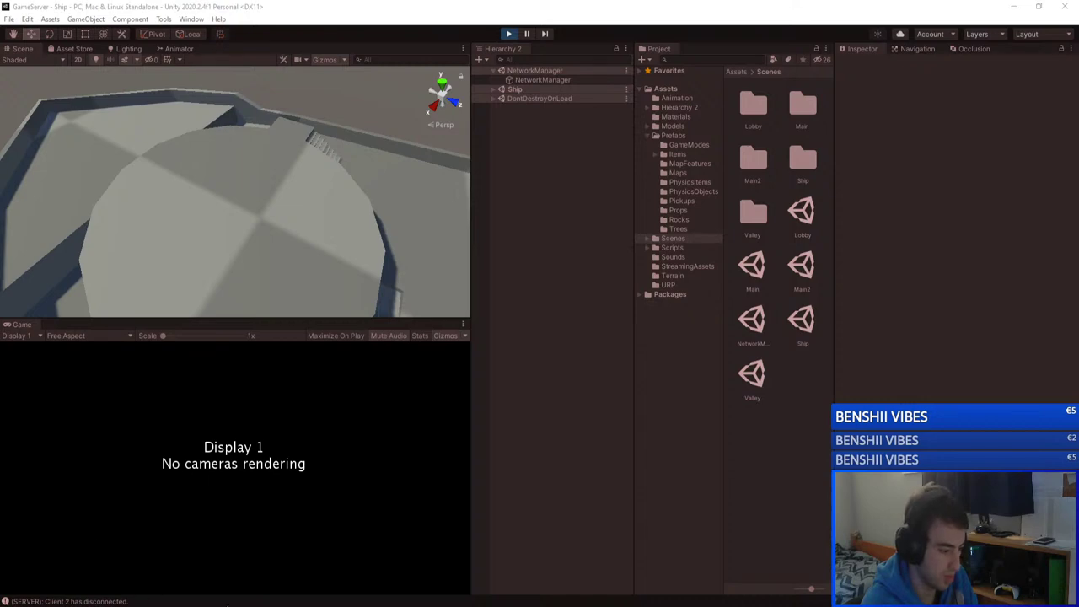
Step: Rejoin unityserver on Ship from the GameClient, then move GameServer's Console window right
{"action": "mouse_move", "coordinate": [274, 582]}
{"action": "left_click", "coordinate": [173, 564]}
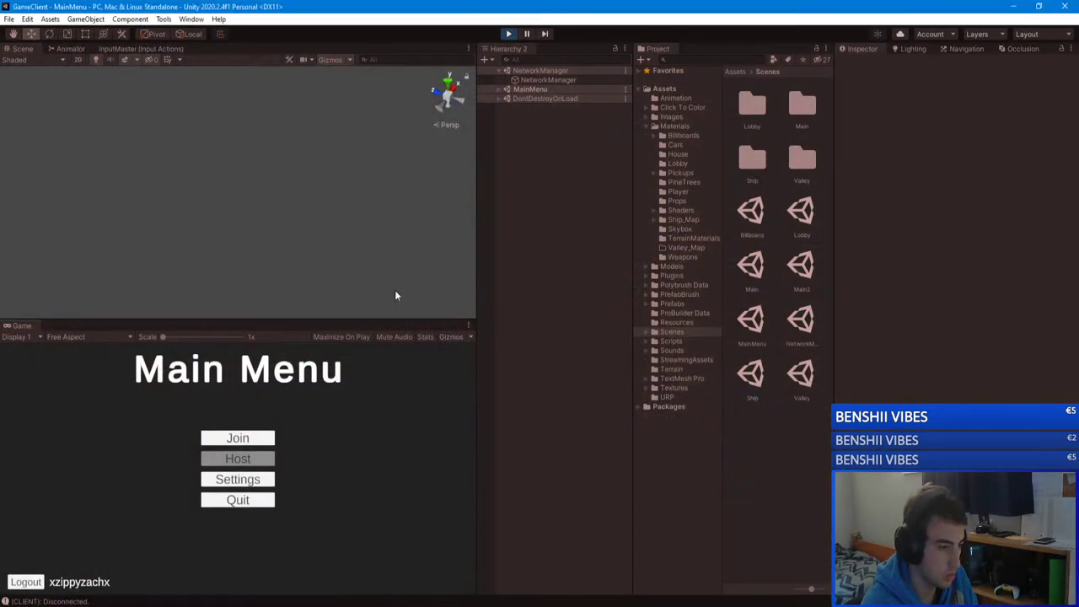
{"action": "left_click", "coordinate": [244, 435]}
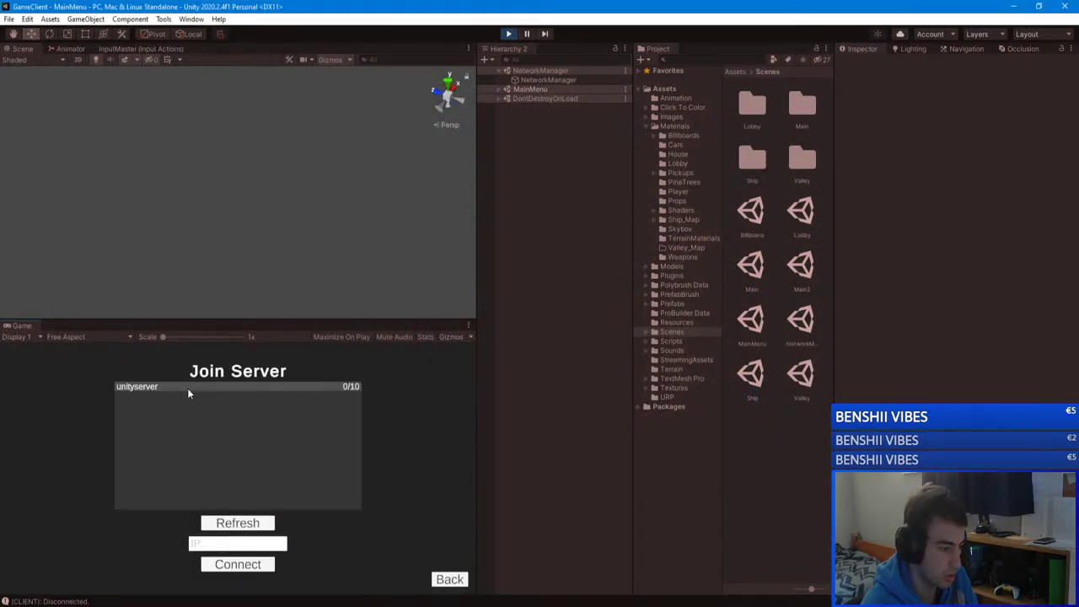
{"action": "left_click", "coordinate": [187, 390]}
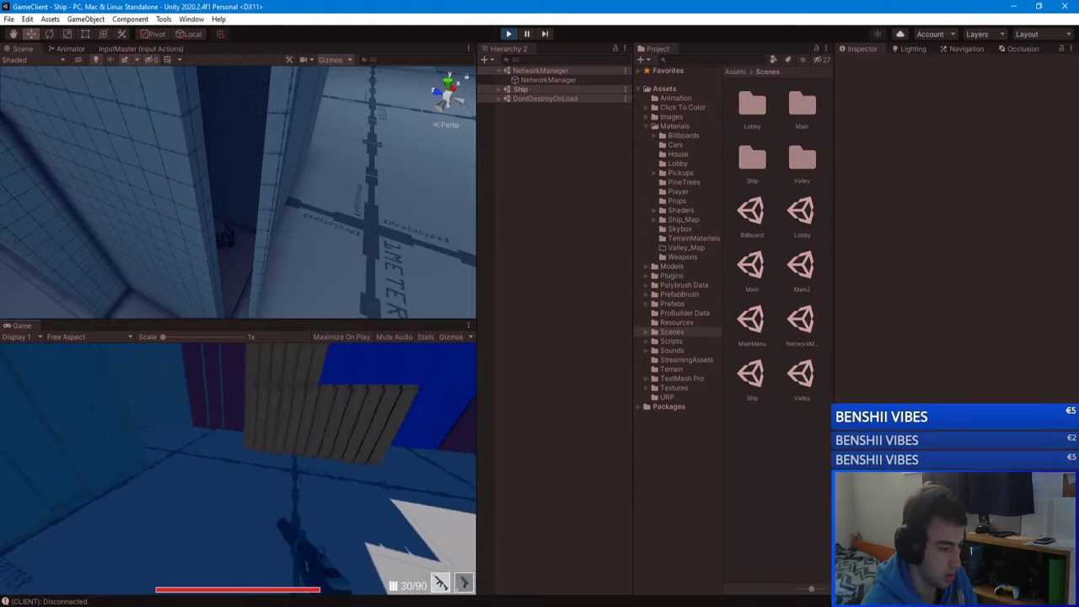
{"action": "key", "text": "Escape"}
{"action": "key", "text": "alt+Tab"}
{"action": "left_click_drag", "start_coordinate": [645, 147], "coordinate": [833, 111]}
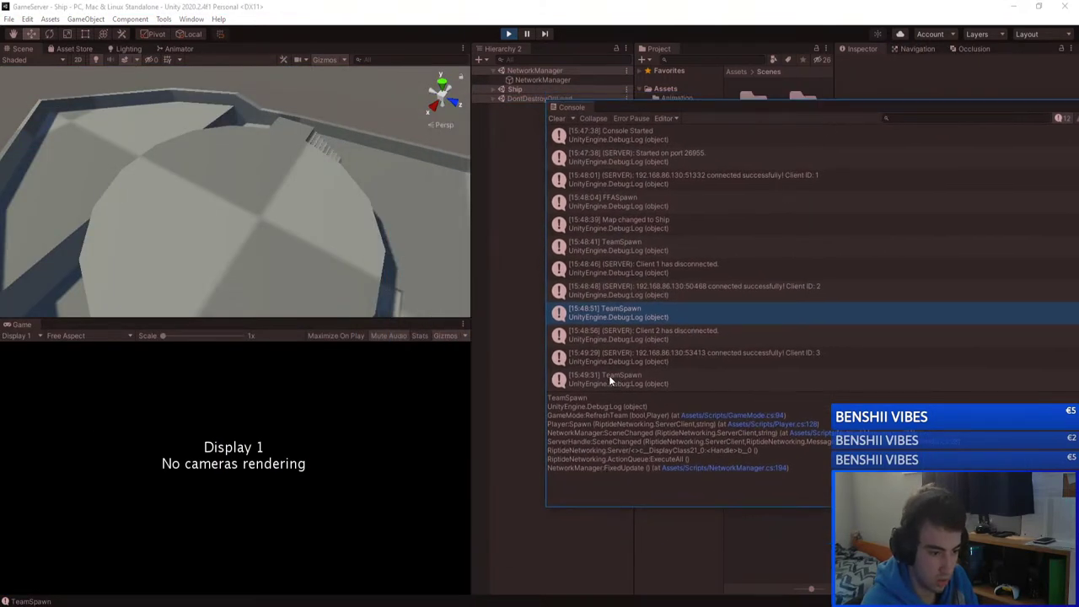
Step: Expand the Ship scene in GameServer, inspect Player 3's properties, and close the Console
{"action": "mouse_move", "coordinate": [235, 603]}
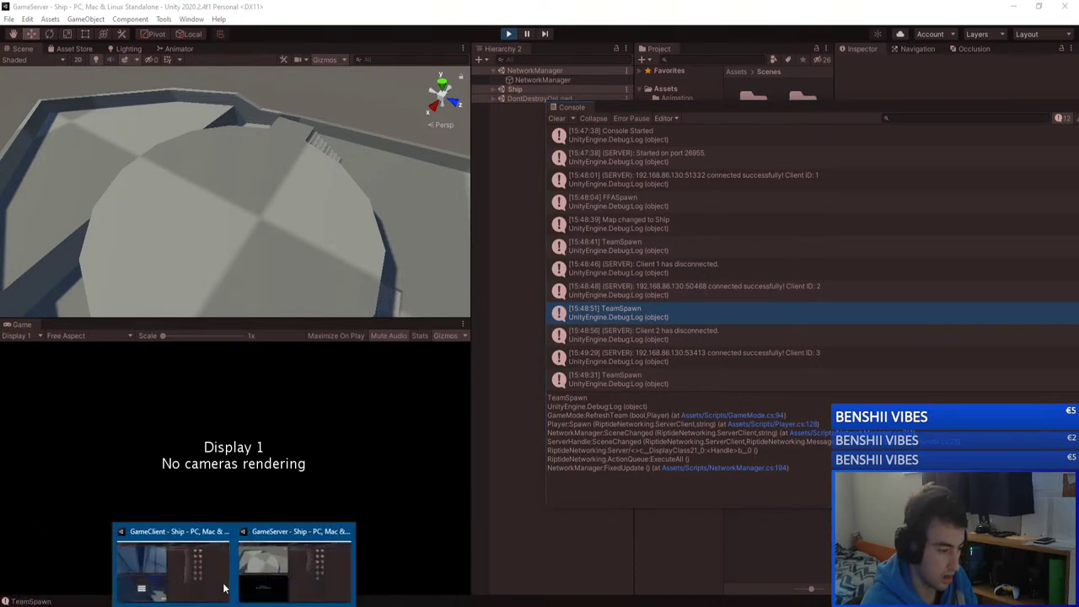
{"action": "left_click", "coordinate": [270, 575]}
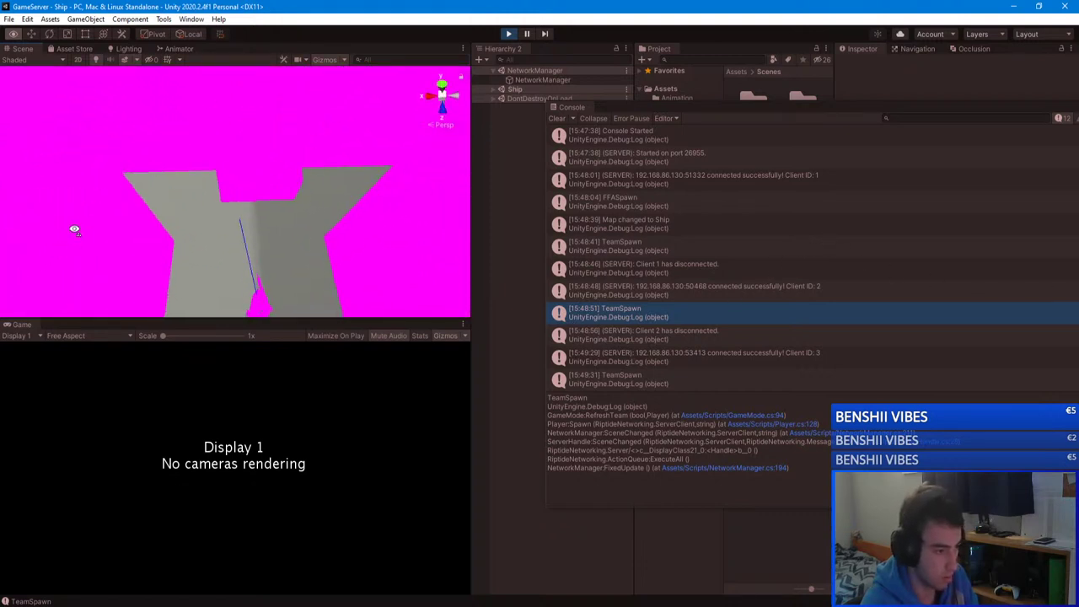
{"action": "mouse_move", "coordinate": [169, 193]}
{"action": "right_mouse_down"}
{"action": "mouse_move", "coordinate": [123, 207]}
{"action": "mouse_move", "coordinate": [160, 191]}
{"action": "right_mouse_up"}
{"action": "left_click", "coordinate": [492, 90]}
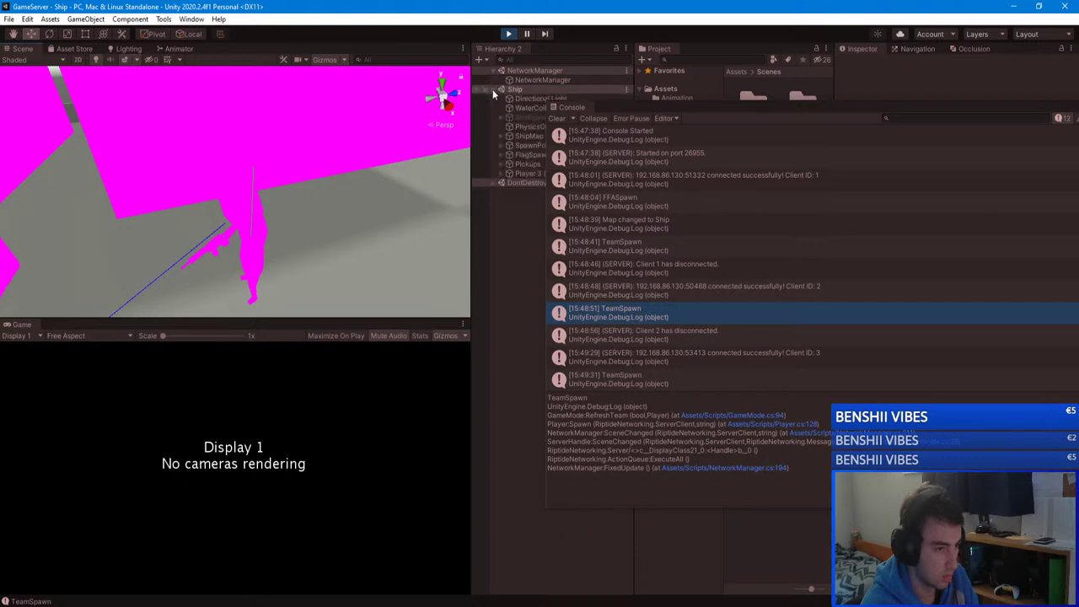
{"action": "left_click_drag", "start_coordinate": [566, 107], "coordinate": [678, 107]}
{"action": "left_click", "coordinate": [552, 174]}
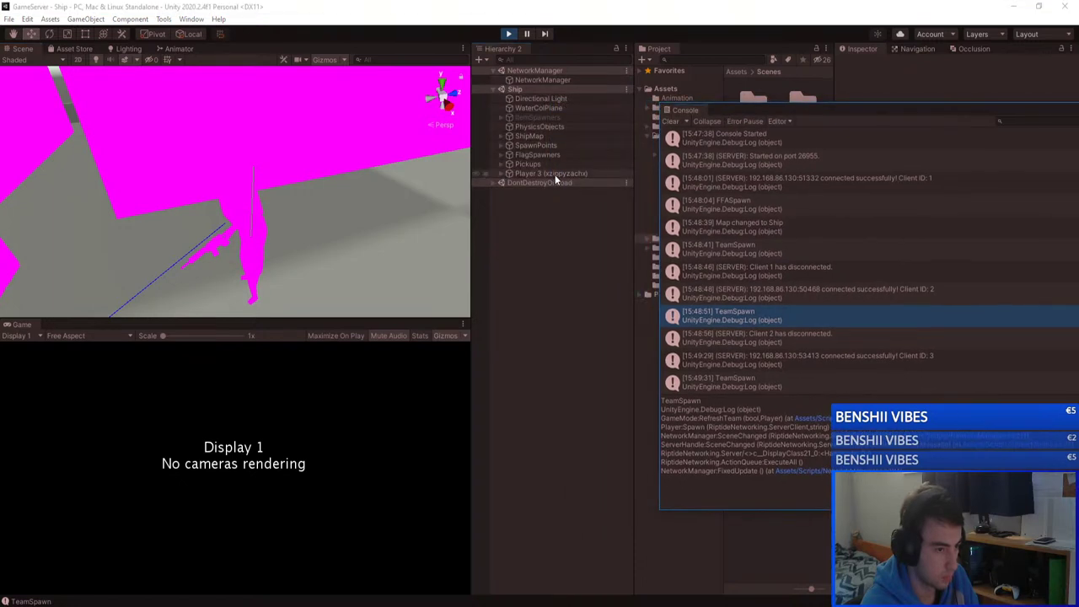
{"action": "left_click_drag", "start_coordinate": [833, 123], "coordinate": [521, 145]}
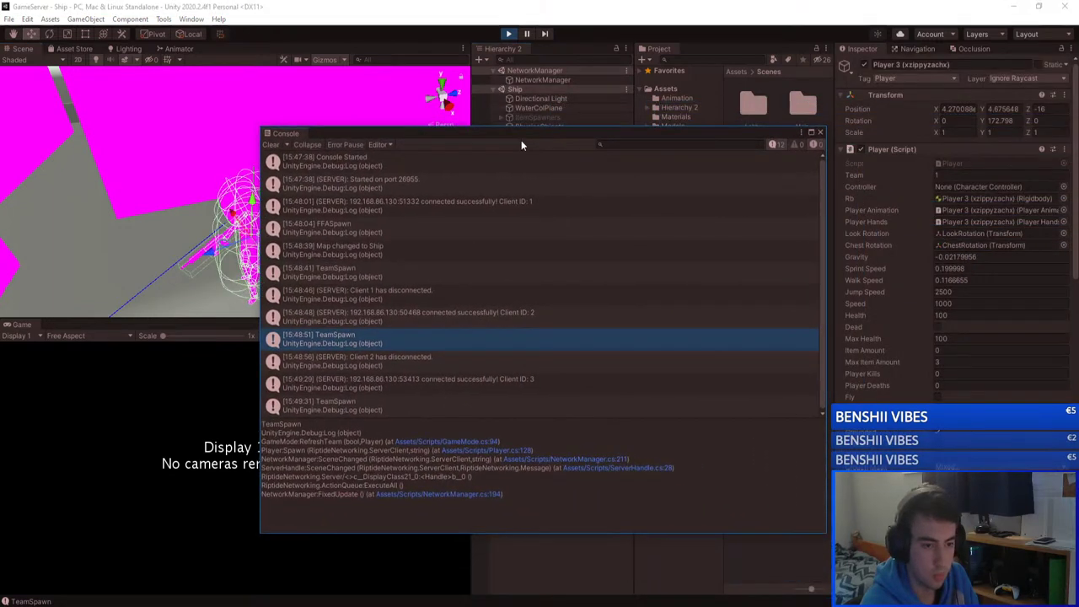
{"action": "left_click", "coordinate": [819, 132]}
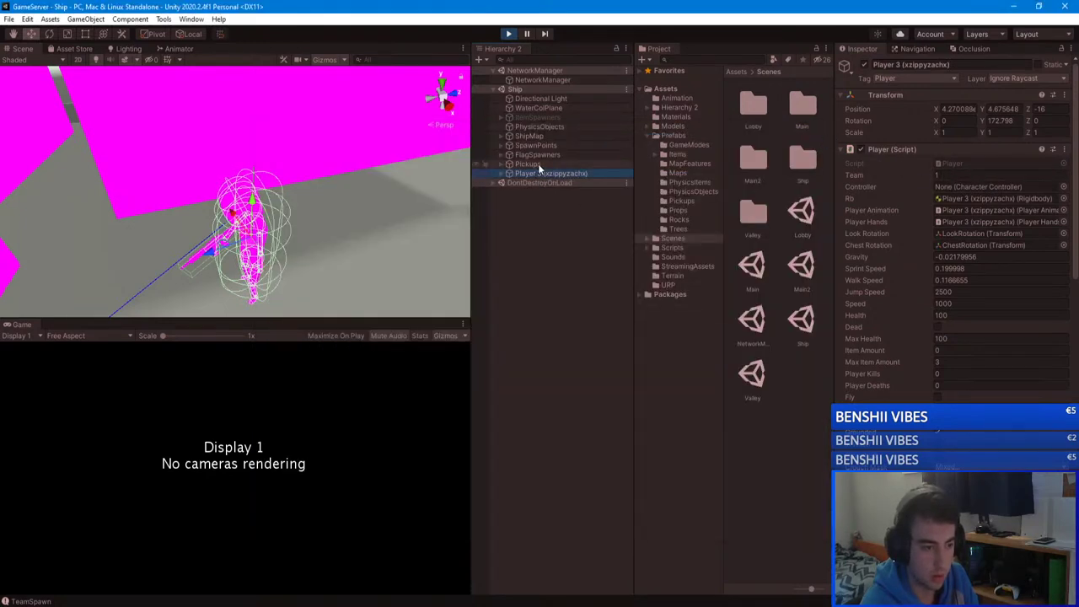
Step: Expand Pickups and inspect the ItemSpawner entries, including ItemSpawner (4)
{"action": "left_click", "coordinate": [501, 165]}
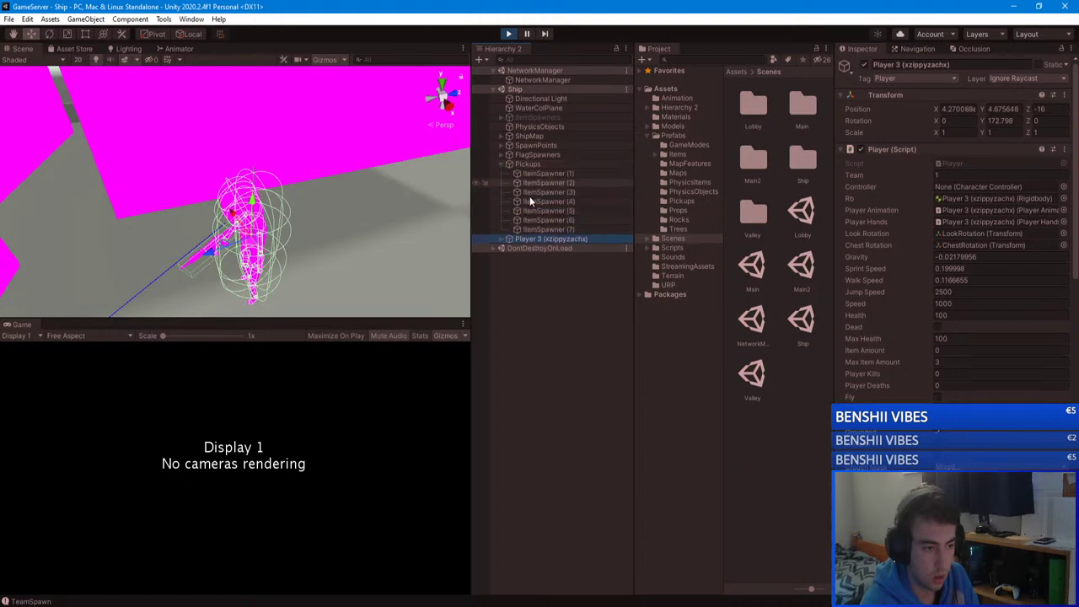
{"action": "left_click", "coordinate": [548, 229]}
{"action": "left_click", "coordinate": [553, 202]}
Step: Compare ItemSpawner (3), (4) and (2) settings, then collapse Pickups
{"action": "left_click", "coordinate": [553, 191]}
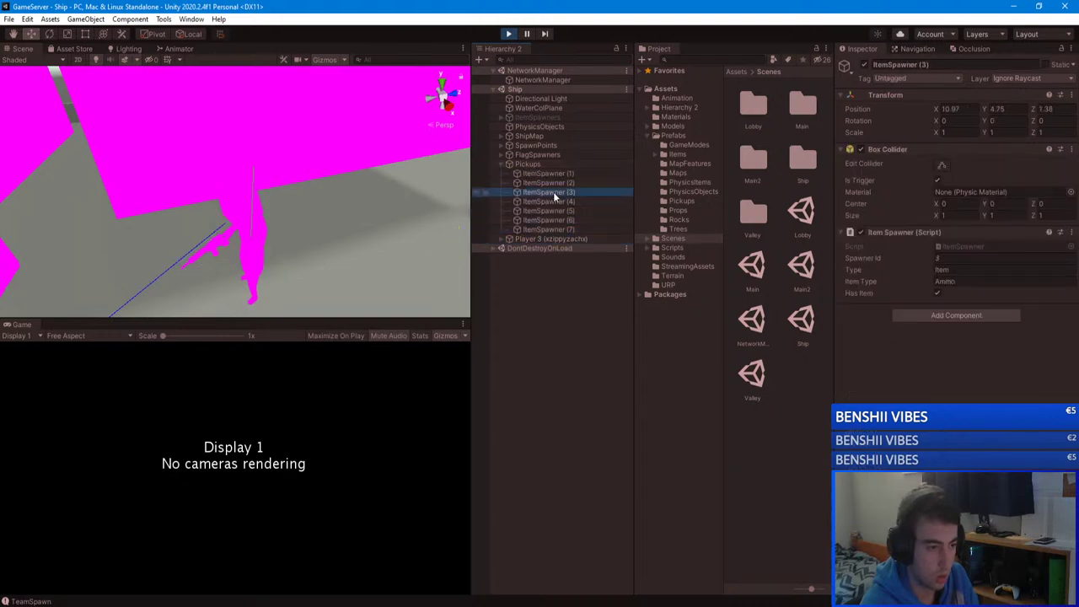
{"action": "left_click", "coordinate": [558, 199]}
{"action": "right_click_drag", "start_coordinate": [348, 188], "coordinate": [359, 204]}
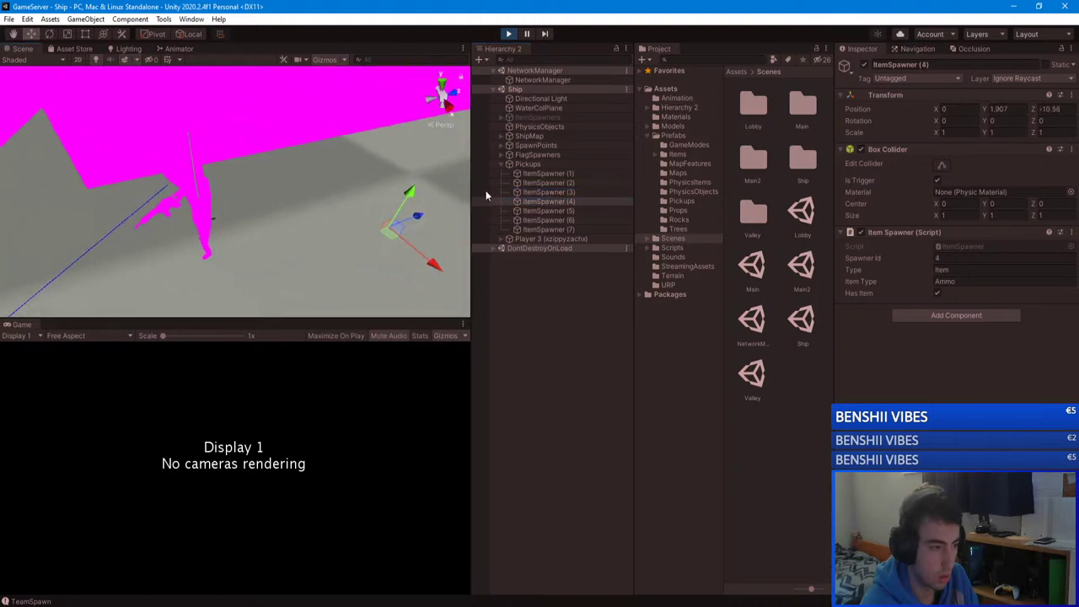
{"action": "left_click", "coordinate": [553, 183]}
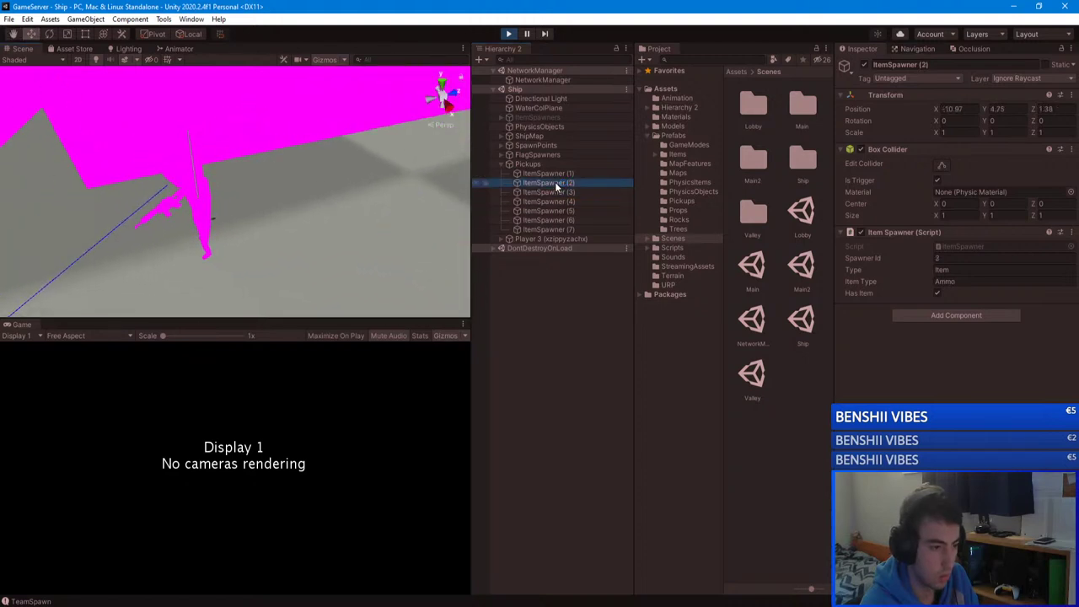
{"action": "left_click", "coordinate": [500, 162]}
Step: List the spawn points and check team settings of SpawnPoint (14), (13), (15), (11), (10)
{"action": "left_click", "coordinate": [500, 156]}
{"action": "left_click", "coordinate": [501, 146]}
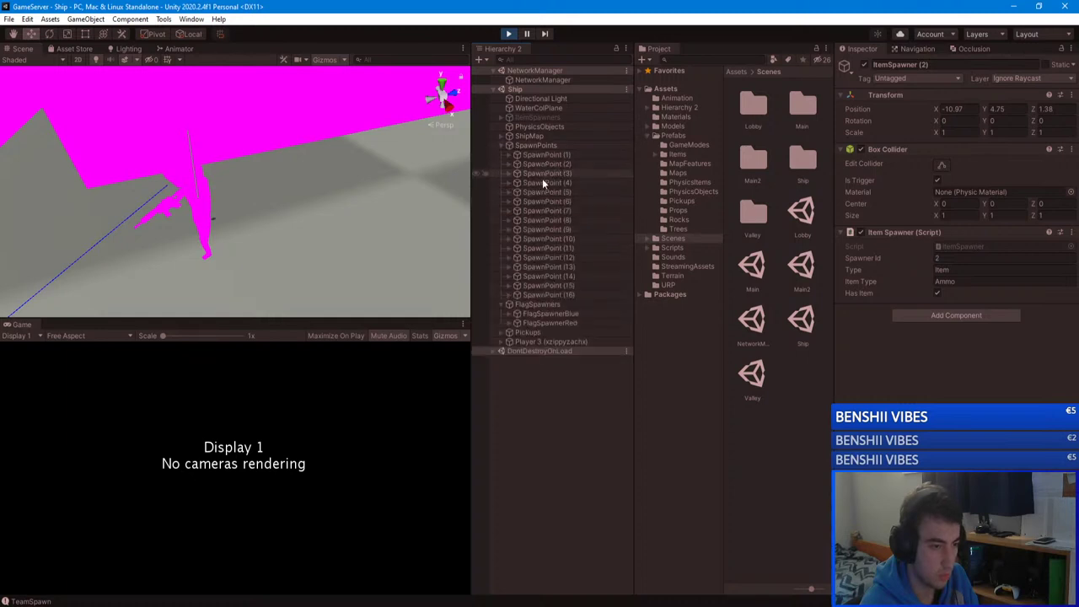
{"action": "left_click", "coordinate": [501, 304]}
{"action": "left_click", "coordinate": [546, 275]}
{"action": "left_click", "coordinate": [552, 229]}
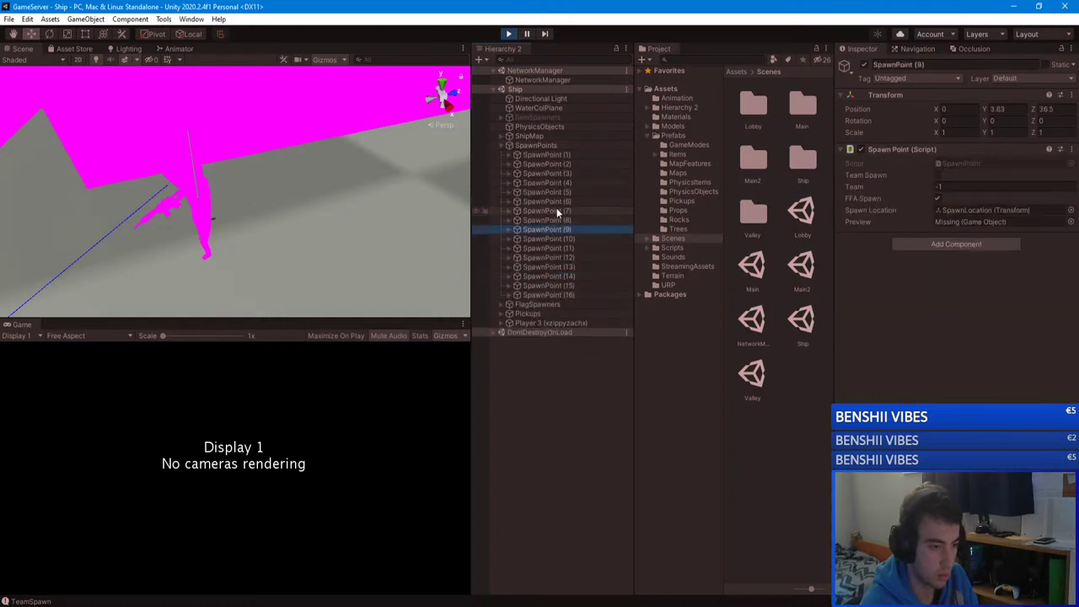
{"action": "left_click", "coordinate": [563, 248]}
{"action": "left_click", "coordinate": [566, 266]}
{"action": "left_click", "coordinate": [567, 269]}
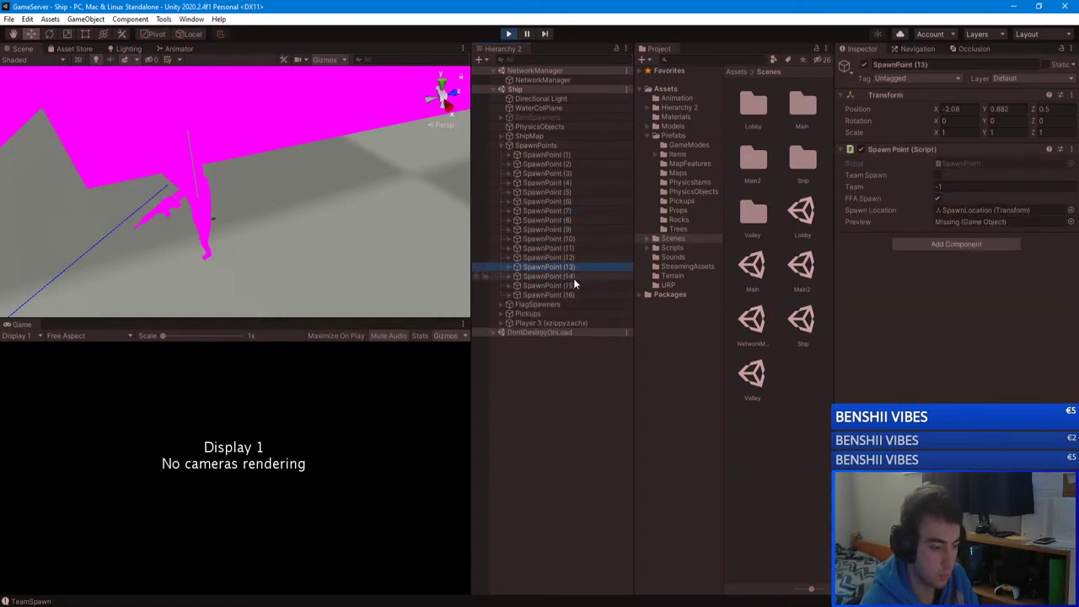
{"action": "left_click", "coordinate": [573, 278]}
{"action": "left_click", "coordinate": [573, 286]}
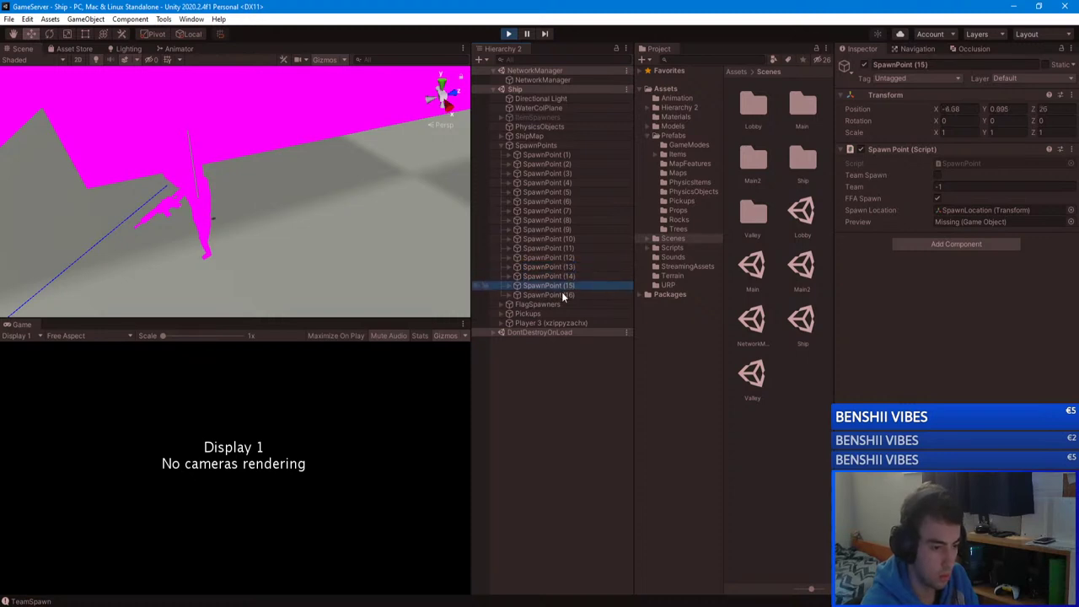
{"action": "left_click", "coordinate": [566, 249]}
Step: Check the team settings of the remaining spawn points, ending on SpawnPoint (12)
{"action": "left_click", "coordinate": [564, 238]}
{"action": "left_click", "coordinate": [563, 227]}
{"action": "left_click", "coordinate": [561, 211]}
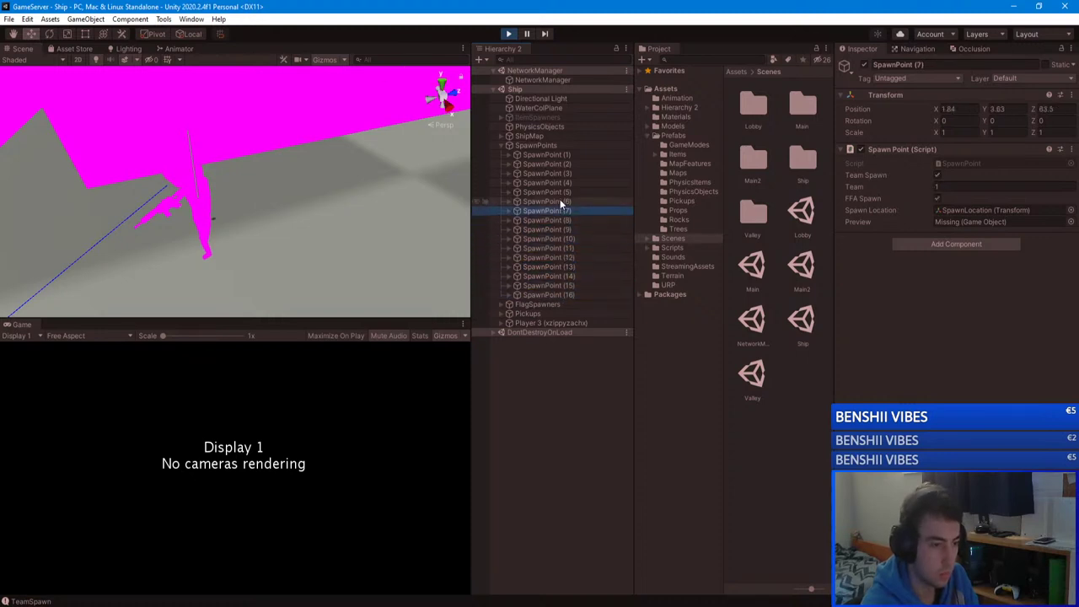
{"action": "left_click", "coordinate": [556, 192]}
{"action": "left_click", "coordinate": [554, 182]}
{"action": "left_click", "coordinate": [555, 173]}
{"action": "left_click", "coordinate": [554, 164]}
{"action": "left_click", "coordinate": [555, 155]}
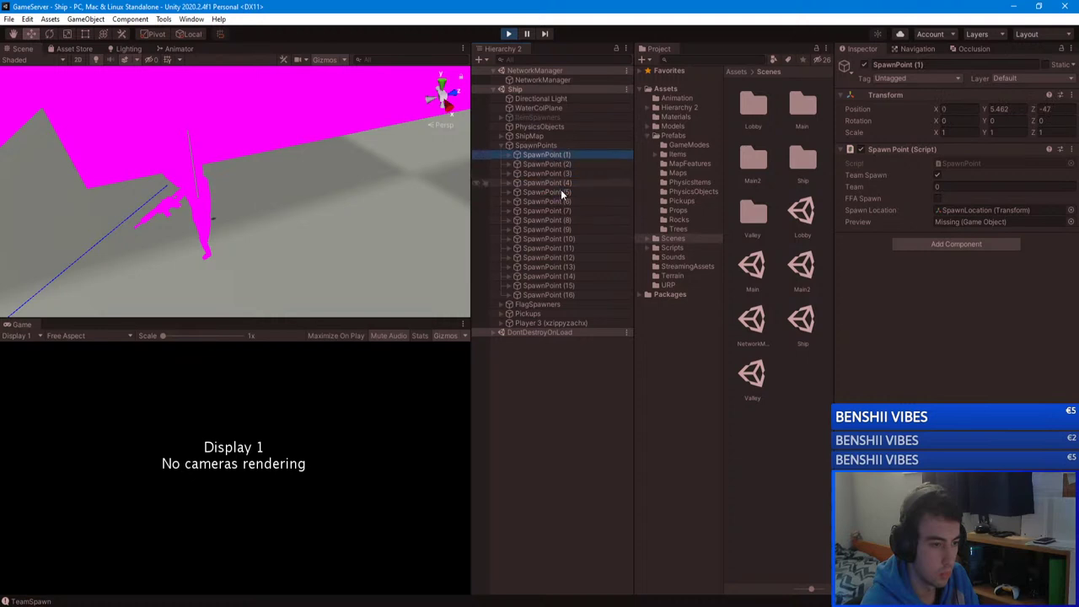
{"action": "left_click", "coordinate": [561, 238]}
{"action": "left_click", "coordinate": [560, 248]}
{"action": "left_click", "coordinate": [562, 267]}
{"action": "left_click", "coordinate": [562, 275]}
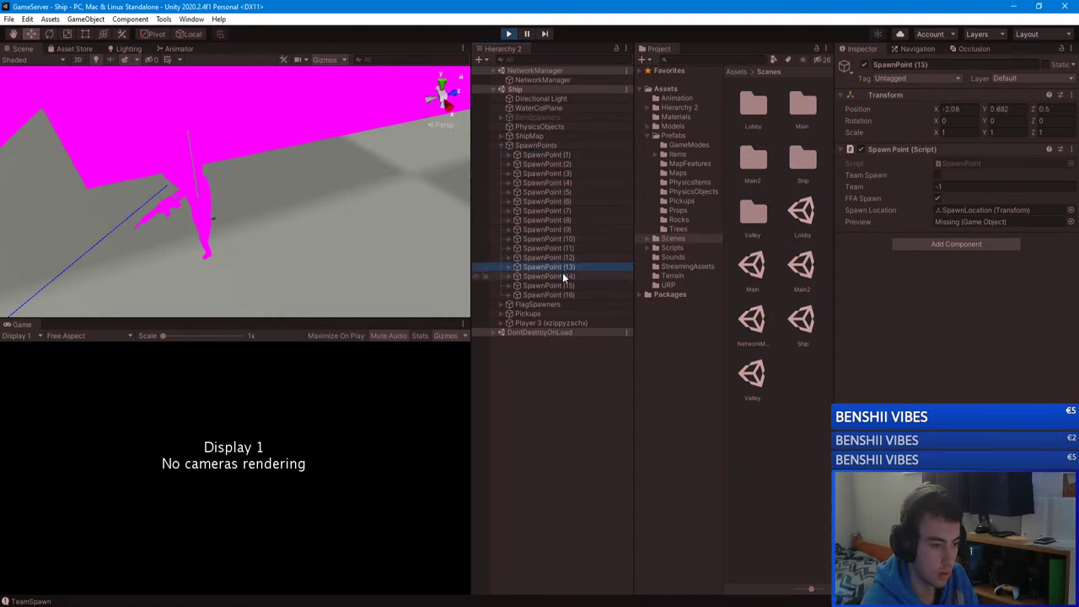
{"action": "left_click", "coordinate": [560, 257]}
Step: Orbit the Scene view, enter play mode, and return to the GameServer Visual Studio window
{"action": "right_click_drag", "start_coordinate": [337, 177], "coordinate": [363, 141]}
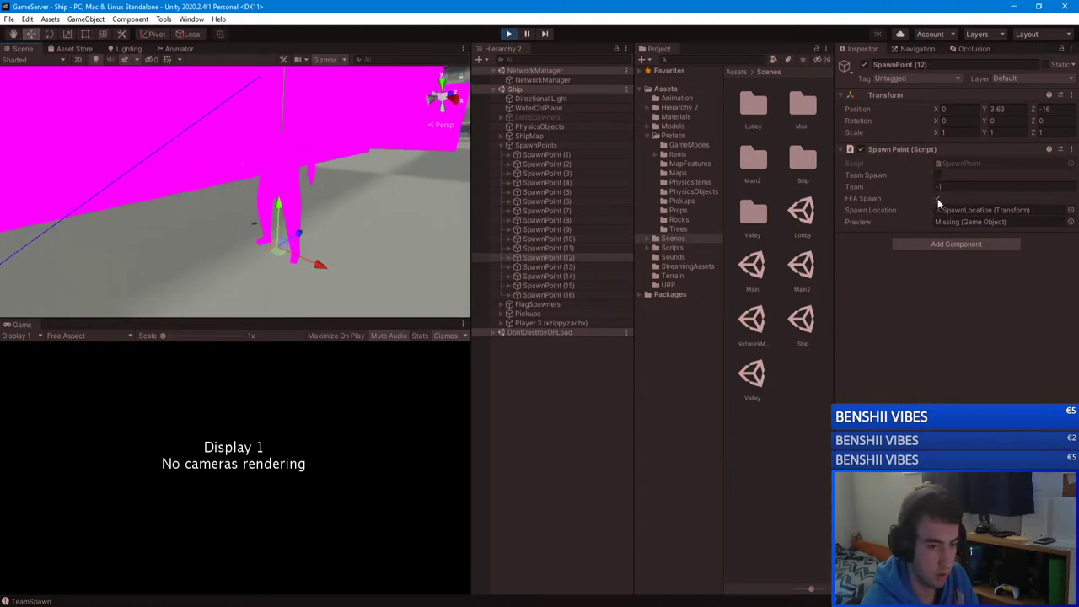
{"action": "right_click_drag", "start_coordinate": [152, 178], "coordinate": [67, 187]}
{"action": "left_click", "coordinate": [509, 34]}
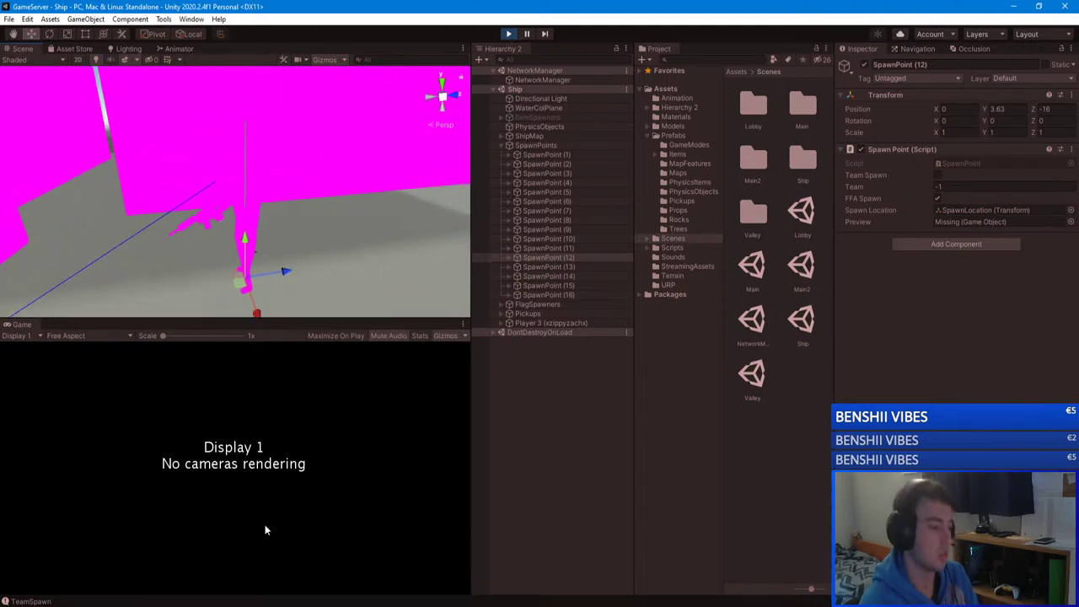
{"action": "mouse_move", "coordinate": [127, 600]}
{"action": "left_click", "coordinate": [145, 575]}
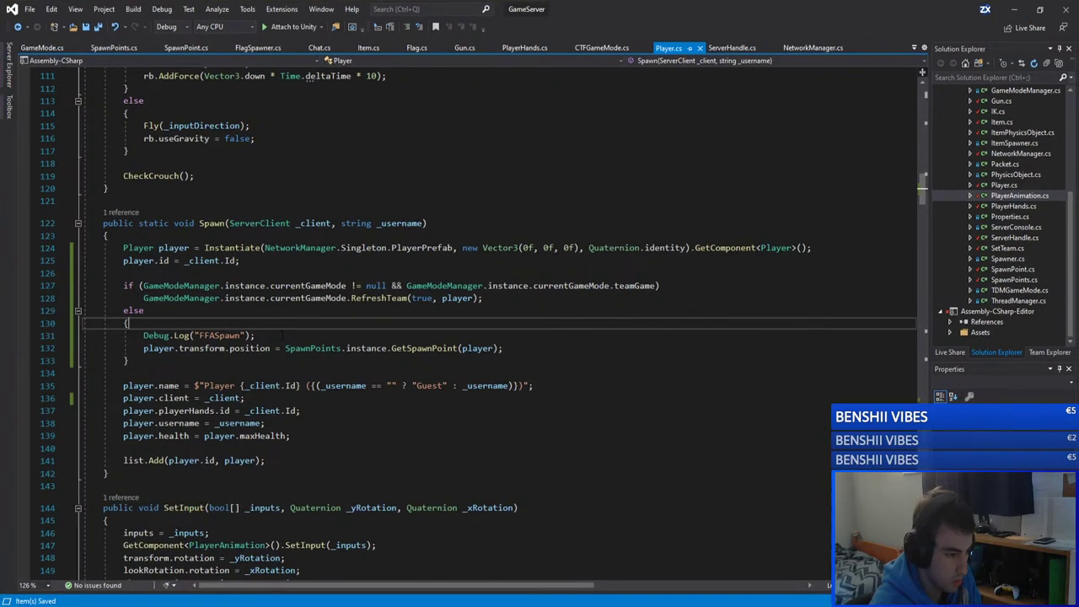
Step: Delete the Debug.Log("FFASpawn") line and the else branch's opening brace in Player.cs
{"action": "key", "text": "Down"}
{"action": "key", "text": "shift+End"}
{"action": "key", "text": "Delete"}
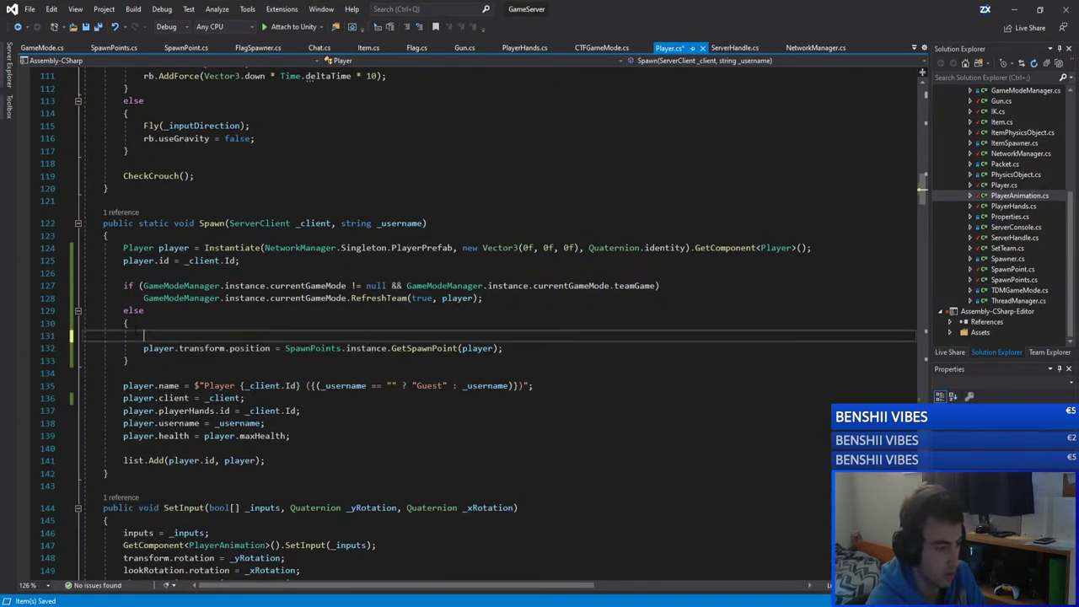
{"action": "key", "text": "shift+Up"}
{"action": "key", "text": "shift+Up"}
{"action": "key", "text": "Delete"}
Step: Remove the else branch's closing brace and go to RefreshTeam's definition in GameMode.cs
{"action": "key", "text": "Down"}
{"action": "key", "text": "End"}
{"action": "key", "text": "shift+Down"}
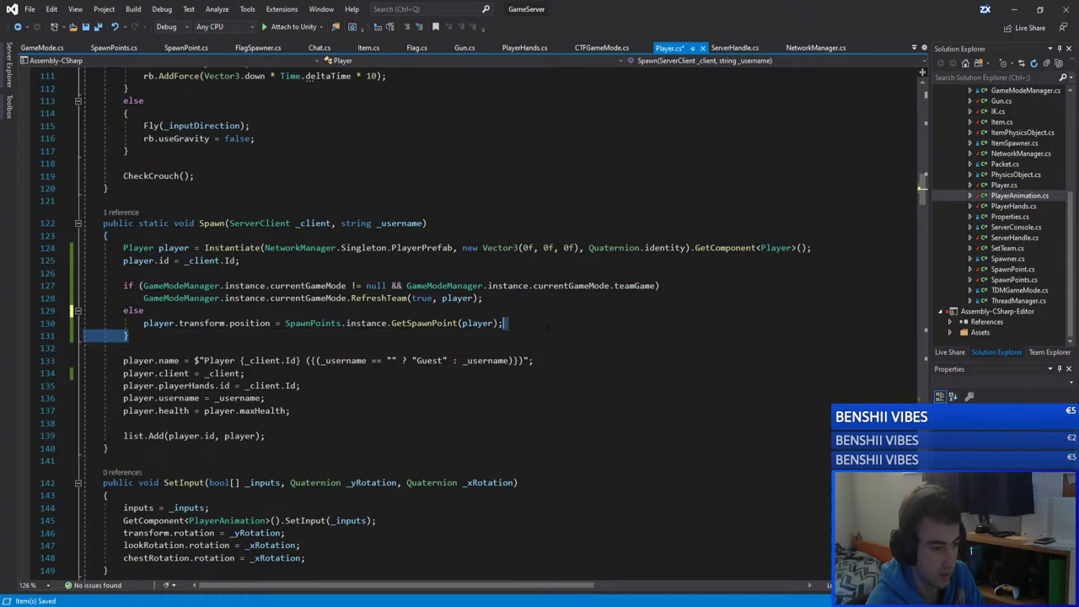
{"action": "key", "text": "Delete"}
{"action": "key", "text": "Up"}
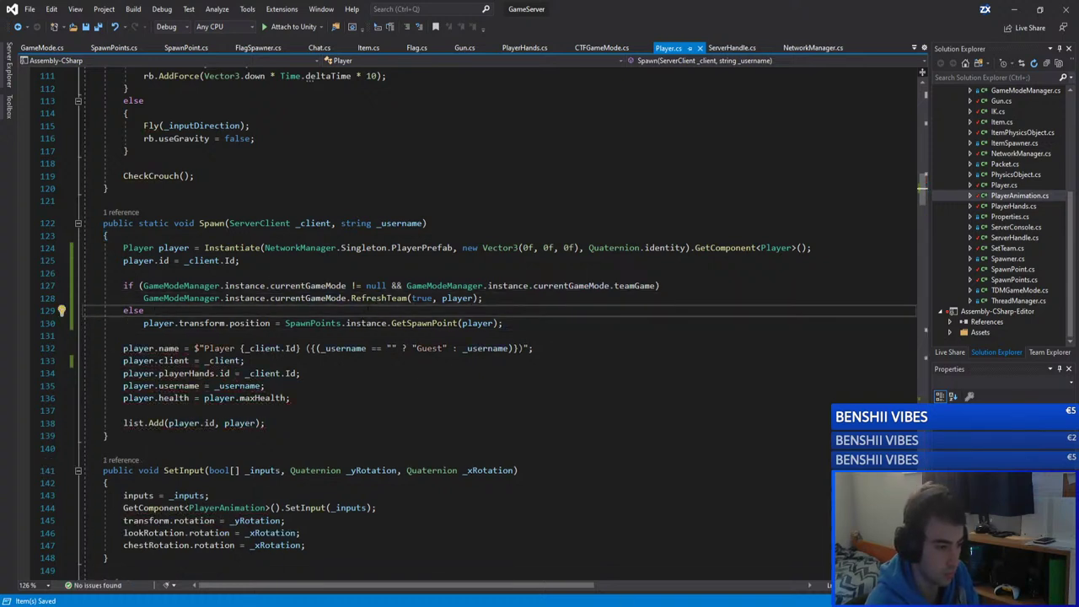
{"action": "left_click", "coordinate": [375, 298], "text": "ctrl"}
{"action": "left_click", "coordinate": [270, 399]}
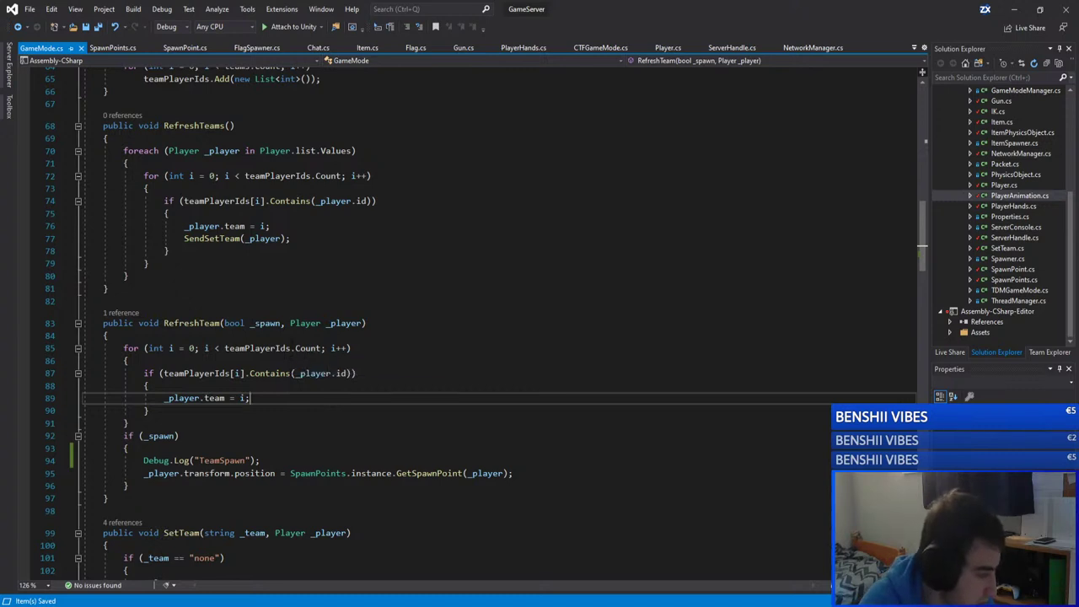
{"action": "left_click", "coordinate": [358, 372]}
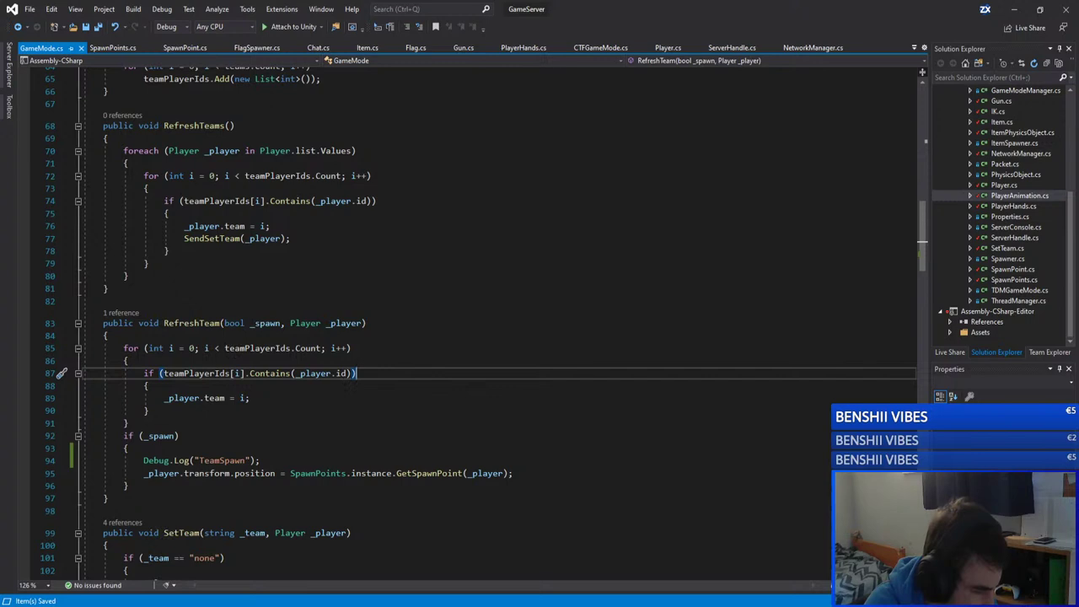
{"action": "left_click", "coordinate": [278, 348]}
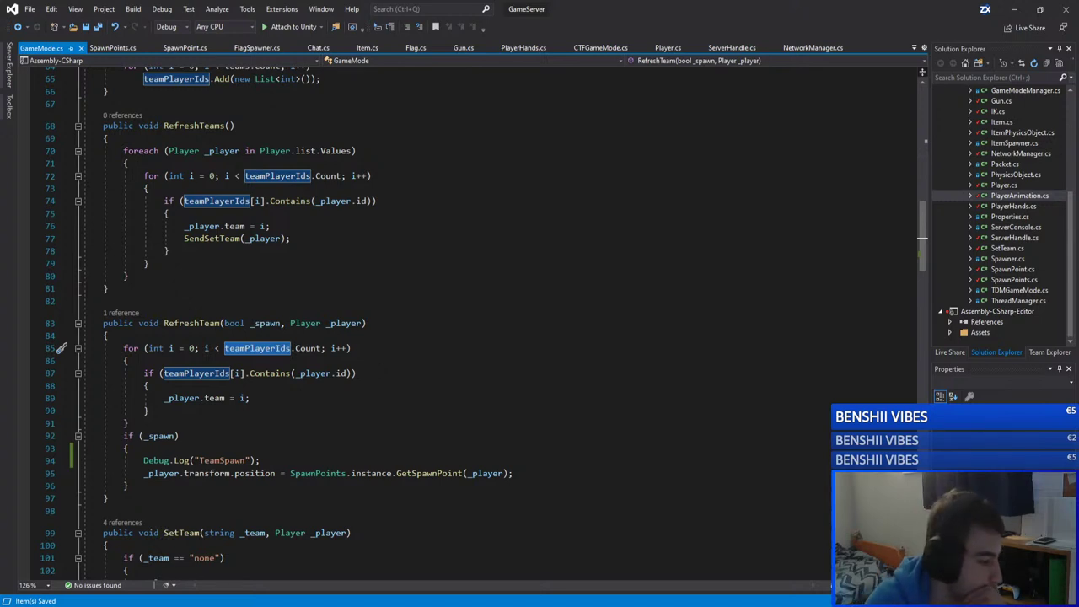
Step: Scroll through GameMode.cs's team methods to the end of the team loop
{"action": "scroll", "coordinate": [379, 348], "scroll_direction": "up", "scroll_amount": 3}
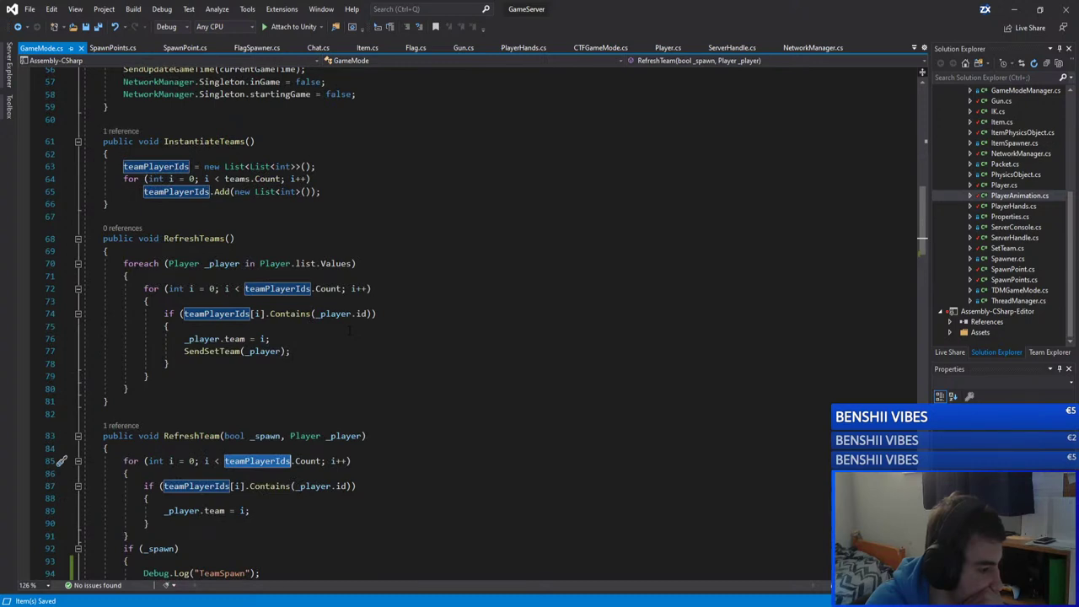
{"action": "scroll", "coordinate": [250, 242], "scroll_direction": "up", "scroll_amount": 9}
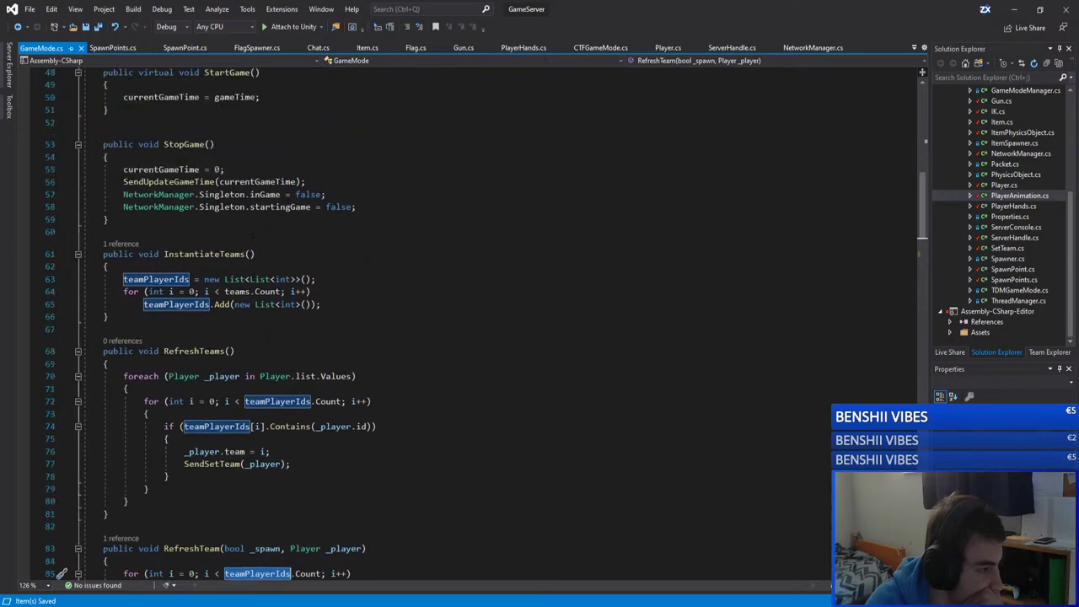
{"action": "scroll", "coordinate": [253, 234], "scroll_direction": "up", "scroll_amount": 2}
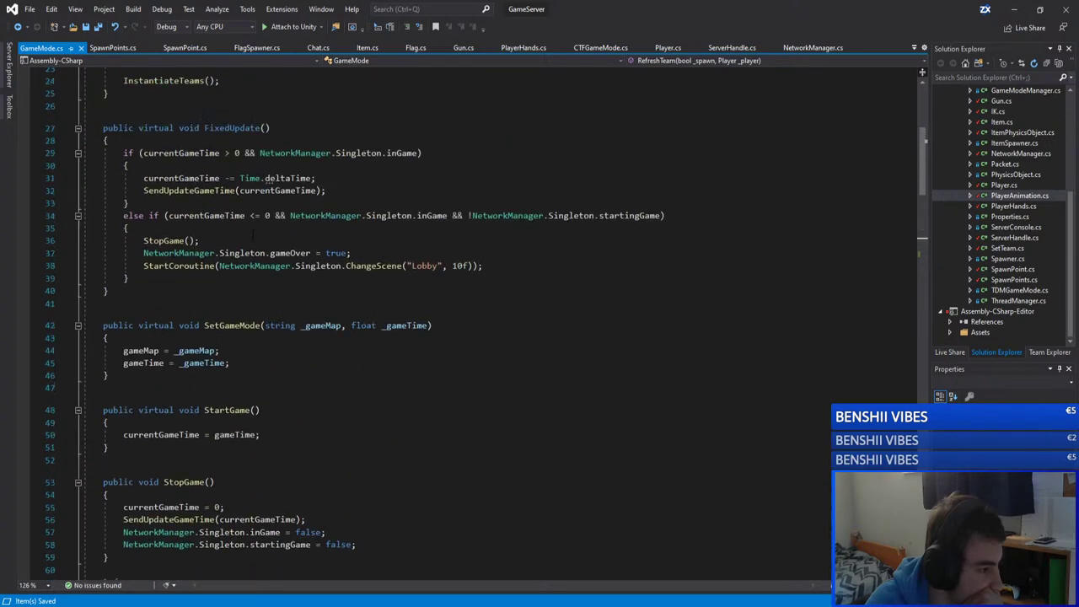
{"action": "scroll", "coordinate": [252, 234], "scroll_direction": "down", "scroll_amount": 16}
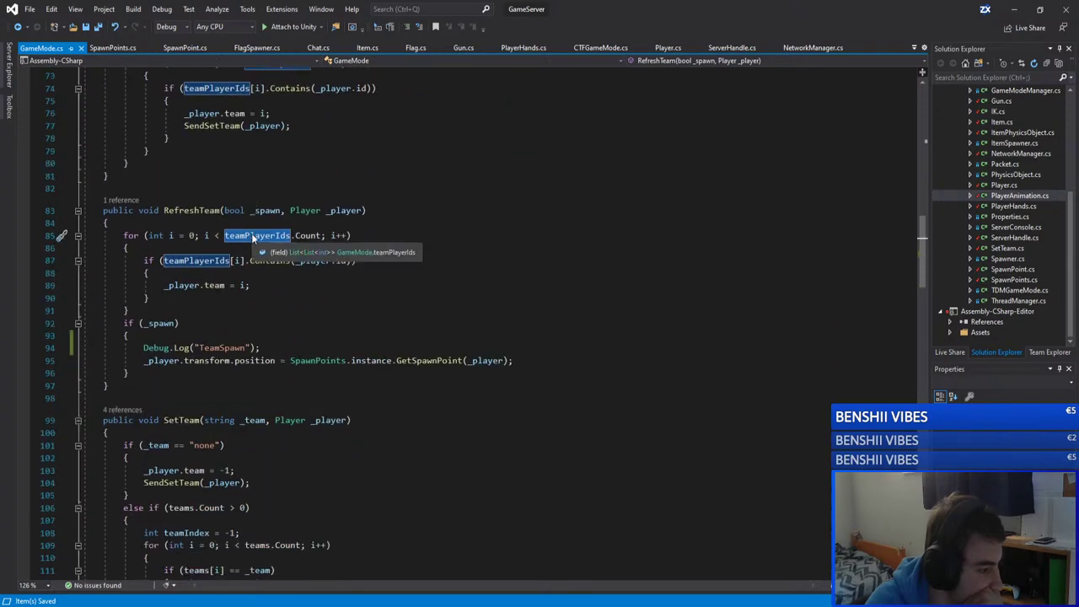
{"action": "scroll", "coordinate": [252, 236], "scroll_direction": "down", "scroll_amount": 1}
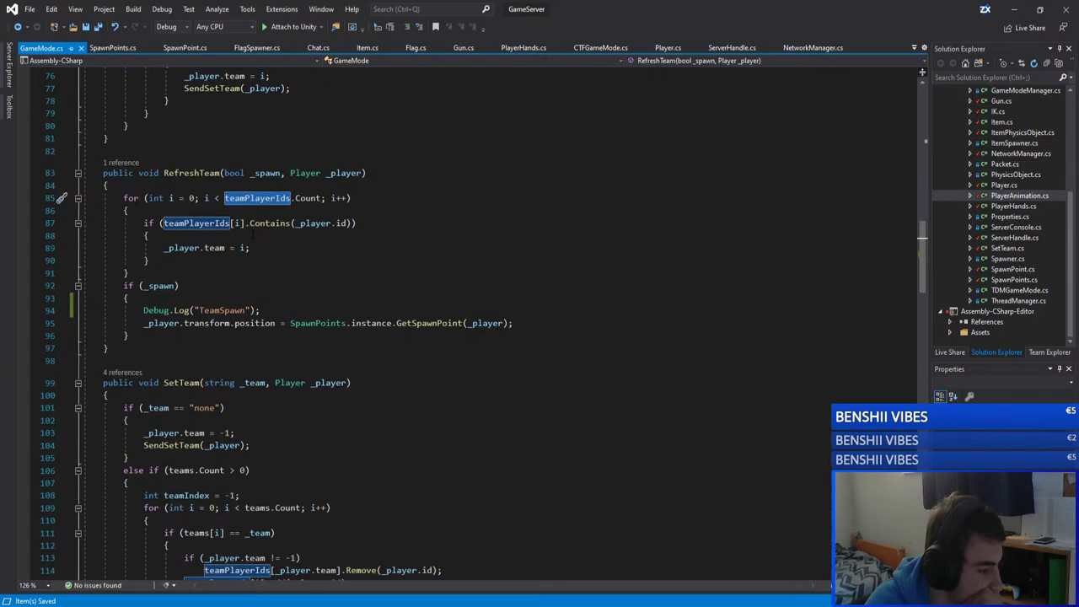
{"action": "scroll", "coordinate": [253, 236], "scroll_direction": "down", "scroll_amount": 12}
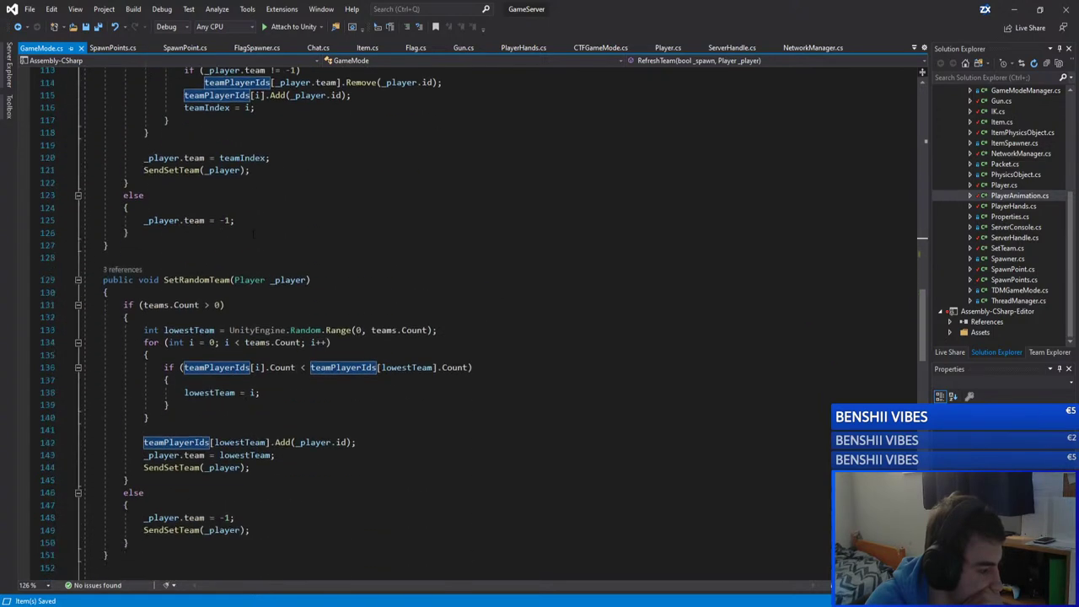
{"action": "scroll", "coordinate": [253, 233], "scroll_direction": "down", "scroll_amount": 9}
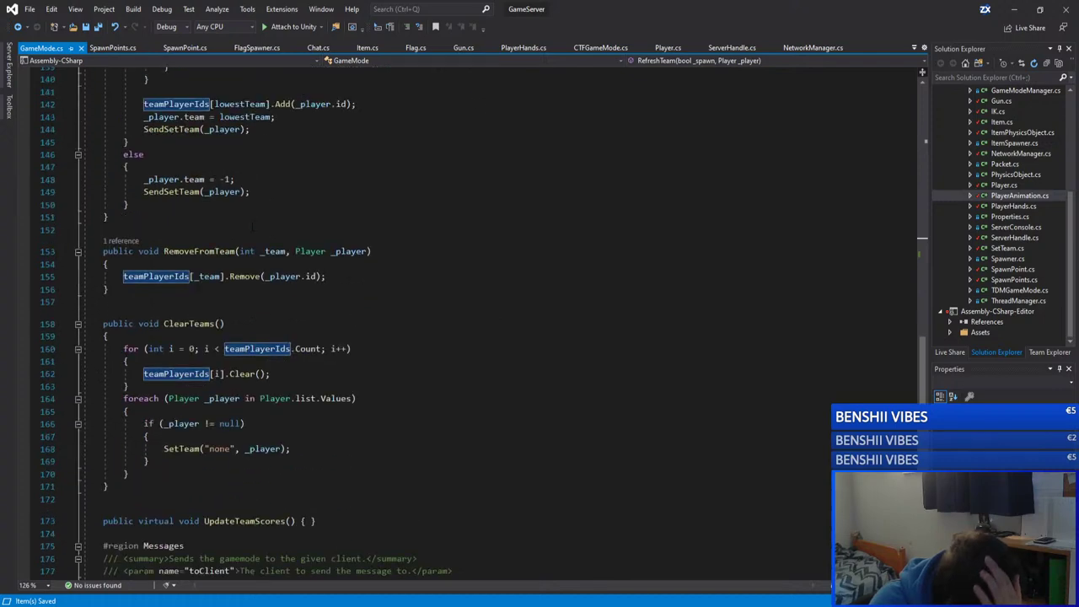
{"action": "scroll", "coordinate": [252, 226], "scroll_direction": "up", "scroll_amount": 20}
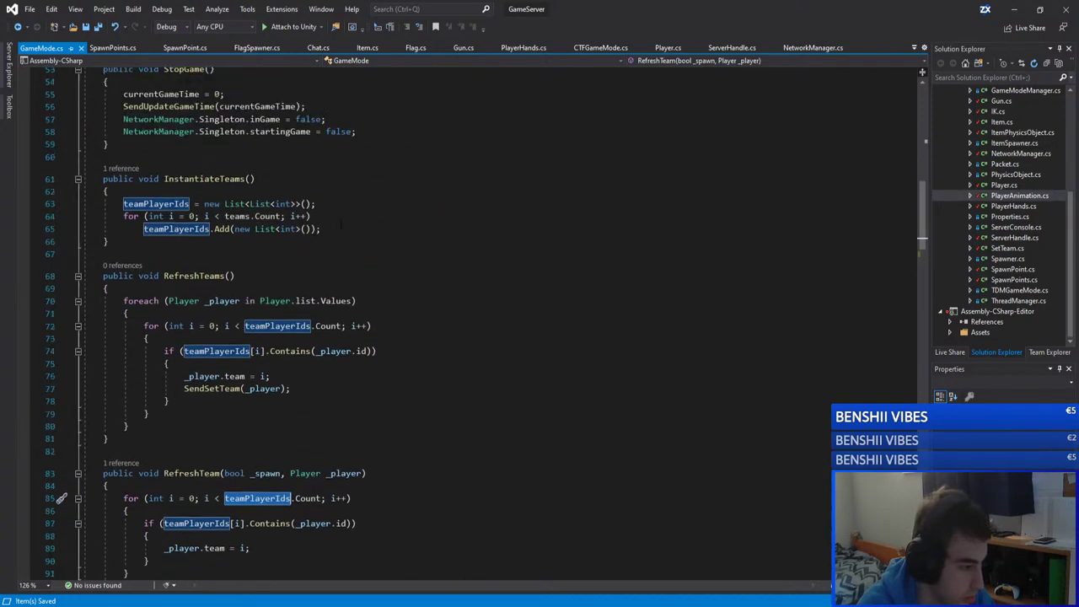
{"action": "scroll", "coordinate": [342, 223], "scroll_direction": "down", "scroll_amount": 4}
{"action": "left_click", "coordinate": [290, 459]}
{"action": "key", "text": "Up"}
{"action": "key", "text": "Up"}
{"action": "key", "text": "Up"}
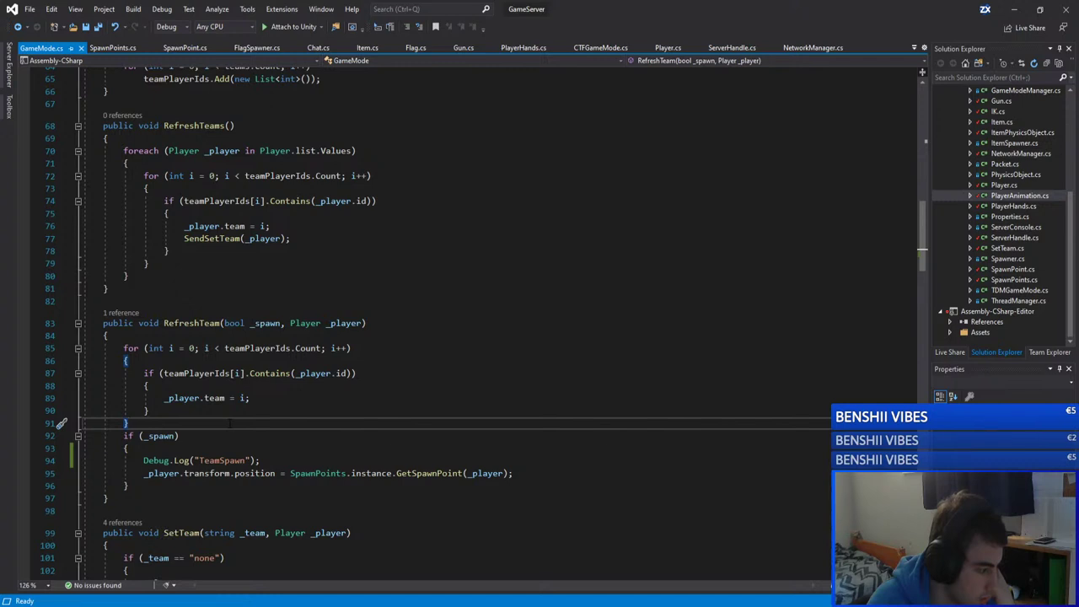
Step: Review RefreshTeam's team membership check and the lines between RefreshTeams and RefreshTeam
{"action": "left_click", "coordinate": [360, 374]}
{"action": "left_click", "coordinate": [361, 361]}
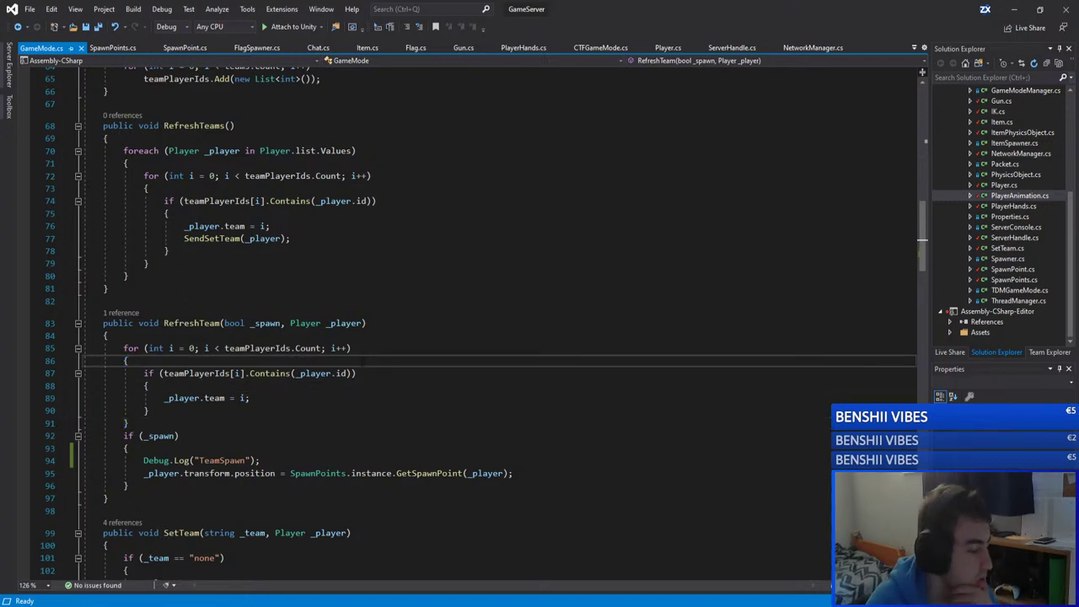
{"action": "left_click", "coordinate": [210, 302]}
{"action": "left_click", "coordinate": [211, 335]}
{"action": "left_click", "coordinate": [211, 303]}
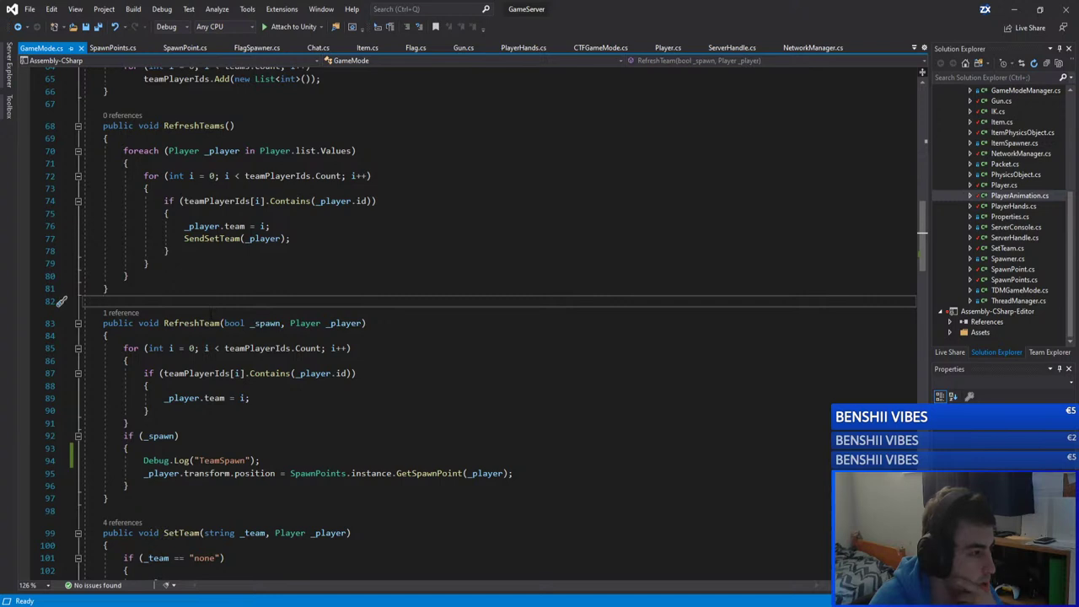
Step: Return to Player.cs and examine Spawn's _username parameter and RefreshTeam call
{"action": "left_click", "coordinate": [667, 47]}
{"action": "left_click", "coordinate": [400, 223]}
{"action": "left_click", "coordinate": [528, 298]}
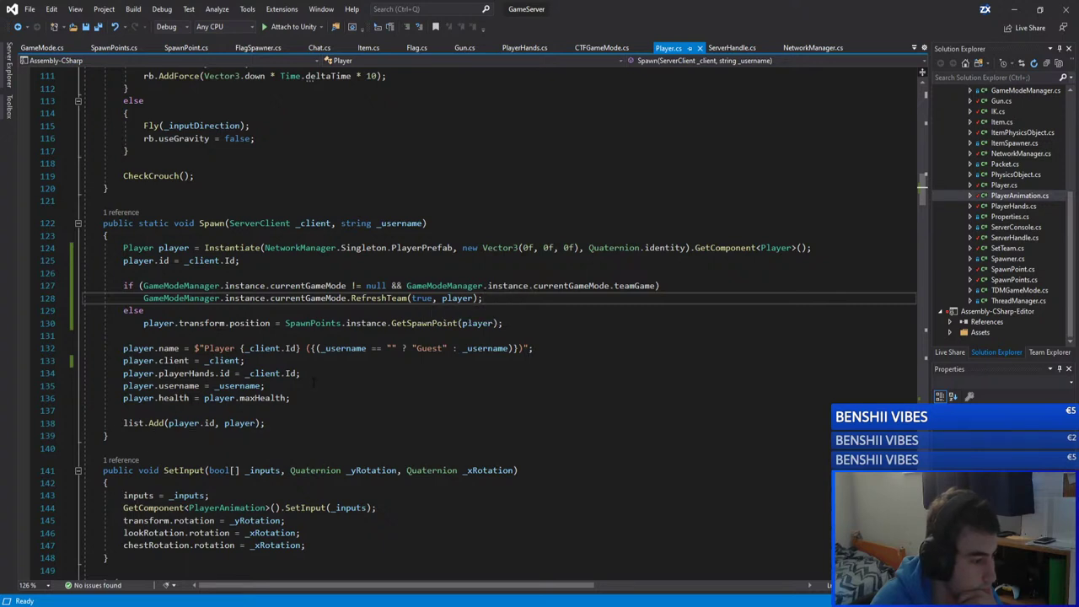
{"action": "scroll", "coordinate": [314, 382], "scroll_direction": "down", "scroll_amount": 3}
{"action": "scroll", "coordinate": [314, 370], "scroll_direction": "up", "scroll_amount": 7}
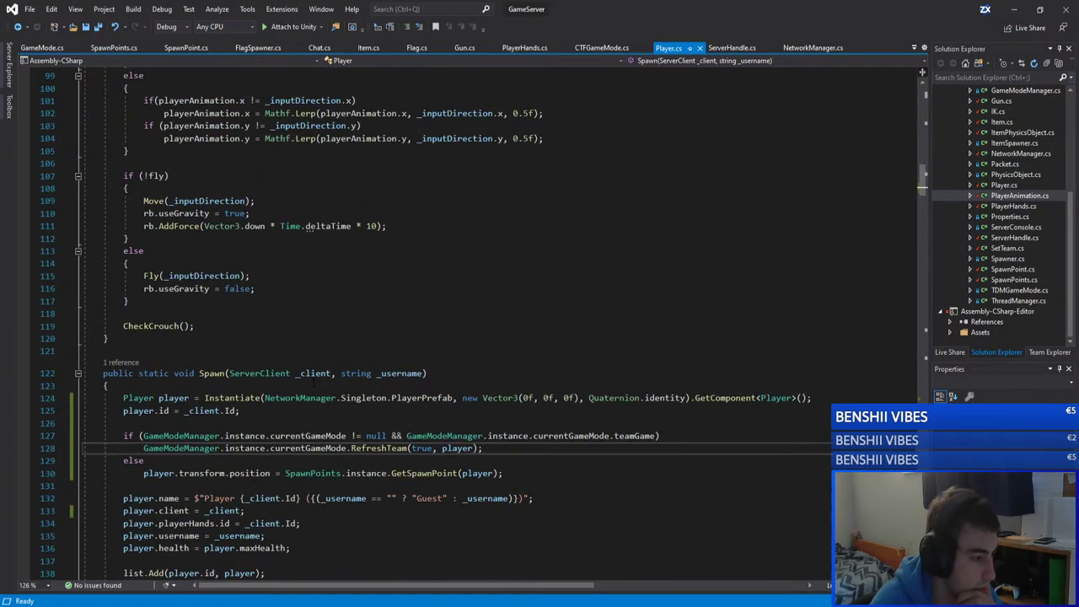
{"action": "scroll", "coordinate": [313, 381], "scroll_direction": "down", "scroll_amount": 2}
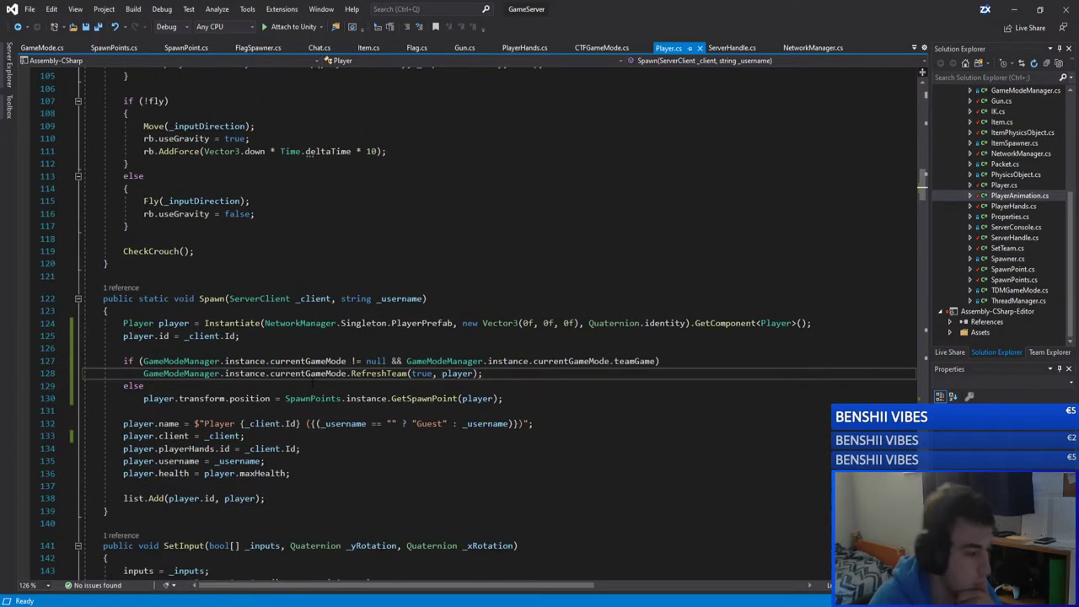
{"action": "left_click", "coordinate": [390, 423]}
{"action": "left_click", "coordinate": [389, 436]}
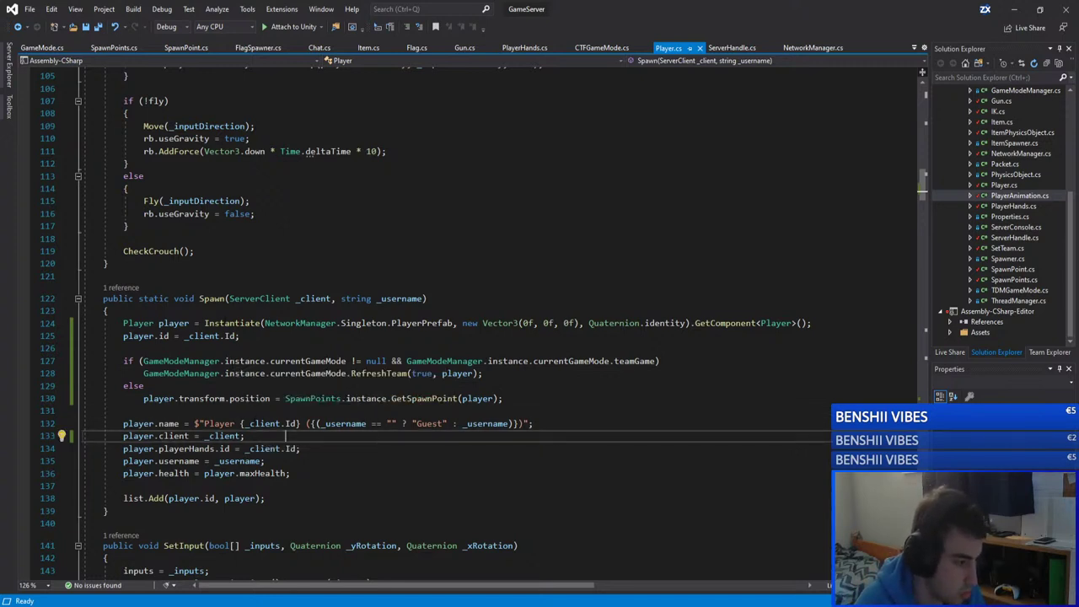
{"action": "scroll", "coordinate": [268, 305], "scroll_direction": "up", "scroll_amount": 2}
{"action": "scroll", "coordinate": [268, 305], "scroll_direction": "up", "scroll_amount": 12}
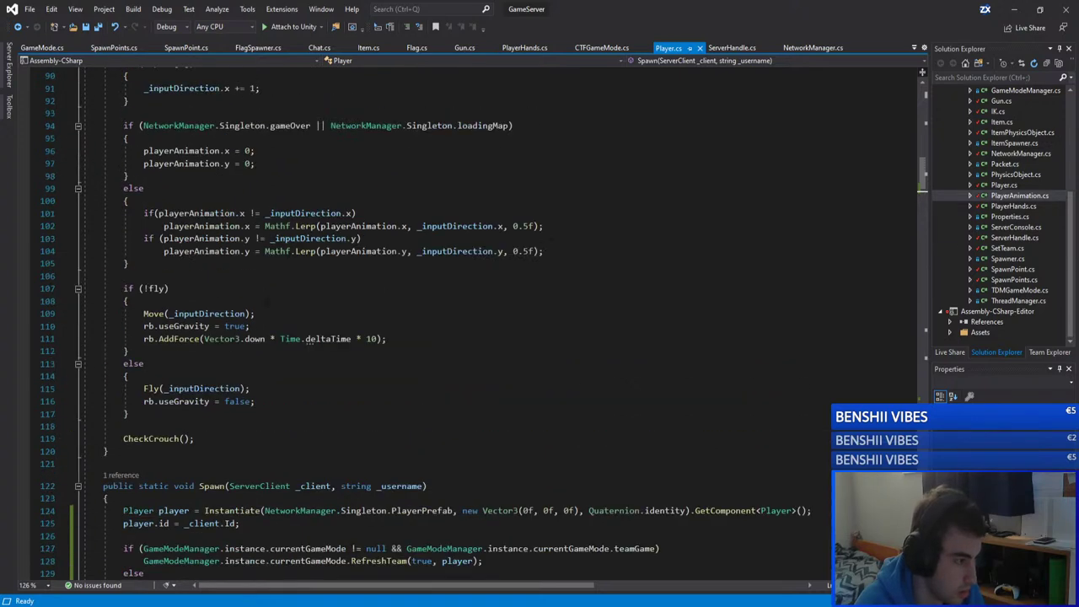
{"action": "scroll", "coordinate": [268, 305], "scroll_direction": "down", "scroll_amount": 20}
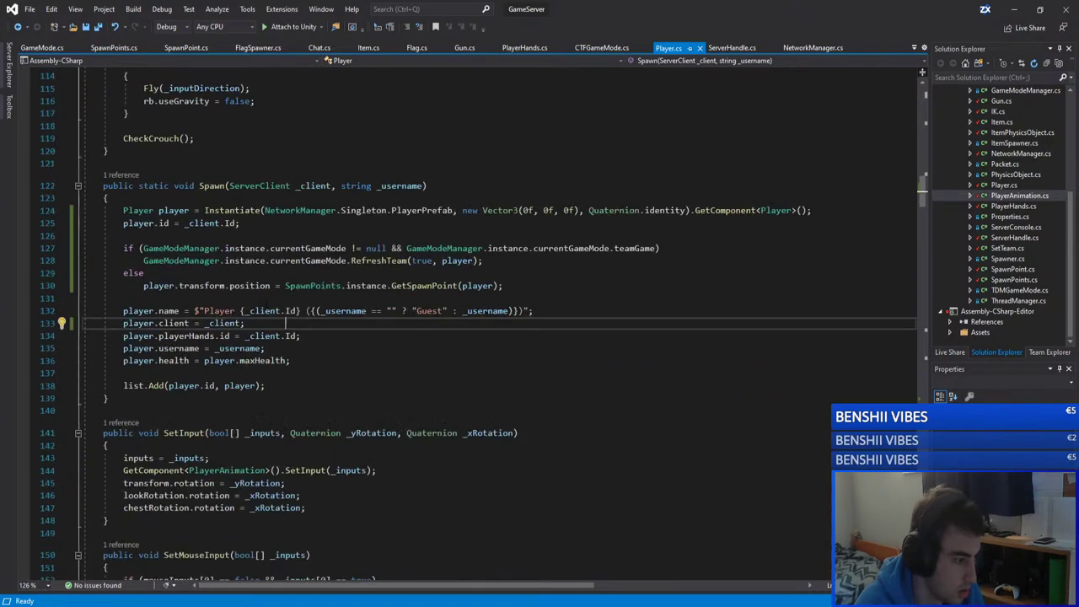
{"action": "scroll", "coordinate": [267, 303], "scroll_direction": "down", "scroll_amount": 5}
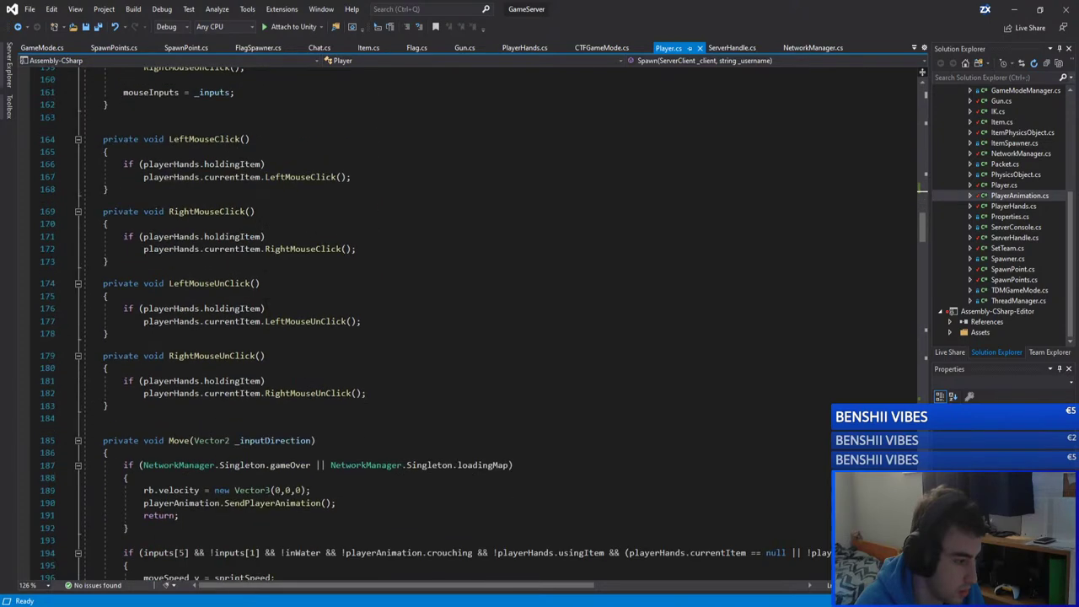
{"action": "scroll", "coordinate": [266, 301], "scroll_direction": "down", "scroll_amount": 5}
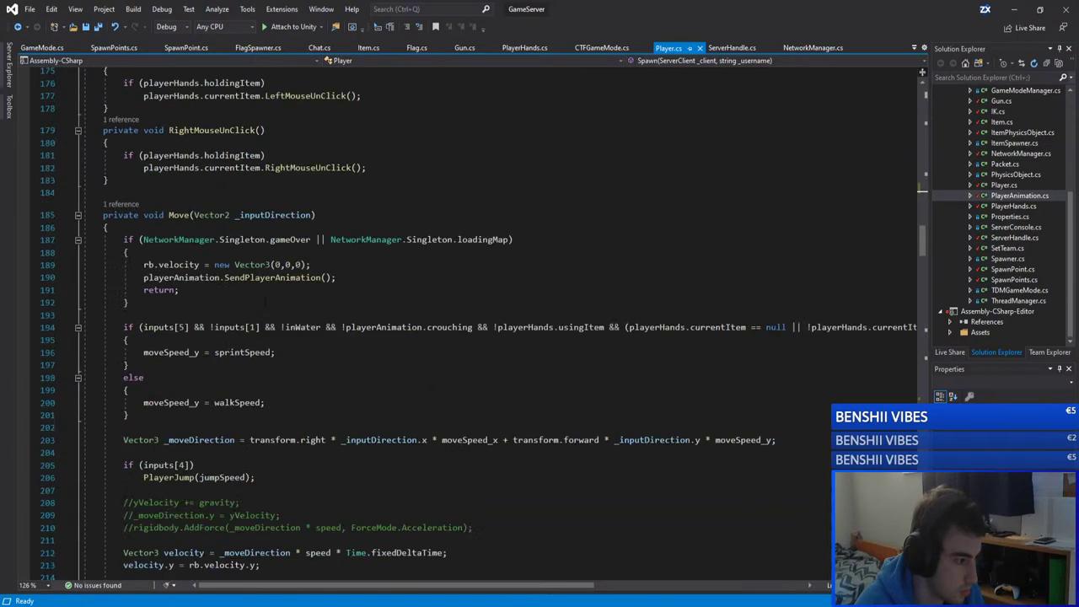
{"action": "scroll", "coordinate": [266, 302], "scroll_direction": "down", "scroll_amount": 20}
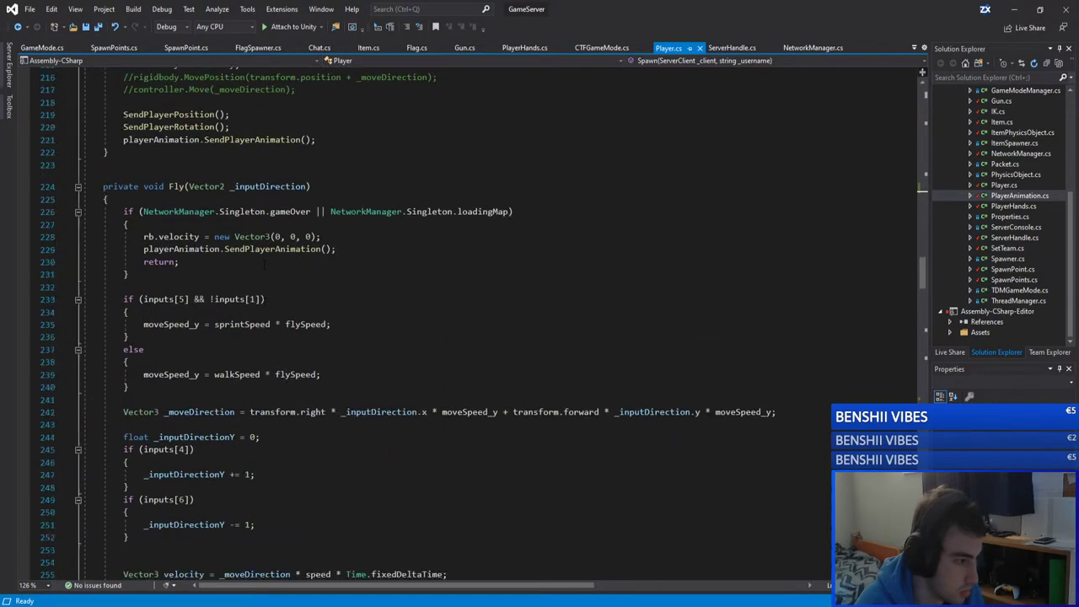
{"action": "scroll", "coordinate": [265, 302], "scroll_direction": "down", "scroll_amount": 20}
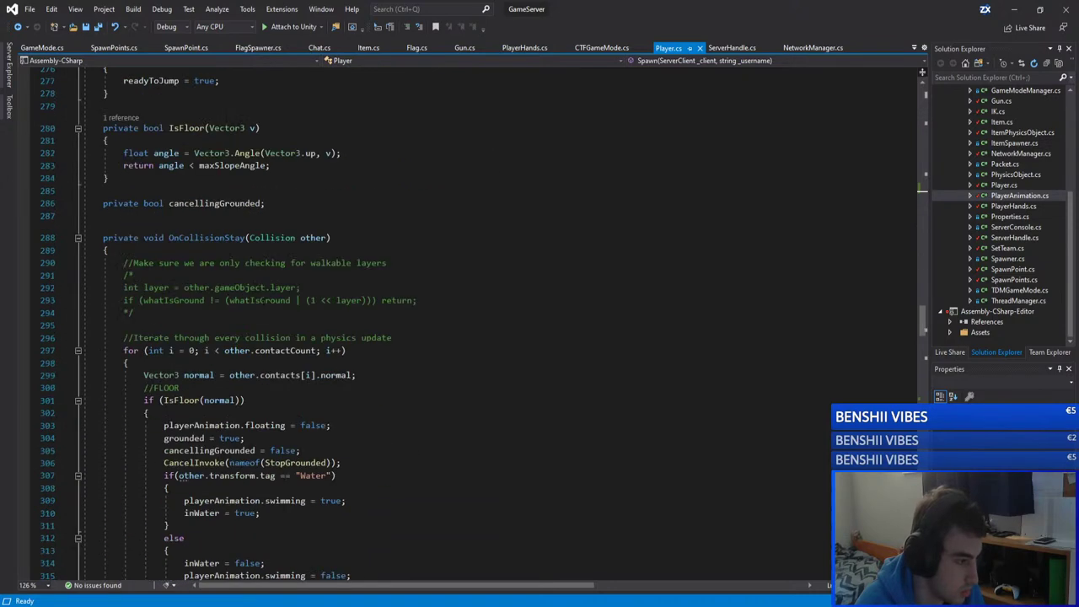
{"action": "scroll", "coordinate": [264, 302], "scroll_direction": "down", "scroll_amount": 15}
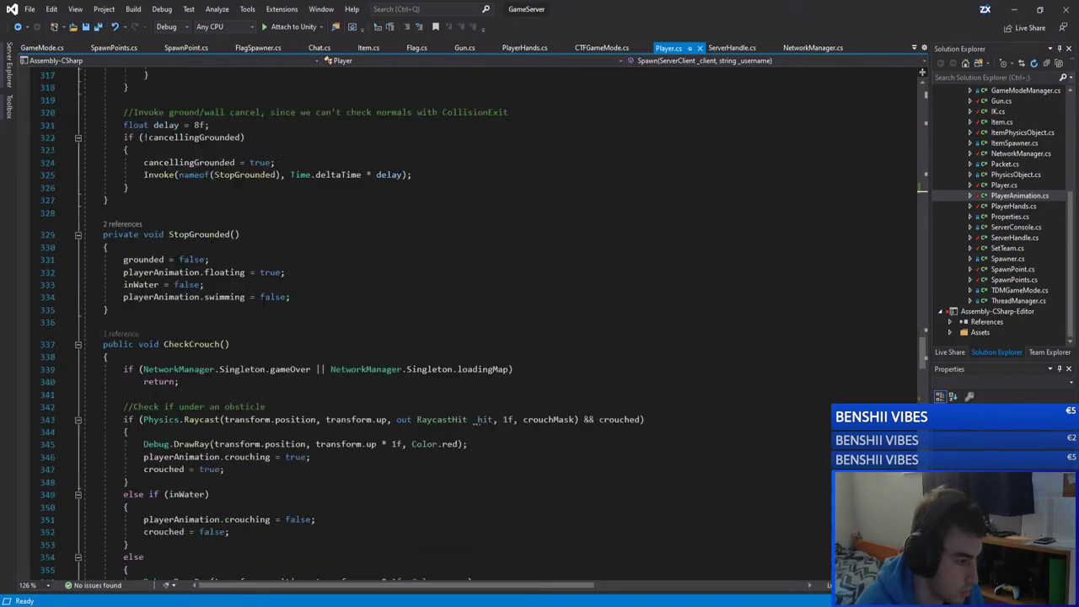
{"action": "scroll", "coordinate": [264, 302], "scroll_direction": "down", "scroll_amount": 18}
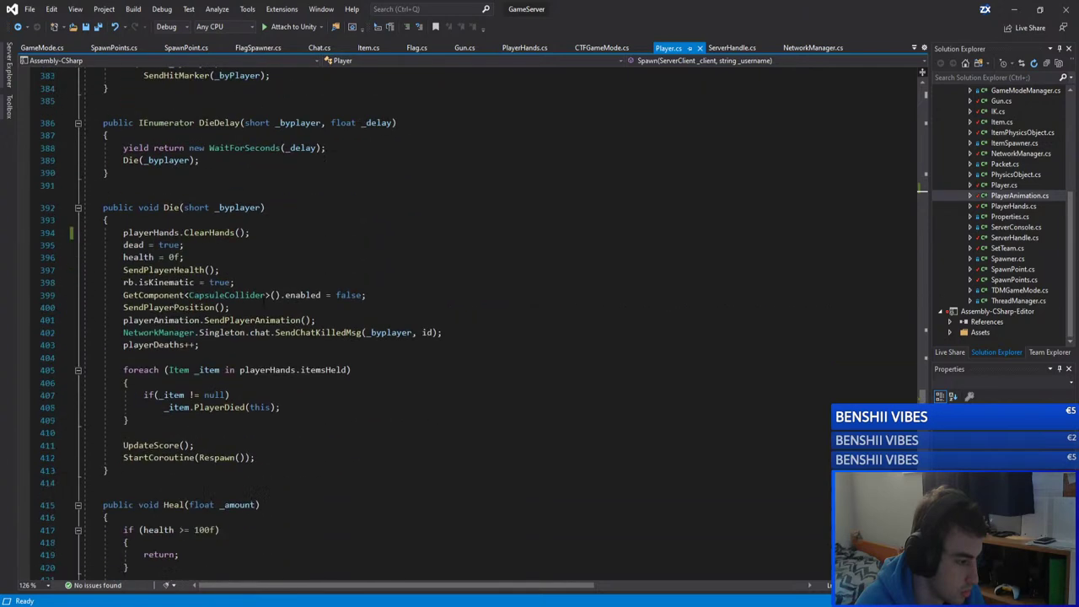
{"action": "scroll", "coordinate": [263, 301], "scroll_direction": "down", "scroll_amount": 1}
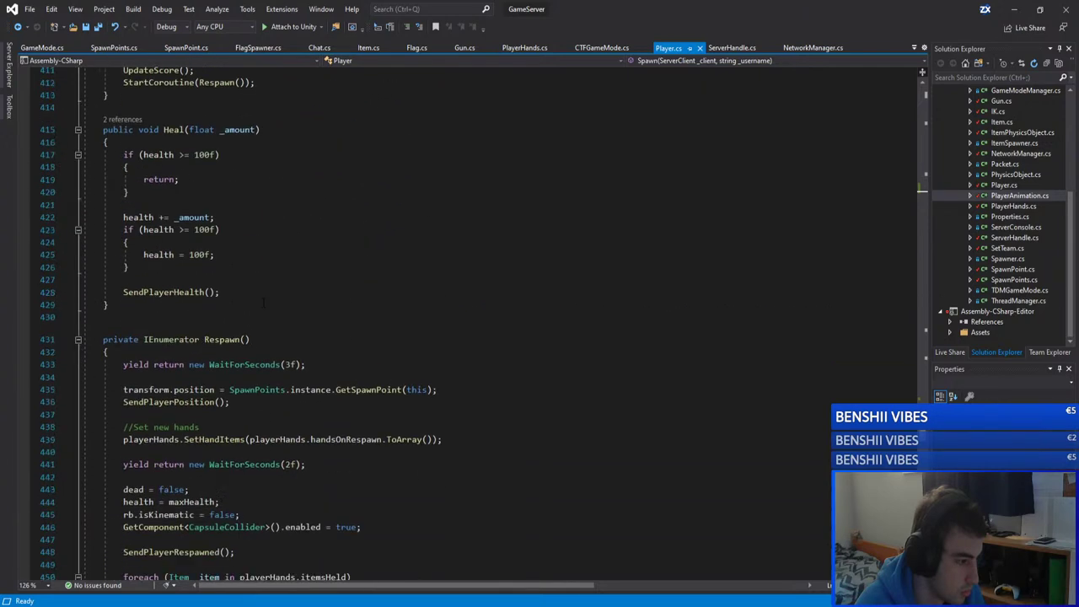
{"action": "scroll", "coordinate": [264, 302], "scroll_direction": "down", "scroll_amount": 10}
{"action": "scroll", "coordinate": [264, 302], "scroll_direction": "down", "scroll_amount": 11}
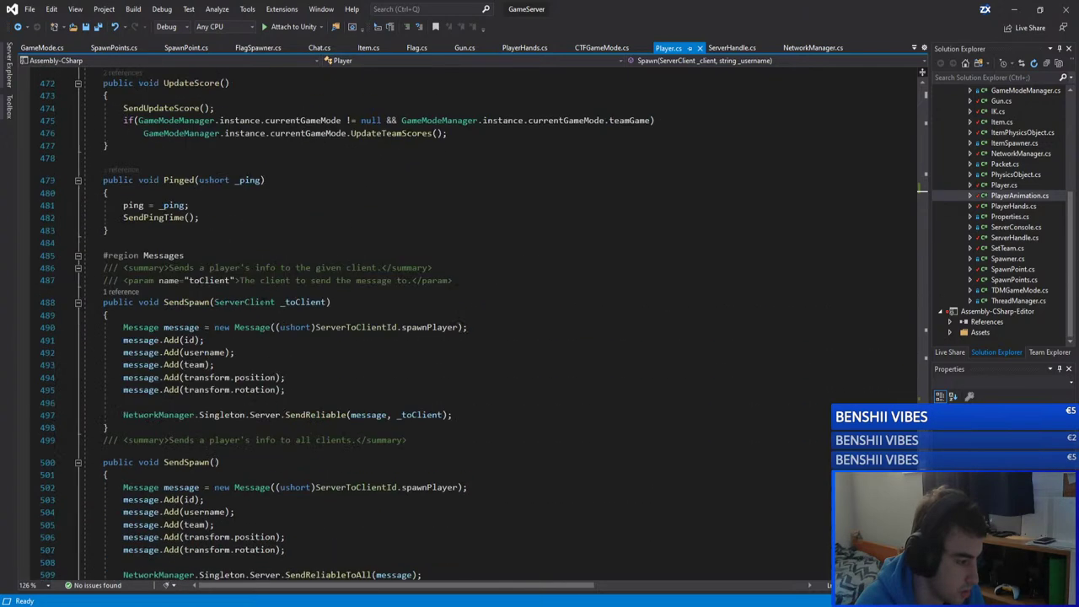
{"action": "scroll", "coordinate": [463, 324], "scroll_direction": "down", "scroll_amount": 5}
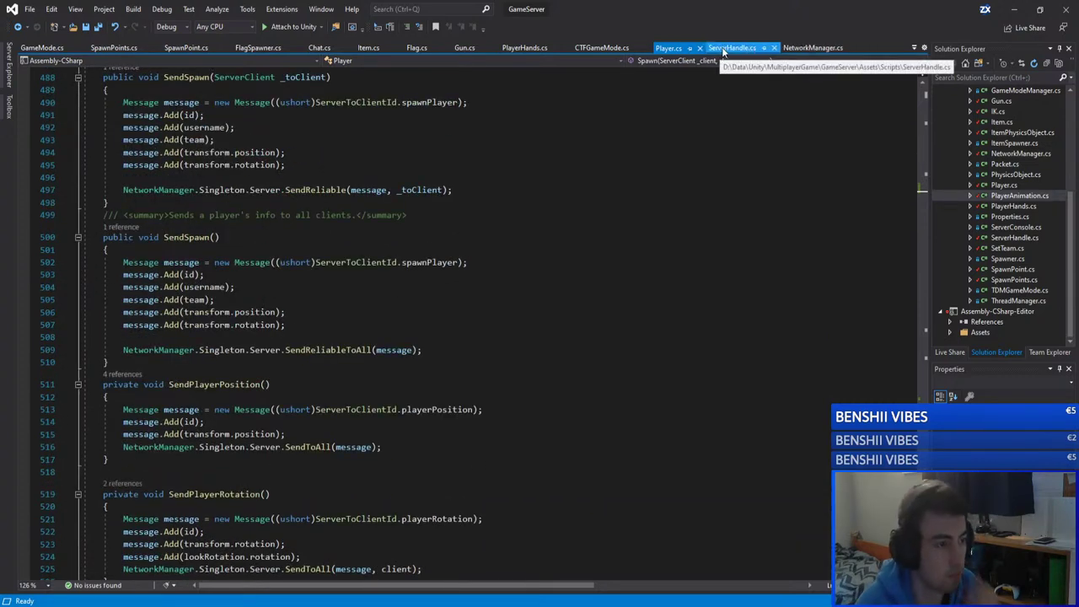
Step: Check PlayerHands.cs, then find the SendSetTeam call in ServerHandle.cs's PlayerSpawned handler
{"action": "left_click", "coordinate": [529, 48]}
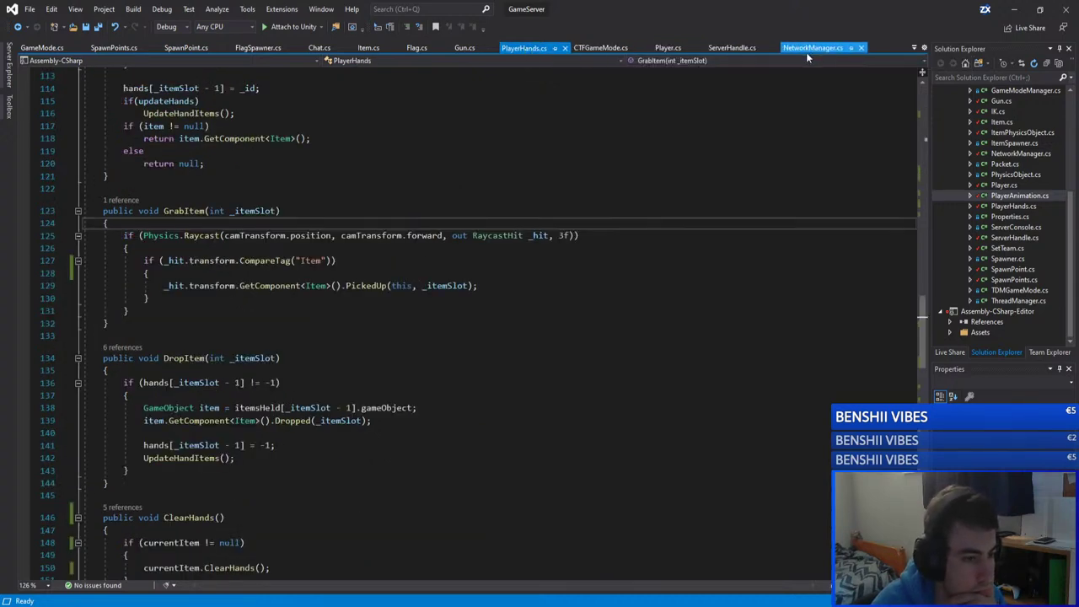
{"action": "left_click", "coordinate": [731, 48]}
{"action": "scroll", "coordinate": [412, 251], "scroll_direction": "up", "scroll_amount": 7}
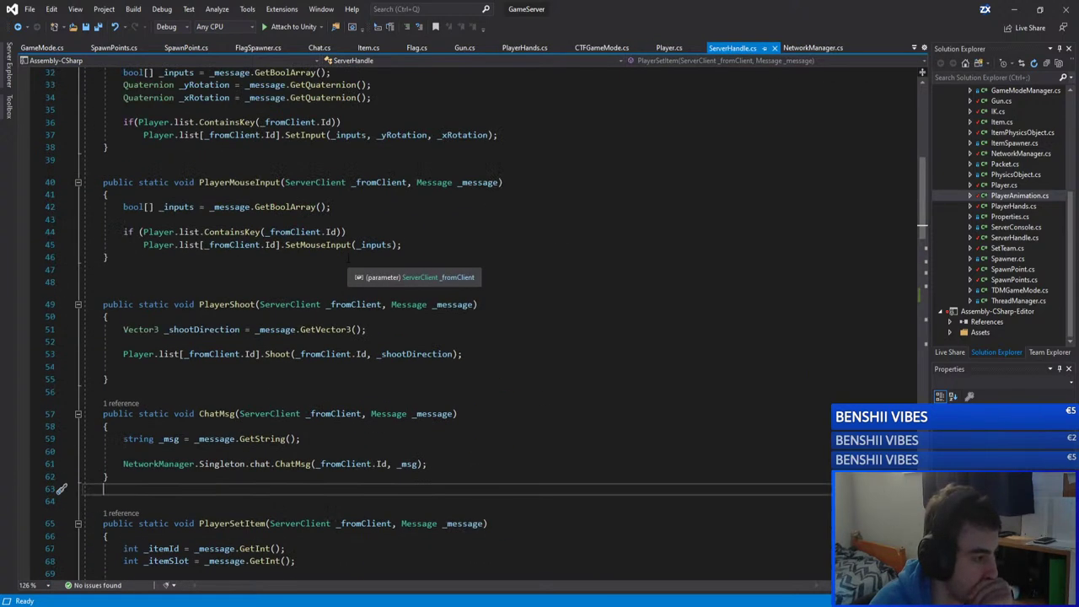
{"action": "scroll", "coordinate": [411, 251], "scroll_direction": "up", "scroll_amount": 4}
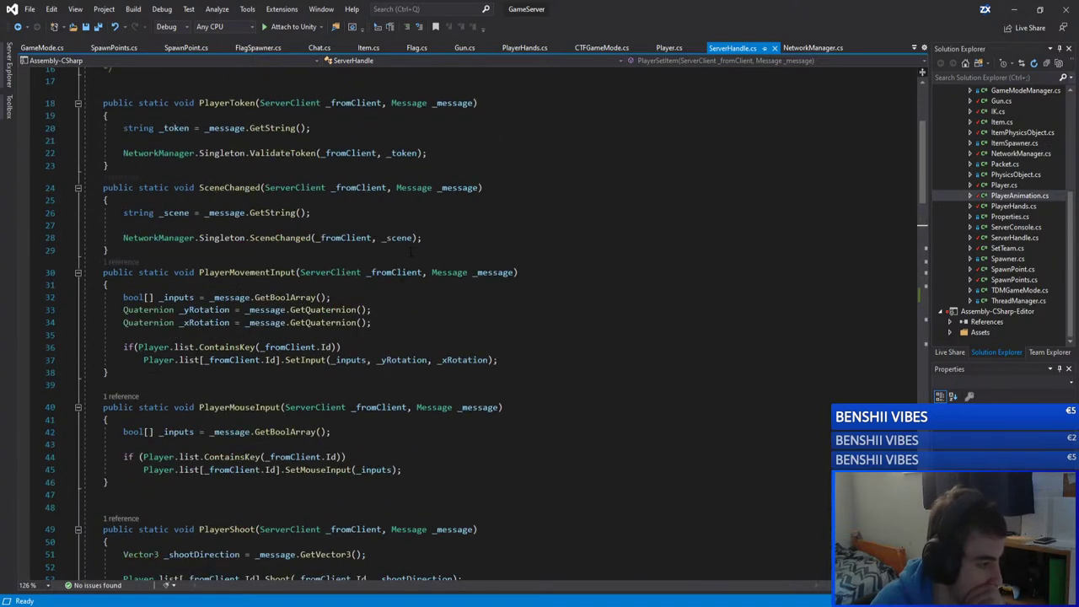
{"action": "scroll", "coordinate": [412, 251], "scroll_direction": "up", "scroll_amount": 1}
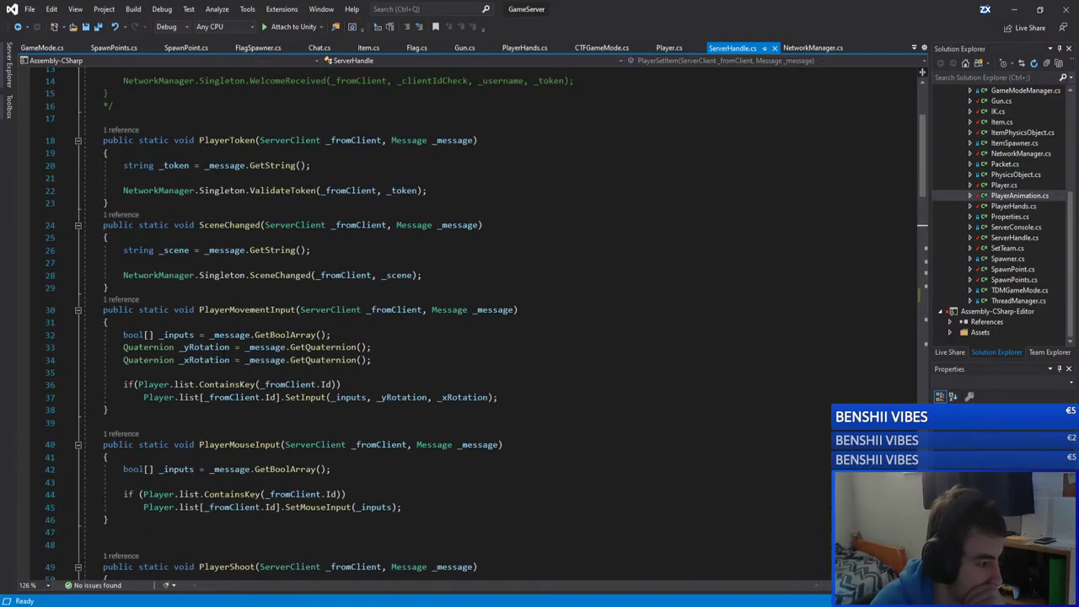
{"action": "scroll", "coordinate": [411, 251], "scroll_direction": "up", "scroll_amount": 4}
{"action": "scroll", "coordinate": [411, 251], "scroll_direction": "down", "scroll_amount": 20}
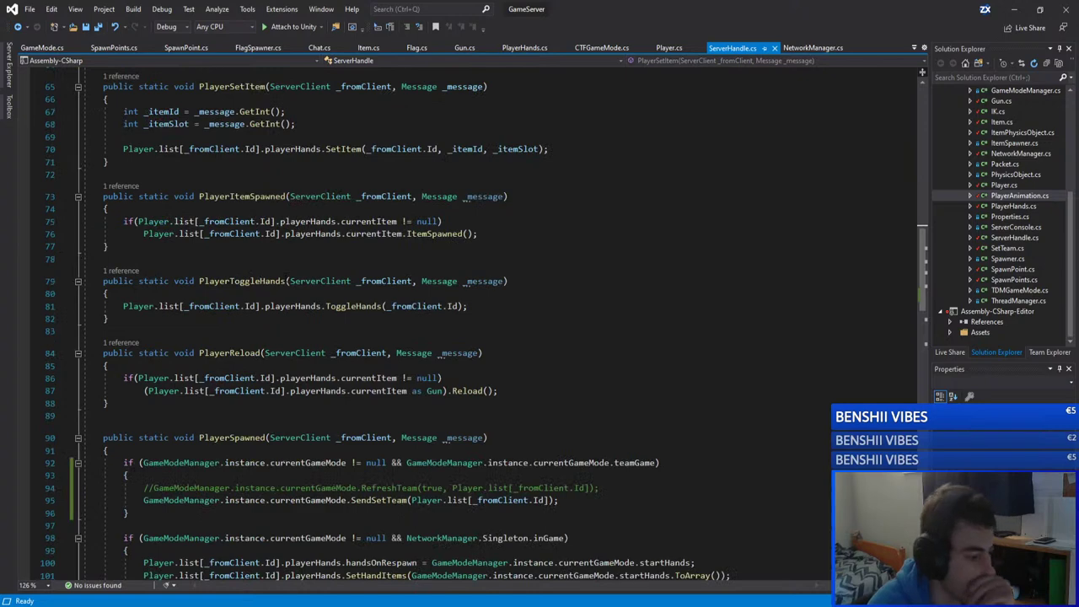
{"action": "scroll", "coordinate": [242, 325], "scroll_direction": "down", "scroll_amount": 10}
{"action": "scroll", "coordinate": [242, 325], "scroll_direction": "up", "scroll_amount": 7}
{"action": "left_click", "coordinate": [242, 326]}
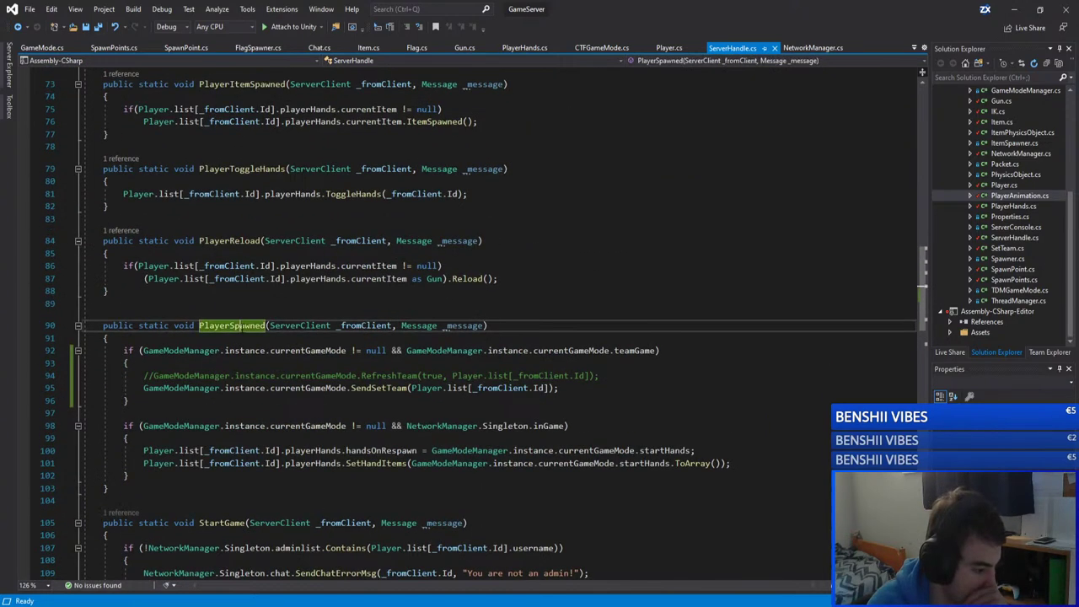
{"action": "left_click", "coordinate": [378, 388]}
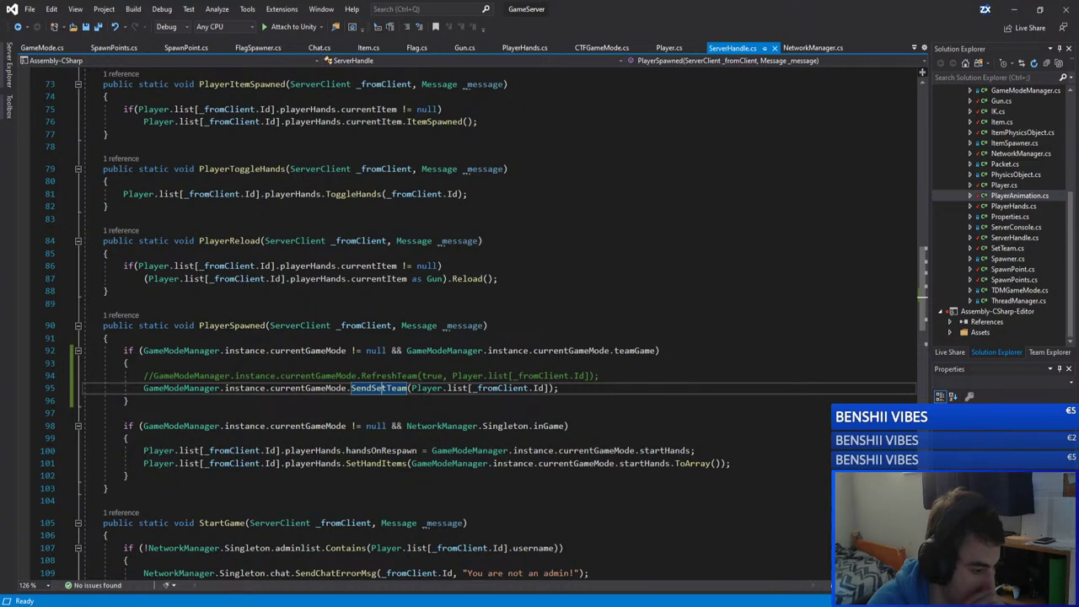
Step: Go to SendSetTeam's definition in GameMode, then navigate back to PlayerSpawned
{"action": "left_click", "coordinate": [514, 401]}
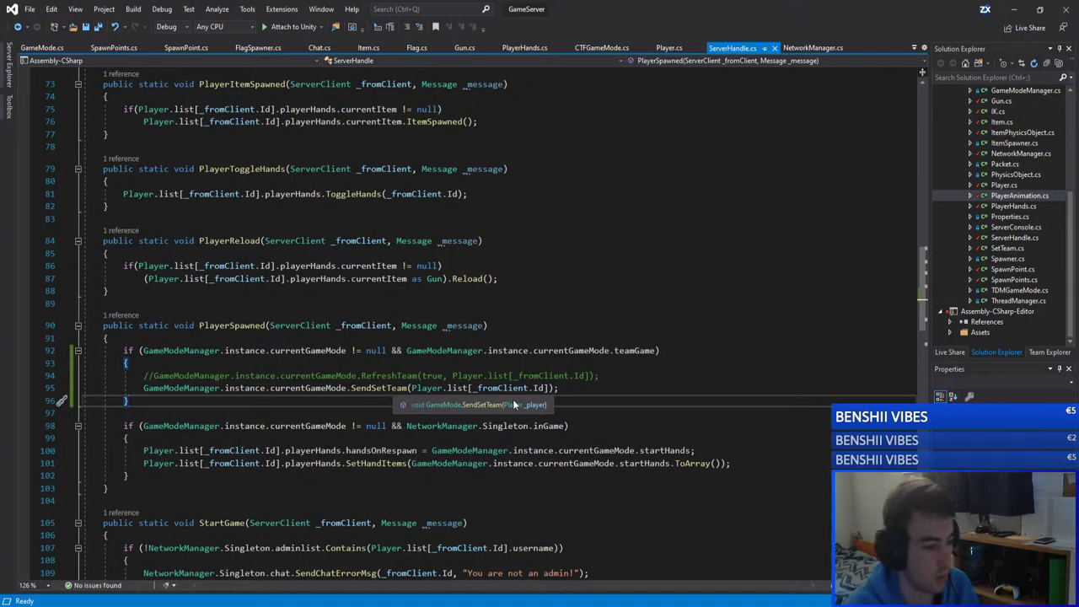
{"action": "left_click", "coordinate": [379, 389]}
{"action": "key", "text": "F12"}
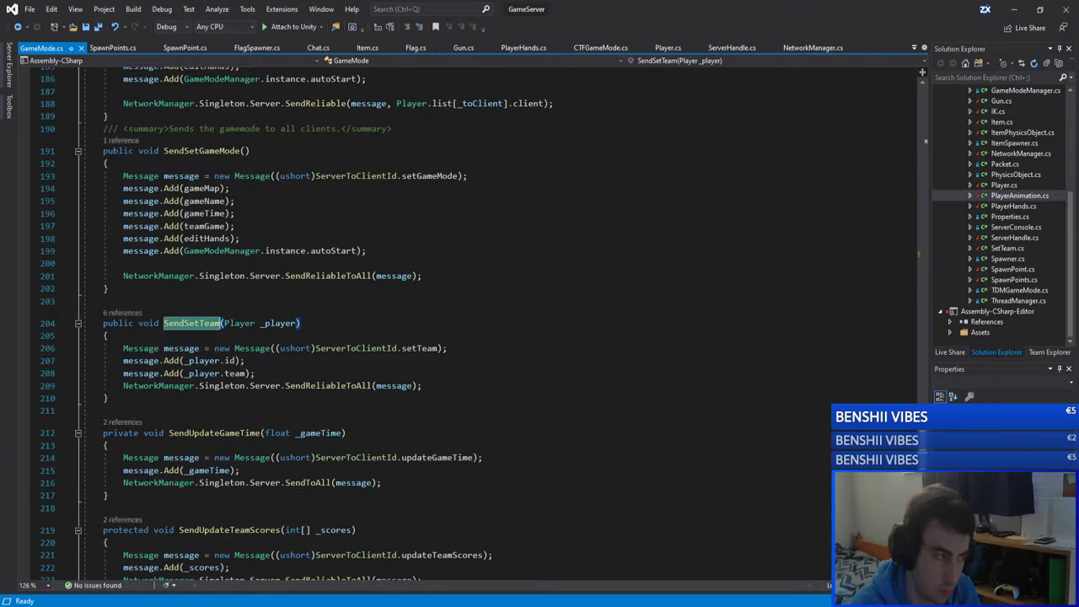
{"action": "left_click", "coordinate": [18, 26]}
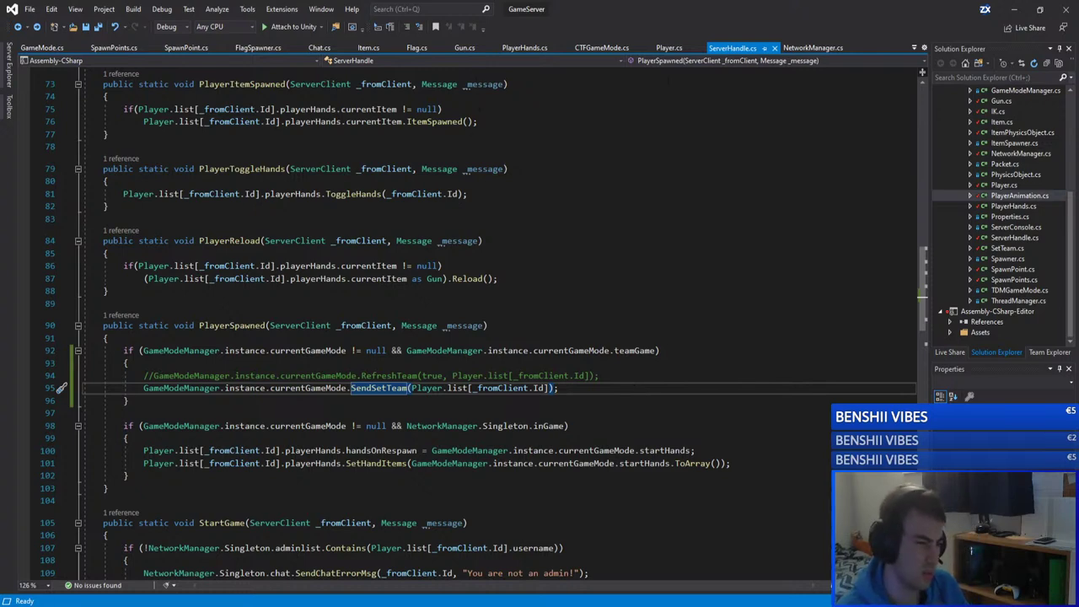
Step: From Player.cs's Spawn method, jump to the RefreshTeam definition in GameMode.cs
{"action": "left_click", "coordinate": [670, 49]}
{"action": "scroll", "coordinate": [422, 198], "scroll_direction": "up", "scroll_amount": 15}
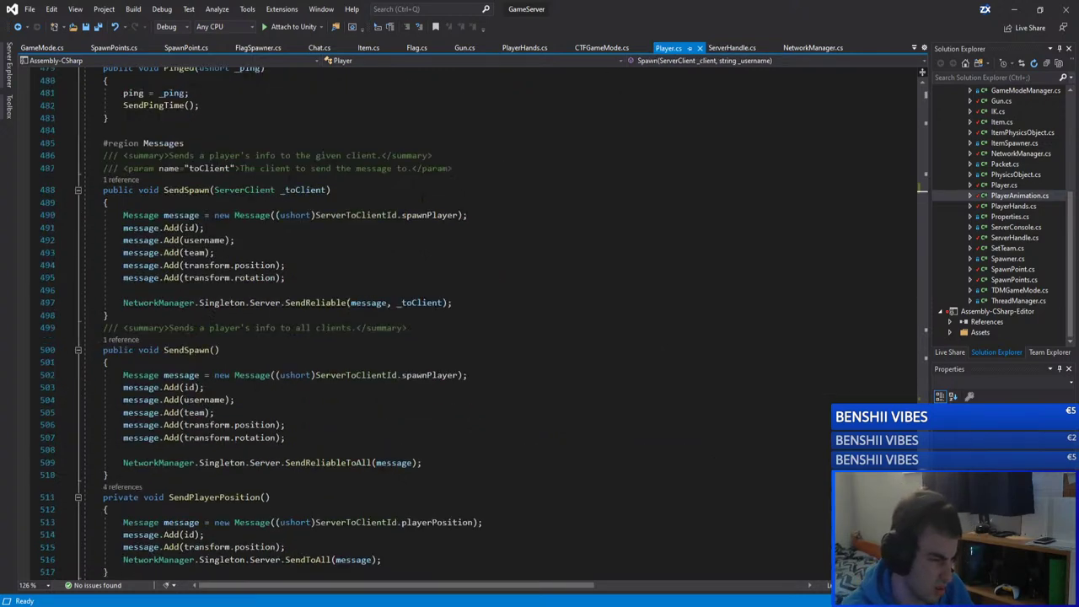
{"action": "scroll", "coordinate": [422, 197], "scroll_direction": "up", "scroll_amount": 20}
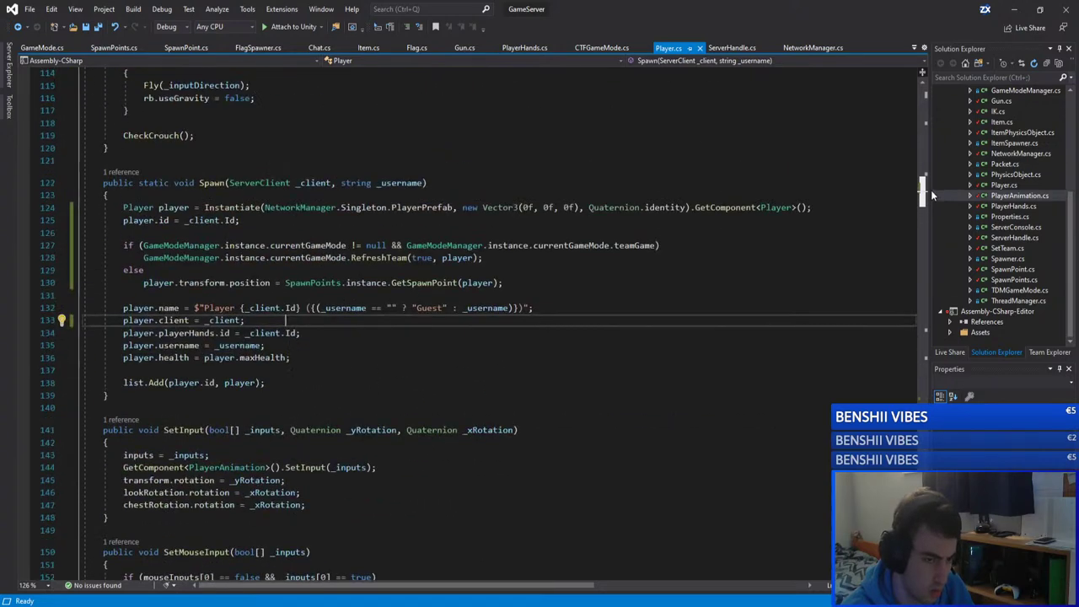
{"action": "key", "text": "Up"}
{"action": "key", "text": "Up"}
{"action": "key", "text": "Up"}
{"action": "key", "text": "Up"}
{"action": "key", "text": "Up"}
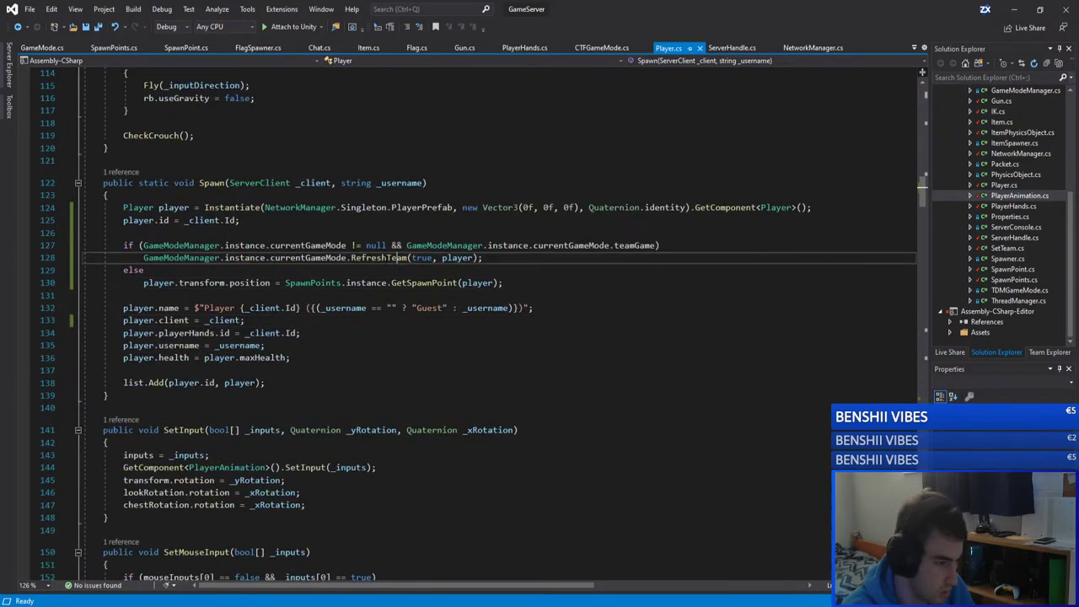
{"action": "left_click", "coordinate": [368, 257], "text": "ctrl"}
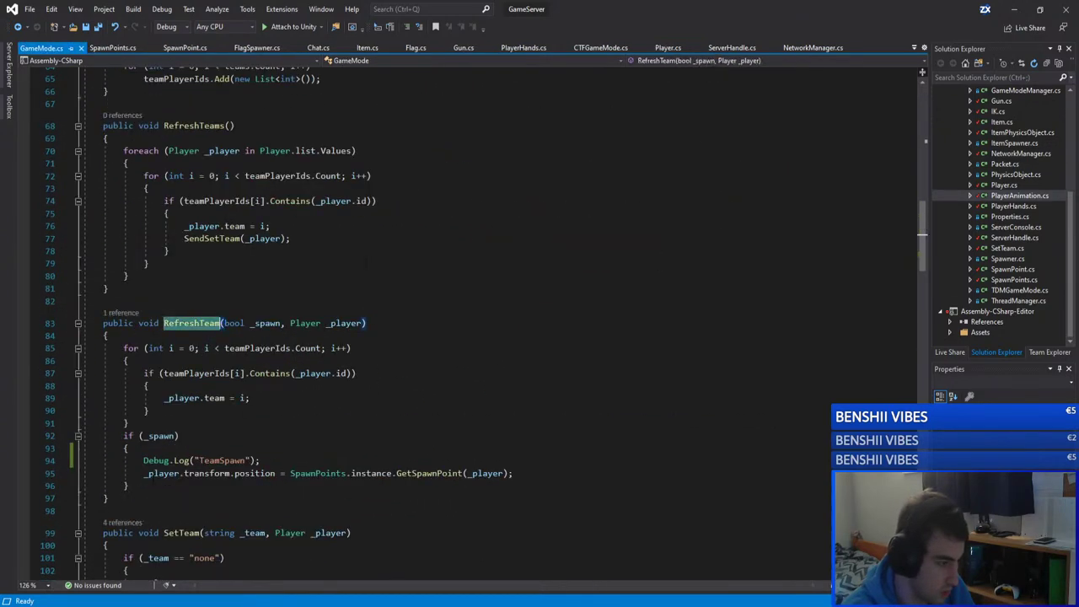
Step: Inspect the spawn-position assignment and GetSpawnPoint call on line 95 of RefreshTeam
{"action": "key", "text": "Down"}
{"action": "key", "text": "Down"}
{"action": "key", "text": "Down"}
{"action": "key", "text": "Down"}
{"action": "key", "text": "Down"}
{"action": "key", "text": "Down"}
{"action": "key", "text": "Down"}
{"action": "key", "text": "Down"}
{"action": "key", "text": "Down"}
{"action": "key", "text": "Down"}
{"action": "key", "text": "Down"}
{"action": "key", "text": "Down"}
{"action": "key", "text": "Home"}
{"action": "key", "text": "ctrl+shift+Right"}
{"action": "key", "text": "ctrl+shift+Right"}
{"action": "key", "text": "ctrl+shift+Right"}
{"action": "key", "text": "ctrl+shift+Right"}
{"action": "key", "text": "ctrl+shift+Right"}
{"action": "key", "text": "ctrl+shift+Right"}
{"action": "key", "text": "ctrl+shift+Right"}
{"action": "key", "text": "ctrl+shift+Right"}
{"action": "key", "text": "ctrl+shift+Right"}
{"action": "key", "text": "ctrl+shift+Right"}
{"action": "key", "text": "ctrl+shift+Right"}
{"action": "key", "text": "ctrl+shift+Right"}
{"action": "key", "text": "ctrl+shift+Right"}
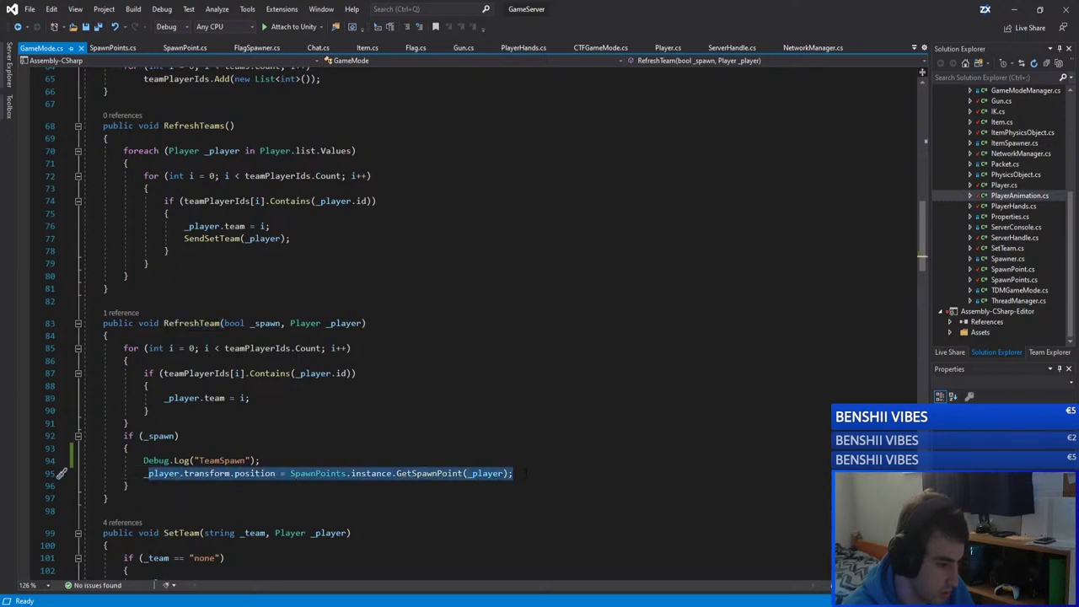
{"action": "key", "text": "End"}
{"action": "key", "text": "ctrl+shift+Left"}
{"action": "key", "text": "ctrl+shift+Left"}
{"action": "key", "text": "ctrl+shift+Left"}
{"action": "key", "text": "ctrl+shift+Left"}
{"action": "key", "text": "ctrl+shift+Left"}
{"action": "key", "text": "ctrl+shift+Left"}
{"action": "key", "text": "ctrl+shift+Left"}
{"action": "key", "text": "ctrl+shift+Left"}
{"action": "key", "text": "ctrl+shift+Left"}
{"action": "key", "text": "ctrl+shift+Left"}
{"action": "key", "text": "ctrl+shift+Left"}
{"action": "key", "text": "ctrl+shift+Left"}
{"action": "key", "text": "ctrl+shift+Left"}
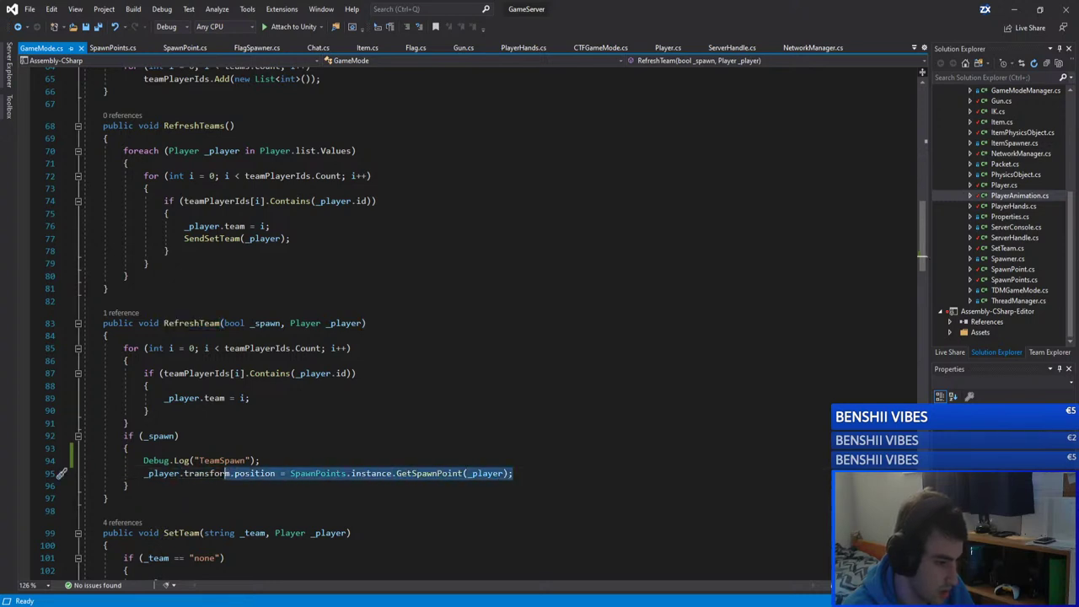
{"action": "key", "text": "shift+Left"}
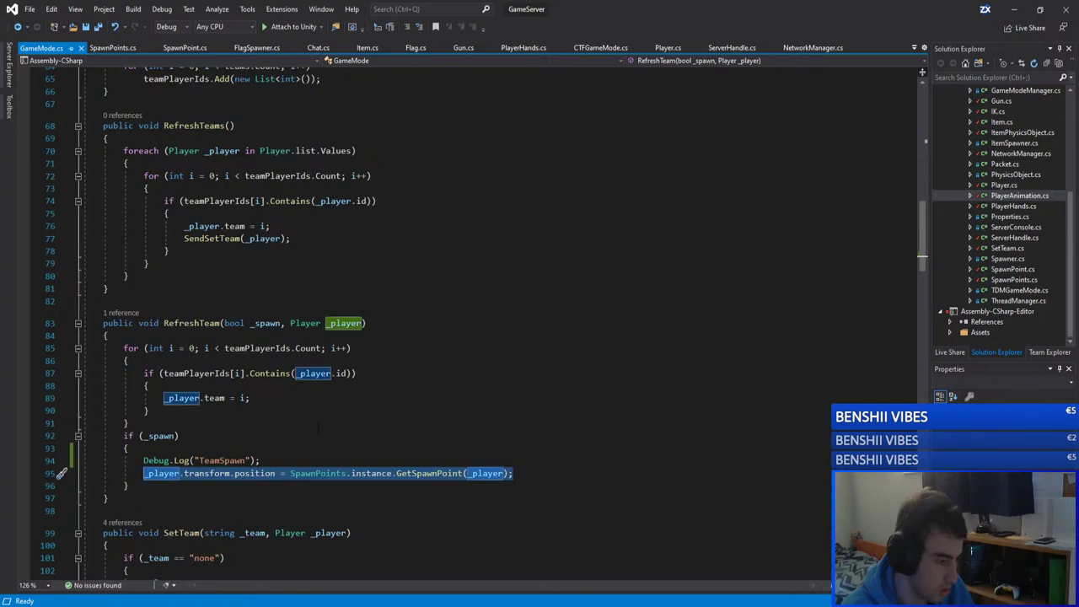
{"action": "key", "text": "Up"}
{"action": "key", "text": "End"}
{"action": "key", "text": "Left"}
{"action": "key", "text": "Left"}
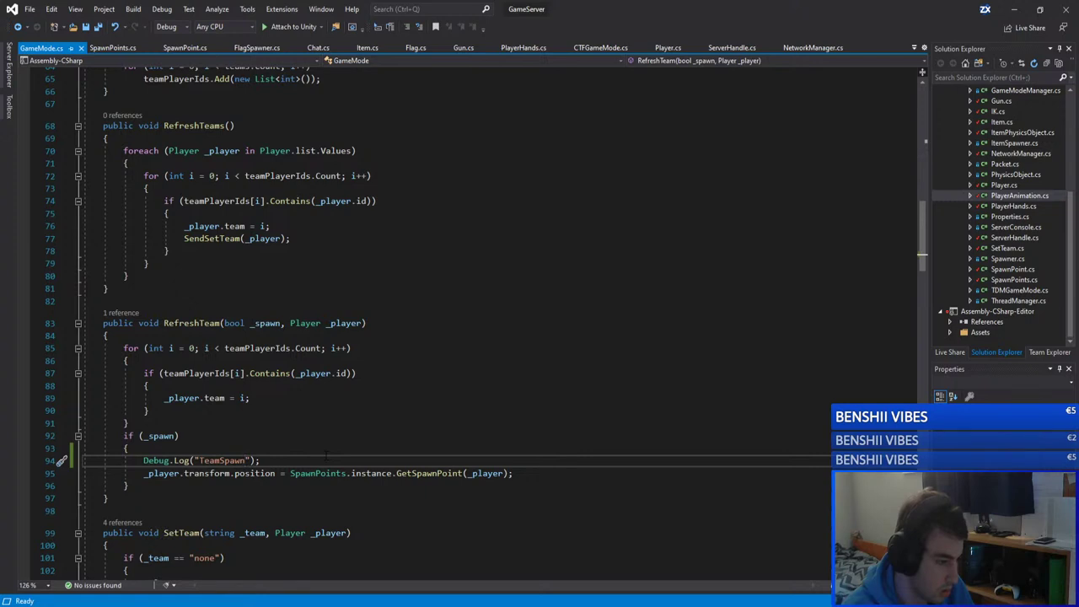
{"action": "double_click", "coordinate": [428, 473]}
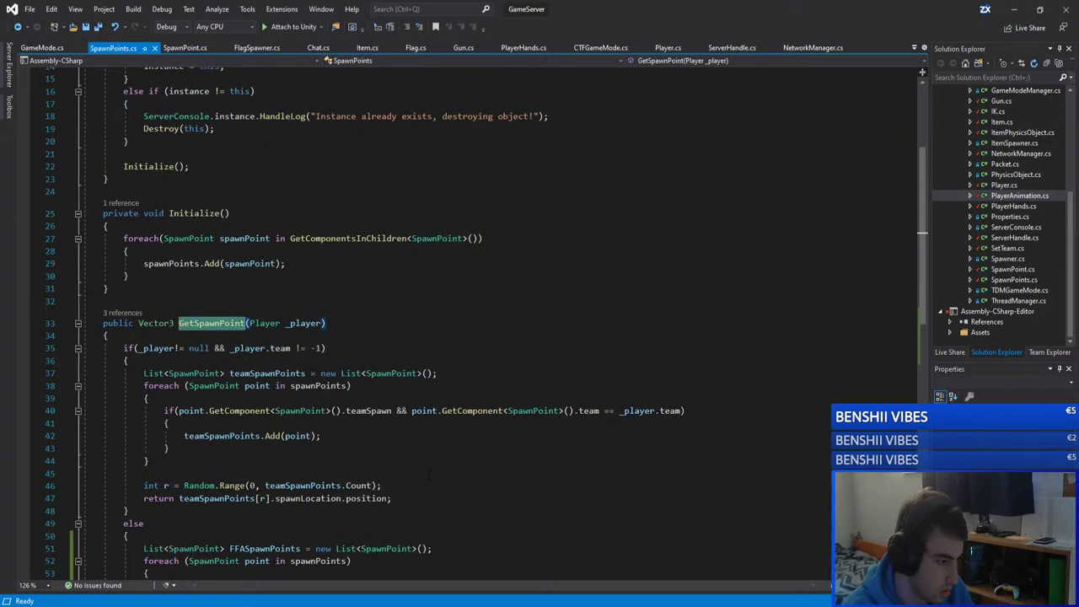
{"action": "key", "text": "ctrl+minus"}
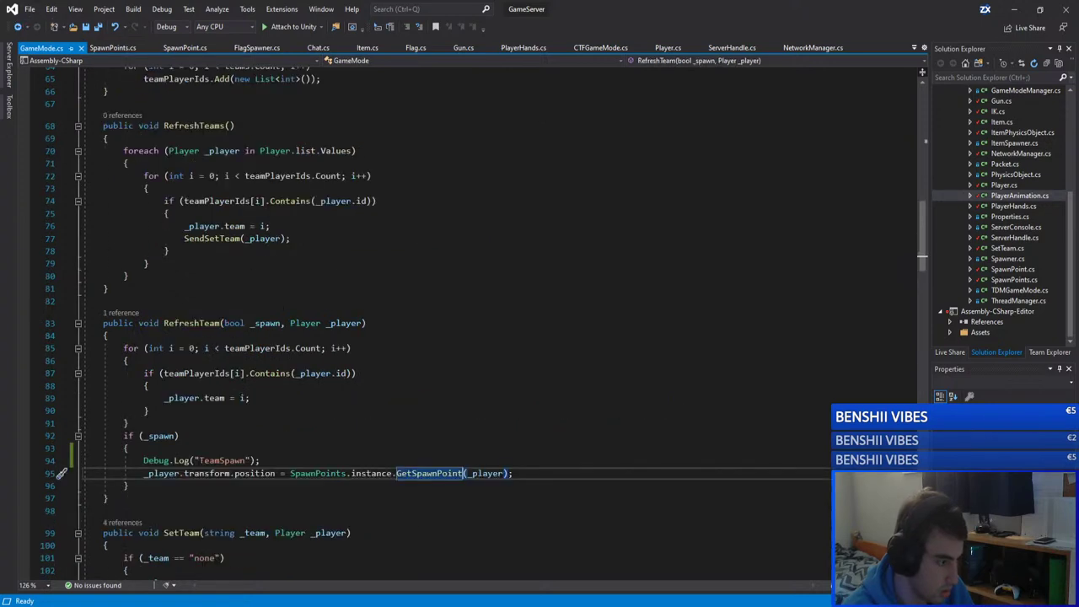
{"action": "key", "text": "Up"}
{"action": "key", "text": "Up"}
{"action": "key", "text": "Up"}
{"action": "key", "text": "Up"}
Step: Append ': " + _player.team' to the TeamSpawn log on line 94 and save GameMode.cs
{"action": "left_click", "coordinate": [268, 457]}
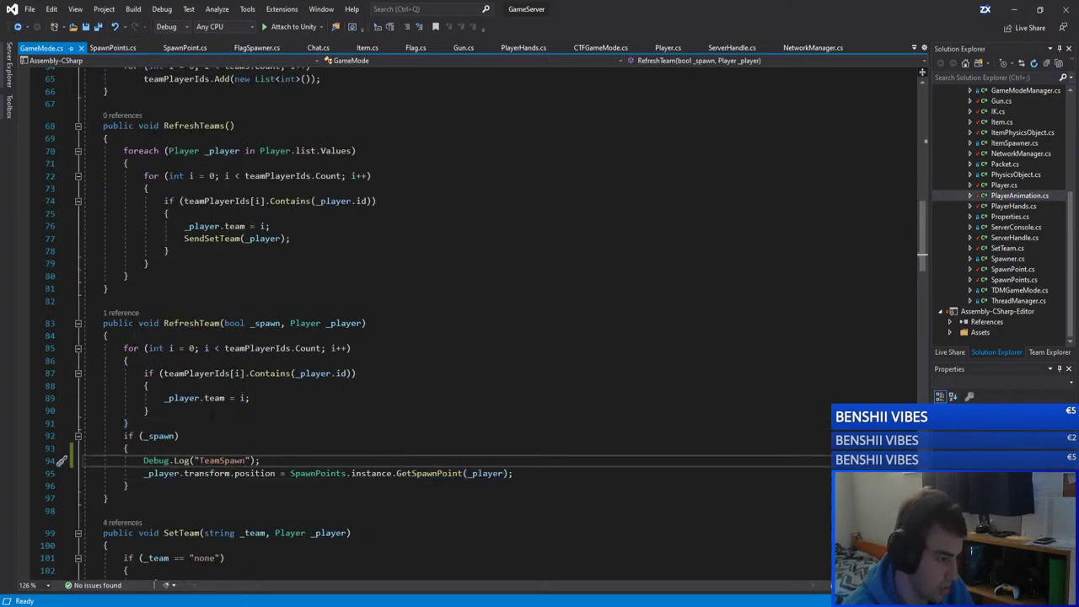
{"action": "key", "text": "Up"}
{"action": "key", "text": "Up"}
{"action": "key", "text": "Up"}
{"action": "key", "text": "Up"}
{"action": "key", "text": "Up"}
{"action": "key", "text": "Home"}
{"action": "key", "text": "ctrl+shift+Right"}
{"action": "key", "text": "ctrl+shift+Right"}
{"action": "key", "text": "ctrl+shift+Right"}
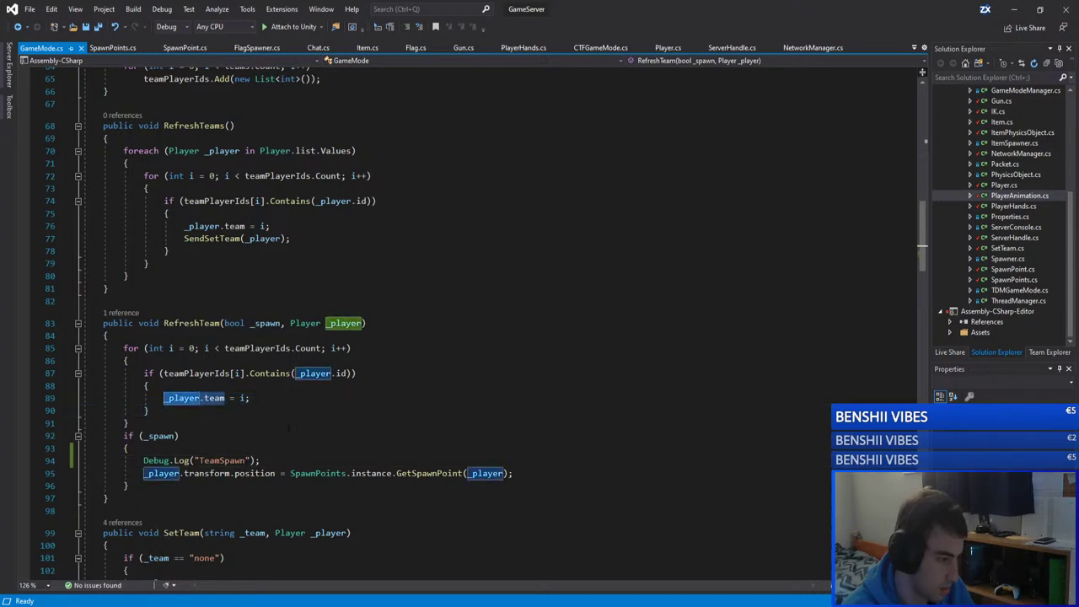
{"action": "key", "text": "Down"}
{"action": "key", "text": "Down"}
{"action": "key", "text": "Down"}
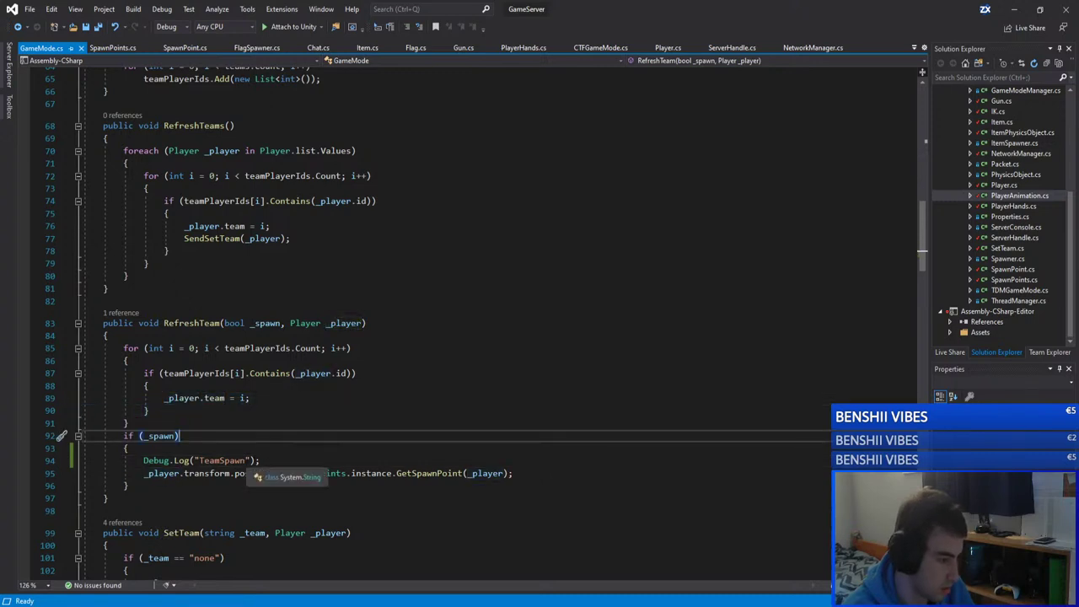
{"action": "left_click", "coordinate": [245, 460]}
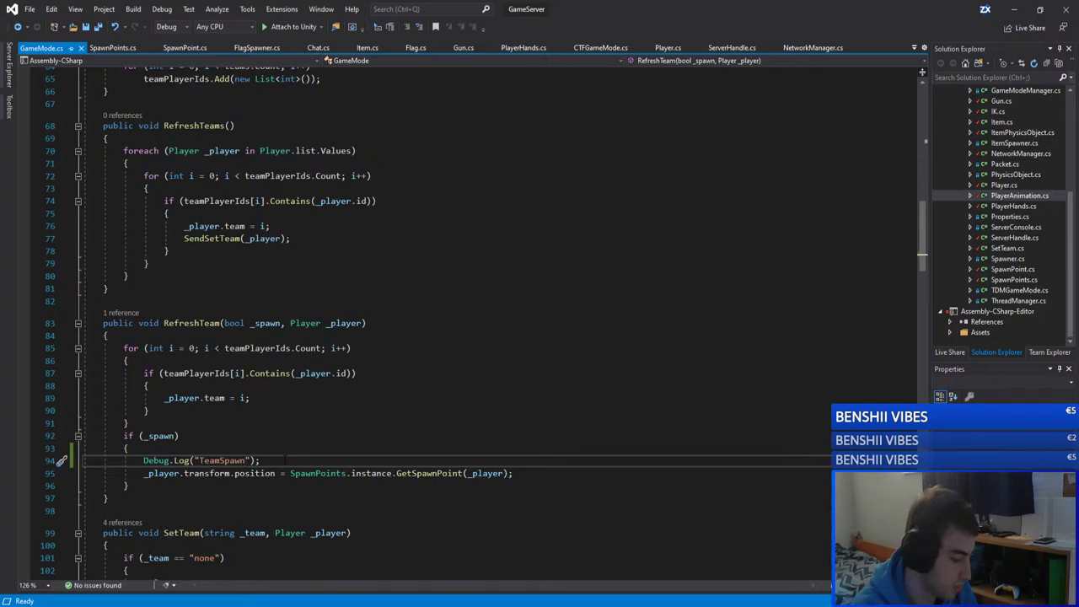
{"action": "type", "text": ": \" + _player.team"}
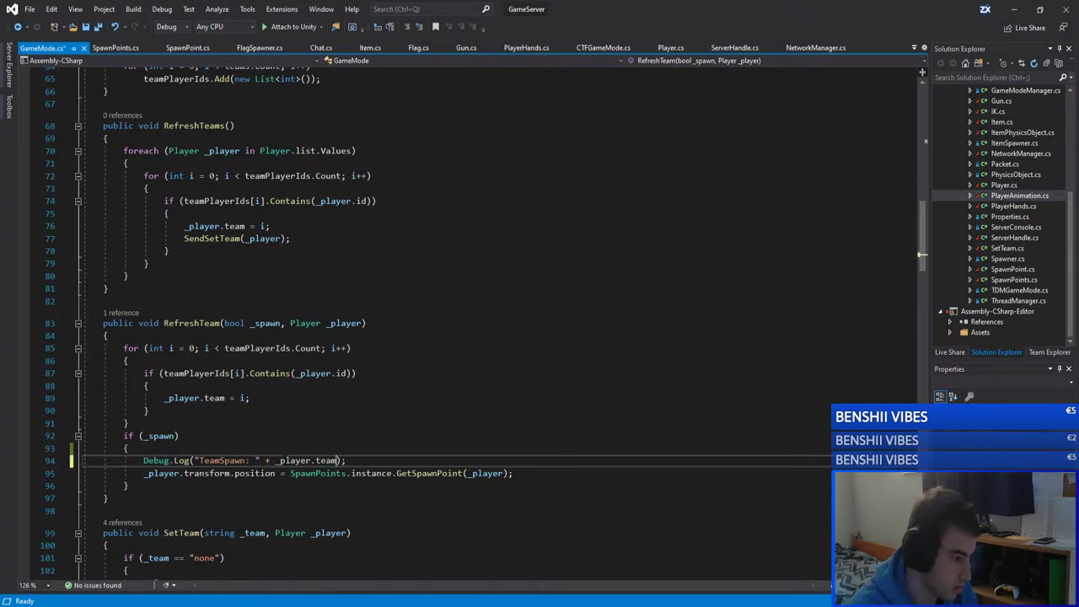
{"action": "key", "text": "ctrl+s"}
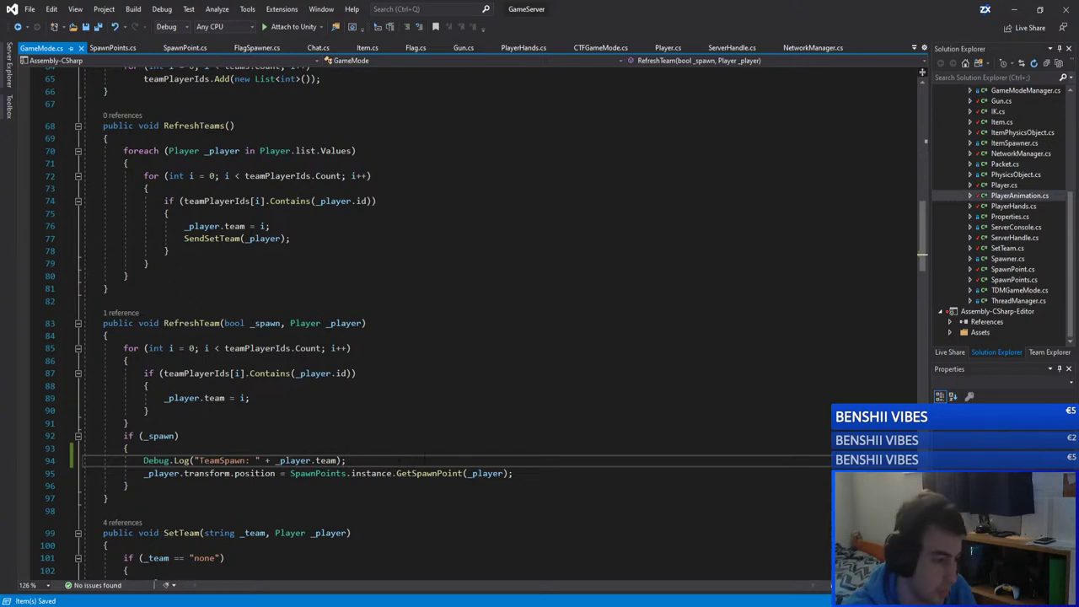
{"action": "left_click", "coordinate": [1013, 10]}
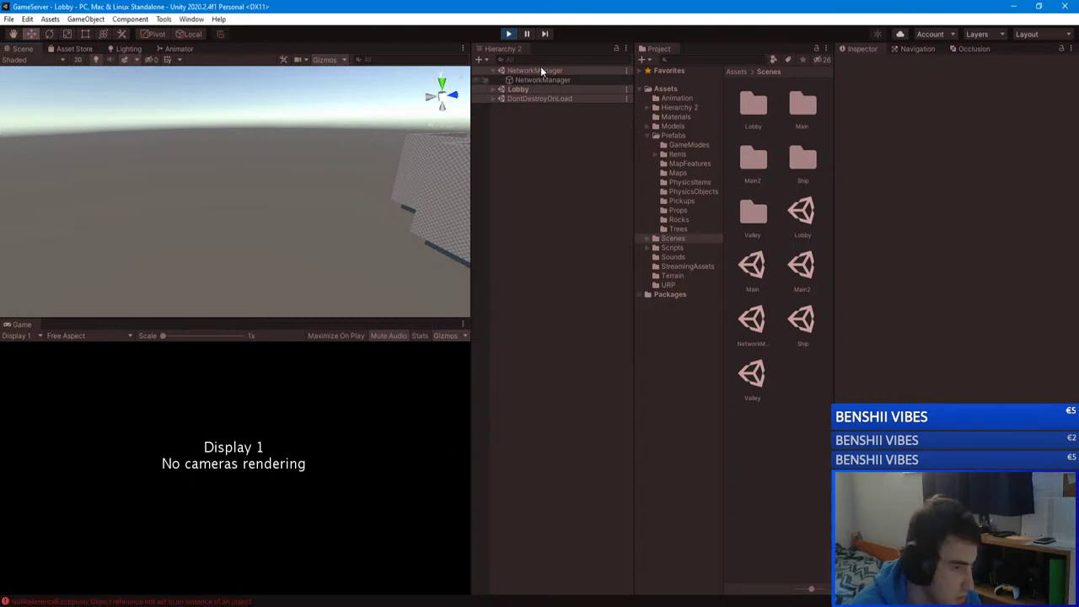
Step: Run the GameServer in Play mode, then have GameClient leave its match and join the unityserver lobby
{"action": "left_click", "coordinate": [510, 32]}
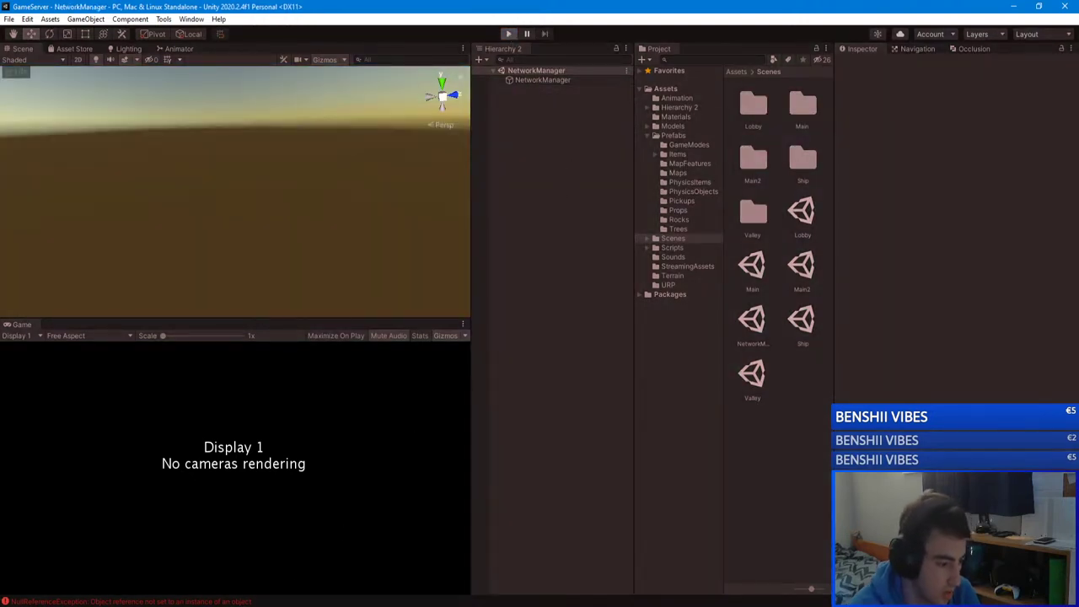
{"action": "mouse_move", "coordinate": [264, 590]}
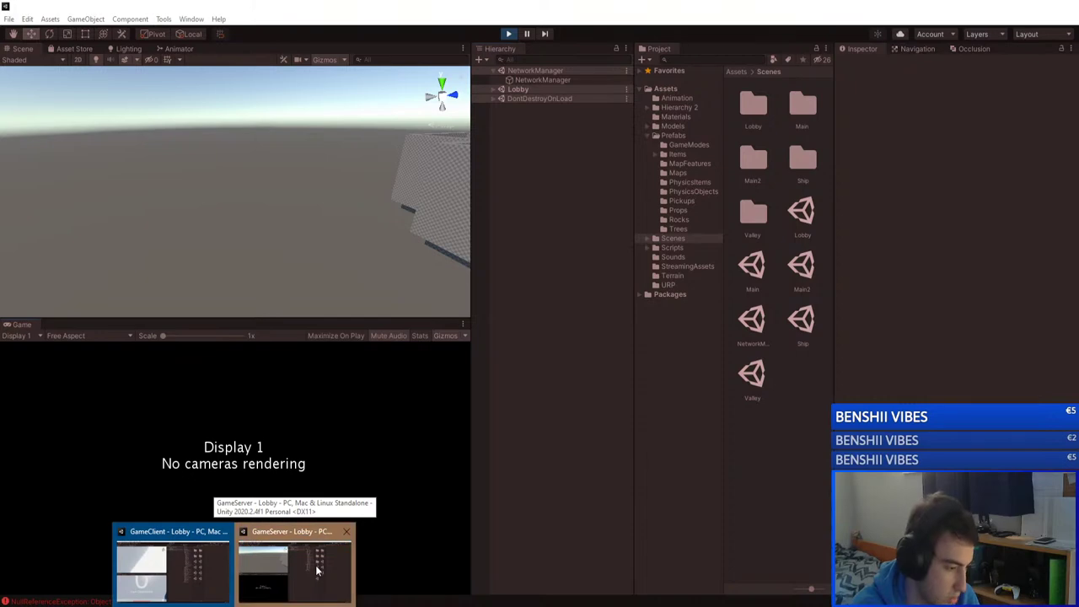
{"action": "left_click", "coordinate": [181, 560]}
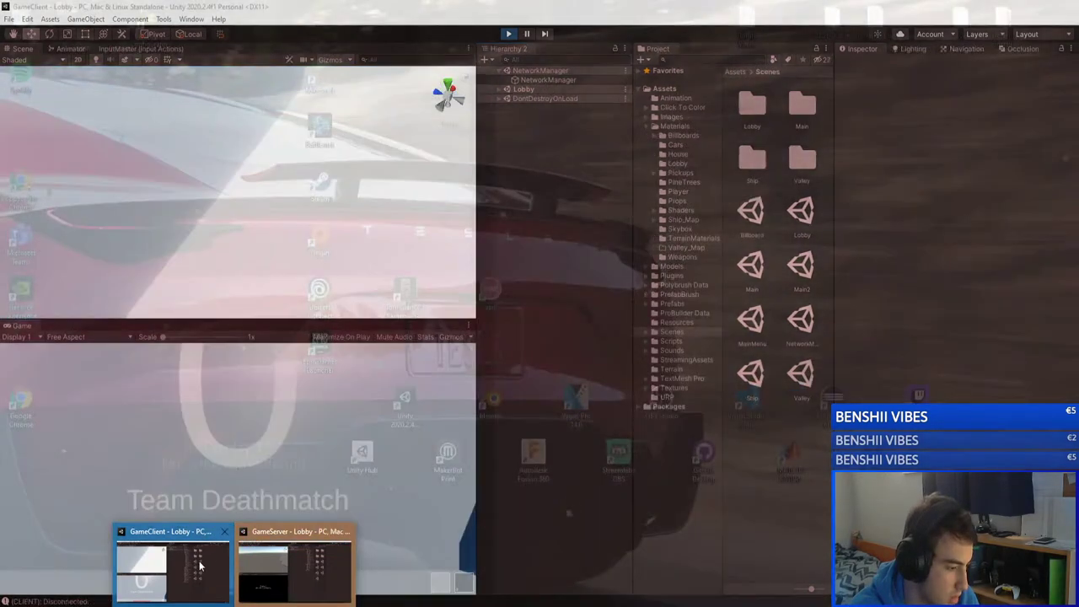
{"action": "left_click", "coordinate": [181, 561]}
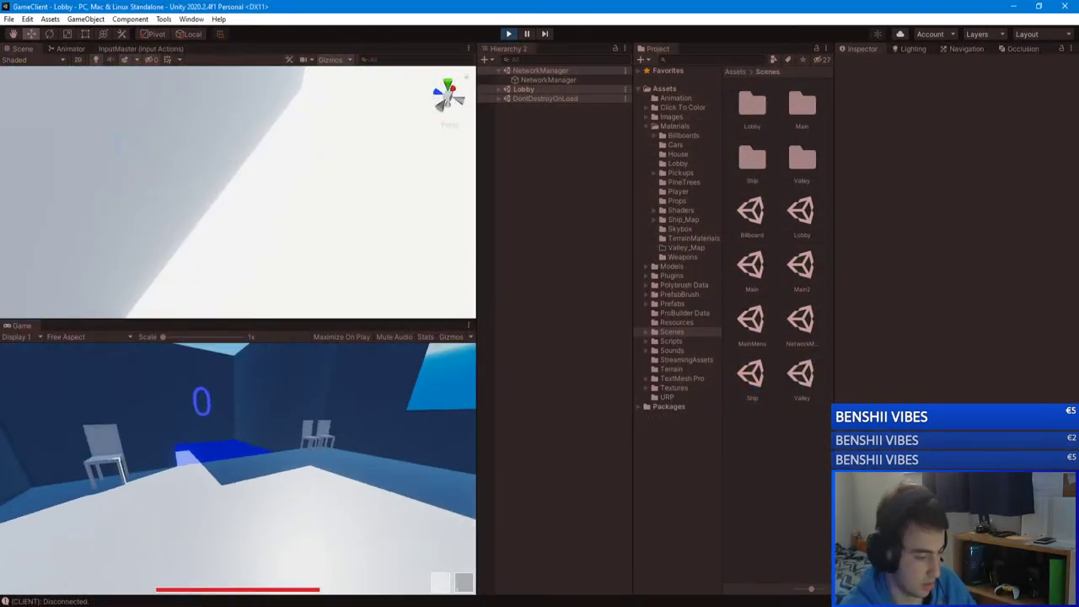
{"action": "key", "text": "Escape"}
{"action": "left_click", "coordinate": [237, 487]}
{"action": "left_click", "coordinate": [251, 437]}
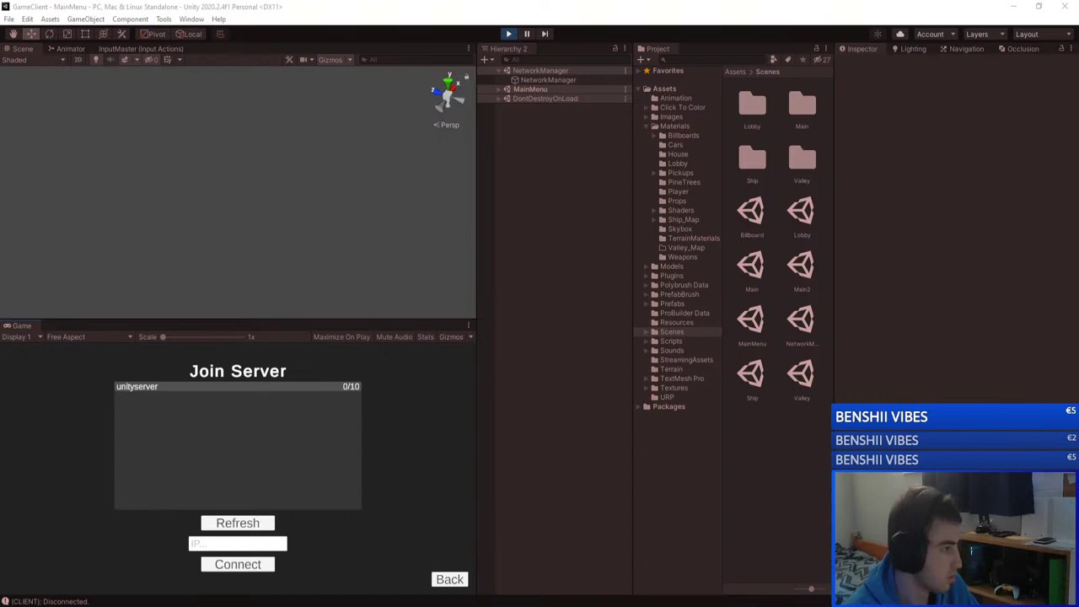
{"action": "key", "text": "alt+Tab"}
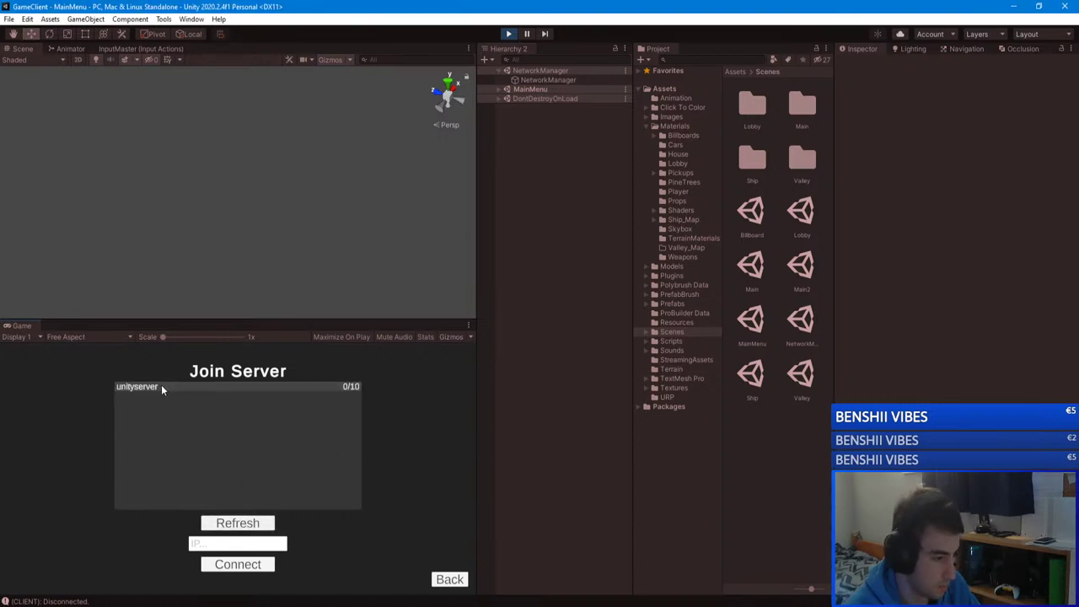
{"action": "left_click", "coordinate": [297, 395]}
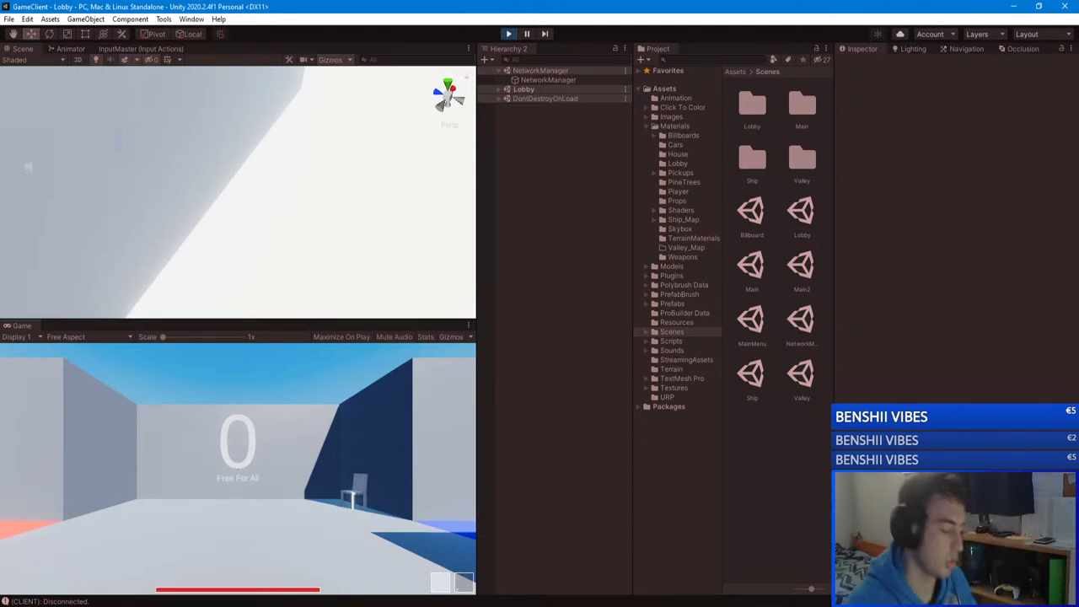
Step: Choose the Ship map in the lobby settings and start the Team Deathmatch game
{"action": "key", "text": "w"}
{"action": "key", "text": "w"}
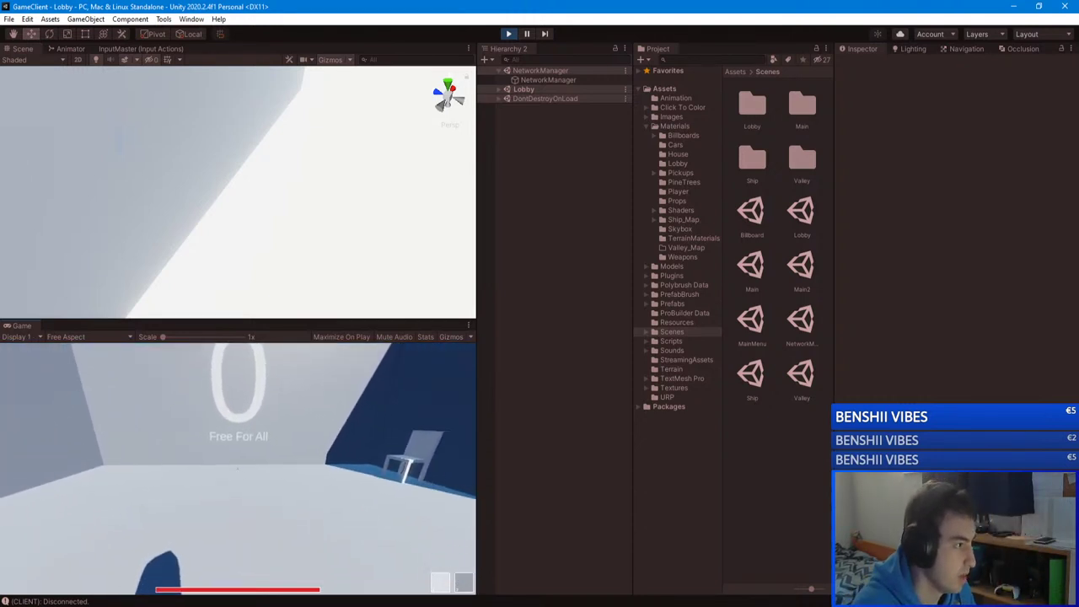
{"action": "key", "text": "Escape"}
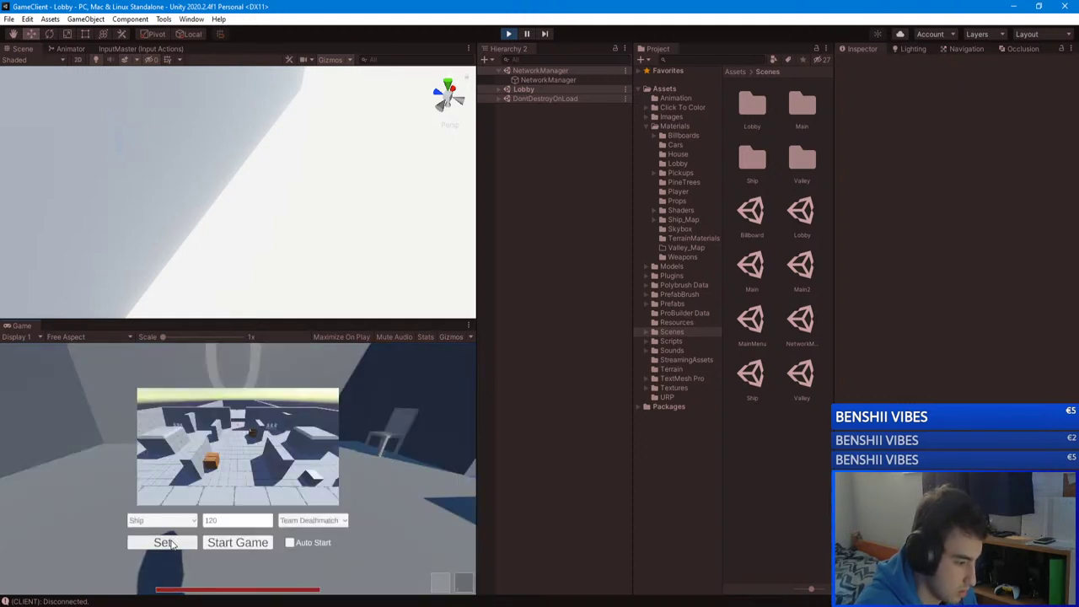
{"action": "left_click", "coordinate": [171, 543]}
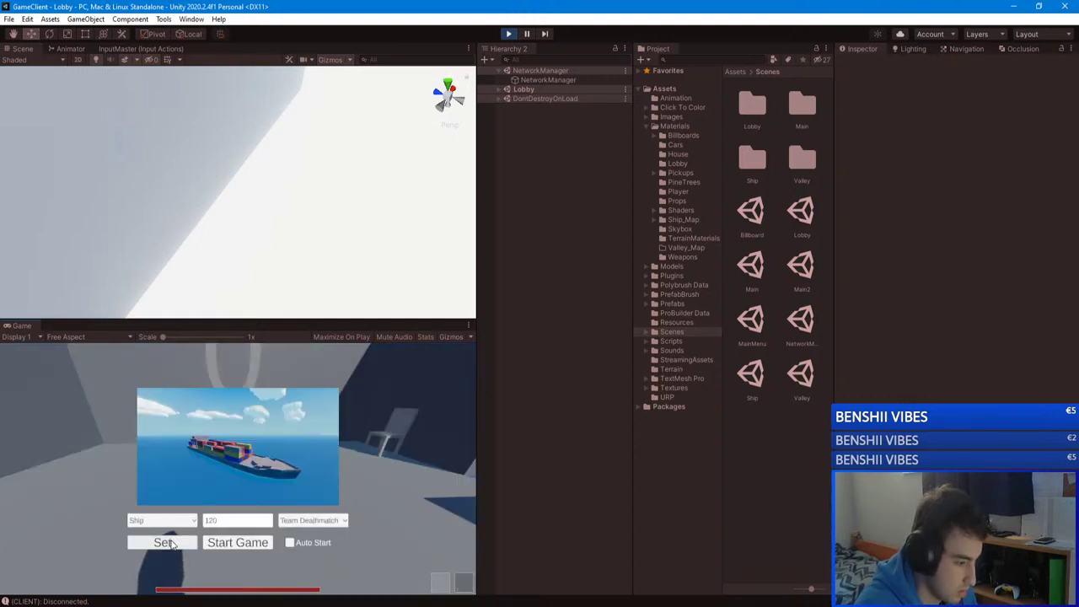
{"action": "left_click", "coordinate": [244, 544]}
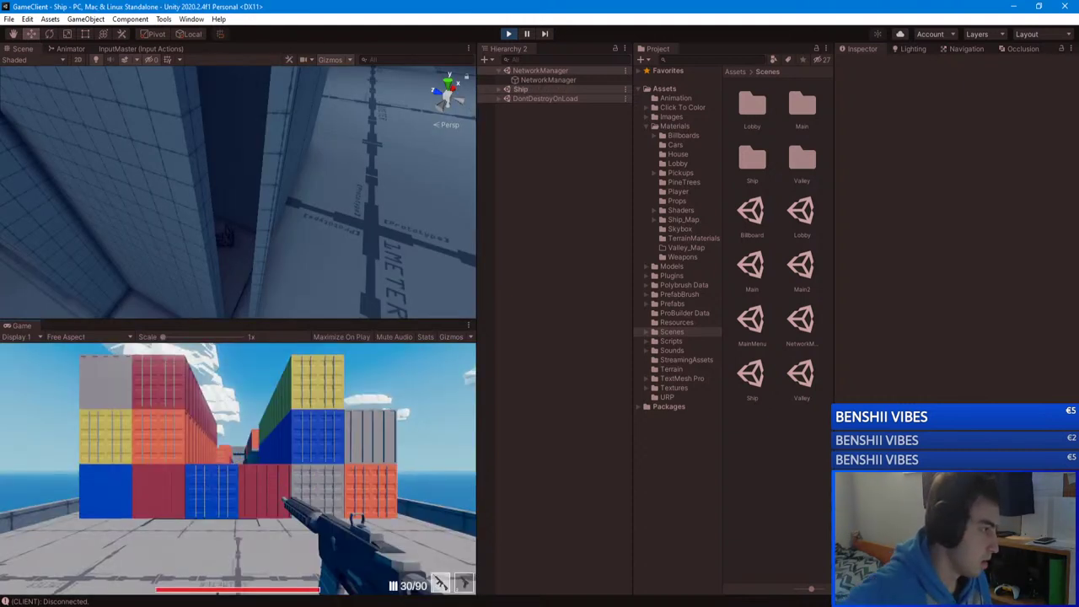
Step: Play the Ship round, pausing and checking the Team Deathmatch scoreboard
{"action": "key", "text": "Escape"}
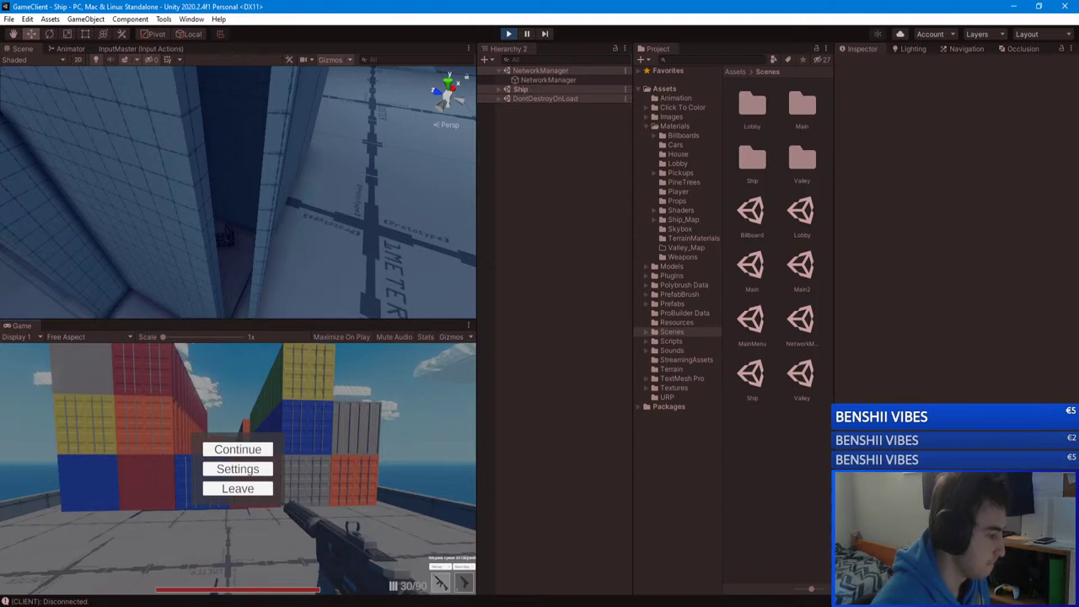
{"action": "left_click", "coordinate": [257, 454]}
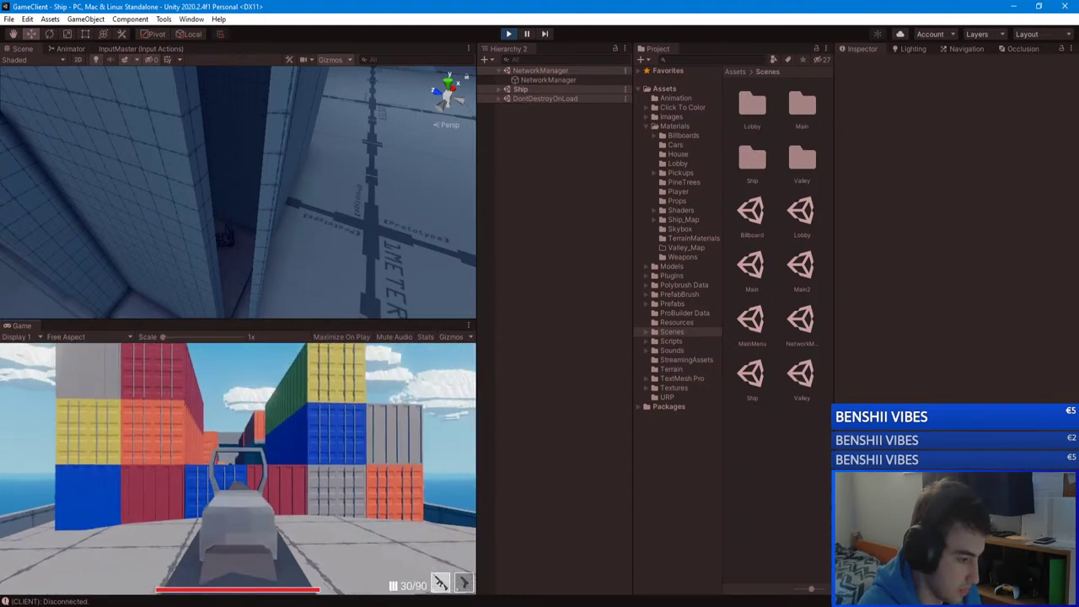
{"action": "key", "text": "Escape"}
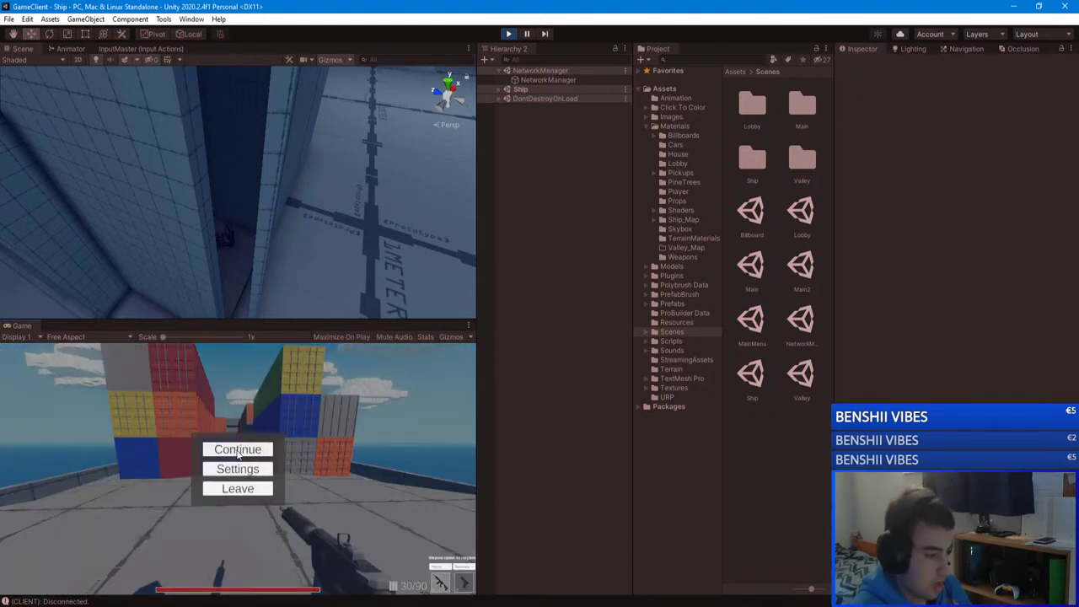
{"action": "left_click", "coordinate": [237, 450]}
{"action": "key", "text": "Escape"}
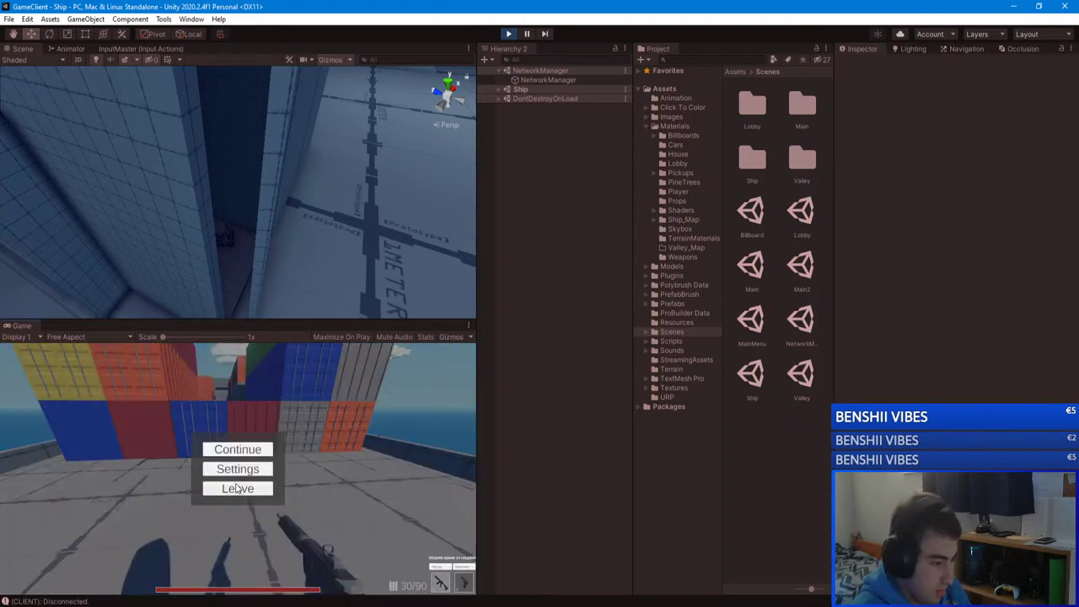
{"action": "key", "text": "Tab"}
{"action": "key", "text": "Escape"}
Step: Leave the match and rejoin unityserver, spawning into the match again
{"action": "left_click", "coordinate": [239, 495]}
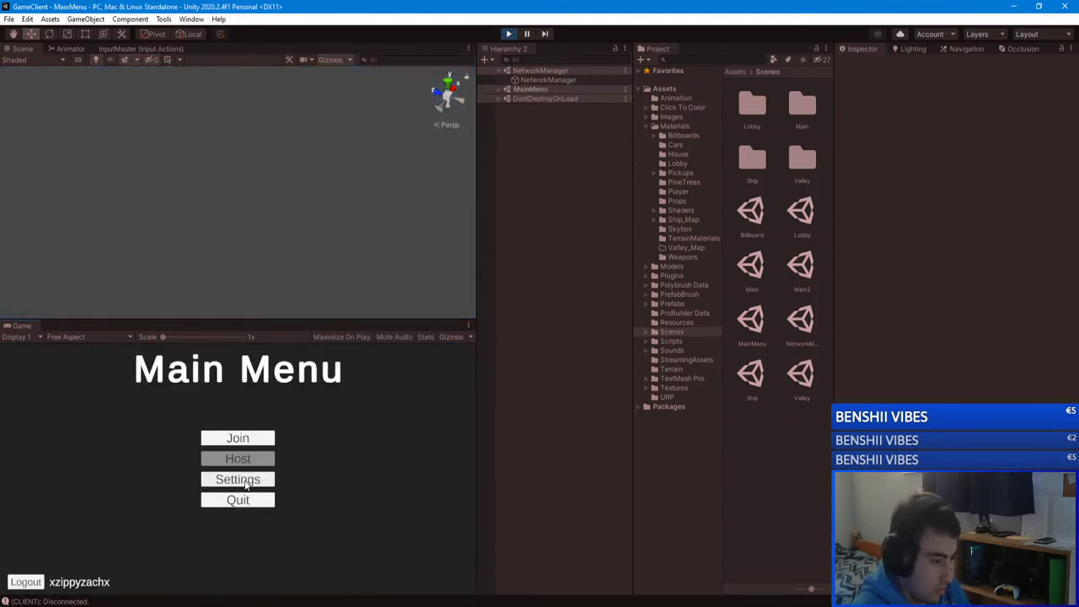
{"action": "left_click", "coordinate": [236, 439]}
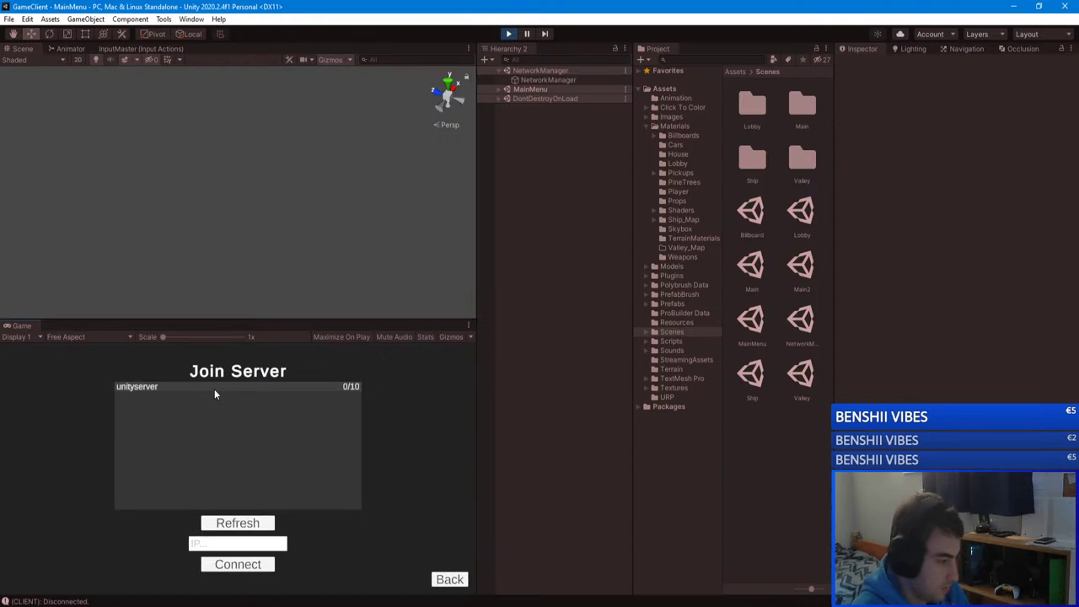
{"action": "left_click", "coordinate": [215, 393]}
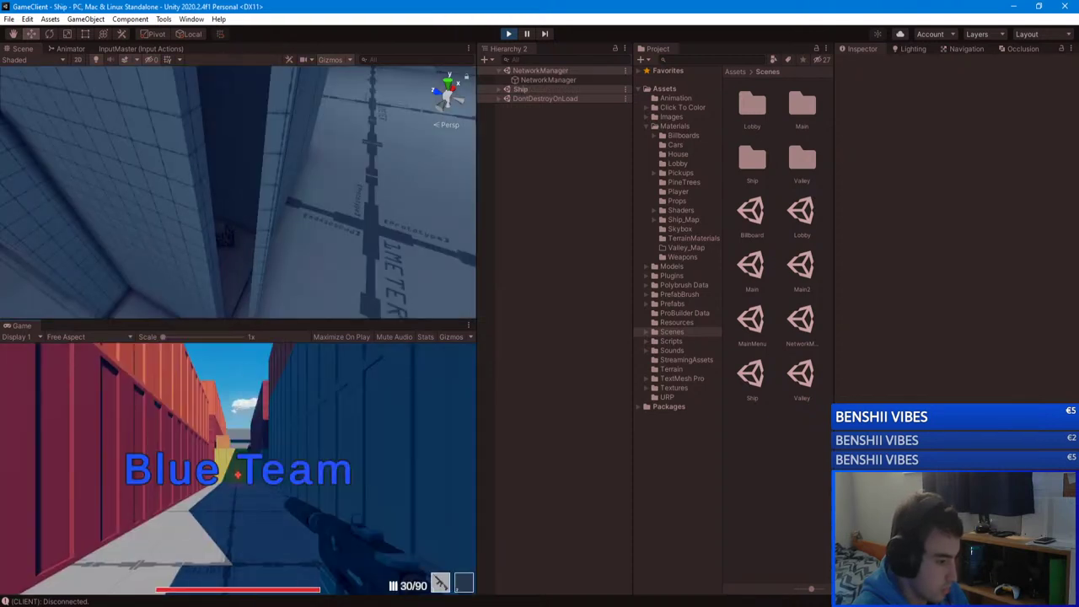
{"action": "key", "text": "Escape"}
Step: Inspect the TeamSpawn: -1 entry in the server Console, stop Play, and dismiss the client's connection error
{"action": "left_click", "coordinate": [289, 569]}
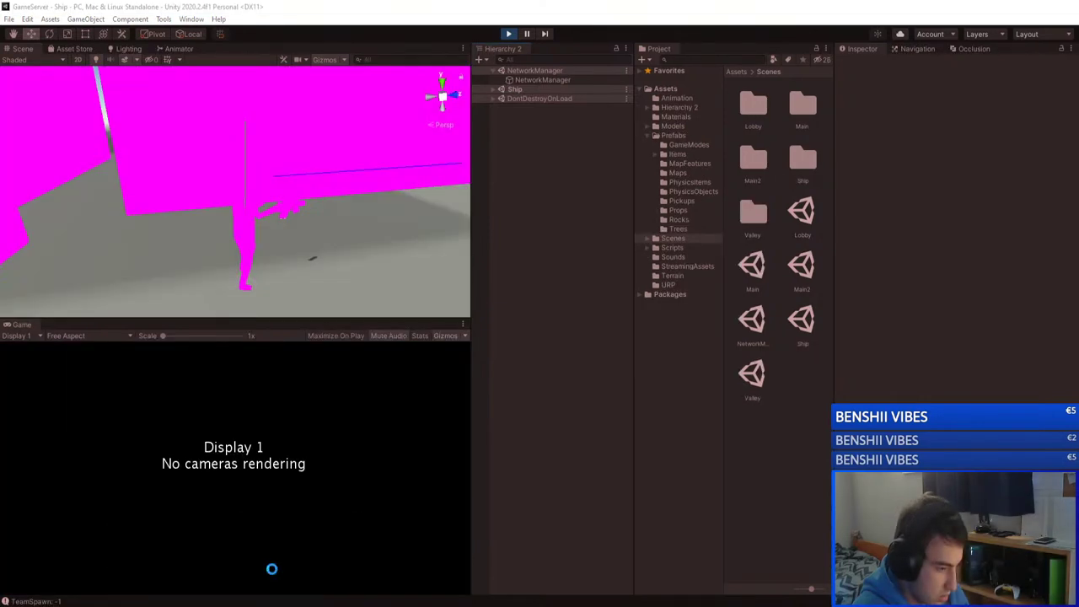
{"action": "left_click", "coordinate": [63, 601]}
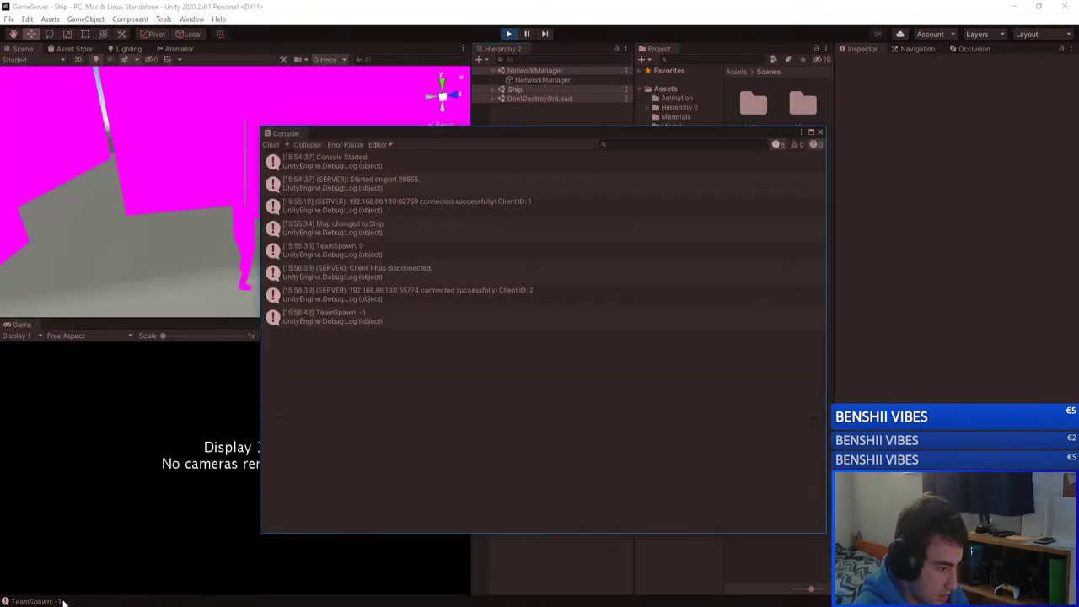
{"action": "left_click", "coordinate": [361, 316]}
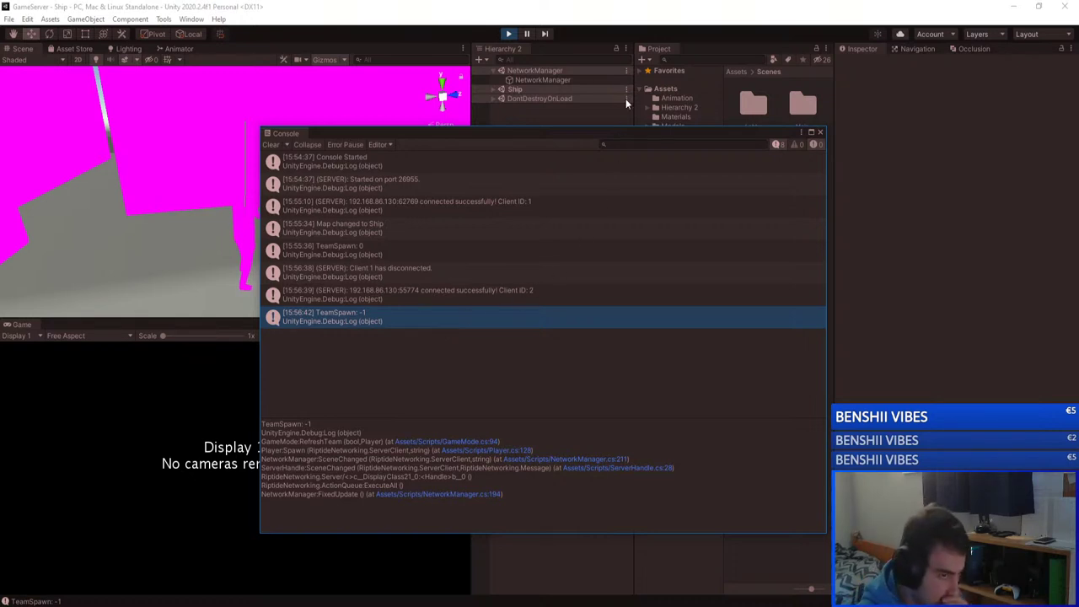
{"action": "key", "text": "ctrl+p"}
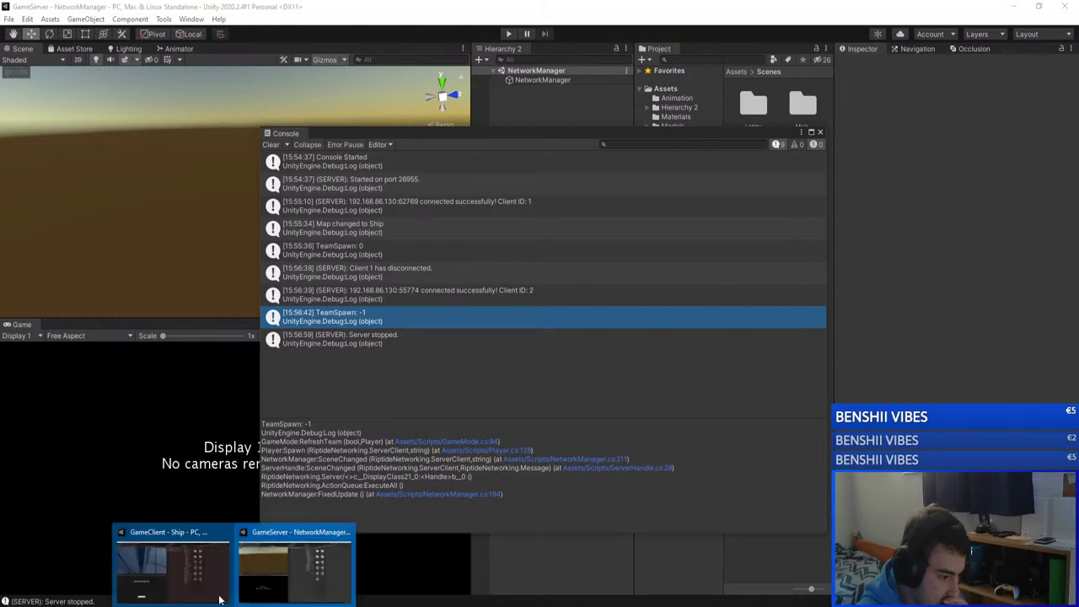
{"action": "left_click", "coordinate": [199, 570]}
{"action": "left_click", "coordinate": [217, 542]}
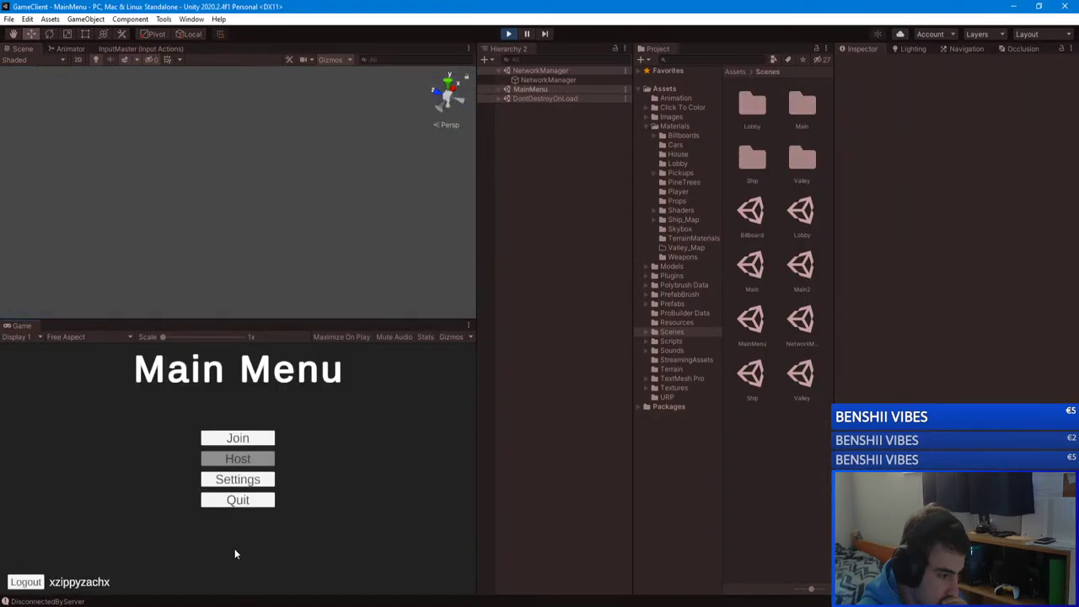
{"action": "mouse_move", "coordinate": [118, 594]}
{"action": "left_click", "coordinate": [183, 560]}
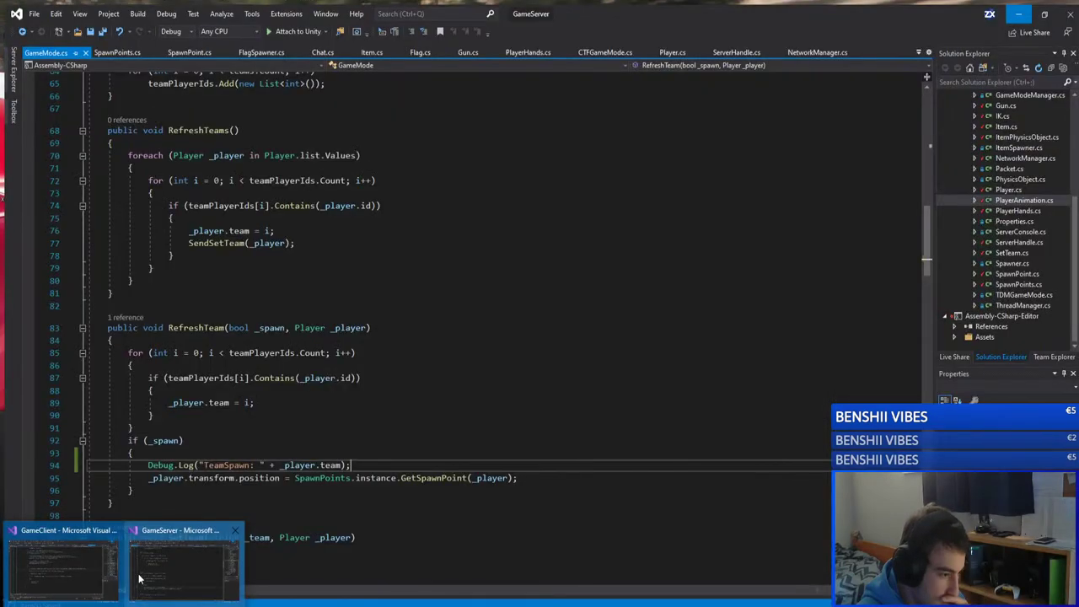
{"action": "left_click", "coordinate": [211, 422]}
{"action": "left_click_drag", "start_coordinate": [211, 422], "coordinate": [123, 348]}
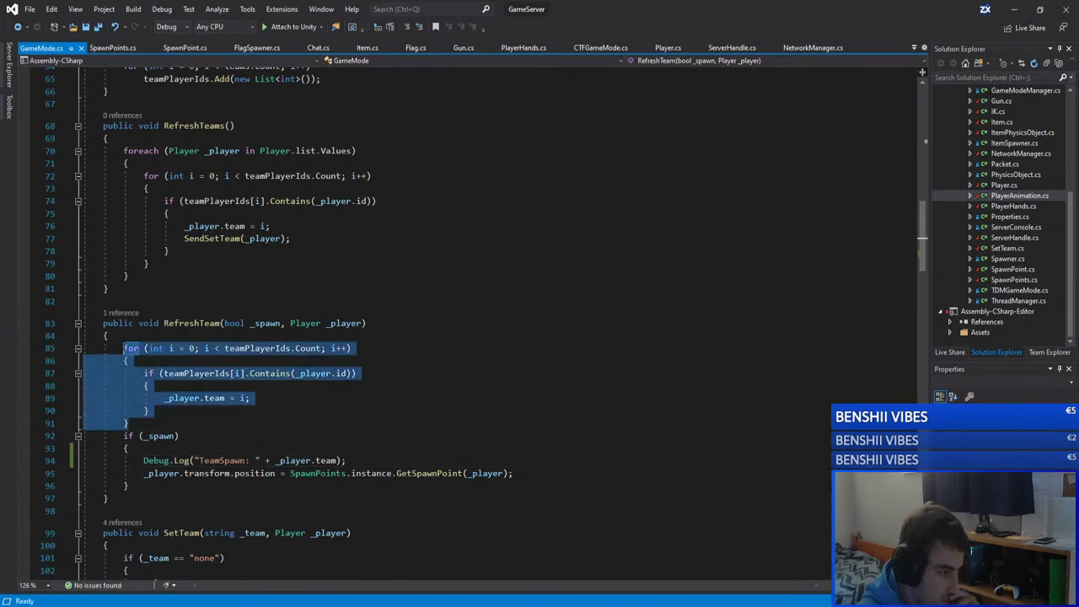
{"action": "left_click", "coordinate": [212, 418]}
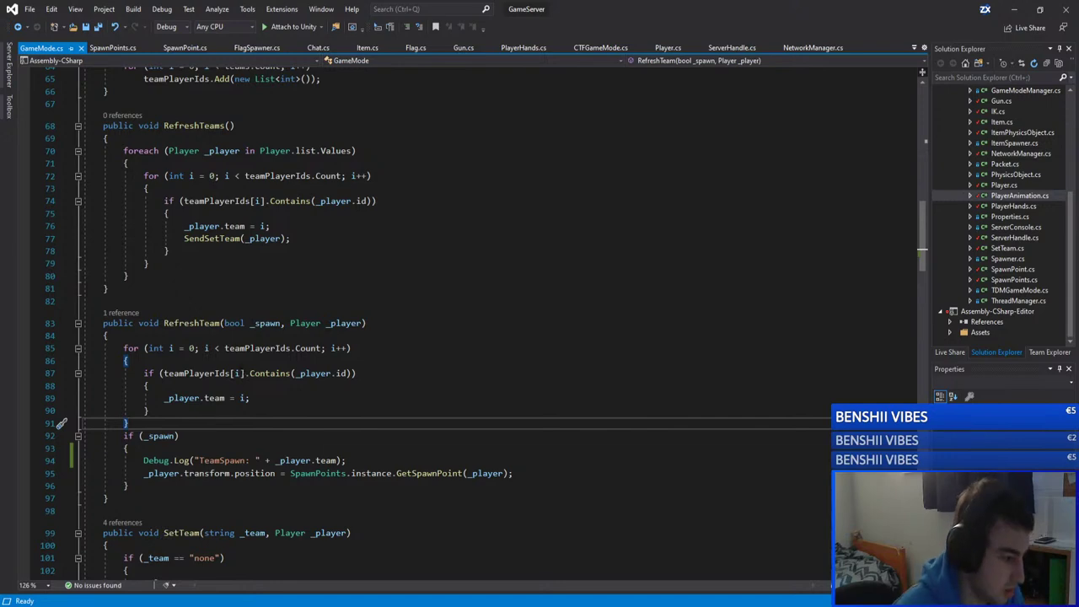
{"action": "left_click", "coordinate": [240, 348]}
{"action": "double_click", "coordinate": [240, 347]}
{"action": "key", "text": "F12"}
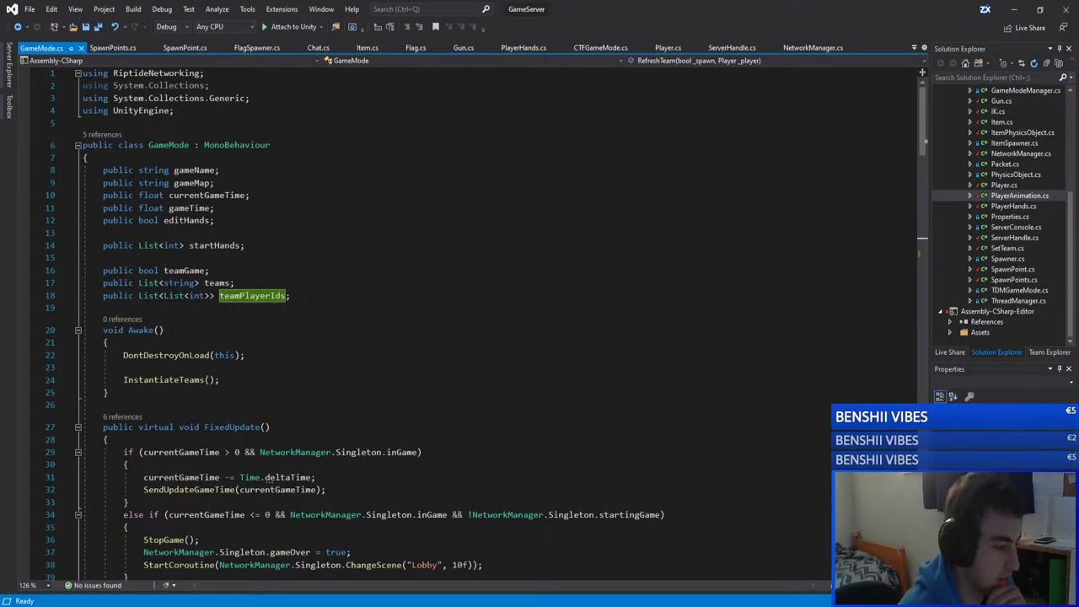
{"action": "scroll", "coordinate": [202, 299], "scroll_direction": "down", "scroll_amount": 17}
{"action": "scroll", "coordinate": [353, 309], "scroll_direction": "down", "scroll_amount": 4}
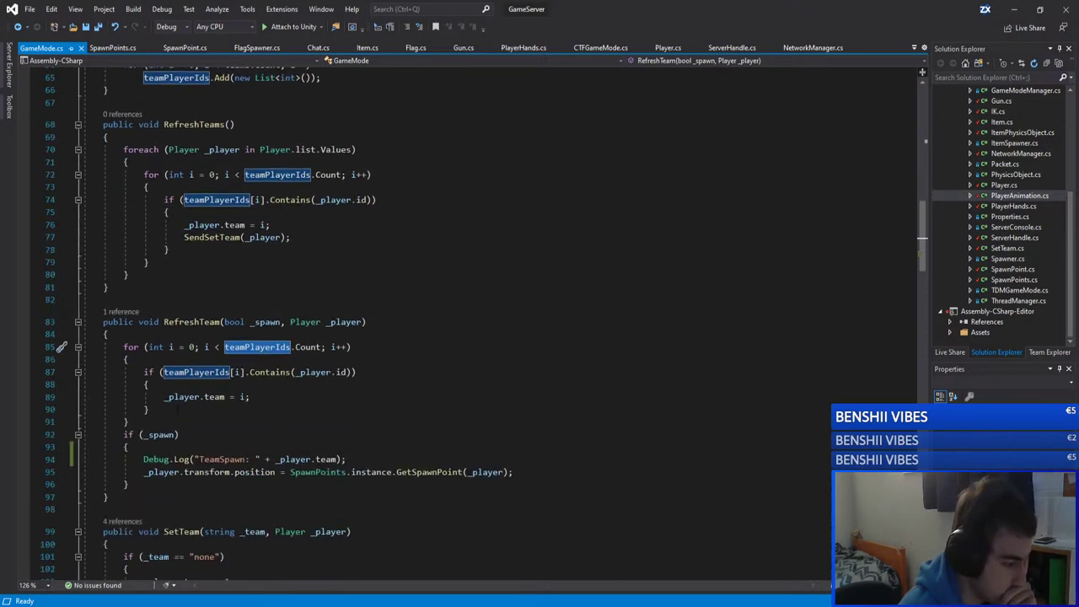
{"action": "left_click", "coordinate": [149, 408]}
{"action": "left_click", "coordinate": [248, 396]}
{"action": "double_click", "coordinate": [195, 372]}
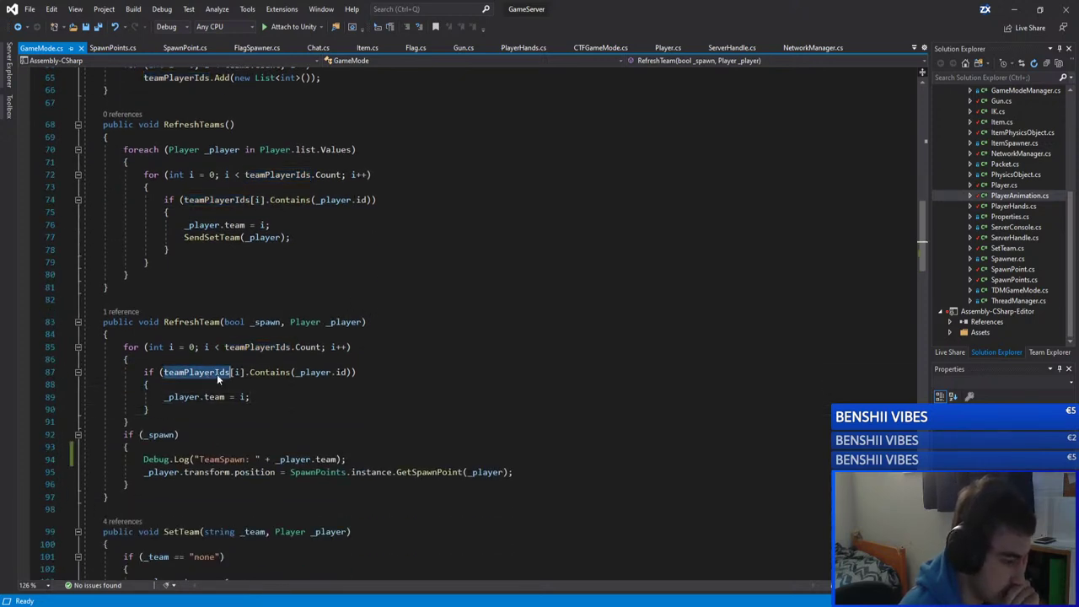
{"action": "left_click", "coordinate": [148, 408]}
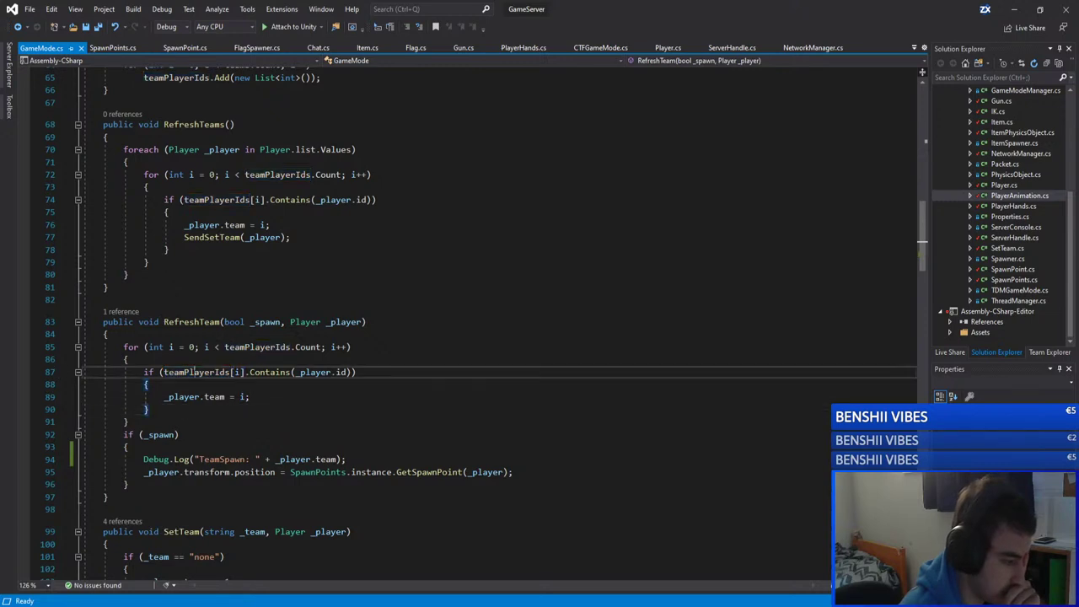
{"action": "double_click", "coordinate": [195, 372]}
{"action": "left_click", "coordinate": [148, 408]}
{"action": "left_click_drag", "start_coordinate": [128, 421], "coordinate": [123, 346]}
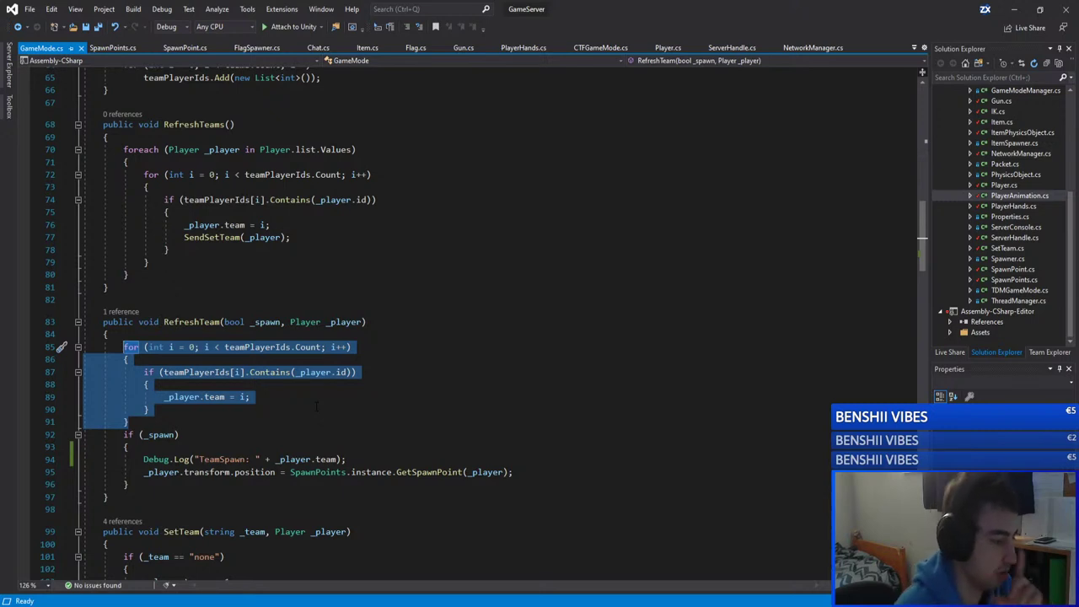
{"action": "double_click", "coordinate": [203, 373]}
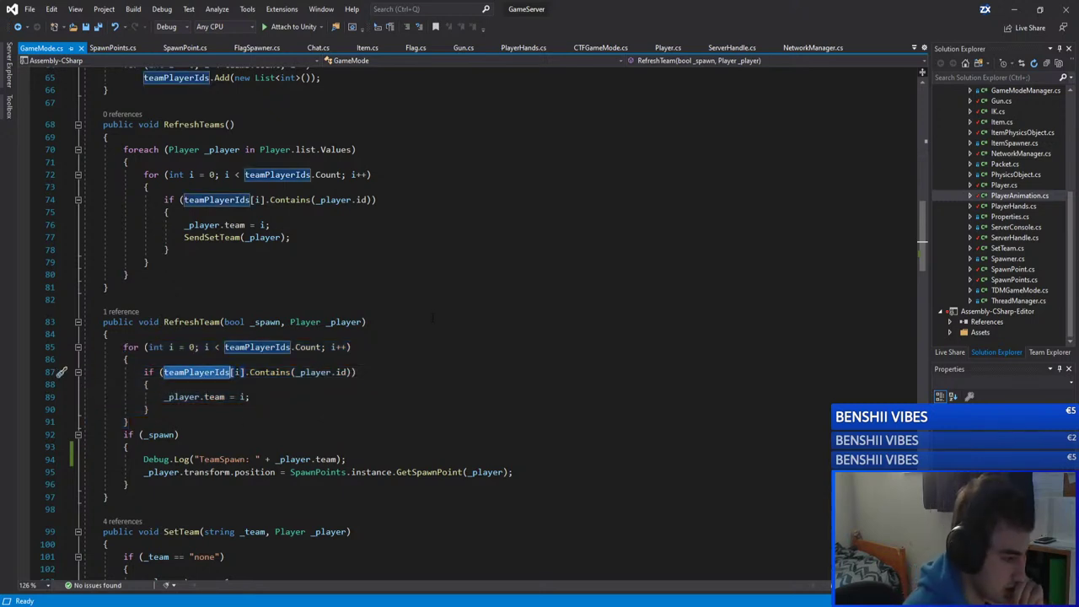
{"action": "scroll", "coordinate": [291, 270], "scroll_direction": "up", "scroll_amount": 4}
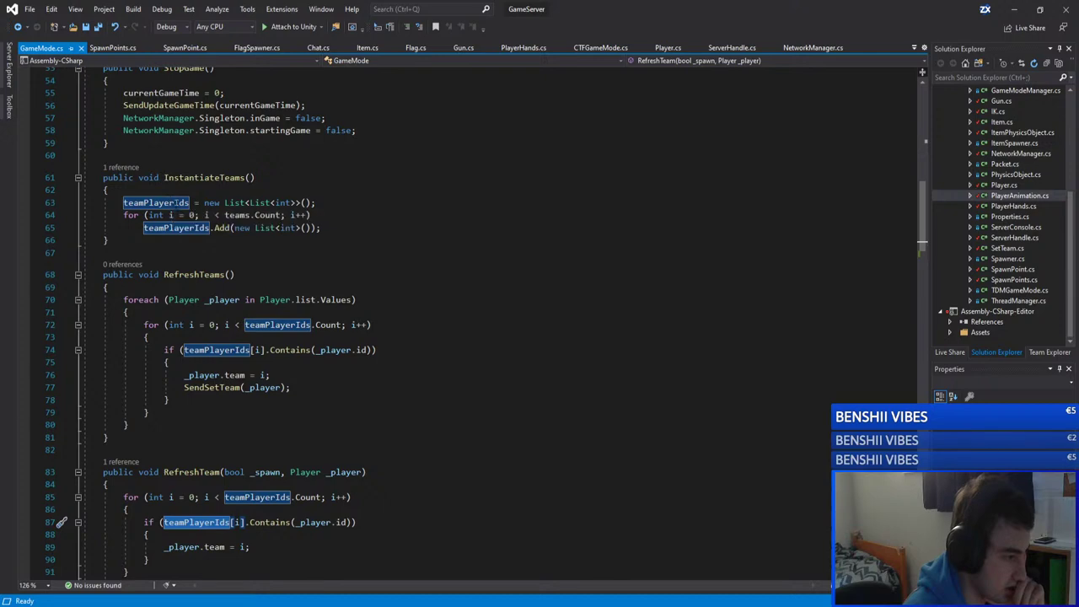
{"action": "scroll", "coordinate": [224, 219], "scroll_direction": "up", "scroll_amount": 8}
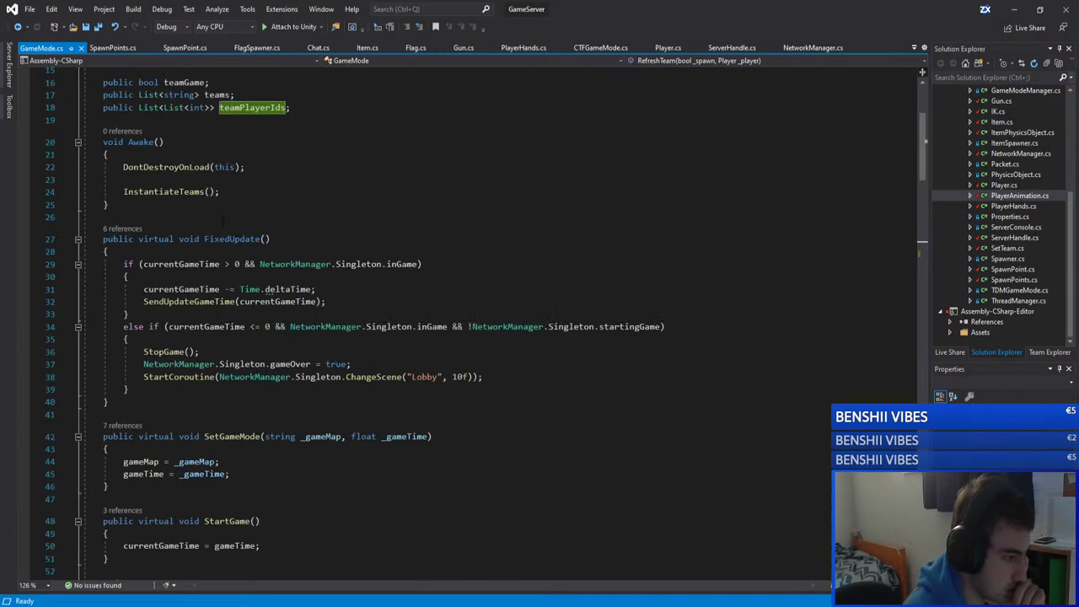
{"action": "scroll", "coordinate": [224, 219], "scroll_direction": "down", "scroll_amount": 20}
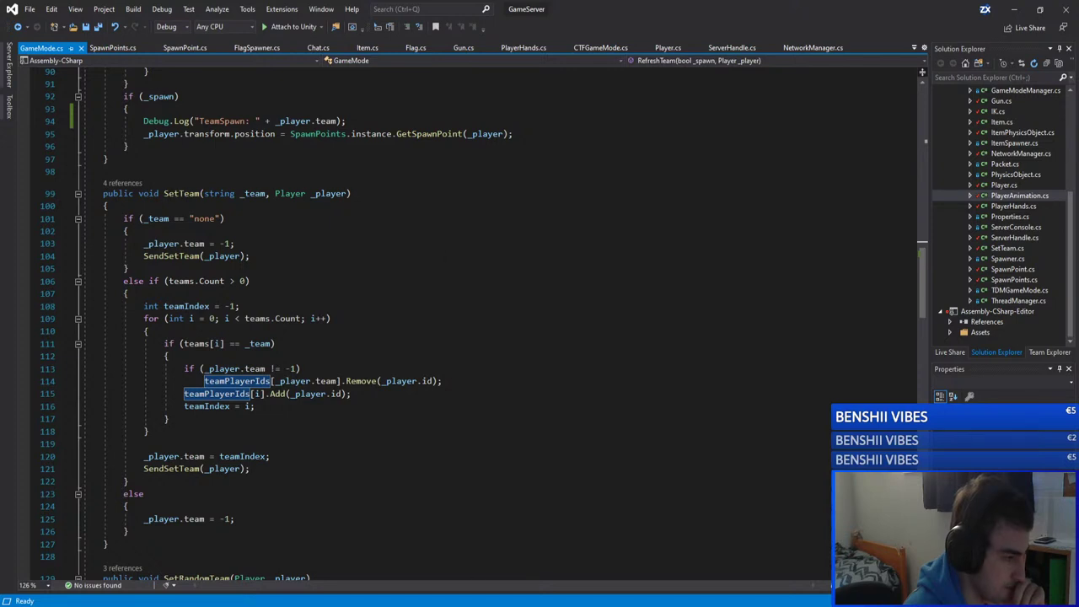
{"action": "left_click", "coordinate": [122, 182]}
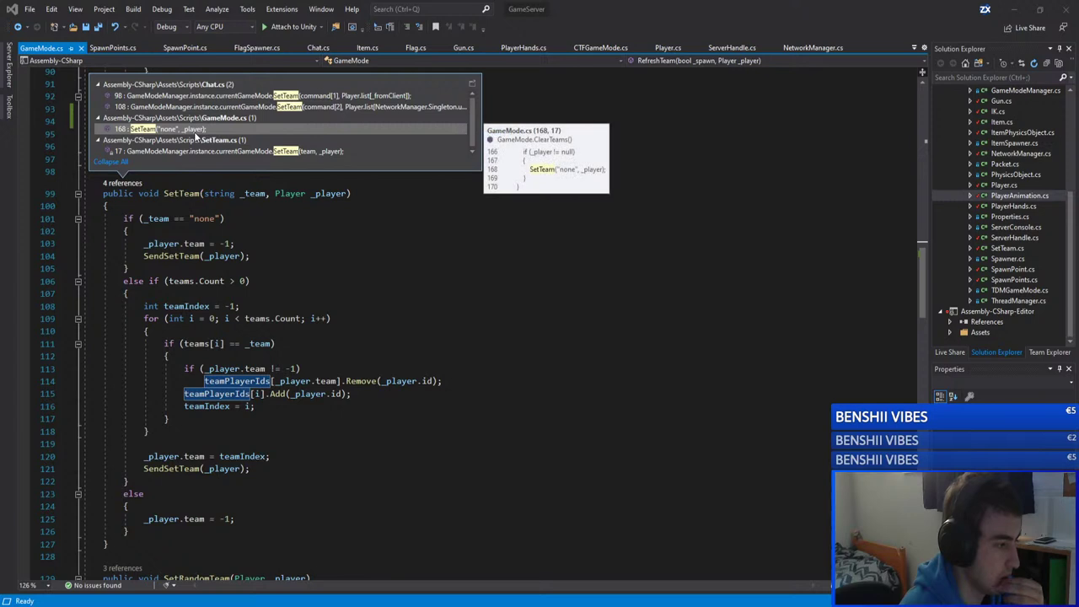
Step: Check SetTeam's call in SetTeam.cs, then close it and review SetTeam's callers
{"action": "left_click", "coordinate": [219, 151]}
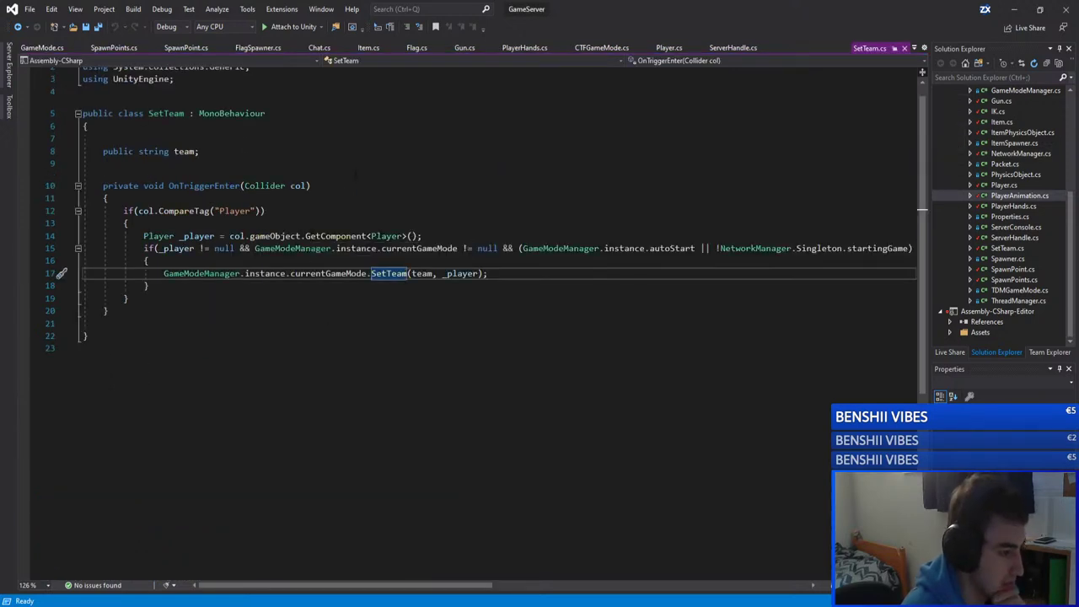
{"action": "left_click", "coordinate": [904, 48]}
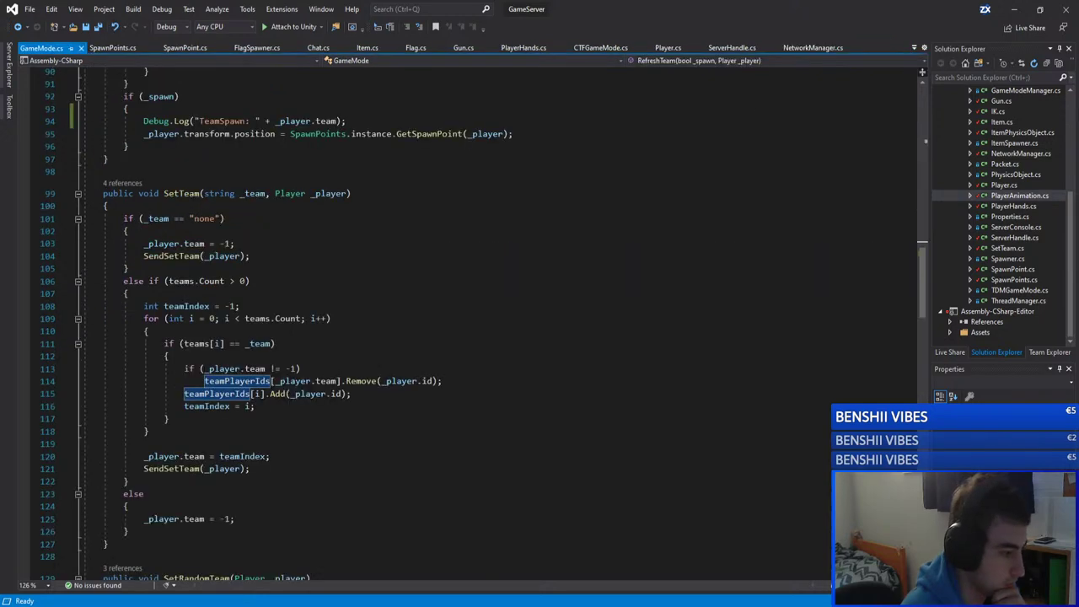
{"action": "left_click", "coordinate": [123, 183]}
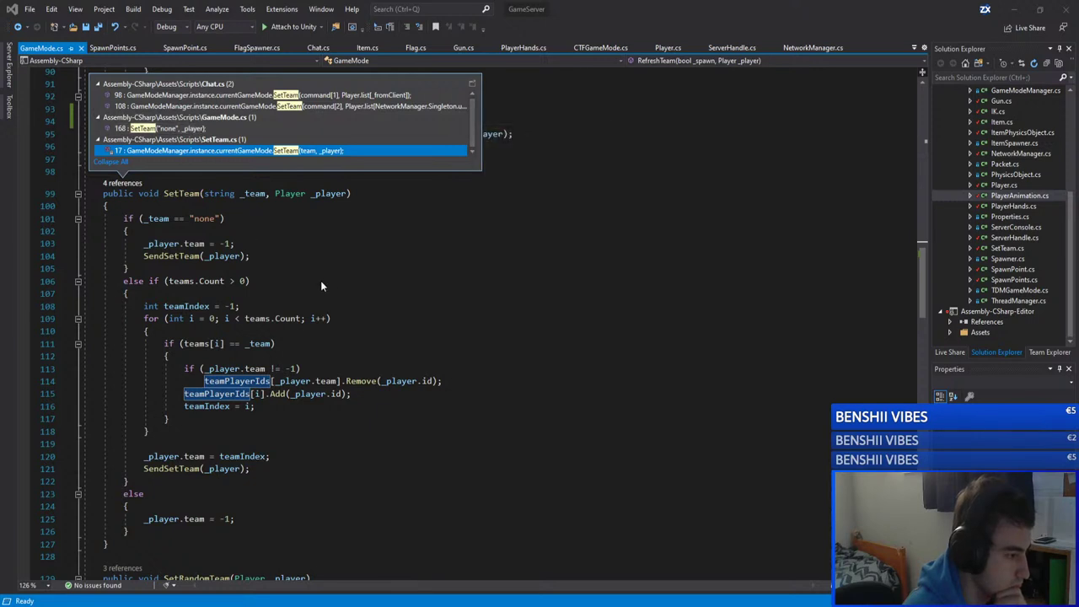
{"action": "left_click", "coordinate": [291, 280]}
Step: List SetRandomTeam's three callers in NetworkManager.cs, previewing the line 243 call
{"action": "scroll", "coordinate": [296, 298], "scroll_direction": "down", "scroll_amount": 5}
{"action": "scroll", "coordinate": [296, 299], "scroll_direction": "up", "scroll_amount": 1}
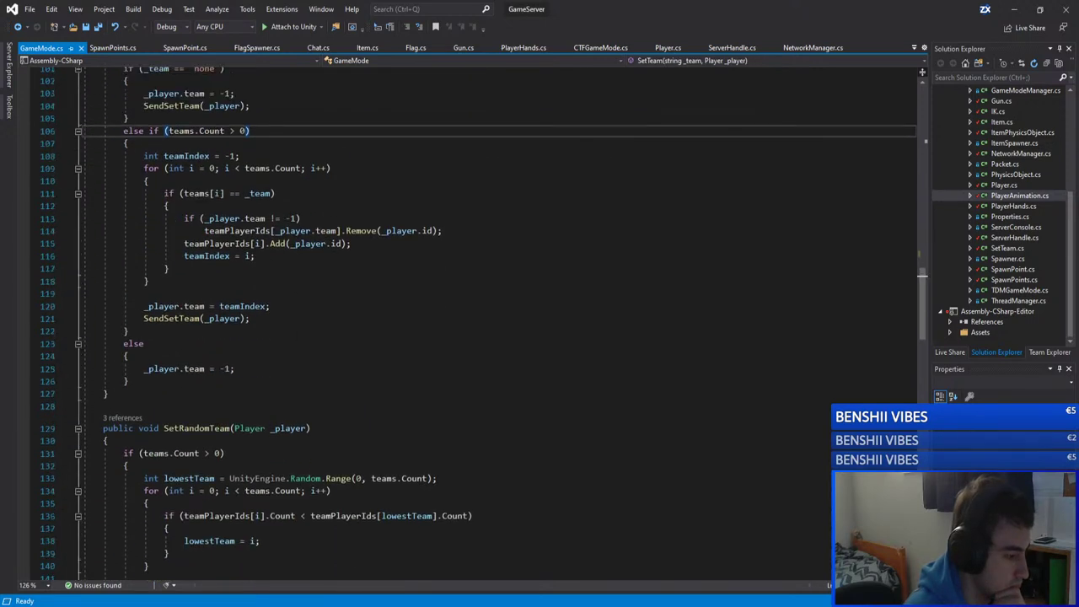
{"action": "scroll", "coordinate": [296, 298], "scroll_direction": "down", "scroll_amount": 4}
{"action": "left_click", "coordinate": [360, 276]}
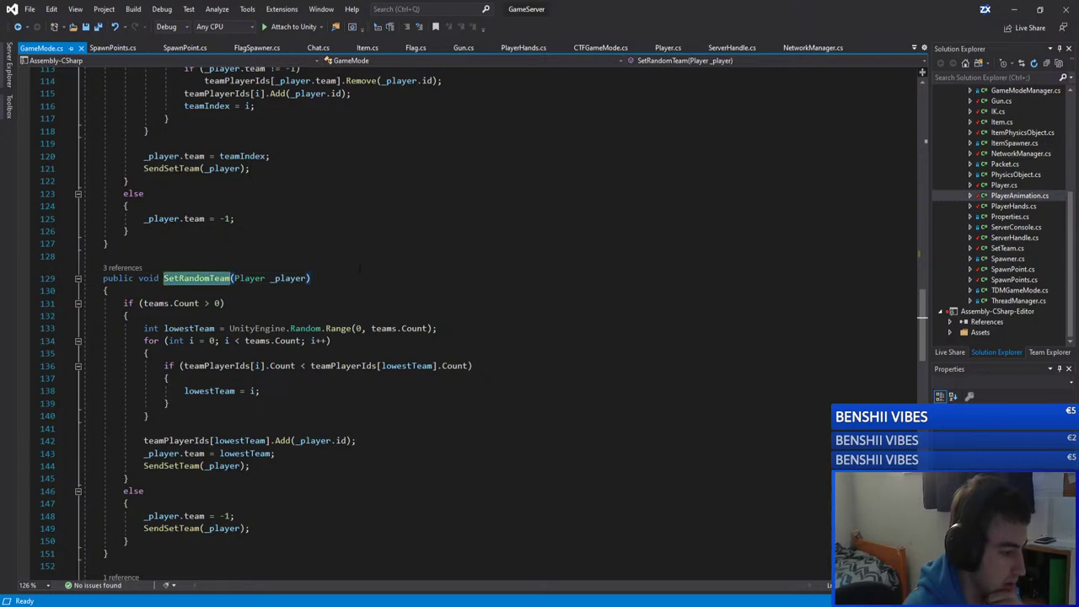
{"action": "scroll", "coordinate": [360, 268], "scroll_direction": "down", "scroll_amount": 2}
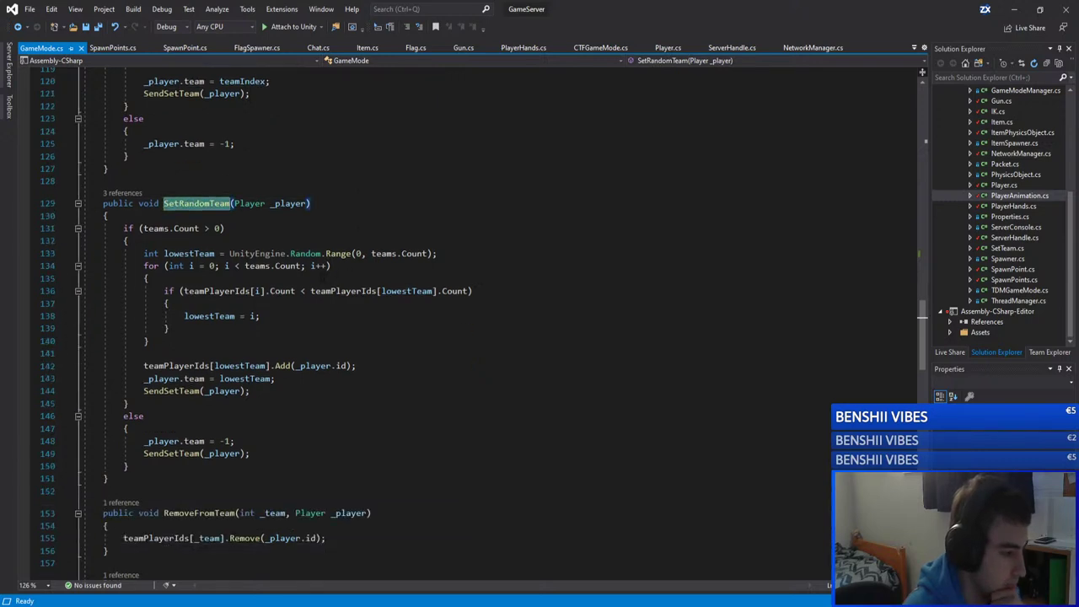
{"action": "left_click", "coordinate": [115, 193]}
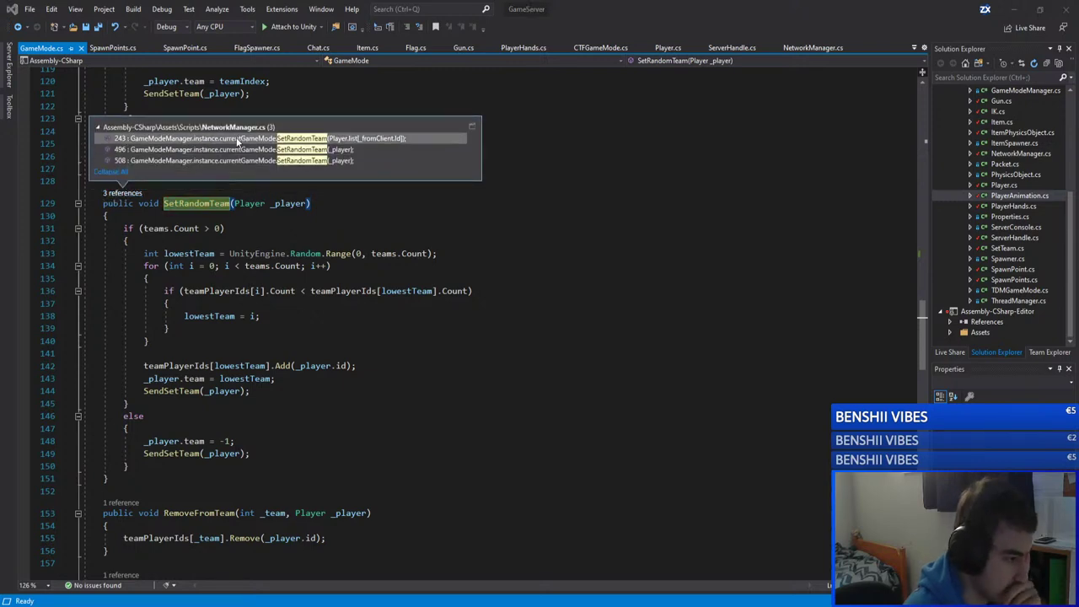
{"action": "mouse_move", "coordinate": [252, 140]}
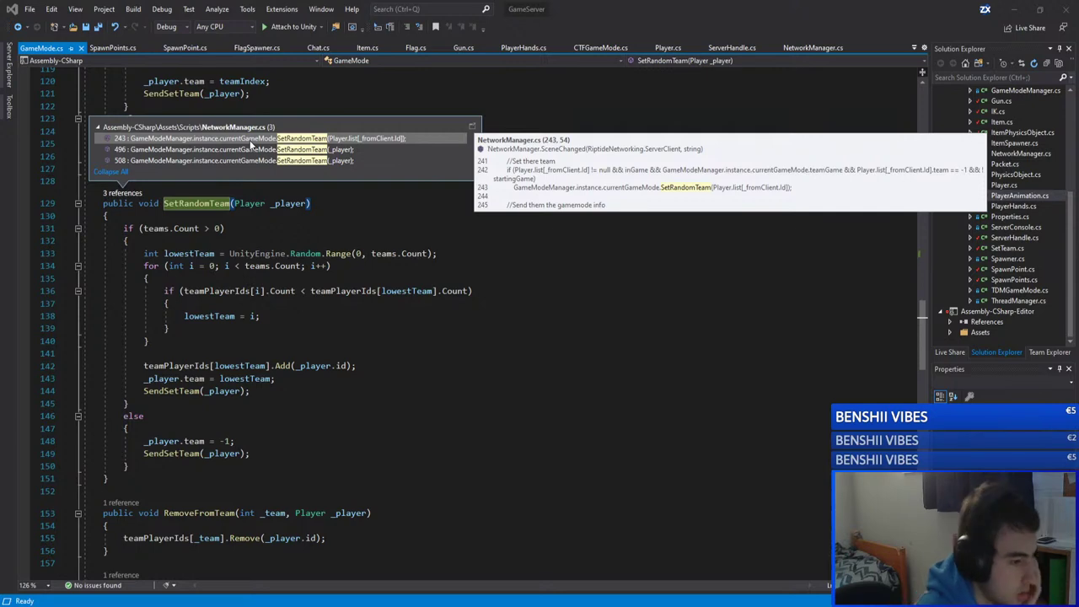
Step: Open NetworkManager.cs at line 243 and read through SceneChanged, checking the Player.Spawn call
{"action": "double_click", "coordinate": [249, 140]}
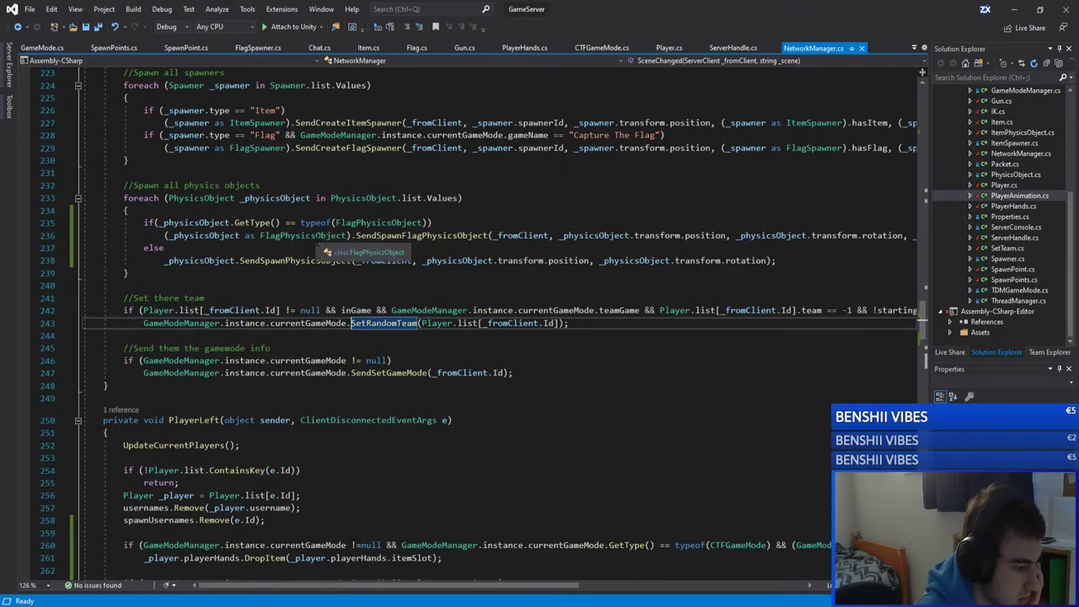
{"action": "scroll", "coordinate": [290, 288], "scroll_direction": "down", "scroll_amount": 1}
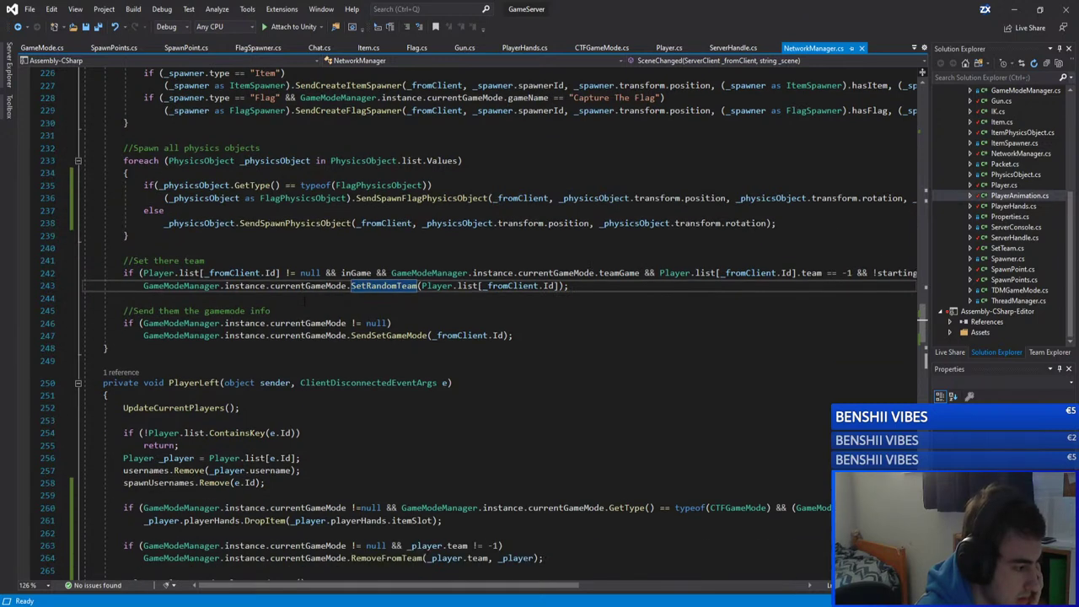
{"action": "scroll", "coordinate": [290, 289], "scroll_direction": "up", "scroll_amount": 1}
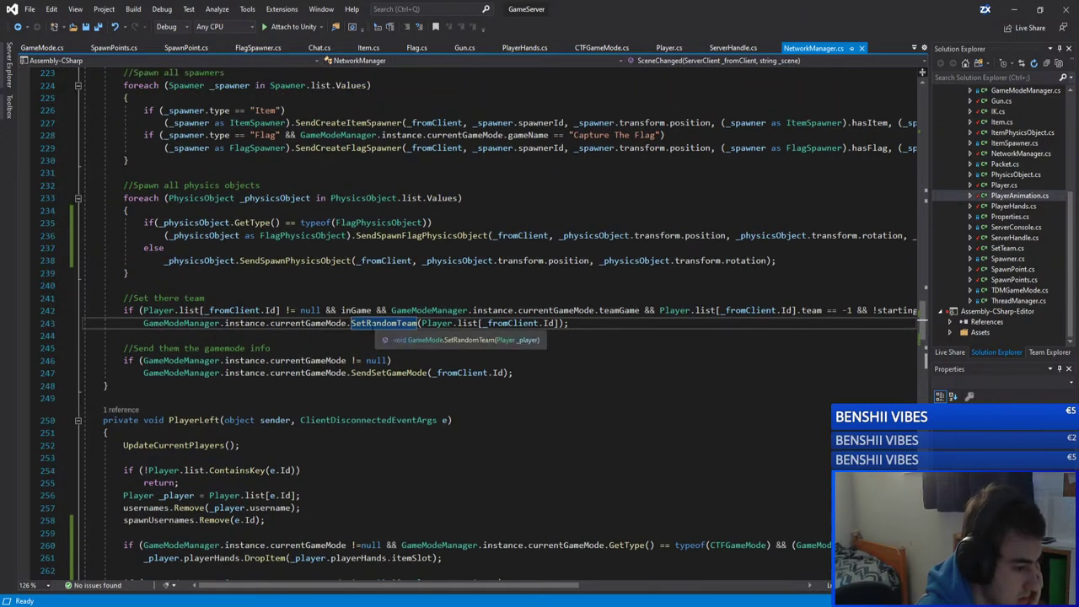
{"action": "scroll", "coordinate": [375, 329], "scroll_direction": "up", "scroll_amount": 4}
{"action": "scroll", "coordinate": [479, 324], "scroll_direction": "up", "scroll_amount": 3}
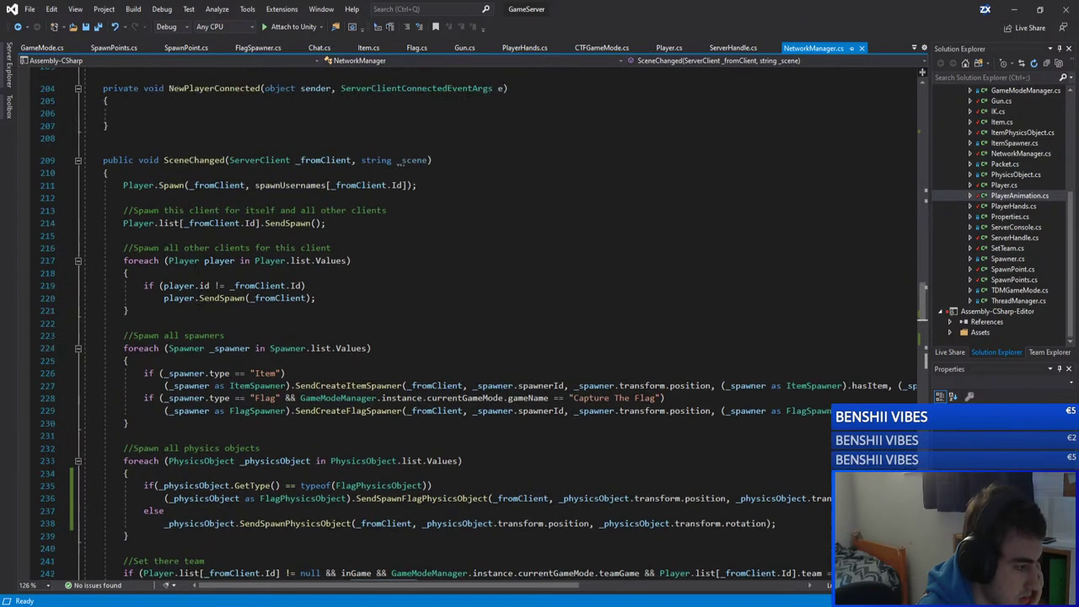
{"action": "scroll", "coordinate": [383, 403], "scroll_direction": "down", "scroll_amount": 4}
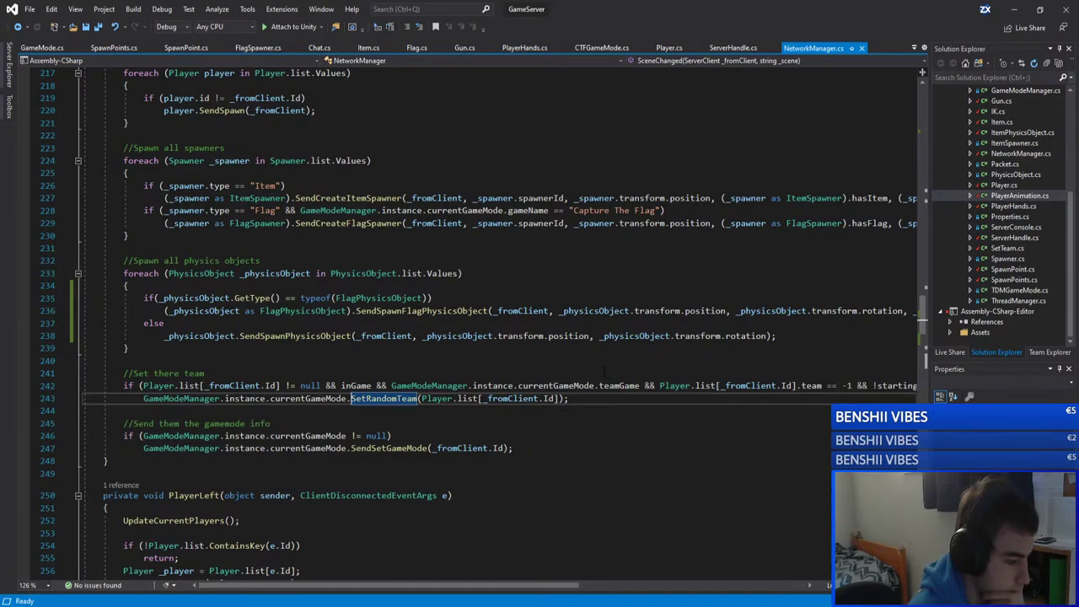
{"action": "scroll", "coordinate": [330, 293], "scroll_direction": "up", "scroll_amount": 4}
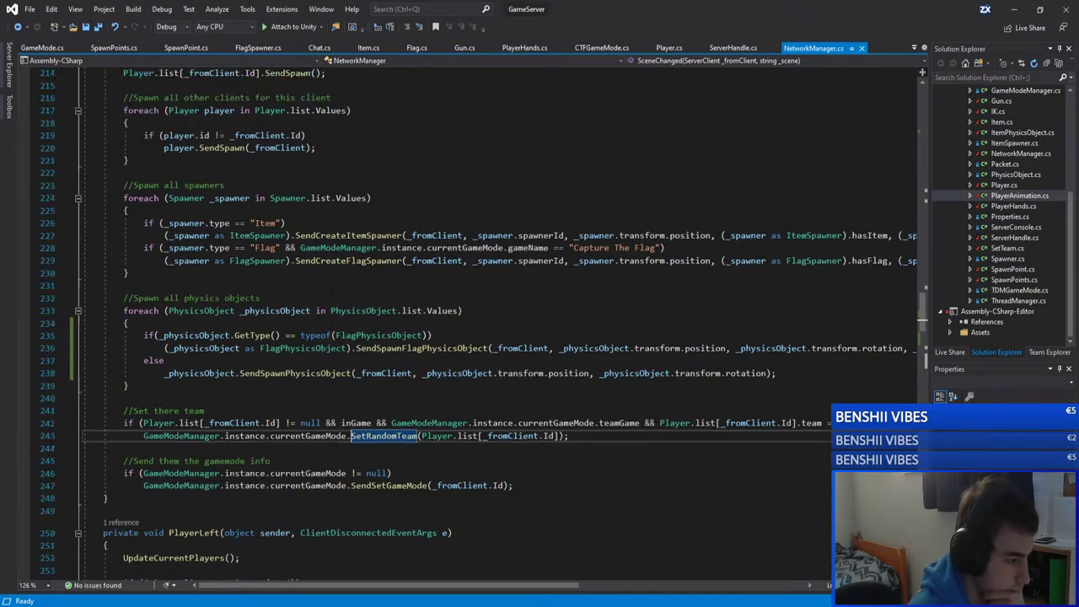
{"action": "scroll", "coordinate": [330, 293], "scroll_direction": "down", "scroll_amount": 6}
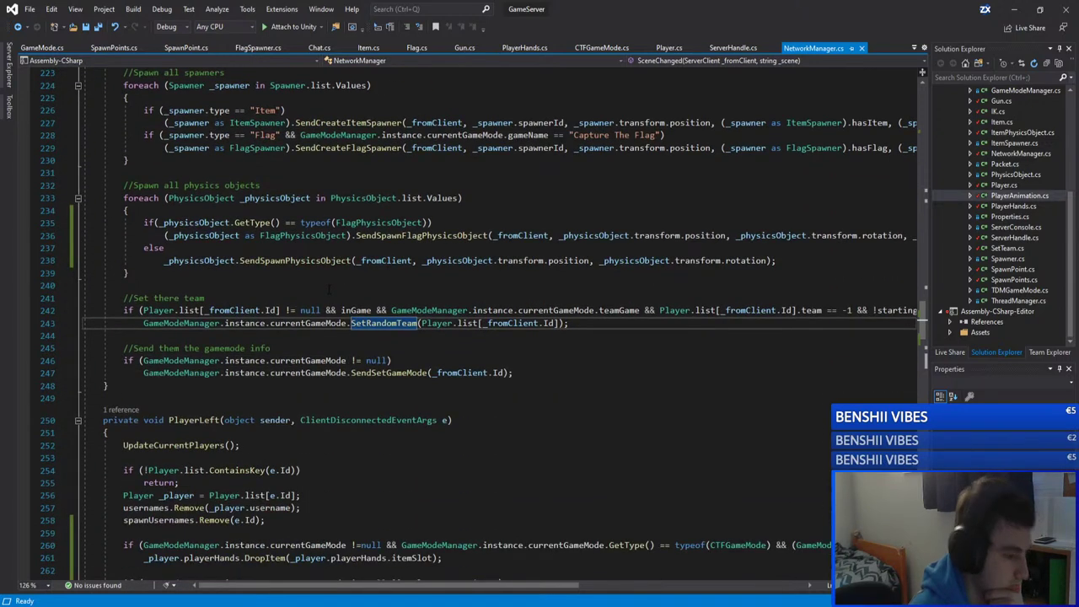
{"action": "scroll", "coordinate": [325, 289], "scroll_direction": "up", "scroll_amount": 3}
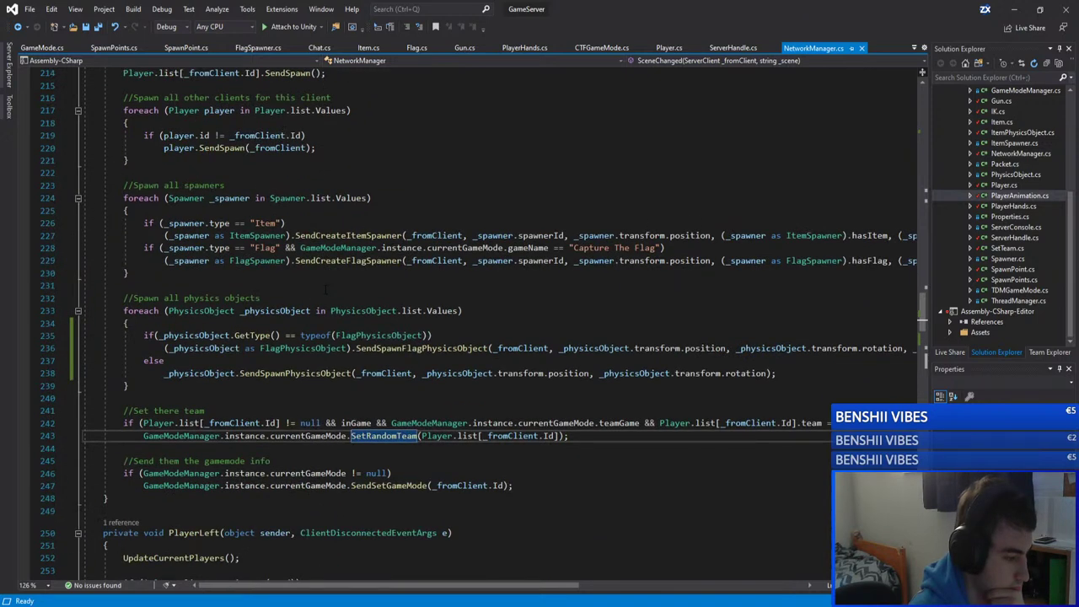
{"action": "mouse_move", "coordinate": [383, 436]}
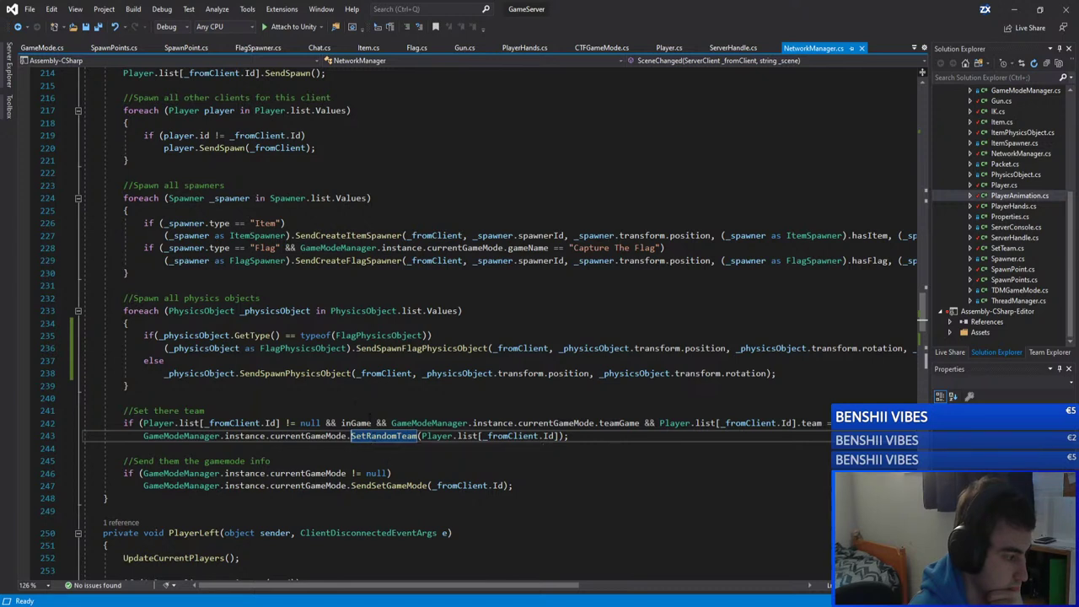
{"action": "scroll", "coordinate": [497, 320], "scroll_direction": "up", "scroll_amount": 2}
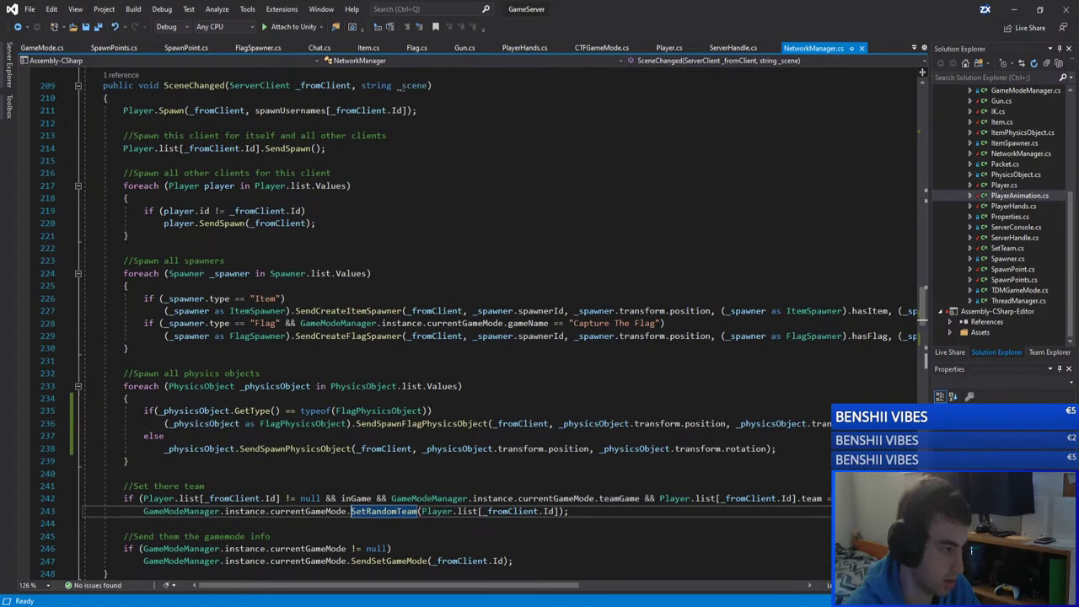
{"action": "mouse_move", "coordinate": [171, 111]}
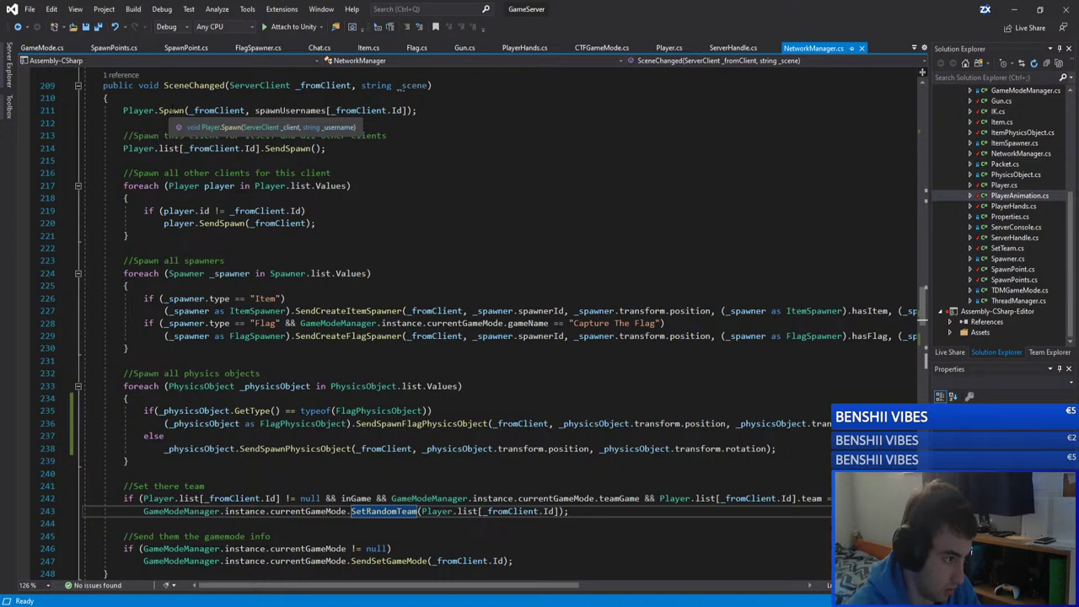
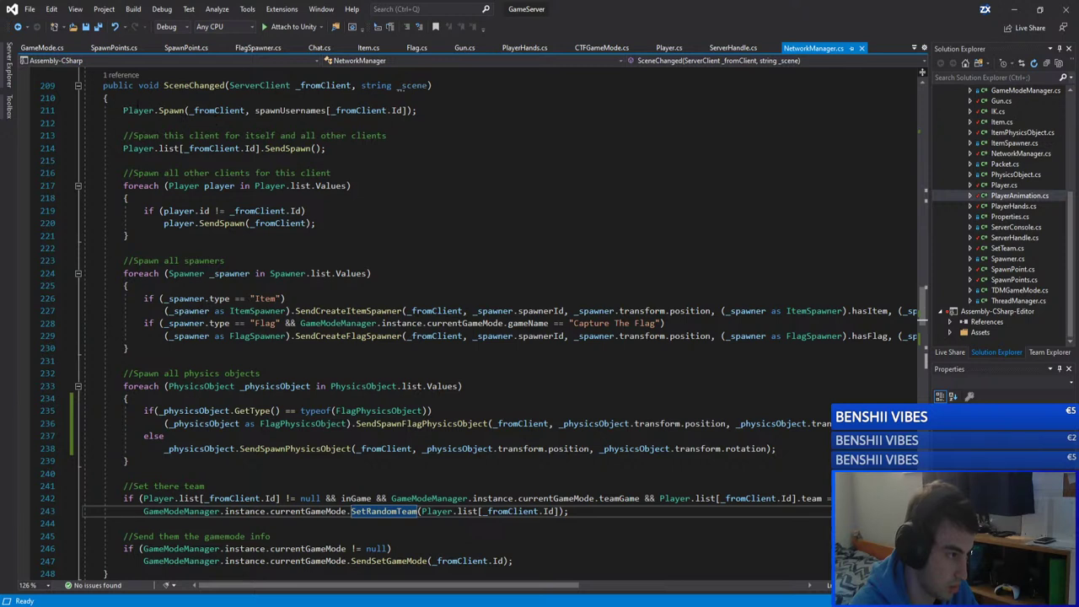
Step: Delete the 'Set there team' SetRandomTeam block (lines 241–243) and its blank line, then save NetworkManager.cs
{"action": "left_click_drag", "start_coordinate": [123, 110], "coordinate": [416, 110]}
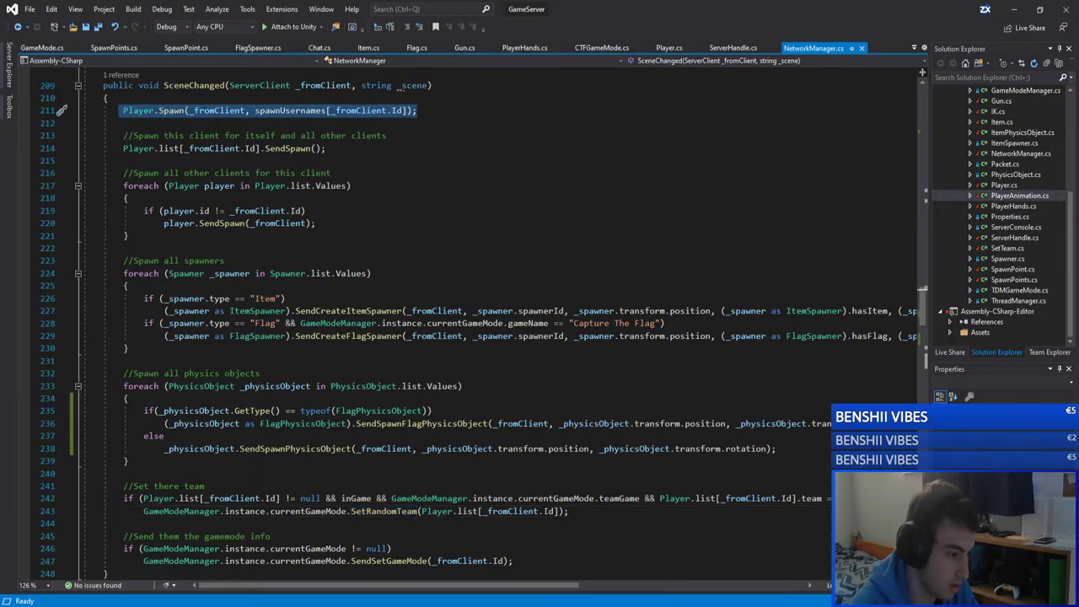
{"action": "left_click_drag", "start_coordinate": [569, 511], "coordinate": [123, 498]}
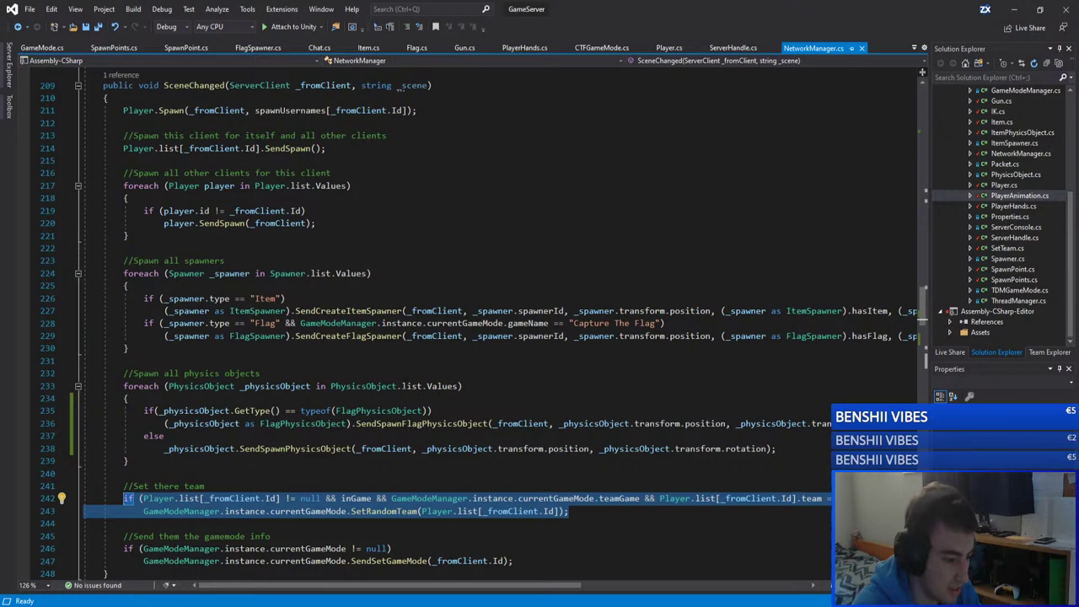
{"action": "left_click", "coordinate": [383, 510]}
{"action": "double_click", "coordinate": [383, 510]}
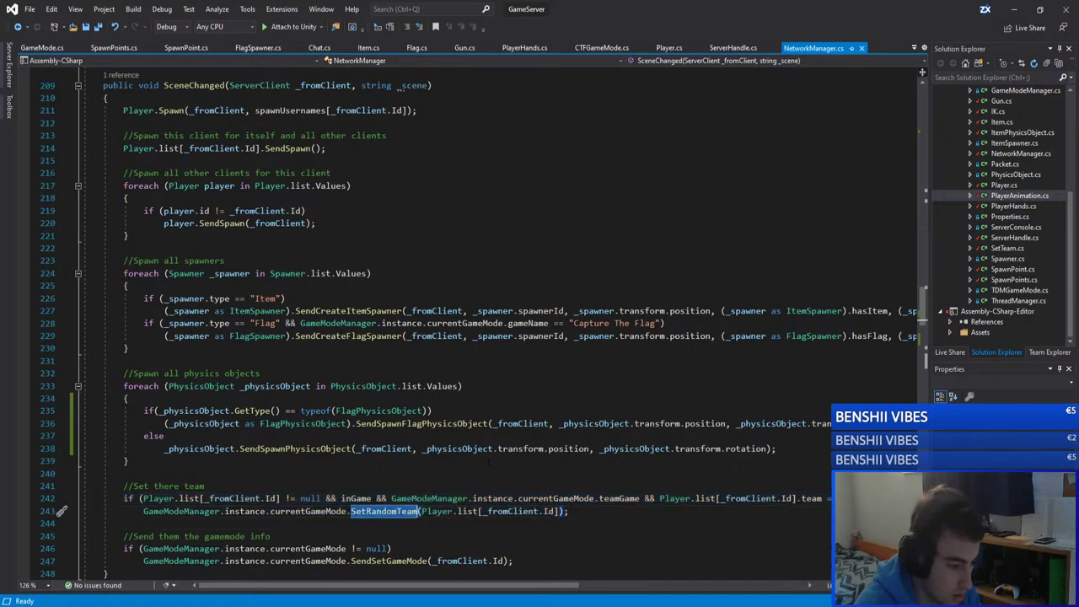
{"action": "left_click_drag", "start_coordinate": [383, 584], "coordinate": [351, 585]}
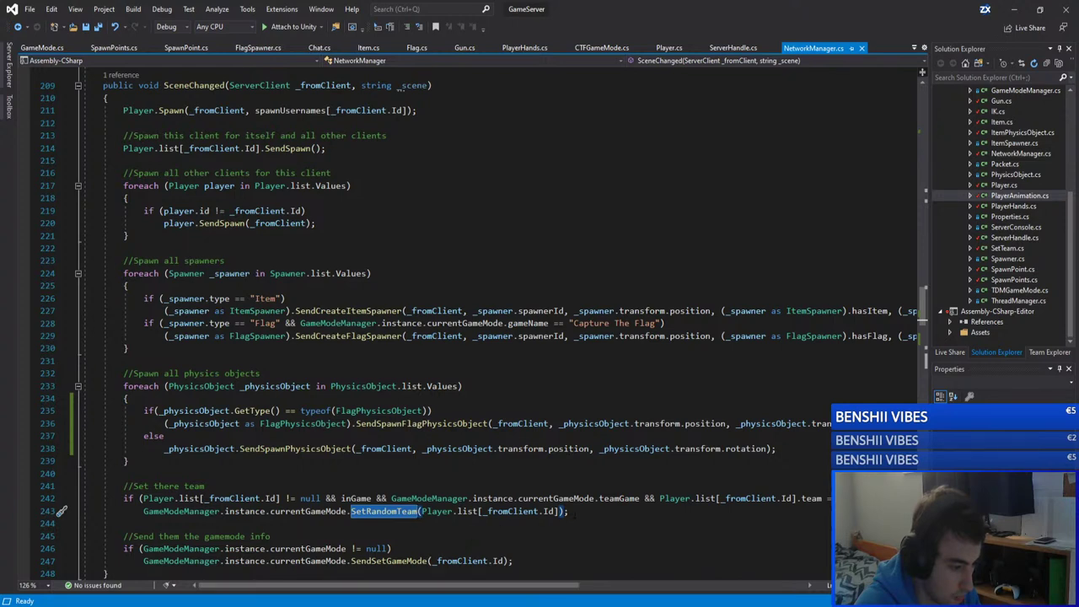
{"action": "left_click_drag", "start_coordinate": [569, 510], "coordinate": [139, 489]}
{"action": "key", "text": "ctrl+c"}
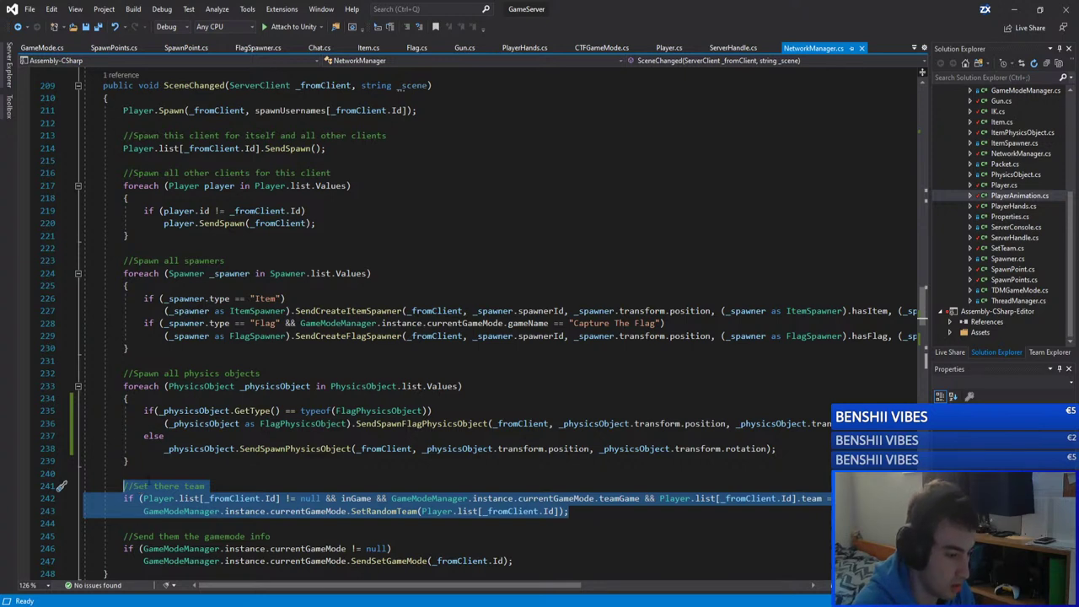
{"action": "key", "text": "Delete"}
{"action": "key", "text": "BackSpace"}
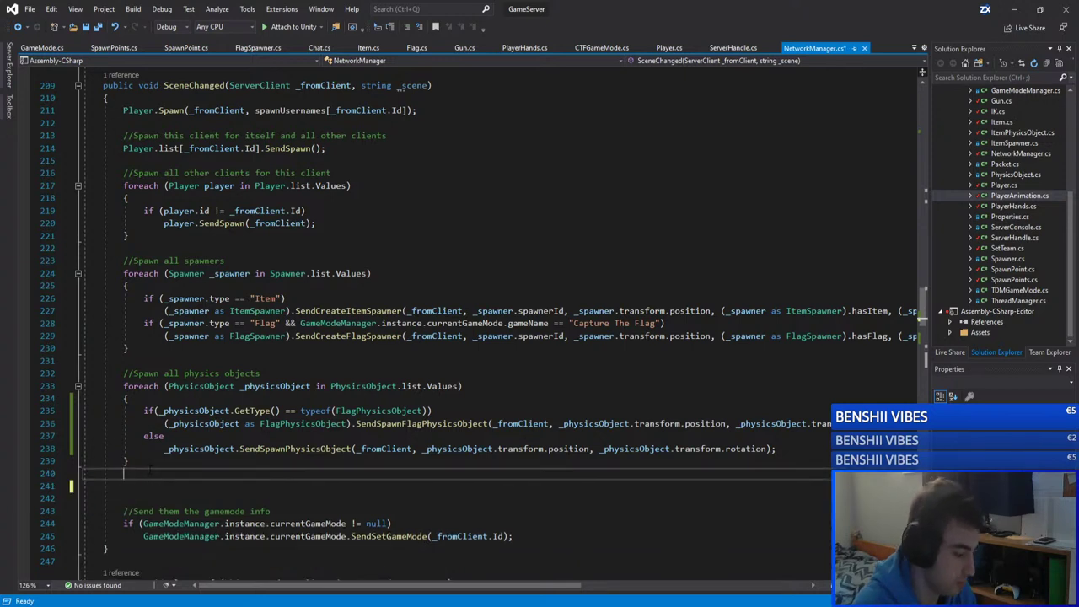
{"action": "key", "text": "Delete"}
{"action": "key", "text": "ctrl+s"}
{"action": "scroll", "coordinate": [479, 325], "scroll_direction": "up", "scroll_amount": 1}
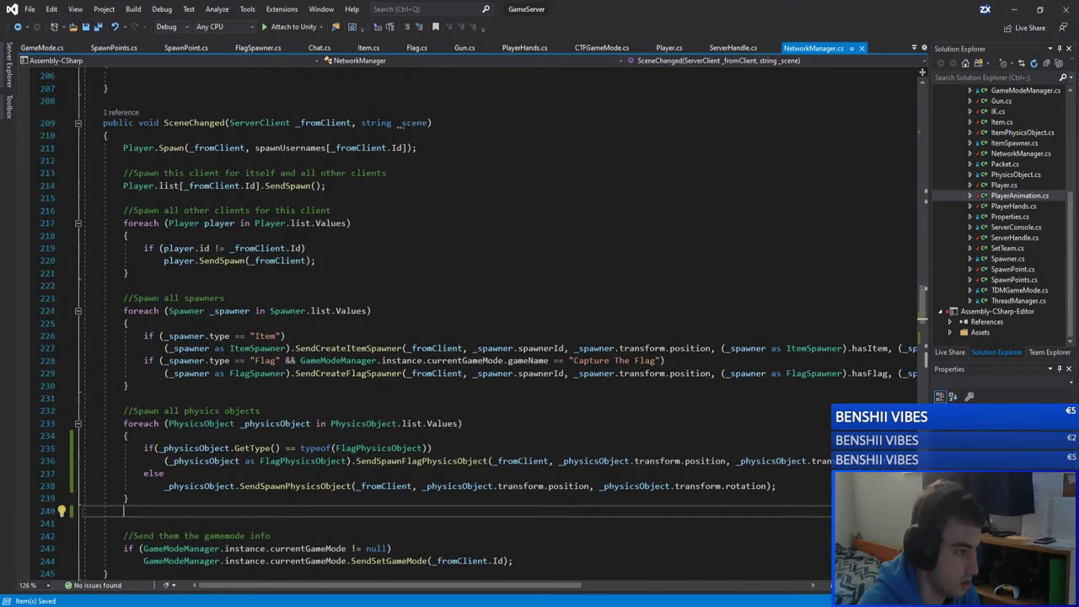
Step: Paste the set-team block into Player.Spawn right after player.id
{"action": "left_click", "coordinate": [171, 148], "text": "ctrl"}
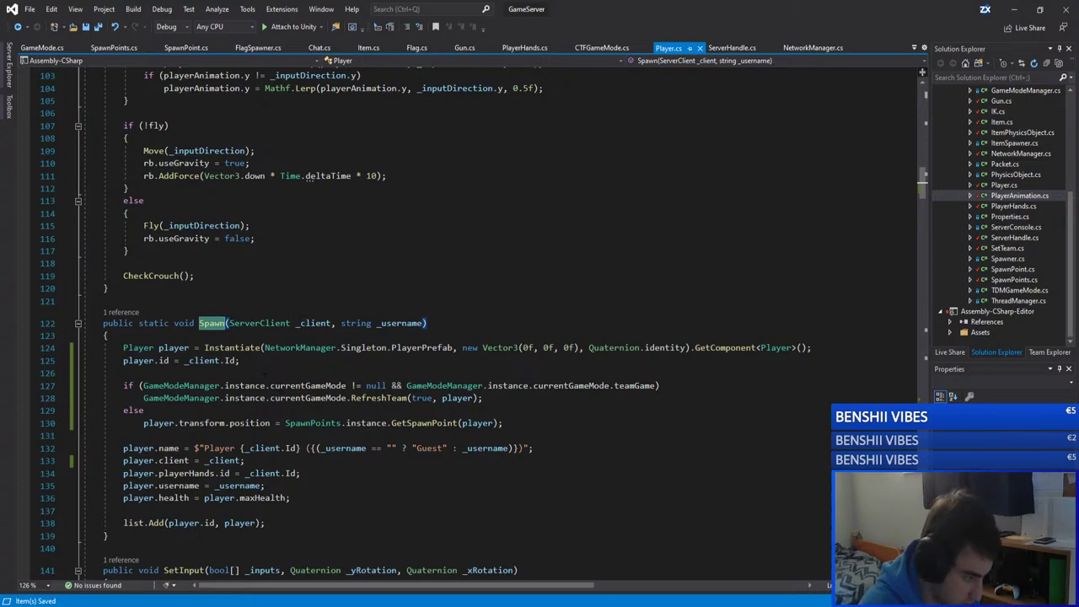
{"action": "left_click", "coordinate": [337, 370]}
{"action": "key", "text": "Return"}
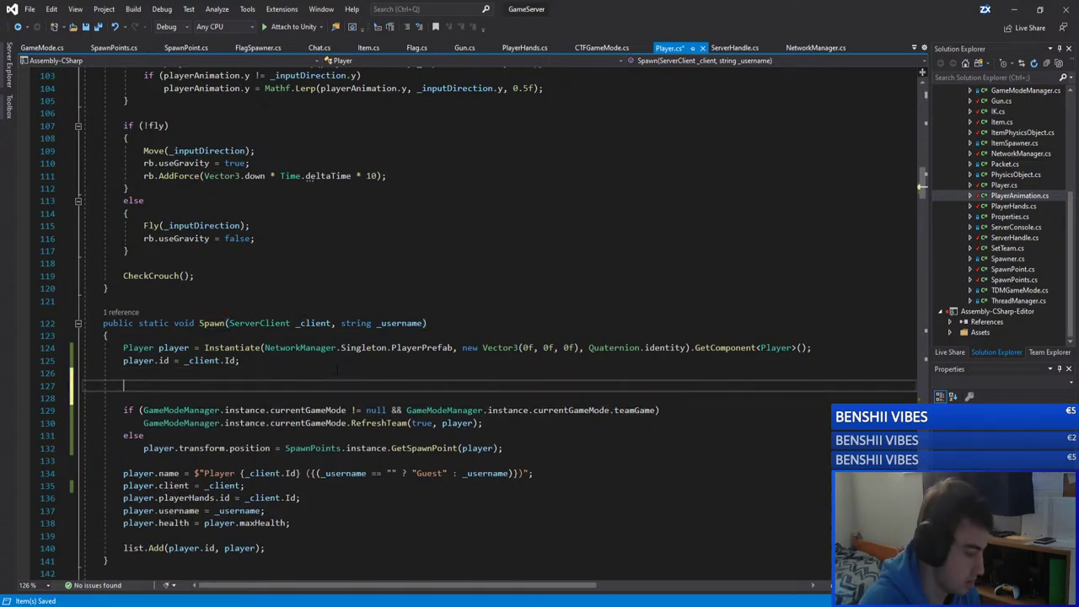
{"action": "key", "text": "ctrl+v"}
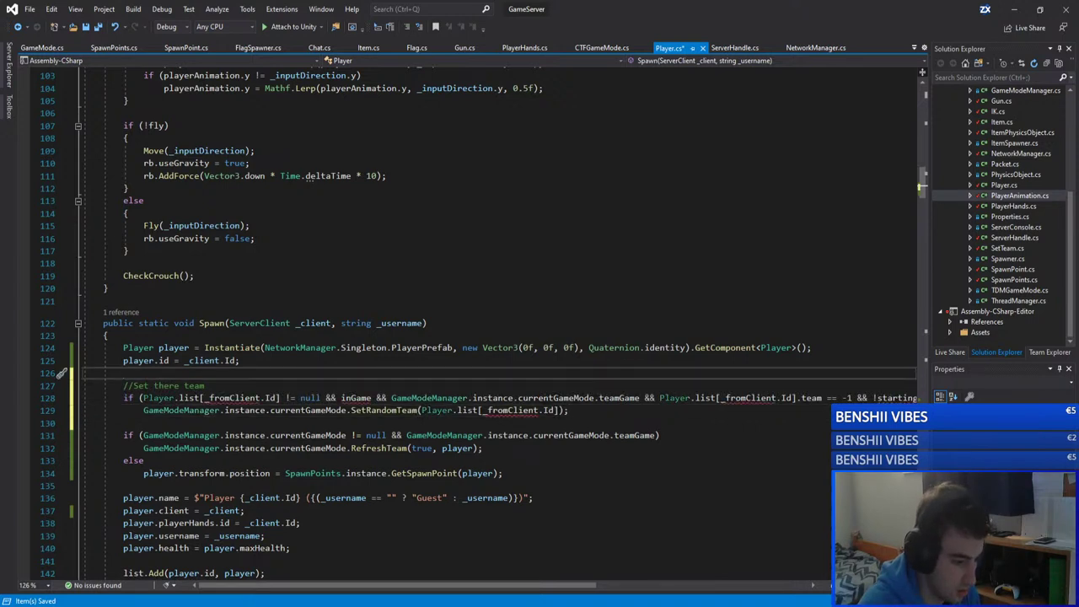
Step: Pass this to SetRandomTeam and reduce the condition to team == -1, dropping the Player.list null check
{"action": "left_click_drag", "start_coordinate": [557, 410], "coordinate": [426, 410]}
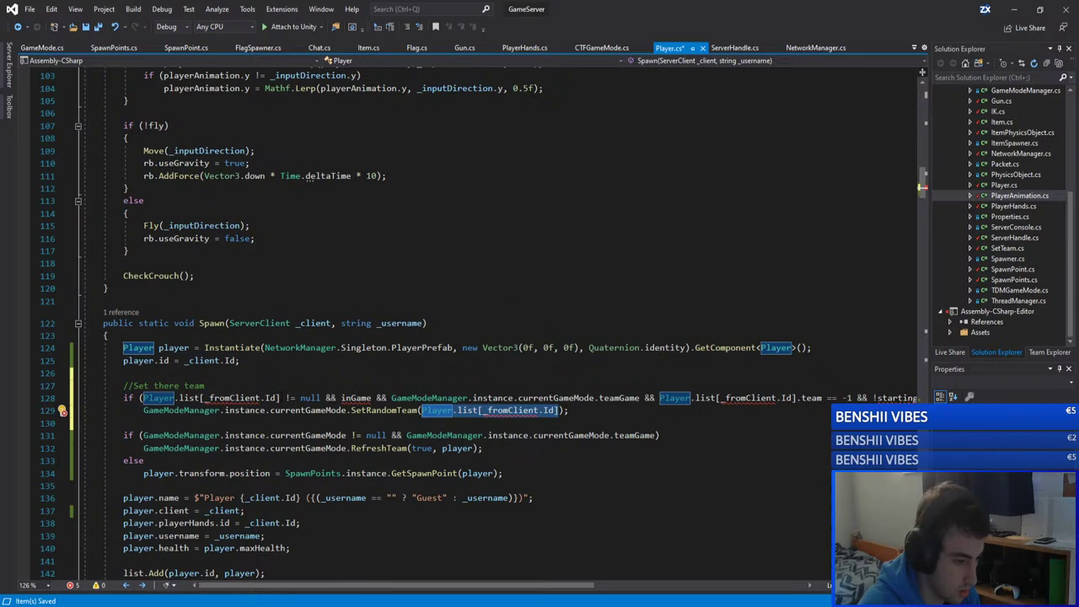
{"action": "type", "text": "this"}
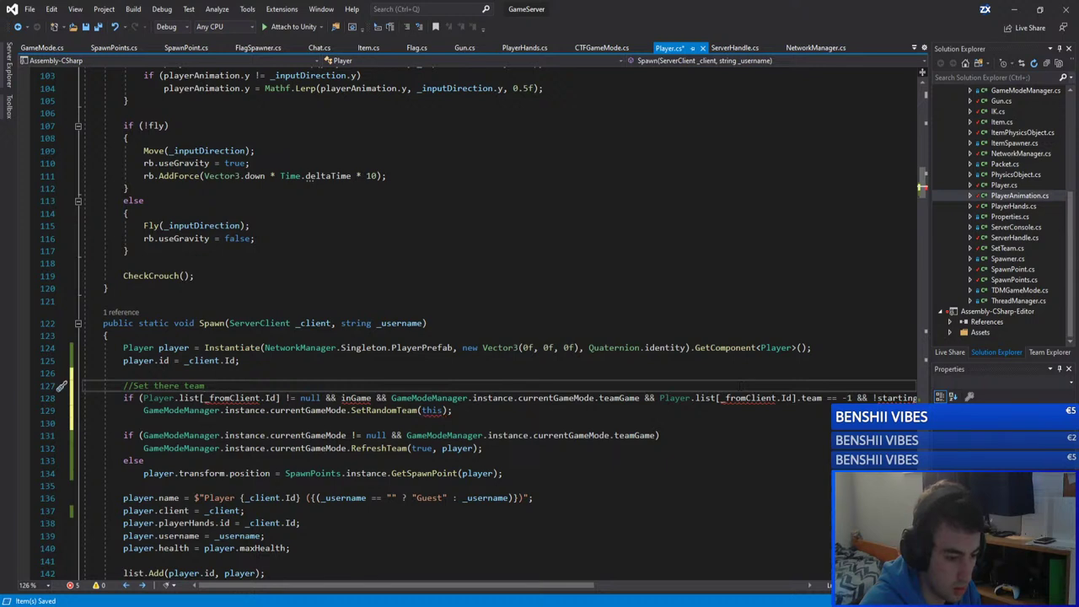
{"action": "left_click_drag", "start_coordinate": [822, 397], "coordinate": [660, 397]}
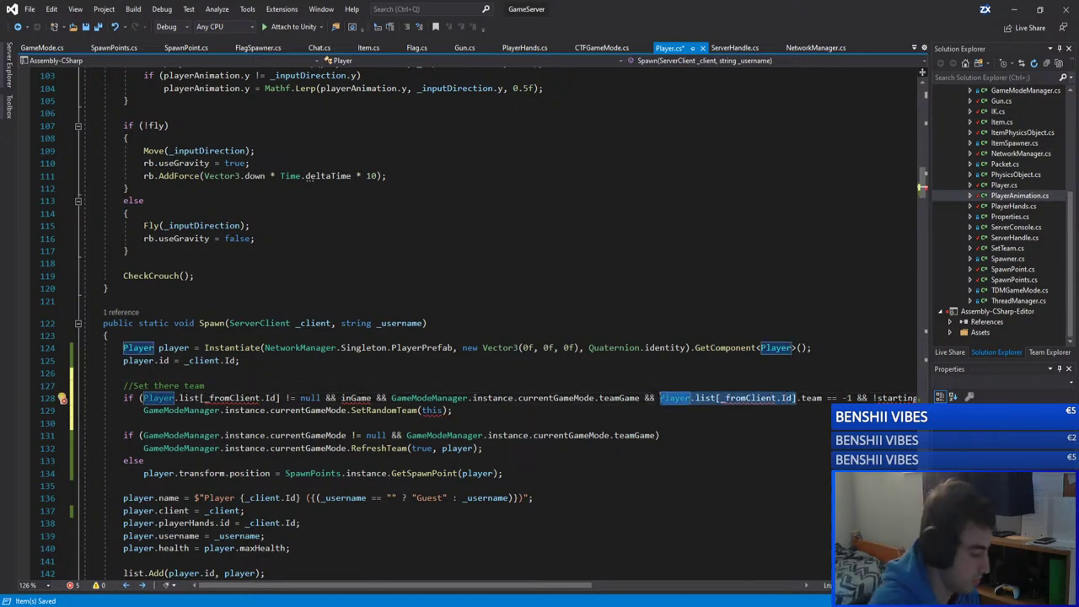
{"action": "type", "text": "this"}
{"action": "left_click", "coordinate": [124, 372]}
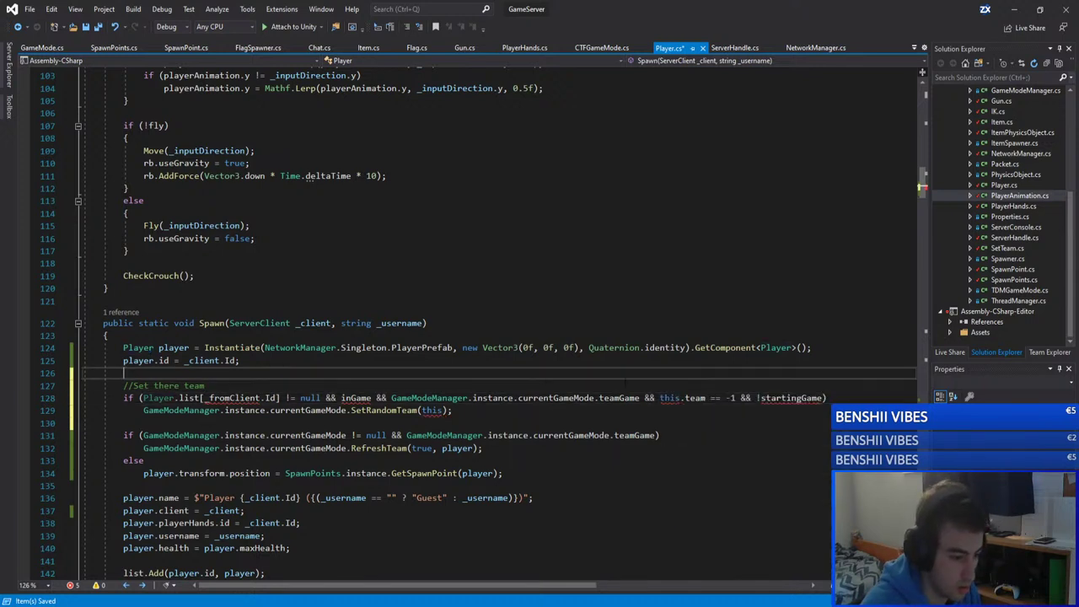
{"action": "double_click", "coordinate": [669, 397]}
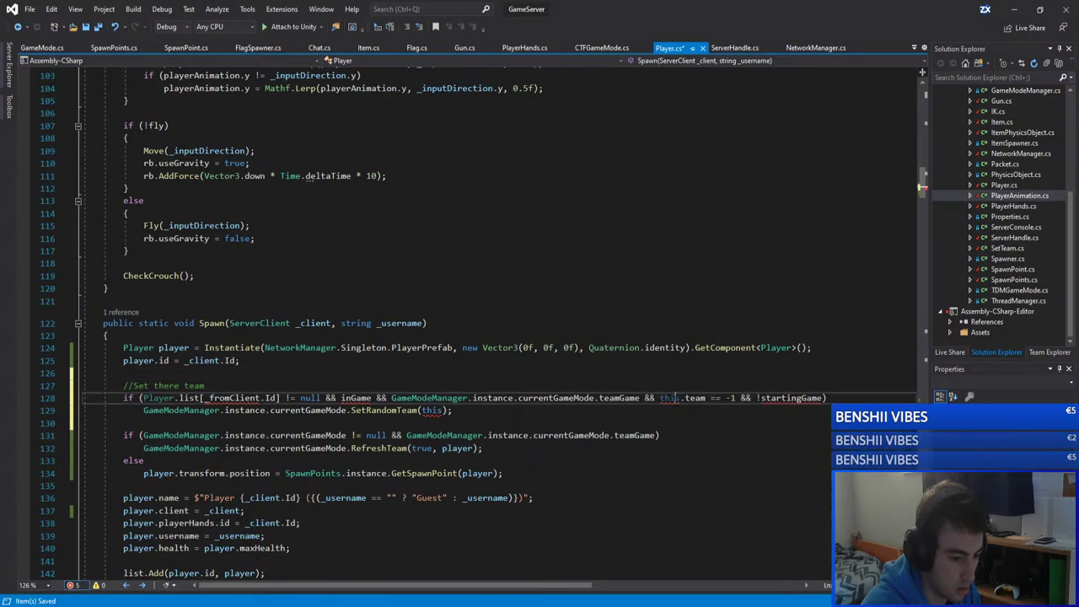
{"action": "key", "text": "Delete"}
{"action": "key", "text": "Delete"}
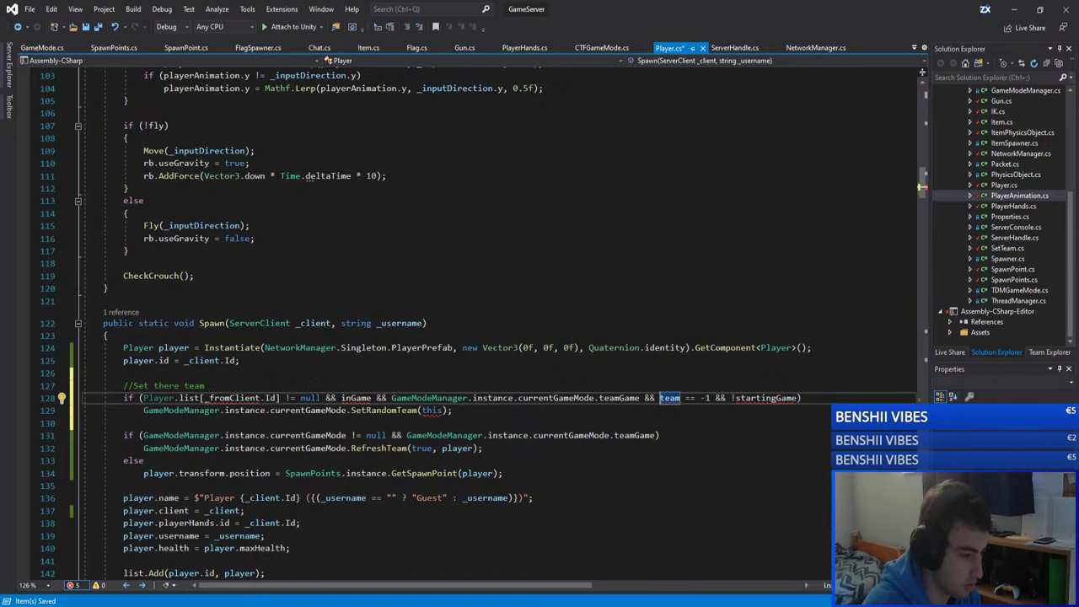
{"action": "left_click_drag", "start_coordinate": [341, 397], "coordinate": [144, 397]}
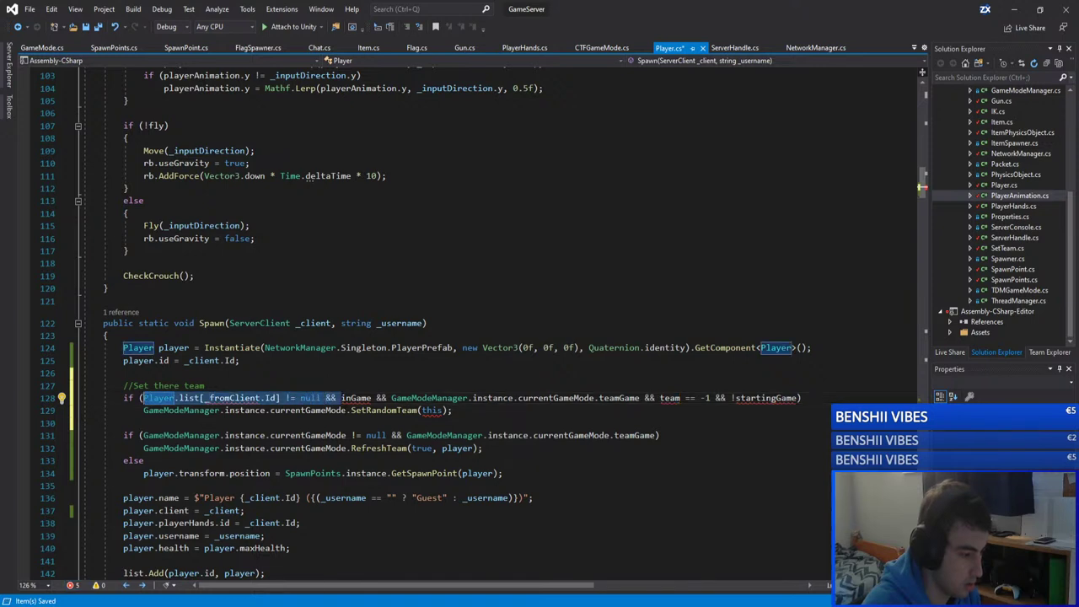
{"action": "key", "text": "Delete"}
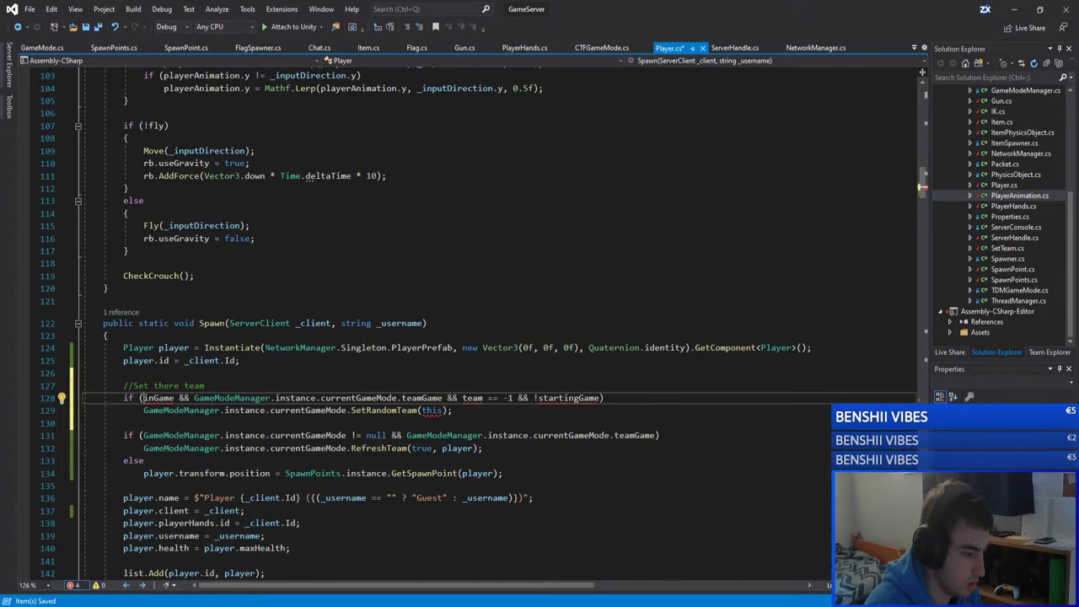
Step: Prefix inGame and startingGame with NetworkManager.Singleton. and save Player.cs
{"action": "left_click_drag", "start_coordinate": [265, 348], "coordinate": [391, 348]}
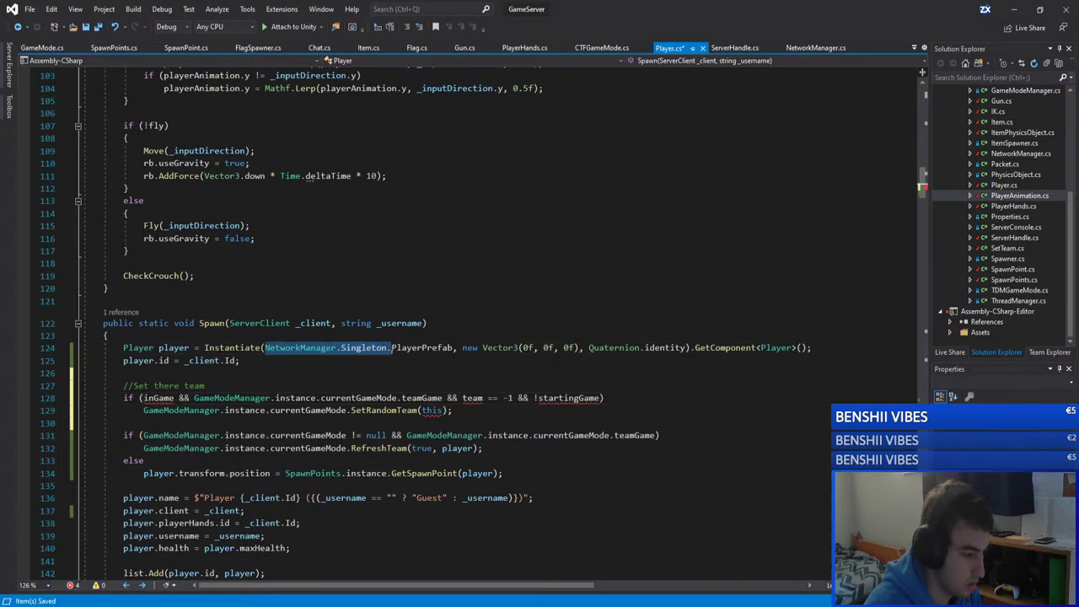
{"action": "key", "text": "ctrl+c"}
{"action": "left_click", "coordinate": [141, 398]}
{"action": "key", "text": "ctrl+v"}
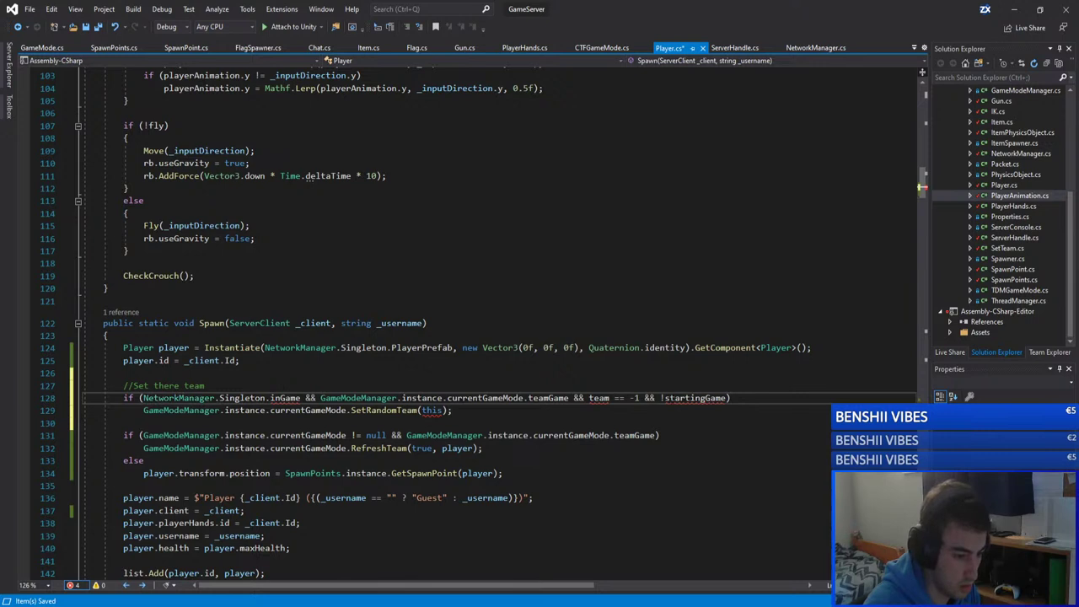
{"action": "left_click", "coordinate": [663, 397]}
{"action": "key", "text": "ctrl+v"}
{"action": "left_click", "coordinate": [239, 360]}
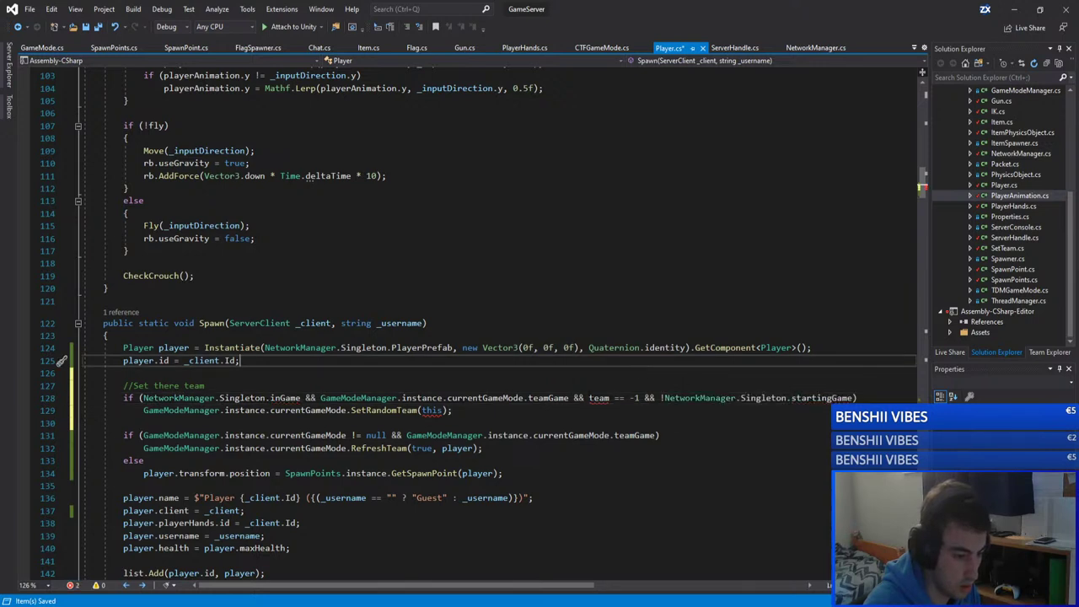
{"action": "mouse_move", "coordinate": [599, 398]}
{"action": "key", "text": "Down"}
{"action": "key", "text": "Down"}
{"action": "key", "text": "ctrl+s"}
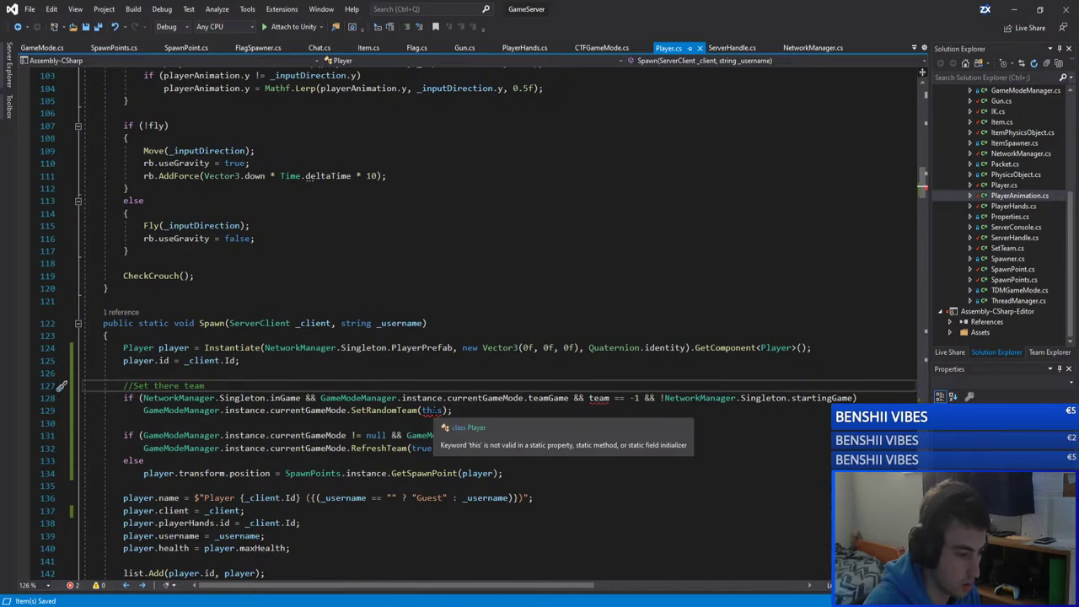
Step: Inspect the errors on the this argument and the team reference in Spawn's set-team block
{"action": "left_click", "coordinate": [432, 411]}
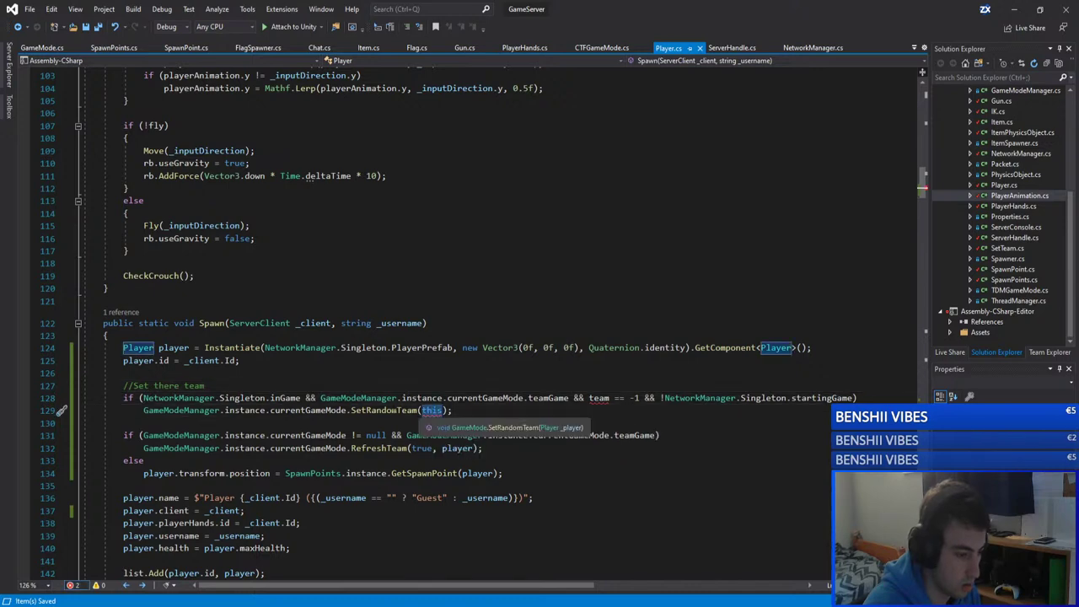
{"action": "scroll", "coordinate": [395, 396], "scroll_direction": "up", "scroll_amount": 20}
{"action": "scroll", "coordinate": [395, 397], "scroll_direction": "up", "scroll_amount": 13}
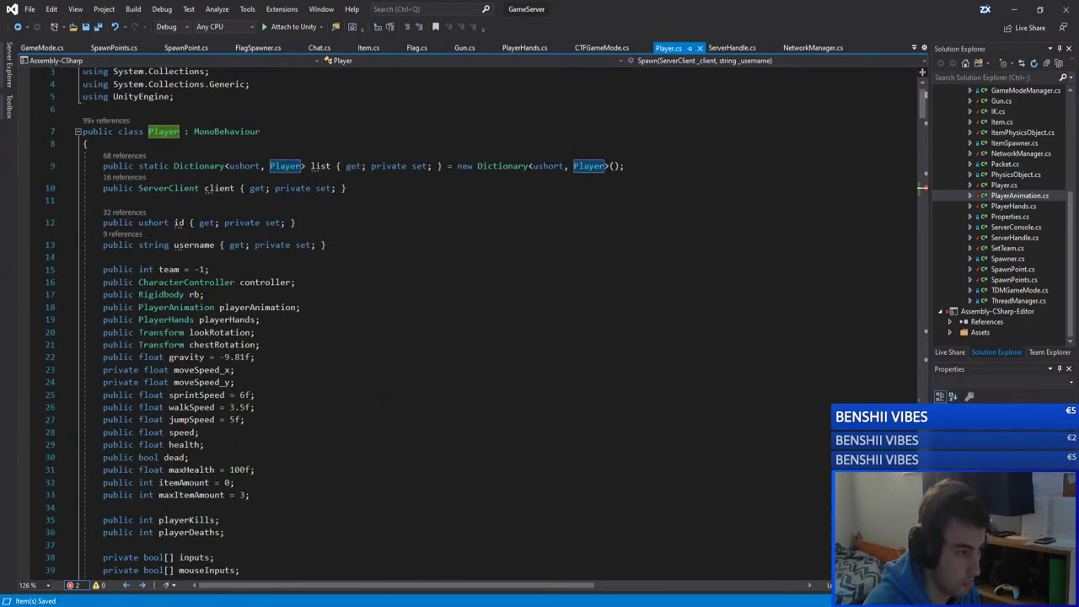
{"action": "scroll", "coordinate": [375, 392], "scroll_direction": "down", "scroll_amount": 20}
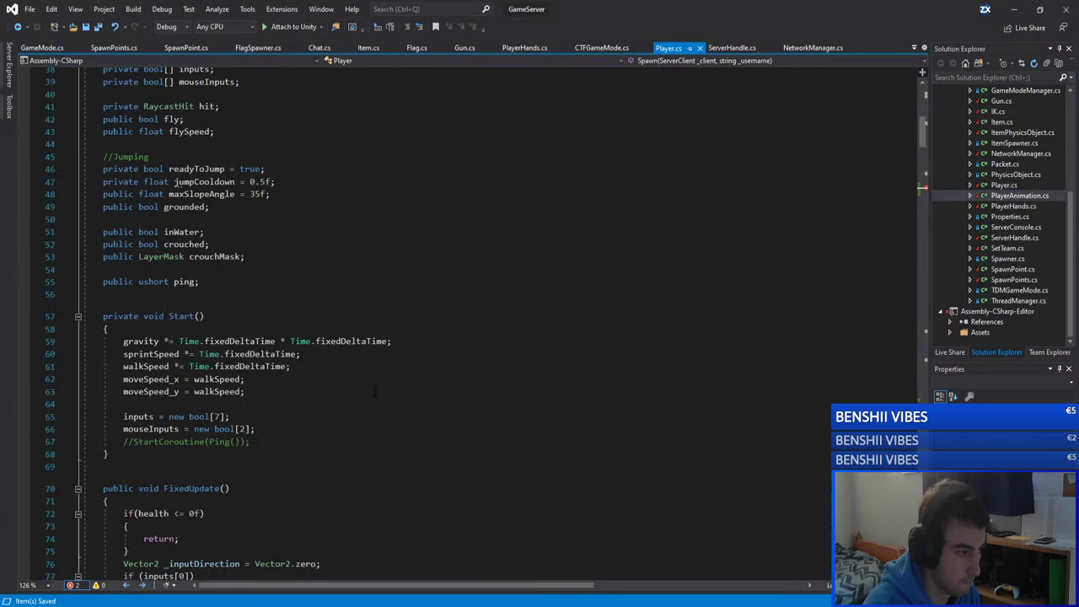
{"action": "left_click", "coordinate": [600, 386]}
{"action": "mouse_move", "coordinate": [600, 375]}
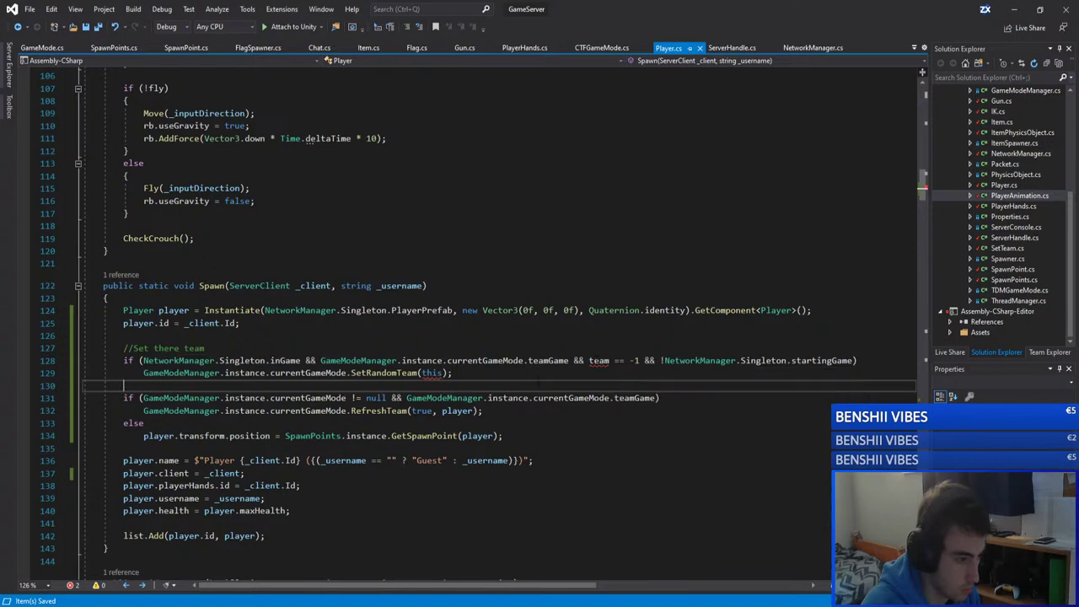
{"action": "double_click", "coordinate": [599, 361]}
{"action": "scroll", "coordinate": [600, 365], "scroll_direction": "up", "scroll_amount": 20}
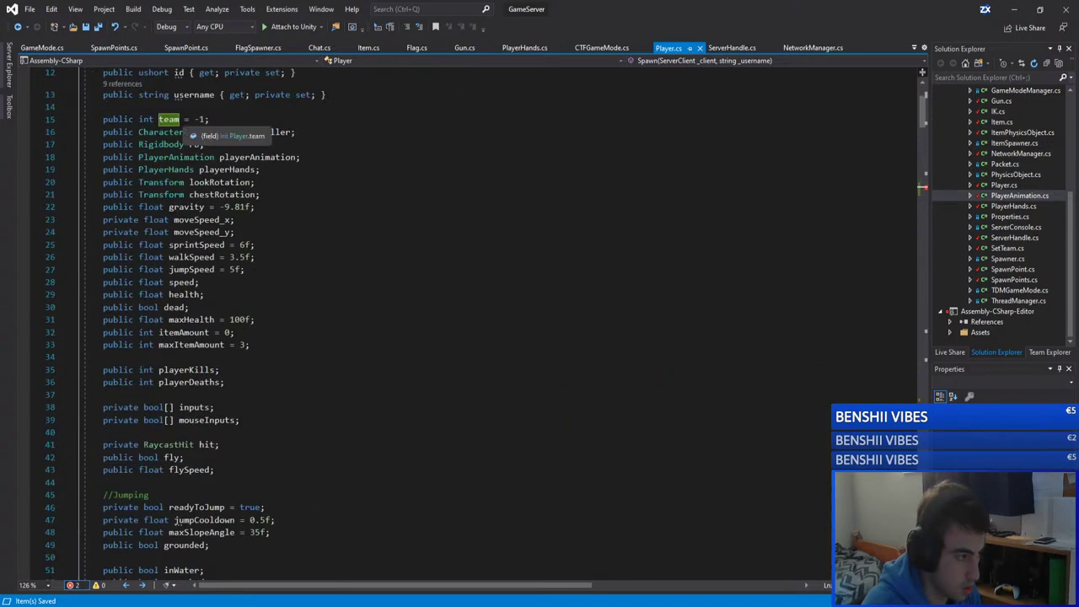
{"action": "scroll", "coordinate": [175, 119], "scroll_direction": "up", "scroll_amount": 4}
{"action": "scroll", "coordinate": [523, 348], "scroll_direction": "down", "scroll_amount": 20}
{"action": "scroll", "coordinate": [523, 348], "scroll_direction": "down", "scroll_amount": 4}
{"action": "left_click", "coordinate": [523, 338]}
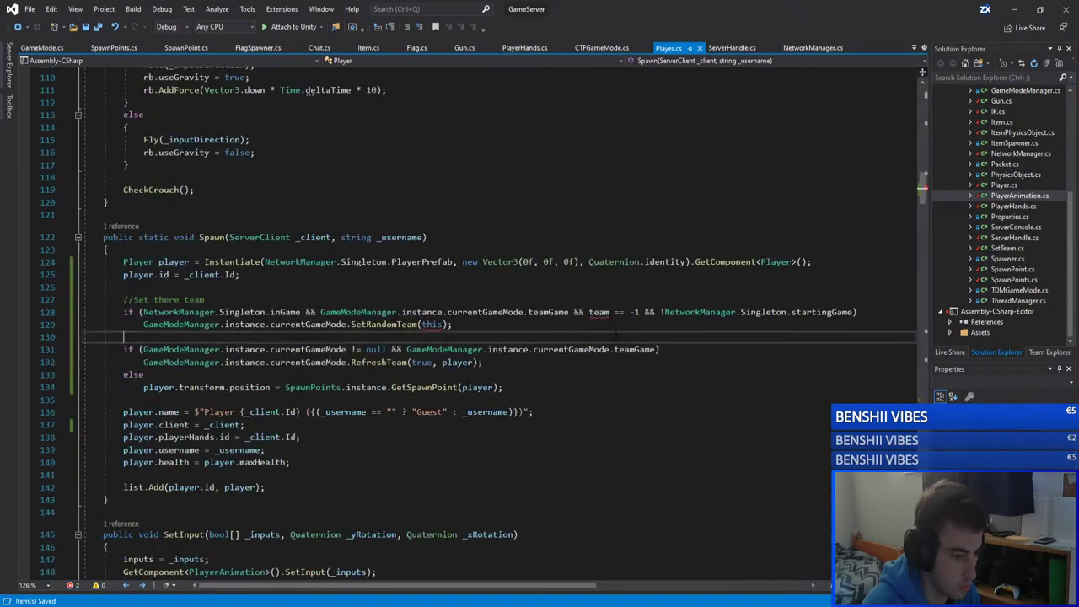
{"action": "mouse_move", "coordinate": [599, 316]}
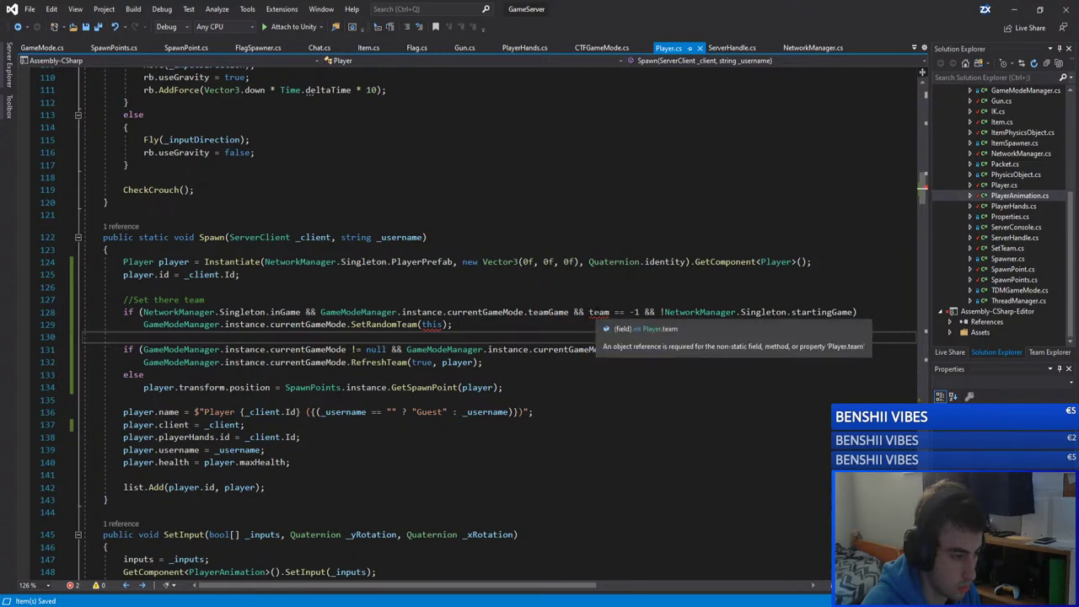
Step: Go to the team field's declaration with F12, then save Player.cs
{"action": "left_click", "coordinate": [608, 312]}
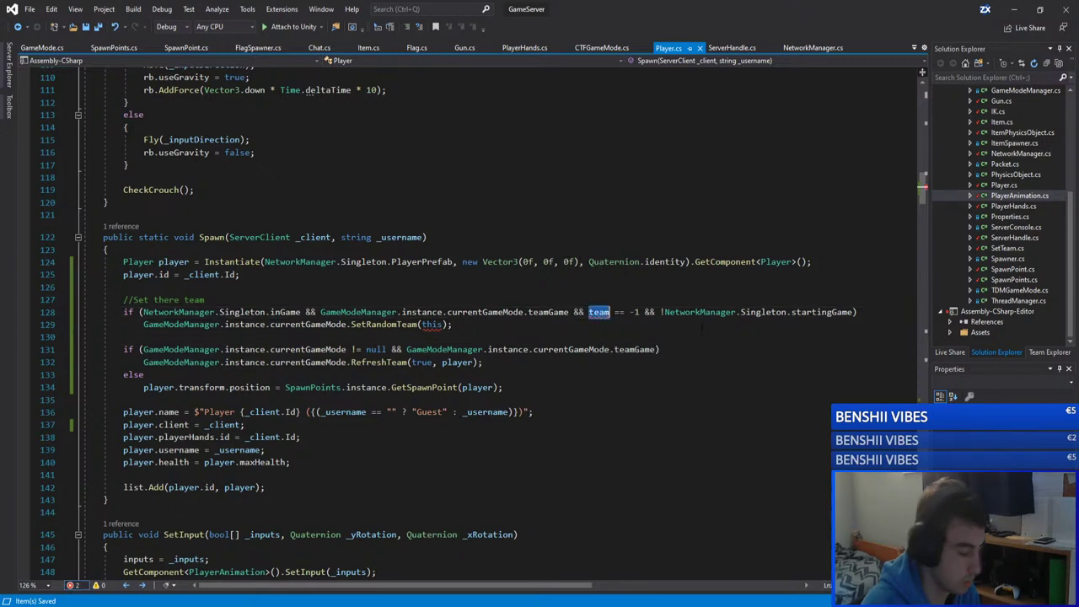
{"action": "key", "text": "ctrl+space"}
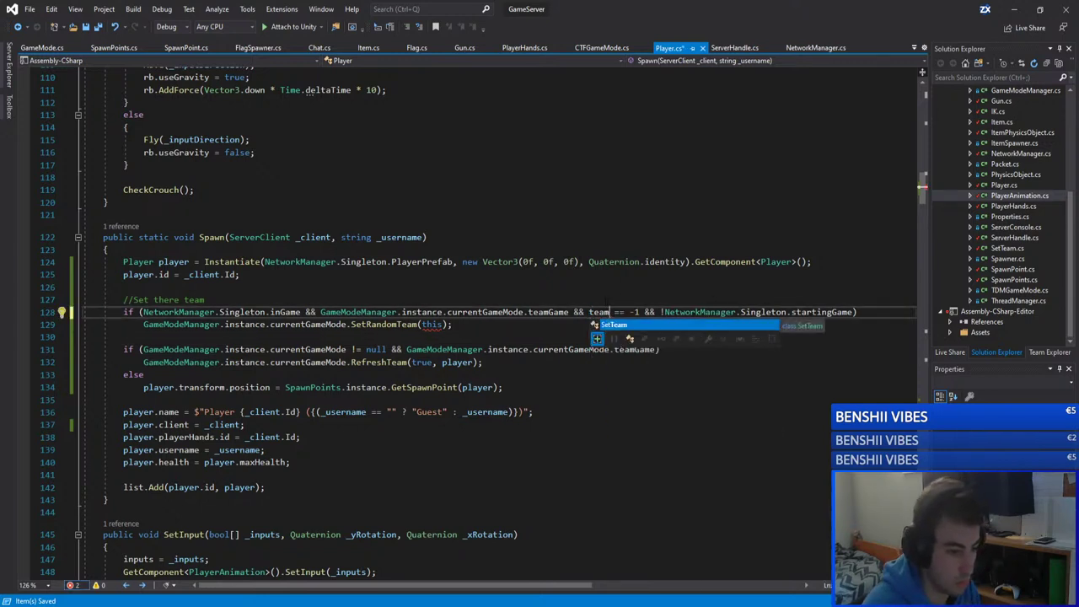
{"action": "left_click", "coordinate": [600, 300]}
{"action": "key", "text": "F12"}
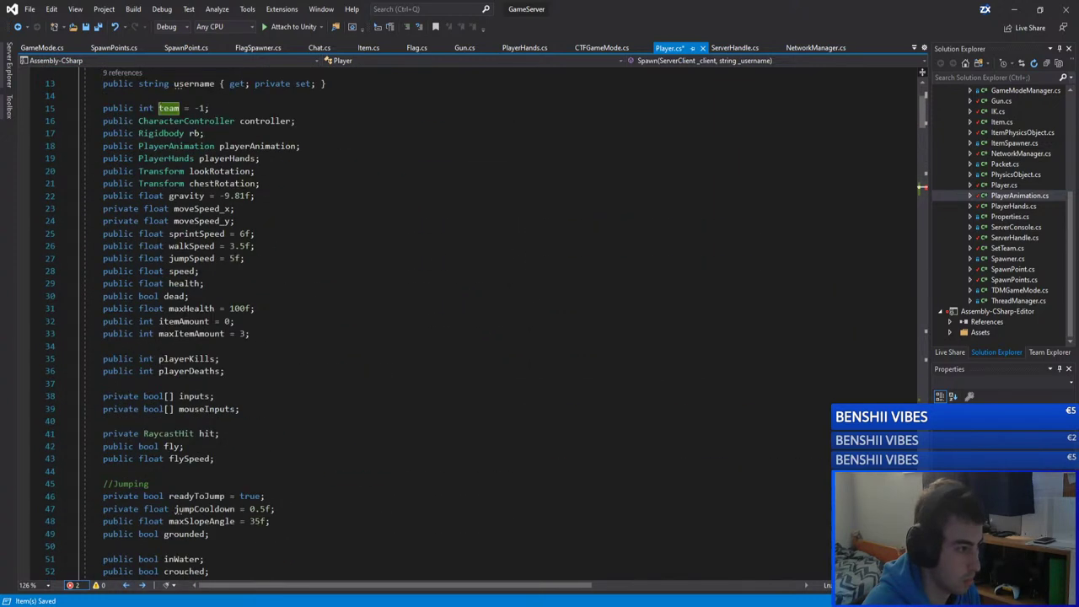
{"action": "scroll", "coordinate": [455, 320], "scroll_direction": "up", "scroll_amount": 4}
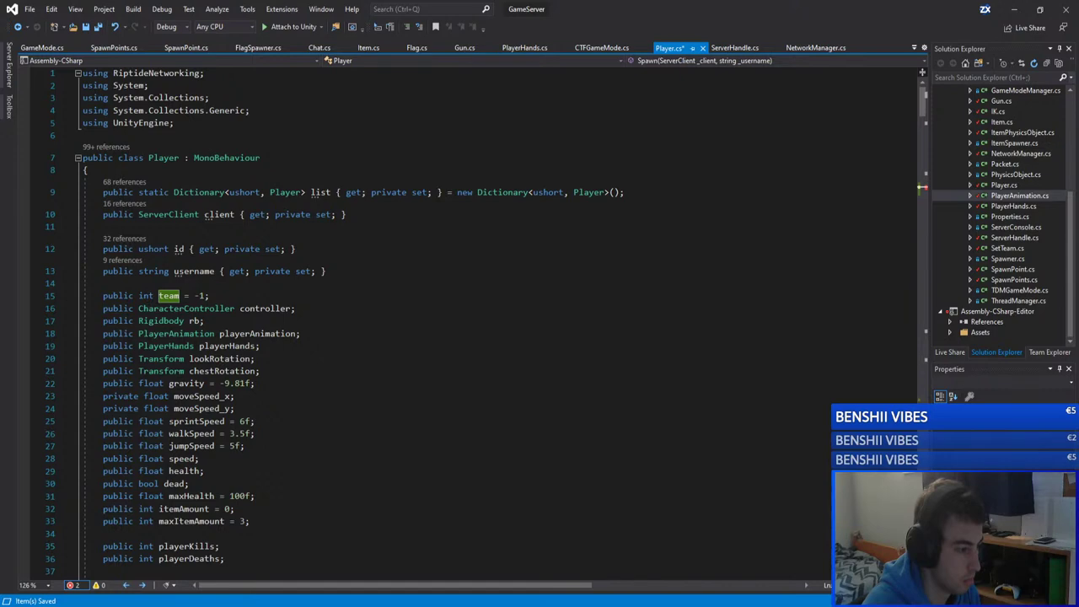
{"action": "scroll", "coordinate": [416, 327], "scroll_direction": "down", "scroll_amount": 1}
{"action": "key", "text": "ctrl+s"}
Step: Return to Spawn and select its static keyword to see why team needs an object reference
{"action": "scroll", "coordinate": [415, 327], "scroll_direction": "down", "scroll_amount": 20}
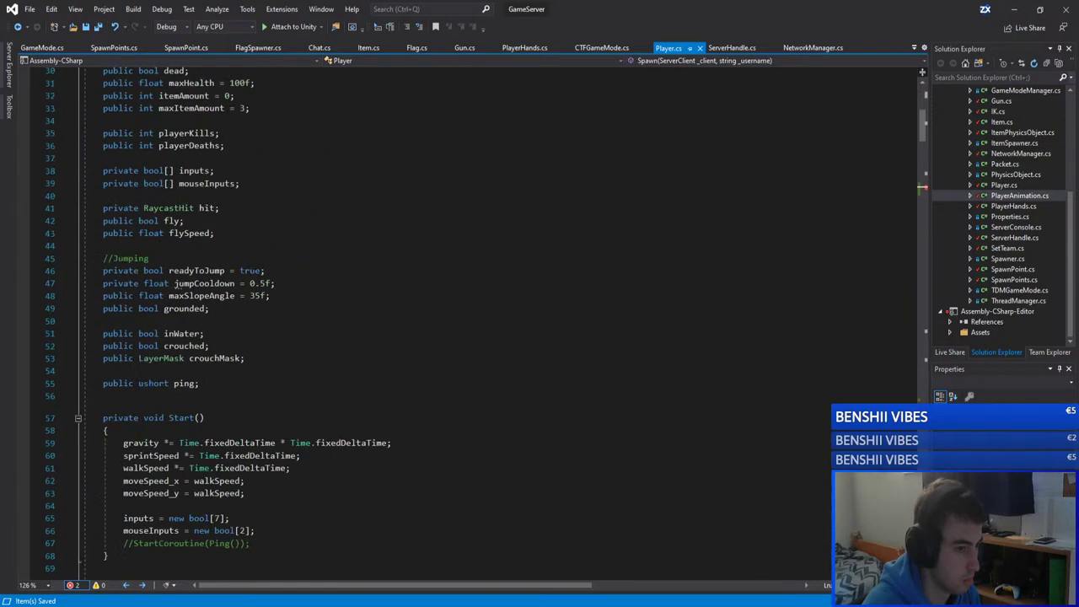
{"action": "scroll", "coordinate": [415, 327], "scroll_direction": "up", "scroll_amount": 20}
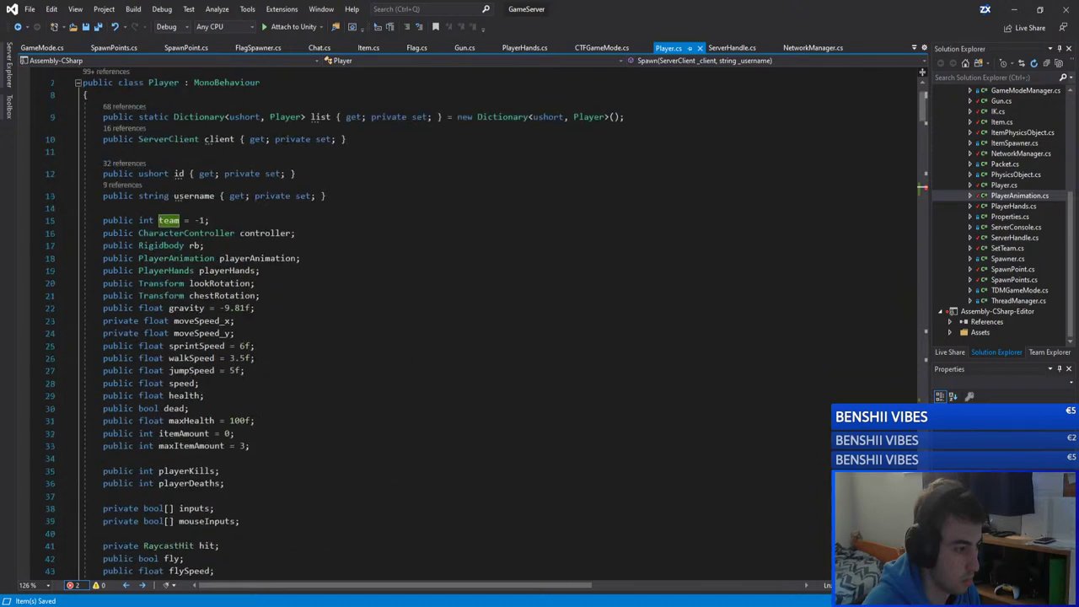
{"action": "scroll", "coordinate": [456, 327], "scroll_direction": "down", "scroll_amount": 20}
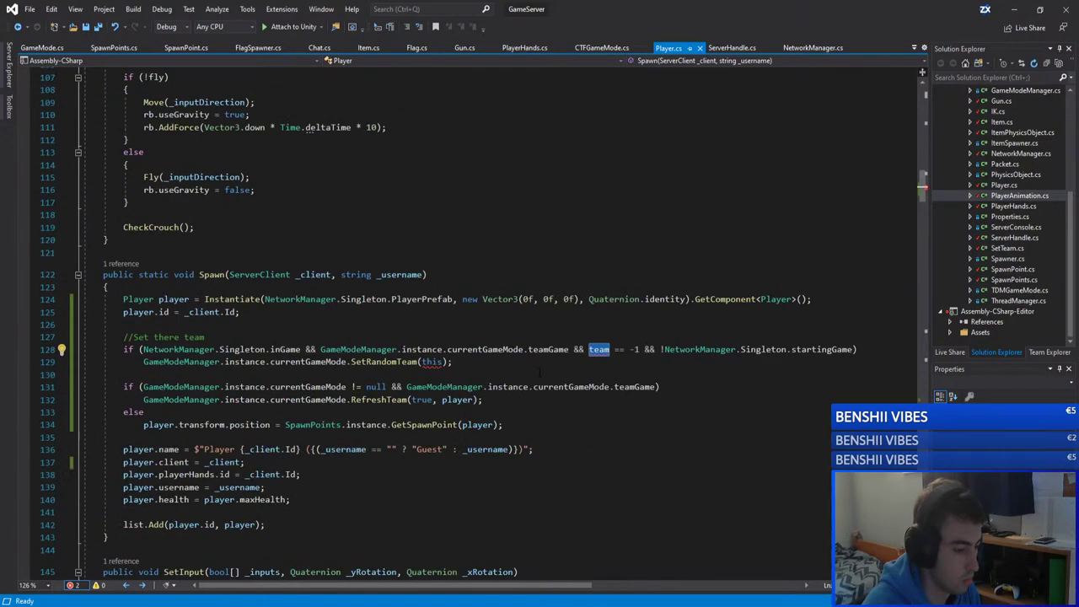
{"action": "left_click", "coordinate": [124, 374]}
{"action": "mouse_move", "coordinate": [598, 350]}
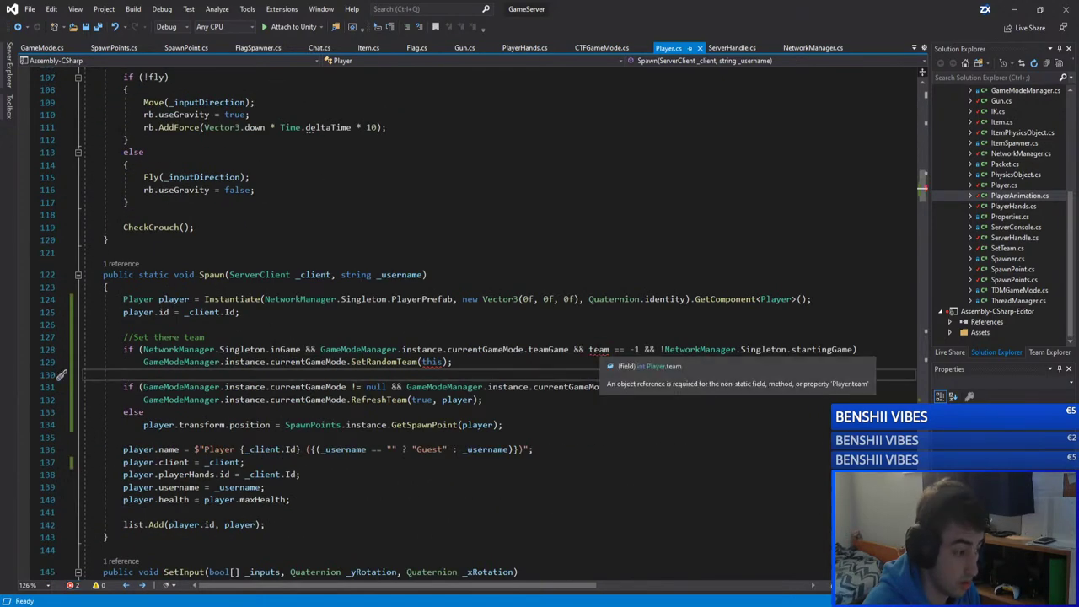
{"action": "double_click", "coordinate": [154, 274]}
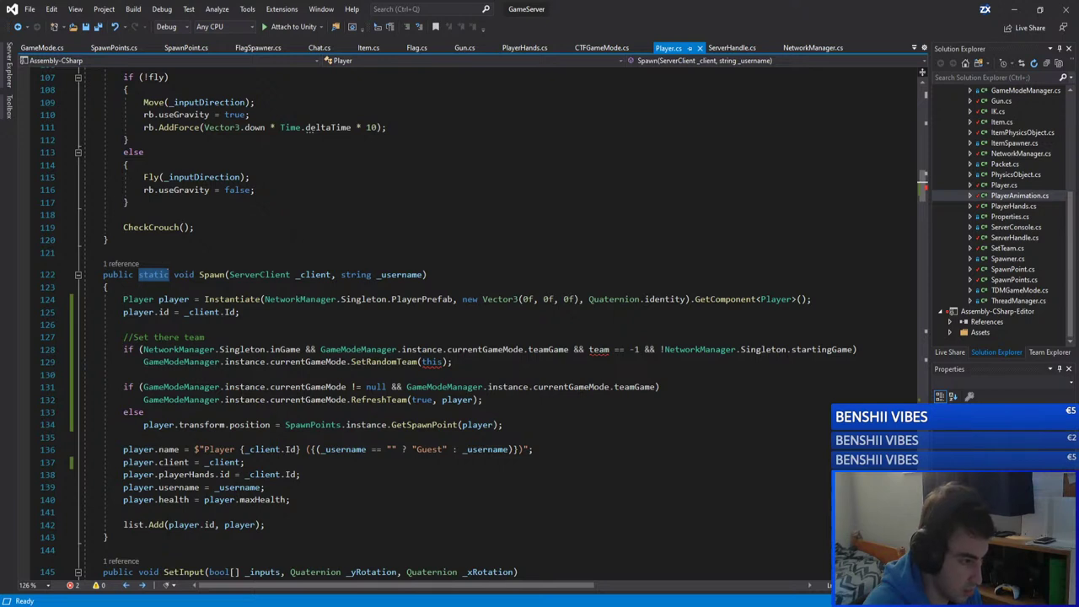
Step: Change the check to player.team == -1, pass player to SetRandomTeam, and save
{"action": "double_click", "coordinate": [179, 299]}
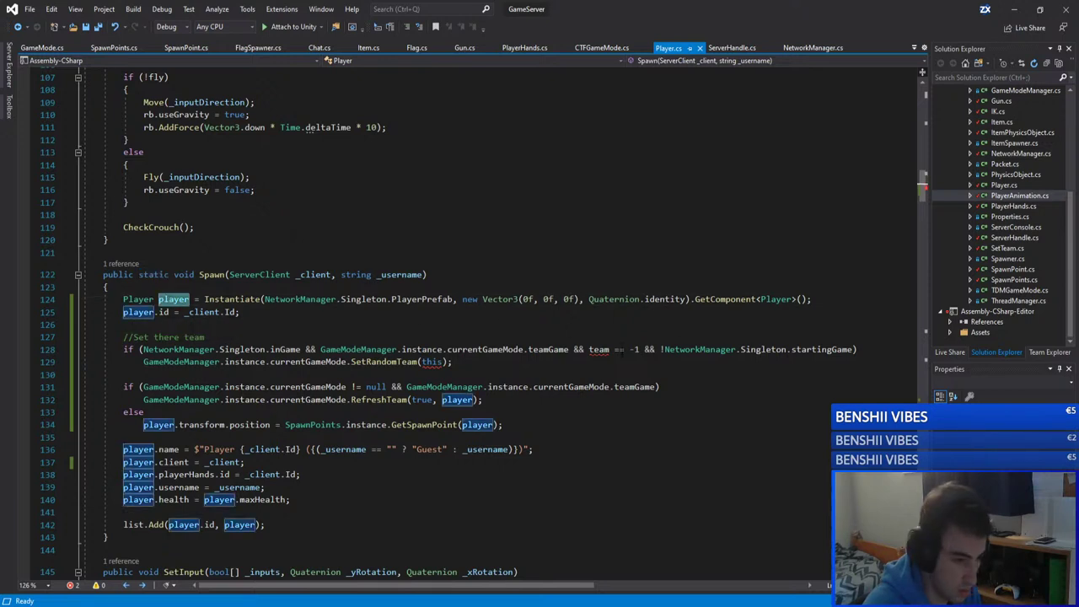
{"action": "double_click", "coordinate": [599, 349]}
{"action": "key", "text": "Left"}
{"action": "type", "text": "player."}
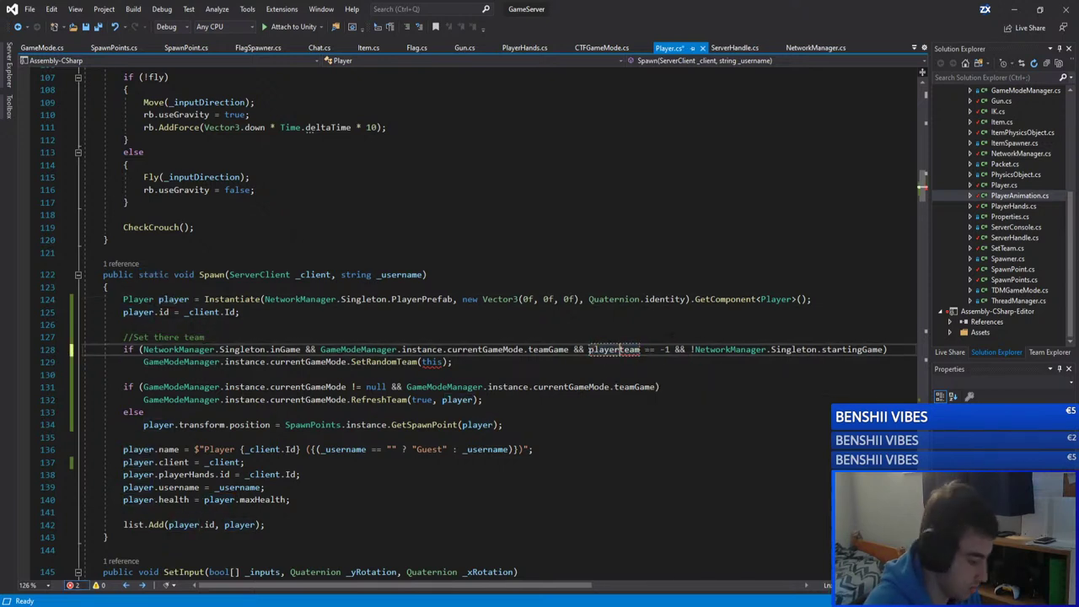
{"action": "key", "text": "Escape"}
{"action": "left_click", "coordinate": [432, 362]}
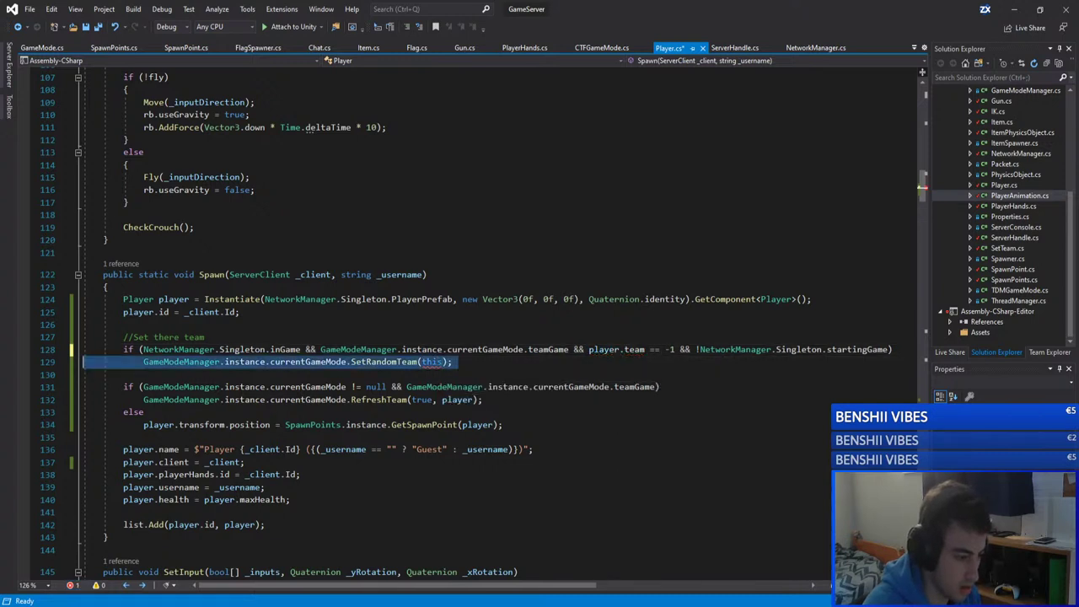
{"action": "type", "text": "player"}
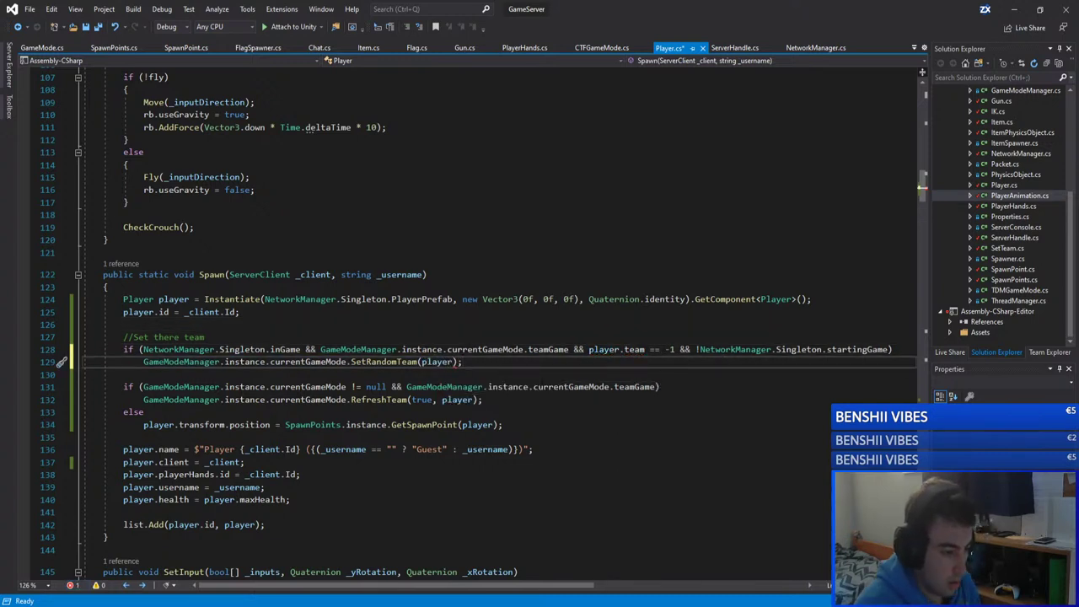
{"action": "key", "text": "ctrl+s"}
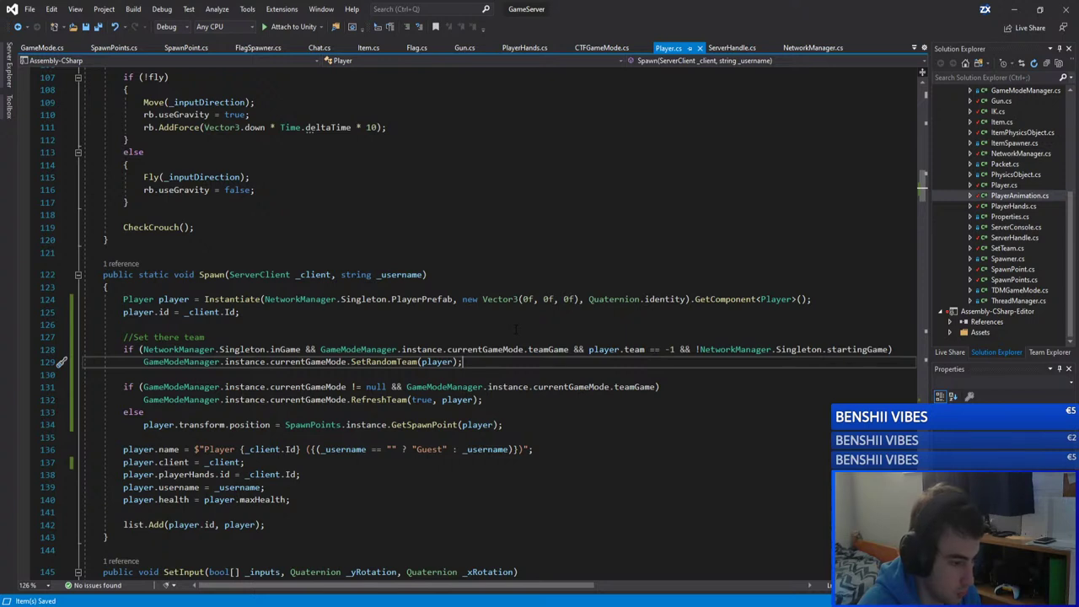
Step: Try removing the NetworkManager.Singleton.inGame check from the condition, then undo it
{"action": "left_click_drag", "start_coordinate": [320, 349], "coordinate": [142, 348]}
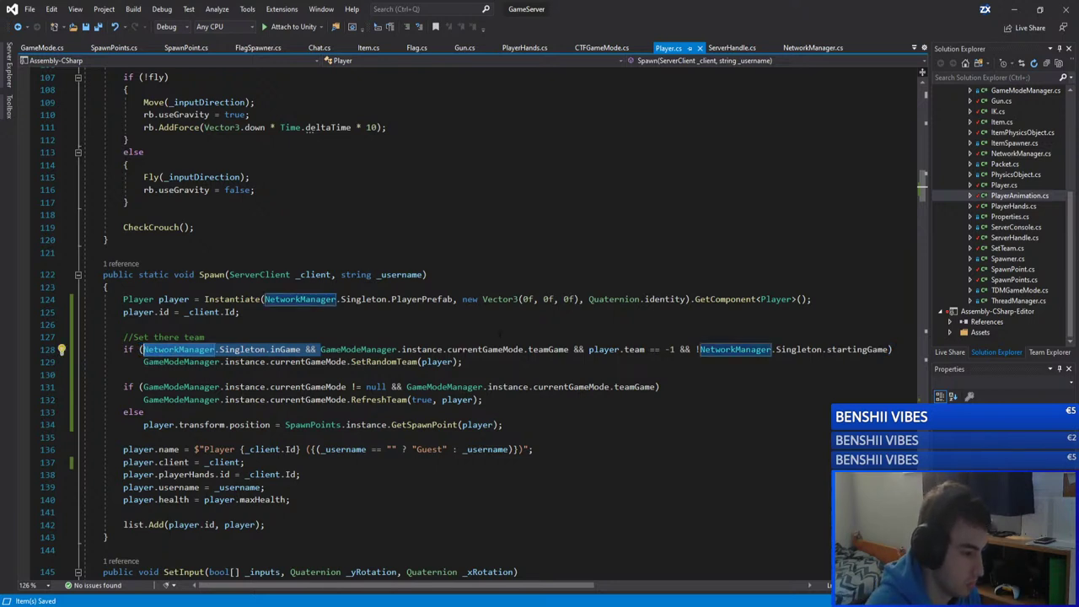
{"action": "key", "text": "Delete"}
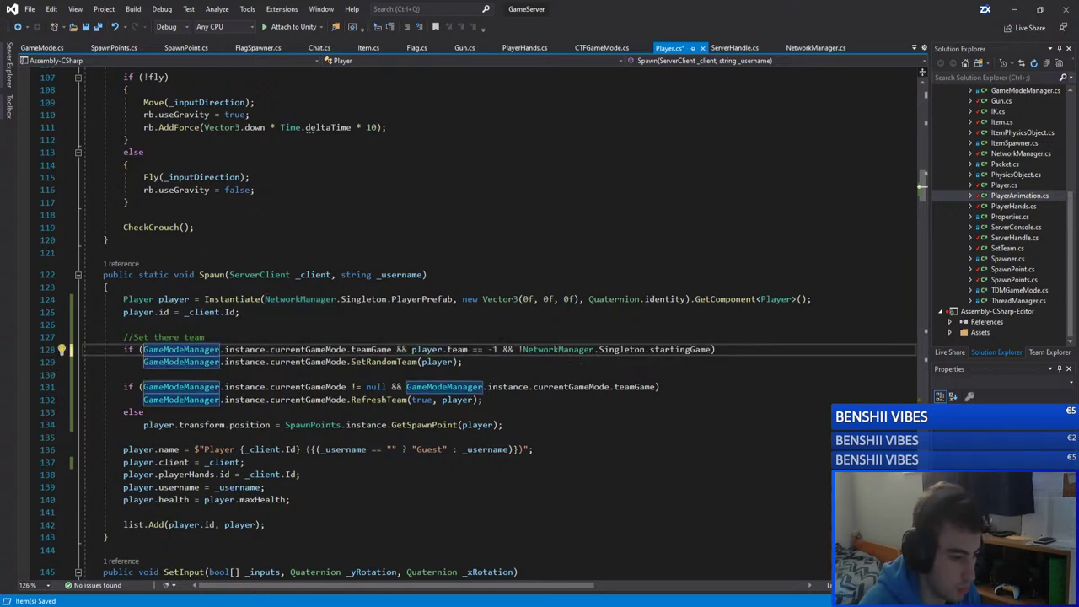
{"action": "key", "text": "ctrl+z"}
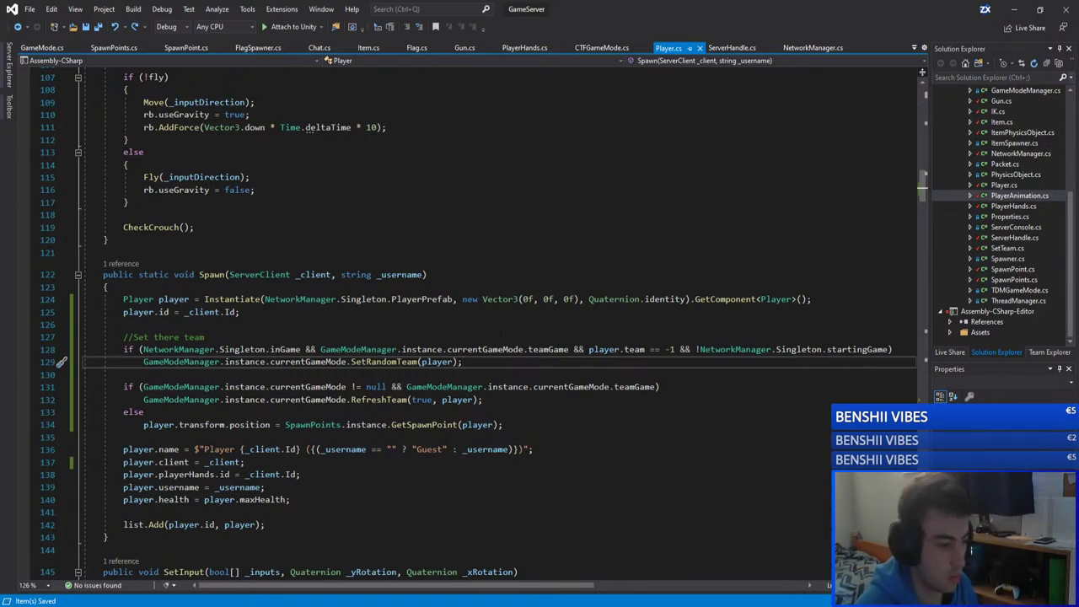
{"action": "double_click", "coordinate": [383, 362]}
{"action": "left_click", "coordinate": [514, 364]}
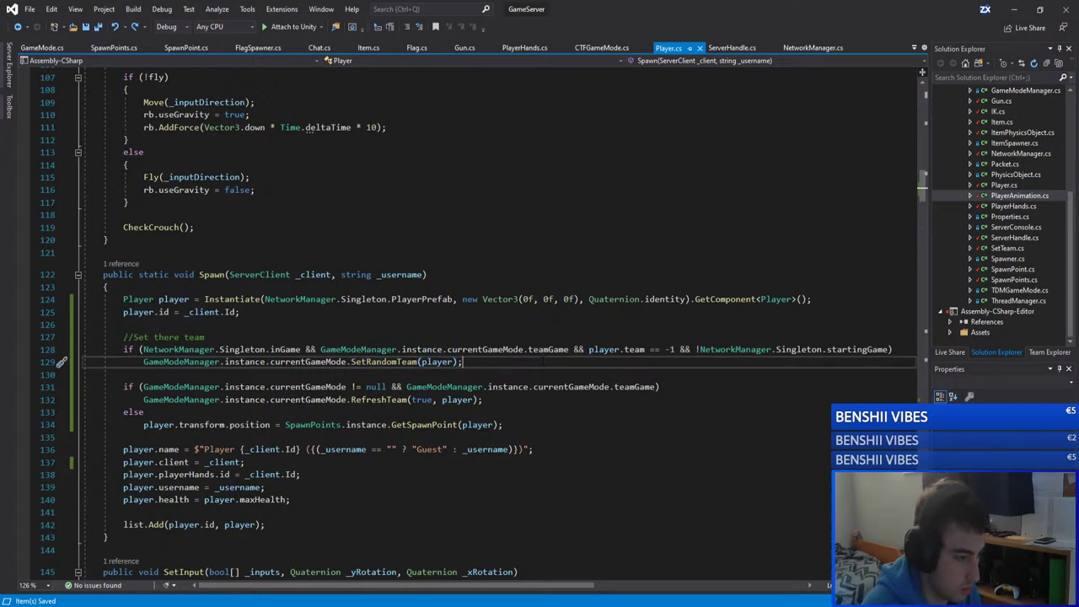
Step: Review the RefreshTeam call and the SetRandomTeam definition in GameMode.cs from Spawn
{"action": "double_click", "coordinate": [378, 399]}
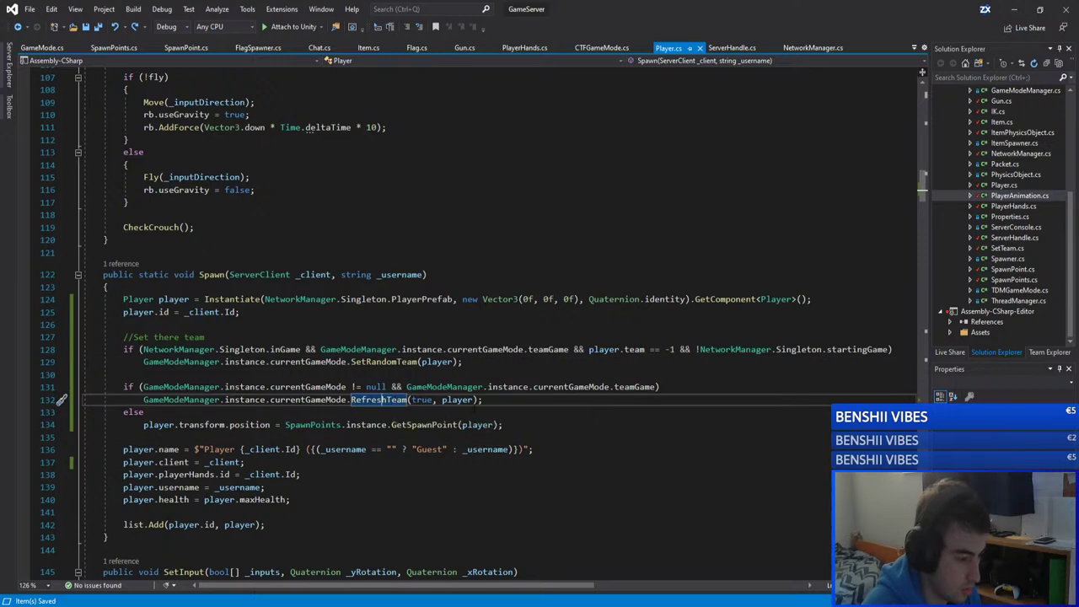
{"action": "left_click", "coordinate": [501, 363]}
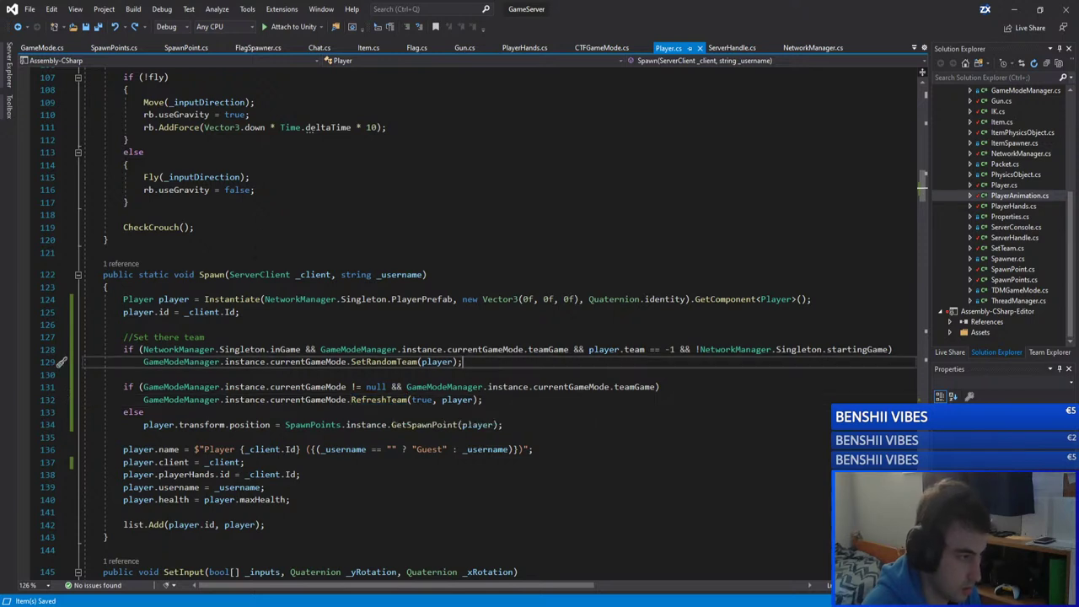
{"action": "left_click", "coordinate": [46, 49]}
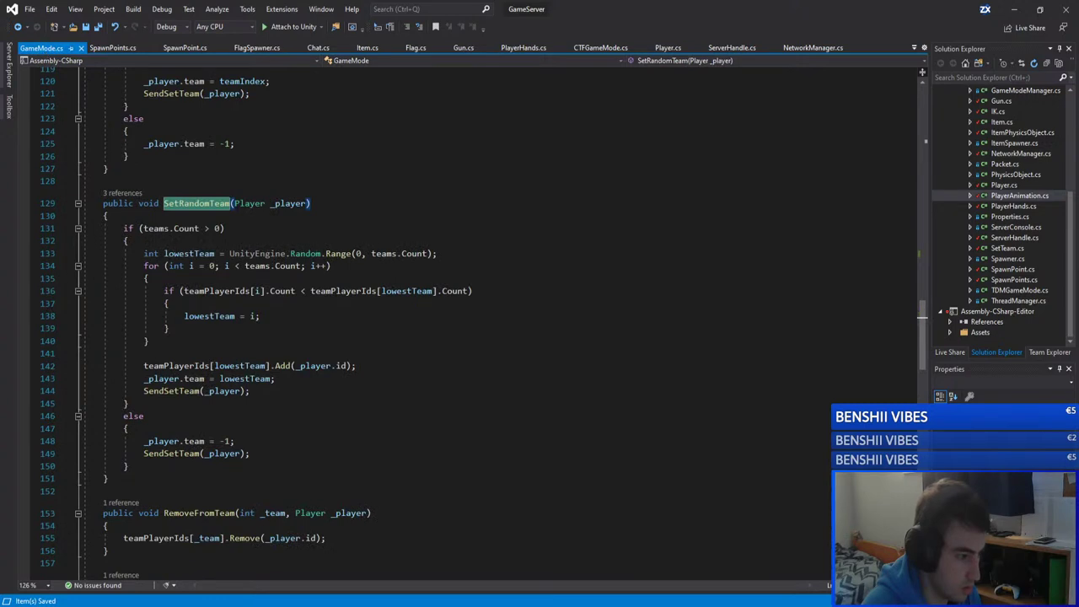
{"action": "left_click", "coordinate": [668, 48]}
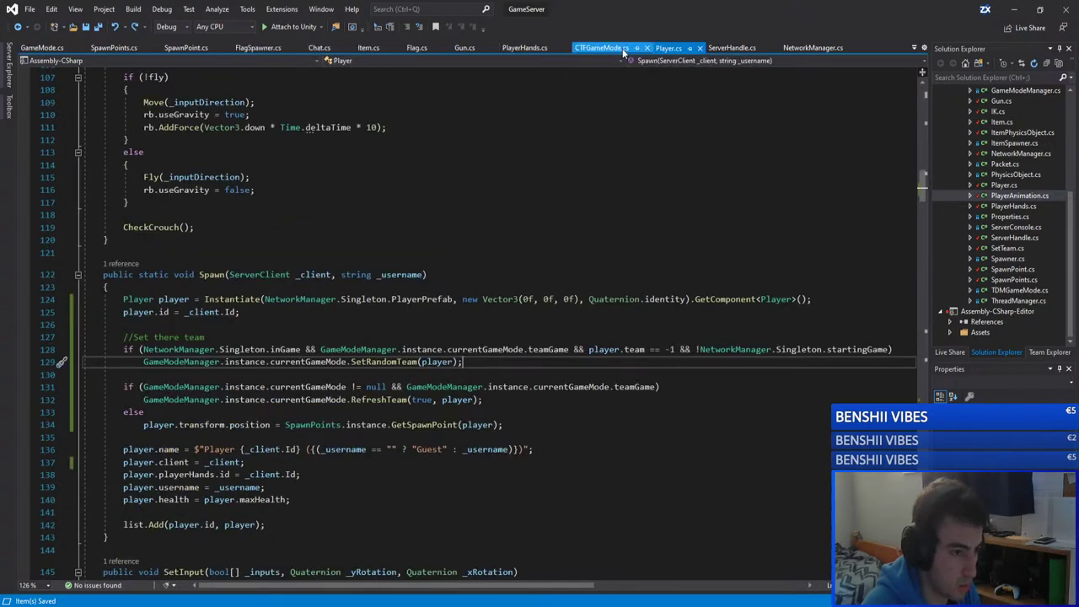
Step: Delete the extra blank line 240 in NetworkManager.cs
{"action": "left_click", "coordinate": [812, 48]}
{"action": "left_click", "coordinate": [159, 160]}
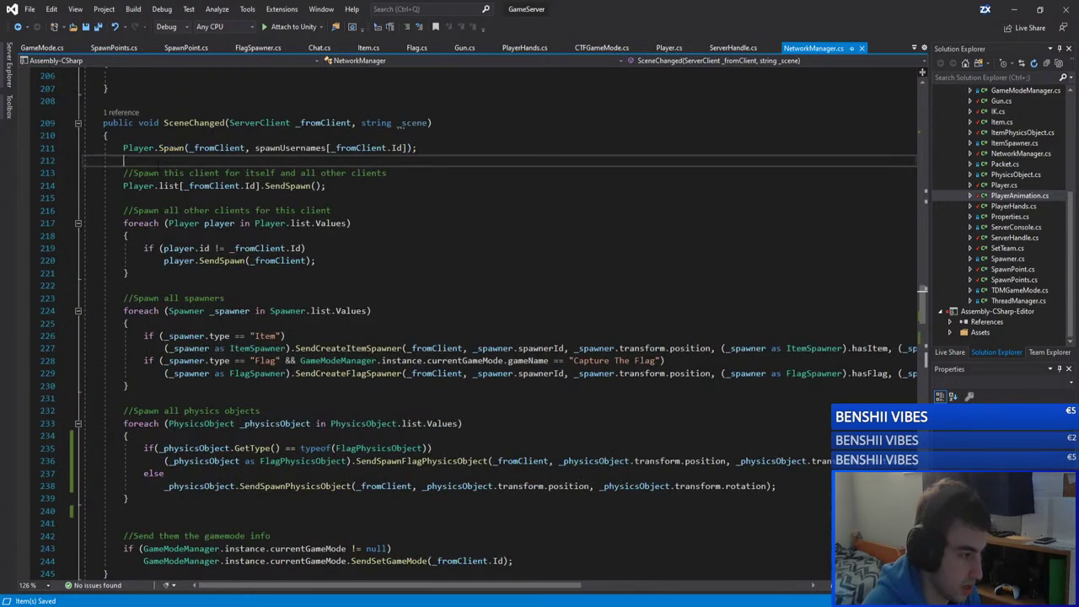
{"action": "scroll", "coordinate": [158, 160], "scroll_direction": "down", "scroll_amount": 7}
{"action": "left_click", "coordinate": [198, 247]}
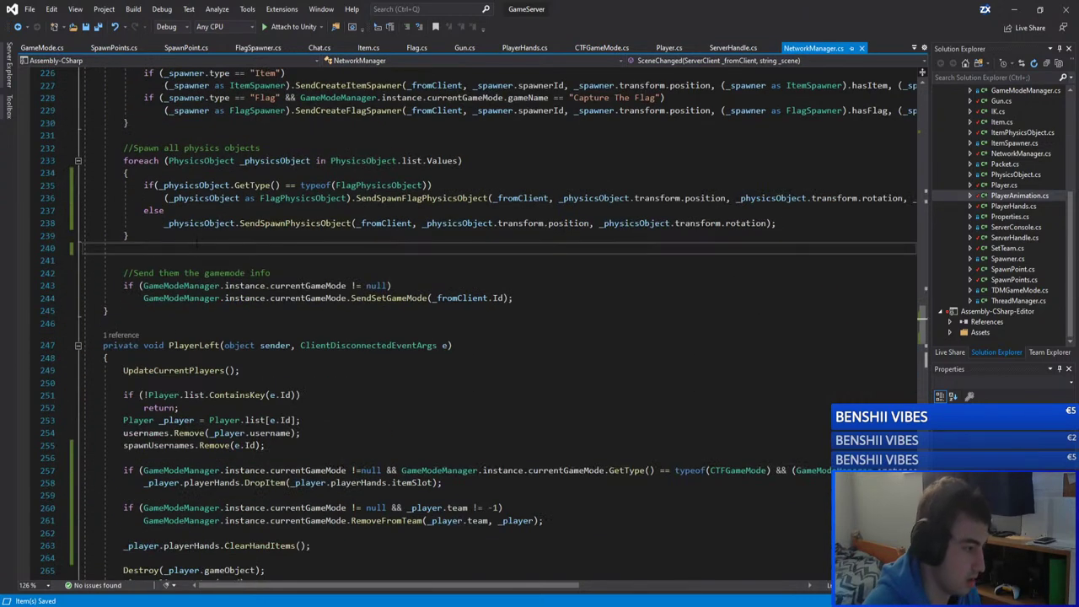
{"action": "left_click", "coordinate": [63, 248]}
{"action": "key", "text": "BackSpace"}
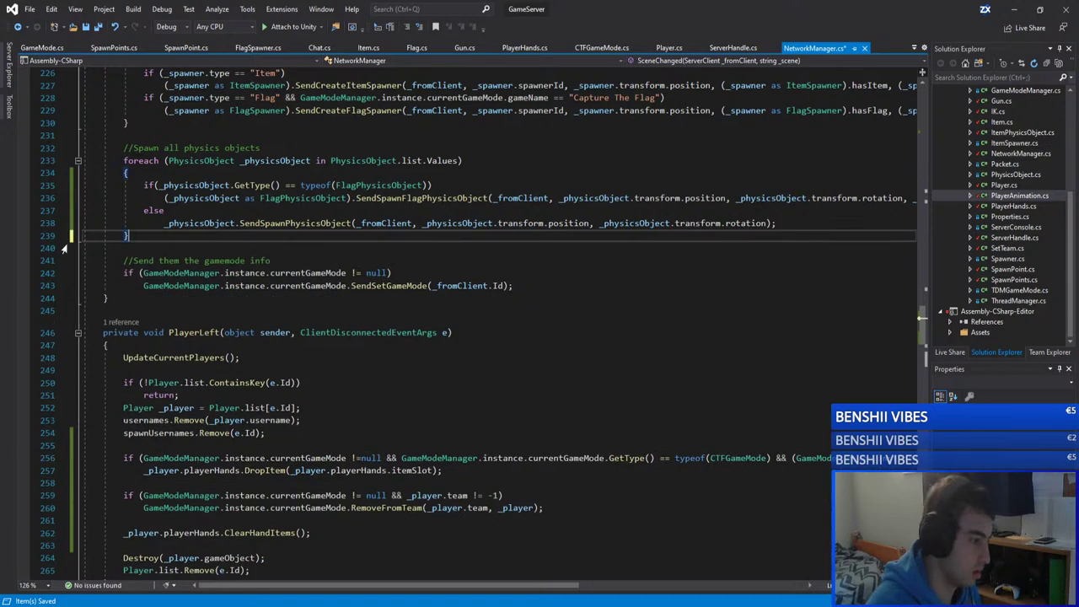
{"action": "scroll", "coordinate": [63, 248], "scroll_direction": "up", "scroll_amount": 11}
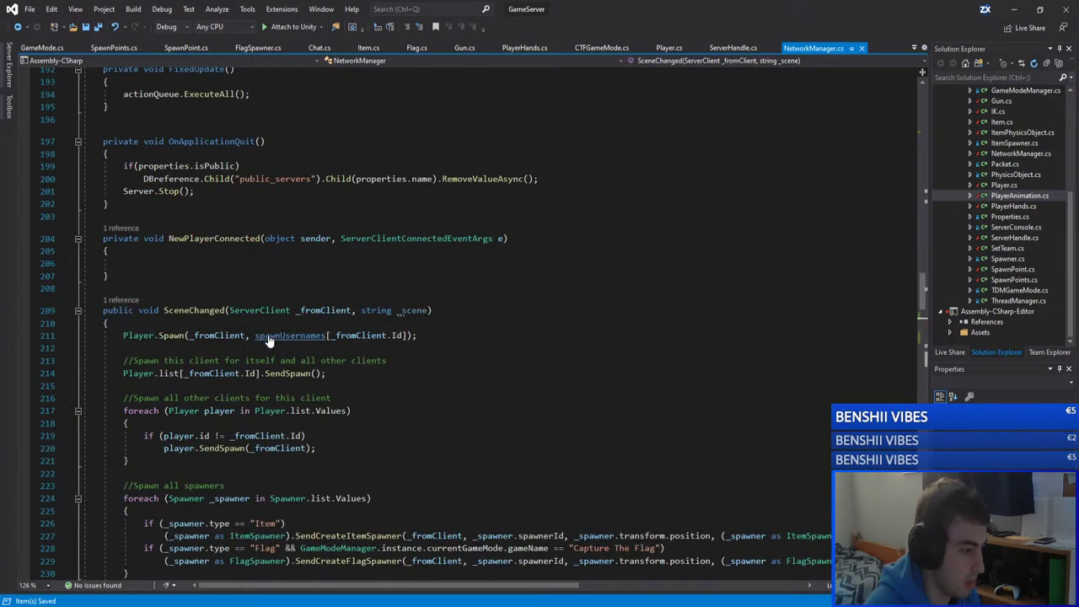
Step: Review the team-assignment block in Player.cs's Spawn method
{"action": "left_click", "coordinate": [171, 335], "text": "ctrl"}
{"action": "scroll", "coordinate": [253, 253], "scroll_direction": "down", "scroll_amount": 5}
{"action": "scroll", "coordinate": [253, 253], "scroll_direction": "up", "scroll_amount": 2}
{"action": "left_click", "coordinate": [123, 272]}
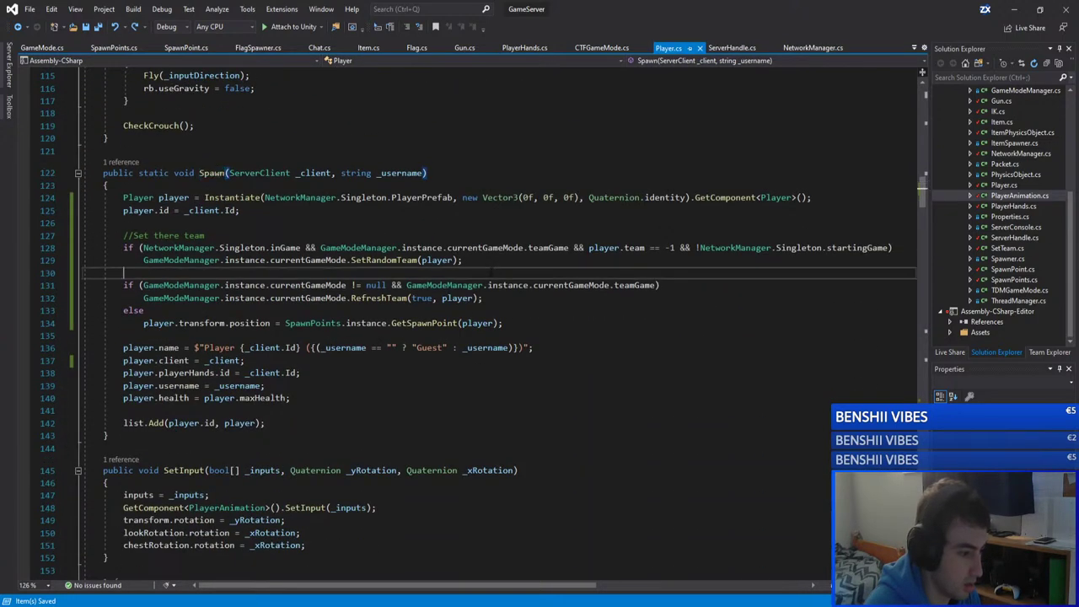
{"action": "left_click_drag", "start_coordinate": [123, 272], "coordinate": [123, 236]}
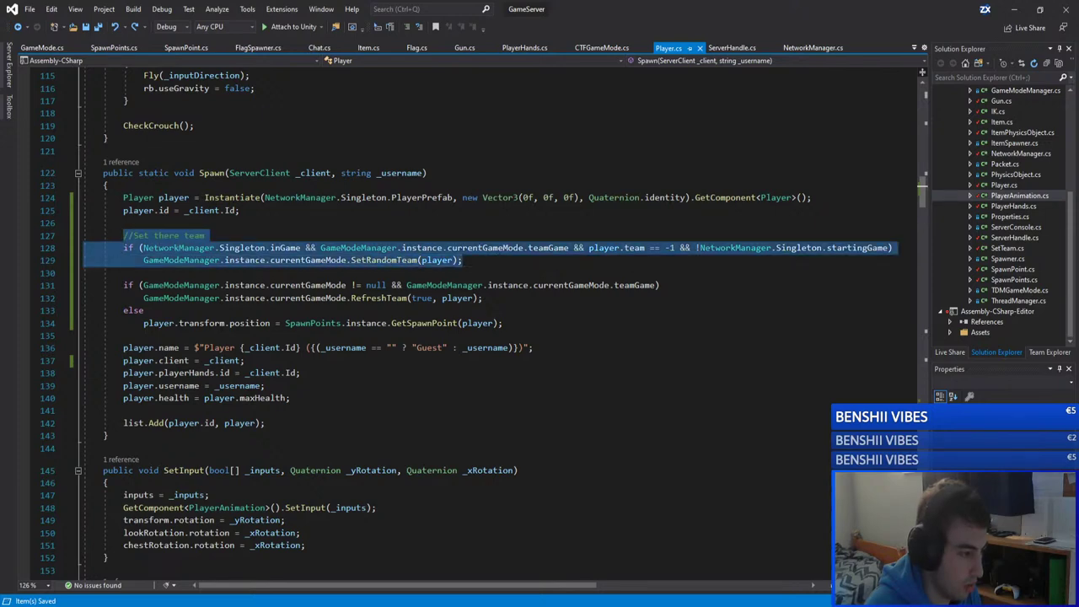
{"action": "left_click", "coordinate": [463, 259]}
Step: Strip the stray indentation from line 240 in NetworkManager.cs, then return to Player.cs
{"action": "key", "text": "ctrl+minus"}
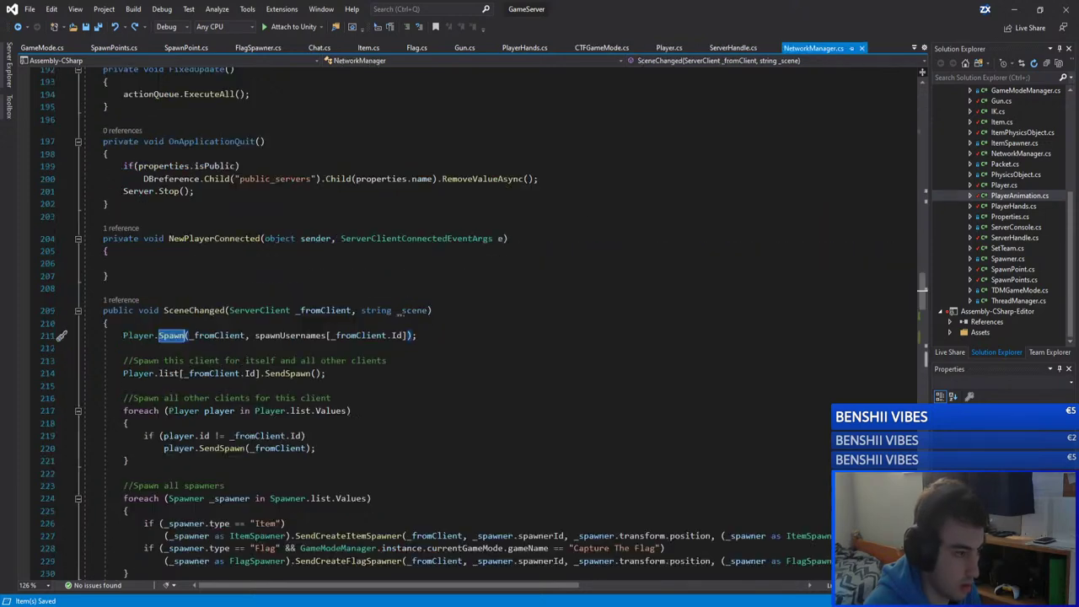
{"action": "scroll", "coordinate": [472, 320], "scroll_direction": "down", "scroll_amount": 6}
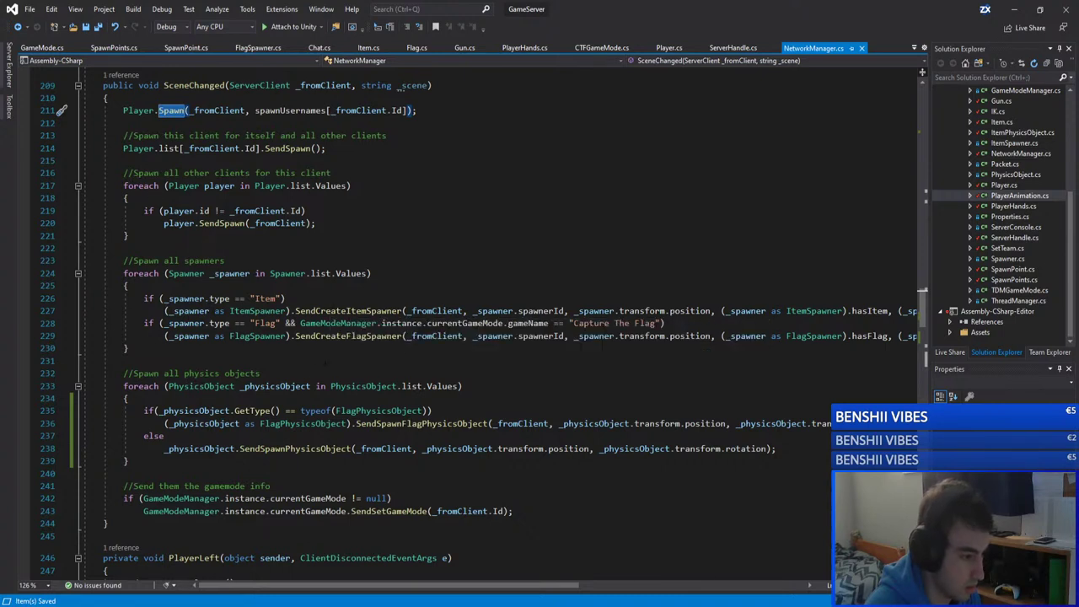
{"action": "scroll", "coordinate": [226, 399], "scroll_direction": "down", "scroll_amount": 2}
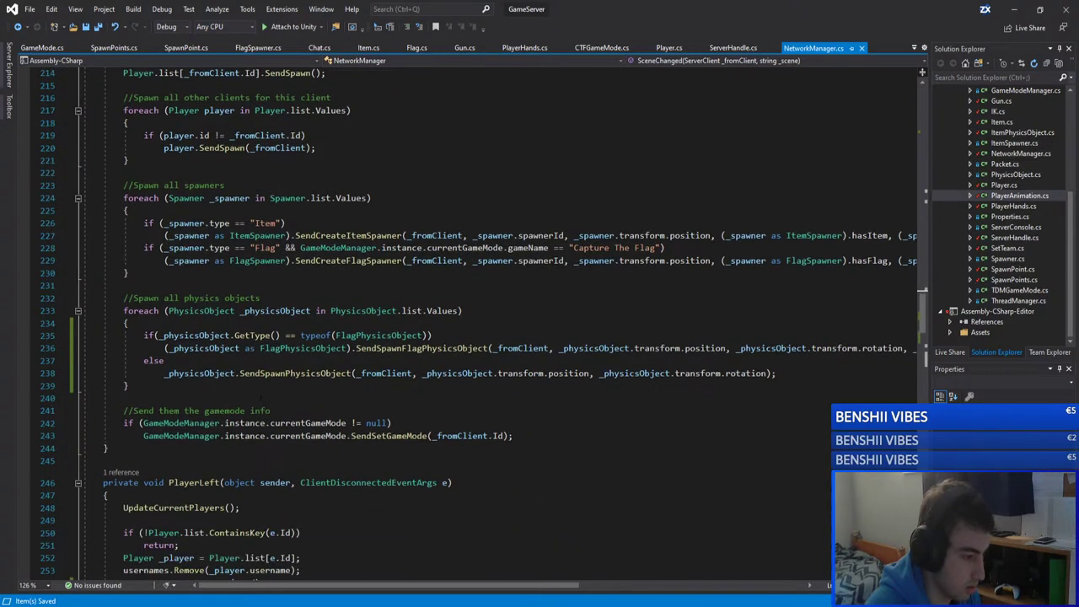
{"action": "left_click", "coordinate": [262, 397]}
{"action": "key", "text": "shift+Home"}
{"action": "key", "text": "BackSpace"}
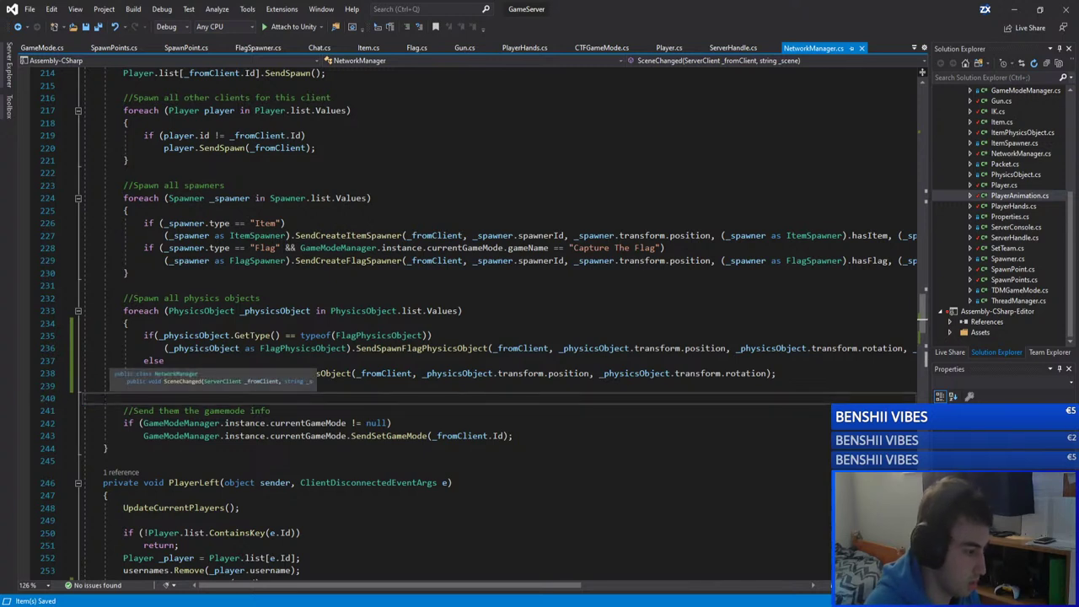
{"action": "key", "text": "Left"}
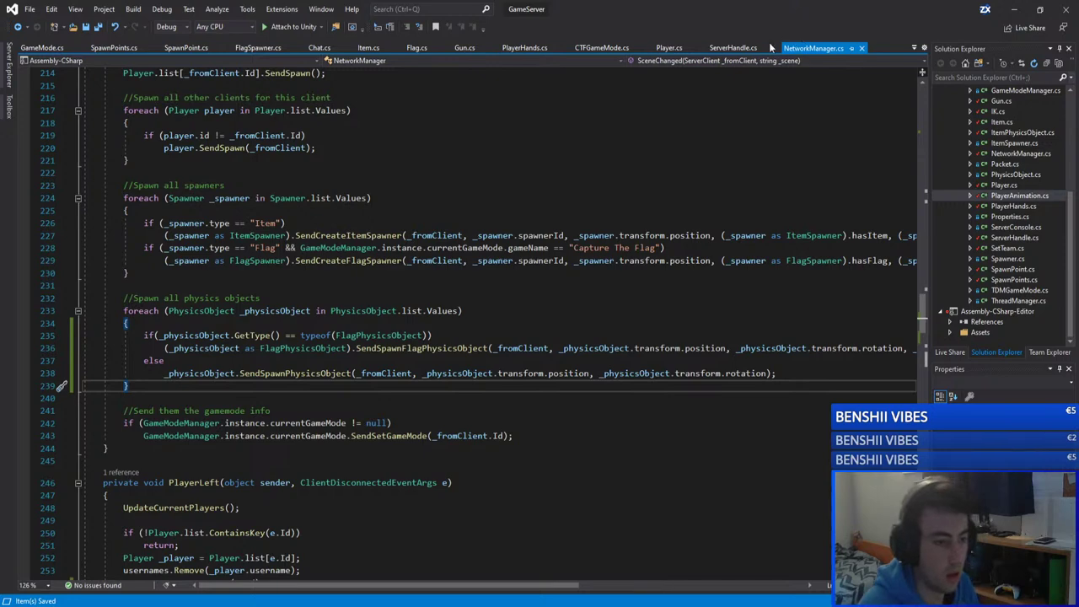
{"action": "left_click", "coordinate": [666, 48]}
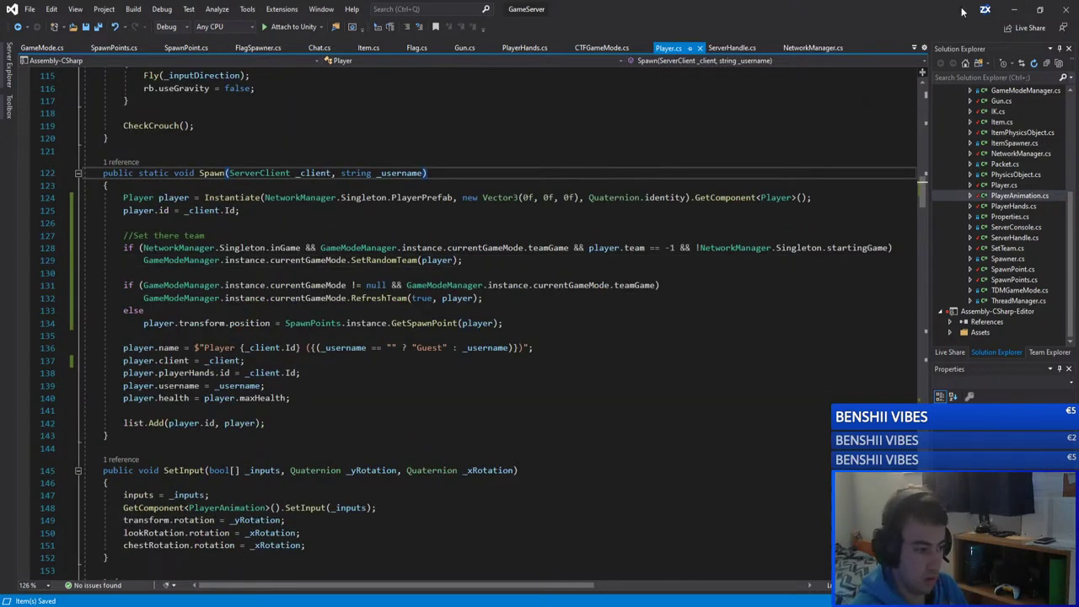
Step: Clear and close the GameServer console, then start the server in Play mode
{"action": "left_click", "coordinate": [1010, 8]}
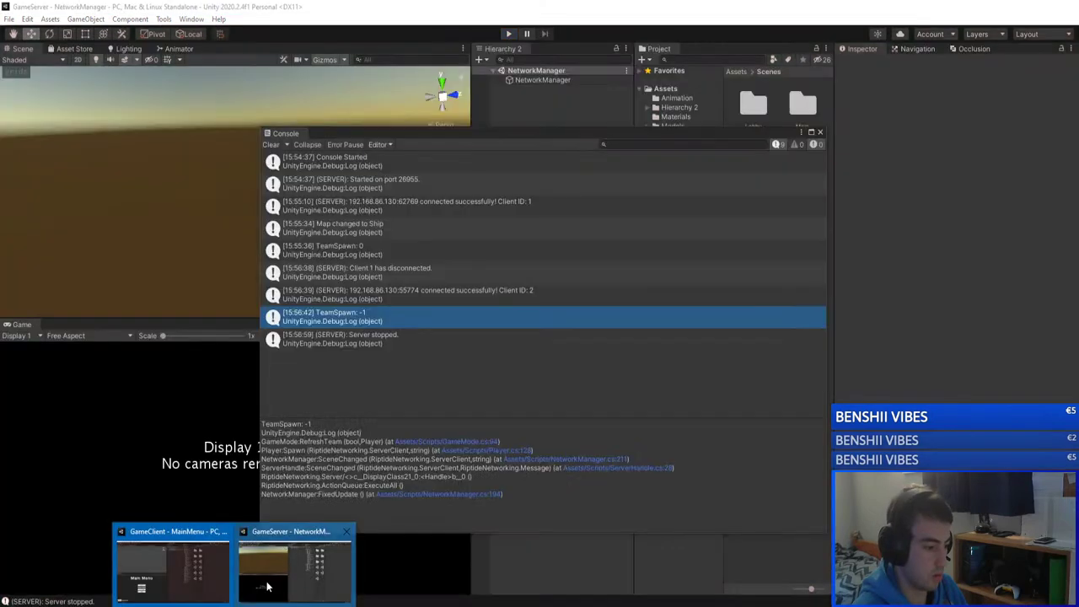
{"action": "left_click", "coordinate": [168, 567]}
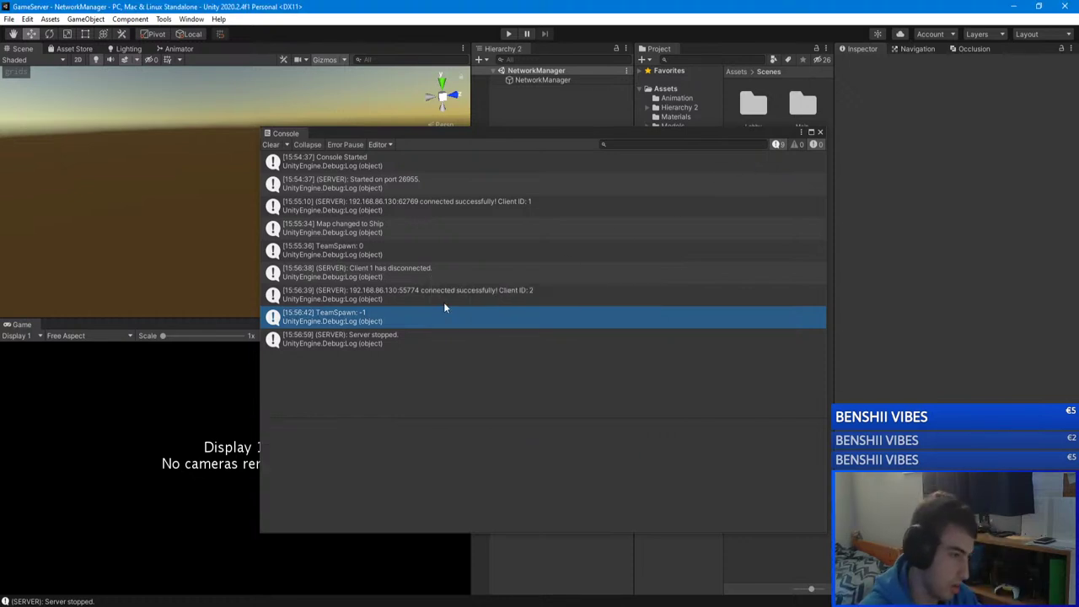
{"action": "left_click", "coordinate": [271, 144]}
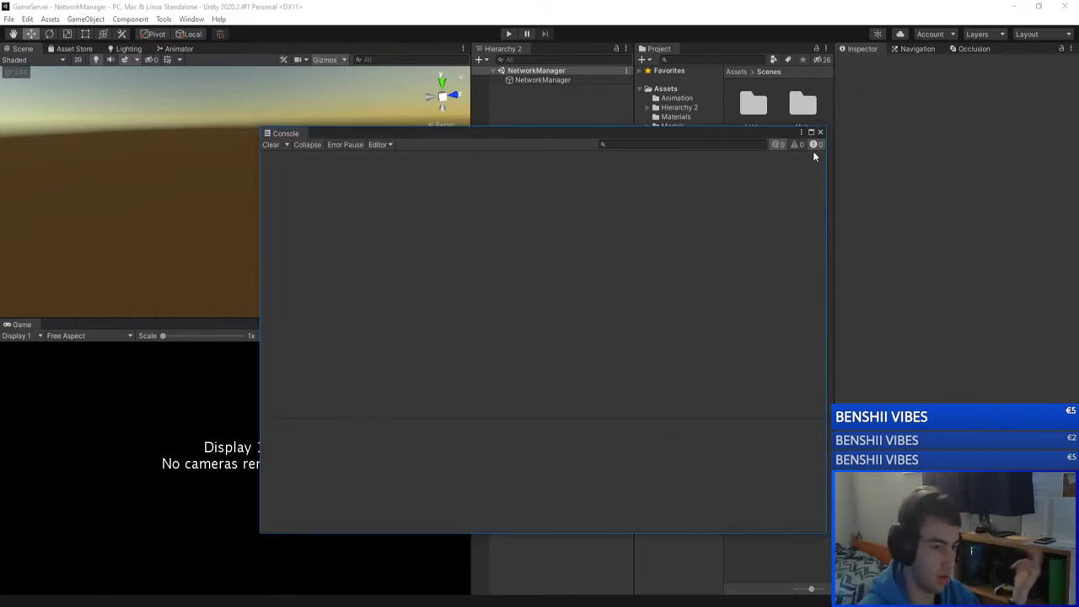
{"action": "left_click", "coordinate": [819, 133]}
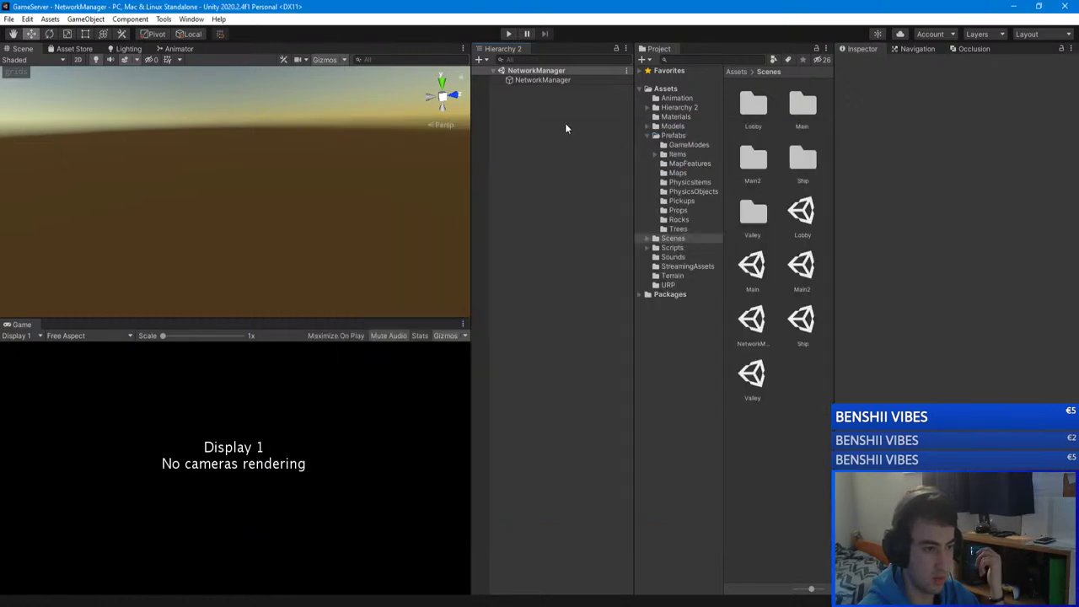
{"action": "left_click", "coordinate": [508, 34]}
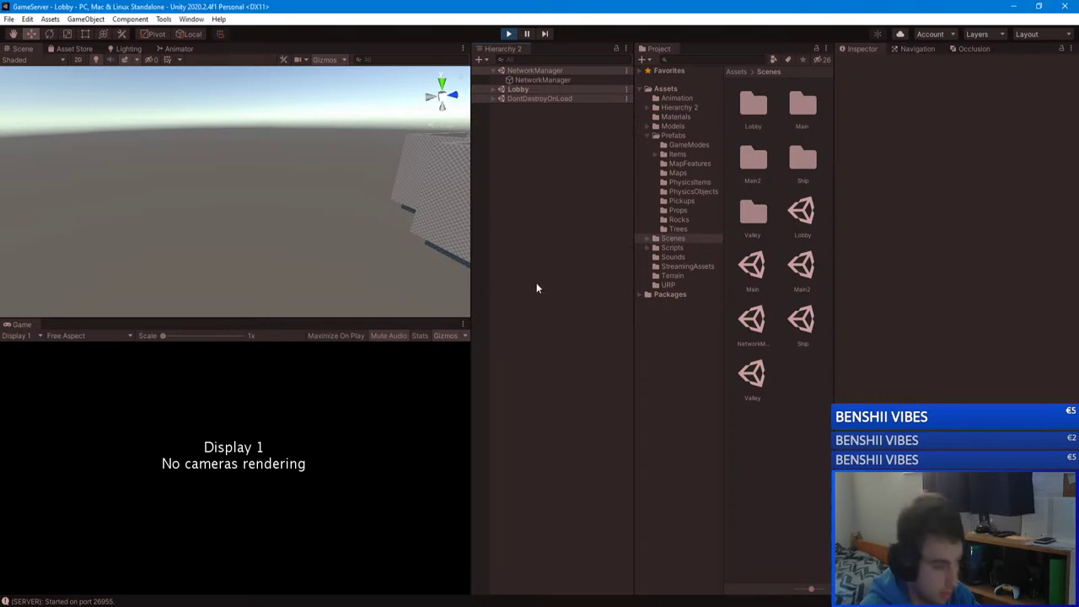
Step: Orbit the Scene view over the building and down into a corridor
{"action": "left_click_drag", "start_coordinate": [336, 317], "coordinate": [444, 354], "text": "alt"}
{"action": "right_click_drag", "start_coordinate": [444, 354], "coordinate": [270, 278]}
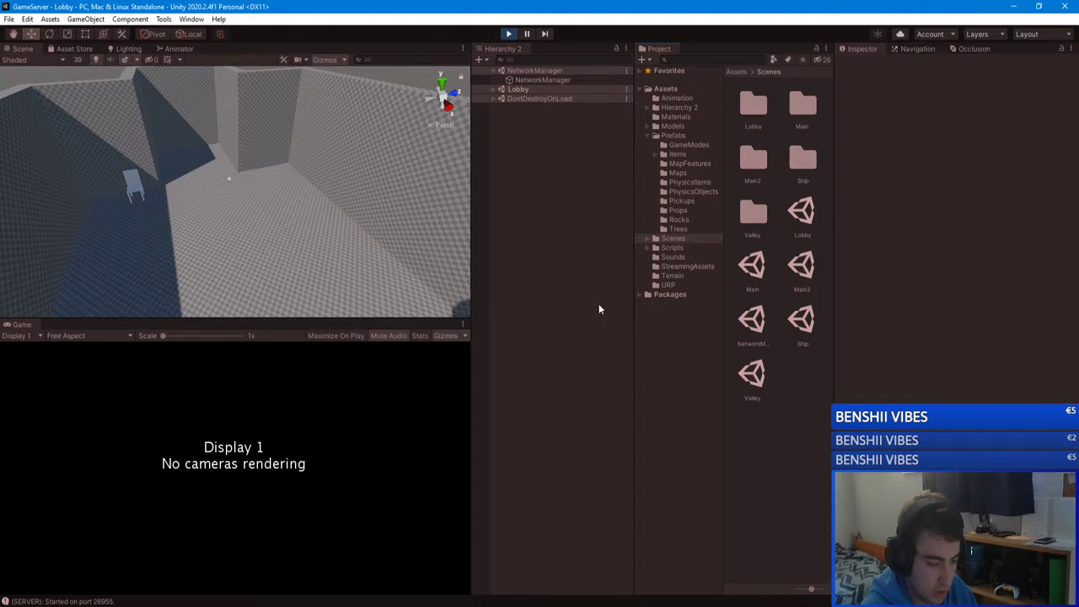
{"action": "mouse_move", "coordinate": [405, 236]}
{"action": "right_mouse_down"}
{"action": "mouse_move", "coordinate": [356, 224]}
{"action": "mouse_move", "coordinate": [337, 263]}
{"action": "mouse_move", "coordinate": [345, 224]}
{"action": "mouse_move", "coordinate": [403, 226]}
{"action": "right_mouse_up"}
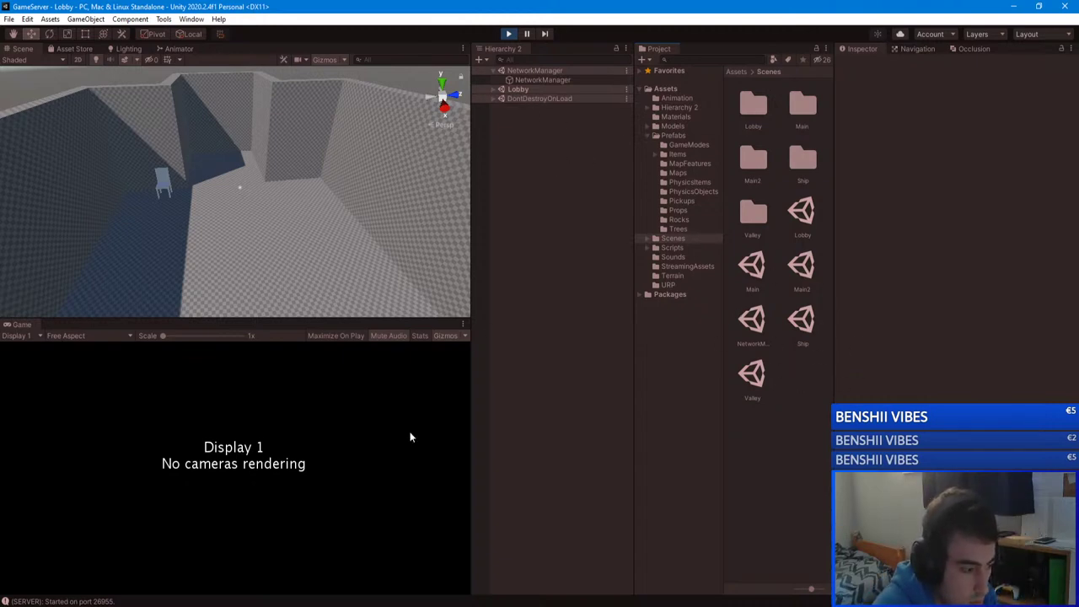
Step: Join unityserver from GameClient, set the map to Ship, and start the Team Deathmatch game
{"action": "left_click", "coordinate": [291, 563]}
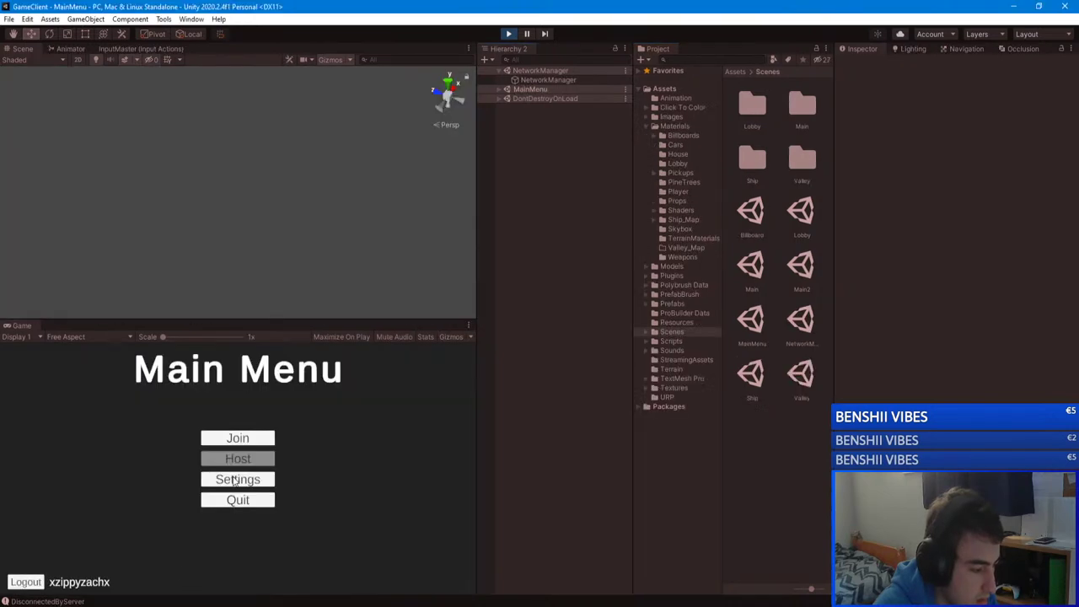
{"action": "left_click", "coordinate": [232, 438]}
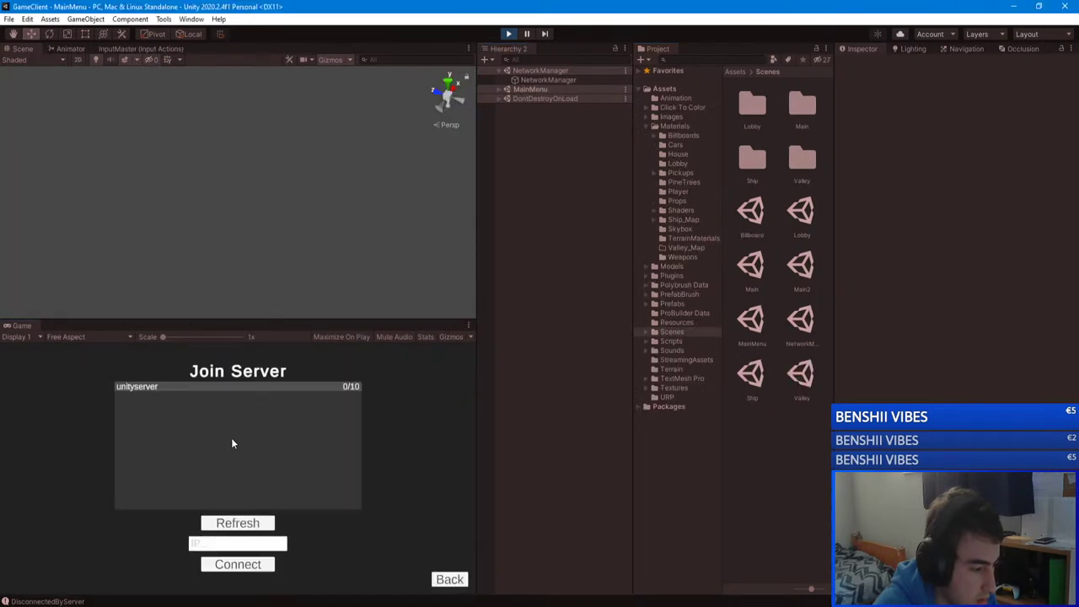
{"action": "left_click", "coordinate": [303, 409]}
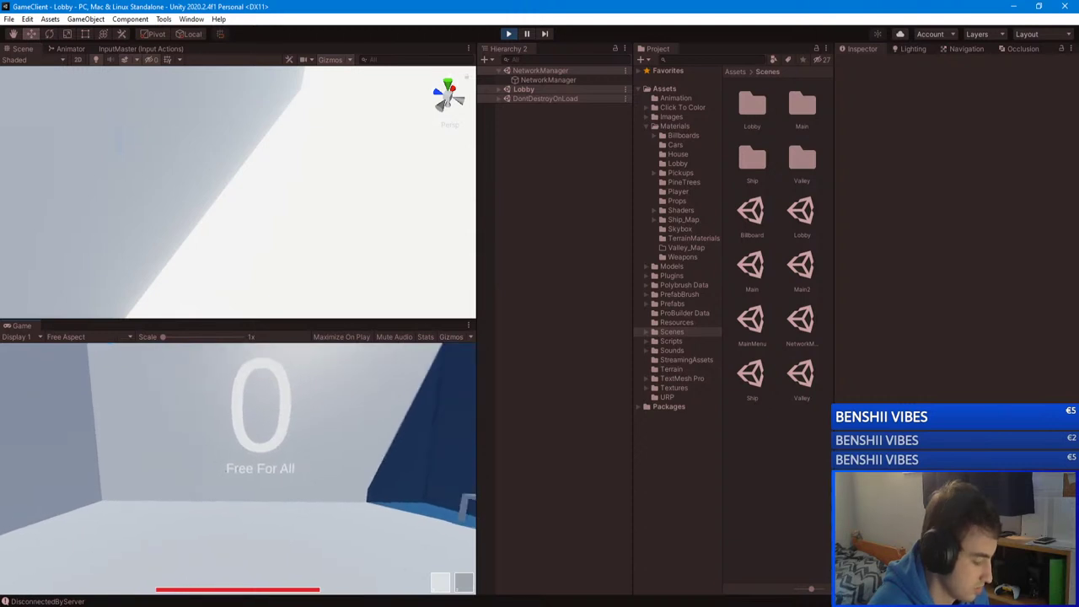
{"action": "key", "text": "Escape"}
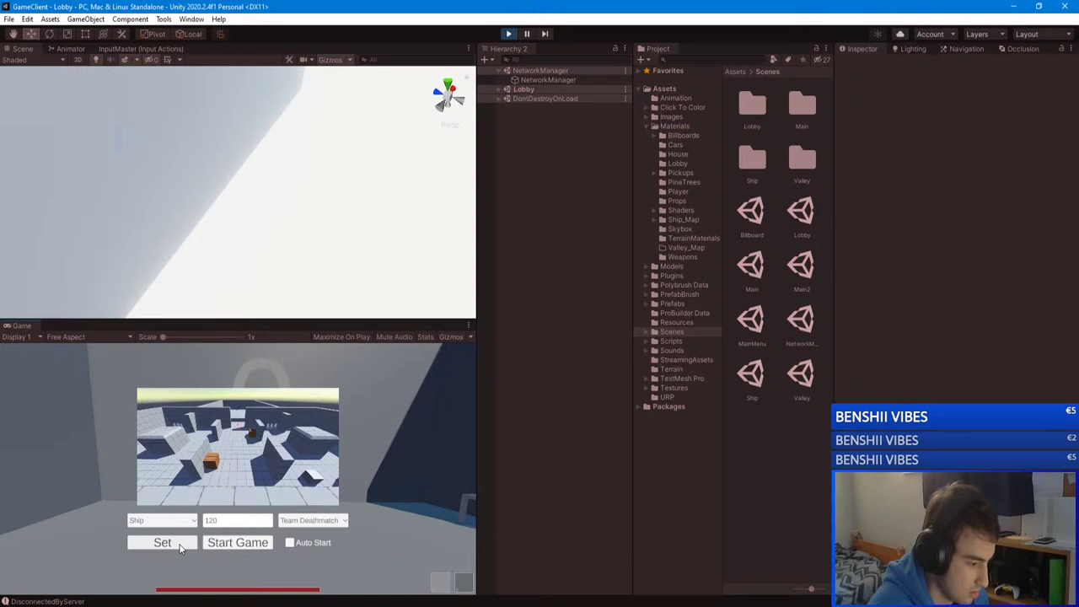
{"action": "left_click", "coordinate": [179, 546]}
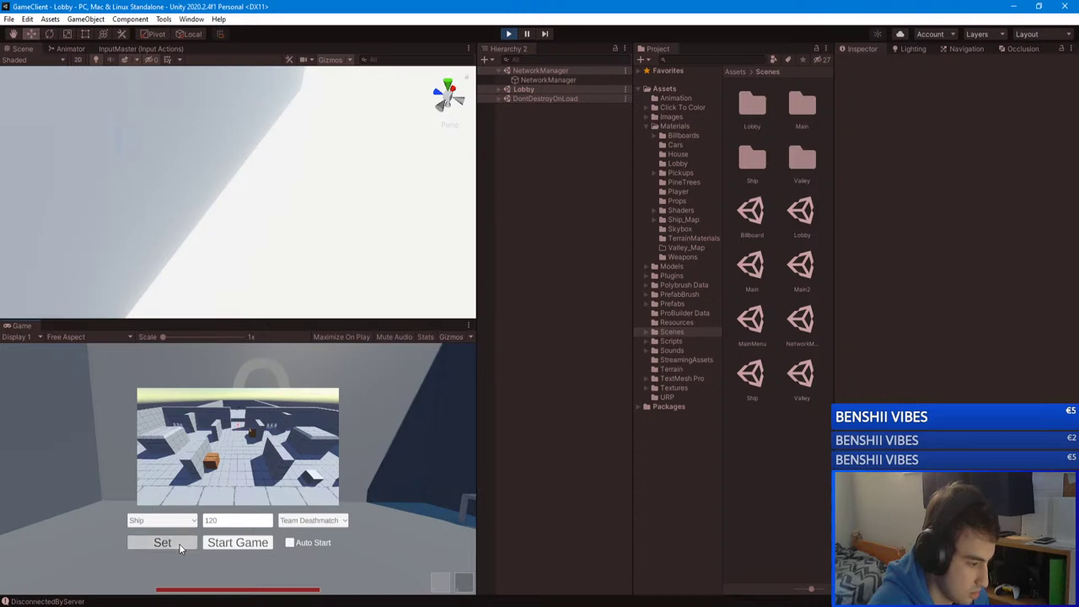
{"action": "left_click", "coordinate": [238, 543]}
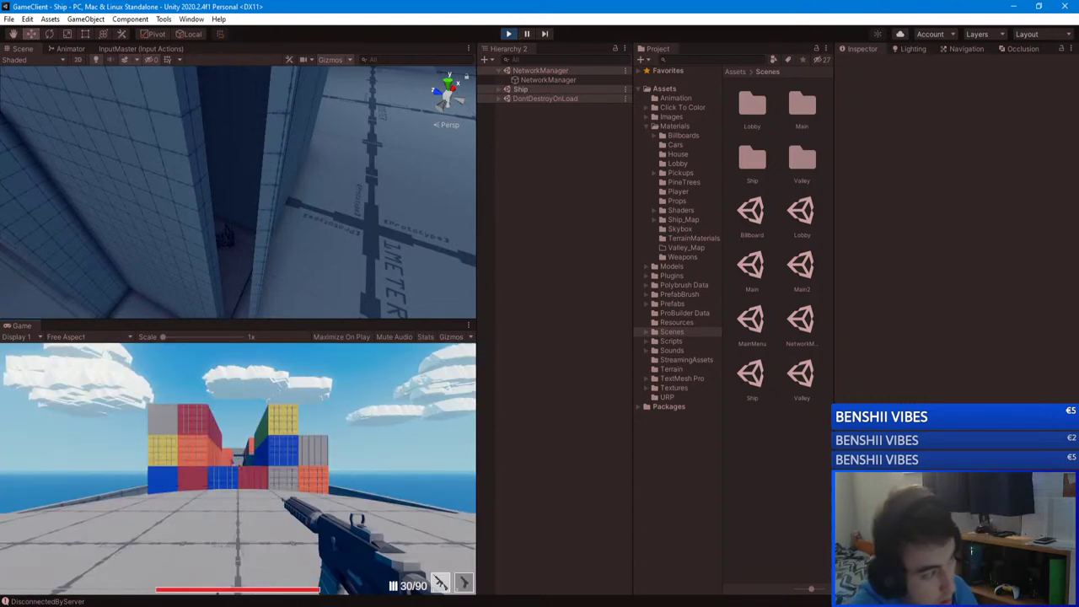
Step: Check the GameServer console log, then leave the match for the Join Server screen
{"action": "key", "text": "Escape"}
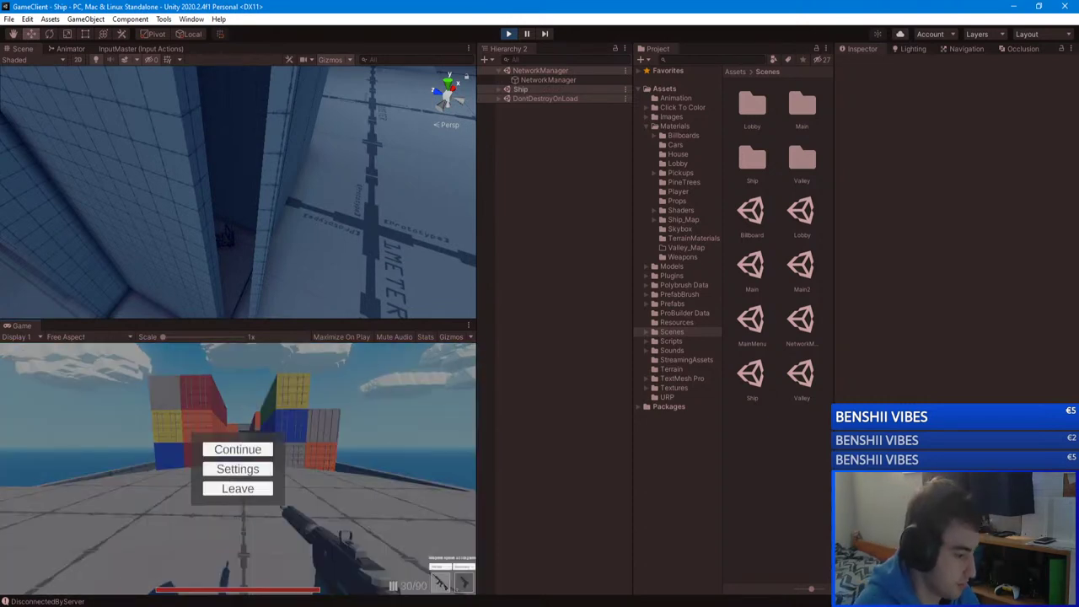
{"action": "left_click", "coordinate": [264, 573]}
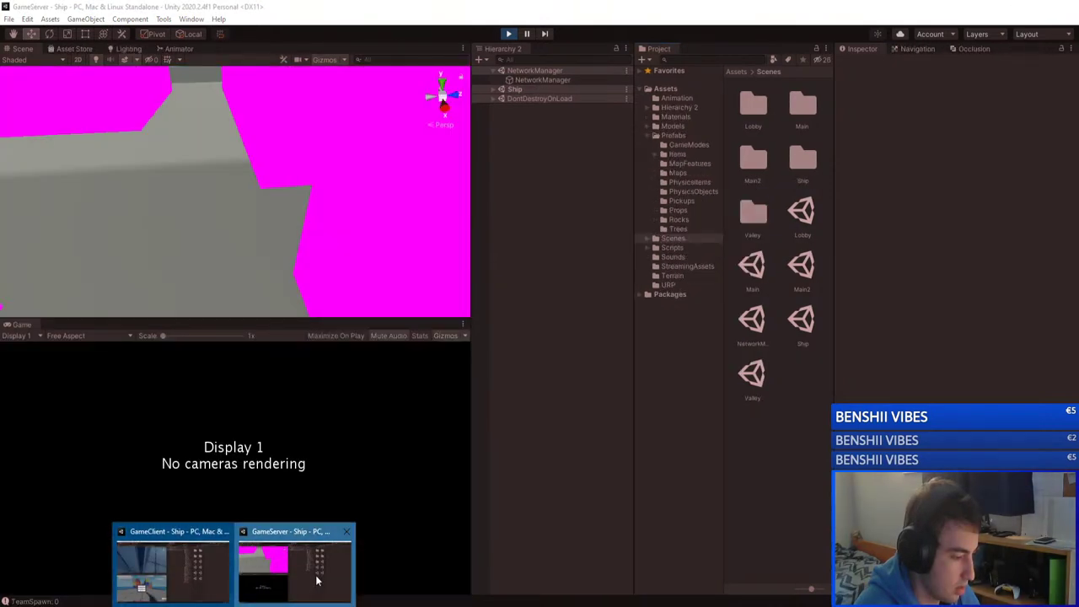
{"action": "left_click", "coordinate": [315, 576]}
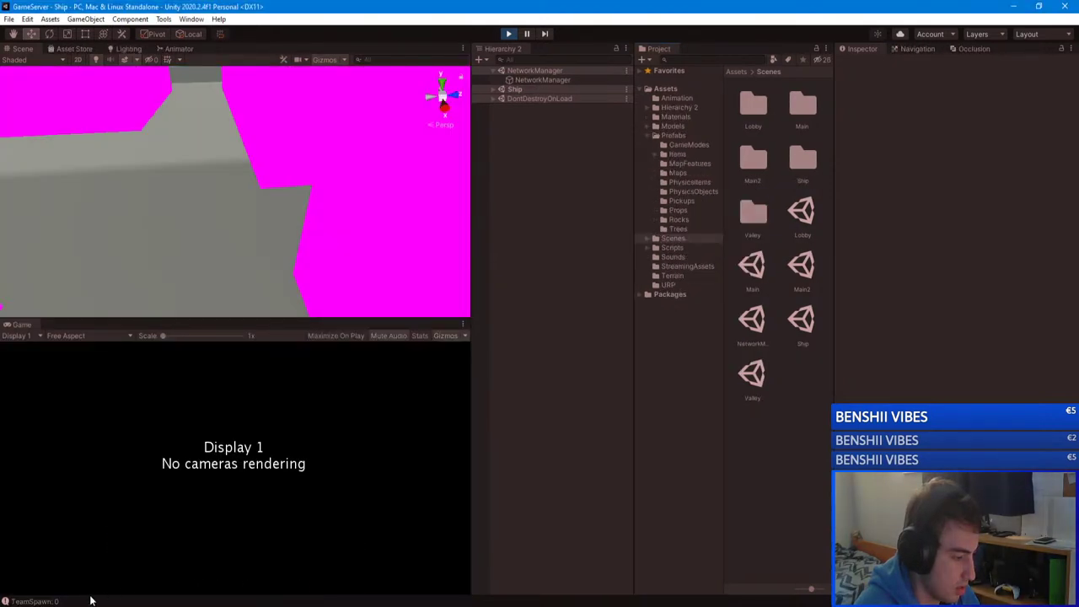
{"action": "left_click", "coordinate": [65, 602]}
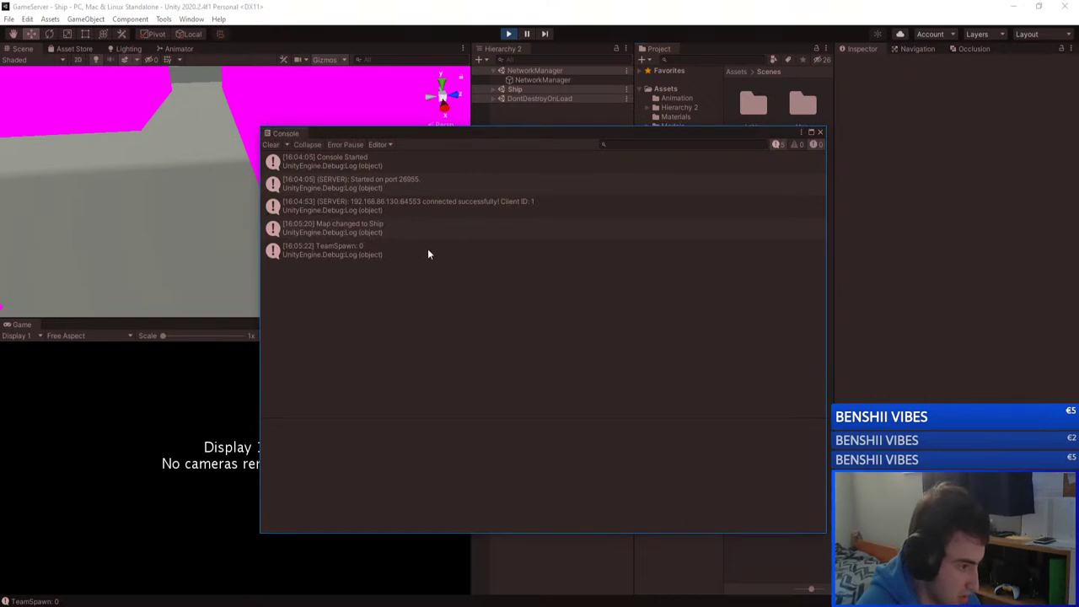
{"action": "mouse_move", "coordinate": [263, 588]}
{"action": "left_click", "coordinate": [172, 565]}
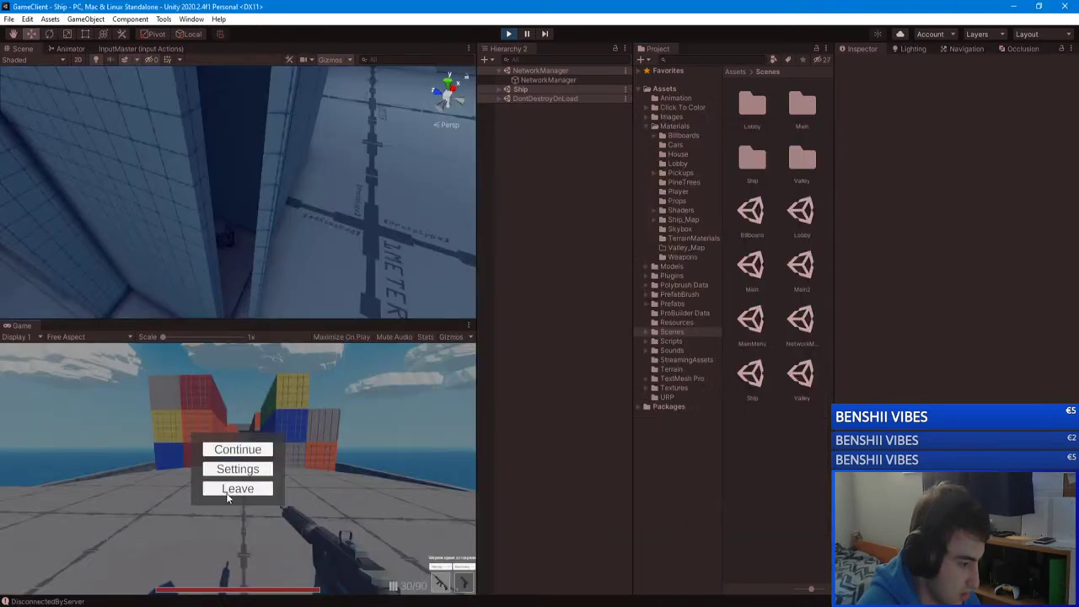
{"action": "left_click", "coordinate": [229, 493]}
{"action": "left_click", "coordinate": [261, 440]}
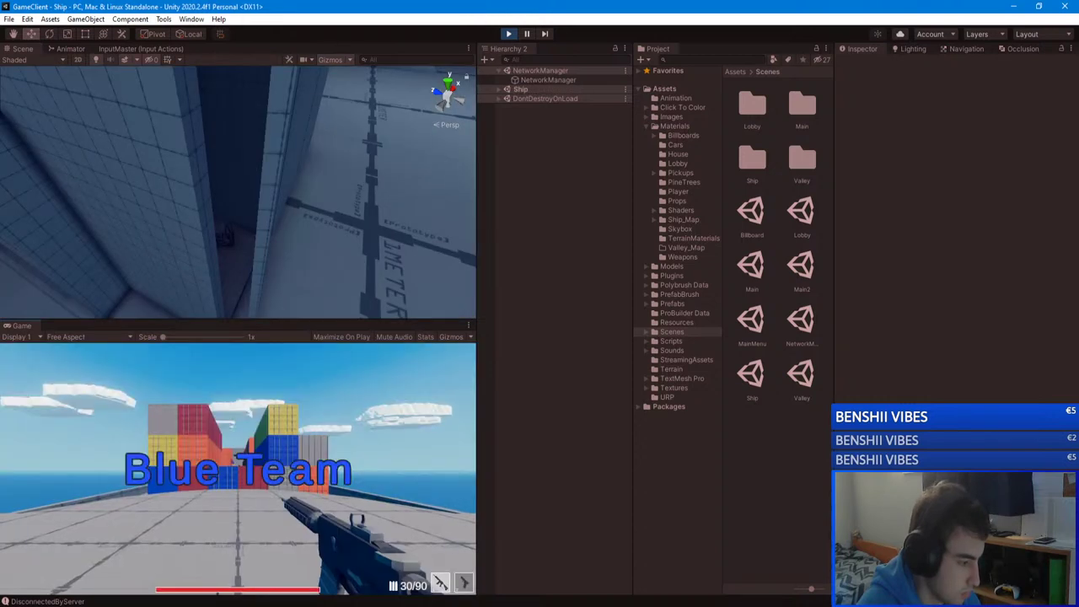
Step: Recheck the server log, then leave the match and join unityserver from the server list
{"action": "key", "text": "Escape"}
{"action": "mouse_move", "coordinate": [228, 600]}
{"action": "left_click", "coordinate": [293, 573]}
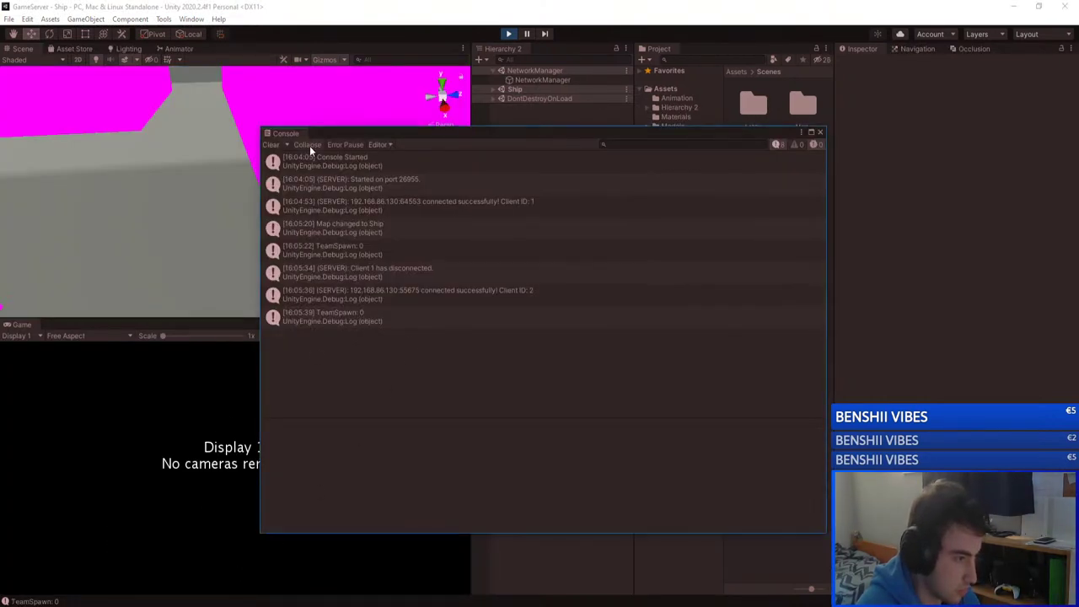
{"action": "left_click", "coordinate": [184, 586]}
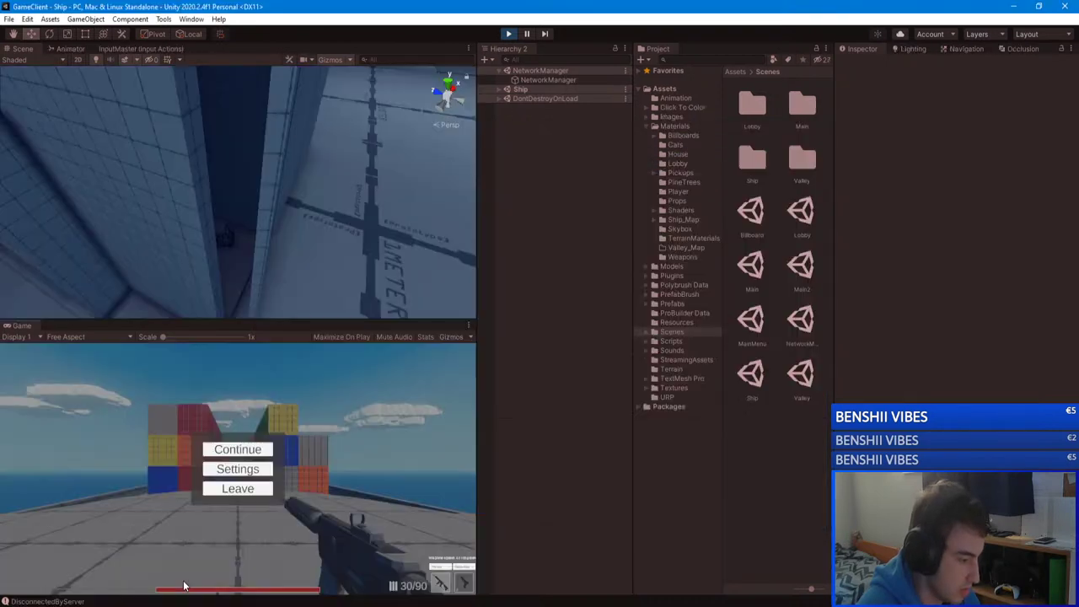
{"action": "left_click", "coordinate": [249, 486]}
{"action": "left_click", "coordinate": [235, 436]}
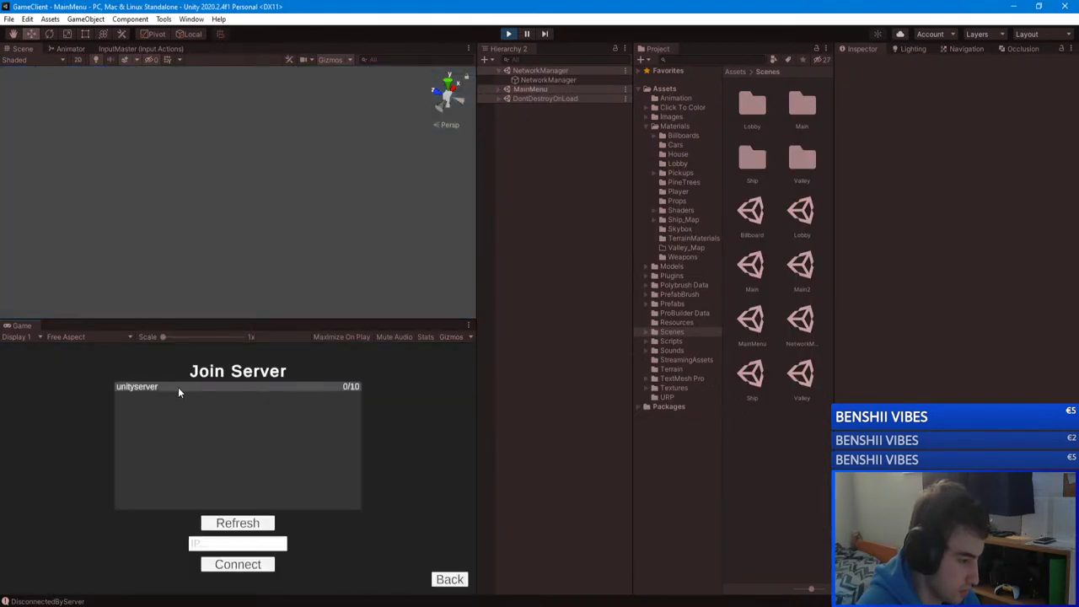
{"action": "left_click", "coordinate": [351, 387]}
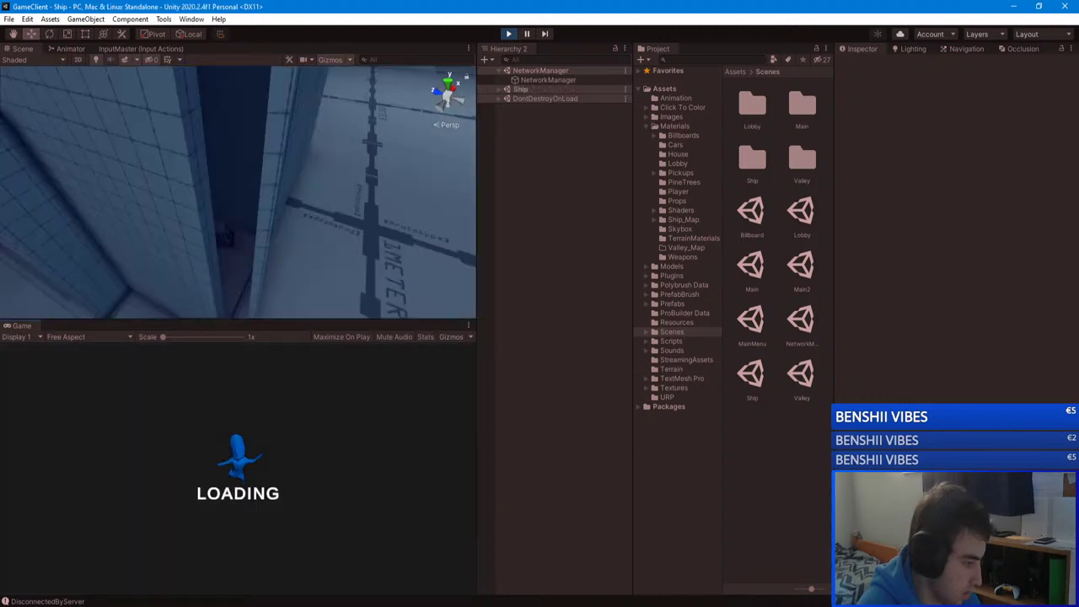
Step: Leave and rejoin unityserver several times to test team assignment
{"action": "key", "text": "Escape"}
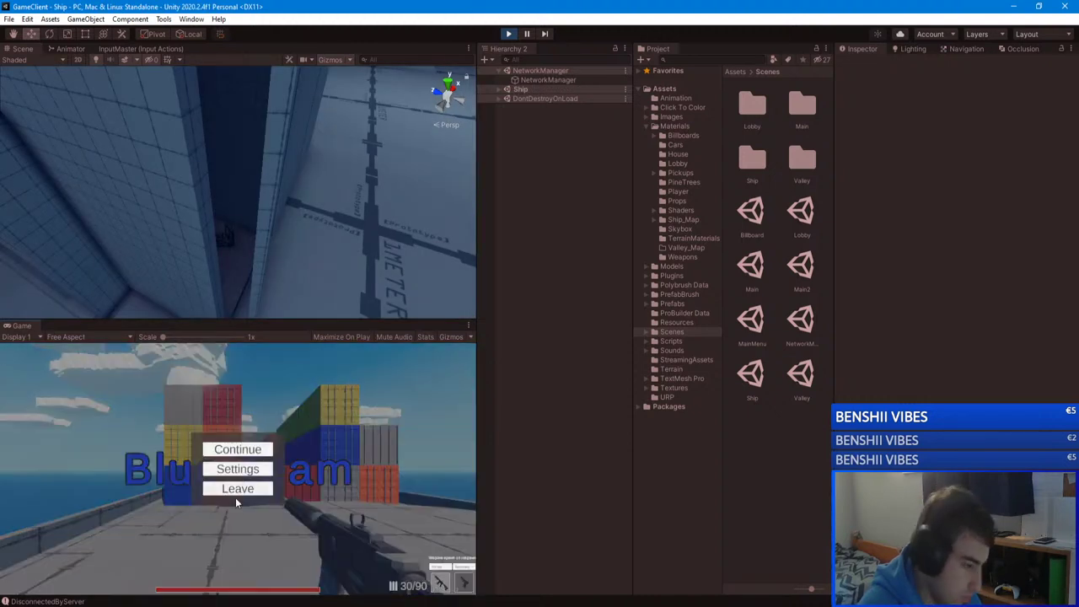
{"action": "left_click", "coordinate": [235, 497]}
{"action": "left_click", "coordinate": [237, 436]}
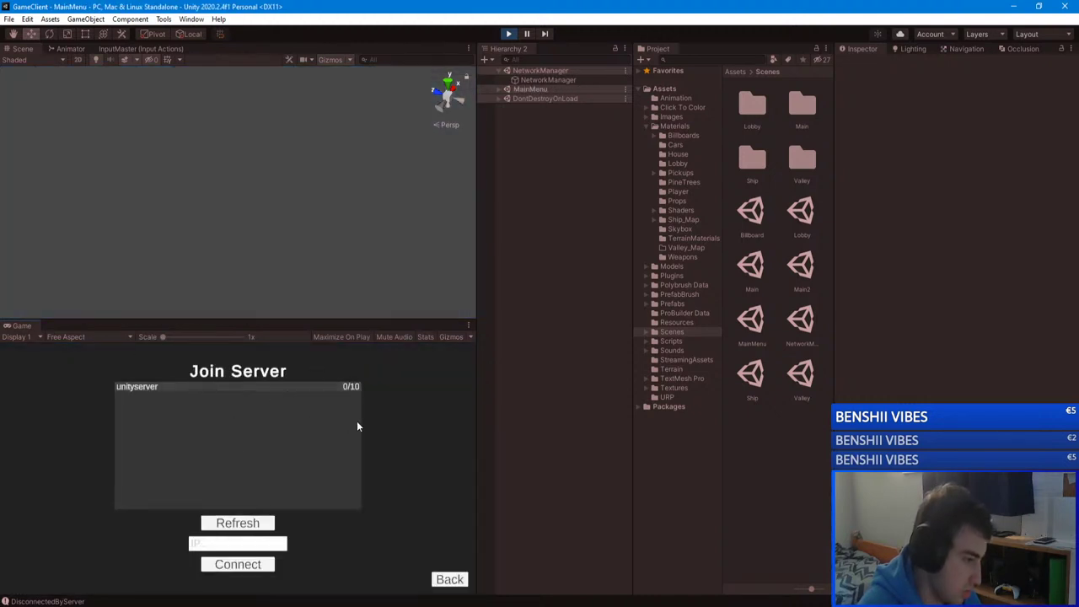
{"action": "left_click", "coordinate": [352, 387]}
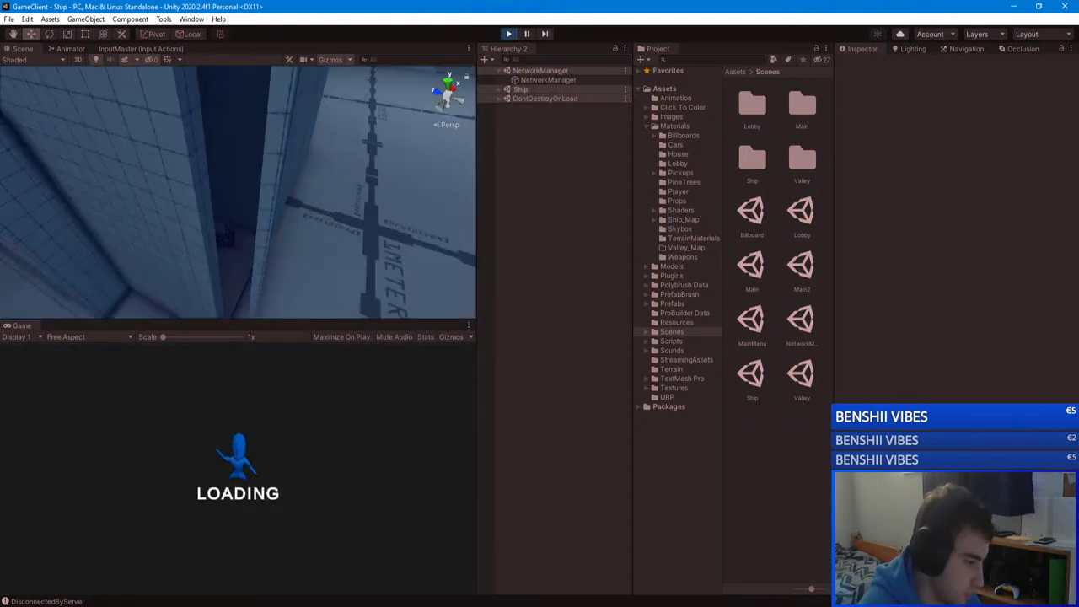
{"action": "key", "text": "Escape"}
{"action": "left_click", "coordinate": [236, 489]}
{"action": "left_click", "coordinate": [236, 436]}
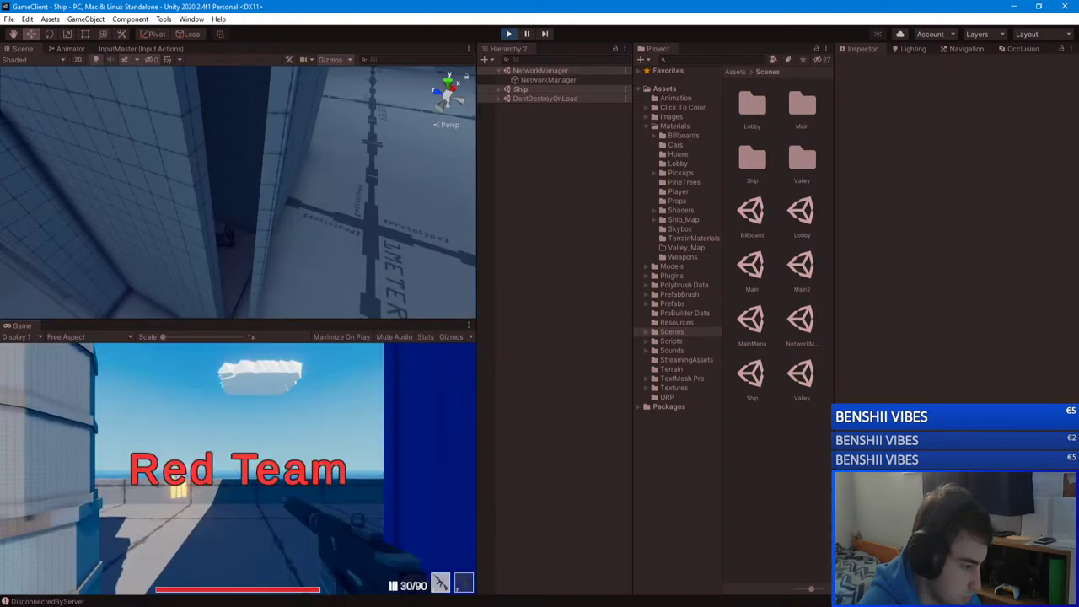
{"action": "key", "text": "Escape"}
{"action": "left_click", "coordinate": [236, 488]}
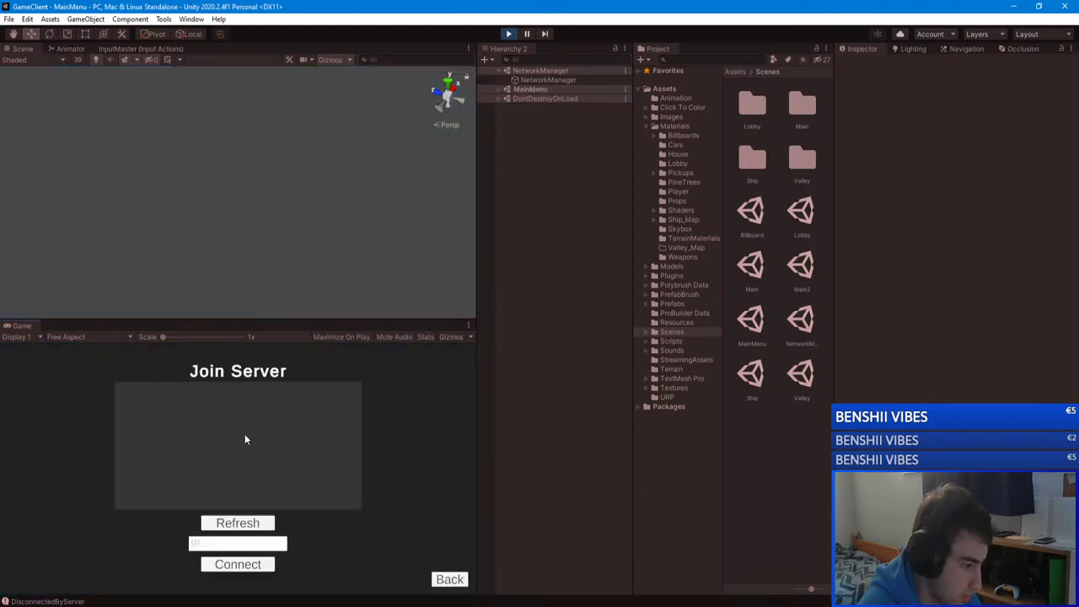
{"action": "left_click", "coordinate": [316, 407]}
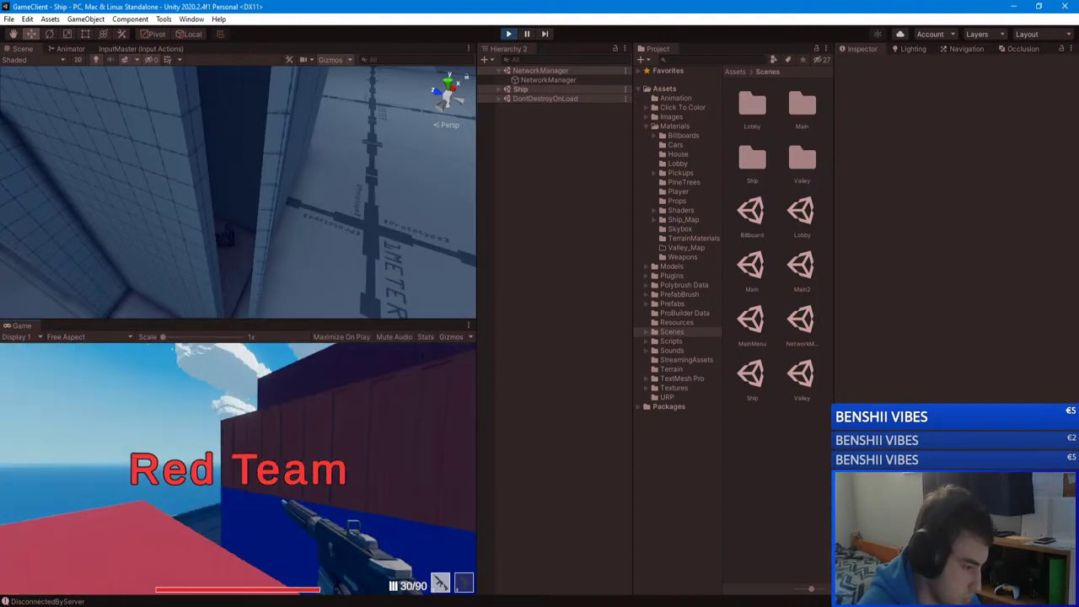
Step: Leave and rejoin unityserver twice more, then resume play in the Team Deathmatch lobby
{"action": "key", "text": "Escape"}
{"action": "left_click", "coordinate": [236, 488]}
{"action": "left_click", "coordinate": [261, 438]}
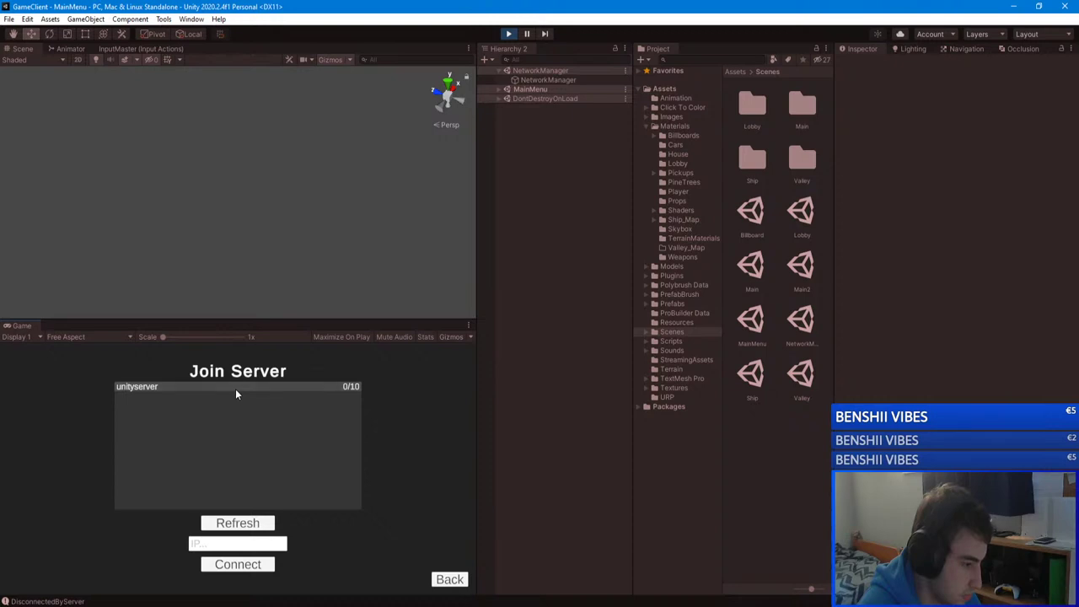
{"action": "left_click", "coordinate": [339, 412]}
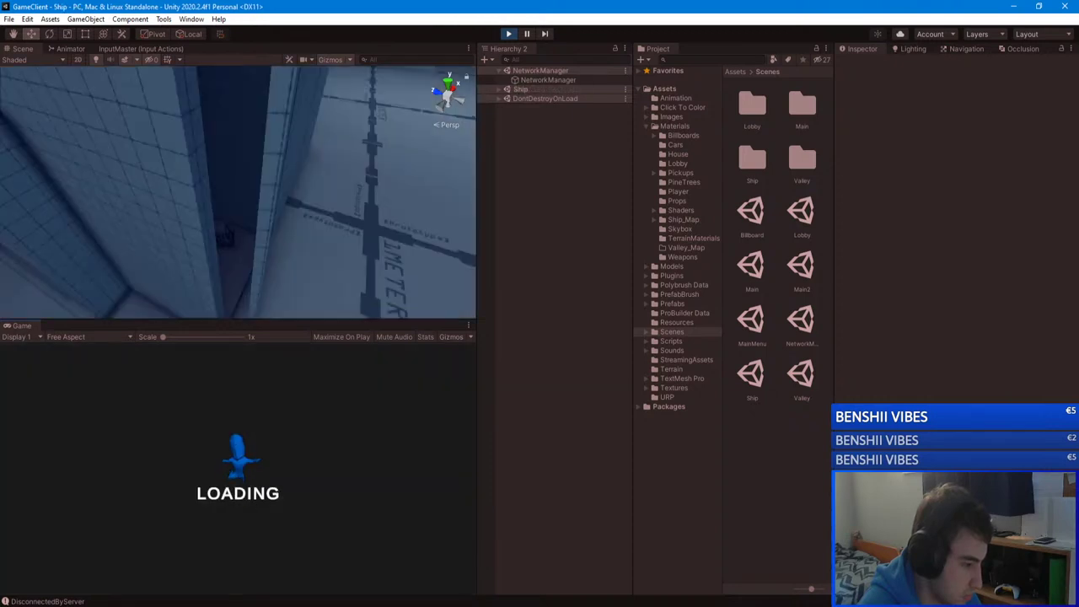
{"action": "key", "text": "Escape"}
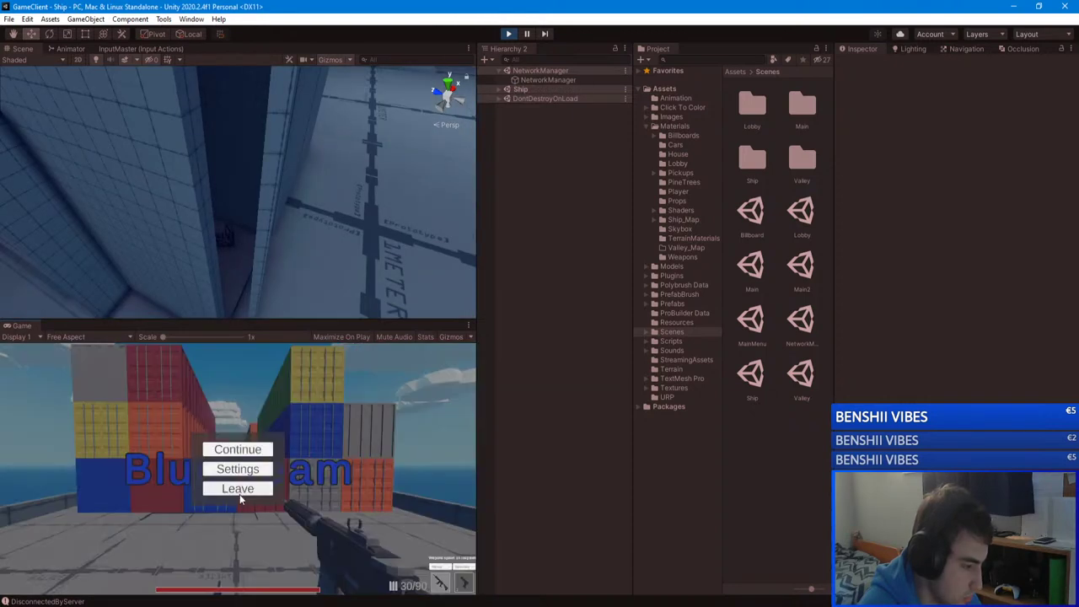
{"action": "left_click", "coordinate": [237, 490]}
{"action": "left_click", "coordinate": [238, 440]}
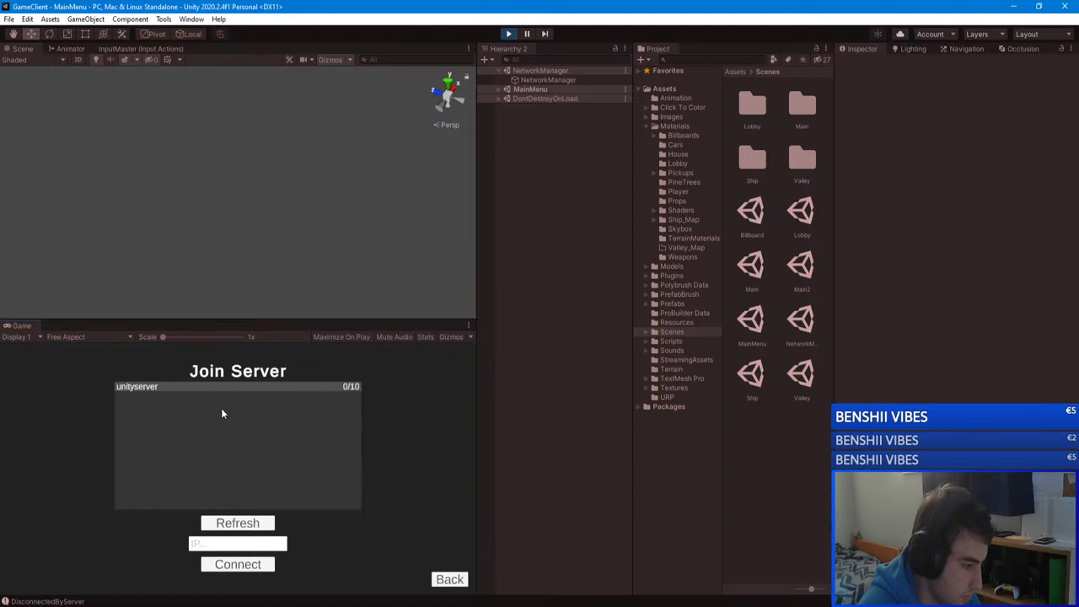
{"action": "left_click", "coordinate": [295, 409]}
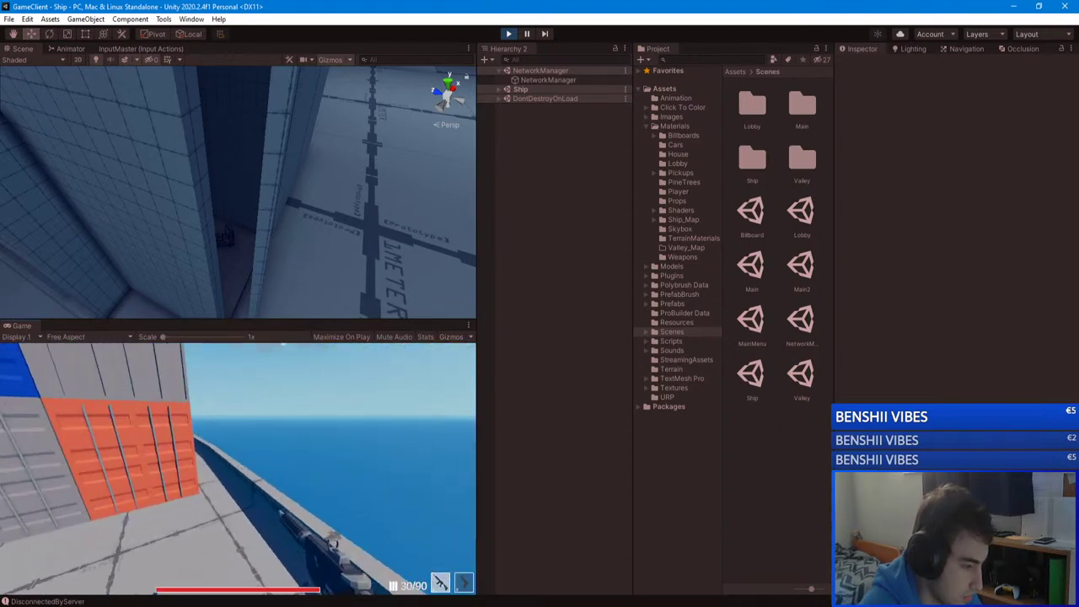
{"action": "key", "text": "Escape"}
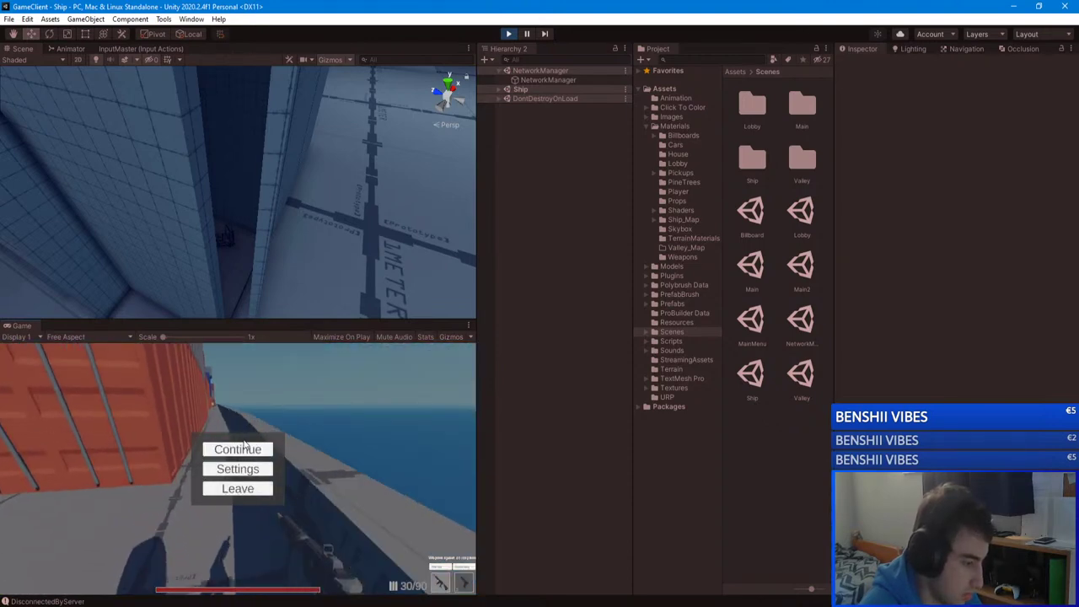
{"action": "left_click", "coordinate": [244, 445]}
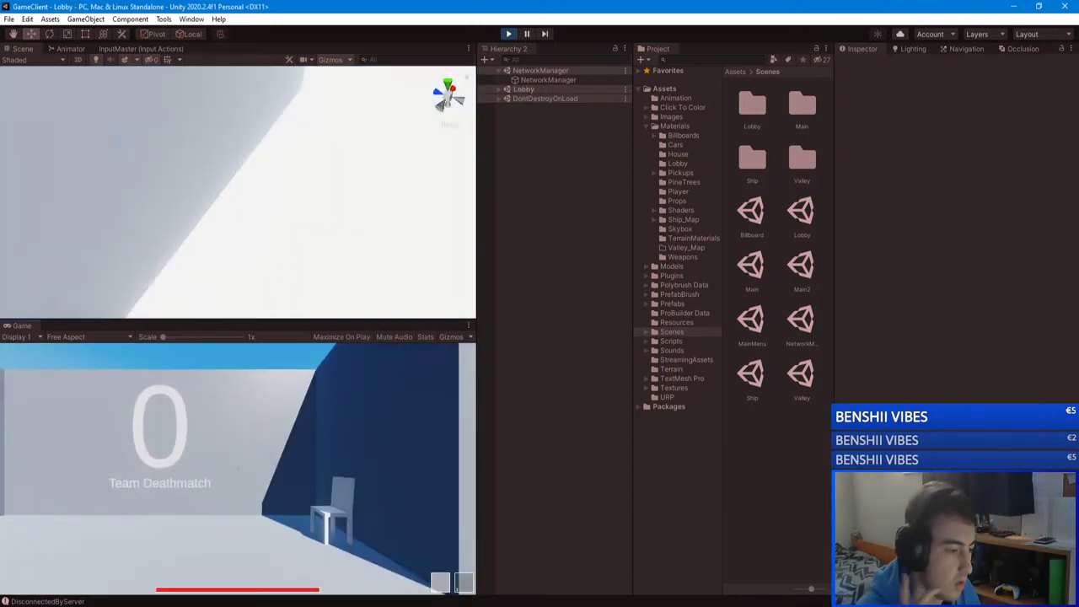
Step: Walk to the mode wall, switch the lobby from Team Deathmatch to Free For All, and start
{"action": "key", "text": "w"}
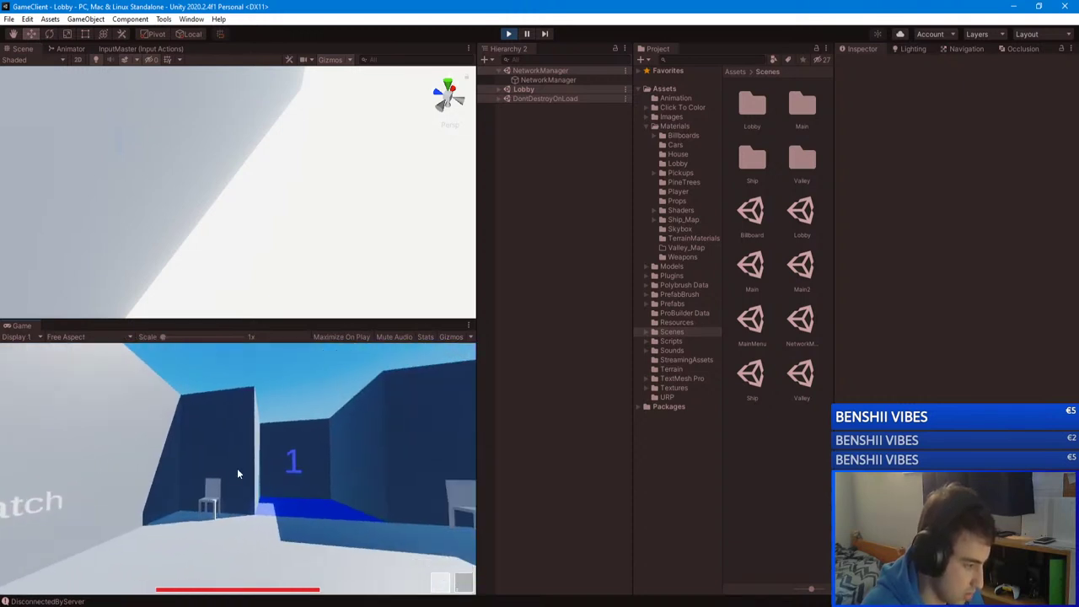
{"action": "left_click", "coordinate": [138, 521]}
{"action": "key", "text": "e"}
{"action": "left_click", "coordinate": [293, 523]}
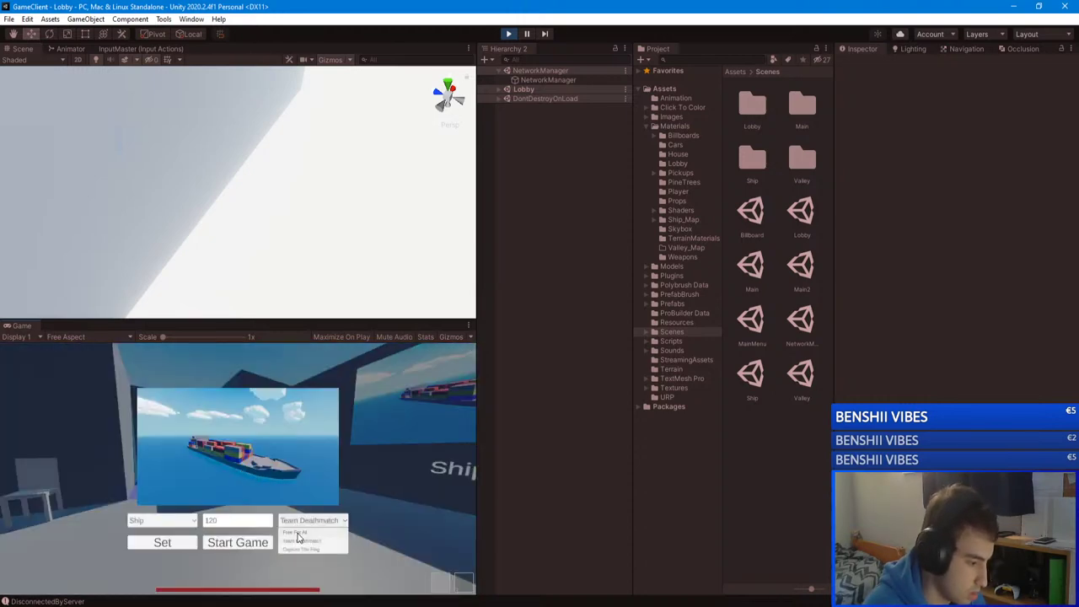
{"action": "left_click", "coordinate": [307, 544]}
{"action": "left_click", "coordinate": [237, 543]}
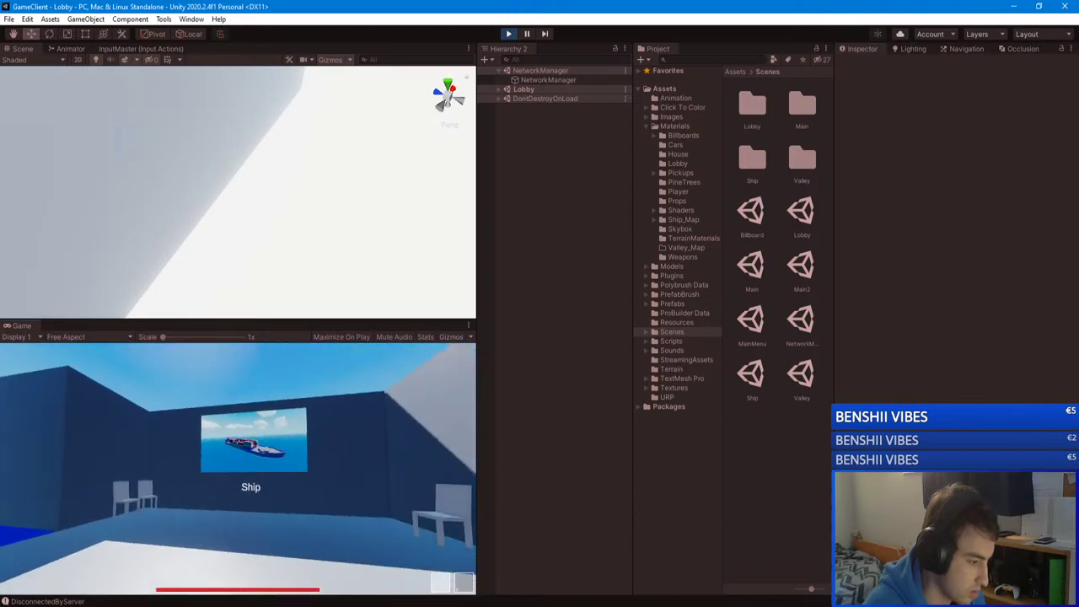
Step: Check the Free For All scoreboard and self-kill three times with K to test respawning
{"action": "key", "text": "Tab"}
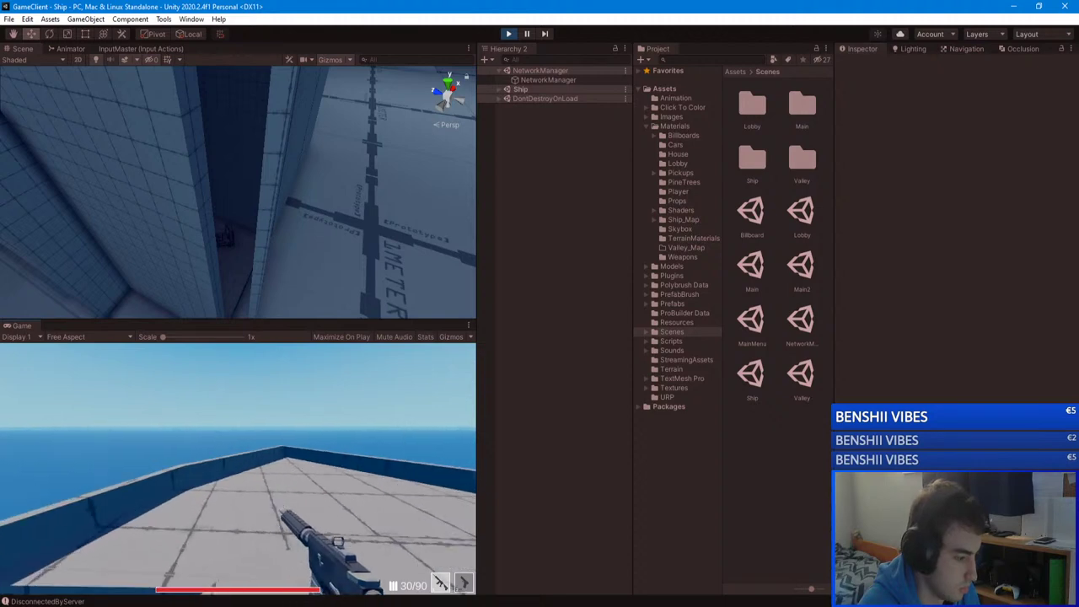
{"action": "key", "text": "Tab"}
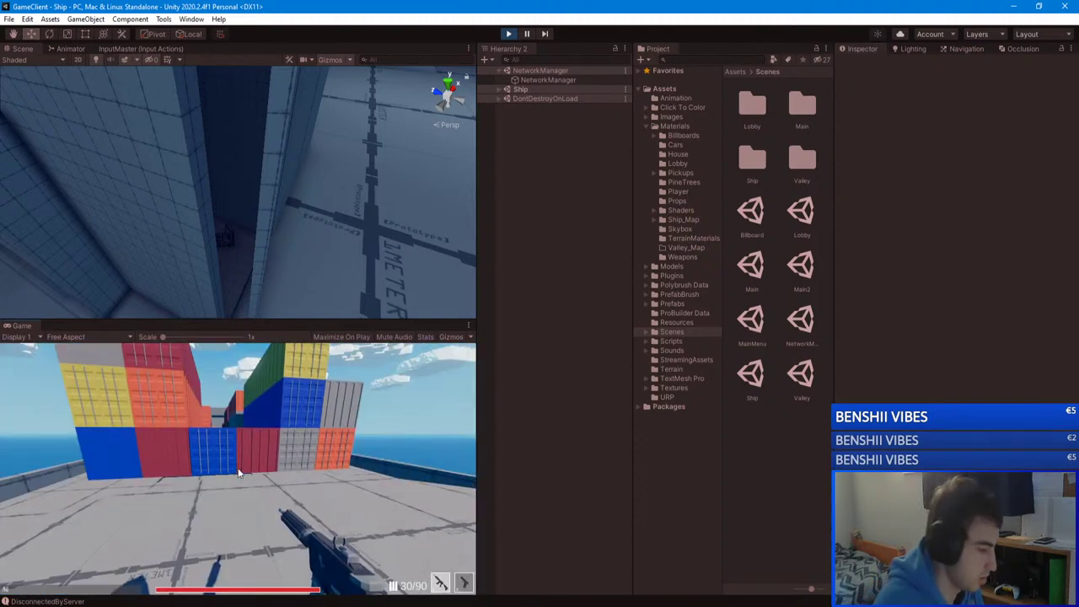
{"action": "key", "text": "k"}
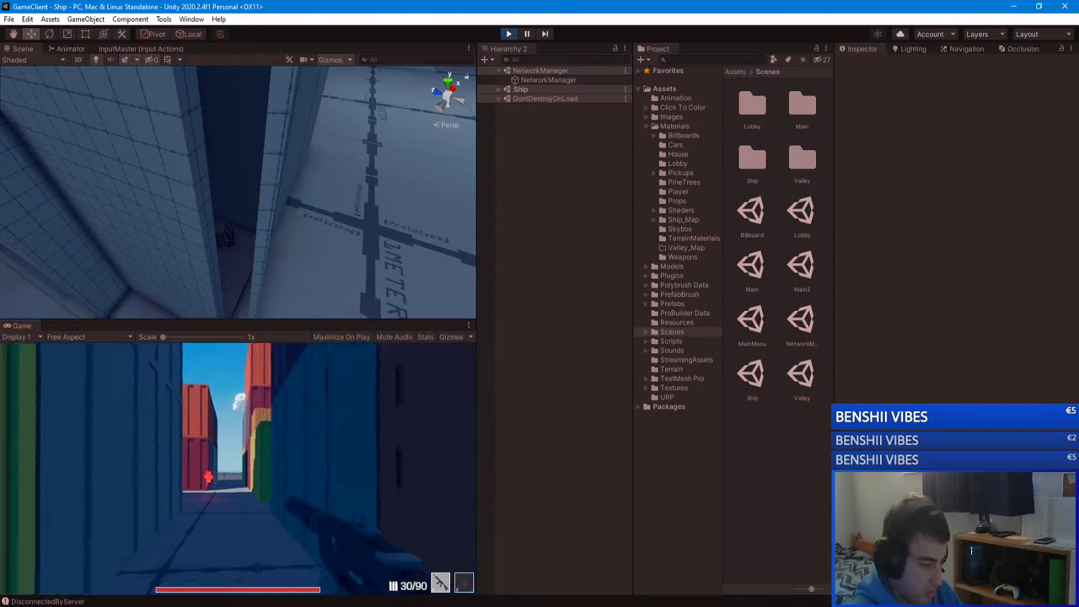
{"action": "key", "text": "k"}
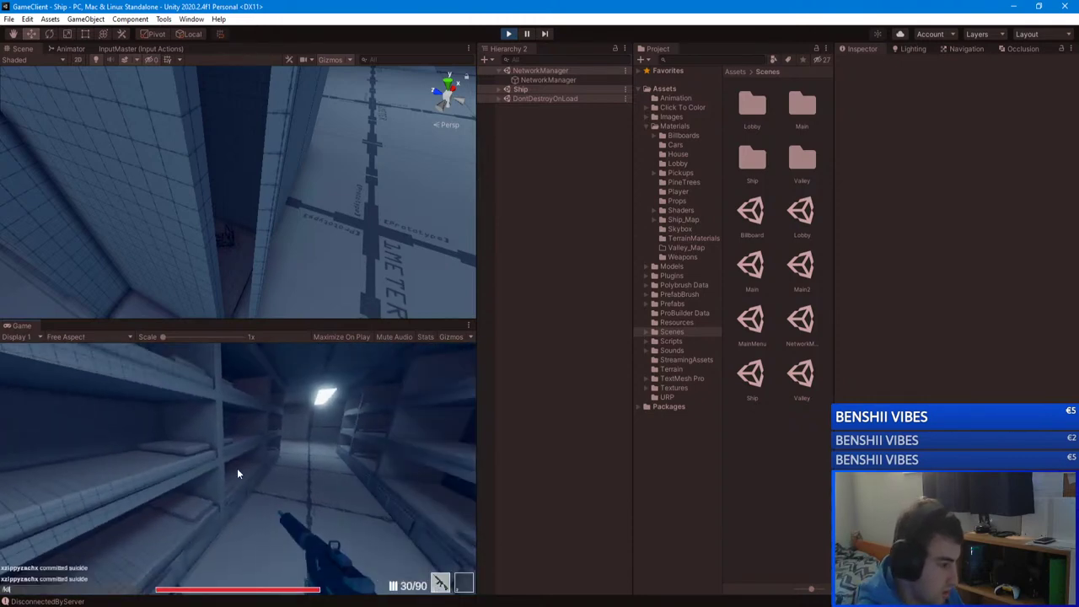
{"action": "key", "text": "k"}
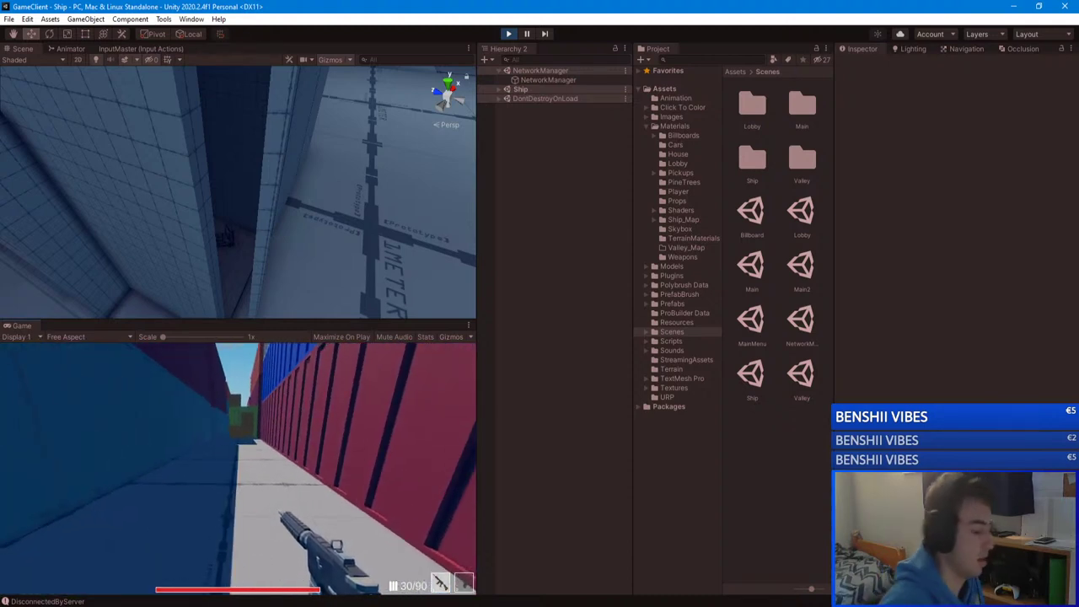
{"action": "key", "text": "Escape"}
Step: Leave the match, stop the client's play mode, then close the server console and stop the GameServer
{"action": "left_click", "coordinate": [238, 488]}
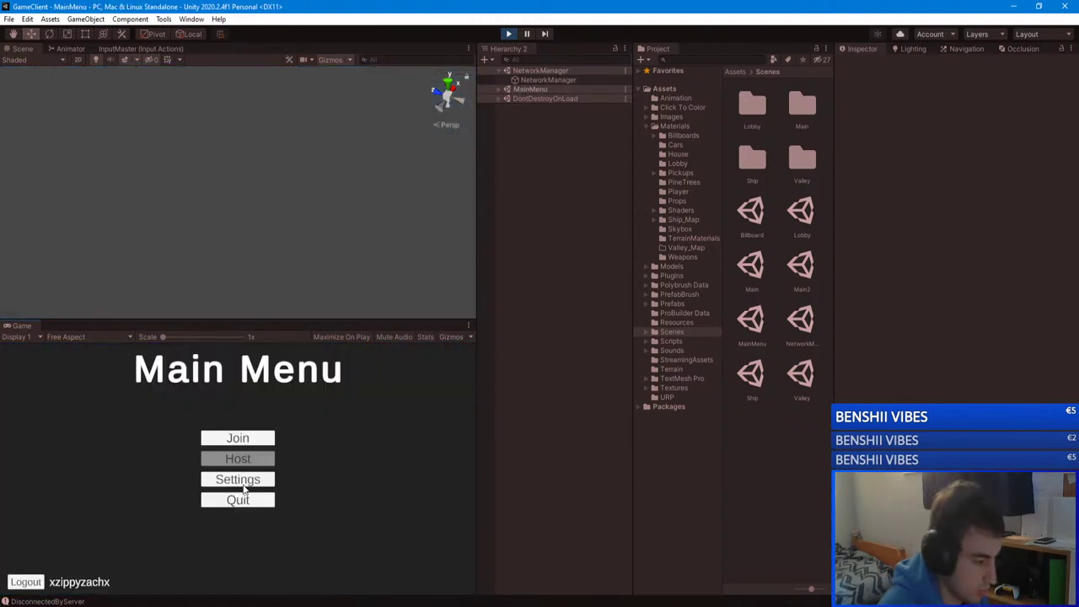
{"action": "left_click", "coordinate": [509, 34]}
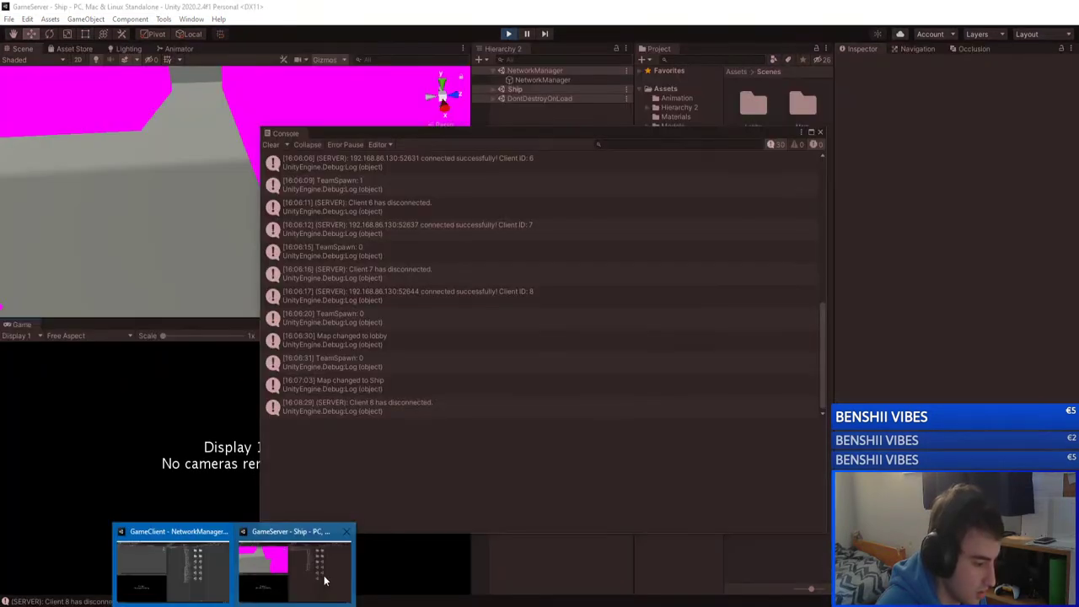
{"action": "left_click", "coordinate": [351, 547]}
{"action": "left_click", "coordinate": [820, 134]}
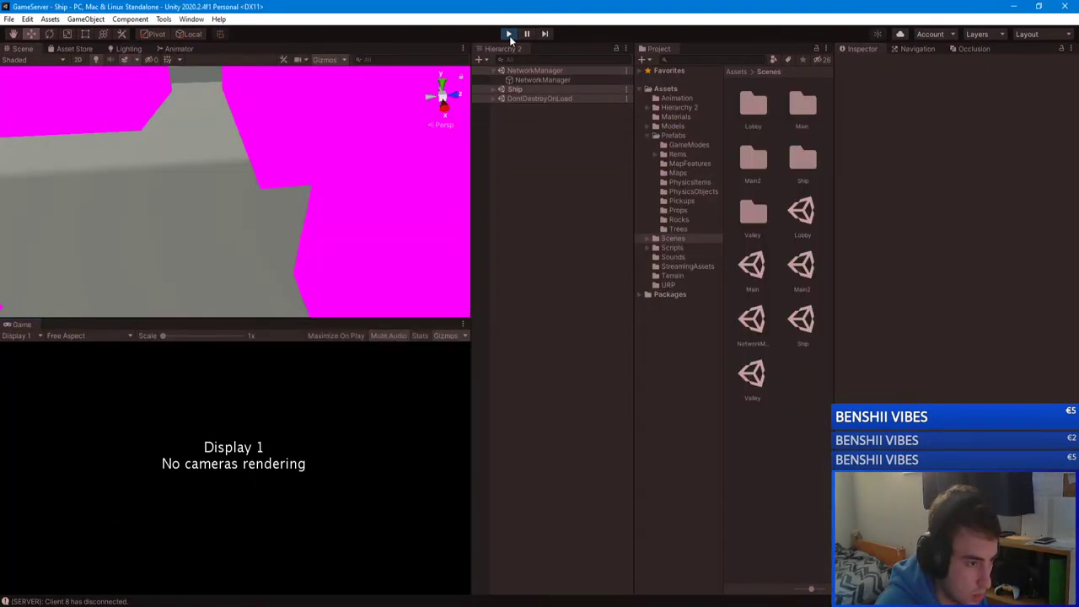
{"action": "key", "text": "ctrl+p"}
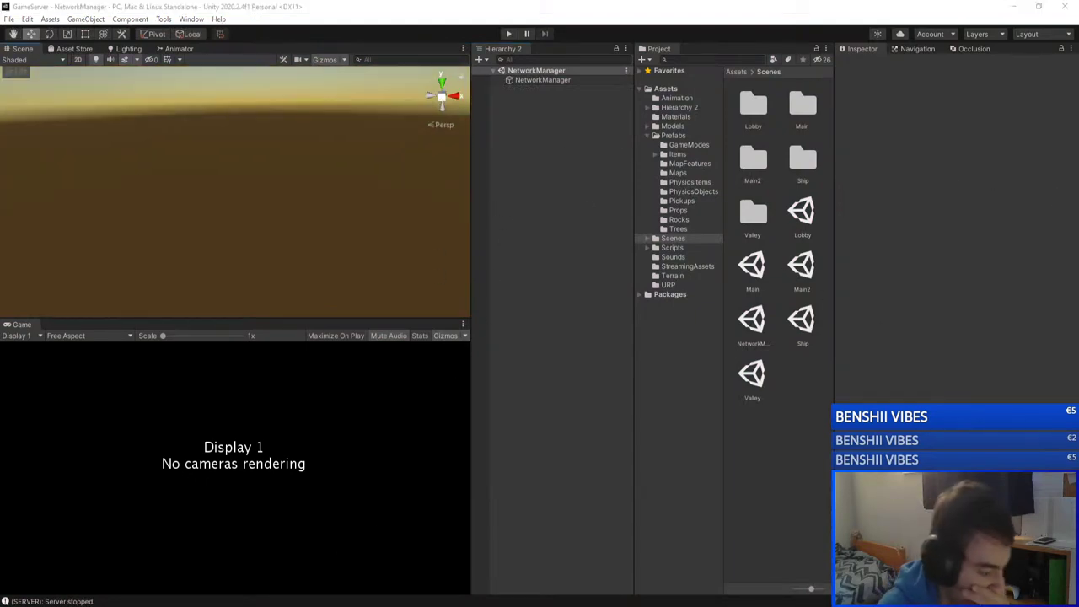
{"action": "mouse_move", "coordinate": [241, 600]}
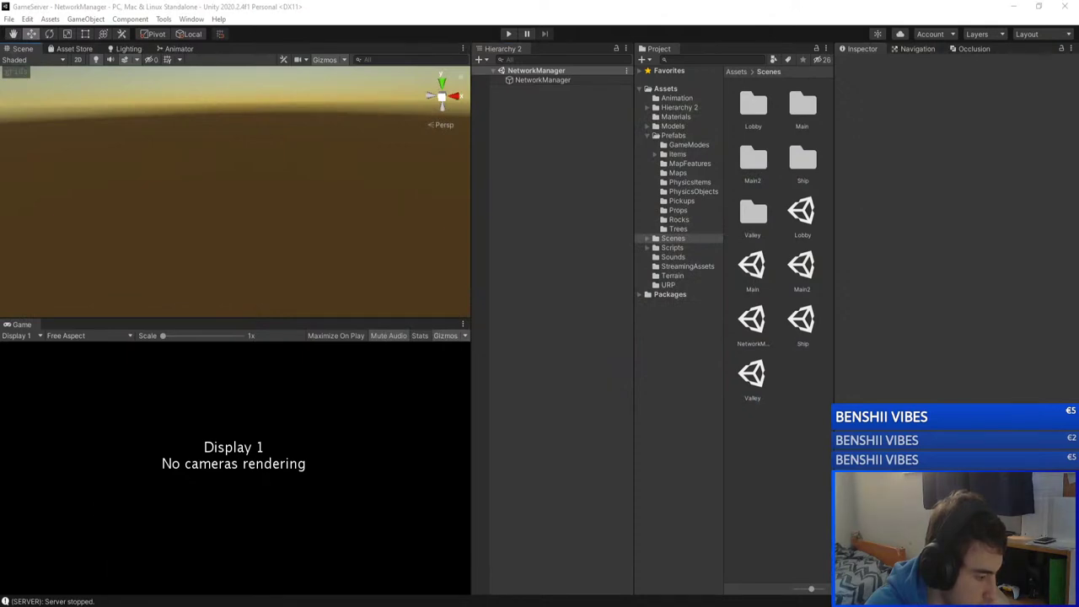
{"action": "key", "text": "alt+Tab"}
Step: Review the repository's commit history and the list of changed files in GitHub Desktop
{"action": "scroll", "coordinate": [353, 256], "scroll_direction": "down", "scroll_amount": 5}
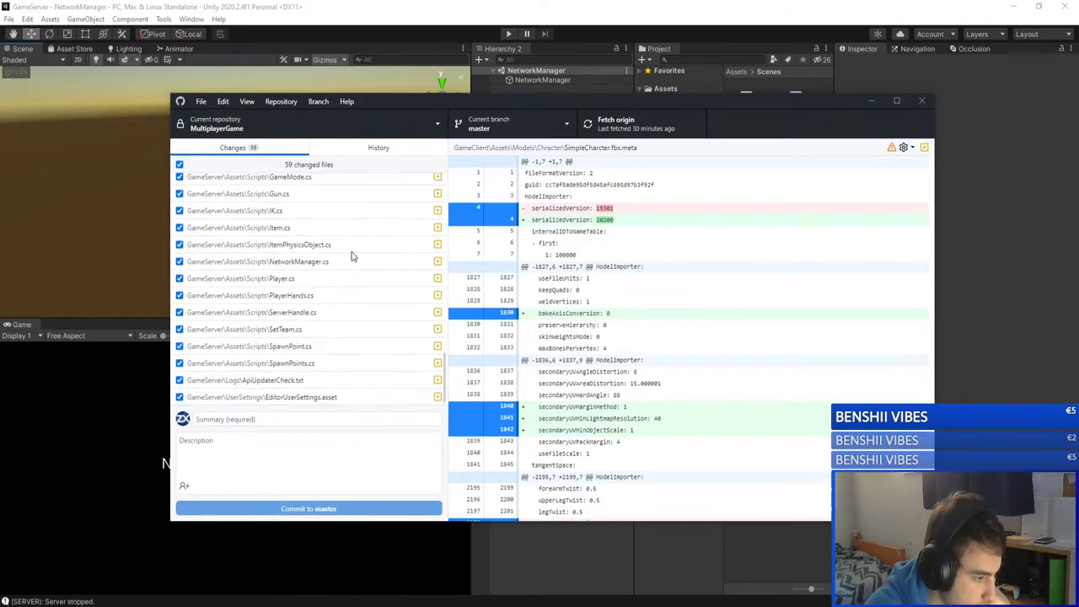
{"action": "scroll", "coordinate": [352, 253], "scroll_direction": "up", "scroll_amount": 15}
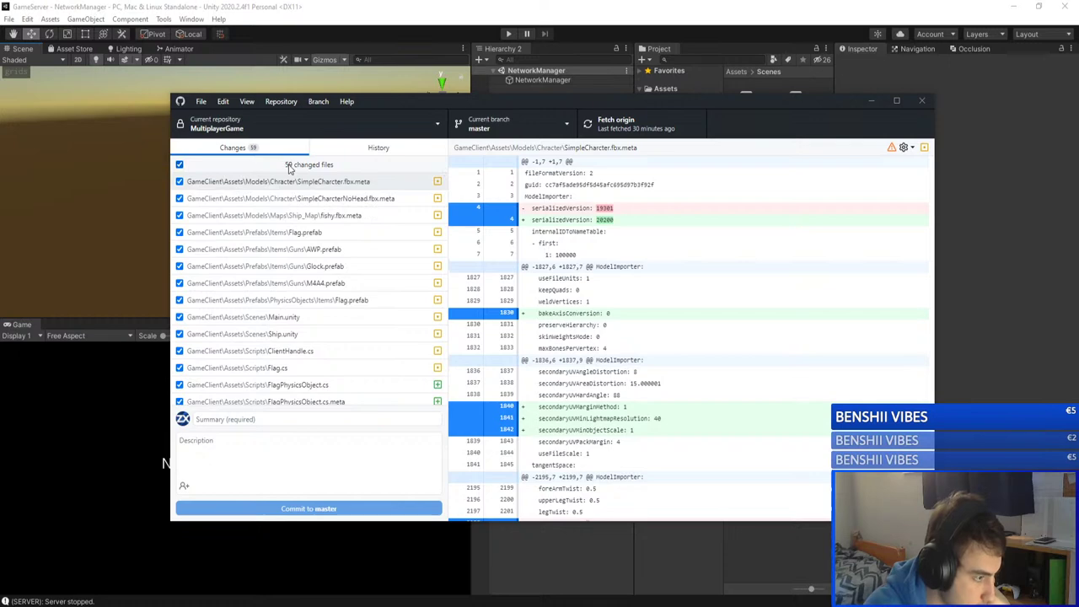
{"action": "scroll", "coordinate": [354, 285], "scroll_direction": "down", "scroll_amount": 3}
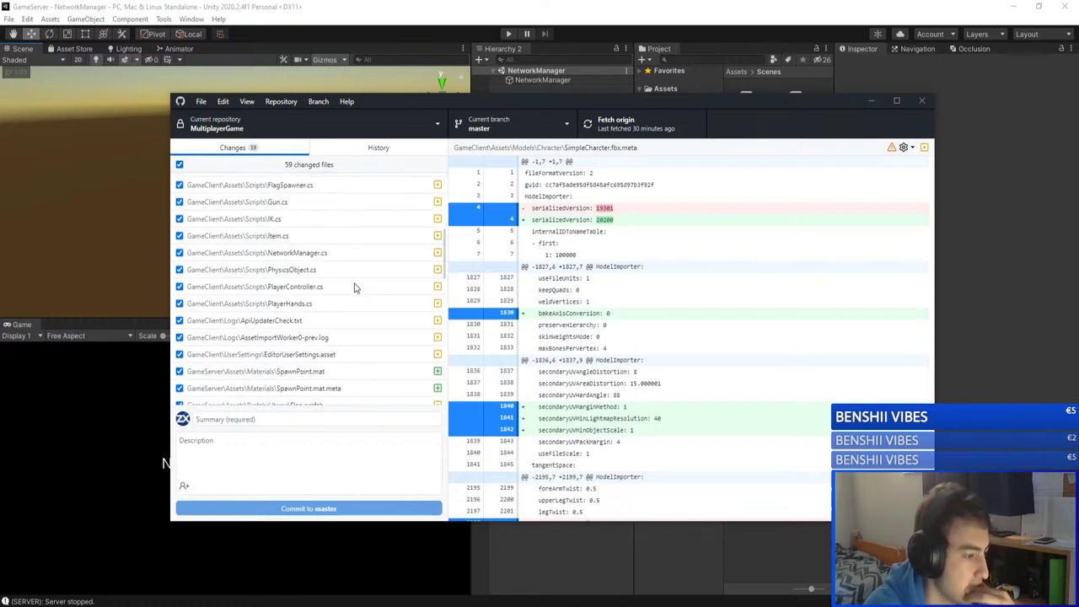
{"action": "scroll", "coordinate": [354, 286], "scroll_direction": "down", "scroll_amount": 5}
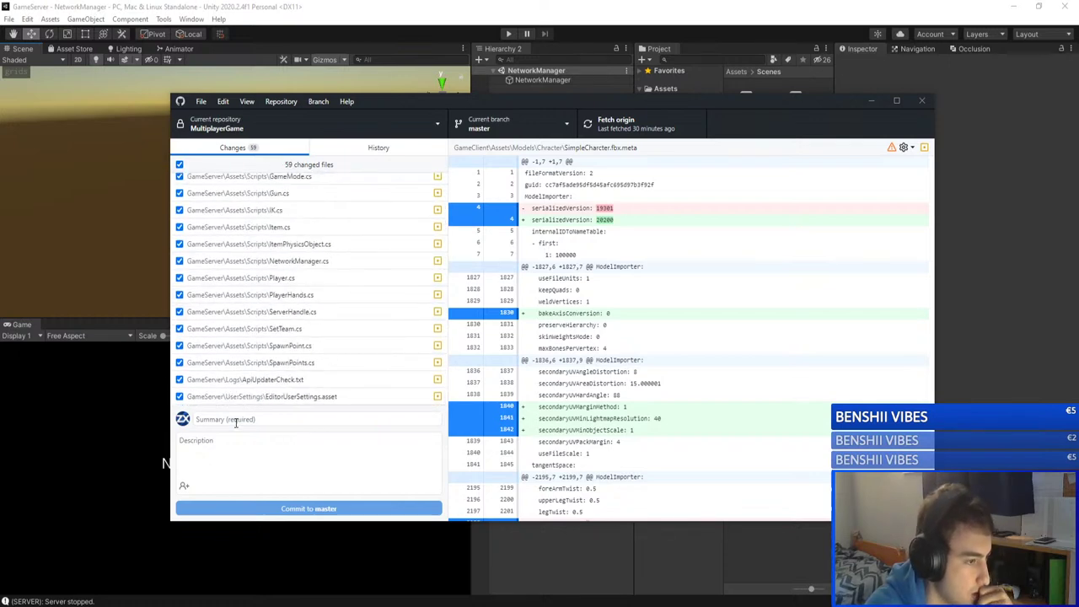
{"action": "left_click", "coordinate": [365, 148]}
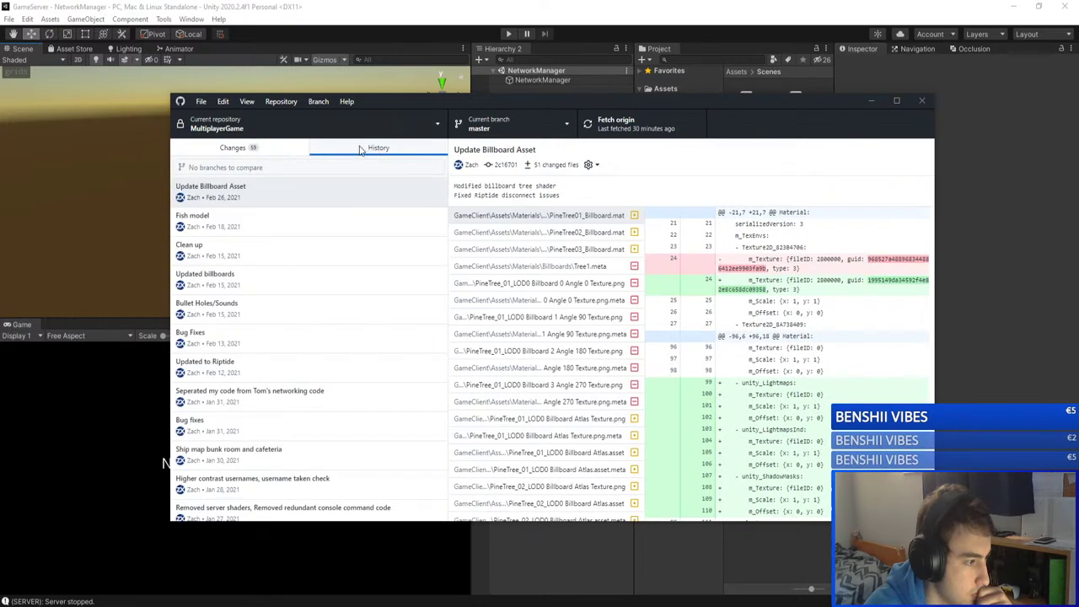
{"action": "left_click", "coordinate": [246, 148]}
{"action": "left_click", "coordinate": [320, 420]}
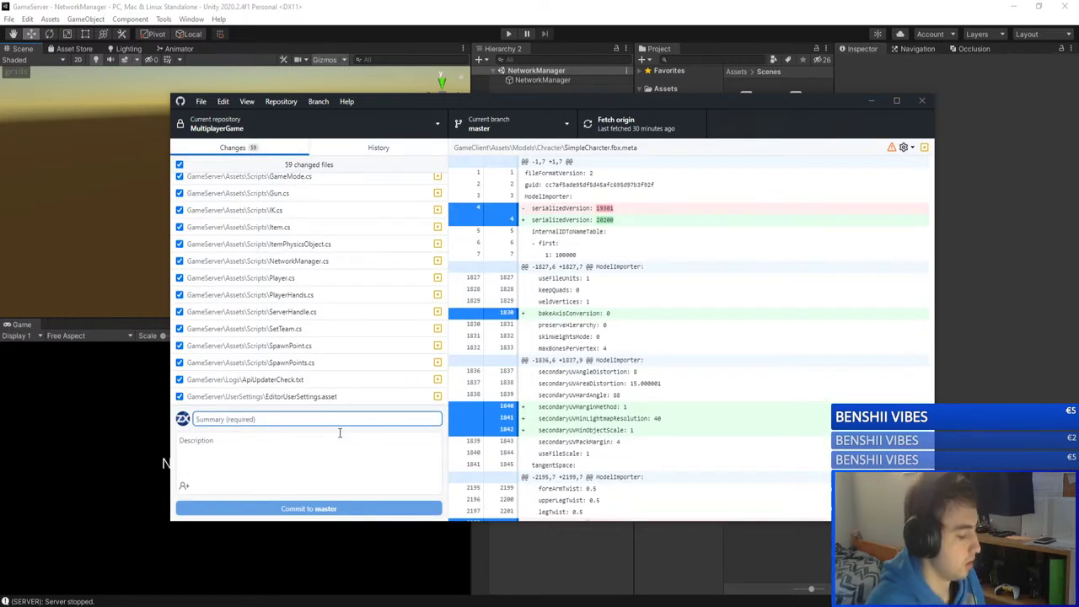
{"action": "left_click", "coordinate": [369, 149]}
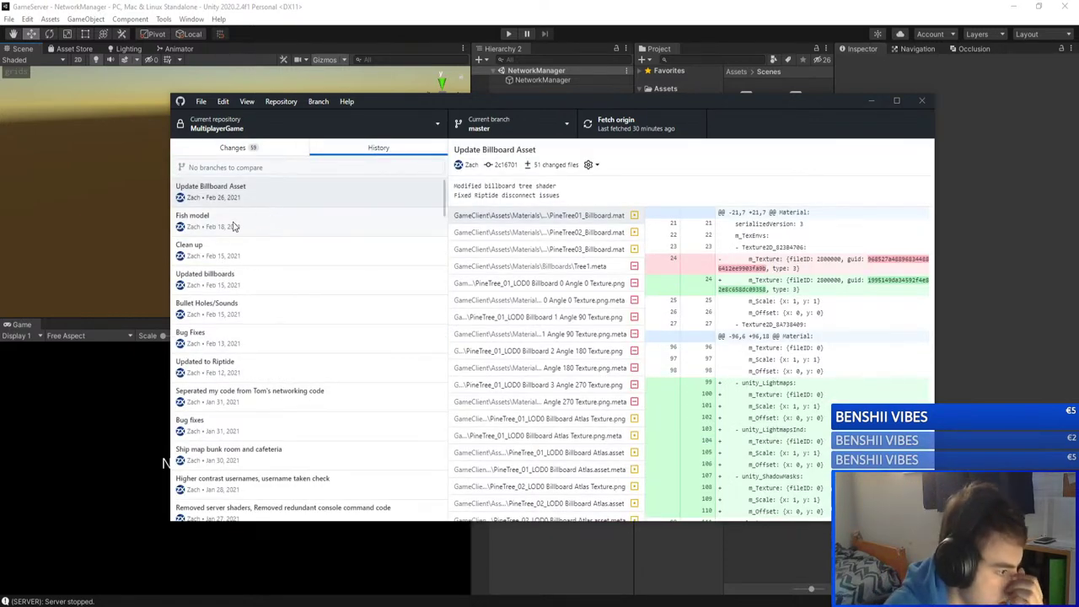
{"action": "left_click", "coordinate": [240, 148]}
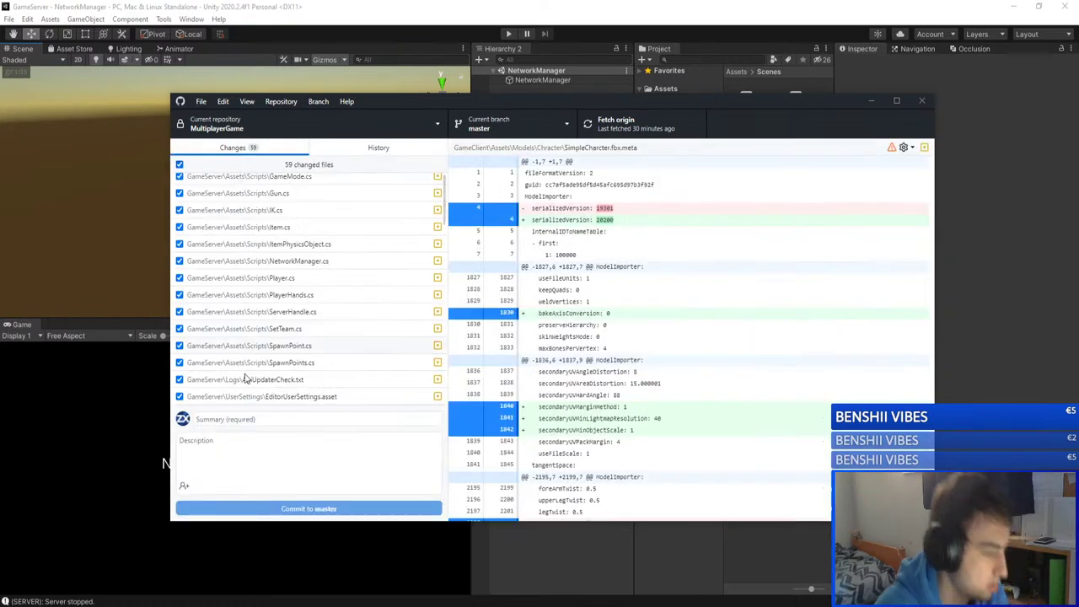
Step: Type the summary text 'chnages & Spawnpoint changes' and select the misspelled 'chnages'
{"action": "left_click", "coordinate": [263, 419]}
{"action": "type", "text": "Ca"}
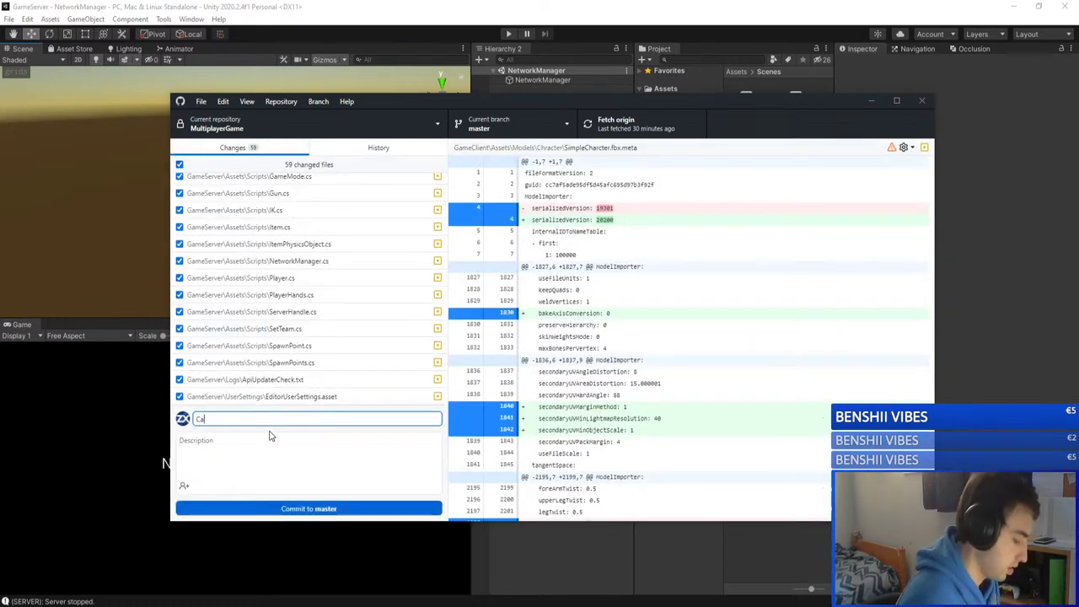
{"action": "type", "text": "pture"}
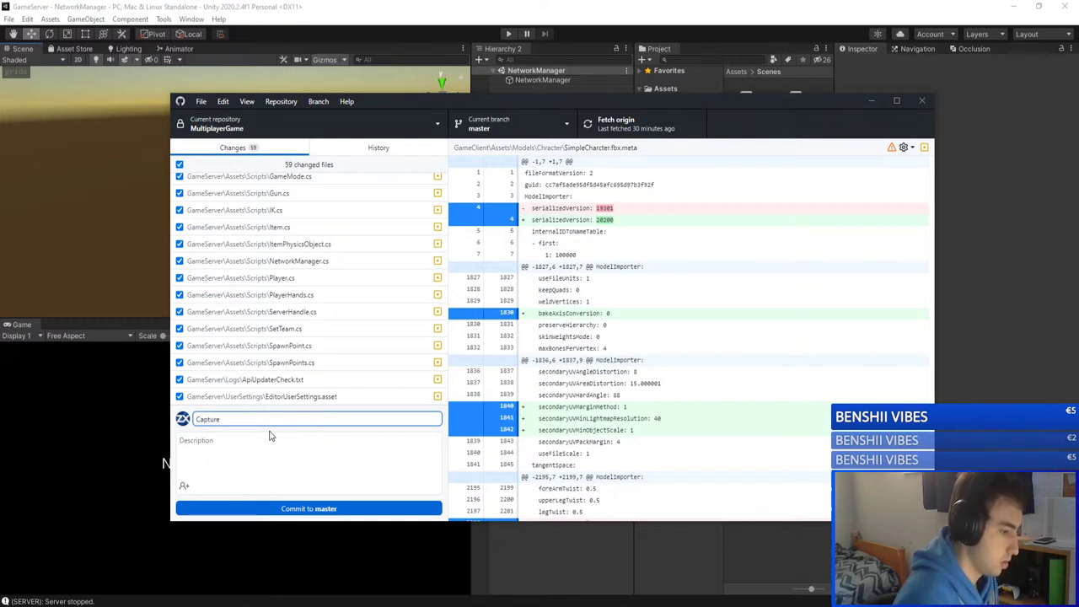
{"action": "key", "text": "BackSpace"}
{"action": "key", "text": "BackSpace"}
{"action": "key", "text": "BackSpace"}
{"action": "key", "text": "BackSpace"}
{"action": "key", "text": "BackSpace"}
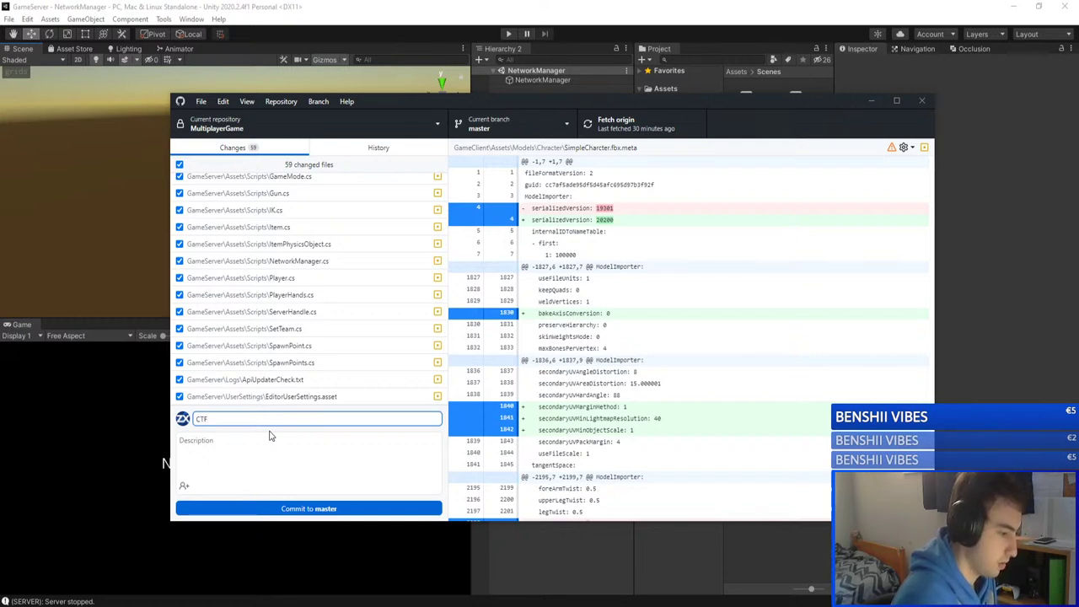
{"action": "type", "text": "chnages "}
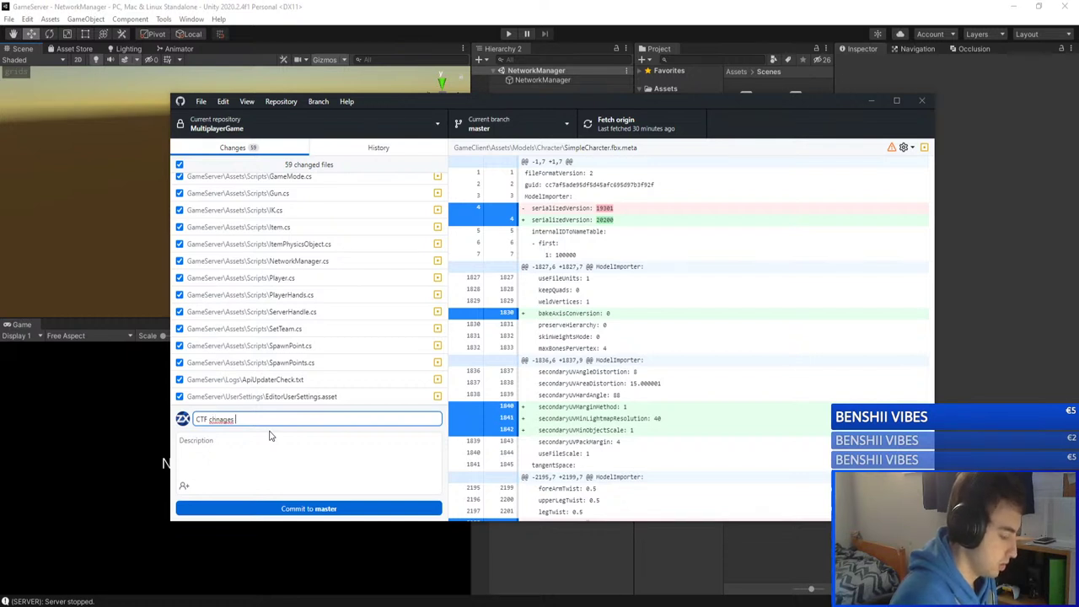
{"action": "type", "text": "& Spawnpoint"}
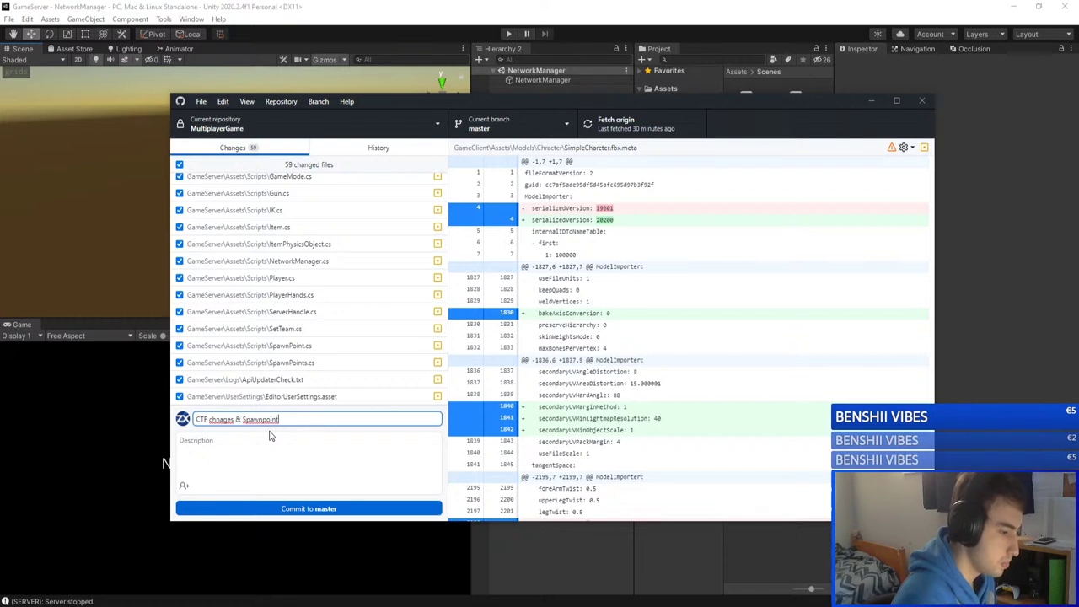
{"action": "right_click", "coordinate": [265, 418]}
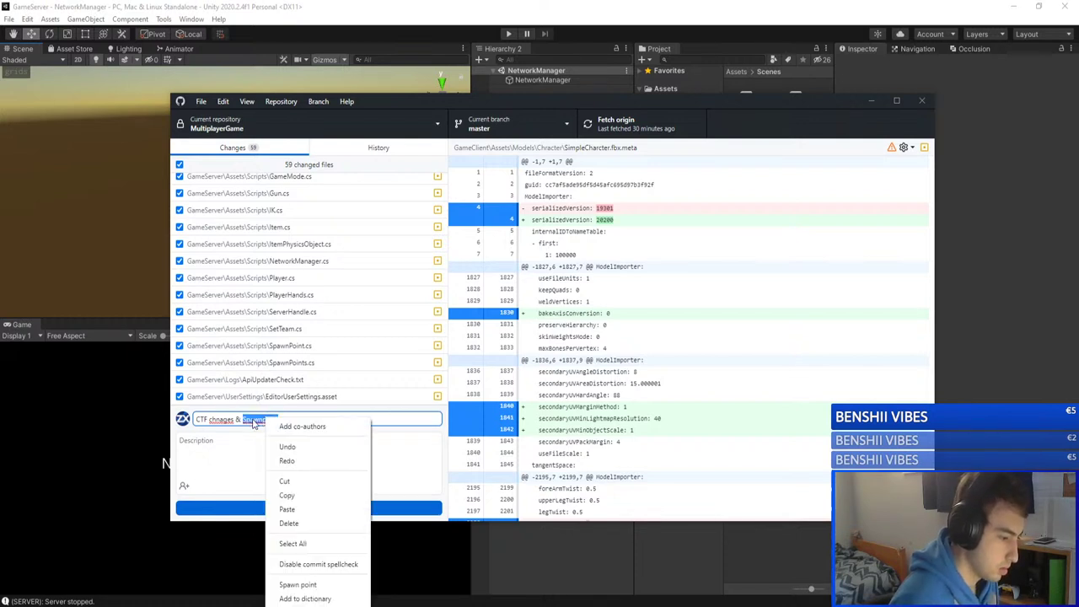
{"action": "left_click", "coordinate": [262, 420]}
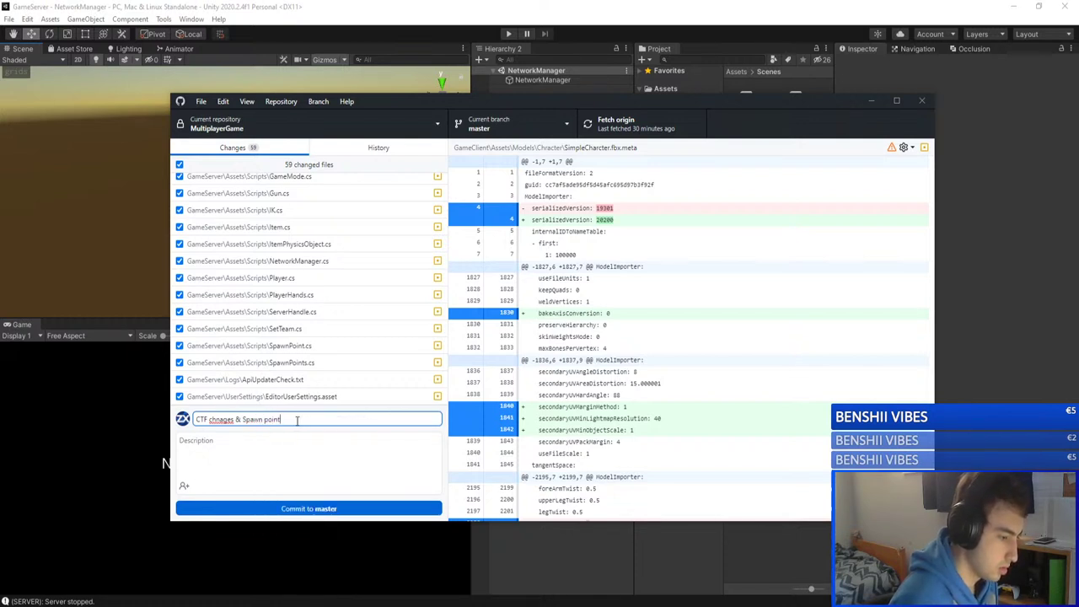
{"action": "type", "text": "changes"}
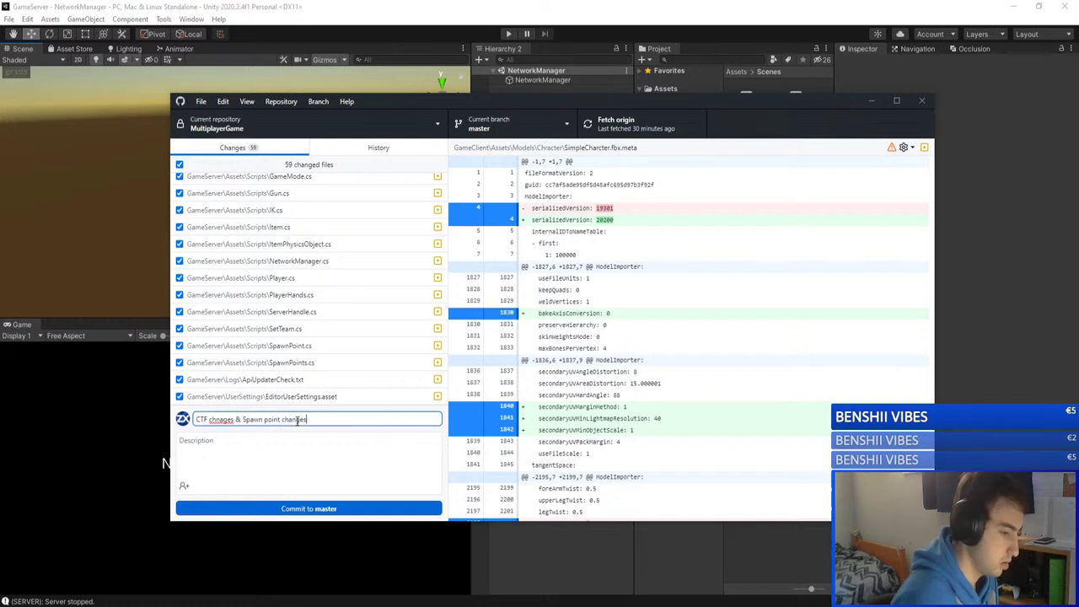
{"action": "double_click", "coordinate": [222, 419]}
Step: Correct 'chnages' to 'changes' and add the description line 'Made flag dropable'
{"action": "type", "text": "changes"}
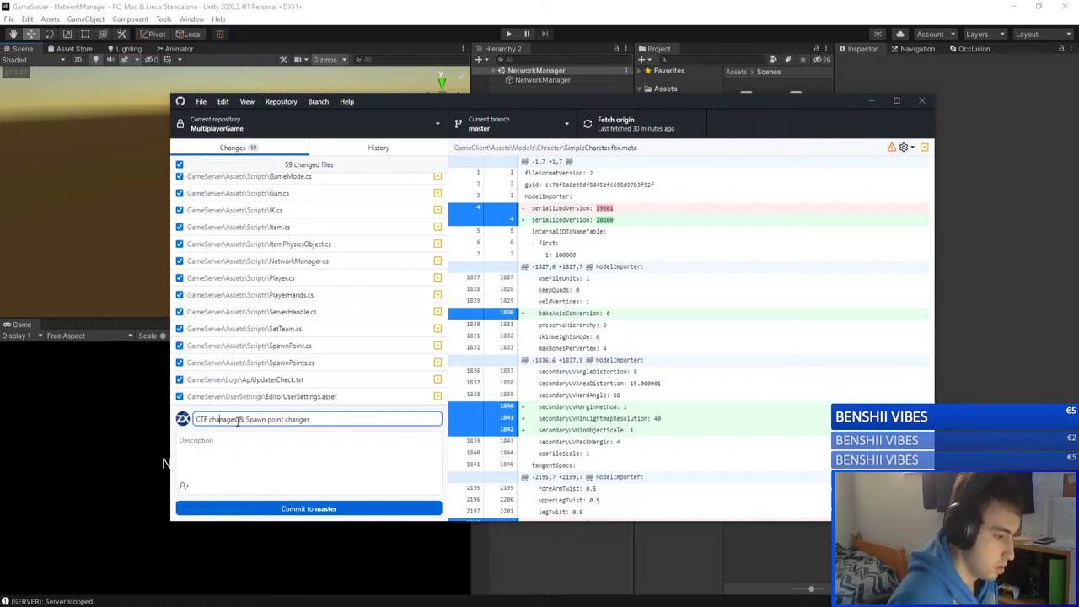
{"action": "left_click", "coordinate": [287, 456]}
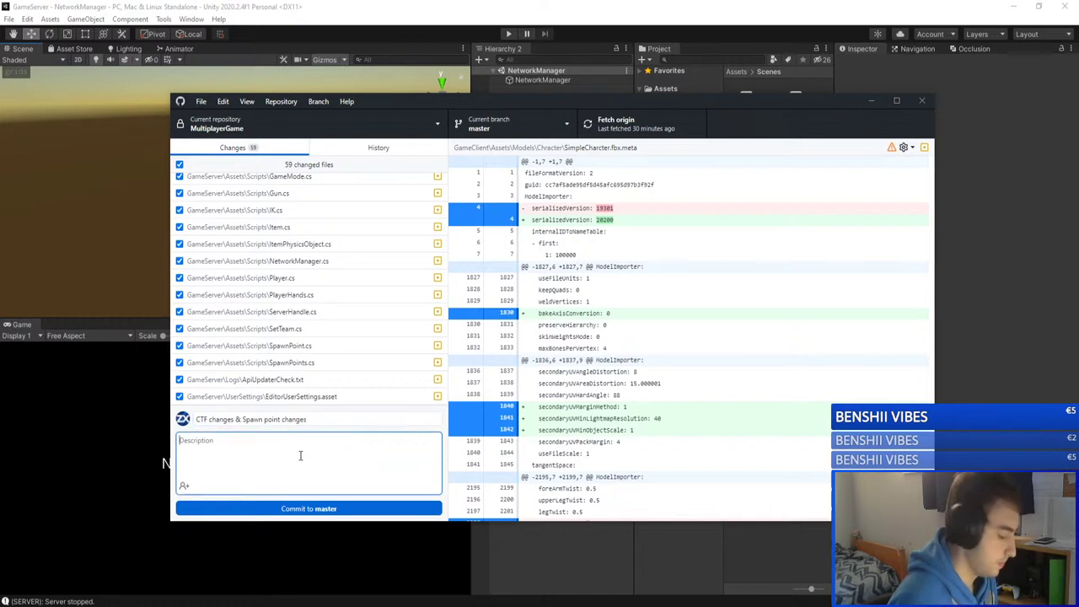
{"action": "type", "text": "Made"}
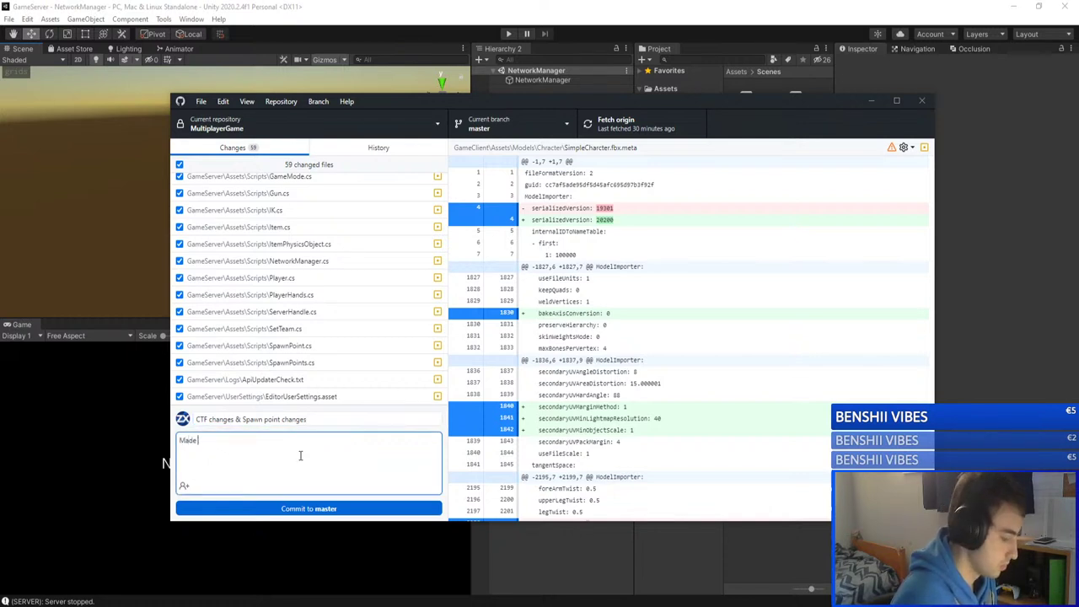
{"action": "type", "text": " flag dro"}
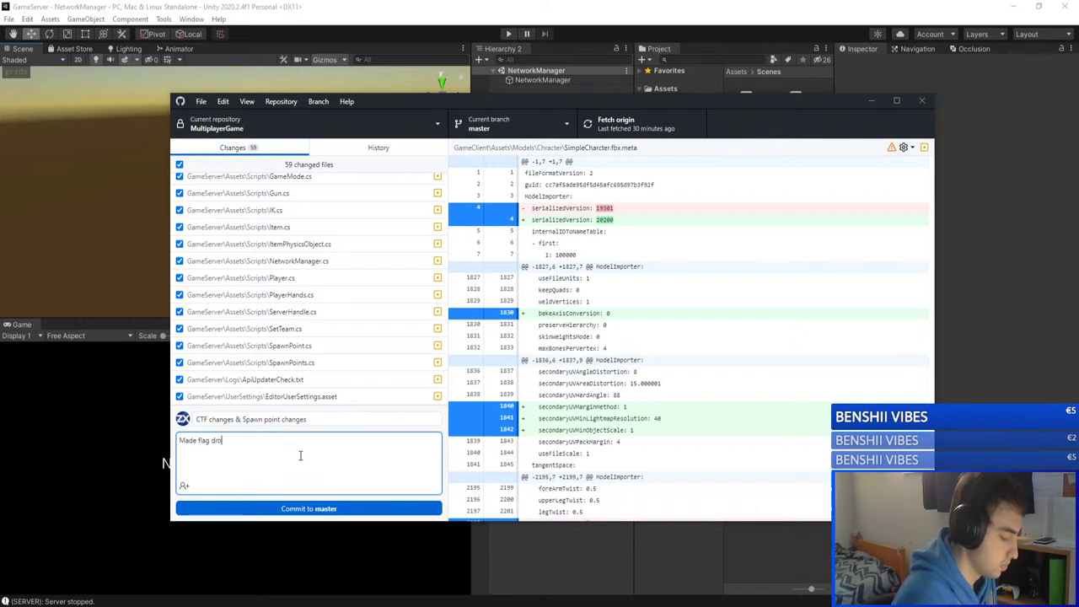
{"action": "type", "text": "pable"}
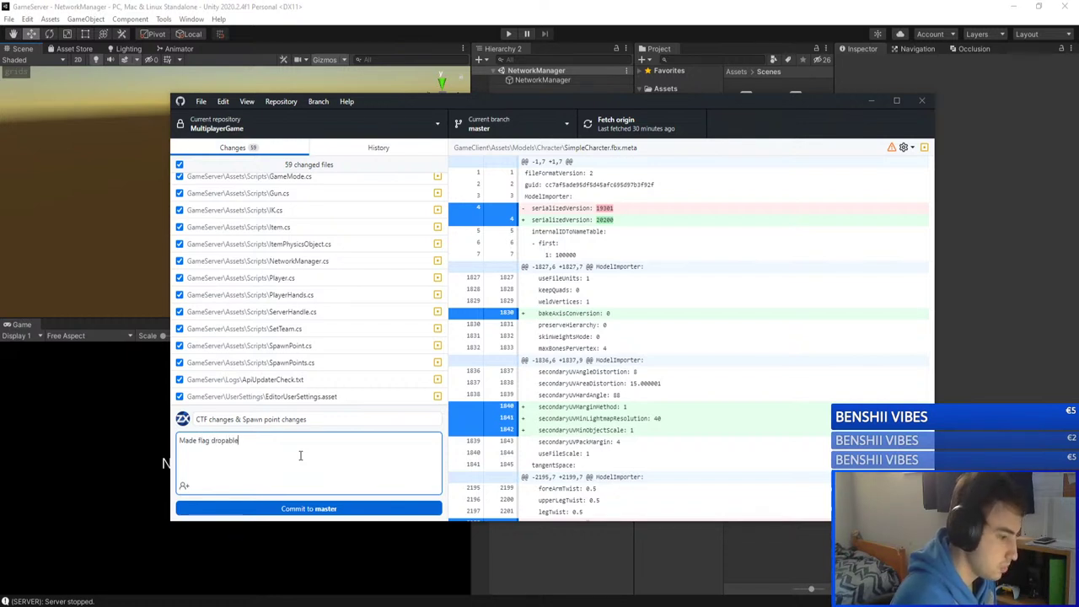
{"action": "key", "text": "Return"}
{"action": "double_click", "coordinate": [223, 441]}
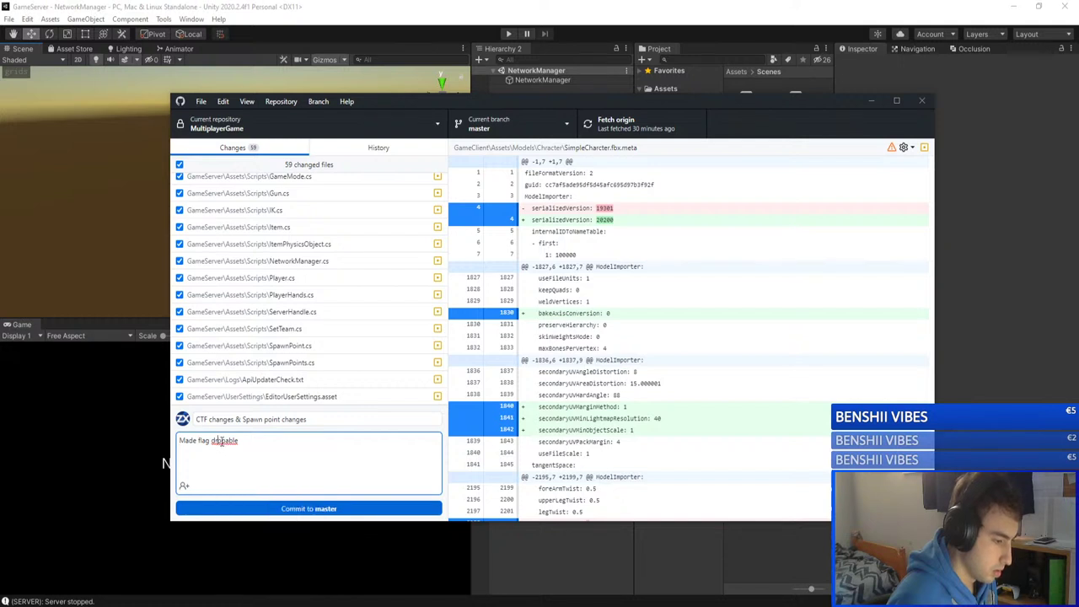
{"action": "right_click", "coordinate": [220, 445]}
{"action": "left_click", "coordinate": [203, 447]}
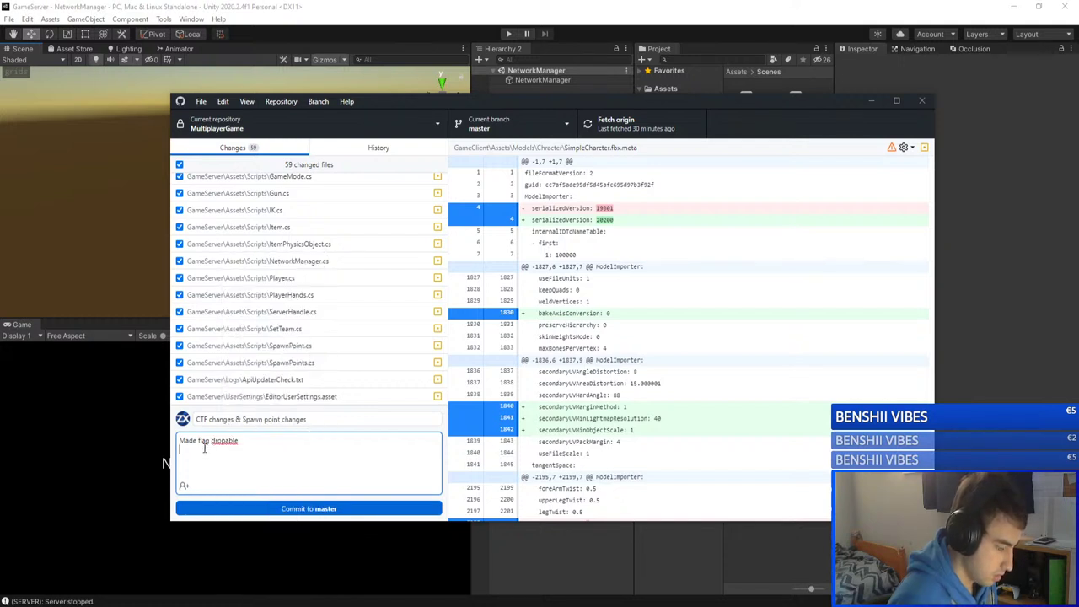
Step: Add the second line 'Made spawn points be team or FFA specific', fixing the 'spacific' typo
{"action": "type", "text": "Made"}
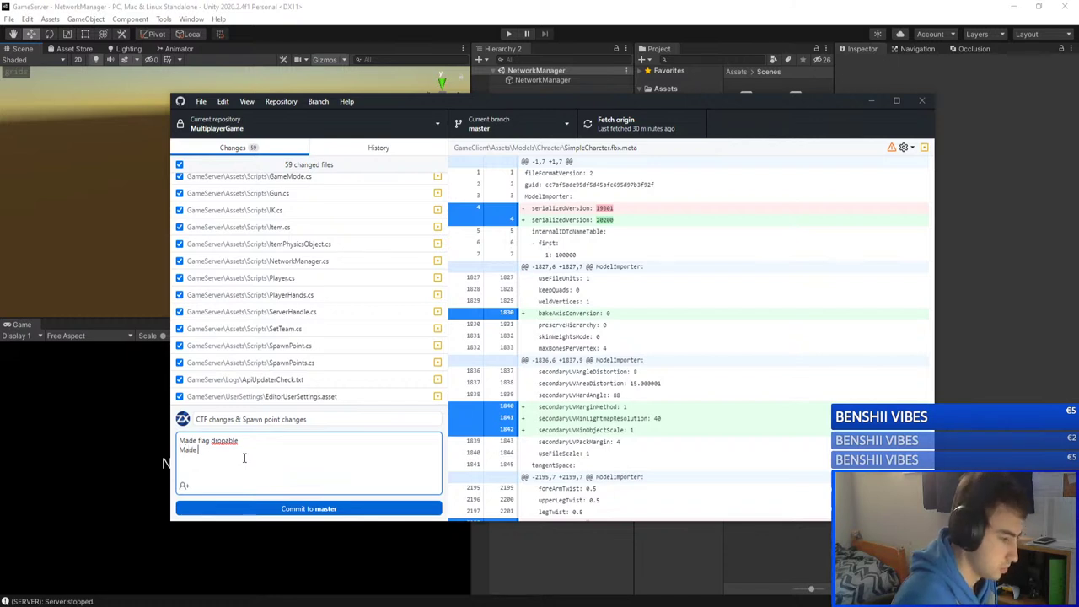
{"action": "type", "text": " spawn points"}
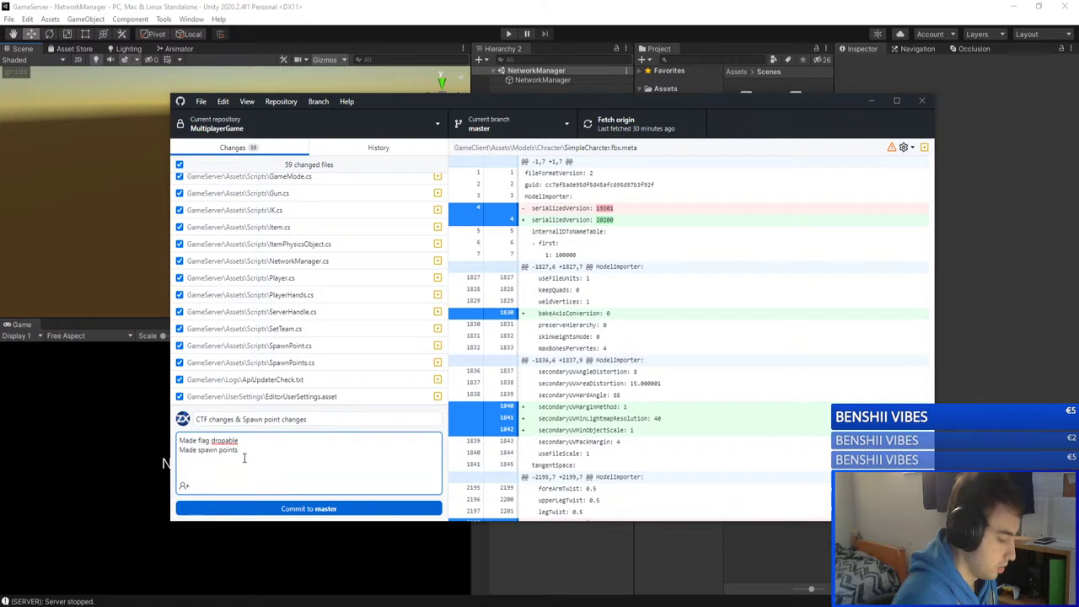
{"action": "type", "text": " be team"}
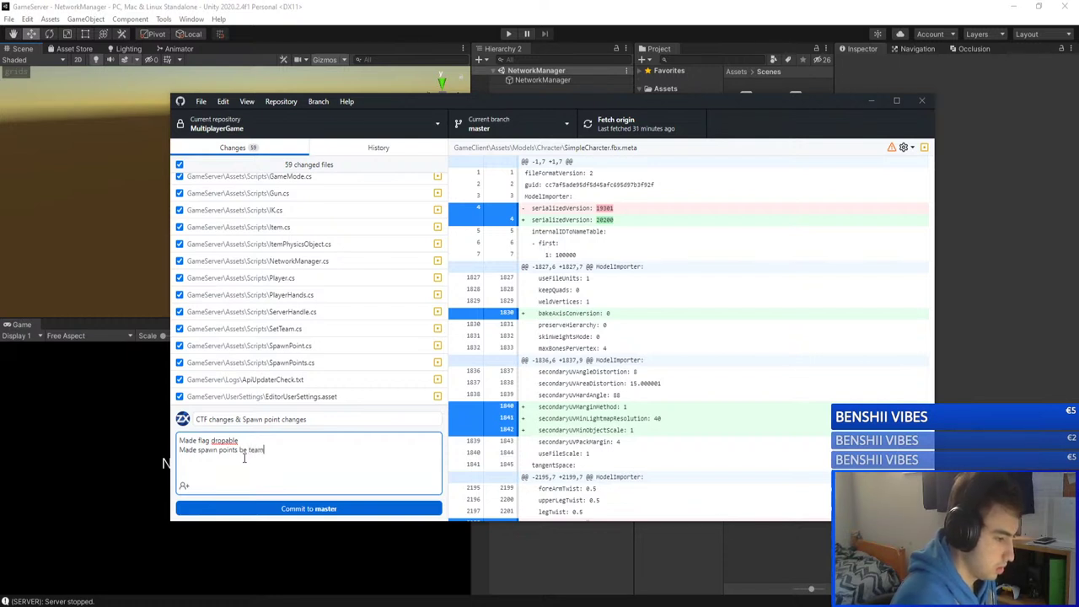
{"action": "type", "text": " or FFA"}
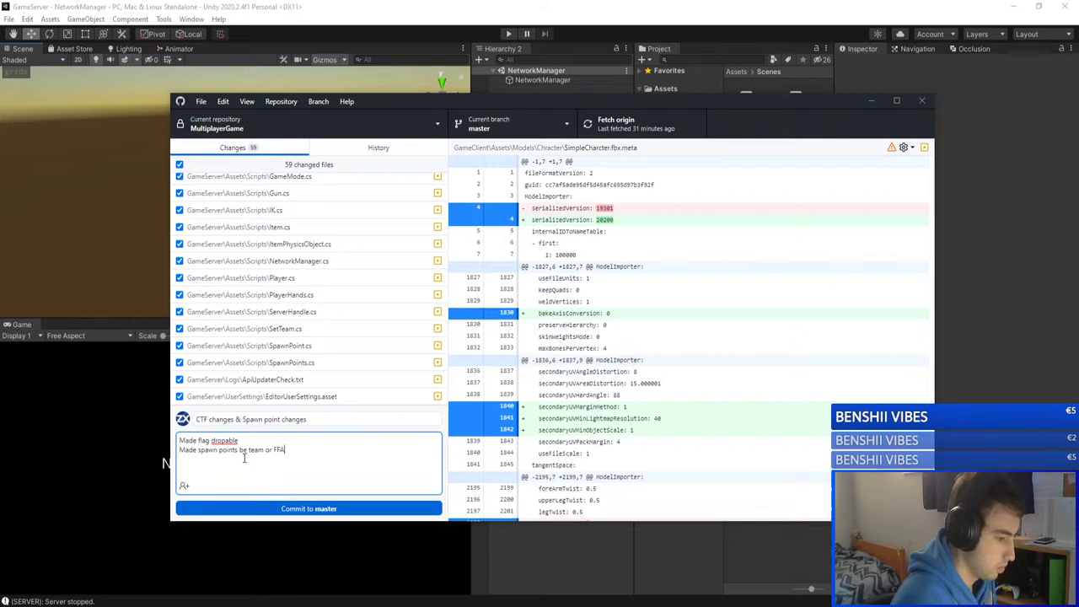
{"action": "key", "text": "BackSpace"}
{"action": "key", "text": "BackSpace"}
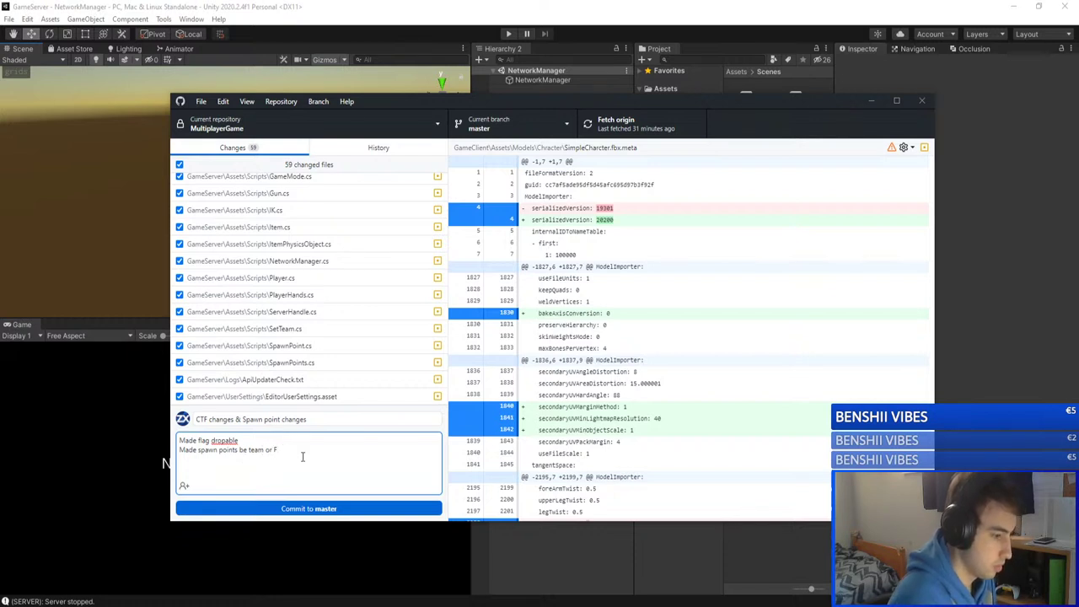
{"action": "type", "text": "fa"}
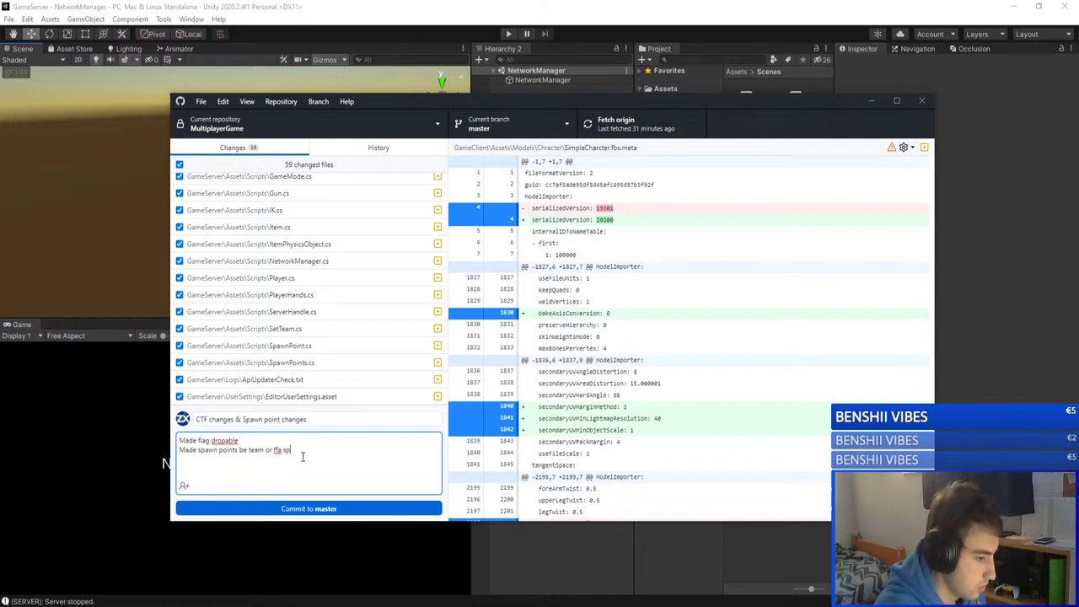
{"action": "type", "text": "spacific"}
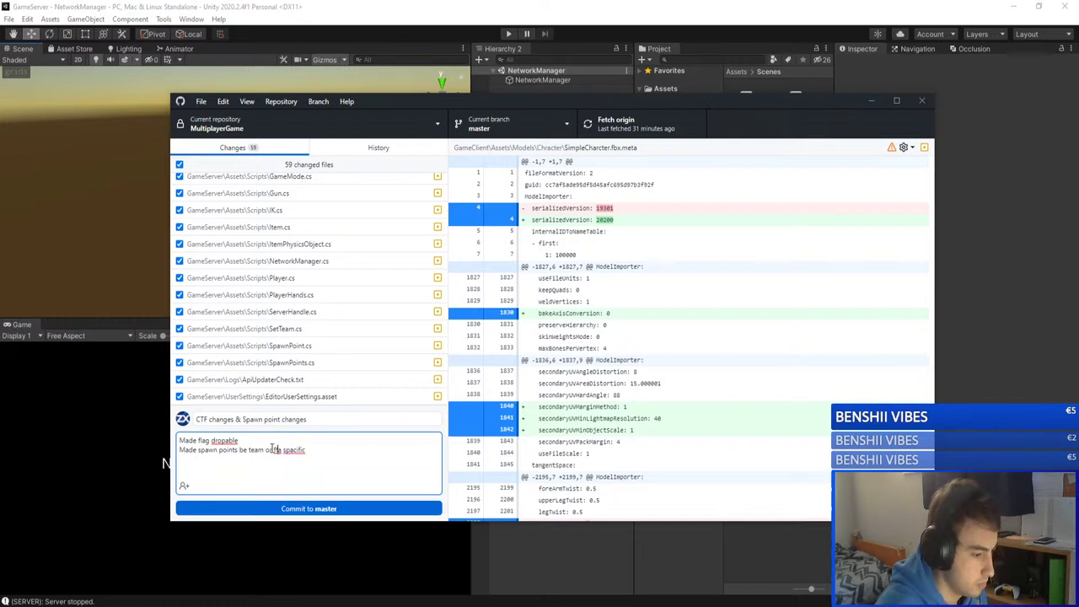
{"action": "left_click", "coordinate": [285, 453]}
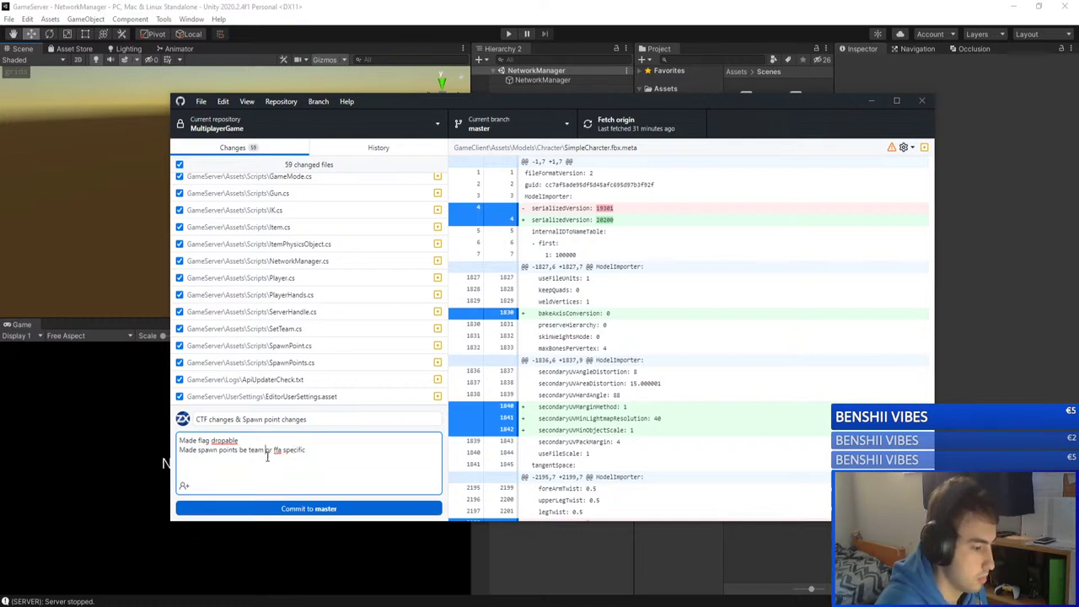
{"action": "key", "text": "BackSpace"}
{"action": "type", "text": "e"}
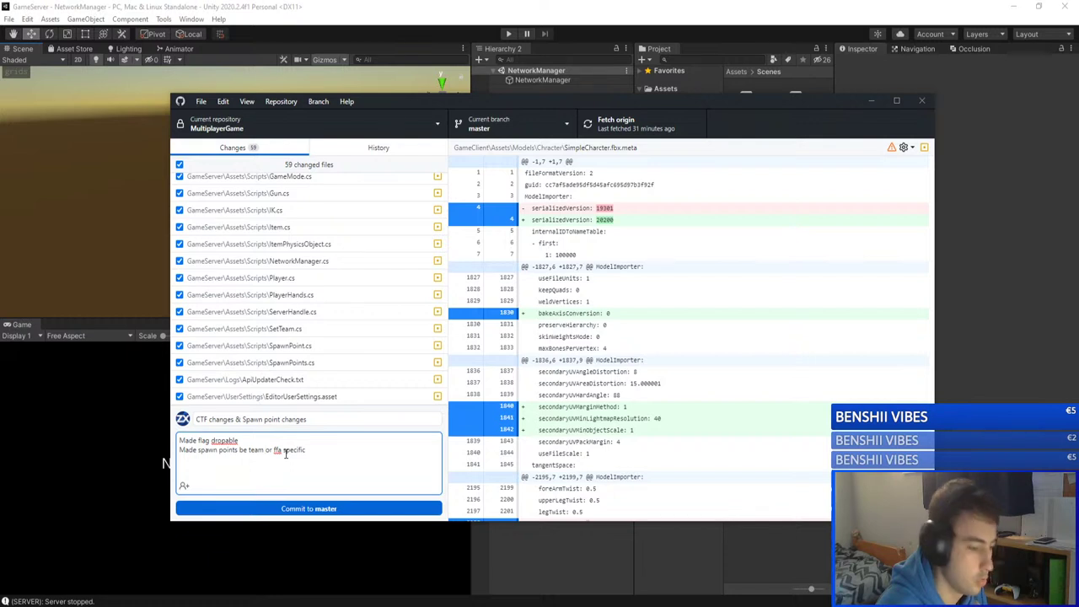
Step: Capitalise 'Team or FFA' in the second description line and commit to master
{"action": "triple_click", "coordinate": [341, 451]}
{"action": "left_click", "coordinate": [298, 452]}
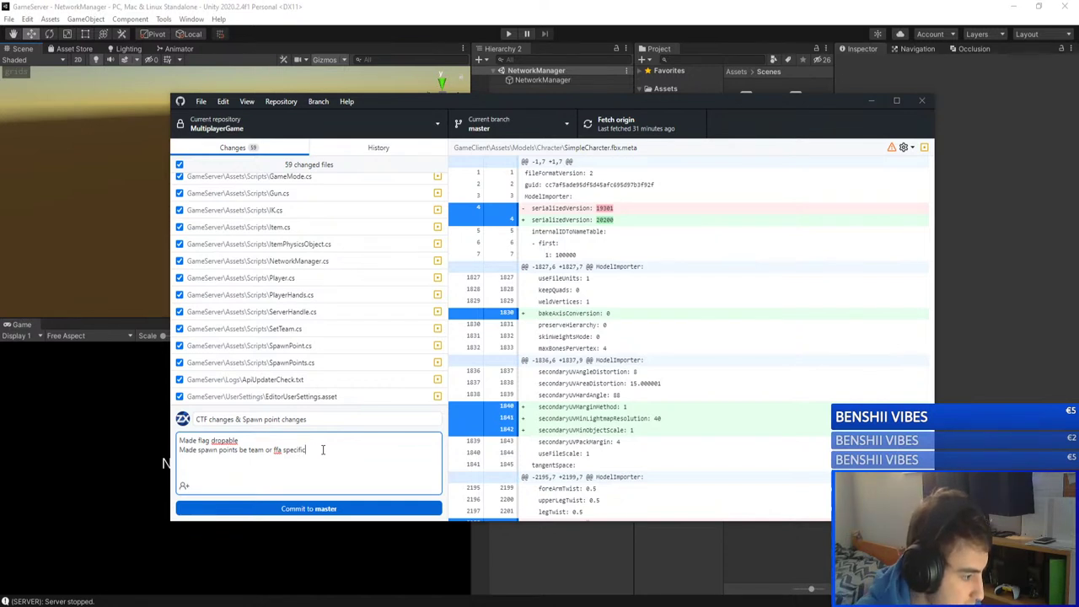
{"action": "left_click", "coordinate": [307, 438]}
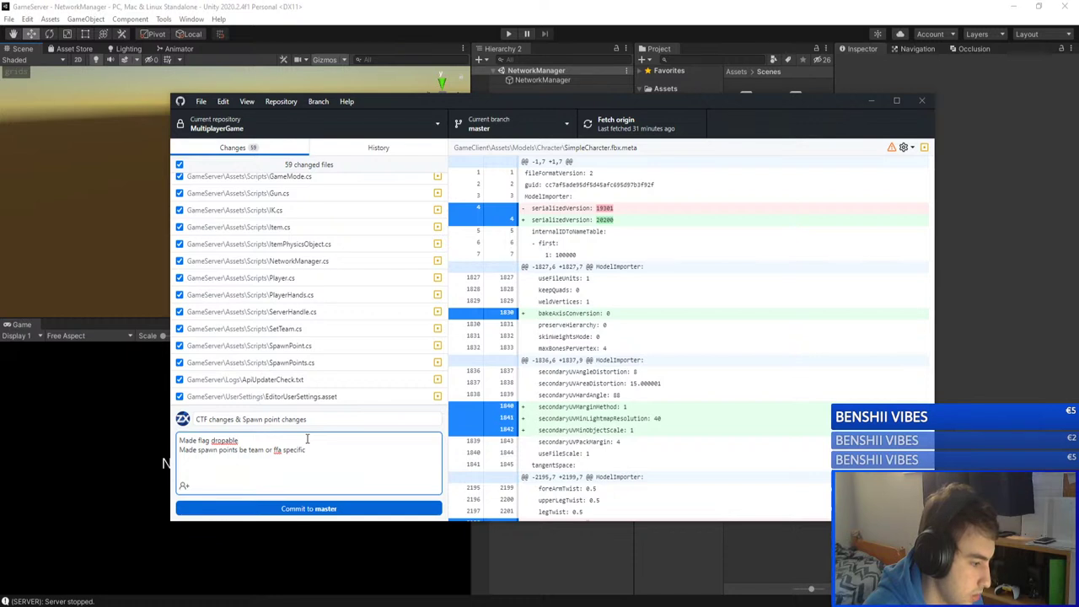
{"action": "left_click", "coordinate": [320, 450]}
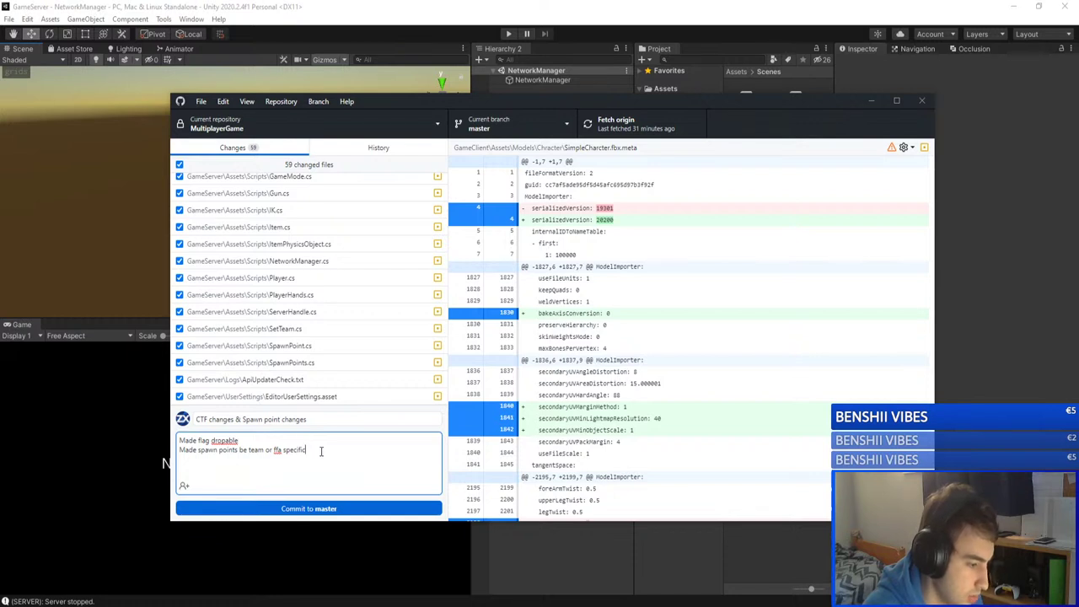
{"action": "left_click", "coordinate": [249, 449]}
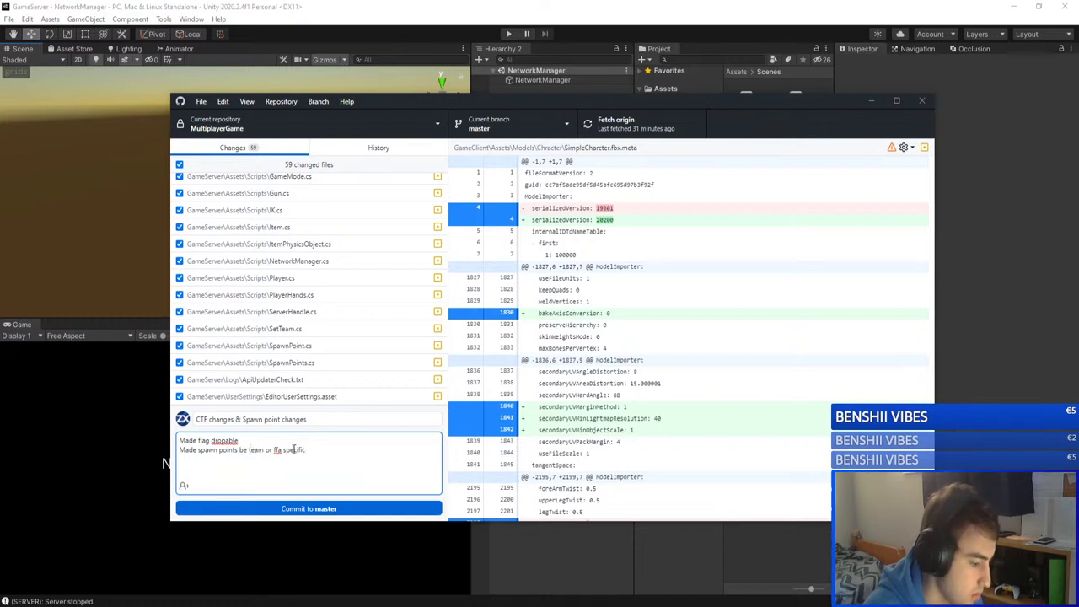
{"action": "left_click", "coordinate": [294, 449], "text": "shift"}
{"action": "type", "text": "Team or FFA"}
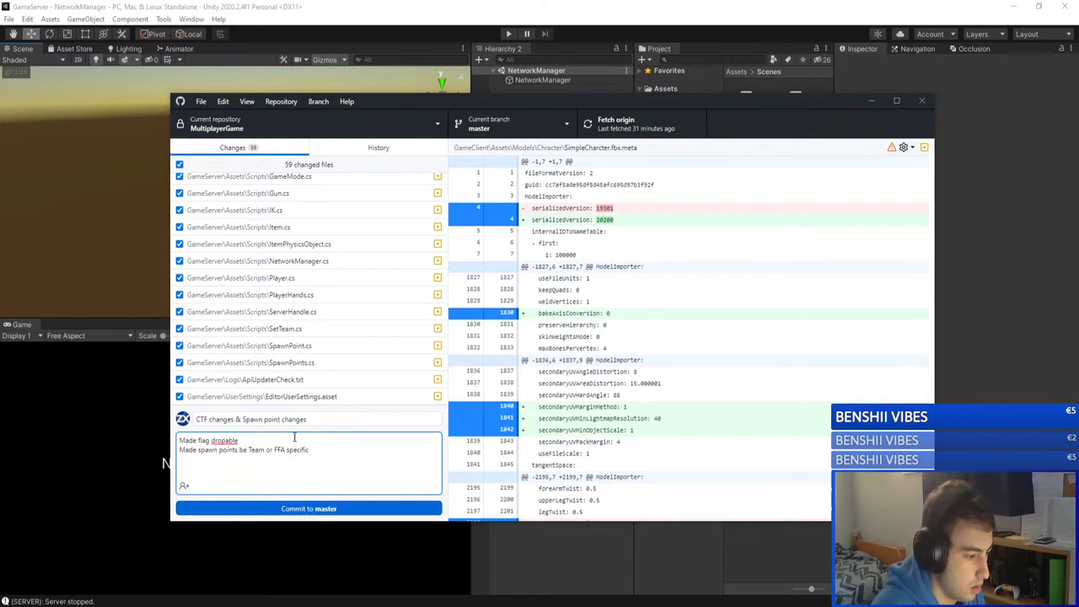
{"action": "left_click", "coordinate": [323, 419]}
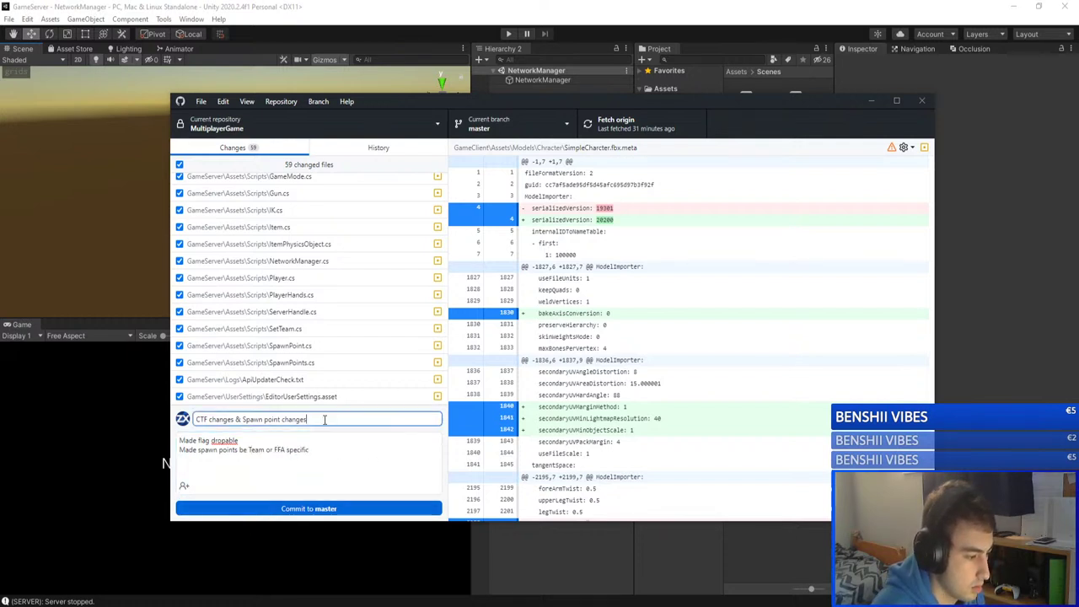
{"action": "left_click", "coordinate": [315, 513]}
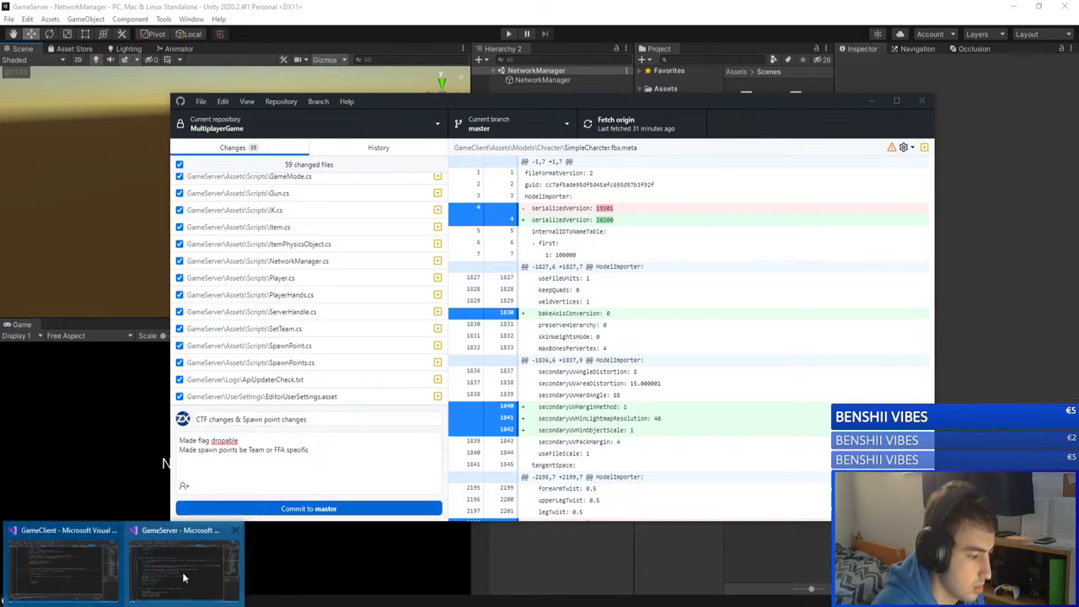
Step: Delete the Debug.Log line from RefreshTeam in GameMode.cs, then minimize Visual Studio
{"action": "left_click", "coordinate": [184, 577]}
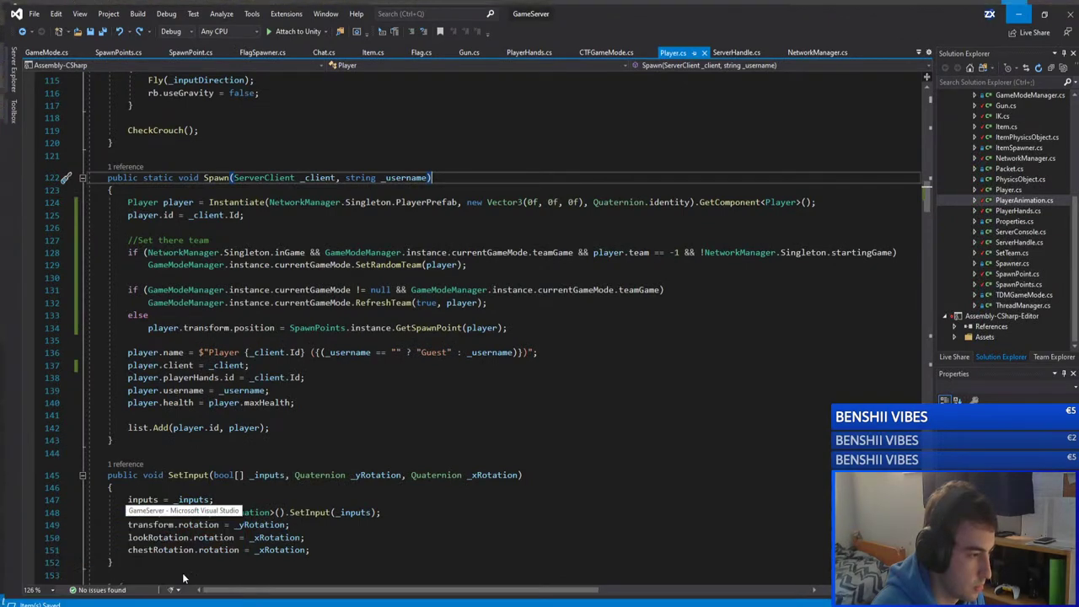
{"action": "key", "text": "Down"}
{"action": "key", "text": "Down"}
{"action": "key", "text": "Down"}
{"action": "key", "text": "Down"}
{"action": "key", "text": "Down"}
{"action": "key", "text": "Down"}
{"action": "key", "text": "Down"}
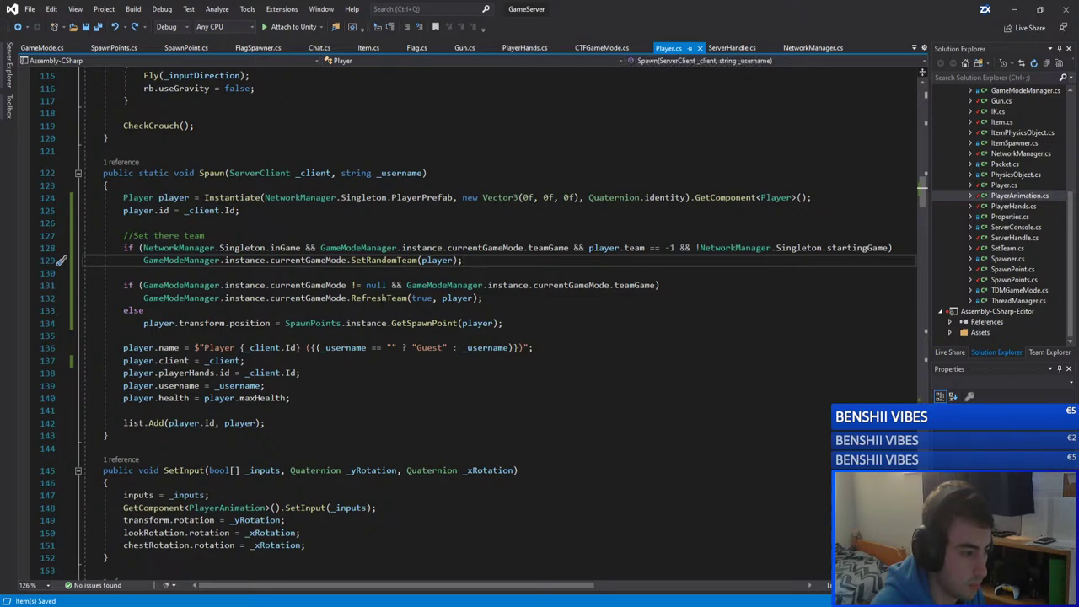
{"action": "key", "text": "Down"}
{"action": "key", "text": "Down"}
{"action": "key", "text": "Down"}
{"action": "key", "text": "F12"}
{"action": "key", "text": "shift+Home"}
{"action": "key", "text": "shift+Home"}
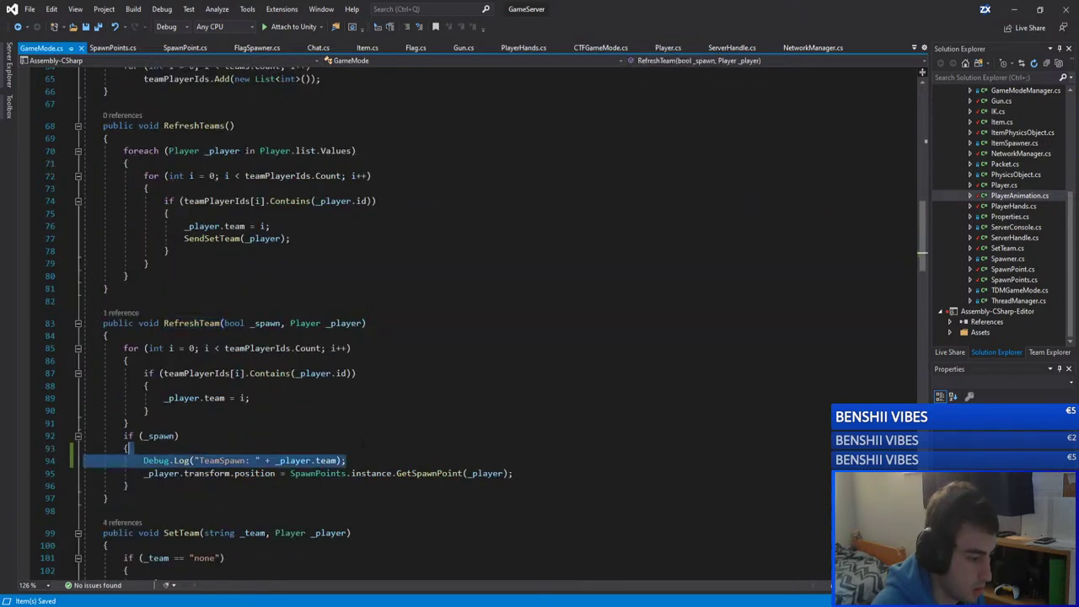
{"action": "key", "text": "BackSpace"}
{"action": "key", "text": "BackSpace"}
{"action": "scroll", "coordinate": [455, 337], "scroll_direction": "up", "scroll_amount": 3}
{"action": "left_click", "coordinate": [354, 410]}
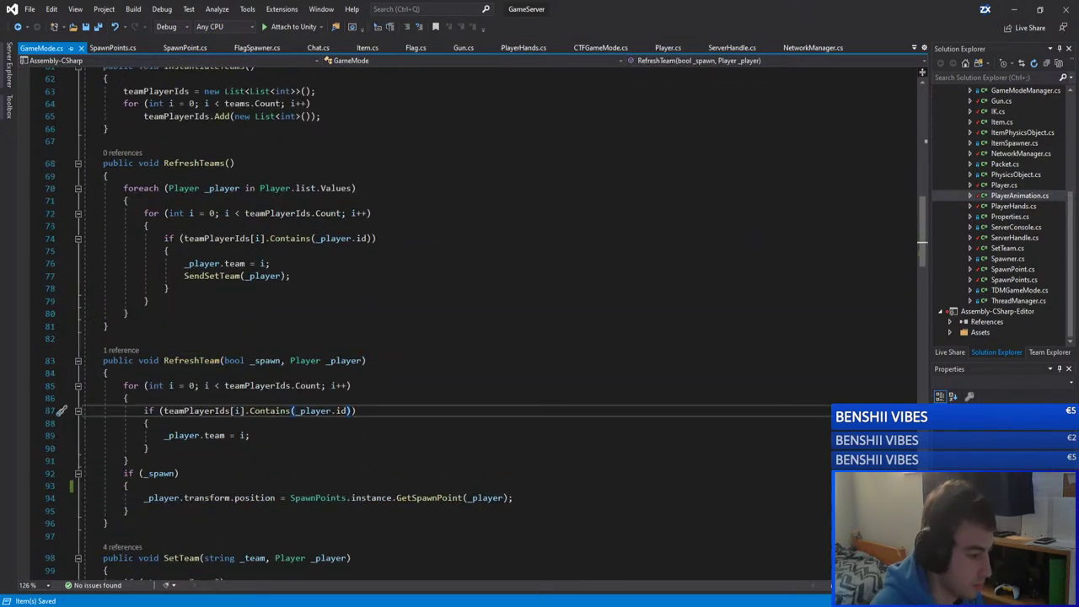
{"action": "left_click", "coordinate": [210, 460]}
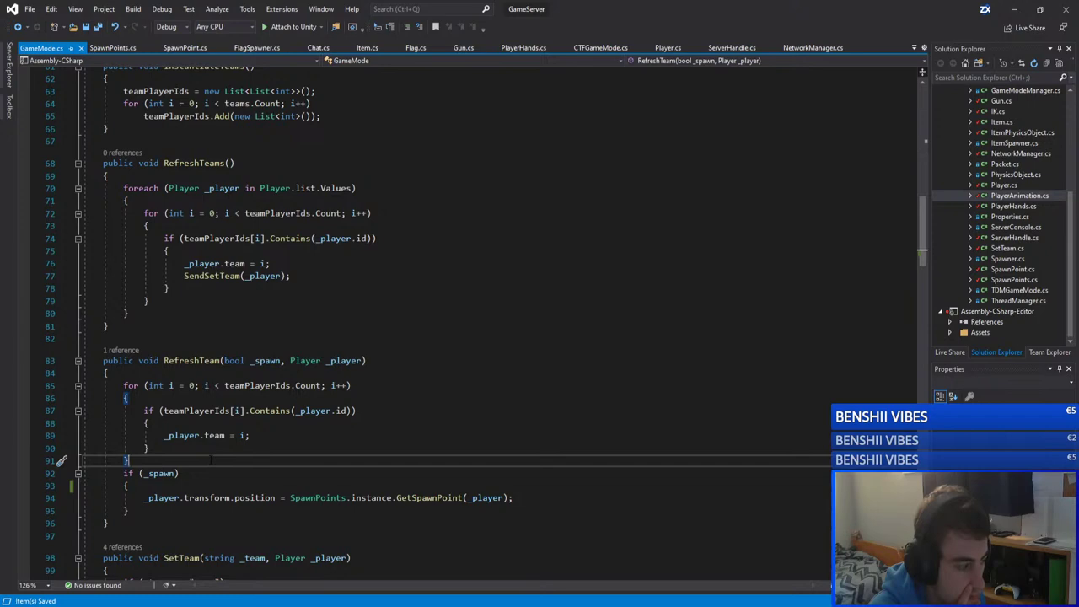
{"action": "left_click", "coordinate": [1014, 10]}
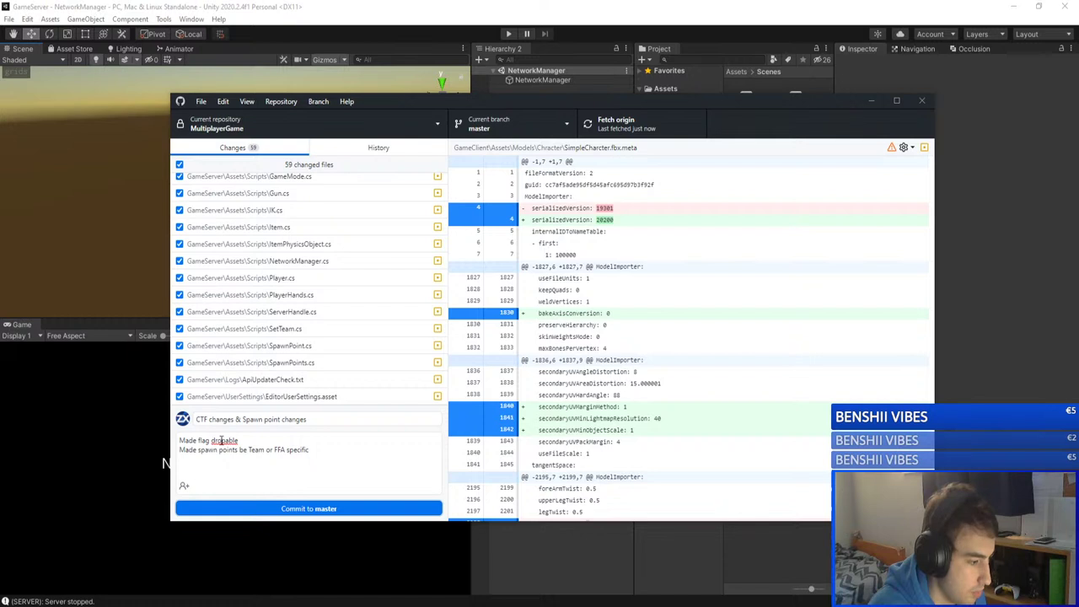
Step: Commit the 59 files to master, push to origin, and hide GitHub Desktop
{"action": "left_click", "coordinate": [294, 511]}
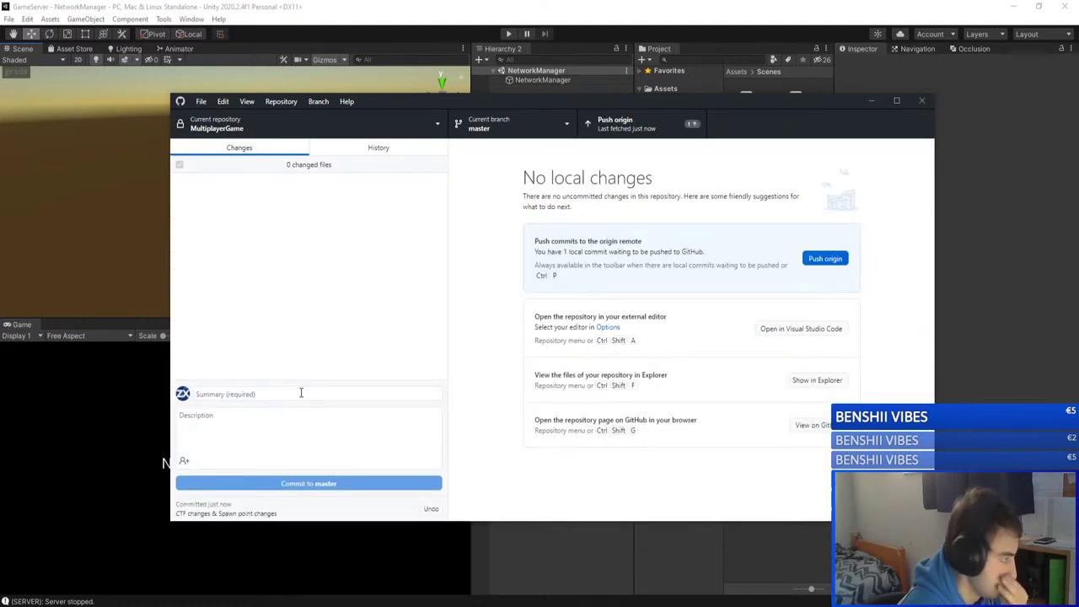
{"action": "left_click", "coordinate": [644, 131]}
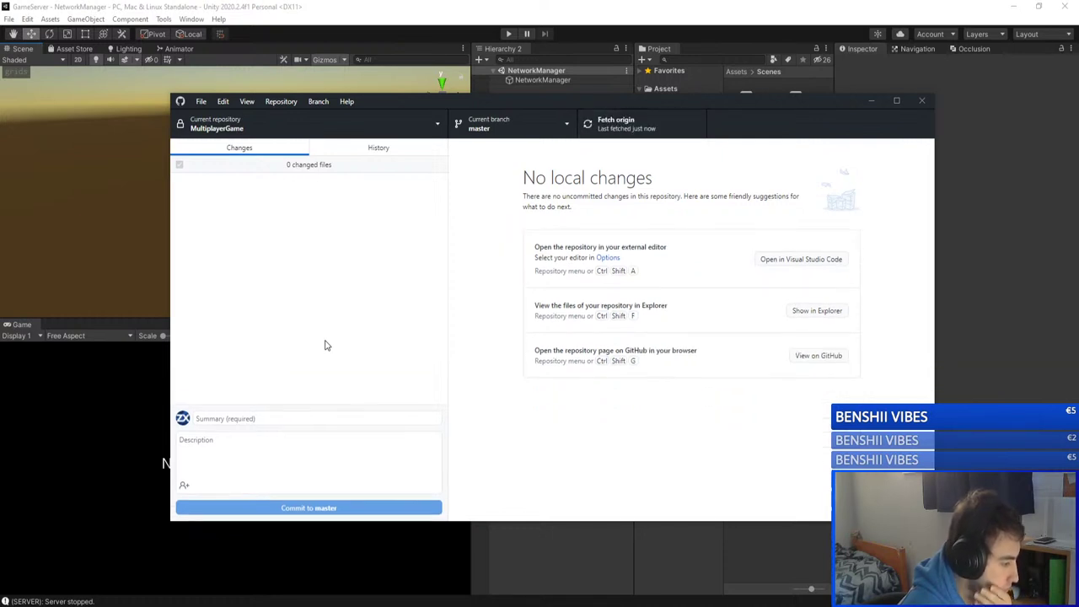
{"action": "left_click", "coordinate": [870, 100]}
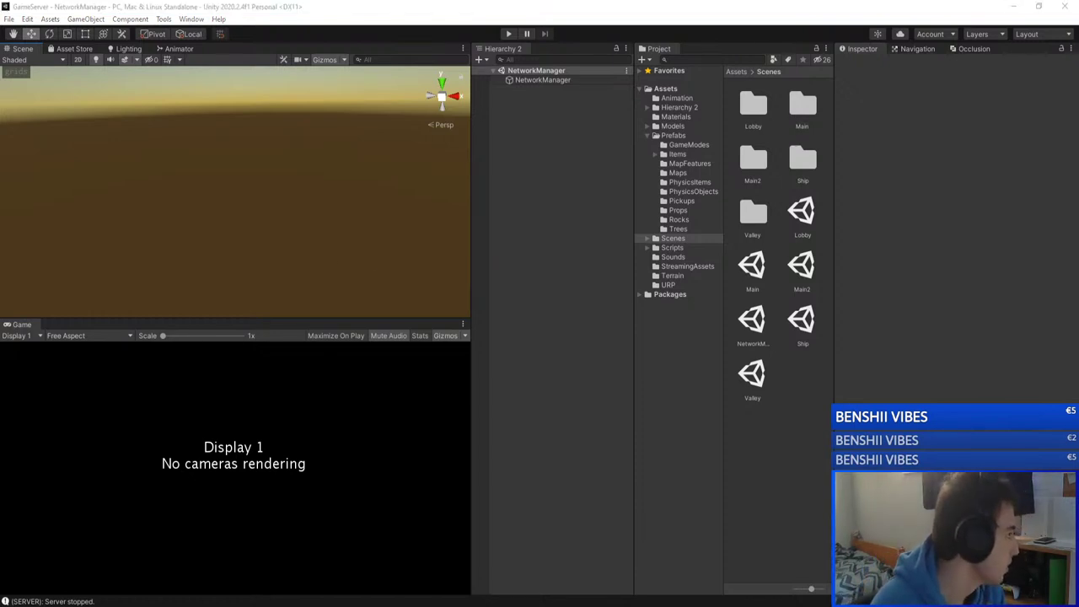
Step: Relabel Team Spawn Points from In Progress to Done and move it into v0.2 Features
{"action": "key", "text": "super+d"}
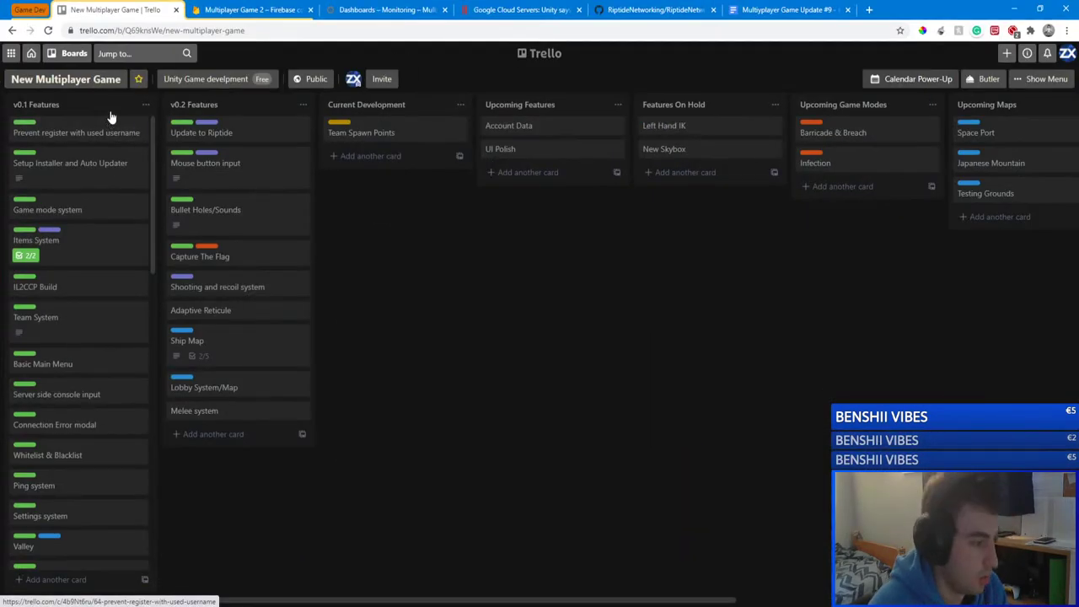
{"action": "left_click", "coordinate": [459, 126]}
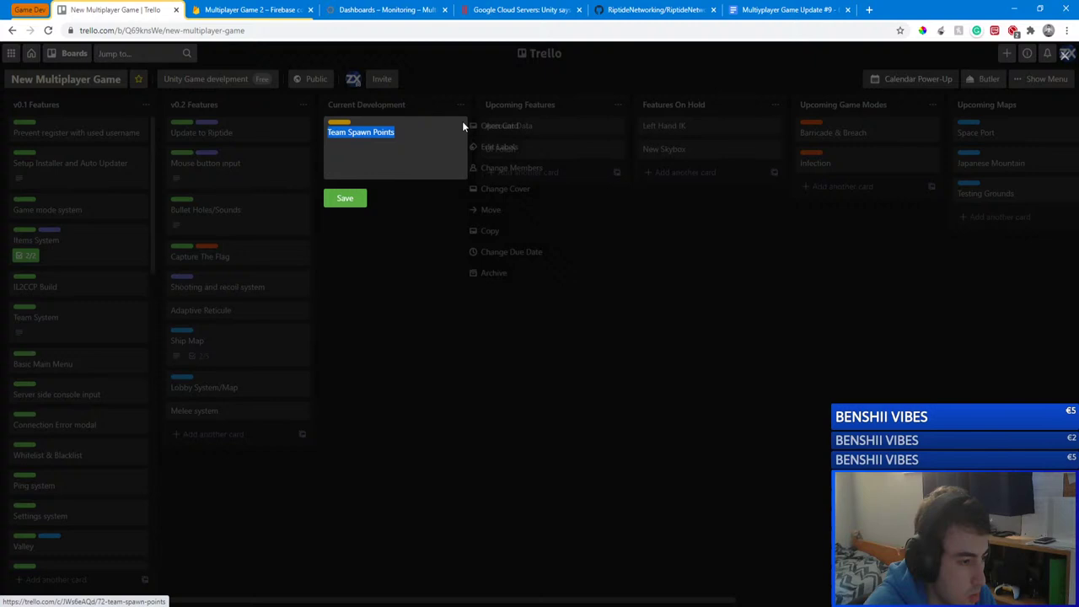
{"action": "left_click", "coordinate": [508, 148]}
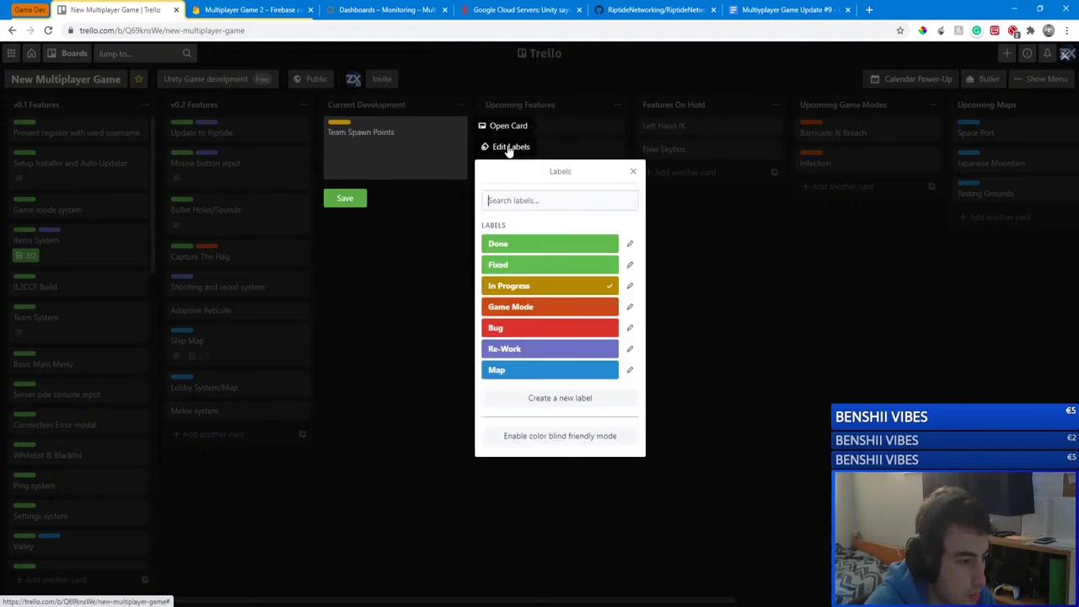
{"action": "left_click", "coordinate": [531, 246]}
{"action": "left_click", "coordinate": [505, 286]}
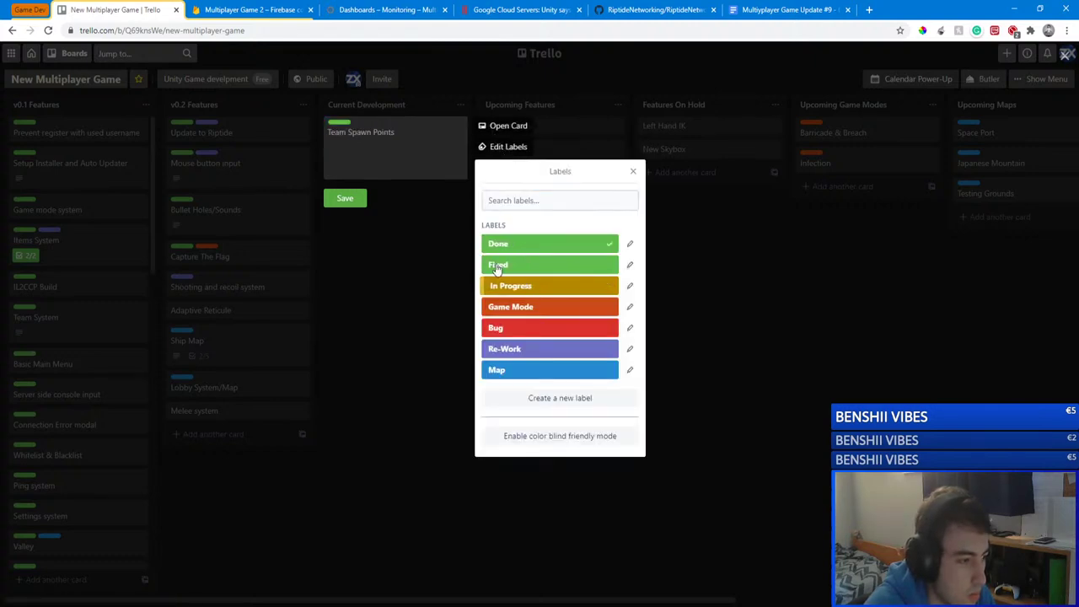
{"action": "left_click", "coordinate": [345, 199]}
{"action": "mouse_move", "coordinate": [363, 131]}
{"action": "left_mouse_down"}
{"action": "mouse_move", "coordinate": [344, 173]}
{"action": "mouse_move", "coordinate": [216, 269]}
{"action": "mouse_move", "coordinate": [242, 299]}
{"action": "mouse_move", "coordinate": [211, 315]}
{"action": "mouse_move", "coordinate": [405, 158]}
{"action": "mouse_move", "coordinate": [380, 133]}
{"action": "left_mouse_up"}
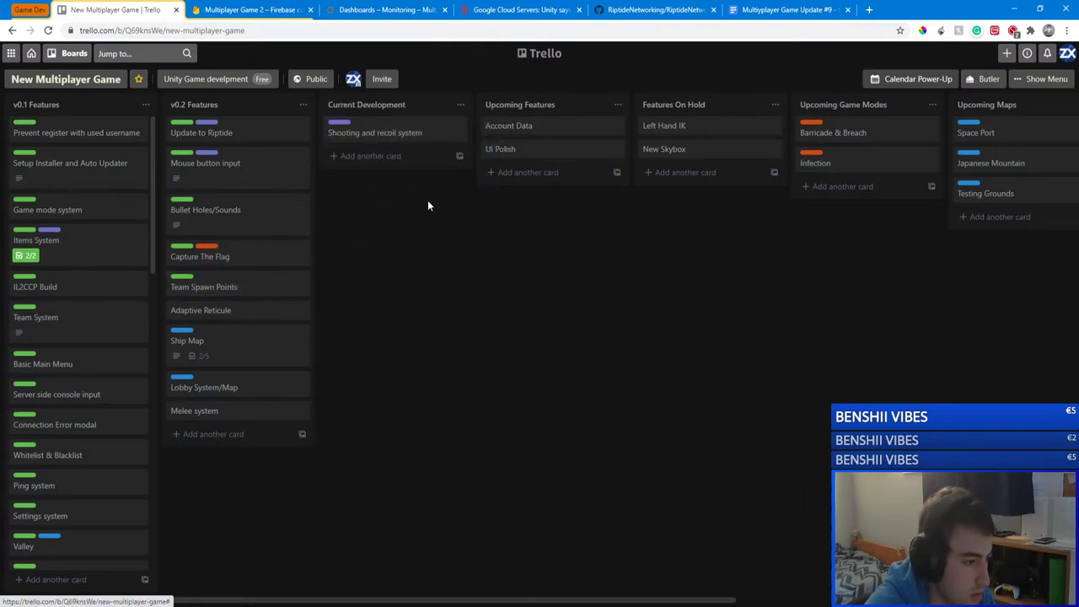
Step: Add the In Progress label to the Shooting and recoil system card
{"action": "left_click", "coordinate": [458, 129]}
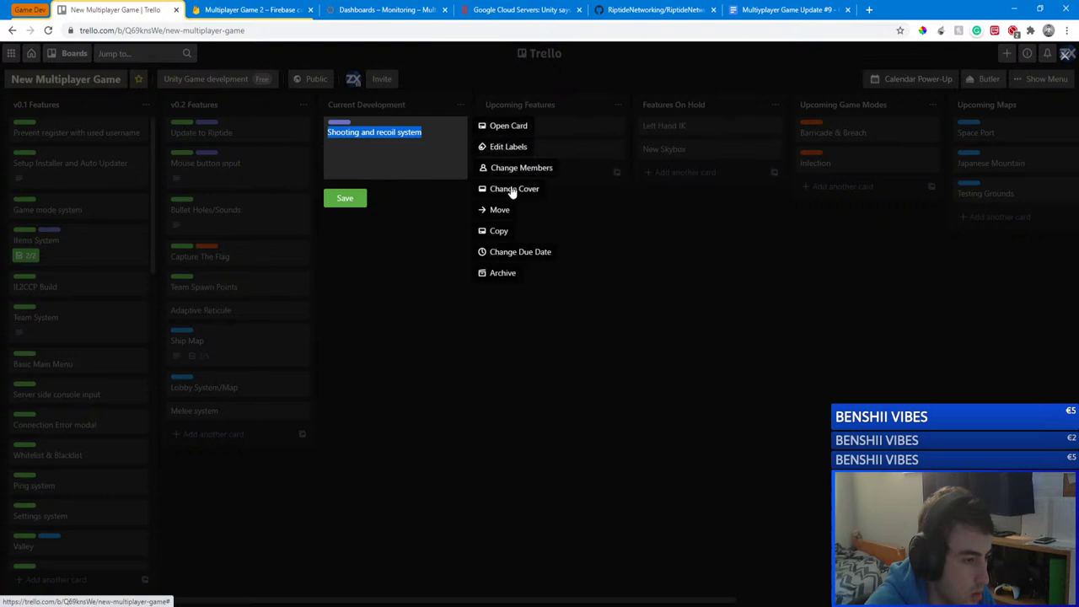
{"action": "left_click", "coordinate": [503, 147]}
{"action": "left_click", "coordinate": [510, 285]}
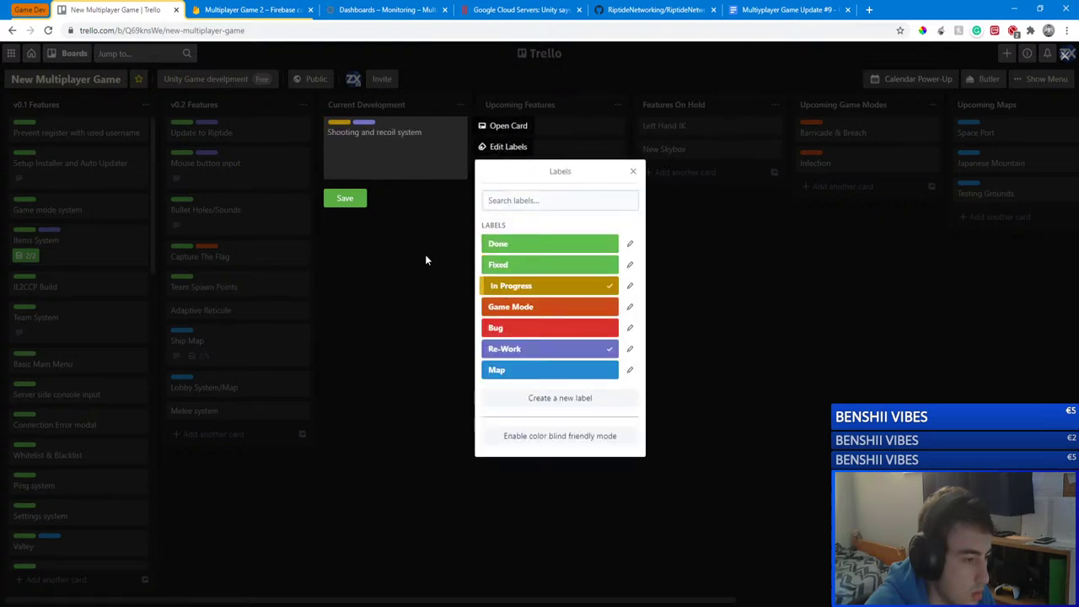
{"action": "left_click", "coordinate": [425, 259]}
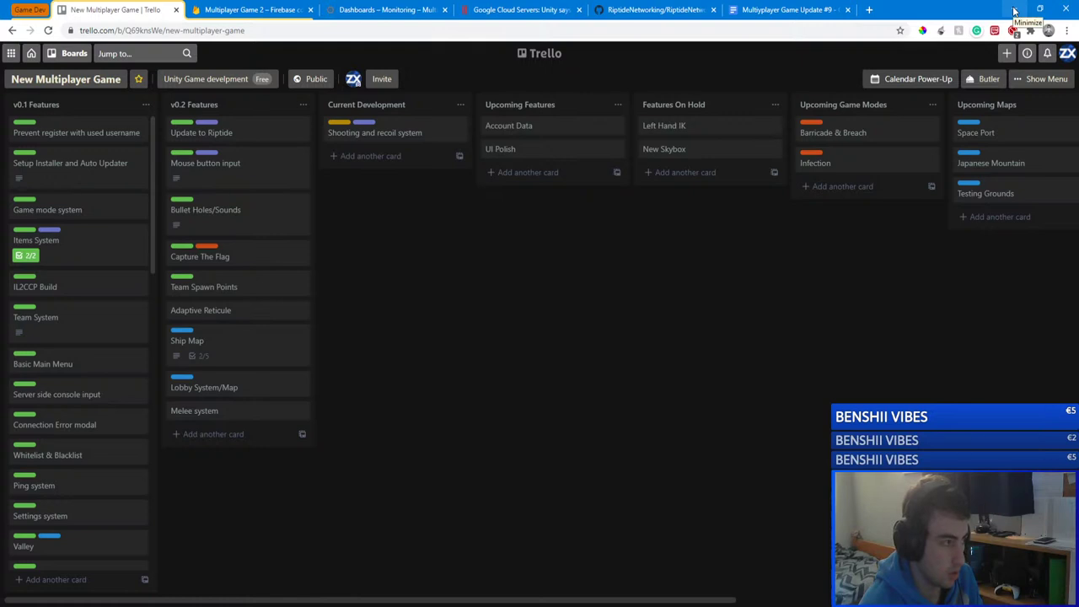
Step: Check the latest commit on the GitHub repository page, then hide the browser
{"action": "left_click", "coordinate": [1014, 10]}
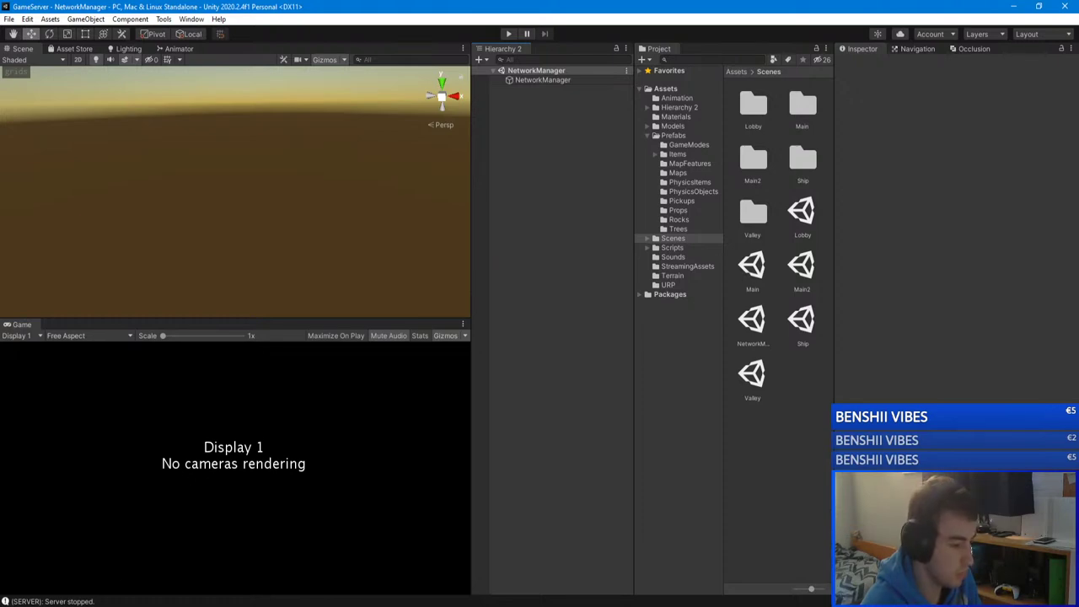
{"action": "left_click", "coordinate": [90, 549]}
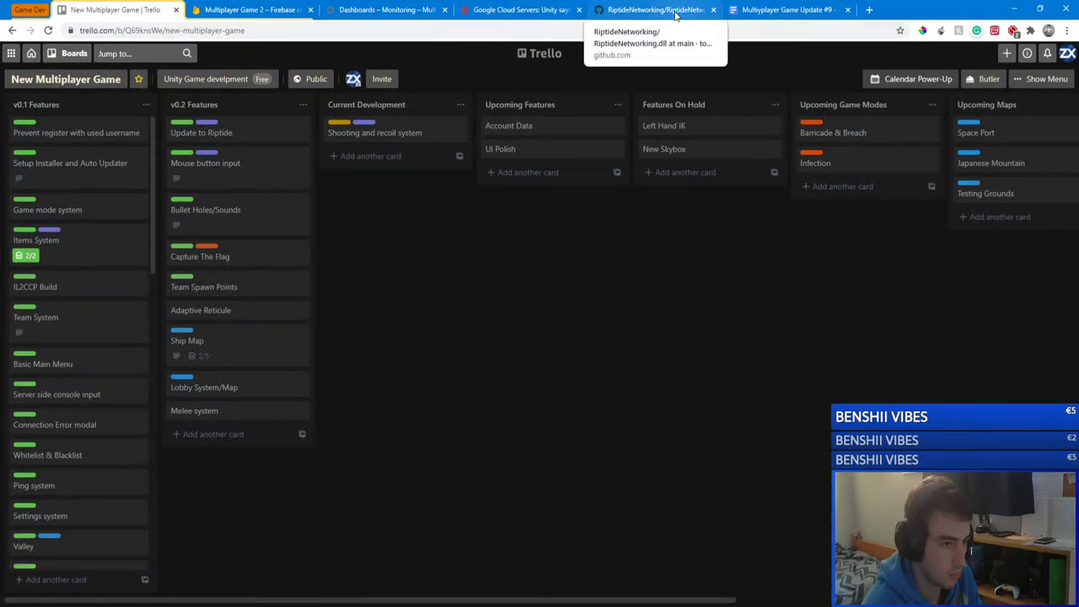
{"action": "key", "text": "alt+Tab"}
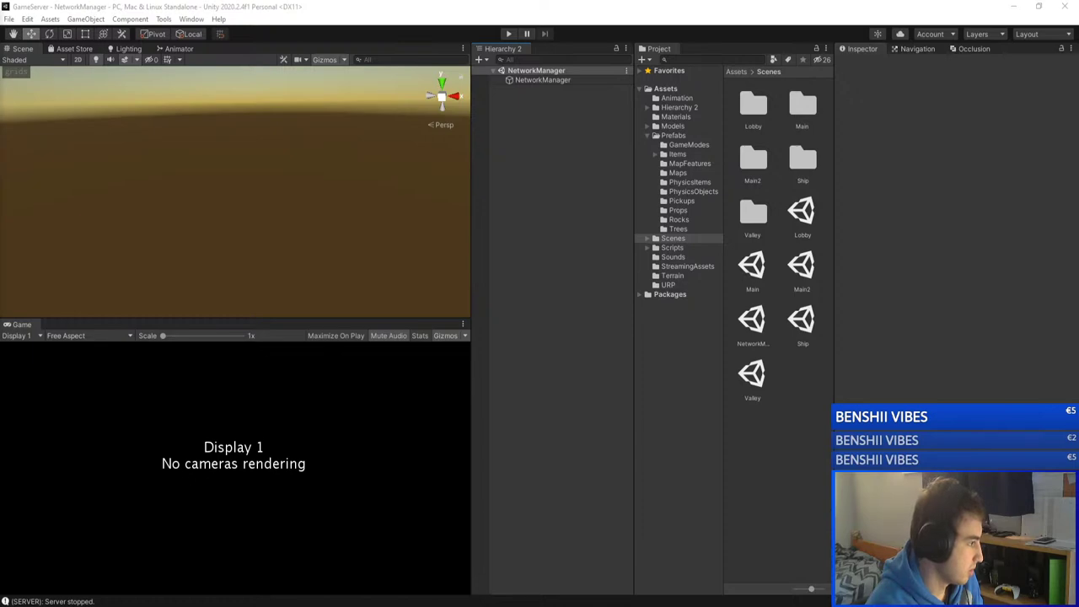
{"action": "key", "text": "alt+Tab"}
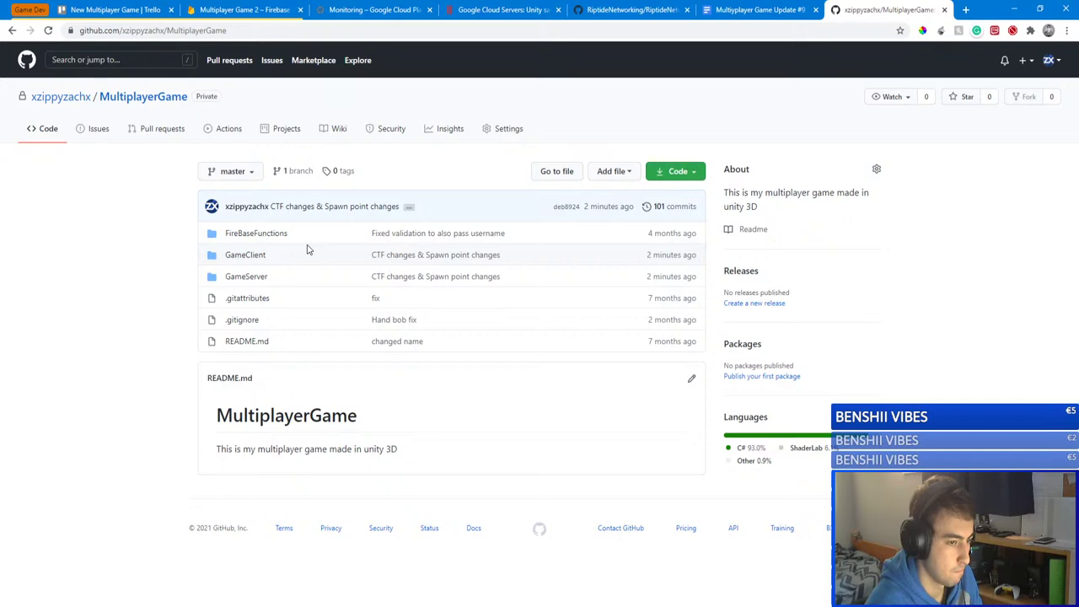
{"action": "left_click", "coordinate": [1014, 8]}
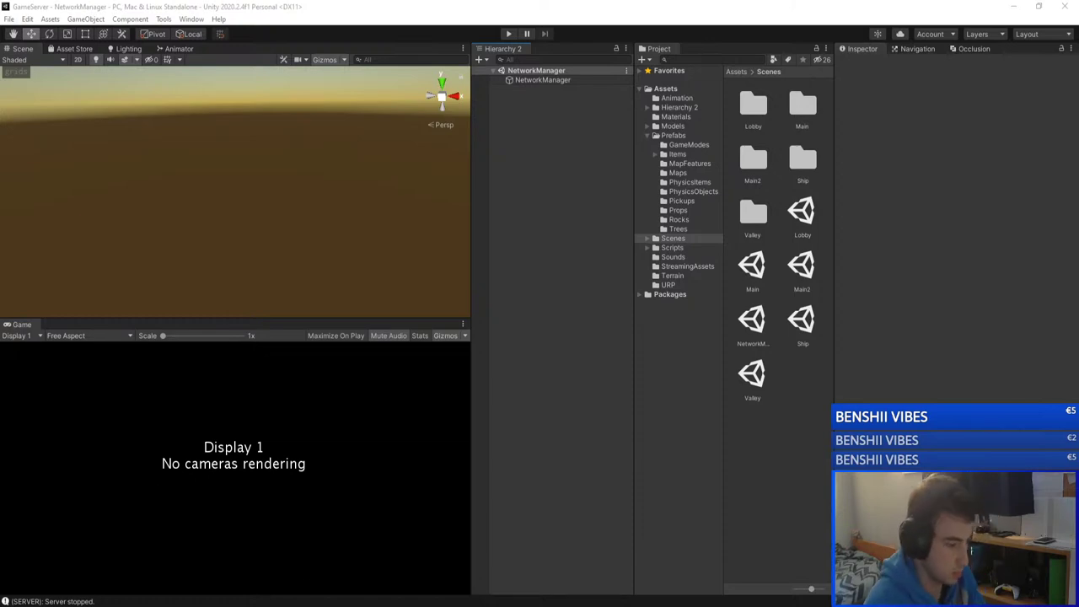
{"action": "mouse_move", "coordinate": [174, 580]}
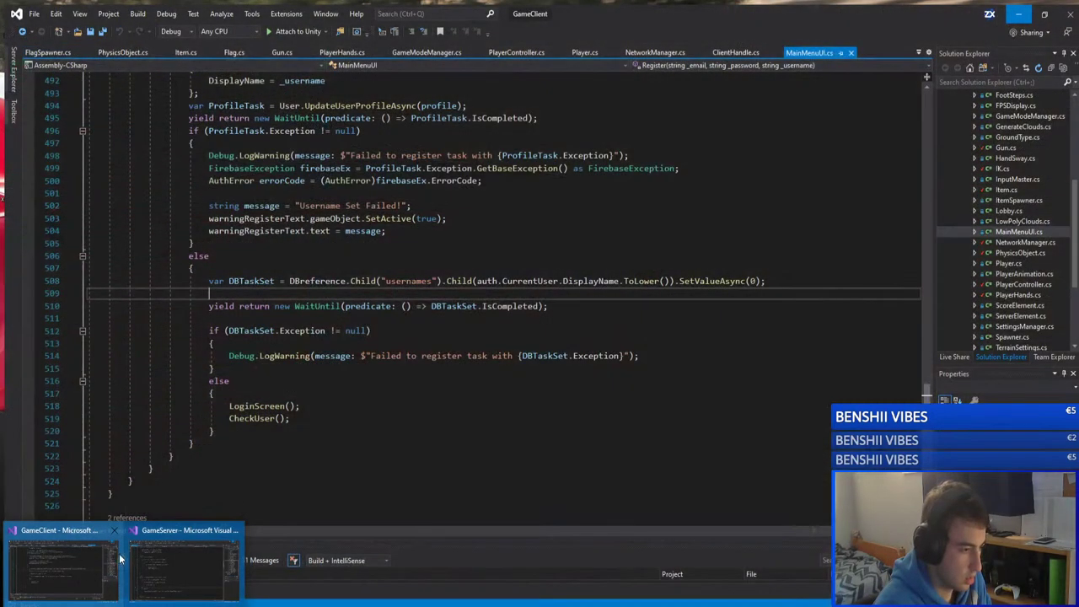
{"action": "left_click", "coordinate": [149, 558]}
{"action": "left_click", "coordinate": [330, 239]}
{"action": "left_click", "coordinate": [380, 253]}
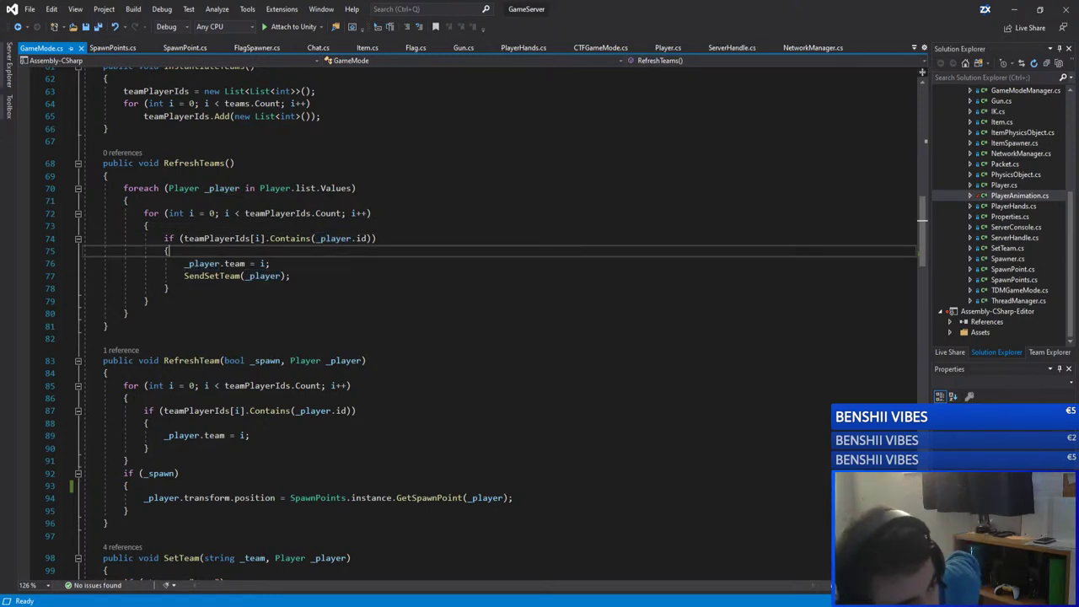
{"action": "left_click", "coordinate": [1013, 9]}
{"action": "mouse_move", "coordinate": [174, 587]}
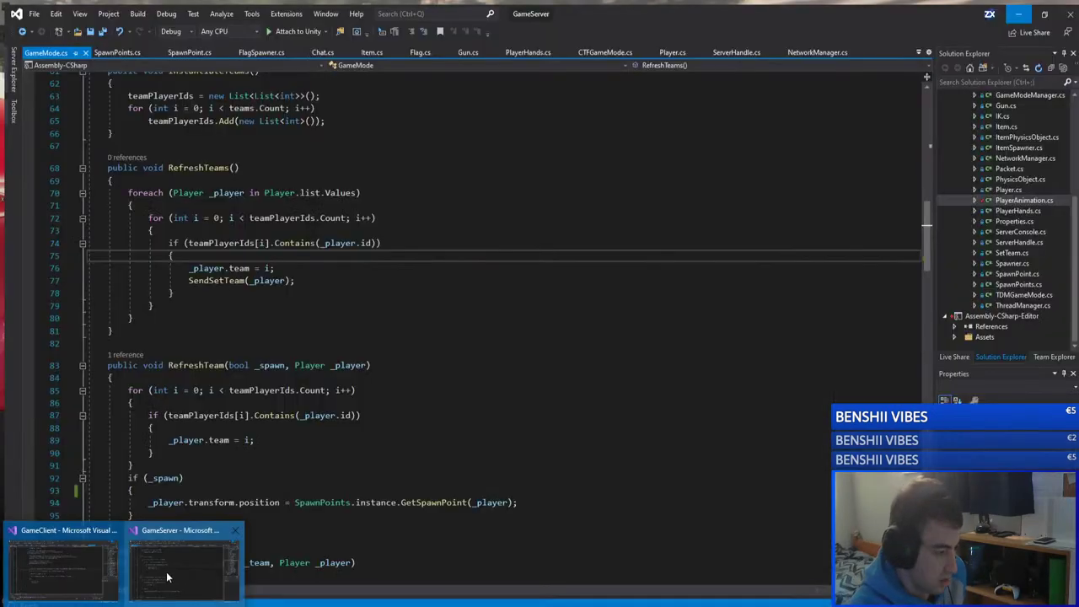
{"action": "left_click", "coordinate": [66, 573]}
{"action": "left_click", "coordinate": [670, 112]}
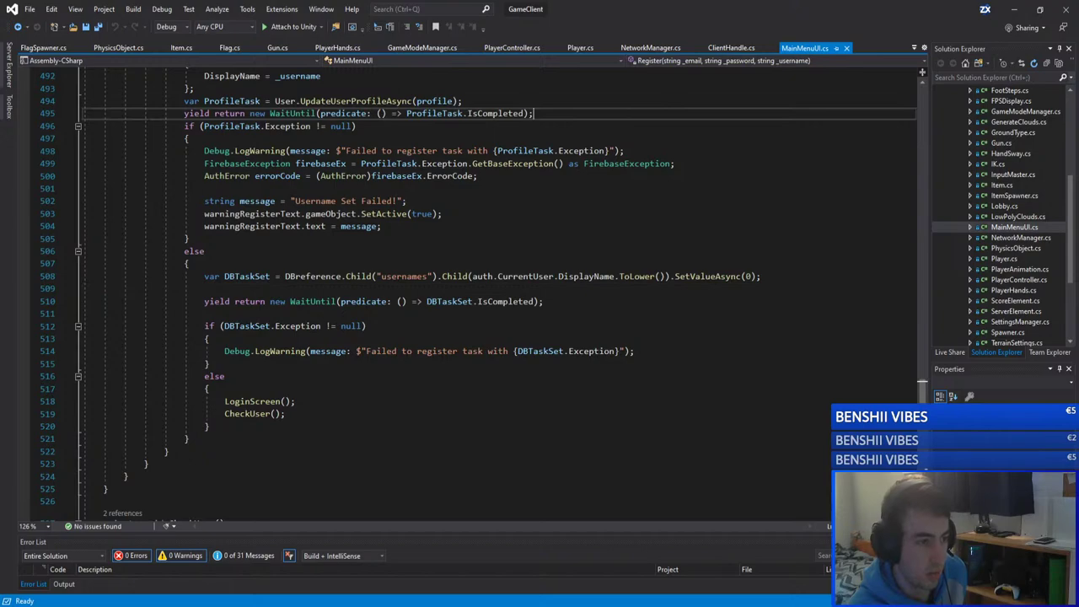
{"action": "left_click", "coordinate": [505, 48]}
{"action": "scroll", "coordinate": [396, 262], "scroll_direction": "up", "scroll_amount": 20}
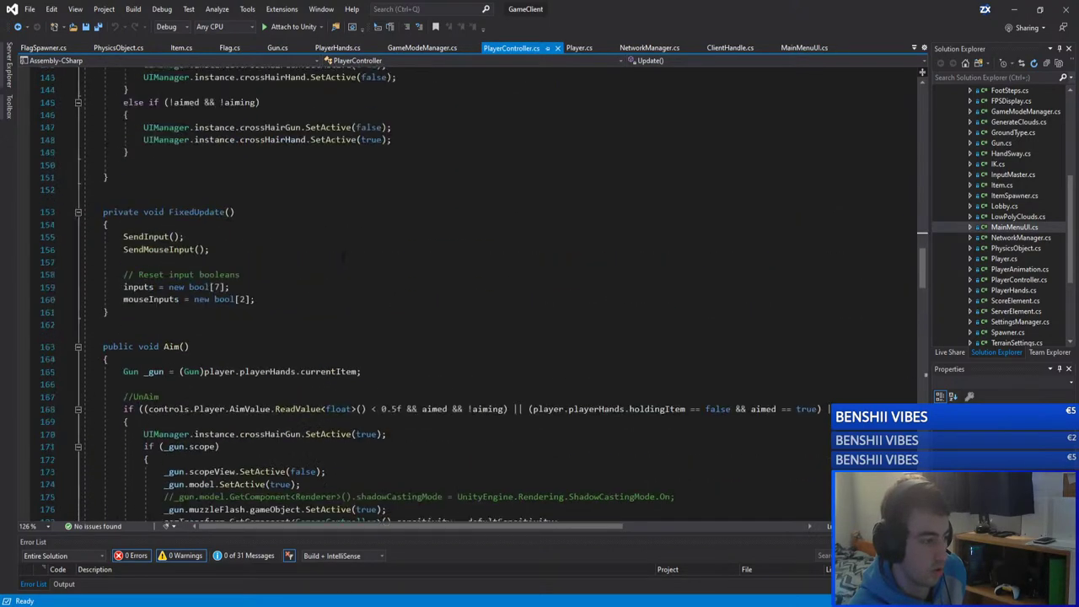
{"action": "scroll", "coordinate": [336, 262], "scroll_direction": "down", "scroll_amount": 20}
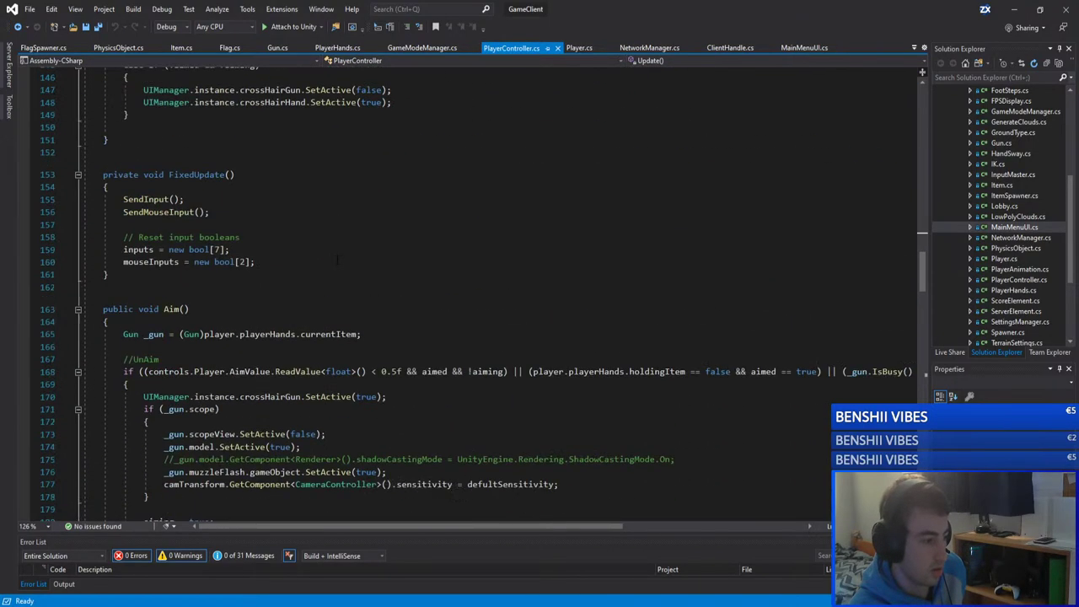
{"action": "left_click", "coordinate": [234, 166]}
{"action": "scroll", "coordinate": [215, 192], "scroll_direction": "down", "scroll_amount": 6}
{"action": "scroll", "coordinate": [217, 191], "scroll_direction": "down", "scroll_amount": 15}
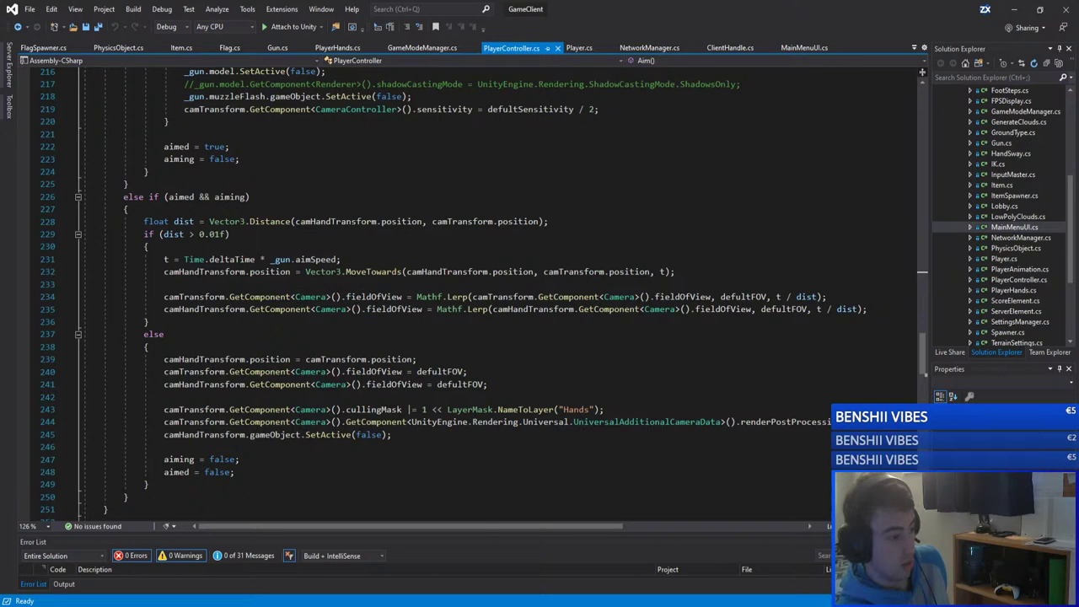
{"action": "left_click", "coordinate": [297, 200]}
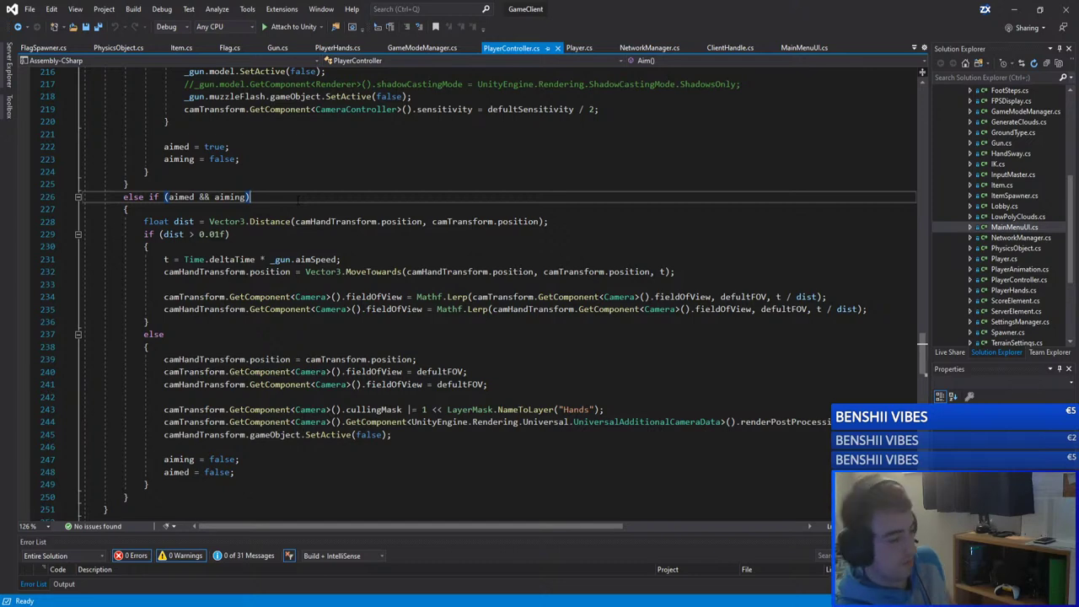
{"action": "scroll", "coordinate": [471, 286], "scroll_direction": "up", "scroll_amount": 20}
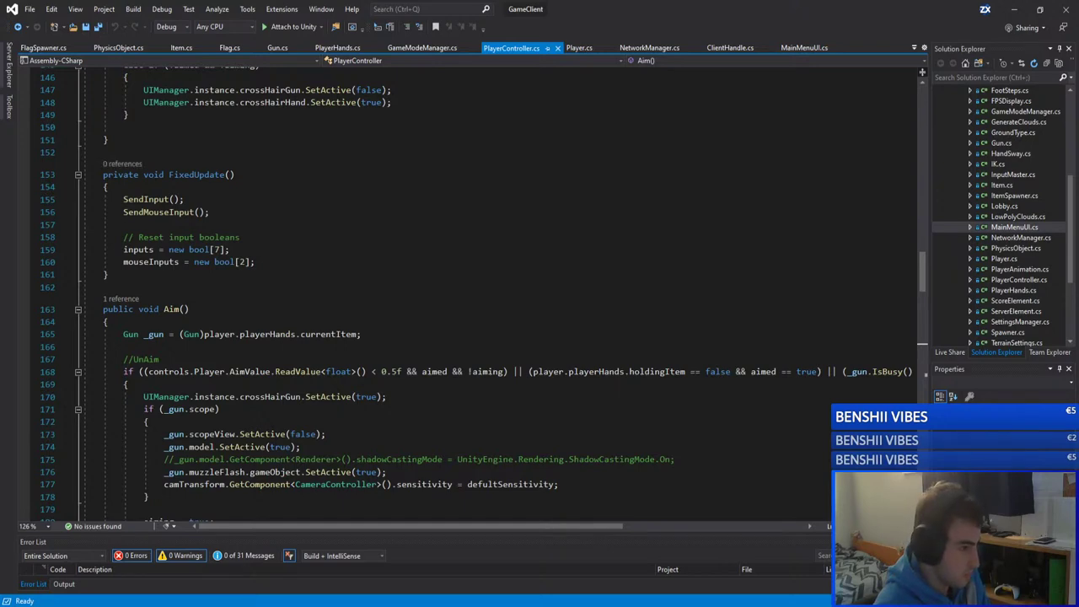
{"action": "scroll", "coordinate": [312, 281], "scroll_direction": "up", "scroll_amount": 8}
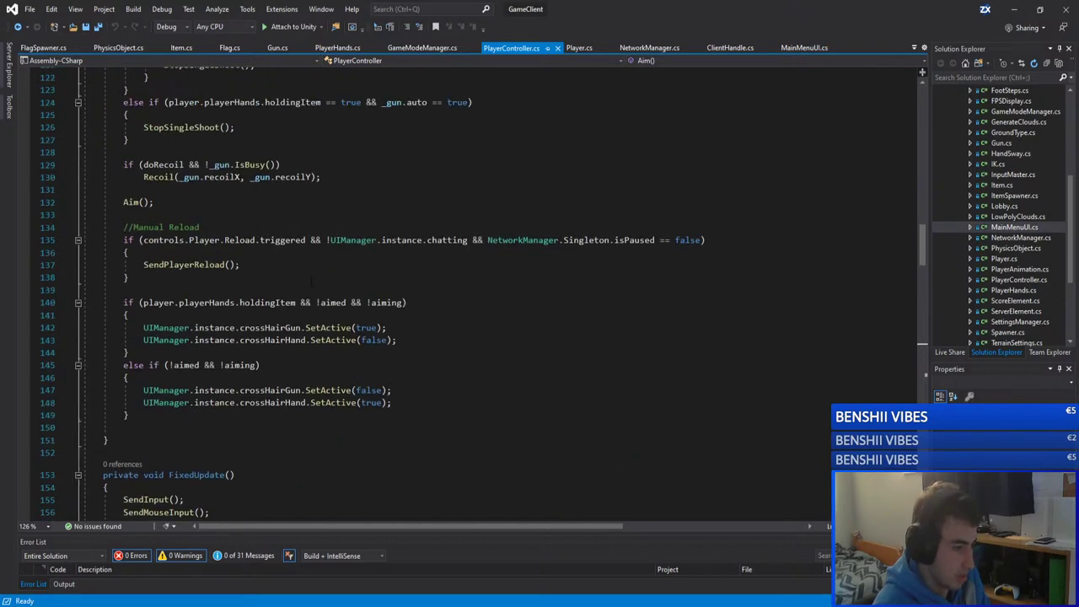
{"action": "scroll", "coordinate": [312, 282], "scroll_direction": "up", "scroll_amount": 17}
{"action": "scroll", "coordinate": [312, 281], "scroll_direction": "up", "scroll_amount": 3}
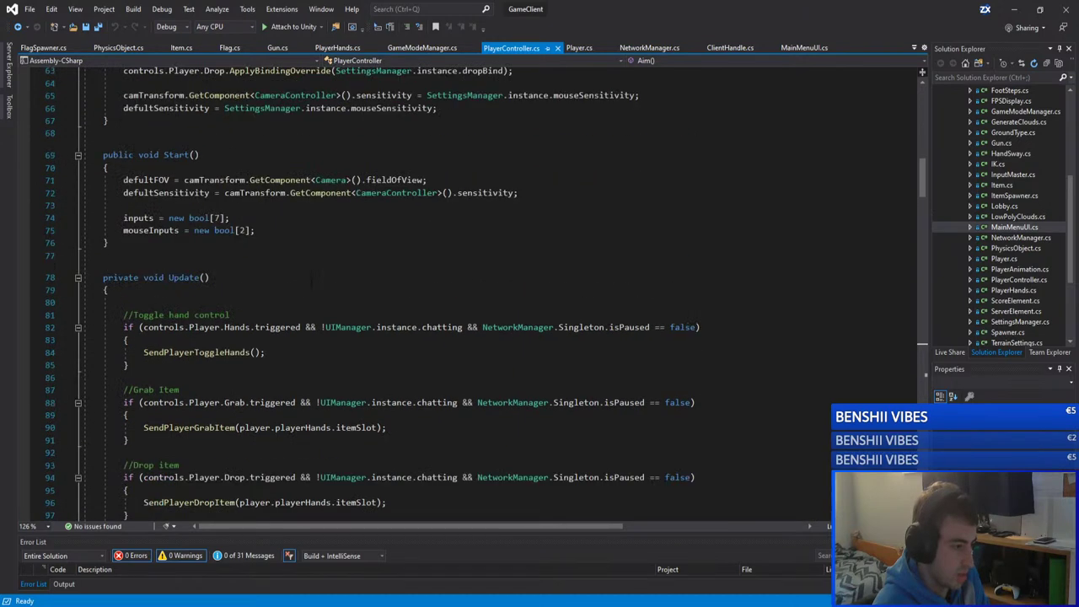
{"action": "scroll", "coordinate": [312, 282], "scroll_direction": "up", "scroll_amount": 2}
{"action": "scroll", "coordinate": [312, 282], "scroll_direction": "down", "scroll_amount": 3}
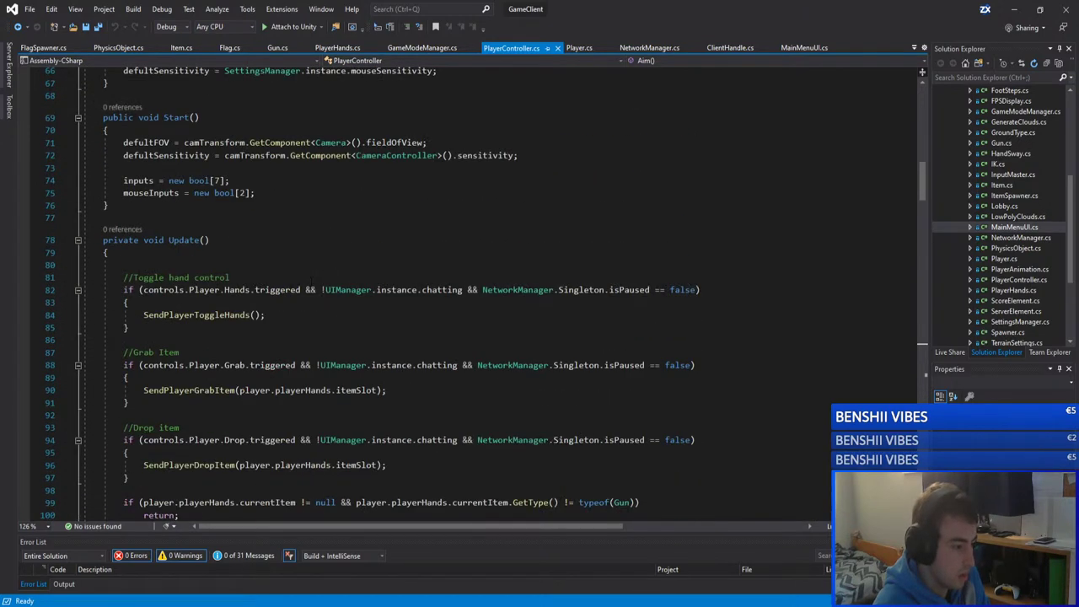
{"action": "left_click_drag", "start_coordinate": [123, 278], "coordinate": [204, 378]}
{"action": "scroll", "coordinate": [236, 284], "scroll_direction": "down", "scroll_amount": 15}
{"action": "scroll", "coordinate": [232, 357], "scroll_direction": "down", "scroll_amount": 5}
{"action": "left_click", "coordinate": [204, 378]}
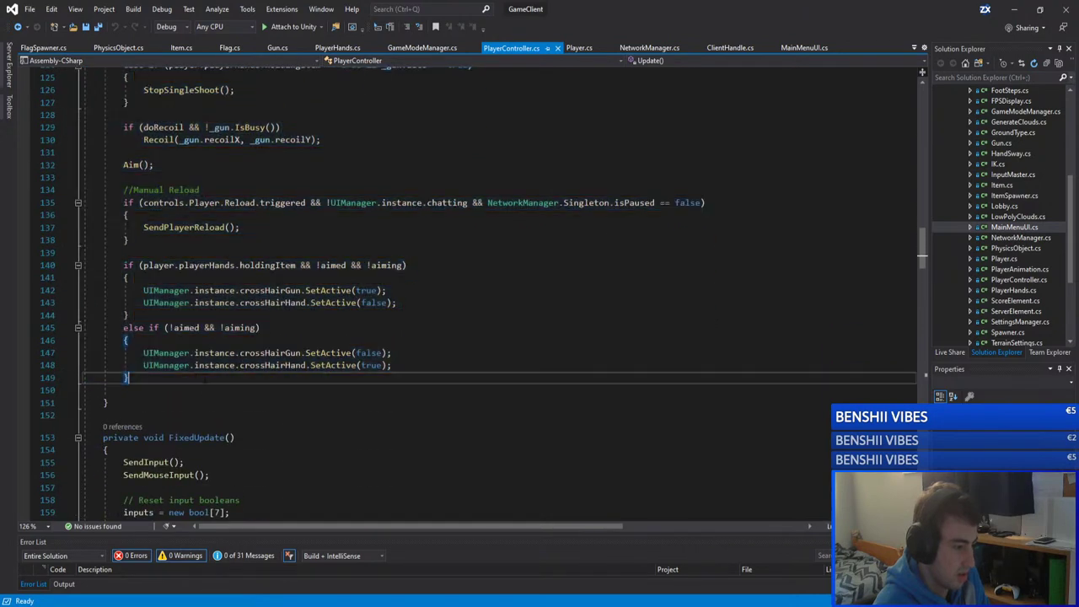
{"action": "scroll", "coordinate": [204, 378], "scroll_direction": "up", "scroll_amount": 1}
{"action": "scroll", "coordinate": [211, 352], "scroll_direction": "up", "scroll_amount": 18}
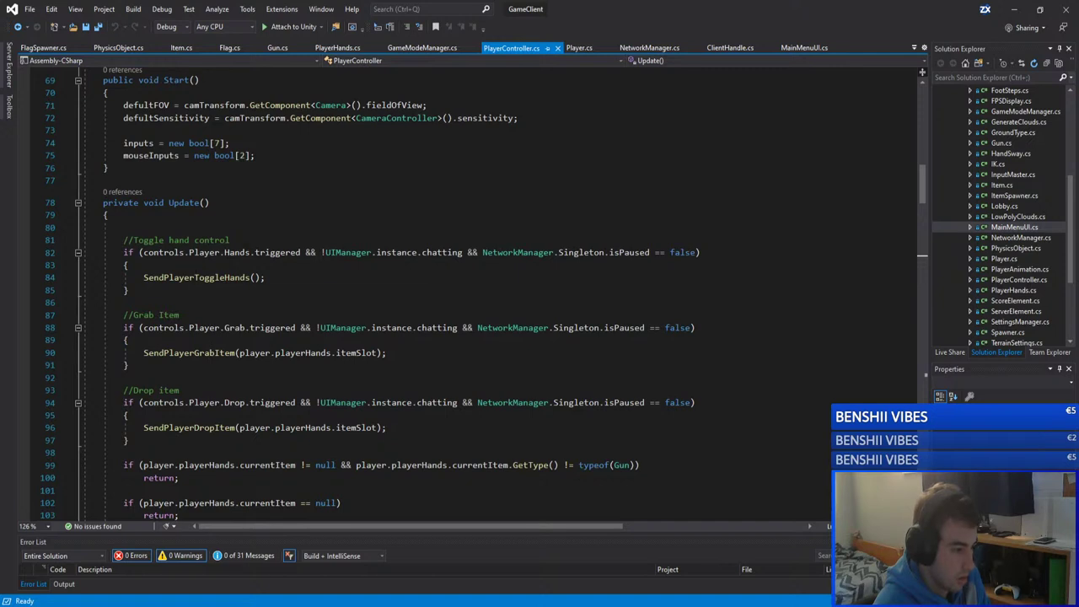
{"action": "double_click", "coordinate": [237, 252]}
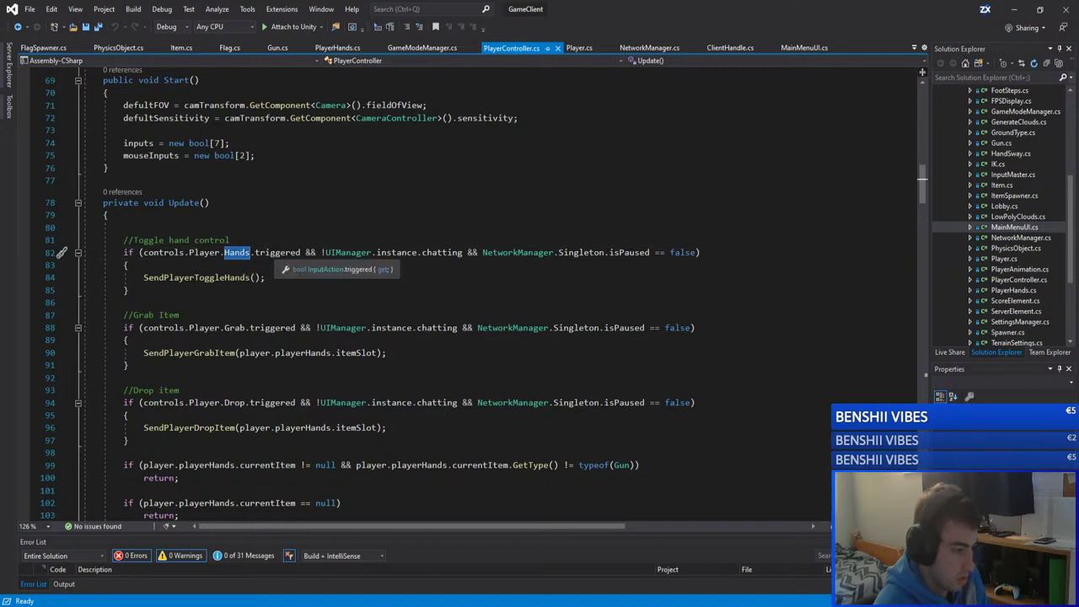
Step: Remove the opening and closing braces around the SendPlayerDropItem check
{"action": "scroll", "coordinate": [194, 315], "scroll_direction": "down", "scroll_amount": 2}
{"action": "scroll", "coordinate": [194, 314], "scroll_direction": "down", "scroll_amount": 1}
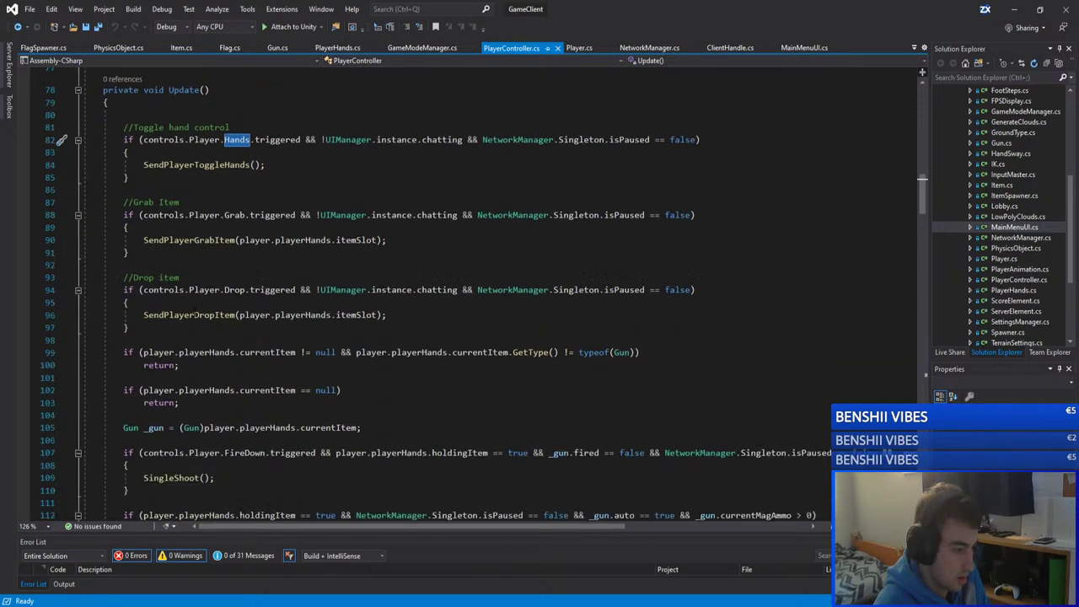
{"action": "scroll", "coordinate": [194, 315], "scroll_direction": "down", "scroll_amount": 3}
{"action": "left_click", "coordinate": [133, 215]}
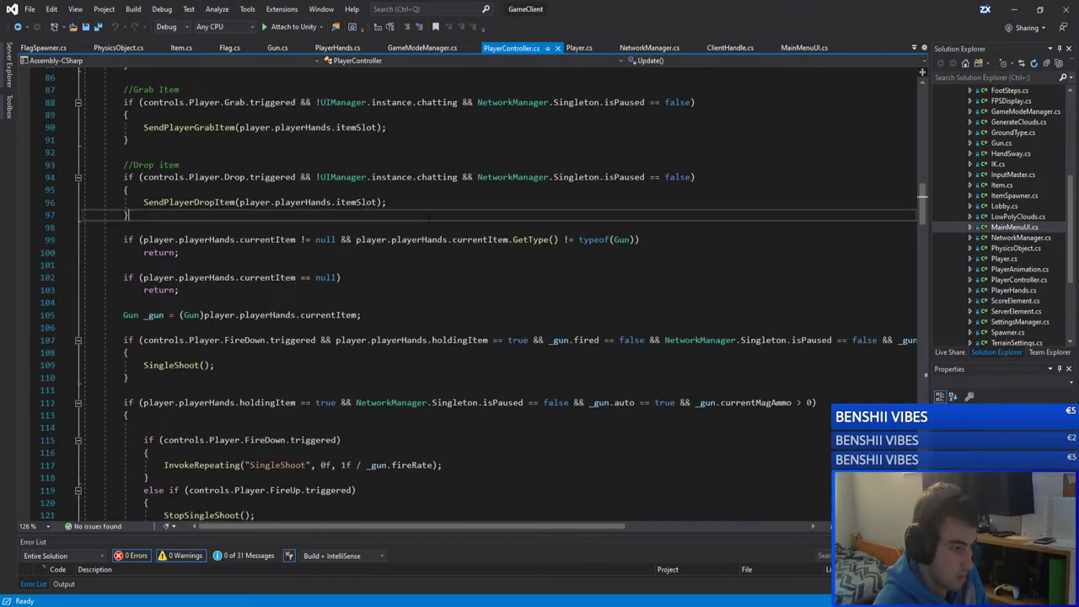
{"action": "key", "text": "shift+Home"}
{"action": "key", "text": "BackSpace"}
{"action": "key", "text": "BackSpace"}
{"action": "key", "text": "Up"}
{"action": "key", "text": "Up"}
{"action": "key", "text": "End"}
{"action": "key", "text": "ctrl+shift+Left"}
{"action": "key", "text": "ctrl+shift+Left"}
{"action": "key", "text": "ctrl+shift+Left"}
{"action": "key", "text": "ctrl+shift+Left"}
{"action": "key", "text": "ctrl+shift+Left"}
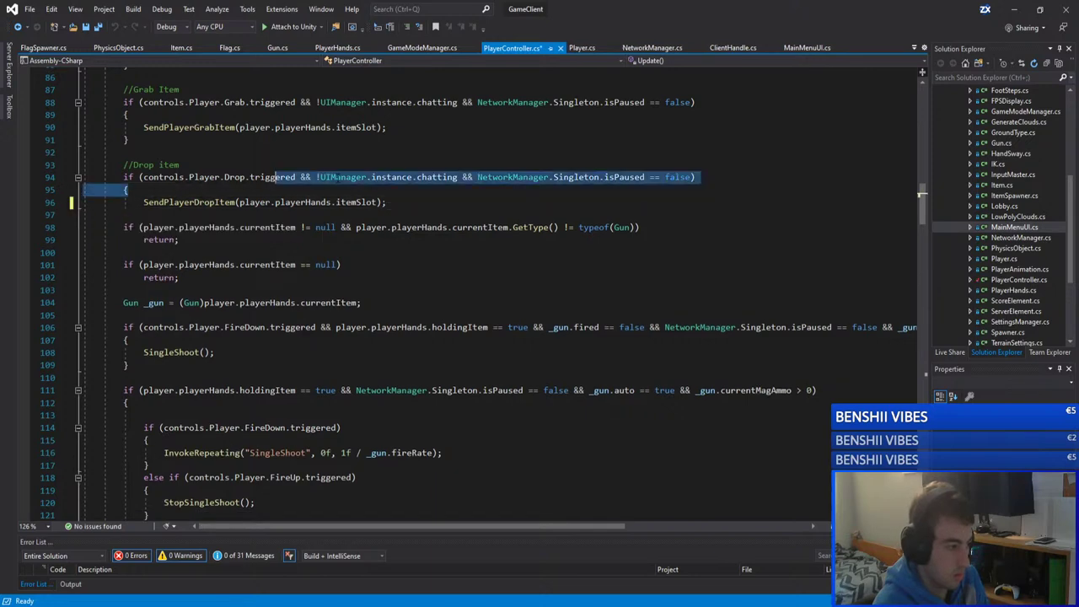
{"action": "key", "text": "shift+Home"}
{"action": "key", "text": "shift+Home"}
{"action": "key", "text": "End"}
{"action": "key", "text": "shift+Down"}
{"action": "key", "text": "Delete"}
Step: Remove the braces around the SendPlayerGrabItem check
{"action": "scroll", "coordinate": [493, 295], "scroll_direction": "up", "scroll_amount": 2}
{"action": "scroll", "coordinate": [193, 314], "scroll_direction": "up", "scroll_amount": 2}
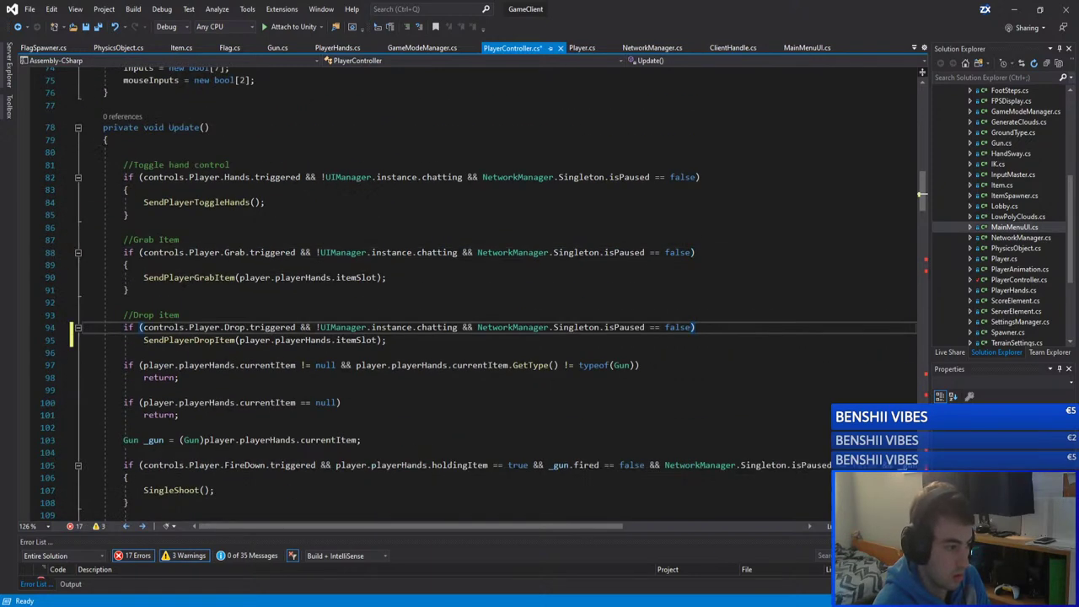
{"action": "left_click", "coordinate": [129, 290]}
{"action": "key", "text": "shift+Home"}
{"action": "key", "text": "BackSpace"}
{"action": "key", "text": "BackSpace"}
{"action": "left_click_drag", "start_coordinate": [128, 265], "coordinate": [679, 252]}
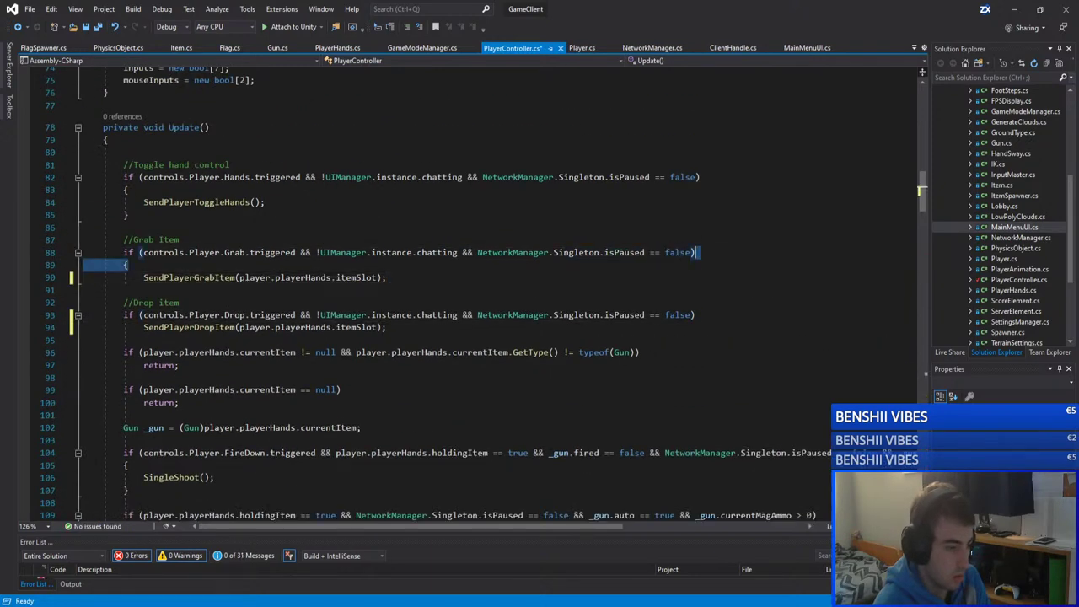
{"action": "key", "text": "BackSpace"}
Step: Remove the braces around the SendPlayerToggleHands check
{"action": "left_click_drag", "start_coordinate": [128, 215], "coordinate": [268, 202]}
{"action": "key", "text": "BackSpace"}
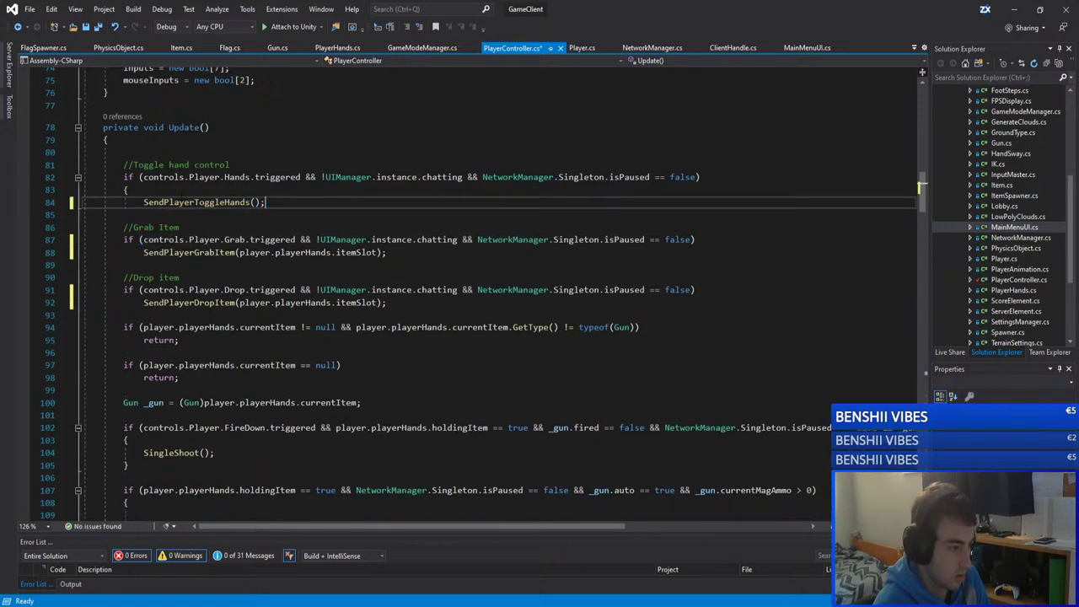
{"action": "left_click", "coordinate": [129, 190]}
{"action": "key", "text": "shift+Home"}
{"action": "key", "text": "BackSpace"}
{"action": "key", "text": "BackSpace"}
Step: Review the FireDown triggered check on line 101 and the SingleShoot call on line 103
{"action": "left_click", "coordinate": [497, 226]}
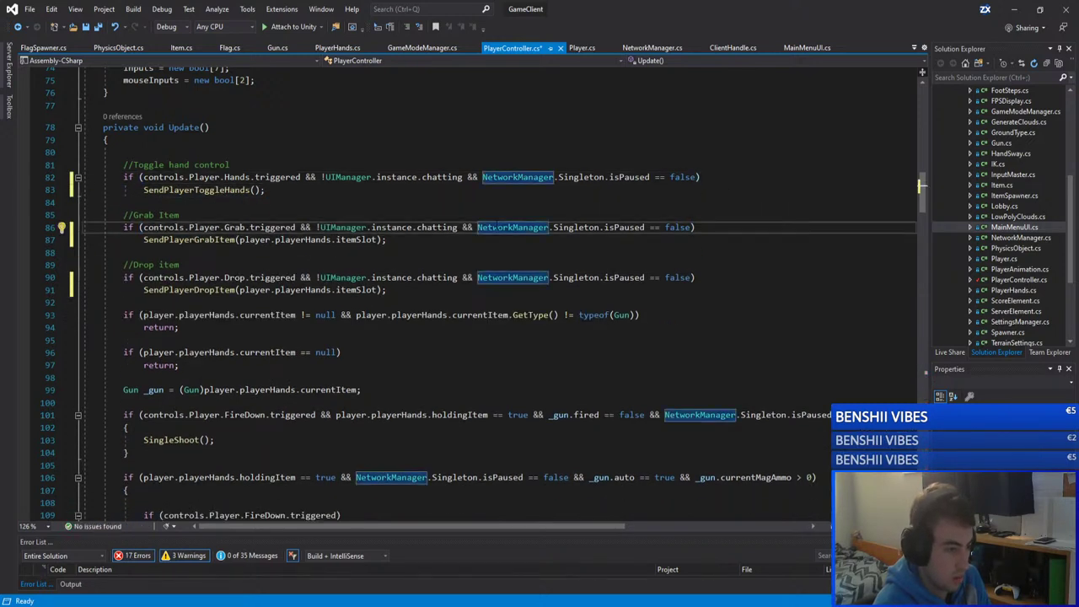
{"action": "left_click", "coordinate": [200, 252]}
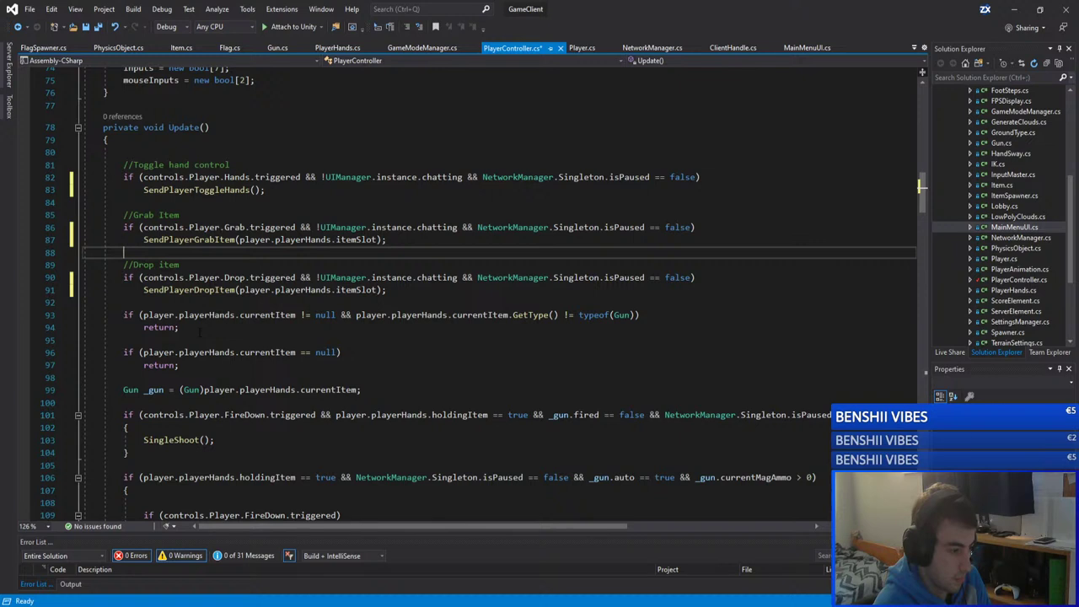
{"action": "scroll", "coordinate": [200, 332], "scroll_direction": "down", "scroll_amount": 2}
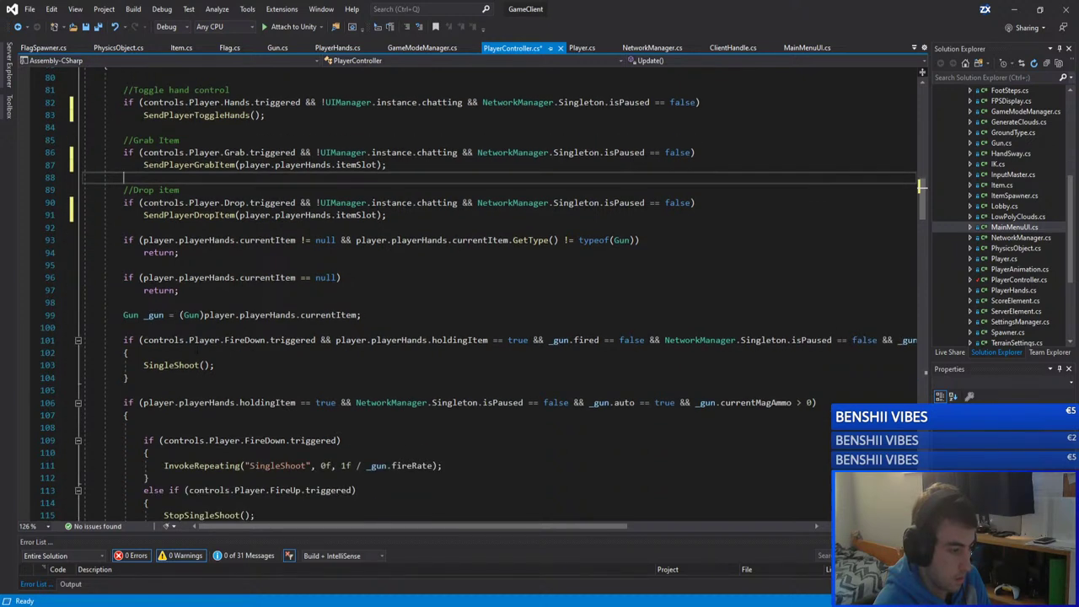
{"action": "left_click", "coordinate": [286, 340]}
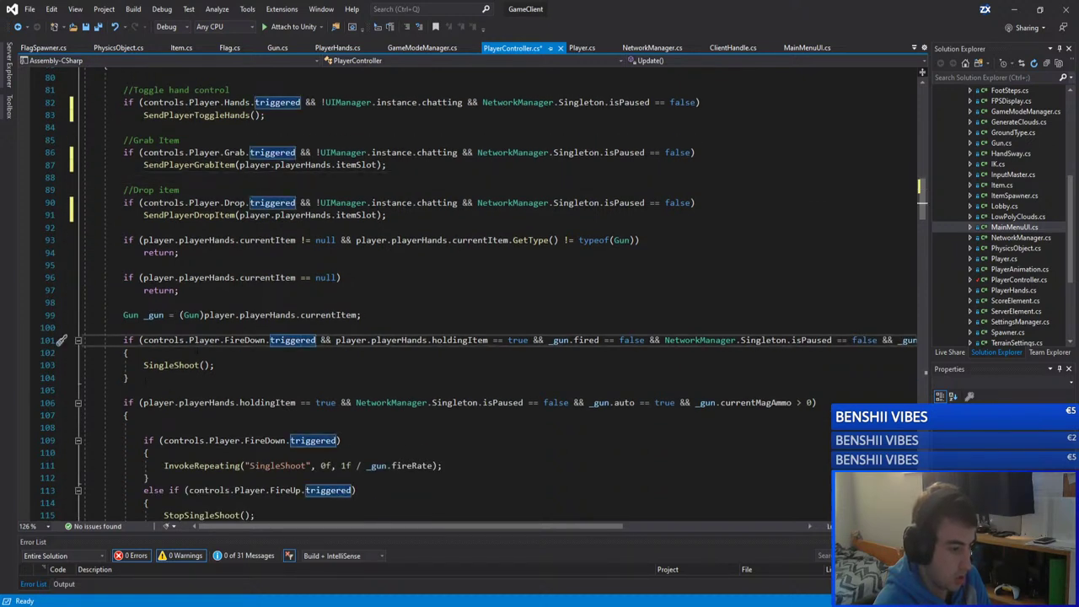
{"action": "left_click", "coordinate": [171, 365]}
Step: Delete the empty line 108 inside the auto-fire block
{"action": "scroll", "coordinate": [289, 361], "scroll_direction": "down", "scroll_amount": 2}
{"action": "scroll", "coordinate": [337, 358], "scroll_direction": "down", "scroll_amount": 1}
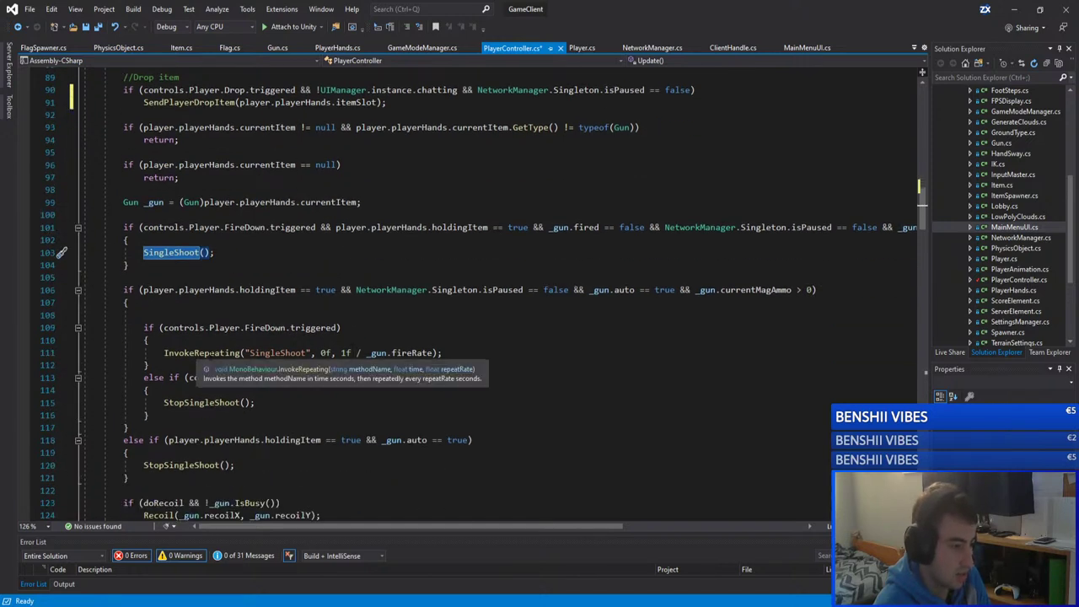
{"action": "left_click", "coordinate": [263, 311]}
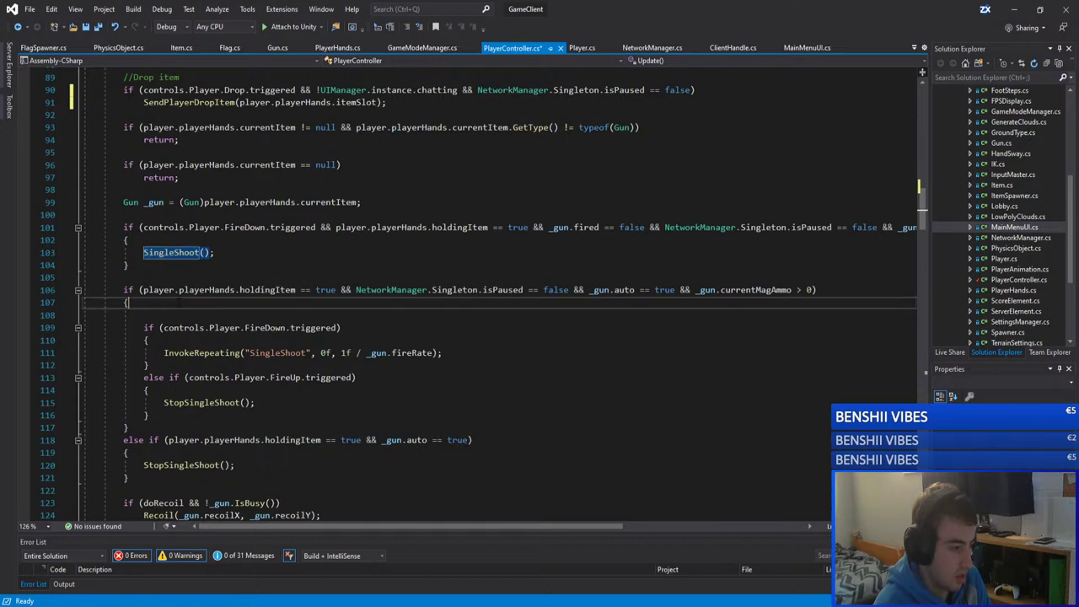
{"action": "key", "text": "Delete"}
Step: Review the InvokeRepeating FireDown branch and the StopSingleShoot FireUp else-if branch
{"action": "left_click", "coordinate": [147, 327]}
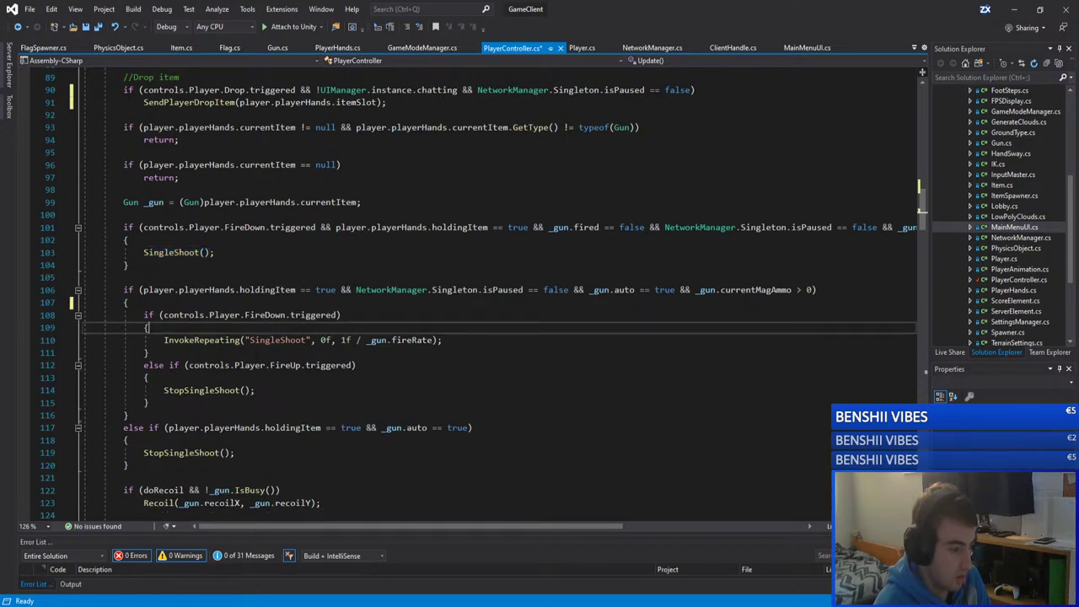
{"action": "left_click", "coordinate": [243, 340]}
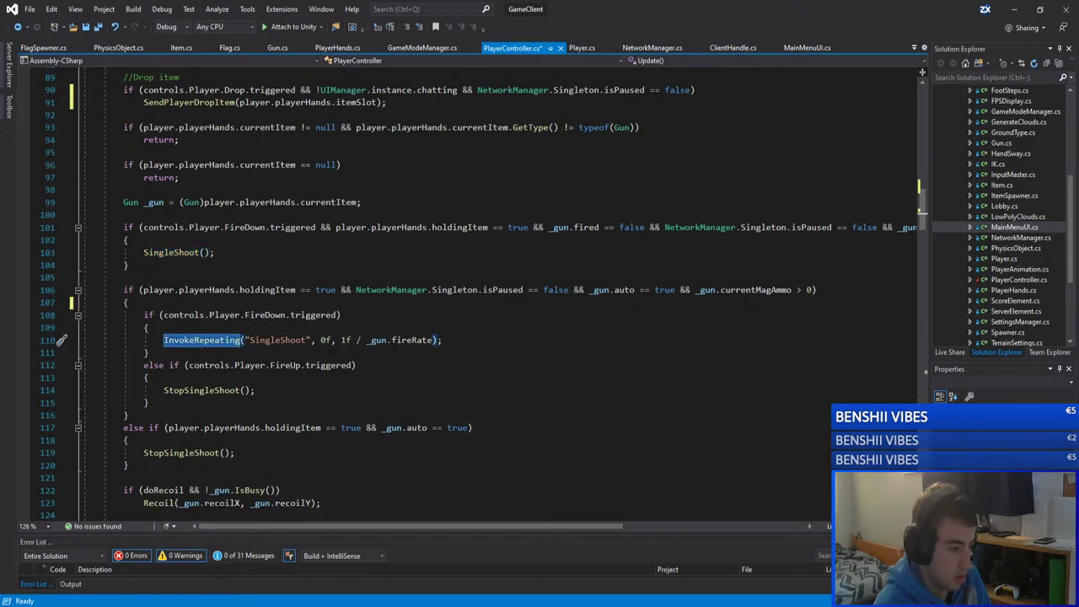
{"action": "left_click", "coordinate": [315, 378]}
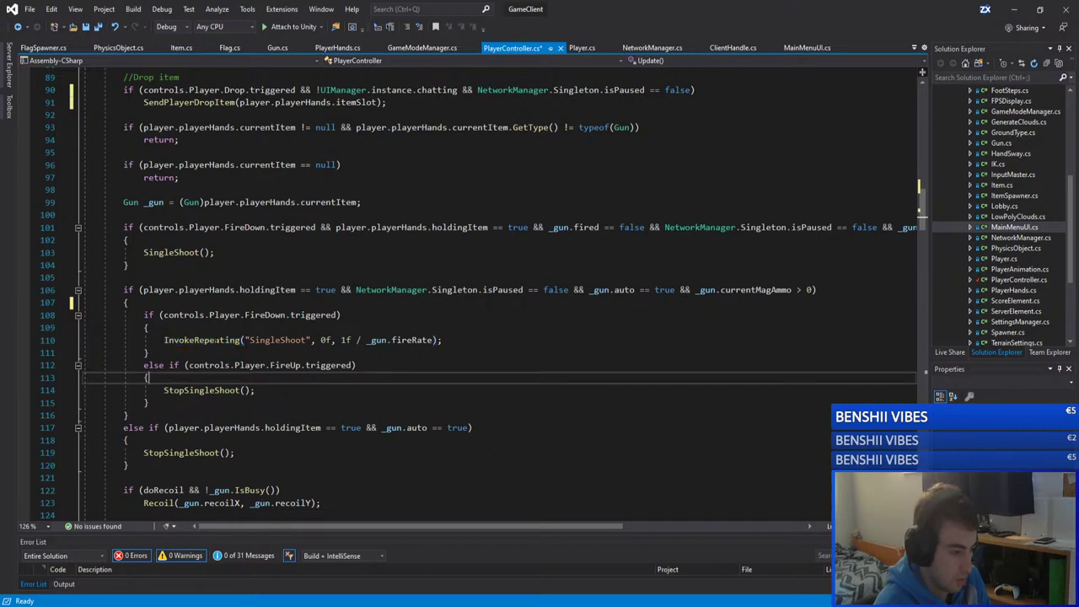
{"action": "left_click", "coordinate": [195, 339]}
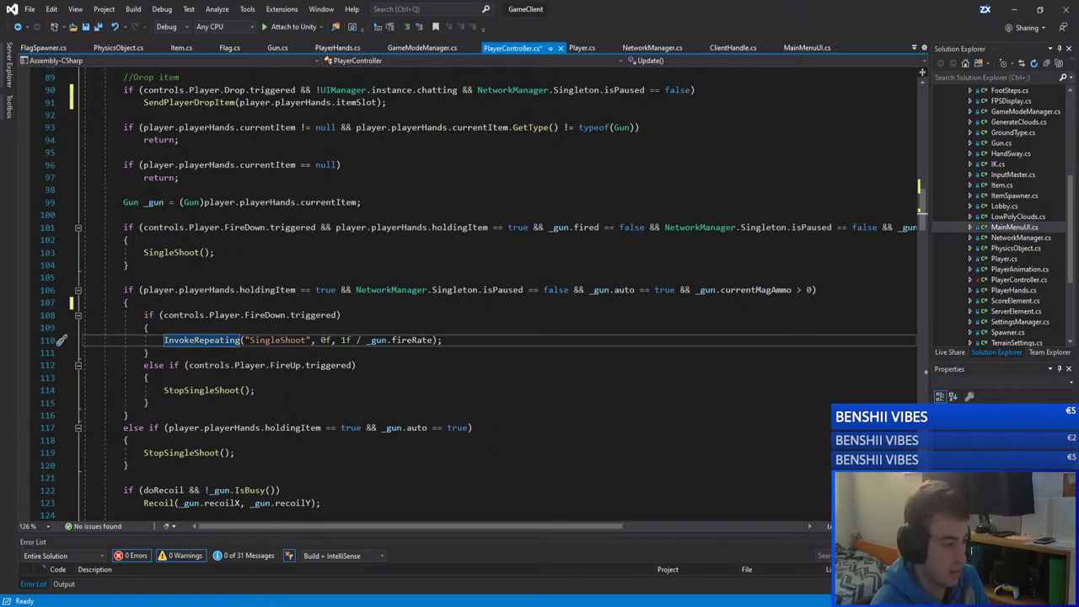
{"action": "left_click", "coordinate": [314, 379]}
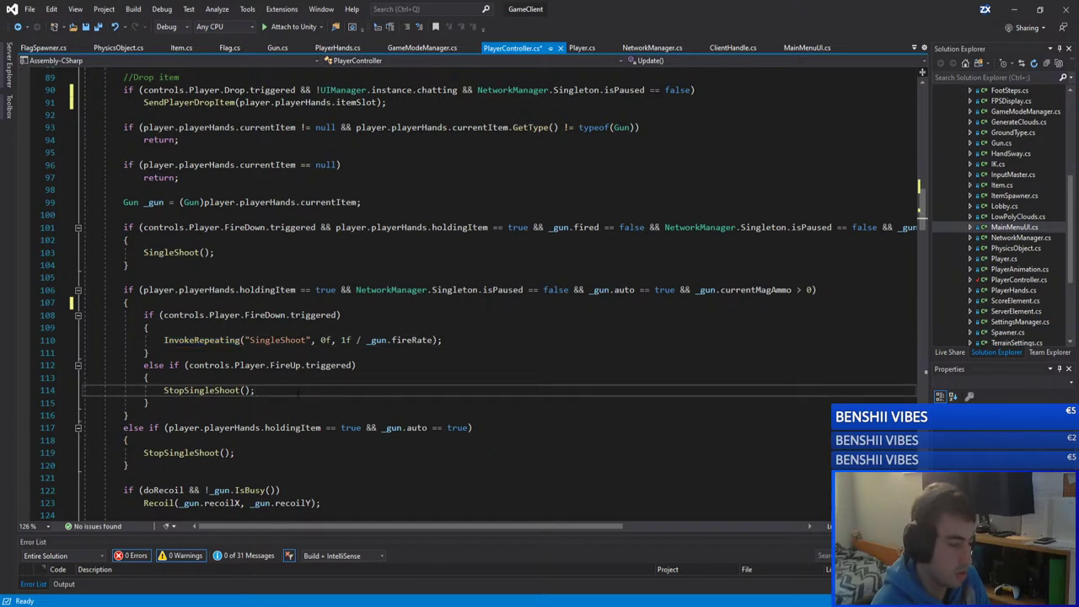
{"action": "left_click", "coordinate": [376, 367]}
{"action": "left_click", "coordinate": [278, 390]}
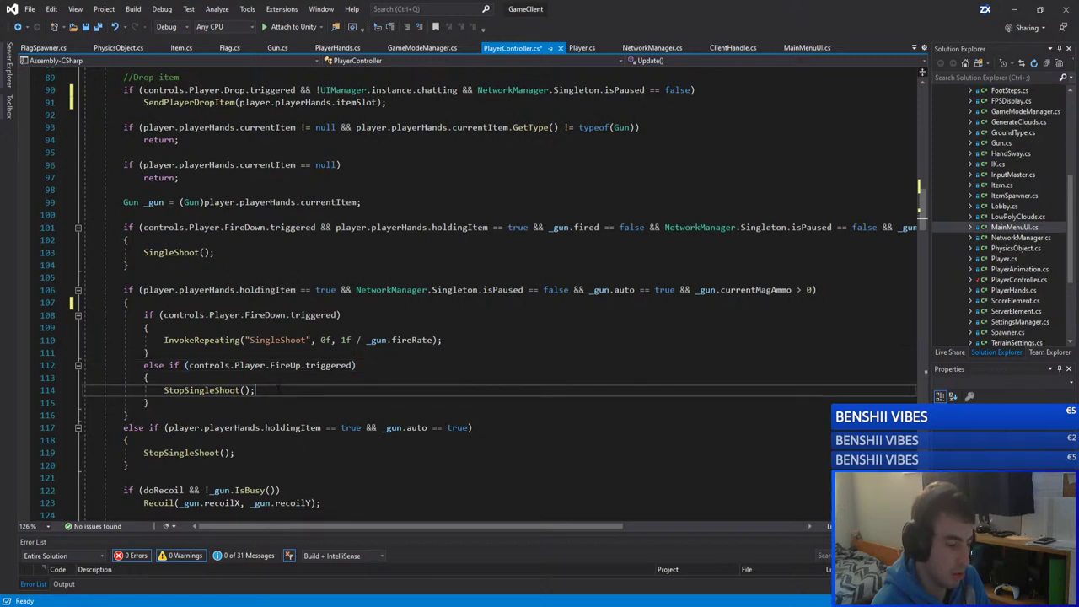
{"action": "key", "text": "Down"}
{"action": "key", "text": "shift+Up"}
{"action": "key", "text": "shift+Up"}
{"action": "key", "text": "shift+Up"}
{"action": "key", "text": "shift+Up"}
{"action": "key", "text": "shift+Up"}
{"action": "key", "text": "shift+Up"}
{"action": "key", "text": "shift+Up"}
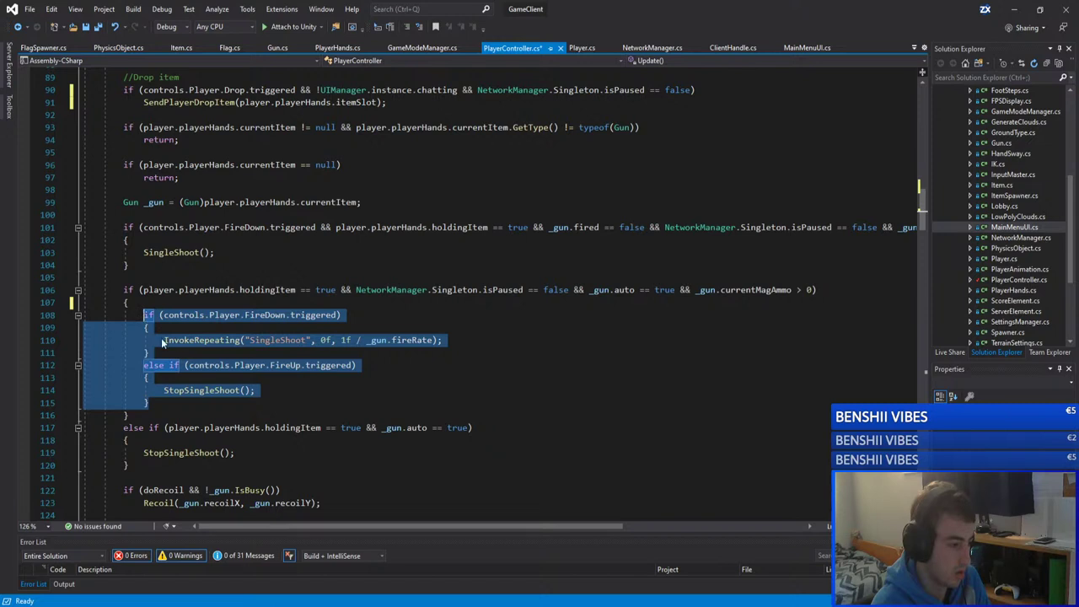
{"action": "key", "text": "Right"}
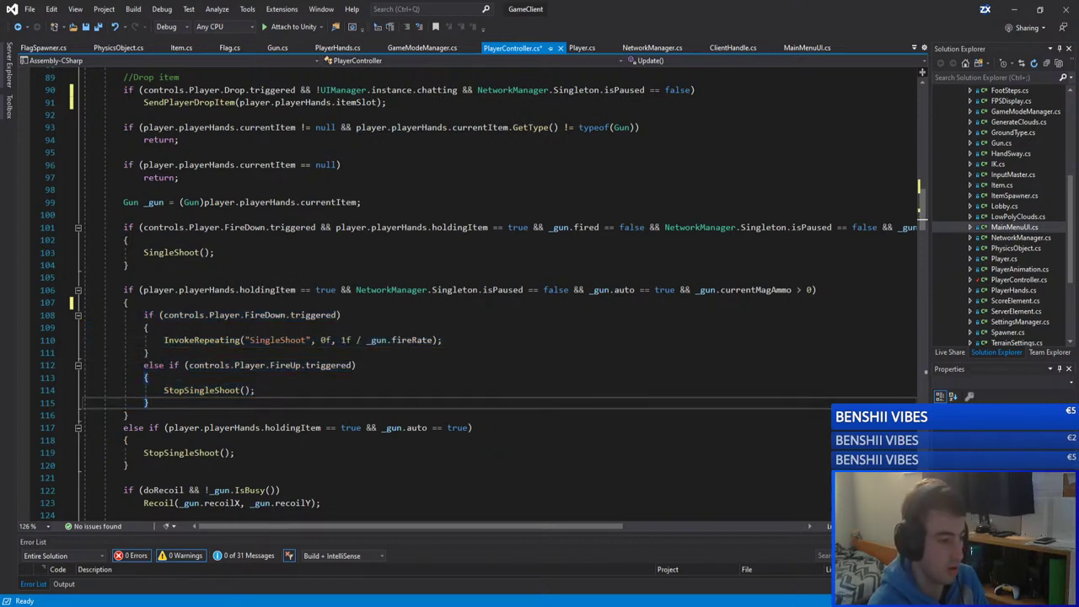
{"action": "key", "text": "shift+Up"}
{"action": "key", "text": "shift+Up"}
{"action": "key", "text": "shift+Up"}
{"action": "key", "text": "shift+Up"}
{"action": "key", "text": "shift+Up"}
{"action": "key", "text": "shift+Up"}
{"action": "key", "text": "shift+Up"}
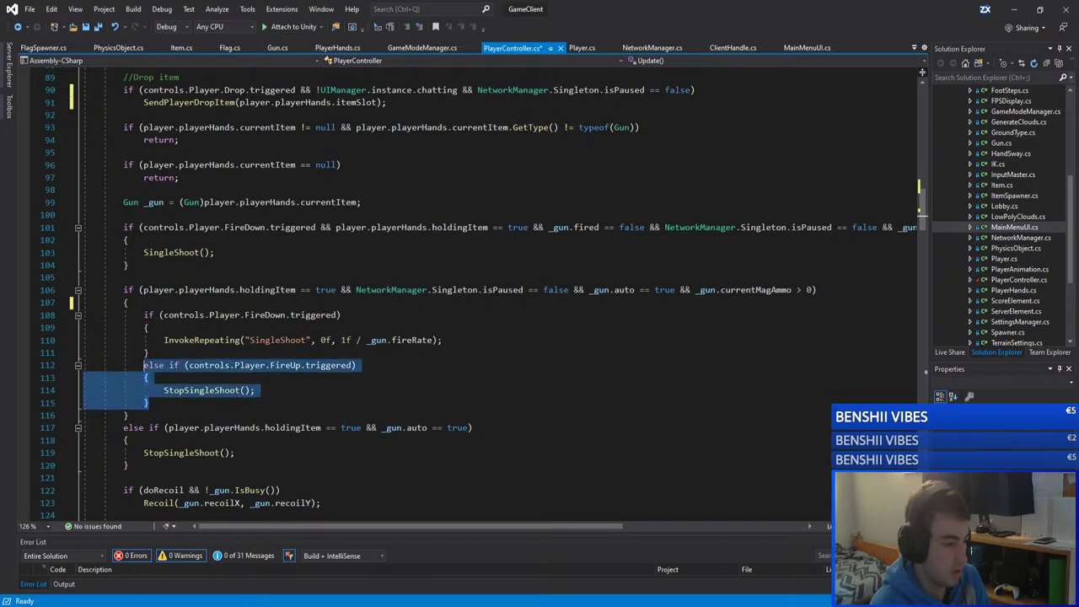
{"action": "key", "text": "Down"}
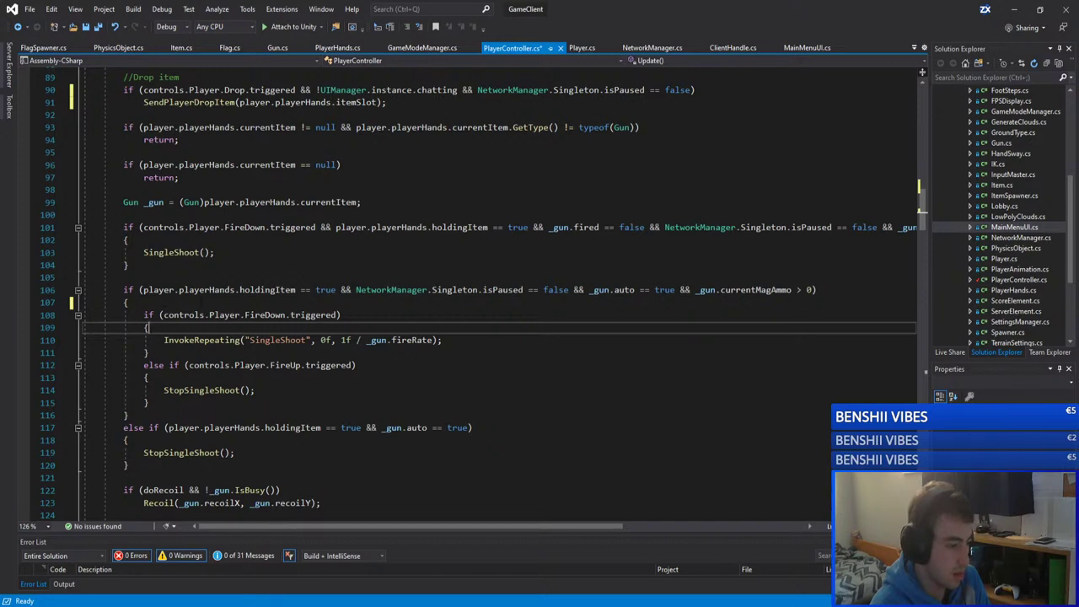
Step: Select the firing logic from line 101 onward to review it, then deselect
{"action": "scroll", "coordinate": [165, 301], "scroll_direction": "down", "scroll_amount": 1}
{"action": "scroll", "coordinate": [200, 304], "scroll_direction": "down", "scroll_amount": 1}
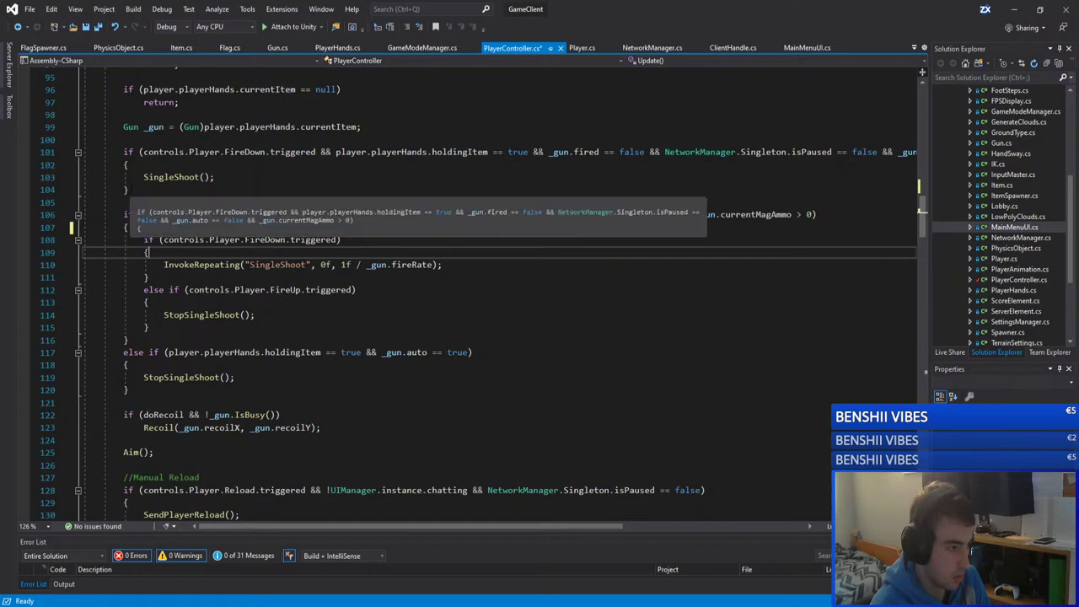
{"action": "scroll", "coordinate": [169, 192], "scroll_direction": "up", "scroll_amount": 2}
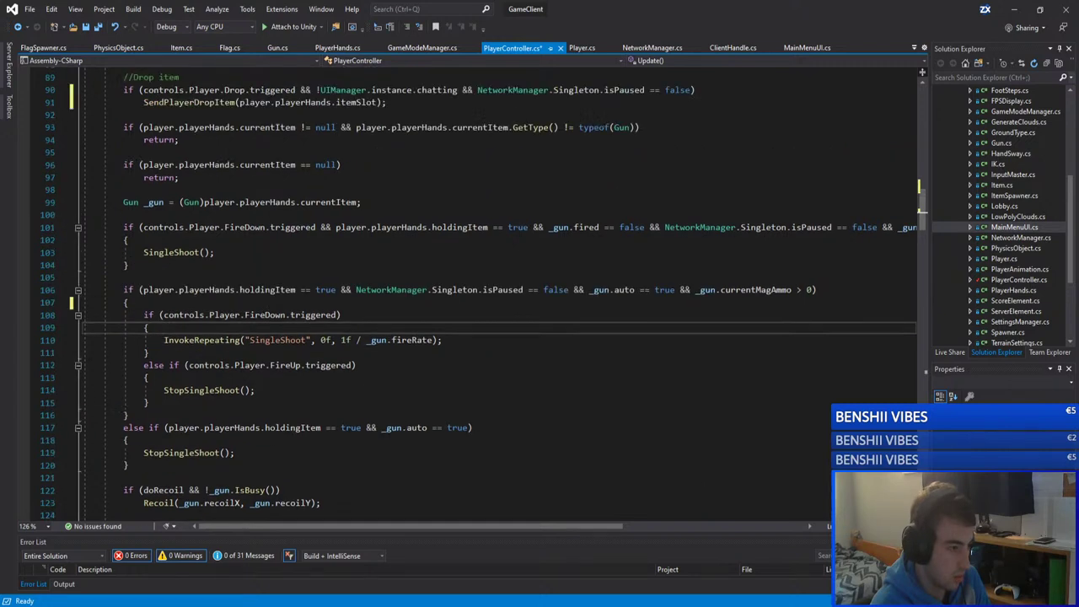
{"action": "scroll", "coordinate": [138, 164], "scroll_direction": "down", "scroll_amount": 3}
{"action": "left_click_drag", "start_coordinate": [123, 114], "coordinate": [129, 352]}
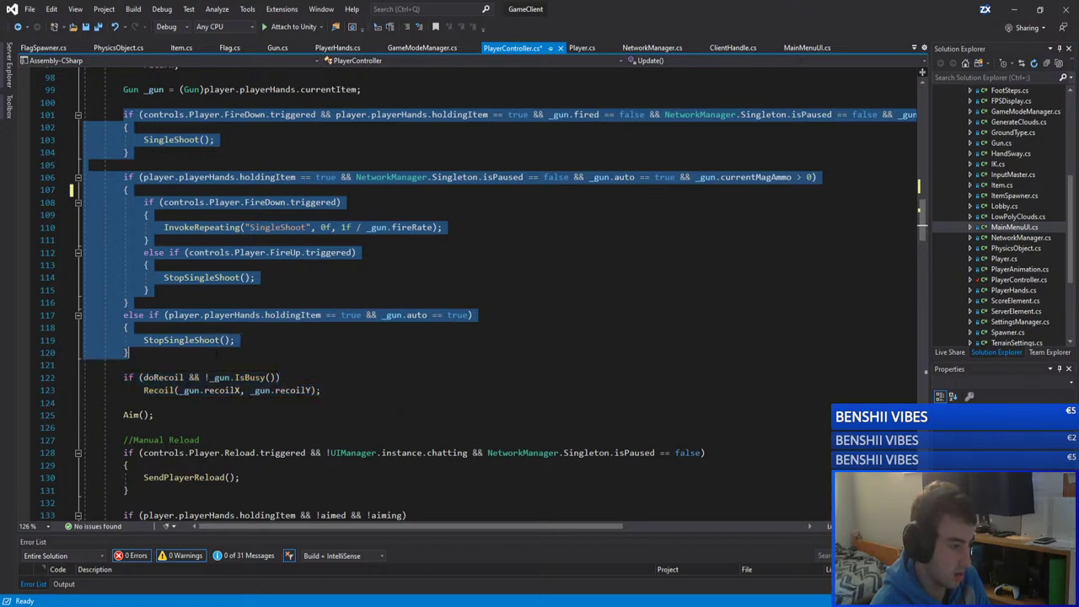
{"action": "left_click", "coordinate": [414, 228]}
Step: Save PlayerController.cs with Ctrl+S
{"action": "key", "text": "ctrl+s"}
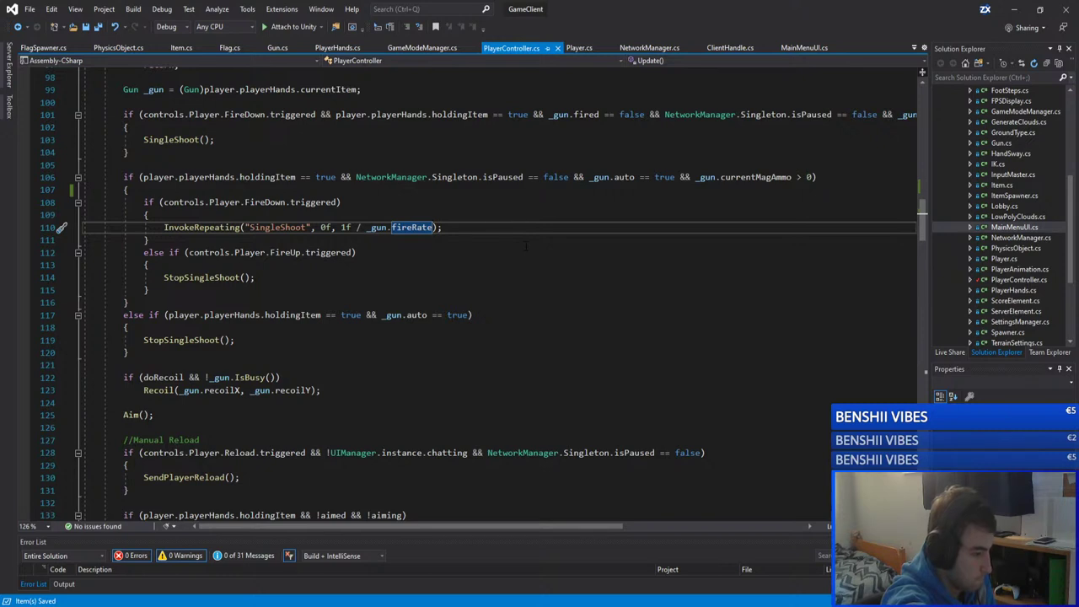
{"action": "left_click_drag", "start_coordinate": [345, 390], "coordinate": [84, 365]}
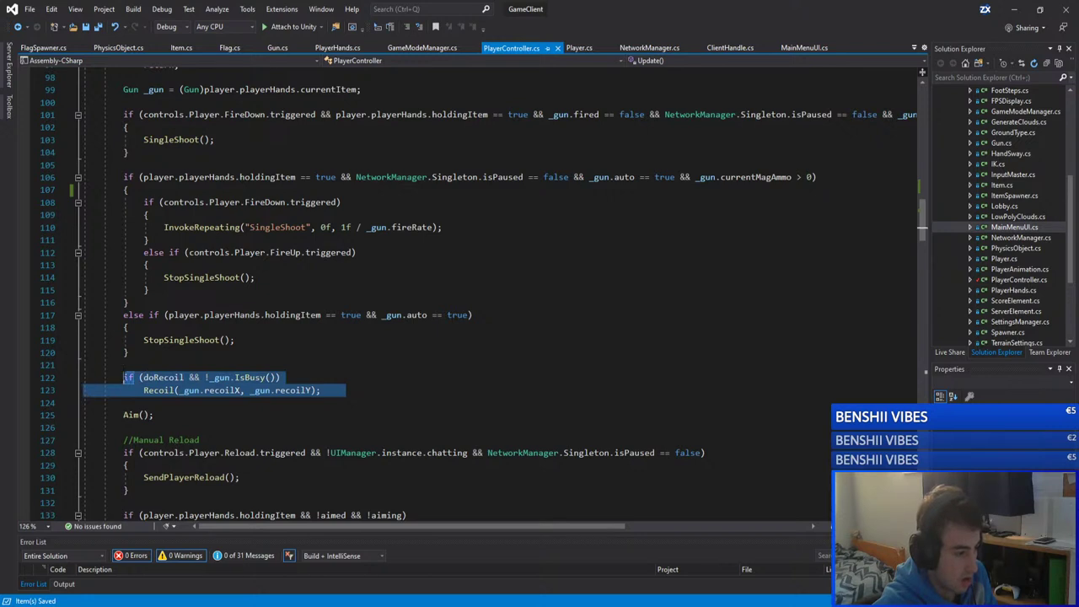
{"action": "left_click", "coordinate": [84, 365]}
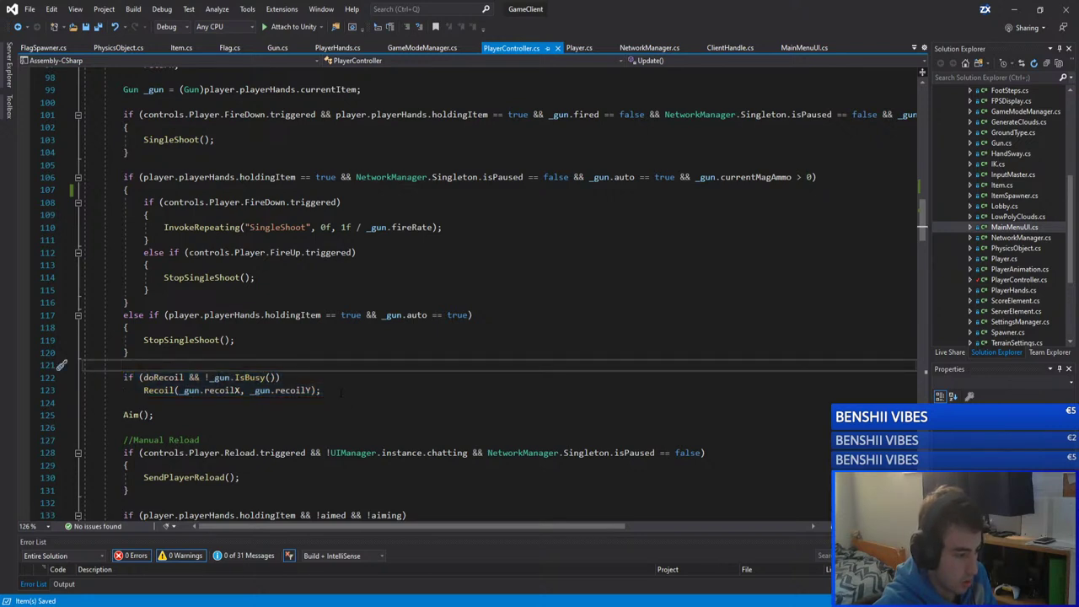
{"action": "key", "text": "Down"}
{"action": "key", "text": "Down"}
{"action": "key", "text": "shift+End"}
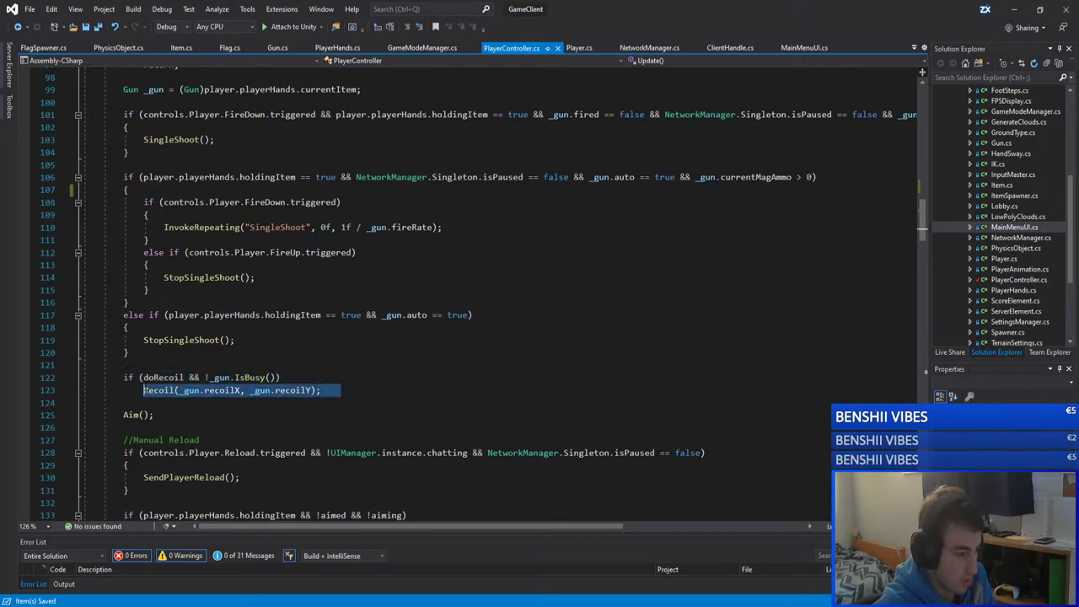
{"action": "key", "text": "Up"}
{"action": "key", "text": "Up"}
{"action": "key", "text": "Up"}
{"action": "key", "text": "Down"}
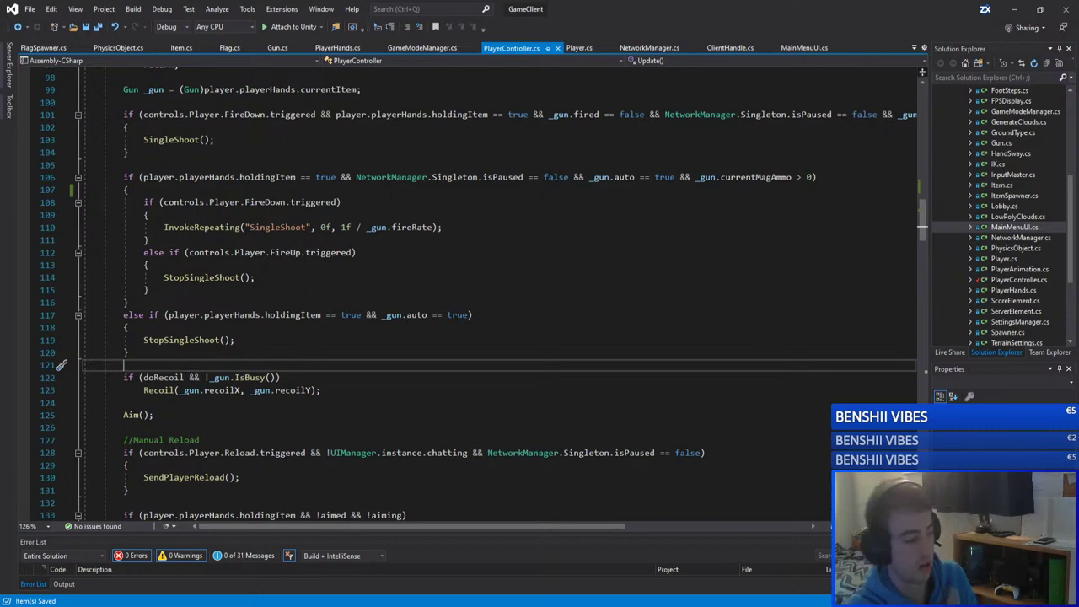
Step: Delete the trailing whitespace after the Recoil call on line 123
{"action": "left_click", "coordinate": [324, 390]}
{"action": "left_click_drag", "start_coordinate": [324, 390], "coordinate": [138, 390]}
{"action": "left_click", "coordinate": [422, 403]}
{"action": "left_click", "coordinate": [501, 391]}
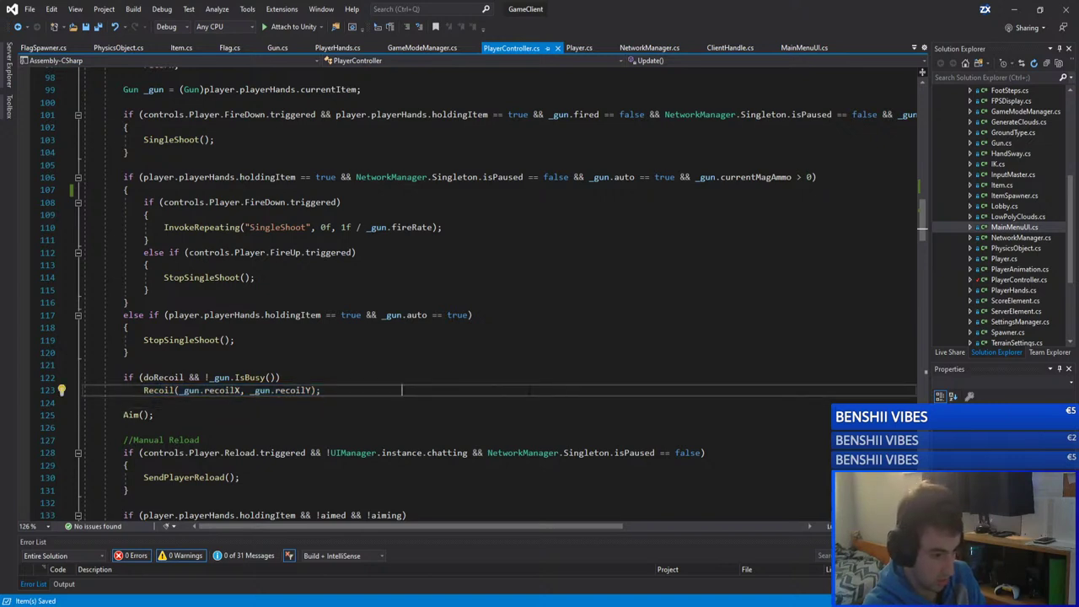
{"action": "key", "text": "shift+Left"}
{"action": "key", "text": "shift+Left"}
{"action": "key", "text": "shift+Left"}
{"action": "key", "text": "shift+Left"}
{"action": "key", "text": "shift+Left"}
{"action": "key", "text": "shift+Left"}
{"action": "key", "text": "shift+Left"}
{"action": "key", "text": "shift+Left"}
{"action": "key", "text": "shift+Left"}
{"action": "key", "text": "shift+Left"}
{"action": "key", "text": "shift+Left"}
{"action": "key", "text": "shift+Left"}
{"action": "key", "text": "shift+Left"}
{"action": "key", "text": "shift+Left"}
{"action": "key", "text": "shift+Left"}
{"action": "key", "text": "shift+Left"}
{"action": "key", "text": "BackSpace"}
{"action": "key", "text": "Up"}
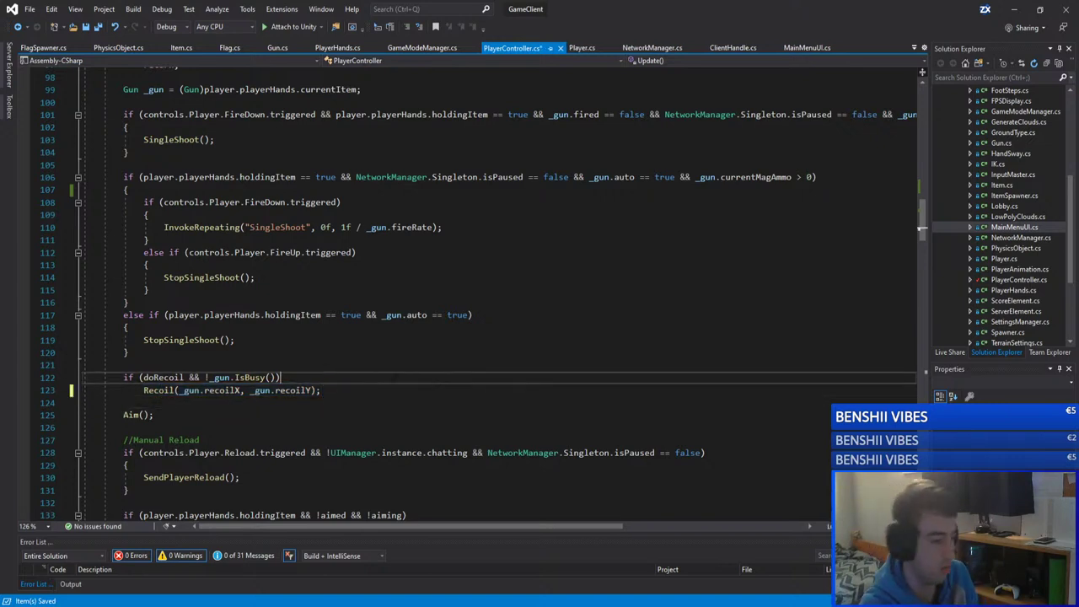
{"action": "key", "text": "Up"}
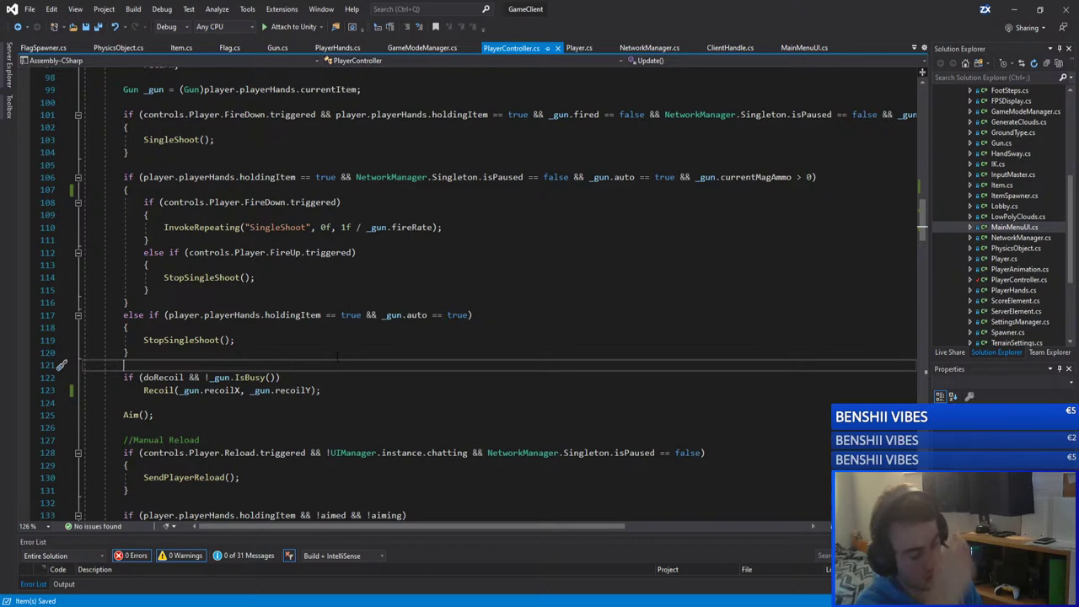
Step: Review the else-if block that calls StopSingleShoot on FireUp
{"action": "left_click", "coordinate": [129, 353]}
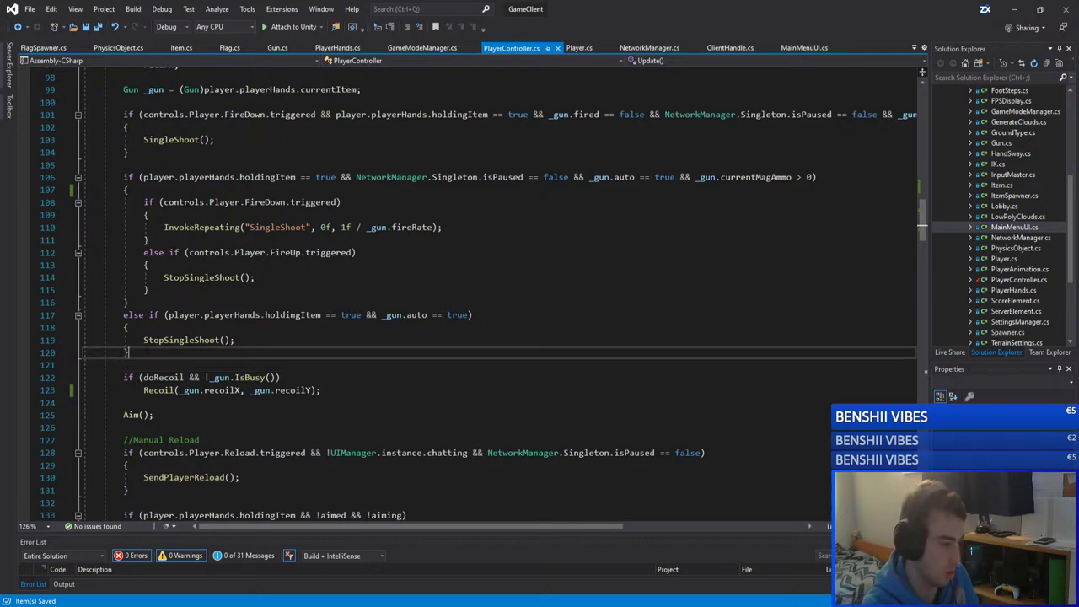
{"action": "left_click_drag", "start_coordinate": [129, 353], "coordinate": [126, 319]}
{"action": "key", "text": "Down"}
{"action": "key", "text": "Down"}
{"action": "key", "text": "Up"}
{"action": "key", "text": "Up"}
{"action": "key", "text": "Up"}
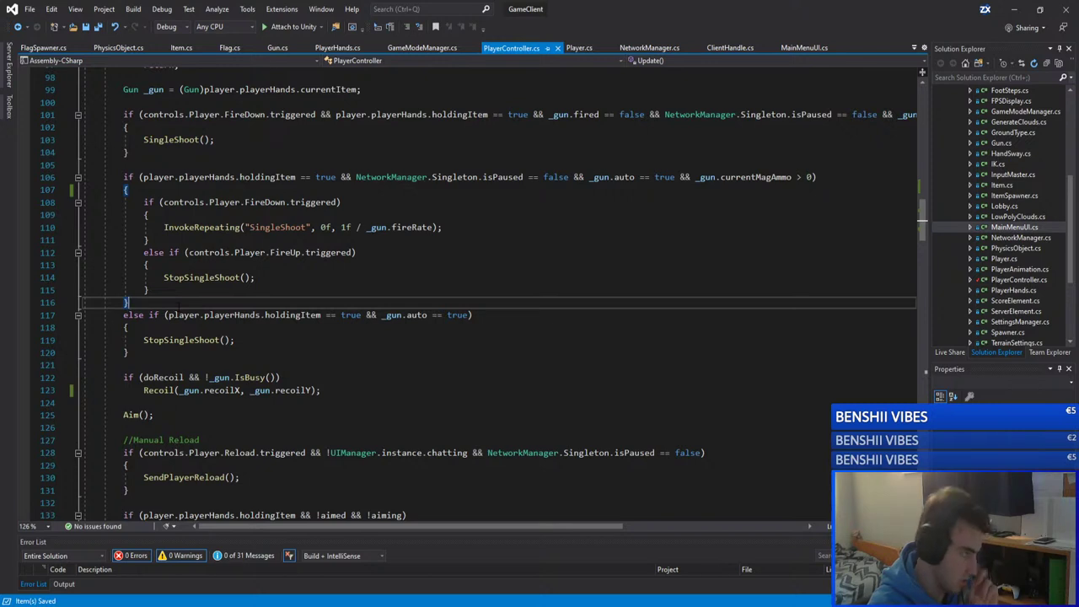
{"action": "key", "text": "Down"}
{"action": "key", "text": "Down"}
{"action": "key", "text": "Down"}
{"action": "key", "text": "shift+Up"}
{"action": "key", "text": "shift+Up"}
{"action": "key", "text": "shift+Up"}
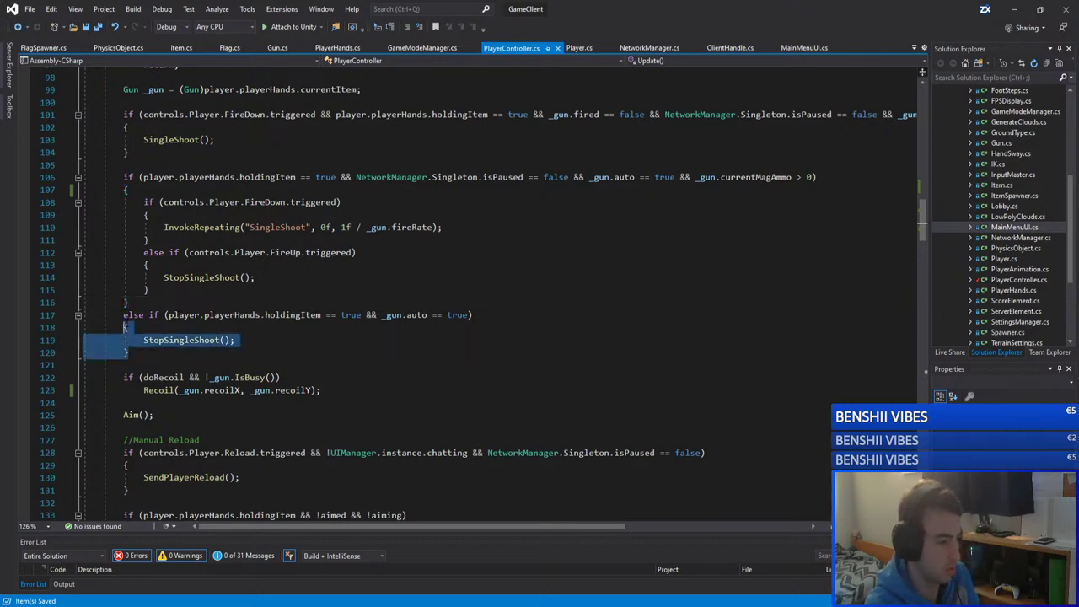
{"action": "key", "text": "Left"}
{"action": "key", "text": "Up"}
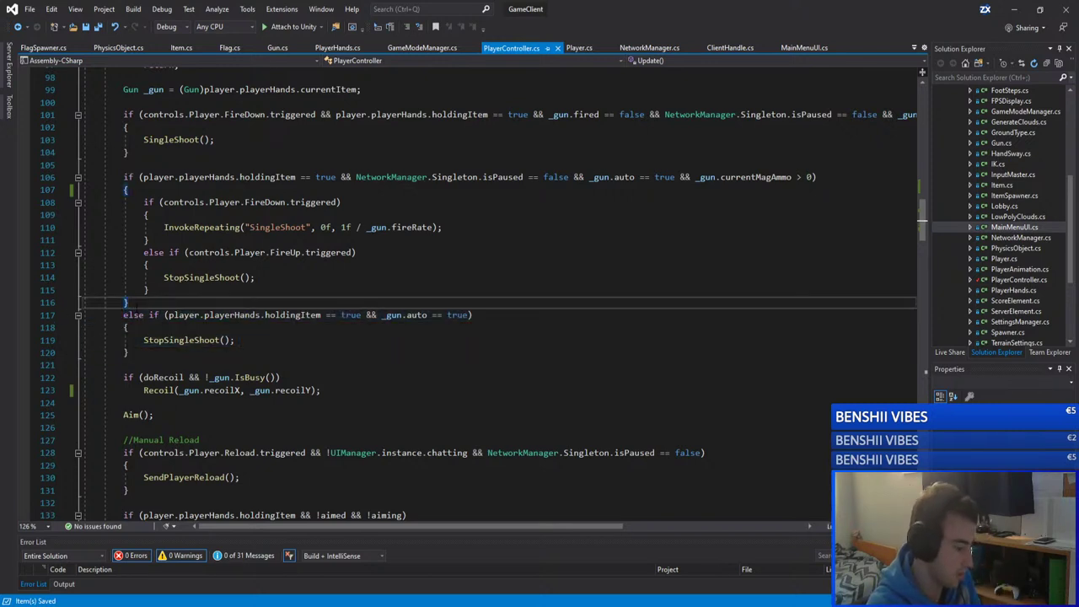
{"action": "key", "text": "Down"}
{"action": "key", "text": "Down"}
{"action": "key", "text": "Down"}
{"action": "key", "text": "Down"}
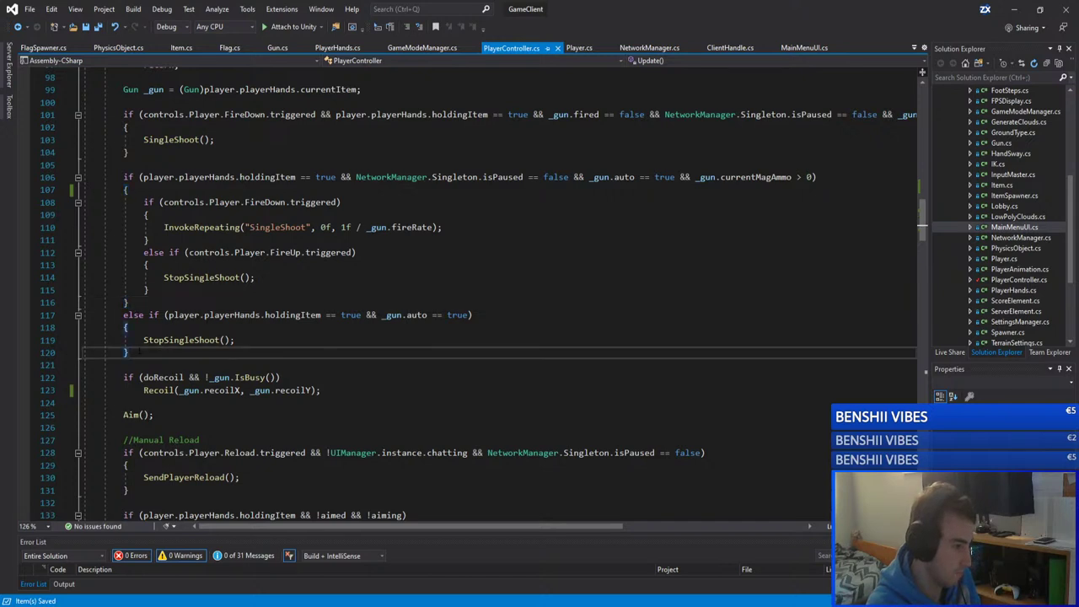
{"action": "key", "text": "shift+Up"}
{"action": "key", "text": "shift+Up"}
{"action": "key", "text": "shift+Up"}
{"action": "key", "text": "Up"}
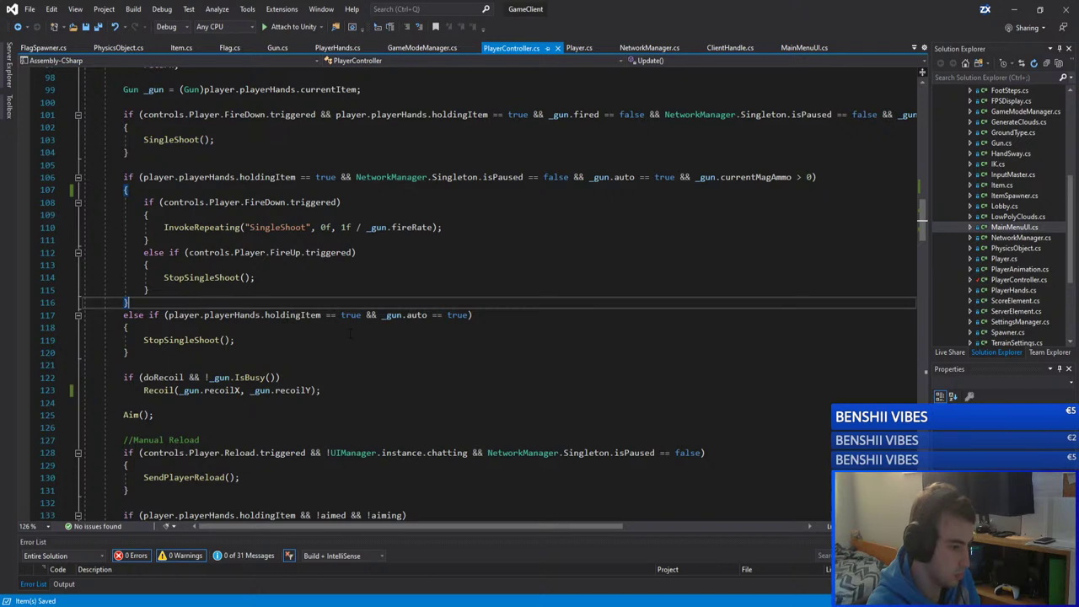
{"action": "key", "text": "Up"}
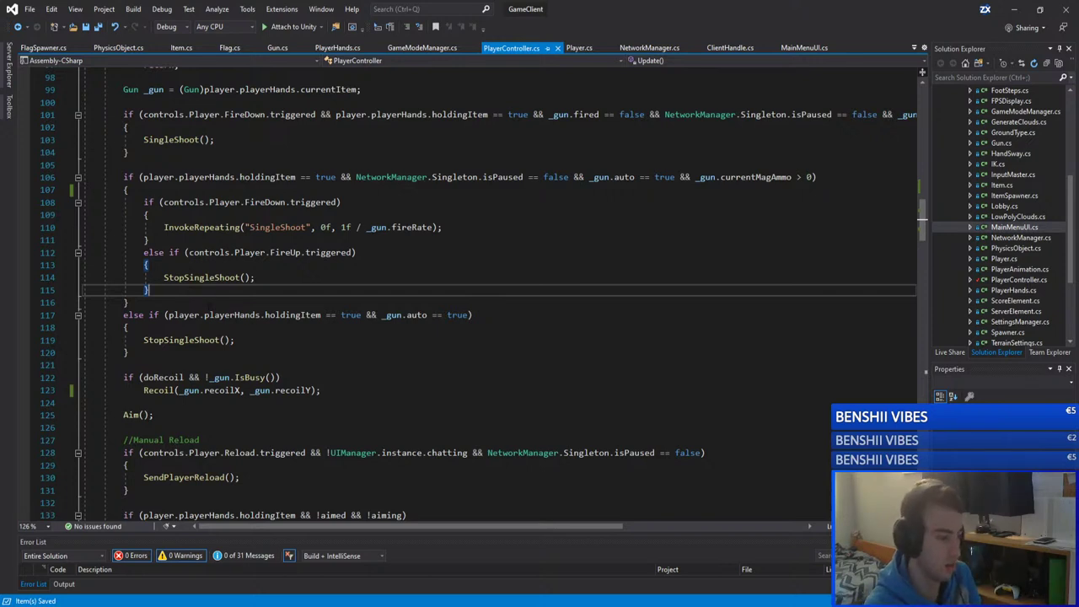
{"action": "key", "text": "Down"}
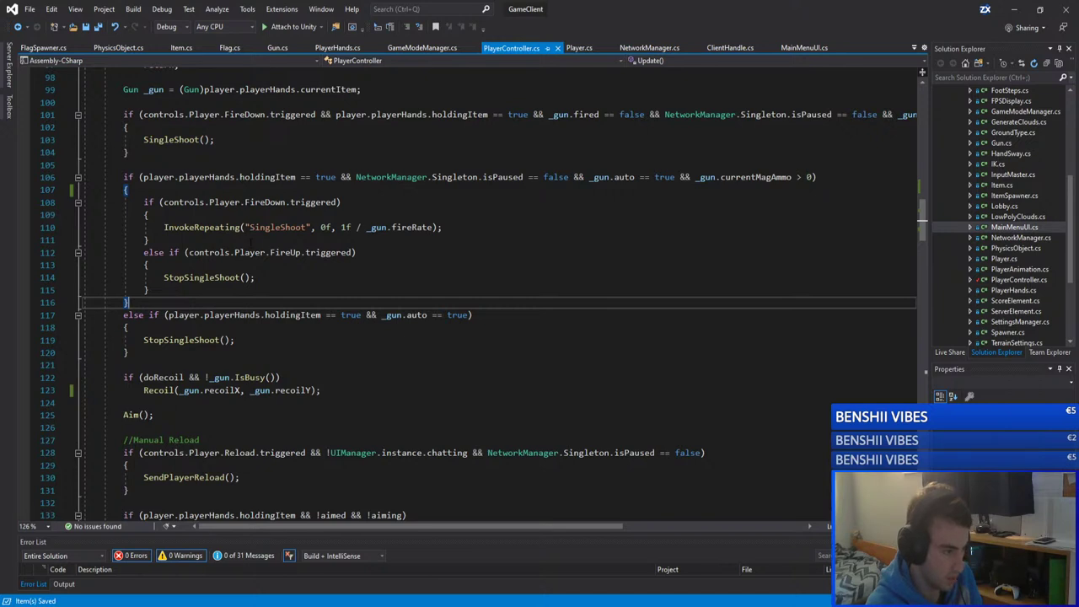
Step: Inspect the SingleShoot and InvokeRepeating calls and select firing lines 101–119
{"action": "left_click", "coordinate": [168, 127]}
{"action": "left_click", "coordinate": [171, 139]}
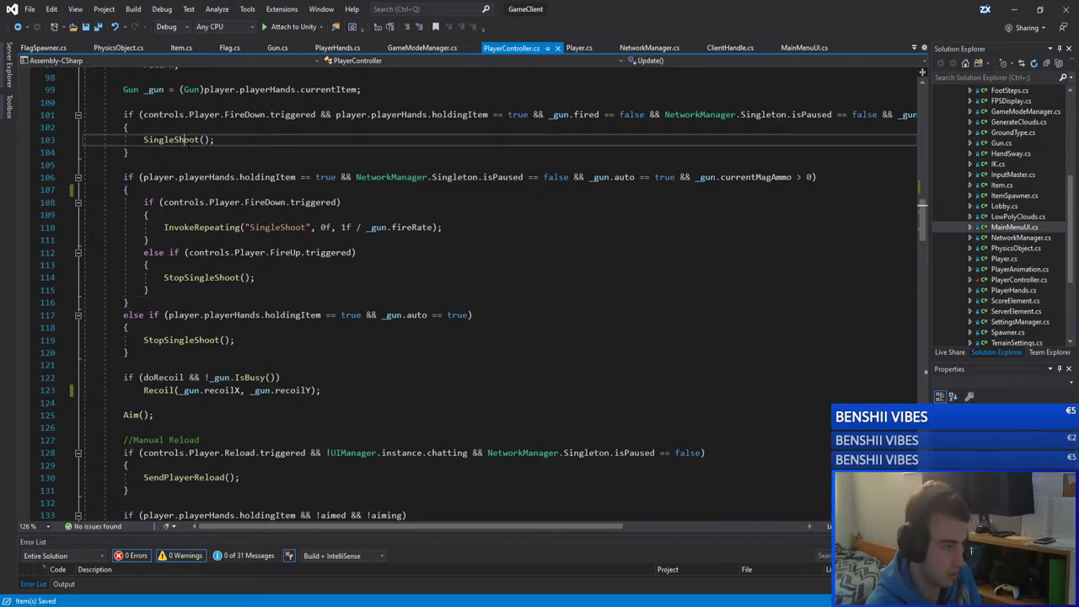
{"action": "double_click", "coordinate": [171, 139]}
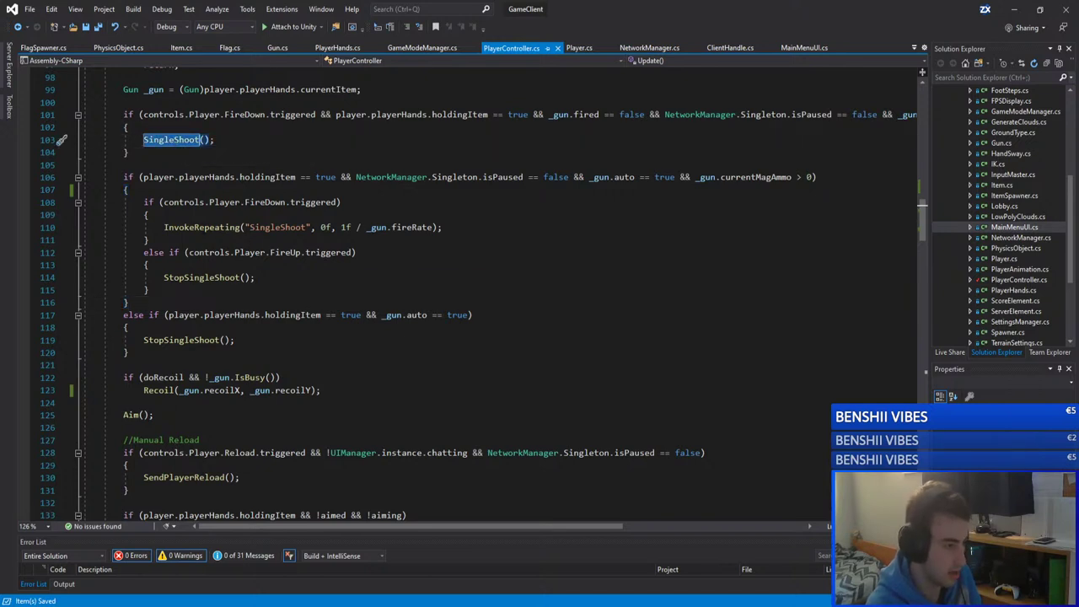
{"action": "left_click", "coordinate": [202, 226]}
{"action": "double_click", "coordinate": [202, 227]}
{"action": "left_click", "coordinate": [263, 281]}
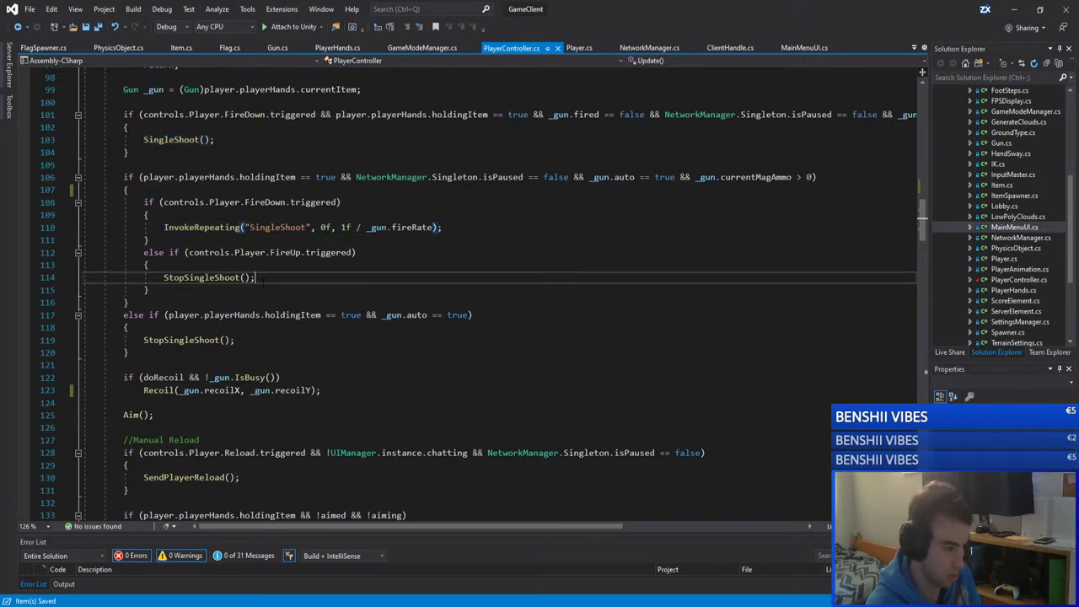
{"action": "scroll", "coordinate": [264, 284], "scroll_direction": "up", "scroll_amount": 2}
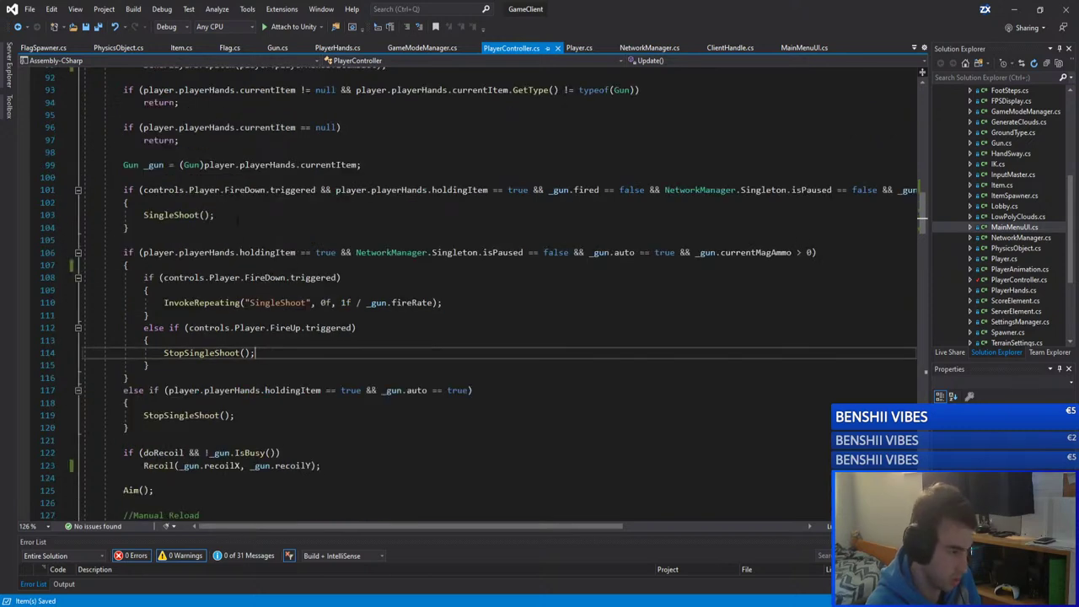
{"action": "left_click", "coordinate": [237, 217]}
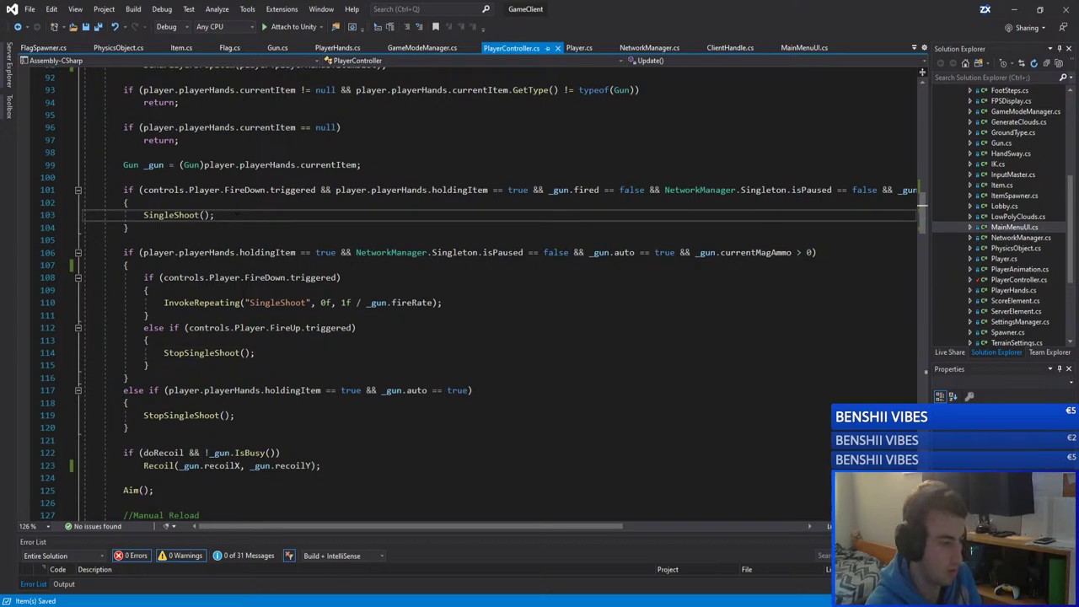
{"action": "left_click_drag", "start_coordinate": [126, 427], "coordinate": [124, 191]}
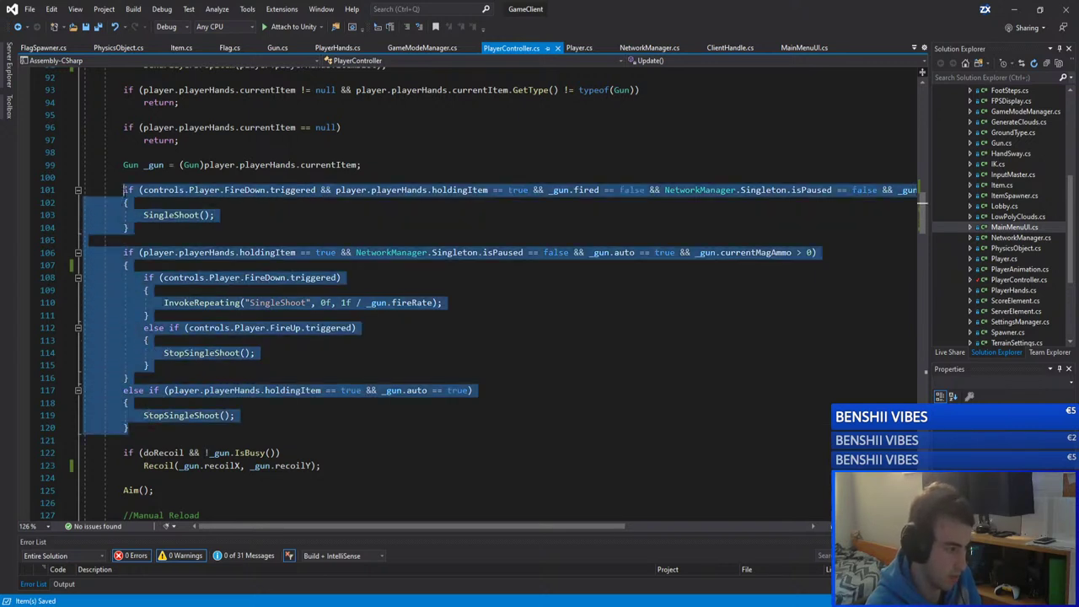
{"action": "left_click", "coordinate": [125, 239]}
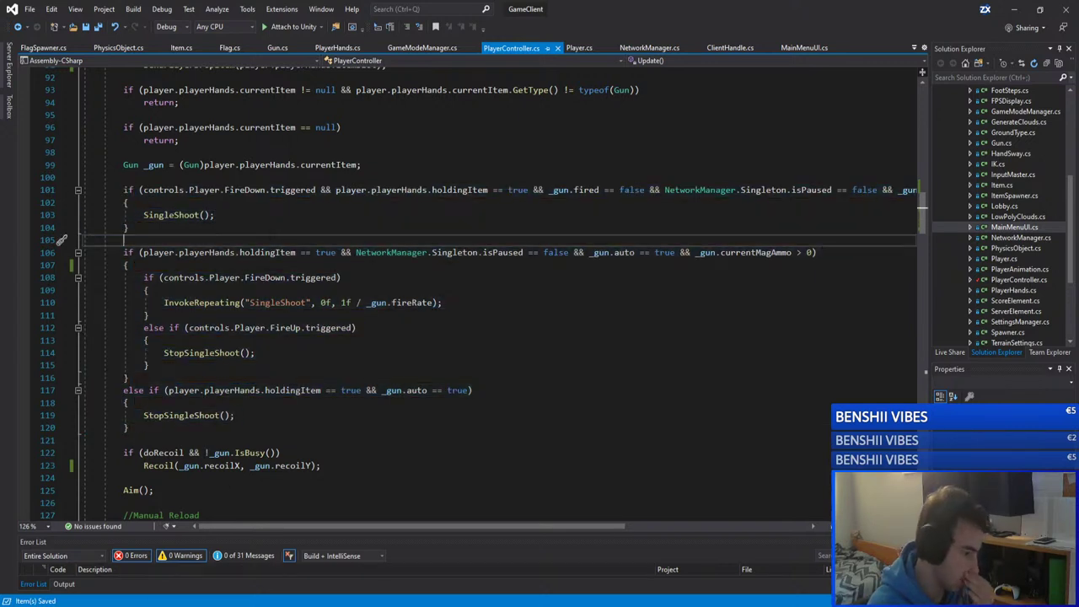
Step: Switch to the GameServer window and open its Gun.cs script
{"action": "mouse_move", "coordinate": [123, 600]}
{"action": "left_click", "coordinate": [165, 565]}
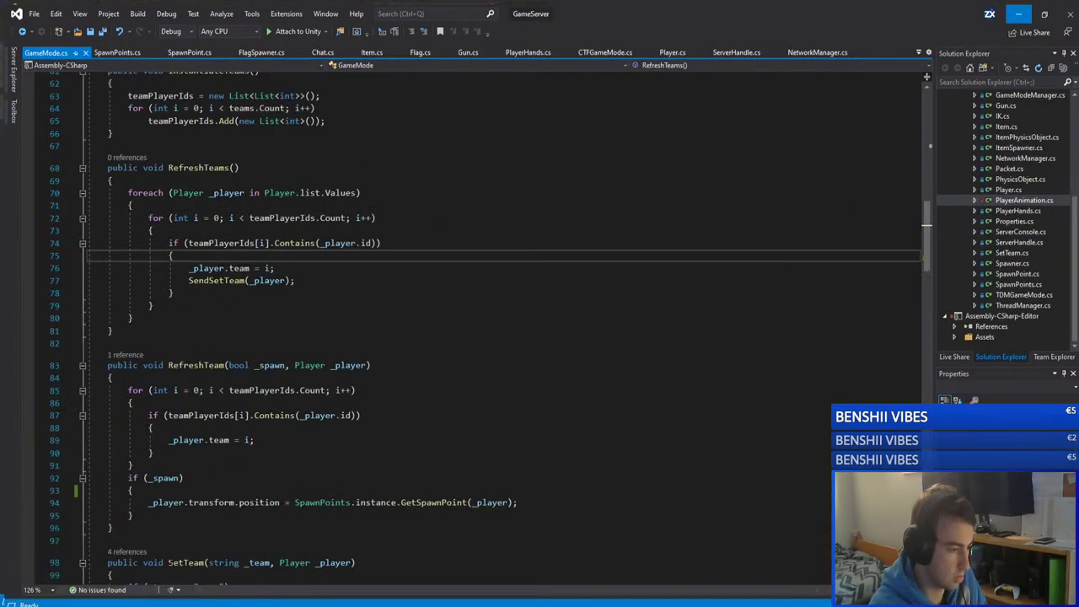
{"action": "scroll", "coordinate": [297, 257], "scroll_direction": "up", "scroll_amount": 20}
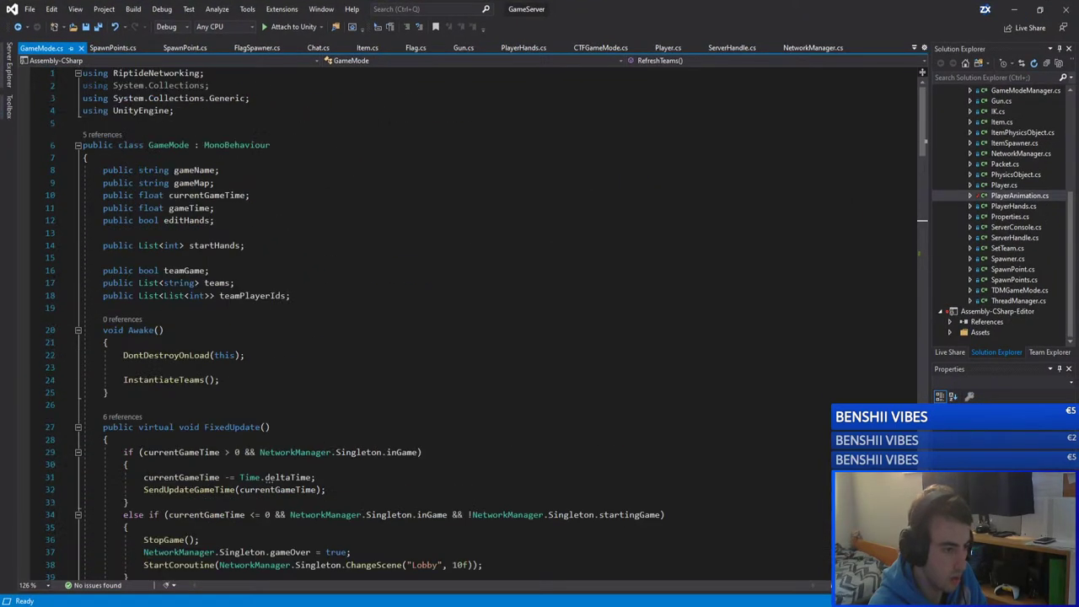
{"action": "left_click", "coordinate": [463, 48]}
{"action": "scroll", "coordinate": [238, 230], "scroll_direction": "up", "scroll_amount": 14}
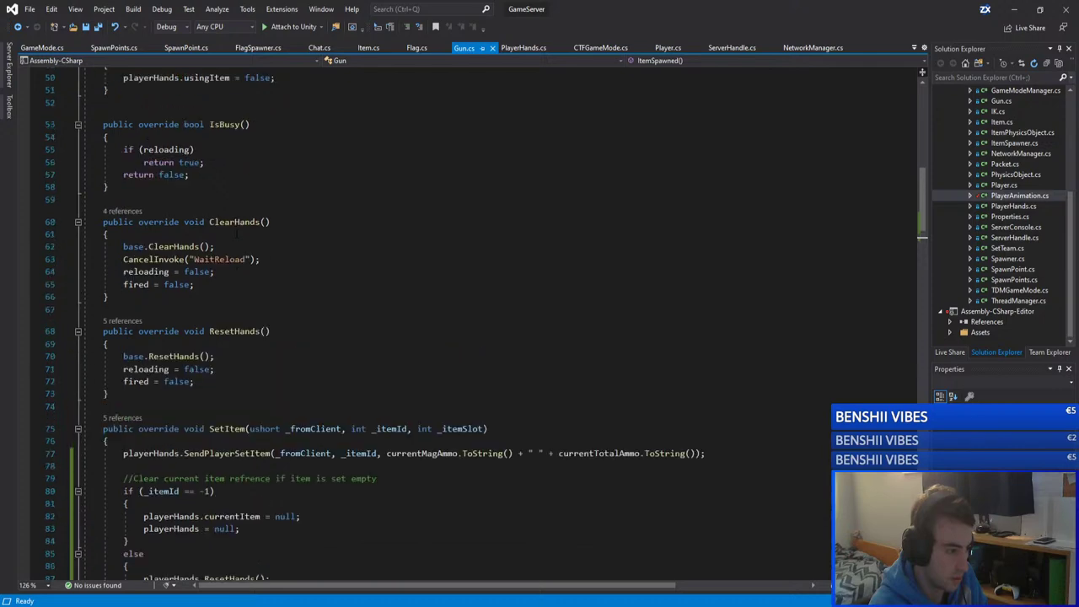
{"action": "scroll", "coordinate": [238, 229], "scroll_direction": "down", "scroll_amount": 2}
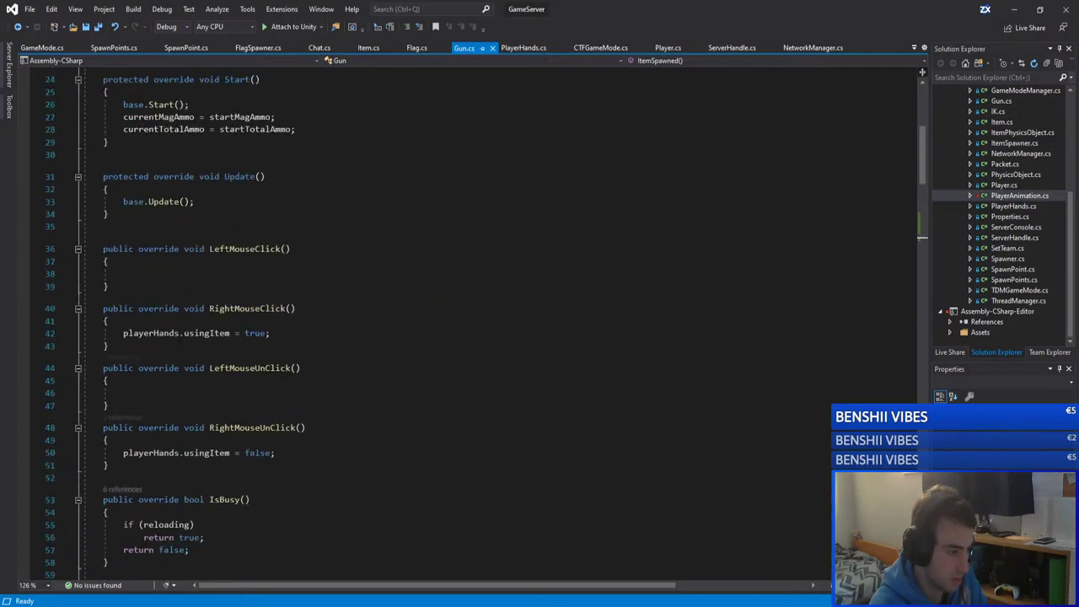
Step: Review LeftMouseClick, RightMouseClick, LeftMouseUnClick and RightMouseUnClick, then return to GameClient
{"action": "left_click_drag", "start_coordinate": [209, 249], "coordinate": [291, 249]}
{"action": "left_click_drag", "start_coordinate": [210, 308], "coordinate": [310, 308]}
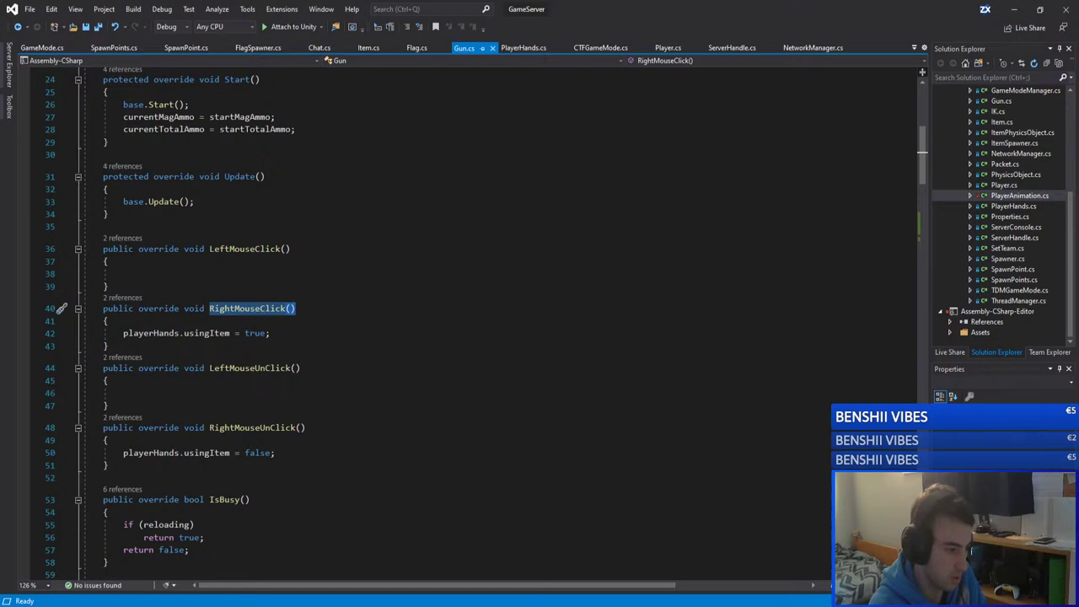
{"action": "left_click_drag", "start_coordinate": [209, 369], "coordinate": [301, 368]}
{"action": "left_click_drag", "start_coordinate": [209, 428], "coordinate": [306, 428]}
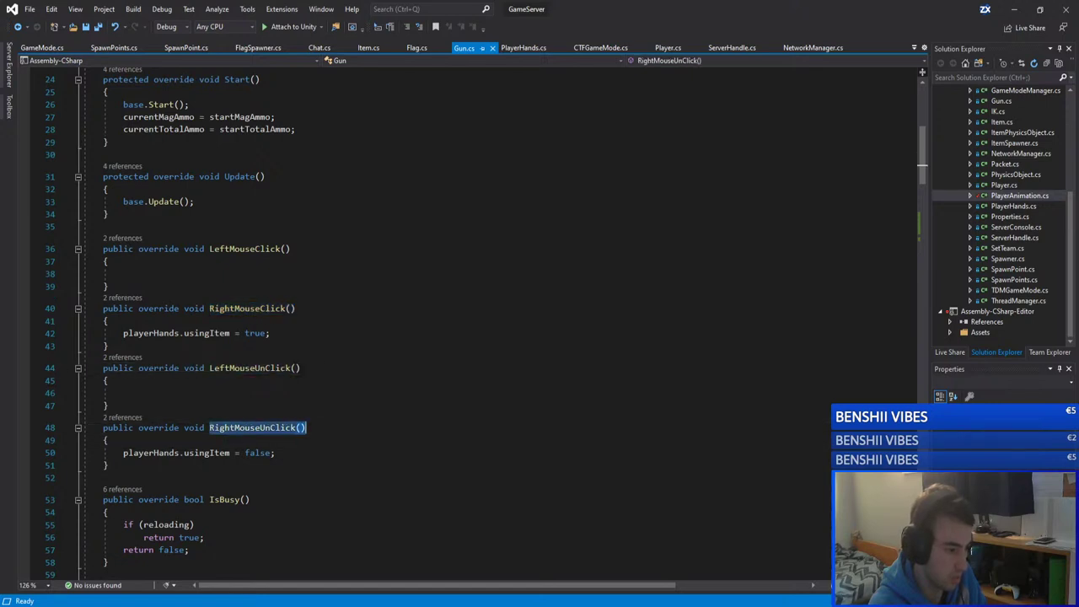
{"action": "left_click", "coordinate": [351, 431]}
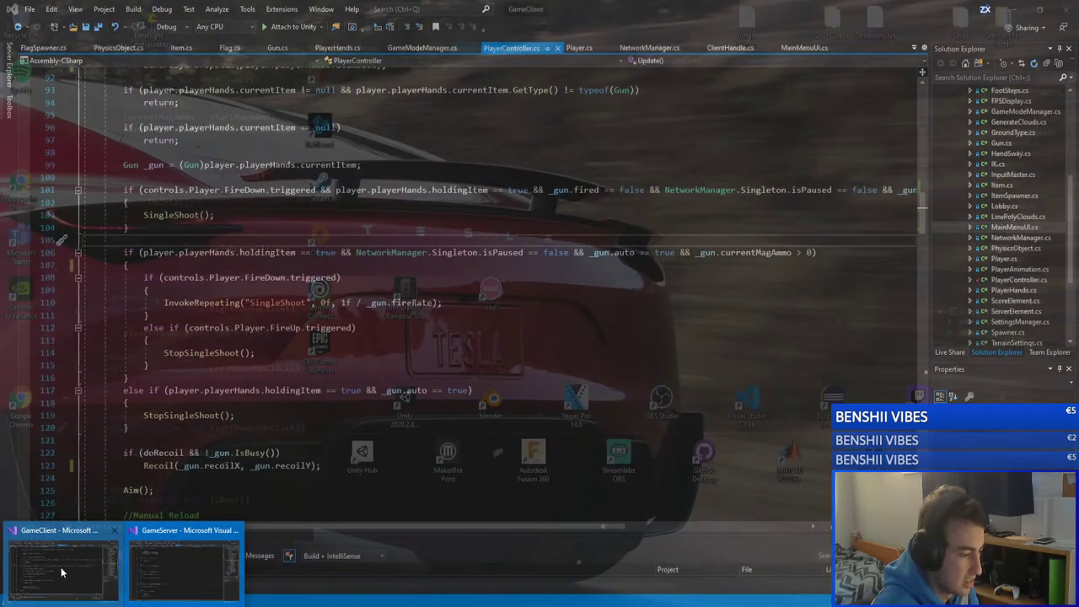
{"action": "left_click", "coordinate": [183, 564]}
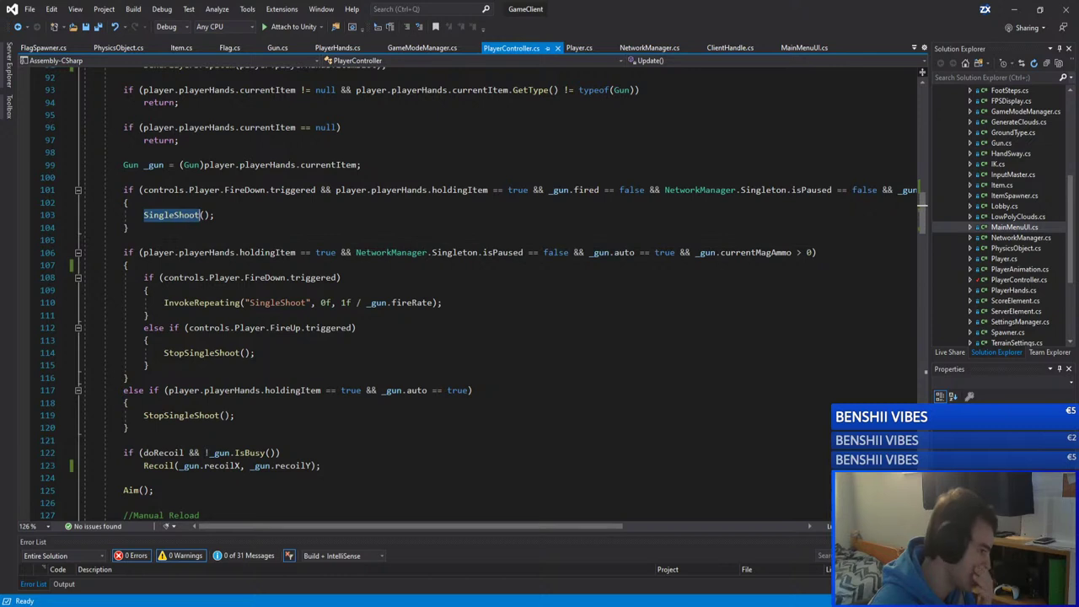
{"action": "double_click", "coordinate": [171, 215]}
{"action": "left_click_drag", "start_coordinate": [283, 523], "coordinate": [499, 506]}
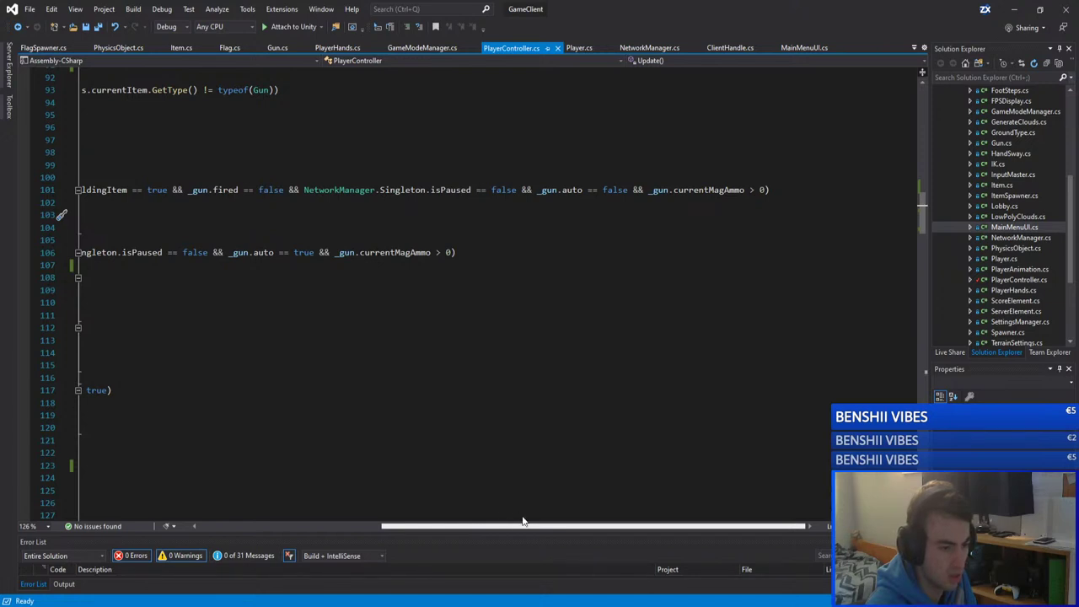
{"action": "scroll", "coordinate": [446, 518], "scroll_direction": "left", "scroll_amount": 2}
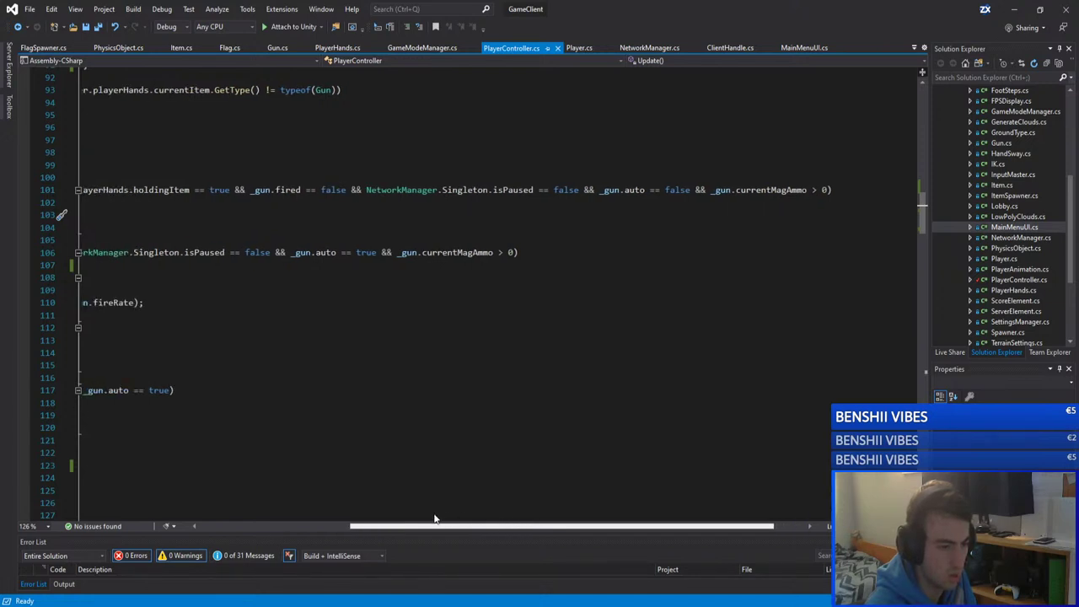
{"action": "scroll", "coordinate": [434, 518], "scroll_direction": "left", "scroll_amount": 3}
{"action": "left_click_drag", "start_coordinate": [701, 189], "coordinate": [468, 191]}
{"action": "left_click", "coordinate": [675, 190]}
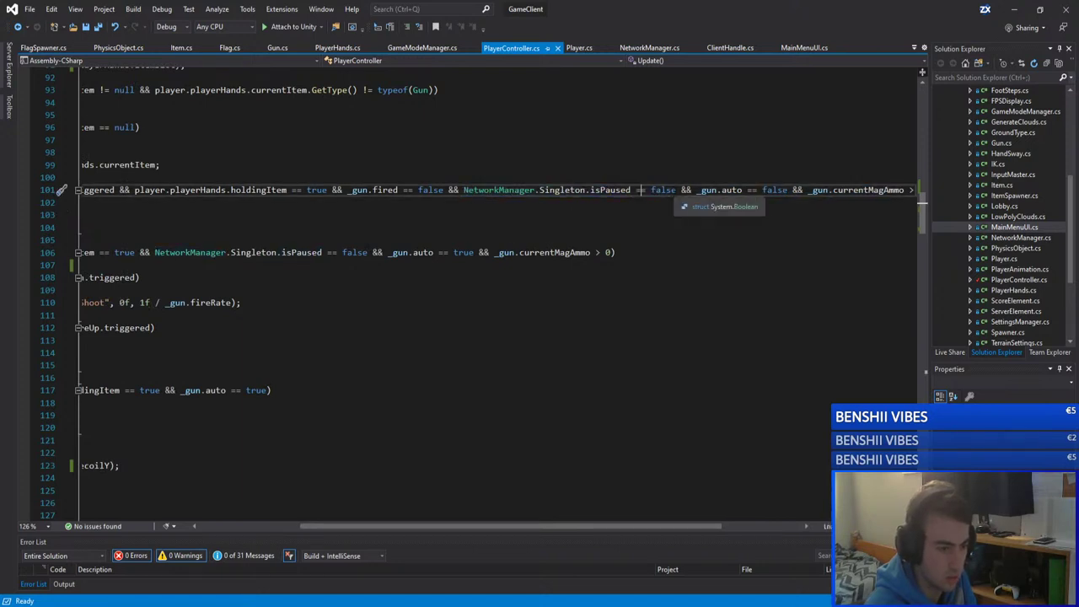
{"action": "left_click_drag", "start_coordinate": [675, 189], "coordinate": [464, 190]}
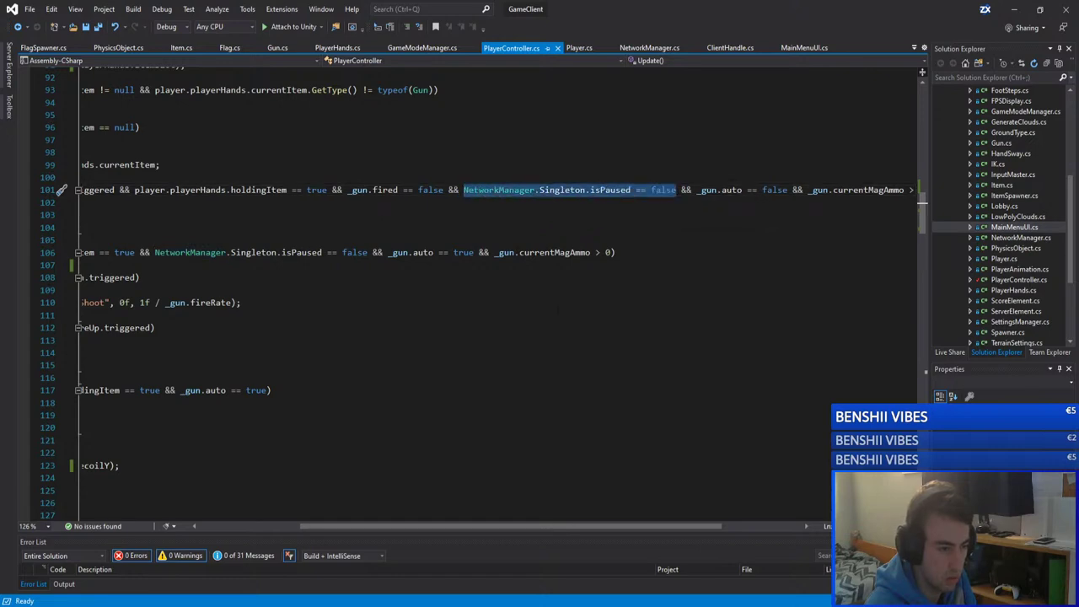
{"action": "left_click_drag", "start_coordinate": [502, 525], "coordinate": [390, 523]}
{"action": "scroll", "coordinate": [396, 405], "scroll_direction": "up", "scroll_amount": 5}
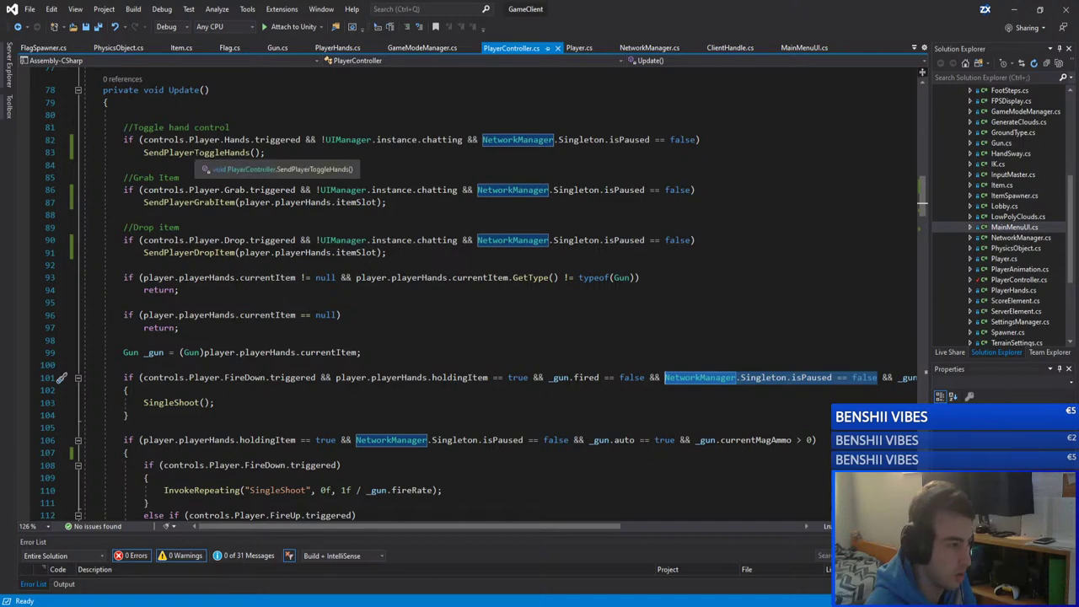
{"action": "scroll", "coordinate": [466, 337], "scroll_direction": "down", "scroll_amount": 6}
{"action": "scroll", "coordinate": [466, 337], "scroll_direction": "down", "scroll_amount": 6}
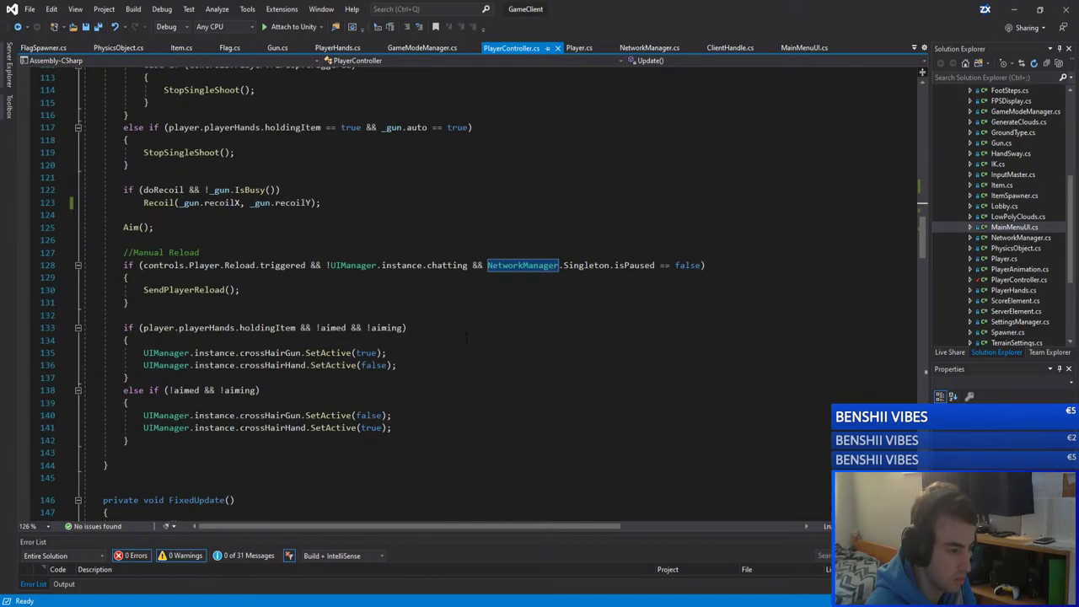
{"action": "scroll", "coordinate": [466, 338], "scroll_direction": "down", "scroll_amount": 3}
{"action": "scroll", "coordinate": [466, 337], "scroll_direction": "down", "scroll_amount": 9}
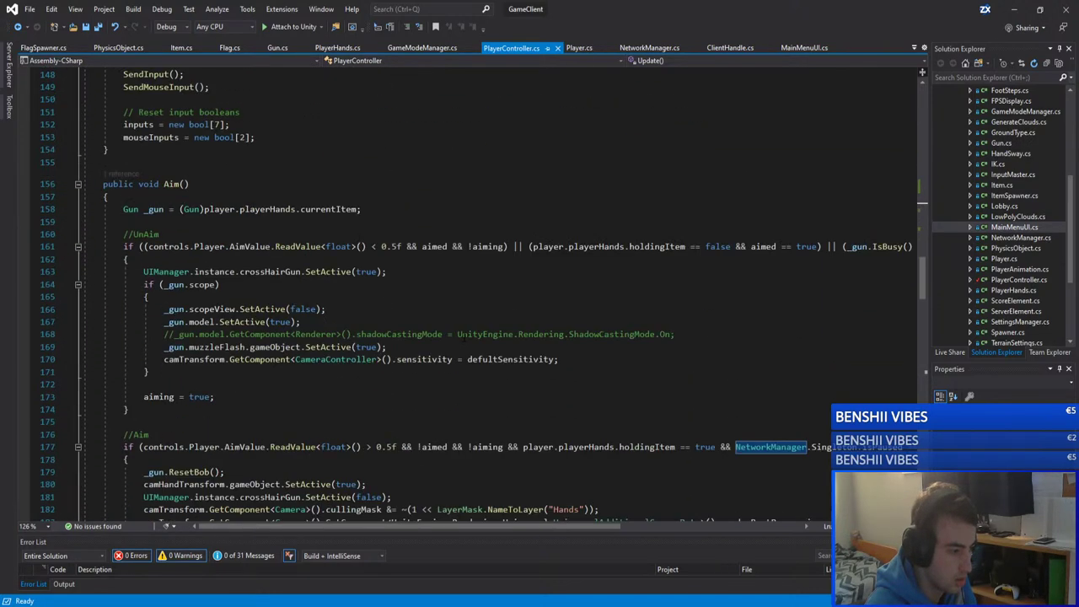
{"action": "scroll", "coordinate": [466, 337], "scroll_direction": "down", "scroll_amount": 20}
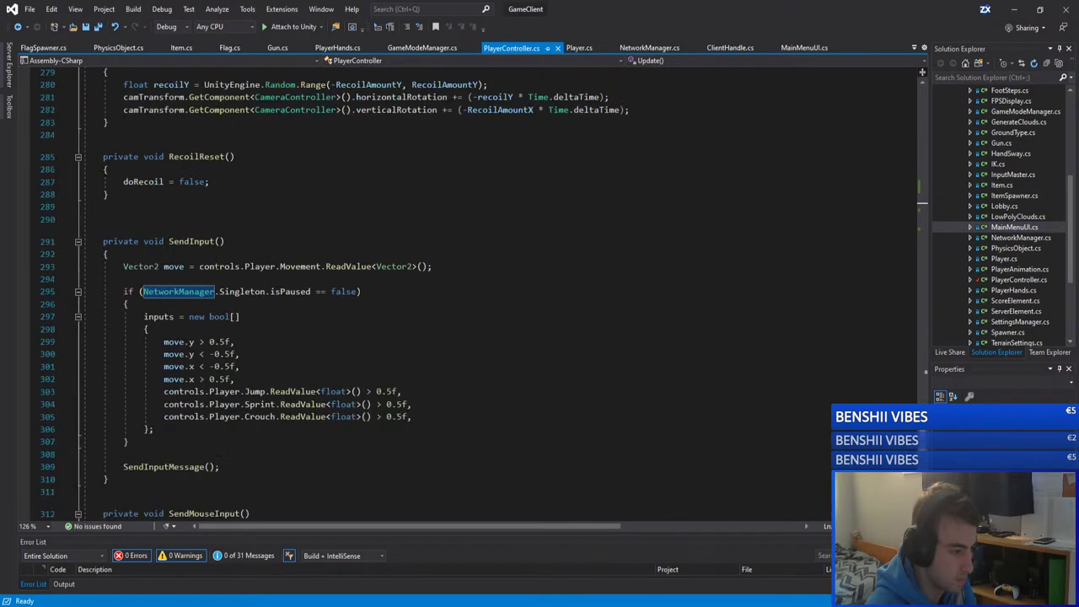
{"action": "scroll", "coordinate": [202, 244], "scroll_direction": "down", "scroll_amount": 6}
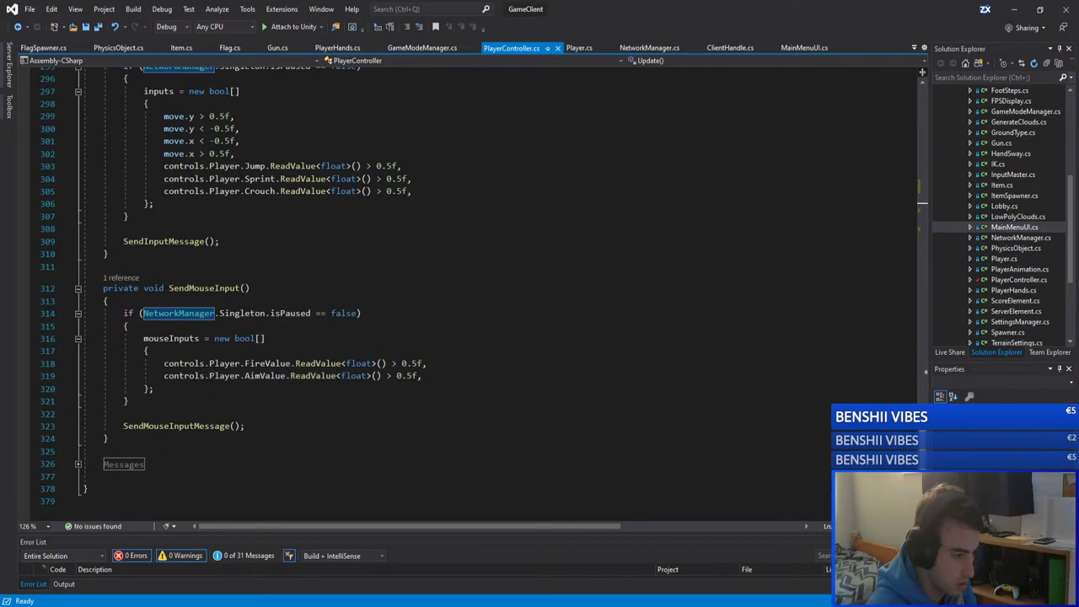
{"action": "left_click", "coordinate": [121, 277]}
{"action": "double_click", "coordinate": [173, 245]}
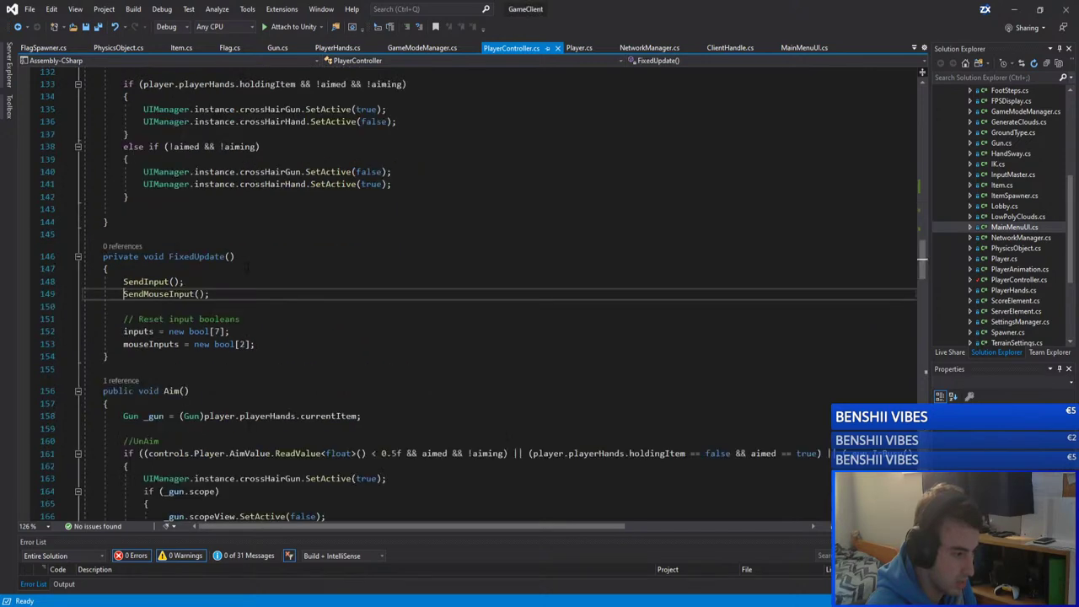
{"action": "scroll", "coordinate": [177, 295], "scroll_direction": "down", "scroll_amount": 20}
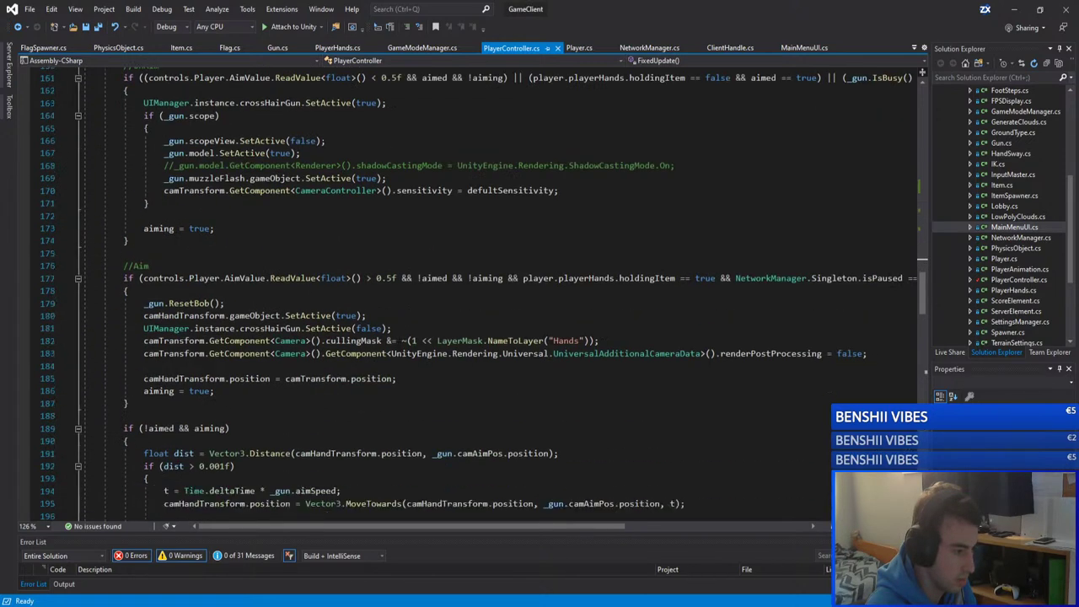
{"action": "scroll", "coordinate": [398, 335], "scroll_direction": "down", "scroll_amount": 20}
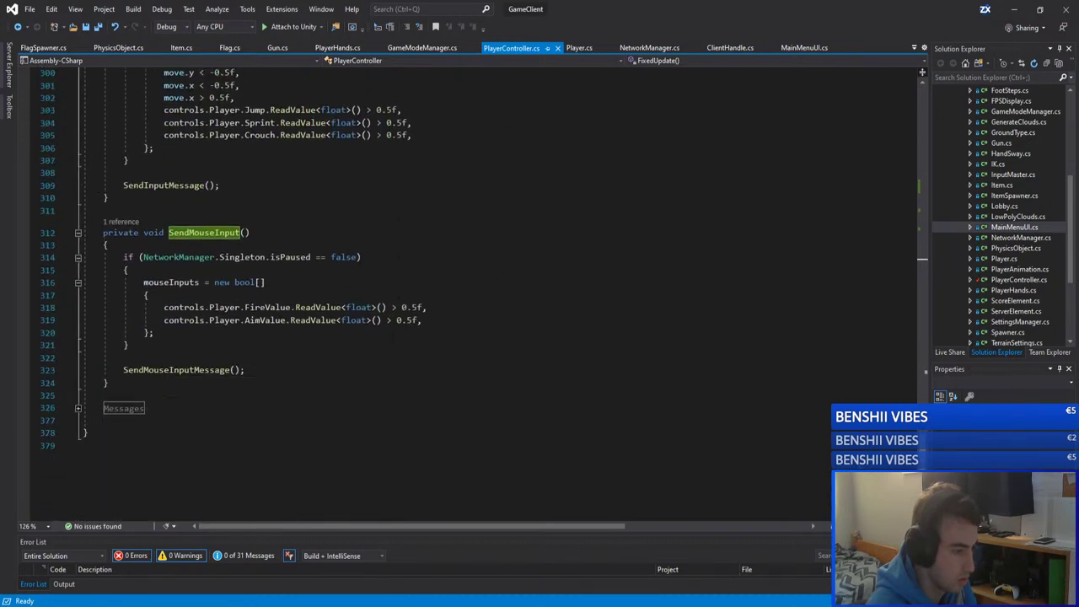
{"action": "left_click_drag", "start_coordinate": [358, 258], "coordinate": [144, 258]}
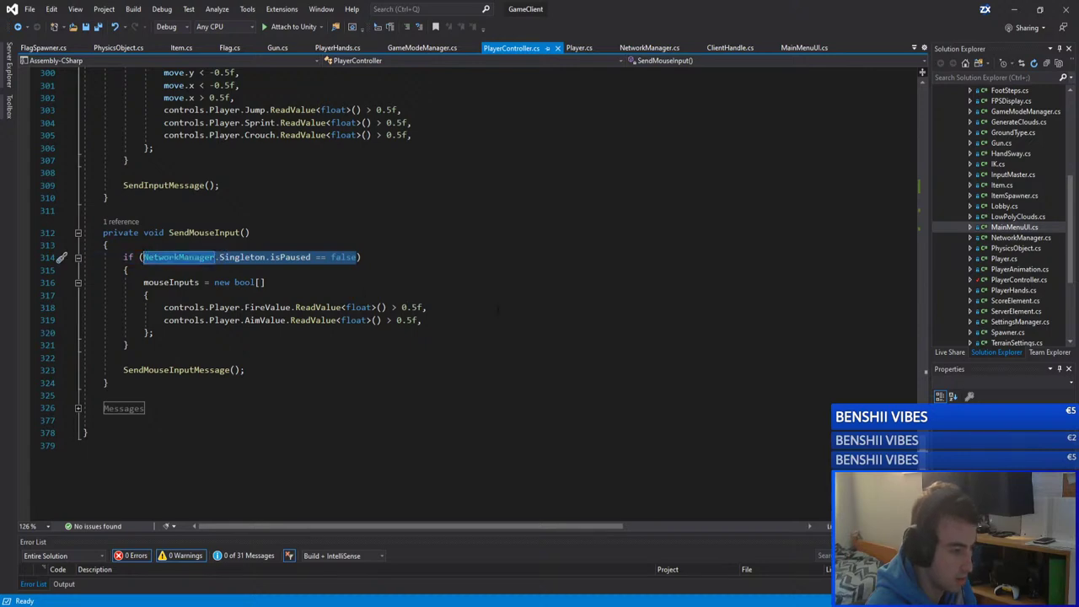
{"action": "scroll", "coordinate": [508, 306], "scroll_direction": "up", "scroll_amount": 20}
{"action": "scroll", "coordinate": [508, 306], "scroll_direction": "up", "scroll_amount": 17}
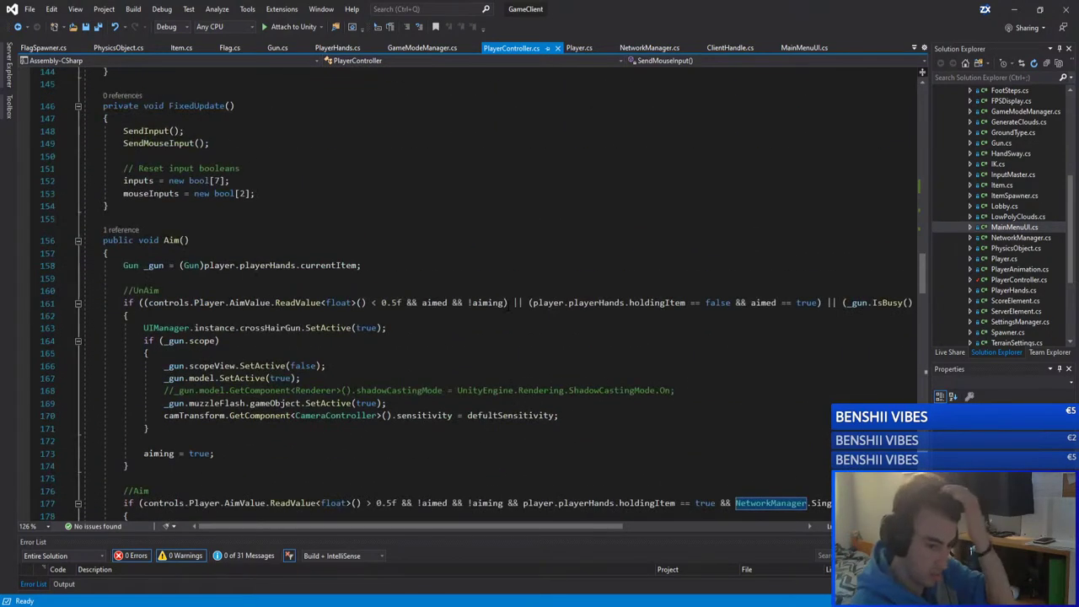
{"action": "scroll", "coordinate": [508, 306], "scroll_direction": "down", "scroll_amount": 5}
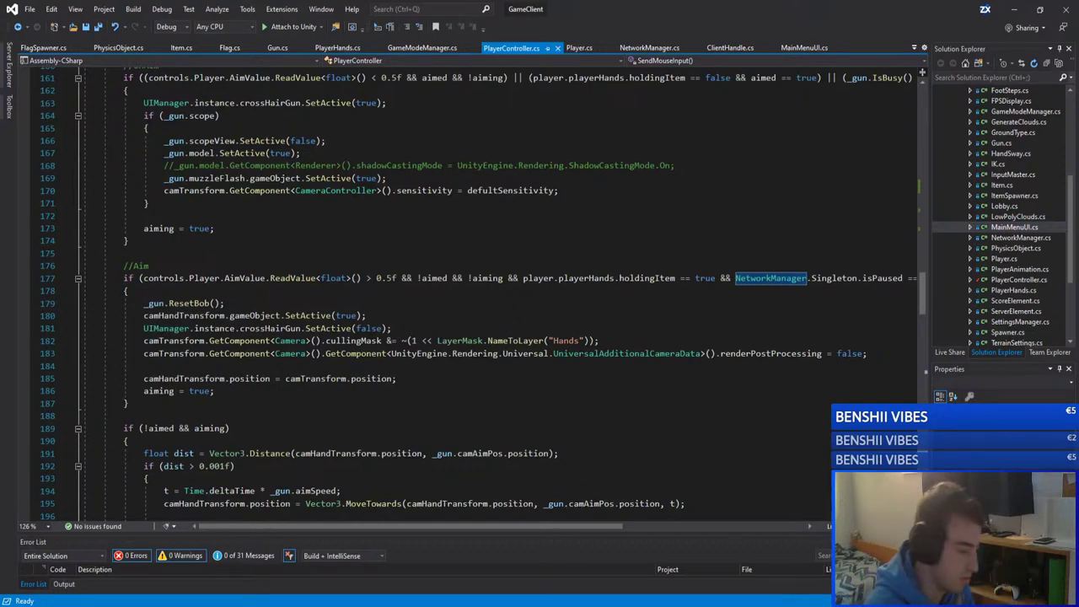
{"action": "left_click", "coordinate": [462, 340]}
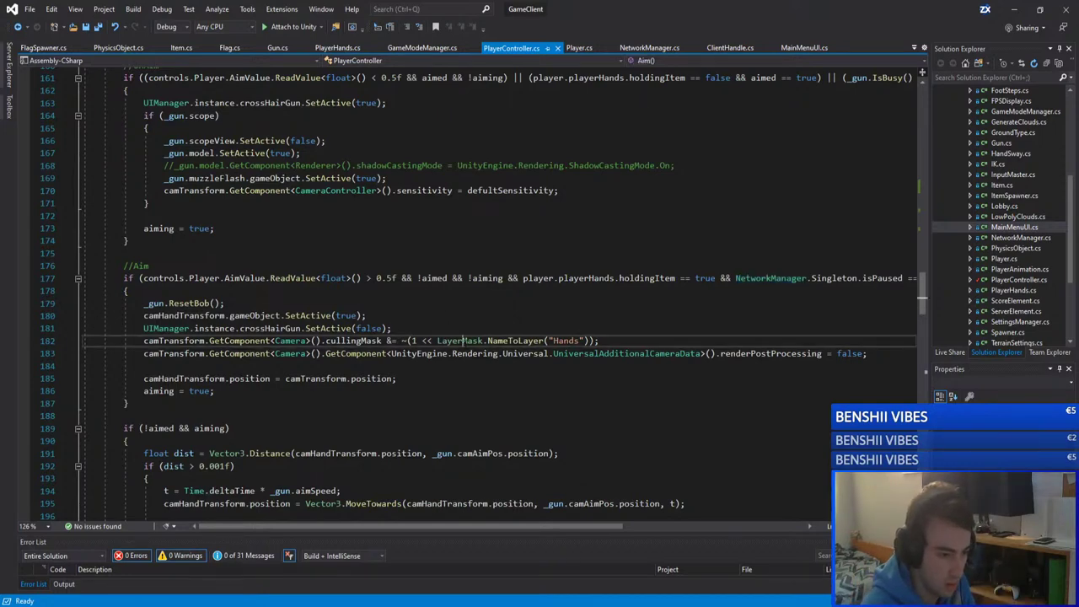
{"action": "scroll", "coordinate": [462, 342], "scroll_direction": "up", "scroll_amount": 5}
{"action": "scroll", "coordinate": [449, 340], "scroll_direction": "up", "scroll_amount": 20}
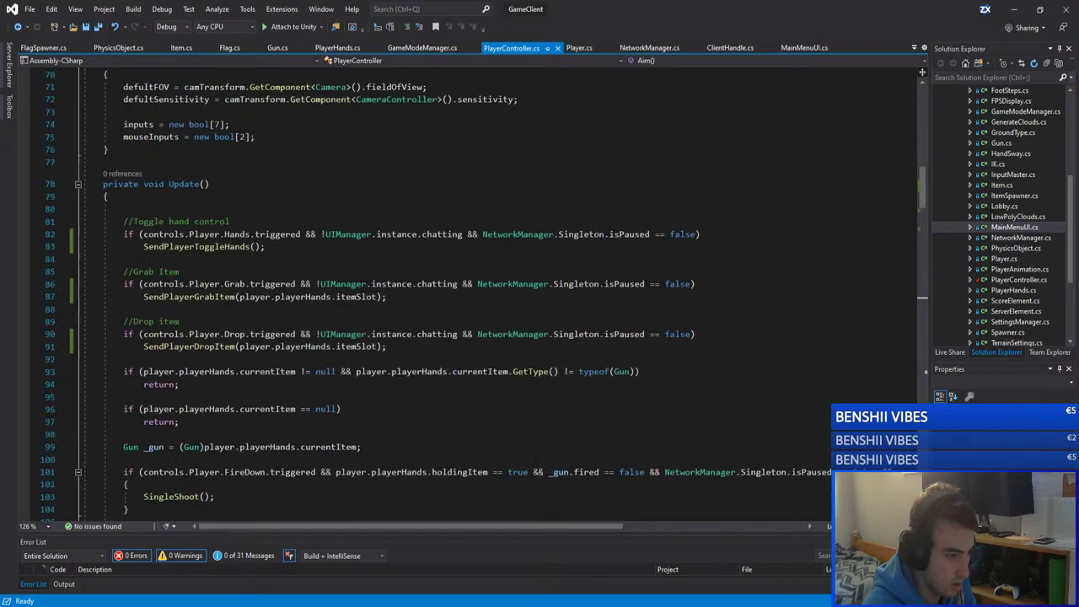
{"action": "scroll", "coordinate": [449, 338], "scroll_direction": "down", "scroll_amount": 6}
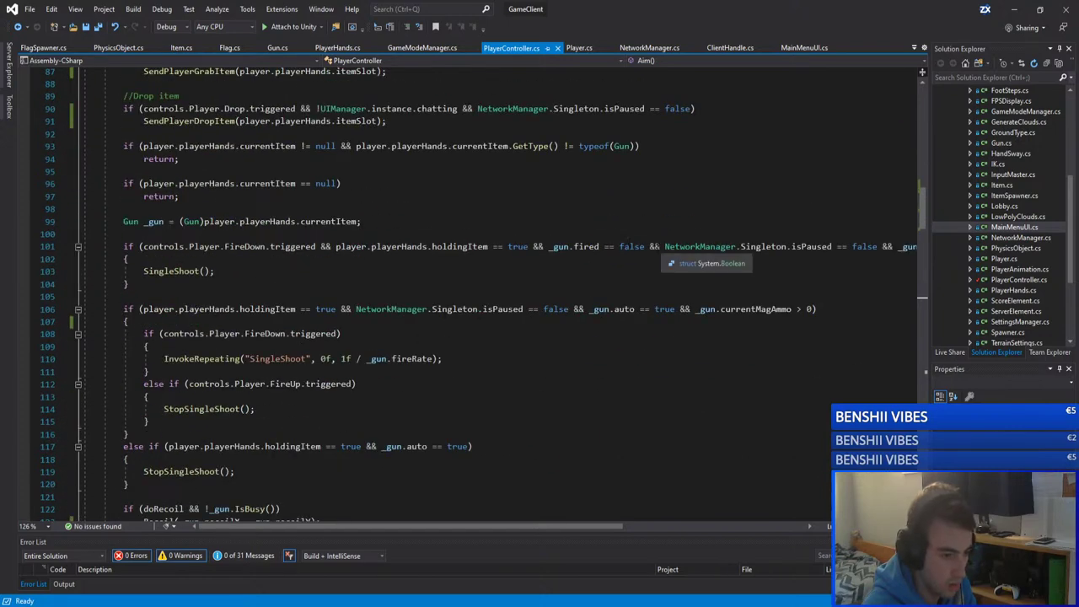
{"action": "left_click_drag", "start_coordinate": [644, 246], "coordinate": [549, 246]}
{"action": "double_click", "coordinate": [459, 246]}
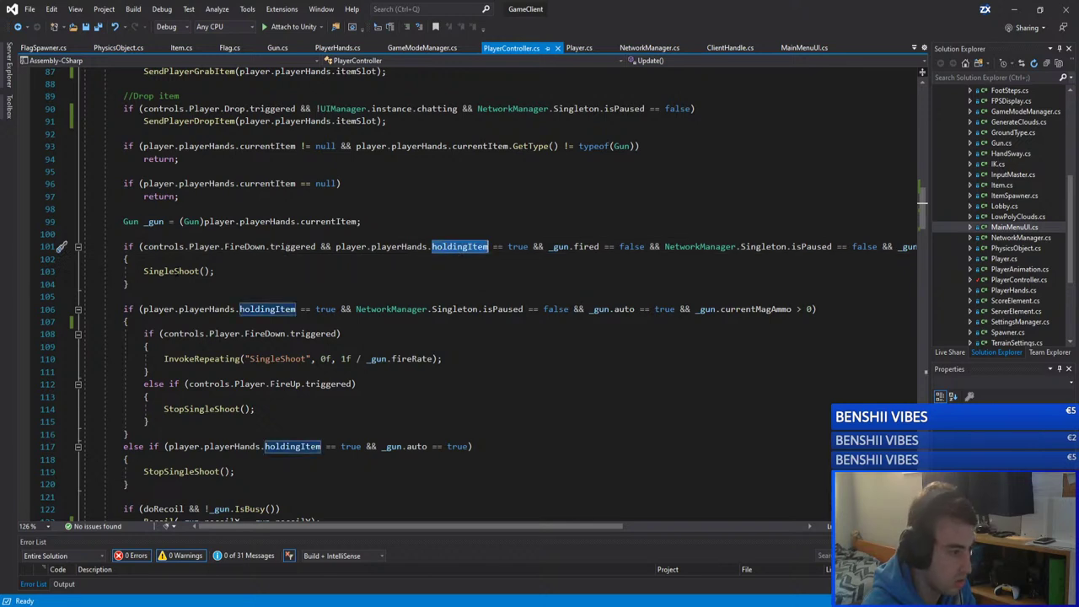
{"action": "left_click_drag", "start_coordinate": [133, 284], "coordinate": [141, 248]}
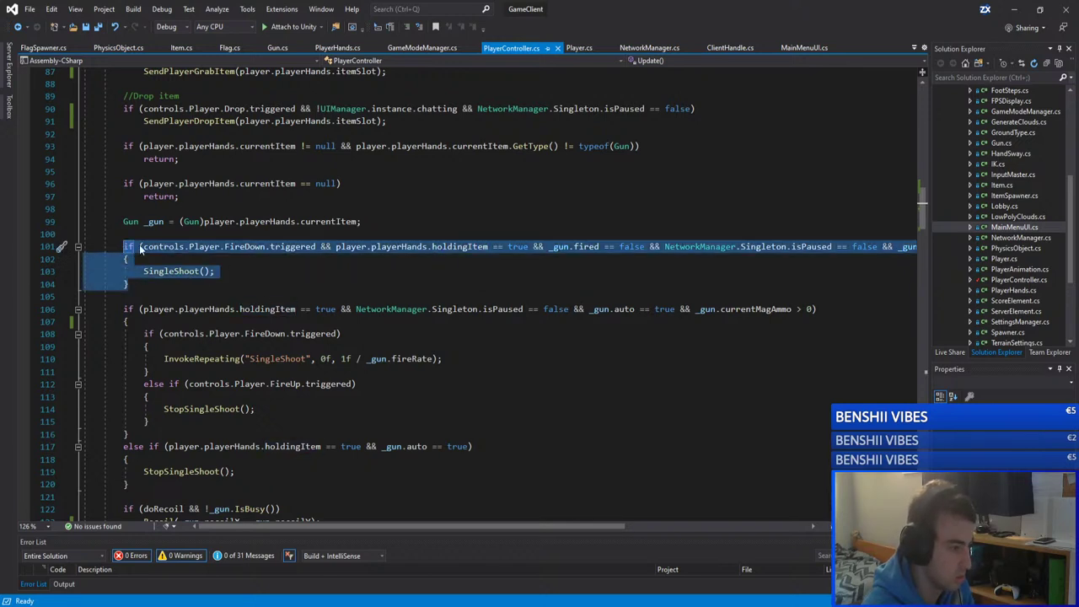
{"action": "left_click", "coordinate": [329, 283]}
{"action": "left_click_drag", "start_coordinate": [128, 284], "coordinate": [124, 246]}
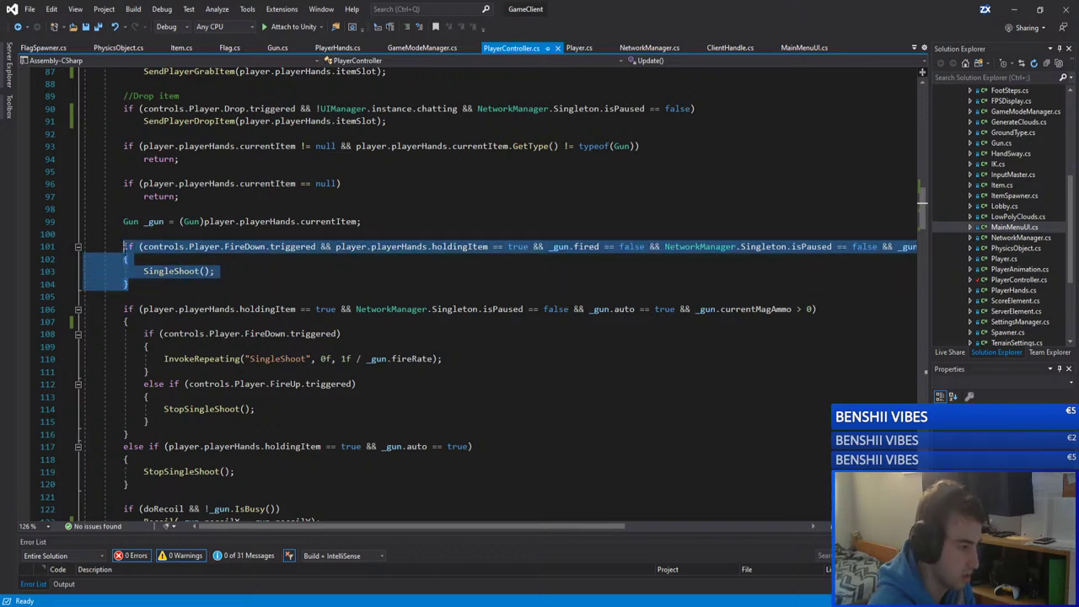
Step: Wrap the single-shot FireDown if block in /* and */ and save the file
{"action": "left_click", "coordinate": [167, 237]}
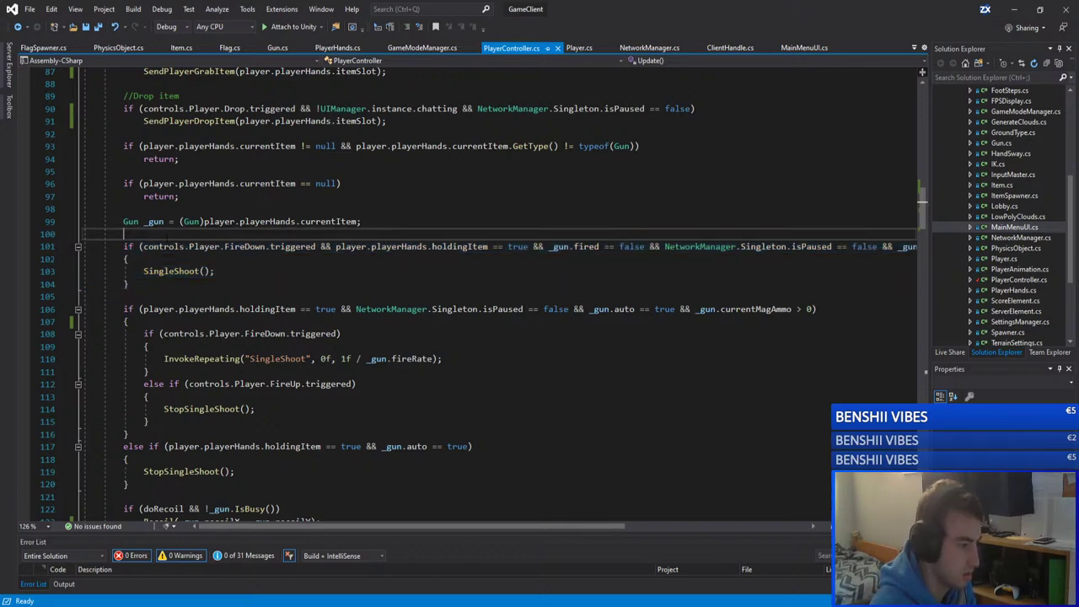
{"action": "key", "text": "Return"}
{"action": "type", "text": "?8"}
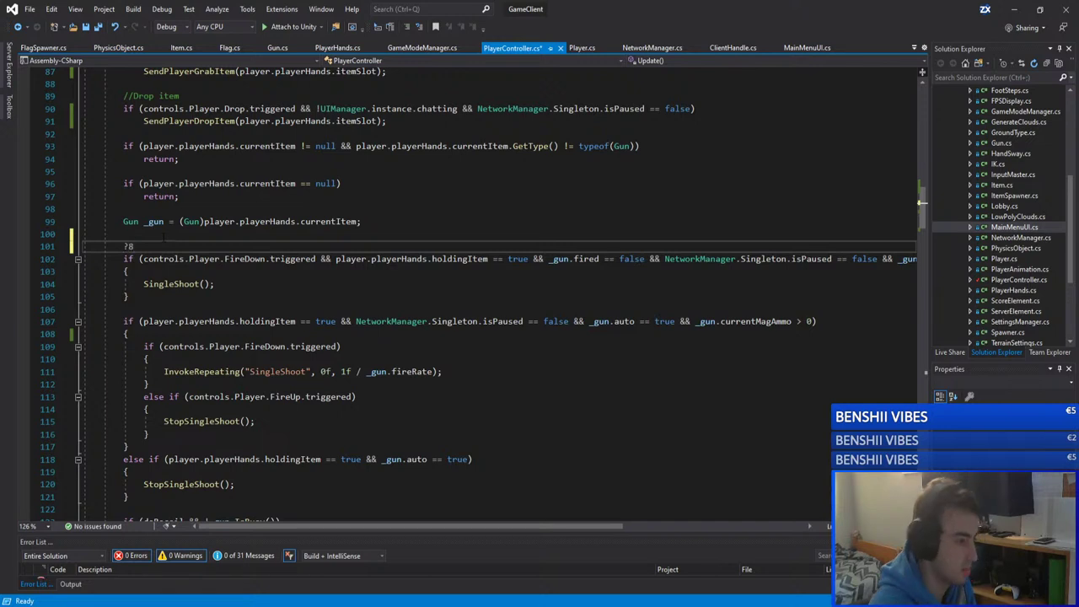
{"action": "key", "text": "BackSpace"}
{"action": "type", "text": "/*"}
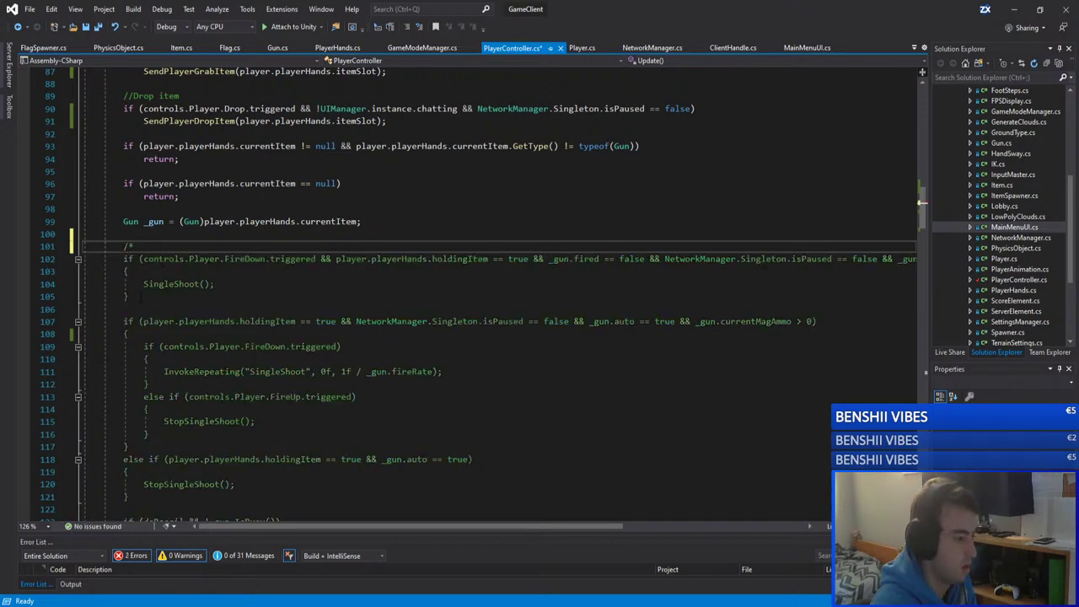
{"action": "left_click", "coordinate": [132, 296]}
{"action": "key", "text": "Return"}
{"action": "type", "text": "*/"}
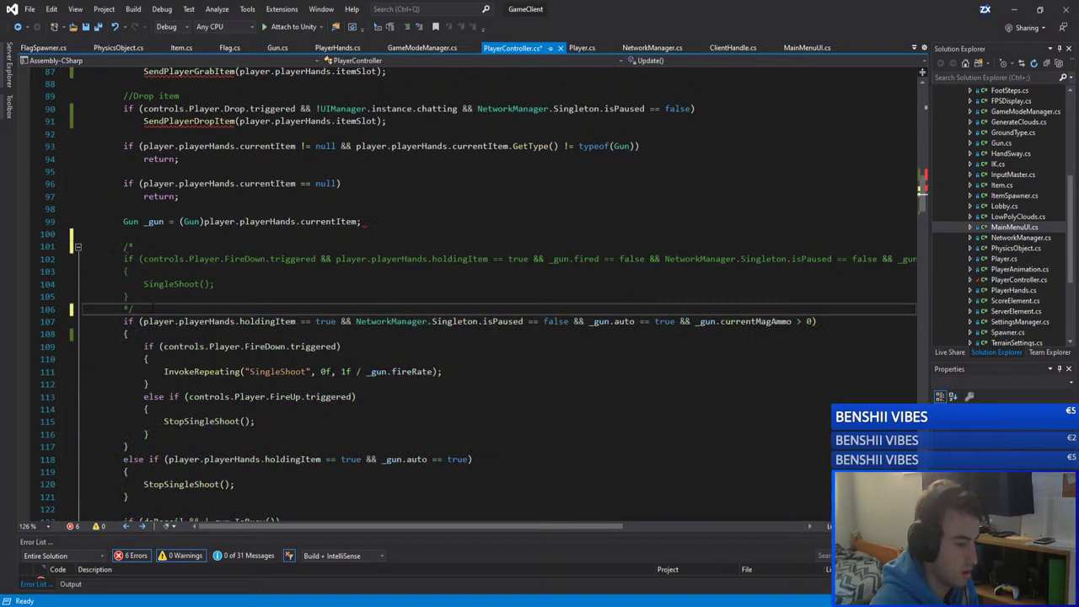
{"action": "key", "text": "Up"}
{"action": "key", "text": "Up"}
{"action": "key", "text": "ctrl+s"}
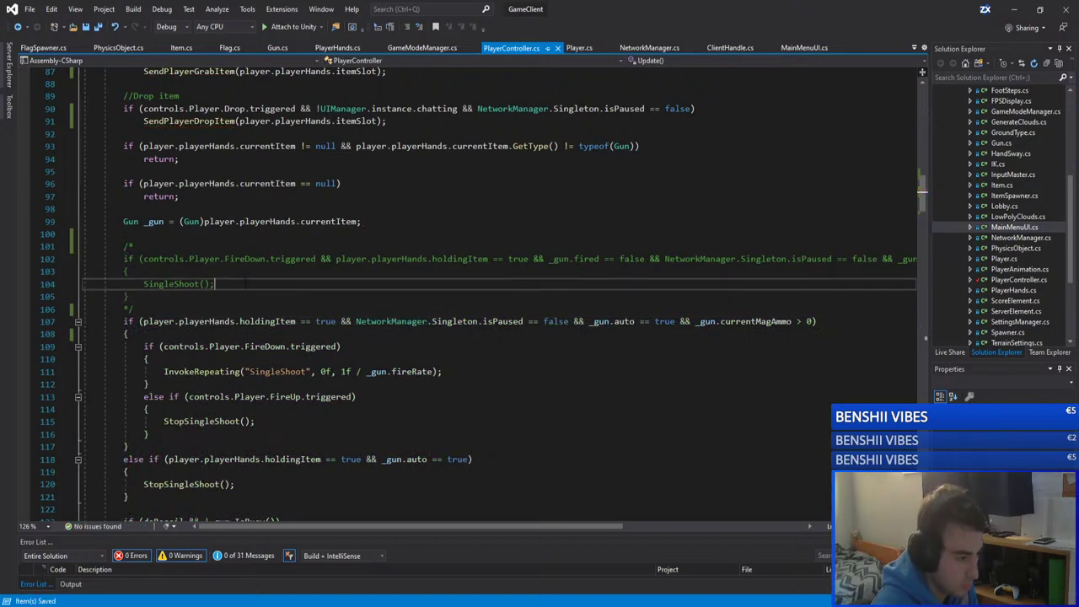
Step: Highlight every occurrence of SingleShoot from the call on line 104
{"action": "left_click_drag", "start_coordinate": [270, 283], "coordinate": [142, 284]}
{"action": "left_click", "coordinate": [165, 284]}
{"action": "double_click", "coordinate": [162, 286]}
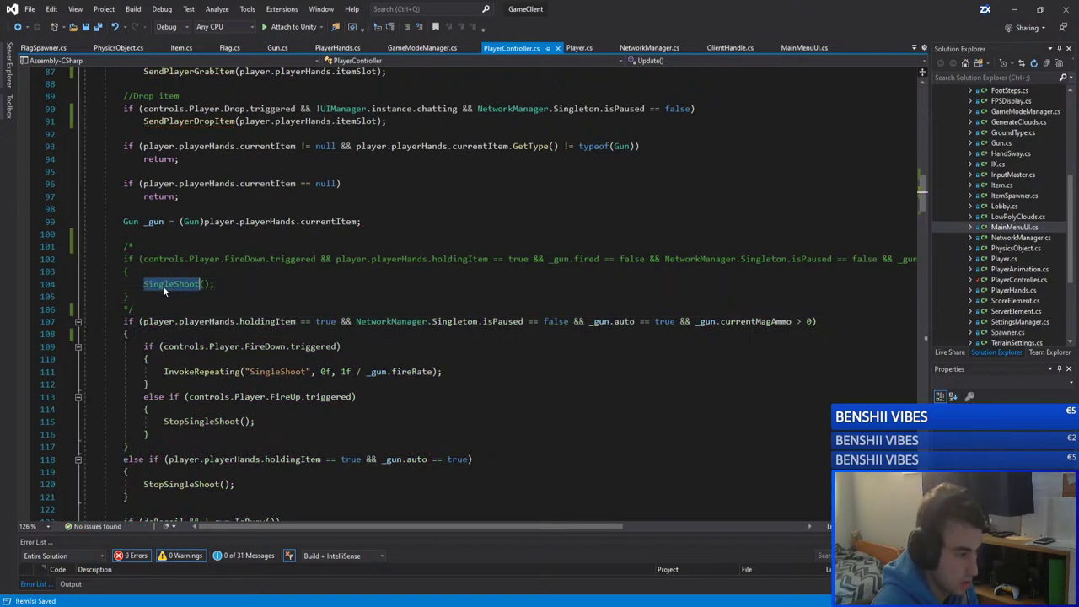
{"action": "scroll", "coordinate": [163, 286], "scroll_direction": "down", "scroll_amount": 9}
{"action": "scroll", "coordinate": [275, 358], "scroll_direction": "down", "scroll_amount": 15}
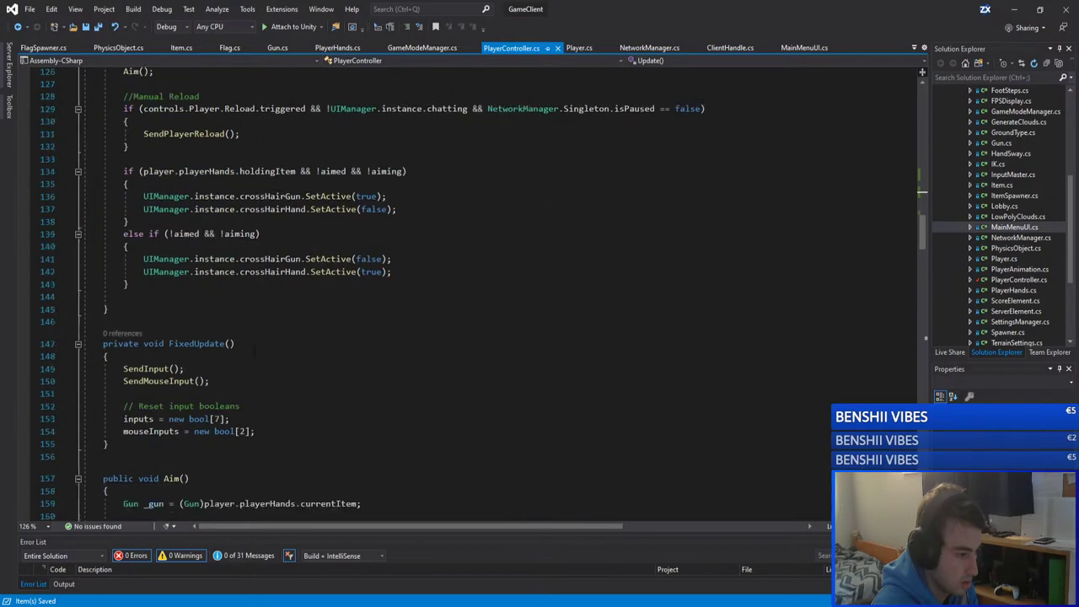
Step: Step through the SingleShoot() method from doRecoil = true to SendPlayerShoot on line 269
{"action": "scroll", "coordinate": [275, 358], "scroll_direction": "down", "scroll_amount": 20}
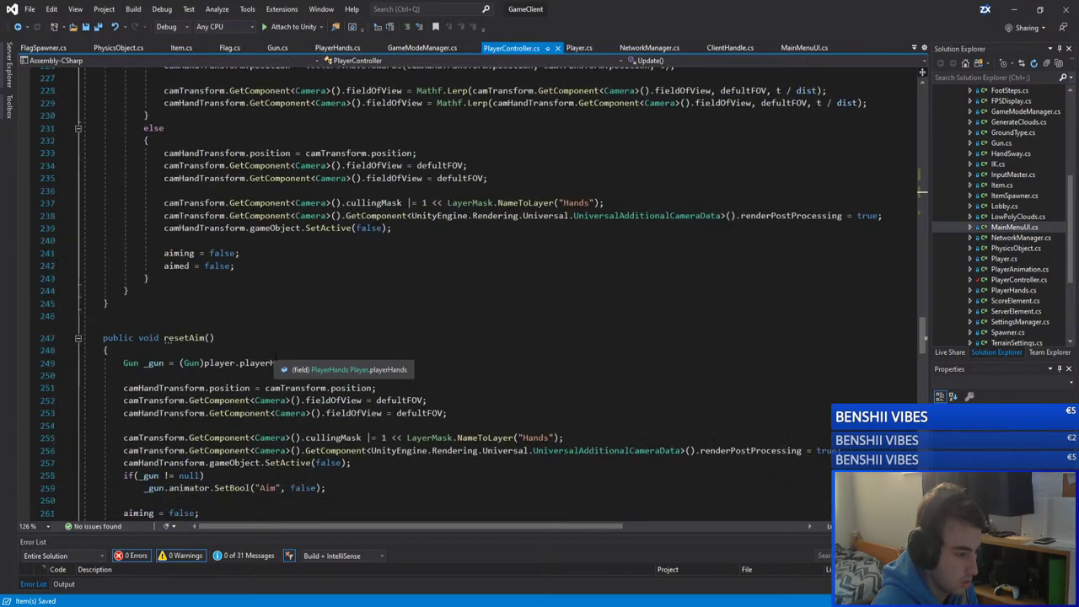
{"action": "scroll", "coordinate": [275, 357], "scroll_direction": "down", "scroll_amount": 8}
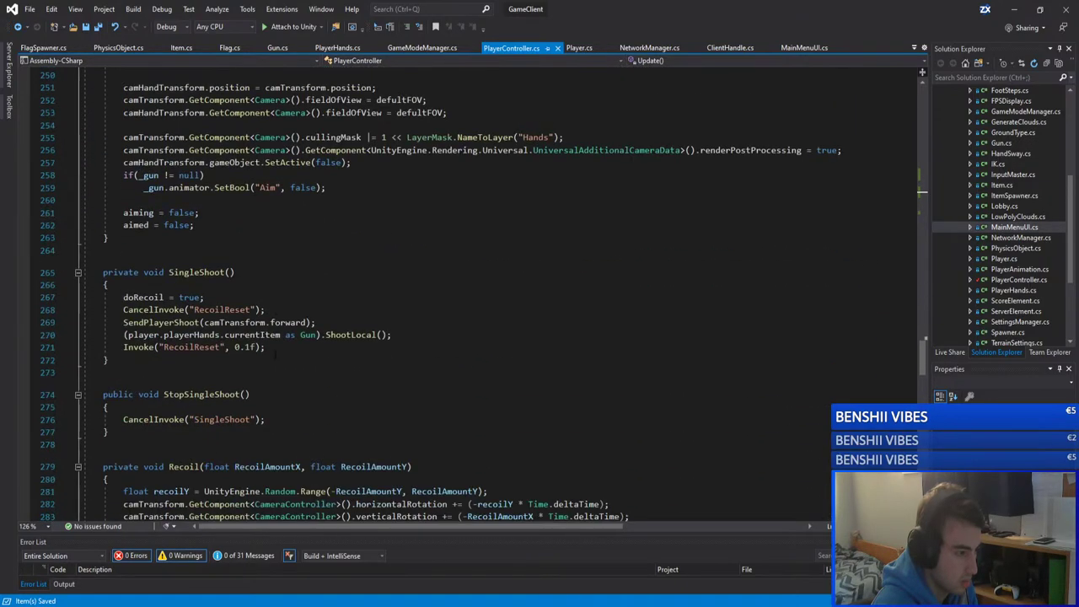
{"action": "left_click", "coordinate": [204, 297]}
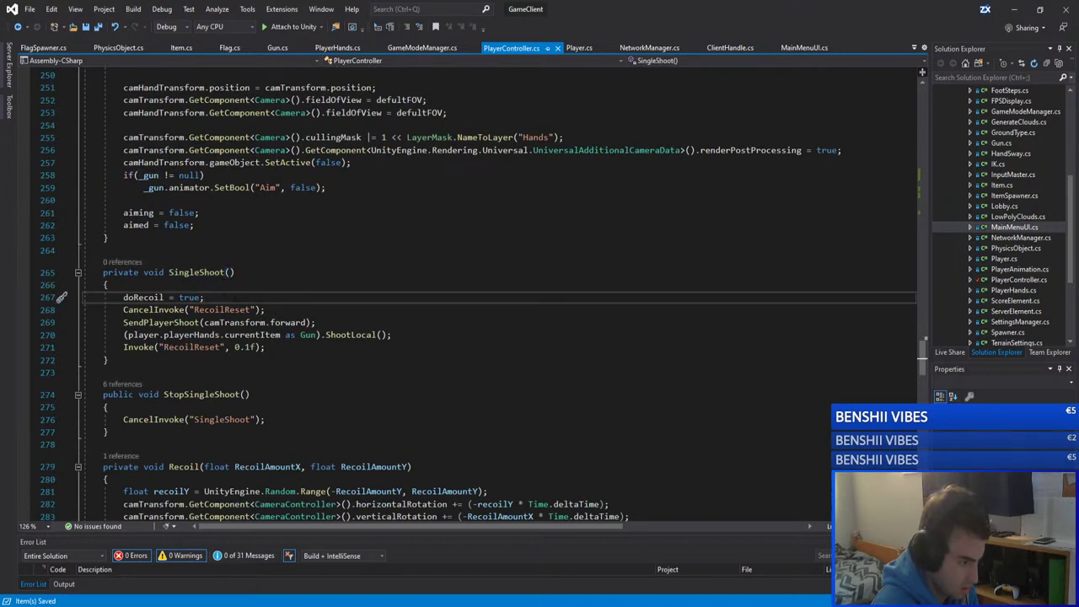
{"action": "key", "text": "shift+Home"}
{"action": "key", "text": "Up"}
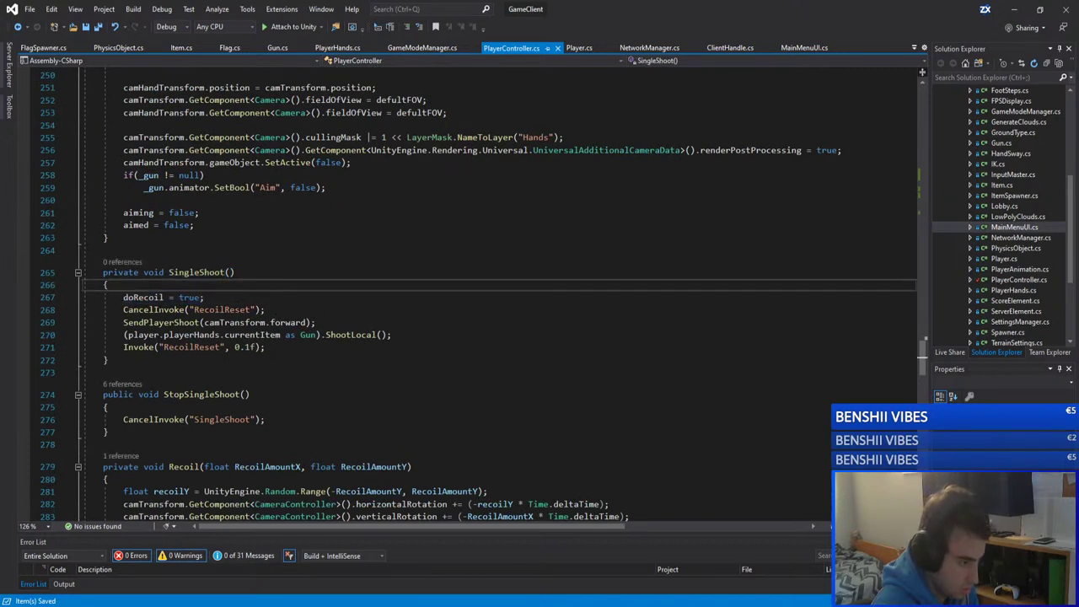
{"action": "key", "text": "Down"}
{"action": "key", "text": "Down"}
{"action": "key", "text": "Down"}
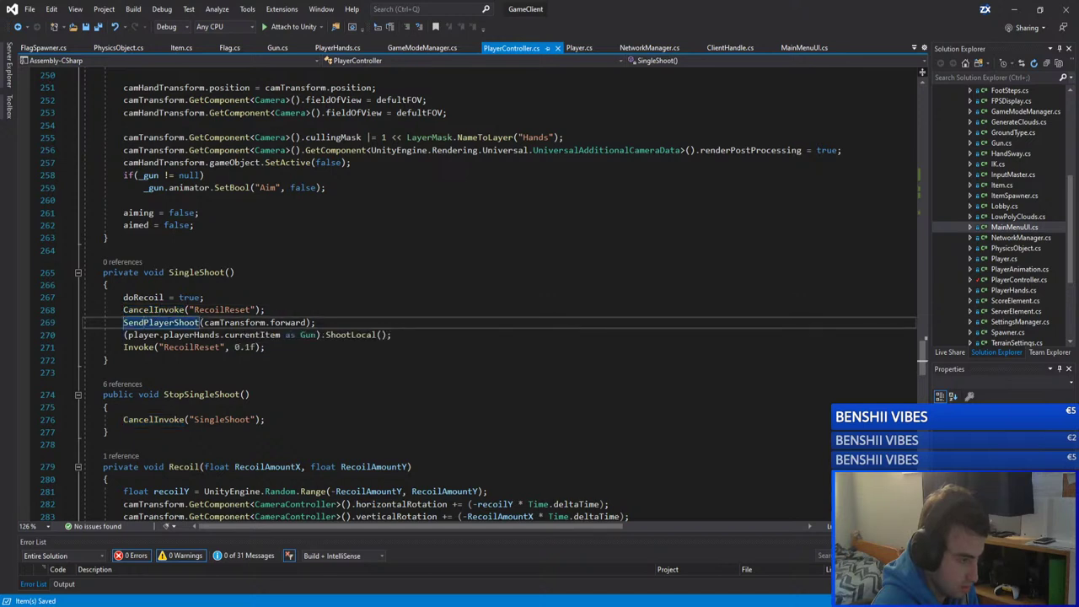
{"action": "key", "text": "ctrl+shift+Right"}
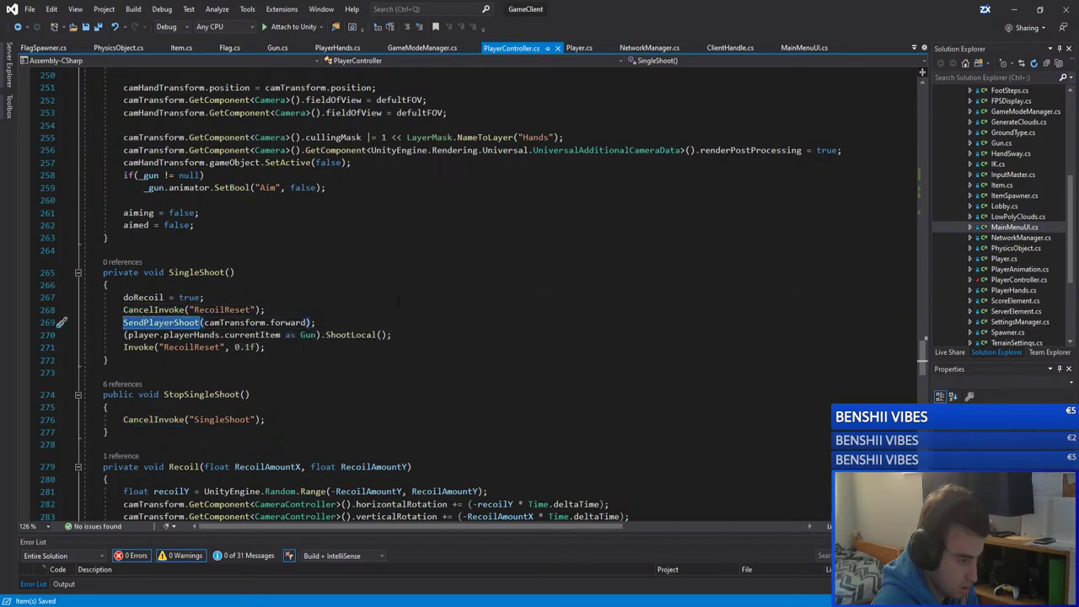
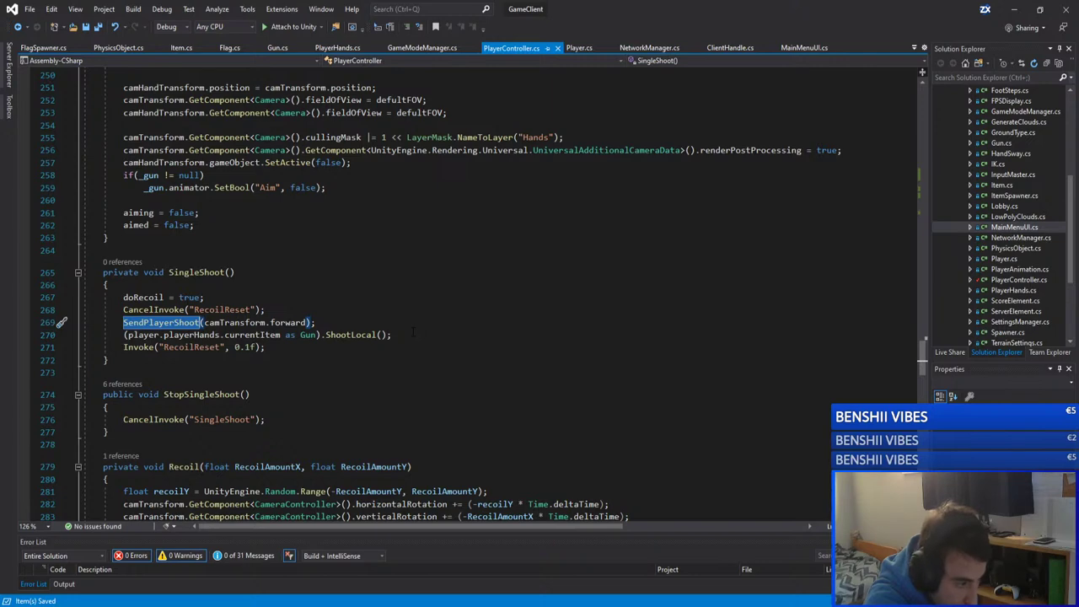
Step: Remove the /* */ comment markers around the FireDown SingleShoot block in PlayerController.cs
{"action": "scroll", "coordinate": [413, 331], "scroll_direction": "up", "scroll_amount": 20}
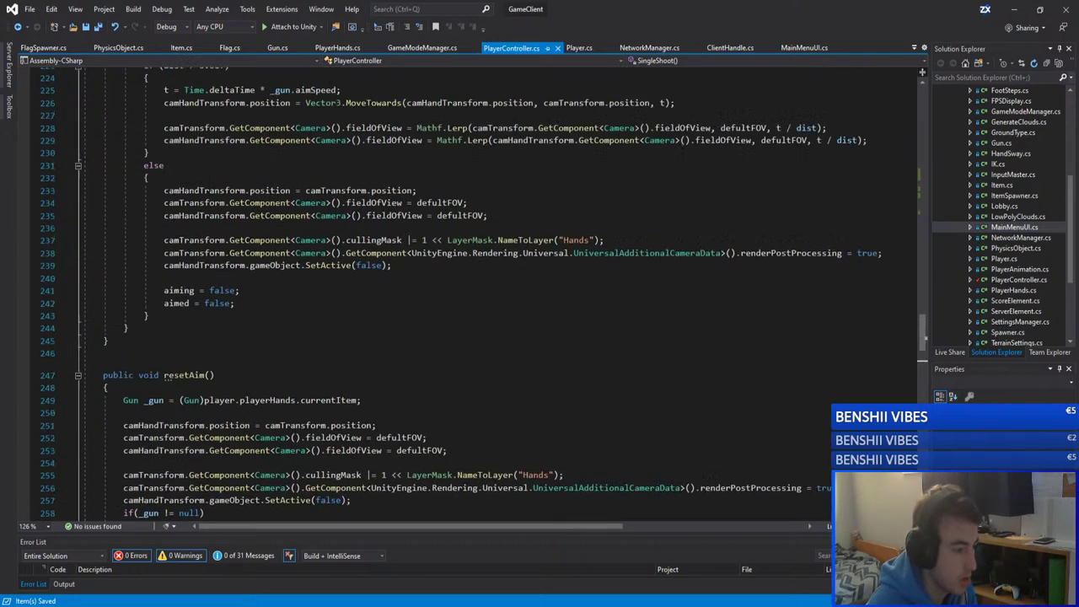
{"action": "scroll", "coordinate": [413, 331], "scroll_direction": "up", "scroll_amount": 20}
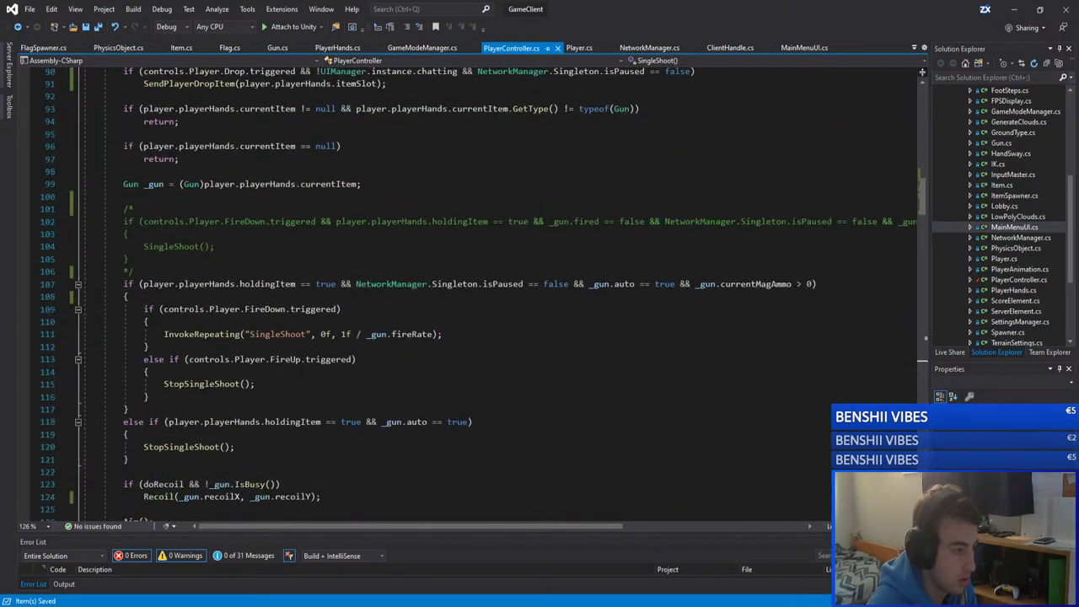
{"action": "left_click", "coordinate": [135, 271]}
{"action": "key", "text": "BackSpace"}
{"action": "key", "text": "BackSpace"}
{"action": "key", "text": "Up"}
{"action": "key", "text": "Up"}
{"action": "key", "text": "Up"}
{"action": "key", "text": "Up"}
{"action": "key", "text": "Up"}
{"action": "key", "text": "Delete"}
{"action": "key", "text": "Delete"}
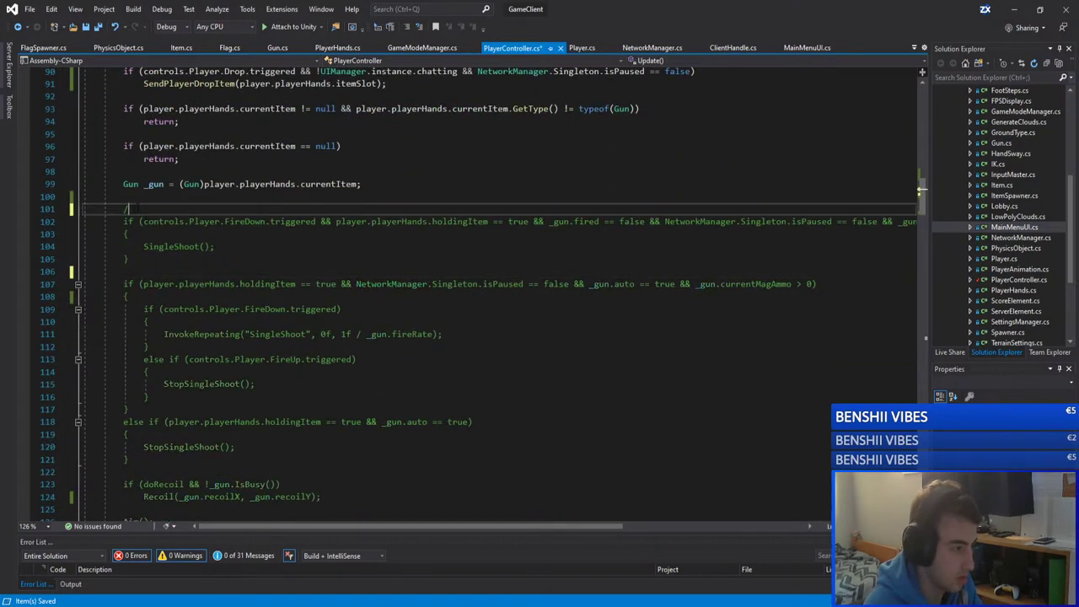
{"action": "key", "text": "Down"}
{"action": "key", "text": "Down"}
{"action": "key", "text": "Down"}
{"action": "key", "text": "Down"}
{"action": "key", "text": "Down"}
{"action": "key", "text": "Up"}
{"action": "key", "text": "Up"}
{"action": "key", "text": "End"}
{"action": "key", "text": "shift+Home"}
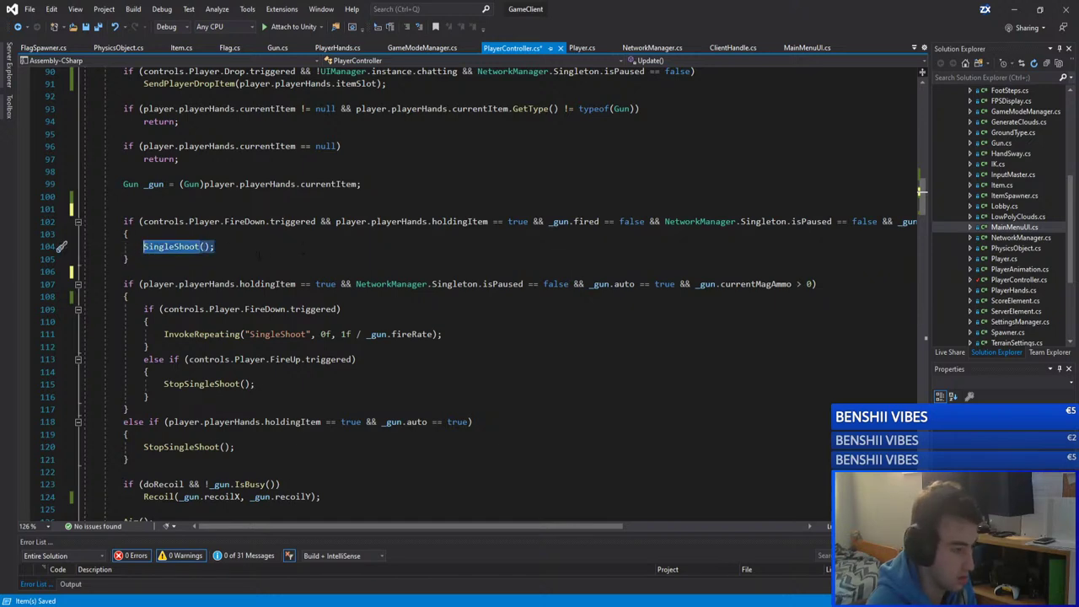
Step: Toggle the comment on the SendPlayerShoot call in SingleShoot, then jump to its definition
{"action": "scroll", "coordinate": [295, 295], "scroll_direction": "down", "scroll_amount": 20}
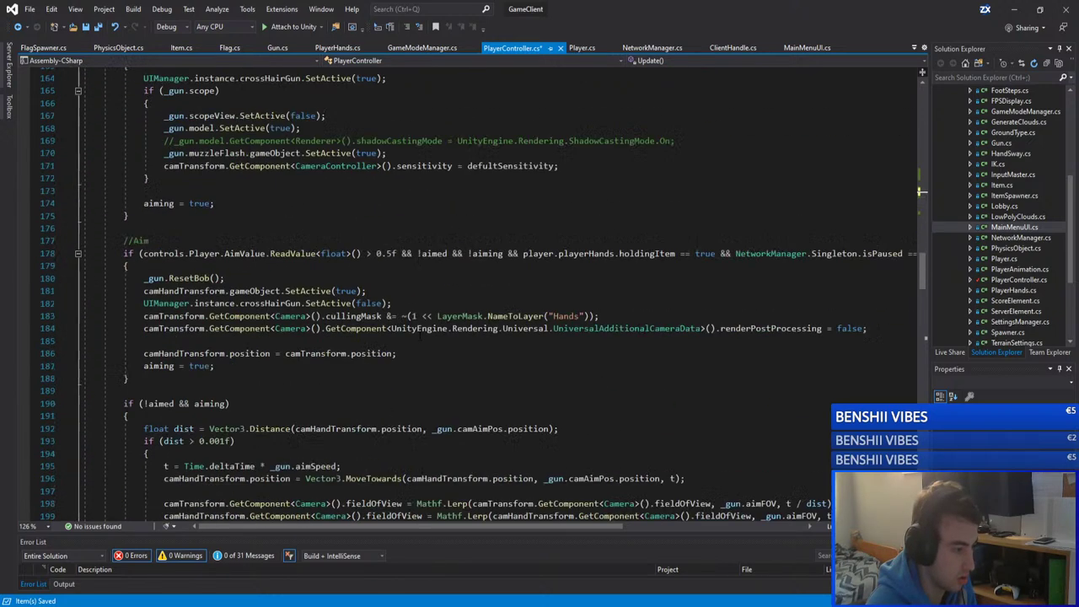
{"action": "scroll", "coordinate": [418, 335], "scroll_direction": "down", "scroll_amount": 16}
{"action": "left_click", "coordinate": [106, 360]}
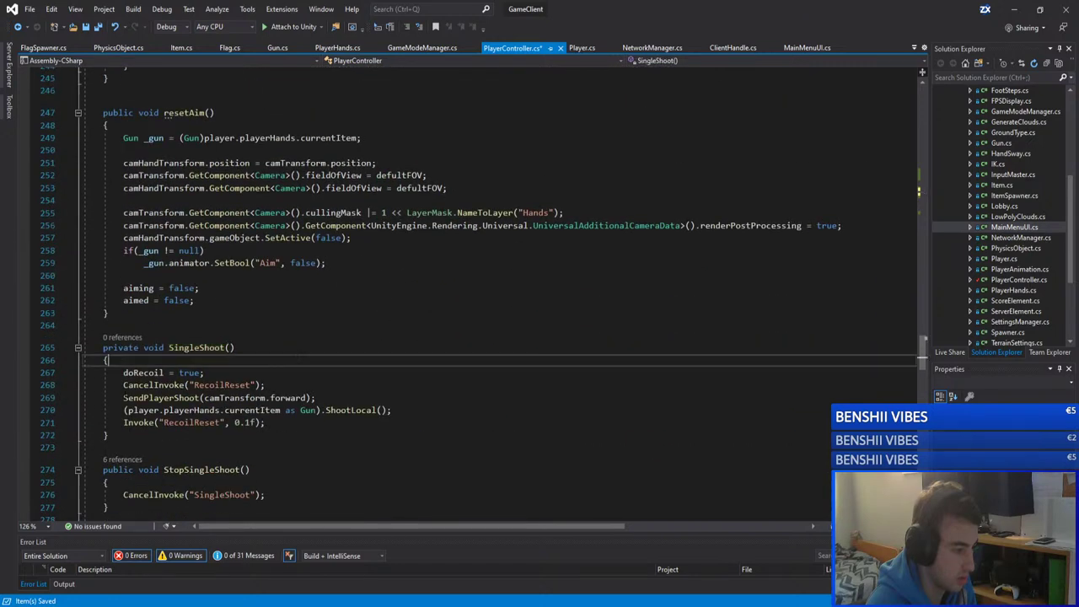
{"action": "left_click", "coordinate": [160, 397]}
{"action": "key", "text": "ctrl+k"}
{"action": "key", "text": "ctrl+c"}
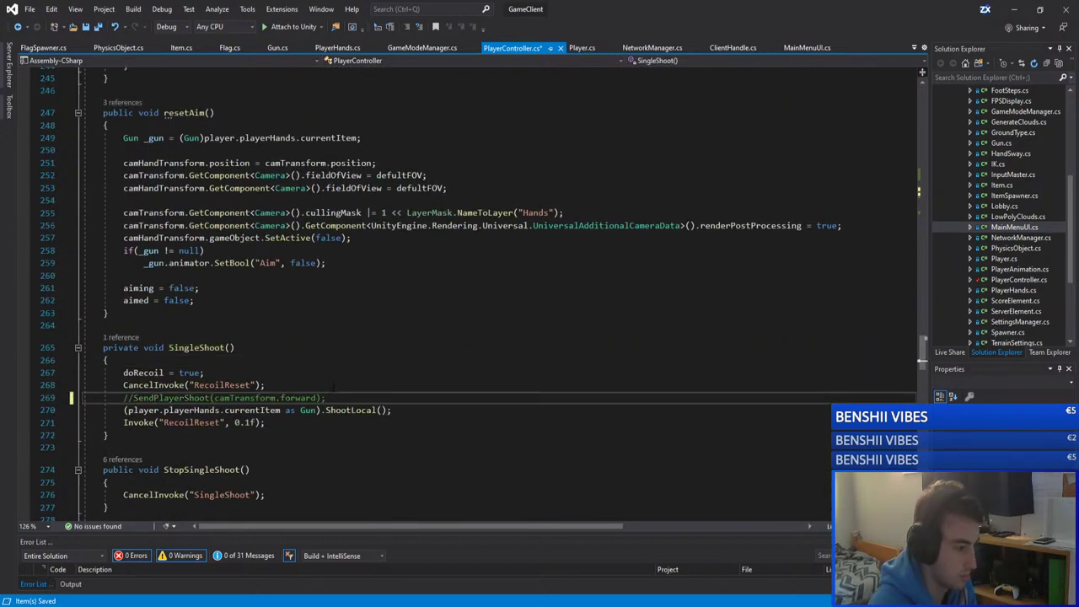
{"action": "left_click", "coordinate": [221, 385]}
{"action": "left_click", "coordinate": [123, 397]}
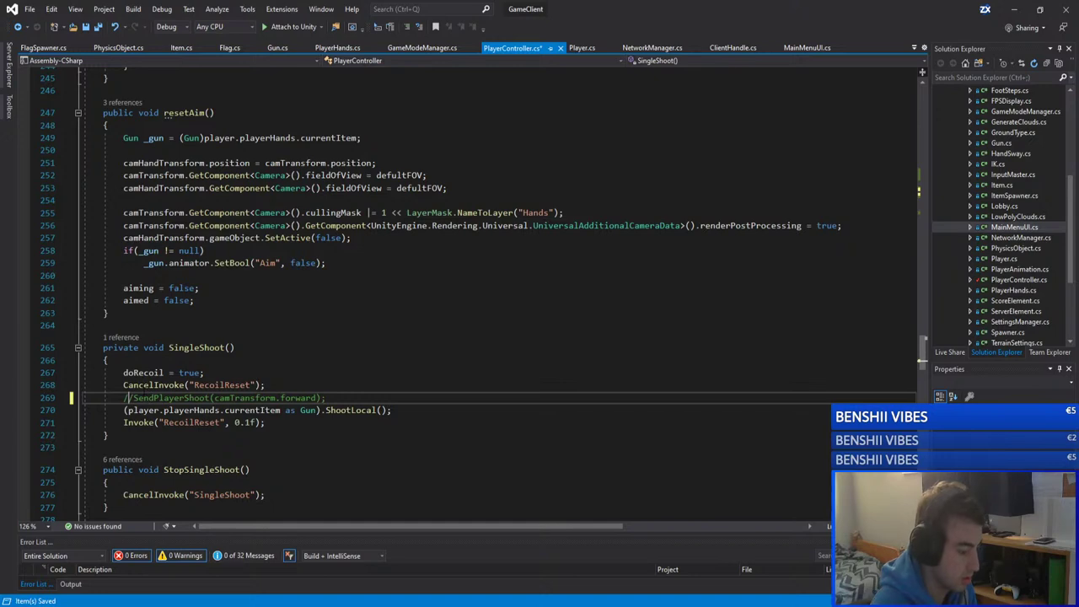
{"action": "key", "text": "ctrl+k"}
{"action": "key", "text": "ctrl+u"}
{"action": "key", "text": "F12"}
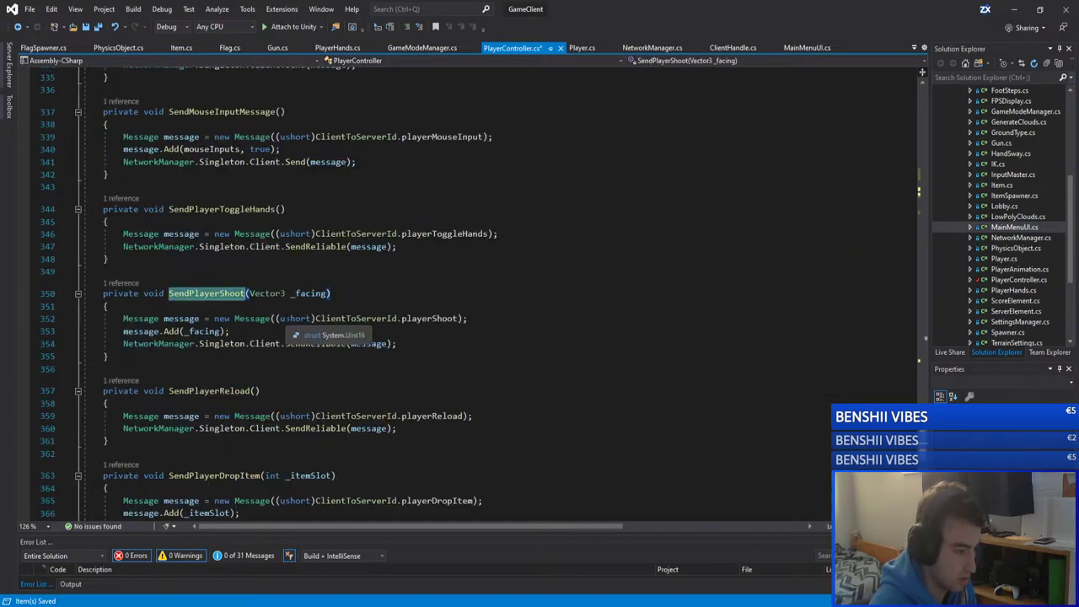
Step: Comment out the SendPlayerShoot line 269 with // and save PlayerController.cs
{"action": "scroll", "coordinate": [290, 316], "scroll_direction": "up", "scroll_amount": 13}
{"action": "scroll", "coordinate": [290, 320], "scroll_direction": "up", "scroll_amount": 15}
{"action": "left_click", "coordinate": [123, 282]}
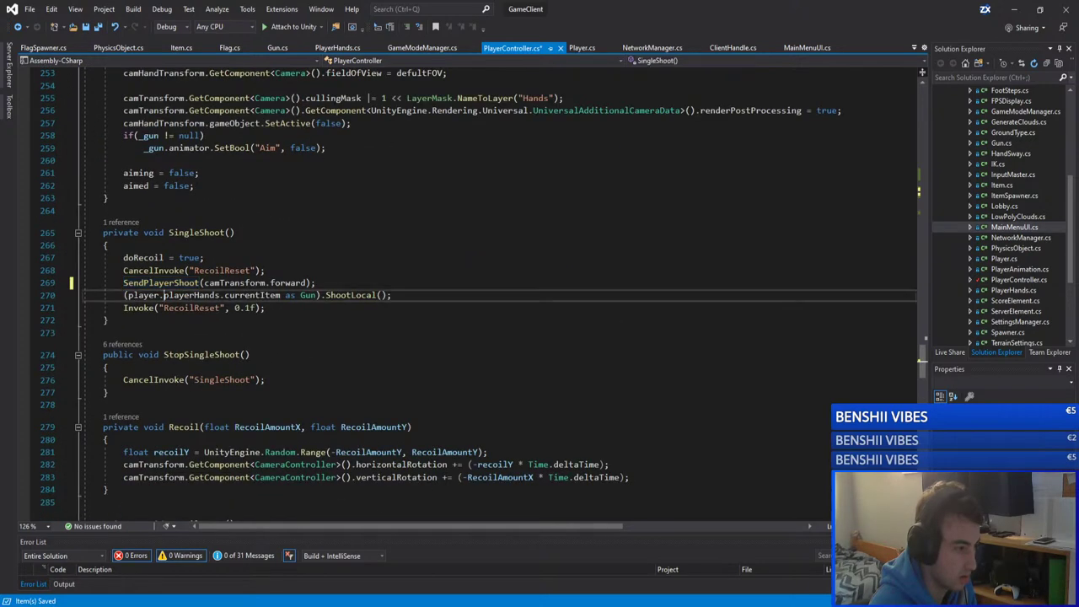
{"action": "type", "text": "//"}
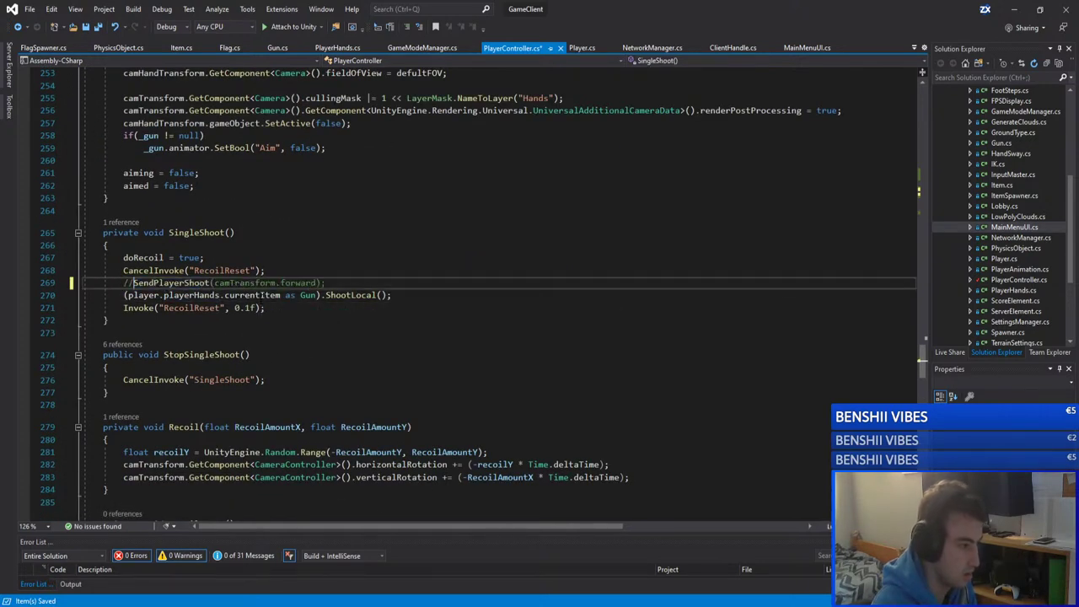
{"action": "left_click", "coordinate": [417, 295]}
{"action": "key", "text": "ctrl+s"}
{"action": "key", "text": "Up"}
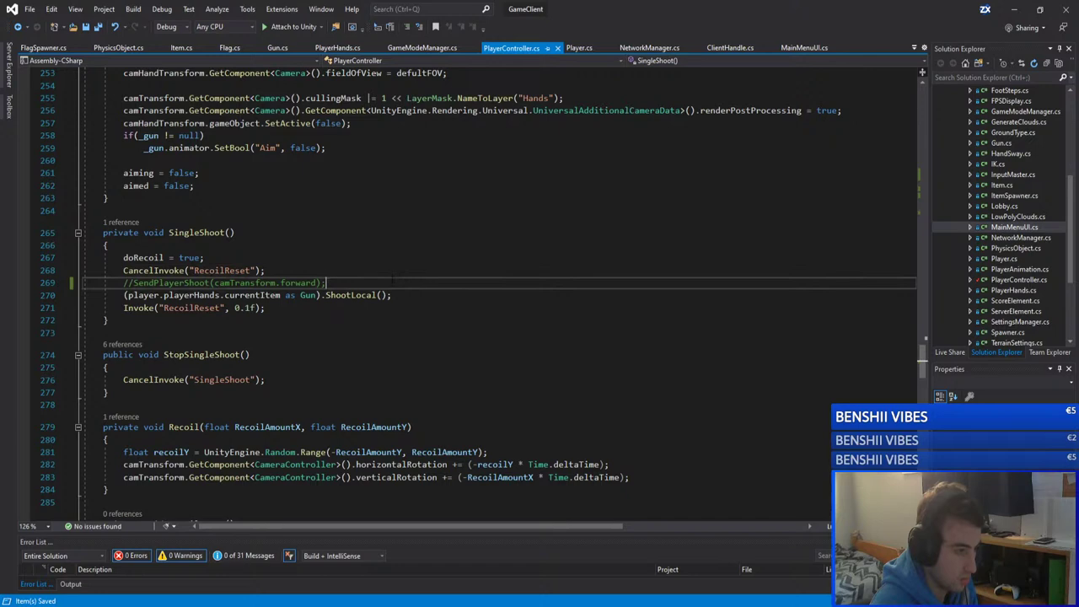
Step: Bring up the GameServer Visual Studio window showing Gun.cs and its LeftMouseClick handlers
{"action": "mouse_move", "coordinate": [274, 561]}
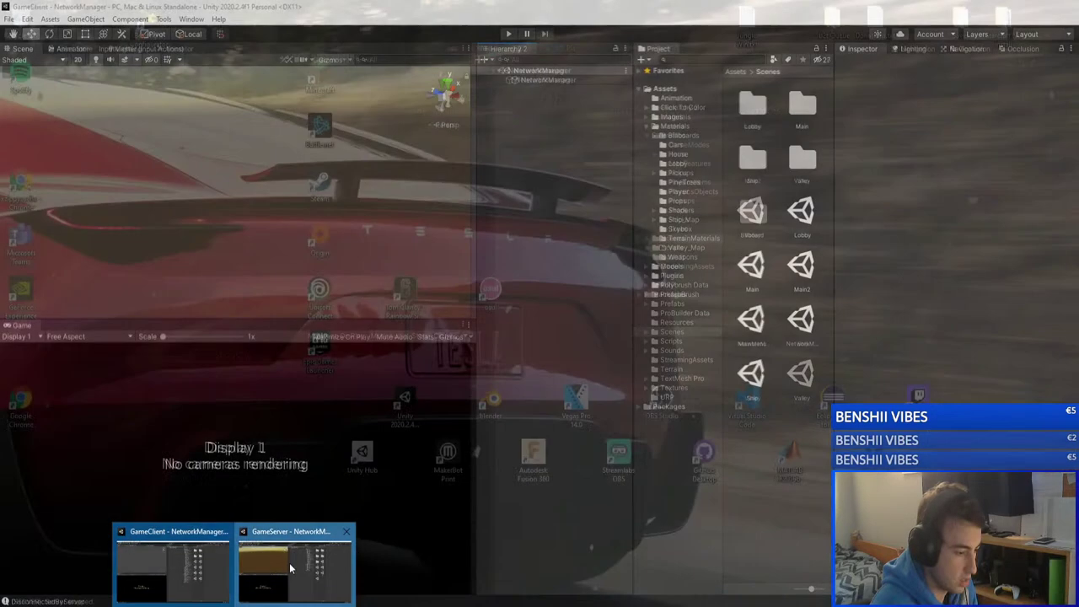
{"action": "left_click", "coordinate": [259, 585]}
{"action": "mouse_move", "coordinate": [259, 604]}
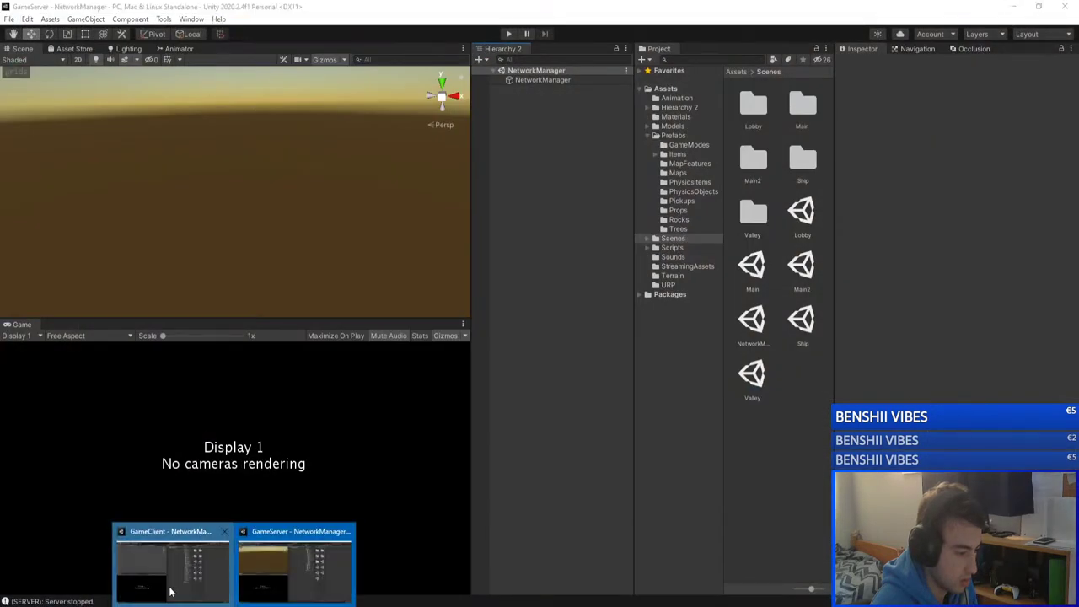
{"action": "left_click", "coordinate": [291, 573]}
{"action": "left_click", "coordinate": [196, 568]}
{"action": "key", "text": "Up"}
{"action": "key", "text": "Up"}
{"action": "key", "text": "Up"}
{"action": "key", "text": "Up"}
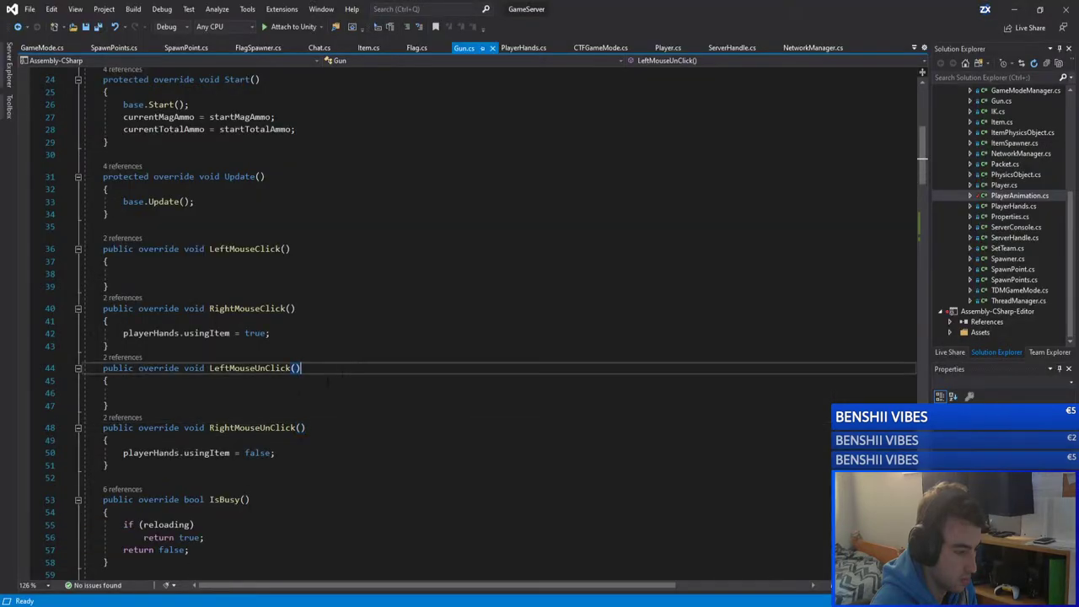
{"action": "left_click", "coordinate": [319, 276]}
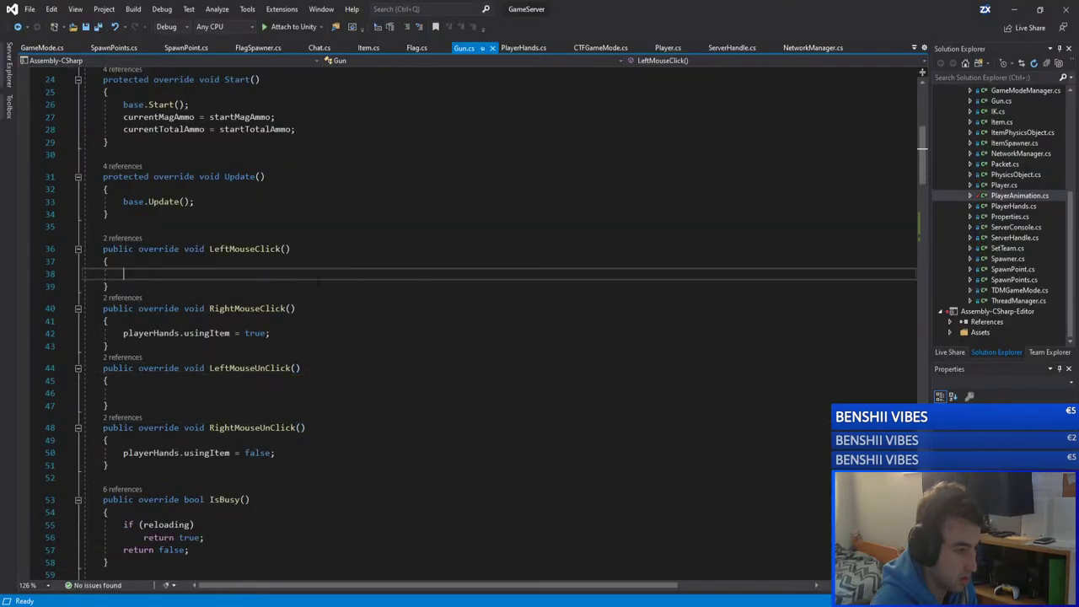
{"action": "scroll", "coordinate": [319, 281], "scroll_direction": "down", "scroll_amount": 18}
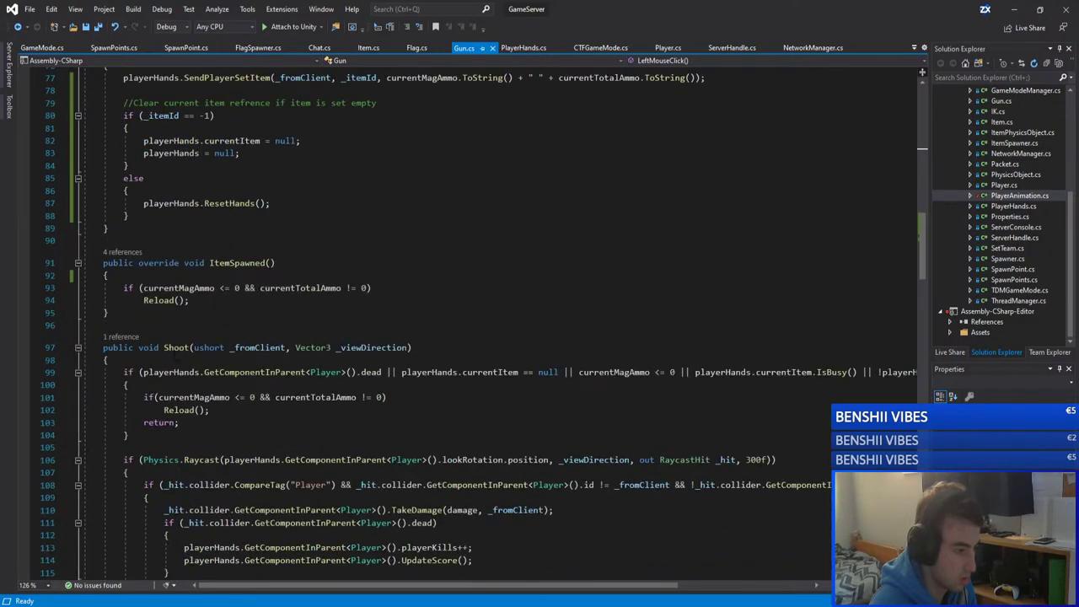
Step: Inspect the Shoot method and highlight its uses of _viewDirection
{"action": "left_click", "coordinate": [189, 347]}
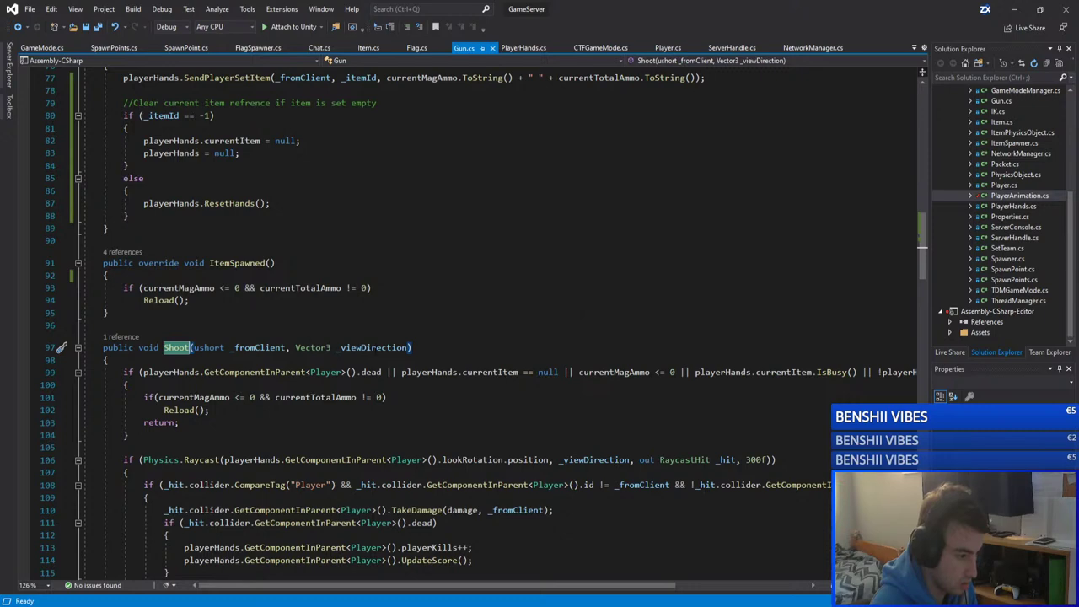
{"action": "left_click", "coordinate": [362, 347]}
{"action": "scroll", "coordinate": [507, 360], "scroll_direction": "down", "scroll_amount": 10}
{"action": "scroll", "coordinate": [507, 360], "scroll_direction": "up", "scroll_amount": 6}
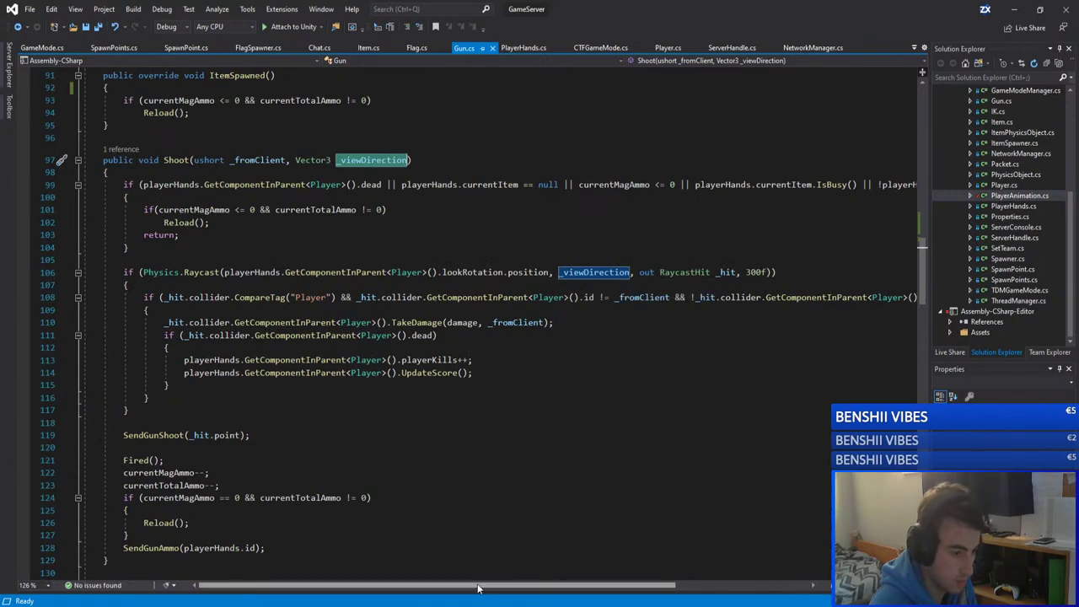
{"action": "scroll", "coordinate": [379, 585], "scroll_direction": "right", "scroll_amount": 3}
{"action": "scroll", "coordinate": [379, 585], "scroll_direction": "left", "scroll_amount": 3}
{"action": "scroll", "coordinate": [369, 437], "scroll_direction": "down", "scroll_amount": 9}
{"action": "scroll", "coordinate": [368, 436], "scroll_direction": "down", "scroll_amount": 17}
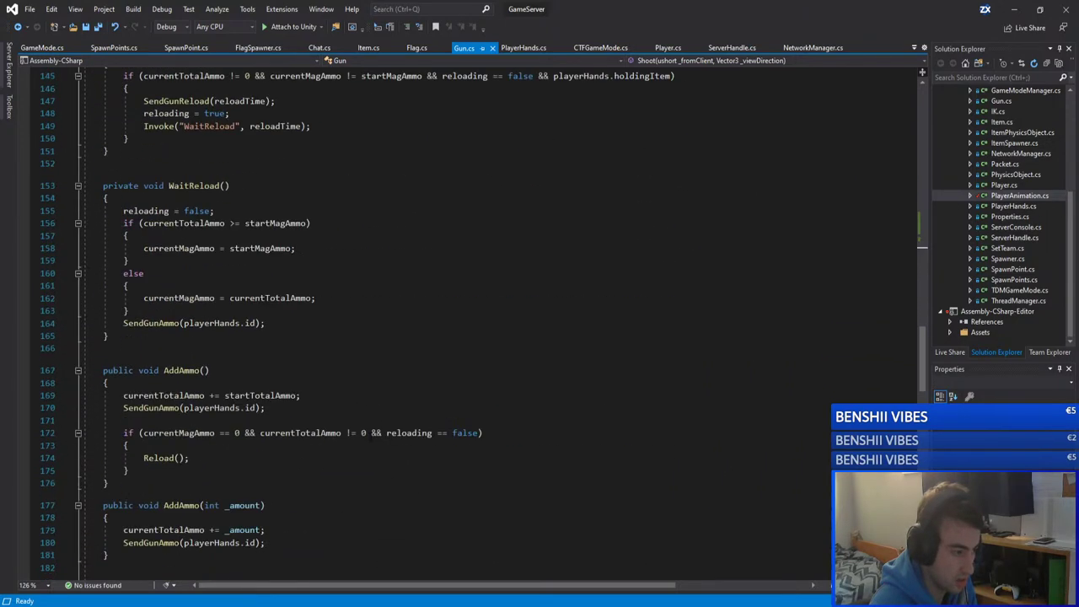
{"action": "scroll", "coordinate": [369, 437], "scroll_direction": "up", "scroll_amount": 20}
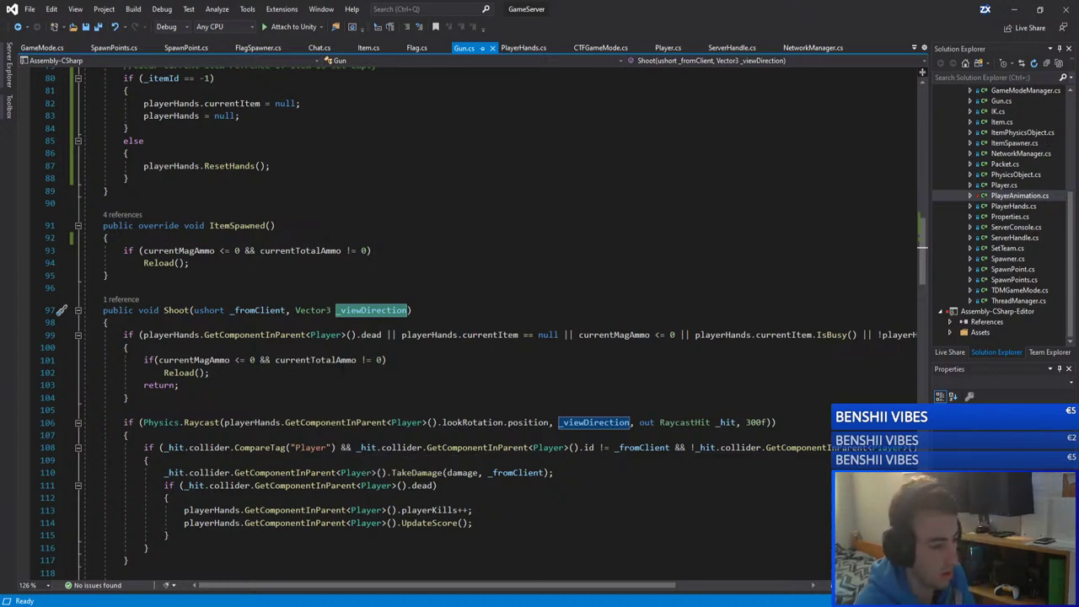
Step: Select Shoot's Vector3 _viewDirection parameter and check the playerHands references
{"action": "left_click", "coordinate": [398, 367]}
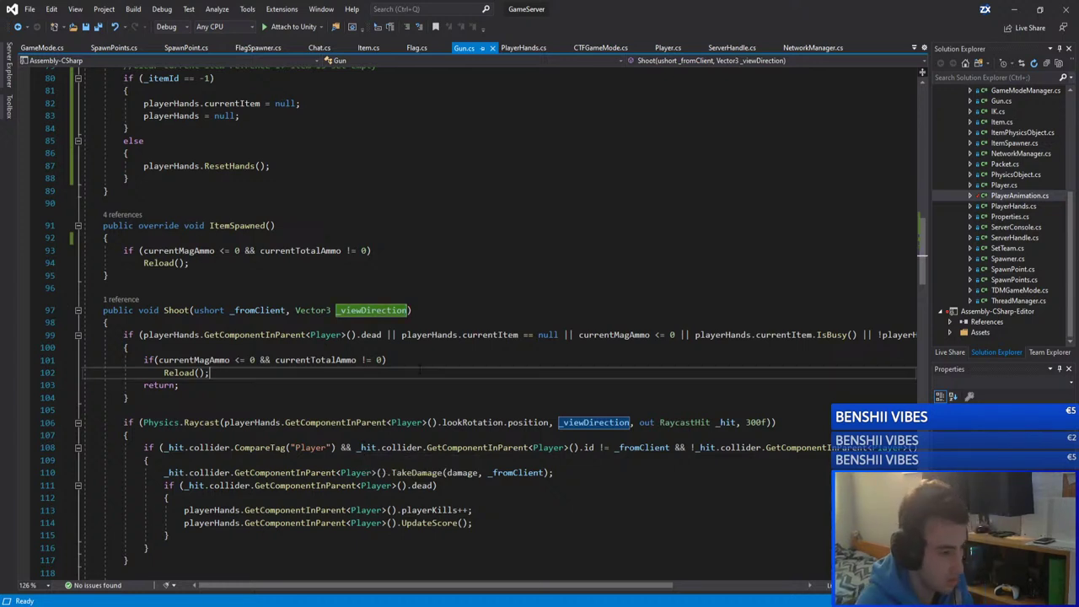
{"action": "double_click", "coordinate": [406, 310]}
{"action": "left_click_drag", "start_coordinate": [408, 310], "coordinate": [294, 310]}
{"action": "left_click", "coordinate": [425, 335]}
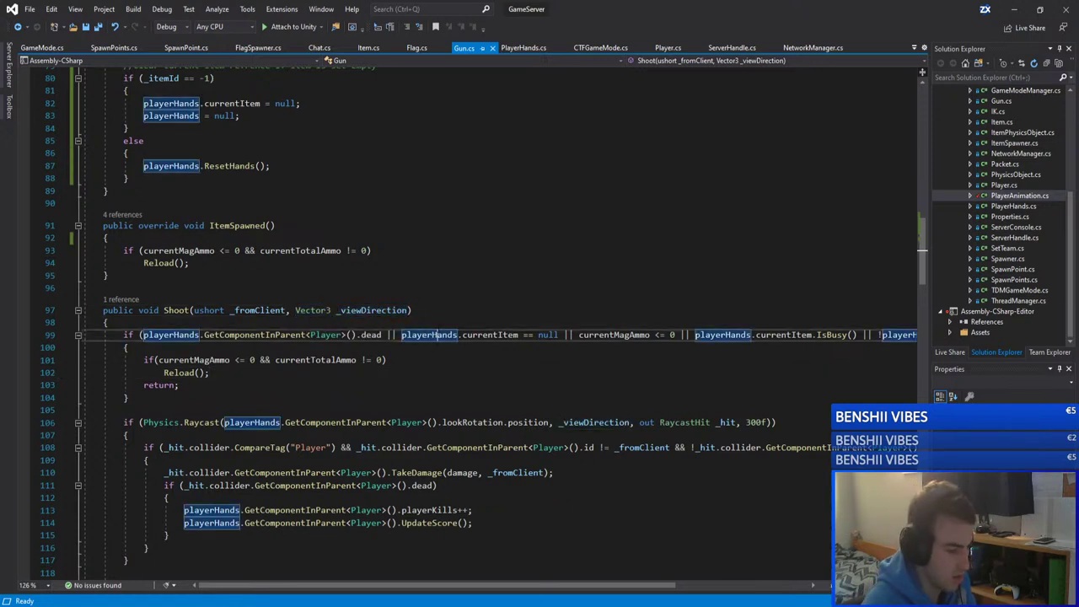
{"action": "left_click", "coordinate": [430, 310]}
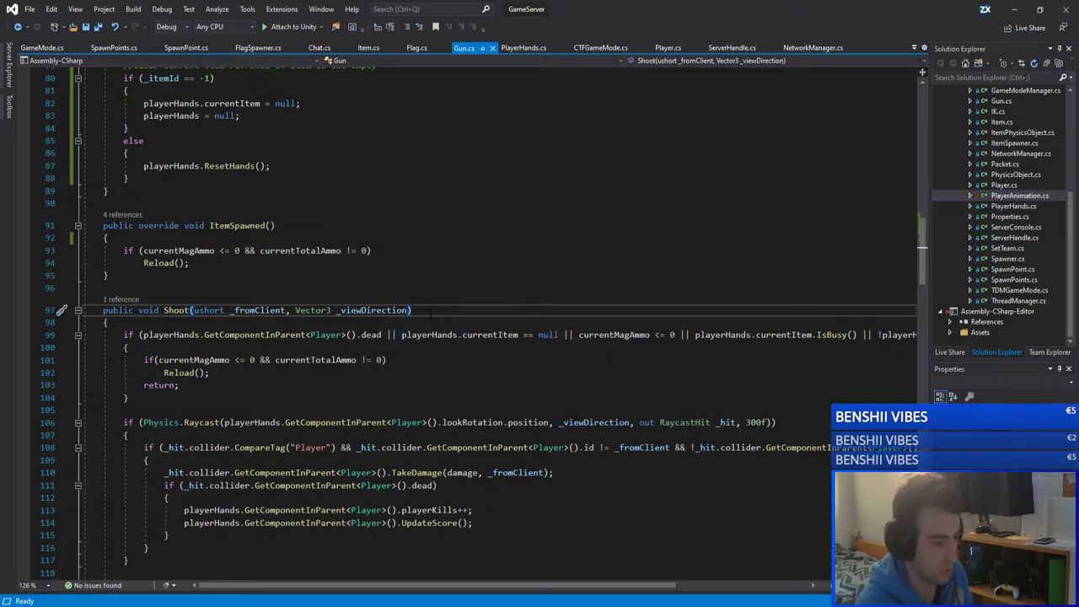
{"action": "key", "text": "ctrl+shift+Left"}
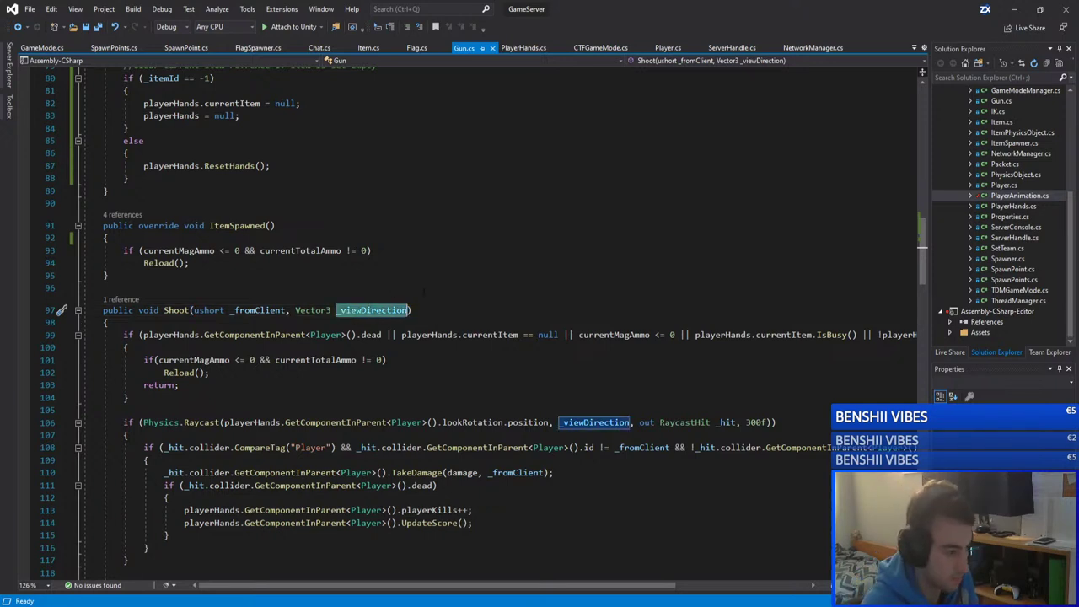
{"action": "key", "text": "Up"}
{"action": "key", "text": "Up"}
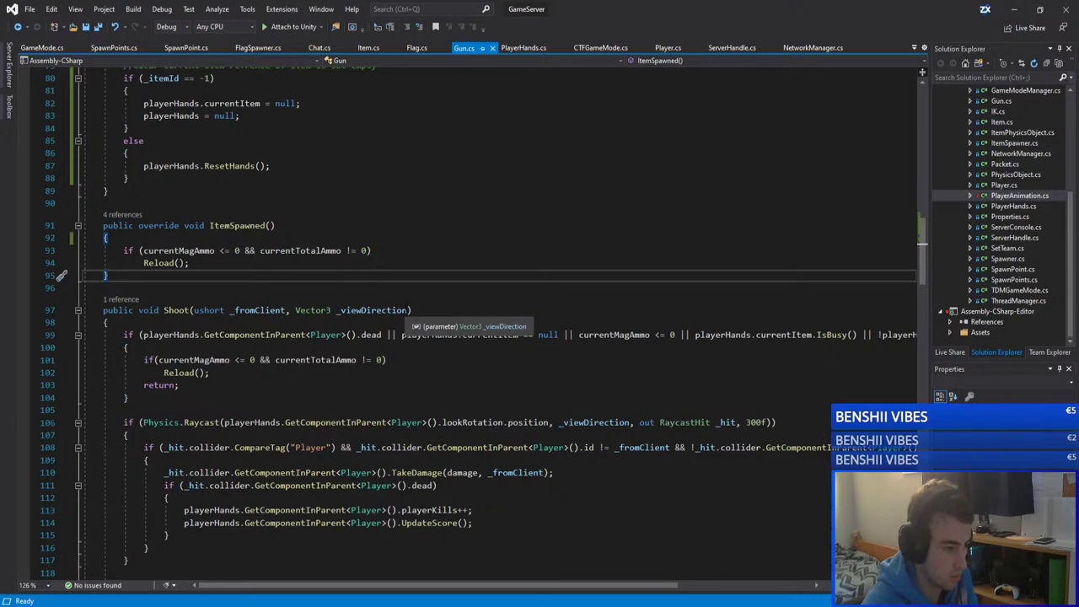
Step: Comment out the Gun Shoot call in Player.cs and save Player.cs
{"action": "left_click", "coordinate": [120, 299]}
{"action": "double_click", "coordinate": [160, 267]}
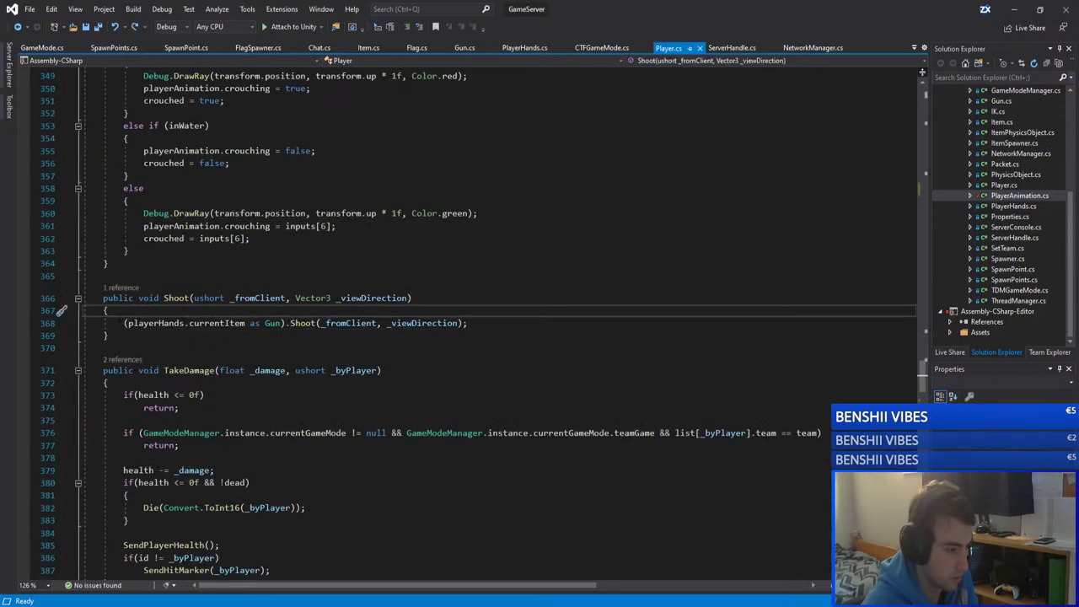
{"action": "left_click", "coordinate": [413, 323]}
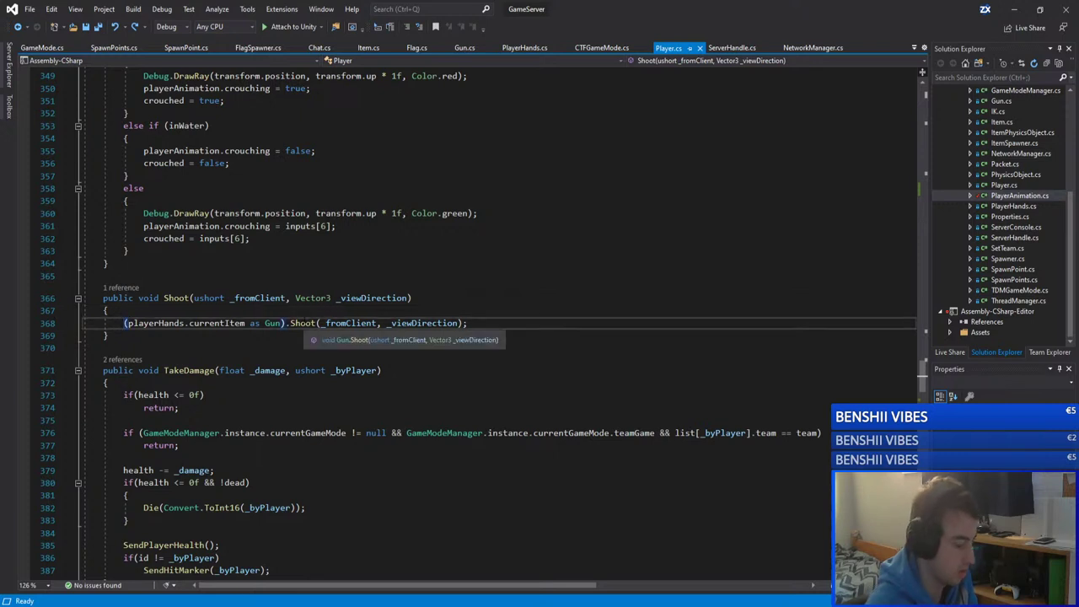
{"action": "key", "text": "ctrl+k"}
{"action": "key", "text": "ctrl+c"}
{"action": "left_click", "coordinate": [379, 274]}
{"action": "key", "text": "ctrl+s"}
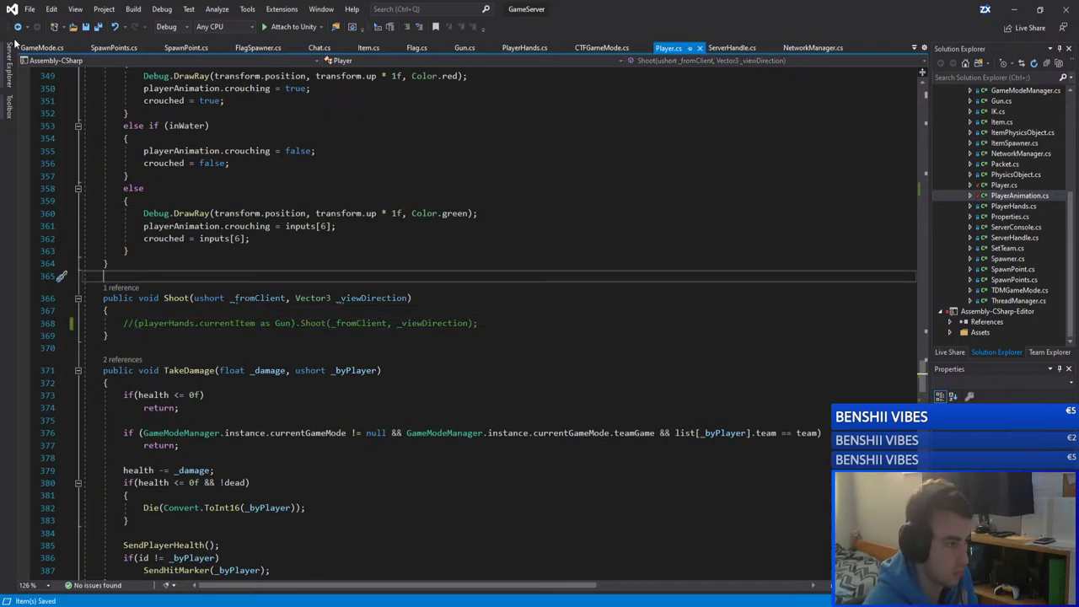
{"action": "key", "text": "Down"}
{"action": "key", "text": "Down"}
{"action": "key", "text": "Down"}
{"action": "key", "text": "ctrl+minus"}
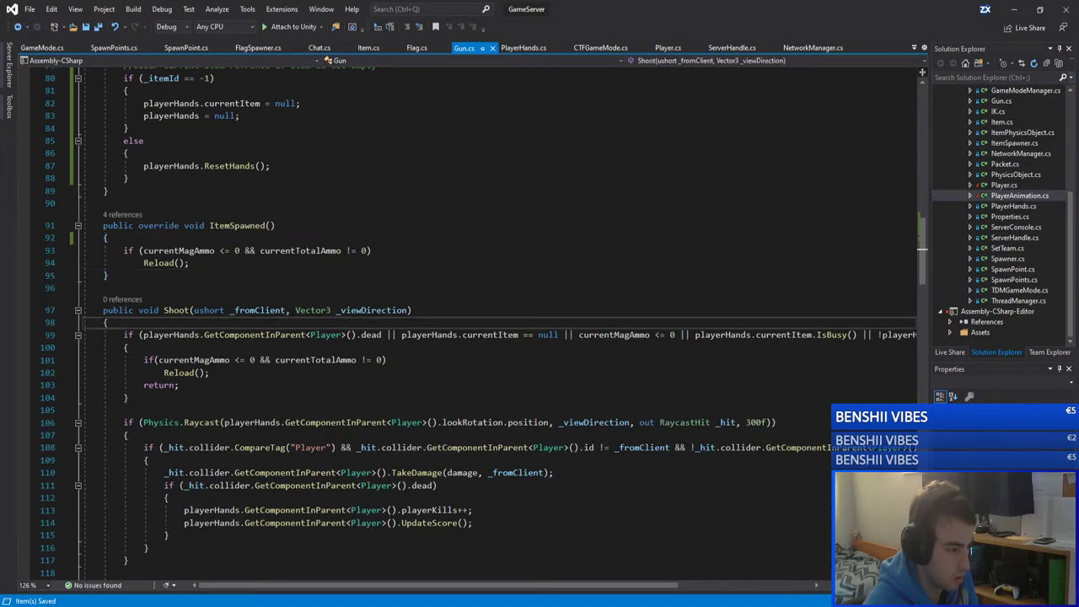
Step: Select Shoot's whole parameter list, ushort _fromClient and Vector3 _viewDirection, and delete it
{"action": "left_click_drag", "start_coordinate": [295, 310], "coordinate": [197, 310]}
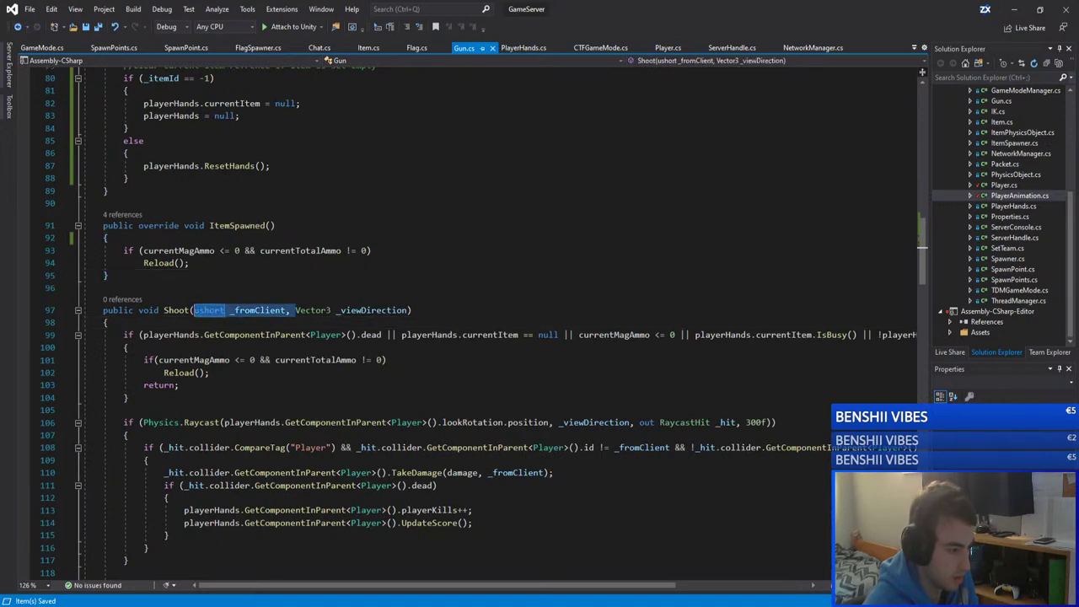
{"action": "left_click", "coordinate": [256, 310]}
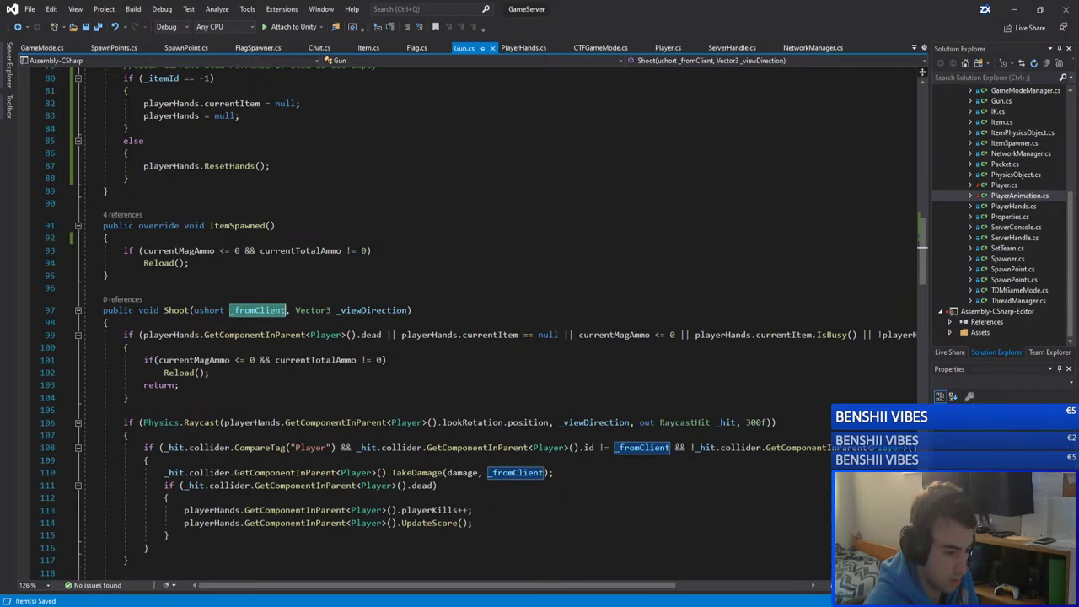
{"action": "scroll", "coordinate": [483, 322], "scroll_direction": "down", "scroll_amount": 1}
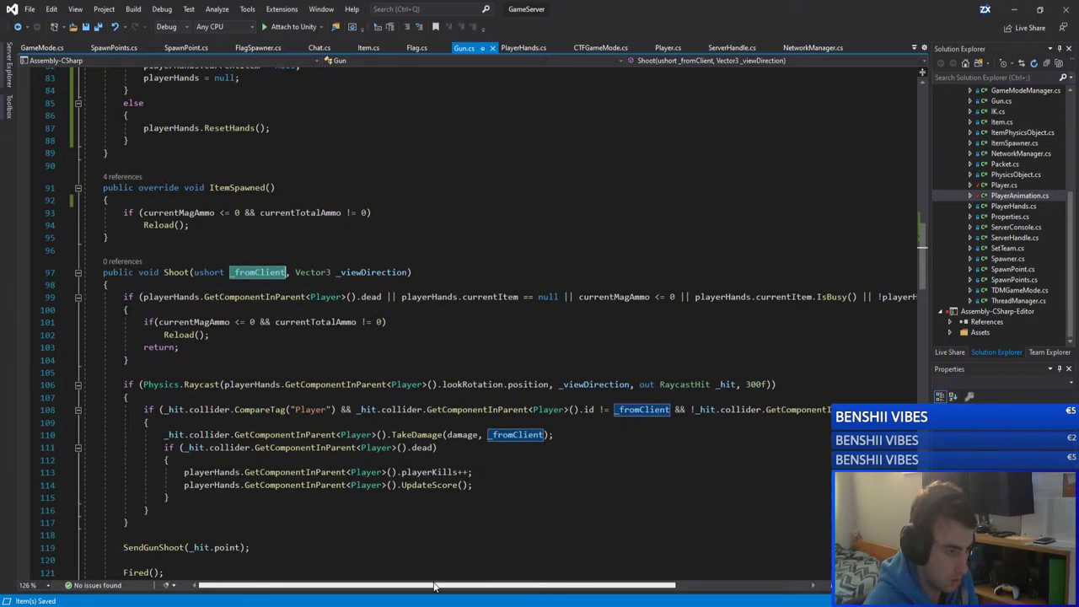
{"action": "left_click_drag", "start_coordinate": [434, 585], "coordinate": [367, 559]}
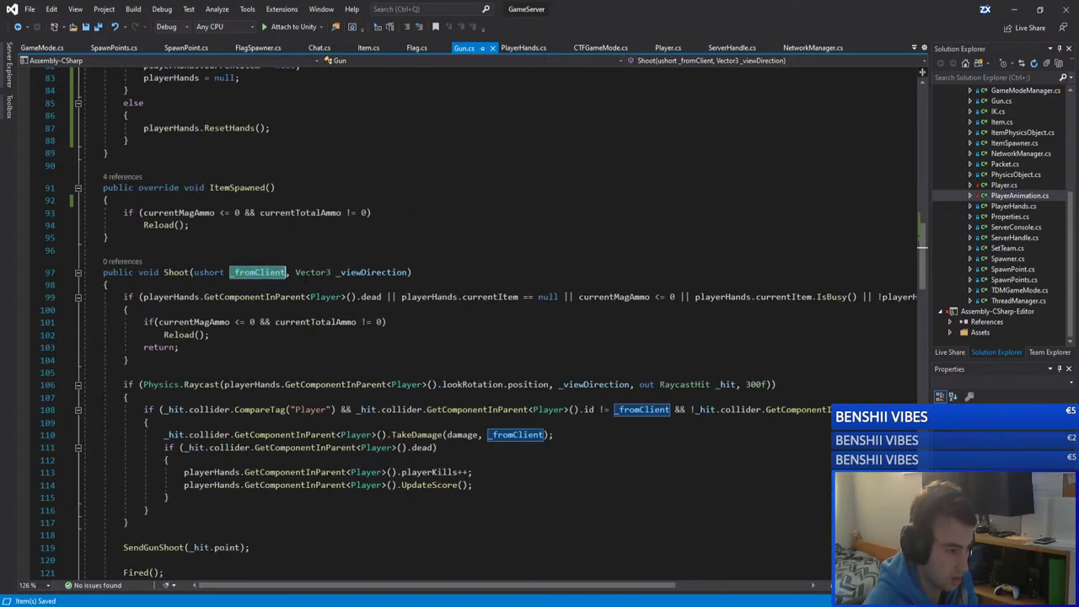
{"action": "key", "text": "ctrl+Left"}
{"action": "key", "text": "shift+Left"}
{"action": "key", "text": "shift+Left"}
{"action": "key", "text": "shift+Left"}
{"action": "key", "text": "shift+Left"}
{"action": "key", "text": "shift+Left"}
{"action": "key", "text": "shift+Left"}
{"action": "key", "text": "shift+Left"}
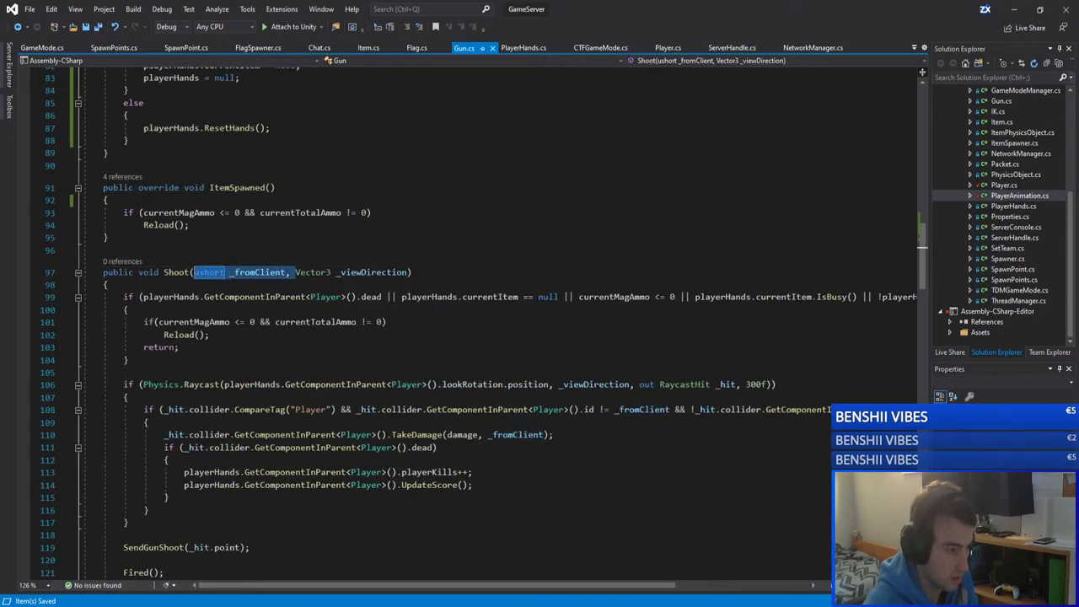
{"action": "key", "text": "shift+alt+equal"}
{"action": "key", "text": "shift+alt+equal"}
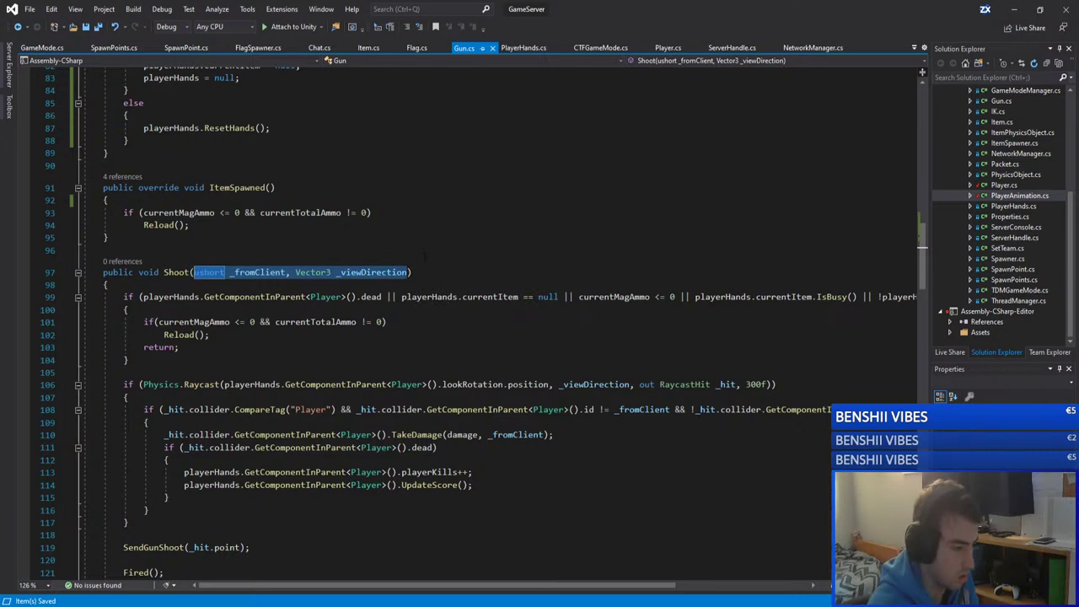
{"action": "key", "text": "BackSpace"}
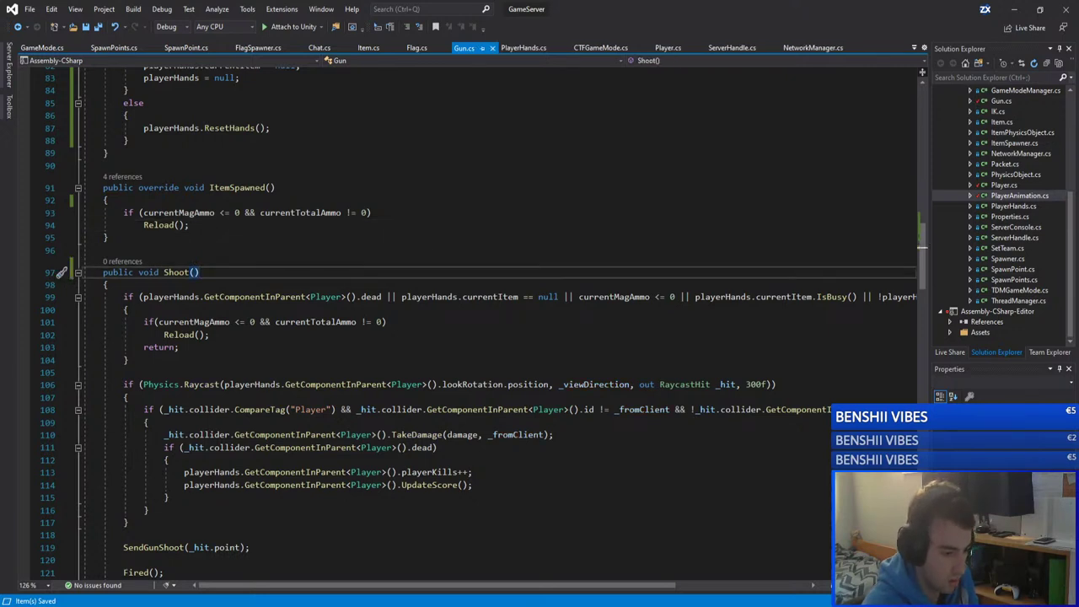
Step: Review the _viewDirection raycast and the early return on line 103 in Shoot
{"action": "left_click", "coordinate": [588, 384]}
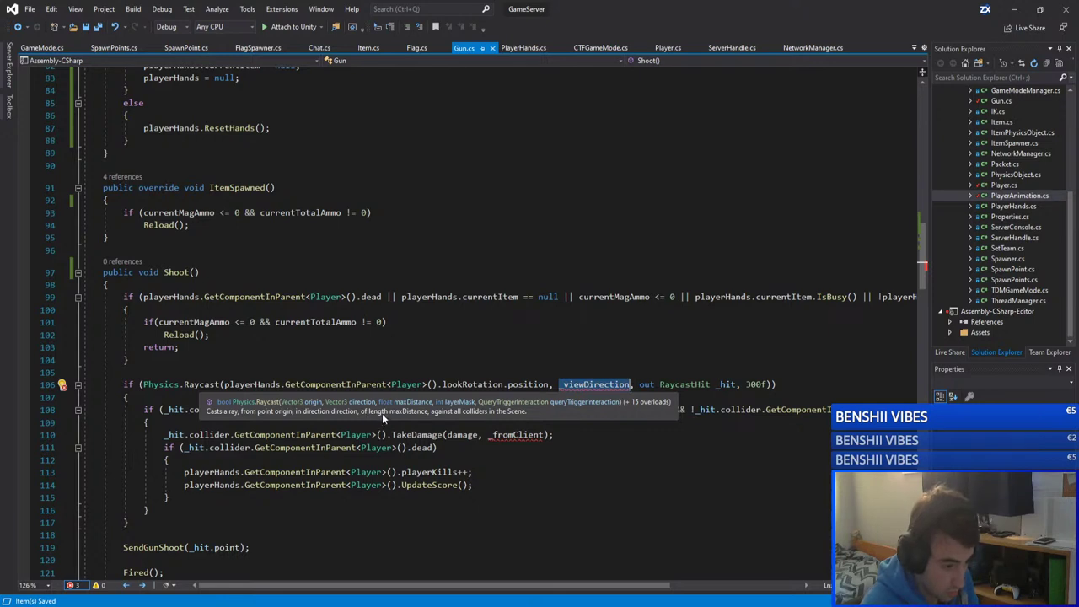
{"action": "double_click", "coordinate": [158, 346]}
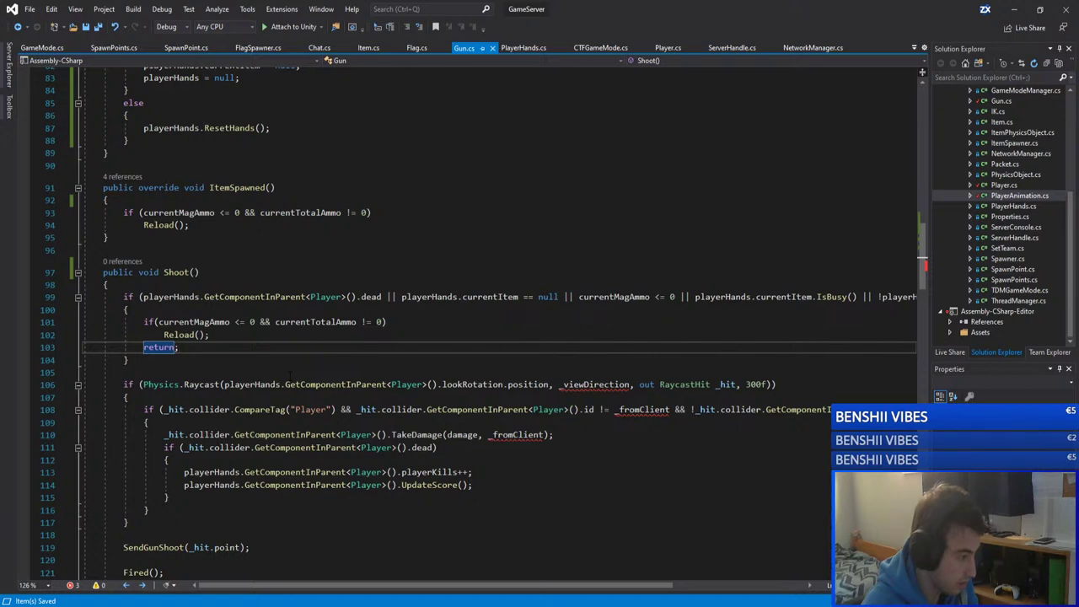
{"action": "left_click", "coordinate": [291, 374]}
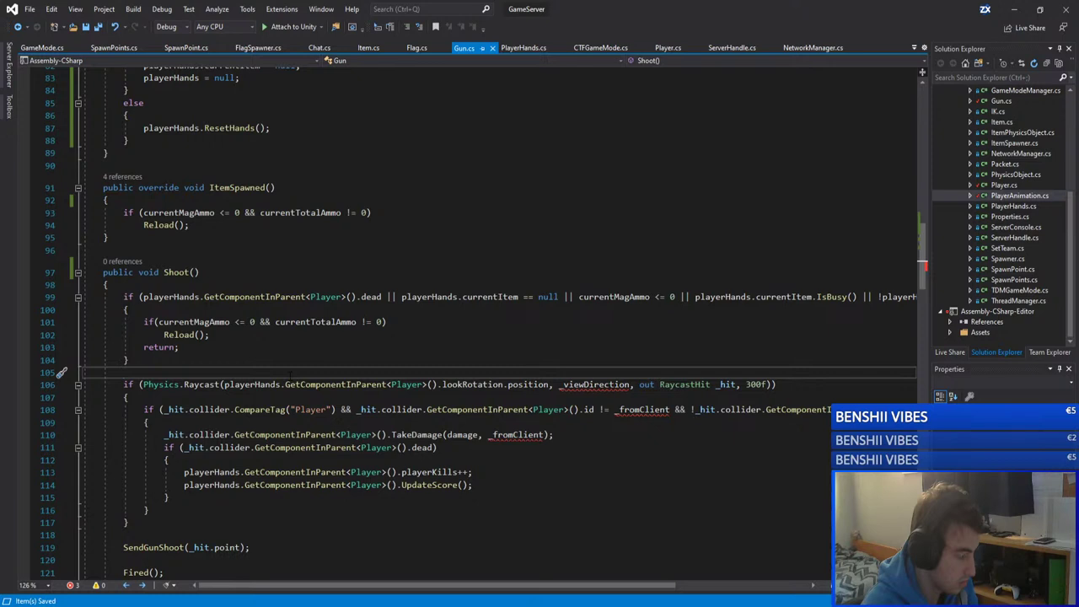
{"action": "key", "text": "Down"}
{"action": "key", "text": "Down"}
{"action": "key", "text": "Down"}
{"action": "key", "text": "Up"}
{"action": "key", "text": "Up"}
{"action": "key", "text": "Up"}
{"action": "key", "text": "Up"}
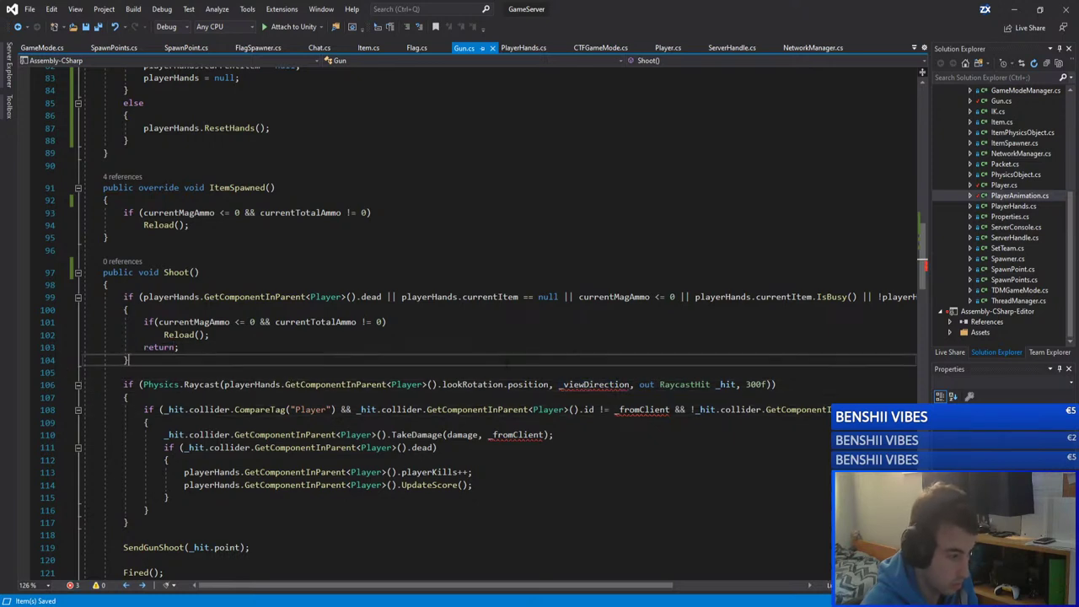
{"action": "left_click", "coordinate": [449, 370]}
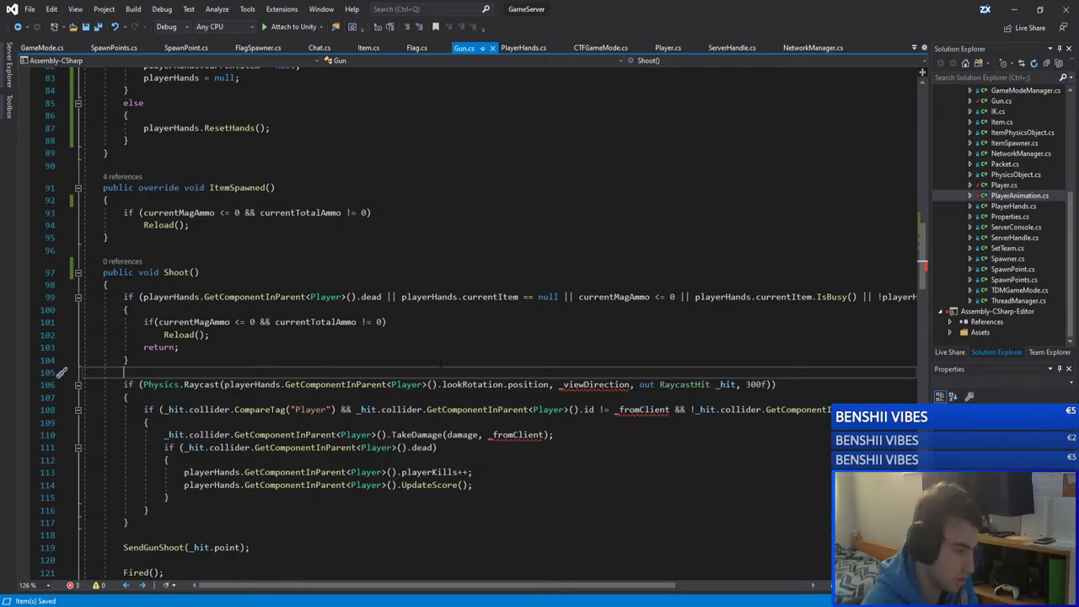
{"action": "left_click", "coordinate": [401, 356]}
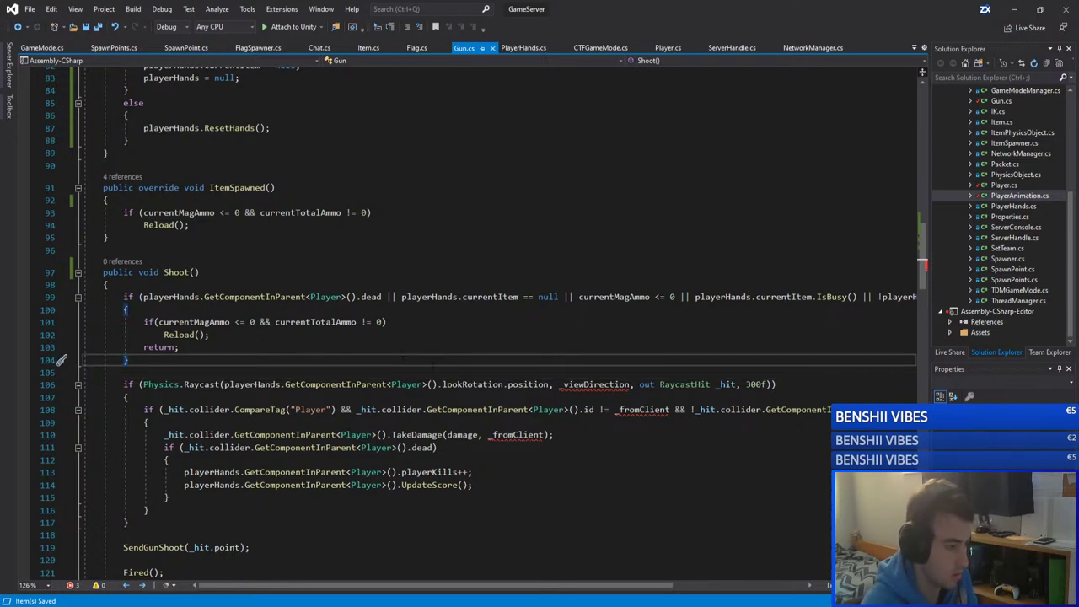
{"action": "left_click", "coordinate": [447, 368]}
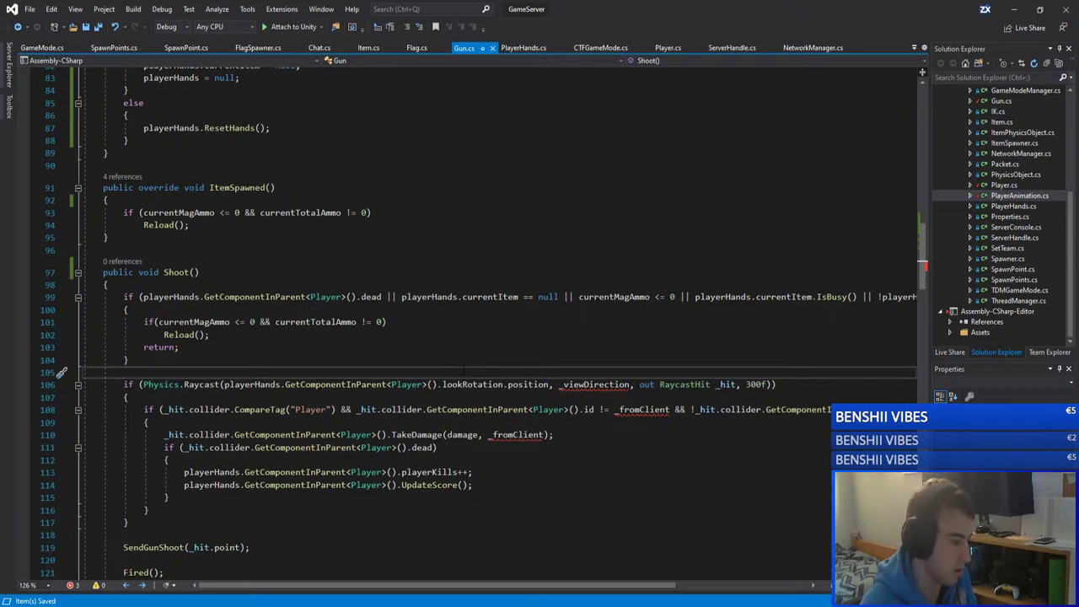
Step: Select the reload check on lines 101–102, then return to empty line 105
{"action": "key", "text": "Up"}
{"action": "key", "text": "Up"}
{"action": "key", "text": "Up"}
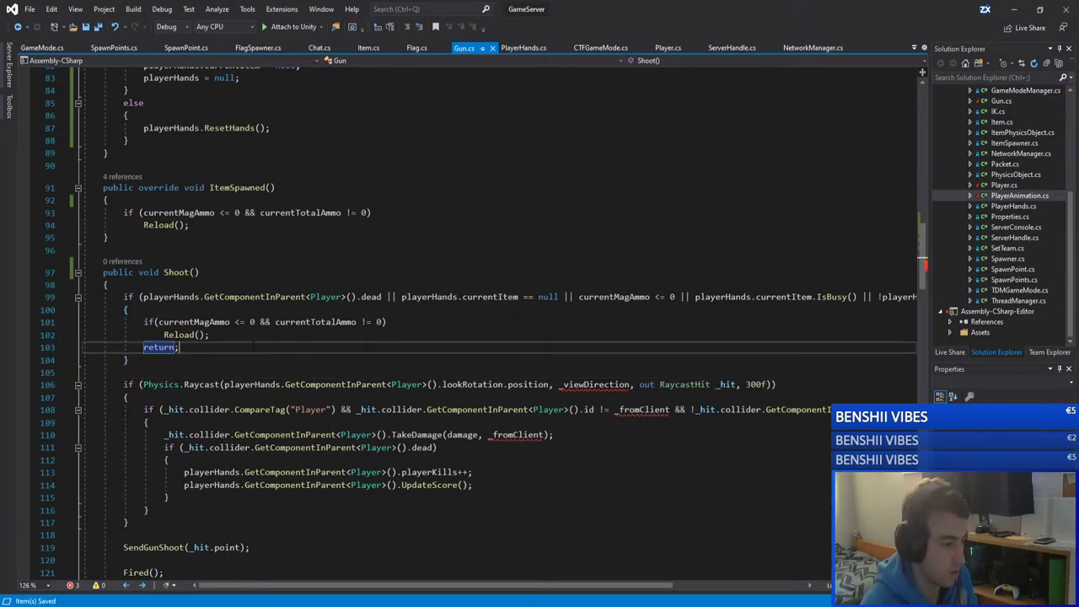
{"action": "key", "text": "shift+Up"}
{"action": "key", "text": "shift+Home"}
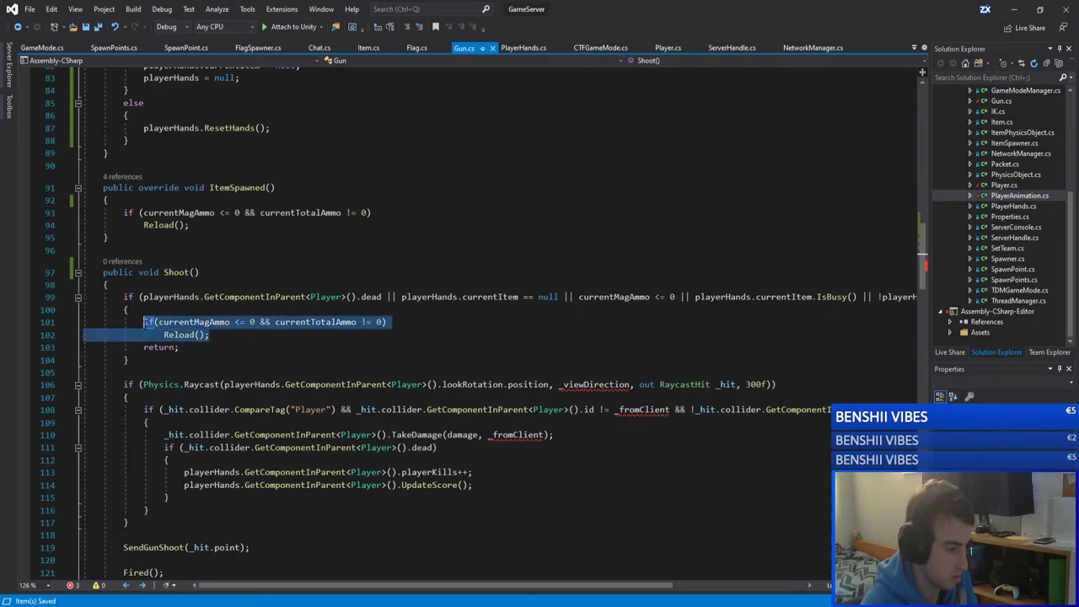
{"action": "key", "text": "Right"}
{"action": "key", "text": "shift+Up"}
{"action": "key", "text": "shift+Home"}
{"action": "key", "text": "Right"}
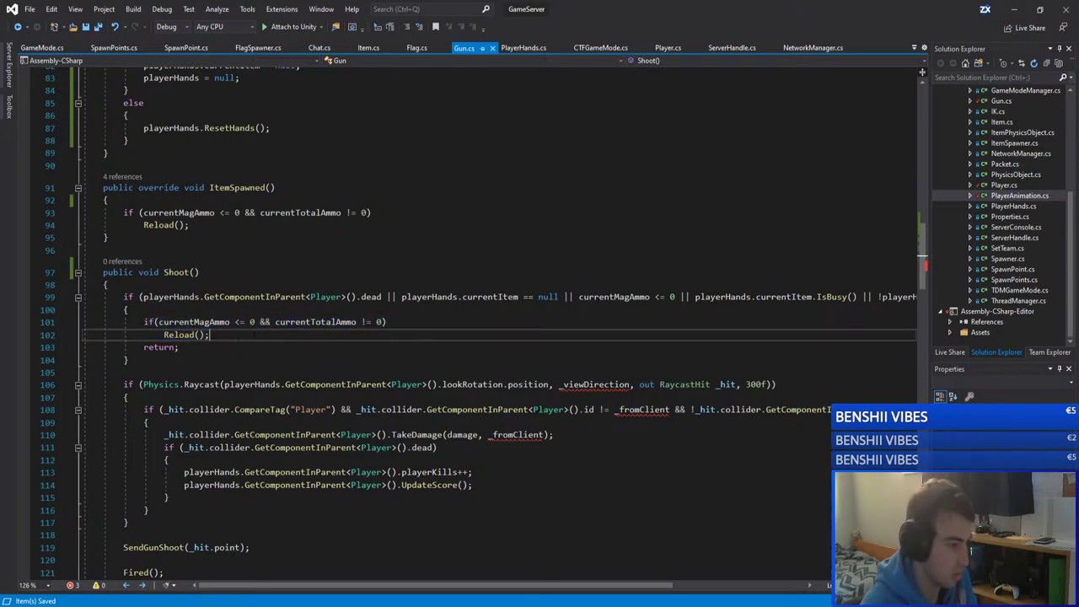
{"action": "key", "text": "shift+Up"}
{"action": "key", "text": "shift+Home"}
{"action": "key", "text": "Right"}
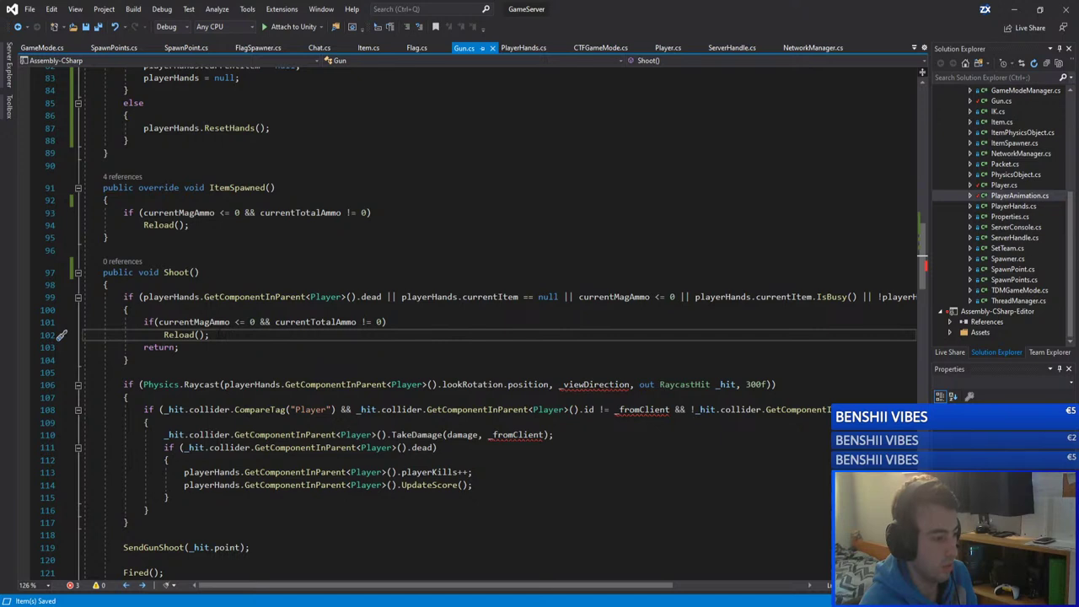
{"action": "key", "text": "shift+Up"}
{"action": "key", "text": "shift+Home"}
{"action": "left_click", "coordinate": [302, 322]}
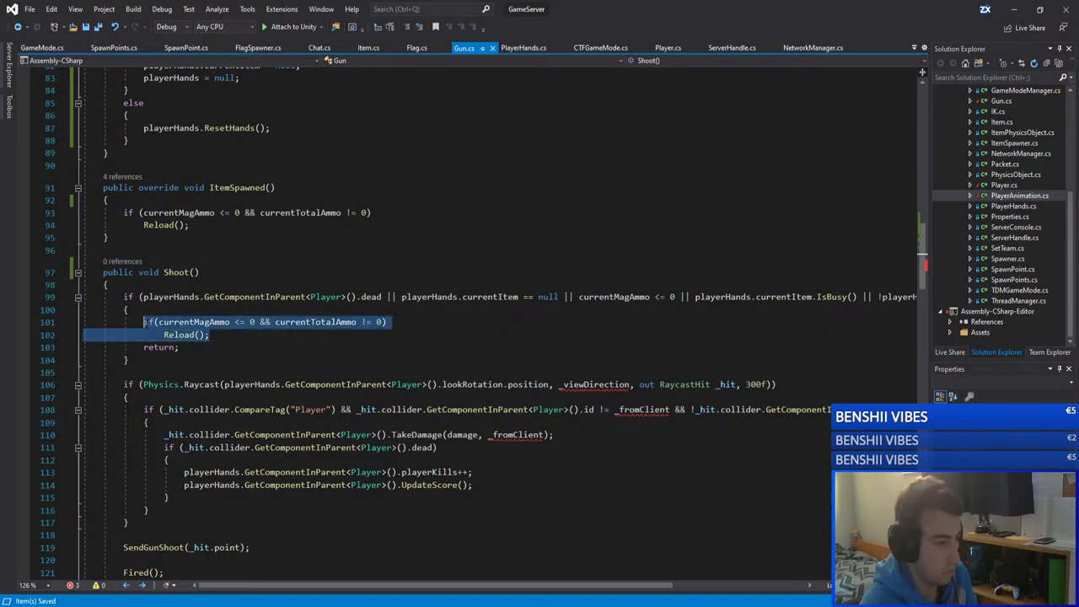
{"action": "left_click", "coordinate": [301, 347]}
{"action": "left_click", "coordinate": [302, 360]}
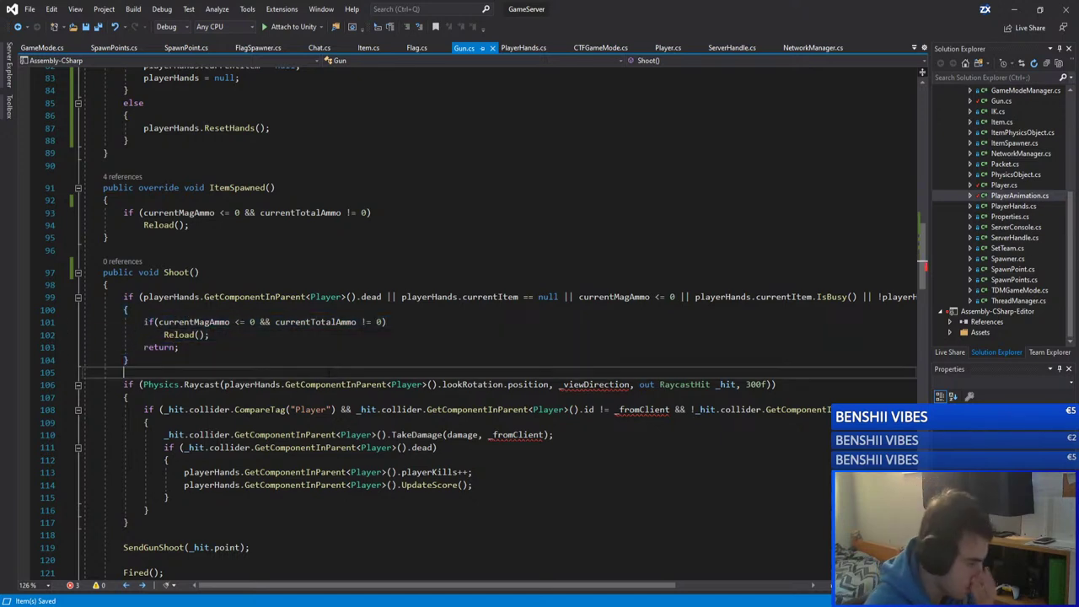
{"action": "key", "text": "Down"}
Step: Select NetworkManager in the Unity GameServer editor and expand its empty Adminlist
{"action": "left_click", "coordinate": [296, 563]}
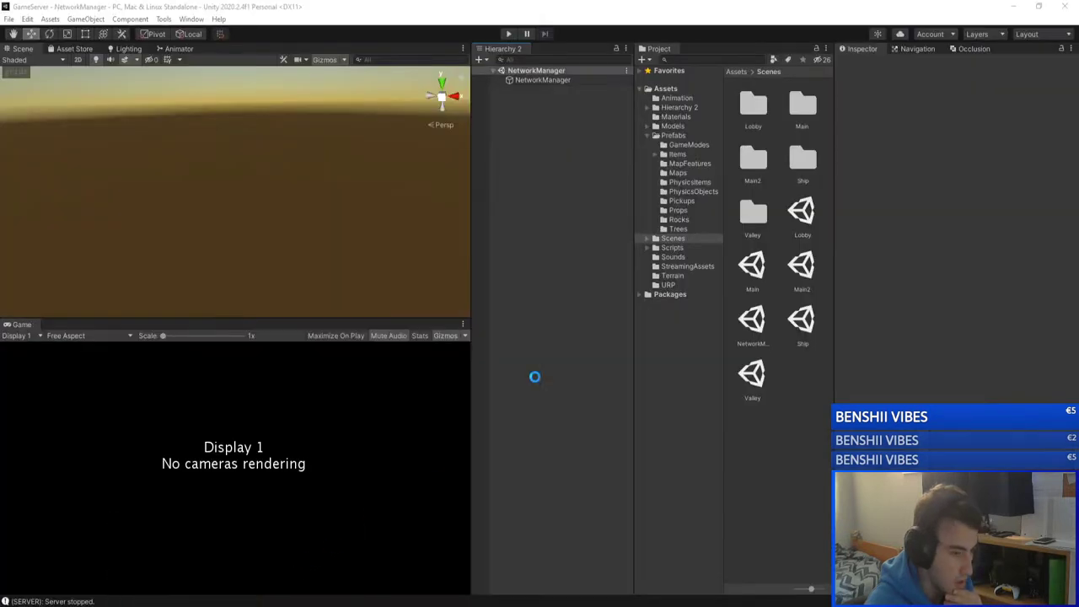
{"action": "left_click", "coordinate": [540, 81]}
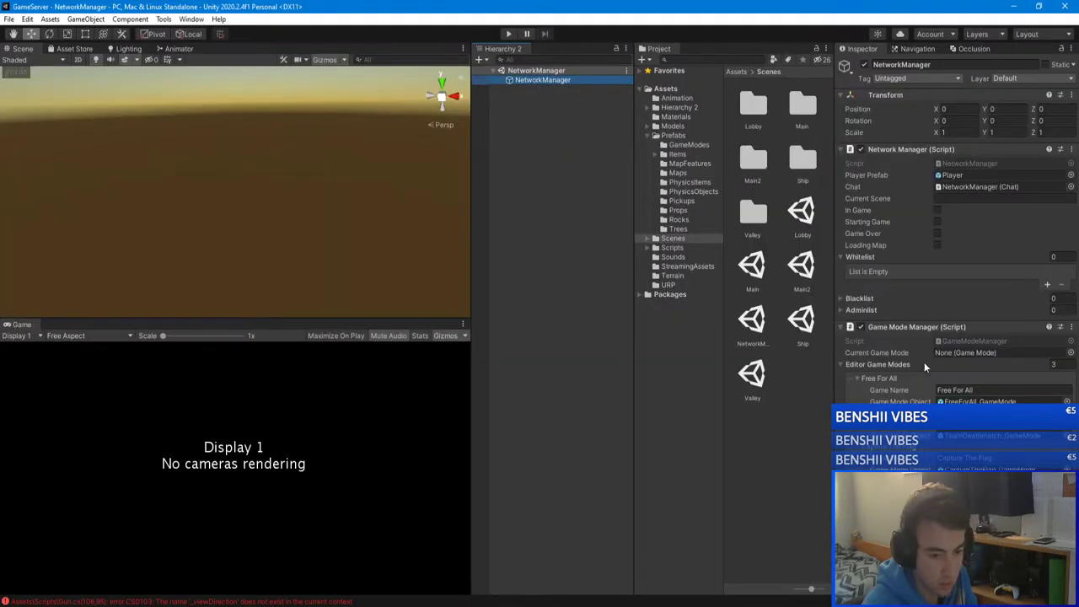
{"action": "left_click", "coordinate": [840, 309]}
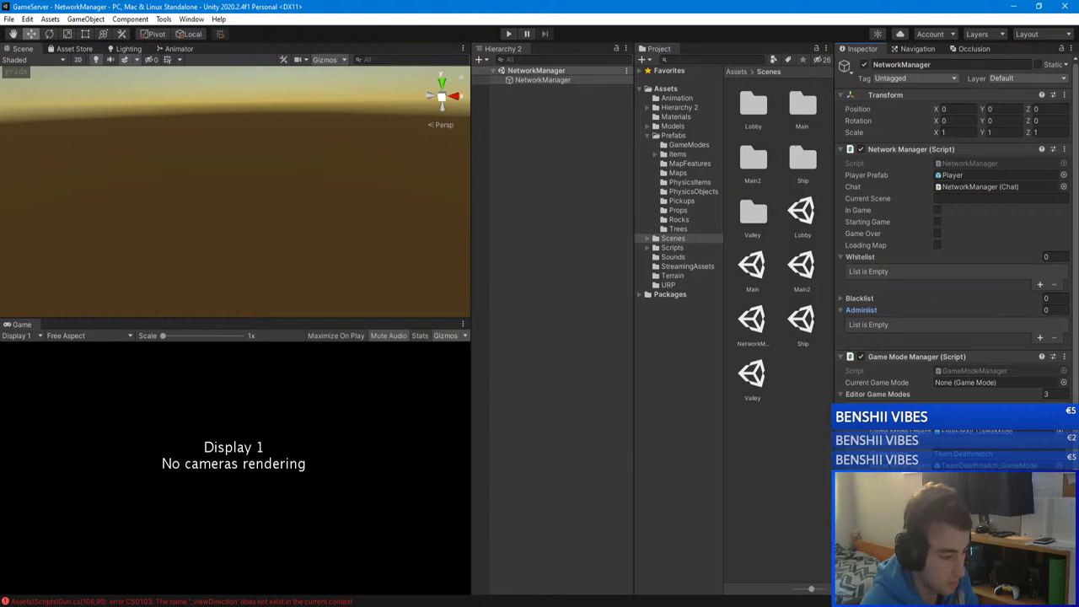
Step: Bring up and close properties.txt, then bring up adminlist.txt in Notepad
{"action": "left_click", "coordinate": [182, 605]}
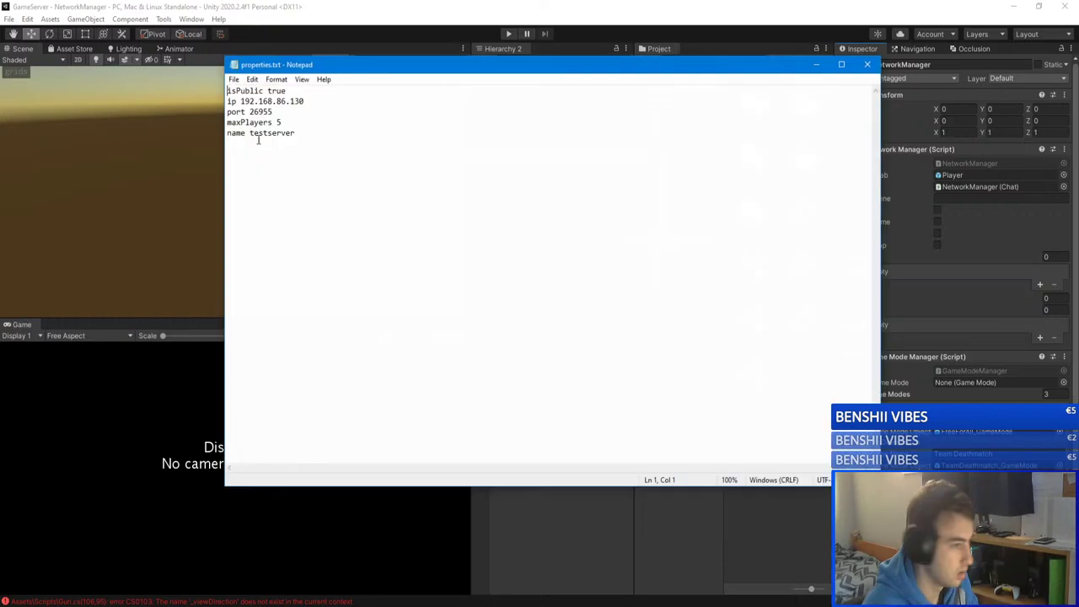
{"action": "key", "text": "alt+Tab"}
{"action": "left_click", "coordinate": [866, 64]}
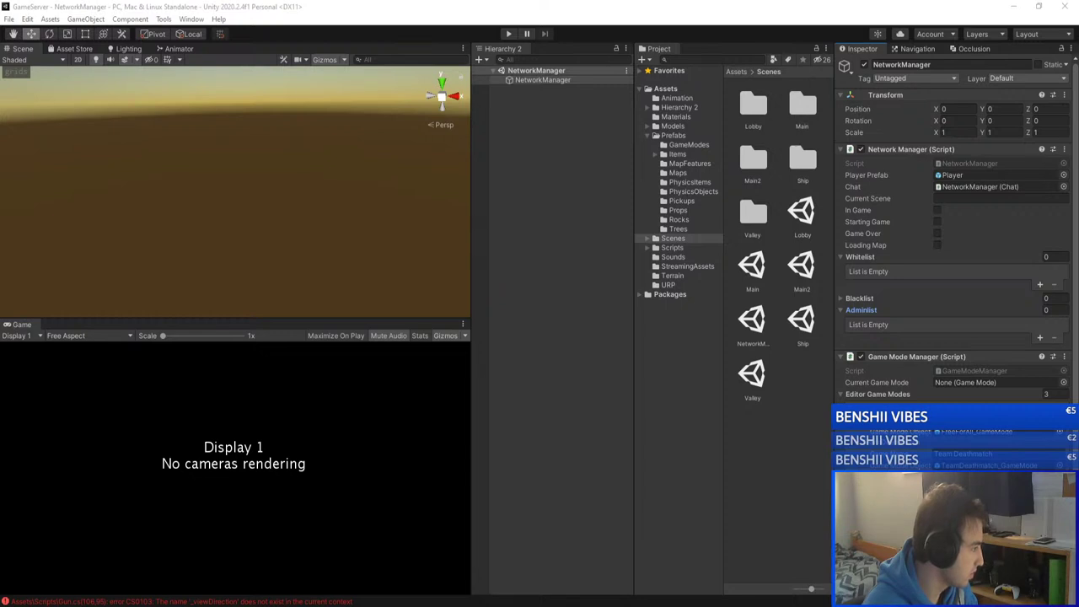
{"action": "key", "text": "alt+Tab"}
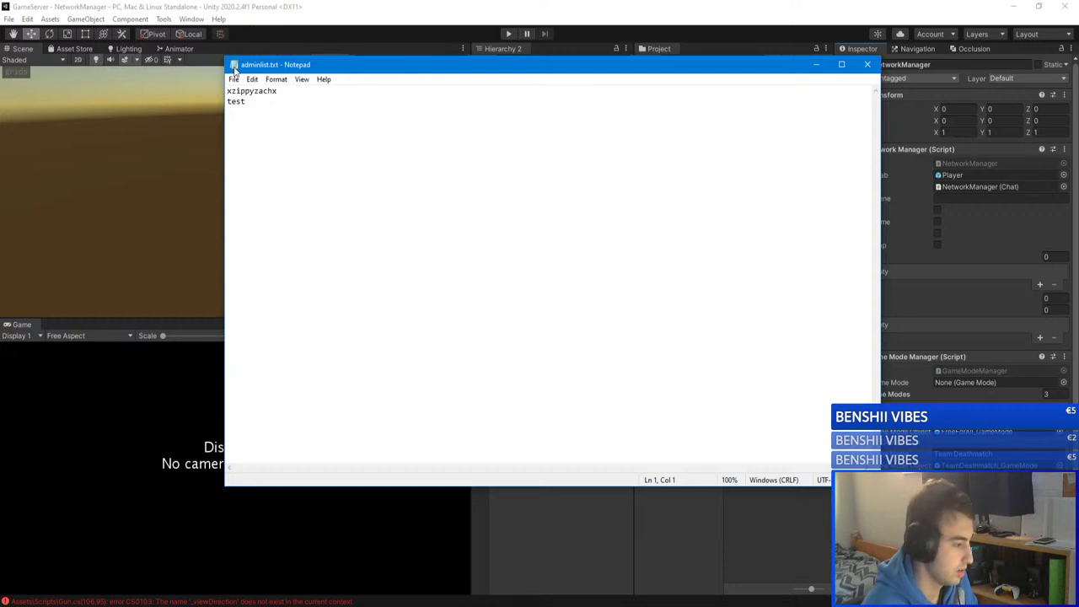
Step: Select the two adminlist.txt entries, a username and test, then close Notepad
{"action": "left_click_drag", "start_coordinate": [280, 90], "coordinate": [178, 90]}
{"action": "left_click_drag", "start_coordinate": [253, 101], "coordinate": [224, 101]}
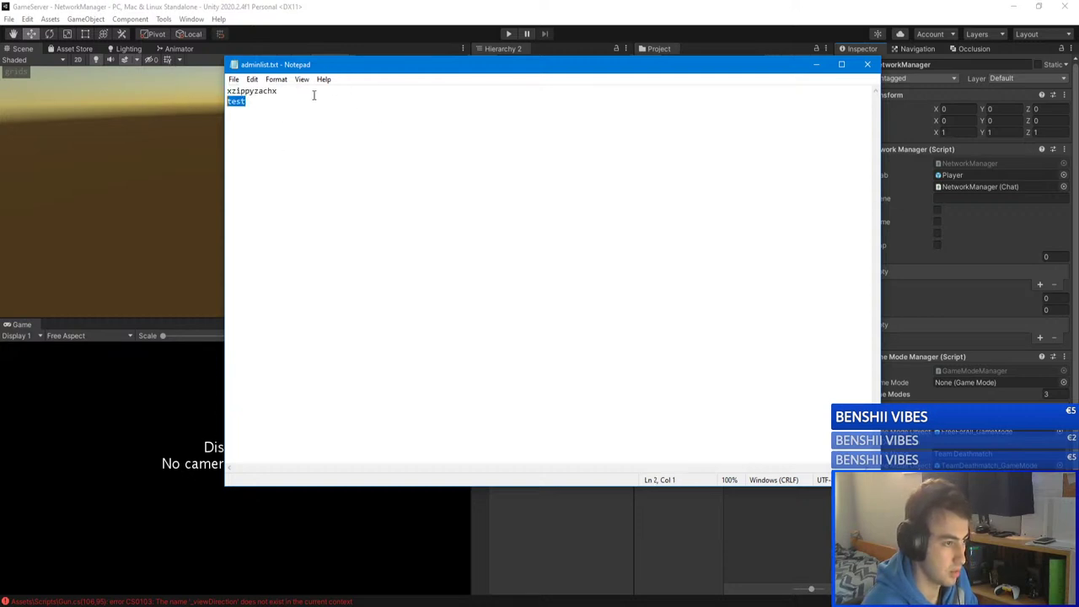
{"action": "left_click_drag", "start_coordinate": [313, 91], "coordinate": [194, 105]}
{"action": "left_click", "coordinate": [289, 108]}
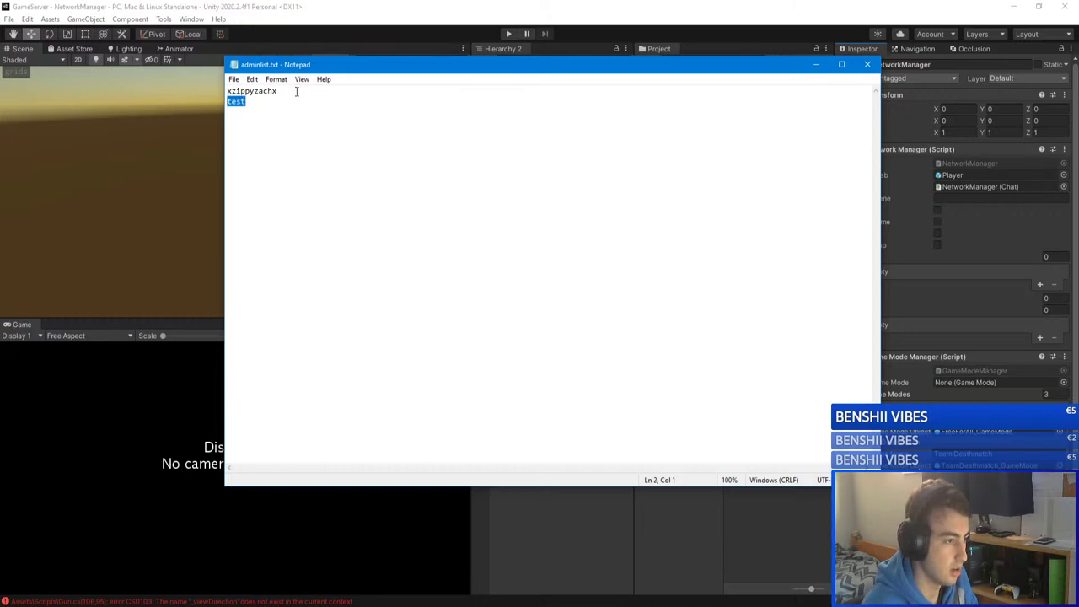
{"action": "left_click_drag", "start_coordinate": [296, 90], "coordinate": [198, 91]}
{"action": "left_click_drag", "start_coordinate": [289, 91], "coordinate": [180, 88]}
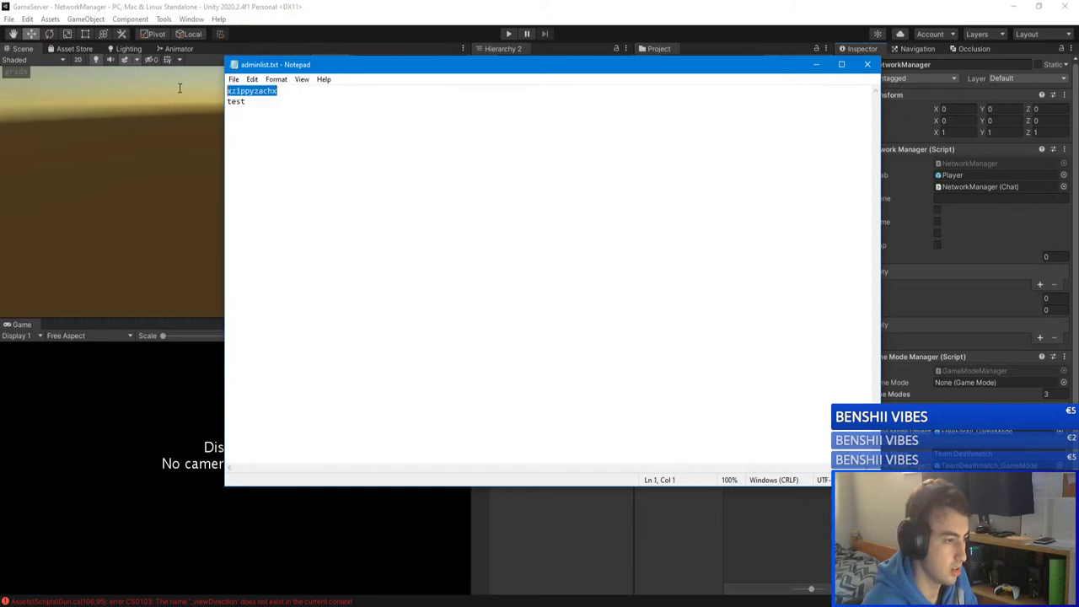
{"action": "left_click", "coordinate": [868, 64]}
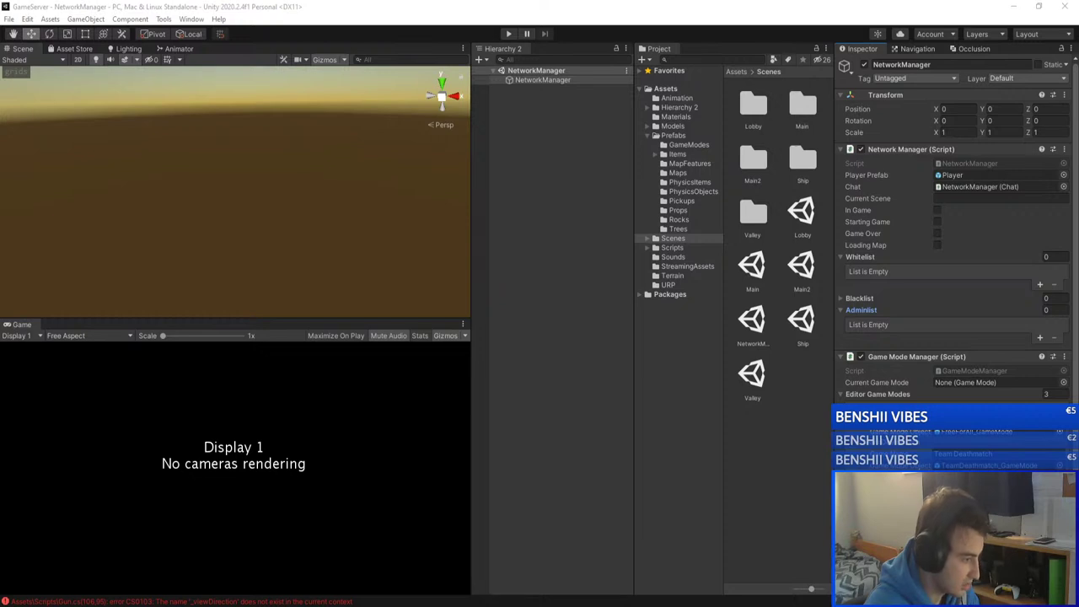
Step: Open the Unity Console, clear old logs leaving only the Gun.cs errors, and close it
{"action": "left_click", "coordinate": [599, 306]}
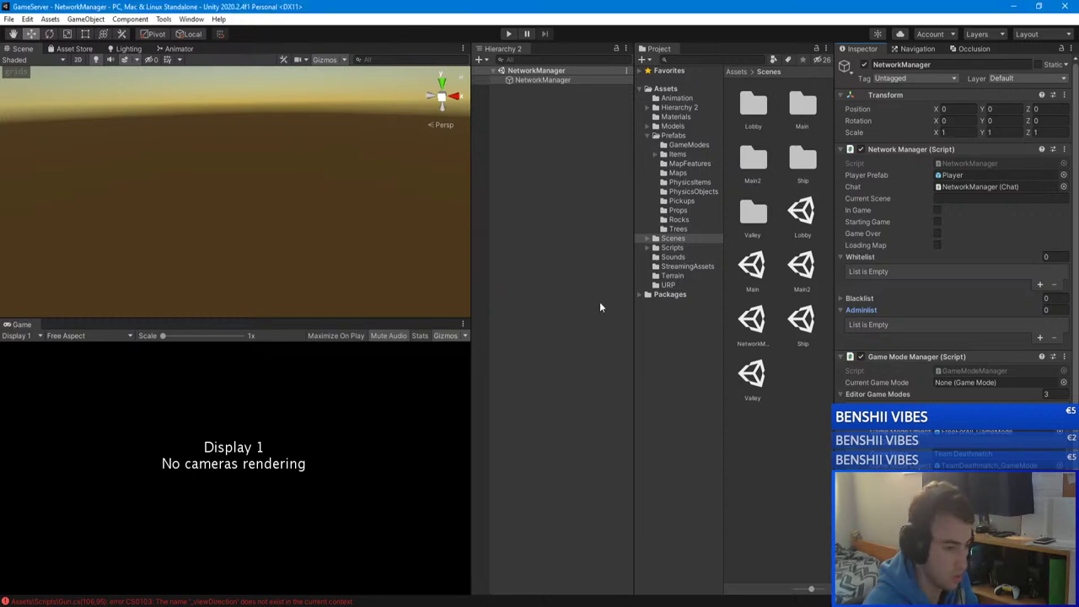
{"action": "left_click", "coordinate": [291, 601]}
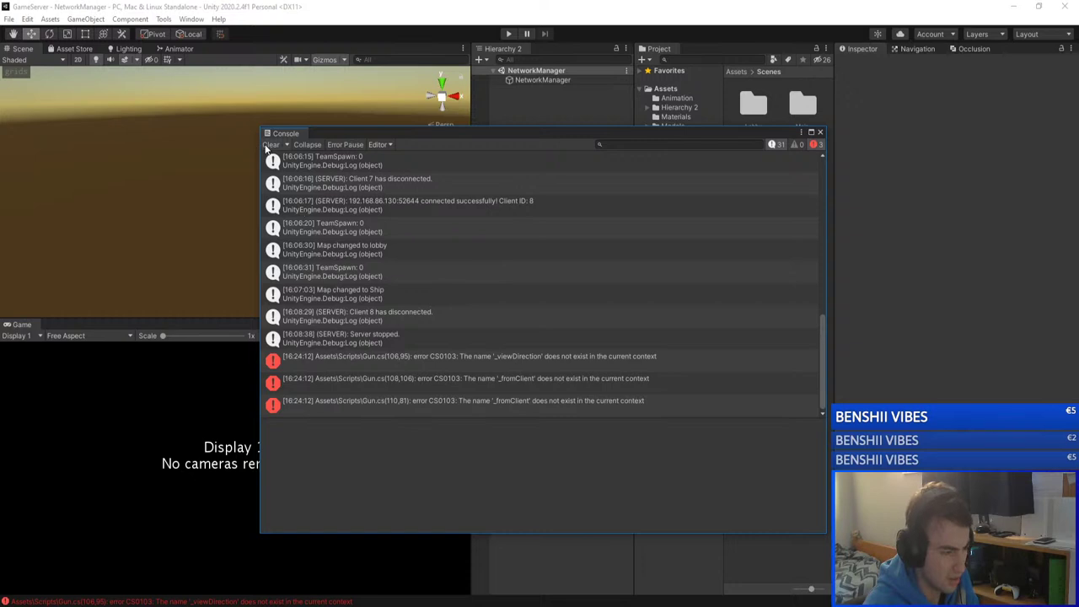
{"action": "left_click", "coordinate": [270, 144]}
{"action": "left_click", "coordinate": [820, 133]}
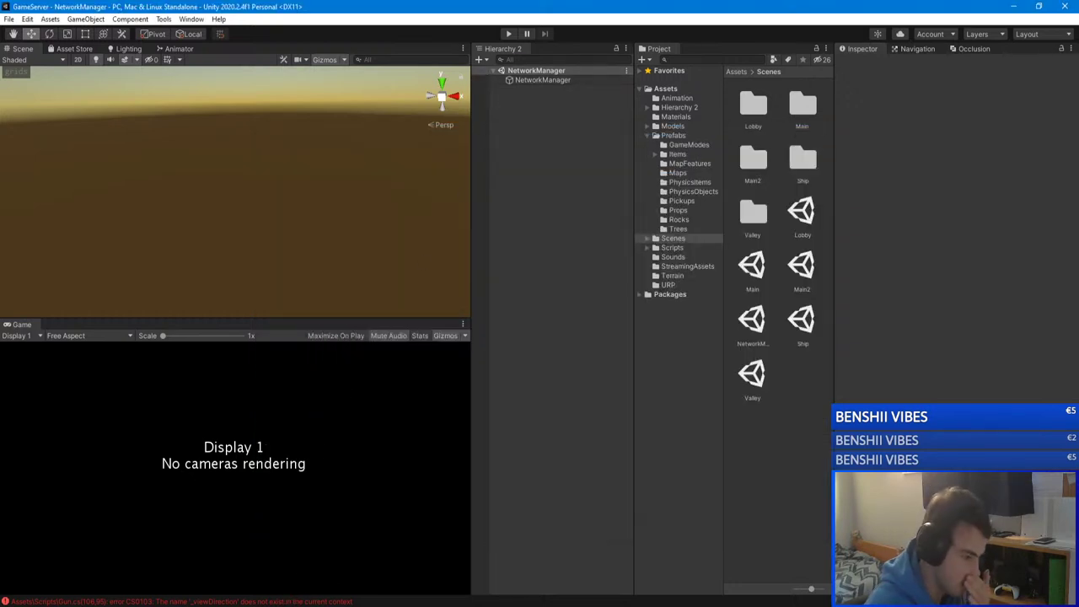
Step: Copy camTransform.forward from PlayerController.cs and paste it over _viewDirection in Gun.cs
{"action": "left_click", "coordinate": [185, 552]}
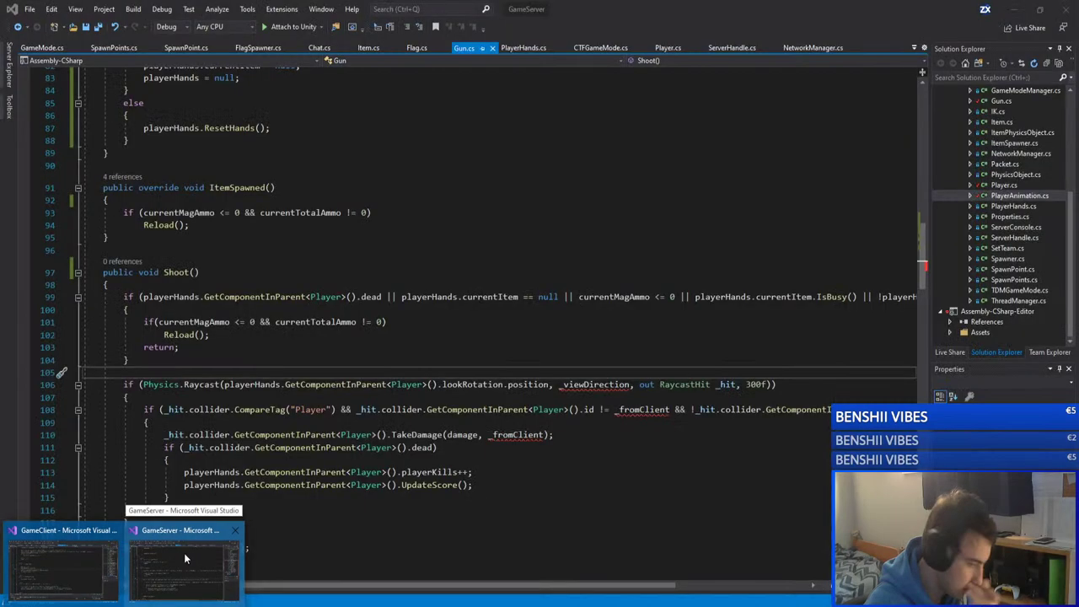
{"action": "mouse_move", "coordinate": [81, 560]}
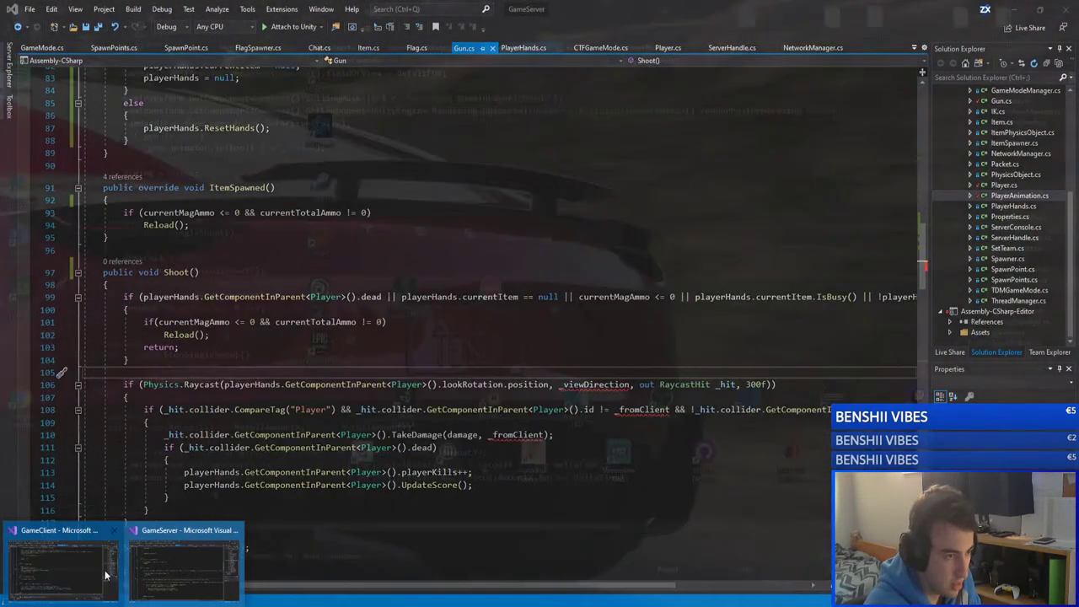
{"action": "left_click", "coordinate": [105, 575]}
{"action": "double_click", "coordinate": [243, 283]}
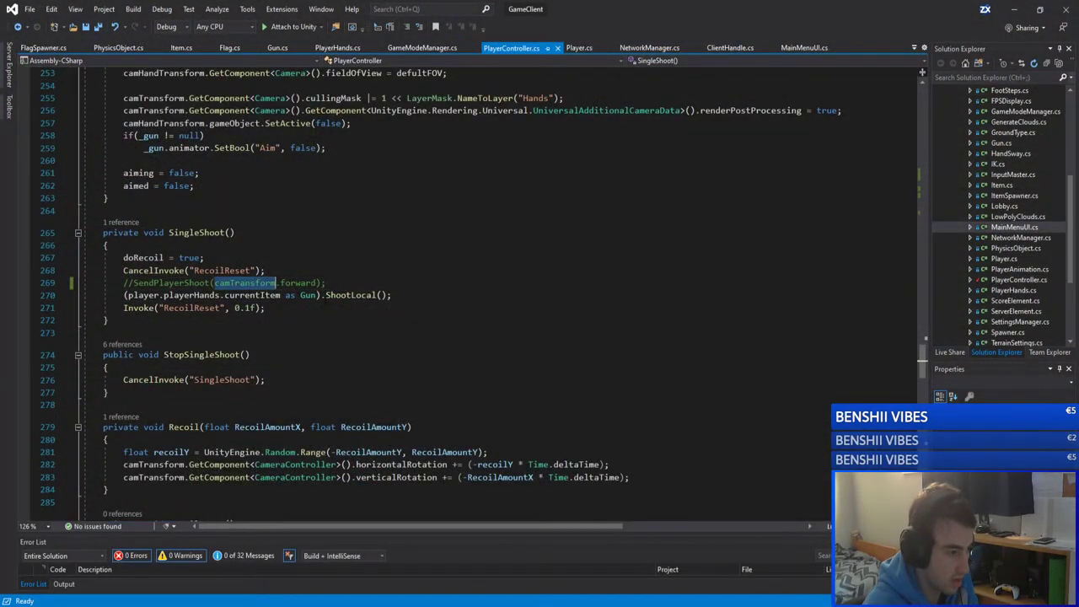
{"action": "left_click_drag", "start_coordinate": [317, 283], "coordinate": [217, 283]}
{"action": "key", "text": "ctrl+c"}
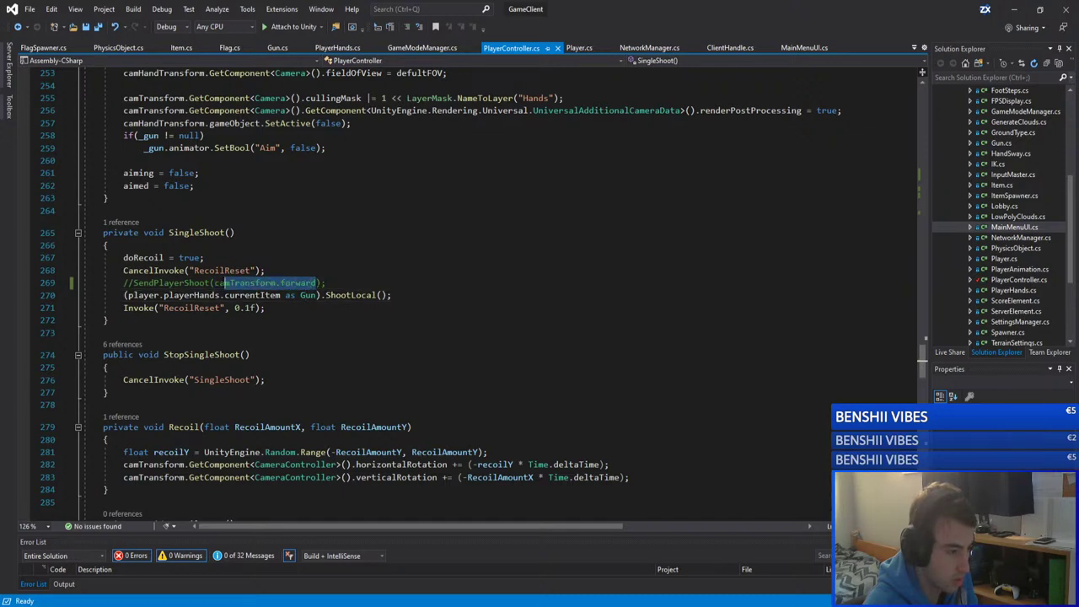
{"action": "left_click", "coordinate": [1011, 9]}
{"action": "mouse_move", "coordinate": [267, 576]}
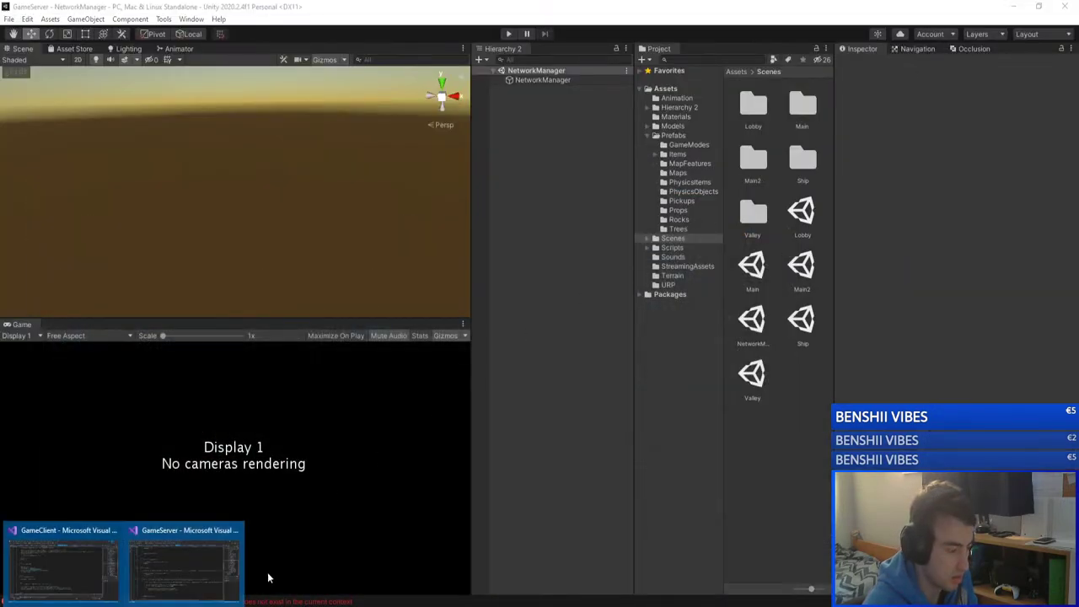
{"action": "left_click", "coordinate": [203, 572]}
{"action": "key", "text": "ctrl+v"}
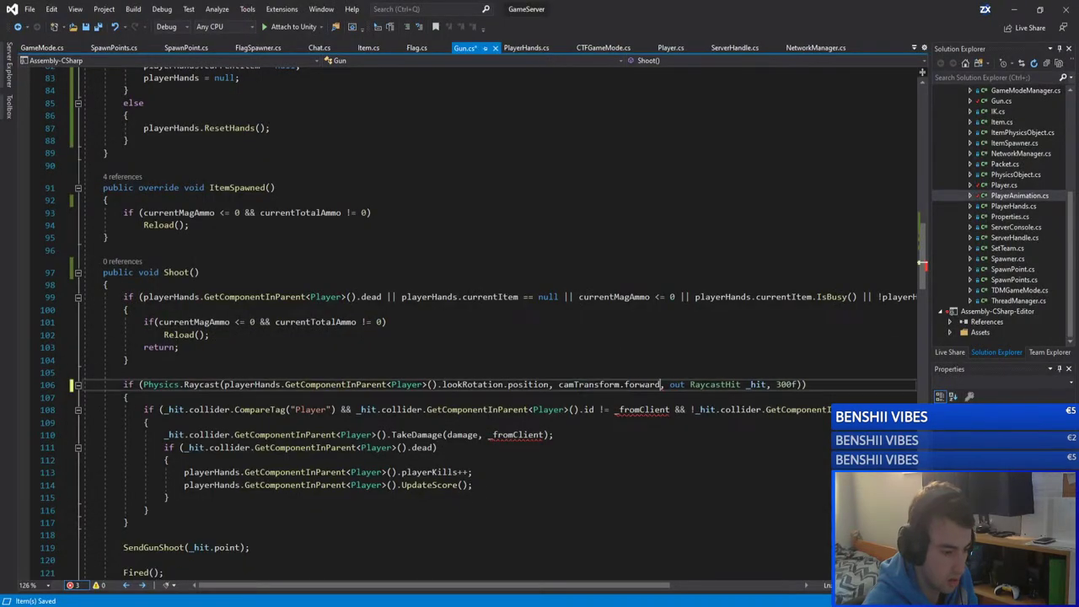
Step: Check lookRotation on line 106 and its definition in Player.cs
{"action": "double_click", "coordinate": [472, 384]}
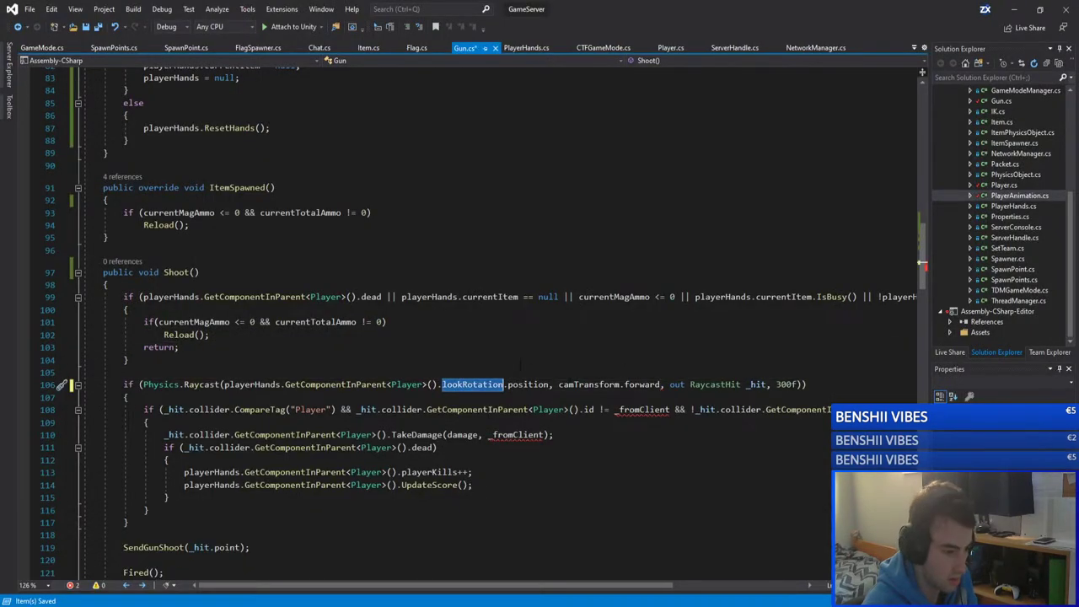
{"action": "left_click", "coordinate": [624, 368]}
{"action": "double_click", "coordinate": [472, 384]}
{"action": "left_click", "coordinate": [402, 385]}
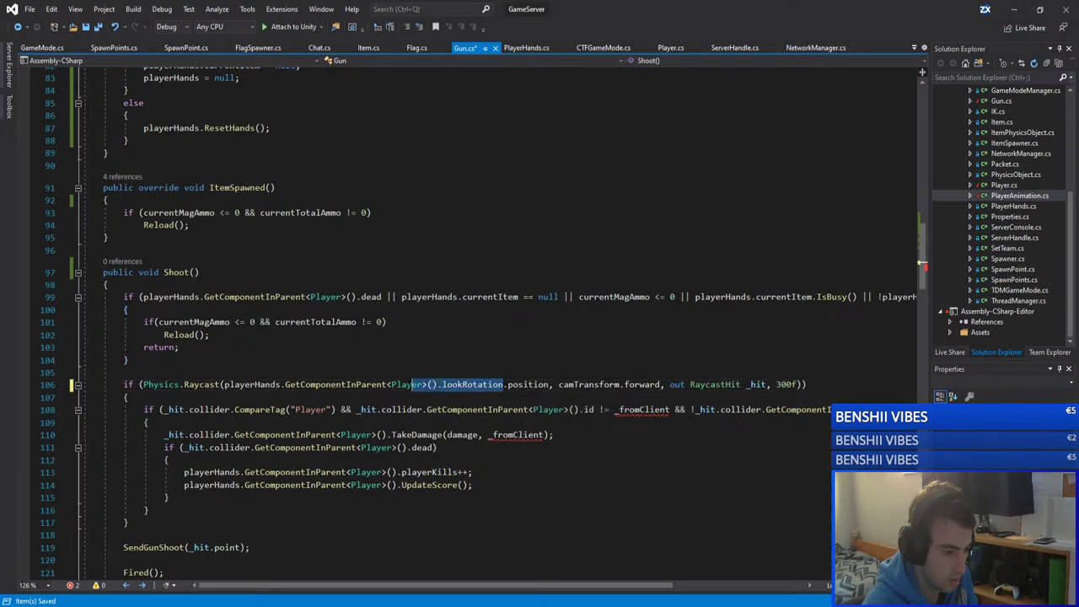
{"action": "left_click_drag", "start_coordinate": [423, 384], "coordinate": [285, 384]}
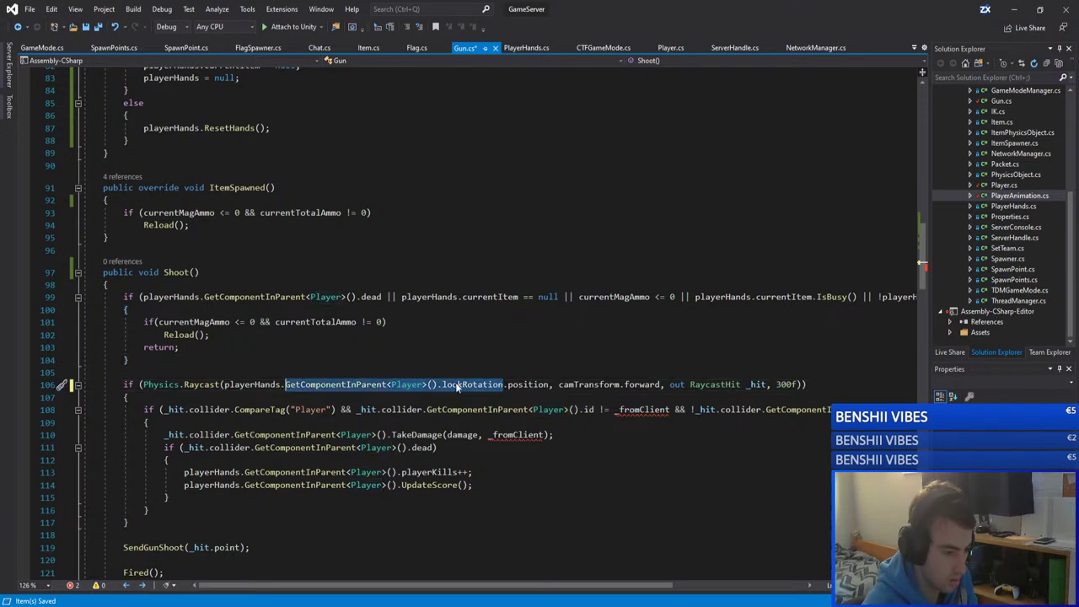
{"action": "double_click", "coordinate": [472, 385]}
{"action": "key", "text": "F12"}
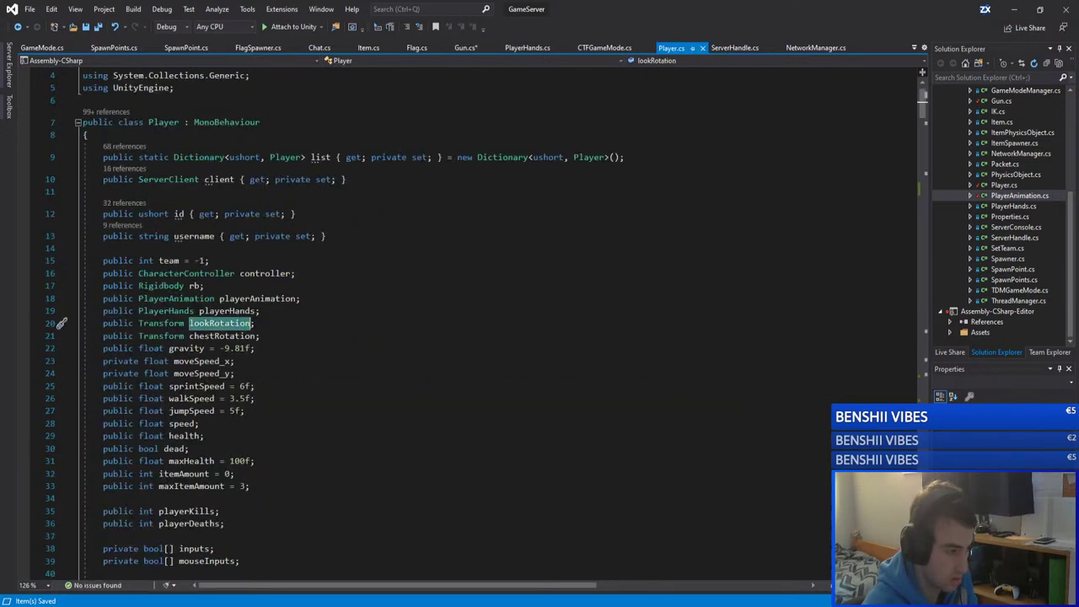
{"action": "key", "text": "ctrl+minus"}
{"action": "key", "text": "ctrl+minus"}
{"action": "key", "text": "ctrl+minus"}
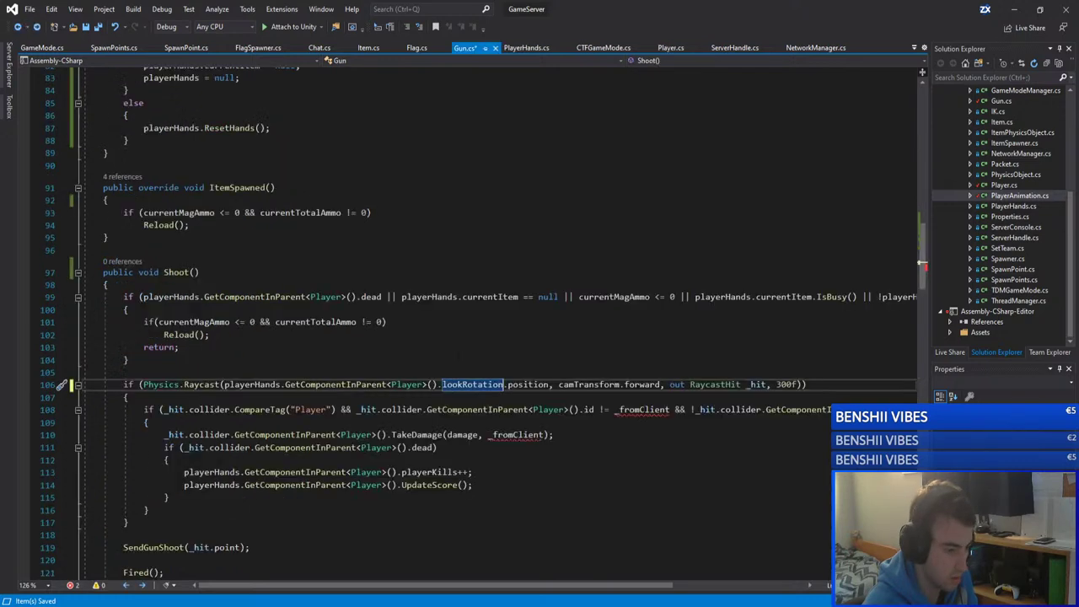
Step: Replace camTransform with the player's lookRotation expression and save Gun.cs
{"action": "left_click_drag", "start_coordinate": [503, 385], "coordinate": [224, 384]}
{"action": "key", "text": "ctrl+c"}
{"action": "double_click", "coordinate": [588, 384]}
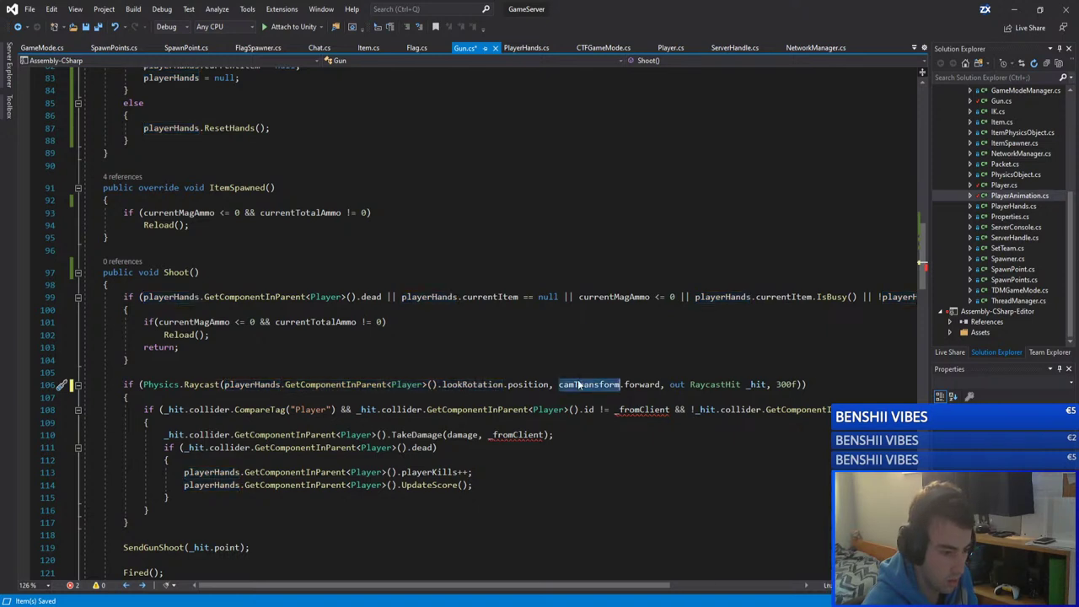
{"action": "key", "text": "ctrl+v"}
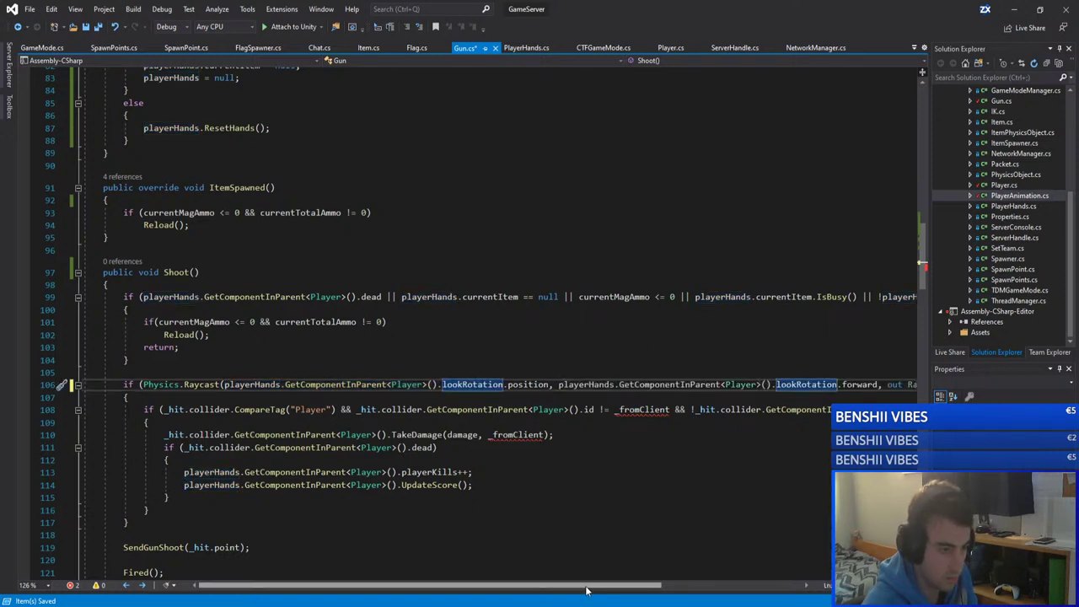
{"action": "key", "text": "ctrl+s"}
{"action": "scroll", "coordinate": [636, 571], "scroll_direction": "right", "scroll_amount": 3}
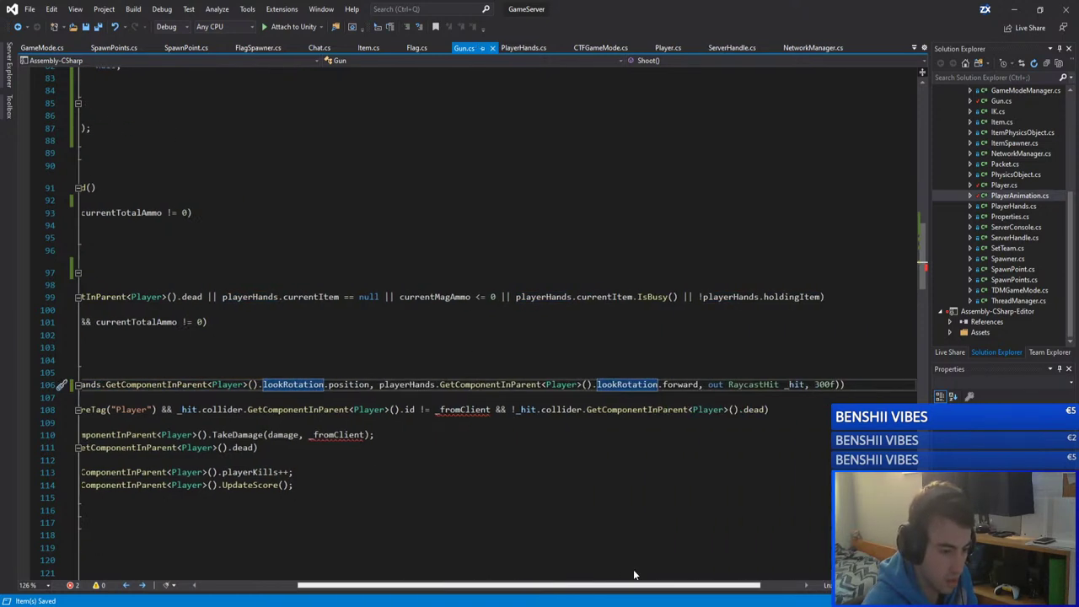
{"action": "left_click_drag", "start_coordinate": [641, 570], "coordinate": [532, 570]}
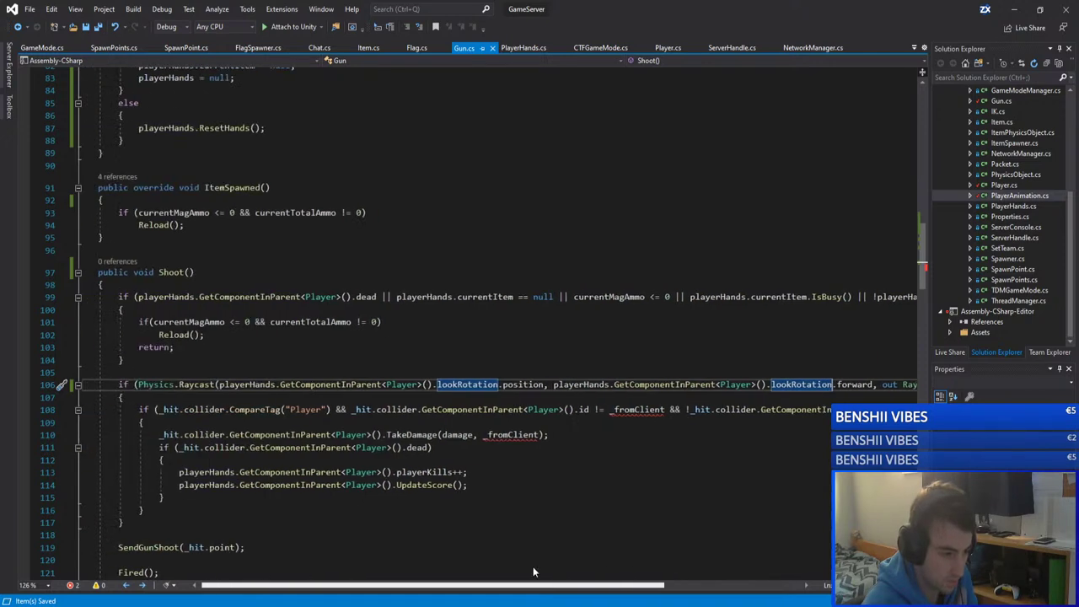
Step: Replace _fromClient on line 108 with playerHands.id
{"action": "double_click", "coordinate": [639, 409]}
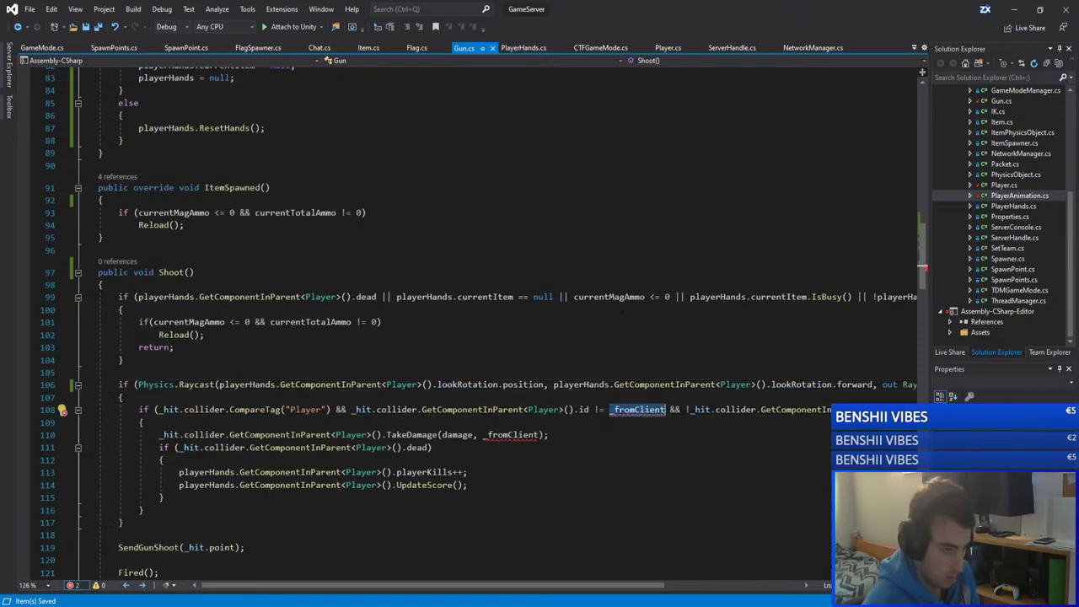
{"action": "left_click", "coordinate": [559, 374]}
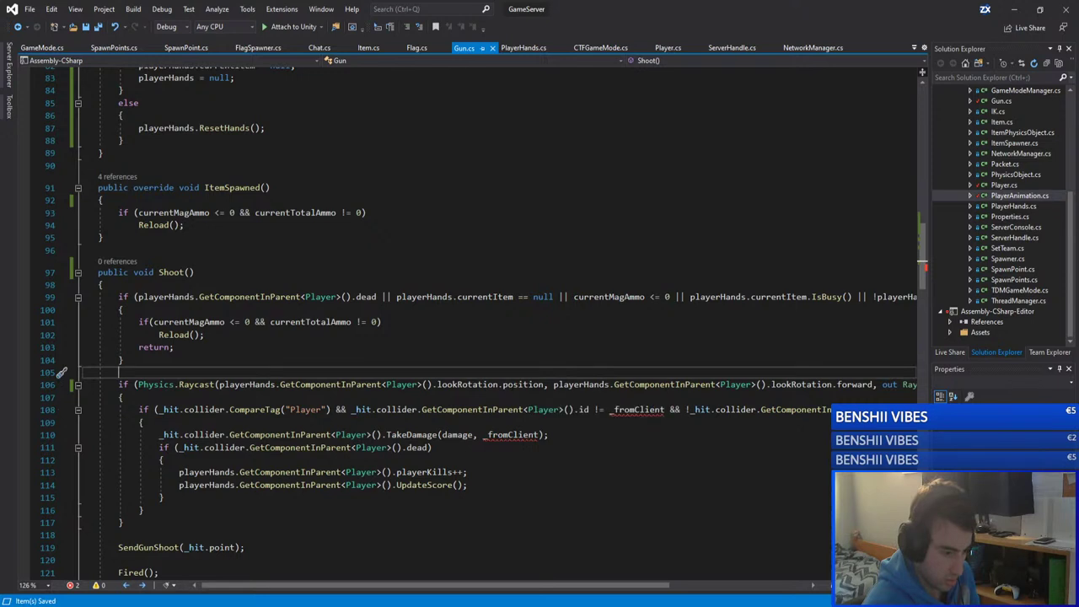
{"action": "left_click", "coordinate": [600, 384]}
{"action": "left_click", "coordinate": [662, 384]}
{"action": "left_click", "coordinate": [639, 409]}
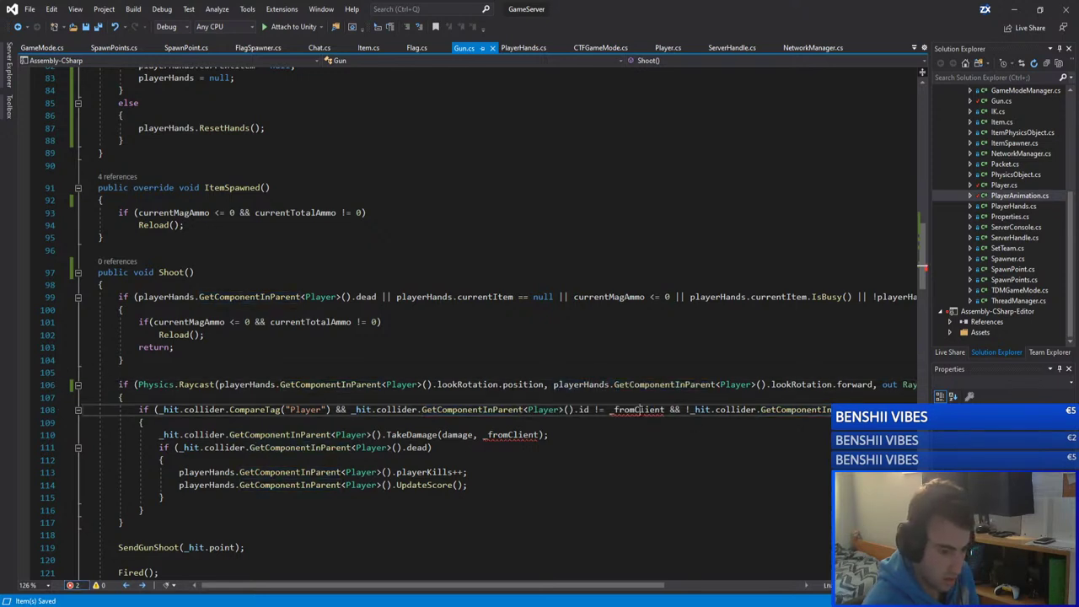
{"action": "double_click", "coordinate": [639, 410]}
{"action": "type", "text": "playerHands..id"}
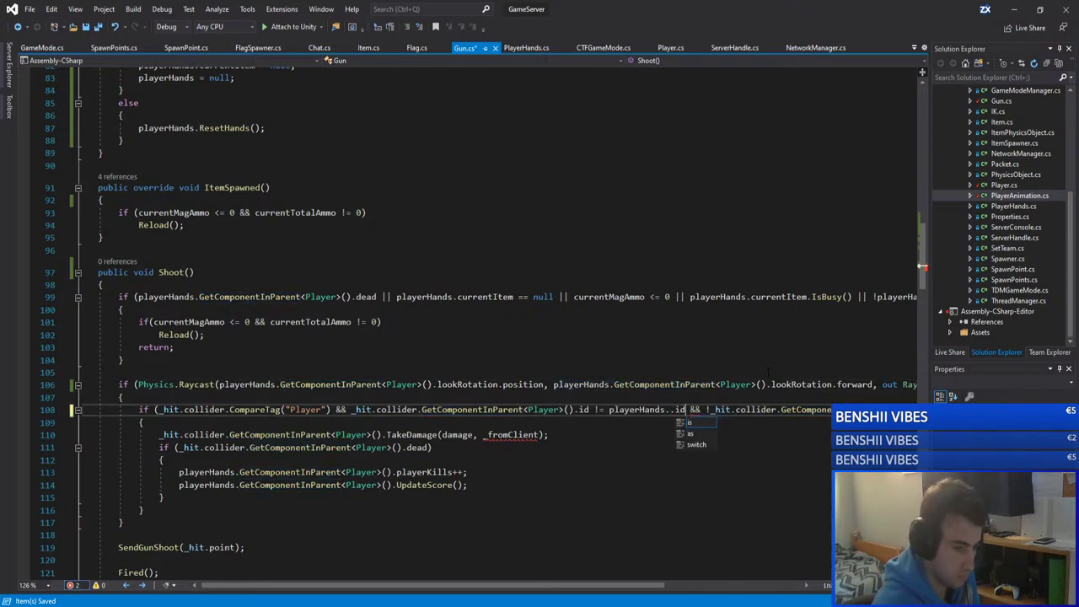
{"action": "key", "text": "BackSpace"}
{"action": "key", "text": "BackSpace"}
{"action": "key", "text": "BackSpace"}
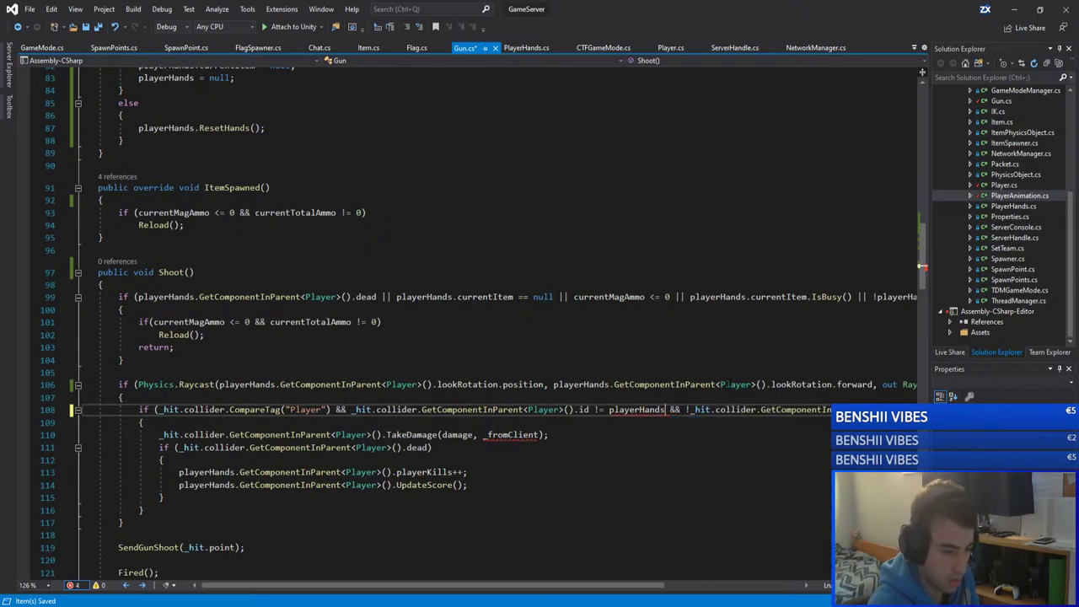
{"action": "type", "text": "i"}
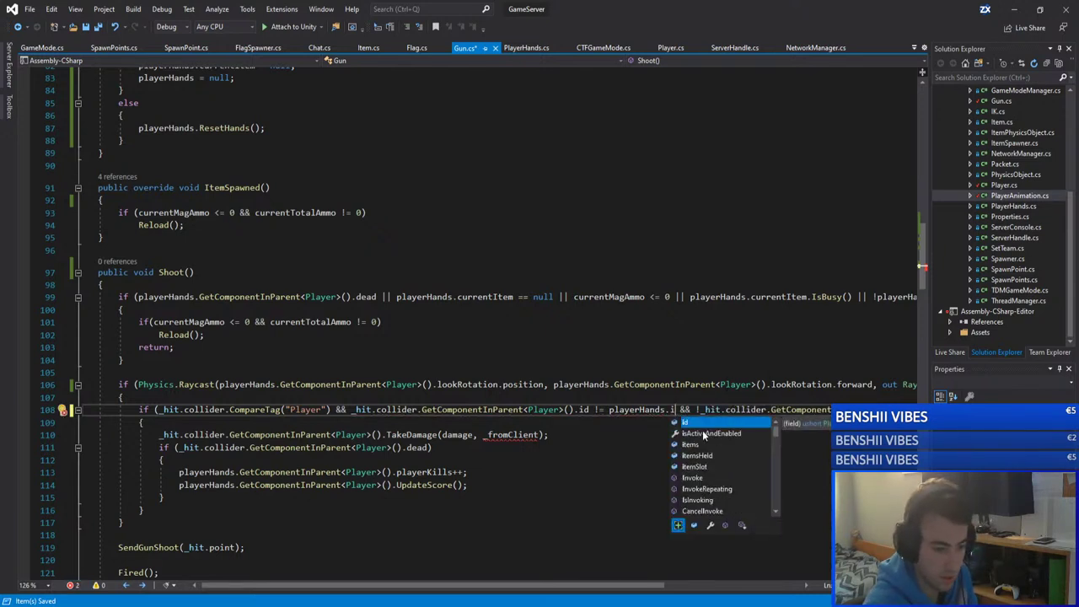
{"action": "key", "text": "Tab"}
Step: Paste playerHands.id over _fromClient on line 110 and save Gun.cs
{"action": "left_click", "coordinate": [687, 384]}
{"action": "left_click_drag", "start_coordinate": [679, 409], "coordinate": [608, 410]}
{"action": "double_click", "coordinate": [512, 435]}
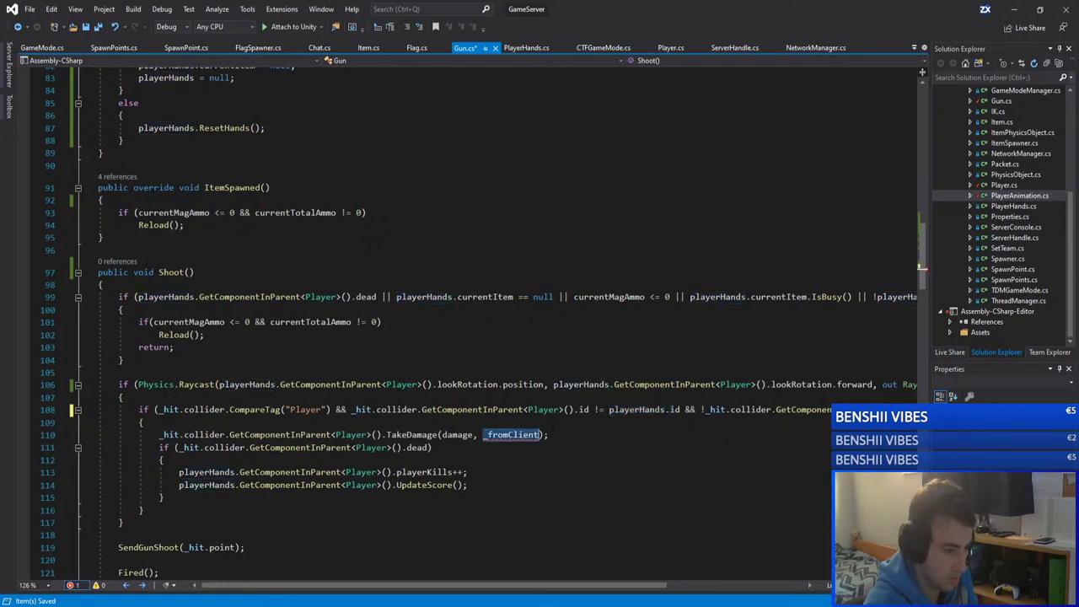
{"action": "key", "text": "ctrl+v"}
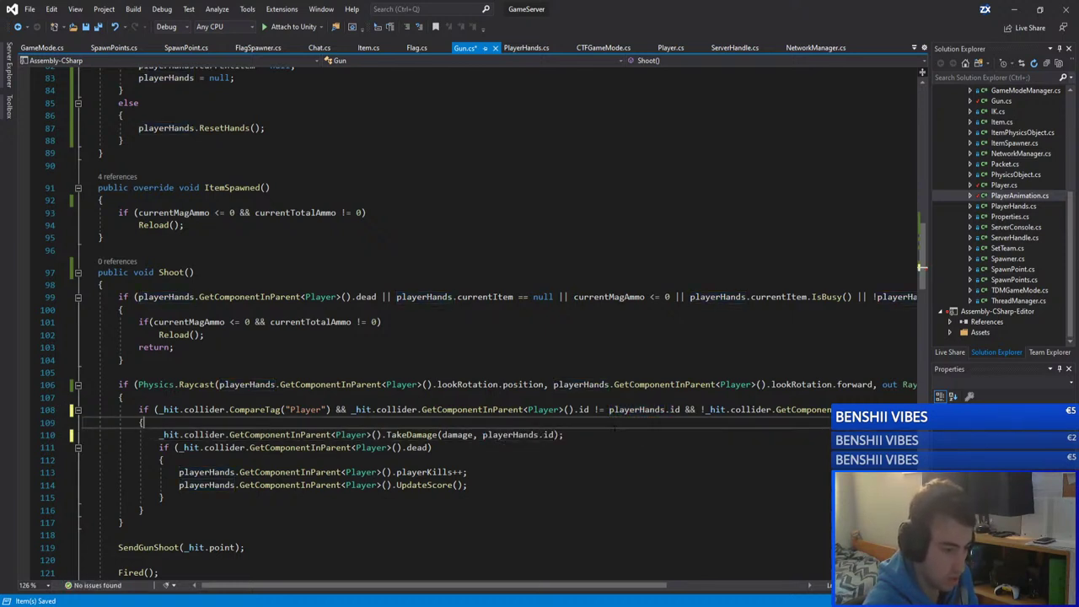
{"action": "key", "text": "End"}
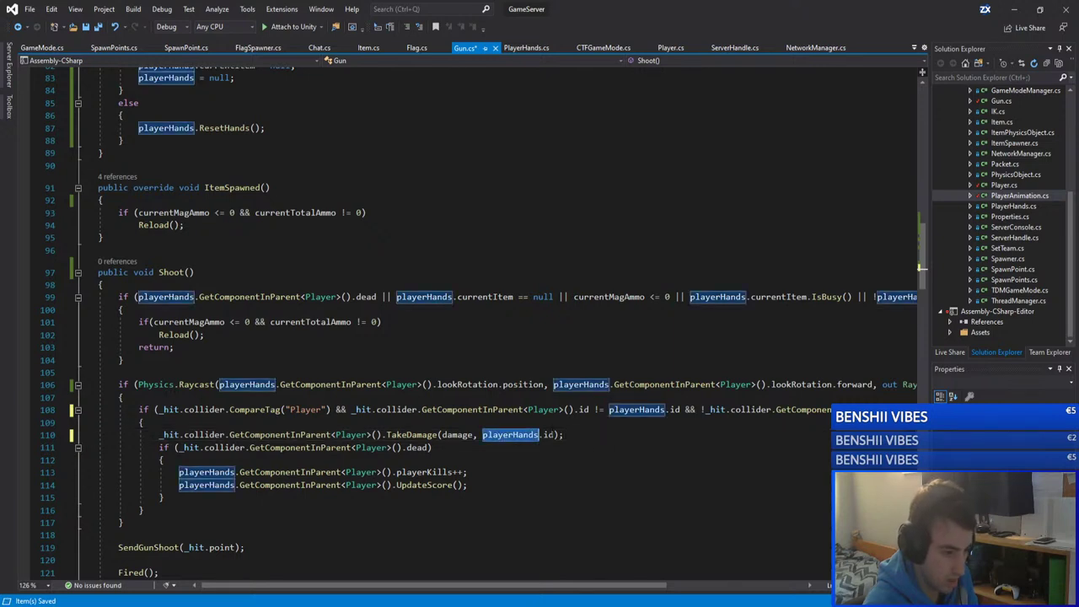
{"action": "key", "text": "ctrl+s"}
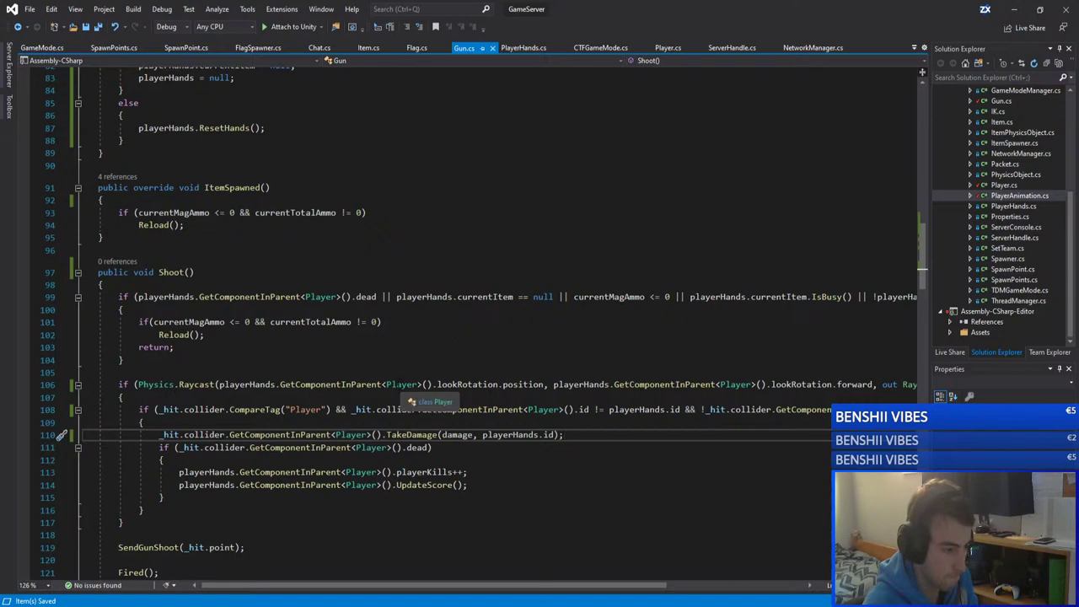
Step: Add a Shoot(); call inside LeftMouseClick and save Gun.cs
{"action": "double_click", "coordinate": [171, 272]}
{"action": "key", "text": "ctrl+c"}
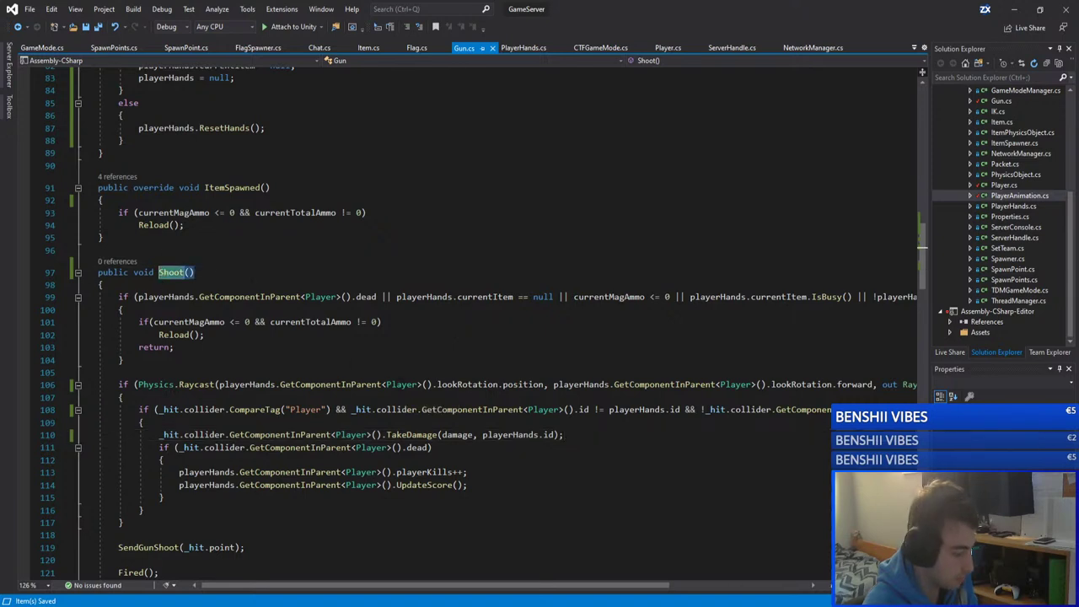
{"action": "scroll", "coordinate": [307, 283], "scroll_direction": "down", "scroll_amount": 8}
{"action": "scroll", "coordinate": [307, 283], "scroll_direction": "up", "scroll_amount": 10}
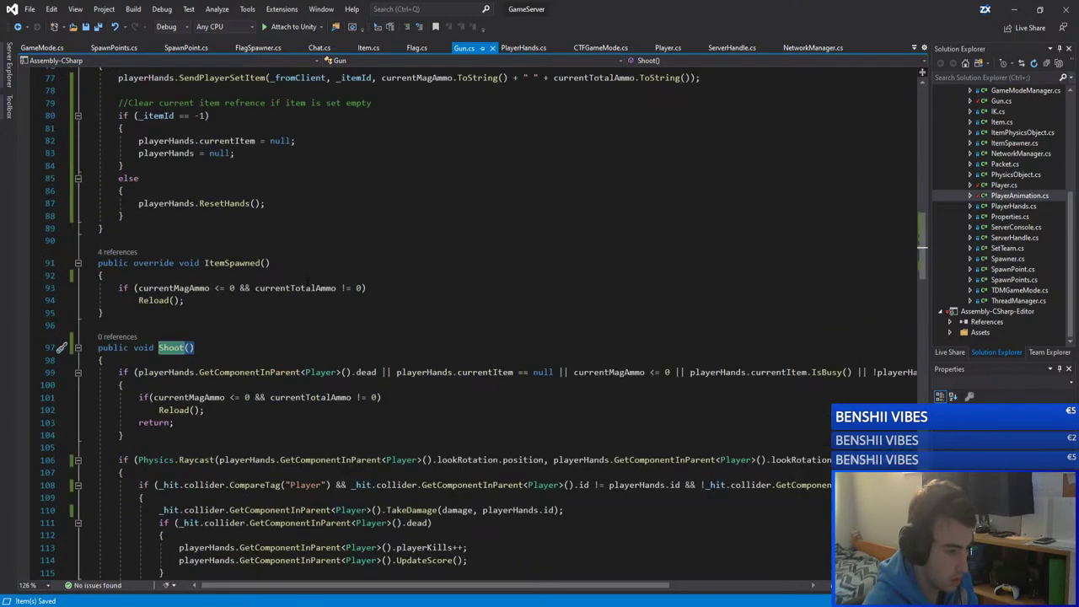
{"action": "scroll", "coordinate": [309, 287], "scroll_direction": "up", "scroll_amount": 16}
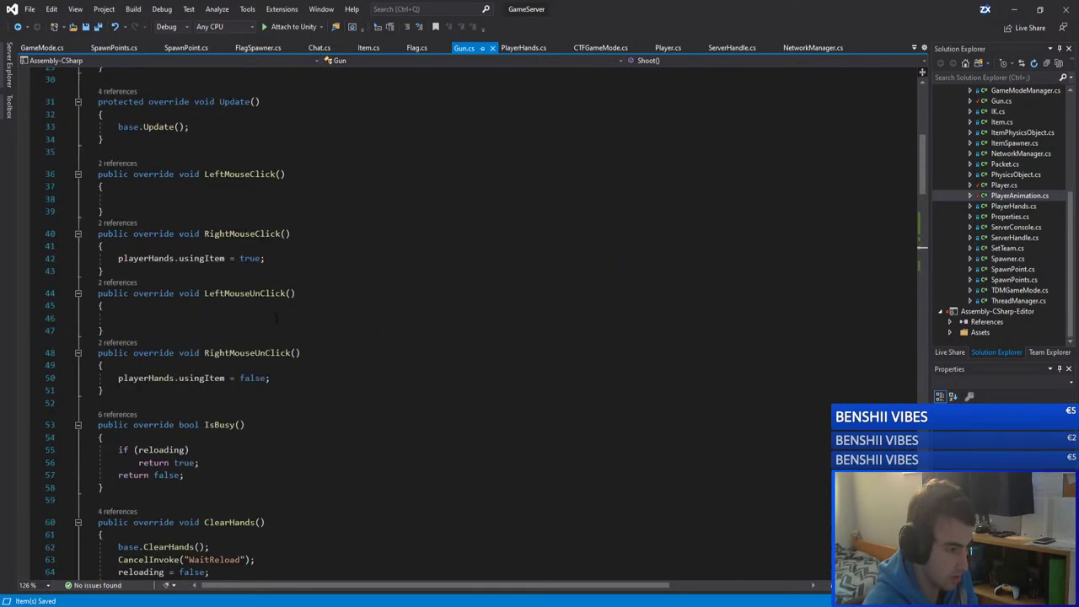
{"action": "scroll", "coordinate": [276, 316], "scroll_direction": "up", "scroll_amount": 4}
{"action": "left_click", "coordinate": [381, 349]}
{"action": "key", "text": "ctrl+v"}
{"action": "type", "text": "();"}
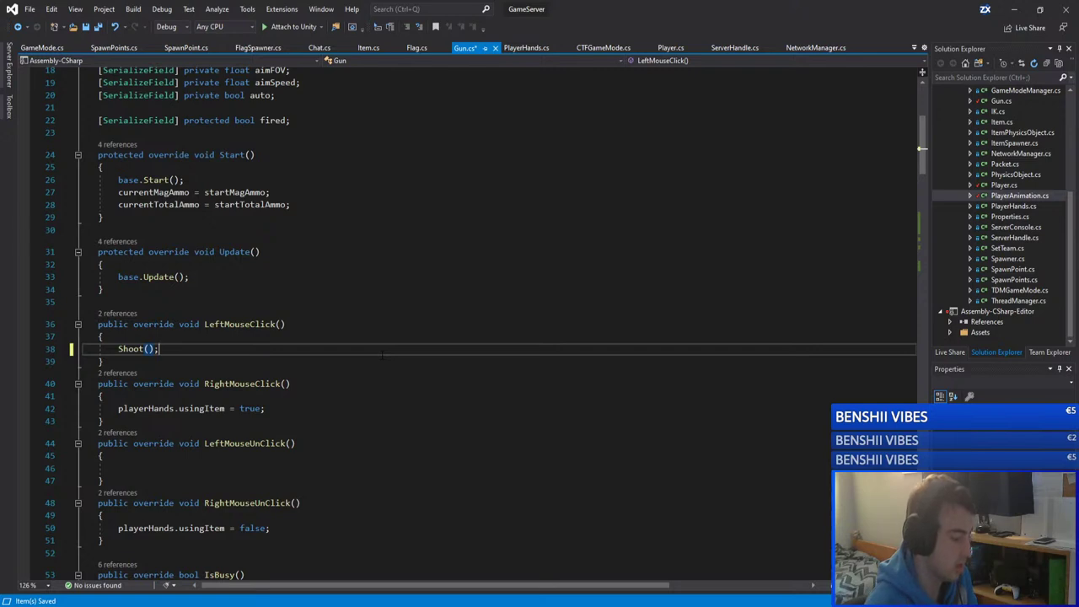
{"action": "left_click", "coordinate": [330, 303]}
{"action": "key", "text": "ctrl+s"}
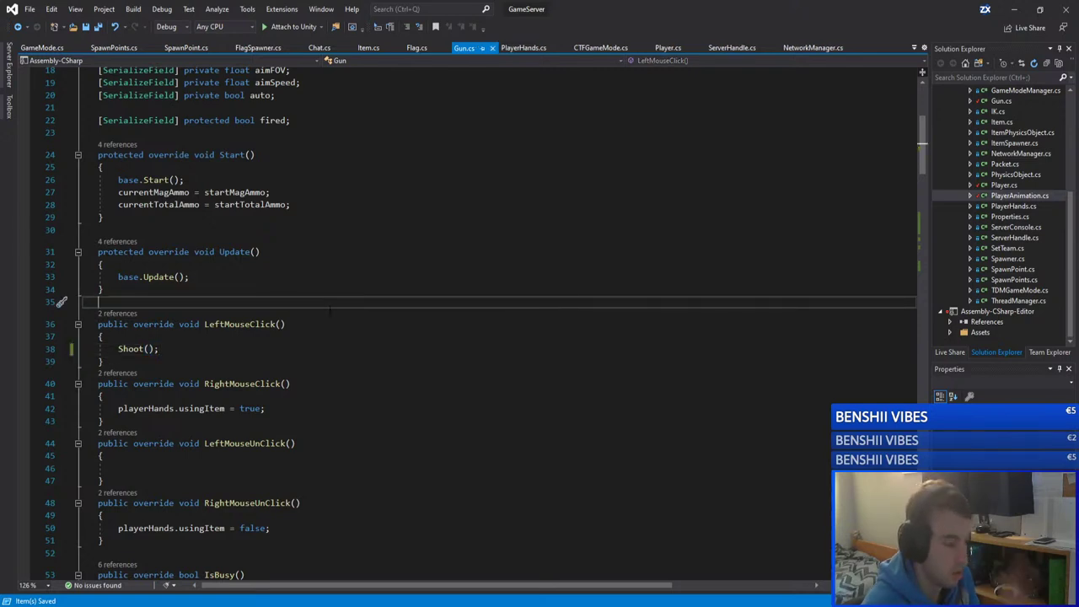
Step: Minimize Visual Studio to return to Unity
{"action": "scroll", "coordinate": [330, 310], "scroll_direction": "down", "scroll_amount": 14}
{"action": "scroll", "coordinate": [330, 310], "scroll_direction": "down", "scroll_amount": 15}
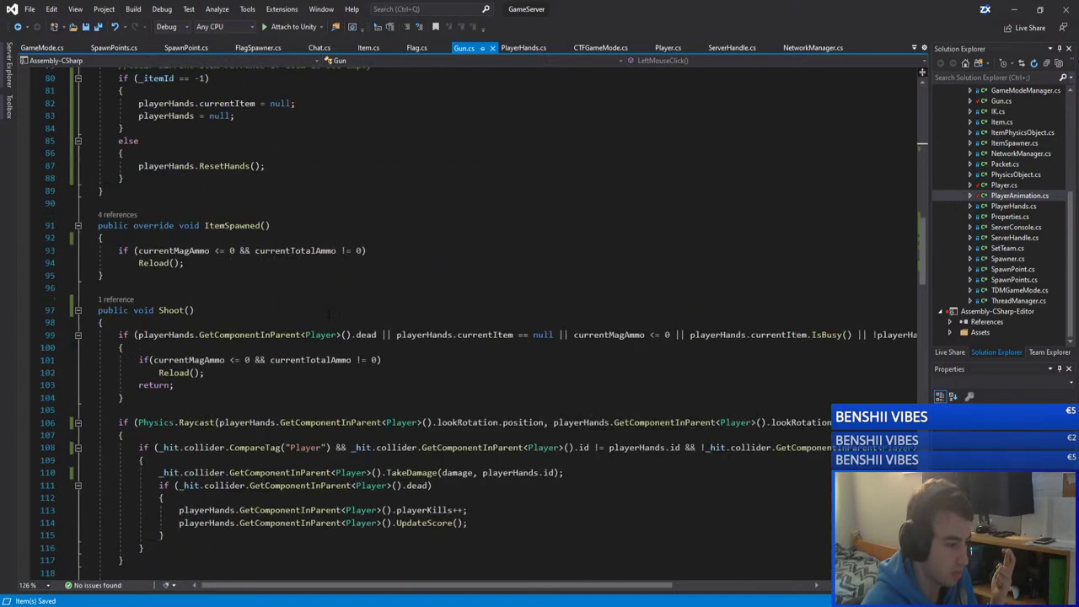
{"action": "scroll", "coordinate": [327, 311], "scroll_direction": "up", "scroll_amount": 20}
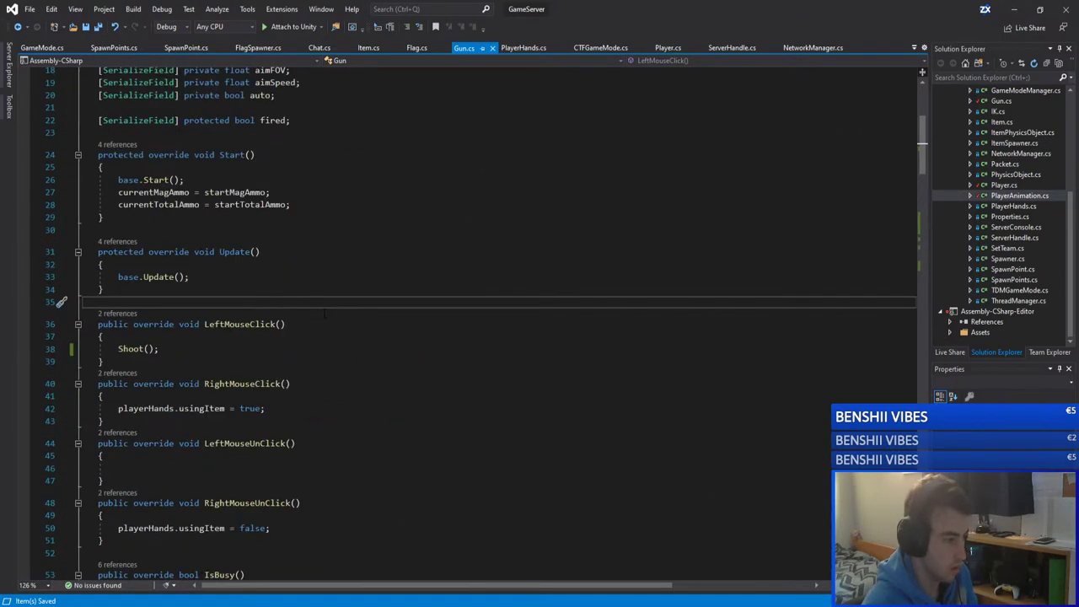
{"action": "left_click", "coordinate": [1014, 9]}
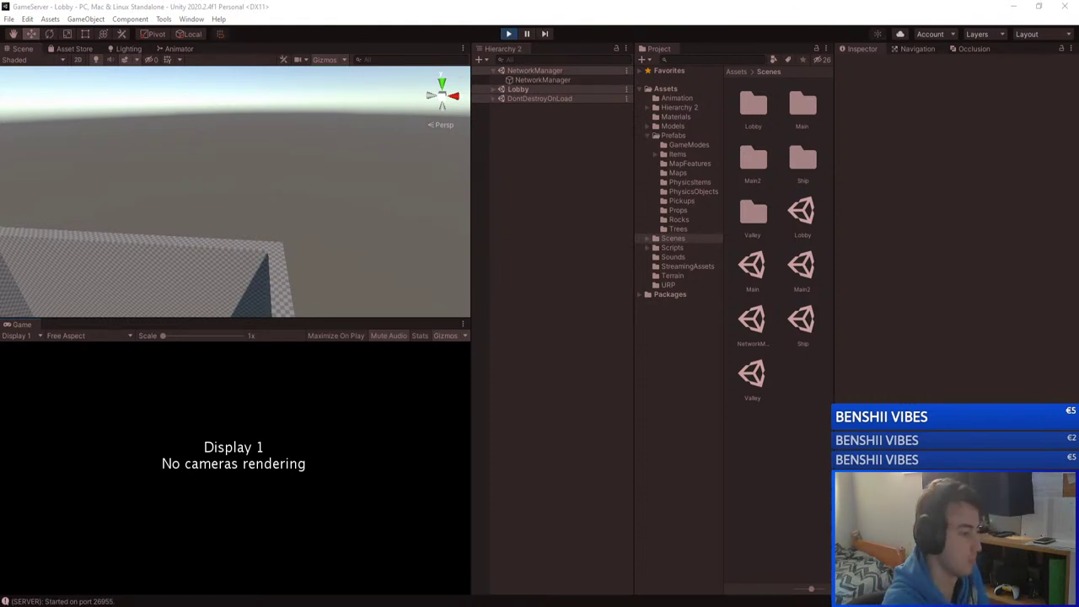
Step: Swing the Scene view into the walled room, then switch to the GameClient Unity window
{"action": "right_click_drag", "start_coordinate": [310, 240], "coordinate": [57, 259]}
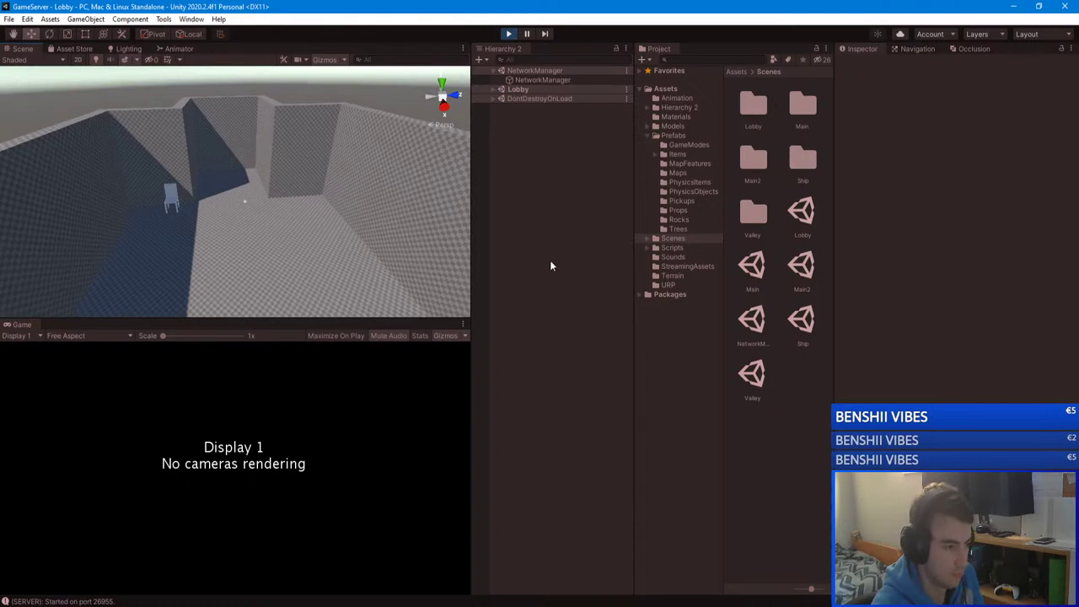
{"action": "left_click", "coordinate": [265, 606]}
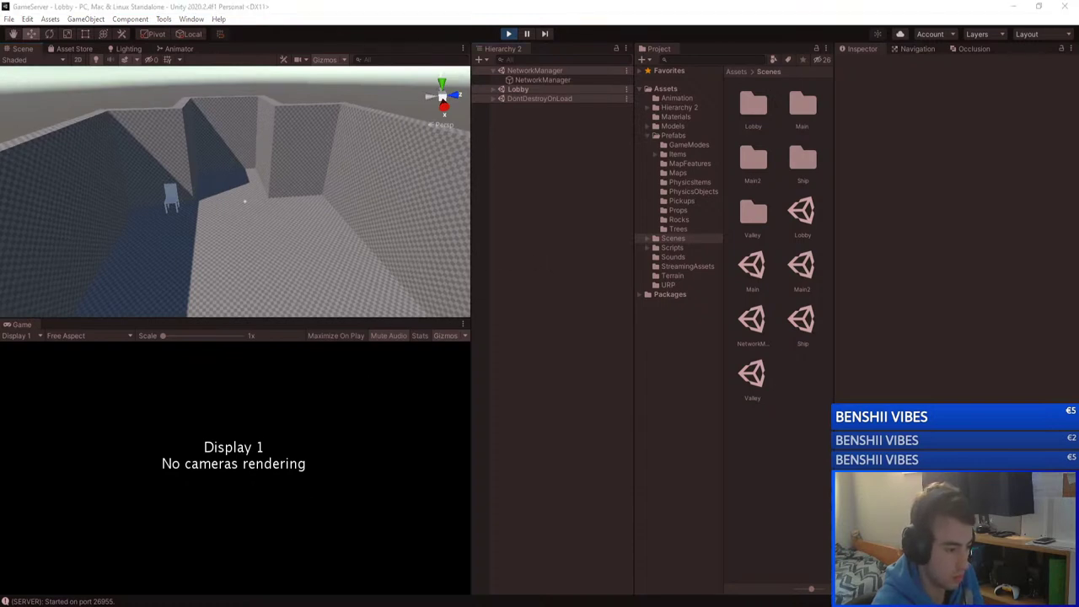
{"action": "left_click", "coordinate": [173, 563]}
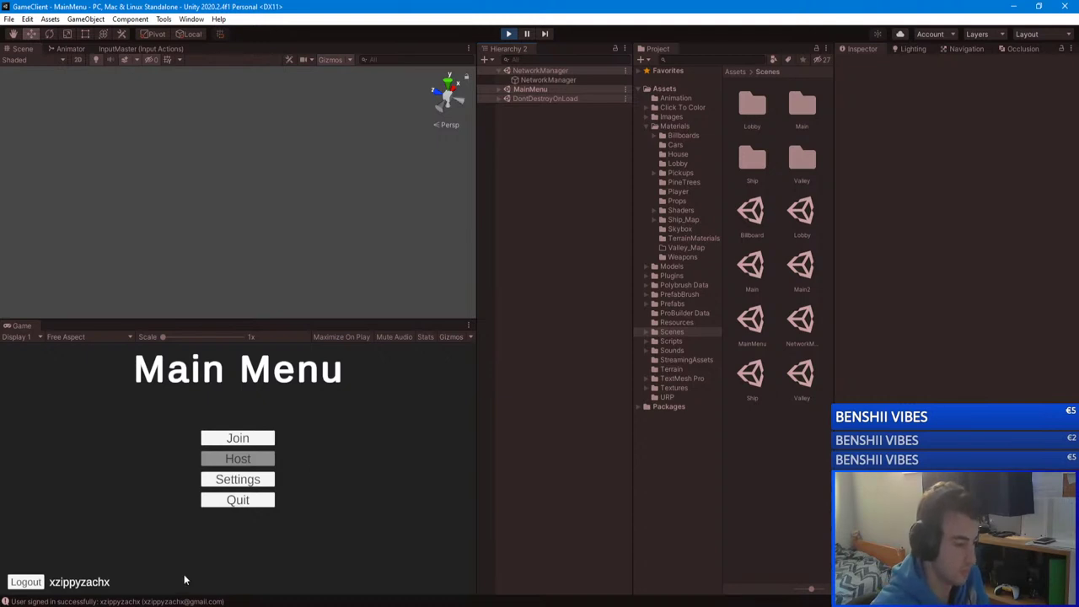
Step: Join the server from the main menu, check the scoreboard, and fire a single rifle shot
{"action": "left_click", "coordinate": [229, 438]}
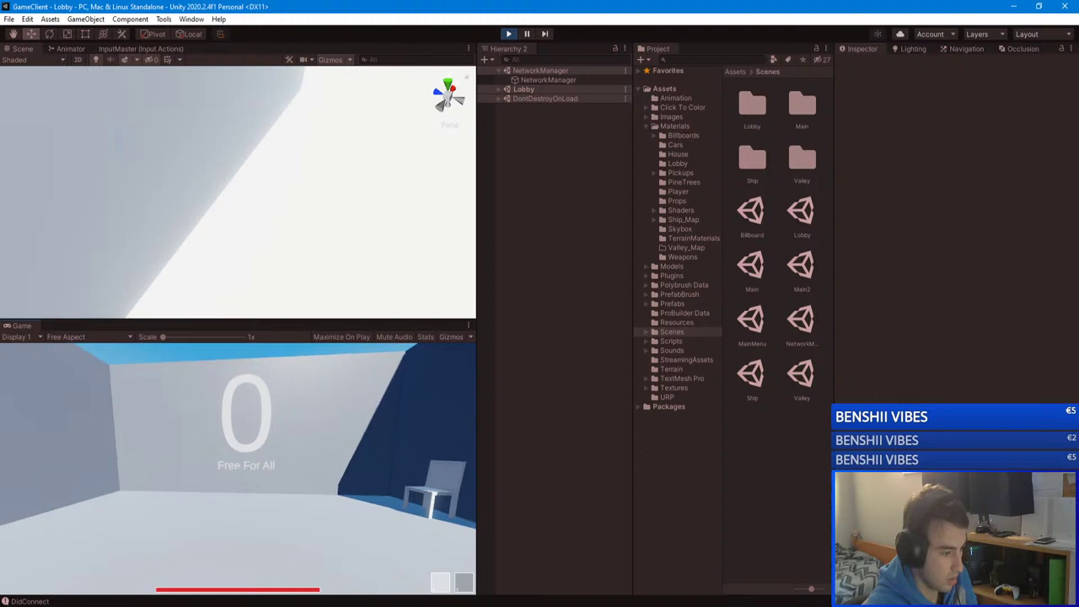
{"action": "key", "text": "Tab"}
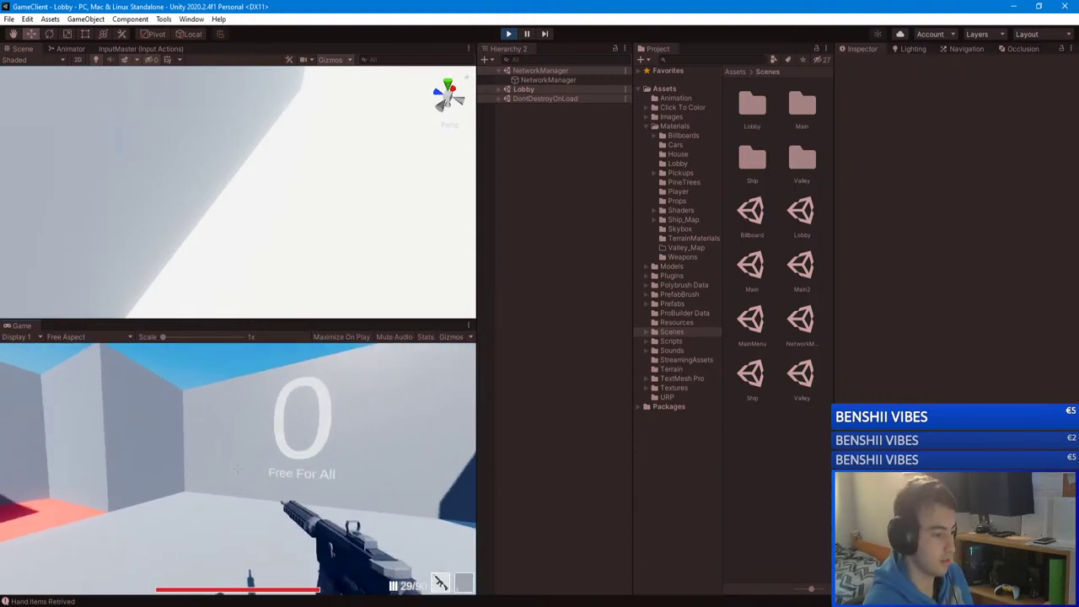
{"action": "left_click", "coordinate": [238, 468]}
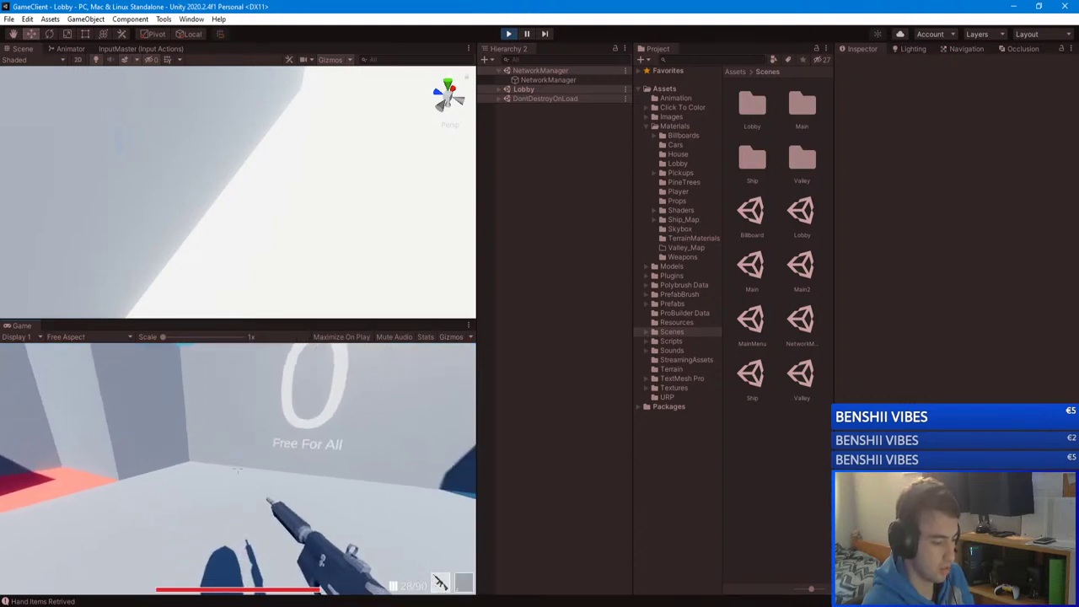
{"action": "key", "text": "Escape"}
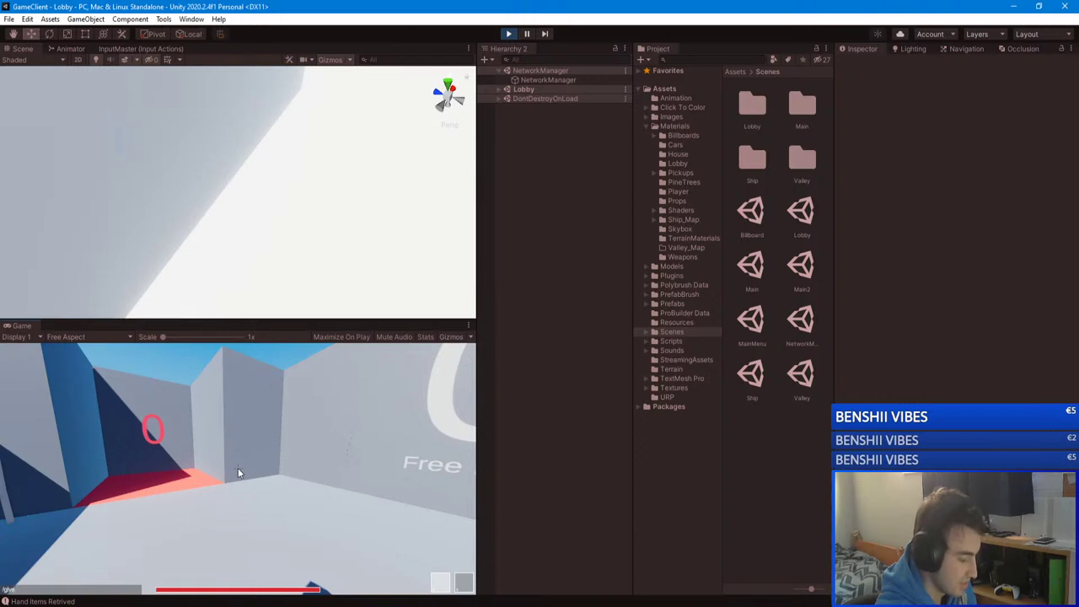
Step: Switch to the pistol, pause the game, and bring the GameClient code window forward
{"action": "left_click", "coordinate": [238, 467]}
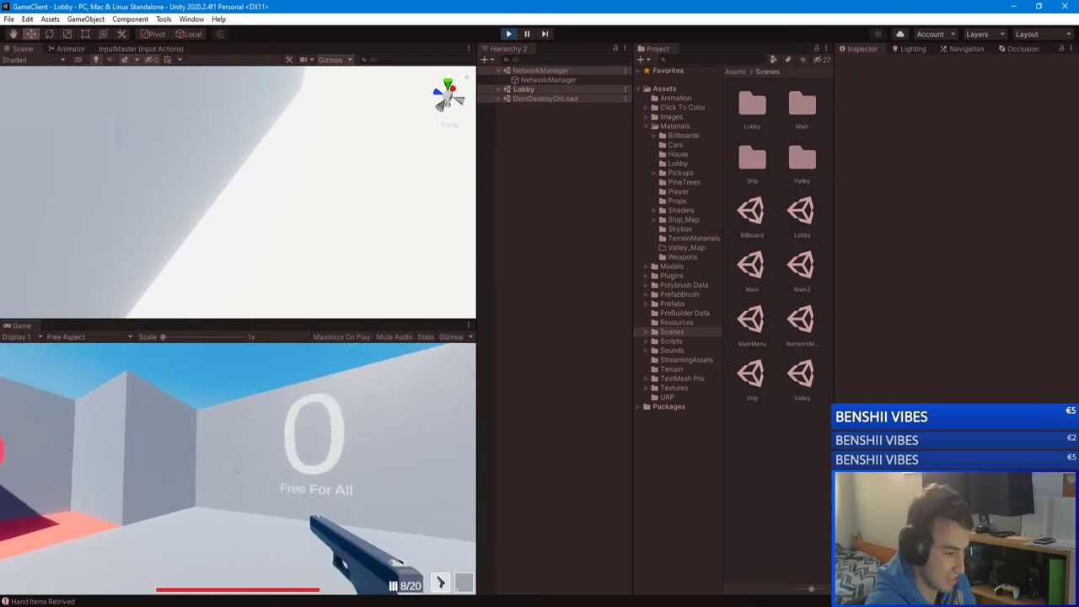
{"action": "key", "text": "Escape"}
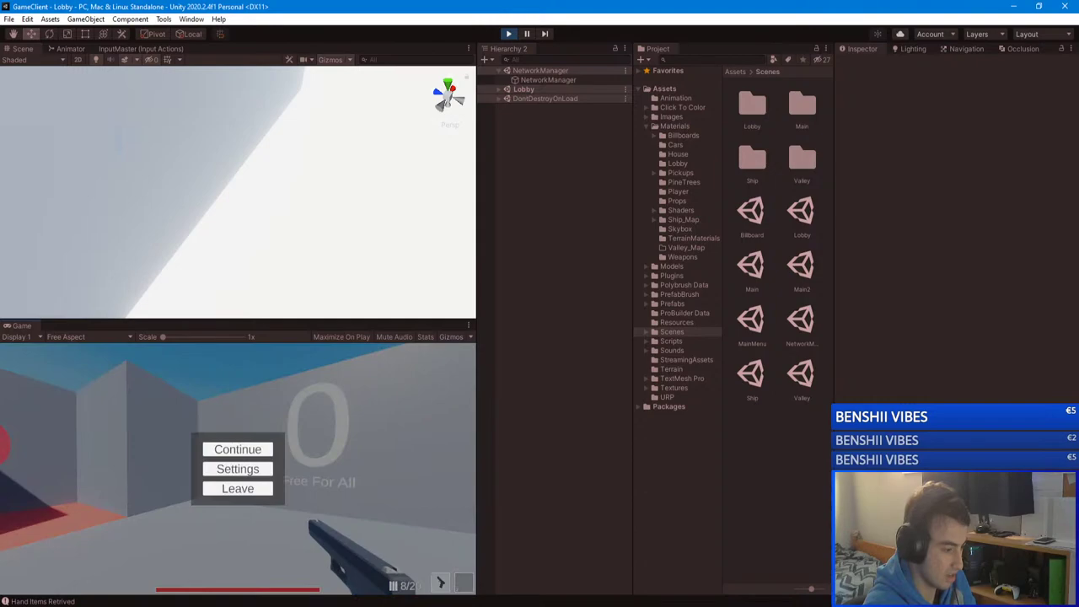
{"action": "mouse_move", "coordinate": [207, 585]}
{"action": "left_click", "coordinate": [76, 561]}
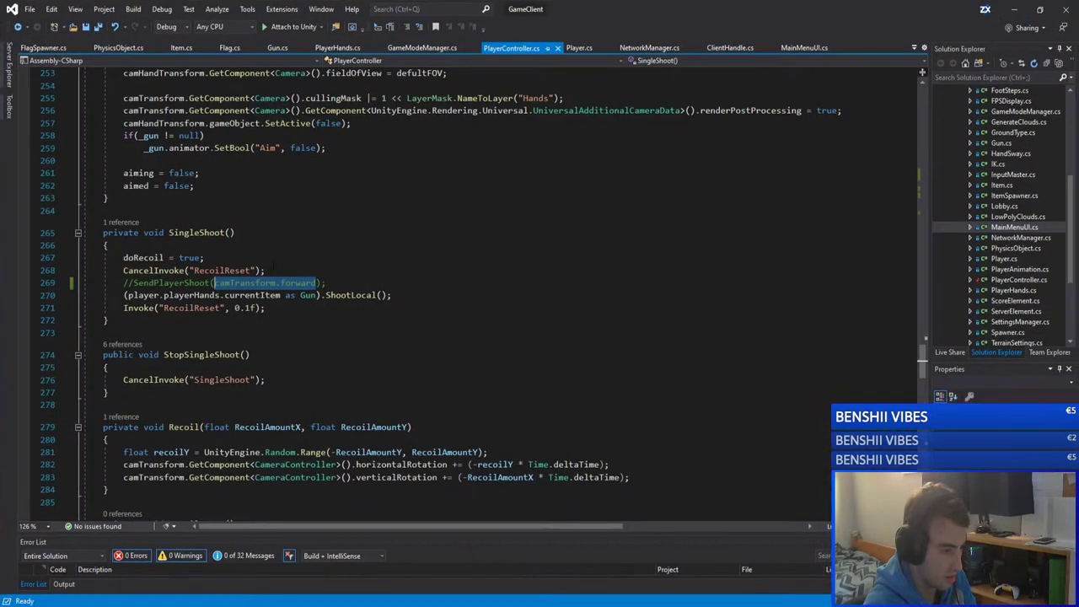
Step: Review SingleShoot's commented SendPlayerShoot line, then minimize Visual Studio
{"action": "scroll", "coordinate": [272, 265], "scroll_direction": "up", "scroll_amount": 10}
{"action": "scroll", "coordinate": [272, 266], "scroll_direction": "up", "scroll_amount": 20}
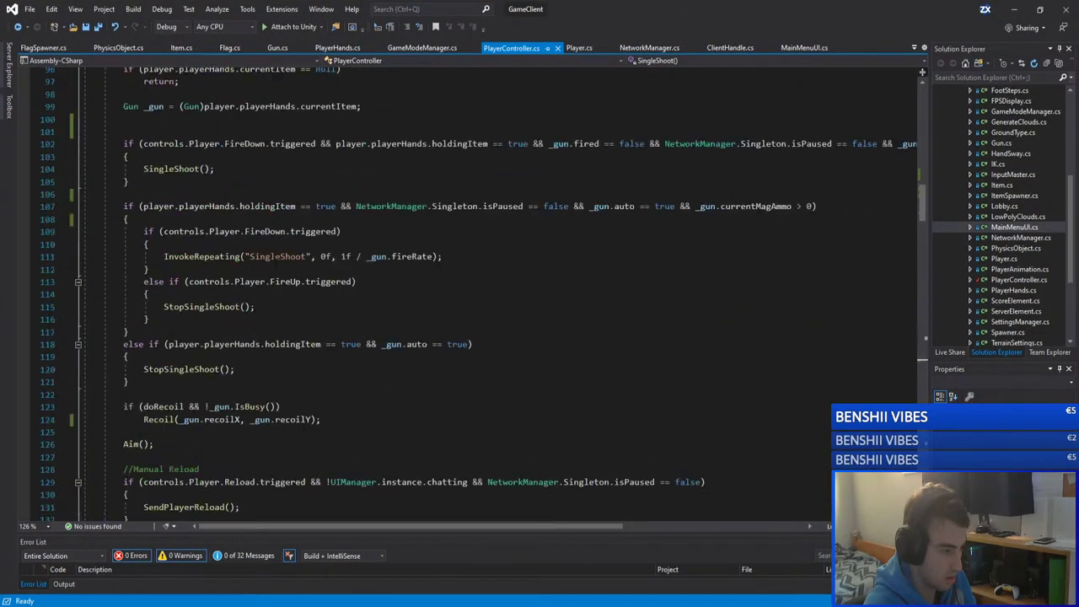
{"action": "scroll", "coordinate": [272, 244], "scroll_direction": "up", "scroll_amount": 7}
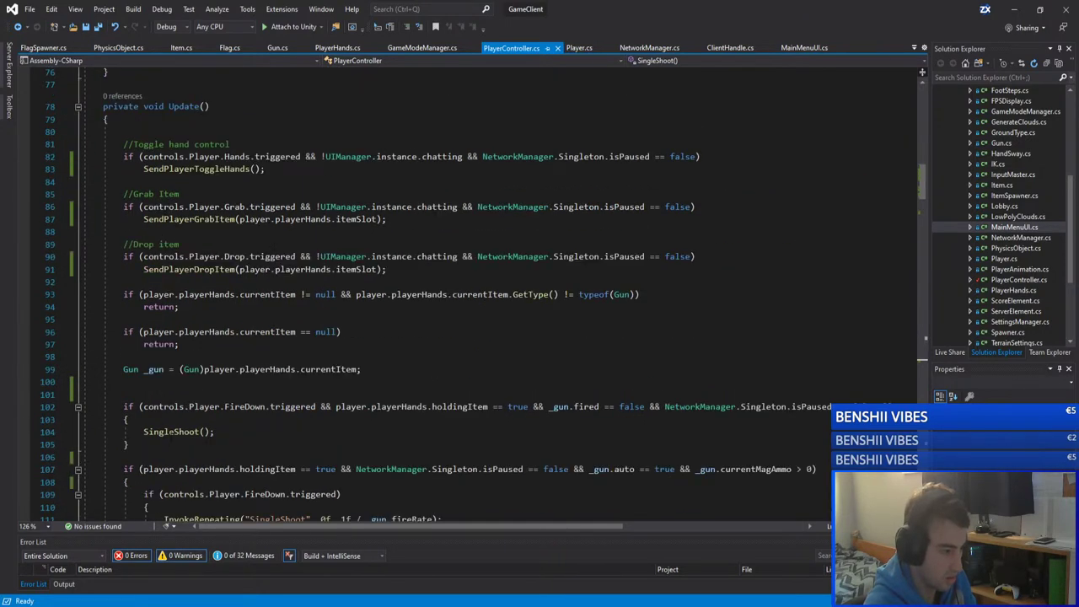
{"action": "scroll", "coordinate": [466, 299], "scroll_direction": "down", "scroll_amount": 20}
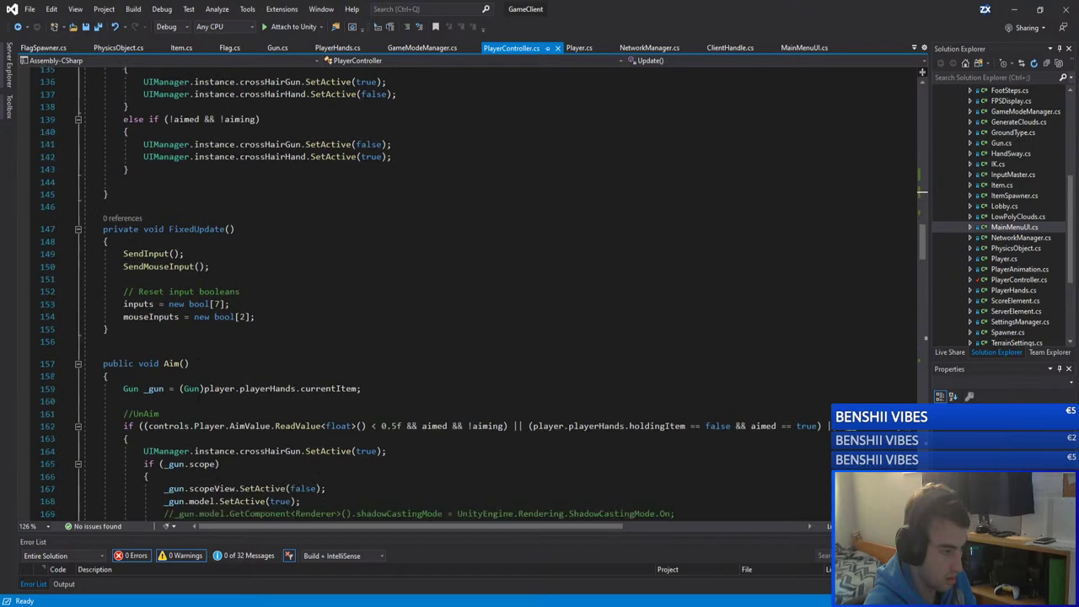
{"action": "scroll", "coordinate": [466, 300], "scroll_direction": "down", "scroll_amount": 5}
{"action": "left_click", "coordinate": [222, 325]}
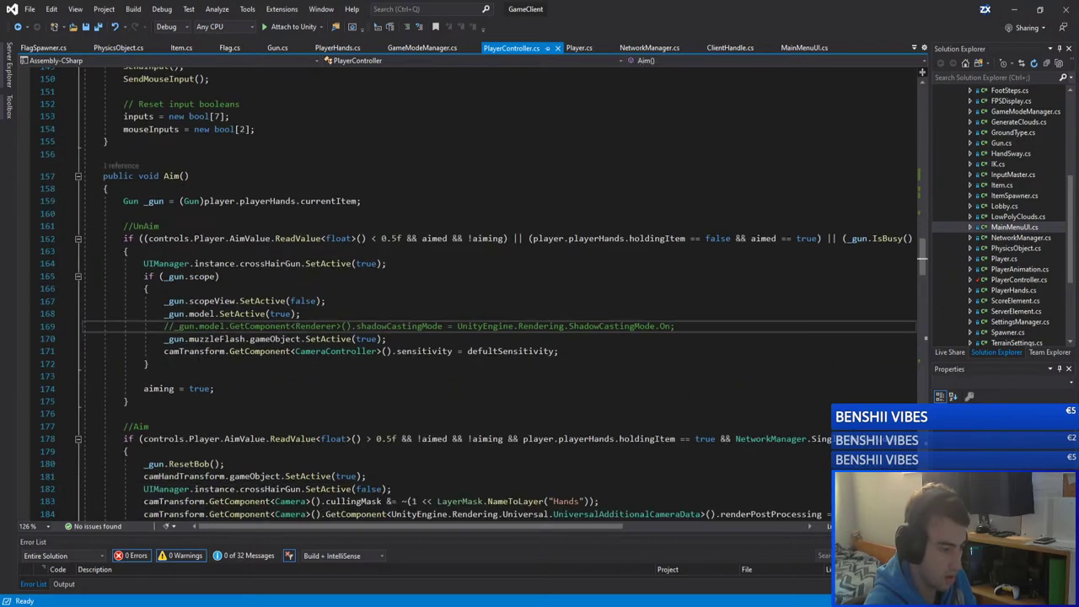
{"action": "scroll", "coordinate": [222, 326], "scroll_direction": "down", "scroll_amount": 20}
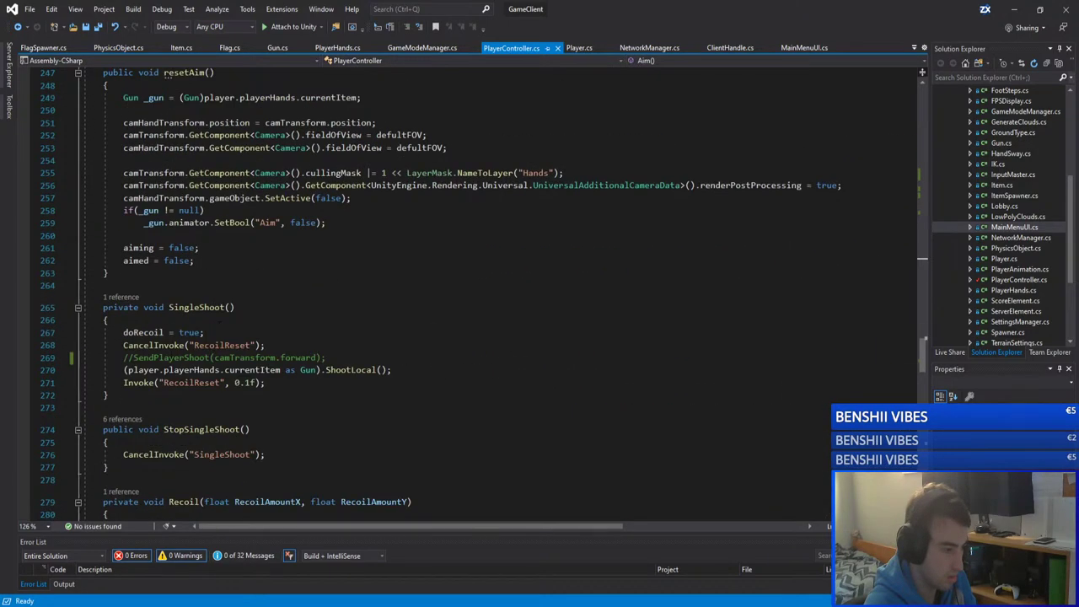
{"action": "left_click", "coordinate": [337, 357]}
{"action": "key", "text": "shift+Home"}
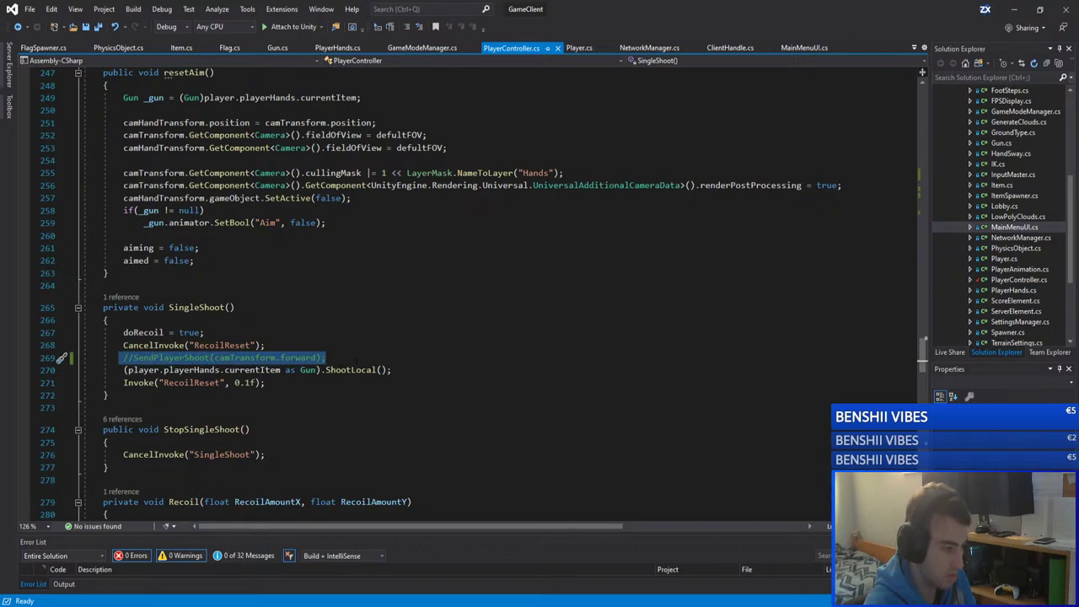
{"action": "left_click", "coordinate": [356, 358]}
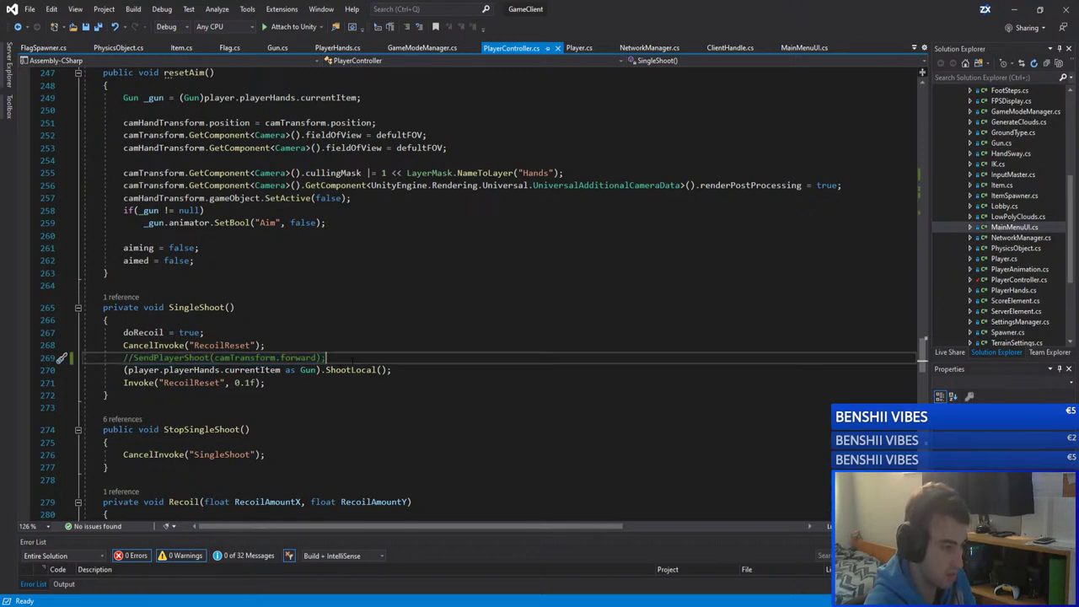
{"action": "left_click", "coordinate": [1004, 12]}
Step: Resume the game, fire the pistol repeatedly, reload, and pause again
{"action": "left_click", "coordinate": [241, 446]}
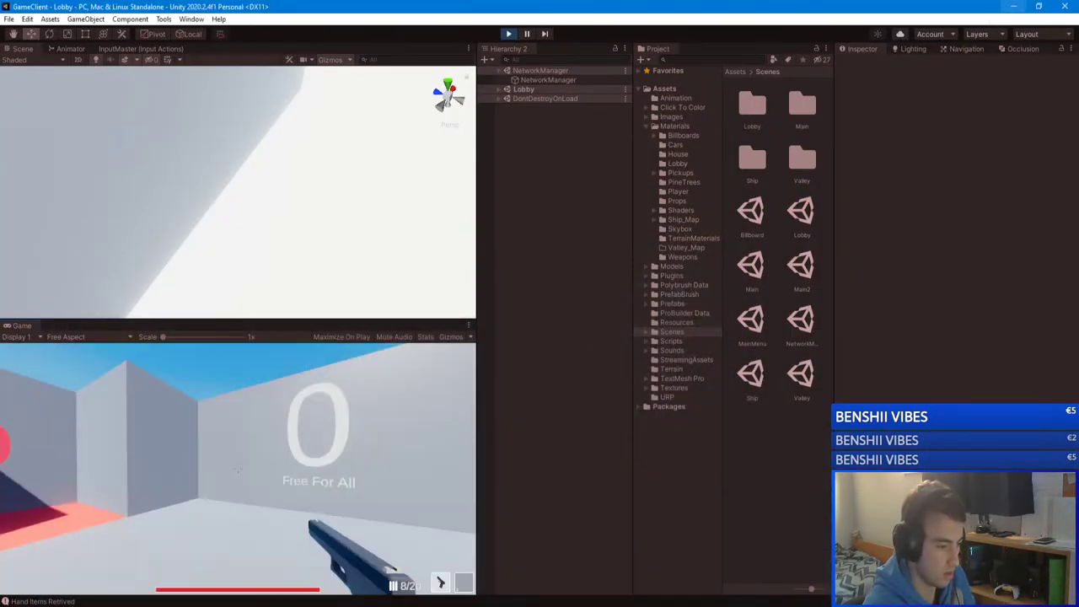
{"action": "left_click", "coordinate": [238, 470]}
{"action": "left_click", "coordinate": [238, 469]}
{"action": "left_click", "coordinate": [238, 469]}
{"action": "left_click", "coordinate": [238, 469]}
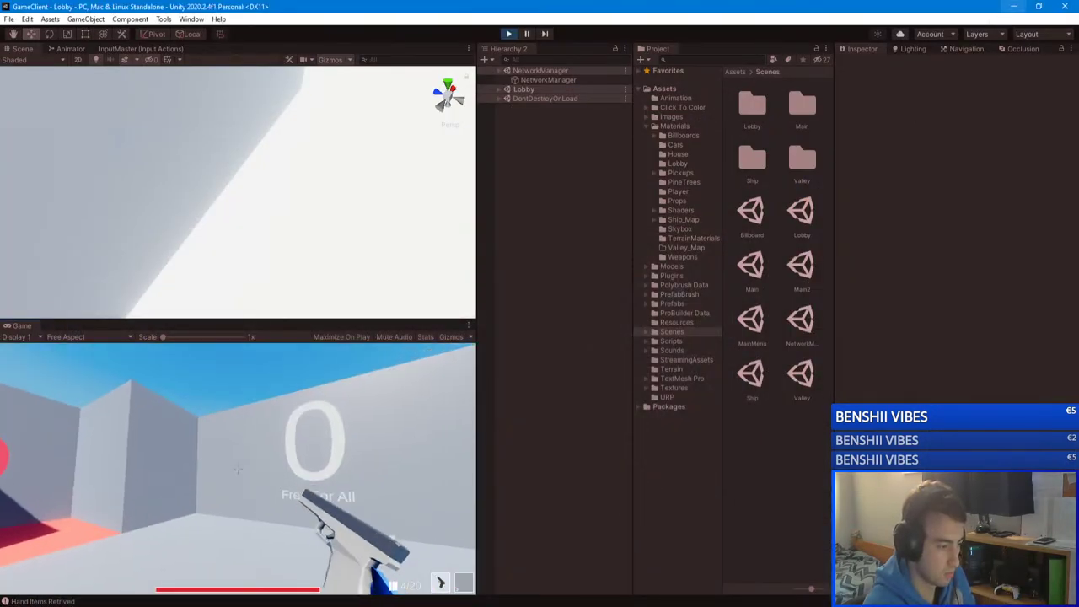
{"action": "key", "text": "r"}
{"action": "left_click", "coordinate": [238, 469]}
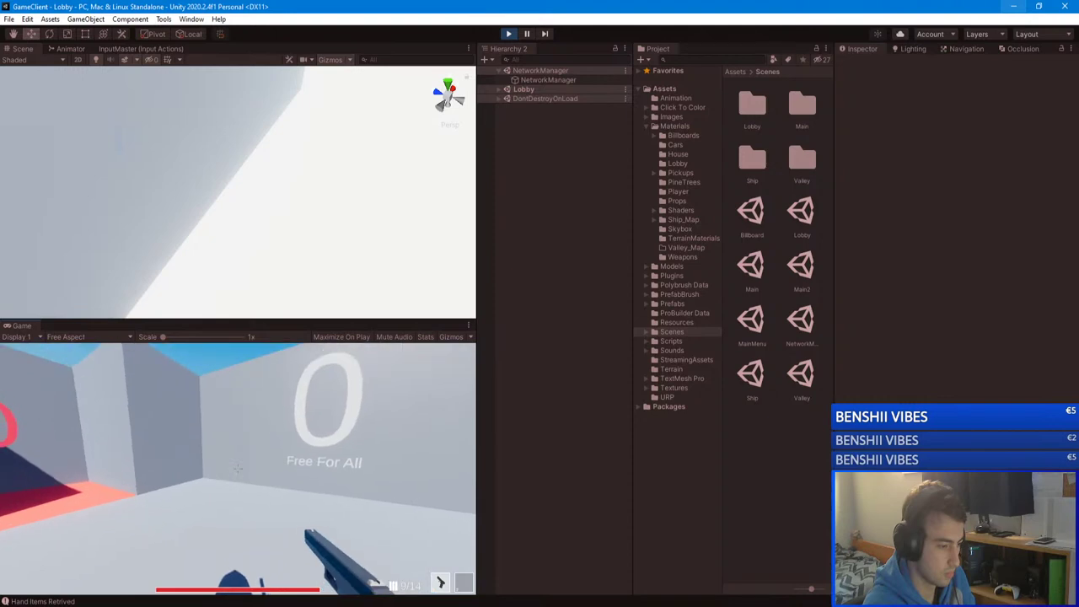
{"action": "key", "text": "Escape"}
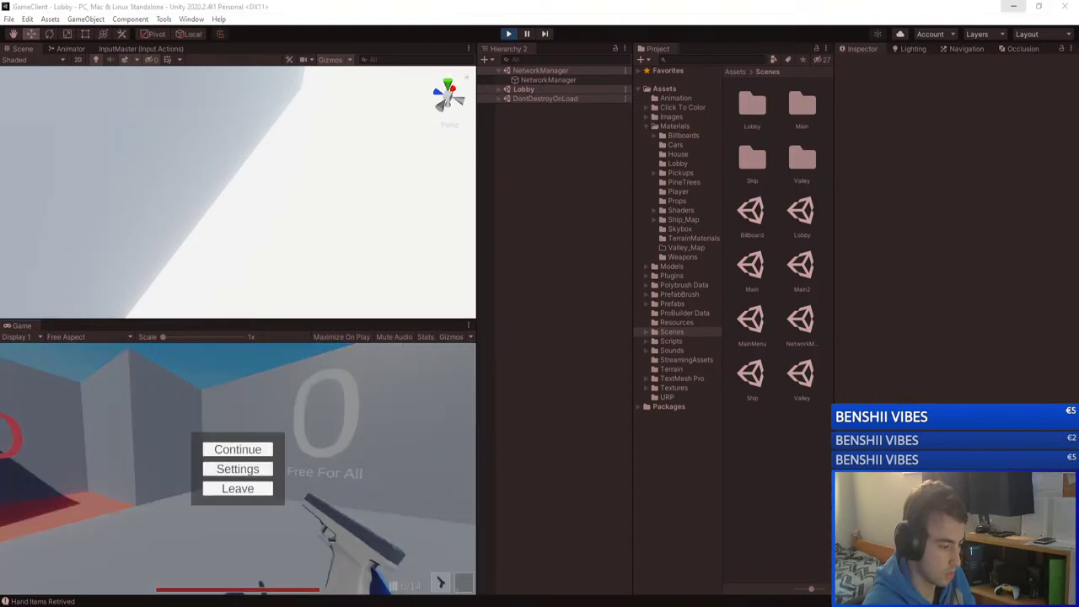
Step: Check StopSingleShoot usage and the InvokeRepeating line, then return to Unity and resume
{"action": "mouse_move", "coordinate": [202, 560]}
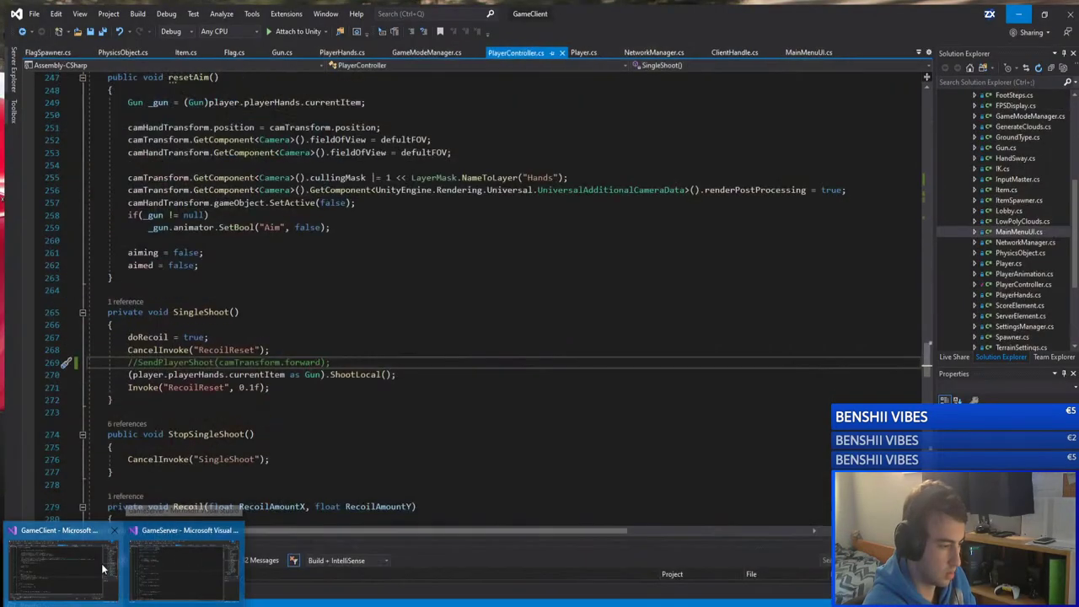
{"action": "left_click", "coordinate": [102, 569]}
{"action": "left_click", "coordinate": [202, 312]}
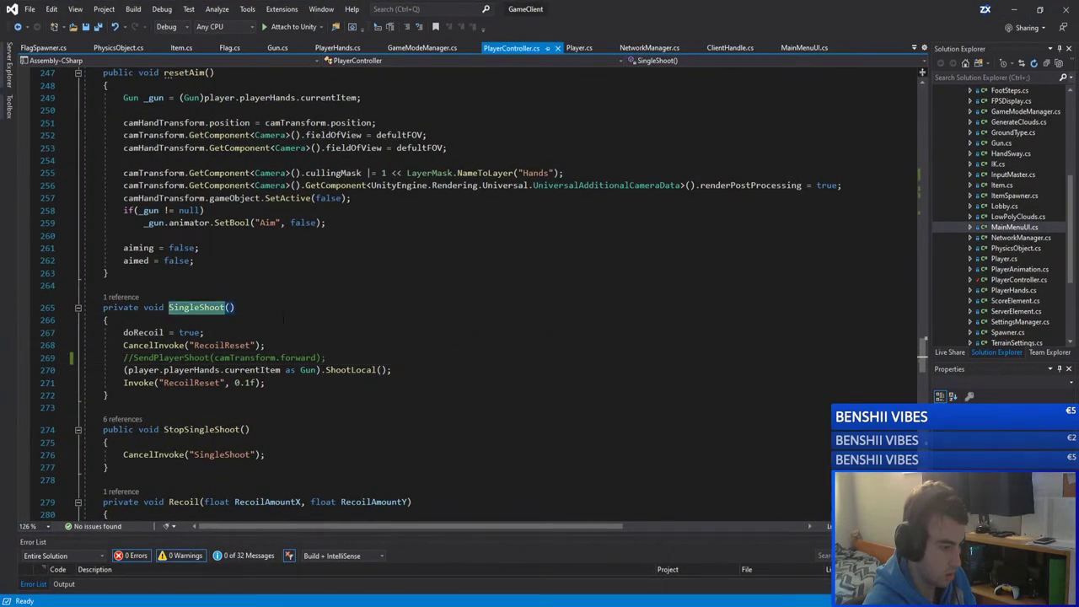
{"action": "scroll", "coordinate": [284, 318], "scroll_direction": "up", "scroll_amount": 20}
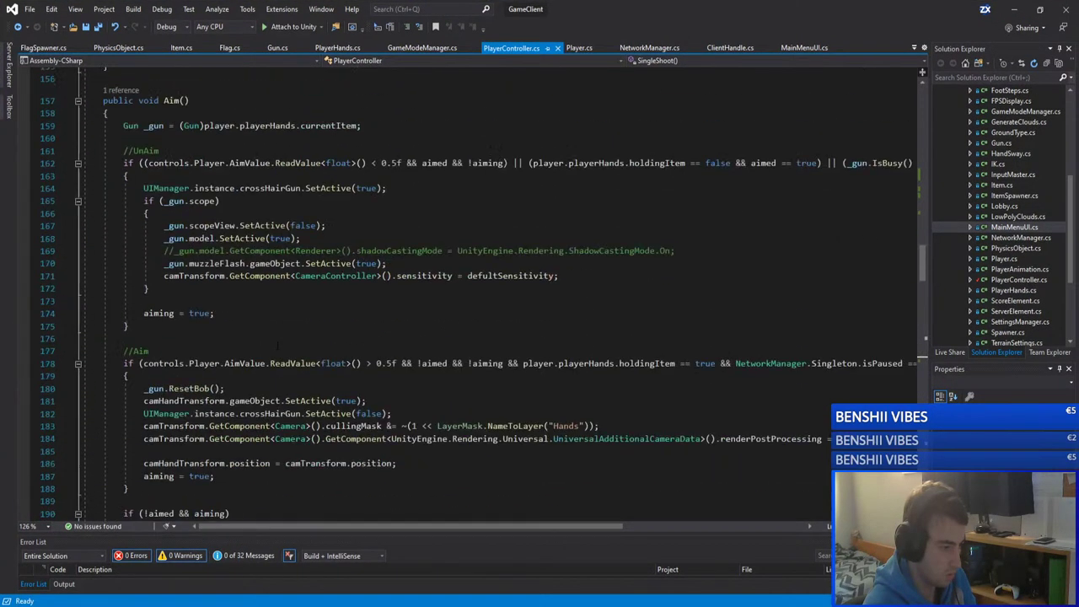
{"action": "scroll", "coordinate": [278, 344], "scroll_direction": "up", "scroll_amount": 20}
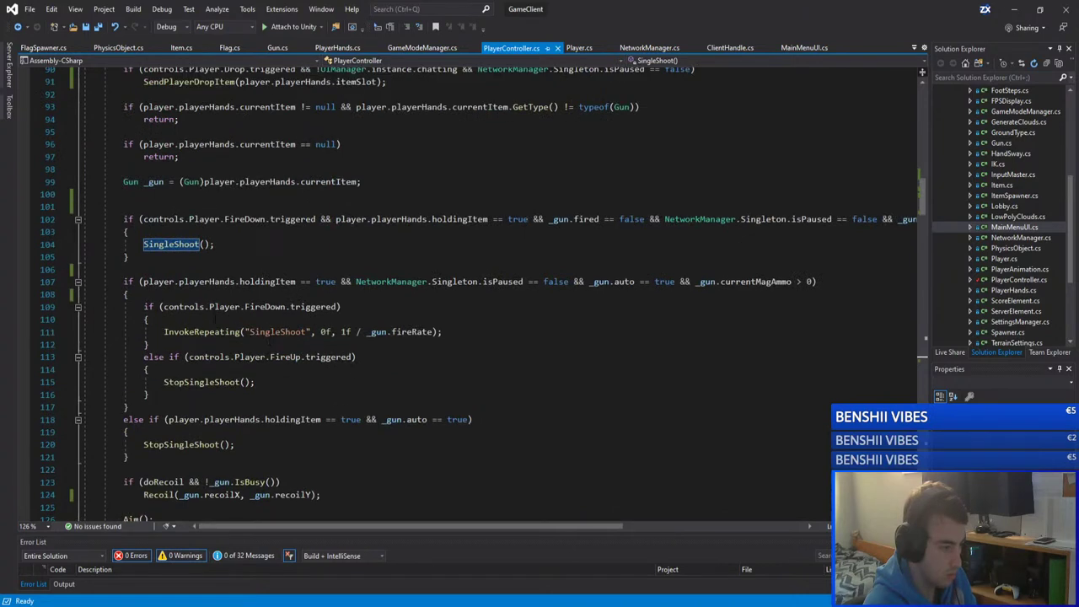
{"action": "left_click", "coordinate": [192, 382]}
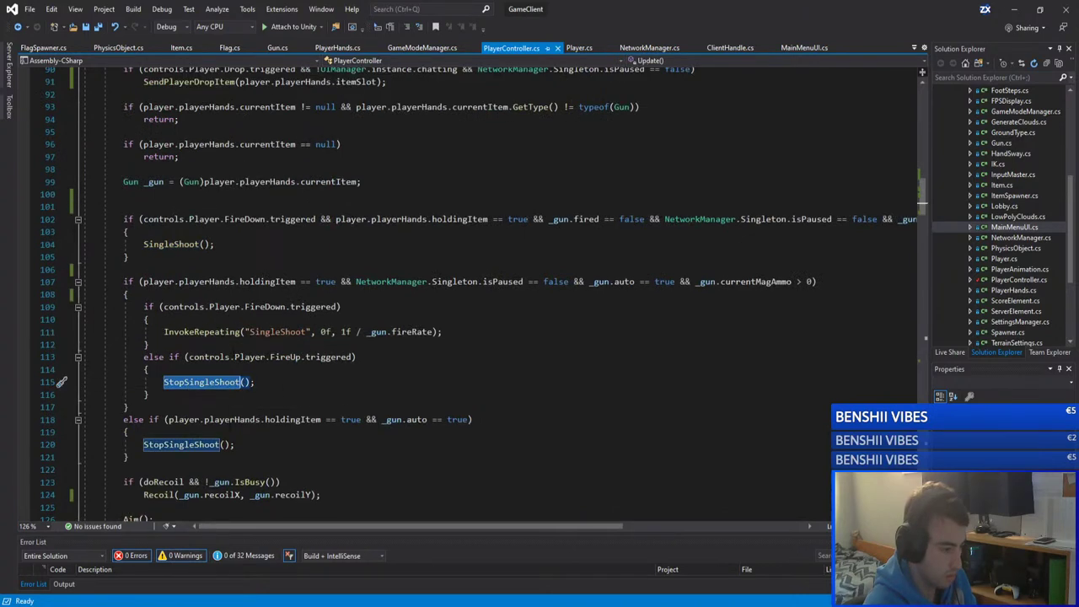
{"action": "left_click", "coordinate": [220, 334]}
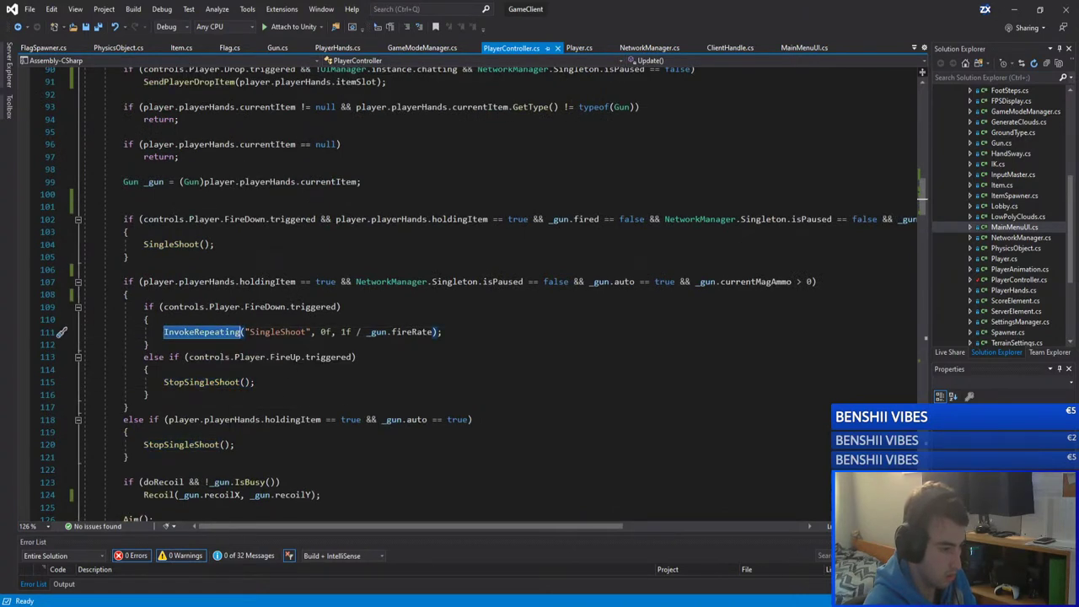
{"action": "left_click_drag", "start_coordinate": [443, 332], "coordinate": [154, 332]}
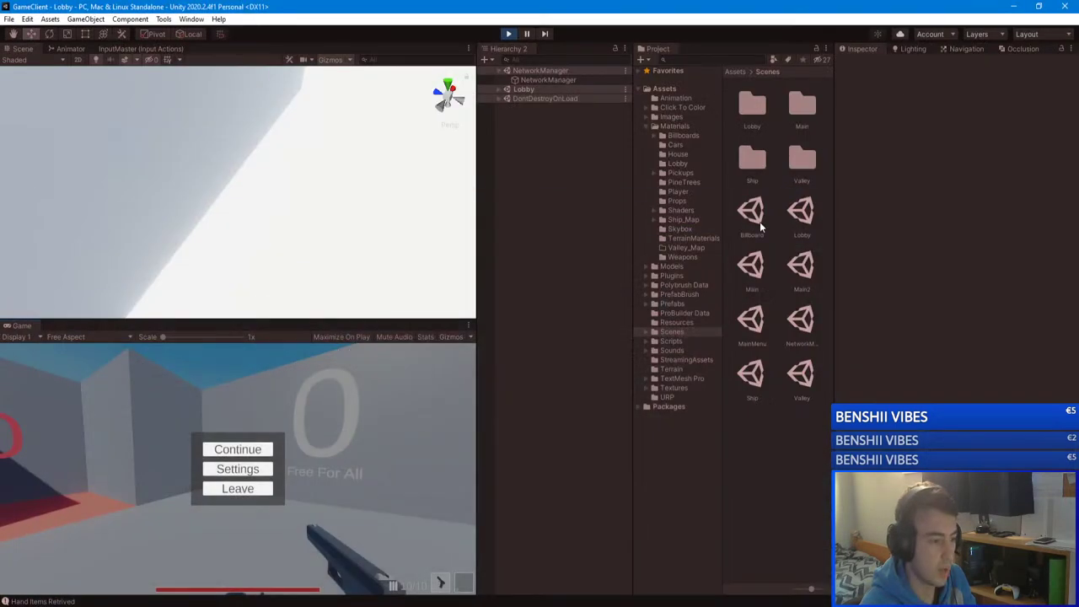
{"action": "left_click", "coordinate": [1014, 9]}
{"action": "left_click", "coordinate": [251, 445]}
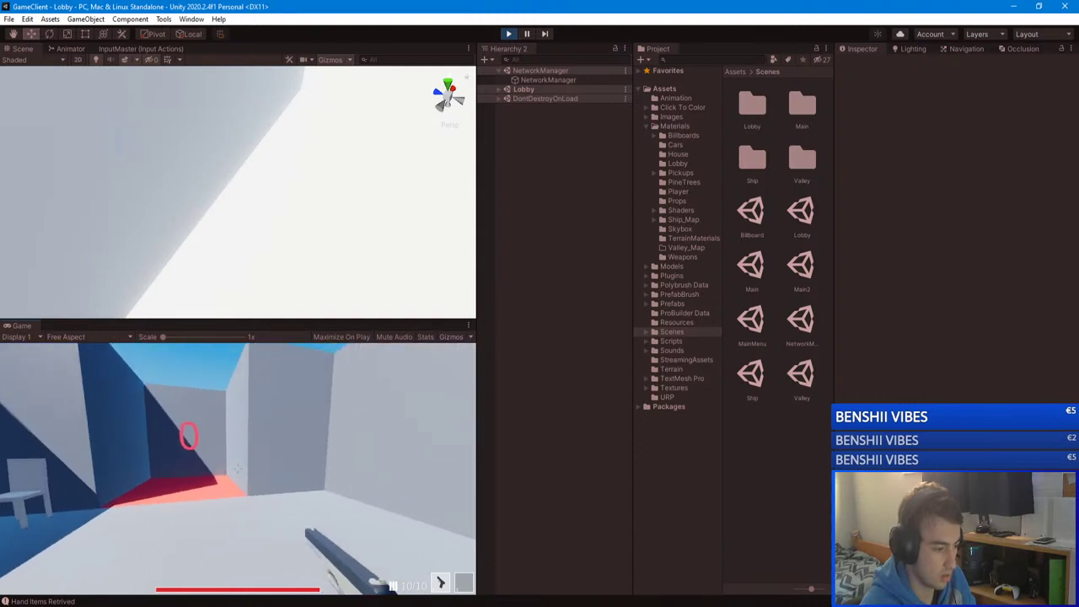
Step: Enter /map in chat, fire a test shot, pause, and stop play mode
{"action": "type", "text": "/map"}
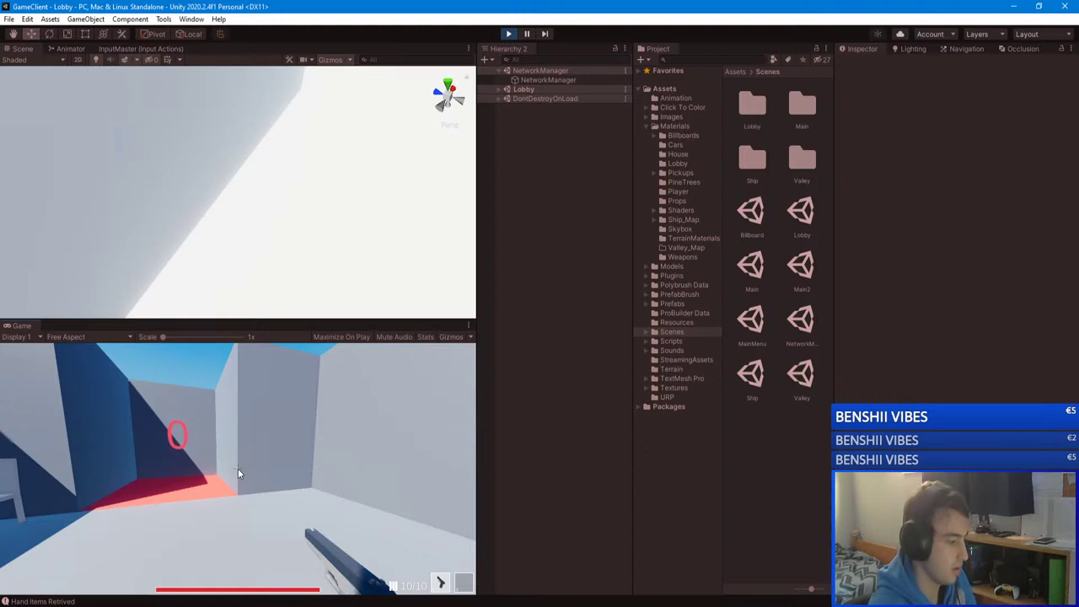
{"action": "left_click", "coordinate": [237, 467]}
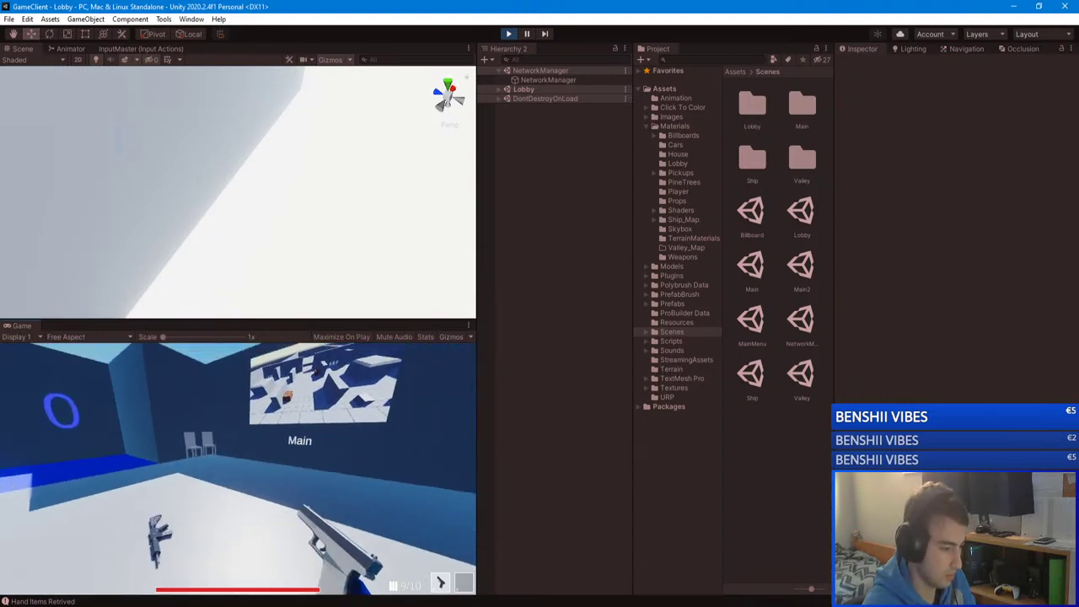
{"action": "key", "text": "Escape"}
{"action": "key", "text": "ctrl+p"}
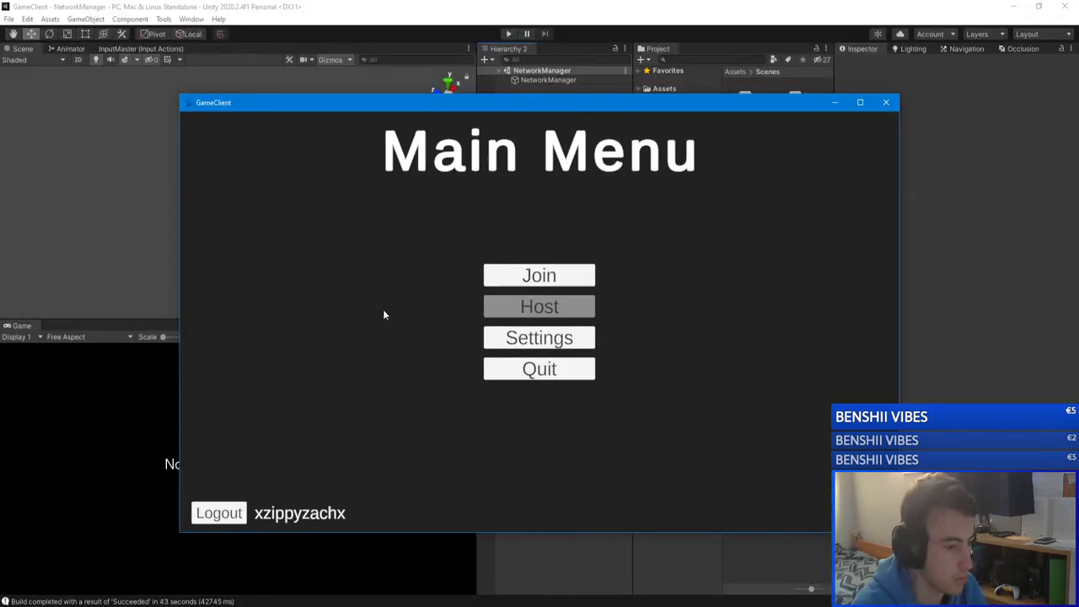
Step: Close the crashed client and start the GameServer in play mode
{"action": "left_click_drag", "start_coordinate": [471, 105], "coordinate": [685, 81]}
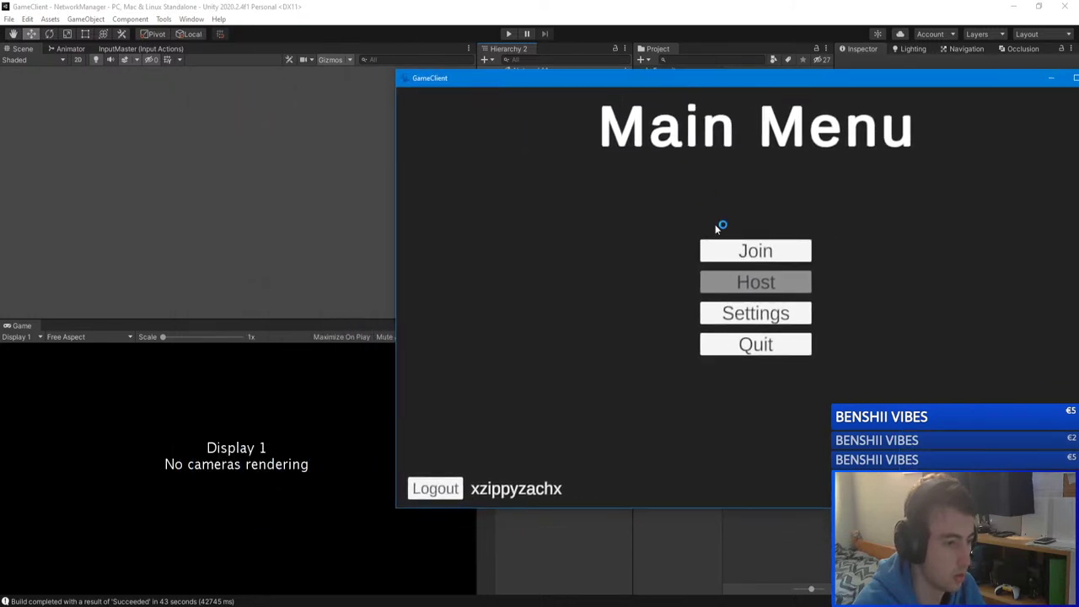
{"action": "left_click", "coordinate": [737, 251]}
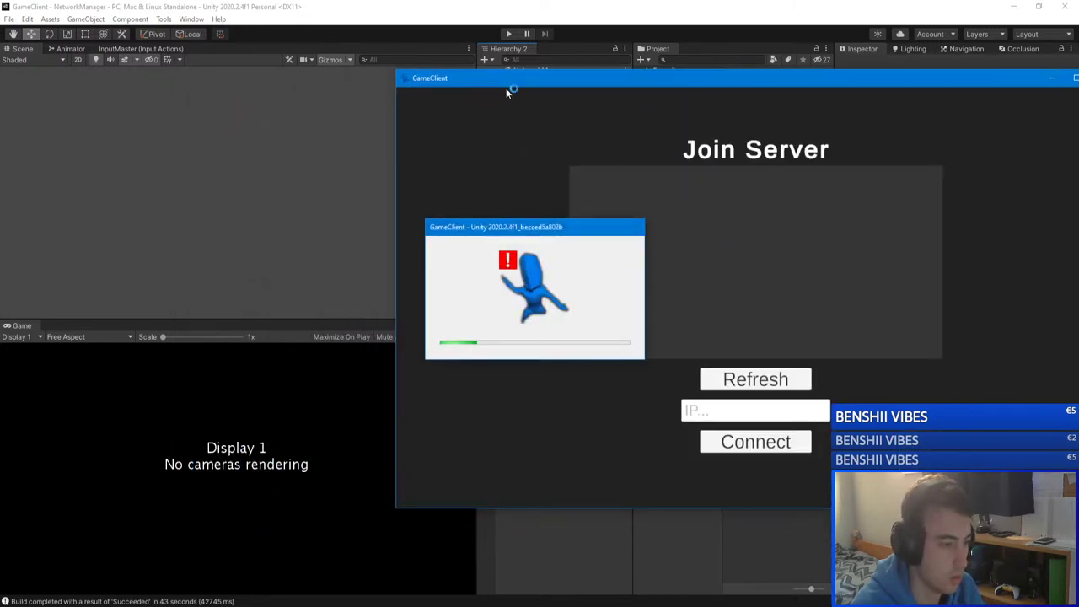
{"action": "left_click", "coordinate": [329, 102]}
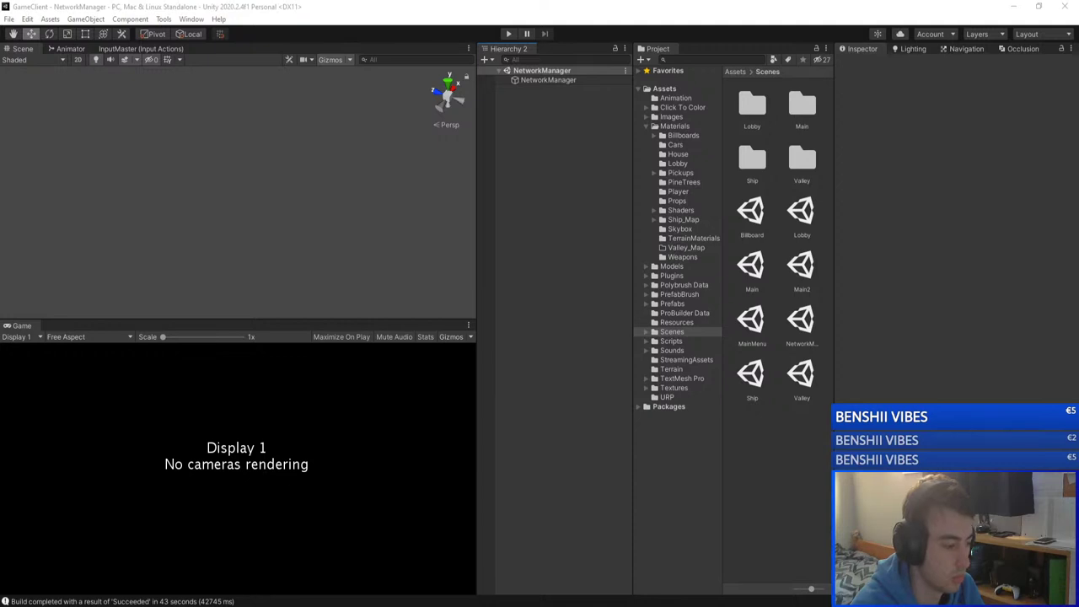
{"action": "mouse_move", "coordinate": [228, 605]}
{"action": "left_click", "coordinate": [272, 571]}
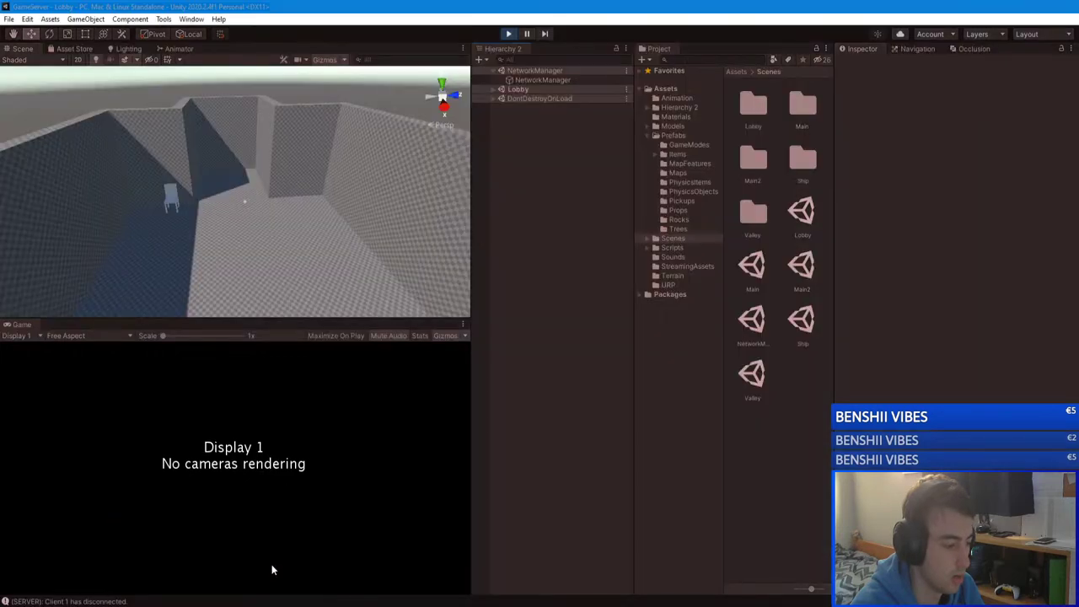
{"action": "left_click", "coordinate": [509, 35]}
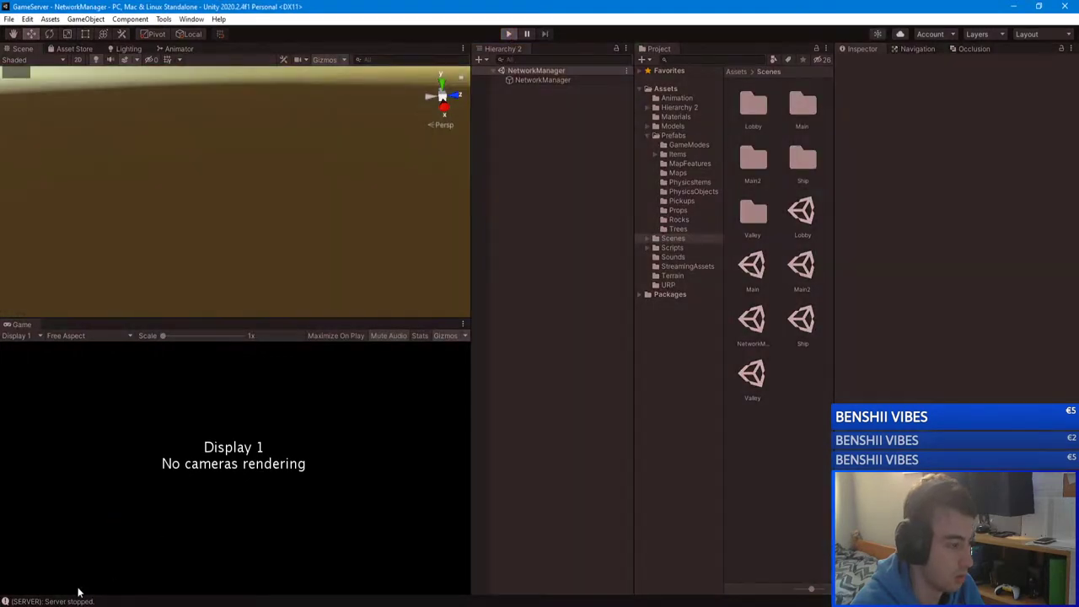
Step: Launch the built GameClient from Builds/Mono, join unityserver, then return to the Unity editor
{"action": "mouse_move", "coordinate": [198, 580]}
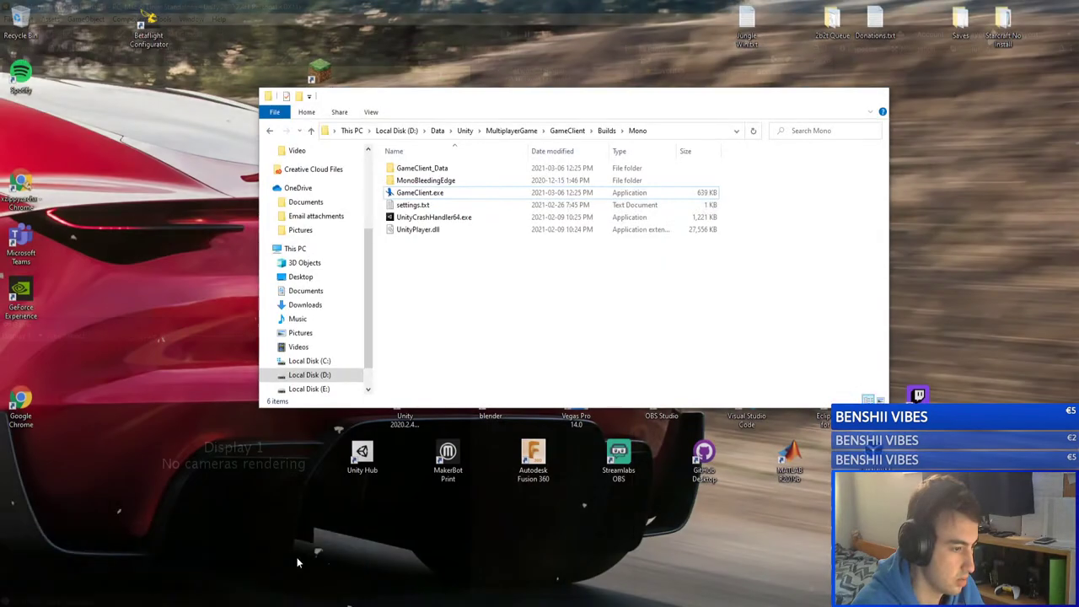
{"action": "left_click", "coordinate": [299, 563]}
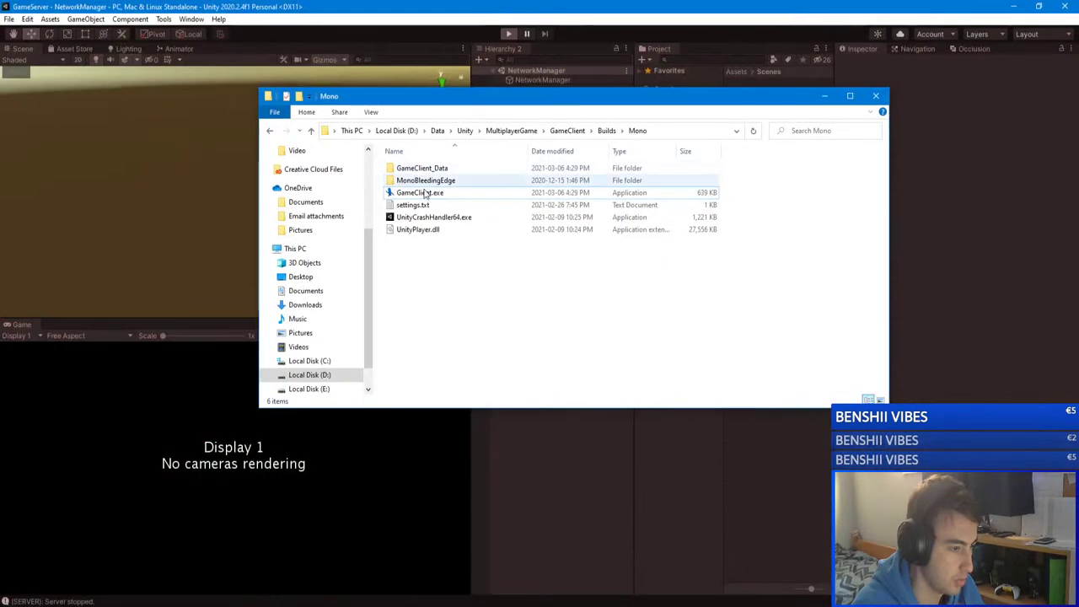
{"action": "double_click", "coordinate": [506, 194]}
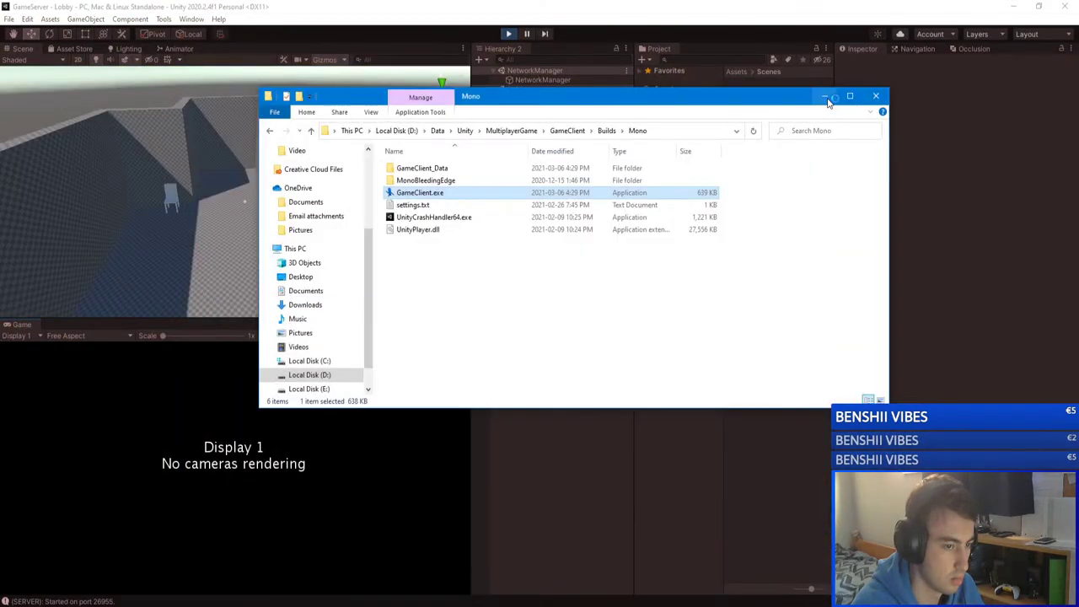
{"action": "left_click", "coordinate": [824, 95]}
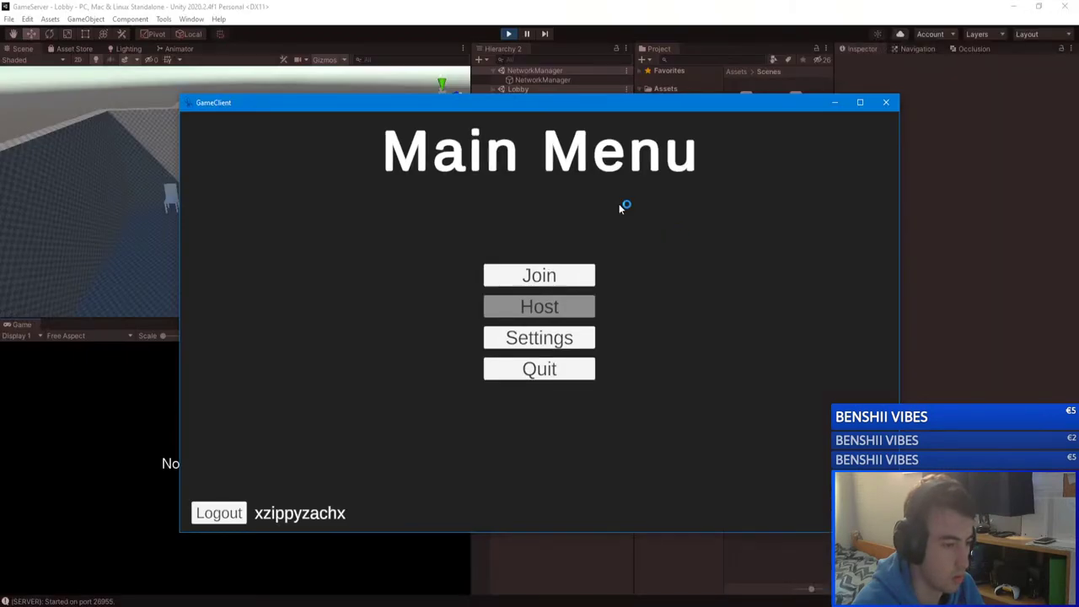
{"action": "left_click_drag", "start_coordinate": [558, 107], "coordinate": [727, 92]}
{"action": "left_click", "coordinate": [753, 259]}
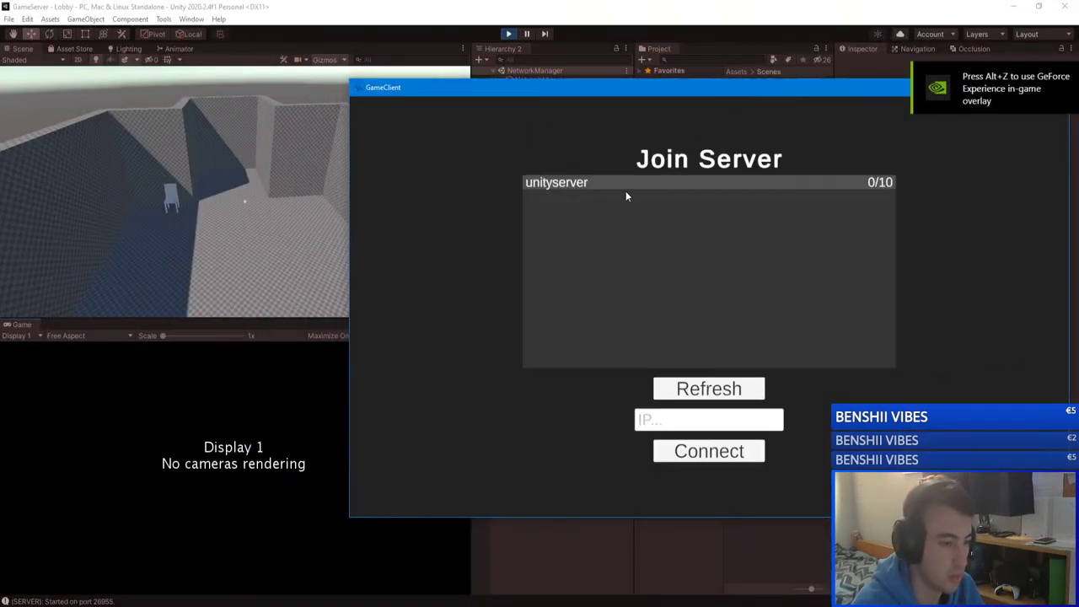
{"action": "left_click", "coordinate": [612, 180]}
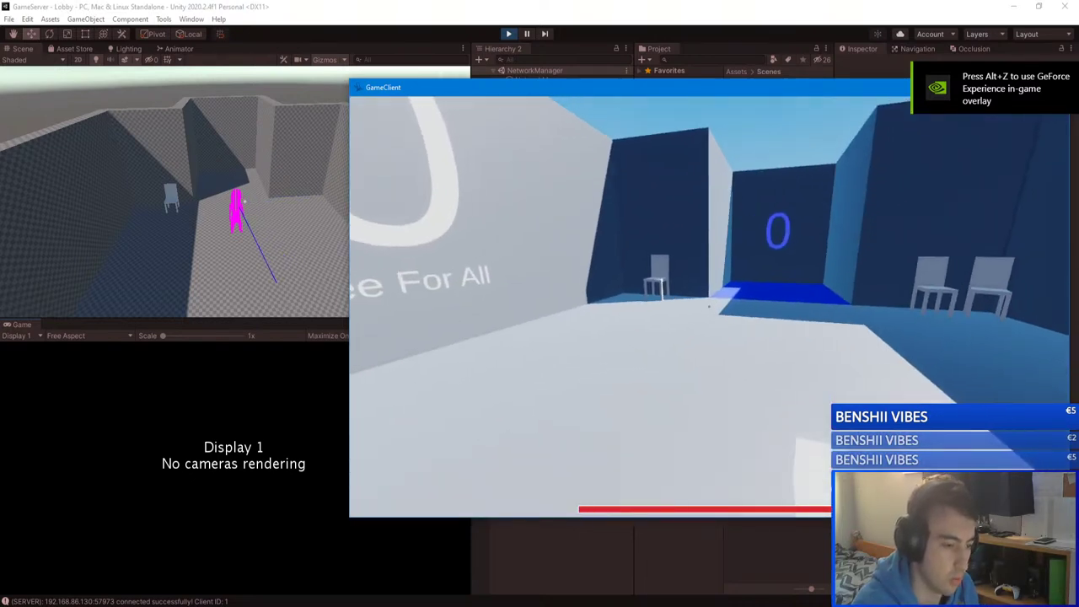
{"action": "key", "text": "w"}
{"action": "key", "text": "w"}
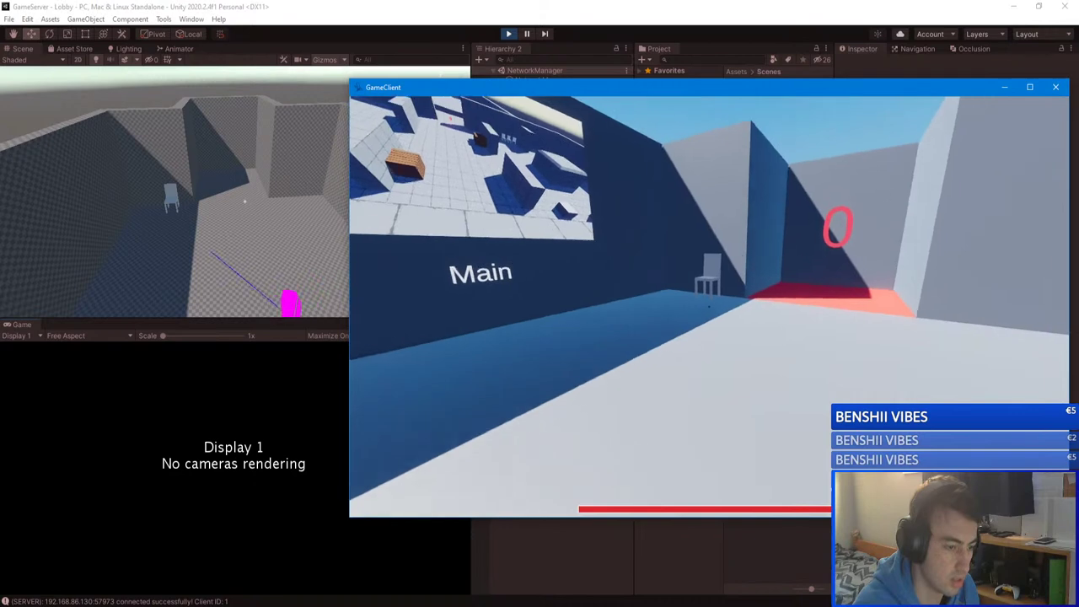
{"action": "key", "text": "Escape"}
{"action": "left_click", "coordinate": [517, 6]}
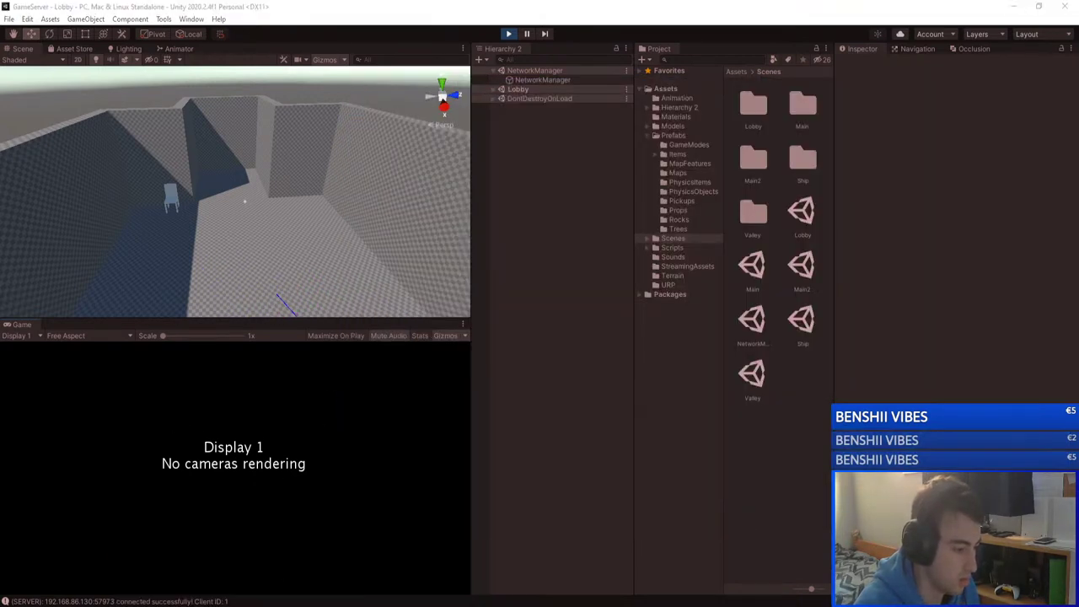
Step: Play the GameClient editor, try joining unityserver, dismiss the error, go back, and log out
{"action": "left_click", "coordinate": [194, 563]}
{"action": "left_click", "coordinate": [508, 33]}
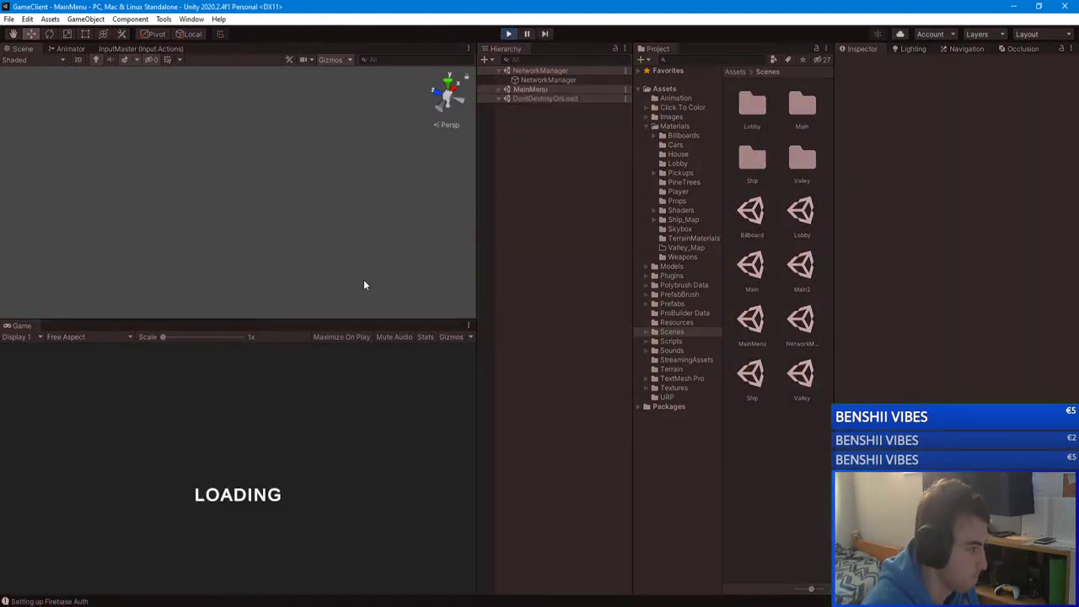
{"action": "left_click", "coordinate": [240, 437]}
{"action": "left_click", "coordinate": [174, 388]}
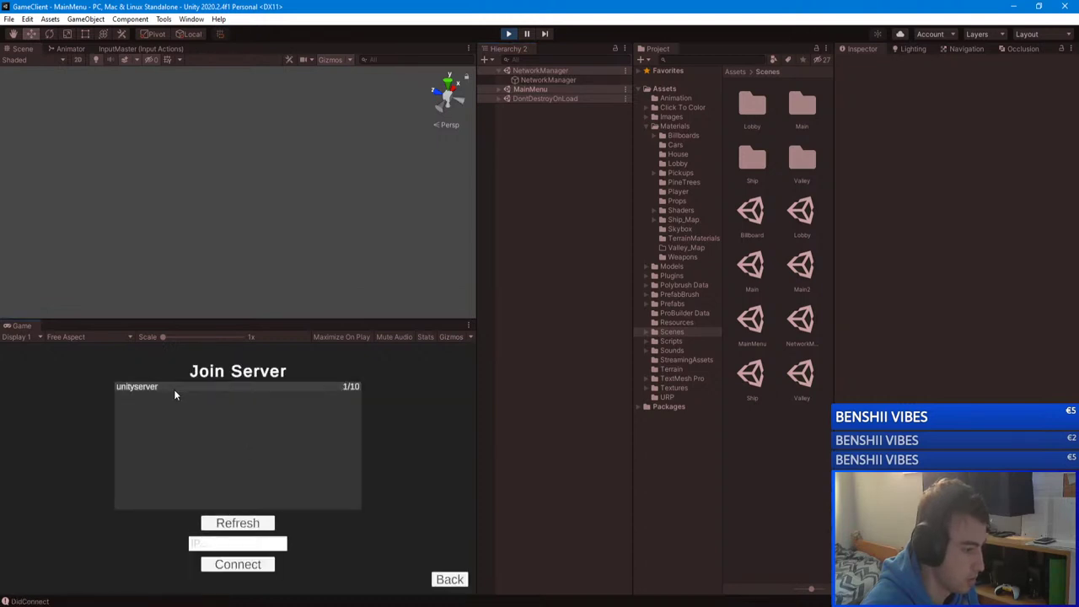
{"action": "left_click", "coordinate": [234, 542]}
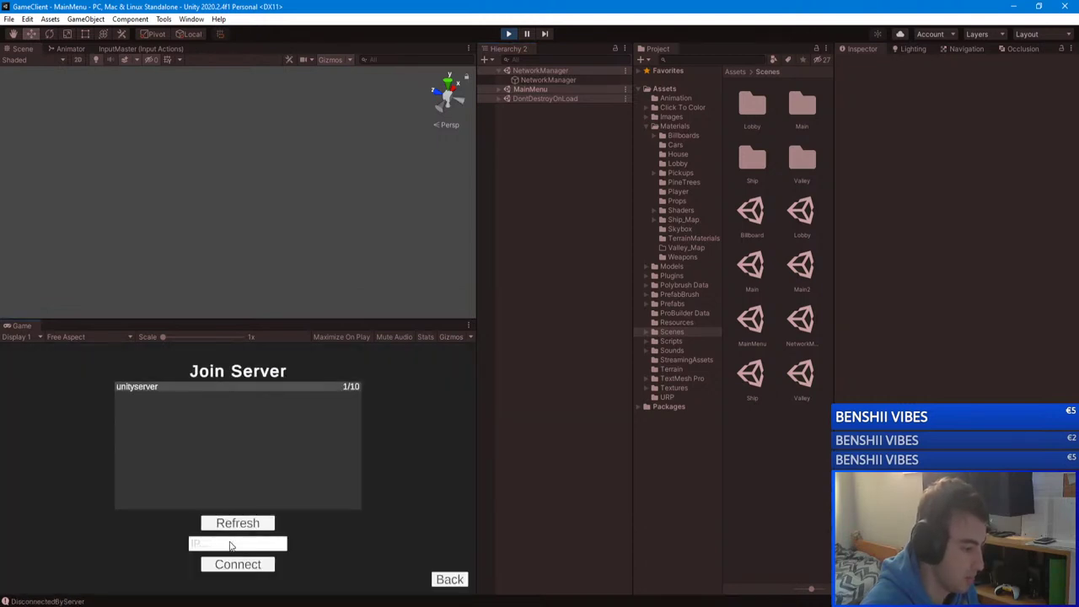
{"action": "left_click", "coordinate": [448, 580]}
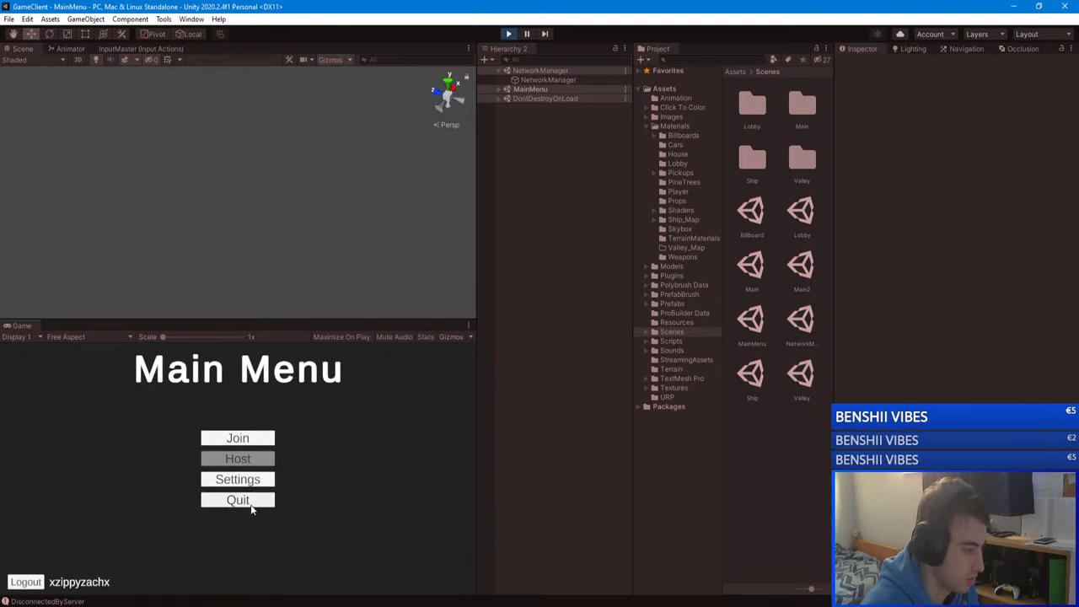
{"action": "left_click", "coordinate": [25, 582]}
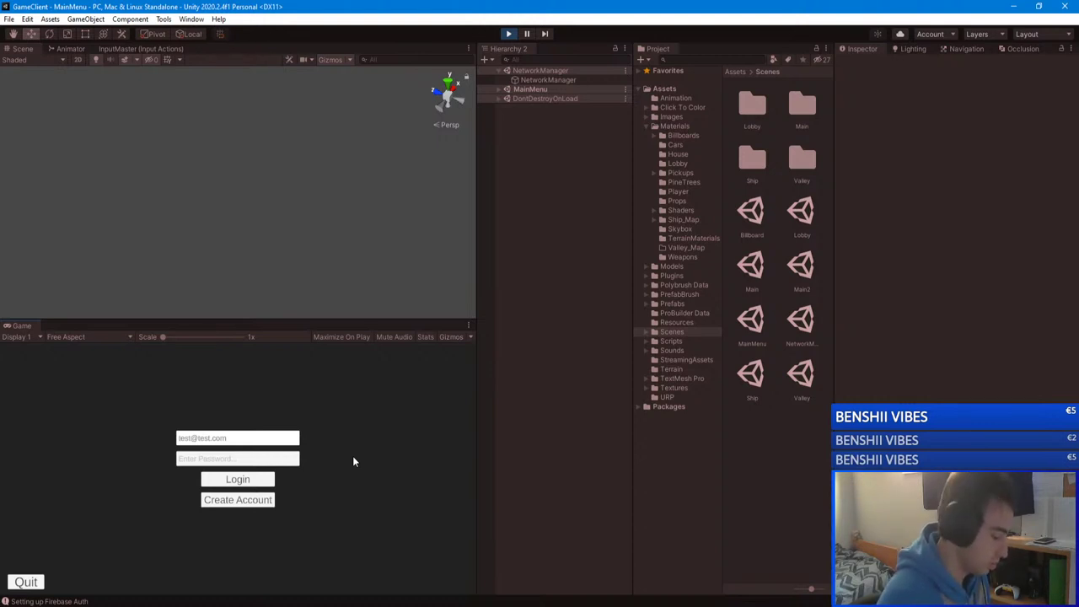
Step: Enter the account password, sign in, and join the unityserver server
{"action": "type", "text": "******"}
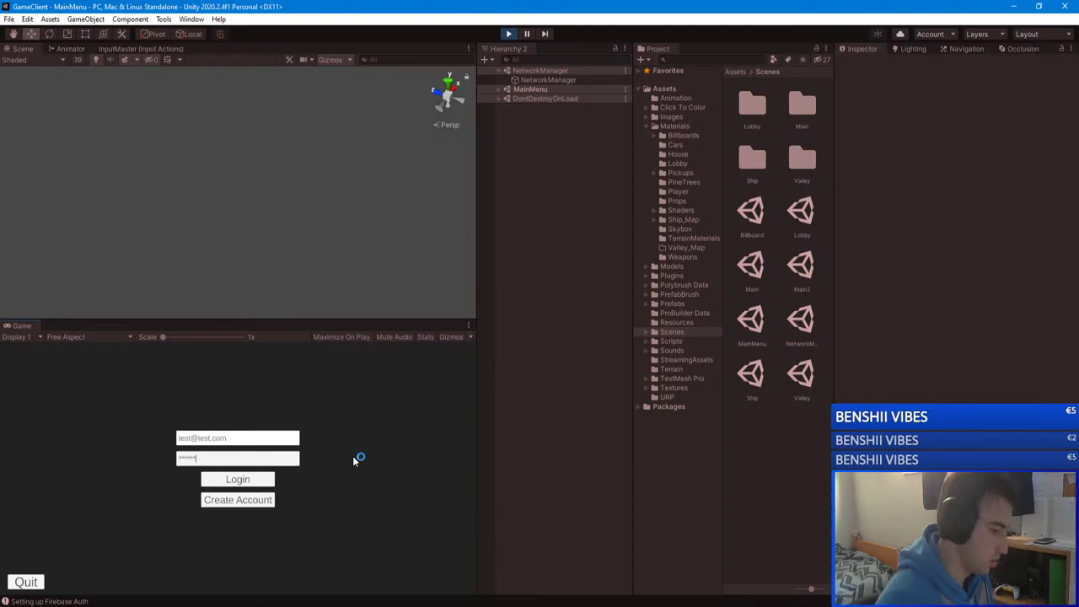
{"action": "left_click", "coordinate": [253, 480]}
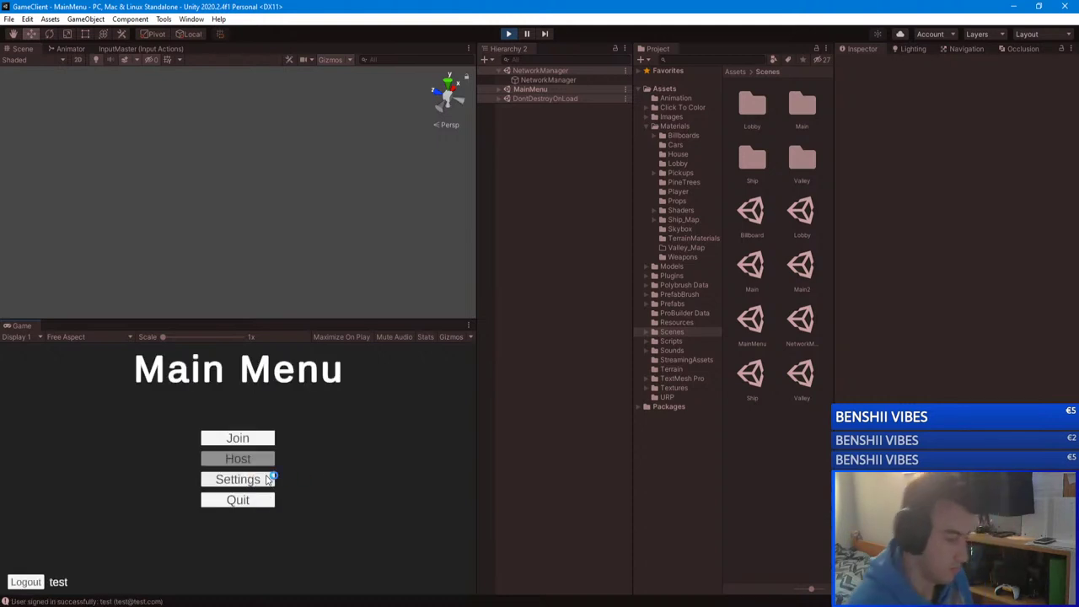
{"action": "left_click", "coordinate": [238, 439]}
{"action": "left_click", "coordinate": [171, 389]}
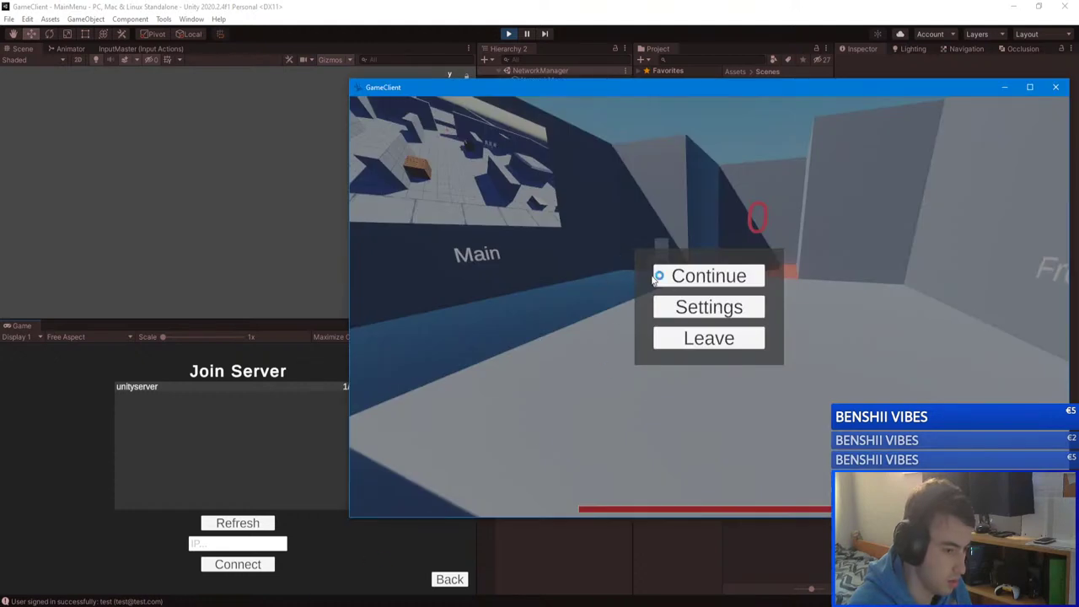
Step: Use the /give chat command to get a weapon and fire at the other player
{"action": "type", "text": "/give 0"}
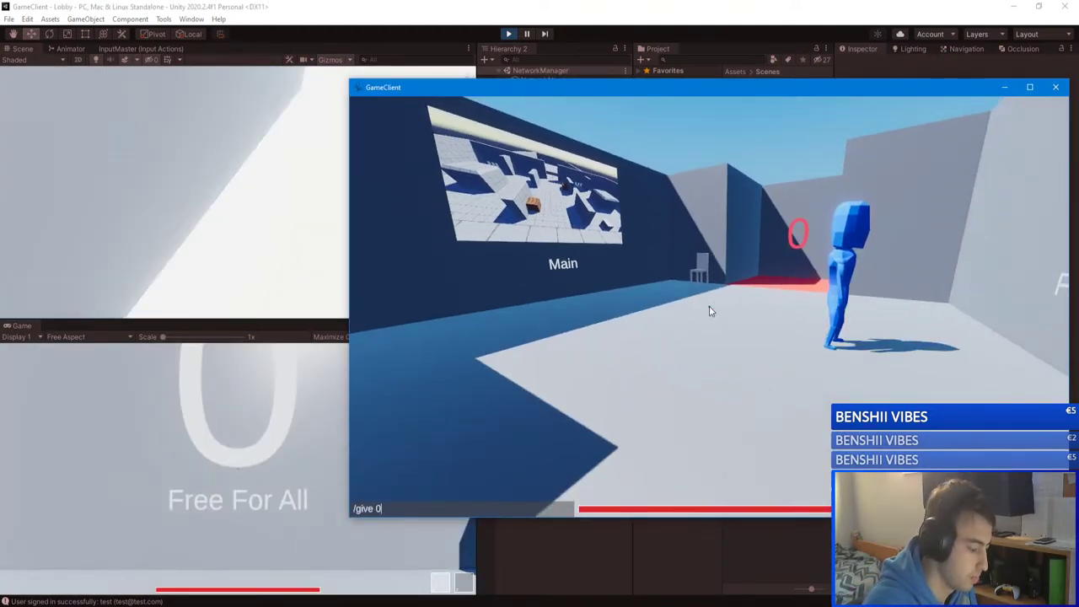
{"action": "key", "text": "Return"}
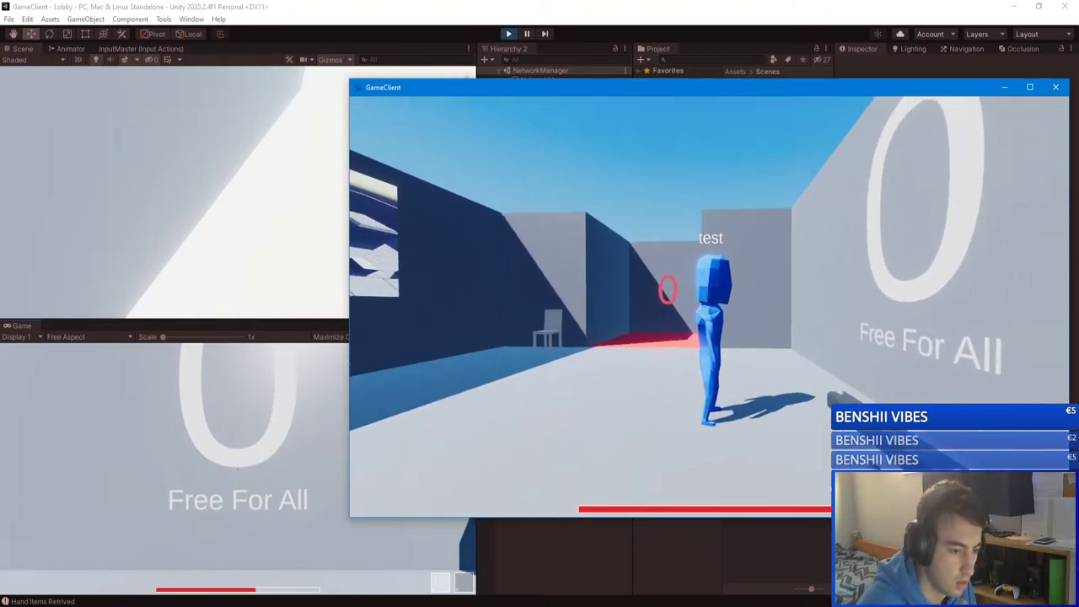
{"action": "left_click", "coordinate": [709, 305]}
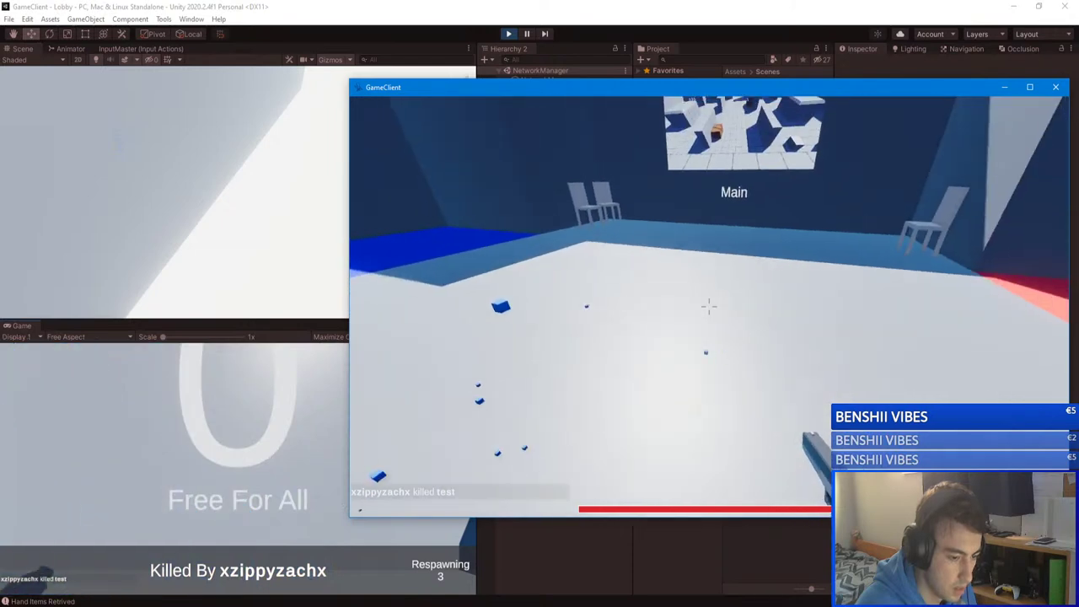
{"action": "type", "text": "/"}
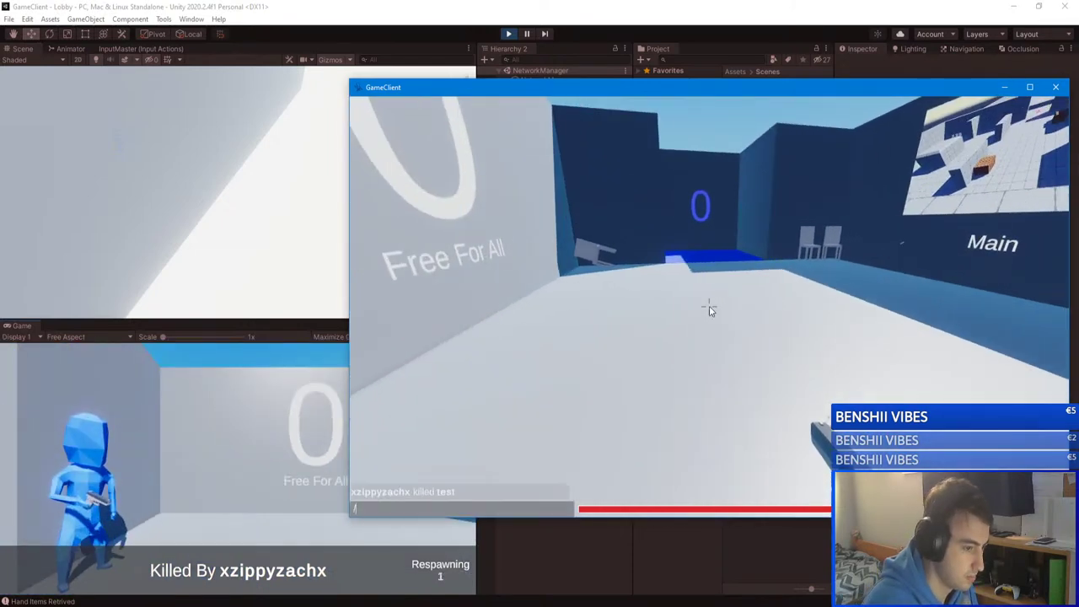
{"action": "type", "text": "give"}
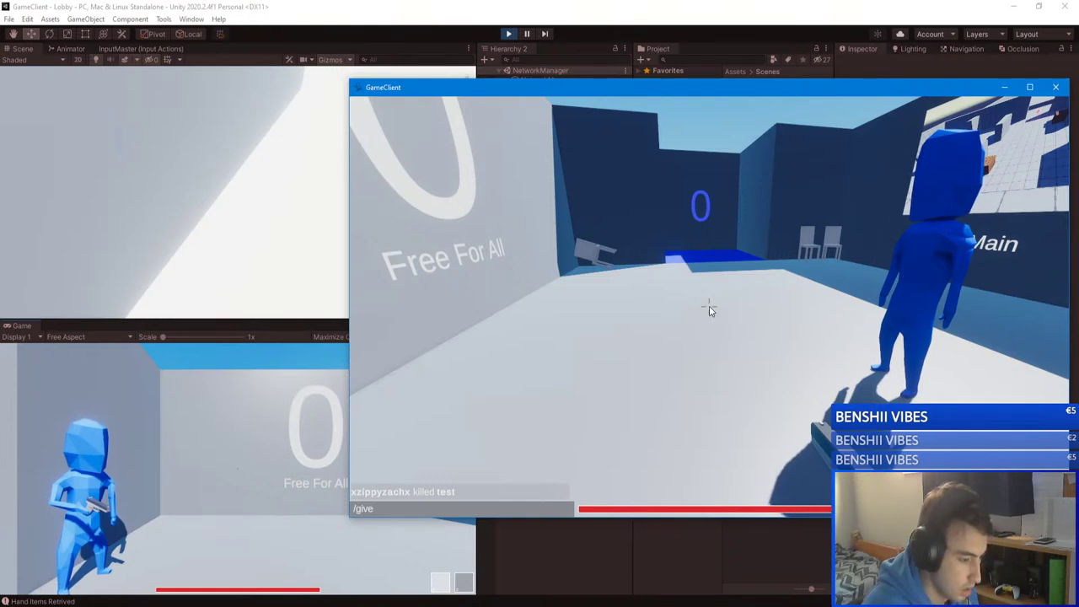
{"action": "key", "text": "Return"}
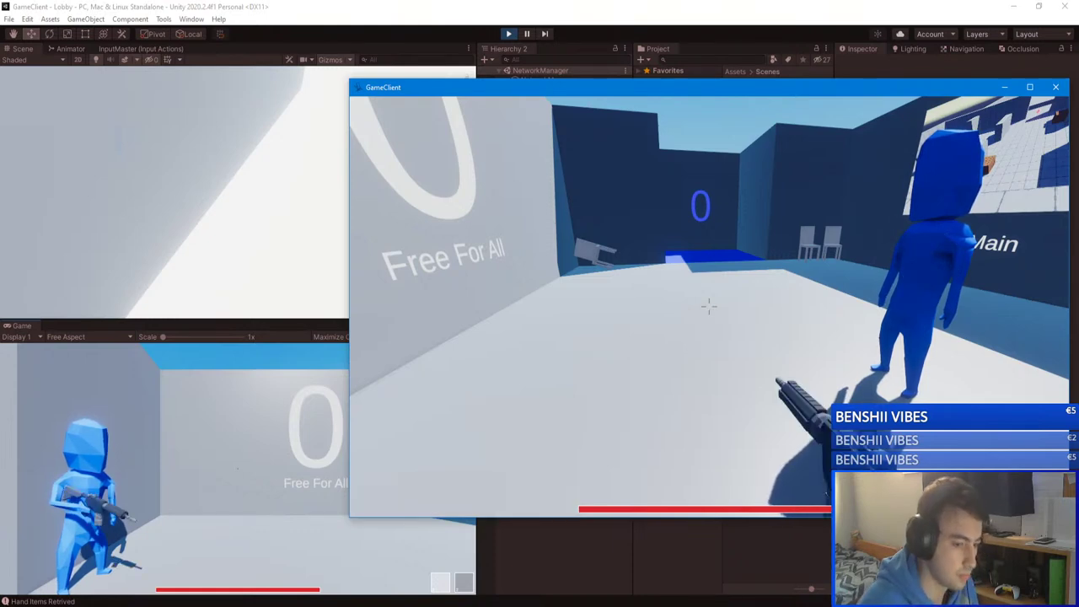
{"action": "left_click", "coordinate": [708, 305]}
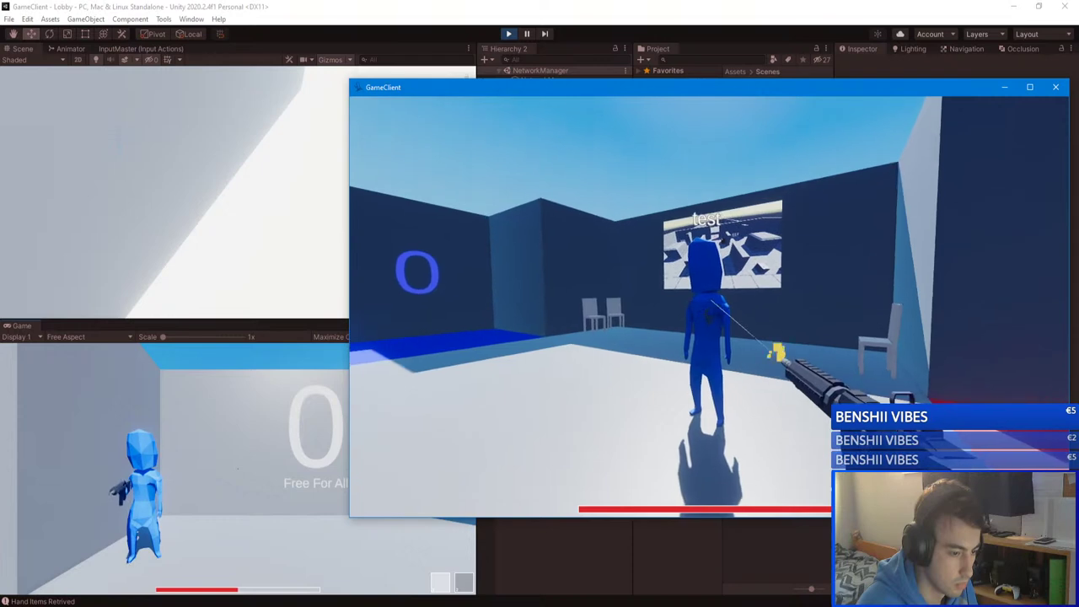
Step: Auto-fire at player test until he dies, then pause and switch to the paused editor game
{"action": "left_click", "coordinate": [708, 305]}
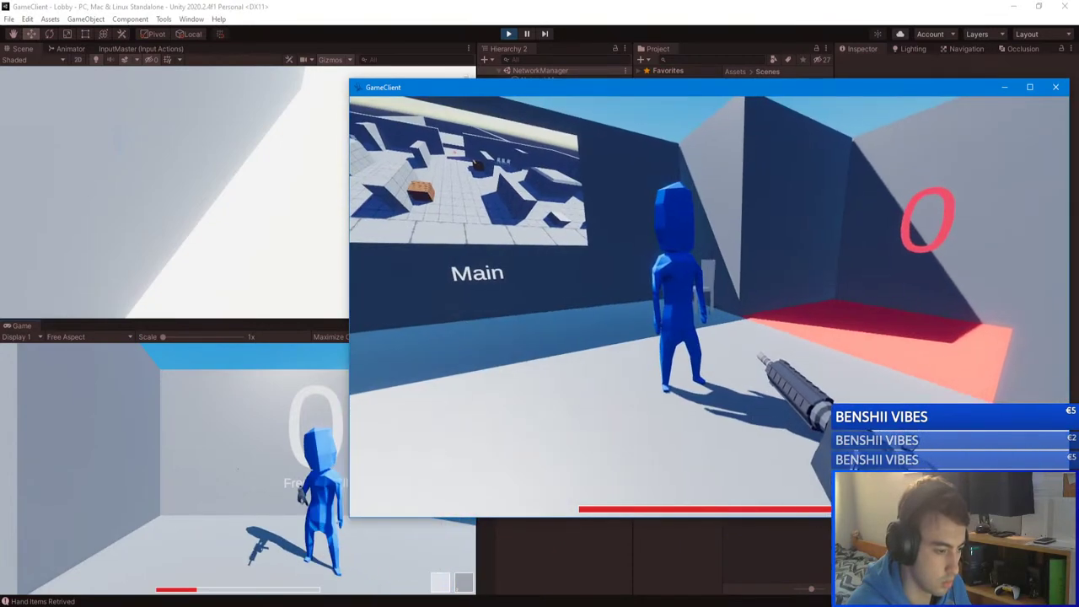
{"action": "left_click", "coordinate": [708, 306]}
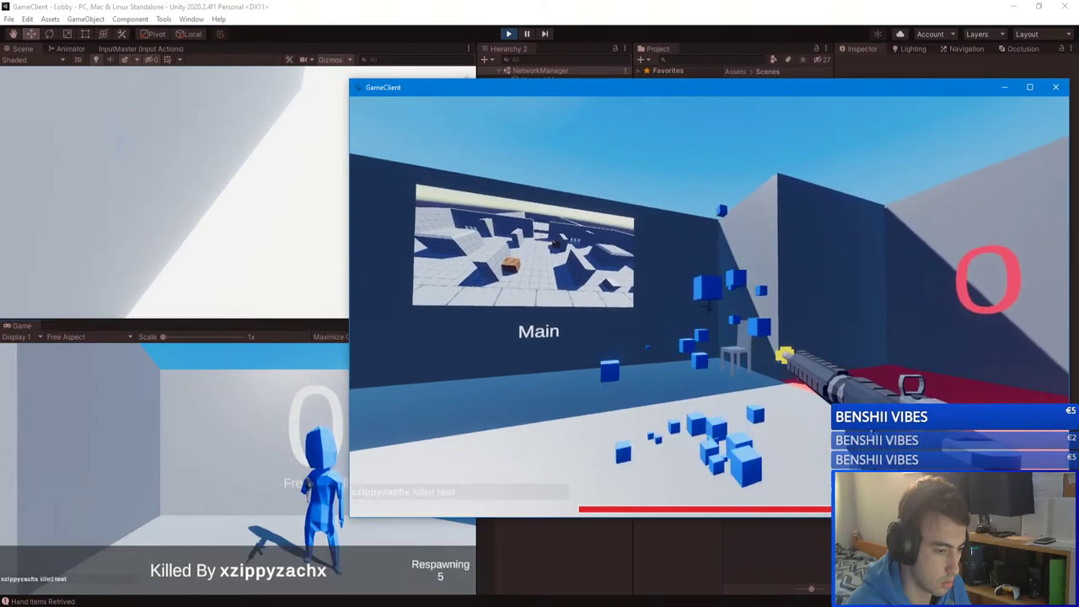
{"action": "key", "text": "Escape"}
{"action": "left_click", "coordinate": [708, 274]}
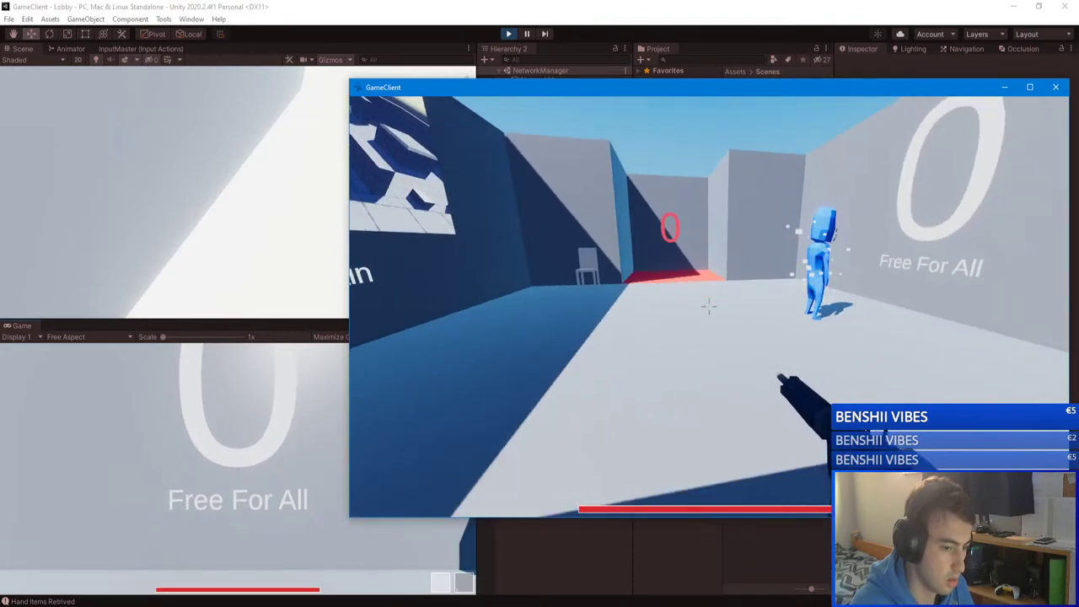
{"action": "key", "text": "Escape"}
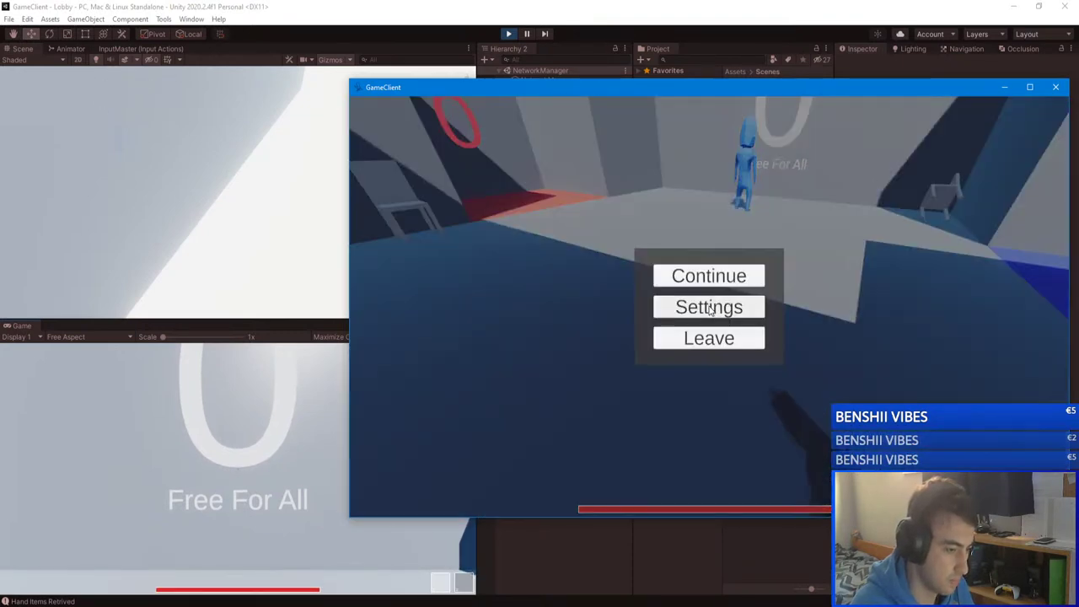
{"action": "left_click", "coordinate": [267, 365]}
{"action": "key", "text": "Escape"}
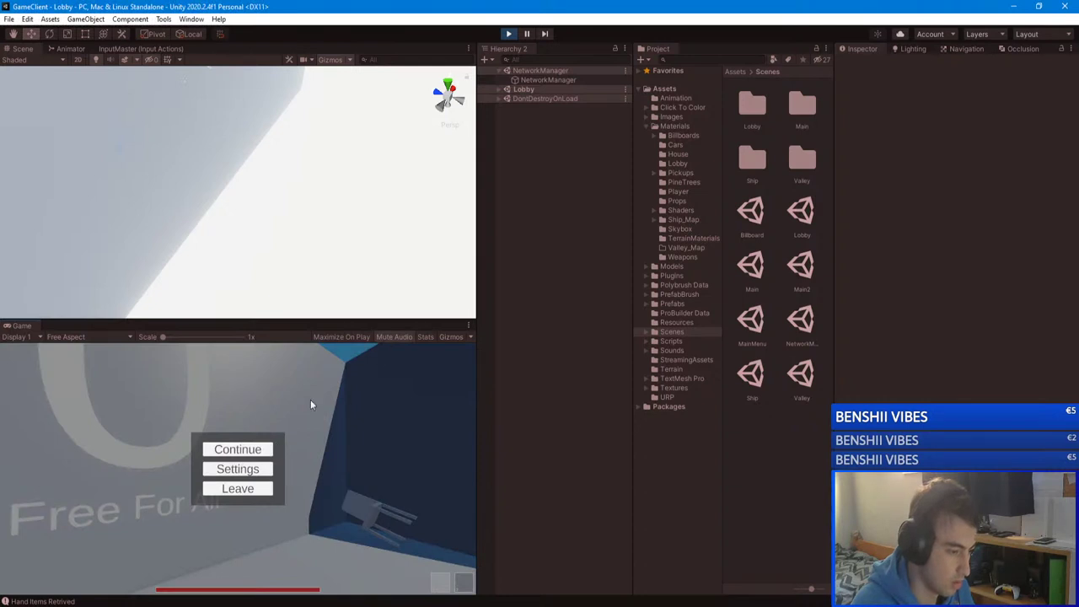
Step: Resume the editor game, fire the pistol, walk backward, and reload
{"action": "left_click", "coordinate": [223, 448]}
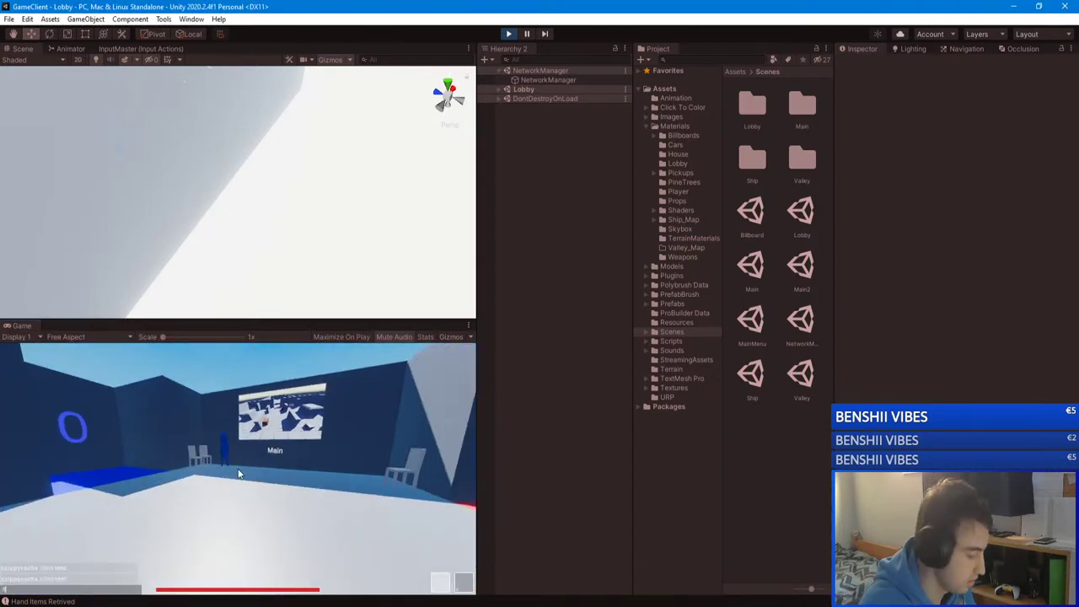
{"action": "key", "text": "Return"}
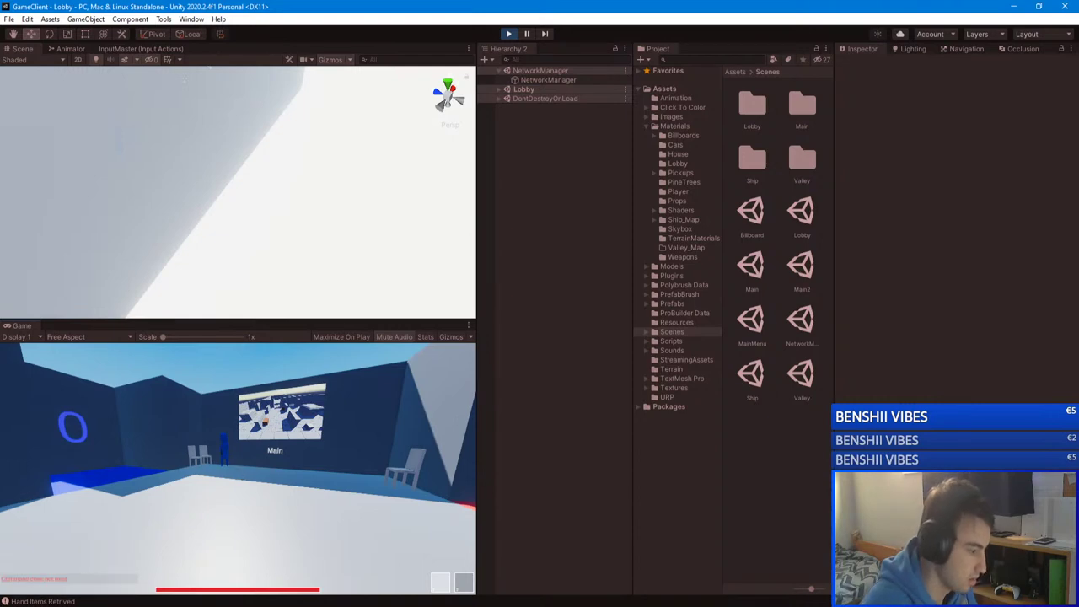
{"action": "key", "text": "Return"}
{"action": "key", "text": "Return"}
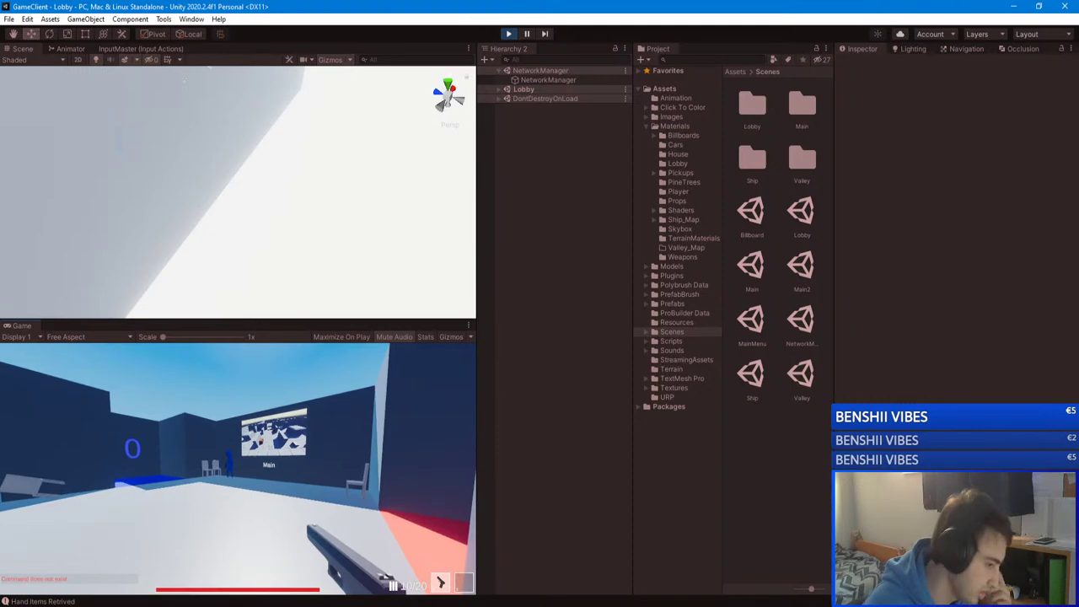
{"action": "left_click", "coordinate": [238, 468]}
{"action": "key", "text": "s"}
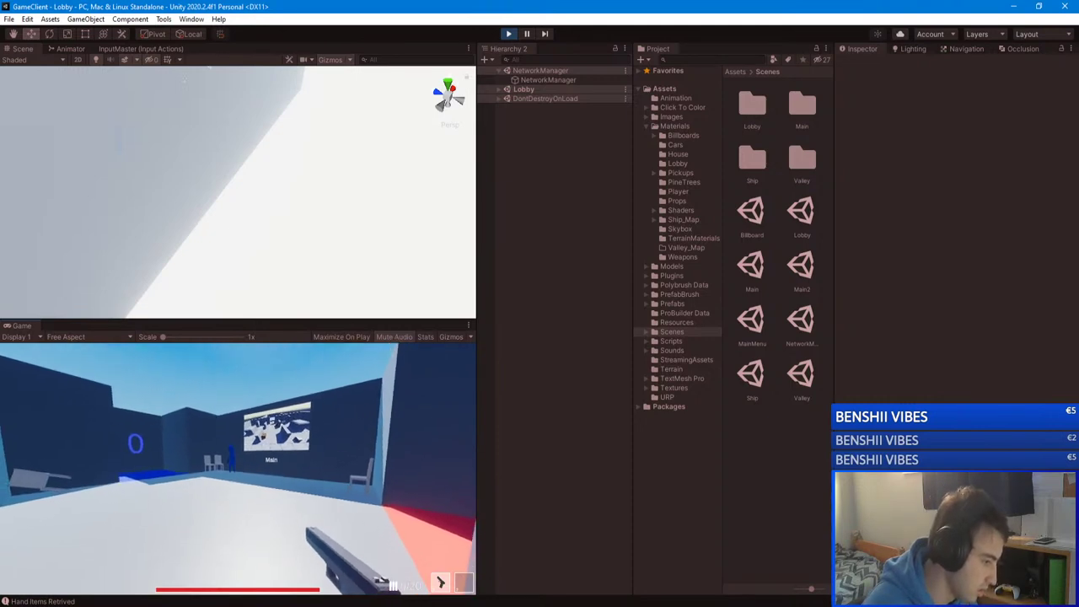
{"action": "key", "text": "s"}
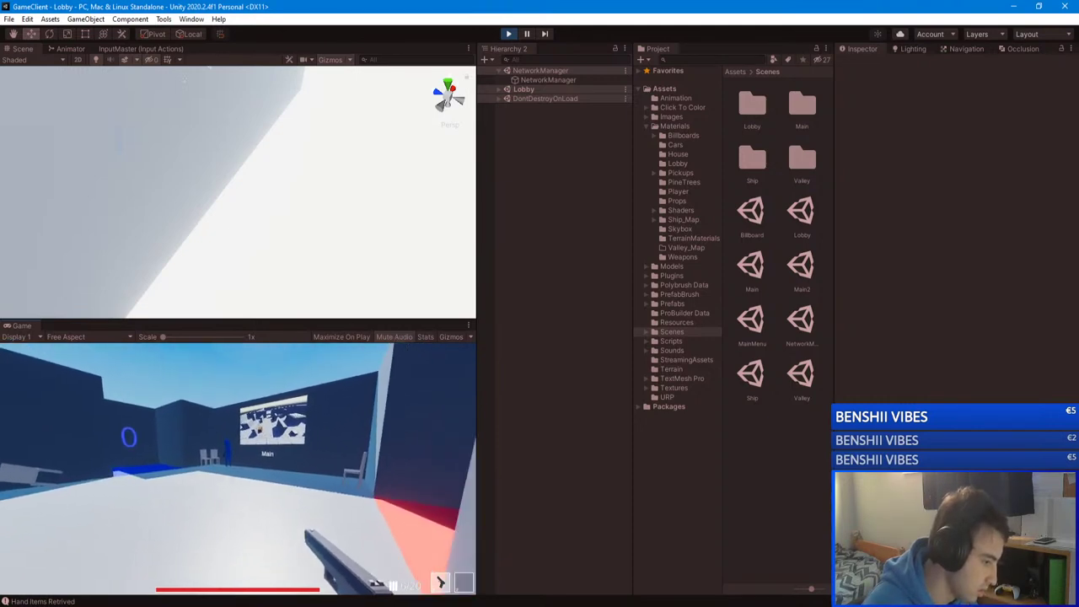
{"action": "key", "text": "r"}
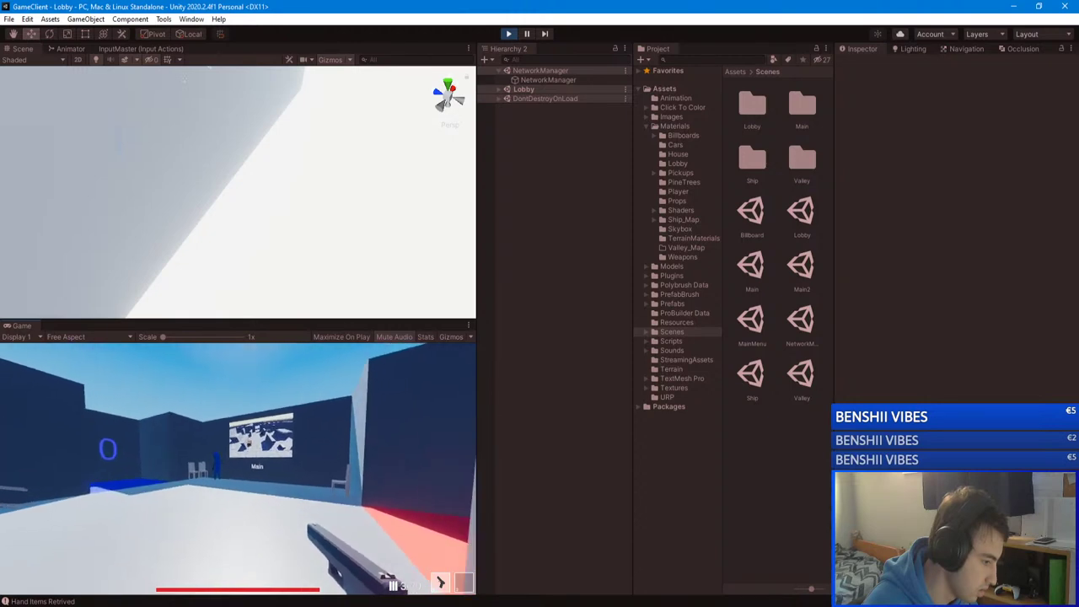
{"action": "key", "text": "Escape"}
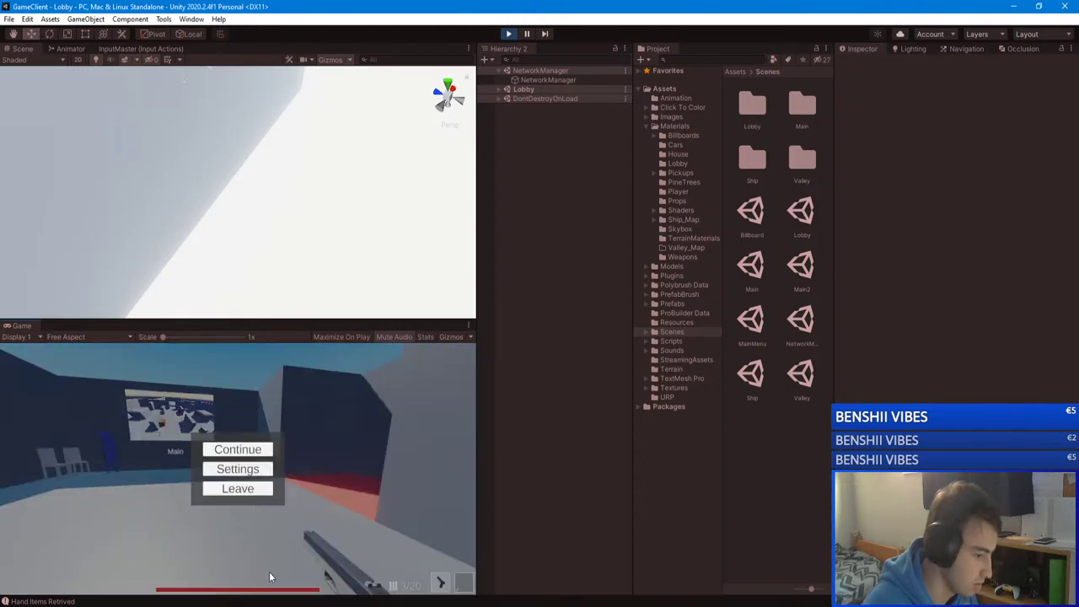
{"action": "left_click", "coordinate": [707, 283]}
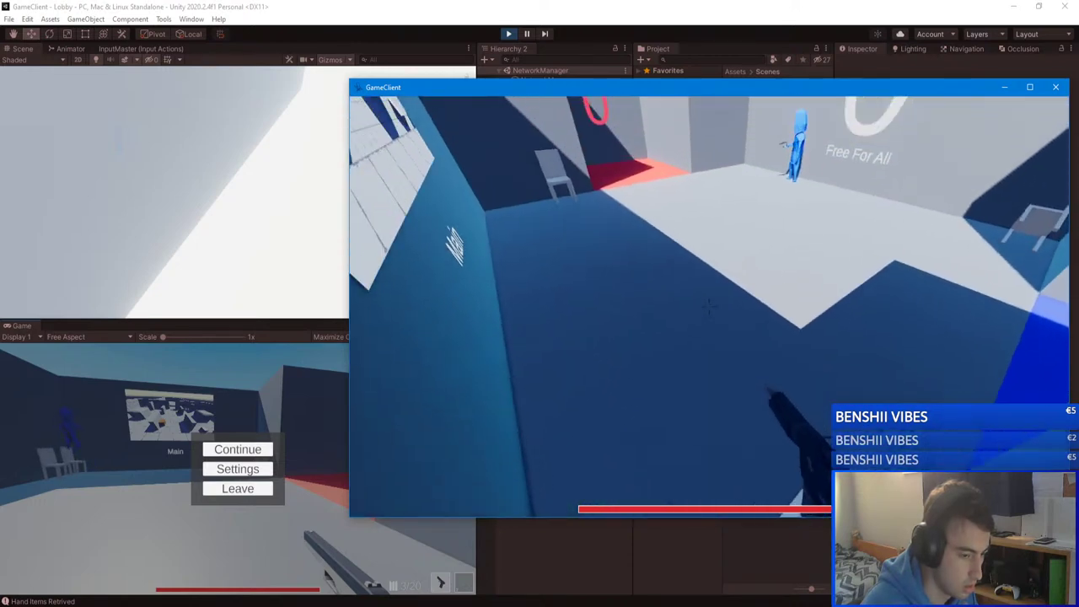
{"action": "key", "text": "Escape"}
Step: Empty the pistol's magazine and fire toward the Main screen while walking, then pause
{"action": "left_click", "coordinate": [294, 439]}
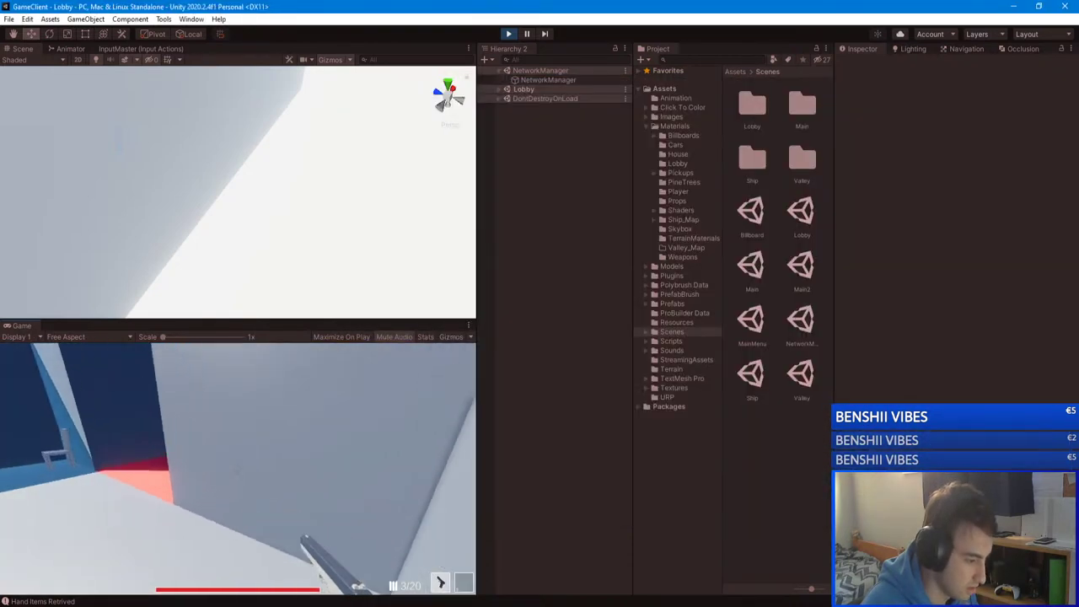
{"action": "left_click", "coordinate": [237, 468]}
{"action": "left_click", "coordinate": [238, 468]}
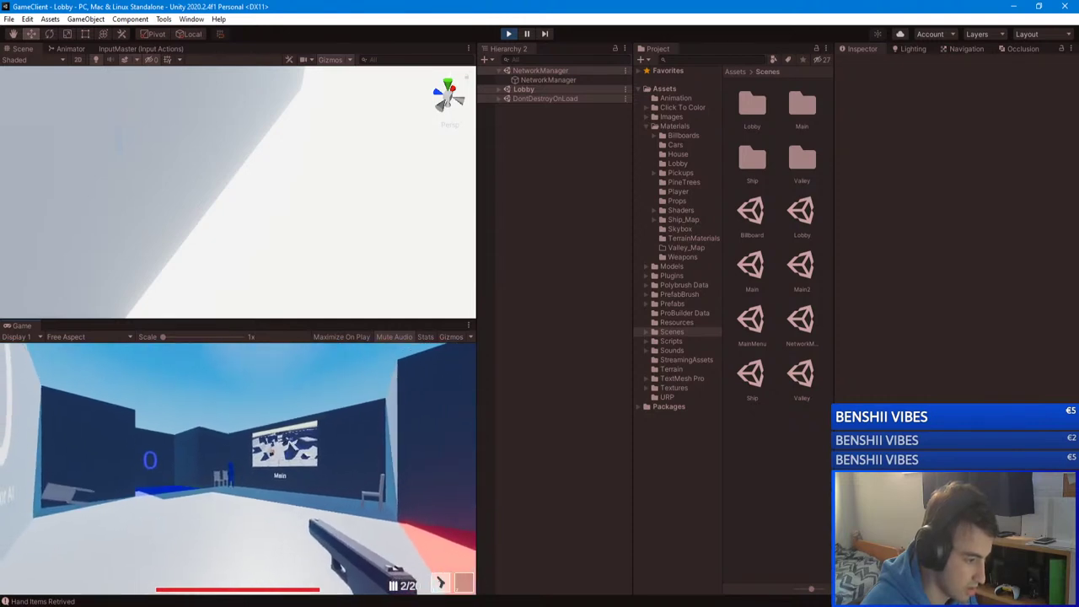
{"action": "left_click", "coordinate": [238, 469]}
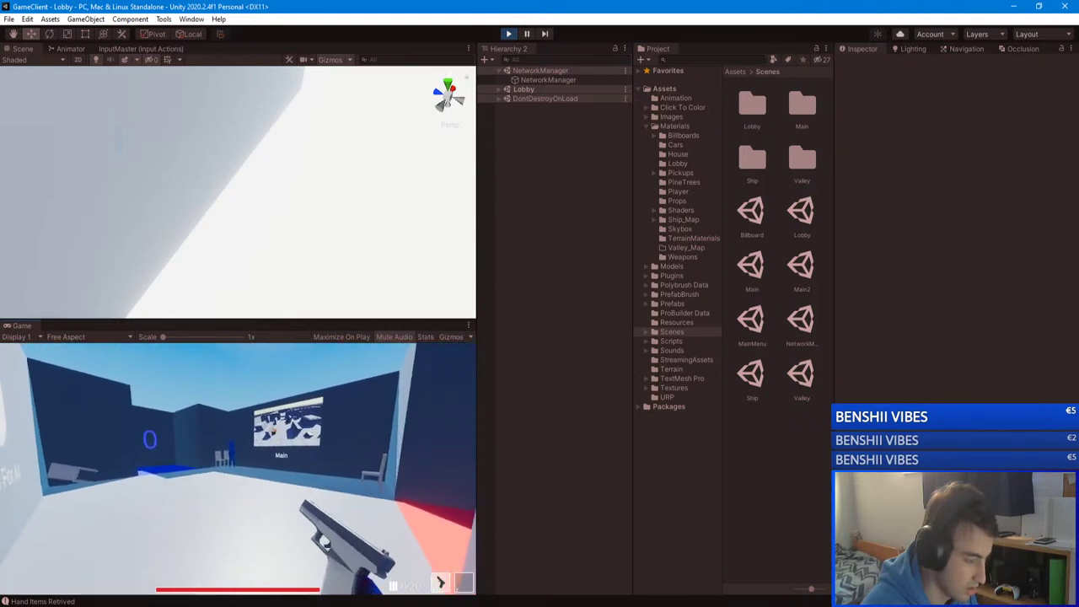
{"action": "key", "text": "w"}
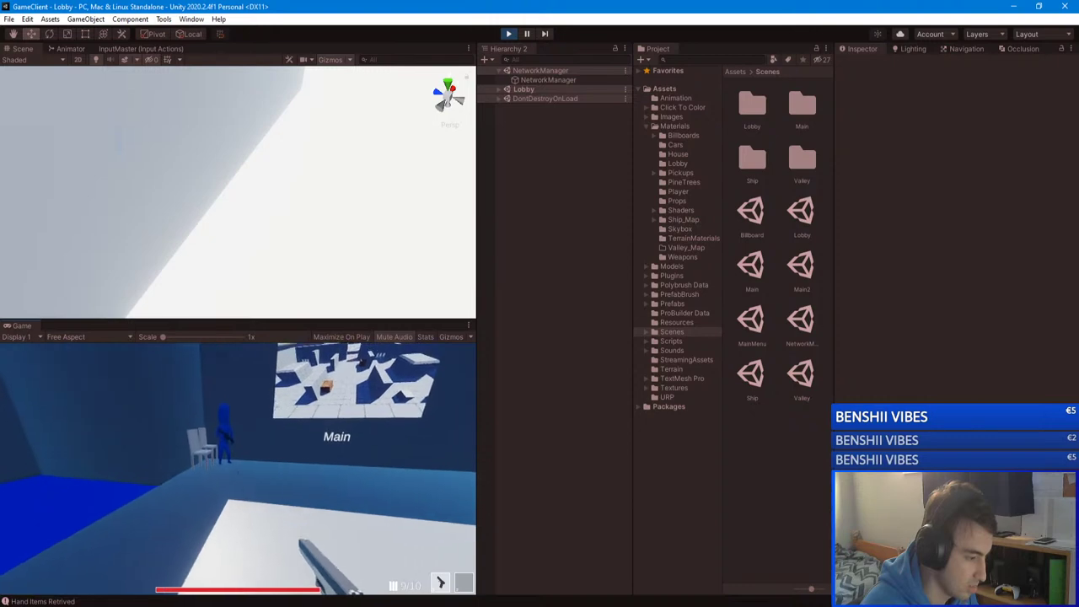
{"action": "key", "text": "s"}
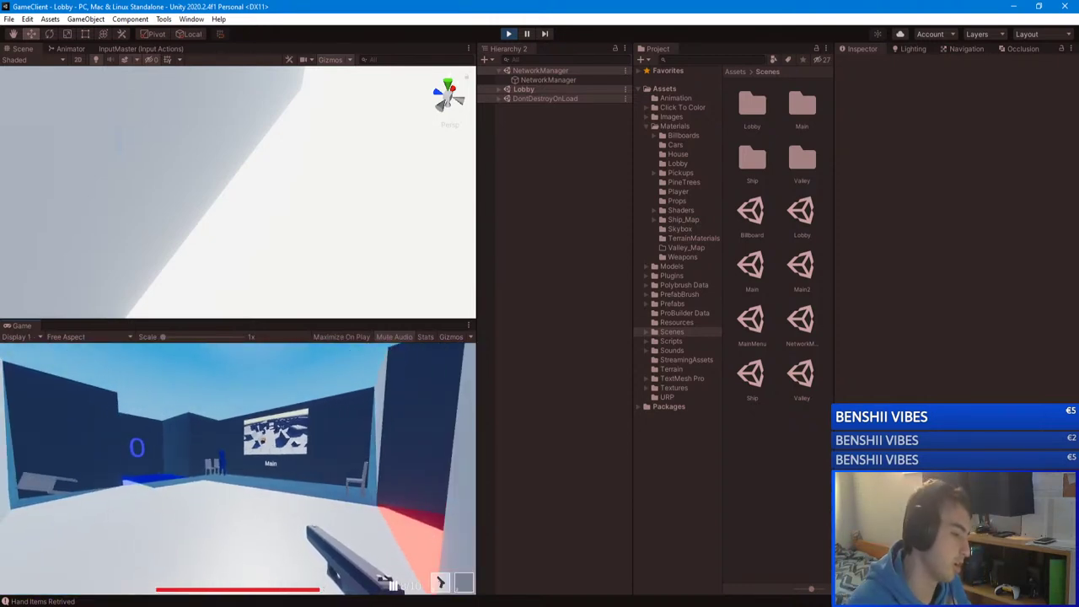
{"action": "key", "text": "w"}
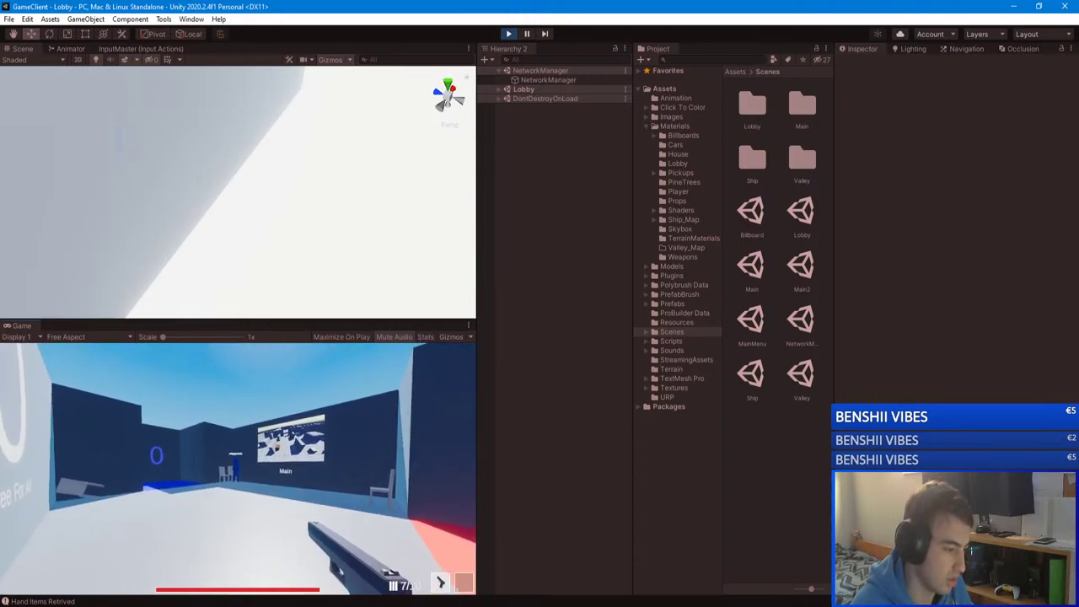
{"action": "left_click", "coordinate": [238, 468]}
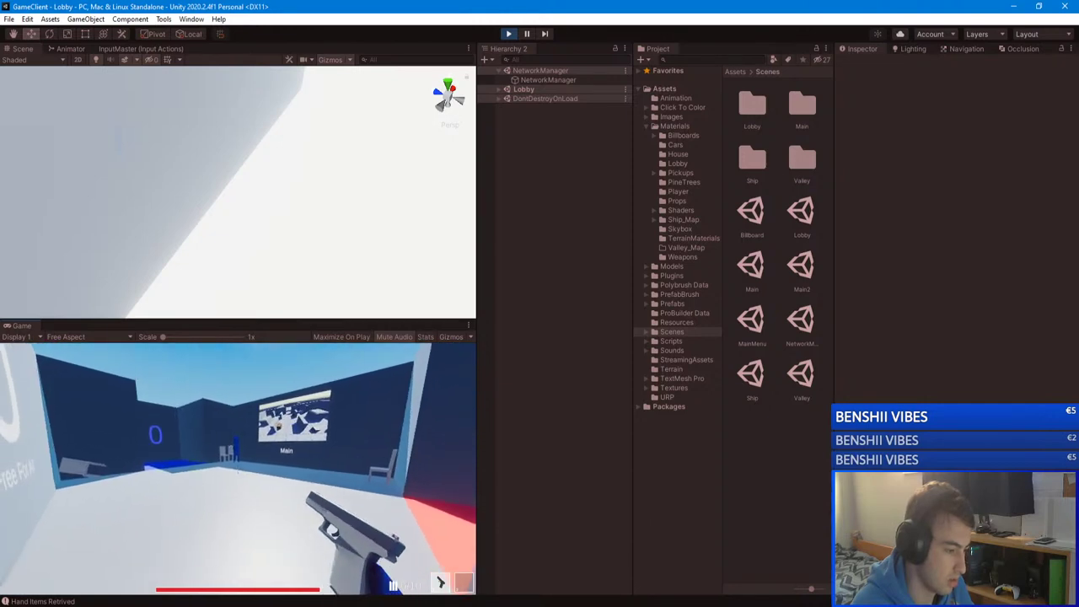
{"action": "key", "text": "w"}
{"action": "key", "text": "w"}
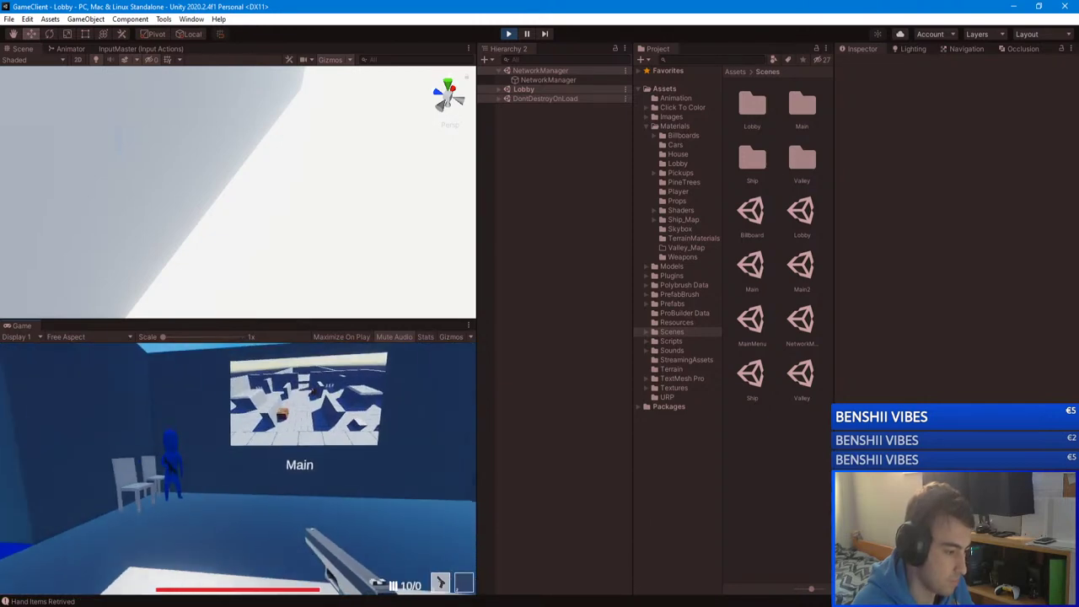
{"action": "key", "text": "Escape"}
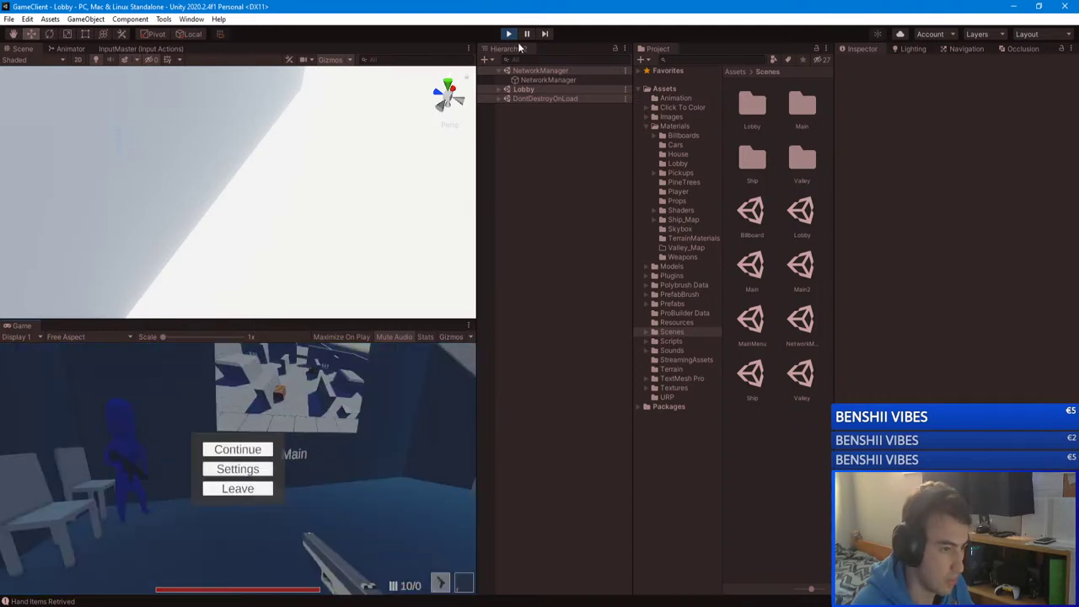
Step: Stop play mode, close the standalone game client, and bring up the GameServer solution
{"action": "key", "text": "ctrl+p"}
{"action": "key", "text": "alt+Tab"}
{"action": "left_click", "coordinate": [727, 336]}
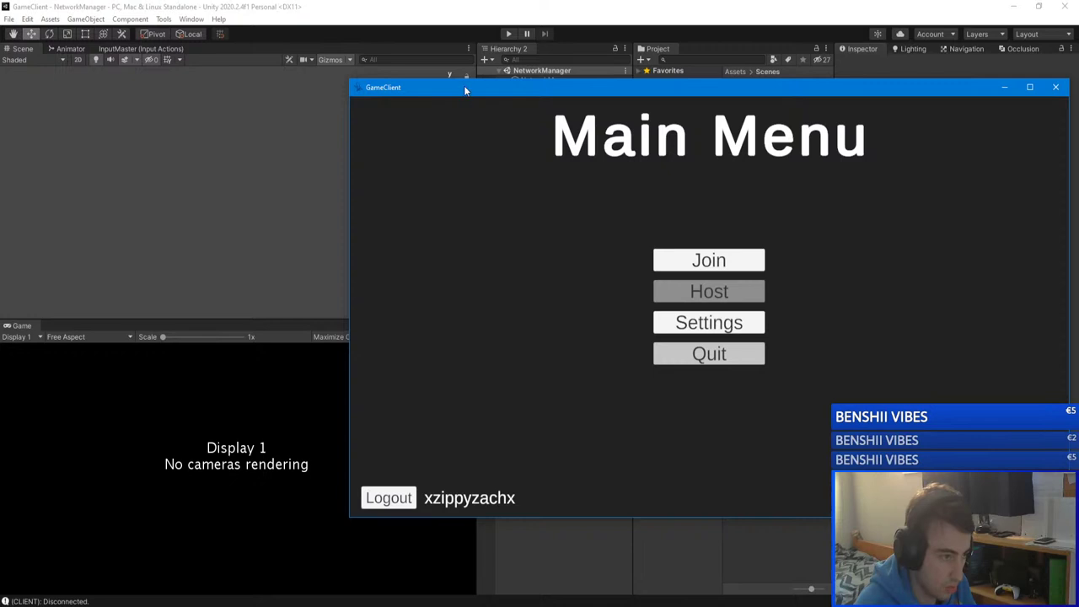
{"action": "left_click", "coordinate": [1055, 86]}
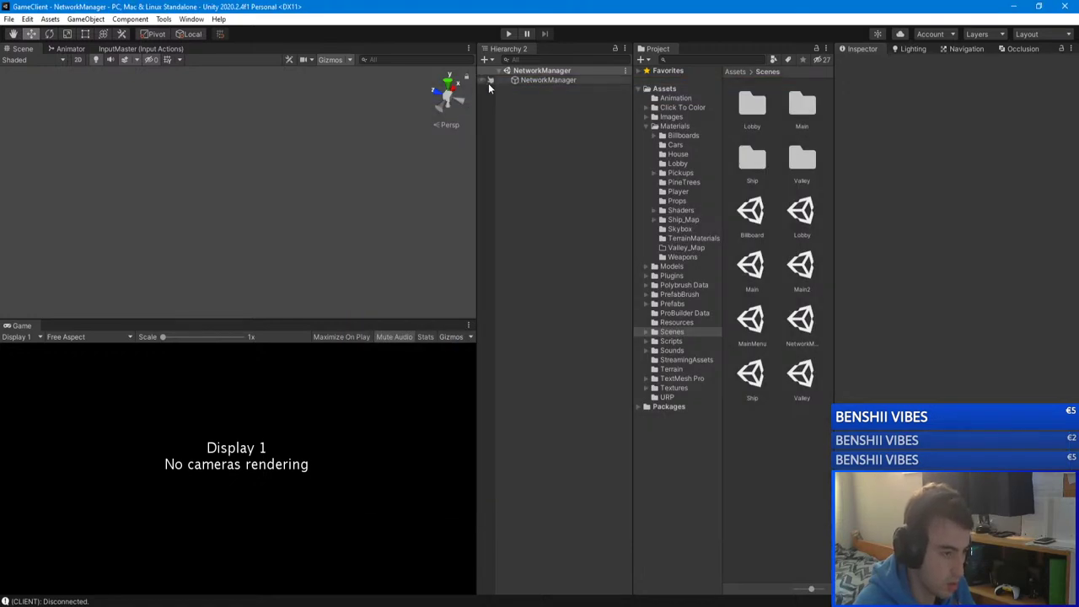
{"action": "mouse_move", "coordinate": [144, 600]}
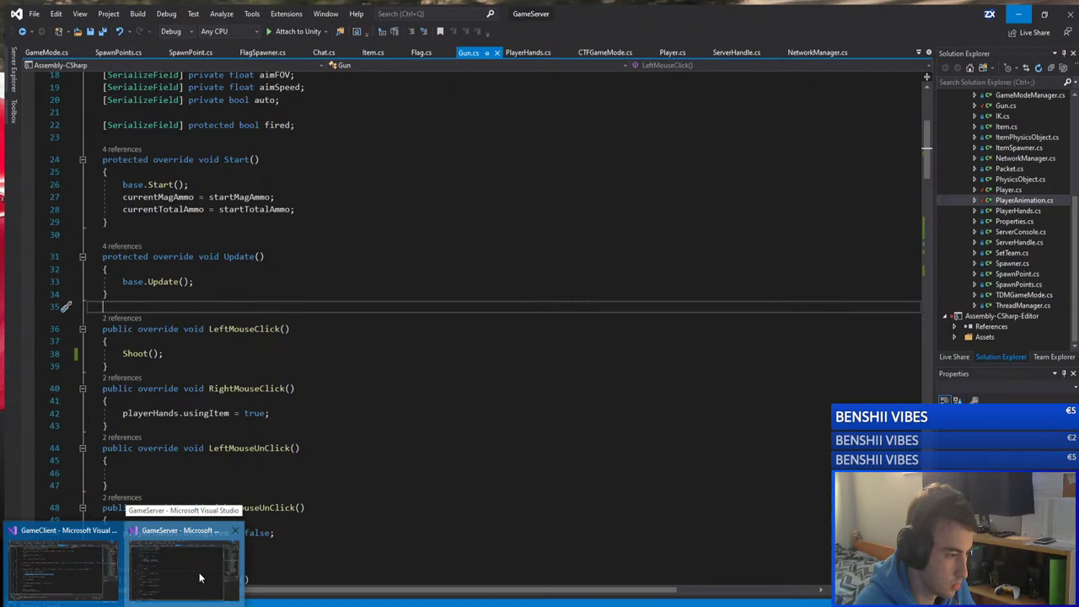
{"action": "left_click", "coordinate": [200, 578]}
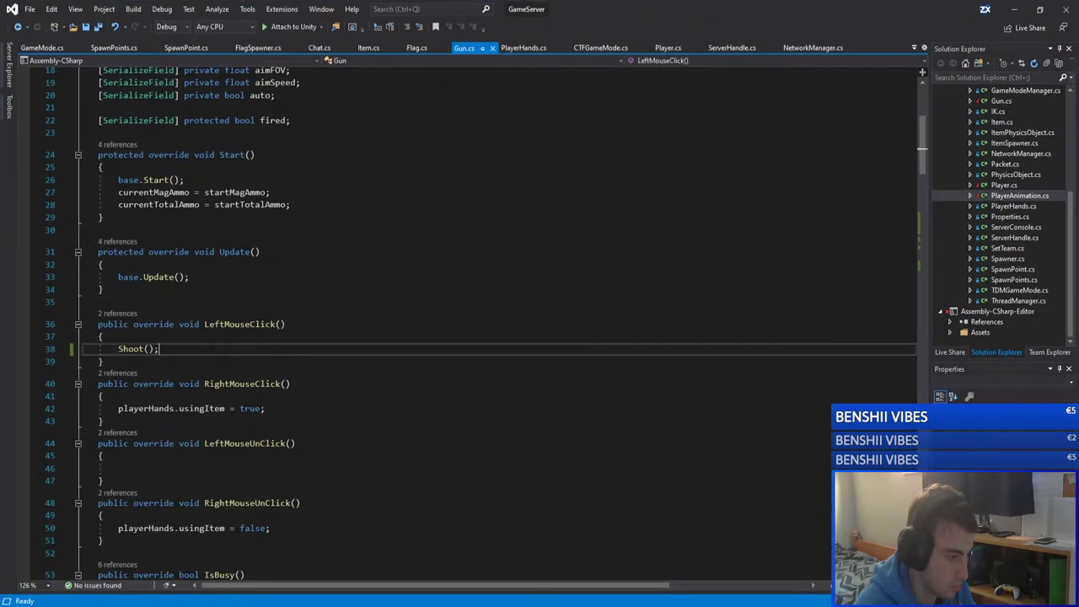
Step: Review how ClearHands resets the fired flag in the server code
{"action": "scroll", "coordinate": [307, 349], "scroll_direction": "down", "scroll_amount": 9}
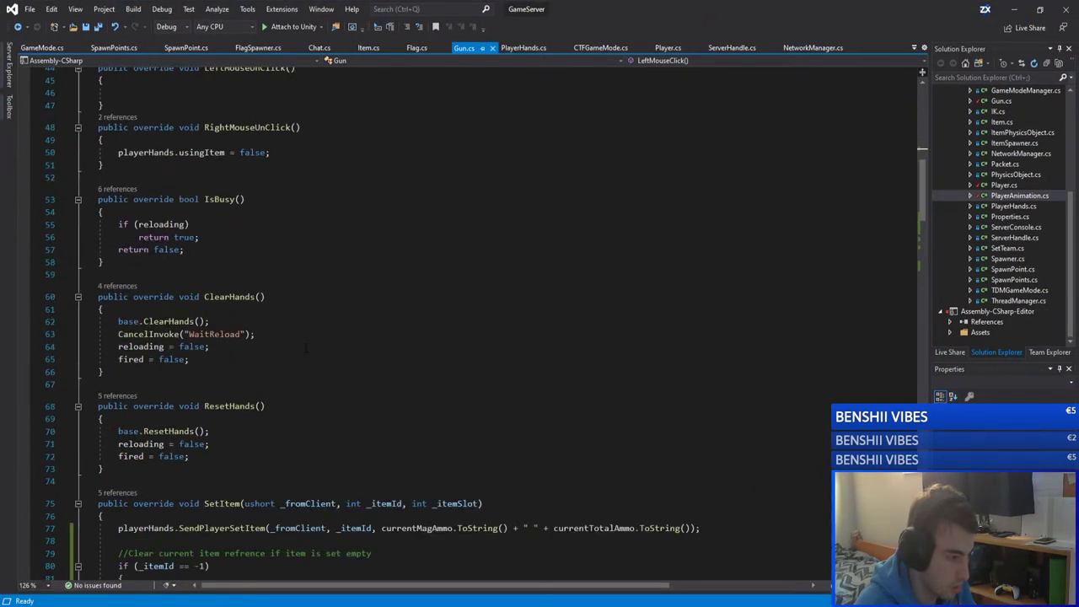
{"action": "left_click", "coordinate": [229, 359]}
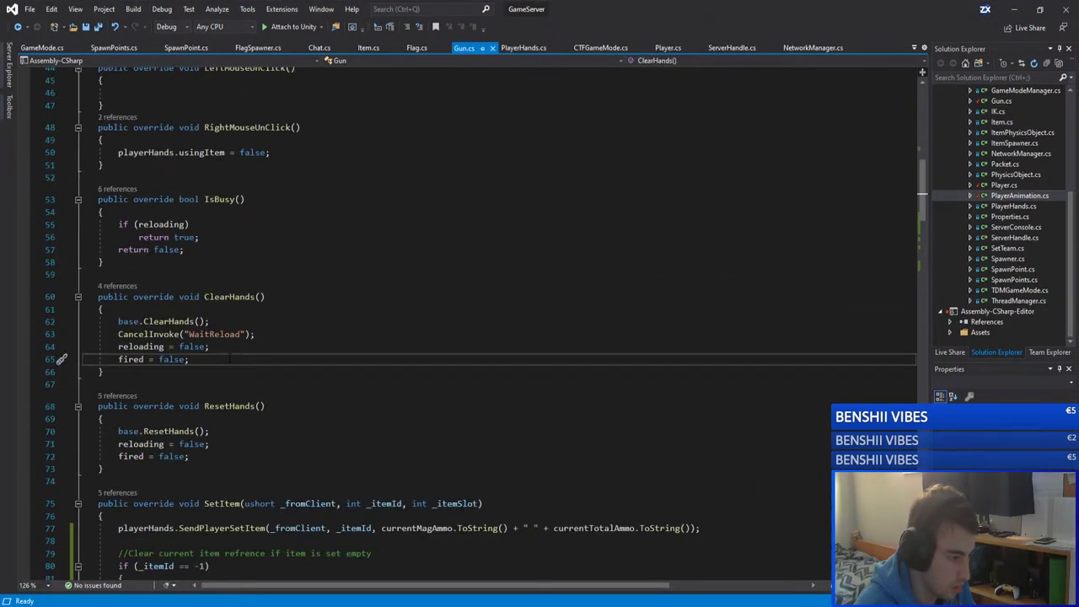
{"action": "scroll", "coordinate": [229, 359], "scroll_direction": "up", "scroll_amount": 7}
{"action": "scroll", "coordinate": [229, 358], "scroll_direction": "down", "scroll_amount": 11}
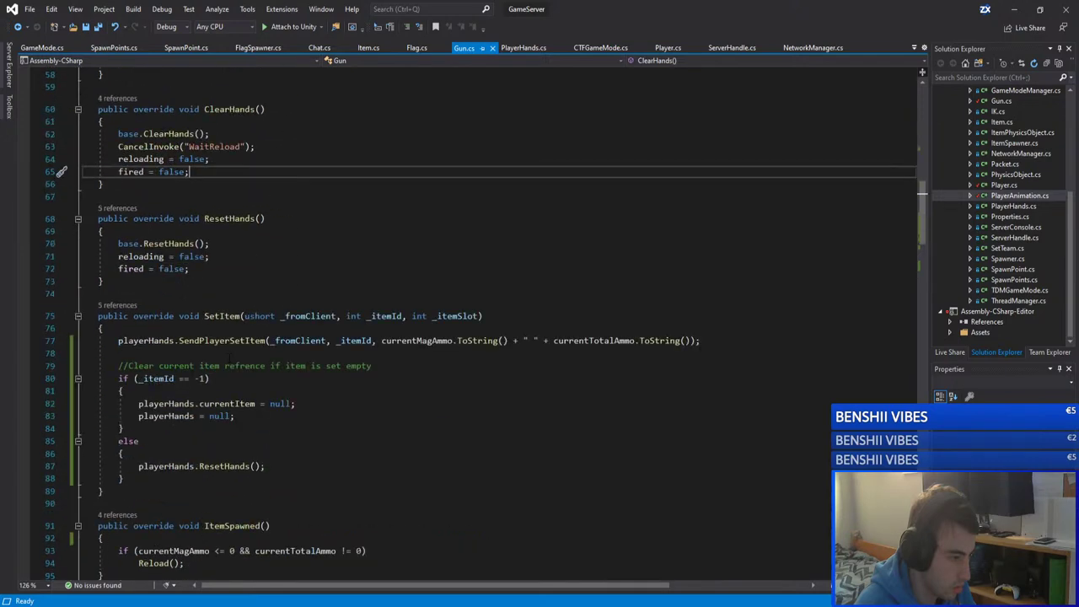
{"action": "scroll", "coordinate": [229, 359], "scroll_direction": "down", "scroll_amount": 3}
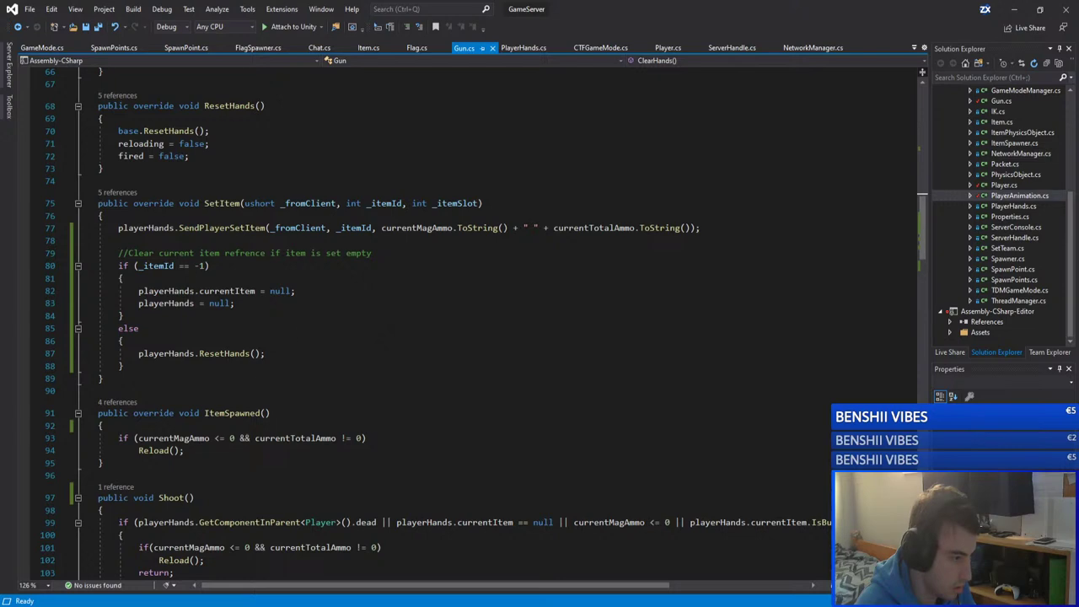
{"action": "scroll", "coordinate": [294, 332], "scroll_direction": "down", "scroll_amount": 7}
{"action": "scroll", "coordinate": [295, 332], "scroll_direction": "up", "scroll_amount": 12}
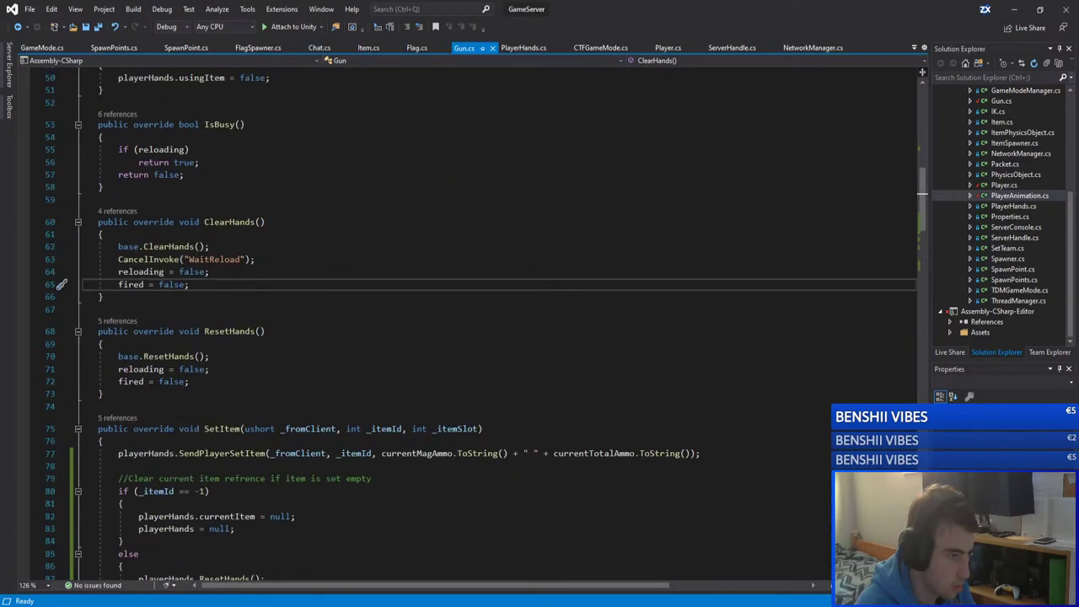
Step: Look over PlayerHands.cs, then bring up the open solution windows from the taskbar
{"action": "left_click", "coordinate": [523, 48]}
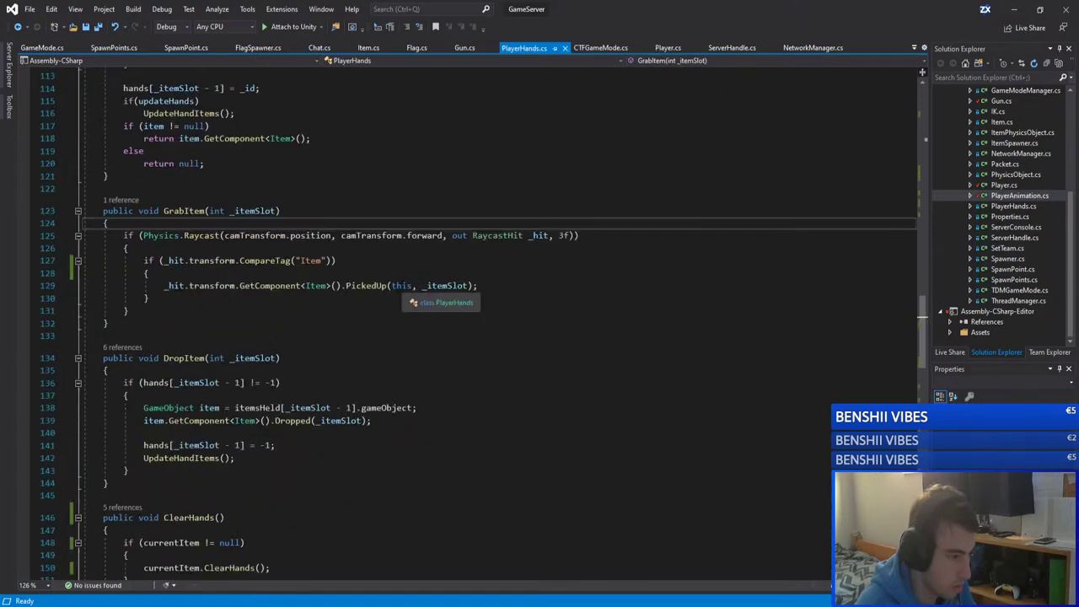
{"action": "scroll", "coordinate": [303, 198], "scroll_direction": "up", "scroll_amount": 10}
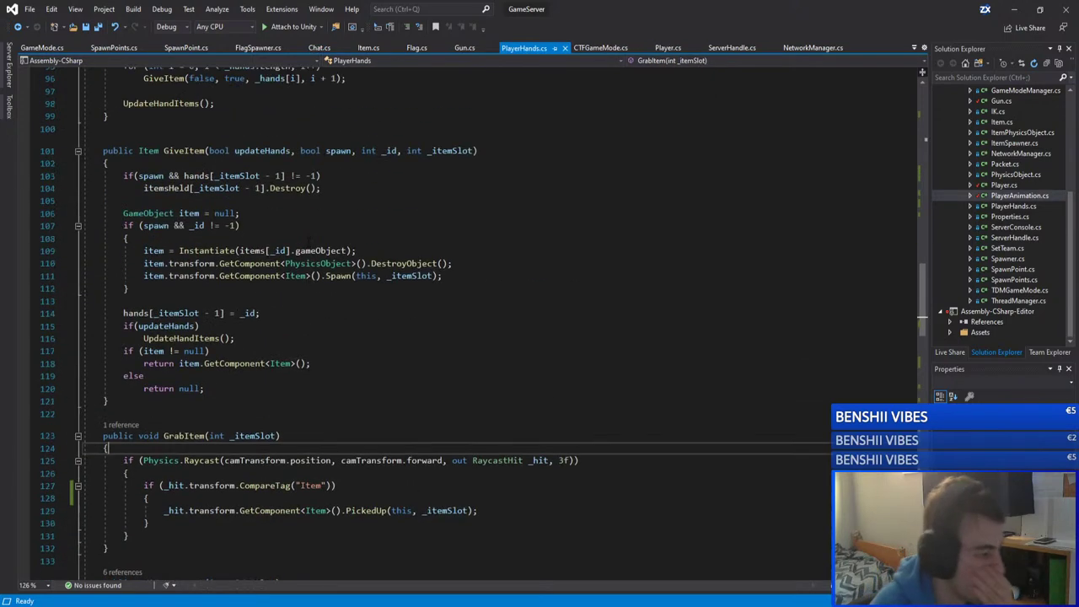
{"action": "scroll", "coordinate": [303, 198], "scroll_direction": "up", "scroll_amount": 3}
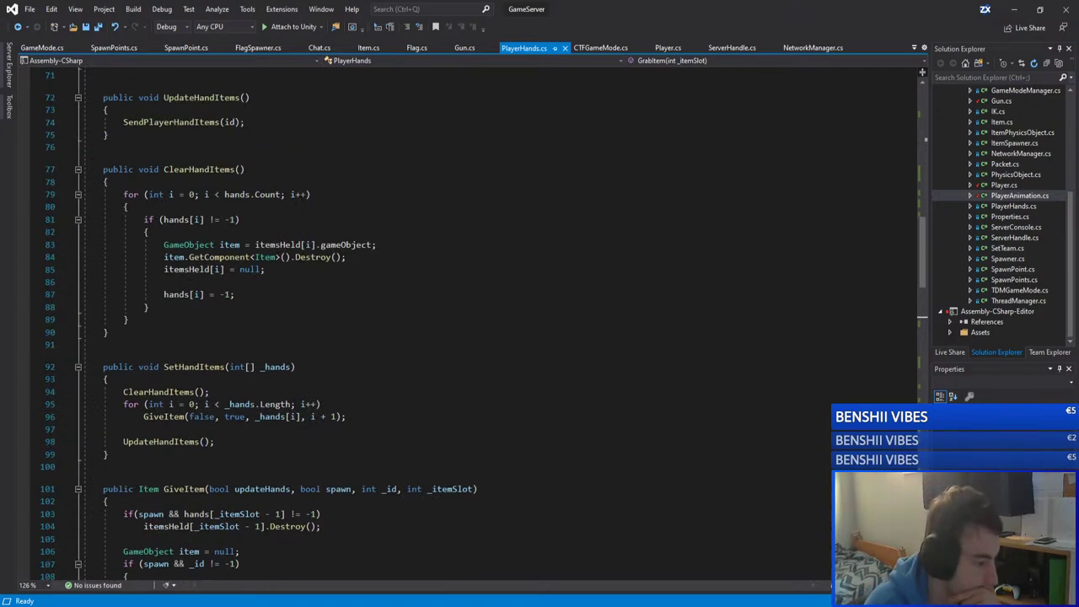
{"action": "scroll", "coordinate": [294, 205], "scroll_direction": "up", "scroll_amount": 10}
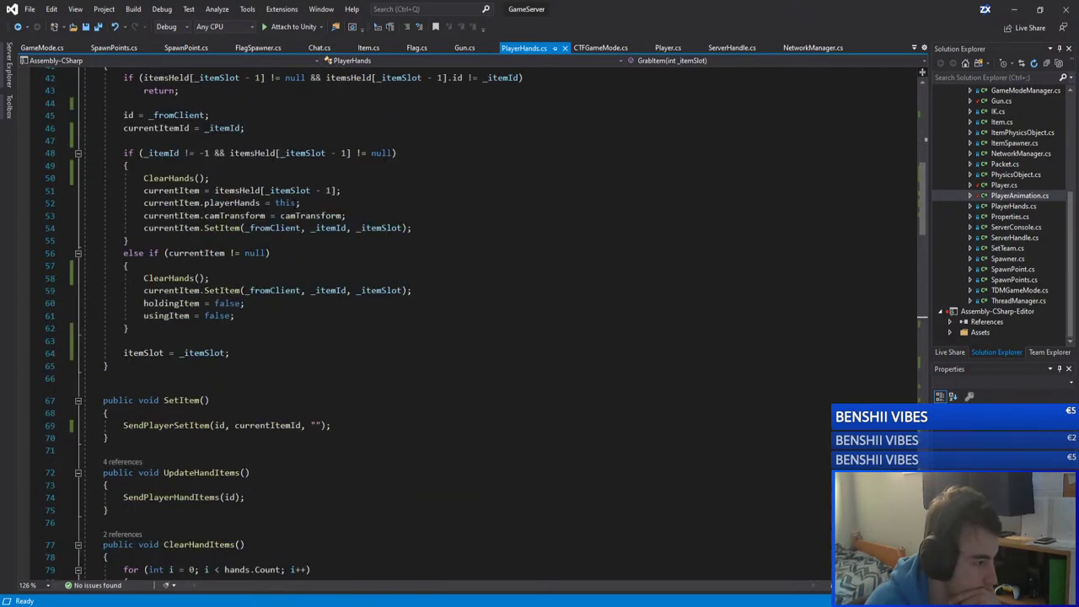
{"action": "scroll", "coordinate": [341, 196], "scroll_direction": "up", "scroll_amount": 5}
{"action": "scroll", "coordinate": [341, 196], "scroll_direction": "down", "scroll_amount": 8}
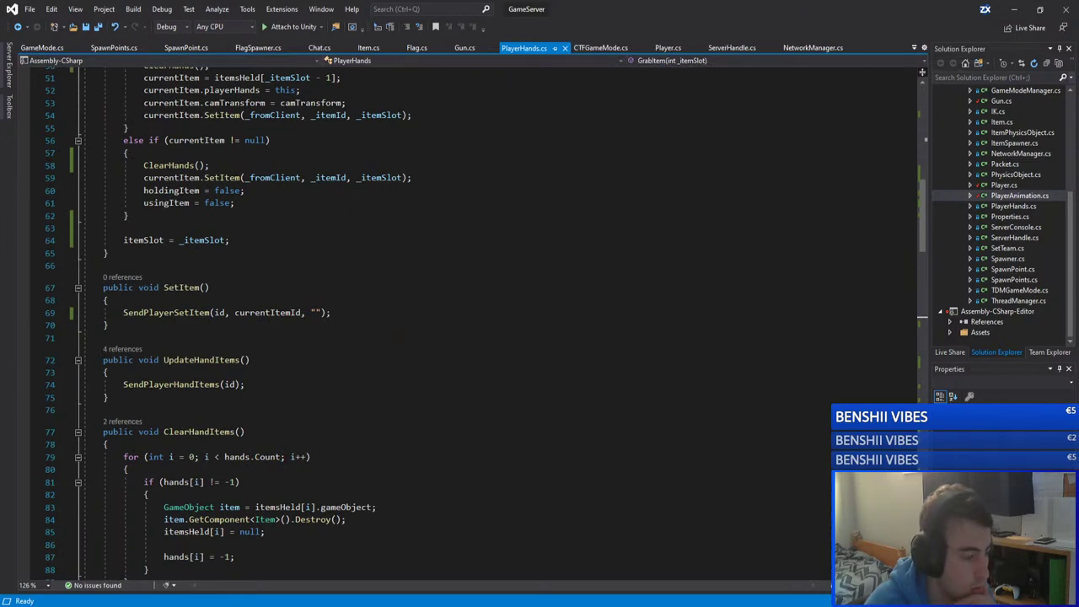
{"action": "left_click", "coordinate": [200, 573]}
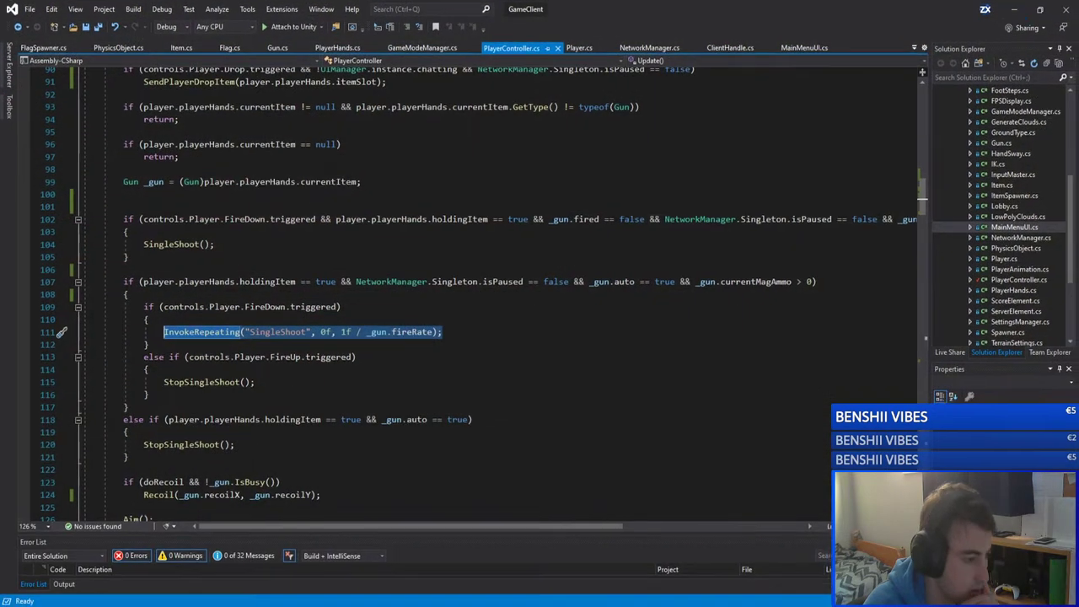
Step: In GameClient's PlayerController.cs, highlight every StopSingleShoot use near the FireUp release check
{"action": "left_click", "coordinate": [128, 256]}
{"action": "left_click", "coordinate": [285, 357]}
{"action": "scroll", "coordinate": [168, 320], "scroll_direction": "down", "scroll_amount": 2}
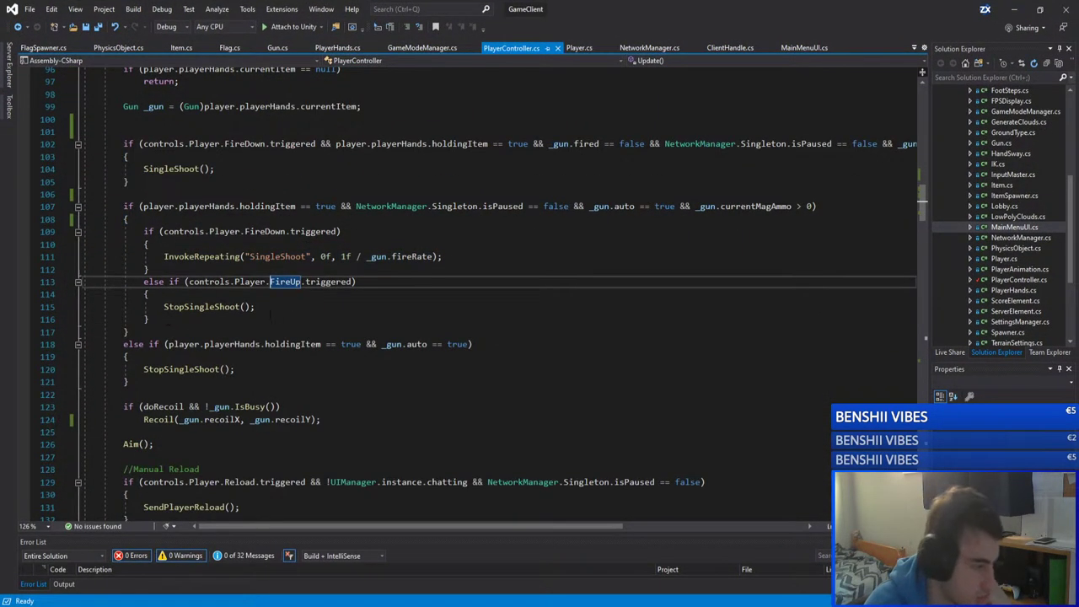
{"action": "double_click", "coordinate": [203, 307]}
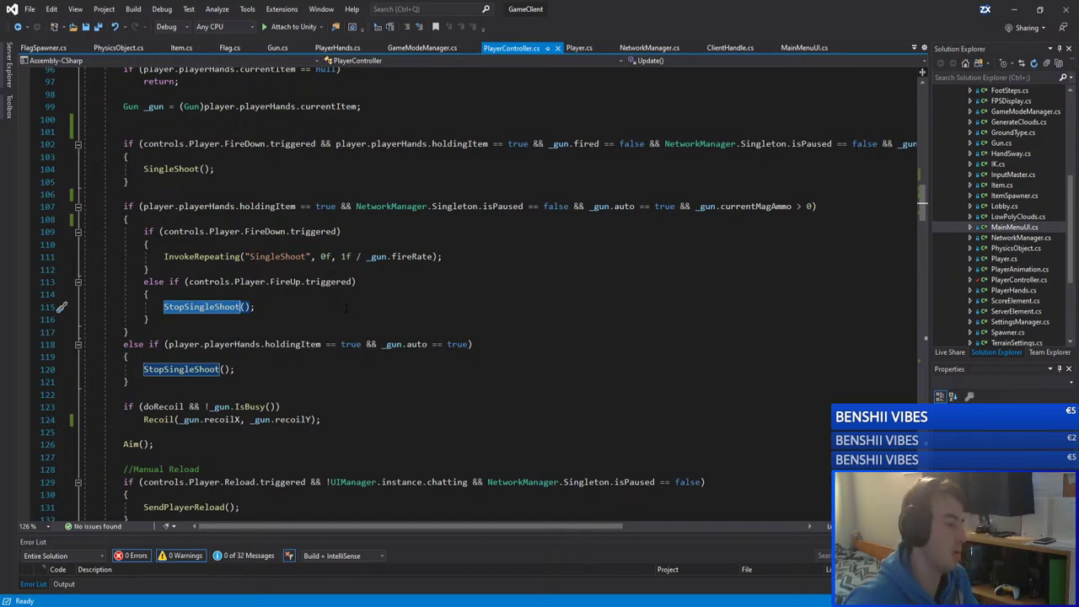
Step: Check the InvokeRepeating line just above the StopSingleShoot call on line 115
{"action": "scroll", "coordinate": [405, 269], "scroll_direction": "down", "scroll_amount": 1}
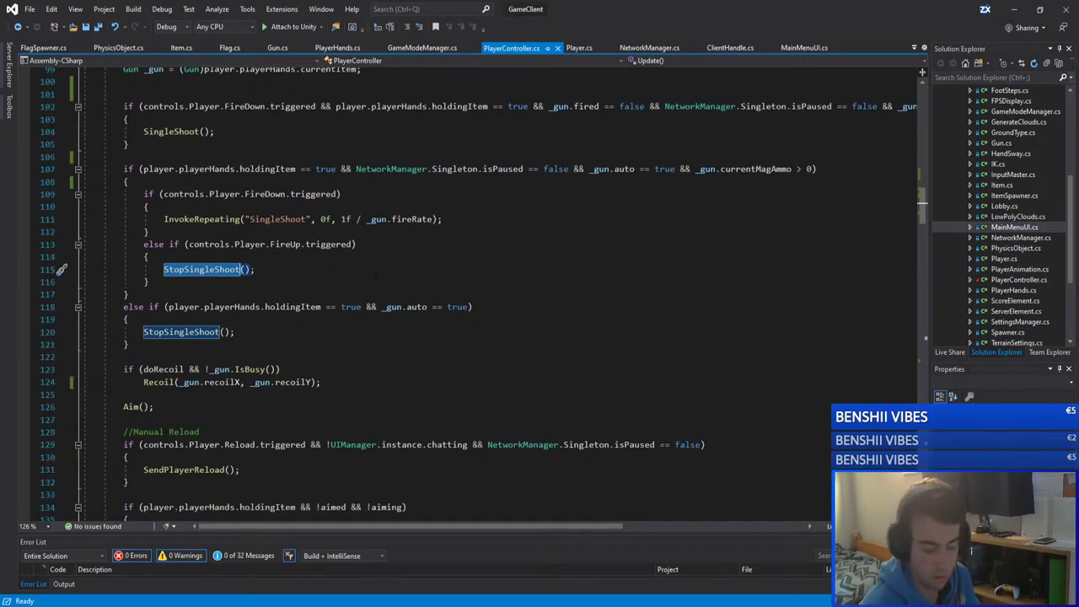
{"action": "left_click", "coordinate": [415, 147]}
{"action": "left_click", "coordinate": [333, 267]}
{"action": "key", "text": "Up"}
{"action": "key", "text": "Up"}
{"action": "key", "text": "Up"}
{"action": "key", "text": "Up"}
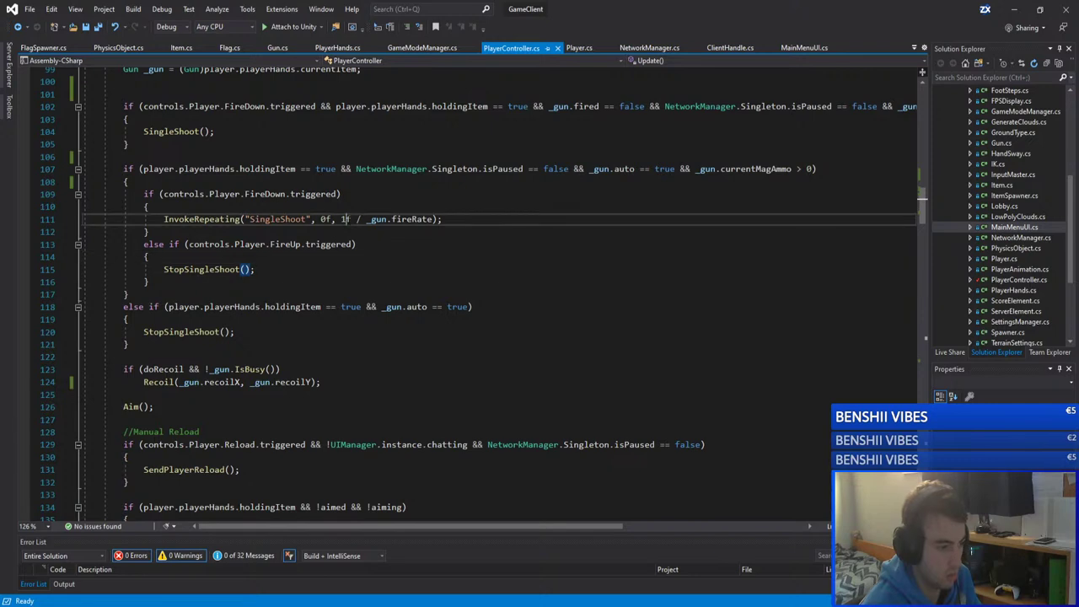
Step: Return to GameServer, open the server's Player.cs and scroll to TakeDamage
{"action": "left_click", "coordinate": [206, 568]}
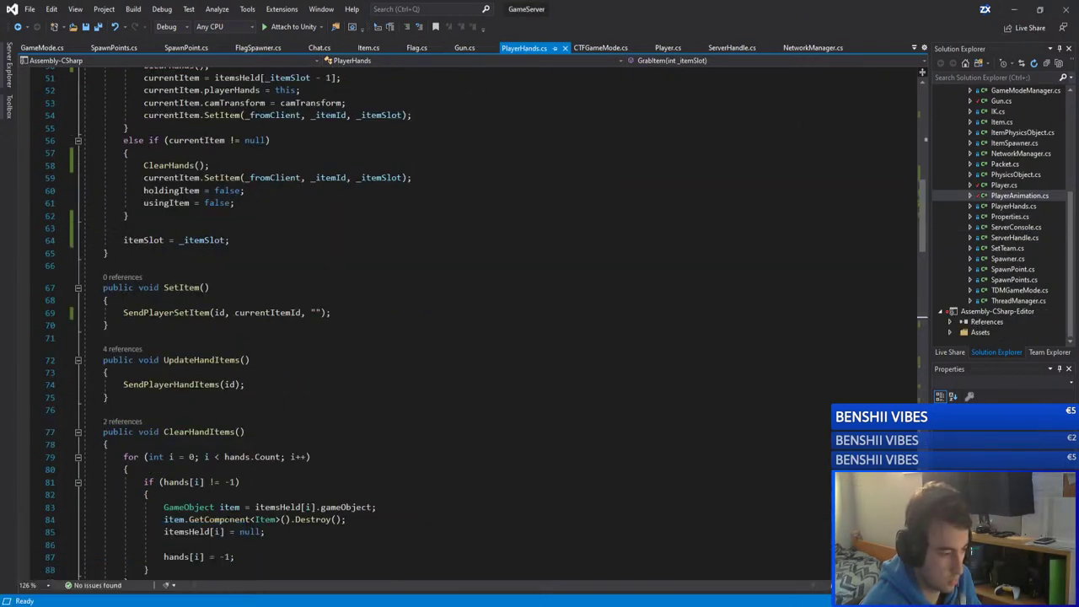
{"action": "scroll", "coordinate": [360, 224], "scroll_direction": "up", "scroll_amount": 8}
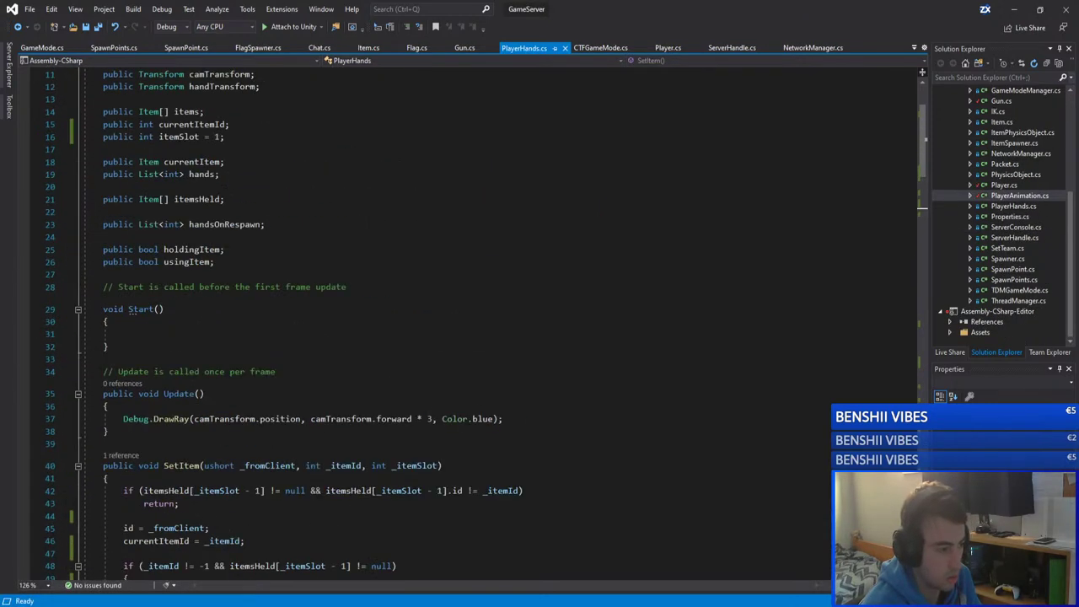
{"action": "left_click", "coordinate": [667, 48]}
{"action": "scroll", "coordinate": [464, 321], "scroll_direction": "down", "scroll_amount": 20}
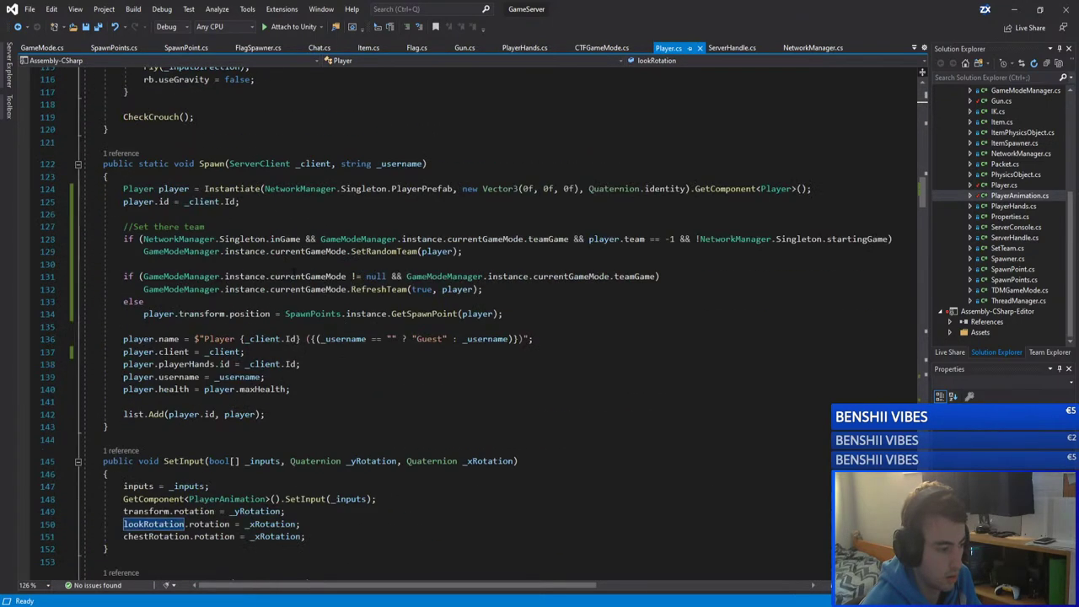
{"action": "scroll", "coordinate": [294, 270], "scroll_direction": "down", "scroll_amount": 10}
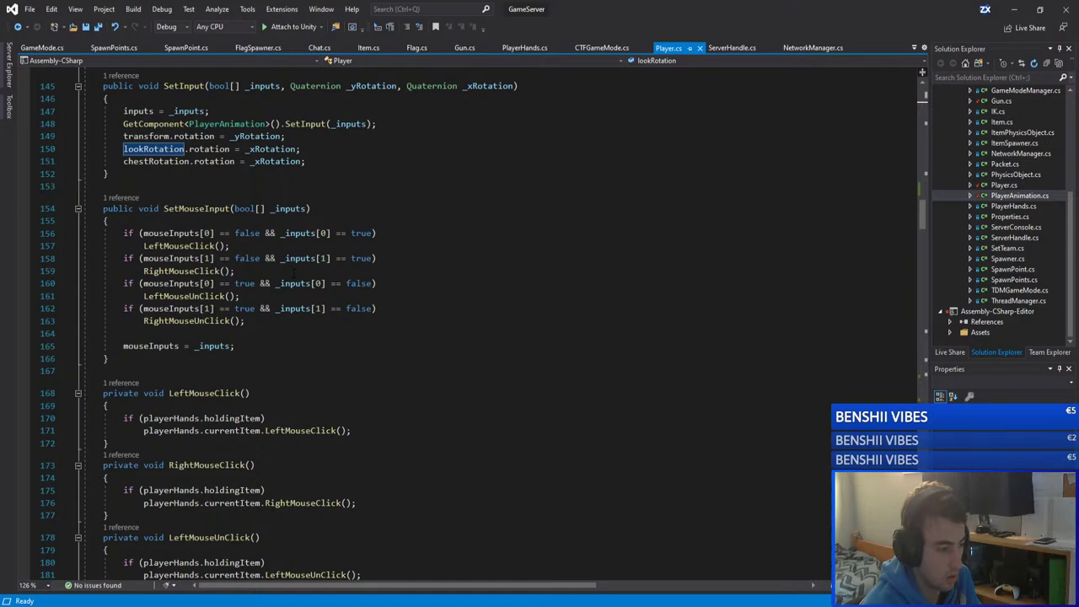
{"action": "scroll", "coordinate": [294, 274], "scroll_direction": "down", "scroll_amount": 20}
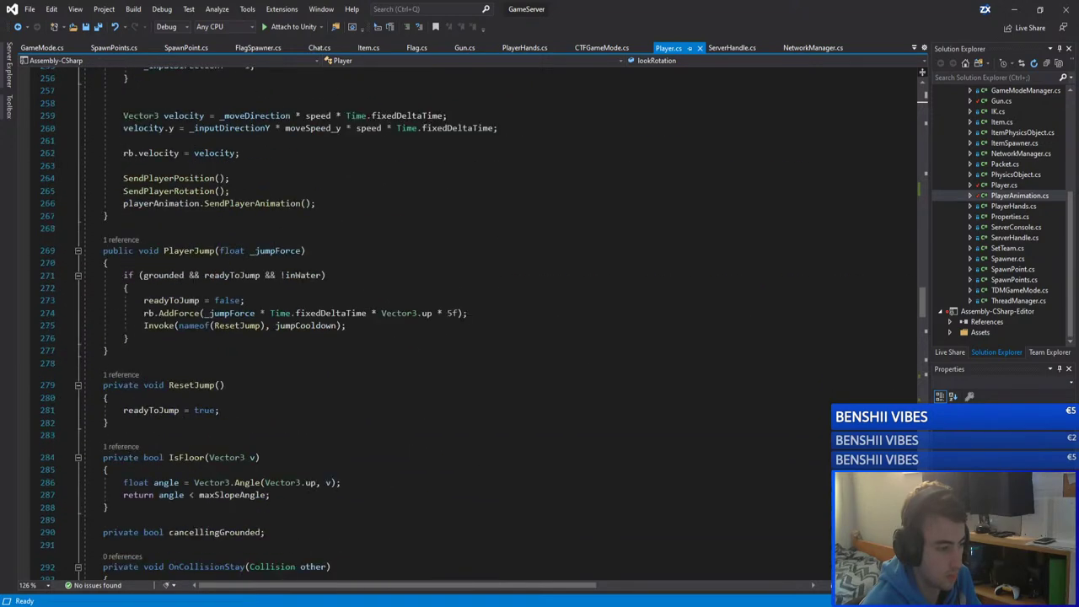
{"action": "scroll", "coordinate": [294, 273], "scroll_direction": "down", "scroll_amount": 10}
{"action": "scroll", "coordinate": [297, 268], "scroll_direction": "up", "scroll_amount": 5}
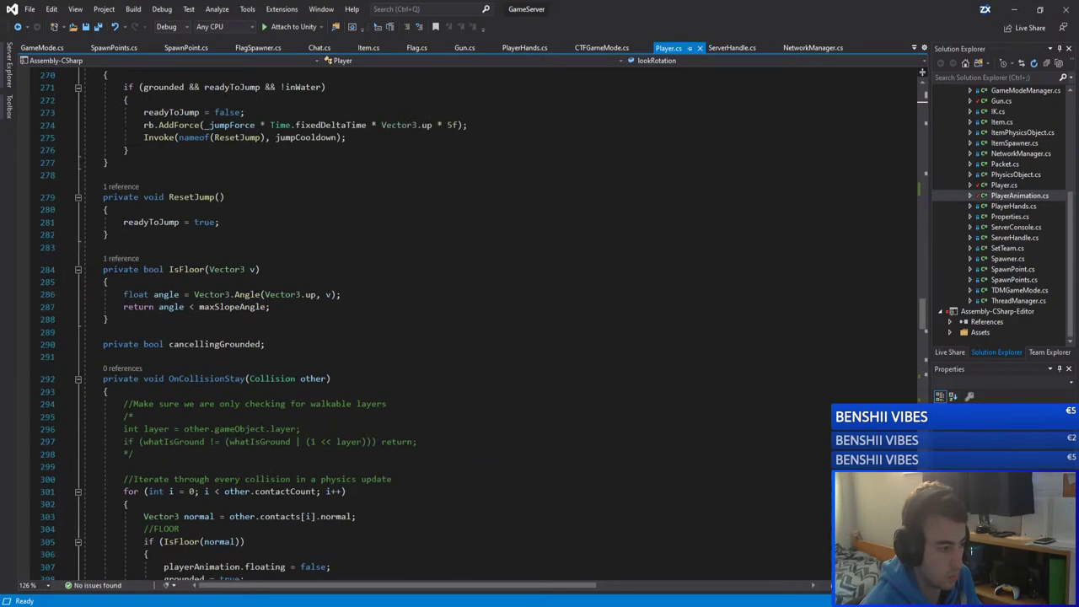
{"action": "scroll", "coordinate": [297, 268], "scroll_direction": "down", "scroll_amount": 18}
{"action": "scroll", "coordinate": [297, 272], "scroll_direction": "down", "scroll_amount": 8}
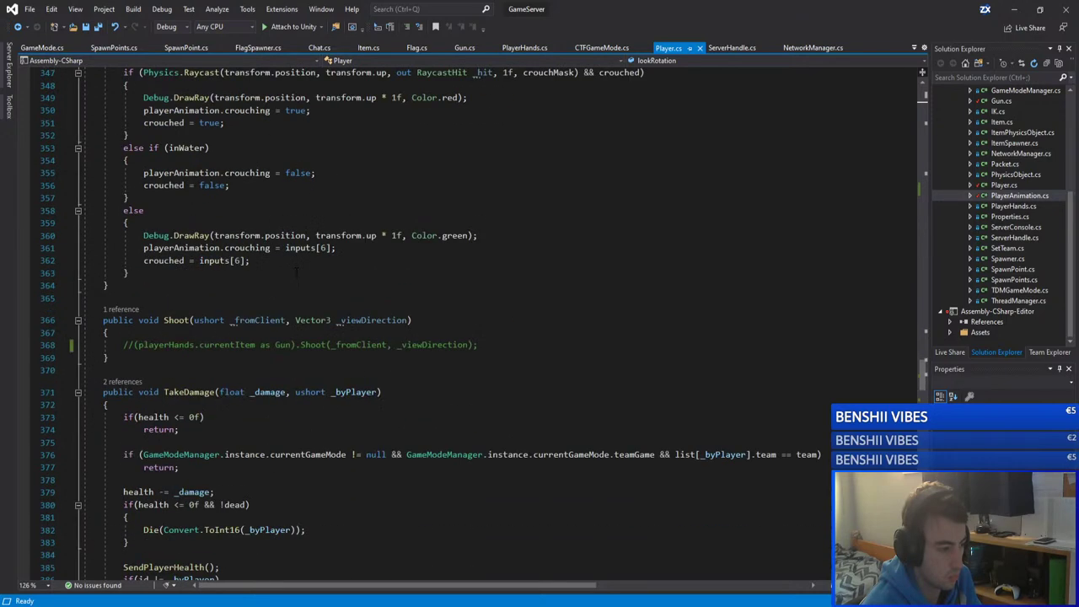
{"action": "scroll", "coordinate": [297, 271], "scroll_direction": "down", "scroll_amount": 6}
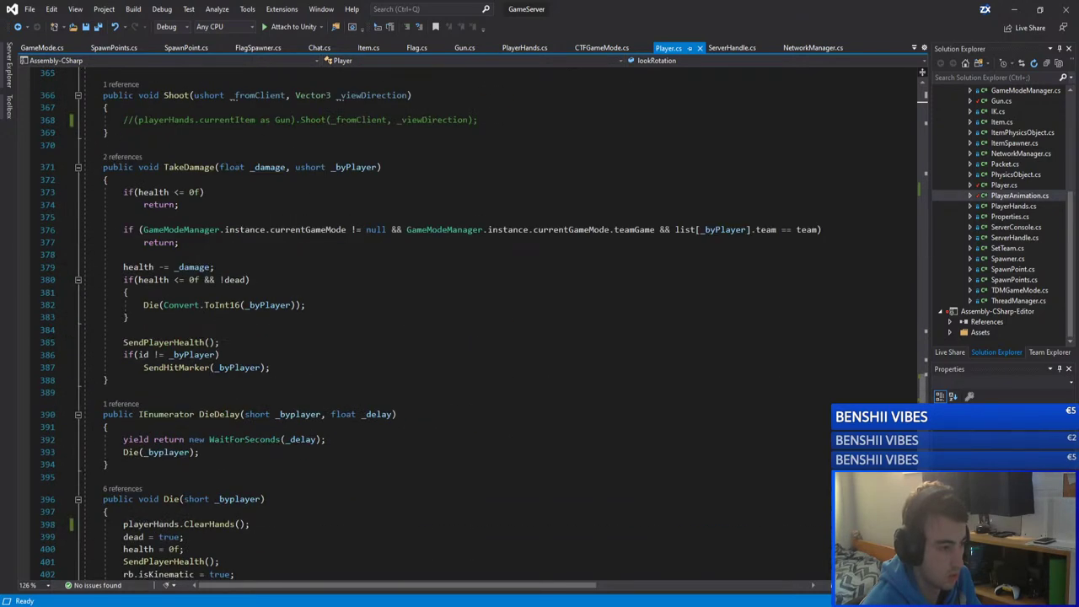
Step: Inspect TakeDamage's _byPlayer uses, the list[_byPlayer].team check and the return on line 377
{"action": "left_click", "coordinate": [346, 171]}
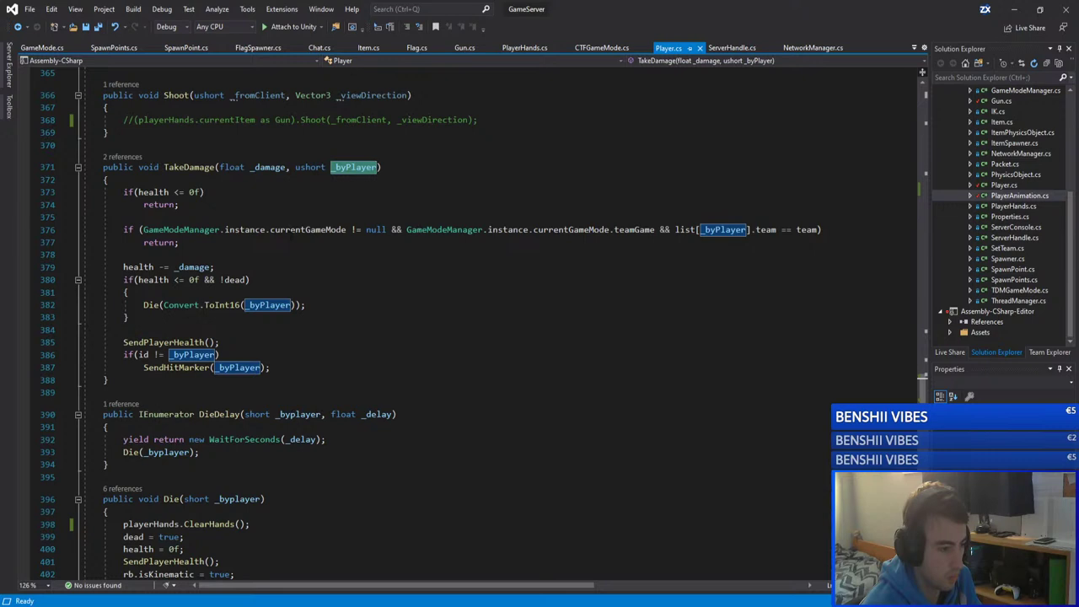
{"action": "left_click_drag", "start_coordinate": [655, 229], "coordinate": [407, 229]}
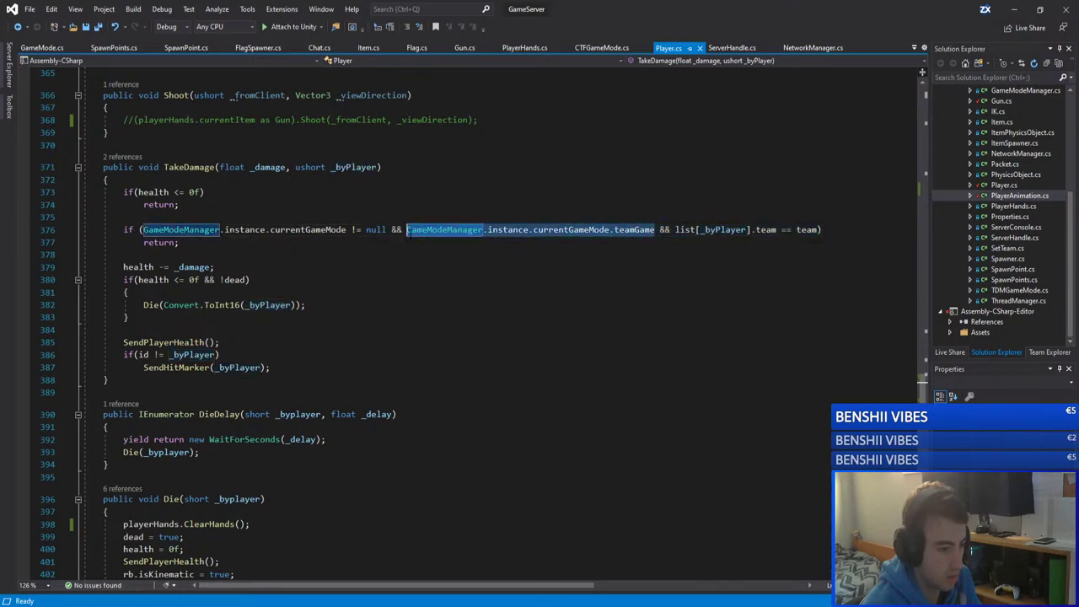
{"action": "left_click", "coordinate": [670, 229]}
{"action": "left_click_drag", "start_coordinate": [675, 229], "coordinate": [777, 229]}
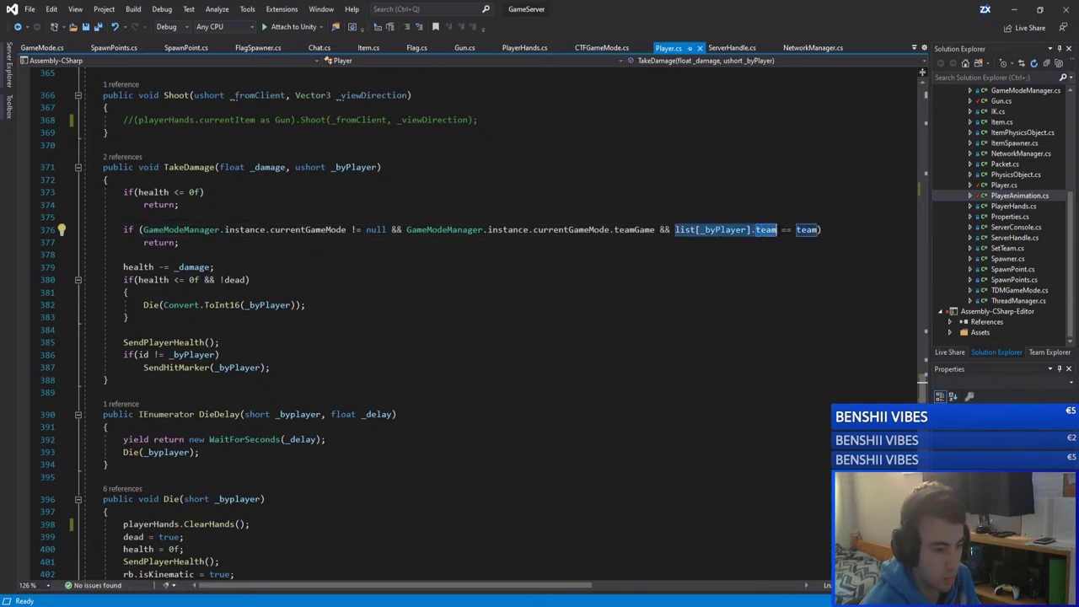
{"action": "scroll", "coordinate": [768, 208], "scroll_direction": "up", "scroll_amount": 1}
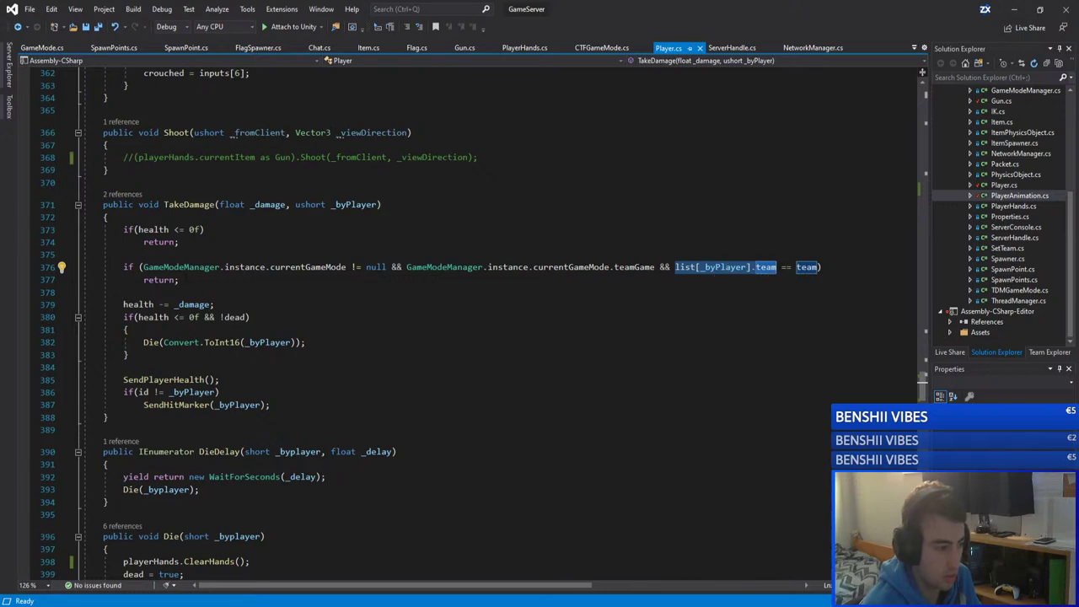
{"action": "left_click_drag", "start_coordinate": [178, 280], "coordinate": [139, 280]}
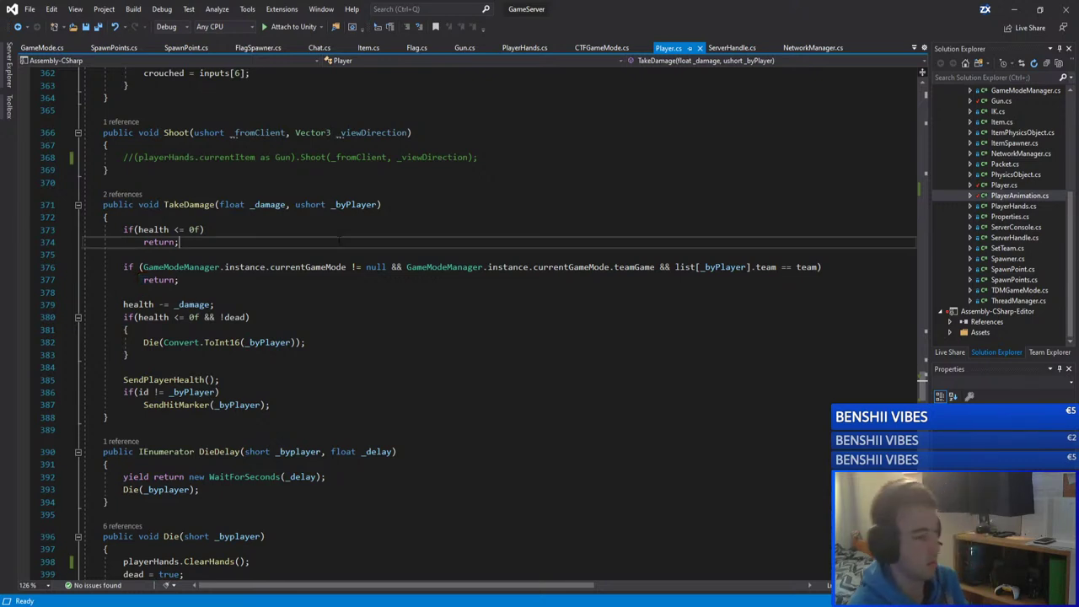
Step: Save Player.cs and restore the GameServer window to reveal GameClient behind it
{"action": "left_click", "coordinate": [226, 241]}
{"action": "key", "text": "ctrl+s"}
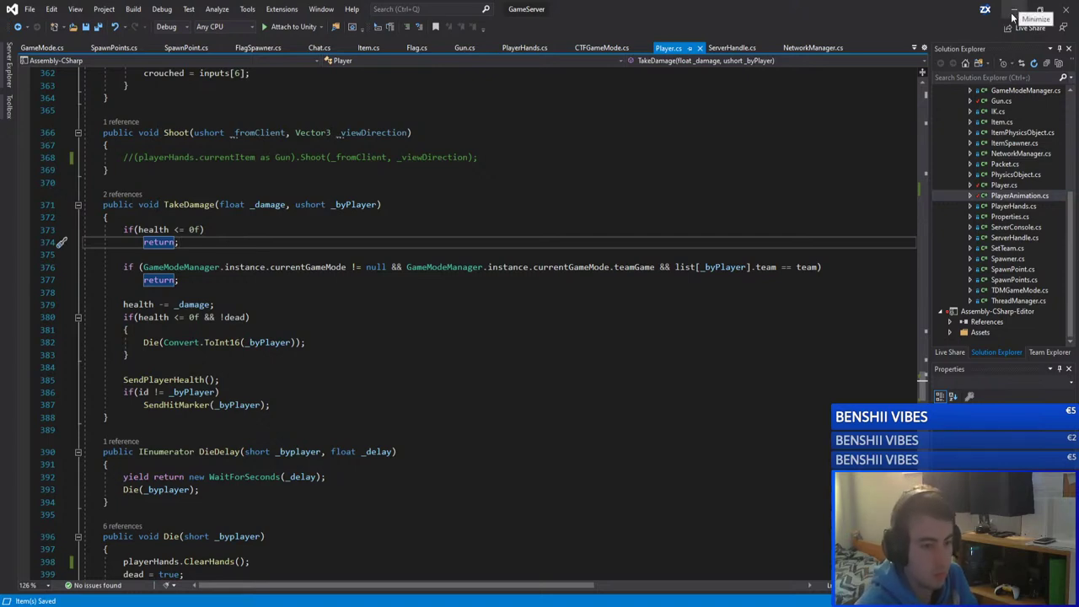
{"action": "left_click_drag", "start_coordinate": [866, 7], "coordinate": [702, 4]}
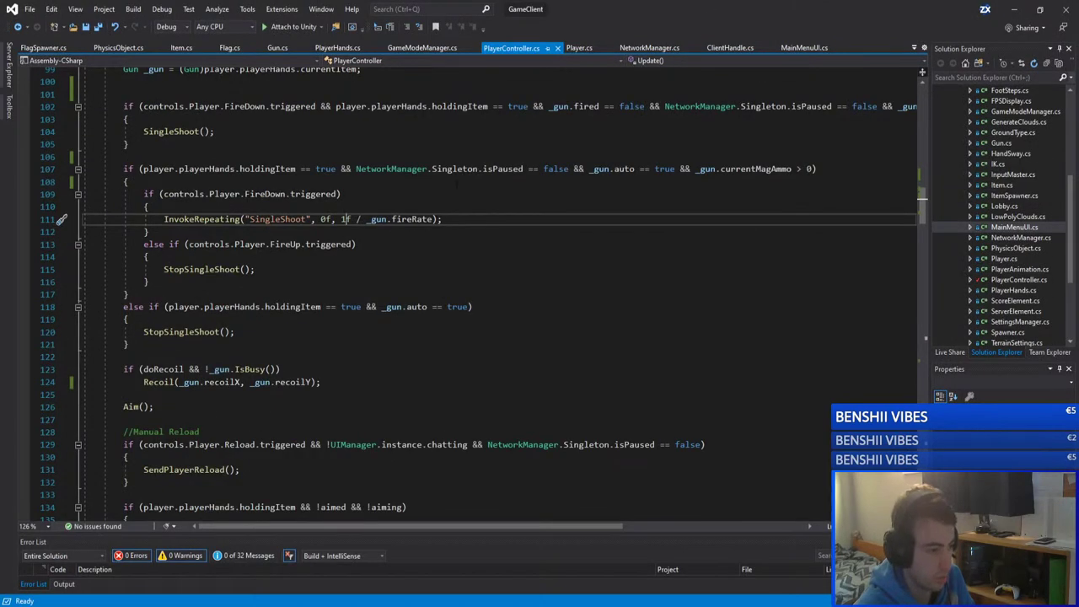
Step: Review the automatic-fire block in PlayerController.cs from its fire-pressed condition to its closing brace
{"action": "left_click", "coordinate": [341, 194]}
{"action": "scroll", "coordinate": [340, 194], "scroll_direction": "up", "scroll_amount": 1}
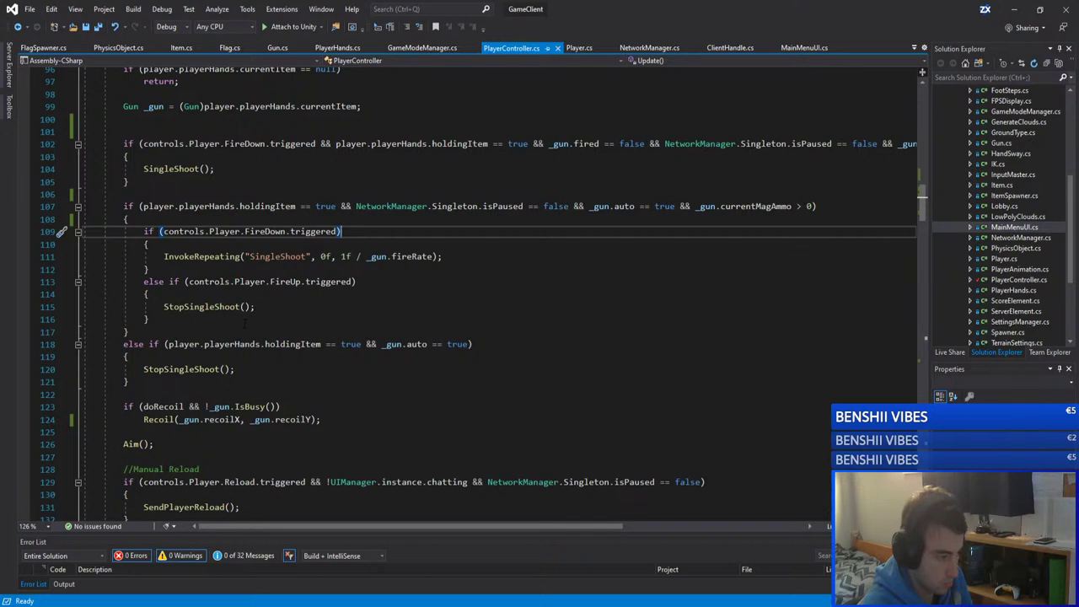
{"action": "left_click", "coordinate": [160, 384]}
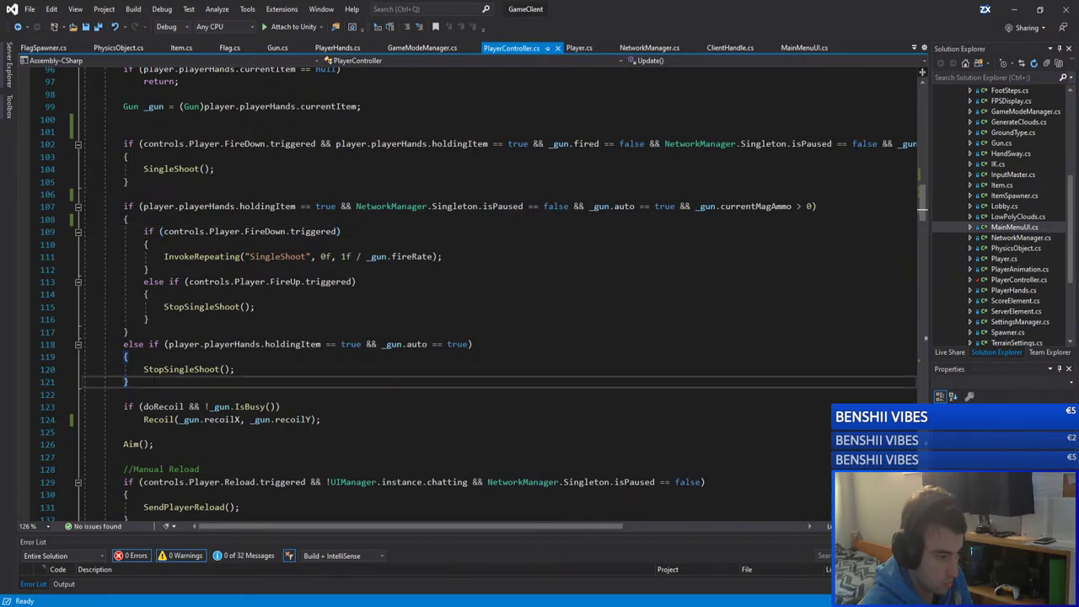
{"action": "left_click_drag", "start_coordinate": [160, 383], "coordinate": [84, 206]}
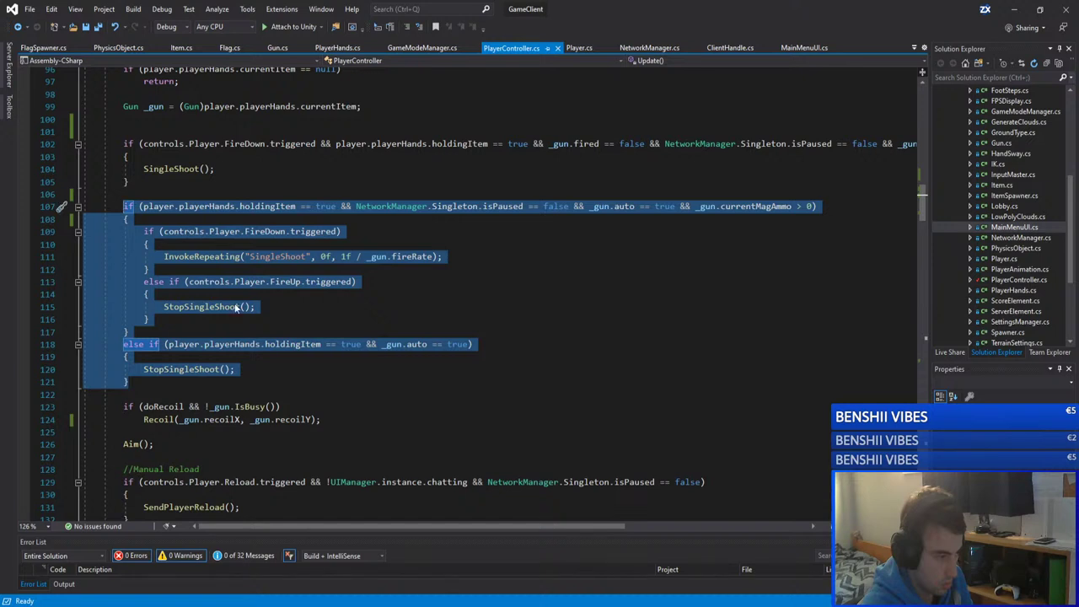
{"action": "left_click", "coordinate": [239, 306]}
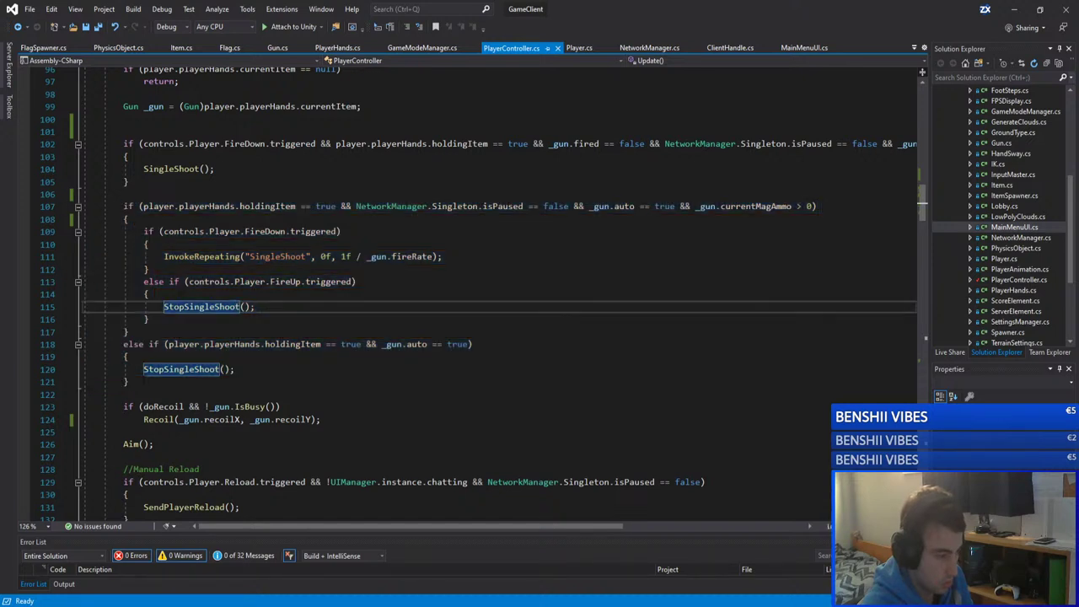
{"action": "left_click", "coordinate": [143, 382]}
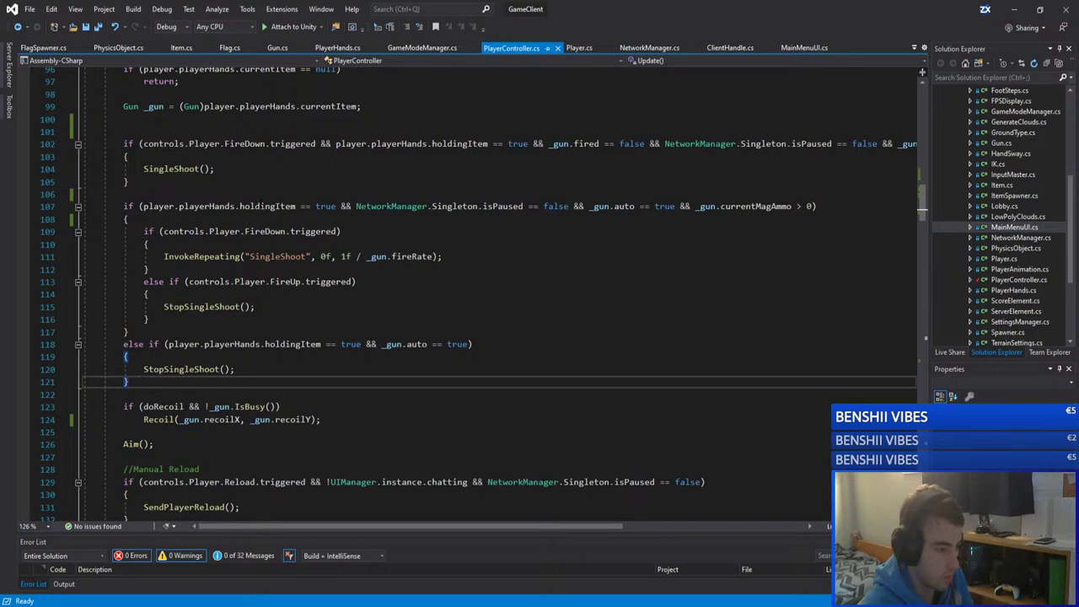
Step: Check the _gun.auto == true condition, glance at client Gun.cs, and return
{"action": "left_click_drag", "start_coordinate": [592, 205], "coordinate": [675, 206]}
{"action": "left_click", "coordinate": [665, 206]}
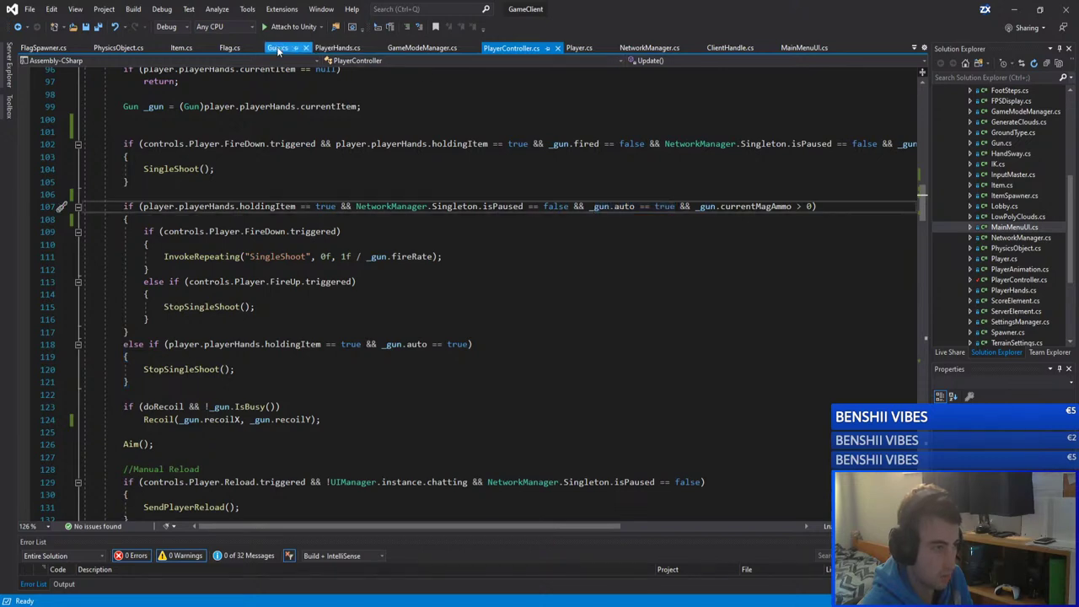
{"action": "left_click", "coordinate": [278, 48]}
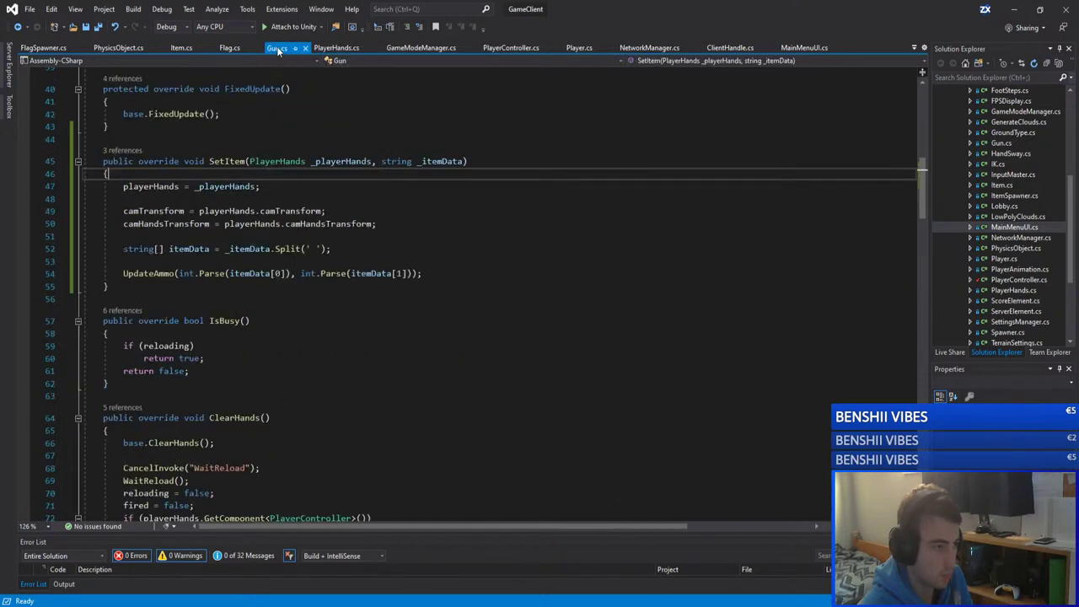
{"action": "left_click", "coordinate": [506, 48]}
Step: Bring the GameServer window forward and scroll through Player.cs
{"action": "left_click", "coordinate": [160, 590]}
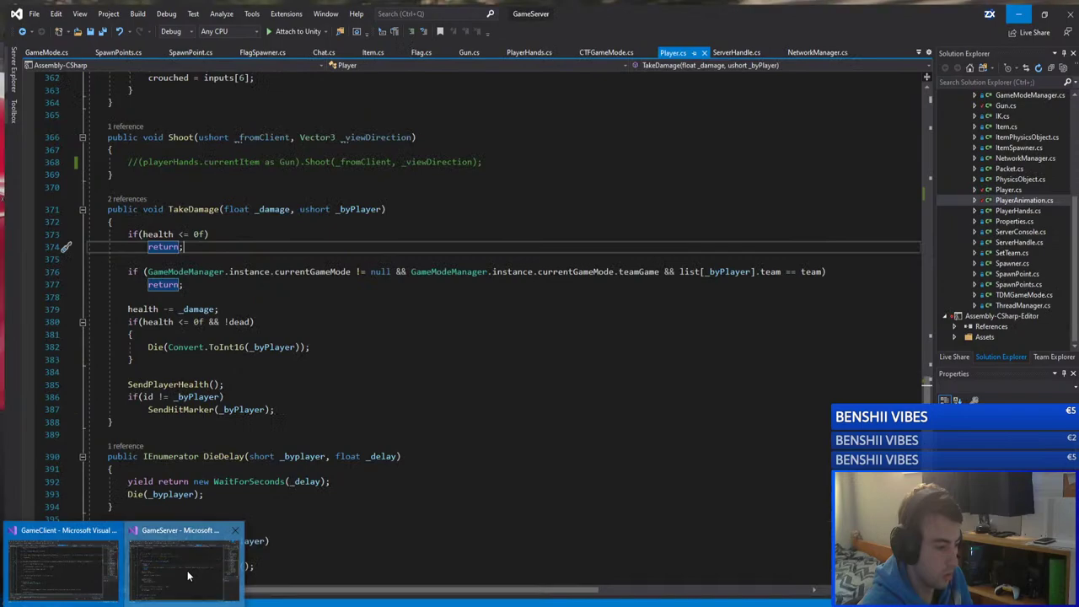
{"action": "scroll", "coordinate": [224, 296], "scroll_direction": "up", "scroll_amount": 20}
{"action": "scroll", "coordinate": [224, 297], "scroll_direction": "up", "scroll_amount": 20}
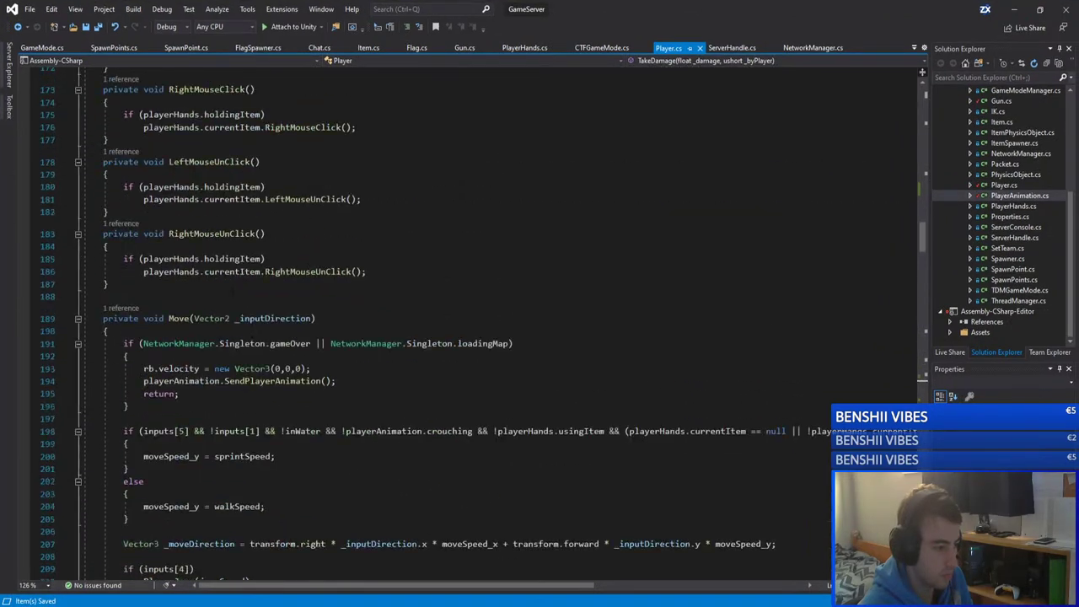
{"action": "scroll", "coordinate": [899, 514], "scroll_direction": "down", "scroll_amount": 1}
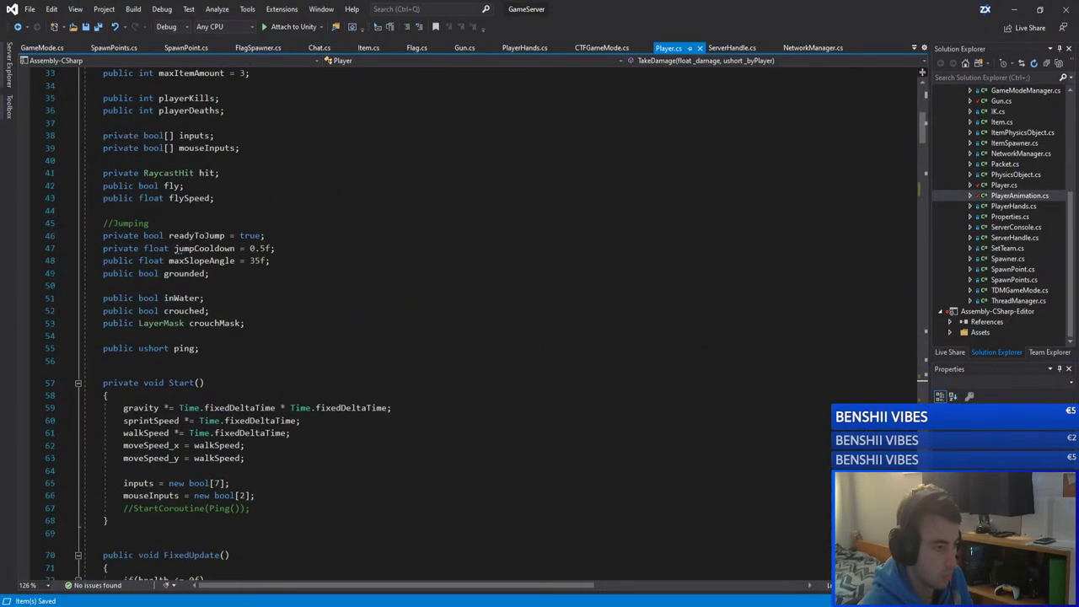
Step: In server Gun.cs, check the private auto field and locate LeftMouseClick's Shoot() call
{"action": "key", "text": "ctrl+Tab"}
{"action": "scroll", "coordinate": [895, 539], "scroll_direction": "up", "scroll_amount": 18}
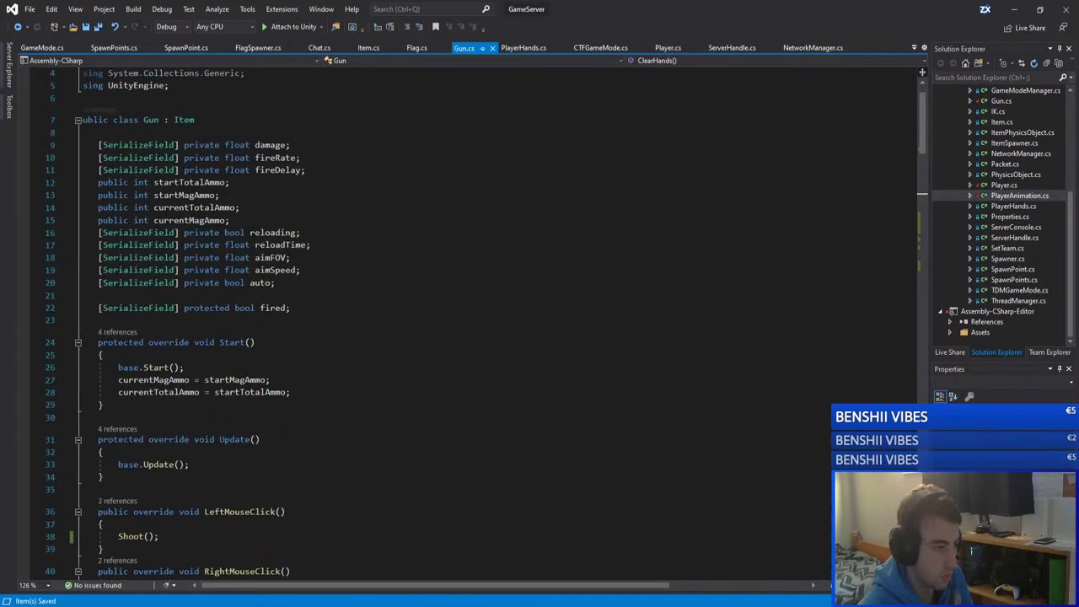
{"action": "left_click", "coordinate": [262, 283]}
{"action": "scroll", "coordinate": [262, 282], "scroll_direction": "down", "scroll_amount": 20}
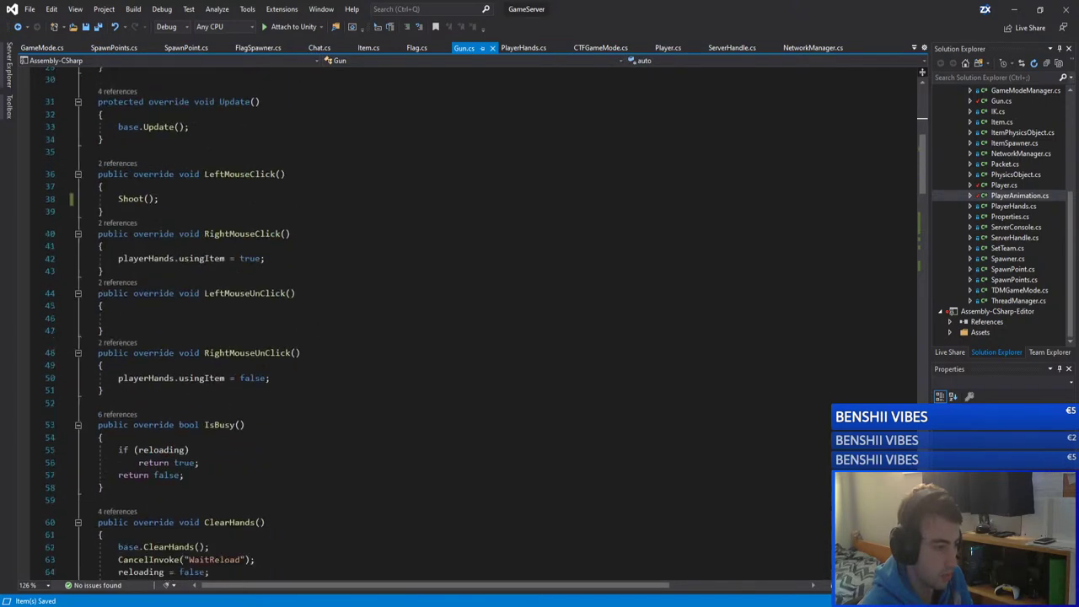
{"action": "scroll", "coordinate": [472, 321], "scroll_direction": "down", "scroll_amount": 8}
{"action": "scroll", "coordinate": [472, 320], "scroll_direction": "up", "scroll_amount": 20}
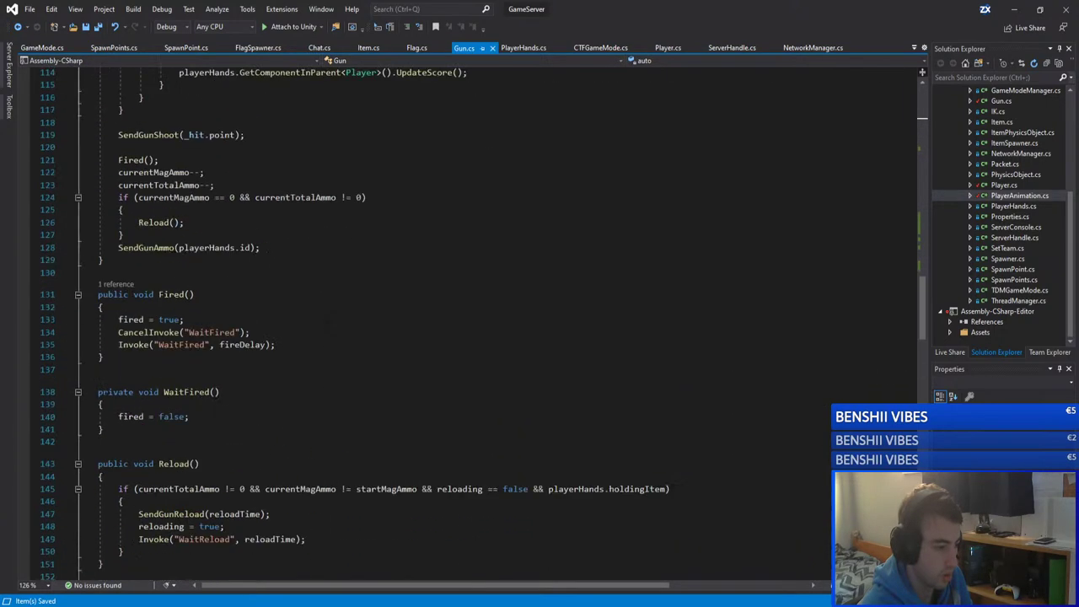
{"action": "scroll", "coordinate": [255, 320], "scroll_direction": "up", "scroll_amount": 10}
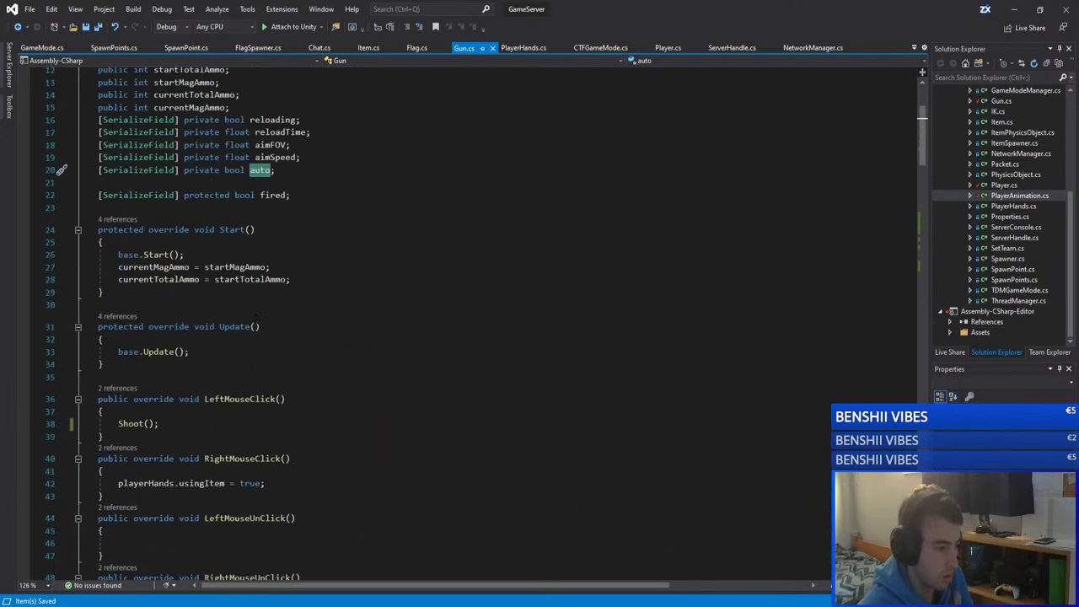
{"action": "scroll", "coordinate": [236, 299], "scroll_direction": "down", "scroll_amount": 5}
Step: Insert an empty if(auto) { } block above Shoot() in LeftMouseClick
{"action": "left_click", "coordinate": [236, 272]}
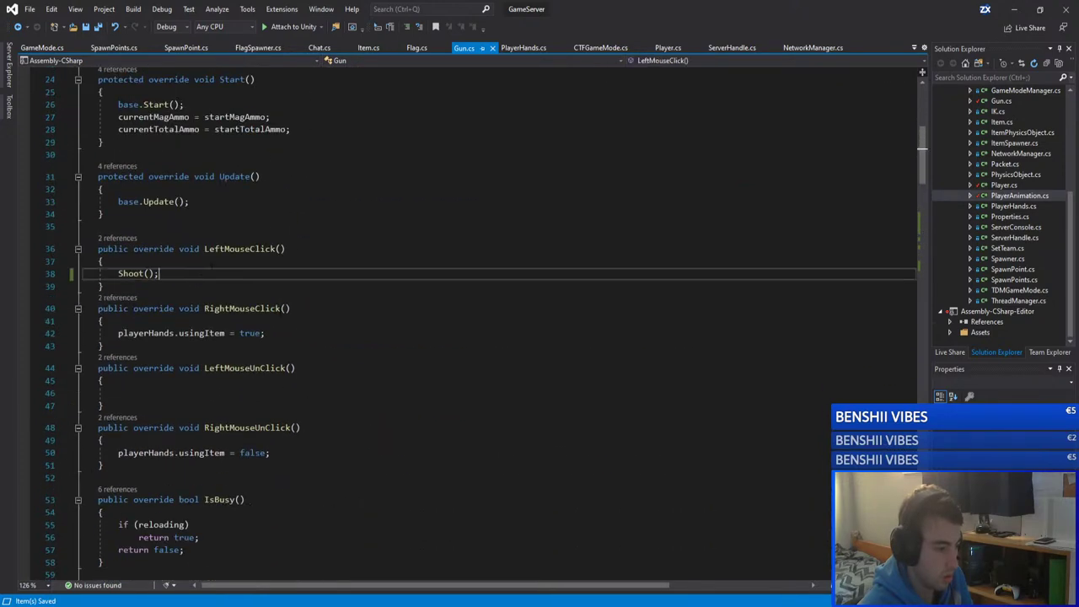
{"action": "scroll", "coordinate": [236, 299], "scroll_direction": "up", "scroll_amount": 1}
{"action": "left_click", "coordinate": [236, 298]}
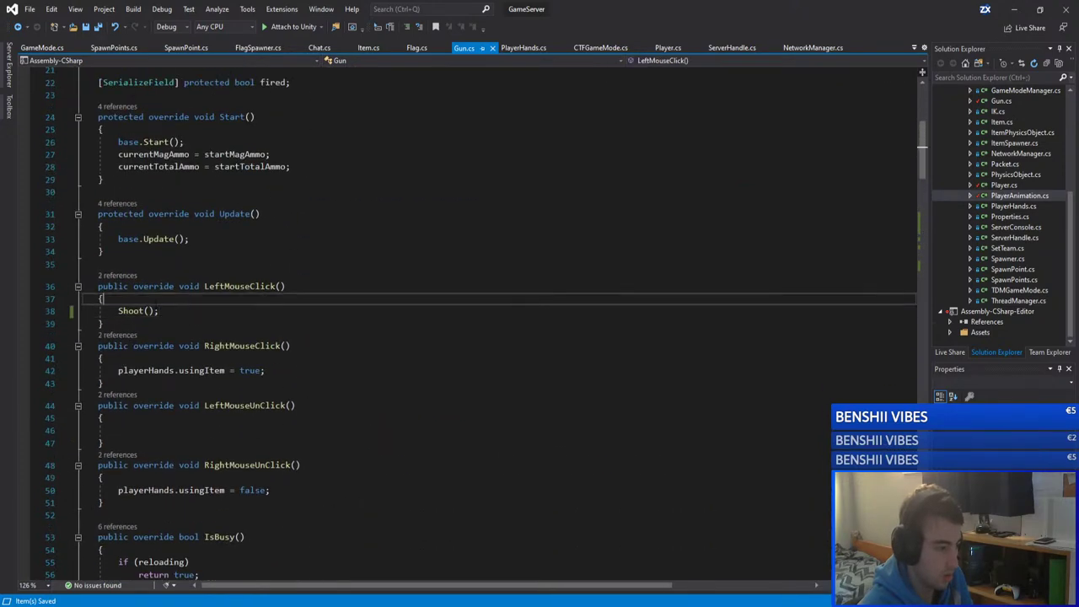
{"action": "left_click", "coordinate": [243, 310]}
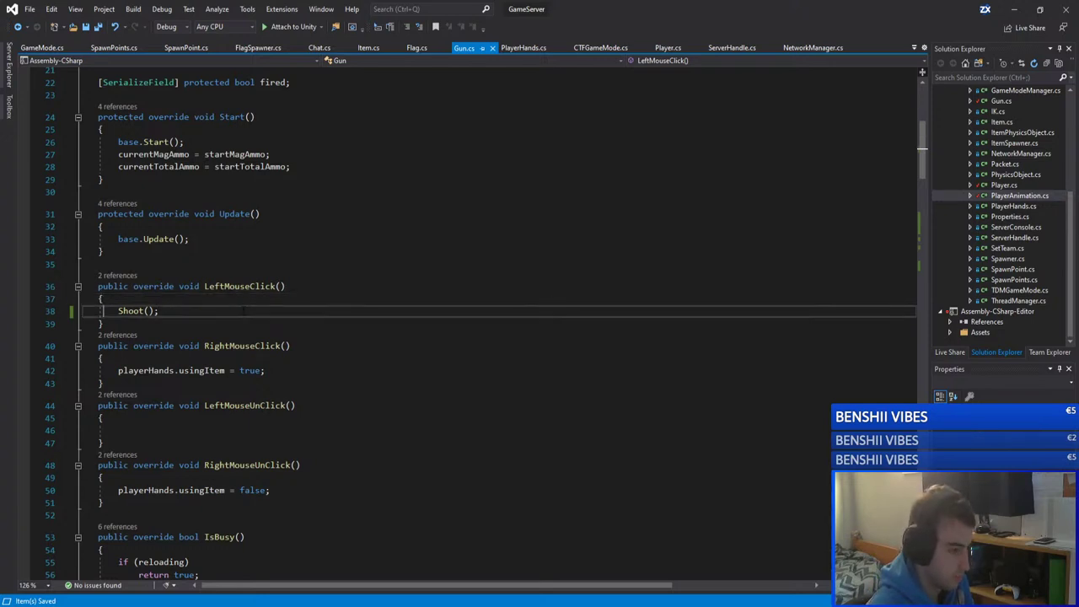
{"action": "key", "text": "Return"}
{"action": "key", "text": "Up"}
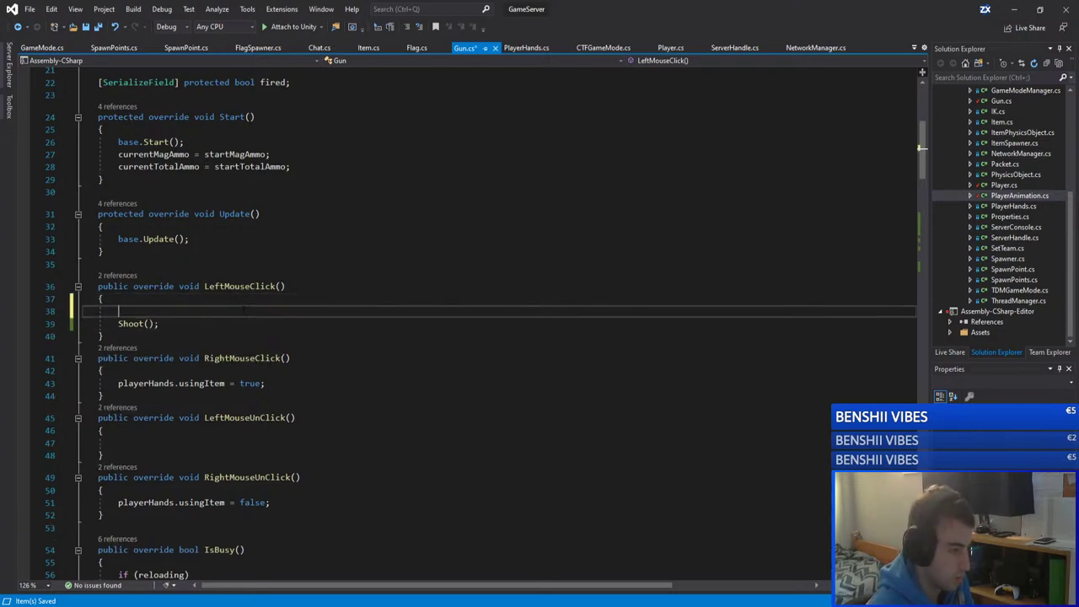
{"action": "type", "text": "if("}
{"action": "scroll", "coordinate": [318, 270], "scroll_direction": "up", "scroll_amount": 4}
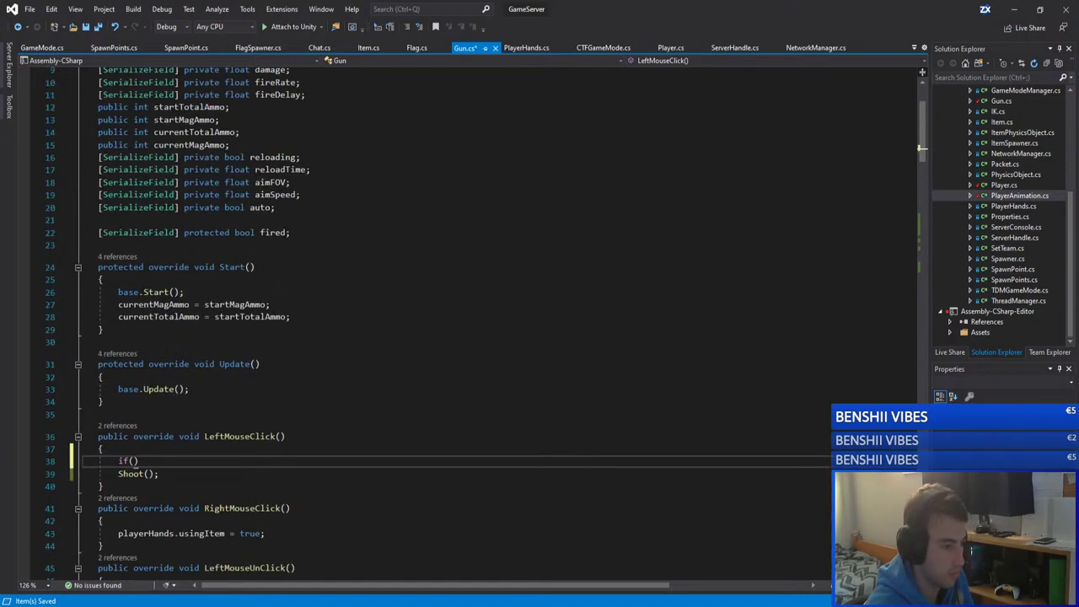
{"action": "type", "text": "a"}
{"action": "key", "text": "Tab"}
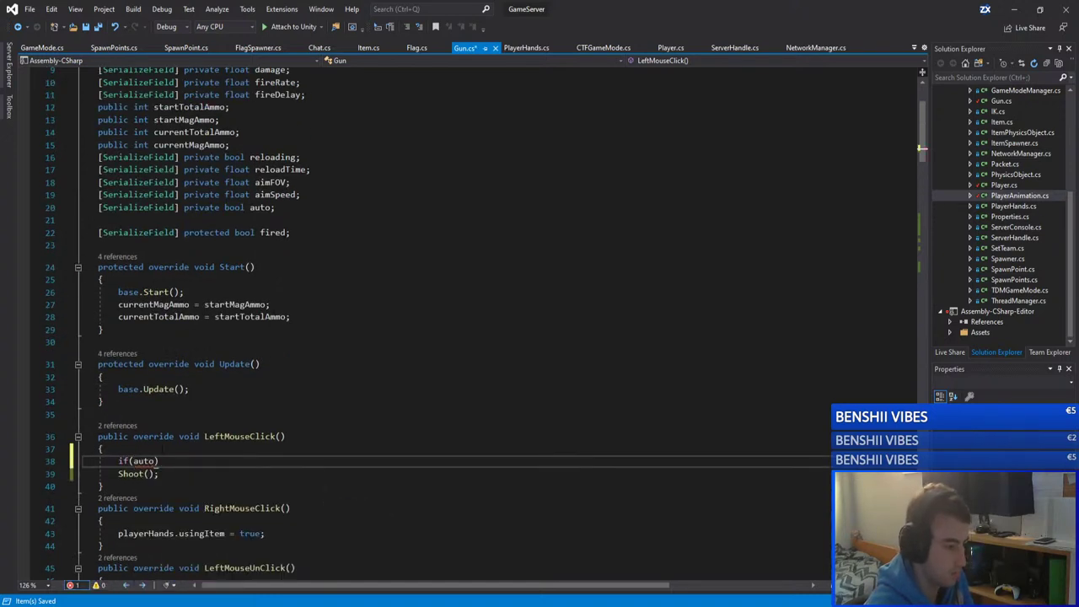
{"action": "key", "text": "End"}
{"action": "key", "text": "Return"}
{"action": "type", "text": "{"}
{"action": "key", "text": "Return"}
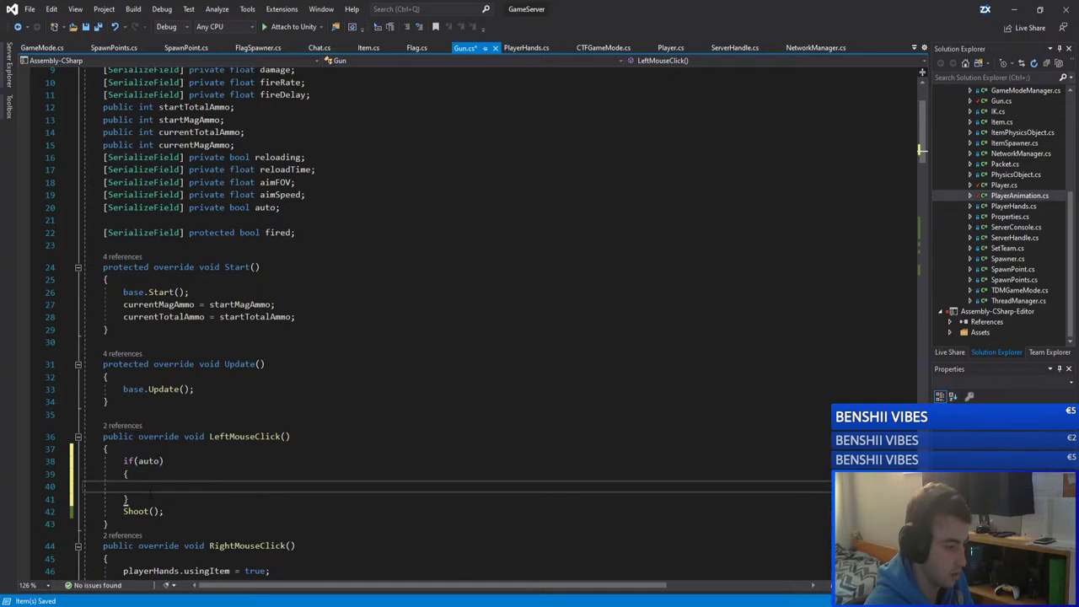
Step: Add an else branch with Shoot() indented under it, and save Gun.cs
{"action": "key", "text": "Down"}
{"action": "key", "text": "End"}
{"action": "key", "text": "Return"}
{"action": "type", "text": "es"}
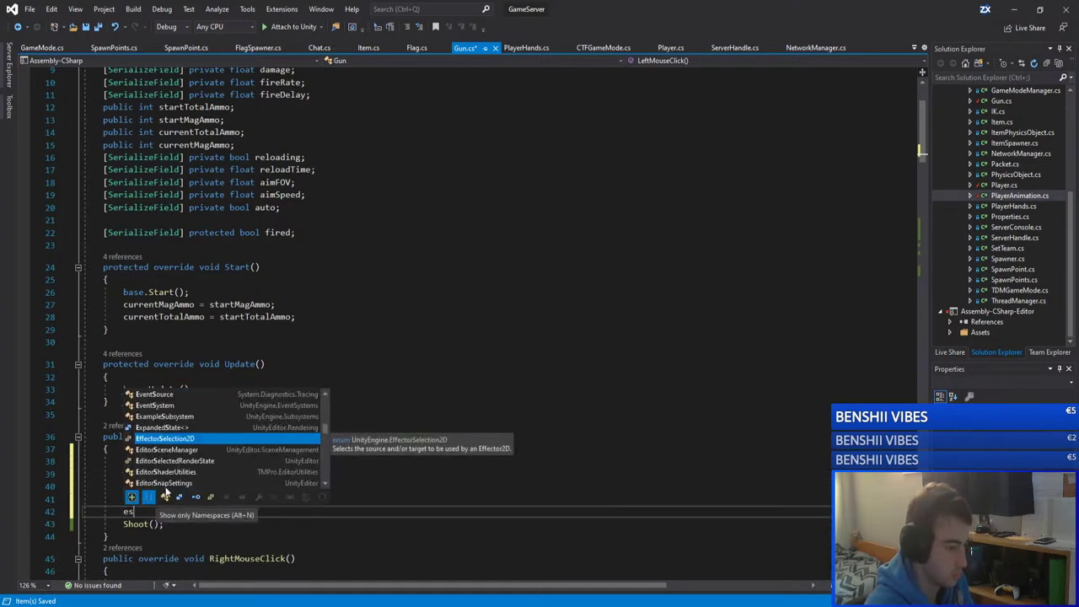
{"action": "key", "text": "BackSpace"}
{"action": "type", "text": "lse"}
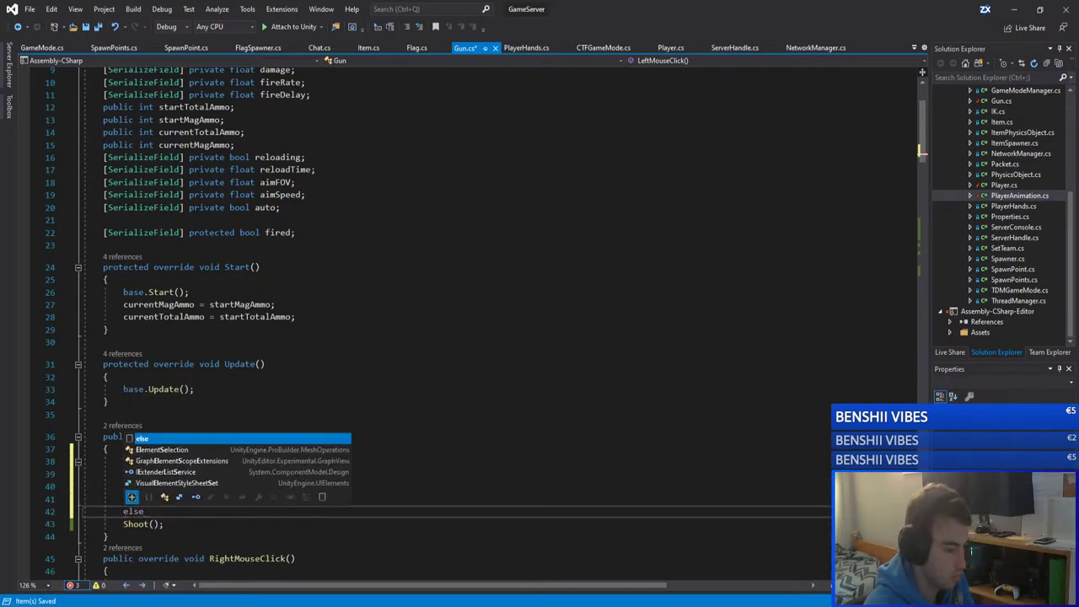
{"action": "left_click", "coordinate": [123, 523]}
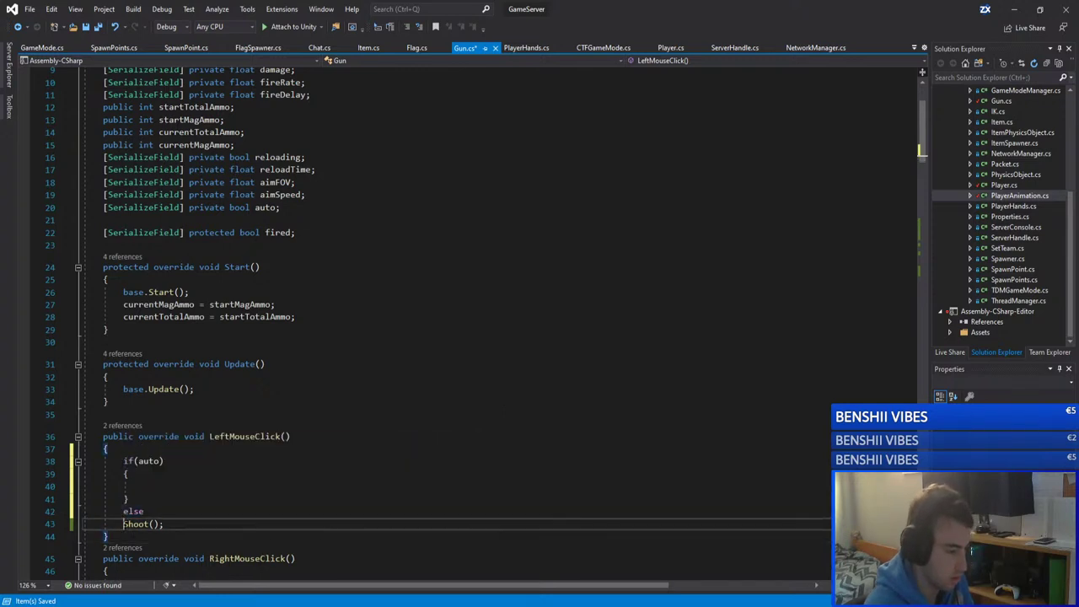
{"action": "key", "text": "Tab"}
{"action": "key", "text": "Up"}
{"action": "key", "text": "Up"}
{"action": "key", "text": "Up"}
{"action": "scroll", "coordinate": [455, 320], "scroll_direction": "down", "scroll_amount": 1}
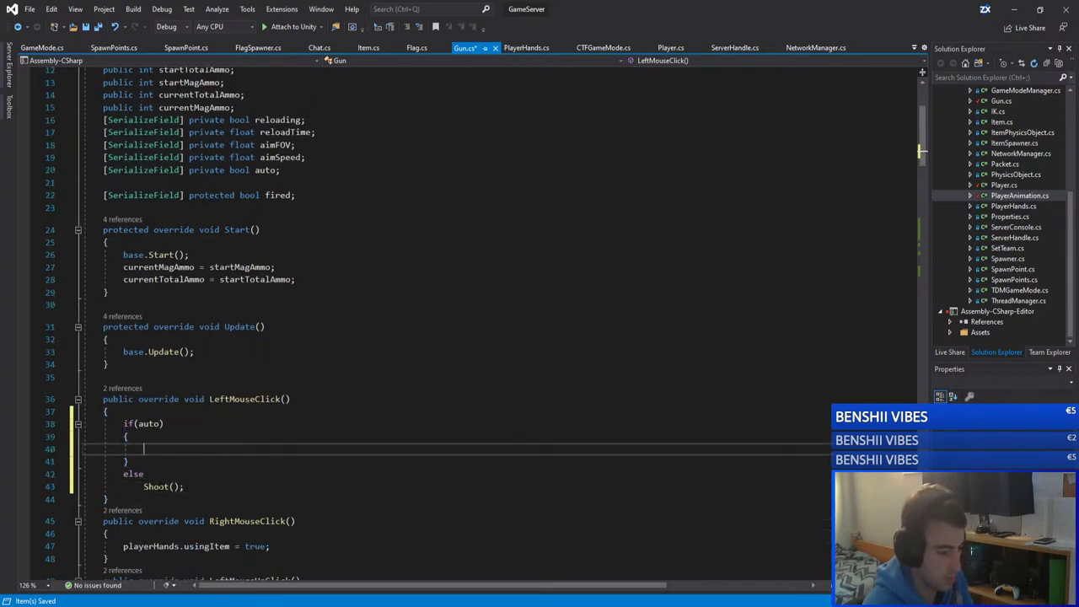
{"action": "key", "text": "Down"}
{"action": "key", "text": "Down"}
{"action": "key", "text": "Down"}
{"action": "key", "text": "Up"}
{"action": "key", "text": "Up"}
{"action": "key", "text": "Up"}
{"action": "key", "text": "ctrl+s"}
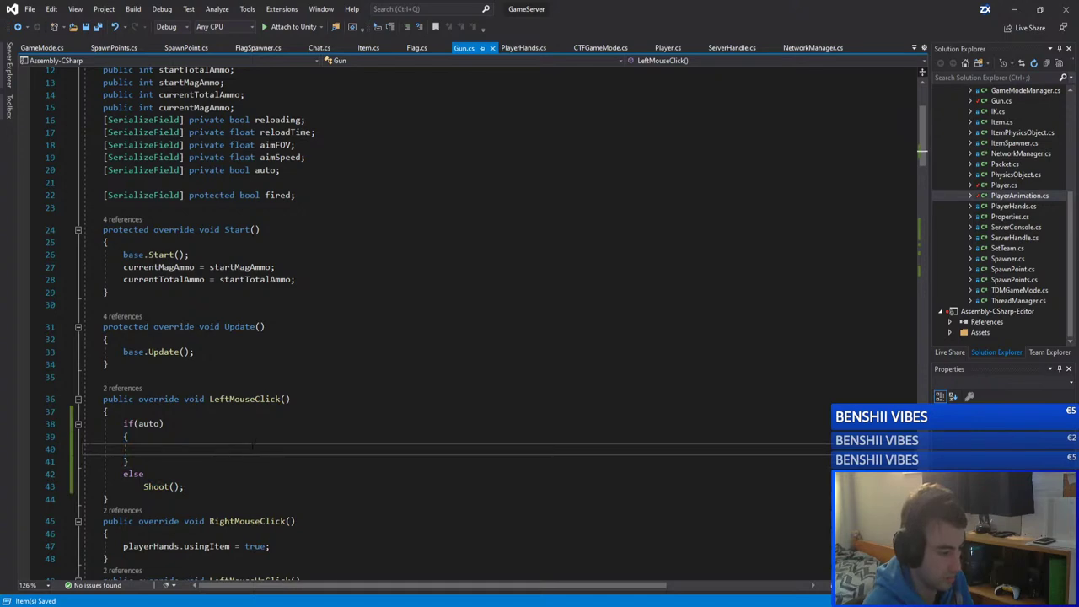
{"action": "scroll", "coordinate": [251, 446], "scroll_direction": "down", "scroll_amount": 4}
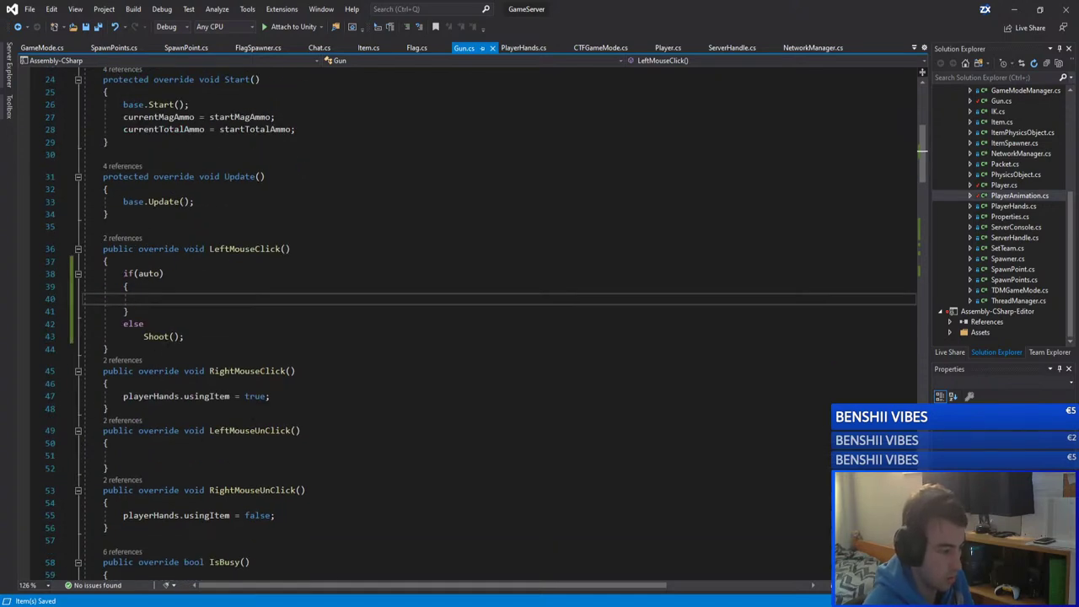
Step: Copy the client's InvokeRepeating statement from line 111 into the server Gun.cs if(auto) block
{"action": "mouse_move", "coordinate": [126, 600]}
{"action": "left_click", "coordinate": [184, 565]}
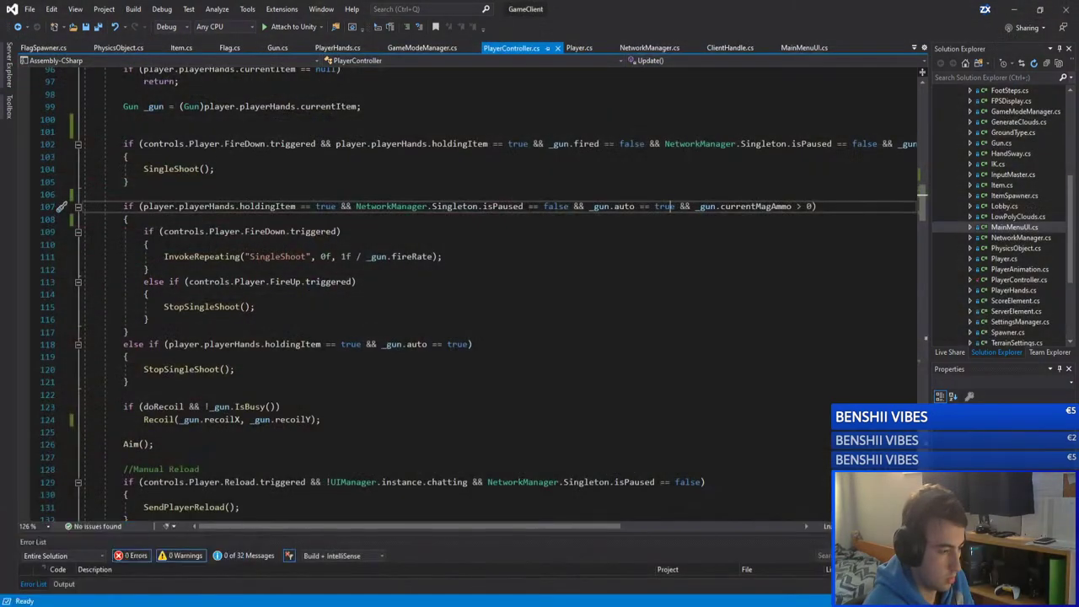
{"action": "left_click_drag", "start_coordinate": [441, 257], "coordinate": [158, 256]}
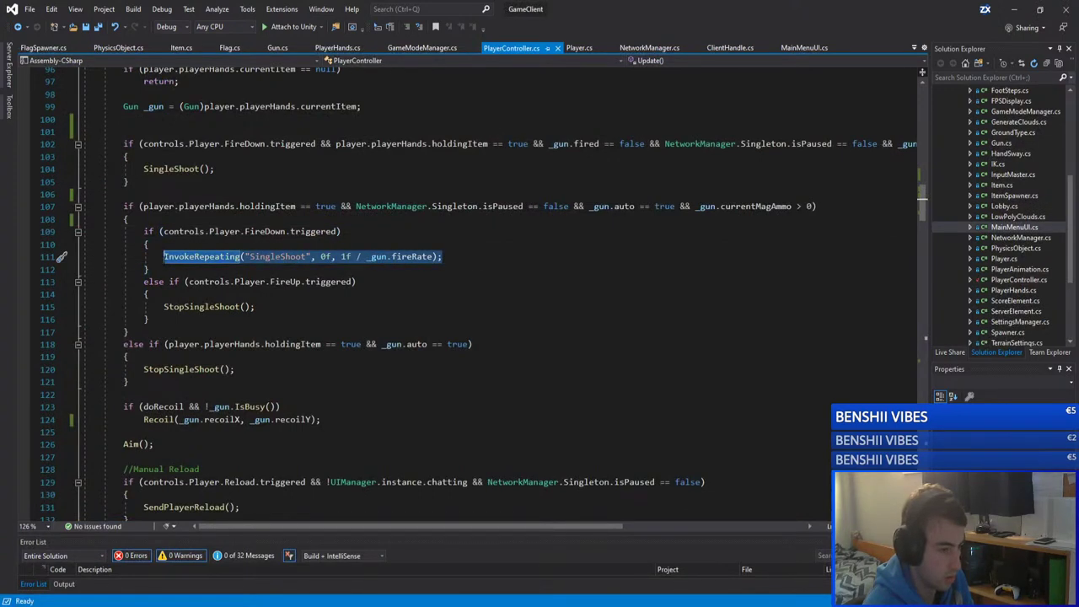
{"action": "left_click", "coordinate": [1014, 10]}
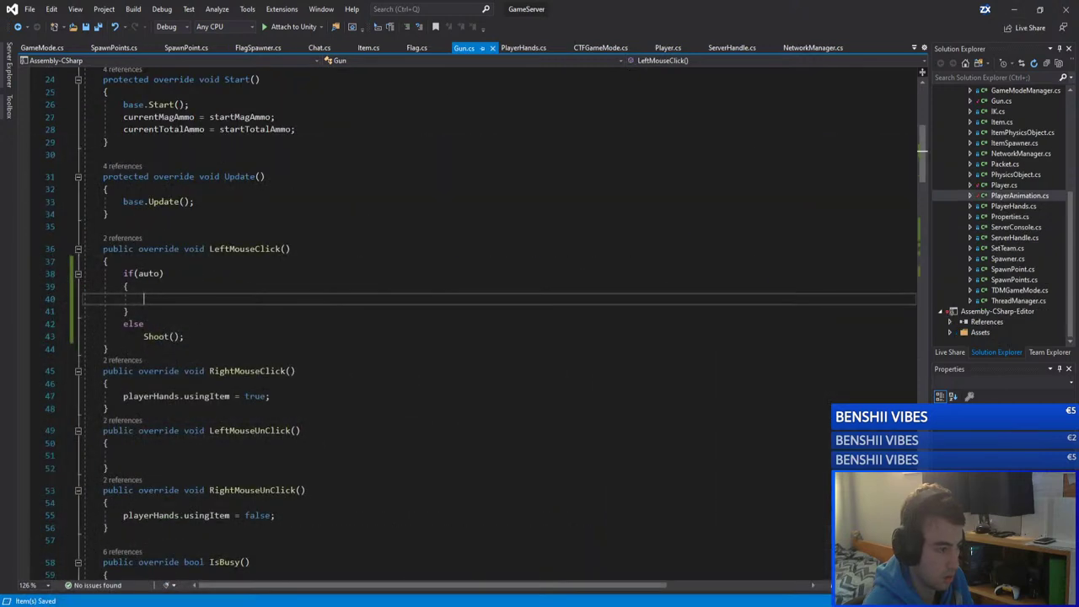
{"action": "type", "text": "InvokeRepeating(\"SingleShot\", 0f, 1f / _gun.fireRate);"}
{"action": "key", "text": "Up"}
Step: Change it to InvokeRepeating("Shoot", 0f, 1f / fireRate) by renaming SingleShoot and dropping _gun., then save
{"action": "left_click", "coordinate": [175, 298]}
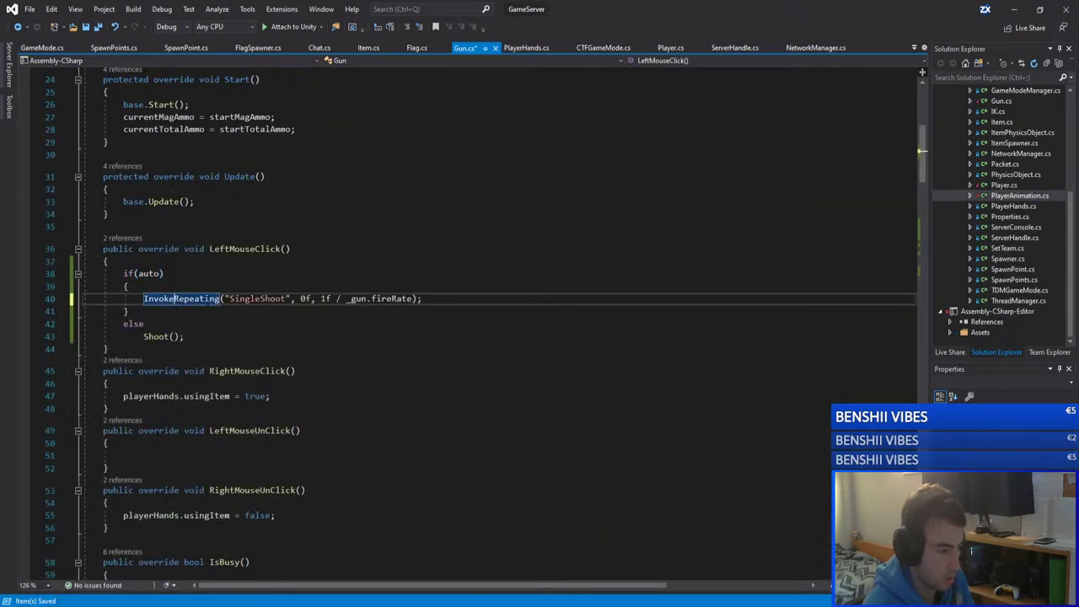
{"action": "left_click", "coordinate": [255, 298]}
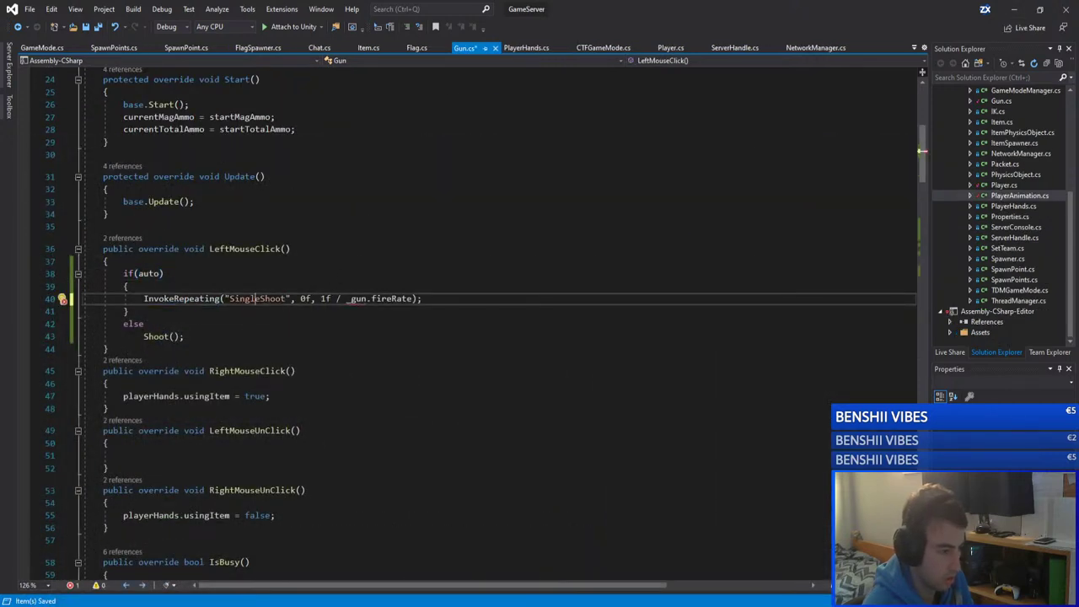
{"action": "double_click", "coordinate": [157, 336]}
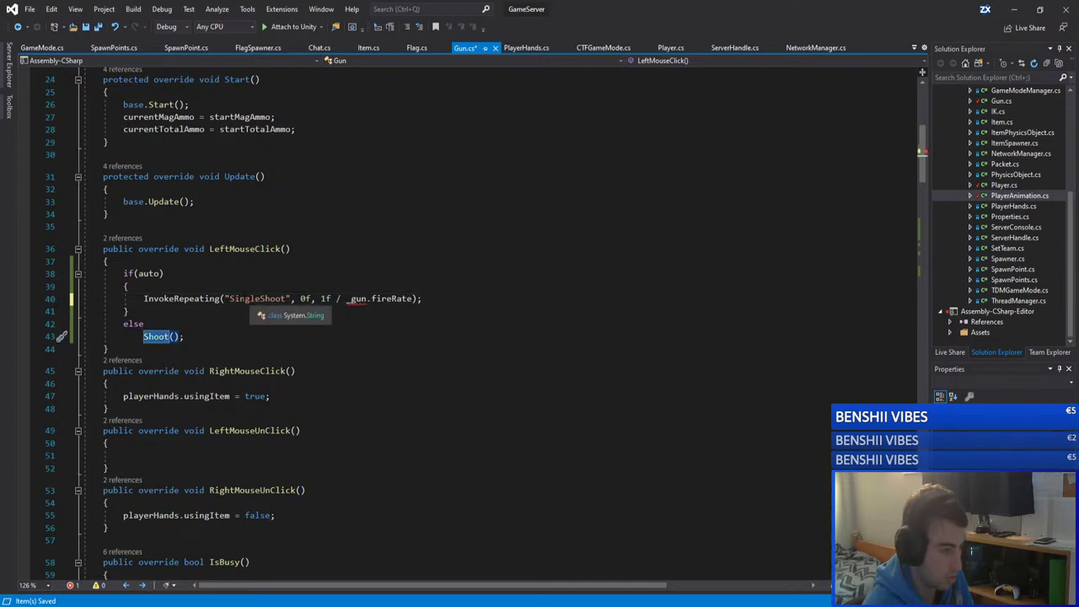
{"action": "key", "text": "ctrl+c"}
{"action": "double_click", "coordinate": [257, 299]}
{"action": "key", "text": "ctrl+v"}
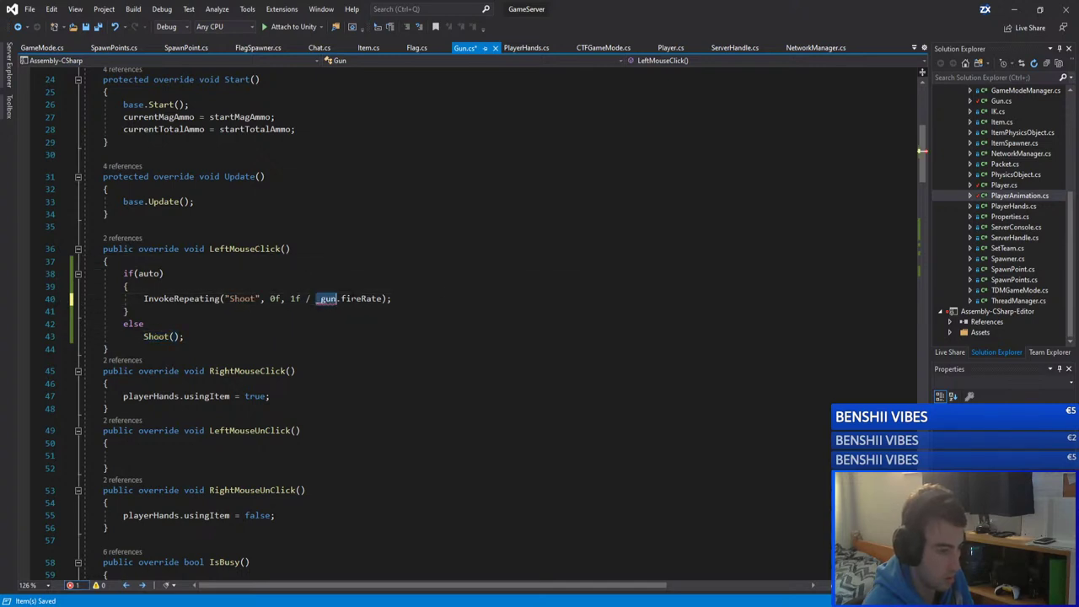
{"action": "left_click", "coordinate": [340, 298]}
{"action": "key", "text": "BackSpace"}
{"action": "key", "text": "BackSpace"}
{"action": "key", "text": "BackSpace"}
{"action": "key", "text": "BackSpace"}
{"action": "key", "text": "BackSpace"}
{"action": "left_click", "coordinate": [394, 300]}
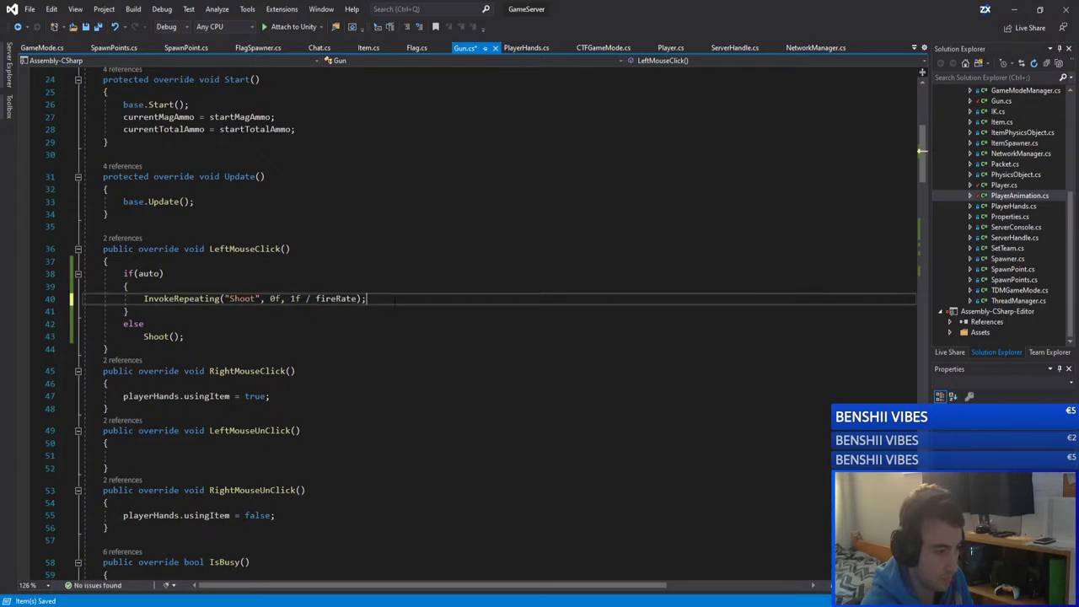
{"action": "key", "text": "ctrl+s"}
{"action": "left_click", "coordinate": [276, 312]}
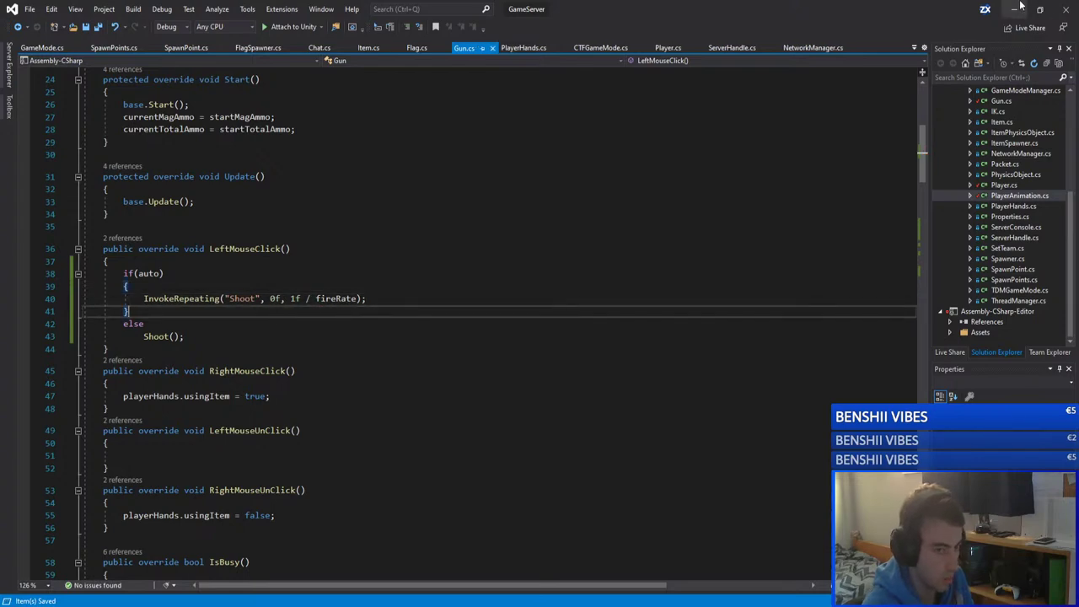
Step: Return to the client's PlayerController.cs at the StopSingleShoot call on line 115
{"action": "key", "text": "alt+Tab"}
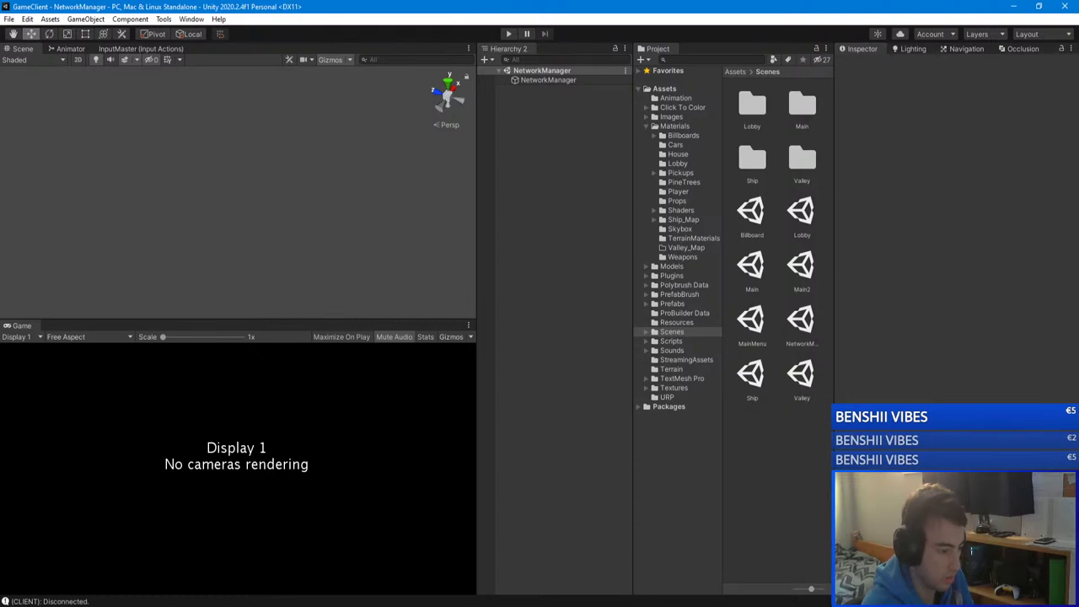
{"action": "left_click", "coordinate": [181, 561]}
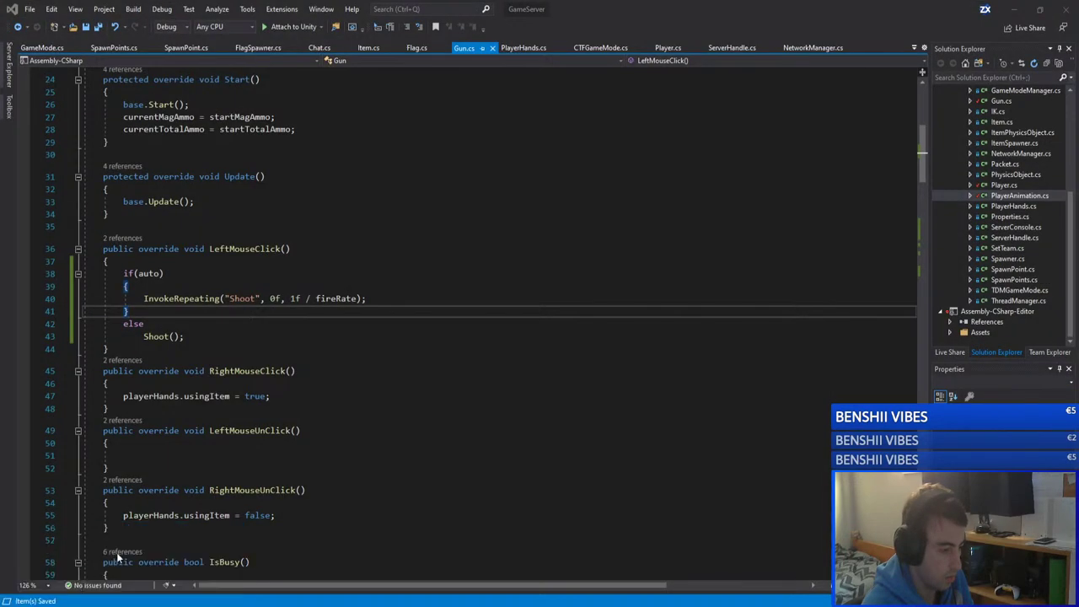
{"action": "key", "text": "alt+Tab"}
{"action": "left_click", "coordinate": [253, 294]}
{"action": "key", "text": "Down"}
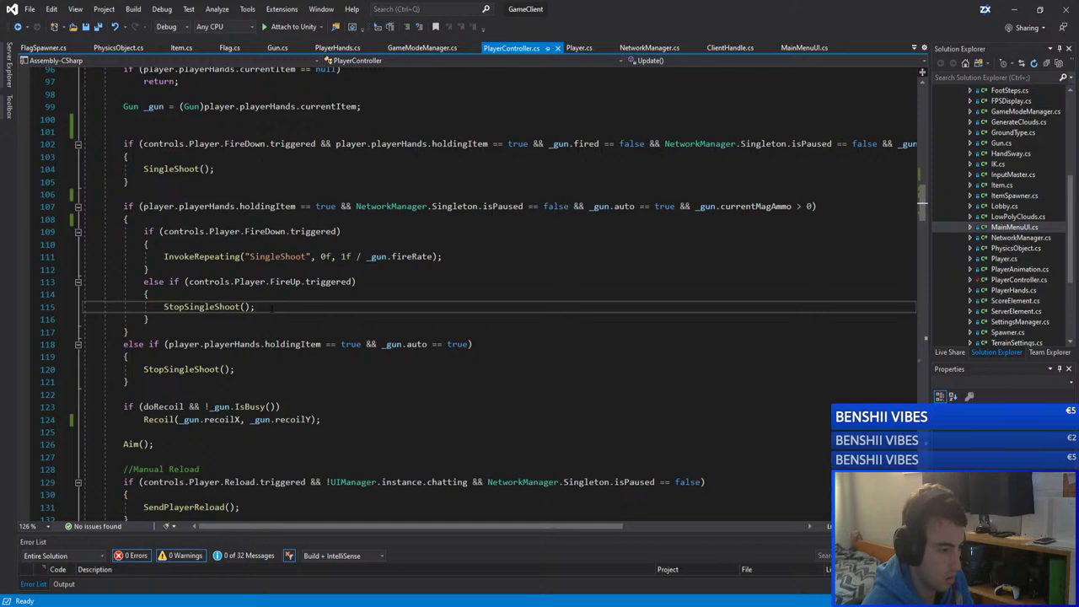
Step: Copy the CancelInvoke("SingleShoot") line from the StopSingleShoot method definition
{"action": "key", "text": "shift+Home"}
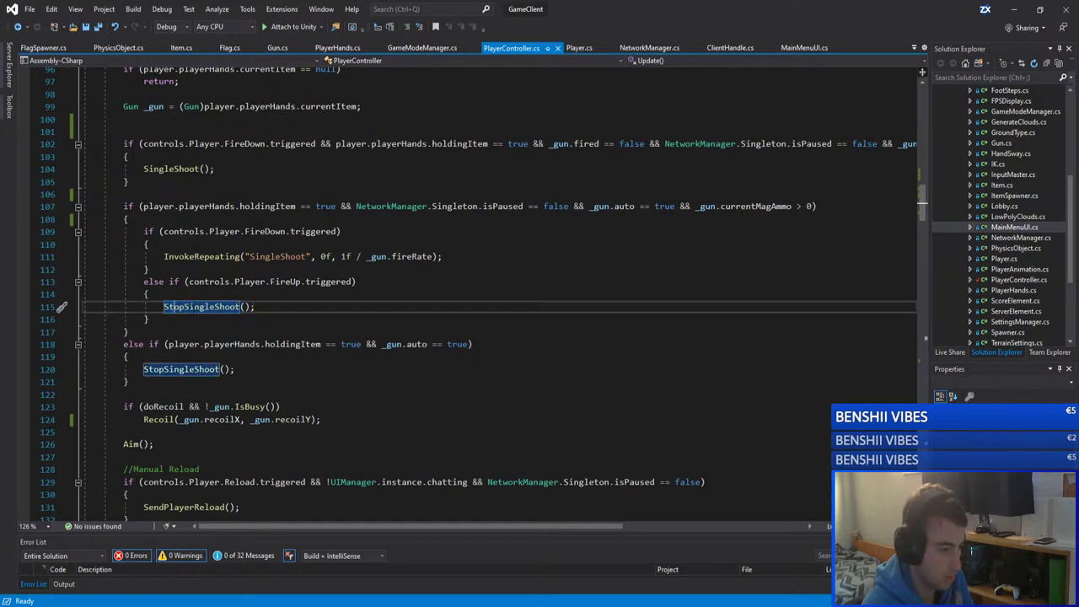
{"action": "key", "text": "F12"}
{"action": "left_click_drag", "start_coordinate": [266, 319], "coordinate": [123, 318]}
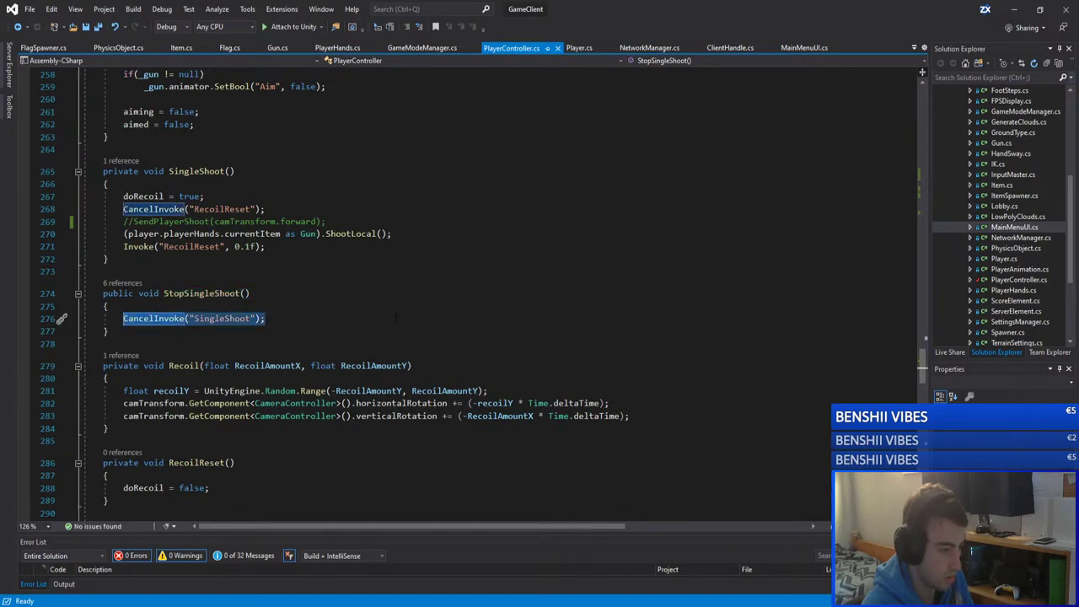
Step: In the server's Gun.cs LeftMouseUnClick, add an if(auto) block containing the pasted CancelInvoke call
{"action": "key", "text": "alt+Tab"}
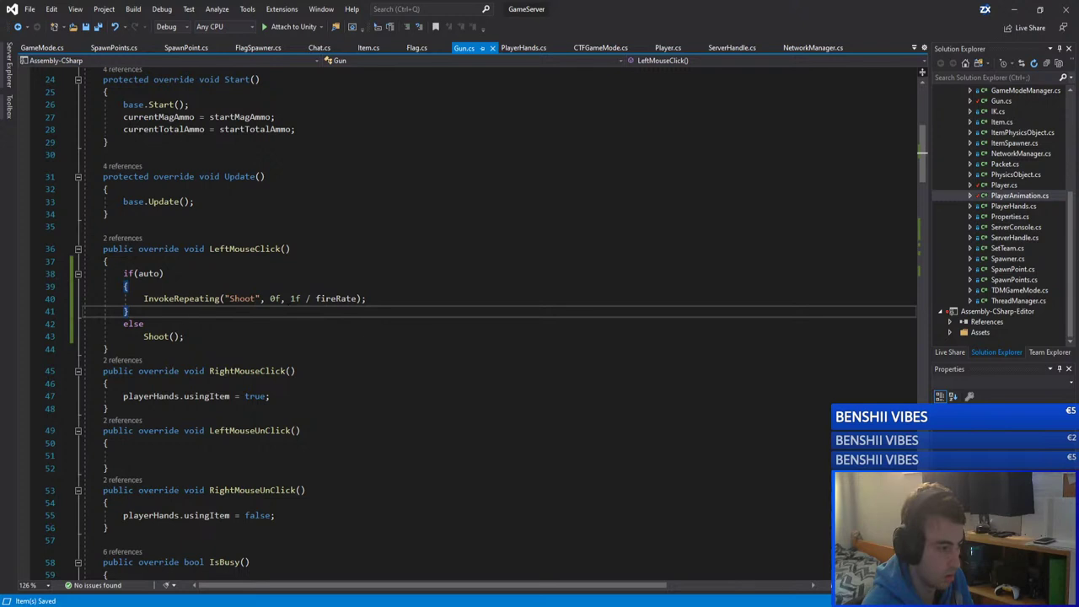
{"action": "left_click", "coordinate": [234, 454]}
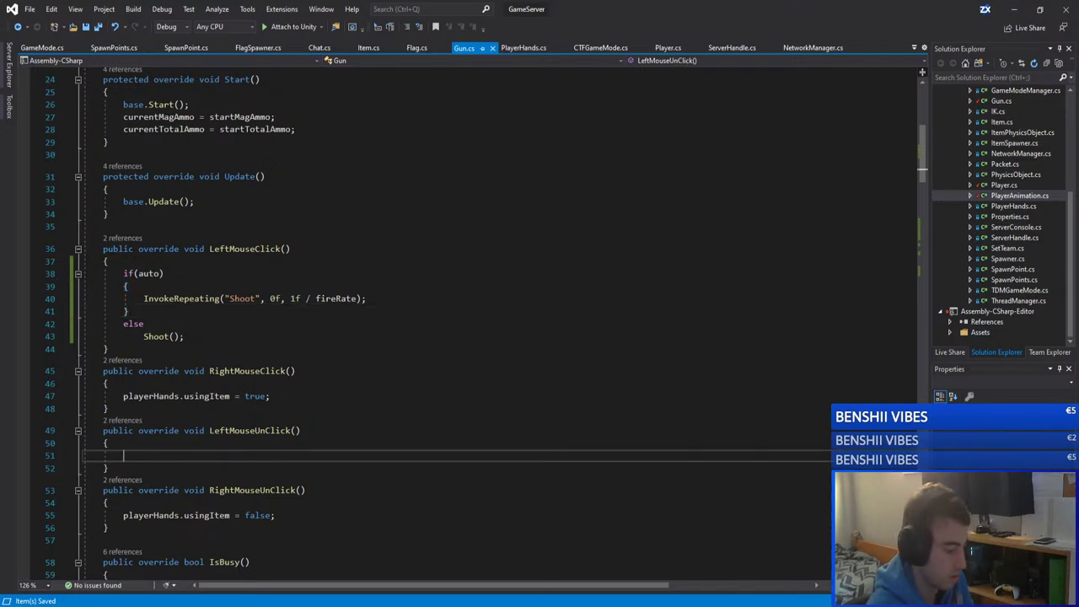
{"action": "type", "text": "if("}
{"action": "type", "text": "auto)"}
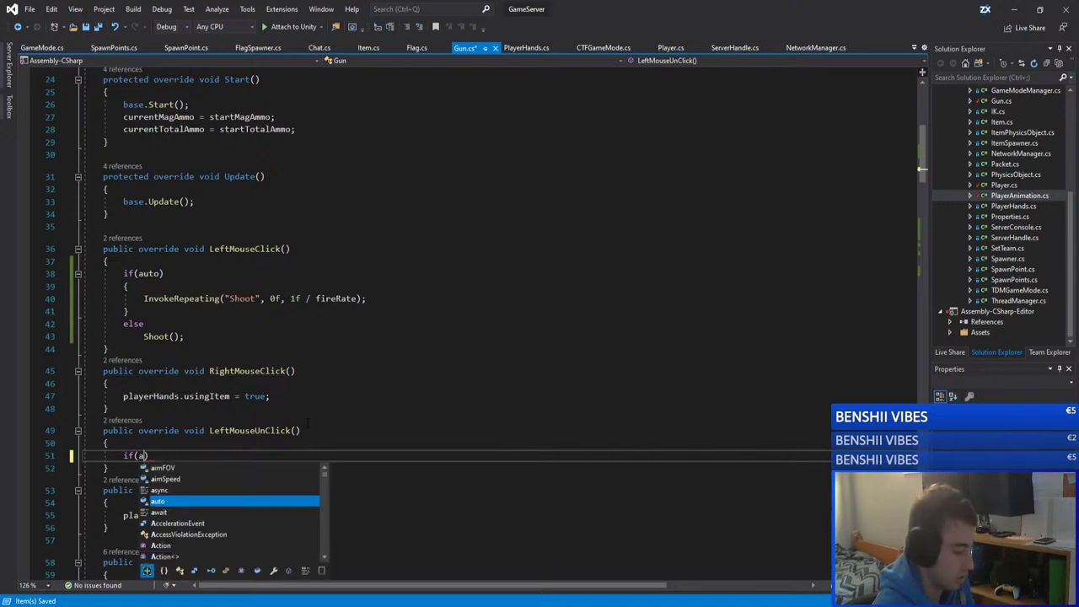
{"action": "key", "text": "Return"}
{"action": "type", "text": "{"}
{"action": "key", "text": "Return"}
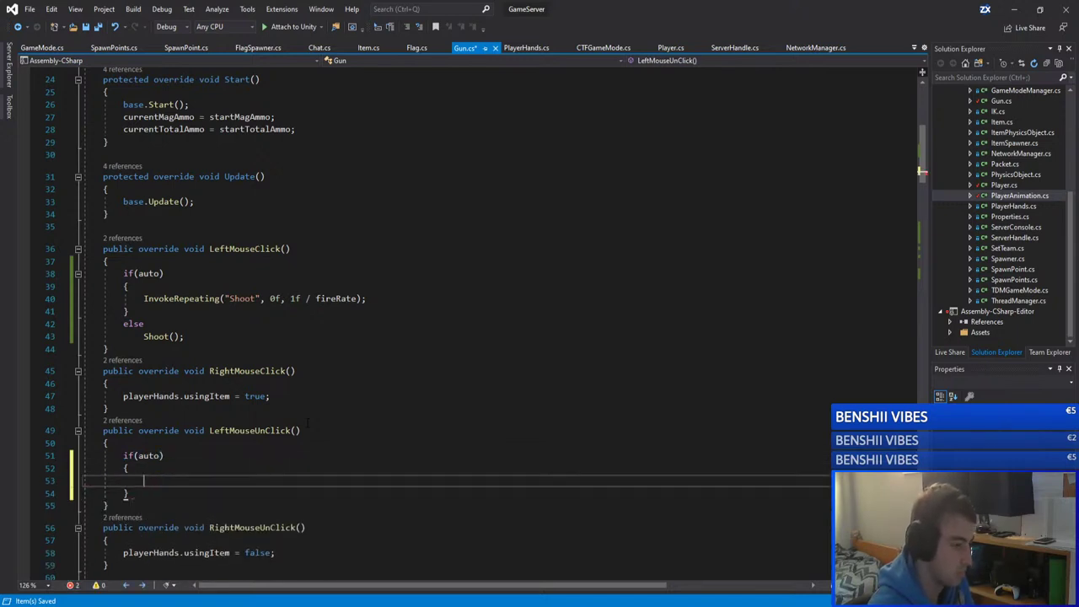
{"action": "key", "text": "ctrl+v"}
Step: Remove the braces around the CancelInvoke call under if(auto)
{"action": "key", "text": "shift+Home"}
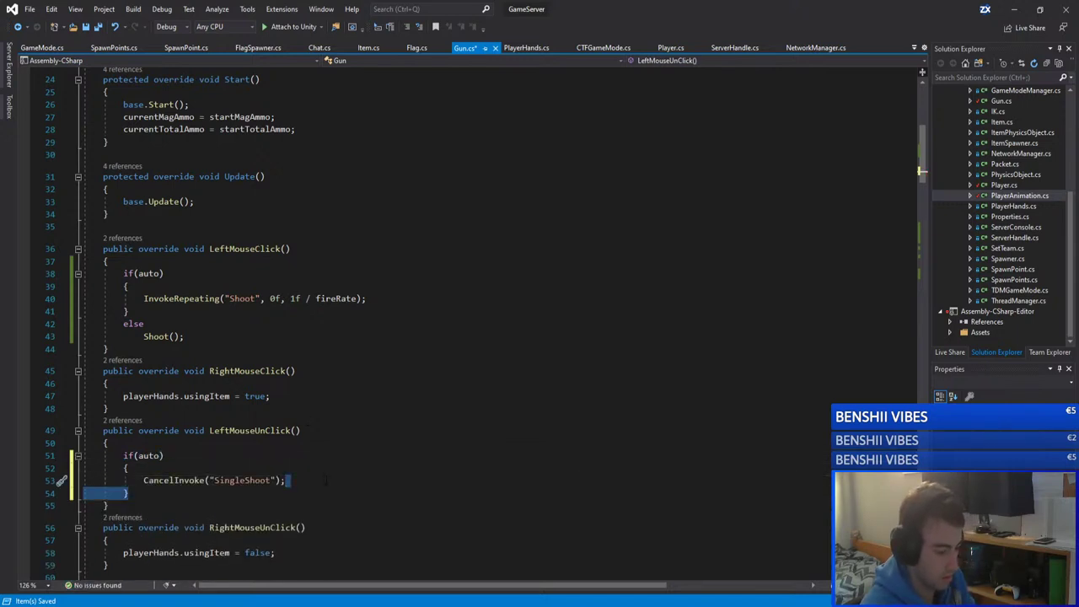
{"action": "key", "text": "BackSpace"}
{"action": "key", "text": "BackSpace"}
{"action": "key", "text": "Up"}
{"action": "key", "text": "End"}
{"action": "key", "text": "BackSpace"}
{"action": "key", "text": "BackSpace"}
Step: Change the CancelInvoke string from "SingleShoot" to "Shoot" and save Gun.cs
{"action": "left_click", "coordinate": [157, 336]}
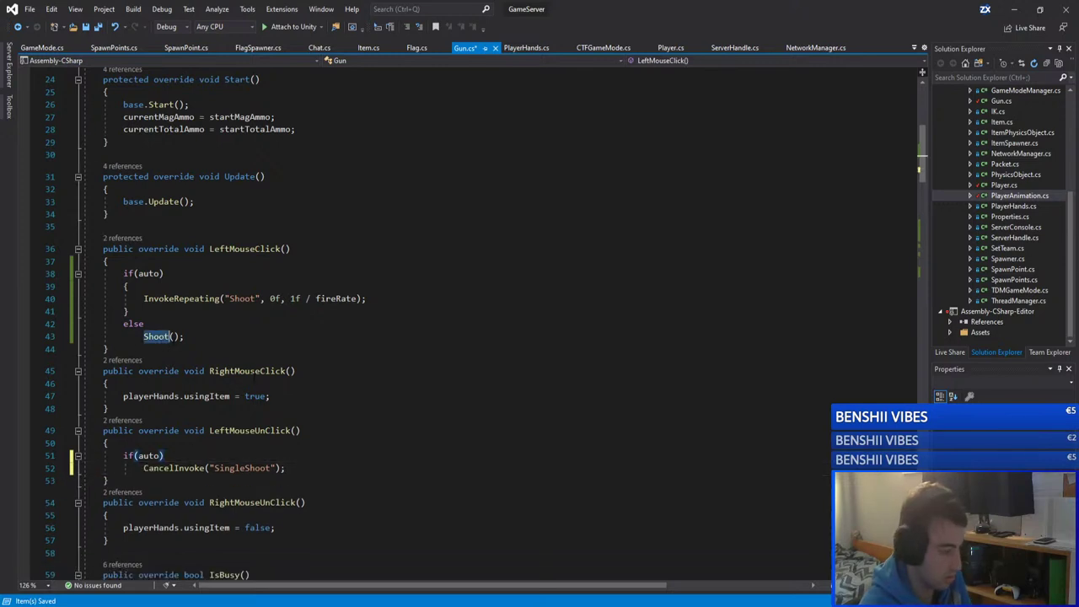
{"action": "double_click", "coordinate": [157, 337]}
{"action": "double_click", "coordinate": [242, 468]}
{"action": "key", "text": "ctrl+v"}
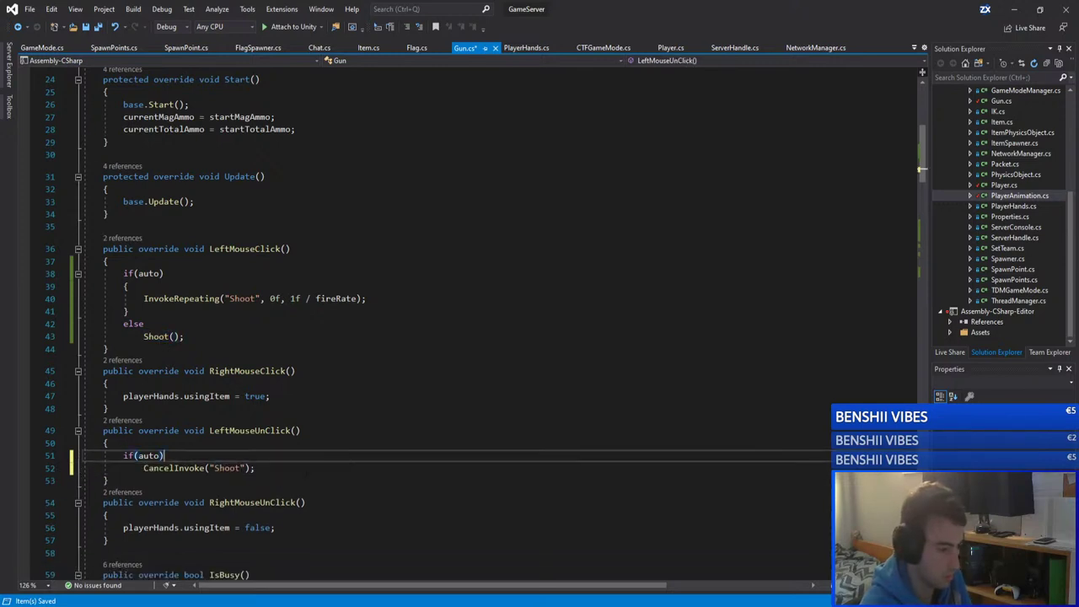
{"action": "key", "text": "End"}
{"action": "key", "text": "ctrl+s"}
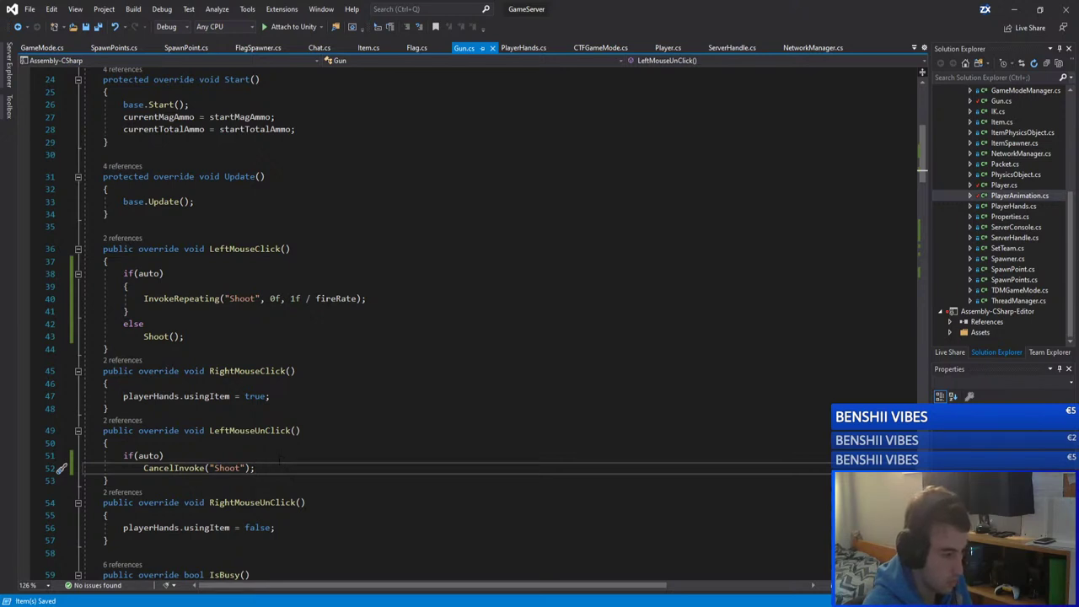
Step: Remove the braces from the auto InvokeRepeating branch, save, and return to GameClient's PlayerController.cs
{"action": "left_click", "coordinate": [160, 312]}
{"action": "key", "text": "shift+Home"}
{"action": "key", "text": "BackSpace"}
{"action": "key", "text": "BackSpace"}
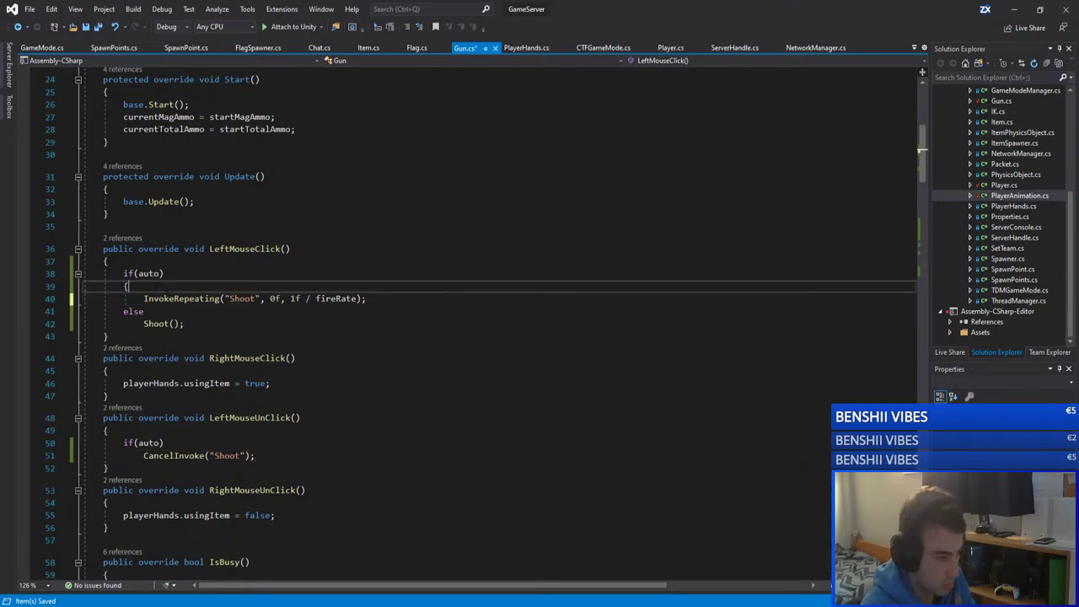
{"action": "left_click_drag", "start_coordinate": [129, 286], "coordinate": [187, 275]}
{"action": "key", "text": "BackSpace"}
{"action": "key", "text": "Down"}
{"action": "key", "text": "Down"}
{"action": "key", "text": "Down"}
{"action": "key", "text": "Down"}
{"action": "key", "text": "Down"}
{"action": "key", "text": "End"}
{"action": "key", "text": "Down"}
{"action": "key", "text": "Down"}
{"action": "key", "text": "Down"}
{"action": "key", "text": "Down"}
{"action": "key", "text": "Down"}
{"action": "key", "text": "Down"}
{"action": "key", "text": "Down"}
{"action": "key", "text": "ctrl+s"}
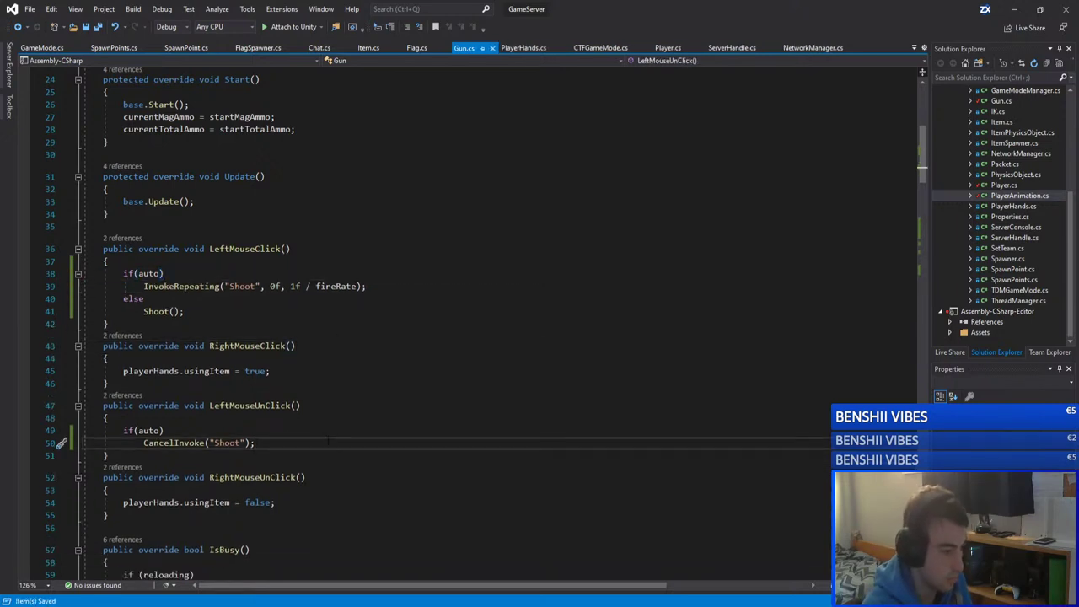
{"action": "left_click", "coordinate": [1014, 9]}
{"action": "left_click", "coordinate": [53, 560]}
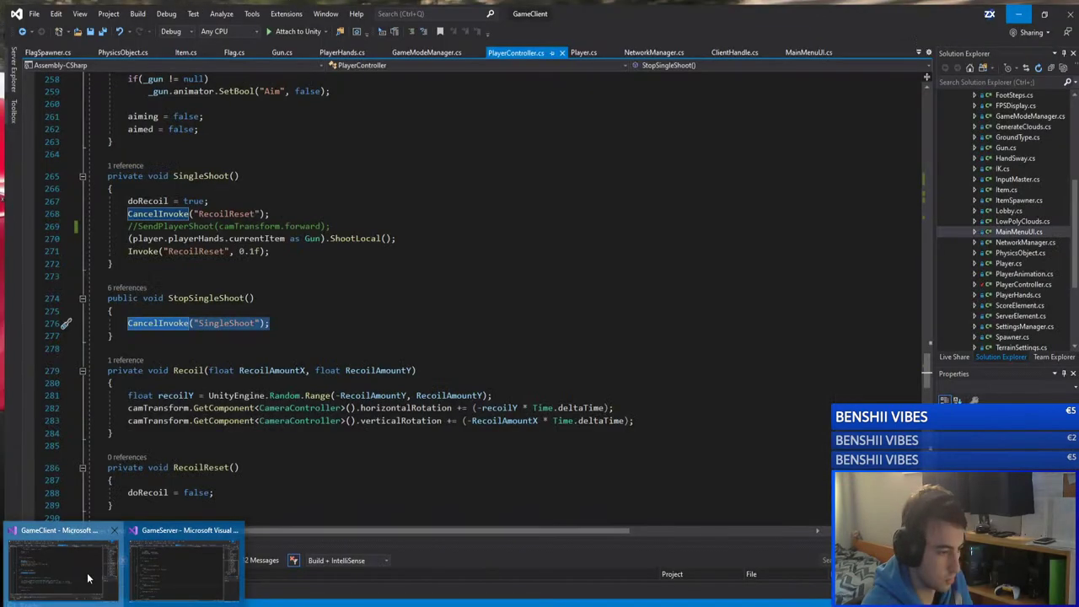
{"action": "left_click", "coordinate": [281, 306]}
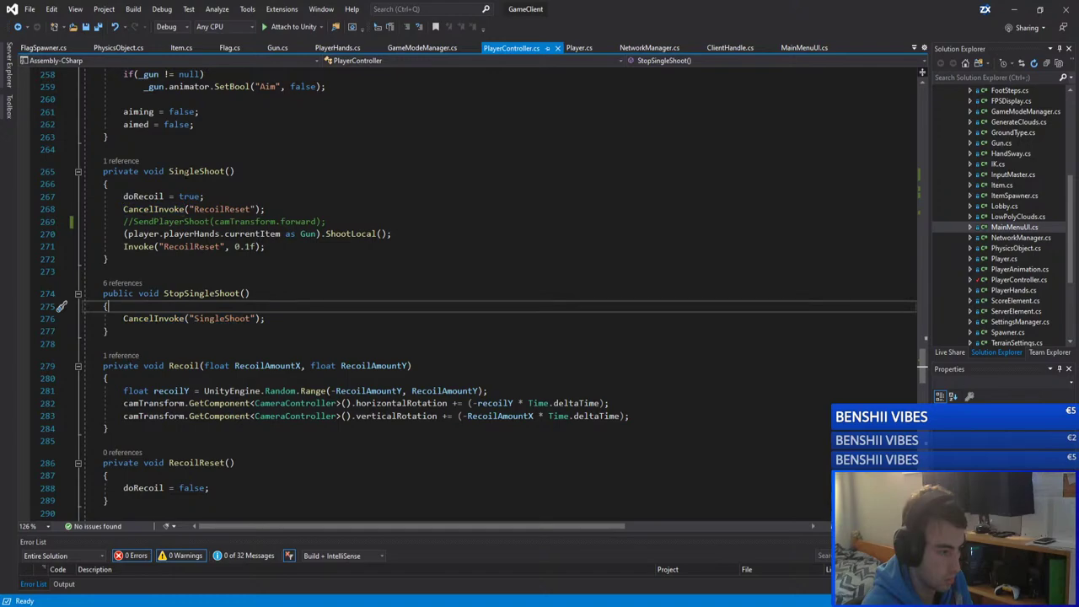
{"action": "scroll", "coordinate": [306, 210], "scroll_direction": "up", "scroll_amount": 20}
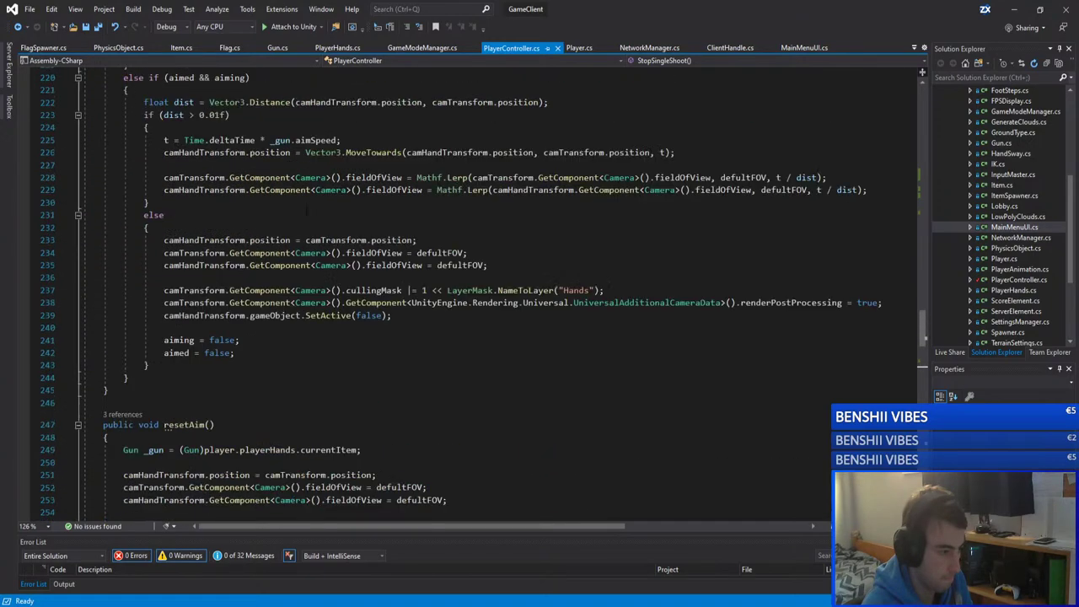
{"action": "scroll", "coordinate": [337, 244], "scroll_direction": "up", "scroll_amount": 8}
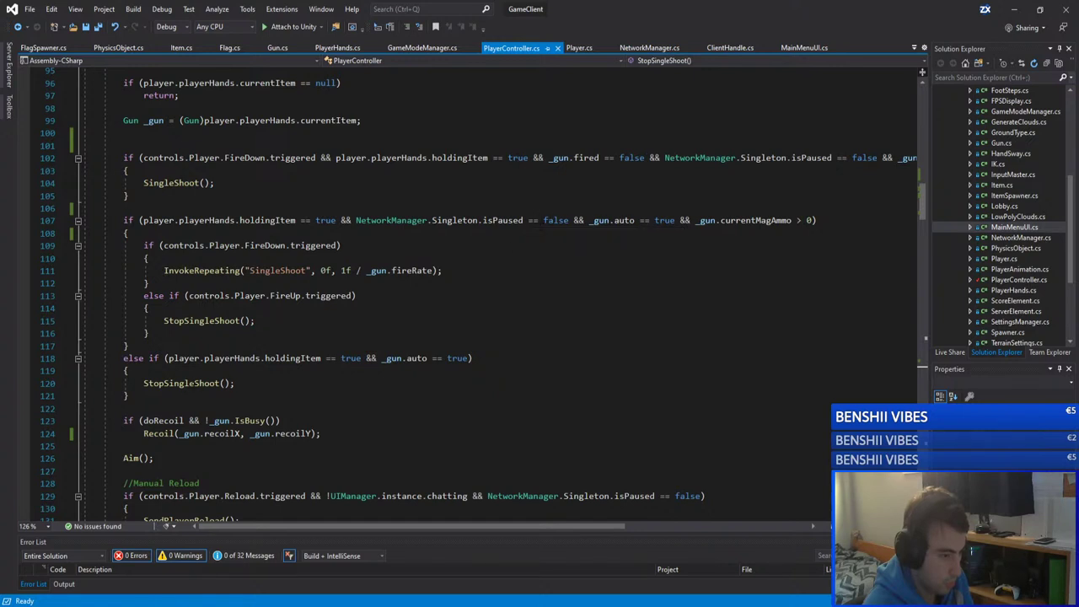
{"action": "double_click", "coordinate": [186, 382]}
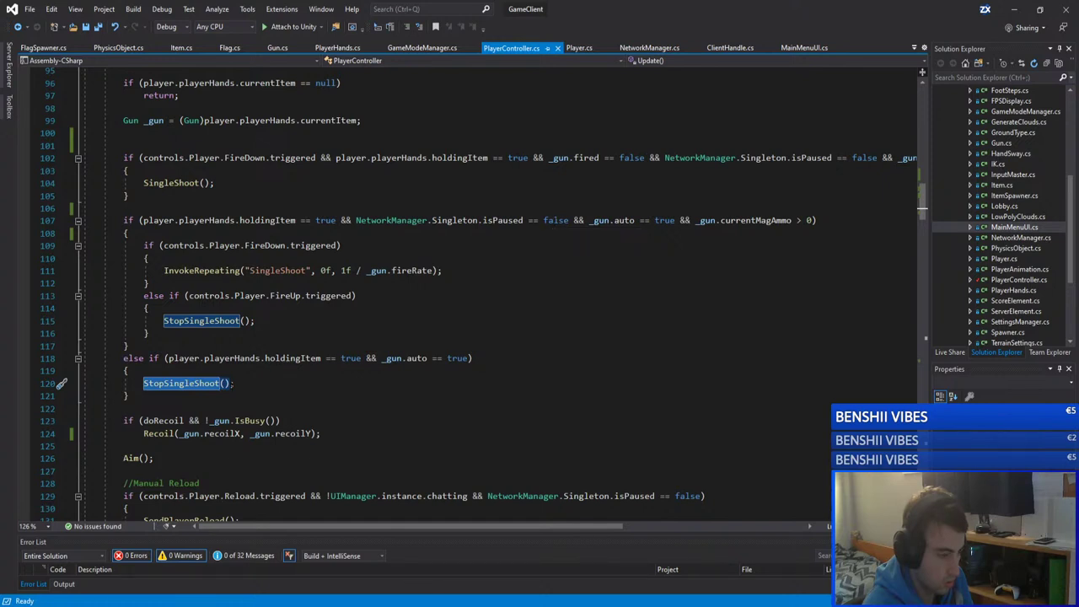
Step: Save PlayerController.cs after a quick caret check
{"action": "key", "text": "Right"}
{"action": "key", "text": "ctrl+shift+Left"}
{"action": "key", "text": "Up"}
{"action": "key", "text": "ctrl+s"}
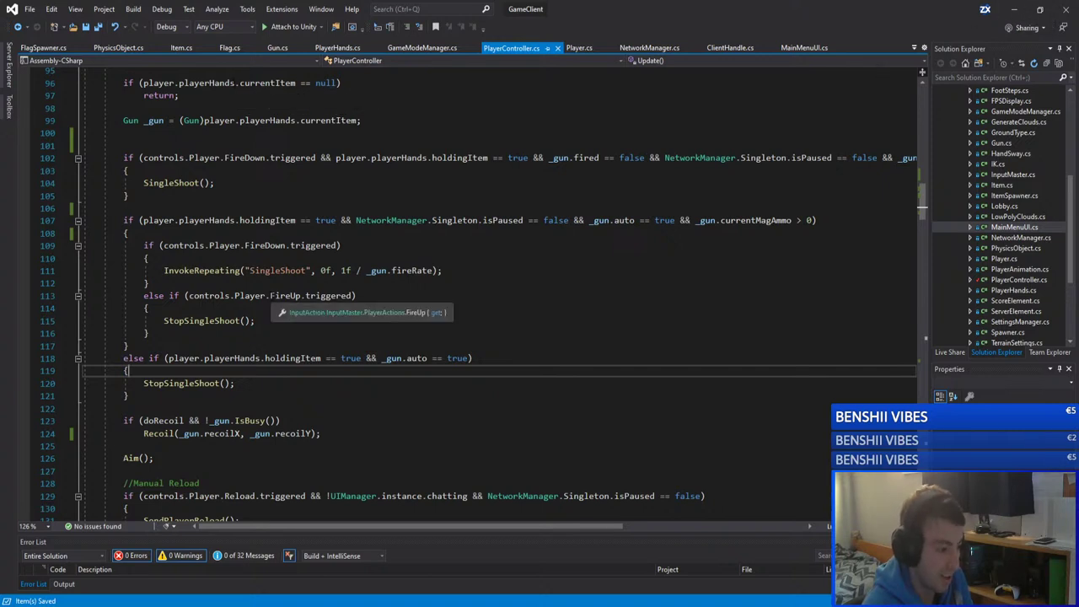
Step: Remove the opening and closing braces of the FireUp else-if branch
{"action": "left_click", "coordinate": [321, 321]}
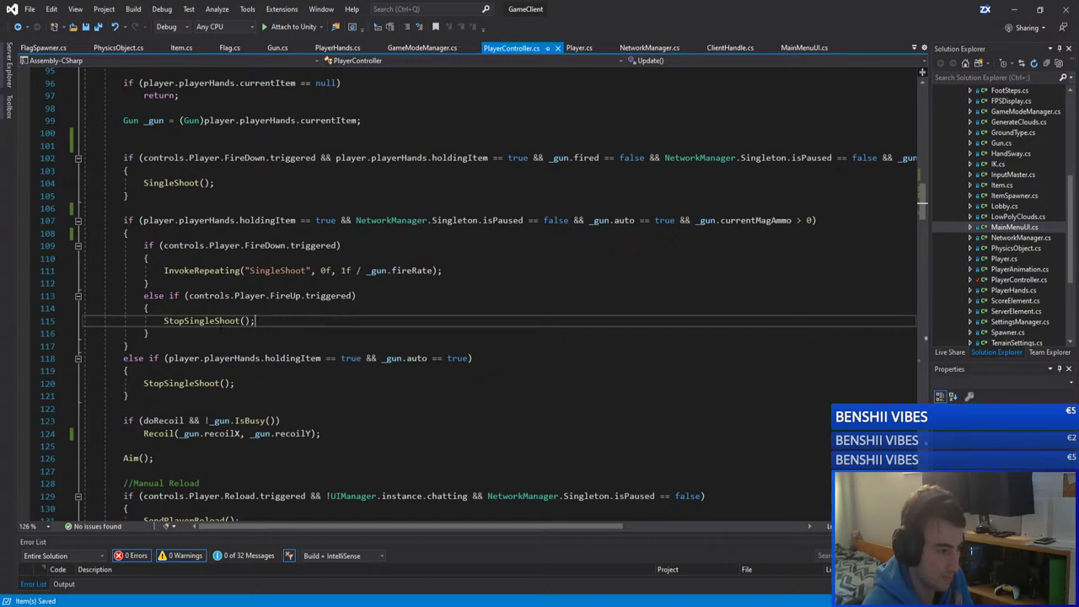
{"action": "key", "text": "shift+Down"}
{"action": "key", "text": "Delete"}
{"action": "left_click", "coordinate": [357, 296]}
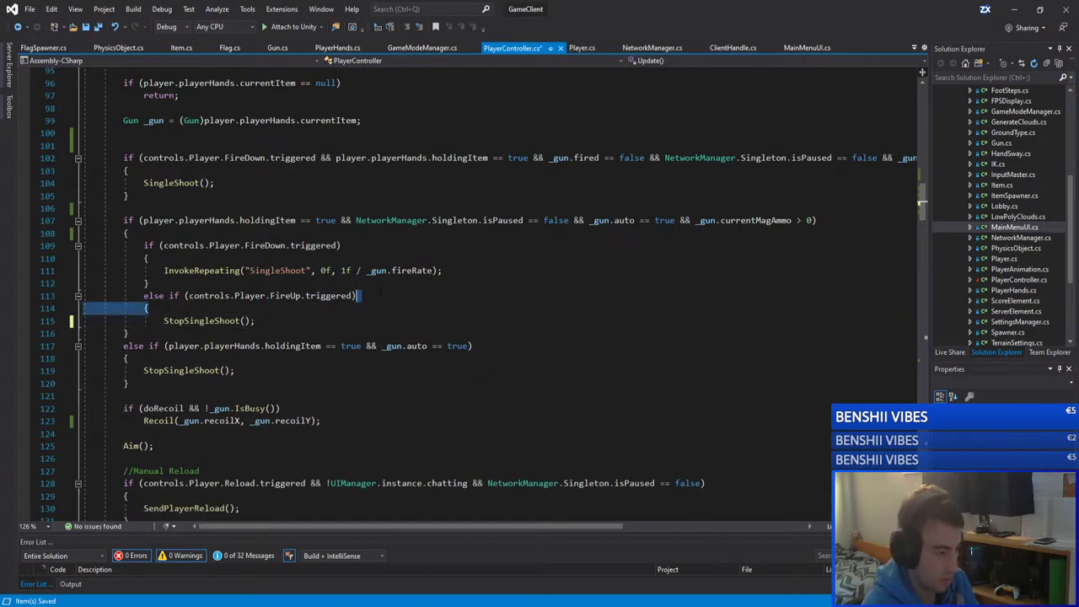
{"action": "key", "text": "shift+Down"}
{"action": "key", "text": "Delete"}
Step: Remove the braces around the InvokeRepeating call
{"action": "key", "text": "Up"}
{"action": "key", "text": "Up"}
{"action": "key", "text": "End"}
{"action": "key", "text": "shift+Down"}
{"action": "key", "text": "Delete"}
{"action": "key", "text": "Up"}
{"action": "key", "text": "Up"}
{"action": "key", "text": "End"}
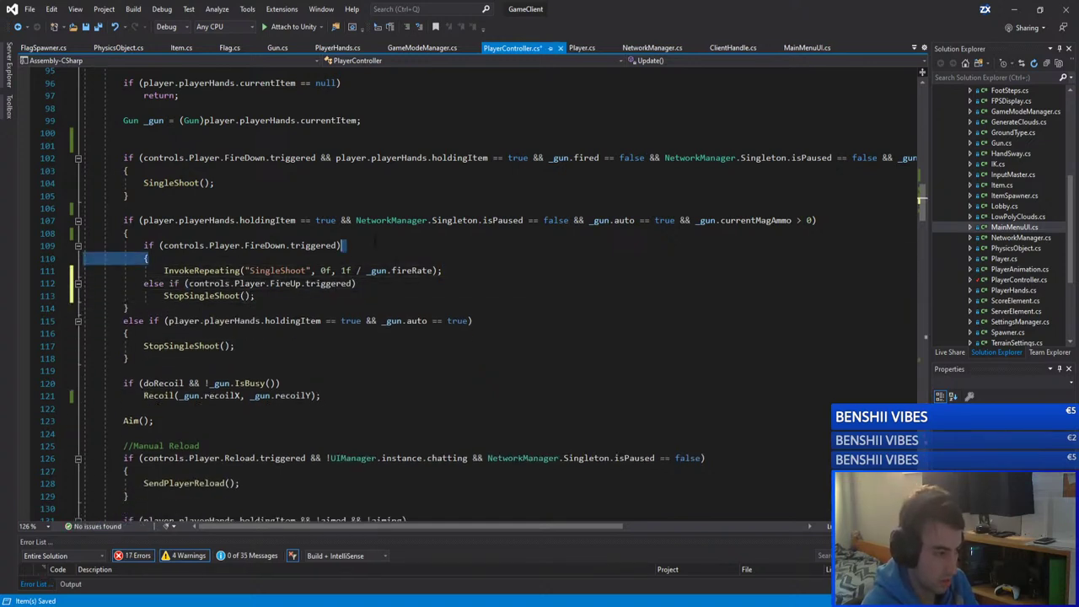
{"action": "key", "text": "shift+Down"}
{"action": "key", "text": "Delete"}
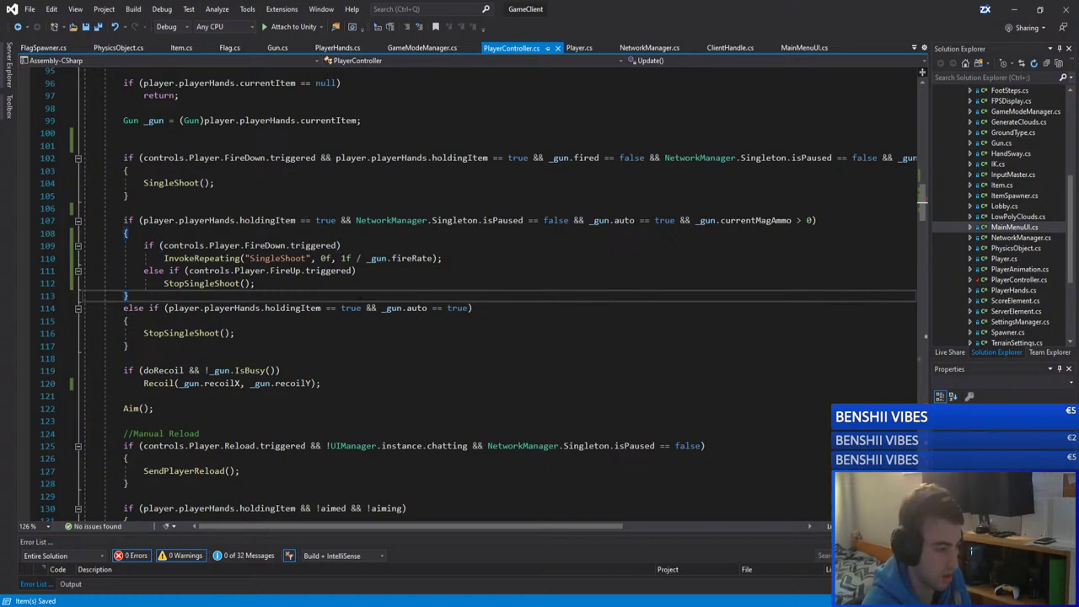
Step: Remove the braces around the else-if StopSingleShoot call in the auto-gun block
{"action": "left_click", "coordinate": [165, 346]}
{"action": "key", "text": "Up"}
{"action": "key", "text": "End"}
{"action": "key", "text": "shift+Down"}
{"action": "key", "text": "Delete"}
{"action": "key", "text": "Up"}
{"action": "key", "text": "Up"}
{"action": "key", "text": "End"}
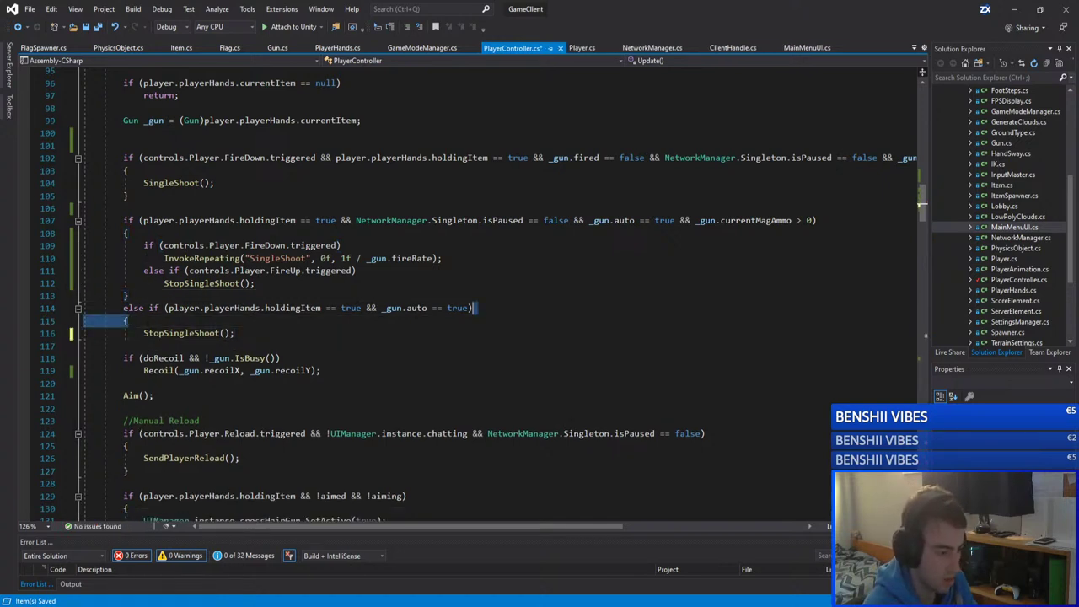
{"action": "key", "text": "shift+Down"}
{"action": "key", "text": "Delete"}
Step: Check the StopSingleShoot line, save PlayerController.cs, and bring Unity forward to reload scripts
{"action": "left_click", "coordinate": [335, 334]}
{"action": "key", "text": "Up"}
{"action": "key", "text": "Home"}
{"action": "key", "text": "ctrl+shift+Right"}
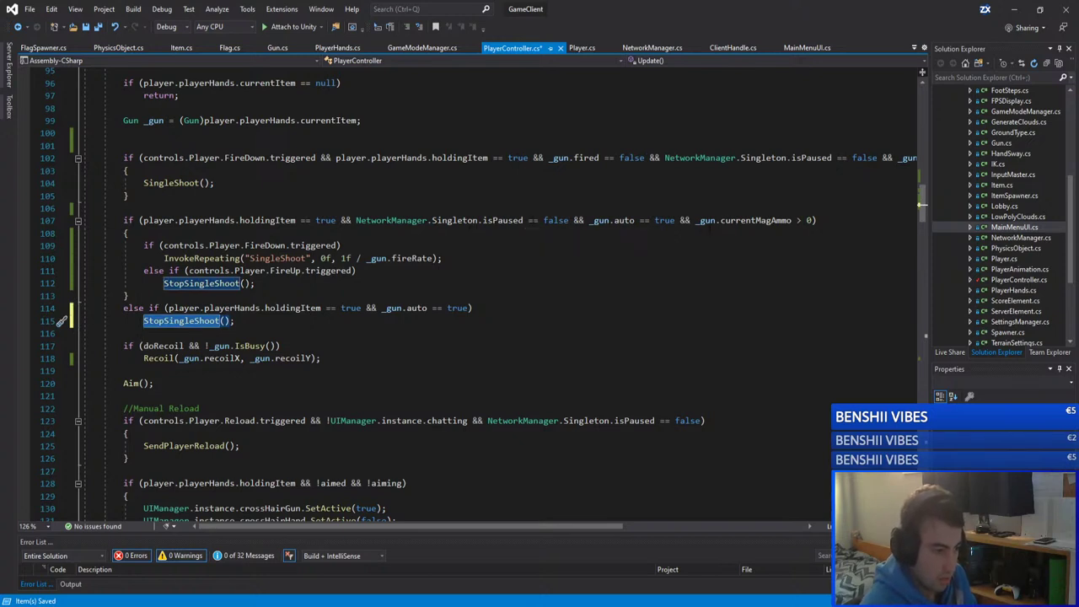
{"action": "key", "text": "Up"}
{"action": "key", "text": "Up"}
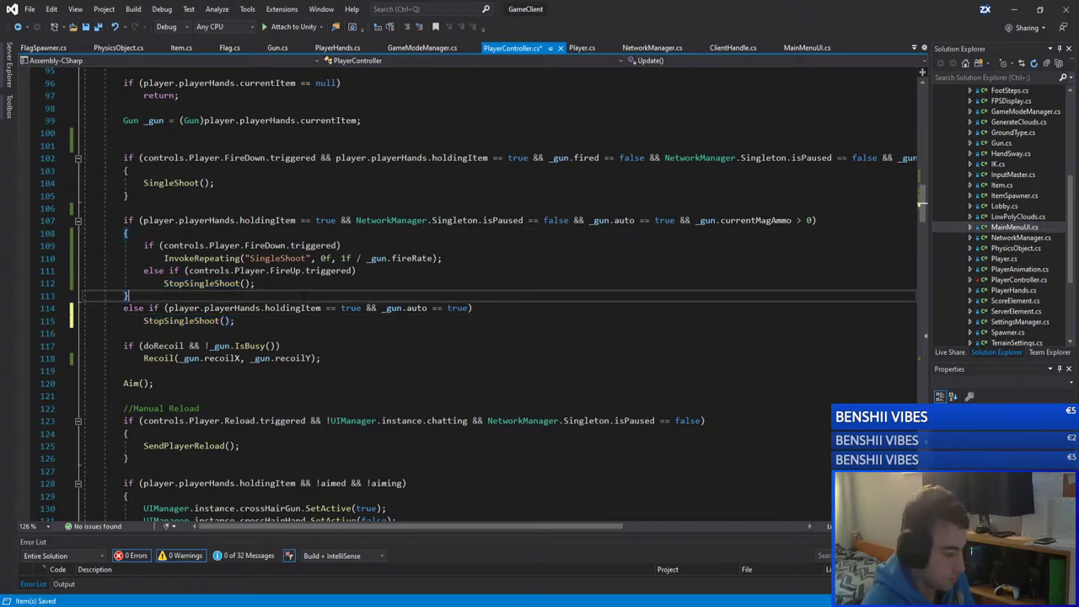
{"action": "key", "text": "ctrl+s"}
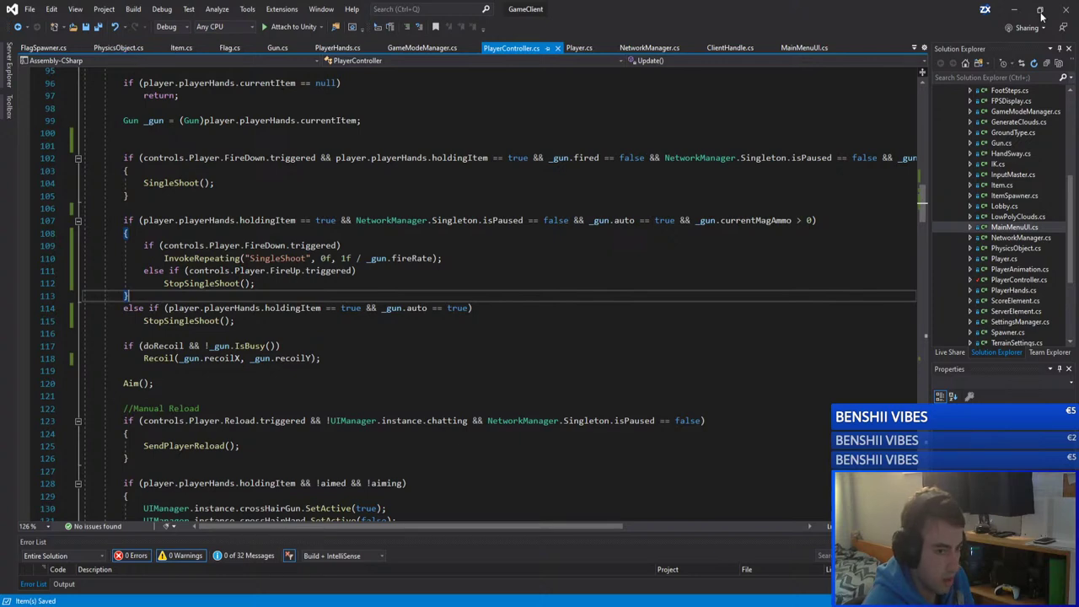
{"action": "left_click", "coordinate": [1042, 15]}
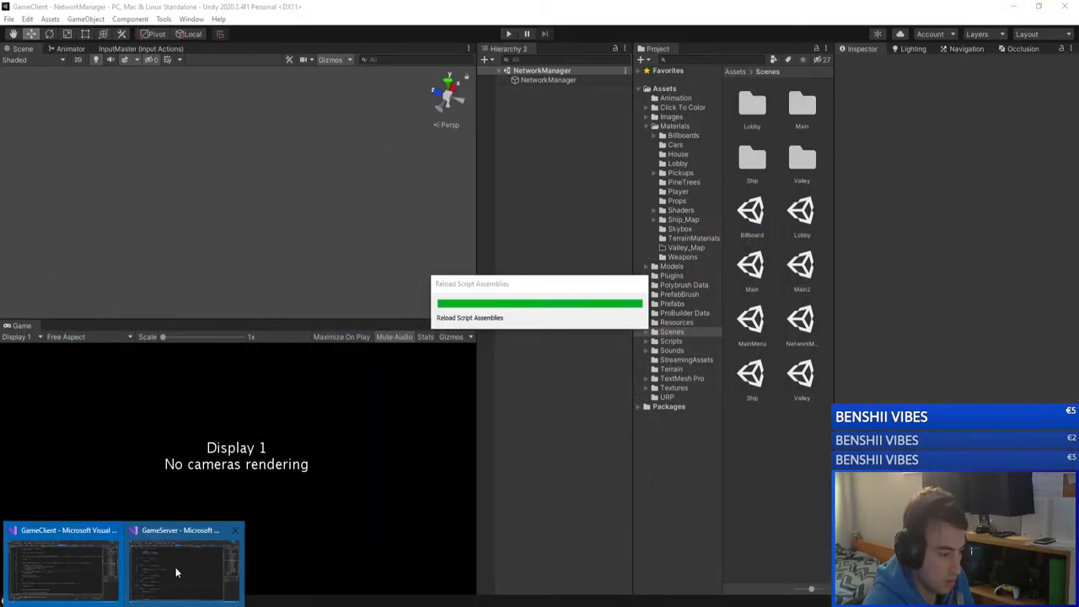
Step: In the GameServer solution, tidy and copy the if(auto) CancelInvoke("Shoot") lines from LeftMouseUnClick
{"action": "left_click", "coordinate": [175, 573]}
{"action": "left_click", "coordinate": [174, 442]}
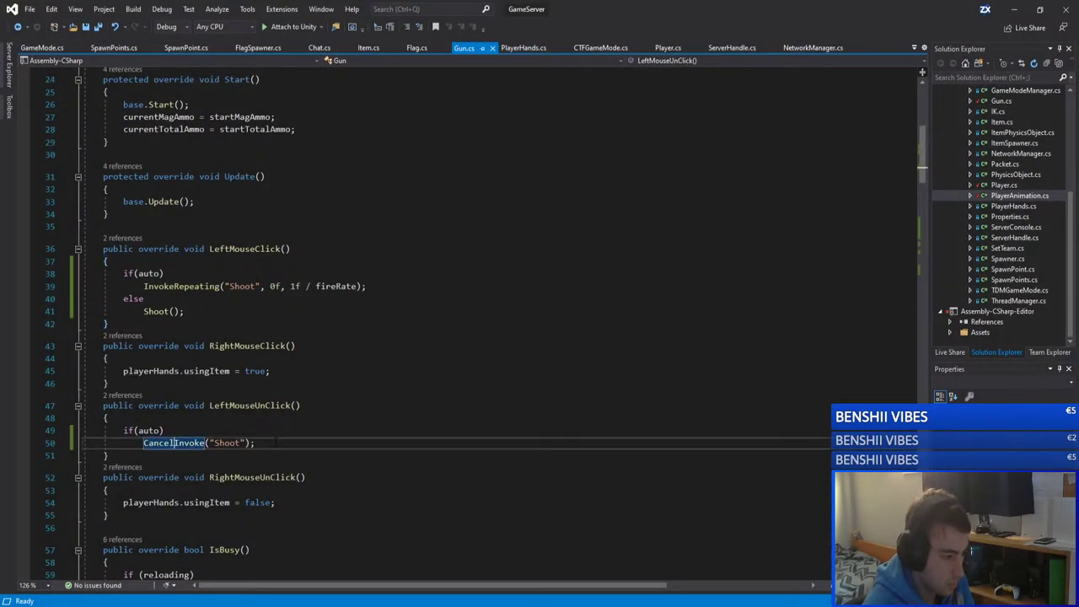
{"action": "left_click", "coordinate": [257, 442]}
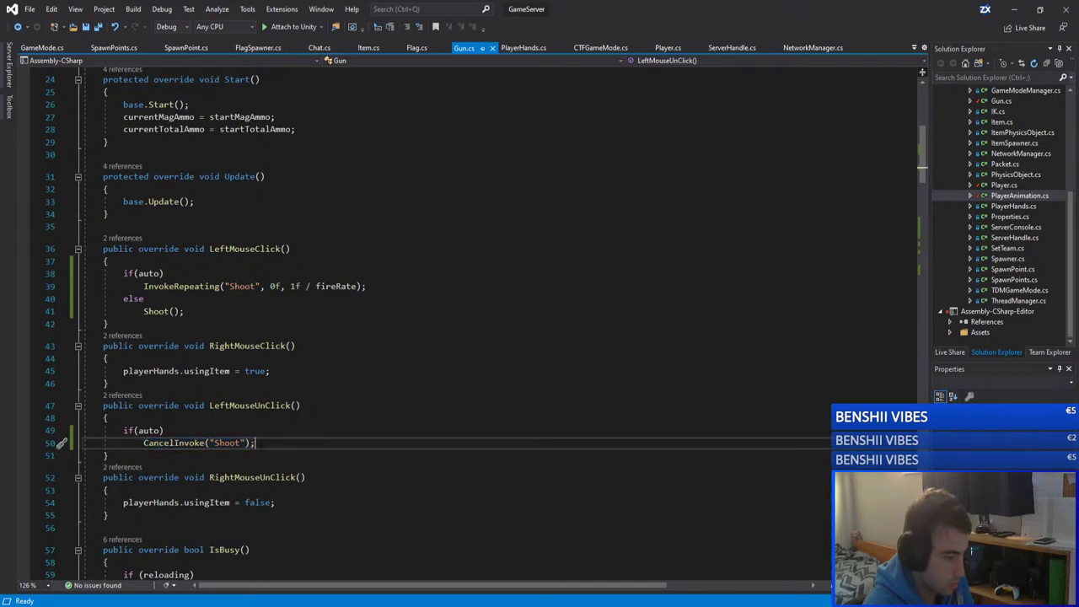
{"action": "left_click_drag", "start_coordinate": [257, 442], "coordinate": [123, 430]}
{"action": "left_click", "coordinate": [139, 430]}
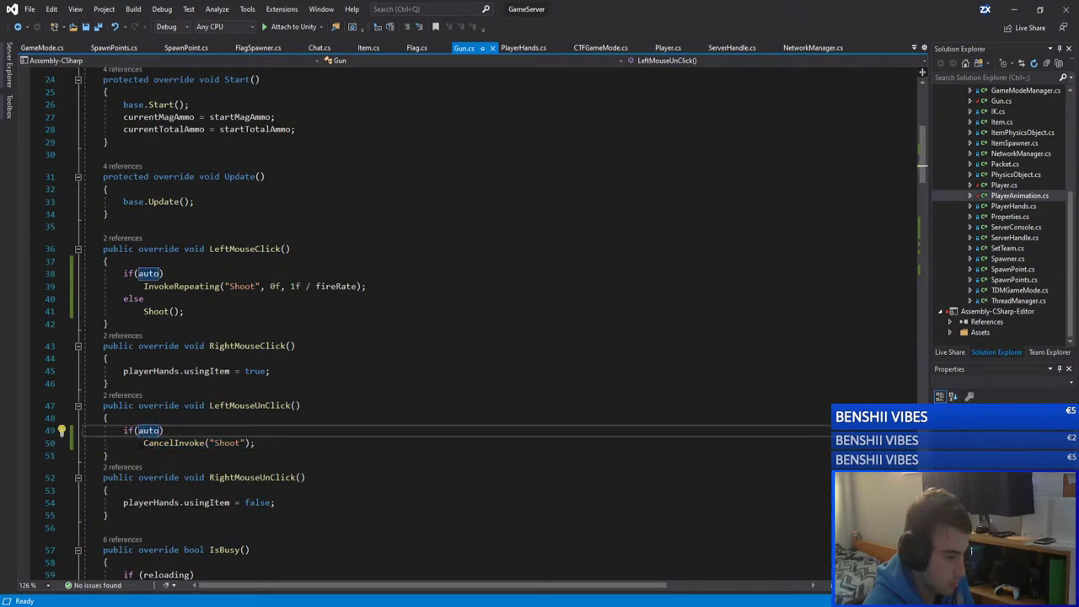
{"action": "left_click", "coordinate": [143, 442]}
{"action": "key", "text": "BackSpace"}
{"action": "key", "text": "BackSpace"}
{"action": "key", "text": "BackSpace"}
{"action": "key", "text": "BackSpace"}
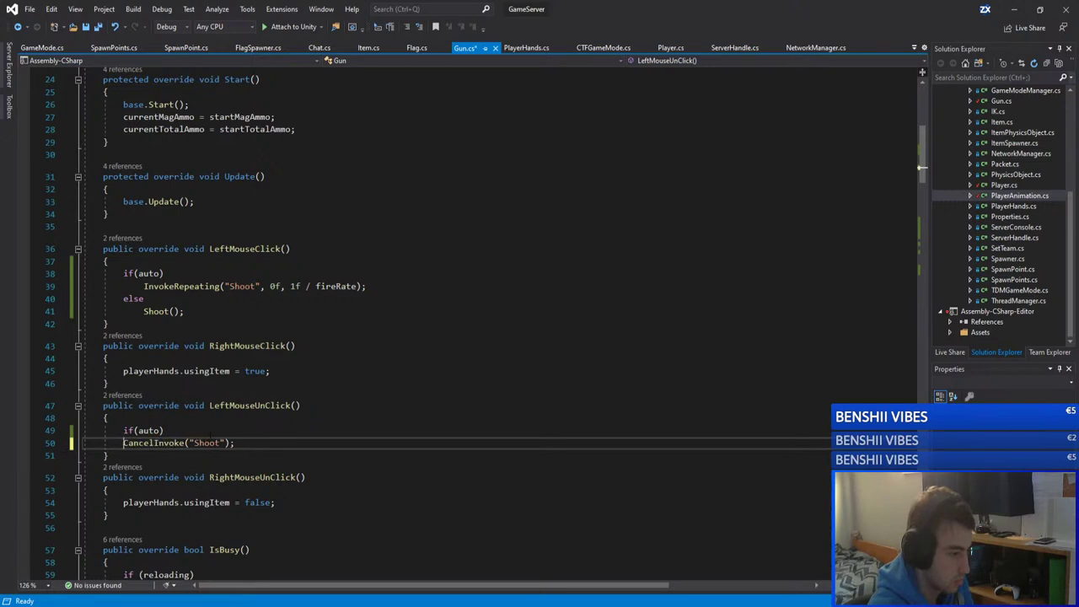
{"action": "key", "text": "Tab"}
{"action": "left_click_drag", "start_coordinate": [255, 443], "coordinate": [123, 430]}
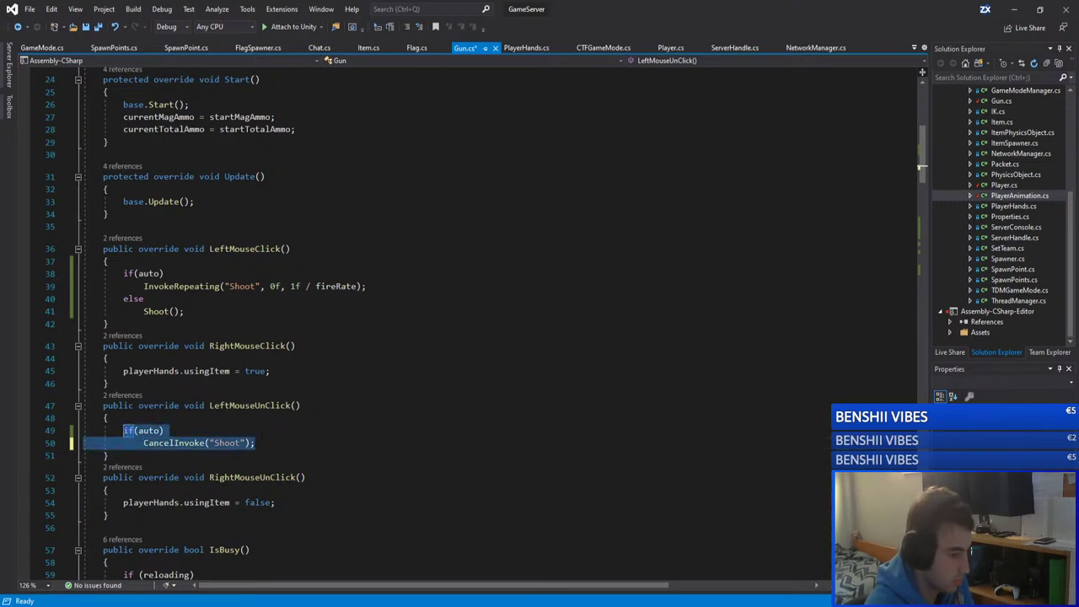
{"action": "left_click", "coordinate": [254, 442]}
Step: Paste the auto Shoot cancel below CancelInvoke("WaitReload") in ClearHands
{"action": "scroll", "coordinate": [254, 443], "scroll_direction": "down", "scroll_amount": 2}
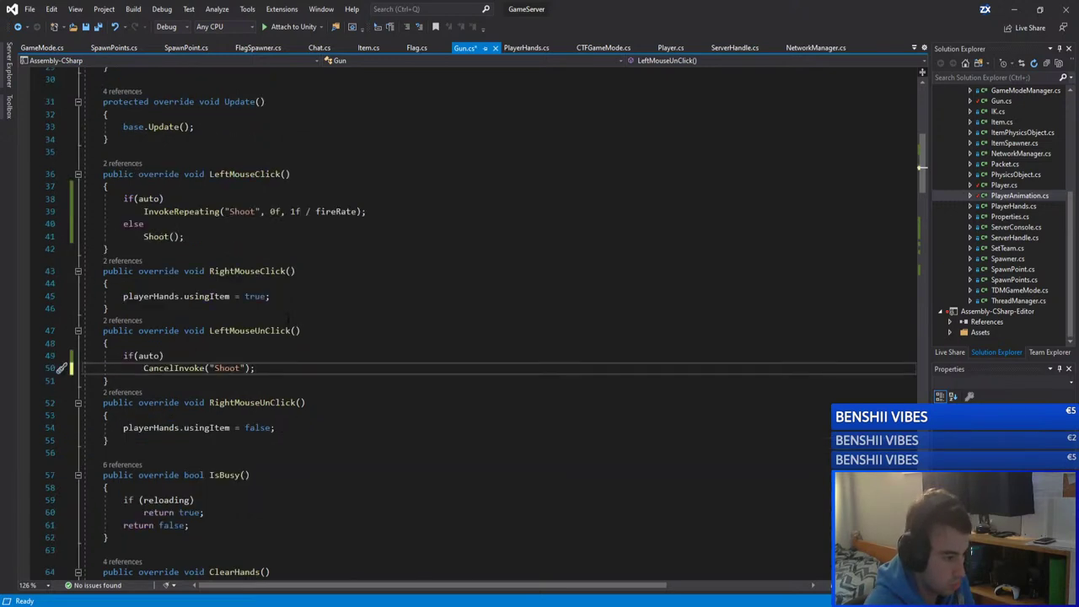
{"action": "scroll", "coordinate": [288, 318], "scroll_direction": "down", "scroll_amount": 5}
{"action": "scroll", "coordinate": [287, 318], "scroll_direction": "down", "scroll_amount": 3}
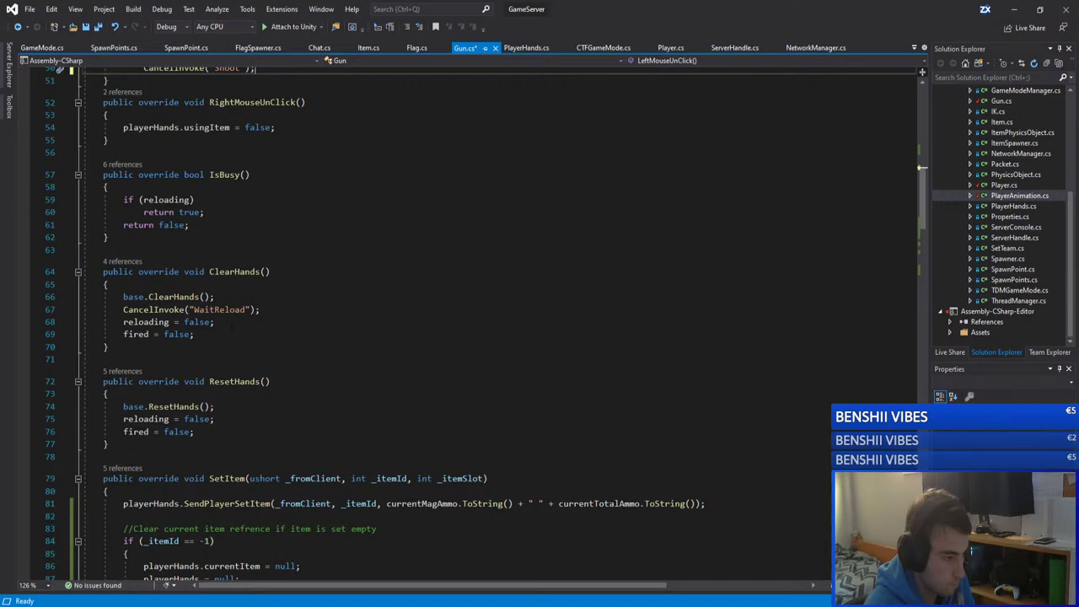
{"action": "left_click", "coordinate": [292, 333]}
{"action": "left_click", "coordinate": [286, 312]}
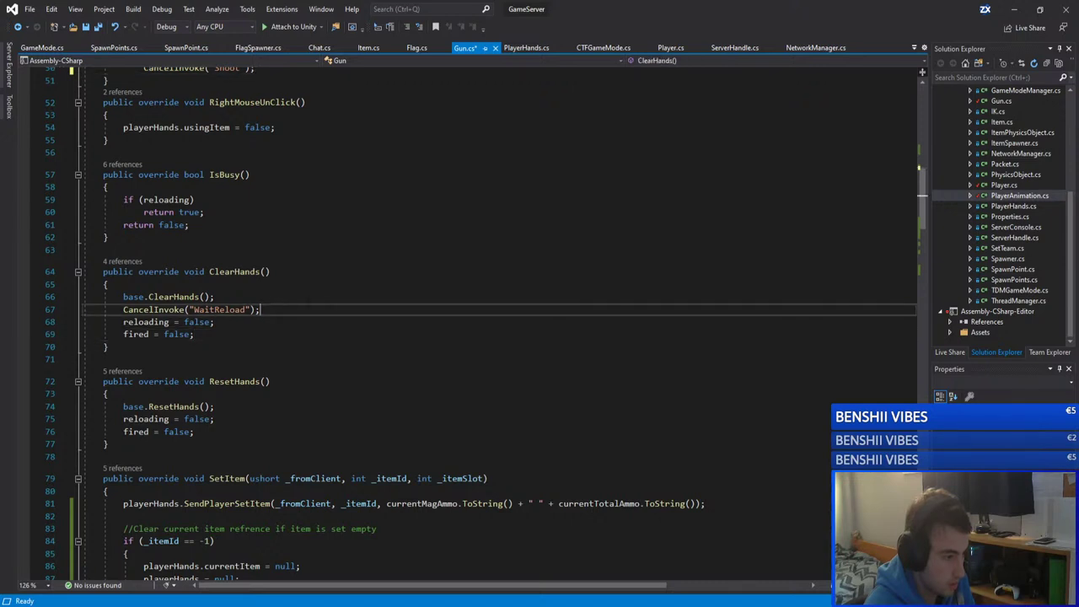
{"action": "type", "text": "if (auto)     CancelInvoke(\"Shoot\");"}
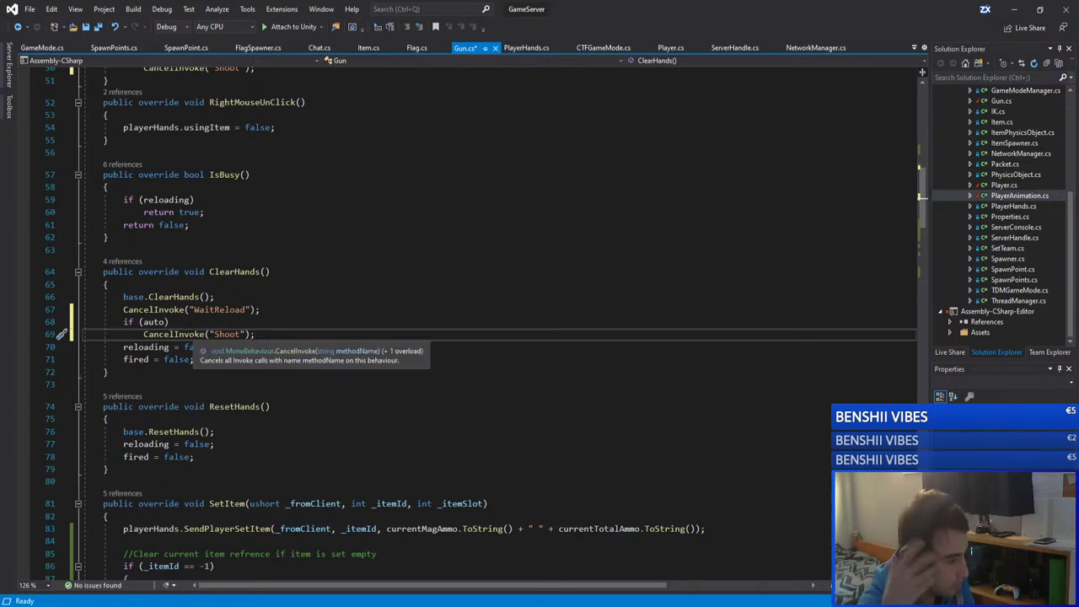
{"action": "scroll", "coordinate": [335, 329], "scroll_direction": "down", "scroll_amount": 3}
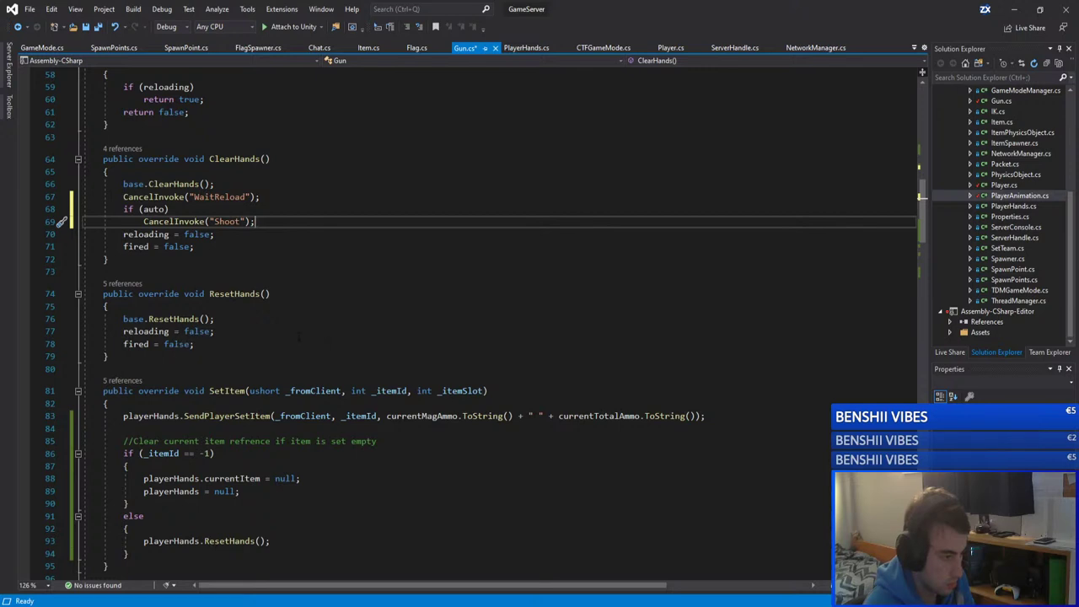
{"action": "scroll", "coordinate": [297, 339], "scroll_direction": "down", "scroll_amount": 10}
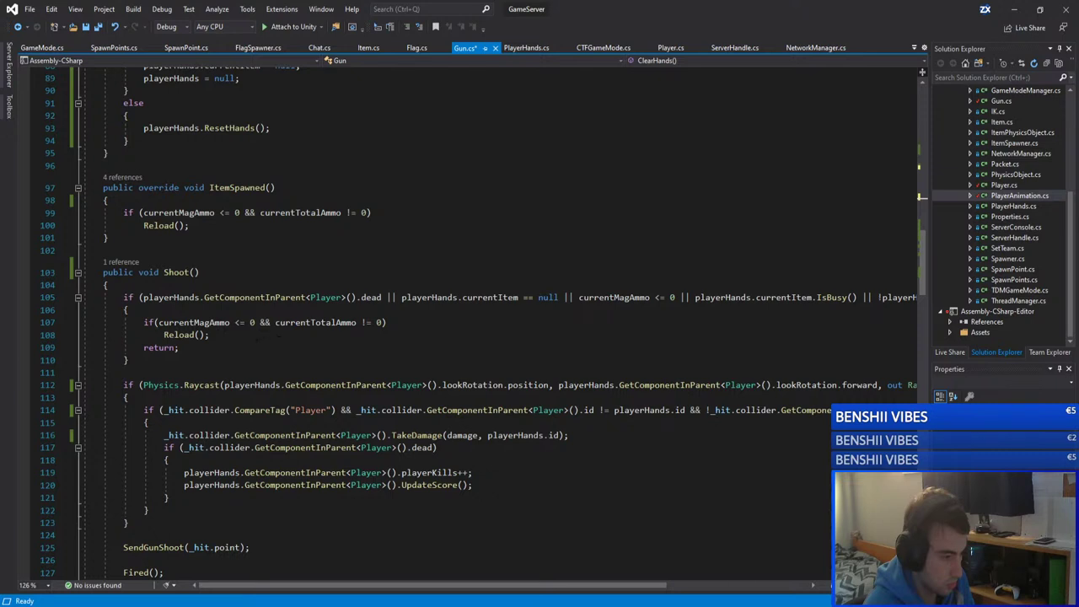
Step: Paste the if(auto) Shoot cancel into Shoot()'s early-return block and select it
{"action": "left_click", "coordinate": [279, 309]}
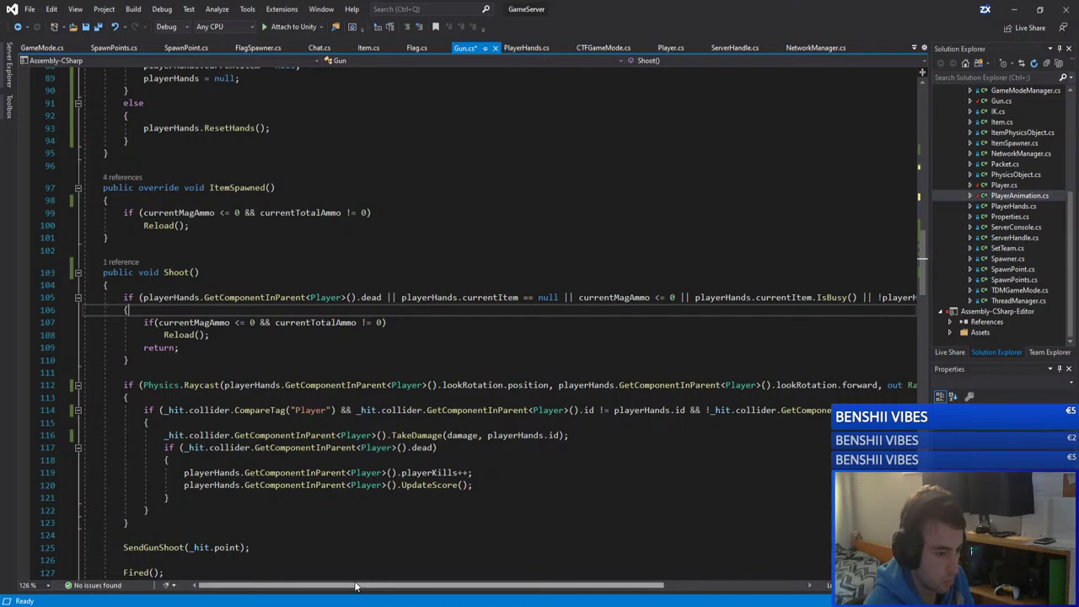
{"action": "left_click_drag", "start_coordinate": [354, 586], "coordinate": [235, 575]}
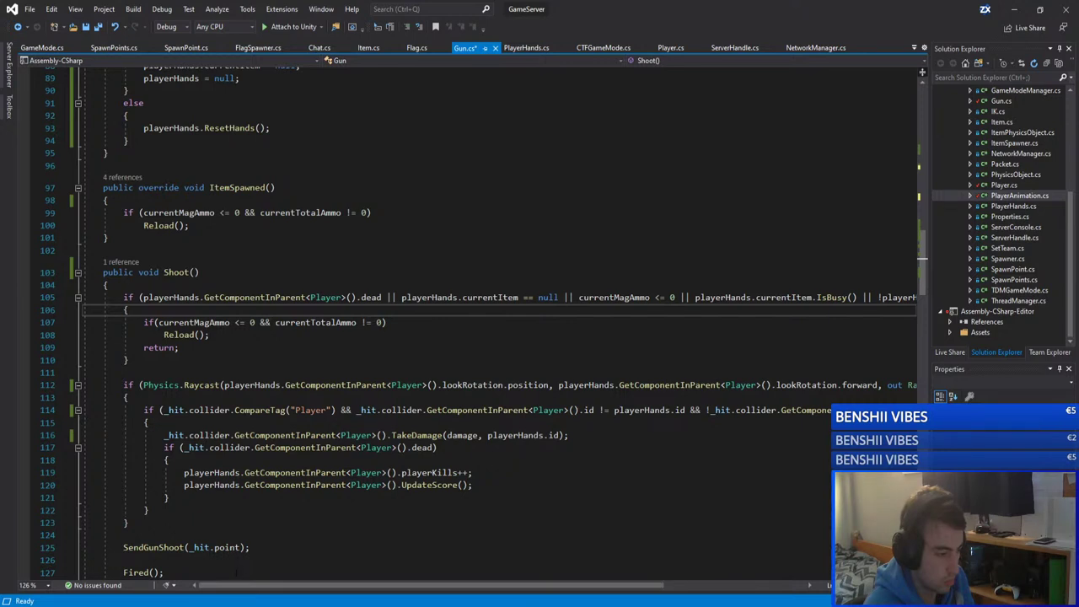
{"action": "key", "text": "Return"}
{"action": "type", "text": "if (auto) CancelInvoke(\"Shoot\");"}
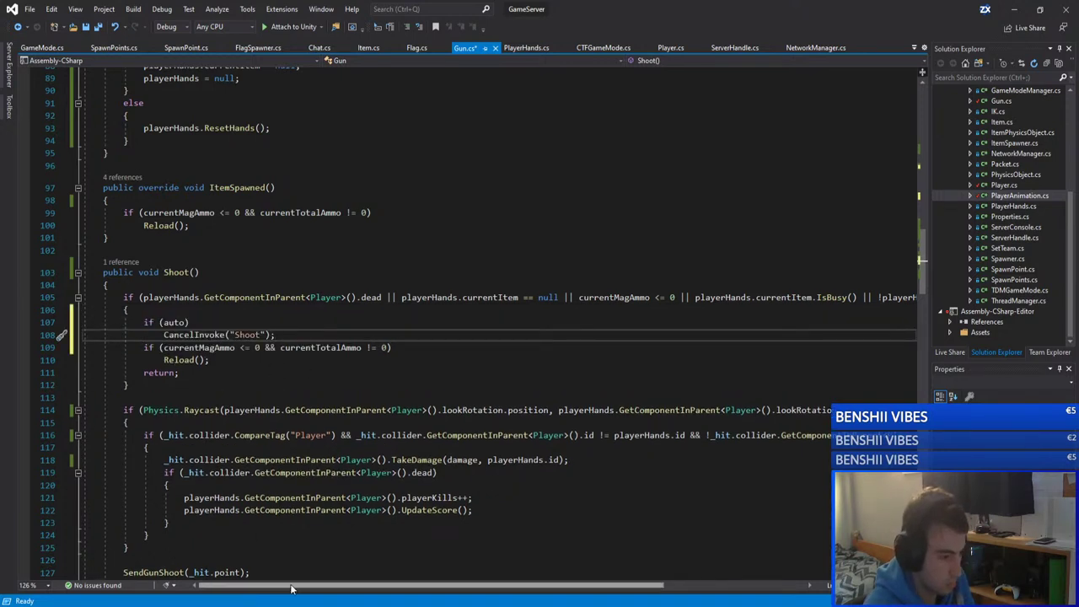
{"action": "left_click_drag", "start_coordinate": [287, 586], "coordinate": [196, 578]}
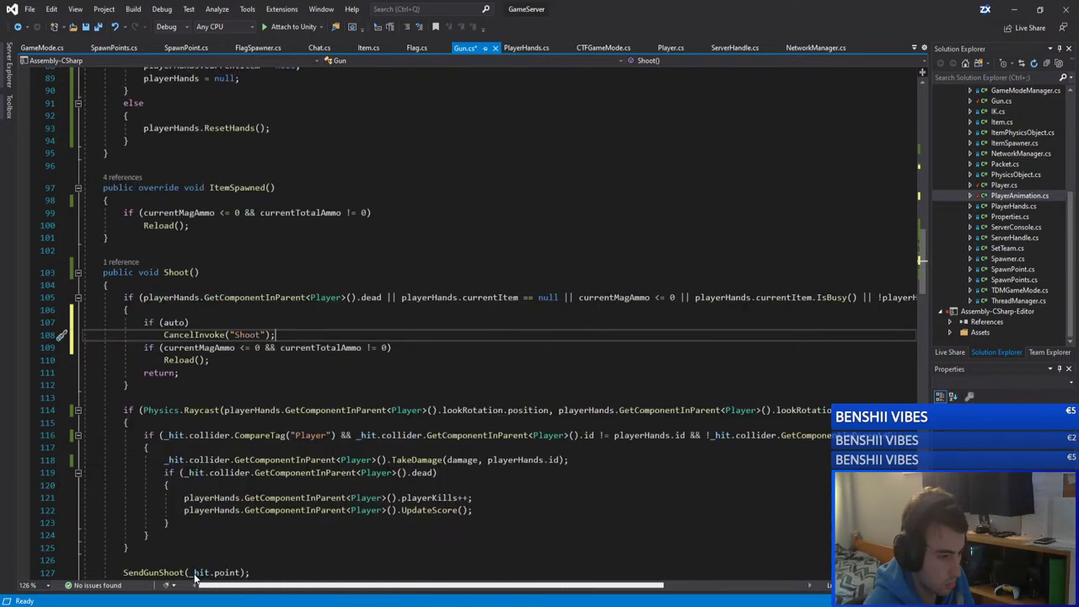
{"action": "left_click_drag", "start_coordinate": [276, 334], "coordinate": [160, 347]}
{"action": "key", "text": "shift+Up"}
{"action": "key", "text": "shift+Up"}
{"action": "key", "text": "shift+Home"}
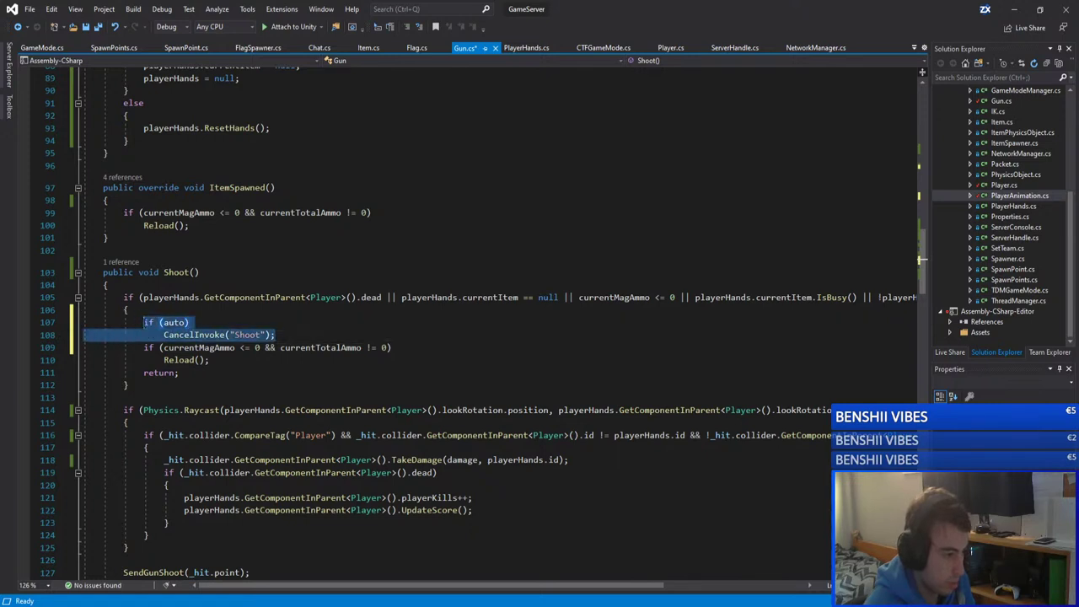
Step: Inspect Fired(): the CancelInvoke call, WaitFired, fireDelay and references to fired
{"action": "scroll", "coordinate": [921, 259], "scroll_direction": "down", "scroll_amount": 1}
{"action": "scroll", "coordinate": [921, 259], "scroll_direction": "down", "scroll_amount": 3}
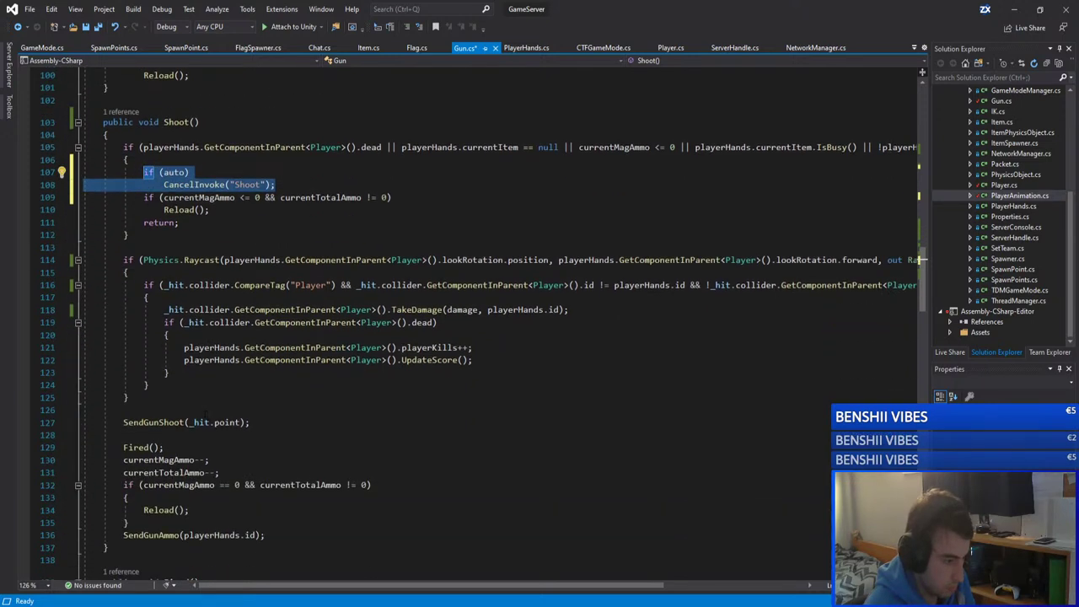
{"action": "scroll", "coordinate": [921, 259], "scroll_direction": "down", "scroll_amount": 5}
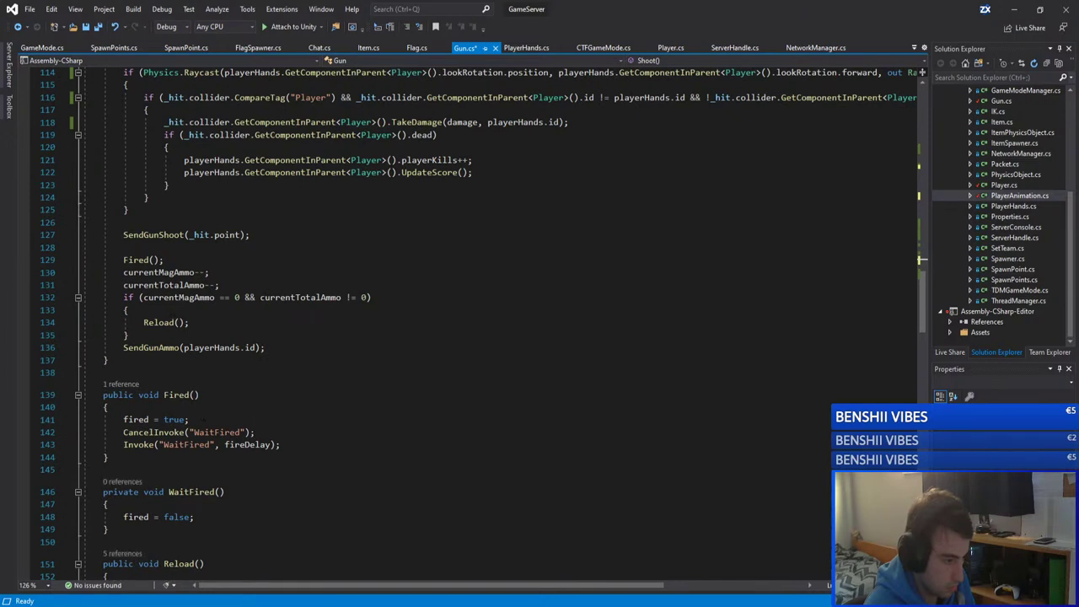
{"action": "scroll", "coordinate": [921, 259], "scroll_direction": "up", "scroll_amount": 5}
{"action": "scroll", "coordinate": [921, 259], "scroll_direction": "down", "scroll_amount": 2}
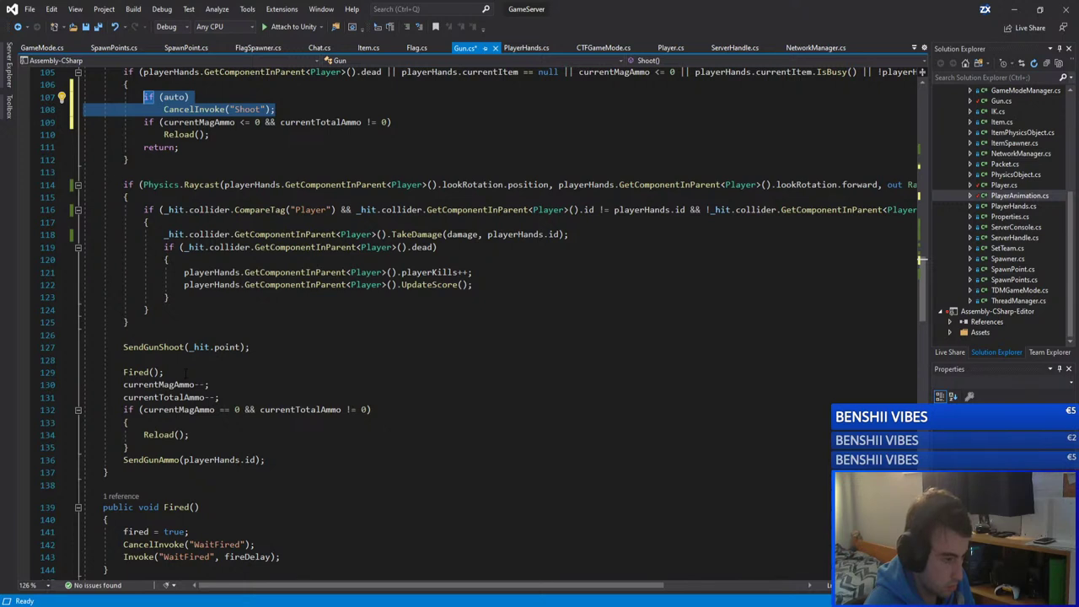
{"action": "scroll", "coordinate": [185, 372], "scroll_direction": "down", "scroll_amount": 3}
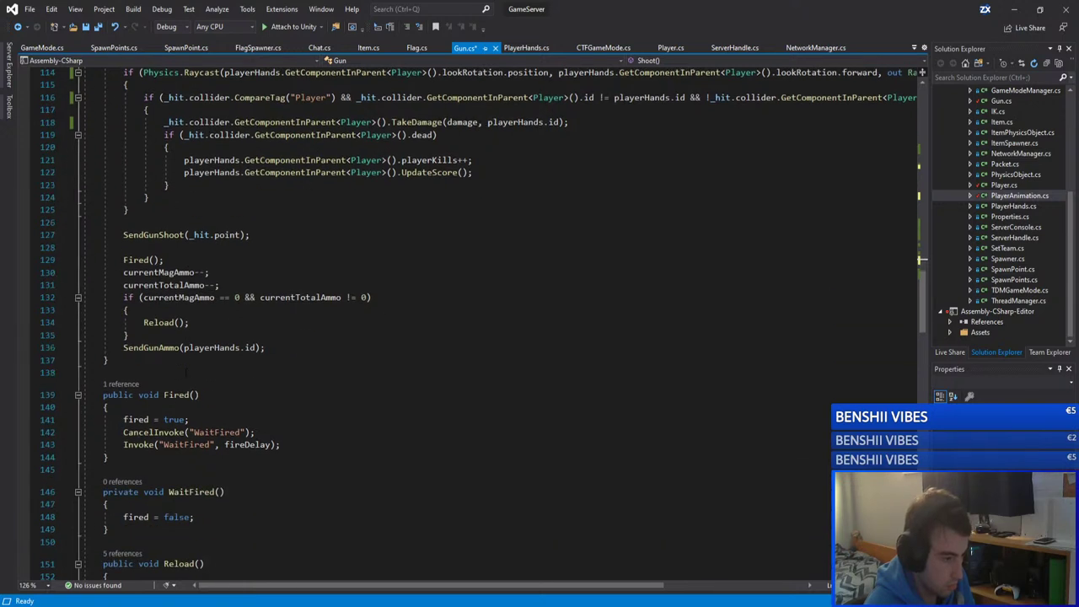
{"action": "scroll", "coordinate": [187, 371], "scroll_direction": "down", "scroll_amount": 3}
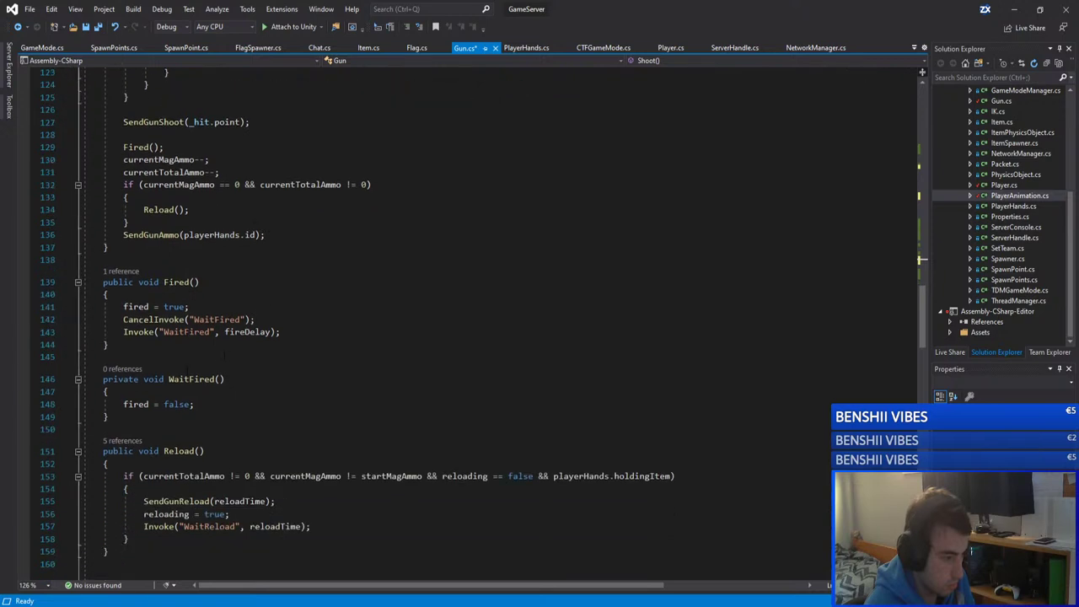
{"action": "double_click", "coordinate": [152, 319]}
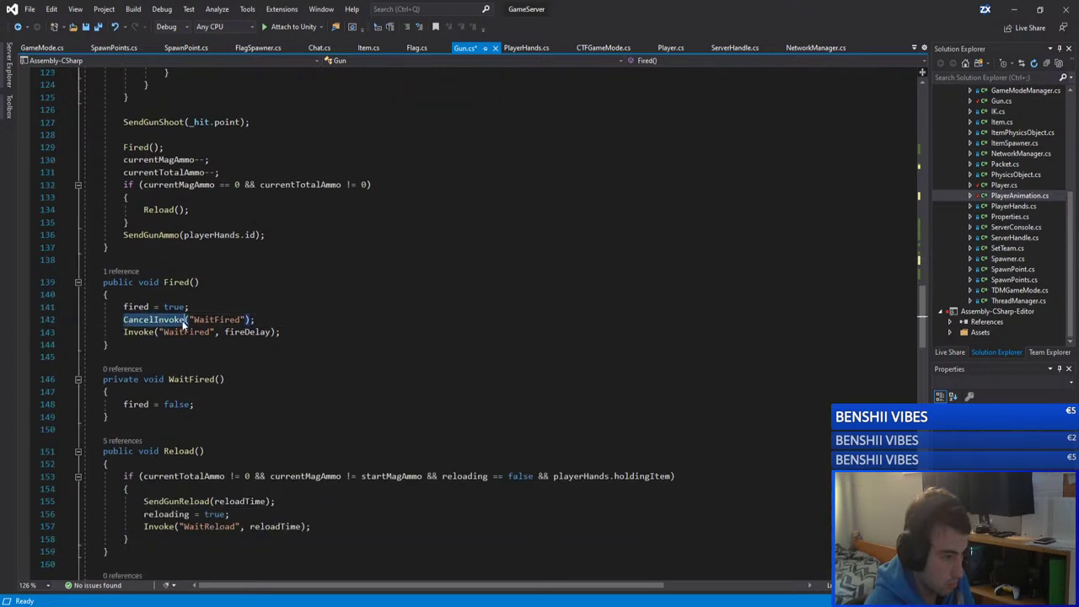
{"action": "double_click", "coordinate": [186, 331]}
{"action": "double_click", "coordinate": [247, 332]}
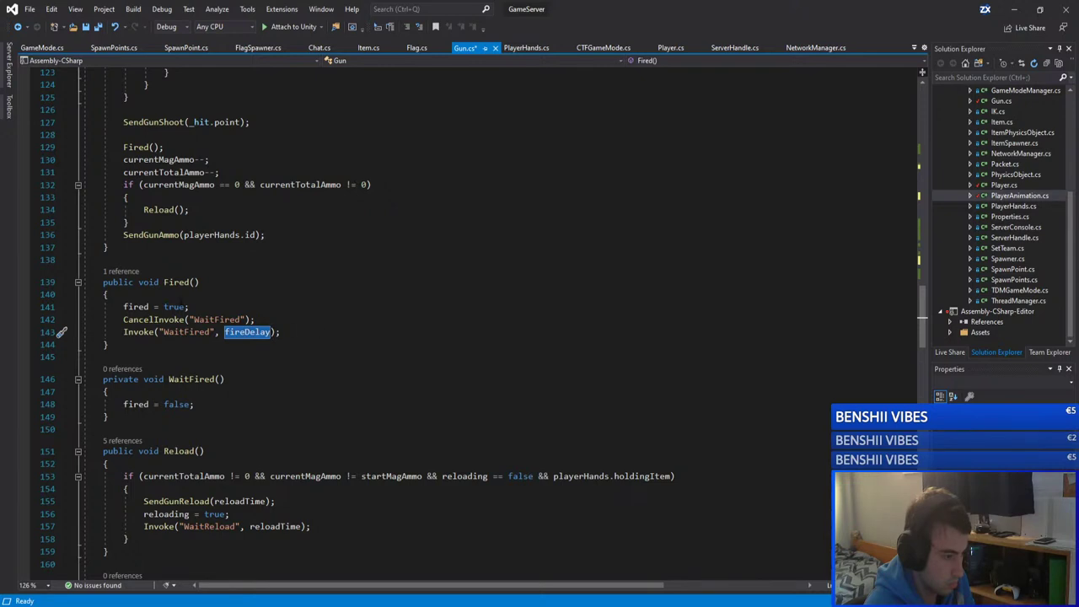
{"action": "left_click", "coordinate": [108, 294]}
{"action": "double_click", "coordinate": [136, 307]}
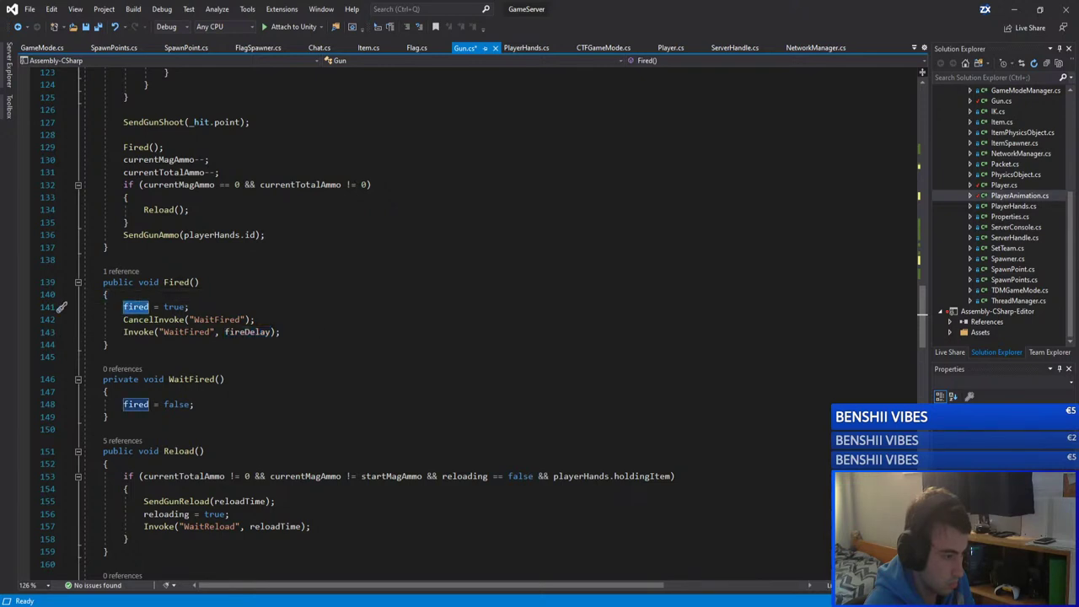
Step: Review ClearHands and ResetHands, then save Gun.cs
{"action": "scroll", "coordinate": [297, 337], "scroll_direction": "down", "scroll_amount": 8}
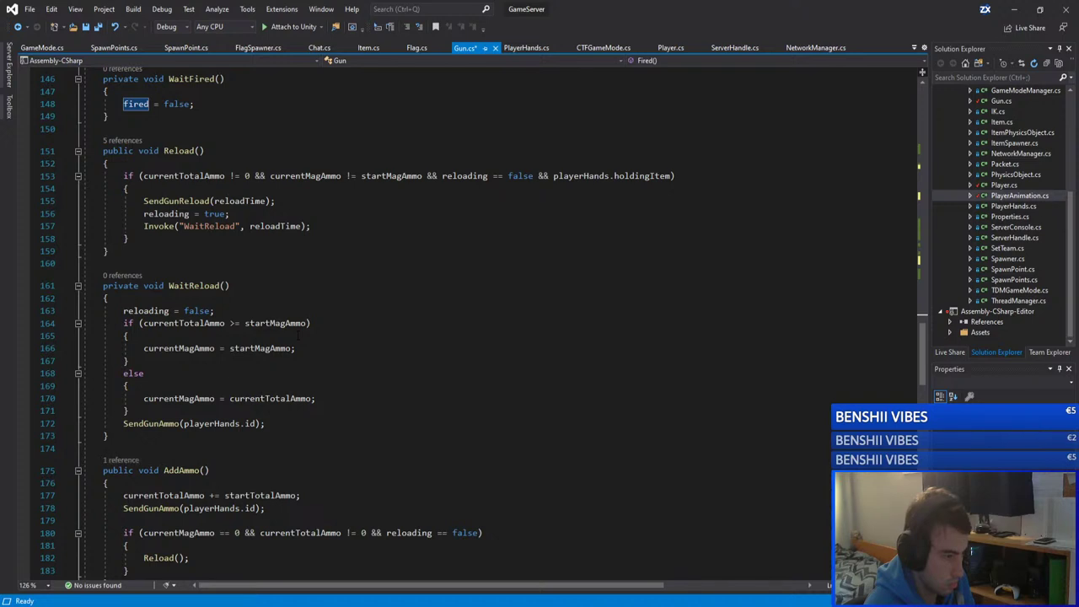
{"action": "scroll", "coordinate": [297, 335], "scroll_direction": "down", "scroll_amount": 9}
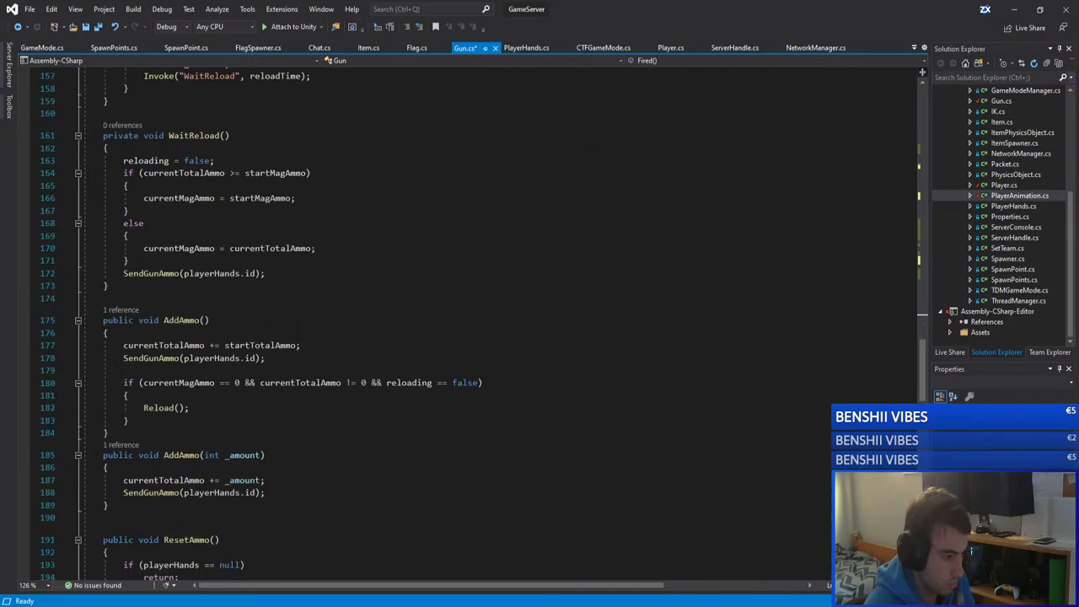
{"action": "scroll", "coordinate": [298, 336], "scroll_direction": "up", "scroll_amount": 20}
{"action": "key", "text": "ctrl+s"}
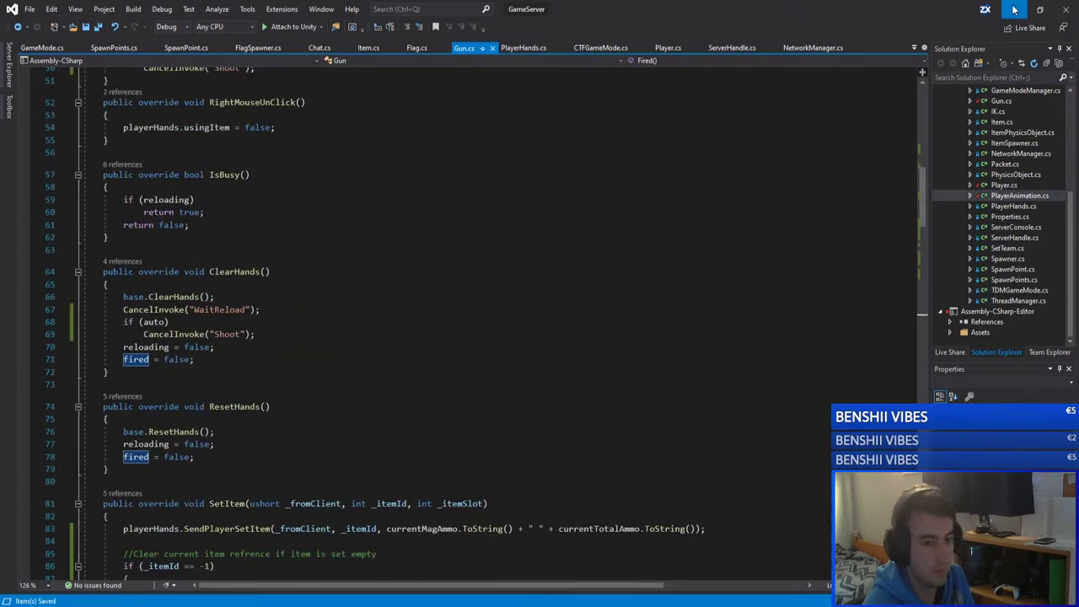
Step: Start play mode in GameClient, then in GameServer, launching the server on port 26955
{"action": "key", "text": "alt+Tab"}
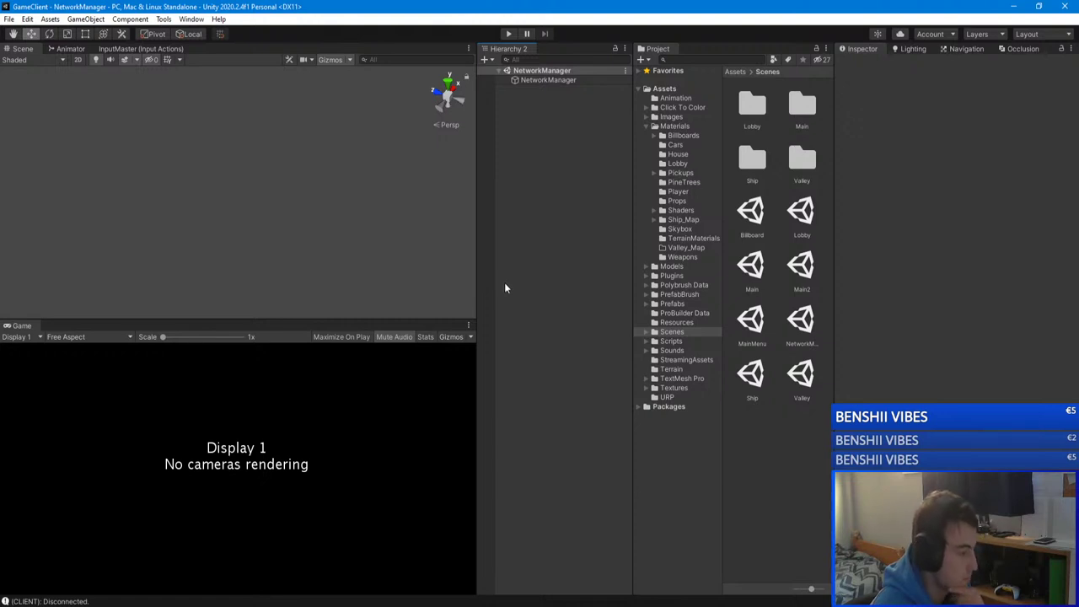
{"action": "left_click", "coordinate": [508, 34]}
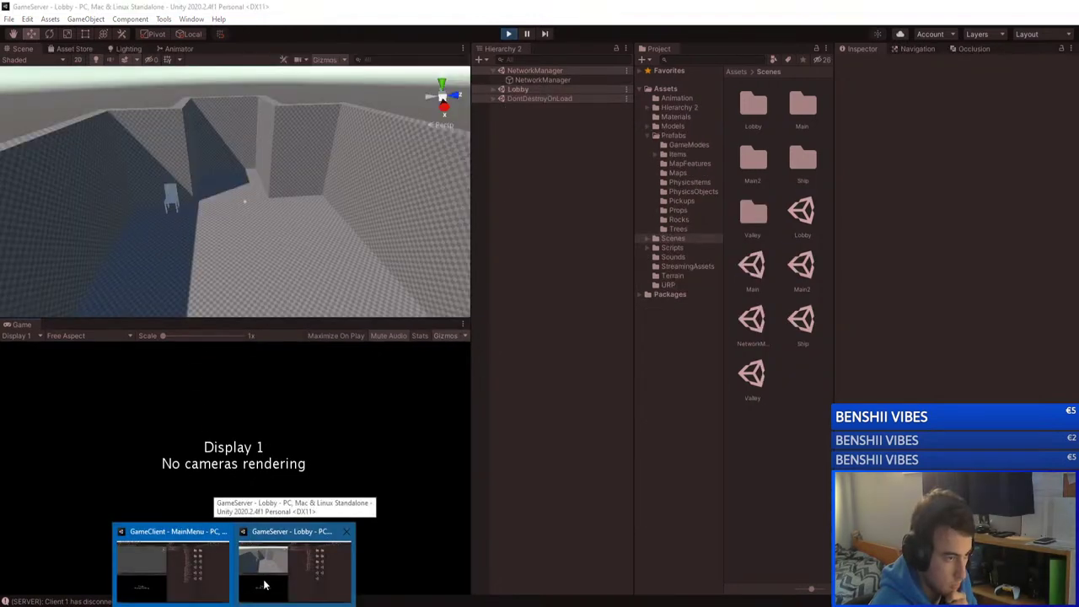
{"action": "left_click", "coordinate": [265, 578]}
{"action": "left_click", "coordinate": [508, 34]}
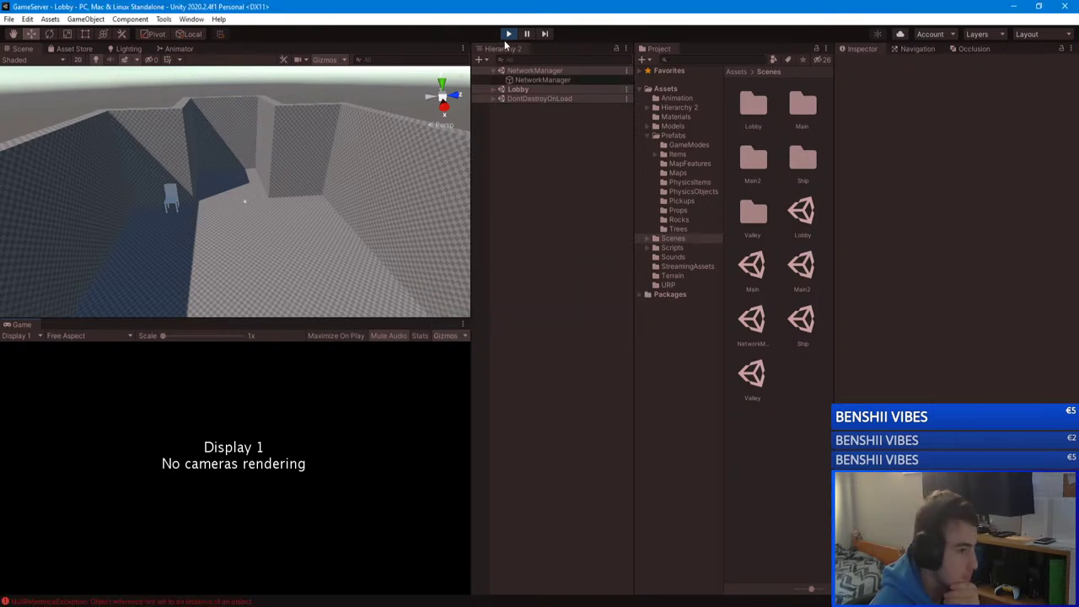
{"action": "left_click", "coordinate": [508, 35]}
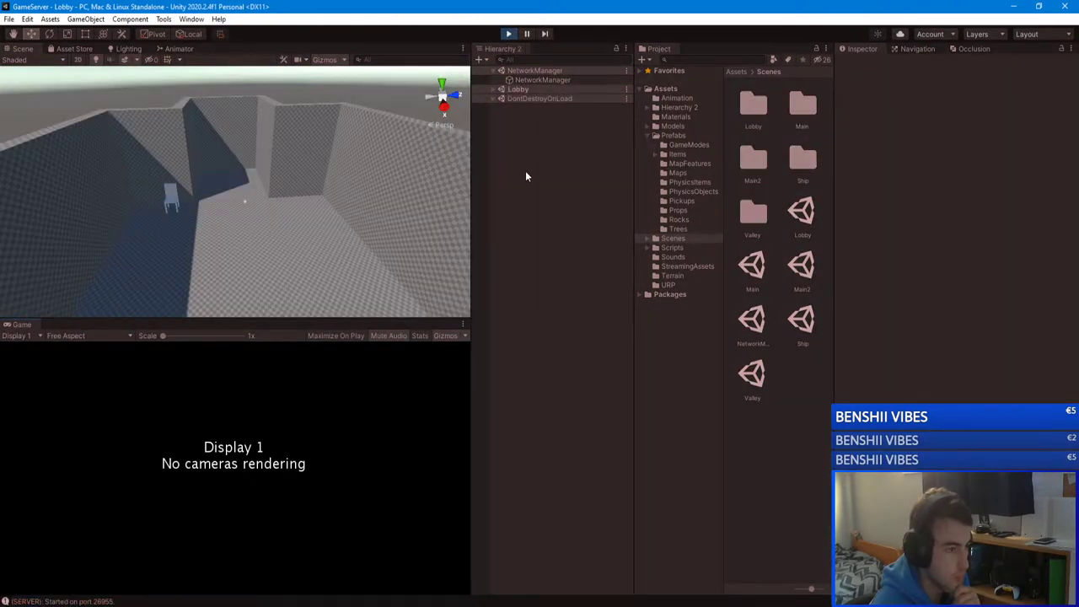
Step: In GameClient, join unityserver and walk around the lobby
{"action": "left_click", "coordinate": [295, 561]}
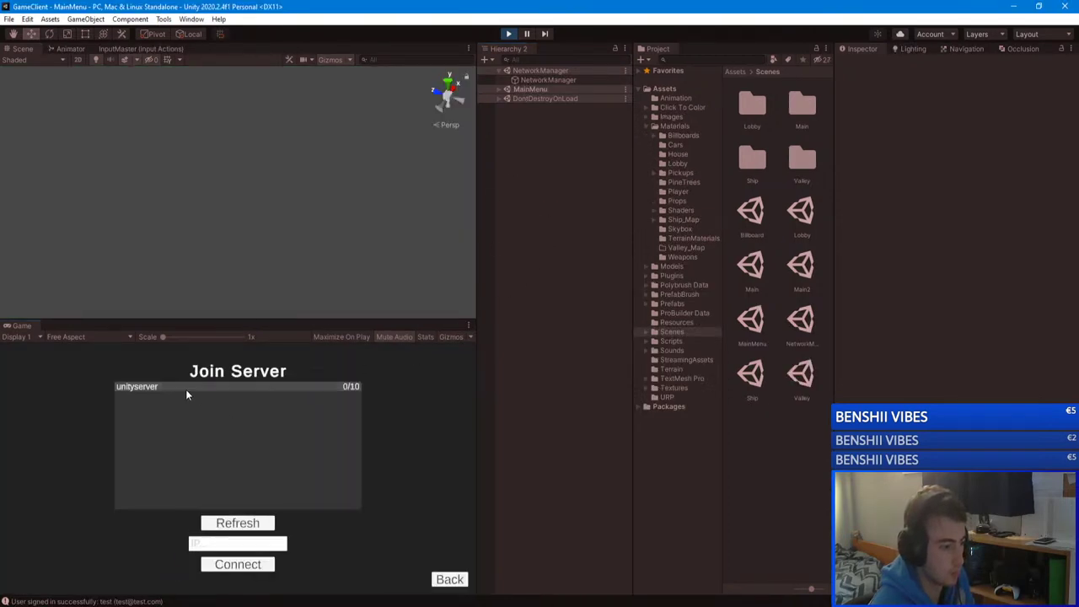
{"action": "left_click", "coordinate": [187, 389]}
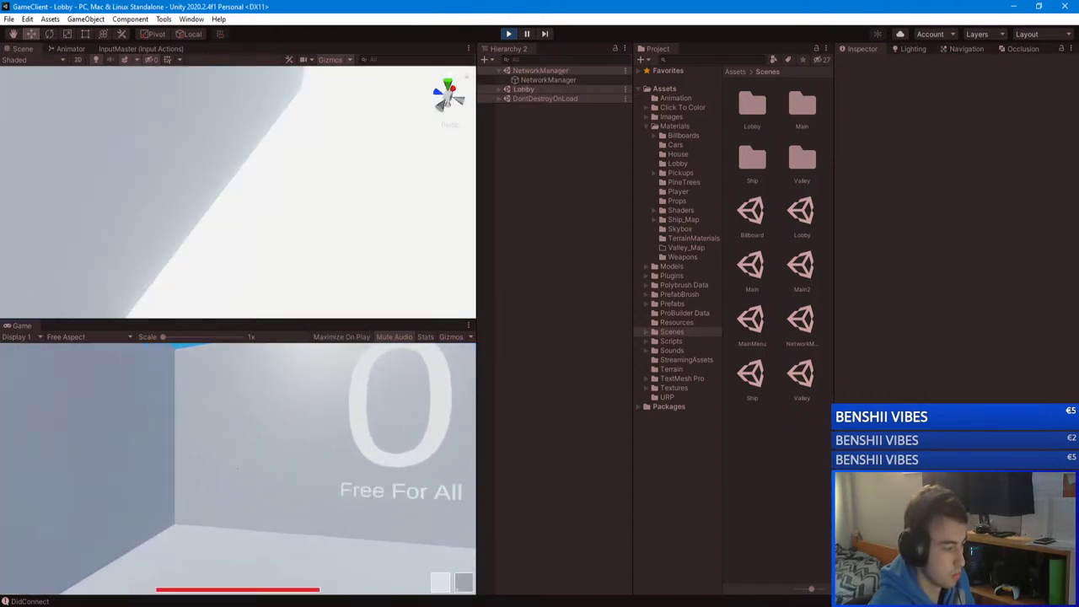
{"action": "key", "text": "s"}
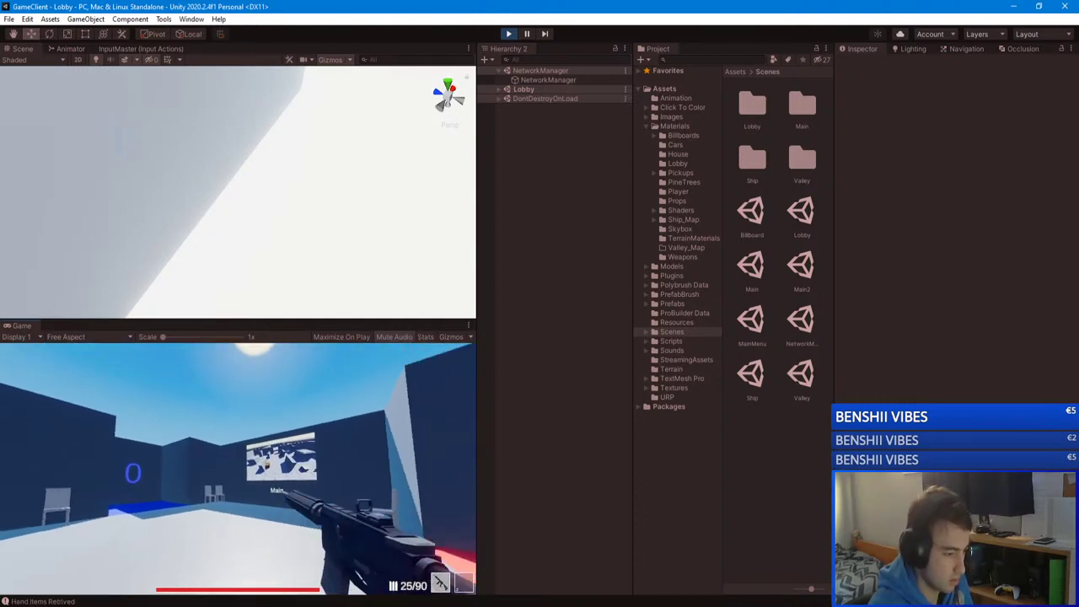
{"action": "key", "text": "Escape"}
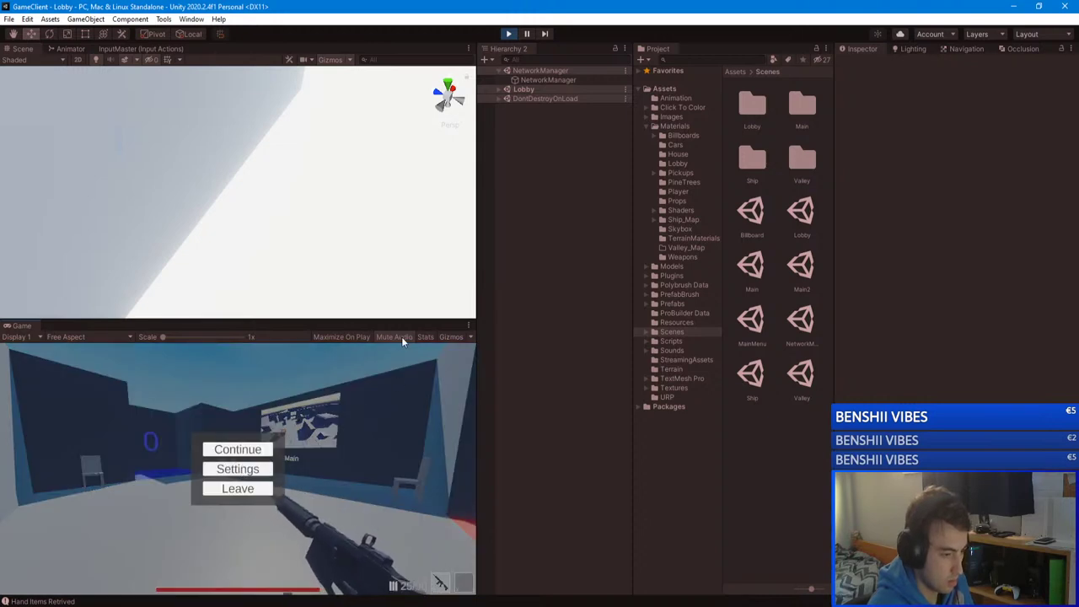
{"action": "left_click", "coordinate": [246, 453]}
Step: Travel to the Main map with F, leave the match, and stop play mode
{"action": "key", "text": "w"}
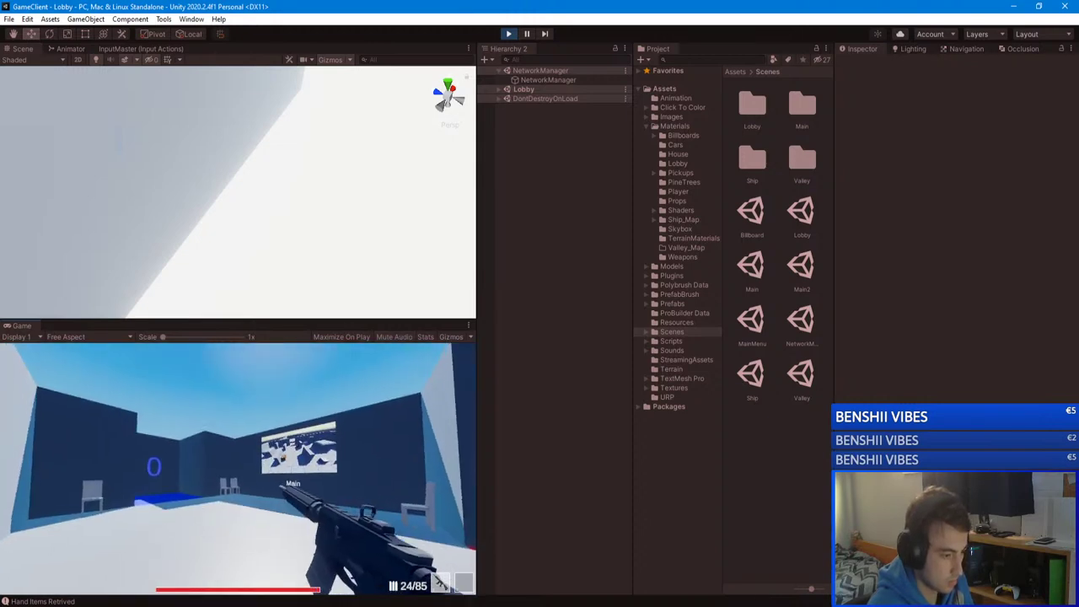
{"action": "key", "text": "w"}
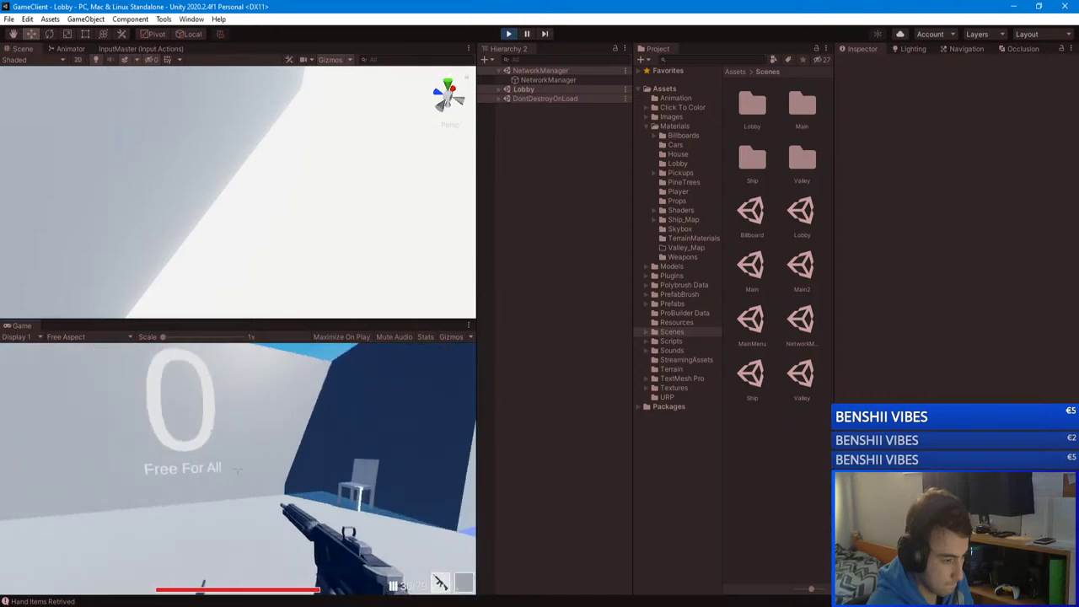
{"action": "key", "text": "f"}
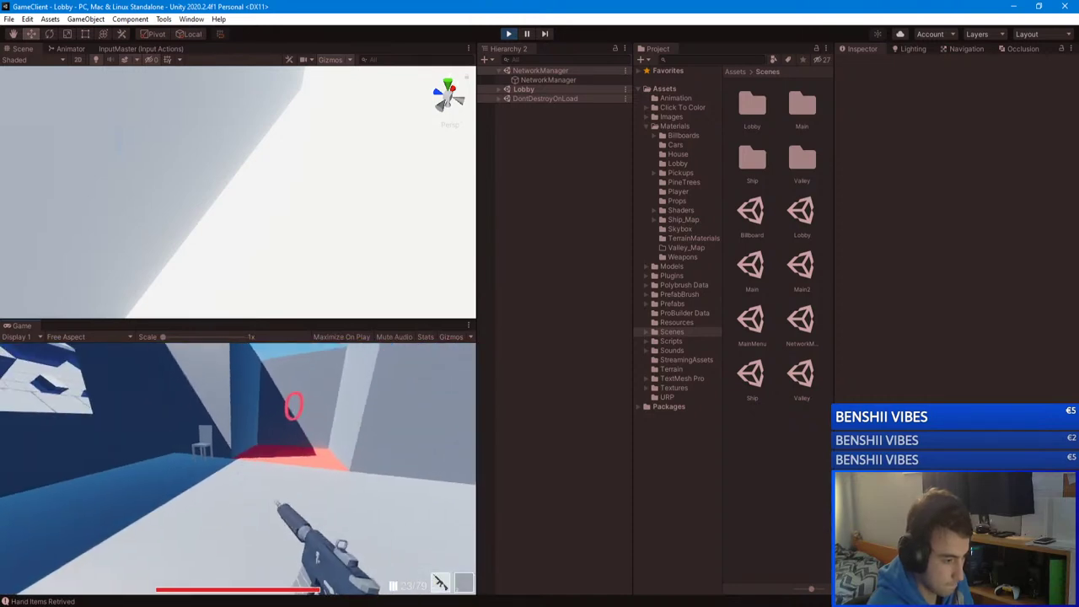
{"action": "key", "text": "Escape"}
{"action": "left_click", "coordinate": [237, 489]}
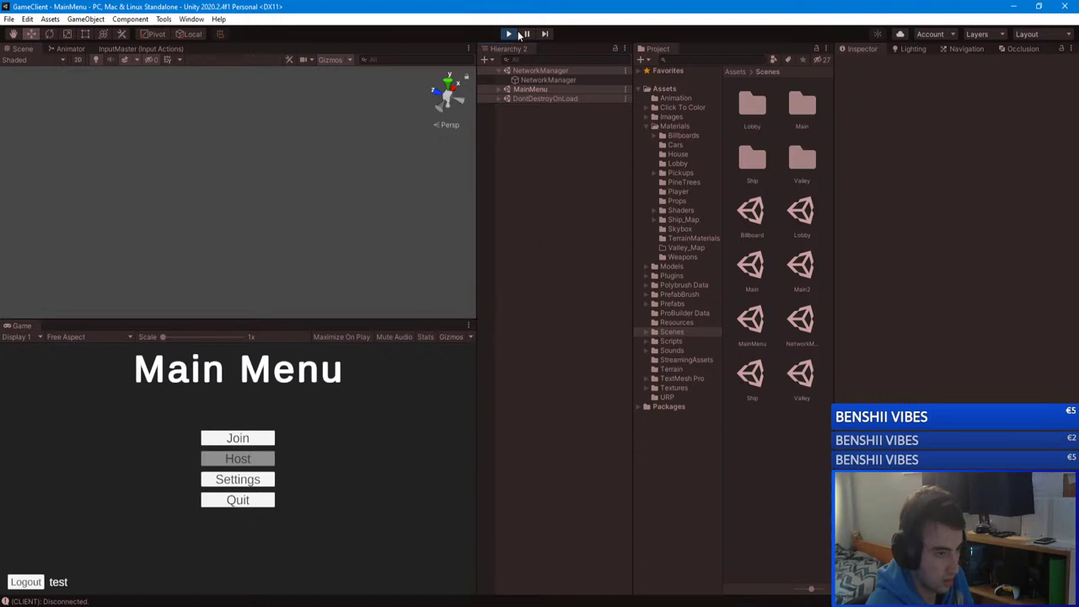
{"action": "left_click", "coordinate": [509, 34]}
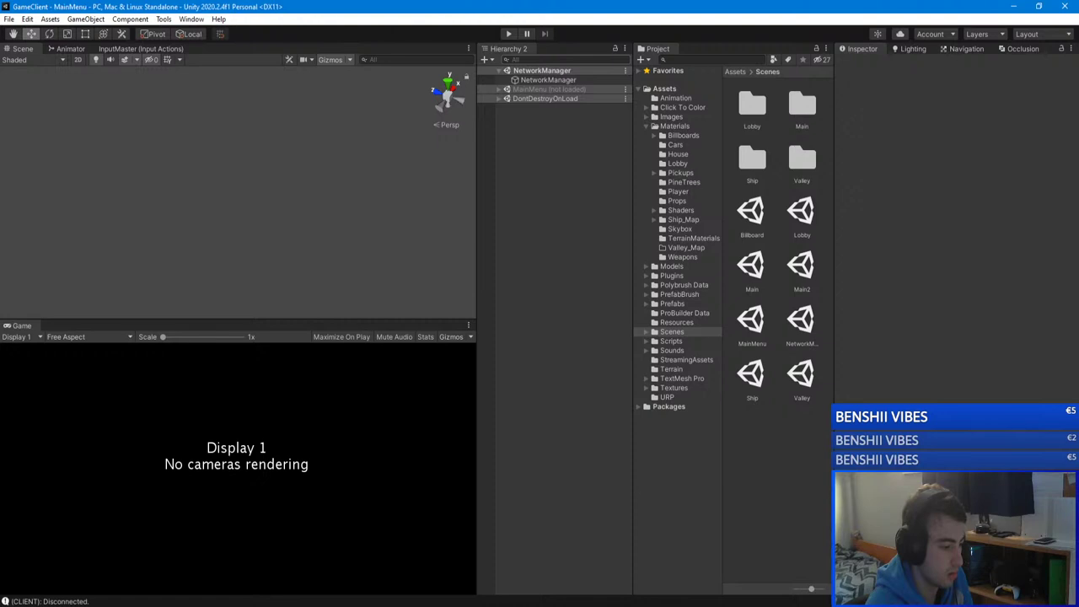
Step: Search Google for "Parrelsync" in Chrome
{"action": "mouse_move", "coordinate": [241, 606]}
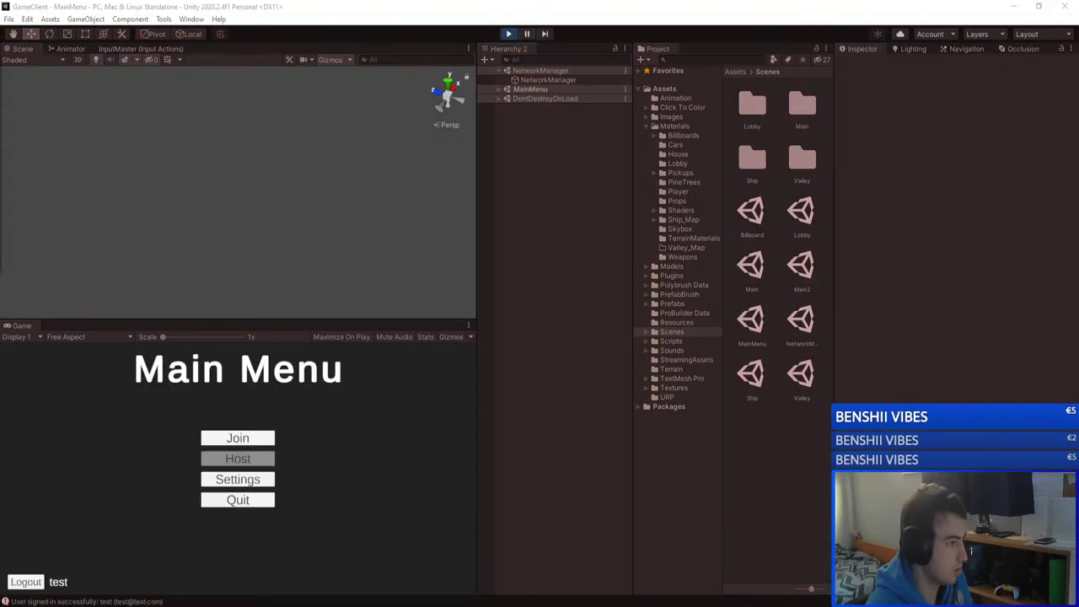
{"action": "key", "text": "alt+Tab"}
{"action": "type", "text": "Parrelsync"}
{"action": "key", "text": "Return"}
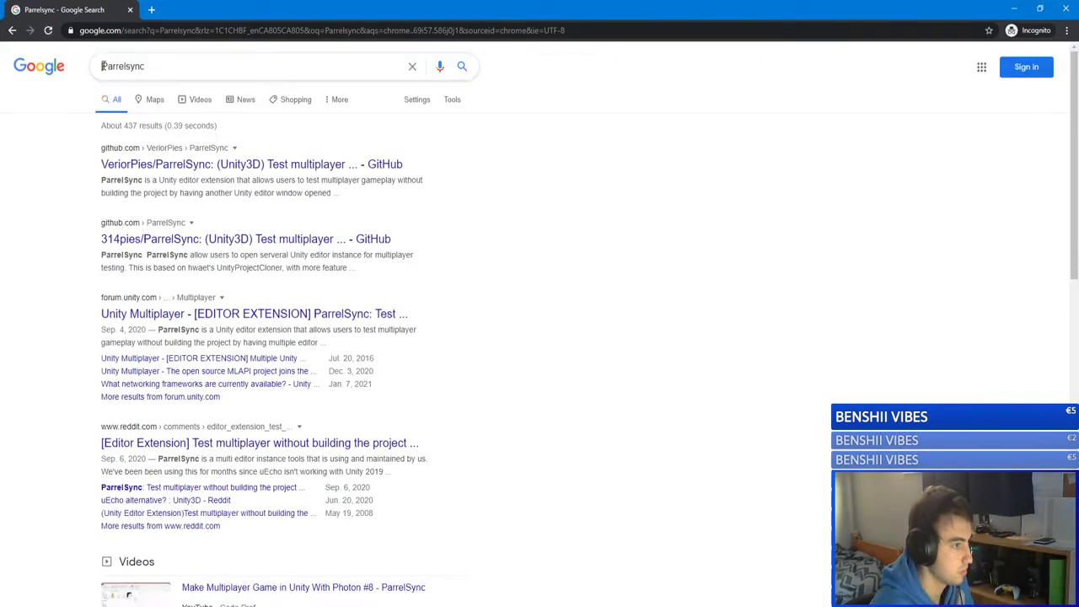
Step: Search for "unity Parrelsync" and open the VeriorPies/ParrelSync GitHub repository
{"action": "left_click", "coordinate": [102, 66]}
{"action": "type", "text": "unity"}
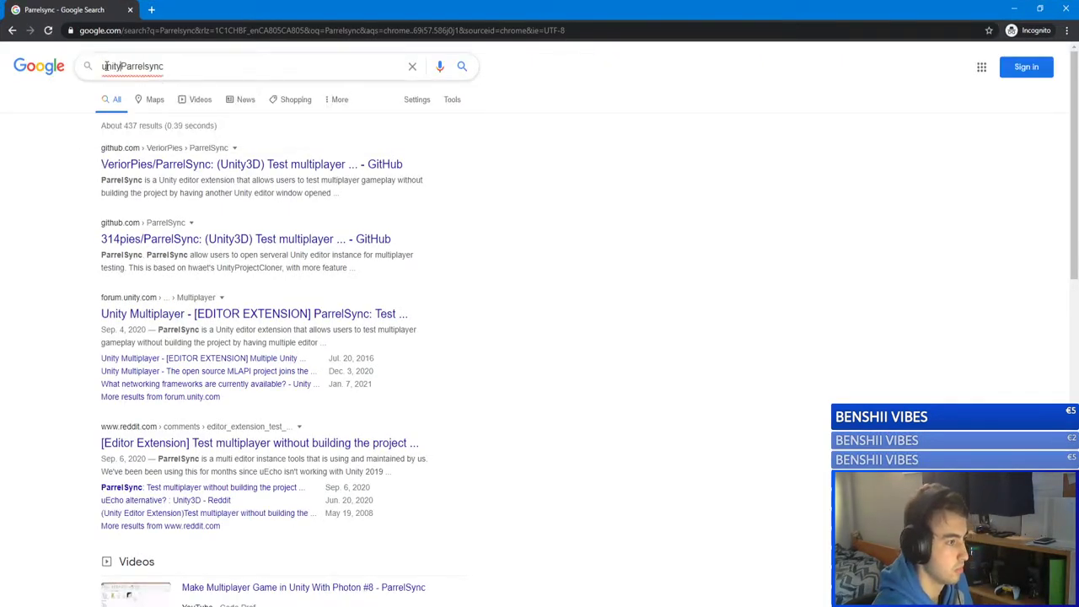
{"action": "key", "text": "Return"}
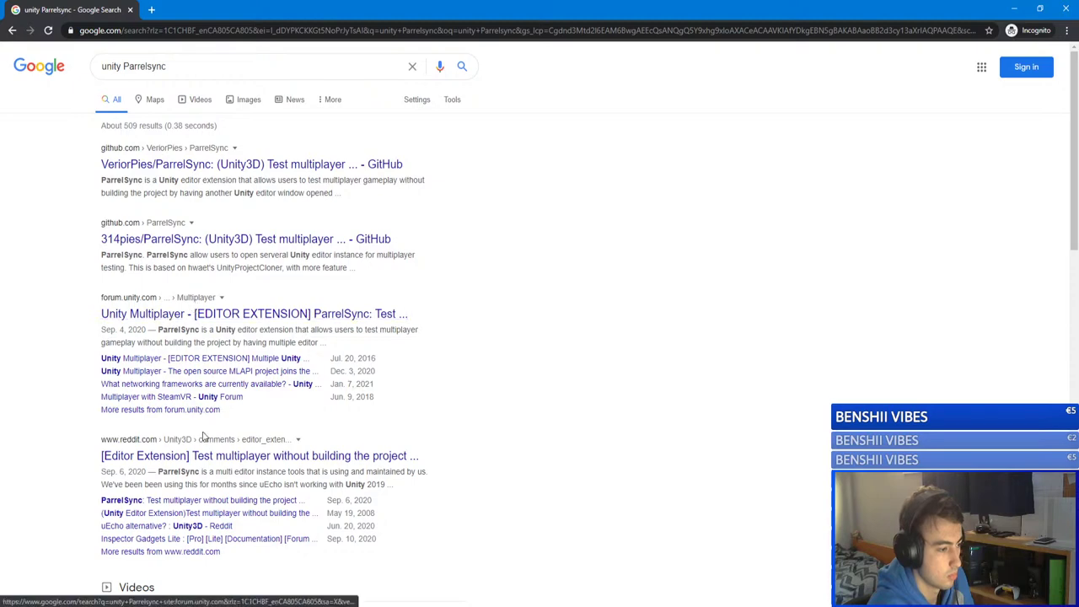
{"action": "left_click", "coordinate": [167, 164]}
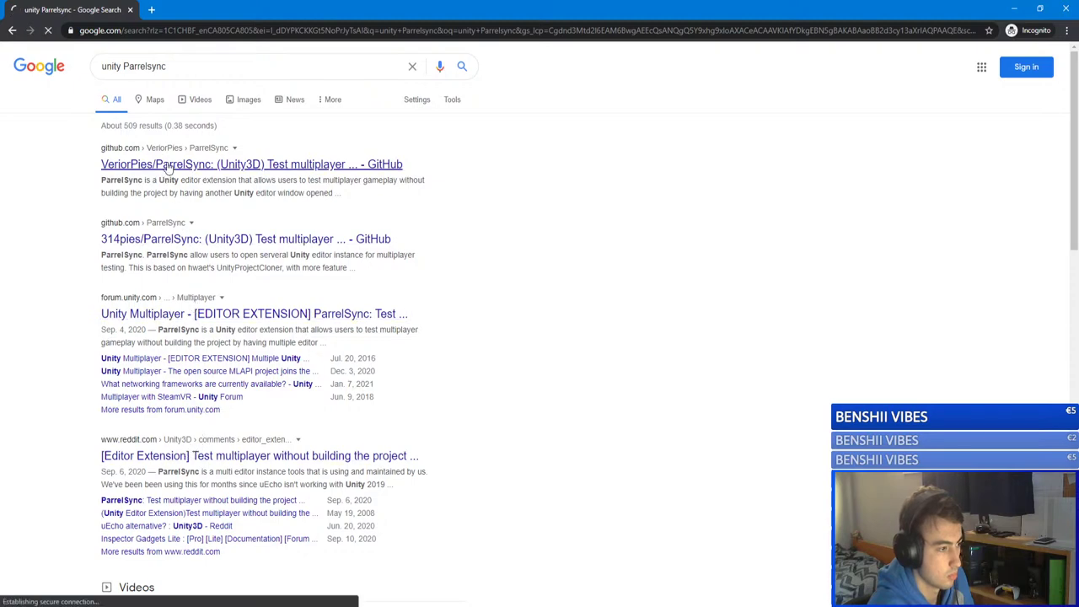
Step: Read through the ParrelSync README and its Features list
{"action": "scroll", "coordinate": [154, 232], "scroll_direction": "down", "scroll_amount": 5}
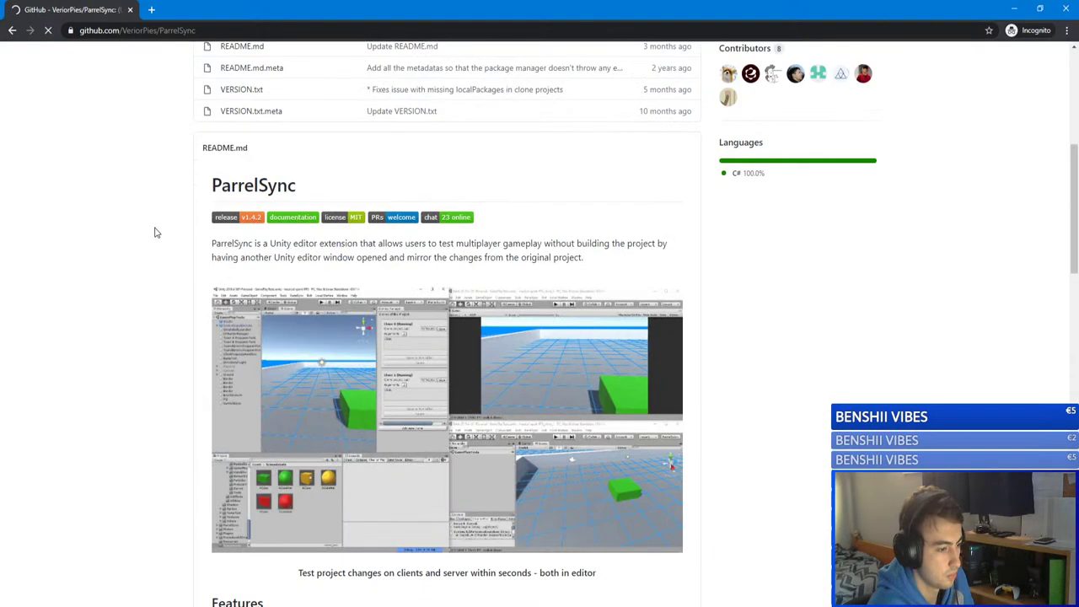
{"action": "scroll", "coordinate": [154, 231], "scroll_direction": "down", "scroll_amount": 2}
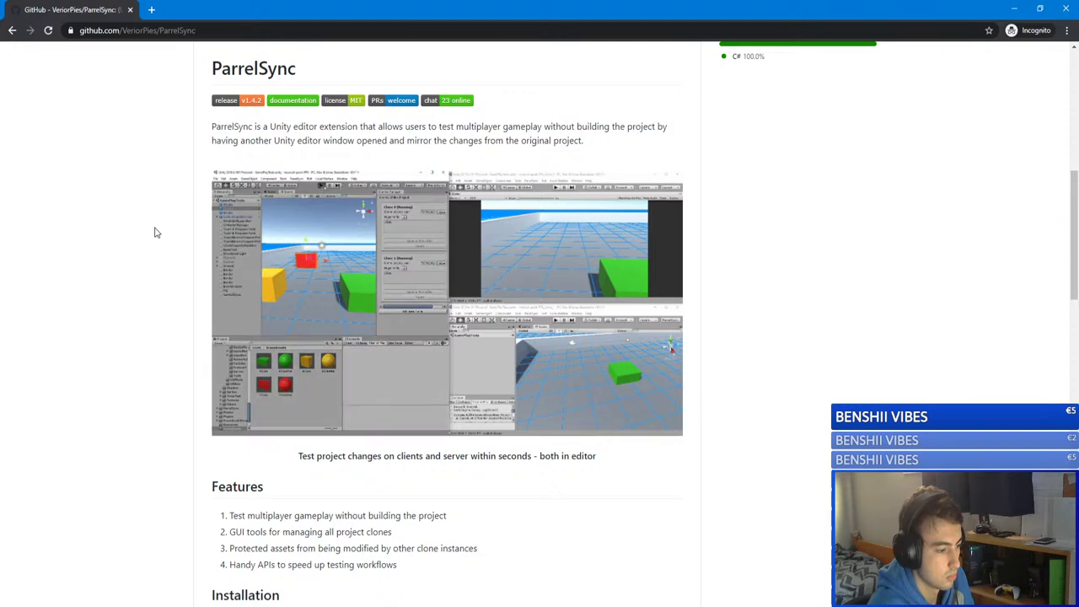
{"action": "scroll", "coordinate": [154, 232], "scroll_direction": "down", "scroll_amount": 2}
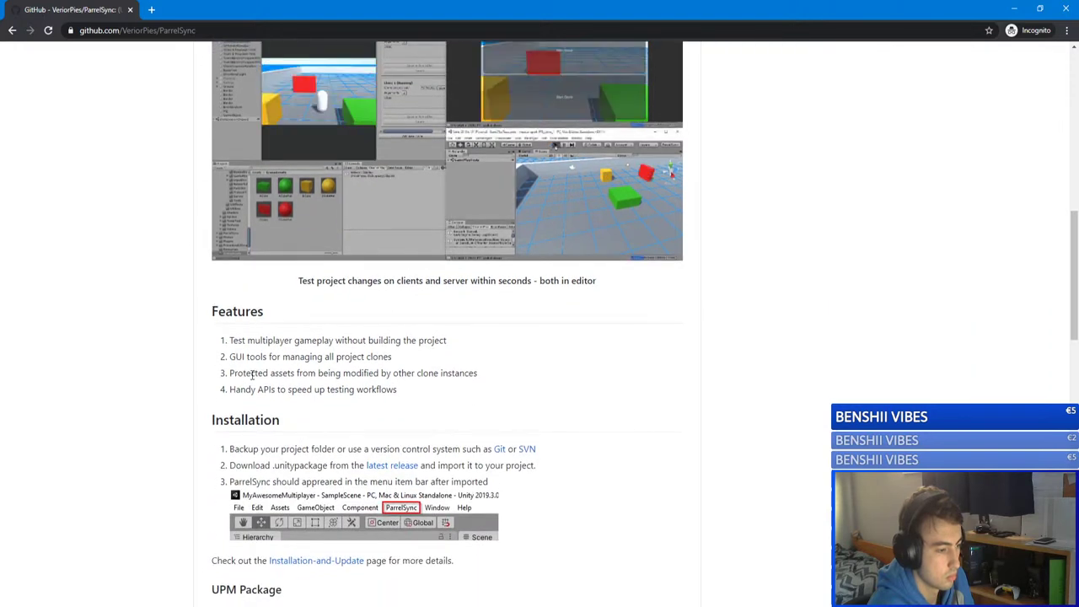
{"action": "left_click_drag", "start_coordinate": [243, 373], "coordinate": [477, 375]}
{"action": "left_click", "coordinate": [408, 390]}
{"action": "left_click_drag", "start_coordinate": [408, 390], "coordinate": [229, 390]}
{"action": "scroll", "coordinate": [399, 341], "scroll_direction": "down", "scroll_amount": 2}
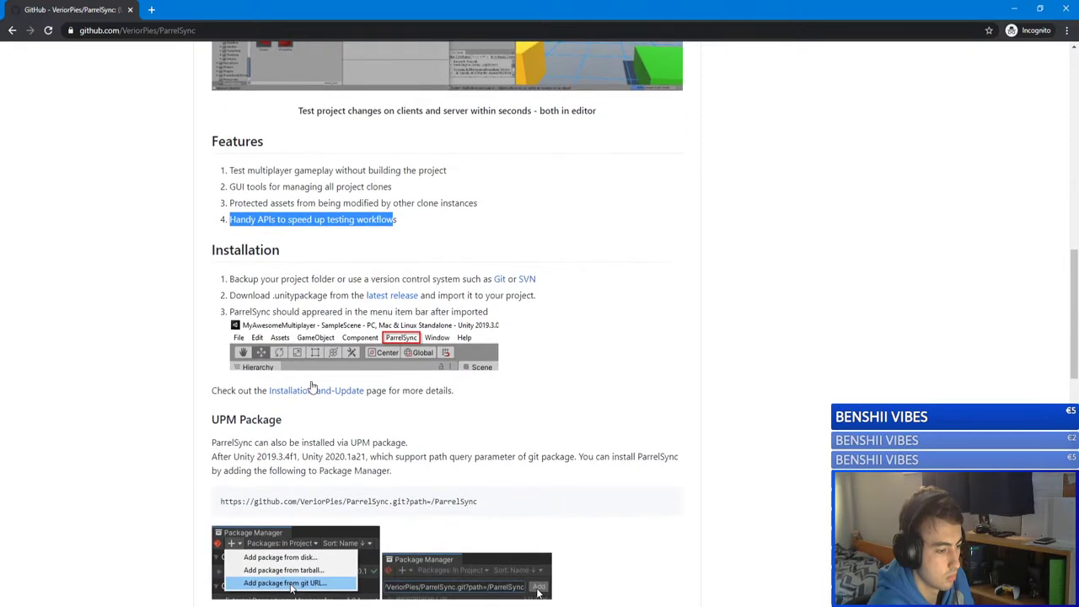
{"action": "scroll", "coordinate": [399, 341], "scroll_direction": "down", "scroll_amount": 3}
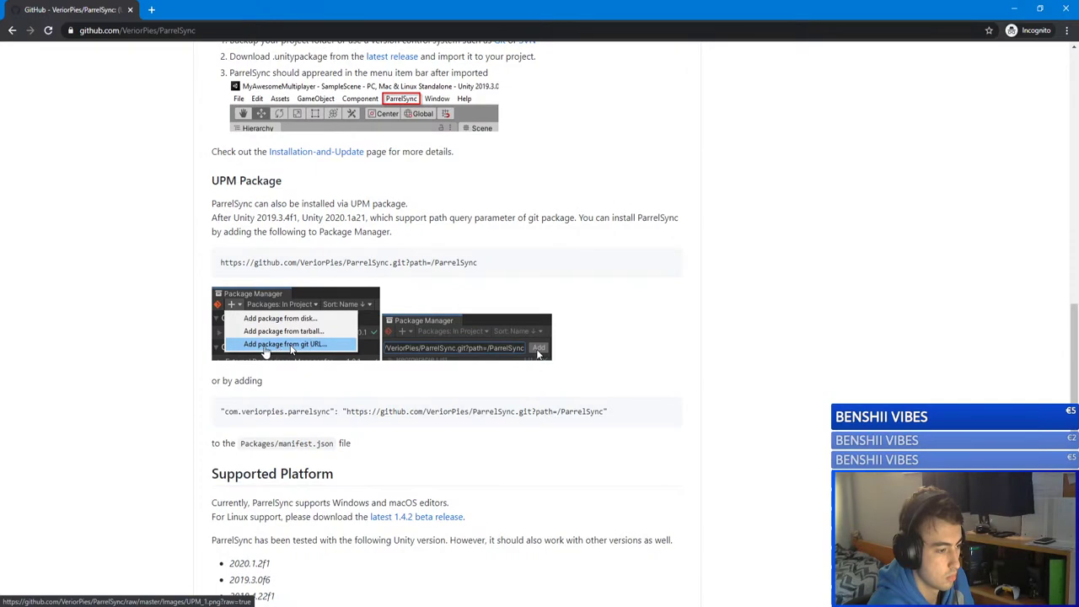
{"action": "scroll", "coordinate": [299, 347], "scroll_direction": "down", "scroll_amount": 7}
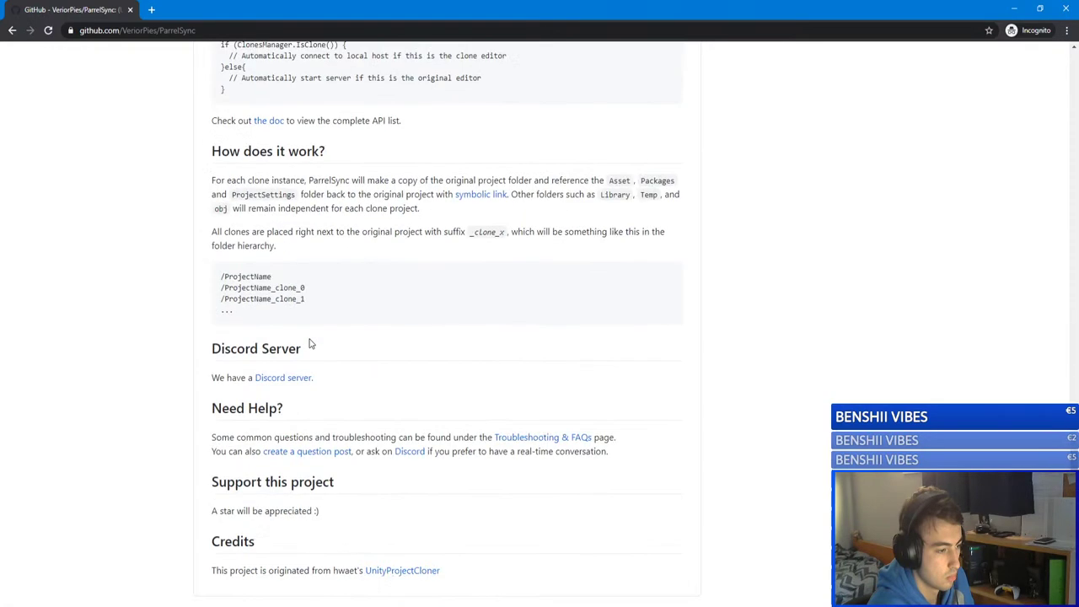
{"action": "scroll", "coordinate": [312, 337], "scroll_direction": "up", "scroll_amount": 20}
{"action": "scroll", "coordinate": [313, 332], "scroll_direction": "down", "scroll_amount": 5}
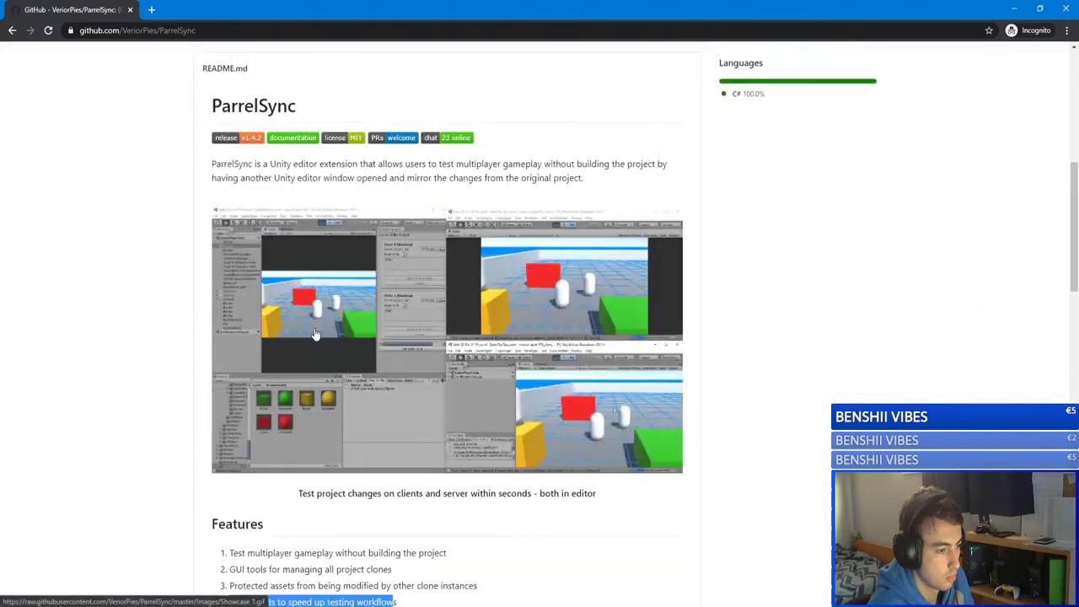
Step: View the README showcase GIF, close its tab, and shrink the Chrome window
{"action": "left_click", "coordinate": [349, 327]}
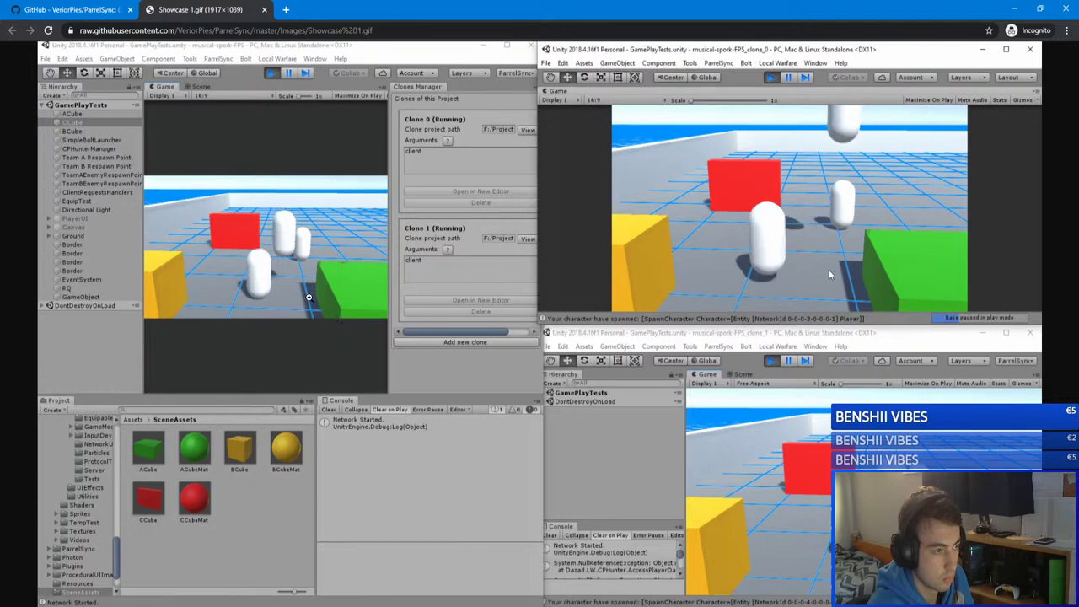
{"action": "left_click", "coordinate": [264, 10]}
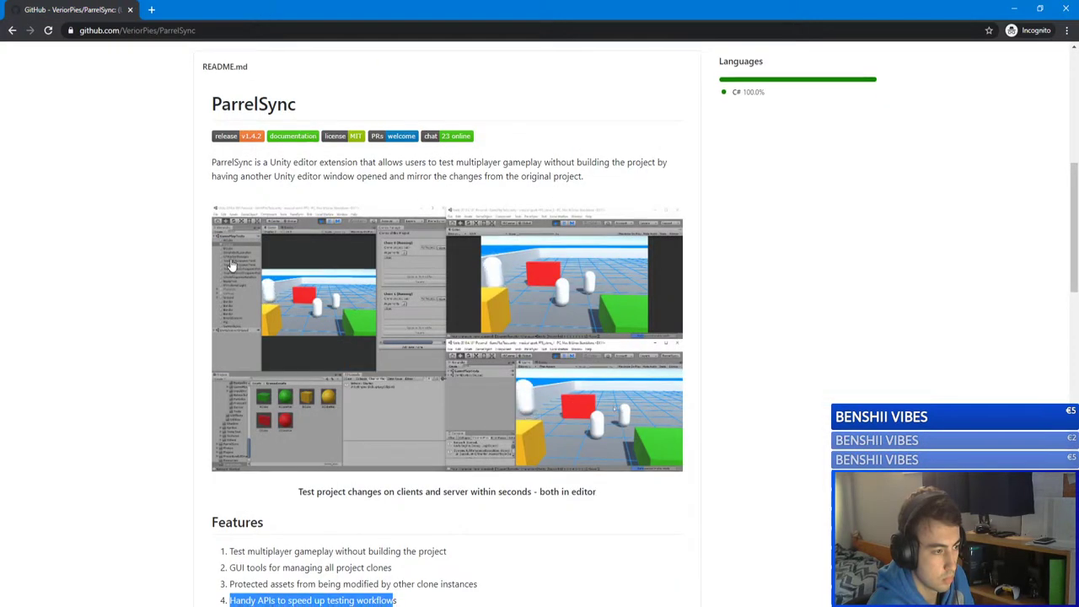
{"action": "scroll", "coordinate": [231, 261], "scroll_direction": "up", "scroll_amount": 6}
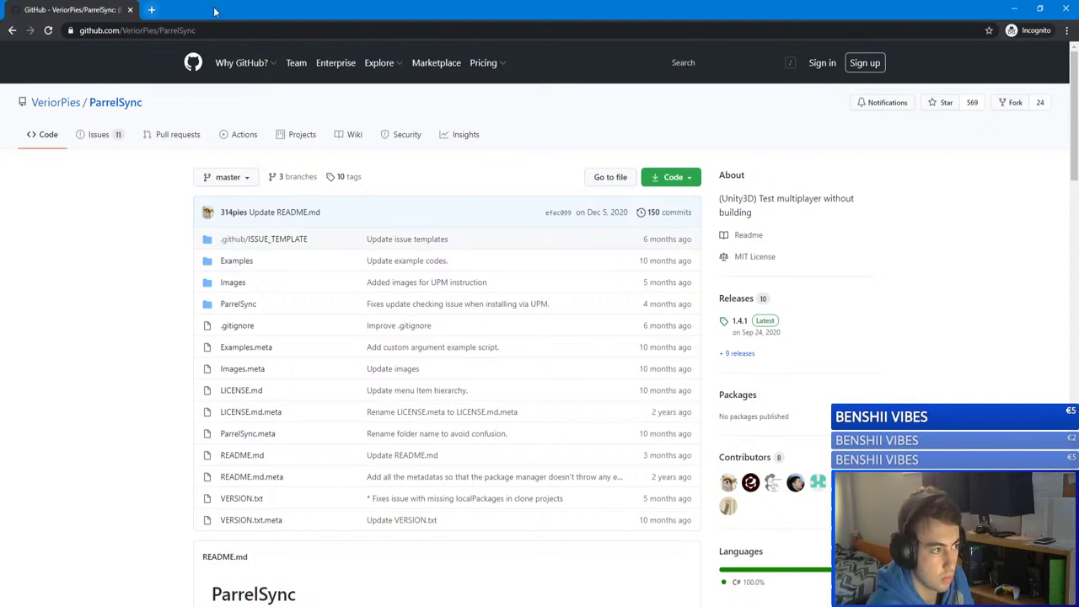
{"action": "left_click_drag", "start_coordinate": [558, 12], "coordinate": [392, 26]}
Step: Minimize Chrome, then refresh the server list and join unityserver
{"action": "left_click", "coordinate": [574, 27]}
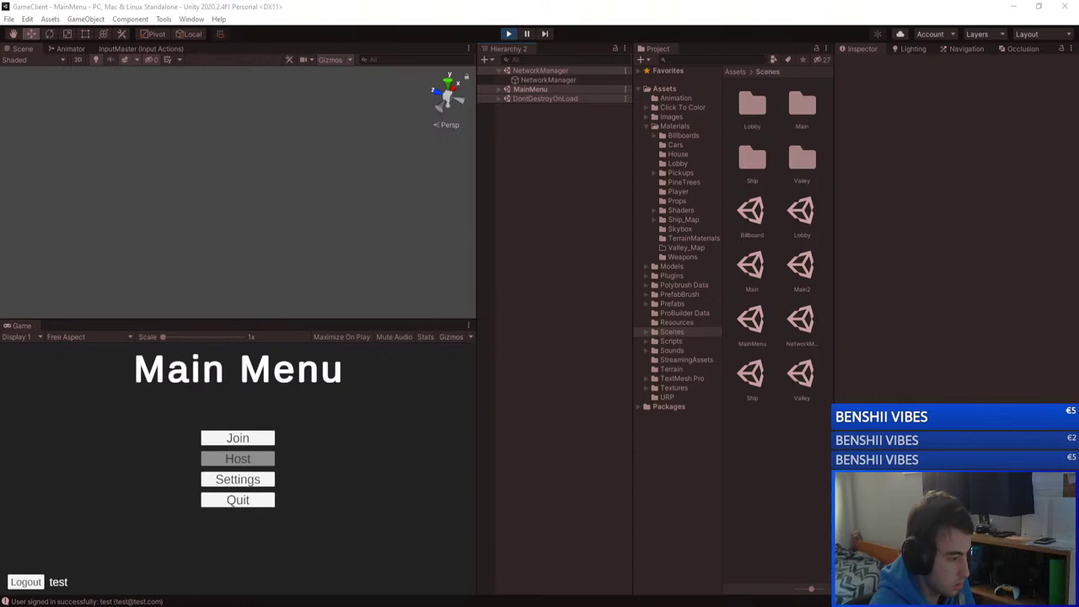
{"action": "left_click", "coordinate": [265, 437]}
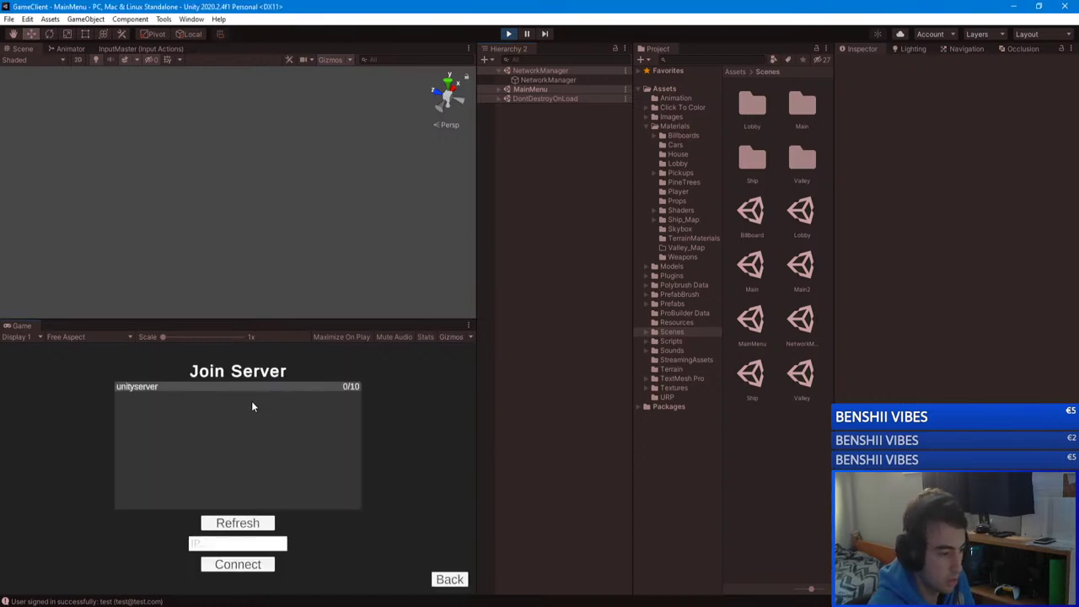
{"action": "left_click", "coordinate": [238, 522]}
{"action": "left_click", "coordinate": [184, 387]}
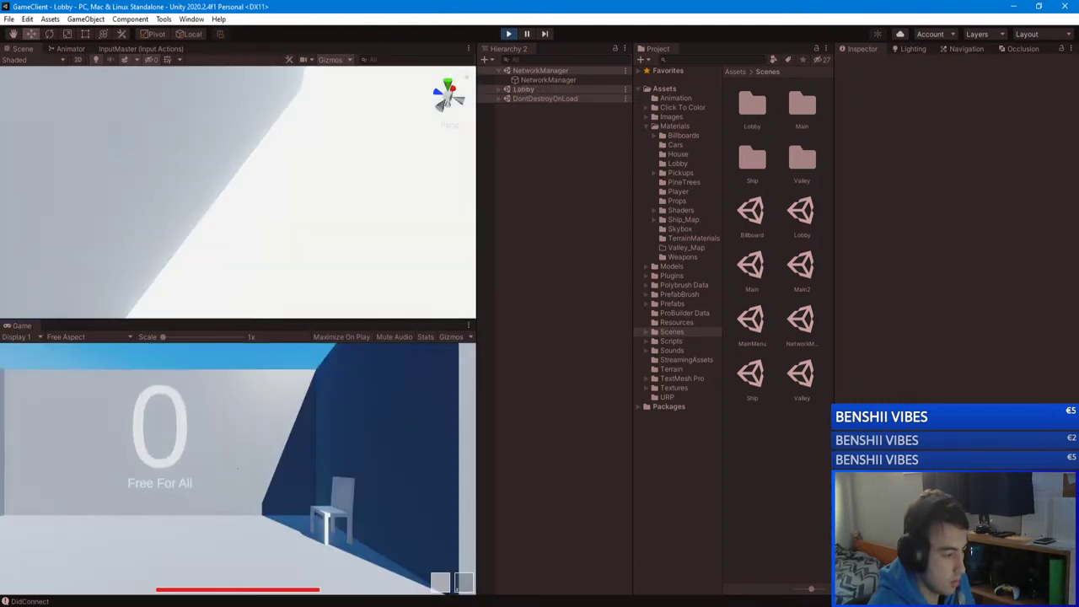
Step: Walk the Lobby past the Free For All and Main signs, then open the pause menu
{"action": "key", "text": "w"}
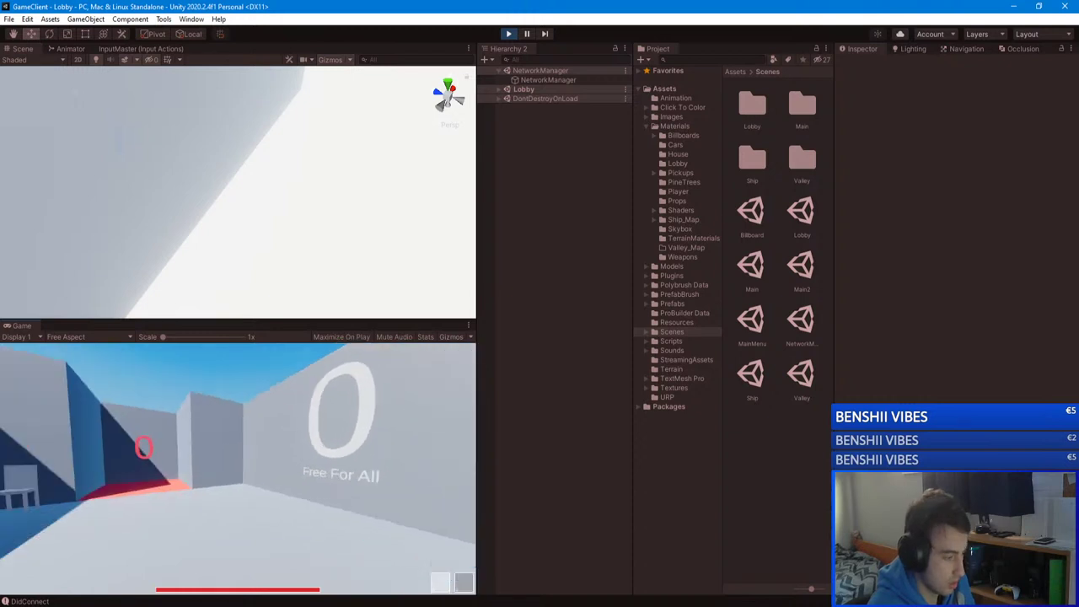
{"action": "key", "text": "w"}
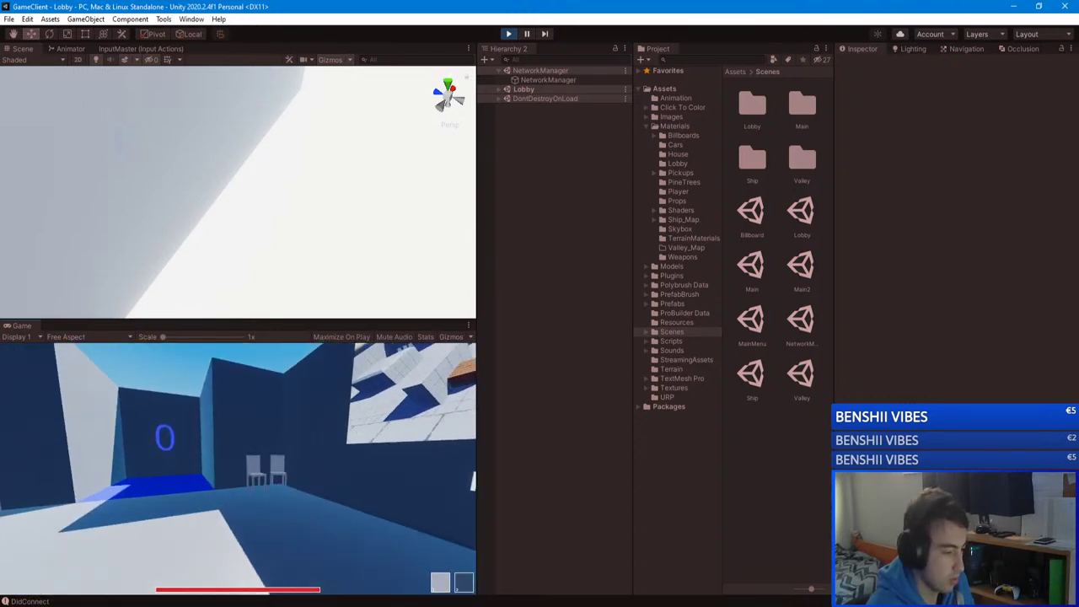
{"action": "key", "text": "w"}
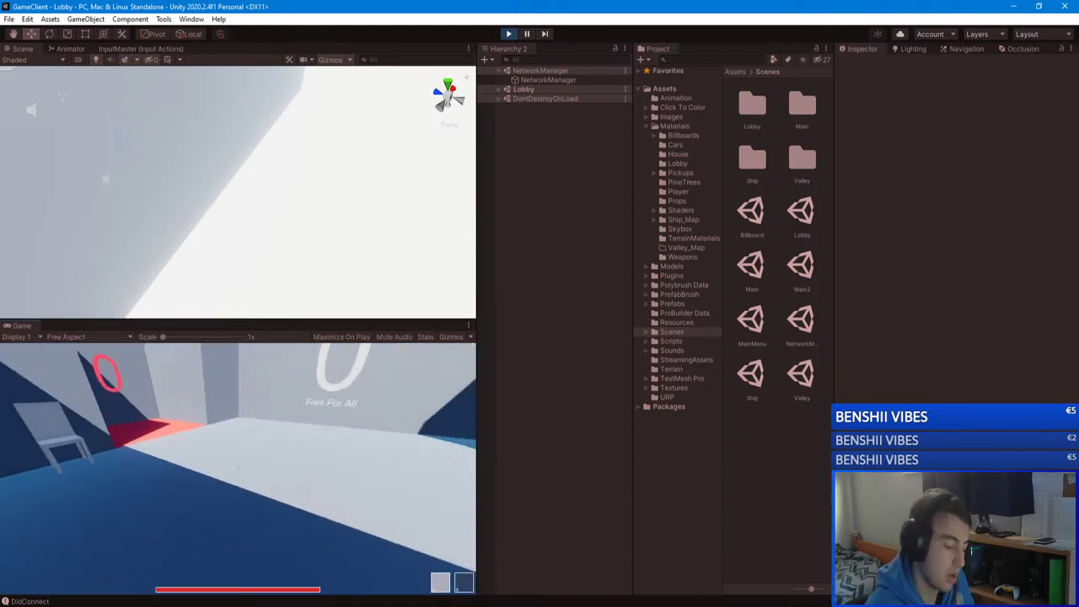
{"action": "key", "text": "w"}
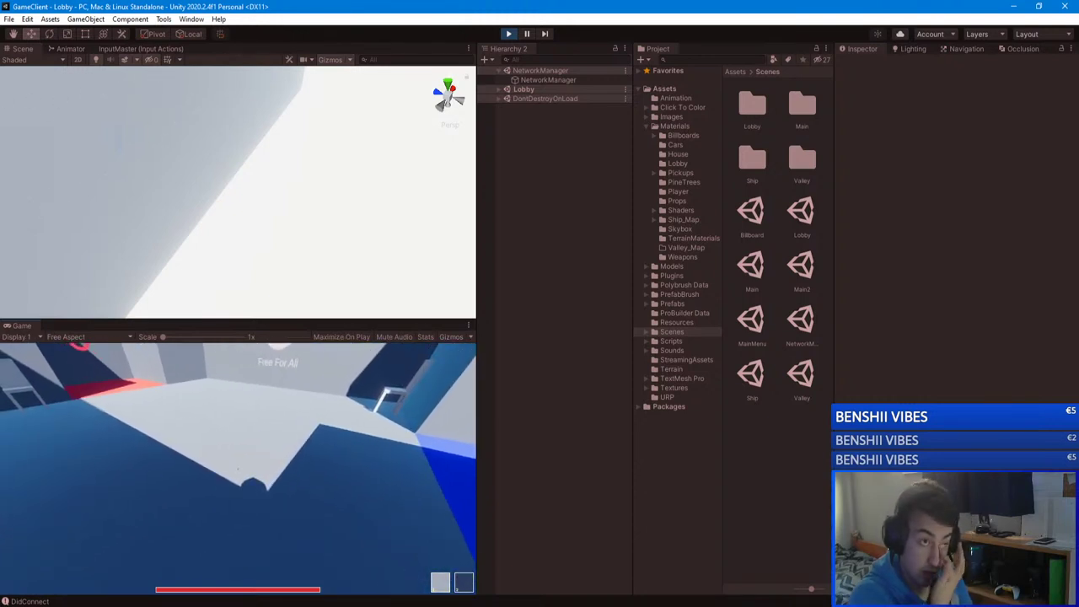
{"action": "key", "text": "w"}
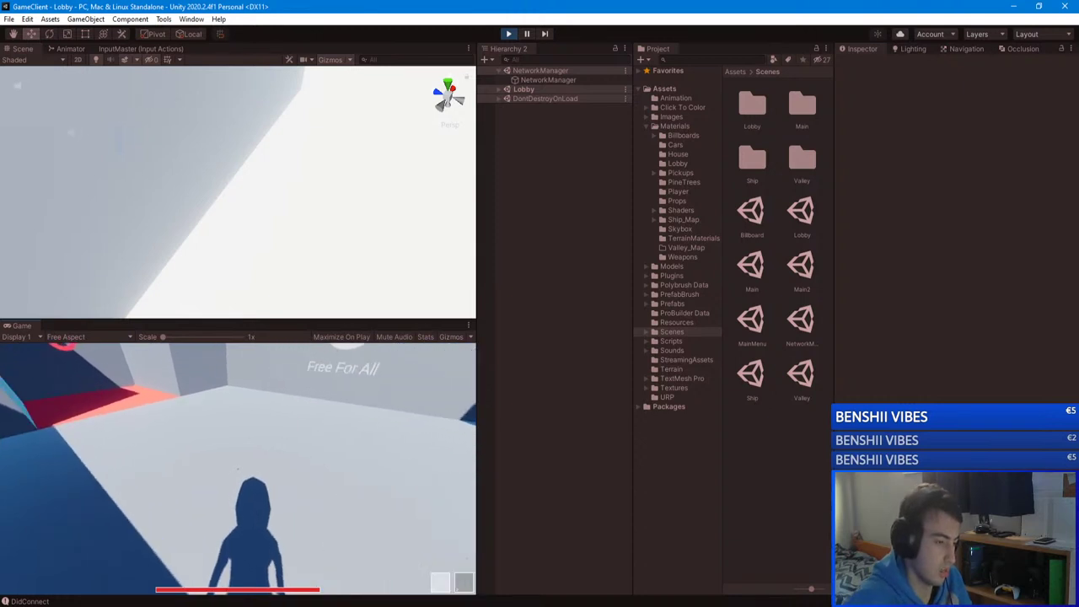
{"action": "key", "text": "w"}
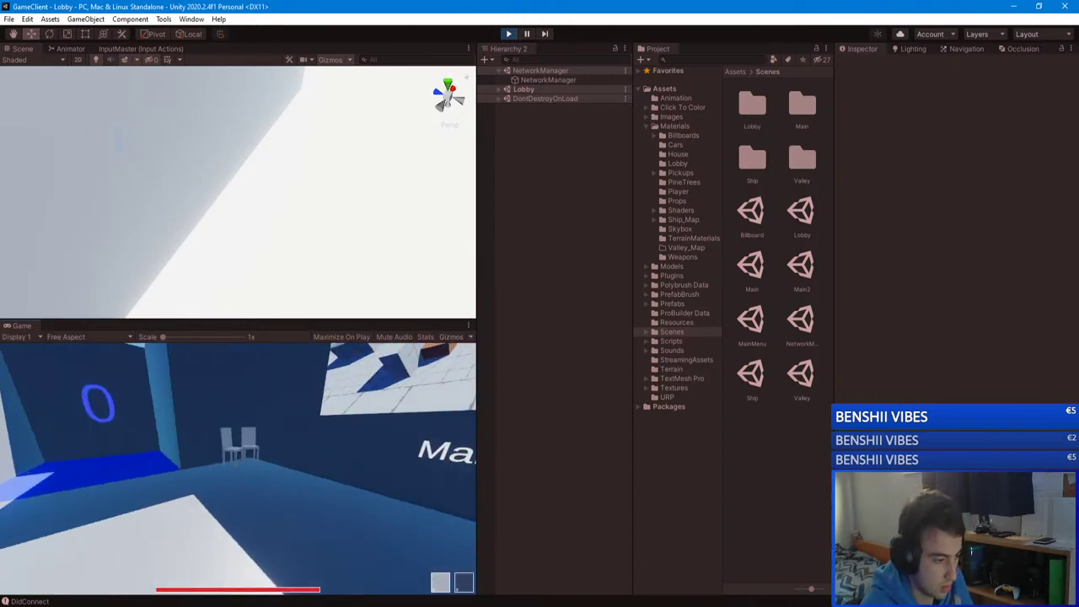
{"action": "key", "text": "w"}
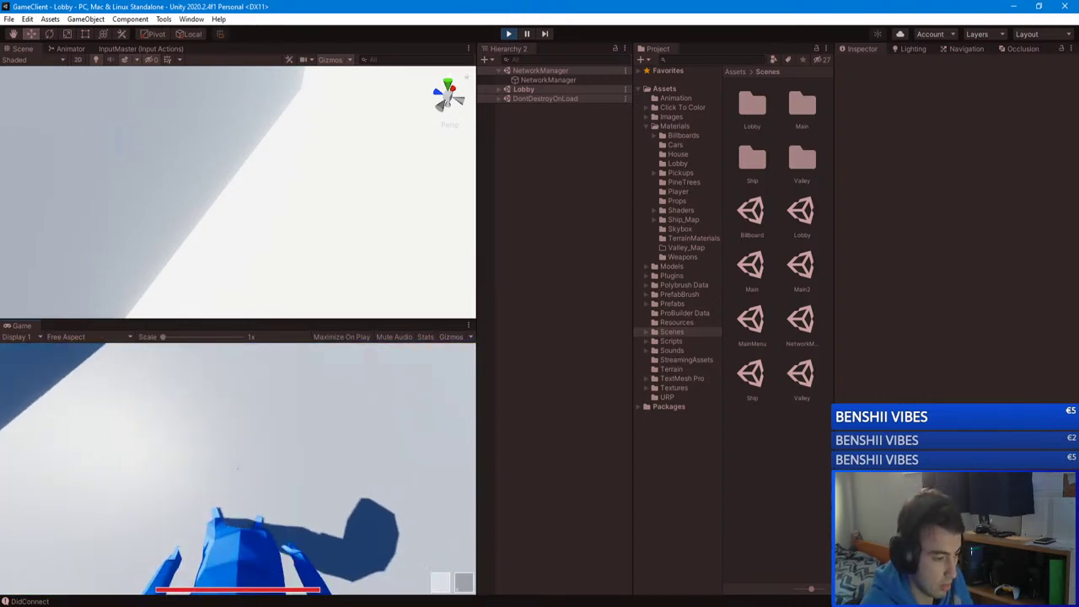
{"action": "key", "text": "w"}
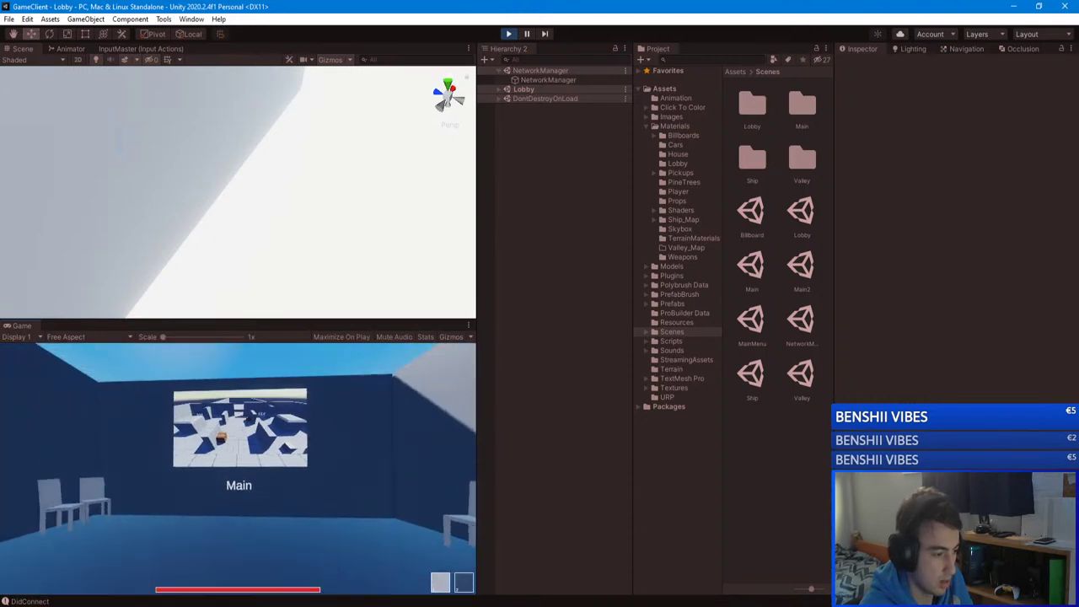
{"action": "key", "text": "Escape"}
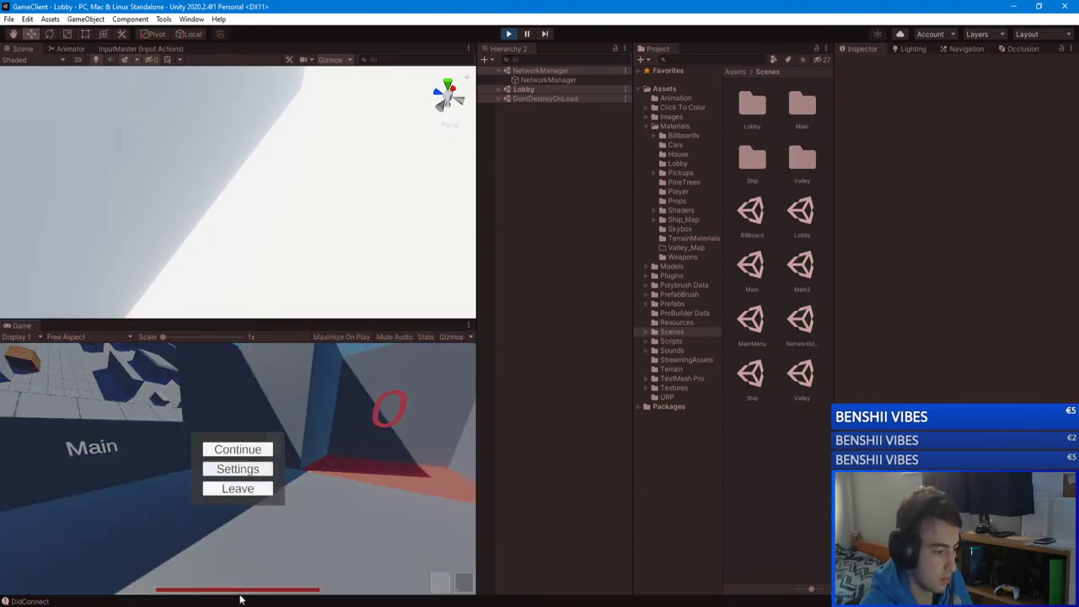
{"action": "left_click", "coordinate": [236, 603]}
{"action": "left_click", "coordinate": [508, 35]}
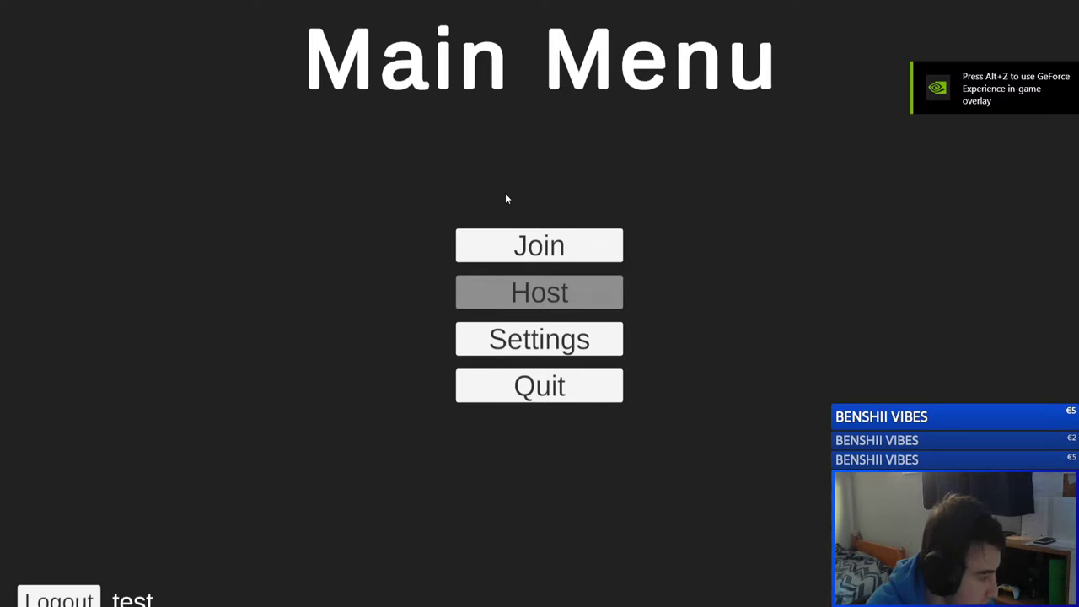
Step: Refresh the standalone build's server list, make it windowed, then start editor play mode
{"action": "left_click", "coordinate": [578, 243]}
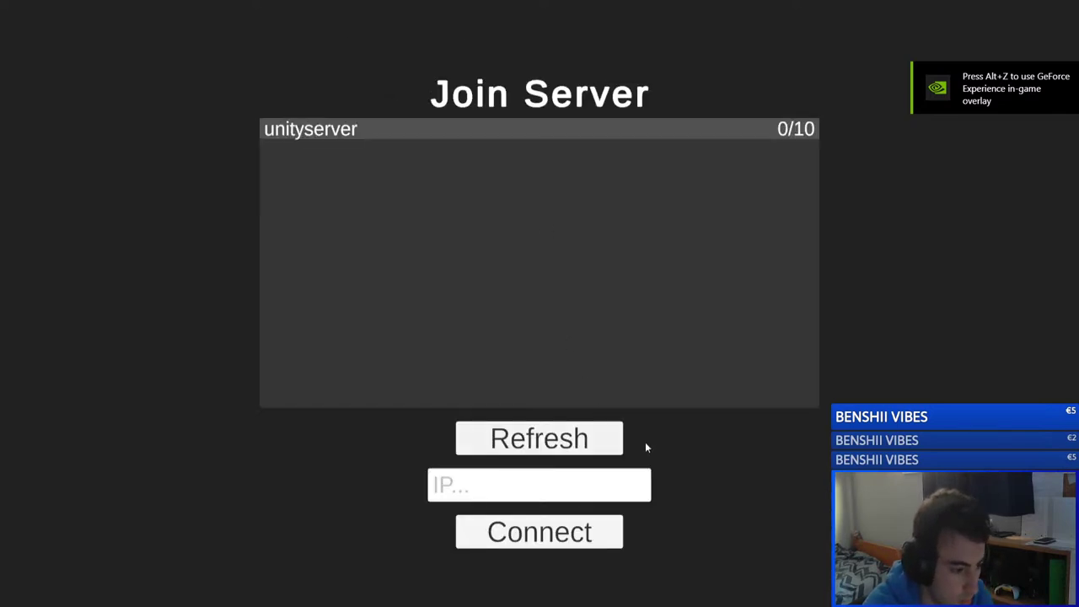
{"action": "left_click", "coordinate": [590, 441]}
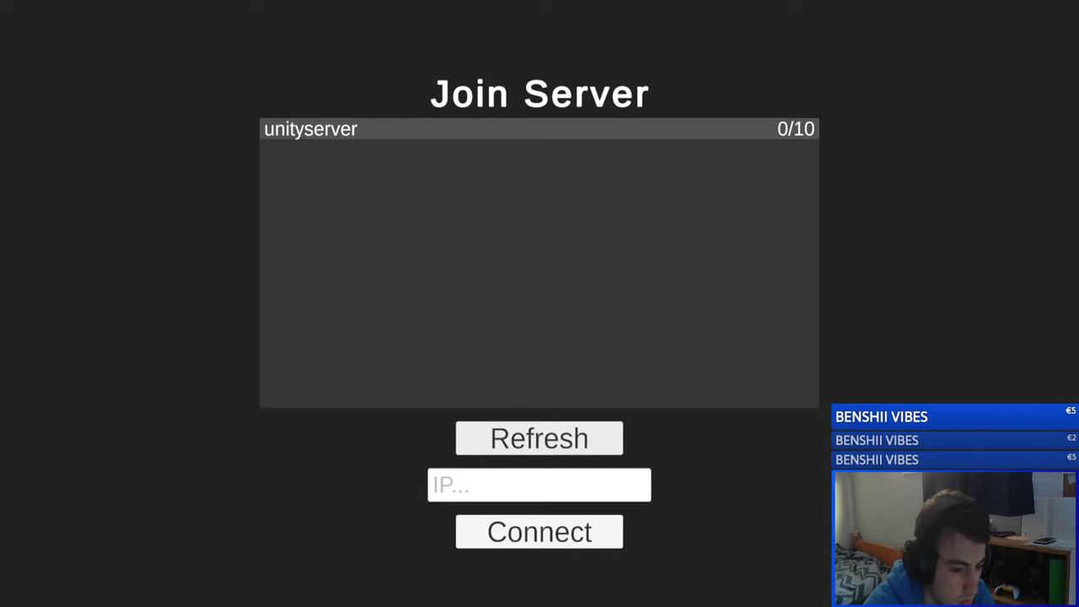
{"action": "key", "text": "Escape"}
{"action": "key", "text": "alt+Return"}
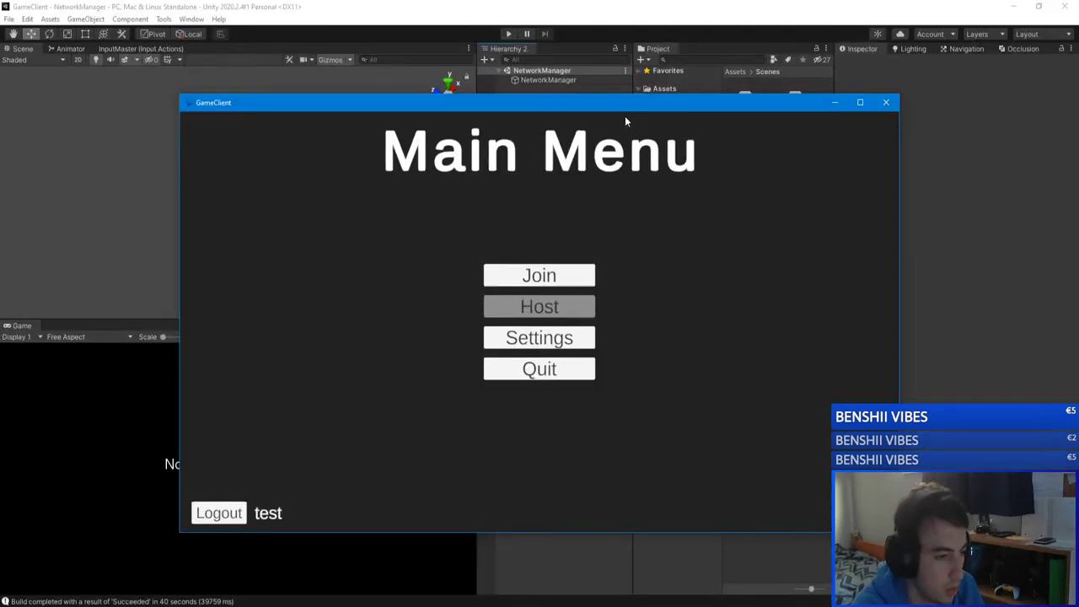
{"action": "left_click_drag", "start_coordinate": [624, 116], "coordinate": [791, 107]}
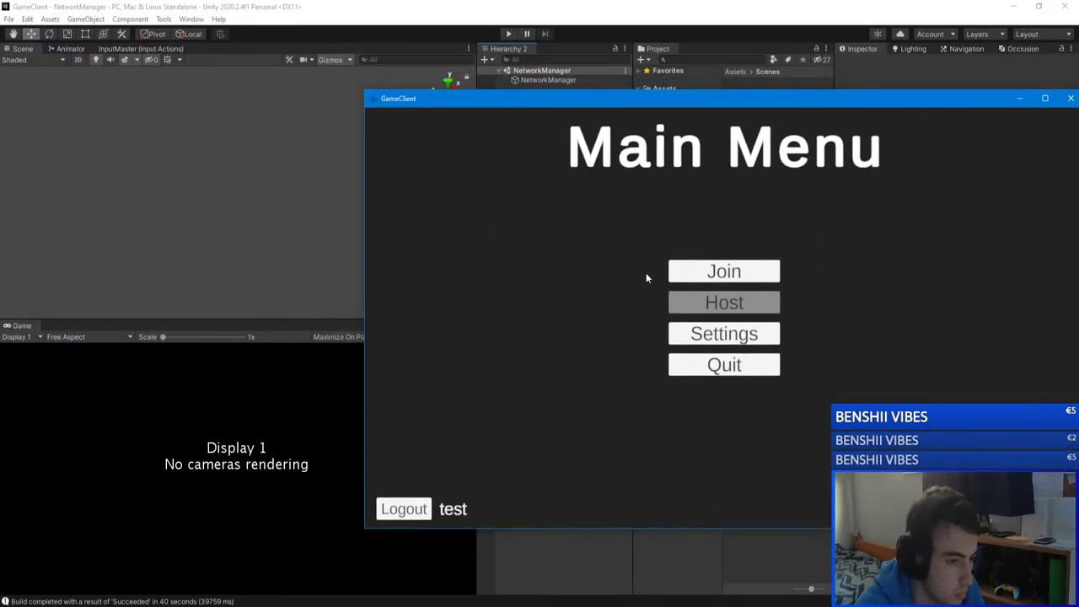
{"action": "left_click", "coordinate": [723, 272]}
{"action": "left_click", "coordinate": [374, 24]}
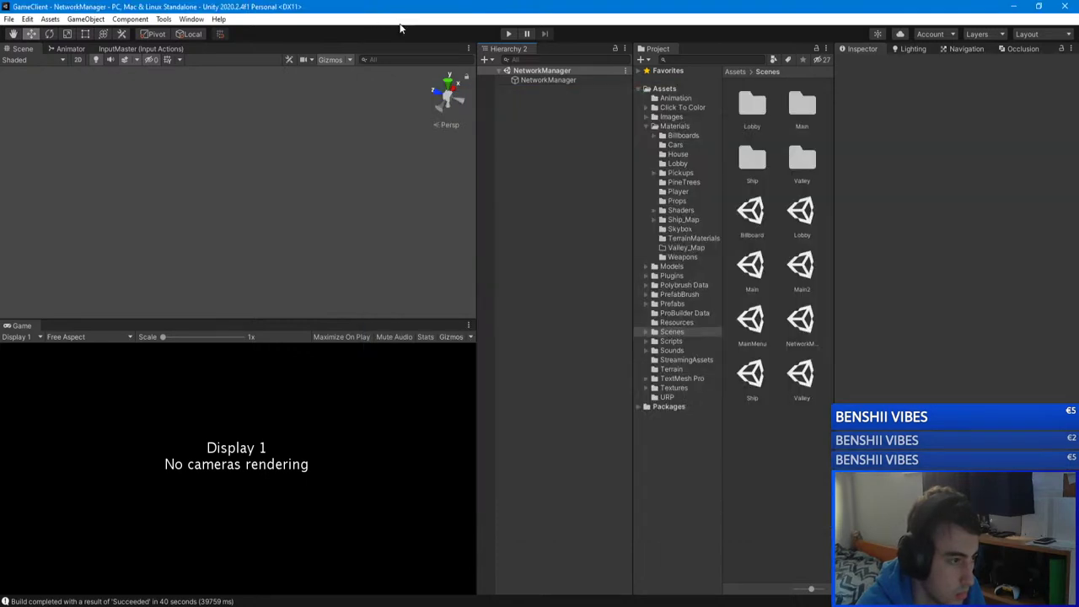
{"action": "left_click", "coordinate": [509, 35]}
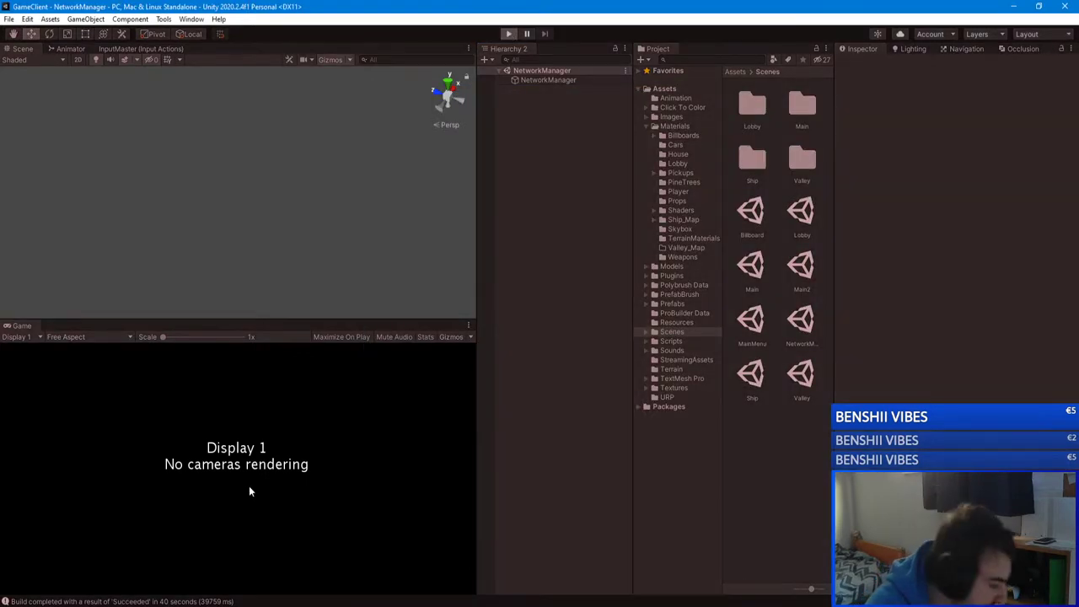
Step: Return from the standalone build to the editor's login form and attempt to log in
{"action": "key", "text": "alt+Tab"}
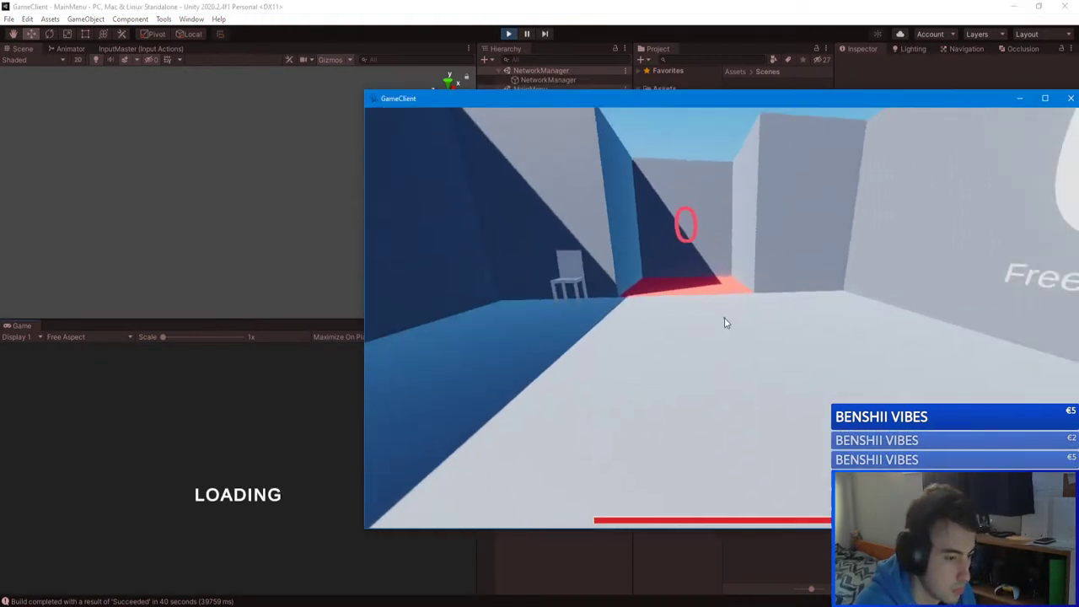
{"action": "key", "text": "Escape"}
{"action": "left_click", "coordinate": [287, 402]}
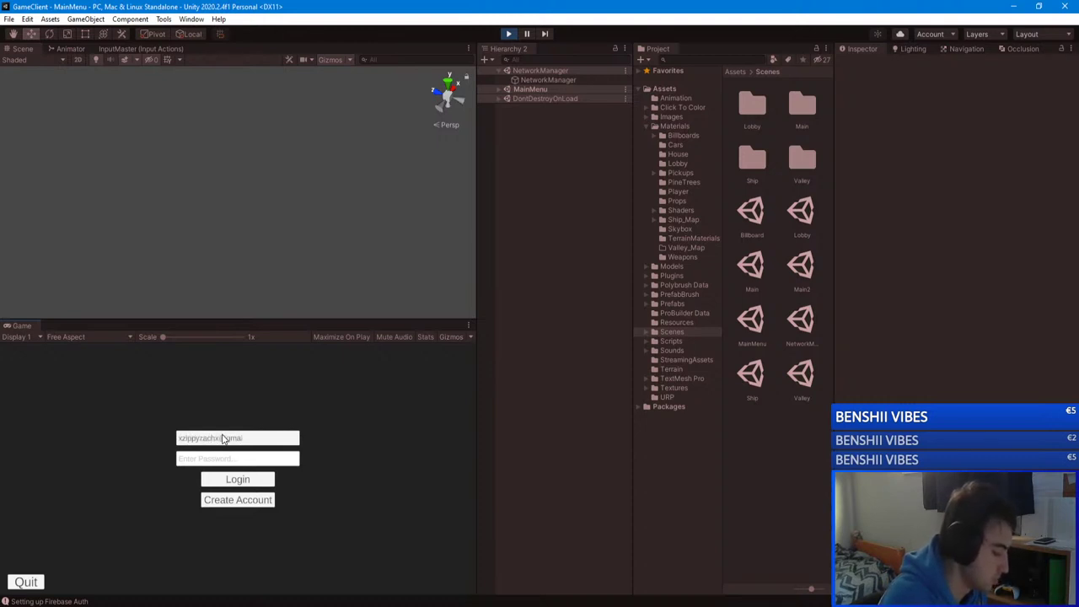
{"action": "left_click", "coordinate": [217, 462]}
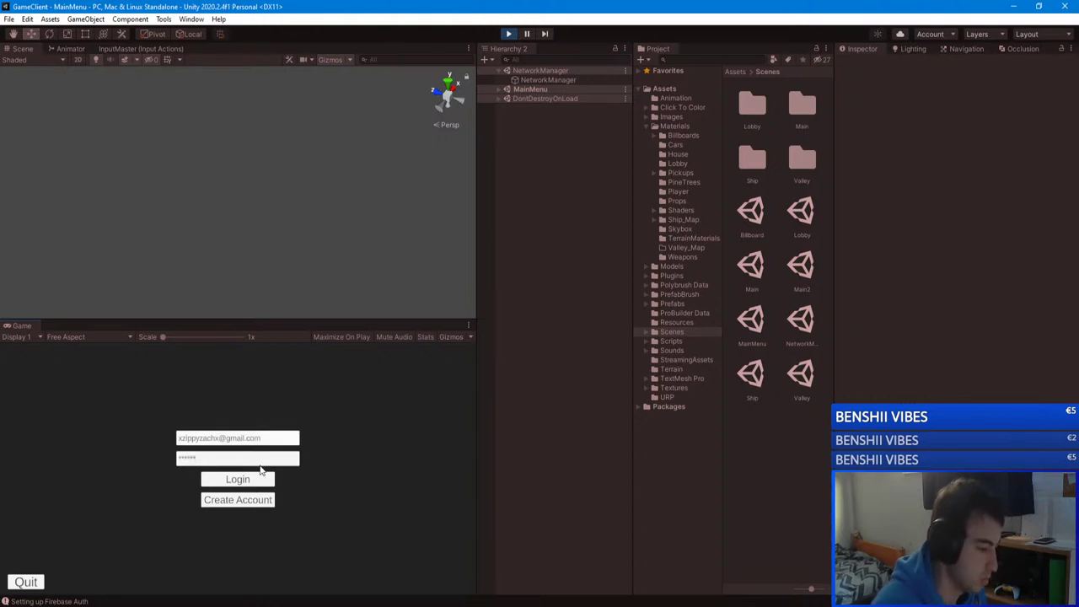
{"action": "left_click", "coordinate": [243, 477]}
Step: Re-enter the correct password, log in, and join unityserver from the server list
{"action": "left_click", "coordinate": [239, 456]}
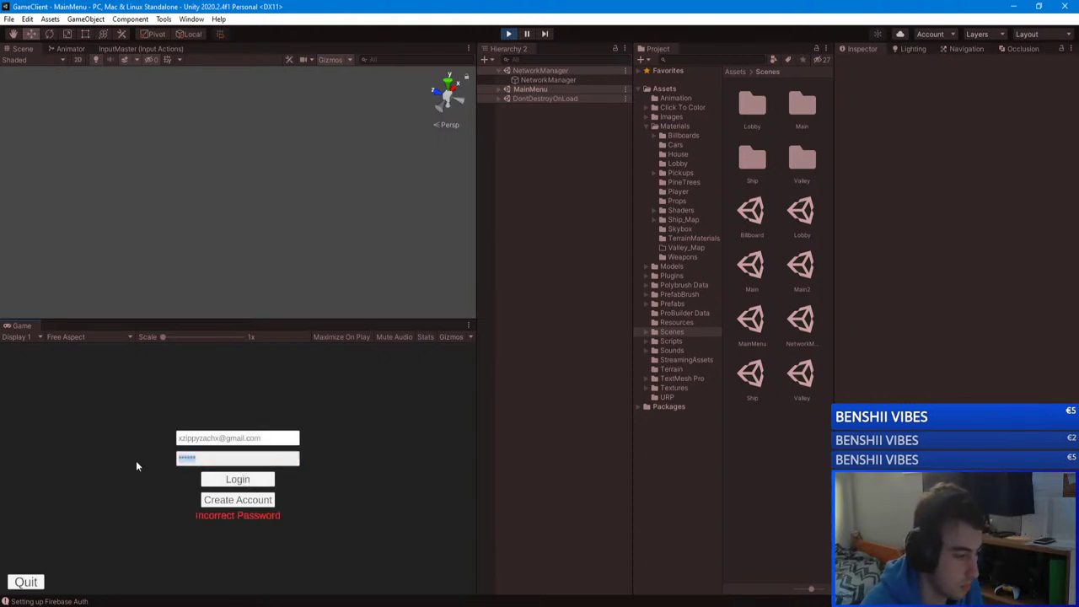
{"action": "type", "text": "**********"}
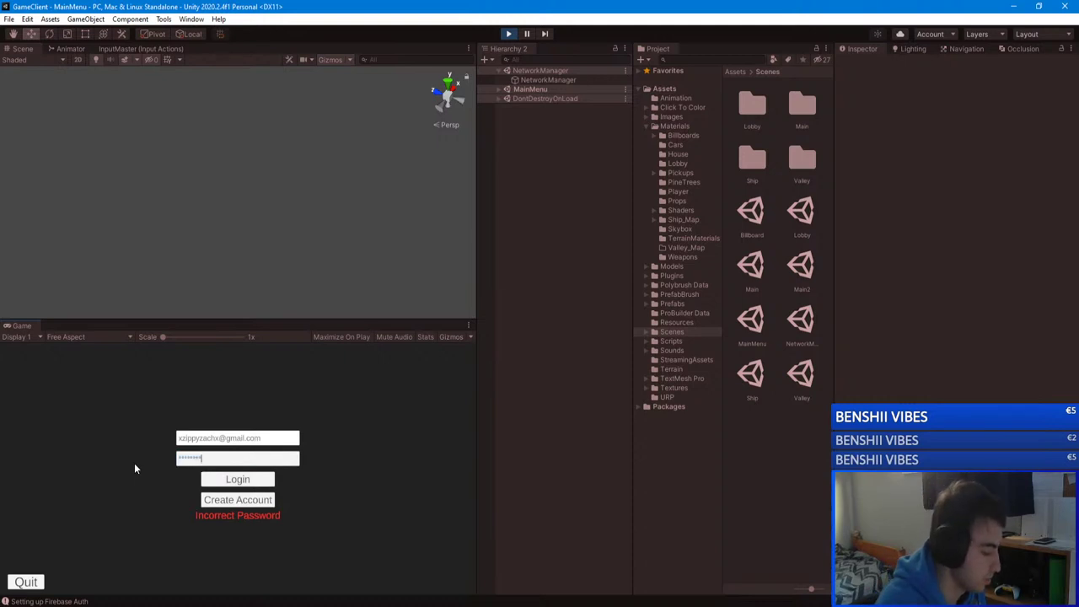
{"action": "left_click", "coordinate": [236, 479]}
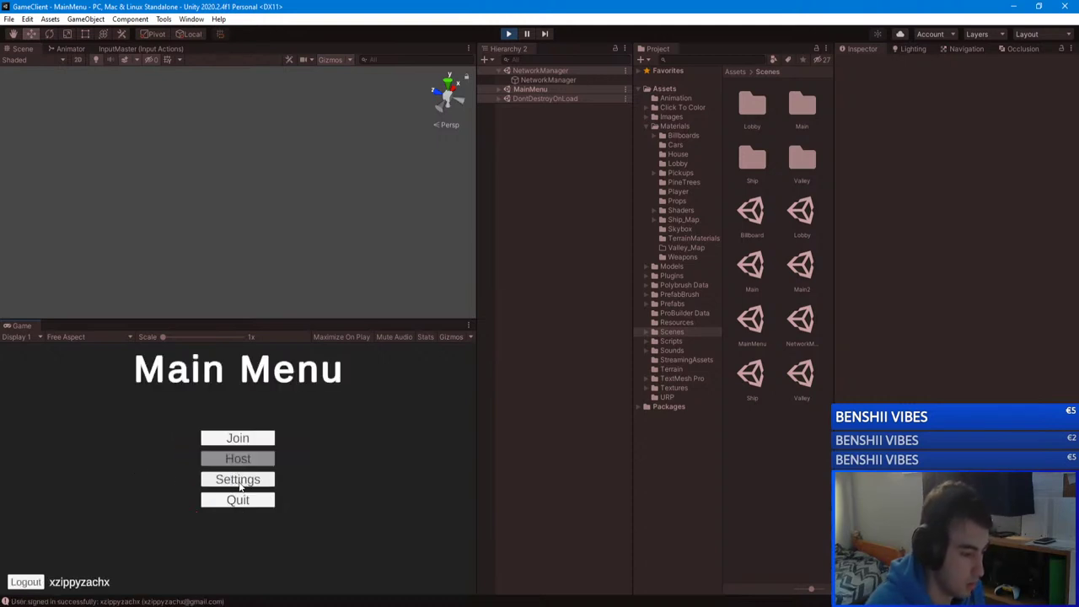
{"action": "left_click", "coordinate": [237, 439]}
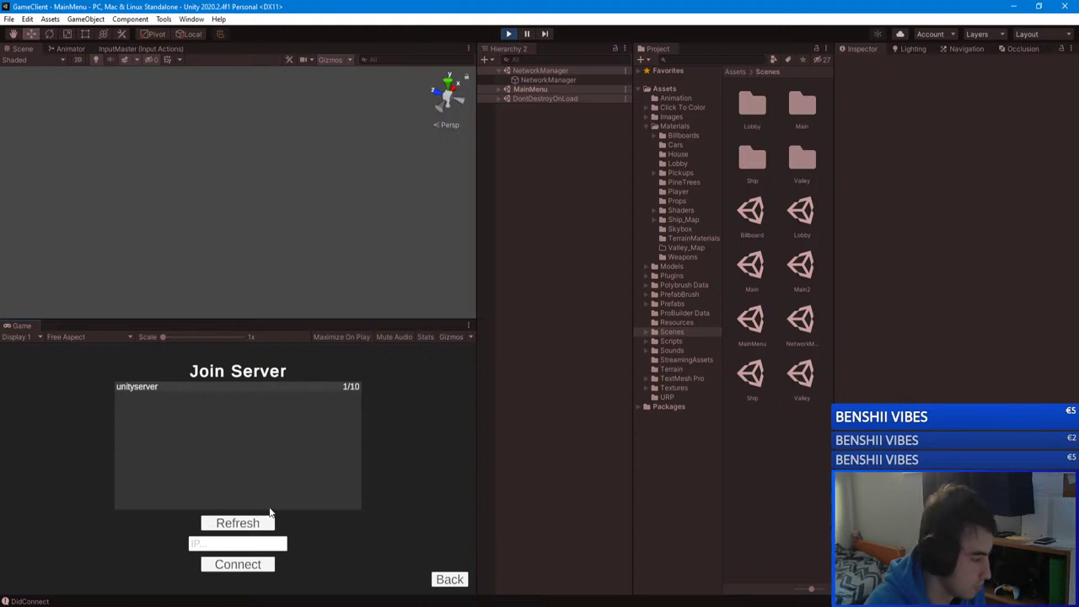
{"action": "left_click", "coordinate": [245, 564]}
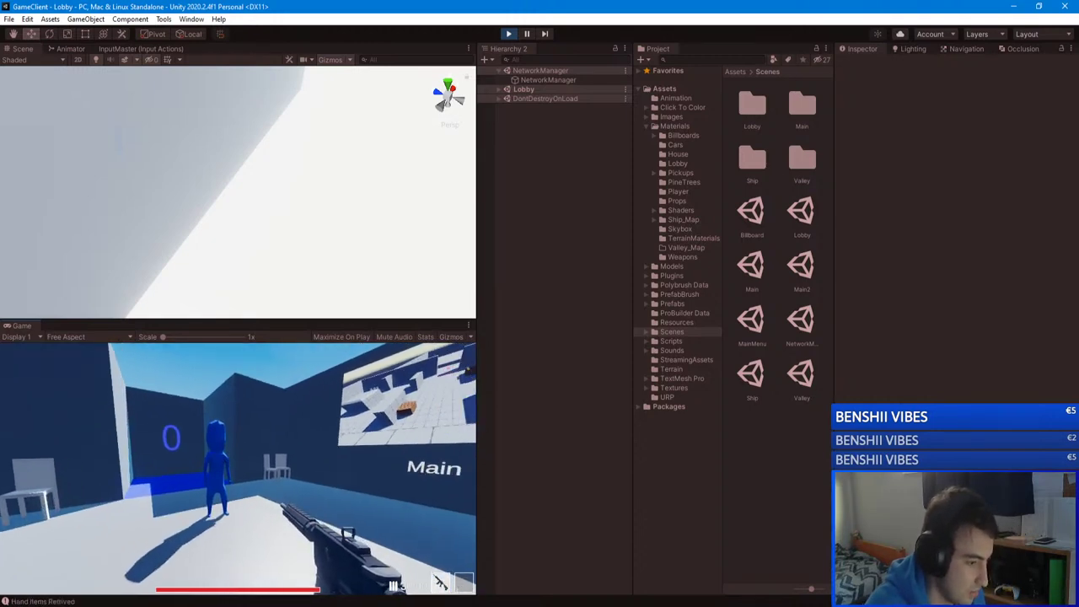
Step: Resume the match, switch back to the gun, and fire and reload several rounds
{"action": "key", "text": "Escape"}
{"action": "left_click", "coordinate": [238, 449]}
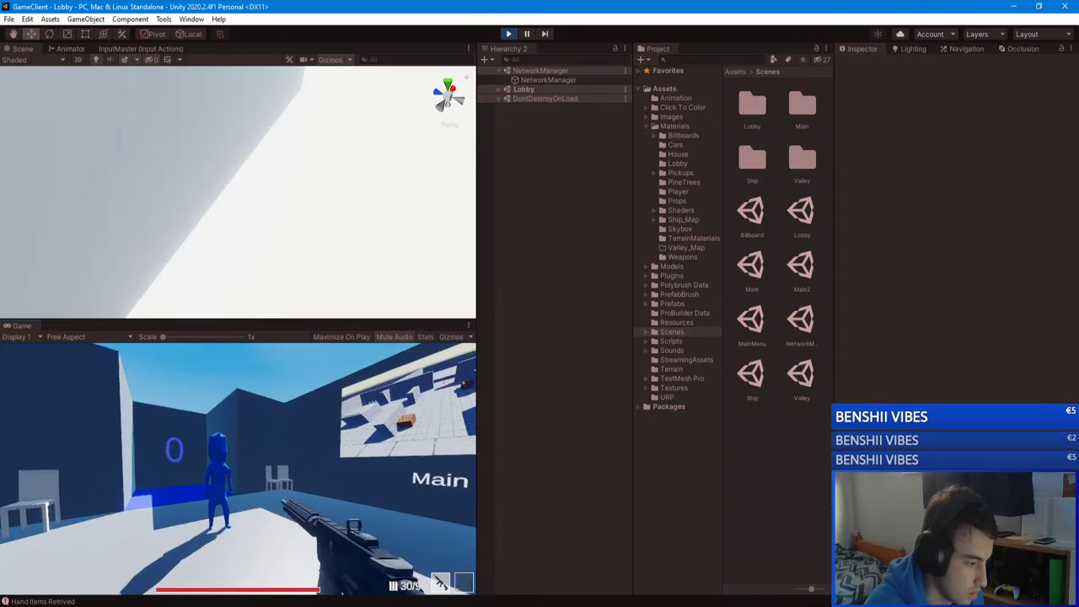
{"action": "left_click", "coordinate": [344, 591]}
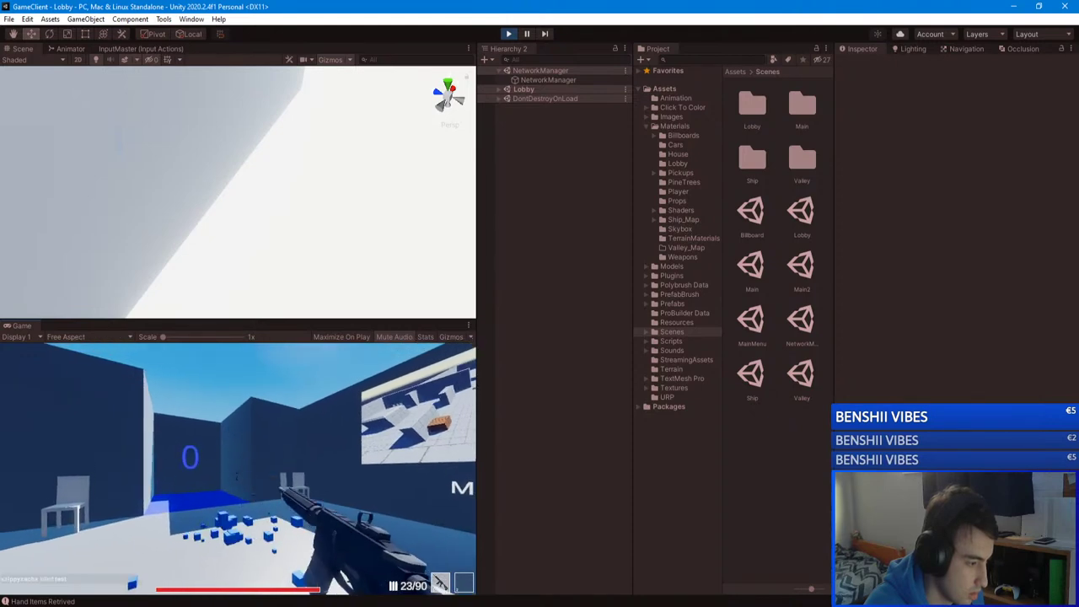
{"action": "key", "text": "2"}
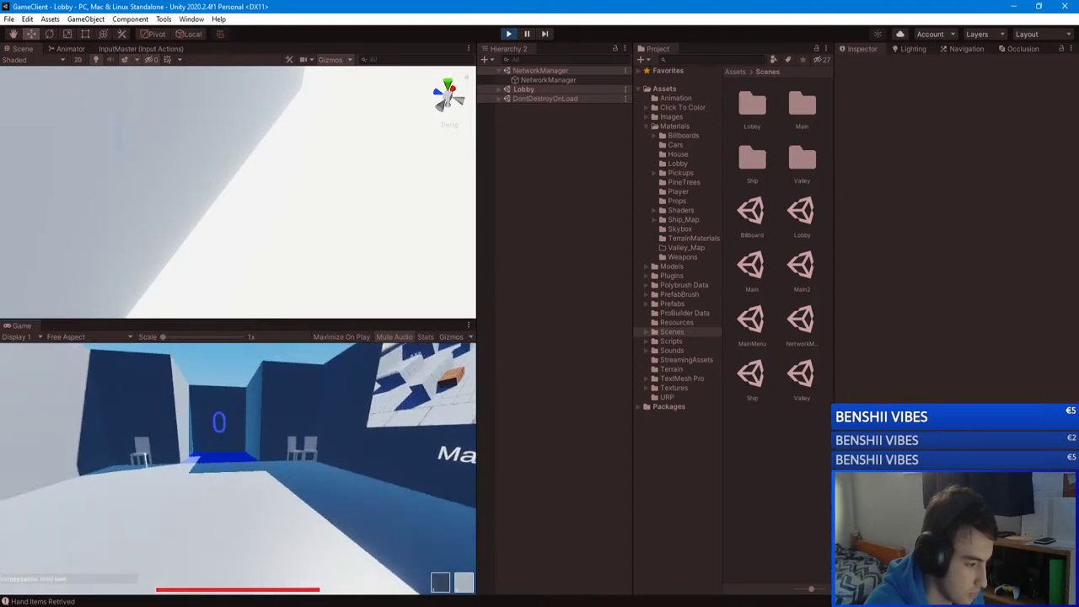
{"action": "key", "text": "1"}
{"action": "left_click", "coordinate": [237, 468]}
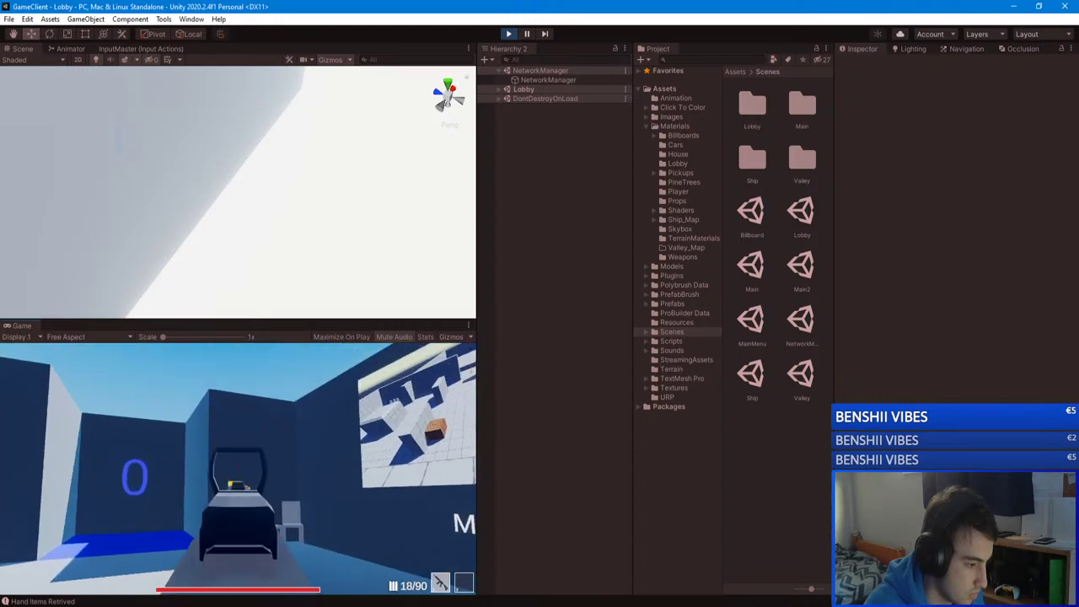
{"action": "left_click", "coordinate": [238, 468]}
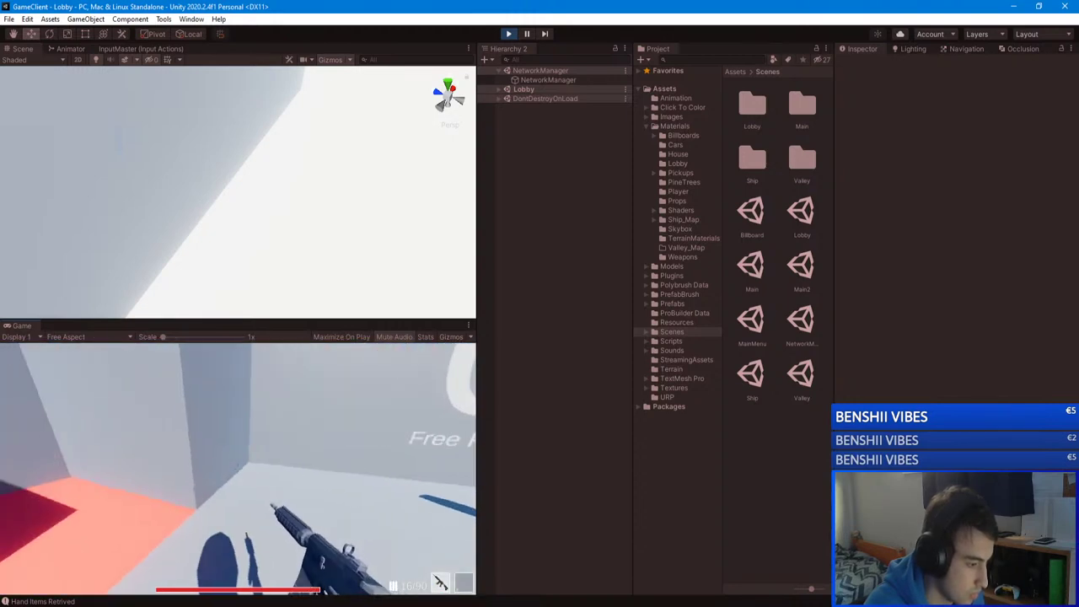
{"action": "key", "text": "r"}
{"action": "left_click", "coordinate": [237, 467]}
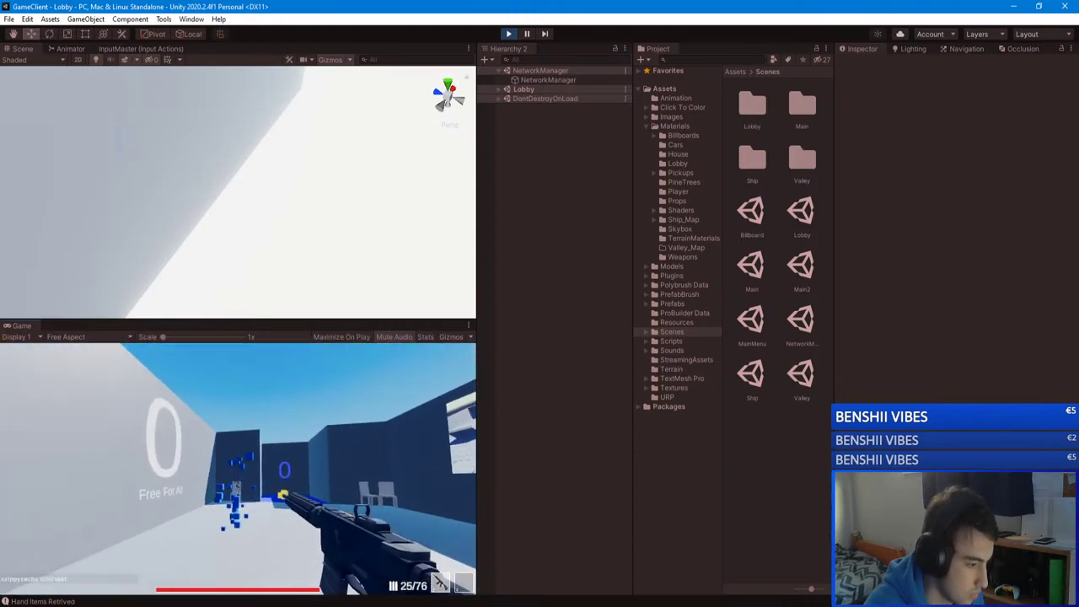
{"action": "left_click", "coordinate": [238, 468]}
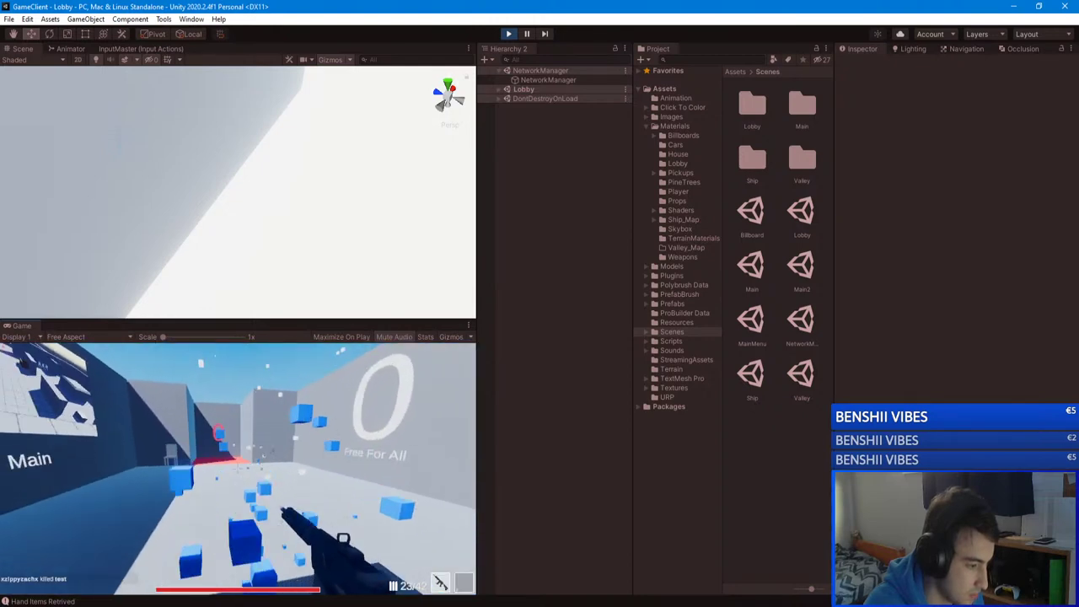
{"action": "key", "text": "r"}
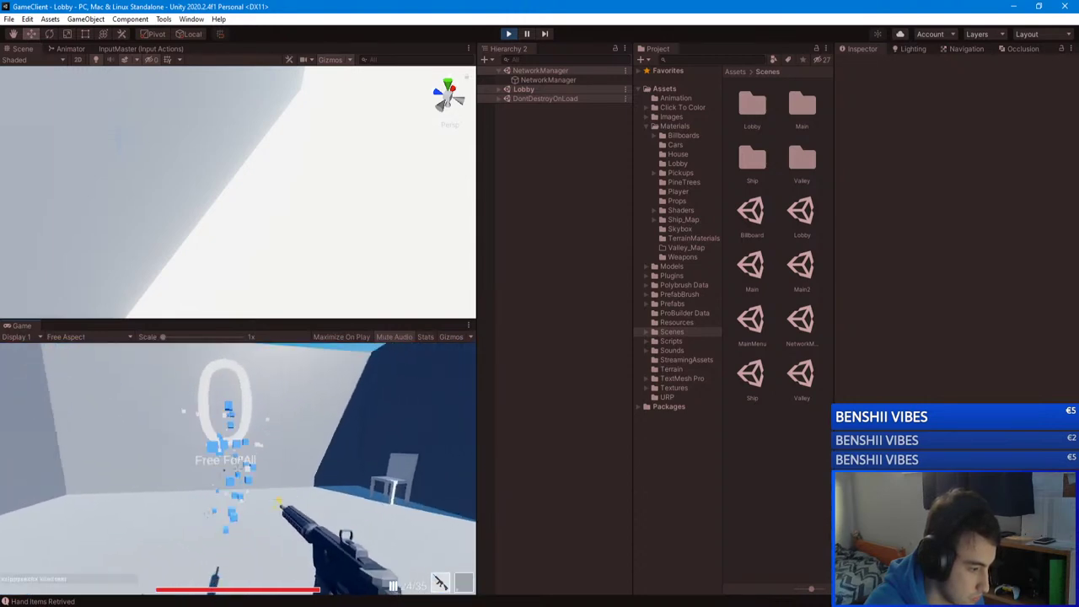
{"action": "key", "text": "r"}
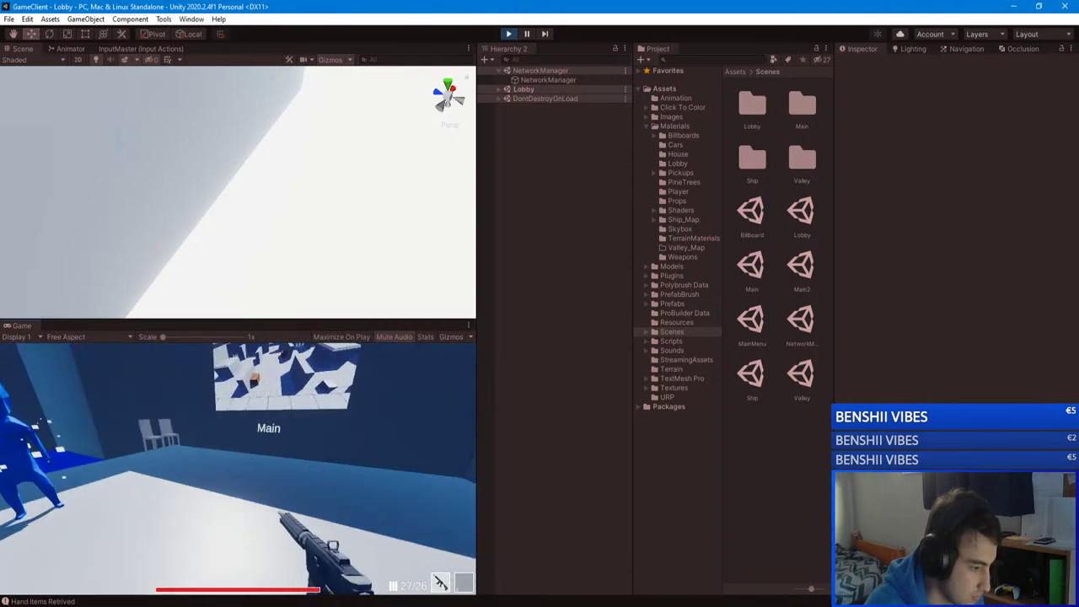
Step: Shoot and kill the player labelled test, then bring up the pause menu
{"action": "key", "text": "Escape"}
{"action": "key", "text": "Escape"}
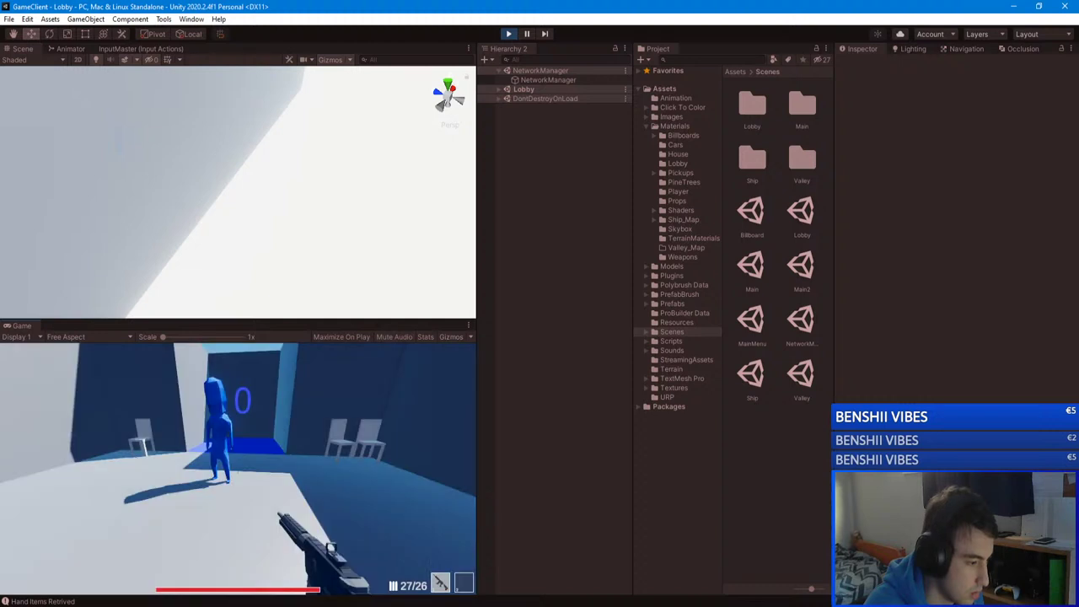
{"action": "key", "text": "r"}
{"action": "left_click", "coordinate": [238, 468]}
{"action": "left_click", "coordinate": [238, 468]}
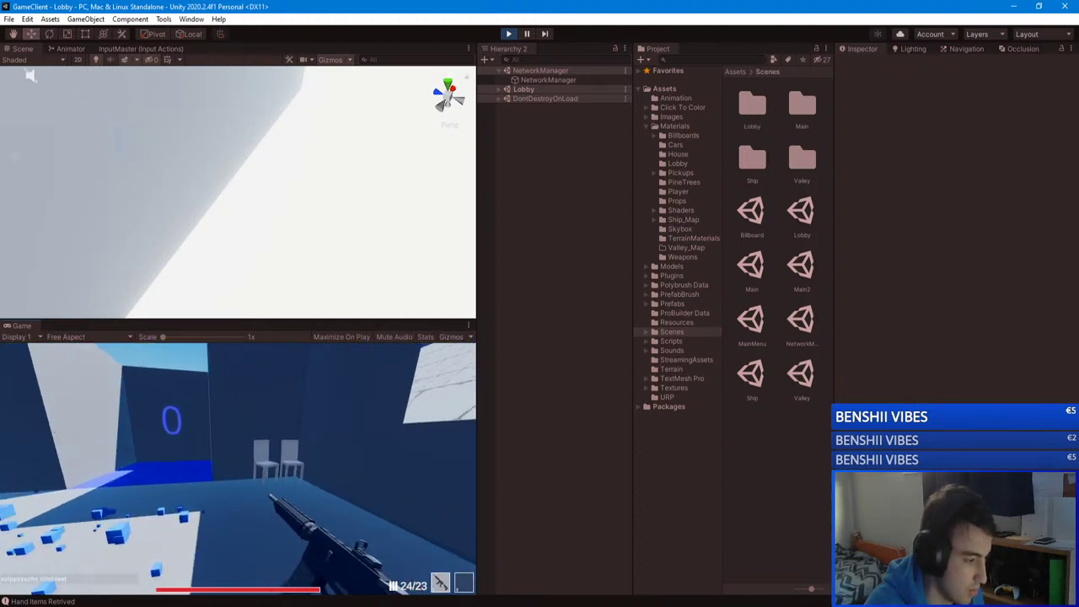
{"action": "key", "text": "r"}
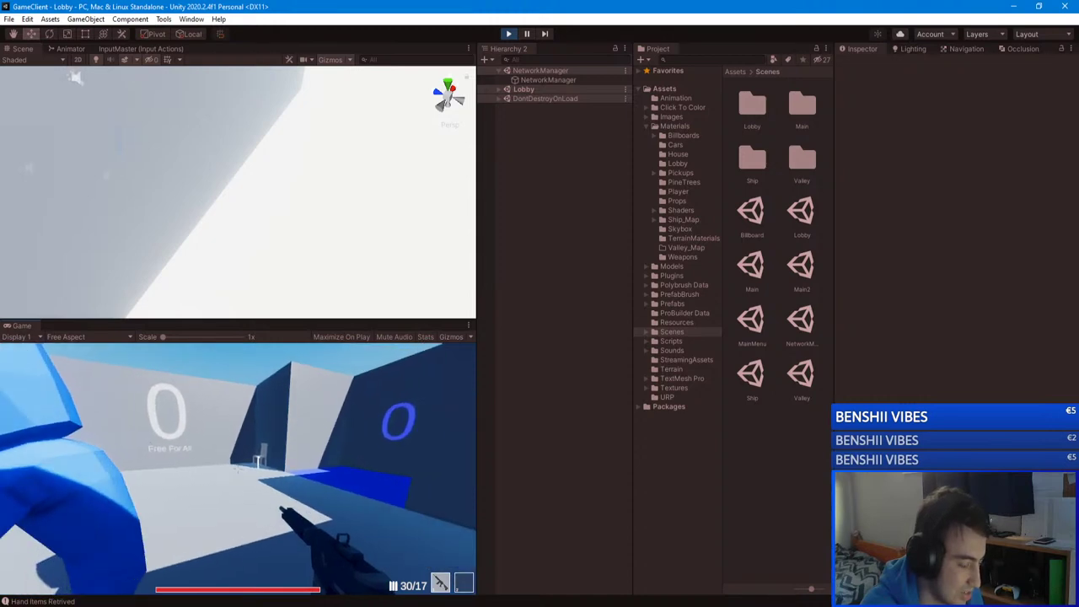
{"action": "left_click", "coordinate": [238, 467]}
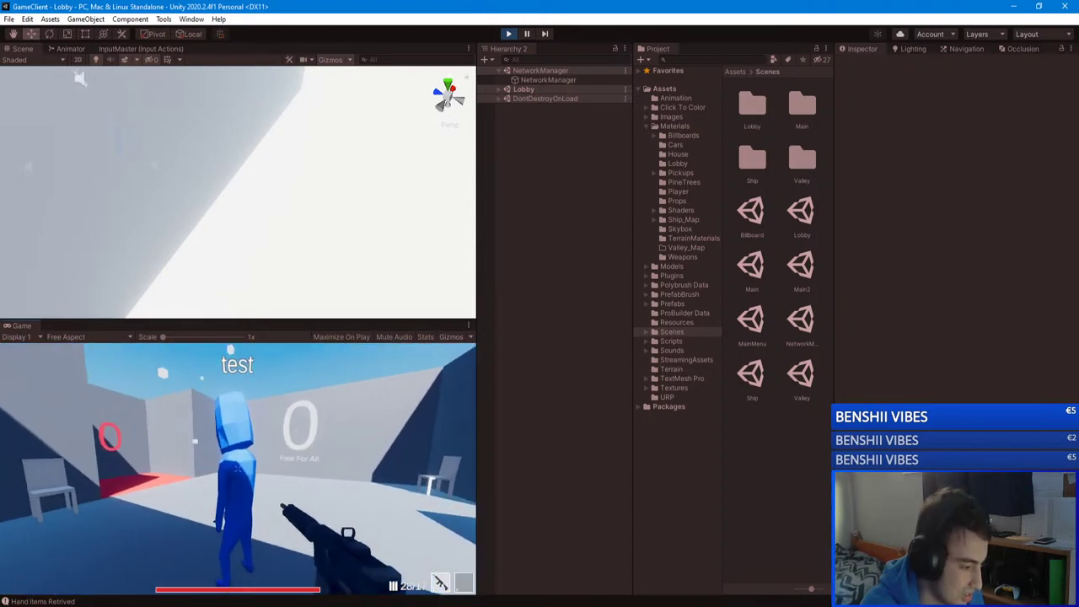
{"action": "left_click", "coordinate": [237, 467]}
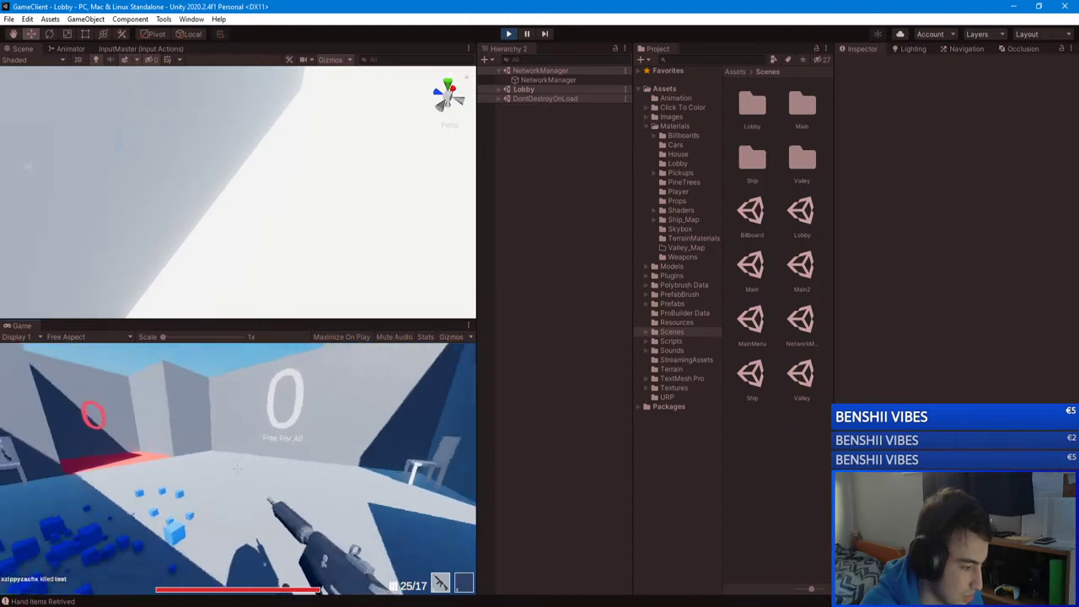
{"action": "key", "text": "r"}
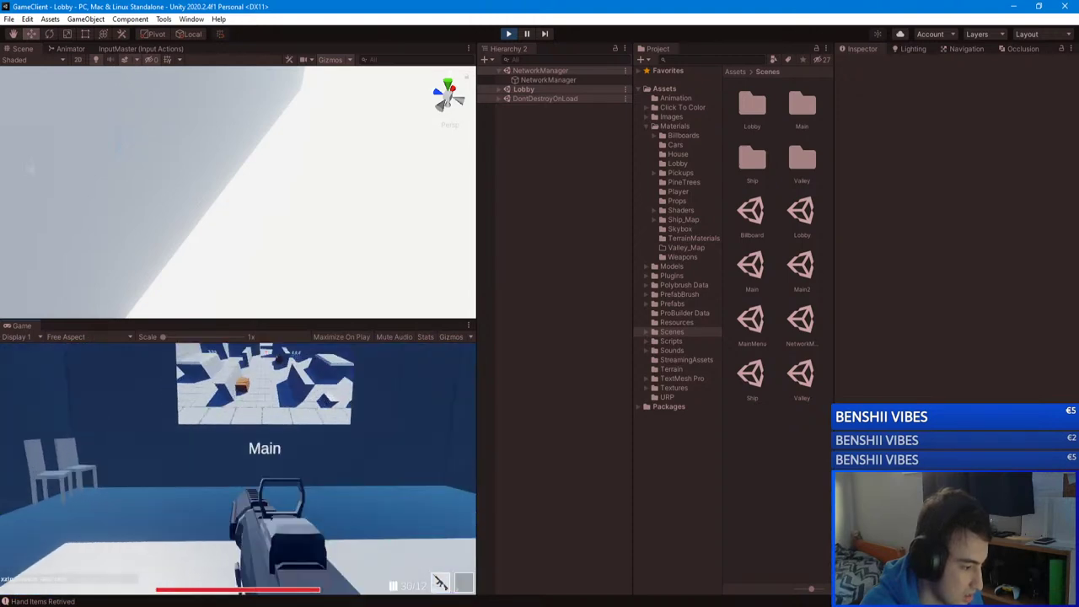
{"action": "left_click", "coordinate": [238, 468]}
{"action": "left_click", "coordinate": [238, 467]}
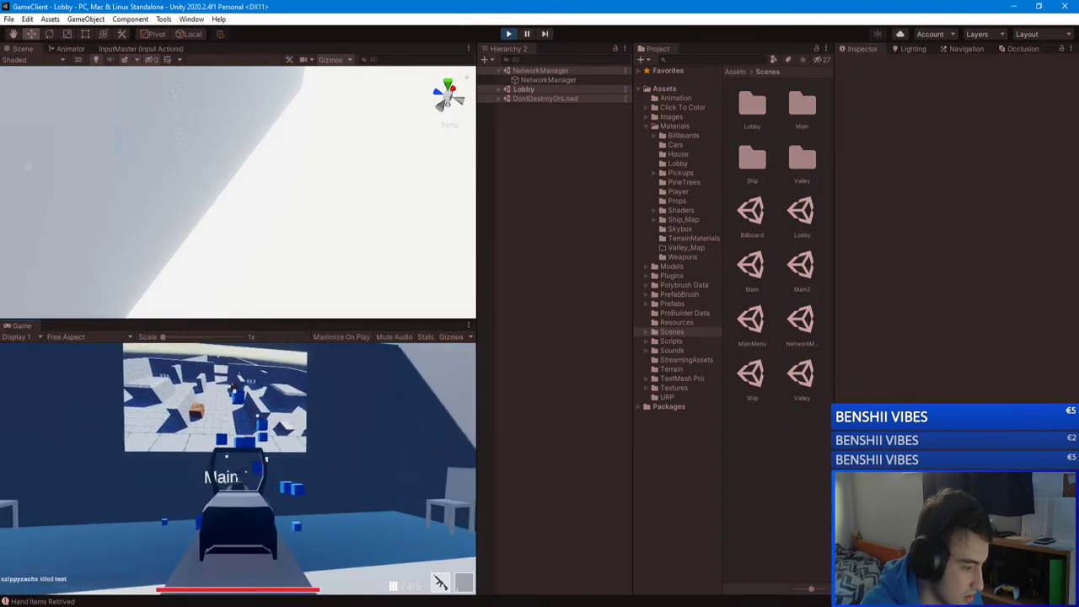
{"action": "key", "text": "Escape"}
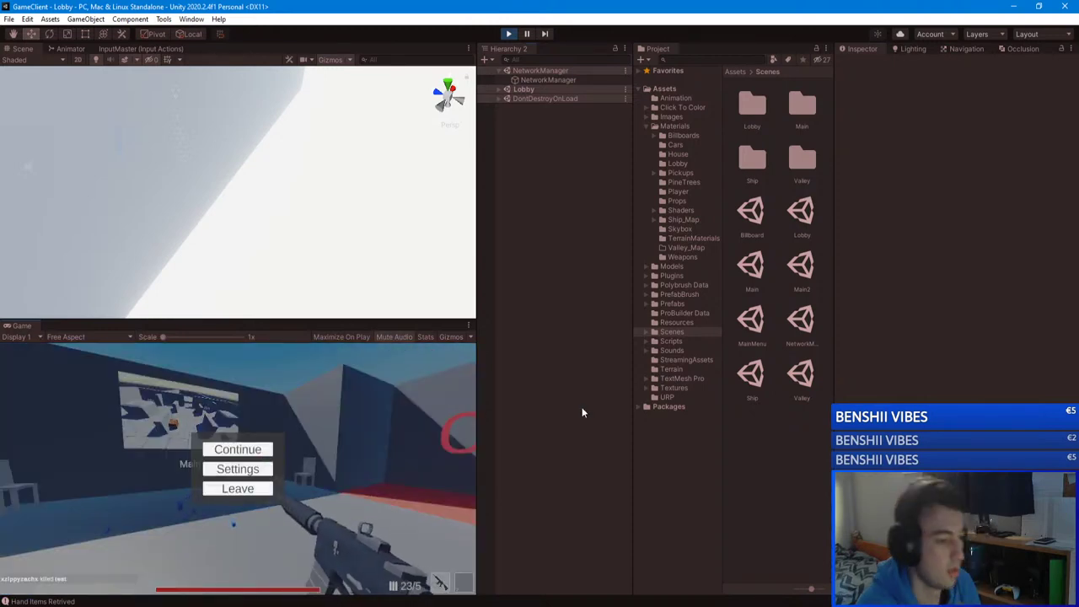
Step: In the GameClient solution, review the auto-fire lines 109–115 of PlayerController.cs
{"action": "mouse_move", "coordinate": [123, 600]}
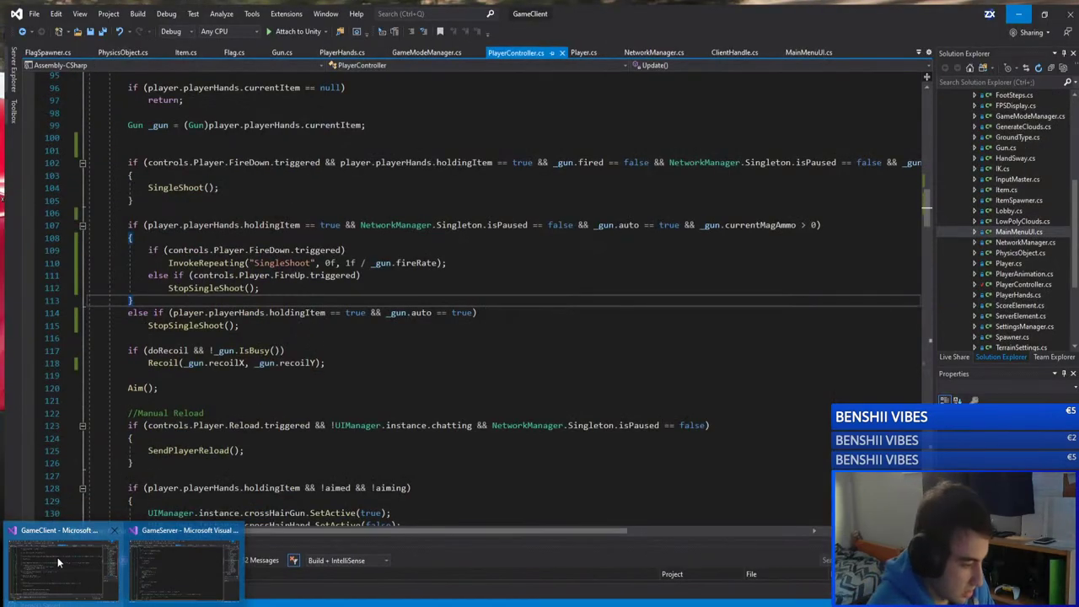
{"action": "left_click", "coordinate": [57, 556]}
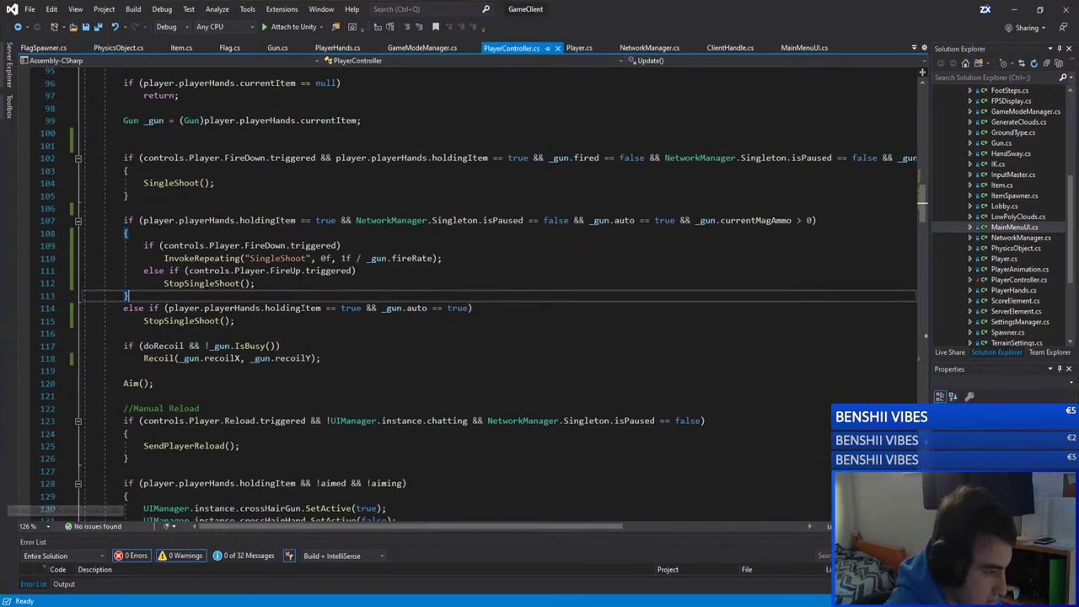
{"action": "left_click_drag", "start_coordinate": [321, 358], "coordinate": [135, 221]}
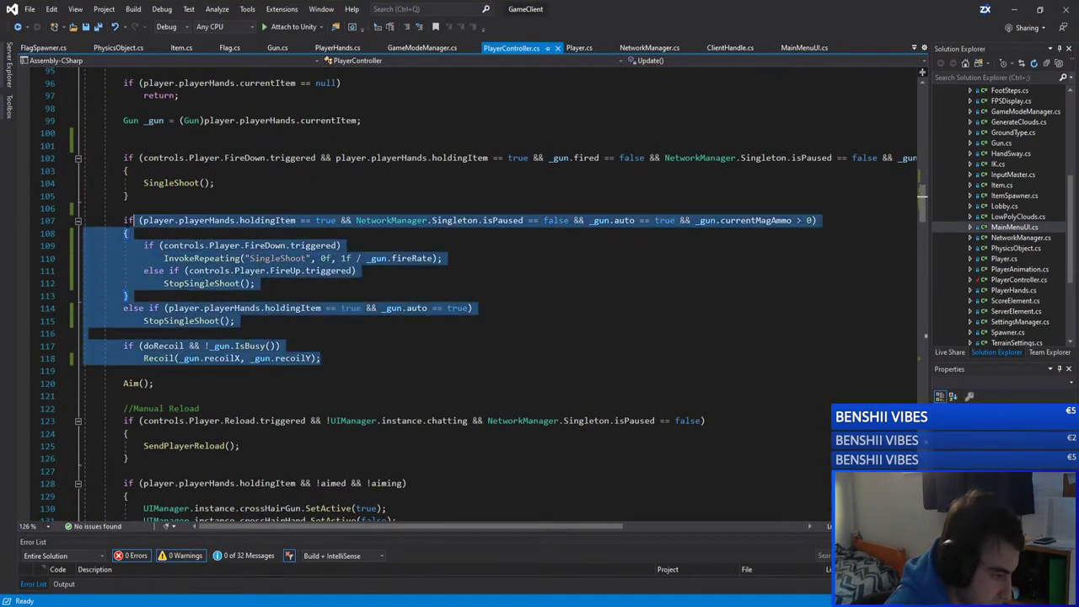
{"action": "left_click", "coordinate": [139, 333]}
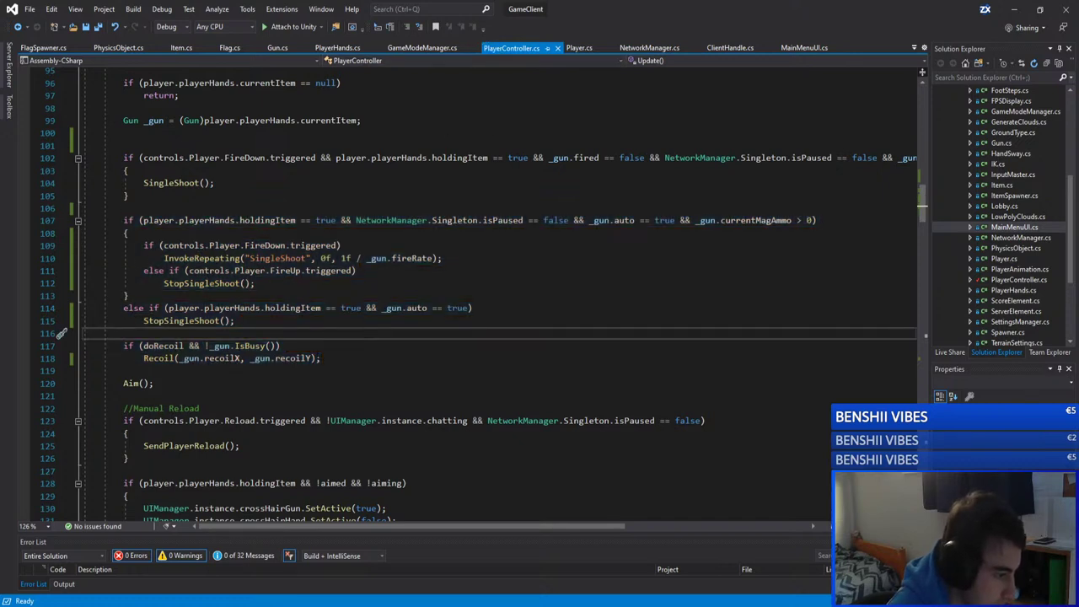
{"action": "left_click", "coordinate": [235, 321]}
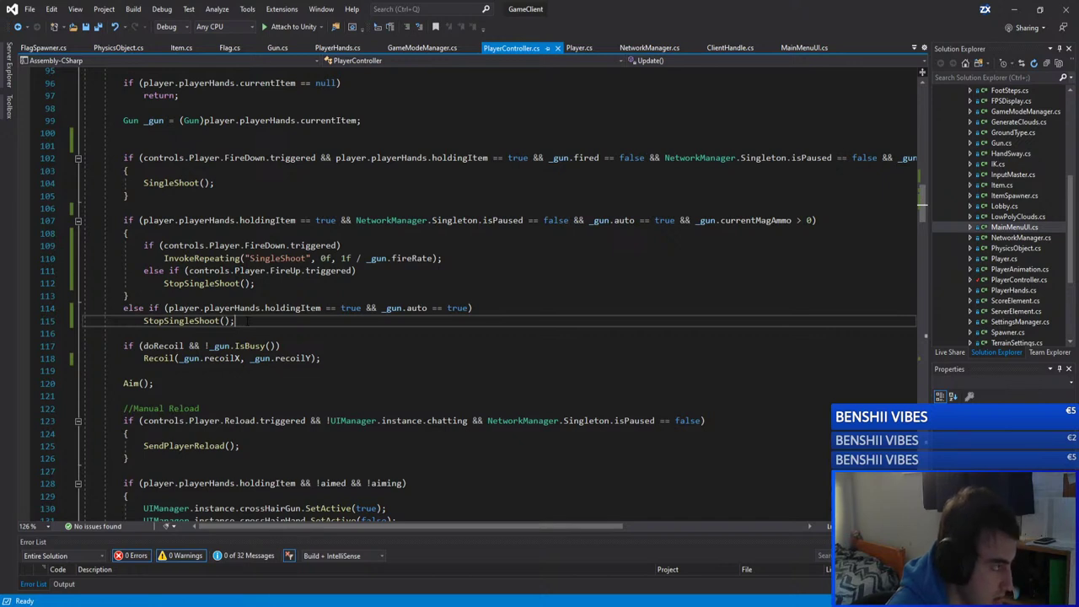
{"action": "left_click_drag", "start_coordinate": [236, 321], "coordinate": [85, 245]}
{"action": "left_click", "coordinate": [129, 195]}
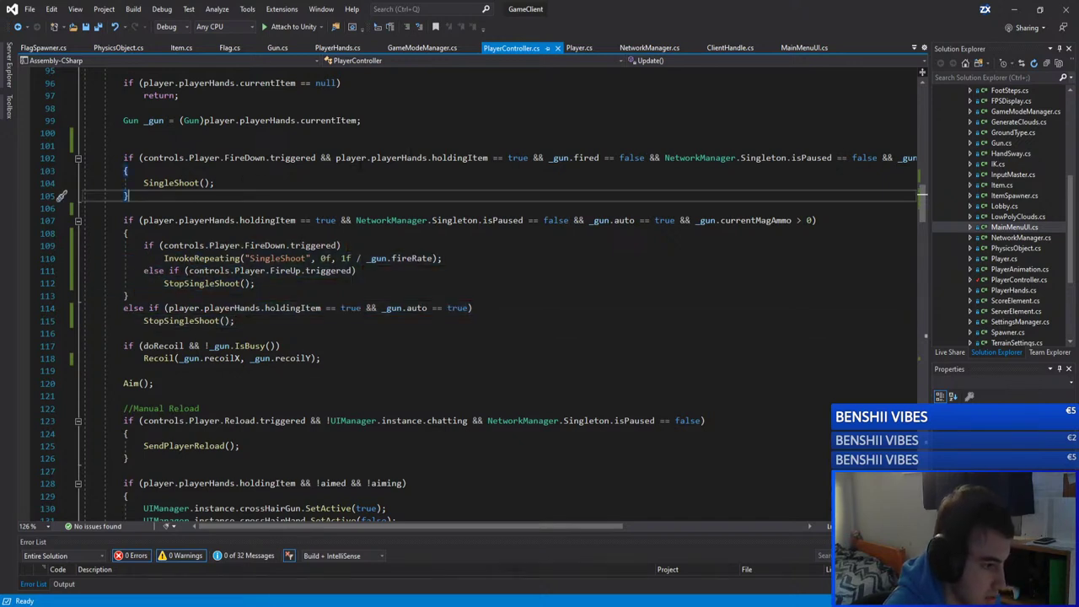
Step: Look over the client's Gun.cs, then bring up the GameServer solution's Gun.cs
{"action": "left_click", "coordinate": [277, 48]}
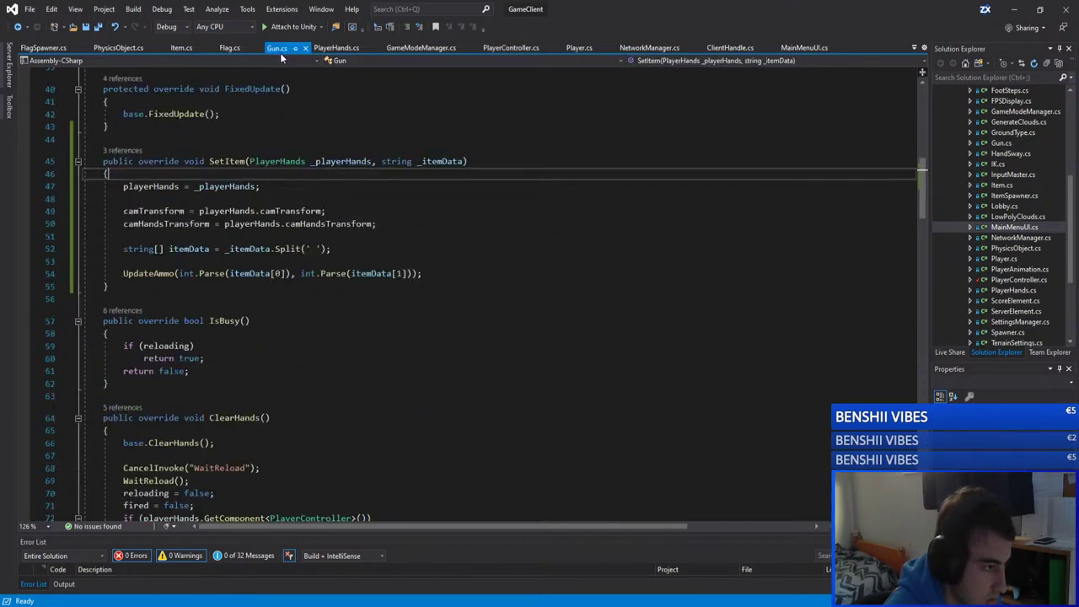
{"action": "scroll", "coordinate": [455, 287], "scroll_direction": "up", "scroll_amount": 7}
{"action": "scroll", "coordinate": [455, 286], "scroll_direction": "down", "scroll_amount": 5}
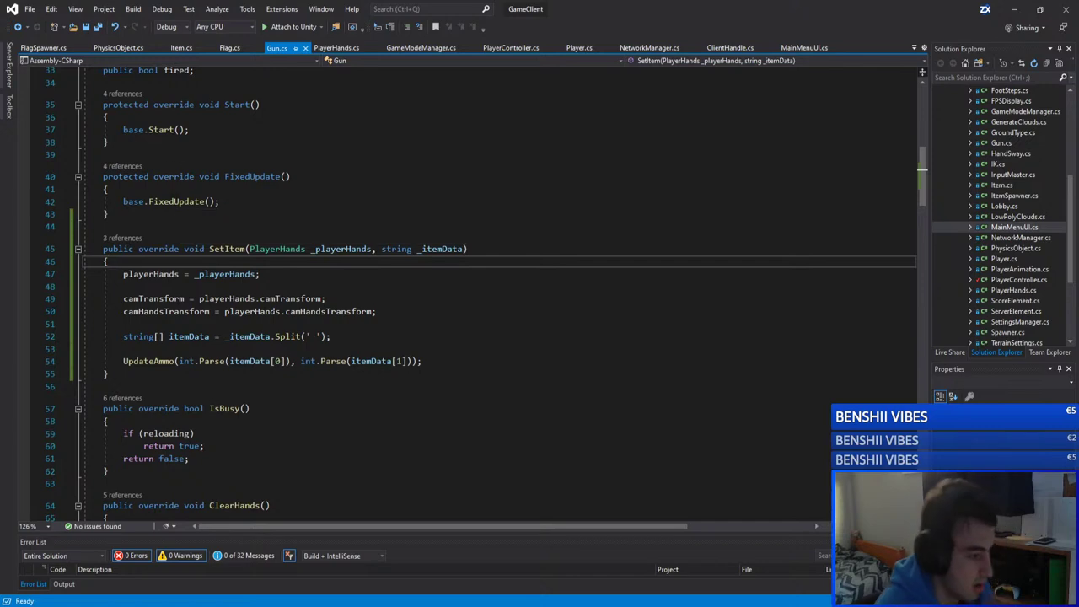
{"action": "mouse_move", "coordinate": [122, 605]}
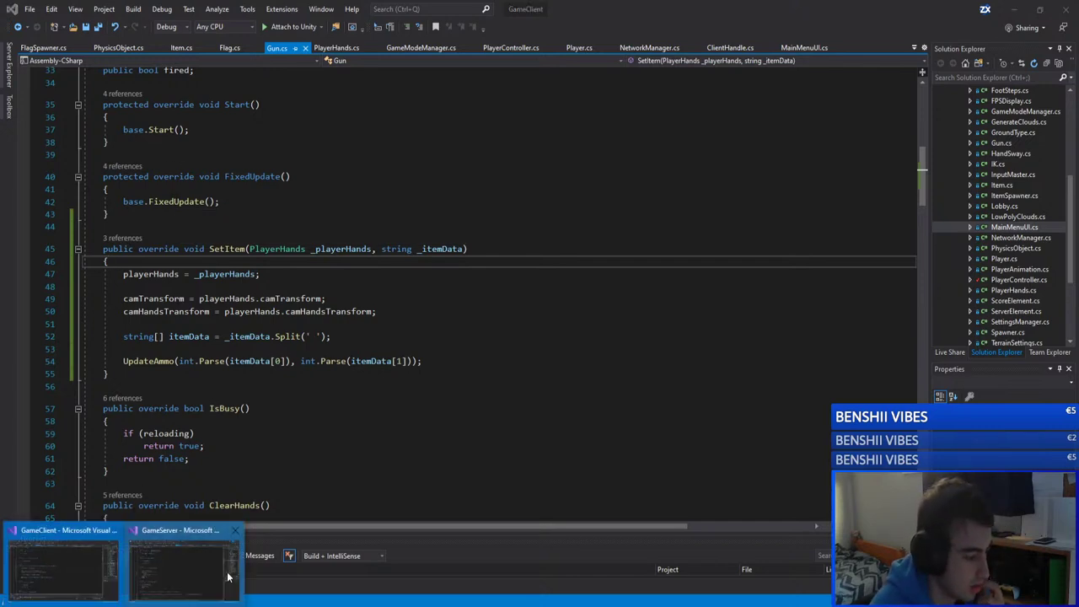
{"action": "left_click", "coordinate": [211, 575]}
{"action": "scroll", "coordinate": [455, 320], "scroll_direction": "up", "scroll_amount": 13}
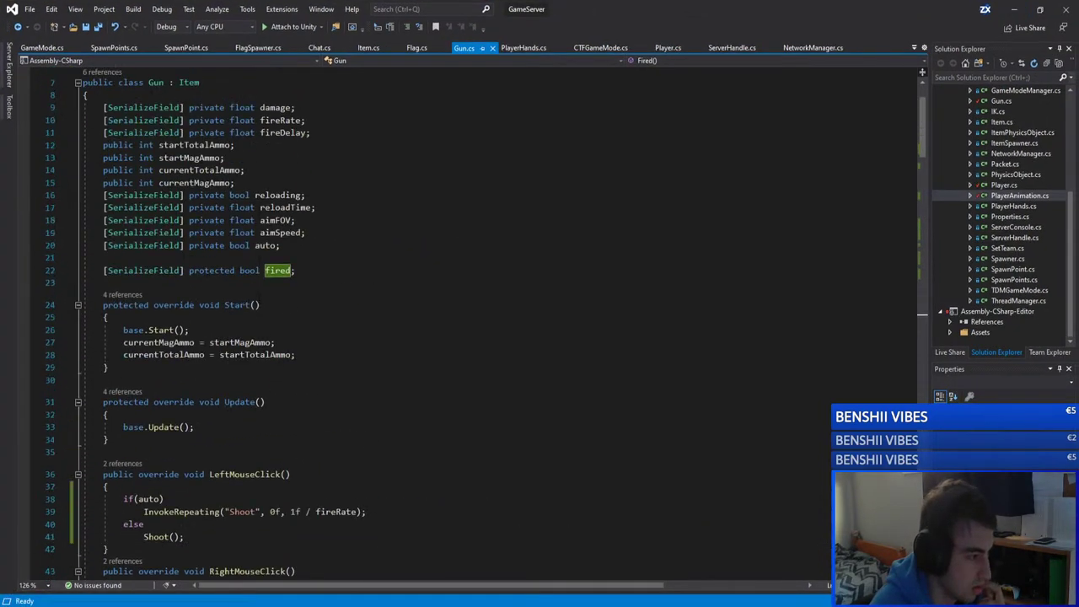
Step: Select the server Gun.cs LeftMouseClick through RightMouseUnClick handlers, then minimize the GameServer window
{"action": "scroll", "coordinate": [455, 320], "scroll_direction": "down", "scroll_amount": 6}
{"action": "left_click_drag", "start_coordinate": [84, 271], "coordinate": [104, 415]}
{"action": "scroll", "coordinate": [107, 305], "scroll_direction": "down", "scroll_amount": 1}
{"action": "left_click", "coordinate": [244, 233]}
{"action": "left_click_drag", "start_coordinate": [103, 136], "coordinate": [110, 402]}
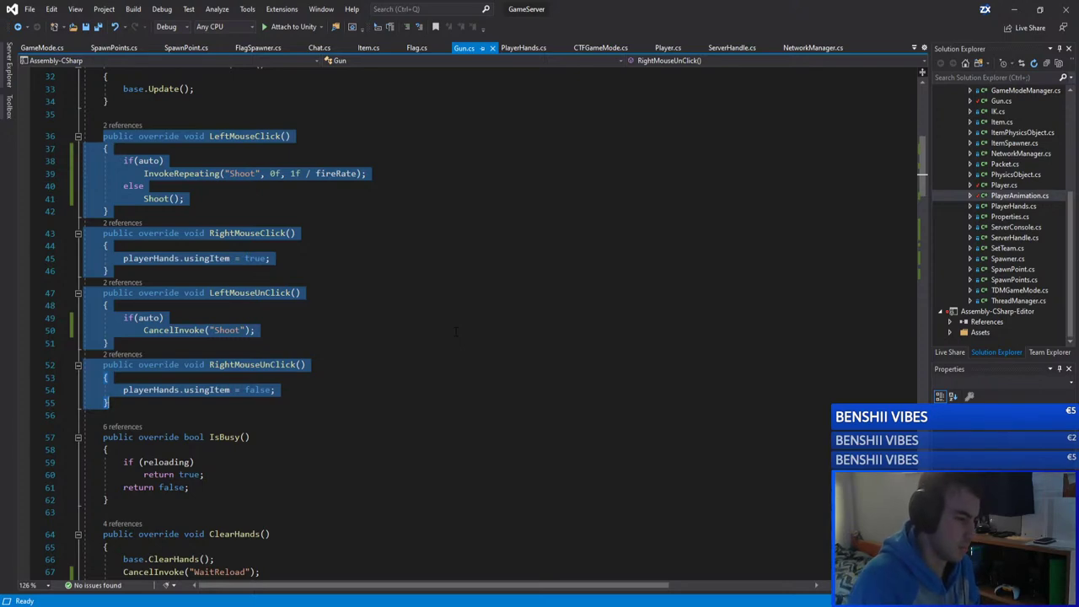
{"action": "left_click", "coordinate": [1012, 8]}
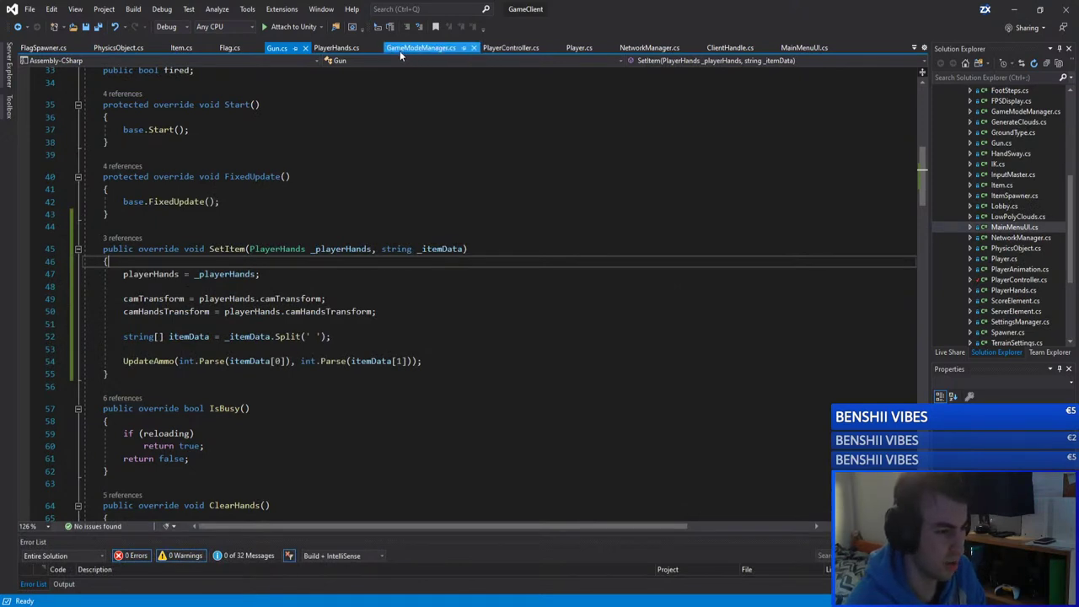
Step: Open PlayerController.cs and look over the holdingItem and controls code in Update
{"action": "left_click", "coordinate": [511, 48]}
{"action": "left_click_drag", "start_coordinate": [143, 220], "coordinate": [296, 220]}
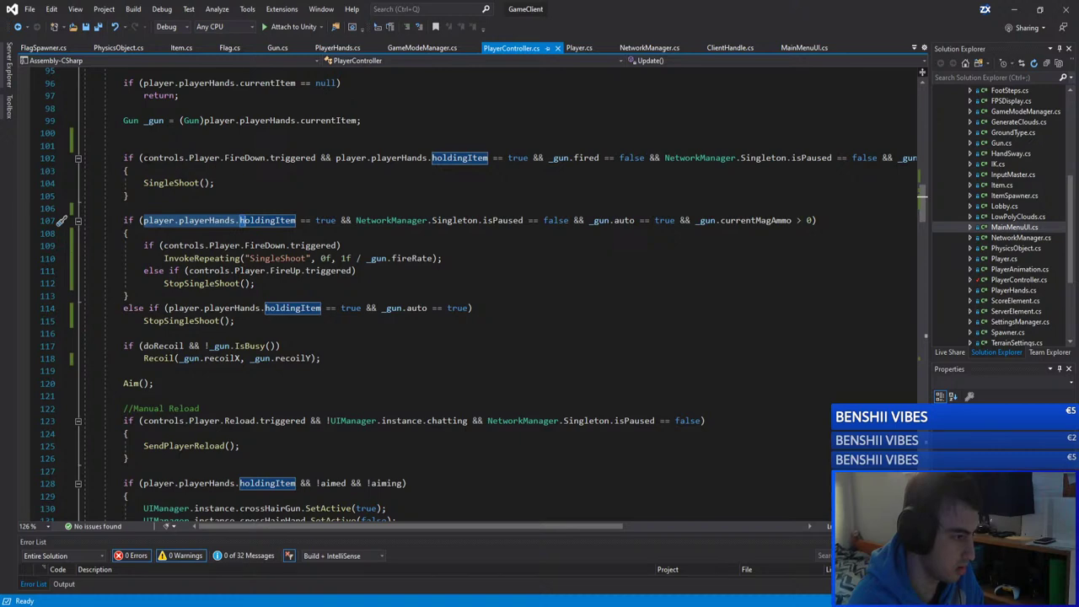
{"action": "double_click", "coordinate": [164, 158]}
{"action": "scroll", "coordinate": [207, 165], "scroll_direction": "up", "scroll_amount": 10}
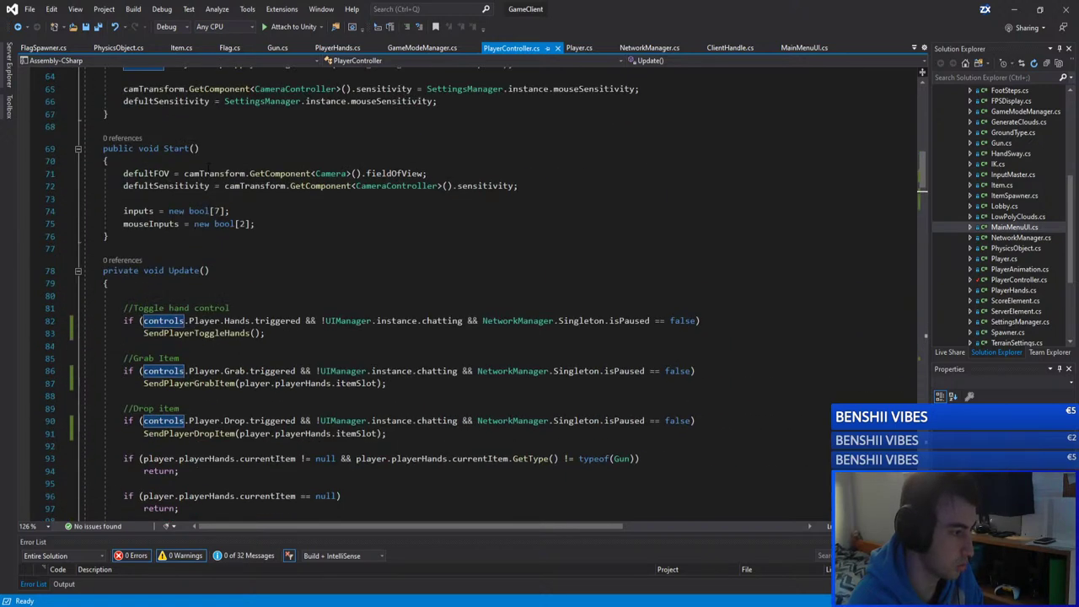
{"action": "scroll", "coordinate": [206, 165], "scroll_direction": "up", "scroll_amount": 18}
{"action": "scroll", "coordinate": [210, 165], "scroll_direction": "down", "scroll_amount": 20}
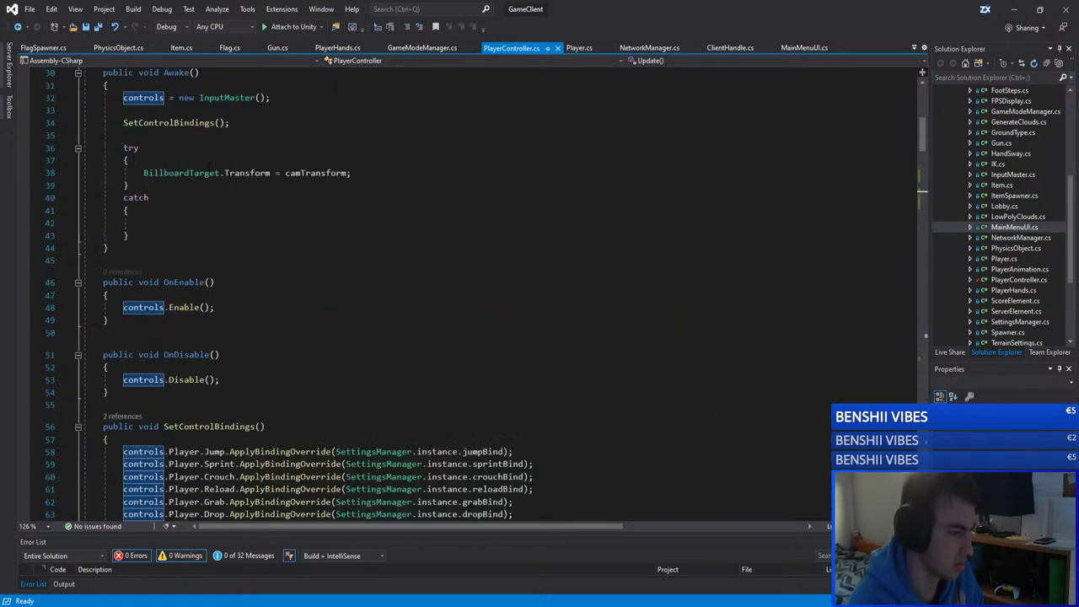
{"action": "key", "text": "Up"}
{"action": "key", "text": "Up"}
{"action": "key", "text": "Up"}
{"action": "key", "text": "Up"}
{"action": "key", "text": "Up"}
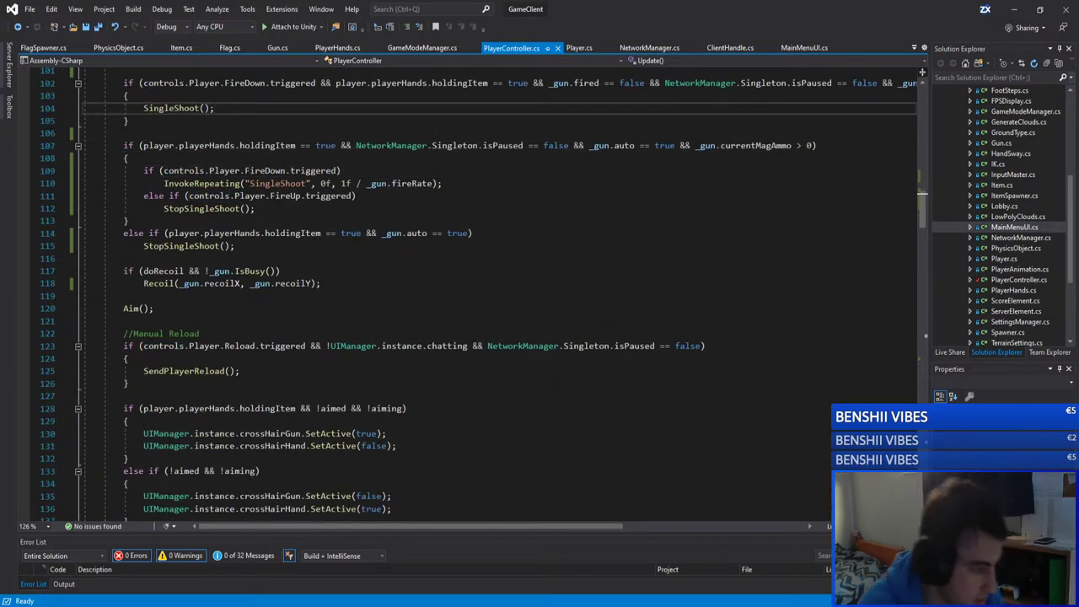
{"action": "left_click", "coordinate": [236, 245]}
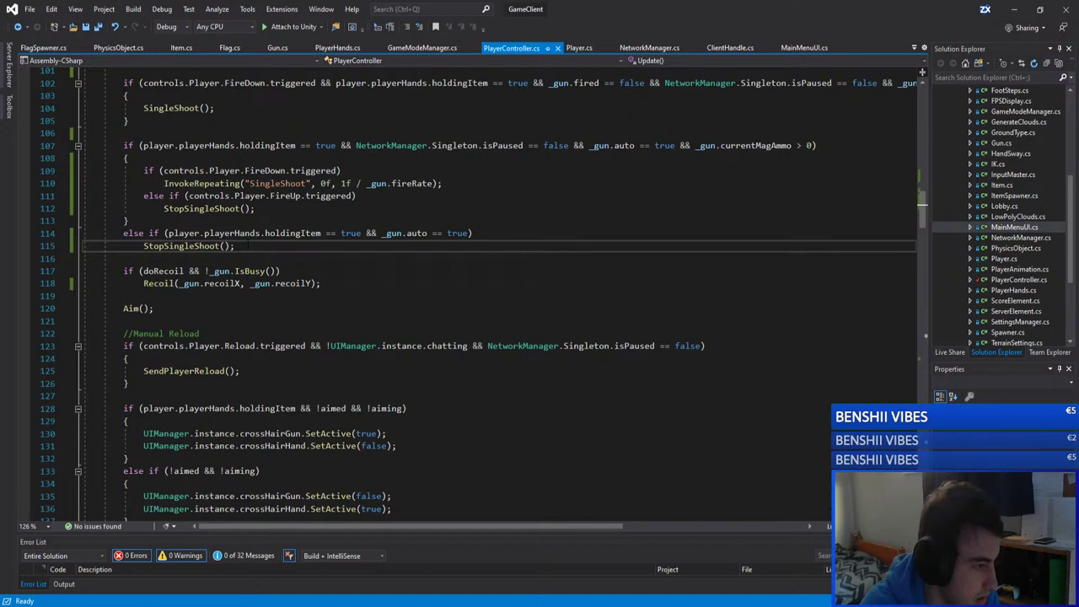
{"action": "key", "text": "shift+Up"}
{"action": "key", "text": "shift+Up"}
{"action": "key", "text": "shift+Up"}
{"action": "key", "text": "shift+Up"}
{"action": "key", "text": "shift+Up"}
{"action": "key", "text": "shift+Up"}
{"action": "key", "text": "shift+Up"}
{"action": "key", "text": "shift+Up"}
{"action": "key", "text": "shift+Home"}
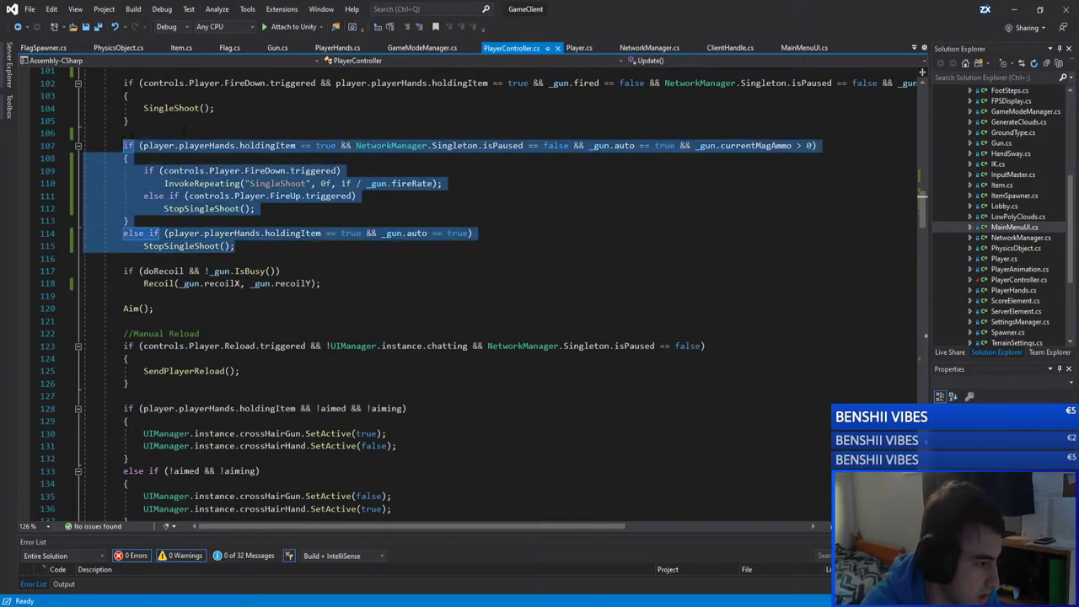
{"action": "scroll", "coordinate": [184, 128], "scroll_direction": "up", "scroll_amount": 3}
Step: Examine the FireDown check, InvokeRepeating call and StopSingleShoot calls on lines 109–115
{"action": "left_click", "coordinate": [248, 284]}
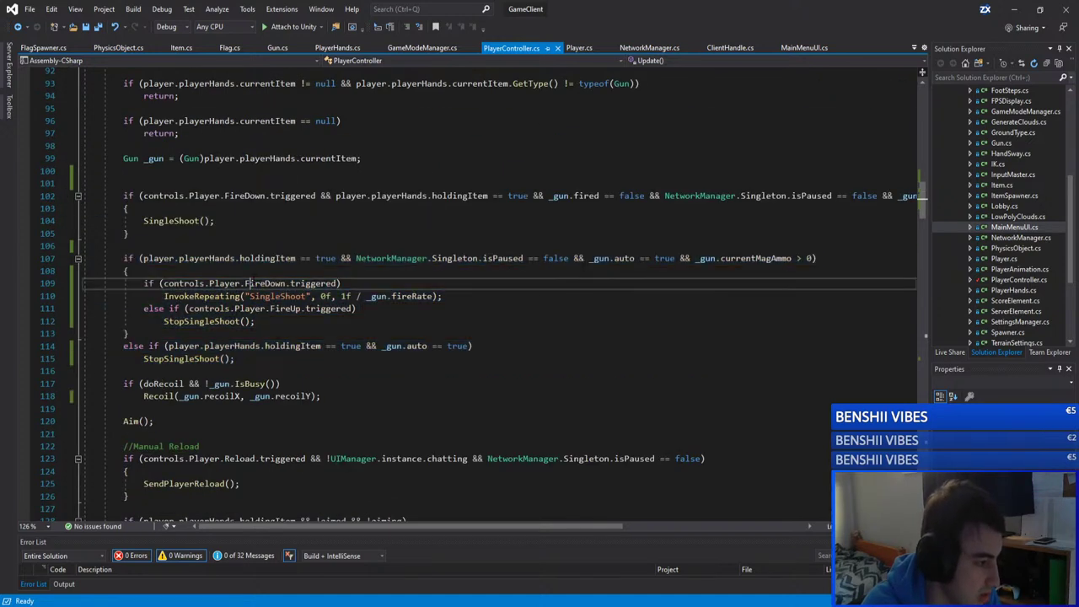
{"action": "left_click", "coordinate": [405, 284]}
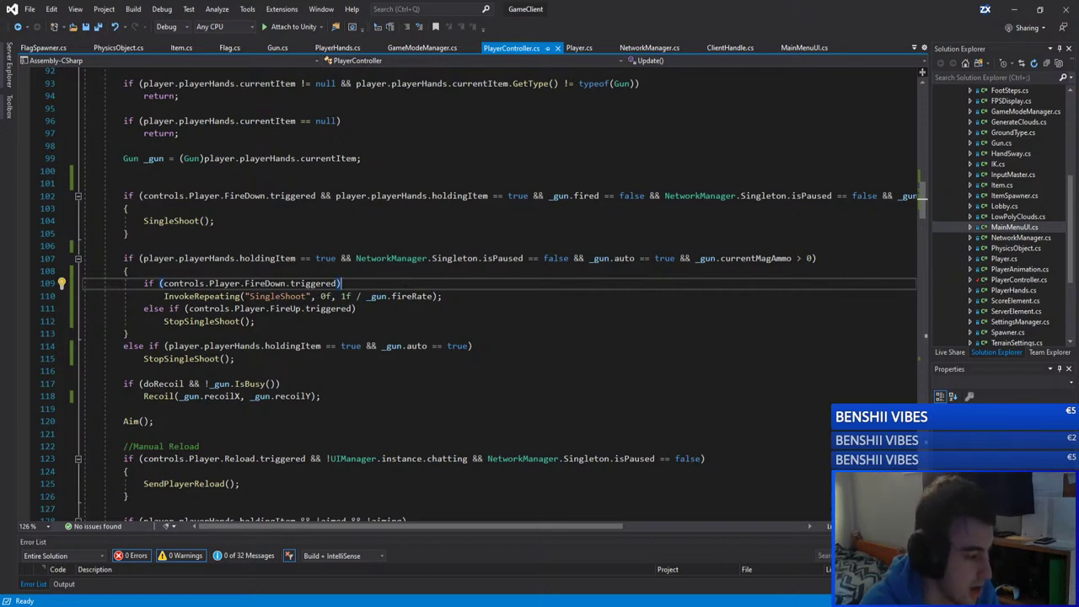
{"action": "left_click", "coordinate": [250, 359]}
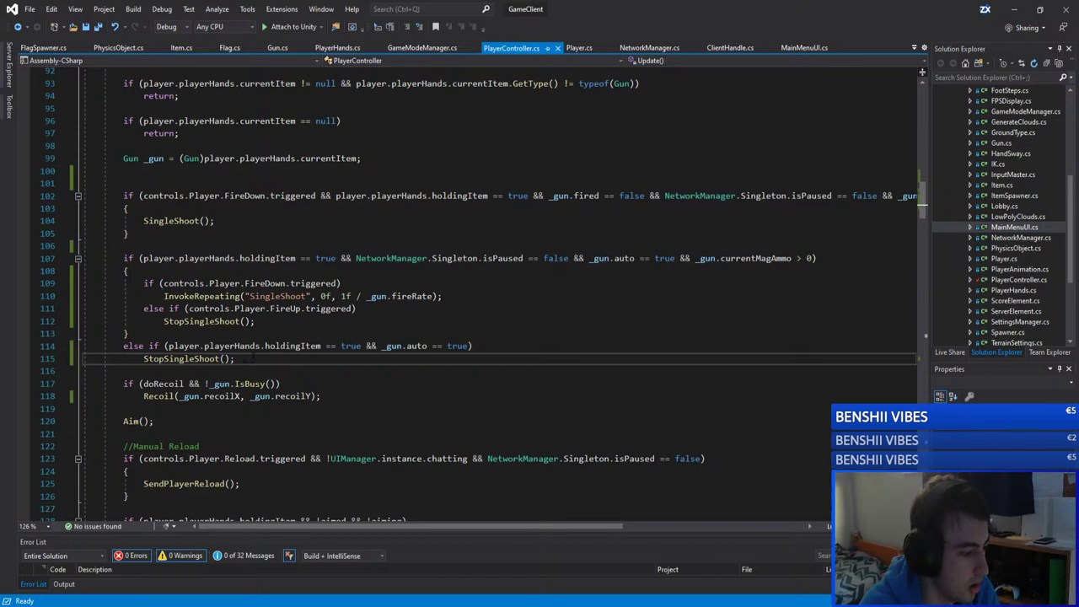
{"action": "double_click", "coordinate": [179, 358]}
{"action": "left_click", "coordinate": [204, 321]}
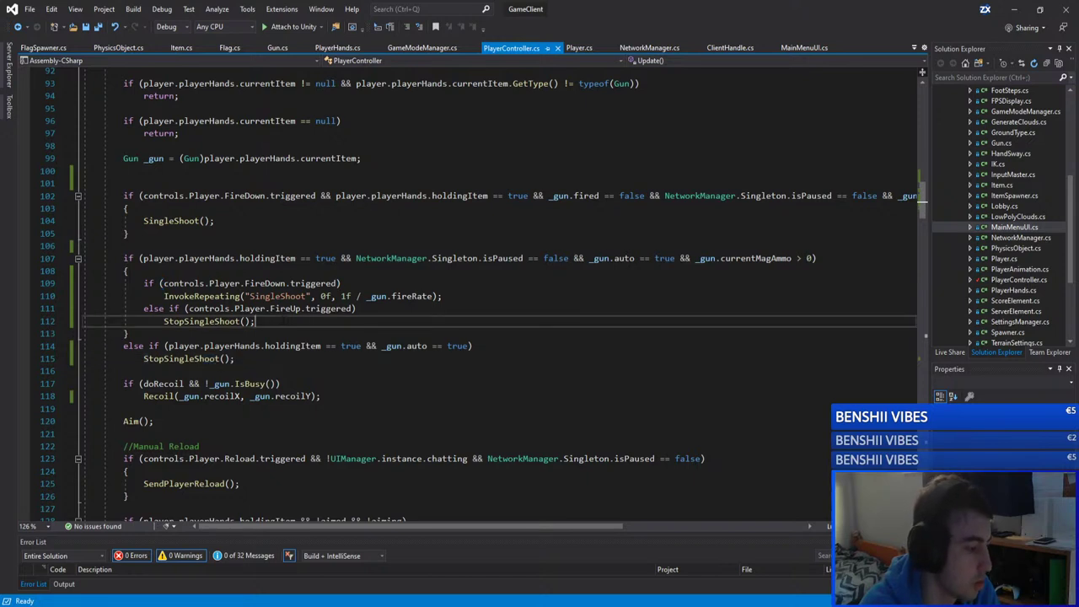
{"action": "left_click", "coordinate": [129, 333]}
{"action": "double_click", "coordinate": [203, 296]}
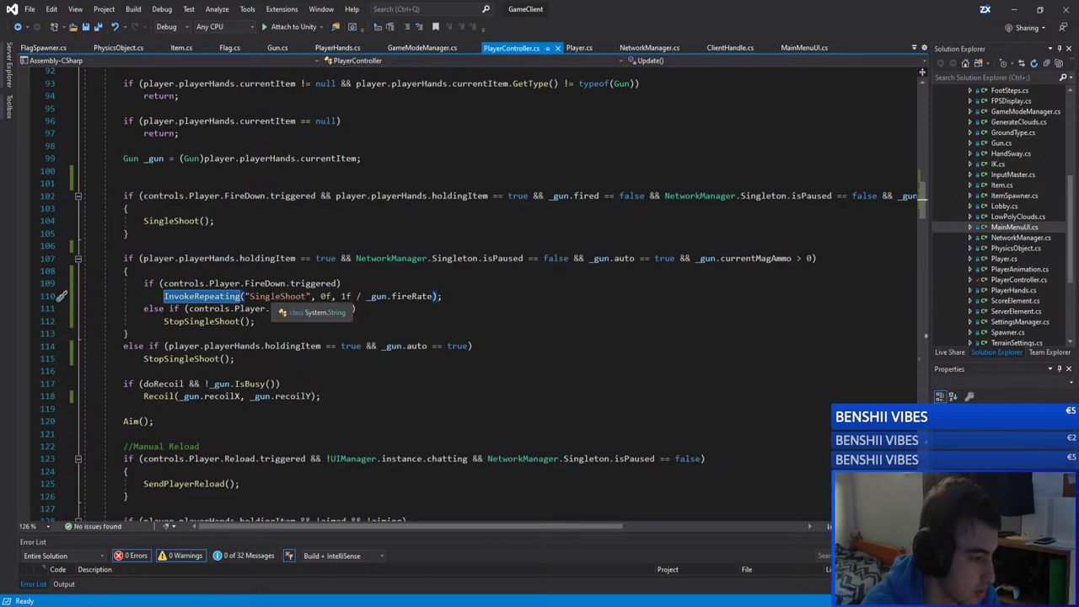
{"action": "left_click", "coordinate": [128, 234]}
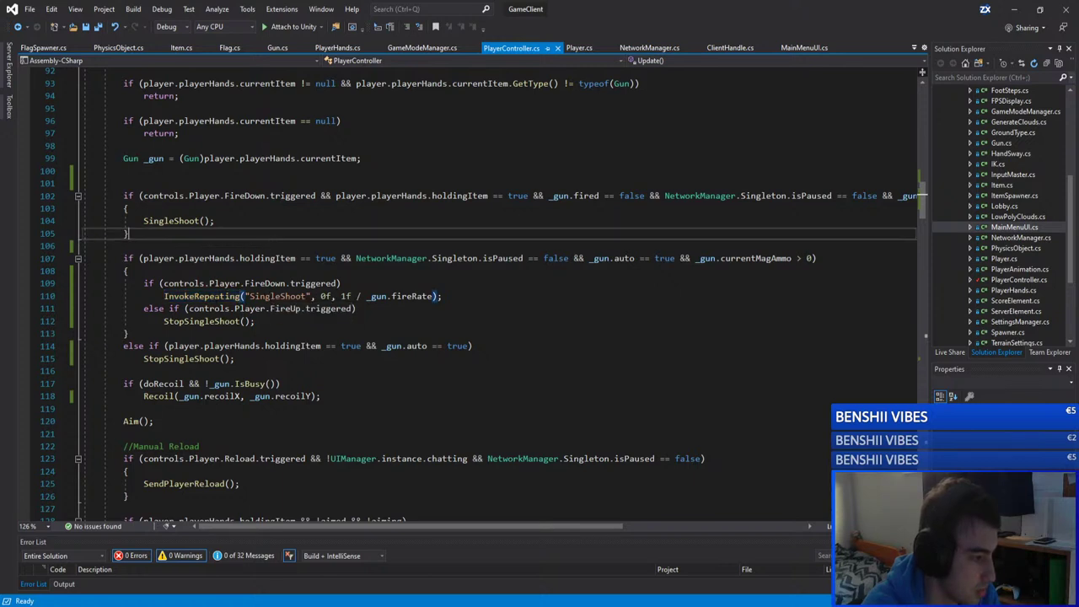
{"action": "left_click", "coordinate": [202, 296]}
{"action": "left_click", "coordinate": [255, 321]}
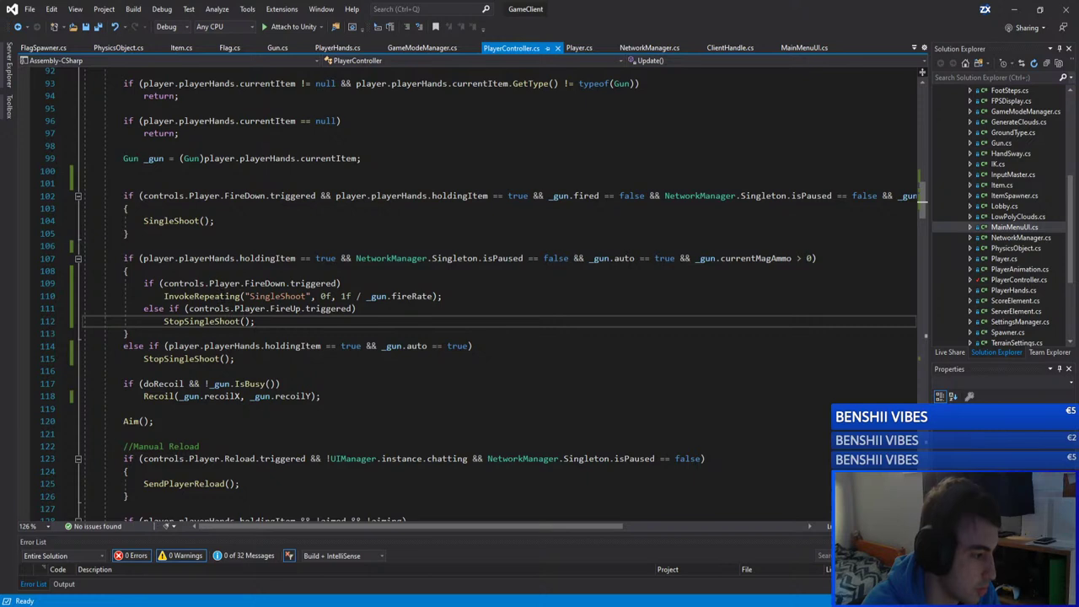
{"action": "left_click", "coordinate": [253, 283]}
{"action": "left_click", "coordinate": [276, 295]}
{"action": "left_click", "coordinate": [254, 321]}
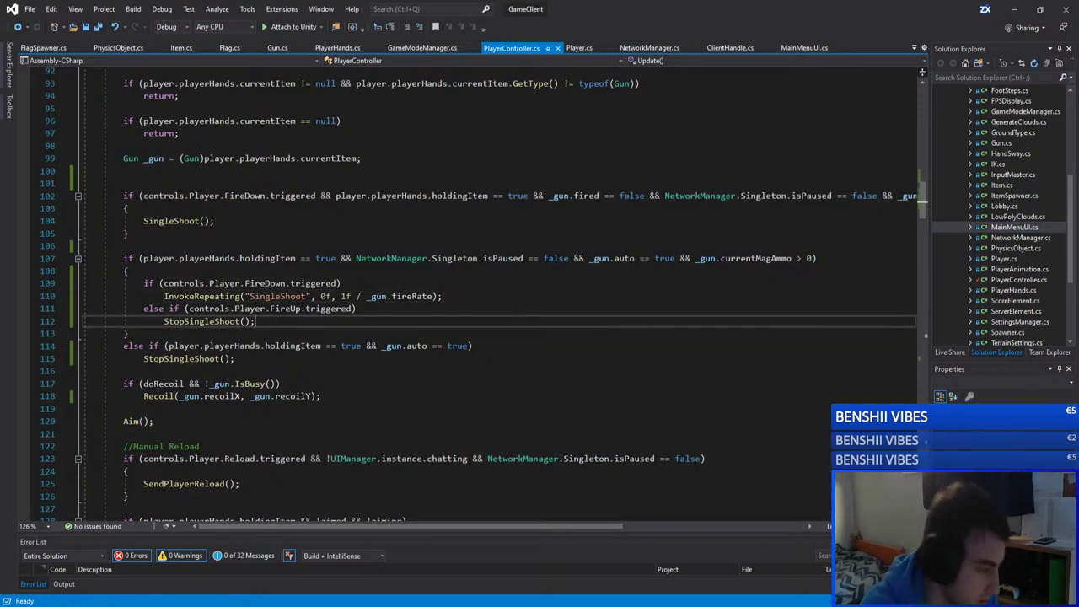
Step: Delete the empty line 138 and save PlayerController.cs
{"action": "scroll", "coordinate": [560, 290], "scroll_direction": "down", "scroll_amount": 8}
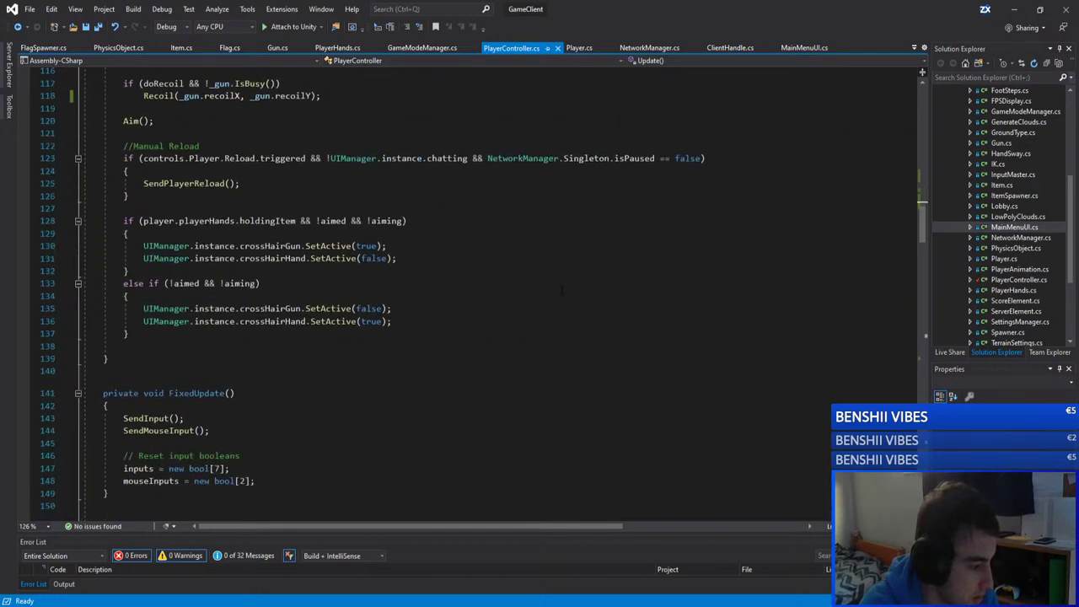
{"action": "left_click", "coordinate": [180, 345]}
{"action": "left_click", "coordinate": [180, 334]}
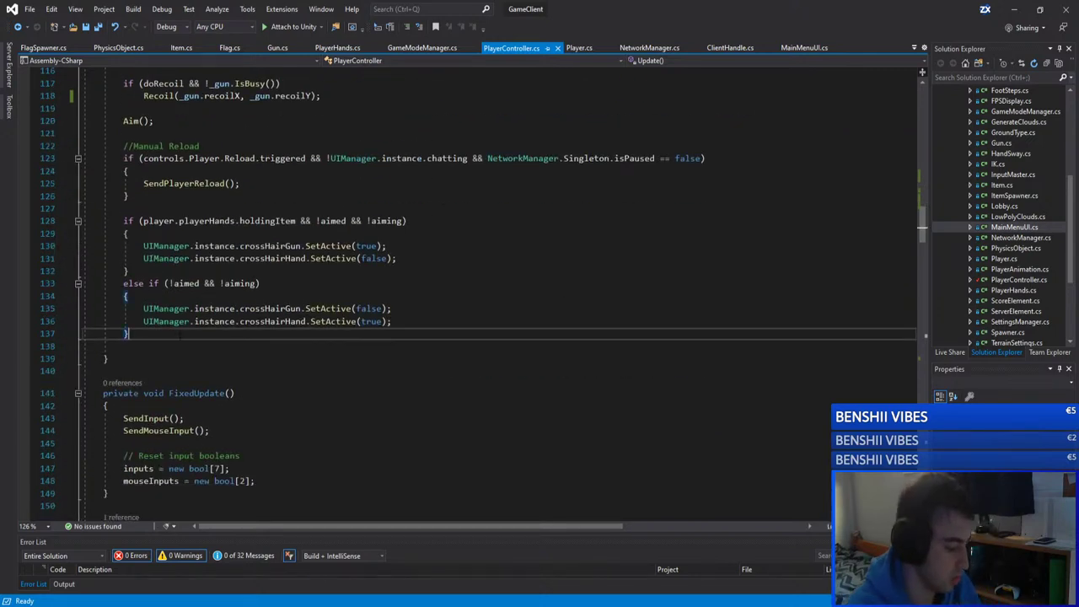
{"action": "key", "text": "Delete"}
{"action": "key", "text": "ctrl+s"}
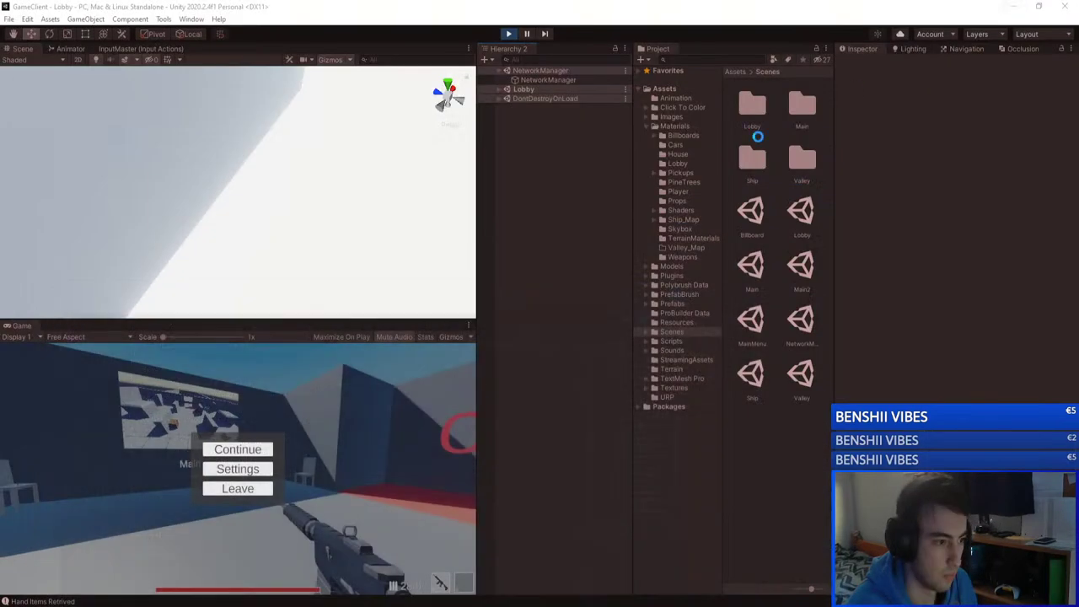
Step: Switch from Visual Studio to the GameServer Unity editor via the taskbar preview
{"action": "key", "text": "alt+Tab"}
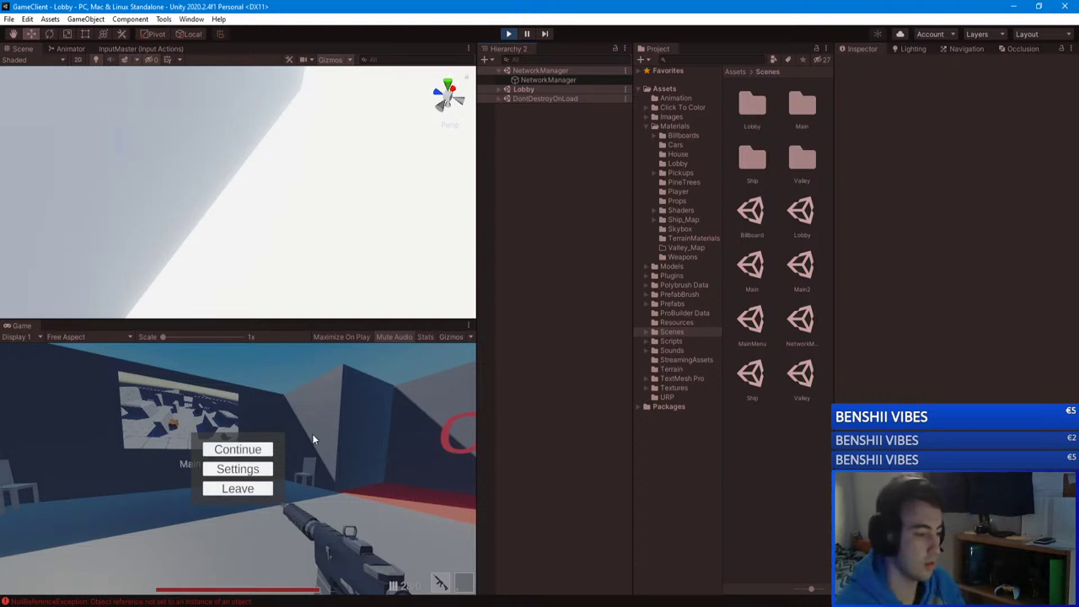
{"action": "left_click", "coordinate": [131, 604]}
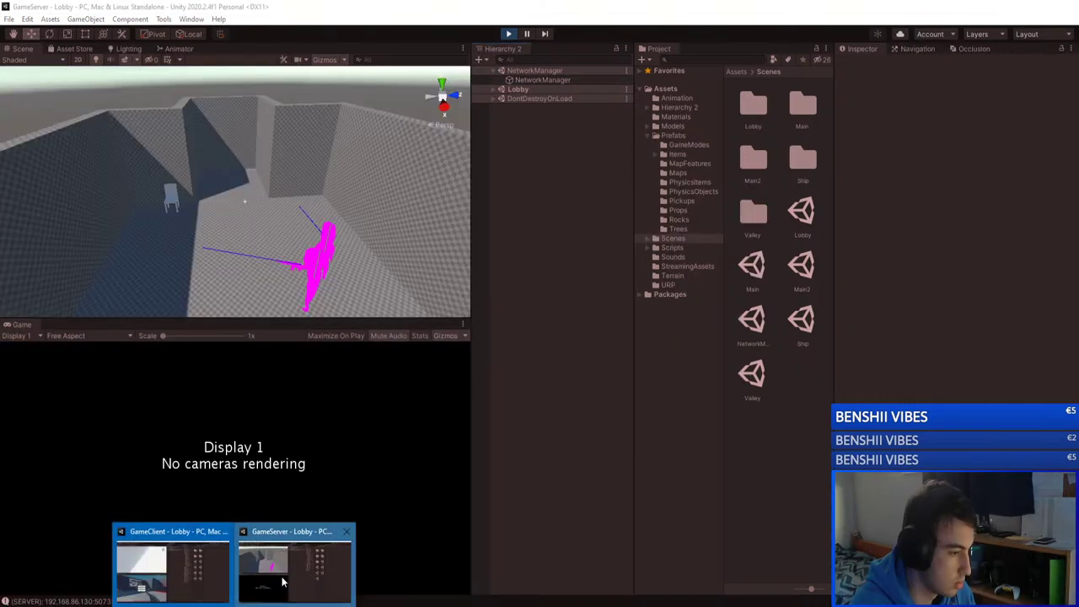
{"action": "left_click", "coordinate": [287, 574]}
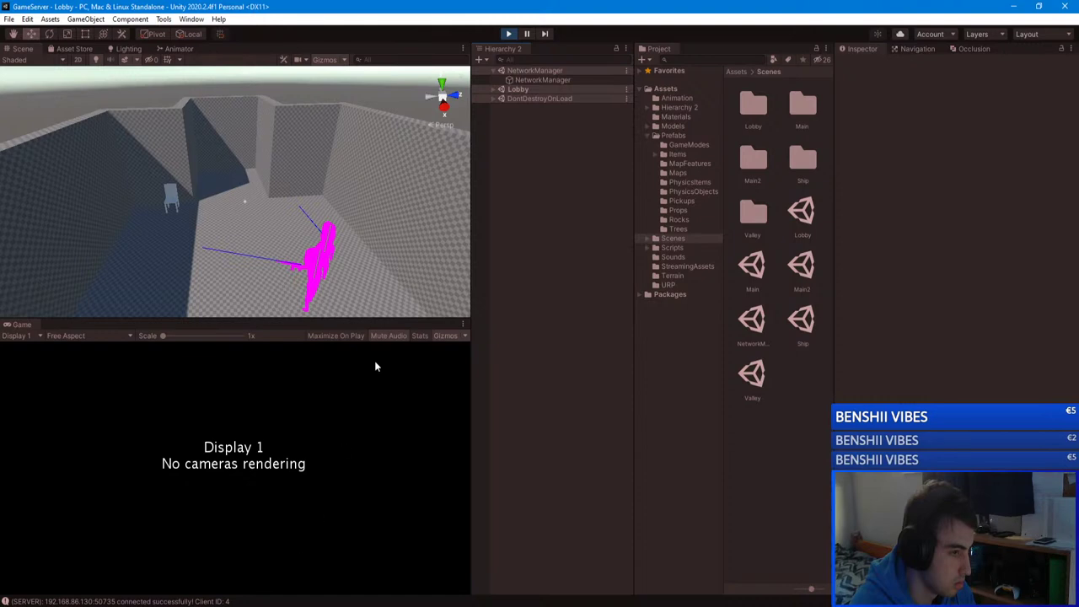
Step: In GameClient, inspect the G_FpsGraph and PlayerController.OnEnable null reference errors in the Console
{"action": "key", "text": "alt+Tab"}
{"action": "left_click_drag", "start_coordinate": [375, 158], "coordinate": [696, 157]}
{"action": "left_click", "coordinate": [662, 253]}
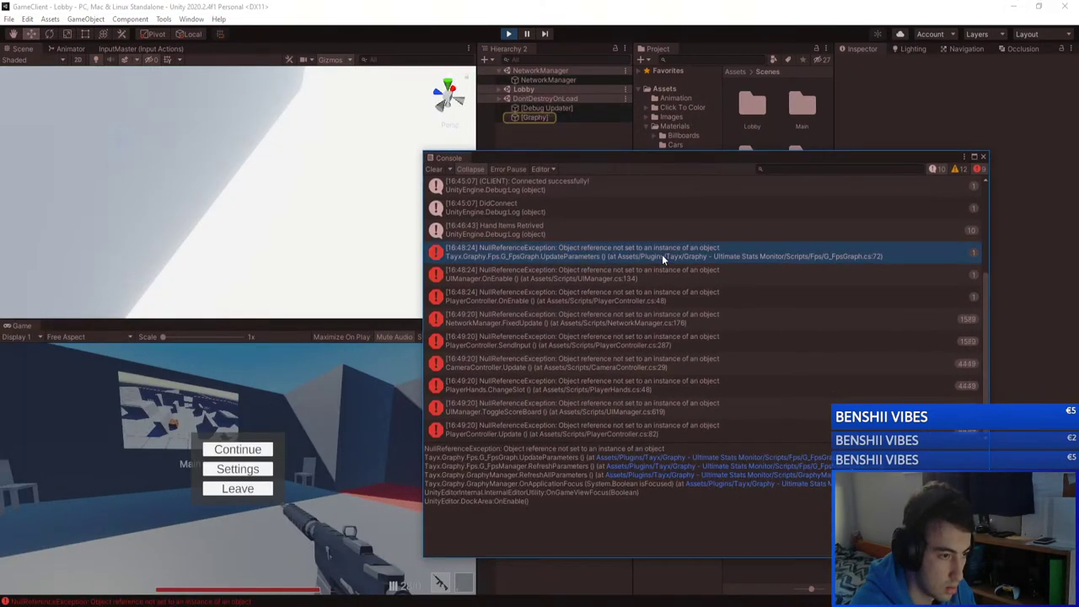
{"action": "left_click", "coordinate": [647, 295]}
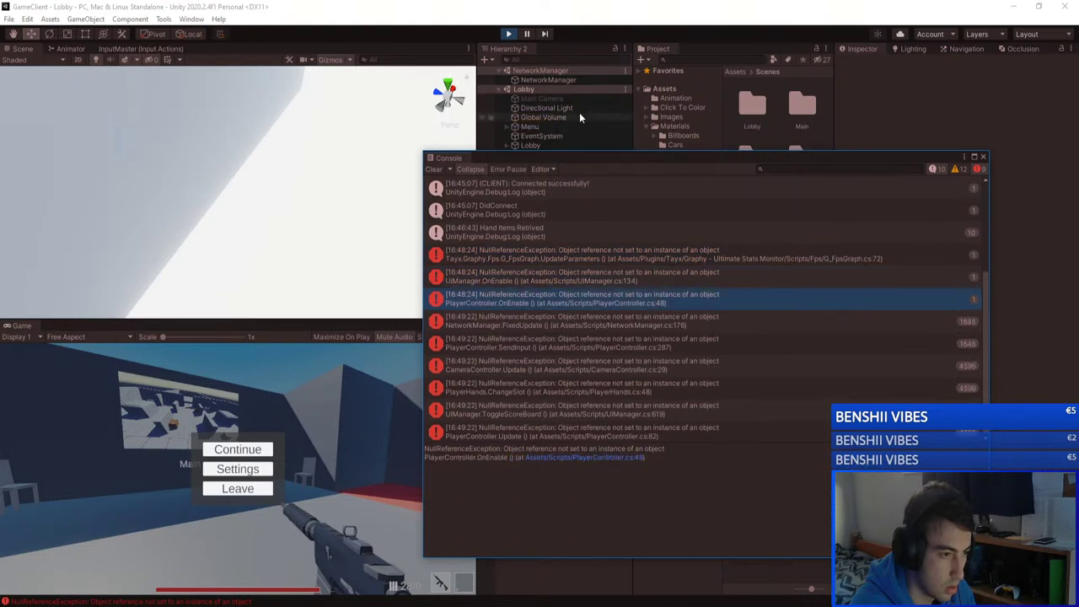
Step: Stop play mode, clear the Console with Collapse on, and close it
{"action": "key", "text": "ctrl+p"}
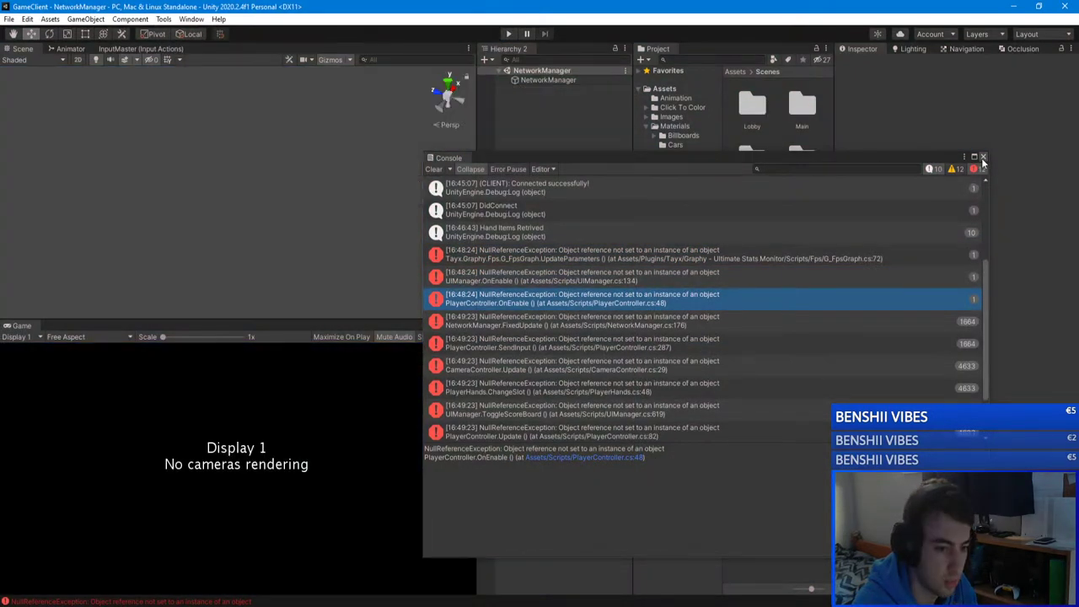
{"action": "left_click", "coordinate": [435, 168]}
{"action": "left_click", "coordinate": [462, 169]}
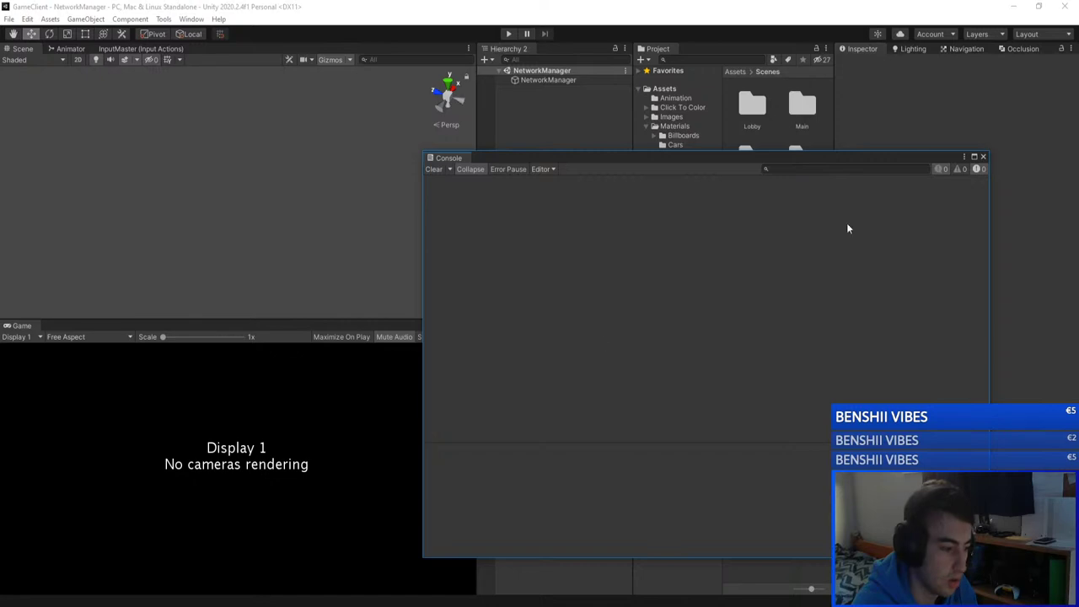
{"action": "left_click", "coordinate": [982, 157]}
Step: In the GameServer solution, open ConsoleInput.cs from Solution Explorer
{"action": "mouse_move", "coordinate": [159, 593]}
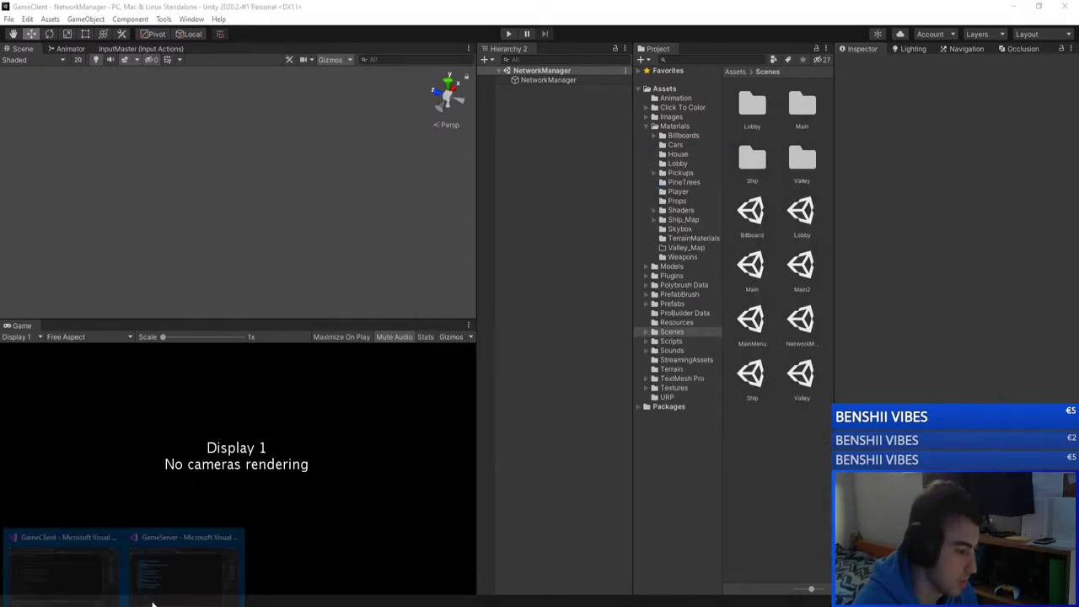
{"action": "left_click", "coordinate": [208, 559]}
{"action": "left_click", "coordinate": [168, 322]}
{"action": "scroll", "coordinate": [421, 320], "scroll_direction": "up", "scroll_amount": 10}
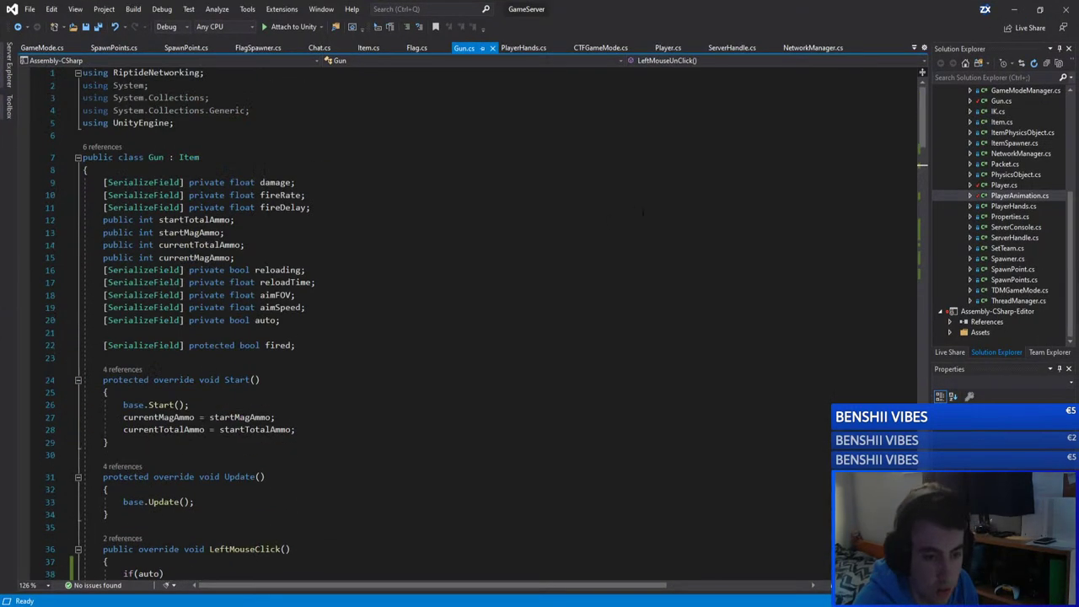
{"action": "scroll", "coordinate": [999, 269], "scroll_direction": "up", "scroll_amount": 5}
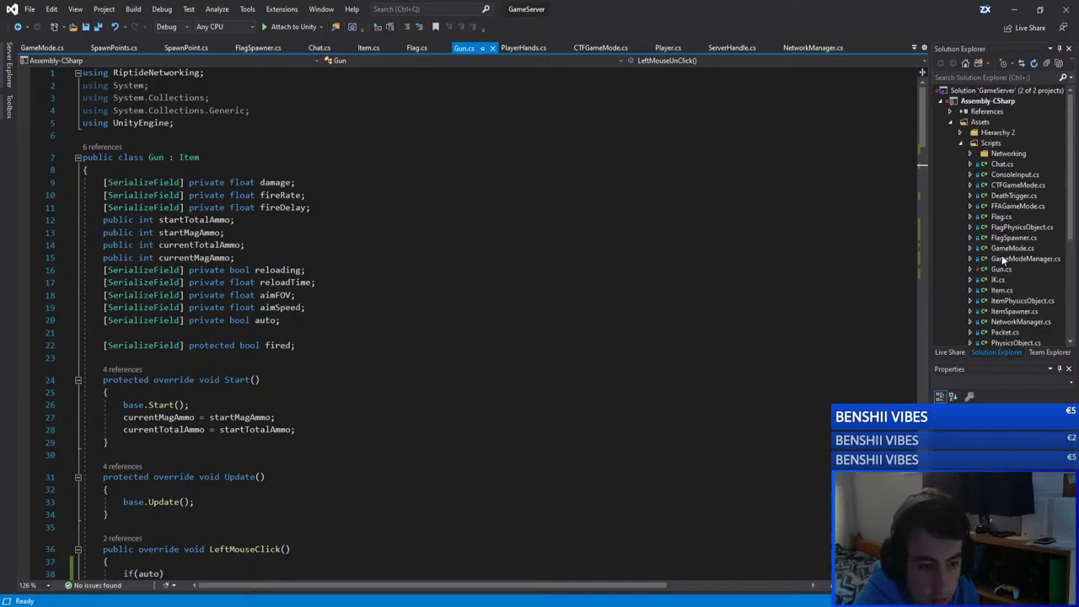
{"action": "double_click", "coordinate": [1014, 174]}
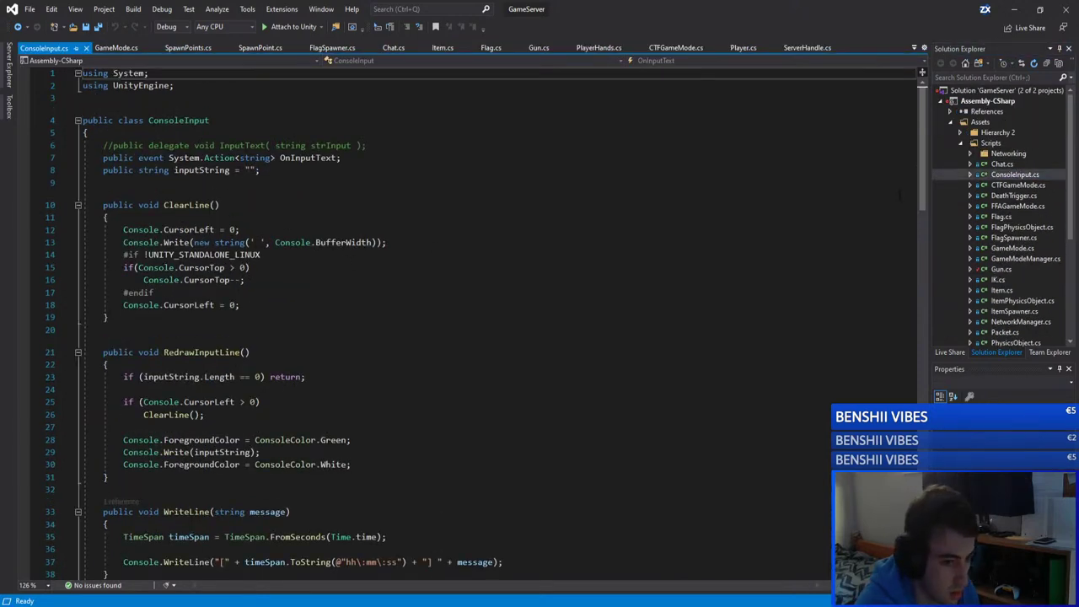
{"action": "mouse_move", "coordinate": [923, 167]}
{"action": "left_mouse_down"}
{"action": "mouse_move", "coordinate": [909, 434]}
{"action": "mouse_move", "coordinate": [924, 162]}
{"action": "left_mouse_up"}
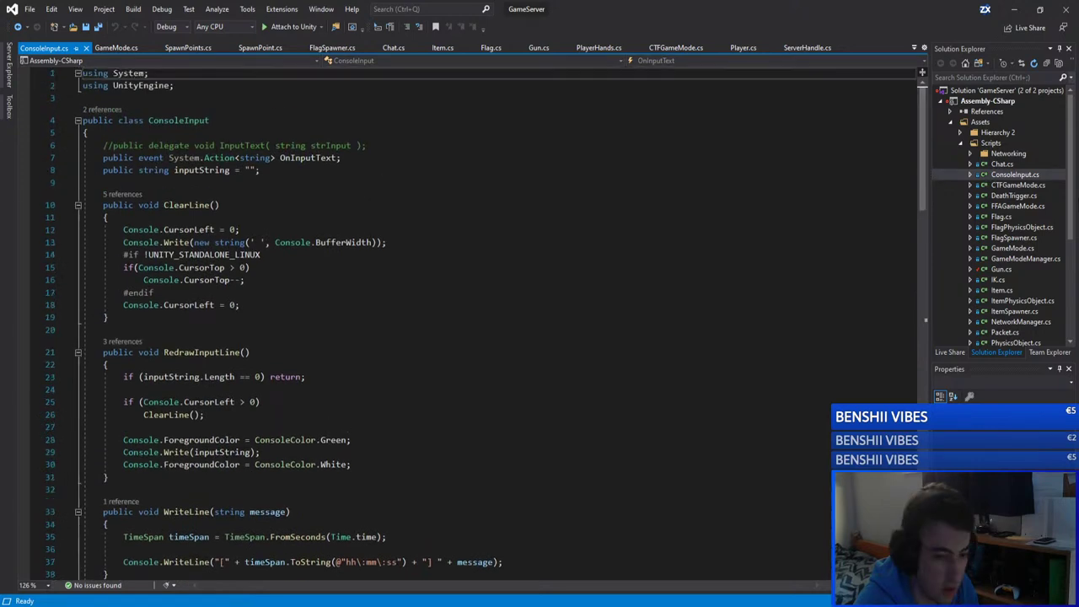
Step: Open ServerConsole.cs and place the caret on HandleLog at line 49
{"action": "scroll", "coordinate": [1026, 219], "scroll_direction": "down", "scroll_amount": 4}
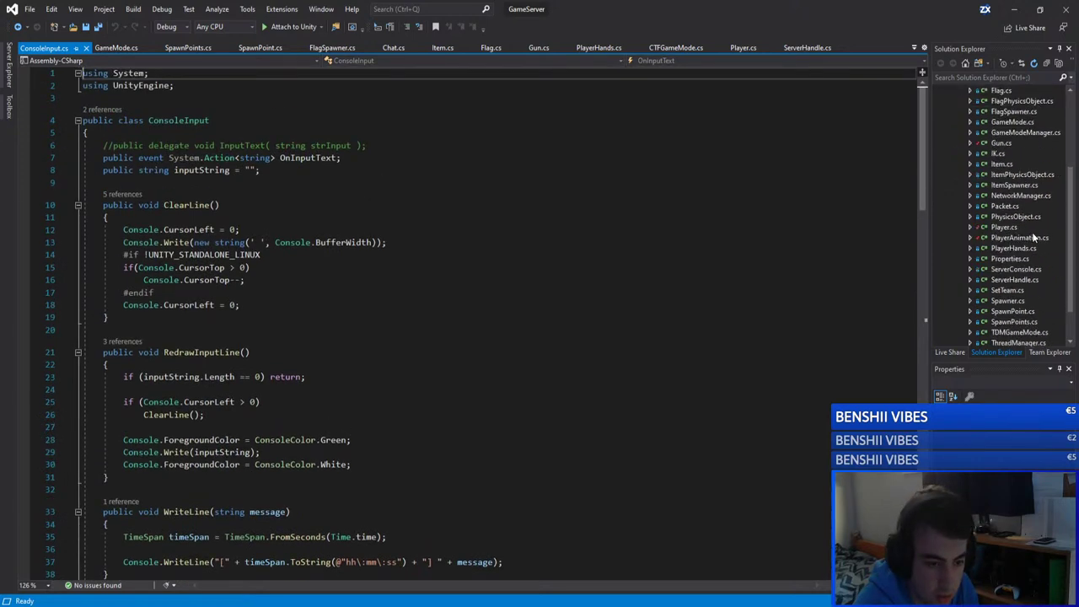
{"action": "double_click", "coordinate": [1016, 258]}
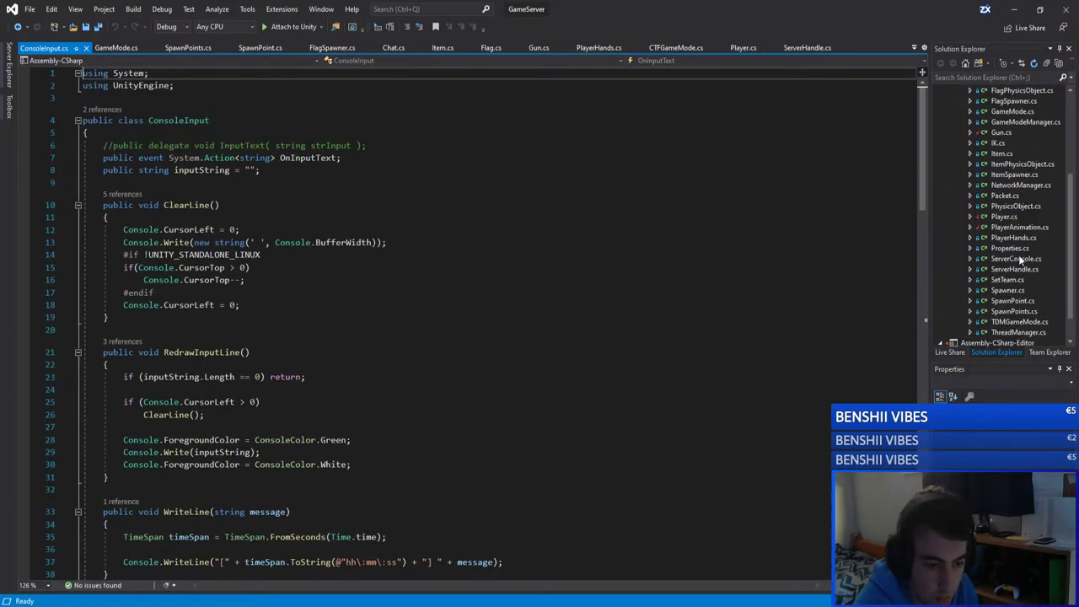
{"action": "left_click_drag", "start_coordinate": [922, 120], "coordinate": [914, 297]}
{"action": "left_click", "coordinate": [178, 132]}
{"action": "double_click", "coordinate": [182, 134]}
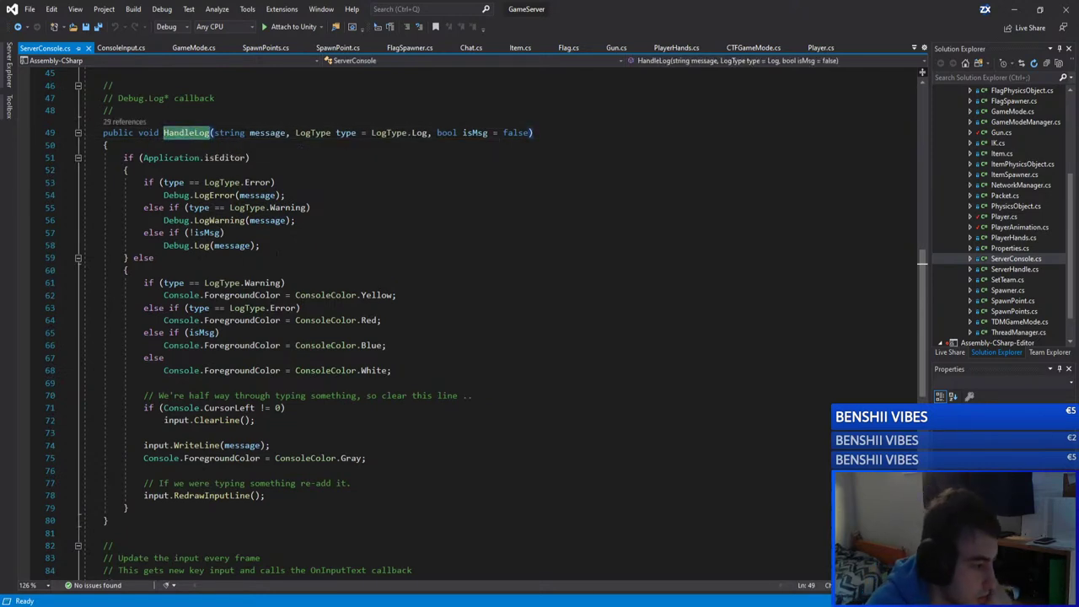
{"action": "left_click_drag", "start_coordinate": [393, 371], "coordinate": [84, 283]}
{"action": "left_click", "coordinate": [261, 246]}
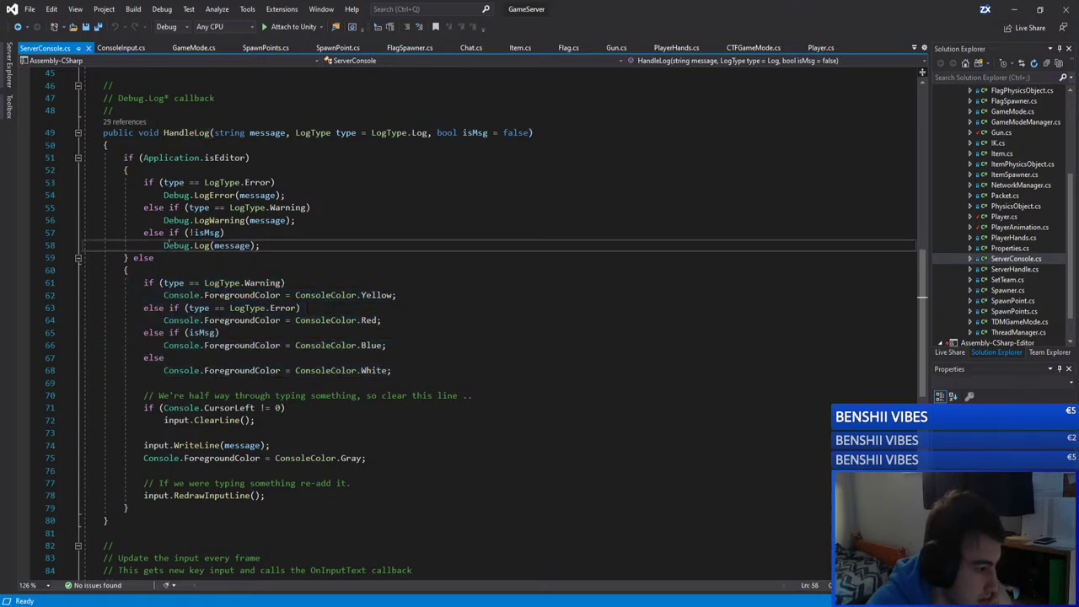
{"action": "left_click", "coordinate": [166, 245]}
{"action": "left_click_drag", "start_coordinate": [284, 246], "coordinate": [142, 182]}
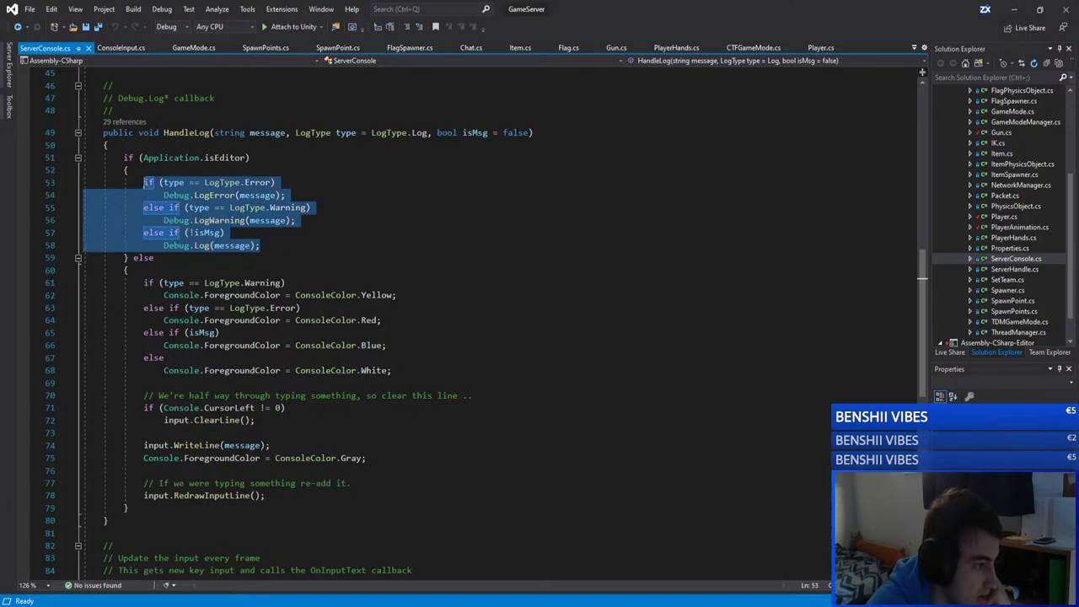
{"action": "left_click", "coordinate": [215, 195]}
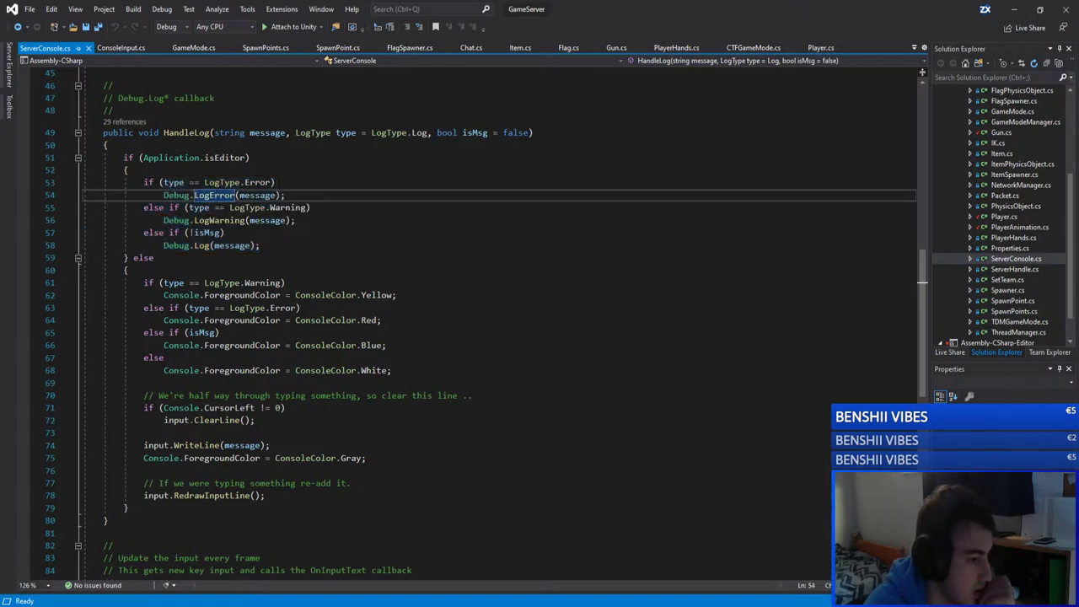
{"action": "left_click_drag", "start_coordinate": [393, 371], "coordinate": [144, 282]}
{"action": "left_click", "coordinate": [185, 295]}
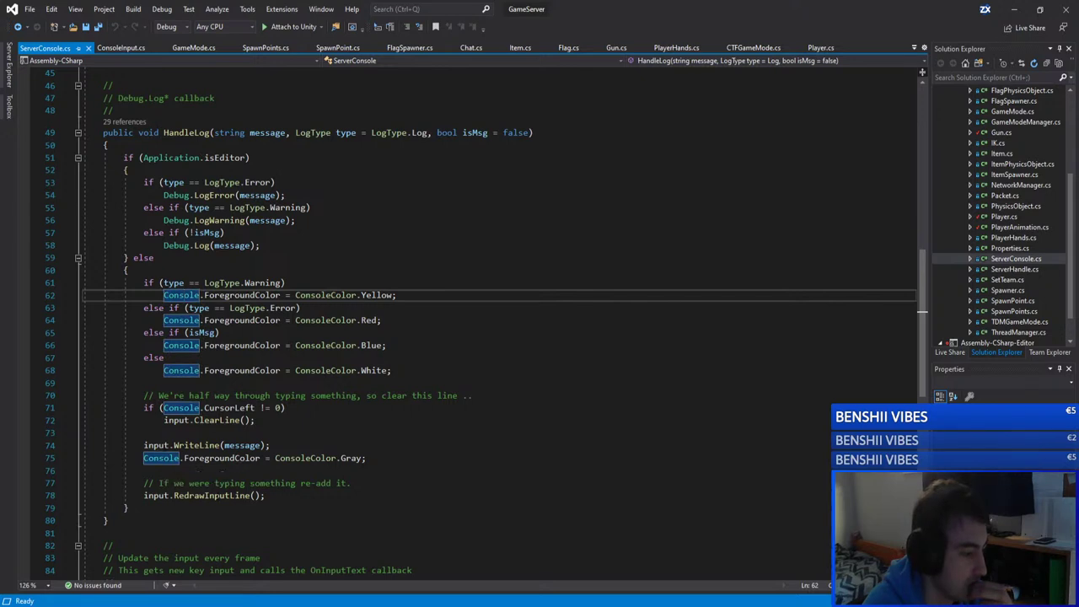
{"action": "left_click", "coordinate": [156, 445]}
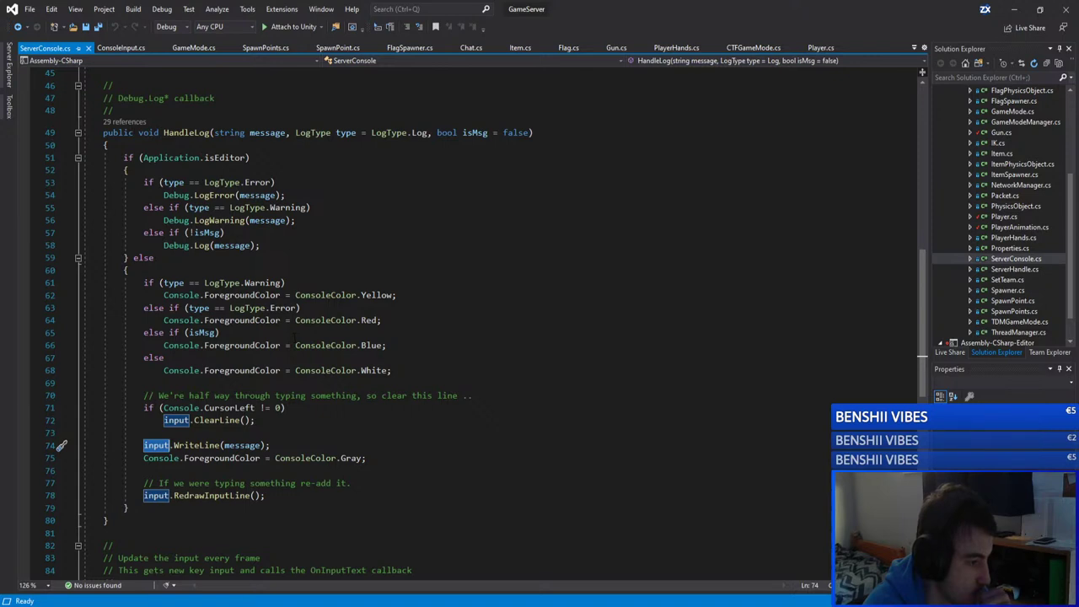
{"action": "scroll", "coordinate": [295, 335], "scroll_direction": "down", "scroll_amount": 4}
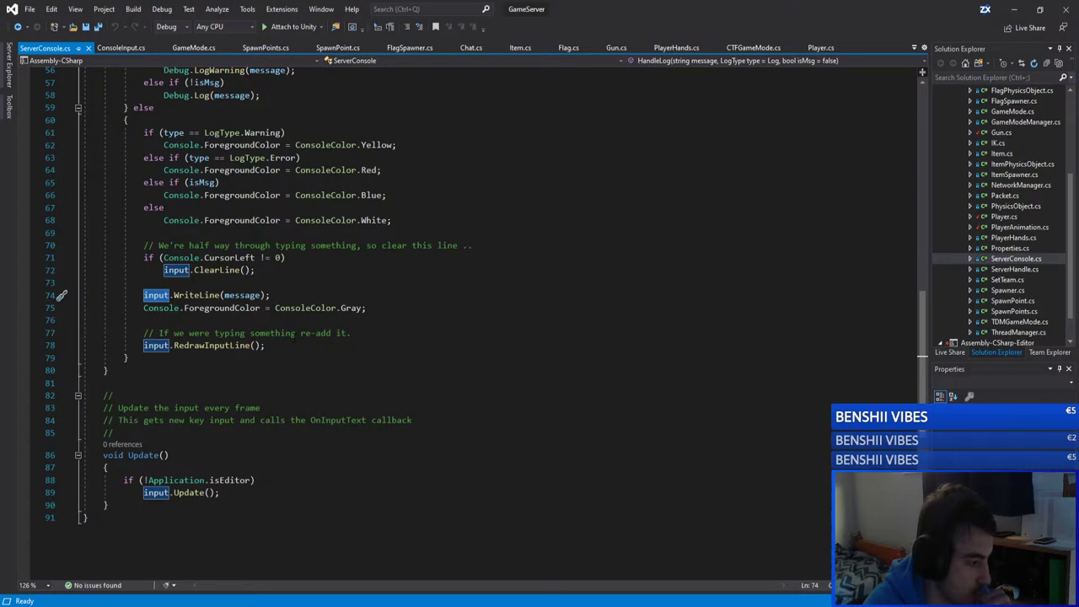
{"action": "scroll", "coordinate": [294, 338], "scroll_direction": "up", "scroll_amount": 15}
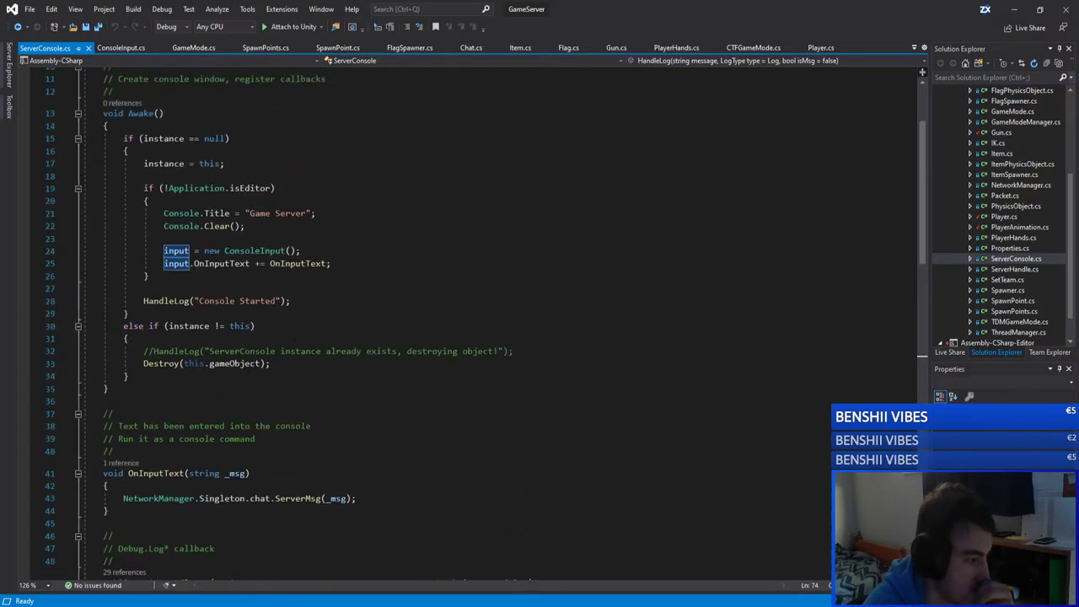
{"action": "scroll", "coordinate": [219, 263], "scroll_direction": "up", "scroll_amount": 2}
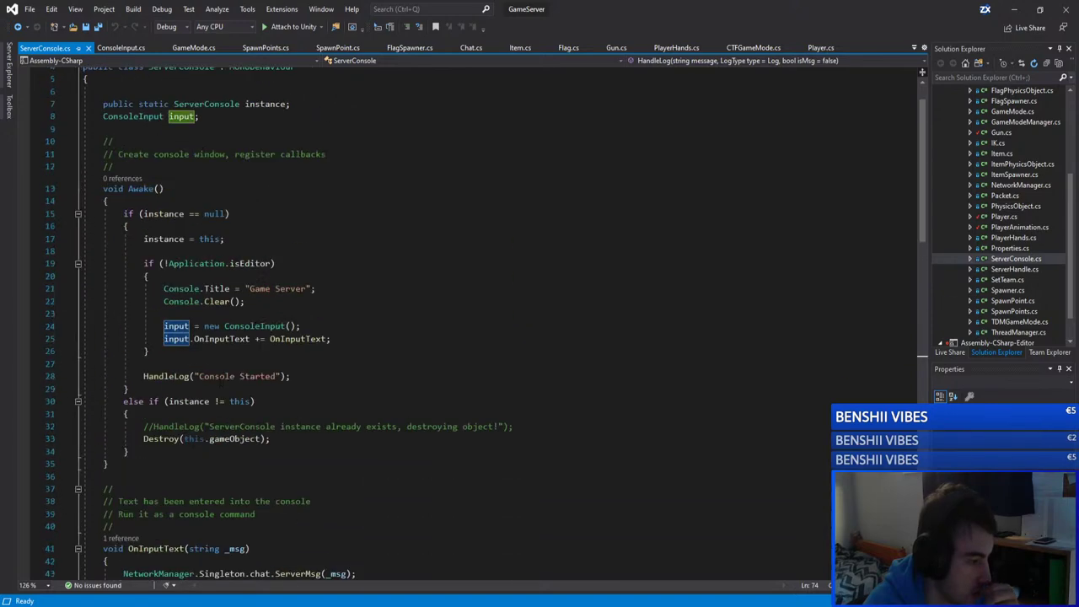
{"action": "scroll", "coordinate": [294, 321], "scroll_direction": "up", "scroll_amount": 2}
{"action": "scroll", "coordinate": [294, 320], "scroll_direction": "down", "scroll_amount": 17}
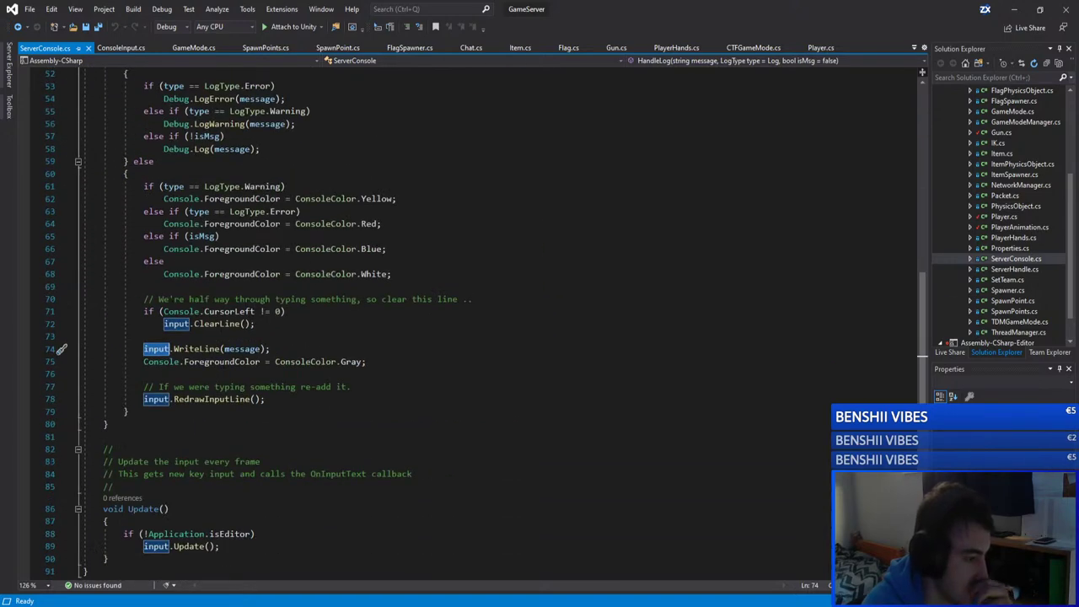
{"action": "left_click", "coordinate": [170, 348]}
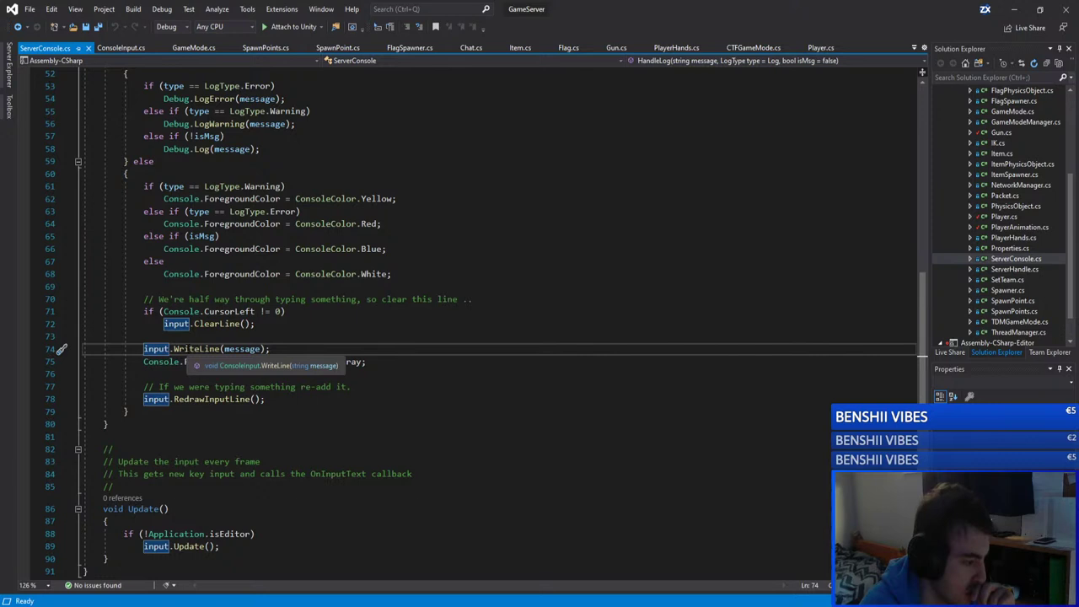
{"action": "left_click_drag", "start_coordinate": [271, 349], "coordinate": [144, 349]}
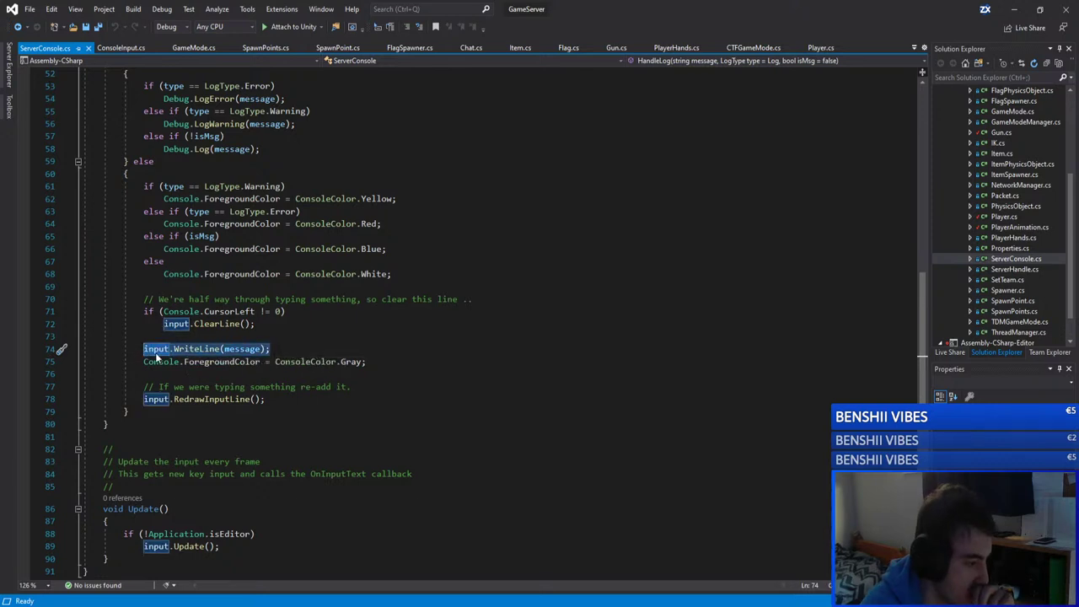
{"action": "left_click", "coordinate": [154, 356]}
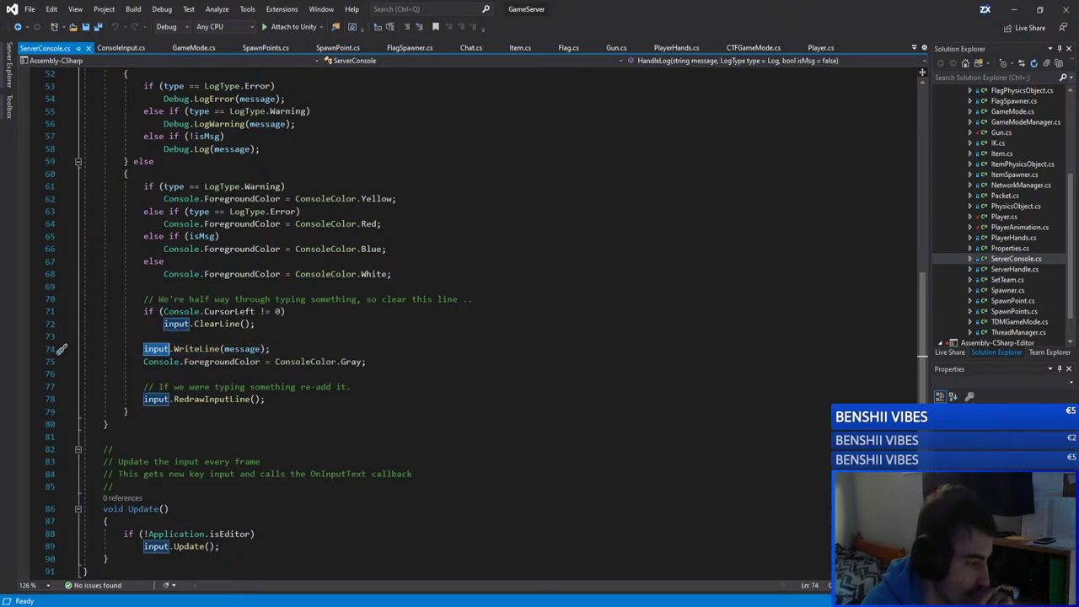
{"action": "left_click", "coordinate": [242, 349]}
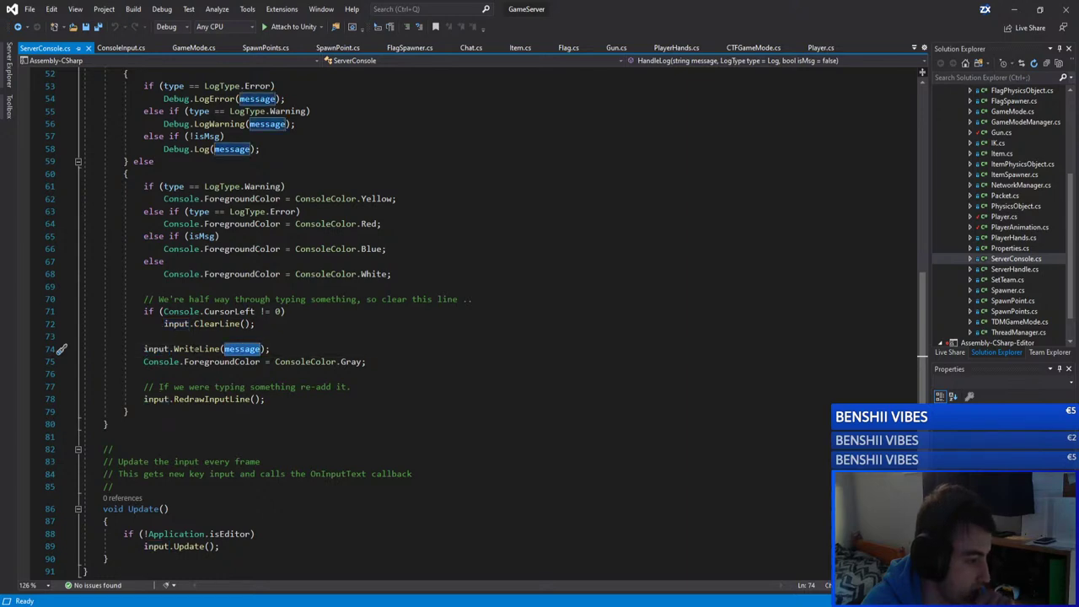
{"action": "scroll", "coordinate": [368, 329], "scroll_direction": "up", "scroll_amount": 7}
{"action": "scroll", "coordinate": [368, 329], "scroll_direction": "up", "scroll_amount": 10}
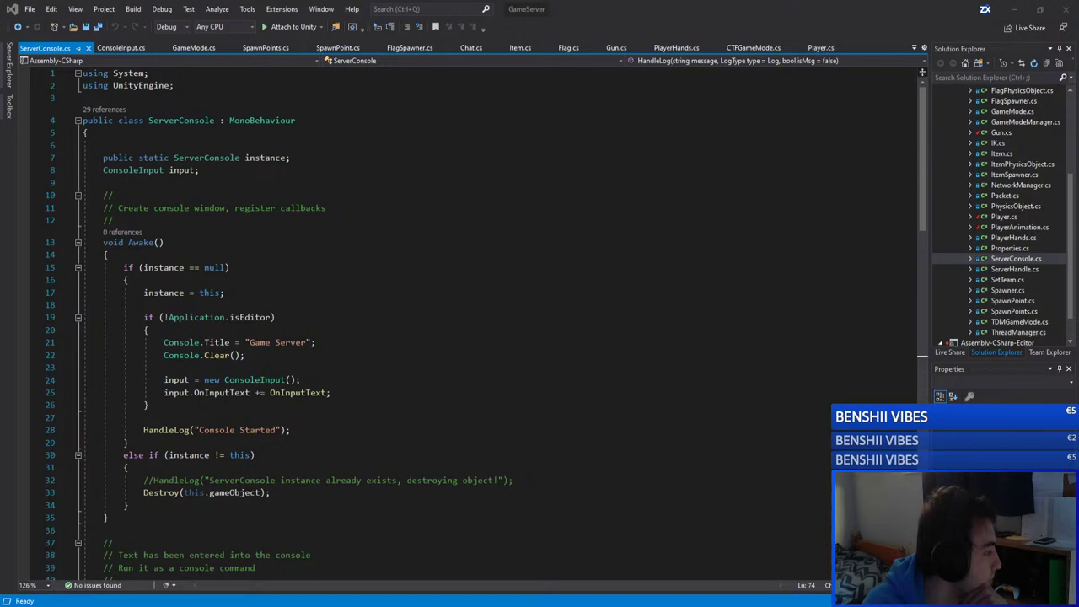
{"action": "left_click", "coordinate": [399, 199]}
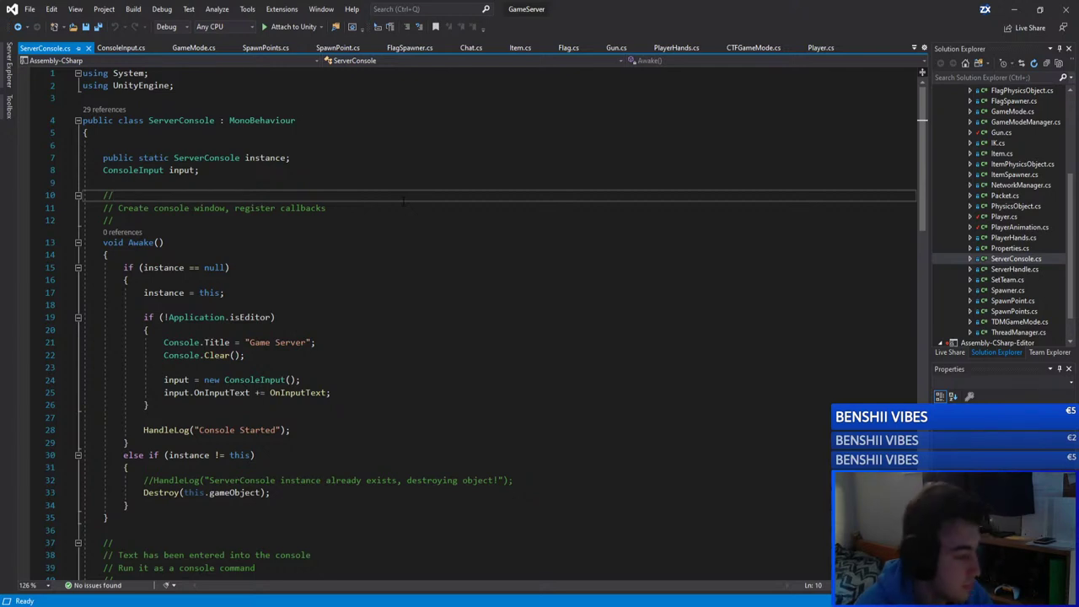
{"action": "key", "text": "Down"}
{"action": "key", "text": "Down"}
{"action": "key", "text": "Down"}
{"action": "scroll", "coordinate": [403, 200], "scroll_direction": "down", "scroll_amount": 10}
{"action": "scroll", "coordinate": [498, 320], "scroll_direction": "down", "scroll_amount": 19}
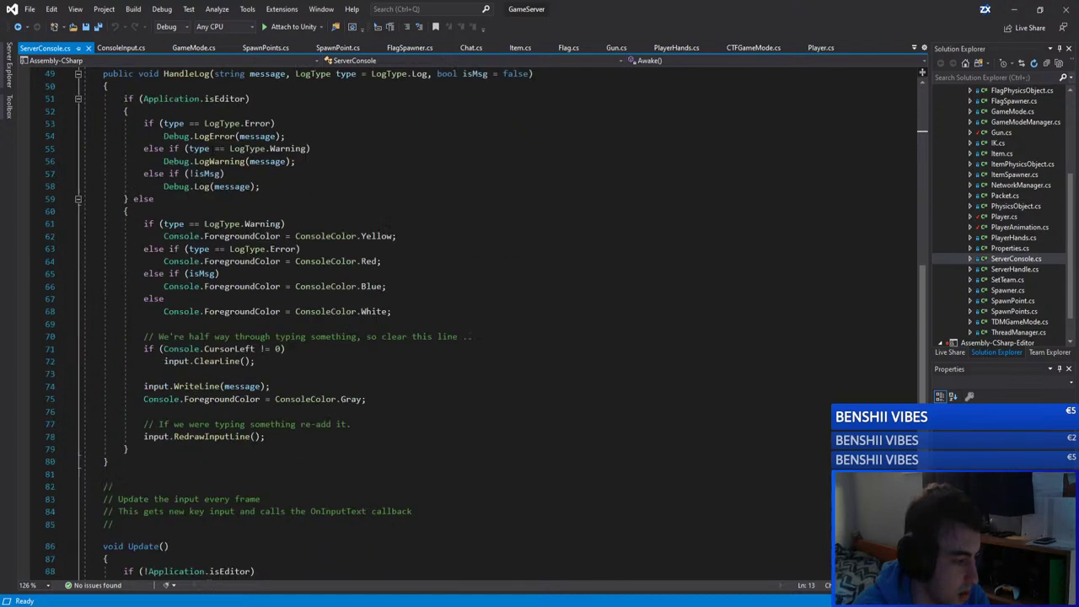
{"action": "scroll", "coordinate": [497, 320], "scroll_direction": "up", "scroll_amount": 20}
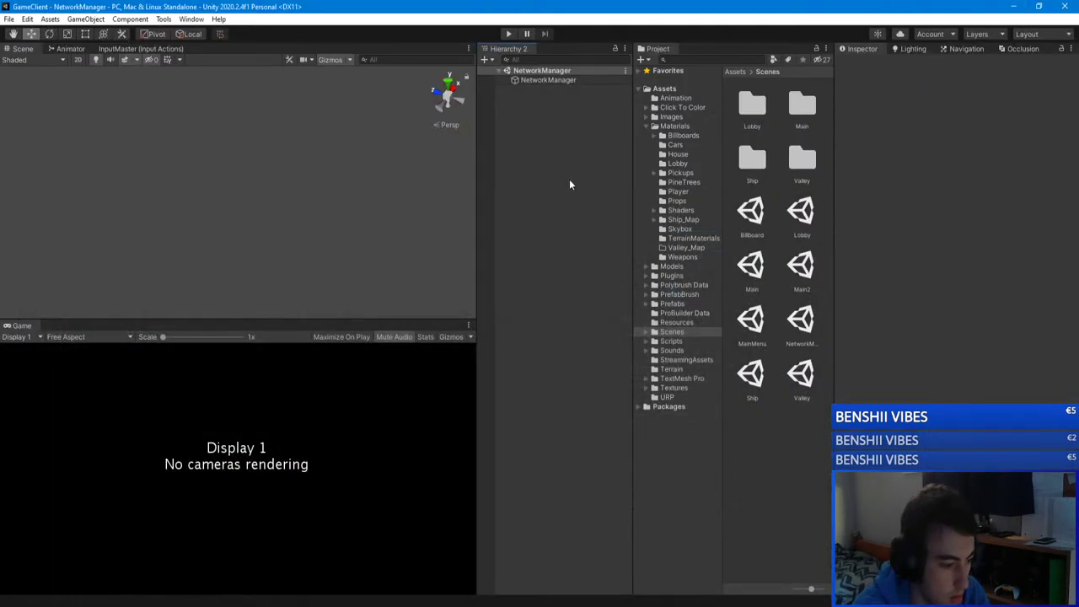
{"action": "mouse_move", "coordinate": [171, 603]}
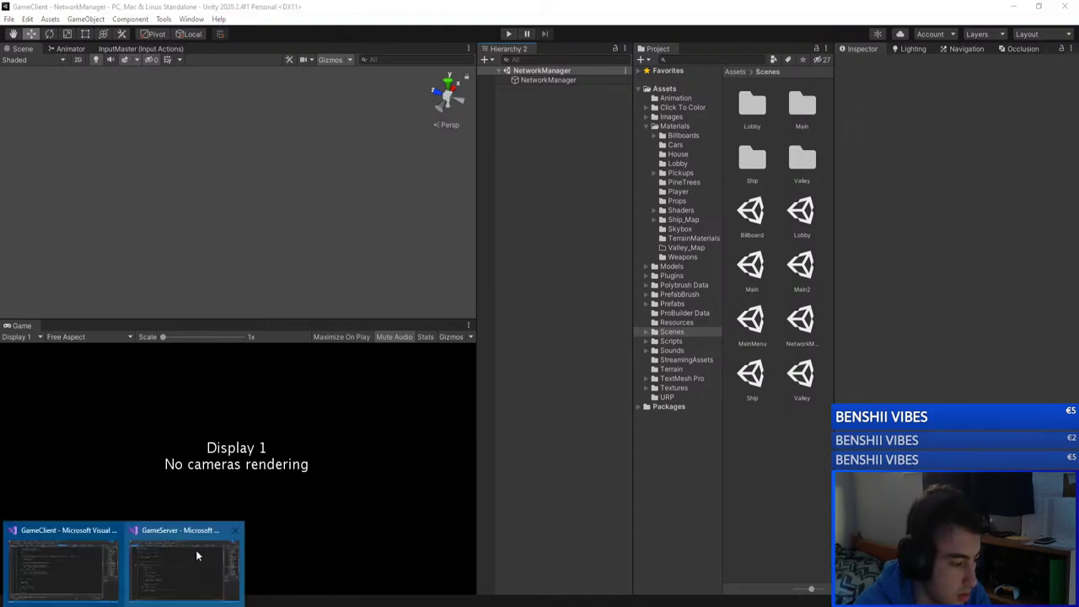
{"action": "left_click", "coordinate": [196, 558]}
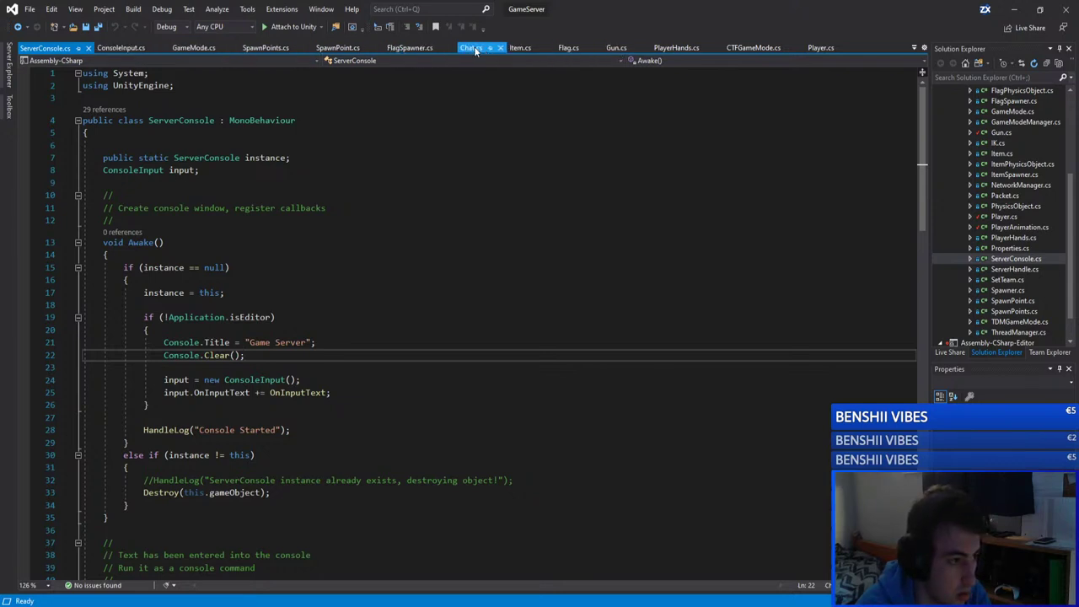
Step: Review LeftMouseUnClick in Gun.cs, then bring the paused GameClient game window forward
{"action": "left_click", "coordinate": [608, 48]}
{"action": "scroll", "coordinate": [263, 244], "scroll_direction": "down", "scroll_amount": 10}
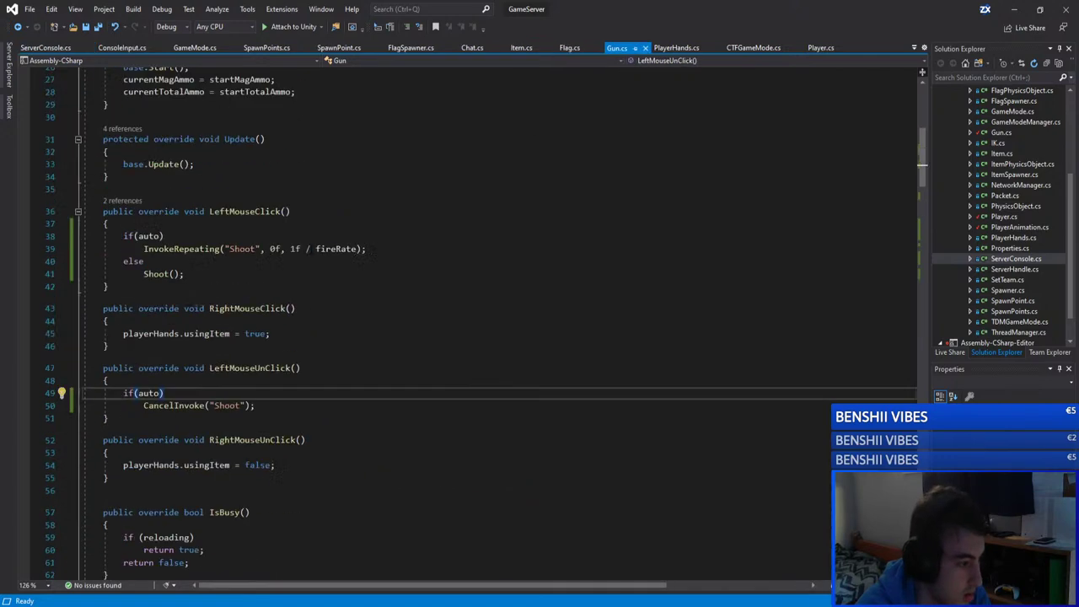
{"action": "left_click", "coordinate": [192, 343]}
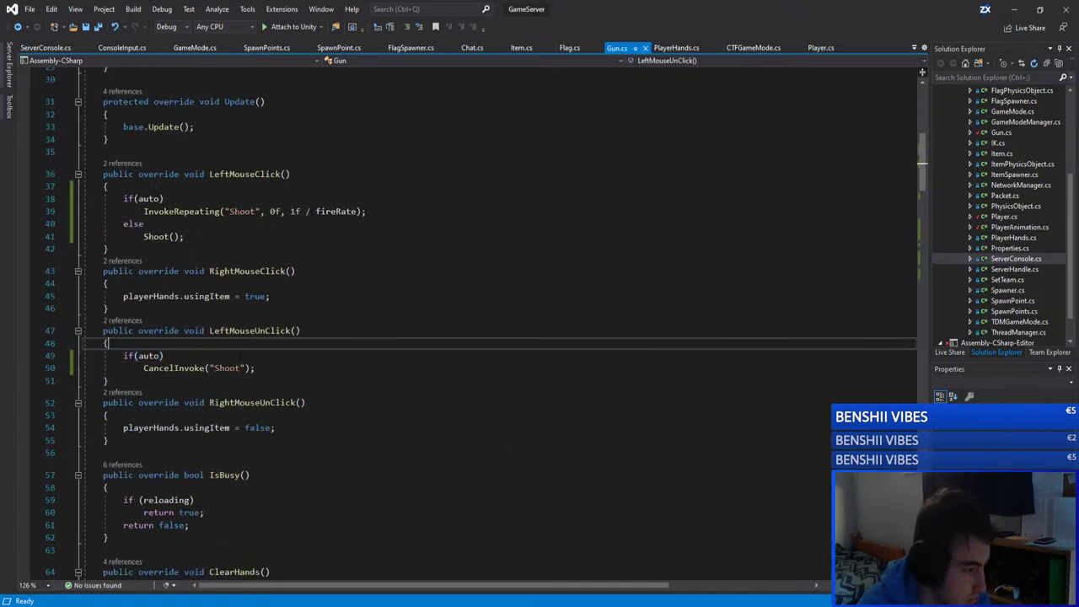
{"action": "left_click", "coordinate": [1014, 9]}
{"action": "key", "text": "alt+Tab"}
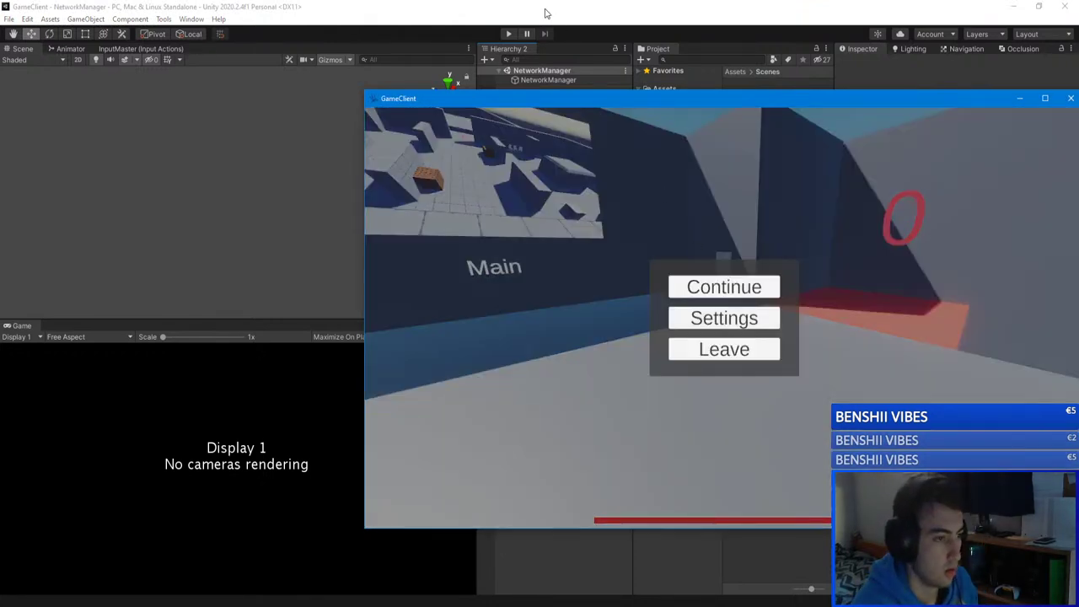
Step: Enter play mode, attempt to join unityserver, dismiss the error, and log out
{"action": "left_click", "coordinate": [544, 14]}
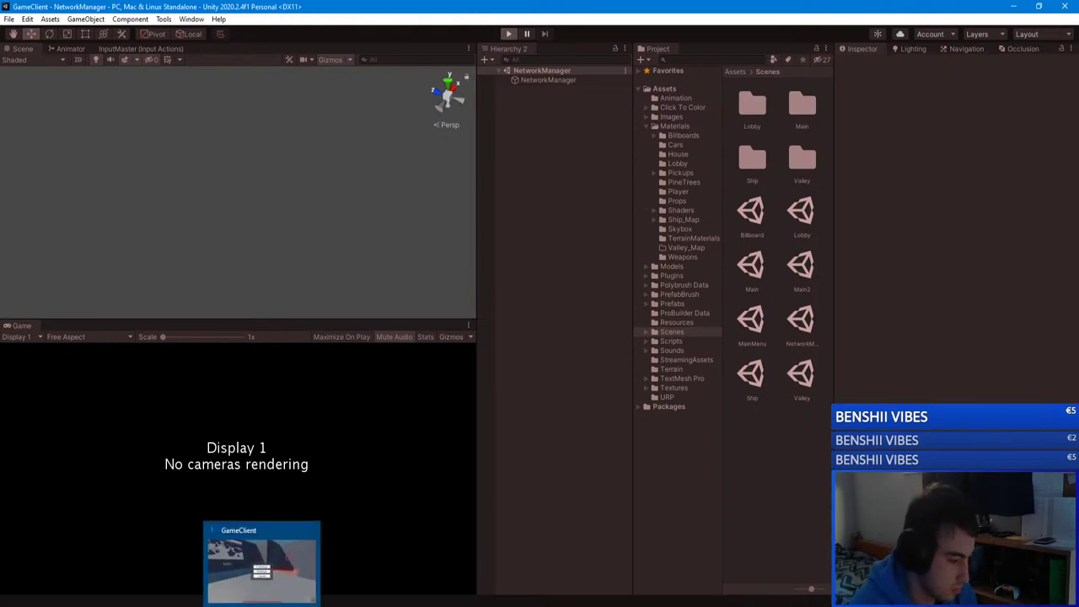
{"action": "key", "text": "ctrl+p"}
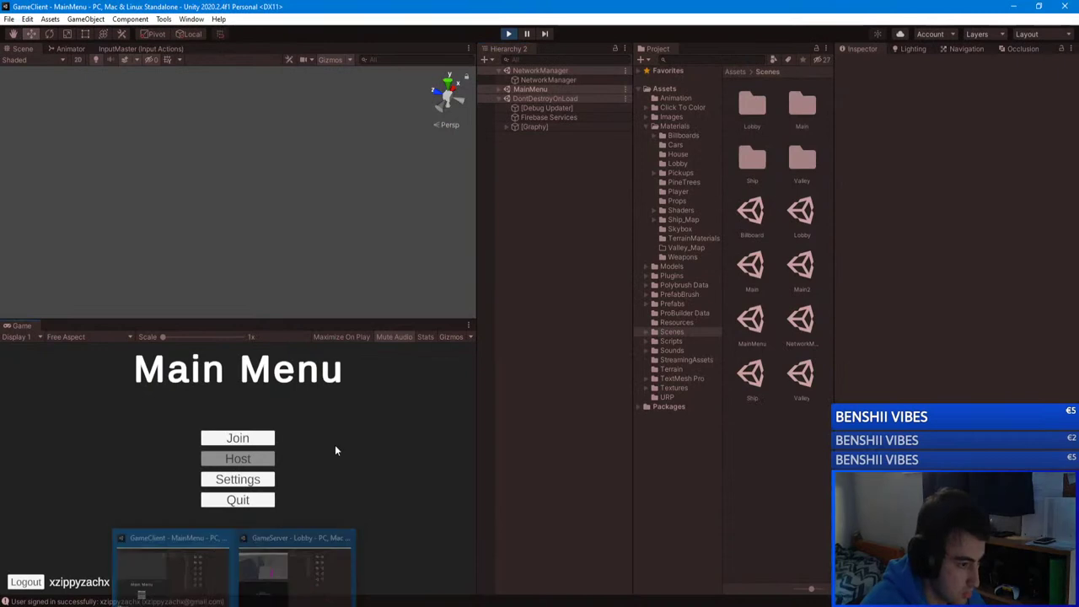
{"action": "left_click", "coordinate": [250, 442]}
{"action": "left_click", "coordinate": [190, 388]}
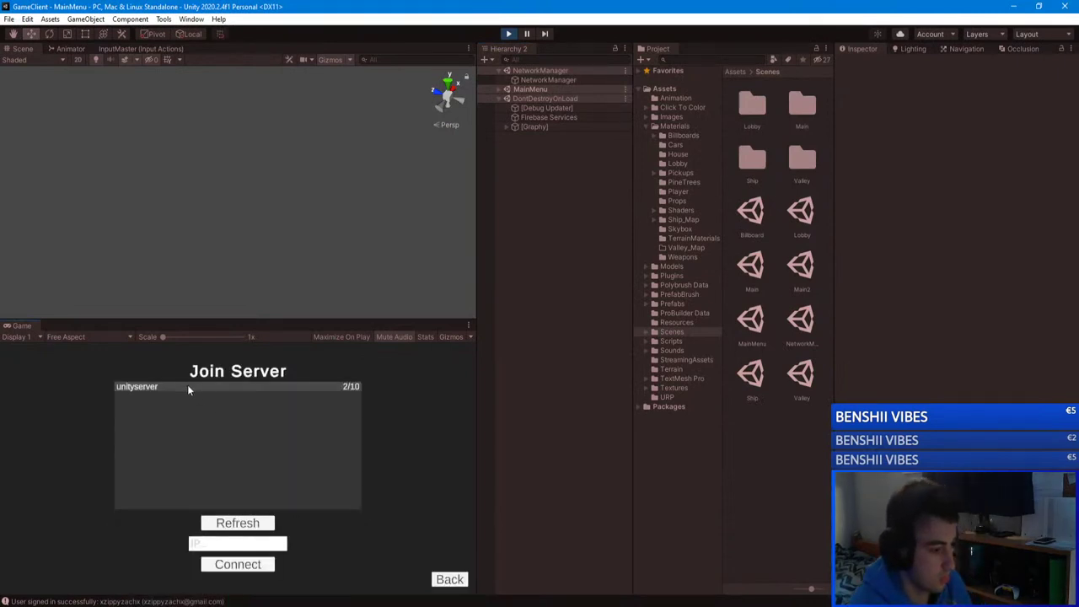
{"action": "left_click", "coordinate": [238, 543]}
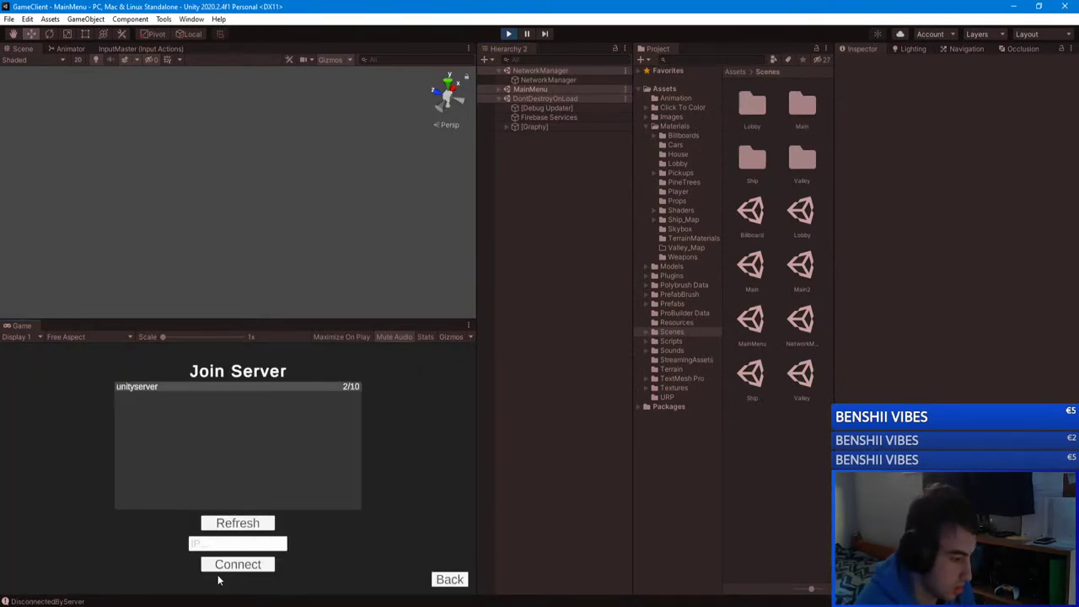
{"action": "left_click", "coordinate": [452, 578]}
{"action": "left_click", "coordinate": [38, 582]}
Step: Sign in with the test account's email and password, then retry joining unityserver
{"action": "left_click", "coordinate": [208, 439]}
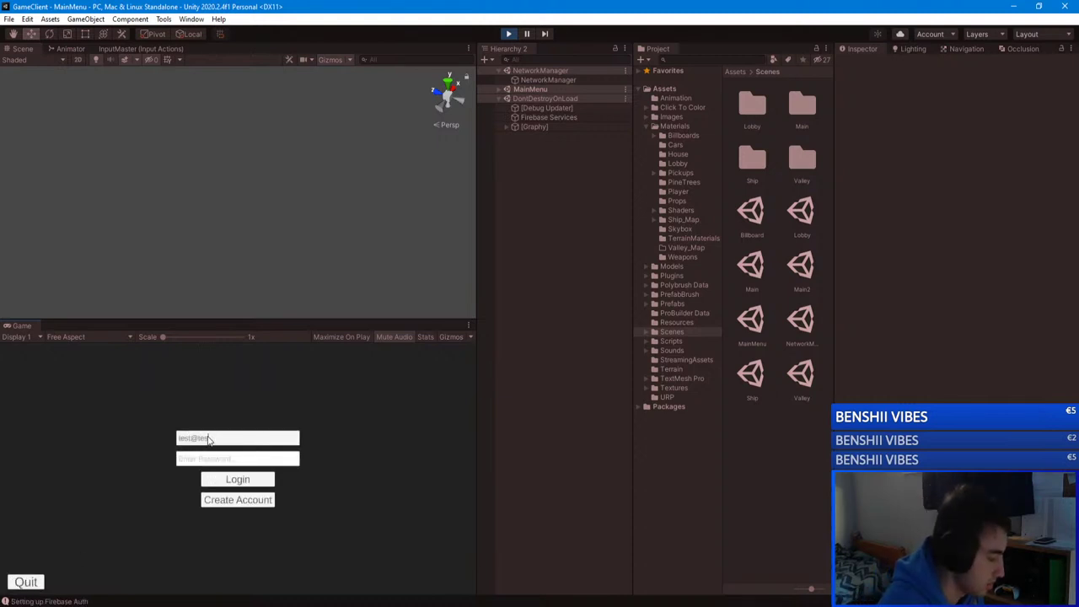
{"action": "type", "text": "test@test.com"}
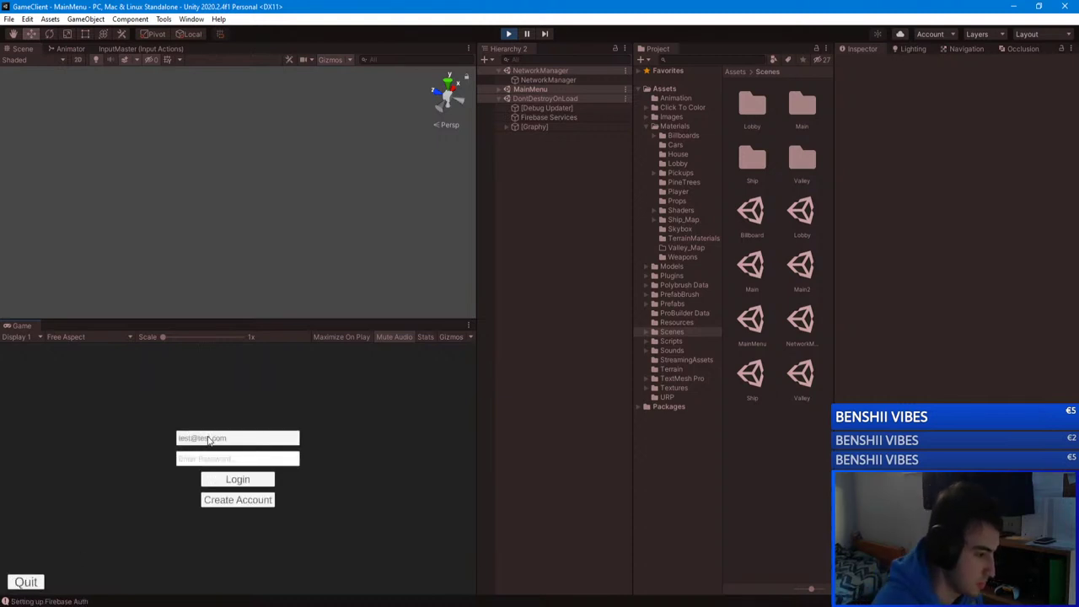
{"action": "left_click", "coordinate": [193, 460]}
{"action": "type", "text": "123"}
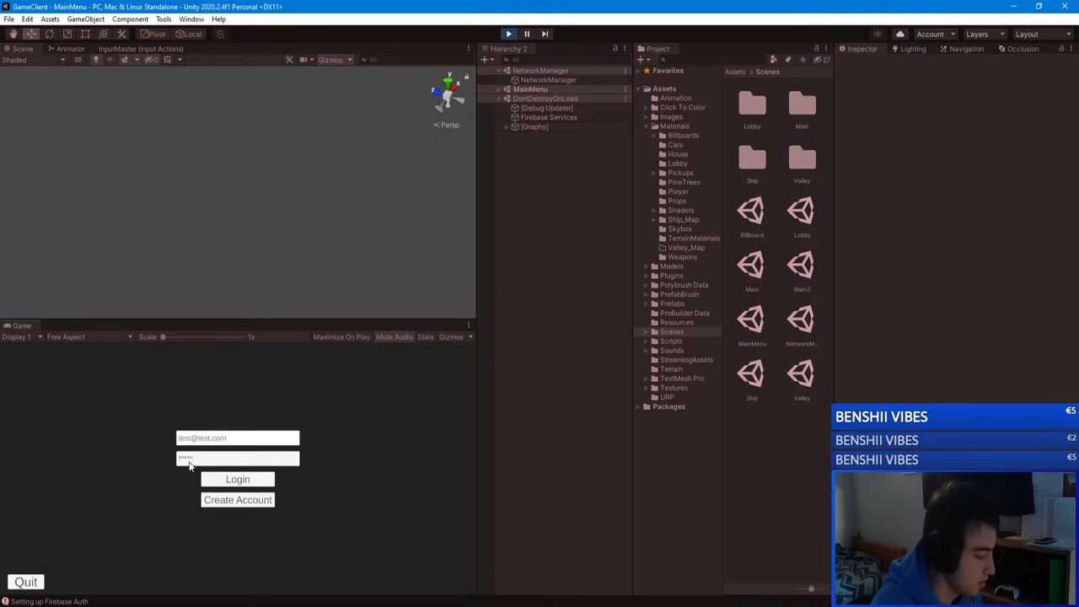
{"action": "left_click", "coordinate": [222, 479]}
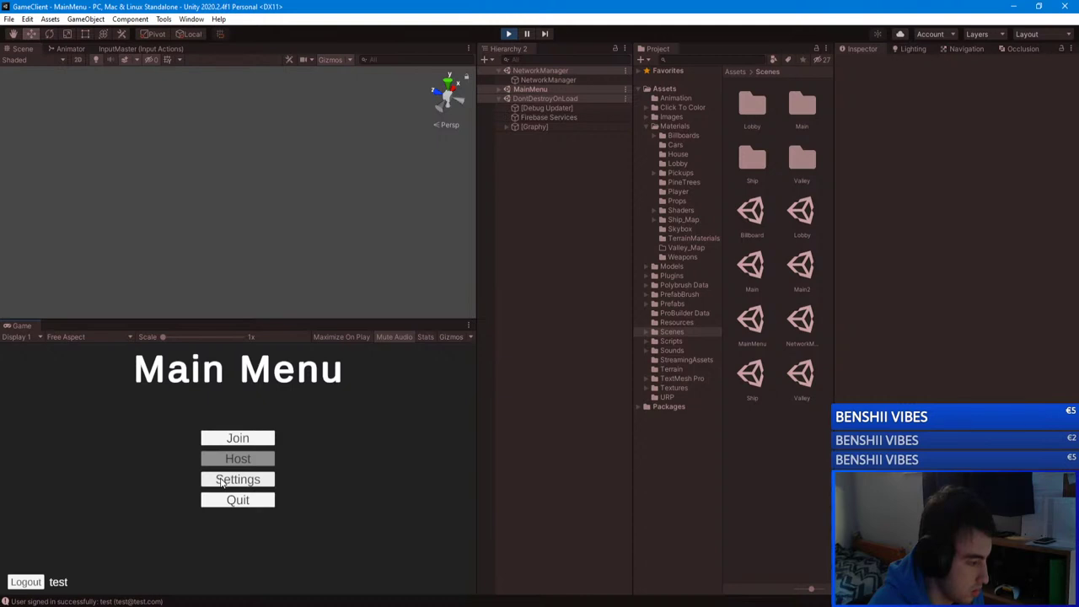
{"action": "left_click", "coordinate": [253, 438]}
{"action": "double_click", "coordinate": [186, 386]}
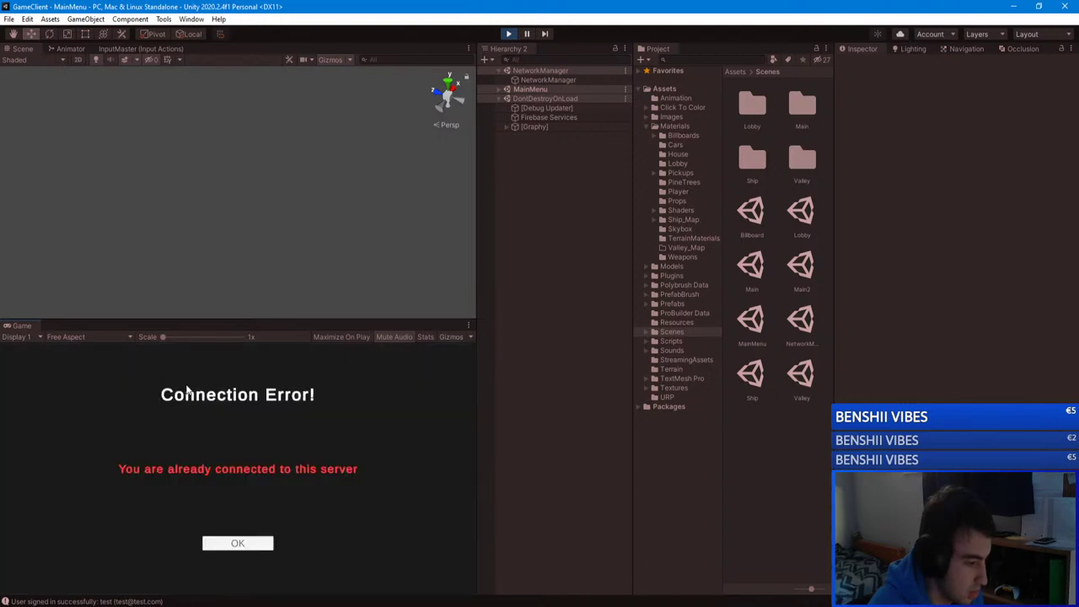
{"action": "left_click", "coordinate": [261, 546]}
{"action": "left_click", "coordinate": [194, 606]}
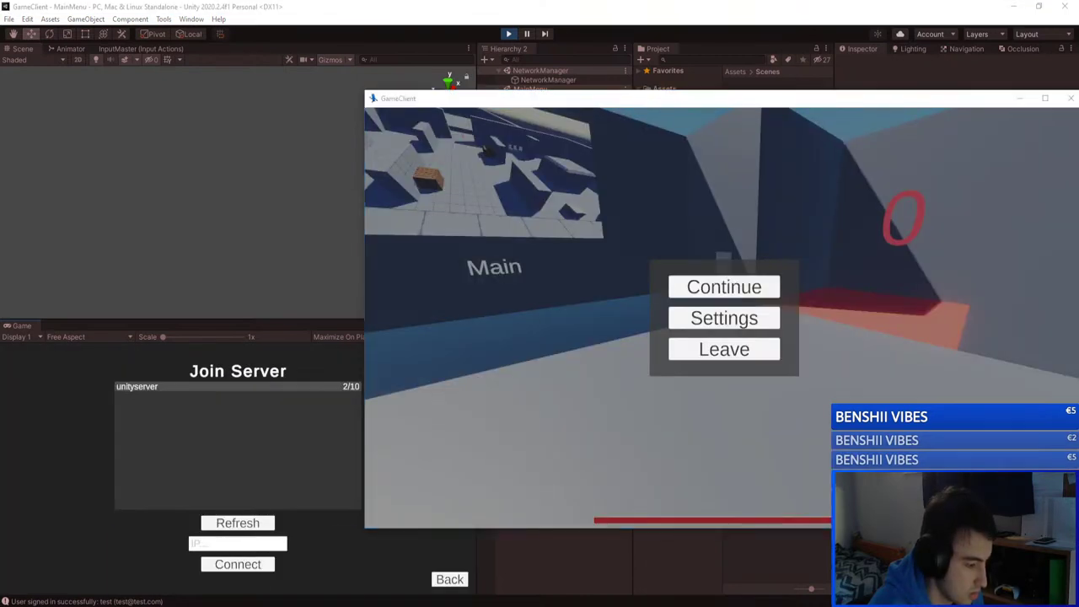
Step: In the standalone GameClient, check the Name/Kills/Deaths scoreboard, then resume from the pause menu
{"action": "mouse_move", "coordinate": [234, 606]}
{"action": "left_click", "coordinate": [723, 287]}
{"action": "key", "text": "Tab"}
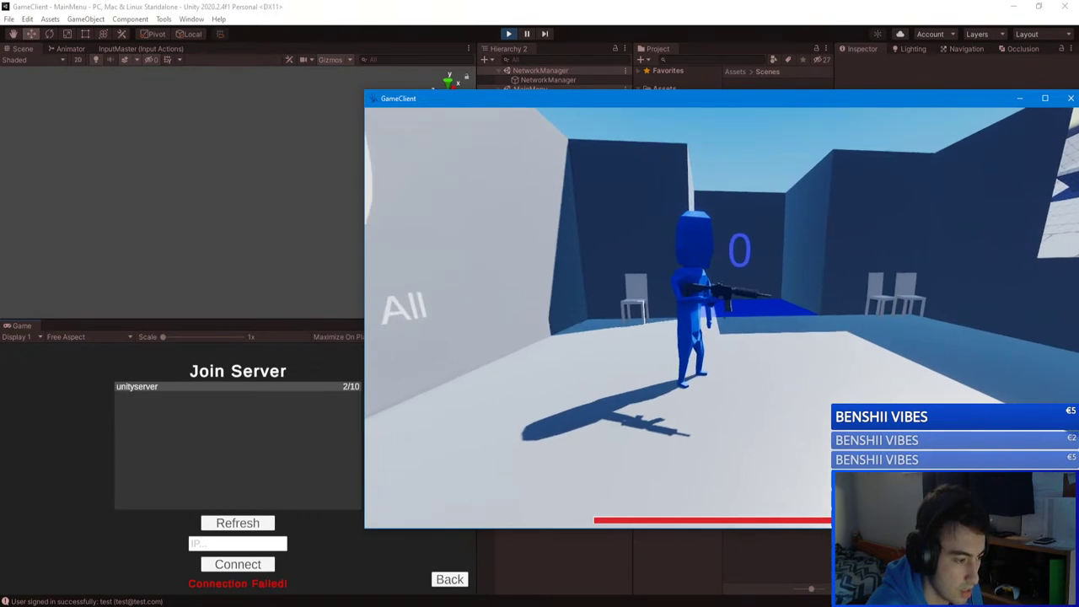
{"action": "key", "text": "Escape"}
{"action": "left_click", "coordinate": [721, 287]}
Step: Kick the client with the '/kick test' chat command, dismiss the kicked-by-admin error and open Join
{"action": "key", "text": "Return"}
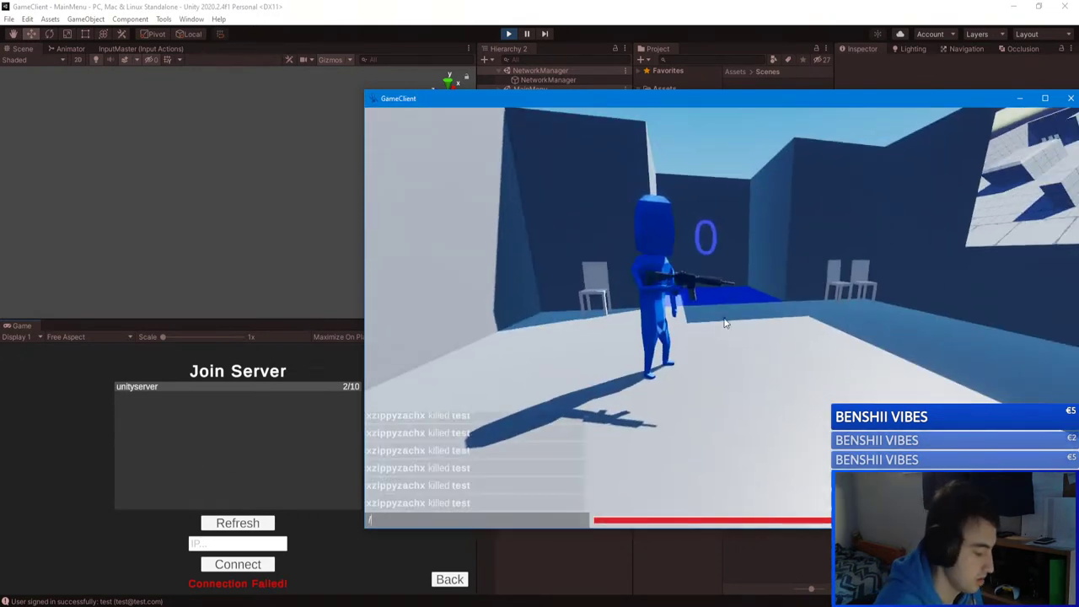
{"action": "type", "text": "/kick e"}
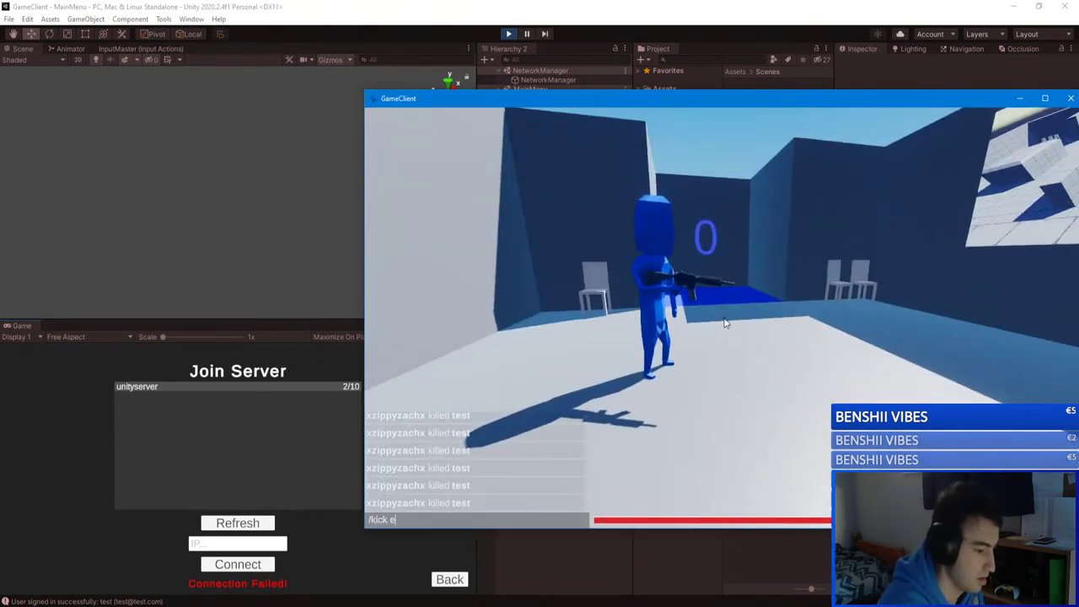
{"action": "key", "text": "BackSpace"}
{"action": "type", "text": "test"}
{"action": "key", "text": "Return"}
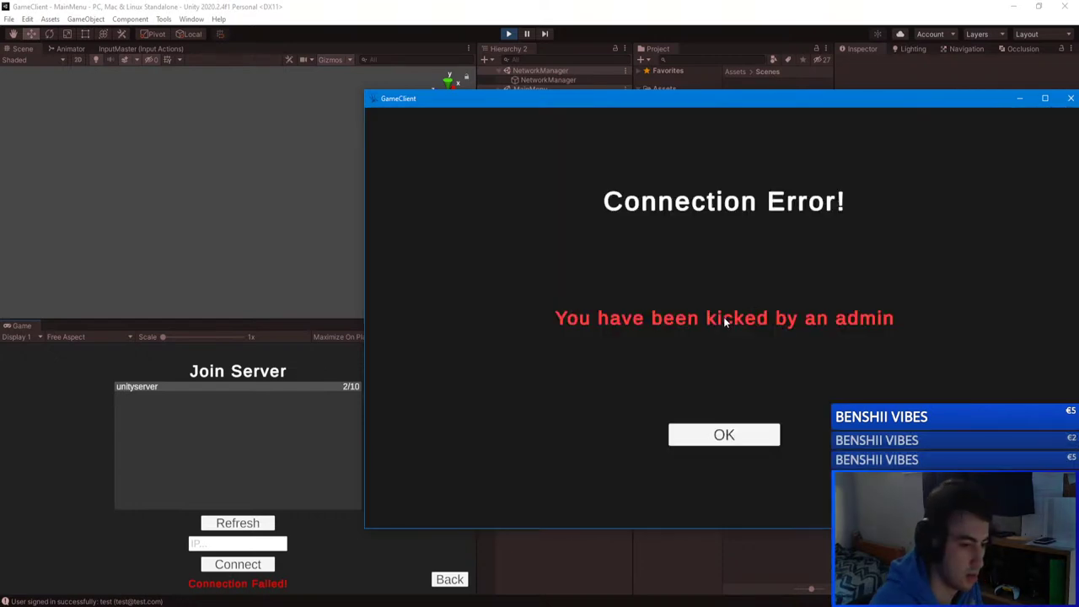
{"action": "left_click", "coordinate": [703, 432]}
{"action": "left_click", "coordinate": [723, 272]}
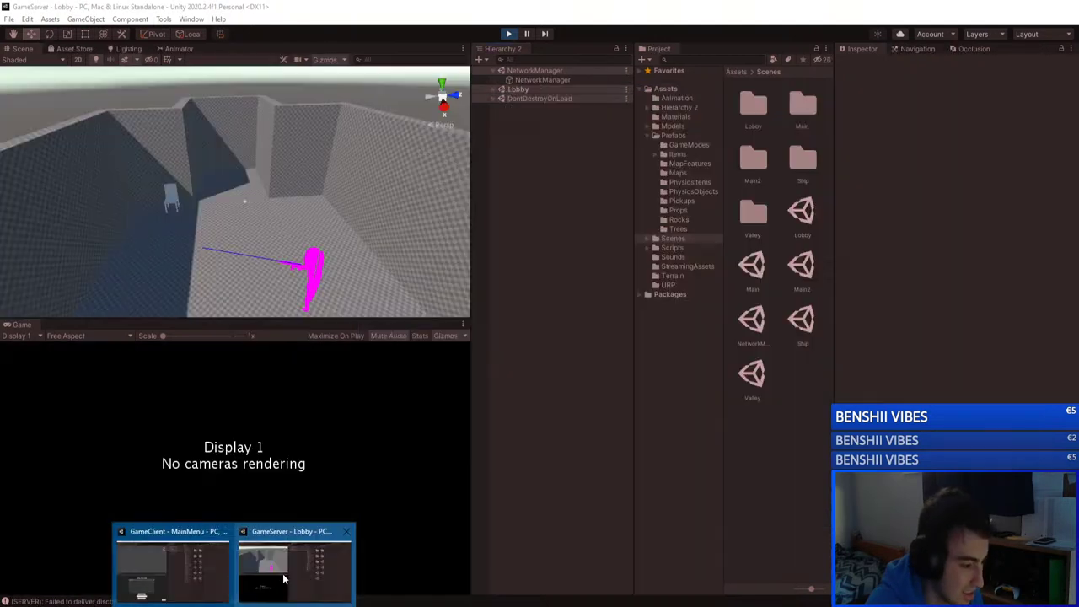
Step: Stop the running game in both the GameServer and GameClient editors
{"action": "left_click", "coordinate": [292, 570]}
{"action": "left_click", "coordinate": [508, 35]}
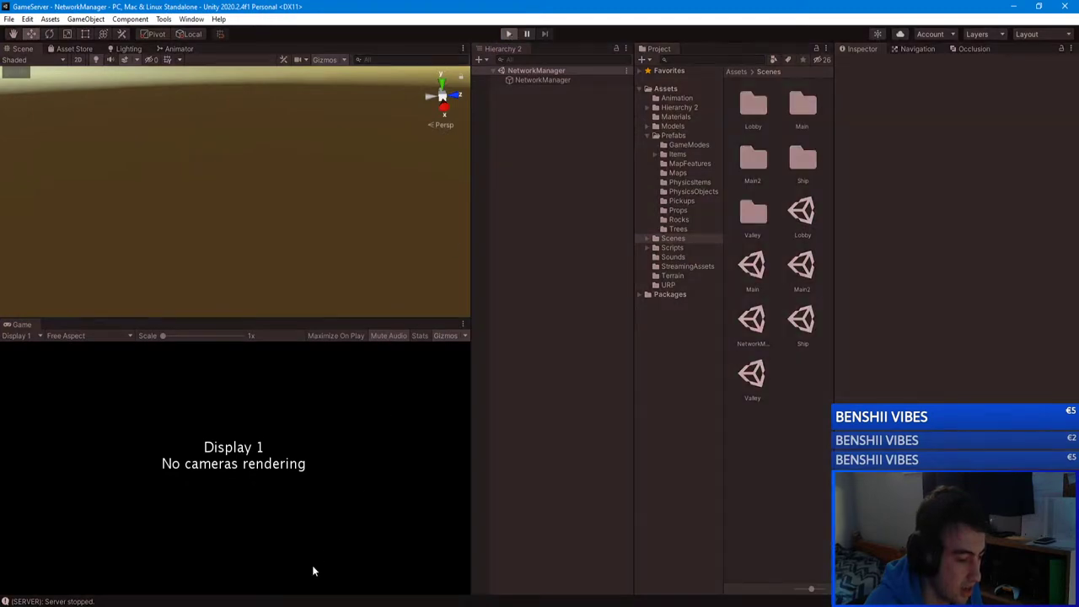
{"action": "mouse_move", "coordinate": [259, 603]}
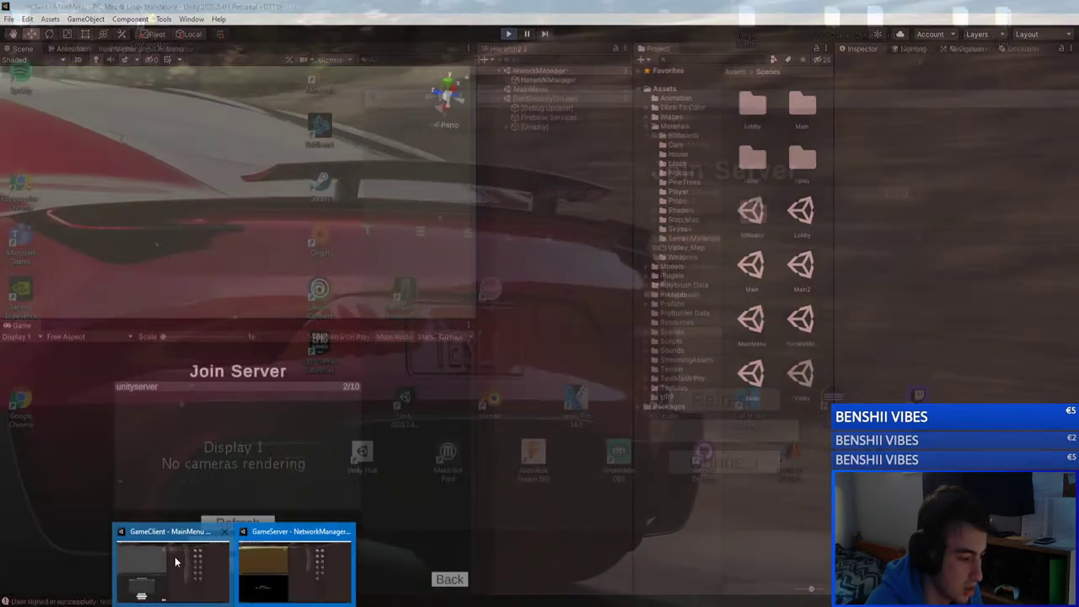
{"action": "left_click", "coordinate": [174, 557]}
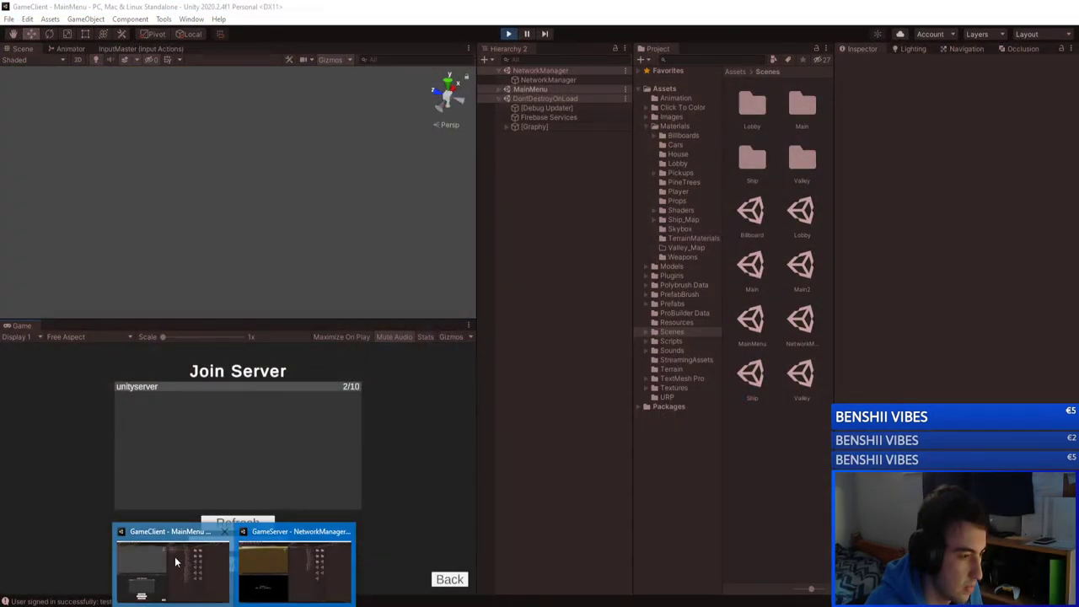
{"action": "left_click", "coordinate": [508, 35]}
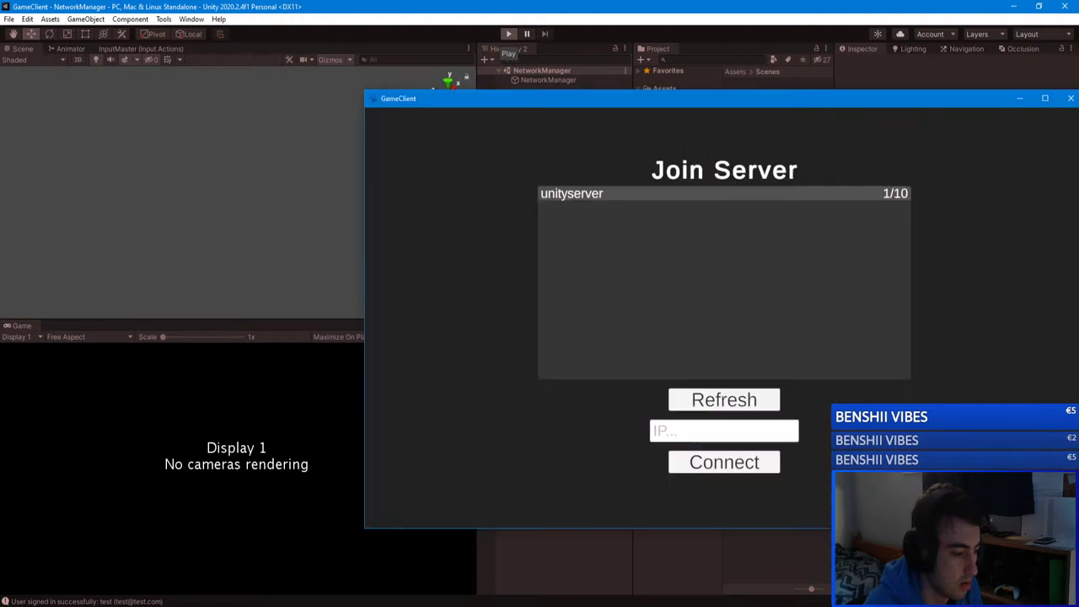
Step: Close the standalone client window, check the GameServer editor, and open the GameClient's Join Server list
{"action": "left_click_drag", "start_coordinate": [963, 104], "coordinate": [890, 90]}
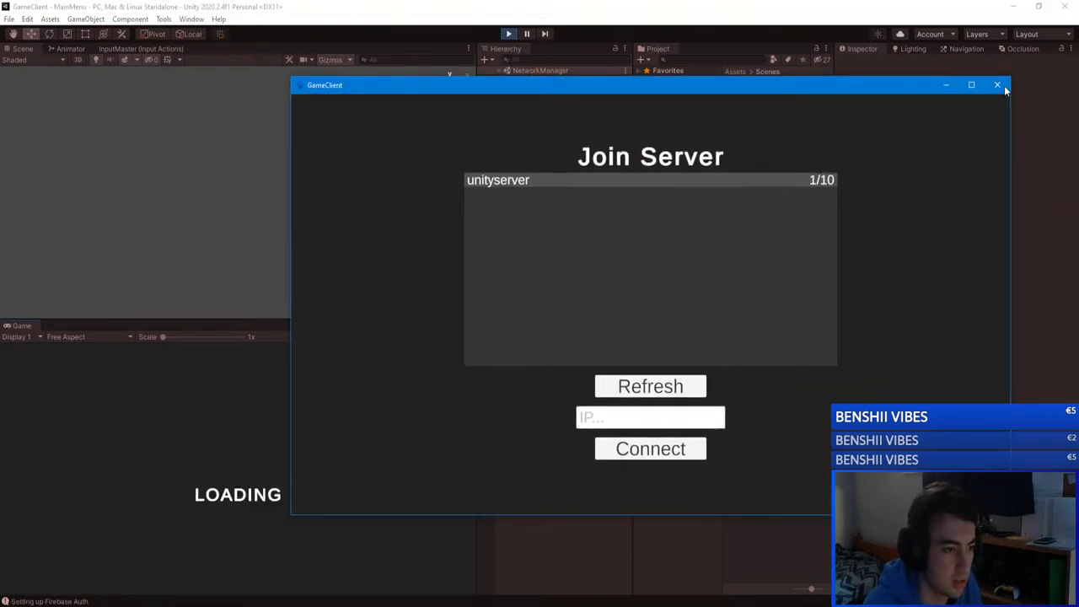
{"action": "left_click", "coordinate": [1001, 86]}
{"action": "mouse_move", "coordinate": [267, 592]}
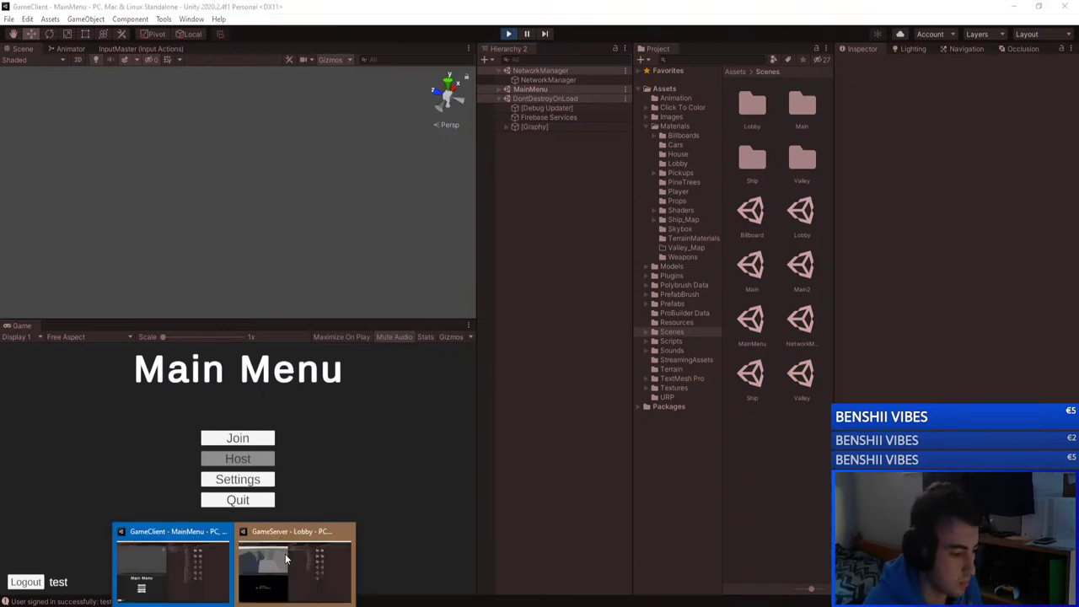
{"action": "left_click", "coordinate": [287, 556]}
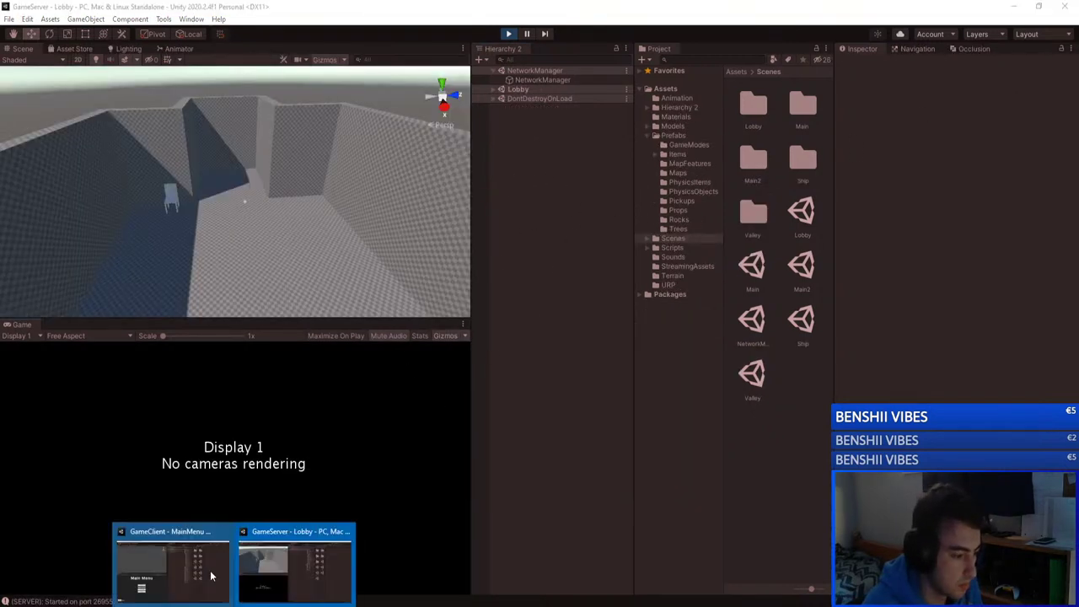
{"action": "left_click", "coordinate": [172, 561]}
{"action": "left_click", "coordinate": [240, 439]}
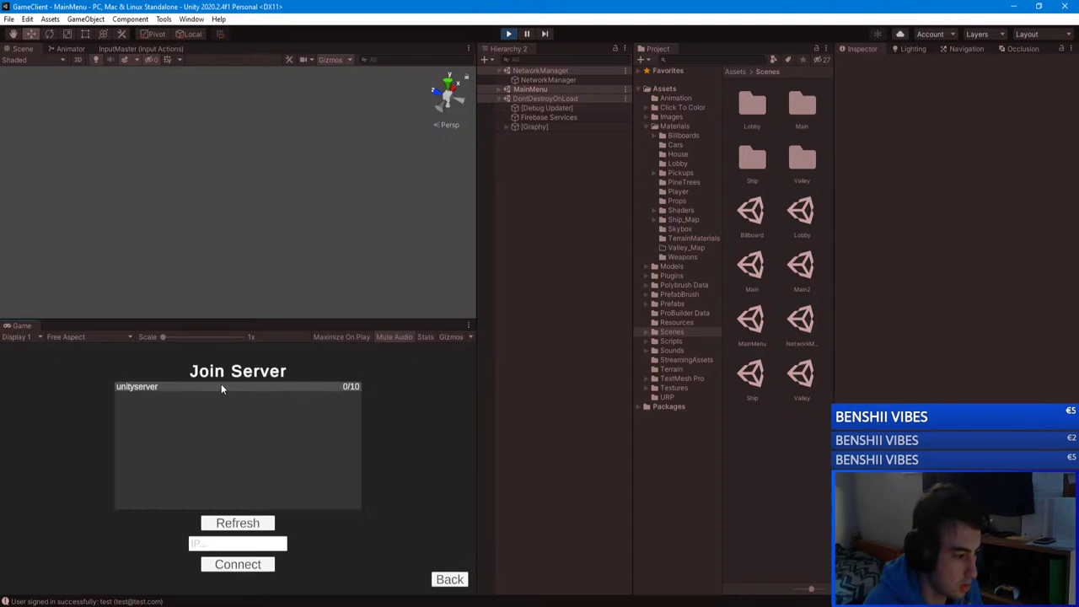
Step: Join unityserver and start a Capture The Flag match on the Ship map
{"action": "left_click", "coordinate": [341, 387]}
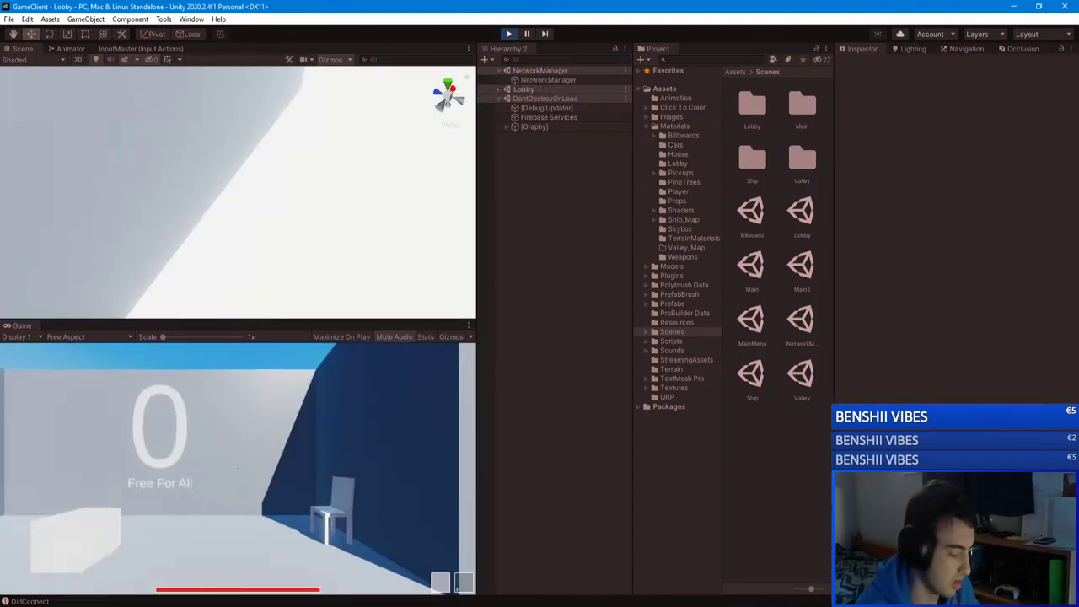
{"action": "left_click", "coordinate": [312, 520]}
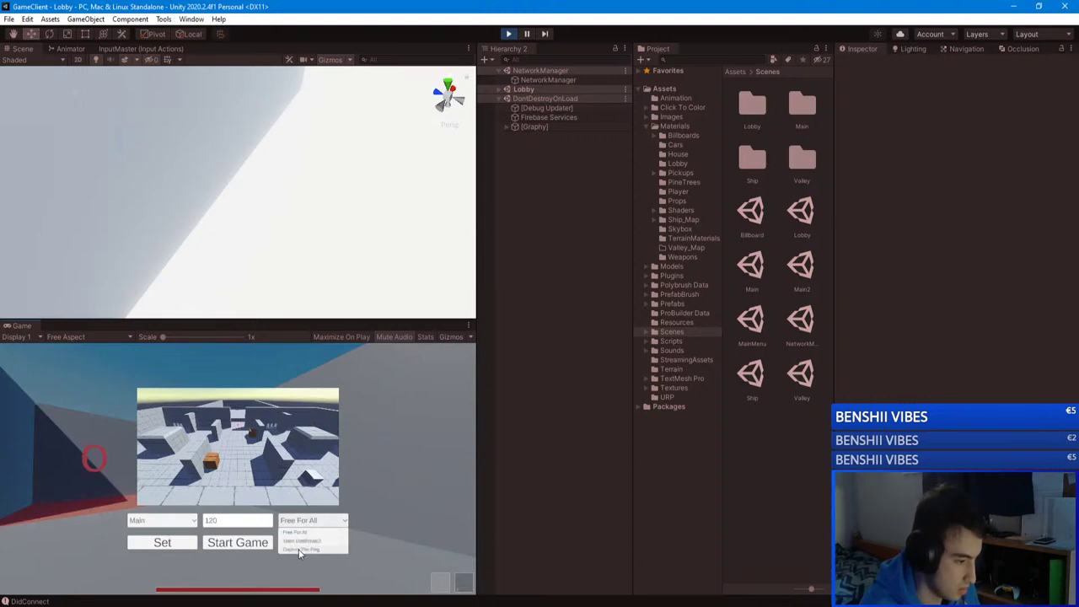
{"action": "left_click", "coordinate": [308, 549]}
{"action": "left_click", "coordinate": [162, 520]}
{"action": "left_click", "coordinate": [143, 549]}
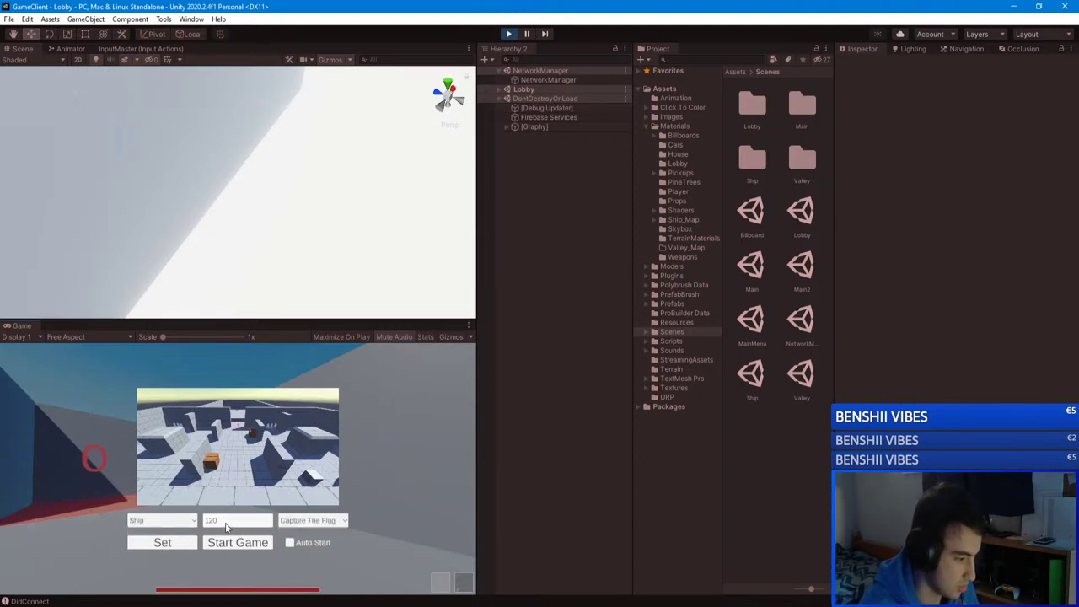
{"action": "left_click", "coordinate": [224, 522]}
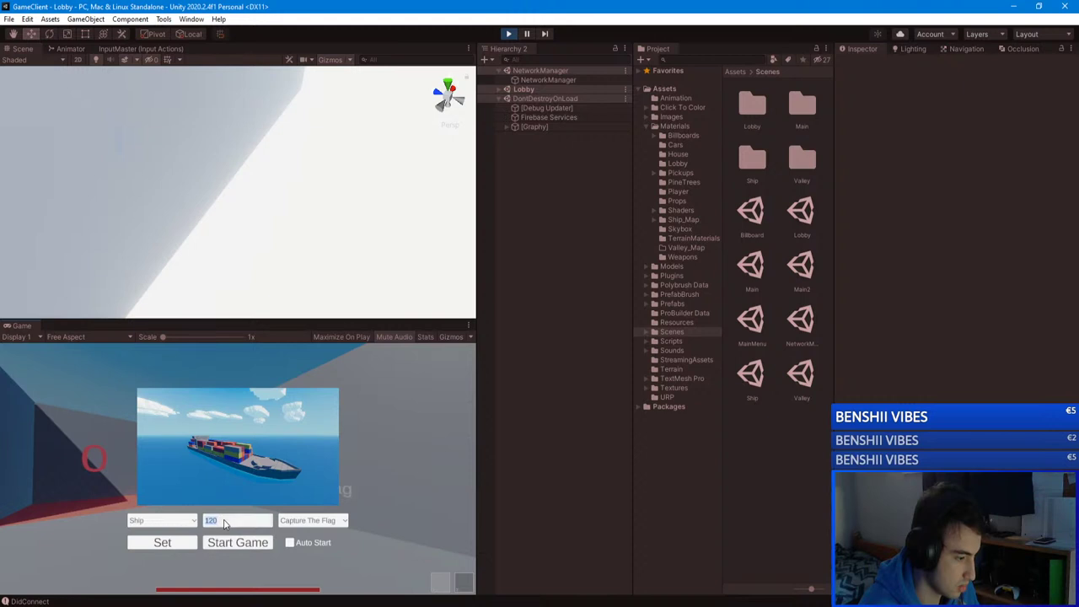
{"action": "left_click", "coordinate": [244, 549]}
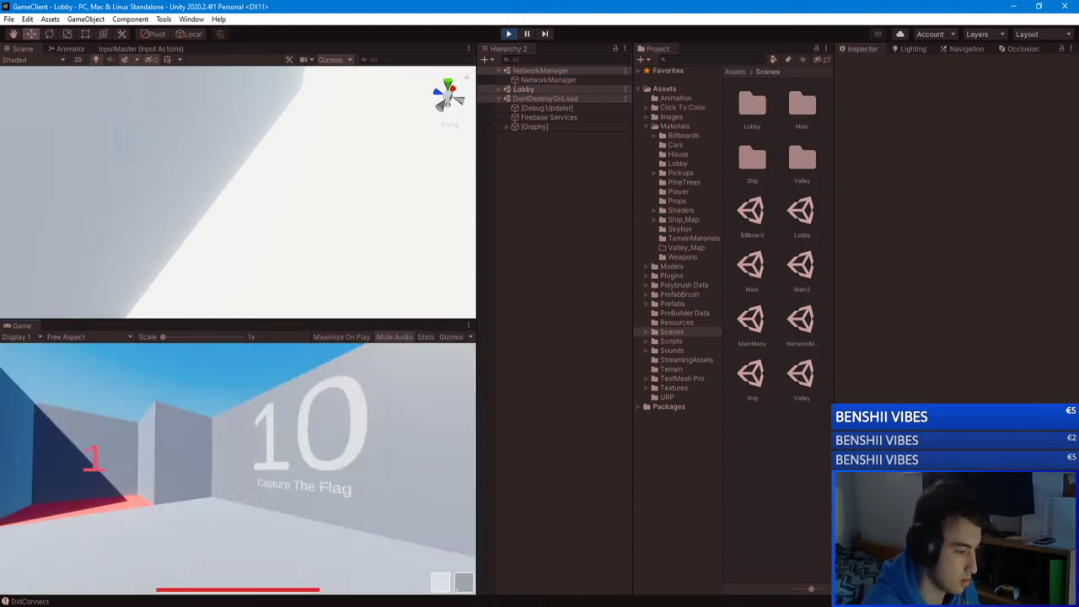
Step: Maximize the Game view, resume play and glance at the Capture The Flag scoreboard
{"action": "key", "text": "Escape"}
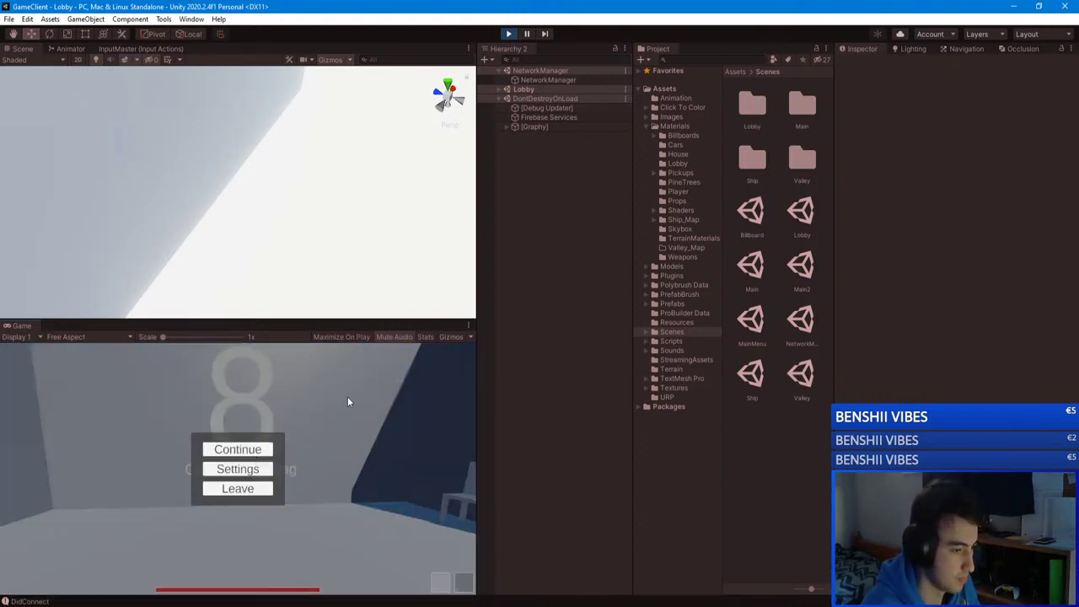
{"action": "key", "text": "Escape"}
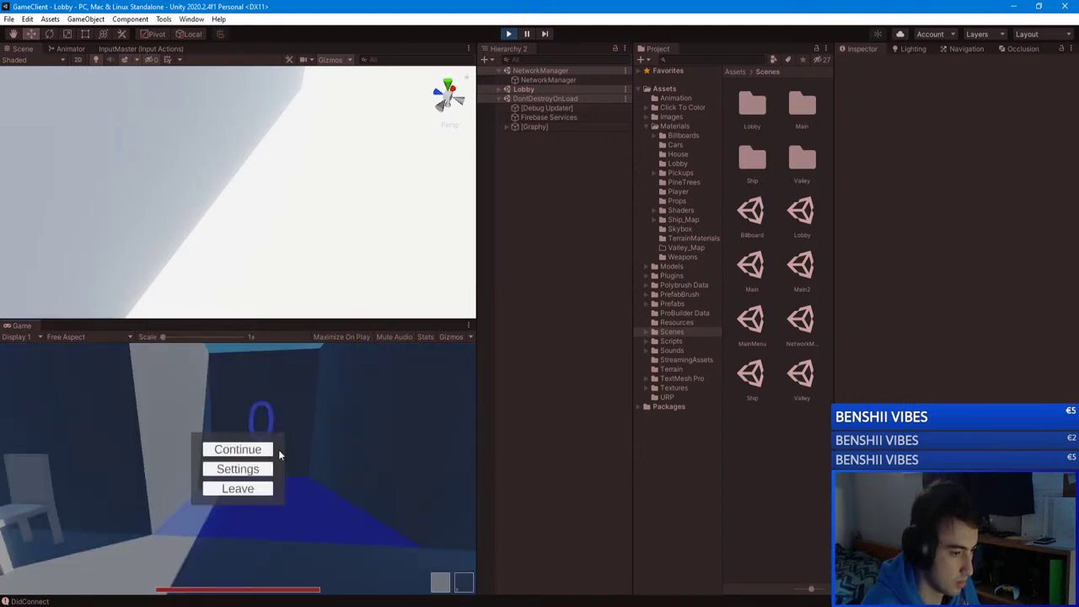
{"action": "left_click", "coordinate": [468, 326]}
{"action": "left_click", "coordinate": [497, 364]}
{"action": "key", "text": "Escape"}
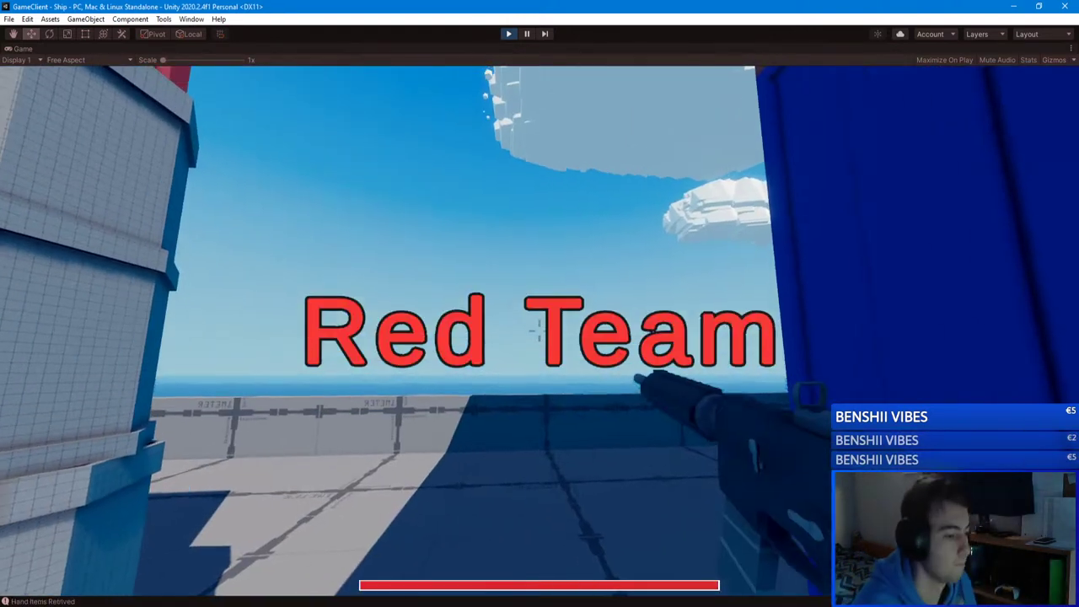
{"action": "key", "text": "Tab"}
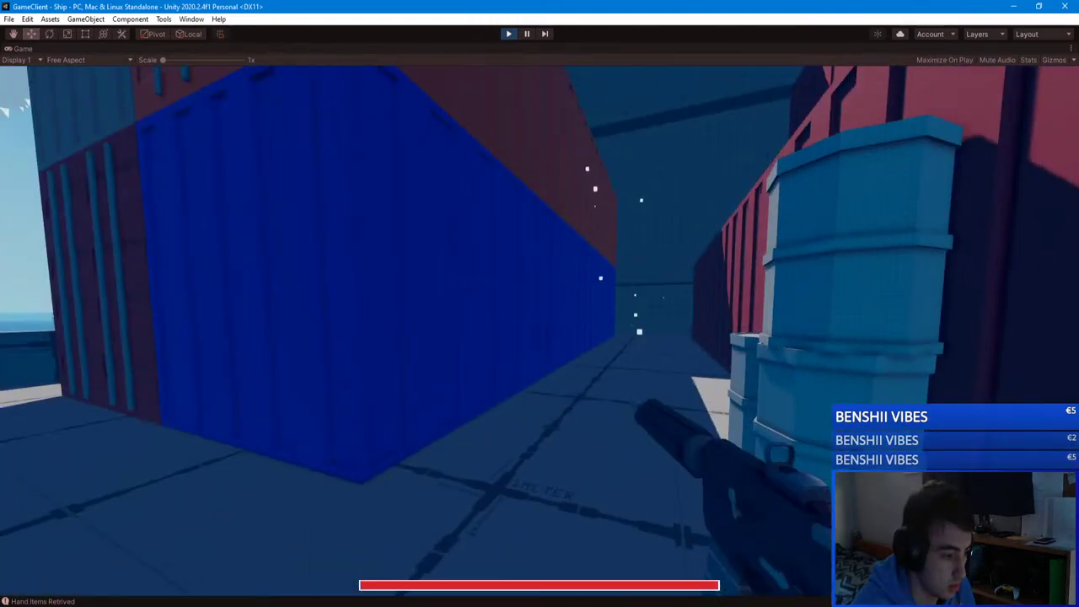
Step: Walk along the deck to the railing by the green container and aim at the pink target
{"action": "key", "text": "w"}
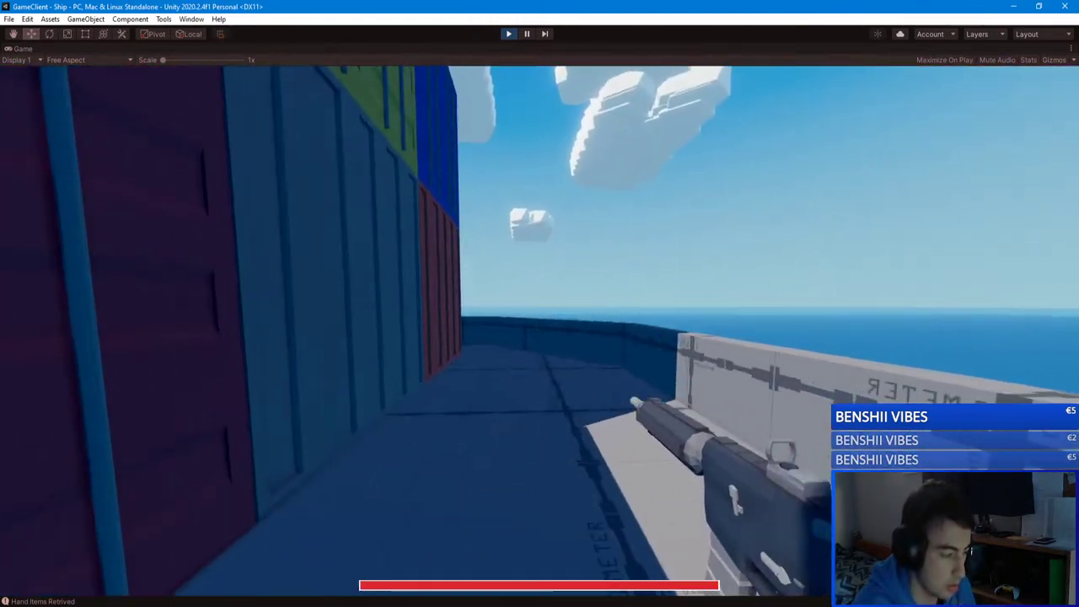
{"action": "key", "text": "w"}
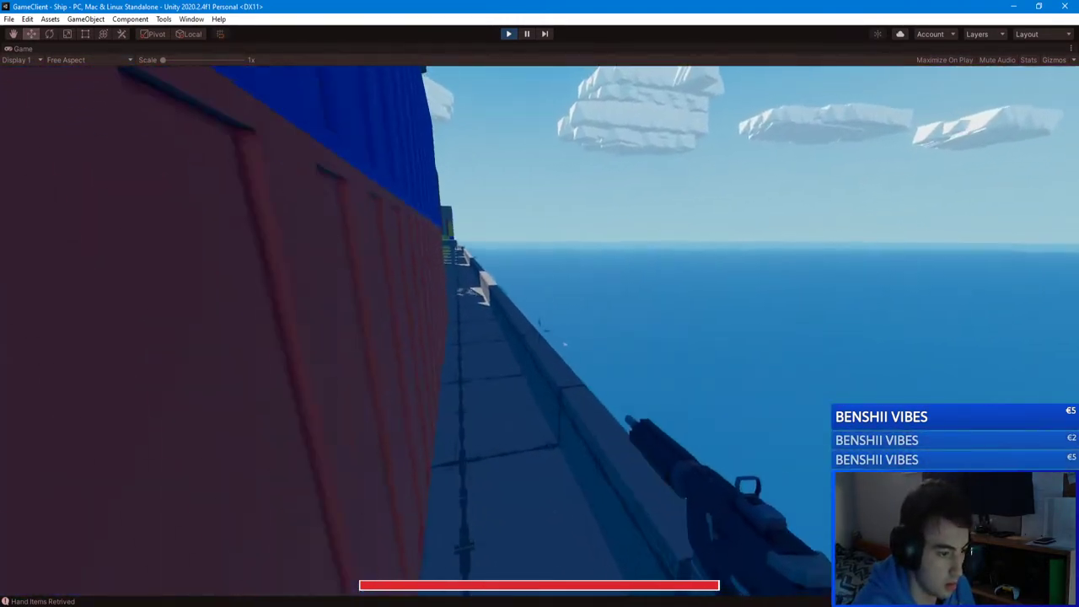
{"action": "key", "text": "w"}
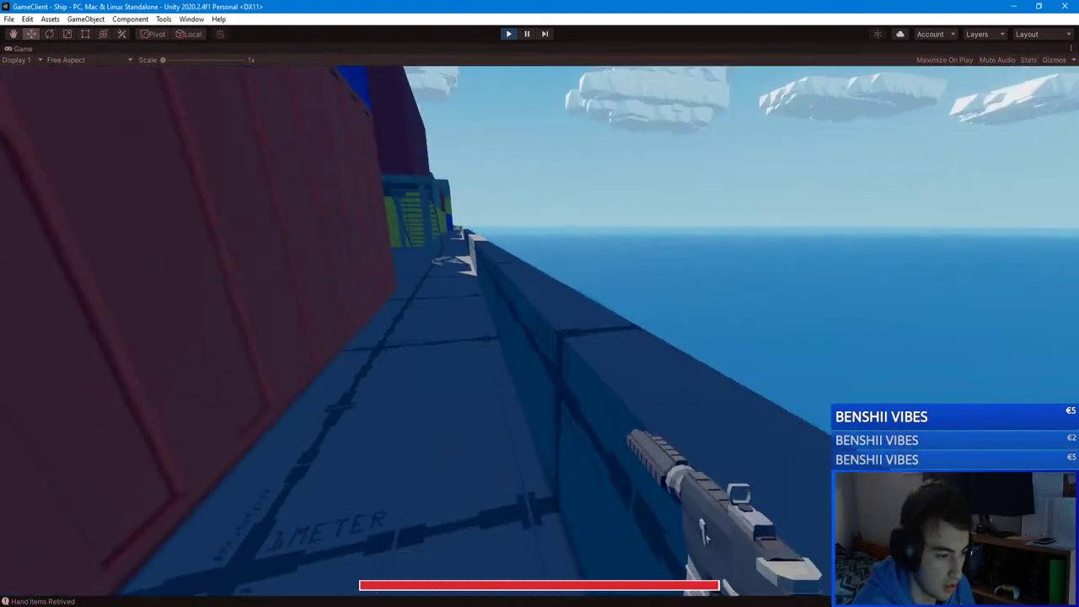
{"action": "key", "text": "w"}
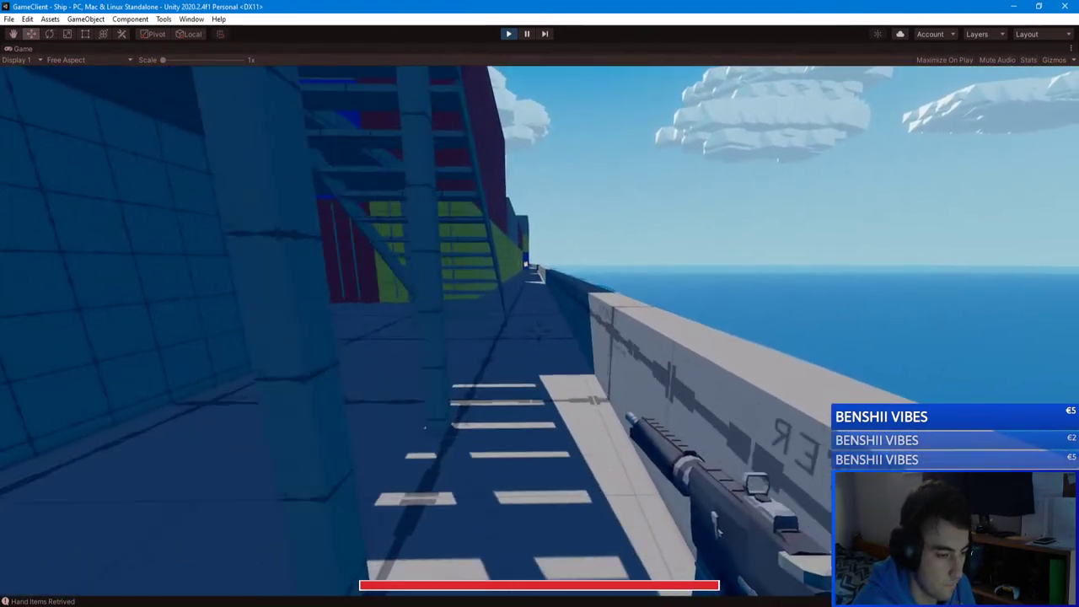
{"action": "key", "text": "w"}
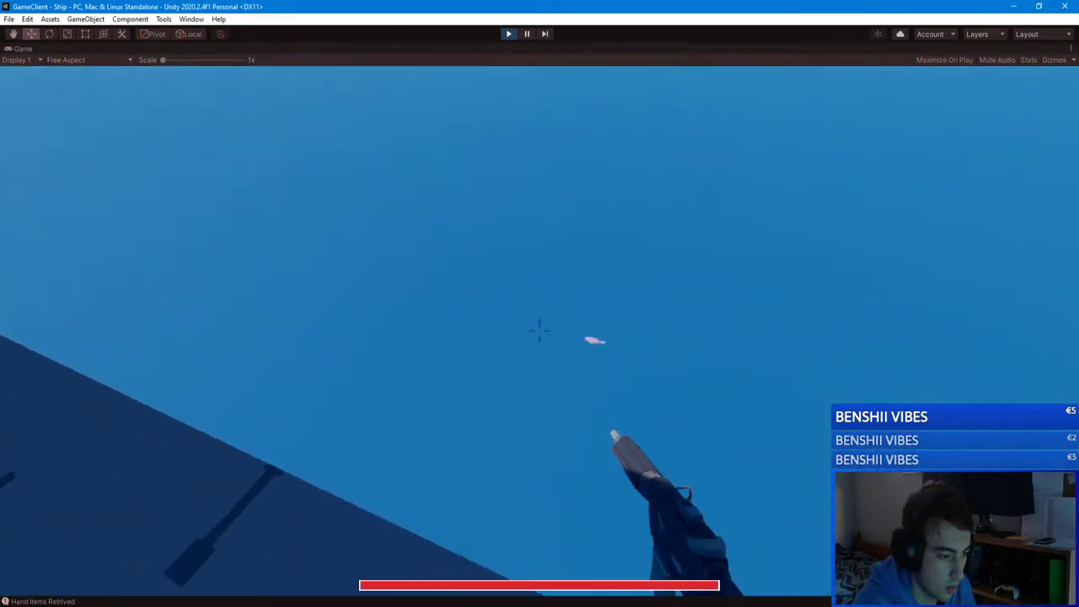
{"action": "right_click", "coordinate": [540, 331]}
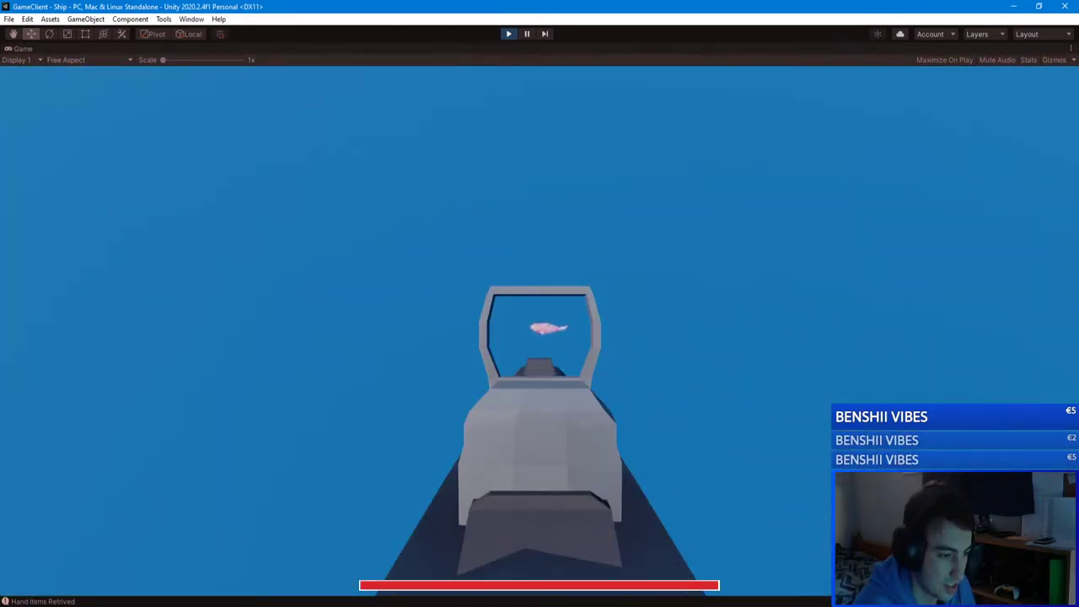
{"action": "right_click", "coordinate": [539, 331]}
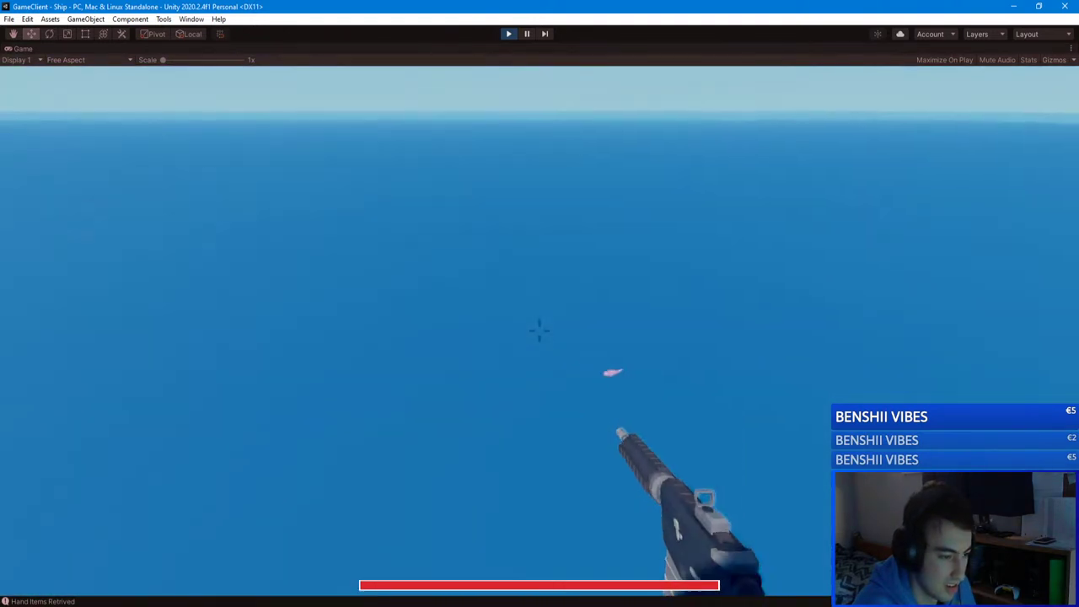
{"action": "right_click", "coordinate": [540, 331]}
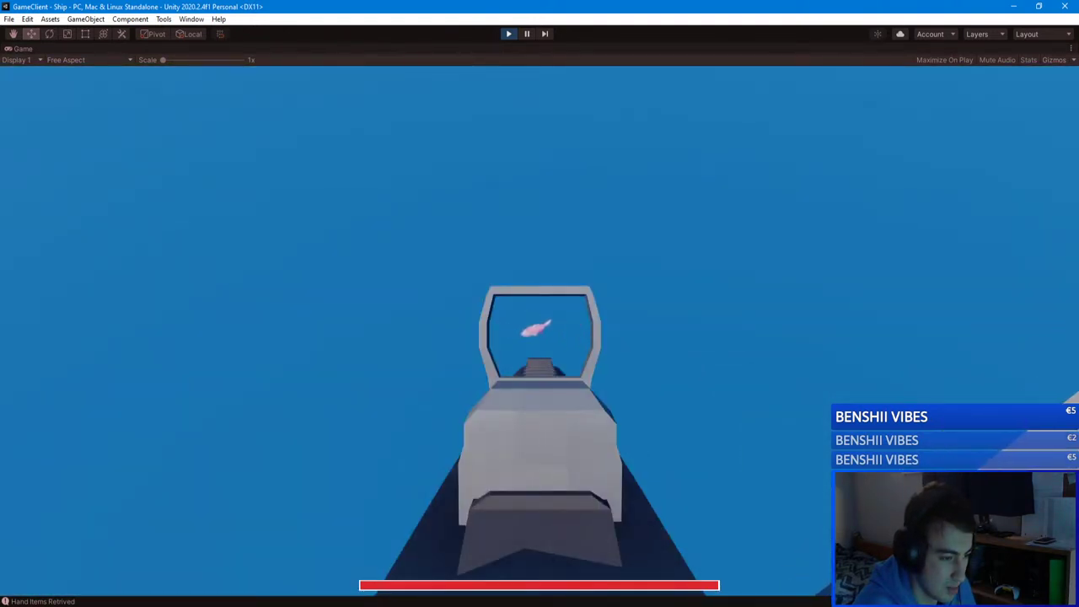
{"action": "right_click", "coordinate": [539, 331]}
{"action": "right_click", "coordinate": [539, 331]}
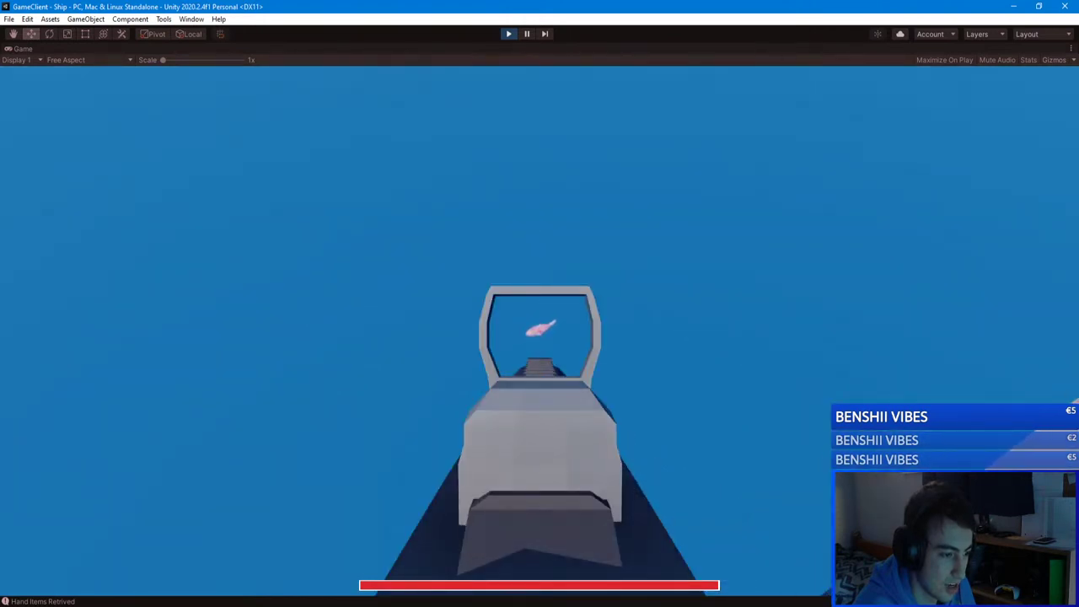
{"action": "right_click", "coordinate": [540, 331]}
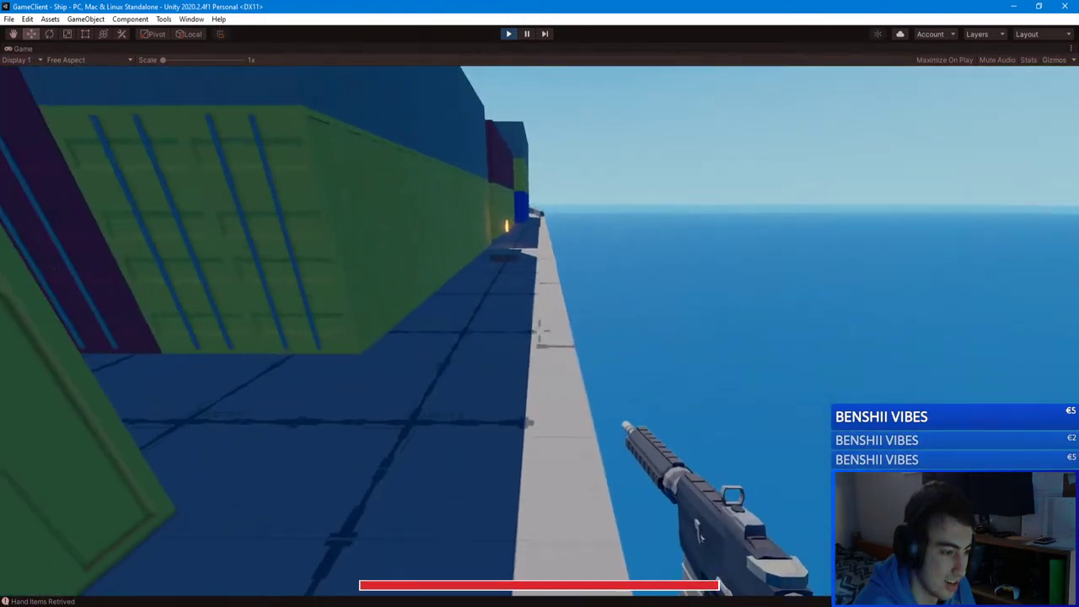
Step: Drop through the hatch and walk the white corridor into the bench room
{"action": "key", "text": "w"}
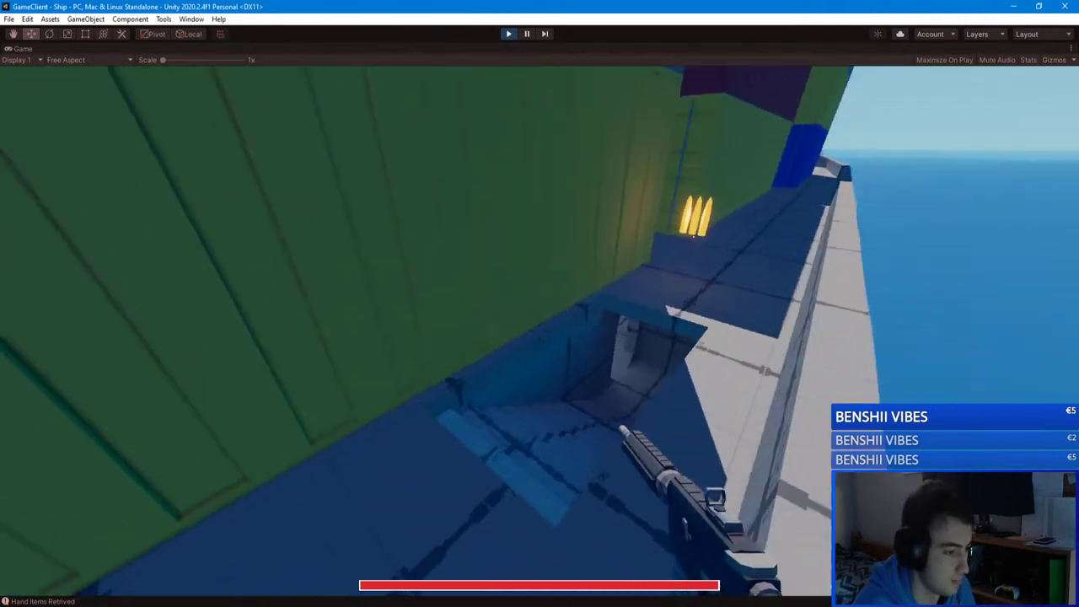
{"action": "key", "text": "w"}
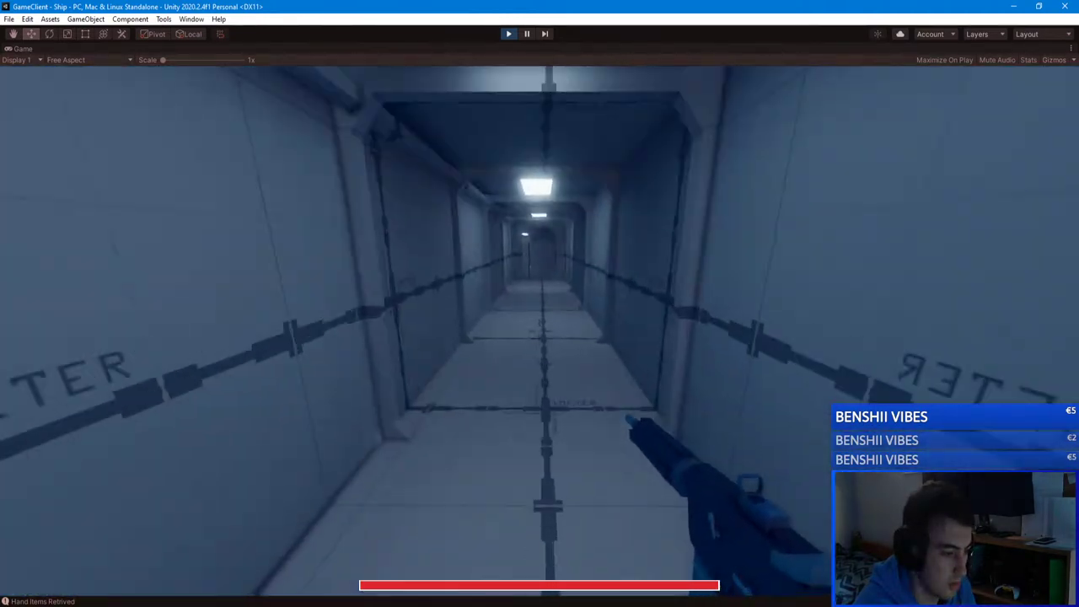
{"action": "key", "text": "w"}
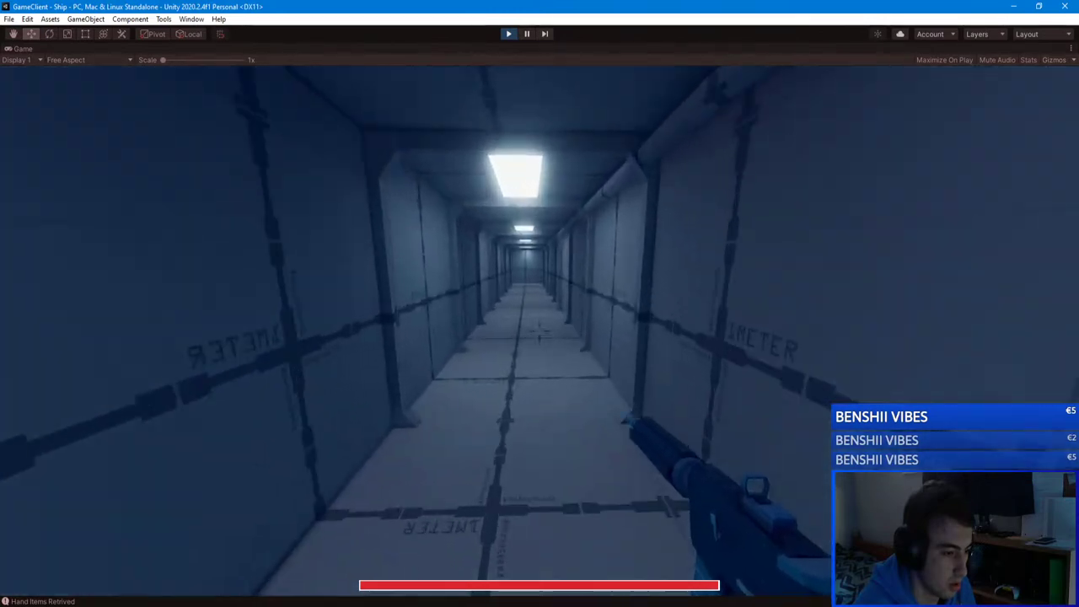
{"action": "key", "text": "w"}
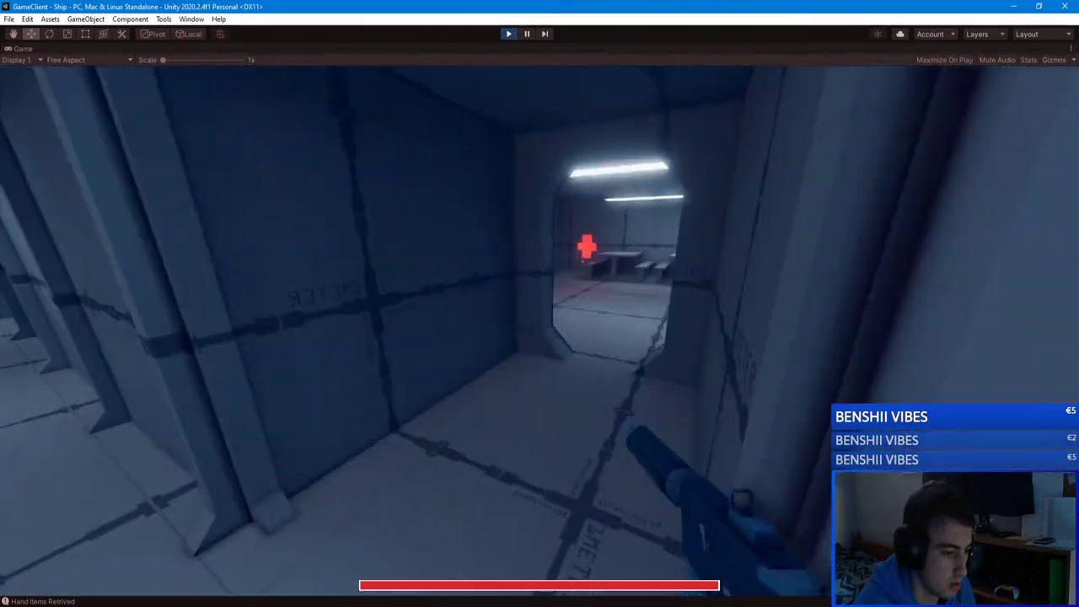
{"action": "key", "text": "w"}
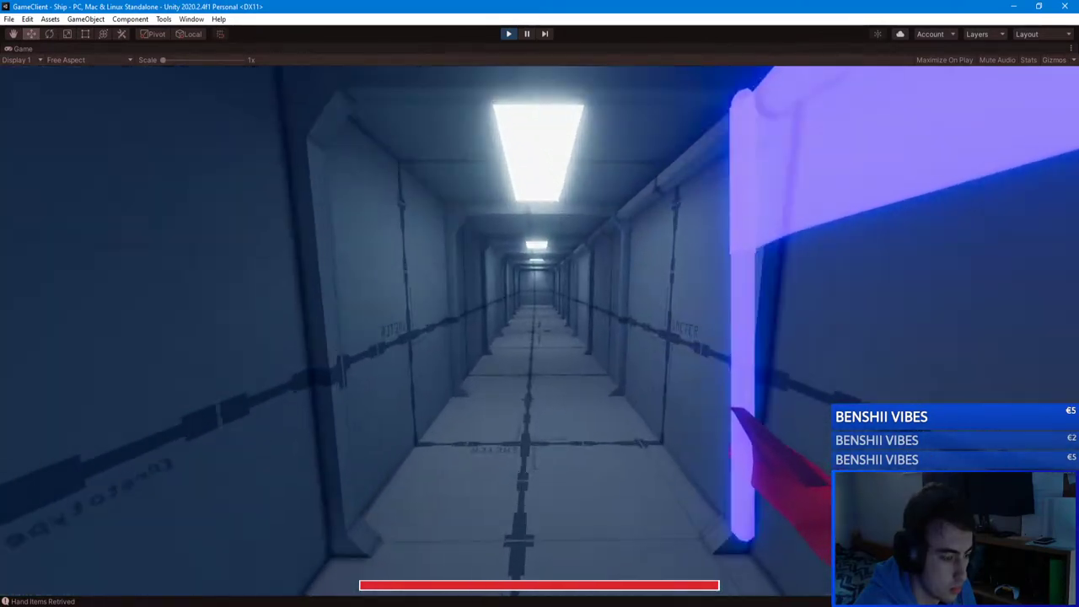
Step: Carry the blue flag down the corridor to the red flag base, then confirm the 1–0 score
{"action": "key", "text": "w"}
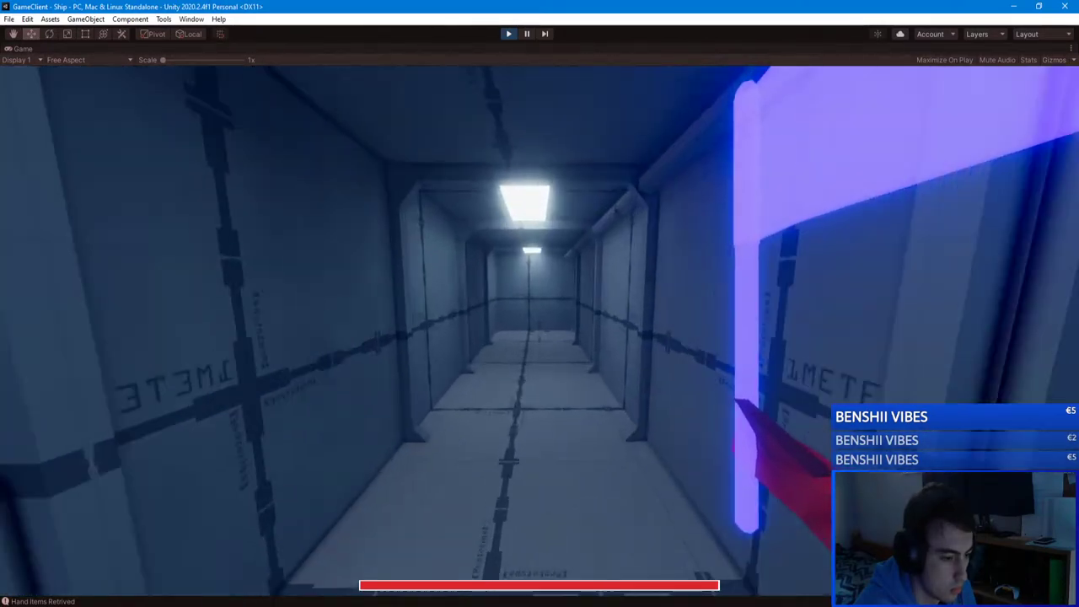
{"action": "key", "text": "w"}
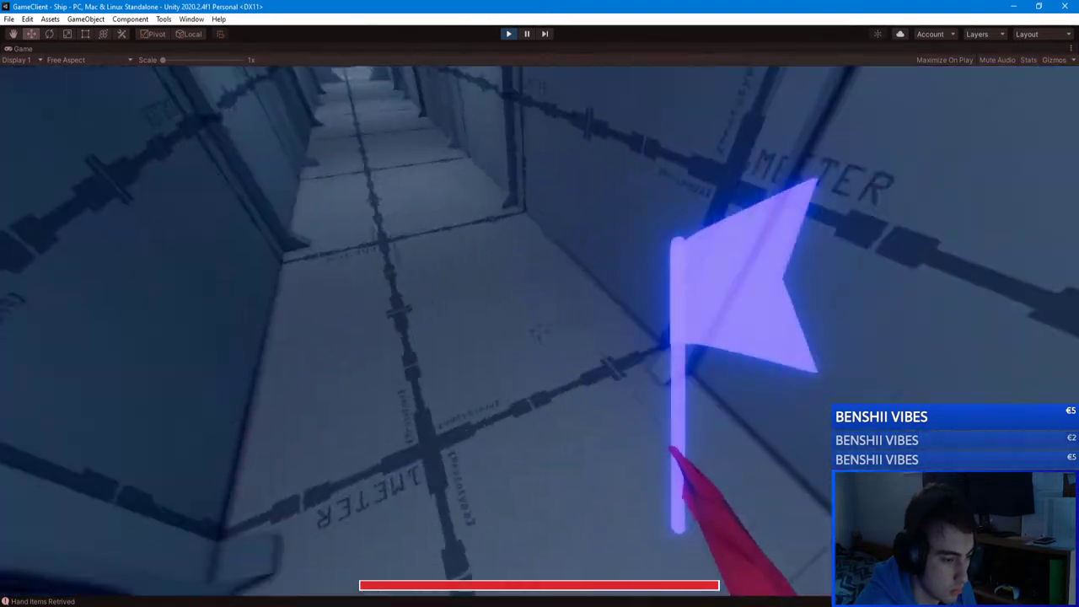
{"action": "key", "text": "w"}
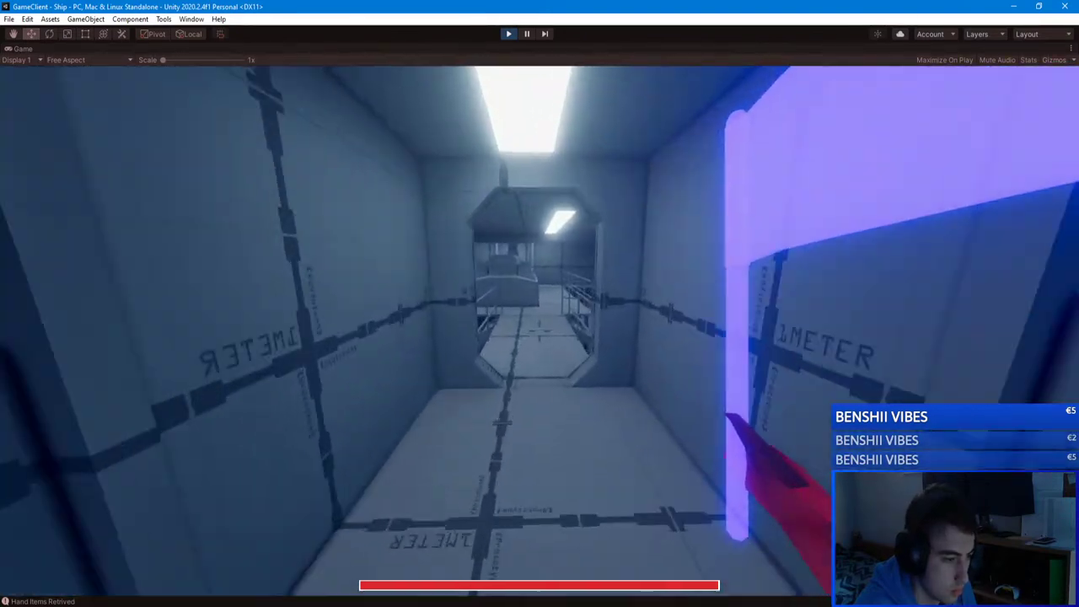
{"action": "key", "text": "w"}
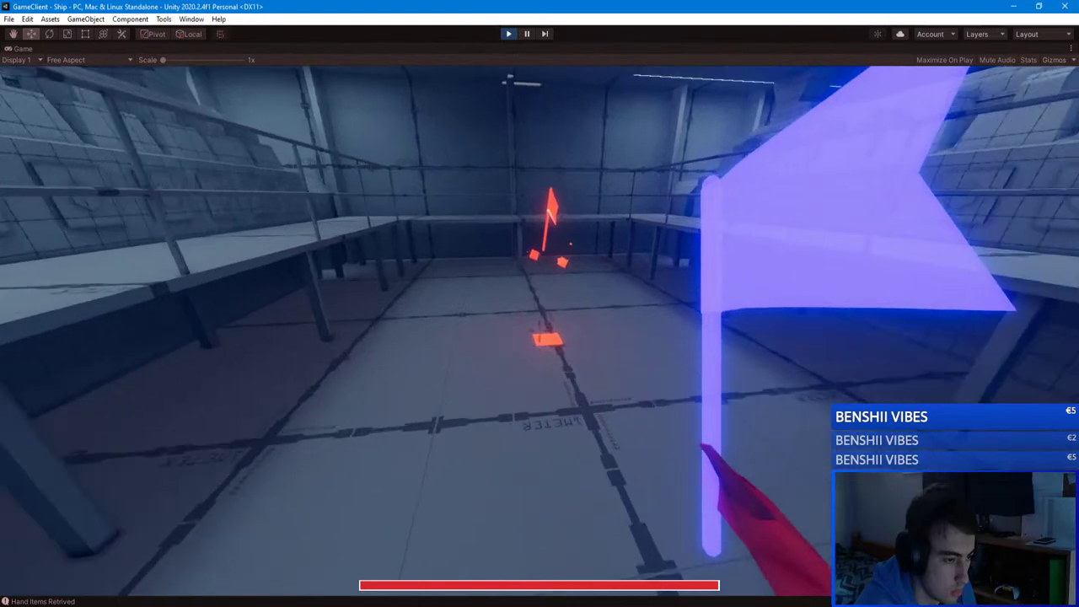
{"action": "key", "text": "w"}
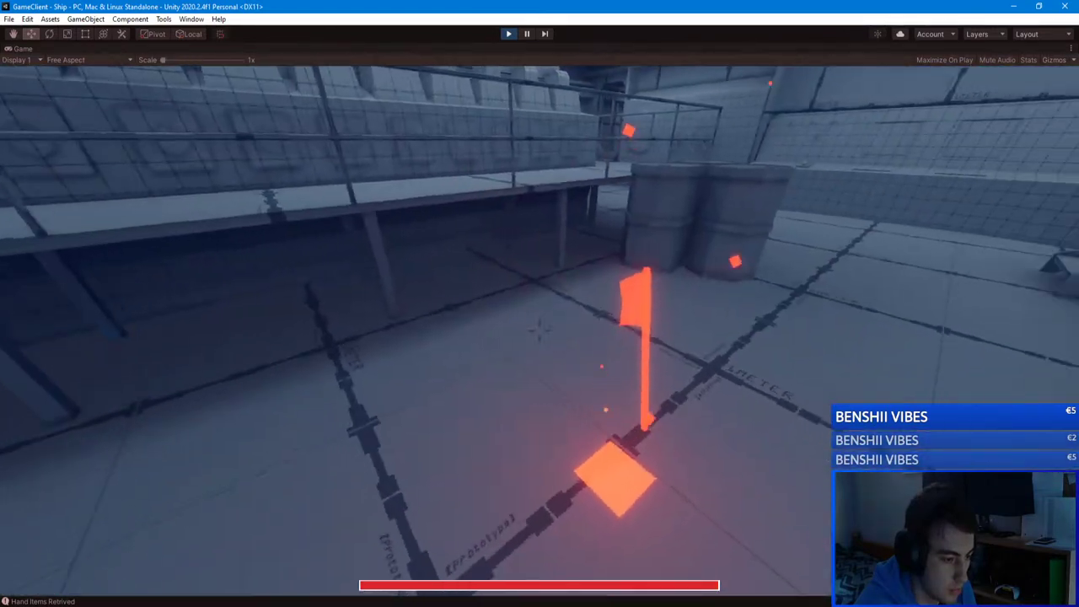
{"action": "key", "text": "Tab"}
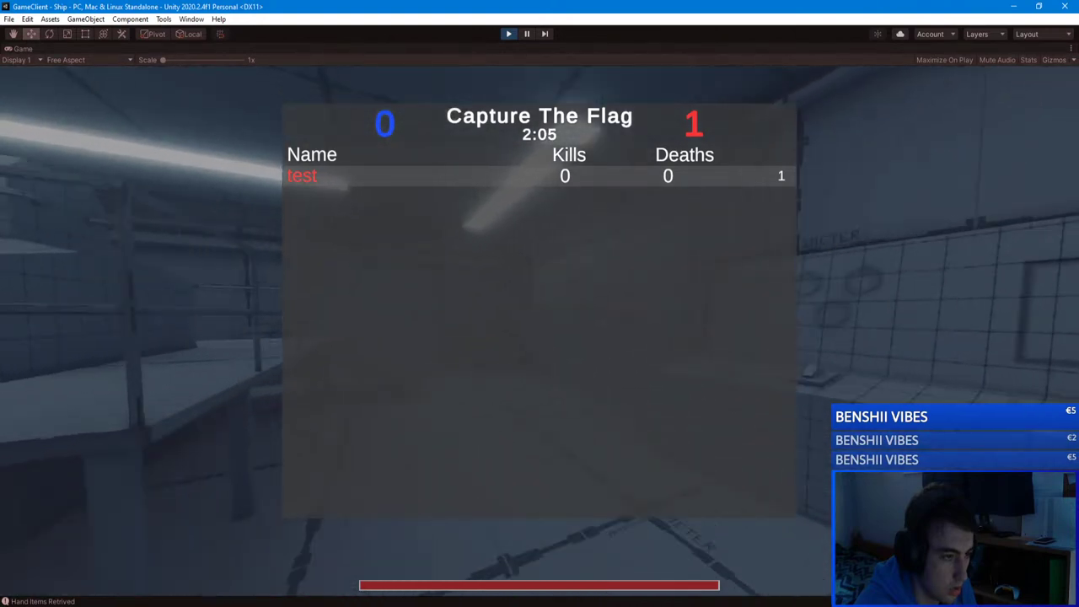
Step: Leave the match, rejoin unityserver from the server list, and check the scoreboard
{"action": "key", "text": "Escape"}
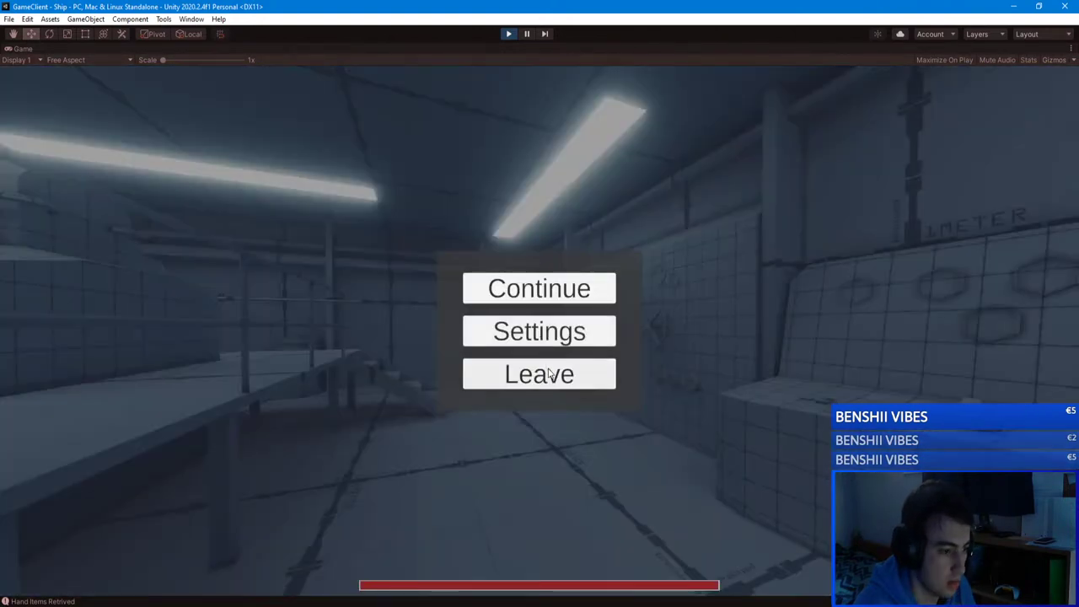
{"action": "left_click", "coordinate": [540, 374]}
{"action": "left_click", "coordinate": [523, 259]}
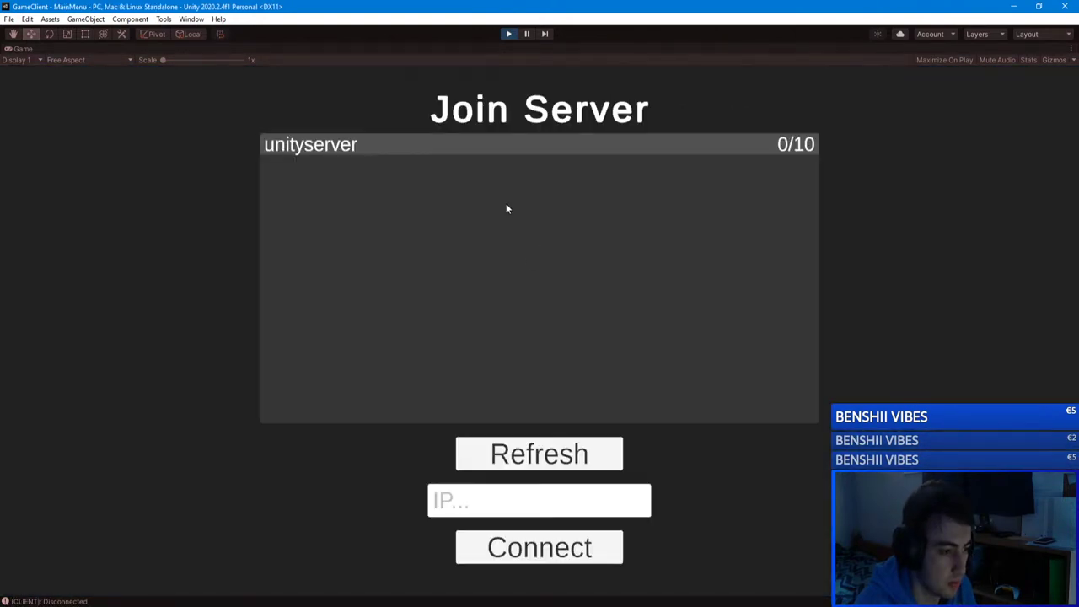
{"action": "left_click", "coordinate": [453, 150]}
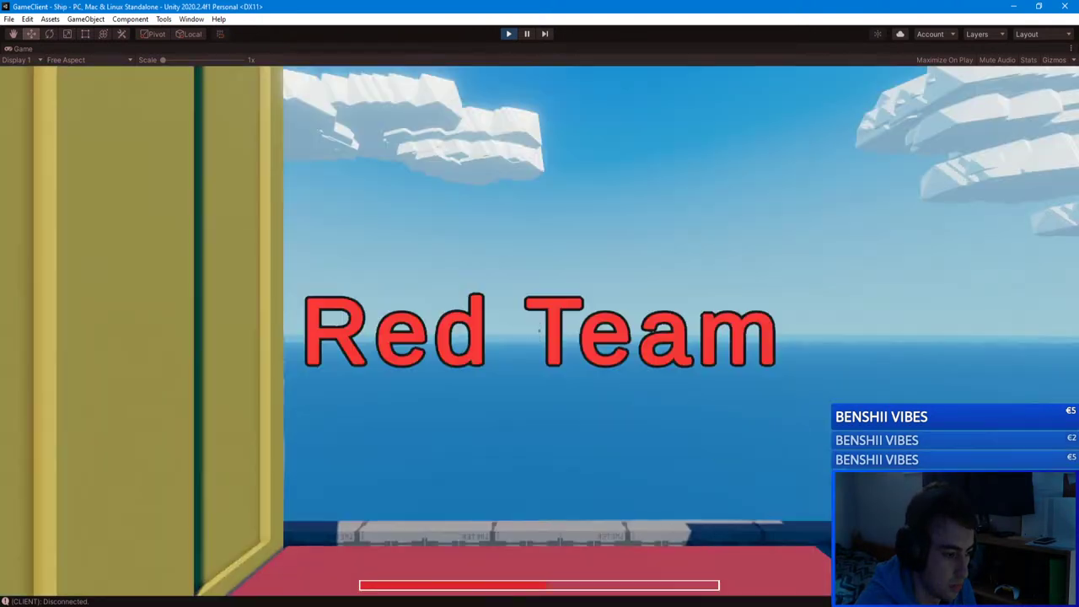
{"action": "key", "text": "Tab"}
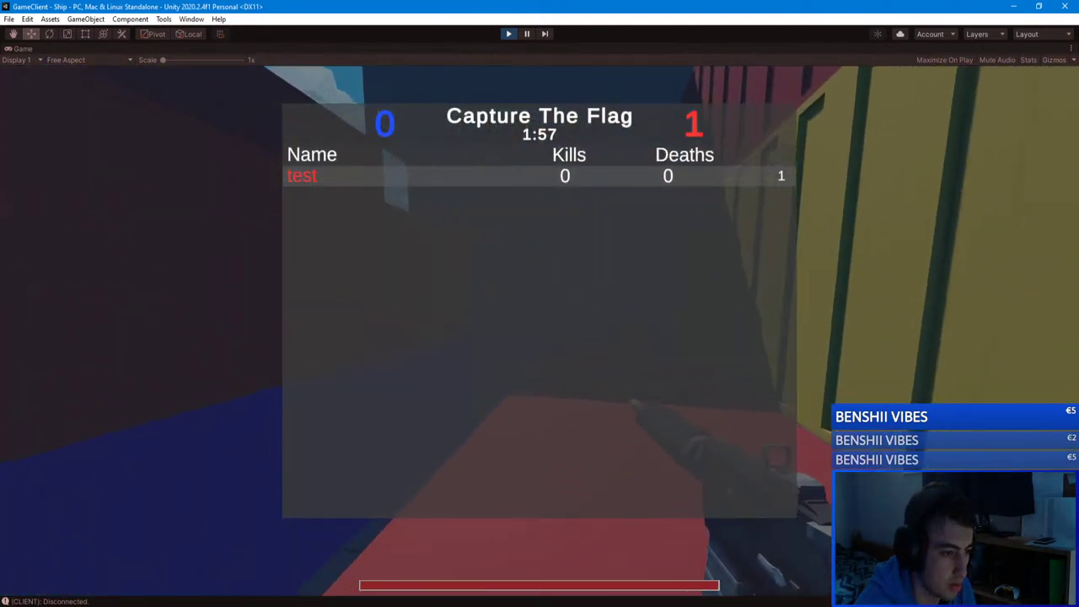
{"action": "key", "text": "Tab"}
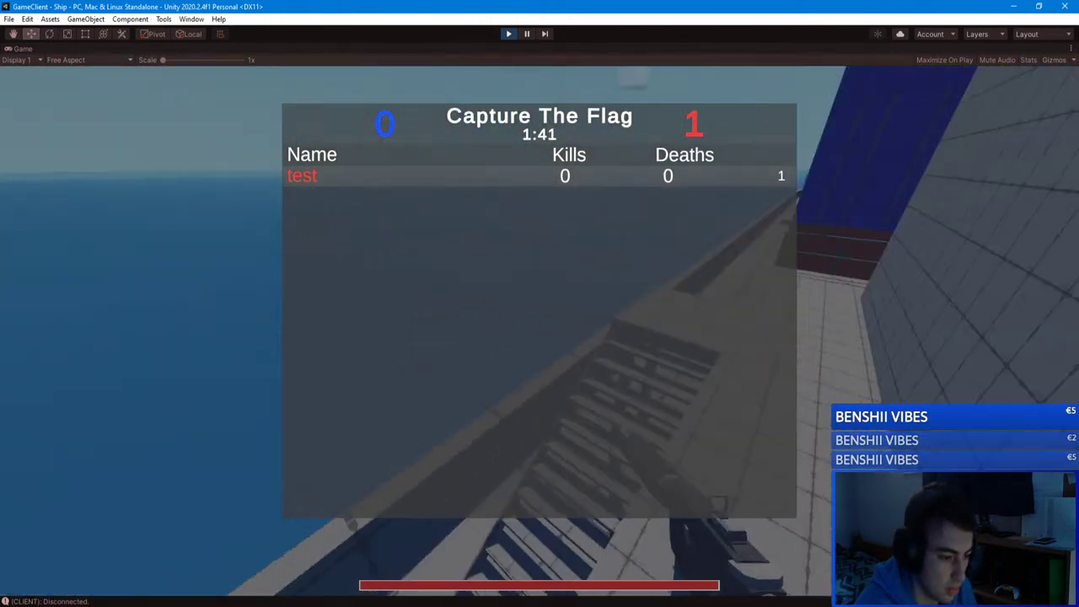
Step: Walk through the container alleys and the sea-side walkway into the alley between red containers
{"action": "key", "text": "Tab"}
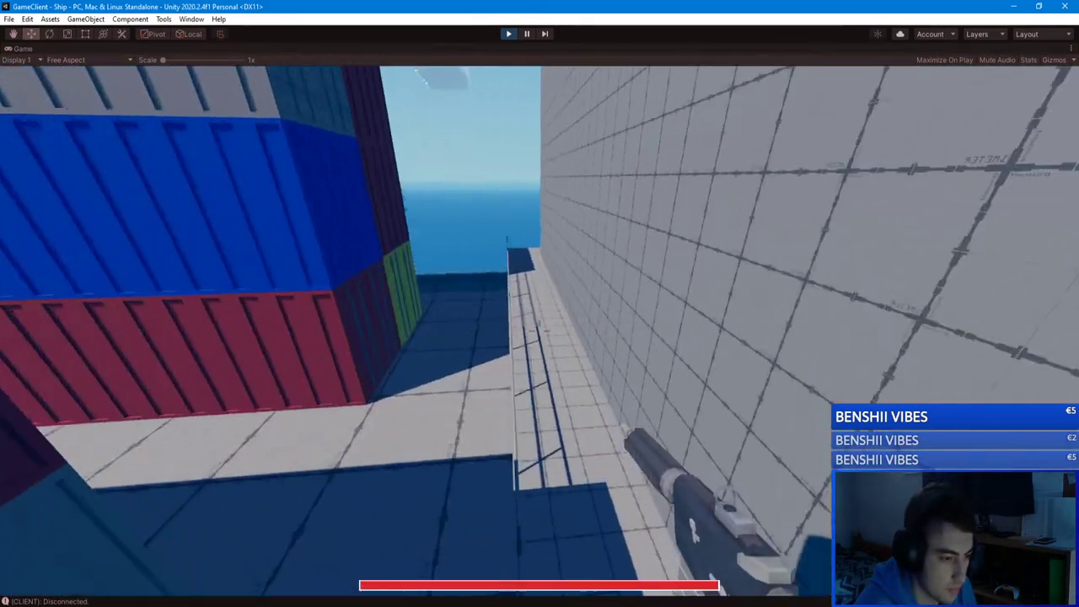
{"action": "key", "text": "w"}
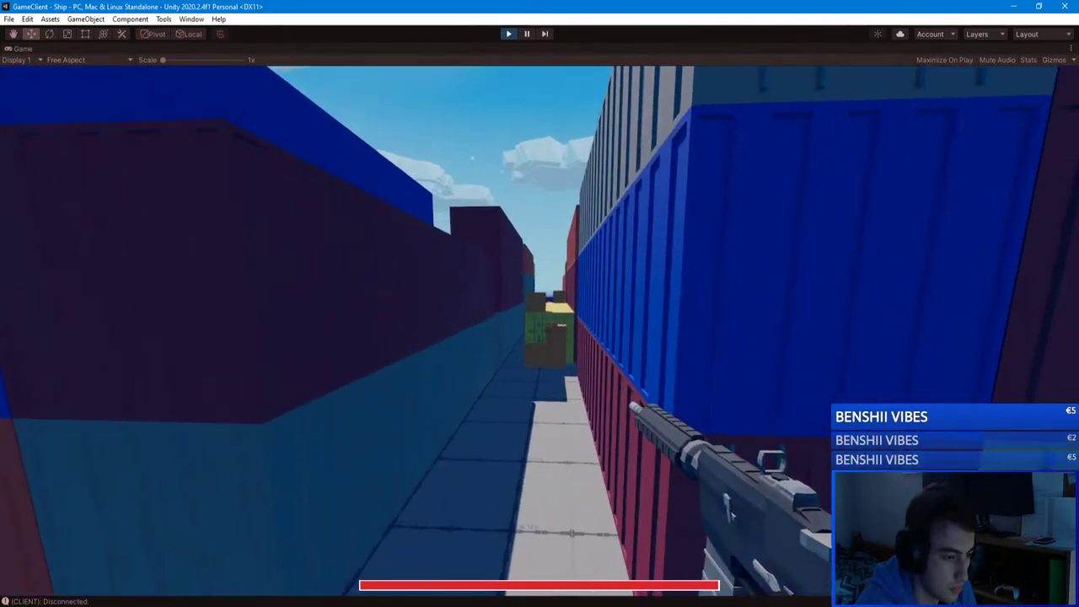
{"action": "key", "text": "w"}
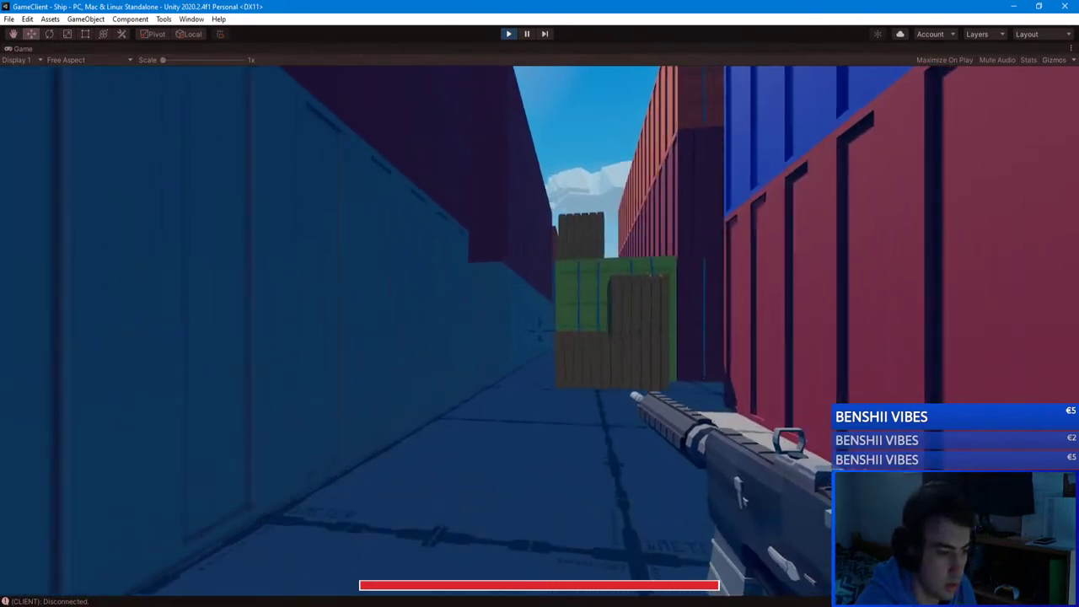
{"action": "key", "text": "w"}
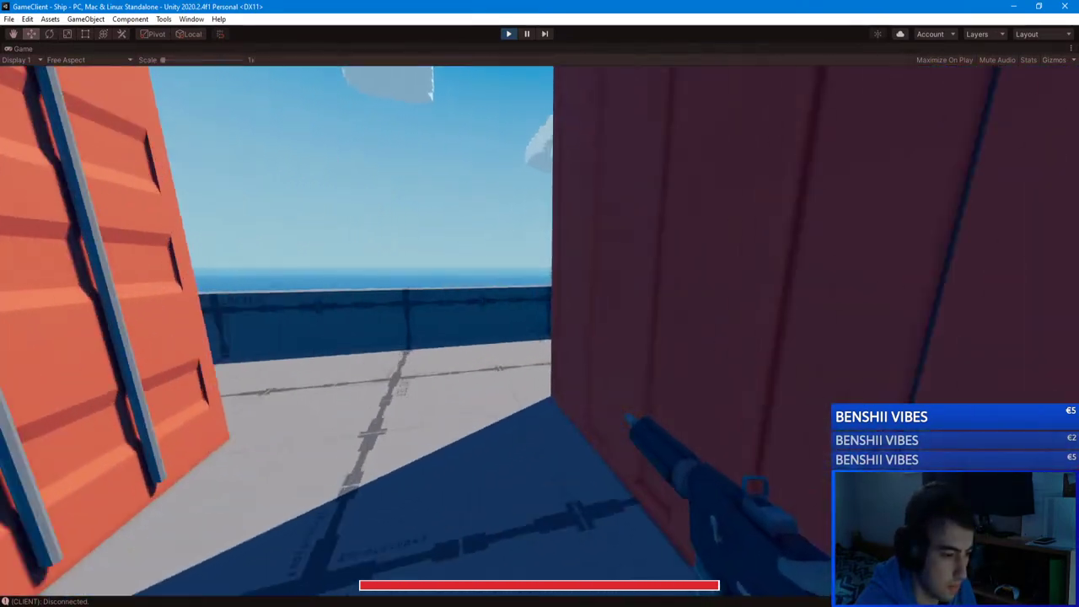
{"action": "key", "text": "w"}
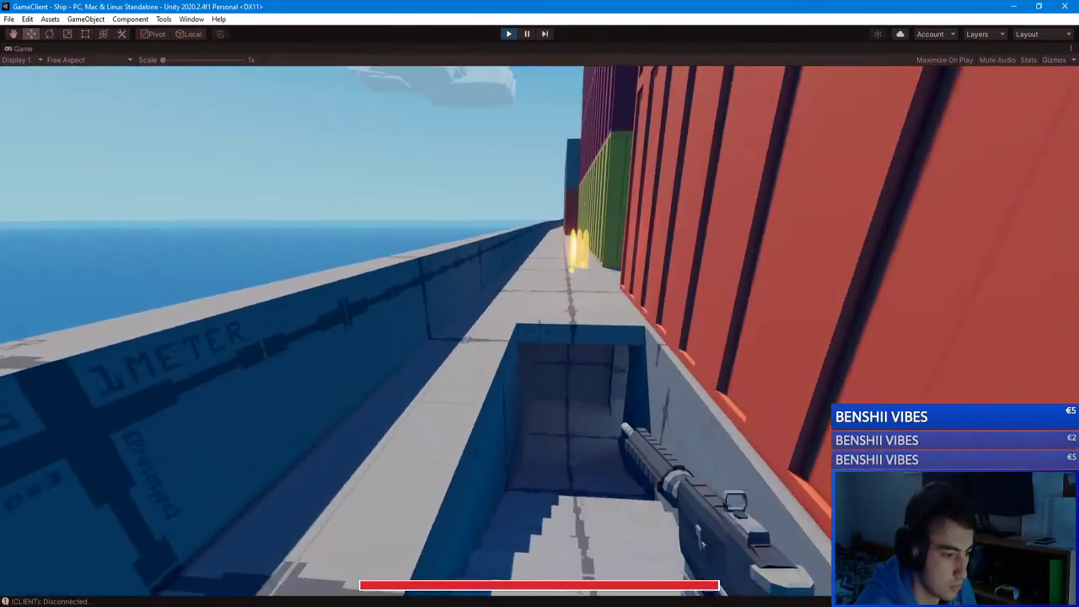
{"action": "key", "text": "w"}
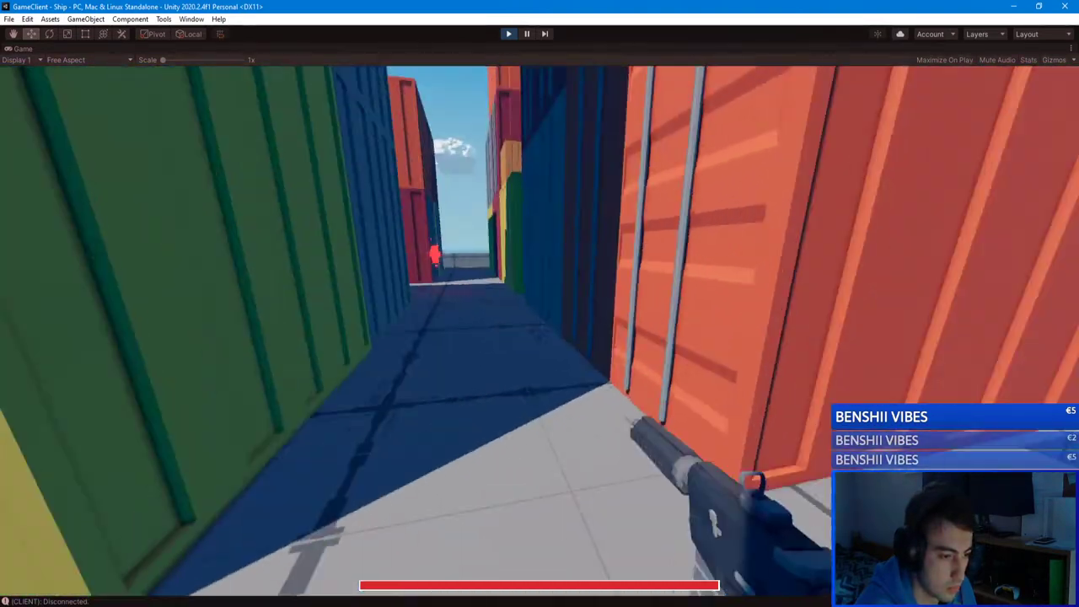
{"action": "key", "text": "w"}
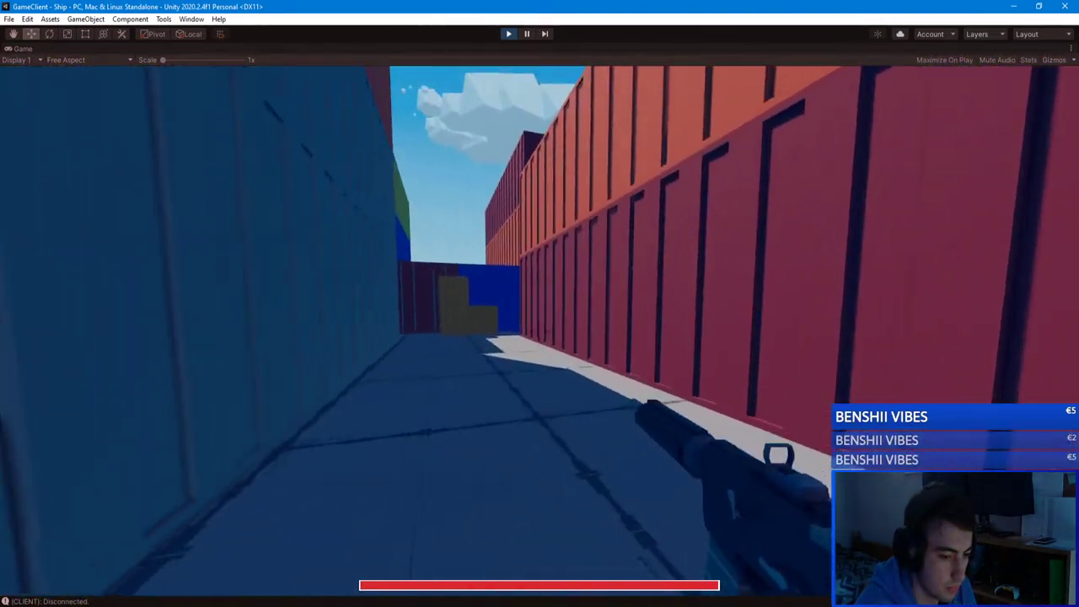
{"action": "key", "text": "w"}
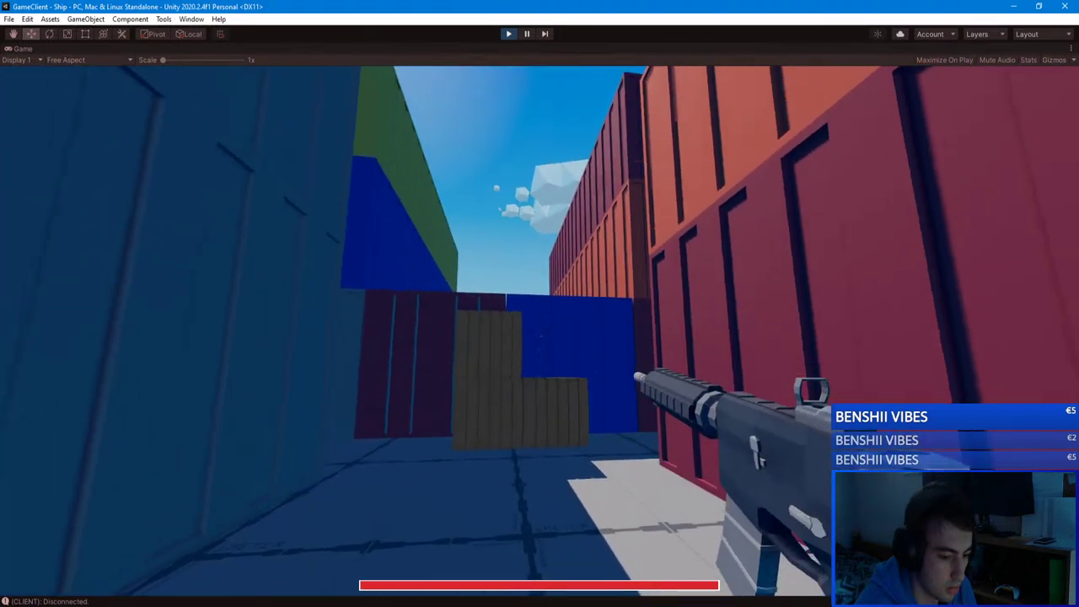
Step: Reload, swap to the pistol, climb the wooden crates, return to the rifle, reach the open deck and pause
{"action": "key", "text": "r"}
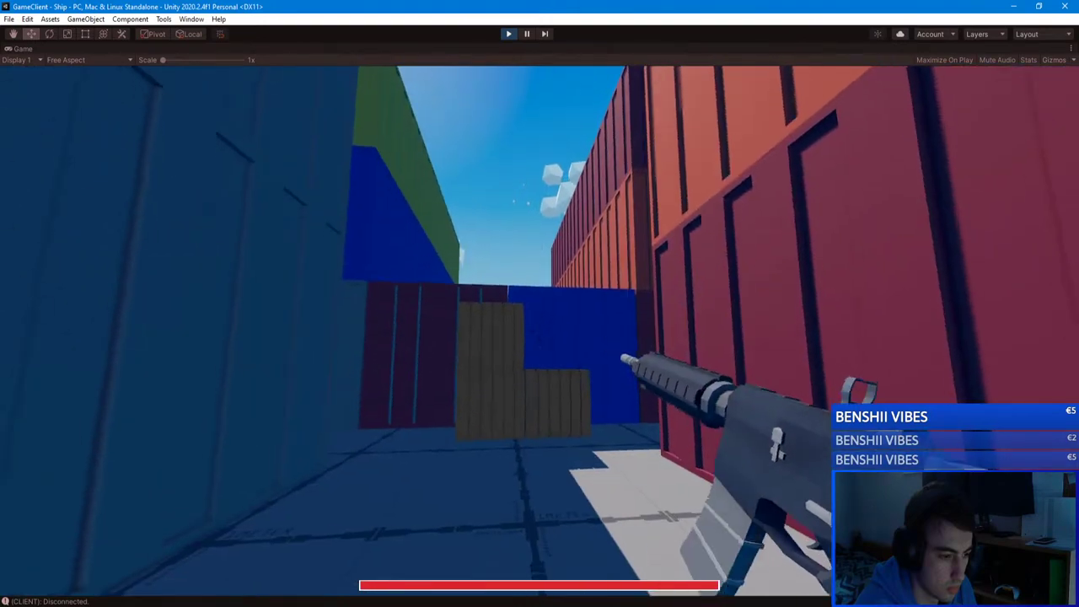
{"action": "key", "text": "w"}
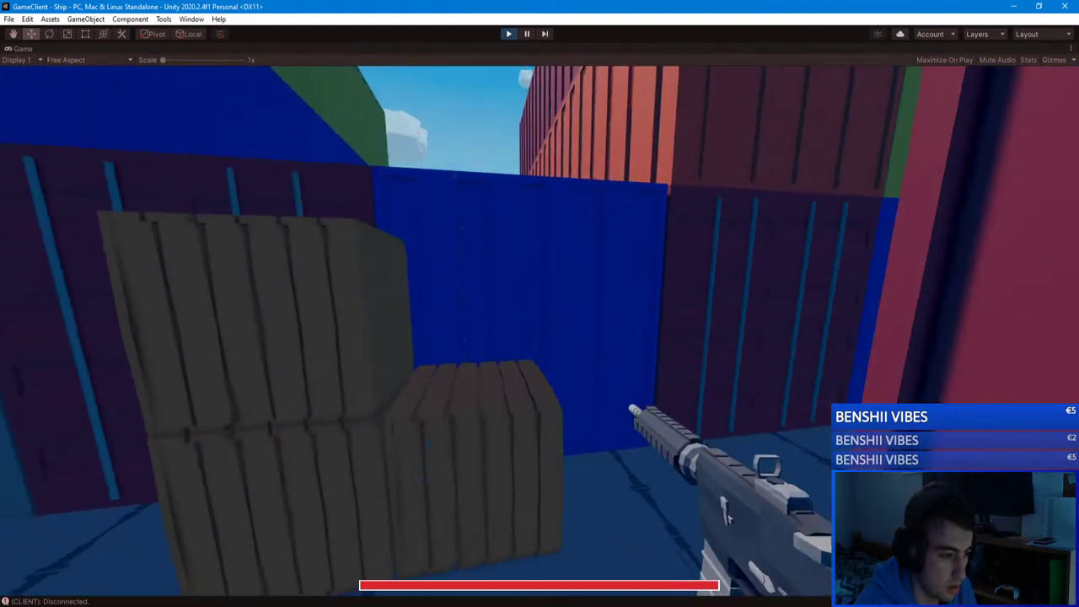
{"action": "key", "text": "space"}
{"action": "key", "text": "2"}
{"action": "key", "text": "w"}
{"action": "key", "text": "space"}
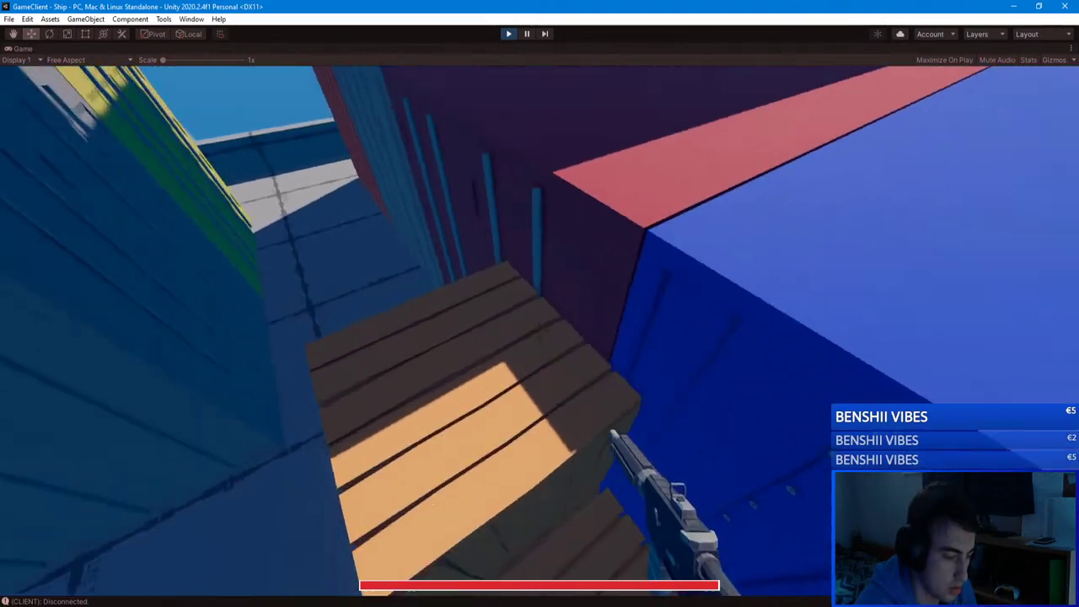
{"action": "key", "text": "w"}
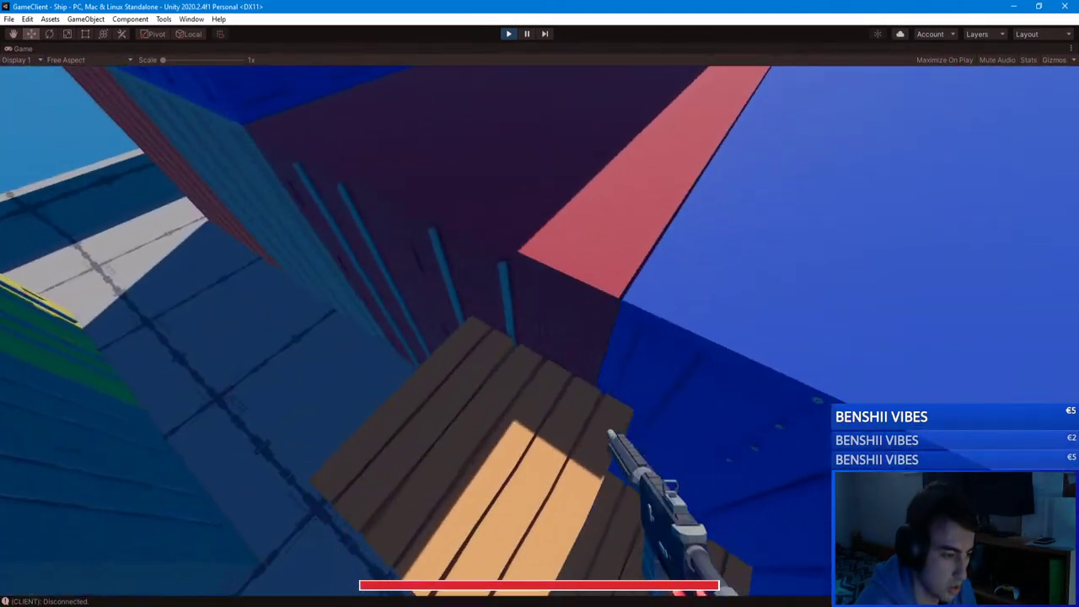
{"action": "key", "text": "1"}
{"action": "key", "text": "w"}
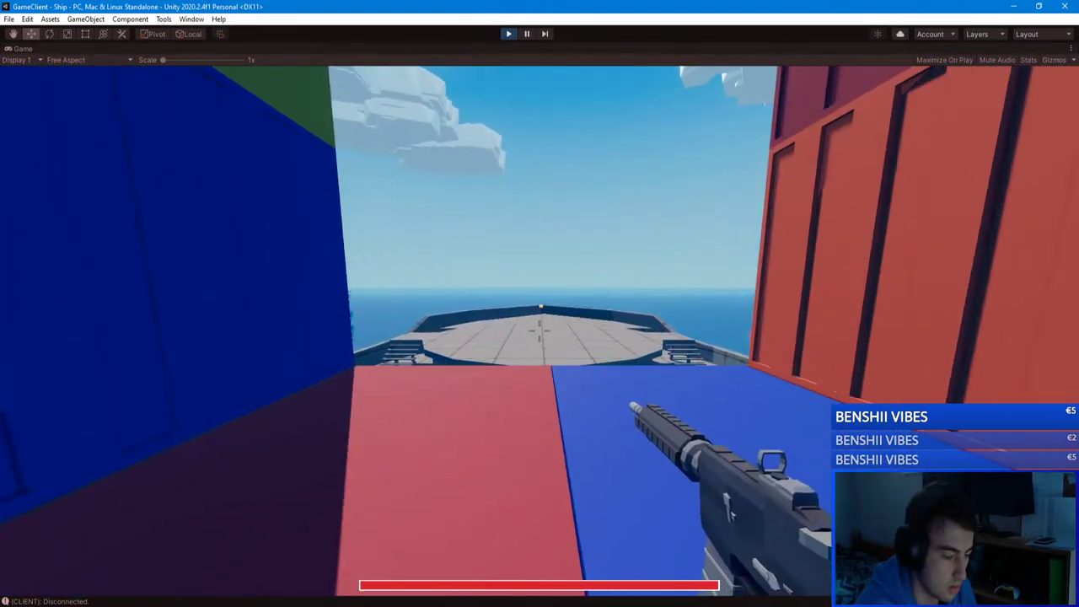
{"action": "key", "text": "w"}
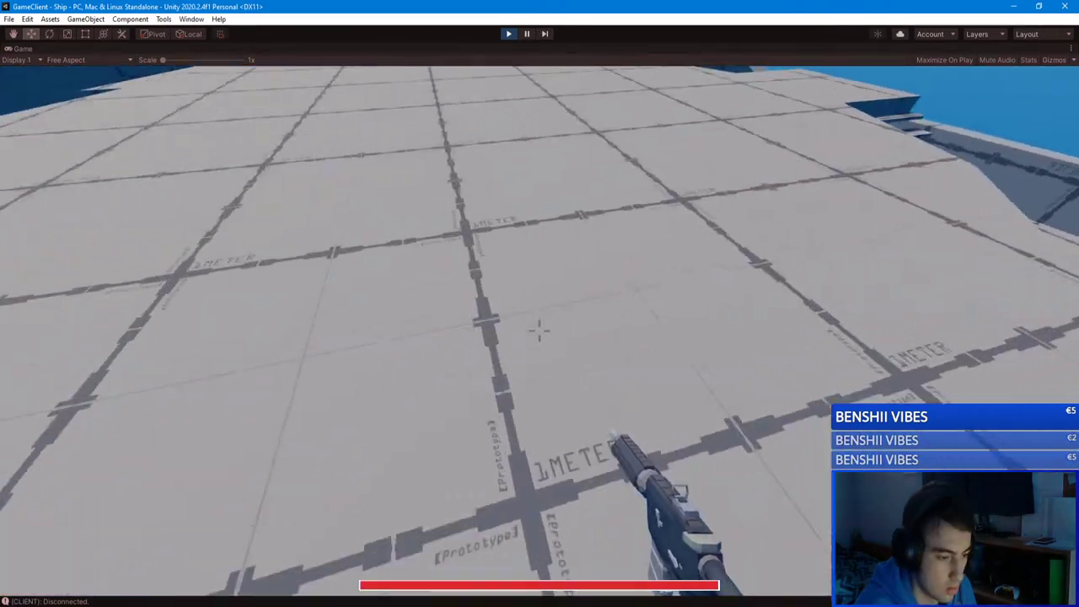
{"action": "key", "text": "Escape"}
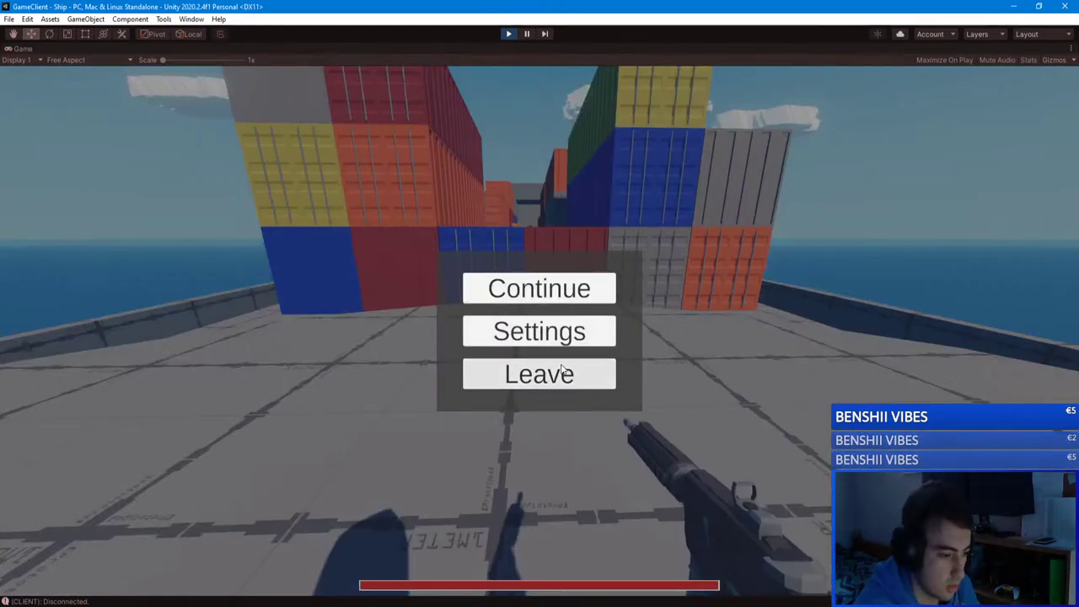
Step: Leave the Ship match for the Main Menu and un-maximize the Game view
{"action": "left_click", "coordinate": [602, 374]}
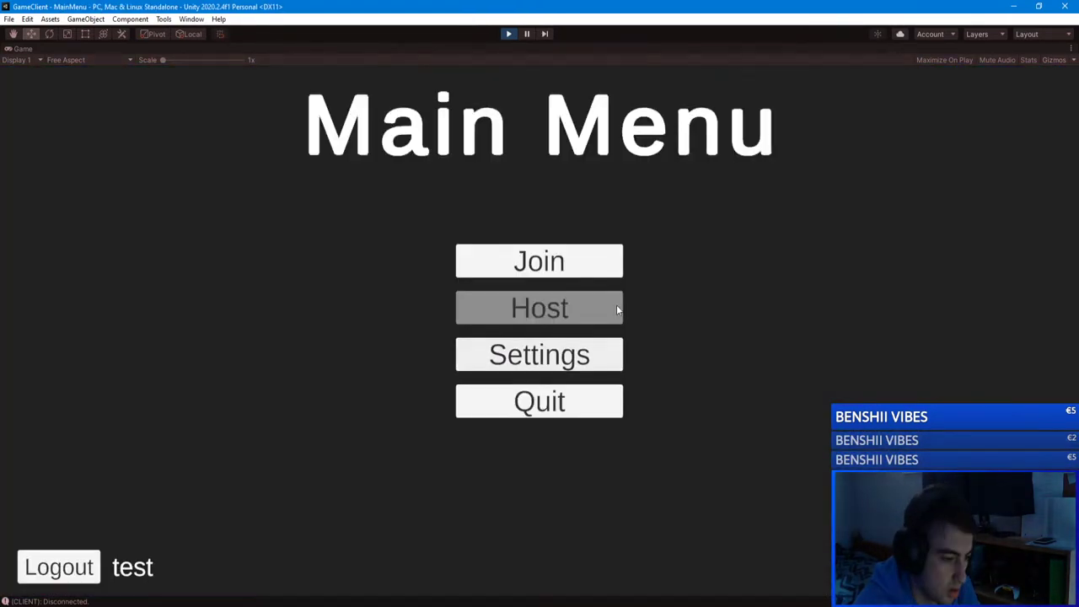
{"action": "left_click", "coordinate": [1070, 50]}
{"action": "left_click", "coordinate": [948, 88]}
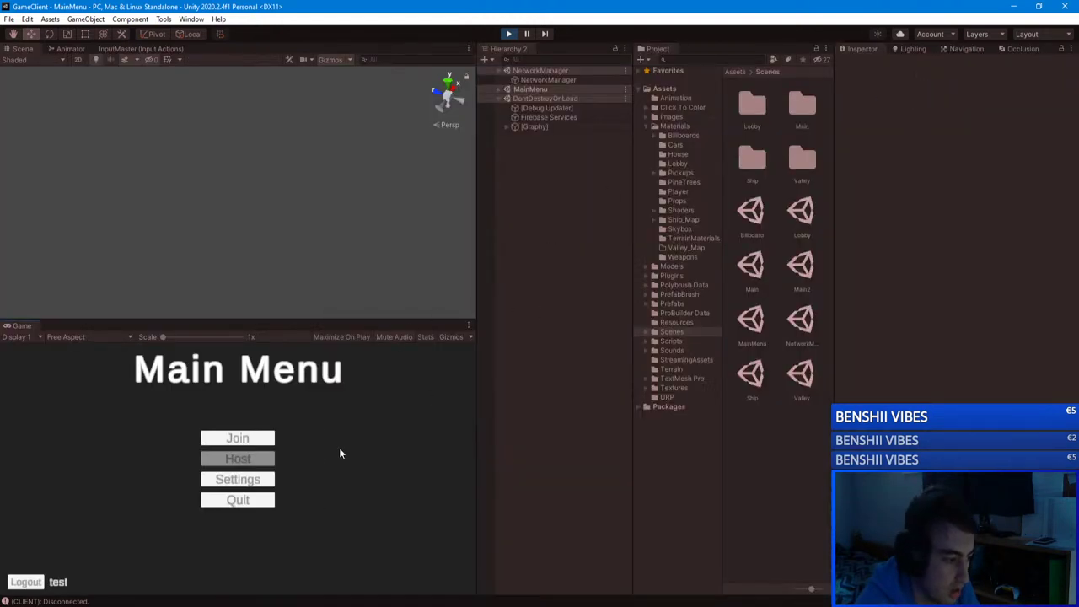